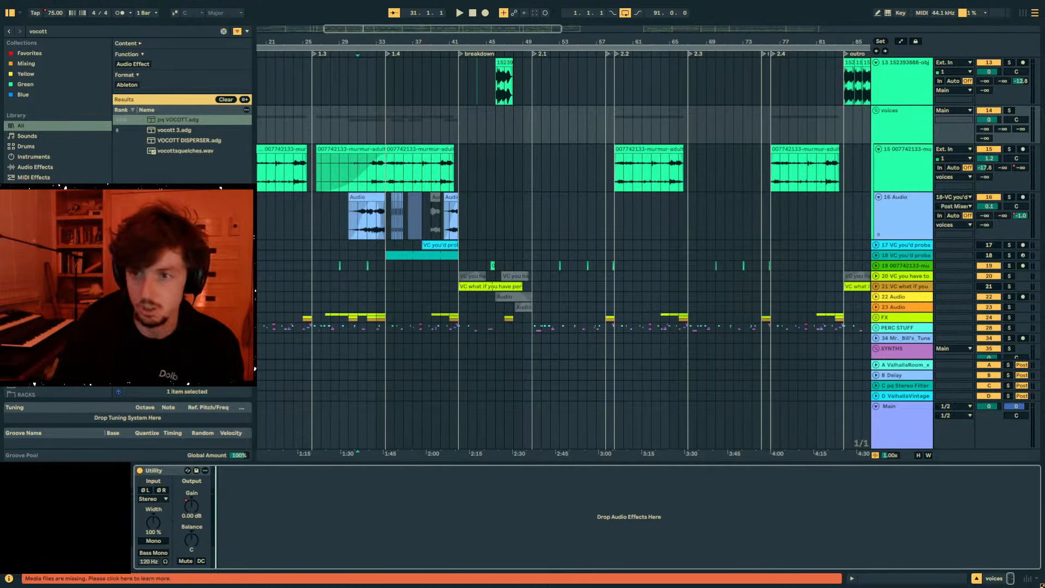
Collapse all tracks and groups in the arrangement and place the insert marker at bar 1.
{"action": "left_click_drag", "start_coordinate": [268, 42], "coordinate": [593, 54]}
{"action": "scroll", "coordinate": [748, 198], "scroll_direction": "up", "scroll_amount": 5}
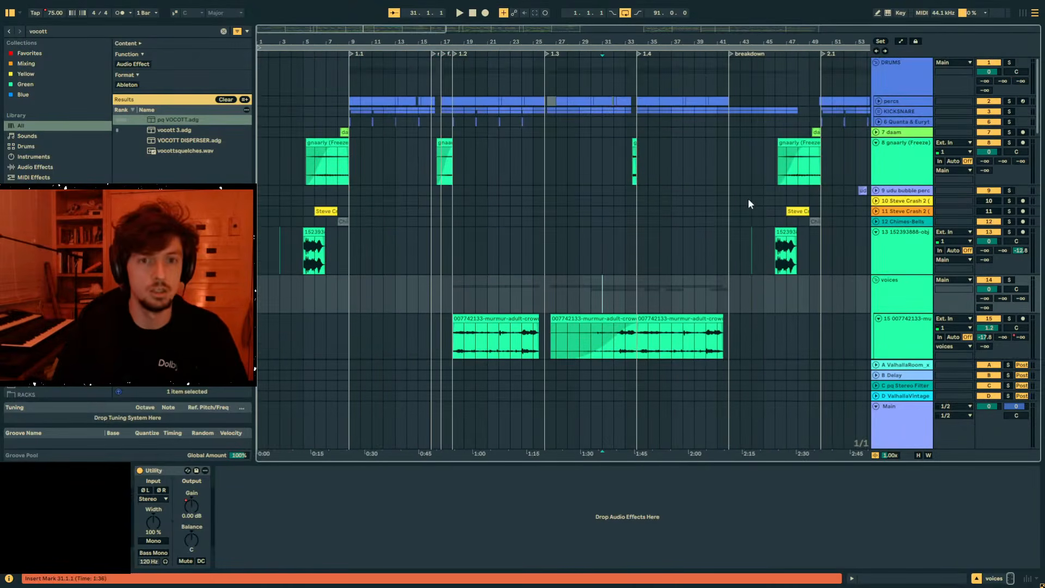
{"action": "left_click", "coordinate": [876, 281], "text": "alt"}
{"action": "left_click", "coordinate": [372, 103]}
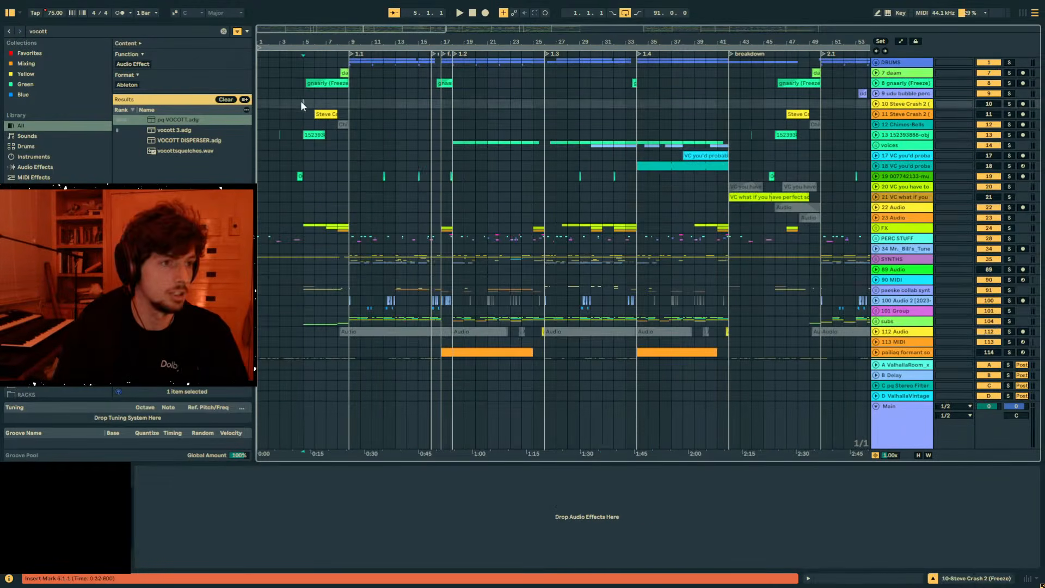
{"action": "left_click", "coordinate": [280, 96]}
{"action": "left_click", "coordinate": [269, 108]}
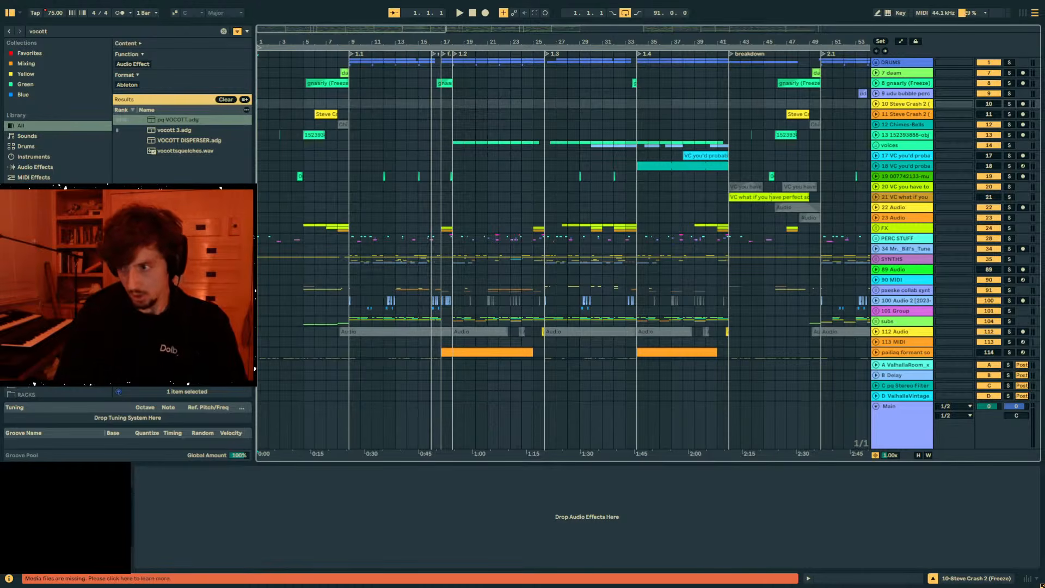
{"action": "left_click", "coordinate": [259, 101]}
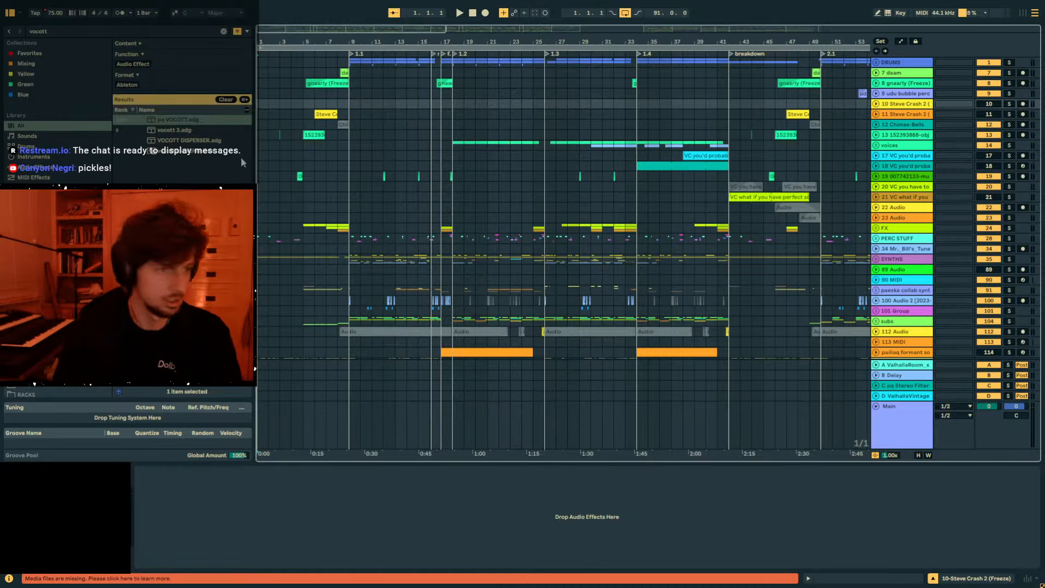
Survey the arrangement's sections and play the song from the very start.
{"action": "left_click", "coordinate": [260, 138]}
{"action": "left_click_drag", "start_coordinate": [263, 39], "coordinate": [624, 97]}
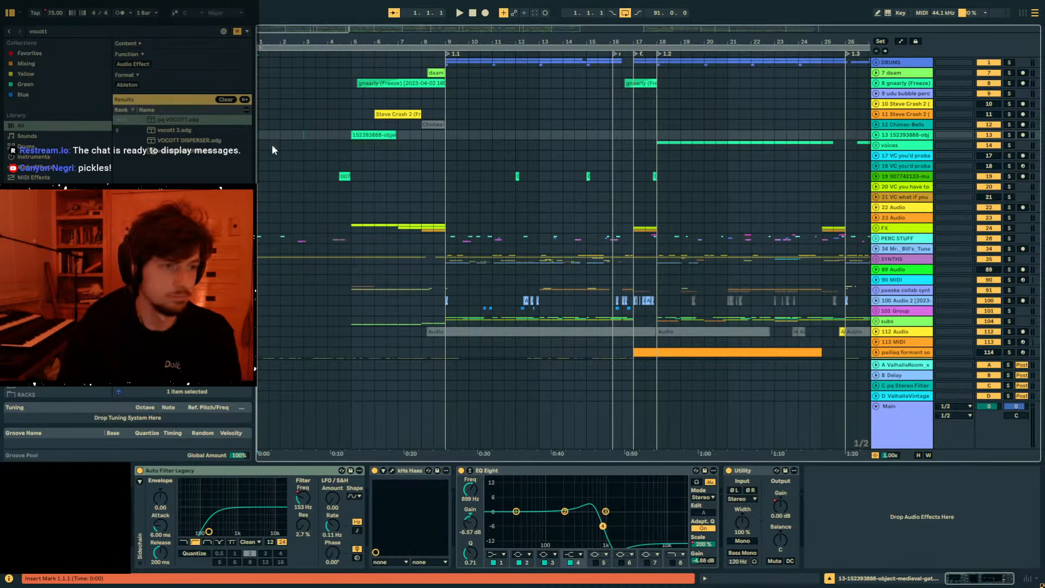
{"action": "left_click_drag", "start_coordinate": [425, 40], "coordinate": [425, 10]}
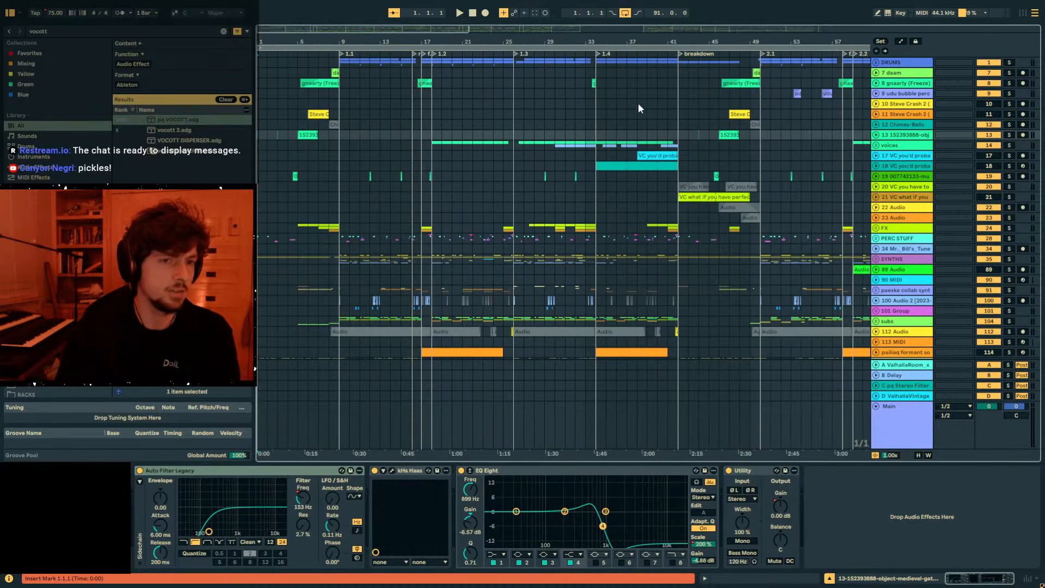
{"action": "left_click_drag", "start_coordinate": [679, 126], "coordinate": [764, 125]}
{"action": "left_click_drag", "start_coordinate": [761, 42], "coordinate": [761, 25]}
{"action": "left_click_drag", "start_coordinate": [684, 112], "coordinate": [745, 116]}
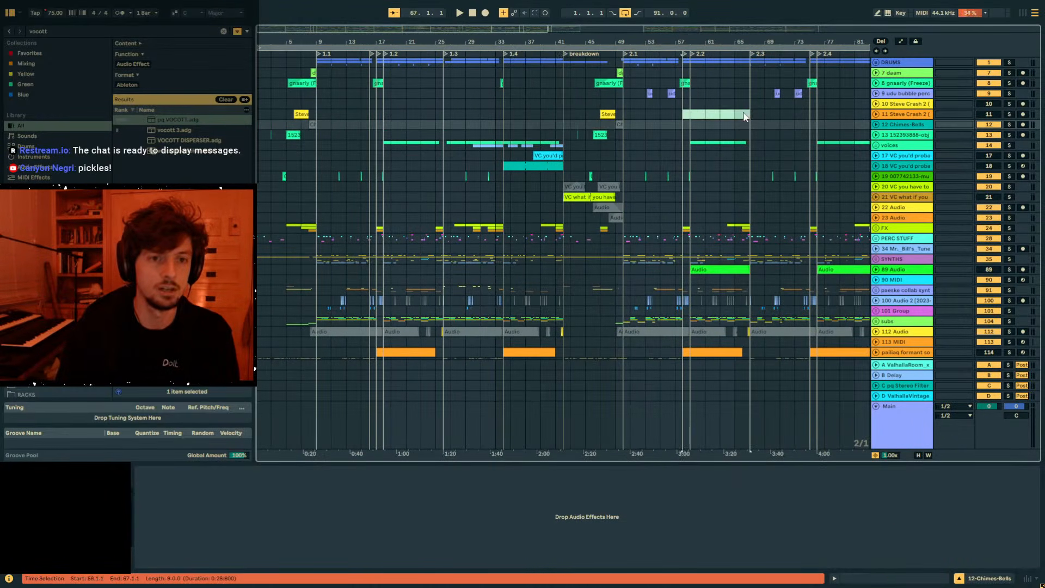
{"action": "left_click", "coordinate": [260, 112]}
{"action": "key", "text": "space"}
{"action": "left_click", "coordinate": [263, 143]}
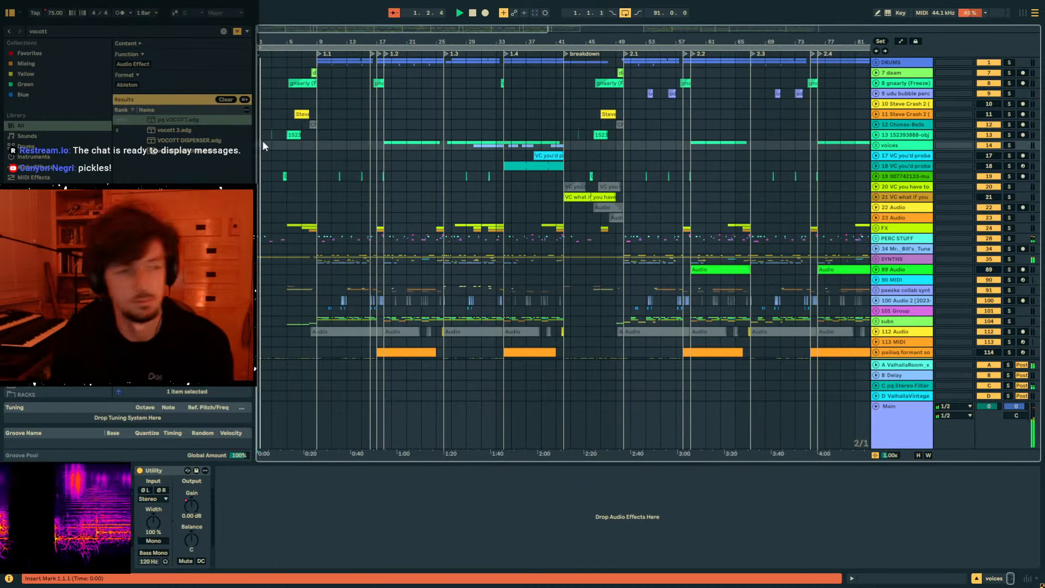
Solo the 115 Audio track and listen to it from position 1.2.1 in the intro.
{"action": "key", "text": "minus"}
{"action": "key", "text": "plus"}
{"action": "key", "text": "plus"}
{"action": "left_click_drag", "start_coordinate": [348, 42], "coordinate": [347, 60]}
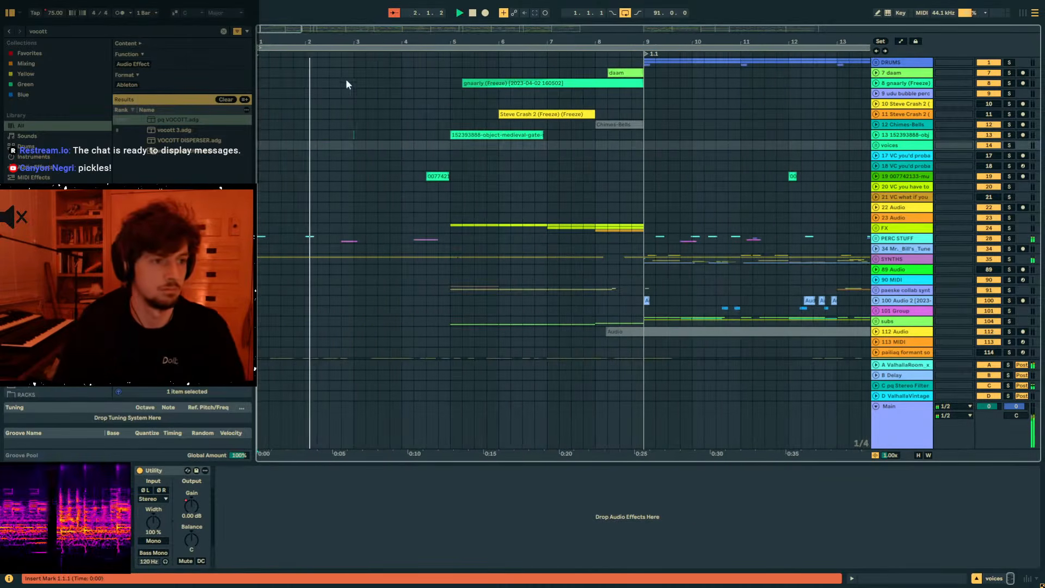
{"action": "left_click", "coordinate": [269, 135]}
{"action": "left_click", "coordinate": [269, 145]}
{"action": "scroll", "coordinate": [280, 181], "scroll_direction": "down", "scroll_amount": 5}
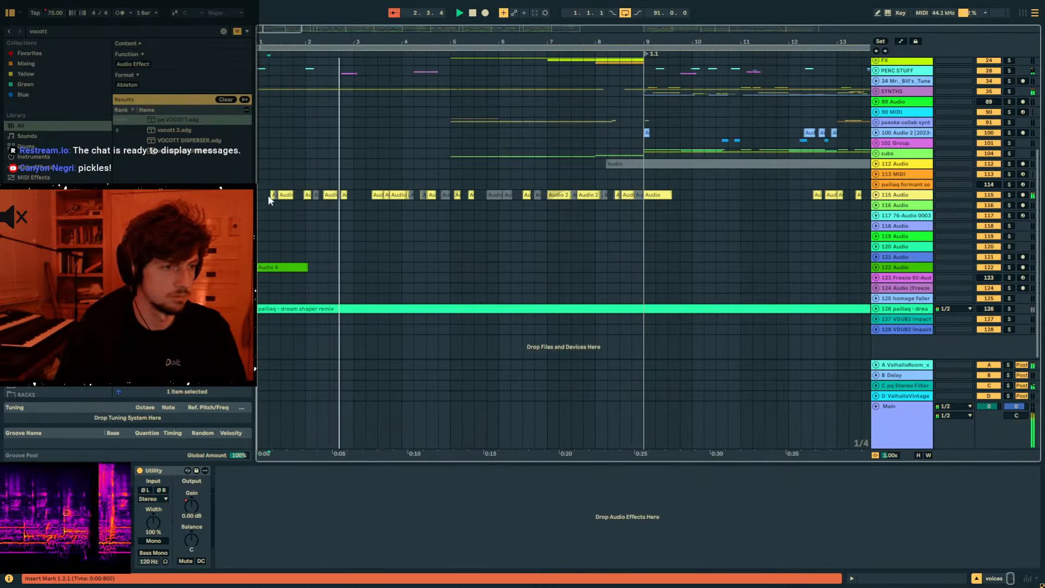
{"action": "left_click", "coordinate": [269, 195]}
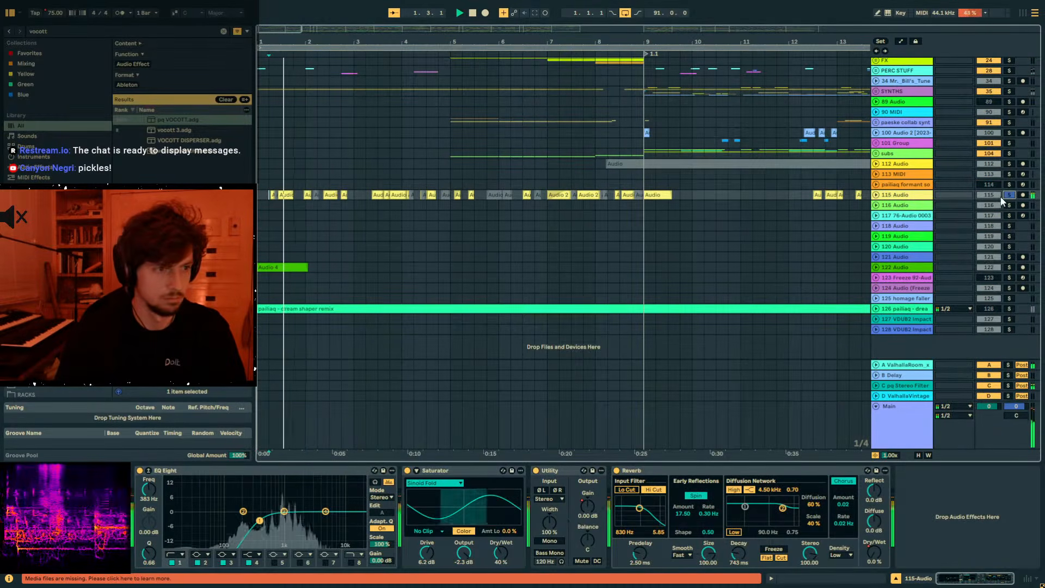
Expand the SYNTHS group and its MIDI subgroup to reach the melodic tracks.
{"action": "scroll", "coordinate": [878, 179], "scroll_direction": "up", "scroll_amount": 5}
{"action": "left_click", "coordinate": [876, 167]}
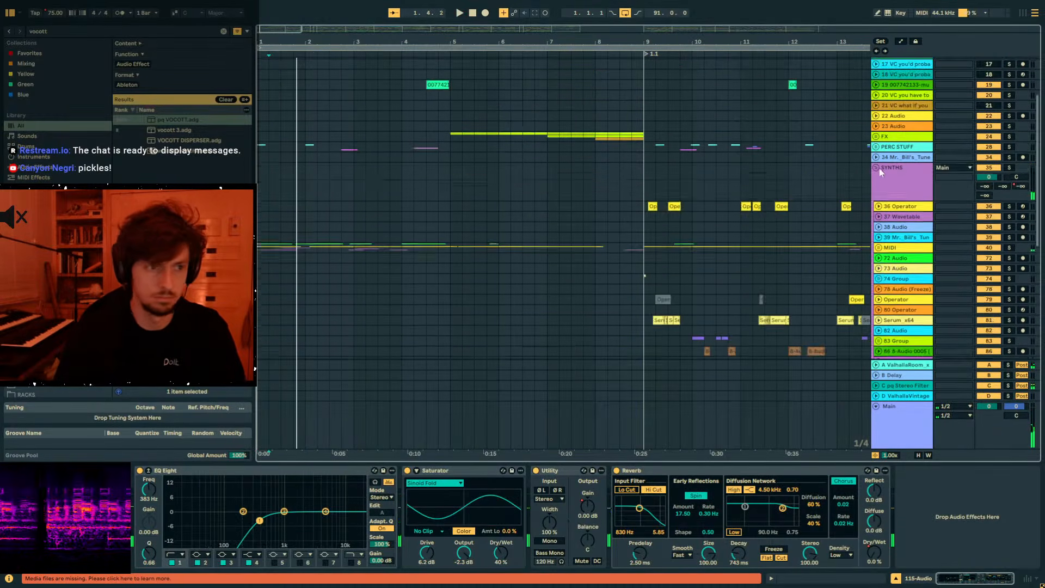
{"action": "scroll", "coordinate": [877, 168], "scroll_direction": "down", "scroll_amount": 4}
{"action": "left_click", "coordinate": [878, 150]}
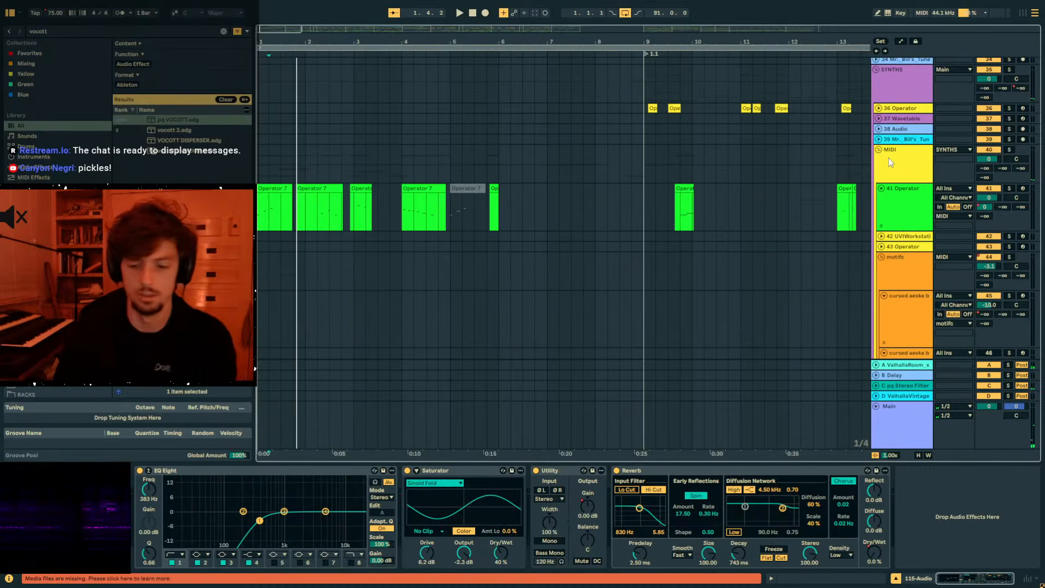
{"action": "left_click", "coordinate": [268, 188]}
{"action": "scroll", "coordinate": [285, 197], "scroll_direction": "down", "scroll_amount": 8}
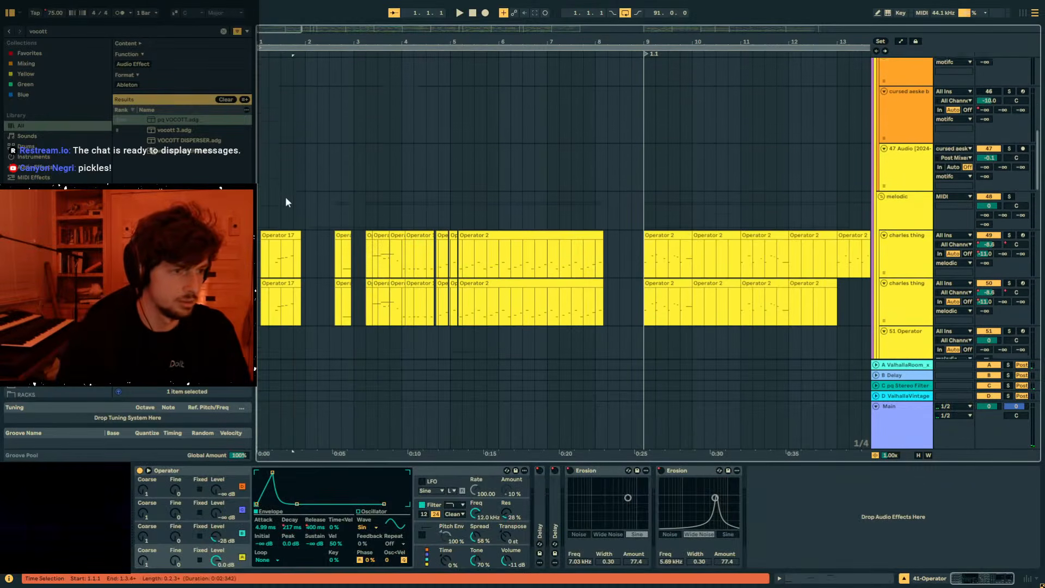
Solo the upper charles thing track and play the intro with the melodic group's effects in view.
{"action": "left_click", "coordinate": [924, 197]}
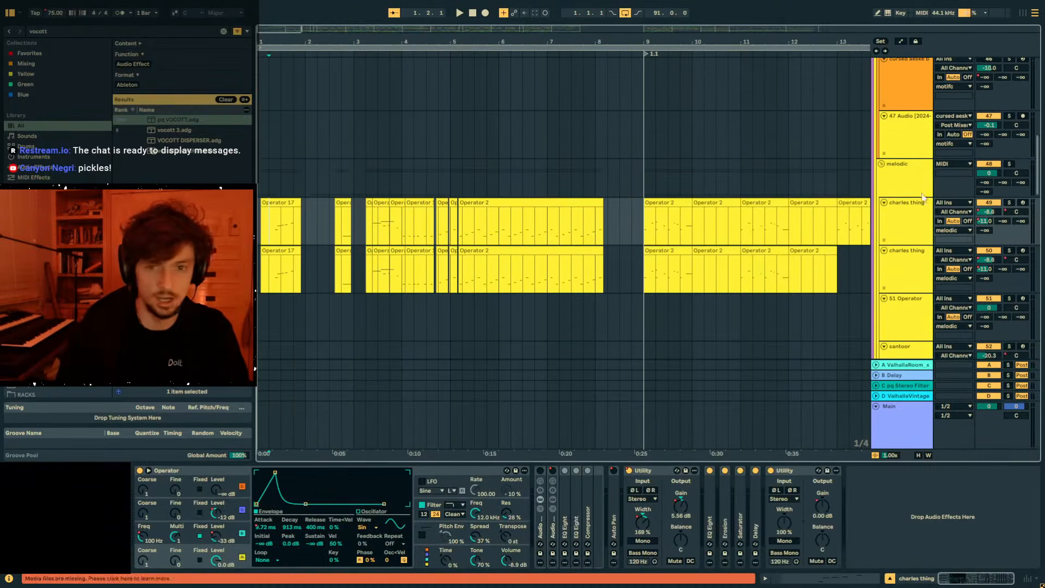
{"action": "left_click", "coordinate": [1009, 203]}
{"action": "left_click", "coordinate": [908, 181]}
{"action": "key", "text": "space"}
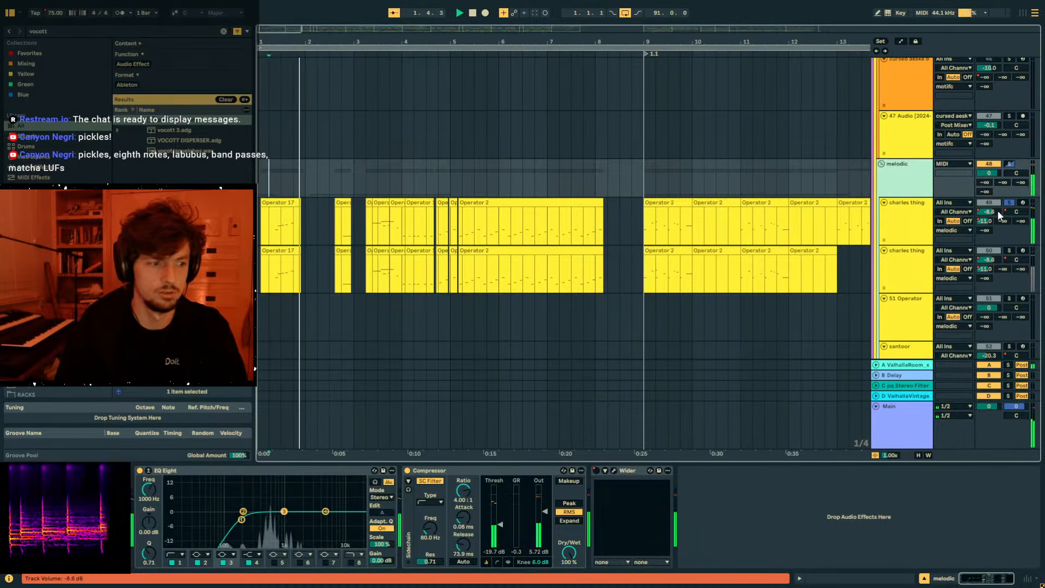
Automate the upper charles thing track's ValhallaRoom send at -35 dB for the opening phrase, ramping up to -11 dB during bar 2.
{"action": "key", "text": "space"}
{"action": "key", "text": "a"}
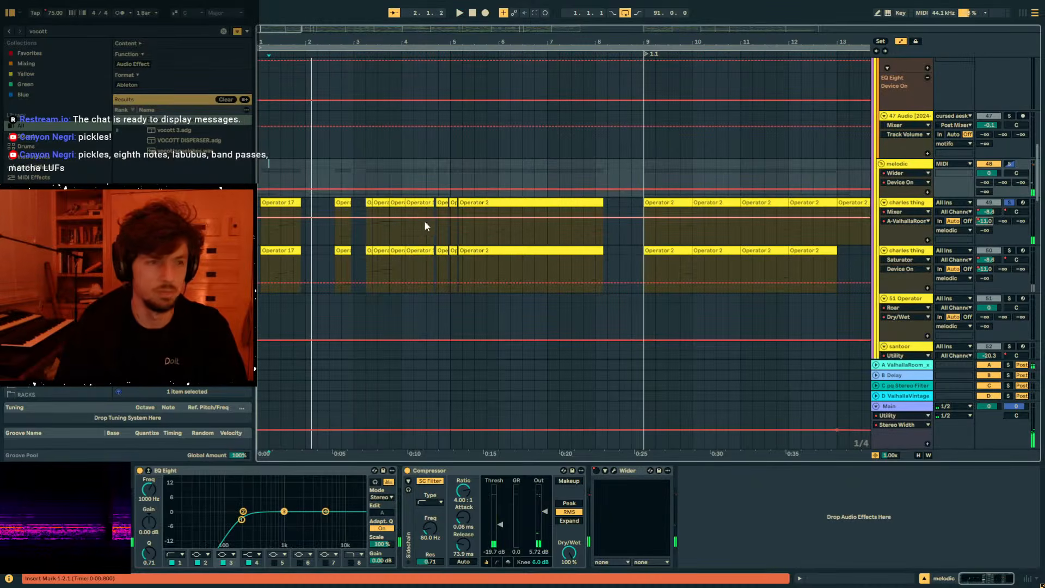
{"action": "left_click", "coordinate": [332, 217]}
{"action": "left_click_drag", "start_coordinate": [323, 218], "coordinate": [323, 235]}
{"action": "key", "text": "space"}
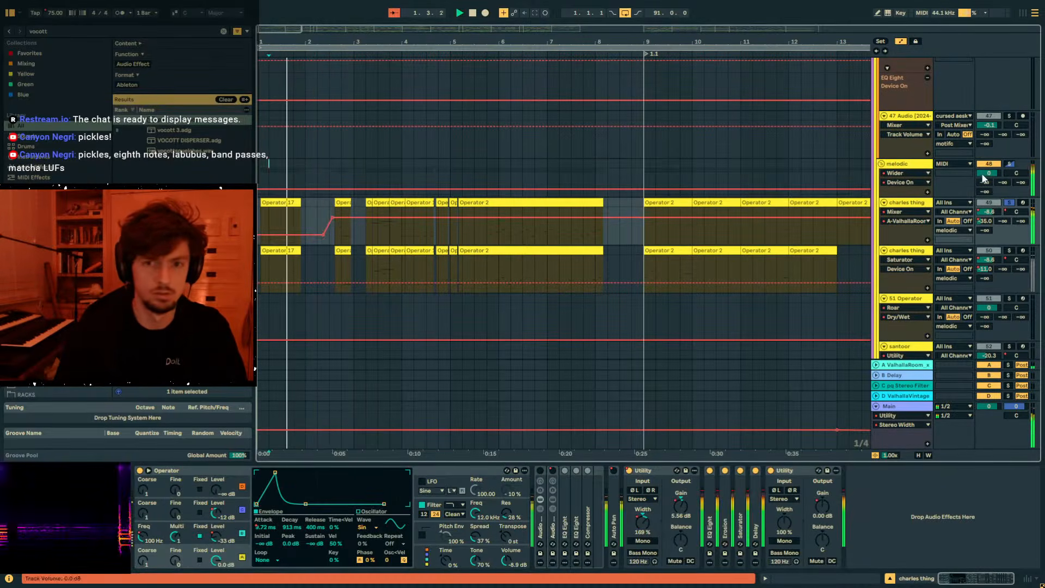
Unsolo the upper charles thing track and replay the intro from 1.2.1 in the full mix.
{"action": "left_click", "coordinate": [1009, 203]}
{"action": "key", "text": "space"}
{"action": "key", "text": "space"}
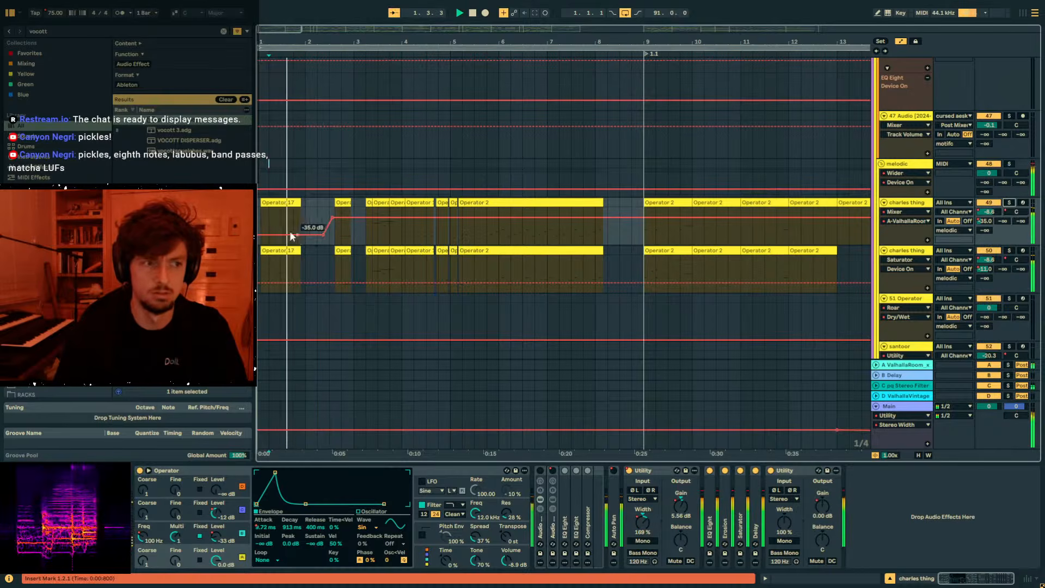
{"action": "left_click", "coordinate": [271, 272]}
{"action": "scroll", "coordinate": [704, 236], "scroll_direction": "up", "scroll_amount": 2}
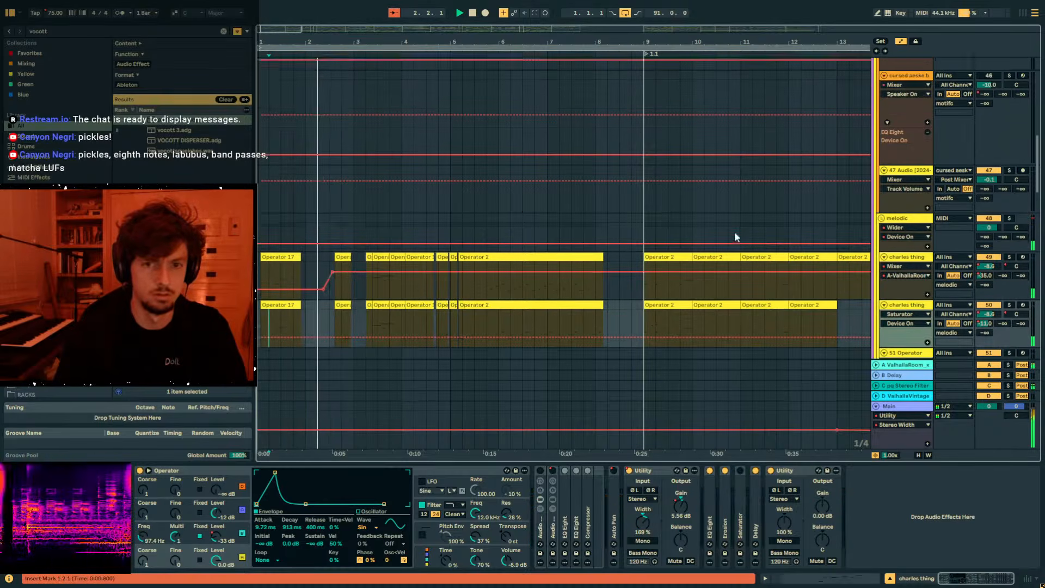
Add a Utility to the melodic group and automate its gain from about -4.20 dB at the start up to around bar 5.
{"action": "key", "text": "a"}
{"action": "left_click", "coordinate": [902, 230]}
{"action": "key", "text": "ctrl+f"}
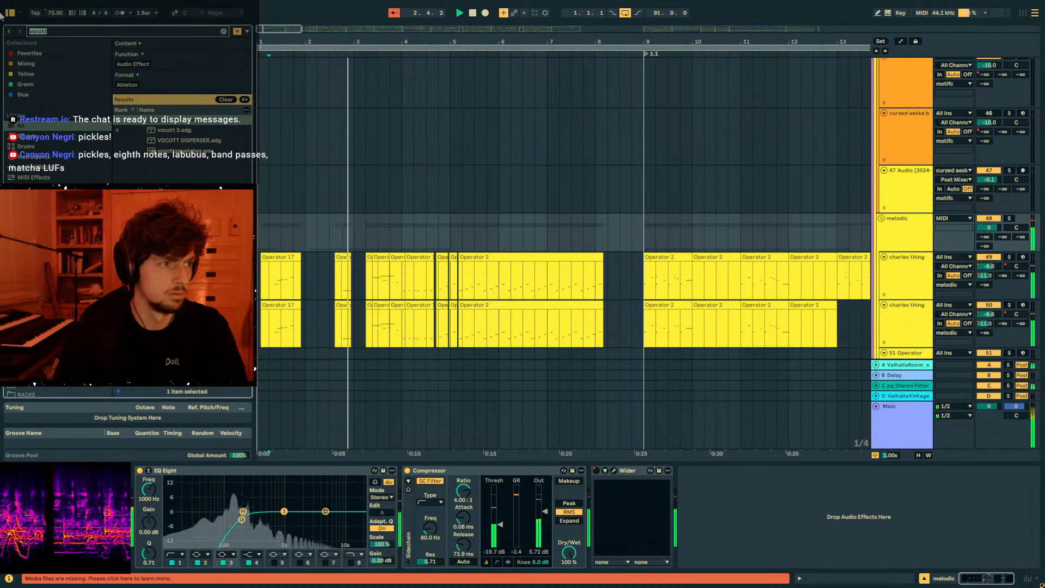
{"action": "type", "text": "uti"}
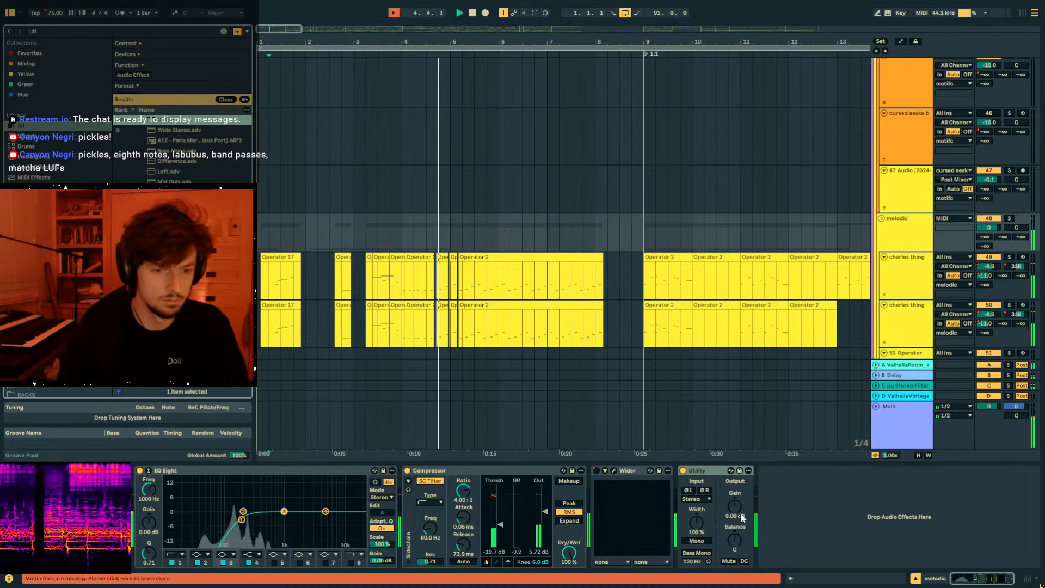
{"action": "key", "text": "a"}
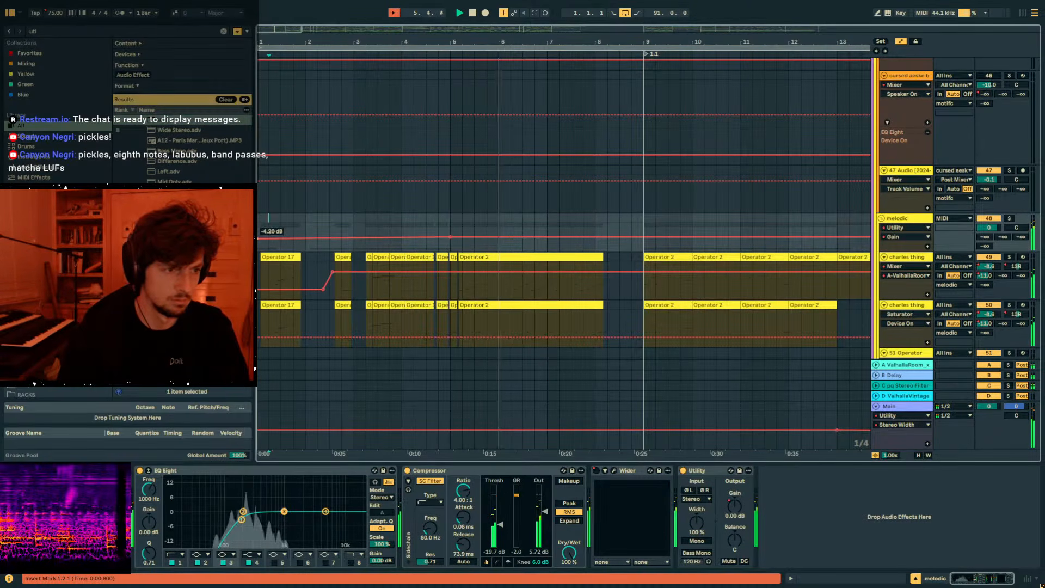
{"action": "key", "text": "a"}
Listen to the transition into section 1.1 and place the insert marker at 9.1.1.
{"action": "left_click", "coordinate": [595, 233]}
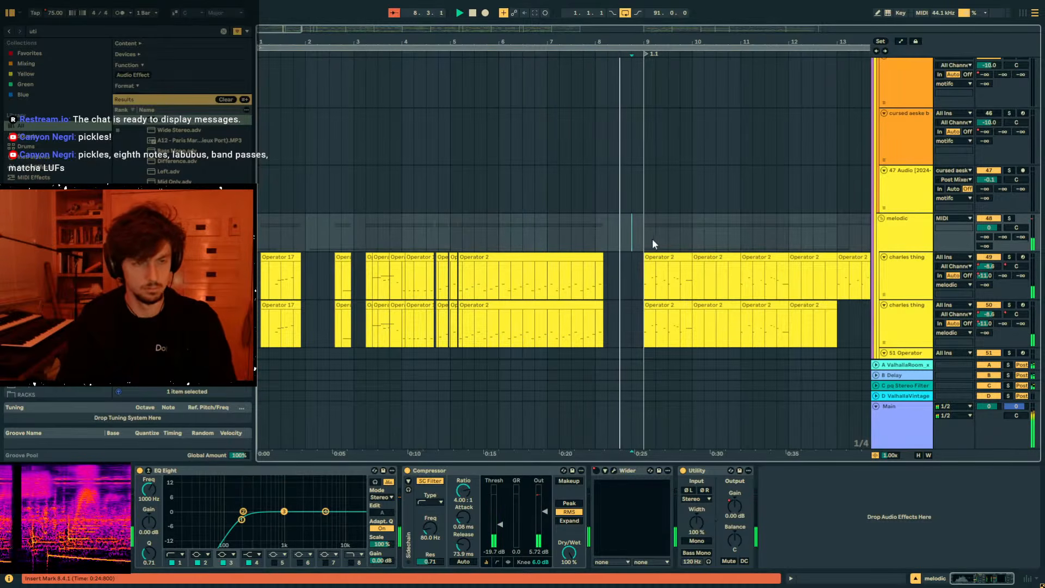
{"action": "left_click", "coordinate": [632, 239]}
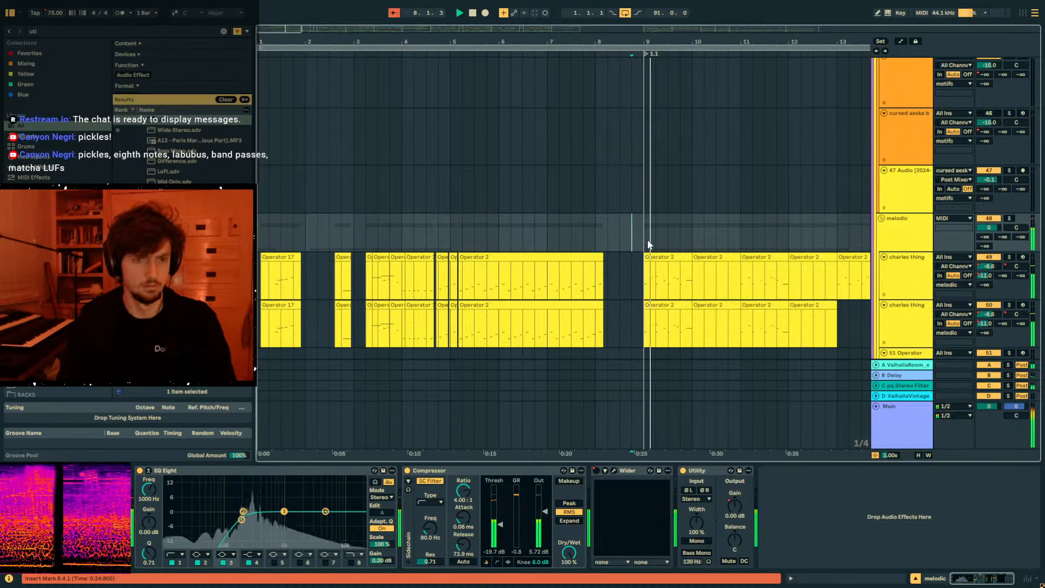
{"action": "left_click_drag", "start_coordinate": [637, 41], "coordinate": [582, 42]}
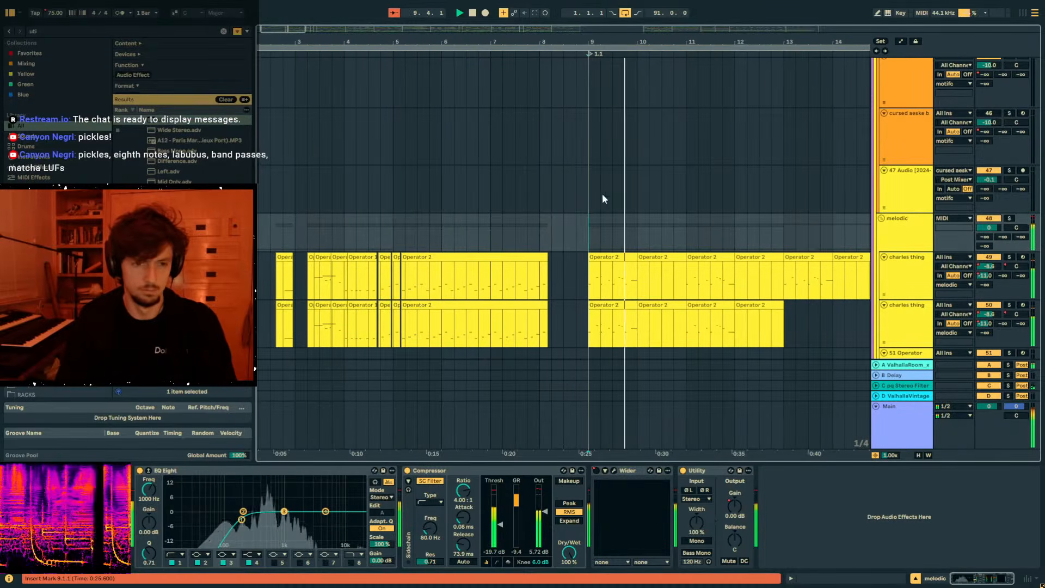
{"action": "left_click", "coordinate": [597, 191]}
Pull the upper charles thing track's ValhallaRoom send automation to its minimum from bar 2 to section 1.1, with a gradual rise from there.
{"action": "left_click", "coordinate": [984, 275]}
{"action": "key", "text": "space"}
{"action": "key", "text": "a"}
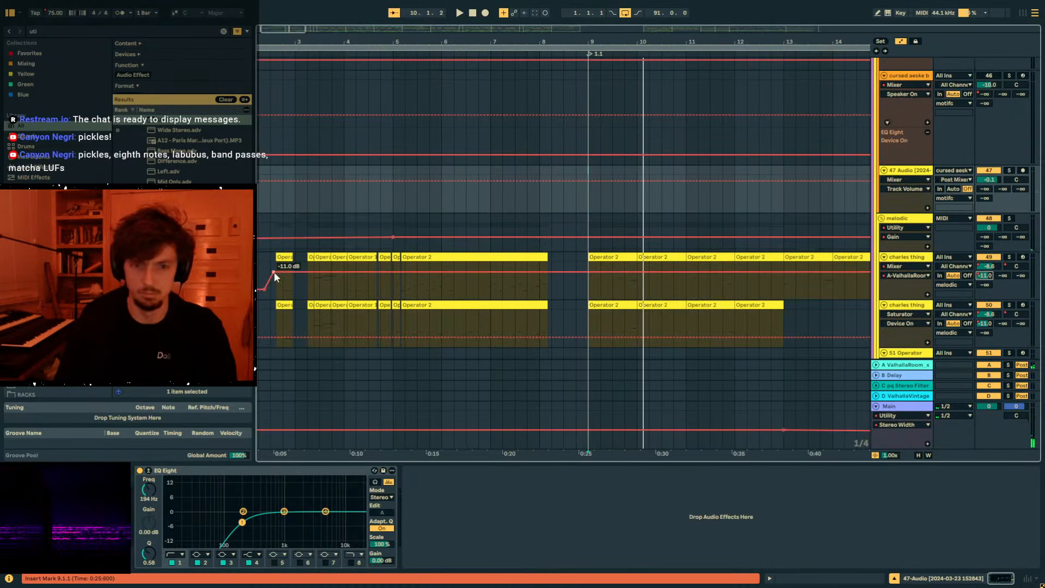
{"action": "left_click_drag", "start_coordinate": [276, 272], "coordinate": [273, 298]}
{"action": "left_click_drag", "start_coordinate": [600, 296], "coordinate": [600, 302]}
{"action": "left_click_drag", "start_coordinate": [618, 42], "coordinate": [581, 38]}
{"action": "key", "text": "space"}
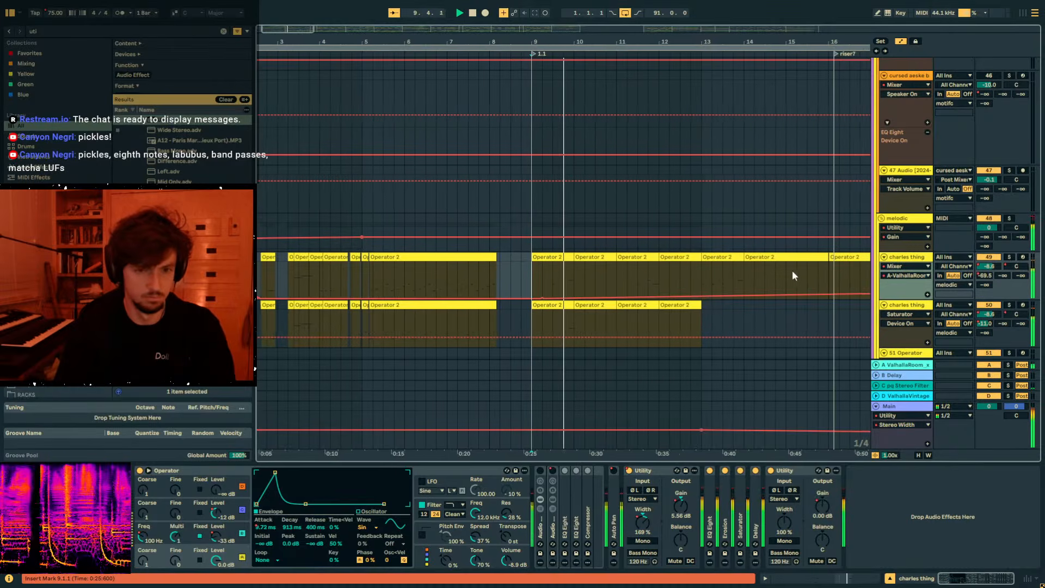
Deactivate the lower charles thing track's clips from 1.1.1 to 15.1.1.
{"action": "scroll", "coordinate": [884, 278], "scroll_direction": "down", "scroll_amount": 2}
{"action": "scroll", "coordinate": [885, 276], "scroll_direction": "up", "scroll_amount": 3}
{"action": "scroll", "coordinate": [880, 267], "scroll_direction": "down", "scroll_amount": 5}
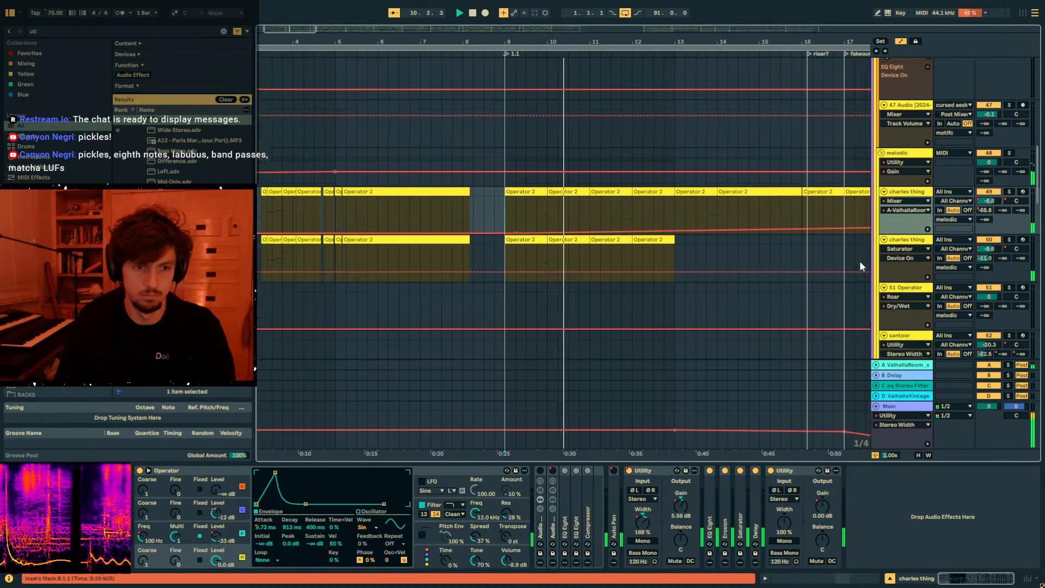
{"action": "left_click_drag", "start_coordinate": [684, 43], "coordinate": [675, 11]}
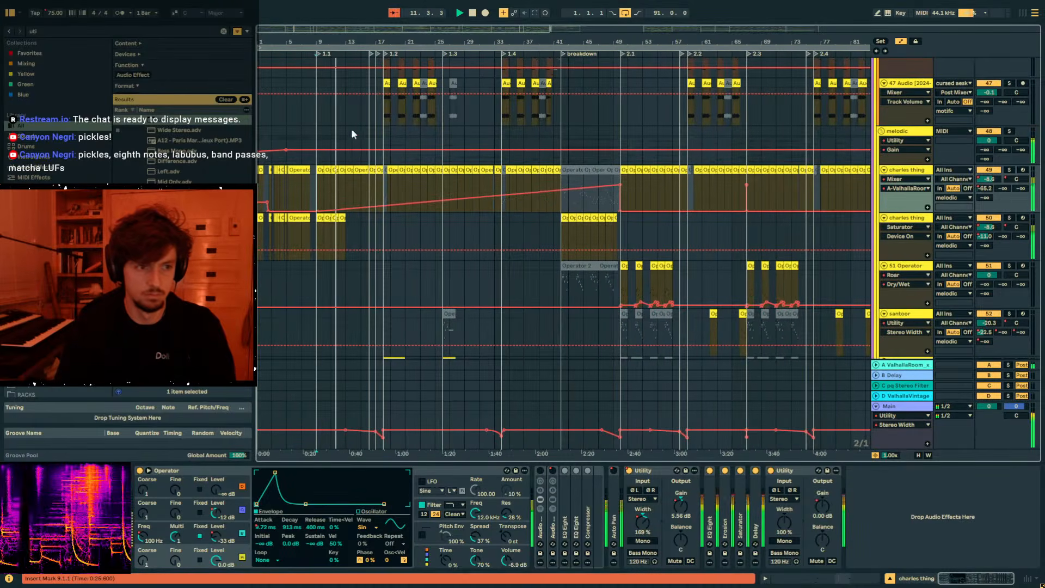
{"action": "key", "text": "a"}
{"action": "left_click_drag", "start_coordinate": [361, 232], "coordinate": [259, 231]}
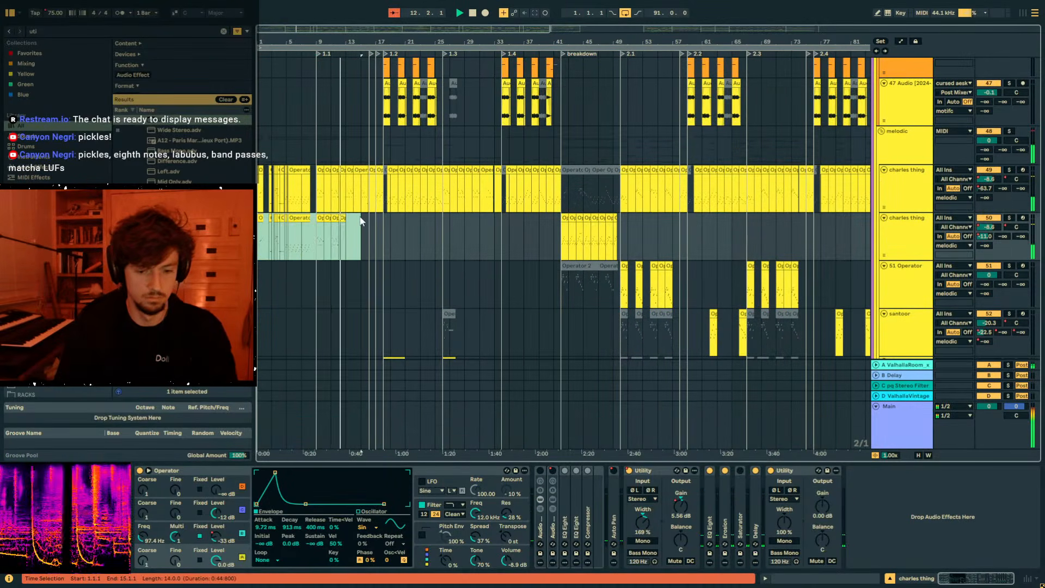
{"action": "key", "text": "0"}
{"action": "left_click", "coordinate": [320, 245]}
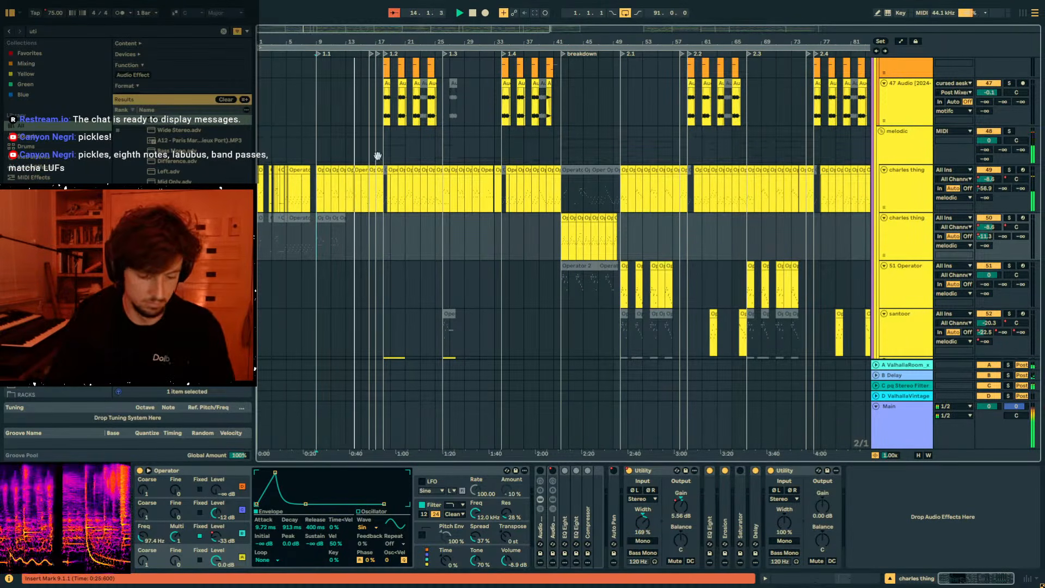
Reshape the upper charles thing track's ValhallaRoom send ramp to rise earlier, and select its 20.1.1 to 20.3.1 range.
{"action": "left_click_drag", "start_coordinate": [371, 38], "coordinate": [430, 90]}
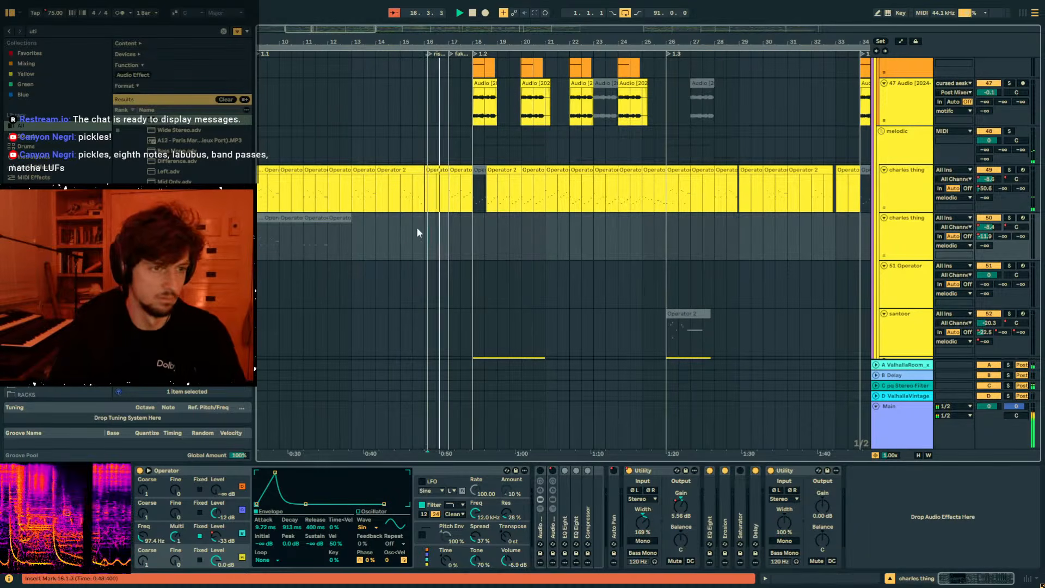
{"action": "left_click_drag", "start_coordinate": [412, 41], "coordinate": [605, 45]}
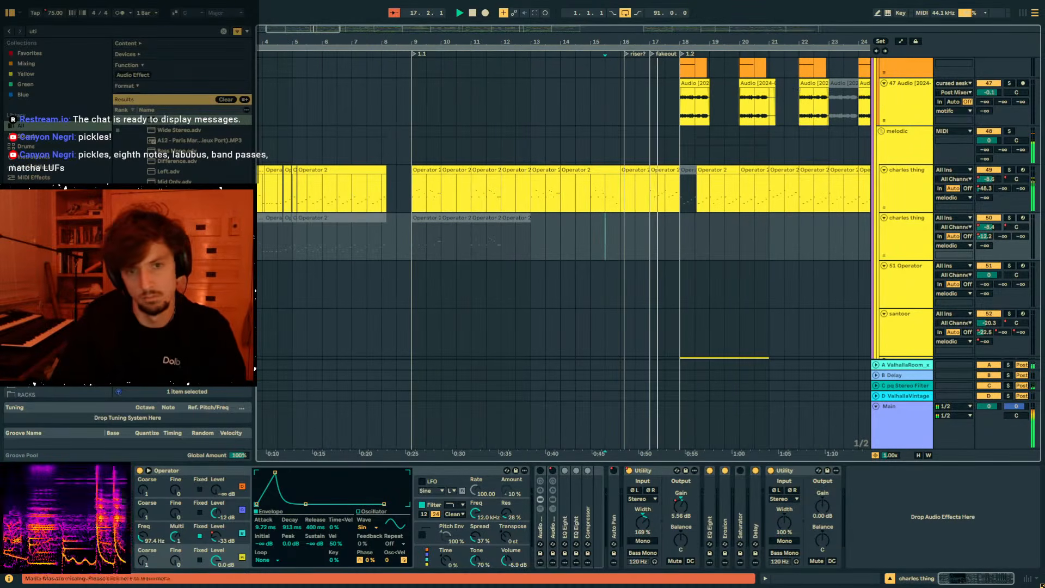
{"action": "key", "text": "a"}
{"action": "left_click_drag", "start_coordinate": [620, 207], "coordinate": [353, 212]}
{"action": "key", "text": "a"}
{"action": "left_click_drag", "start_coordinate": [740, 204], "coordinate": [749, 204]}
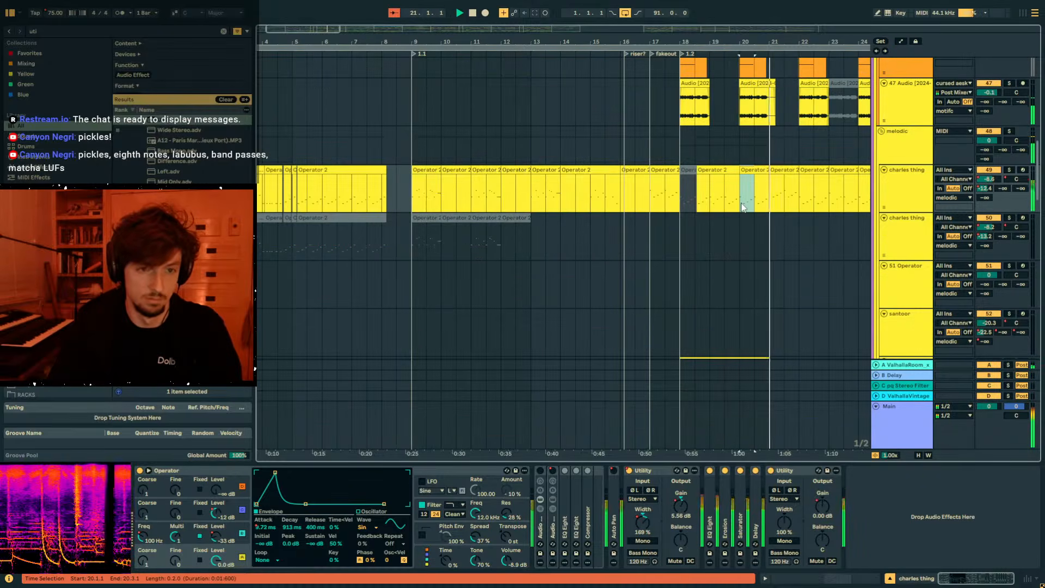
Deactivate the 20.1.1 to 20.3.1 portion of the upper charles thing track.
{"action": "key", "text": "0"}
{"action": "left_click_drag", "start_coordinate": [813, 42], "coordinate": [595, 44]}
{"action": "scroll", "coordinate": [624, 136], "scroll_direction": "up", "scroll_amount": 3}
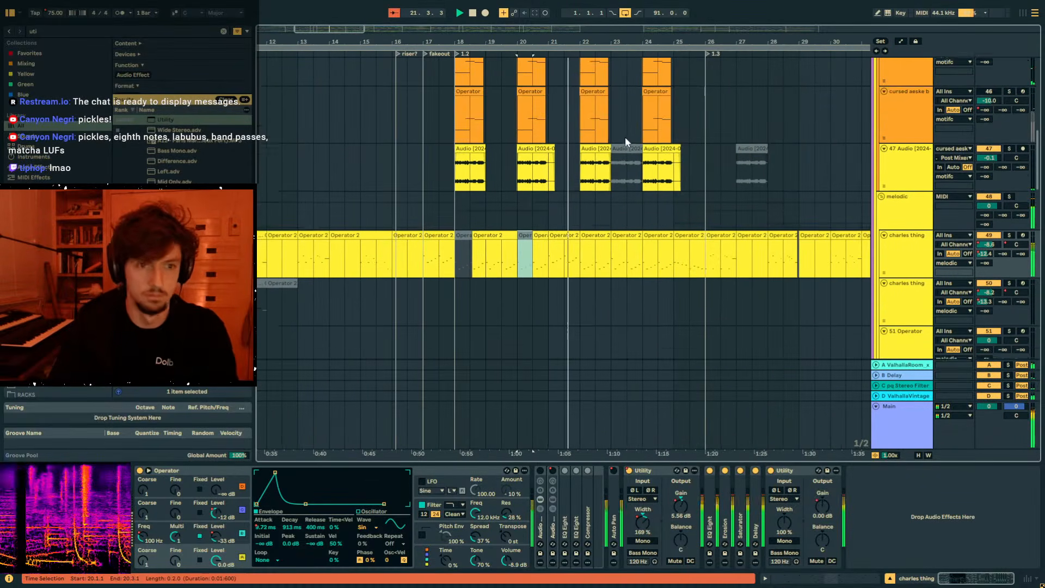
Add a Utility after the Auto Filter Legacy on the motifs group and narrow its stereo width to 58 %.
{"action": "scroll", "coordinate": [557, 257], "scroll_direction": "up", "scroll_amount": 10}
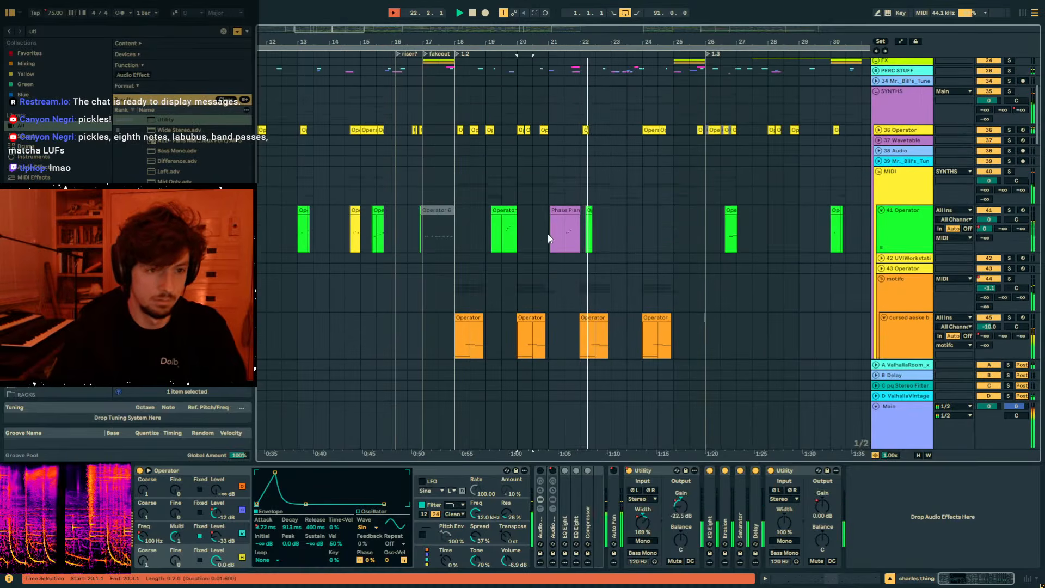
{"action": "left_click", "coordinate": [547, 234]}
{"action": "scroll", "coordinate": [585, 220], "scroll_direction": "up", "scroll_amount": 5}
{"action": "scroll", "coordinate": [815, 239], "scroll_direction": "down", "scroll_amount": 7}
{"action": "scroll", "coordinate": [887, 205], "scroll_direction": "down", "scroll_amount": 4}
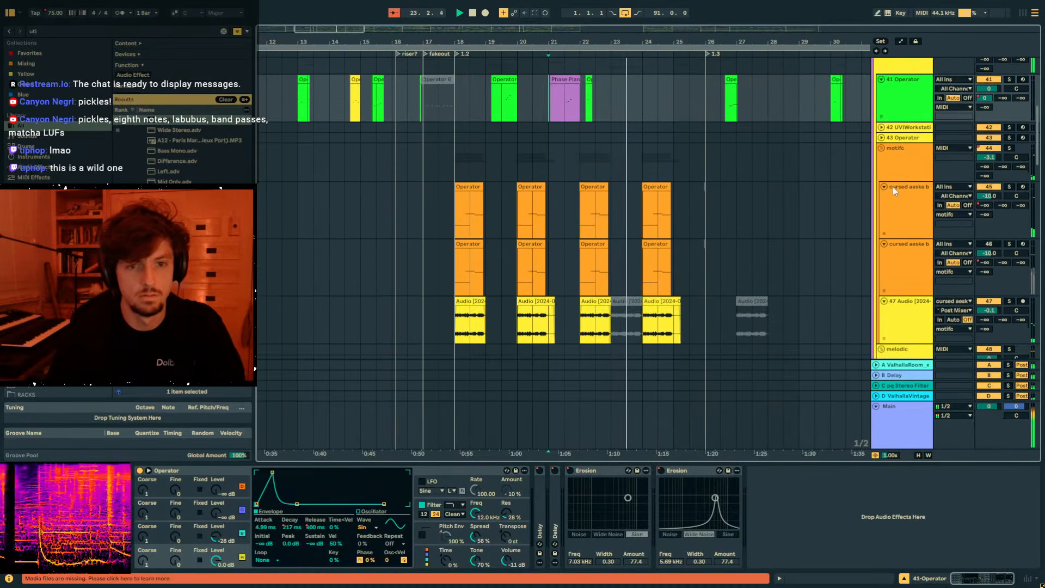
{"action": "left_click", "coordinate": [890, 191]}
{"action": "left_click", "coordinate": [894, 164]}
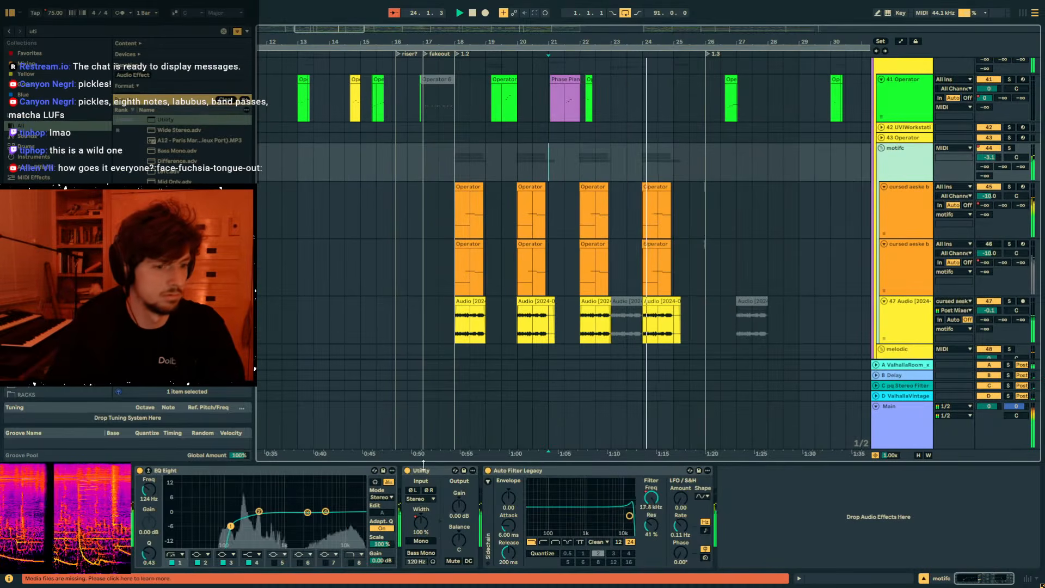
{"action": "key", "text": "a"}
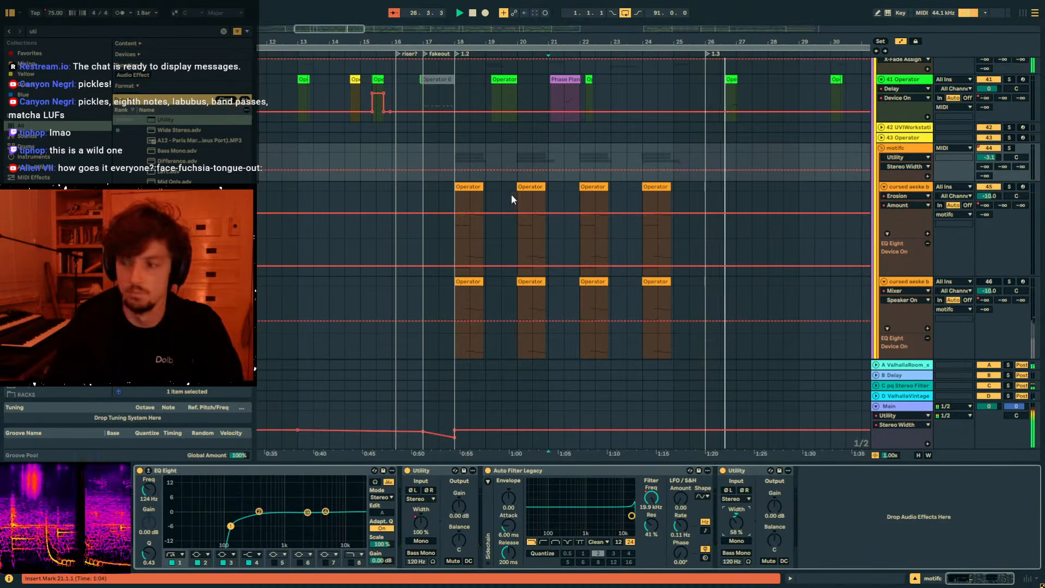
{"action": "left_click", "coordinate": [673, 158]}
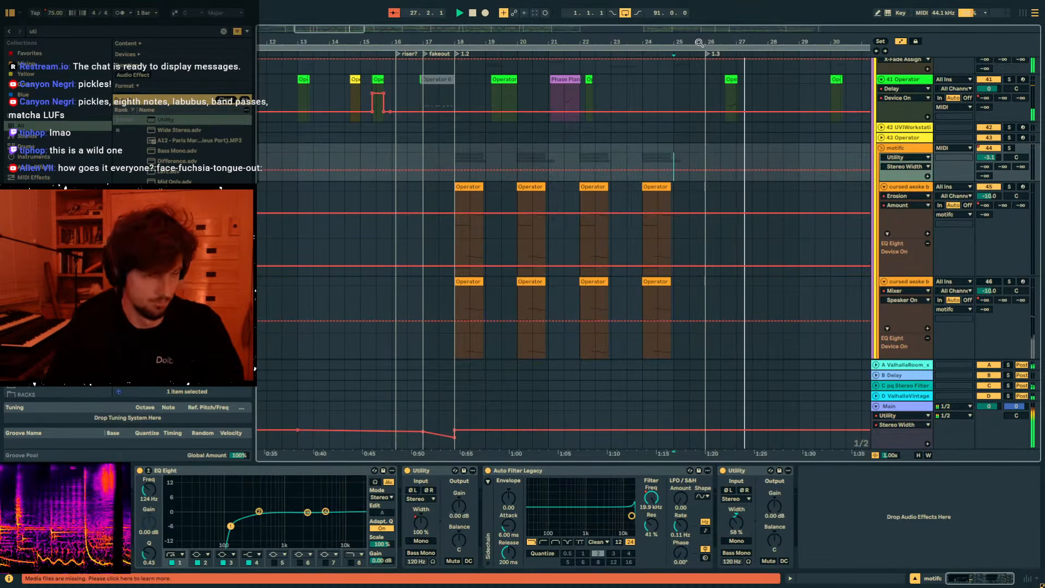
Unfold the 128 VDUB2 Impact track and lower its Auto Pan amount to 81.7 %.
{"action": "scroll", "coordinate": [730, 200], "scroll_direction": "down", "scroll_amount": 20}
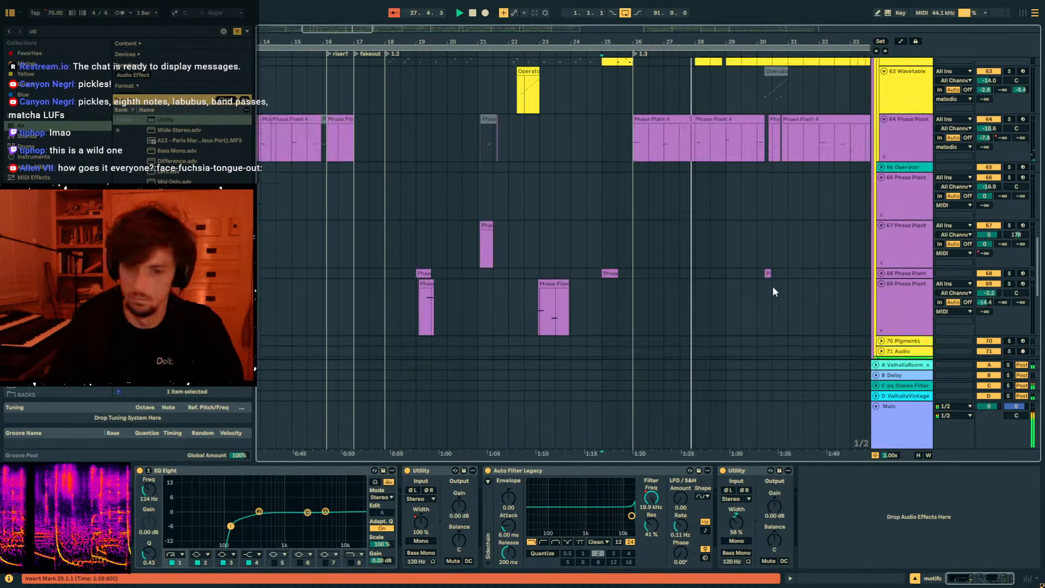
{"action": "scroll", "coordinate": [769, 291], "scroll_direction": "down", "scroll_amount": 1}
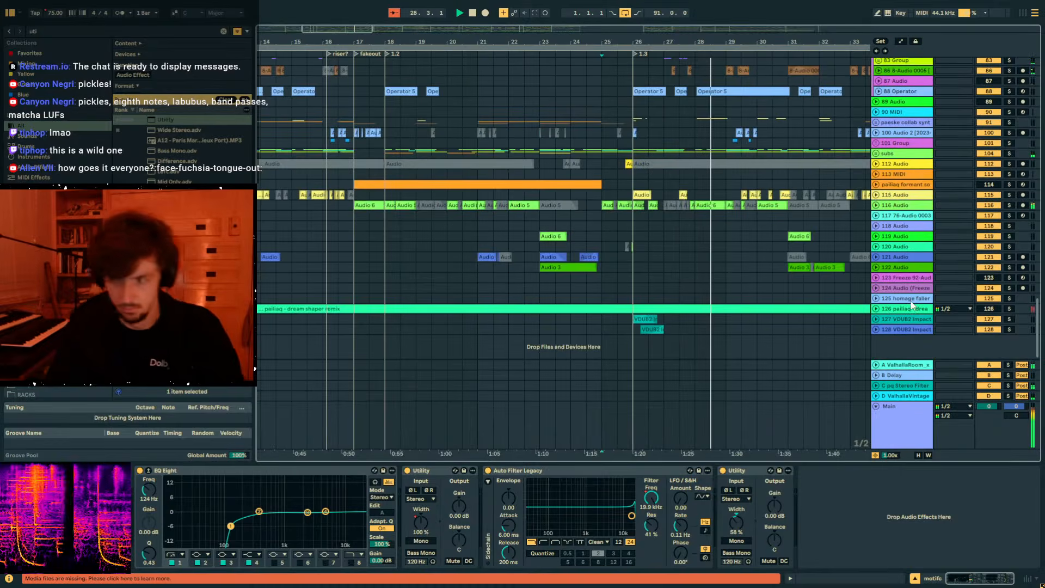
{"action": "left_click", "coordinate": [876, 329]}
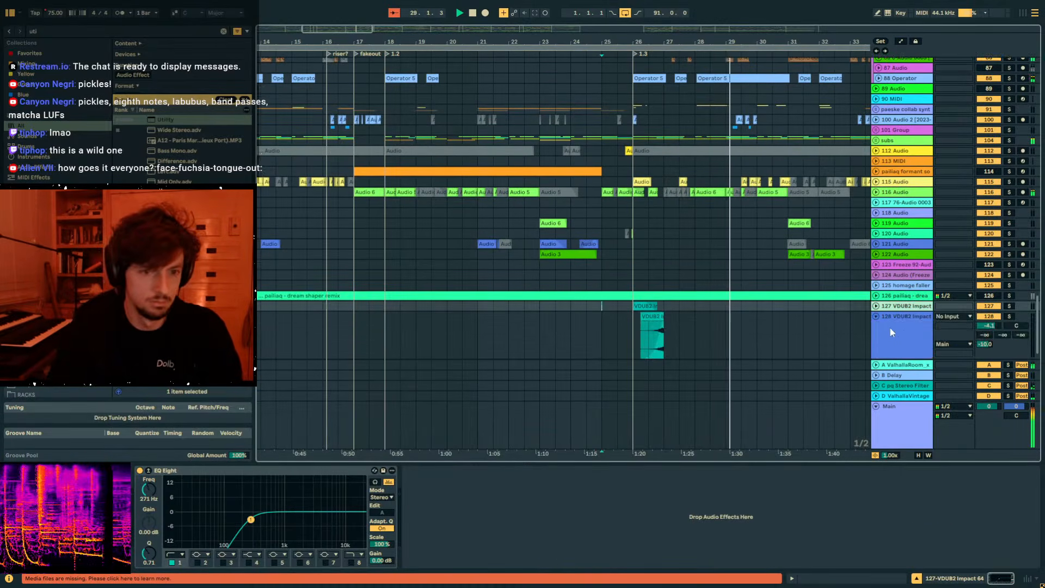
{"action": "left_click", "coordinate": [888, 325]}
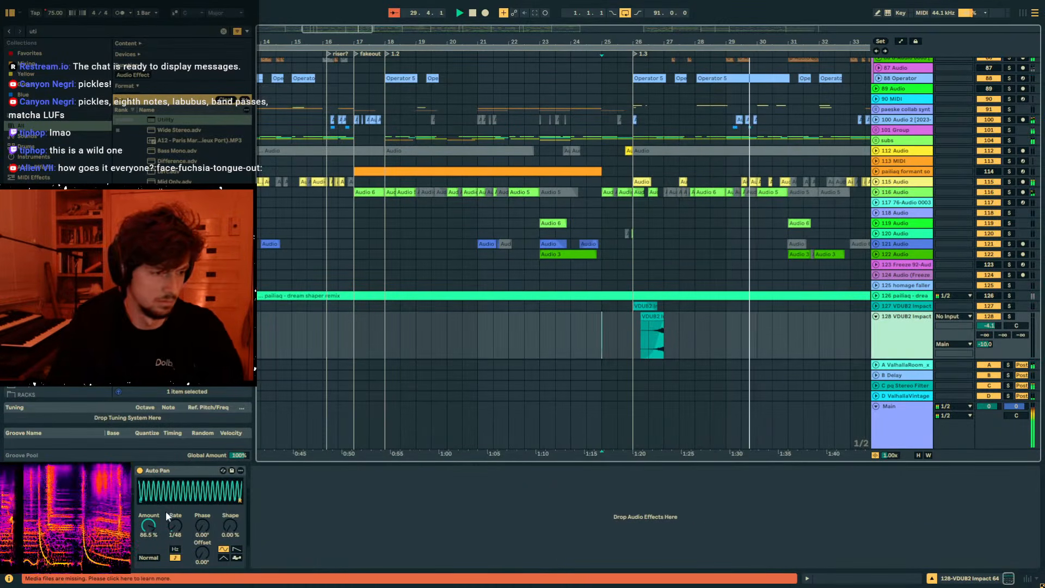
Add an EQ Eight to the 128 VDUB2 Impact track and raise its high shelf to 7.07 dB at 1.98 kHz.
{"action": "key", "text": "ctrl+f"}
{"action": "type", "text": "eq"}
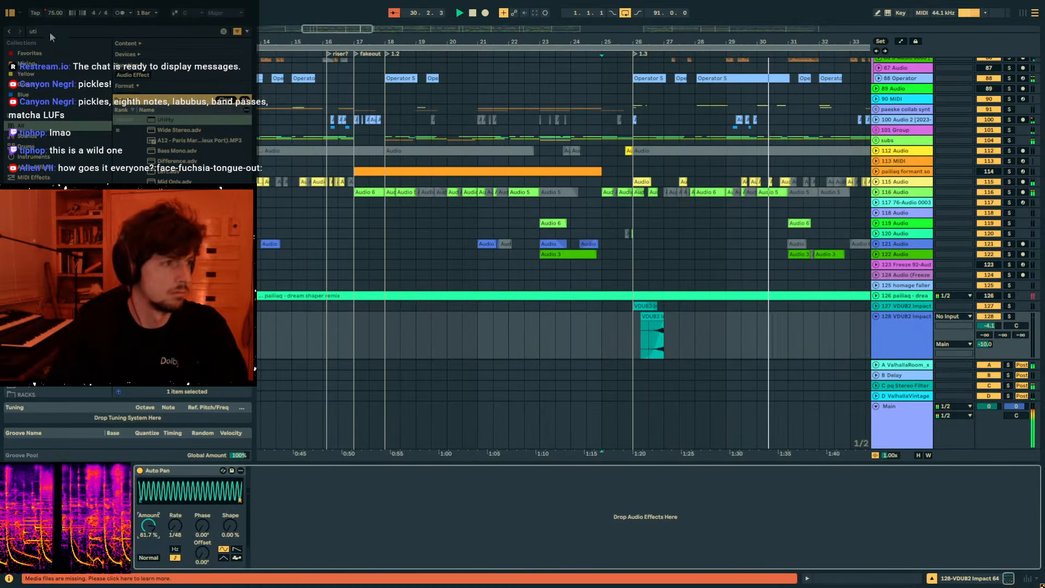
{"action": "type", "text": " 8"}
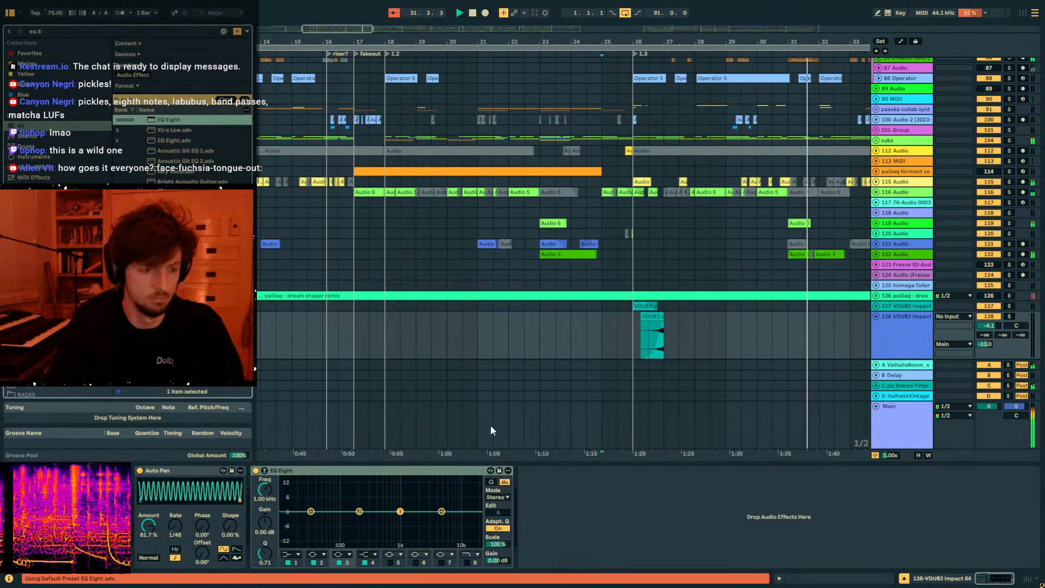
{"action": "left_click_drag", "start_coordinate": [443, 511], "coordinate": [419, 497]}
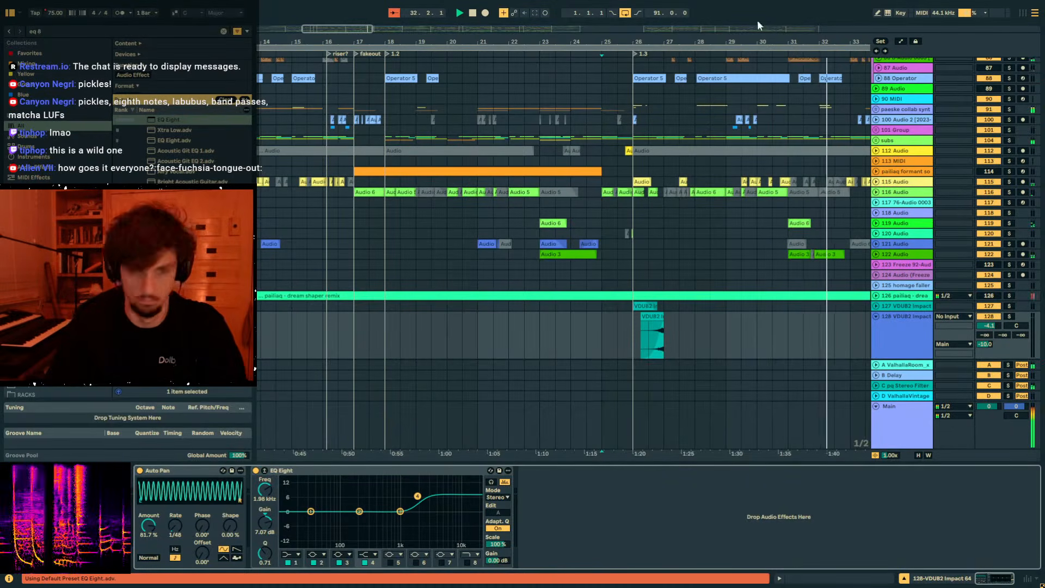
Examine the tracks from section 1.3 to the breakdown during playback and mark 36.1.1 on the motif tracks.
{"action": "scroll", "coordinate": [552, 261], "scroll_direction": "up", "scroll_amount": 8}
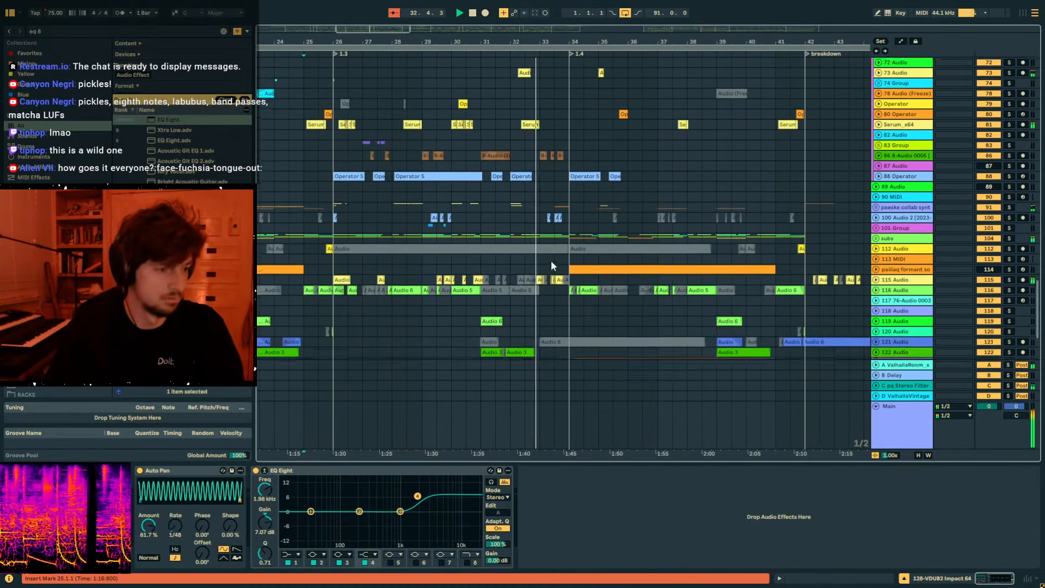
{"action": "scroll", "coordinate": [554, 272], "scroll_direction": "down", "scroll_amount": 7}
{"action": "scroll", "coordinate": [557, 286], "scroll_direction": "down", "scroll_amount": 3}
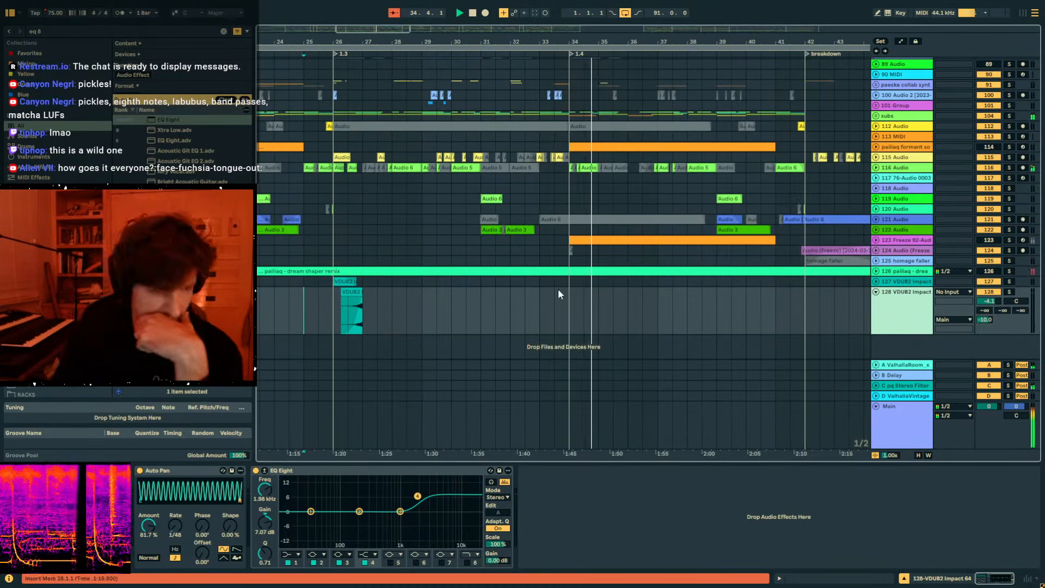
{"action": "scroll", "coordinate": [560, 289], "scroll_direction": "up", "scroll_amount": 10}
{"action": "scroll", "coordinate": [564, 292], "scroll_direction": "up", "scroll_amount": 10}
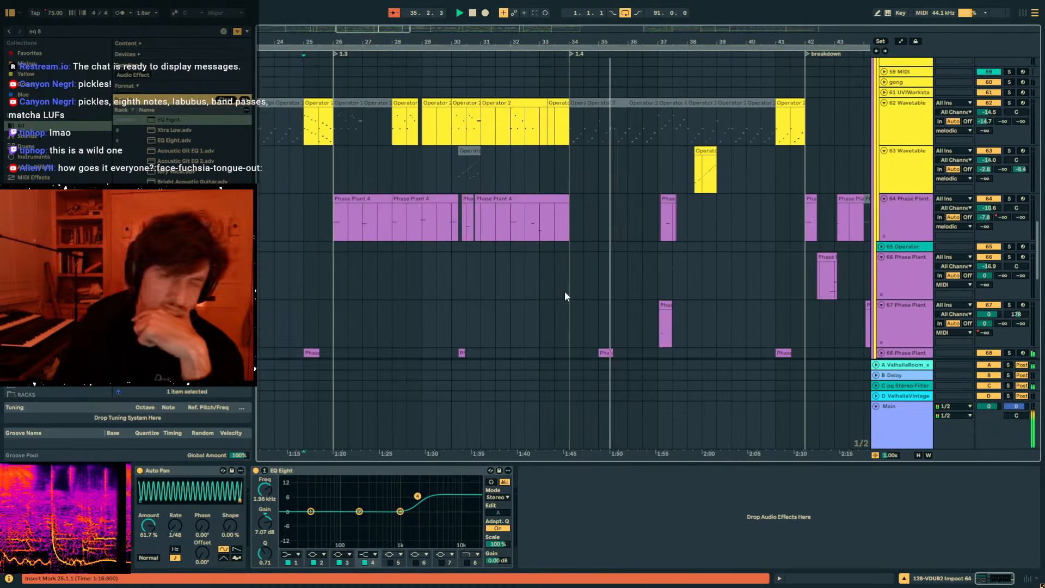
{"action": "scroll", "coordinate": [591, 317], "scroll_direction": "up", "scroll_amount": 8}
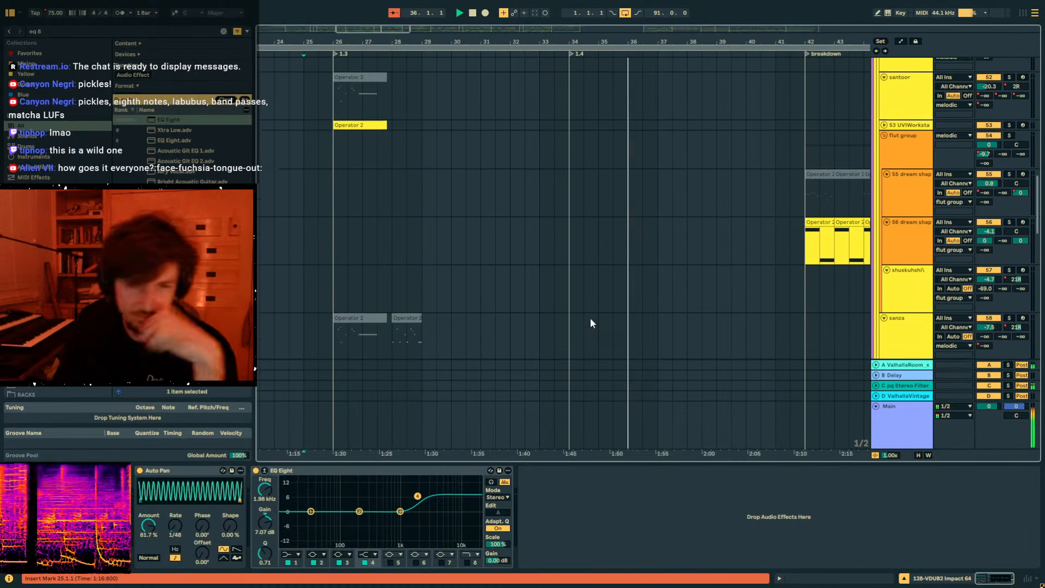
{"action": "scroll", "coordinate": [593, 326], "scroll_direction": "up", "scroll_amount": 5}
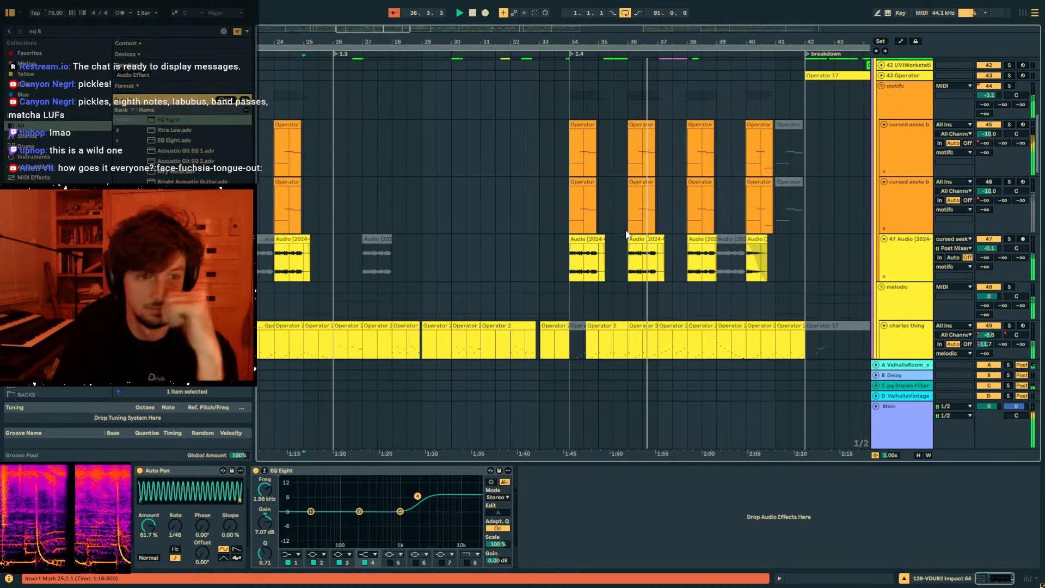
{"action": "left_click", "coordinate": [630, 102]}
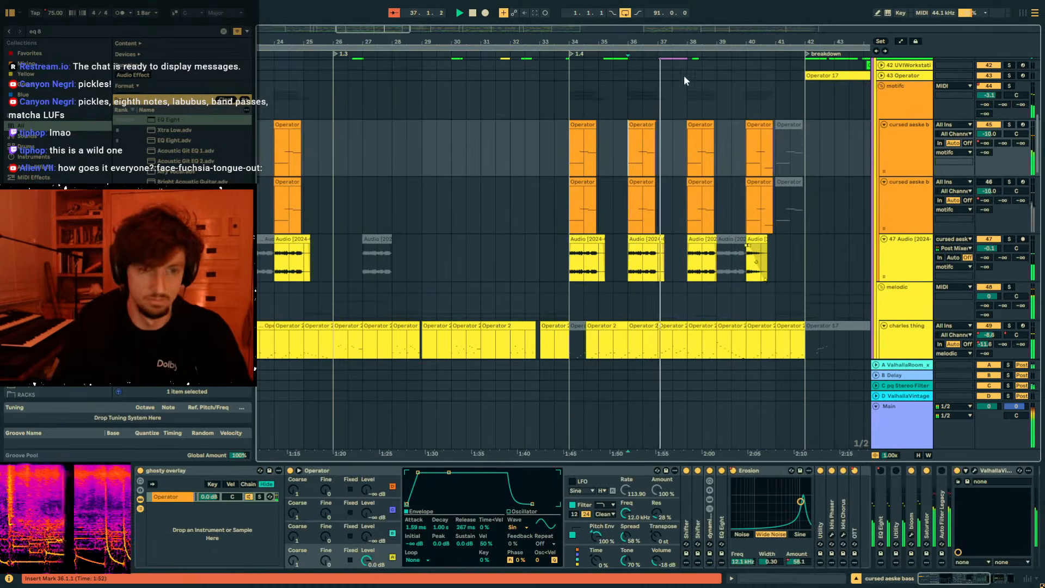
{"action": "left_click", "coordinate": [630, 91]}
Select matching section 1.4 clips on the two cursed aeske tracks and 47 Audio, and make fine adjustments to their timing.
{"action": "left_click_drag", "start_coordinate": [629, 42], "coordinate": [514, 27]}
{"action": "mouse_move", "coordinate": [695, 44]}
{"action": "left_mouse_down"}
{"action": "mouse_move", "coordinate": [683, 98]}
{"action": "mouse_move", "coordinate": [678, 40]}
{"action": "left_mouse_up"}
{"action": "left_click_drag", "start_coordinate": [550, 42], "coordinate": [552, 104]}
{"action": "left_click", "coordinate": [565, 125]}
{"action": "left_click", "coordinate": [576, 238], "text": "shift"}
{"action": "left_click_drag", "start_coordinate": [539, 41], "coordinate": [523, 69]}
{"action": "left_click_drag", "start_coordinate": [534, 126], "coordinate": [543, 127]}
{"action": "left_click_drag", "start_coordinate": [524, 43], "coordinate": [518, 65]}
{"action": "left_click_drag", "start_coordinate": [538, 126], "coordinate": [513, 130]}
Listen into the breakdown, place the insert marker at 42.1.1 on the upper cursed aeske track, and stop playback.
{"action": "left_click_drag", "start_coordinate": [526, 41], "coordinate": [524, 5]}
{"action": "left_click", "coordinate": [786, 82]}
{"action": "left_click_drag", "start_coordinate": [786, 41], "coordinate": [546, 12]}
{"action": "left_click", "coordinate": [680, 147]}
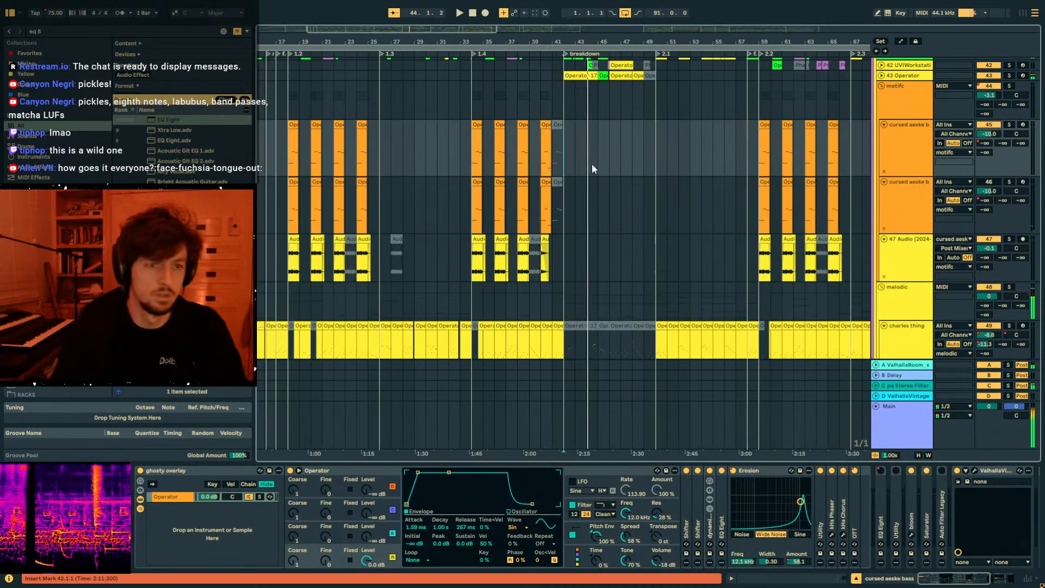
{"action": "scroll", "coordinate": [593, 167], "scroll_direction": "up", "scroll_amount": 2}
{"action": "key", "text": "space"}
Examine the vocal and melodic clips around the breakdown and place the insert marker at 42.1.1 on the 47 Audio track.
{"action": "left_click", "coordinate": [567, 182]}
{"action": "scroll", "coordinate": [576, 150], "scroll_direction": "up", "scroll_amount": 1}
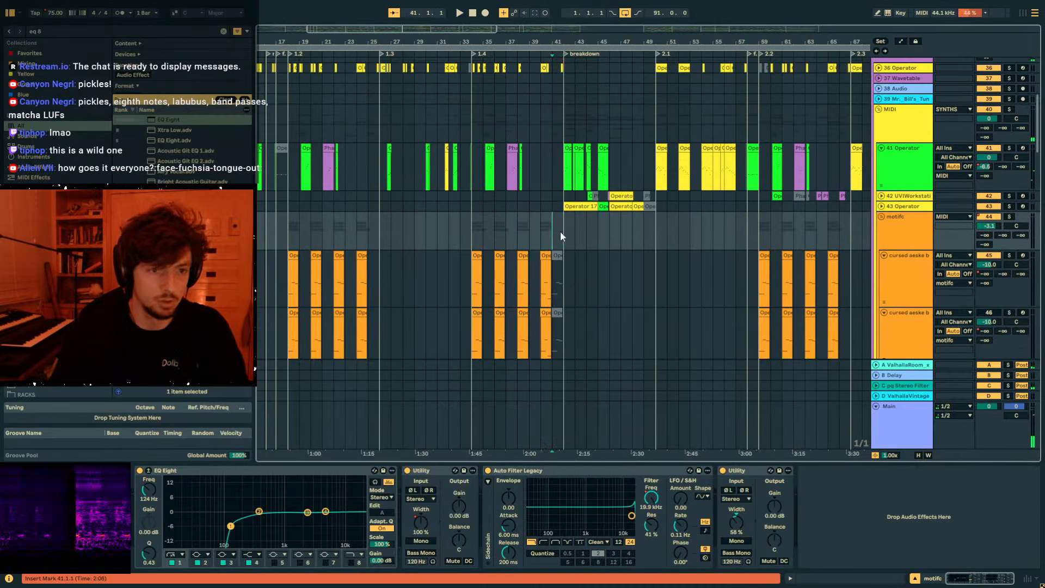
{"action": "scroll", "coordinate": [626, 216], "scroll_direction": "up", "scroll_amount": 5}
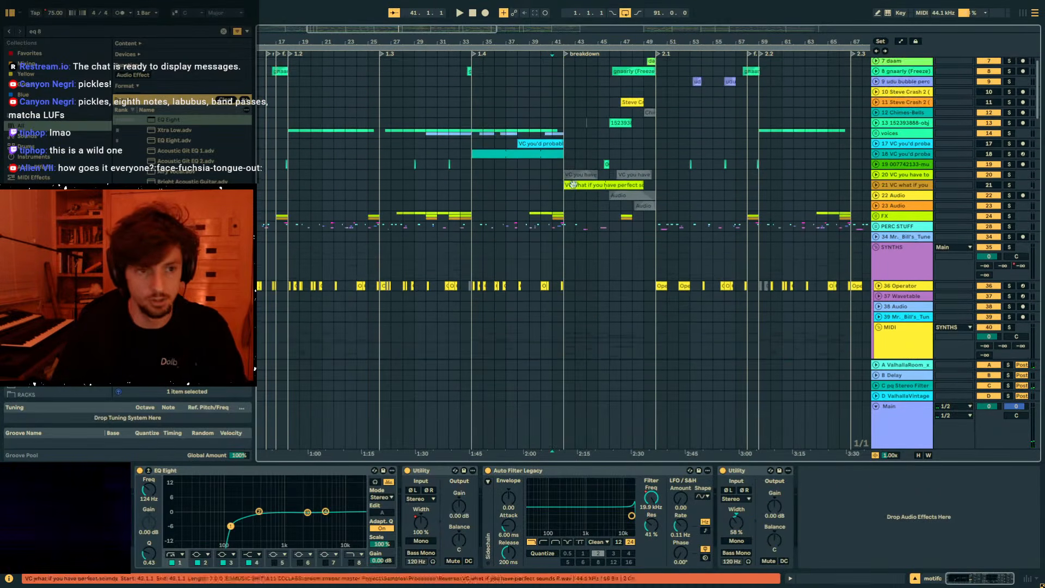
{"action": "left_click", "coordinate": [603, 174]}
{"action": "left_click", "coordinate": [551, 154]}
{"action": "scroll", "coordinate": [568, 182], "scroll_direction": "down", "scroll_amount": 8}
{"action": "left_click", "coordinate": [568, 185]}
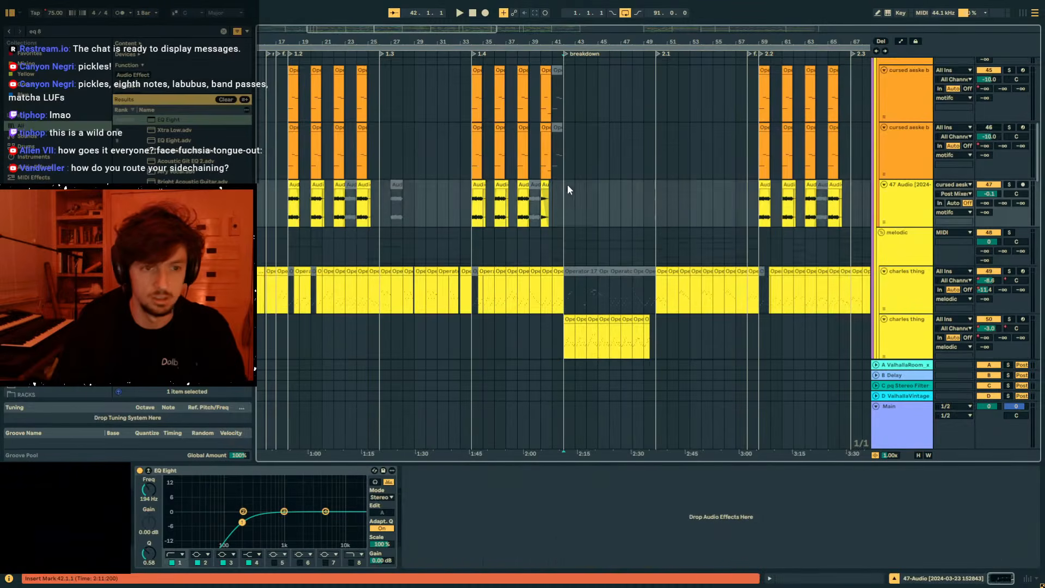
{"action": "scroll", "coordinate": [568, 188], "scroll_direction": "down", "scroll_amount": 2}
{"action": "scroll", "coordinate": [673, 234], "scroll_direction": "up", "scroll_amount": 10}
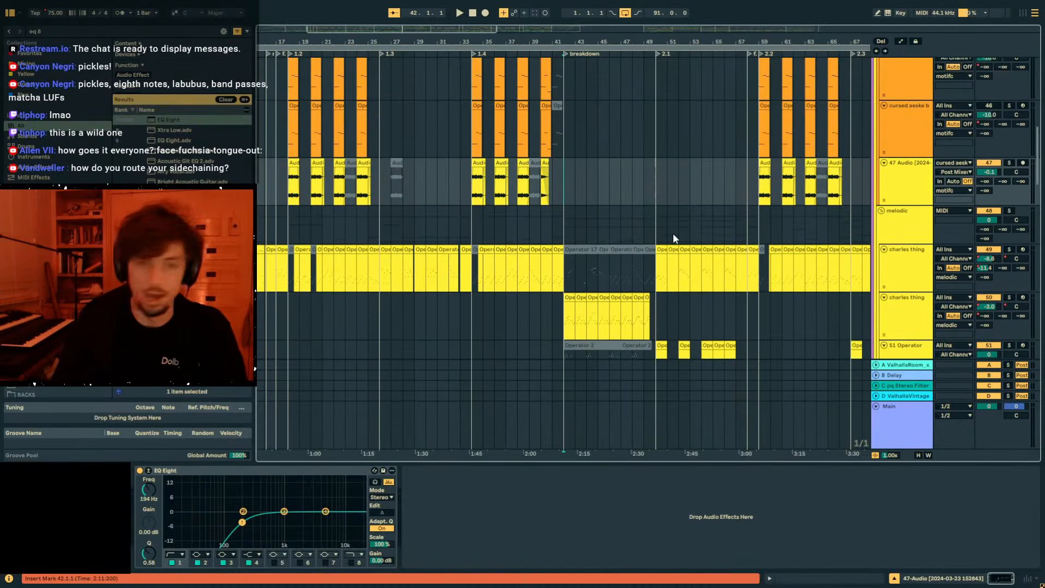
Inspect the SYNTHS group's first Compressor and its KICKSNARE sidechain, fold the group, and show the DRUMS group's devices.
{"action": "left_click", "coordinate": [896, 144]}
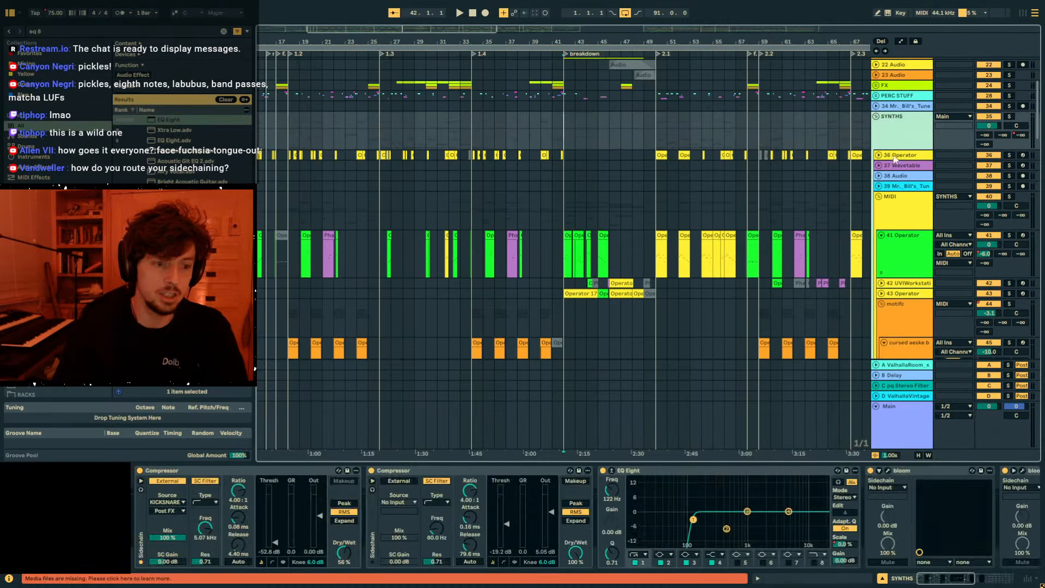
{"action": "left_click", "coordinate": [218, 476]}
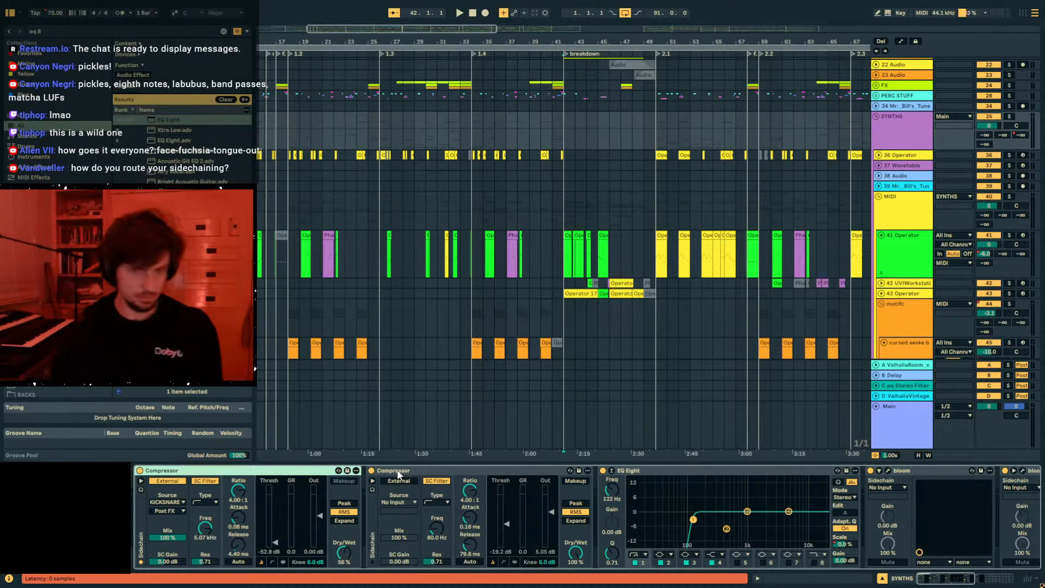
{"action": "scroll", "coordinate": [774, 214], "scroll_direction": "up", "scroll_amount": 5}
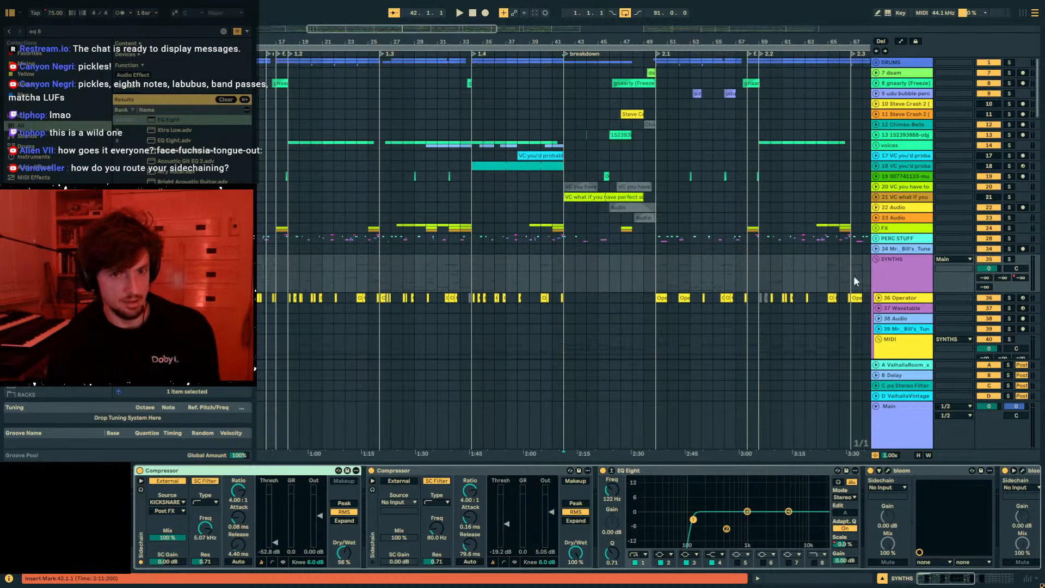
{"action": "left_click", "coordinate": [876, 260]}
{"action": "left_click", "coordinate": [900, 65]}
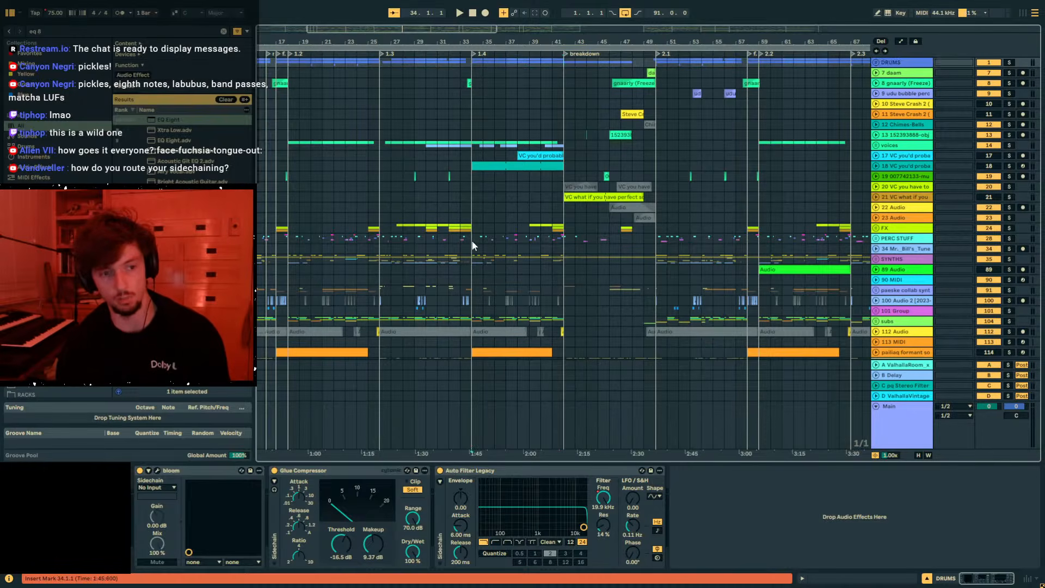
Highlight DRUMS from 34.1.1 to 39.1.1 and play the transition into section 1.4 from 33.3.1 with SYNTHS selected.
{"action": "left_click", "coordinate": [474, 260]}
{"action": "left_click_drag", "start_coordinate": [473, 42], "coordinate": [473, 70]}
{"action": "left_click_drag", "start_coordinate": [562, 61], "coordinate": [608, 60]}
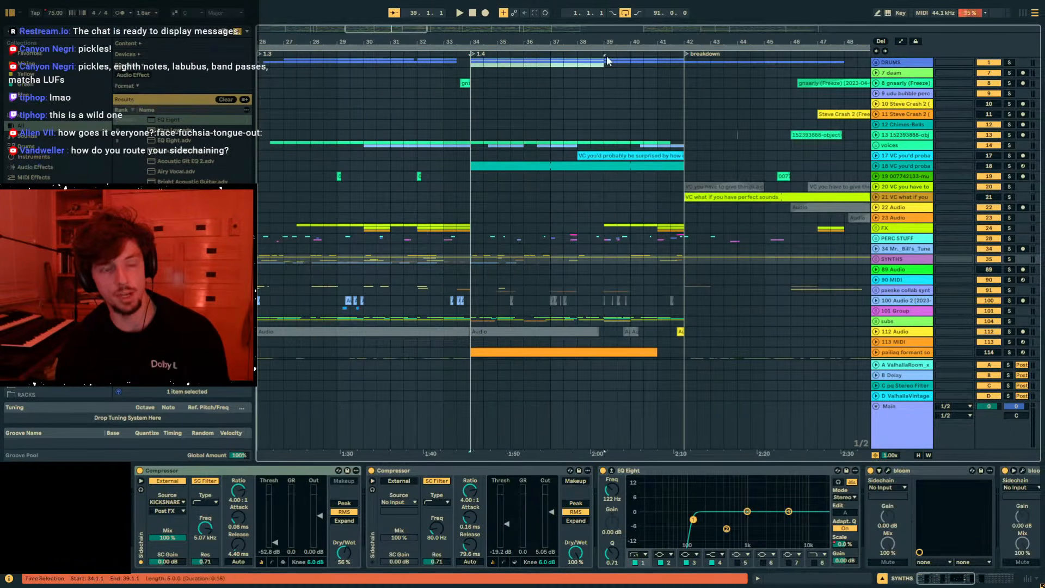
{"action": "left_click", "coordinate": [472, 261]}
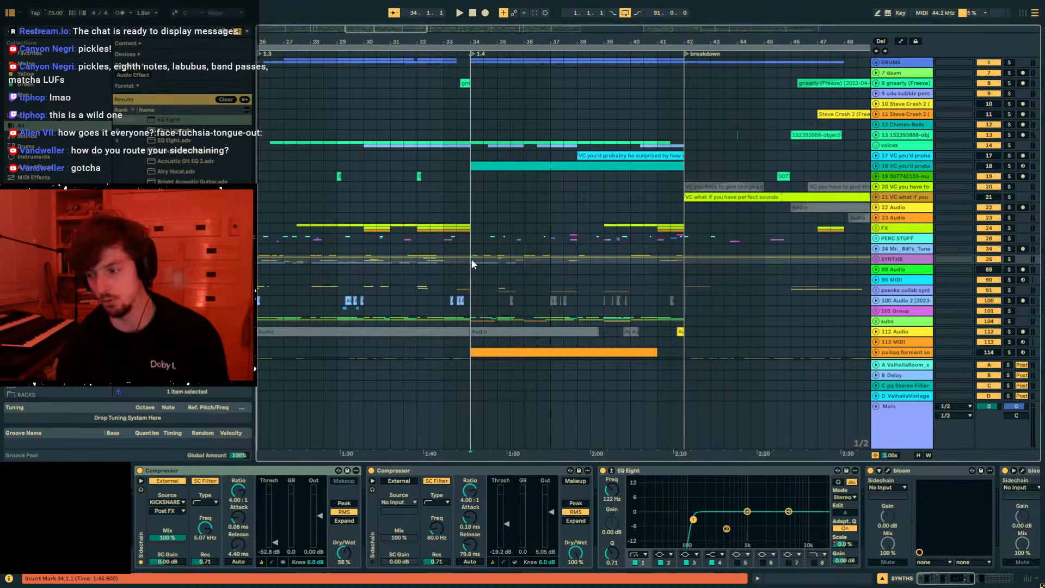
{"action": "key", "text": "space"}
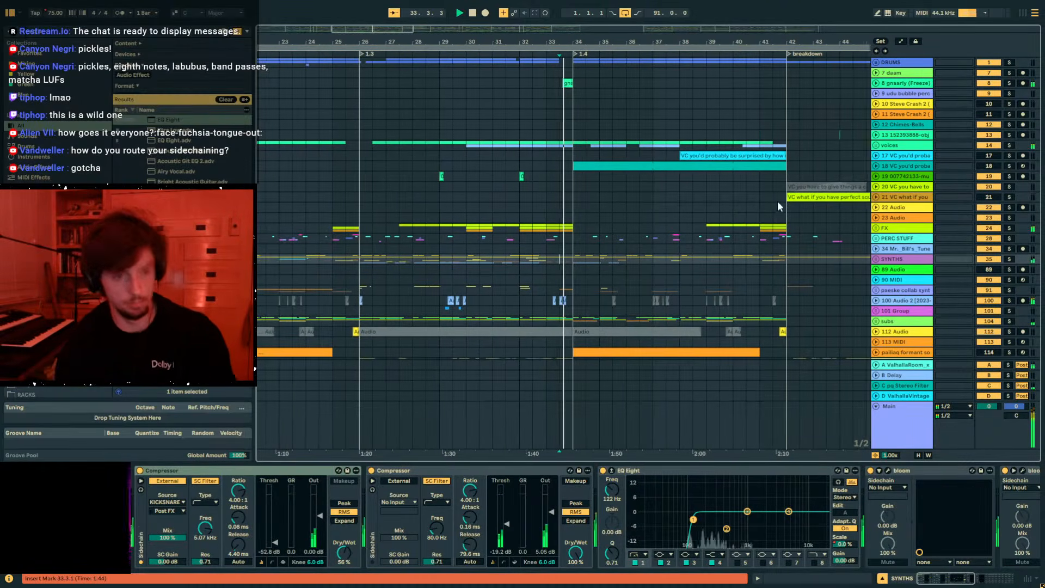
Unfold the SYNTHS group and review the sidechain source choices of its first Compressor, keeping KICKSNARE.
{"action": "left_click", "coordinate": [876, 259]}
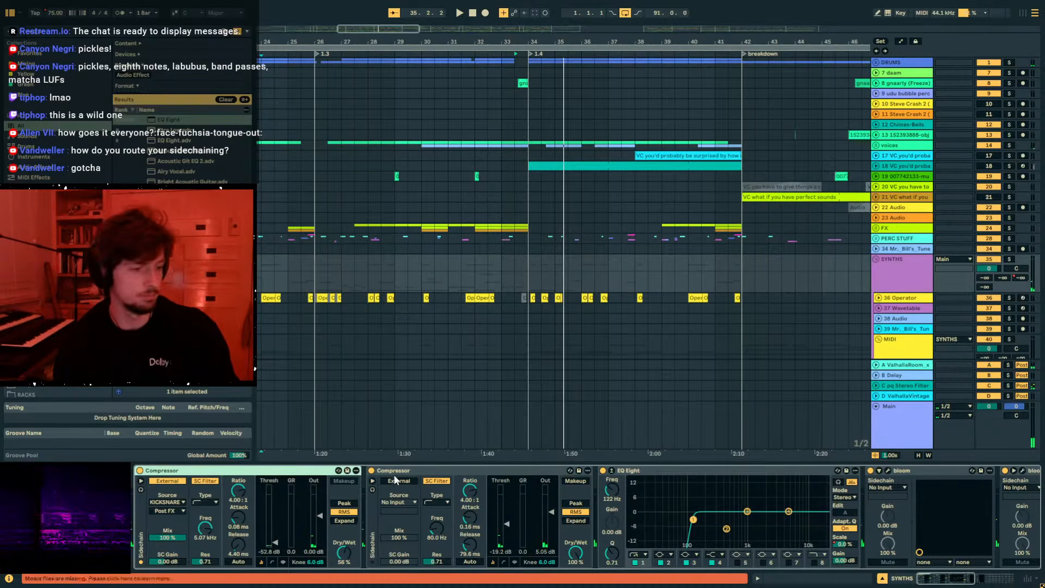
{"action": "left_click", "coordinate": [167, 506]}
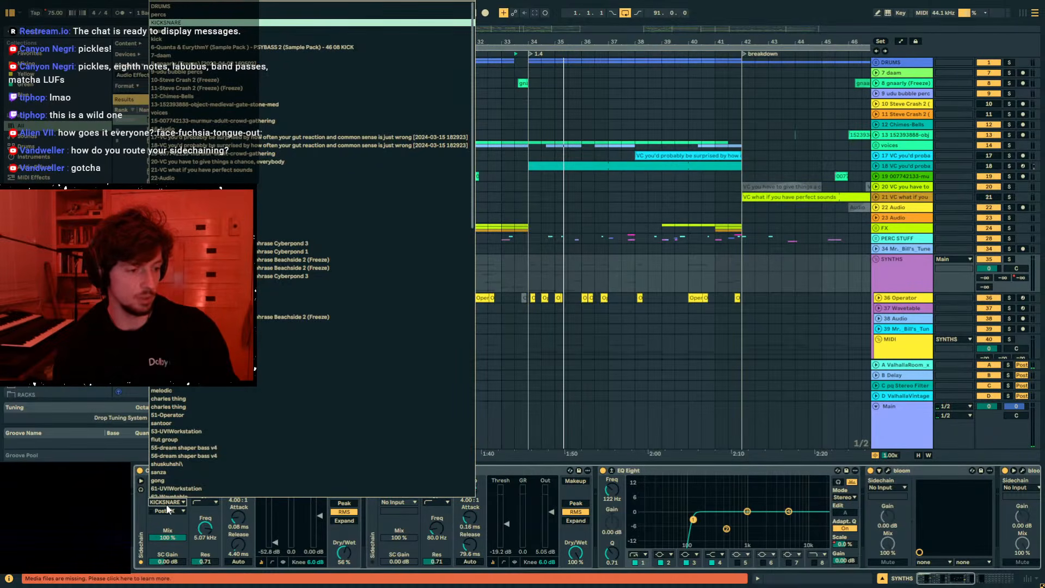
{"action": "left_click", "coordinate": [167, 509]}
Solo the SYNTHS group and place the insert marker at 33.4.3, just before section 1.4.
{"action": "left_click", "coordinate": [1009, 259]}
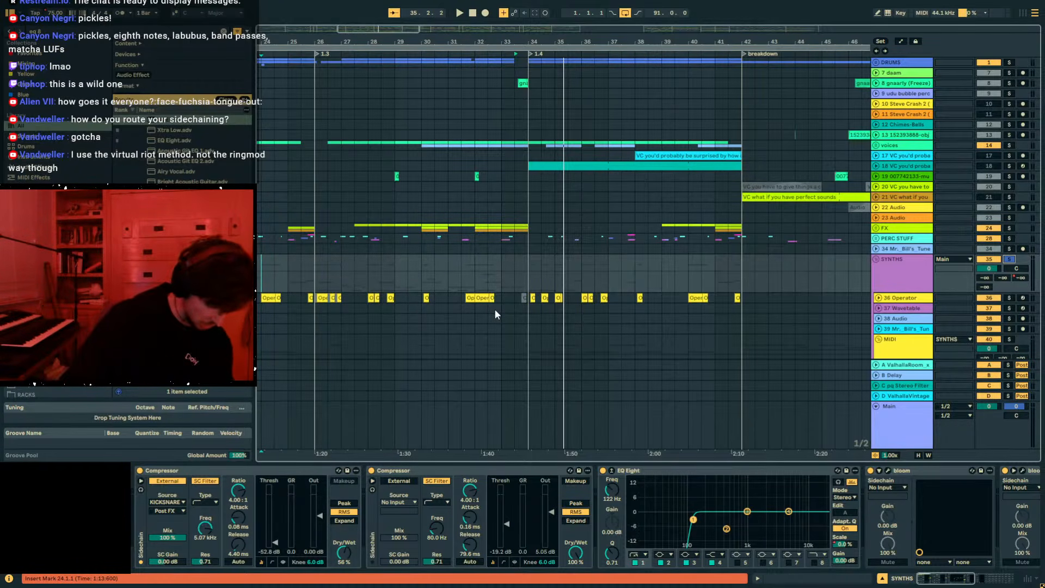
{"action": "left_click", "coordinate": [527, 282]}
{"action": "left_click_drag", "start_coordinate": [528, 42], "coordinate": [510, 126]}
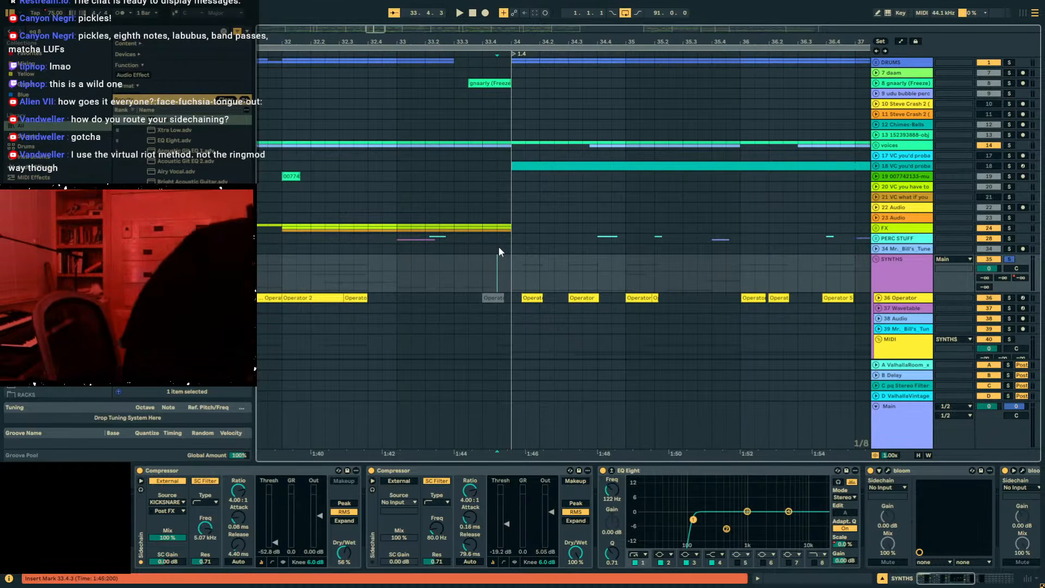
{"action": "key", "text": "super"}
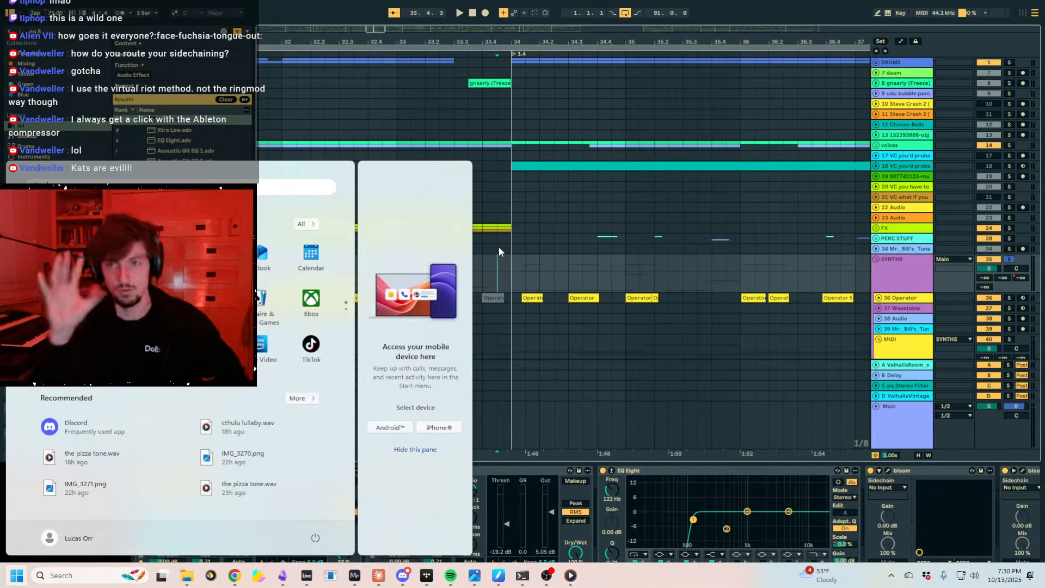
{"action": "left_click", "coordinate": [533, 248]}
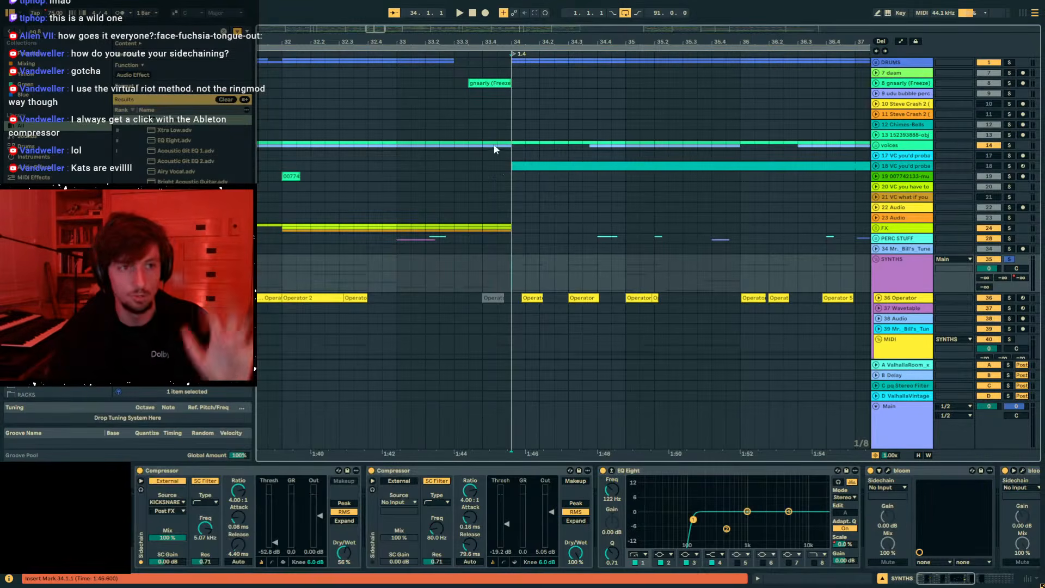
{"action": "mouse_move", "coordinate": [514, 41]}
{"action": "left_mouse_down"}
{"action": "mouse_move", "coordinate": [514, 65]}
{"action": "mouse_move", "coordinate": [477, 38]}
{"action": "left_mouse_up"}
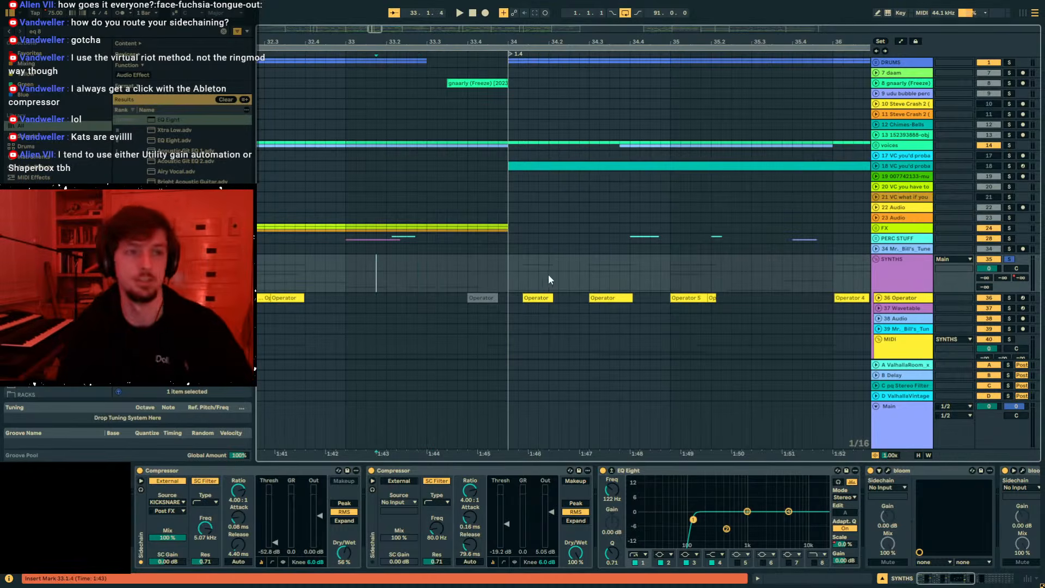
Play the arrangement from 41.1.1 towards the breakdown with the SYNTHS group selected, and stop.
{"action": "left_click", "coordinate": [889, 271]}
{"action": "left_click_drag", "start_coordinate": [492, 39], "coordinate": [482, 7]}
{"action": "left_click", "coordinate": [624, 271]}
{"action": "key", "text": "space"}
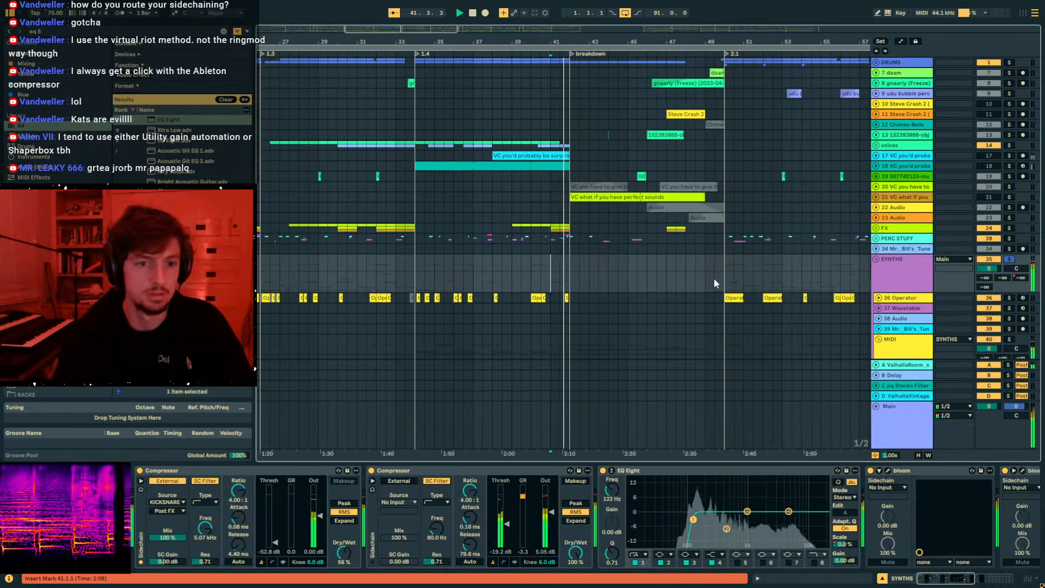
{"action": "key", "text": "space"}
{"action": "left_click", "coordinate": [417, 277]}
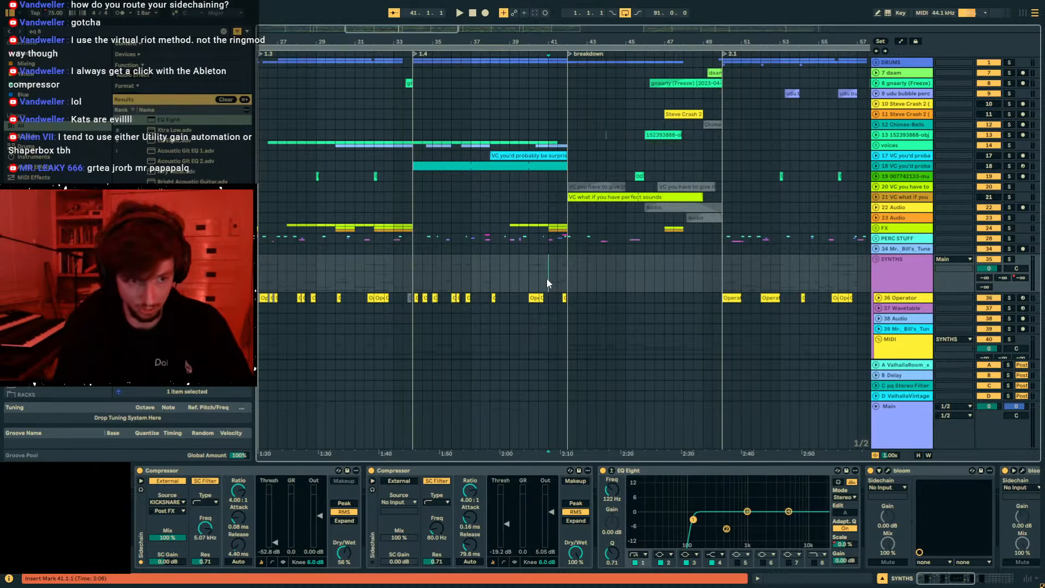
Place the insert marker at 40.3.1 on SYNTHS and play the lead-in to the breakdown.
{"action": "left_click_drag", "start_coordinate": [552, 42], "coordinate": [548, 76]}
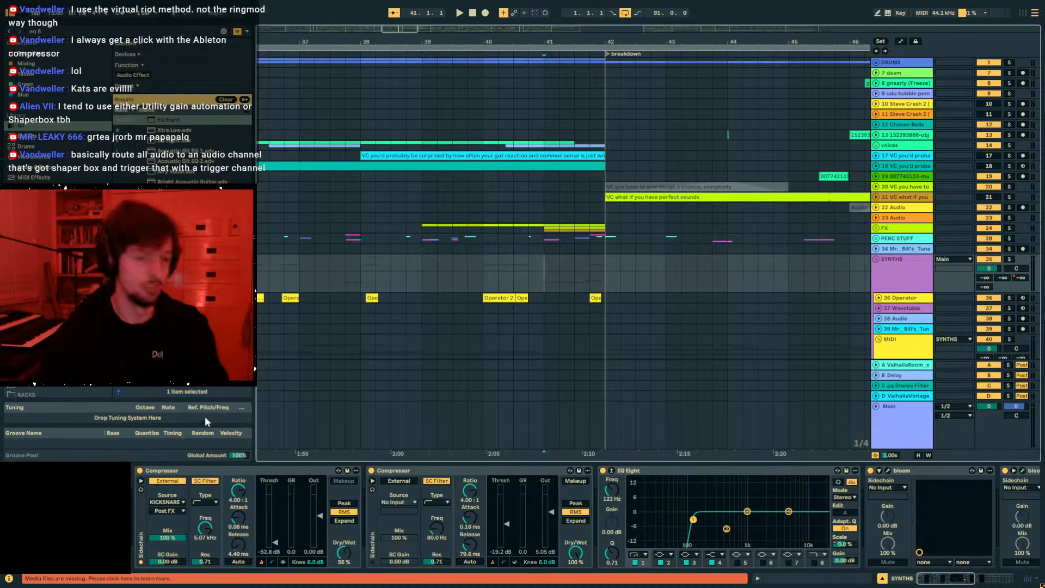
{"action": "left_click", "coordinate": [521, 264]}
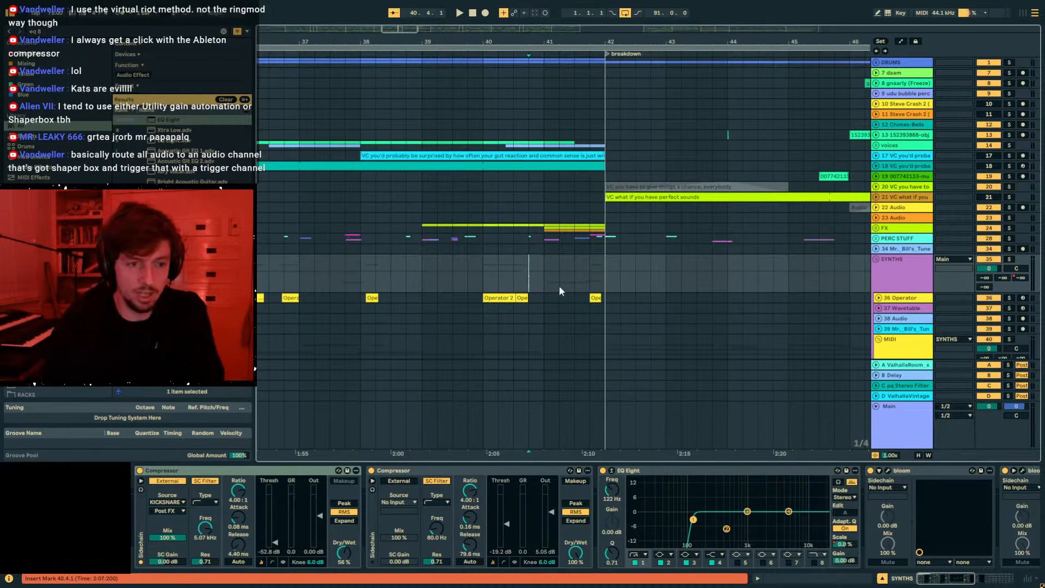
{"action": "left_click", "coordinate": [511, 280]}
{"action": "key", "text": "space"}
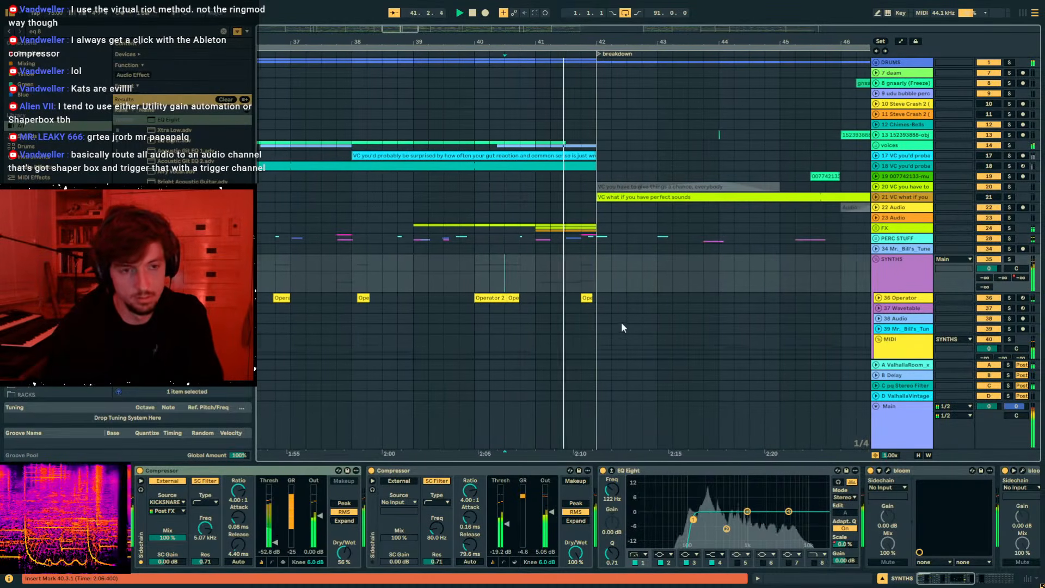
Unfold track 43 Operator and inspect the first breakdown clips on tracks 41 Operator and 64 Phase Plant during playback.
{"action": "scroll", "coordinate": [763, 288], "scroll_direction": "down", "scroll_amount": 5}
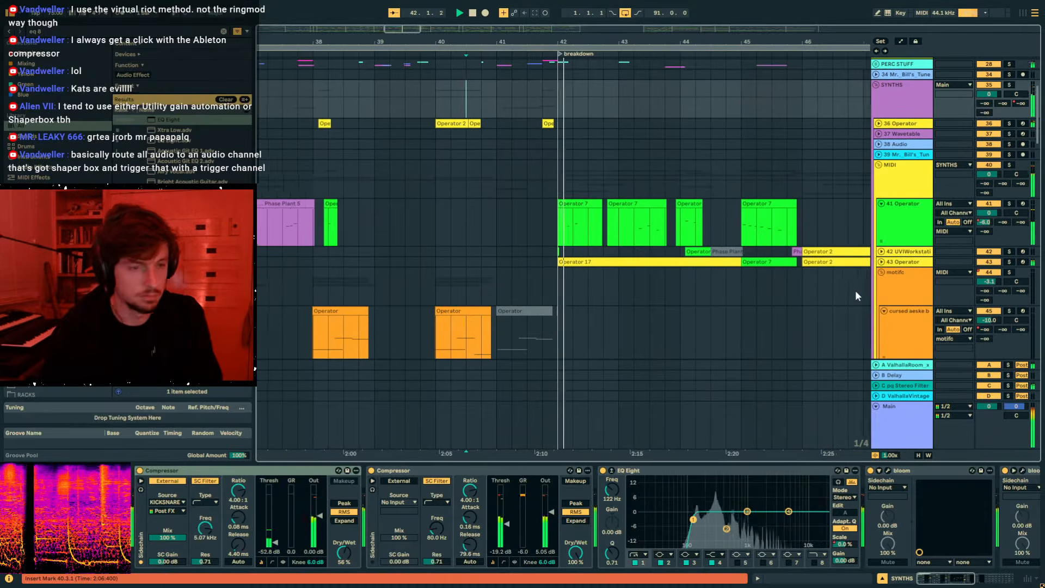
{"action": "scroll", "coordinate": [805, 280], "scroll_direction": "down", "scroll_amount": 3}
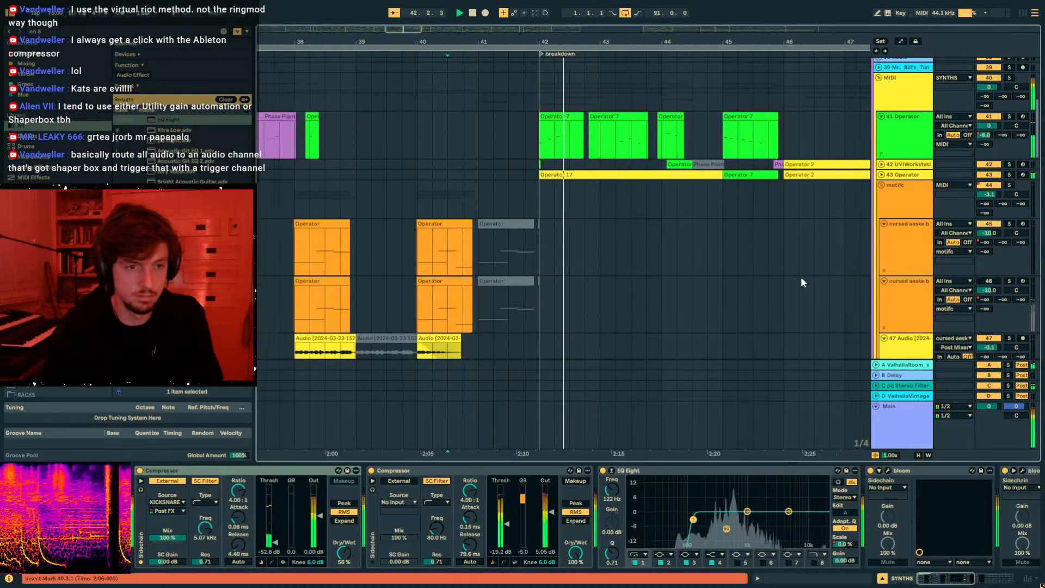
{"action": "left_click", "coordinate": [882, 175]}
{"action": "left_click", "coordinate": [517, 137]}
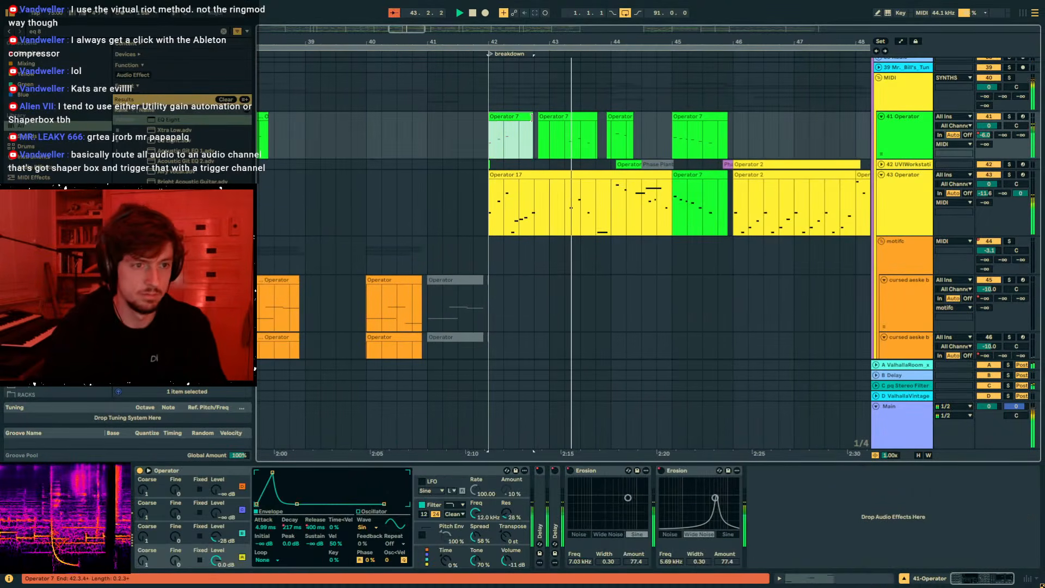
{"action": "scroll", "coordinate": [555, 183], "scroll_direction": "down", "scroll_amount": 15}
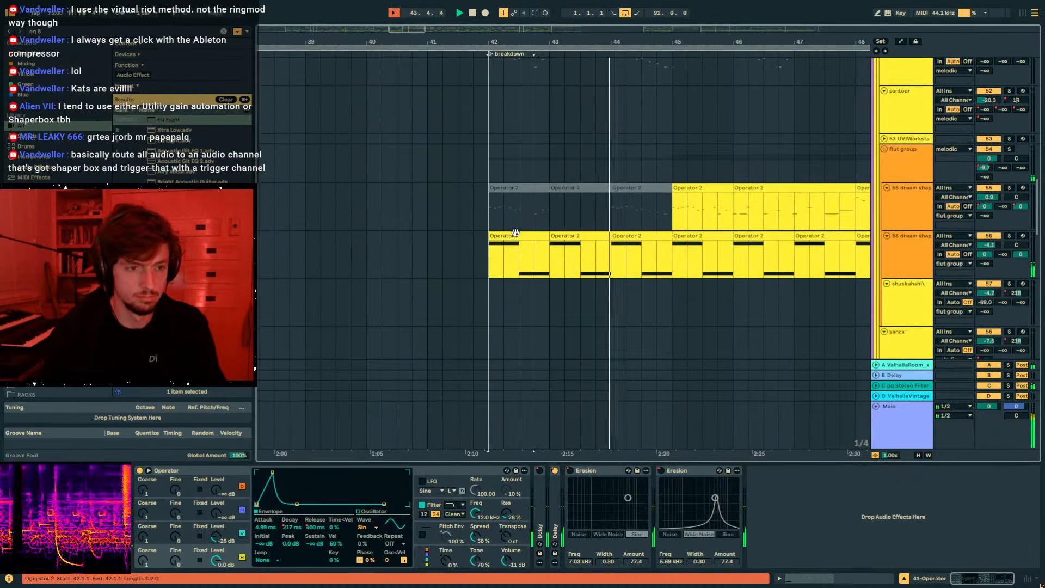
{"action": "scroll", "coordinate": [537, 233], "scroll_direction": "down", "scroll_amount": 5}
{"action": "left_click", "coordinate": [495, 174]}
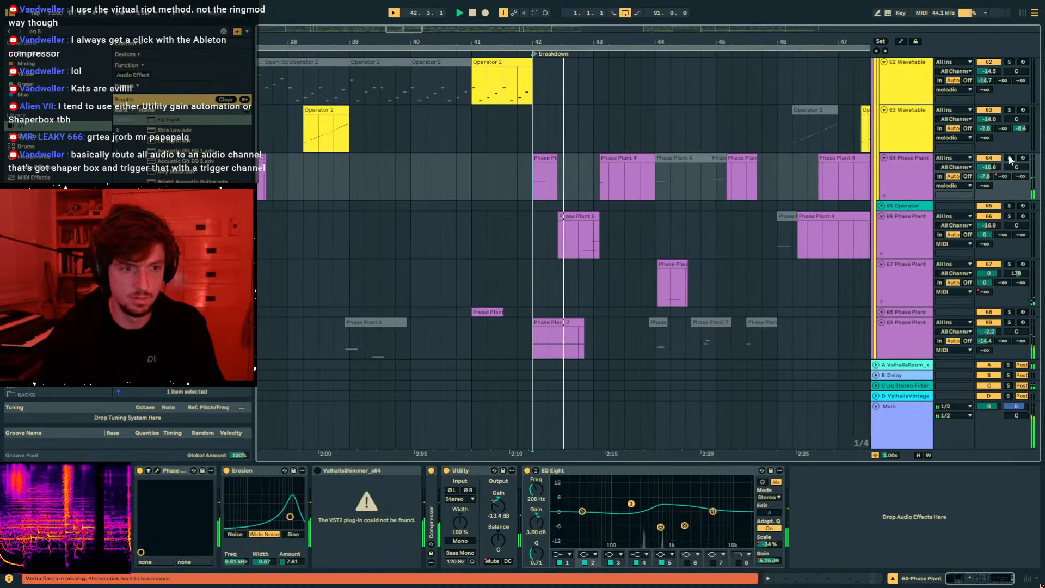
Shorten the Phase Plant 7 clip at the start of the breakdown on track 69 so it ends at 42.2.1.
{"action": "key", "text": "space"}
{"action": "left_click", "coordinate": [523, 346]}
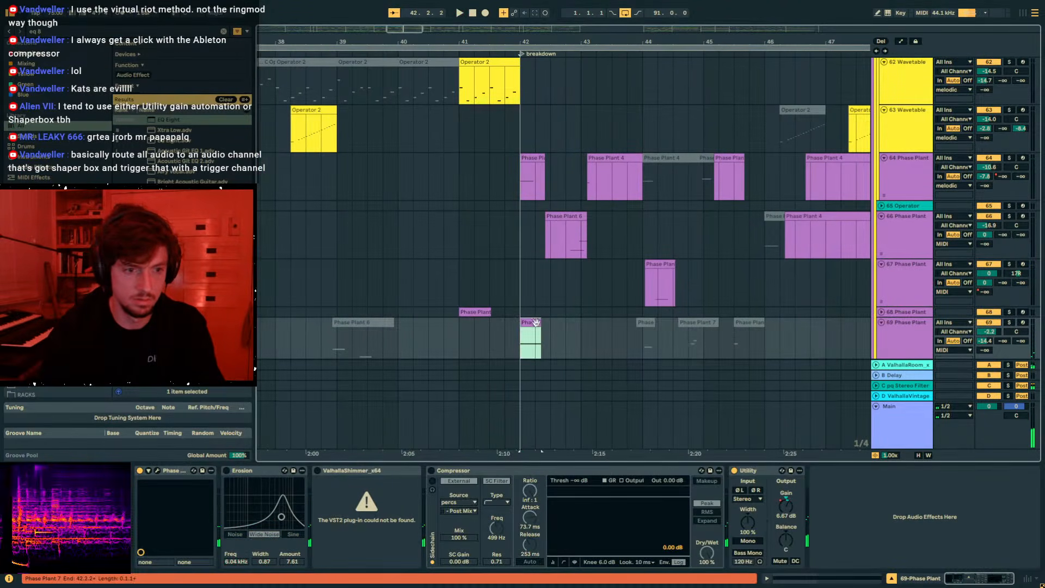
{"action": "key", "text": "space"}
{"action": "left_click", "coordinate": [568, 322]}
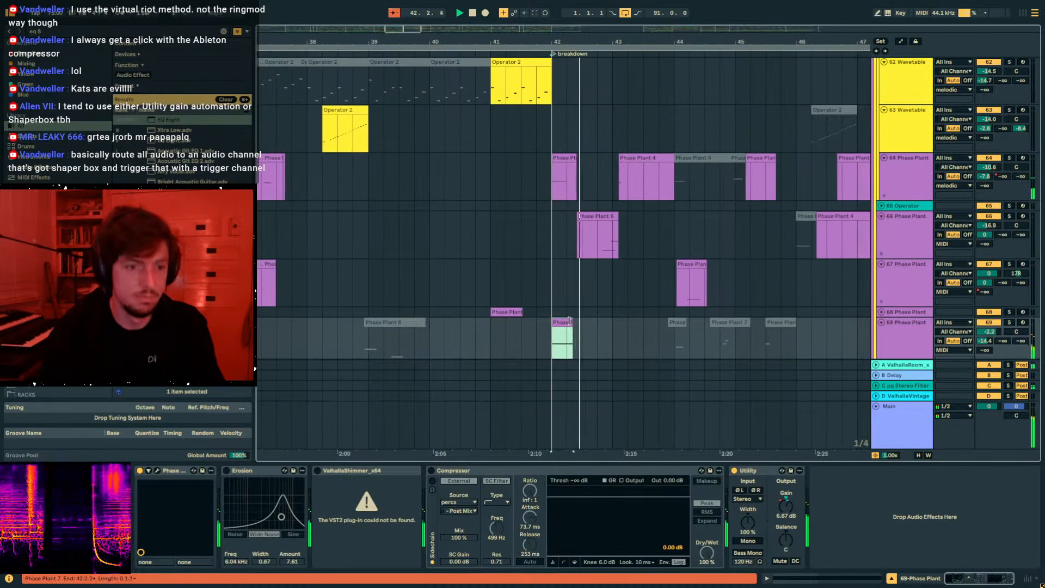
{"action": "left_click_drag", "start_coordinate": [569, 321], "coordinate": [573, 264]}
{"action": "scroll", "coordinate": [1006, 302], "scroll_direction": "down", "scroll_amount": 2}
Check the automation view around track 69 and turn on Draw Mode.
{"action": "left_click", "coordinate": [1005, 300]}
{"action": "key", "text": "a"}
{"action": "key", "text": "b"}
{"action": "key", "text": "a"}
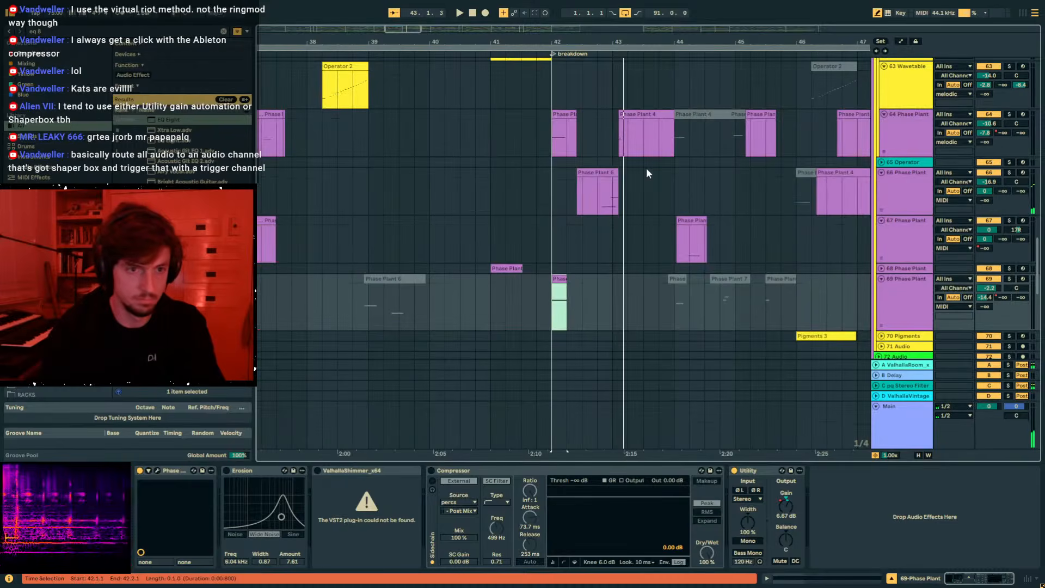
Deactivate the Phase Plant 4 clip starting at 43.1.1 on track 64.
{"action": "key", "text": "space"}
{"action": "left_click", "coordinate": [635, 118]}
{"action": "key", "text": "0"}
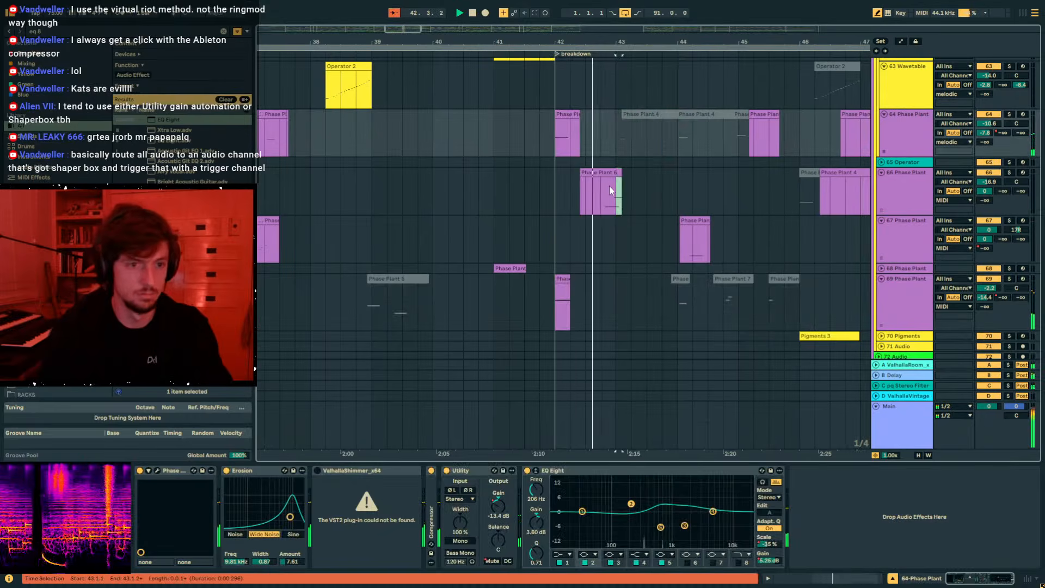
Split the short tail off the Phase Plant 6 clip on track 66 near 43.1.1 and select the remaining clip.
{"action": "left_click", "coordinate": [619, 191]}
{"action": "scroll", "coordinate": [642, 239], "scroll_direction": "up", "scroll_amount": 3}
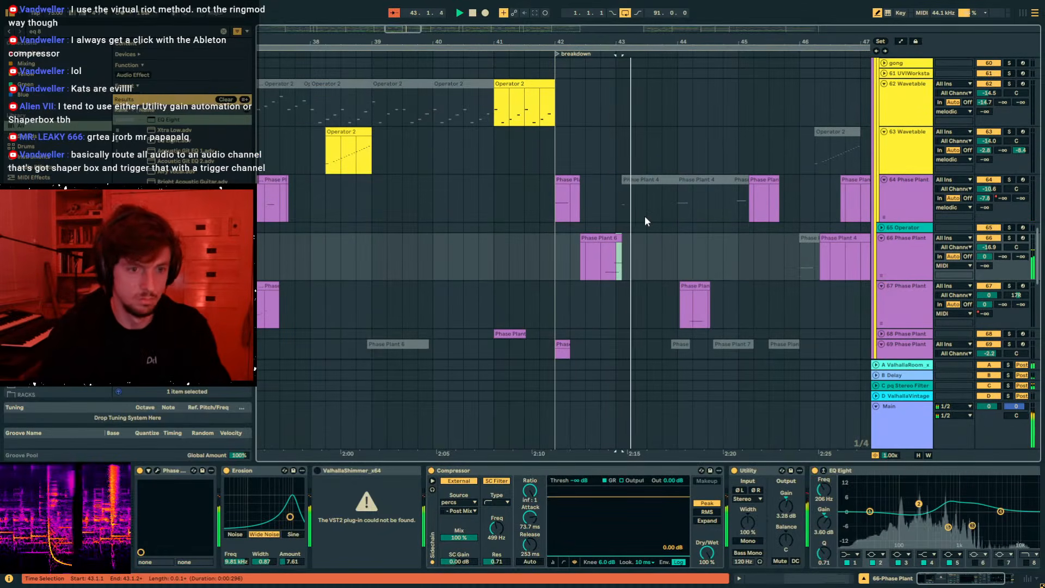
{"action": "scroll", "coordinate": [624, 242], "scroll_direction": "up", "scroll_amount": 3}
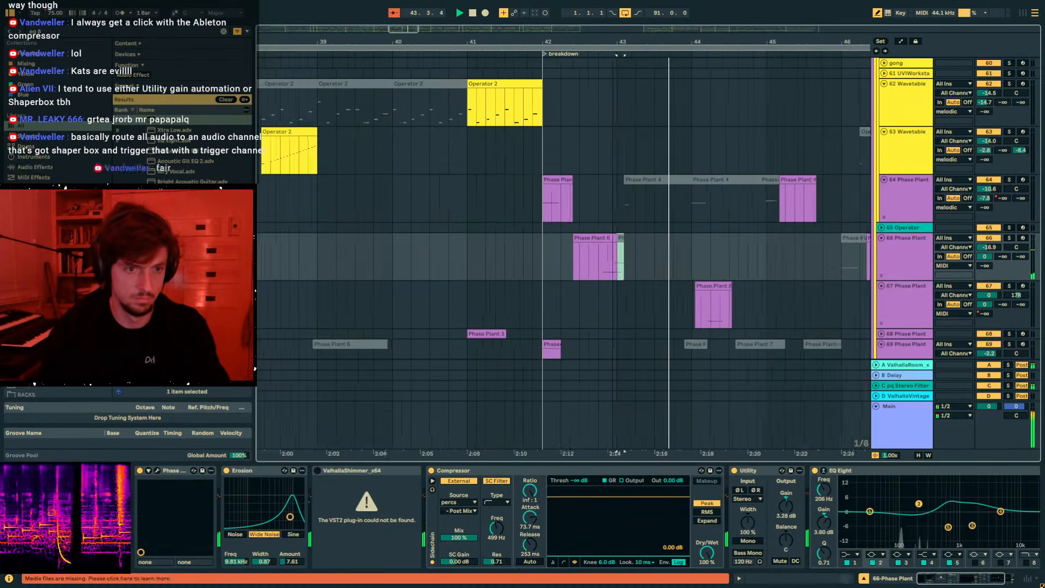
{"action": "left_click", "coordinate": [610, 238]}
Look through the tracks used in the breakdown and audition track 43 Operator from 44.1.1.
{"action": "scroll", "coordinate": [751, 227], "scroll_direction": "up", "scroll_amount": 8}
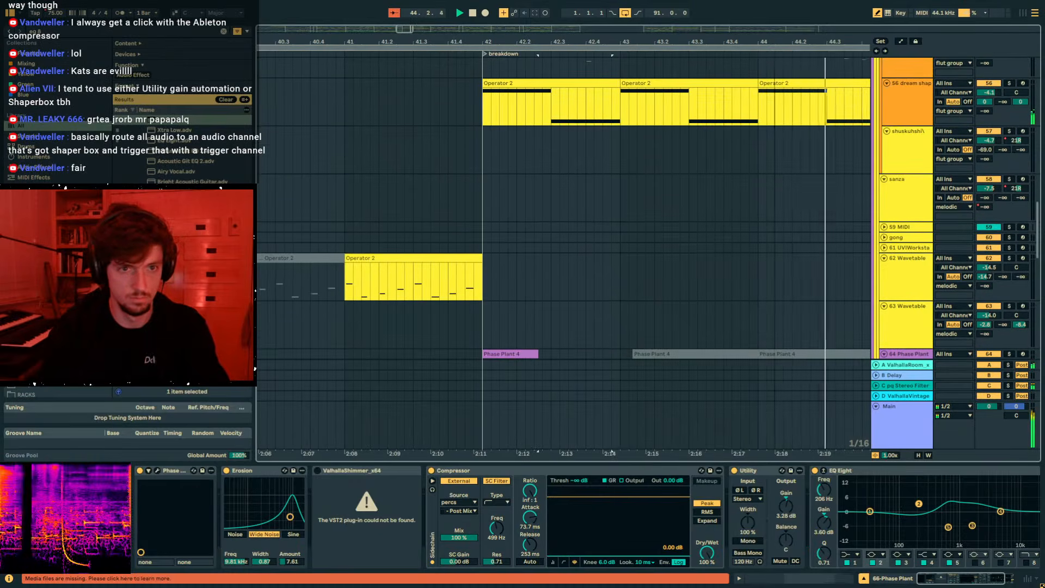
{"action": "scroll", "coordinate": [604, 113], "scroll_direction": "down", "scroll_amount": 3}
{"action": "scroll", "coordinate": [604, 113], "scroll_direction": "down", "scroll_amount": 12}
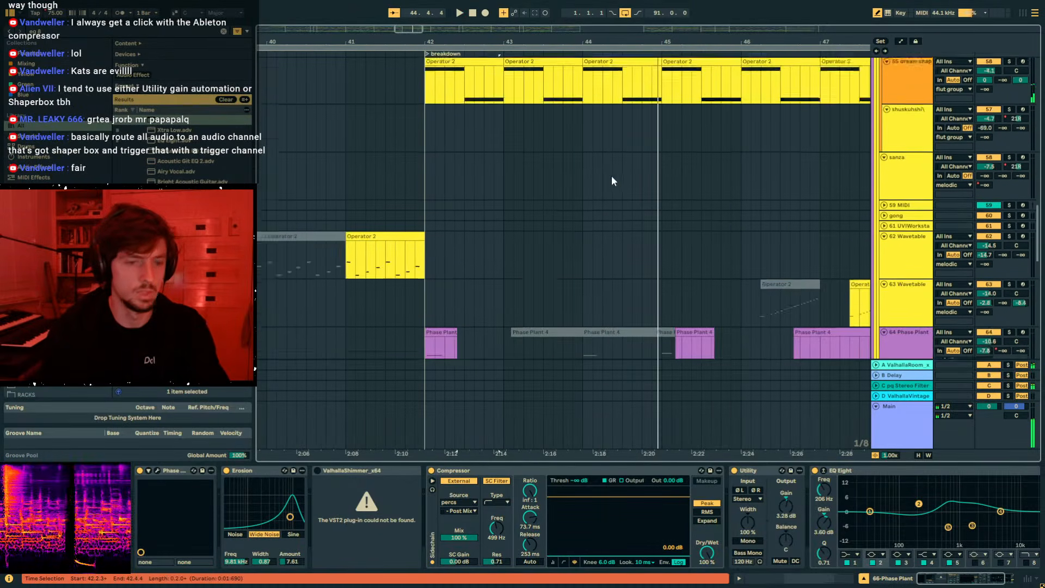
{"action": "scroll", "coordinate": [610, 195], "scroll_direction": "down", "scroll_amount": 10}
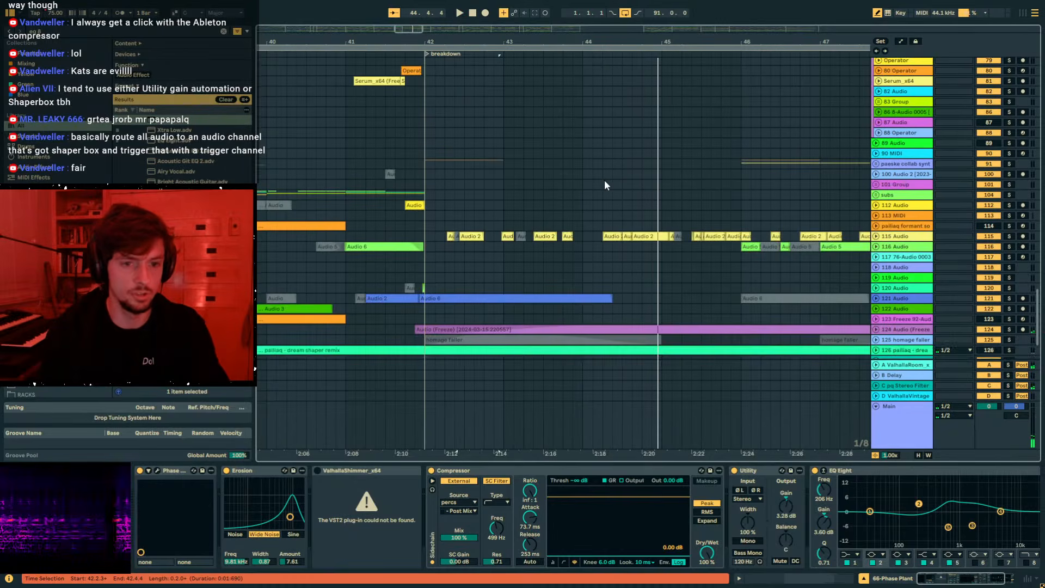
{"action": "scroll", "coordinate": [637, 194], "scroll_direction": "up", "scroll_amount": 15}
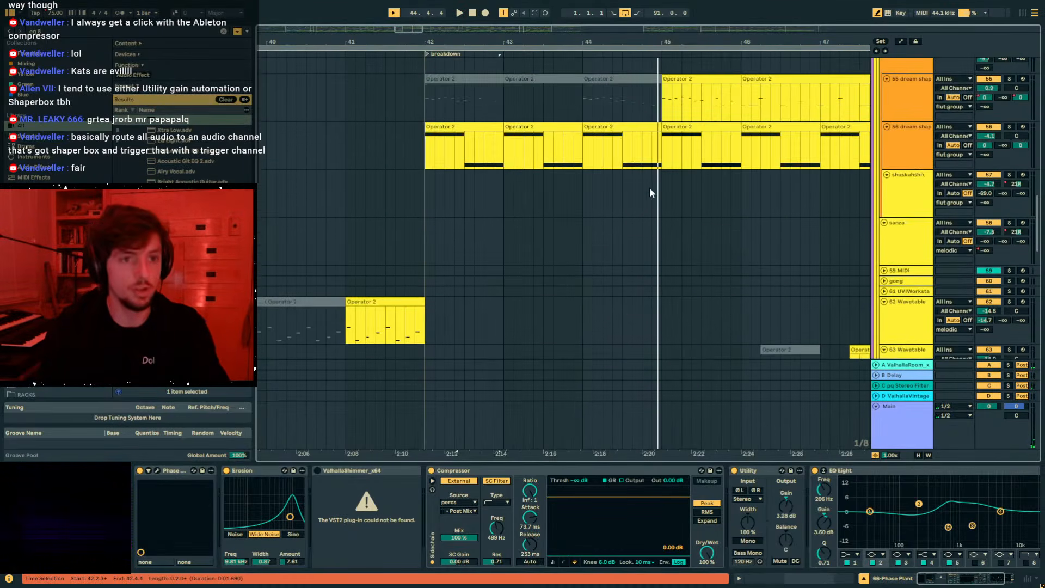
{"action": "scroll", "coordinate": [642, 202], "scroll_direction": "up", "scroll_amount": 8}
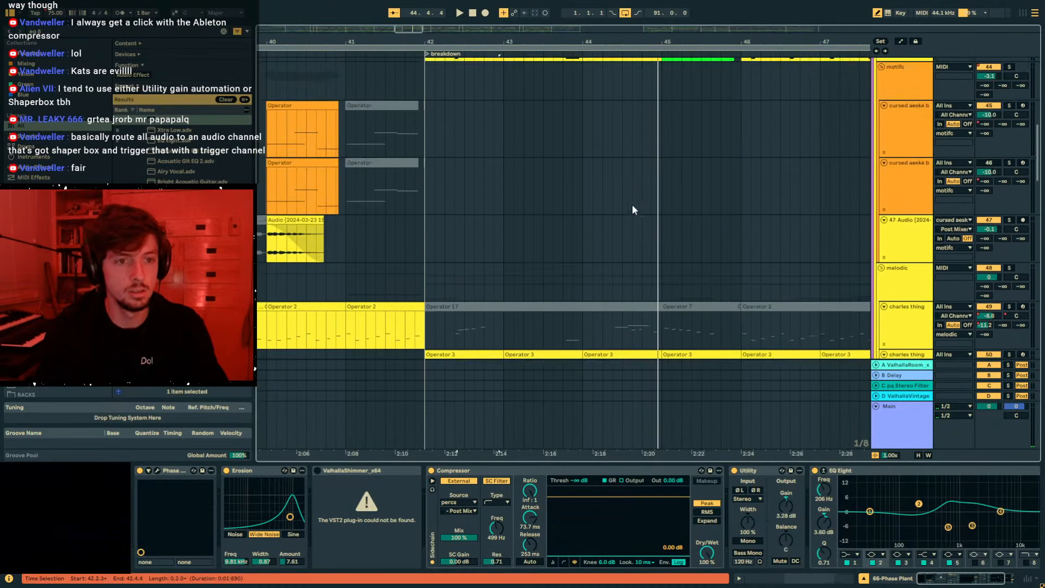
{"action": "scroll", "coordinate": [638, 210], "scroll_direction": "up", "scroll_amount": 2}
{"action": "left_click", "coordinate": [626, 184]}
{"action": "left_click", "coordinate": [583, 229]}
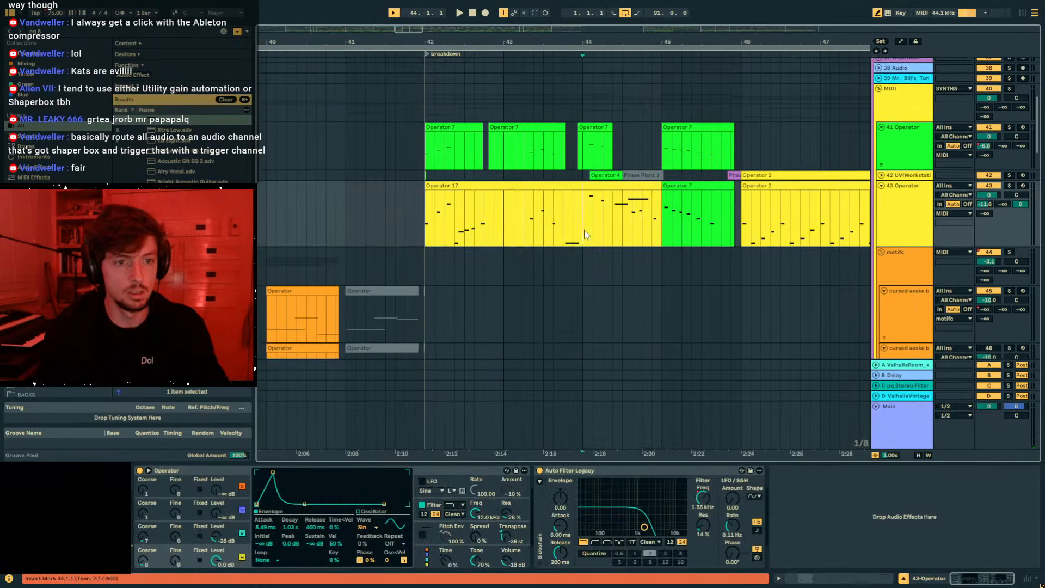
{"action": "key", "text": "space"}
{"action": "key", "text": "space"}
Deactivate the Operator 17 material on track 43 in bar 44 and from 42.2.3 to 43.1.1.
{"action": "left_click_drag", "start_coordinate": [603, 224], "coordinate": [548, 224]}
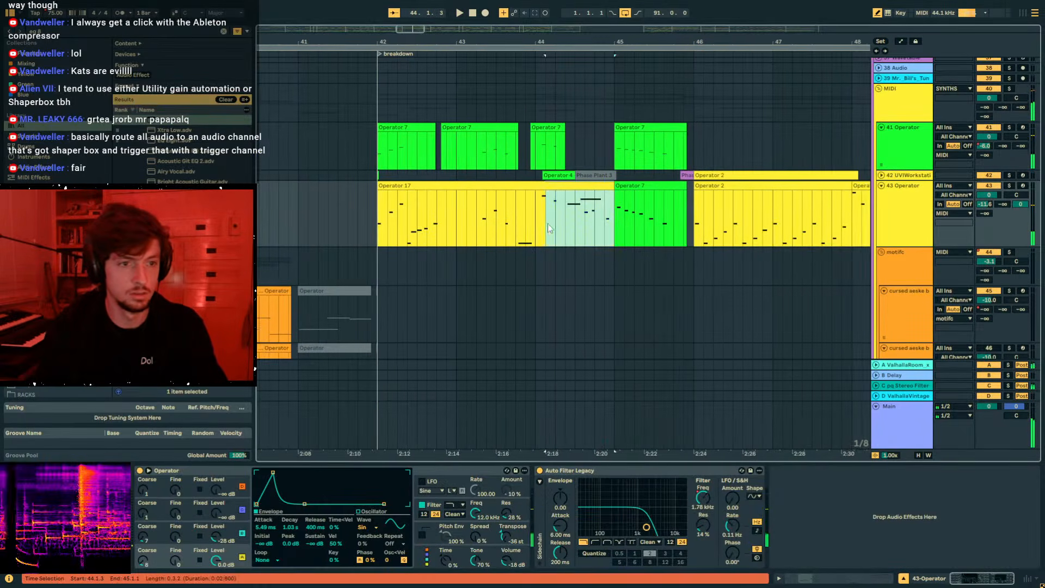
{"action": "key", "text": "0"}
{"action": "left_click", "coordinate": [427, 186]}
{"action": "key", "text": "space"}
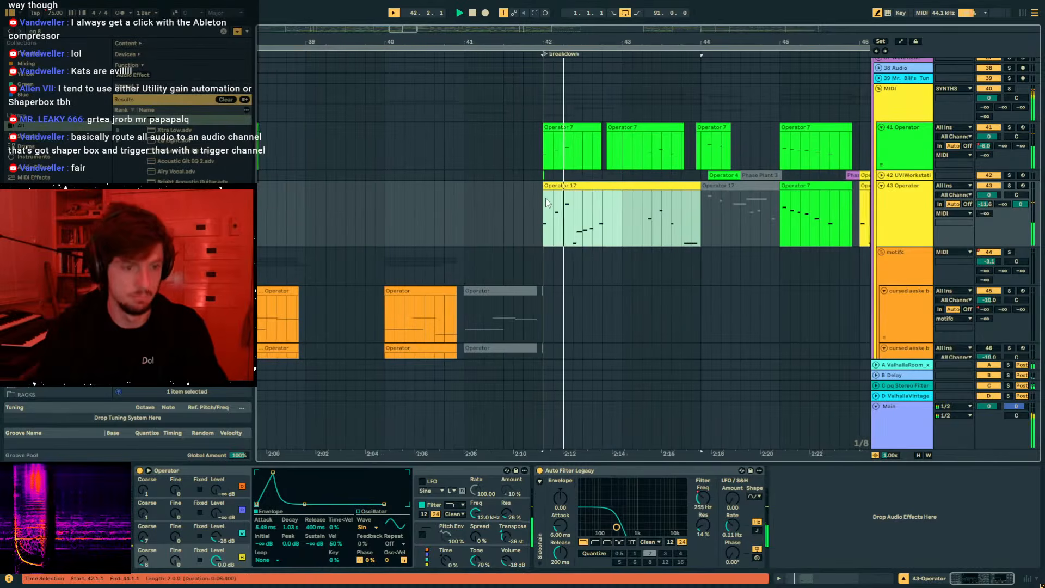
{"action": "left_click_drag", "start_coordinate": [601, 227], "coordinate": [557, 227]}
{"action": "key", "text": "0"}
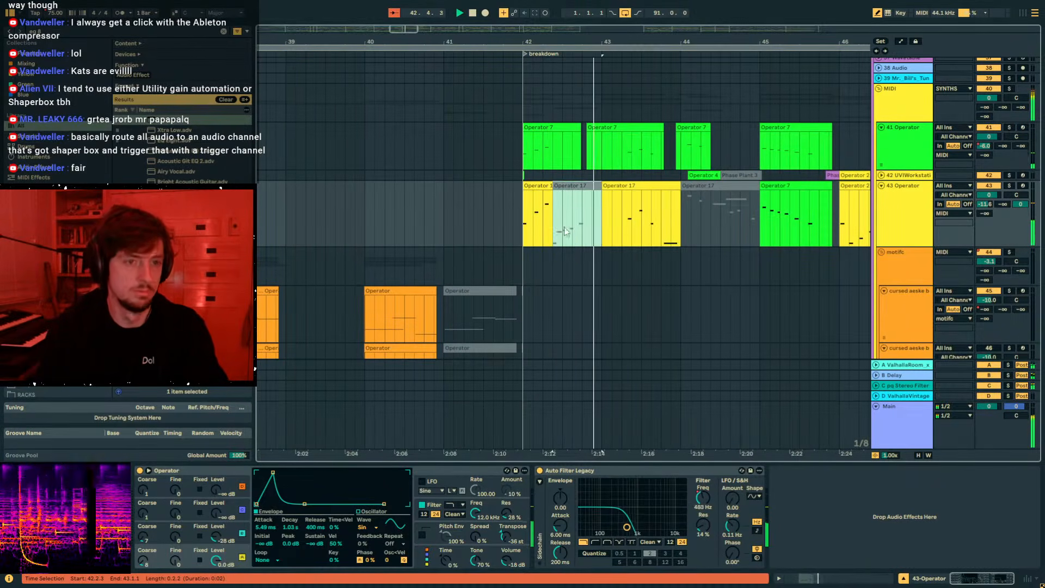
Deactivate Operator 17 from 43.1.1 to 44.1.1 on track 43 and the breakdown's third Operator 7 clip on track 41.
{"action": "left_click_drag", "start_coordinate": [639, 40], "coordinate": [513, 29]}
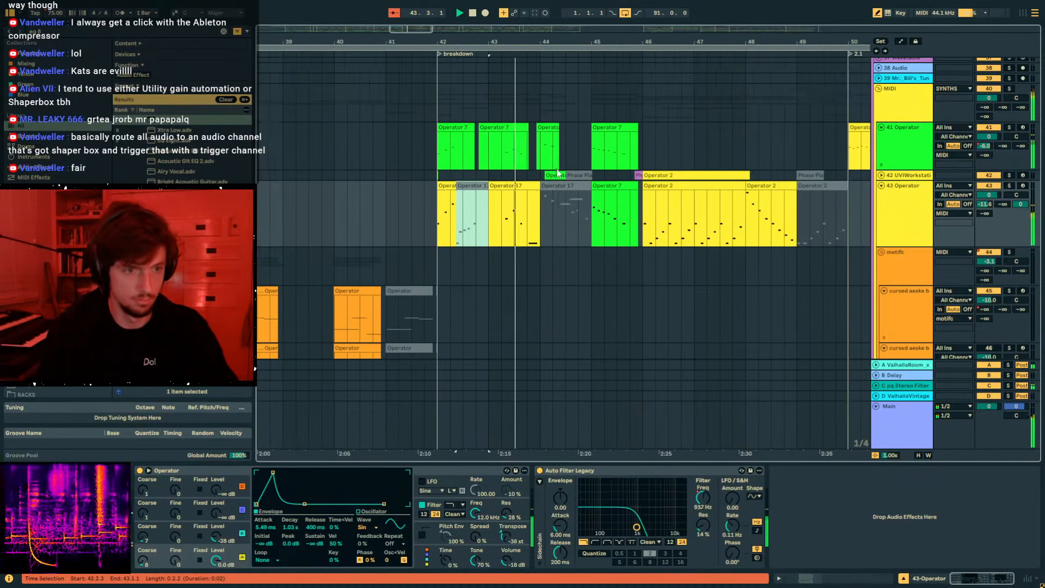
{"action": "scroll", "coordinate": [539, 181], "scroll_direction": "down", "scroll_amount": 1}
{"action": "left_click_drag", "start_coordinate": [539, 181], "coordinate": [491, 178]}
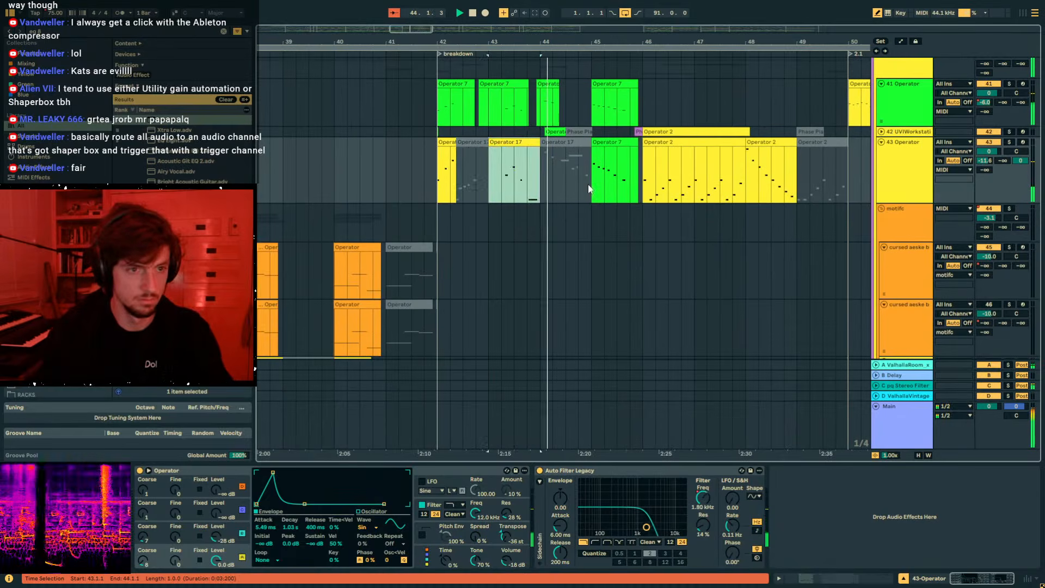
{"action": "scroll", "coordinate": [569, 165], "scroll_direction": "up", "scroll_amount": 2}
{"action": "left_click_drag", "start_coordinate": [570, 164], "coordinate": [537, 168]}
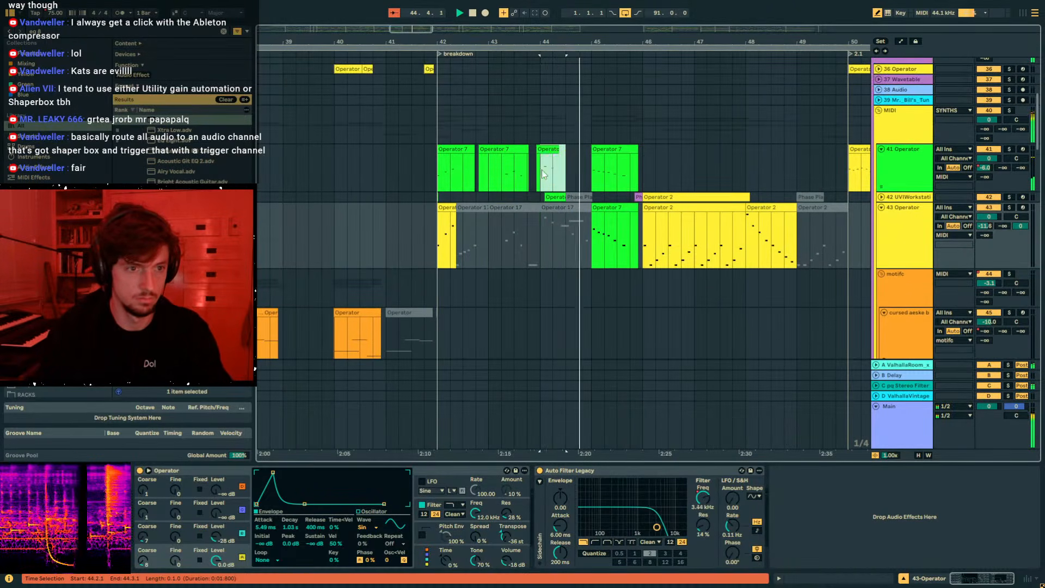
Deactivate the Operator 7 clips starting at 45.1.1 on tracks 41 and 43.
{"action": "left_click", "coordinate": [604, 149]}
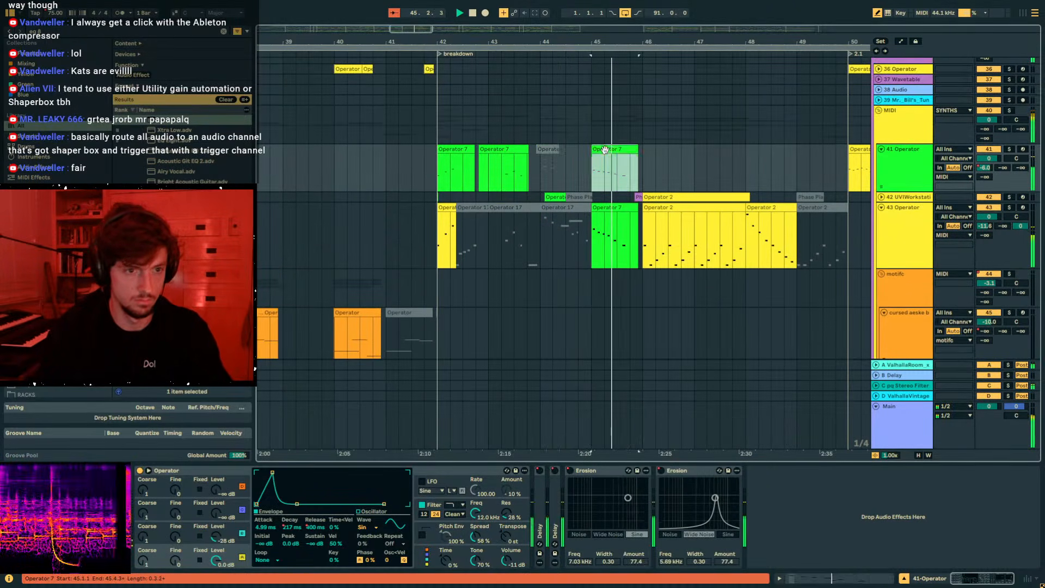
{"action": "left_click", "coordinate": [615, 207]}
{"action": "key", "text": "0"}
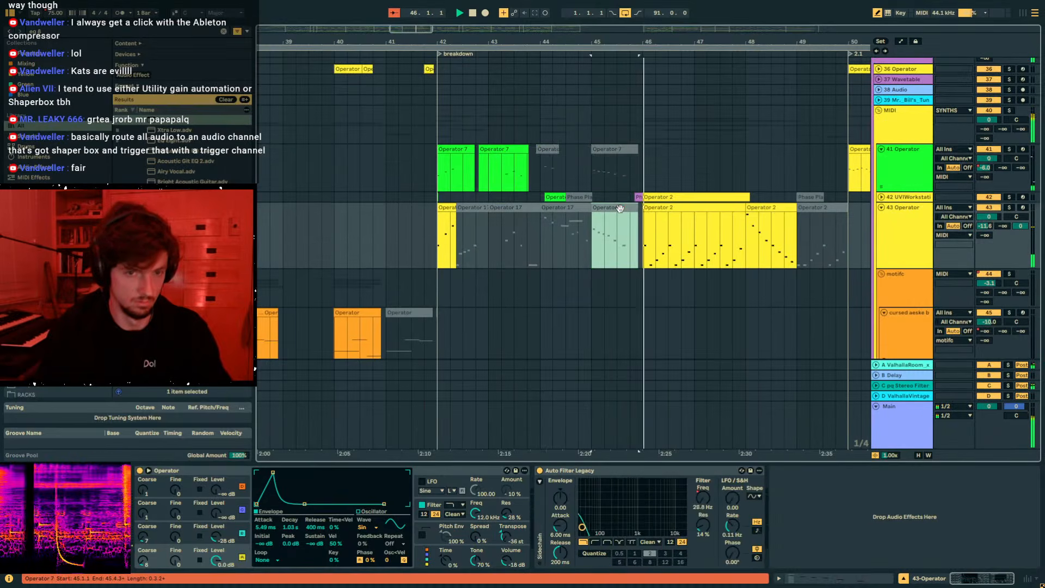
Deactivate the Operator 2 clip from 46.1.1 to 48.1.1 on track 43.
{"action": "scroll", "coordinate": [567, 218], "scroll_direction": "down", "scroll_amount": 3}
{"action": "scroll", "coordinate": [567, 218], "scroll_direction": "up", "scroll_amount": 2}
{"action": "left_click", "coordinate": [672, 163]}
{"action": "key", "text": "0"}
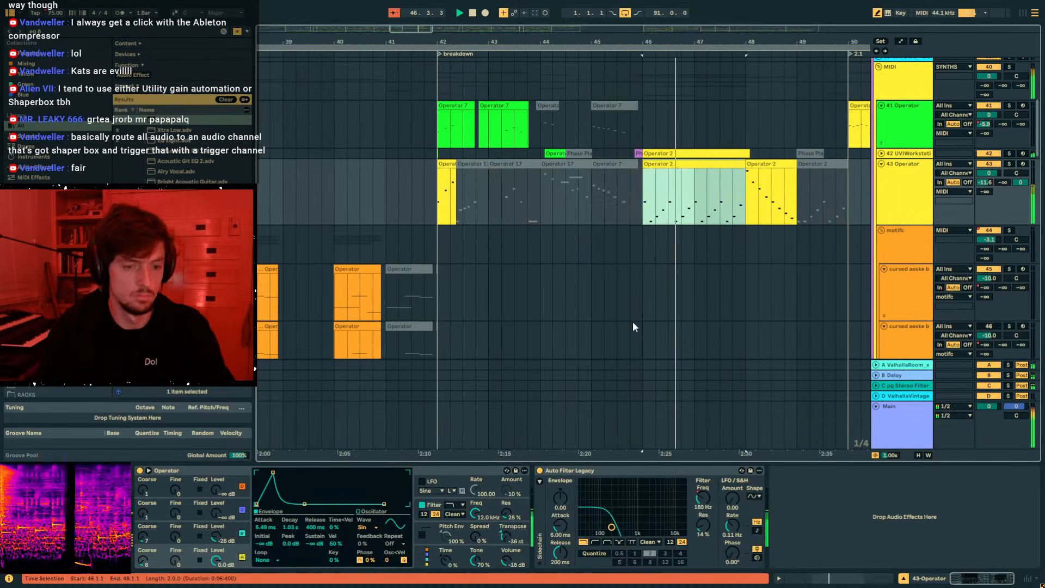
Solo the second "charles thing" track (track 50) and play its breakdown clips from 42.1.1.
{"action": "scroll", "coordinate": [623, 250], "scroll_direction": "down", "scroll_amount": 6}
{"action": "scroll", "coordinate": [622, 249], "scroll_direction": "down", "scroll_amount": 3}
{"action": "left_click", "coordinate": [578, 166]}
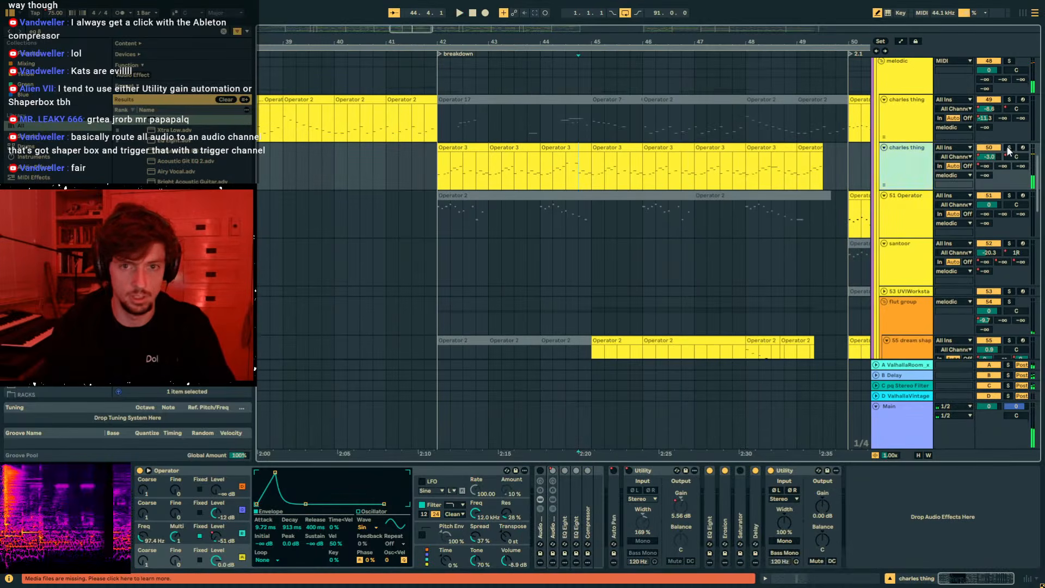
{"action": "left_click", "coordinate": [471, 147]}
{"action": "key", "text": "space"}
Search the browser for "shift" and "pitch", and add Pitch Hack to the end of track 50's device chain.
{"action": "key", "text": "ctrl+f"}
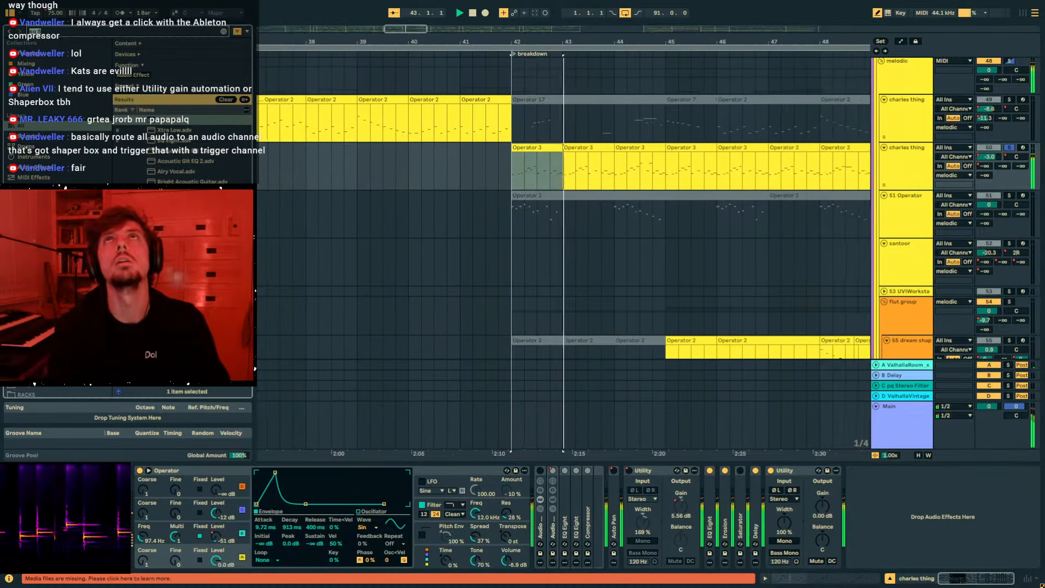
{"action": "type", "text": "shift"}
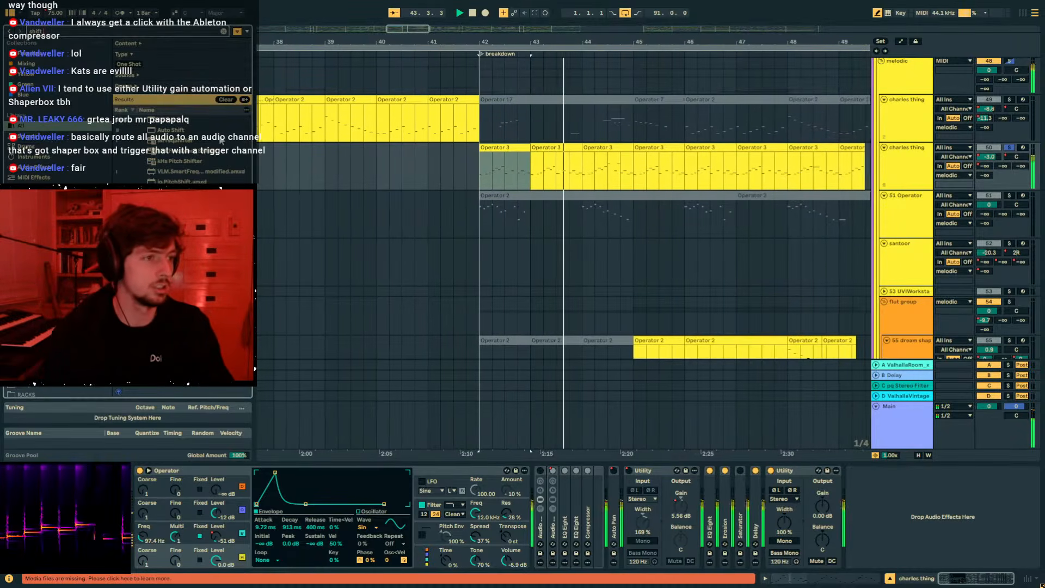
{"action": "key", "text": "ctrl+f"}
{"action": "type", "text": "pitch"}
{"action": "key", "text": "Down"}
{"action": "key", "text": "Down"}
{"action": "key", "text": "Return"}
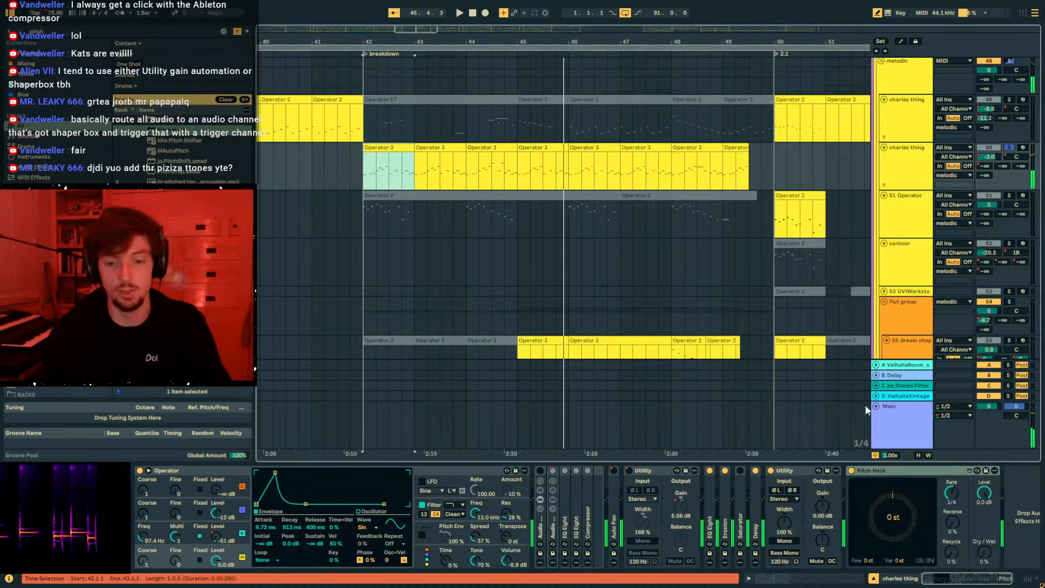
Set Pitch Hack to +12 st, rate 1/40, reverse 21 %, recycle 12 % and dry/wet 19 % while the track plays.
{"action": "left_click_drag", "start_coordinate": [951, 552], "coordinate": [952, 539]}
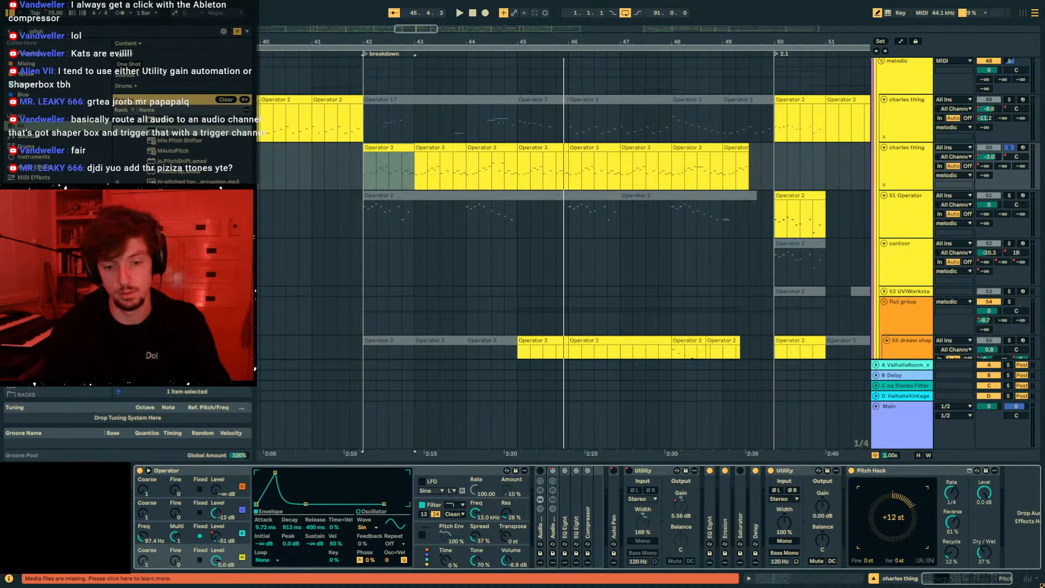
{"action": "key", "text": "space"}
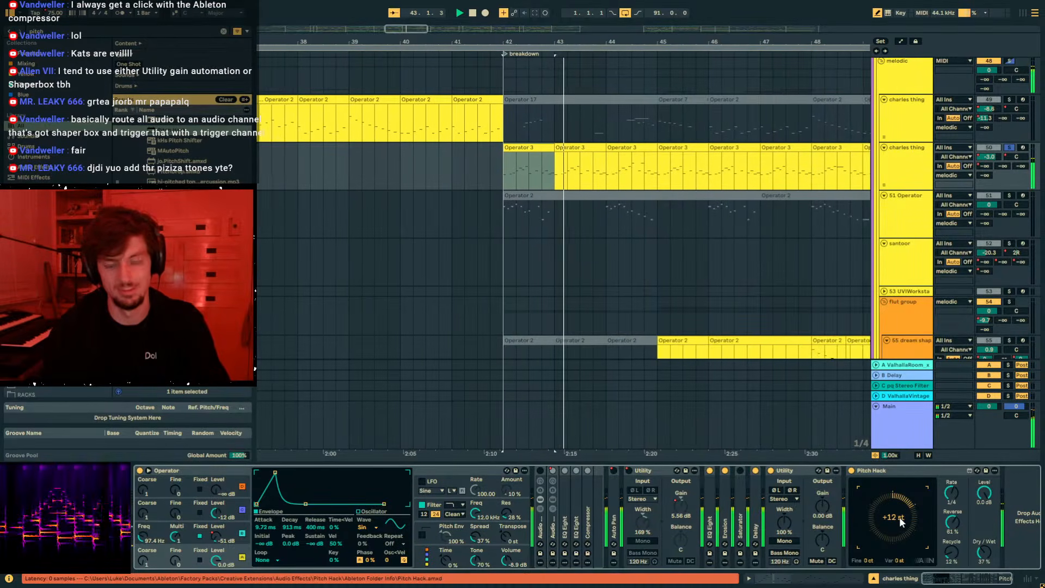
{"action": "left_click_drag", "start_coordinate": [942, 525], "coordinate": [941, 542]}
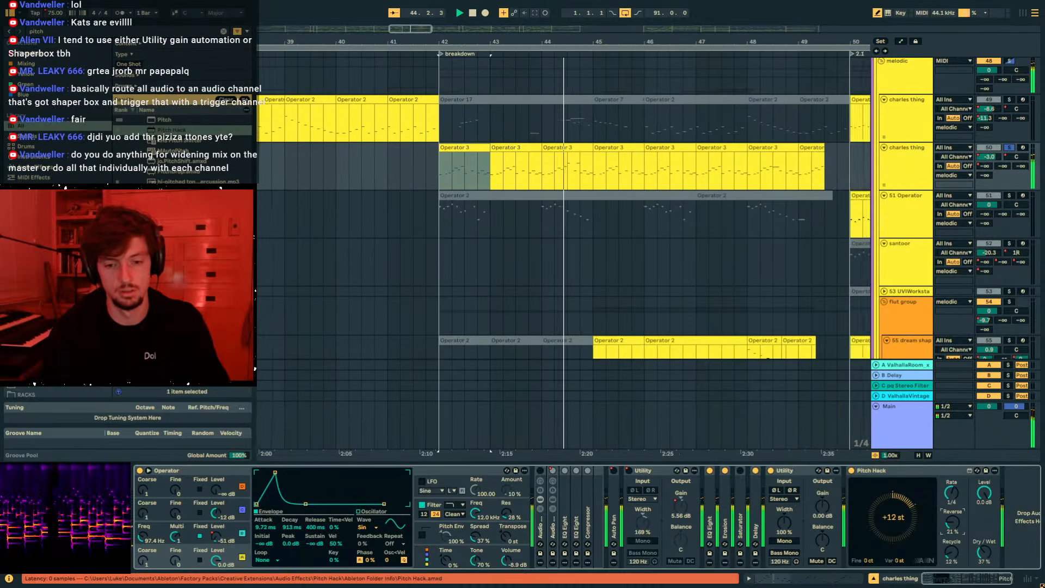
{"action": "left_click", "coordinate": [952, 496]}
{"action": "left_click_drag", "start_coordinate": [951, 497], "coordinate": [951, 487]}
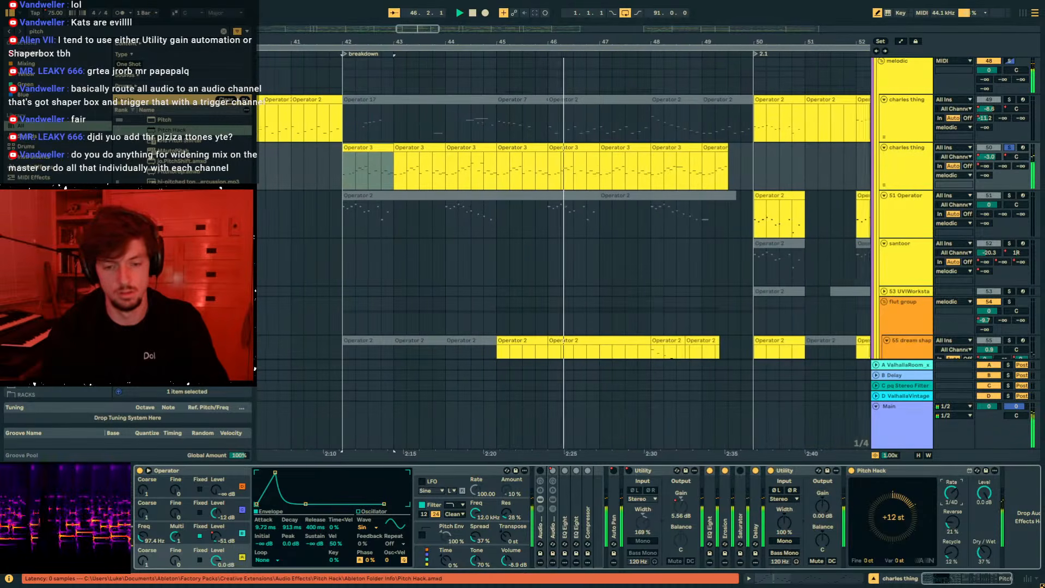
{"action": "left_click_drag", "start_coordinate": [984, 553], "coordinate": [984, 568]}
Group Pitch Hack into an Audio Effect Rack and show the rack's macro controls.
{"action": "left_click", "coordinate": [882, 472]}
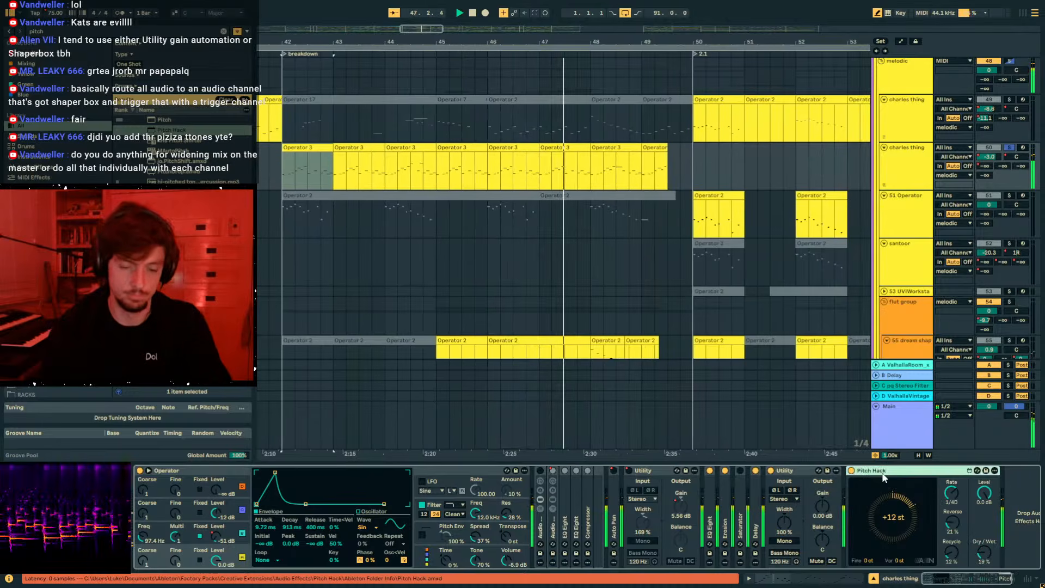
{"action": "key", "text": "ctrl+g"}
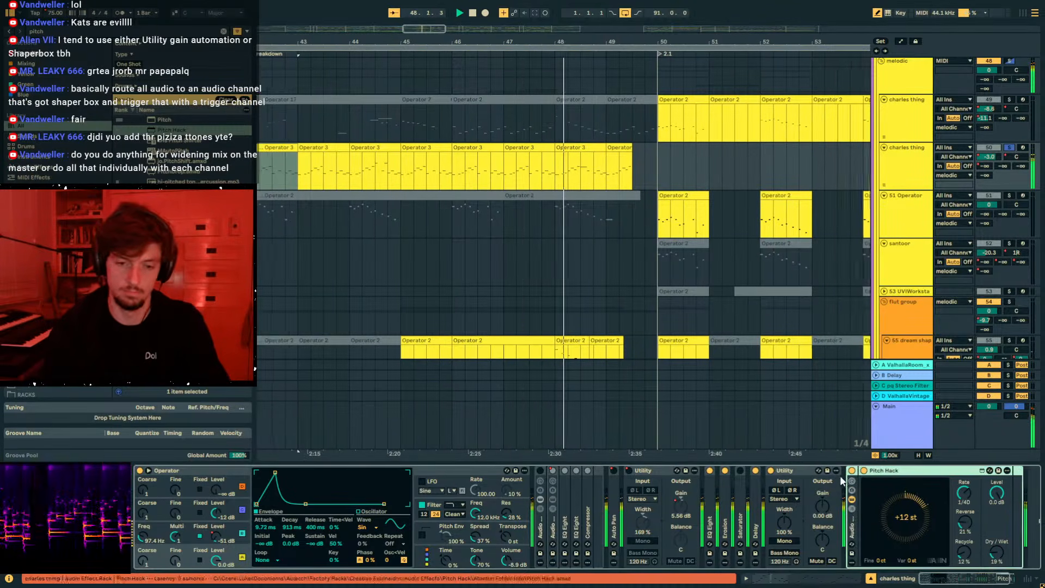
{"action": "left_click", "coordinate": [852, 481]}
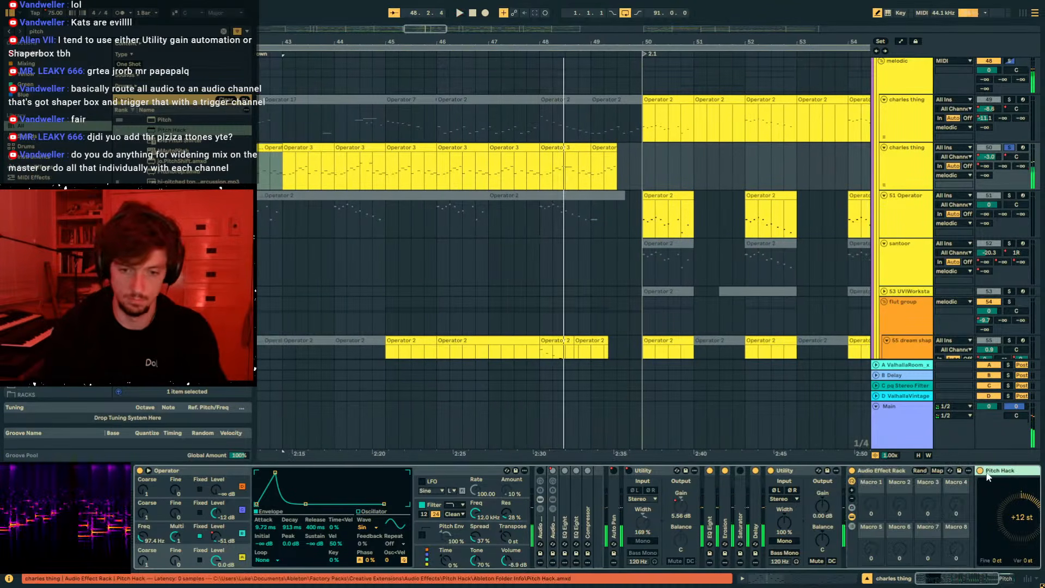
{"action": "left_click", "coordinate": [988, 474]}
Set Pitch Hack's recycle to 46 % and audition its rate at 1/16 and 1/40.
{"action": "left_click", "coordinate": [911, 505]}
{"action": "key", "text": "space"}
{"action": "key", "text": "space"}
{"action": "left_click", "coordinate": [793, 472]}
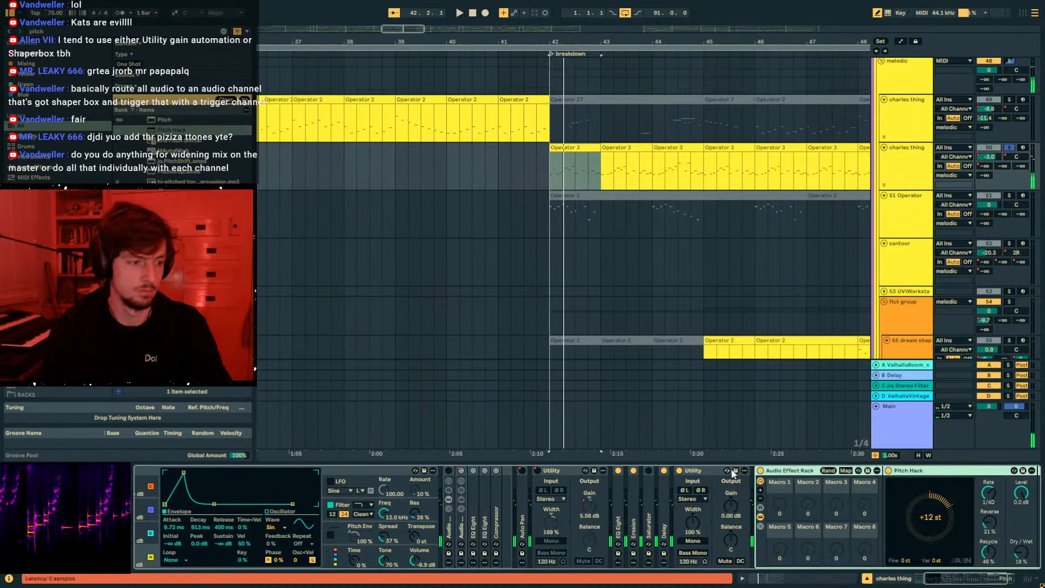
{"action": "left_click", "coordinate": [988, 495]}
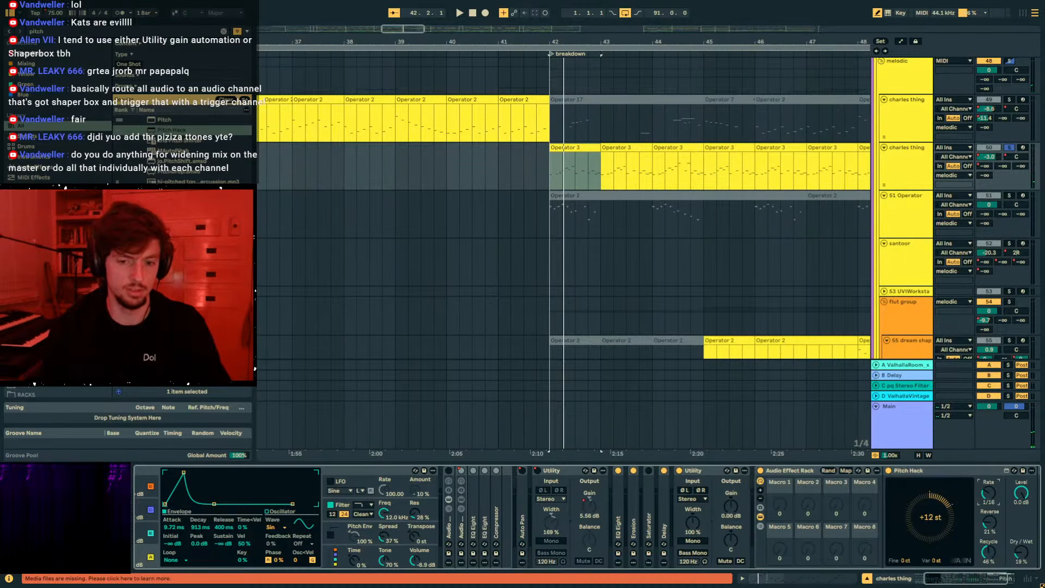
{"action": "key", "text": "space"}
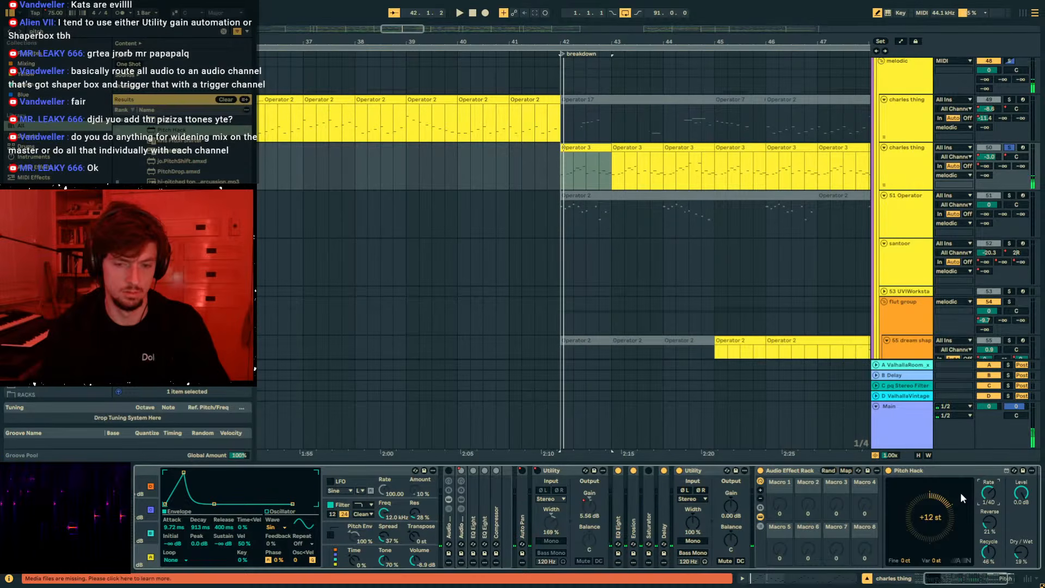
Search the browser for "auto filt" and add Auto Filter Legacy after Pitch Hack inside the rack.
{"action": "left_click", "coordinate": [53, 34]}
{"action": "type", "text": "auto filt"}
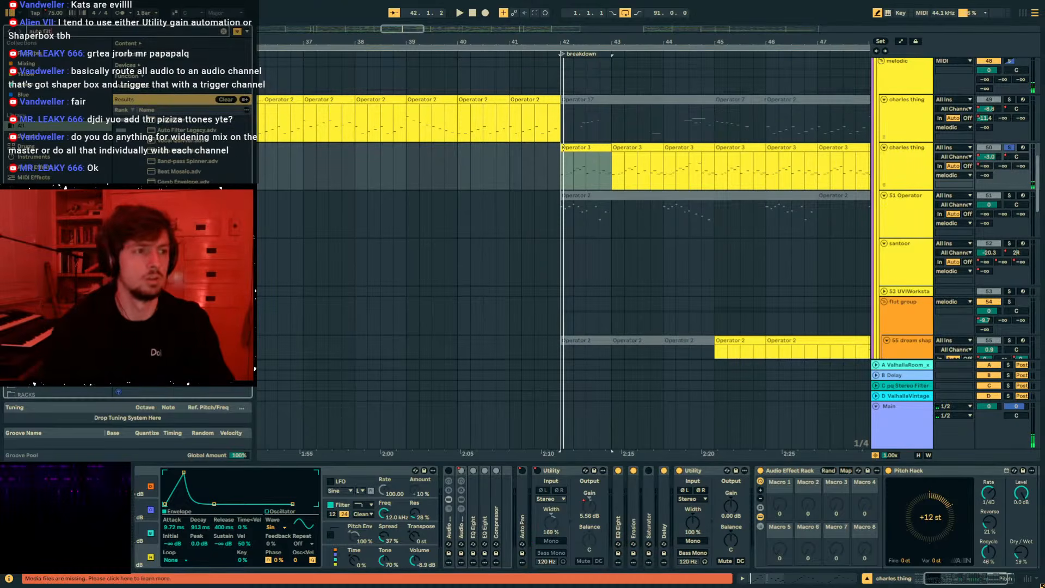
{"action": "left_click_drag", "start_coordinate": [158, 130], "coordinate": [1020, 508]}
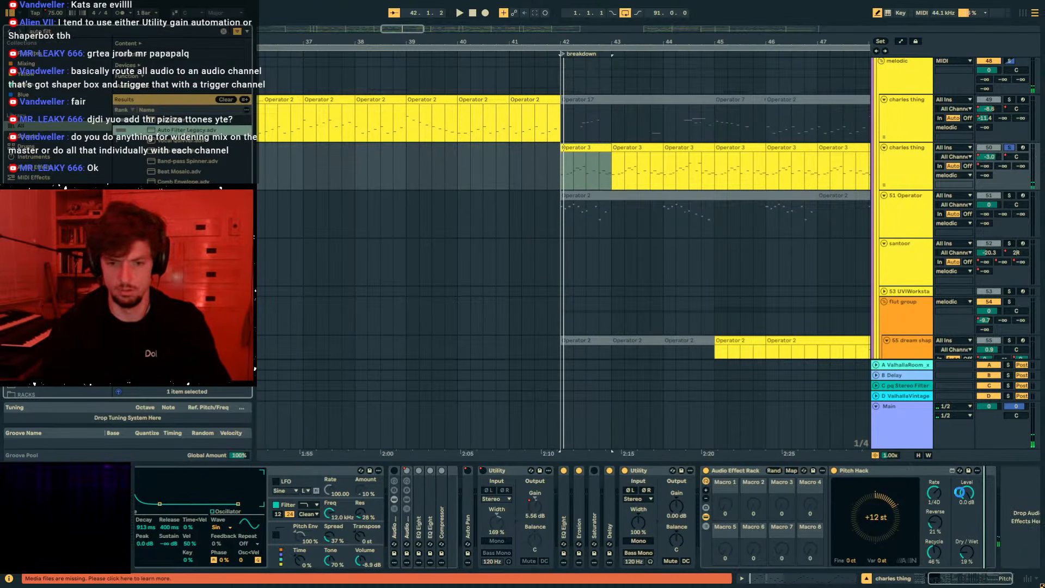
Set Auto Filter Legacy to a 552 Hz low-pass with 51 % resonance and a tempo-synced LFO rate of 1/16.
{"action": "left_click_drag", "start_coordinate": [989, 492], "coordinate": [981, 506]}
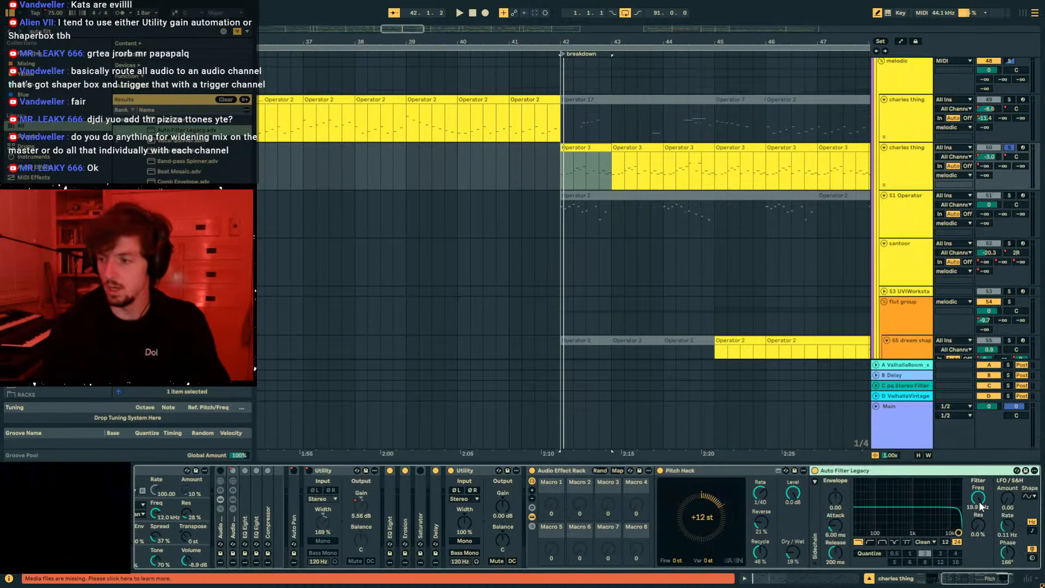
{"action": "left_click_drag", "start_coordinate": [968, 505], "coordinate": [968, 539]}
{"action": "left_click", "coordinate": [1028, 498]}
{"action": "left_click", "coordinate": [1030, 529]}
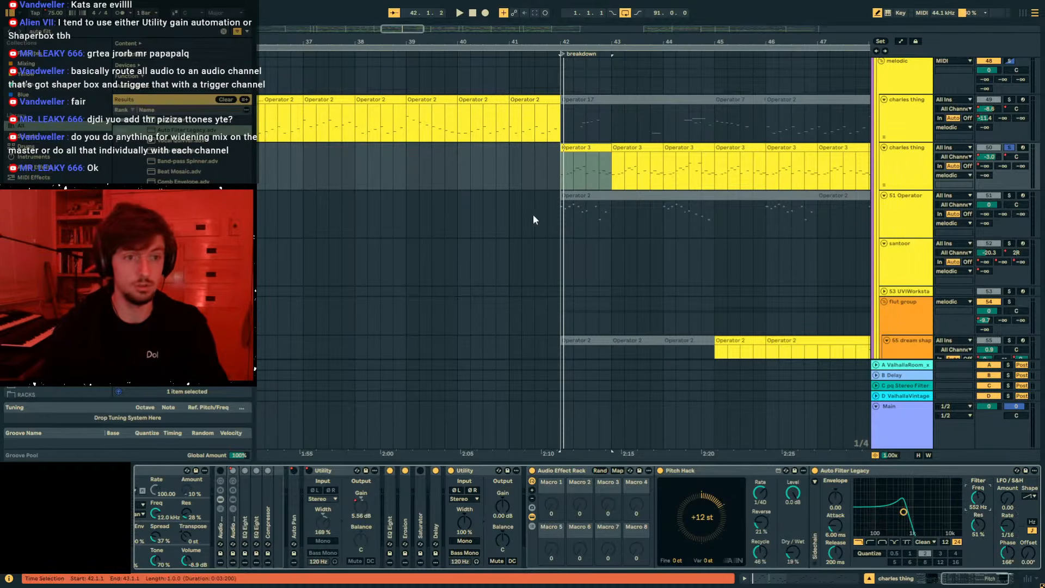
Show the automation lanes and examine the Main track's Utility Stereo Width curve from the breakdown into section 2.1.
{"action": "left_click", "coordinate": [551, 179]}
{"action": "left_click", "coordinate": [913, 431]}
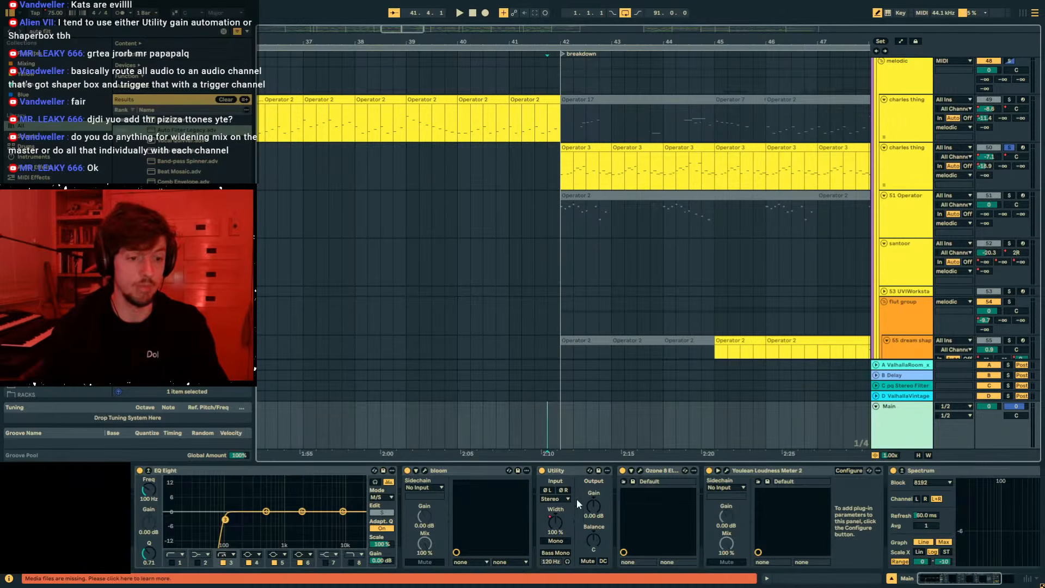
{"action": "key", "text": "a"}
{"action": "left_click_drag", "start_coordinate": [506, 40], "coordinate": [533, 14]}
{"action": "scroll", "coordinate": [640, 343], "scroll_direction": "up", "scroll_amount": 3}
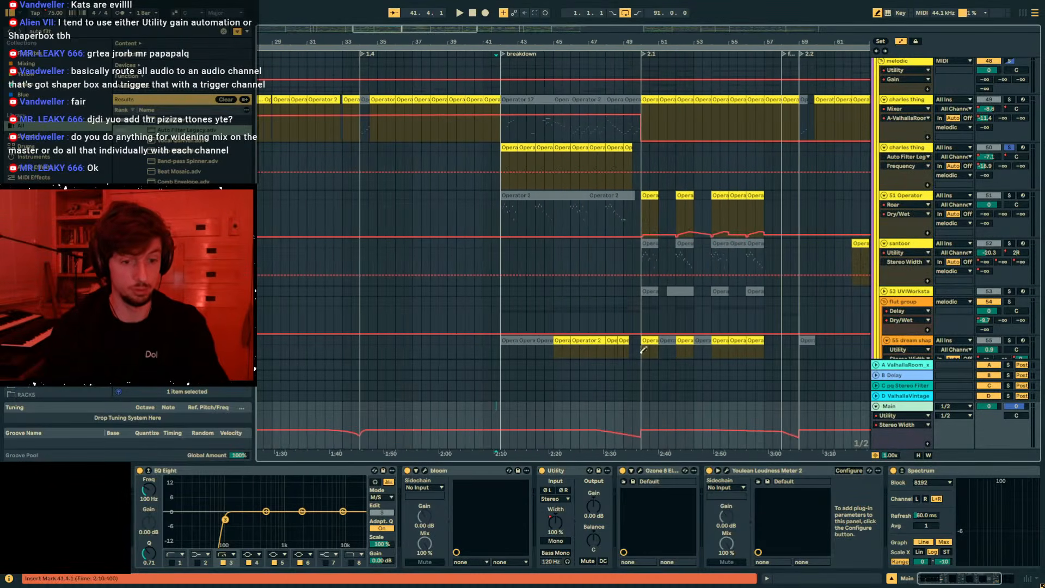
{"action": "left_click", "coordinate": [622, 412]}
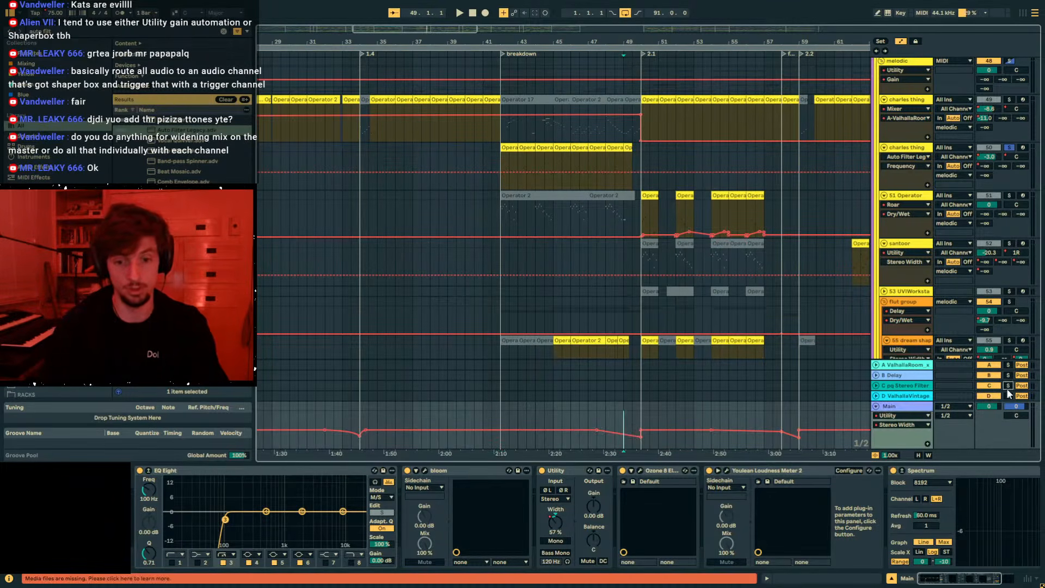
Play the transition into section 2.1 from 49.1.1 with the full mix, and return to 42.1.1.
{"action": "double_click", "coordinate": [1008, 387]}
{"action": "left_click", "coordinate": [623, 422]}
{"action": "key", "text": "space"}
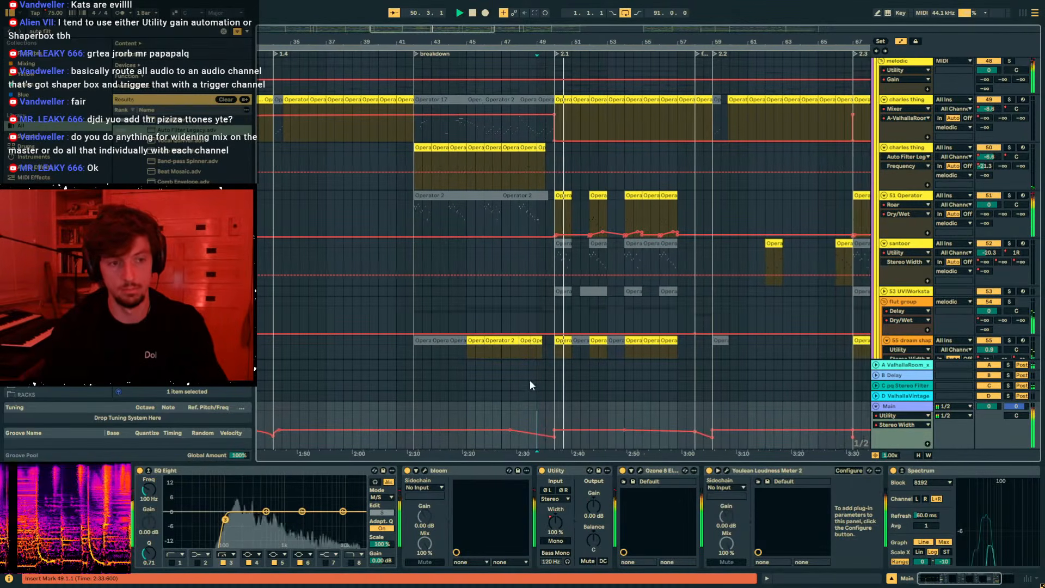
{"action": "left_click", "coordinate": [400, 413]}
{"action": "key", "text": "space"}
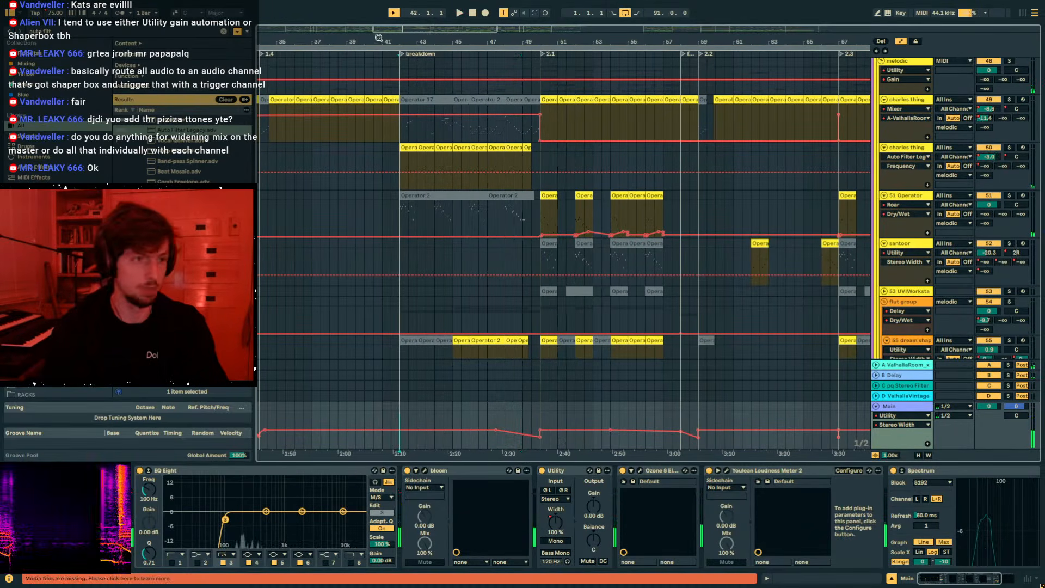
Hide the automation, show the chain list of track 50's effect rack, and add an empty chain beside the Pitch Hack chain.
{"action": "left_click_drag", "start_coordinate": [374, 38], "coordinate": [376, 87]}
{"action": "key", "text": "a"}
{"action": "left_click", "coordinate": [905, 168]}
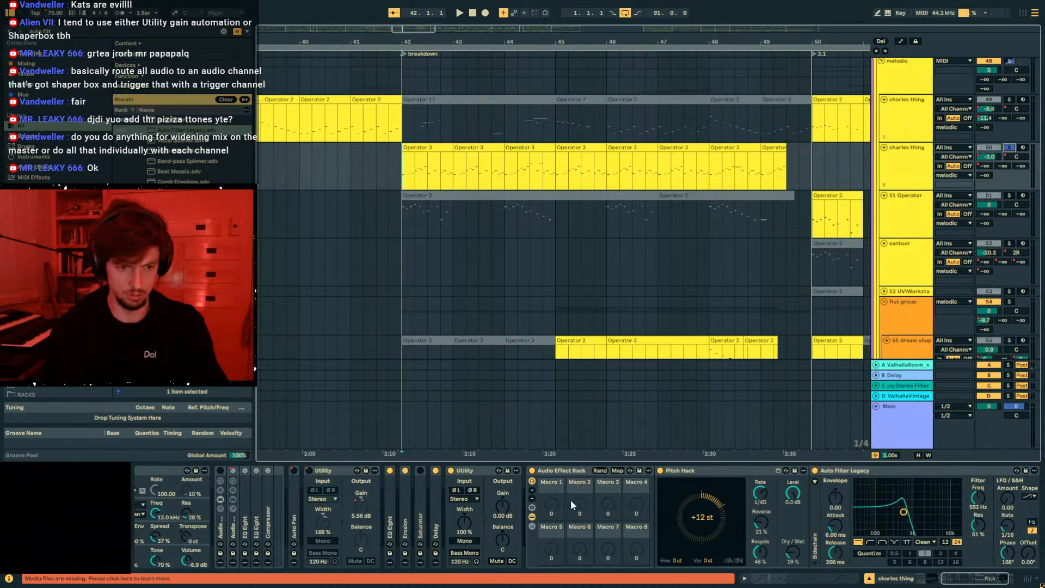
{"action": "left_click", "coordinate": [531, 526]}
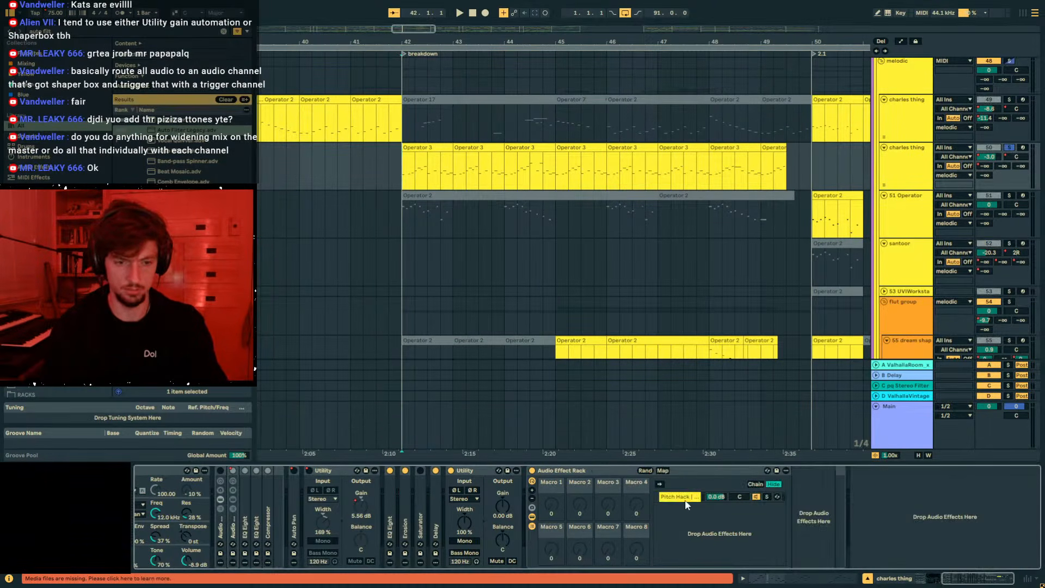
{"action": "key", "text": "ctrl+z"}
{"action": "key", "text": "space"}
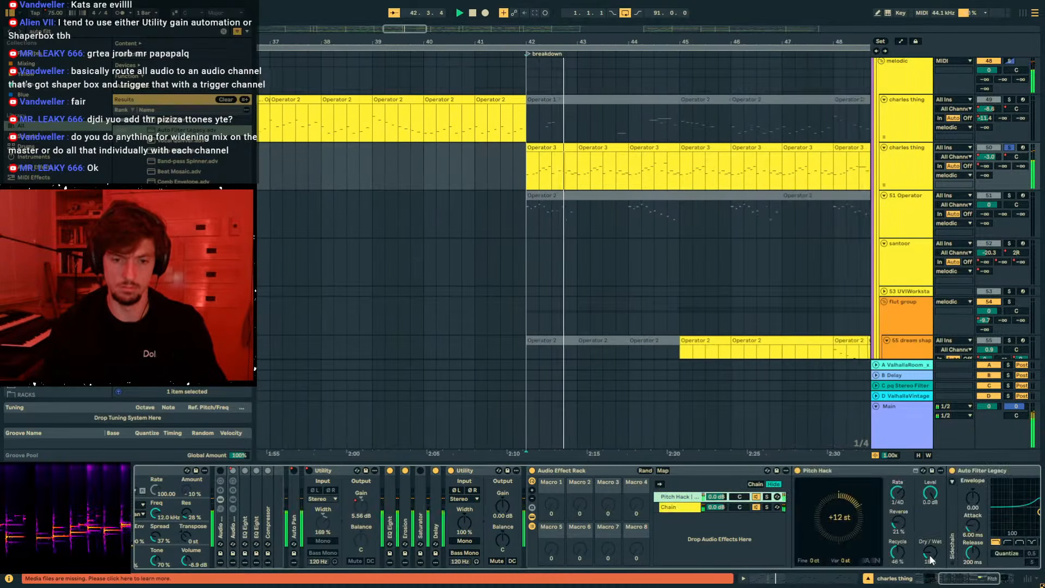
Set Pitch Hack's dry/wet to 64 % and Auto Filter Legacy to 758 Hz with an LFO amount of 15.7.
{"action": "mouse_move", "coordinate": [930, 555]}
{"action": "left_mouse_down"}
{"action": "mouse_move", "coordinate": [930, 525]}
{"action": "mouse_move", "coordinate": [930, 546]}
{"action": "left_mouse_up"}
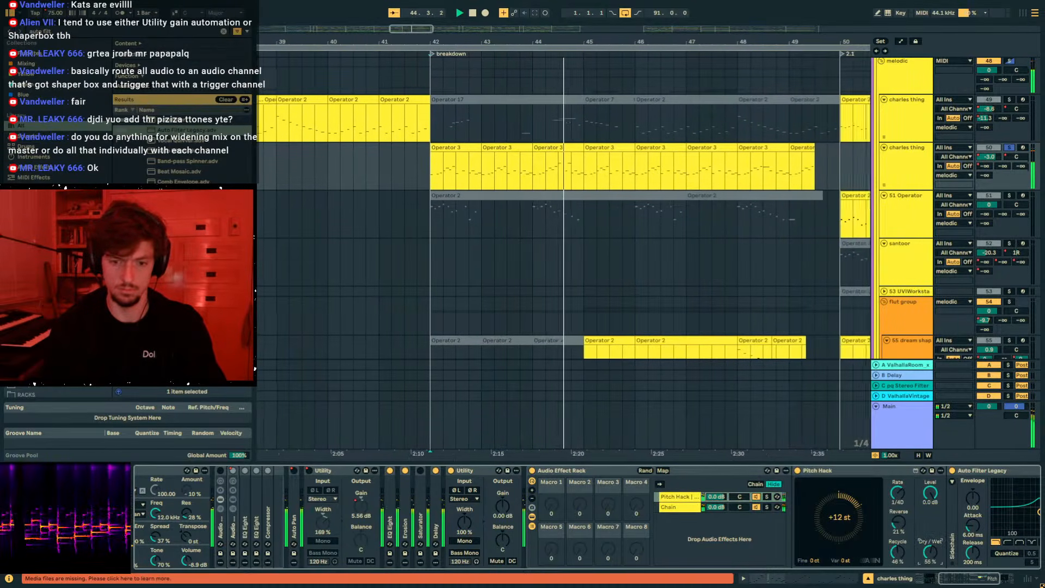
{"action": "left_click", "coordinate": [984, 480]}
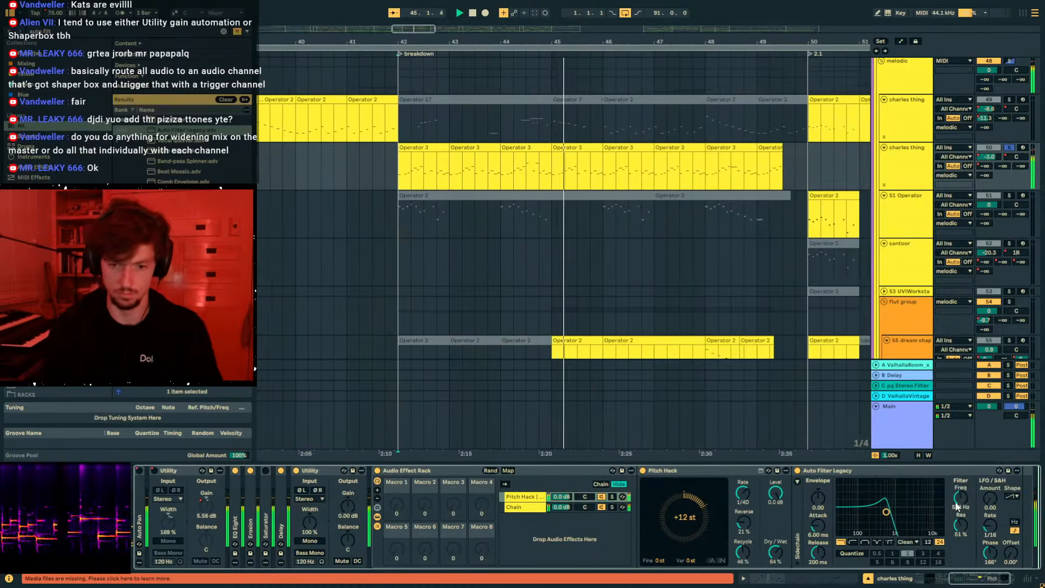
{"action": "key", "text": "space"}
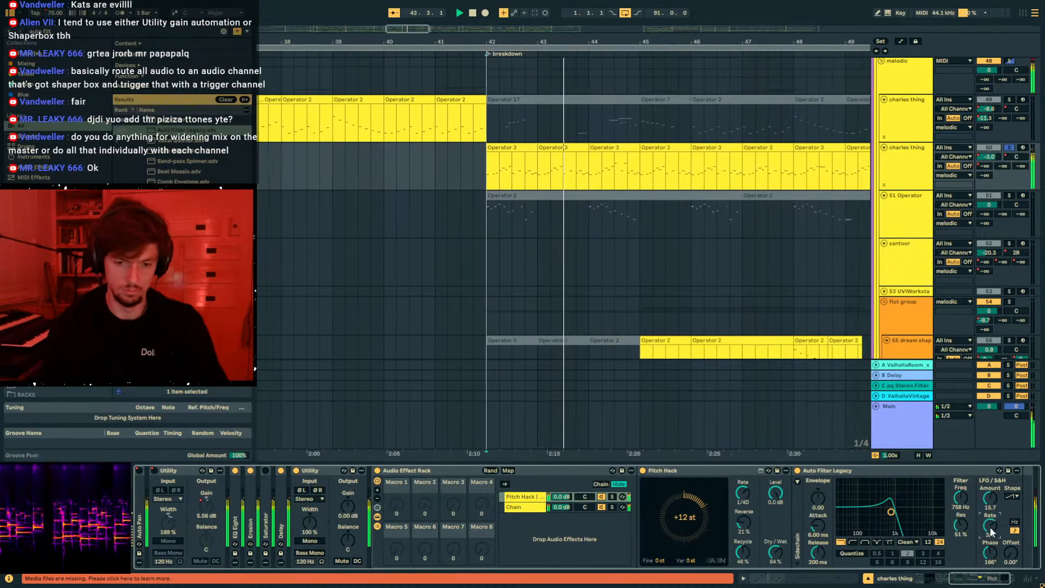
Lower the Pitch Hack chain to -16.2 dB, raise track 50's Delay send to 0, and unsolo the track.
{"action": "left_click_drag", "start_coordinate": [1002, 166], "coordinate": [1011, 146]}
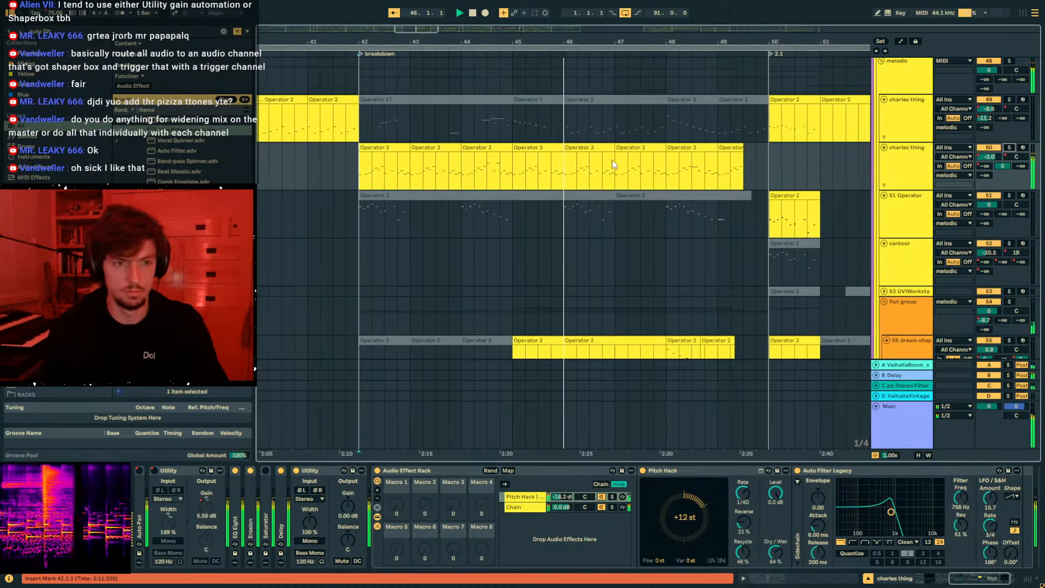
{"action": "left_click", "coordinate": [577, 148]}
{"action": "left_click", "coordinate": [363, 148]}
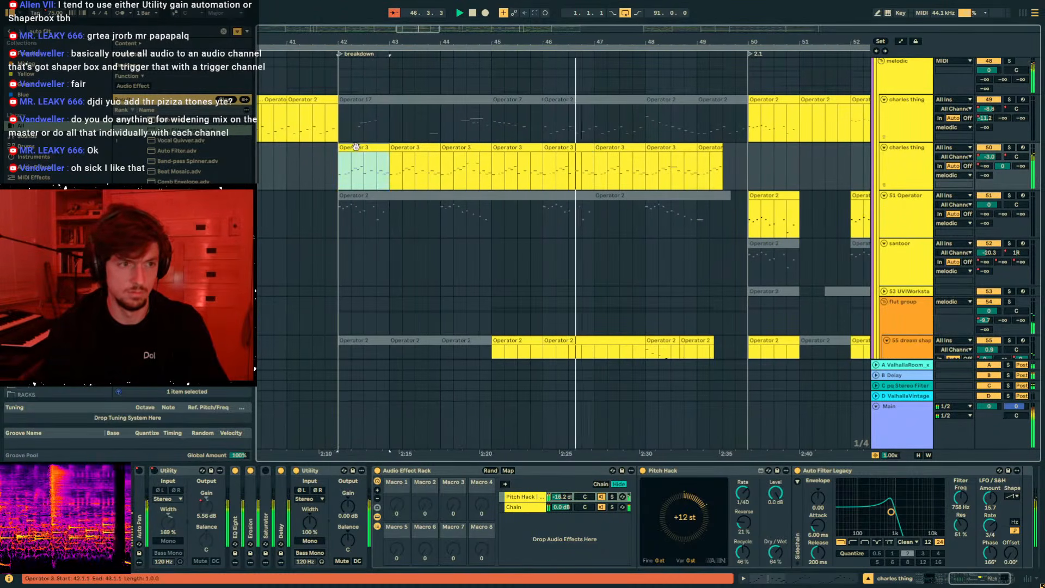
{"action": "left_click", "coordinate": [687, 148]}
{"action": "left_click", "coordinate": [709, 148]}
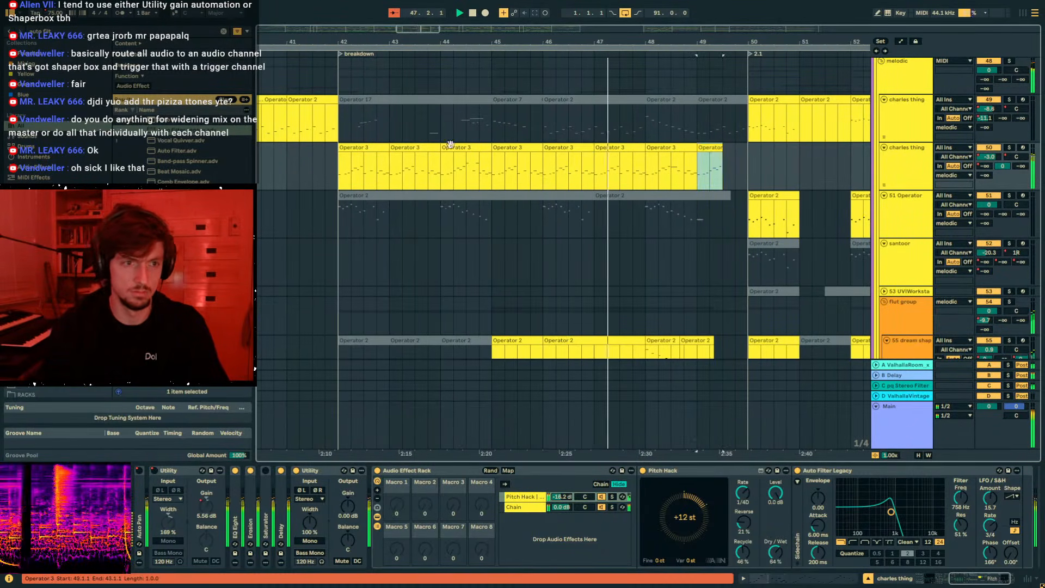
{"action": "left_click", "coordinate": [364, 148], "text": "shift"}
{"action": "left_click", "coordinate": [568, 168]}
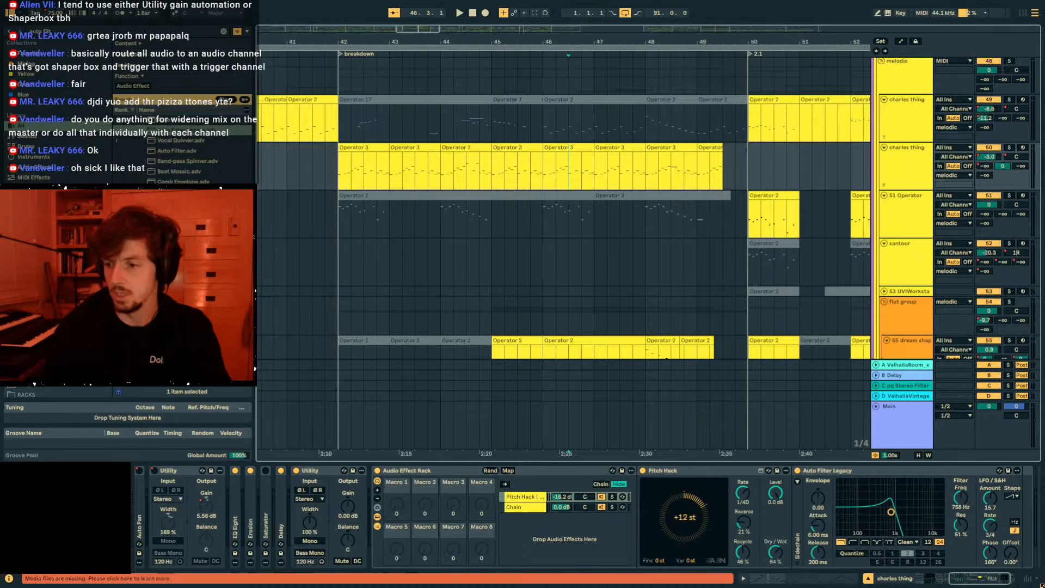
Switch to Chrome, select the web address of SoundCloud's Dream Shaper page, and return to the Ableton Live arrangement.
{"action": "key", "text": "alt+Tab"}
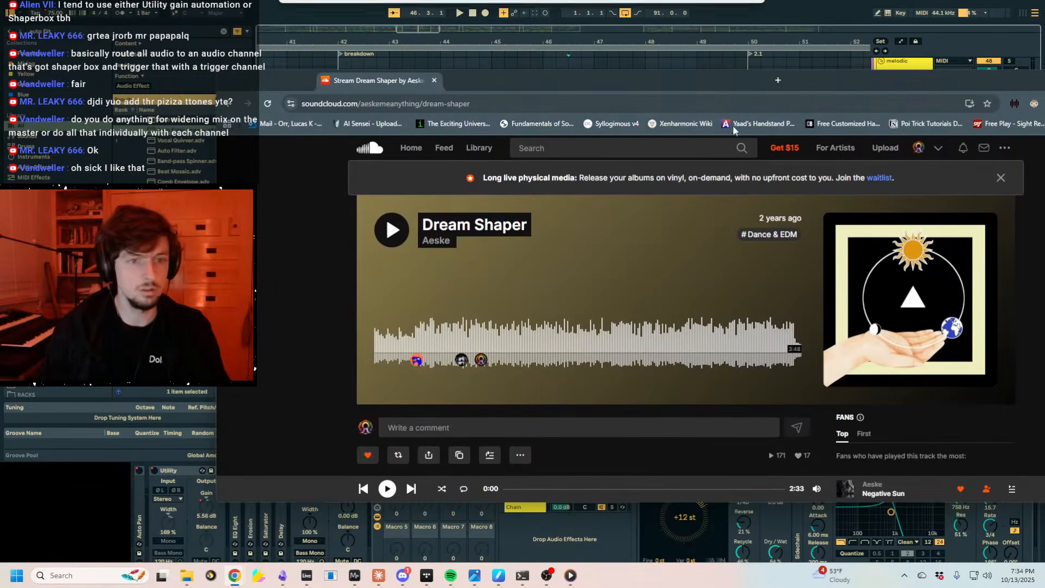
{"action": "left_click", "coordinate": [527, 104]}
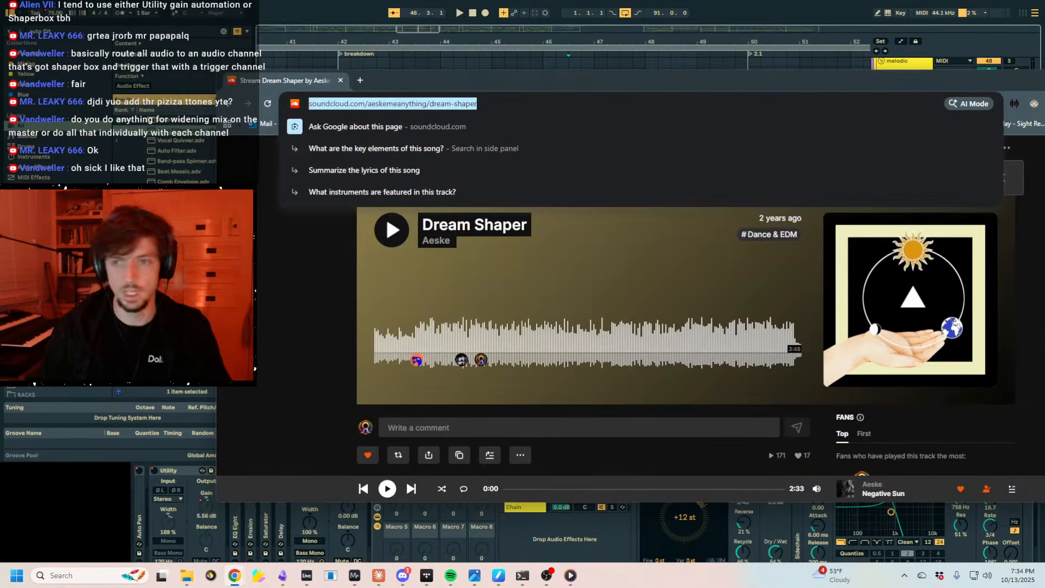
{"action": "key", "text": "alt+Tab"}
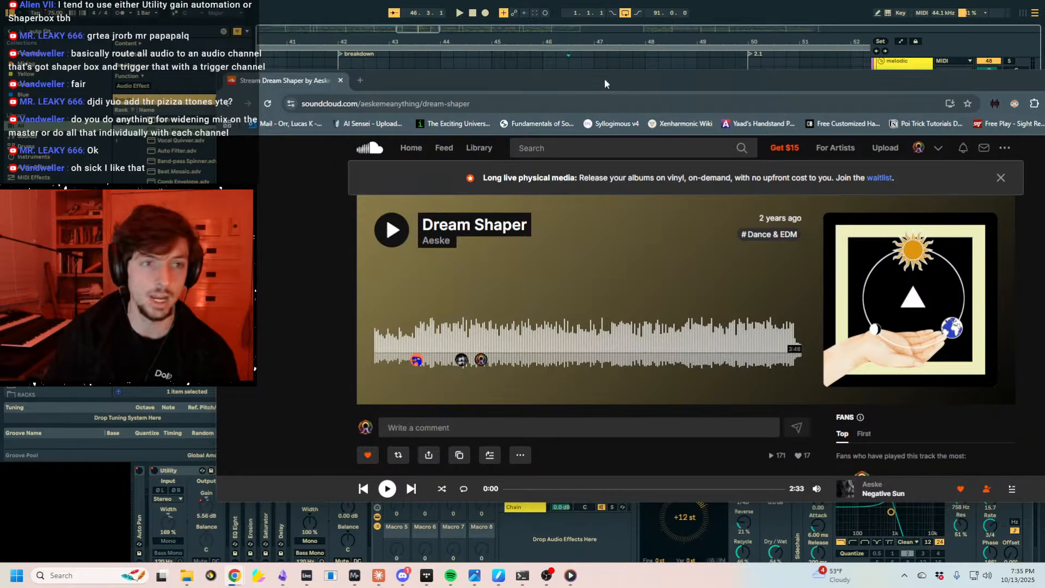
{"action": "left_click_drag", "start_coordinate": [606, 81], "coordinate": [1044, 76]}
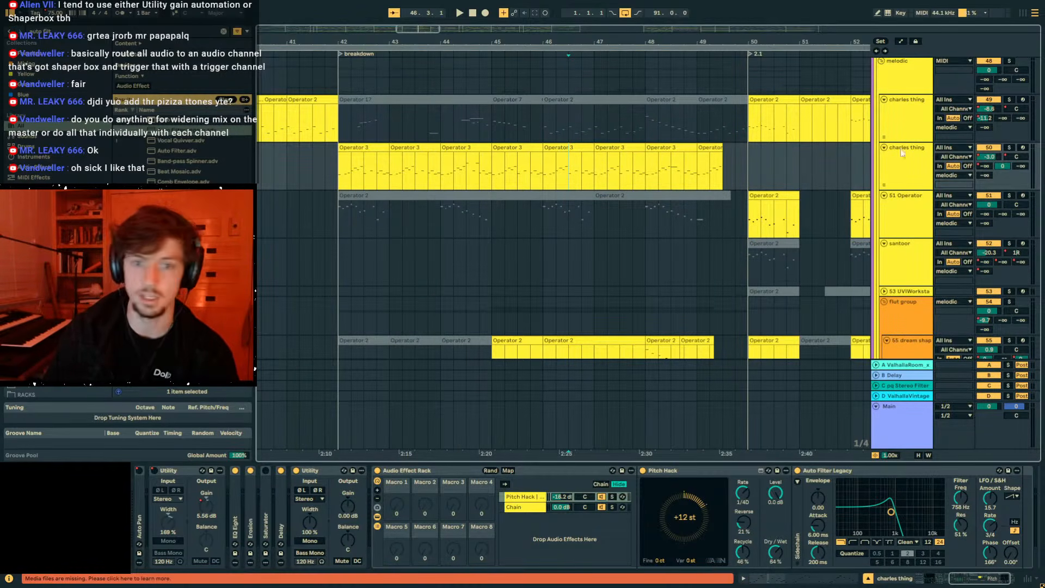
Import the Dream Shaper MP3 onto a new audio track below the last one, with the clip starting at 41.4.1.
{"action": "scroll", "coordinate": [941, 152], "scroll_direction": "down", "scroll_amount": 20}
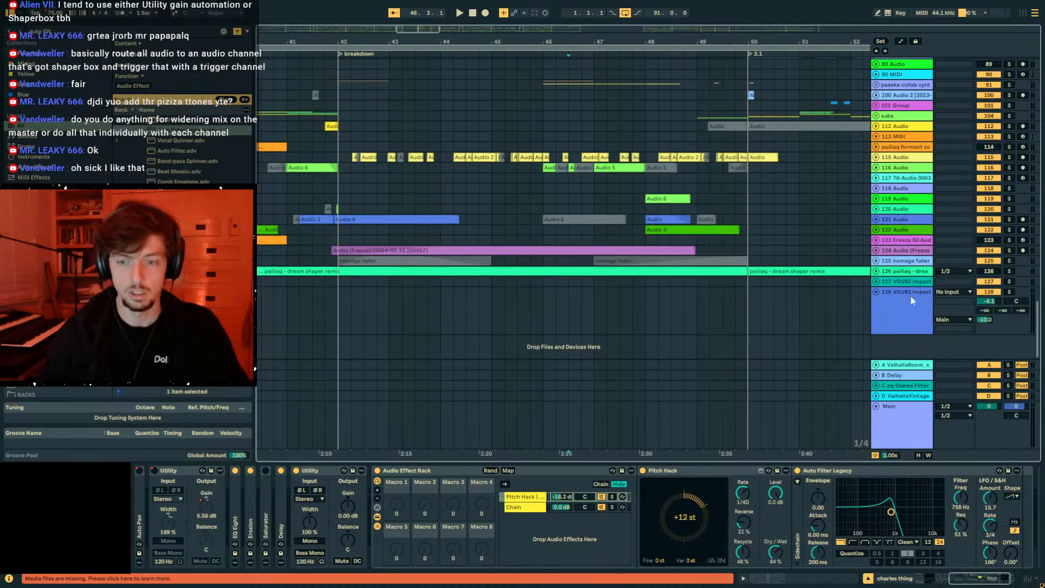
{"action": "left_click_drag", "start_coordinate": [1044, 343], "coordinate": [330, 357]}
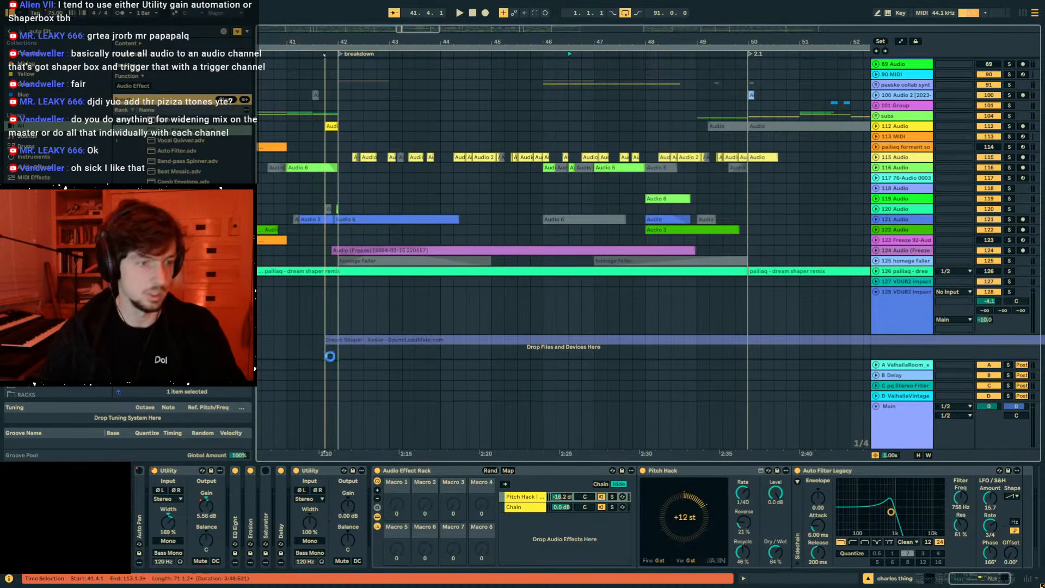
{"action": "left_click_drag", "start_coordinate": [635, 42], "coordinate": [441, 42]}
Open the Dream Shaper clip, turn off its warping, and move it to start at 17.4.1.
{"action": "left_click", "coordinate": [507, 323]}
{"action": "double_click", "coordinate": [507, 322]}
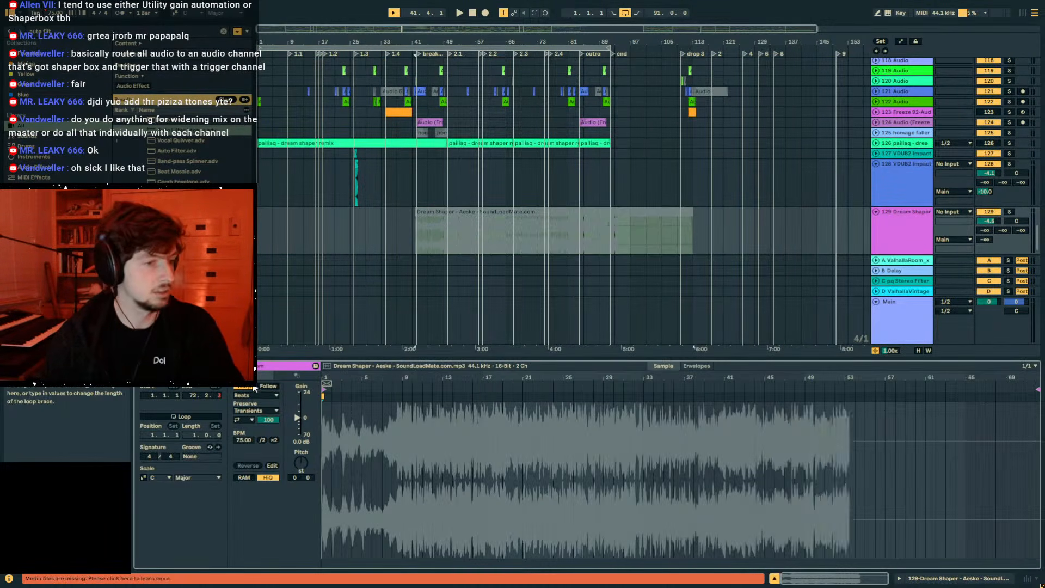
{"action": "left_click", "coordinate": [253, 386]}
{"action": "left_click_drag", "start_coordinate": [554, 212], "coordinate": [461, 218]}
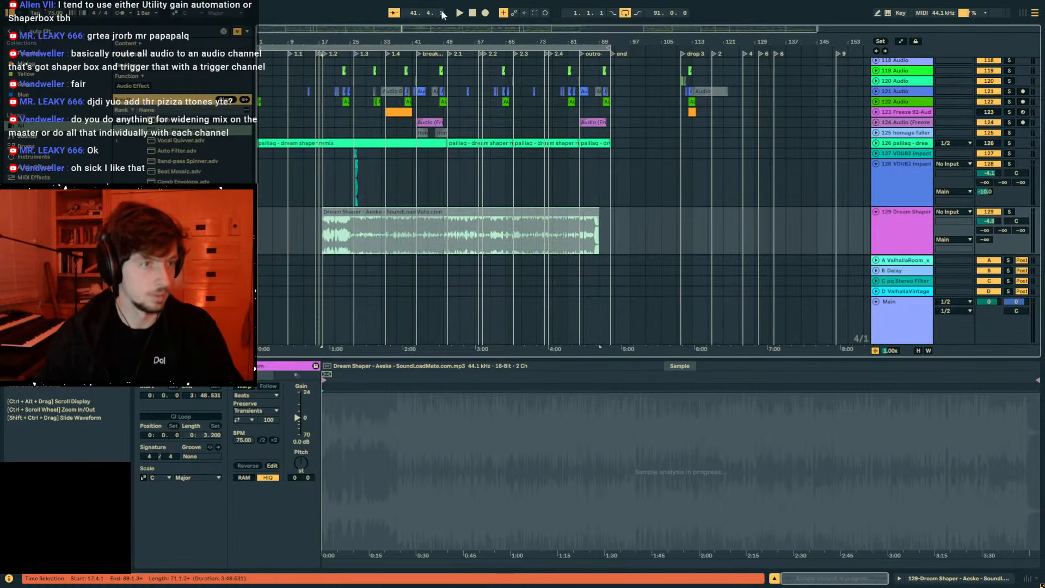
Solo the Dream Shaper reference track, route its output to Ext. Out 1/2, and play the clip from its start.
{"action": "left_click", "coordinate": [449, 53]}
{"action": "left_click_drag", "start_coordinate": [445, 39], "coordinate": [445, 120]}
{"action": "left_click", "coordinate": [954, 212]}
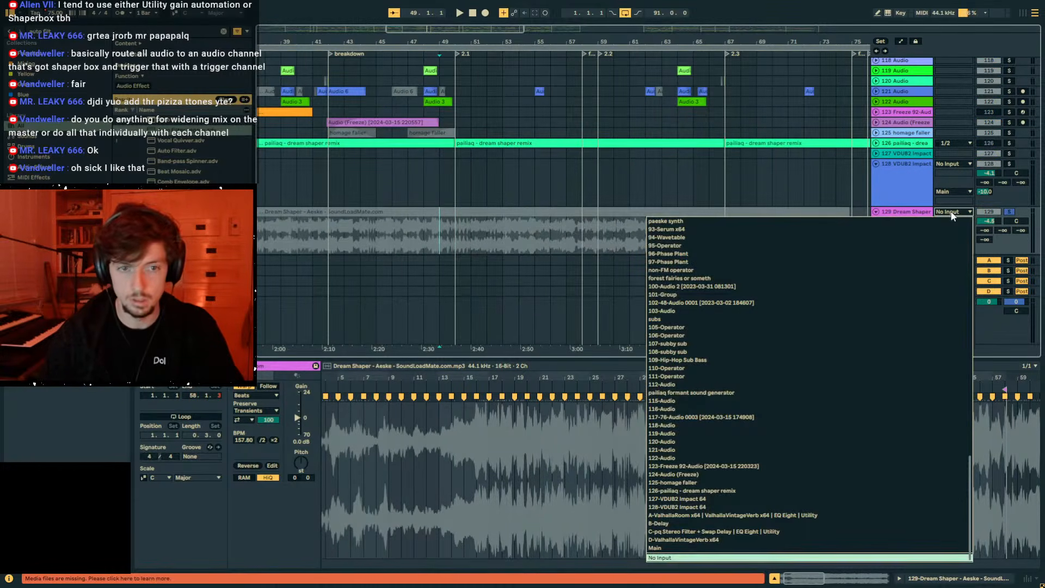
{"action": "scroll", "coordinate": [911, 334], "scroll_direction": "up", "scroll_amount": 7}
{"action": "left_click", "coordinate": [913, 242]}
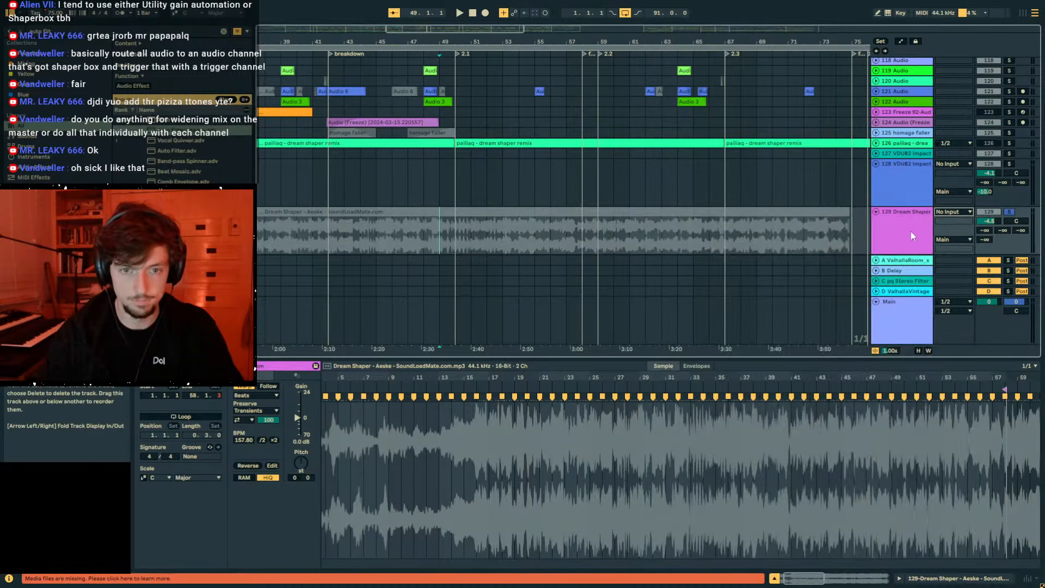
{"action": "left_click", "coordinate": [948, 239]}
{"action": "left_click", "coordinate": [868, 251]}
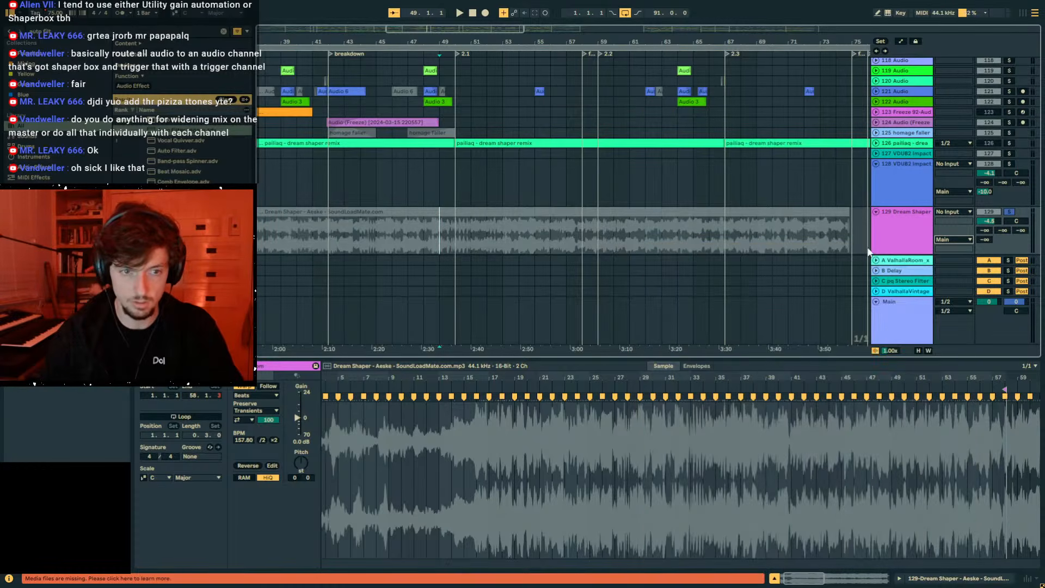
{"action": "key", "text": "ctrl+z"}
{"action": "key", "text": "ctrl+z"}
{"action": "key", "text": "space"}
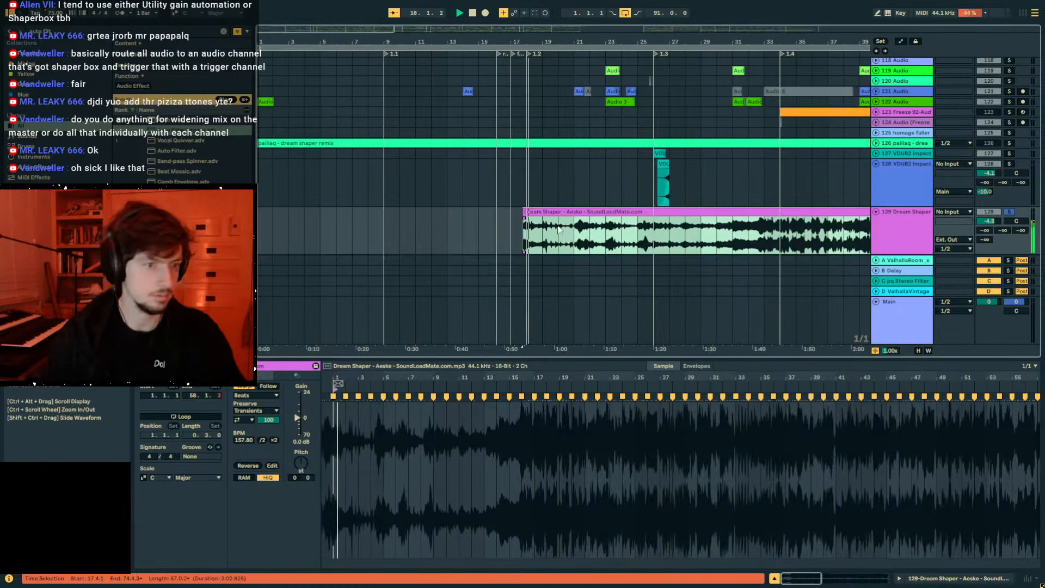
Disable warping again on the analysed Dream Shaper clip and audition it from further positions.
{"action": "left_click_drag", "start_coordinate": [521, 352], "coordinate": [353, 352]}
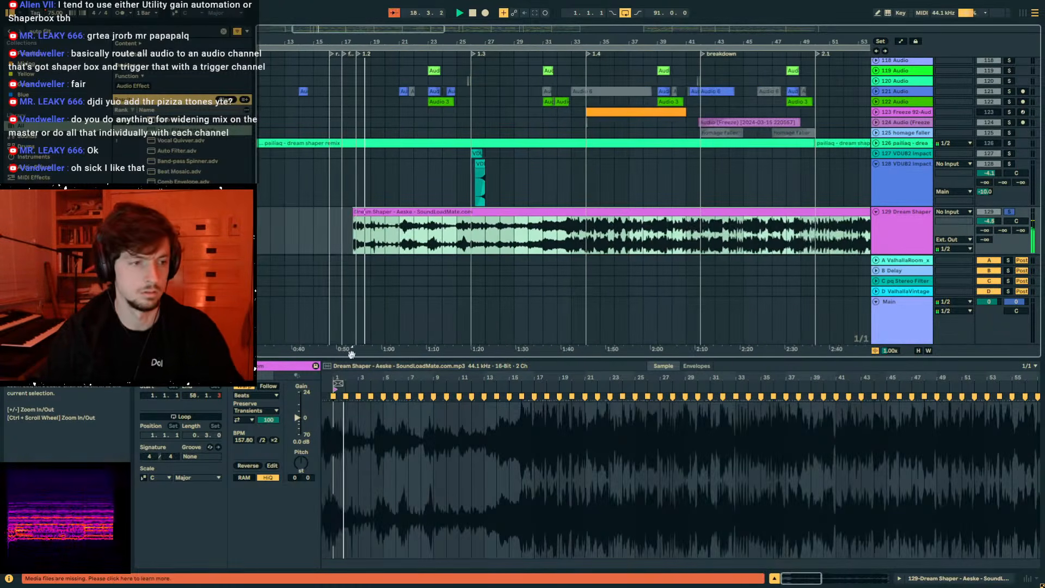
{"action": "left_click", "coordinate": [245, 386]}
{"action": "left_click", "coordinate": [626, 235]}
{"action": "key", "text": "space"}
{"action": "left_click", "coordinate": [597, 229]}
{"action": "key", "text": "space"}
Extend the Dream Shaper clip's end to 88.3.4 so the whole song is included.
{"action": "left_click_drag", "start_coordinate": [705, 212], "coordinate": [969, 211]}
{"action": "left_click", "coordinate": [778, 233]}
{"action": "left_click_drag", "start_coordinate": [739, 41], "coordinate": [719, 12]}
{"action": "left_click_drag", "start_coordinate": [694, 211], "coordinate": [865, 211]}
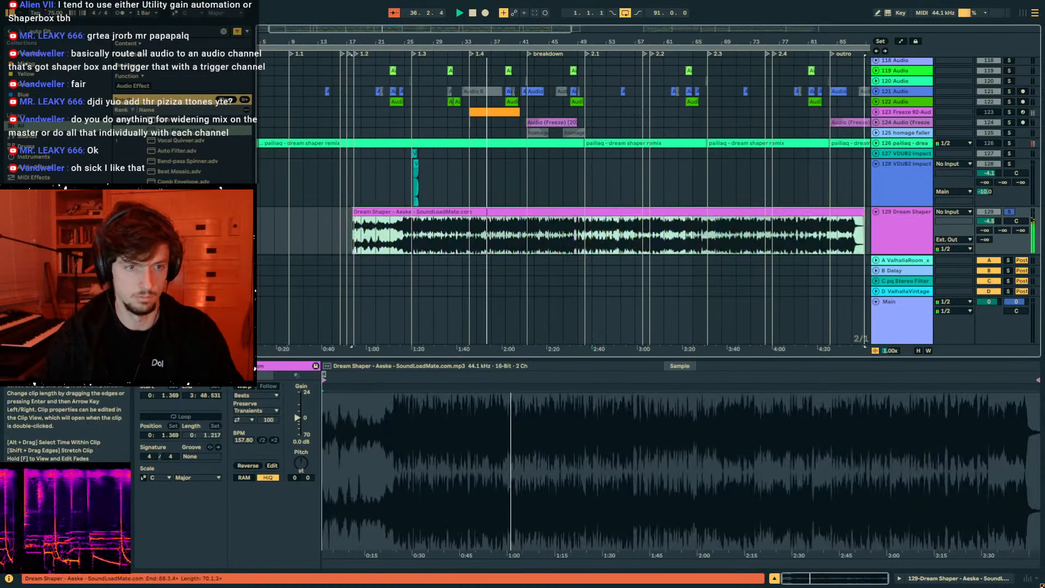
Audition the reference around bar 48 and split the Dream Shaper clip at 49.1.1.
{"action": "left_click", "coordinate": [587, 229]}
{"action": "key", "text": "space"}
{"action": "key", "text": "space"}
{"action": "left_click_drag", "start_coordinate": [563, 42], "coordinate": [551, 90]}
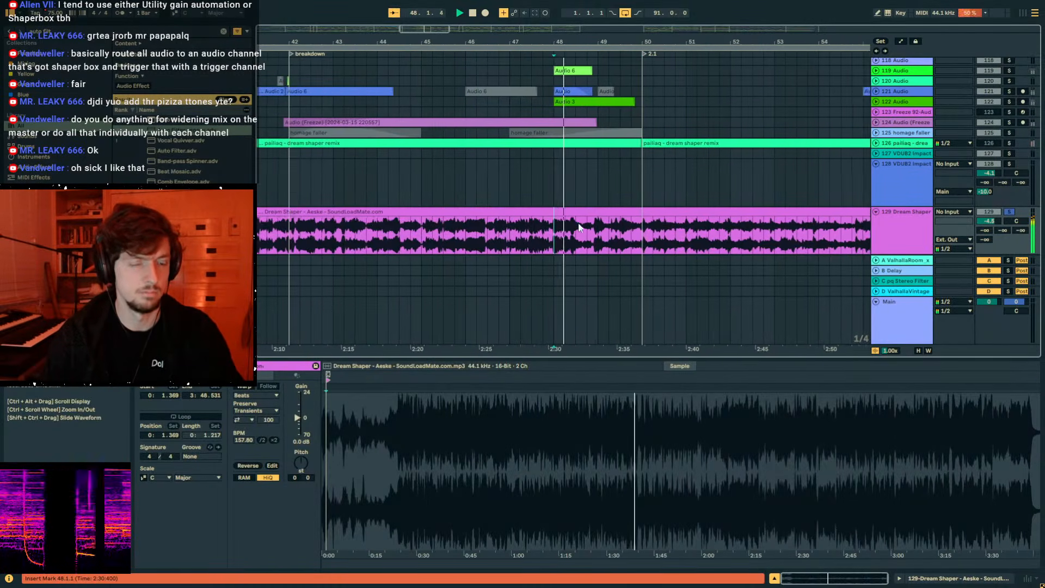
{"action": "left_click", "coordinate": [567, 235]}
{"action": "left_click_drag", "start_coordinate": [623, 38], "coordinate": [631, 105]}
{"action": "left_click", "coordinate": [590, 234]}
{"action": "key", "text": "ctrl+e"}
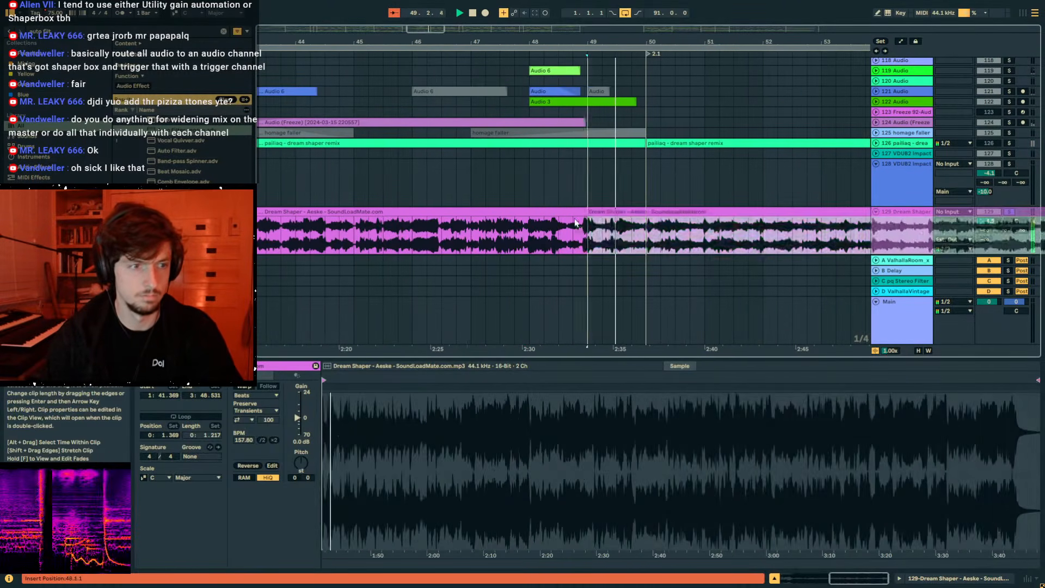
Move the split-off later part of the Dream Shaper clip to 42.1.1 at the breakdown marker and play it.
{"action": "left_click_drag", "start_coordinate": [601, 211], "coordinate": [338, 212]}
{"action": "key", "text": "space"}
{"action": "left_click_drag", "start_coordinate": [367, 41], "coordinate": [414, 37]}
{"action": "left_click_drag", "start_coordinate": [655, 223], "coordinate": [532, 223]}
{"action": "left_click_drag", "start_coordinate": [424, 38], "coordinate": [517, 87]}
{"action": "key", "text": "space"}
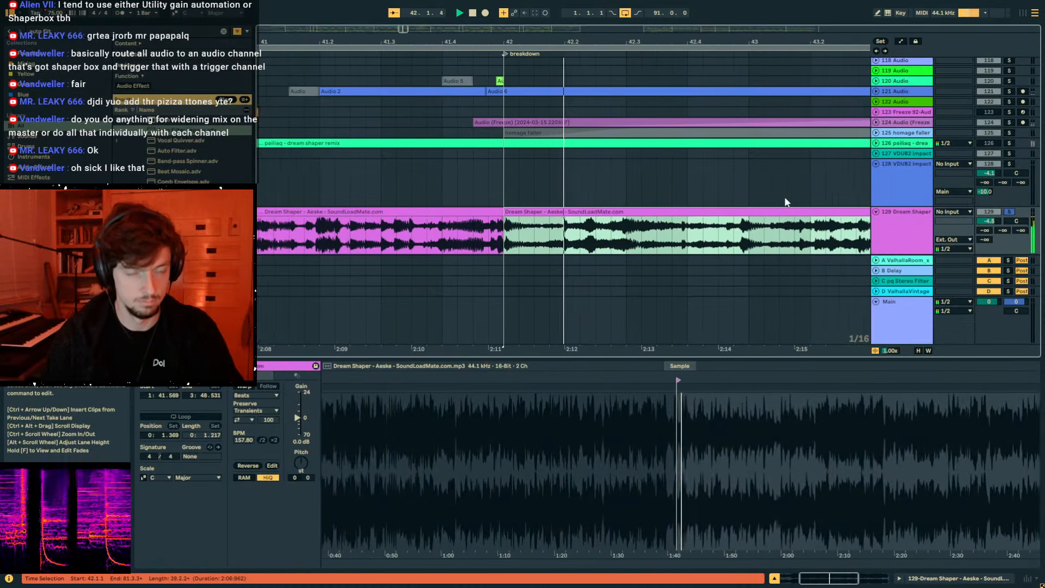
Listen to the reference song's breakdown from 42.3.3 onwards and from a point after bar 44.
{"action": "left_click", "coordinate": [512, 246]}
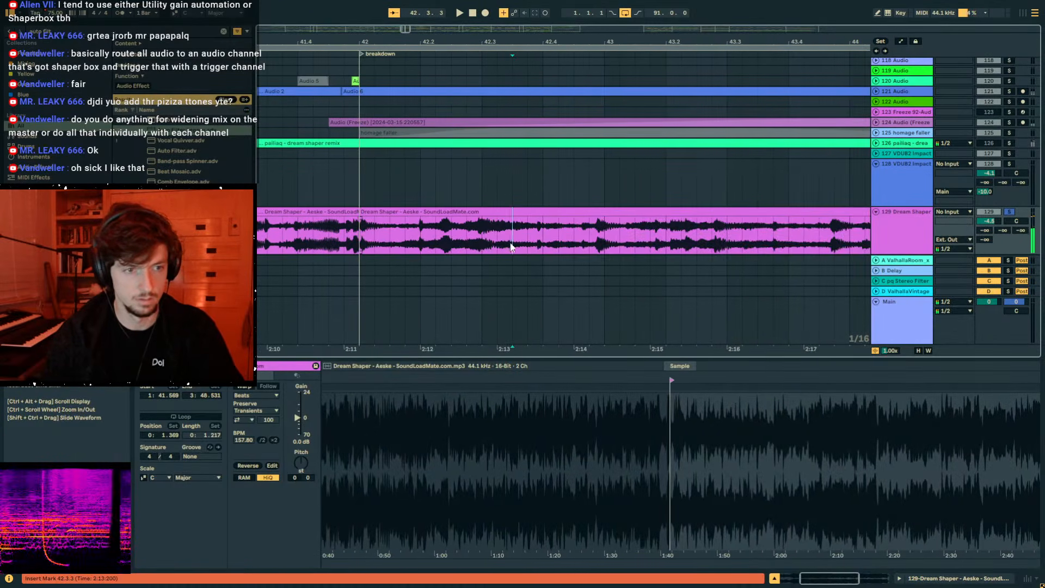
{"action": "left_click_drag", "start_coordinate": [517, 246], "coordinate": [568, 257]}
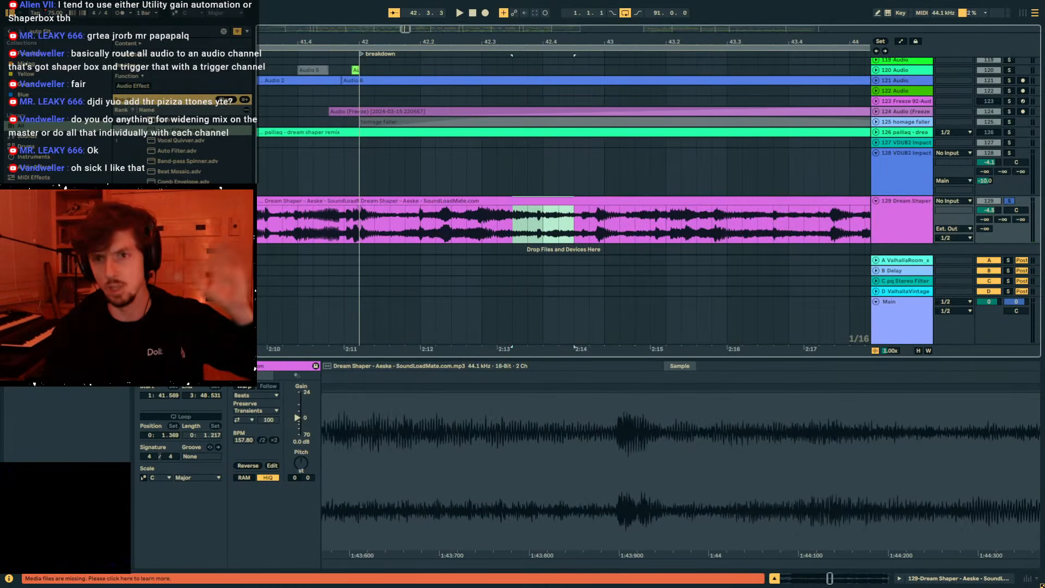
{"action": "left_click", "coordinate": [515, 238]}
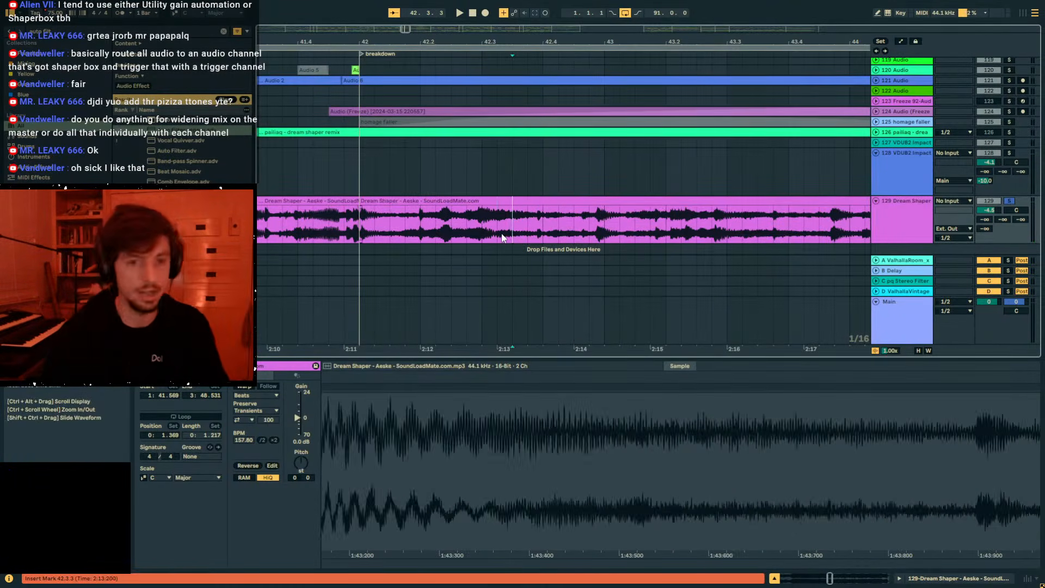
{"action": "key", "text": "space"}
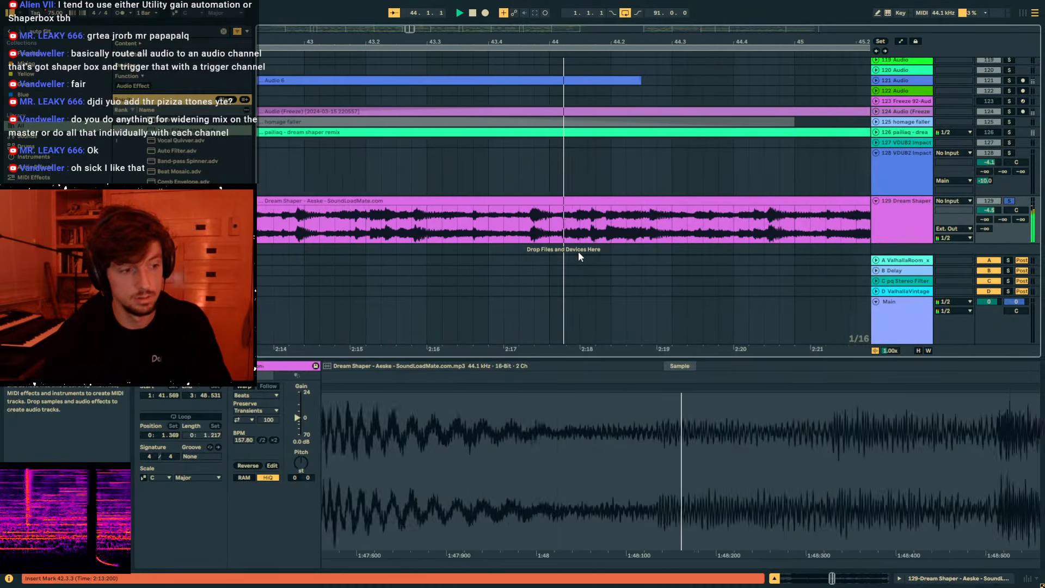
{"action": "right_click", "coordinate": [564, 176]}
{"action": "left_click", "coordinate": [543, 231]}
{"action": "left_click", "coordinate": [596, 223]}
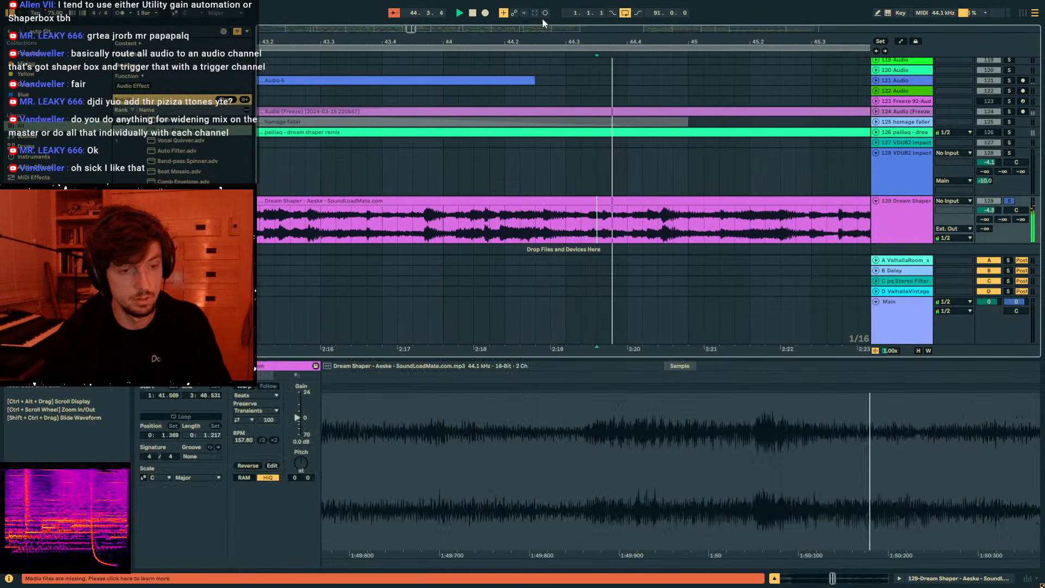
Stop the reference and play the project's own material from 126.1.1, at marker 4 after drop 3.
{"action": "left_click_drag", "start_coordinate": [574, 37], "coordinate": [536, 20]}
{"action": "scroll", "coordinate": [654, 148], "scroll_direction": "up", "scroll_amount": 9}
{"action": "key", "text": "space"}
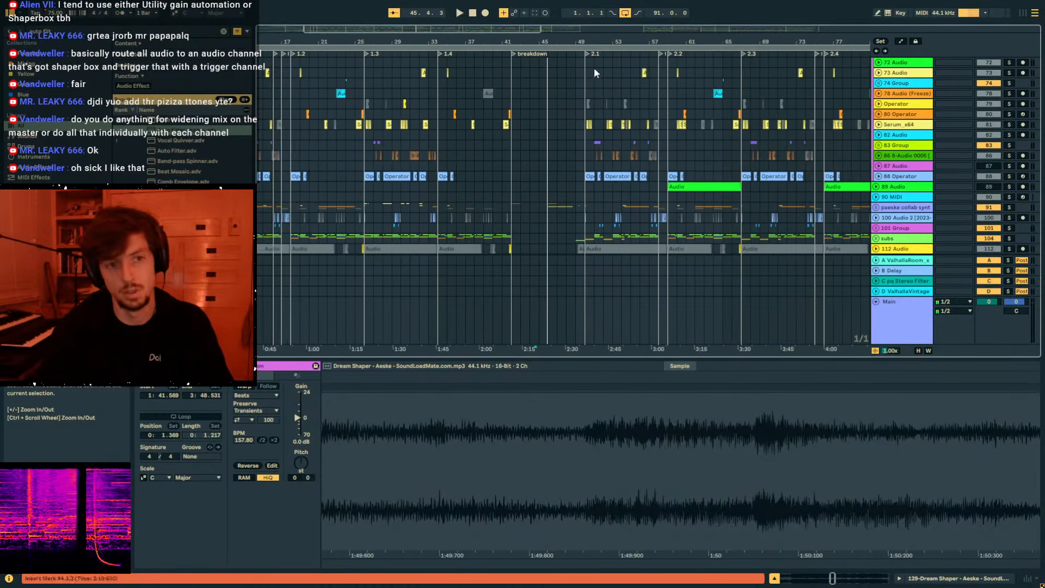
{"action": "left_click_drag", "start_coordinate": [707, 38], "coordinate": [462, 24]}
{"action": "left_click", "coordinate": [686, 147]}
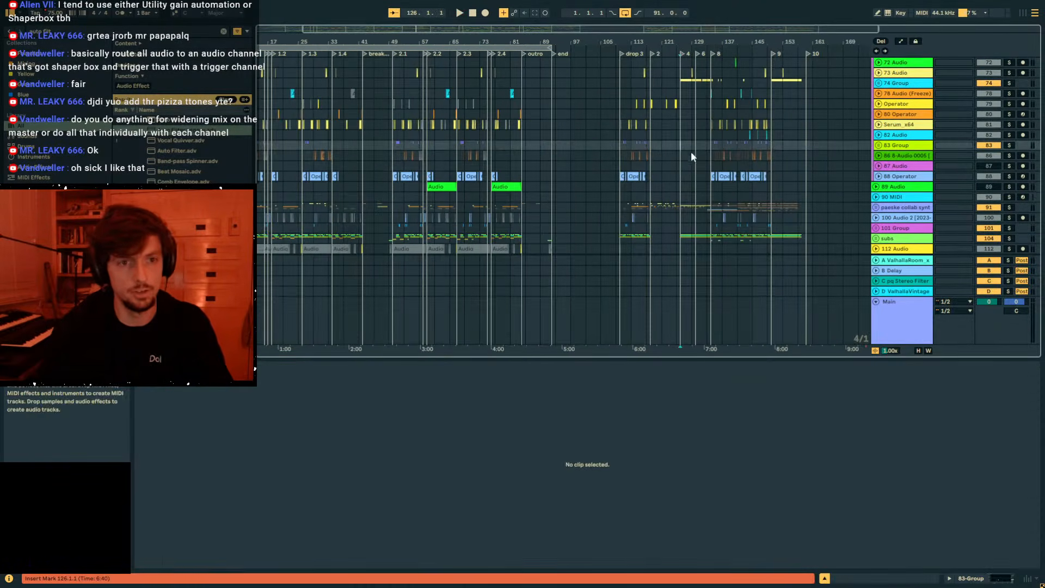
{"action": "scroll", "coordinate": [698, 172], "scroll_direction": "up", "scroll_amount": 3}
{"action": "scroll", "coordinate": [694, 171], "scroll_direction": "up", "scroll_amount": 3}
{"action": "left_click_drag", "start_coordinate": [671, 40], "coordinate": [672, 76]}
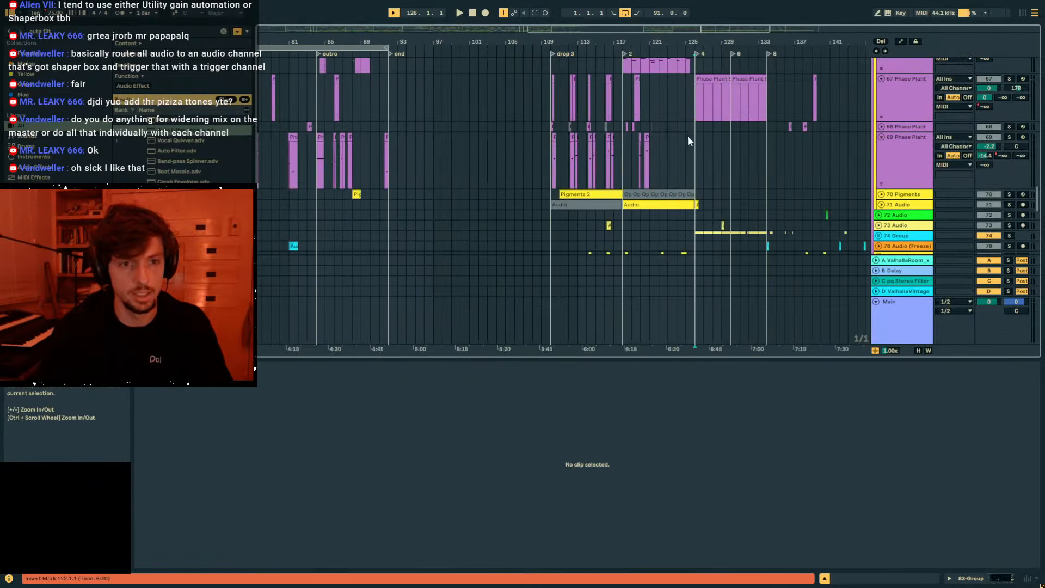
{"action": "left_click", "coordinate": [701, 150]}
{"action": "scroll", "coordinate": [665, 136], "scroll_direction": "up", "scroll_amount": 5}
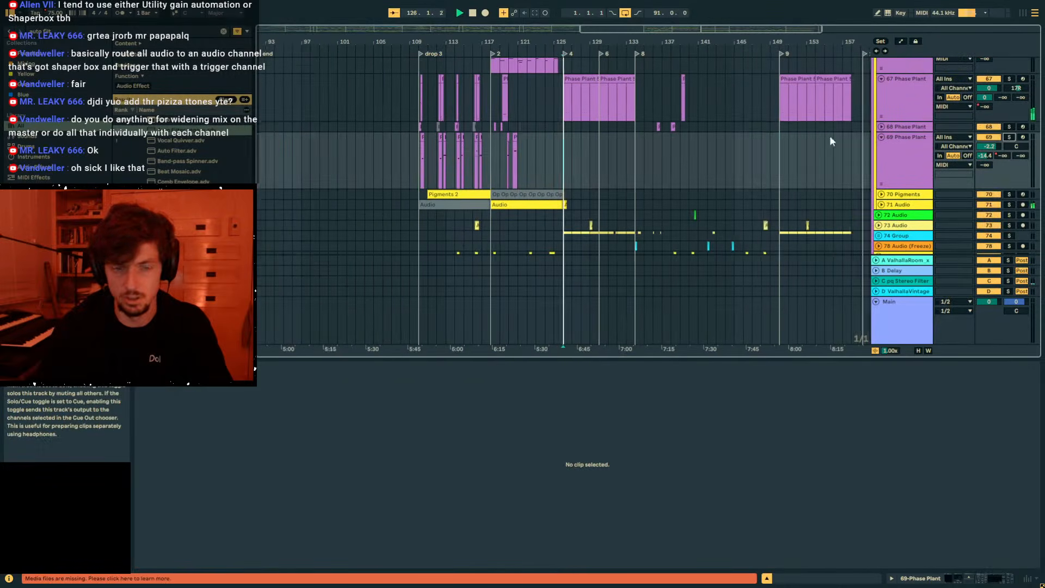
{"action": "key", "text": "space"}
Play the section at marker 2 after drop 3, starting from 118.1.1.
{"action": "left_click", "coordinate": [502, 132]}
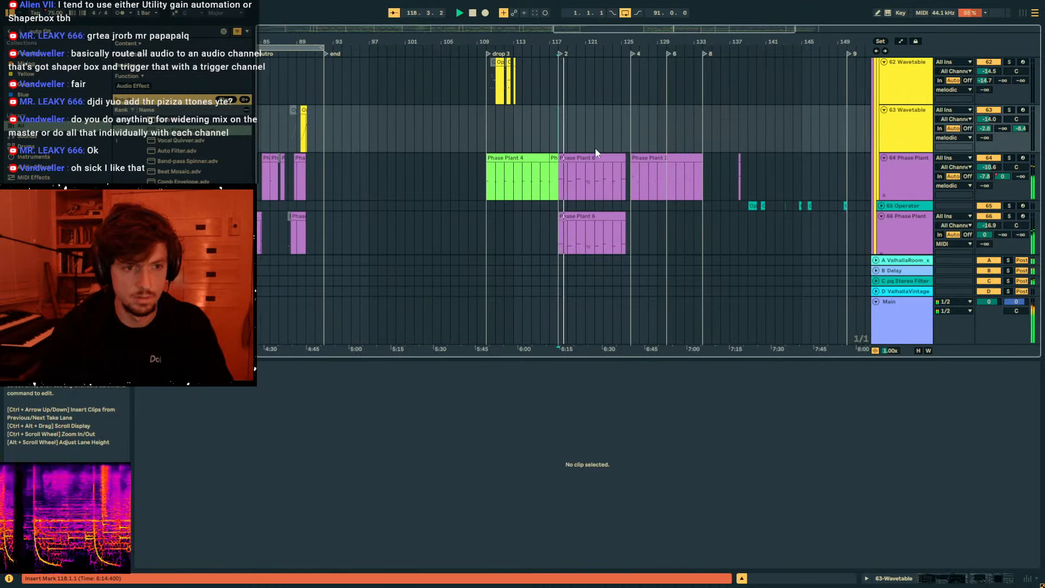
{"action": "scroll", "coordinate": [595, 148], "scroll_direction": "up", "scroll_amount": 6}
{"action": "scroll", "coordinate": [583, 149], "scroll_direction": "up", "scroll_amount": 10}
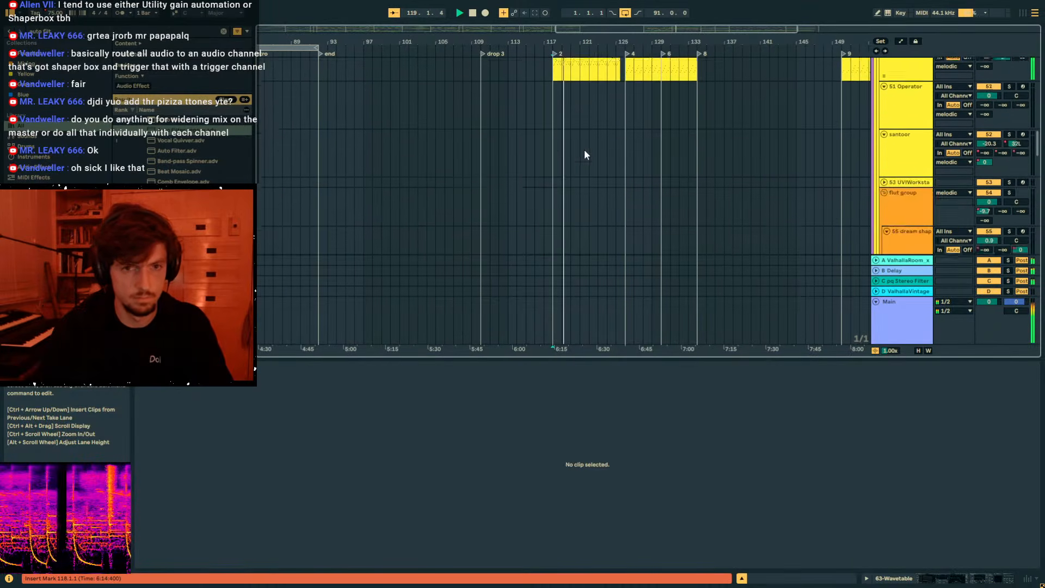
{"action": "scroll", "coordinate": [580, 145], "scroll_direction": "up", "scroll_amount": 3}
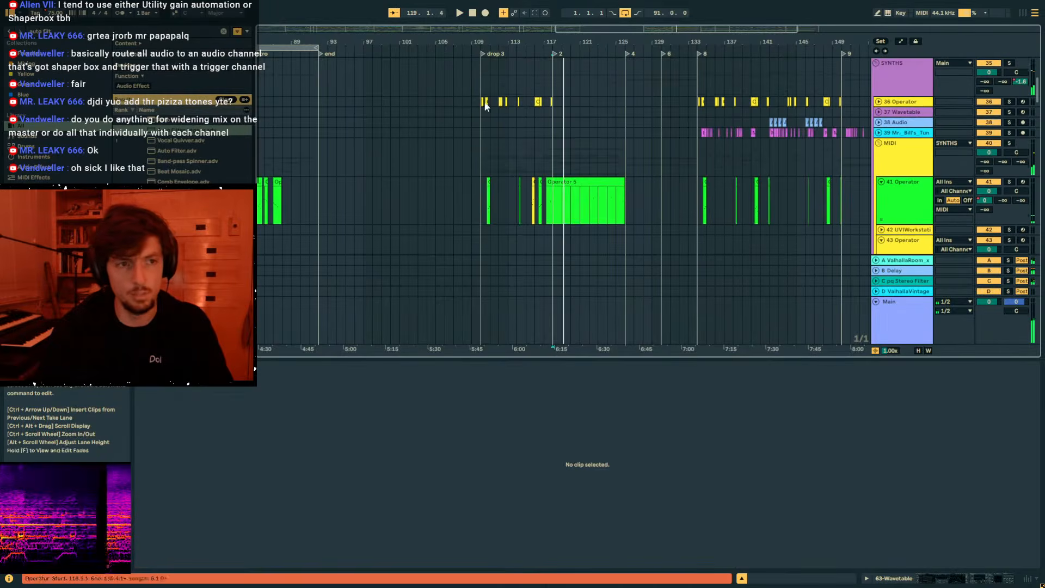
Examine the drum, voice, synth and melodic tracks around 119.1.1 to see which clips play there.
{"action": "left_click_drag", "start_coordinate": [482, 102], "coordinate": [781, 112]}
{"action": "left_click", "coordinate": [563, 103]}
{"action": "scroll", "coordinate": [591, 113], "scroll_direction": "down", "scroll_amount": 4}
{"action": "scroll", "coordinate": [579, 104], "scroll_direction": "up", "scroll_amount": 2}
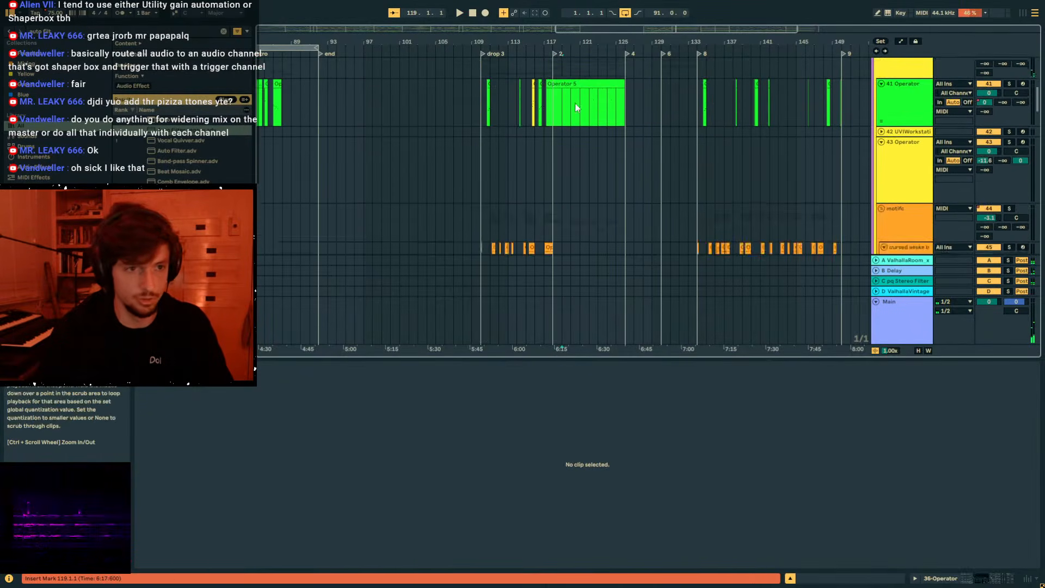
{"action": "left_click_drag", "start_coordinate": [561, 43], "coordinate": [571, 117]}
{"action": "scroll", "coordinate": [571, 118], "scroll_direction": "up", "scroll_amount": 4}
{"action": "scroll", "coordinate": [571, 119], "scroll_direction": "up", "scroll_amount": 6}
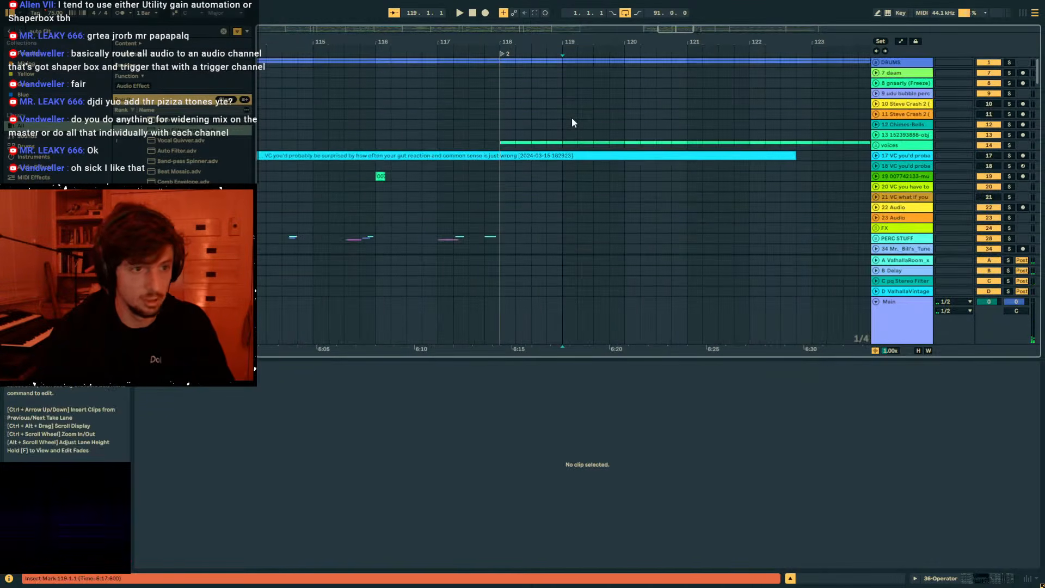
{"action": "scroll", "coordinate": [573, 120], "scroll_direction": "down", "scroll_amount": 9}
{"action": "scroll", "coordinate": [577, 118], "scroll_direction": "down", "scroll_amount": 5}
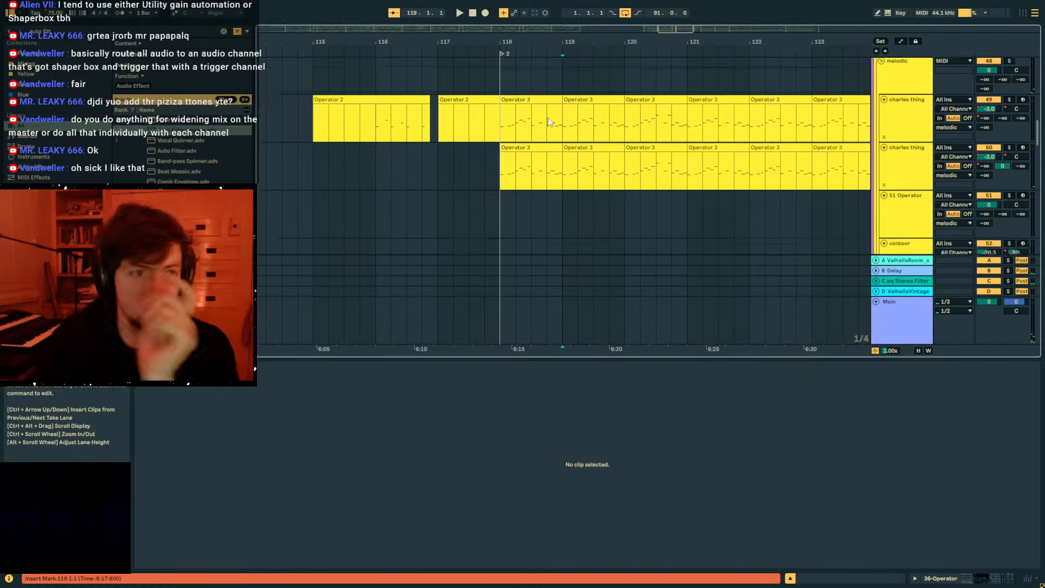
Solo audio track 47 and play it from 118.1.1.
{"action": "left_click", "coordinate": [504, 130]}
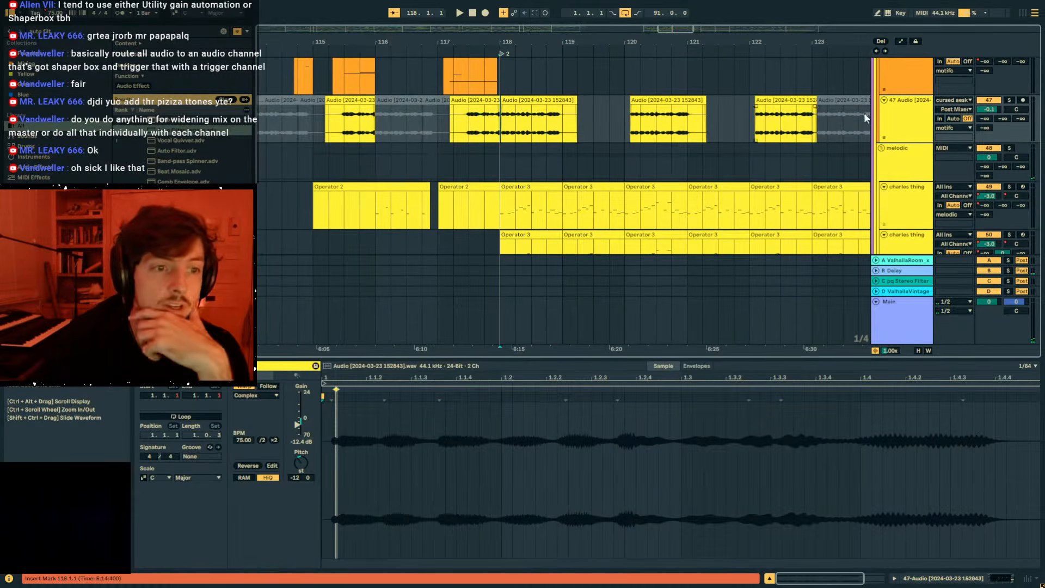
{"action": "key", "text": "space"}
{"action": "left_click", "coordinate": [1010, 100]}
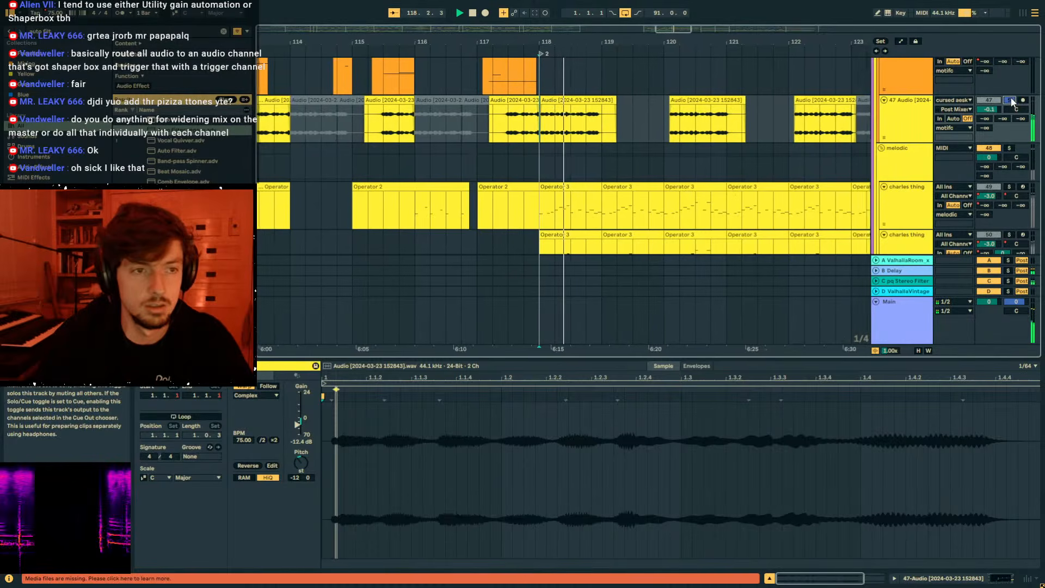
{"action": "scroll", "coordinate": [817, 151], "scroll_direction": "down", "scroll_amount": 3}
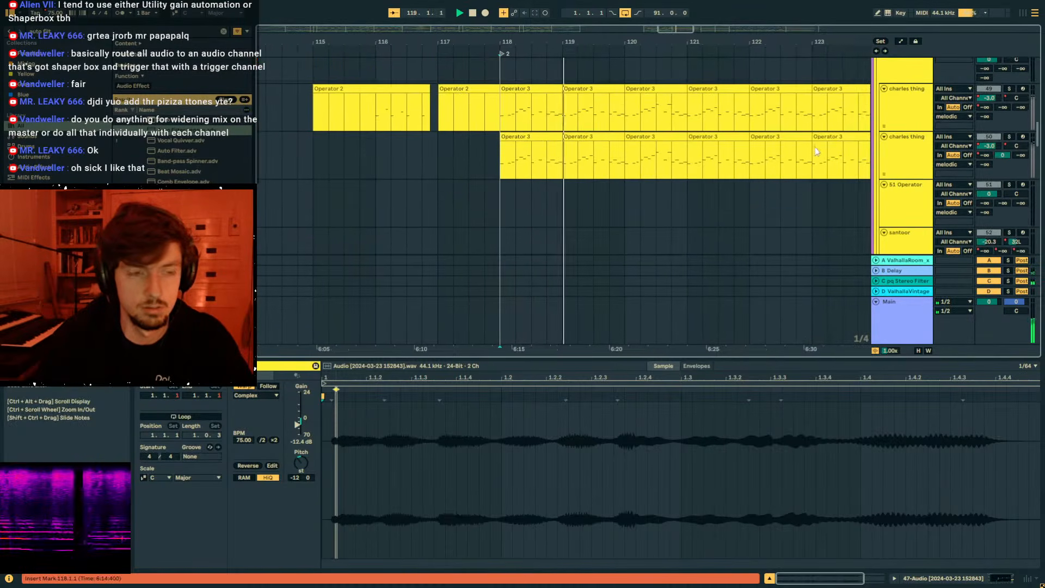
Solo the charles thing tracks and Phase Plant tracks 64, 66 and 68 one at a time, playing each from 118.1.1.
{"action": "key", "text": "space"}
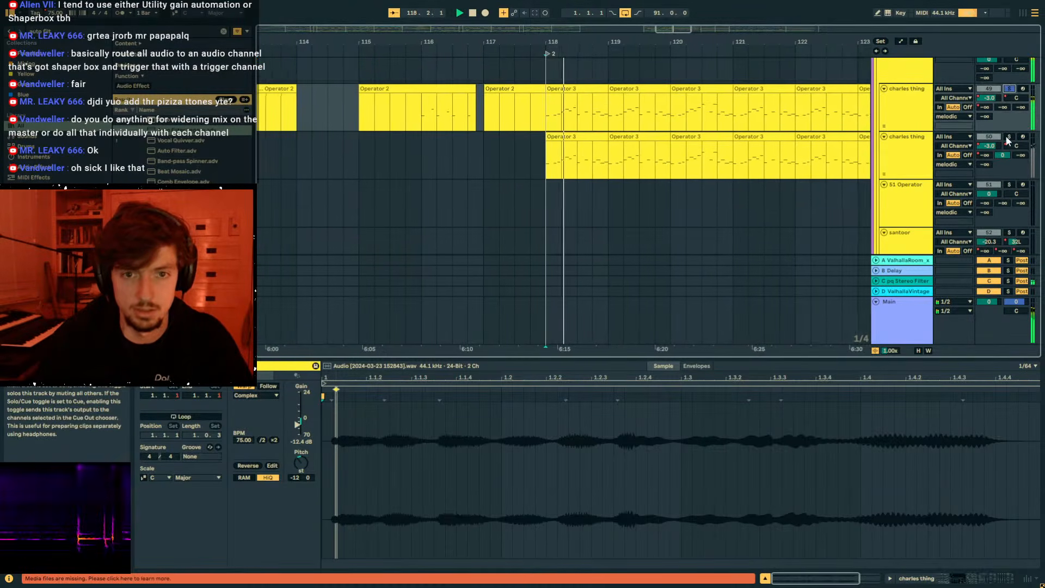
{"action": "scroll", "coordinate": [885, 139], "scroll_direction": "down", "scroll_amount": 3}
{"action": "scroll", "coordinate": [885, 138], "scroll_direction": "down", "scroll_amount": 5}
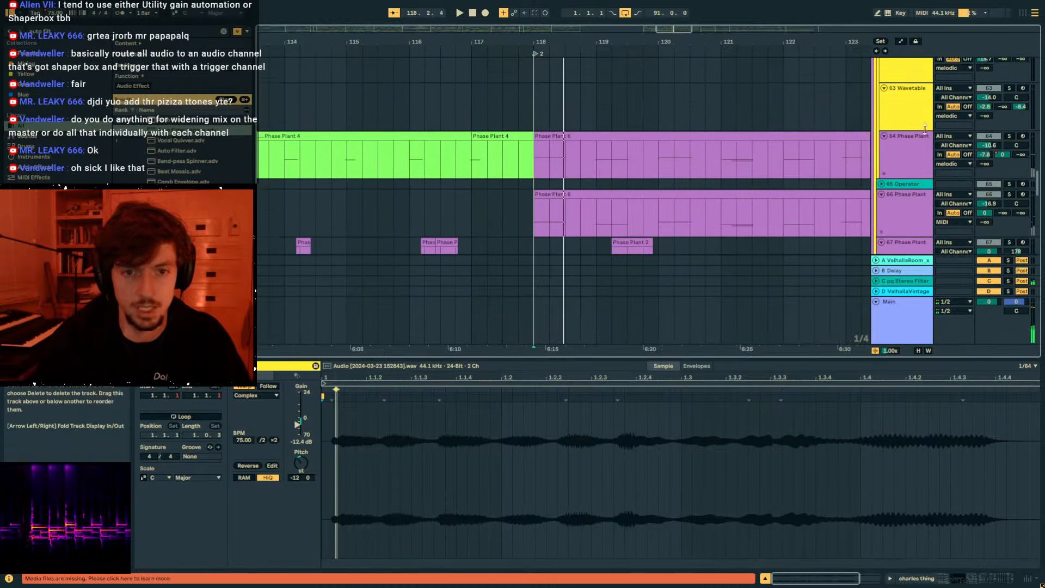
{"action": "key", "text": "space"}
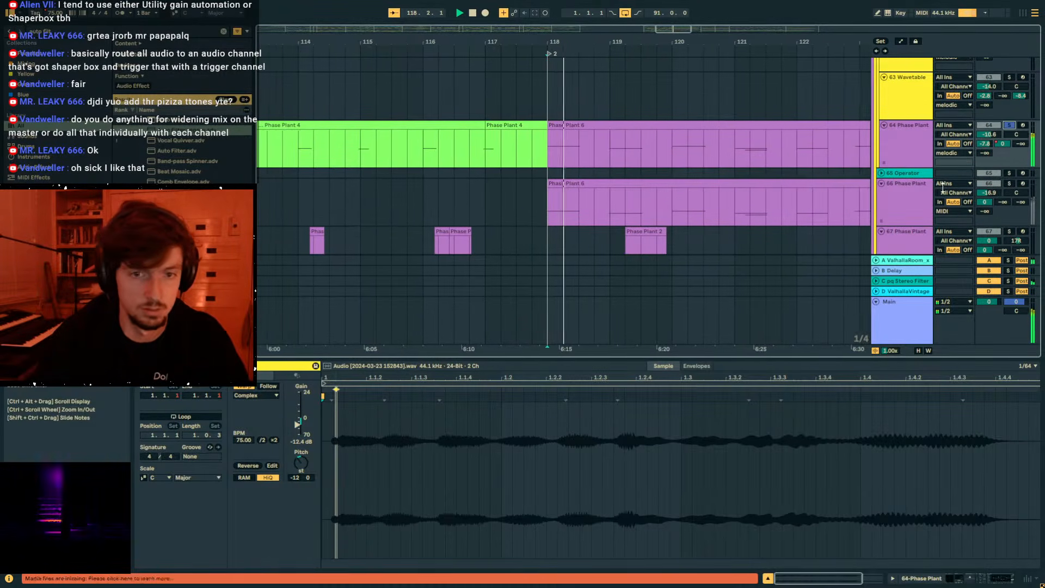
{"action": "left_click", "coordinate": [1008, 184]}
{"action": "scroll", "coordinate": [871, 204], "scroll_direction": "down", "scroll_amount": 2}
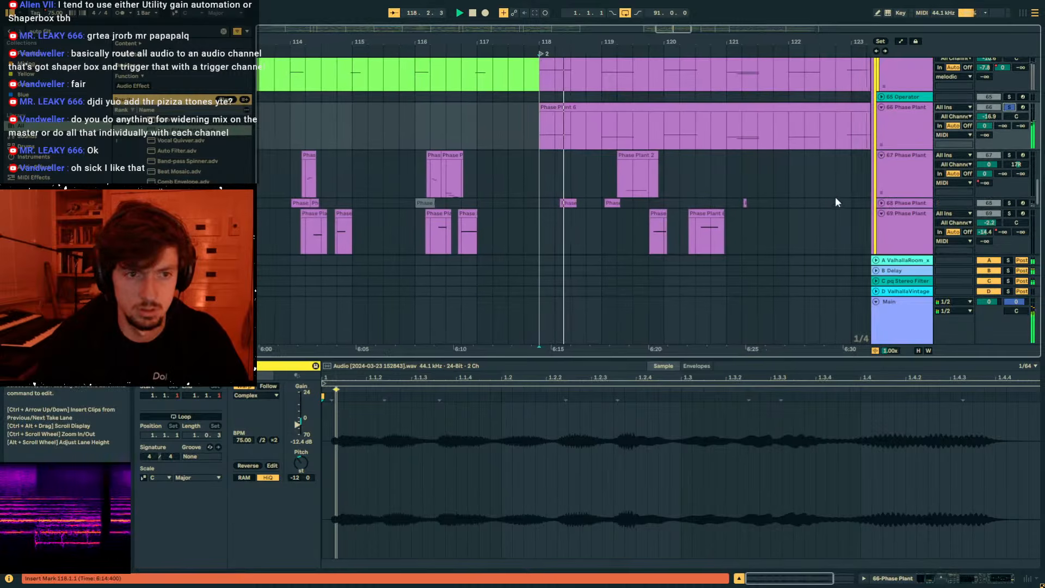
{"action": "left_click", "coordinate": [1009, 203]}
{"action": "key", "text": "space"}
{"action": "key", "text": "space"}
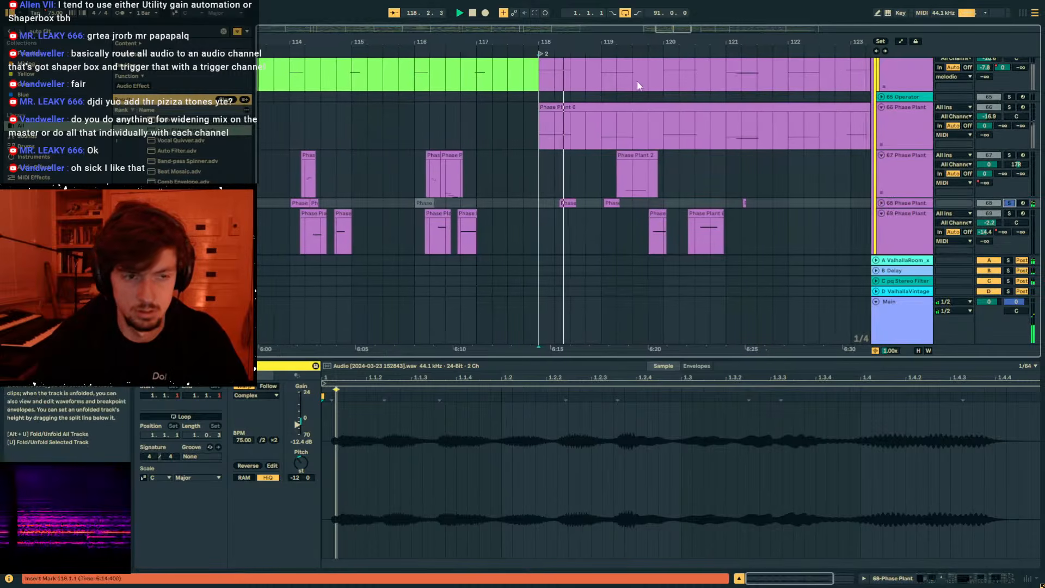
Try the Phase Plant clips from marker 2 after drop 3 in the breakdown at 42.1.1, play them, and undo the paste.
{"action": "left_click_drag", "start_coordinate": [567, 42], "coordinate": [538, 30]}
{"action": "scroll", "coordinate": [537, 99], "scroll_direction": "up", "scroll_amount": 1}
{"action": "mouse_move", "coordinate": [533, 95]}
{"action": "left_mouse_down"}
{"action": "mouse_move", "coordinate": [545, 129]}
{"action": "mouse_move", "coordinate": [656, 211]}
{"action": "mouse_move", "coordinate": [661, 226]}
{"action": "mouse_move", "coordinate": [623, 169]}
{"action": "mouse_move", "coordinate": [549, 106]}
{"action": "mouse_move", "coordinate": [523, 64]}
{"action": "mouse_move", "coordinate": [530, 41]}
{"action": "mouse_move", "coordinate": [530, 96]}
{"action": "left_mouse_up"}
{"action": "scroll", "coordinate": [661, 226], "scroll_direction": "down", "scroll_amount": 3}
{"action": "key", "text": "space"}
{"action": "left_click_drag", "start_coordinate": [460, 41], "coordinate": [861, 36]}
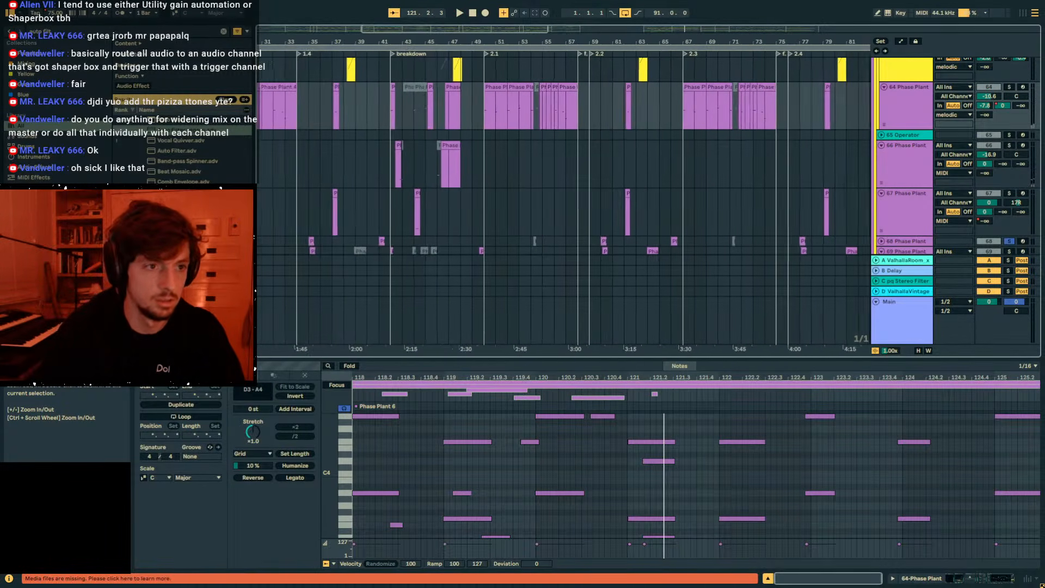
{"action": "left_click", "coordinate": [408, 106]}
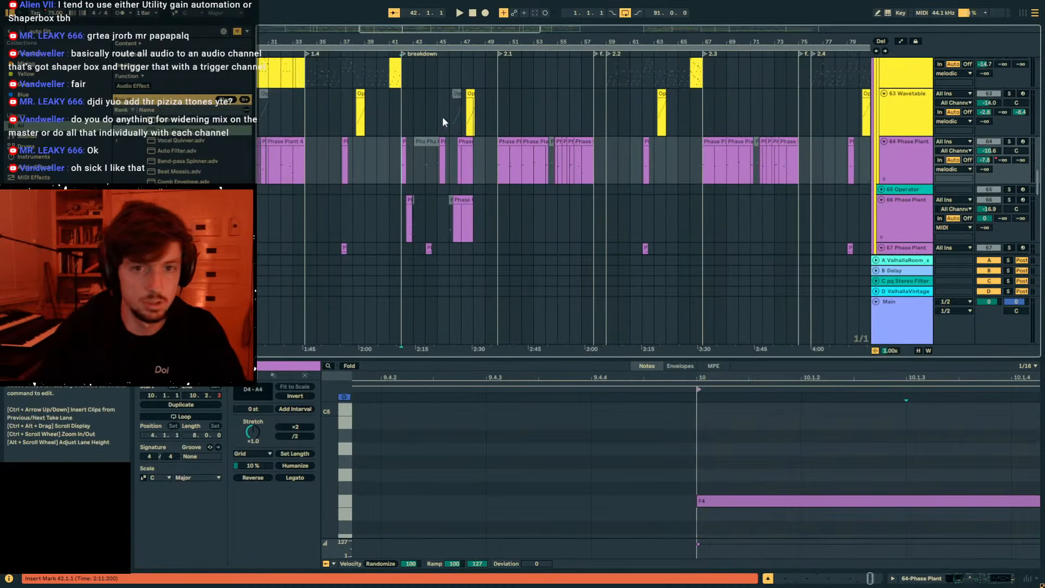
{"action": "key", "text": "ctrl+v"}
{"action": "key", "text": "space"}
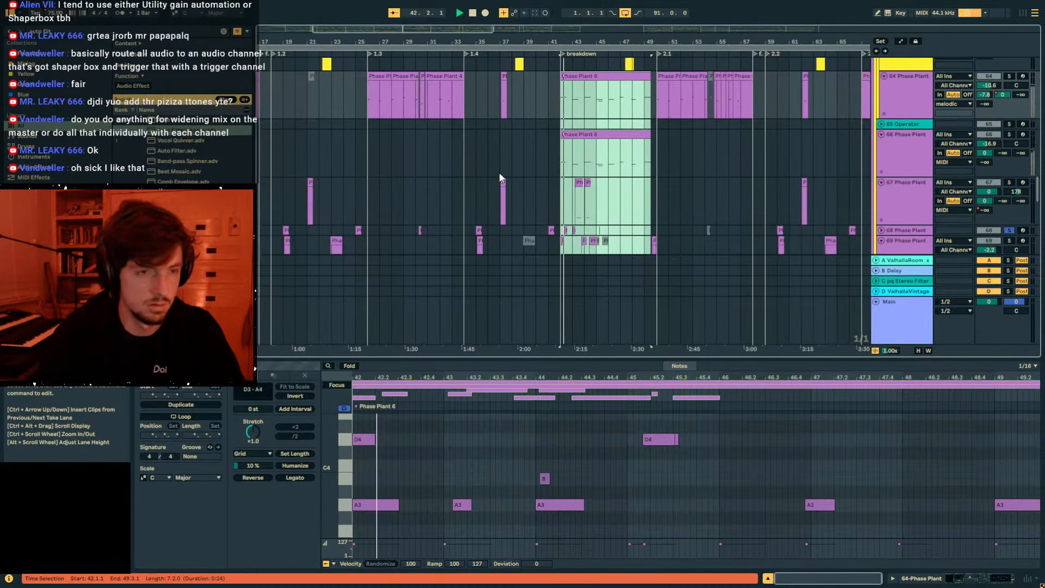
{"action": "scroll", "coordinate": [894, 161], "scroll_direction": "up", "scroll_amount": 2}
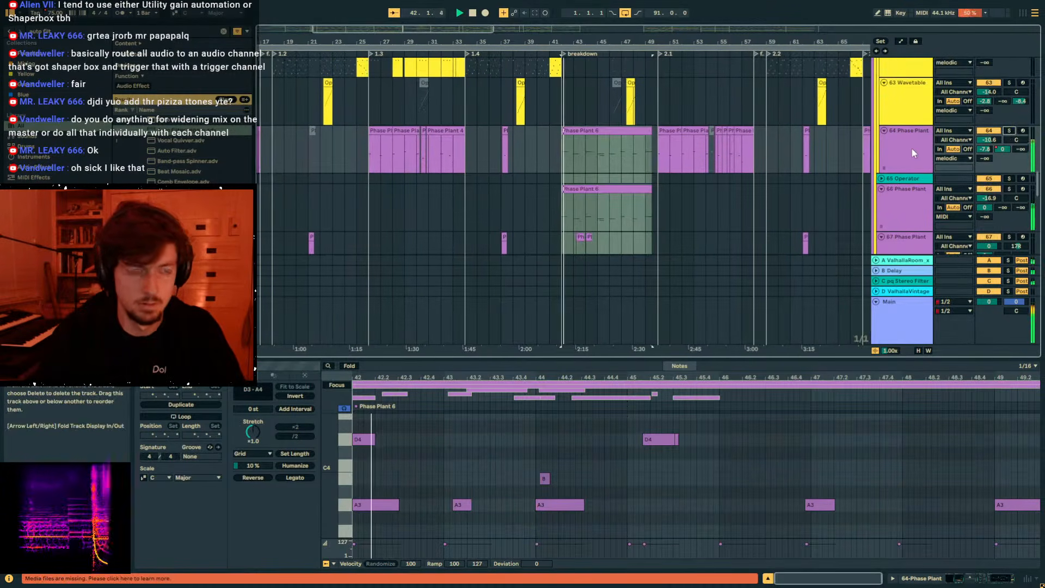
{"action": "scroll", "coordinate": [895, 172], "scroll_direction": "down", "scroll_amount": 2}
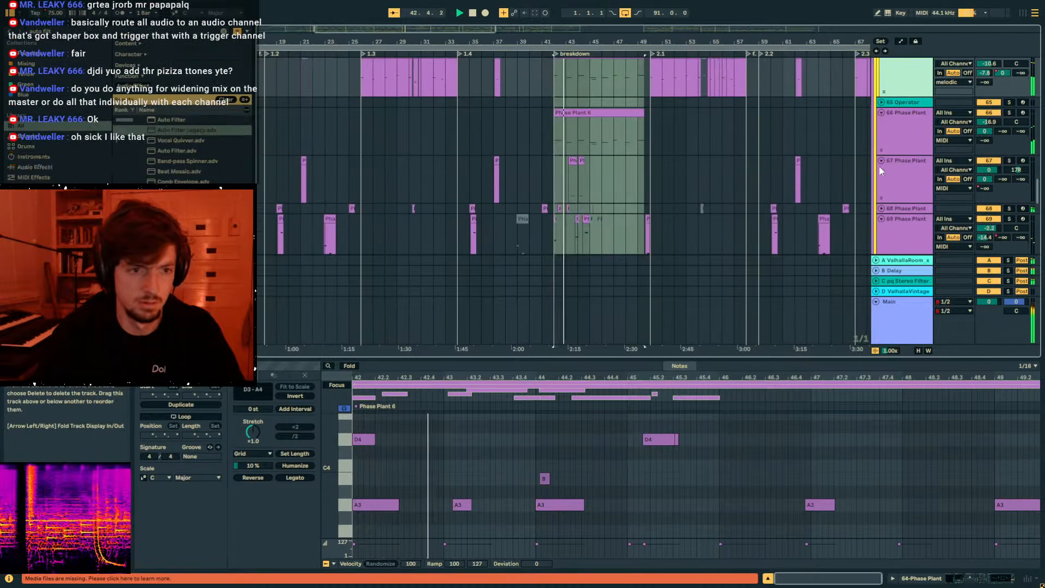
{"action": "key", "text": "space"}
{"action": "key", "text": "ctrl+z"}
Play the breakdown from 42.1.1 and examine which tracks have clips there.
{"action": "scroll", "coordinate": [581, 145], "scroll_direction": "up", "scroll_amount": 2}
{"action": "key", "text": "space"}
{"action": "key", "text": "space"}
{"action": "scroll", "coordinate": [735, 189], "scroll_direction": "down", "scroll_amount": 15}
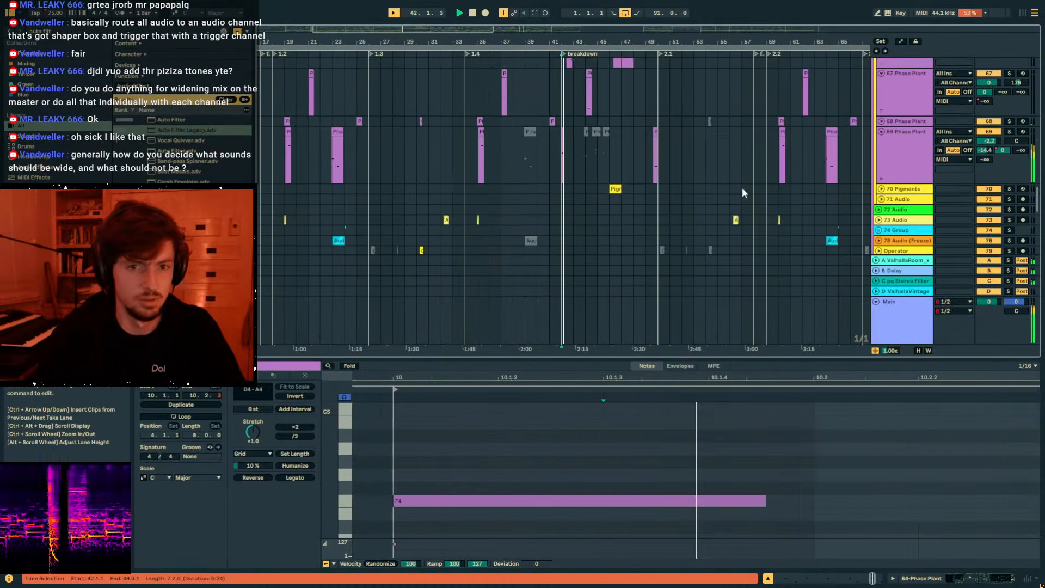
{"action": "key", "text": "space"}
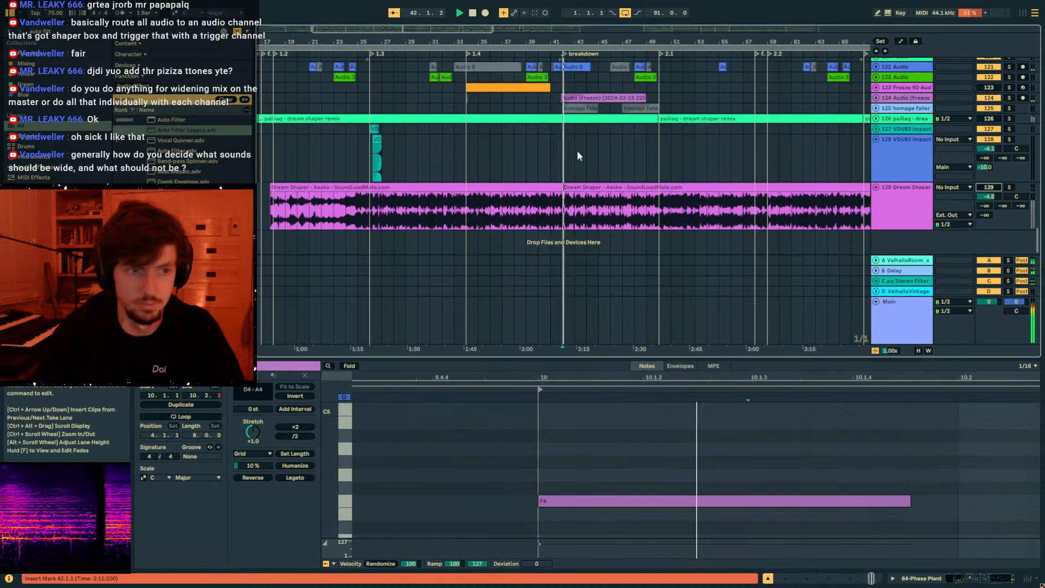
{"action": "scroll", "coordinate": [576, 151], "scroll_direction": "up", "scroll_amount": 15}
{"action": "scroll", "coordinate": [575, 155], "scroll_direction": "up", "scroll_amount": 5}
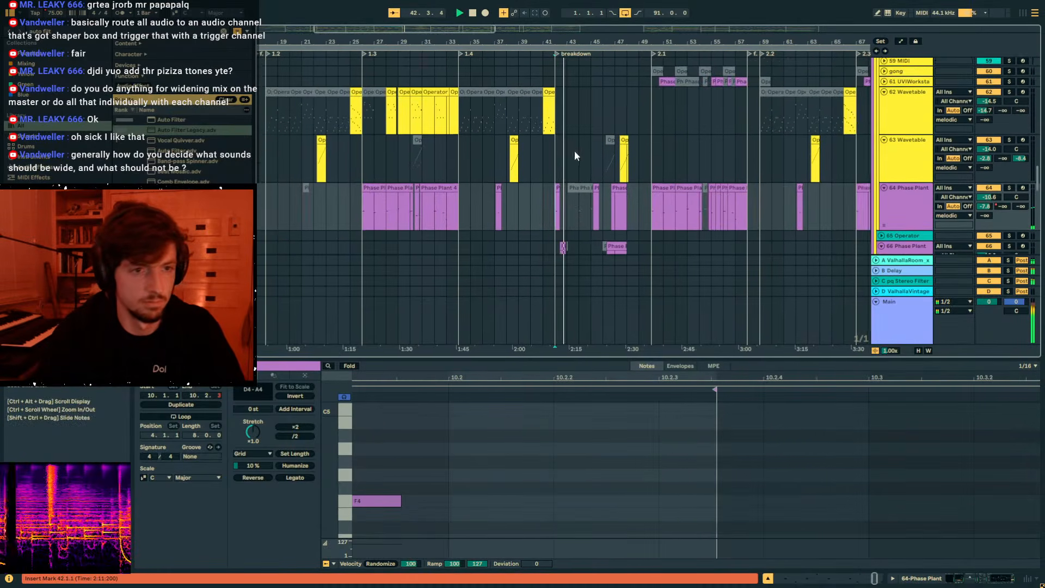
Play from 118.1.1 after drop 3 and review the tracks from the Wavetable parts up to the motifs group.
{"action": "left_click_drag", "start_coordinate": [791, 42], "coordinate": [447, 24]}
{"action": "left_click_drag", "start_coordinate": [727, 41], "coordinate": [600, 178]}
{"action": "left_click", "coordinate": [726, 139]}
{"action": "left_click", "coordinate": [744, 188]}
{"action": "key", "text": "space"}
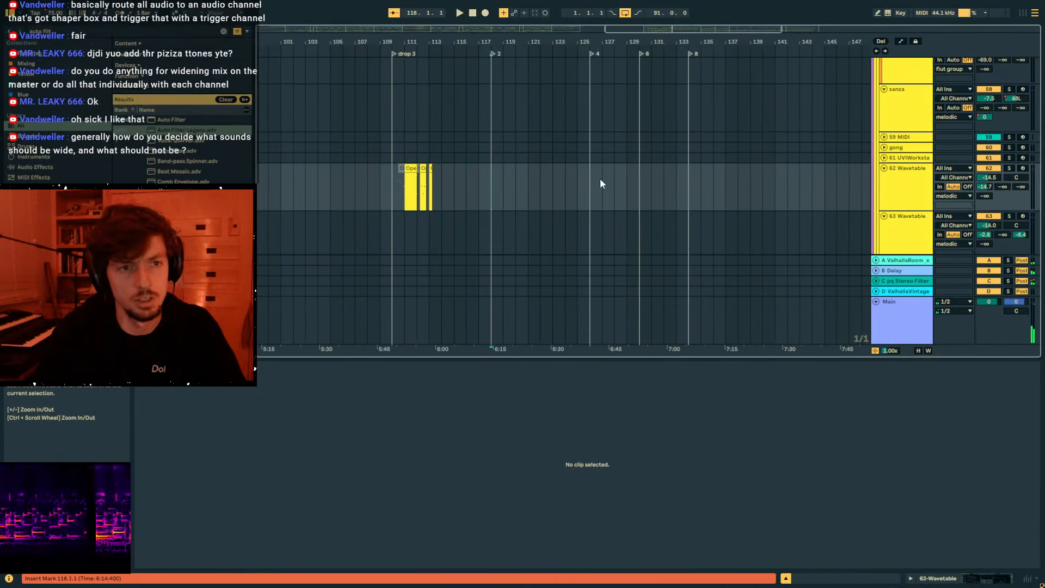
{"action": "scroll", "coordinate": [524, 187], "scroll_direction": "up", "scroll_amount": 2}
{"action": "key", "text": "space"}
{"action": "scroll", "coordinate": [893, 150], "scroll_direction": "up", "scroll_amount": 13}
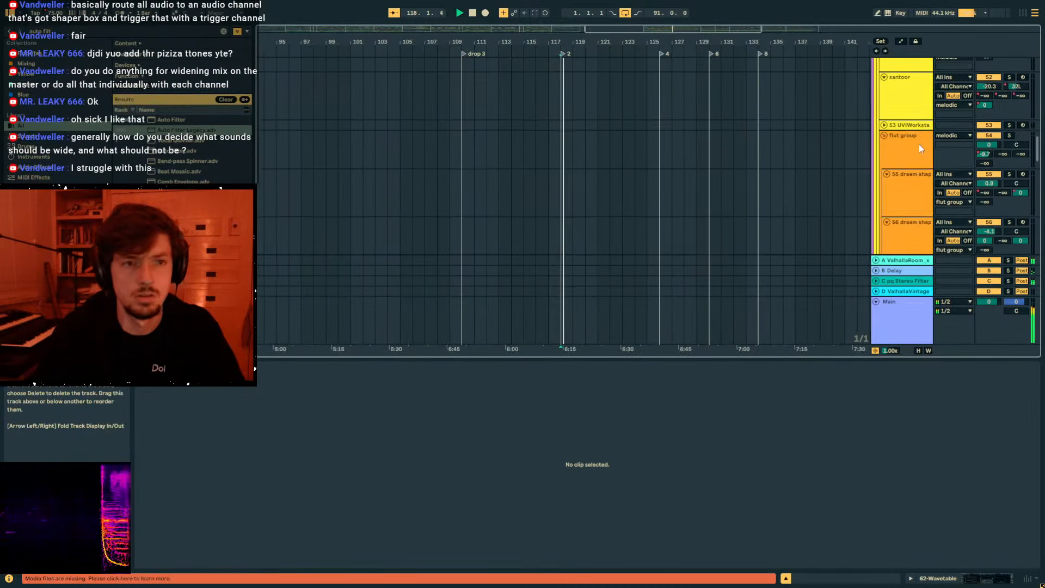
{"action": "key", "text": "space"}
{"action": "scroll", "coordinate": [915, 140], "scroll_direction": "up", "scroll_amount": 3}
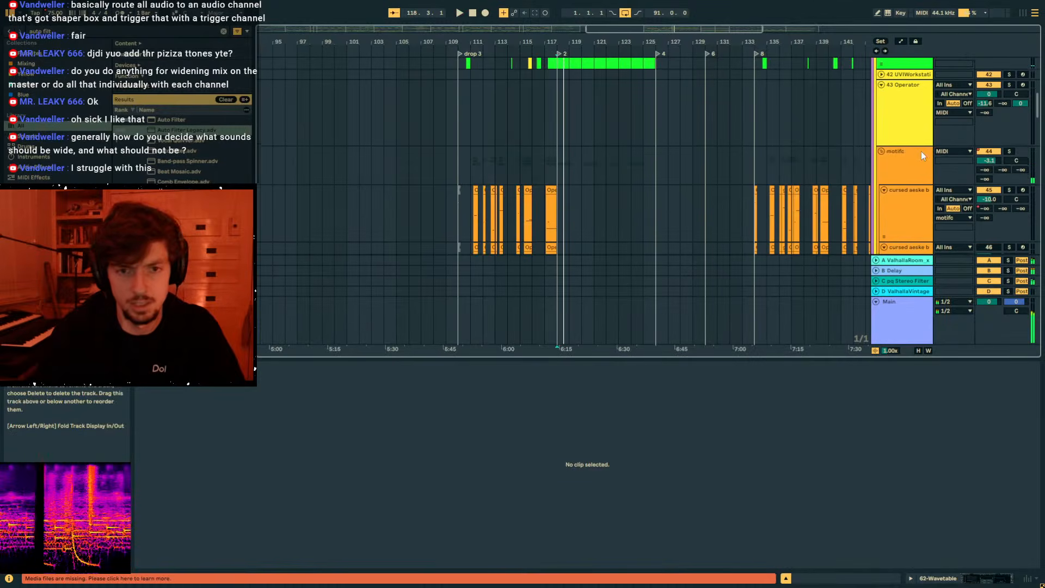
Solo the whole SYNTHS group and fold it.
{"action": "left_click", "coordinate": [920, 152]}
{"action": "left_click", "coordinate": [1009, 151]}
{"action": "scroll", "coordinate": [980, 141], "scroll_direction": "up", "scroll_amount": 3}
{"action": "scroll", "coordinate": [980, 141], "scroll_direction": "up", "scroll_amount": 3}
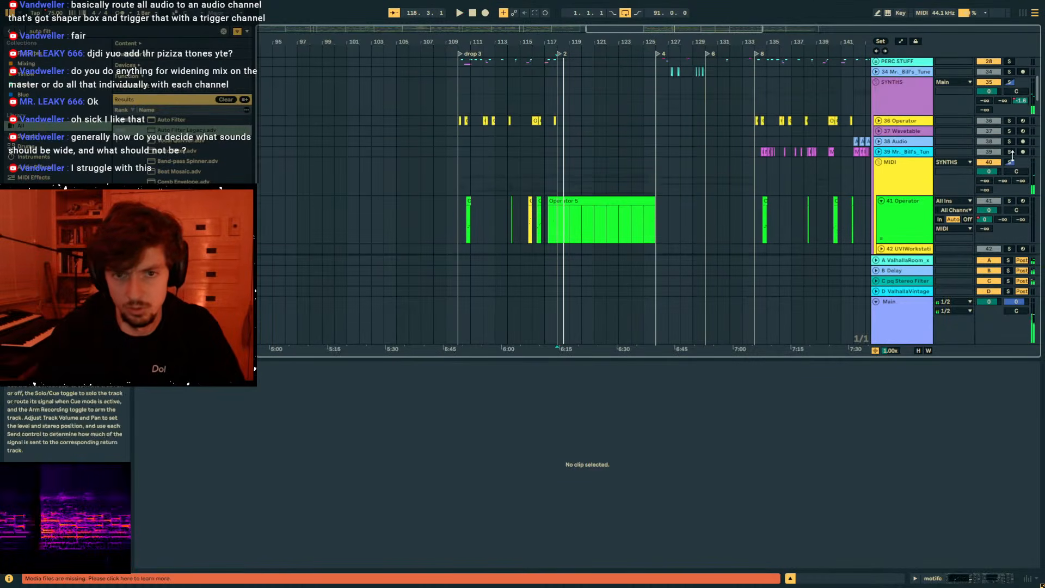
{"action": "left_click", "coordinate": [1009, 83]}
{"action": "left_click", "coordinate": [877, 82]}
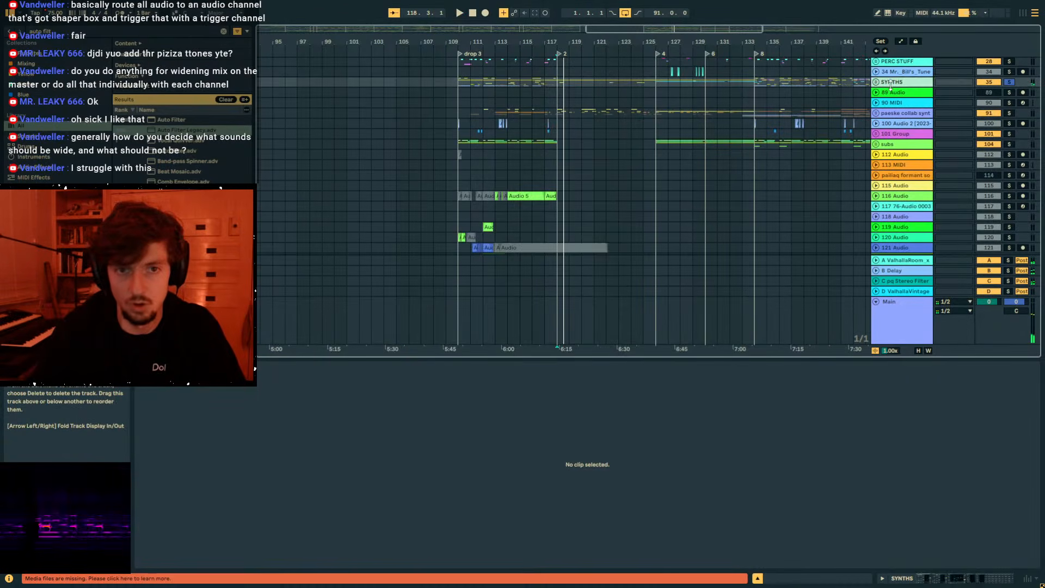
Insert an audio track below the SYNTHS group, take its input from SYNTHS Post Mixer, arm it and record from 118.1.1.
{"action": "key", "text": "ctrl+t"}
{"action": "left_click", "coordinate": [947, 91]}
{"action": "type", "text": "sy"}
{"action": "key", "text": "Escape"}
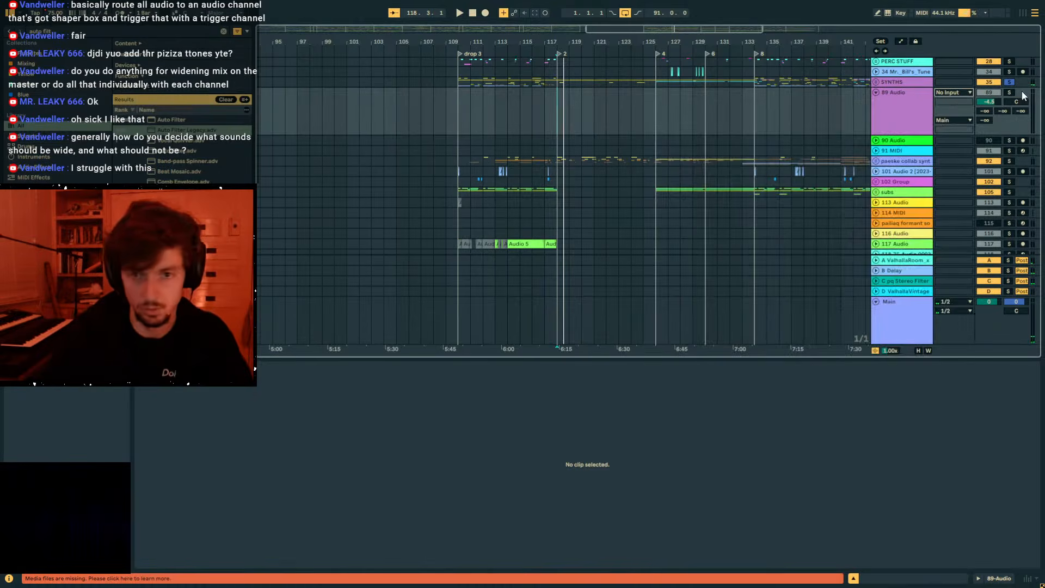
{"action": "left_click", "coordinate": [485, 12]}
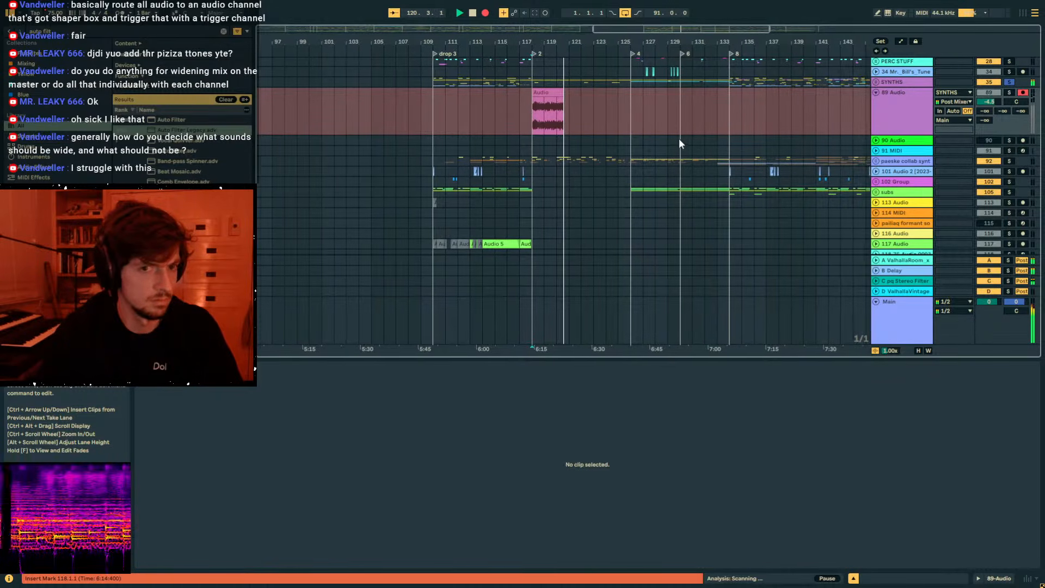
Set the SYNTHS group's send to the pq Stereo Filter return to -inf.
{"action": "left_click", "coordinate": [876, 82]}
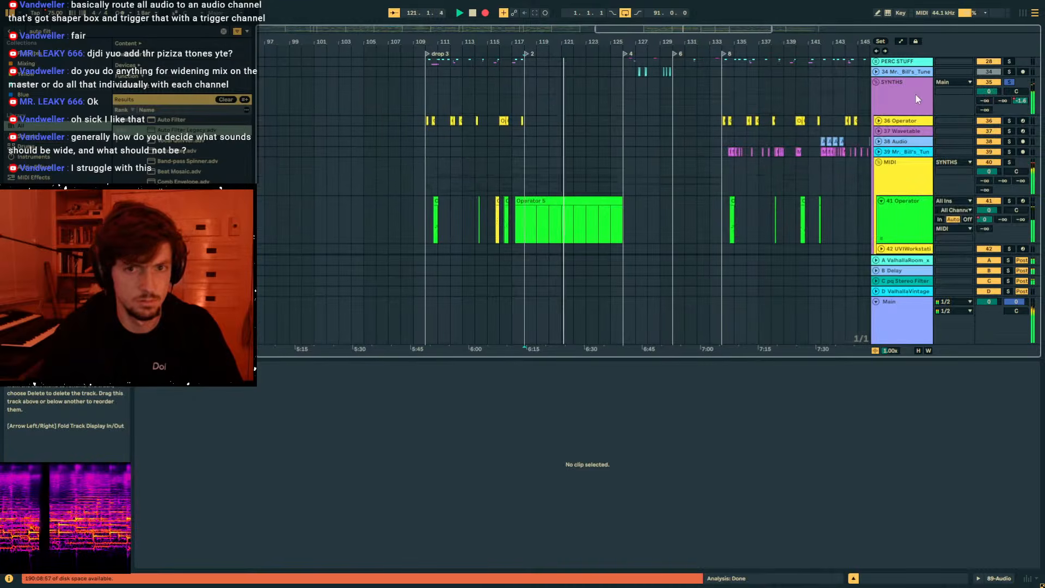
{"action": "left_click_drag", "start_coordinate": [1020, 101], "coordinate": [1020, 163]}
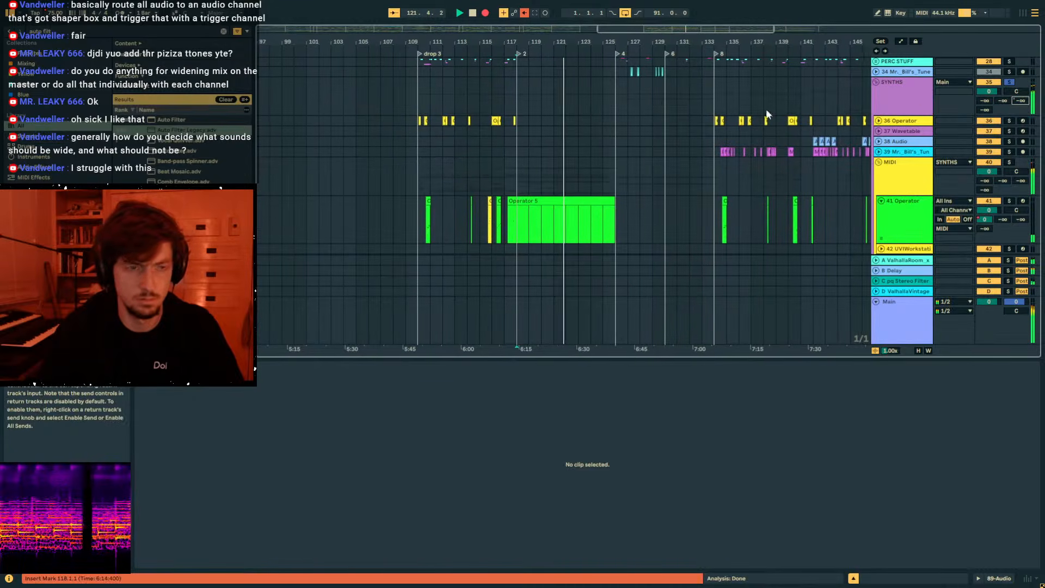
{"action": "left_click", "coordinate": [876, 82]}
{"action": "left_click_drag", "start_coordinate": [543, 38], "coordinate": [539, 74]}
{"action": "left_click", "coordinate": [876, 82]}
Stop the take, select 118.1.1 to 126.1.1 on the second charles thing track, and record the SYNTHS group again from there.
{"action": "scroll", "coordinate": [899, 147], "scroll_direction": "down", "scroll_amount": 3}
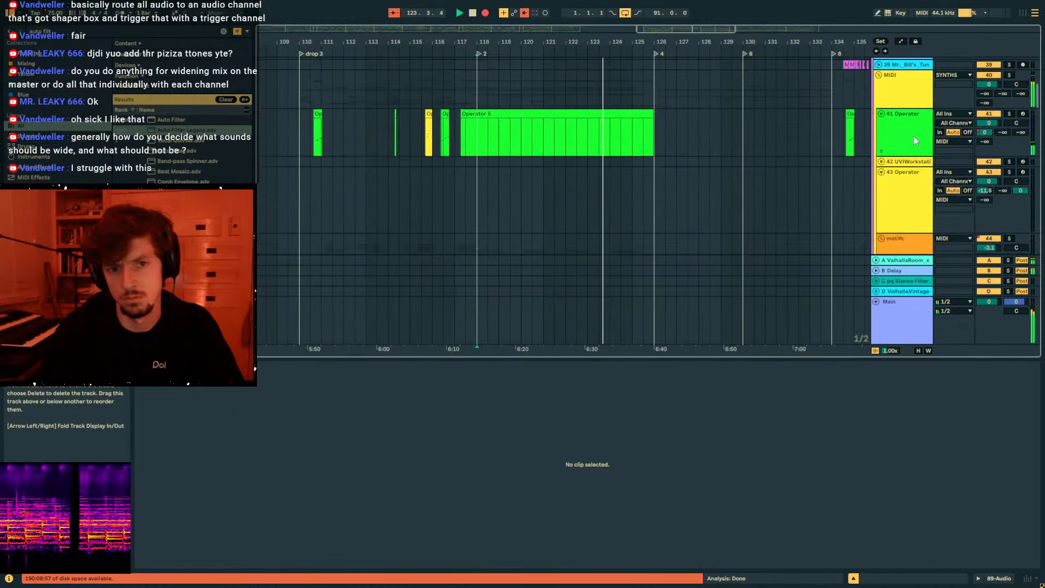
{"action": "scroll", "coordinate": [912, 132], "scroll_direction": "down", "scroll_amount": 5}
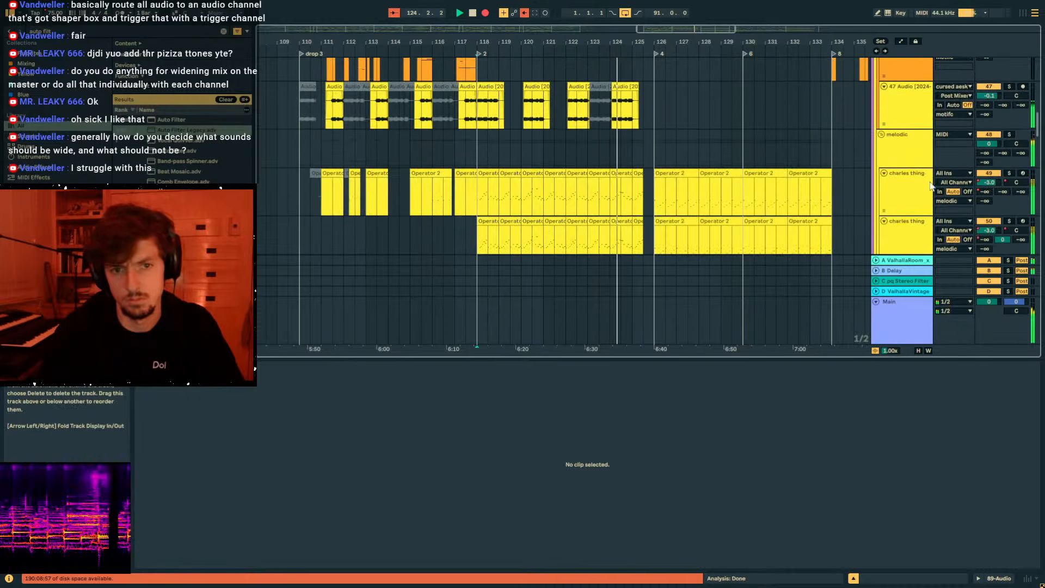
{"action": "scroll", "coordinate": [938, 210], "scroll_direction": "down", "scroll_amount": 3}
{"action": "left_click_drag", "start_coordinate": [656, 115], "coordinate": [479, 112]}
{"action": "key", "text": "space"}
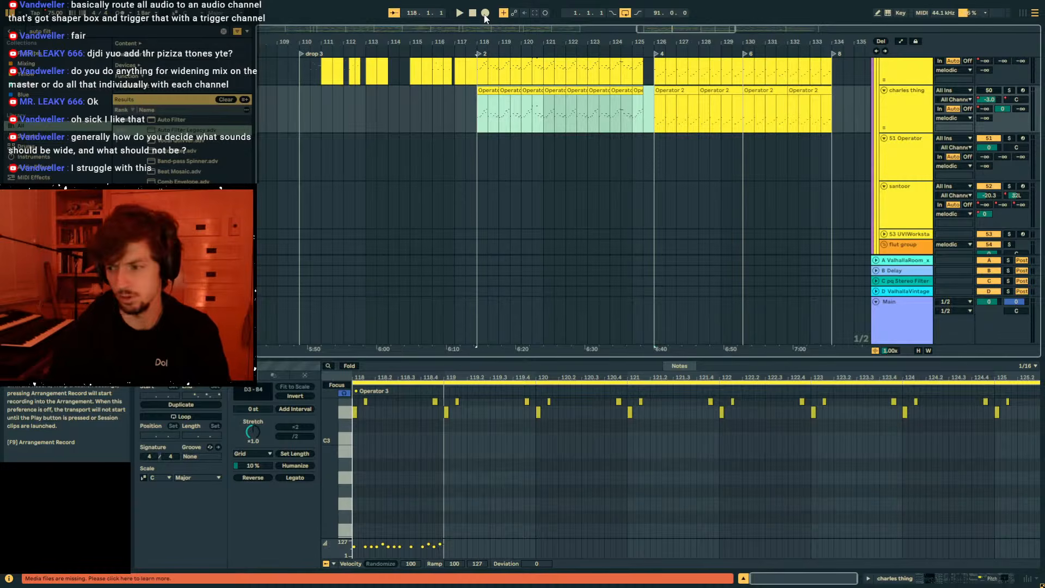
{"action": "left_click", "coordinate": [485, 14]}
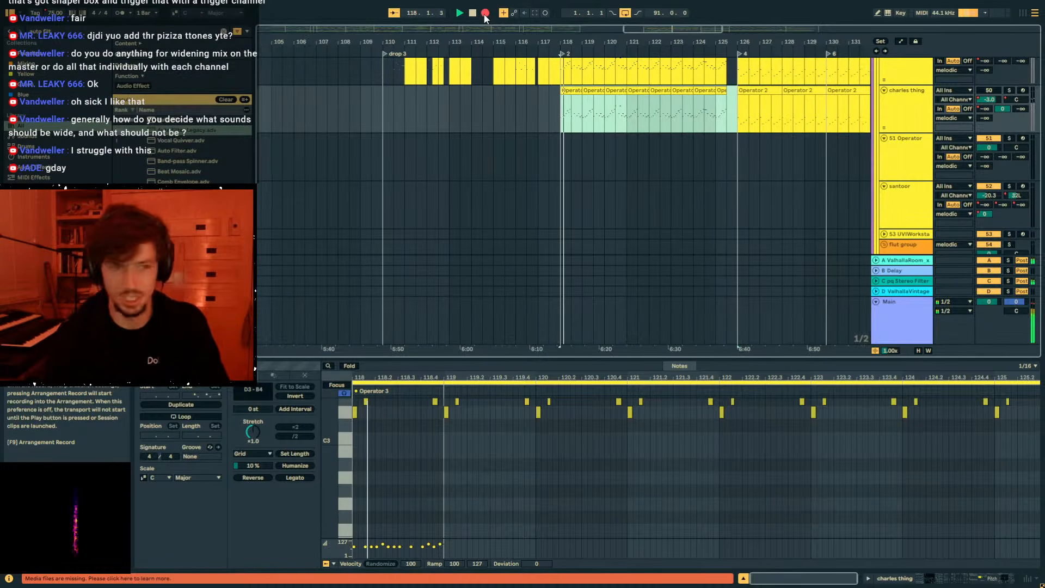
Deactivate the three clips on Operator track 79 between 118.1.1 and 125.4.1.
{"action": "scroll", "coordinate": [599, 112], "scroll_direction": "down", "scroll_amount": 10}
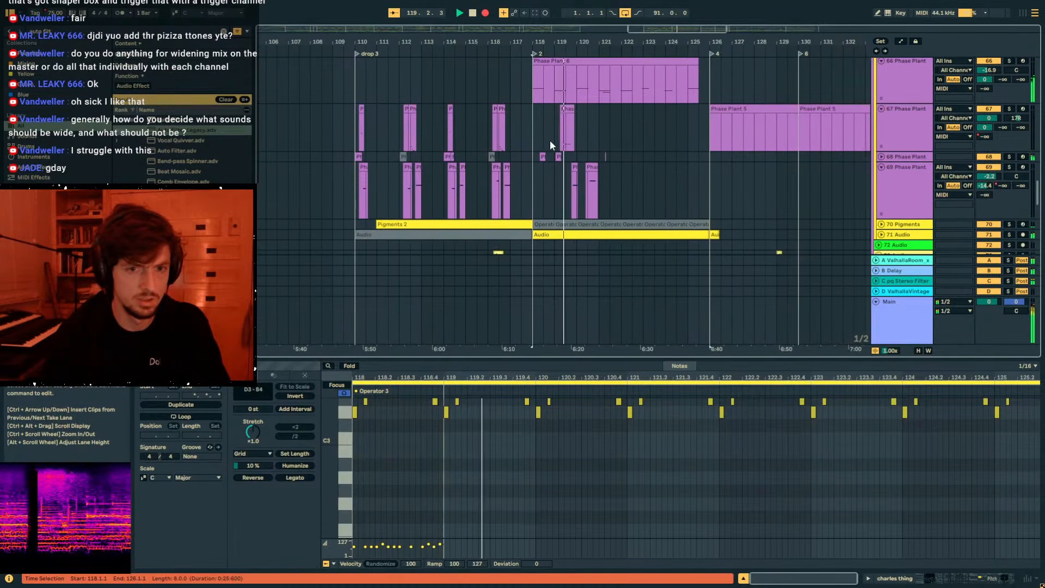
{"action": "left_click_drag", "start_coordinate": [525, 41], "coordinate": [528, 93]}
{"action": "scroll", "coordinate": [645, 125], "scroll_direction": "down", "scroll_amount": 3}
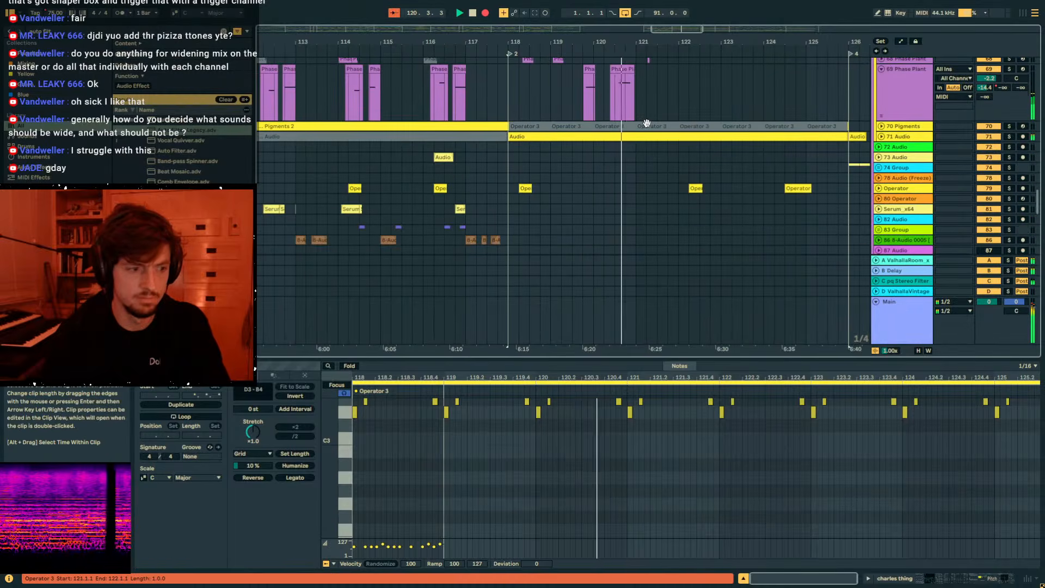
{"action": "scroll", "coordinate": [647, 123], "scroll_direction": "down", "scroll_amount": 3}
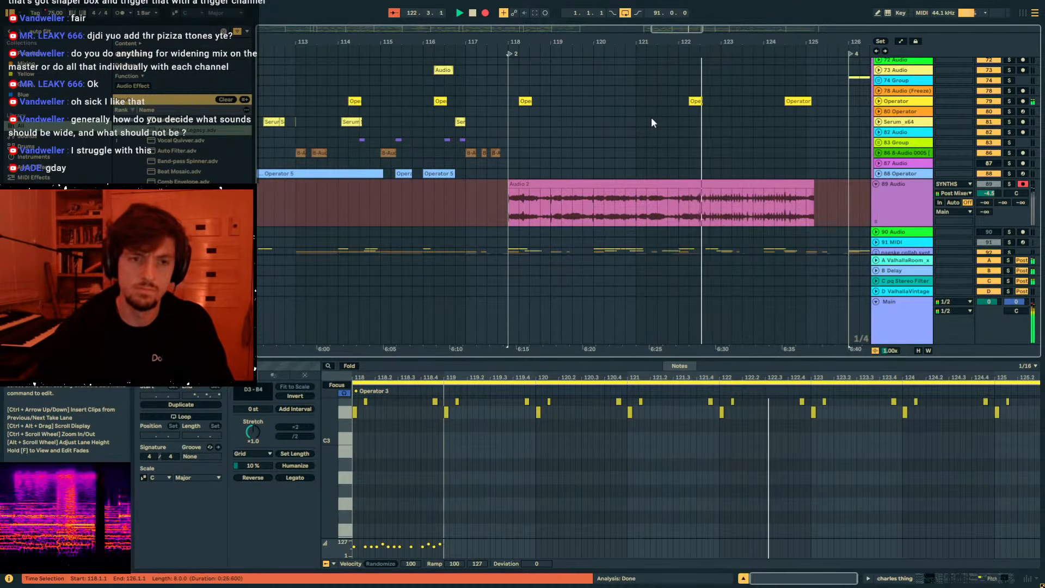
{"action": "scroll", "coordinate": [697, 154], "scroll_direction": "up", "scroll_amount": 2}
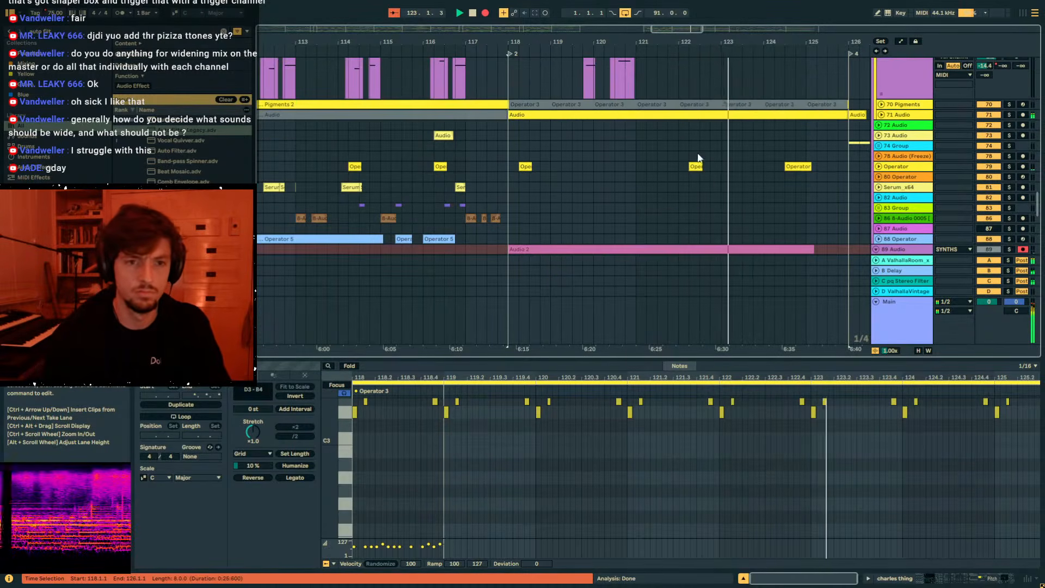
{"action": "left_click", "coordinate": [879, 167]}
{"action": "left_click_drag", "start_coordinate": [615, 186], "coordinate": [498, 188]}
{"action": "left_click", "coordinate": [829, 188], "text": "shift"}
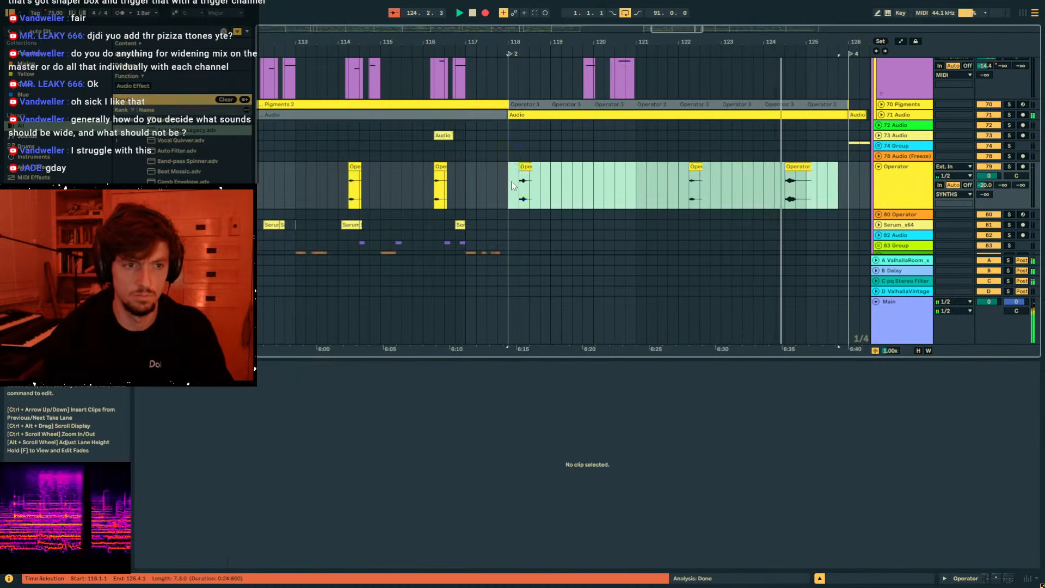
{"action": "left_click_drag", "start_coordinate": [594, 42], "coordinate": [587, 22]}
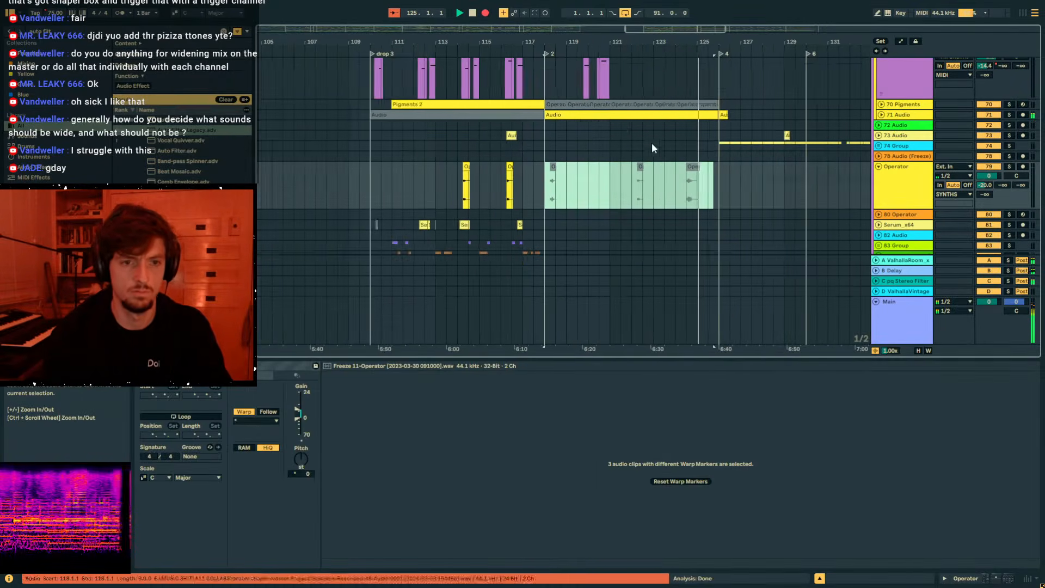
Stop the recording and place the recorded SYNTHS clip at the start of the breakdown, 42.1.1.
{"action": "scroll", "coordinate": [648, 141], "scroll_direction": "down", "scroll_amount": 6}
{"action": "scroll", "coordinate": [716, 201], "scroll_direction": "up", "scroll_amount": 2}
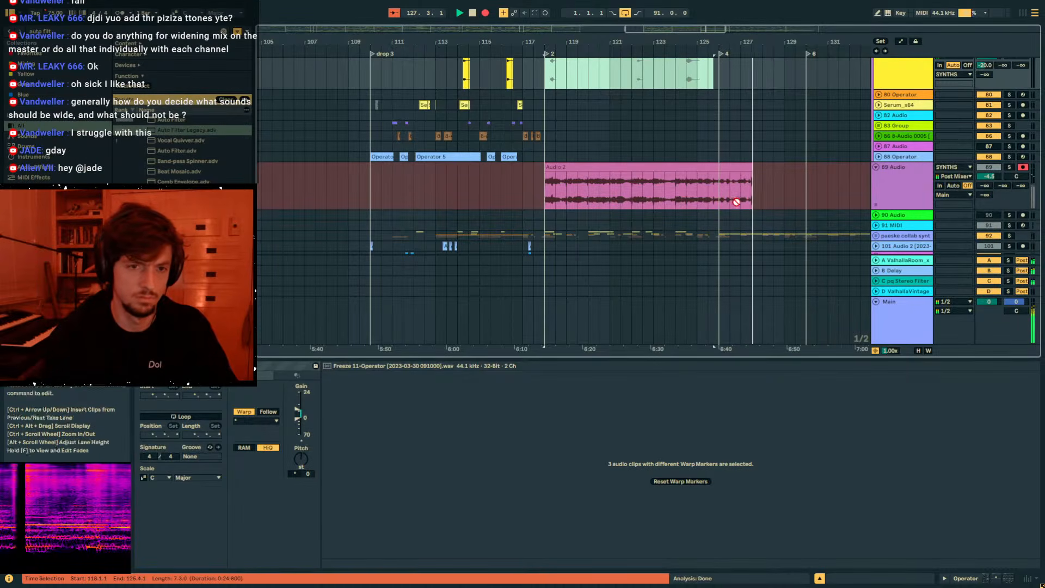
{"action": "key", "text": "space"}
{"action": "left_click_drag", "start_coordinate": [719, 201], "coordinate": [547, 201]}
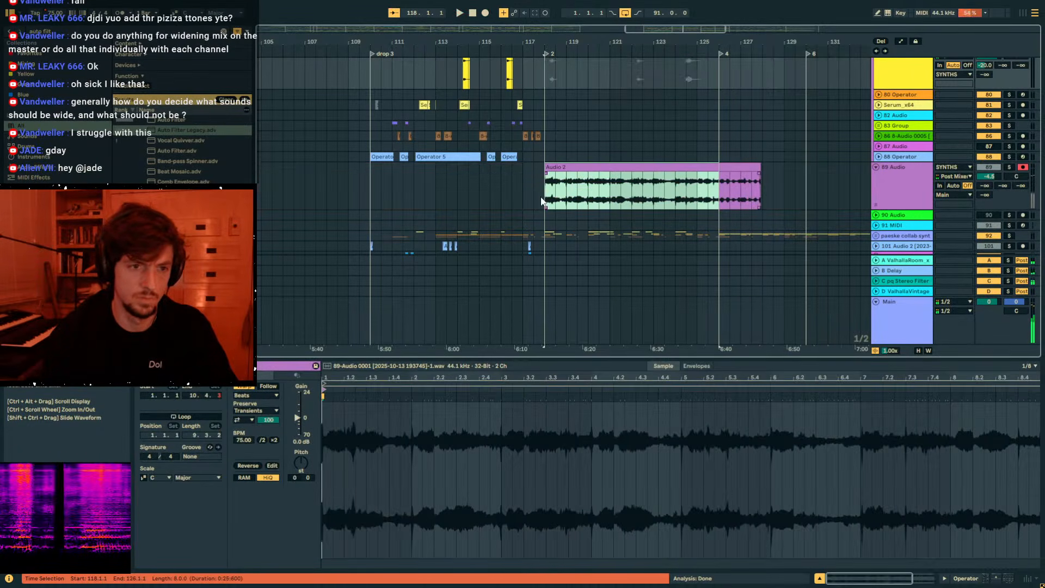
{"action": "scroll", "coordinate": [645, 148], "scroll_direction": "up", "scroll_amount": 3}
{"action": "left_click_drag", "start_coordinate": [612, 42], "coordinate": [631, 16]}
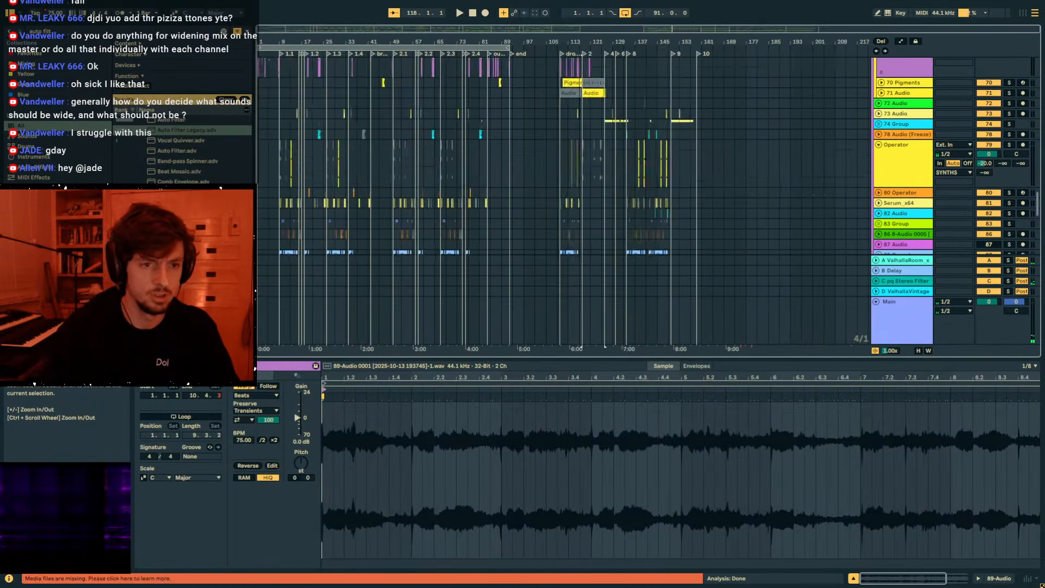
{"action": "scroll", "coordinate": [617, 169], "scroll_direction": "down", "scroll_amount": 3}
{"action": "left_click", "coordinate": [596, 136]}
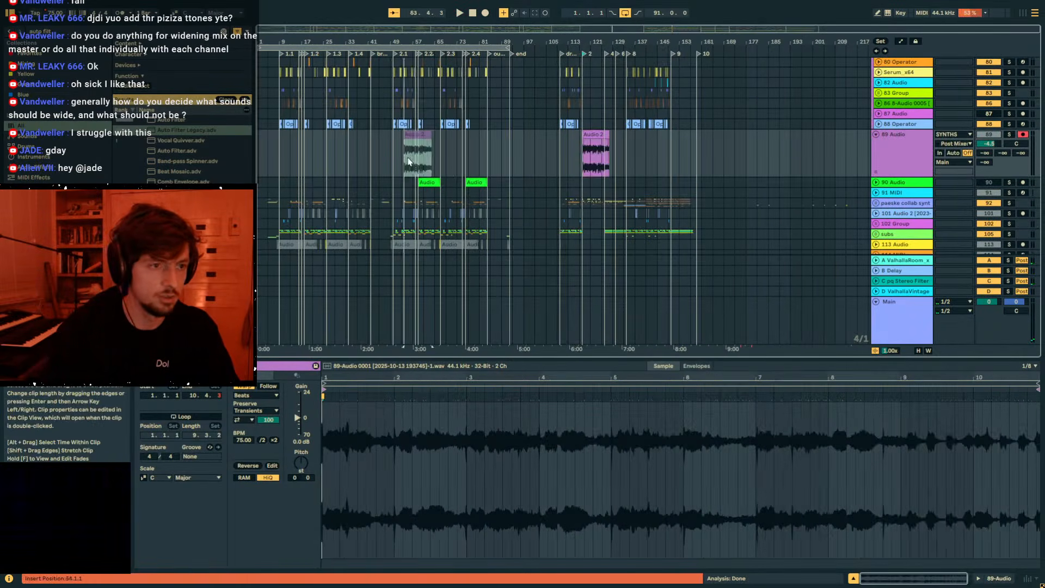
{"action": "left_click_drag", "start_coordinate": [385, 166], "coordinate": [385, 165]}
Play the arrangement from marker 4 at 126.1.1.
{"action": "scroll", "coordinate": [616, 159], "scroll_direction": "up", "scroll_amount": 3}
{"action": "left_click_drag", "start_coordinate": [609, 37], "coordinate": [609, 43]}
{"action": "left_click", "coordinate": [585, 142]}
{"action": "key", "text": "space"}
{"action": "scroll", "coordinate": [664, 120], "scroll_direction": "up", "scroll_amount": 5}
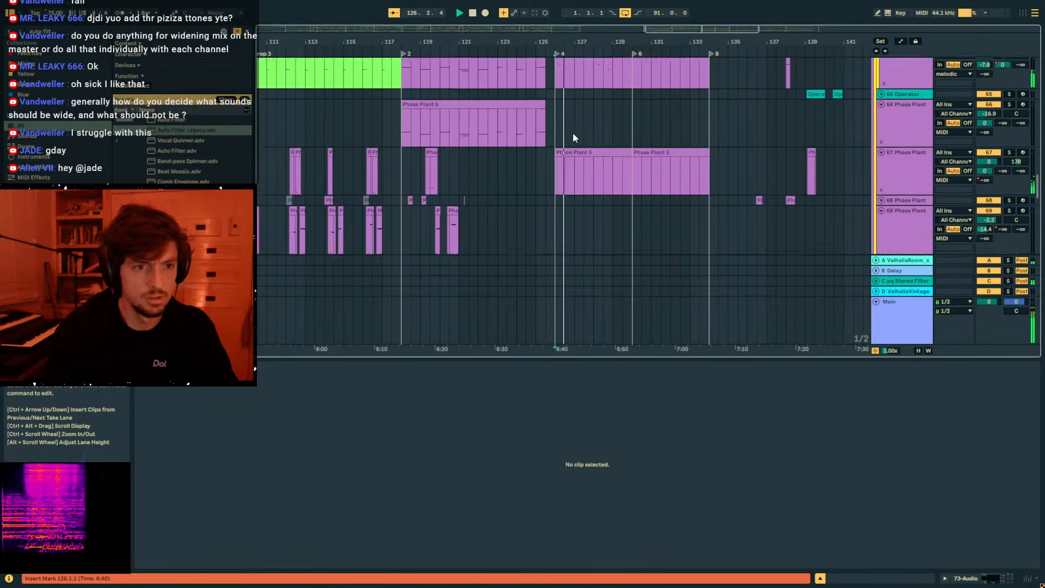
{"action": "key", "text": "space"}
{"action": "scroll", "coordinate": [697, 152], "scroll_direction": "down", "scroll_amount": 5}
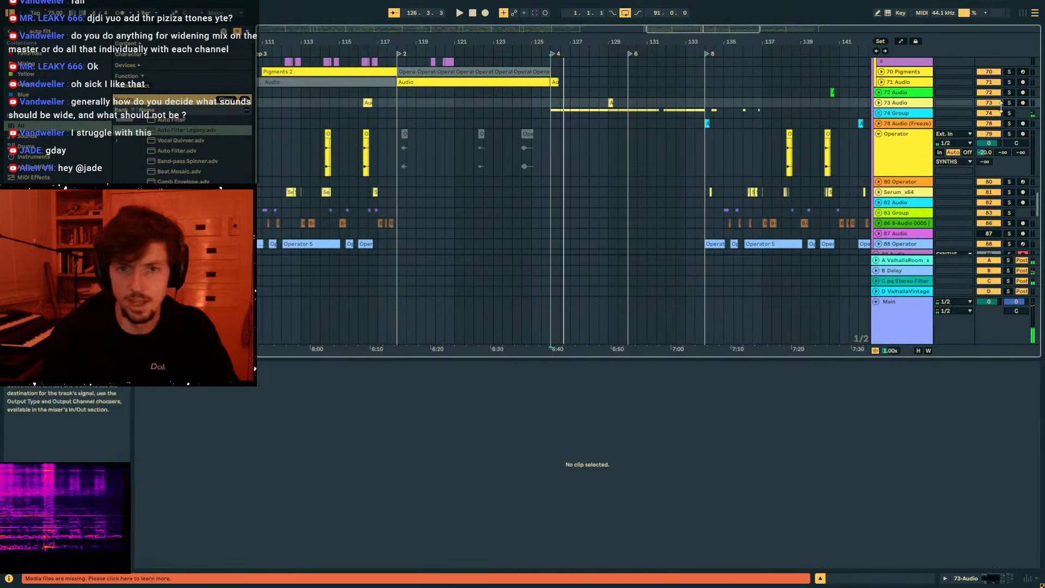
Solo and unfold 74 Group, and select the first Serum clip on track 75 at 126.1.1.
{"action": "left_click", "coordinate": [1010, 116]}
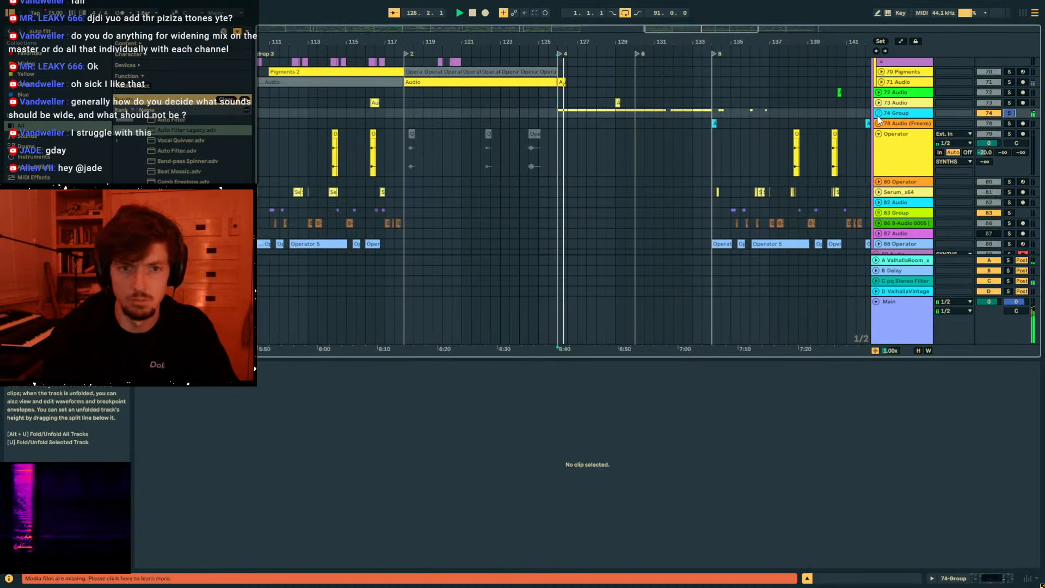
{"action": "left_click", "coordinate": [878, 113]}
{"action": "scroll", "coordinate": [576, 128], "scroll_direction": "down", "scroll_amount": 2}
{"action": "left_click", "coordinate": [577, 128]}
{"action": "left_click", "coordinate": [577, 129]}
{"action": "left_click_drag", "start_coordinate": [592, 38], "coordinate": [856, 144]}
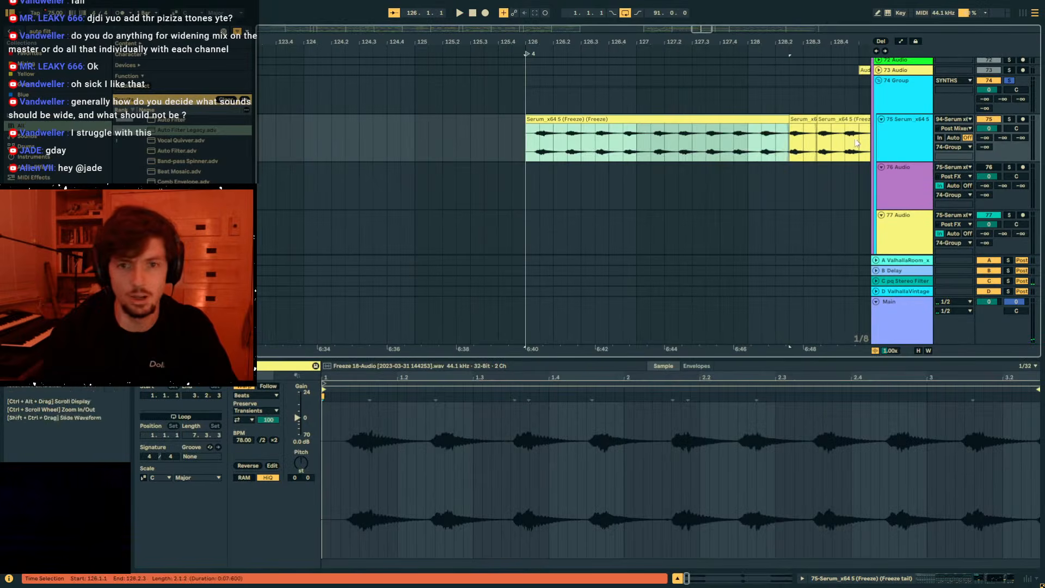
Audition Serum track 75 with its Erosion and EQ Eight devices bypassed, and switch both devices back on.
{"action": "left_click", "coordinate": [902, 144]}
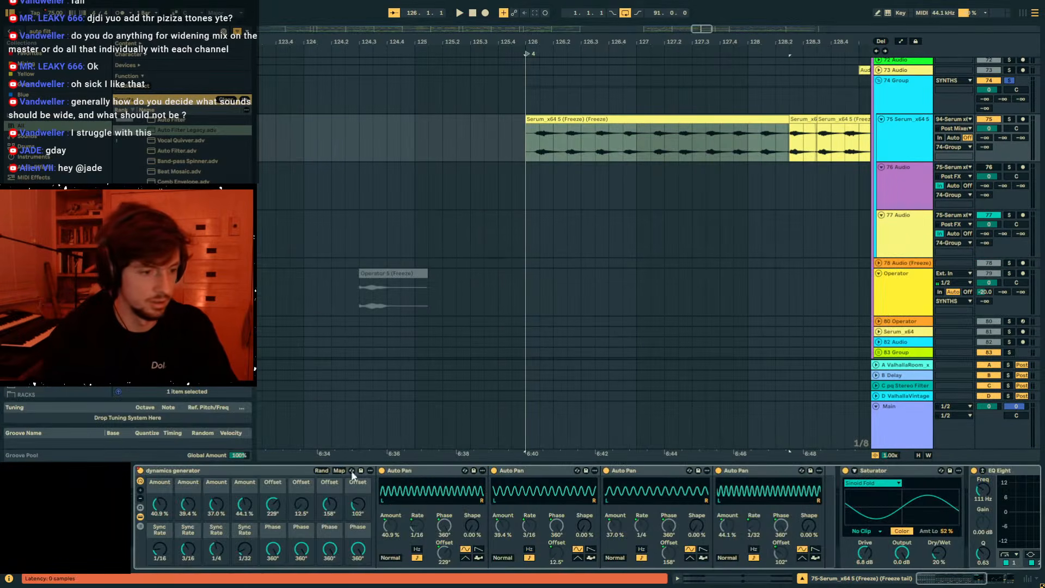
{"action": "double_click", "coordinate": [177, 469]}
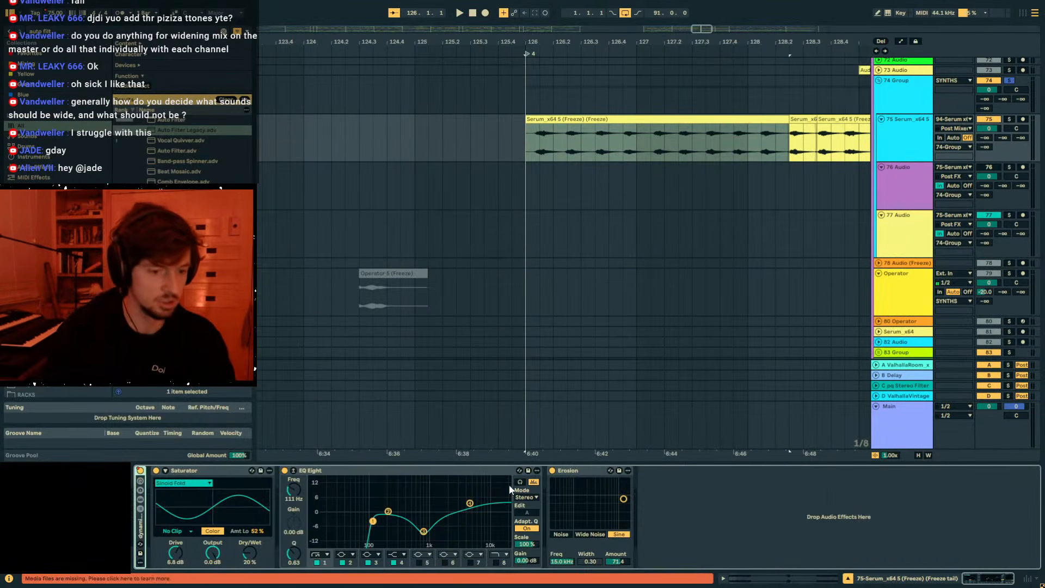
{"action": "left_click", "coordinate": [552, 471]}
{"action": "key", "text": "space"}
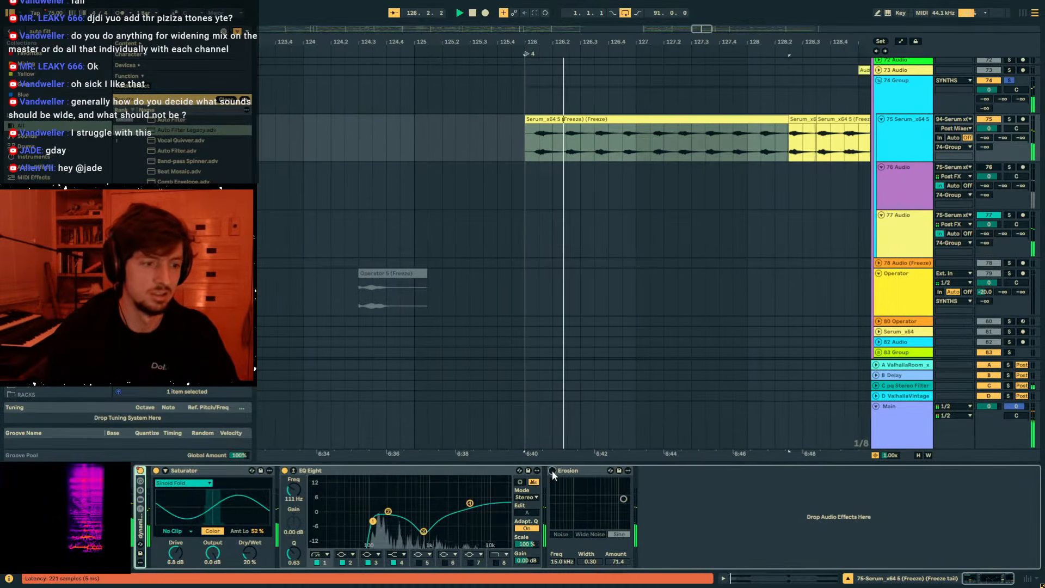
{"action": "left_click", "coordinate": [284, 470]}
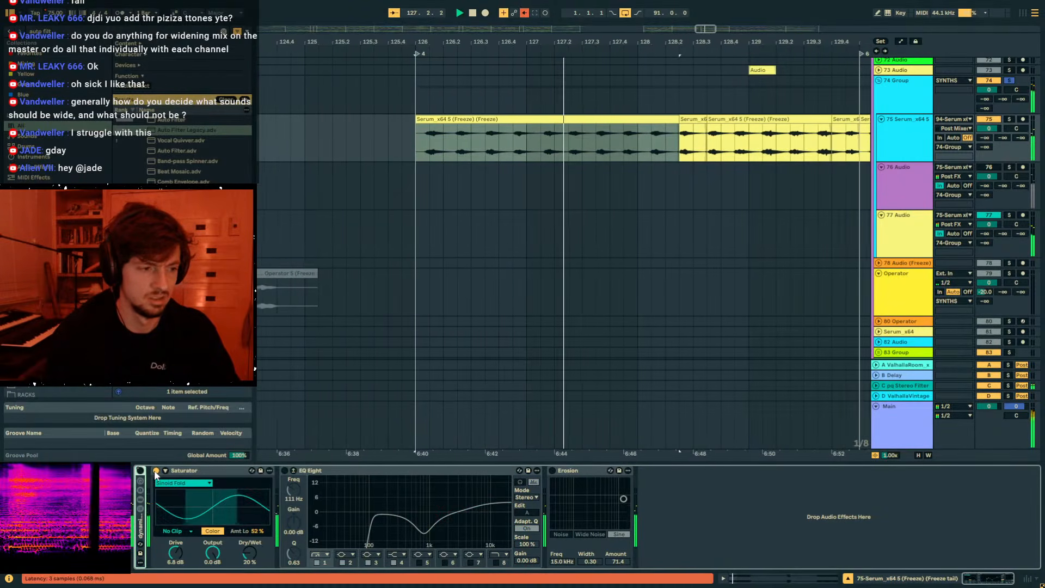
{"action": "left_click", "coordinate": [284, 471]}
{"action": "left_click", "coordinate": [552, 471]}
Paste the Serum clips from marker 4 onto track 75 at marker 2.1, from 50.1.1 to 59.1.1.
{"action": "left_click_drag", "start_coordinate": [480, 41], "coordinate": [752, 13]}
{"action": "left_click_drag", "start_coordinate": [343, 38], "coordinate": [521, 140]}
{"action": "key", "text": "ctrl+v"}
{"action": "left_click_drag", "start_coordinate": [420, 42], "coordinate": [528, 57]}
{"action": "key", "text": "ctrl+z"}
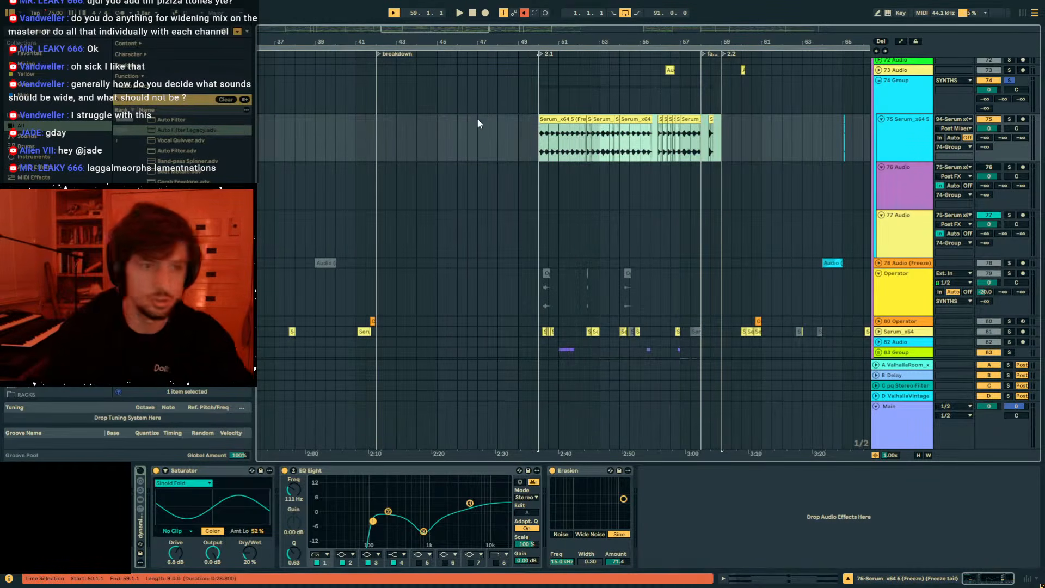
Unsolo 74 Group and deactivate the Serum clips on track 75 between 50.1.1 and 61.3.1.
{"action": "left_click", "coordinate": [1011, 81]}
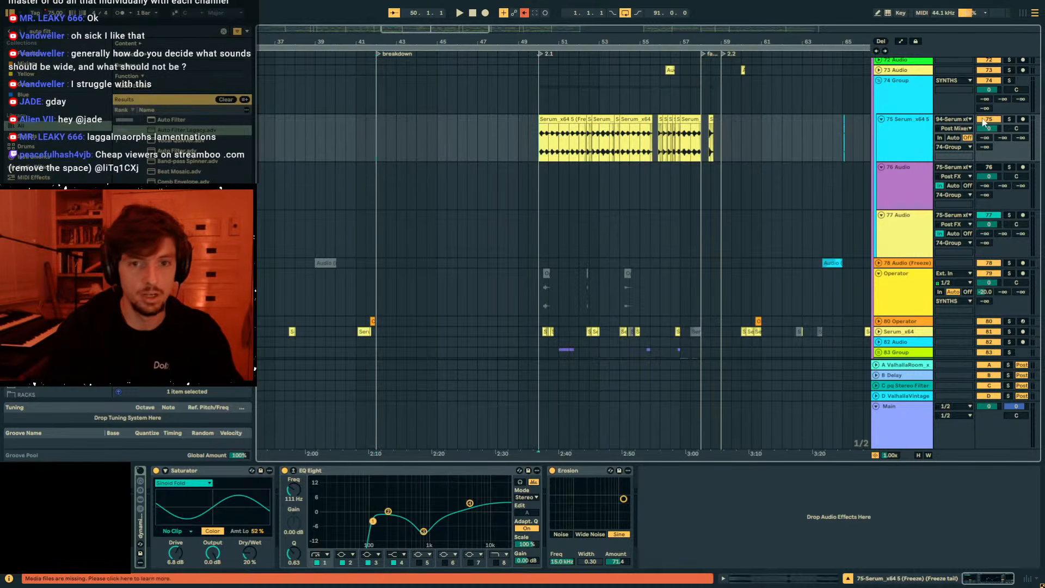
{"action": "key", "text": "space"}
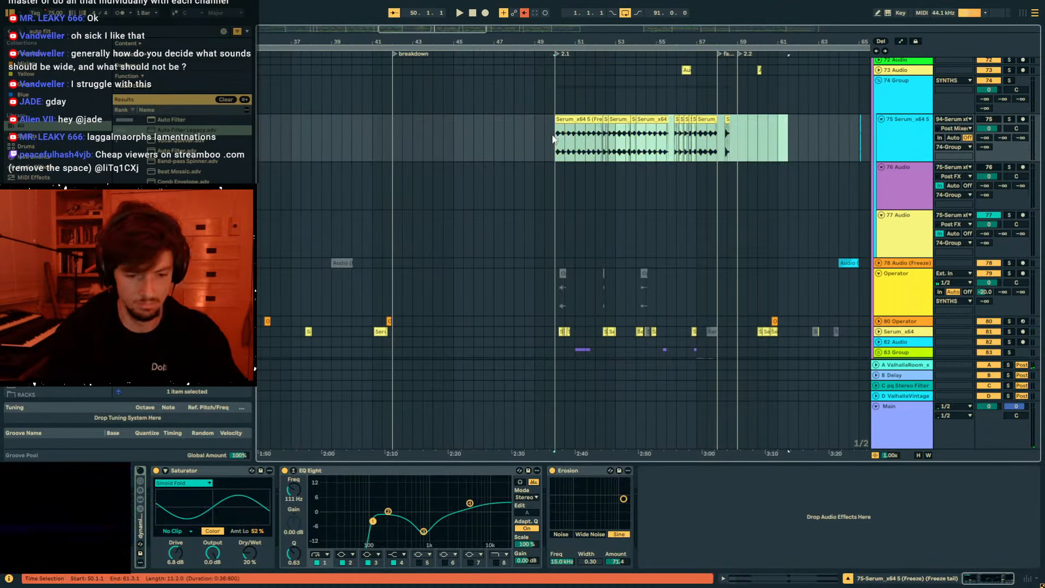
{"action": "key", "text": "space"}
Trim the end of the resampled clip in the breakdown back to 50.1.1.
{"action": "scroll", "coordinate": [613, 238], "scroll_direction": "down", "scroll_amount": 10}
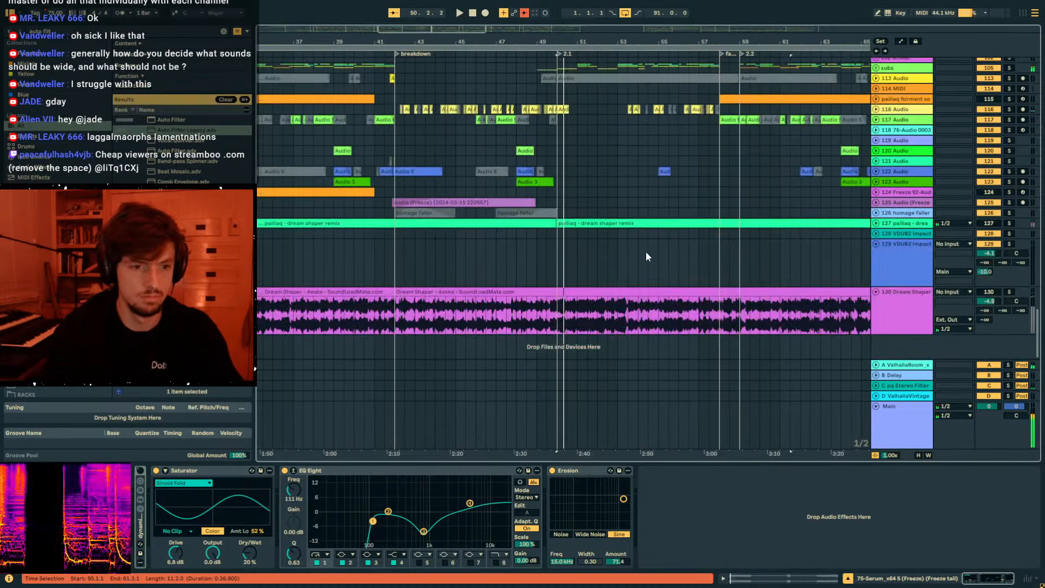
{"action": "scroll", "coordinate": [783, 263], "scroll_direction": "up", "scroll_amount": 8}
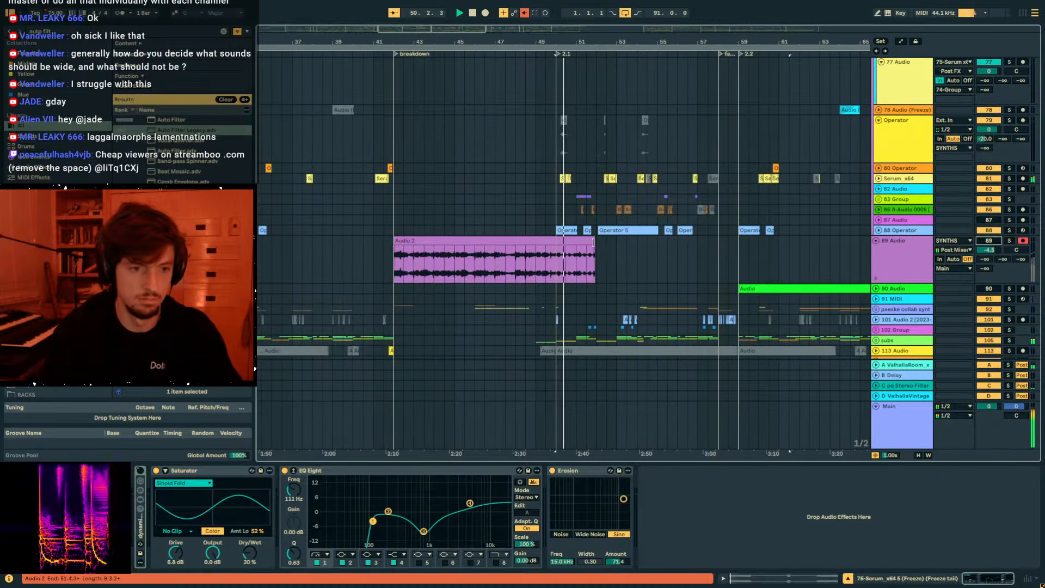
{"action": "left_click_drag", "start_coordinate": [596, 241], "coordinate": [554, 242]}
Solo the melodic group and play it from marker 2.1 at 50.1.1.
{"action": "scroll", "coordinate": [555, 230], "scroll_direction": "up", "scroll_amount": 5}
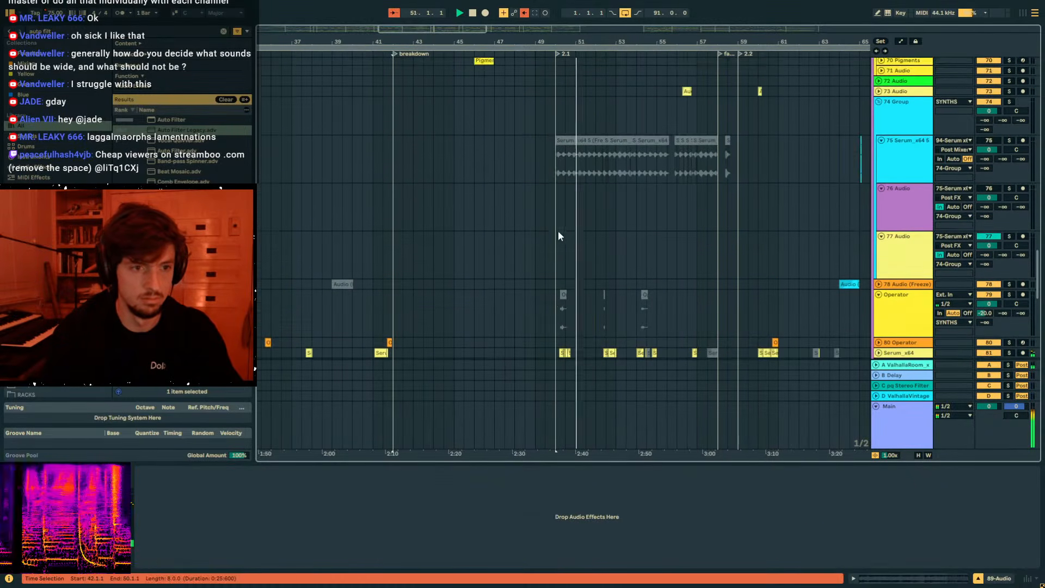
{"action": "left_click", "coordinate": [556, 231]}
{"action": "key", "text": "space"}
{"action": "scroll", "coordinate": [591, 227], "scroll_direction": "up", "scroll_amount": 10}
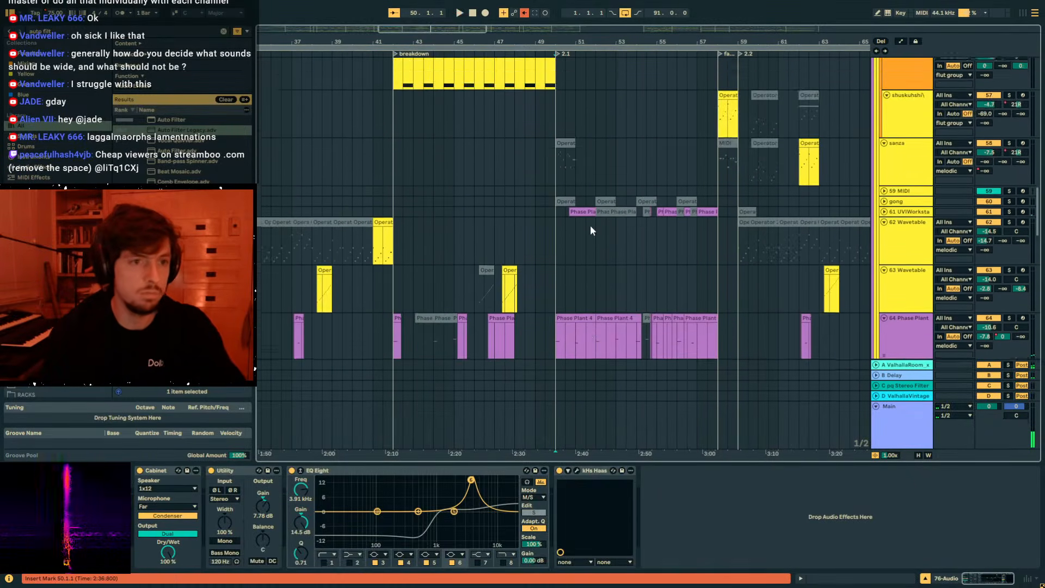
{"action": "scroll", "coordinate": [590, 225], "scroll_direction": "up", "scroll_amount": 2}
{"action": "left_click", "coordinate": [571, 260]}
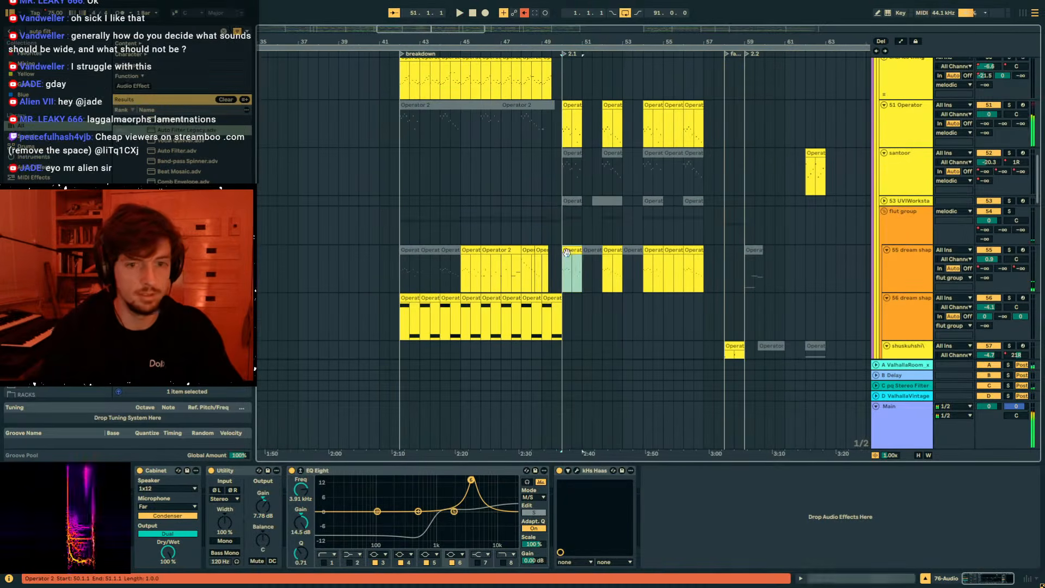
{"action": "scroll", "coordinate": [827, 260], "scroll_direction": "up", "scroll_amount": 2}
{"action": "scroll", "coordinate": [826, 260], "scroll_direction": "up", "scroll_amount": 2}
{"action": "left_click", "coordinate": [909, 215]}
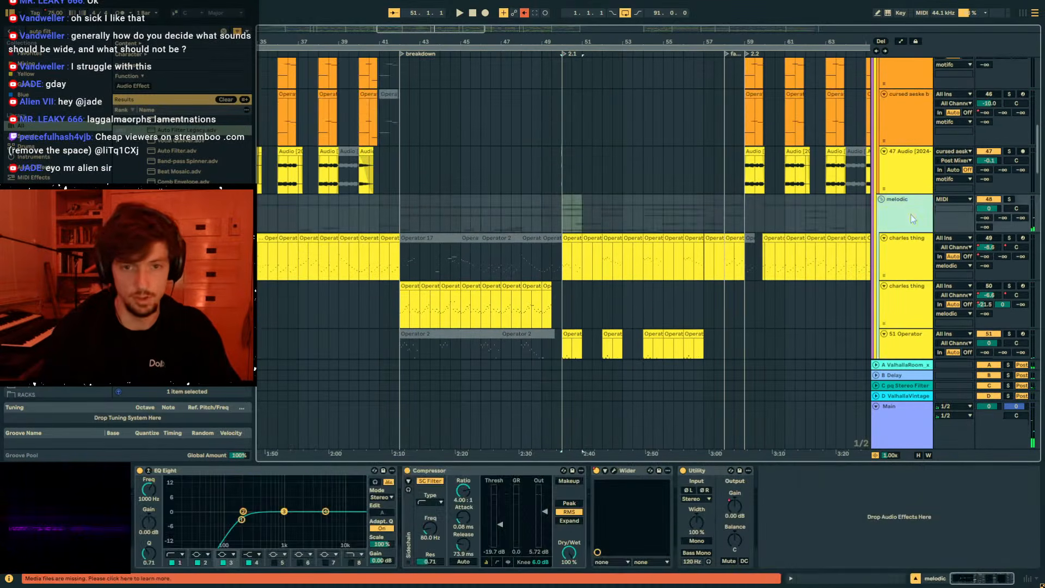
{"action": "left_click", "coordinate": [1009, 200]}
{"action": "key", "text": "space"}
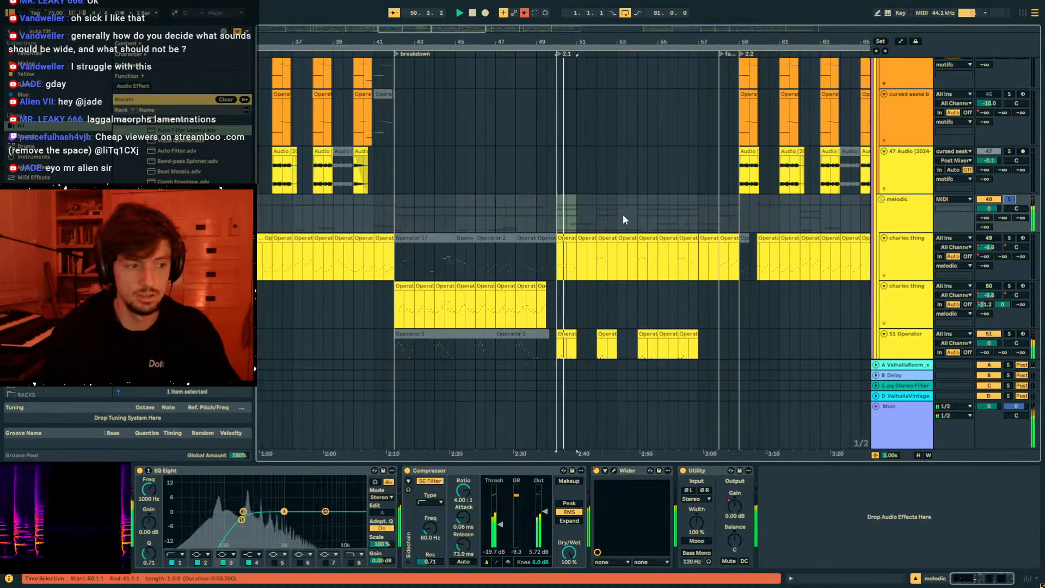
Solo track 51 Operator and play it from 50.1.1.
{"action": "left_click", "coordinate": [564, 238]}
{"action": "key", "text": "space"}
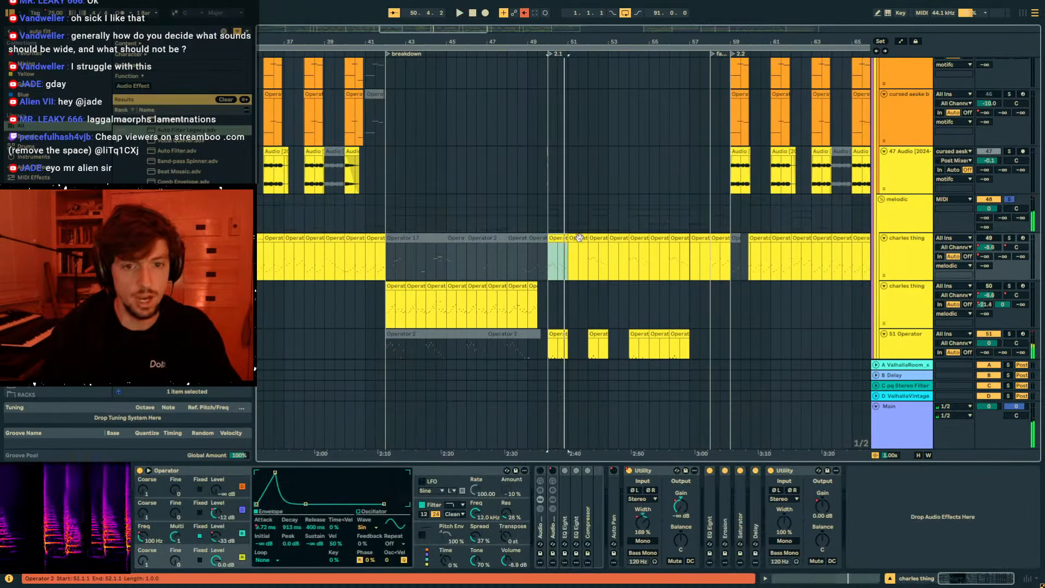
{"action": "scroll", "coordinate": [581, 242], "scroll_direction": "down", "scroll_amount": 1}
{"action": "scroll", "coordinate": [580, 242], "scroll_direction": "down", "scroll_amount": 2}
{"action": "left_click", "coordinate": [559, 237]}
{"action": "left_click", "coordinate": [1009, 236]}
{"action": "key", "text": "space"}
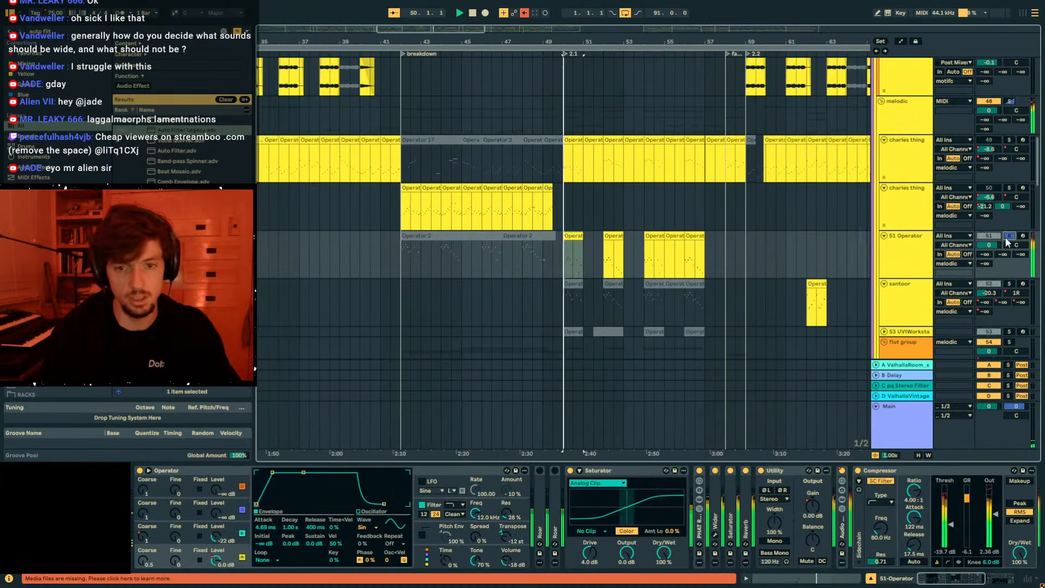
{"action": "key", "text": "space"}
Solo the SYNTHS group and play it at marker 2.1.
{"action": "scroll", "coordinate": [926, 257], "scroll_direction": "up", "scroll_amount": 2}
{"action": "scroll", "coordinate": [923, 262], "scroll_direction": "up", "scroll_amount": 6}
{"action": "left_click", "coordinate": [905, 248]}
{"action": "scroll", "coordinate": [905, 246], "scroll_direction": "up", "scroll_amount": 2}
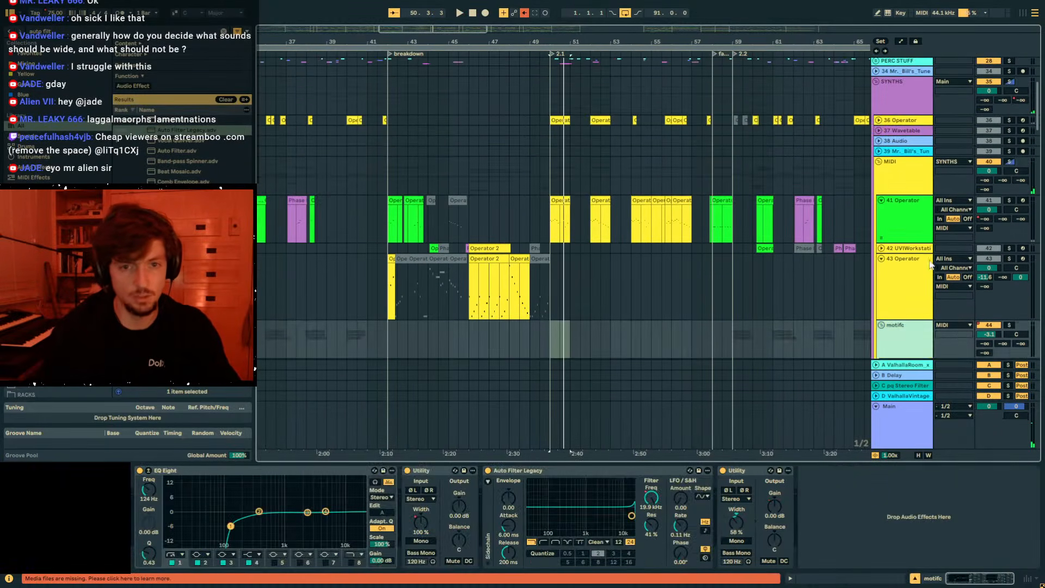
{"action": "left_click", "coordinate": [898, 173]}
{"action": "scroll", "coordinate": [992, 131], "scroll_direction": "up", "scroll_amount": 1}
{"action": "left_click", "coordinate": [1010, 124]}
{"action": "key", "text": "space"}
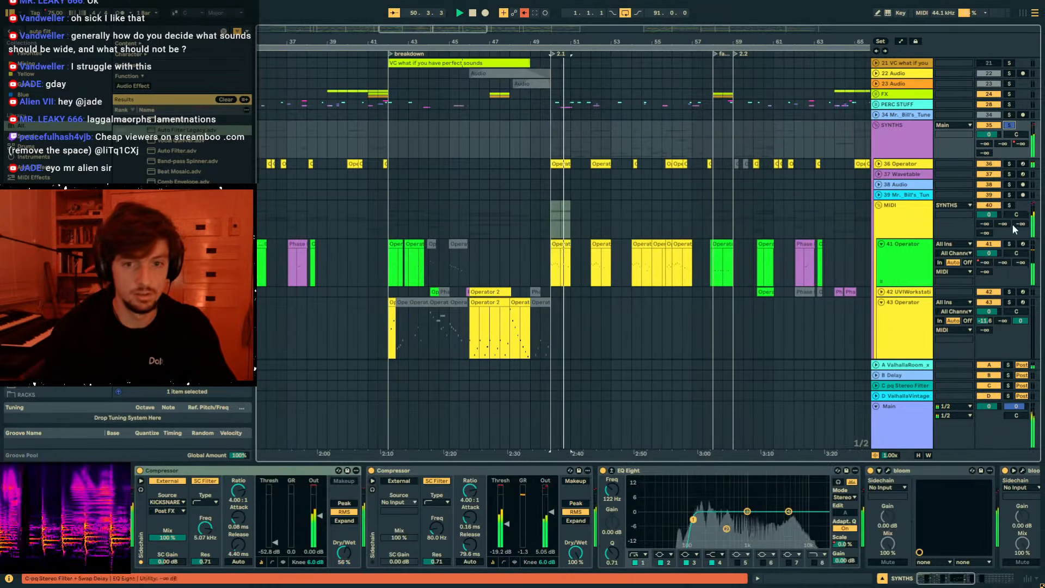
Audition tracks 36 Operator and 41 Operator soloed at marker 2.1.
{"action": "key", "text": "space"}
{"action": "left_click", "coordinate": [893, 165]}
{"action": "key", "text": "space"}
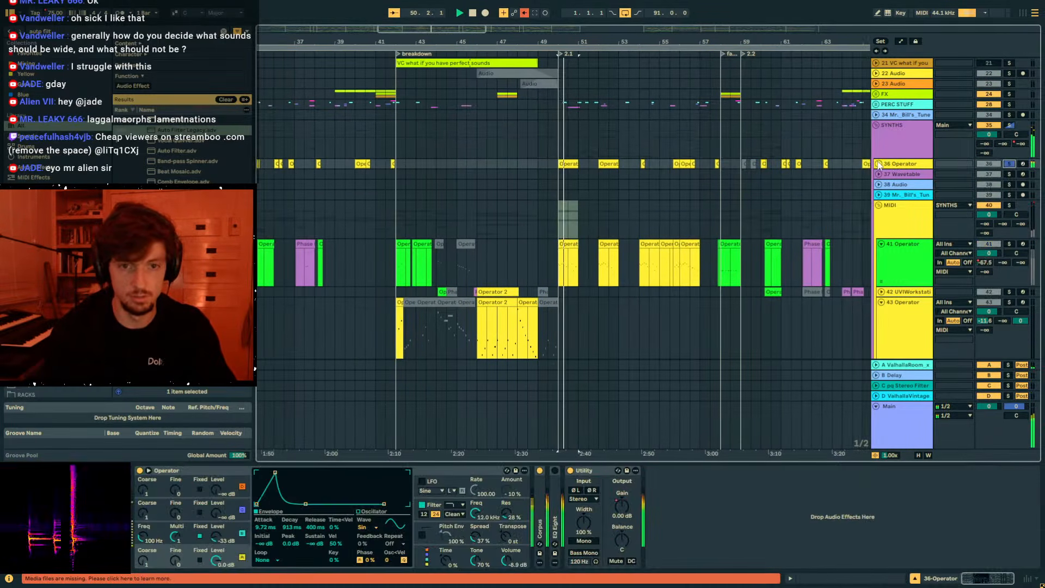
{"action": "left_click", "coordinate": [1008, 244]}
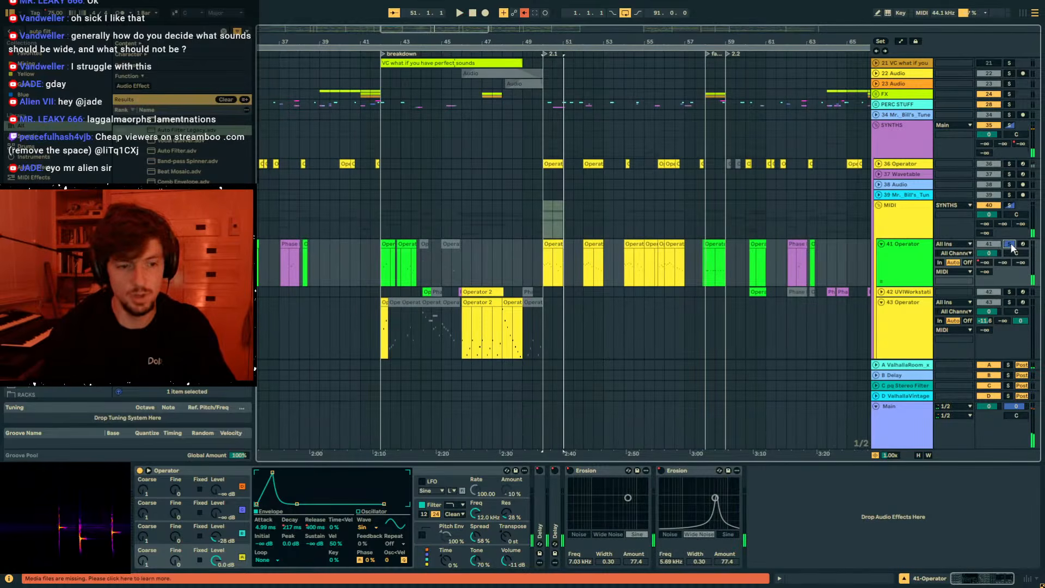
Clear the solos, fold the SYNTHS group and play the full mix through the section at marker 2.1.
{"action": "scroll", "coordinate": [901, 229], "scroll_direction": "up", "scroll_amount": 3}
{"action": "left_click", "coordinate": [901, 228]}
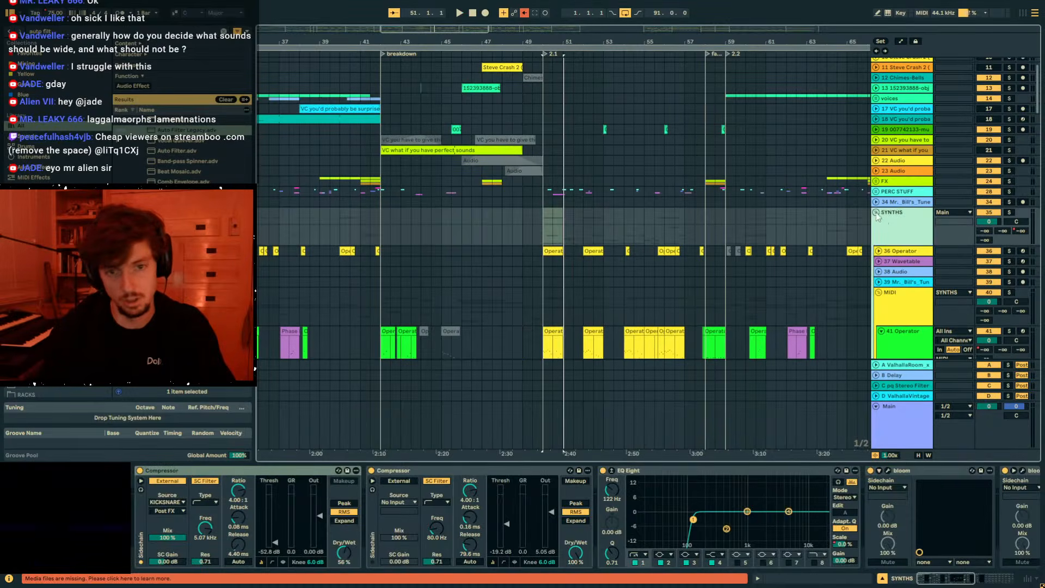
{"action": "left_click", "coordinate": [878, 213]}
{"action": "left_click", "coordinate": [1009, 213]}
{"action": "key", "text": "space"}
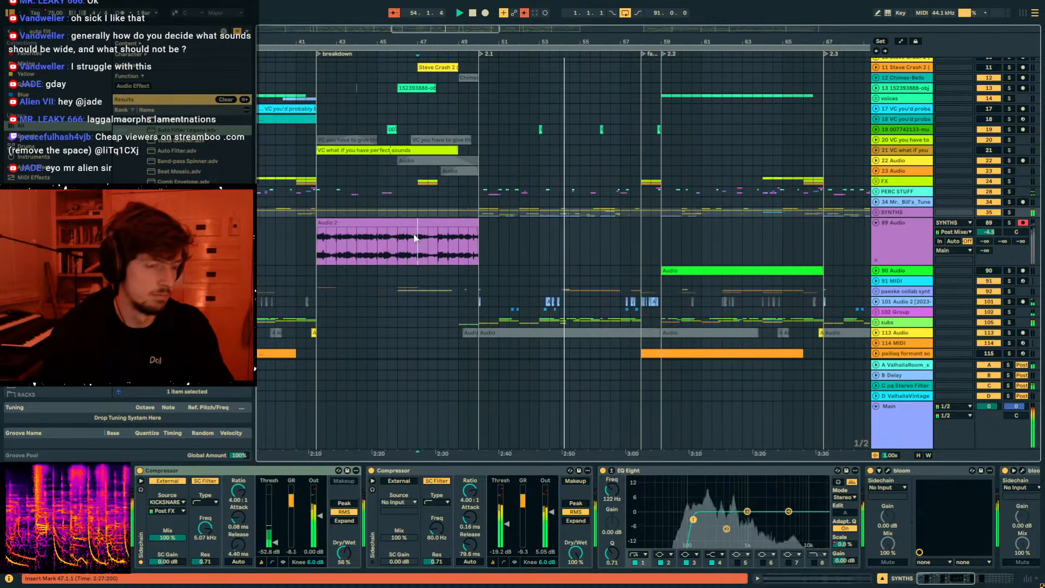
Unfold the SYNTHS group and move the playback position to marker 2.2 at 59.1.1.
{"action": "left_click", "coordinate": [389, 224]}
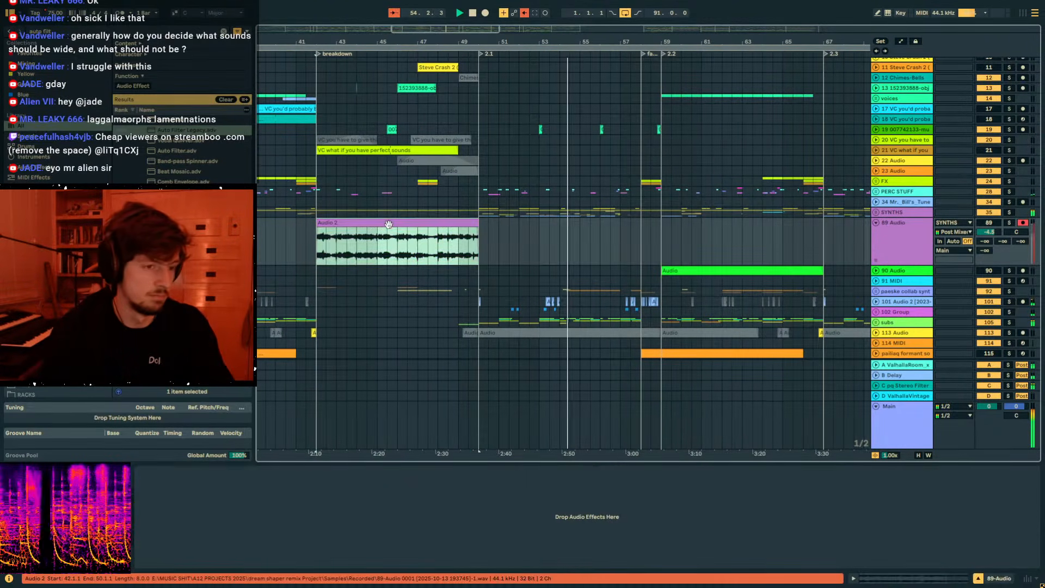
{"action": "left_click", "coordinate": [877, 213]}
{"action": "left_click", "coordinate": [570, 282]}
{"action": "left_click", "coordinate": [658, 301]}
{"action": "key", "text": "space"}
{"action": "scroll", "coordinate": [637, 290], "scroll_direction": "down", "scroll_amount": 3}
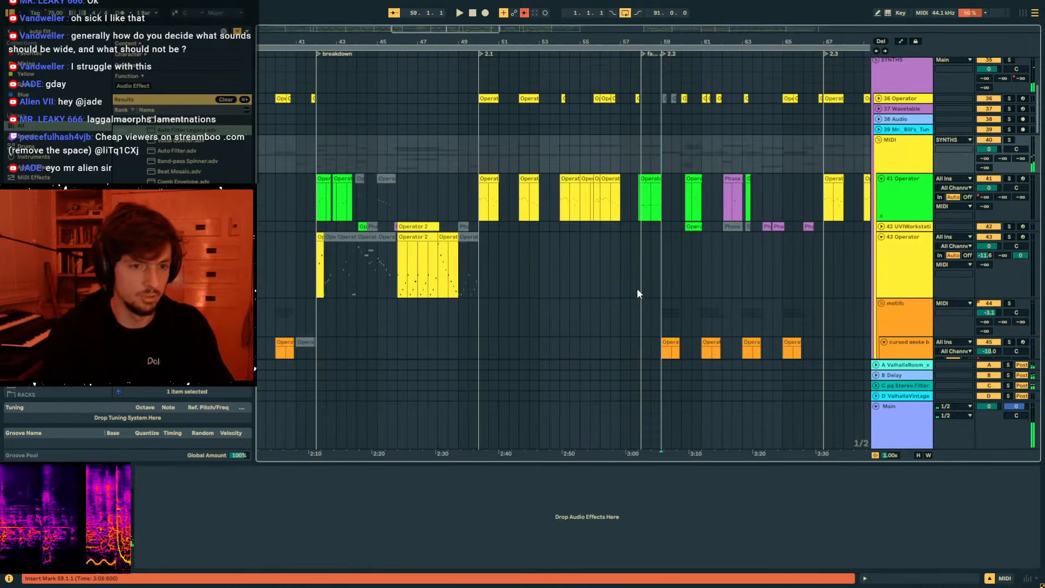
Look through the synth tracks around markers 2.1 and 2.2, playing the mix from 56.1.1.
{"action": "left_click", "coordinate": [635, 217]}
{"action": "scroll", "coordinate": [643, 220], "scroll_direction": "down", "scroll_amount": 6}
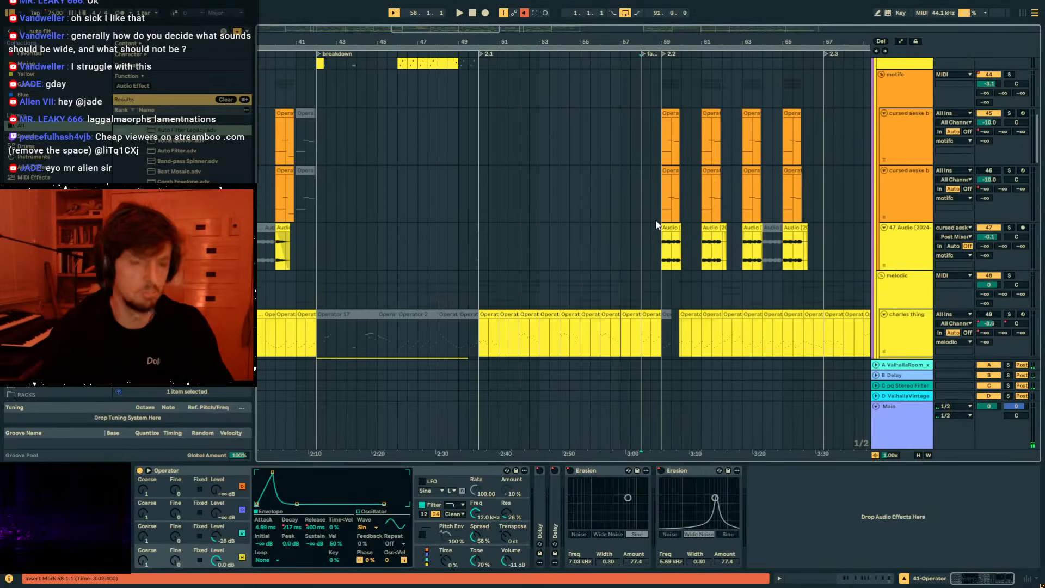
{"action": "scroll", "coordinate": [649, 221], "scroll_direction": "down", "scroll_amount": 5}
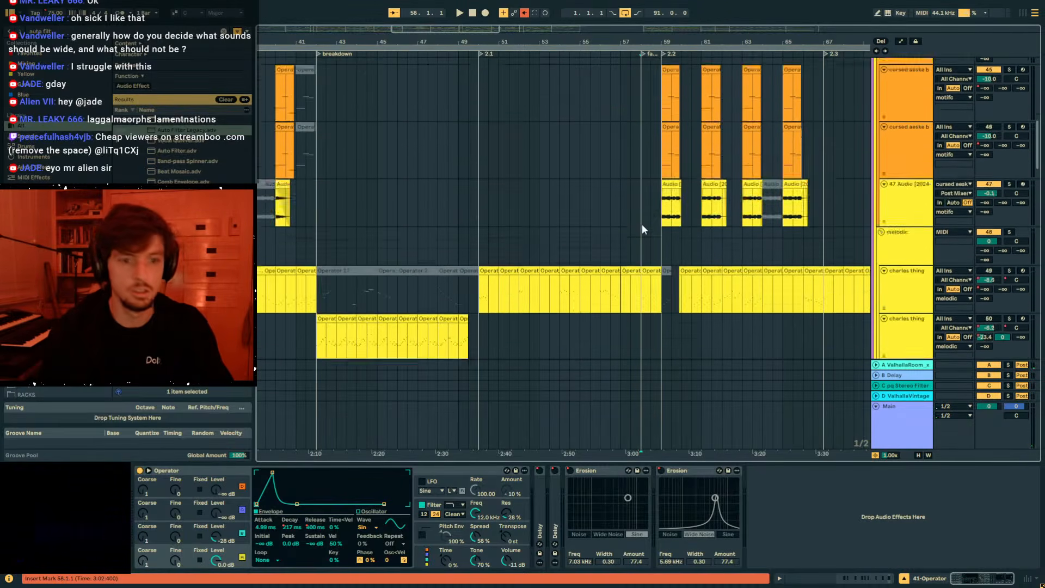
{"action": "scroll", "coordinate": [639, 226], "scroll_direction": "down", "scroll_amount": 3}
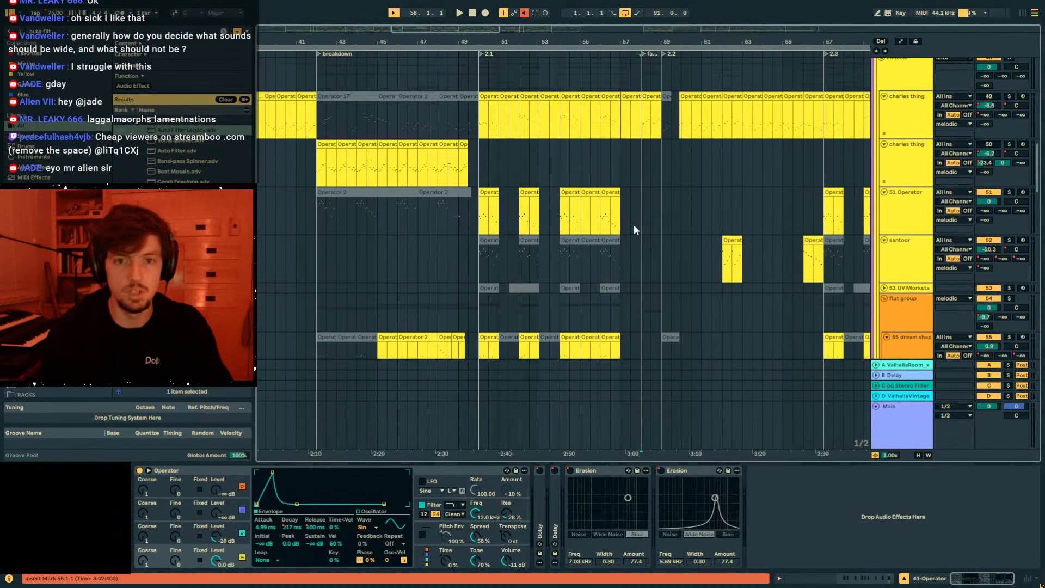
{"action": "scroll", "coordinate": [634, 234], "scroll_direction": "down", "scroll_amount": 2}
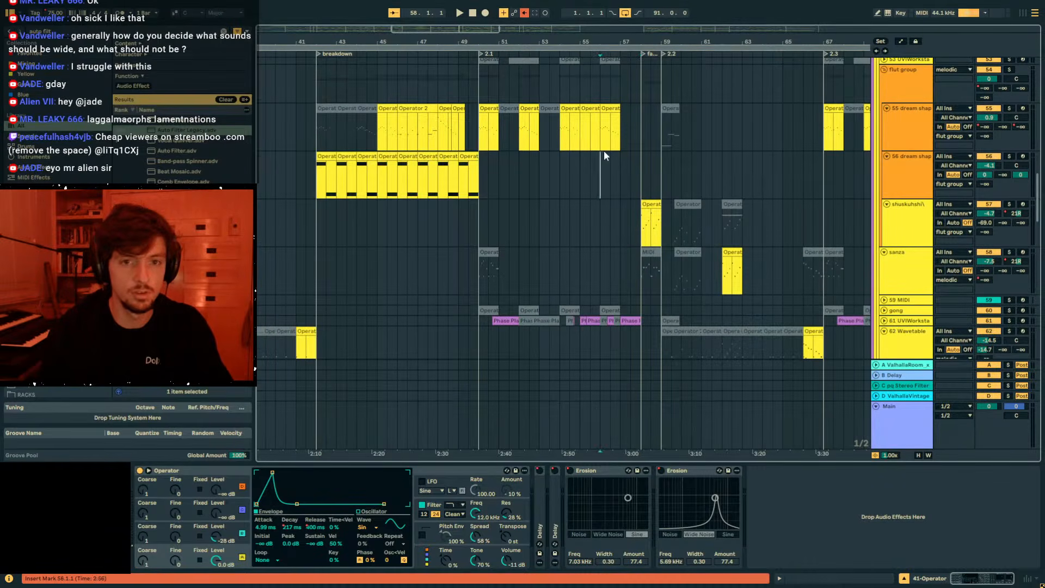
{"action": "scroll", "coordinate": [611, 179], "scroll_direction": "down", "scroll_amount": 4}
{"action": "key", "text": "space"}
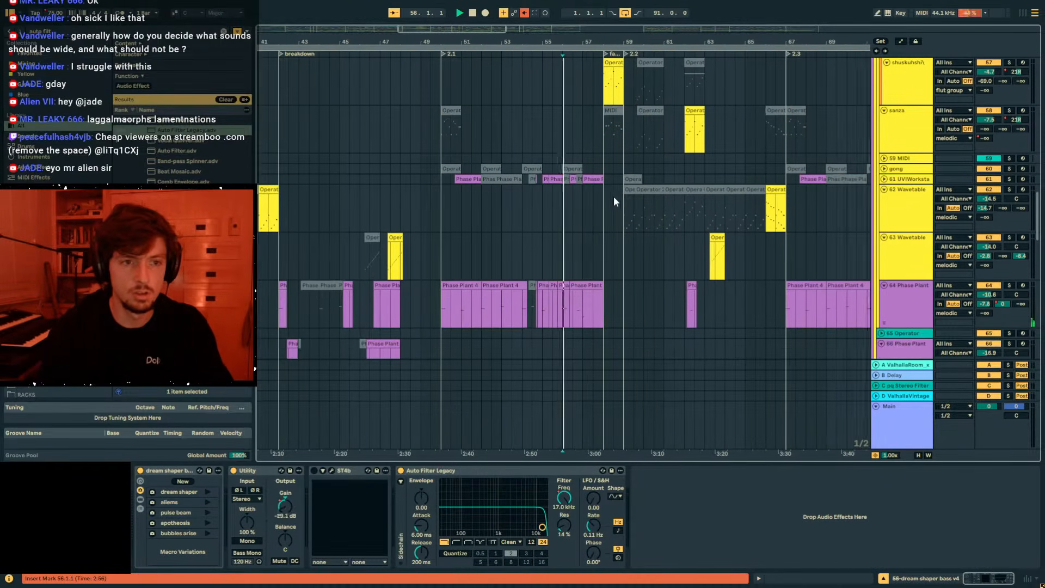
{"action": "scroll", "coordinate": [613, 197], "scroll_direction": "up", "scroll_amount": 8}
{"action": "key", "text": "space"}
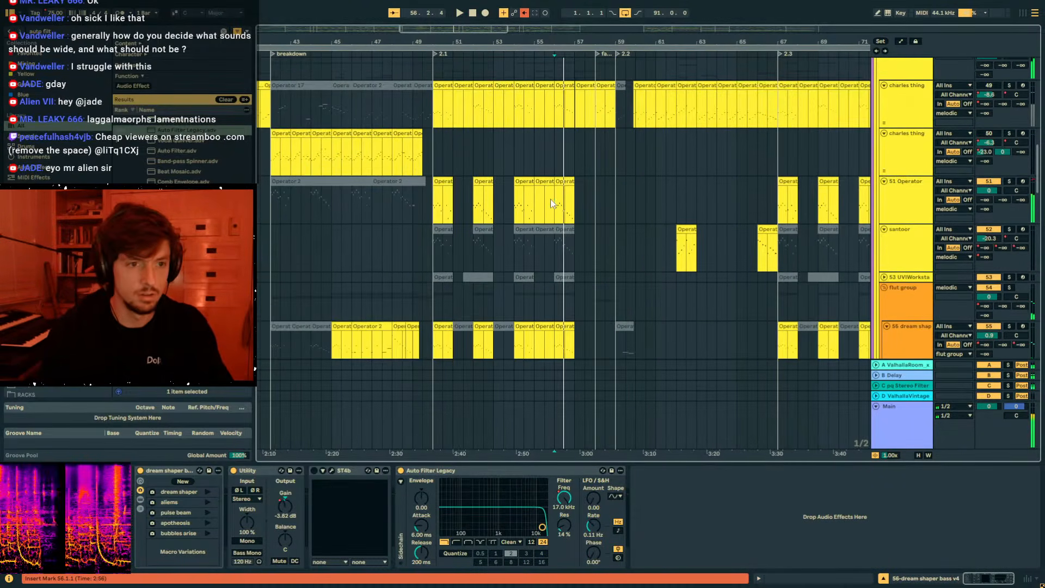
Solo track 51 Operator, play it from 56.1.1 and collapse the Utility in its device chain.
{"action": "left_click", "coordinate": [551, 204]}
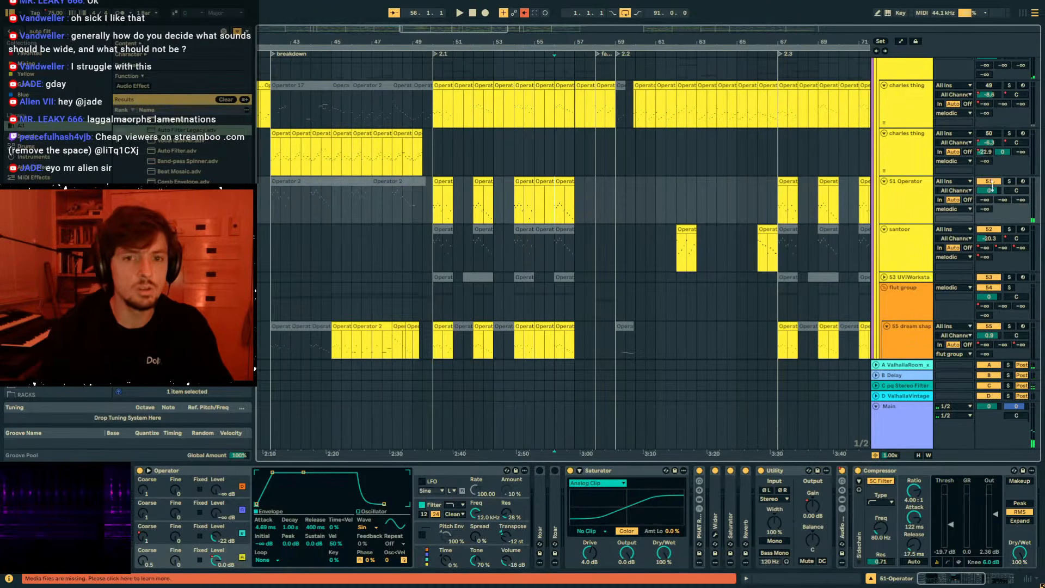
{"action": "key", "text": "space"}
{"action": "double_click", "coordinate": [782, 471]}
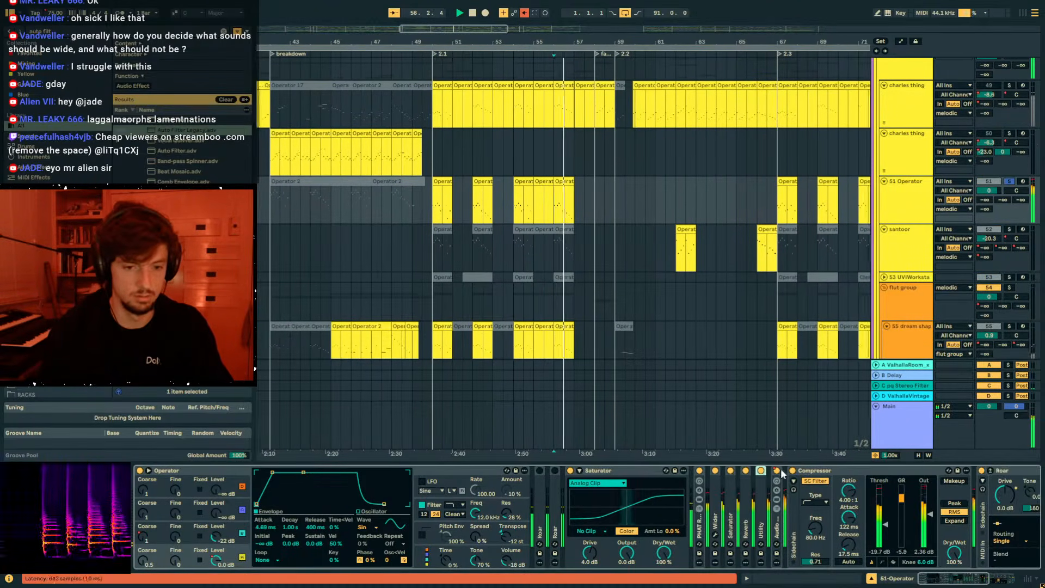
{"action": "key", "text": "space"}
Clear the solos and play the full mix from marker 2.1 at 50.1.1.
{"action": "scroll", "coordinate": [999, 167], "scroll_direction": "up", "scroll_amount": 3}
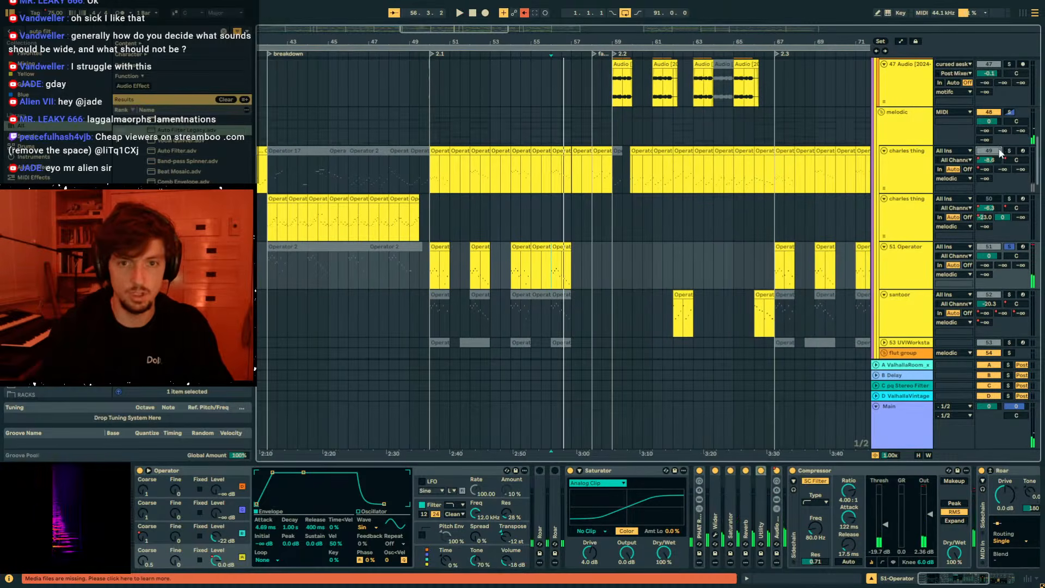
{"action": "left_click", "coordinate": [754, 172]}
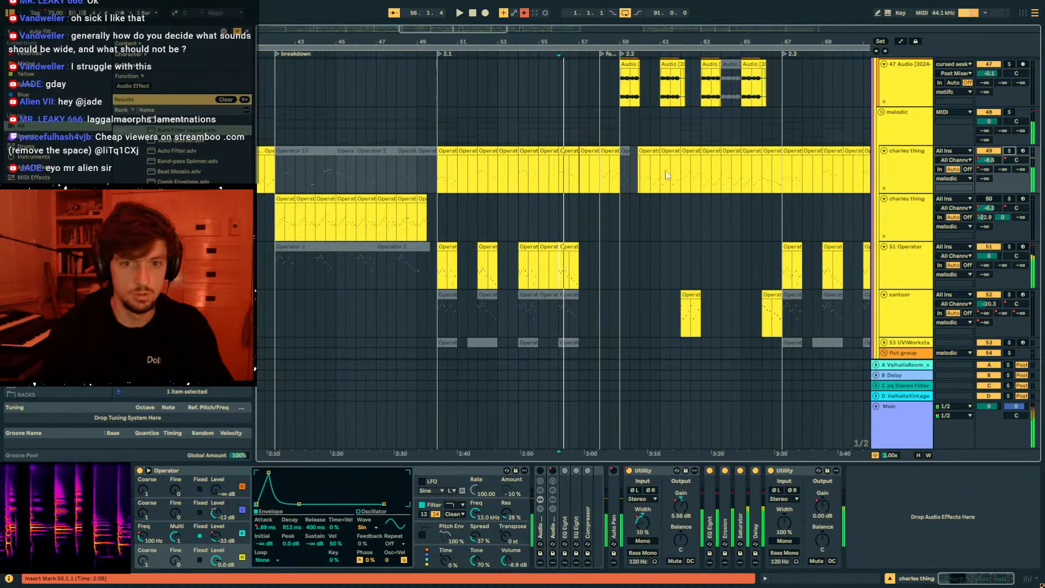
{"action": "left_click", "coordinate": [439, 189]}
{"action": "key", "text": "space"}
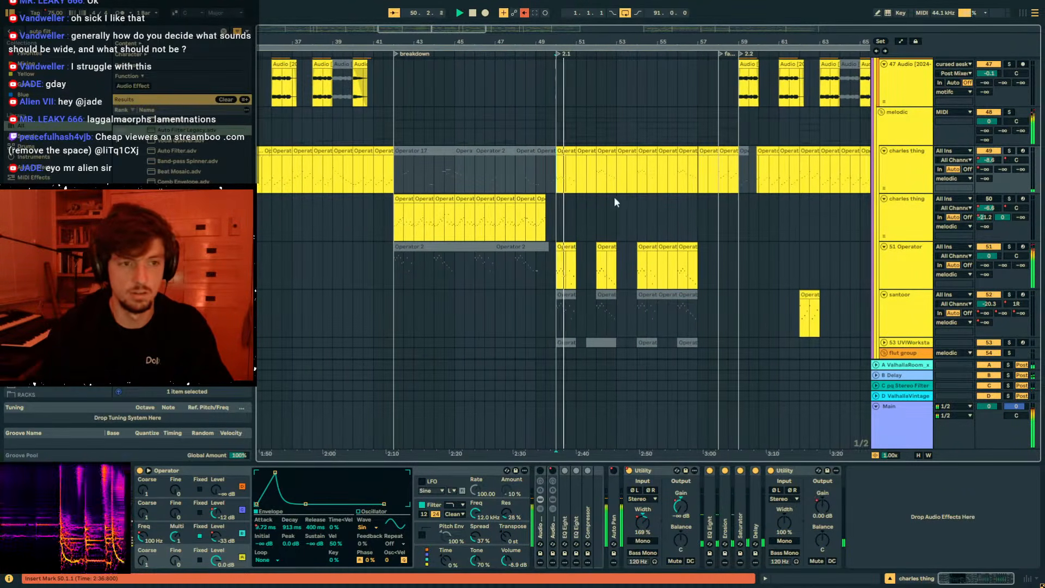
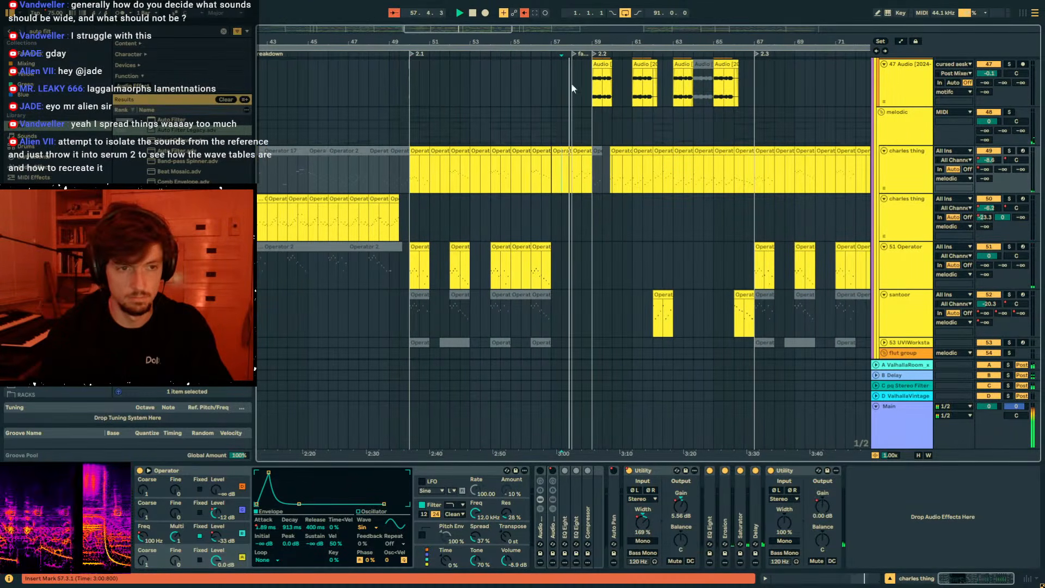
Examine the synth tracks between the breakdown and the fakeout, playing the breakdown from 42.1.1.
{"action": "left_click_drag", "start_coordinate": [541, 43], "coordinate": [870, 193]}
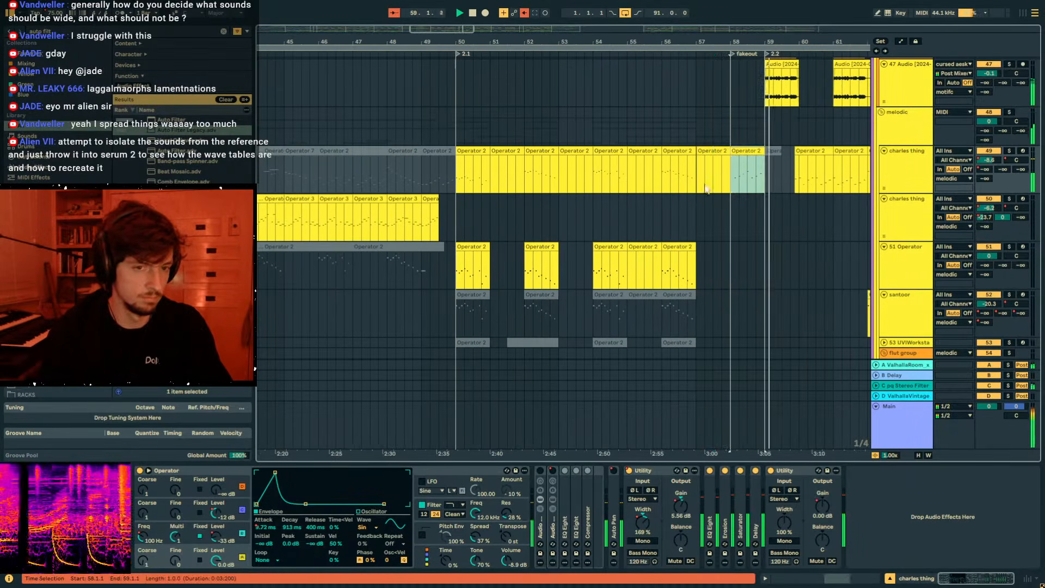
{"action": "scroll", "coordinate": [561, 234], "scroll_direction": "down", "scroll_amount": 10}
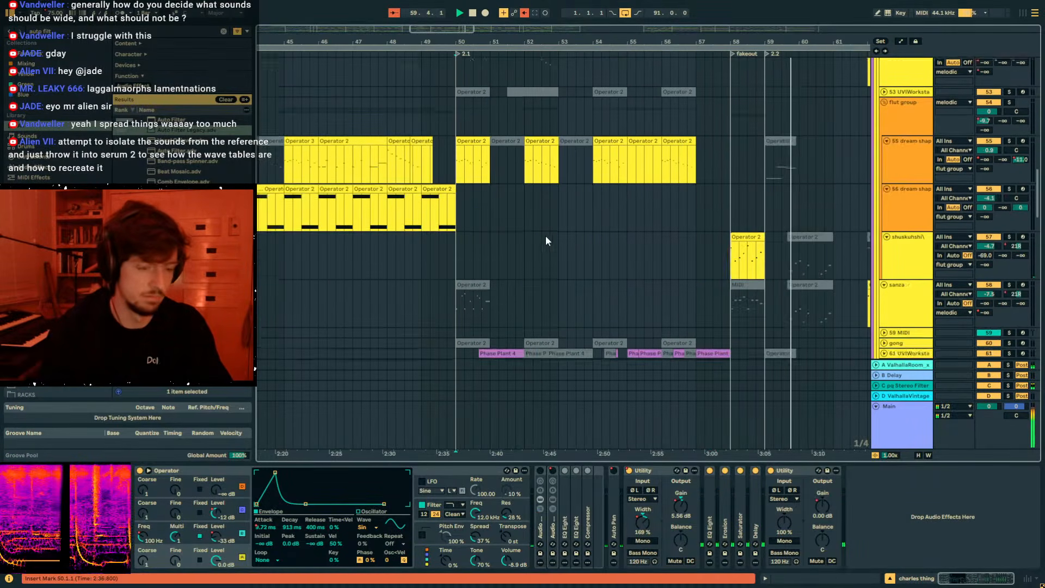
{"action": "scroll", "coordinate": [516, 231], "scroll_direction": "down", "scroll_amount": 5}
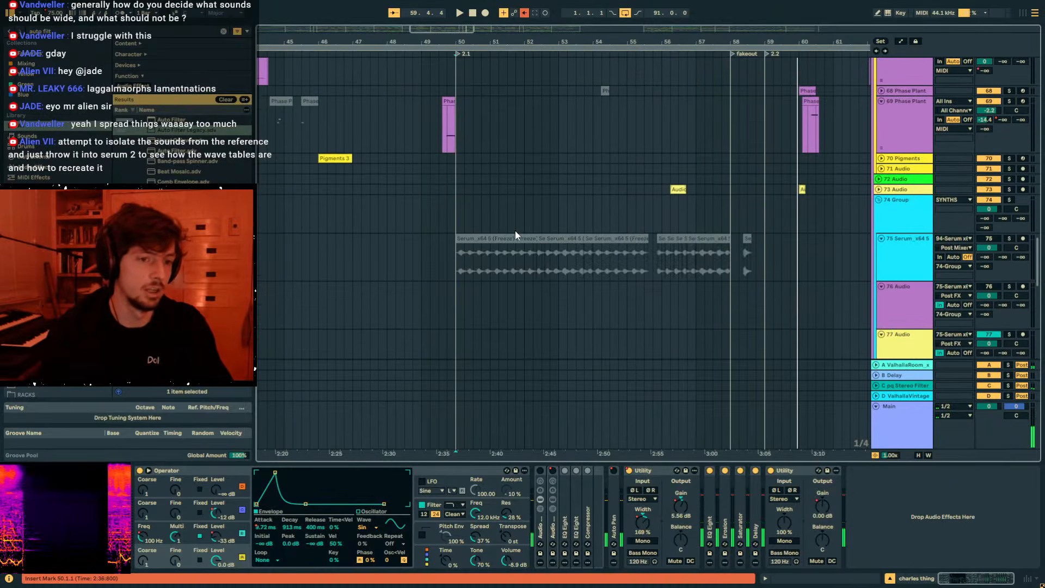
{"action": "scroll", "coordinate": [515, 230], "scroll_direction": "down", "scroll_amount": 3}
{"action": "left_click_drag", "start_coordinate": [465, 43], "coordinate": [655, 37]}
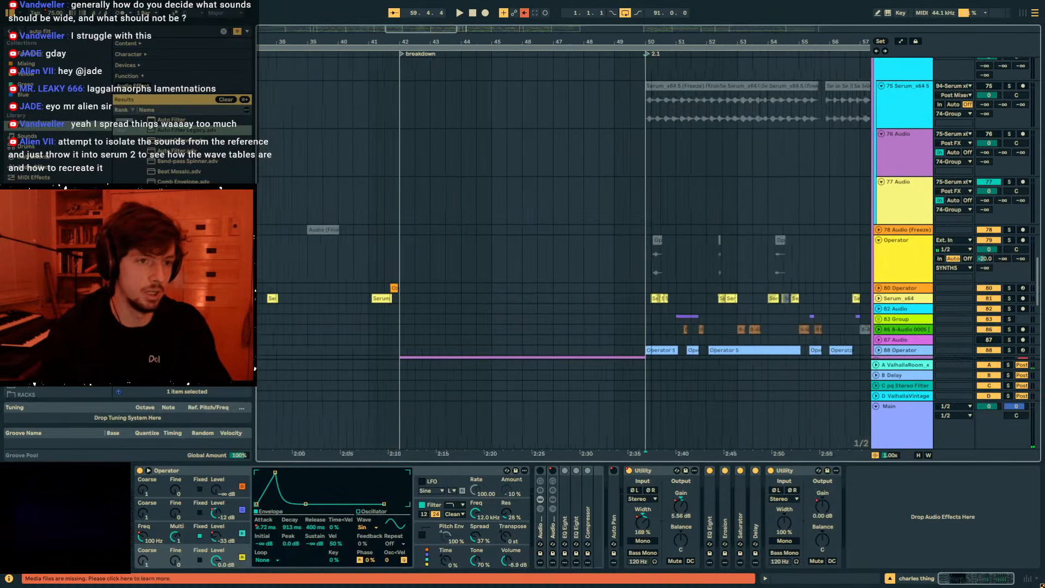
{"action": "scroll", "coordinate": [662, 228], "scroll_direction": "up", "scroll_amount": 10}
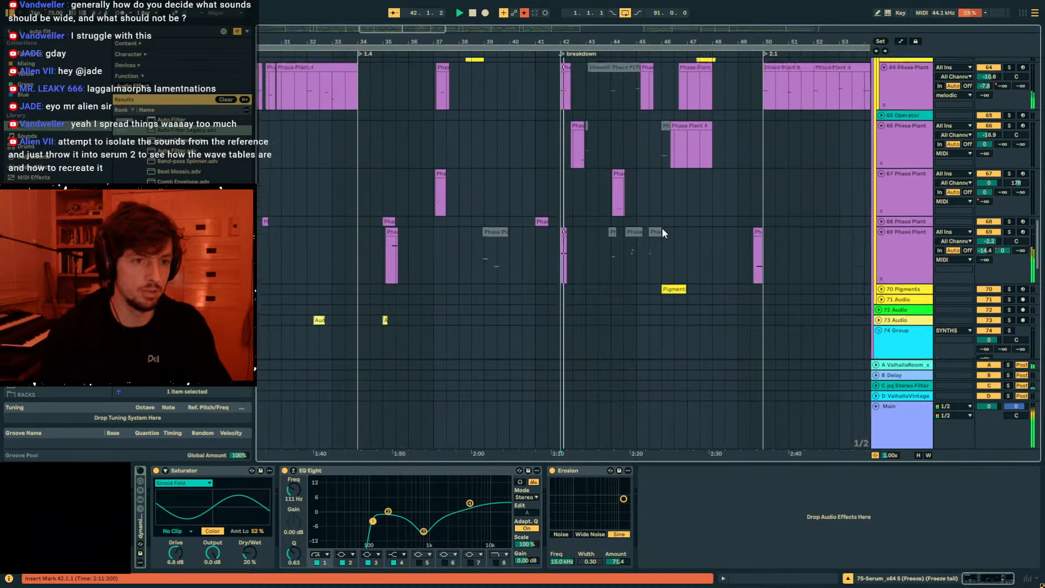
{"action": "scroll", "coordinate": [662, 228], "scroll_direction": "up", "scroll_amount": 10}
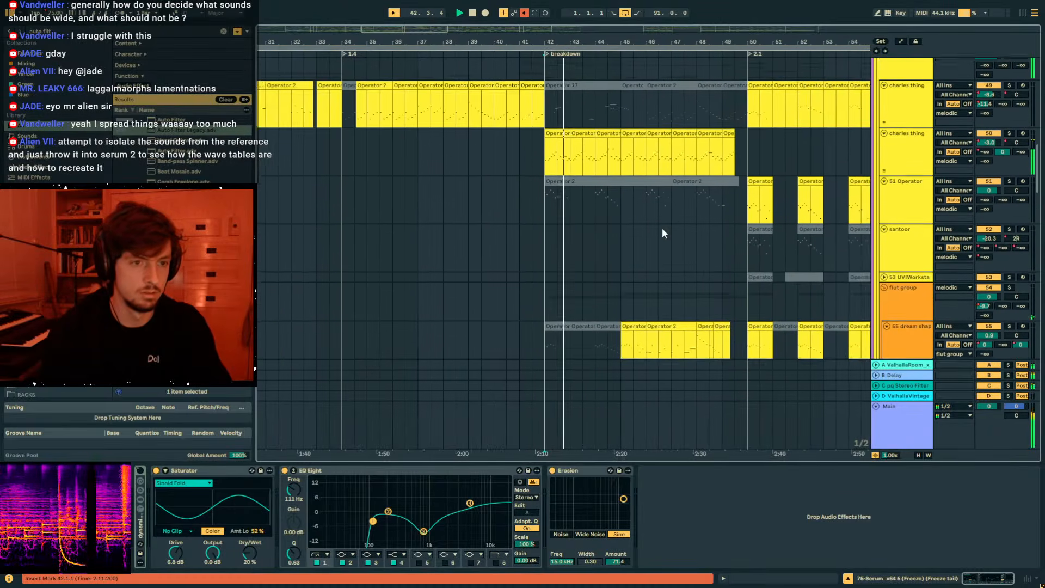
Set send C of the charles thing track 50 to -4.4 dB during playback of the breakdown.
{"action": "left_click", "coordinate": [898, 248]}
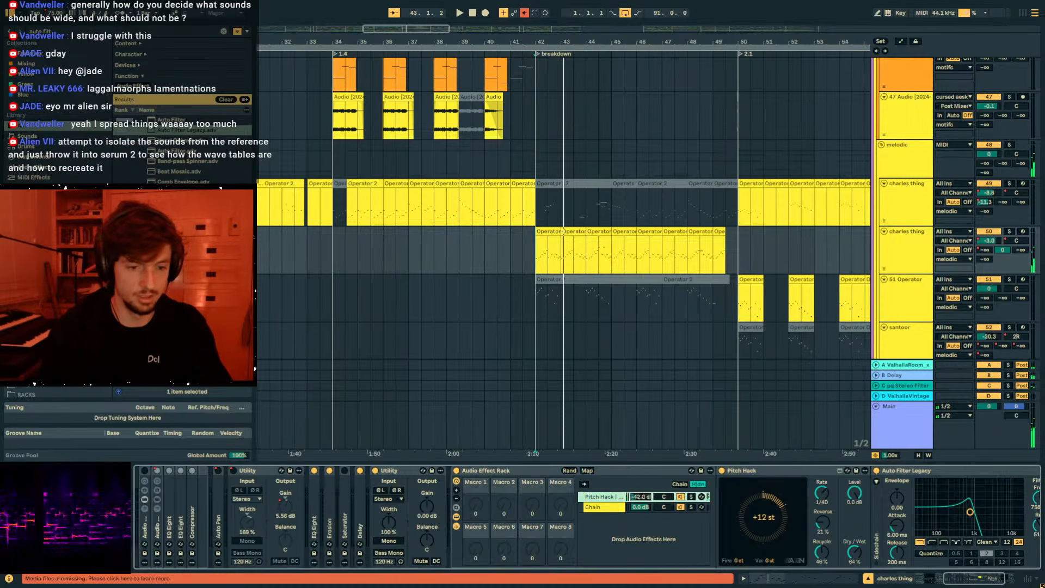
{"action": "key", "text": "space"}
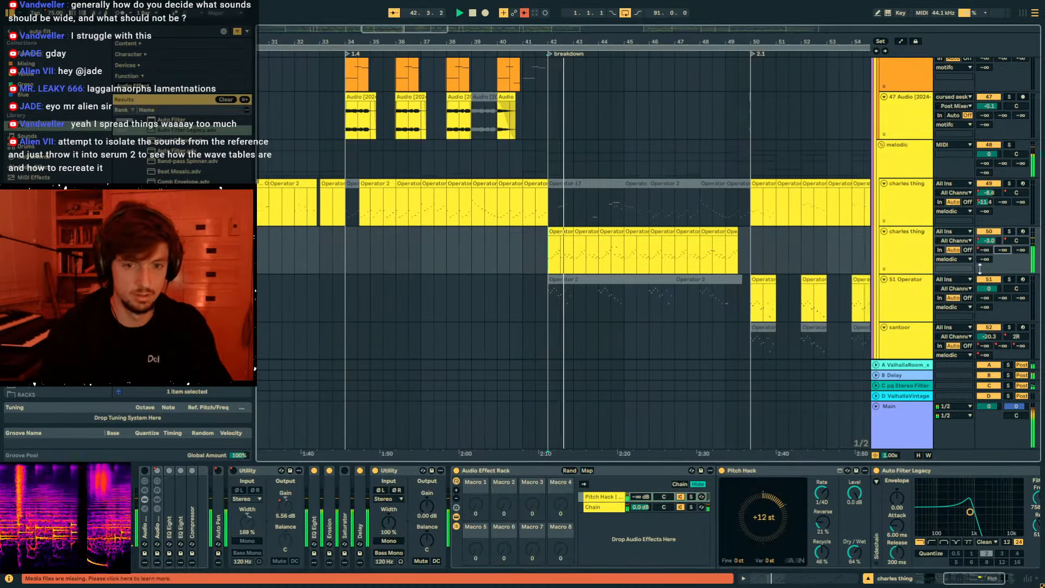
{"action": "scroll", "coordinate": [885, 238], "scroll_direction": "down", "scroll_amount": 3}
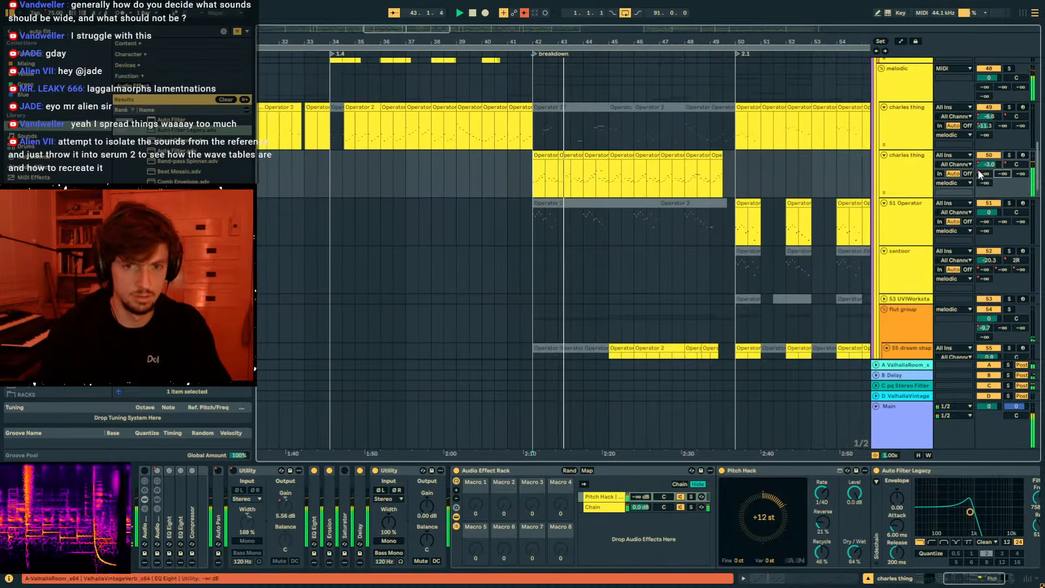
{"action": "left_click_drag", "start_coordinate": [1020, 174], "coordinate": [1020, 132]}
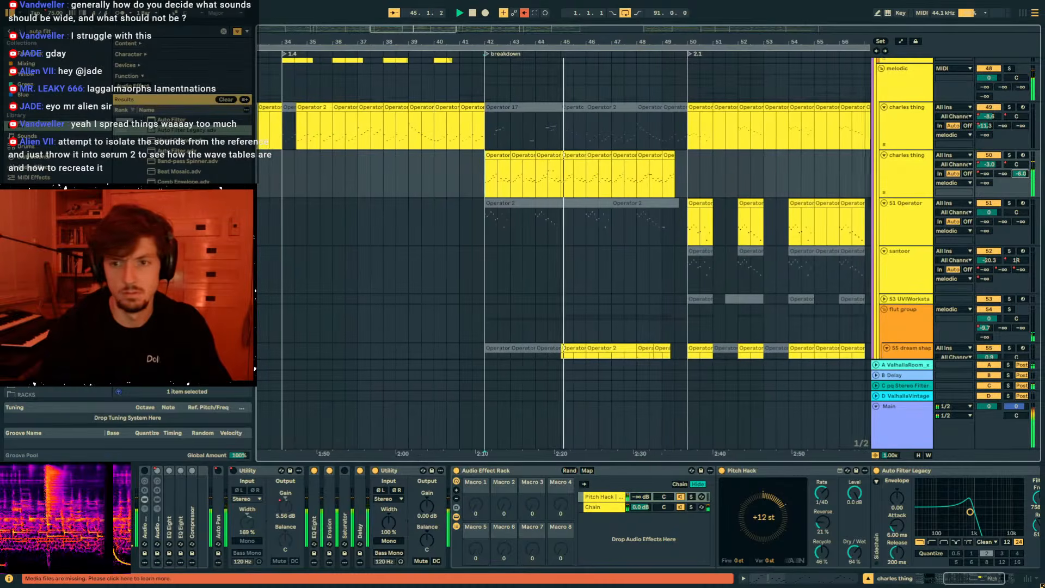
{"action": "left_click_drag", "start_coordinate": [1021, 174], "coordinate": [1020, 169]}
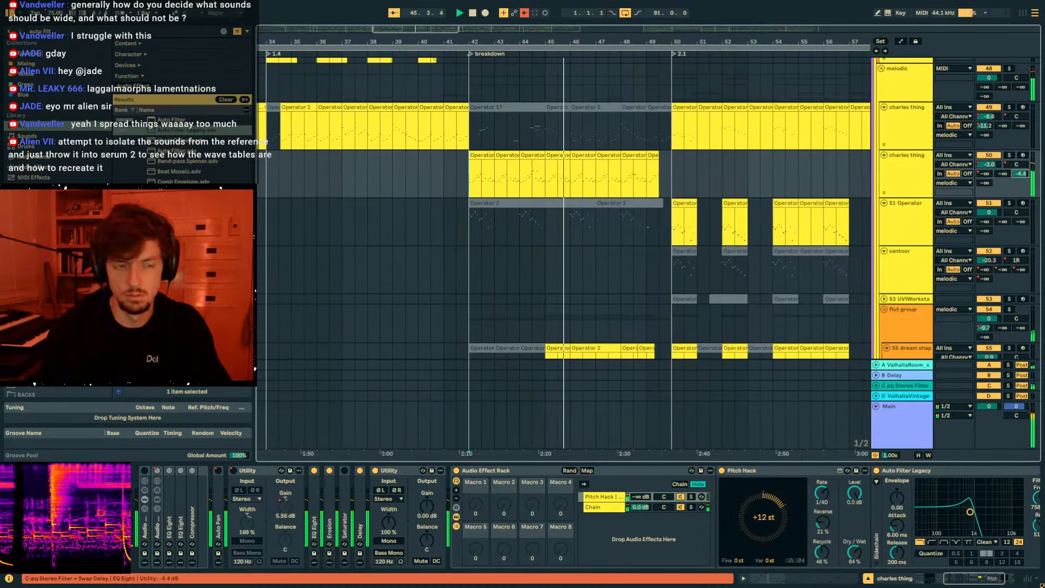
Add a Shifter to track 50's device chain in Freq mode, with Fine at 195 Hz, delay at 1/4 and dry/wet at 44%.
{"action": "left_click", "coordinate": [639, 159]}
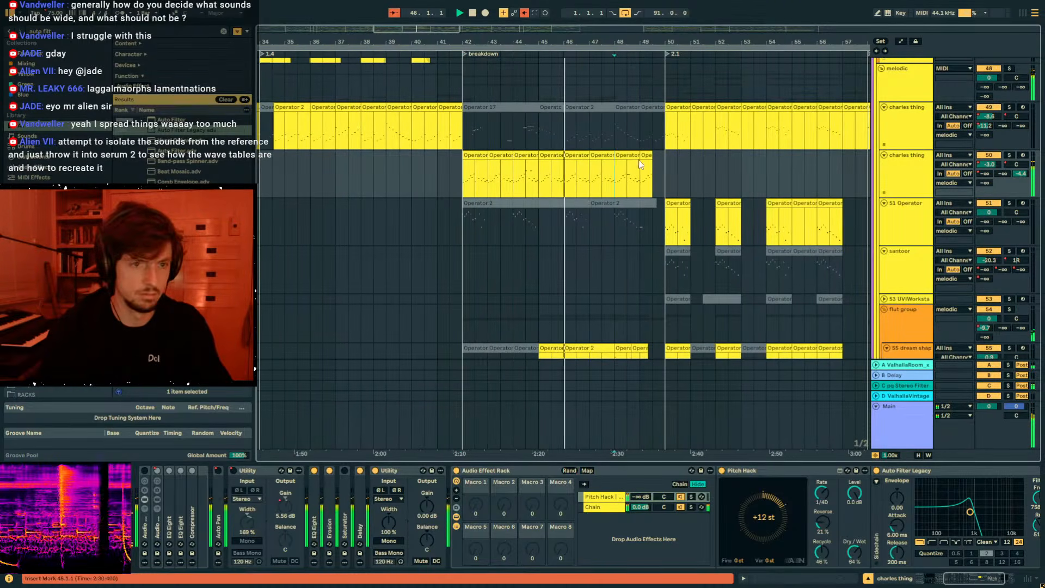
{"action": "left_click", "coordinate": [472, 470]}
{"action": "key", "text": "ctrl+f"}
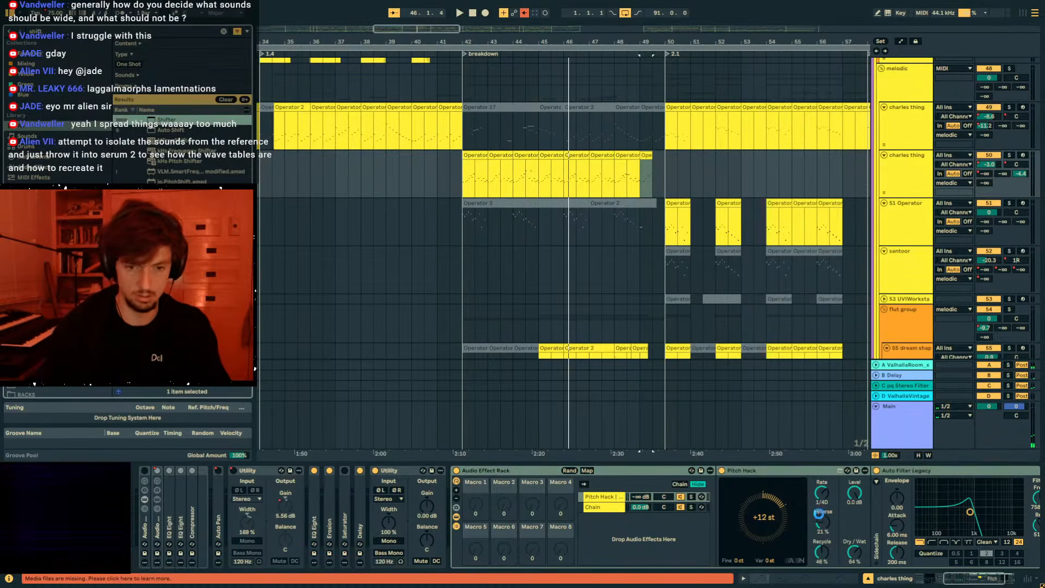
{"action": "key", "text": "Return"}
{"action": "left_click", "coordinate": [1019, 496]}
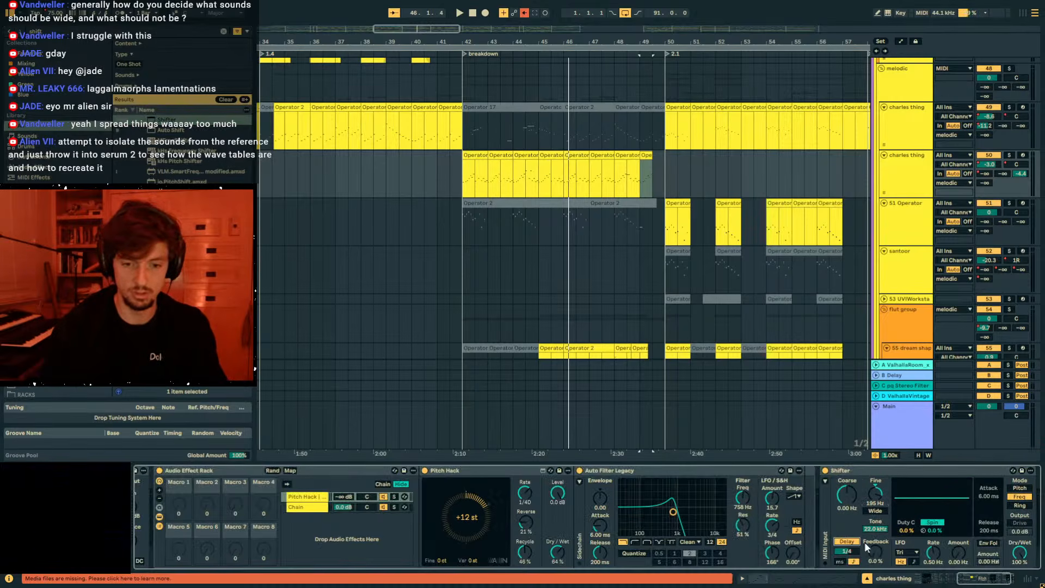
{"action": "left_click_drag", "start_coordinate": [1021, 554], "coordinate": [1021, 572]}
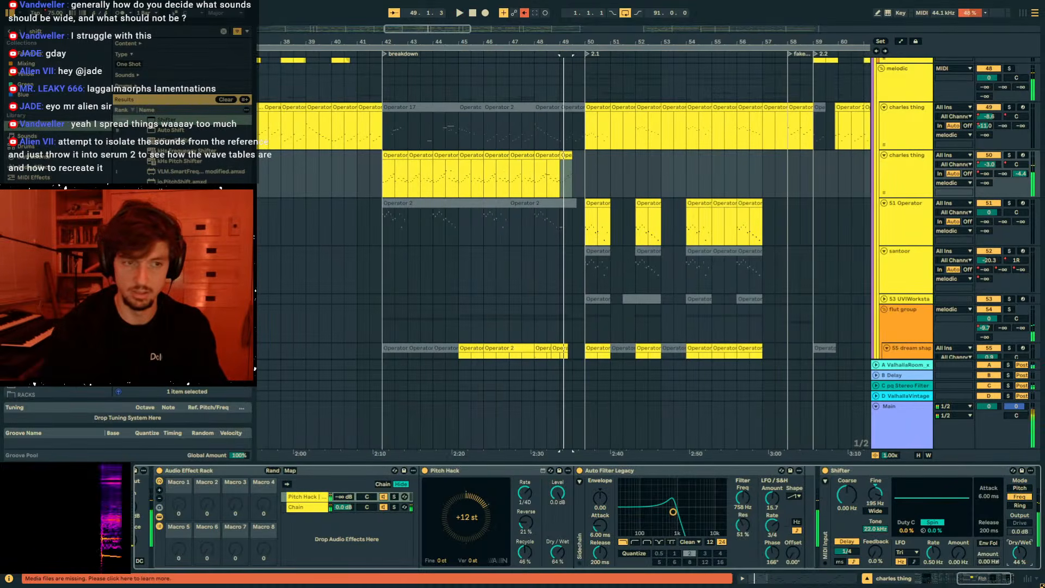
Audition track 50 soloed from the breakdown's start, setting the Shifter's delay time to 1/48 and Fine to 253 Hz.
{"action": "left_click", "coordinate": [395, 172]}
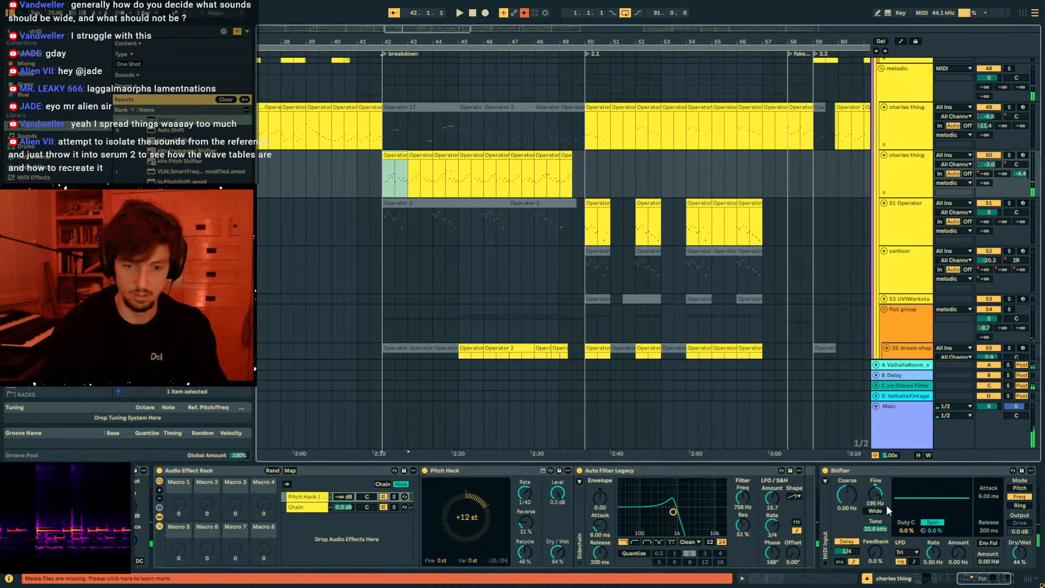
{"action": "left_click_drag", "start_coordinate": [853, 549], "coordinate": [853, 561]}
{"action": "key", "text": "space"}
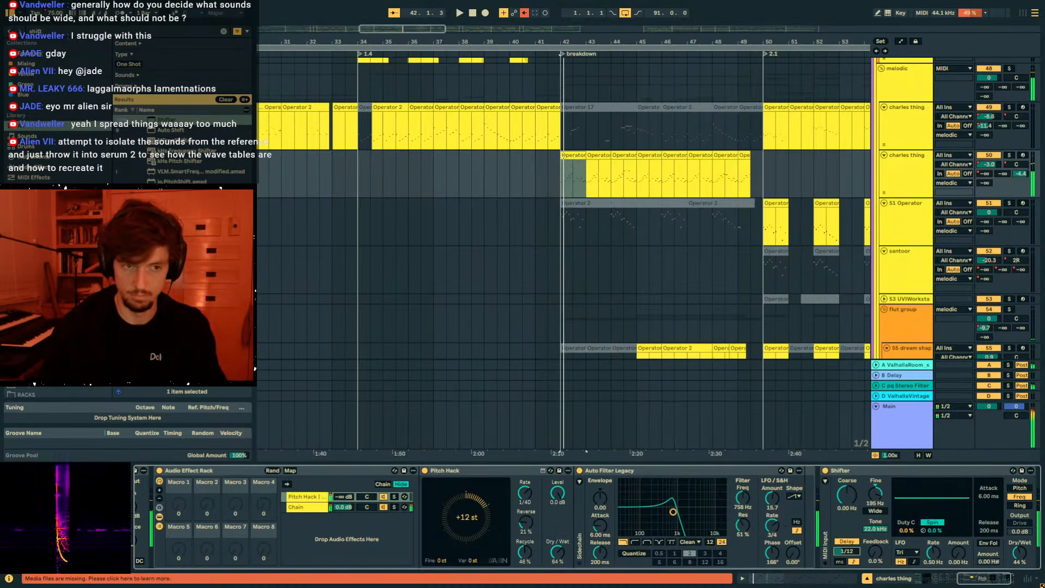
{"action": "left_click", "coordinate": [1010, 155]}
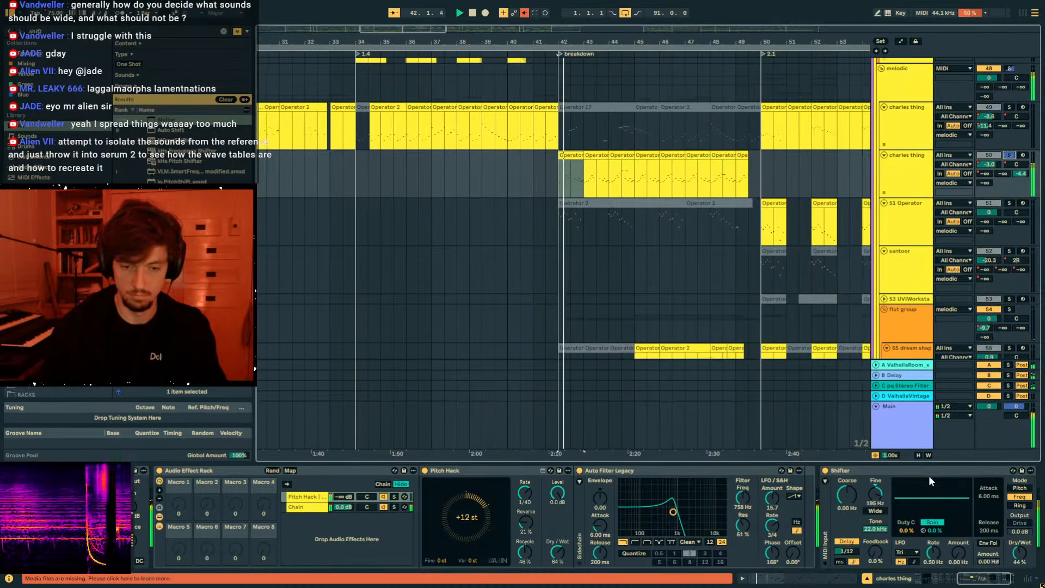
{"action": "left_click_drag", "start_coordinate": [847, 551], "coordinate": [847, 560]}
{"action": "key", "text": "space"}
{"action": "key", "text": "space"}
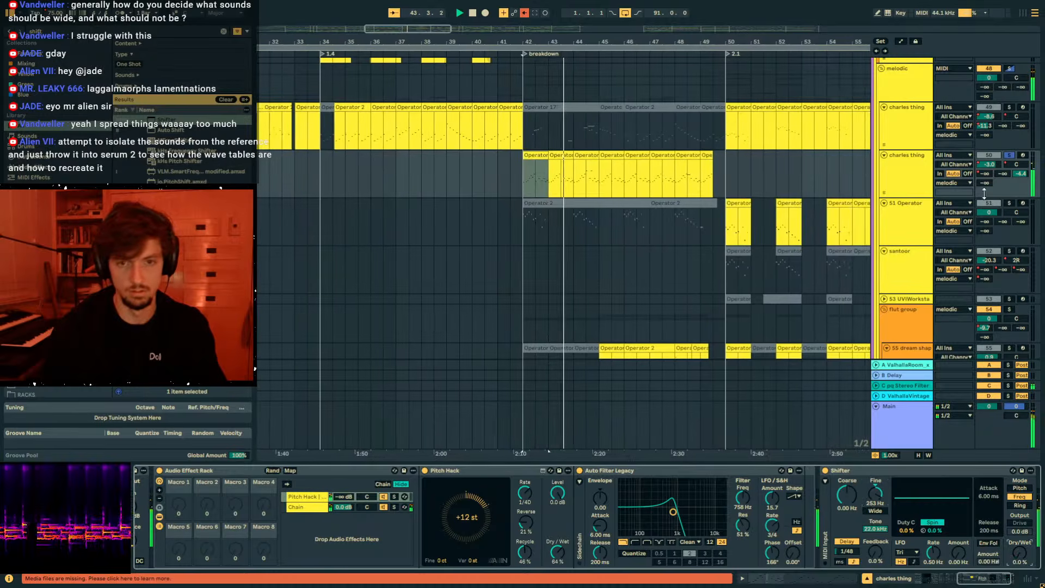
Copy the breakdown clips of charles thing track 50 onto a new MIDI track below it, starting at 42.1.1.
{"action": "left_click", "coordinate": [724, 181]}
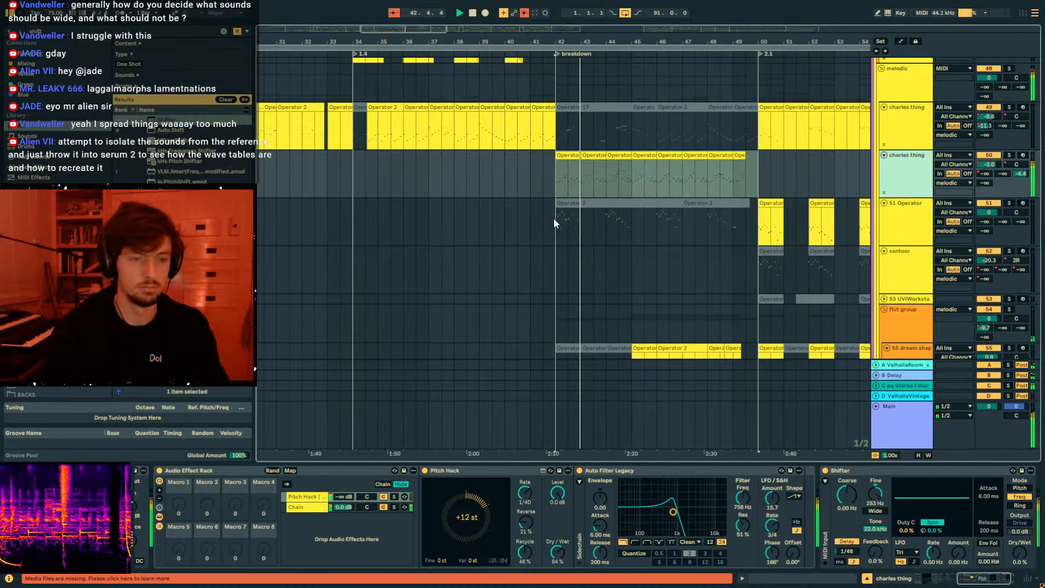
{"action": "key", "text": "ctrl+c"}
{"action": "key", "text": "ctrl+shift+t"}
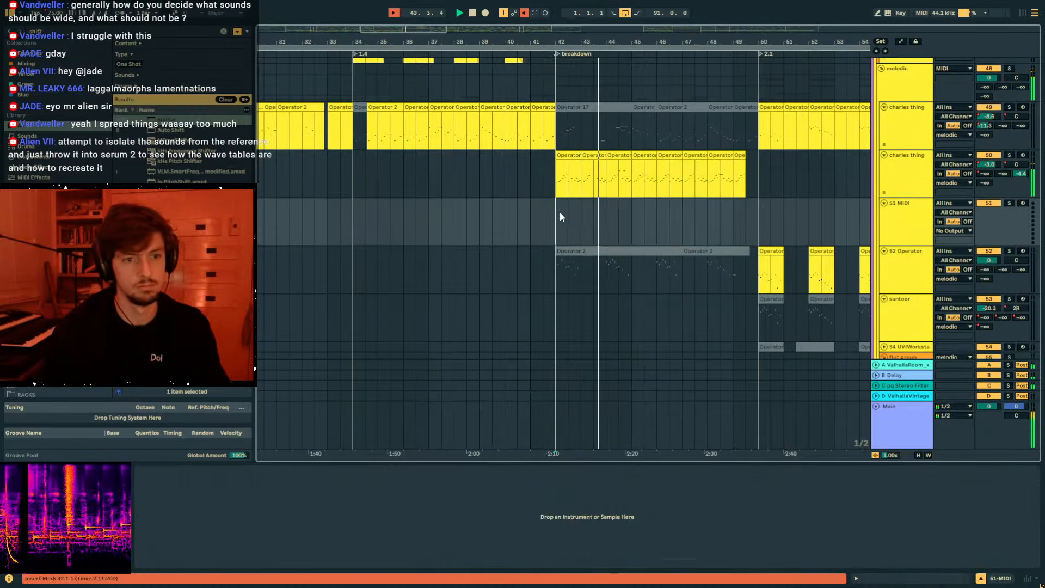
{"action": "key", "text": "ctrl+v"}
{"action": "key", "text": "space"}
{"action": "left_click", "coordinate": [647, 206]}
{"action": "left_click", "coordinate": [557, 205]}
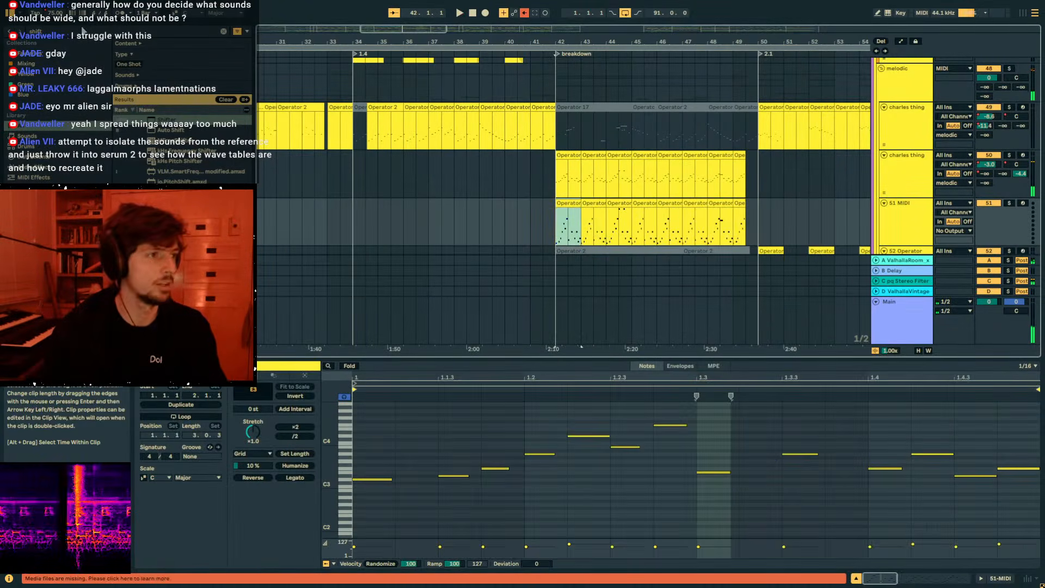
Load Wavetable on new track 51 with its filter frequency at 2.53 kHz, and invert the first clip's notes.
{"action": "left_click", "coordinate": [34, 26]}
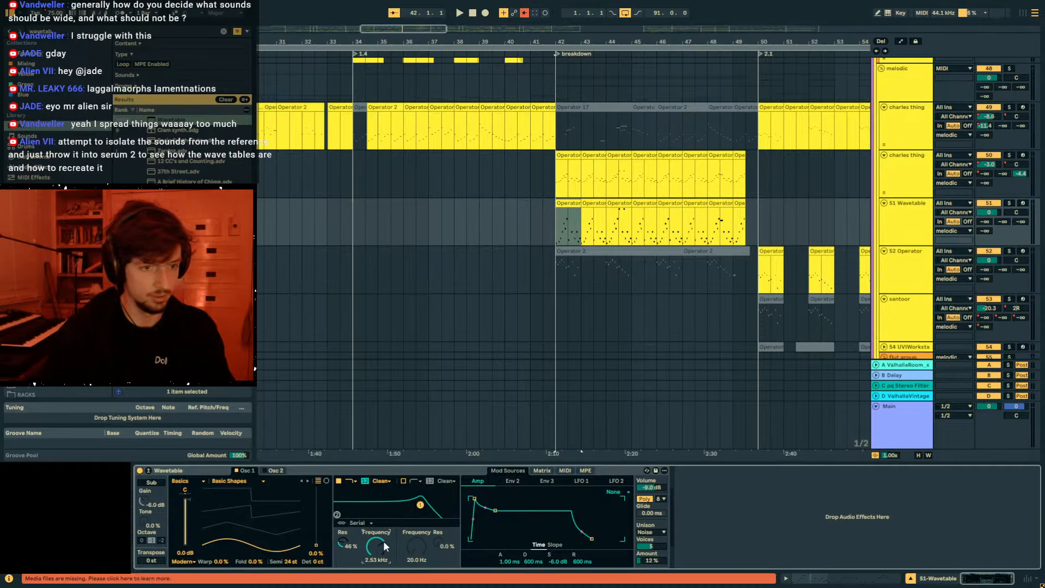
{"action": "left_click", "coordinate": [825, 580]}
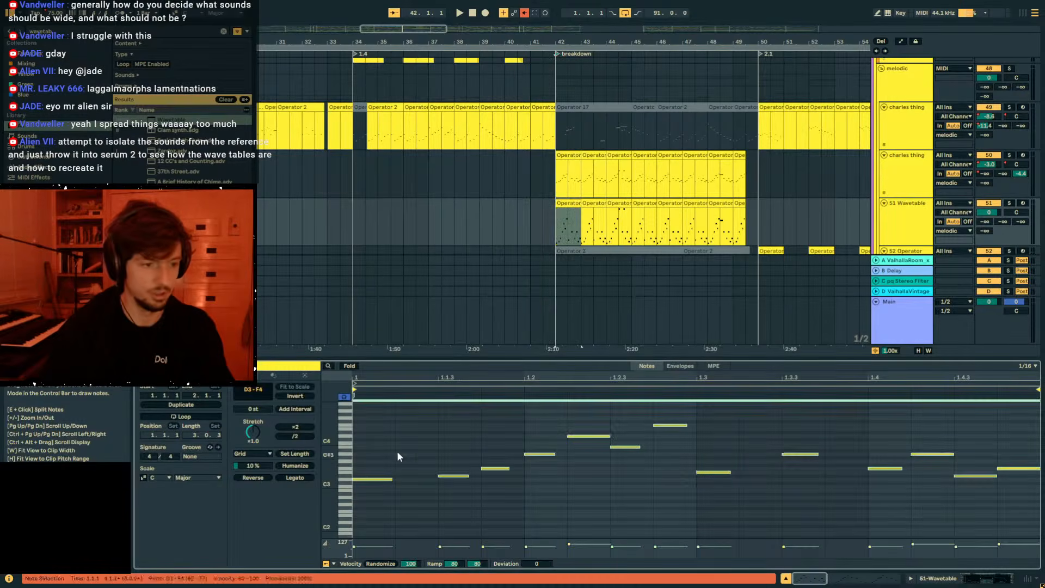
{"action": "left_click", "coordinate": [296, 396]}
{"action": "key", "text": "space"}
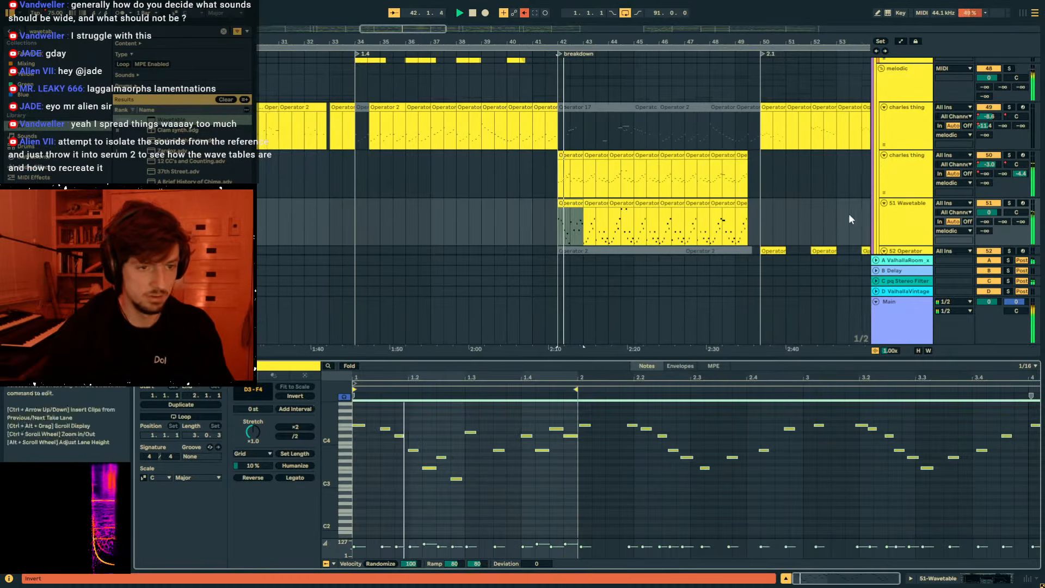
Set track 51's volume to -7.4 dB and enlarge the note editor of its first breakdown clip.
{"action": "key", "text": "space"}
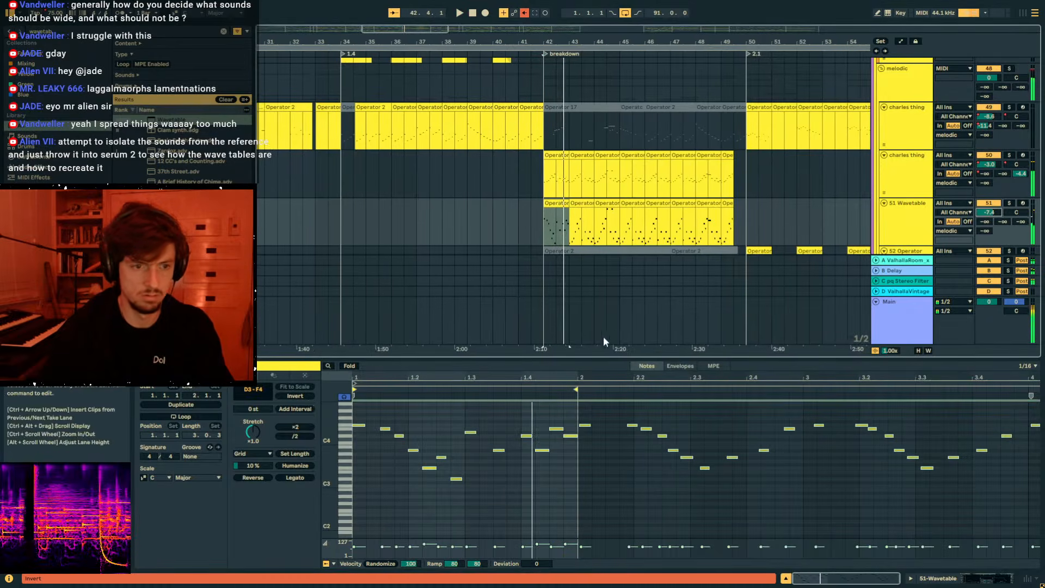
{"action": "double_click", "coordinate": [576, 357]}
{"action": "key", "text": "space"}
{"action": "left_click", "coordinate": [579, 204]}
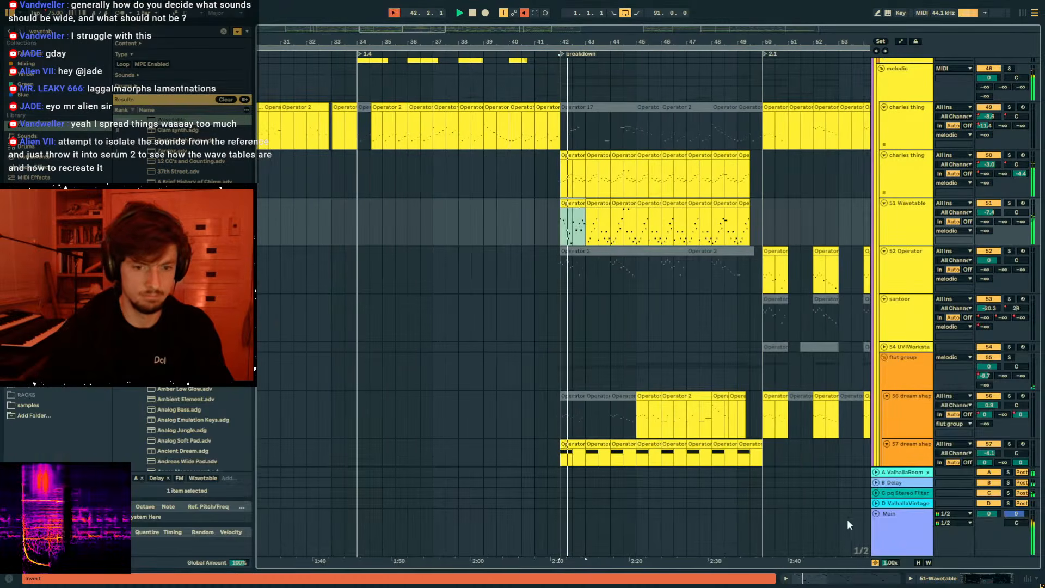
{"action": "left_click", "coordinate": [830, 579]}
{"action": "left_click_drag", "start_coordinate": [480, 364], "coordinate": [469, 241]}
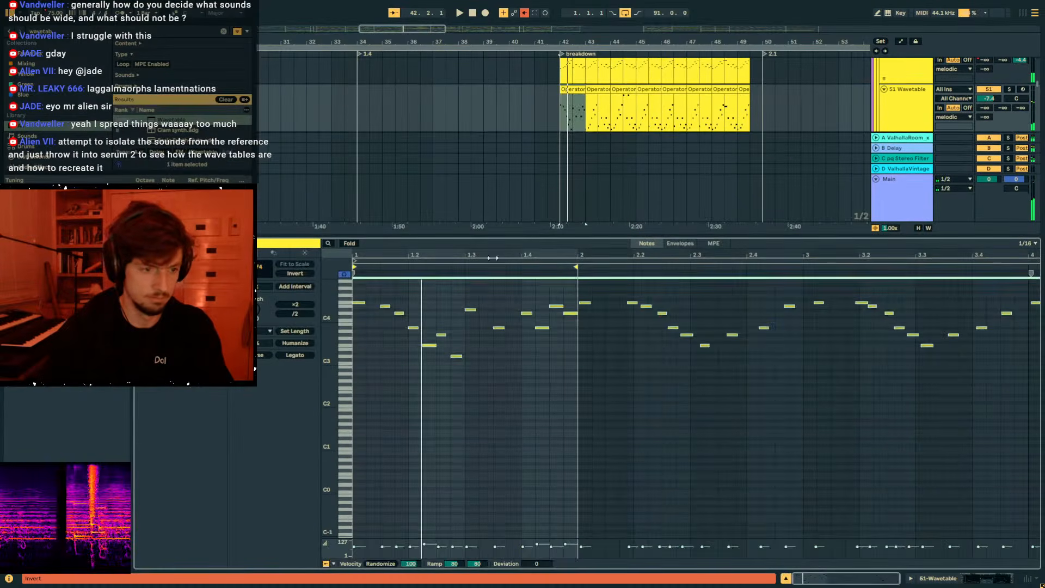
{"action": "key", "text": "space"}
Lower the inverted clip's notes between beats 1.2.2 and 1.3, bringing the note at 1.3.1 to D4.
{"action": "left_click", "coordinate": [434, 346]}
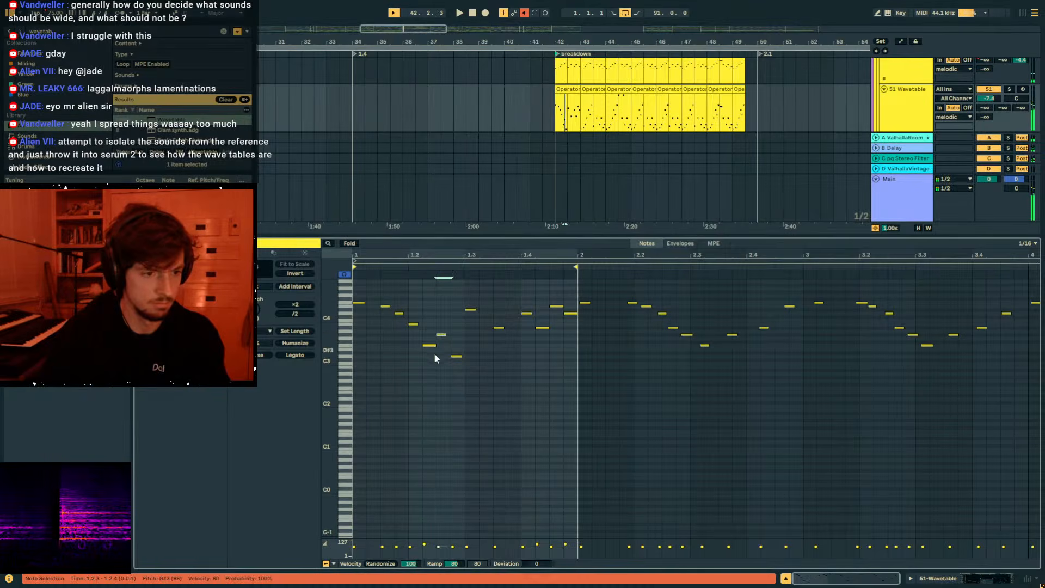
{"action": "double_click", "coordinate": [447, 341]}
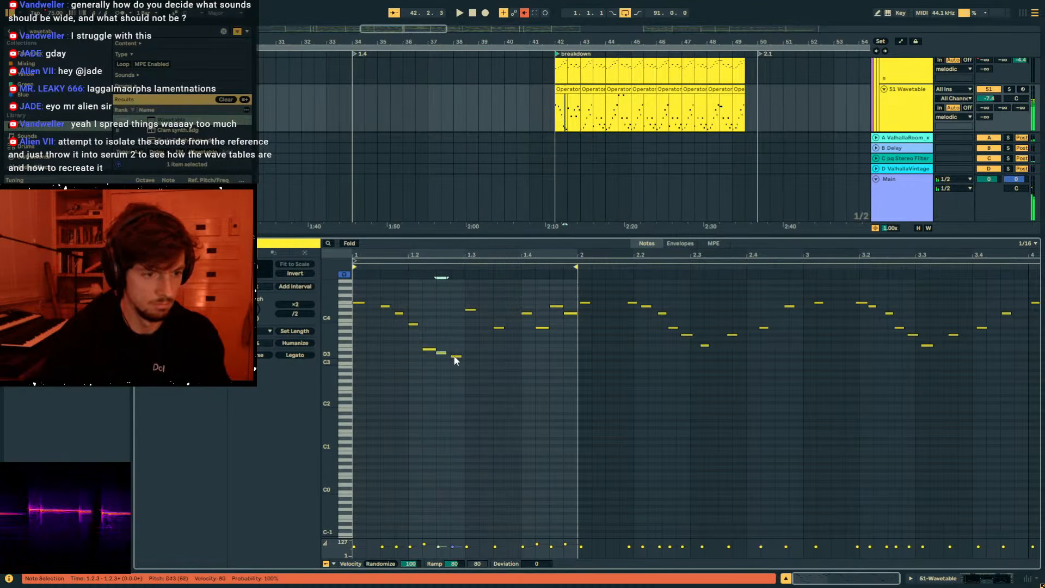
{"action": "key", "text": "space"}
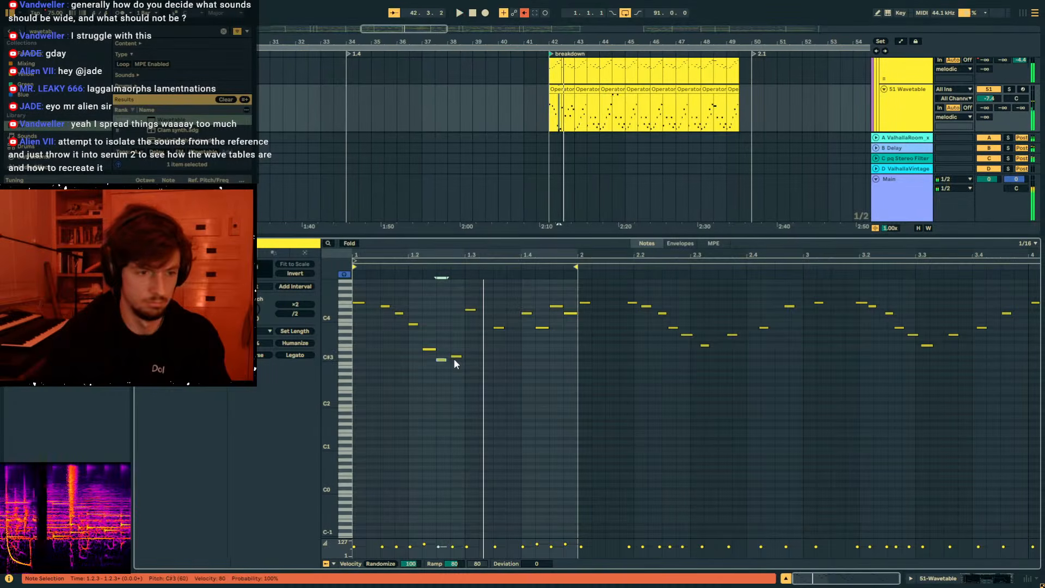
{"action": "key", "text": "Down"}
{"action": "key", "text": "Down"}
{"action": "left_click_drag", "start_coordinate": [473, 332], "coordinate": [465, 306]}
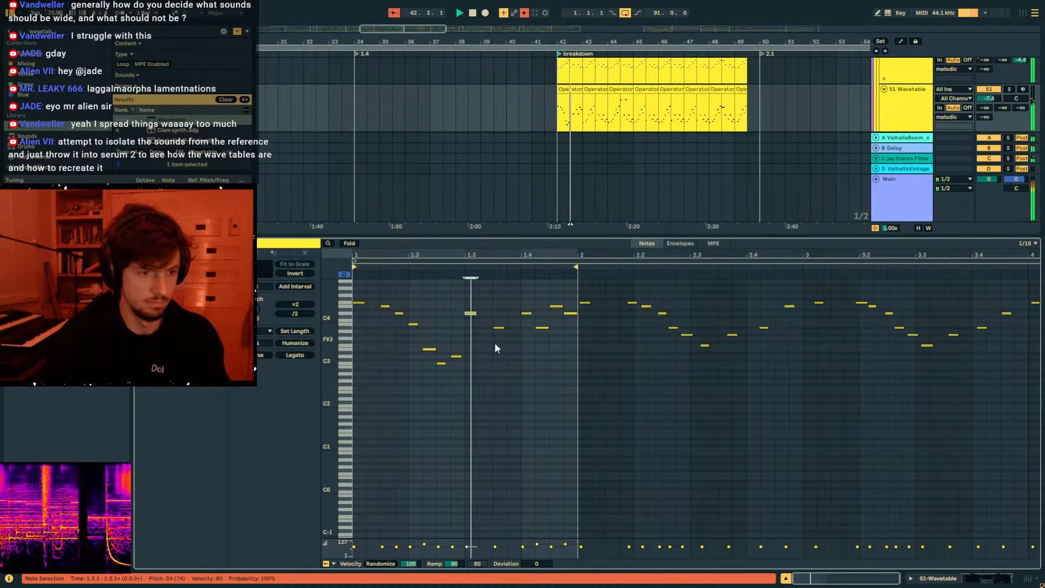
{"action": "left_click", "coordinate": [497, 328]}
Transpose all notes of track 51's first clip down one octave and lower the note at 1.4.3 to C#3.
{"action": "key", "text": "ctrl+a"}
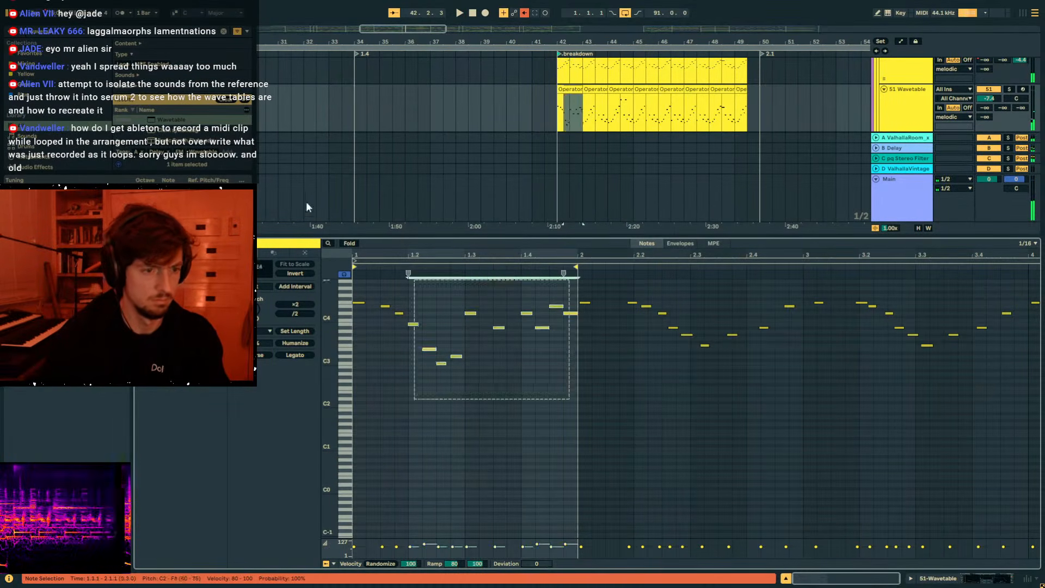
{"action": "key", "text": "shift+Down"}
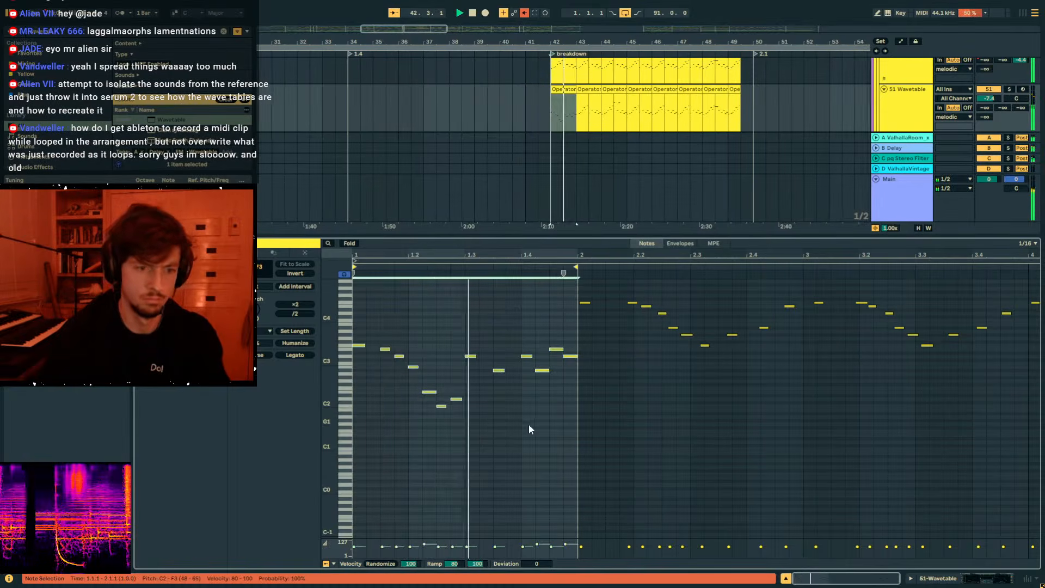
{"action": "key", "text": "space"}
{"action": "left_click", "coordinate": [570, 358]}
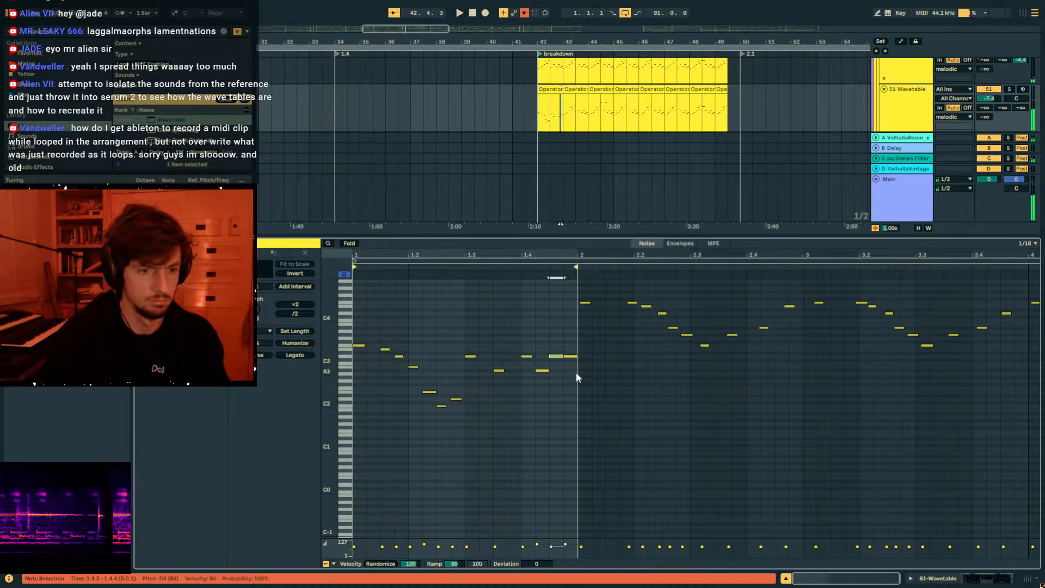
{"action": "key", "text": "Down"}
{"action": "key", "text": "space"}
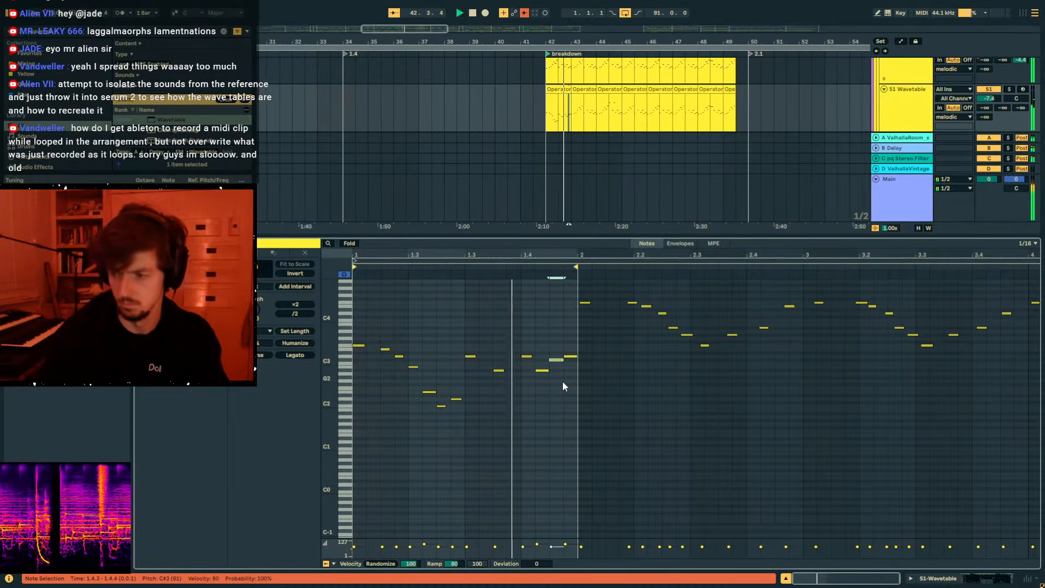
Duplicate the first two breakdown clips of track 51 over the following two bars.
{"action": "left_click", "coordinate": [543, 91]}
{"action": "key", "text": "ctrl+z"}
{"action": "left_click", "coordinate": [567, 90]}
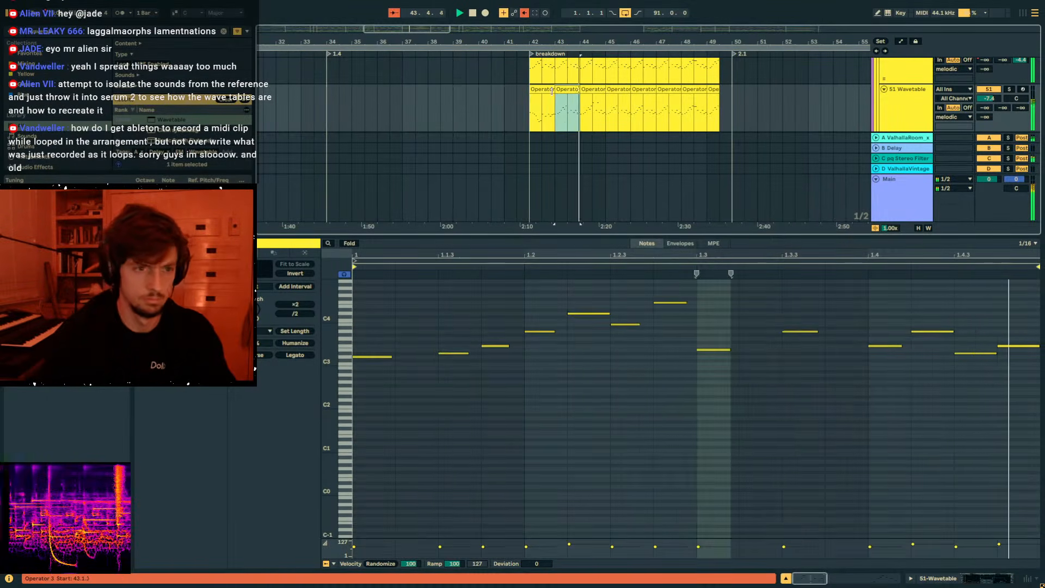
{"action": "left_click", "coordinate": [544, 89], "text": "shift"}
{"action": "key", "text": "ctrl+d"}
{"action": "left_click", "coordinate": [543, 89]}
Set track 51's monitoring to Off, solo the track and bring up its devices.
{"action": "left_click", "coordinate": [967, 108]}
{"action": "left_click", "coordinate": [989, 89]}
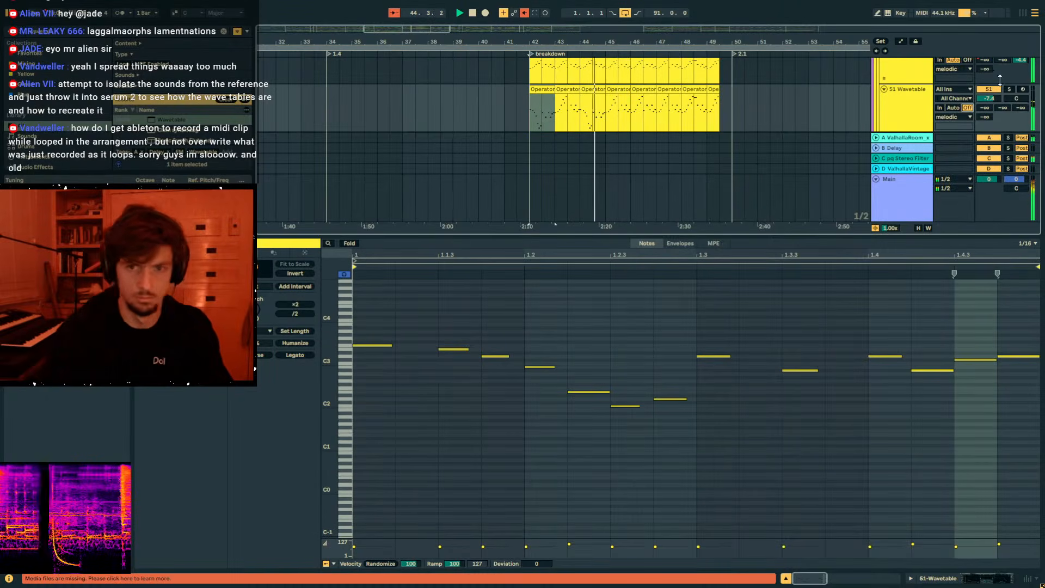
{"action": "left_click", "coordinate": [1009, 89]}
{"action": "left_click", "coordinate": [542, 89]}
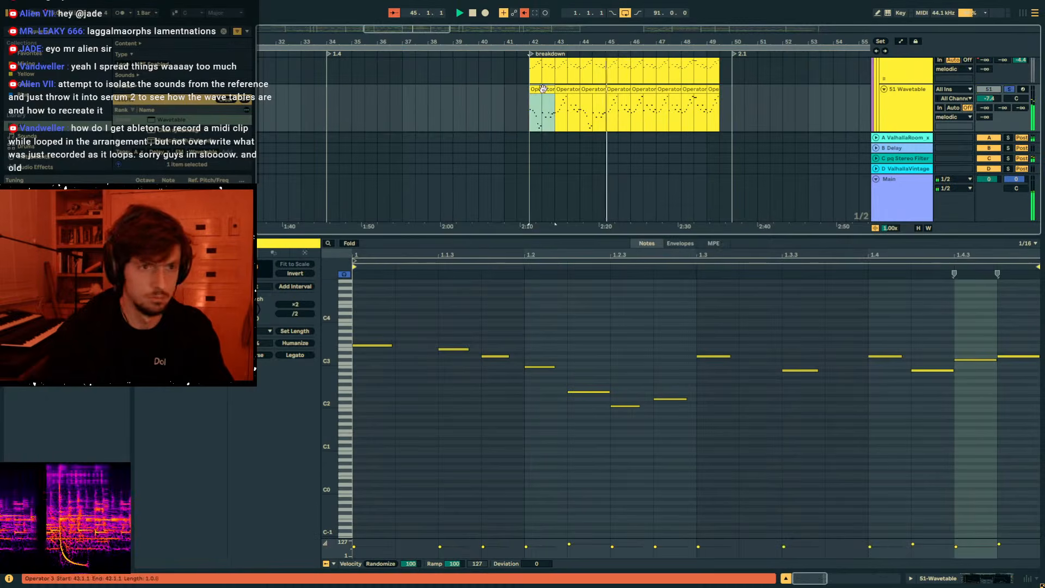
{"action": "left_click", "coordinate": [953, 580]}
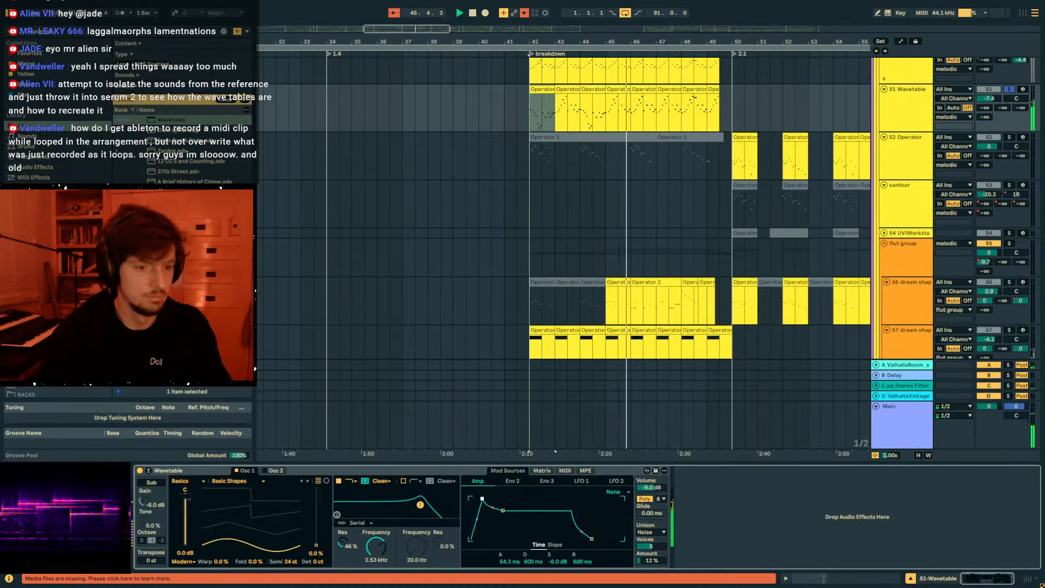
Add a Phaser-Flanger with 36% Warmth after Wavetable, and set the synth's amp attack to 29.3 ms and oscillator Semi to 12 st.
{"action": "key", "text": "space"}
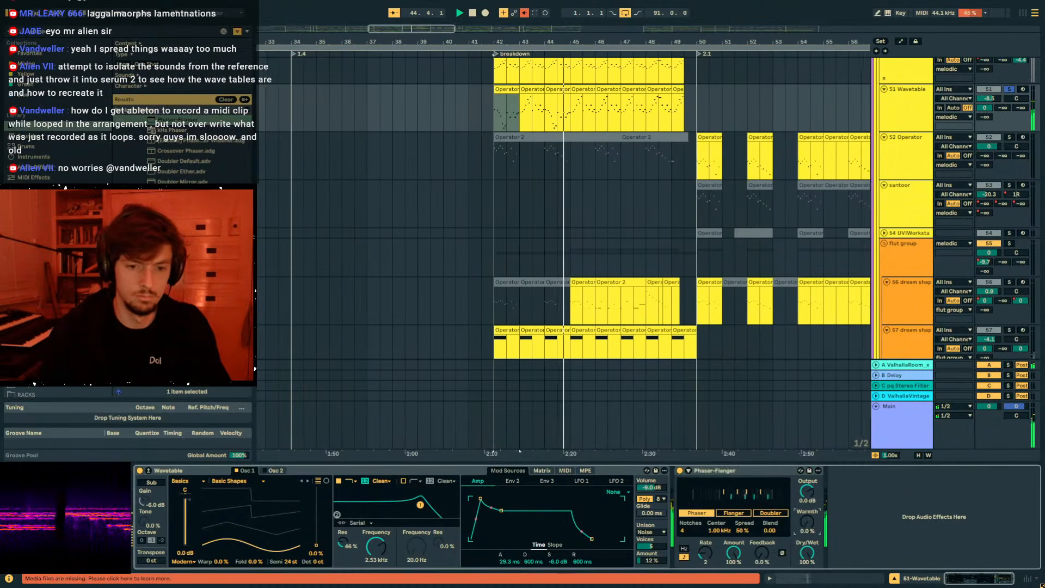
{"action": "left_click_drag", "start_coordinate": [807, 522], "coordinate": [808, 530]}
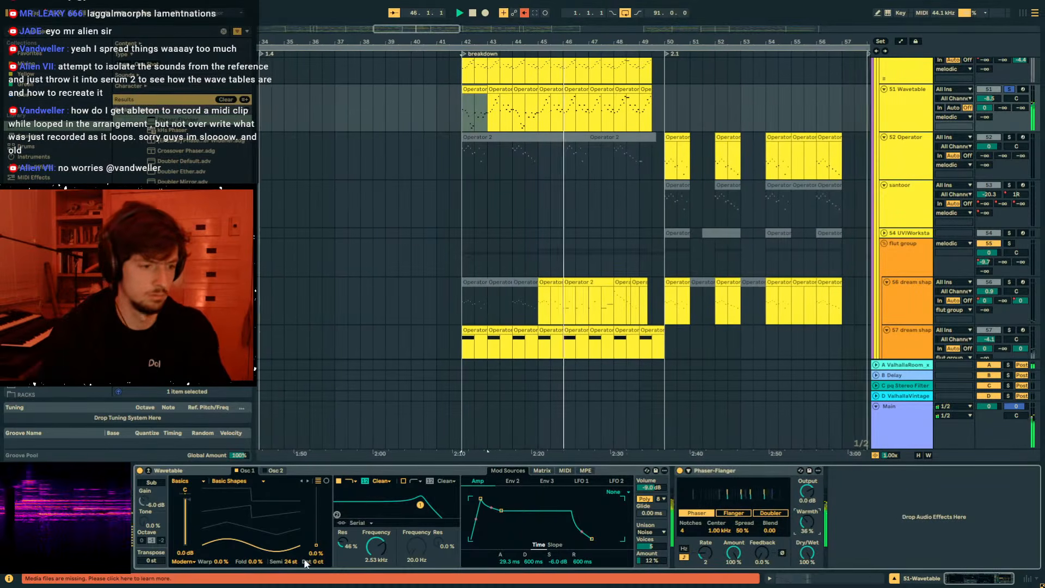
{"action": "left_click_drag", "start_coordinate": [290, 562], "coordinate": [290, 572]}
{"action": "key", "text": "space"}
{"action": "key", "text": "space"}
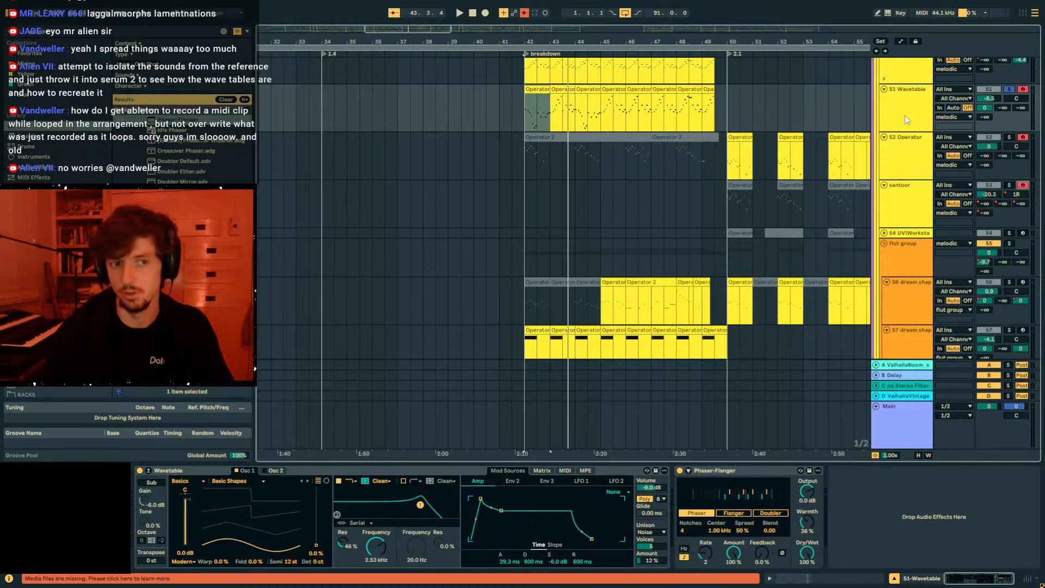
Insert an audio track below 51 Wavetable and take its input from 51-Wavetable, Post Mixer, with monitoring Off.
{"action": "left_click", "coordinate": [911, 130]}
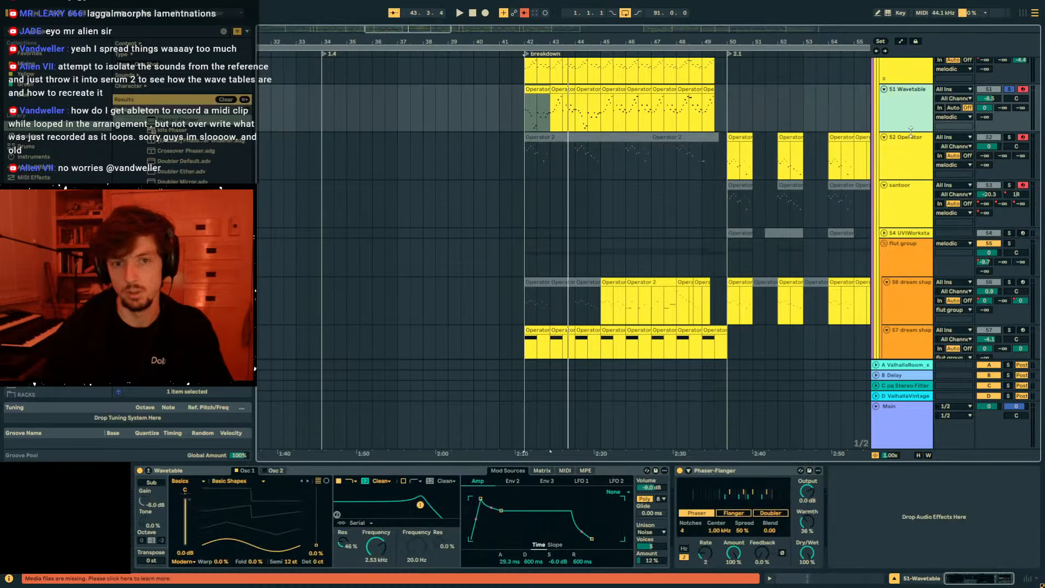
{"action": "key", "text": "ctrl+t"}
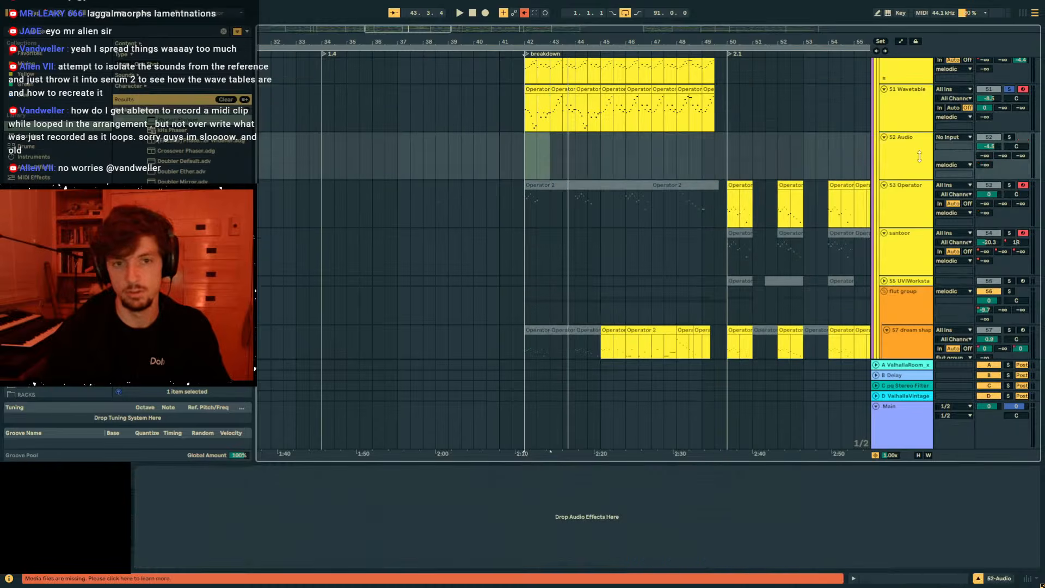
{"action": "left_click", "coordinate": [950, 137]}
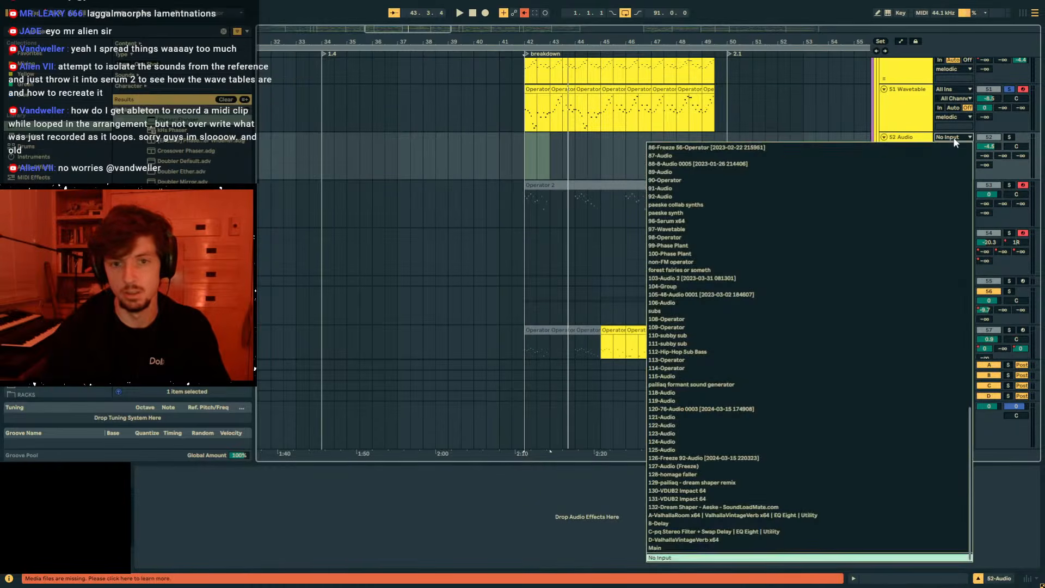
{"action": "left_click", "coordinate": [948, 138]}
{"action": "left_click", "coordinate": [948, 139]}
{"action": "scroll", "coordinate": [947, 140], "scroll_direction": "up", "scroll_amount": 6}
{"action": "left_click", "coordinate": [947, 139]}
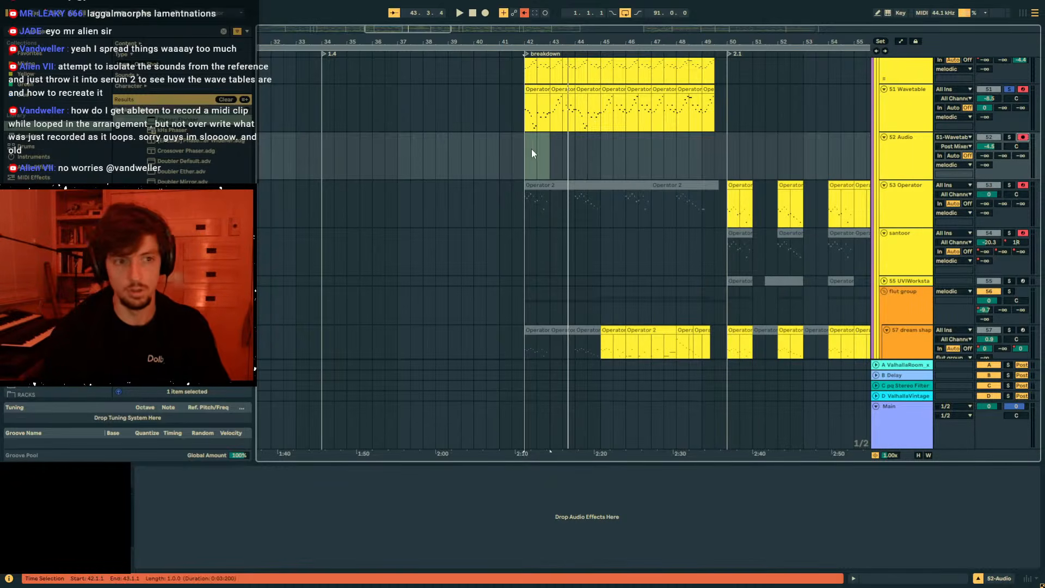
Unsolo track 51 and play the breakdown from 42.1.1 in the full mix.
{"action": "left_click_drag", "start_coordinate": [526, 152], "coordinate": [598, 150]}
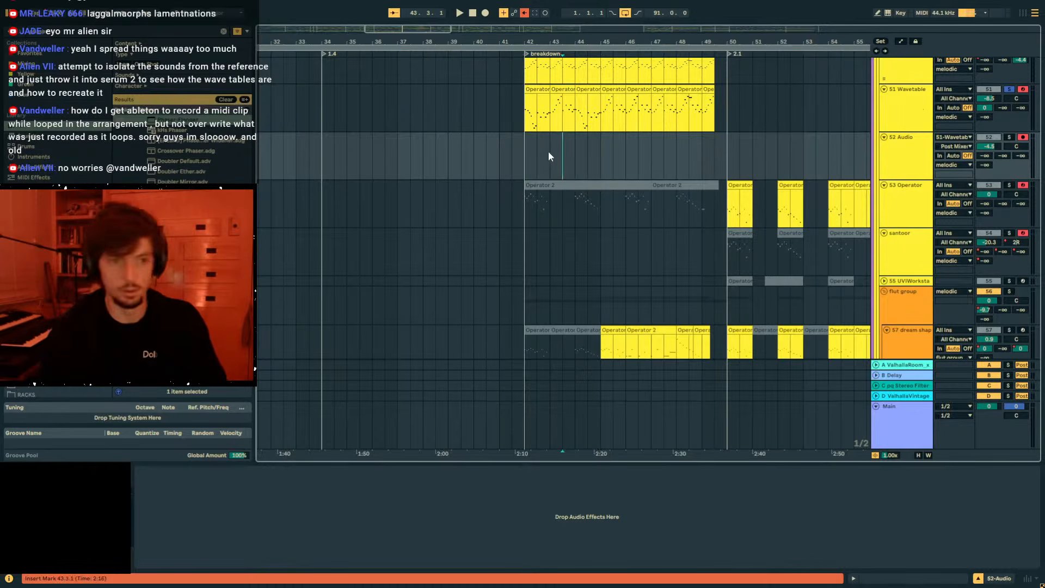
{"action": "left_click", "coordinate": [527, 156]}
{"action": "key", "text": "space"}
{"action": "left_click", "coordinate": [1010, 89]}
{"action": "key", "text": "space"}
{"action": "key", "text": "space"}
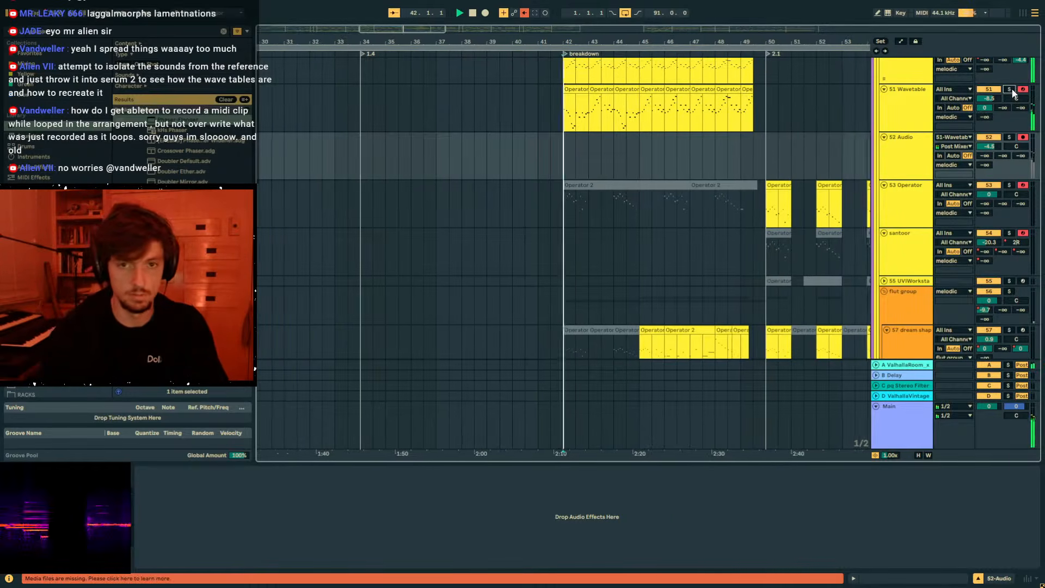
Duplicate bars 42 to 44 of track 51's clips three times, filling the breakdown up to 50.1.1.
{"action": "left_click", "coordinate": [570, 89]}
{"action": "scroll", "coordinate": [833, 205], "scroll_direction": "down", "scroll_amount": 3}
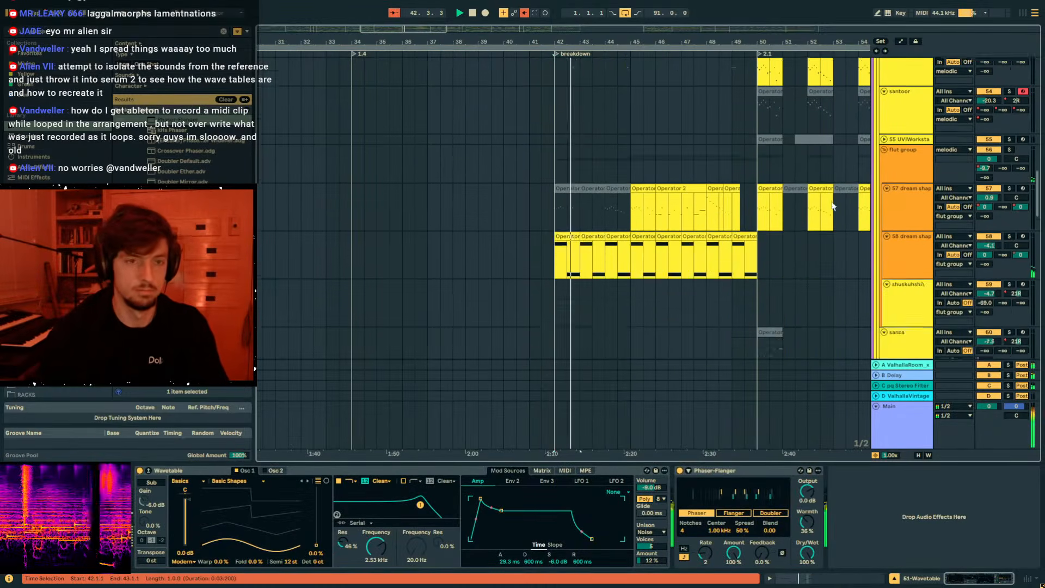
{"action": "scroll", "coordinate": [625, 221], "scroll_direction": "up", "scroll_amount": 3}
{"action": "left_click_drag", "start_coordinate": [604, 143], "coordinate": [556, 143]}
{"action": "left_click_drag", "start_coordinate": [681, 142], "coordinate": [558, 149]}
{"action": "left_click", "coordinate": [631, 143]}
{"action": "key", "text": "ctrl+d"}
{"action": "key", "text": "ctrl+d"}
{"action": "key", "text": "ctrl+d"}
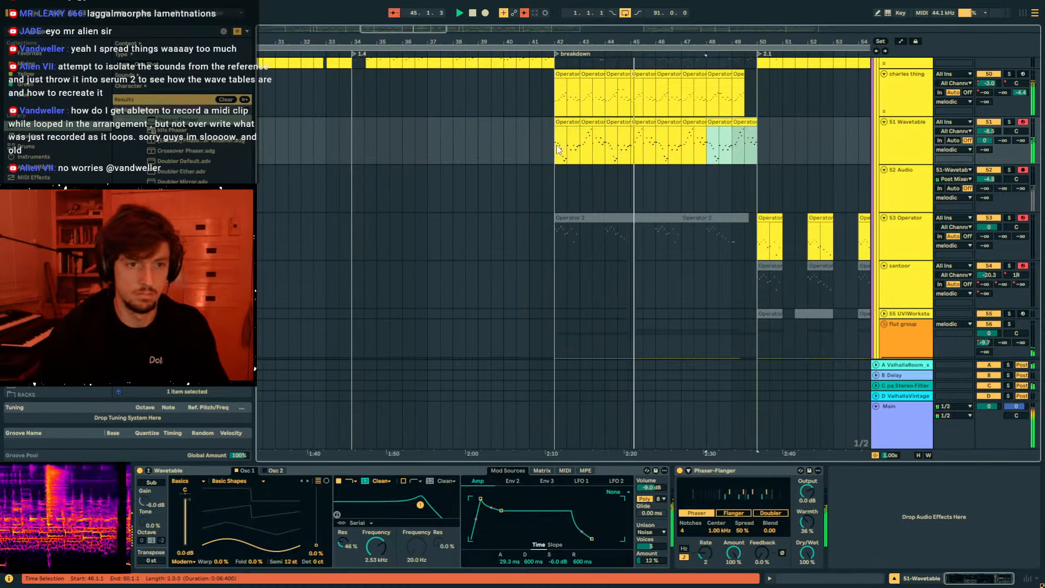
Set the Phaser-Flanger's Dry/Wet to 21% and select the breakdown clip on the soloed 91 Audio track.
{"action": "left_click", "coordinate": [560, 172]}
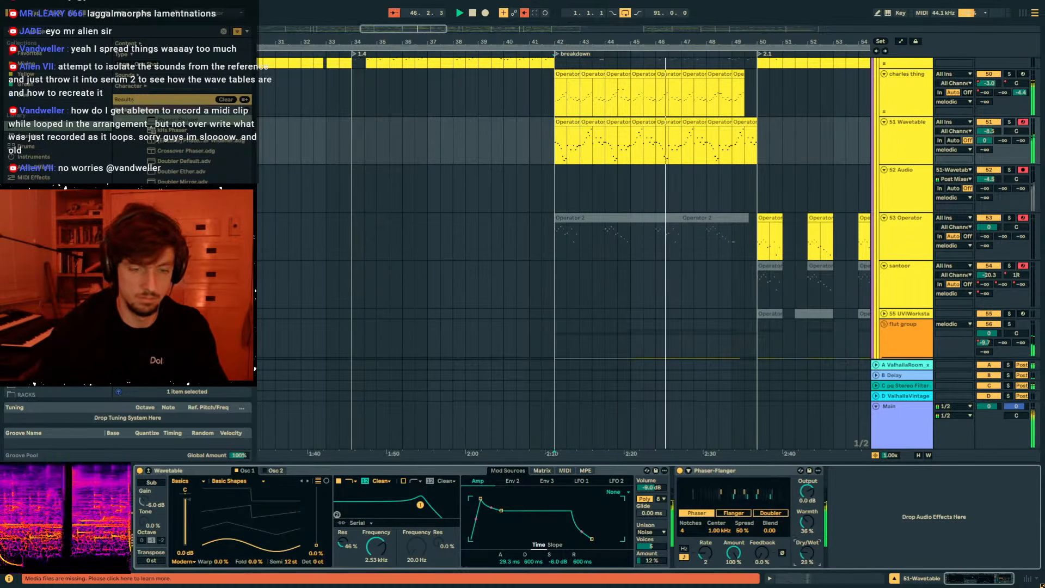
{"action": "scroll", "coordinate": [780, 228], "scroll_direction": "down", "scroll_amount": 15}
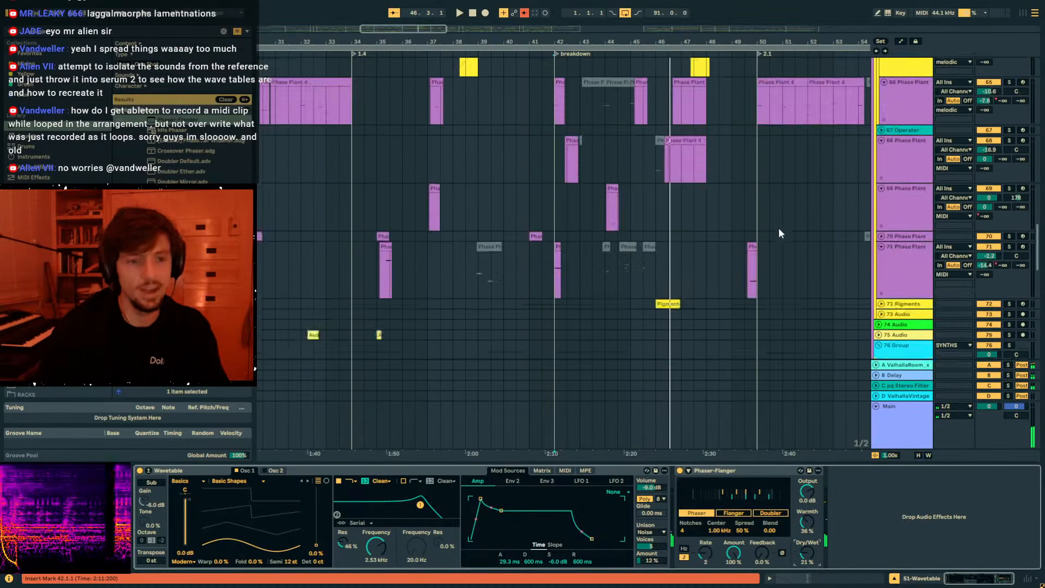
{"action": "left_click", "coordinate": [562, 187]}
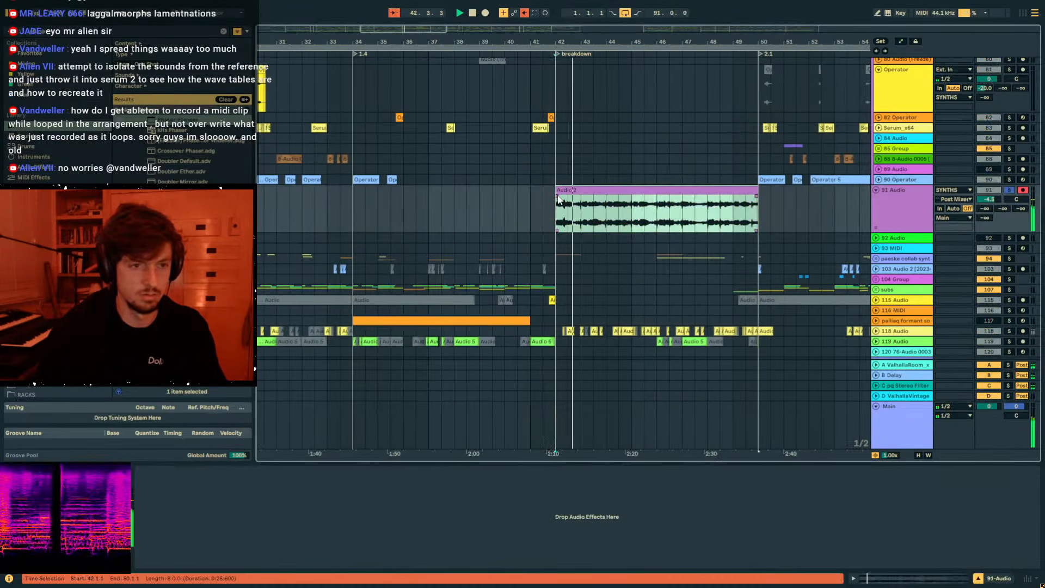
Fade in the start of the 91 Audio breakdown clip, then unsolo the track and raise its C send to 0 dB.
{"action": "left_click_drag", "start_coordinate": [563, 40], "coordinate": [583, 92]}
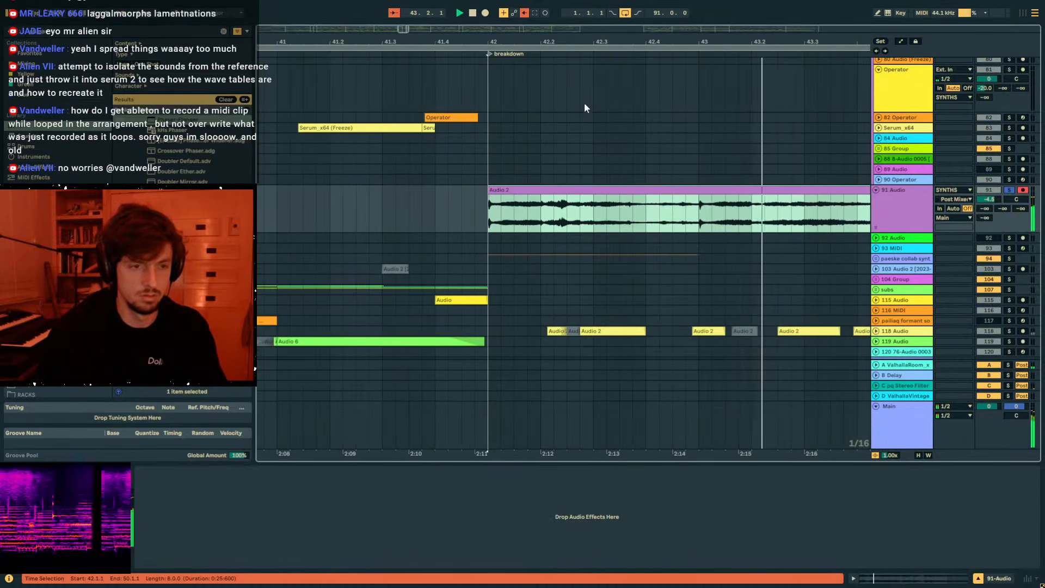
{"action": "left_click", "coordinate": [550, 214]}
{"action": "key", "text": "space"}
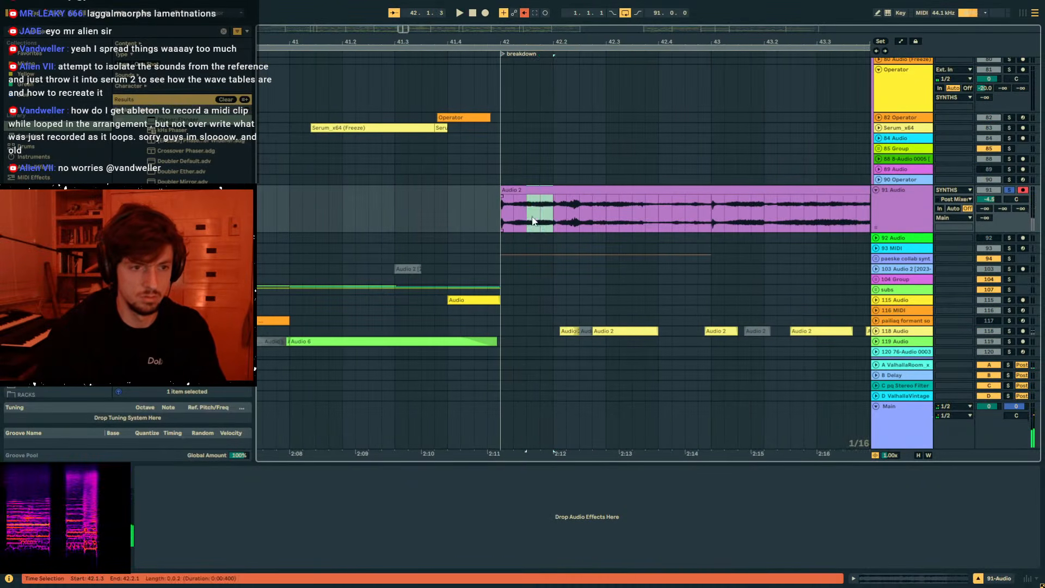
{"action": "left_click_drag", "start_coordinate": [506, 202], "coordinate": [668, 198]}
{"action": "key", "text": "space"}
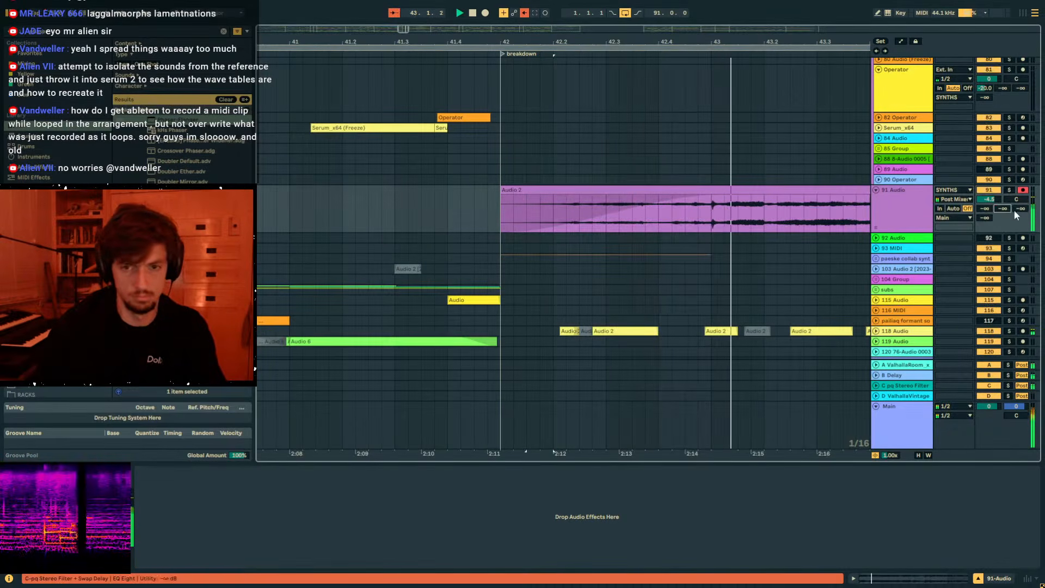
{"action": "left_click_drag", "start_coordinate": [520, 42], "coordinate": [516, 19]}
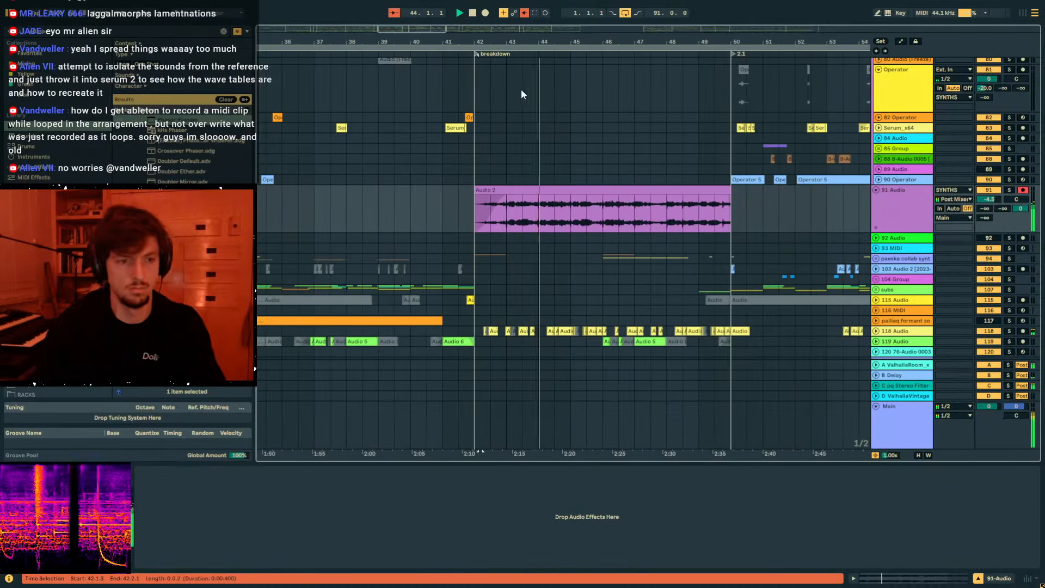
Transpose the breakdown clip on 91 Audio down 12 semitones and change its warp mode.
{"action": "double_click", "coordinate": [563, 215]}
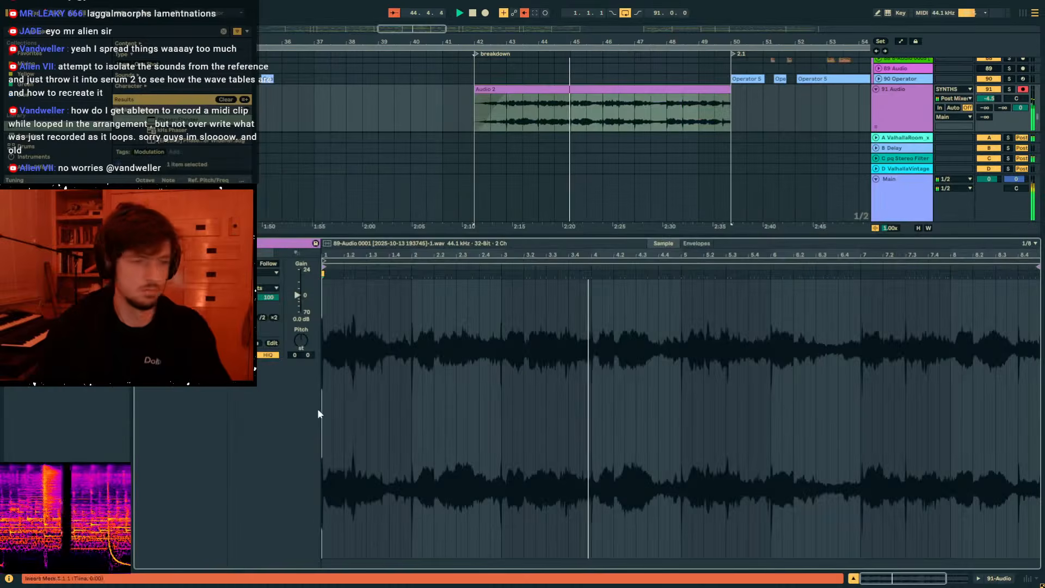
{"action": "left_click_drag", "start_coordinate": [302, 343], "coordinate": [301, 365]}
{"action": "left_click", "coordinate": [276, 273]}
{"action": "left_click", "coordinate": [272, 314]}
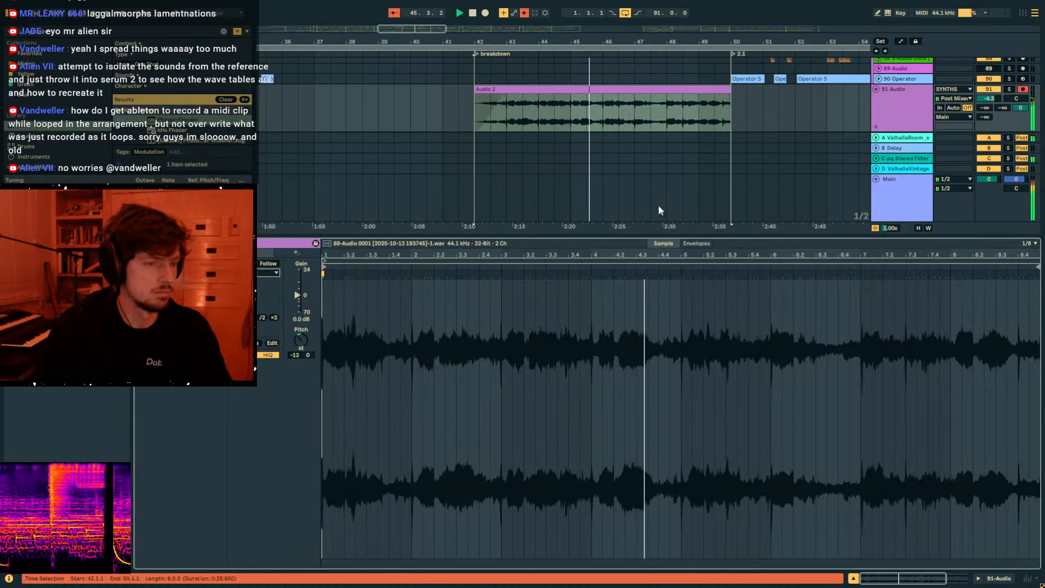
Set the 91 Audio track's volume to -0.4 dB and return to its device view.
{"action": "left_click_drag", "start_coordinate": [990, 99], "coordinate": [990, 86]}
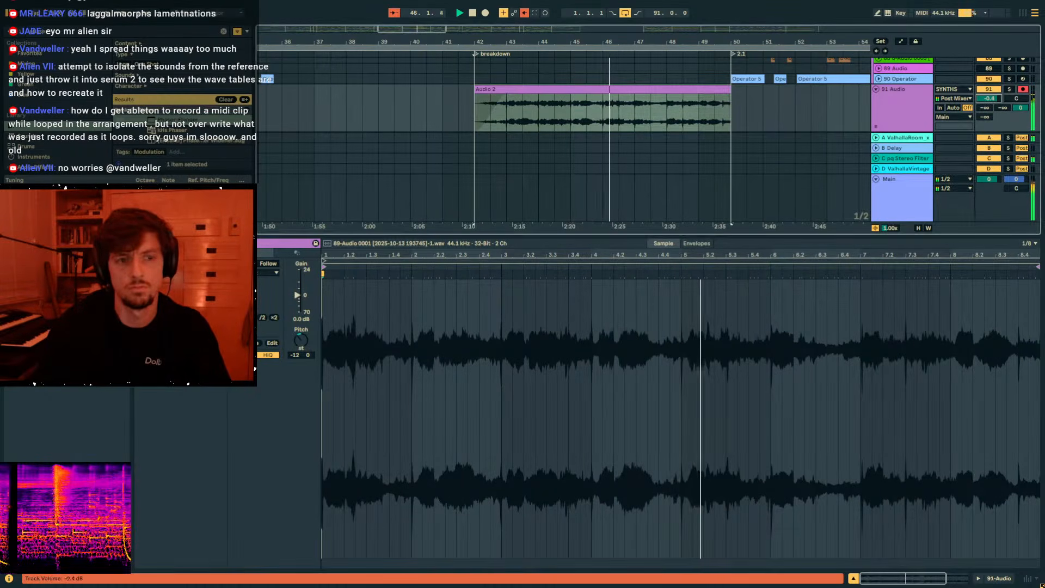
{"action": "left_click", "coordinate": [1002, 580]}
{"action": "scroll", "coordinate": [837, 175], "scroll_direction": "up", "scroll_amount": 2}
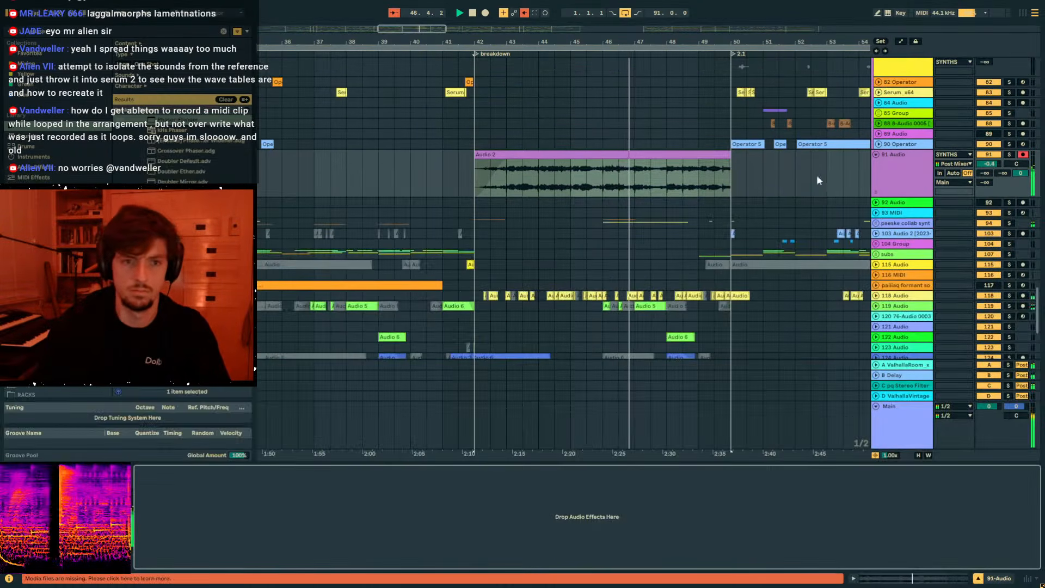
Solo the DRUMS group, play it from 47.1.1 and unfold its KICKSNARE group.
{"action": "left_click", "coordinate": [635, 178]}
{"action": "scroll", "coordinate": [679, 179], "scroll_direction": "up", "scroll_amount": 10}
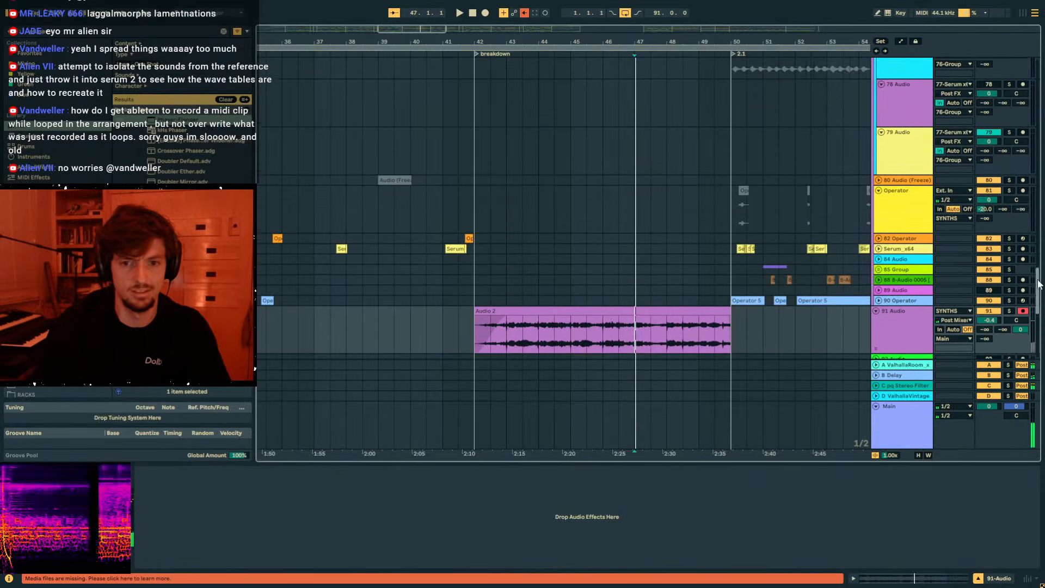
{"action": "left_click", "coordinate": [1009, 63]}
{"action": "left_click", "coordinate": [876, 63]}
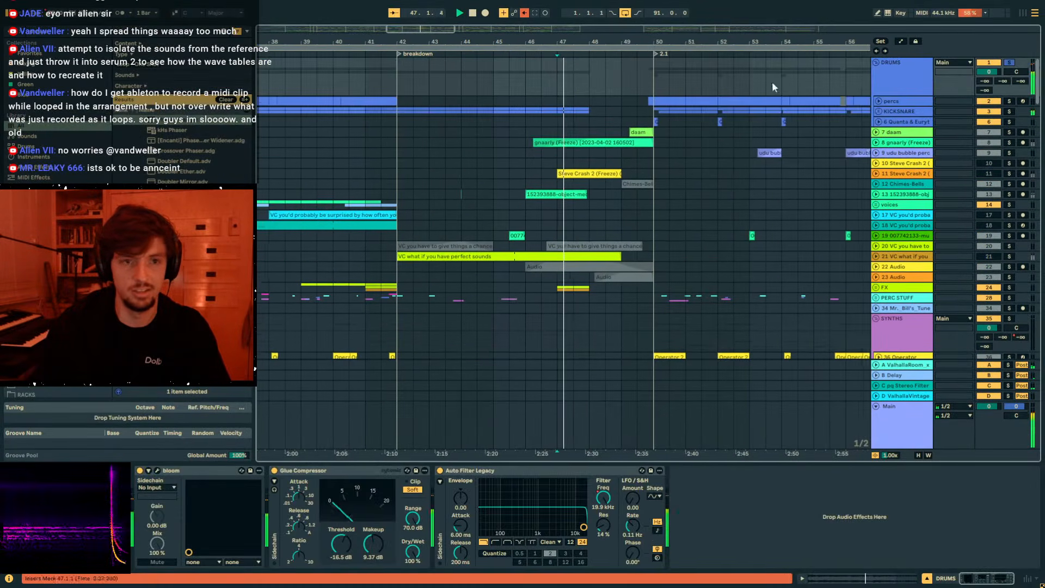
{"action": "left_click", "coordinate": [879, 111]}
{"action": "left_click", "coordinate": [878, 112]}
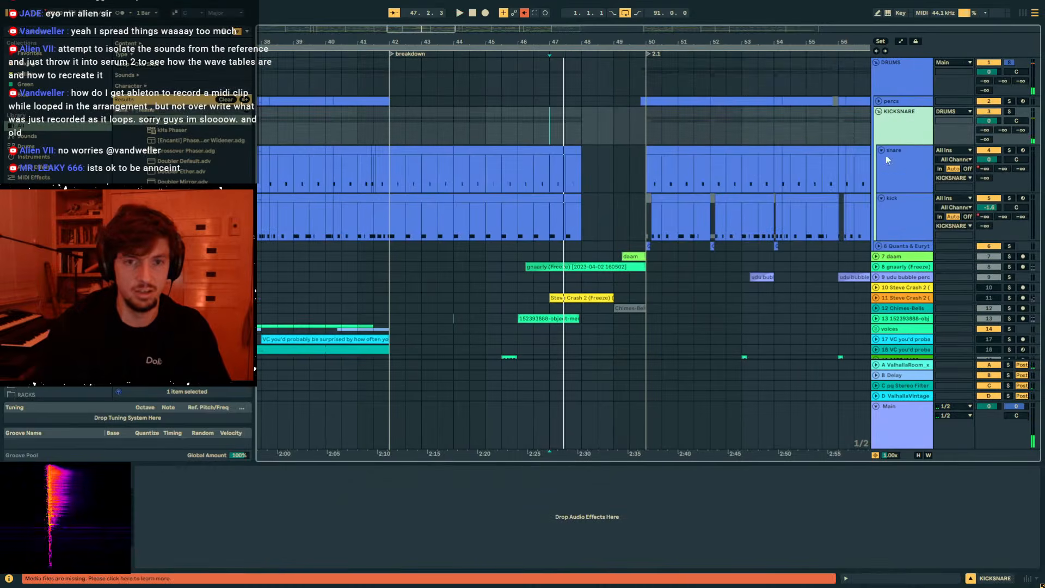
Add a Reverb to the KICKSNARE group with Decay at 452 ms and Dry/Wet at 100%, and play the soloed drums.
{"action": "left_click", "coordinate": [86, 31]}
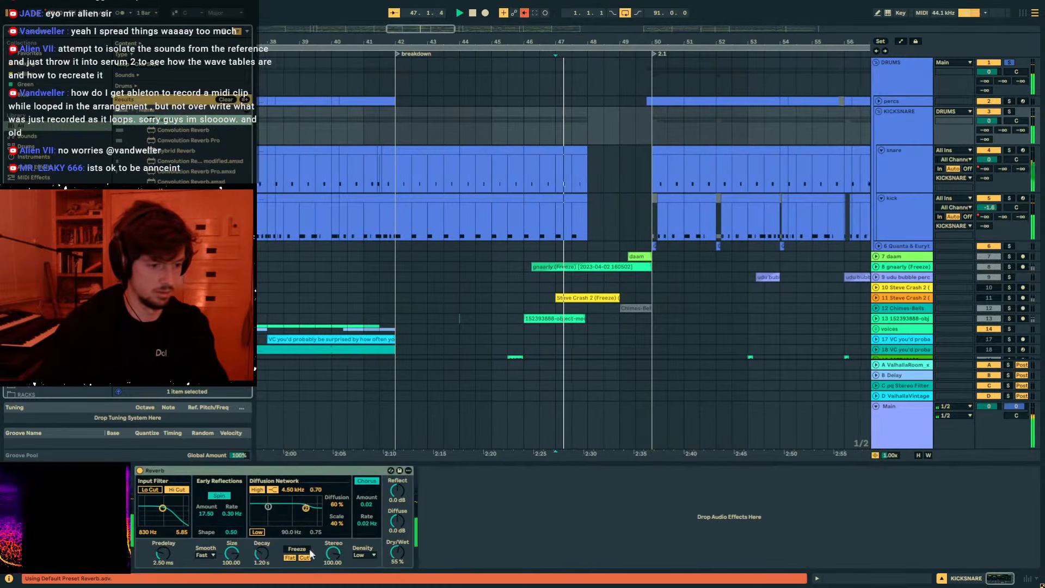
{"action": "left_click_drag", "start_coordinate": [262, 553], "coordinate": [262, 569]}
{"action": "left_click_drag", "start_coordinate": [397, 553], "coordinate": [398, 528]}
{"action": "key", "text": "space"}
{"action": "key", "text": "space"}
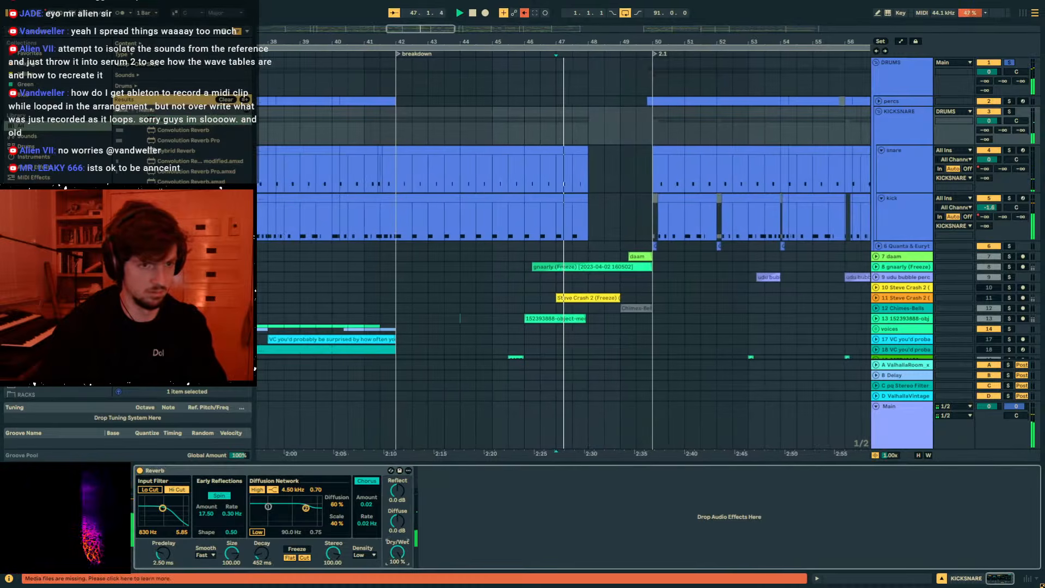
Automate the KICKSNARE Reverb's Dry/Wet to curve up from the breakdown's start at bar 42 to 100% near bar 48, and play the result.
{"action": "left_click_drag", "start_coordinate": [397, 553], "coordinate": [397, 585]}
{"action": "key", "text": "space"}
{"action": "key", "text": "a"}
{"action": "left_click", "coordinate": [550, 133]}
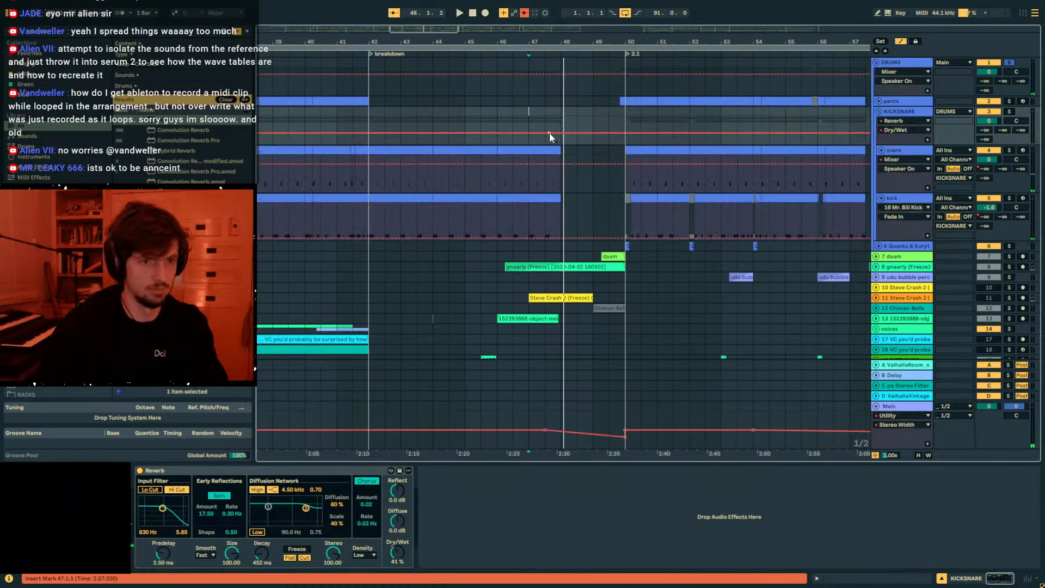
{"action": "left_click_drag", "start_coordinate": [549, 133], "coordinate": [417, 144]}
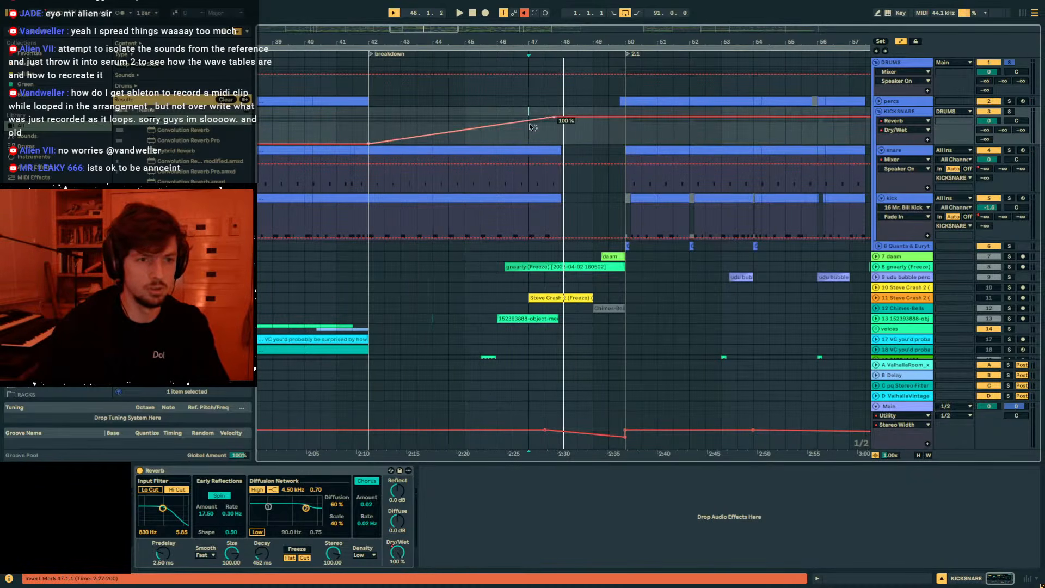
{"action": "left_click", "coordinate": [498, 136]}
{"action": "key", "text": "space"}
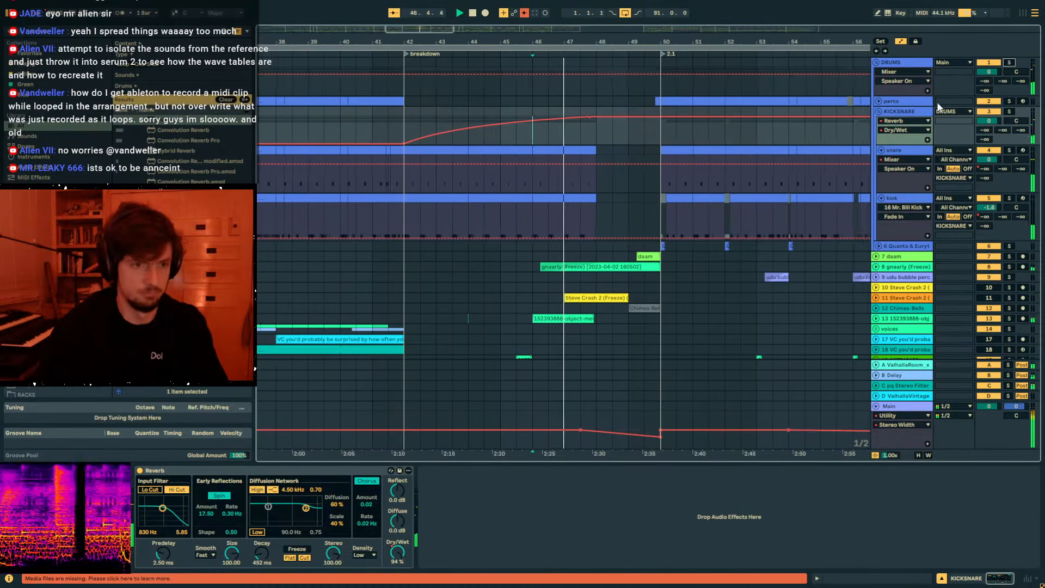
Set the KICKSNARE Reverb's Size to 8.25 and Decay to 200 ms, and leave the automation view.
{"action": "left_click_drag", "start_coordinate": [231, 553], "coordinate": [231, 585]}
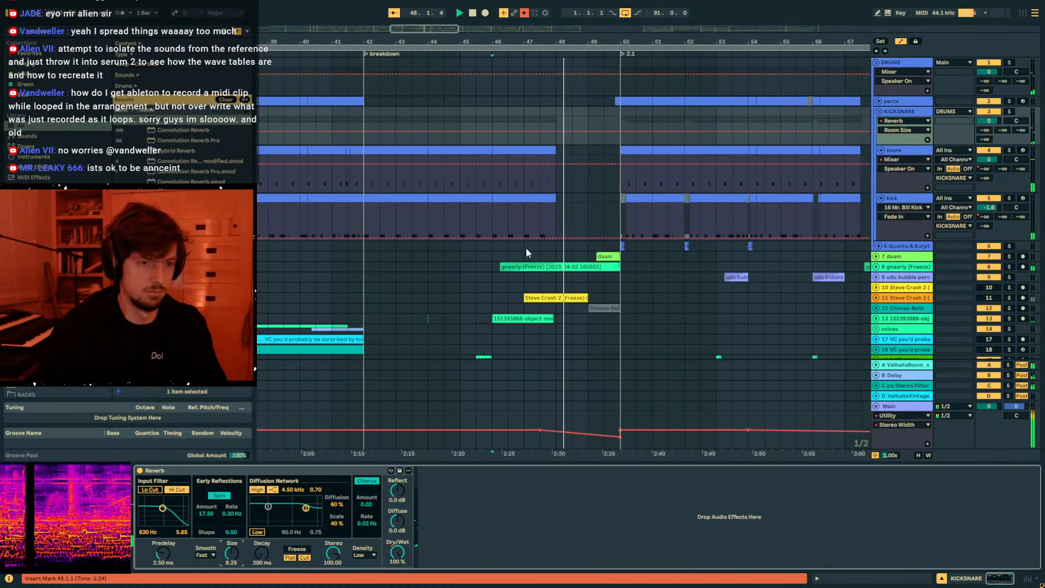
{"action": "key", "text": "a"}
{"action": "left_click", "coordinate": [539, 132]}
Solo the reference track 132 Dream Shaper and play it from 46.3.1 in the breakdown.
{"action": "scroll", "coordinate": [563, 196], "scroll_direction": "down", "scroll_amount": 15}
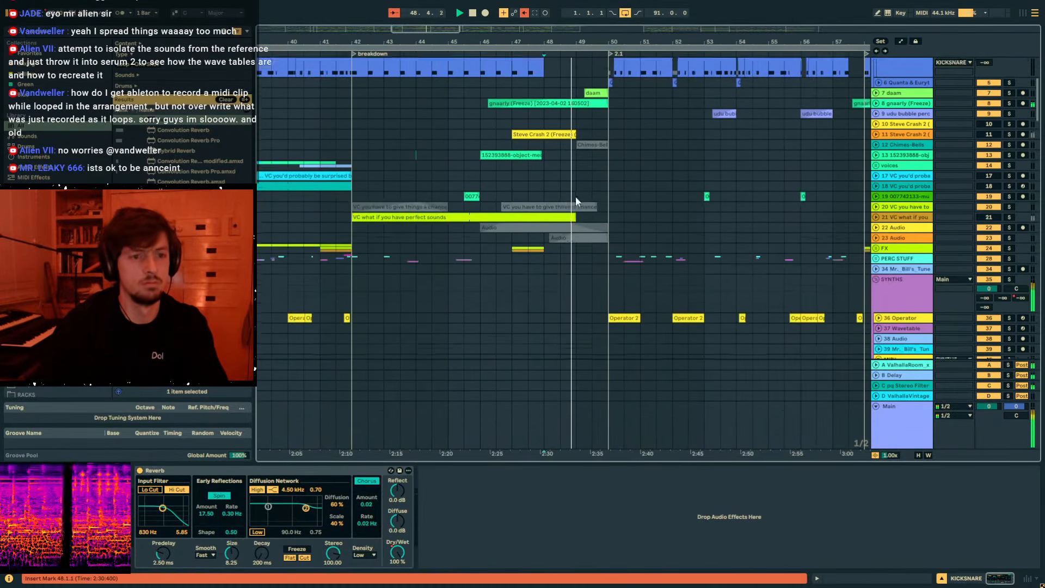
{"action": "scroll", "coordinate": [574, 225], "scroll_direction": "down", "scroll_amount": 20}
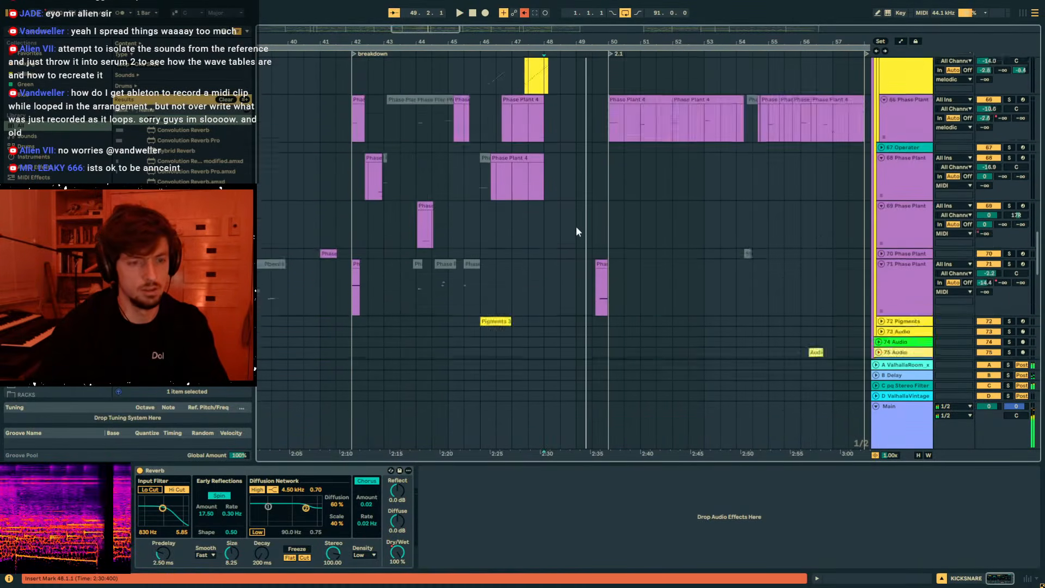
{"action": "left_click", "coordinate": [581, 100]}
{"action": "left_click", "coordinate": [581, 98]}
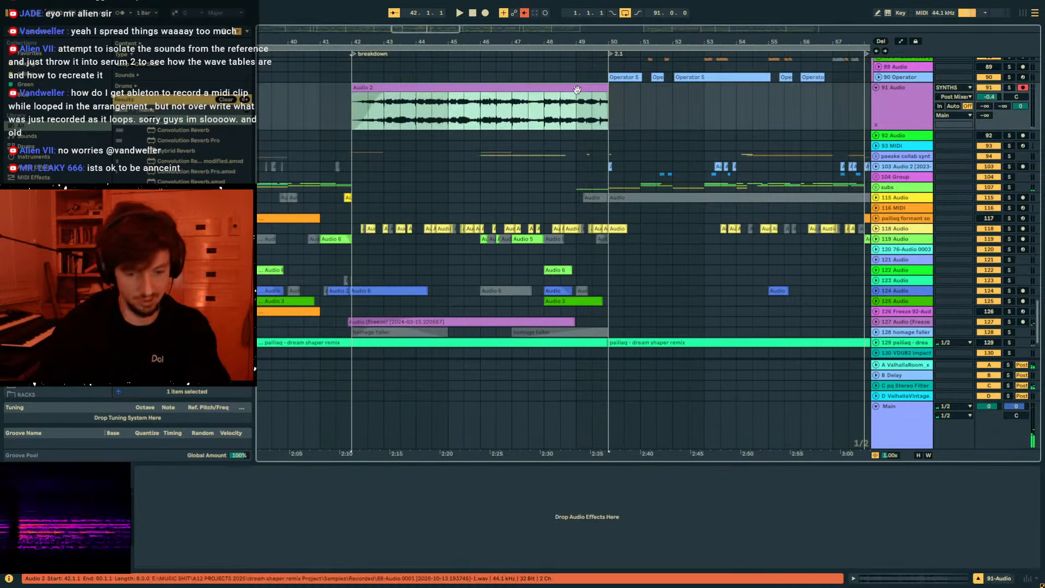
{"action": "scroll", "coordinate": [616, 235], "scroll_direction": "down", "scroll_amount": 5}
{"action": "left_click", "coordinate": [493, 305]}
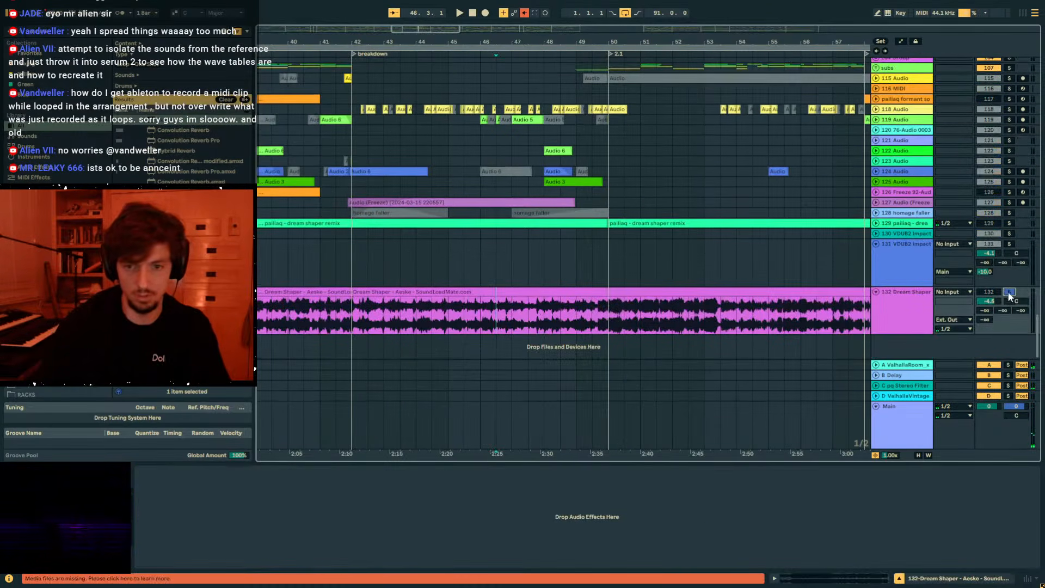
{"action": "key", "text": "space"}
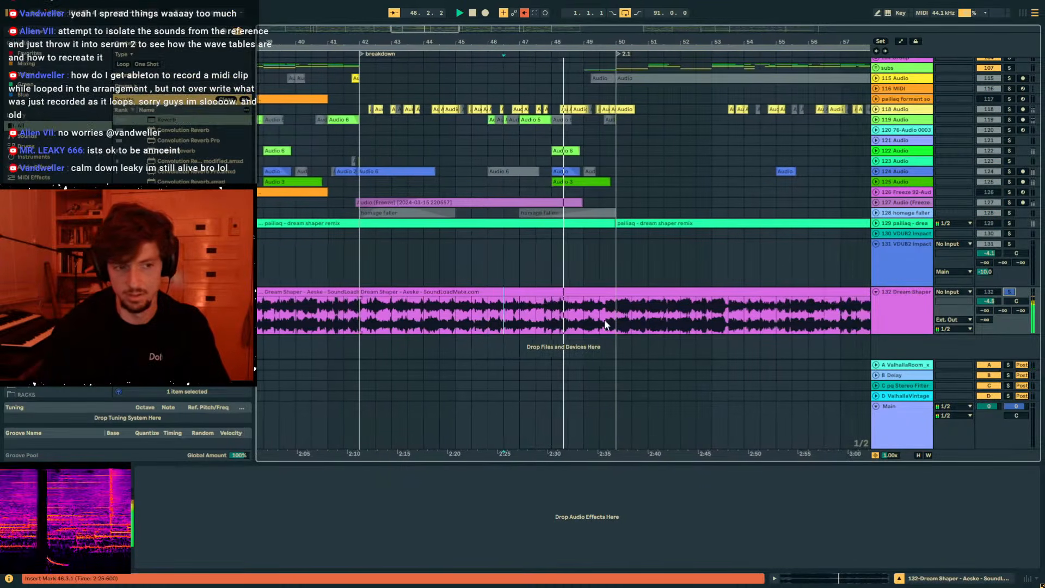
Replay the soloed Dream Shaper reference from 46.3.1 to study its breakdown.
{"action": "left_click", "coordinate": [556, 323]}
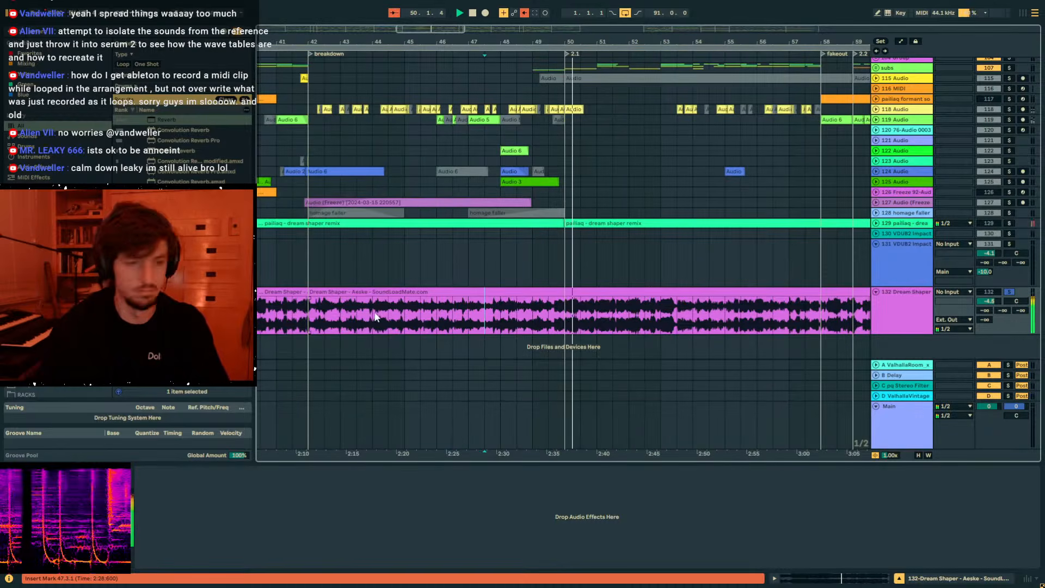
{"action": "left_click", "coordinate": [545, 253]}
{"action": "key", "text": "space"}
{"action": "scroll", "coordinate": [515, 209], "scroll_direction": "up", "scroll_amount": 15}
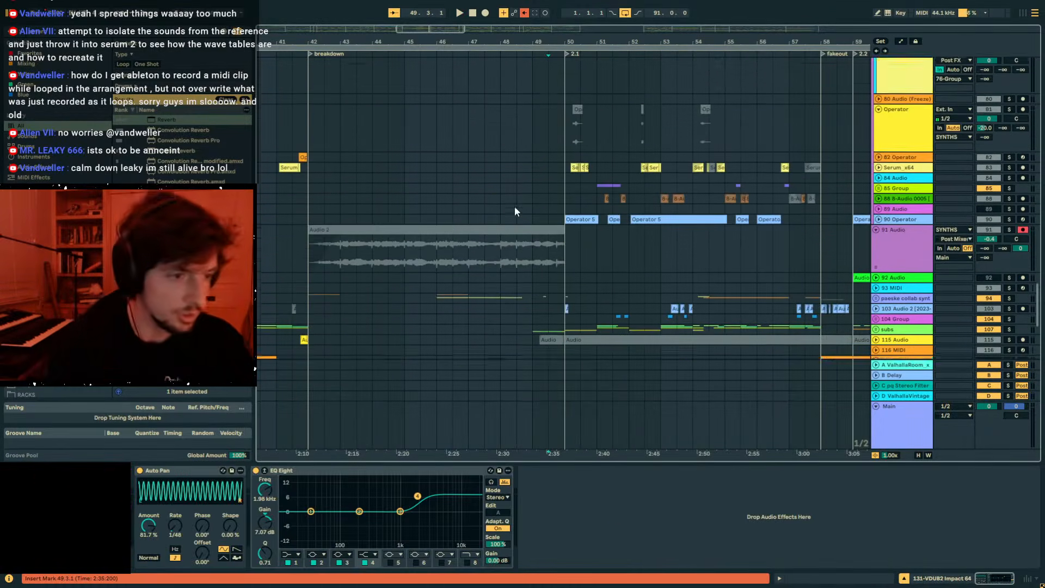
{"action": "scroll", "coordinate": [517, 212], "scroll_direction": "down", "scroll_amount": 15}
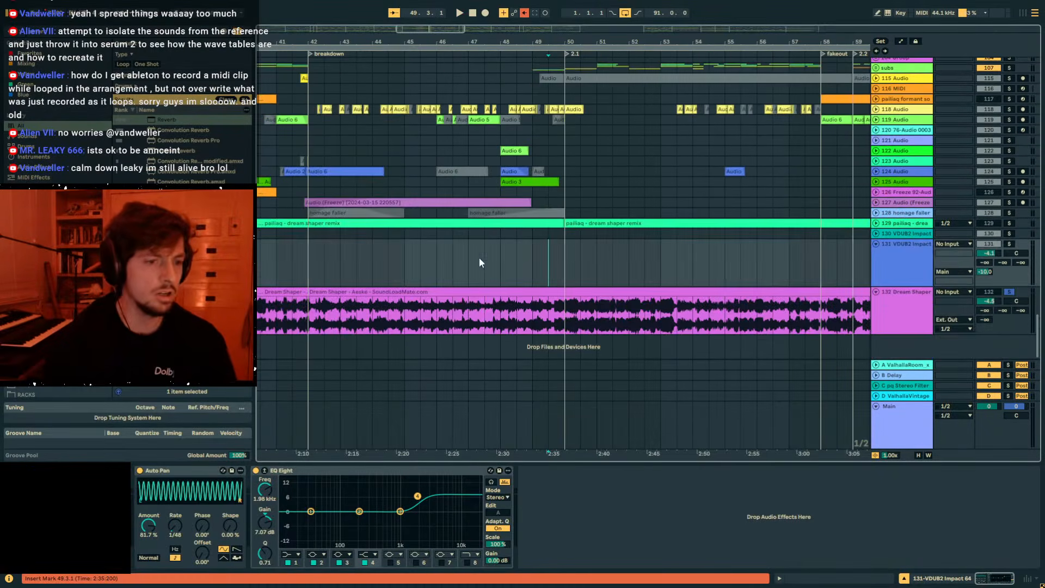
{"action": "left_click", "coordinate": [457, 323]}
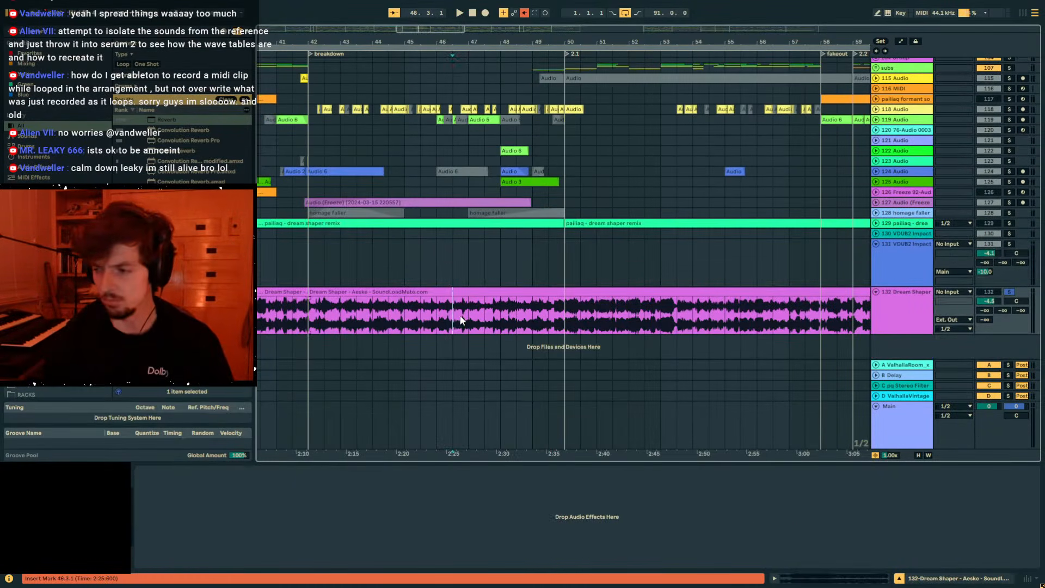
{"action": "key", "text": "space"}
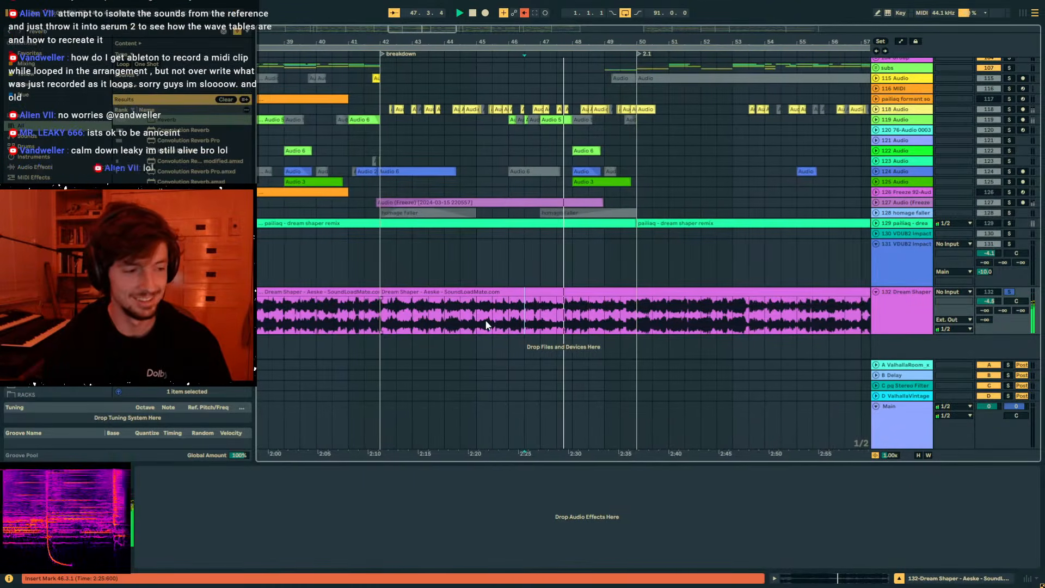
Stop playback and select the 51 Wavetable track after marking its clips from 42.1.1 to 50.1.1.
{"action": "scroll", "coordinate": [525, 245], "scroll_direction": "up", "scroll_amount": 20}
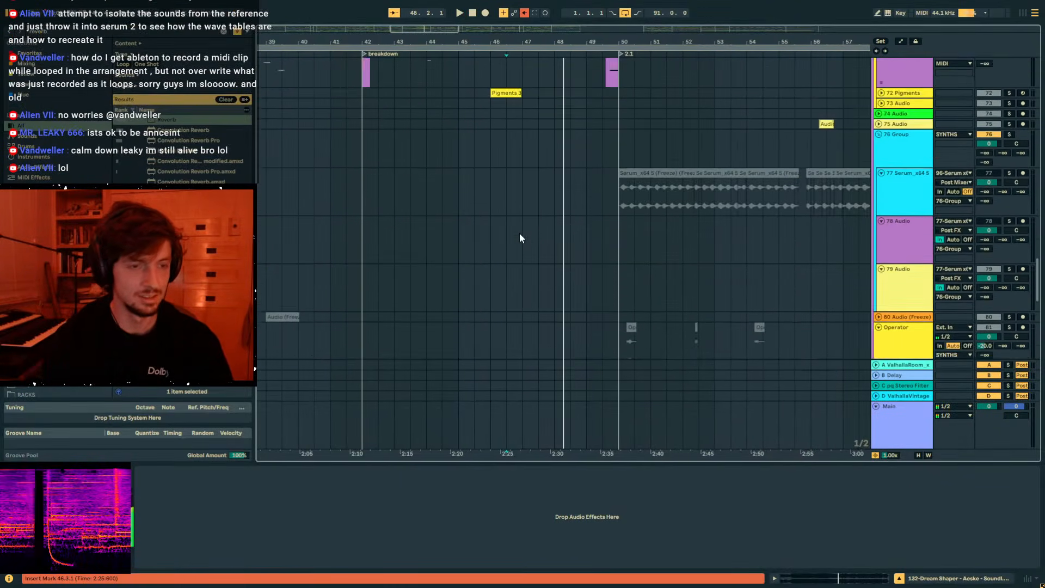
{"action": "scroll", "coordinate": [520, 234], "scroll_direction": "up", "scroll_amount": 15}
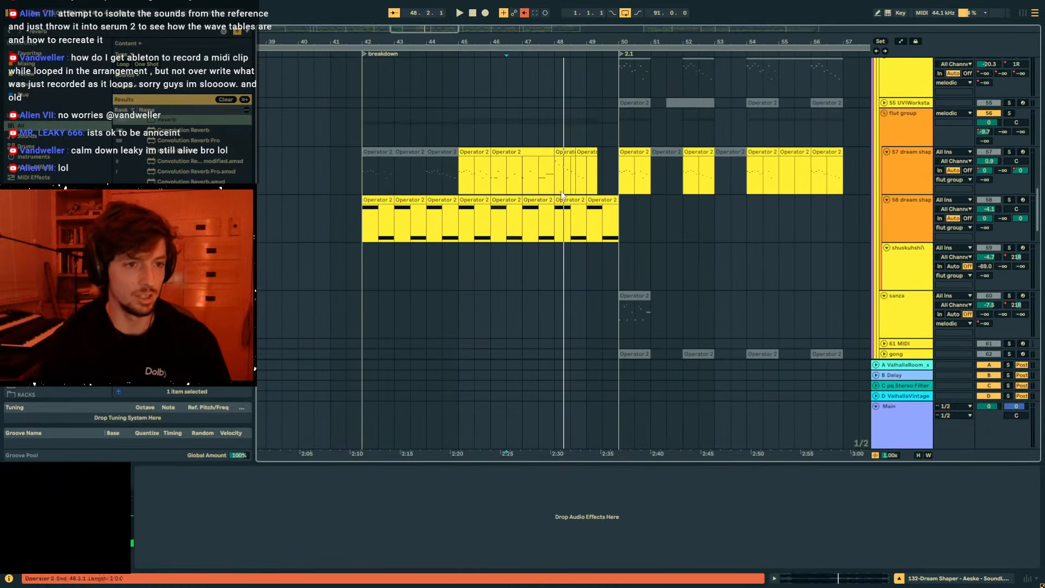
{"action": "scroll", "coordinate": [554, 218], "scroll_direction": "up", "scroll_amount": 2}
{"action": "left_click", "coordinate": [522, 217]}
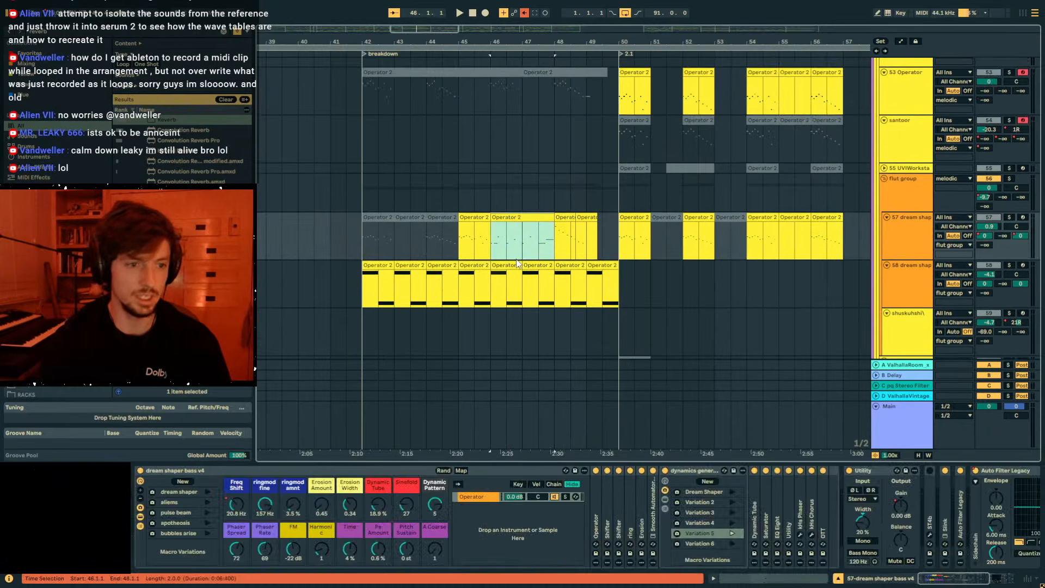
{"action": "scroll", "coordinate": [519, 257], "scroll_direction": "up", "scroll_amount": 7}
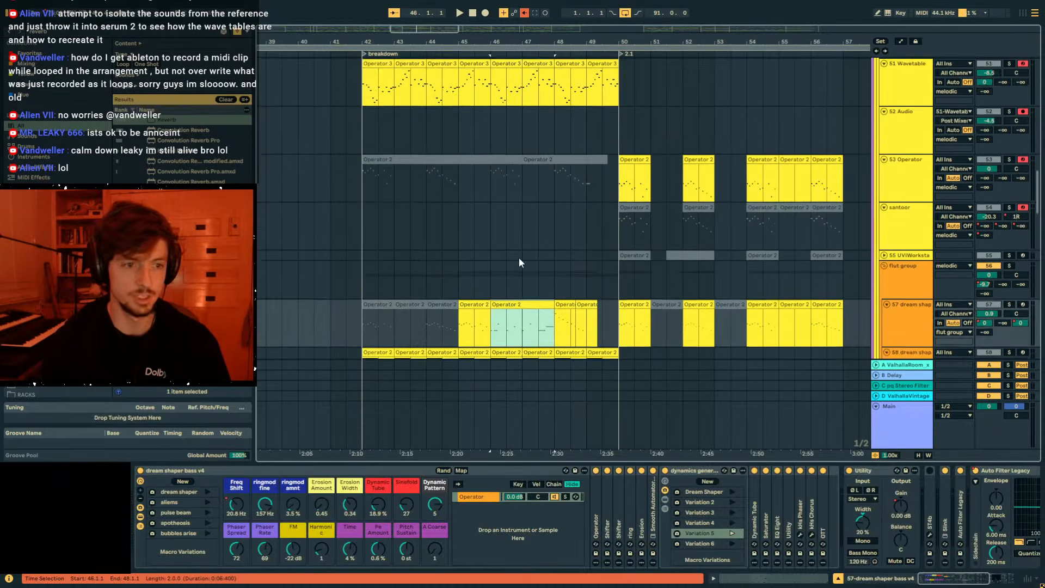
{"action": "left_click", "coordinate": [618, 229]}
{"action": "left_click_drag", "start_coordinate": [618, 229], "coordinate": [365, 218]}
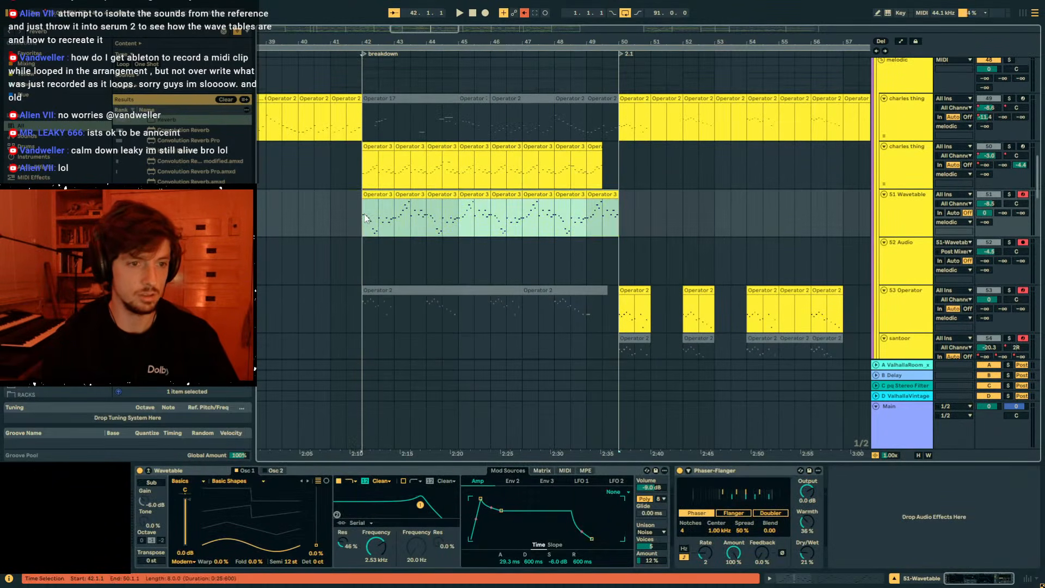
{"action": "left_click", "coordinate": [890, 211]}
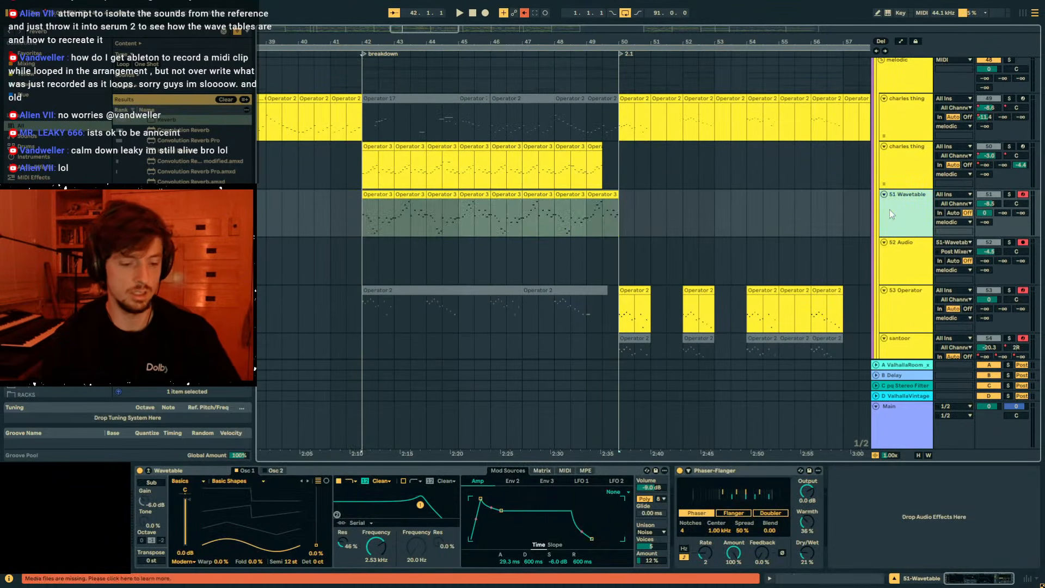
Insert a new MIDI track below 51 Wavetable and paste the copied melody clips at bar 42.
{"action": "key", "text": "ctrl+shift+t"}
{"action": "left_click", "coordinate": [889, 249]}
{"action": "left_click_drag", "start_coordinate": [398, 280], "coordinate": [362, 254]}
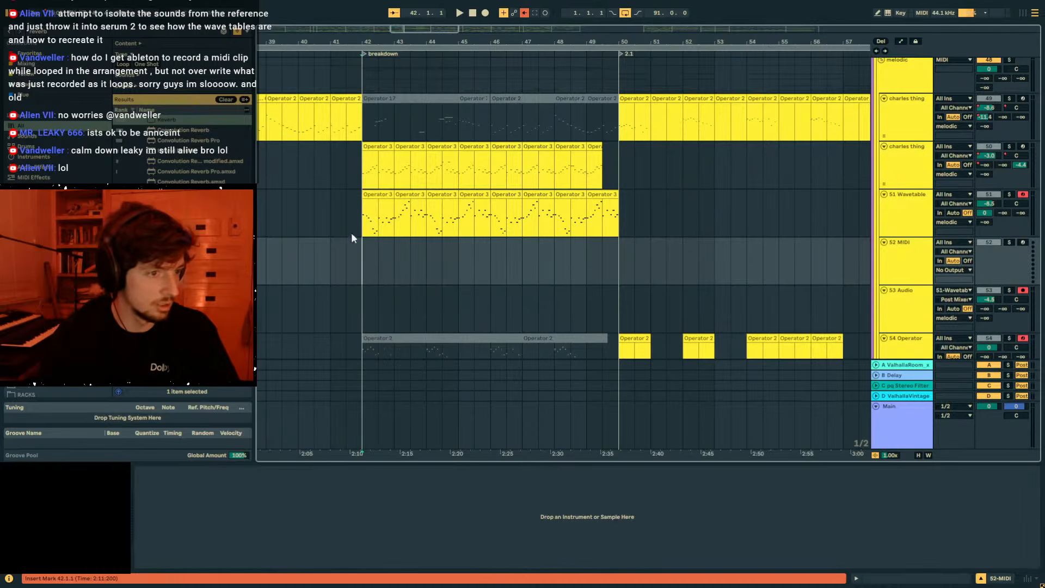
{"action": "key", "text": "ctrl+v"}
Load Operator onto the new MIDI track and draw custom harmonics for oscillator A's waveform.
{"action": "key", "text": "ctrl+f"}
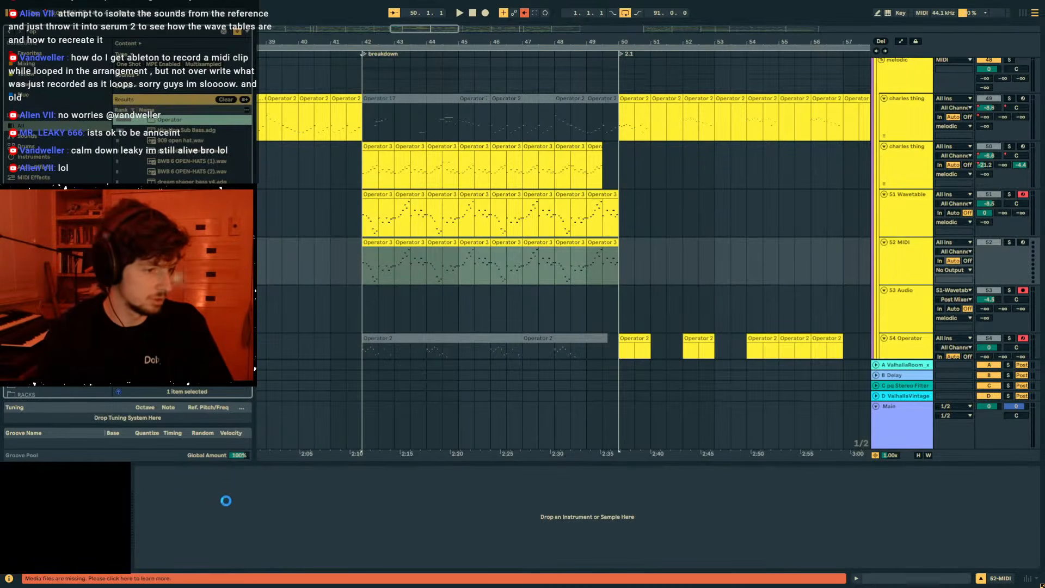
{"action": "left_click", "coordinate": [403, 560]}
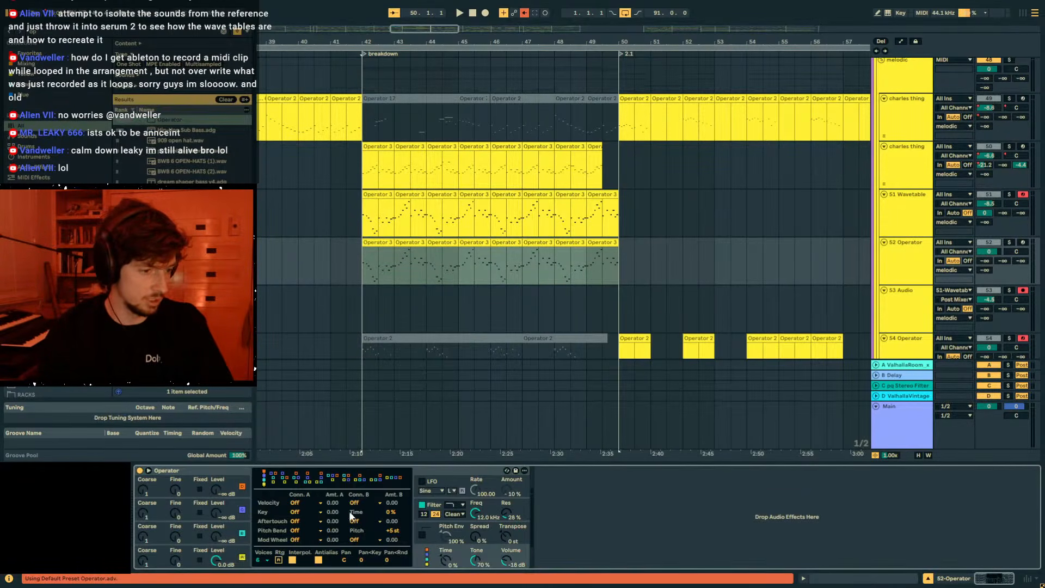
{"action": "left_click", "coordinate": [236, 554]}
{"action": "left_click", "coordinate": [423, 561]}
{"action": "left_click", "coordinate": [238, 551]}
{"action": "left_click", "coordinate": [393, 525]}
{"action": "left_click", "coordinate": [389, 525]}
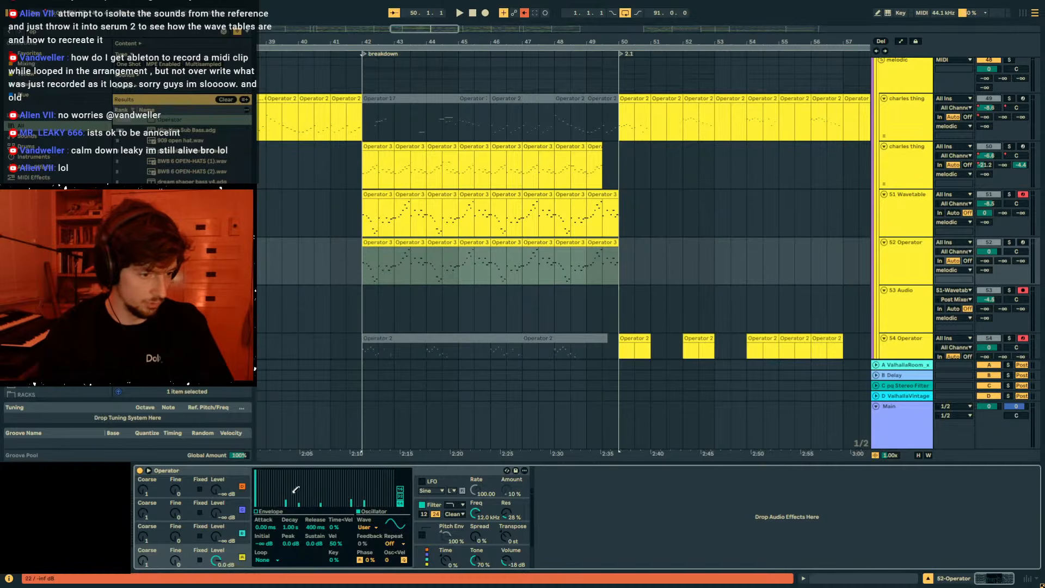
Solo the new Operator track and adjust oscillator A's coarse tuning while auditioning the breakdown.
{"action": "key", "text": "space"}
{"action": "left_click", "coordinate": [1010, 243]}
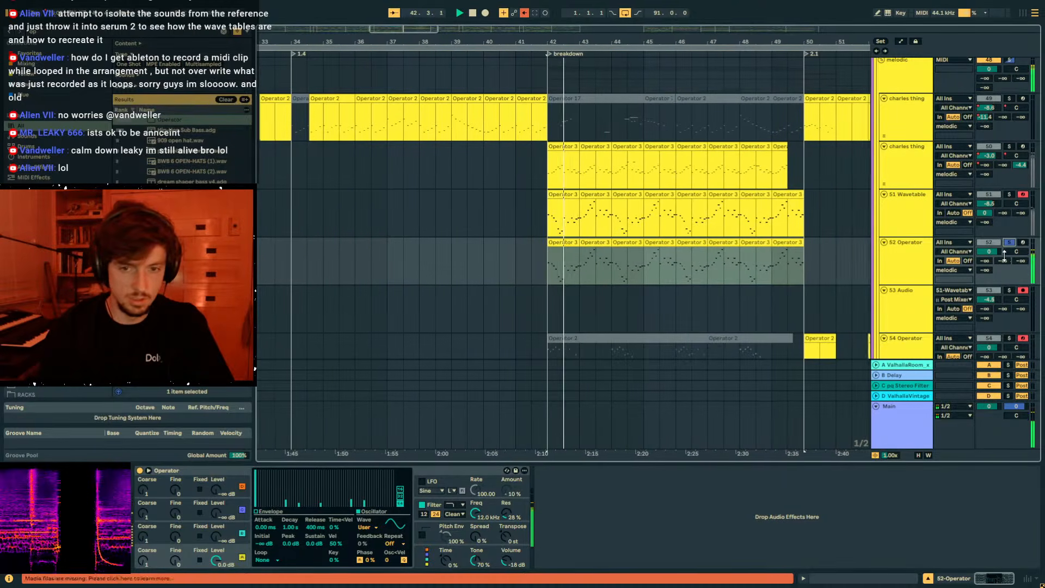
{"action": "left_click_drag", "start_coordinate": [143, 559], "coordinate": [144, 543]}
{"action": "key", "text": "space"}
{"action": "key", "text": "space"}
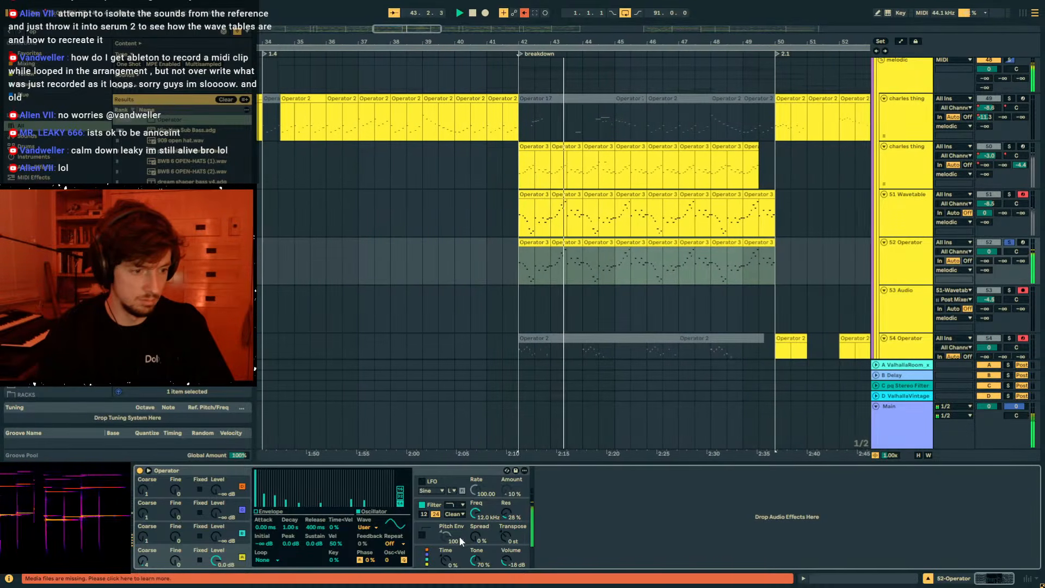
{"action": "key", "text": "space"}
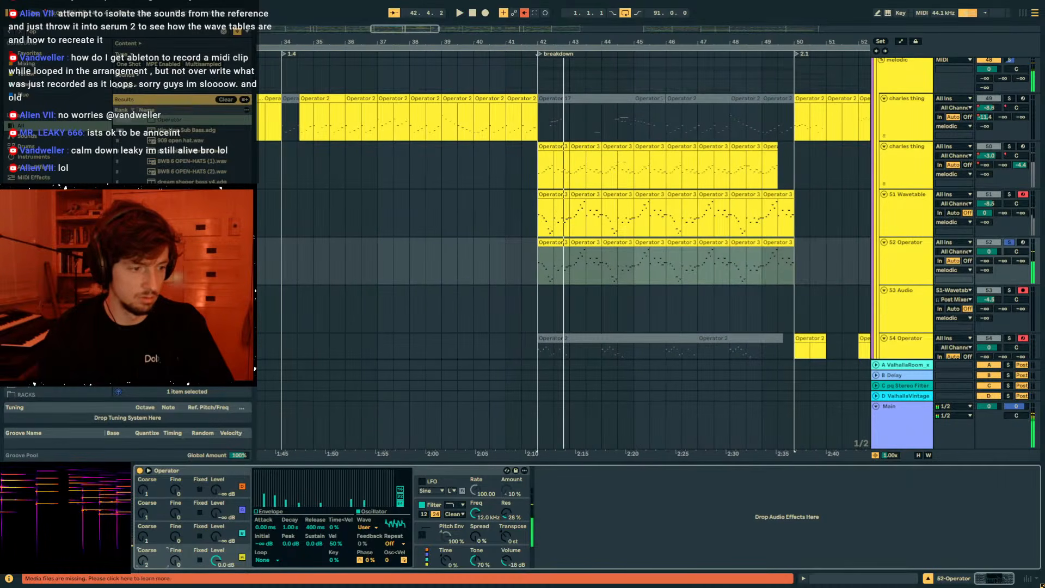
Set oscillator A's coarse tuning to 4 and its envelope attack to 0.99 ms.
{"action": "left_click_drag", "start_coordinate": [142, 560], "coordinate": [142, 554]}
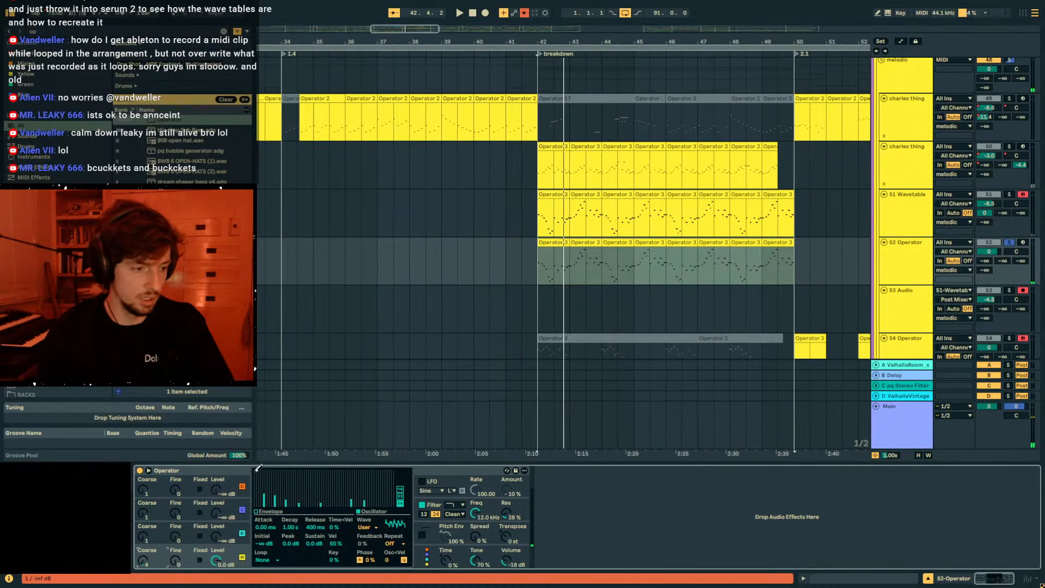
{"action": "key", "text": "space"}
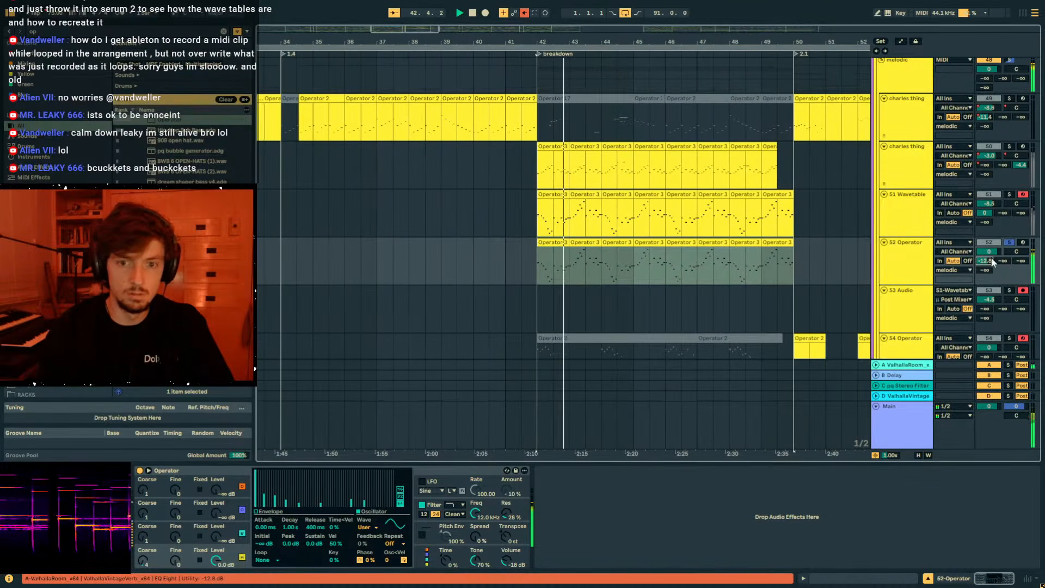
{"action": "left_click_drag", "start_coordinate": [260, 529], "coordinate": [260, 526]}
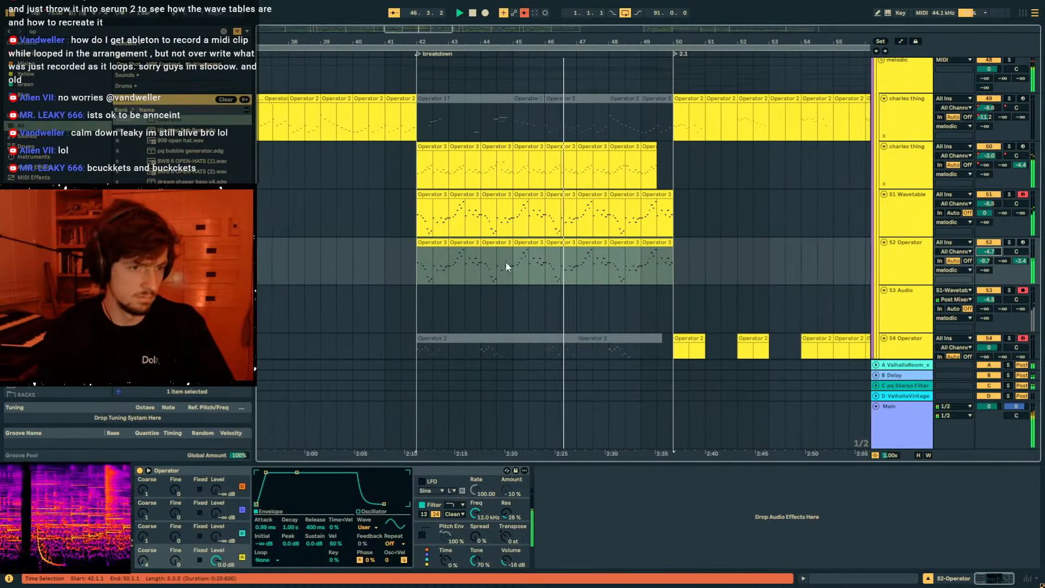
Duplicate the bar 42 clip on the 52 Operator track through the rest of the breakdown.
{"action": "left_click", "coordinate": [441, 240]}
{"action": "key", "text": "space"}
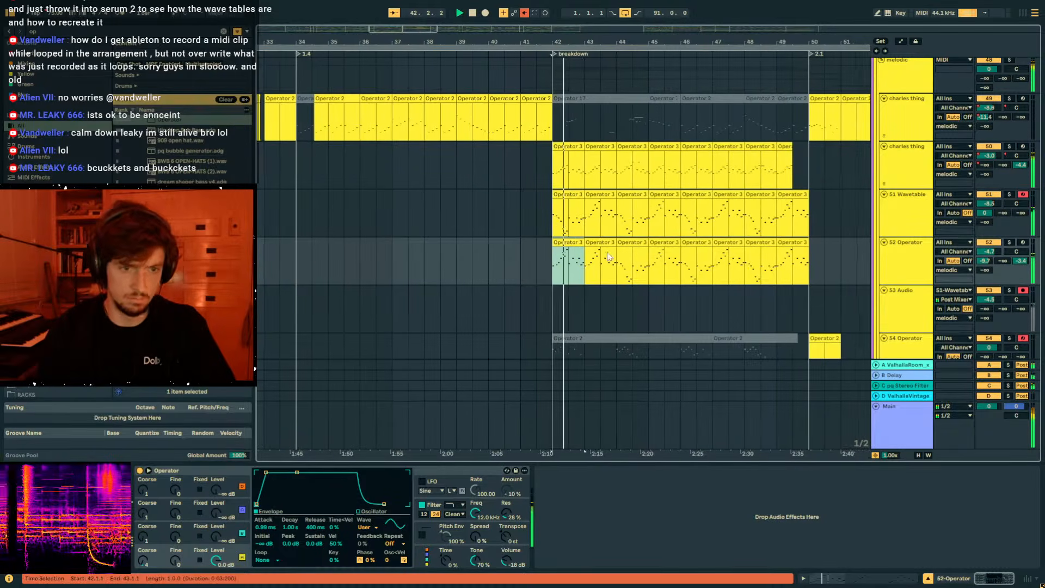
{"action": "key", "text": "ctrl+d"}
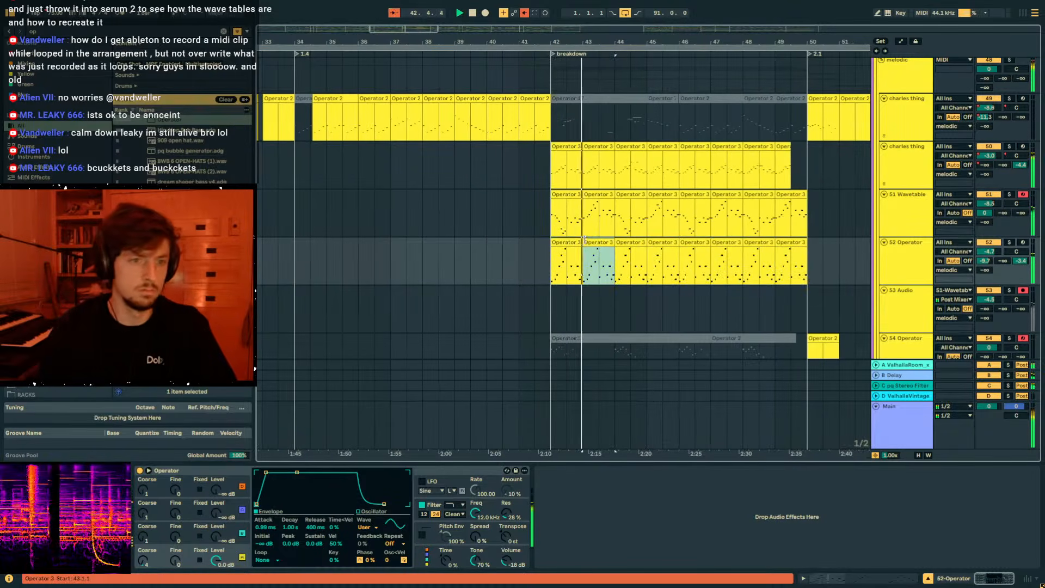
{"action": "left_click", "coordinate": [597, 244]}
Add an Auto Filter at 981 Hz with 22% LFO amount to the Operator track and set the track volume to -3.5 dB.
{"action": "key", "text": "space"}
{"action": "key", "text": "ctrl+f"}
{"action": "type", "text": "auto filt"}
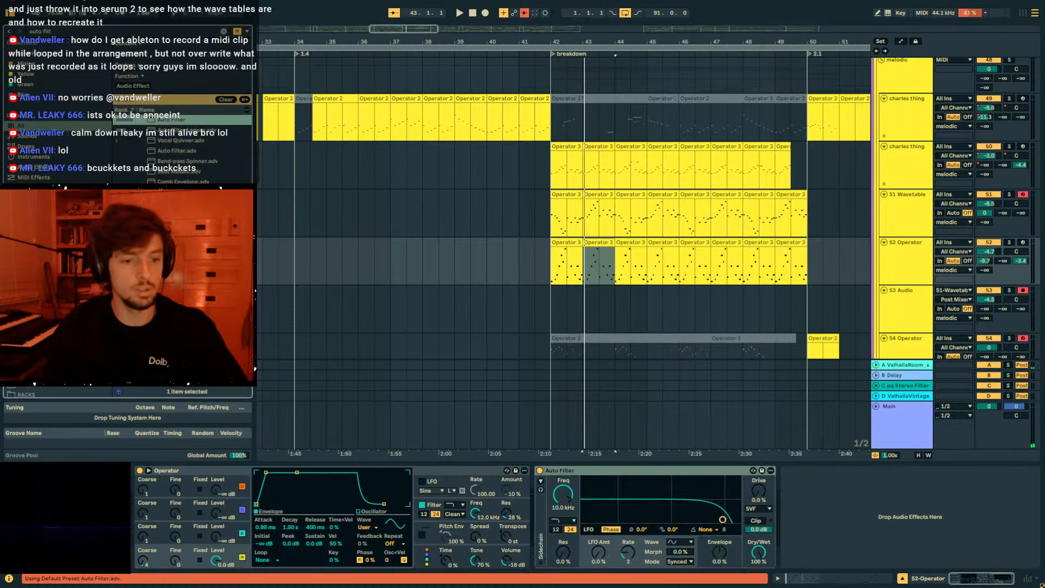
{"action": "left_click_drag", "start_coordinate": [568, 498], "coordinate": [594, 540]}
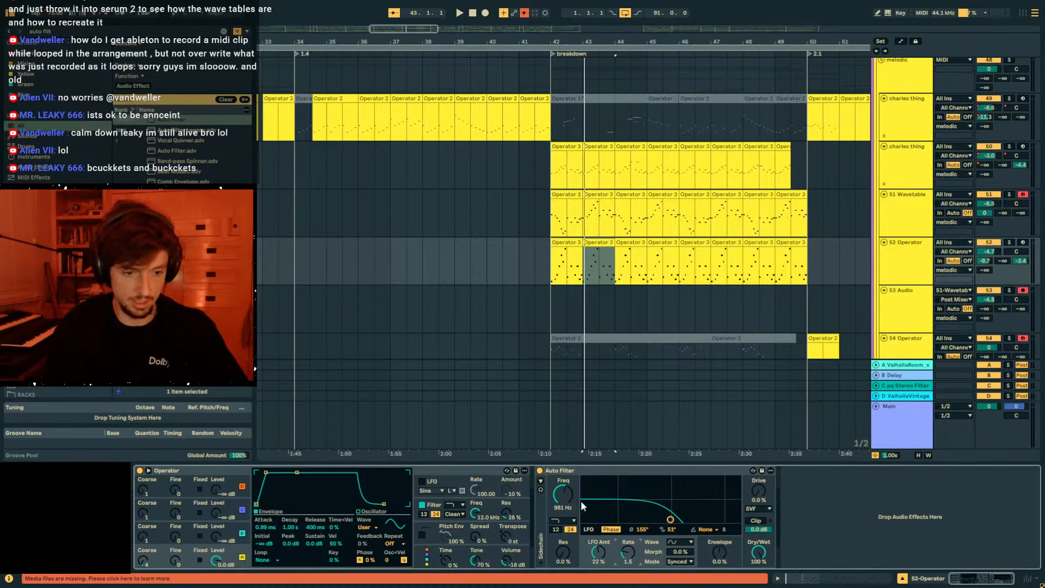
{"action": "key", "text": "space"}
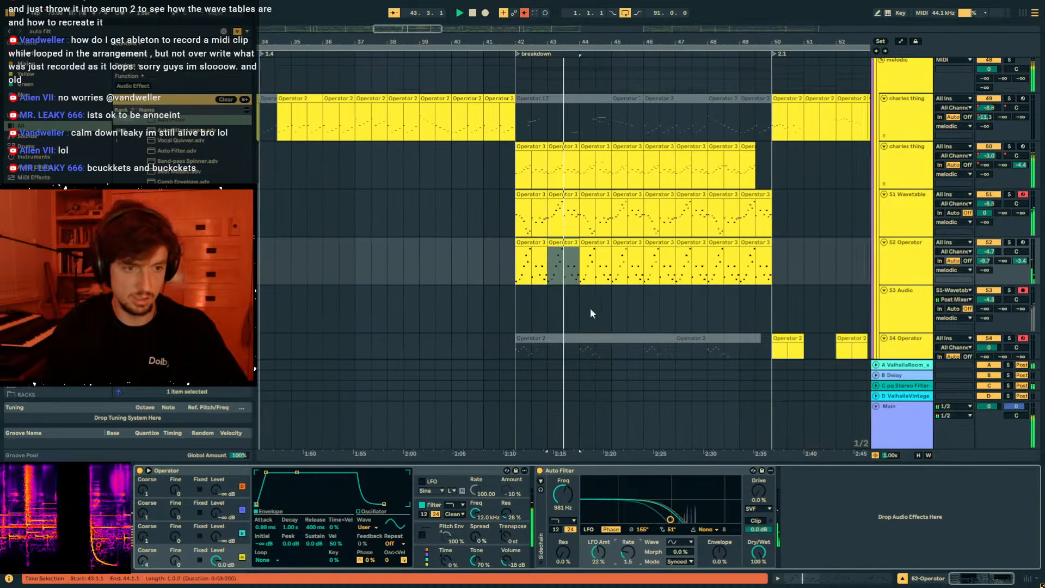
{"action": "left_click_drag", "start_coordinate": [990, 252], "coordinate": [989, 246]}
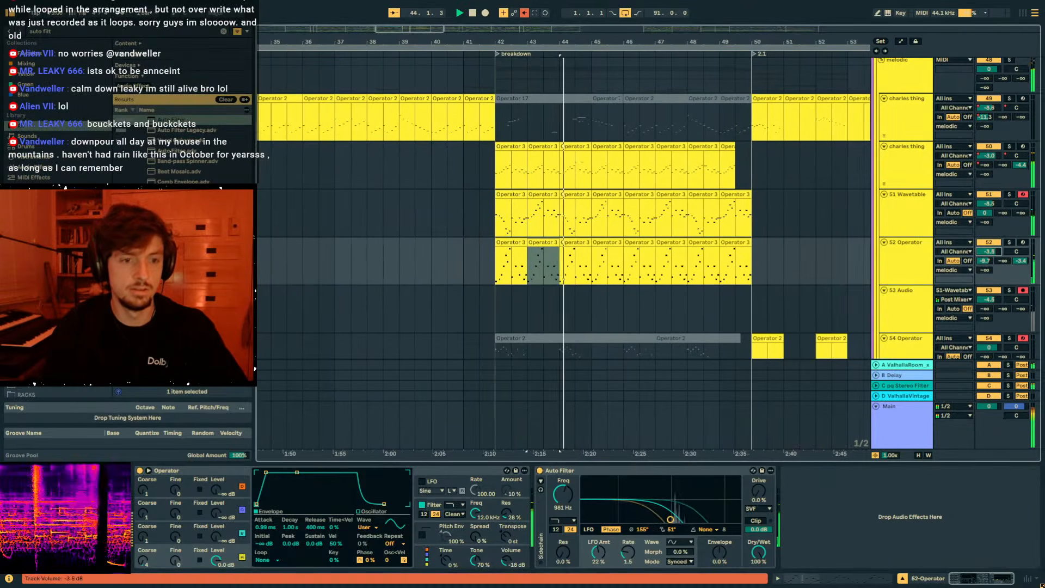
Add a Delay after the Auto Filter, with Ping Pong enabled and dry/wet at 31%.
{"action": "key", "text": "ctrl+f"}
{"action": "type", "text": "delay"}
{"action": "key", "text": "Down"}
{"action": "key", "text": "Return"}
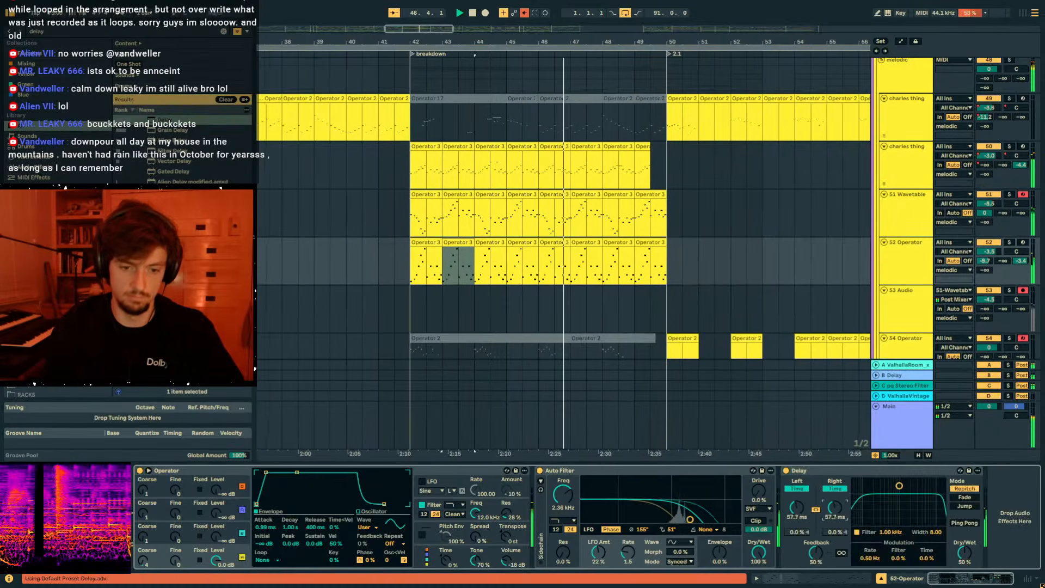
{"action": "left_click", "coordinate": [964, 523]}
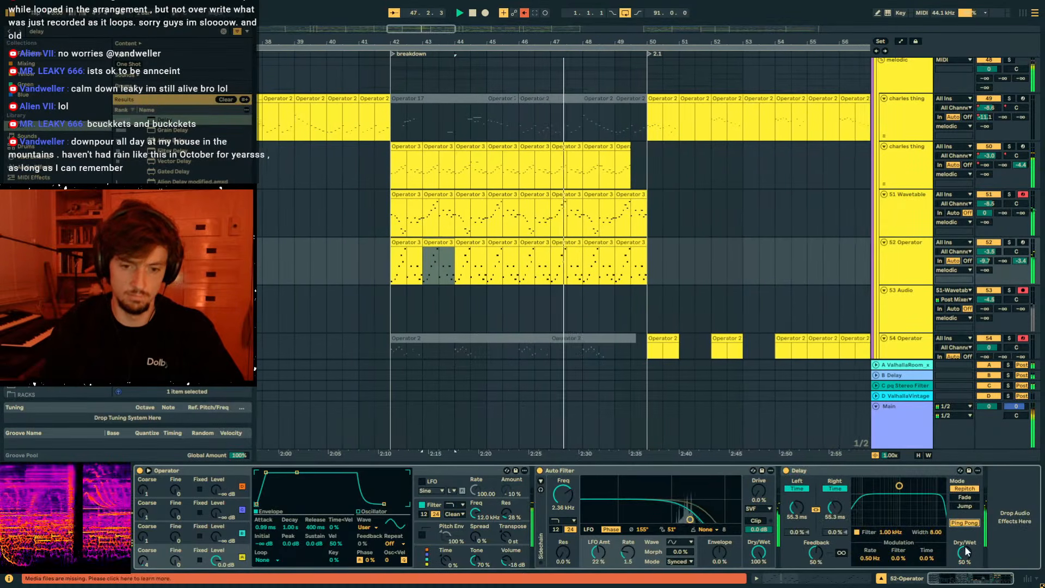
{"action": "left_click_drag", "start_coordinate": [952, 550], "coordinate": [952, 570]}
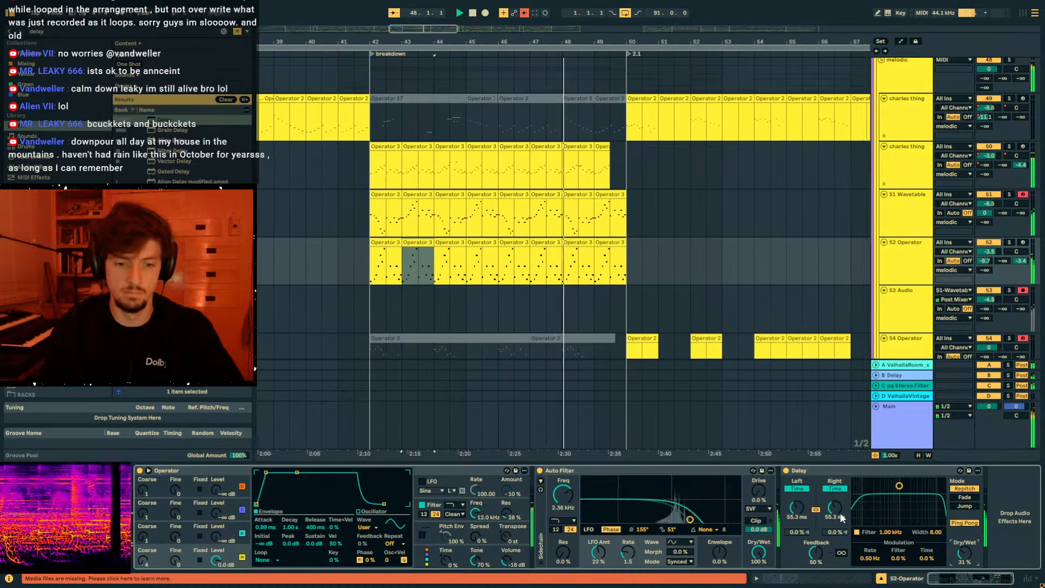
Select the Operator track's clips from bar 42 to 50 and inspect their notes in the clip editor.
{"action": "left_click", "coordinate": [620, 266]}
{"action": "left_click_drag", "start_coordinate": [619, 265], "coordinate": [358, 266]}
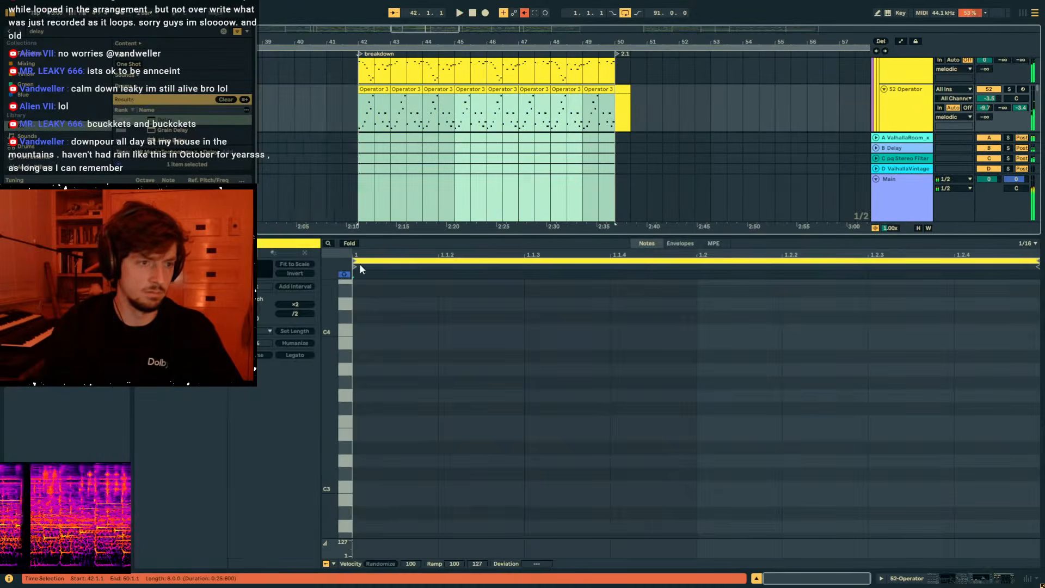
{"action": "key", "text": "space"}
{"action": "key", "text": "space"}
{"action": "left_click", "coordinate": [559, 117]}
{"action": "key", "text": "space"}
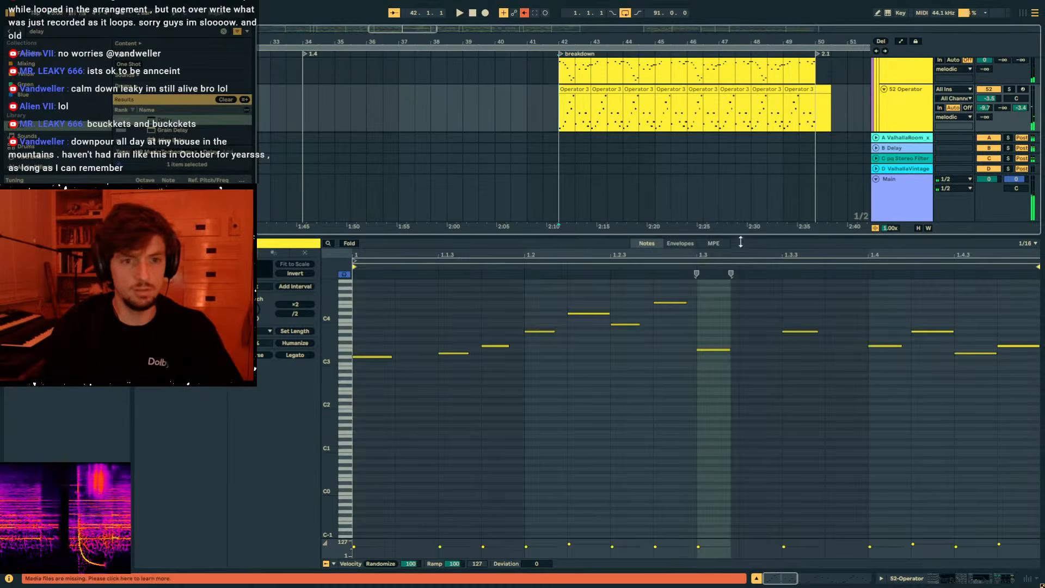
Group the 51 Wavetable and 52 Operator tracks, and move the charles thing track directly above into that group.
{"action": "left_click_drag", "start_coordinate": [740, 238], "coordinate": [741, 394]}
{"action": "left_click", "coordinate": [912, 159], "text": "shift"}
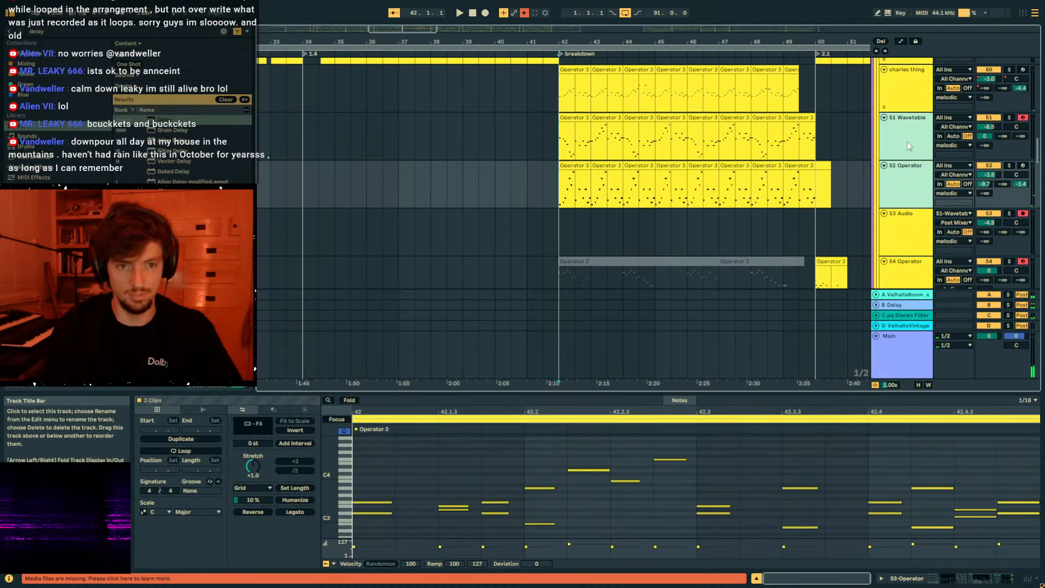
{"action": "key", "text": "ctrl+g"}
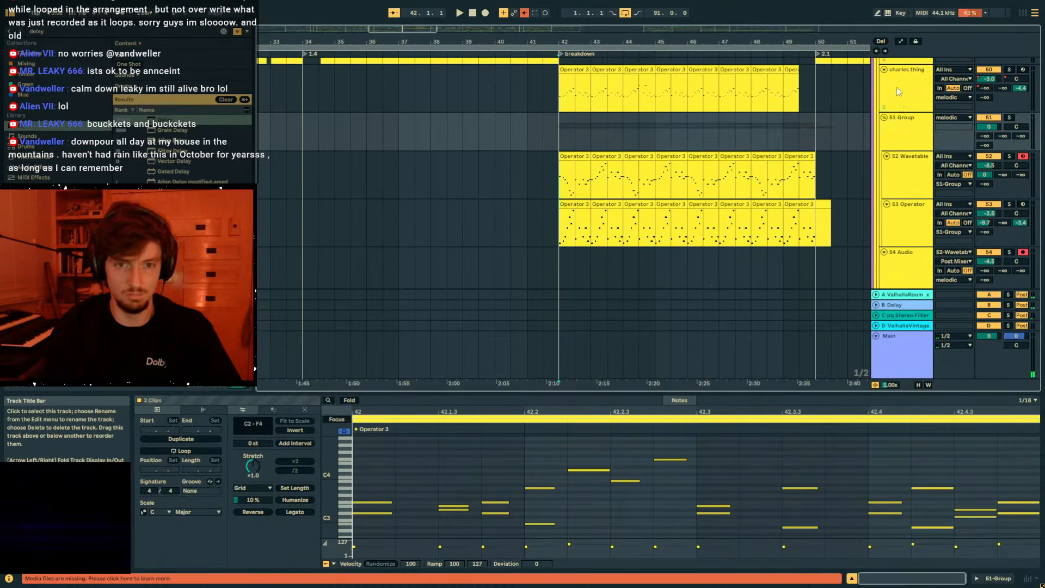
{"action": "left_click", "coordinate": [898, 89]}
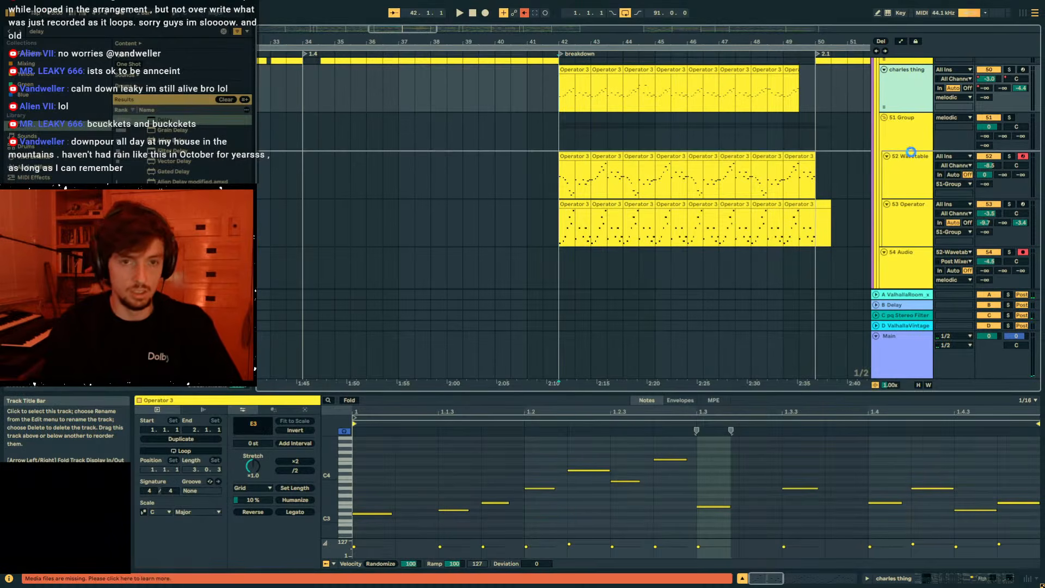
{"action": "left_click_drag", "start_coordinate": [902, 151], "coordinate": [902, 151]}
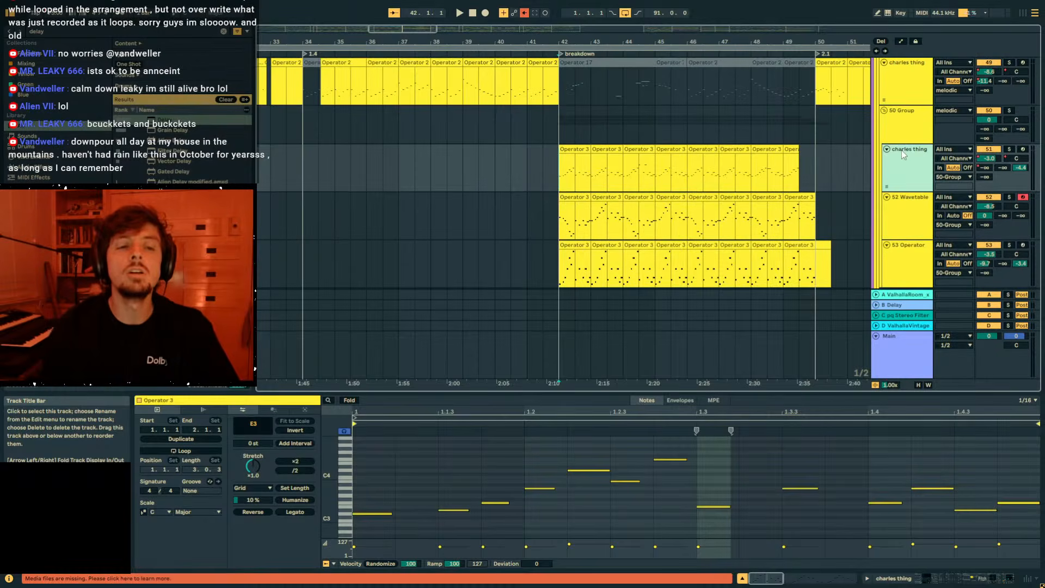
Rename the new group track as breakdown melody.
{"action": "left_click", "coordinate": [896, 118]}
{"action": "key", "text": "ctrl+r"}
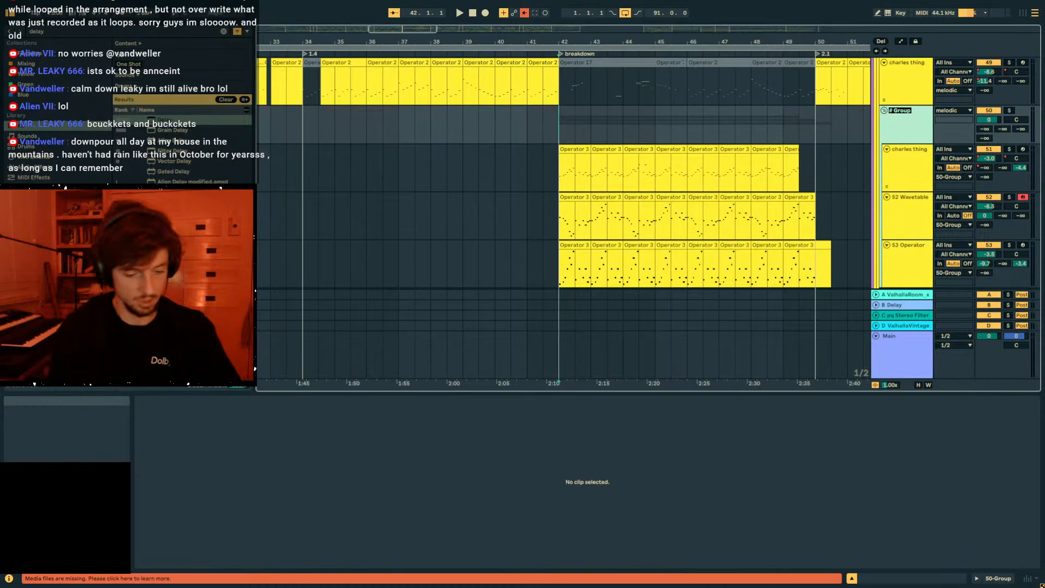
{"action": "type", "text": "breakdown melo"}
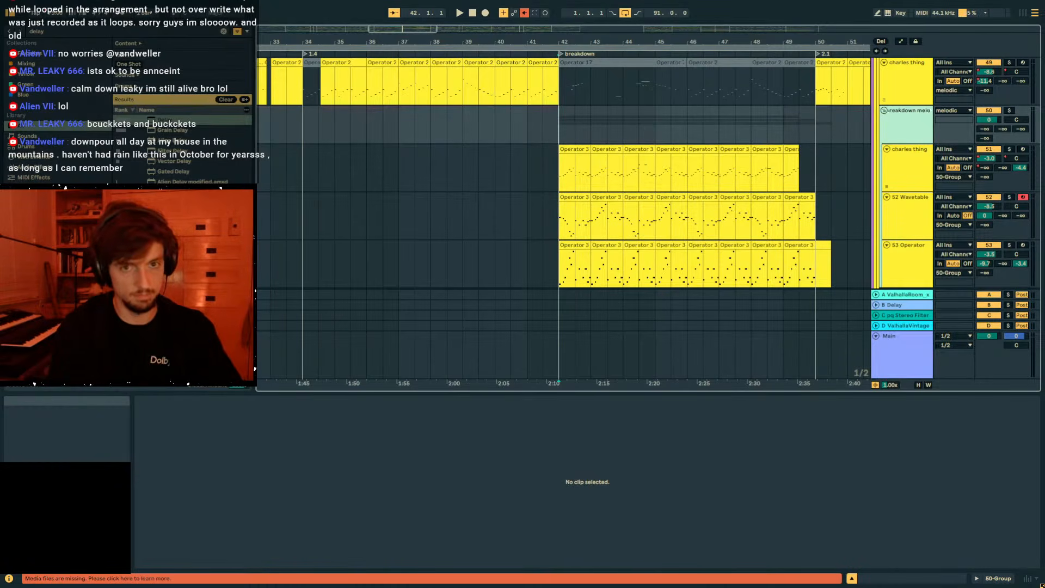
{"action": "type", "text": "dy"}
{"action": "left_click", "coordinate": [906, 210]}
Listen to the soloed Dream Shaper reference track around the breakdown and compare it with the full mix from bar 42.
{"action": "scroll", "coordinate": [906, 207], "scroll_direction": "down", "scroll_amount": 15}
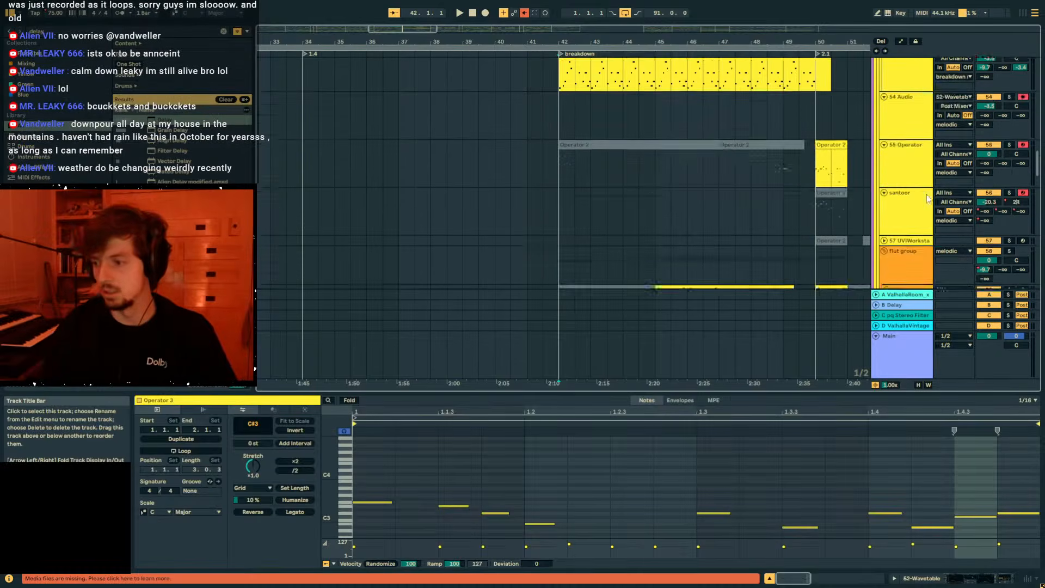
{"action": "scroll", "coordinate": [912, 181], "scroll_direction": "down", "scroll_amount": 10}
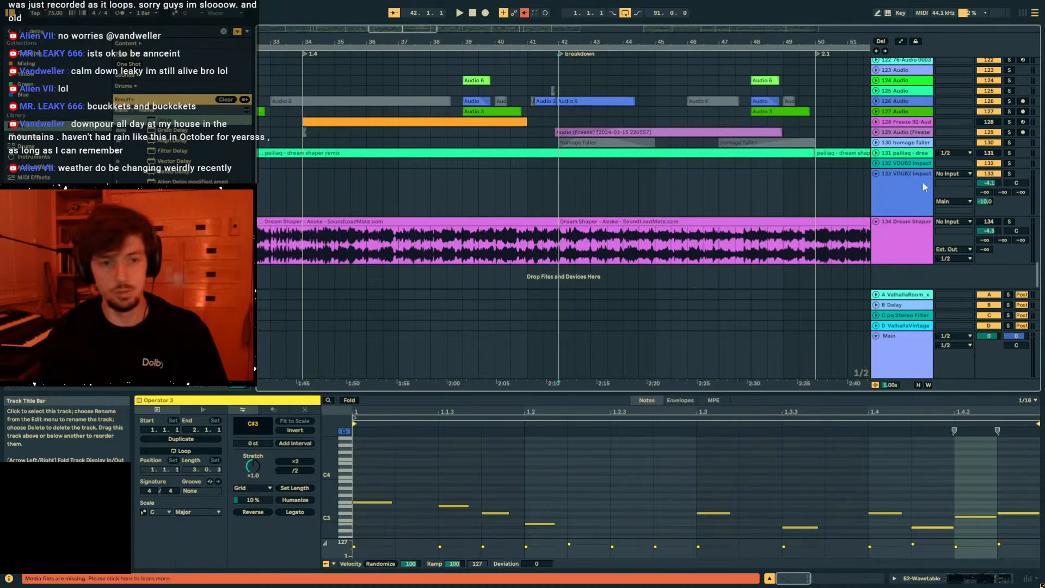
{"action": "left_click", "coordinate": [769, 218]}
{"action": "left_click", "coordinate": [1009, 222]}
{"action": "key", "text": "space"}
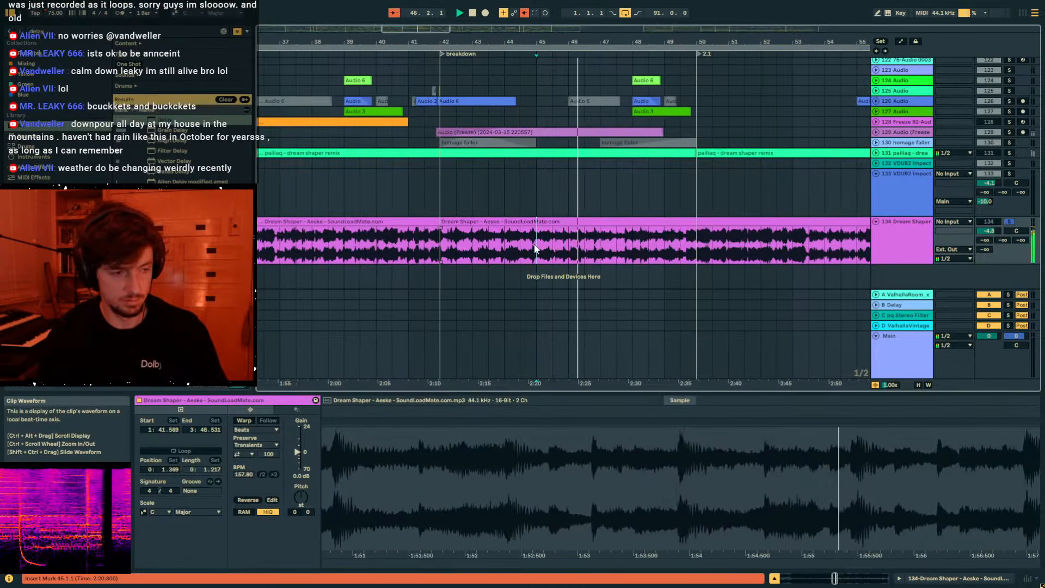
{"action": "left_click", "coordinate": [446, 247]}
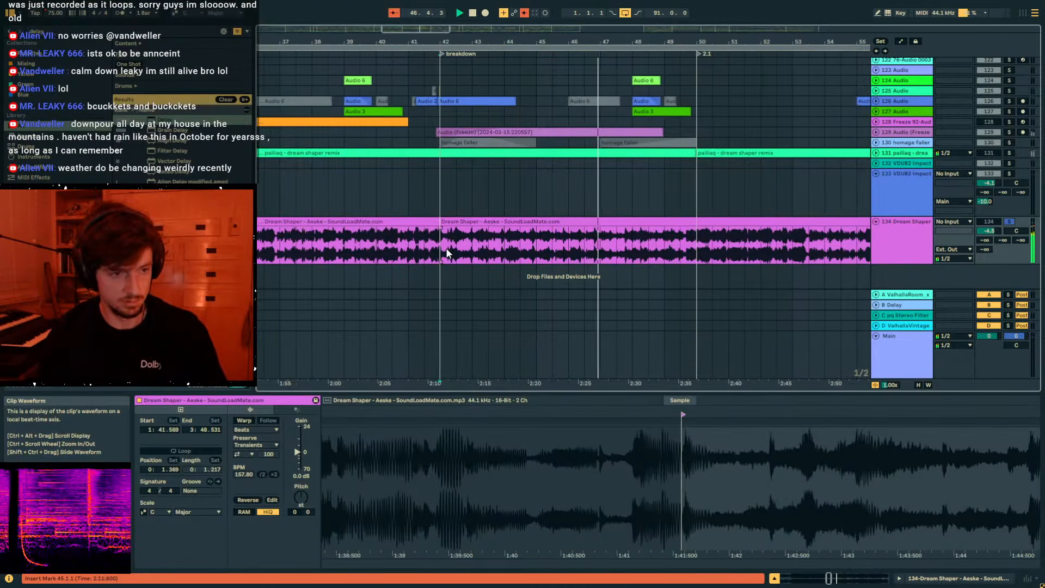
{"action": "scroll", "coordinate": [906, 240], "scroll_direction": "up", "scroll_amount": 6}
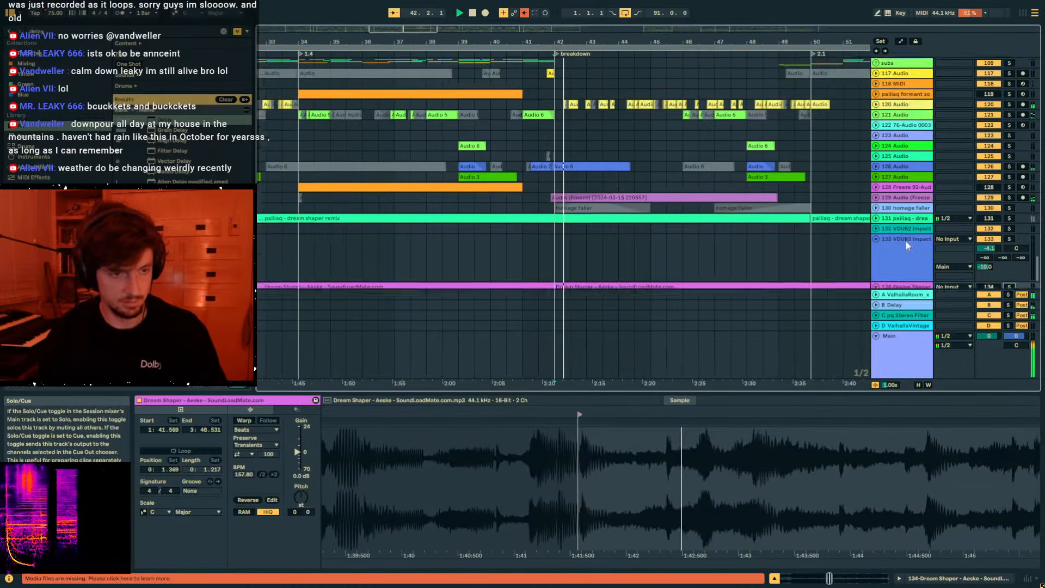
{"action": "scroll", "coordinate": [906, 245], "scroll_direction": "up", "scroll_amount": 15}
{"action": "key", "text": "space"}
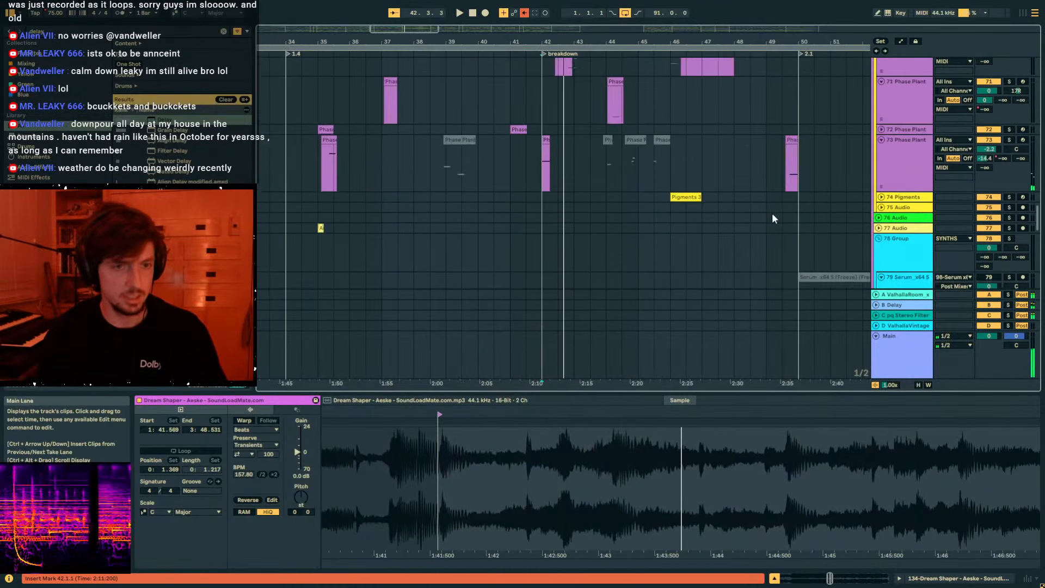
Lower the breakdown melody group's volume to -5.4 dB.
{"action": "scroll", "coordinate": [772, 218], "scroll_direction": "up", "scroll_amount": 8}
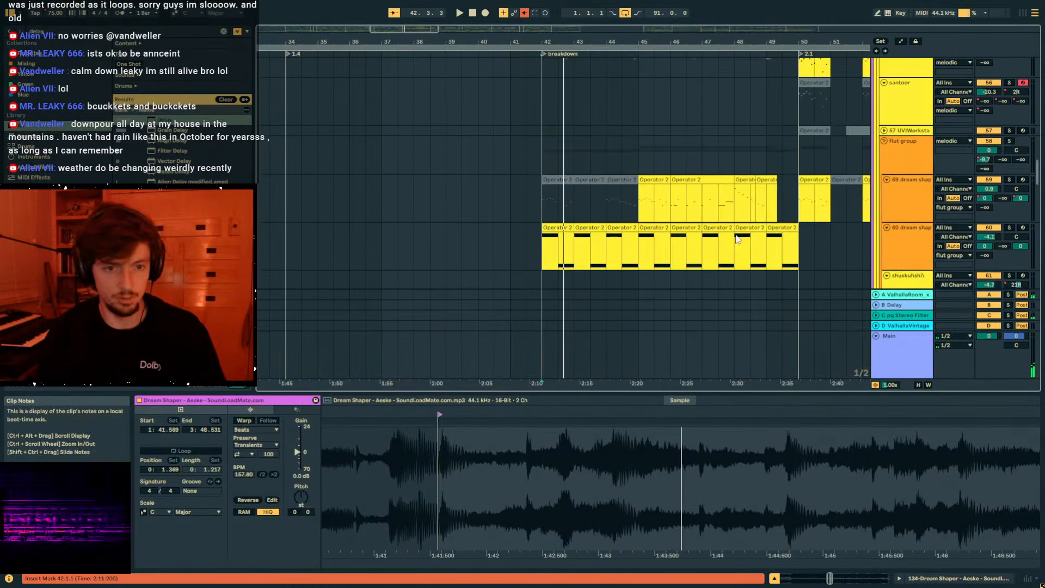
{"action": "left_click", "coordinate": [750, 247]}
{"action": "left_click", "coordinate": [902, 155]}
{"action": "scroll", "coordinate": [817, 196], "scroll_direction": "up", "scroll_amount": 5}
{"action": "left_click", "coordinate": [963, 159]}
{"action": "left_click_drag", "start_coordinate": [989, 162], "coordinate": [989, 179]}
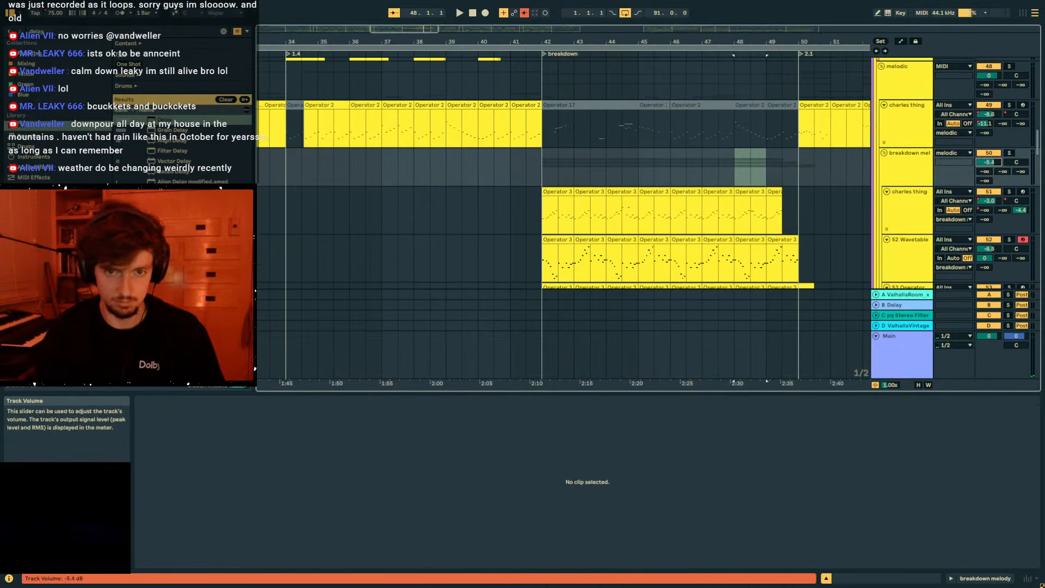
Listen to the full mix around bars 16 to 18, and from bar 9 at the 1.1 locator.
{"action": "left_click_drag", "start_coordinate": [729, 41], "coordinate": [438, 11]}
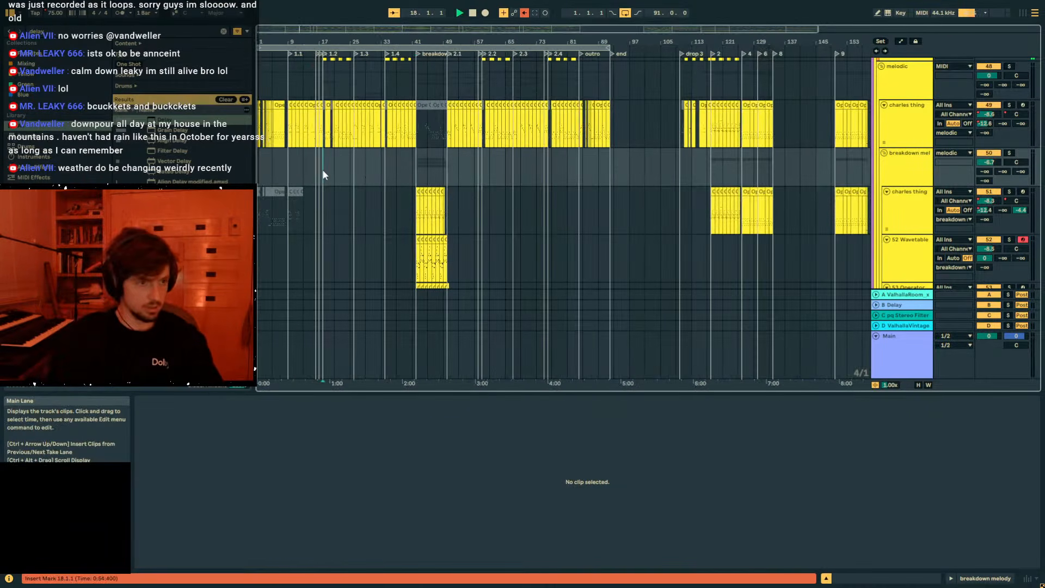
{"action": "left_click_drag", "start_coordinate": [316, 40], "coordinate": [316, 103]}
{"action": "scroll", "coordinate": [315, 120], "scroll_direction": "down", "scroll_amount": 3}
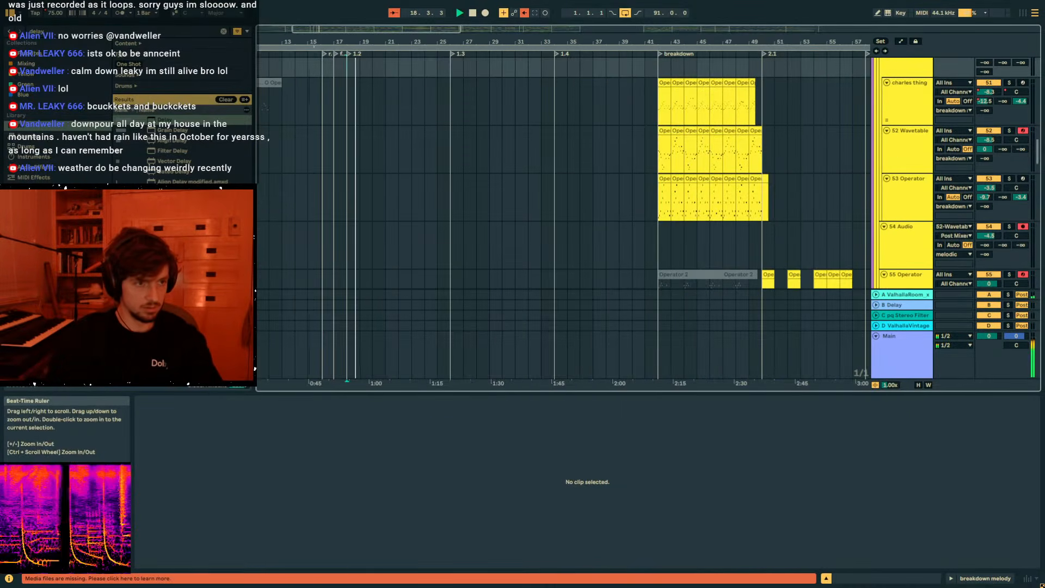
{"action": "left_click_drag", "start_coordinate": [321, 41], "coordinate": [323, 74]}
{"action": "key", "text": "space"}
{"action": "left_click", "coordinate": [361, 112]}
{"action": "key", "text": "space"}
{"action": "scroll", "coordinate": [493, 174], "scroll_direction": "down", "scroll_amount": 15}
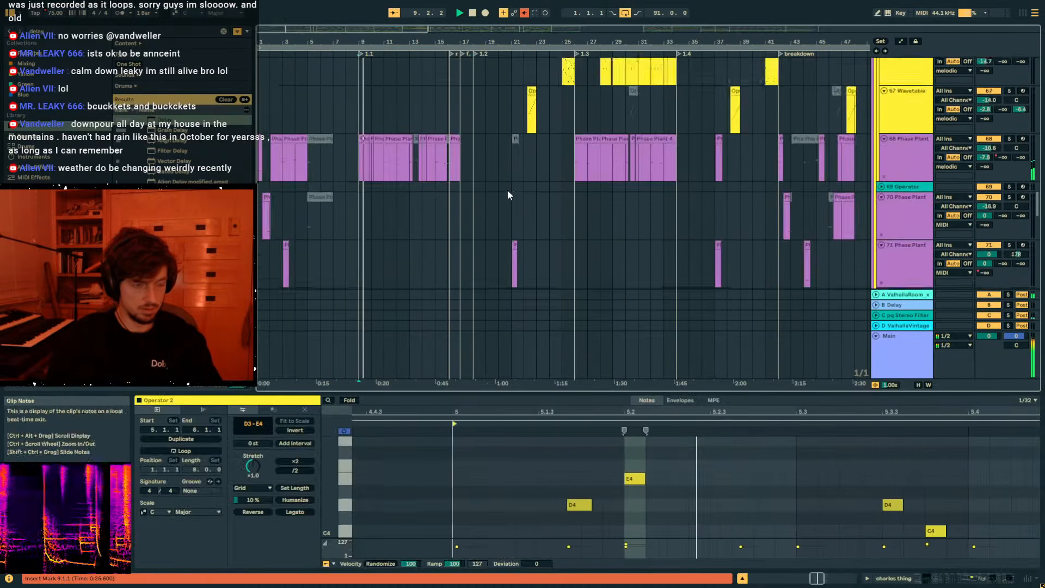
{"action": "scroll", "coordinate": [545, 196], "scroll_direction": "down", "scroll_amount": 20}
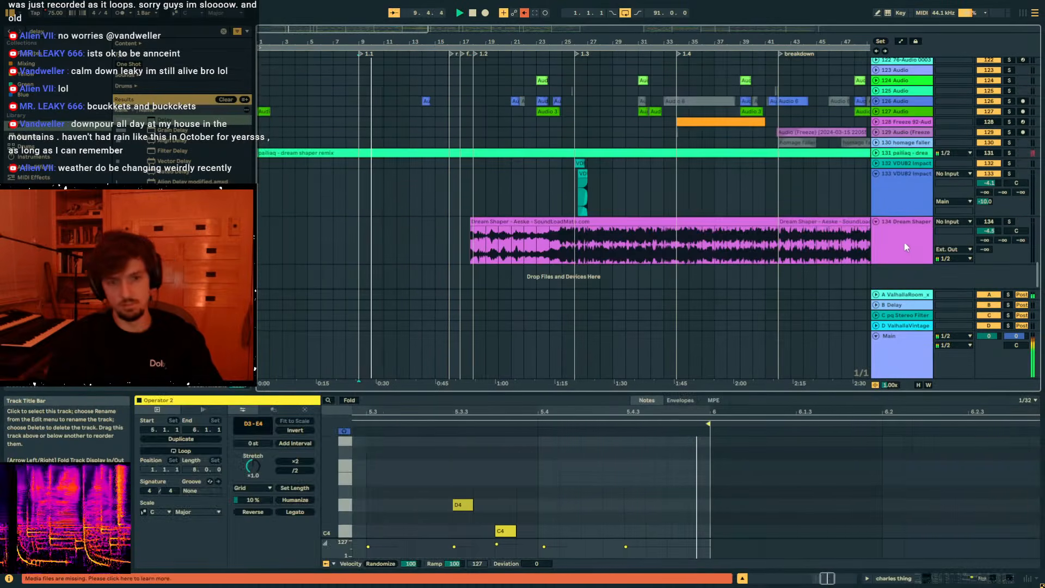
Extend the first Dream Shaper clip's start back to 17.2.2, and solo its track to listen from around bar 25.
{"action": "left_click", "coordinate": [540, 222]}
{"action": "left_click_drag", "start_coordinate": [472, 222], "coordinate": [296, 223]}
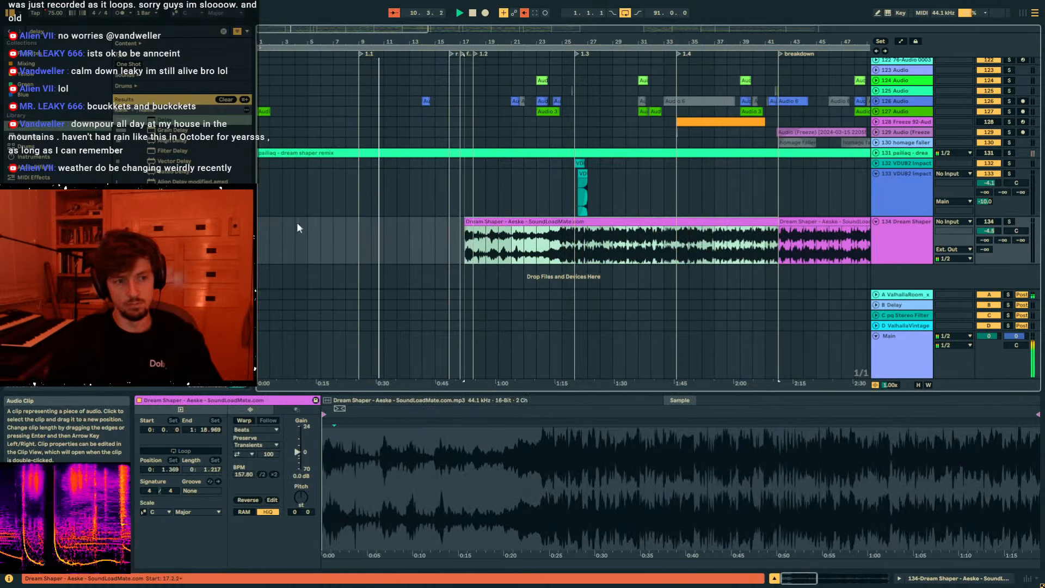
{"action": "left_click", "coordinate": [562, 246]}
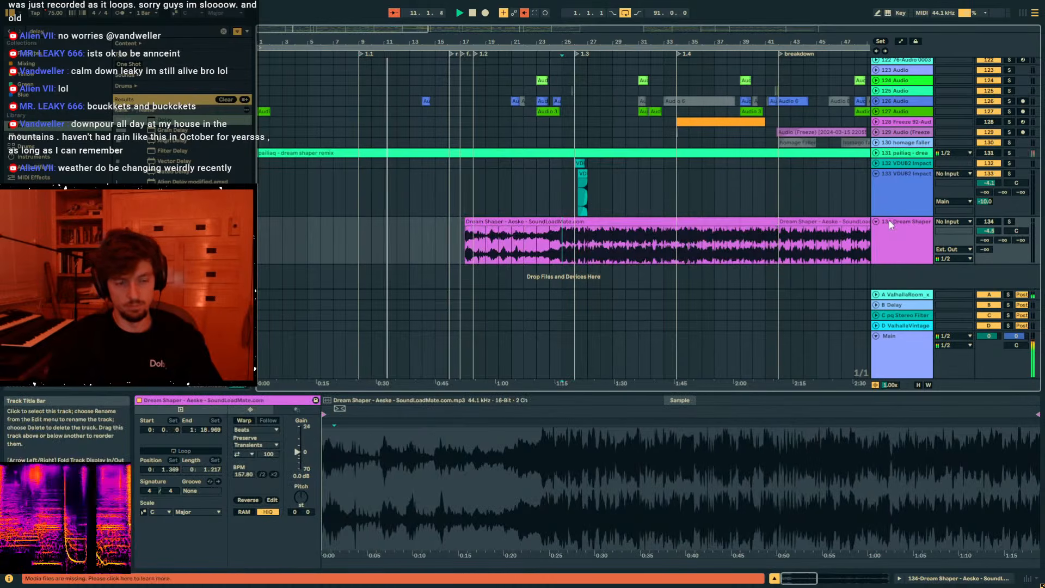
{"action": "left_click", "coordinate": [1009, 221]}
{"action": "key", "text": "space"}
{"action": "key", "text": "space"}
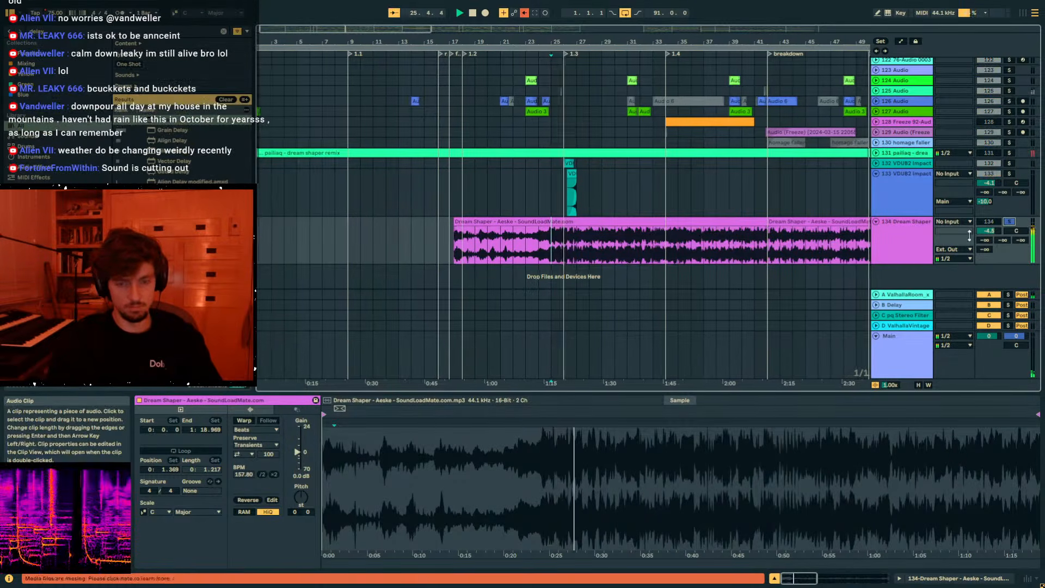
Reset the Dream Shaper track's volume to 0 dB and turn its solo off.
{"action": "double_click", "coordinate": [989, 232]}
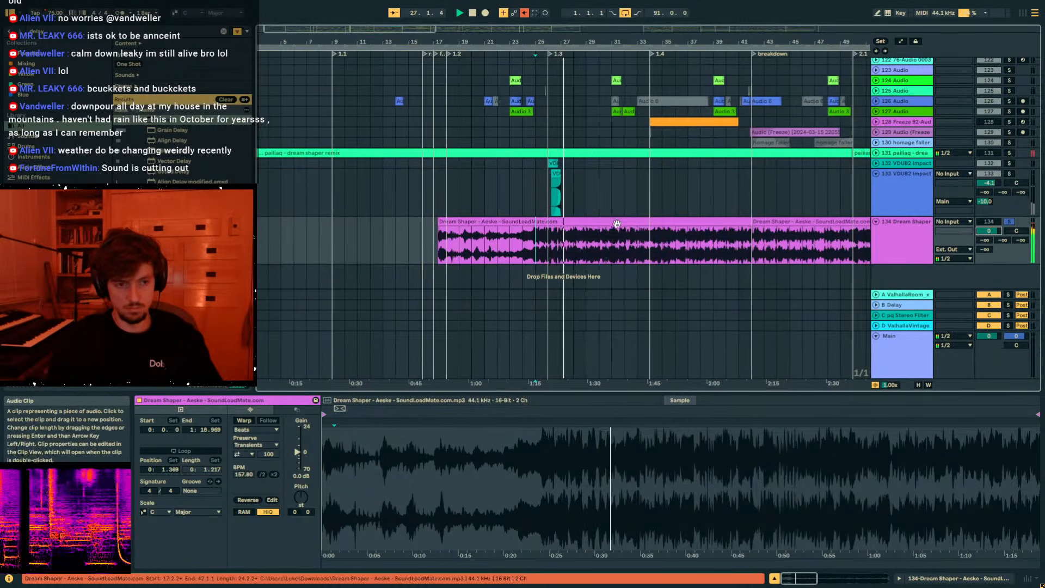
{"action": "left_click_drag", "start_coordinate": [571, 42], "coordinate": [512, 14]}
{"action": "left_click", "coordinate": [916, 243]}
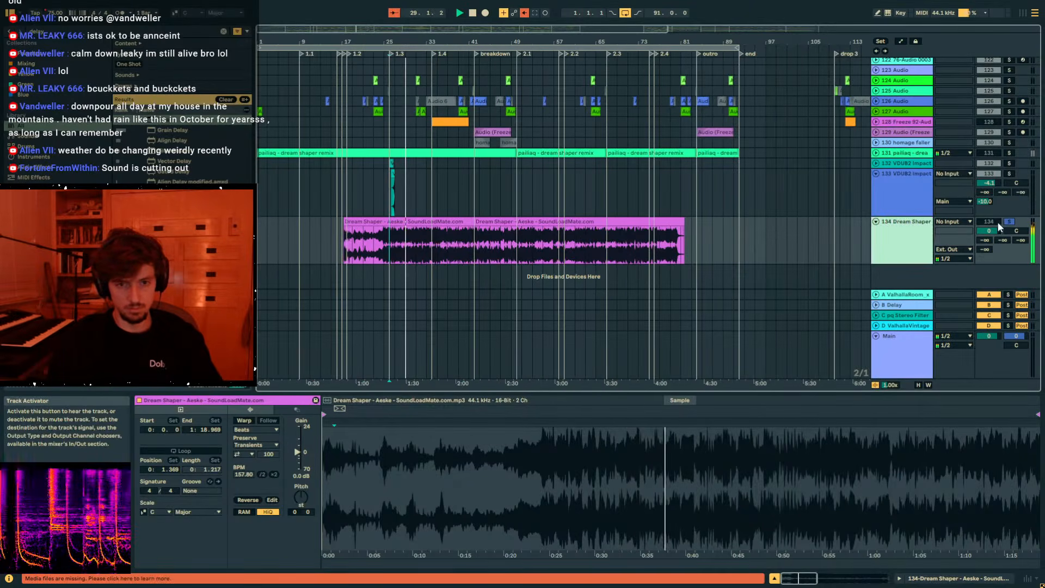
{"action": "left_click", "coordinate": [1010, 221]}
{"action": "key", "text": "space"}
Search the browser for dream shaper and delete the empty audio track just added below the Dream Shaper track.
{"action": "left_click", "coordinate": [912, 236]}
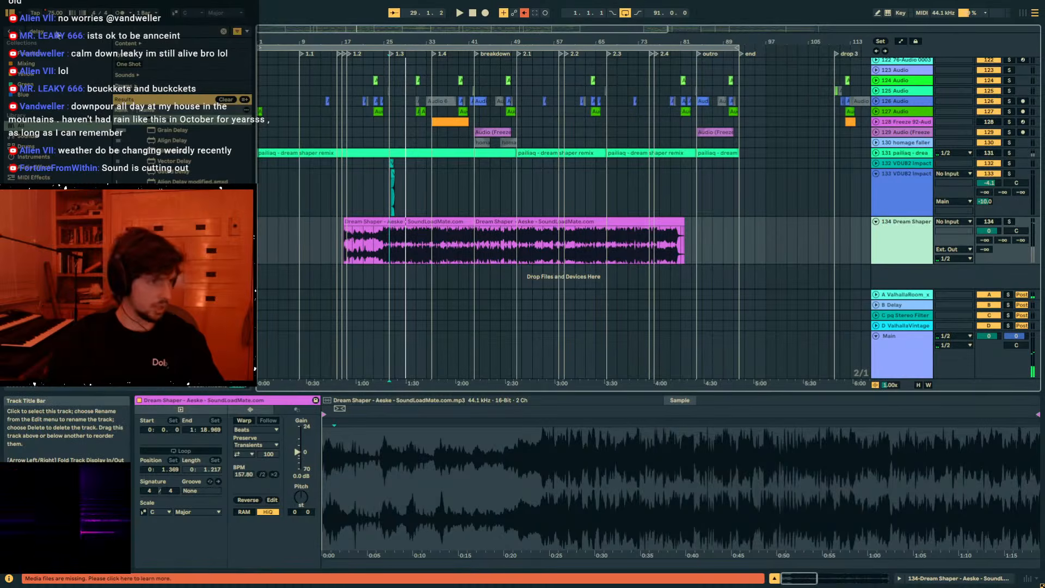
{"action": "key", "text": "ctrl+t"}
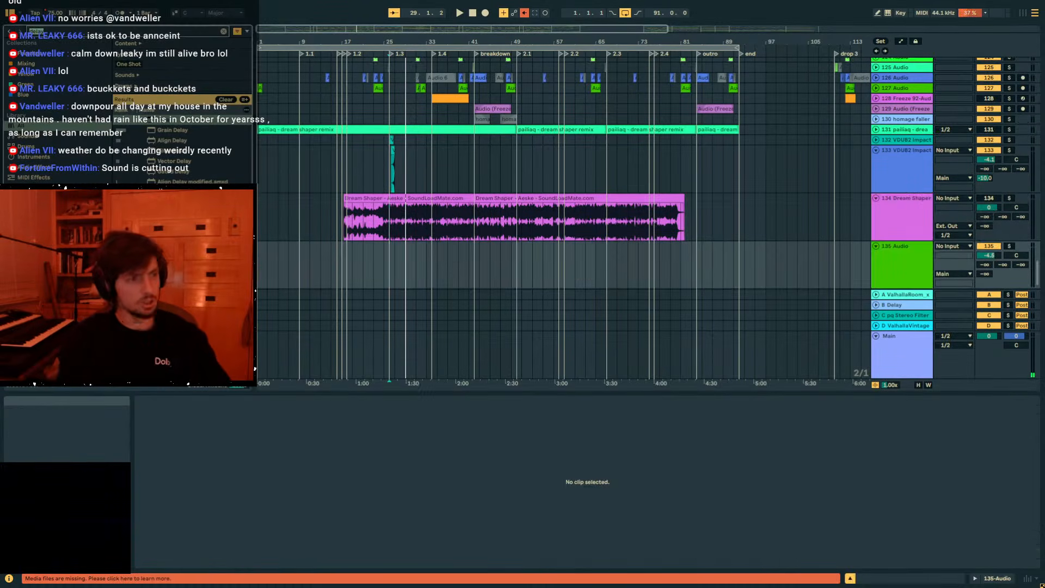
{"action": "type", "text": "dream shaper"}
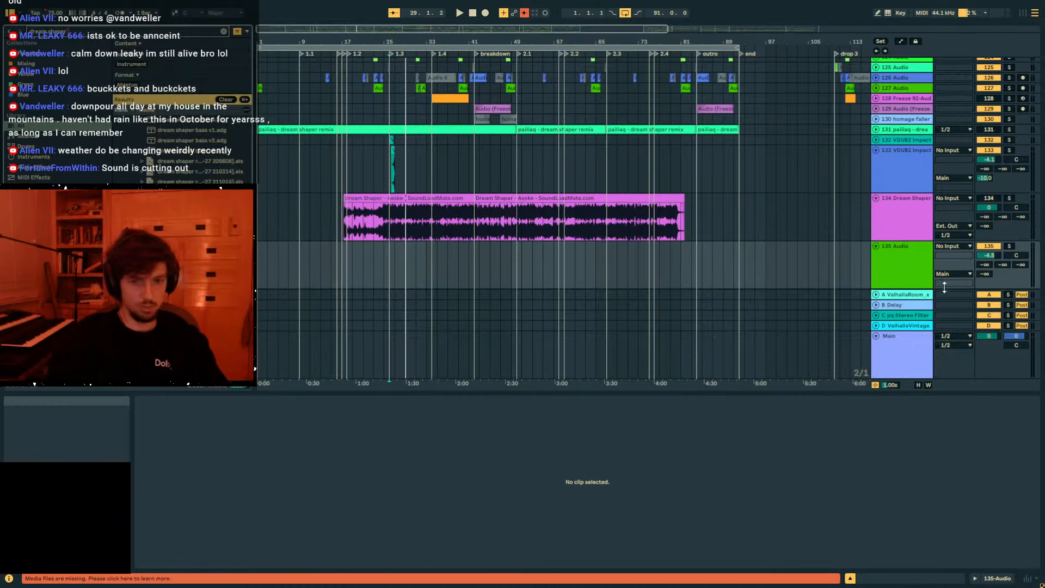
{"action": "left_click", "coordinate": [911, 247]}
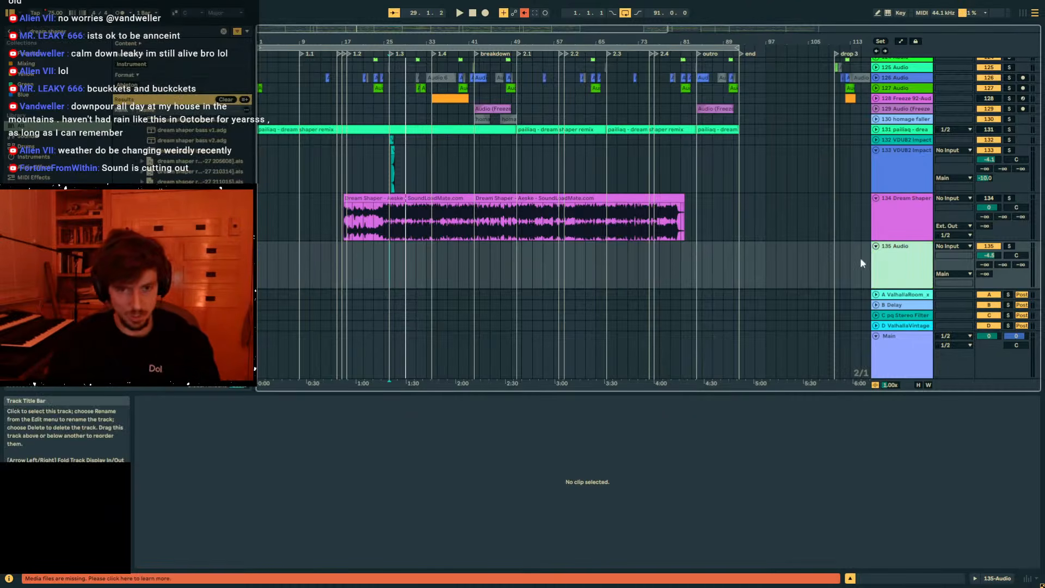
{"action": "key", "text": "Delete"}
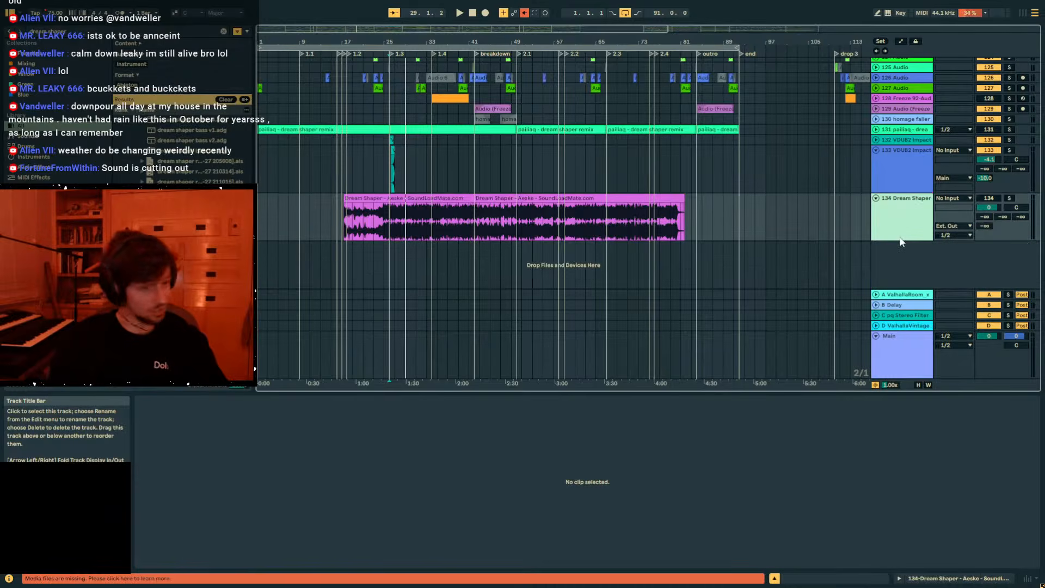
Insert a MIDI track below the Dream Shaper track and load the dream shaper bass v4 rack as a separate track.
{"action": "left_click", "coordinate": [901, 239]}
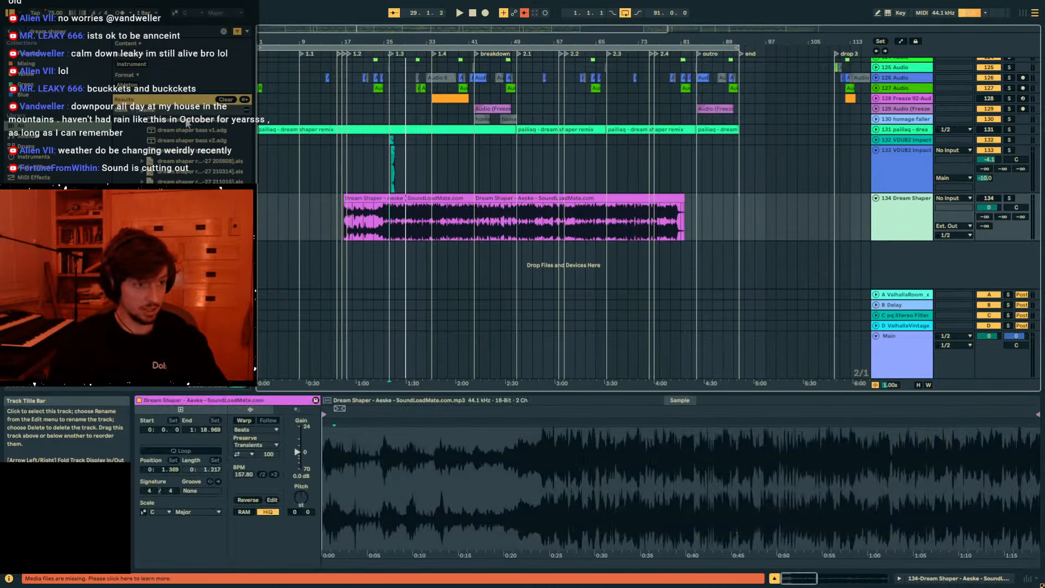
{"action": "key", "text": "ctrl+shift+t"}
{"action": "left_click_drag", "start_coordinate": [187, 121], "coordinate": [530, 282]}
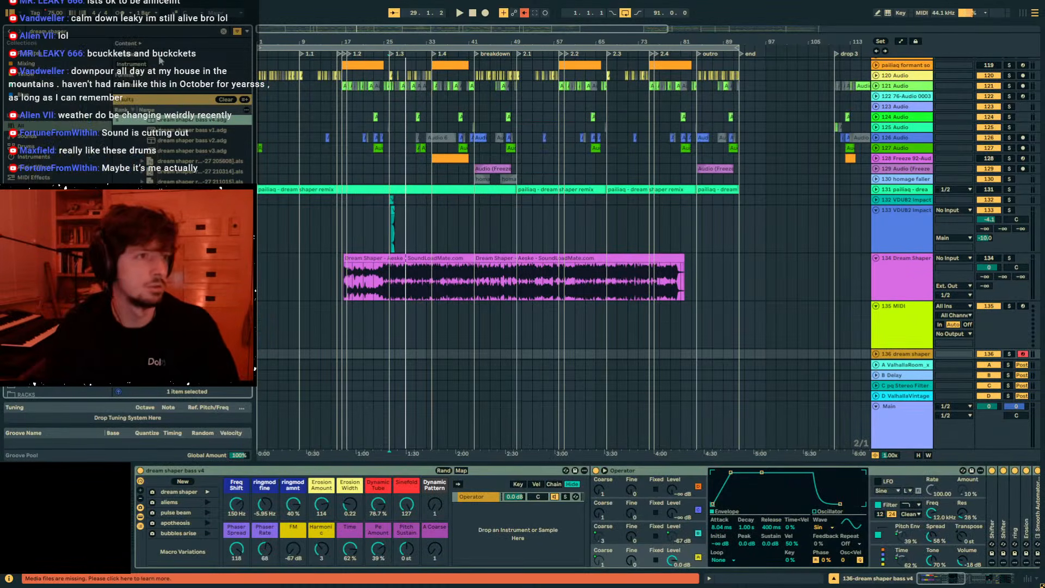
{"action": "left_click", "coordinate": [427, 257]}
{"action": "left_click", "coordinate": [374, 321]}
{"action": "left_click_drag", "start_coordinate": [364, 44], "coordinate": [601, 242]}
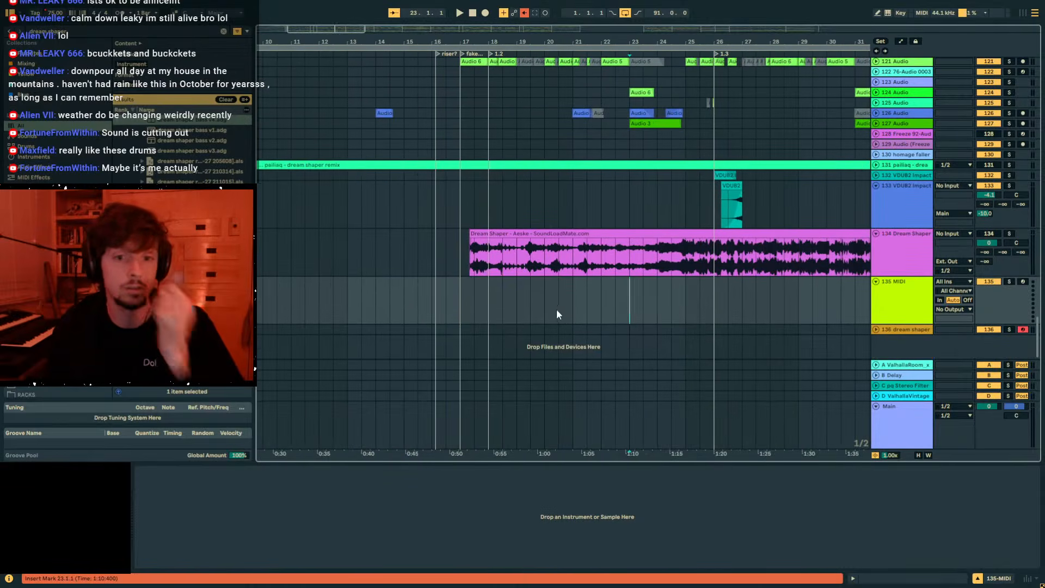
{"action": "left_click", "coordinate": [885, 331]}
Play the mix from bar 16 through section 1.2 and examine which synth and melodic tracks have clips there.
{"action": "scroll", "coordinate": [490, 245], "scroll_direction": "up", "scroll_amount": 8}
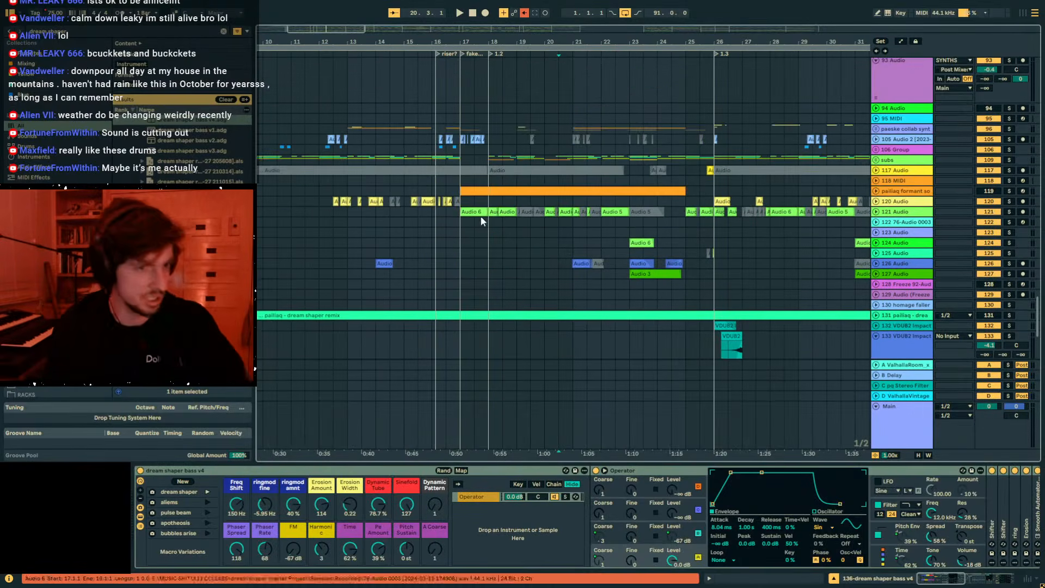
{"action": "left_click", "coordinate": [461, 253]}
{"action": "key", "text": "space"}
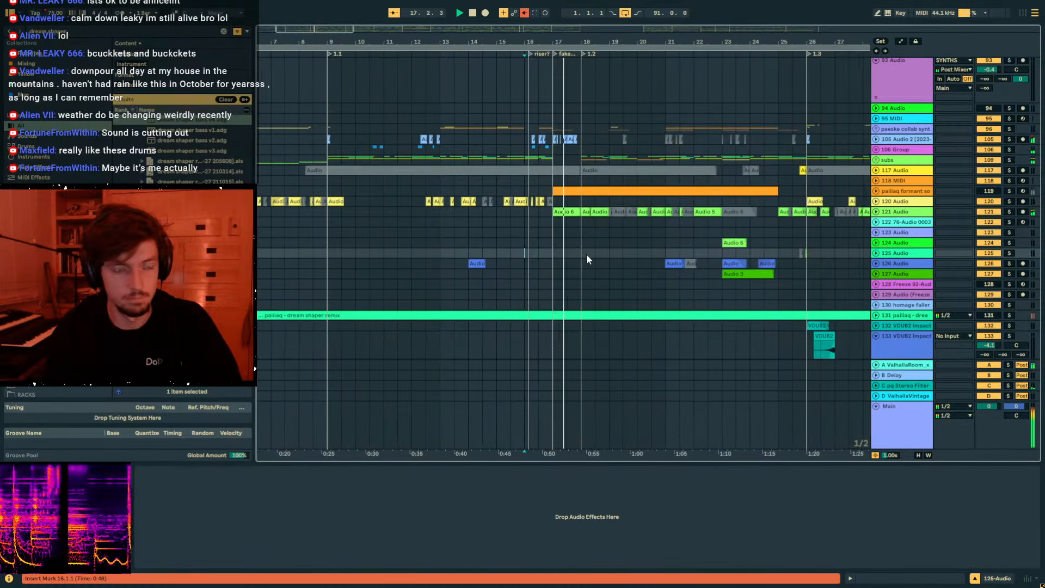
{"action": "scroll", "coordinate": [708, 261], "scroll_direction": "down", "scroll_amount": 7}
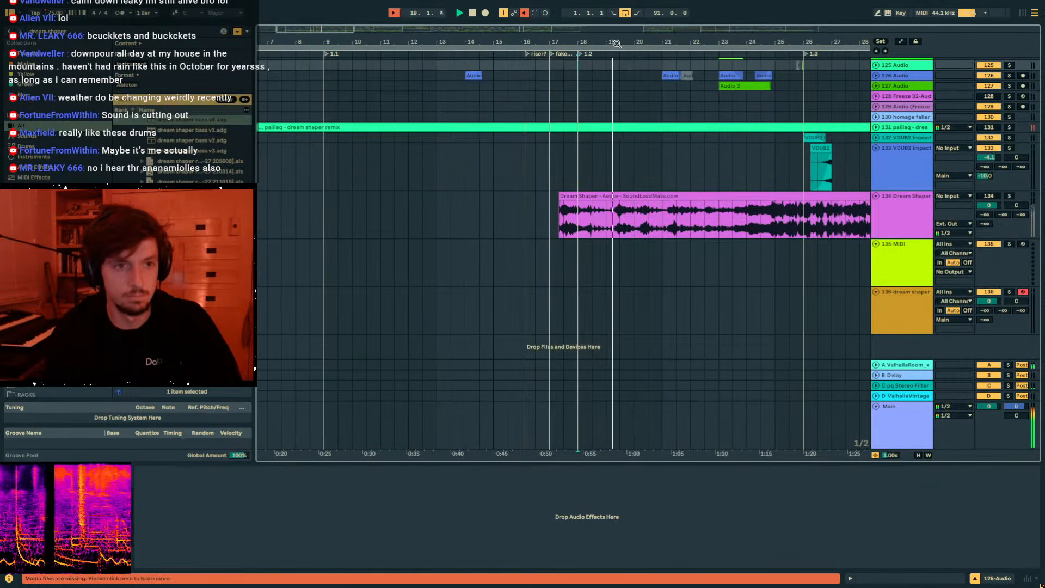
{"action": "scroll", "coordinate": [703, 263], "scroll_direction": "up", "scroll_amount": 3}
{"action": "scroll", "coordinate": [596, 171], "scroll_direction": "up", "scroll_amount": 10}
{"action": "scroll", "coordinate": [596, 165], "scroll_direction": "up", "scroll_amount": 10}
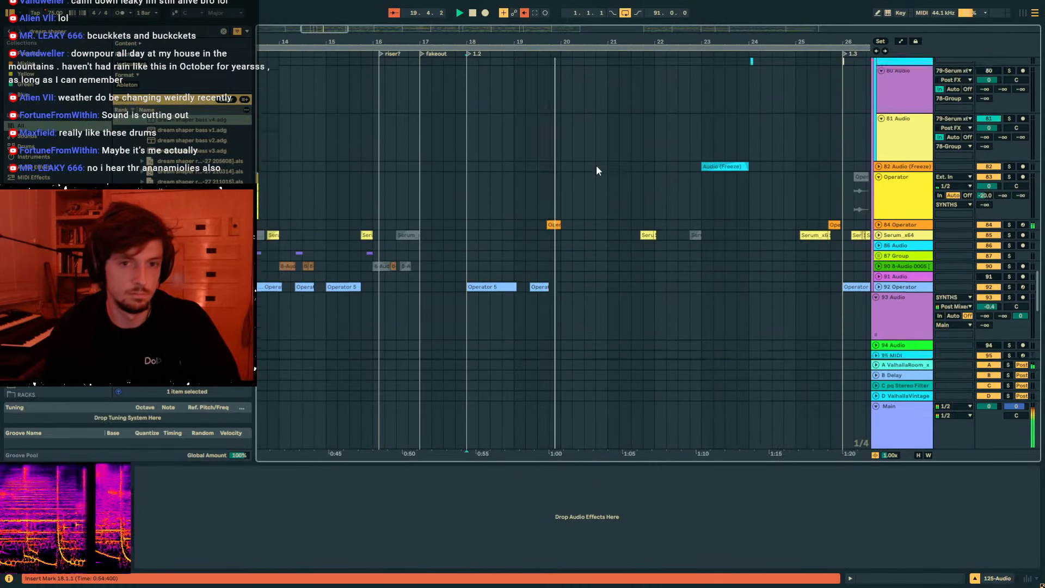
{"action": "scroll", "coordinate": [596, 166], "scroll_direction": "up", "scroll_amount": 8}
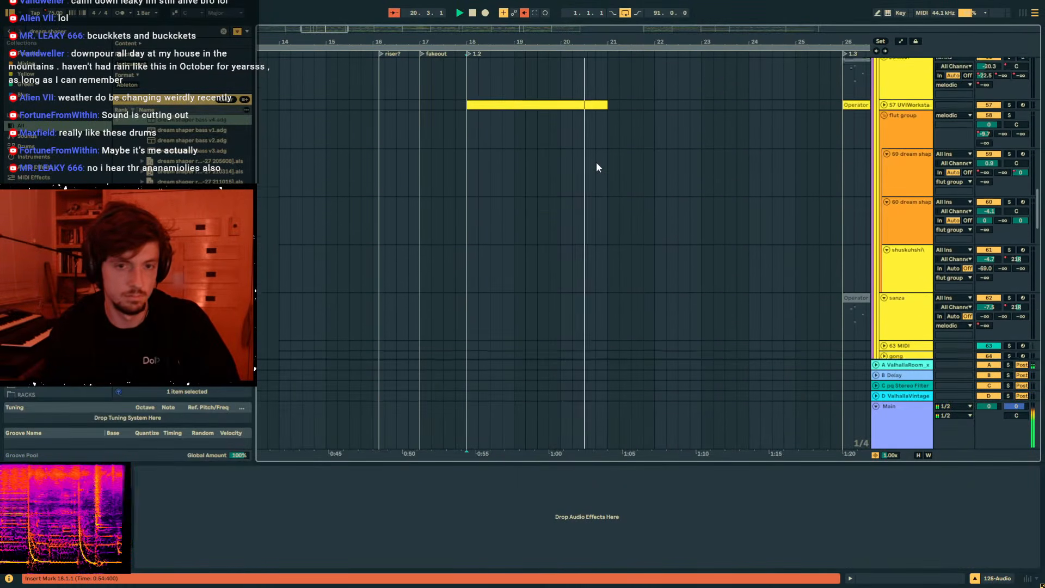
{"action": "scroll", "coordinate": [598, 165], "scroll_direction": "up", "scroll_amount": 5}
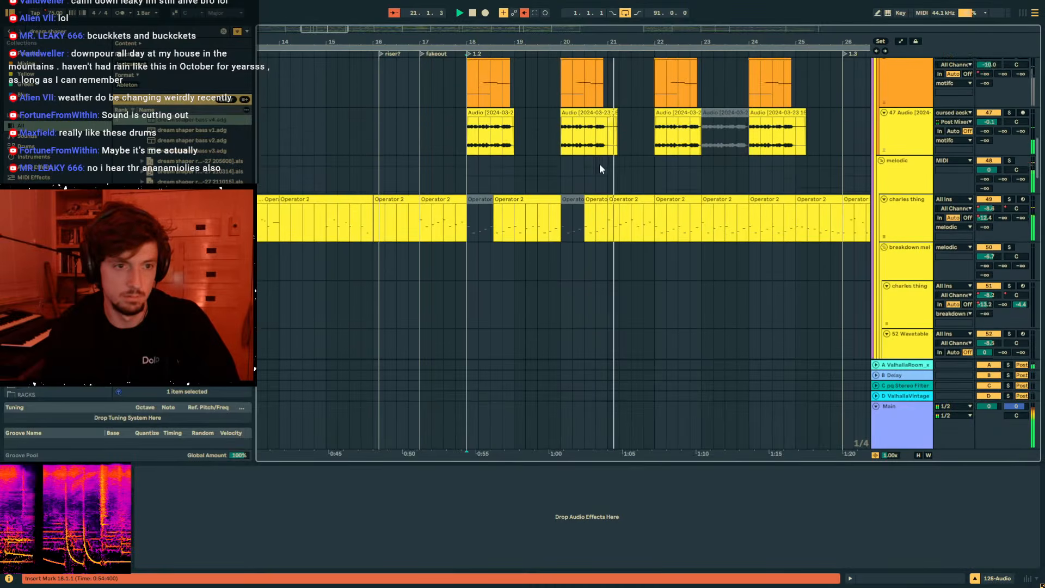
Listen around bar 22 and check the motif, melodic, Serum_x64 and other synth tracks for clips sounding there.
{"action": "left_click", "coordinate": [697, 178]}
{"action": "left_click_drag", "start_coordinate": [677, 42], "coordinate": [587, 67]}
{"action": "scroll", "coordinate": [496, 178], "scroll_direction": "down", "scroll_amount": 3}
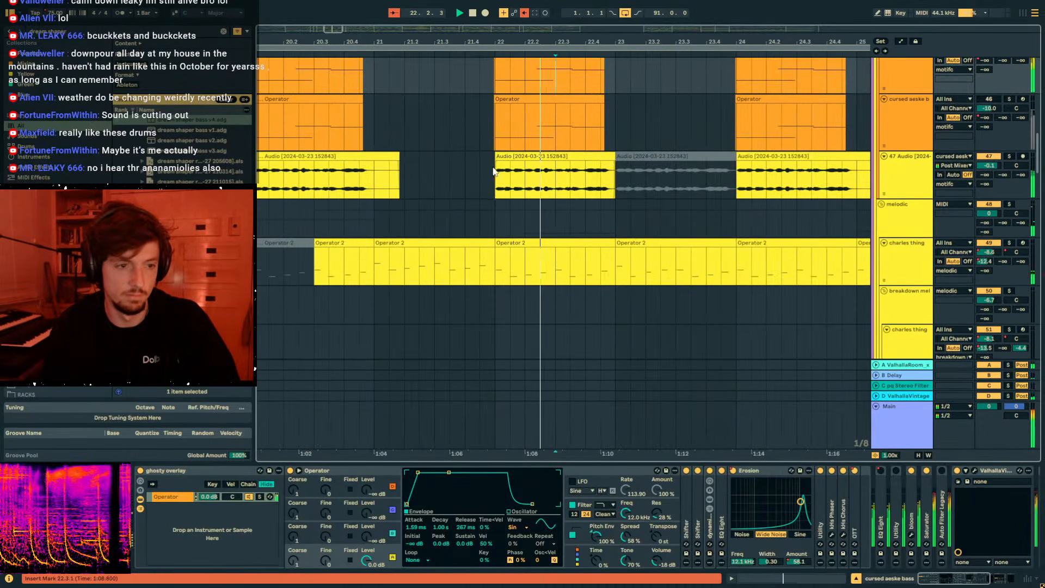
{"action": "scroll", "coordinate": [512, 174], "scroll_direction": "down", "scroll_amount": 5}
{"action": "scroll", "coordinate": [512, 174], "scroll_direction": "down", "scroll_amount": 15}
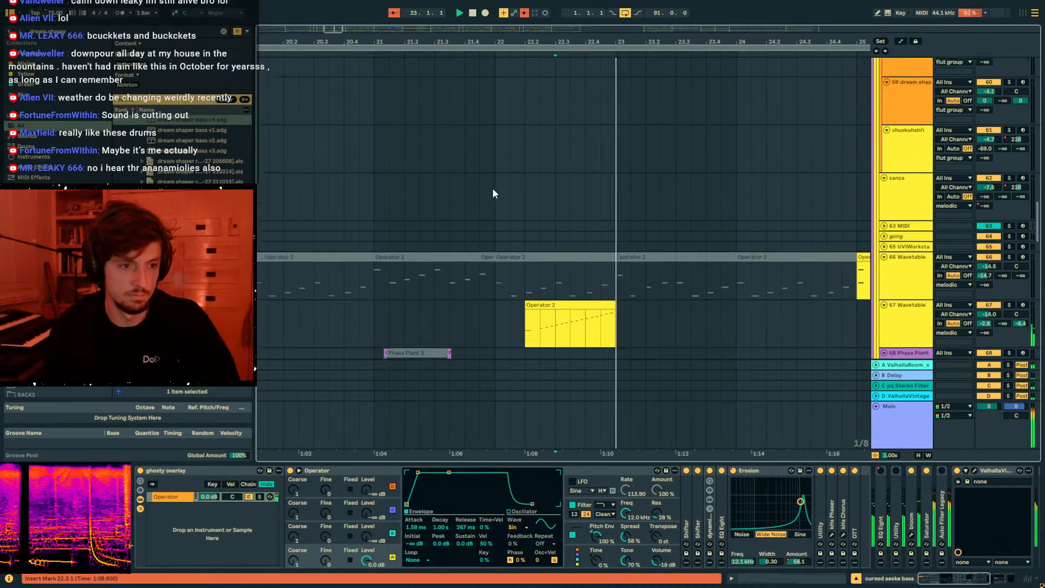
{"action": "scroll", "coordinate": [482, 203], "scroll_direction": "up", "scroll_amount": 2}
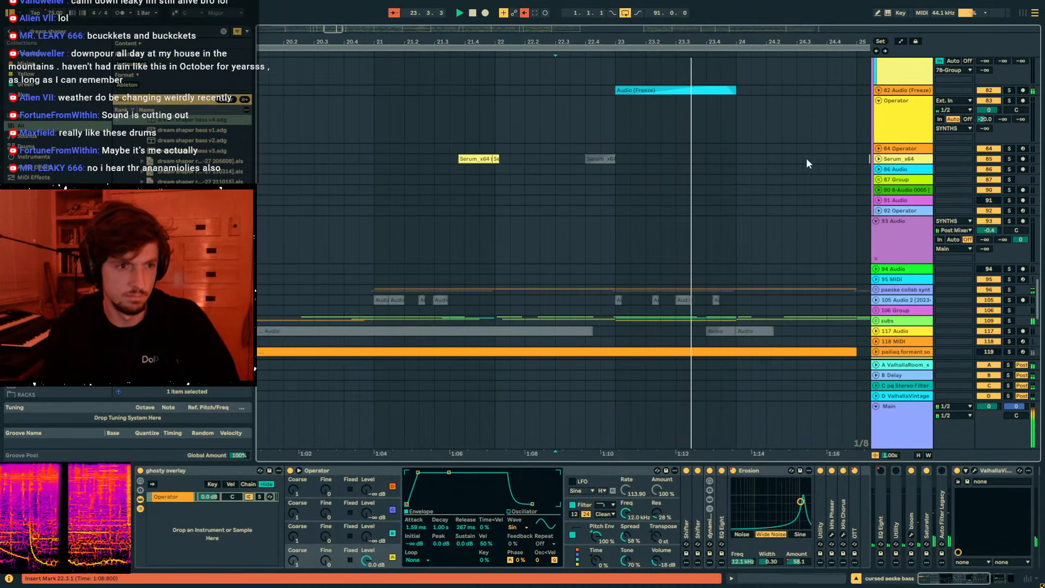
{"action": "left_click", "coordinate": [879, 159]}
{"action": "scroll", "coordinate": [479, 155], "scroll_direction": "up", "scroll_amount": 3}
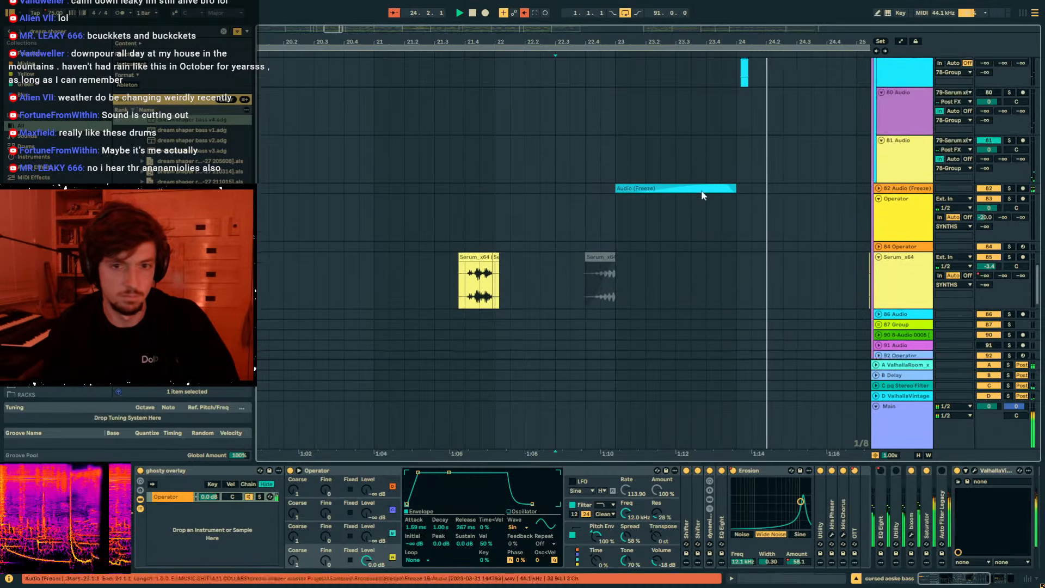
{"action": "left_click_drag", "start_coordinate": [1038, 278], "coordinate": [1034, 122]}
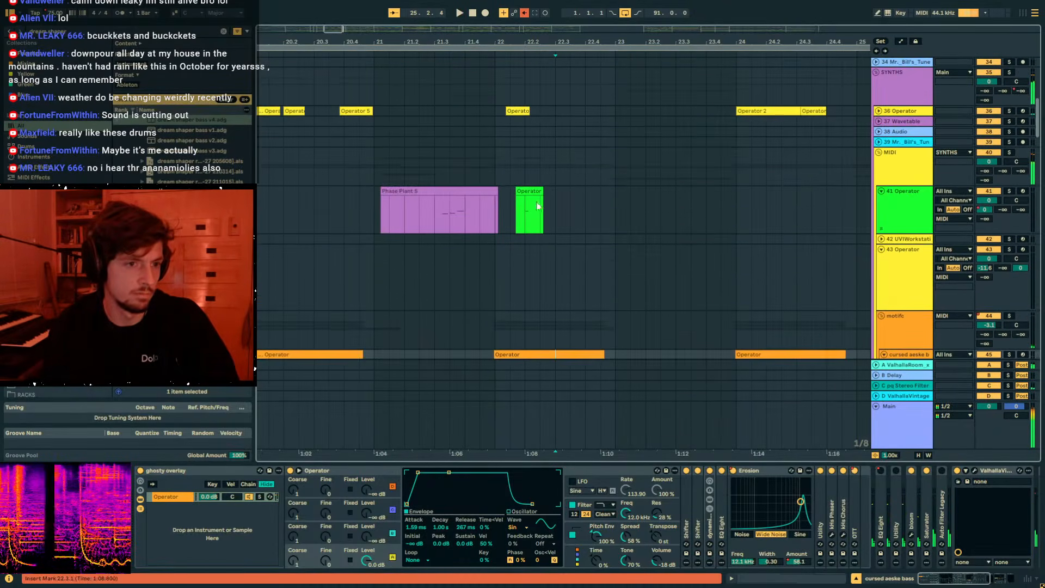
Solo the 41 Operator track to hear its clips around bars 21 and 22, and return to the full mix.
{"action": "left_click", "coordinate": [539, 214]}
{"action": "left_click", "coordinate": [1010, 190]}
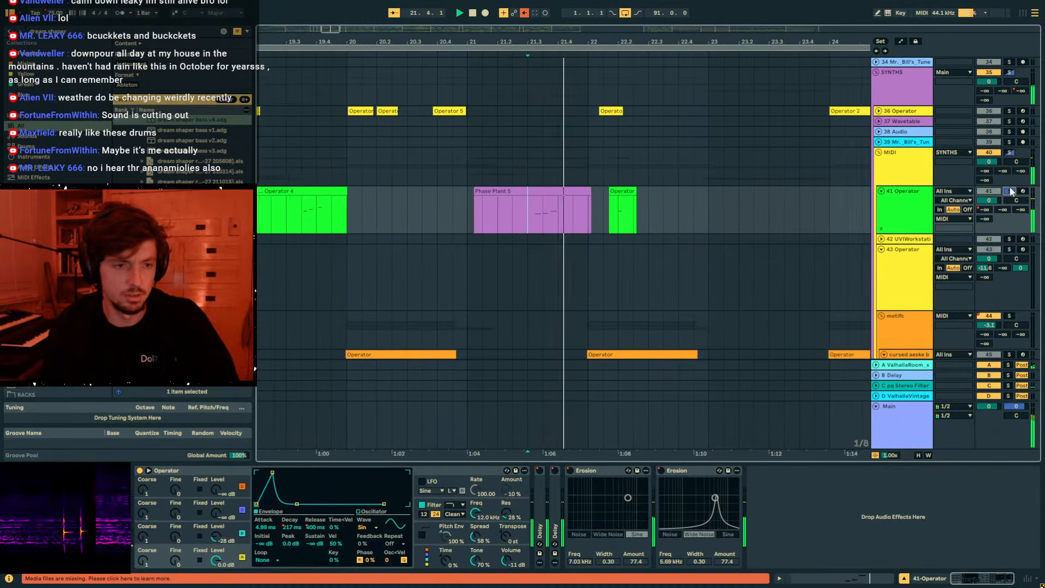
{"action": "scroll", "coordinate": [581, 206], "scroll_direction": "down", "scroll_amount": 3}
{"action": "left_click", "coordinate": [577, 199]}
{"action": "scroll", "coordinate": [599, 215], "scroll_direction": "down", "scroll_amount": 5}
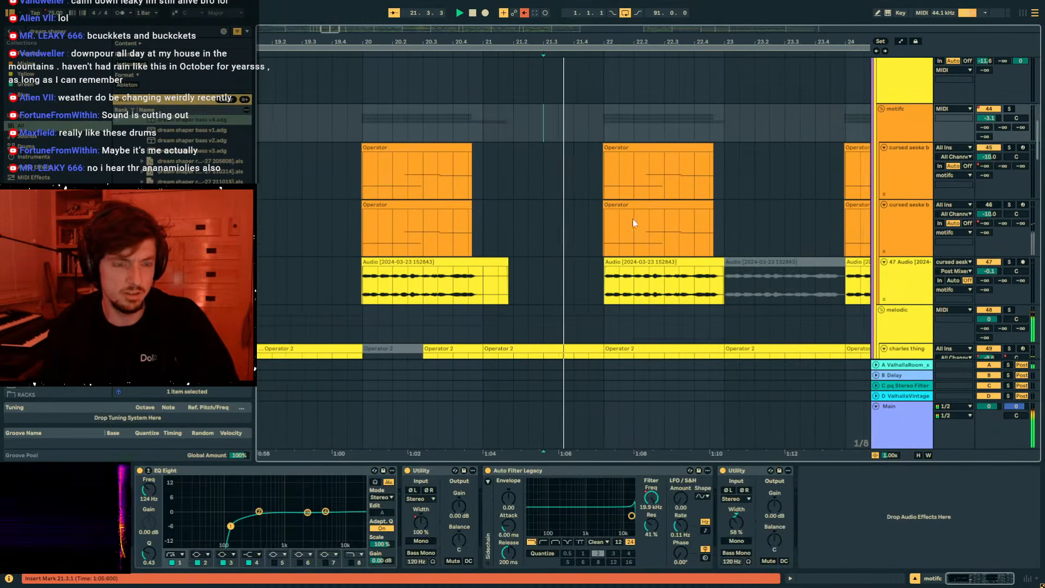
Listen to the mix from bar 20 while checking the charles thing clips up to bar 22.
{"action": "left_click", "coordinate": [371, 217]}
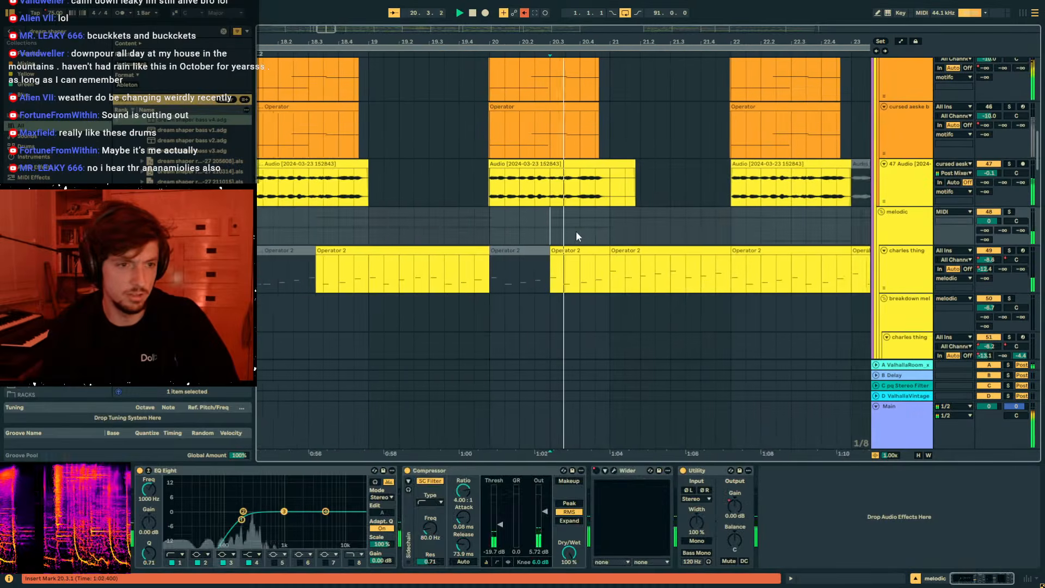
{"action": "scroll", "coordinate": [556, 226], "scroll_direction": "down", "scroll_amount": 1}
{"action": "scroll", "coordinate": [555, 226], "scroll_direction": "down", "scroll_amount": 1}
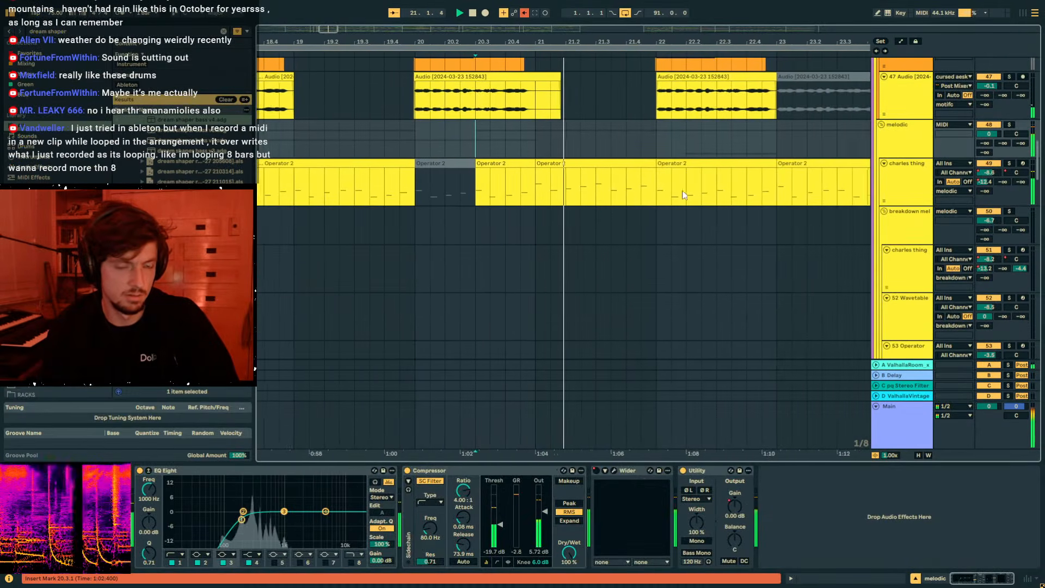
{"action": "left_click_drag", "start_coordinate": [662, 41], "coordinate": [661, 20]}
{"action": "left_click_drag", "start_coordinate": [602, 42], "coordinate": [602, 38]}
{"action": "left_click", "coordinate": [603, 200]}
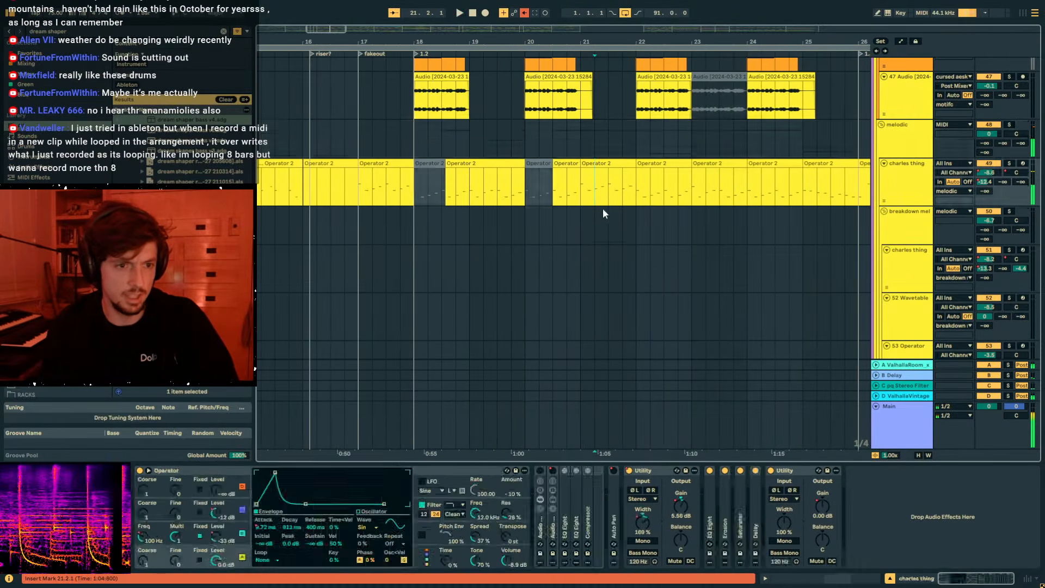
Stop playback and select the bar 21 clip on the 71 Phase Plant track.
{"action": "left_click", "coordinate": [604, 215]}
{"action": "key", "text": "space"}
{"action": "scroll", "coordinate": [613, 225], "scroll_direction": "down", "scroll_amount": 12}
{"action": "scroll", "coordinate": [623, 219], "scroll_direction": "down", "scroll_amount": 8}
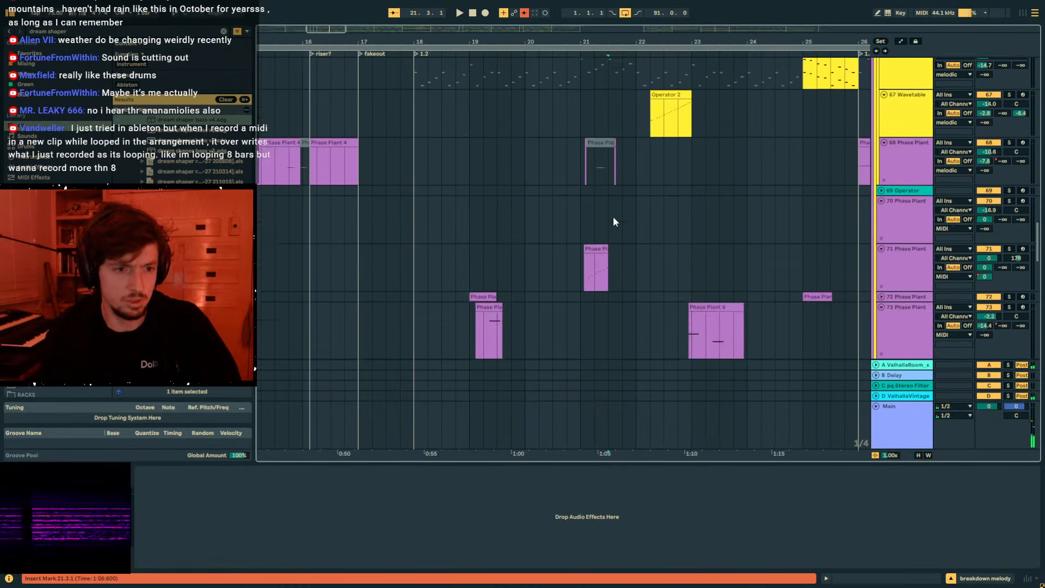
{"action": "left_click", "coordinate": [599, 226]}
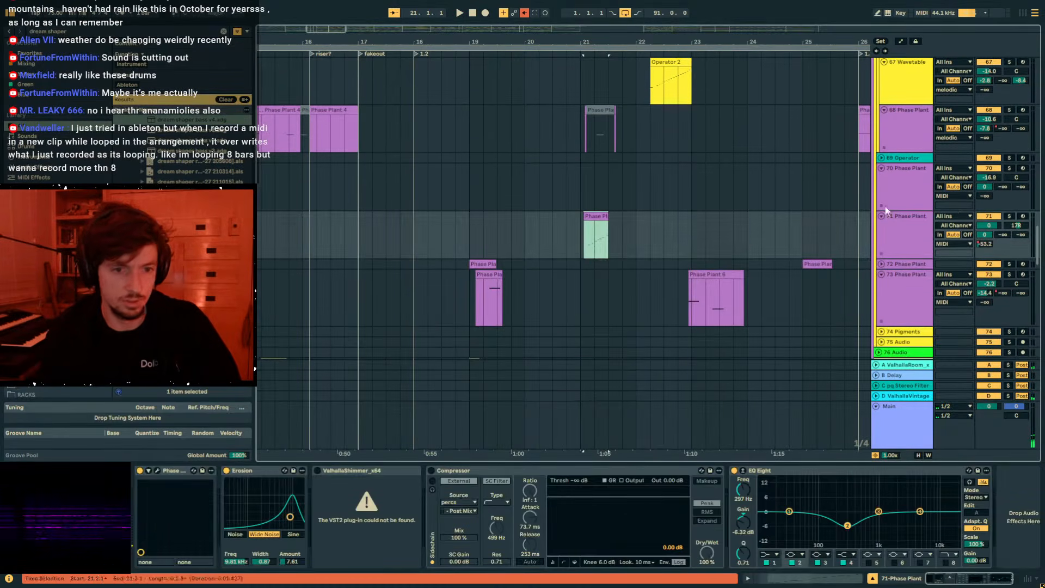
Solo the 71 Phase Plant track to hear its bar 21 clip, and return to the full mix.
{"action": "left_click", "coordinate": [1007, 216]}
{"action": "key", "text": "space"}
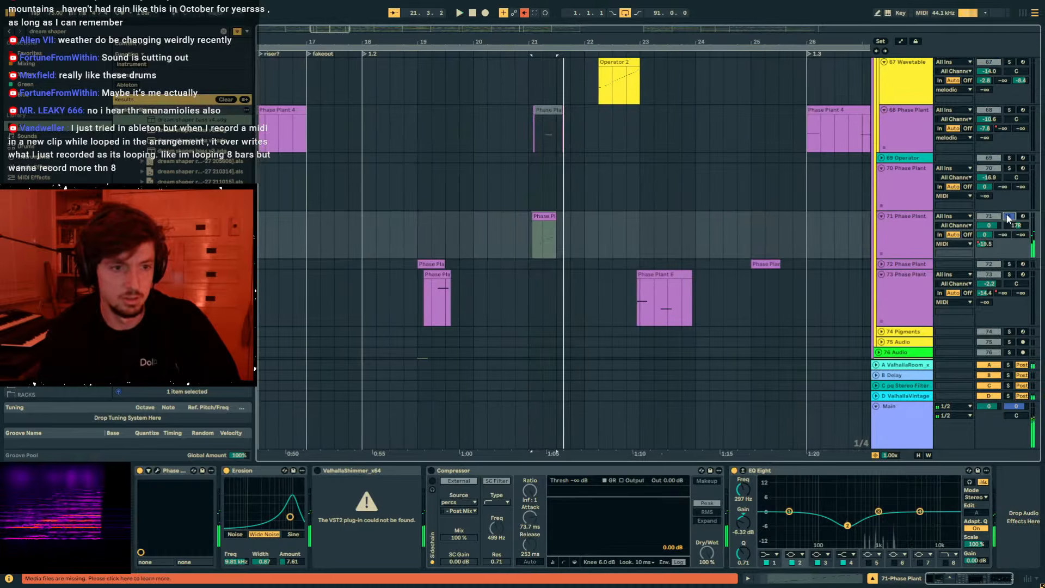
{"action": "left_click", "coordinate": [1008, 217]}
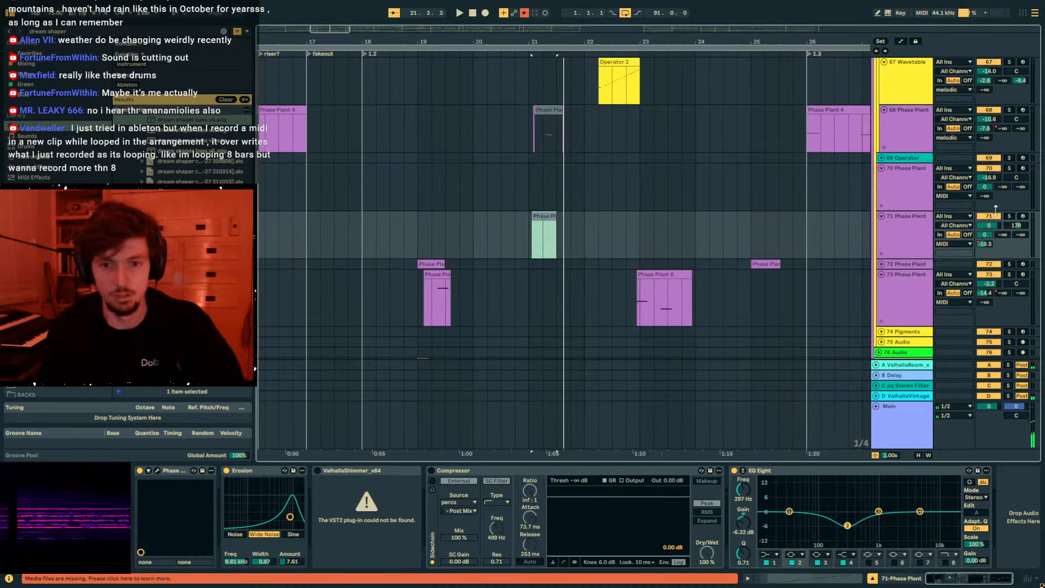
Solo the upper cursed aeske bass track in the motifc group, with its bar 22 clip selected.
{"action": "scroll", "coordinate": [544, 196], "scroll_direction": "up", "scroll_amount": 15}
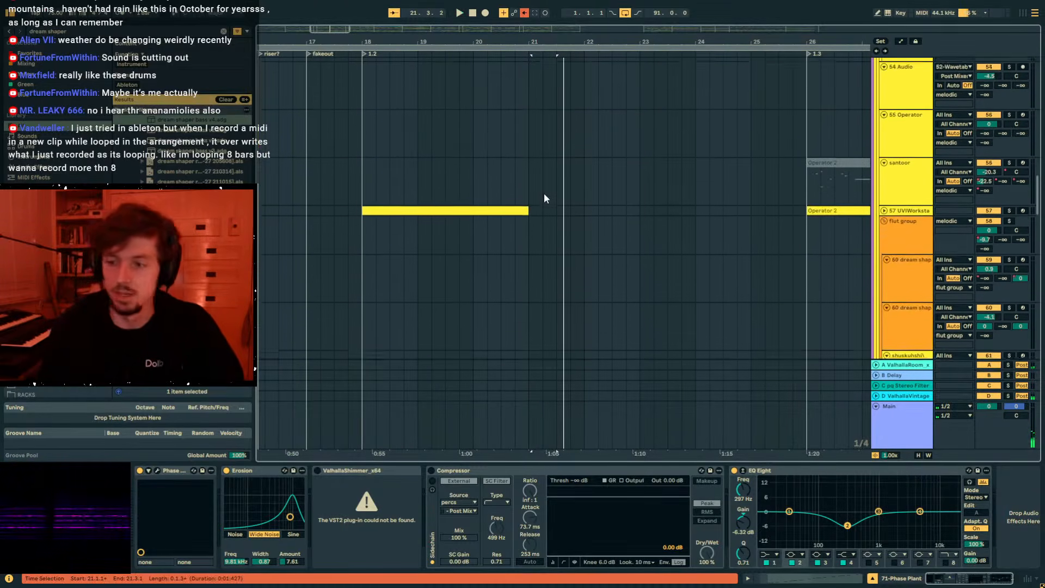
{"action": "scroll", "coordinate": [544, 195], "scroll_direction": "up", "scroll_amount": 6}
{"action": "left_click", "coordinate": [591, 153]}
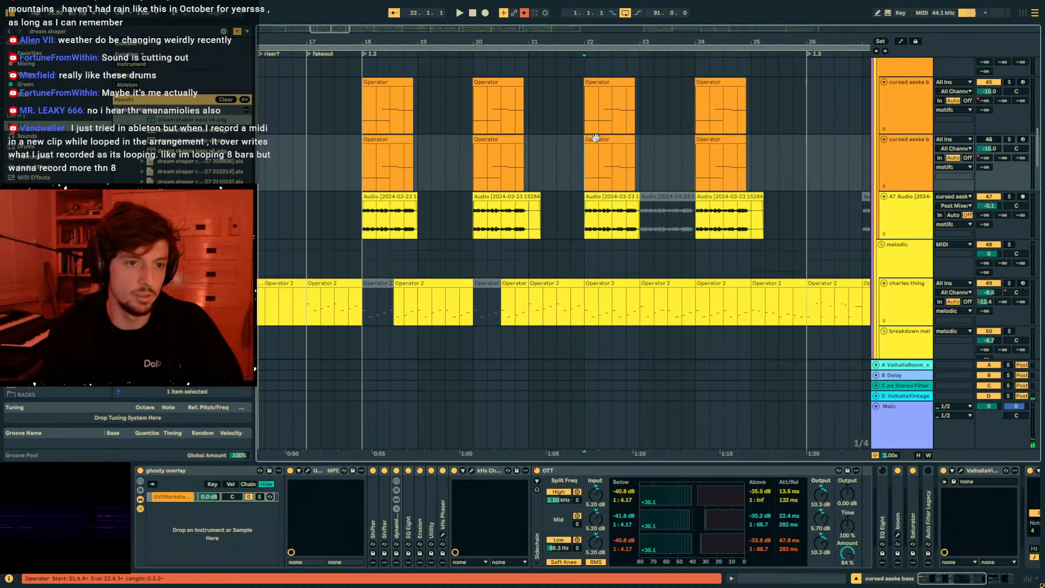
{"action": "scroll", "coordinate": [972, 138], "scroll_direction": "up", "scroll_amount": 1}
{"action": "left_click", "coordinate": [1009, 126]}
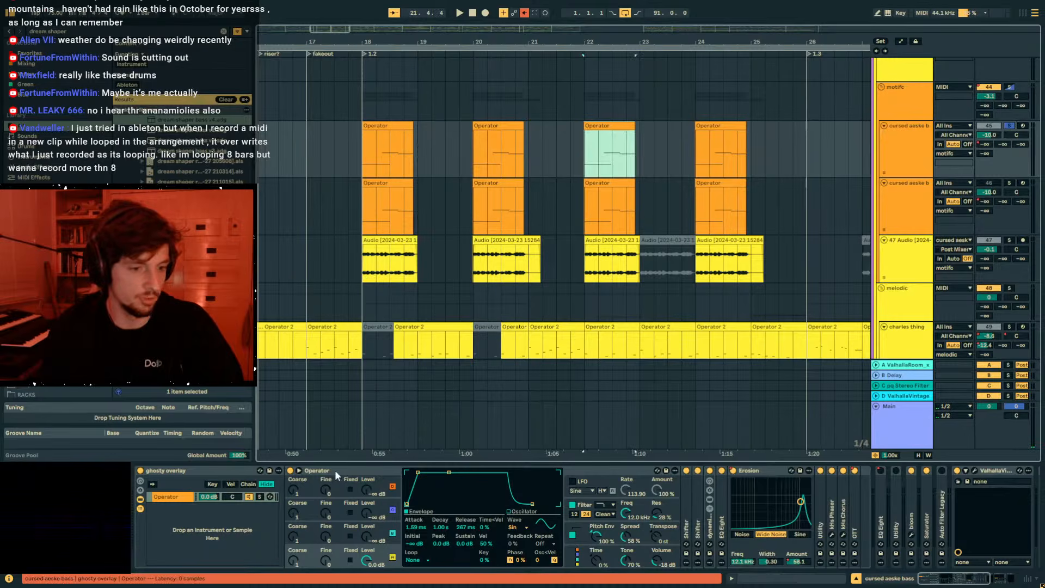
Examine the cursed aeske bass effect chain, including both Shifters, the dynamics generator and the kHs Phaser.
{"action": "double_click", "coordinate": [687, 510]}
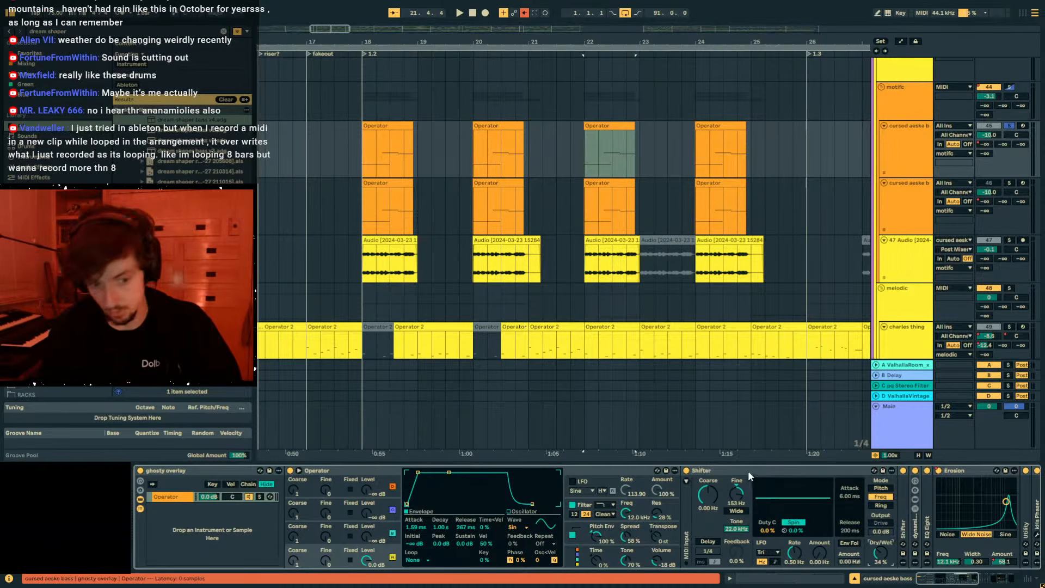
{"action": "double_click", "coordinate": [906, 518]}
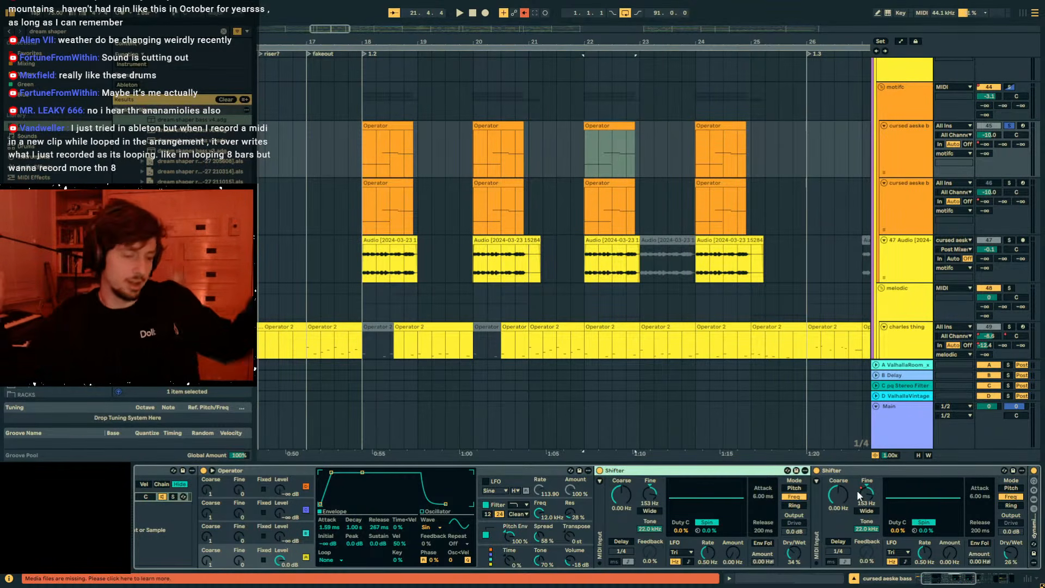
{"action": "double_click", "coordinate": [731, 470]}
{"action": "double_click", "coordinate": [715, 470]}
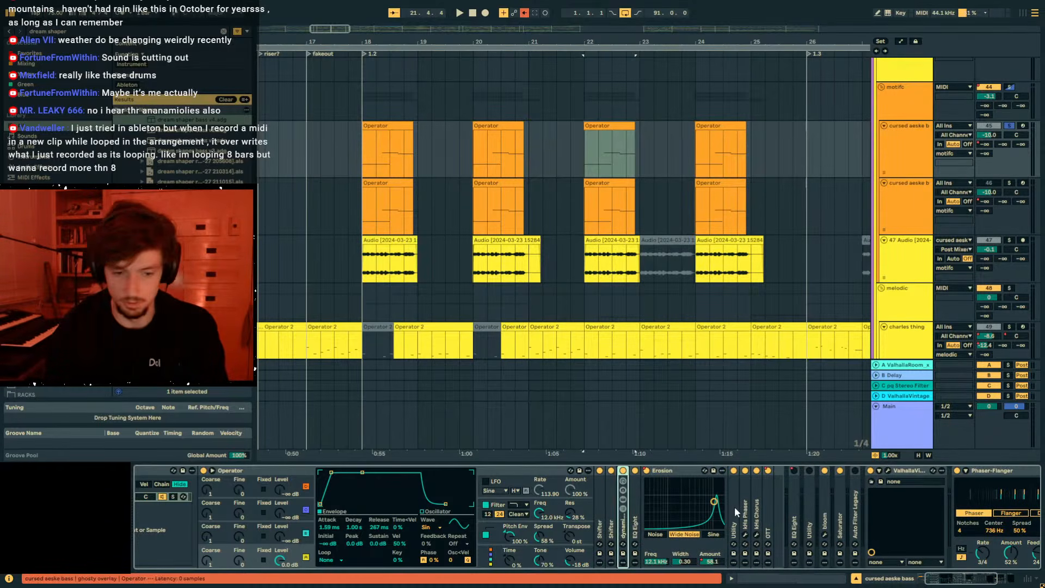
{"action": "double_click", "coordinate": [631, 526]}
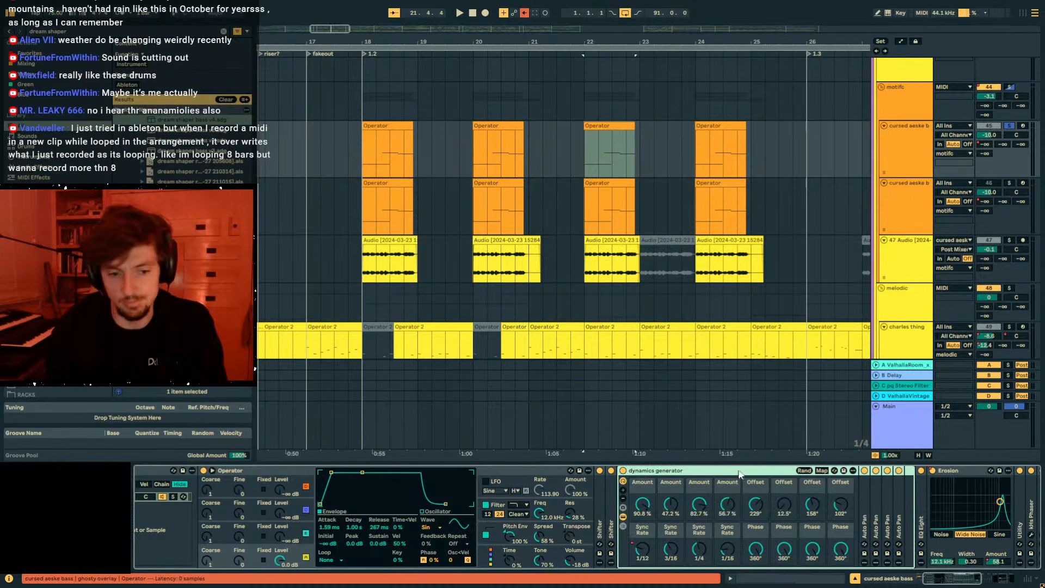
{"action": "double_click", "coordinate": [744, 472]}
{"action": "left_click", "coordinate": [741, 507]}
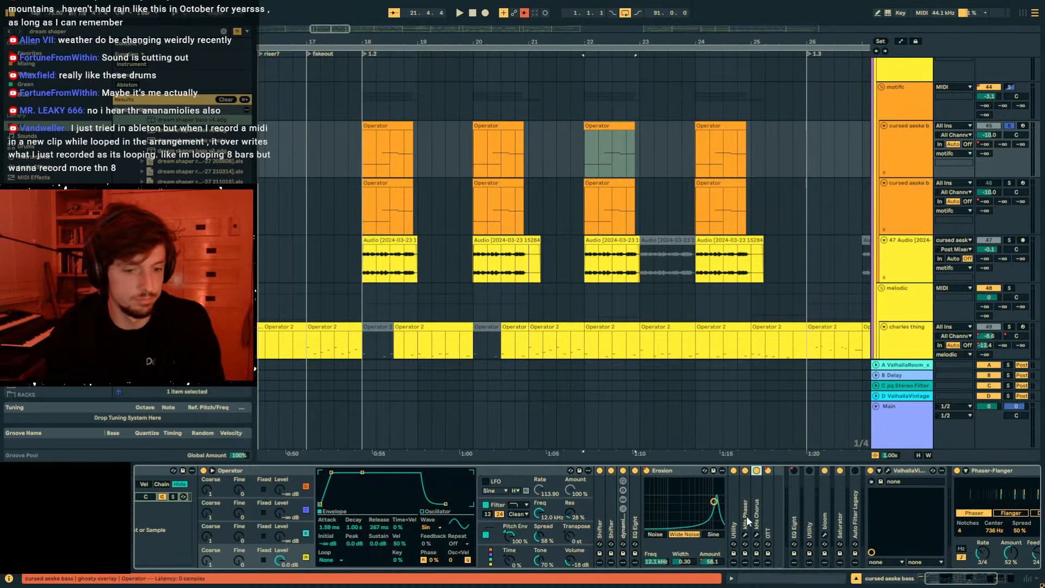
{"action": "double_click", "coordinate": [747, 515]}
{"action": "double_click", "coordinate": [781, 472]}
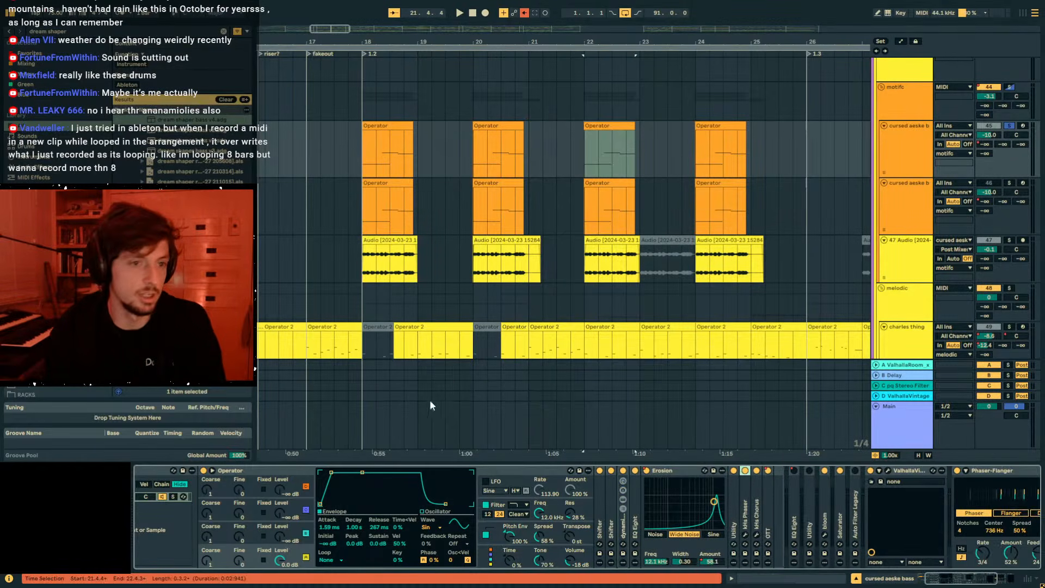
Listen to the cursed aeske bass clip from just before bar 22 in the unsoloed mix, and stop playback.
{"action": "left_click", "coordinate": [618, 125]}
{"action": "left_click_drag", "start_coordinate": [605, 46], "coordinate": [429, 103]}
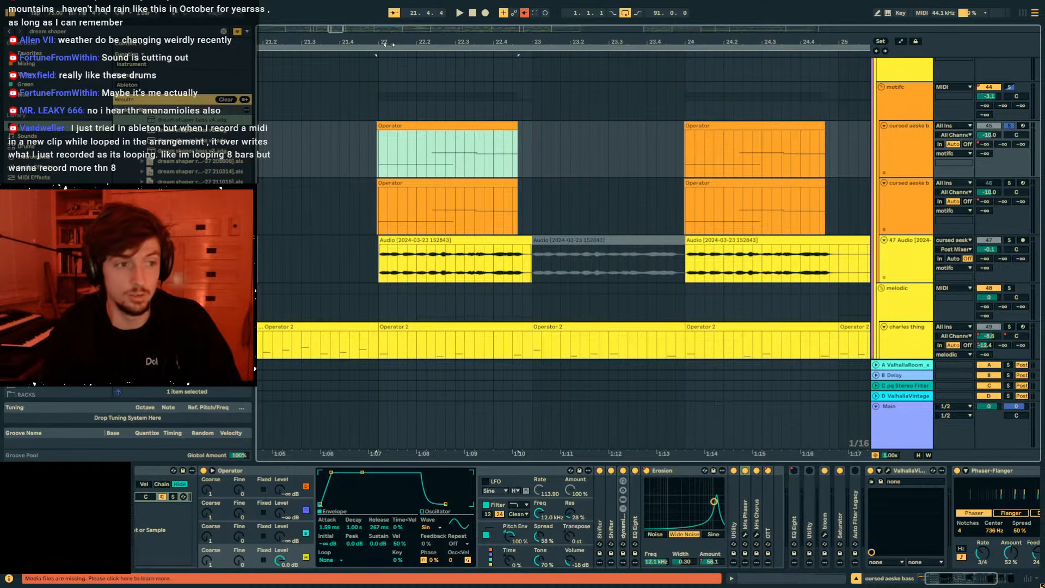
{"action": "left_click_drag", "start_coordinate": [376, 45], "coordinate": [383, 84]}
{"action": "left_click", "coordinate": [370, 156]}
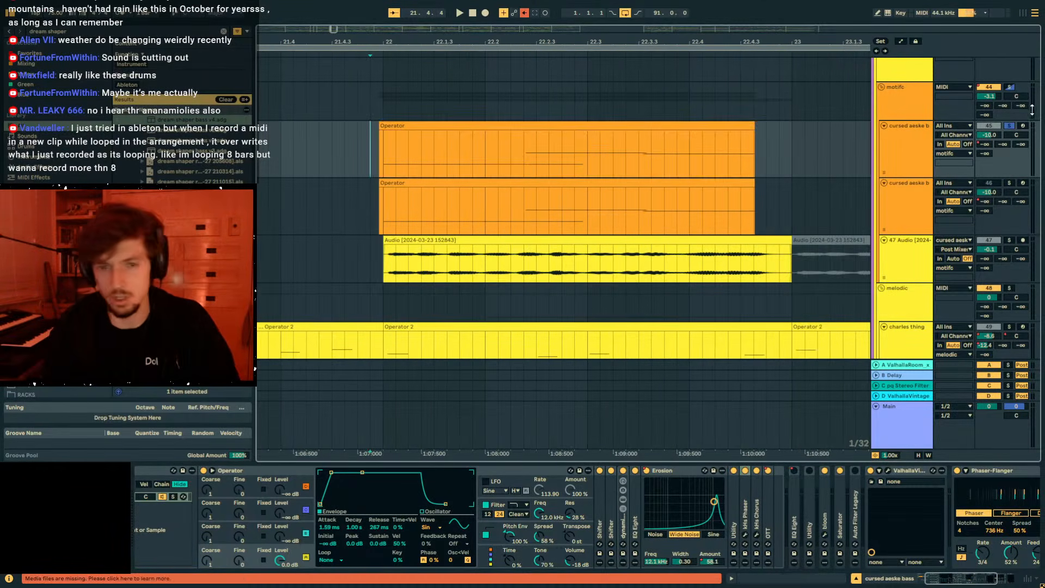
{"action": "left_click_drag", "start_coordinate": [355, 152], "coordinate": [793, 152]}
{"action": "left_click", "coordinate": [372, 152]}
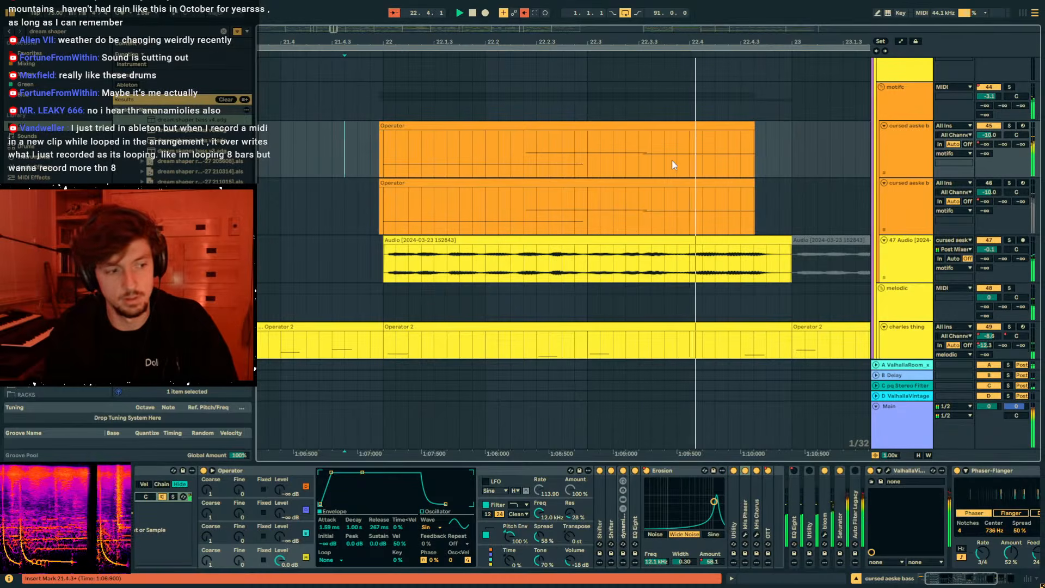
{"action": "left_click_drag", "start_coordinate": [622, 46], "coordinate": [559, 14]}
{"action": "scroll", "coordinate": [708, 244], "scroll_direction": "down", "scroll_amount": 3}
{"action": "key", "text": "space"}
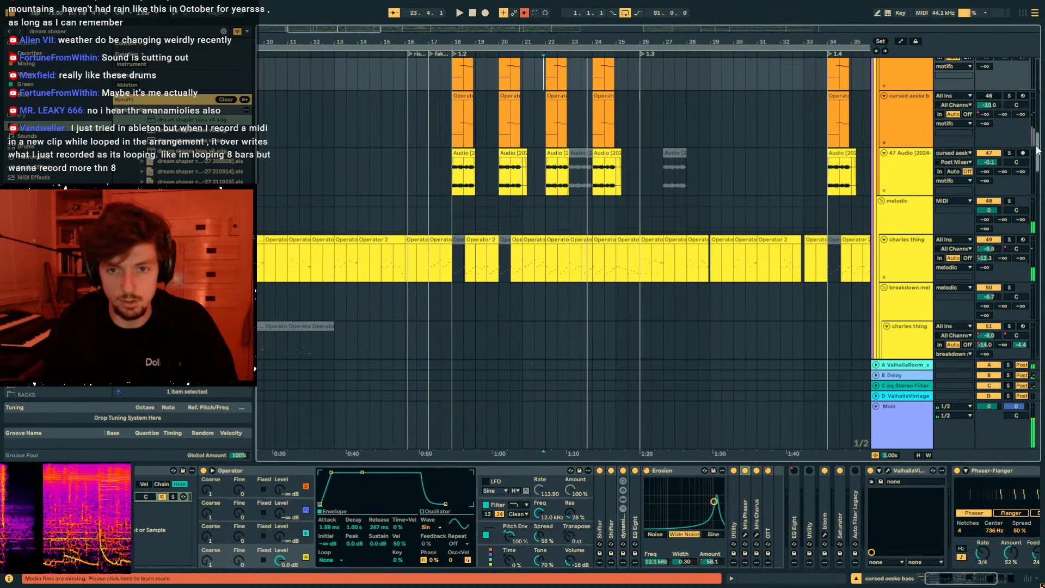
Create a three-bar MIDI clip at bar 18 on the dream shaper bass v4 track, holding one long C3 note from its start.
{"action": "scroll", "coordinate": [1002, 273], "scroll_direction": "down", "scroll_amount": 15}
{"action": "left_click", "coordinate": [486, 308]}
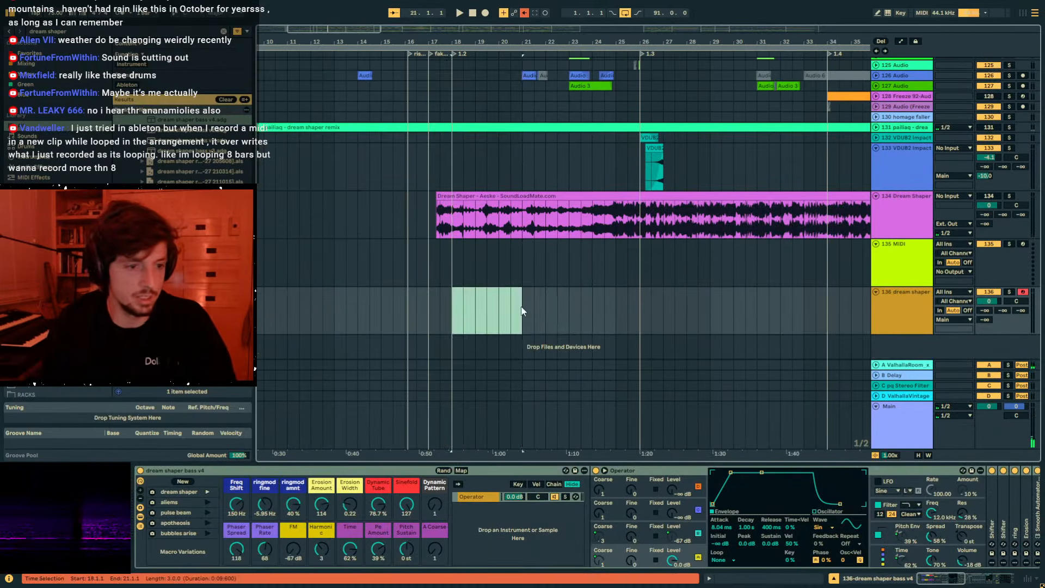
{"action": "key", "text": "ctrl+shift+m"}
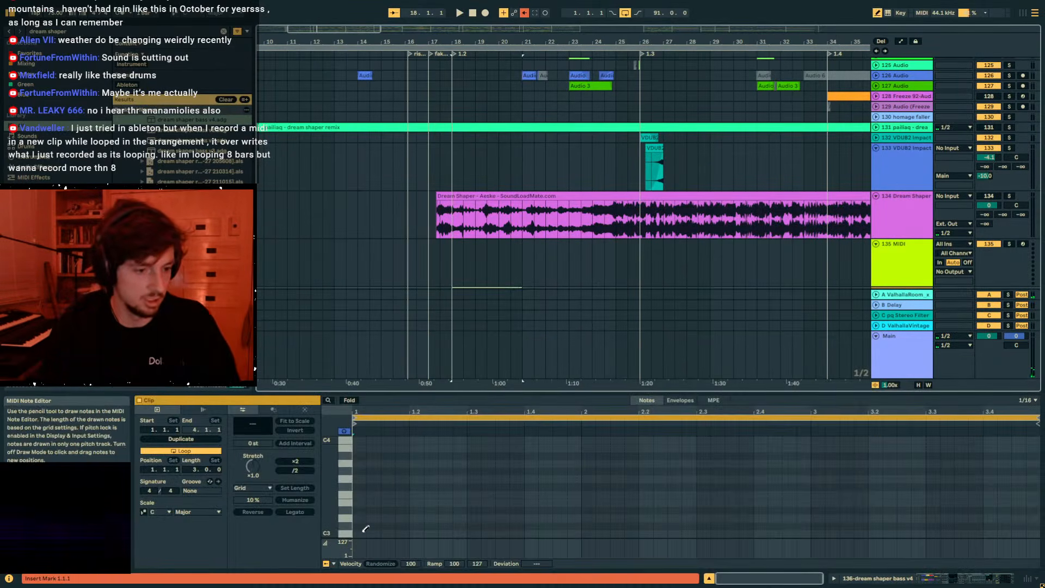
{"action": "left_click_drag", "start_coordinate": [366, 531], "coordinate": [739, 533]}
{"action": "scroll", "coordinate": [997, 247], "scroll_direction": "down", "scroll_amount": 3}
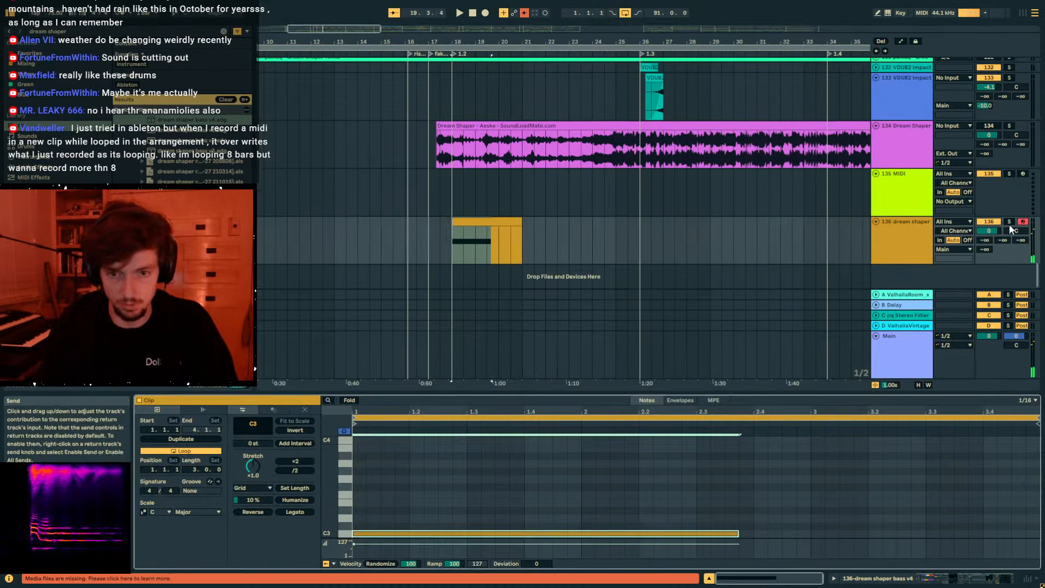
Solo the dream shaper bass v4 track, play its clip and randomize the rack's macros twice.
{"action": "left_click", "coordinate": [1009, 220]}
{"action": "key", "text": "space"}
{"action": "left_click", "coordinate": [935, 577]}
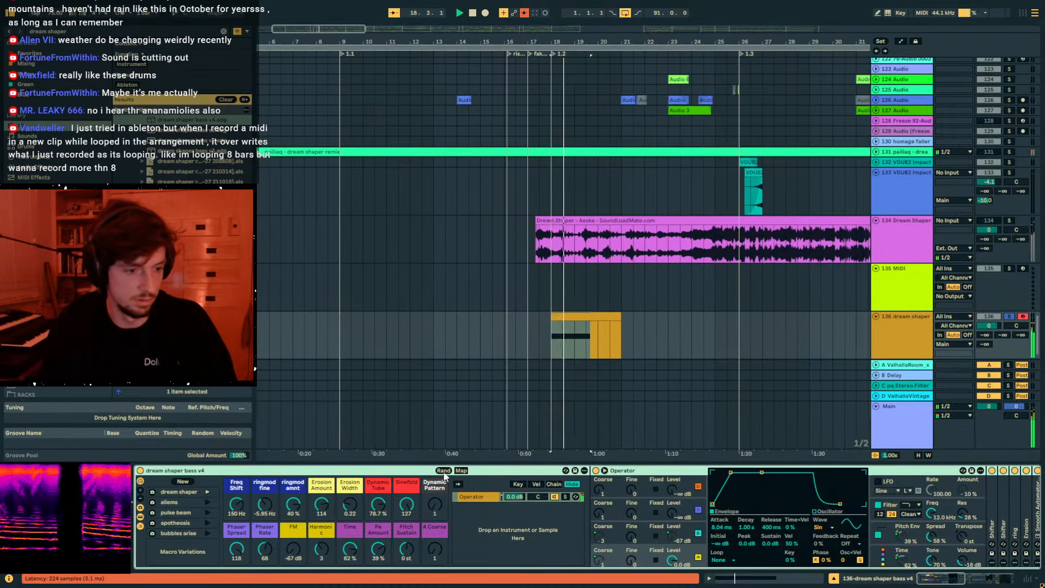
{"action": "left_click", "coordinate": [443, 471]}
{"action": "left_click", "coordinate": [444, 471]}
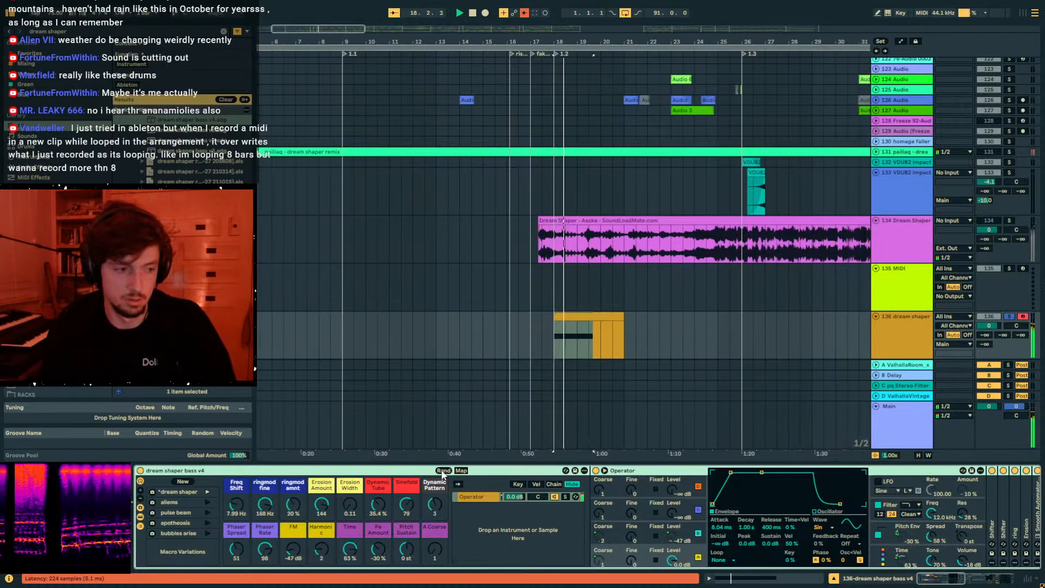
Insert an audio track below the dream shaper bass v4 track and set its input to track 136.
{"action": "left_click", "coordinate": [894, 338]}
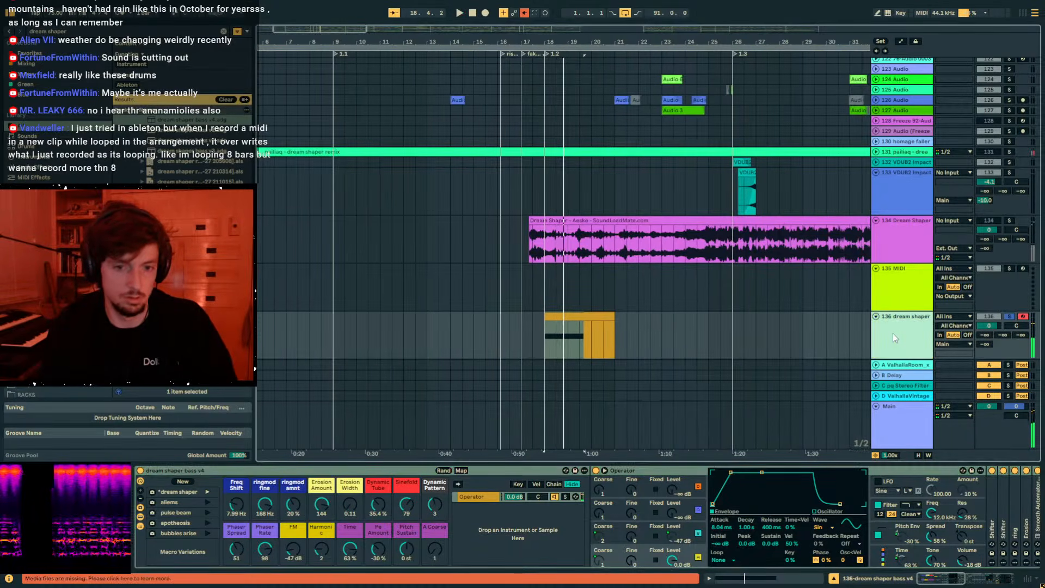
{"action": "key", "text": "ctrl+t"}
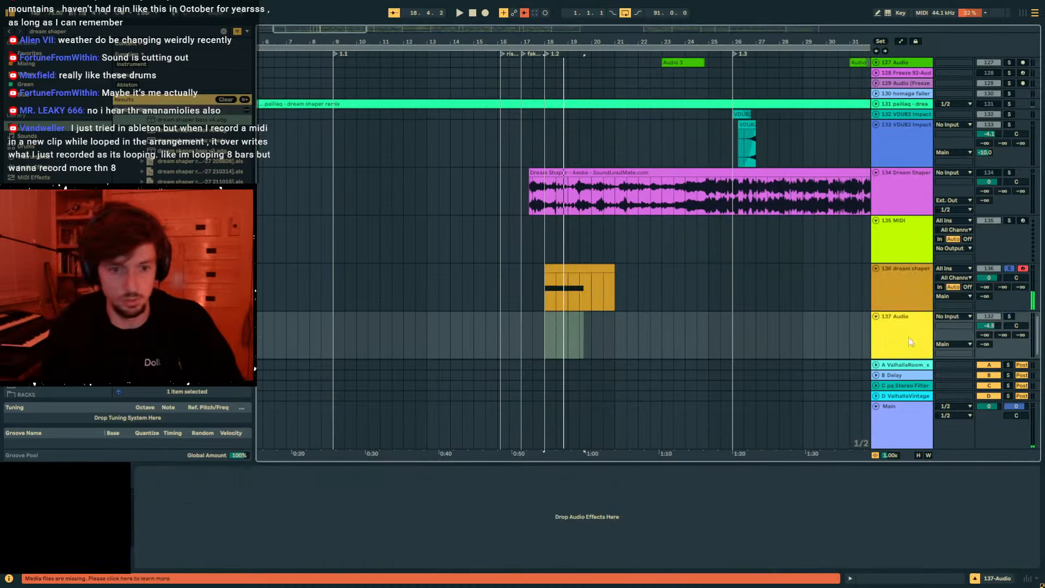
{"action": "left_click", "coordinate": [955, 318]}
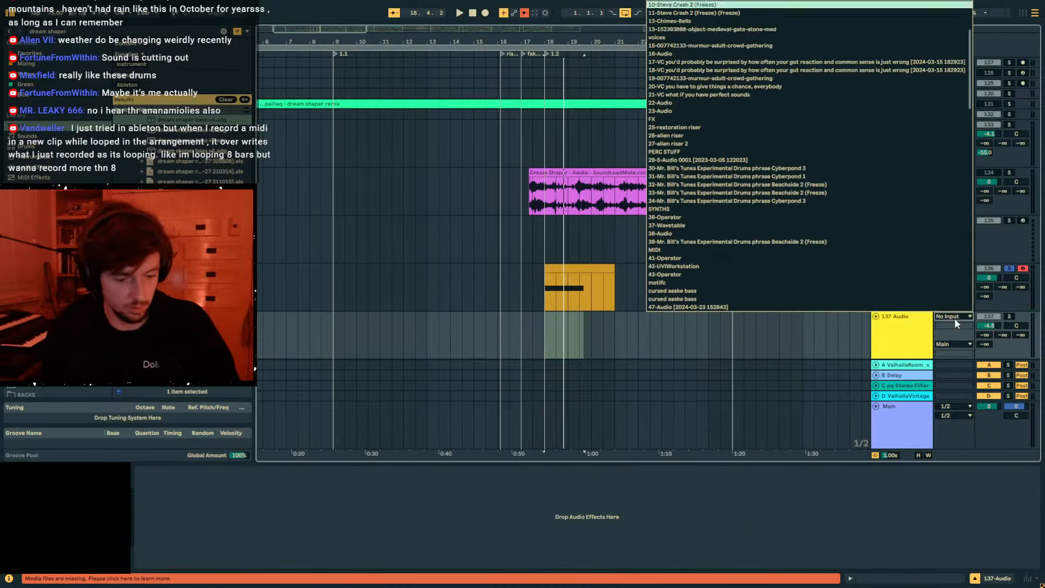
{"action": "type", "text": "136"}
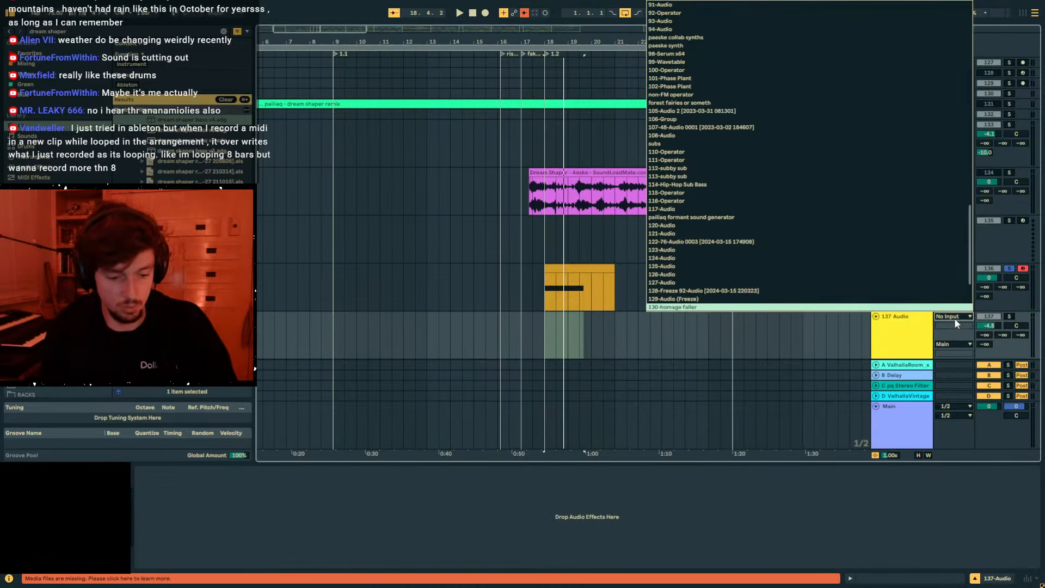
{"action": "key", "text": "Return"}
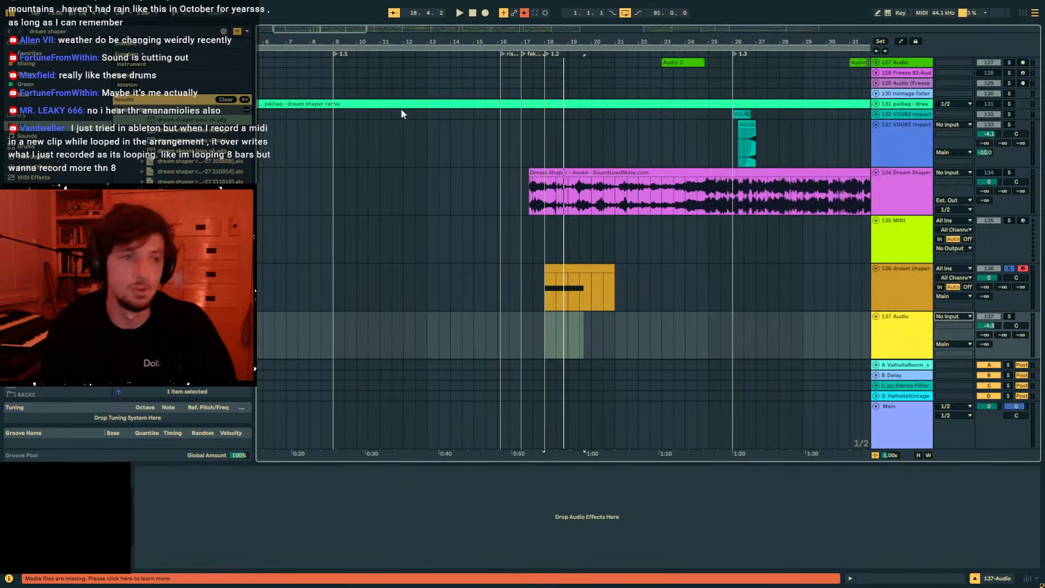
Record the bass onto the 137 Audio track and loop from 18.1.1 for a length of 1.2.0.
{"action": "left_click", "coordinate": [485, 12]}
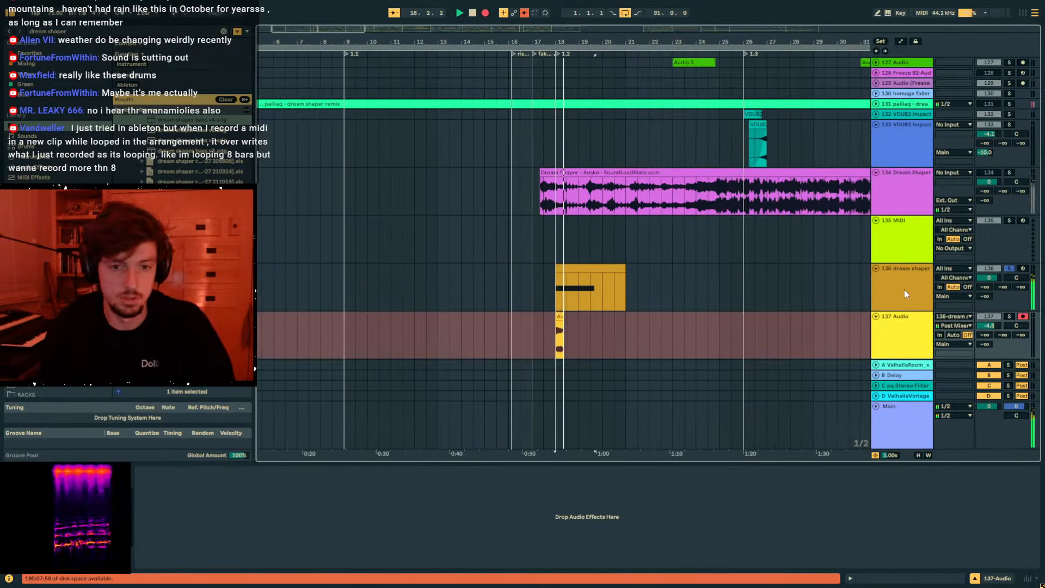
{"action": "left_click", "coordinate": [901, 288]}
{"action": "left_click_drag", "start_coordinate": [574, 289], "coordinate": [547, 290]}
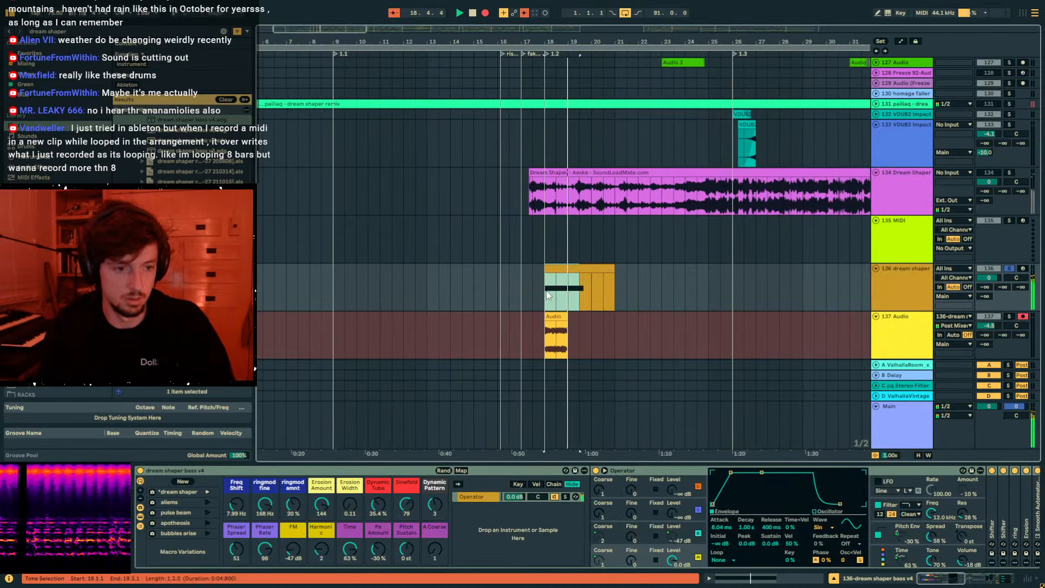
Randomize the dream shaper bass v4 macros repeatedly while the loop records takes, and recall the pulse beam variation.
{"action": "left_click", "coordinate": [443, 471]}
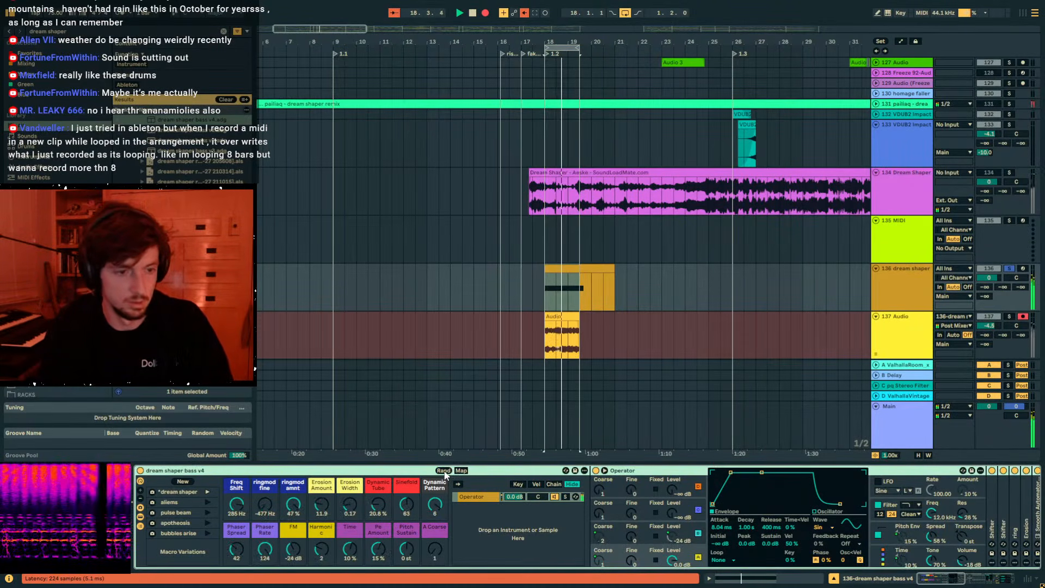
{"action": "left_click", "coordinate": [444, 471]}
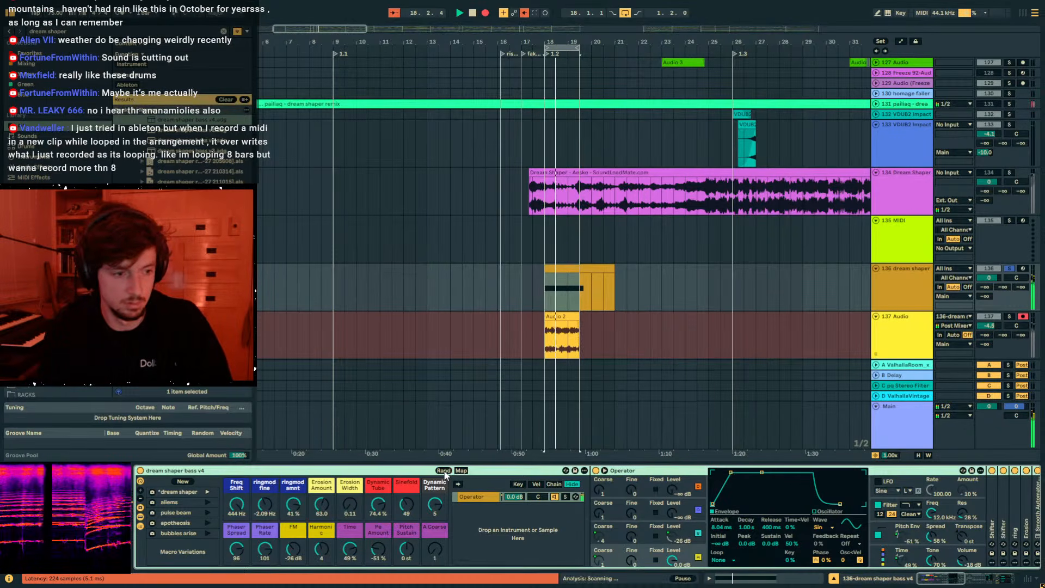
{"action": "left_click", "coordinate": [444, 472]}
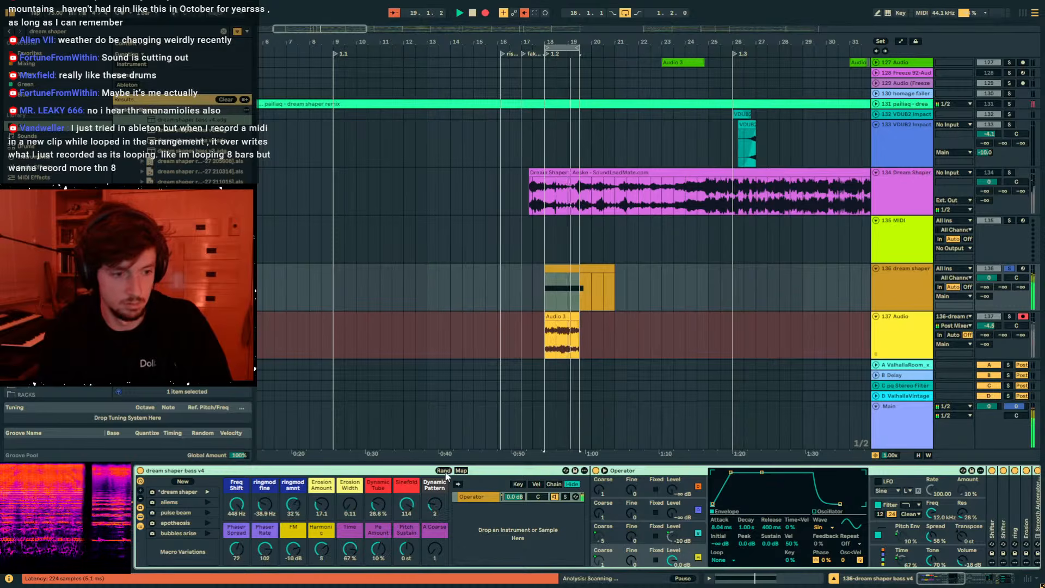
{"action": "left_click", "coordinate": [445, 472]}
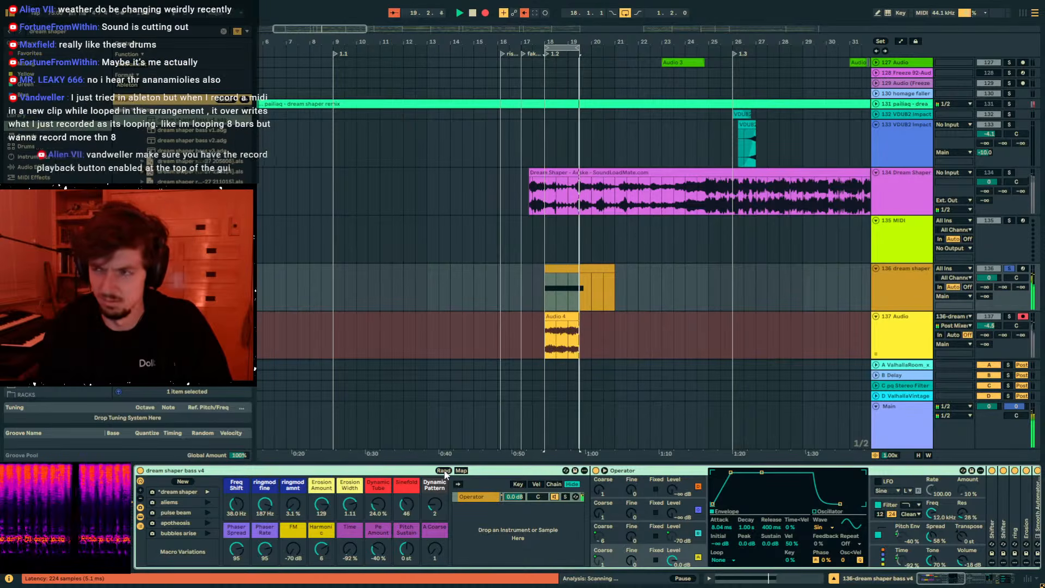
{"action": "left_click", "coordinate": [444, 472]}
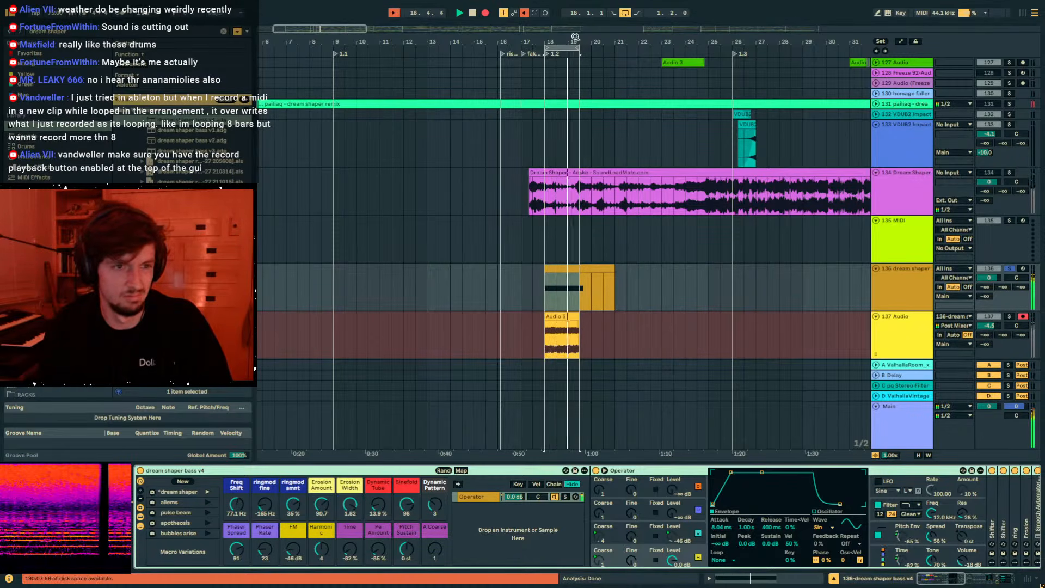
{"action": "left_click_drag", "start_coordinate": [575, 42], "coordinate": [573, 160]}
{"action": "left_click", "coordinate": [444, 471]}
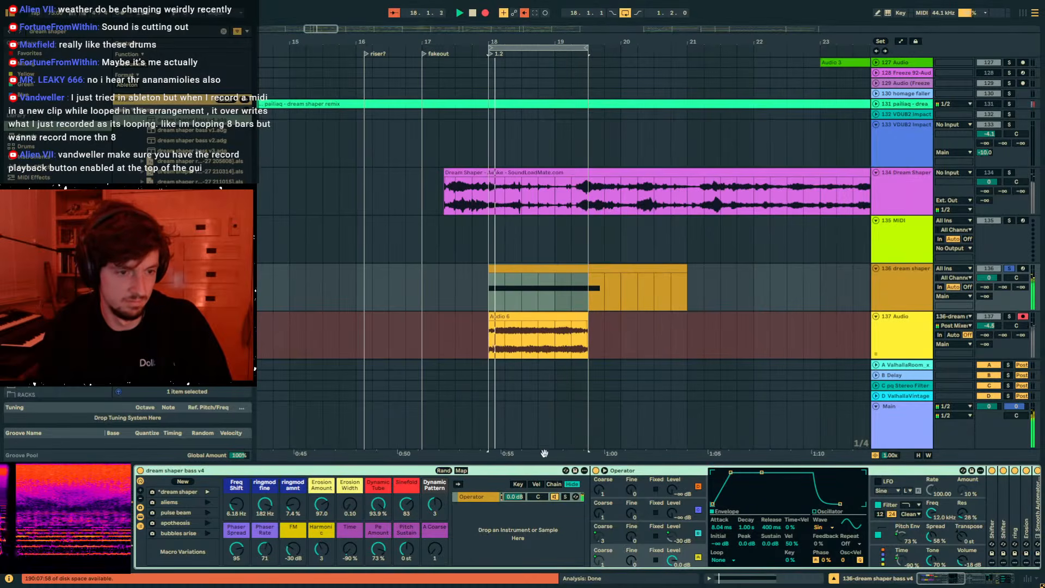
{"action": "left_click", "coordinate": [444, 471]}
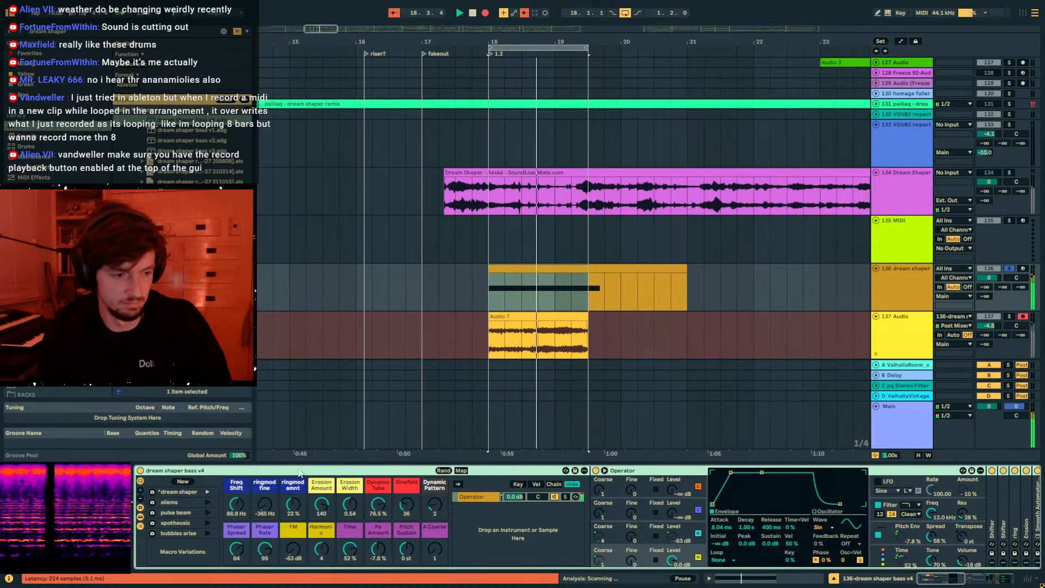
{"action": "left_click", "coordinate": [207, 511]}
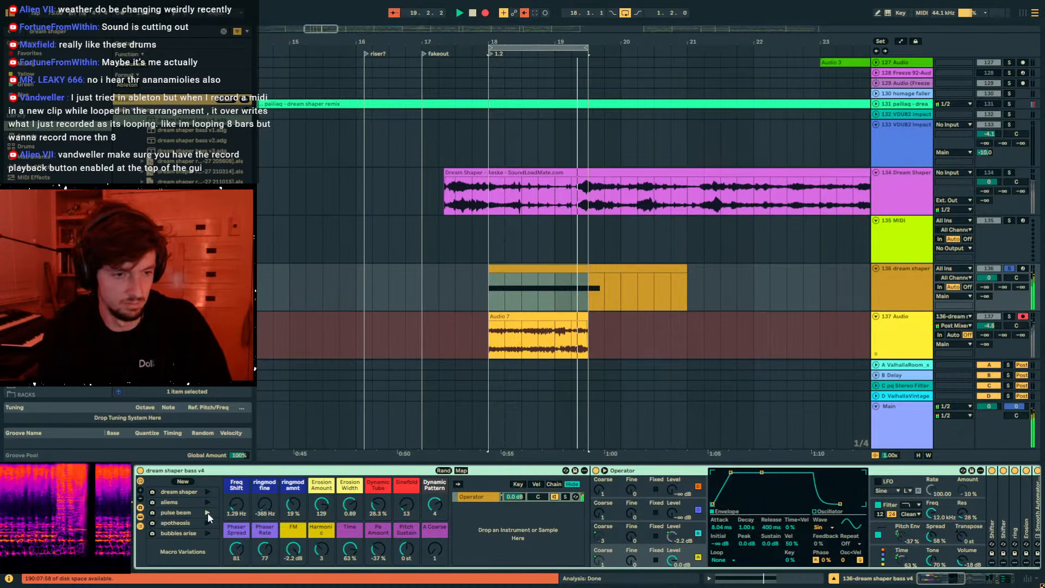
Recall the apotheosis, aliens and bubbles arise variations while the loop keeps recording takes, and stop the recording.
{"action": "left_click", "coordinate": [207, 523]}
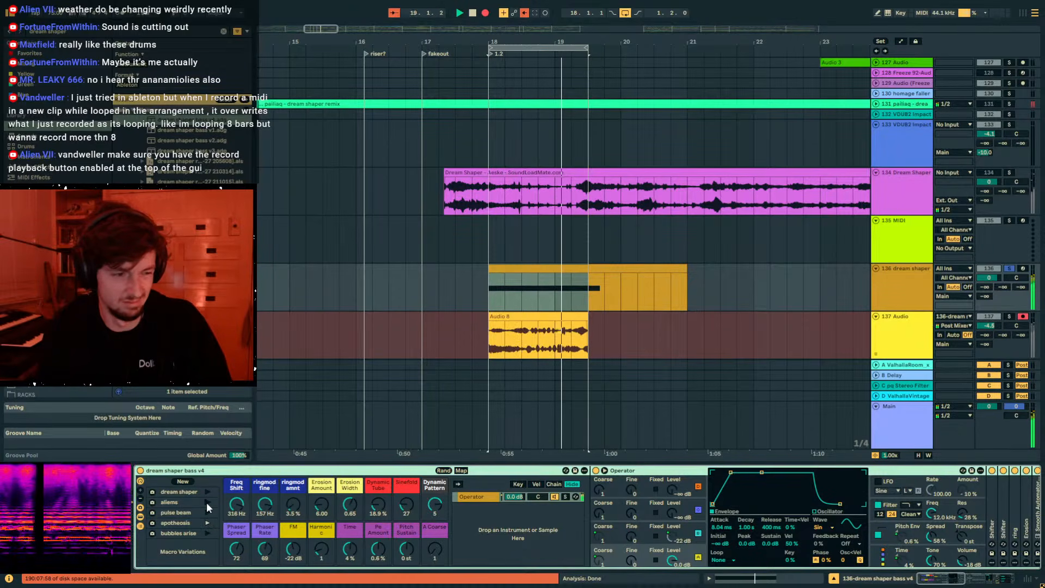
{"action": "left_click", "coordinate": [207, 502]}
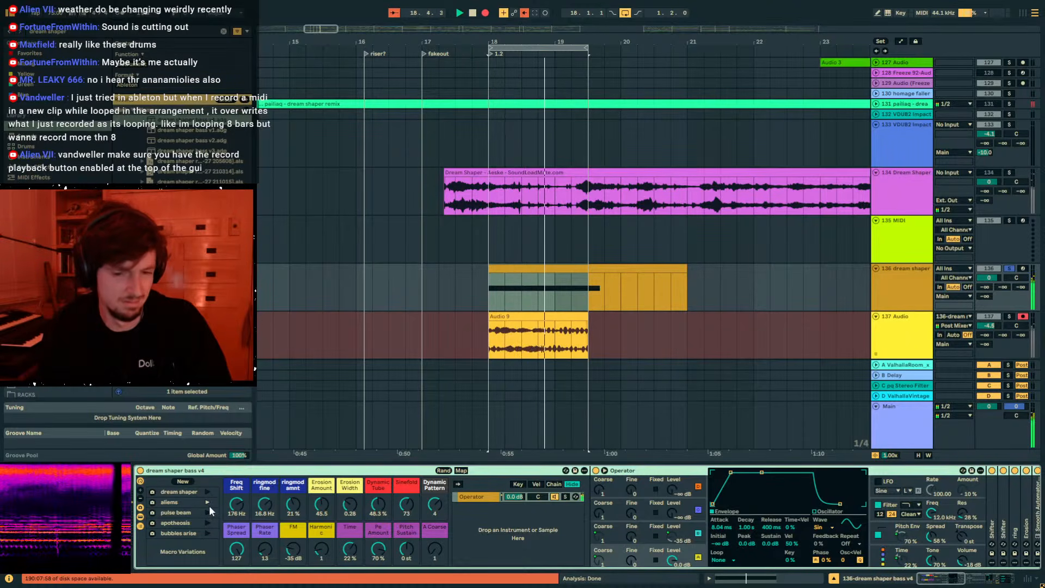
{"action": "left_click", "coordinate": [205, 532]}
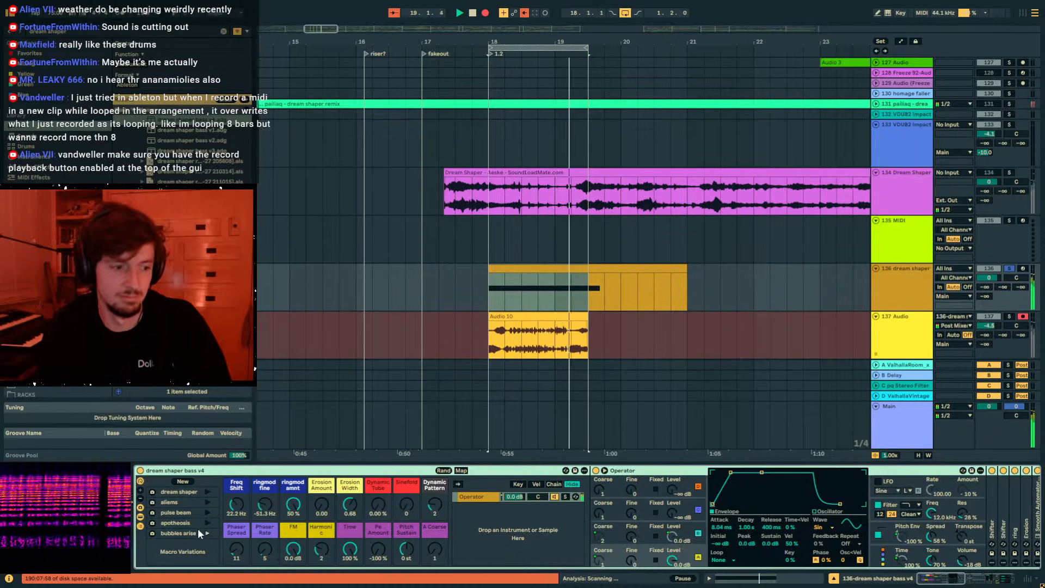
{"action": "key", "text": "space"}
Copy the last Audio 10 take to empty space near the 1.3 marker and extend it to expose the whole recording.
{"action": "left_click", "coordinate": [545, 319]}
{"action": "mouse_move", "coordinate": [629, 42]}
{"action": "left_mouse_down"}
{"action": "mouse_move", "coordinate": [472, 19]}
{"action": "mouse_move", "coordinate": [470, 8]}
{"action": "left_mouse_up"}
{"action": "left_click", "coordinate": [676, 332]}
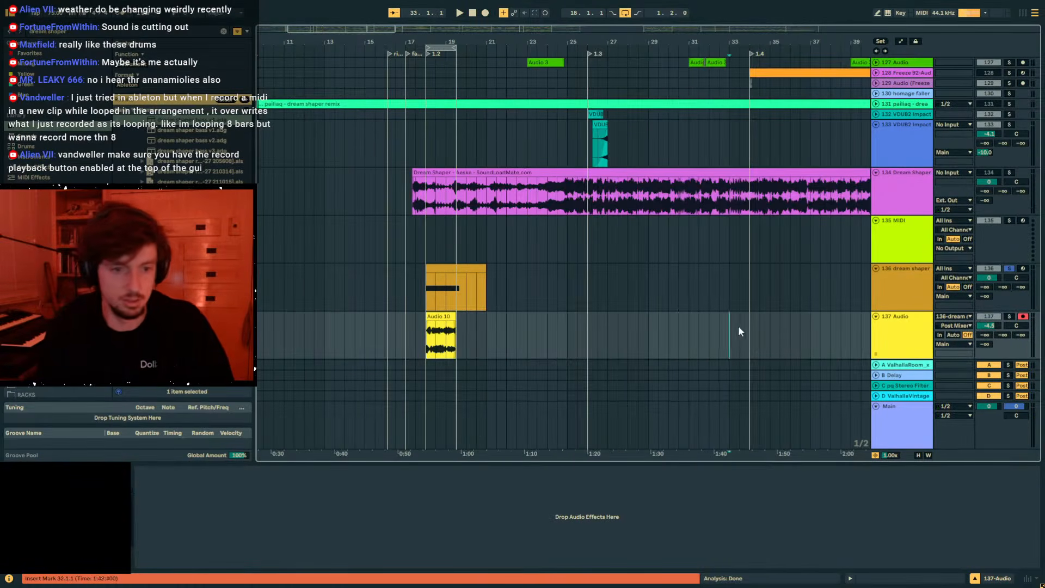
{"action": "left_click_drag", "start_coordinate": [728, 318], "coordinate": [312, 355]}
{"action": "left_click", "coordinate": [488, 329]}
{"action": "left_click_drag", "start_coordinate": [498, 317], "coordinate": [619, 332]}
Solo the 137 Audio track and audition the long recording around bars 29 to 33 for a usable passage.
{"action": "left_click", "coordinate": [651, 339]}
{"action": "left_click", "coordinate": [1010, 317]}
{"action": "key", "text": "space"}
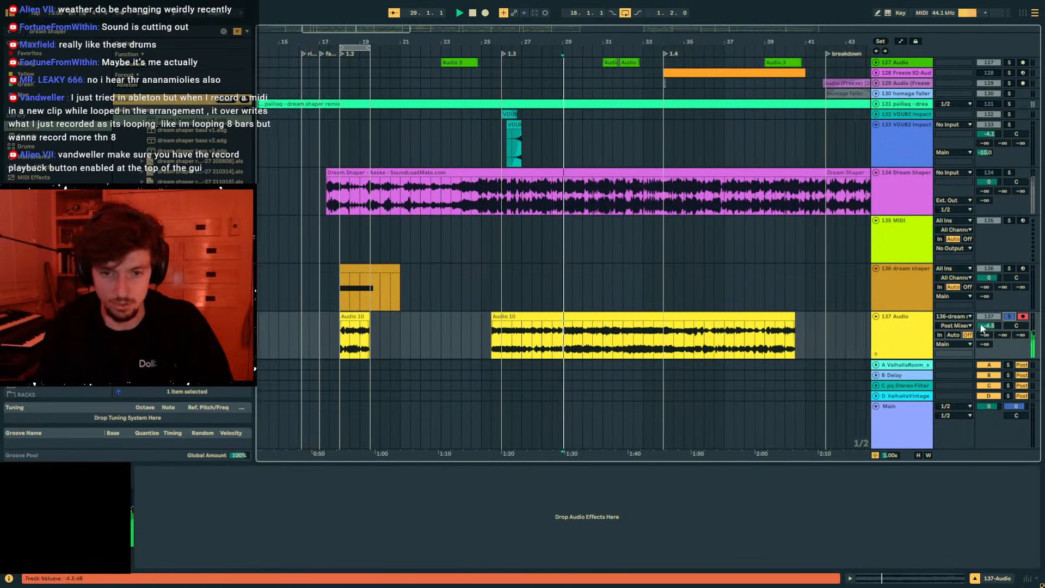
{"action": "key", "text": "space"}
{"action": "key", "text": "space"}
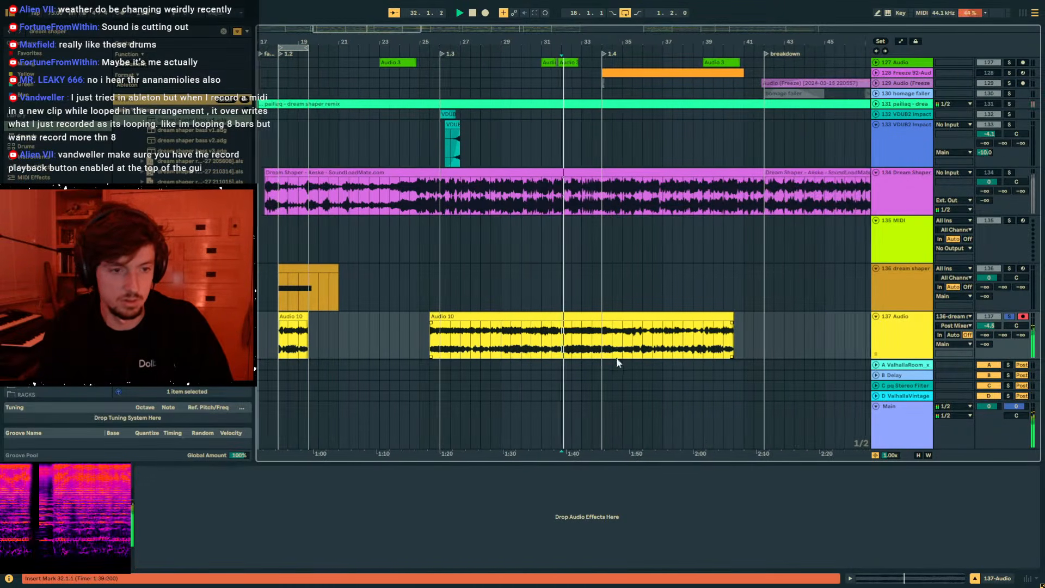
{"action": "left_click_drag", "start_coordinate": [554, 42], "coordinate": [561, 84]}
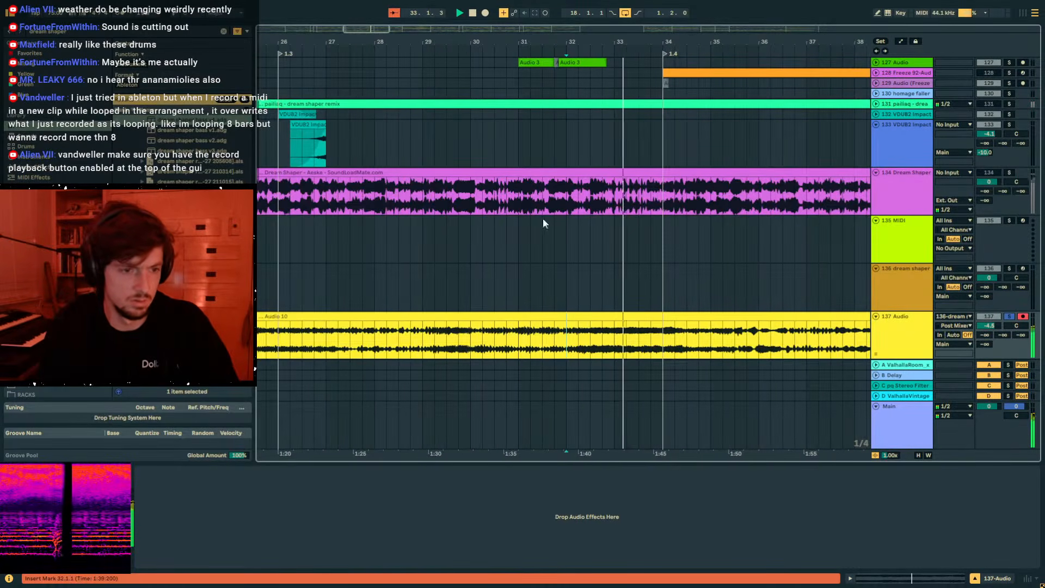
{"action": "scroll", "coordinate": [517, 335], "scroll_direction": "left", "scroll_amount": 2}
{"action": "left_click", "coordinate": [513, 339]}
{"action": "key", "text": "space"}
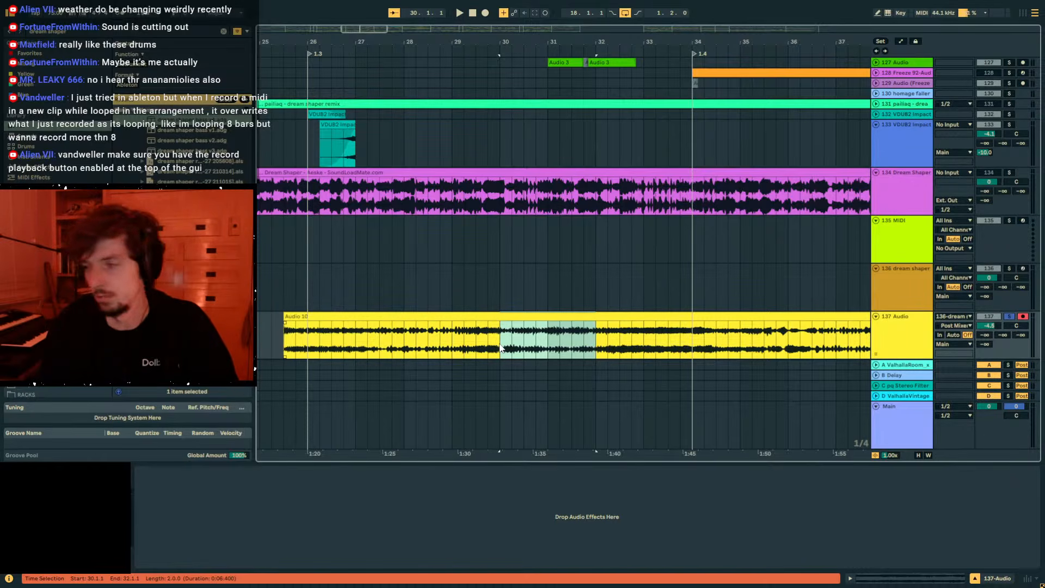
Split off bars 30 to 32 of the recording, double the piece's BPM to 150 and warp it in Texture mode with grain size 212.02.
{"action": "key", "text": "space"}
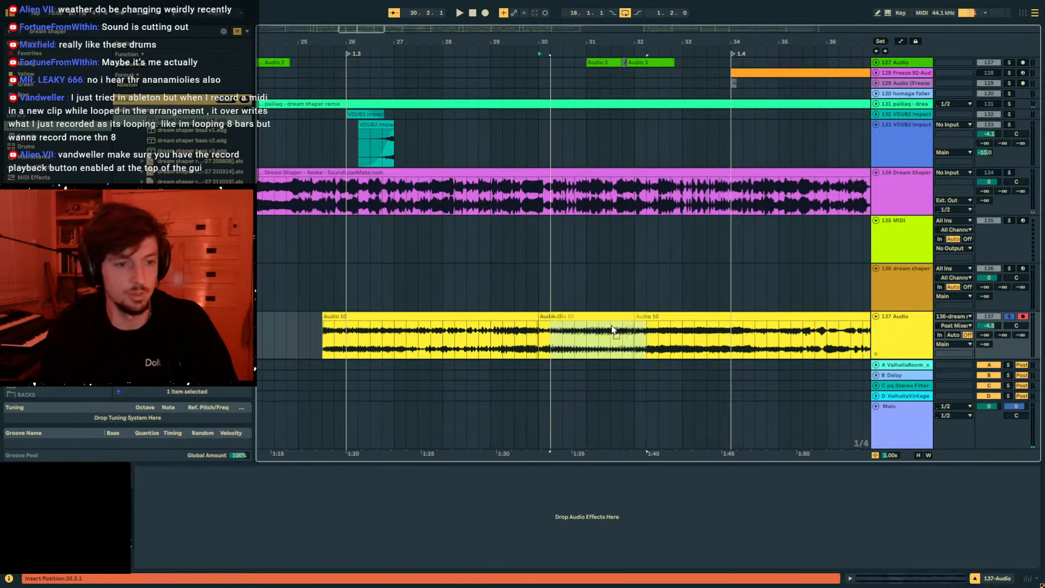
{"action": "left_click", "coordinate": [850, 579]}
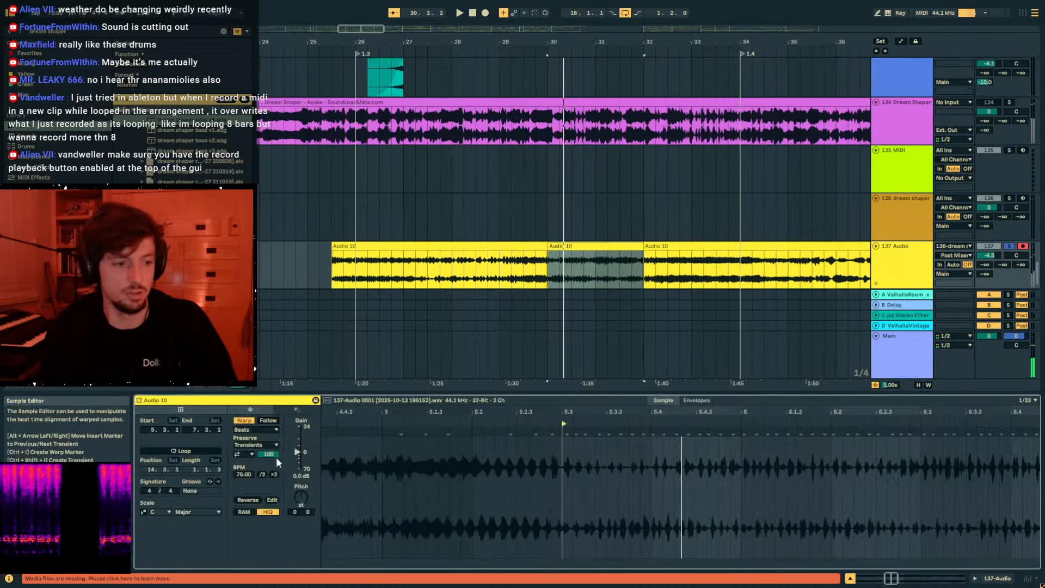
{"action": "left_click", "coordinate": [273, 474]}
{"action": "left_click", "coordinate": [256, 430]}
{"action": "left_click", "coordinate": [254, 459]}
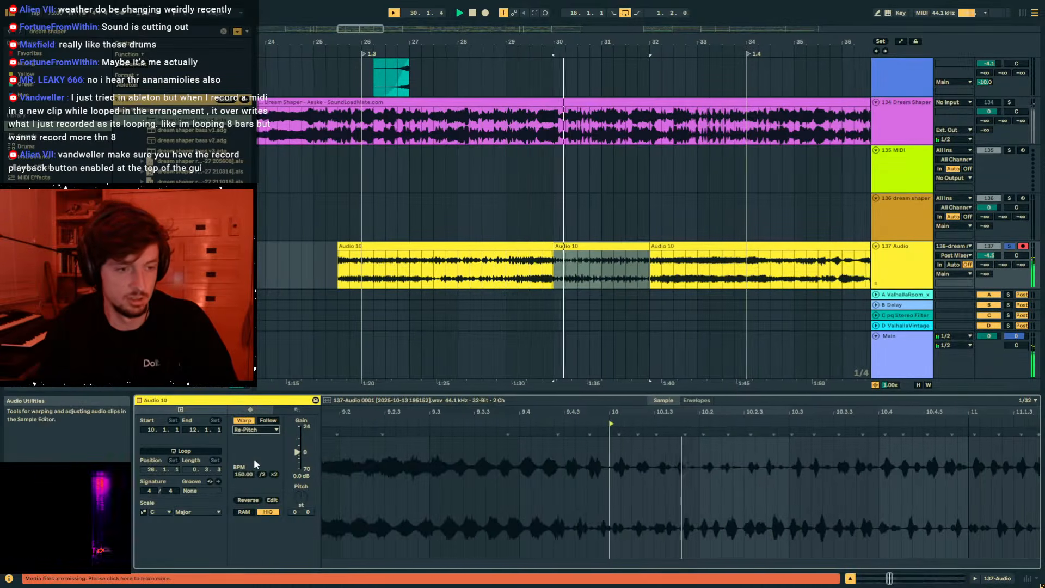
{"action": "left_click", "coordinate": [250, 430]}
{"action": "left_click", "coordinate": [251, 453]}
{"action": "left_click_drag", "start_coordinate": [254, 445], "coordinate": [255, 409]}
Lengthen the Texture-warped clip and place it on the 137 Audio track from the breakdown marker to the 2.1 marker with a fade-in.
{"action": "left_click", "coordinate": [570, 244]}
{"action": "left_click_drag", "start_coordinate": [570, 244], "coordinate": [669, 245]}
{"action": "left_click_drag", "start_coordinate": [567, 42], "coordinate": [546, 7]}
{"action": "left_click_drag", "start_coordinate": [559, 245], "coordinate": [834, 252]}
{"action": "key", "text": "space"}
{"action": "left_click_drag", "start_coordinate": [771, 42], "coordinate": [527, 43]}
{"action": "left_click_drag", "start_coordinate": [579, 255], "coordinate": [666, 247]}
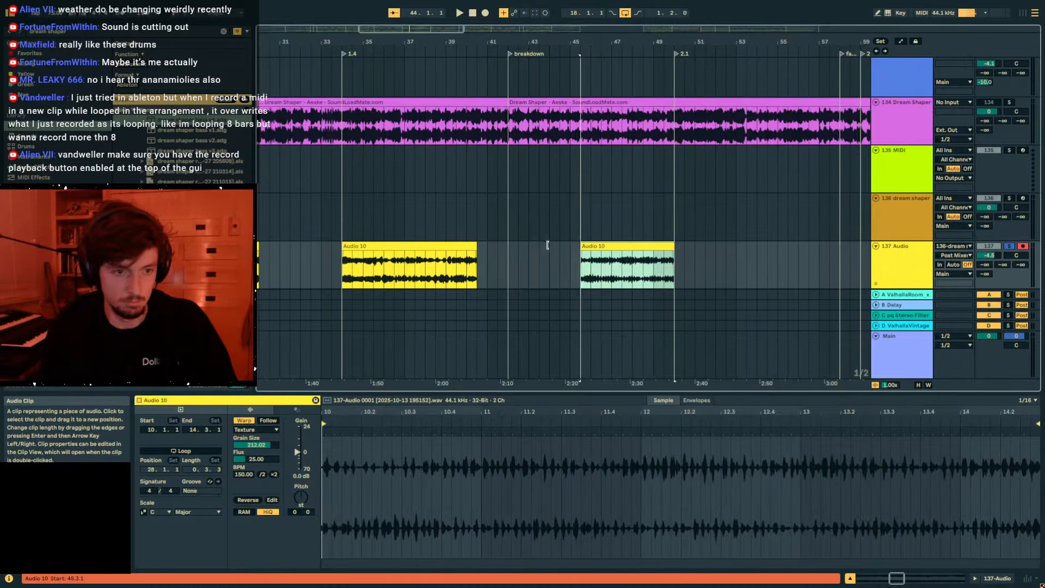
{"action": "left_click_drag", "start_coordinate": [564, 244], "coordinate": [509, 248]}
Unsolo the 137 Audio track, raise its volume and play the breakdown from 47.1.1 with the full mix.
{"action": "left_click", "coordinate": [613, 277]}
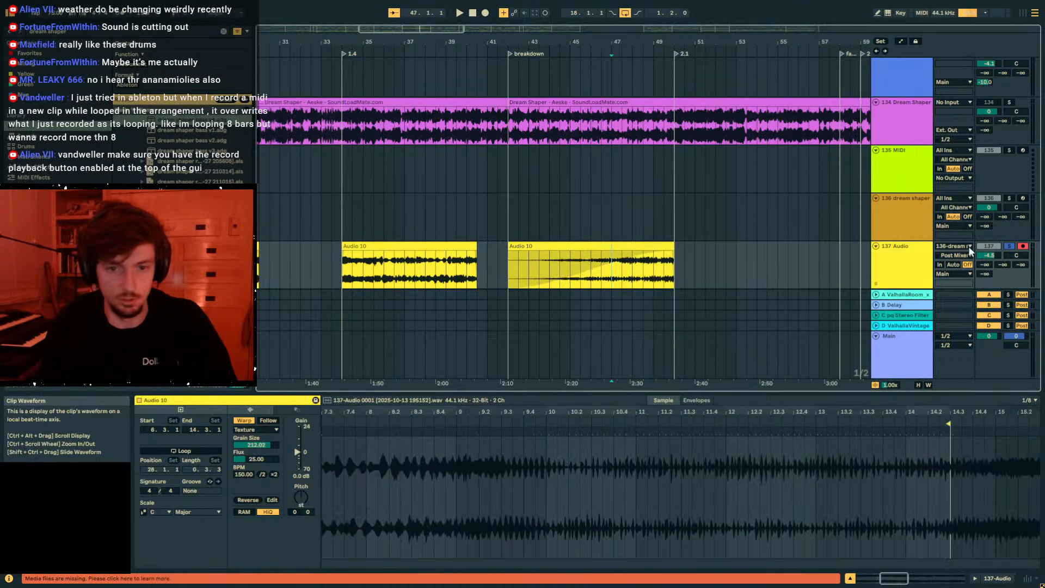
{"action": "key", "text": "space"}
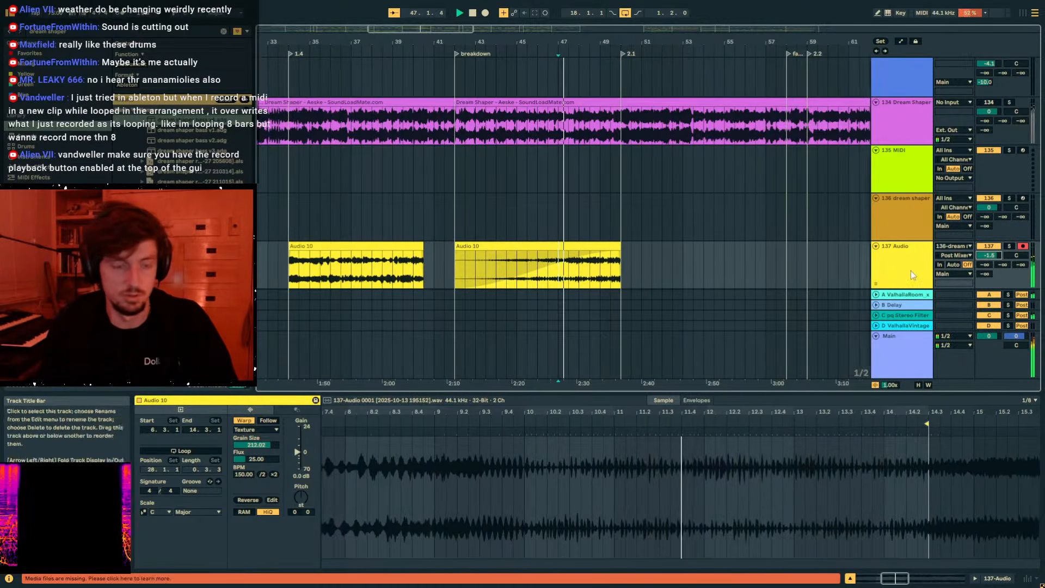
{"action": "scroll", "coordinate": [704, 244], "scroll_direction": "up", "scroll_amount": 5}
{"action": "scroll", "coordinate": [642, 213], "scroll_direction": "down", "scroll_amount": 5}
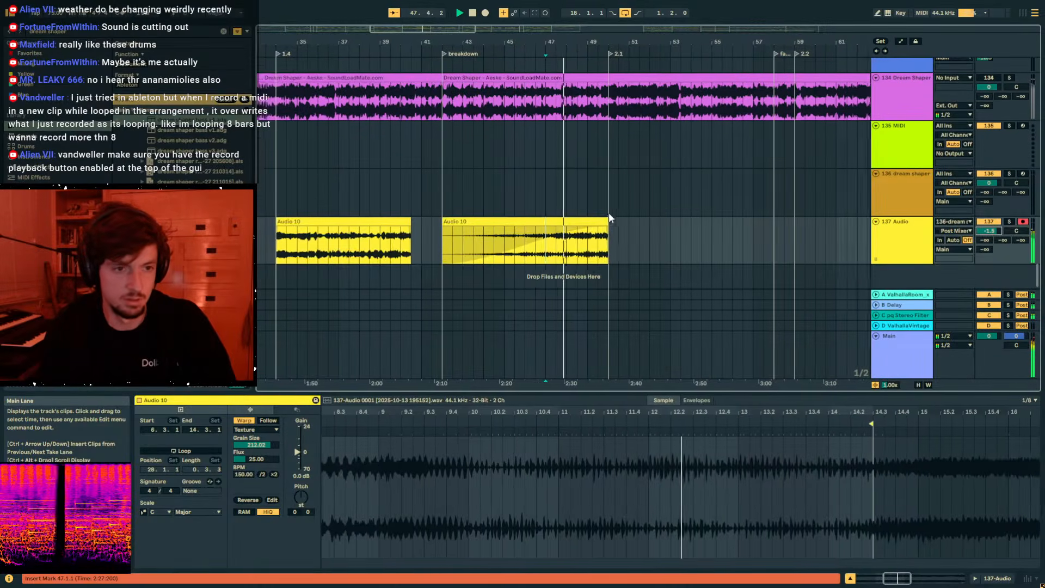
Deactivate the 52 Wavetable and 53 Operator clips across the whole breakdown.
{"action": "scroll", "coordinate": [561, 163], "scroll_direction": "up", "scroll_amount": 15}
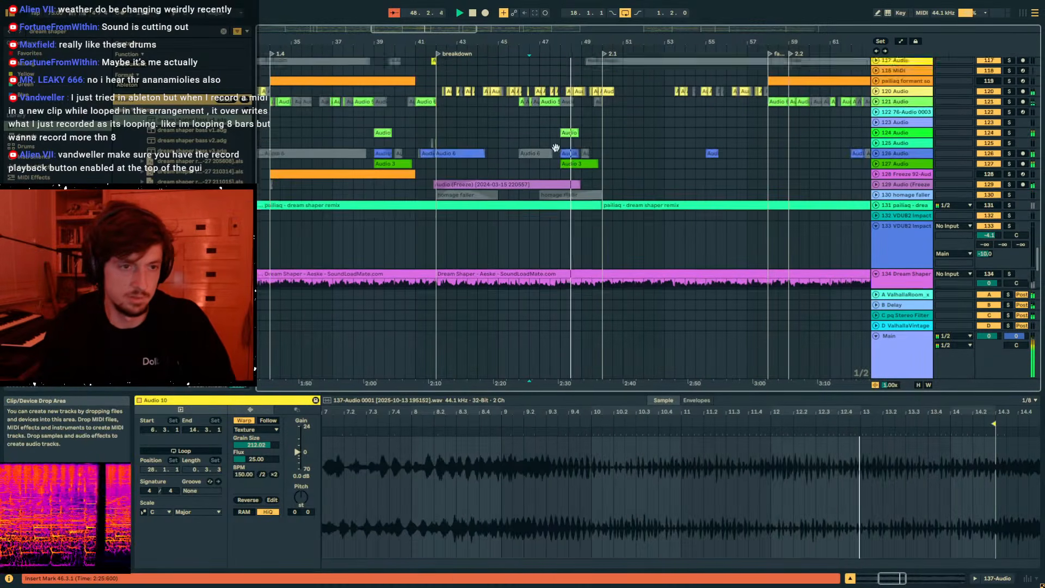
{"action": "scroll", "coordinate": [564, 186], "scroll_direction": "up", "scroll_amount": 15}
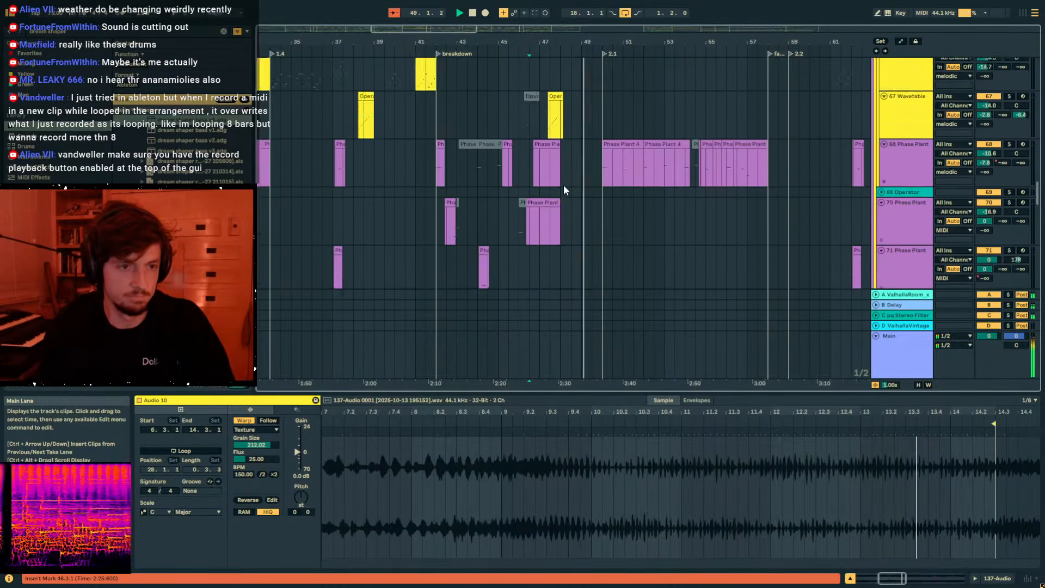
{"action": "scroll", "coordinate": [577, 207], "scroll_direction": "up", "scroll_amount": 5}
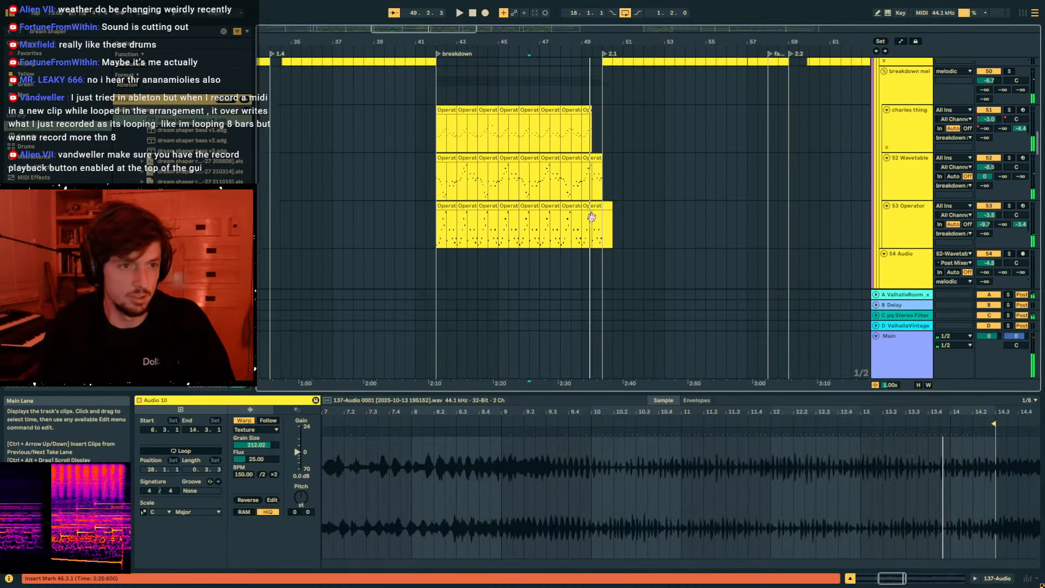
{"action": "left_click_drag", "start_coordinate": [632, 251], "coordinate": [435, 212]}
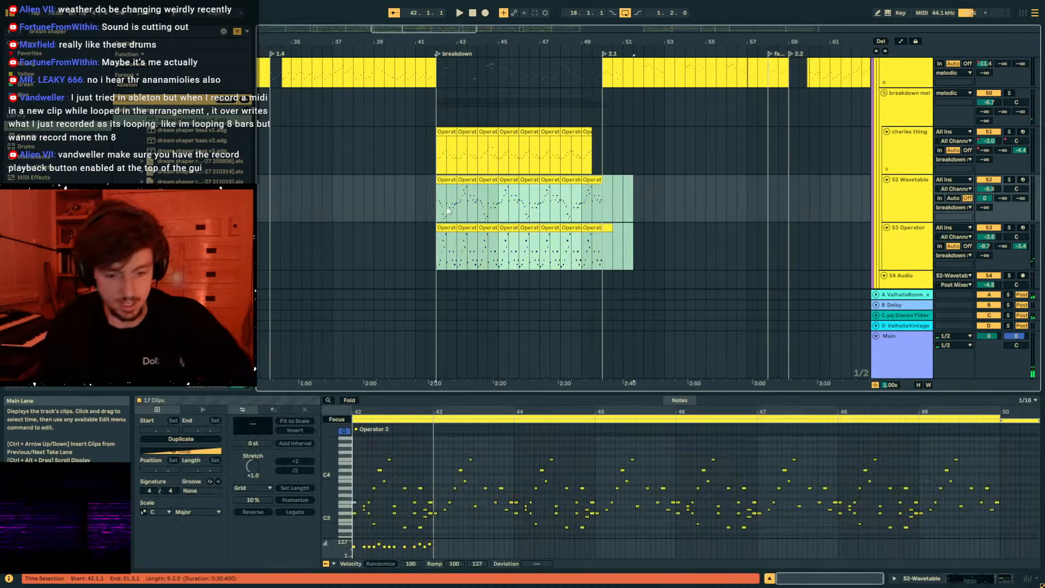
{"action": "key", "text": "0"}
Play the breakdown, inspect the charles thing clip and its track's volume automation, and re-enable the overridden automation.
{"action": "scroll", "coordinate": [538, 199], "scroll_direction": "down", "scroll_amount": 3}
{"action": "left_click", "coordinate": [542, 196]}
{"action": "key", "text": "space"}
{"action": "left_click", "coordinate": [508, 147]}
{"action": "left_click", "coordinate": [507, 146]}
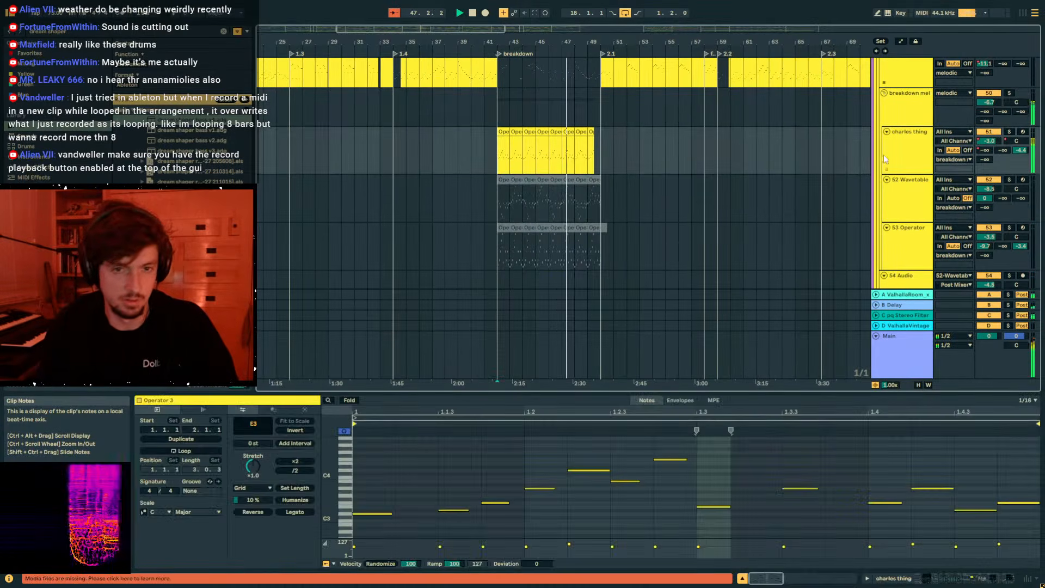
{"action": "left_click", "coordinate": [989, 141]}
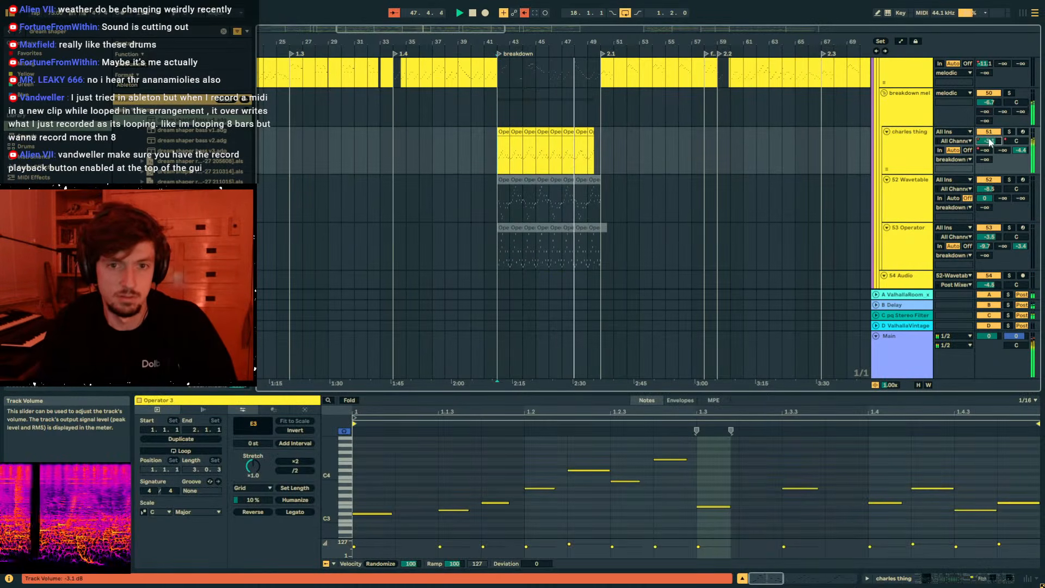
{"action": "key", "text": "a"}
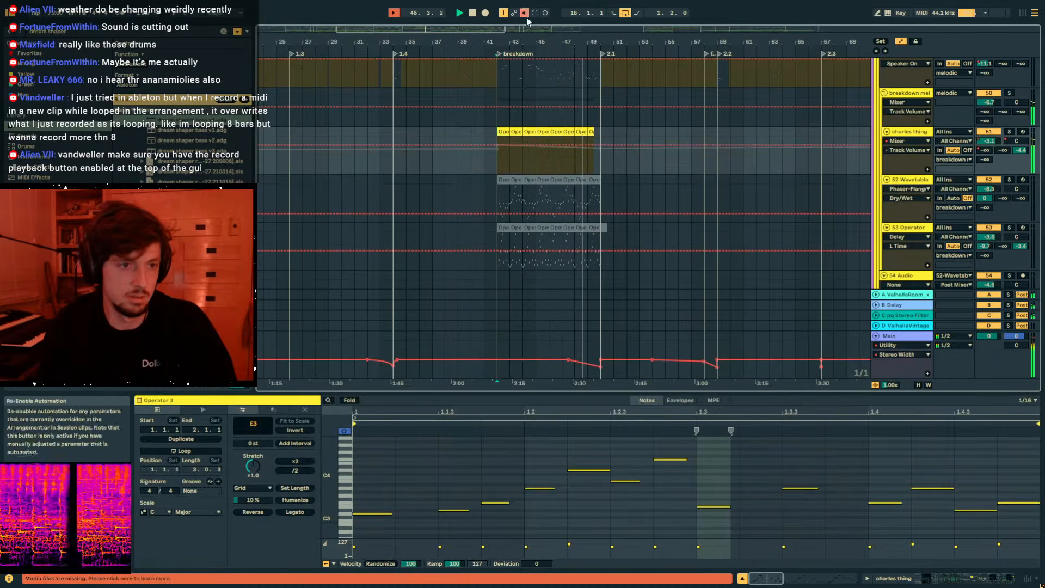
{"action": "key", "text": "a"}
Listen to the end of the breakdown into 2.1, checking the melodic tracks and the faded bass clip on 137 Audio.
{"action": "left_click", "coordinate": [590, 134]}
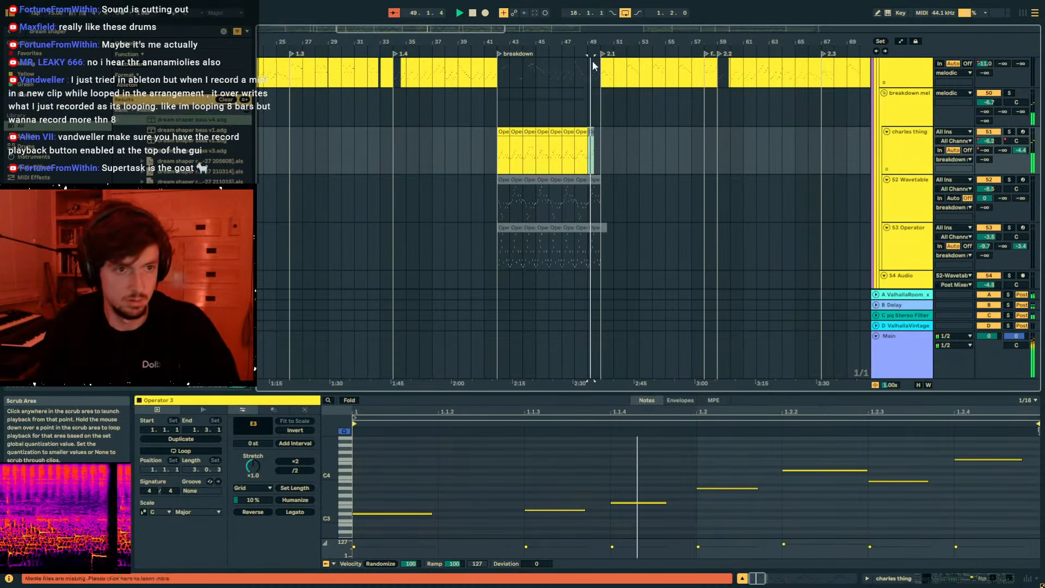
{"action": "scroll", "coordinate": [600, 116], "scroll_direction": "up", "scroll_amount": 5}
{"action": "left_click_drag", "start_coordinate": [603, 42], "coordinate": [651, 184]}
{"action": "scroll", "coordinate": [652, 186], "scroll_direction": "down", "scroll_amount": 6}
{"action": "scroll", "coordinate": [708, 183], "scroll_direction": "down", "scroll_amount": 5}
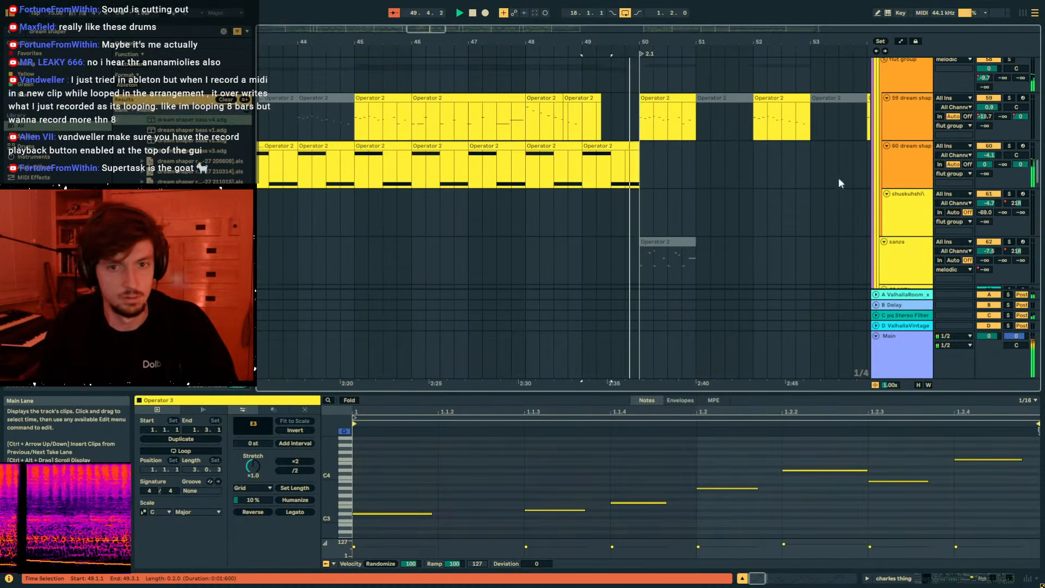
{"action": "left_click_drag", "start_coordinate": [1037, 176], "coordinate": [1038, 275]}
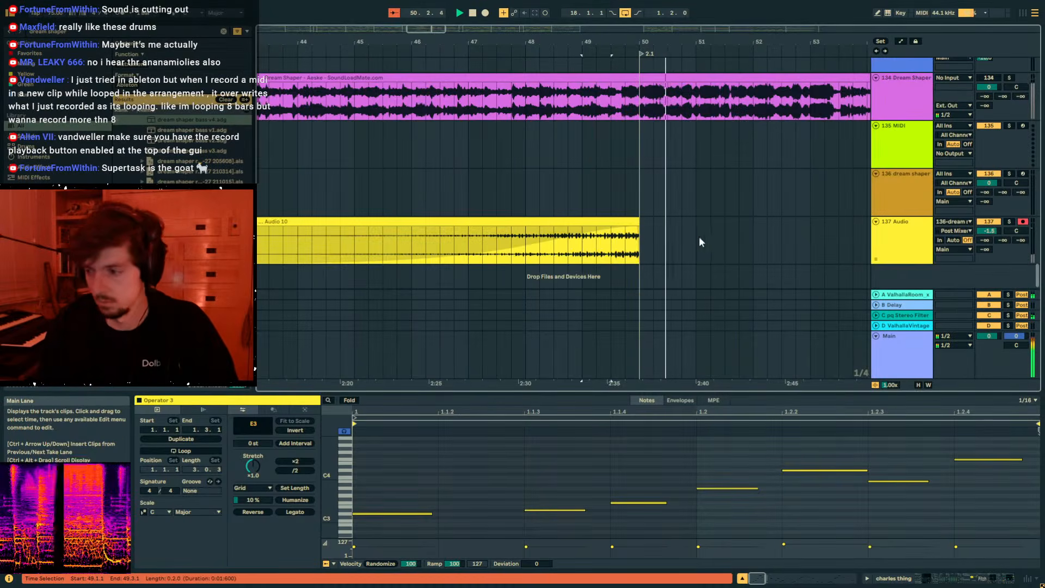
{"action": "left_click", "coordinate": [652, 260]}
{"action": "left_click", "coordinate": [625, 256]}
{"action": "key", "text": "space"}
Lower the KICKSNARE group's reverb Dry/Wet automation to 0% at 50.1.1, the 2.1 marker.
{"action": "scroll", "coordinate": [988, 268], "scroll_direction": "up", "scroll_amount": 2}
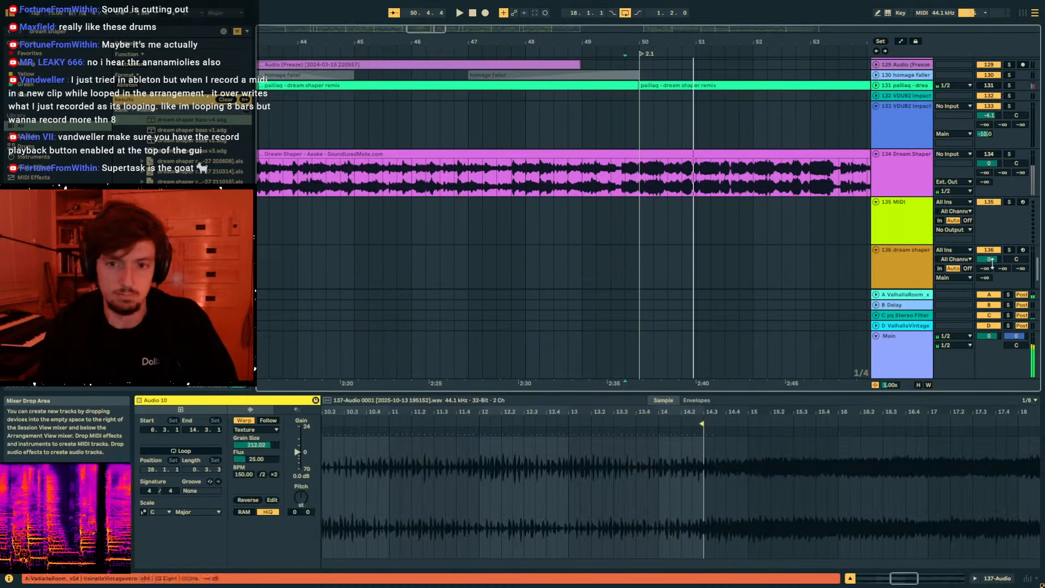
{"action": "left_click_drag", "start_coordinate": [1037, 263], "coordinate": [1023, 129]}
{"action": "scroll", "coordinate": [1023, 131], "scroll_direction": "up", "scroll_amount": 15}
{"action": "left_click", "coordinate": [922, 132]}
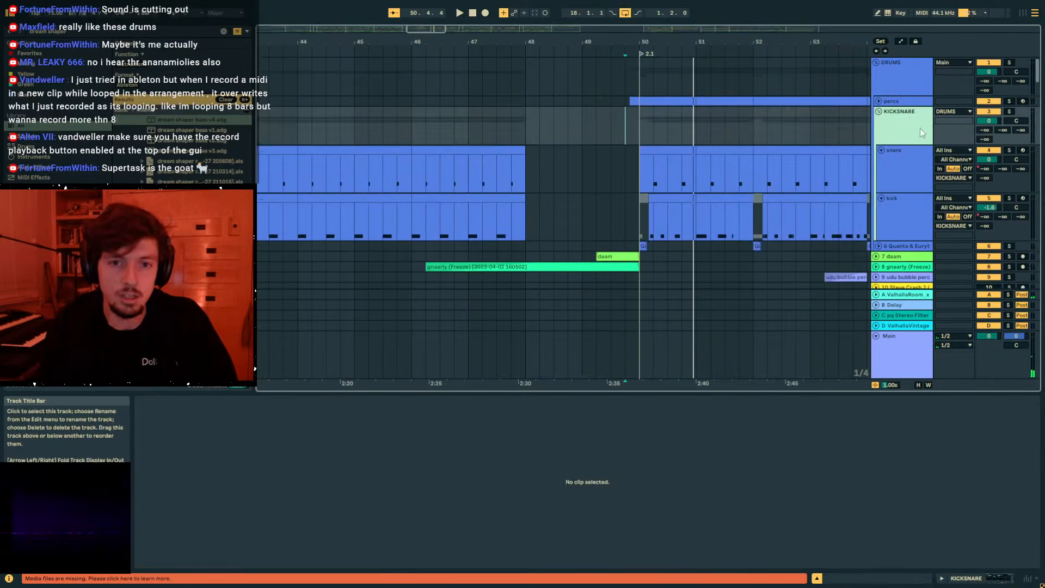
{"action": "left_click", "coordinate": [995, 577]}
{"action": "key", "text": "a"}
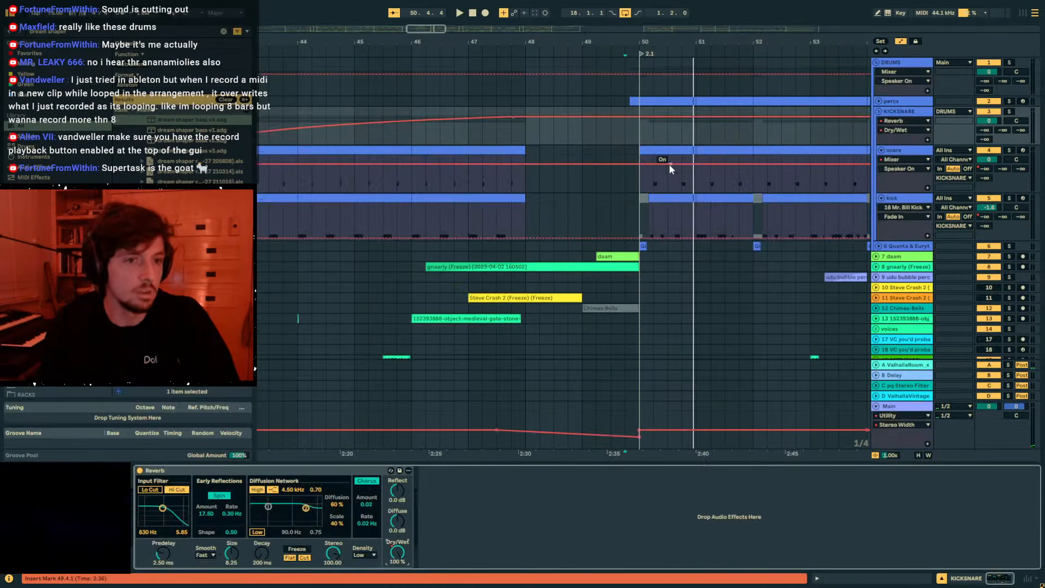
{"action": "left_click_drag", "start_coordinate": [620, 121], "coordinate": [653, 143]}
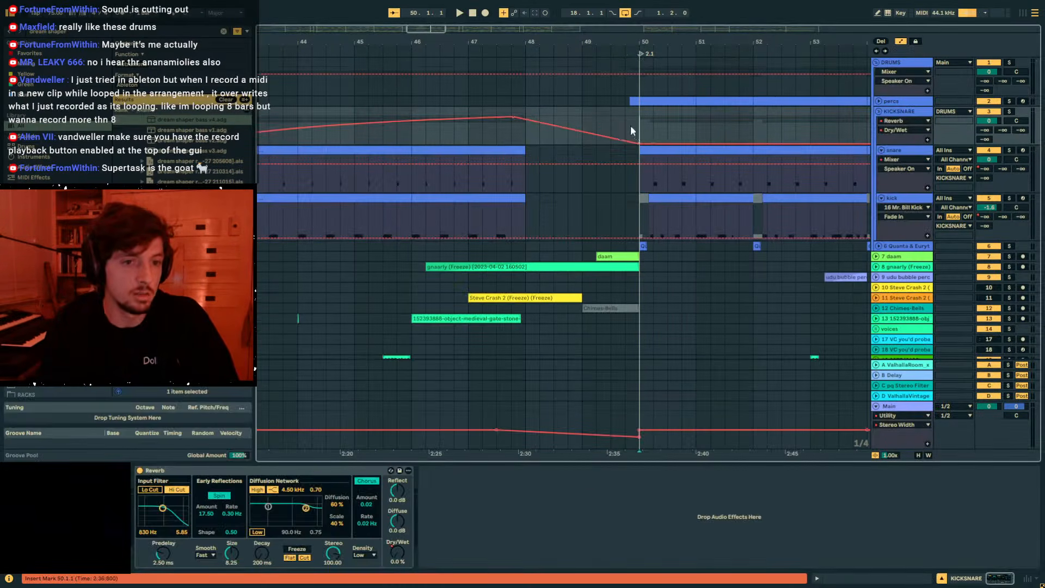
{"action": "key", "text": "a"}
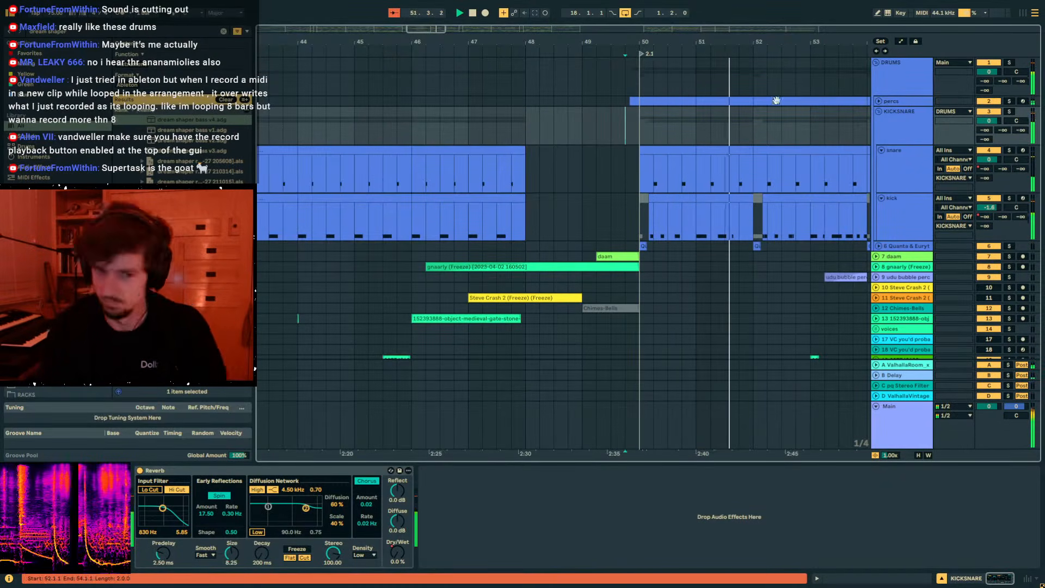
Play section 2.1 while reviewing its percussion, synth and melodic tracks and the empty 137 Audio lane around bar 52.
{"action": "left_click_drag", "start_coordinate": [698, 43], "coordinate": [608, 51]}
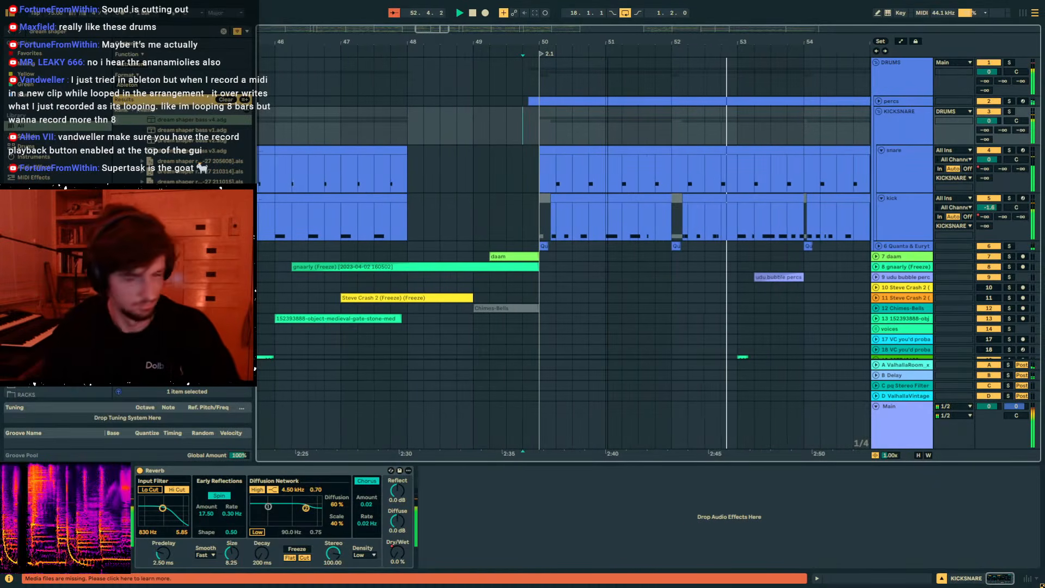
{"action": "scroll", "coordinate": [653, 180], "scroll_direction": "down", "scroll_amount": 10}
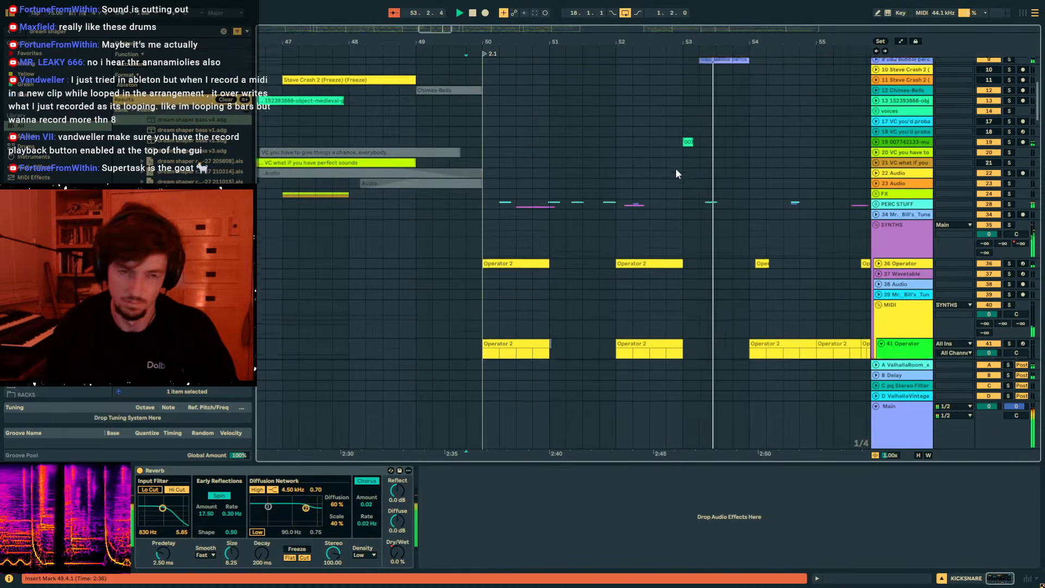
{"action": "scroll", "coordinate": [679, 174], "scroll_direction": "down", "scroll_amount": 10}
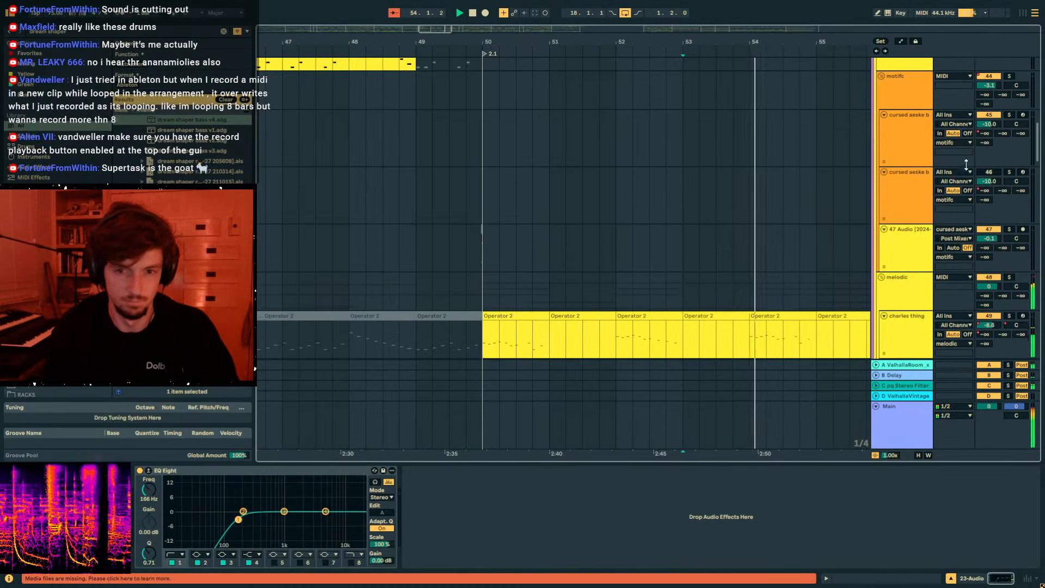
{"action": "left_click_drag", "start_coordinate": [1037, 140], "coordinate": [1037, 349]}
{"action": "left_click_drag", "start_coordinate": [506, 43], "coordinate": [533, 47]}
{"action": "left_click_drag", "start_coordinate": [312, 304], "coordinate": [275, 306]}
{"action": "left_click", "coordinate": [555, 314]}
{"action": "key", "text": "space"}
{"action": "key", "text": "space"}
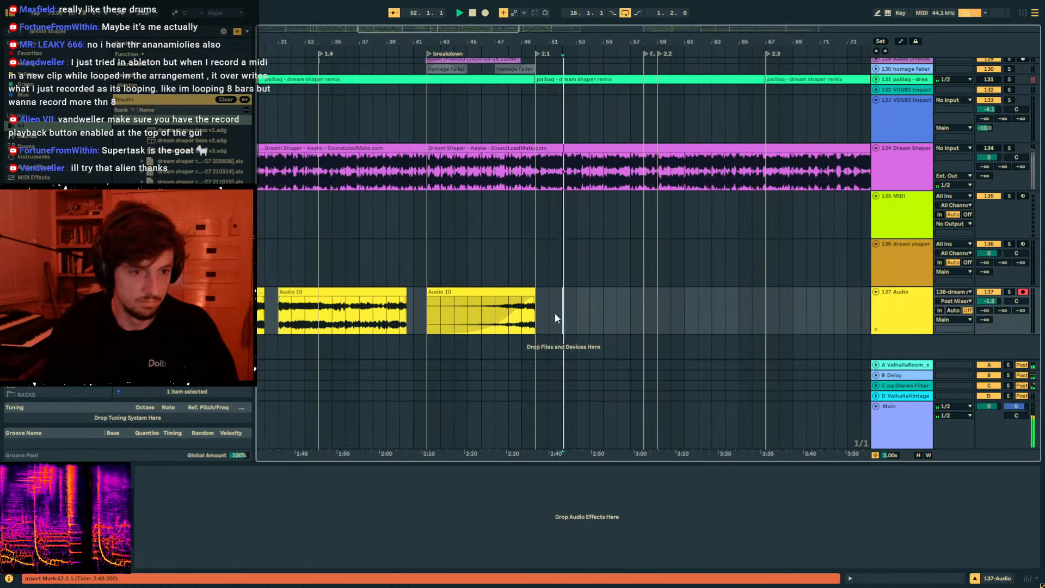
{"action": "left_click_drag", "start_coordinate": [563, 43], "coordinate": [562, 349]}
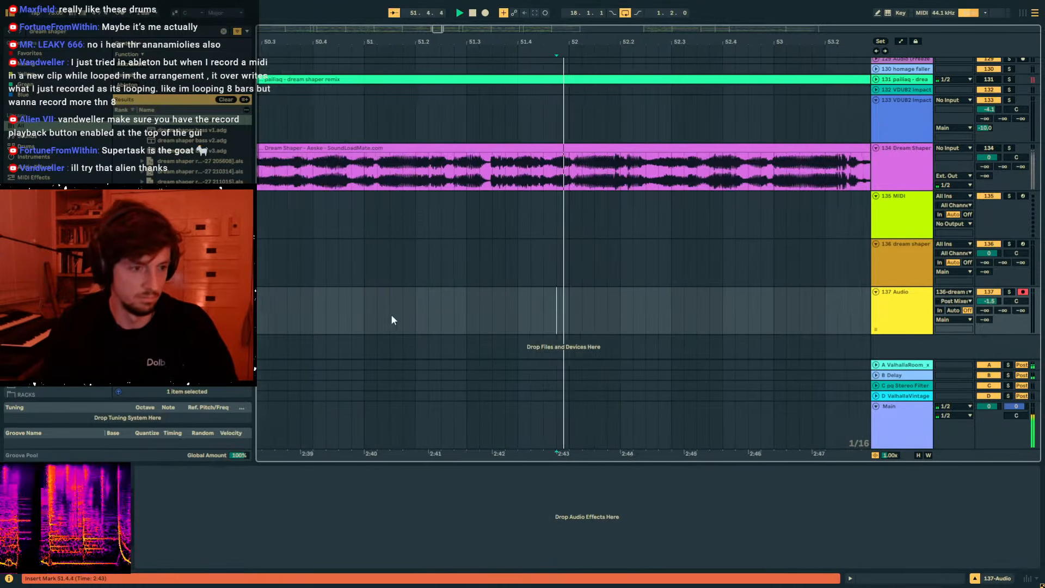
Paste the one-bar Audio 10 clip at 54.1.1 on 137 Audio and give it a fade-in across its full length.
{"action": "left_click", "coordinate": [538, 318]}
{"action": "left_click", "coordinate": [536, 314]}
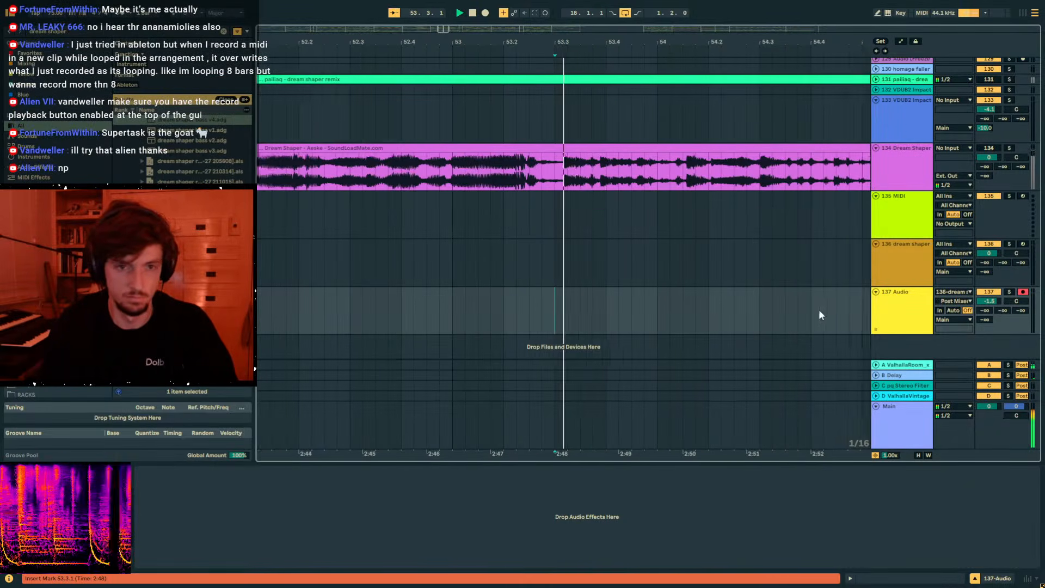
{"action": "left_click", "coordinate": [615, 317]}
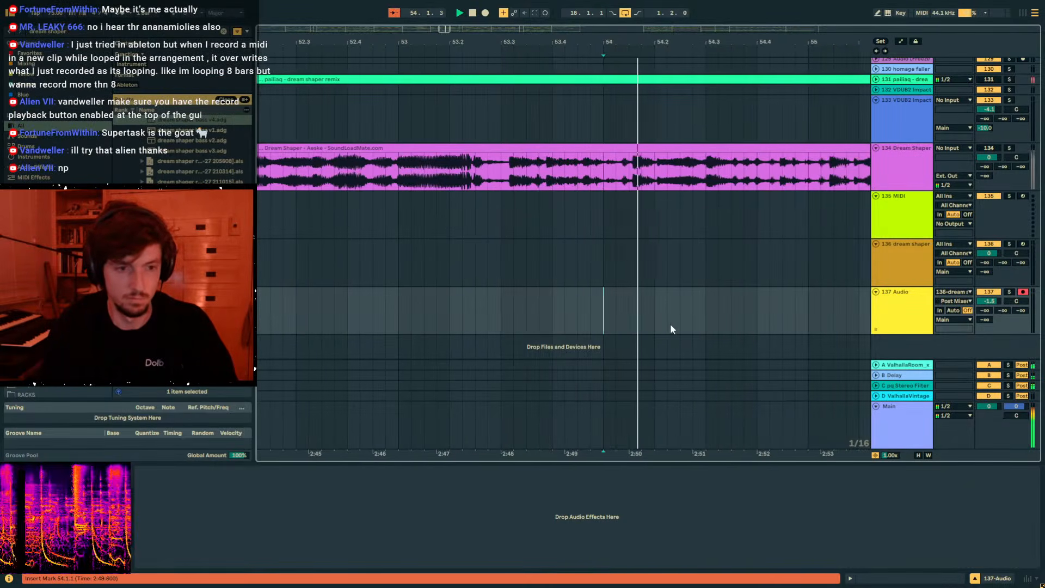
{"action": "key", "text": "ctrl+v"}
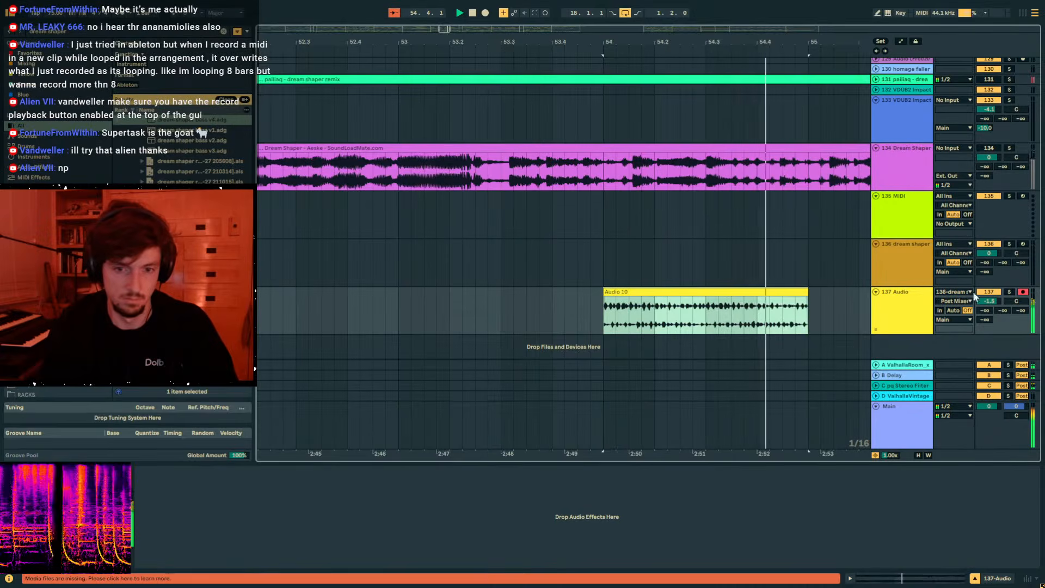
{"action": "left_click_drag", "start_coordinate": [606, 298], "coordinate": [807, 299]}
{"action": "key", "text": "space"}
{"action": "key", "text": "space"}
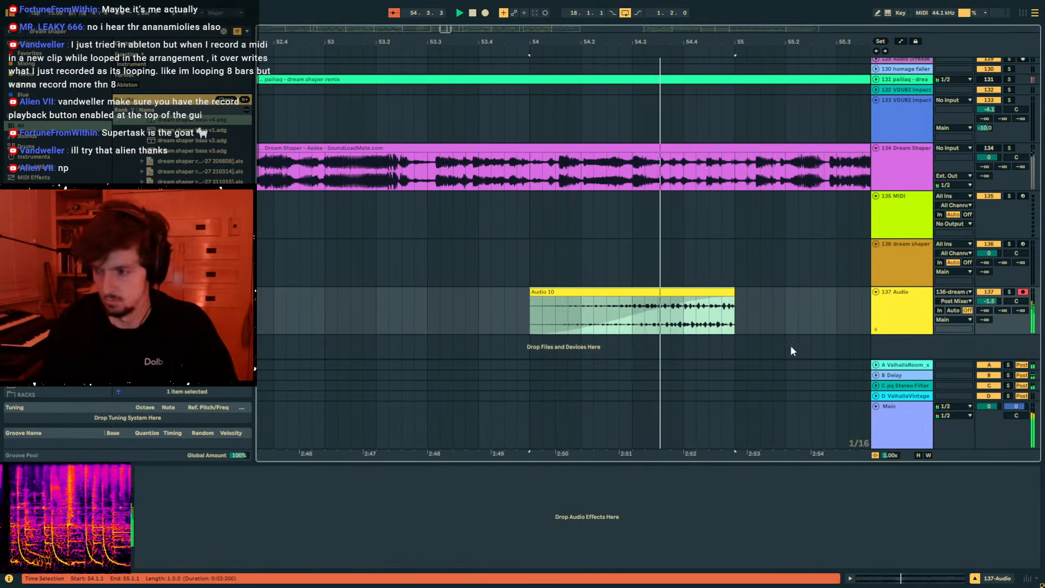
Raise 137 Audio's send C to 0 while listening to the faded clip, and insert a new audio track below it.
{"action": "left_click", "coordinate": [619, 321]}
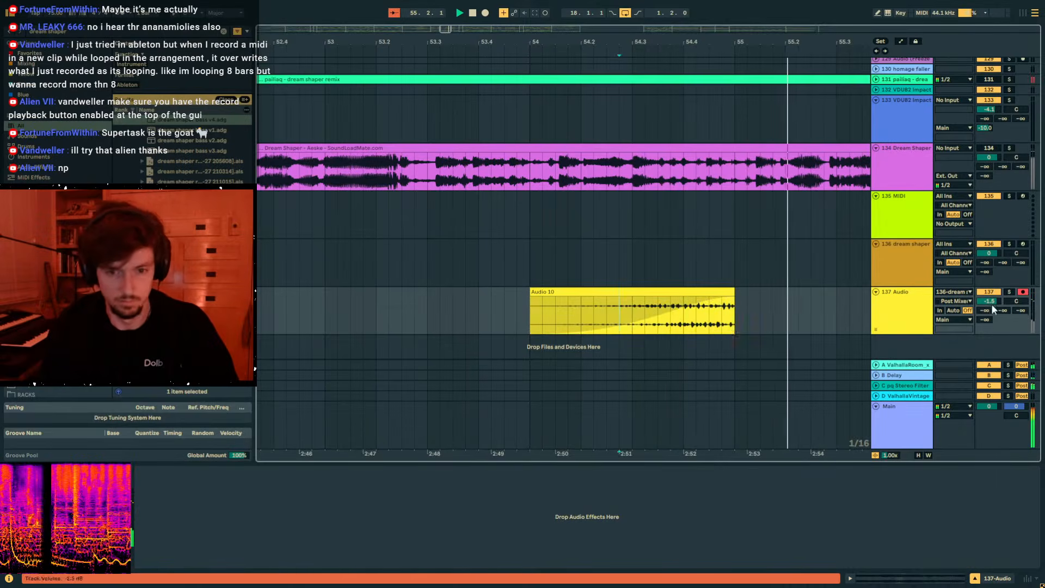
{"action": "key", "text": "space"}
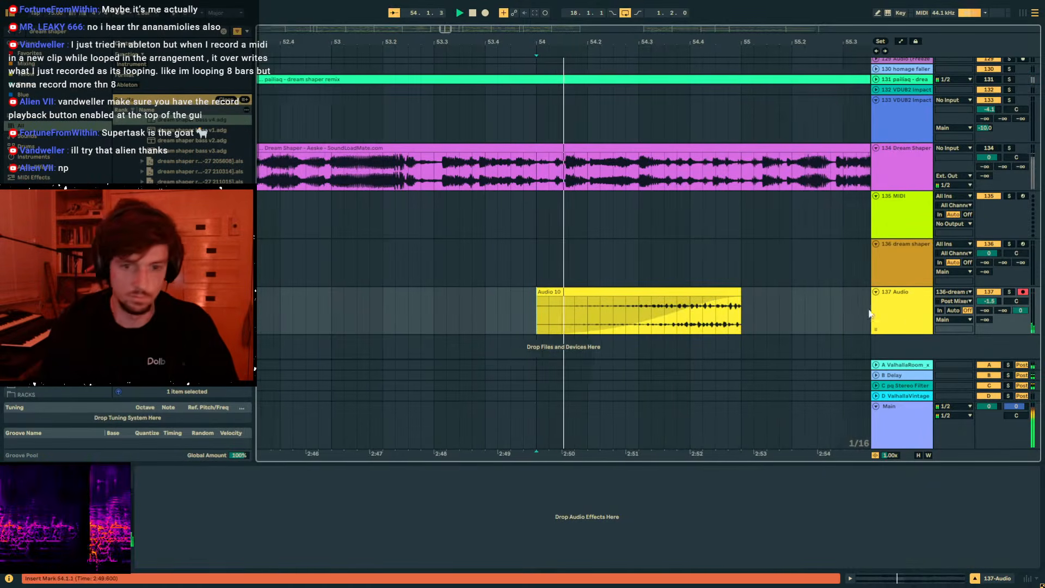
{"action": "left_click", "coordinate": [895, 310]}
{"action": "left_click", "coordinate": [593, 293]}
{"action": "left_click", "coordinate": [900, 306]}
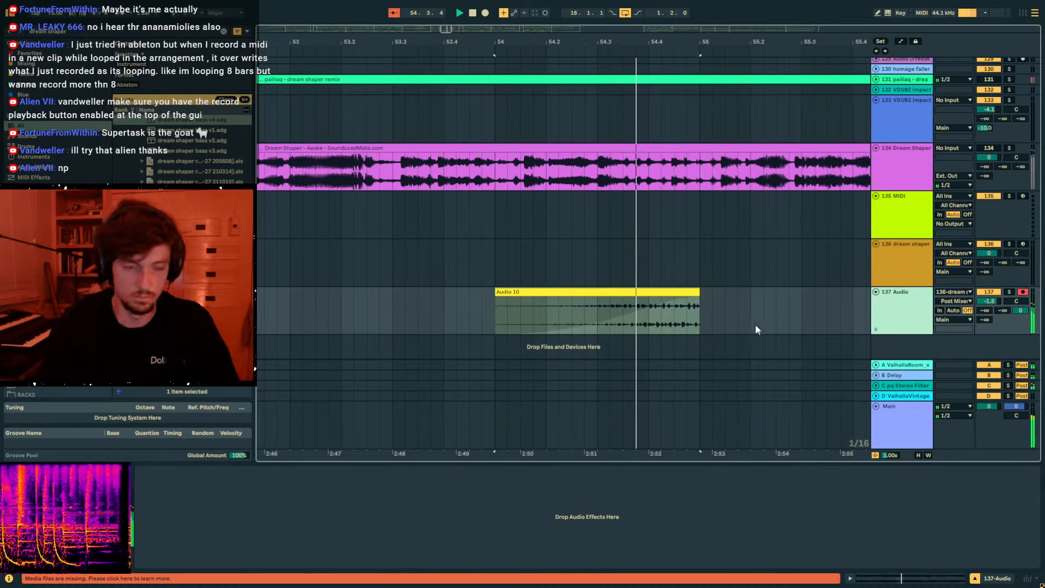
{"action": "key", "text": "ctrl+t"}
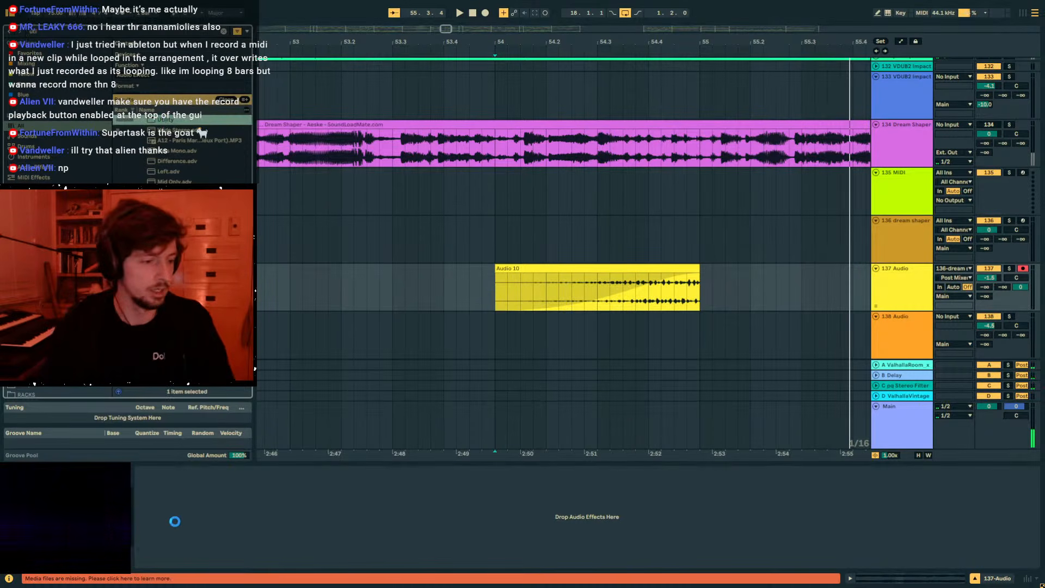
Add a Utility to 137 Audio and automate its Stereo Width to curve from 0% just before bar 54 up to 100% at bar 55.
{"action": "key", "text": "a"}
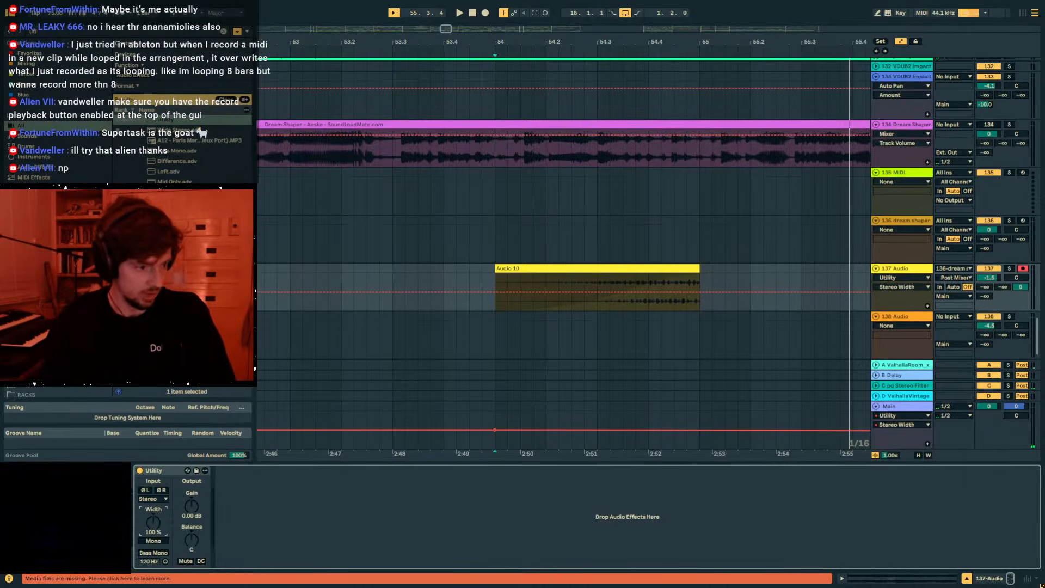
{"action": "left_click", "coordinate": [673, 293]}
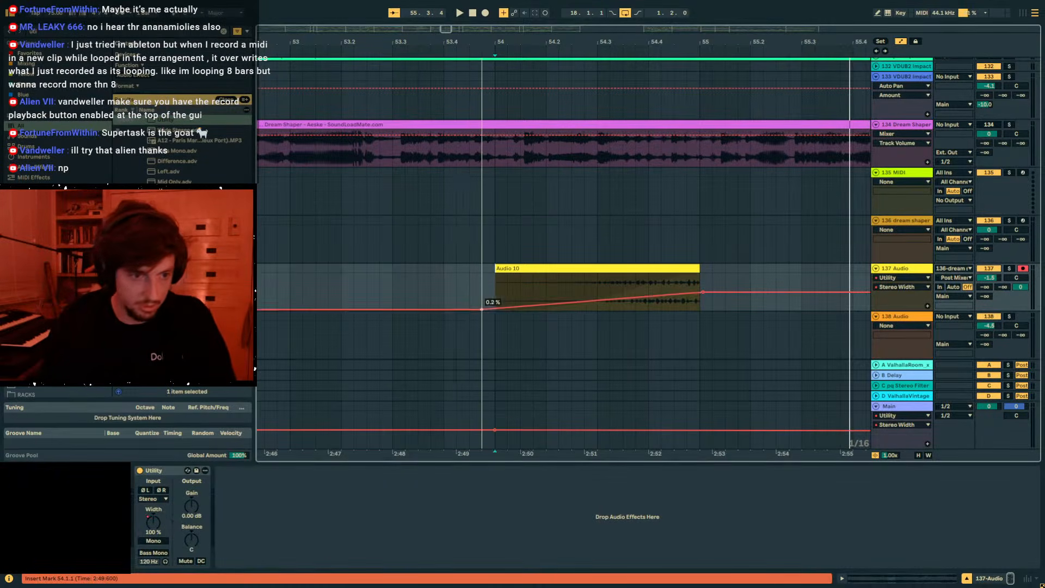
{"action": "right_click", "coordinate": [490, 309]}
{"action": "left_click", "coordinate": [500, 312]}
{"action": "type", "text": "0"}
{"action": "key", "text": "Return"}
Set the Stereo Width automation before the bar 54 clip to 100% and play the widening bass clip.
{"action": "right_click", "coordinate": [477, 310]}
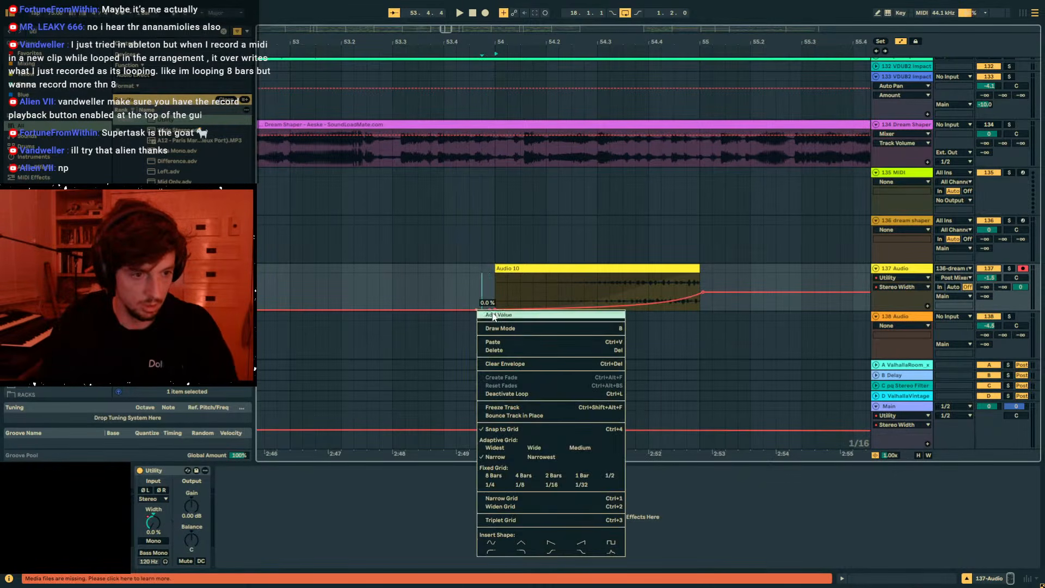
{"action": "left_click", "coordinate": [493, 313]}
{"action": "type", "text": "100"}
{"action": "key", "text": "Return"}
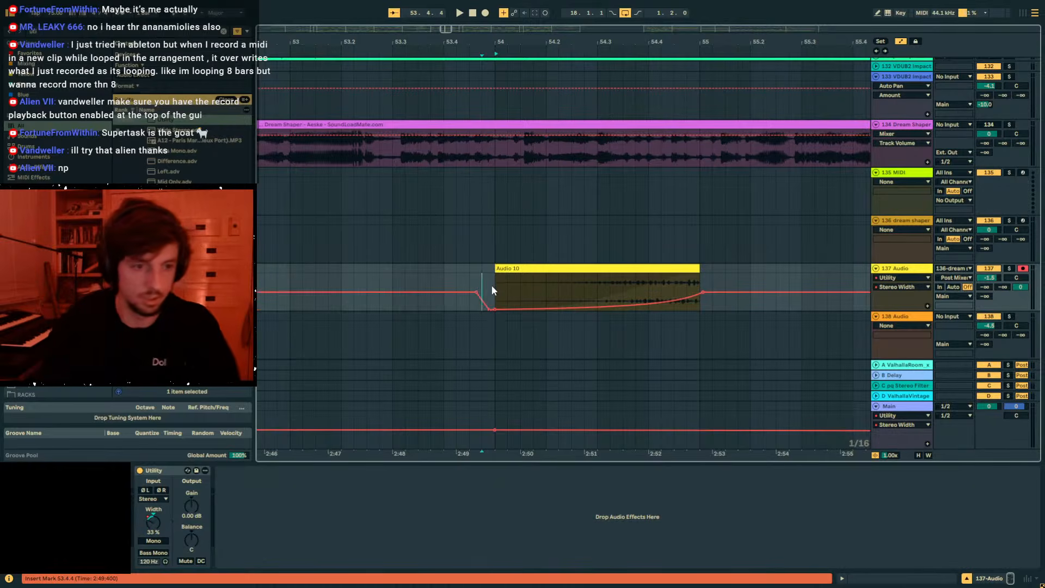
{"action": "key", "text": "space"}
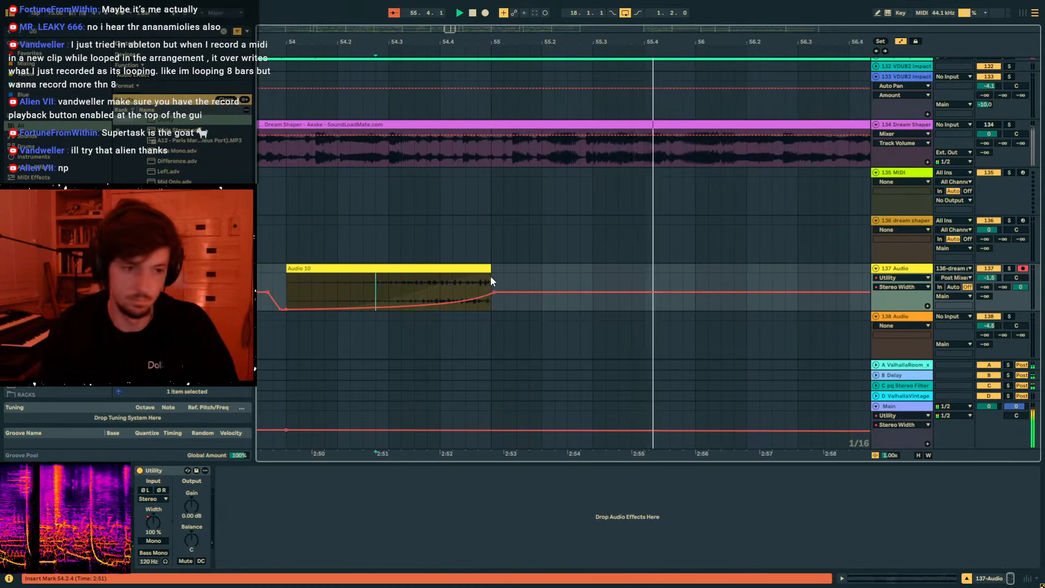
Copy the faded Audio 10 clip to 56.1.1 and slide its waveform within the clip.
{"action": "key", "text": "a"}
{"action": "left_click", "coordinate": [491, 276]}
{"action": "key", "text": "space"}
{"action": "key", "text": "ctrl+c"}
{"action": "left_click", "coordinate": [697, 288]}
{"action": "key", "text": "ctrl+v"}
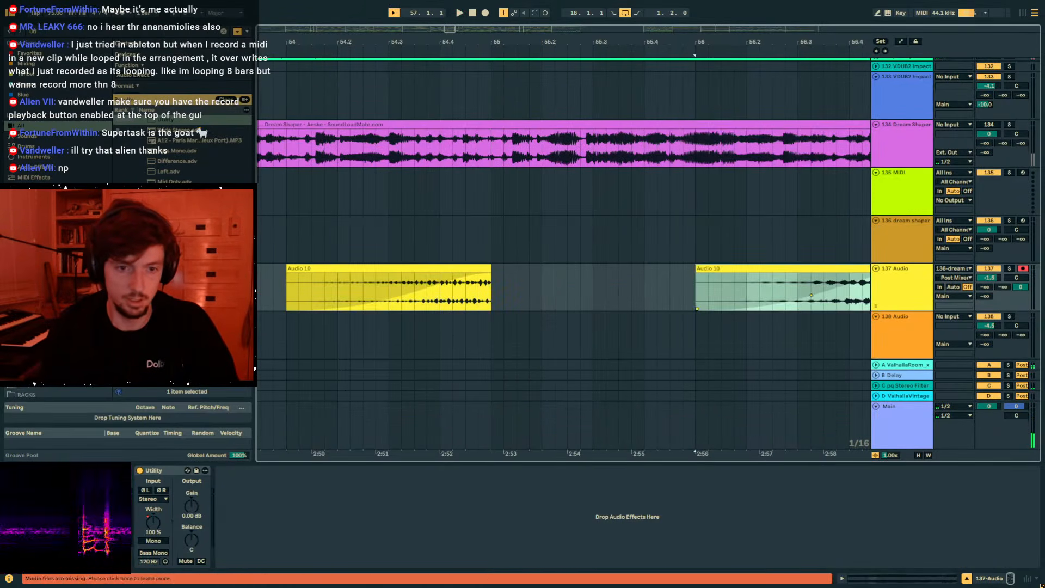
{"action": "left_click_drag", "start_coordinate": [812, 295], "coordinate": [867, 292]}
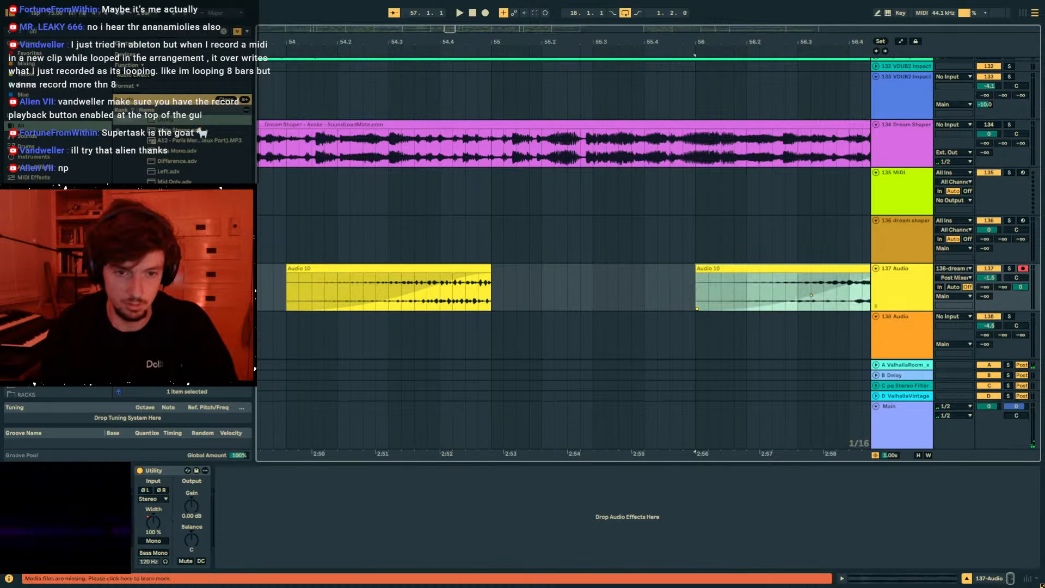
{"action": "key", "text": "space"}
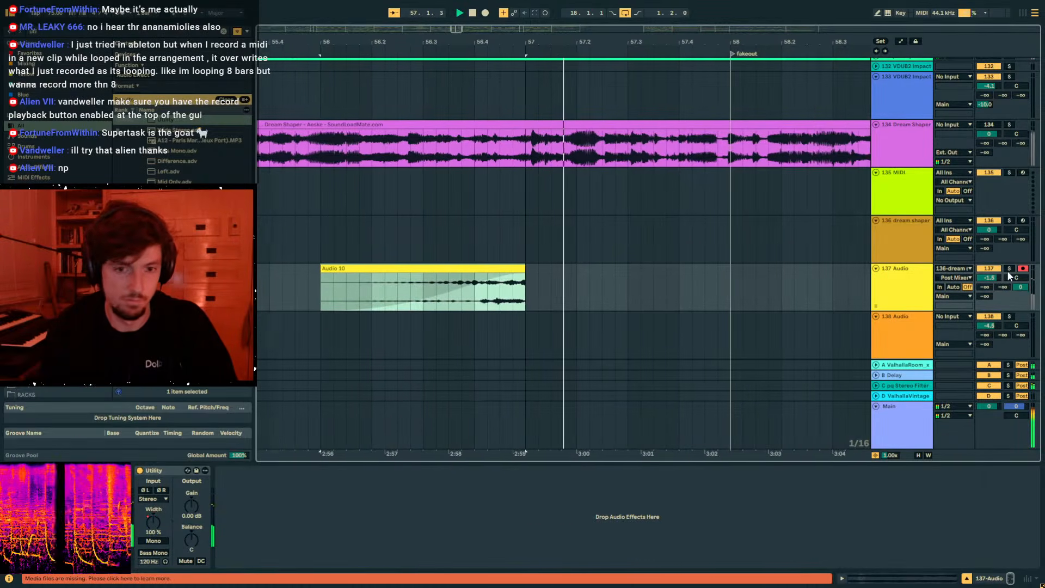
Extend the bar 56 clip's end to slightly past the fakeout marker and play it around bar 57.
{"action": "left_click_drag", "start_coordinate": [474, 269], "coordinate": [702, 271]}
{"action": "left_click", "coordinate": [467, 297]}
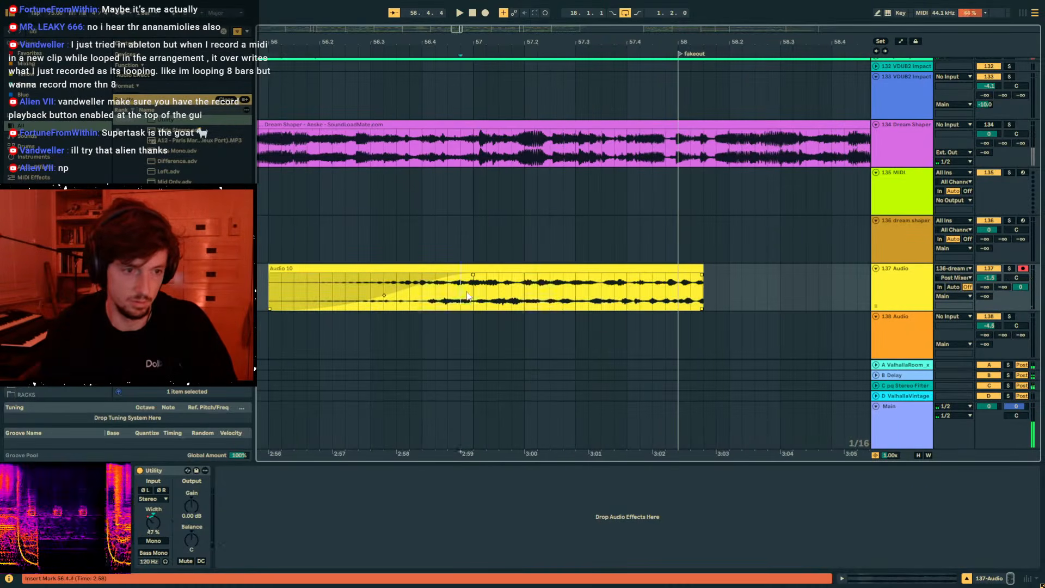
{"action": "key", "text": "space"}
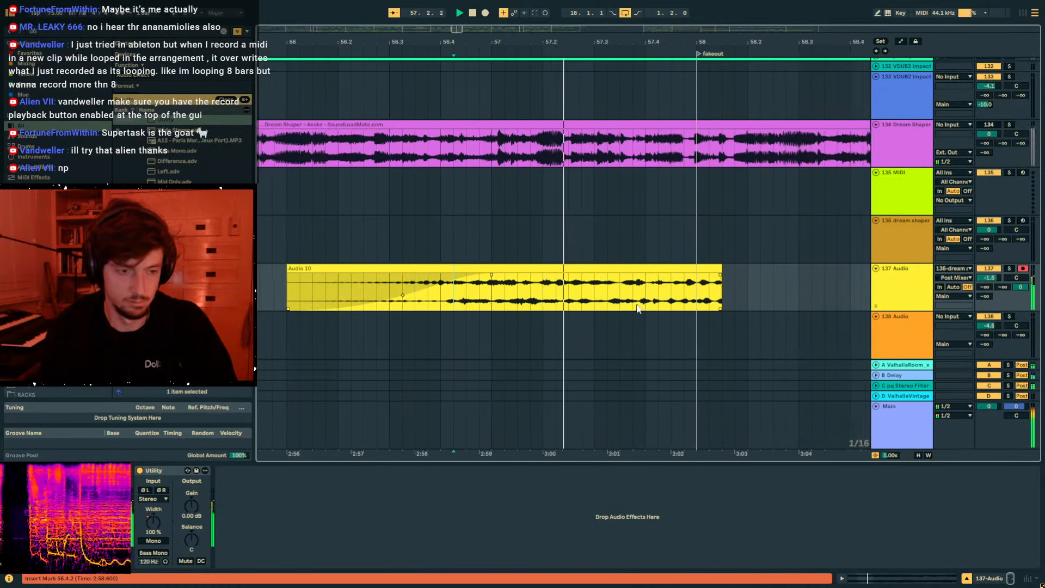
{"action": "left_click", "coordinate": [490, 299]}
{"action": "left_click_drag", "start_coordinate": [552, 299], "coordinate": [468, 298]}
{"action": "left_click", "coordinate": [479, 298]}
{"action": "key", "text": "space"}
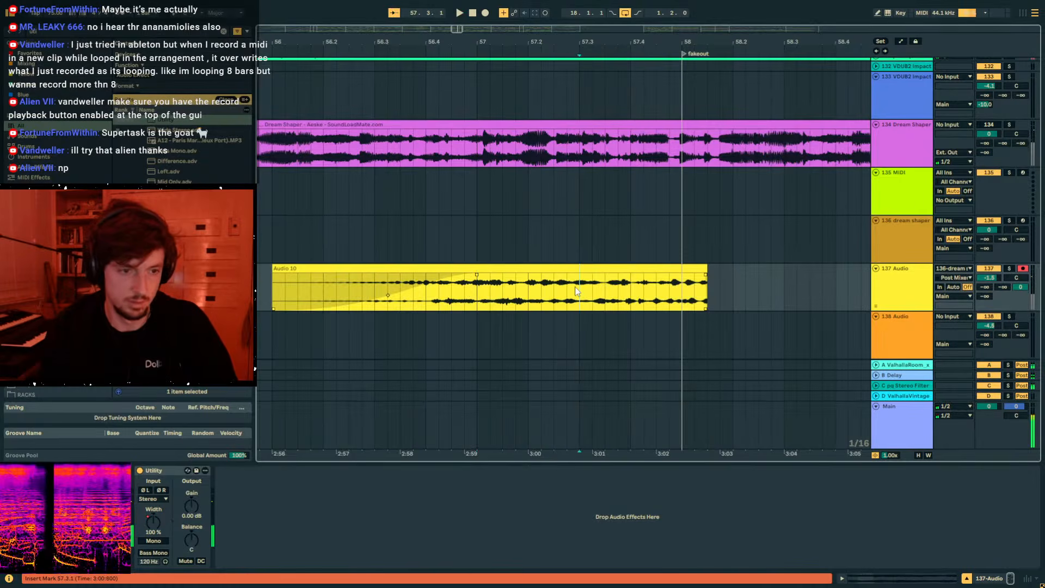
Solo 137 Audio and listen to the extended clip from just before bar 57.
{"action": "left_click", "coordinate": [1010, 269]}
{"action": "key", "text": "space"}
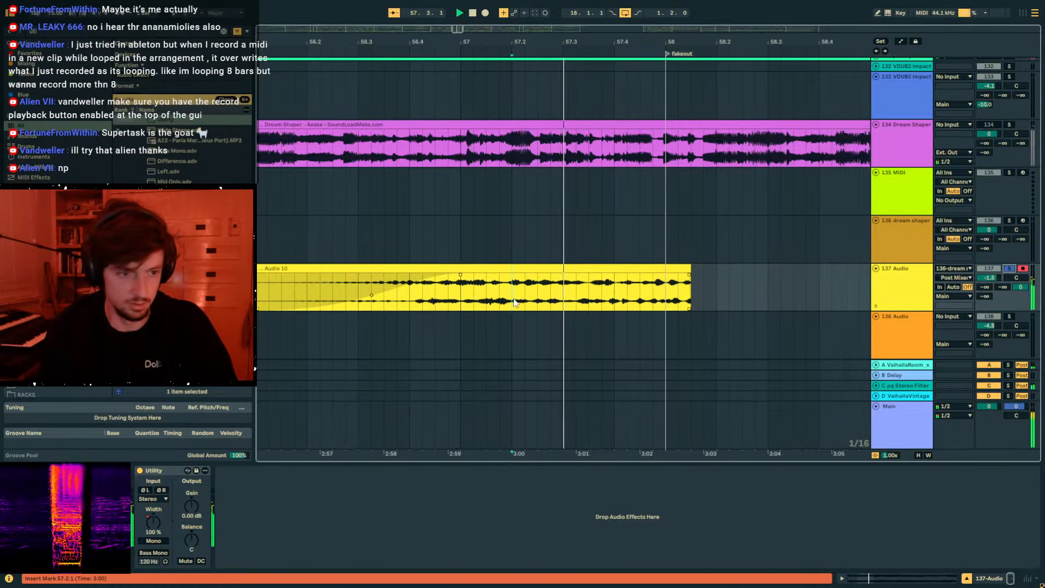
{"action": "left_click", "coordinate": [426, 300]}
{"action": "key", "text": "space"}
{"action": "key", "text": "space"}
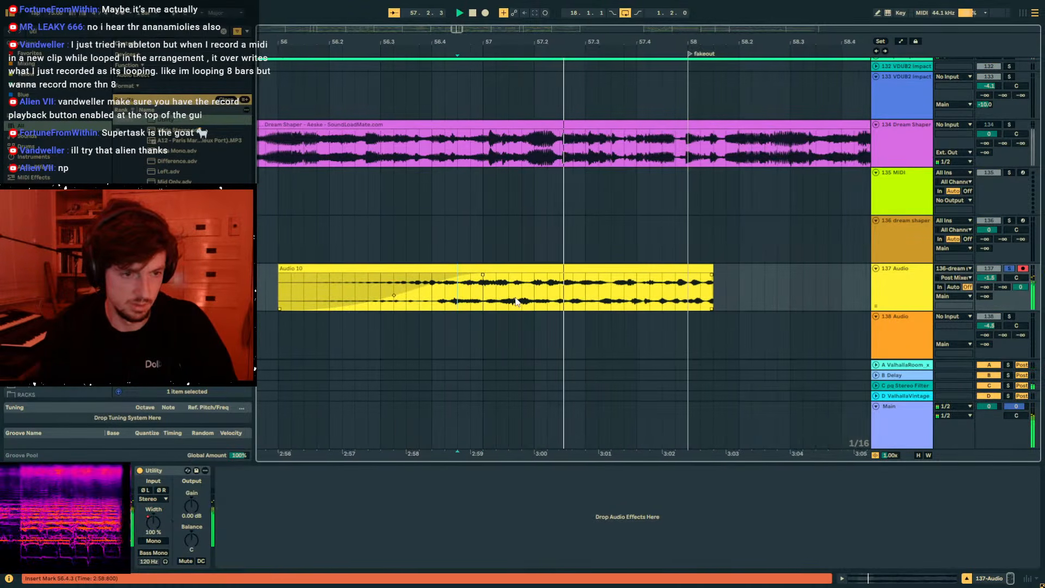
Trim the extended Audio 10 clip to end at 57.3.1 and split it at 57.1.1.
{"action": "key", "text": "space"}
{"action": "left_click", "coordinate": [576, 296]}
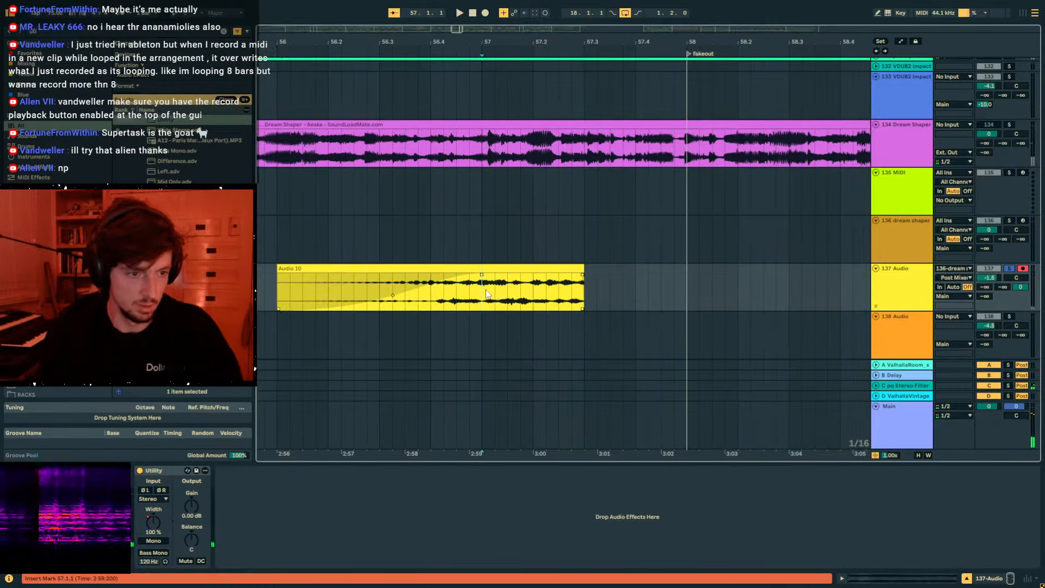
{"action": "left_click", "coordinate": [863, 575]}
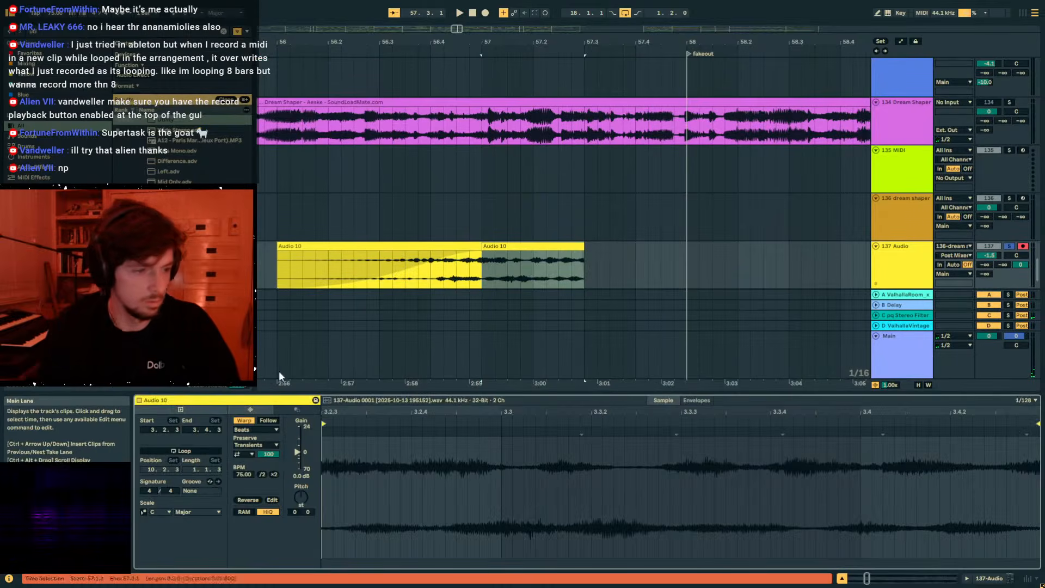
Double the second part's clip tempo to 150 BPM with Re-Pitch warping, and play across the split at 57.1.1.
{"action": "left_click", "coordinate": [275, 474]}
{"action": "left_click", "coordinate": [255, 430]}
{"action": "left_click", "coordinate": [257, 461]}
{"action": "key", "text": "space"}
{"action": "left_click", "coordinate": [458, 283]}
{"action": "key", "text": "space"}
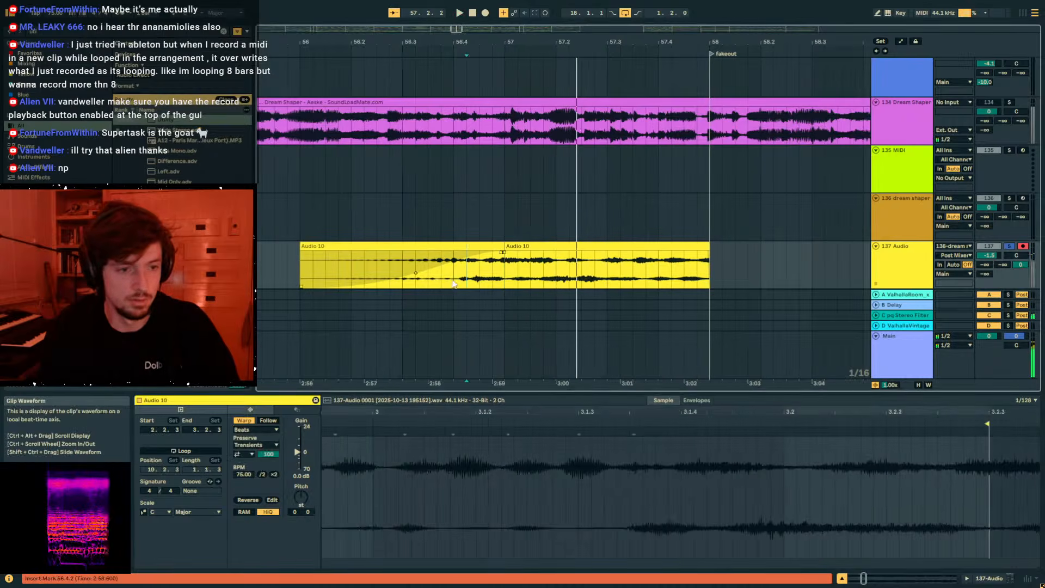
{"action": "key", "text": "space"}
{"action": "key", "text": "space"}
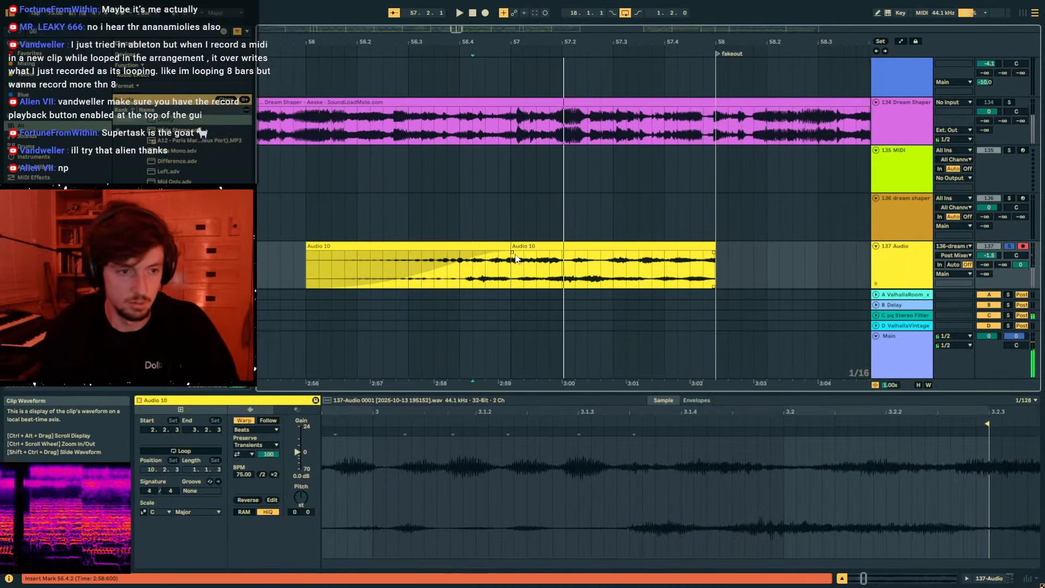
Create a long crossfade into the Re-Pitch clip before 57.1.1, bend its curve towards the start, and audition it.
{"action": "left_click_drag", "start_coordinate": [482, 260], "coordinate": [469, 259]}
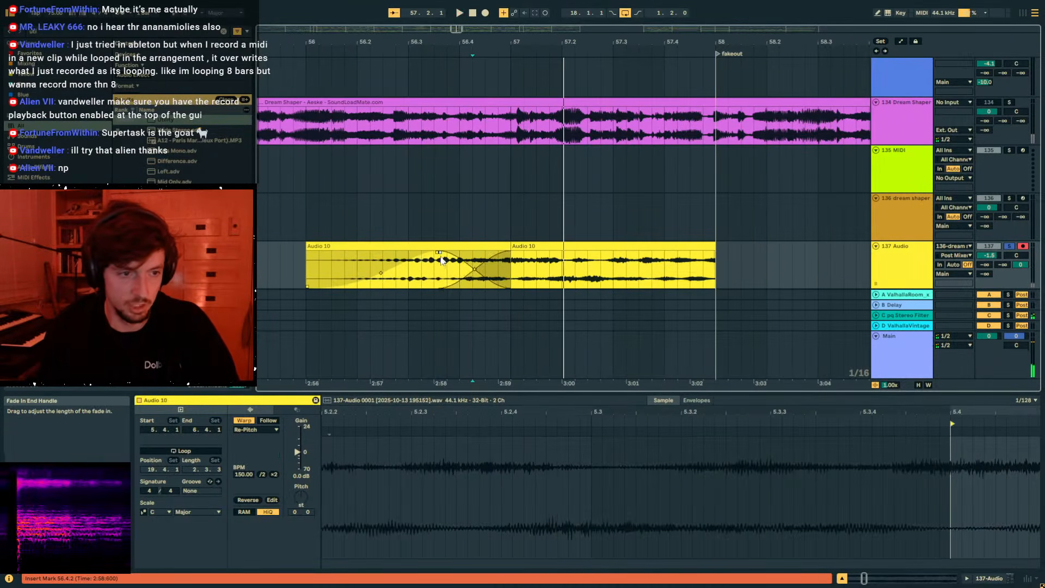
{"action": "left_click", "coordinate": [438, 267]}
{"action": "key", "text": "space"}
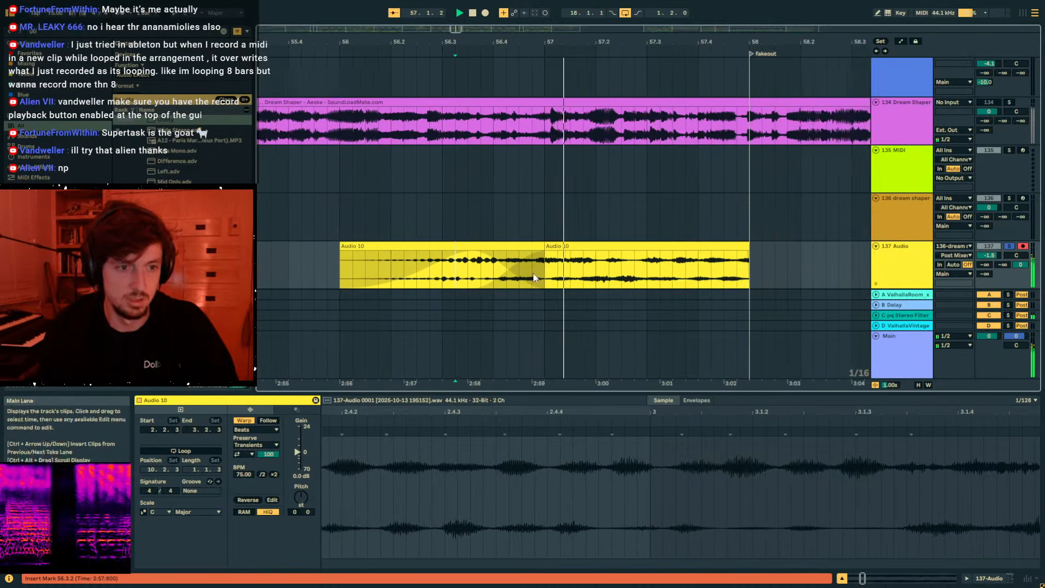
{"action": "left_click", "coordinate": [471, 266]}
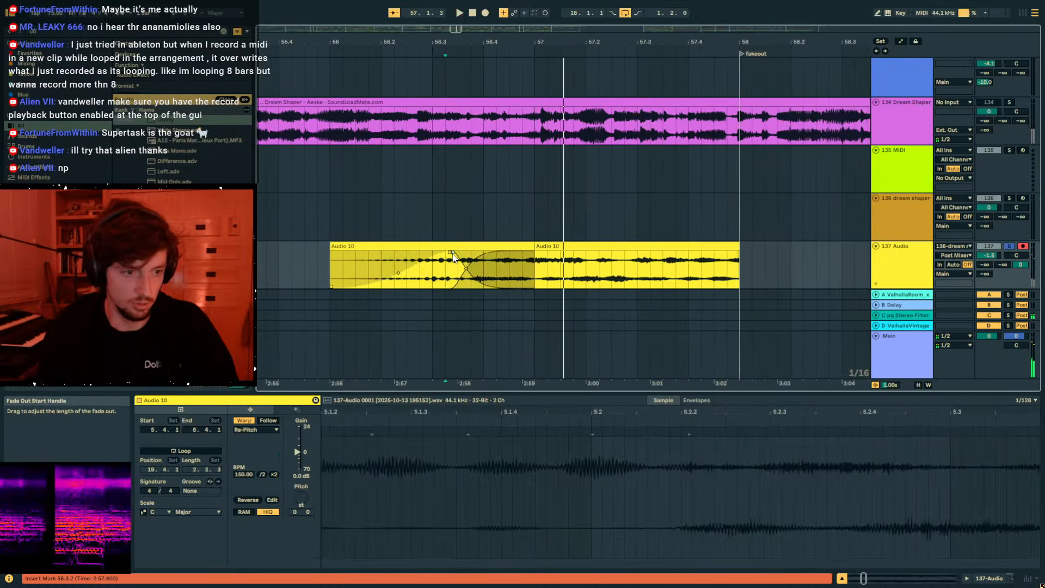
{"action": "left_click", "coordinate": [421, 267]}
{"action": "key", "text": "space"}
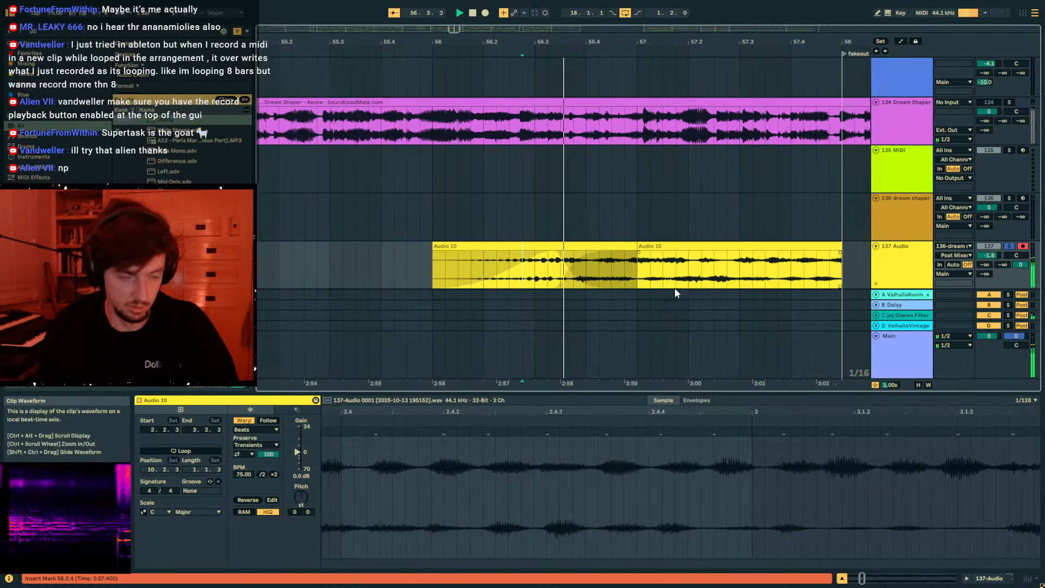
Unsolo 137 Audio and play the crossfaded clips in the full mix from 56.1.1.
{"action": "key", "text": "space"}
{"action": "left_click", "coordinate": [1009, 246]}
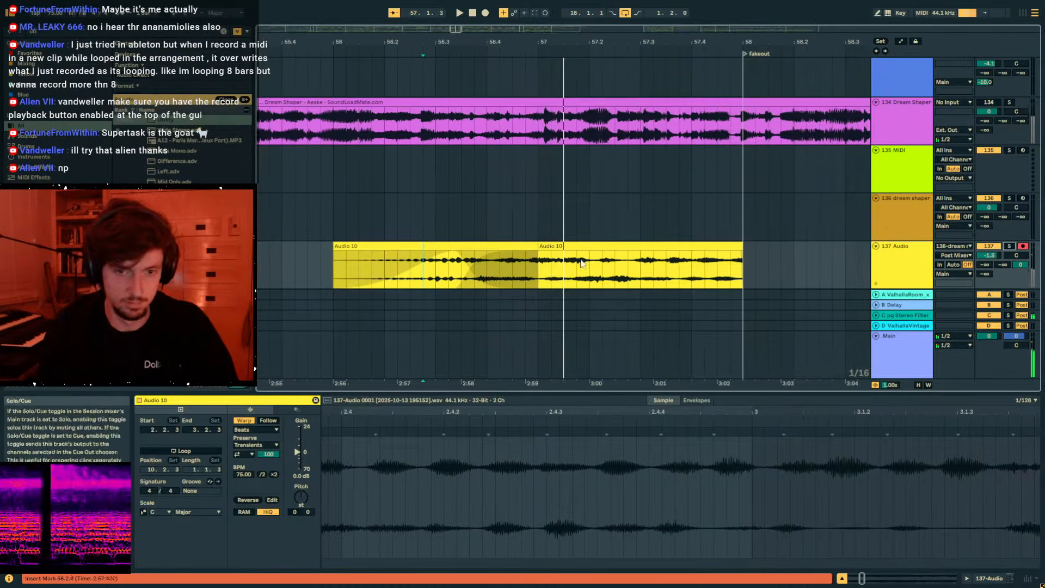
{"action": "left_click", "coordinate": [332, 272]}
{"action": "key", "text": "space"}
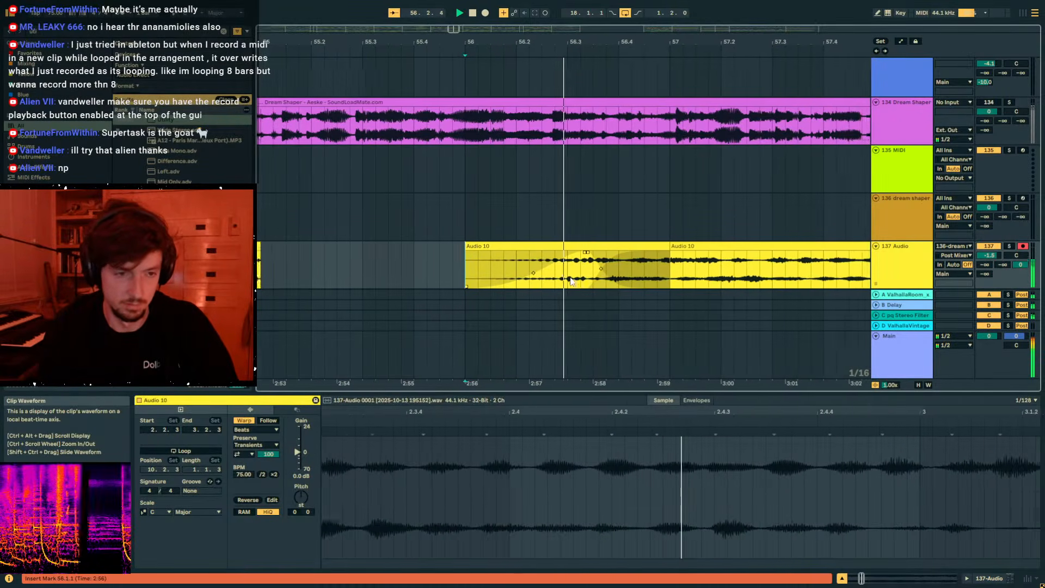
{"action": "key", "text": "space"}
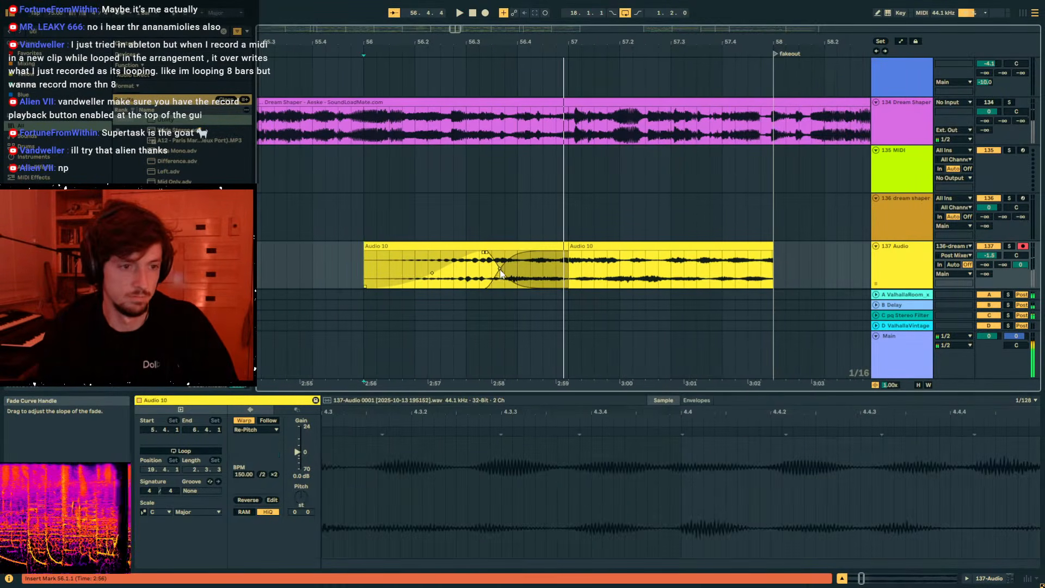
Bend the crossfade curve closer to 57.1.1, slide the first clip's waveform, and replay the transition into the second clip.
{"action": "left_click", "coordinate": [396, 270]}
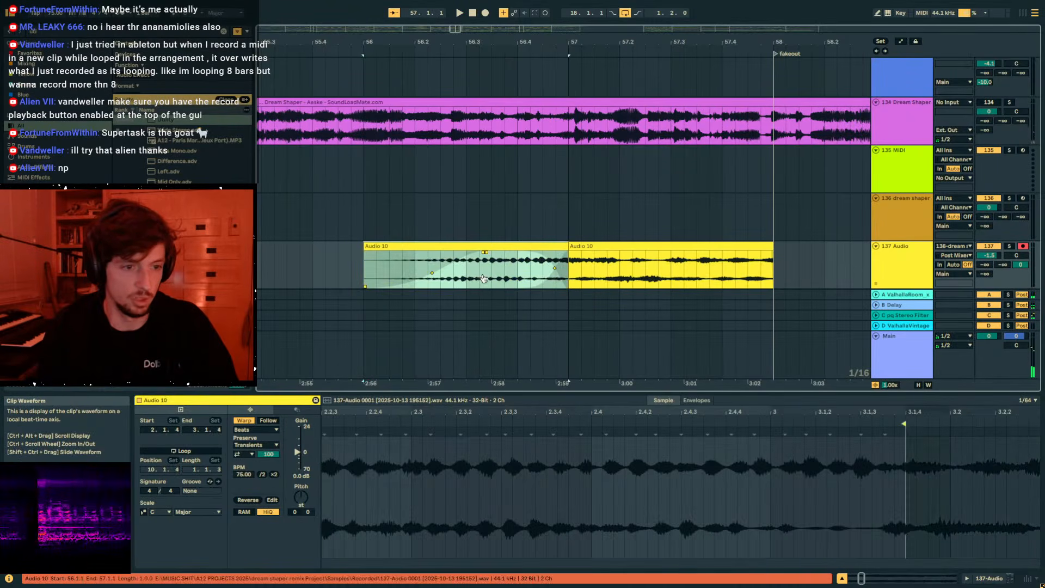
{"action": "key", "text": "space"}
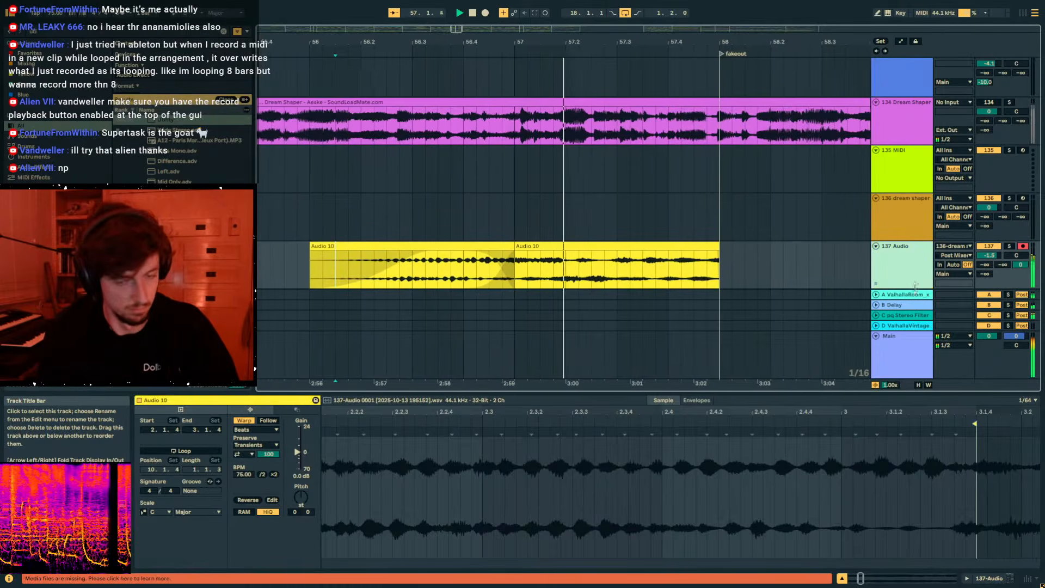
{"action": "left_click", "coordinate": [570, 246]}
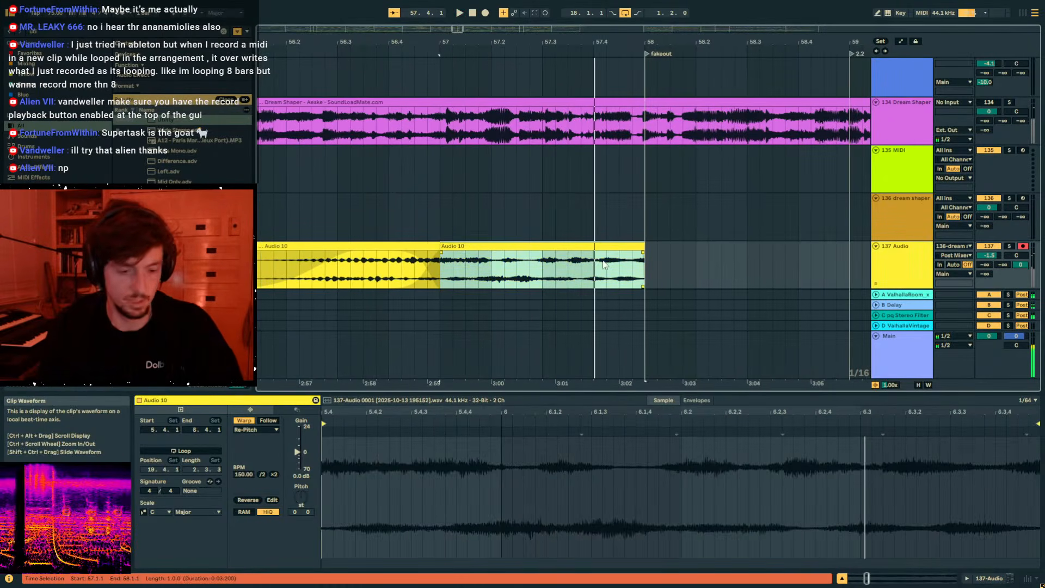
Deactivate the Re-Pitch clip at 57.1.1 on 137 Audio and play the fill into the fakeout from 56.1.1.
{"action": "left_click", "coordinate": [322, 246]}
{"action": "key", "text": "space"}
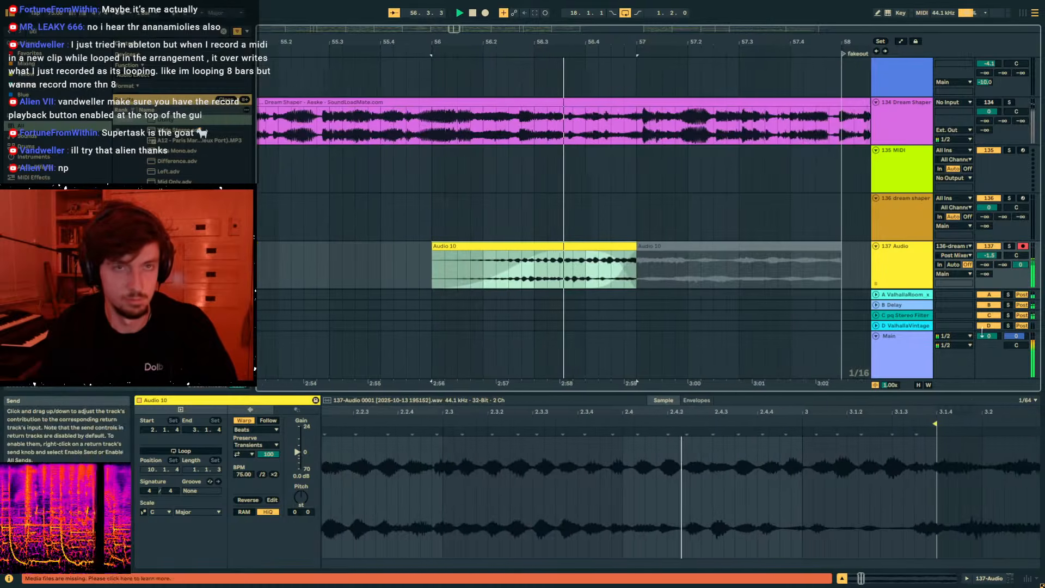
{"action": "left_click_drag", "start_coordinate": [307, 393], "coordinate": [307, 465]}
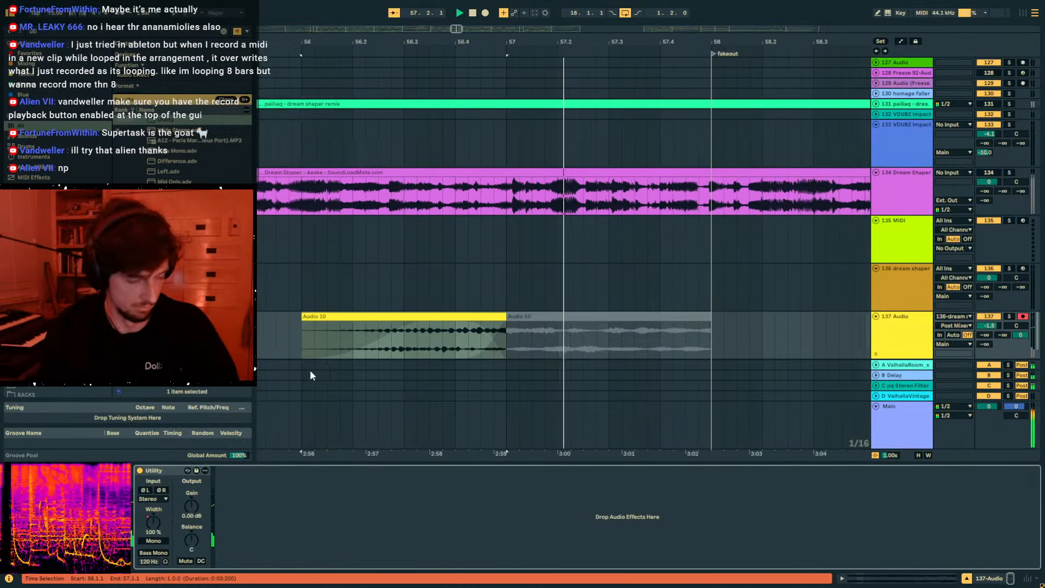
{"action": "key", "text": "minus"}
{"action": "key", "text": "minus"}
{"action": "left_click_drag", "start_coordinate": [518, 42], "coordinate": [517, 12]}
{"action": "left_click_drag", "start_coordinate": [563, 350], "coordinate": [420, 343]}
{"action": "mouse_move", "coordinate": [596, 42]}
{"action": "left_mouse_down"}
{"action": "mouse_move", "coordinate": [524, 14]}
{"action": "mouse_move", "coordinate": [523, 88]}
{"action": "left_mouse_up"}
{"action": "left_click", "coordinate": [546, 333]}
{"action": "key", "text": "space"}
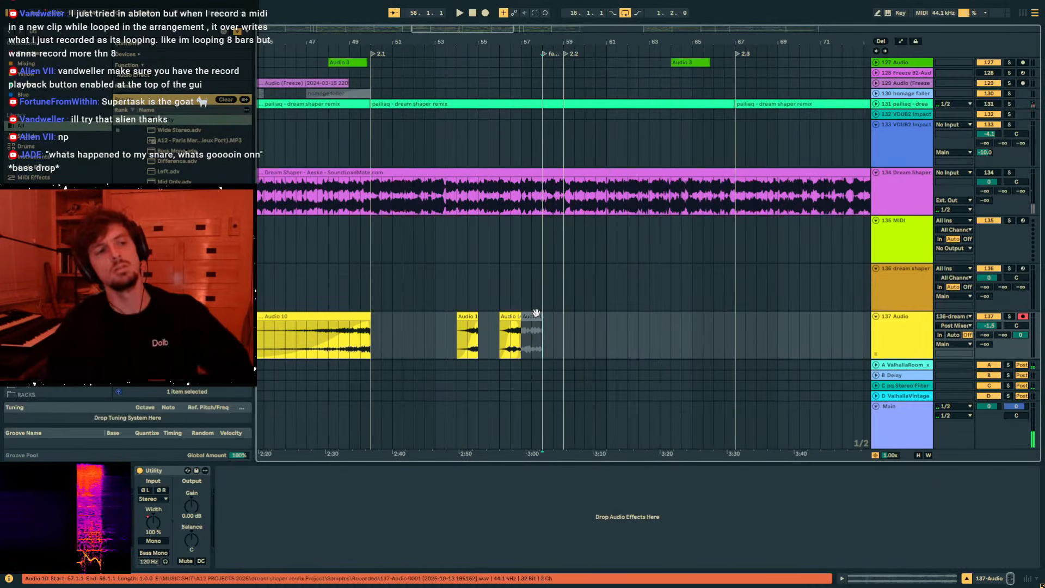
Copy the faded bass clip at 56.1.1 on 137 Audio to 59.1.1, the start of section 2.2.
{"action": "left_click_drag", "start_coordinate": [411, 42], "coordinate": [374, 59]}
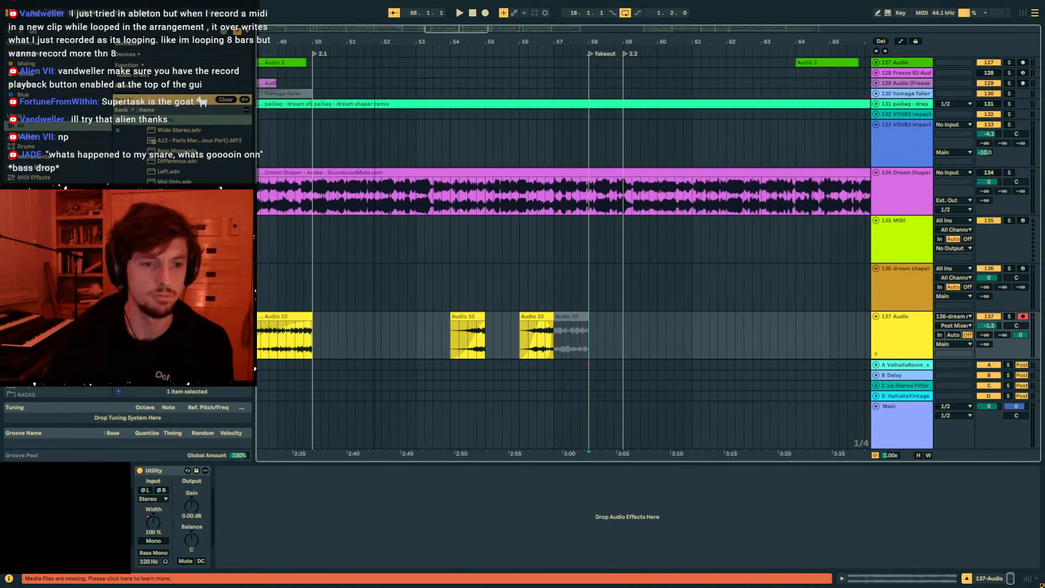
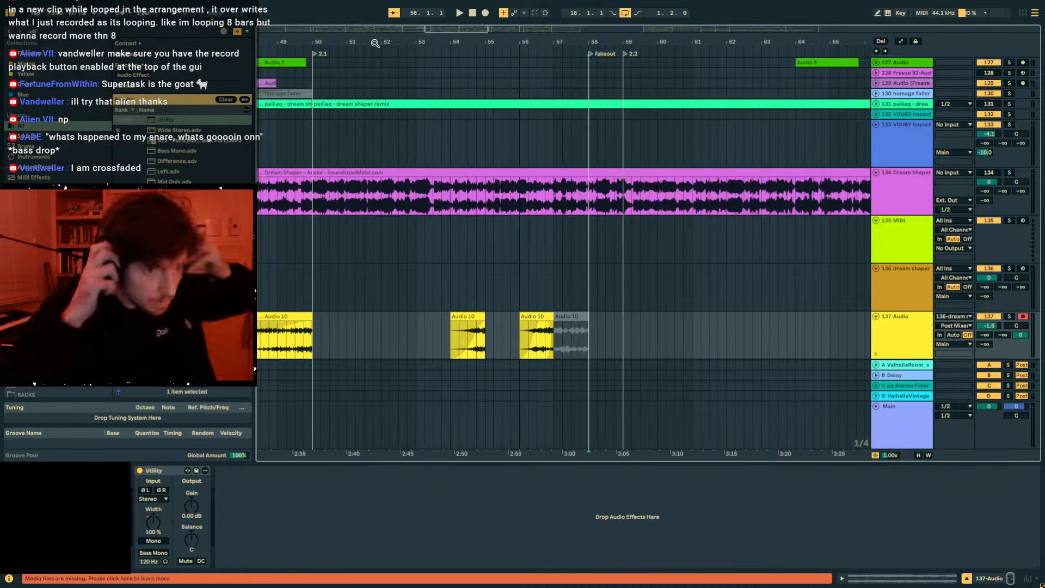
{"action": "left_click", "coordinate": [590, 298]}
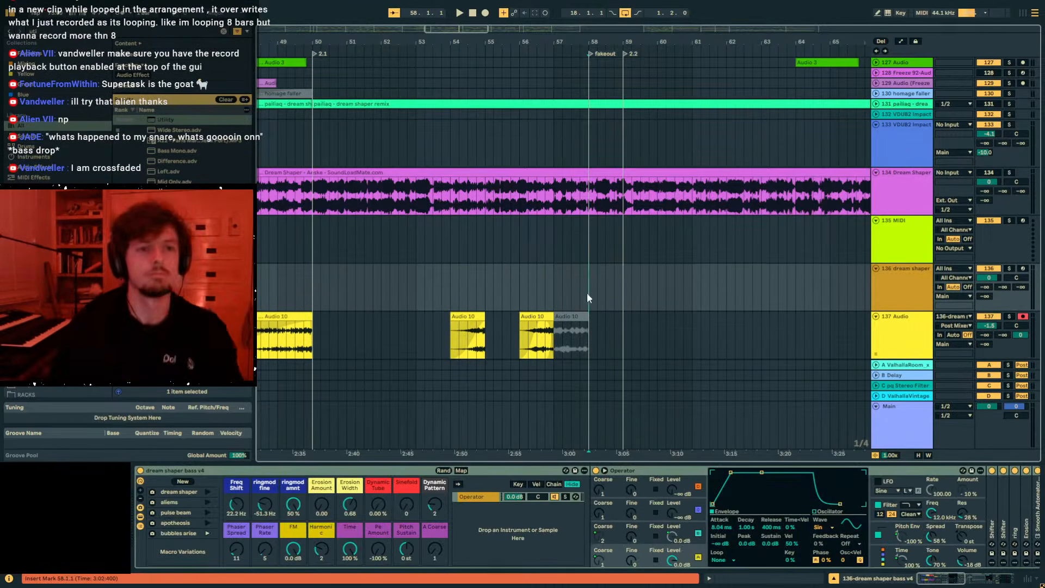
{"action": "scroll", "coordinate": [562, 299], "scroll_direction": "down", "scroll_amount": 3}
{"action": "left_click", "coordinate": [569, 259]}
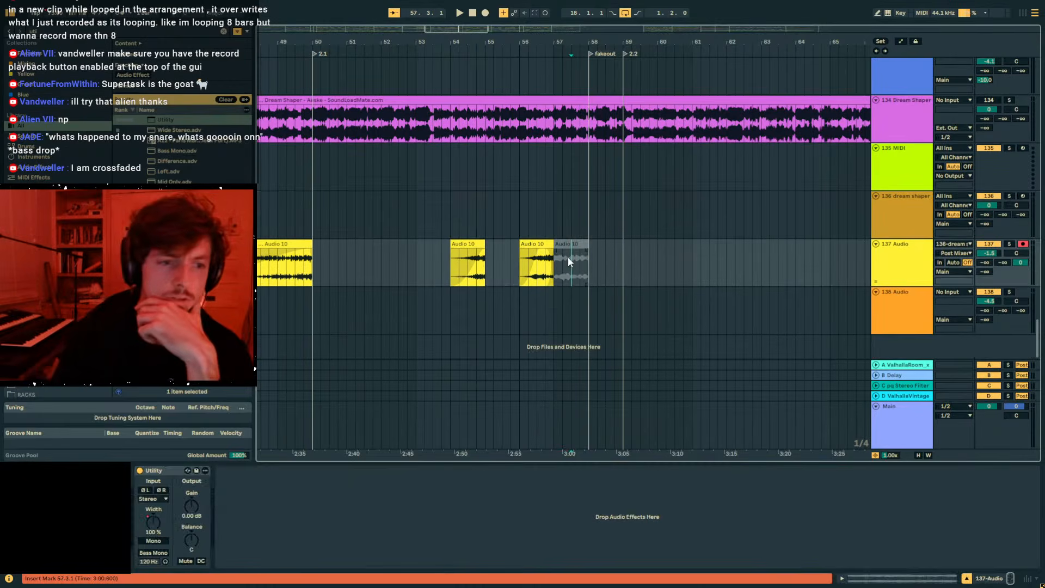
{"action": "left_click", "coordinate": [540, 256]}
{"action": "key", "text": "ctrl+c"}
{"action": "left_click", "coordinate": [631, 268]}
{"action": "key", "text": "ctrl+v"}
Review the arrangement's section lengths from the breakdown onwards by marking time ranges on 135 MIDI.
{"action": "left_click_drag", "start_coordinate": [635, 44], "coordinate": [585, 44]}
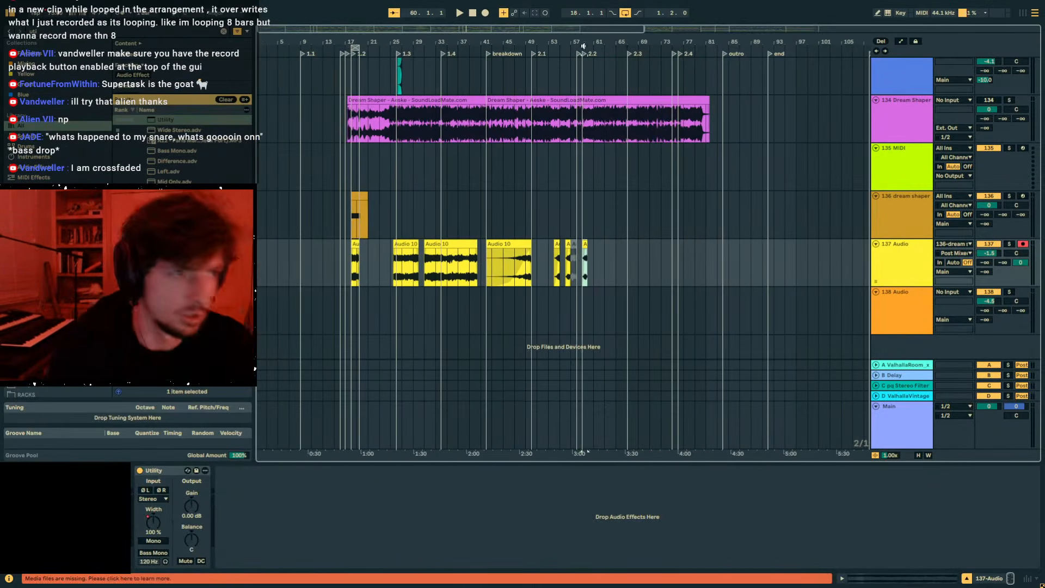
{"action": "left_click", "coordinate": [308, 157]}
{"action": "left_click_drag", "start_coordinate": [303, 161], "coordinate": [437, 168]}
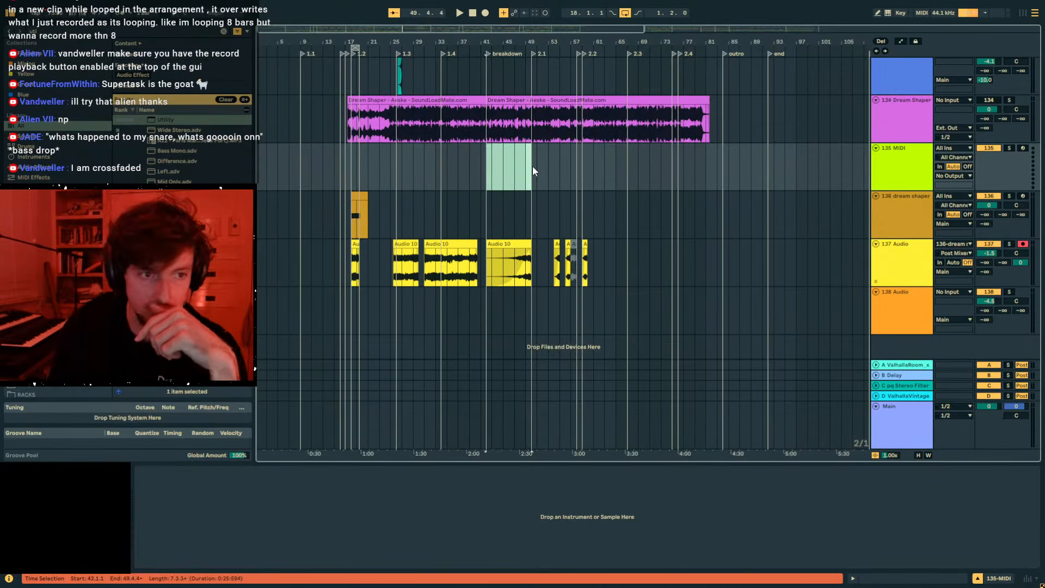
{"action": "left_click_drag", "start_coordinate": [532, 171], "coordinate": [571, 174]}
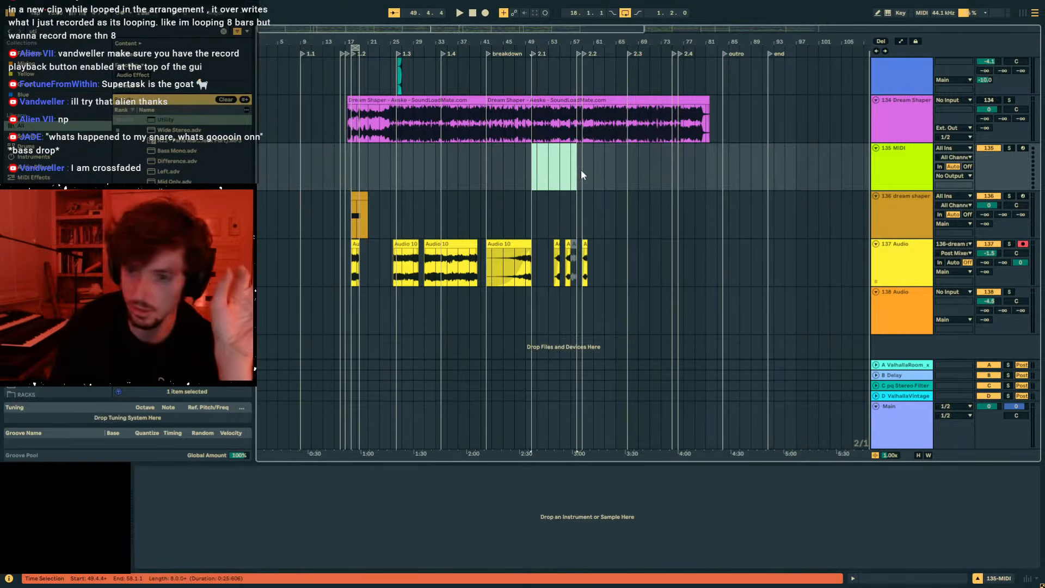
{"action": "left_click_drag", "start_coordinate": [581, 172], "coordinate": [613, 175]}
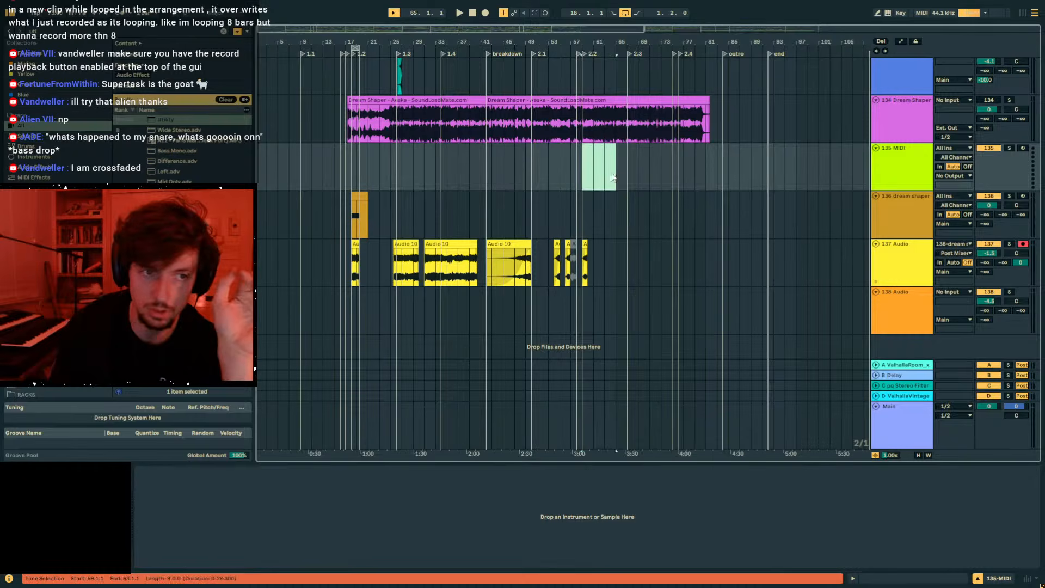
{"action": "left_click", "coordinate": [641, 164]}
{"action": "left_click", "coordinate": [695, 163]}
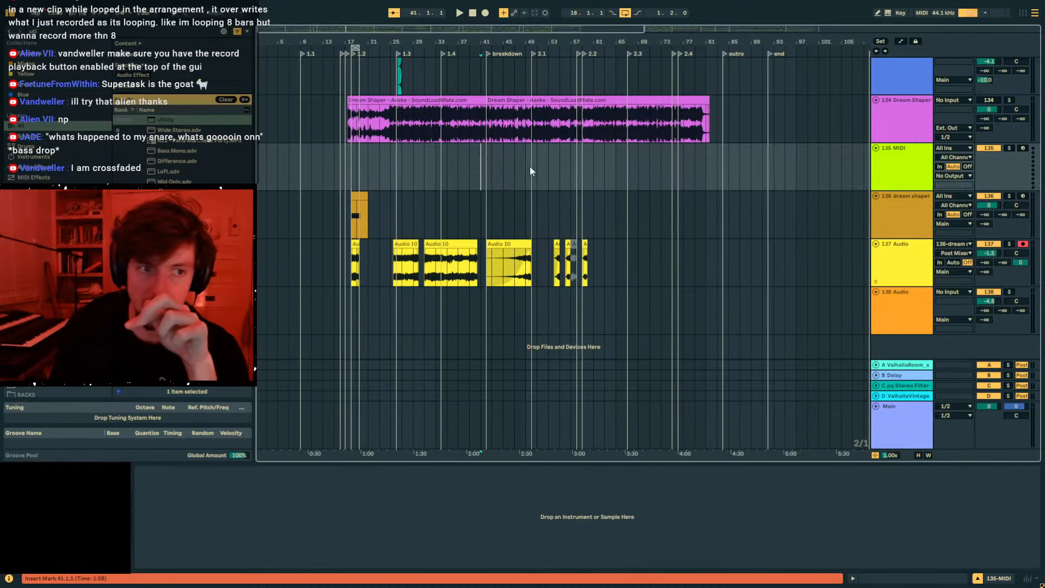
{"action": "left_click_drag", "start_coordinate": [582, 172], "coordinate": [618, 178]}
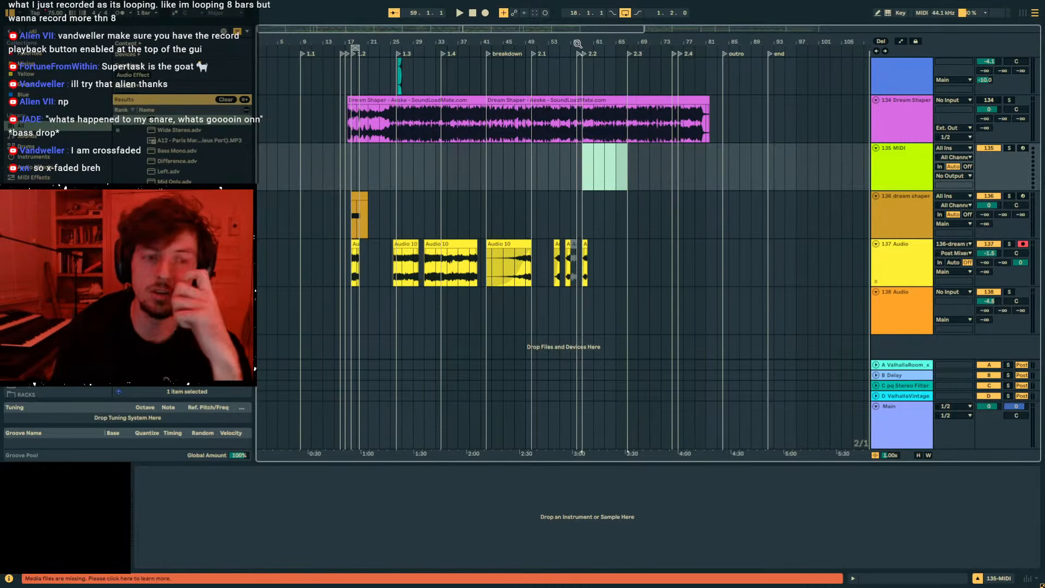
{"action": "left_click_drag", "start_coordinate": [524, 158], "coordinate": [796, 176]}
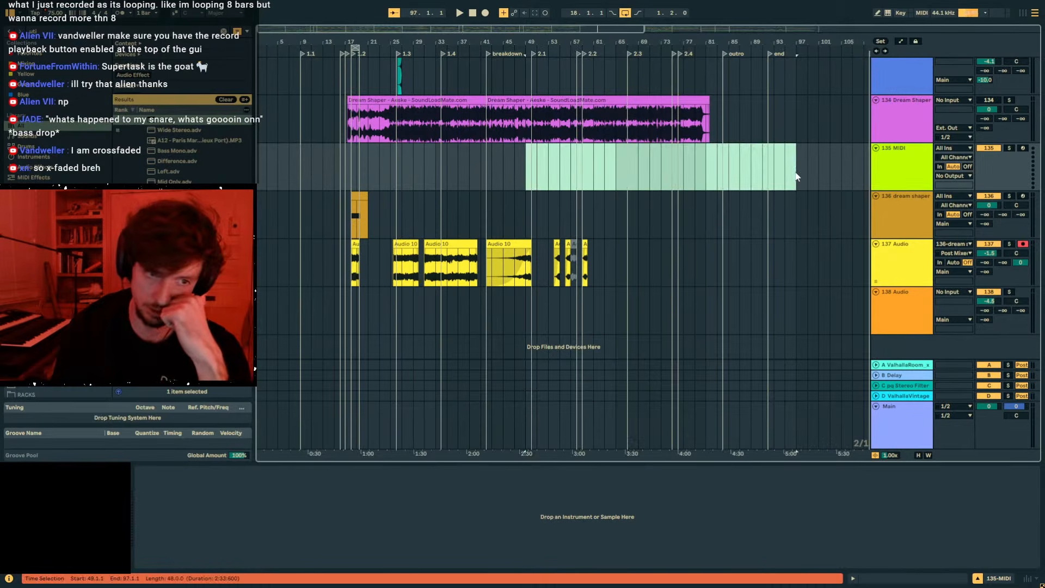
{"action": "left_click", "coordinate": [573, 168]}
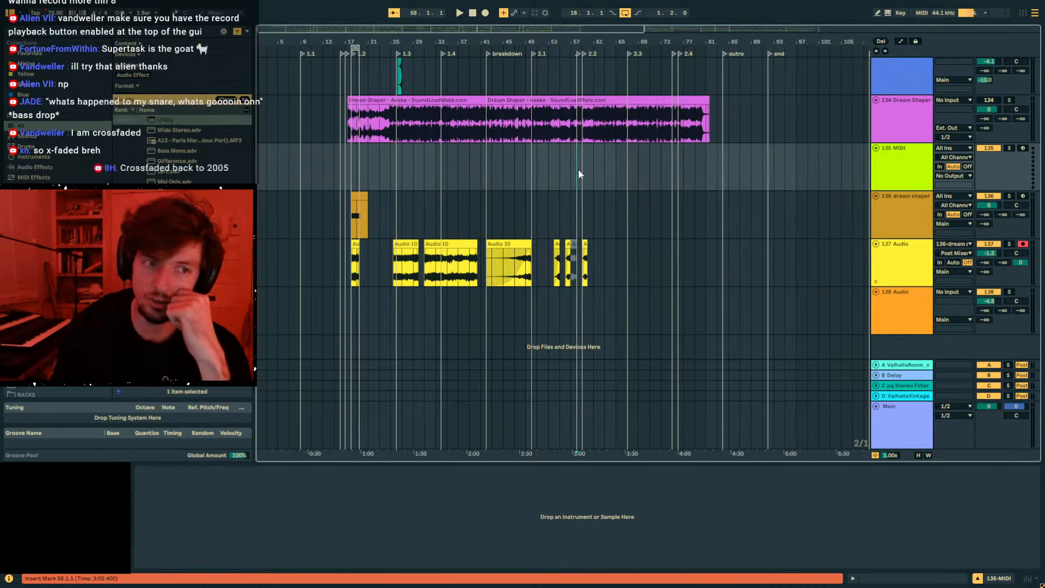
Audition the copied clip at 59.1.1 in the full mix and with 137 Audio soloed.
{"action": "left_click_drag", "start_coordinate": [591, 43], "coordinate": [564, 143]}
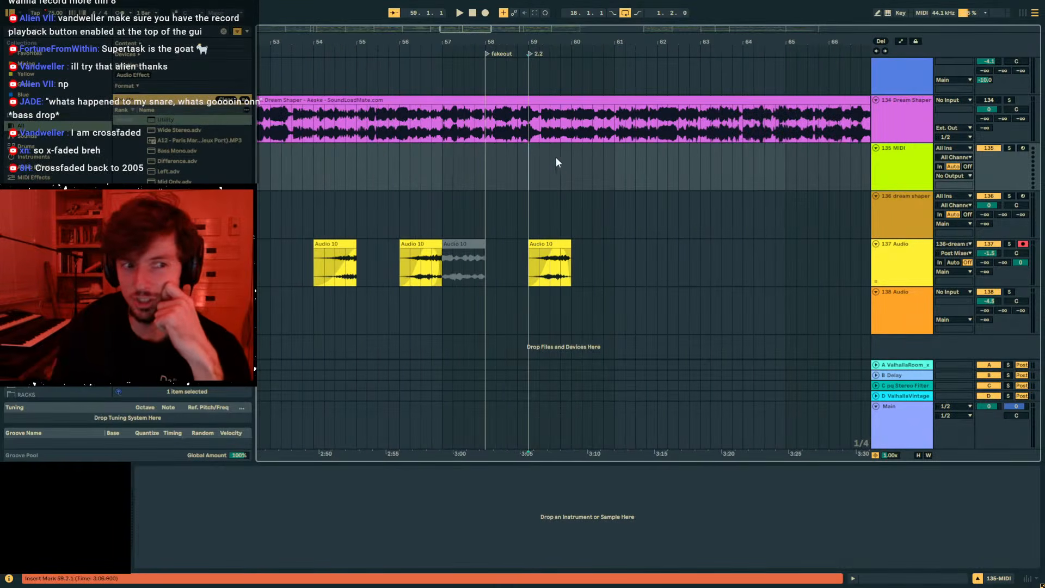
{"action": "left_click_drag", "start_coordinate": [641, 174], "coordinate": [592, 182]}
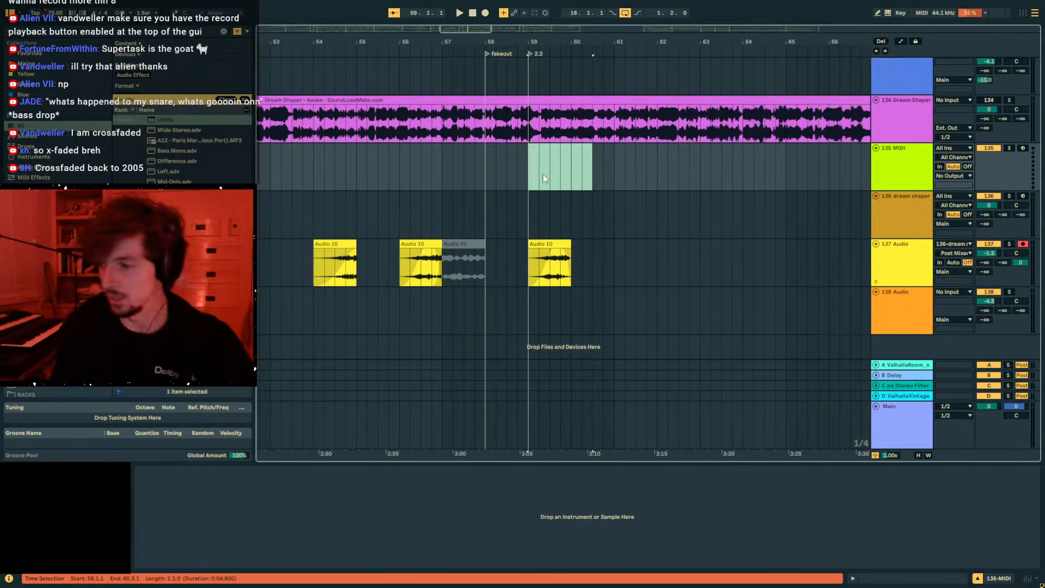
{"action": "key", "text": "space"}
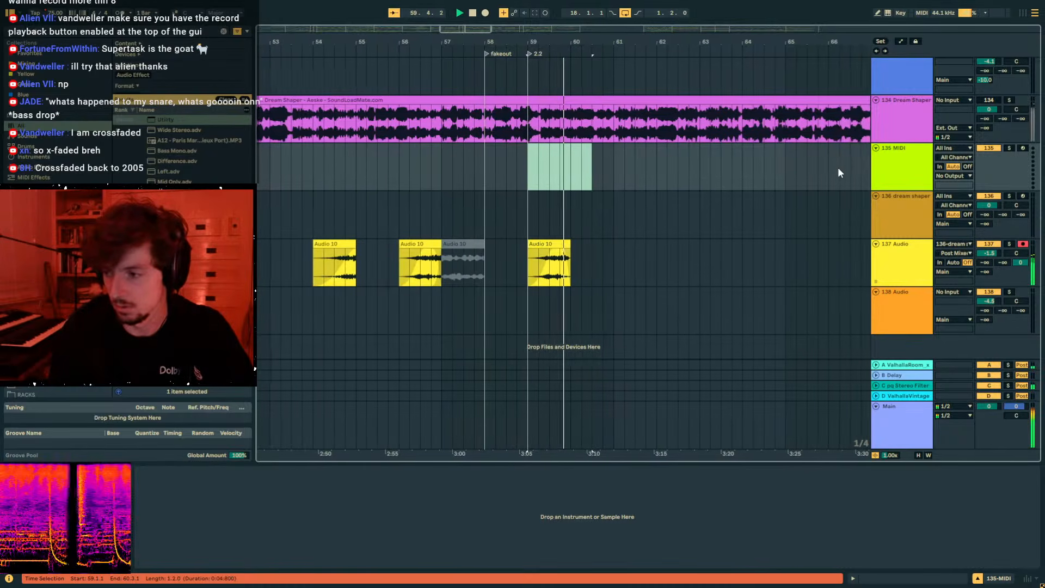
{"action": "left_click", "coordinate": [561, 261]}
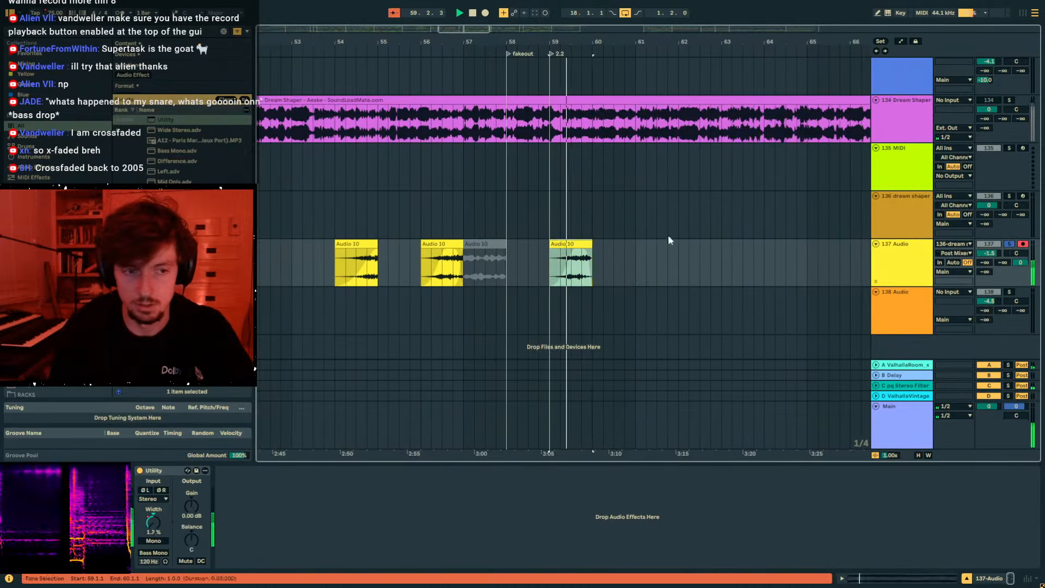
{"action": "key", "text": "space"}
{"action": "left_click", "coordinate": [1010, 245]}
{"action": "left_click", "coordinate": [572, 277]}
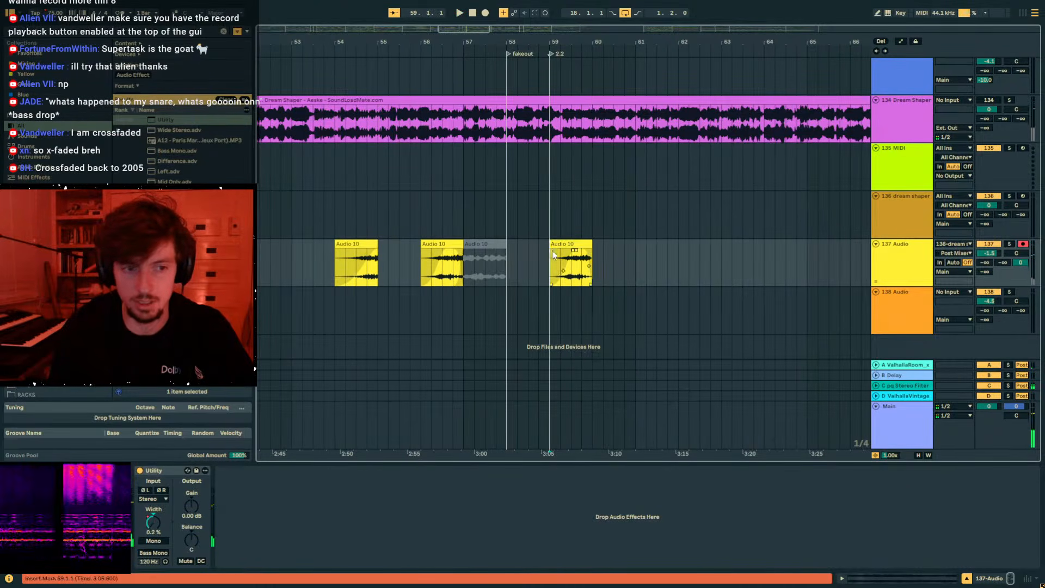
{"action": "left_click", "coordinate": [577, 244]}
{"action": "key", "text": "space"}
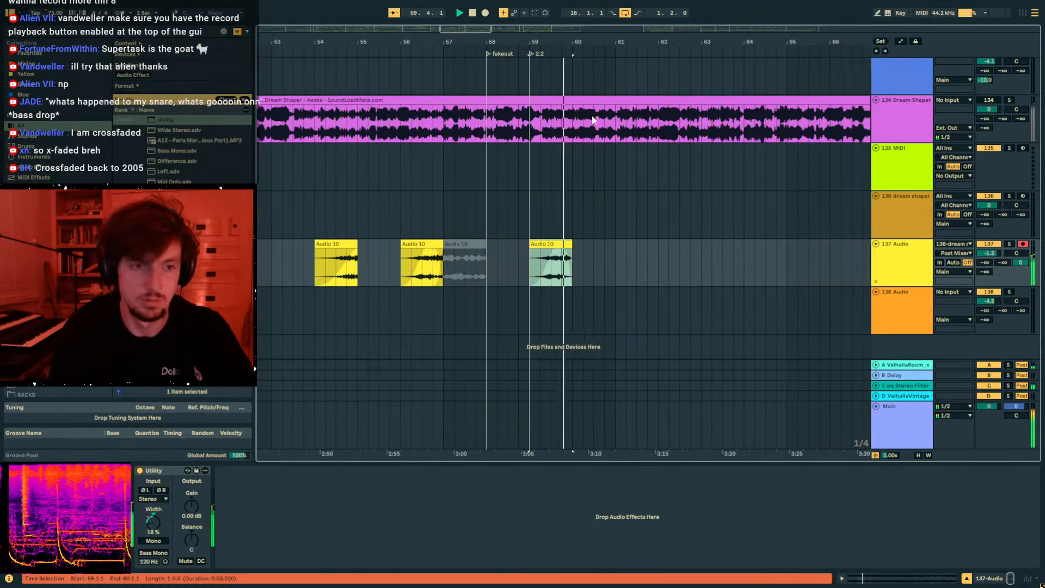
Copy the clip at 59.1.1 to 61.1.1 on 137 Audio and audition the copy soloed.
{"action": "left_click_drag", "start_coordinate": [543, 39], "coordinate": [545, 82]}
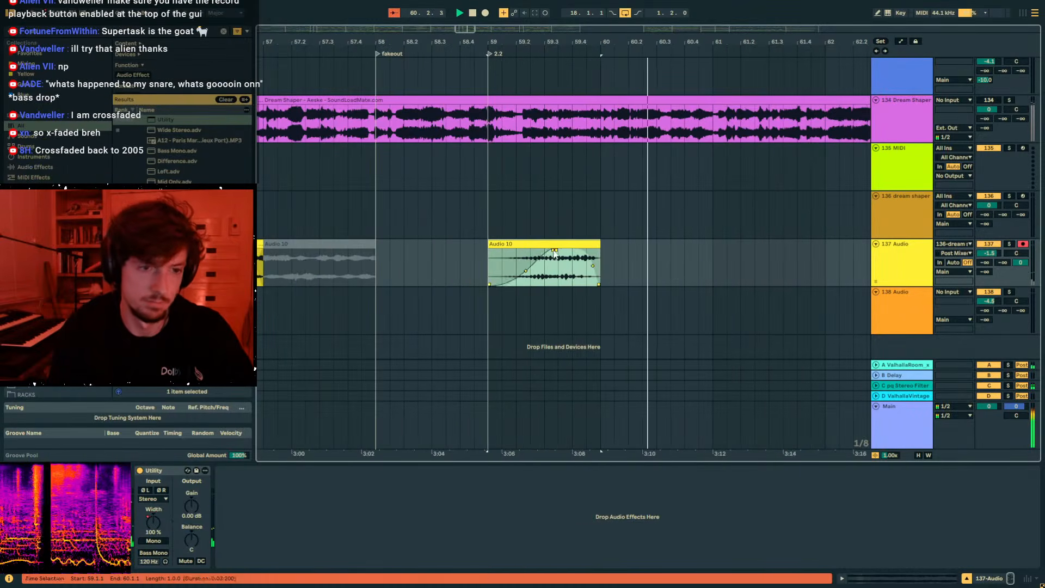
{"action": "key", "text": "ctrl+c"}
{"action": "left_click", "coordinate": [714, 266]}
{"action": "key", "text": "ctrl+v"}
{"action": "key", "text": "space"}
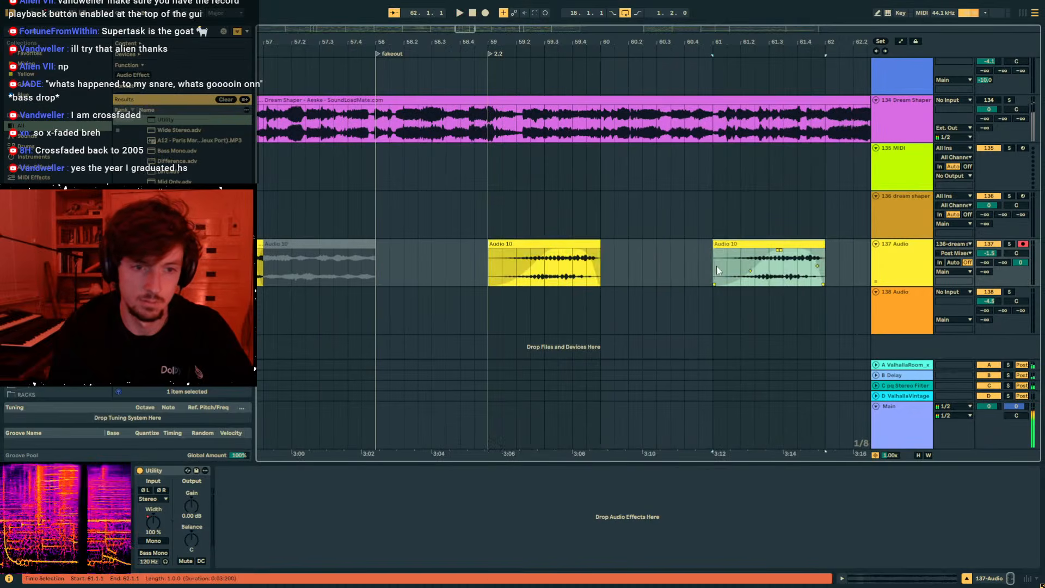
{"action": "key", "text": "space"}
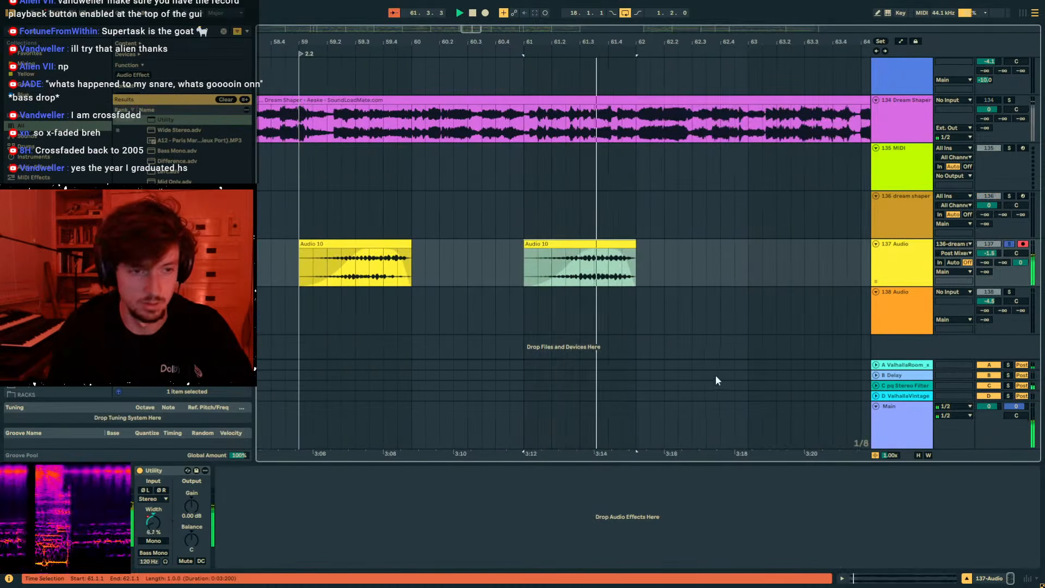
{"action": "key", "text": "space"}
Add Roar after Utility on 137 Audio with Single routing, Amount 48% and Bias 0.49, while auditioning the soloed clip.
{"action": "left_click", "coordinate": [60, 30]}
{"action": "type", "text": "roar"}
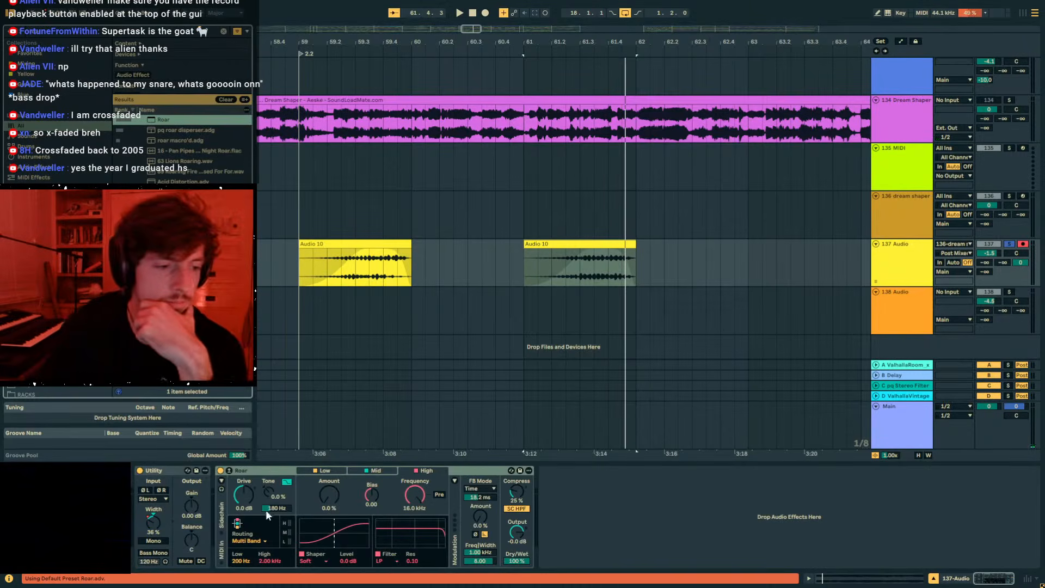
{"action": "left_click", "coordinate": [247, 540]}
{"action": "left_click", "coordinate": [248, 482]}
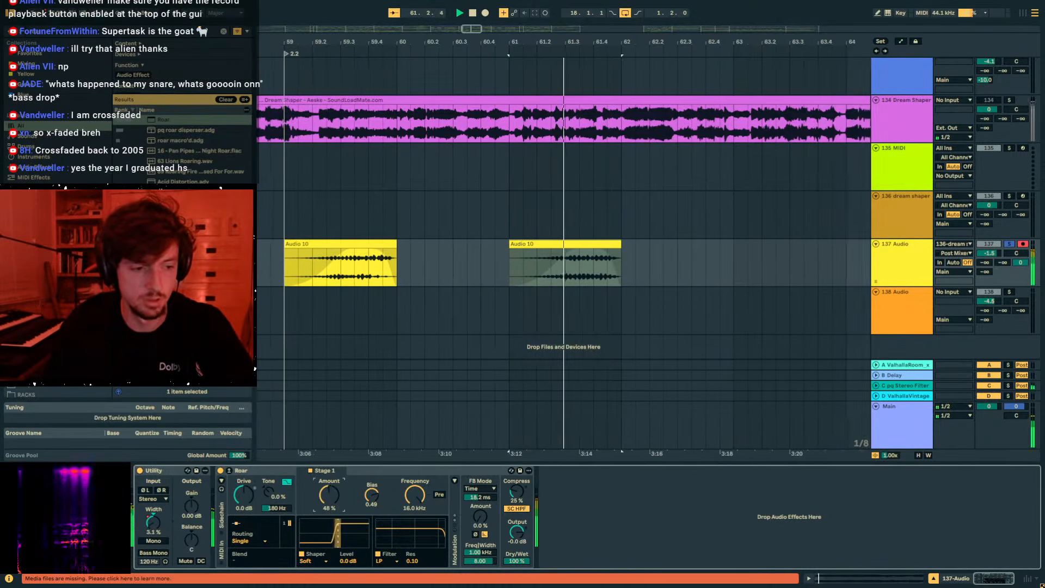
{"action": "key", "text": "space"}
Play the distorted clip from 61.1.1 in the full mix, then move it to 62.1.1 with its fades removed.
{"action": "left_click", "coordinate": [452, 264]}
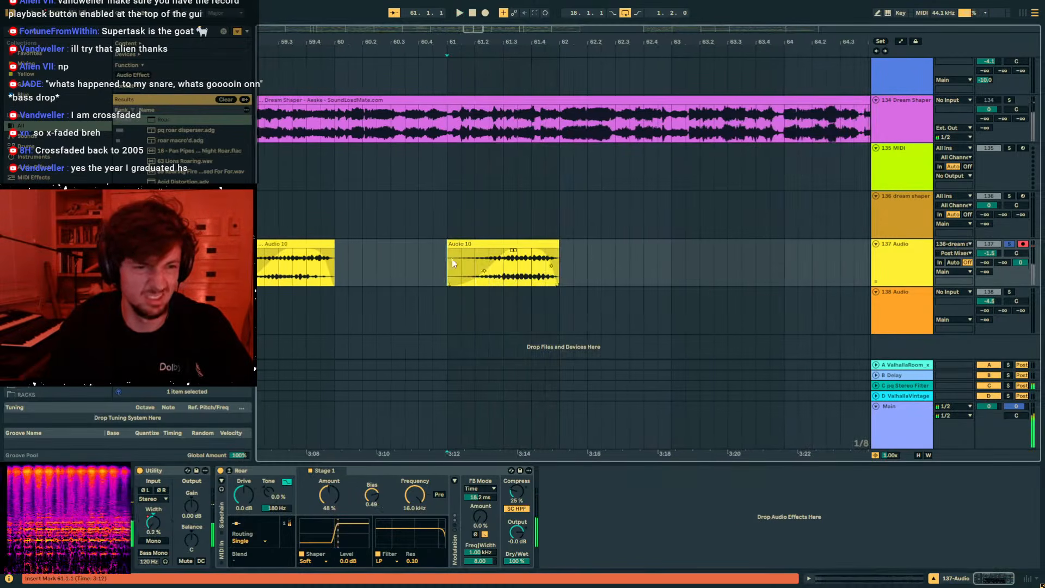
{"action": "key", "text": "space"}
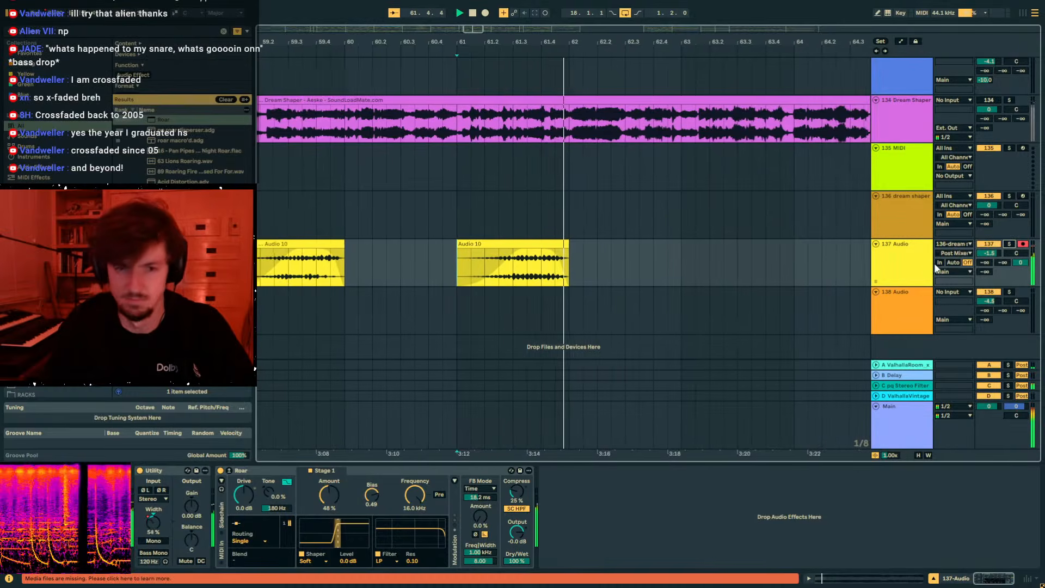
{"action": "key", "text": "space"}
{"action": "left_click_drag", "start_coordinate": [520, 244], "coordinate": [611, 250]}
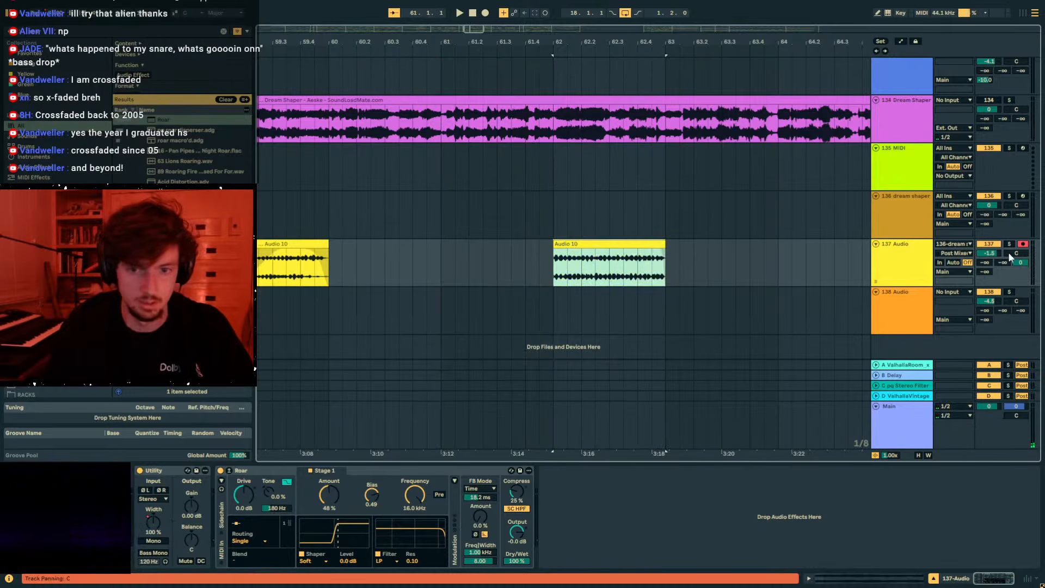
Automate Track Panning on 137 Audio from 50R at 62.1.1 to 50L at 63.1.1 and play the sweep.
{"action": "key", "text": "a"}
{"action": "left_click", "coordinate": [548, 266]}
{"action": "left_click_drag", "start_coordinate": [553, 267], "coordinate": [554, 250]}
{"action": "left_click_drag", "start_coordinate": [706, 250], "coordinate": [708, 285]}
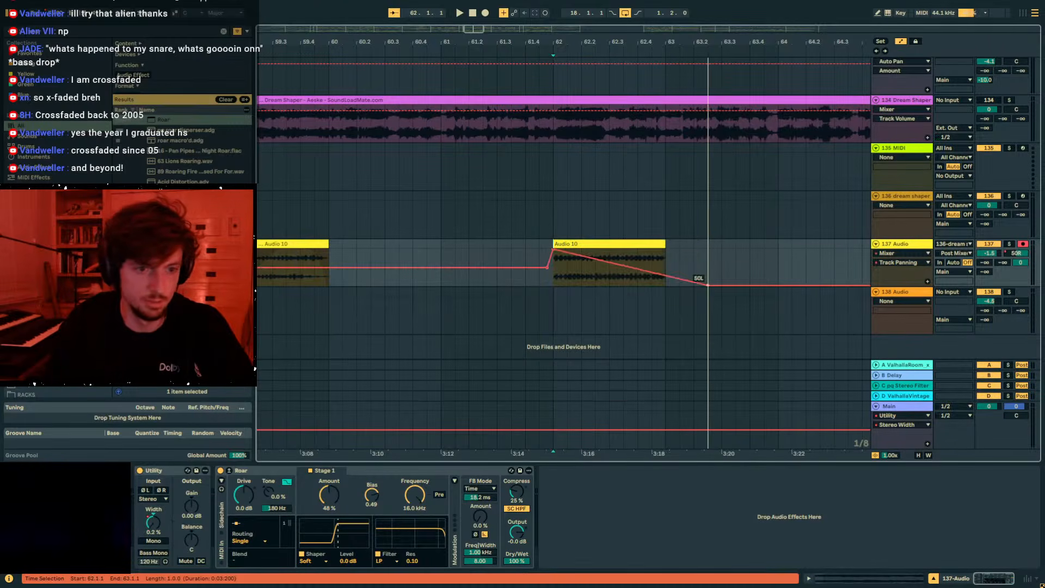
{"action": "left_click", "coordinate": [629, 244]}
{"action": "key", "text": "space"}
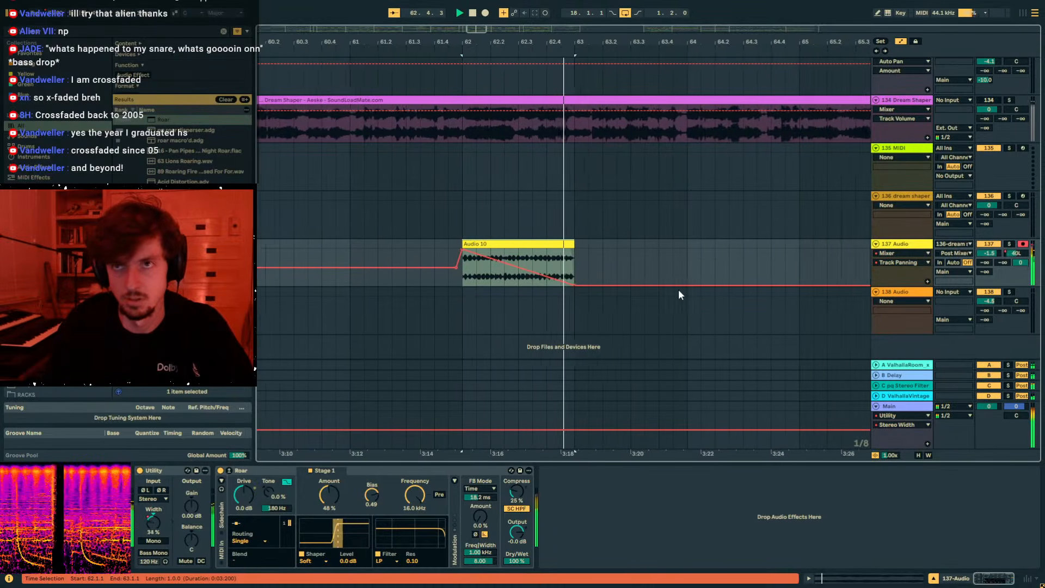
Add Auto Filter Legacy after Roar on 137 Audio and show its Frequency automation lane.
{"action": "left_click", "coordinate": [51, 32]}
{"action": "type", "text": "auto filt"}
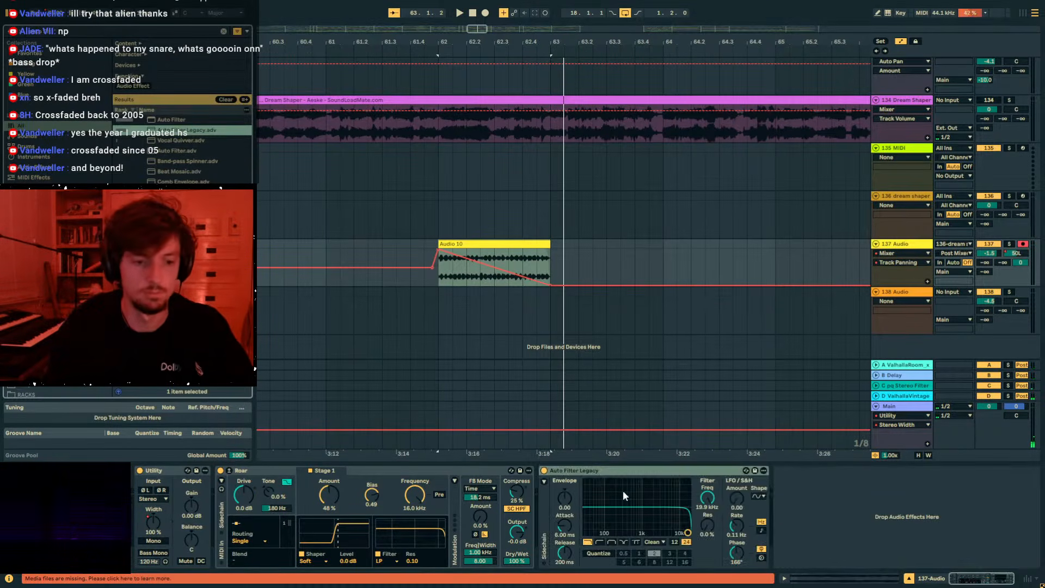
{"action": "left_click", "coordinate": [697, 496]}
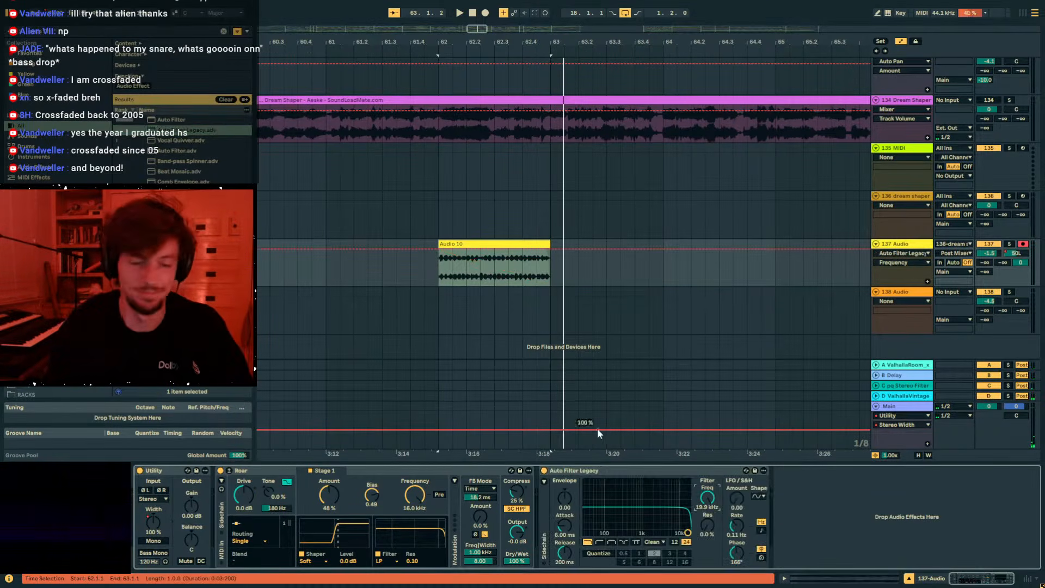
Automate the filter Frequency as a curved rise from about 115 Hz at 62.1.1 and a fall to about 171 Hz at 63.1.1, and play it.
{"action": "left_click", "coordinate": [498, 256]}
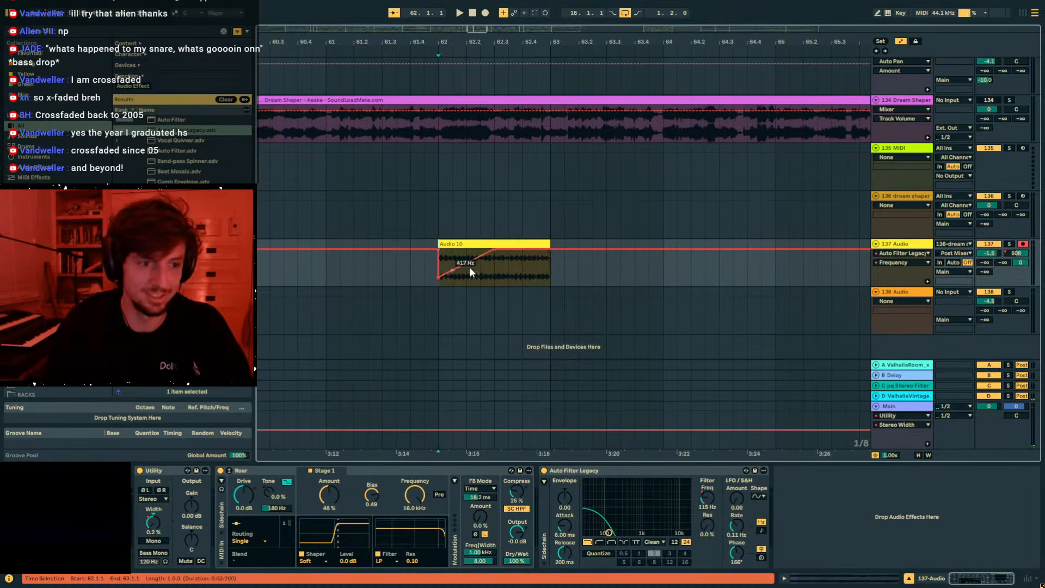
{"action": "key", "text": "space"}
{"action": "left_click_drag", "start_coordinate": [550, 250], "coordinate": [521, 260]}
{"action": "left_click", "coordinate": [483, 244]}
{"action": "key", "text": "space"}
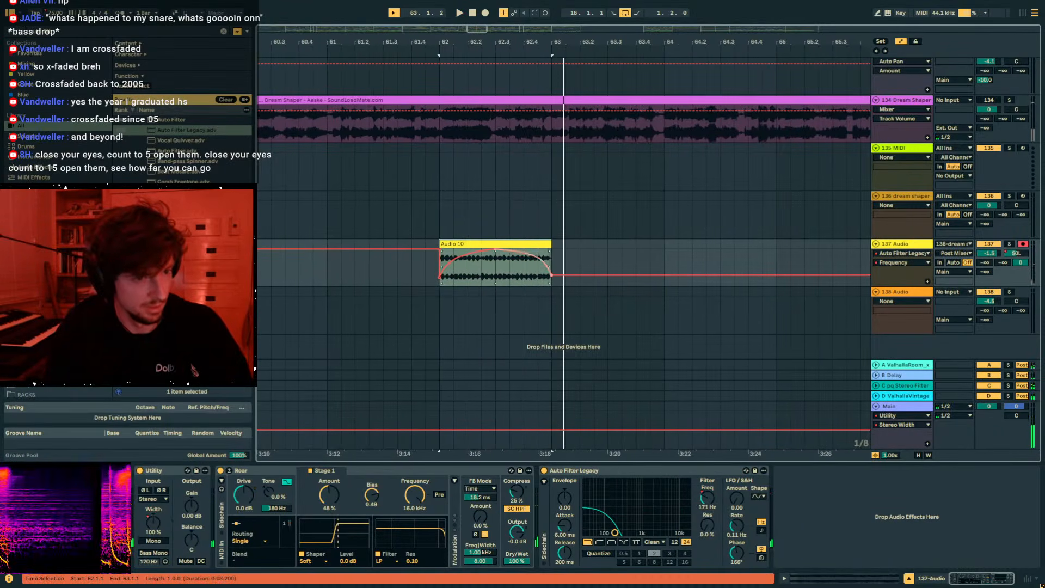
Play the filter sweep and raise the end of its Frequency automation at 63.1.1 to about 3.92 kHz.
{"action": "key", "text": "space"}
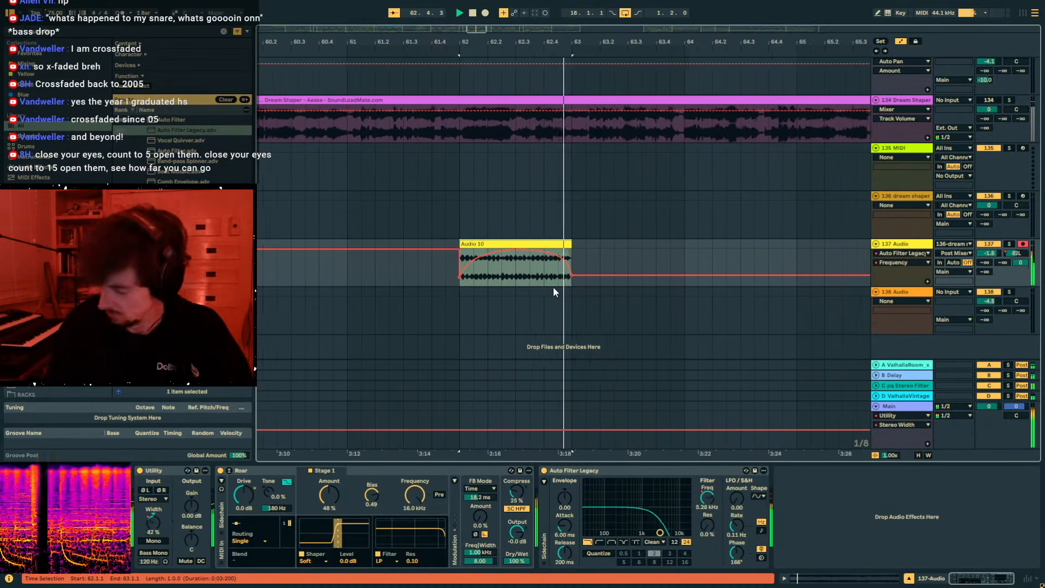
{"action": "key", "text": "space"}
{"action": "left_click", "coordinate": [527, 276]}
{"action": "left_click_drag", "start_coordinate": [549, 275], "coordinate": [550, 260]}
{"action": "left_click", "coordinate": [483, 243]}
{"action": "key", "text": "space"}
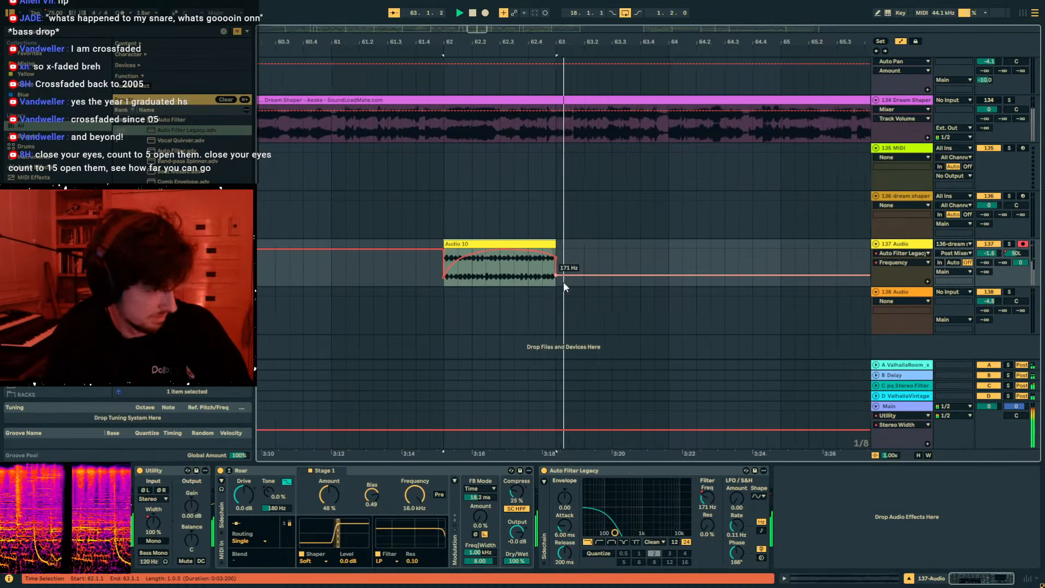
{"action": "key", "text": "space"}
{"action": "left_click", "coordinate": [484, 281]}
{"action": "left_click_drag", "start_coordinate": [525, 276], "coordinate": [526, 257]}
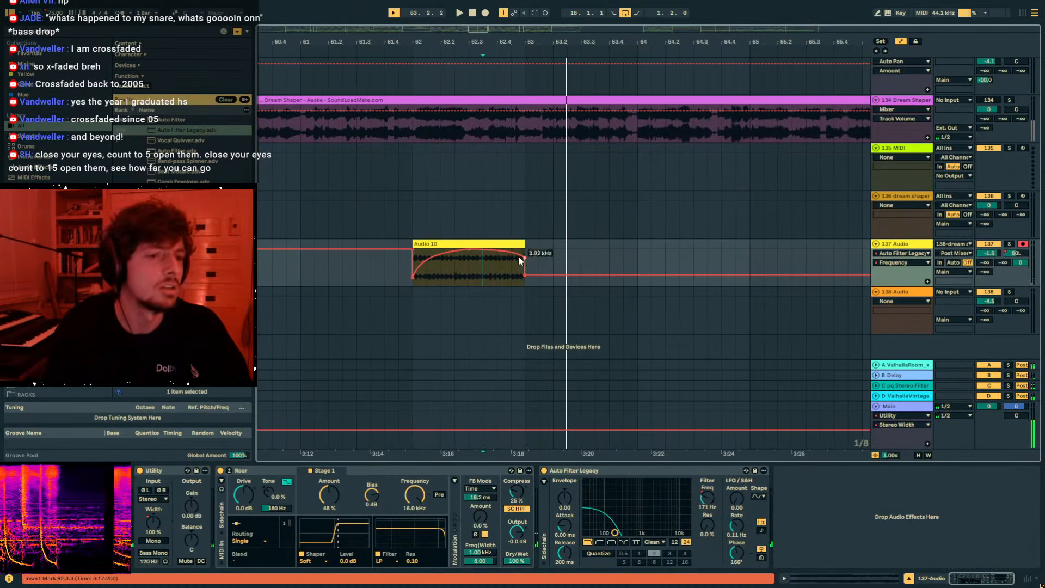
Add Auto Filter after Auto Filter Legacy on 137 Audio and copy the legacy Frequency automation from 62.1.1 to 63.1.3 onto its Frequency.
{"action": "left_click", "coordinate": [180, 120]}
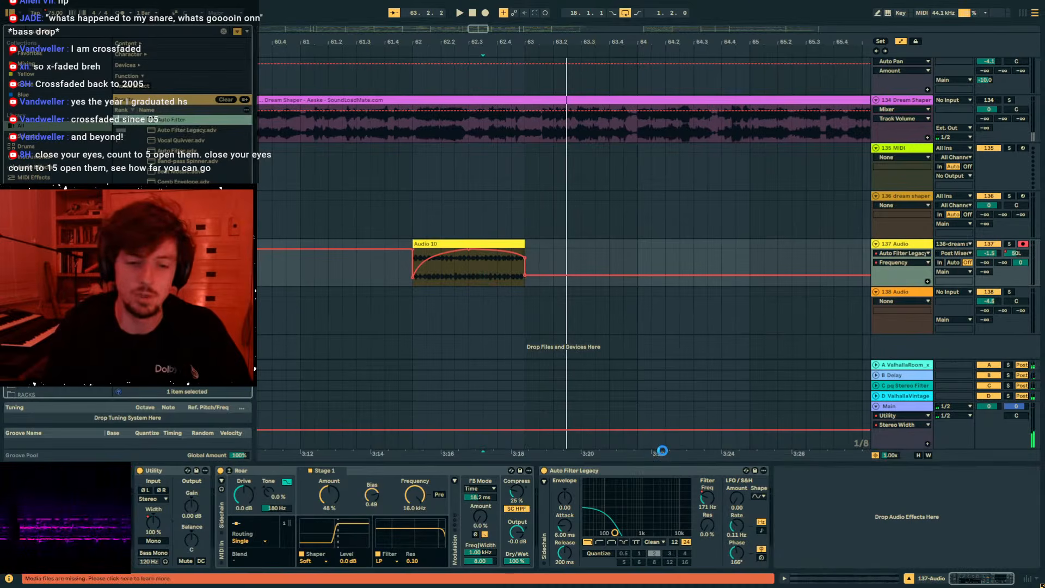
{"action": "left_click_drag", "start_coordinate": [662, 450], "coordinate": [665, 467]}
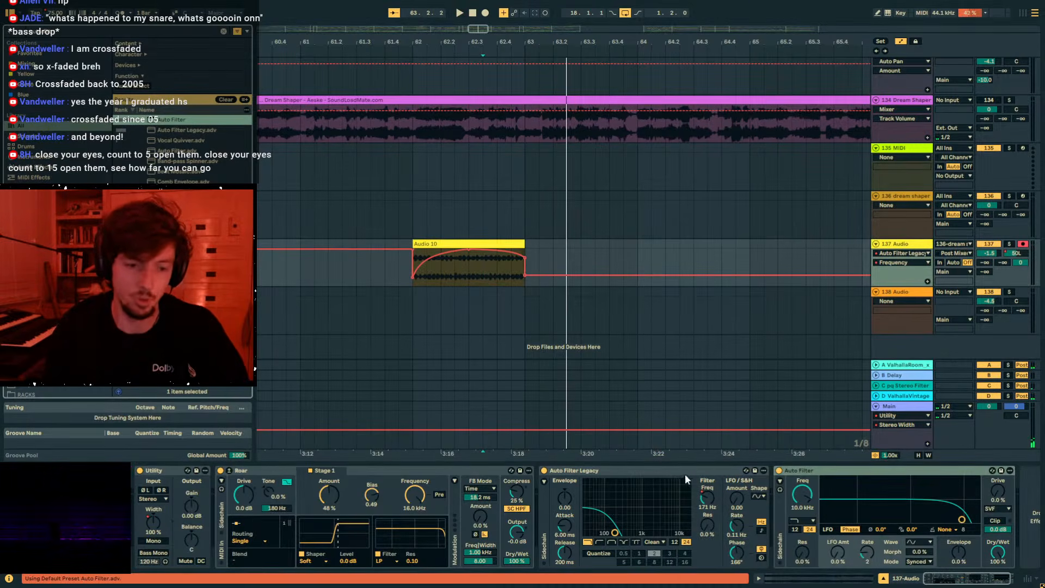
{"action": "left_click", "coordinate": [714, 494]}
{"action": "left_click", "coordinate": [510, 262]}
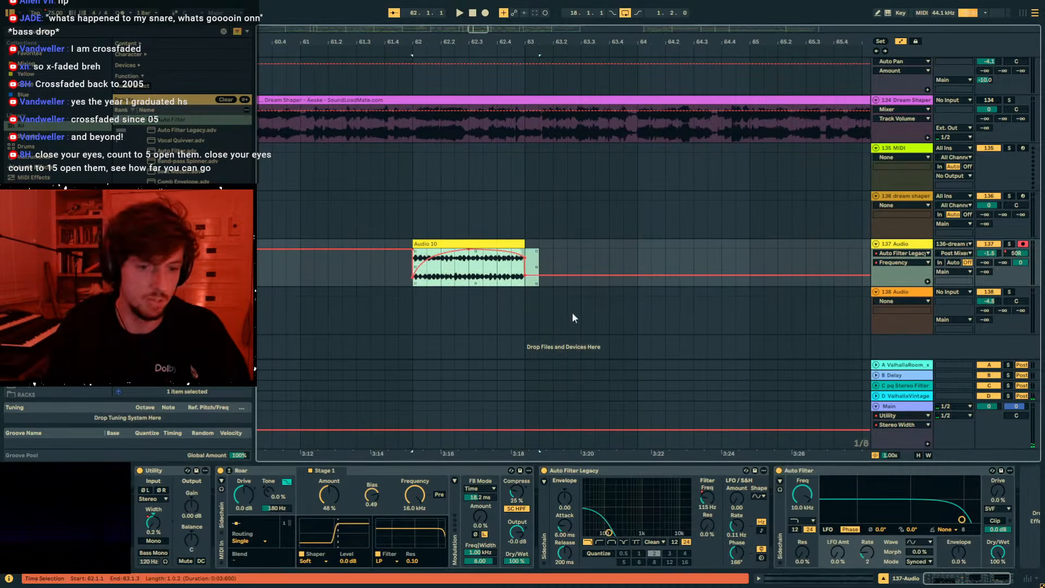
{"action": "left_click", "coordinate": [802, 495]}
{"action": "left_click", "coordinate": [416, 265]}
{"action": "key", "text": "ctrl+v"}
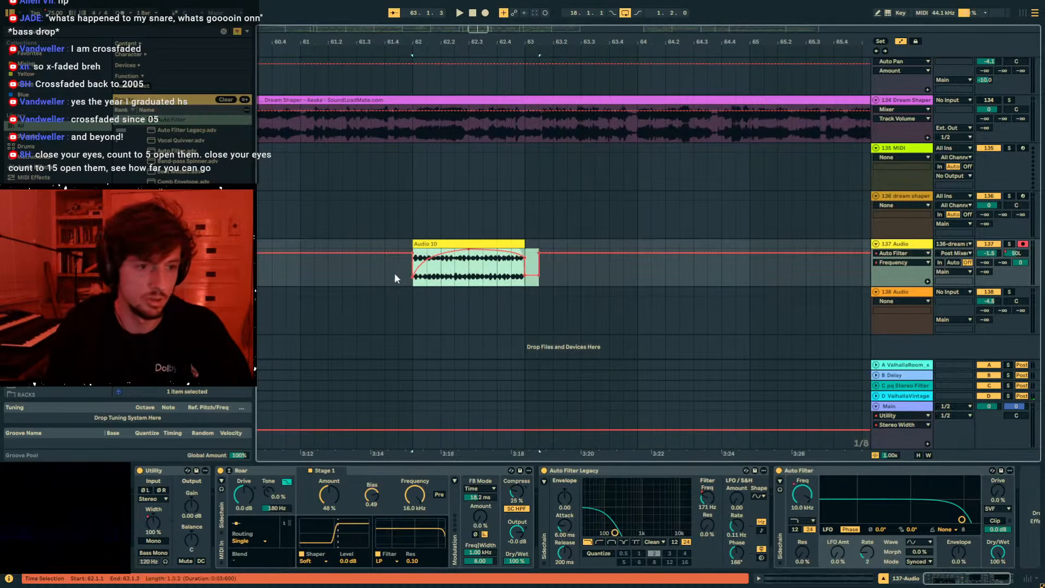
{"action": "left_click", "coordinate": [398, 276]}
Bypass Auto Filter Legacy and automate Auto Filter's Dry/Wet as a curved fall from 62.3.1 to about 46% at 63.1.1.
{"action": "left_click", "coordinate": [544, 471]}
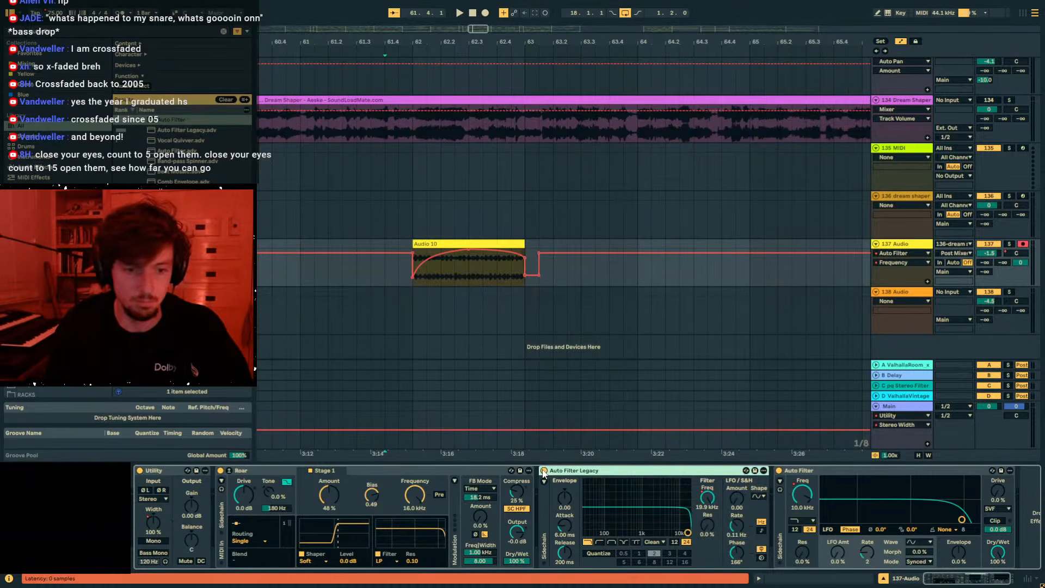
{"action": "left_click", "coordinate": [994, 552]}
{"action": "left_click", "coordinate": [525, 250]}
{"action": "left_click", "coordinate": [468, 249]}
{"action": "left_click_drag", "start_coordinate": [495, 250], "coordinate": [525, 277]}
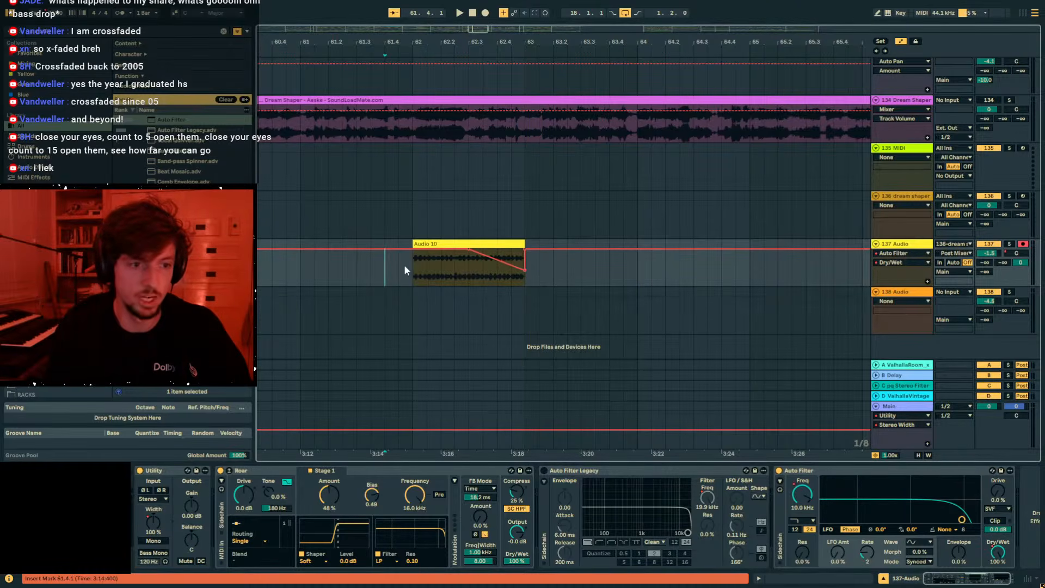
{"action": "key", "text": "space"}
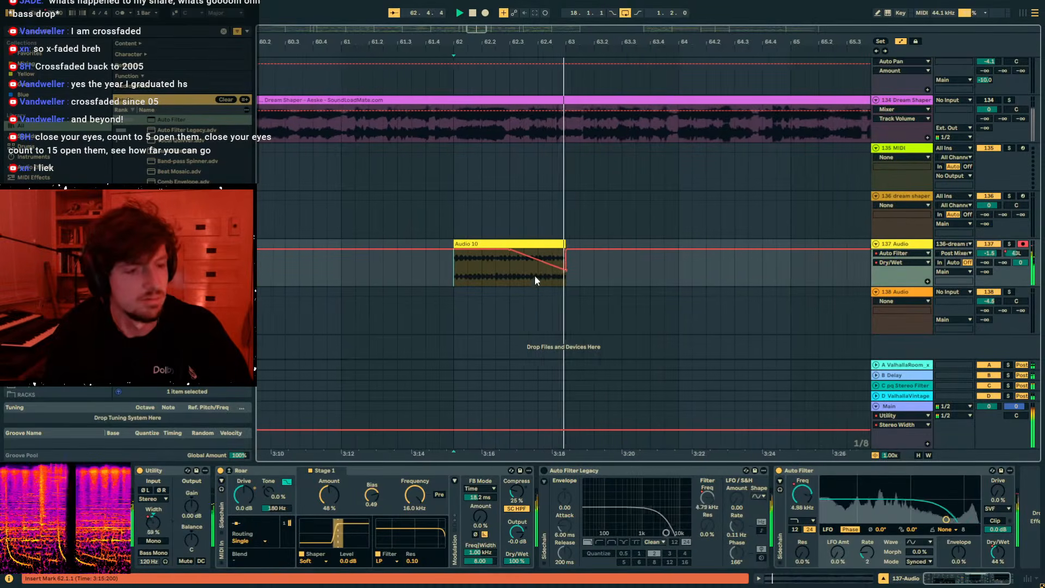
{"action": "mouse_move", "coordinate": [541, 268]}
{"action": "left_mouse_down"}
{"action": "mouse_move", "coordinate": [540, 278]}
{"action": "mouse_move", "coordinate": [533, 255]}
{"action": "left_mouse_up"}
{"action": "key", "text": "space"}
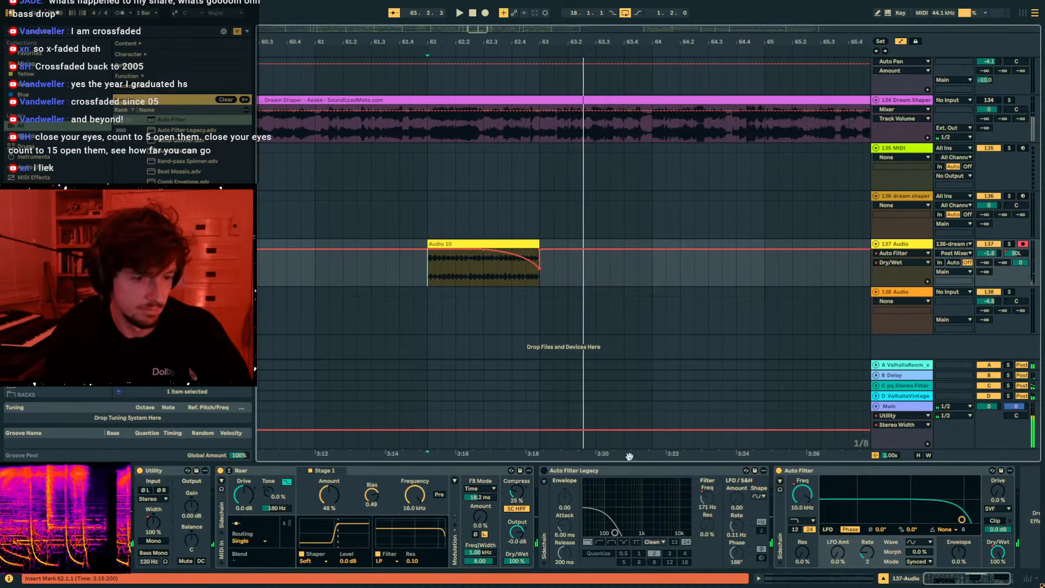
Check the legacy Frequency automation between 62.3.1 and 63.1.1, return to Auto Filter's Dry/Wet lane and play the clip from 62.1.1.
{"action": "left_click", "coordinate": [699, 494]}
{"action": "left_click", "coordinate": [540, 258]}
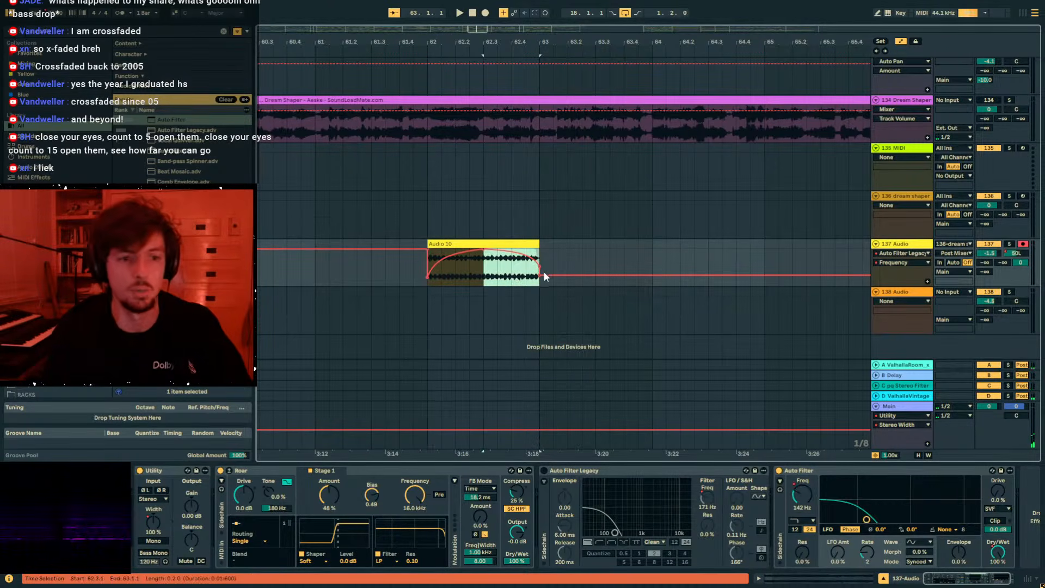
{"action": "left_click", "coordinate": [997, 552]}
{"action": "left_click", "coordinate": [425, 260]}
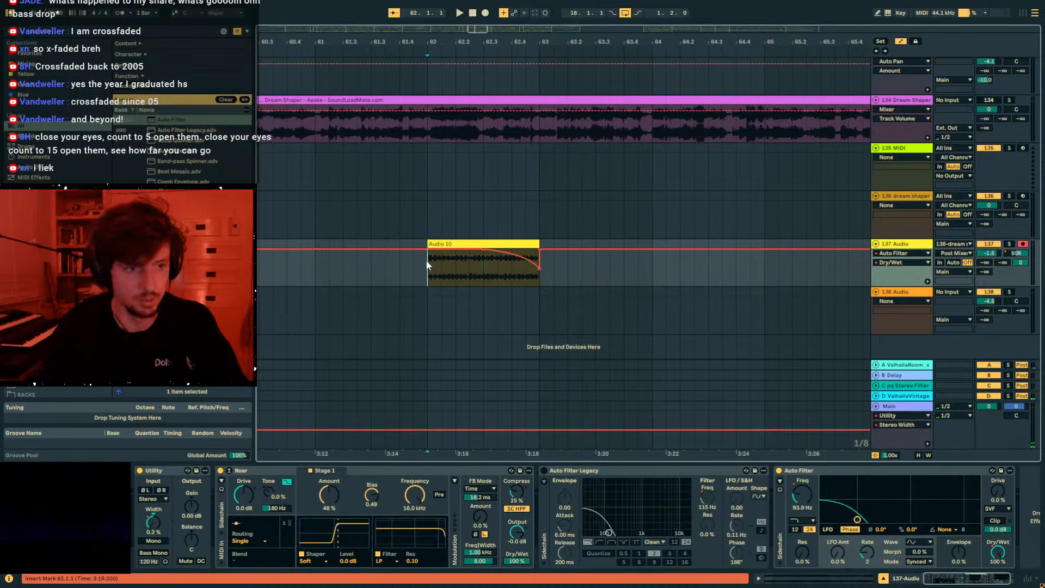
{"action": "key", "text": "space"}
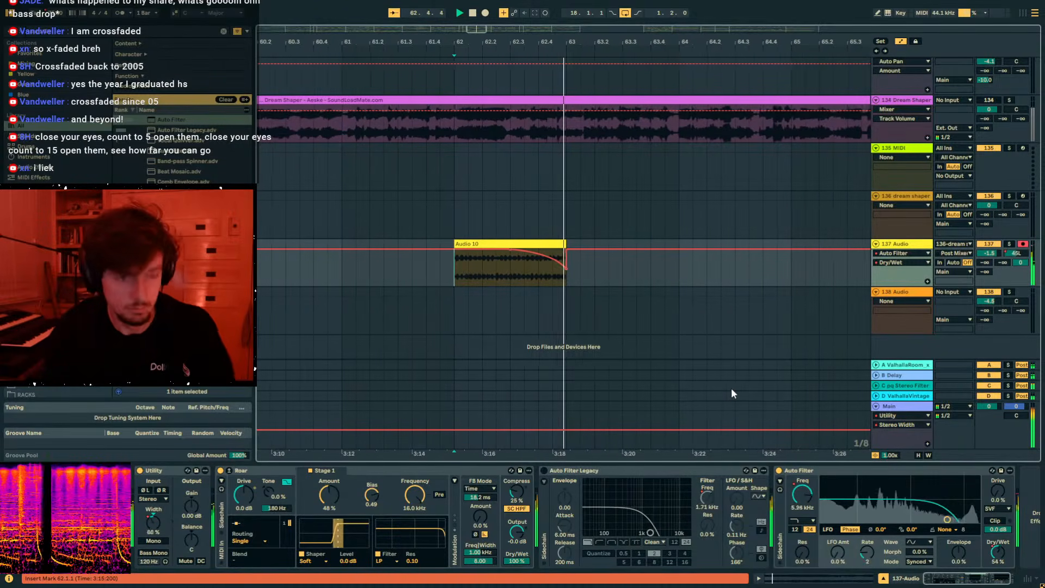
{"action": "scroll", "coordinate": [504, 262], "scroll_direction": "up", "scroll_amount": 8}
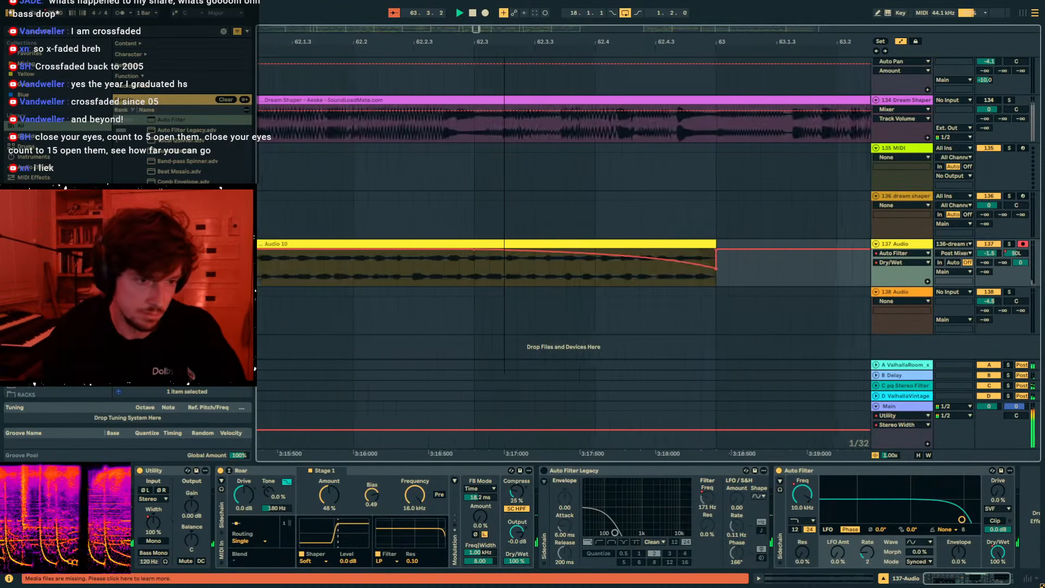
{"action": "scroll", "coordinate": [507, 261], "scroll_direction": "down", "scroll_amount": 4}
{"action": "key", "text": "space"}
{"action": "scroll", "coordinate": [518, 261], "scroll_direction": "up", "scroll_amount": 4}
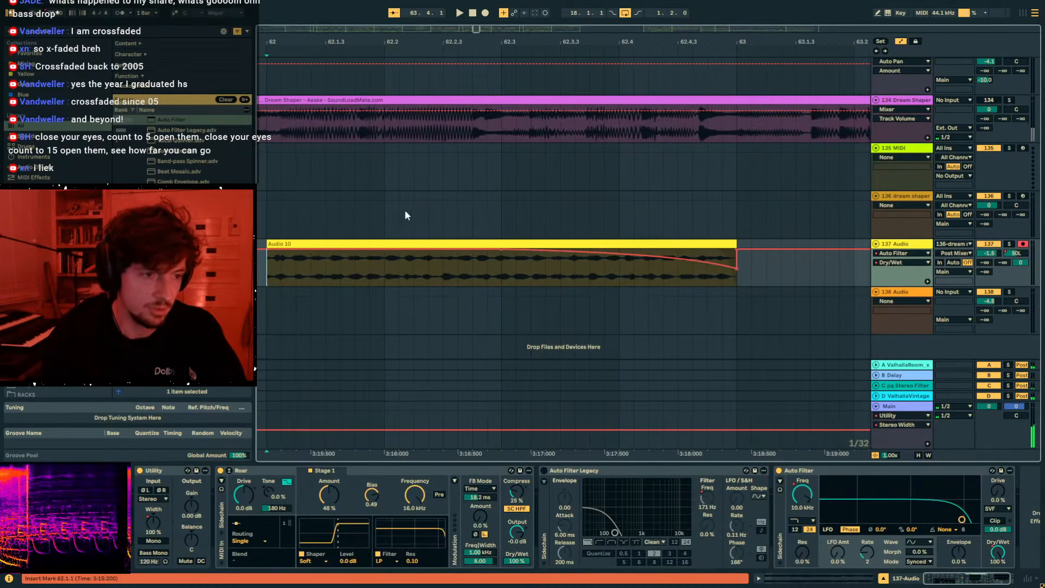
Hide the automation lanes and play the Audio 10 clip against the Dream Shaper reference.
{"action": "mouse_move", "coordinate": [270, 272]}
{"action": "left_mouse_down"}
{"action": "mouse_move", "coordinate": [740, 271]}
{"action": "mouse_move", "coordinate": [384, 288]}
{"action": "mouse_move", "coordinate": [274, 277]}
{"action": "left_mouse_up"}
{"action": "key", "text": "a"}
{"action": "key", "text": "space"}
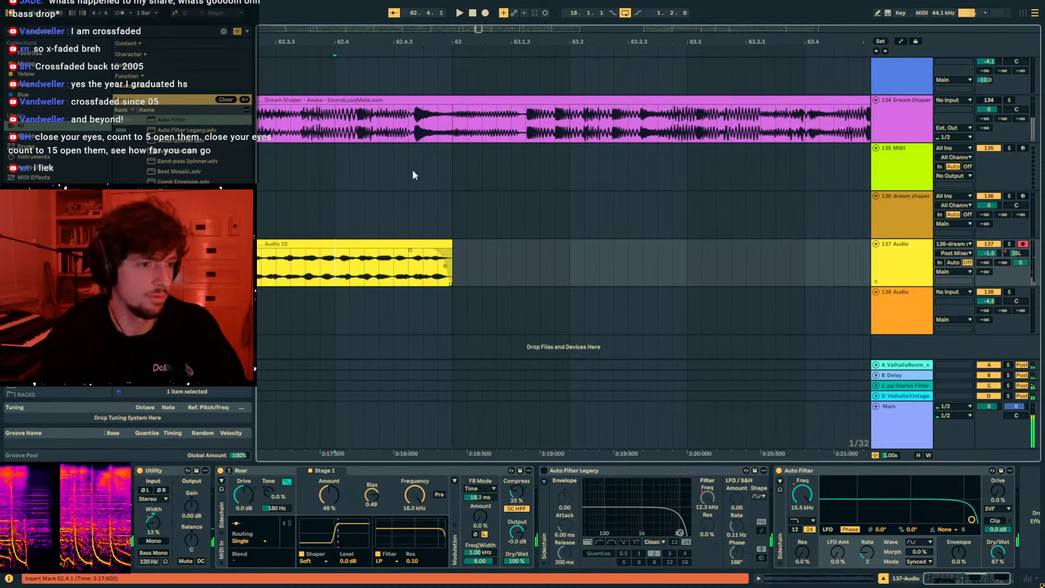
{"action": "scroll", "coordinate": [501, 211], "scroll_direction": "left", "scroll_amount": 5}
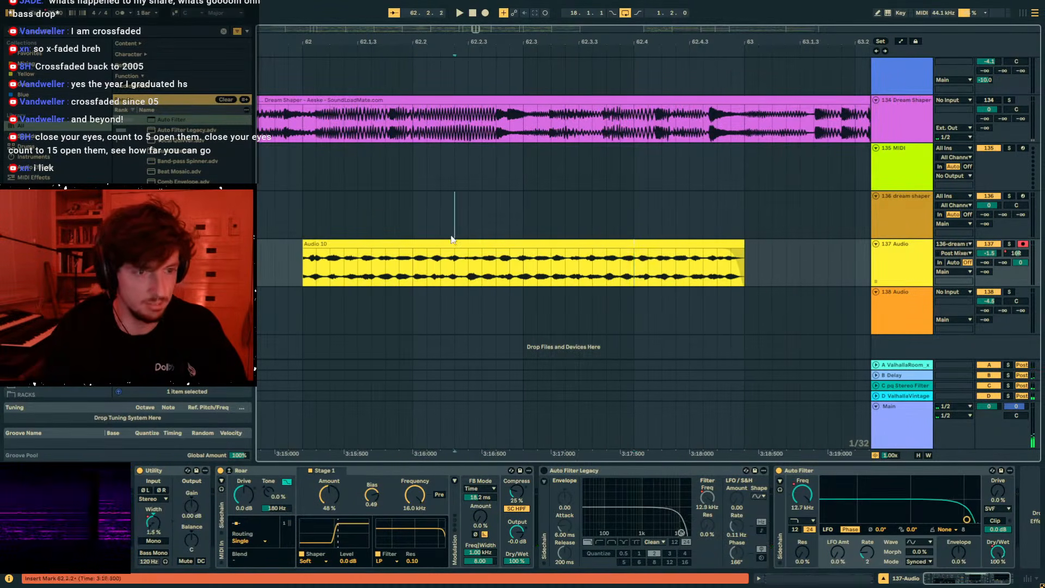
Open the Audio 10 sample, add warp markers at the clip start and near 1.4, and play the retimed ending.
{"action": "left_click", "coordinate": [452, 241]}
{"action": "left_click", "coordinate": [793, 579]}
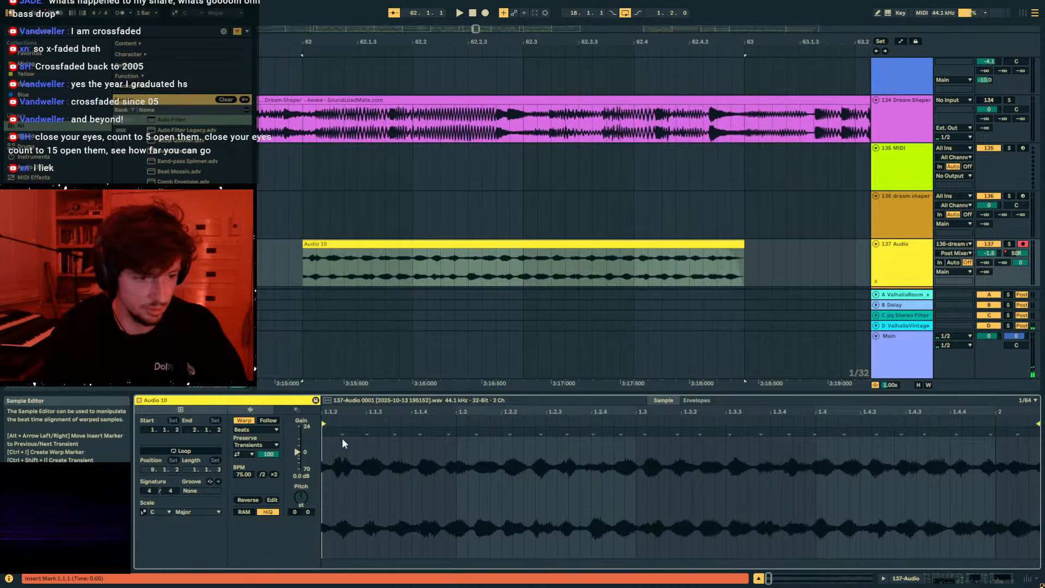
{"action": "left_click", "coordinate": [322, 433]}
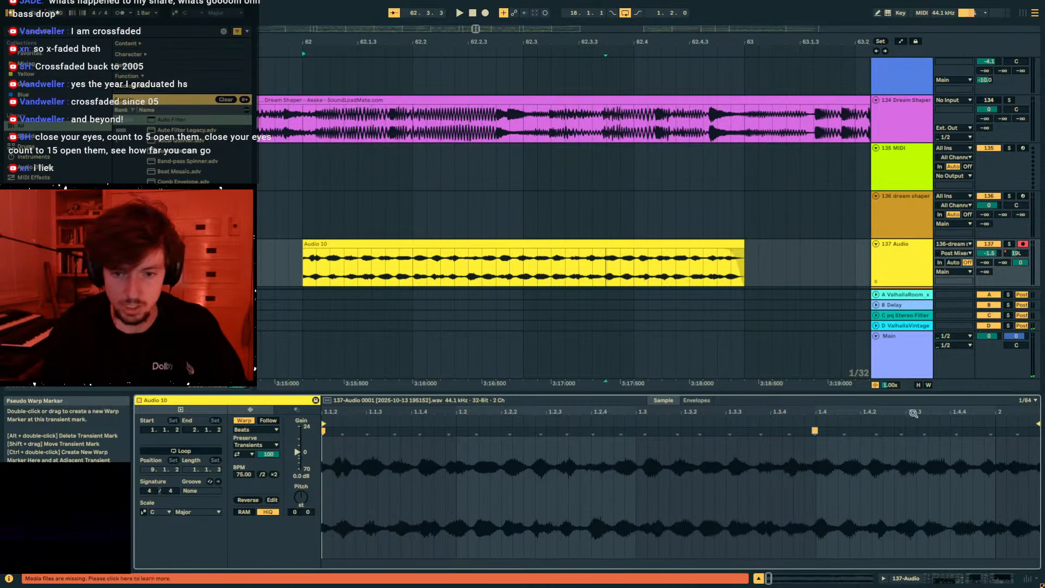
{"action": "left_click_drag", "start_coordinate": [1031, 412], "coordinate": [925, 412]}
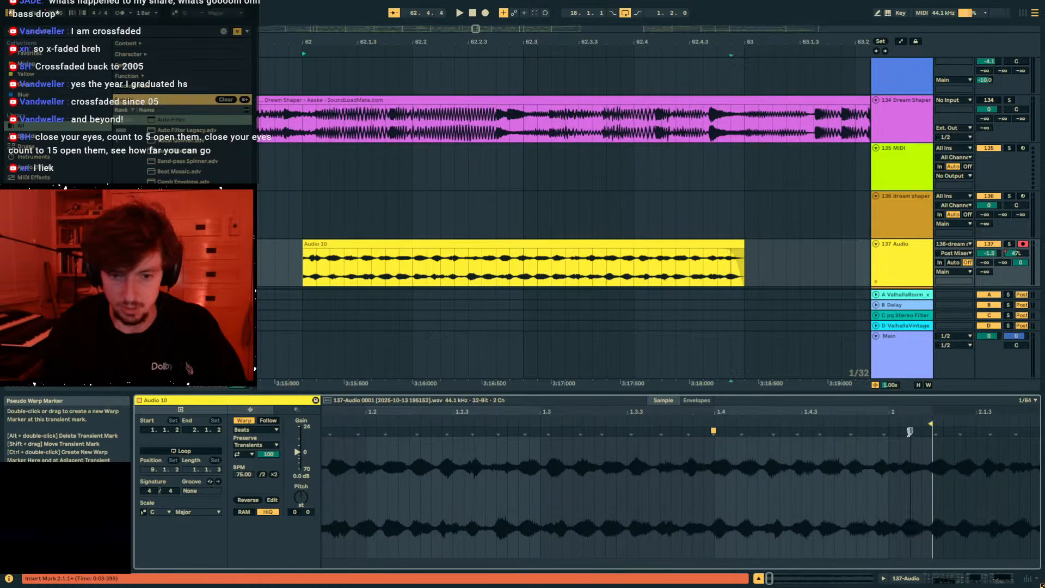
{"action": "key", "text": "space"}
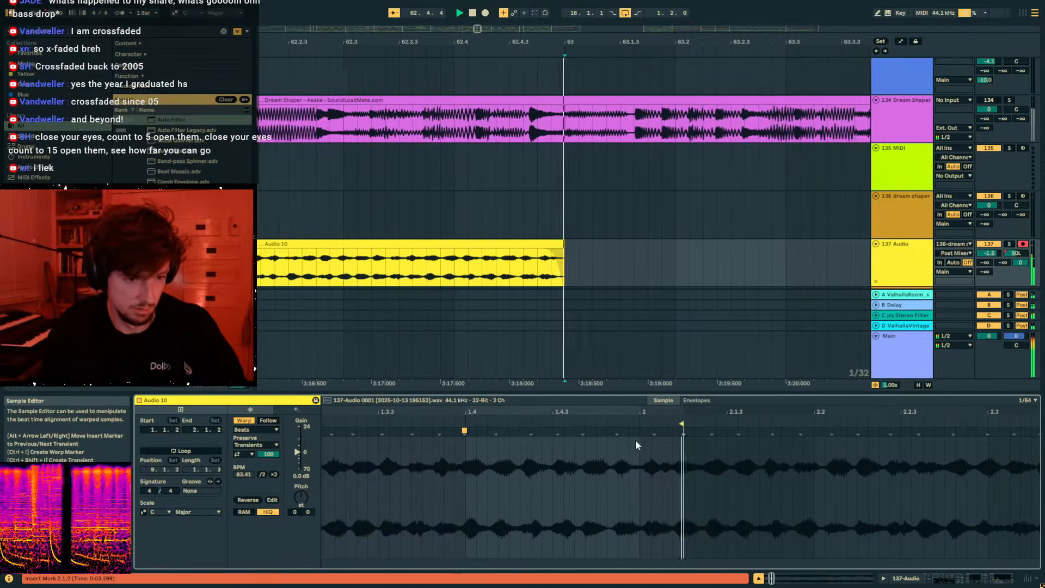
{"action": "key", "text": "space"}
Rework Audio 10's warp markers so they sit at 1.3 and just after 2, and play the new timing.
{"action": "left_click_drag", "start_coordinate": [470, 411], "coordinate": [610, 393]}
{"action": "double_click", "coordinate": [609, 431]}
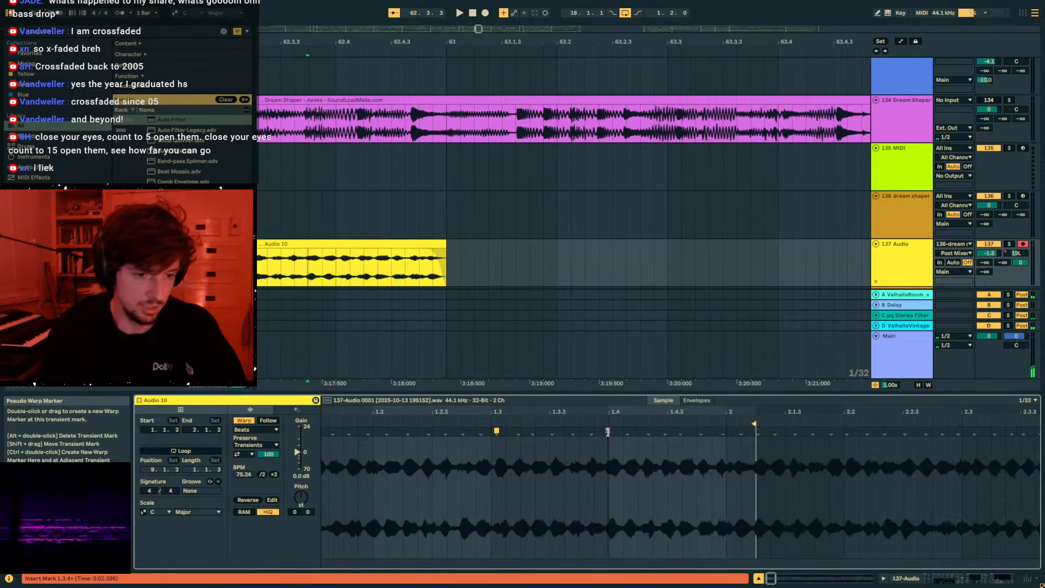
{"action": "key", "text": "ctrl+z"}
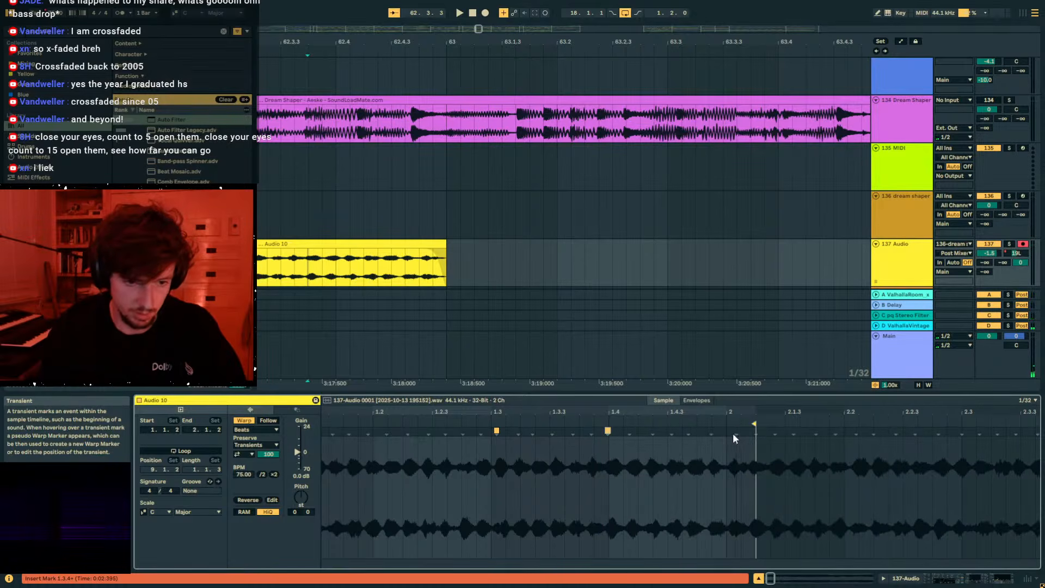
{"action": "key", "text": "space"}
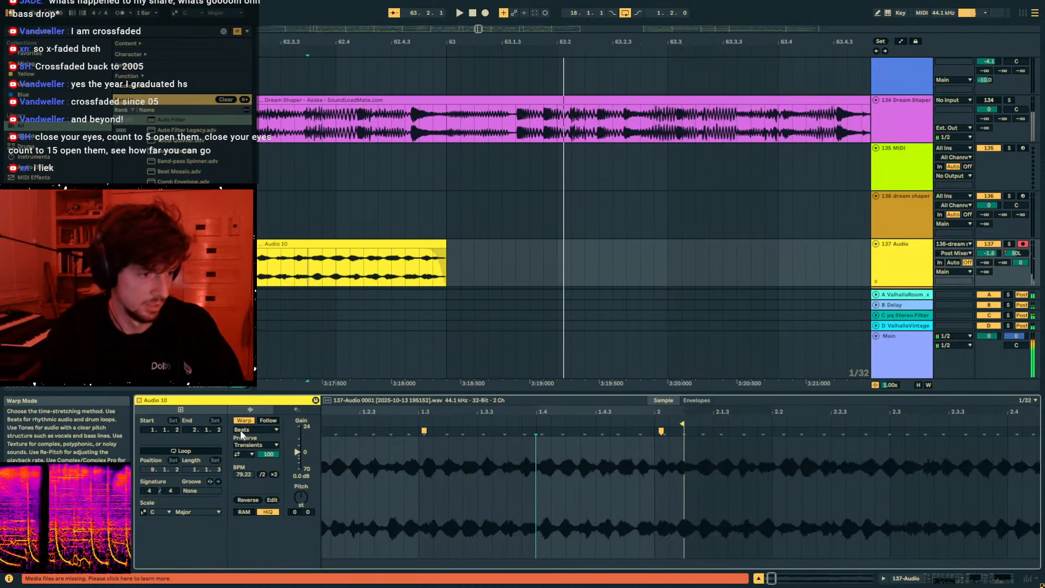
Set Audio 10's warp mode to Texture with a grain size of 44.82 and play several parts of the clip.
{"action": "left_click", "coordinate": [255, 430]}
{"action": "left_click", "coordinate": [255, 445]}
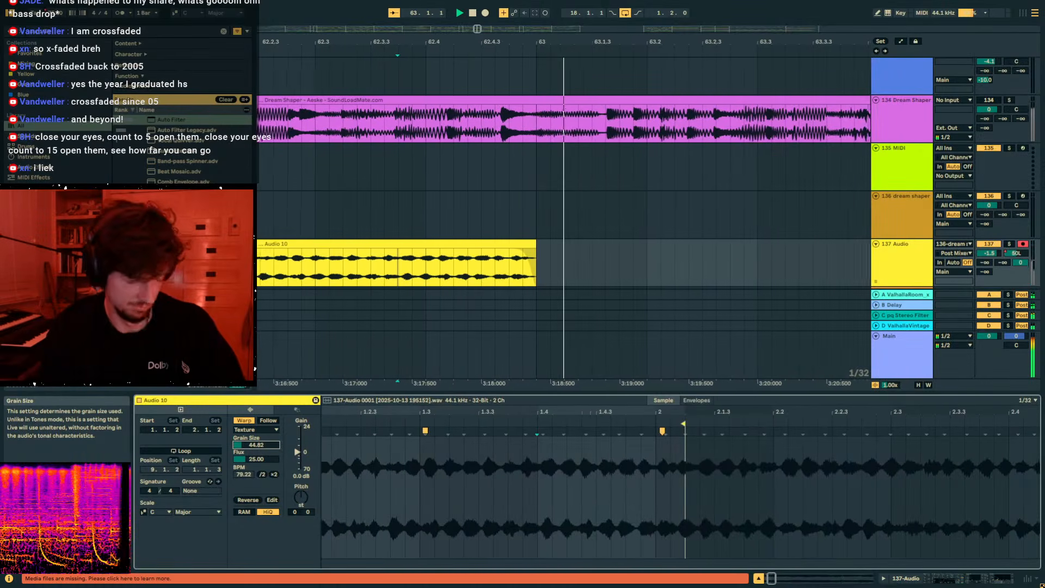
{"action": "key", "text": "space"}
{"action": "left_click", "coordinate": [345, 253]}
{"action": "key", "text": "space"}
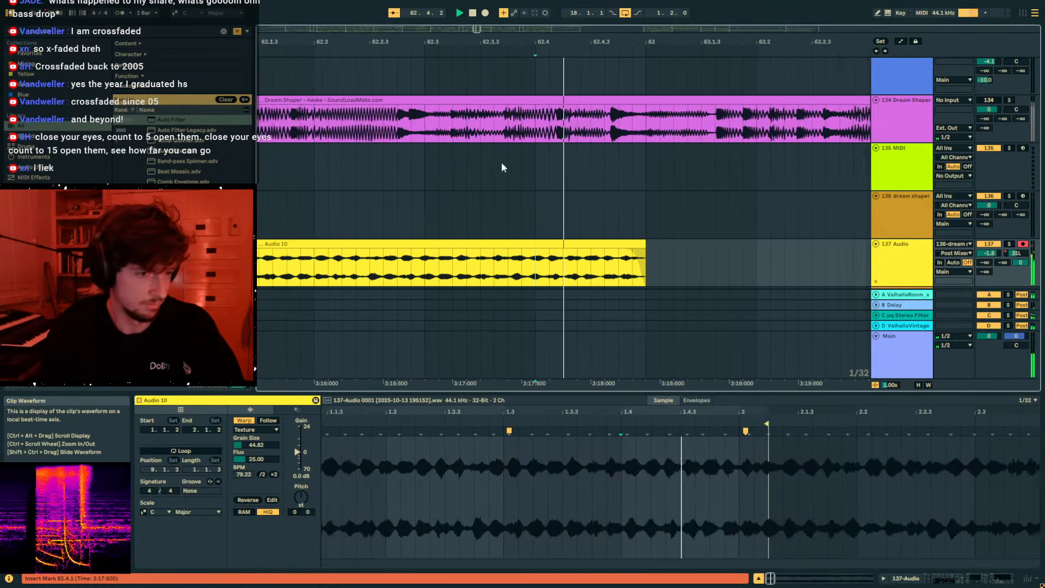
{"action": "key", "text": "space"}
{"action": "left_click", "coordinate": [333, 267]}
{"action": "left_click", "coordinate": [303, 270]}
{"action": "key", "text": "space"}
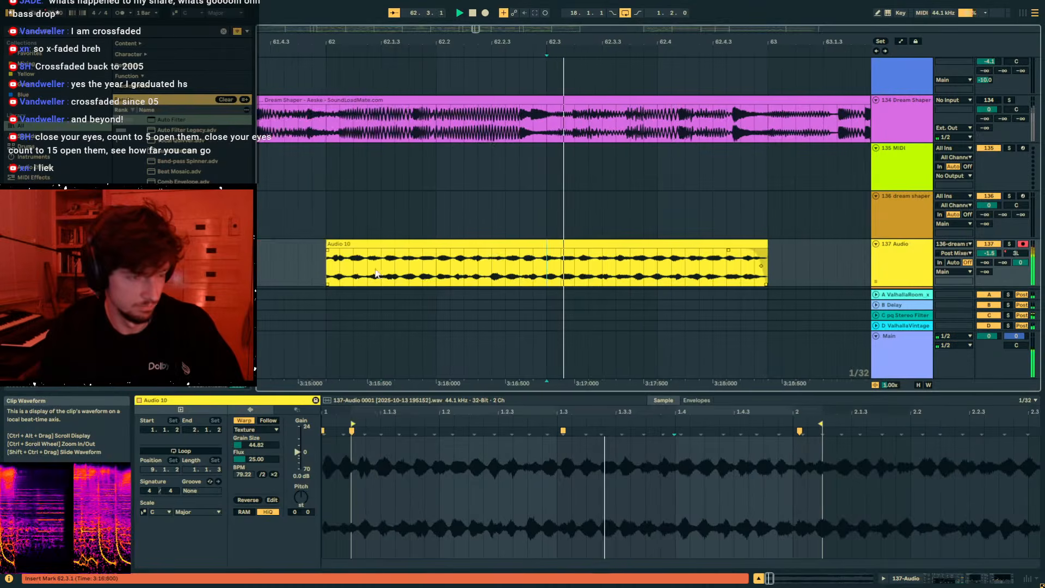
{"action": "key", "text": "space"}
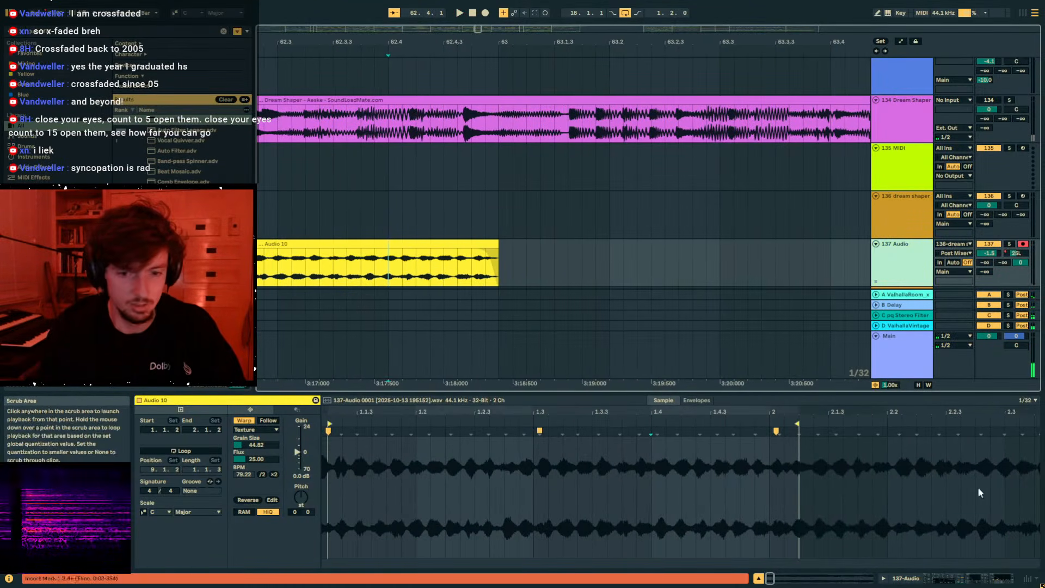
Automate 137 Audio's send to C-pq Stereo Filter to dip to about -14 dB from 62.1.1 and return shortly after 63.1.1.
{"action": "key", "text": "a"}
{"action": "left_click_drag", "start_coordinate": [642, 42], "coordinate": [641, 28]}
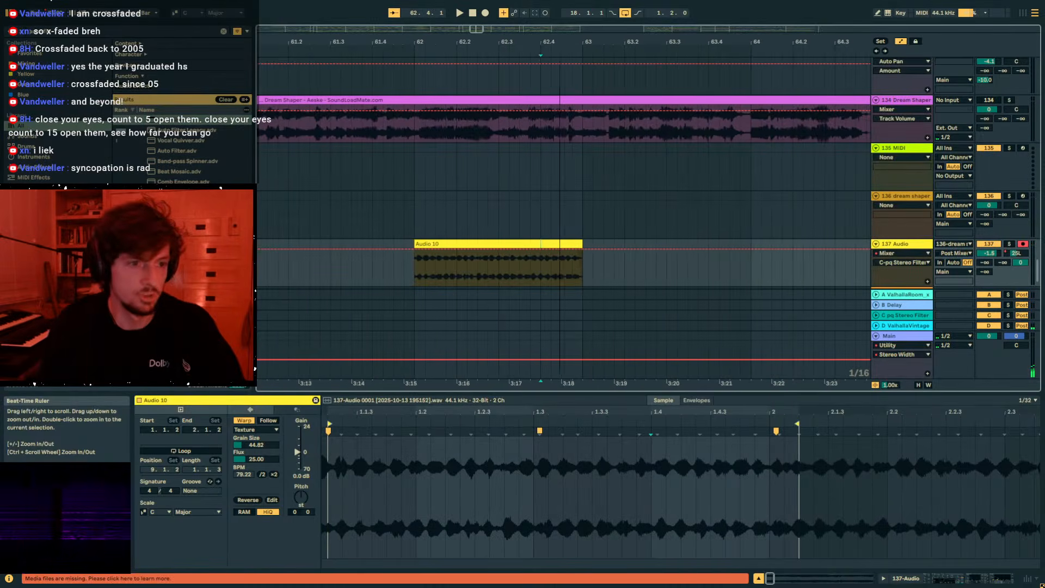
{"action": "left_click_drag", "start_coordinate": [414, 249], "coordinate": [415, 269]}
{"action": "left_click_drag", "start_coordinate": [609, 272], "coordinate": [614, 250]}
{"action": "left_click", "coordinate": [482, 262]}
Raise the end of Auto Filter's Dry/Wet automation at 63.1.1 and play the clip from 62.1.1.
{"action": "left_click", "coordinate": [956, 578]}
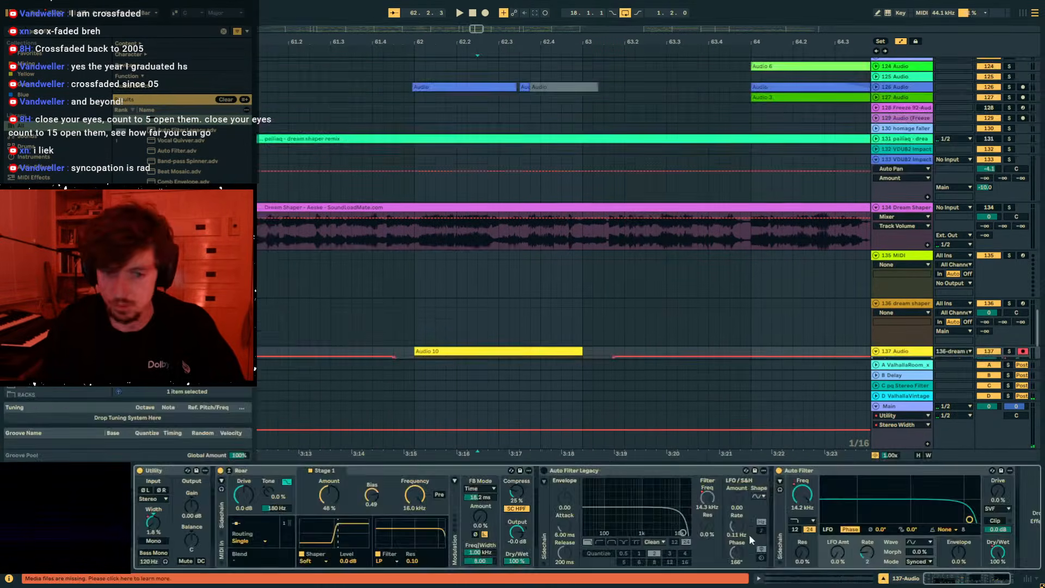
{"action": "scroll", "coordinate": [579, 303], "scroll_direction": "down", "scroll_amount": 4}
{"action": "left_click_drag", "start_coordinate": [584, 269], "coordinate": [582, 254]}
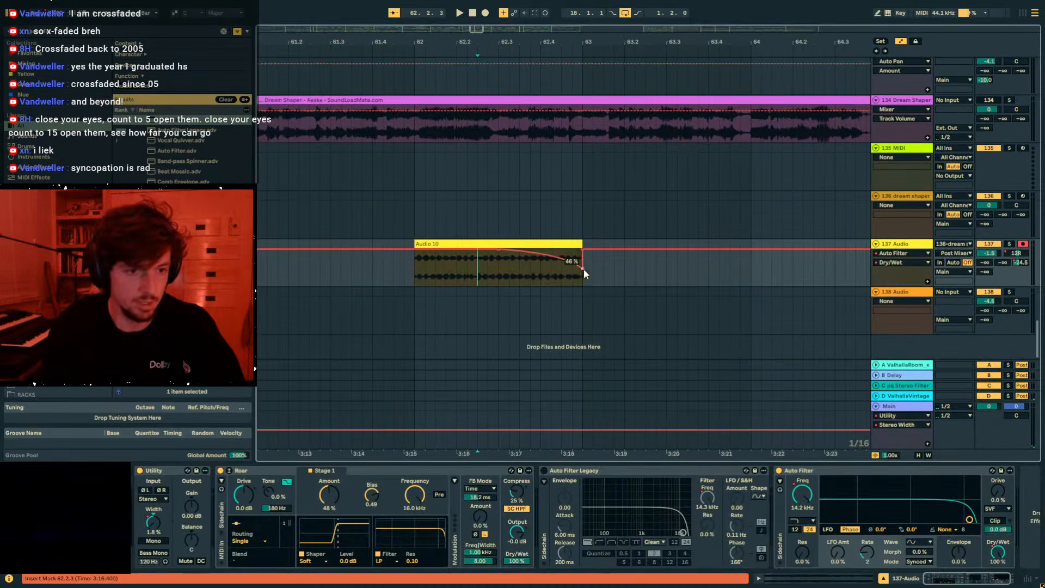
{"action": "key", "text": "space"}
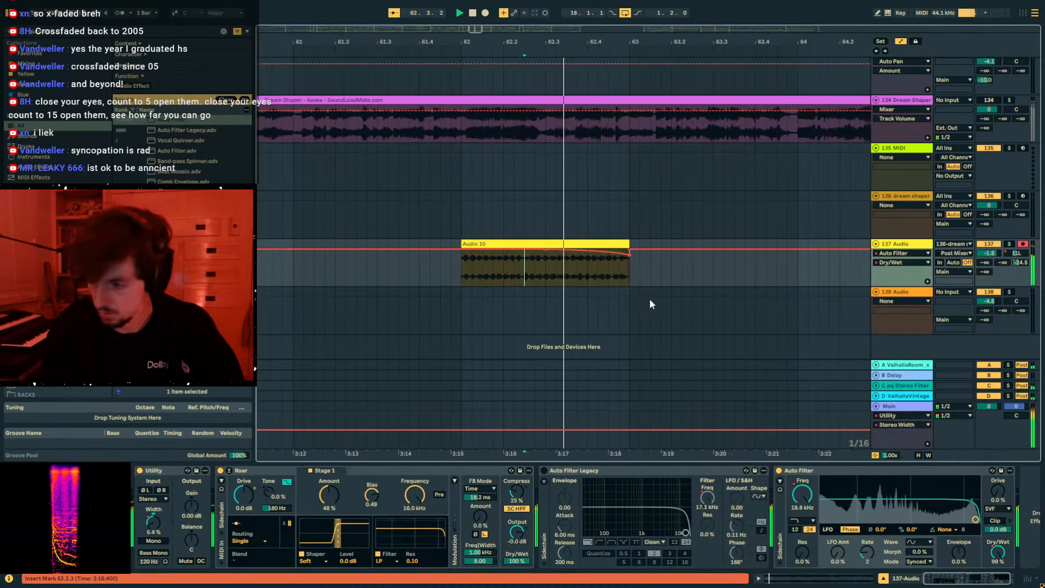
{"action": "left_click", "coordinate": [366, 262]}
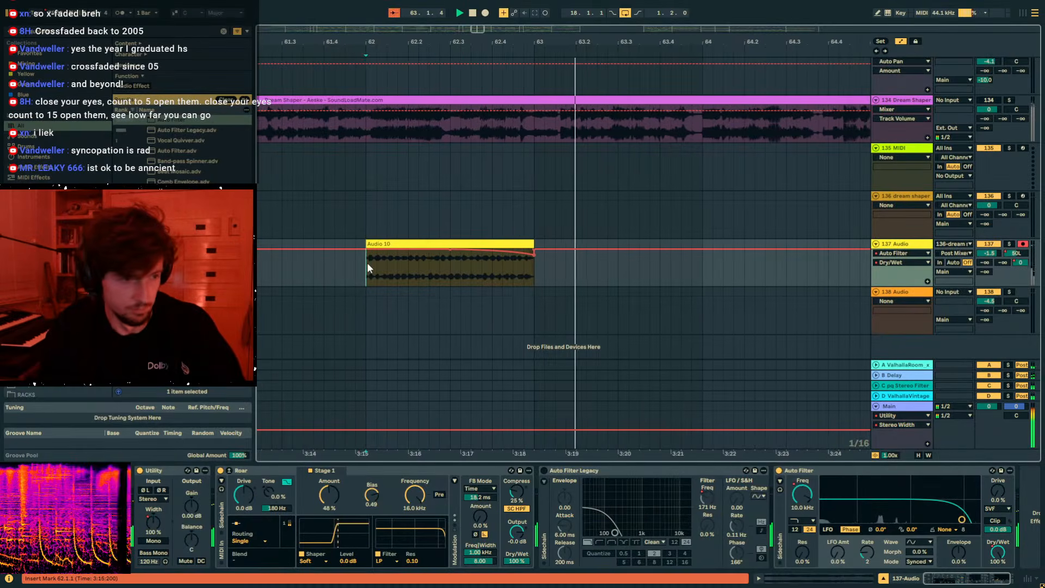
{"action": "key", "text": "space"}
{"action": "key", "text": "space"}
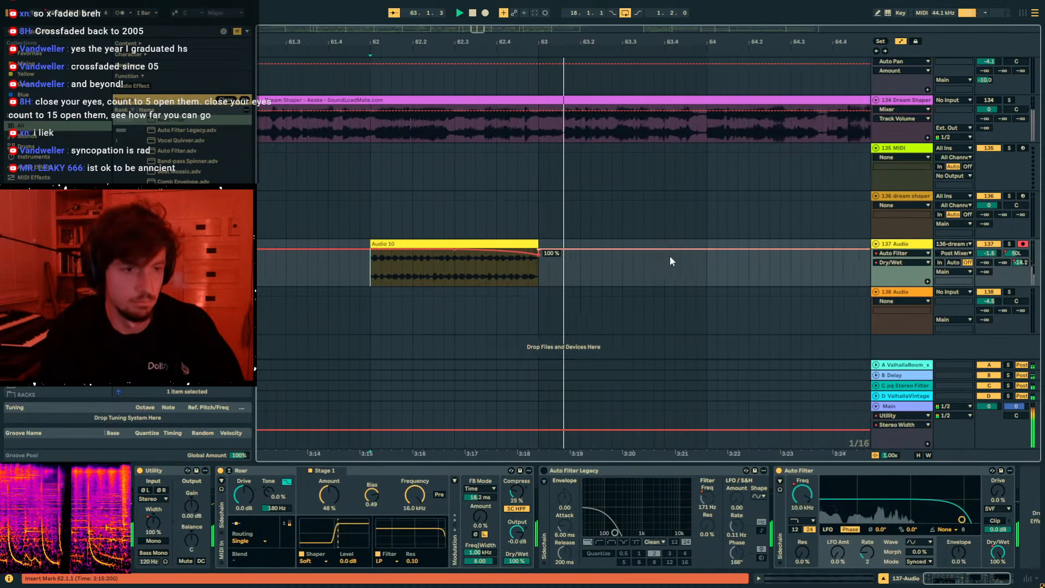
Hide the automation lanes and change Audio 10's warp mode to Complex.
{"action": "left_click", "coordinate": [488, 273]}
{"action": "key", "text": "space"}
{"action": "key", "text": "a"}
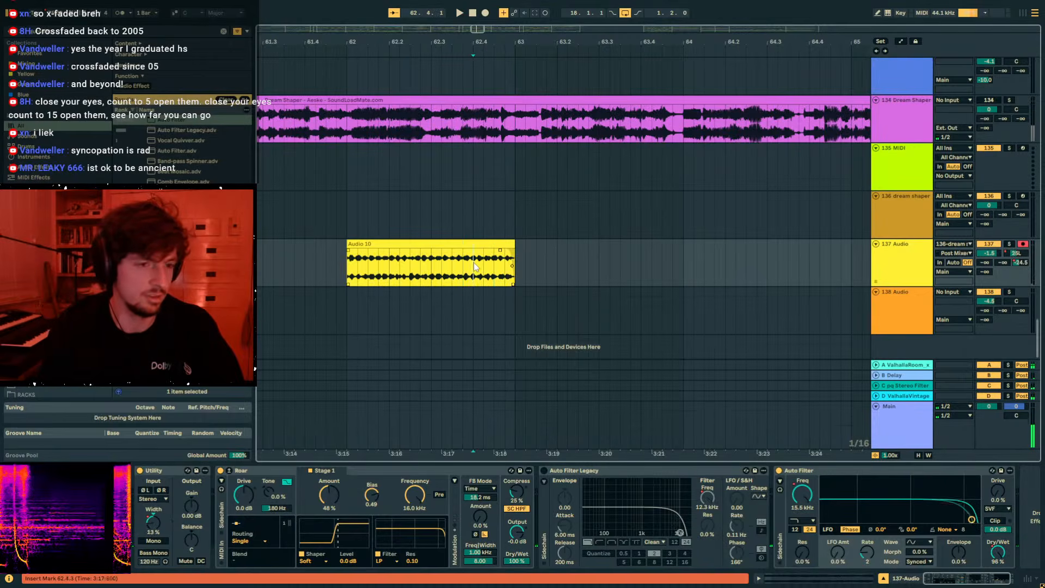
{"action": "left_click_drag", "start_coordinate": [496, 42], "coordinate": [486, 222]}
{"action": "left_click", "coordinate": [487, 245]}
{"action": "left_click", "coordinate": [266, 429]}
{"action": "left_click", "coordinate": [267, 468]}
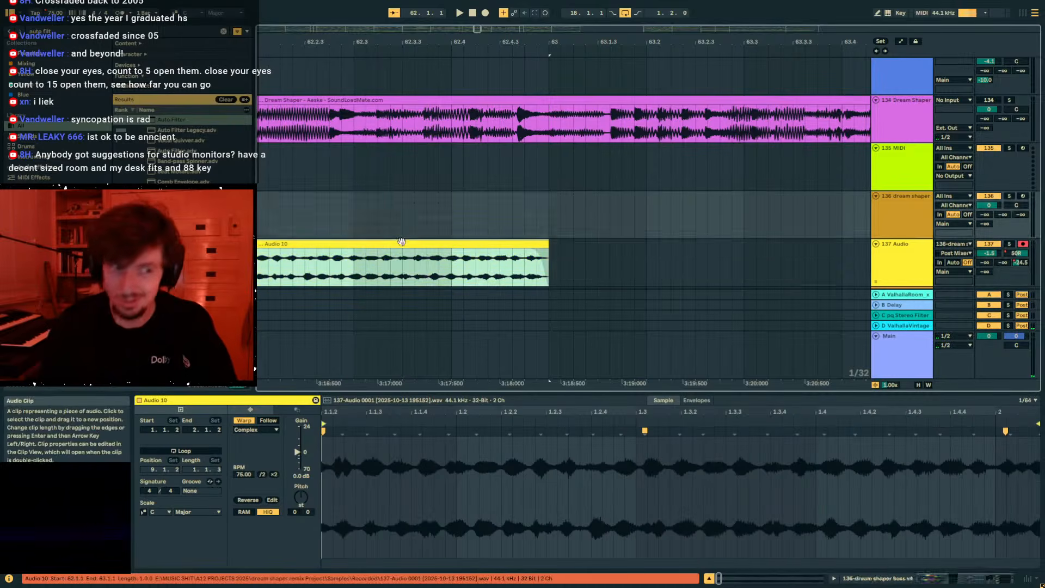
Play several parts of Audio 10 between 62.1.1 and 63.1.1 to check the new warp mode.
{"action": "left_click", "coordinate": [425, 49]}
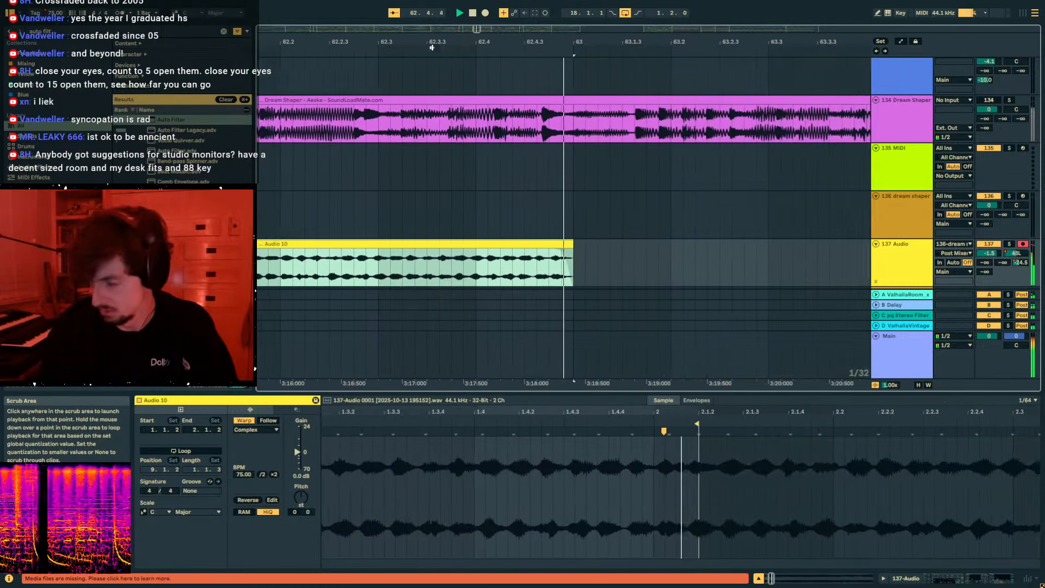
{"action": "left_click", "coordinate": [353, 267]}
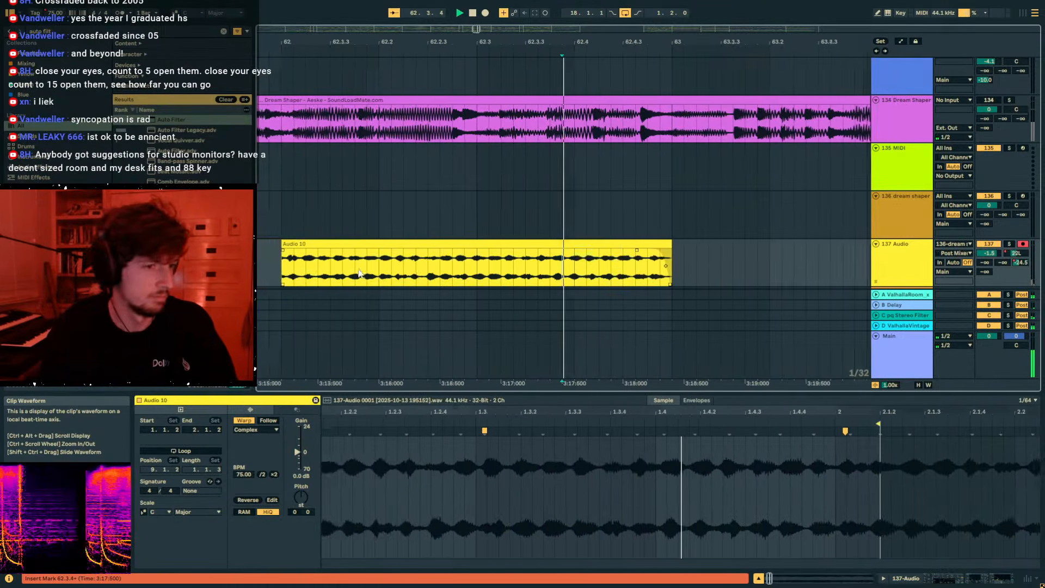
{"action": "left_click", "coordinate": [527, 272]}
{"action": "key", "text": "space"}
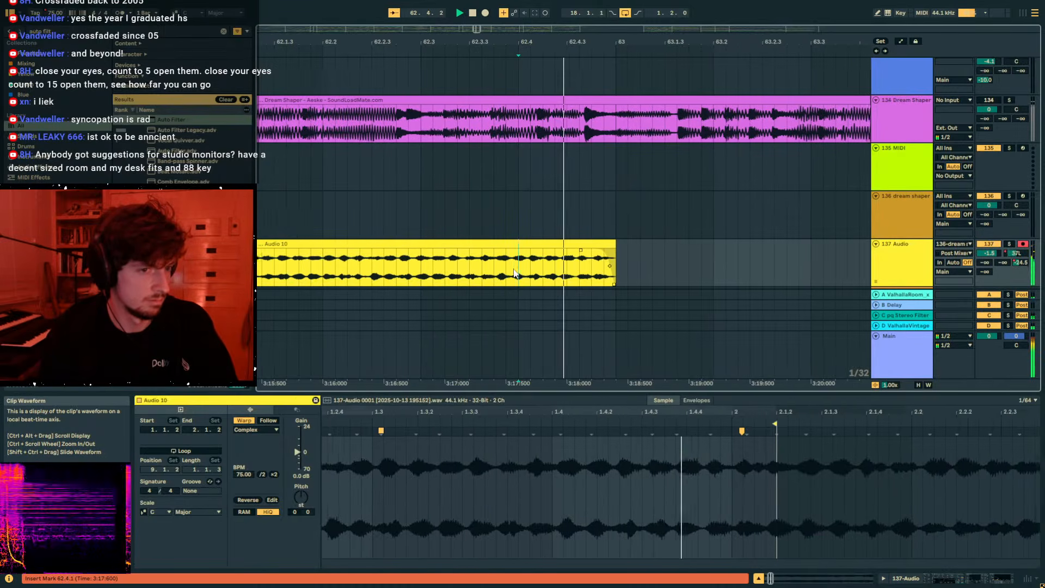
{"action": "key", "text": "space"}
{"action": "left_click", "coordinate": [345, 273]}
{"action": "key", "text": "space"}
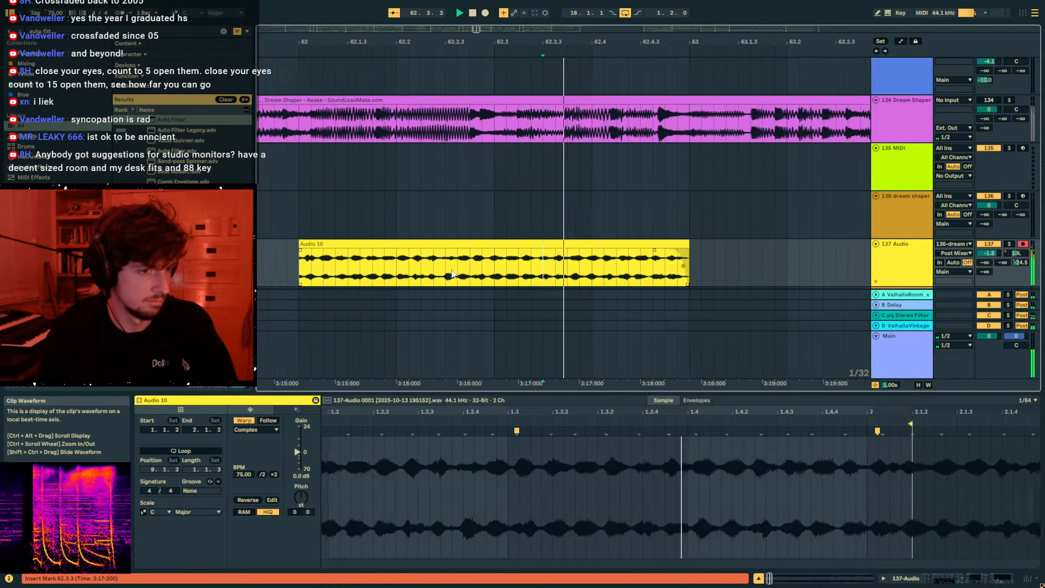
Try repeating a short slice from just before 62.4.1 over the end of Audio 10, play it and undo the duplicates.
{"action": "left_click_drag", "start_coordinate": [522, 272], "coordinate": [557, 269]}
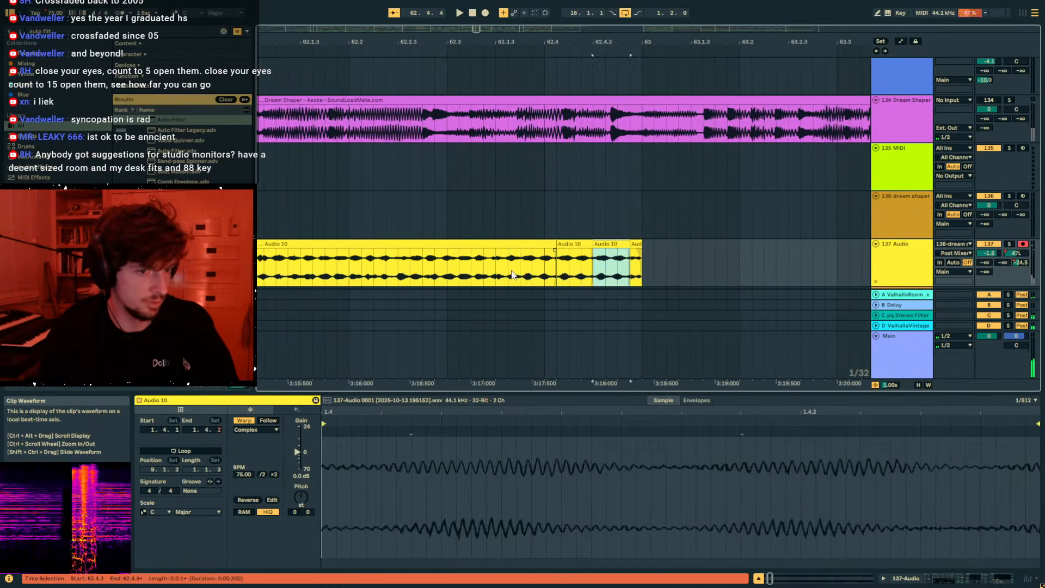
{"action": "left_click", "coordinate": [610, 243]}
{"action": "key", "text": "space"}
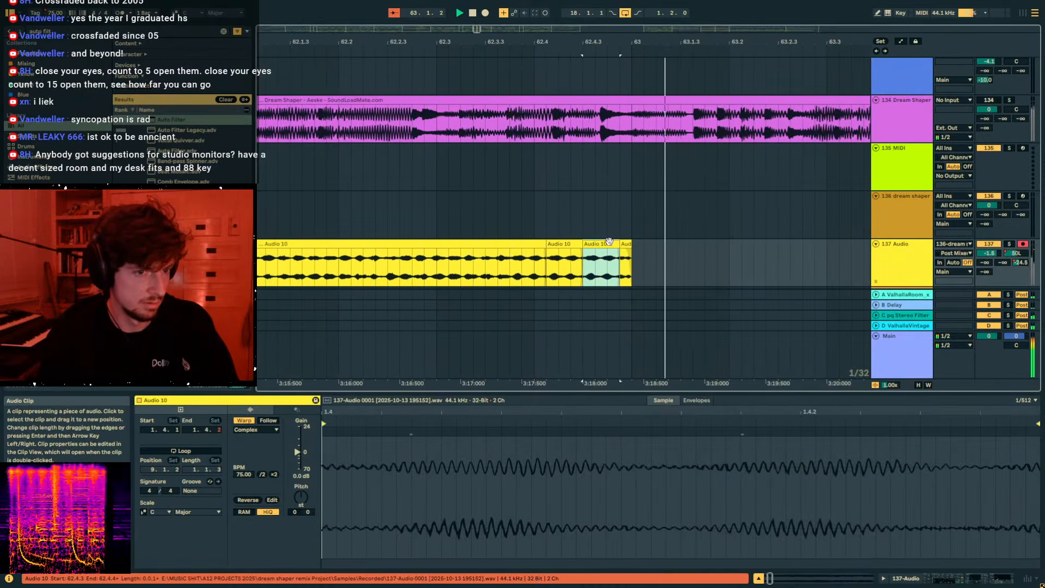
{"action": "key", "text": "ctrl+z"}
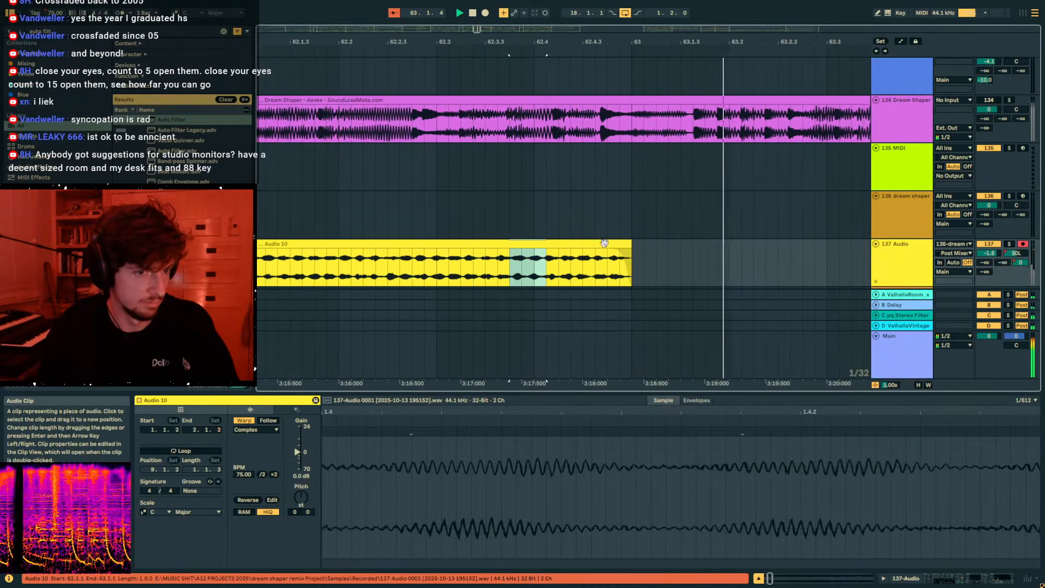
{"action": "left_click", "coordinate": [449, 244]}
{"action": "key", "text": "space"}
Show 137 Audio's Auto Filter Frequency automation and delete Audio 10's warp marker just after 2.
{"action": "double_click", "coordinate": [897, 259]}
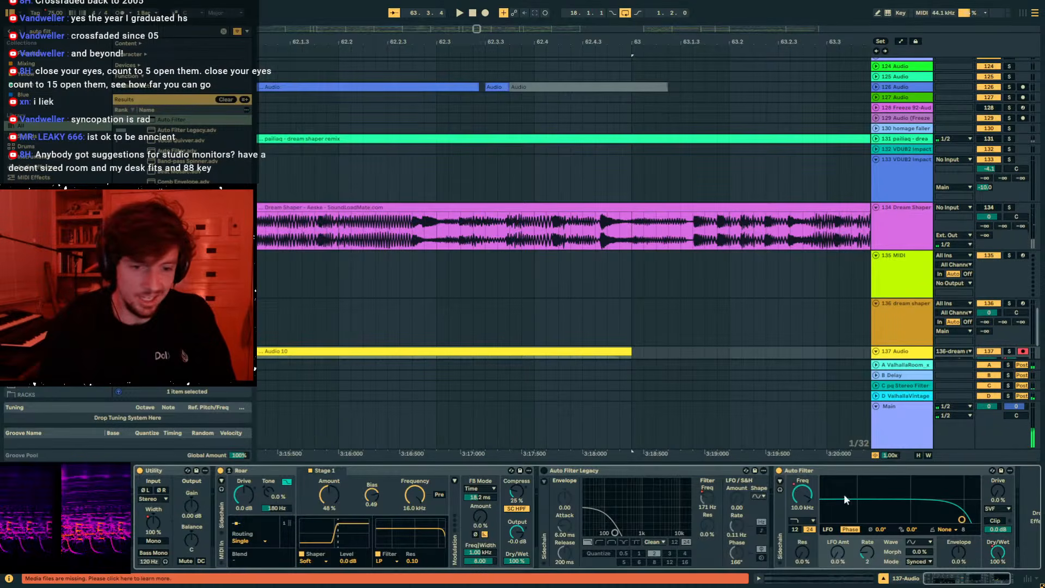
{"action": "key", "text": "a"}
{"action": "scroll", "coordinate": [463, 243], "scroll_direction": "down", "scroll_amount": 3}
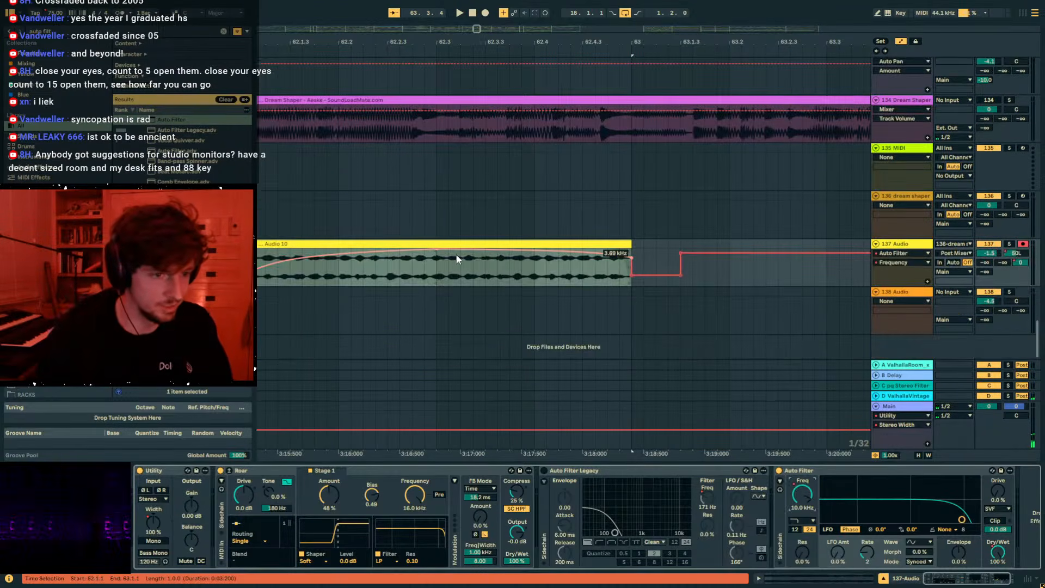
{"action": "left_click", "coordinate": [794, 578]}
{"action": "left_click_drag", "start_coordinate": [685, 411], "coordinate": [608, 388]}
{"action": "left_click", "coordinate": [674, 432]}
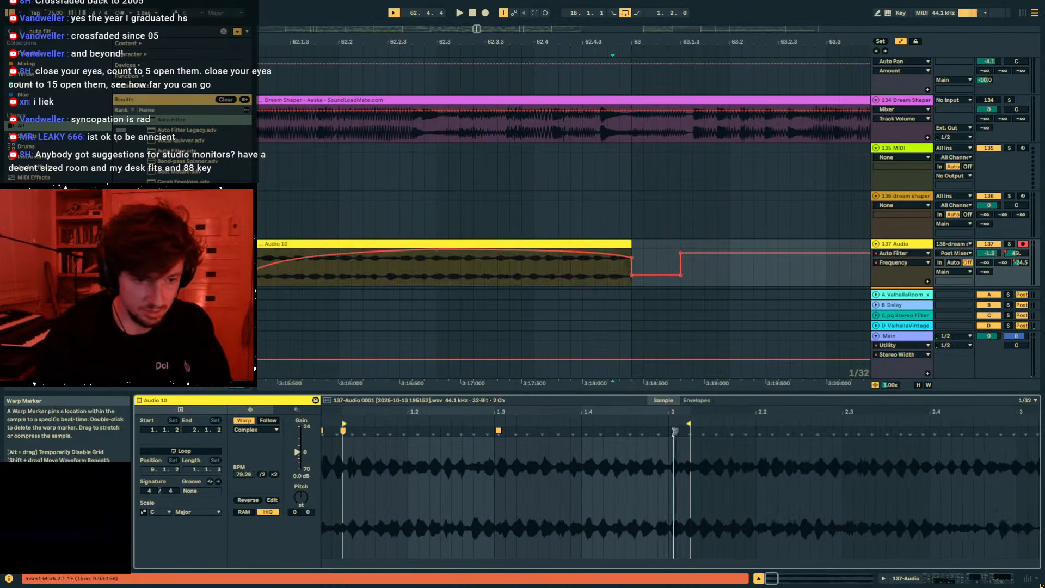
Try pulling a new warp marker near Audio 10's end to just before 2, undo it and replay the clip from 62.1.1.
{"action": "left_click_drag", "start_coordinate": [691, 431], "coordinate": [673, 431]}
{"action": "key", "text": "space"}
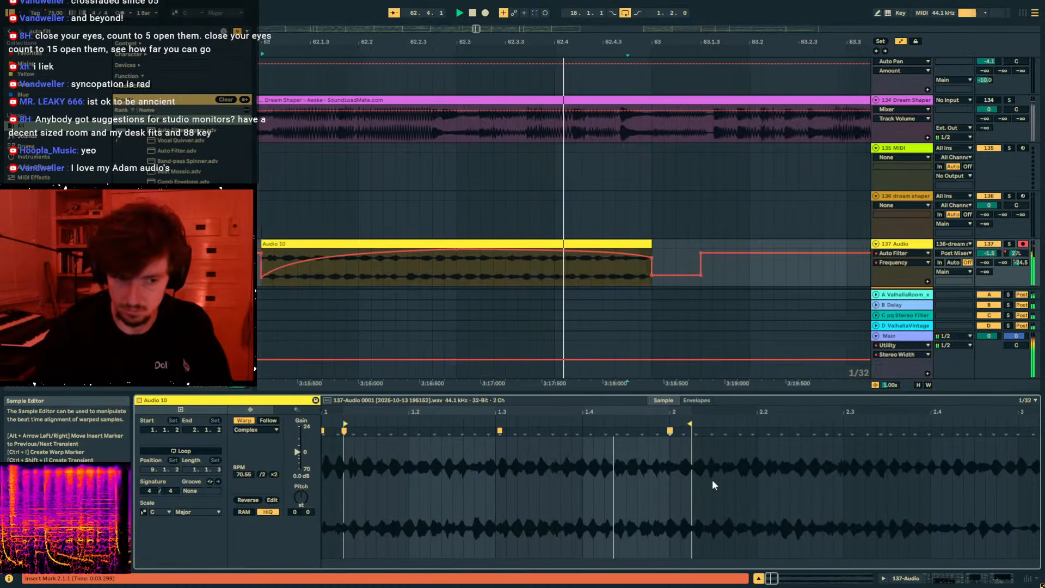
{"action": "key", "text": "ctrl+z"}
{"action": "left_click", "coordinate": [458, 245]}
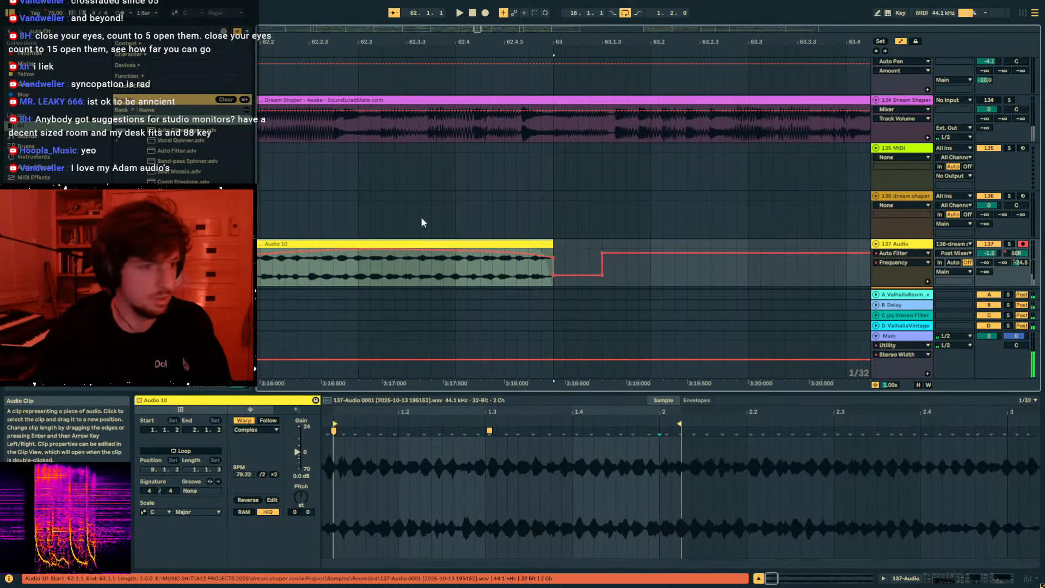
{"action": "key", "text": "a"}
{"action": "left_click_drag", "start_coordinate": [381, 41], "coordinate": [588, 19]}
{"action": "key", "text": "space"}
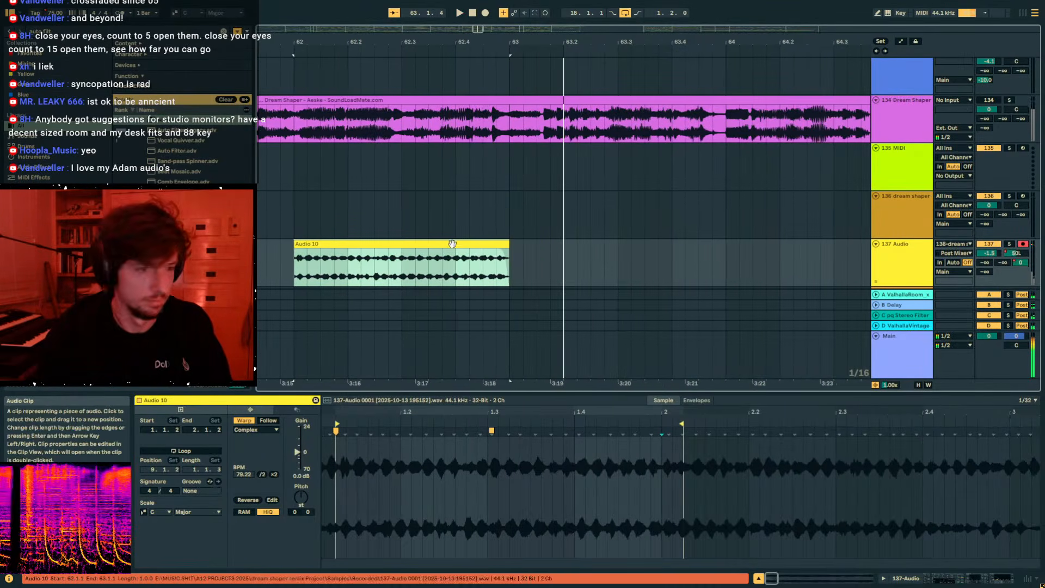
Raise the end of 137 Audio's Track Panning automation at 63.1.1 to 35L and play the pan sweep.
{"action": "key", "text": "a"}
{"action": "left_click", "coordinate": [483, 281]}
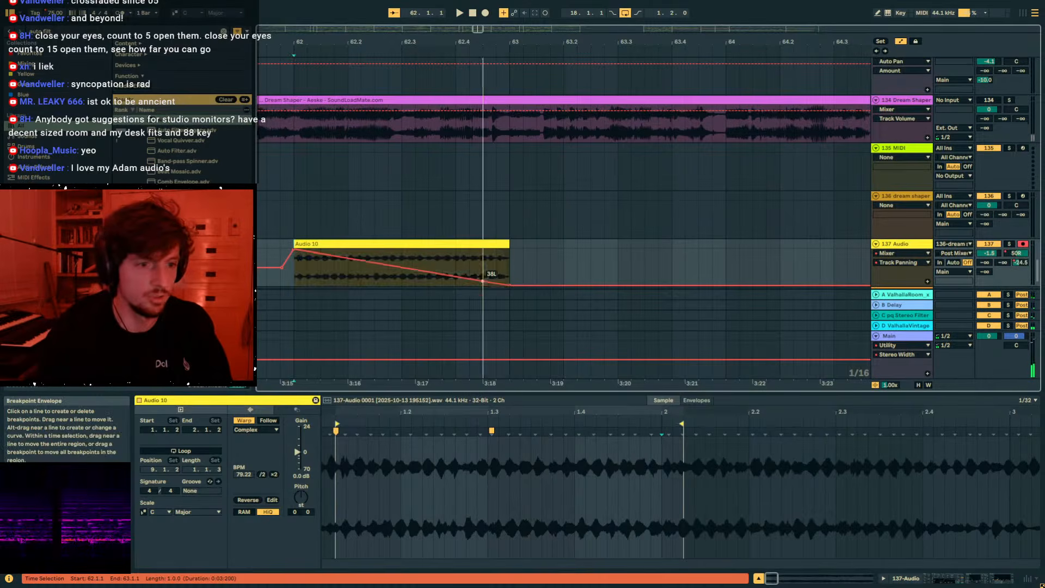
{"action": "key", "text": "space"}
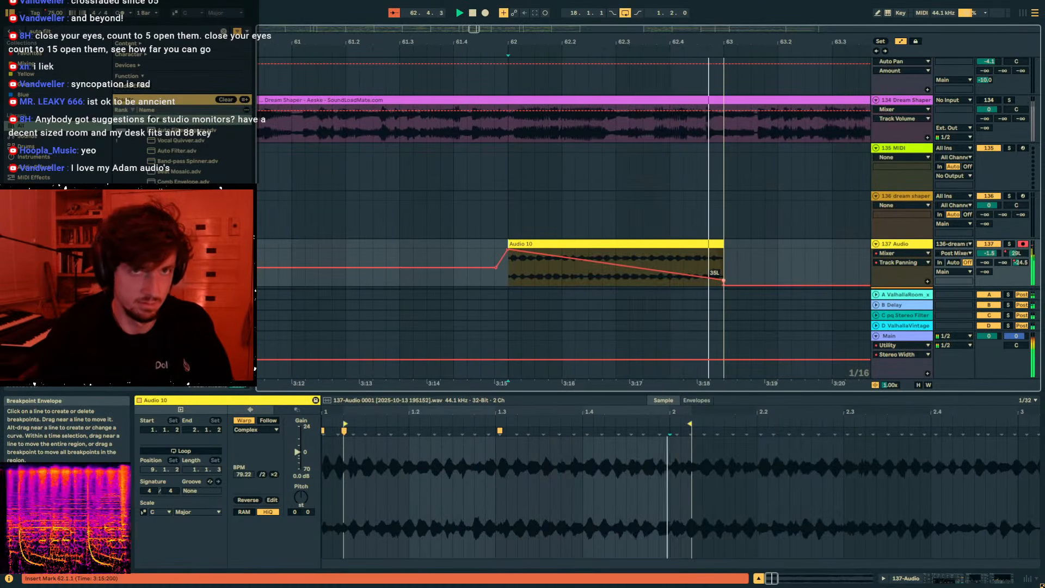
{"action": "key", "text": "a"}
Try pasting a copy of Audio 10's 62.2.3 to 62.3.1 slice at 62.4.3 with a long crossfade.
{"action": "left_click", "coordinate": [684, 243]}
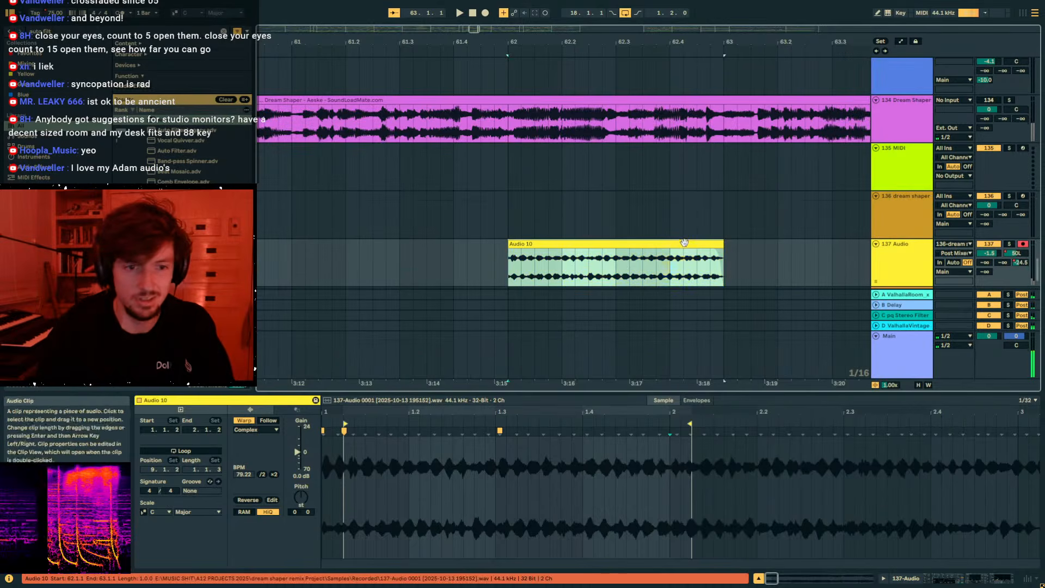
{"action": "left_click_drag", "start_coordinate": [618, 260], "coordinate": [589, 261]}
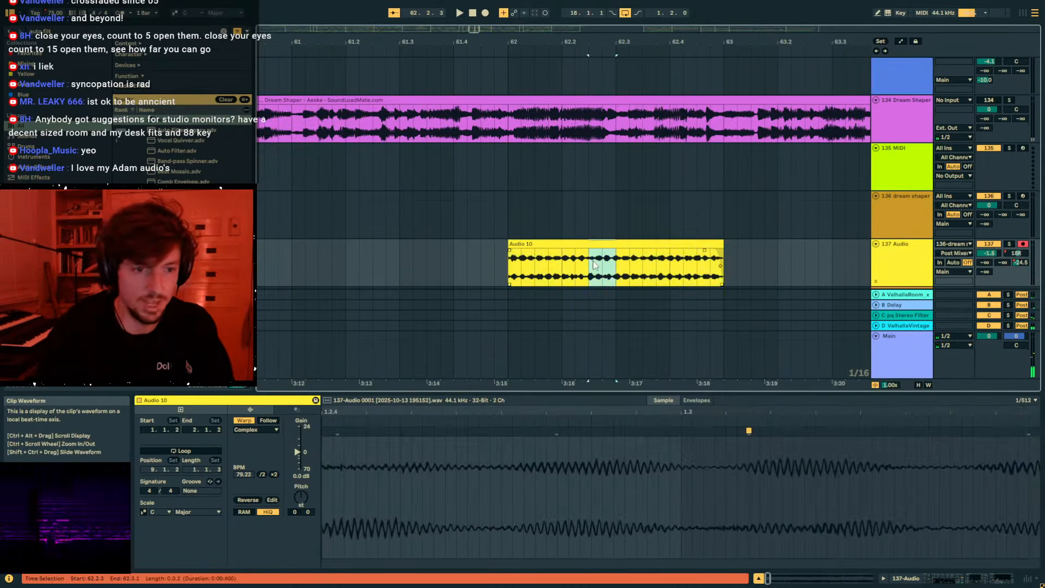
{"action": "left_click", "coordinate": [685, 255]}
{"action": "left_click_drag", "start_coordinate": [703, 253], "coordinate": [652, 255]}
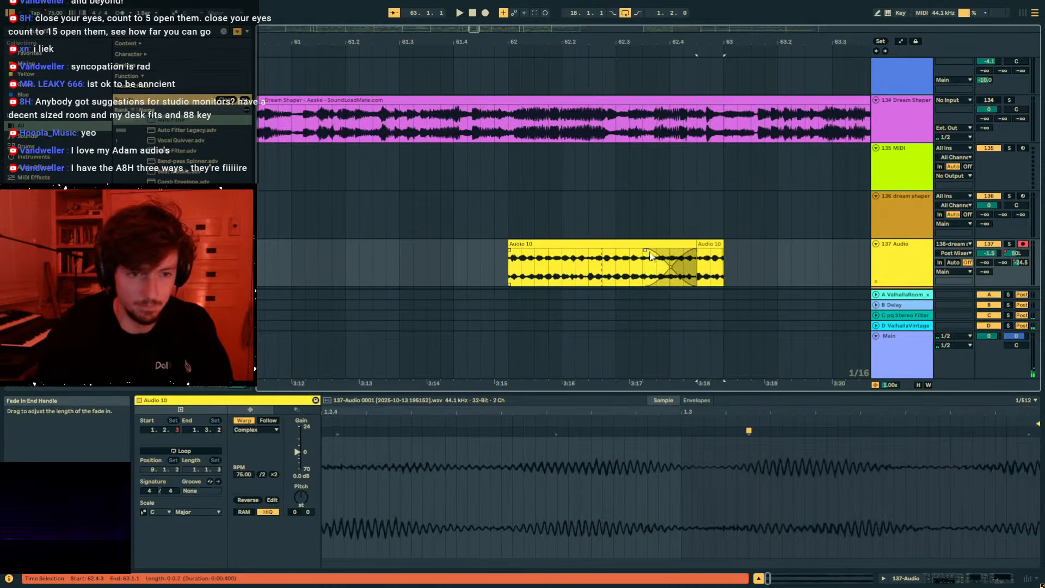
Lock the envelopes, paste a copy of Audio 10's 62.2.2 to 62.3.1 slice at 62.4.2 with a long crossfade, and play it.
{"action": "left_click", "coordinate": [916, 42]}
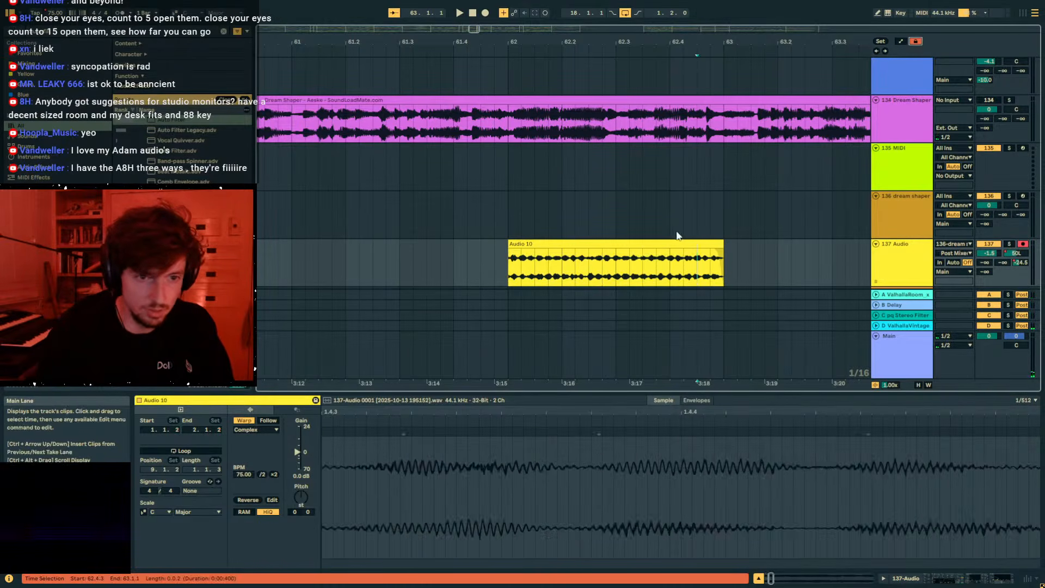
{"action": "left_click_drag", "start_coordinate": [616, 263], "coordinate": [581, 268]}
{"action": "left_click", "coordinate": [683, 268]}
{"action": "key", "text": "ctrl+v"}
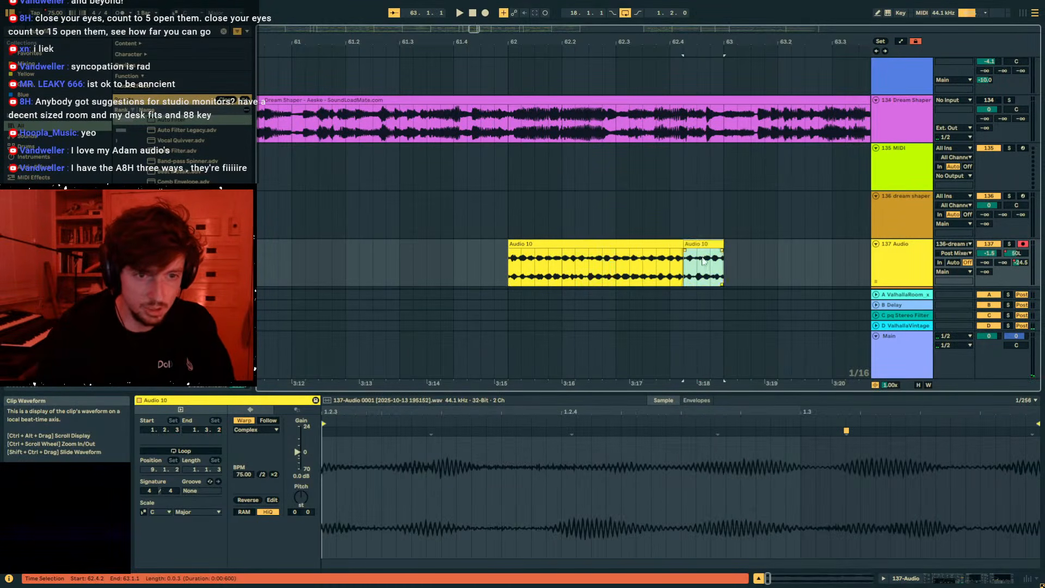
{"action": "left_click_drag", "start_coordinate": [688, 256], "coordinate": [659, 255]}
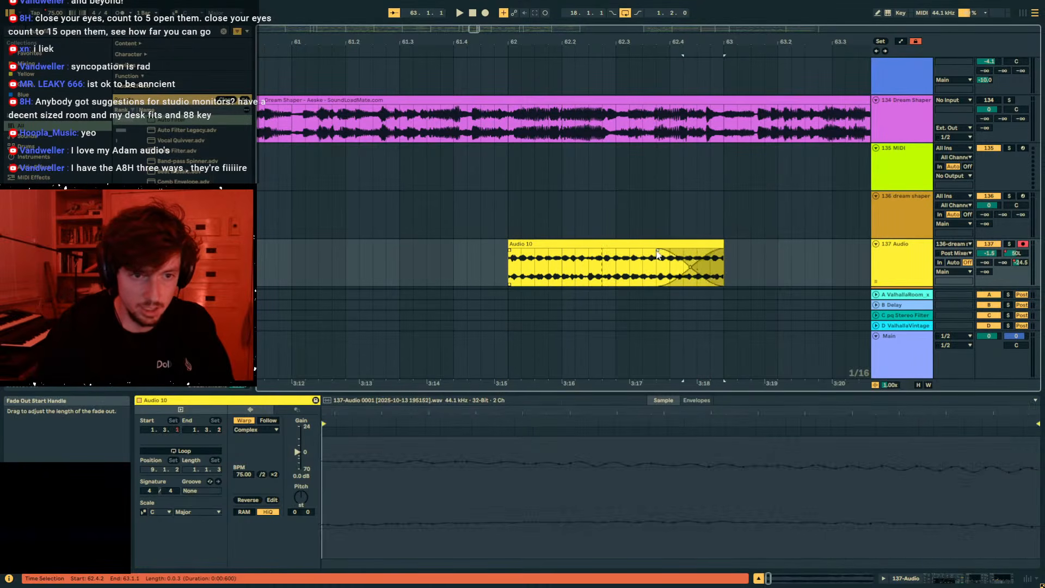
{"action": "left_click", "coordinate": [510, 275]}
{"action": "key", "text": "space"}
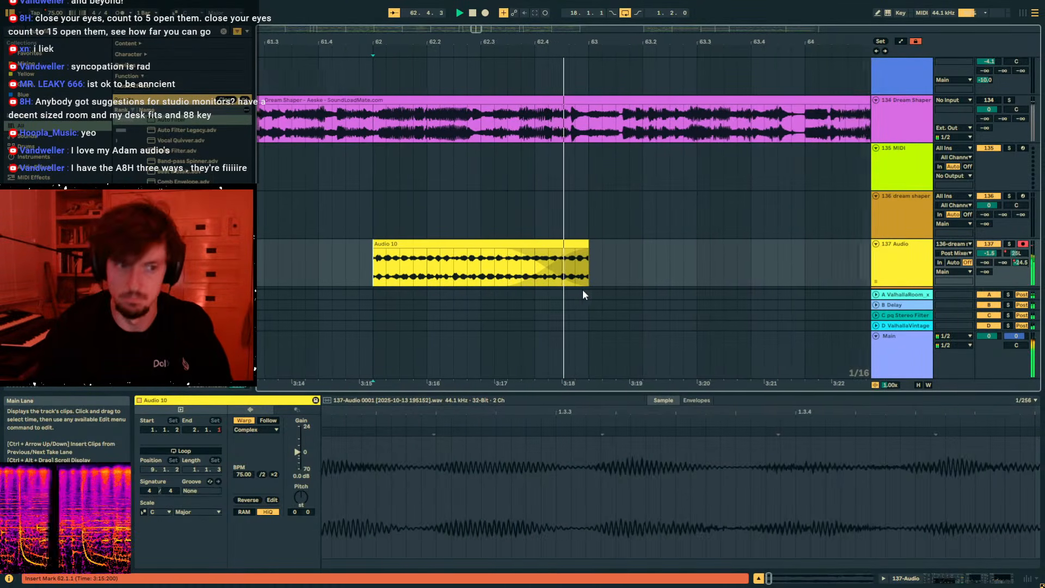
{"action": "key", "text": "space"}
Automate 137 Audio's Auto Filter Frequency to drop abruptly to 20 Hz at 62.4.4 and play the clip's ending.
{"action": "left_click", "coordinate": [500, 244]}
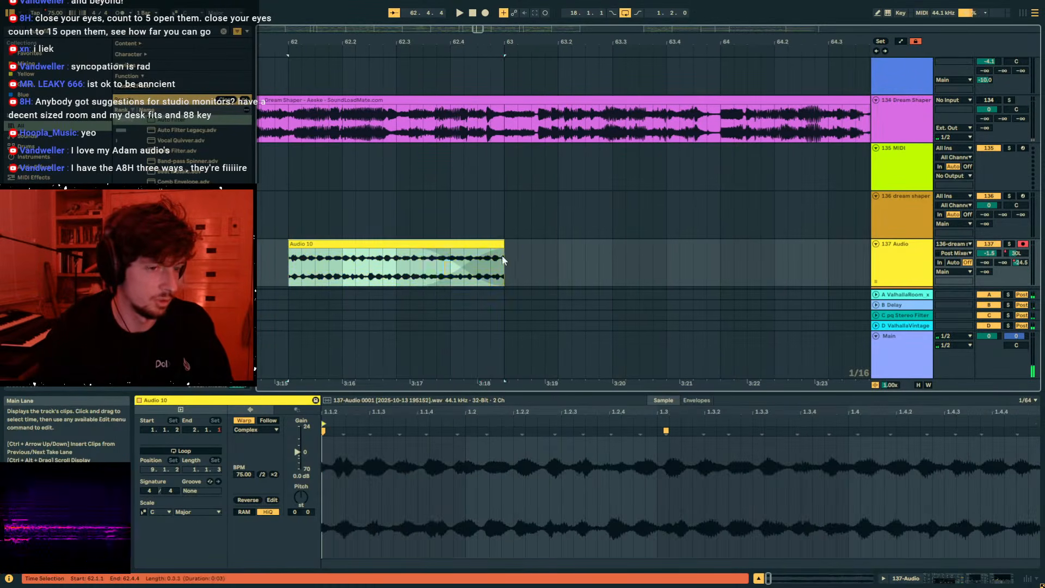
{"action": "left_click_drag", "start_coordinate": [501, 257], "coordinate": [496, 273]}
{"action": "left_click_drag", "start_coordinate": [315, 263], "coordinate": [301, 264]}
{"action": "left_click", "coordinate": [964, 578]}
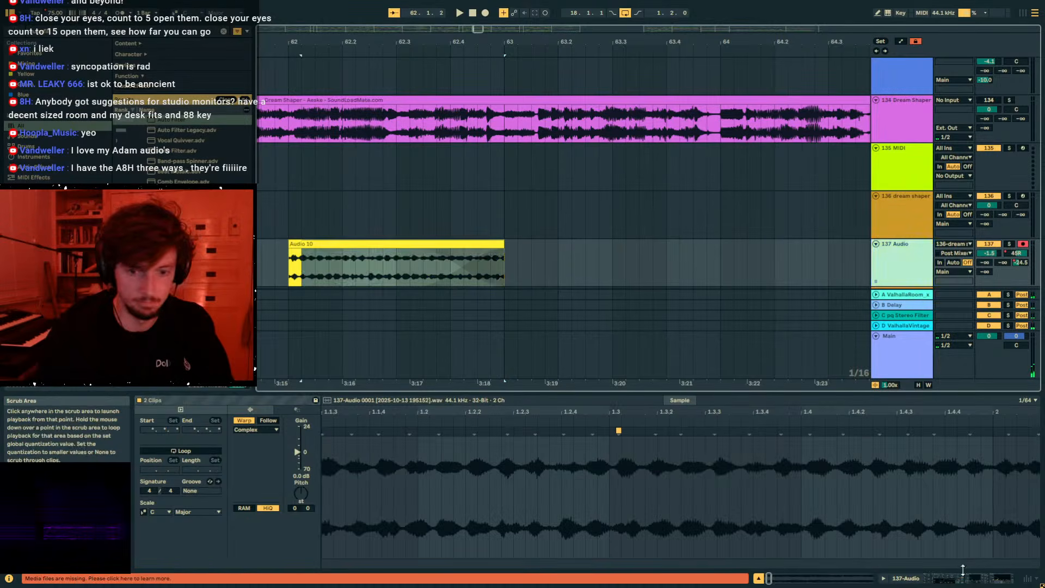
{"action": "key", "text": "a"}
{"action": "scroll", "coordinate": [511, 311], "scroll_direction": "down", "scroll_amount": 5}
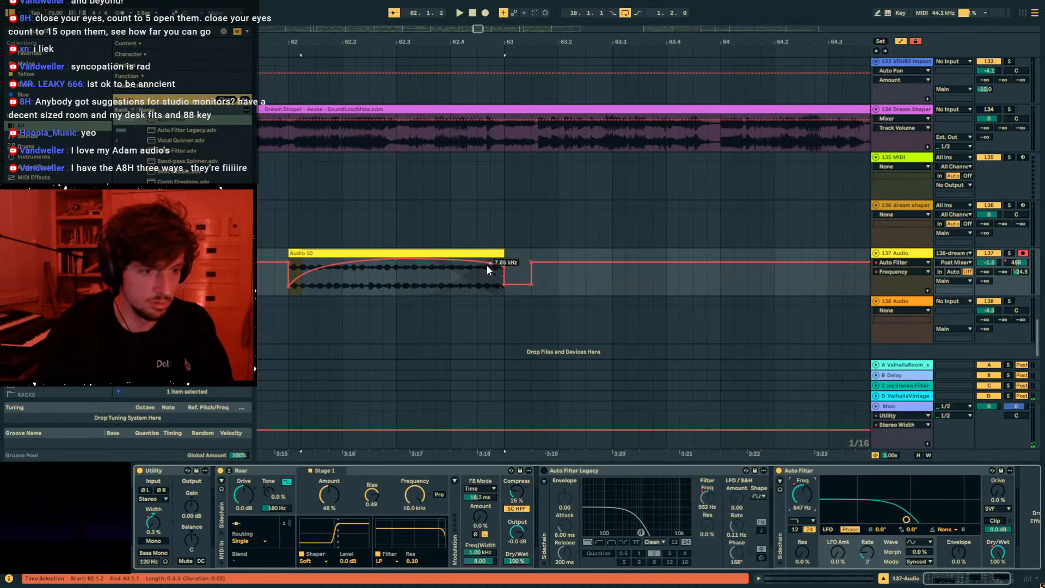
{"action": "left_click", "coordinate": [503, 264]}
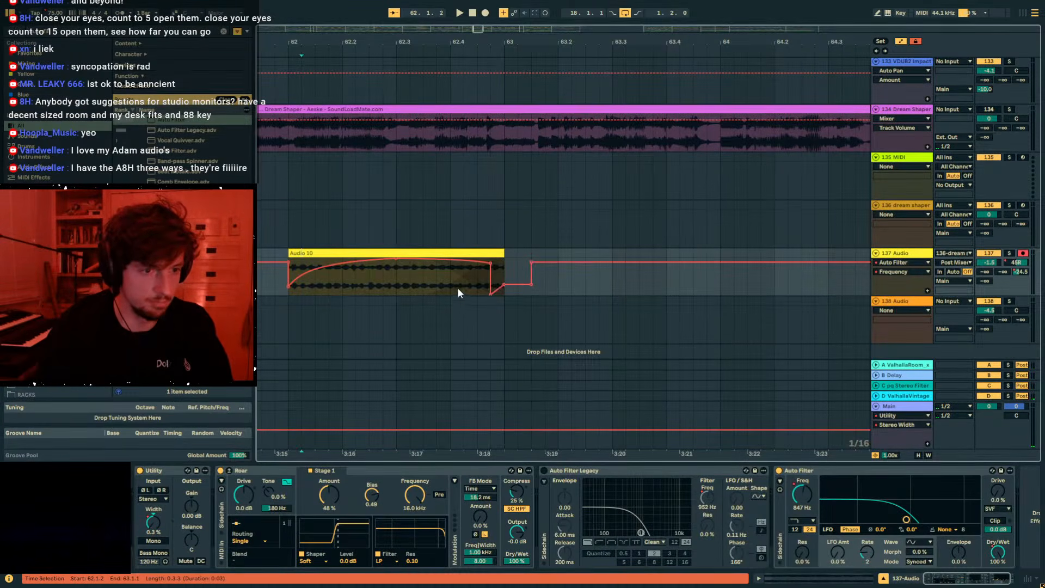
{"action": "left_click", "coordinate": [437, 287]}
{"action": "key", "text": "space"}
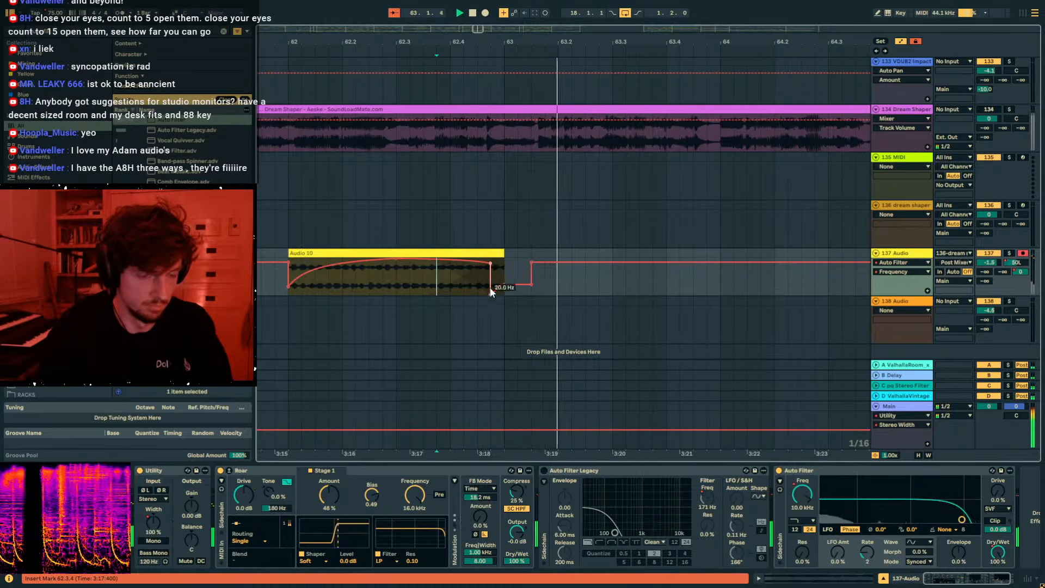
{"action": "key", "text": "space"}
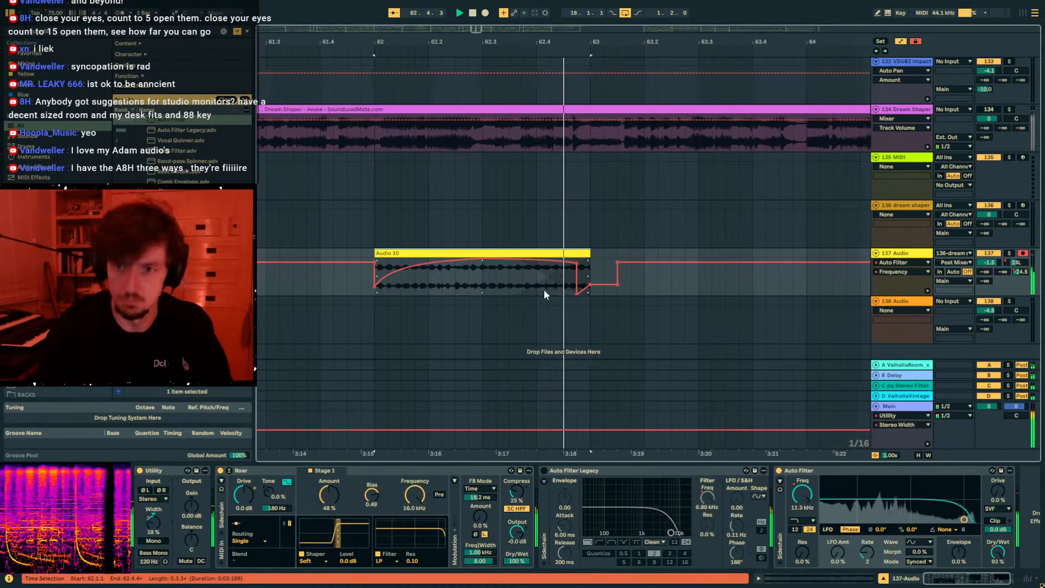
Hold the Auto Filter Frequency at its minimum past 63.1.1, curve it upward toward 63.1.3, and play from 62.3.2.
{"action": "key", "text": "space"}
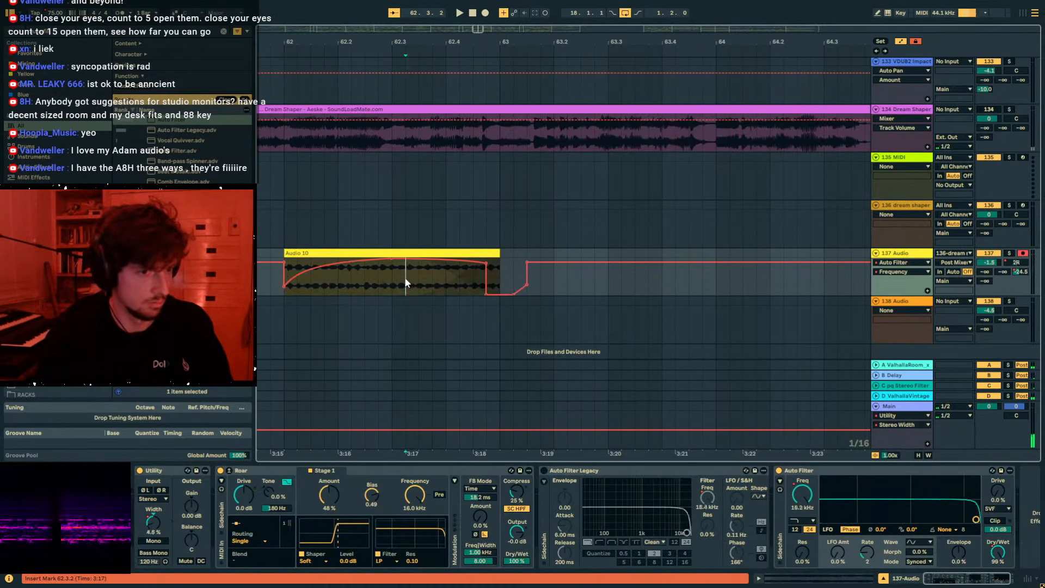
{"action": "key", "text": "space"}
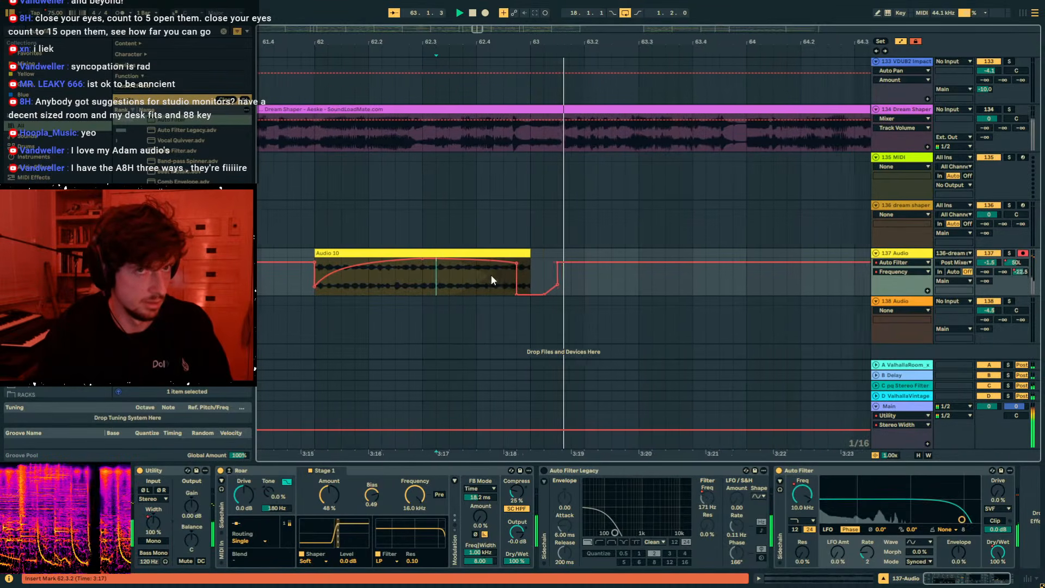
{"action": "scroll", "coordinate": [470, 254], "scroll_direction": "up", "scroll_amount": 2}
{"action": "key", "text": "space"}
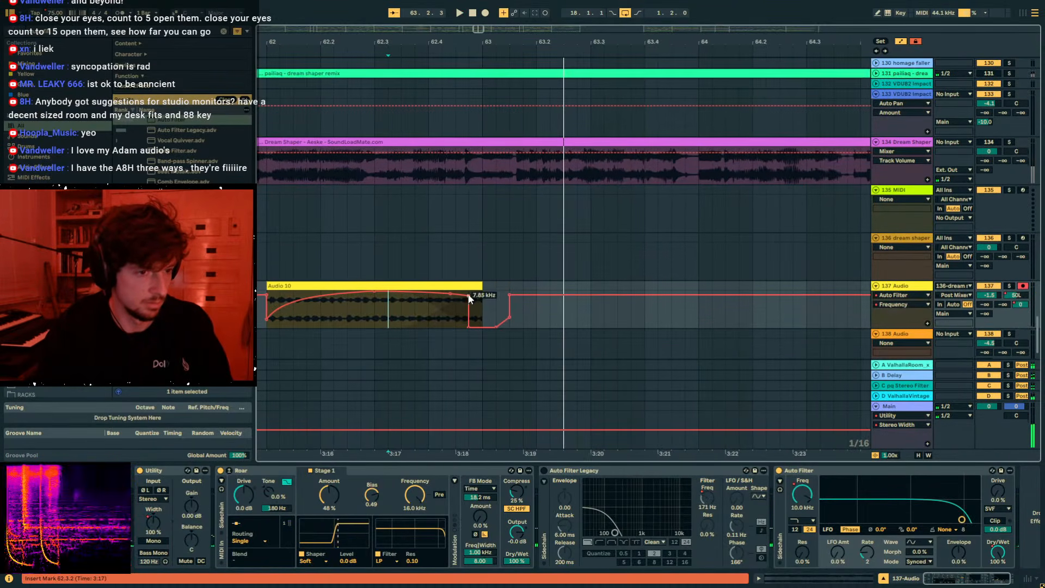
Start the Auto Filter Frequency drop earlier, ramping down from 12.1 kHz just before 62.4.3, and play from 62.3.4.
{"action": "left_click", "coordinate": [470, 298]}
{"action": "key", "text": "space"}
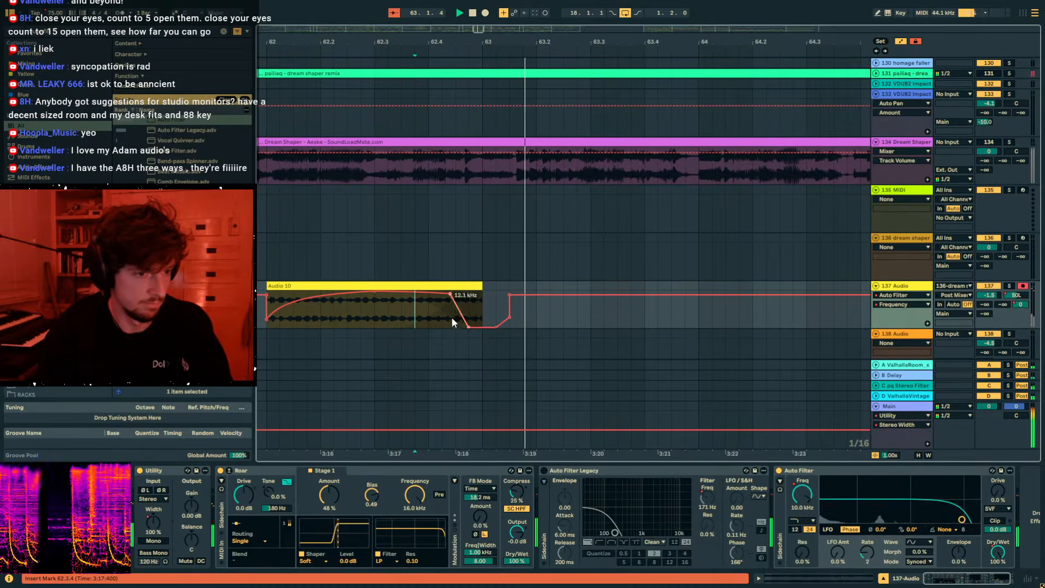
{"action": "scroll", "coordinate": [470, 262], "scroll_direction": "up", "scroll_amount": 15}
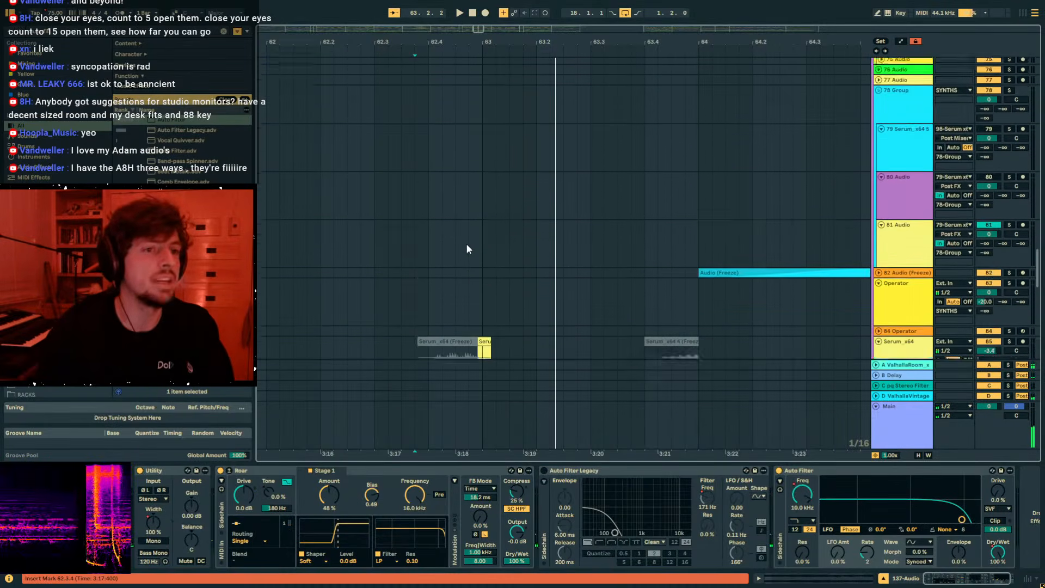
Look through the other tracks' clips around bars 62 to 64 while playing the passage, and return to 137 Audio.
{"action": "scroll", "coordinate": [466, 243], "scroll_direction": "up", "scroll_amount": 10}
{"action": "scroll", "coordinate": [462, 239], "scroll_direction": "up", "scroll_amount": 8}
{"action": "scroll", "coordinate": [461, 239], "scroll_direction": "up", "scroll_amount": 6}
{"action": "scroll", "coordinate": [878, 239], "scroll_direction": "down", "scroll_amount": 6}
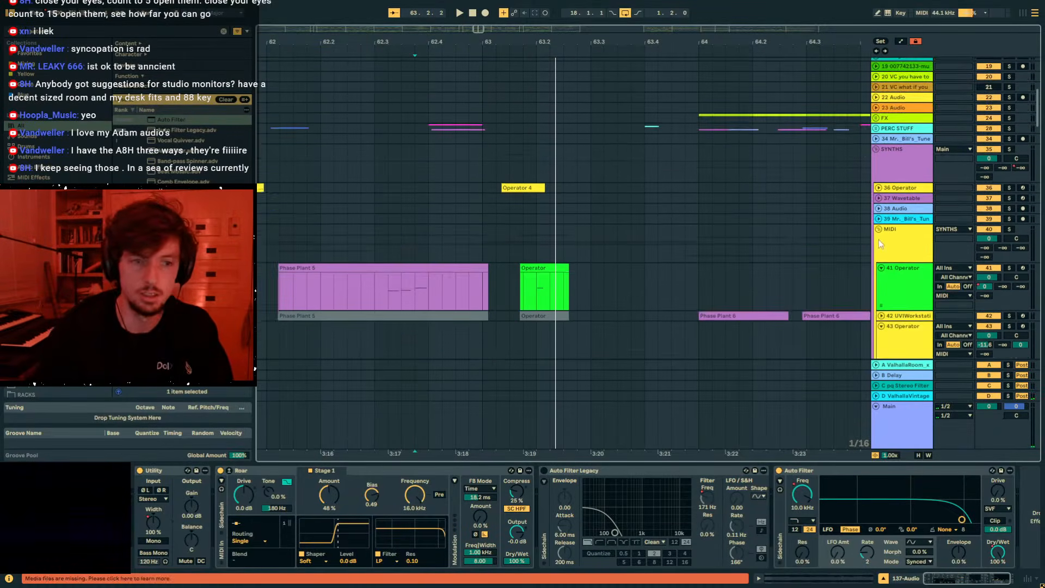
{"action": "scroll", "coordinate": [885, 246], "scroll_direction": "down", "scroll_amount": 4}
{"action": "scroll", "coordinate": [884, 247], "scroll_direction": "down", "scroll_amount": 4}
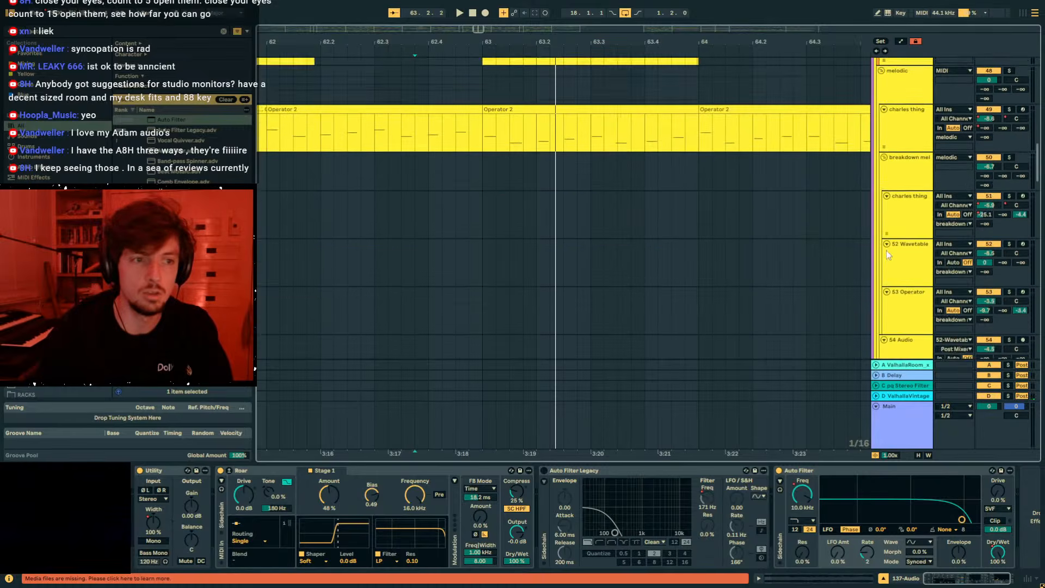
{"action": "scroll", "coordinate": [885, 251], "scroll_direction": "up", "scroll_amount": 4}
{"action": "key", "text": "space"}
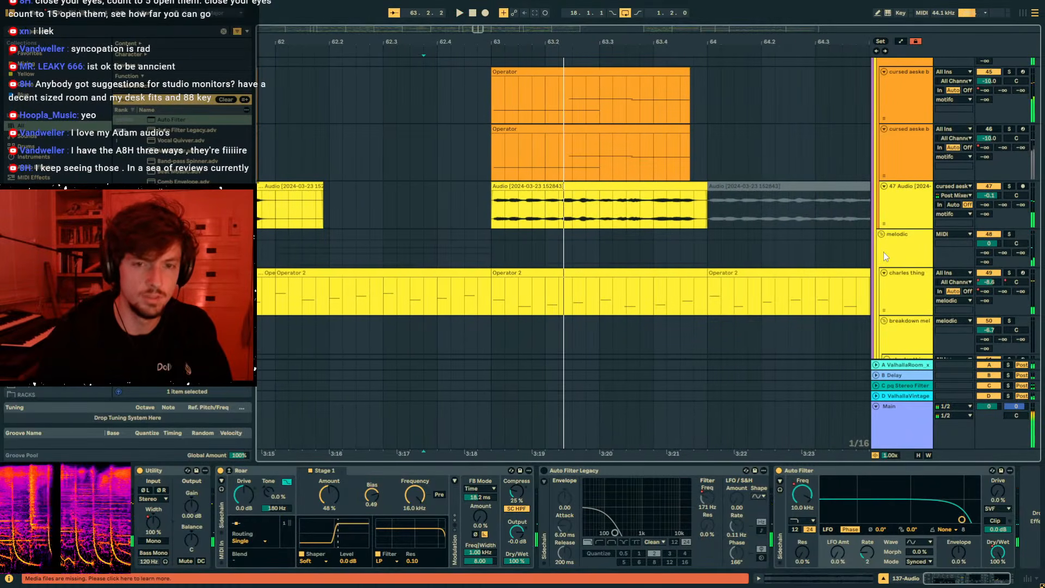
{"action": "scroll", "coordinate": [920, 211], "scroll_direction": "up", "scroll_amount": 2}
{"action": "key", "text": "space"}
{"action": "left_click_drag", "start_coordinate": [1036, 131], "coordinate": [929, 299]}
Check the Audio 10 clip spanning bar 62 on 137 Audio and play it from 61.4.1.
{"action": "left_click", "coordinate": [353, 241]}
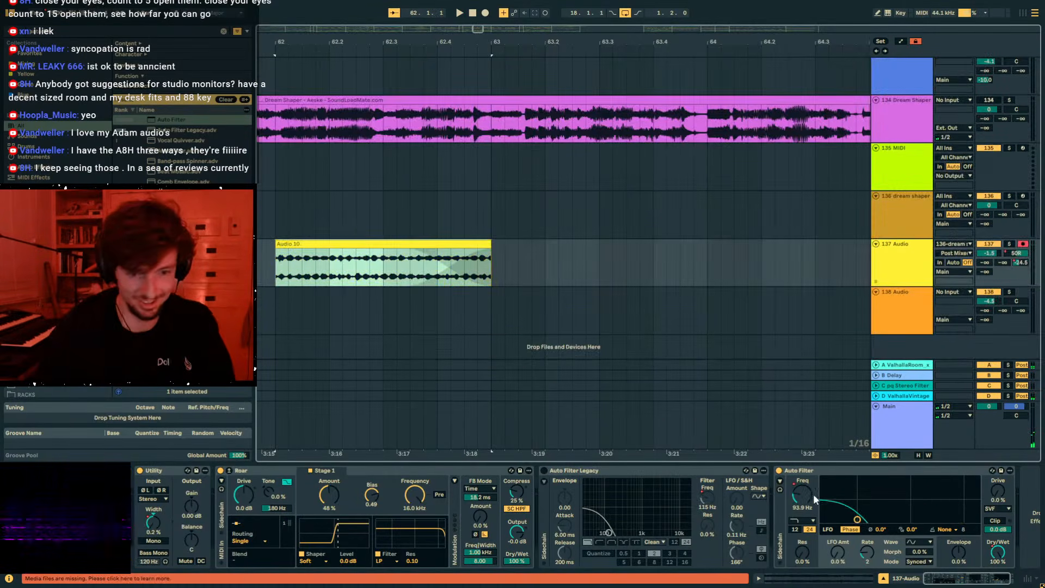
{"action": "key", "text": "a"}
{"action": "key", "text": "a"}
{"action": "left_click", "coordinate": [392, 246]}
{"action": "left_click_drag", "start_coordinate": [495, 266], "coordinate": [277, 267]}
{"action": "left_click_drag", "start_coordinate": [326, 42], "coordinate": [549, 38]}
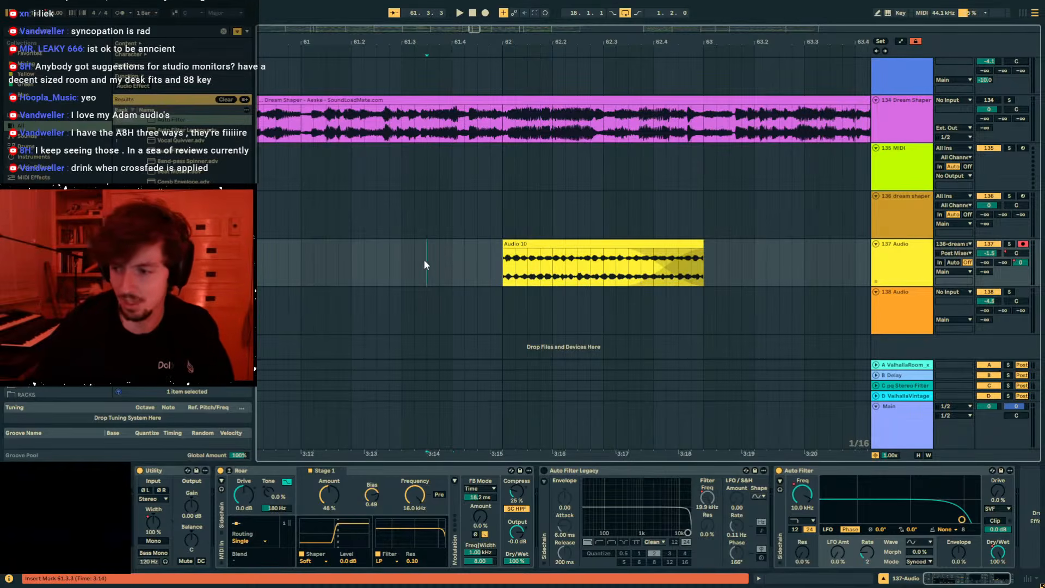
{"action": "left_click", "coordinate": [453, 263]}
{"action": "key", "text": "space"}
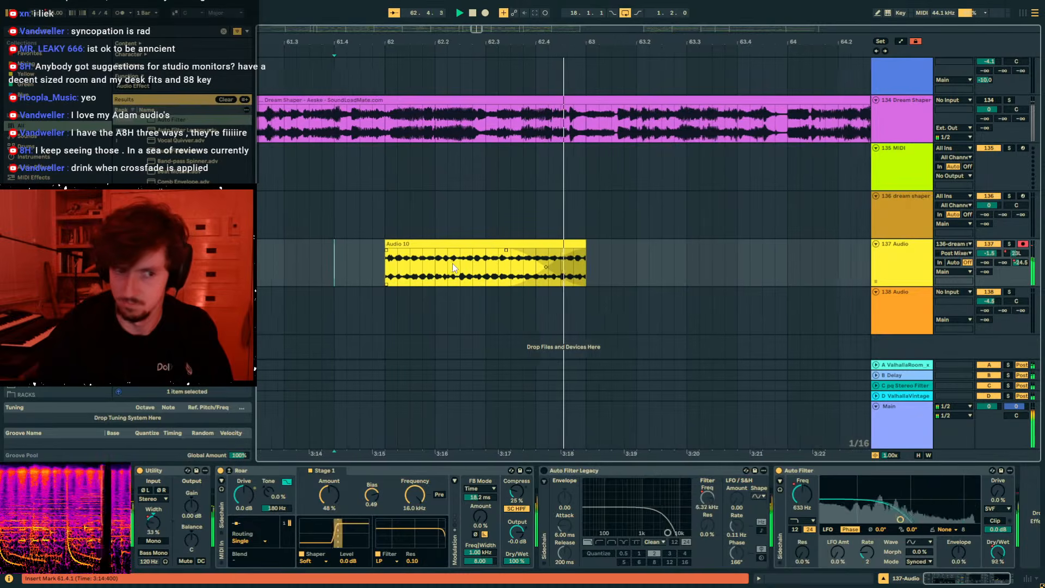
{"action": "key", "text": "space"}
Automate 137 Audio's A-ValhallaRoom send to ramp from its minimum at 62.1.1 up to 0.0 dB at 63.1.1, and play it.
{"action": "key", "text": "a"}
{"action": "left_click", "coordinate": [355, 285]}
{"action": "left_click_drag", "start_coordinate": [553, 285], "coordinate": [553, 250]}
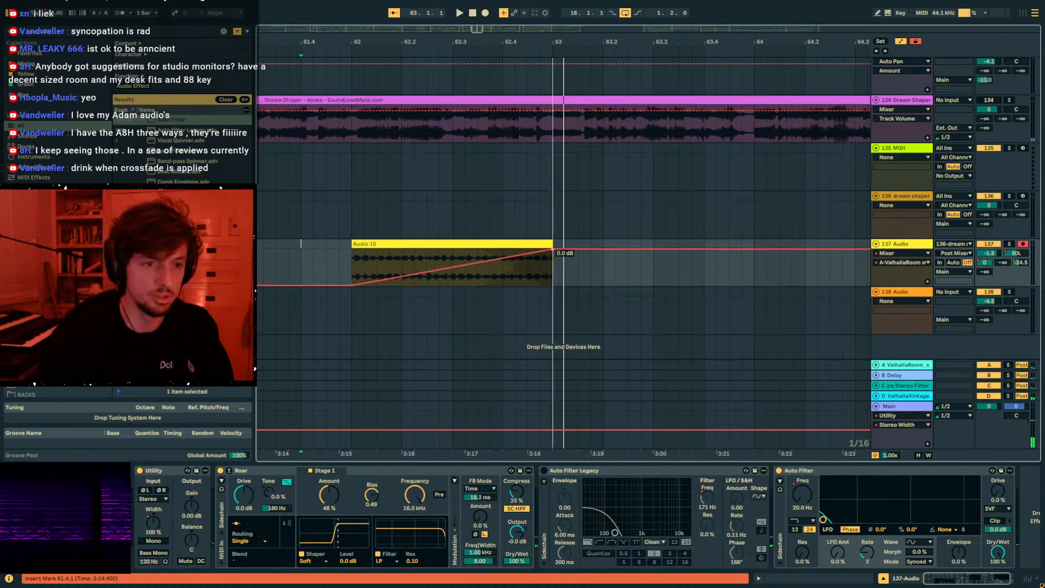
{"action": "left_click", "coordinate": [351, 257]}
{"action": "key", "text": "space"}
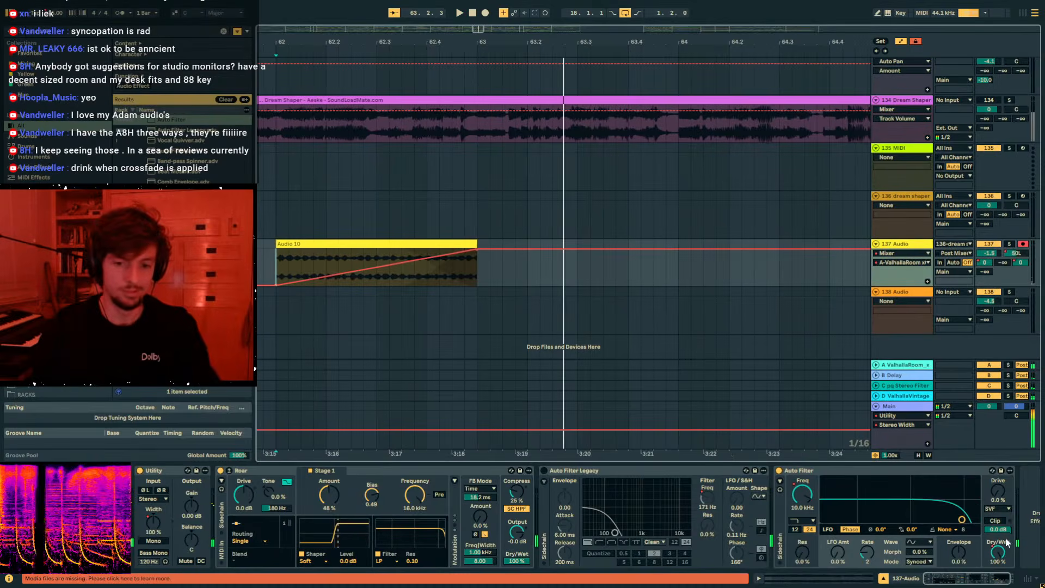
Raise the Auto Filter Dry/Wet automation at 63.1.1 so the envelope stays flat at 100%, and play from 62.3.1.
{"action": "left_click", "coordinate": [996, 553]}
{"action": "left_click_drag", "start_coordinate": [477, 254], "coordinate": [477, 250]}
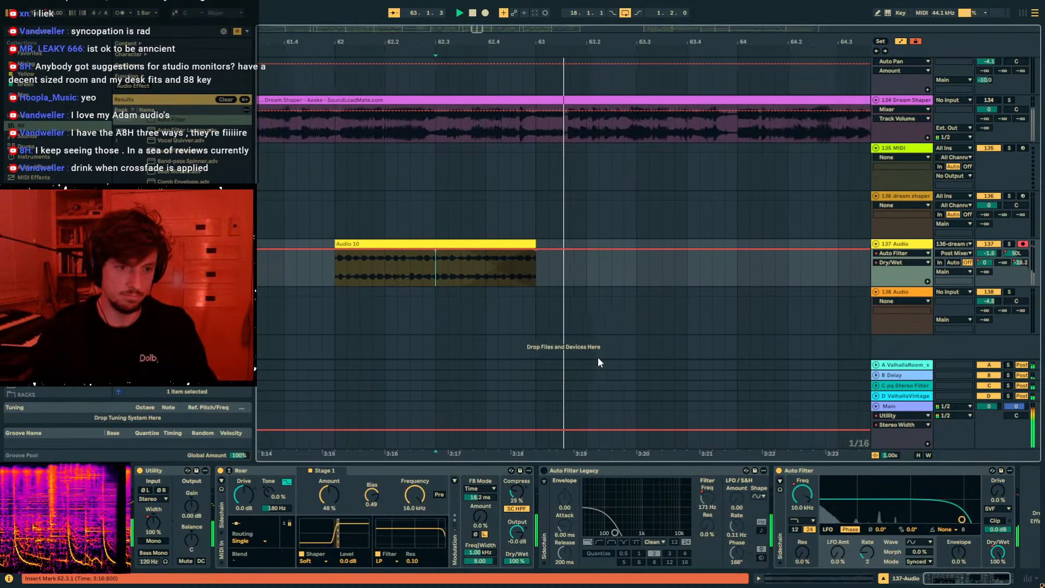
{"action": "key", "text": "space"}
Reshape the Auto Filter Frequency drop into a rounded fall that reaches its minimum at 63.1.1, and play from 62.1.1.
{"action": "left_click", "coordinate": [802, 495]}
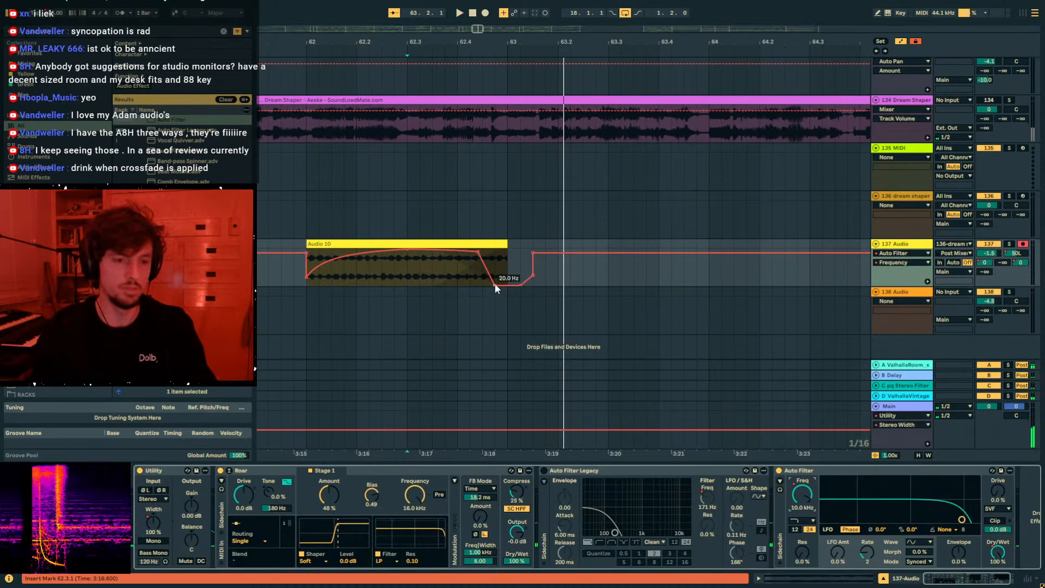
{"action": "left_click_drag", "start_coordinate": [495, 283], "coordinate": [501, 281]}
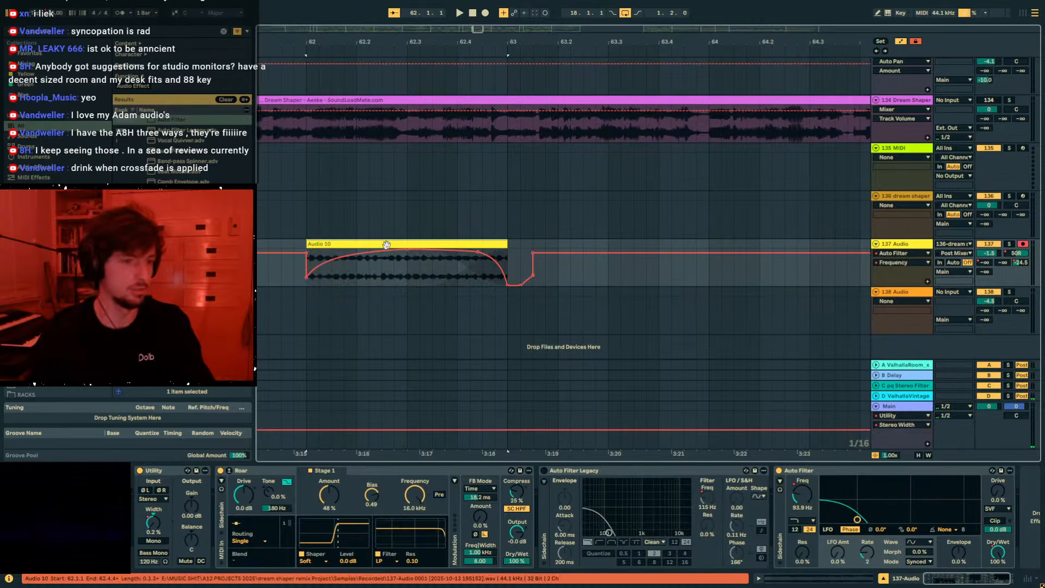
{"action": "left_click", "coordinate": [994, 553]}
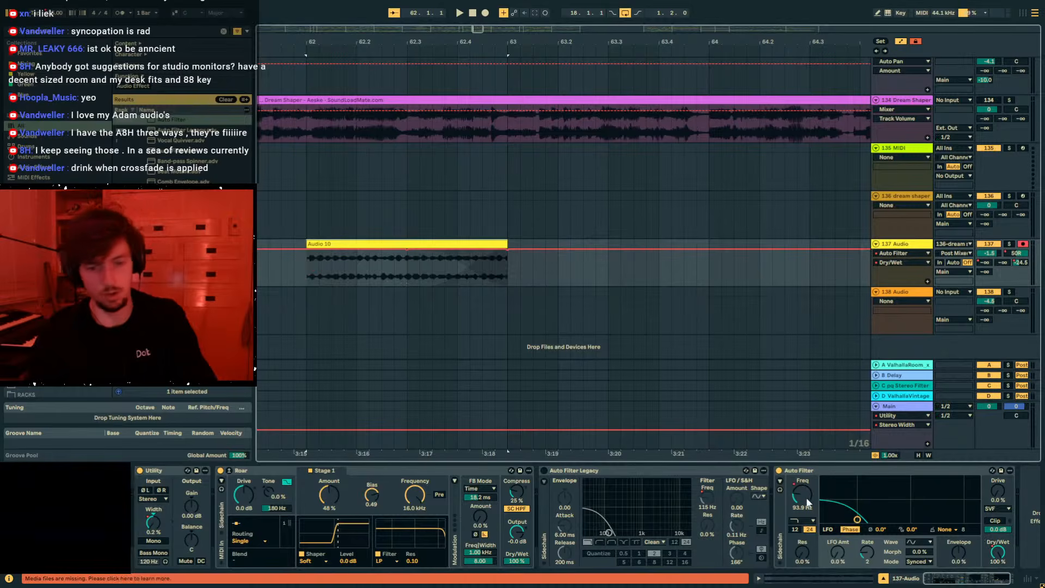
{"action": "key", "text": "space"}
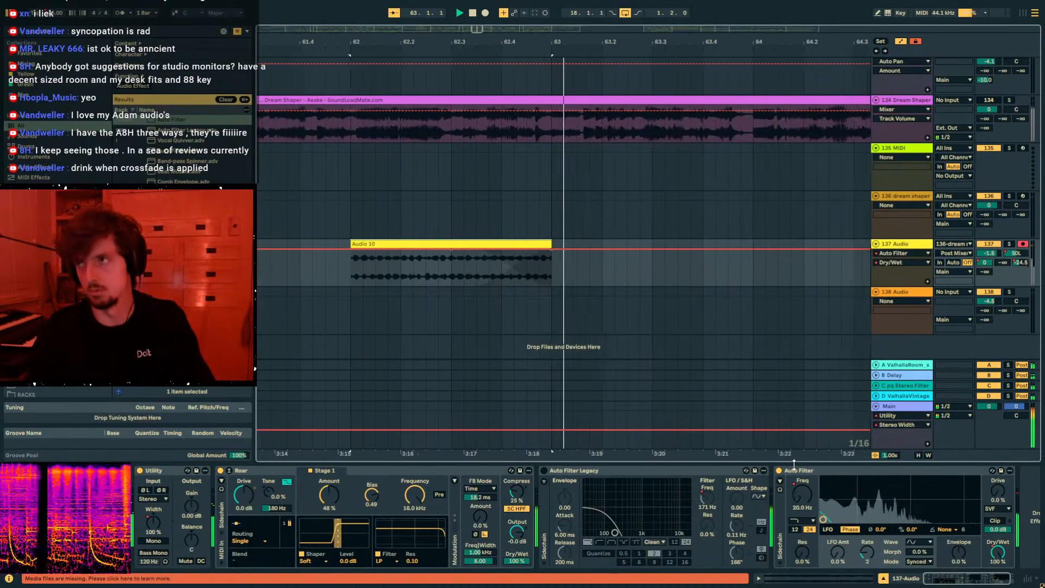
Lower the A-ValhallaRoom send ramp's end to -7.0 dB and make the Auto Filter Frequency curve drop vertically at 63.1.1, playing from 62.4.1.
{"action": "left_click", "coordinate": [986, 263]}
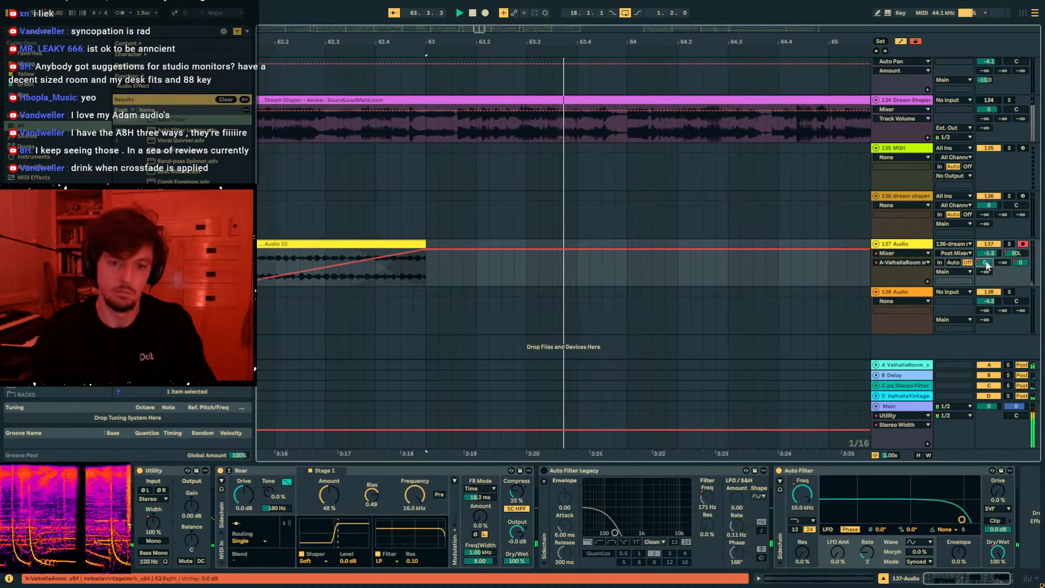
{"action": "key", "text": "space"}
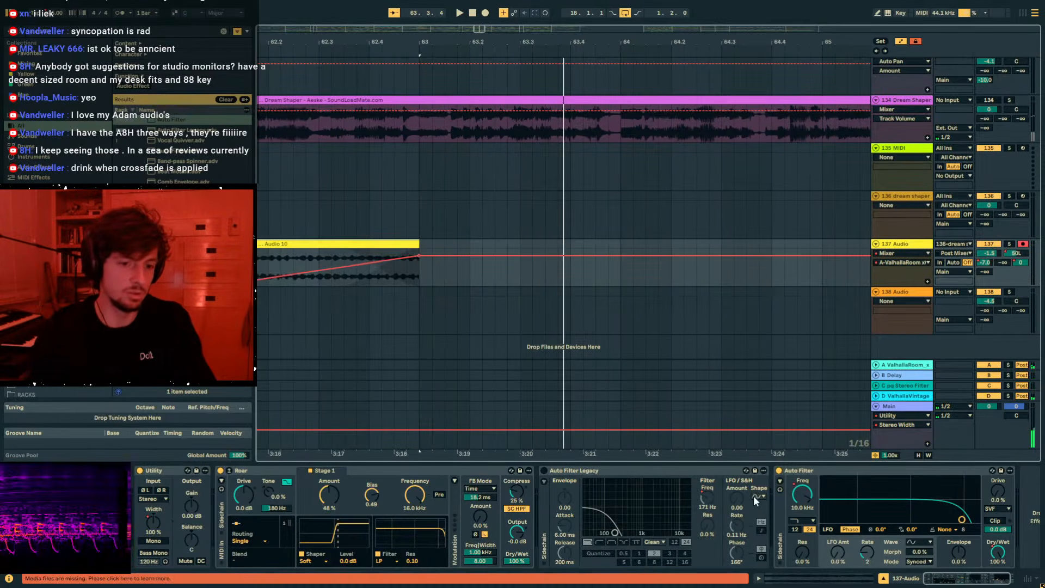
{"action": "left_click", "coordinate": [709, 497]}
{"action": "left_click", "coordinate": [380, 270]}
{"action": "key", "text": "space"}
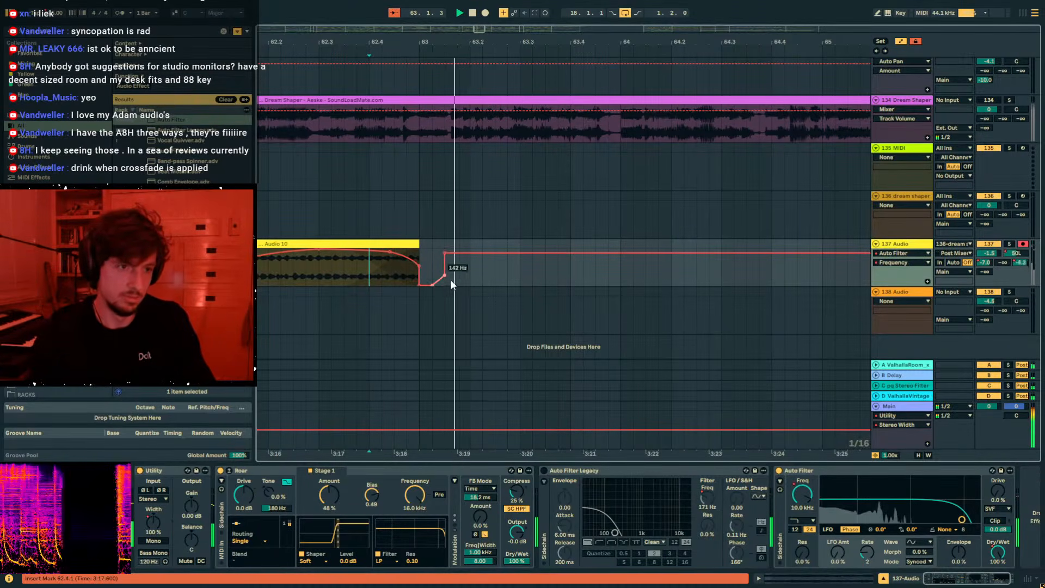
Hide the automation, play from 57.1.1, and deactivate the Audio 10 clip at 59.1.1 on 137 Audio.
{"action": "scroll", "coordinate": [593, 234], "scroll_direction": "down", "scroll_amount": 8}
{"action": "key", "text": "a"}
{"action": "key", "text": "space"}
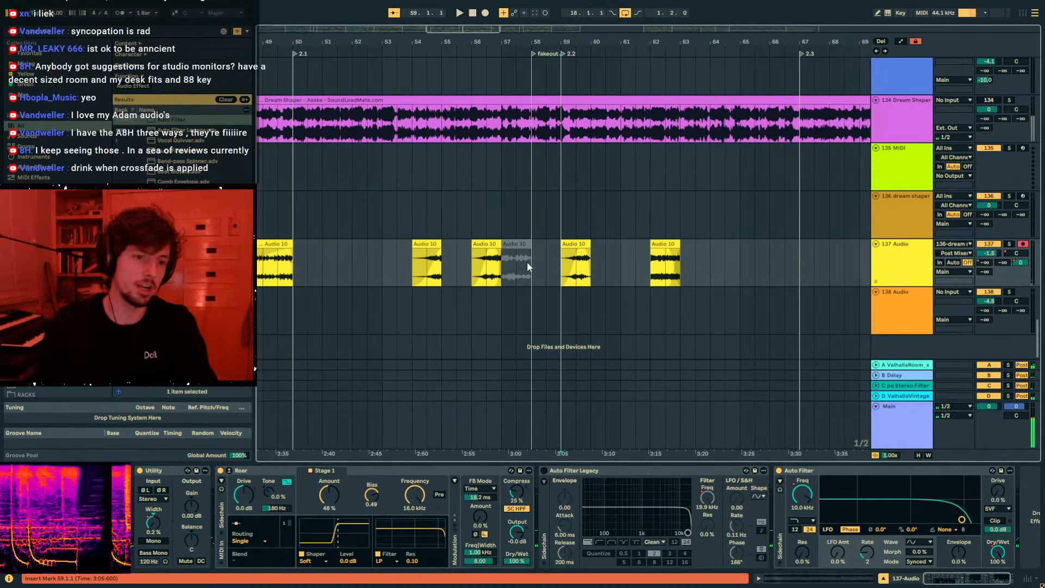
{"action": "left_click", "coordinate": [510, 264]}
{"action": "key", "text": "space"}
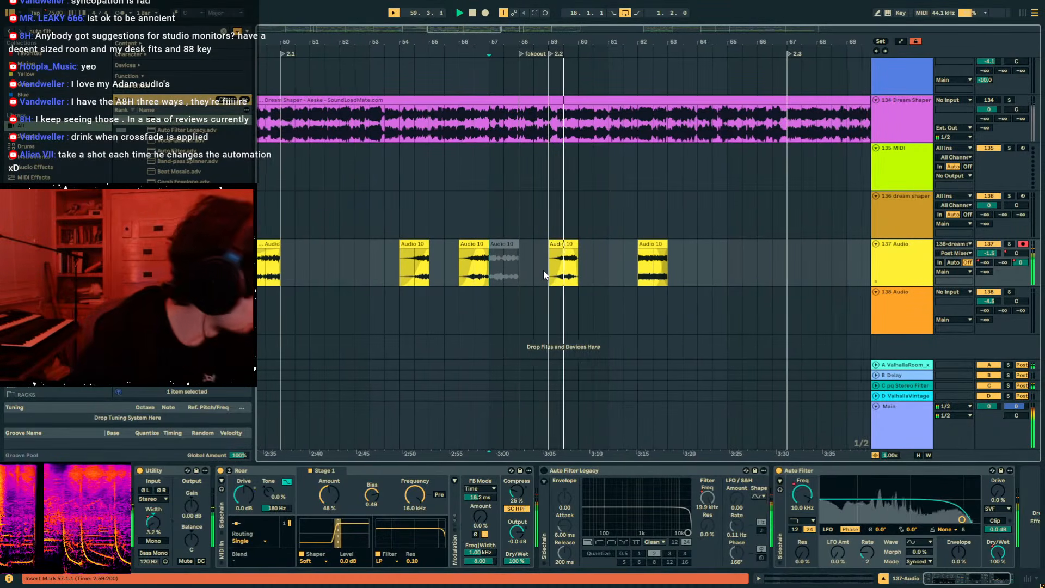
{"action": "left_click", "coordinate": [554, 253]}
{"action": "key", "text": "space"}
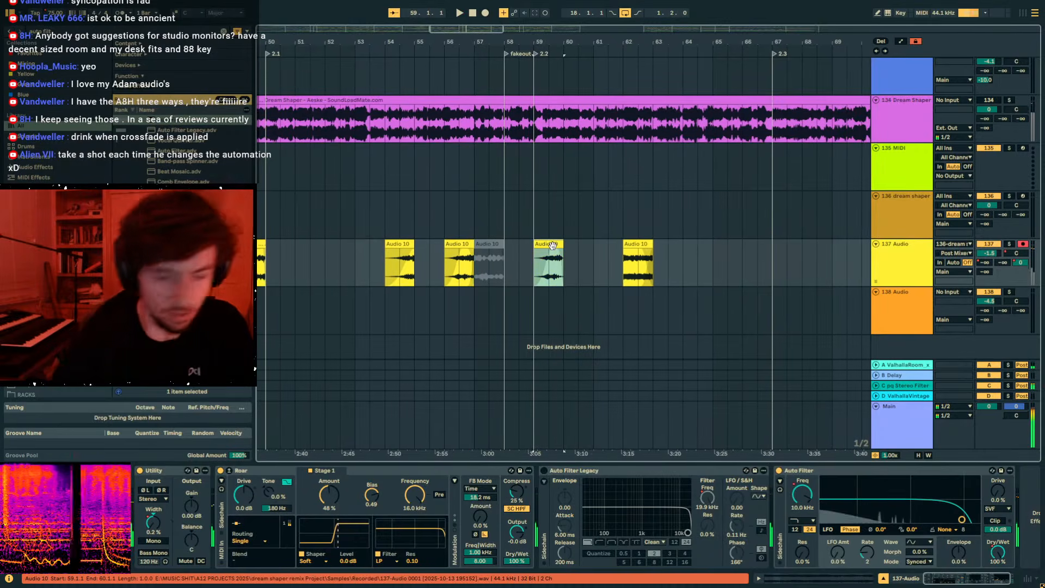
Play the section from 58.1.1 through bar 63 and examine the clips on the other tracks.
{"action": "left_click", "coordinate": [503, 261]}
{"action": "key", "text": "space"}
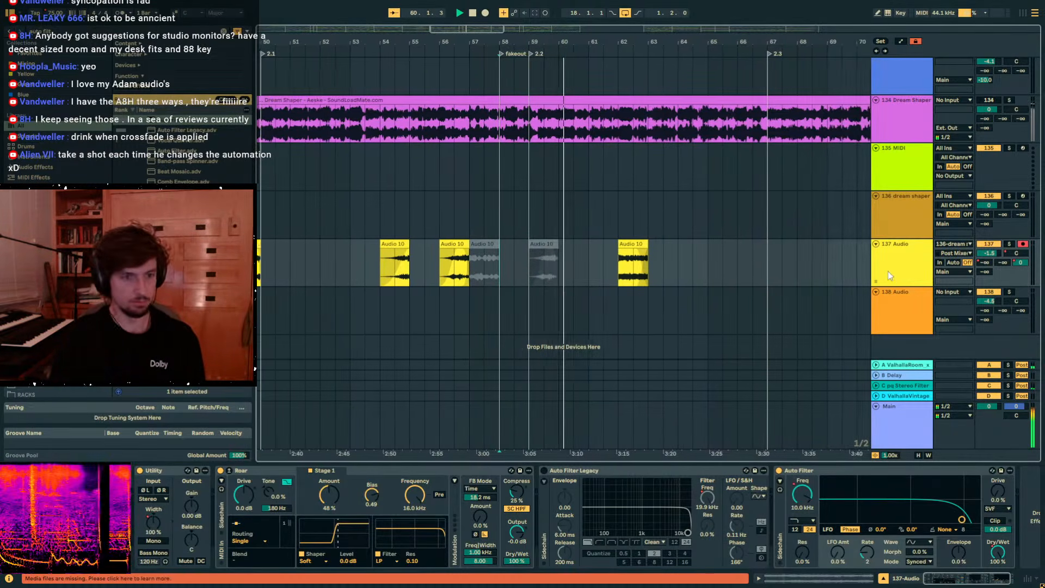
{"action": "scroll", "coordinate": [671, 260], "scroll_direction": "up", "scroll_amount": 6}
{"action": "scroll", "coordinate": [614, 271], "scroll_direction": "up", "scroll_amount": 12}
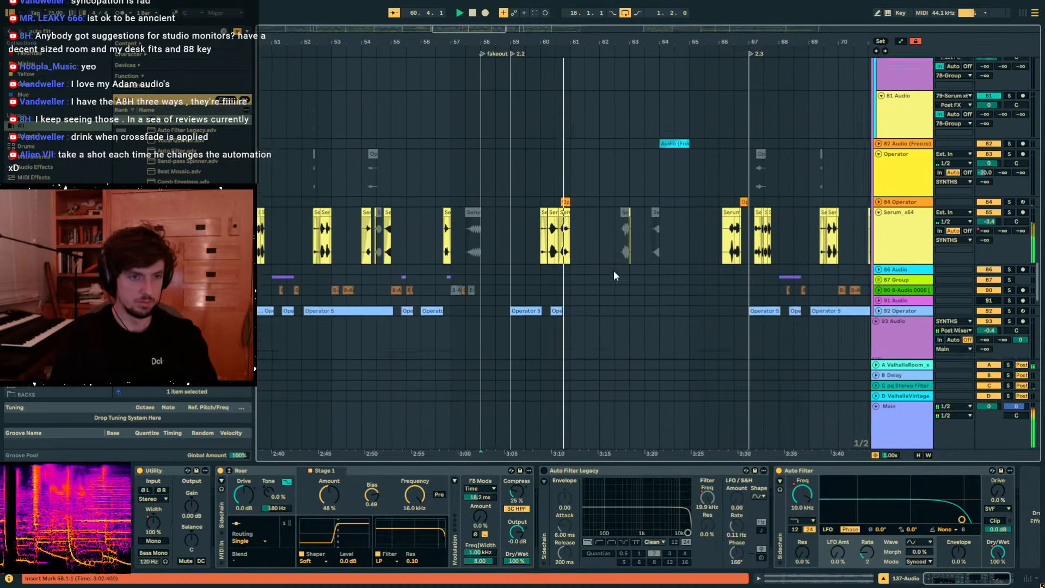
{"action": "scroll", "coordinate": [570, 276], "scroll_direction": "up", "scroll_amount": 10}
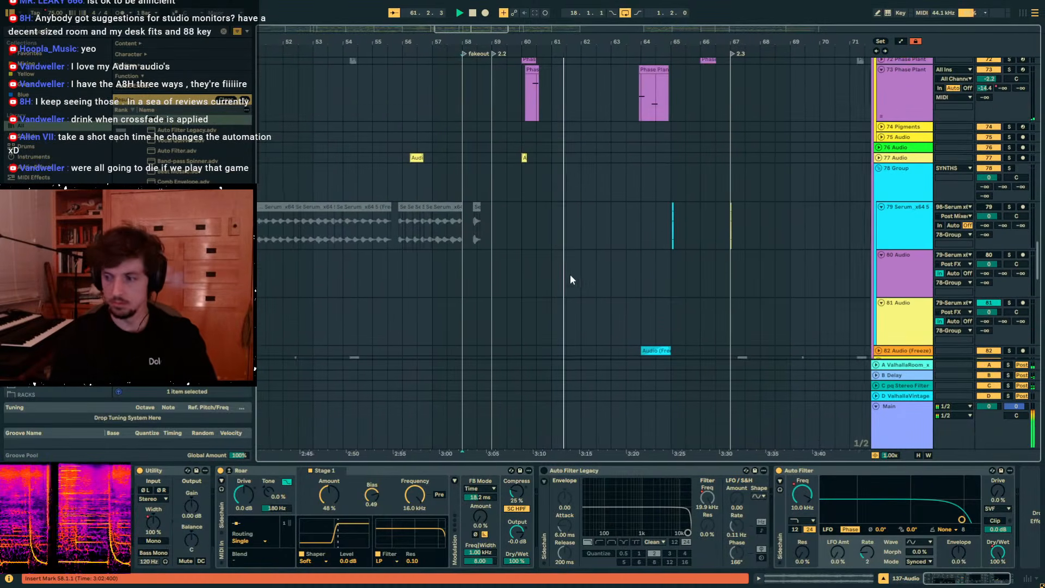
{"action": "scroll", "coordinate": [561, 281], "scroll_direction": "up", "scroll_amount": 5}
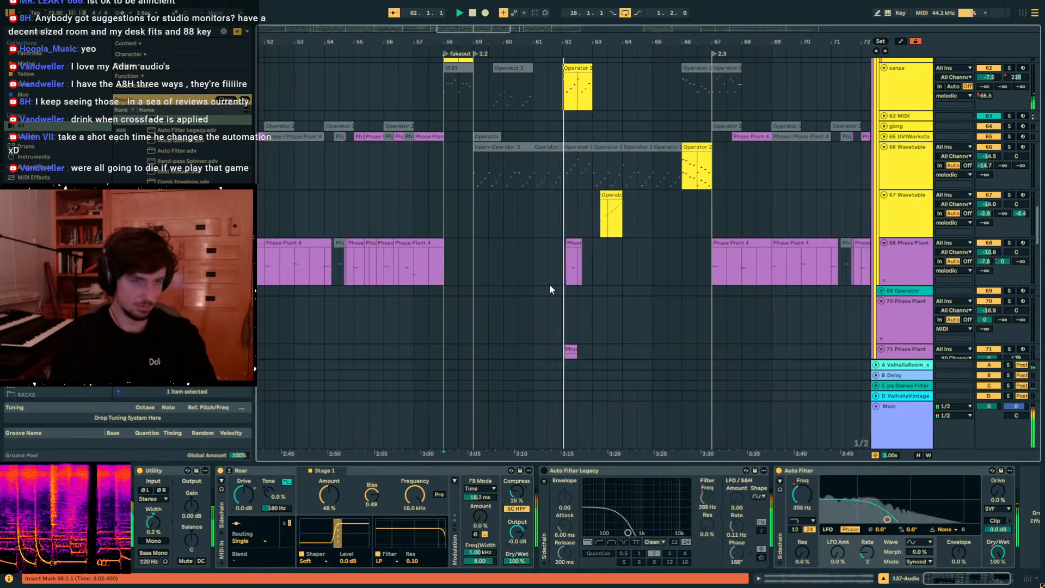
{"action": "scroll", "coordinate": [551, 285], "scroll_direction": "down", "scroll_amount": 20}
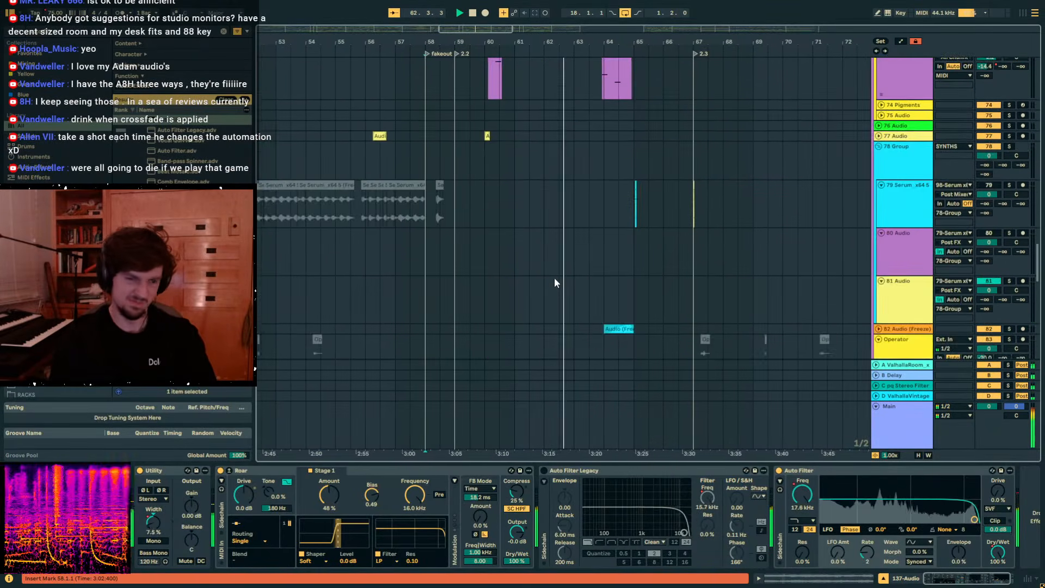
{"action": "scroll", "coordinate": [548, 275], "scroll_direction": "down", "scroll_amount": 15}
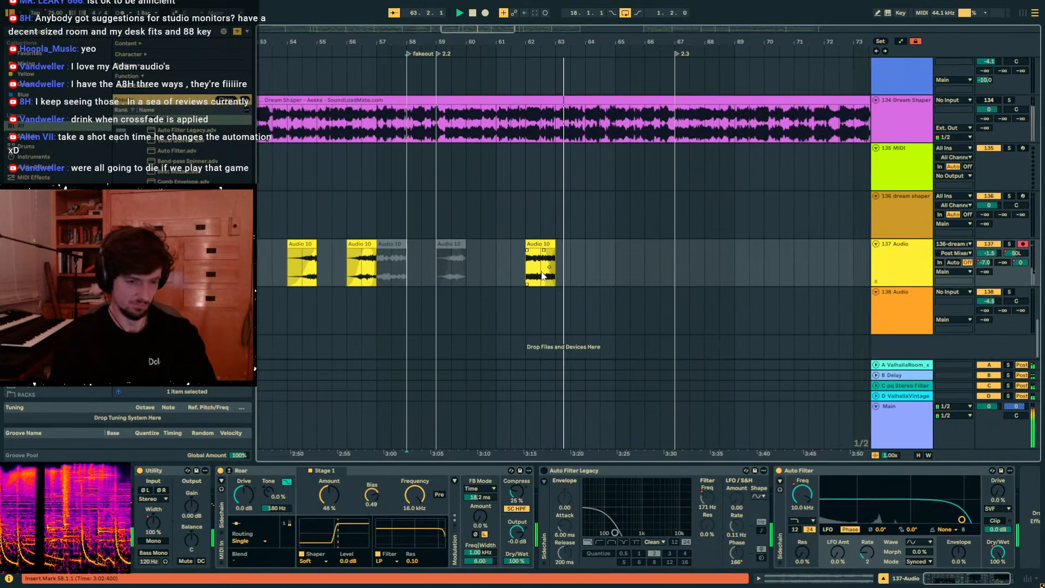
Add an EQ Eight after the Auto Filter on 137 Audio, set its low cut to 258 Hz, and play into bar 62.
{"action": "type", "text": "eq"}
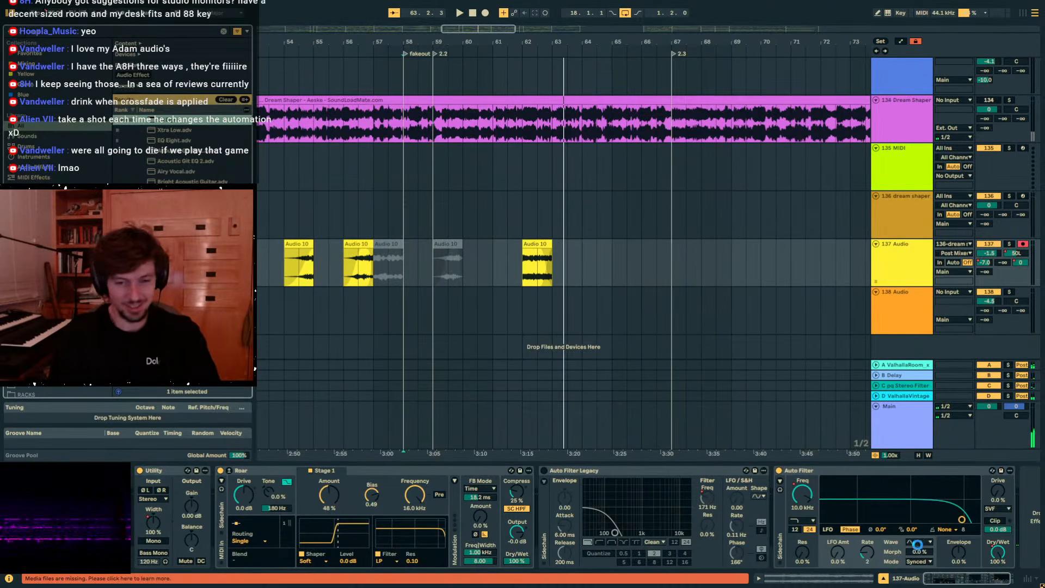
{"action": "left_click_drag", "start_coordinate": [918, 544], "coordinate": [922, 545]}
{"action": "left_click", "coordinate": [815, 554]}
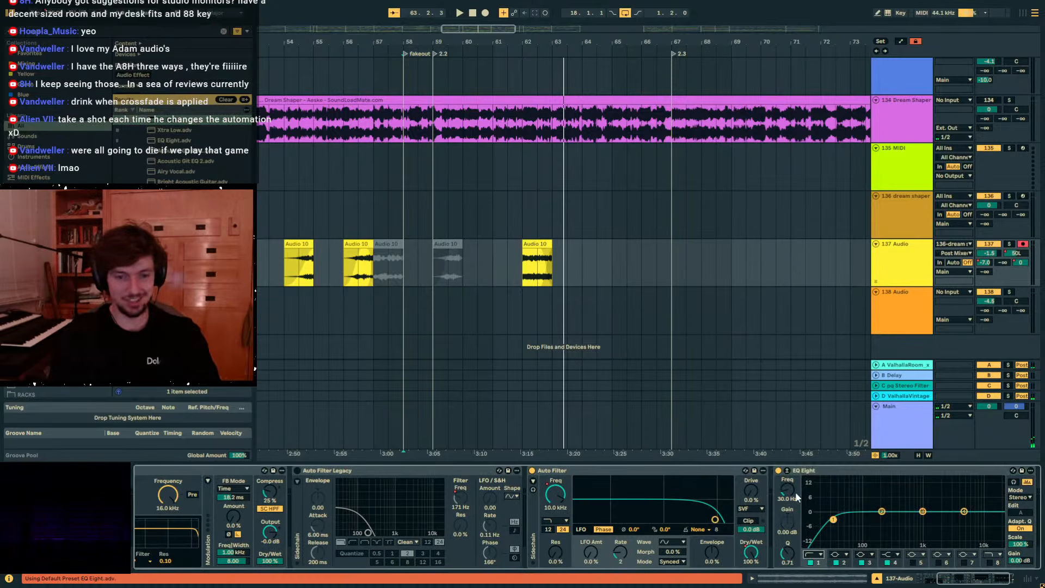
{"action": "left_click", "coordinate": [512, 262]}
{"action": "key", "text": "space"}
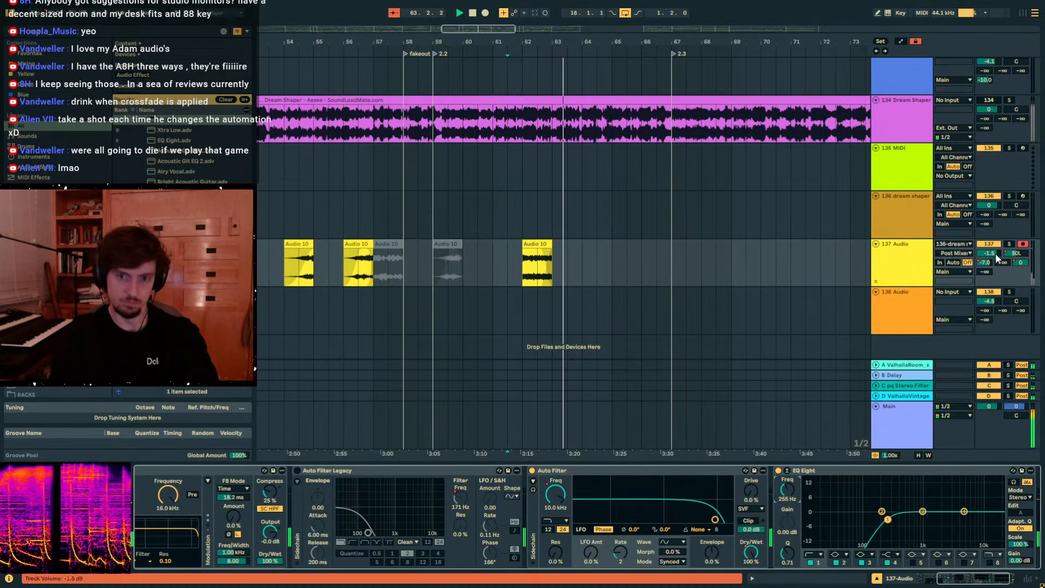
Set the EQ Eight's high shelf to -4.59 dB at 2.97 kHz and play from 62.1.1.
{"action": "left_click_drag", "start_coordinate": [971, 512], "coordinate": [954, 521]}
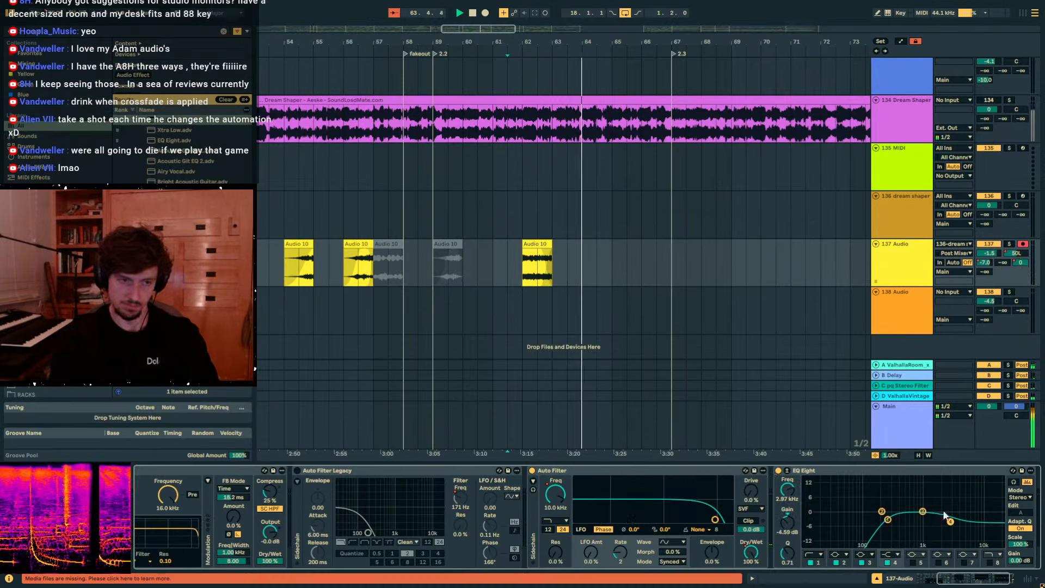
{"action": "left_click", "coordinate": [523, 274]}
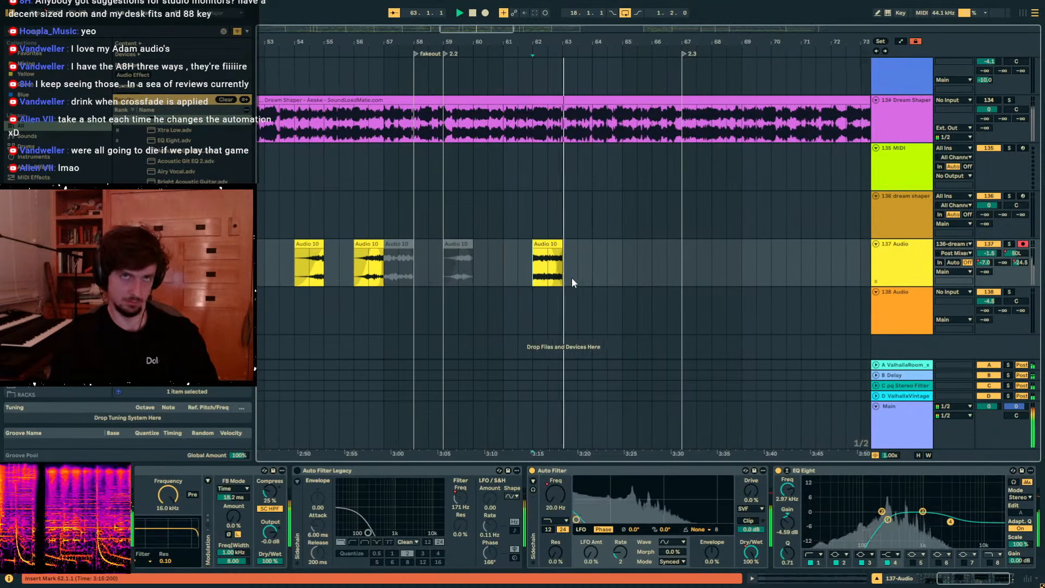
{"action": "key", "text": "space"}
Look over the melodic tracks, check the santoor clip at bar 62, and show the whole arrangement.
{"action": "scroll", "coordinate": [562, 277], "scroll_direction": "up", "scroll_amount": 10}
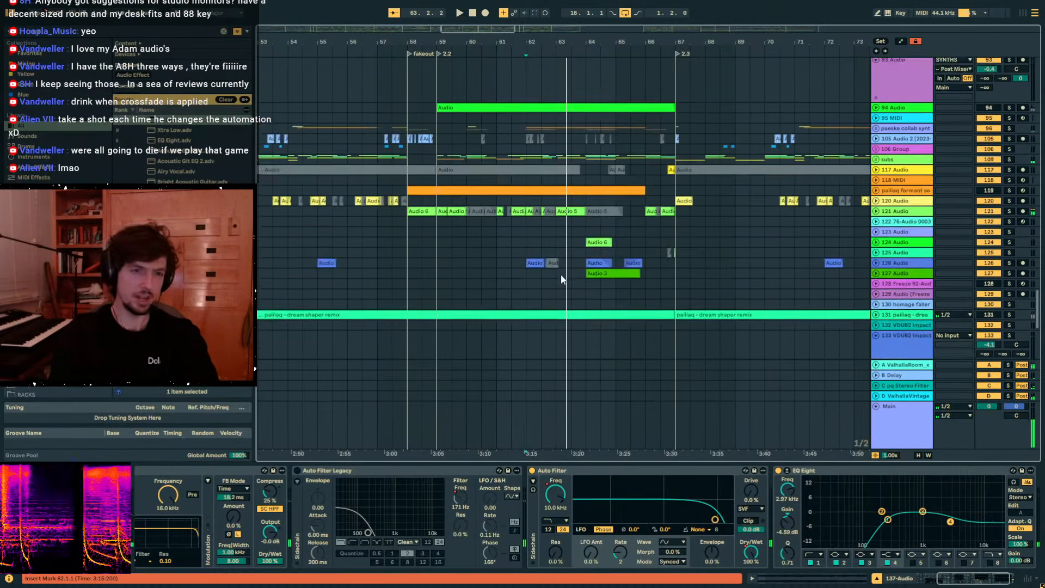
{"action": "scroll", "coordinate": [562, 277], "scroll_direction": "up", "scroll_amount": 15}
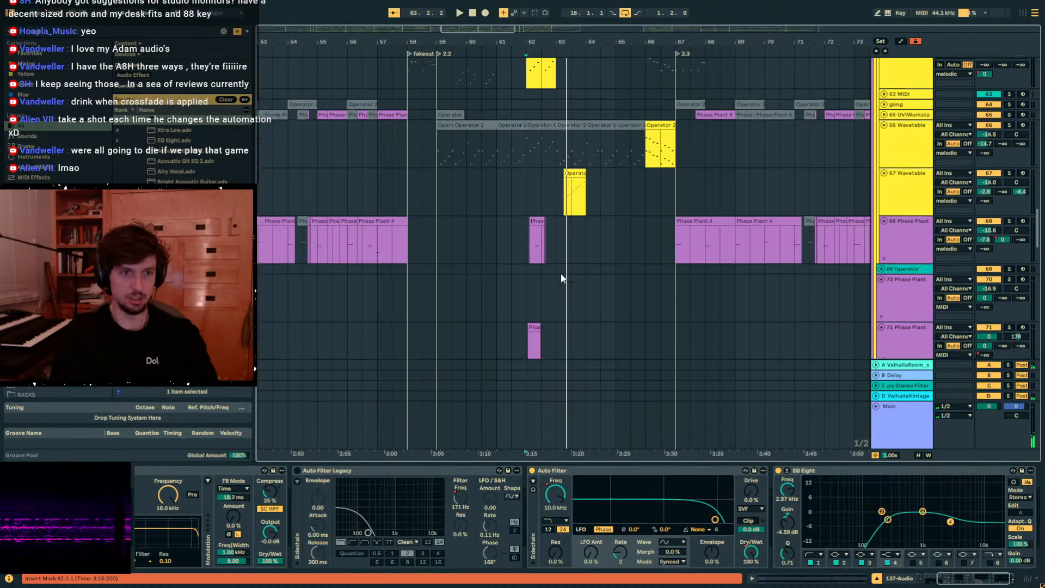
{"action": "scroll", "coordinate": [562, 277], "scroll_direction": "up", "scroll_amount": 5}
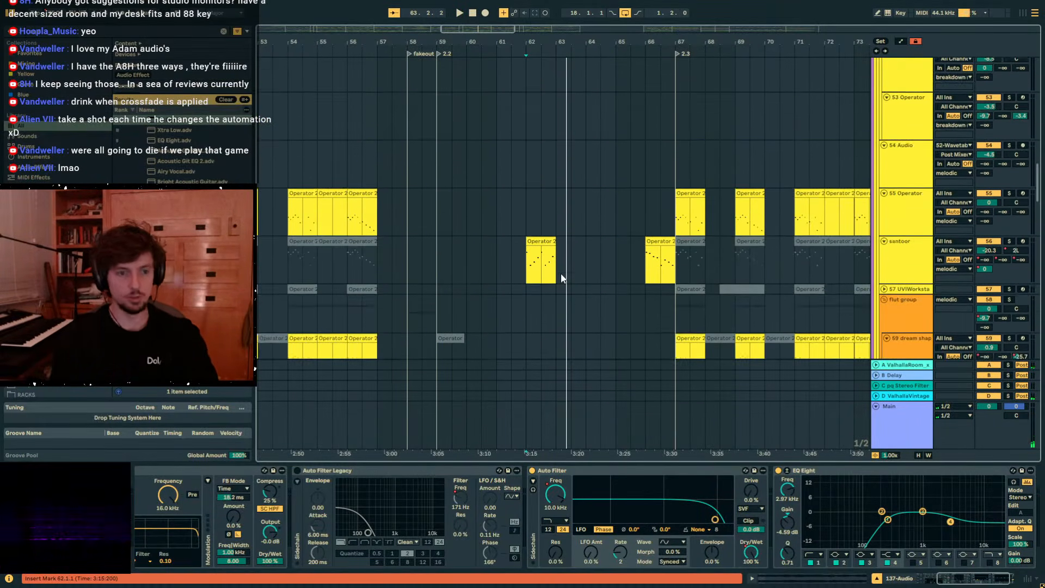
{"action": "left_click", "coordinate": [546, 242]}
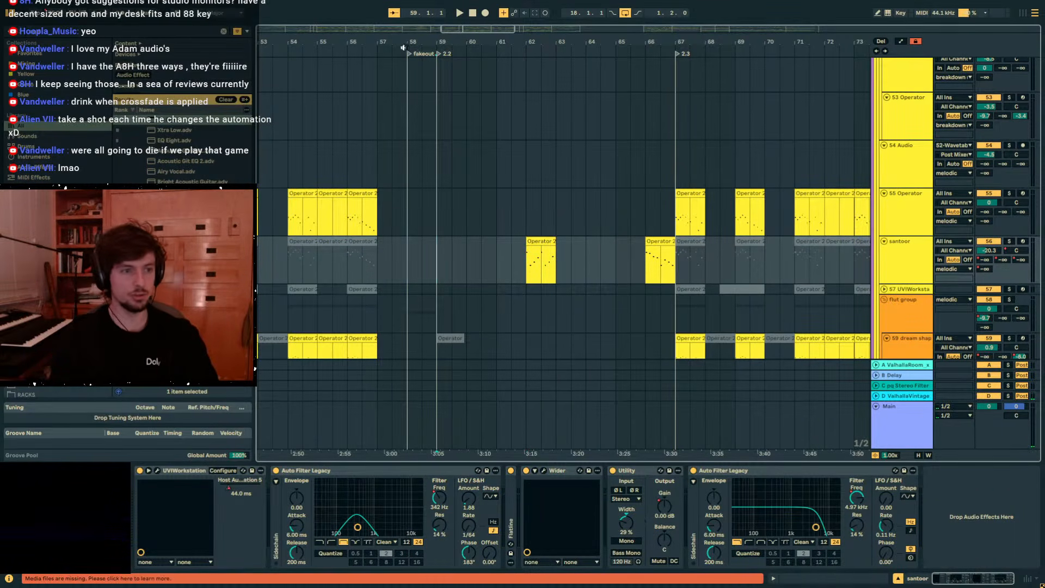
{"action": "key", "text": "w"}
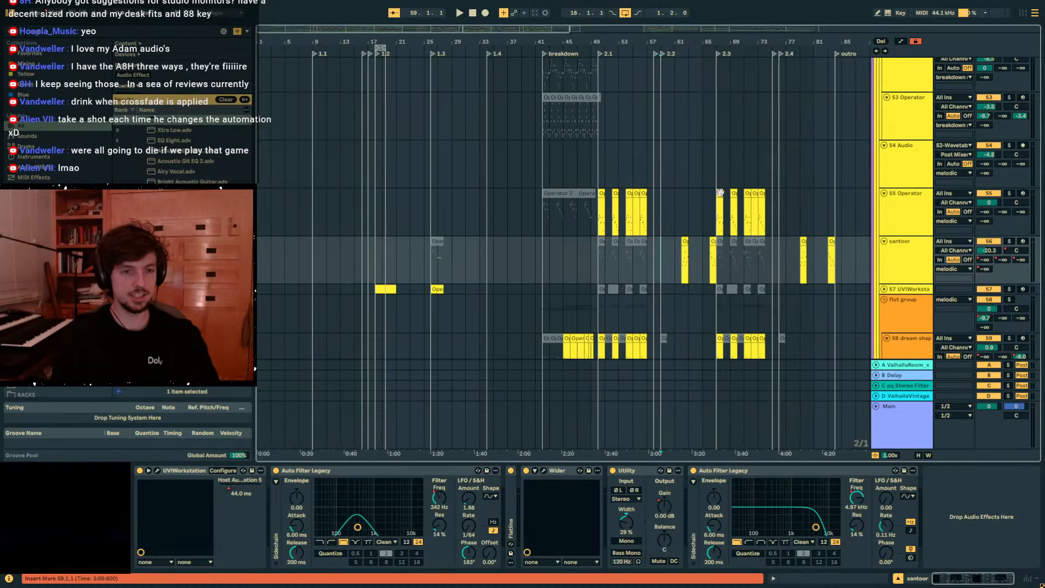
Mark out sections 2.2, 1.2 and 2.1 on 54 Audio for comparison, and play section 2.1 from 50.1.1.
{"action": "left_click_drag", "start_coordinate": [667, 177], "coordinate": [716, 183]}
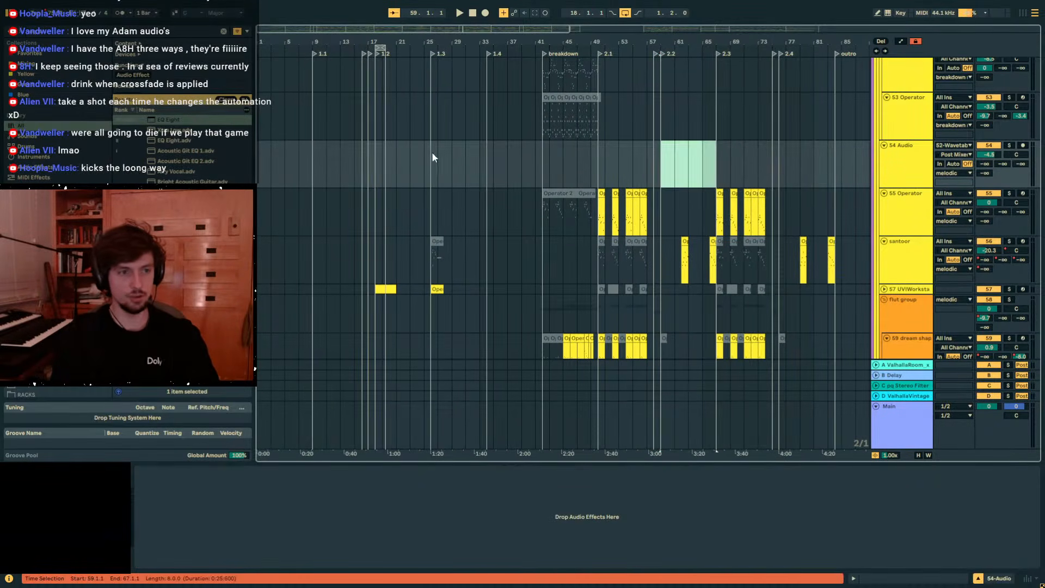
{"action": "left_click_drag", "start_coordinate": [434, 158], "coordinate": [363, 161]}
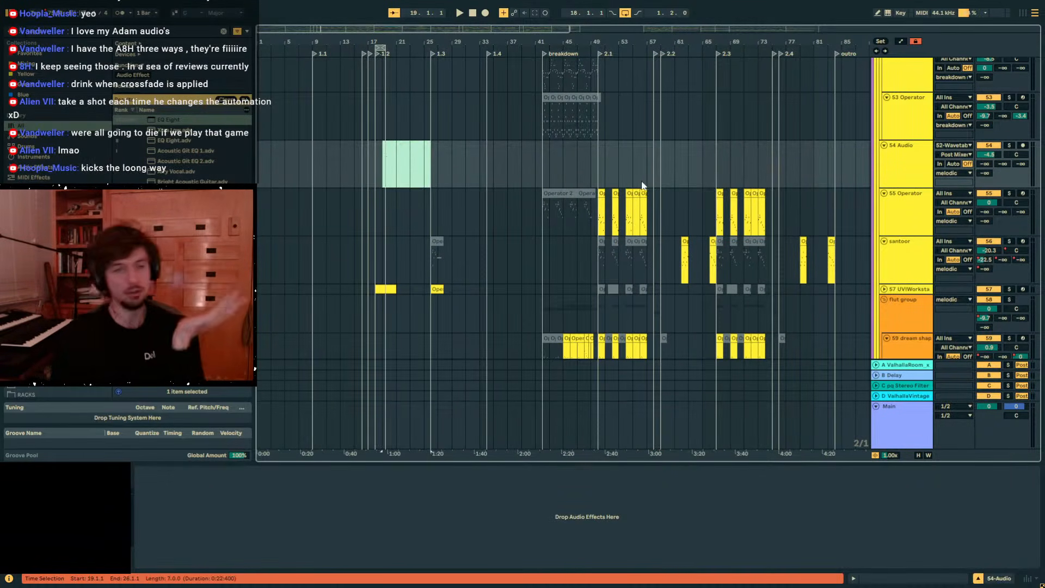
{"action": "left_click_drag", "start_coordinate": [653, 182], "coordinate": [590, 175]}
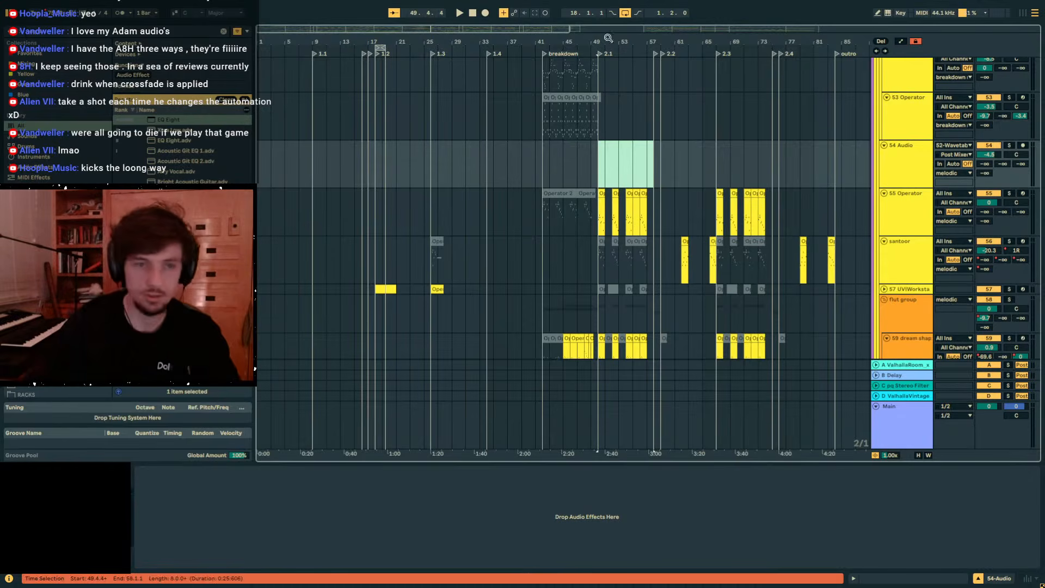
{"action": "left_click_drag", "start_coordinate": [608, 40], "coordinate": [608, 101]}
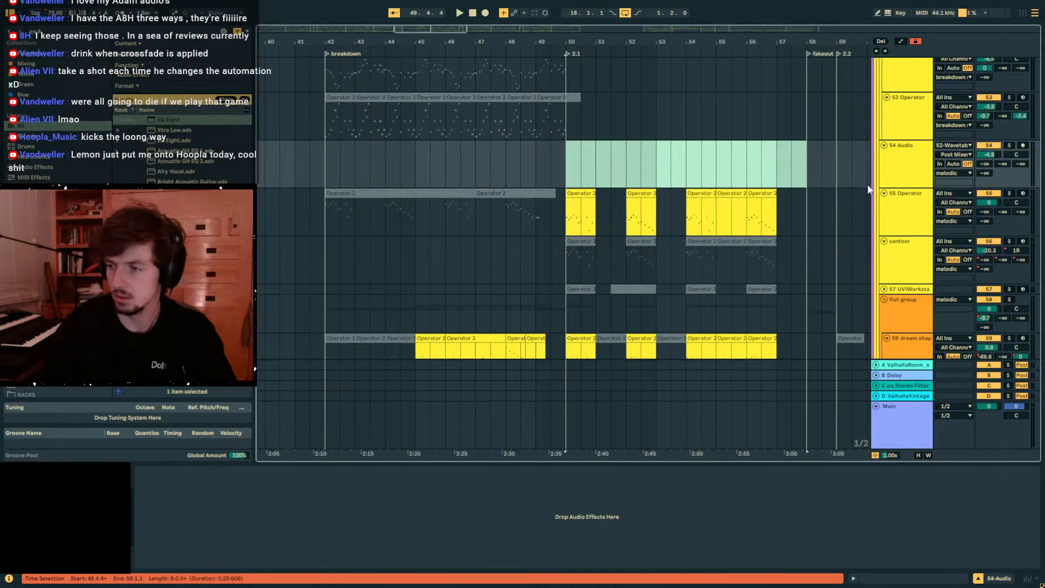
{"action": "left_click", "coordinate": [540, 194]}
{"action": "left_click", "coordinate": [566, 157]}
{"action": "key", "text": "space"}
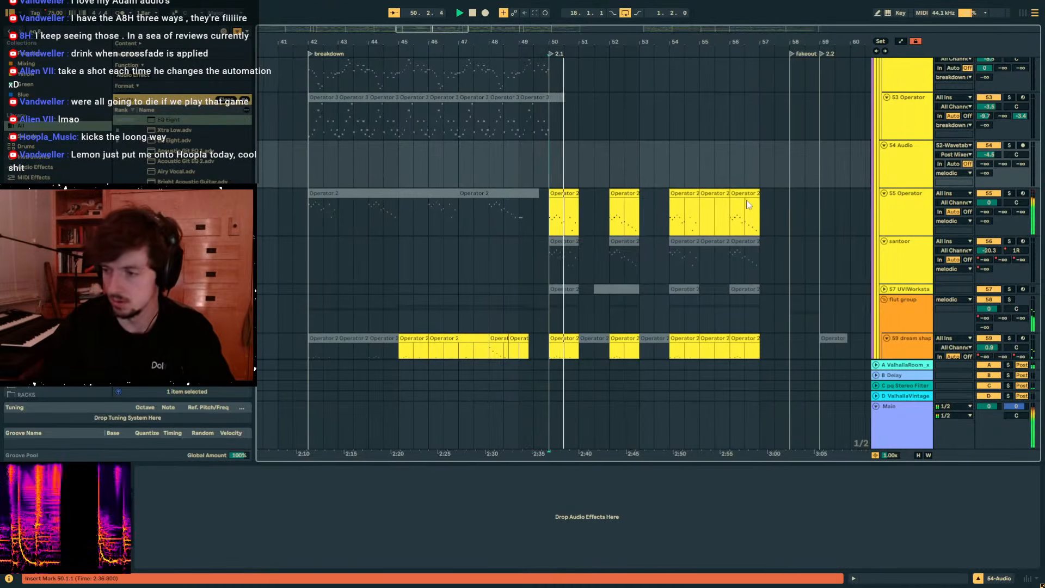
Replay the start of section 2.1 from different points in the 55 Operator clip, including with that track soloed.
{"action": "left_click", "coordinate": [562, 233]}
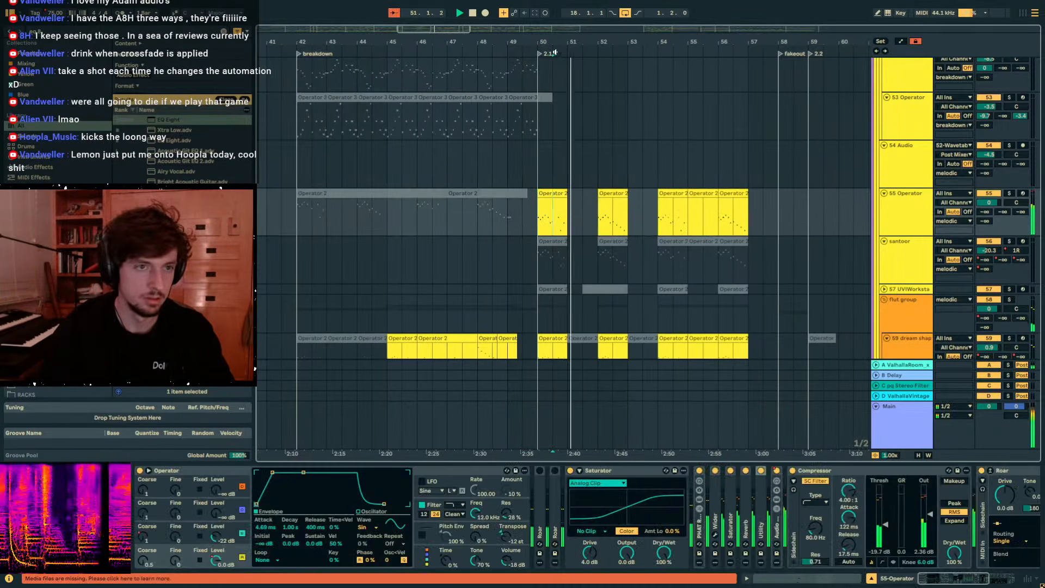
{"action": "left_click", "coordinate": [553, 233]}
{"action": "scroll", "coordinate": [552, 236], "scroll_direction": "up", "scroll_amount": 5}
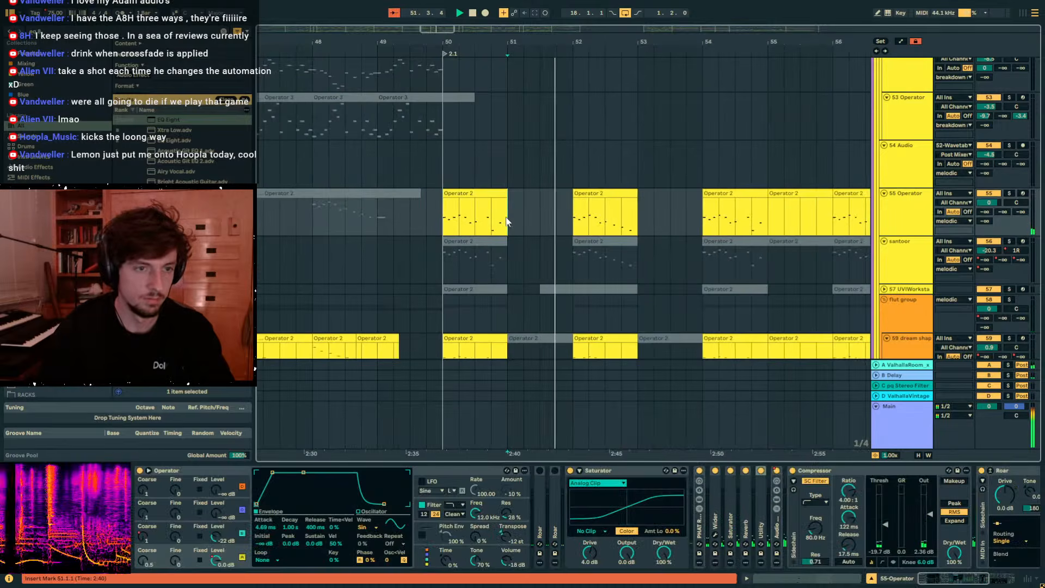
{"action": "key", "text": "space"}
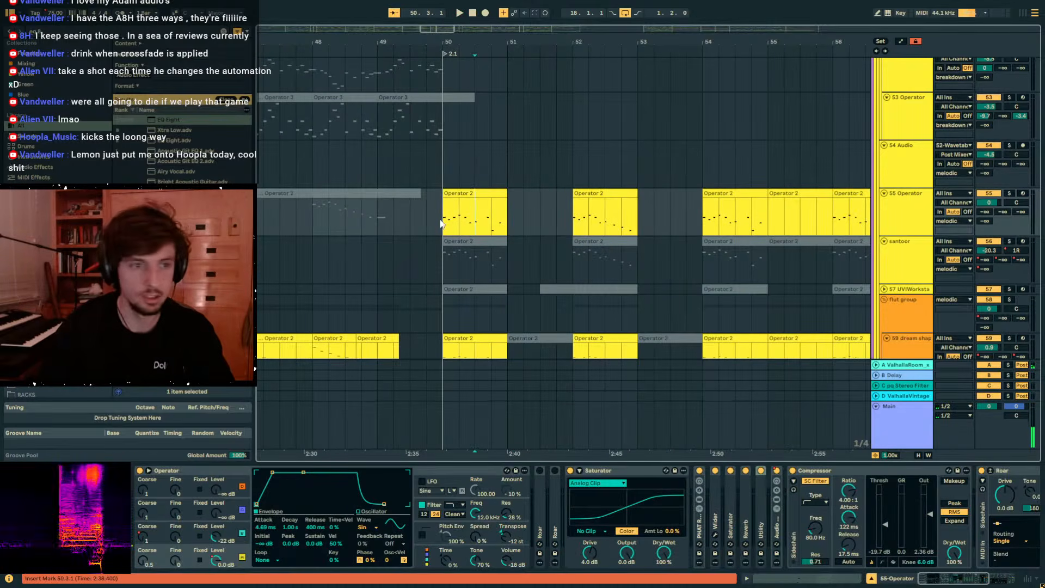
{"action": "left_click", "coordinate": [1008, 194]}
{"action": "key", "text": "space"}
{"action": "right_click", "coordinate": [928, 379]}
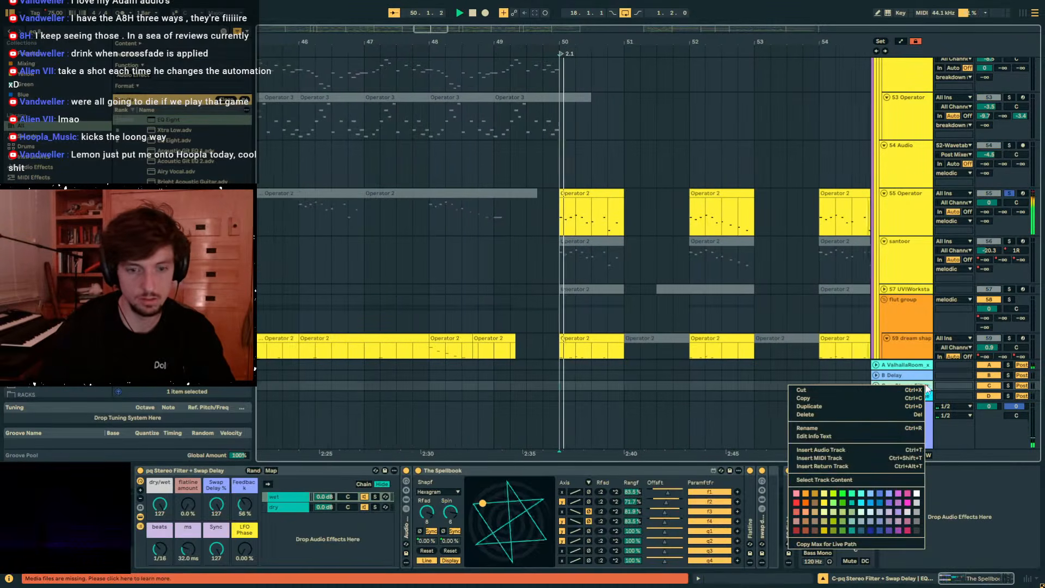
{"action": "key", "text": "Escape"}
{"action": "left_click", "coordinate": [905, 212]}
{"action": "key", "text": "space"}
Collapse the Compressor and Roar devices in the 55 Operator chain.
{"action": "left_click", "coordinate": [844, 472]}
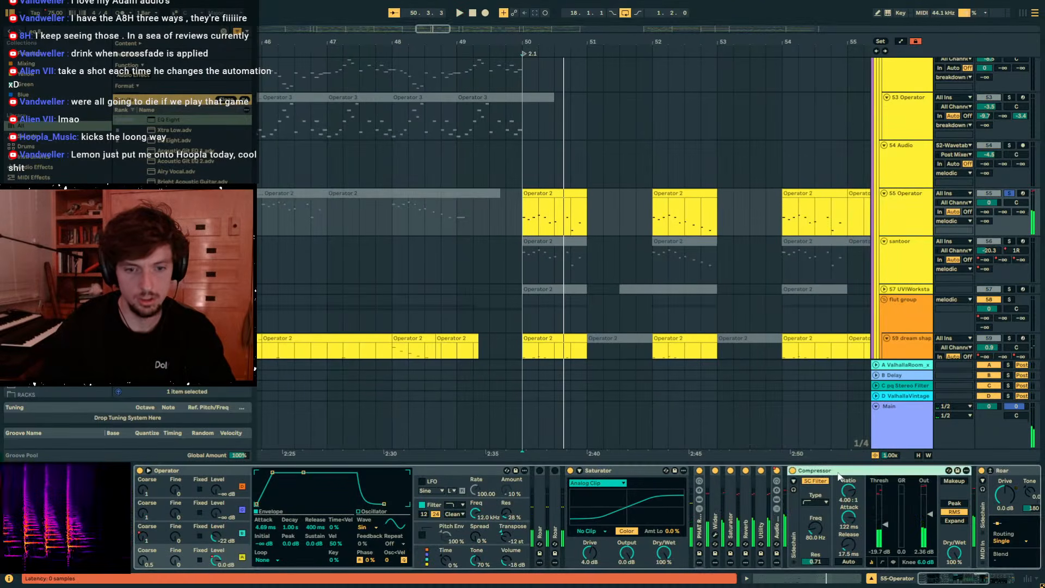
{"action": "double_click", "coordinate": [838, 472]}
{"action": "double_click", "coordinate": [856, 471]}
{"action": "key", "text": "ctrl+g"}
{"action": "key", "text": "ctrl+z"}
{"action": "key", "text": "ctrl+z"}
{"action": "left_click", "coordinate": [810, 500]}
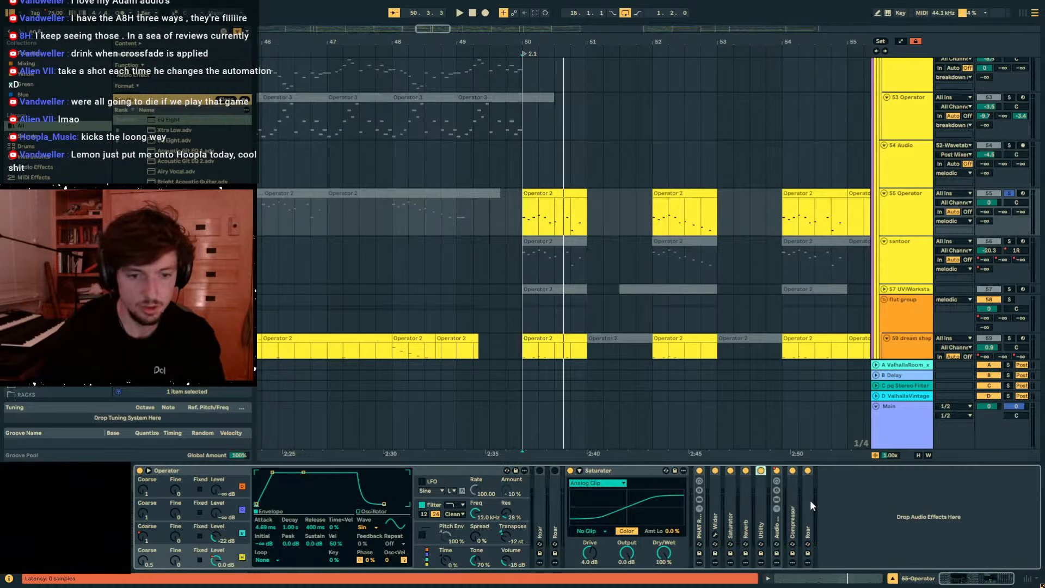
Examine the 55 Operator clip from 50.1.1 to 51.1.1 and its last sixteenth, and play it with the full mix.
{"action": "left_click", "coordinate": [541, 195]}
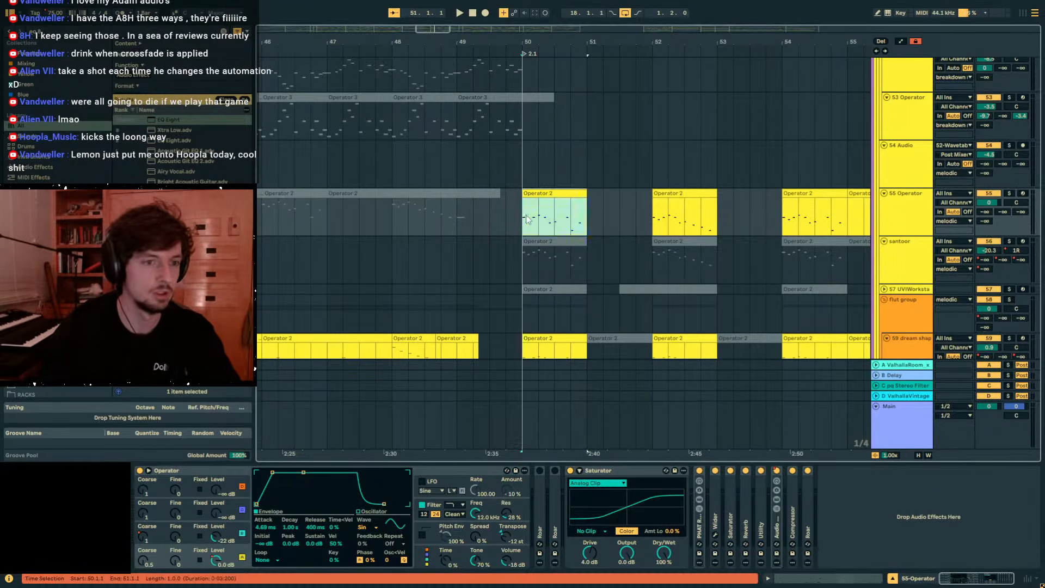
{"action": "key", "text": "space"}
{"action": "scroll", "coordinate": [545, 229], "scroll_direction": "up", "scroll_amount": 6}
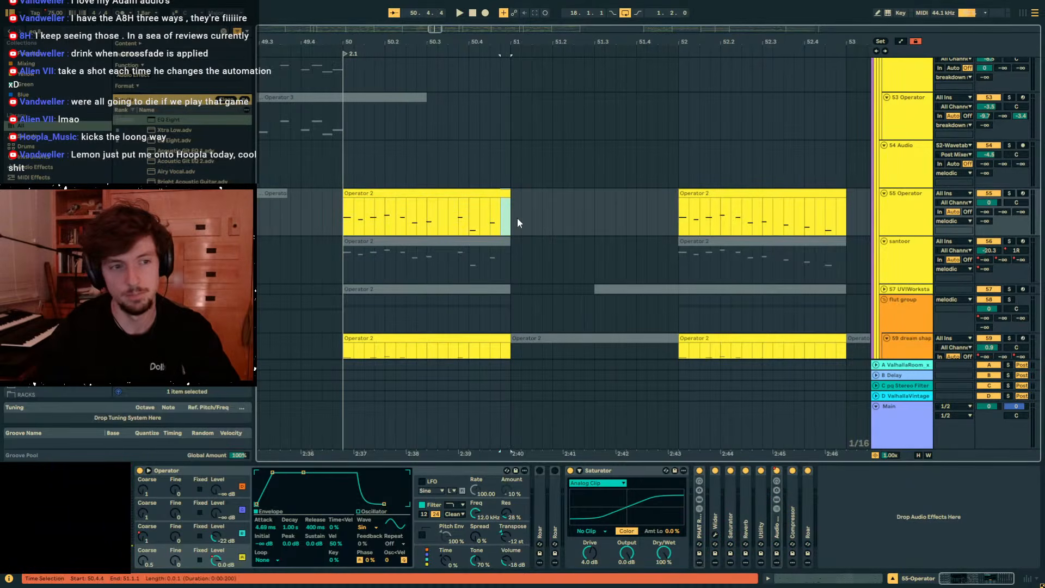
{"action": "left_click", "coordinate": [501, 192]}
{"action": "scroll", "coordinate": [631, 126], "scroll_direction": "down", "scroll_amount": 2}
{"action": "scroll", "coordinate": [533, 196], "scroll_direction": "up", "scroll_amount": 4}
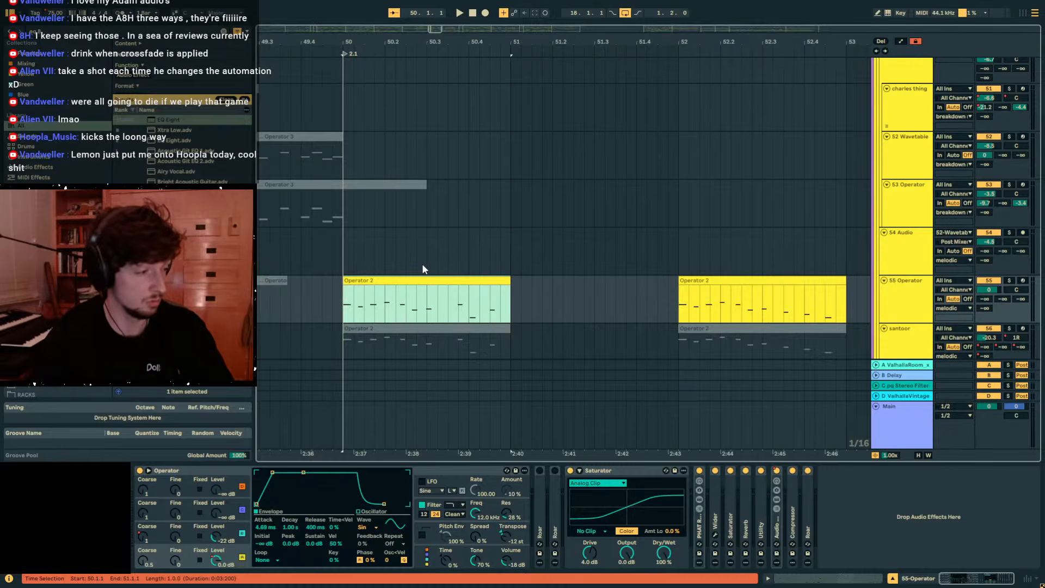
{"action": "key", "text": "space"}
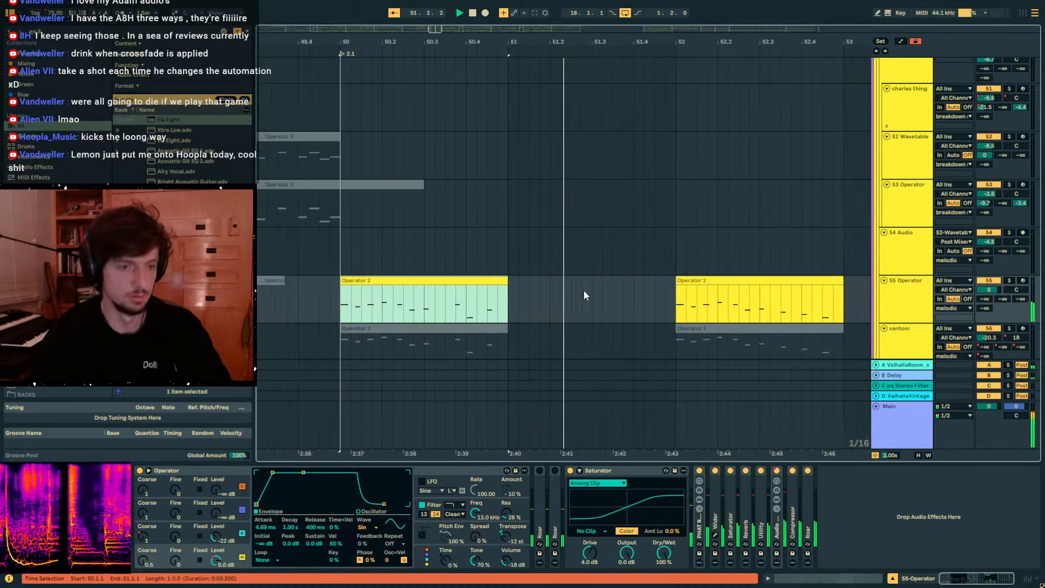
Play from 52.1.1 and look over the tracks from the melodic group down to the Dream Shaper audio.
{"action": "scroll", "coordinate": [582, 289], "scroll_direction": "down", "scroll_amount": 3}
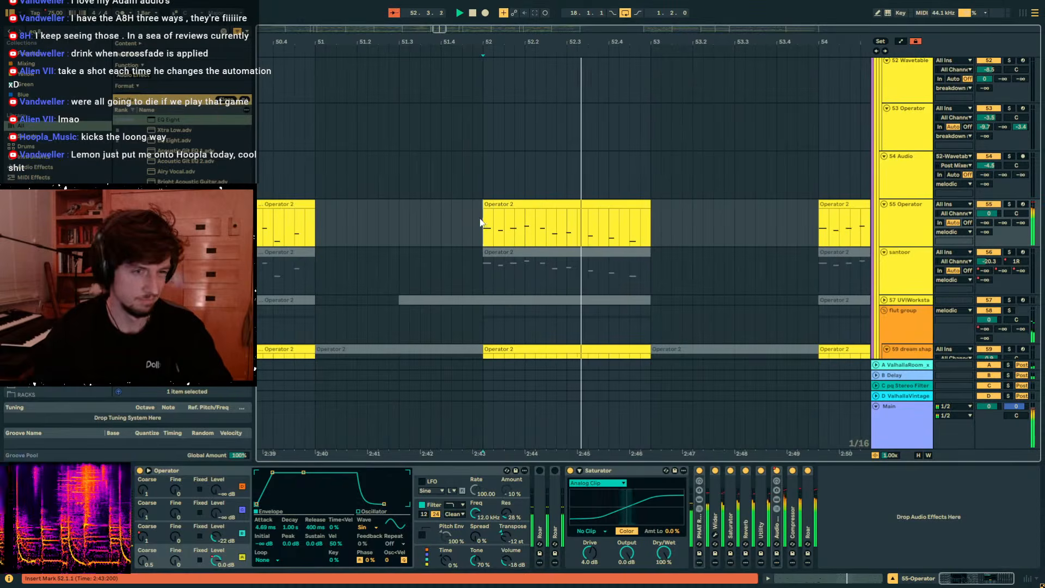
{"action": "scroll", "coordinate": [886, 215], "scroll_direction": "up", "scroll_amount": 10}
{"action": "left_click", "coordinate": [903, 159]}
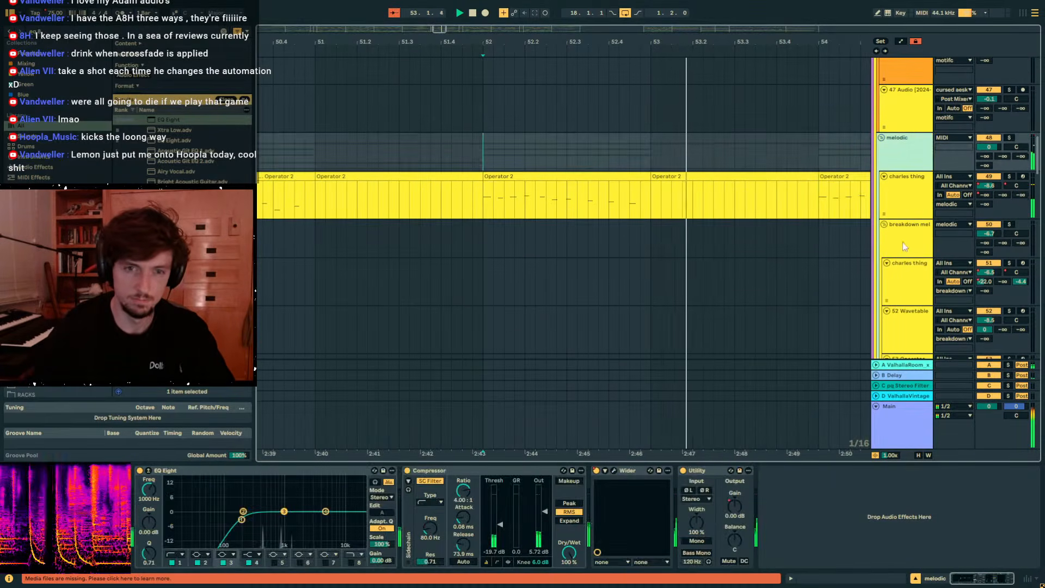
{"action": "scroll", "coordinate": [799, 257], "scroll_direction": "down", "scroll_amount": 10}
{"action": "scroll", "coordinate": [776, 267], "scroll_direction": "down", "scroll_amount": 5}
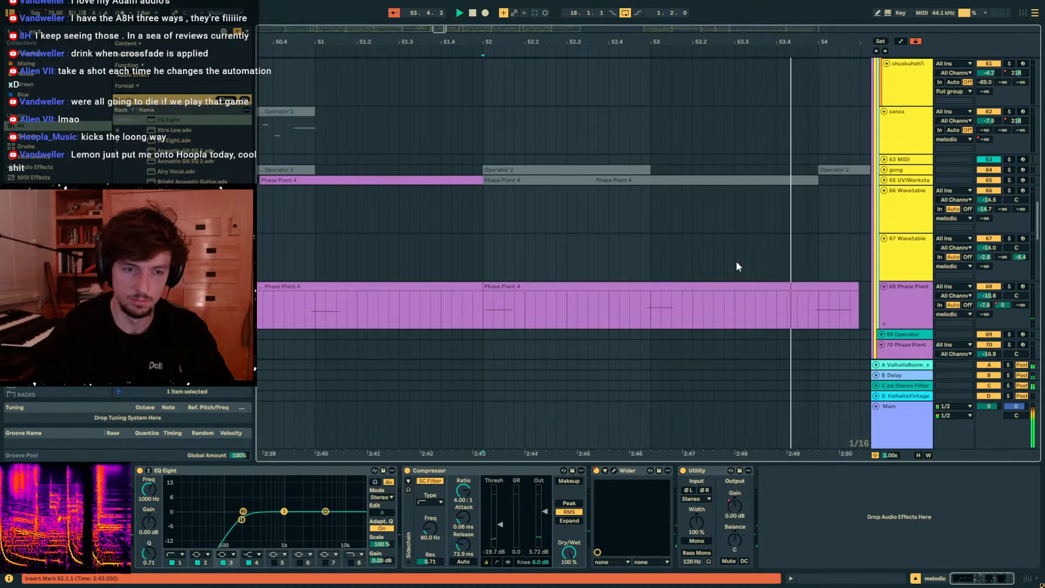
{"action": "left_click_drag", "start_coordinate": [749, 42], "coordinate": [483, 44]}
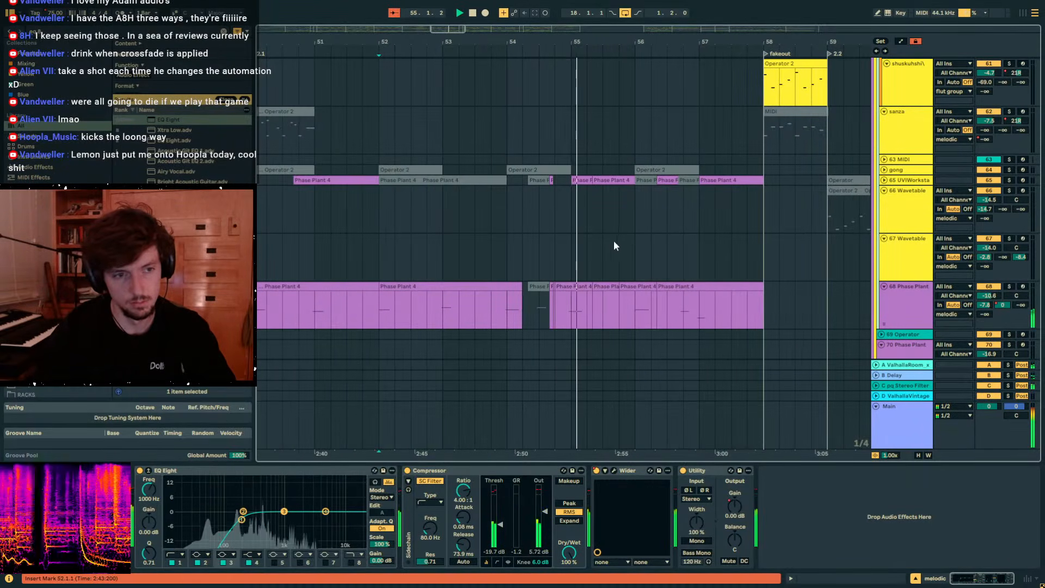
{"action": "scroll", "coordinate": [583, 238], "scroll_direction": "down", "scroll_amount": 15}
{"action": "scroll", "coordinate": [566, 256], "scroll_direction": "down", "scroll_amount": 15}
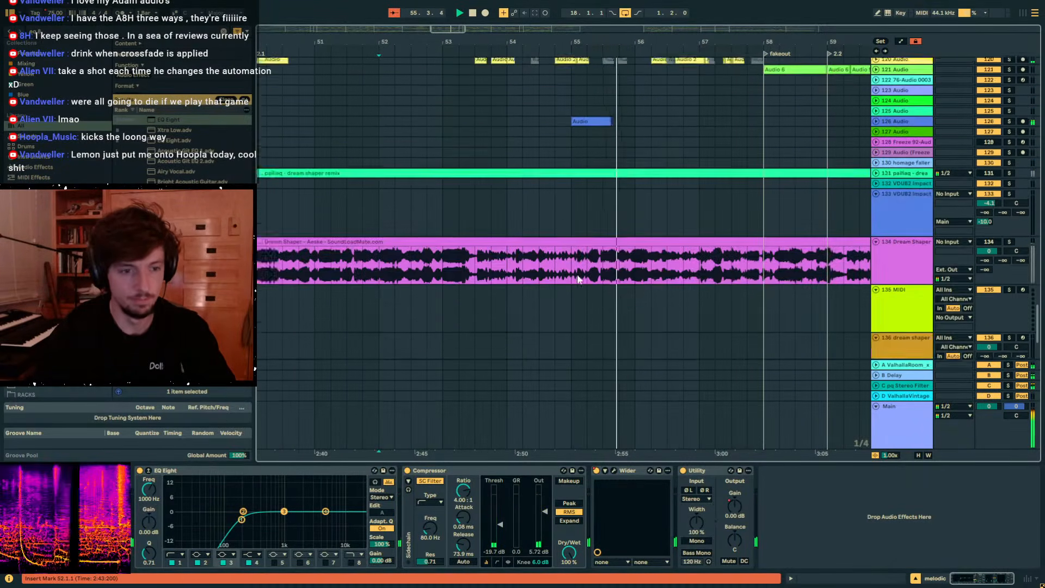
Show automation and delete the middle breakpoint of track 137's Auto Filter frequency ramp before bar 55, auditioning the sweep.
{"action": "left_click", "coordinate": [540, 282]}
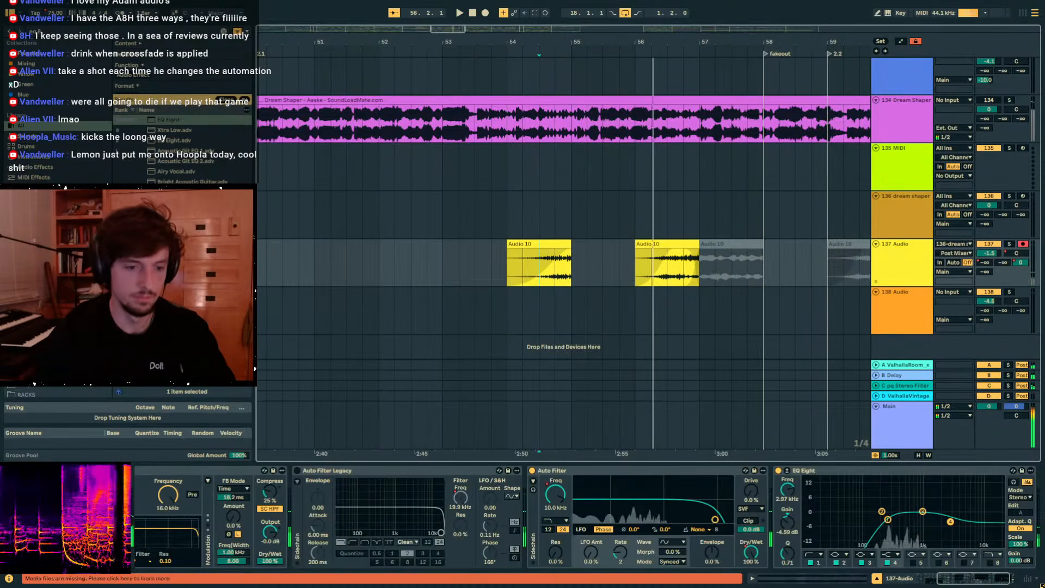
{"action": "key", "text": "a"}
{"action": "left_click", "coordinate": [570, 253]}
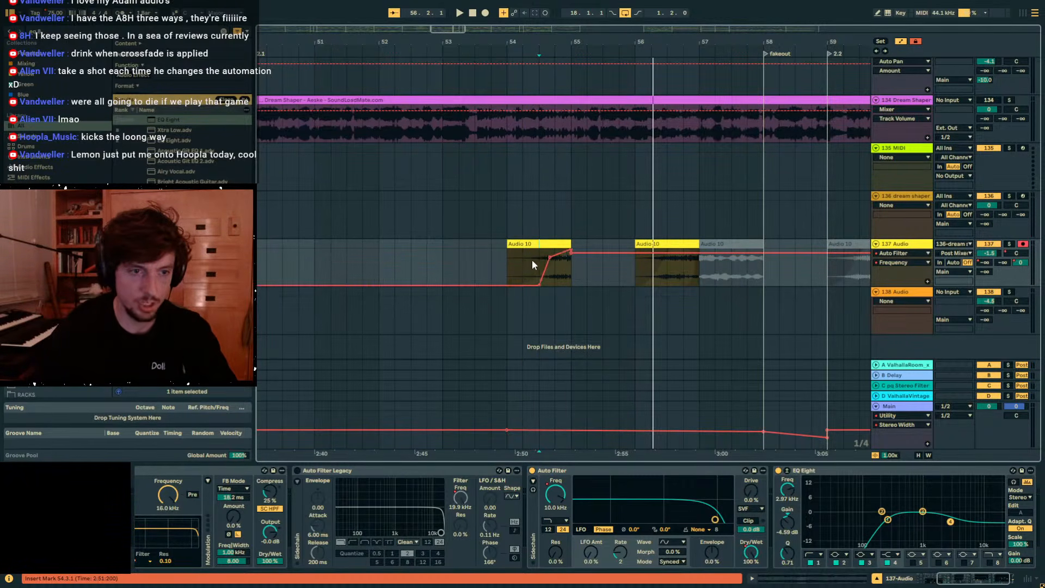
{"action": "left_click", "coordinate": [532, 265]}
{"action": "key", "text": "space"}
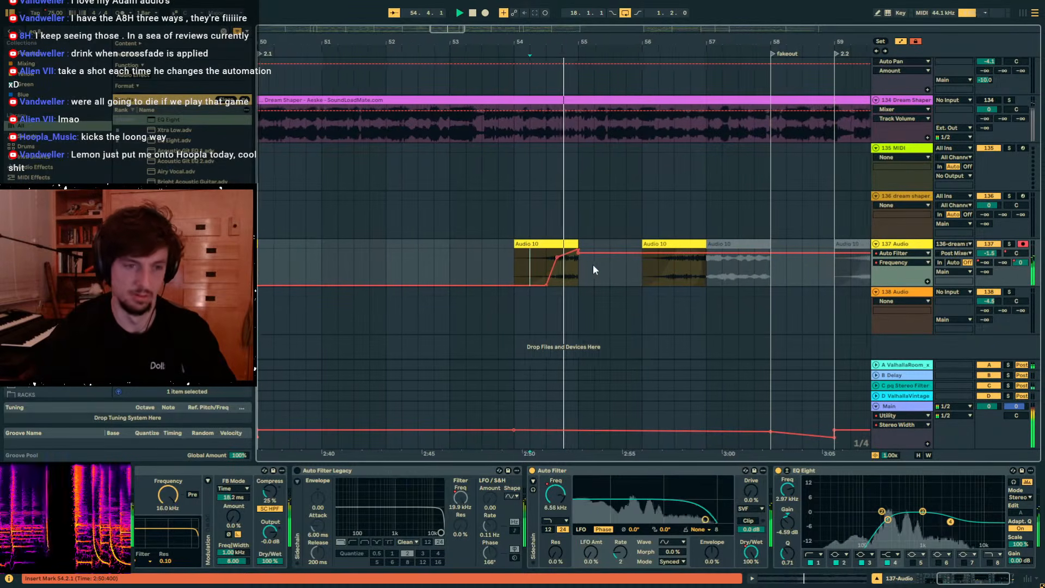
{"action": "left_click", "coordinate": [542, 257]}
{"action": "left_click", "coordinate": [533, 265]}
{"action": "key", "text": "space"}
{"action": "key", "text": "space"}
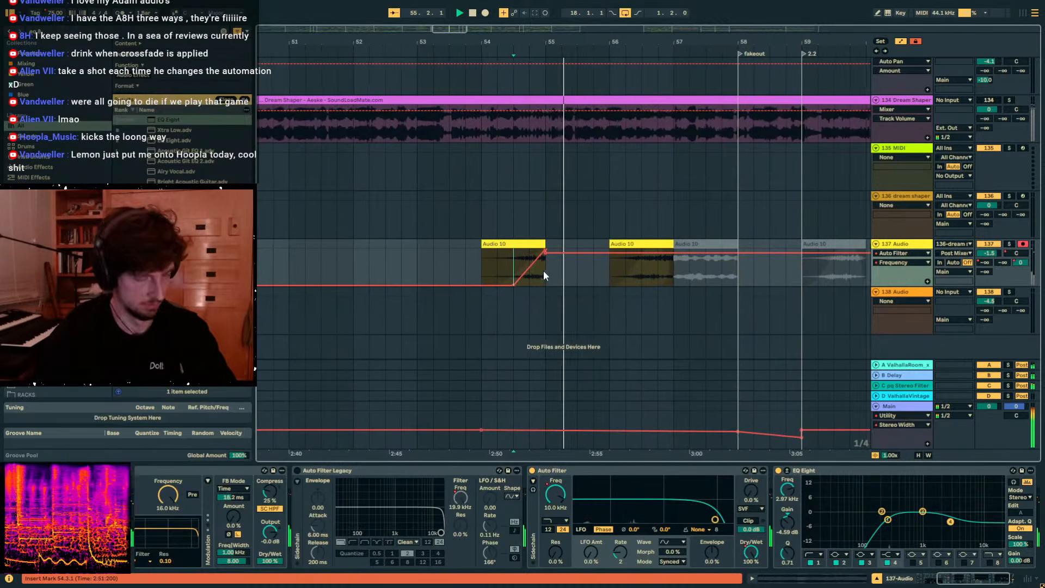
Bend track 137's Auto Filter frequency ramp before bar 55 into an upward-bulging curve and play it back.
{"action": "left_click_drag", "start_coordinate": [534, 263], "coordinate": [570, 259]}
{"action": "left_click", "coordinate": [512, 262]}
{"action": "key", "text": "space"}
{"action": "key", "text": "space"}
{"action": "left_click", "coordinate": [582, 273]}
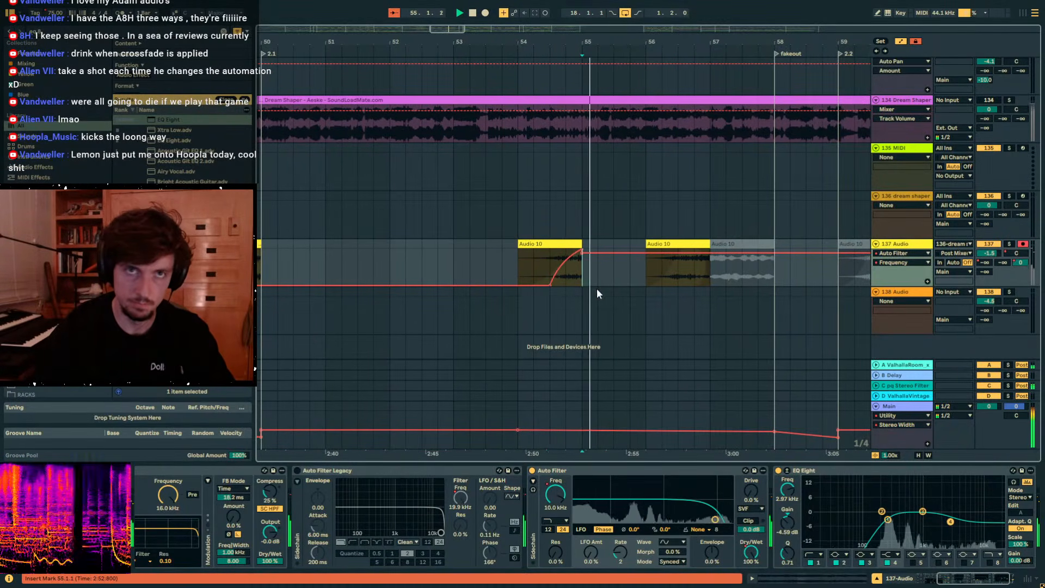
{"action": "left_click", "coordinate": [550, 263]}
{"action": "key", "text": "space"}
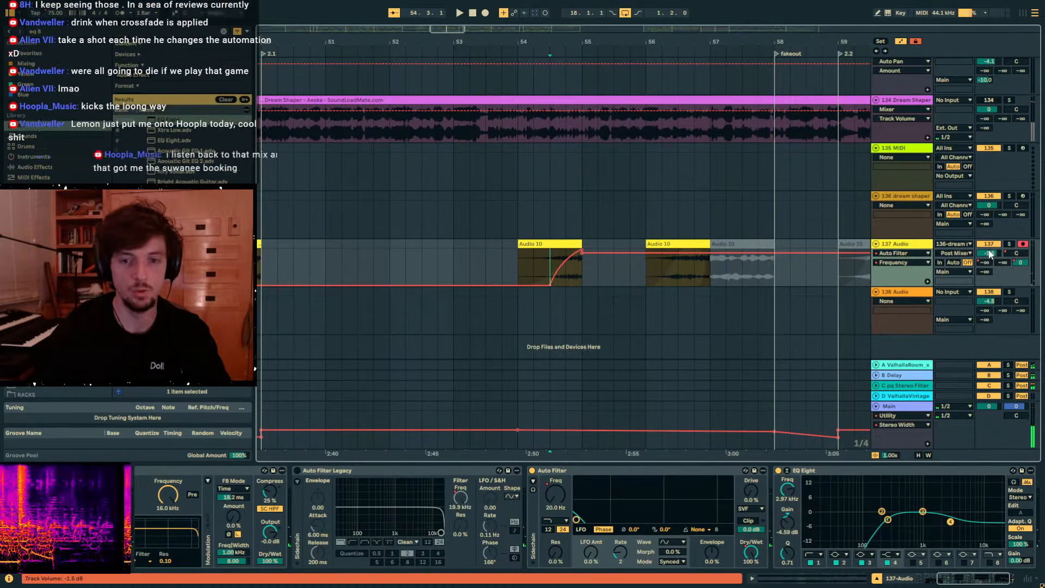
{"action": "key", "text": "space"}
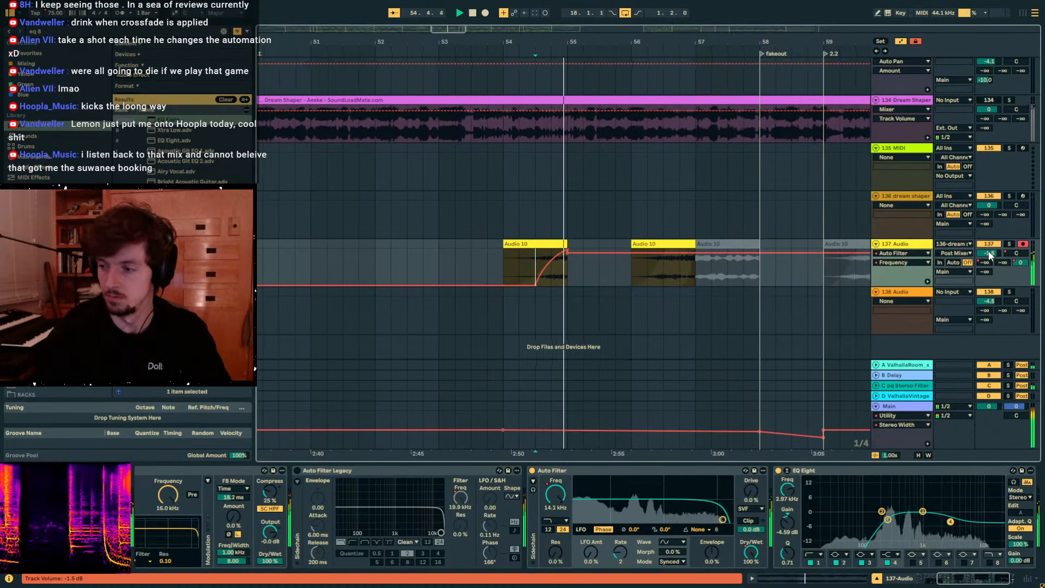
{"action": "key", "text": "space"}
{"action": "left_click", "coordinate": [574, 283]}
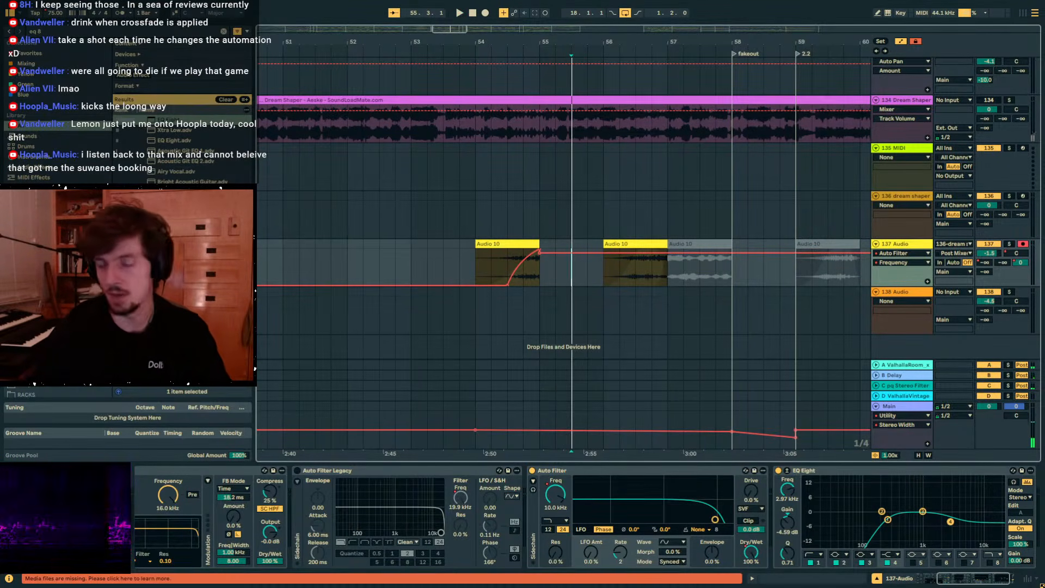
Hide the automation lanes and go to the start of the breakdown at bar 42.
{"action": "left_click_drag", "start_coordinate": [545, 276], "coordinate": [608, 278]}
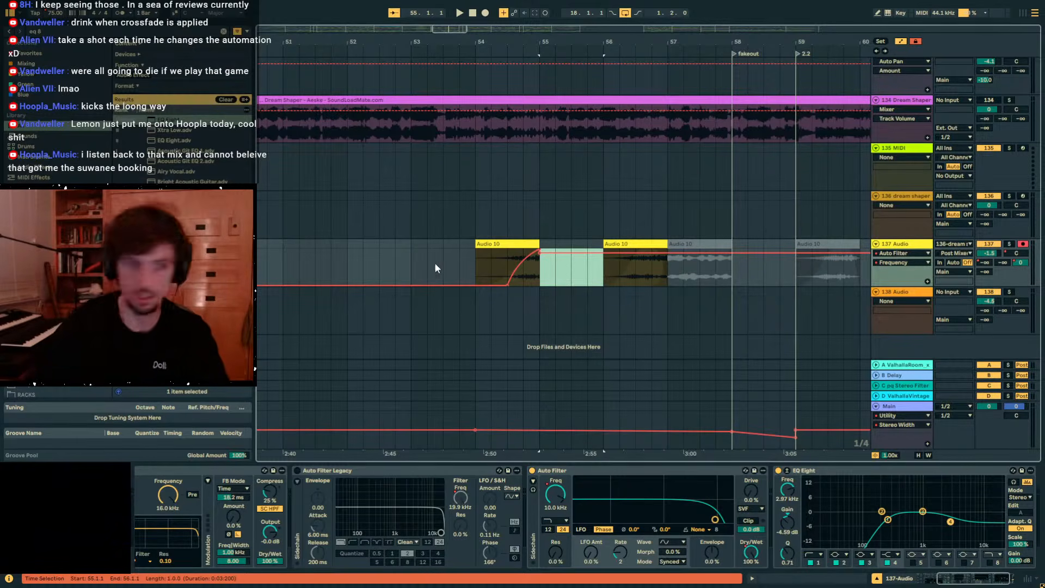
{"action": "left_click", "coordinate": [460, 262]}
{"action": "key", "text": "a"}
{"action": "left_click_drag", "start_coordinate": [440, 45], "coordinate": [604, 41]}
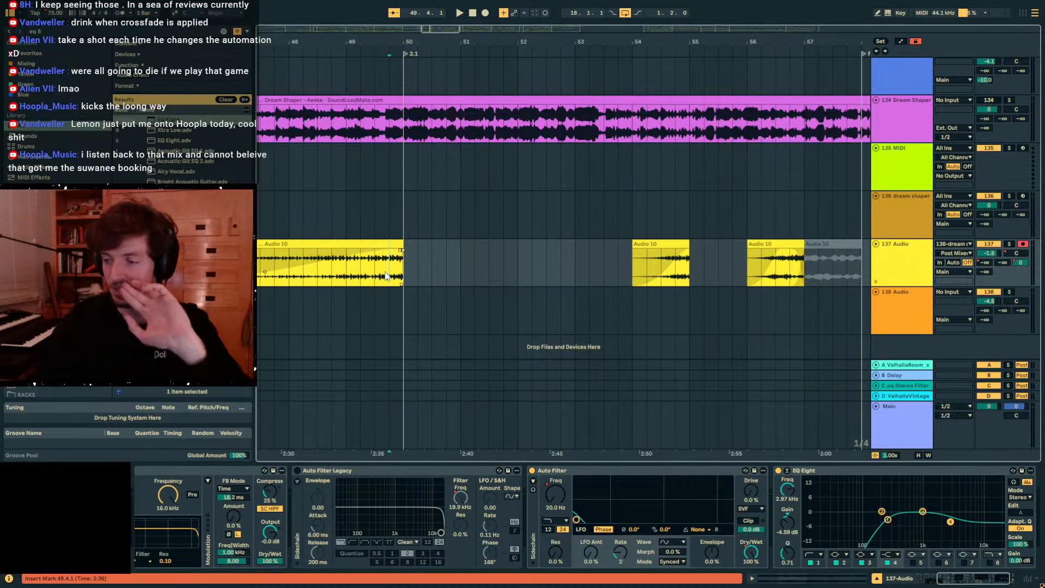
{"action": "left_click_drag", "start_coordinate": [364, 56], "coordinate": [423, 281]}
{"action": "left_click_drag", "start_coordinate": [461, 59], "coordinate": [742, 11]}
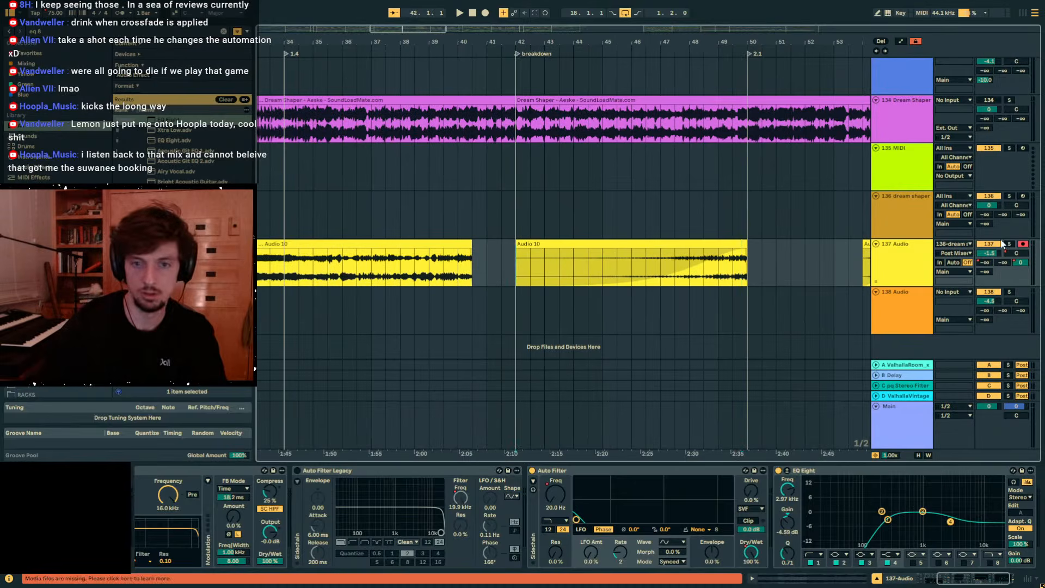
Collapse all tracks in the arrangement to their minimum height.
{"action": "left_click", "coordinate": [877, 244], "text": "alt"}
{"action": "left_click", "coordinate": [877, 244], "text": "alt"}
{"action": "left_click", "coordinate": [878, 245], "text": "alt"}
{"action": "scroll", "coordinate": [523, 212], "scroll_direction": "up", "scroll_amount": 5}
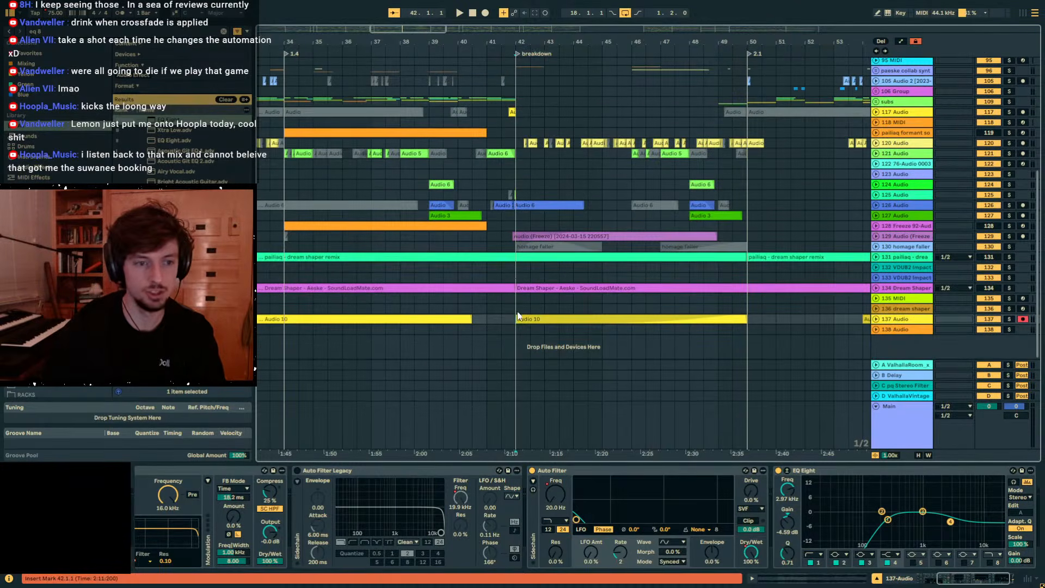
Examine the dream shaper bass track around bar 41, just before the breakdown.
{"action": "left_click", "coordinate": [514, 311]}
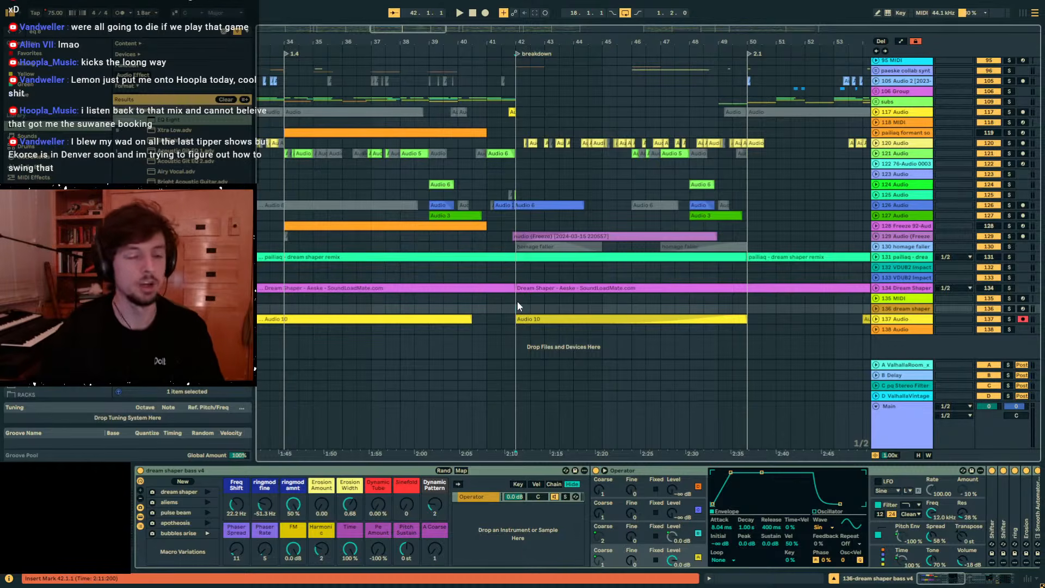
{"action": "left_click", "coordinate": [516, 301]}
{"action": "left_click", "coordinate": [511, 309]}
{"action": "left_click_drag", "start_coordinate": [514, 310], "coordinate": [491, 310]}
{"action": "left_click", "coordinate": [501, 309]}
{"action": "left_click_drag", "start_coordinate": [511, 41], "coordinate": [512, 95]}
{"action": "left_click", "coordinate": [370, 310]}
{"action": "left_click_drag", "start_coordinate": [454, 41], "coordinate": [454, 19]}
{"action": "left_click", "coordinate": [1010, 309]}
{"action": "left_click", "coordinate": [1010, 309]}
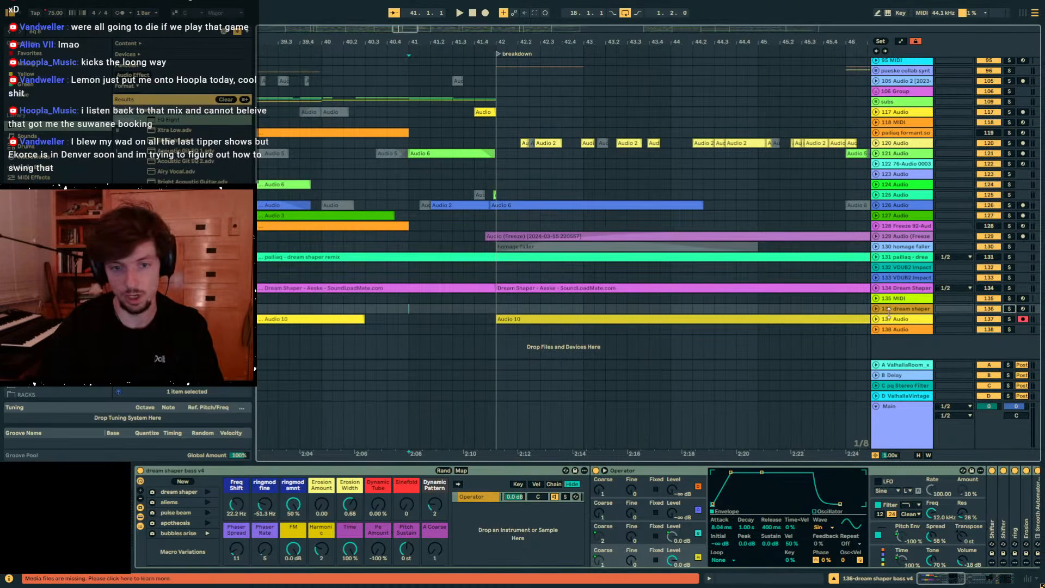
{"action": "key", "text": "alt+u"}
{"action": "key", "text": "alt+u"}
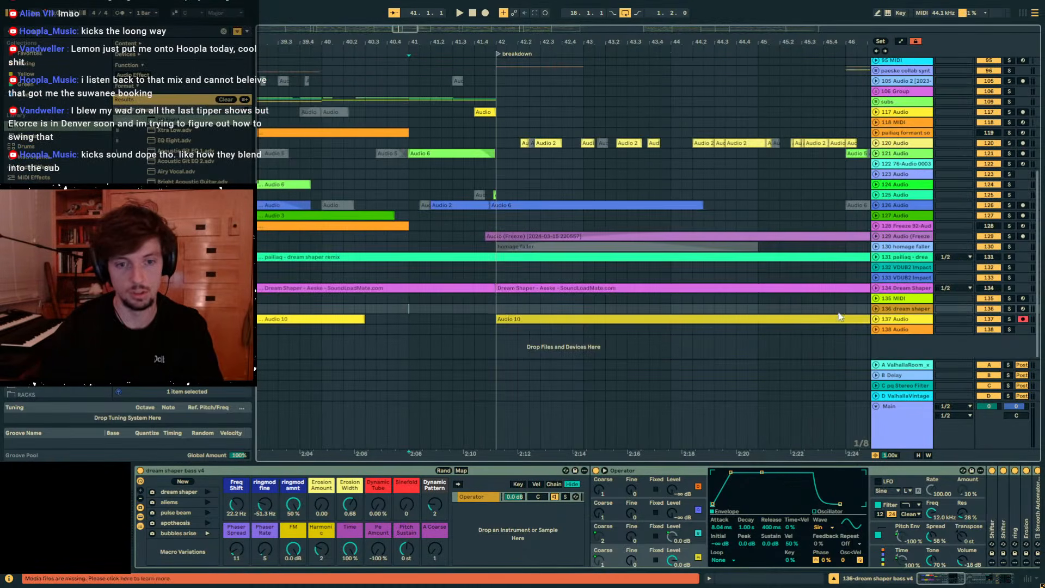
Play the arrangement from bar 41 into the breakdown and look through the upper tracks.
{"action": "left_click", "coordinate": [407, 319]}
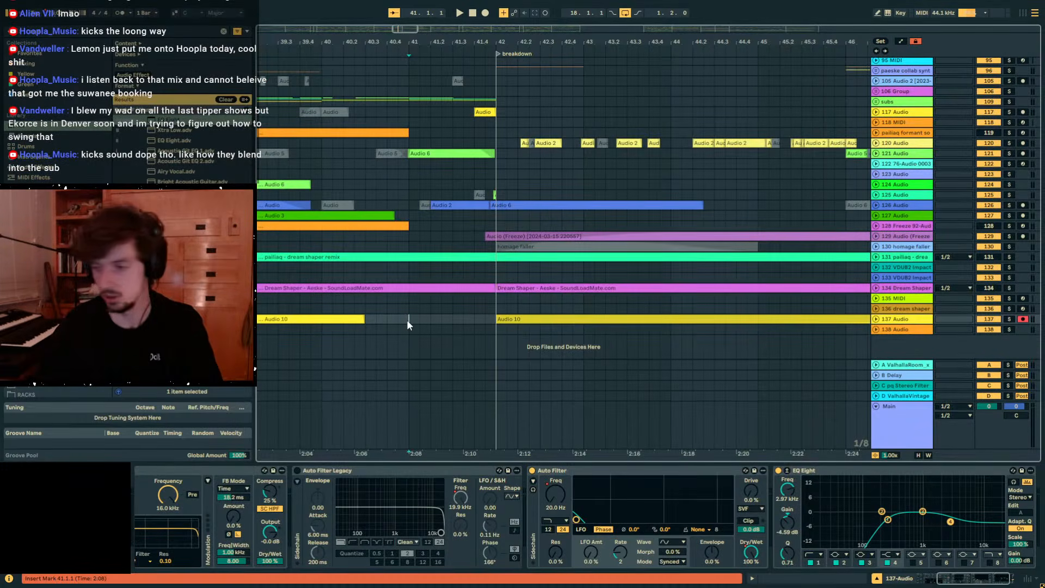
{"action": "key", "text": "space"}
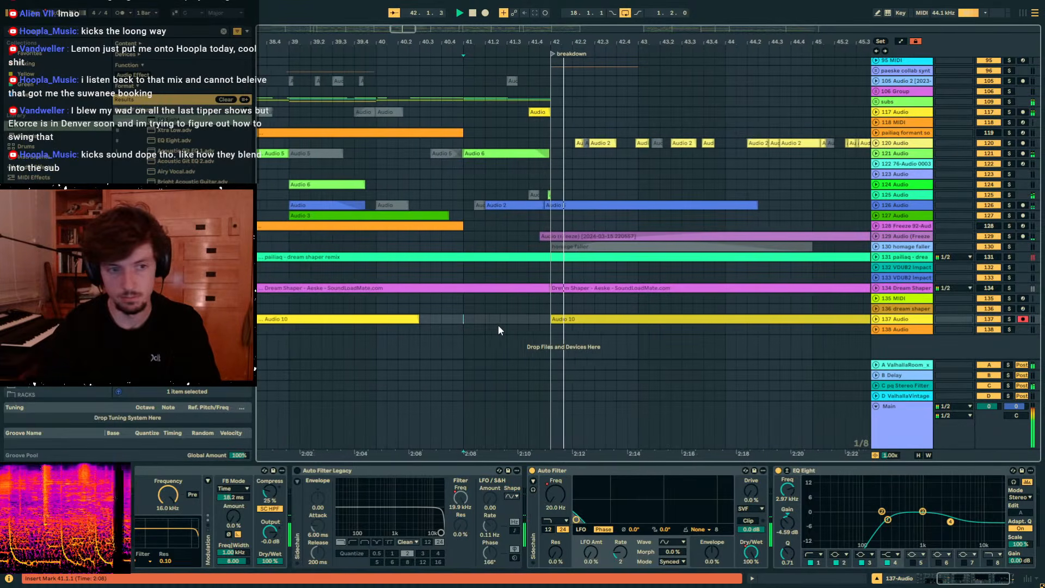
{"action": "scroll", "coordinate": [694, 262], "scroll_direction": "up", "scroll_amount": 5}
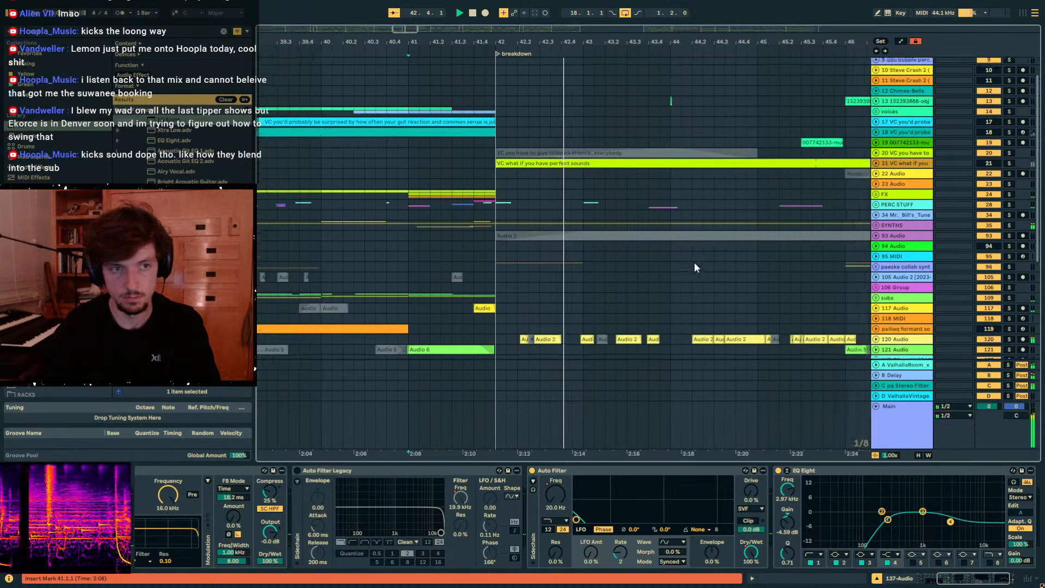
{"action": "scroll", "coordinate": [694, 263], "scroll_direction": "up", "scroll_amount": 2}
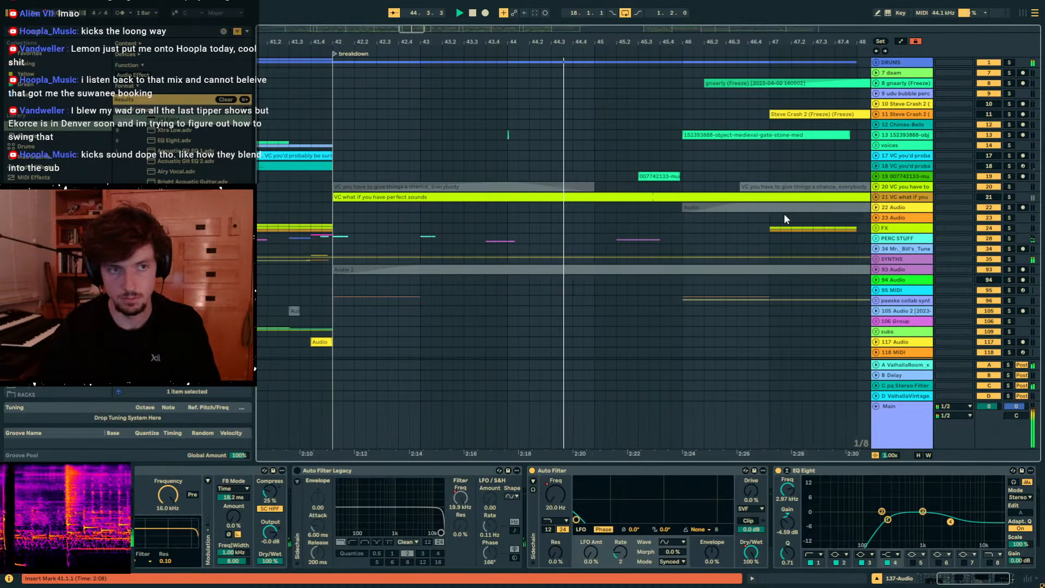
Expand the DRUMS group, stop playback and select the snare track.
{"action": "left_click", "coordinate": [876, 62]}
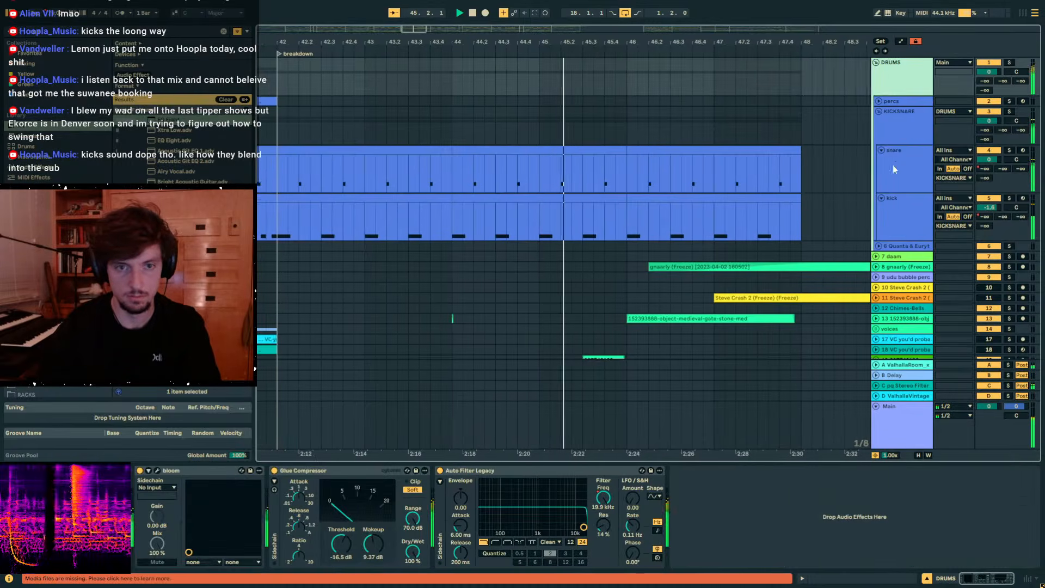
{"action": "left_click", "coordinate": [898, 130]}
{"action": "key", "text": "space"}
{"action": "left_click", "coordinate": [898, 168]}
{"action": "left_click", "coordinate": [899, 208]}
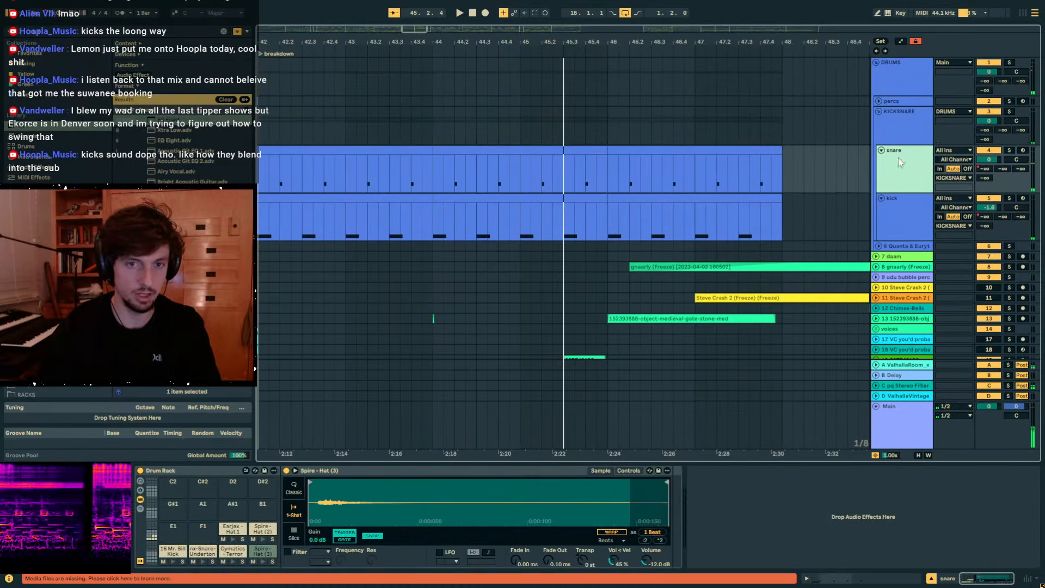
{"action": "left_click", "coordinate": [900, 162]}
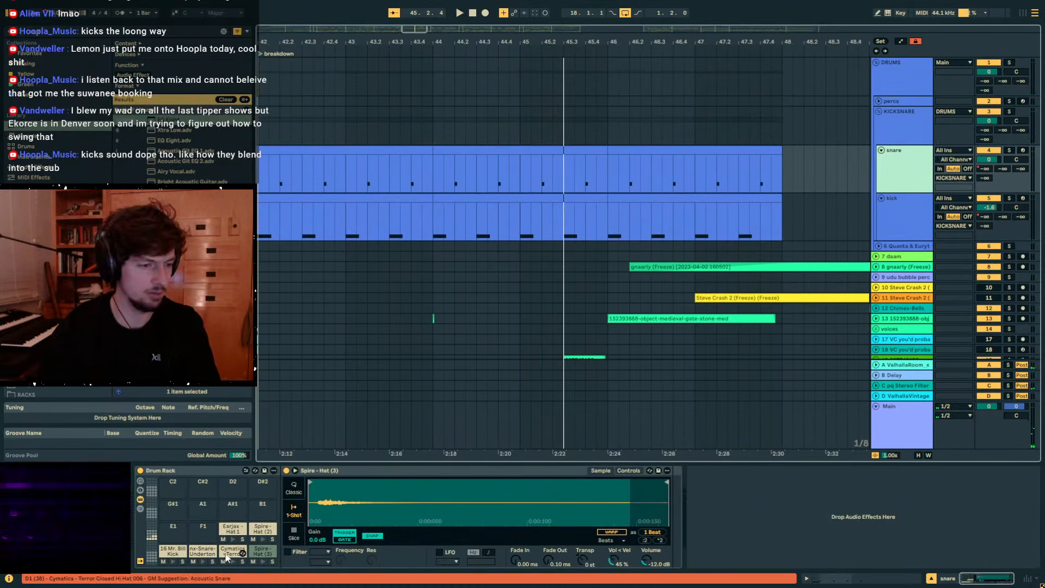
Open the nx-Snare-Undertone pad and examine the delay chains in its Audio Effect Rack.
{"action": "left_click", "coordinate": [203, 551]}
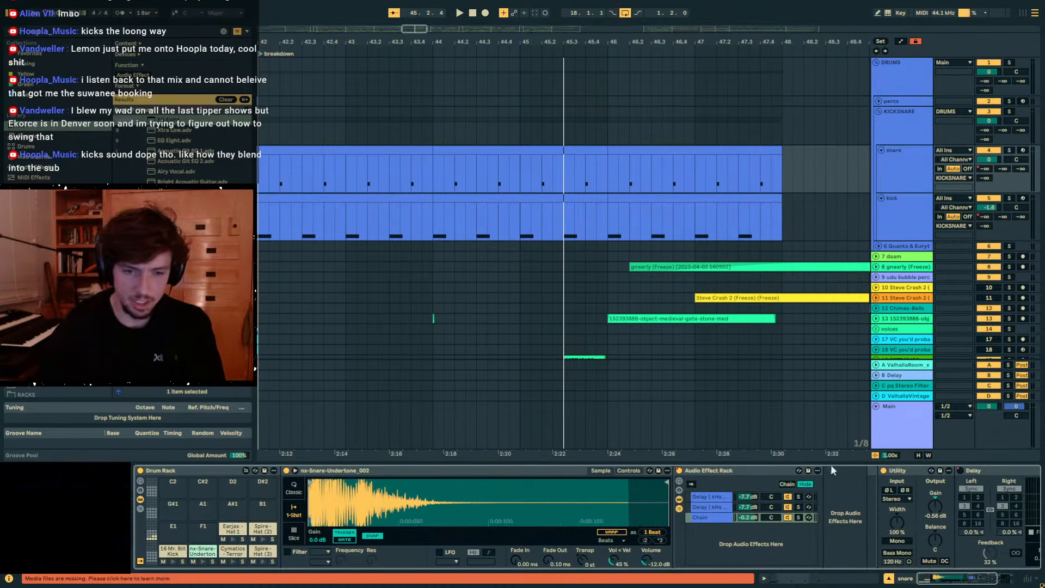
{"action": "double_click", "coordinate": [905, 472]}
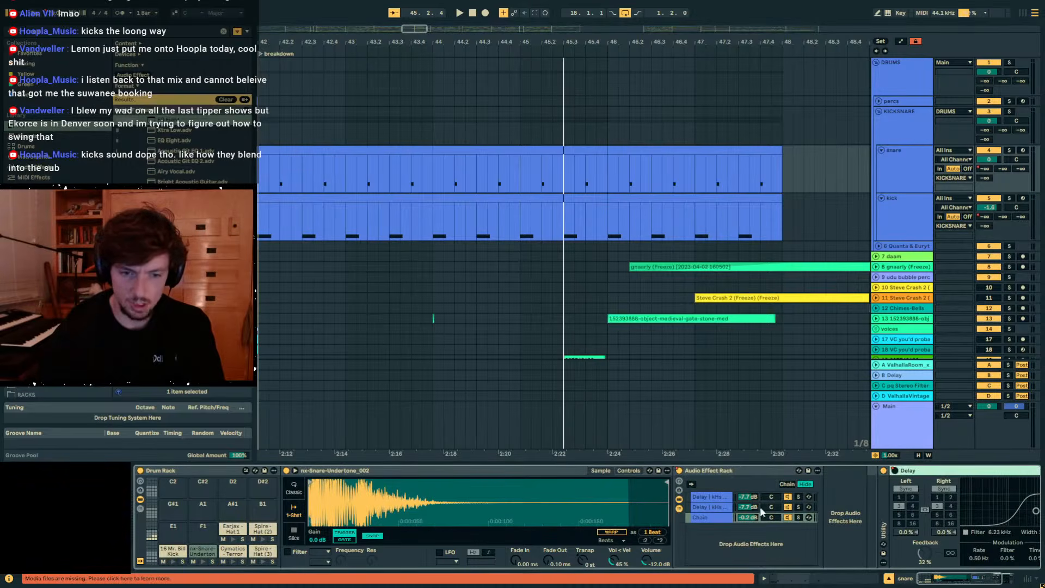
{"action": "left_click", "coordinate": [707, 509]}
{"action": "left_click", "coordinate": [701, 497]}
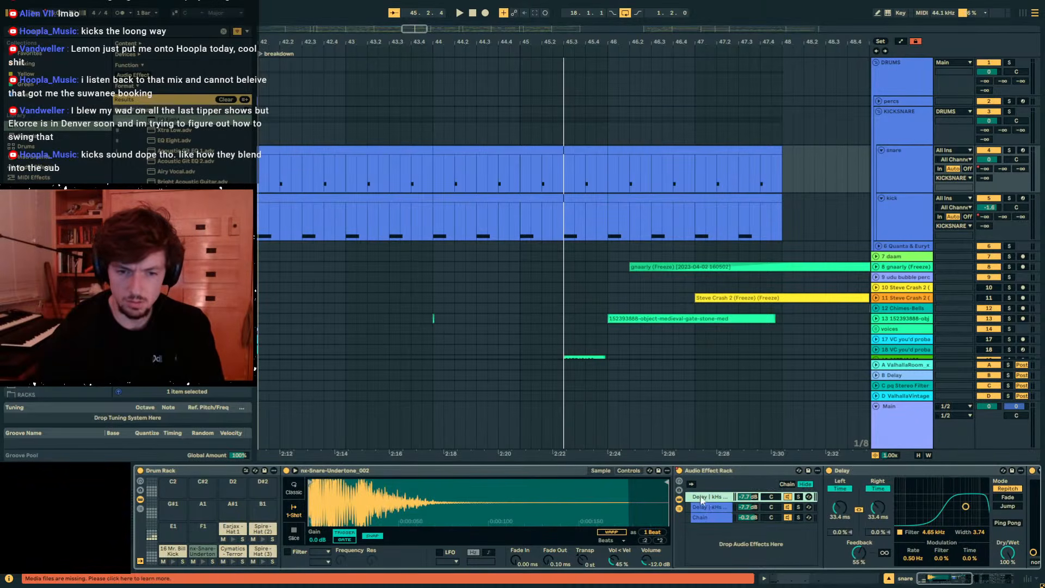
{"action": "scroll", "coordinate": [882, 468], "scroll_direction": "down", "scroll_amount": 5}
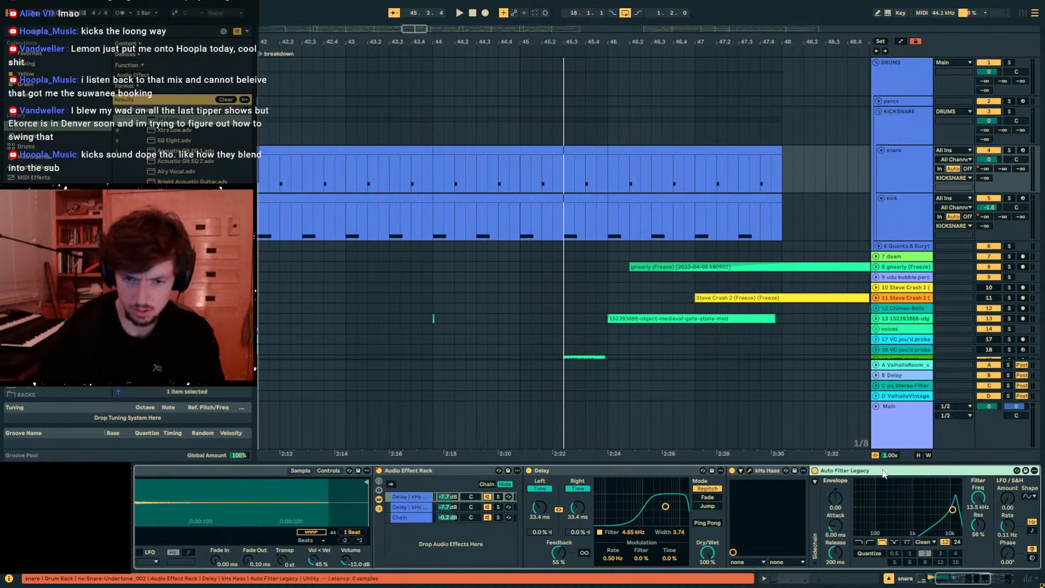
{"action": "scroll", "coordinate": [882, 468], "scroll_direction": "down", "scroll_amount": 5}
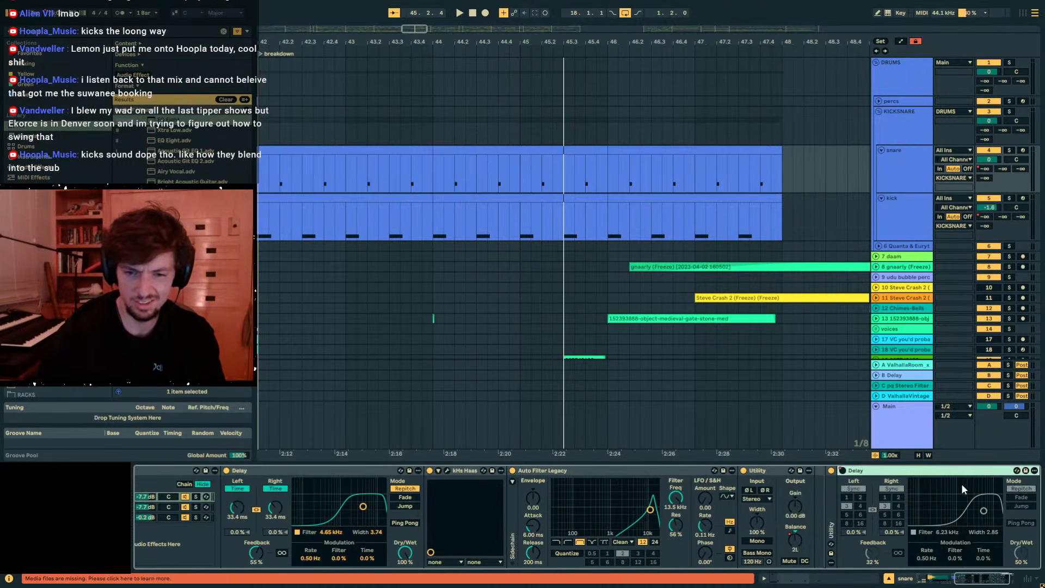
Show the snare's Audio Effect Rack Device On automation and examine it across bars 42 to 48.
{"action": "key", "text": "a"}
{"action": "left_click", "coordinate": [917, 159]}
{"action": "left_click", "coordinate": [782, 213]}
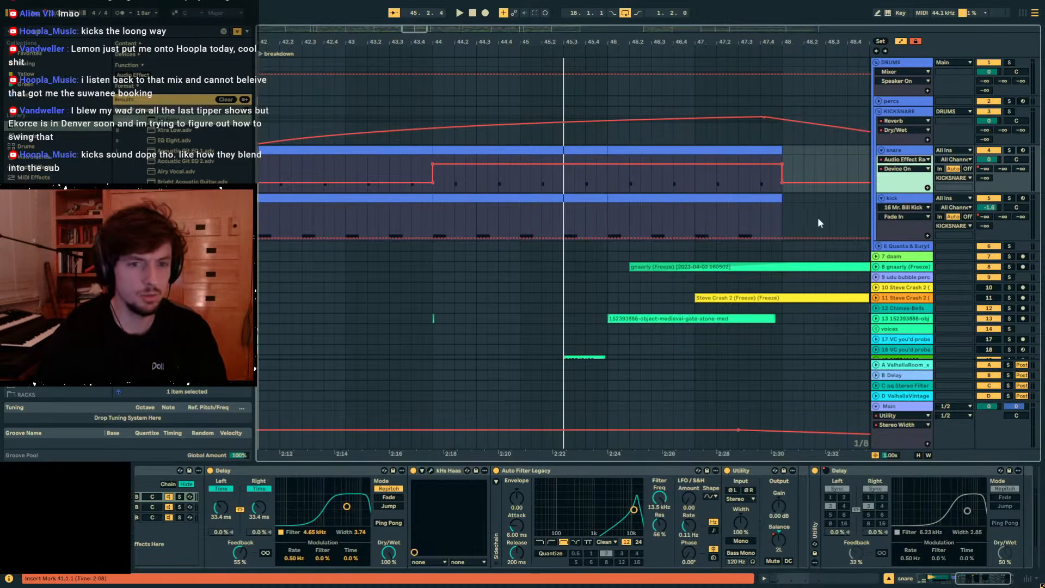
{"action": "key", "text": "minus"}
{"action": "key", "text": "minus"}
{"action": "left_click_drag", "start_coordinate": [372, 169], "coordinate": [691, 167]}
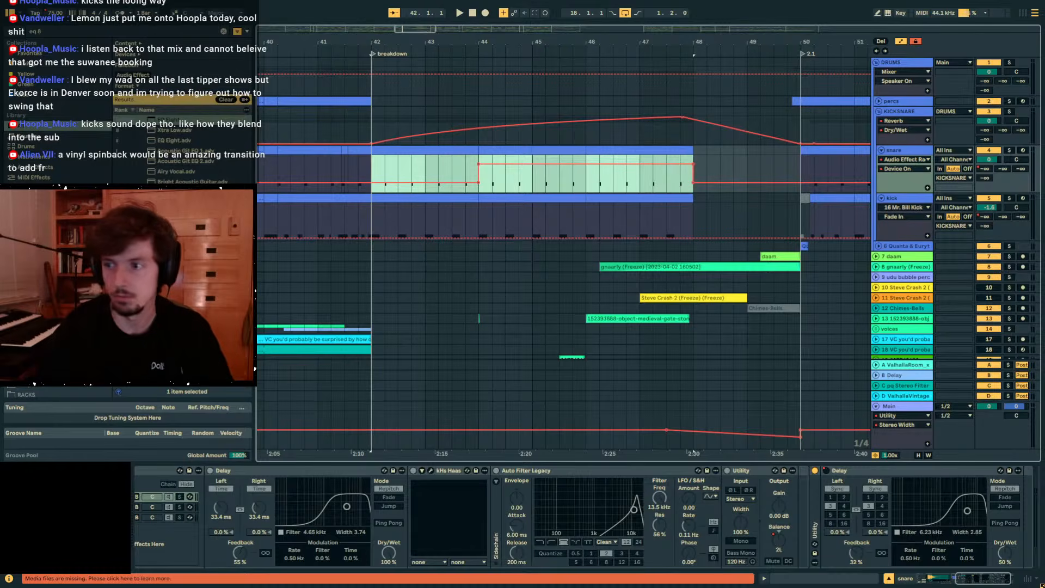
{"action": "left_click", "coordinate": [374, 166]}
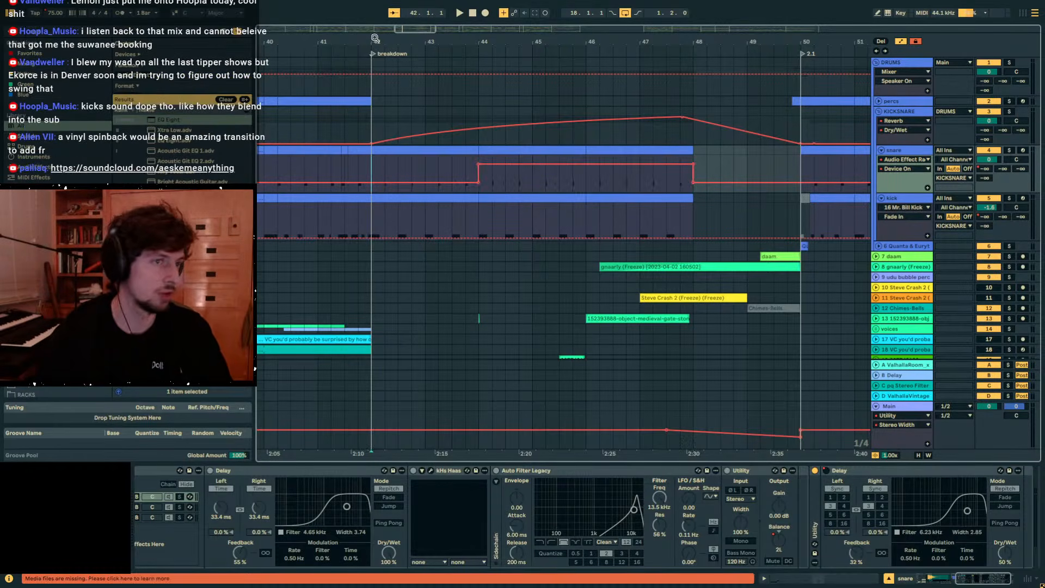
Play the breakdown and remove the Device On automation step at bar 44 on the snare's Audio Effect Rack.
{"action": "left_click", "coordinate": [589, 470]}
{"action": "key", "text": "Left"}
{"action": "key", "text": "Left"}
{"action": "key", "text": "Left"}
{"action": "key", "text": "Left"}
{"action": "key", "text": "Left"}
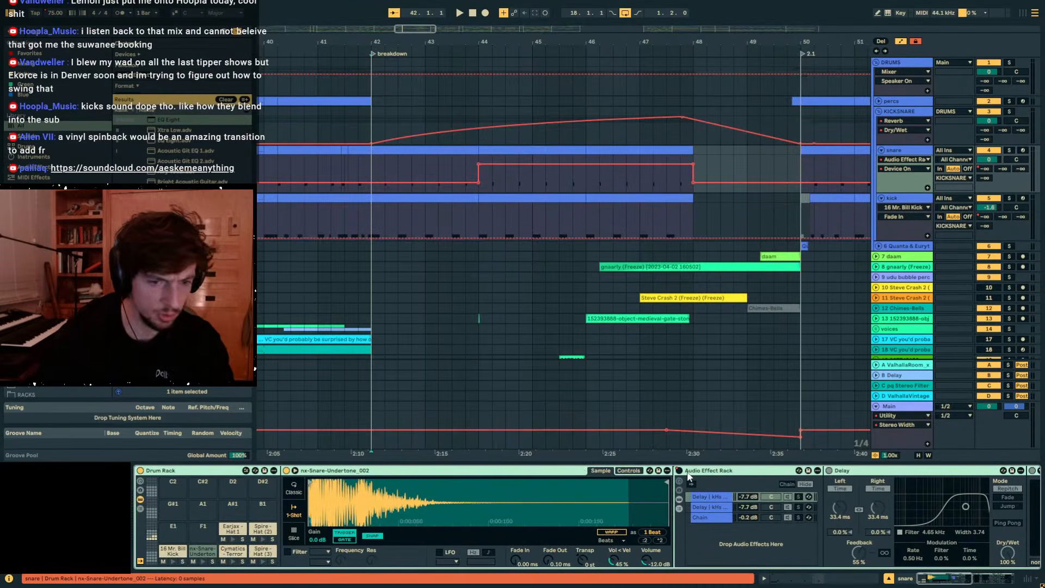
{"action": "key", "text": "space"}
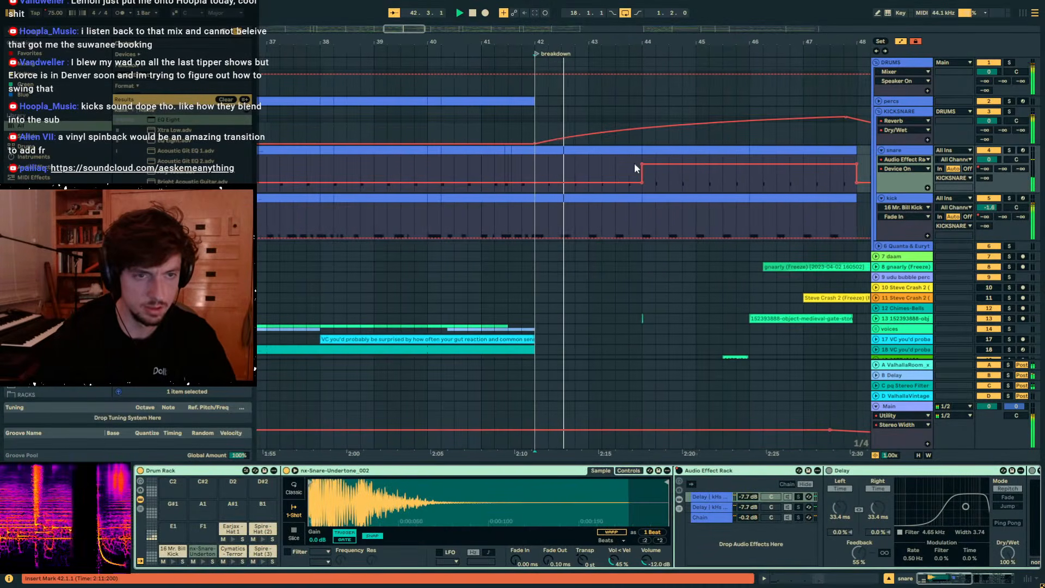
{"action": "left_click", "coordinate": [635, 167]}
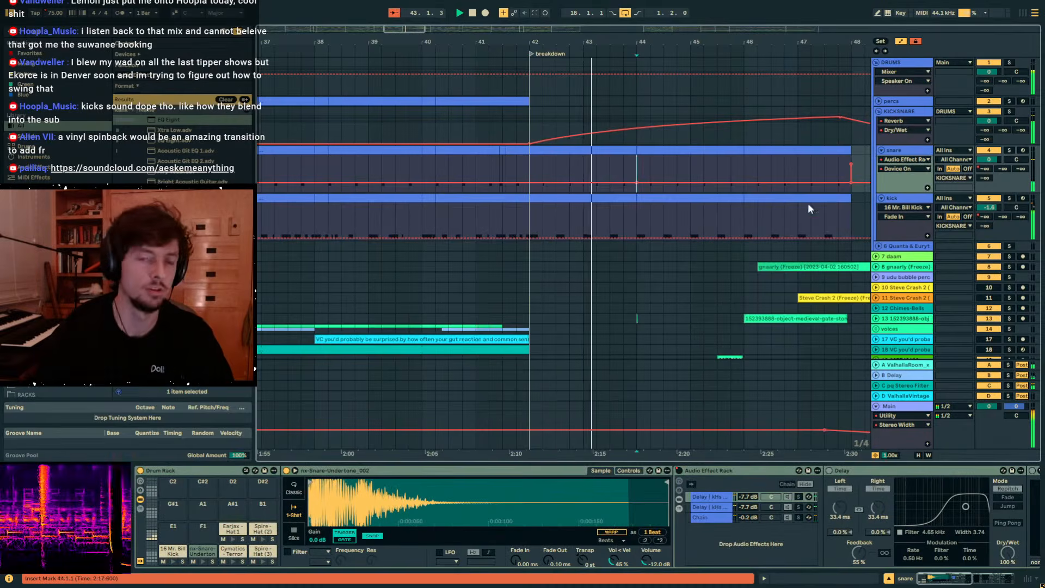
Set the KICKSNARE group's send B to -3.0 dB and send C to 0 dB.
{"action": "left_click", "coordinate": [907, 151]}
{"action": "left_click", "coordinate": [1002, 130]}
{"action": "left_click_drag", "start_coordinate": [1021, 131], "coordinate": [1021, 79]}
{"action": "left_click_drag", "start_coordinate": [1002, 131], "coordinate": [1002, 106]}
Stop playback, adjust the KICKSNARE group's automation curve over the breakdown from bar 42, and hide the automation lanes.
{"action": "left_click", "coordinate": [900, 112]}
{"action": "key", "text": "space"}
{"action": "left_click", "coordinate": [785, 117]}
{"action": "left_click_drag", "start_coordinate": [760, 117], "coordinate": [530, 144]}
{"action": "left_click_drag", "start_coordinate": [690, 126], "coordinate": [556, 144]}
{"action": "left_click", "coordinate": [1020, 131]}
{"action": "key", "text": "a"}
Add a second Auto Filter Legacy to the DRUMS group, make it a high-pass, and show its frequency automation.
{"action": "left_click", "coordinate": [887, 81]}
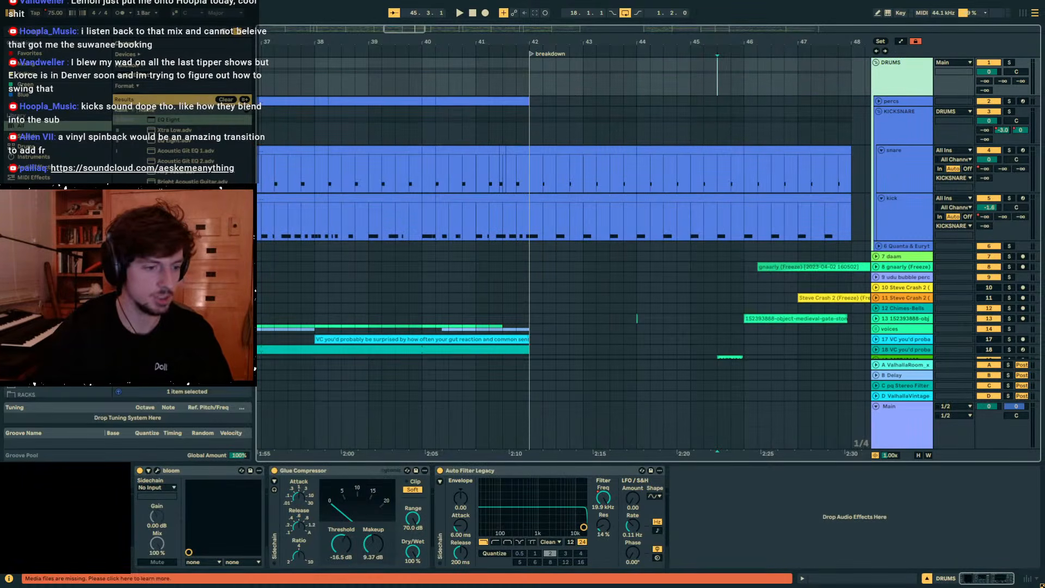
{"action": "key", "text": "ctrl+f"}
{"action": "type", "text": "auto filt"}
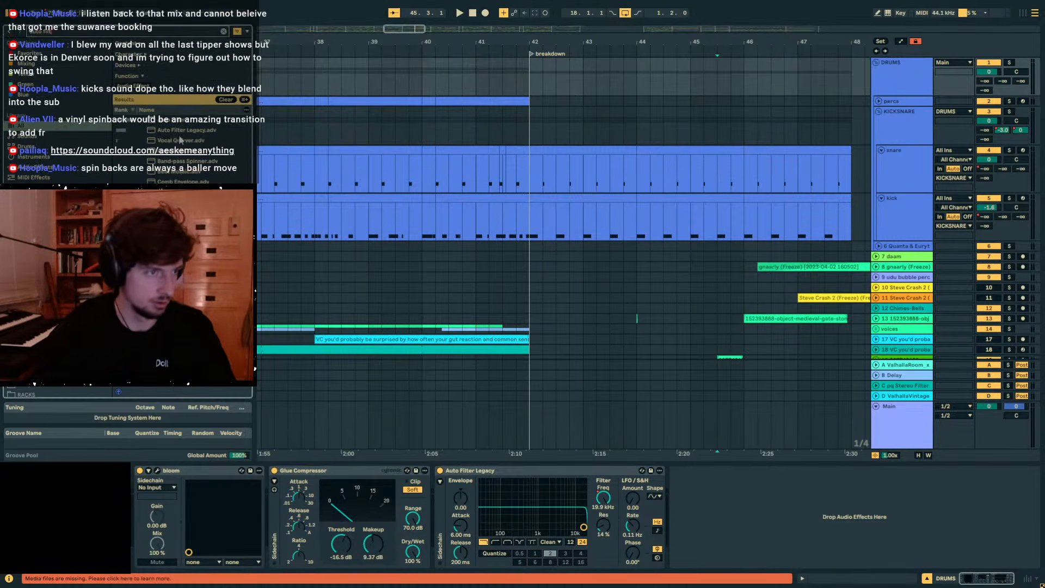
{"action": "key", "text": "Down"}
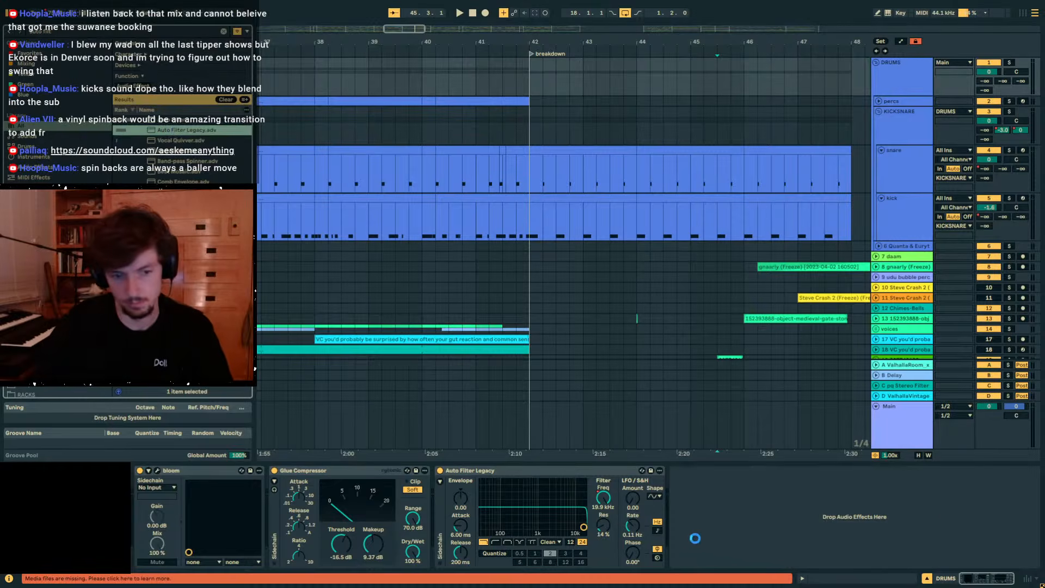
{"action": "key", "text": "a"}
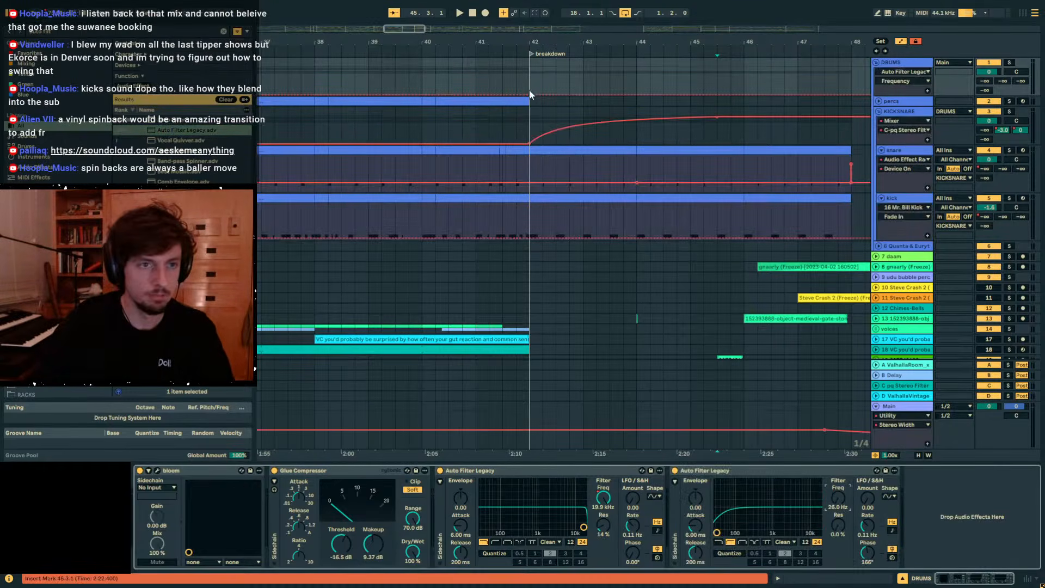
Automate the new DRUMS high-pass frequency to rise from bar 42 through 248 Hz to 483 Hz near bar 48, and play the breakdown.
{"action": "left_click", "coordinate": [530, 94]}
{"action": "left_click_drag", "start_coordinate": [591, 95], "coordinate": [690, 85]}
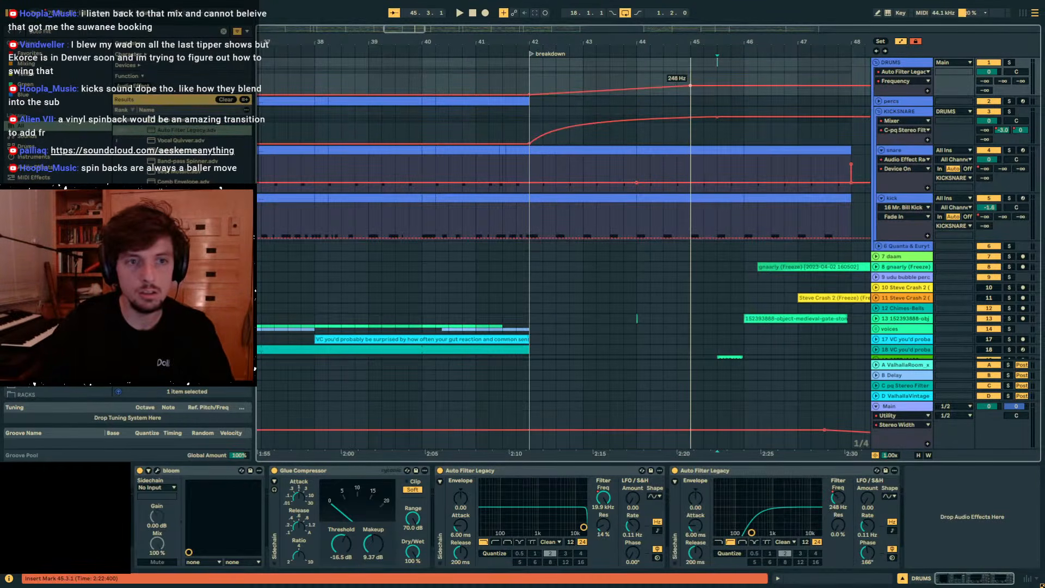
{"action": "left_click_drag", "start_coordinate": [771, 85], "coordinate": [839, 82]}
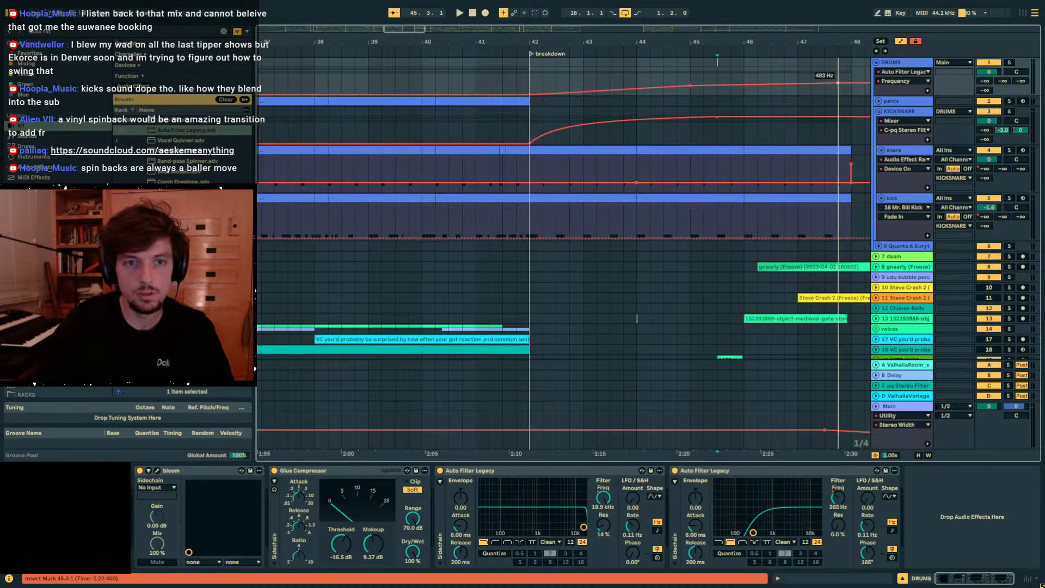
{"action": "left_click", "coordinate": [533, 83]}
{"action": "key", "text": "space"}
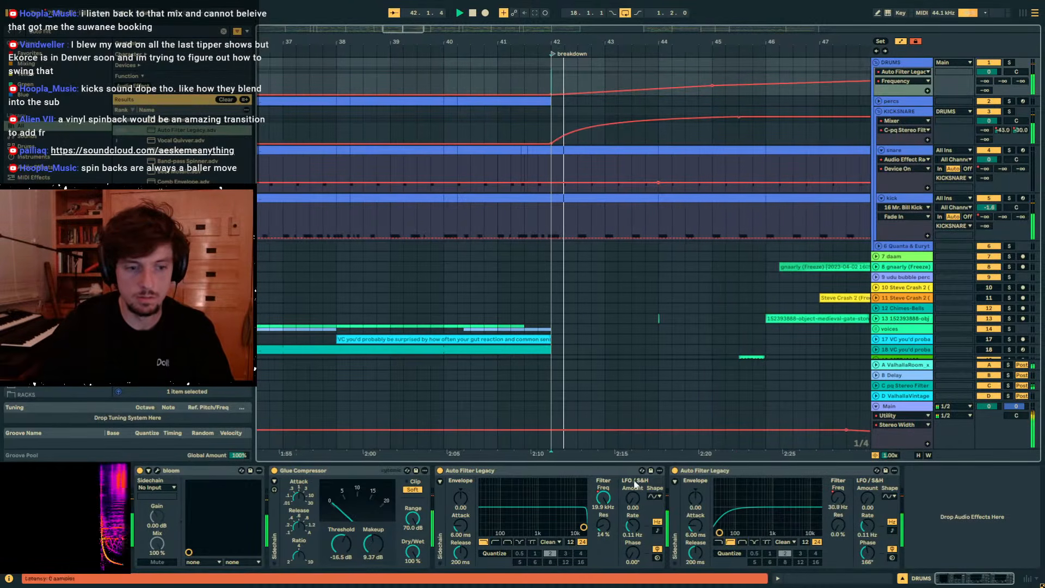
Automate the first DRUMS Auto Filter's frequency to sweep down from bar 42 to shortly after bar 48.
{"action": "left_click", "coordinate": [603, 497]}
{"action": "left_click", "coordinate": [533, 69]}
{"action": "left_click_drag", "start_coordinate": [610, 69], "coordinate": [864, 77]}
{"action": "scroll", "coordinate": [612, 320], "scroll_direction": "right", "scroll_amount": 3}
{"action": "scroll", "coordinate": [611, 320], "scroll_direction": "down", "scroll_amount": 2}
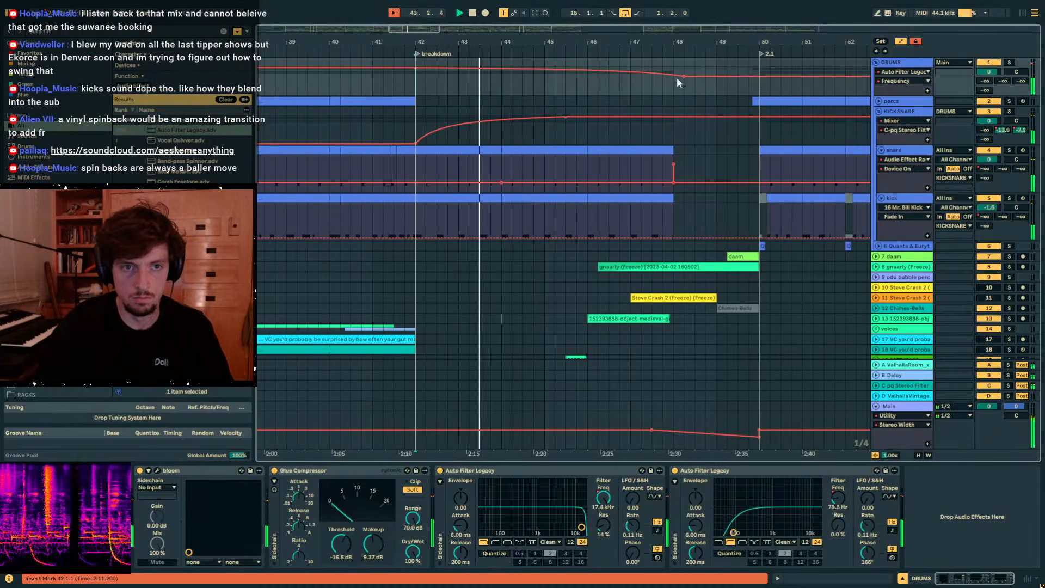
Try reshaping the KICKSNARE group's B-Delay send automation into a slow rise reaching 0.0 dB shortly before bar 47.
{"action": "left_click", "coordinate": [1003, 130]}
{"action": "left_click_drag", "start_coordinate": [603, 117], "coordinate": [619, 116]}
{"action": "left_click_drag", "start_coordinate": [566, 120], "coordinate": [566, 136]}
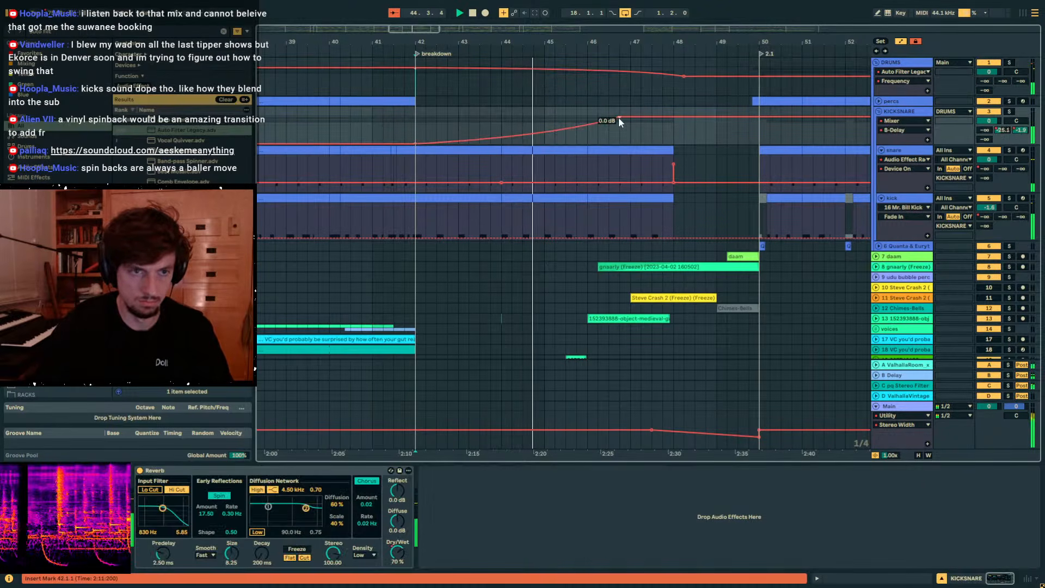
Stop playback and remove the rise from the KICKSNARE group's B-Delay send automation.
{"action": "left_click", "coordinate": [1003, 130]}
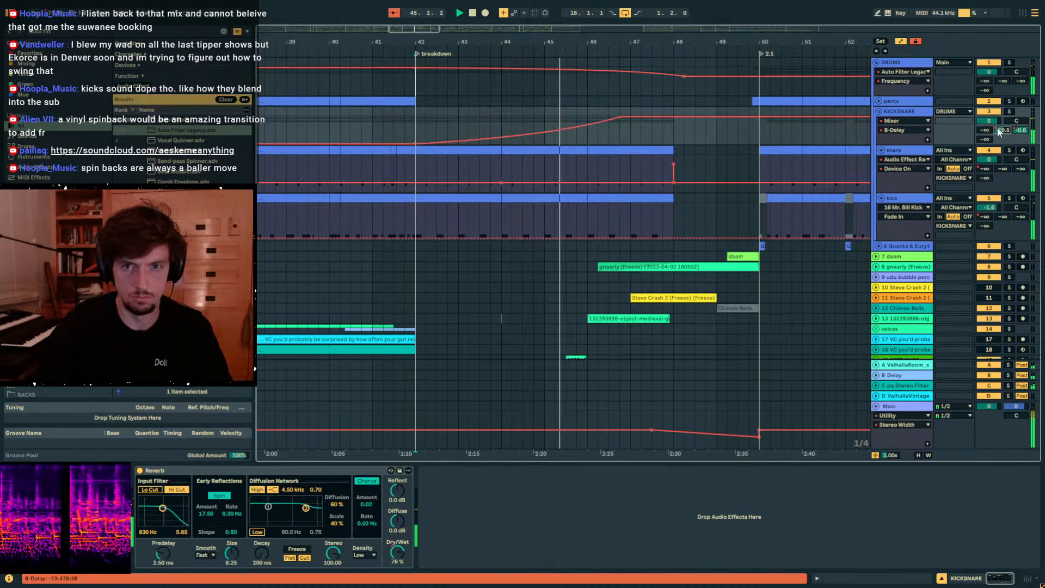
{"action": "key", "text": "space"}
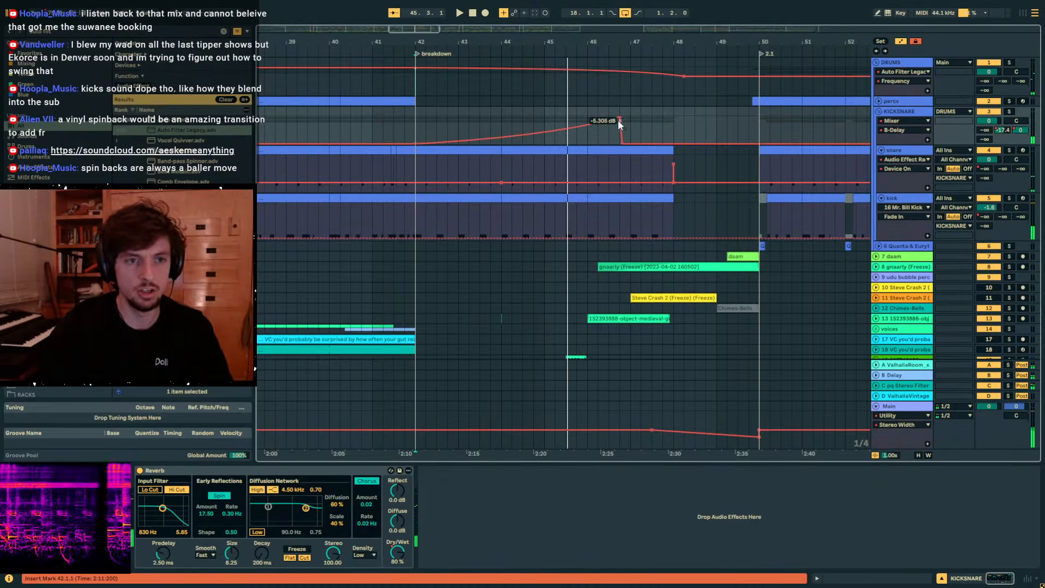
{"action": "left_click", "coordinate": [617, 118]}
Automate the DRUMS group's B-Delay send to curve up from bar 42 to a peak at bar 46 and back down by bar 50.
{"action": "left_click", "coordinate": [1004, 82]}
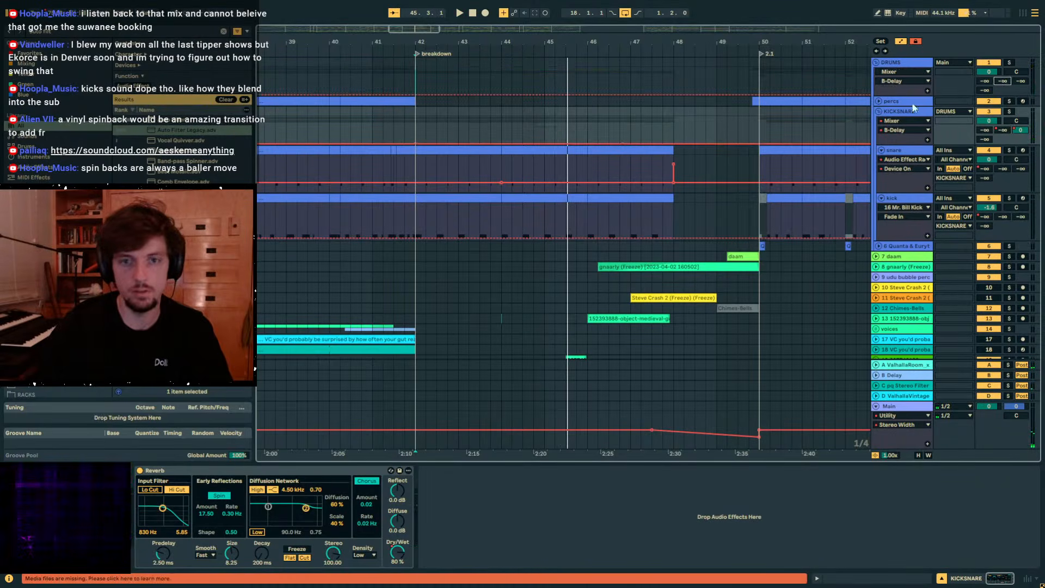
{"action": "left_click", "coordinate": [418, 92]}
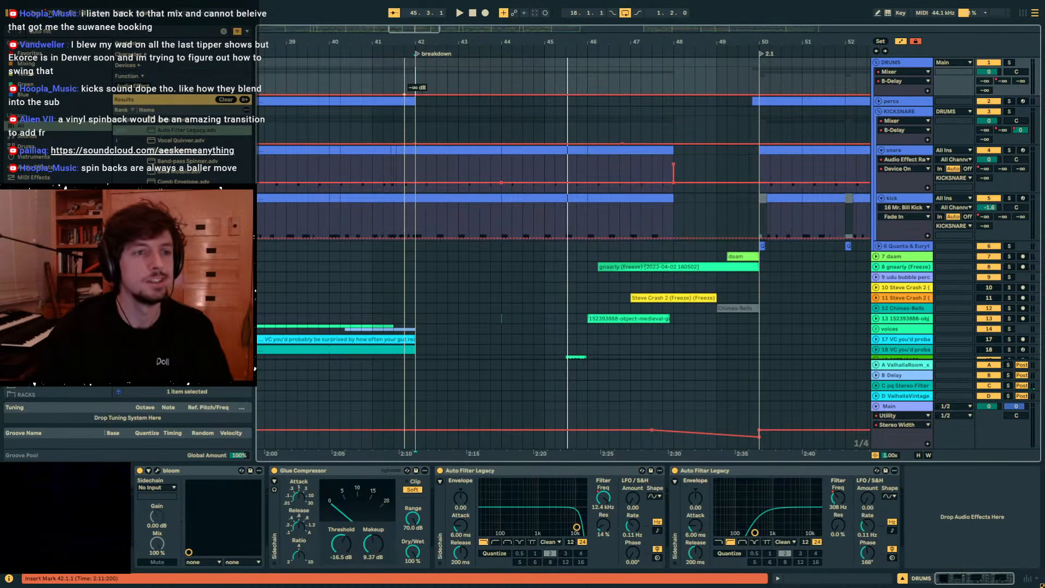
{"action": "left_click", "coordinate": [416, 95]}
{"action": "left_click_drag", "start_coordinate": [420, 95], "coordinate": [588, 69]}
{"action": "left_click_drag", "start_coordinate": [705, 70], "coordinate": [769, 94]}
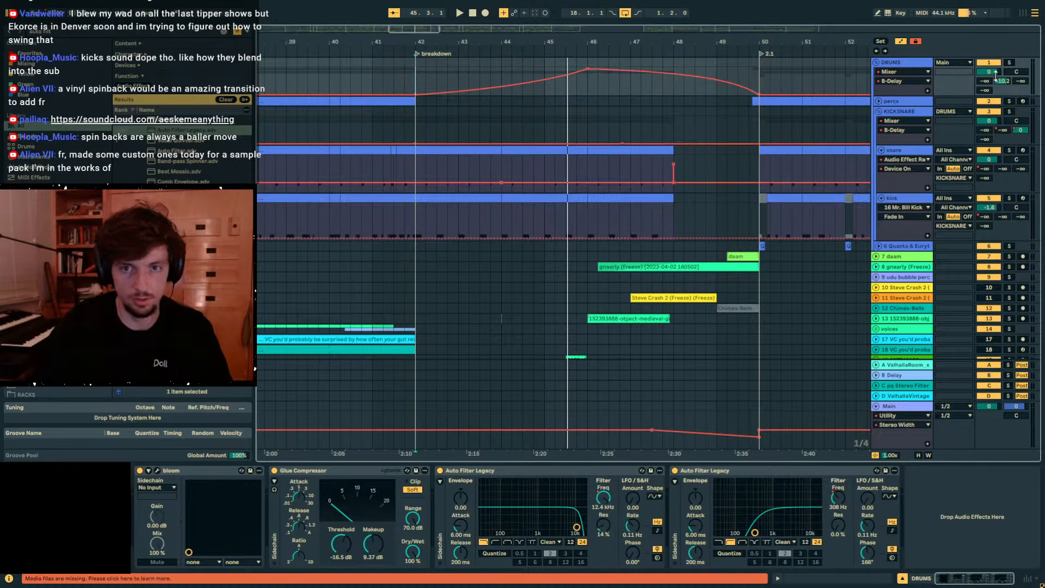
Automate the DRUMS group's C send to rise from bar 42 to 0.0 dB around bar 45 and fall away by bar 50.
{"action": "left_click", "coordinate": [1021, 81]}
{"action": "left_click", "coordinate": [415, 94]}
{"action": "left_click_drag", "start_coordinate": [419, 95], "coordinate": [545, 68]}
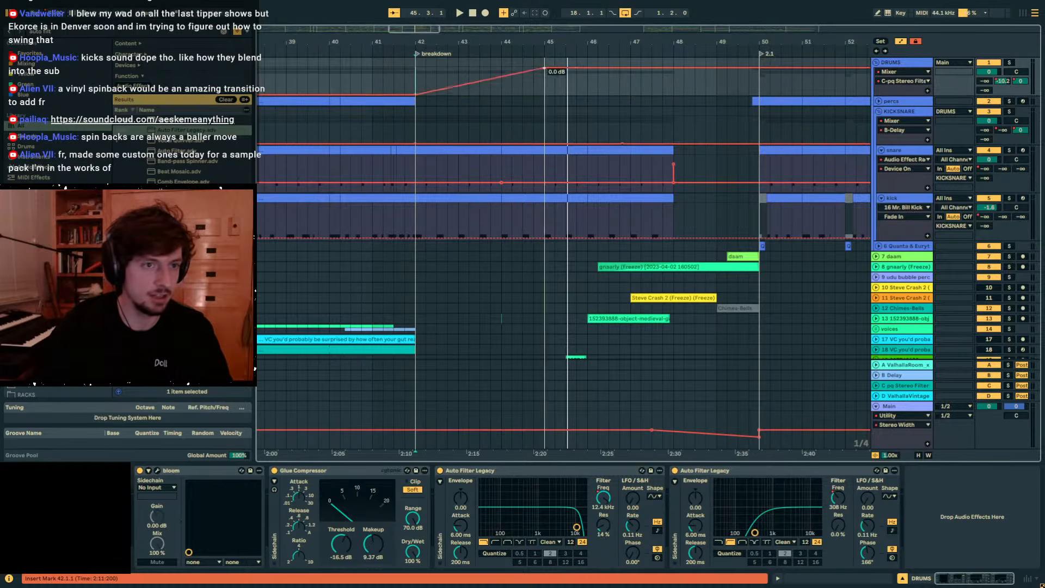
{"action": "left_click_drag", "start_coordinate": [621, 68], "coordinate": [759, 95]}
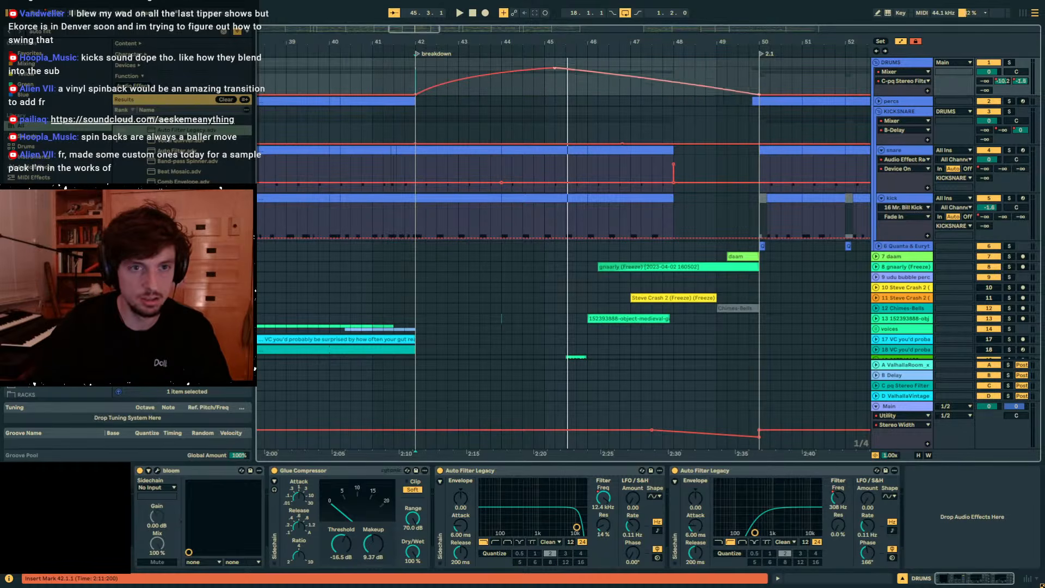
Play the breakdown and lower the first DRUMS Auto Filter's frequency automation point near bar 48 to 938 Hz.
{"action": "key", "text": "space"}
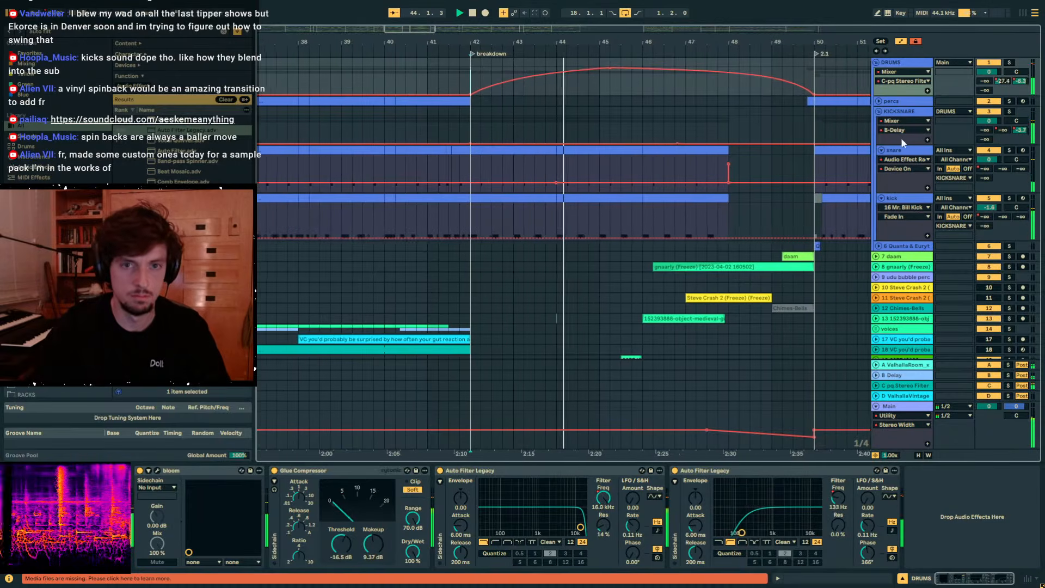
{"action": "left_click", "coordinate": [603, 497]}
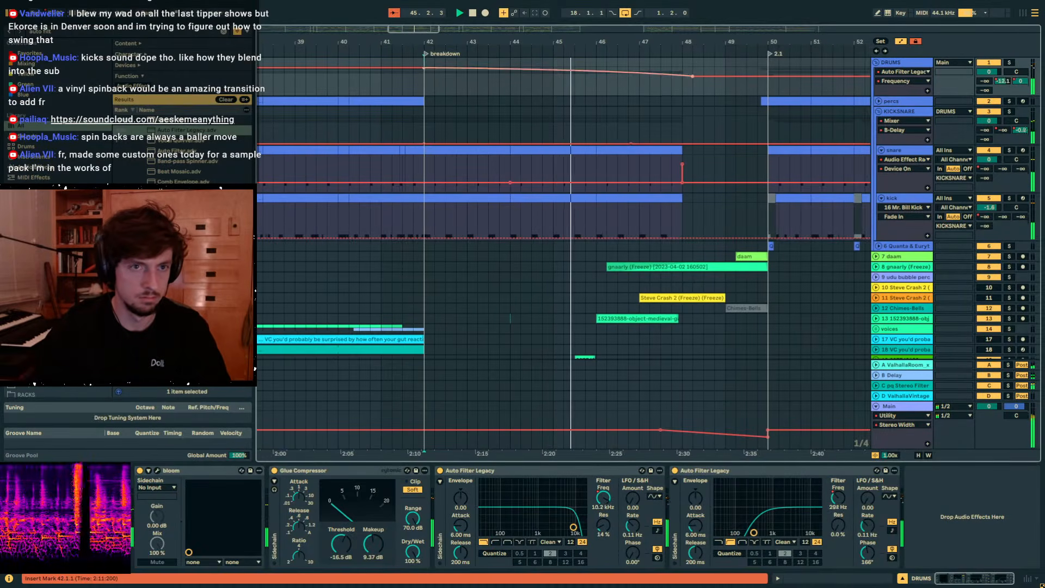
{"action": "left_click_drag", "start_coordinate": [692, 74], "coordinate": [693, 80]}
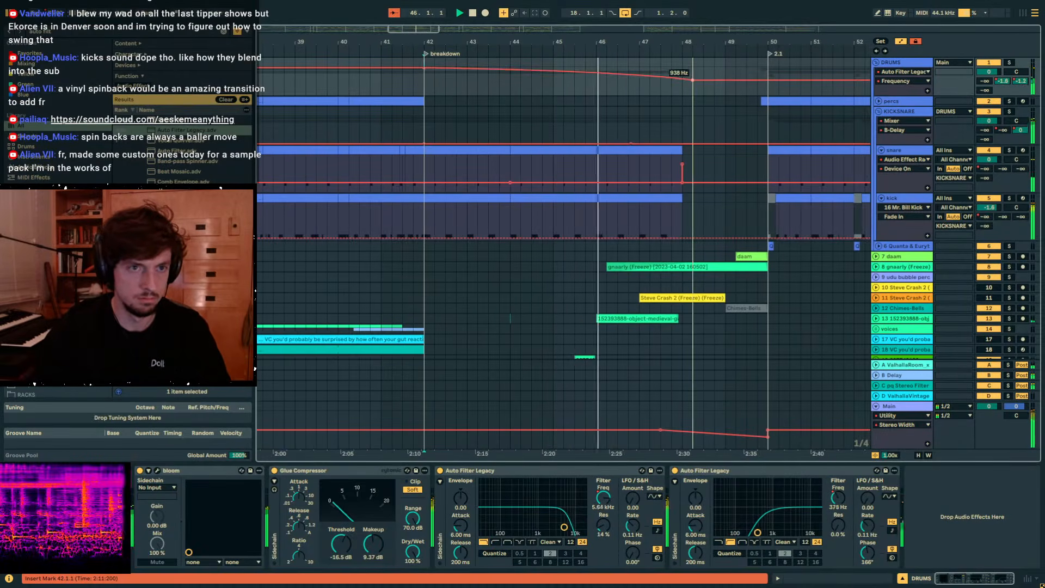
Lower the peak of the DRUMS group's C send automation to -13.0 dB and hide the automation lanes.
{"action": "left_click", "coordinate": [1020, 82]}
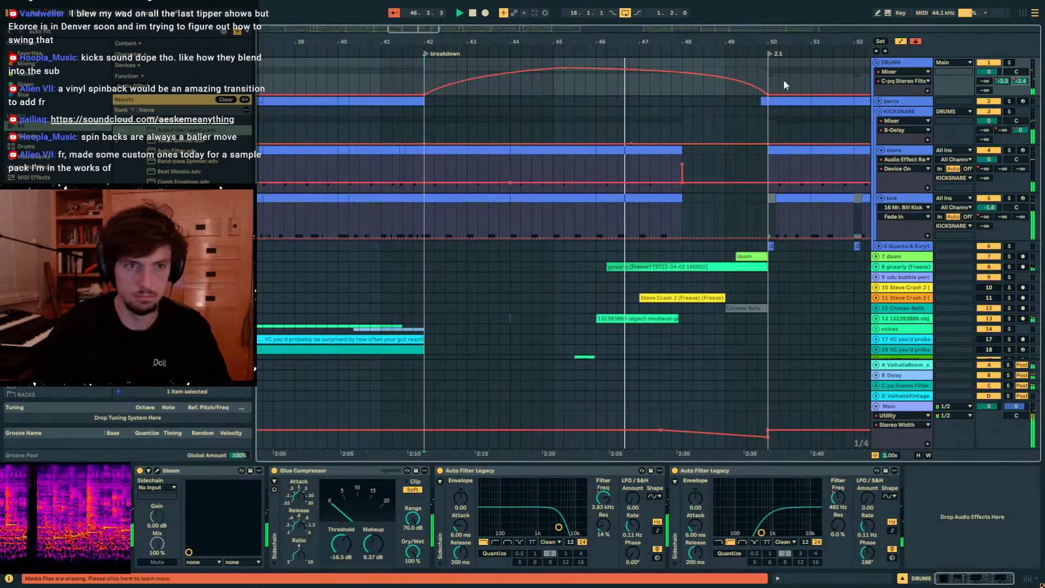
{"action": "left_click_drag", "start_coordinate": [566, 73], "coordinate": [566, 81]}
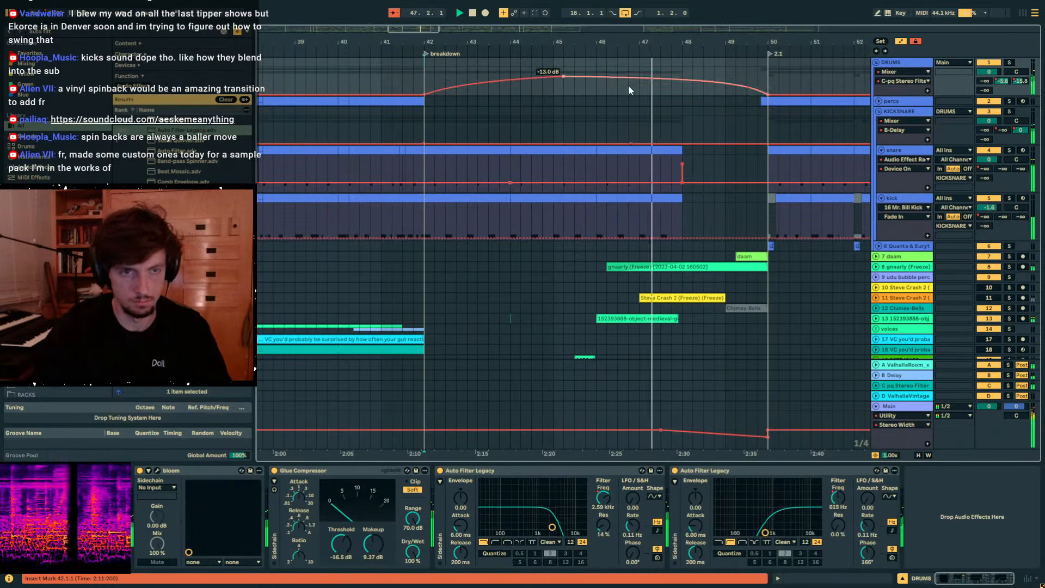
{"action": "key", "text": "a"}
Add an Auto Filter to the breakdown melody group inside SYNTHS and show its frequency automation.
{"action": "scroll", "coordinate": [684, 83], "scroll_direction": "down", "scroll_amount": 15}
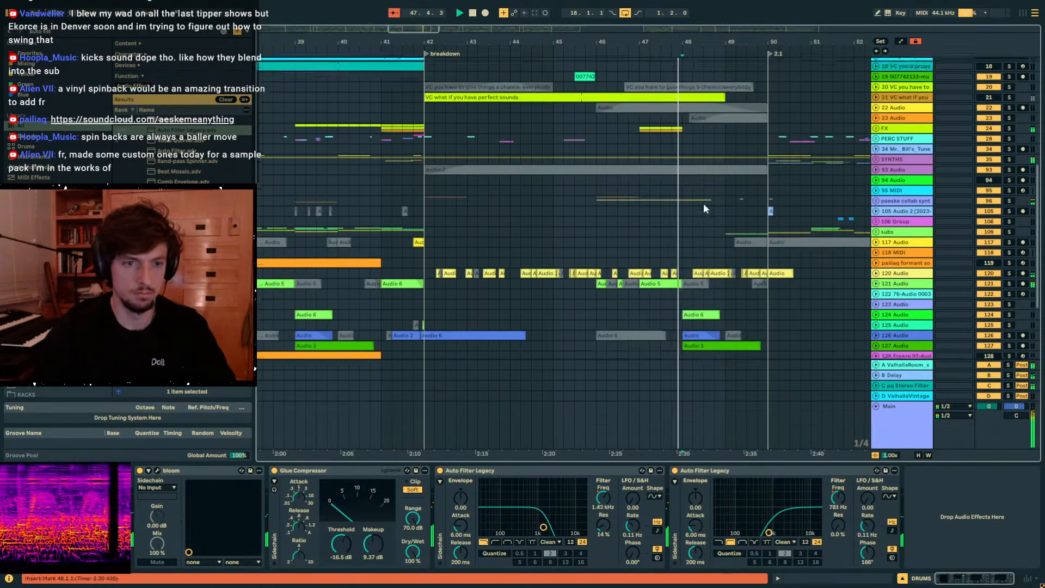
{"action": "scroll", "coordinate": [732, 192], "scroll_direction": "up", "scroll_amount": 15}
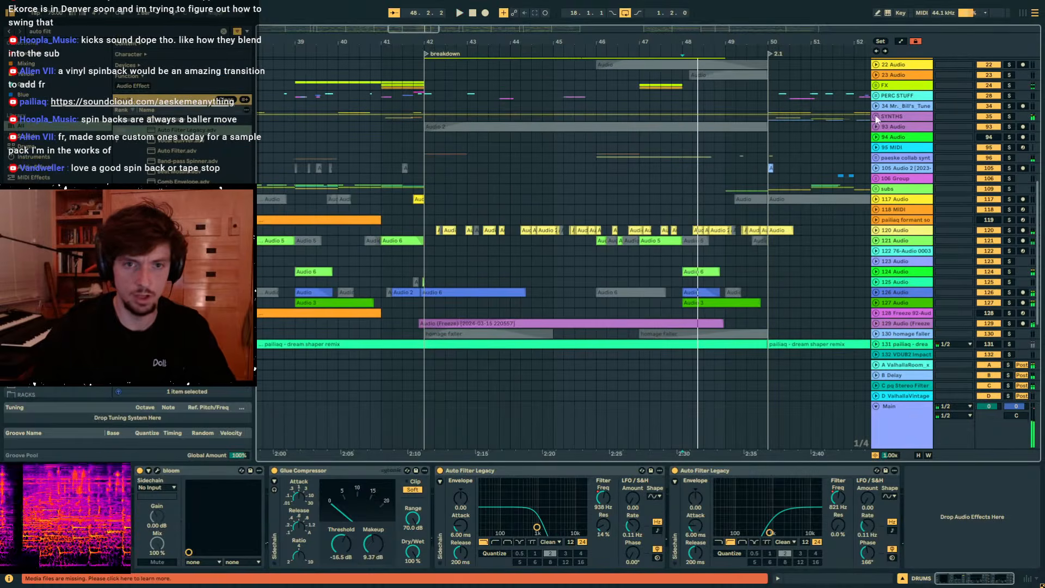
{"action": "scroll", "coordinate": [629, 193], "scroll_direction": "down", "scroll_amount": 5}
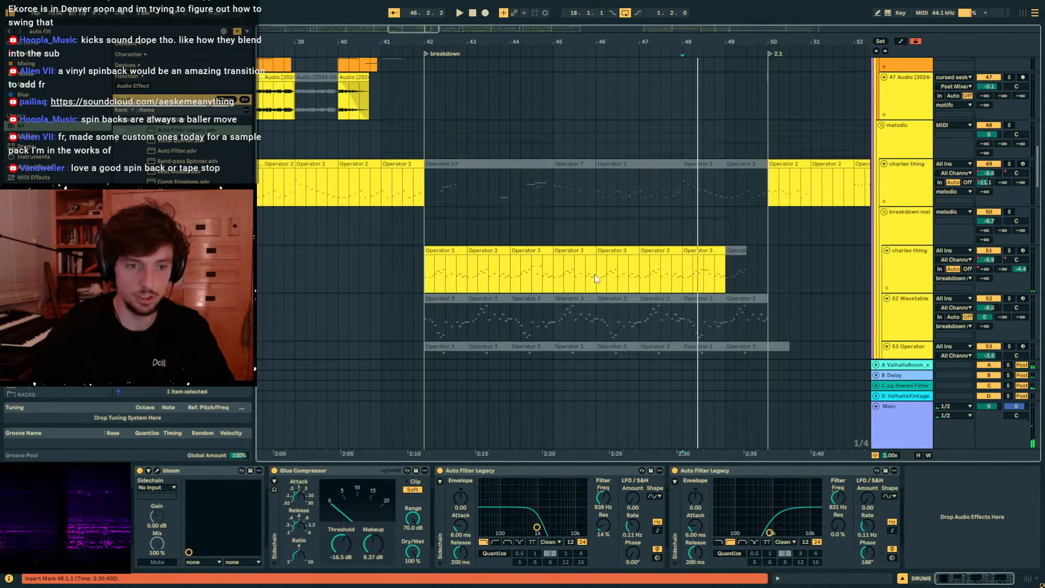
{"action": "left_click", "coordinate": [596, 278]}
{"action": "left_click", "coordinate": [596, 226]}
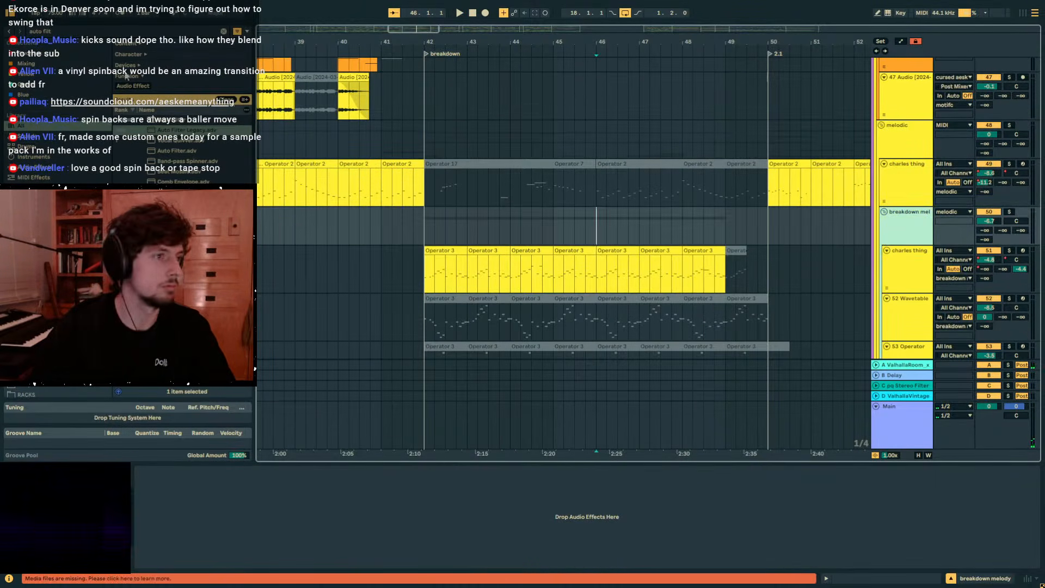
{"action": "left_click", "coordinate": [172, 122]}
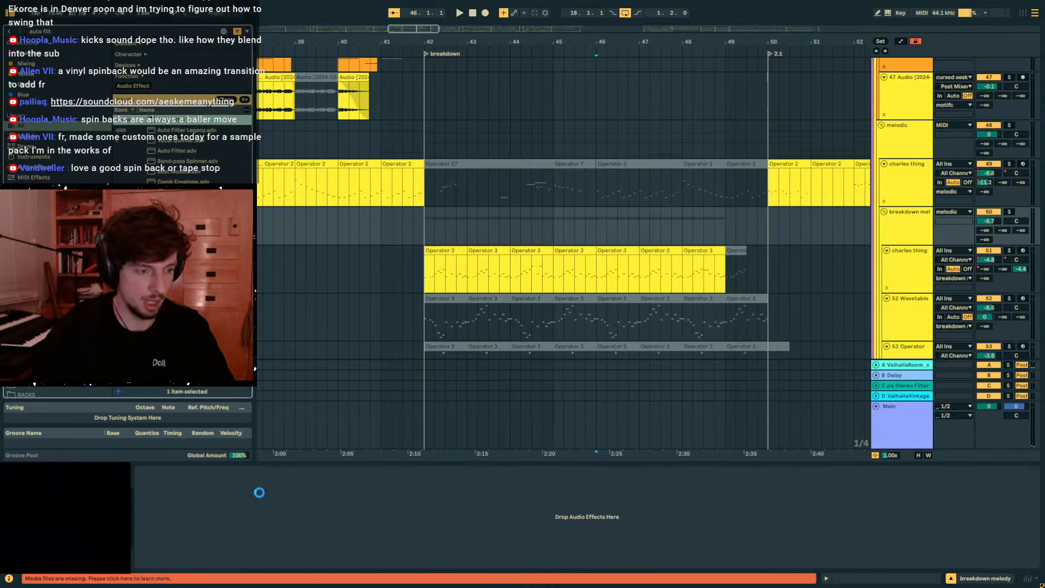
{"action": "key", "text": "a"}
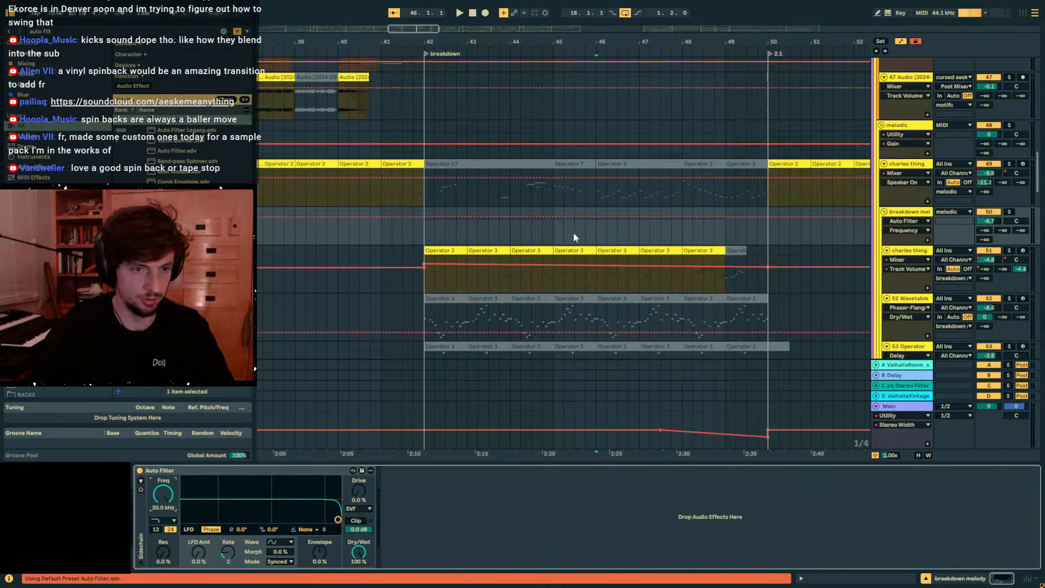
Automate the breakdown melody's Auto Filter frequency to sweep down from bar 45 to about bar 49, and audition the sweep.
{"action": "left_click", "coordinate": [596, 218]}
{"action": "left_click_drag", "start_coordinate": [639, 218], "coordinate": [726, 244]}
{"action": "left_click_drag", "start_coordinate": [594, 218], "coordinate": [553, 218]}
{"action": "left_click", "coordinate": [573, 232]}
{"action": "key", "text": "space"}
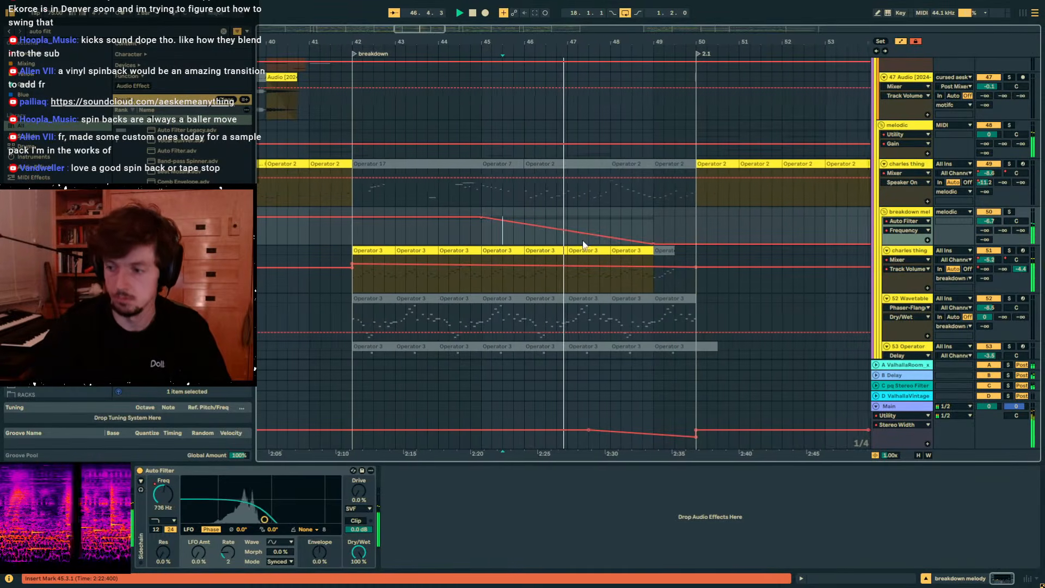
{"action": "left_click", "coordinate": [611, 229]}
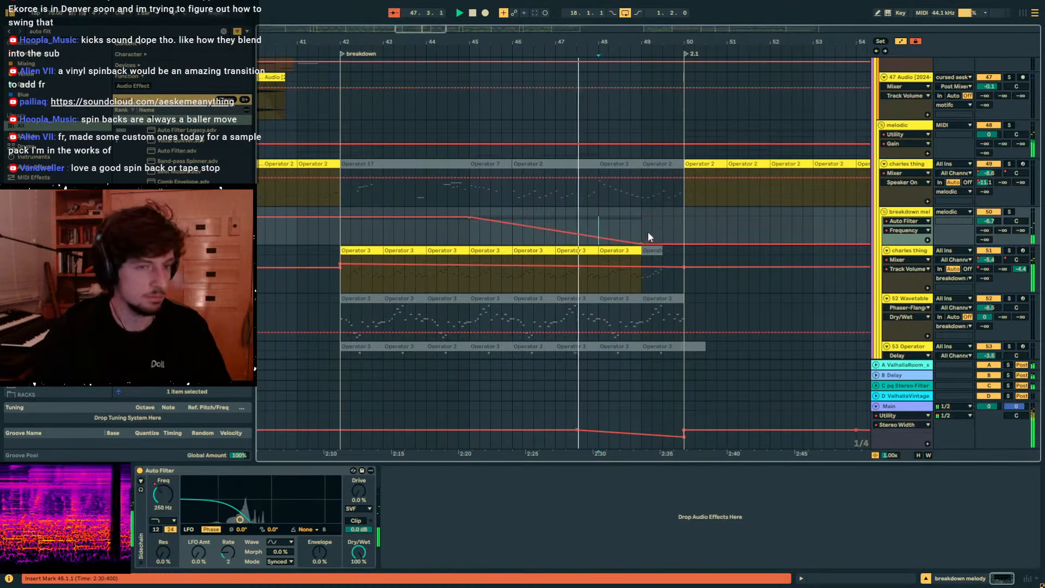
{"action": "left_click", "coordinate": [631, 220]}
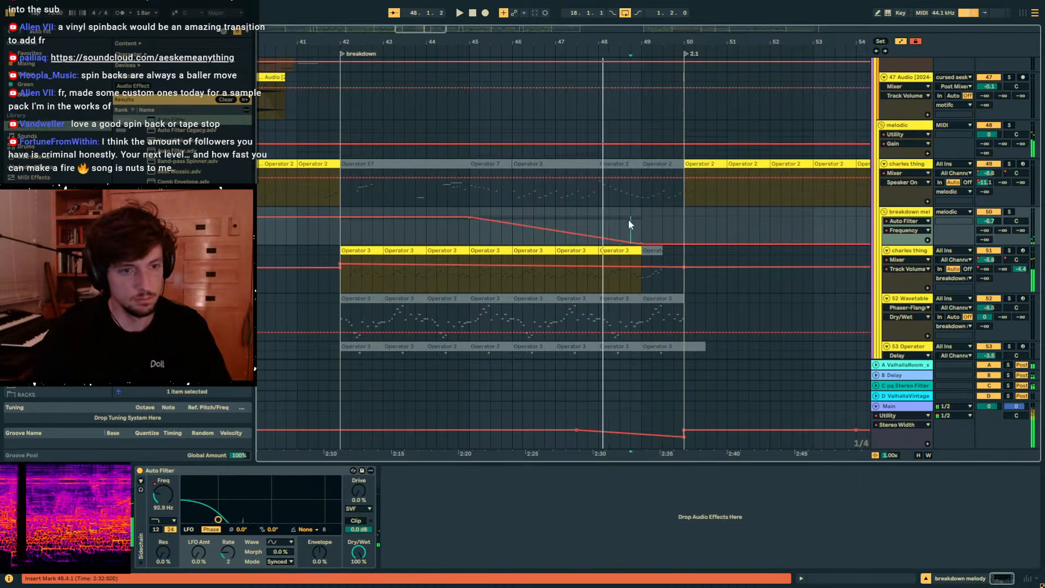
{"action": "left_click", "coordinate": [608, 218]}
Hide the automation lanes and collapse the MIDI group inside SYNTHS.
{"action": "scroll", "coordinate": [740, 226], "scroll_direction": "up", "scroll_amount": 5}
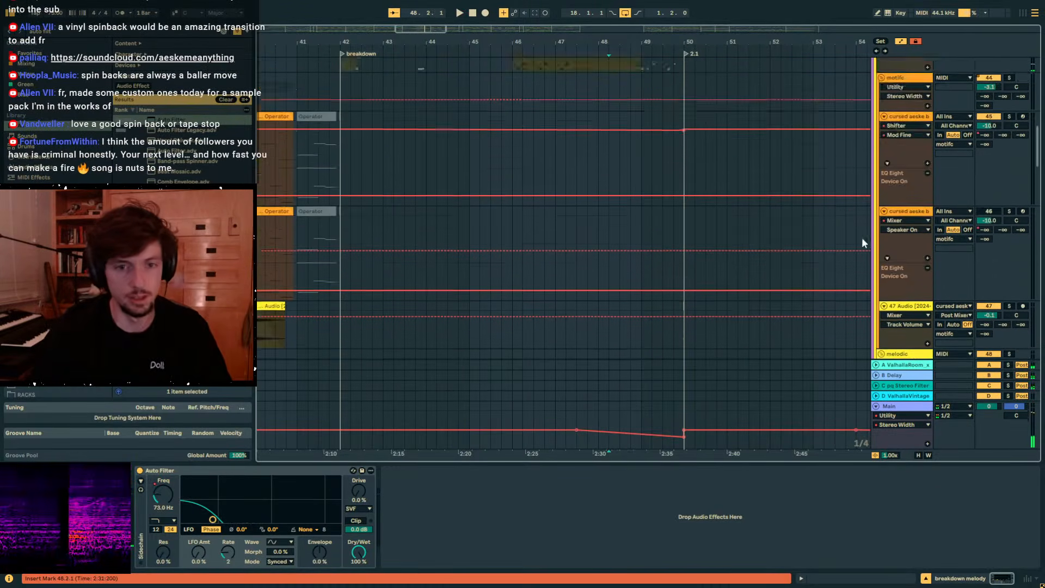
{"action": "scroll", "coordinate": [860, 245], "scroll_direction": "up", "scroll_amount": 10}
{"action": "left_click", "coordinate": [887, 173]}
{"action": "left_click", "coordinate": [879, 153]}
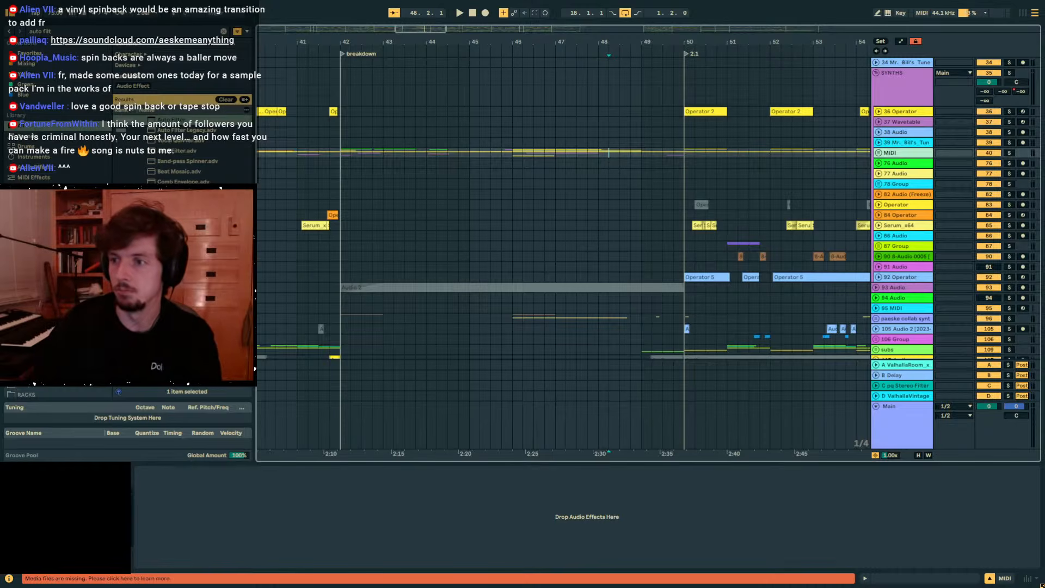
Switch to the browser and look through the SoundCloud search results for "bil bless" to find the artist's profile.
{"action": "key", "text": "alt+Tab"}
{"action": "scroll", "coordinate": [898, 179], "scroll_direction": "down", "scroll_amount": 5}
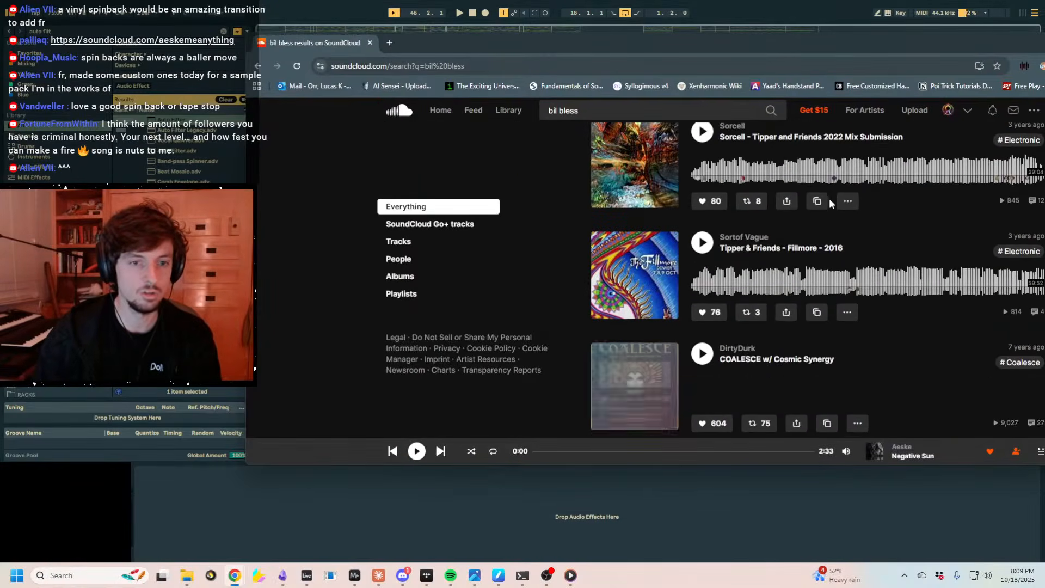
{"action": "scroll", "coordinate": [731, 220], "scroll_direction": "down", "scroll_amount": 3}
{"action": "scroll", "coordinate": [720, 220], "scroll_direction": "down", "scroll_amount": 6}
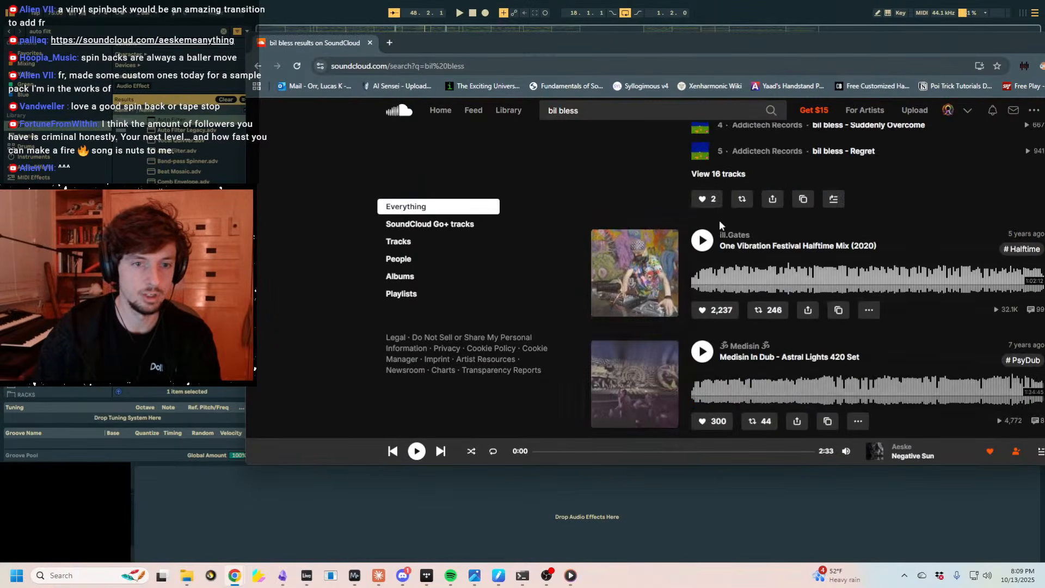
{"action": "scroll", "coordinate": [720, 220], "scroll_direction": "up", "scroll_amount": 4}
{"action": "scroll", "coordinate": [687, 225], "scroll_direction": "down", "scroll_amount": 10}
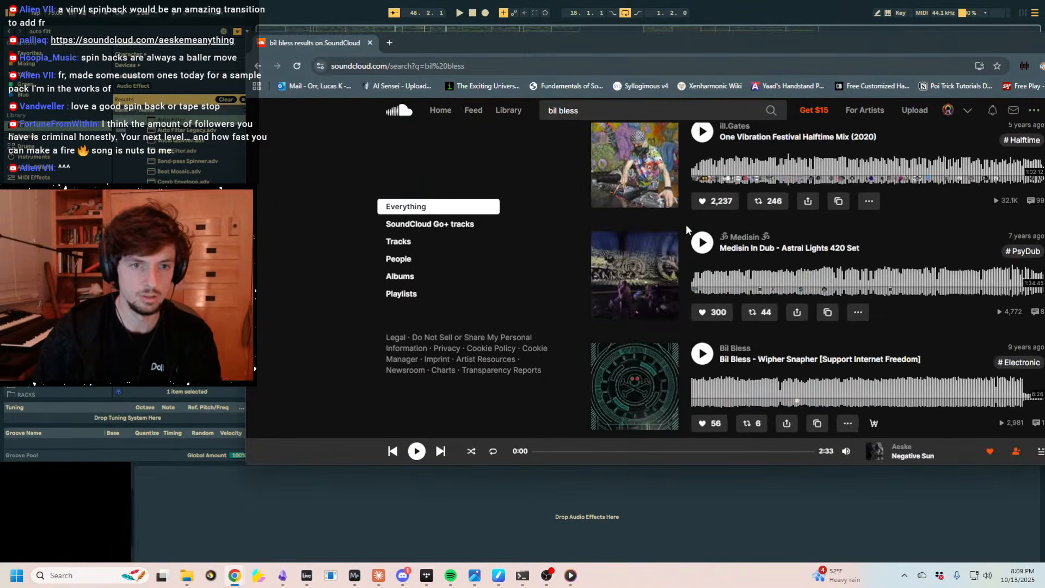
{"action": "scroll", "coordinate": [708, 207], "scroll_direction": "up", "scroll_amount": 3}
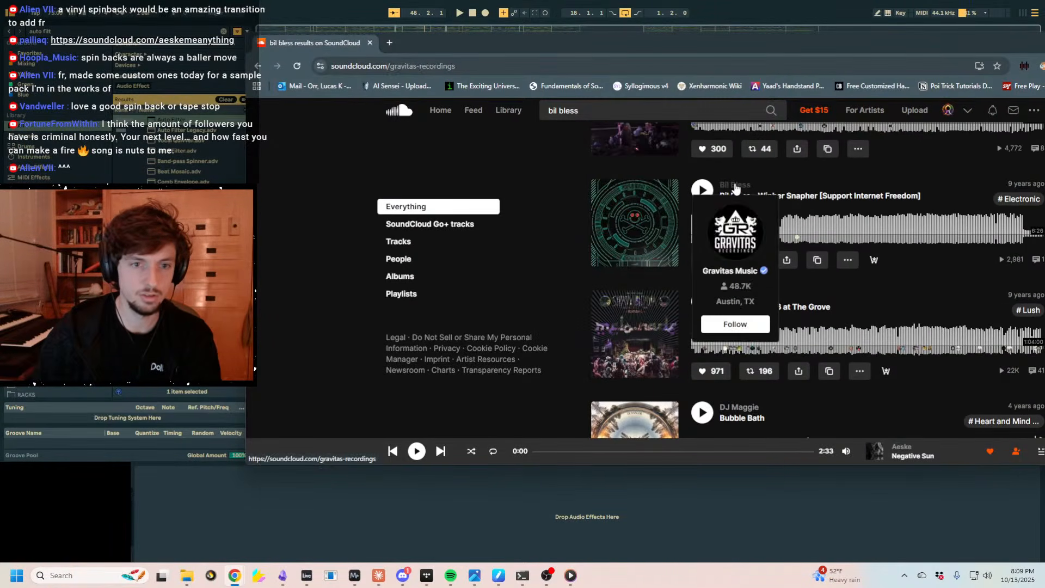
{"action": "left_click", "coordinate": [735, 188]}
{"action": "left_click", "coordinate": [257, 67]}
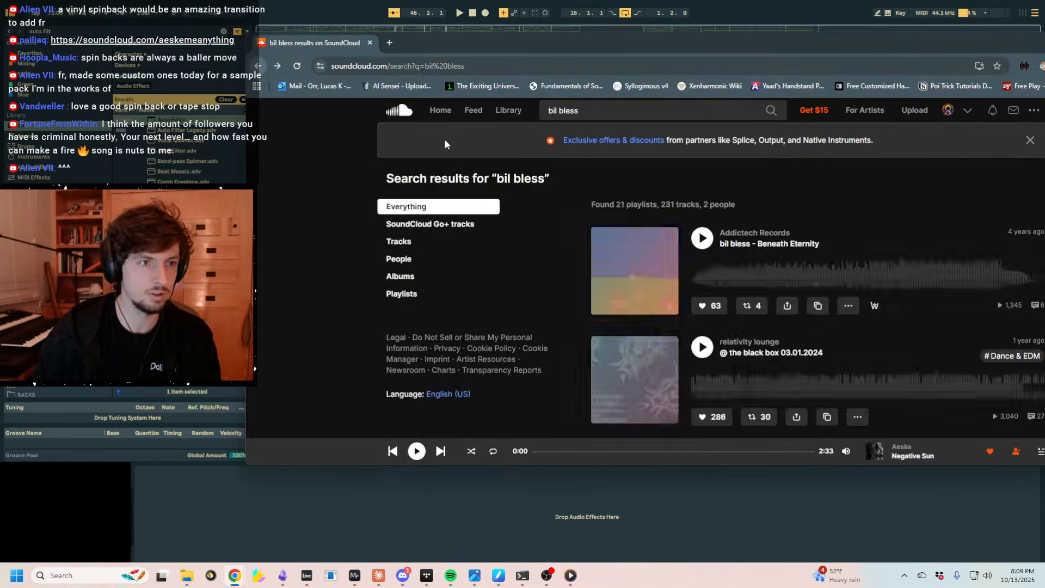
{"action": "scroll", "coordinate": [680, 218], "scroll_direction": "down", "scroll_amount": 10}
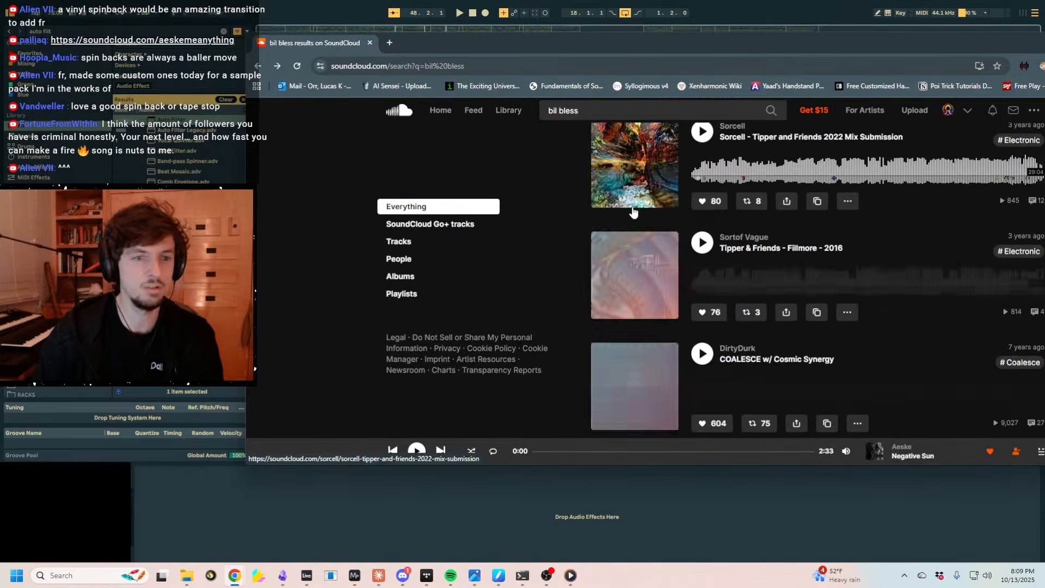
{"action": "scroll", "coordinate": [733, 227], "scroll_direction": "down", "scroll_amount": 10}
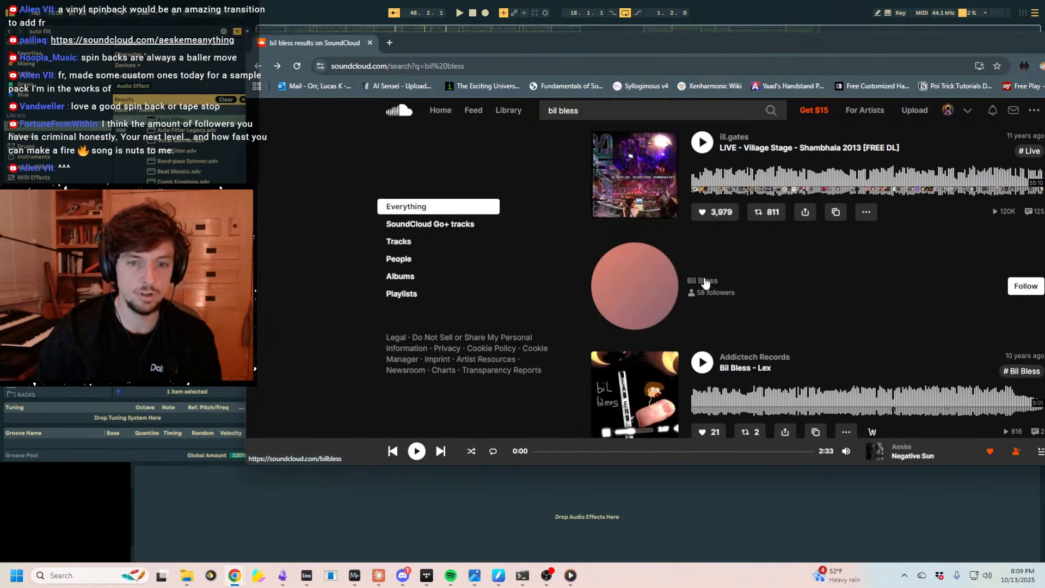
Check the Bil Bless profile and its tracks on SoundCloud, go back, and return to Ableton Live.
{"action": "scroll", "coordinate": [635, 257], "scroll_direction": "down", "scroll_amount": 2}
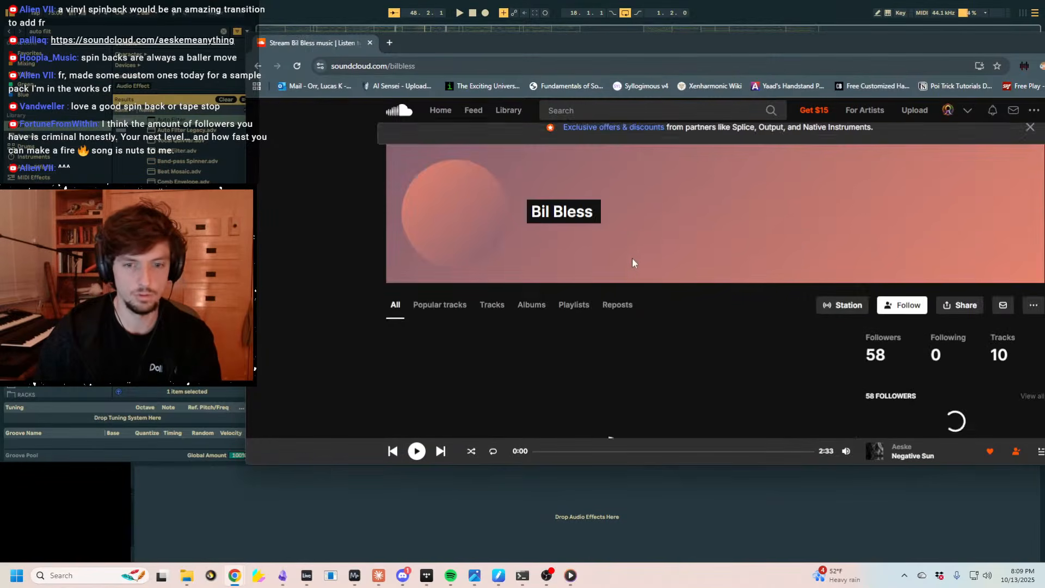
{"action": "left_click", "coordinate": [491, 213]}
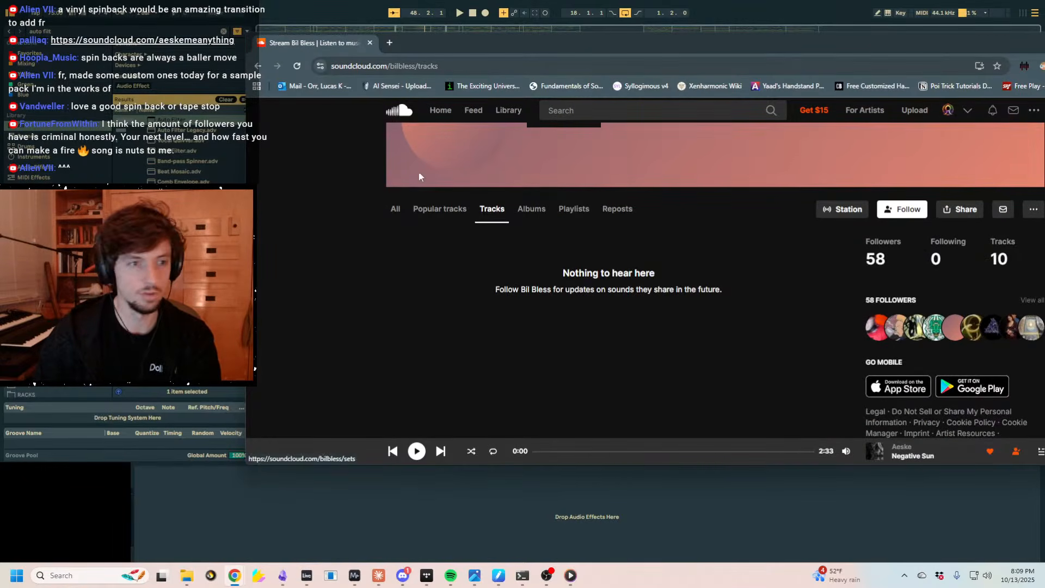
{"action": "left_click", "coordinate": [260, 65]}
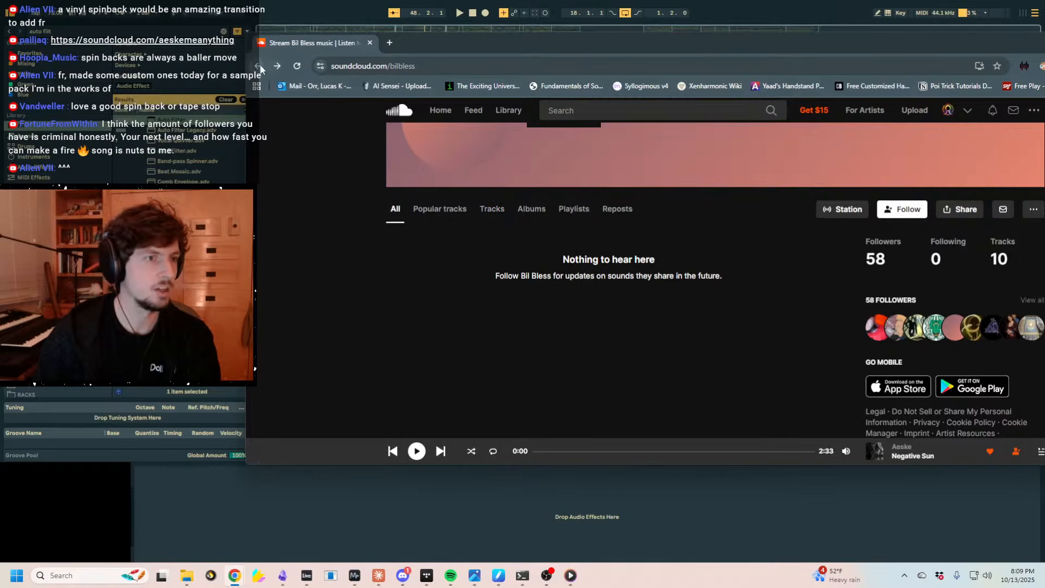
{"action": "left_click", "coordinate": [257, 67]}
{"action": "left_click_drag", "start_coordinate": [508, 44], "coordinate": [1044, 93]}
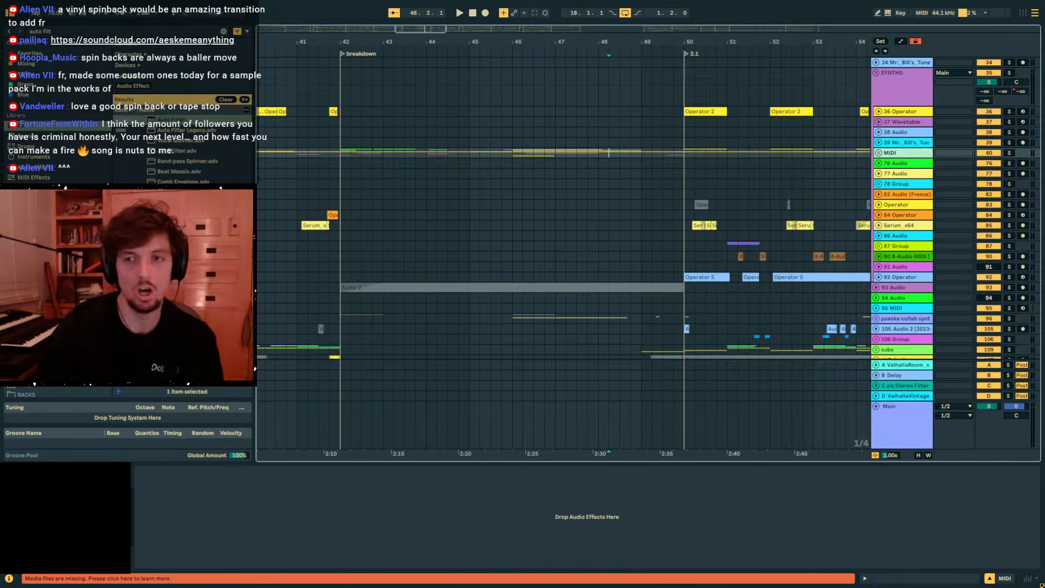
Collapse the SYNTHS group and place the insert marker at bar 46.1.1 in the breakdown.
{"action": "left_click", "coordinate": [682, 167]}
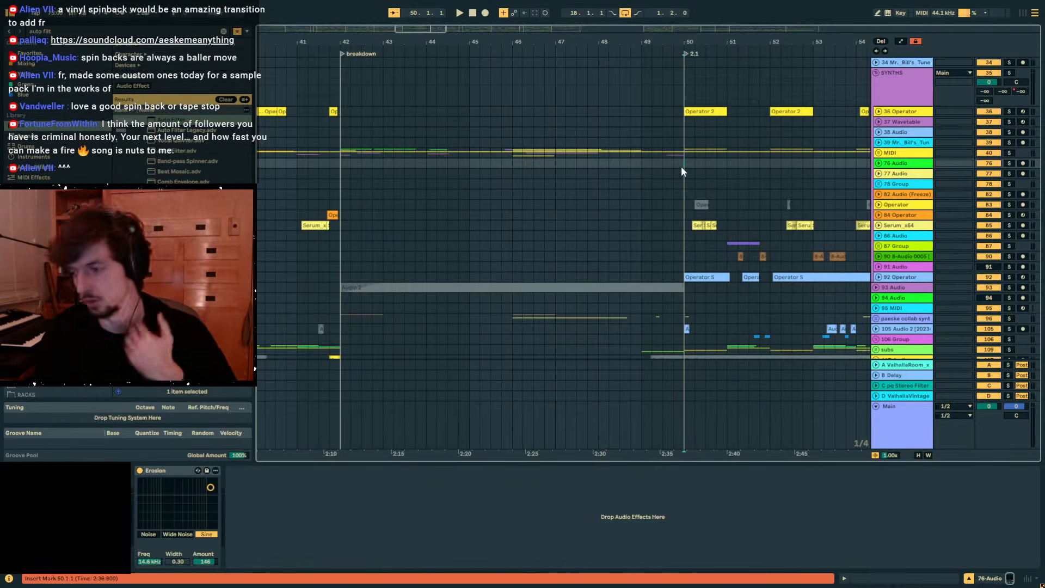
{"action": "left_click", "coordinate": [629, 154]}
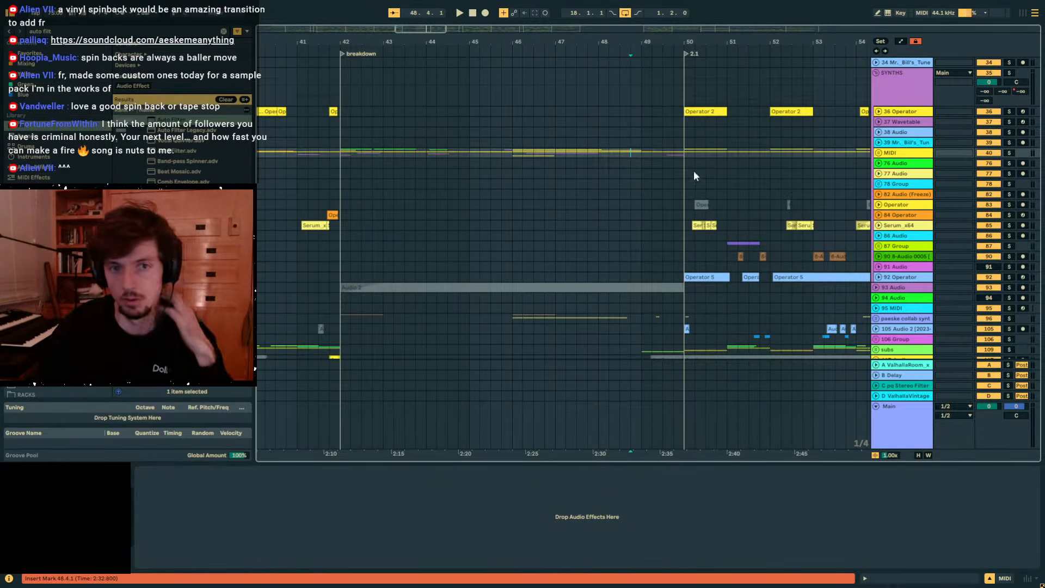
{"action": "scroll", "coordinate": [830, 218], "scroll_direction": "up", "scroll_amount": 4}
{"action": "left_click", "coordinate": [893, 166]}
{"action": "key", "text": "u"}
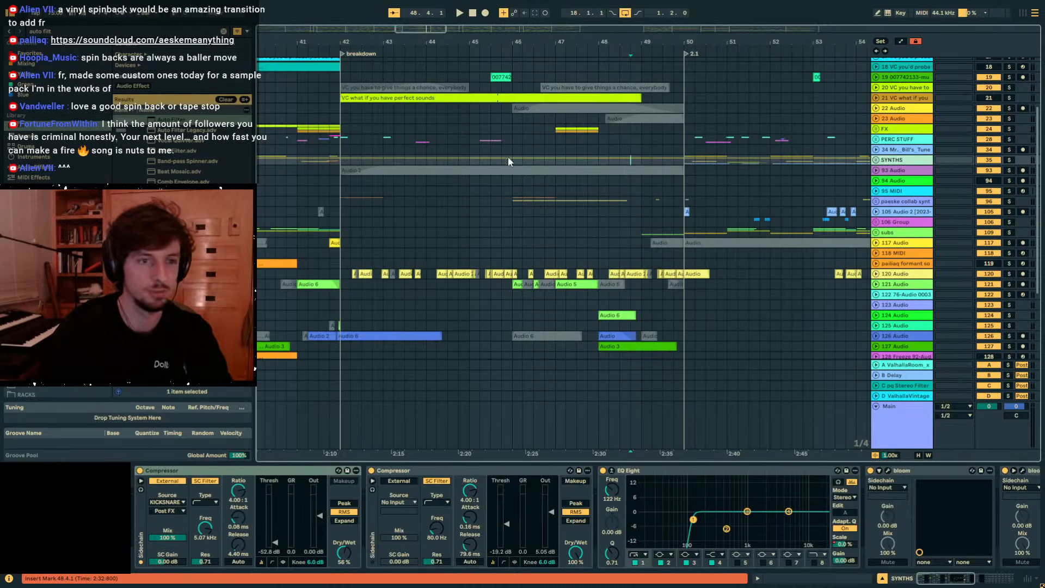
{"action": "scroll", "coordinate": [956, 209], "scroll_direction": "up", "scroll_amount": 5}
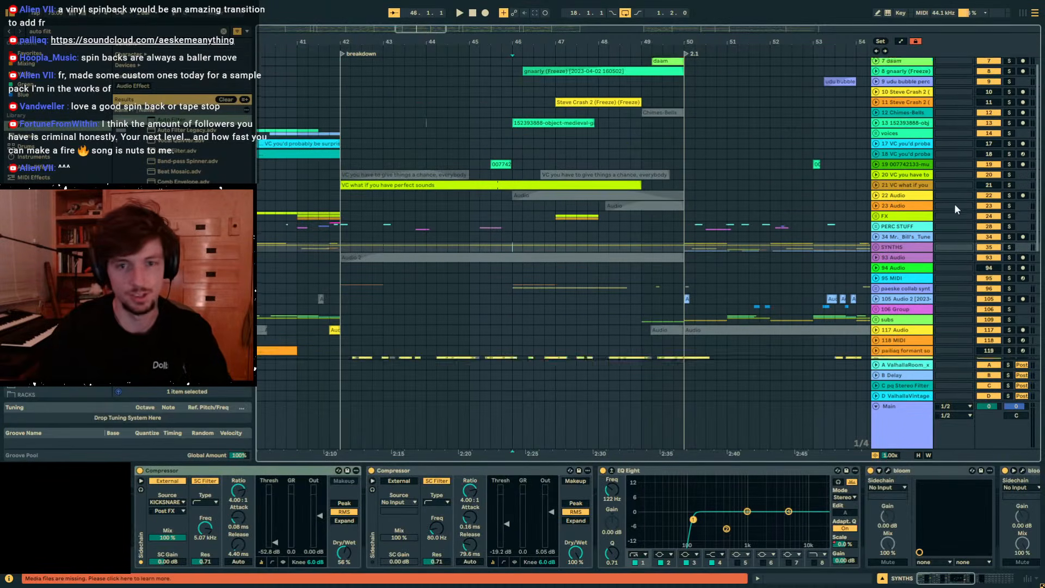
{"action": "left_click", "coordinate": [876, 64]}
{"action": "left_click", "coordinate": [877, 63]}
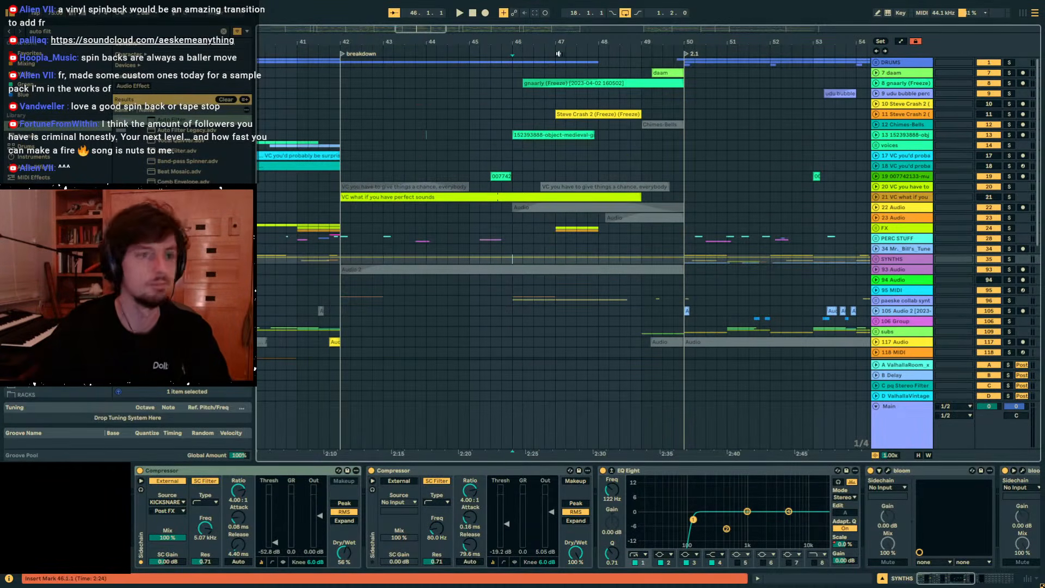
Show the arrangement's automation lanes in the breakdown around bar 46.
{"action": "left_click", "coordinate": [515, 64]}
{"action": "left_click", "coordinate": [500, 73]}
{"action": "key", "text": "a"}
{"action": "left_click_drag", "start_coordinate": [512, 38], "coordinate": [511, 93]}
{"action": "key", "text": "a"}
{"action": "key", "text": "a"}
{"action": "left_click", "coordinate": [485, 94]}
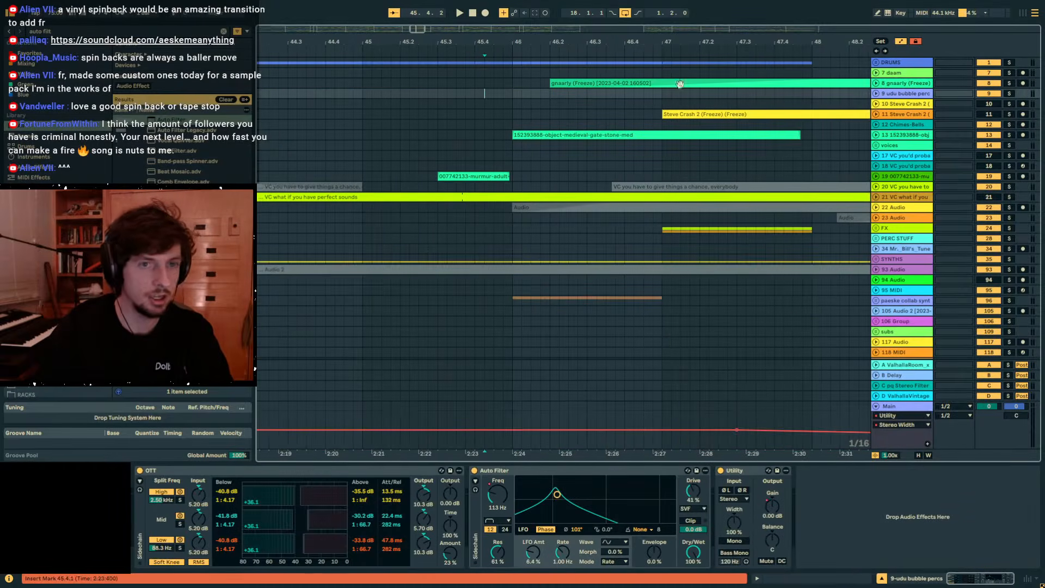
{"action": "left_click", "coordinate": [877, 72], "text": "alt"}
{"action": "left_click", "coordinate": [877, 73], "text": "alt"}
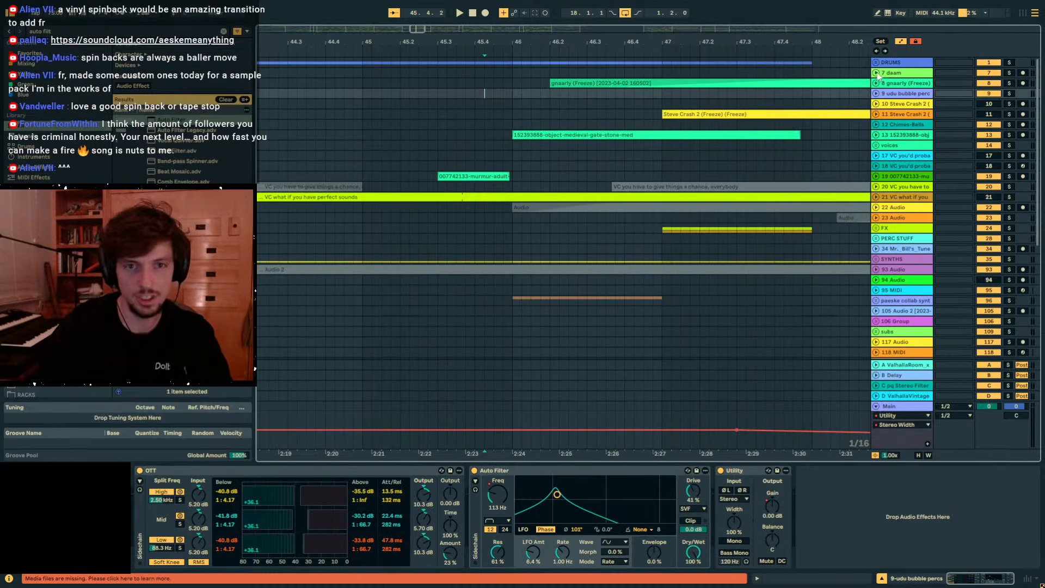
{"action": "left_click", "coordinate": [878, 63], "text": "alt"}
{"action": "left_click", "coordinate": [877, 63], "text": "alt"}
{"action": "left_click", "coordinate": [877, 63], "text": "alt"}
{"action": "left_click", "coordinate": [877, 63], "text": "alt"}
Audition the breakdown's drum and effects transition from about bar 45.4.
{"action": "left_click", "coordinate": [504, 72]}
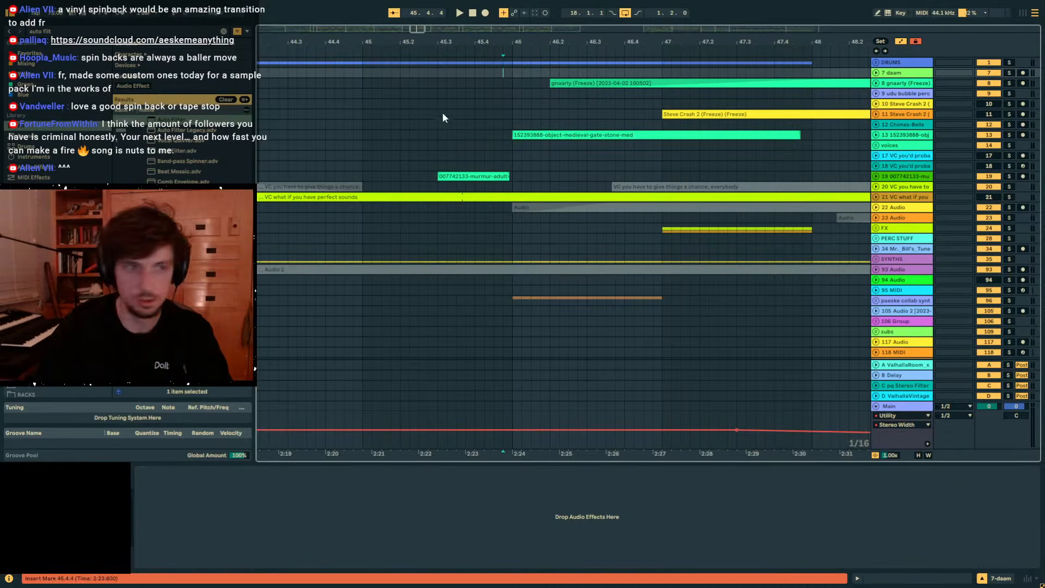
{"action": "key", "text": "space"}
{"action": "left_click_drag", "start_coordinate": [493, 42], "coordinate": [455, 19]}
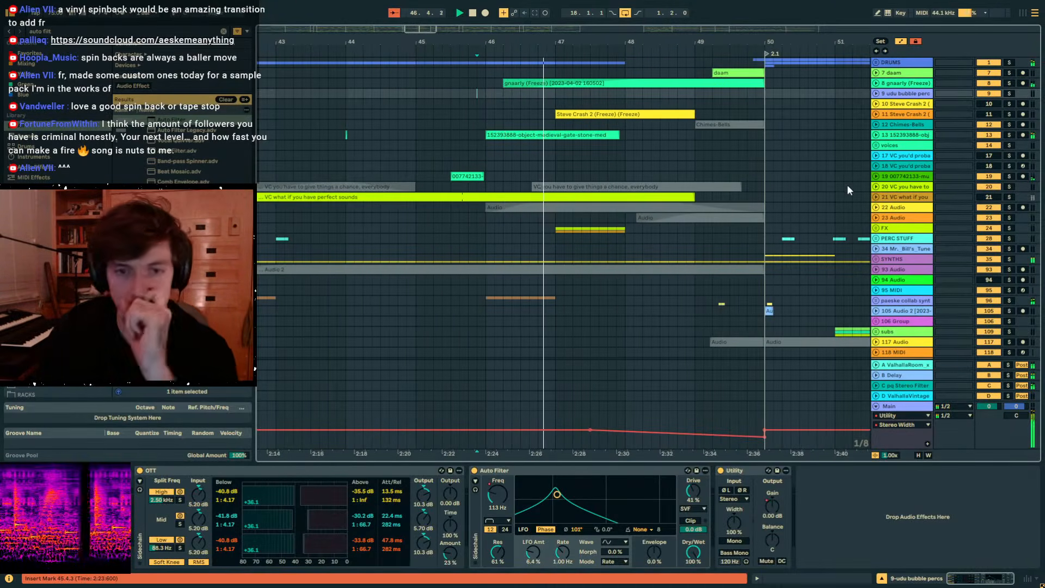
Unfold the DRUMS group, check its B-Delay send automation, lower its C stereo filter send curve across the breakdown, and audition it.
{"action": "left_click", "coordinate": [876, 63]}
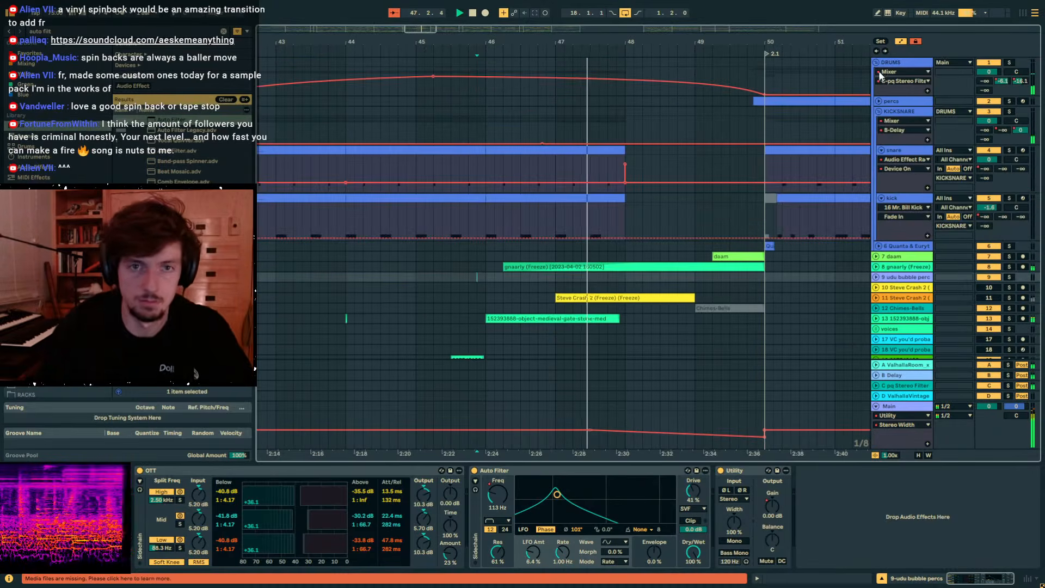
{"action": "key", "text": "space"}
{"action": "left_click", "coordinate": [1003, 82]}
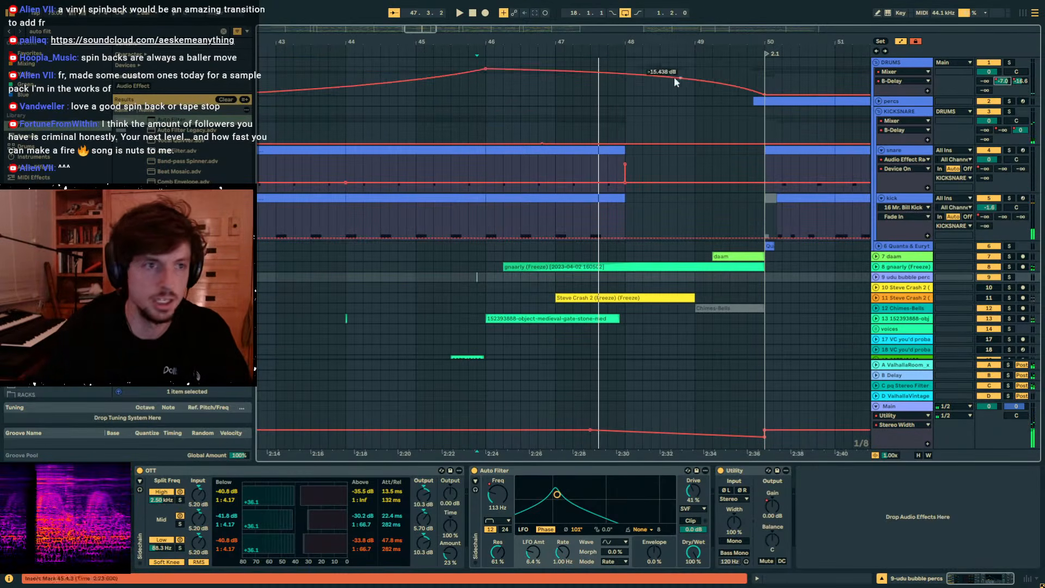
{"action": "left_click", "coordinate": [428, 65]}
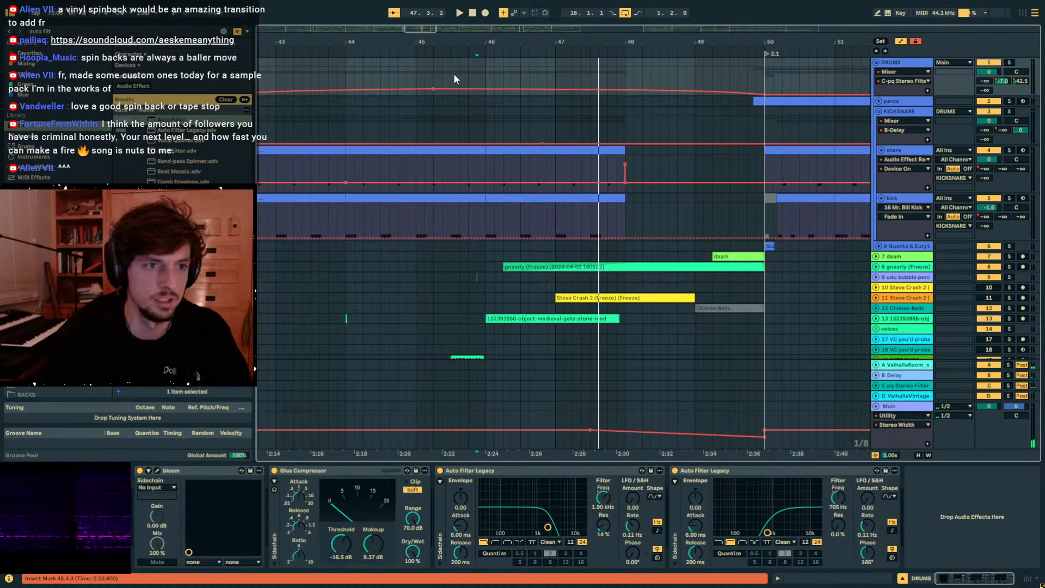
{"action": "key", "text": "space"}
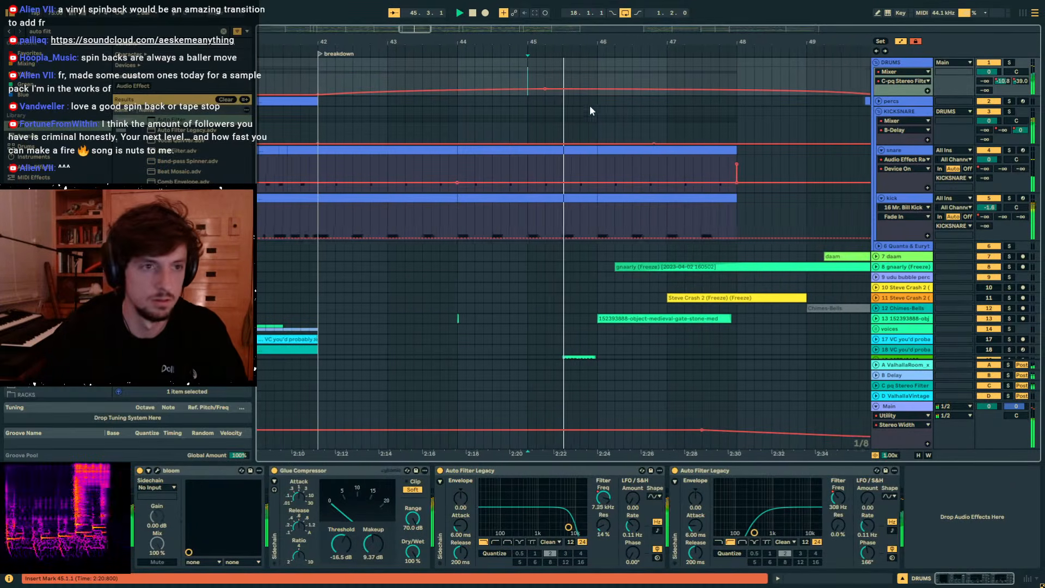
{"action": "key", "text": "space"}
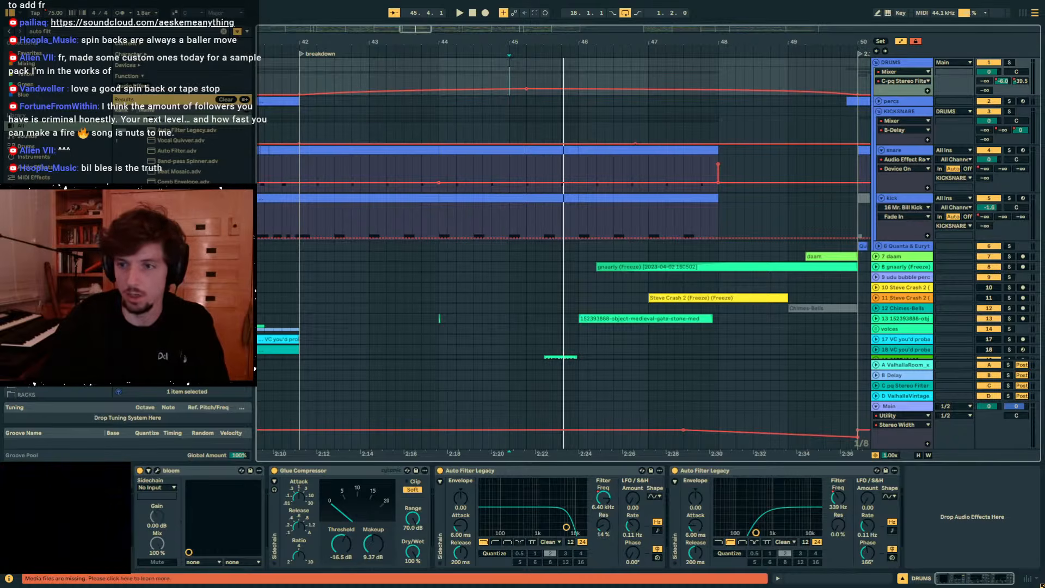
Switch to TIDAL, search for "son of the electric ghost", and open the artist page of Son of the Electric Ghost.
{"action": "key", "text": "alt+Tab"}
{"action": "scroll", "coordinate": [636, 294], "scroll_direction": "down", "scroll_amount": 3}
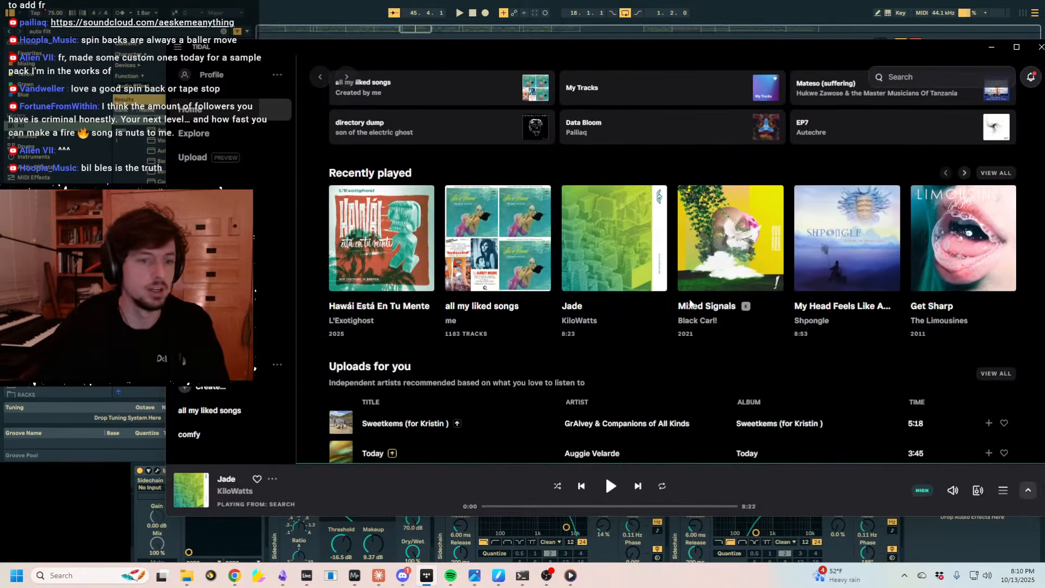
{"action": "scroll", "coordinate": [636, 294], "scroll_direction": "up", "scroll_amount": 3}
{"action": "left_click", "coordinate": [893, 76]}
{"action": "type", "text": "so"}
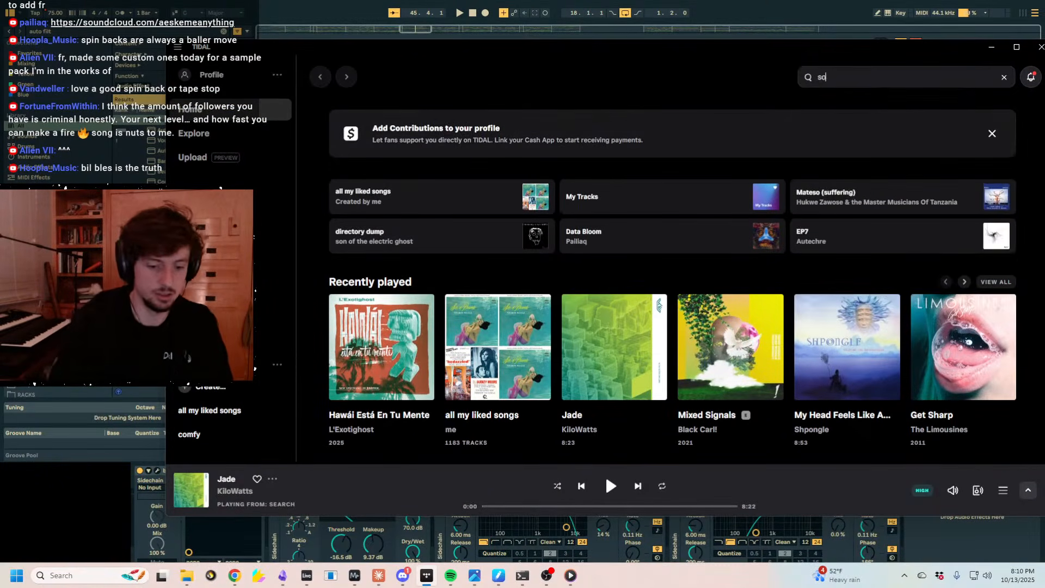
{"action": "type", "text": "n of tjhe"}
{"action": "key", "text": "BackSpace"}
{"action": "key", "text": "BackSpace"}
{"action": "key", "text": "BackSpace"}
{"action": "key", "text": "BackSpace"}
{"action": "type", "text": "he electric ghost"}
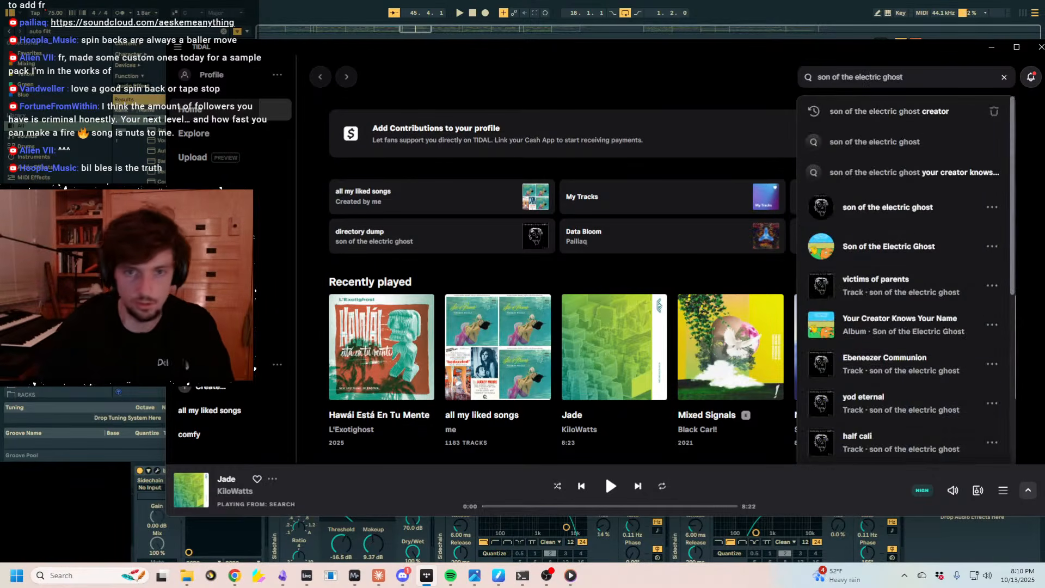
{"action": "left_click", "coordinate": [897, 246]}
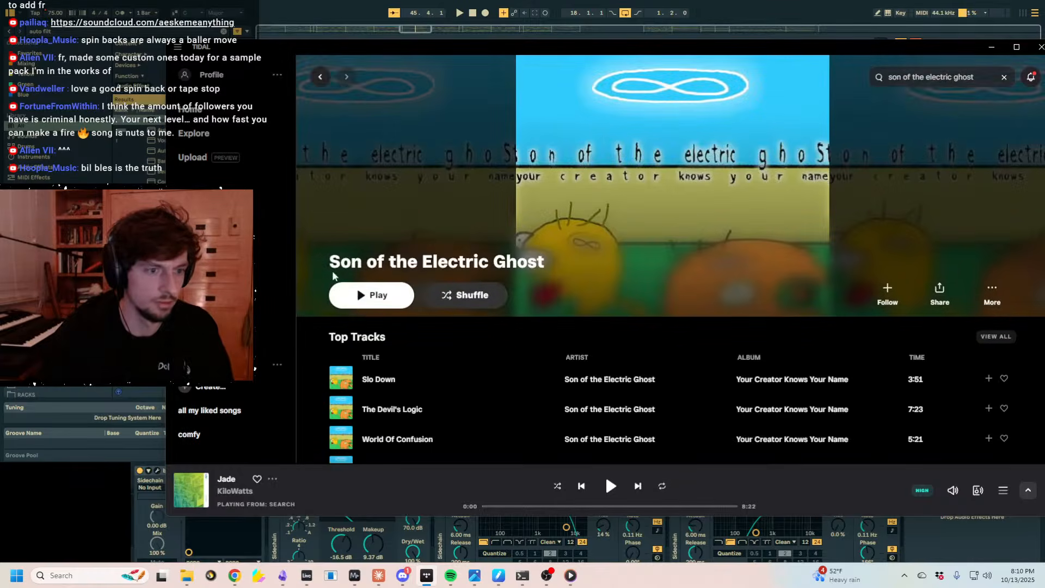
Listen to Slo Down from the artist's top tracks, skipping ahead within the song, and pause it.
{"action": "scroll", "coordinate": [478, 327], "scroll_direction": "down", "scroll_amount": 3}
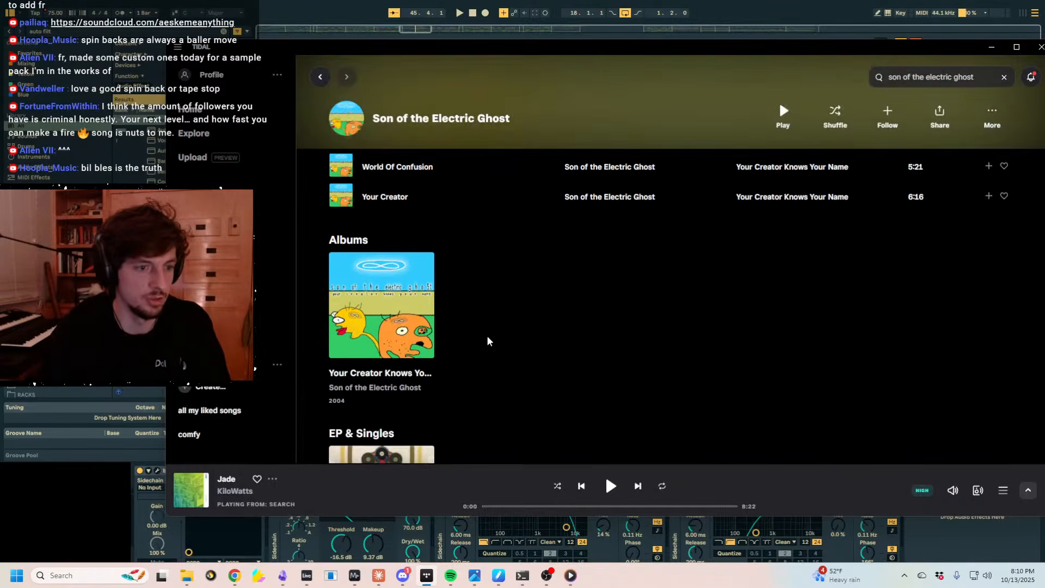
{"action": "scroll", "coordinate": [458, 367], "scroll_direction": "up", "scroll_amount": 2}
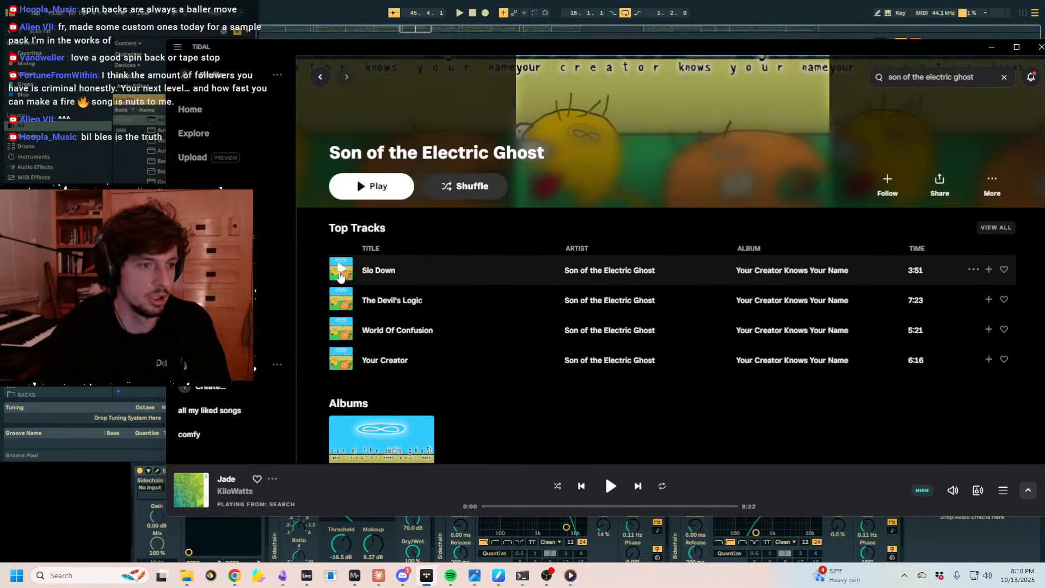
{"action": "left_click", "coordinate": [341, 270]}
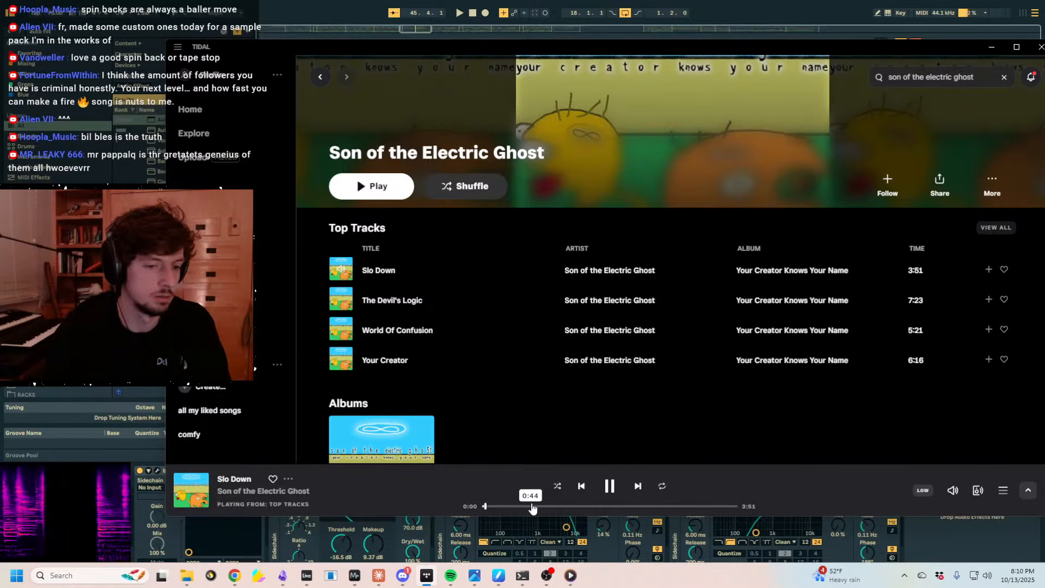
{"action": "left_click", "coordinate": [536, 506]}
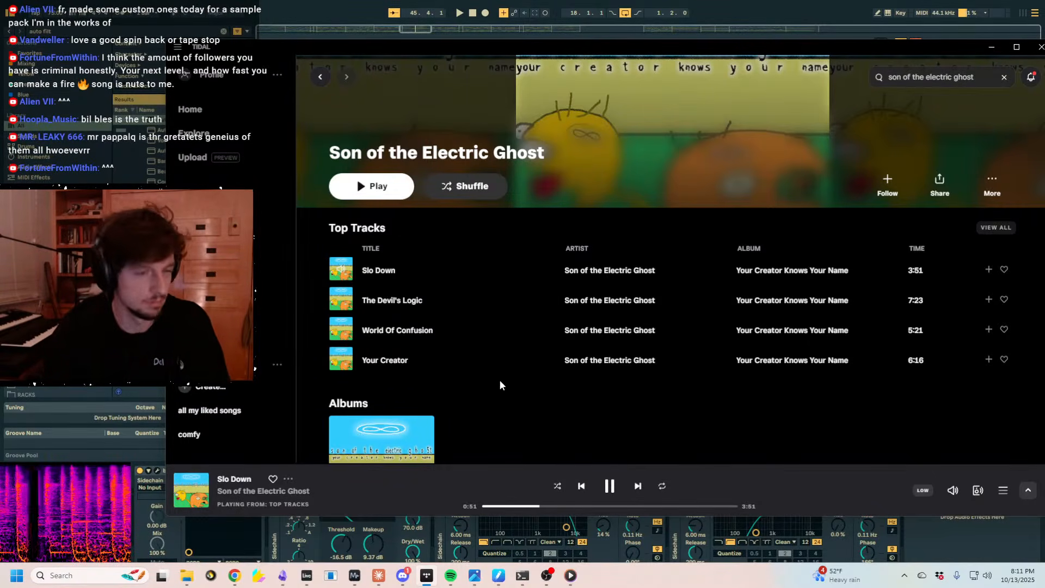
{"action": "scroll", "coordinate": [517, 384], "scroll_direction": "down", "scroll_amount": 3}
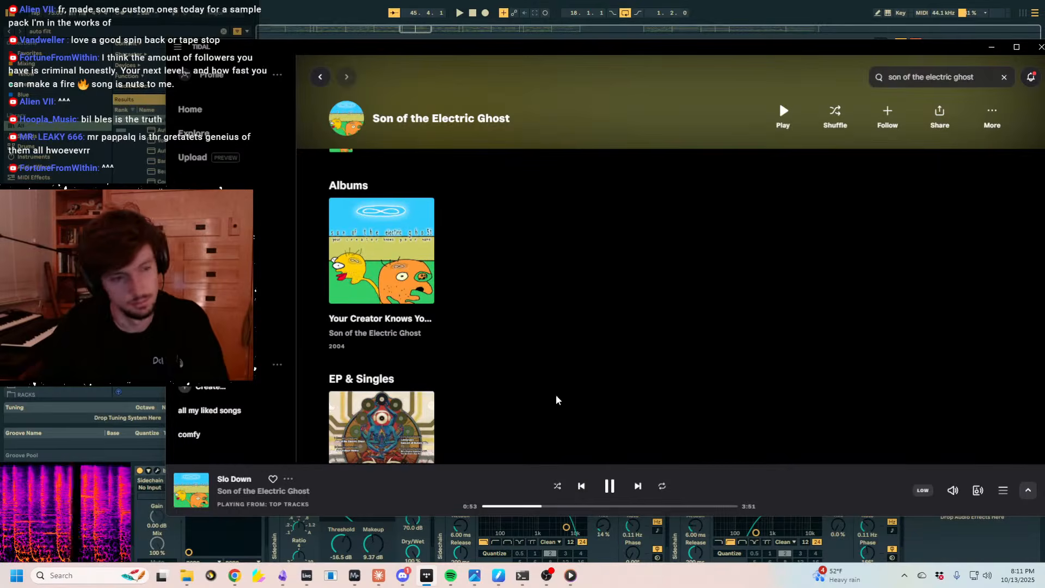
{"action": "left_click", "coordinate": [611, 486]}
{"action": "scroll", "coordinate": [462, 305], "scroll_direction": "up", "scroll_amount": 6}
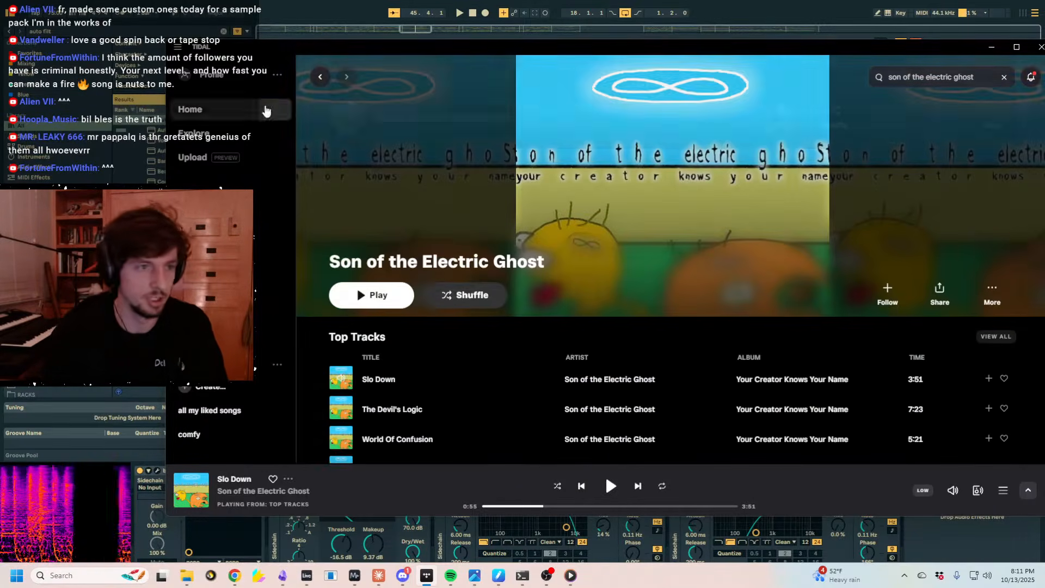
Open the album Your Creator Knows Your Name from the artist page and look through its track list.
{"action": "scroll", "coordinate": [381, 221], "scroll_direction": "down", "scroll_amount": 4}
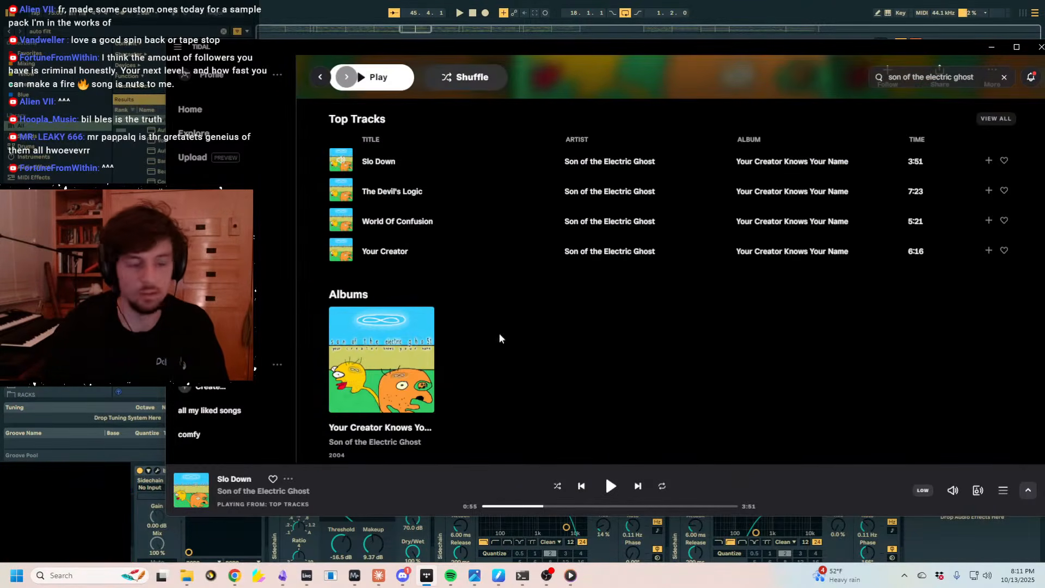
{"action": "left_click", "coordinate": [458, 342]}
{"action": "scroll", "coordinate": [565, 294], "scroll_direction": "down", "scroll_amount": 3}
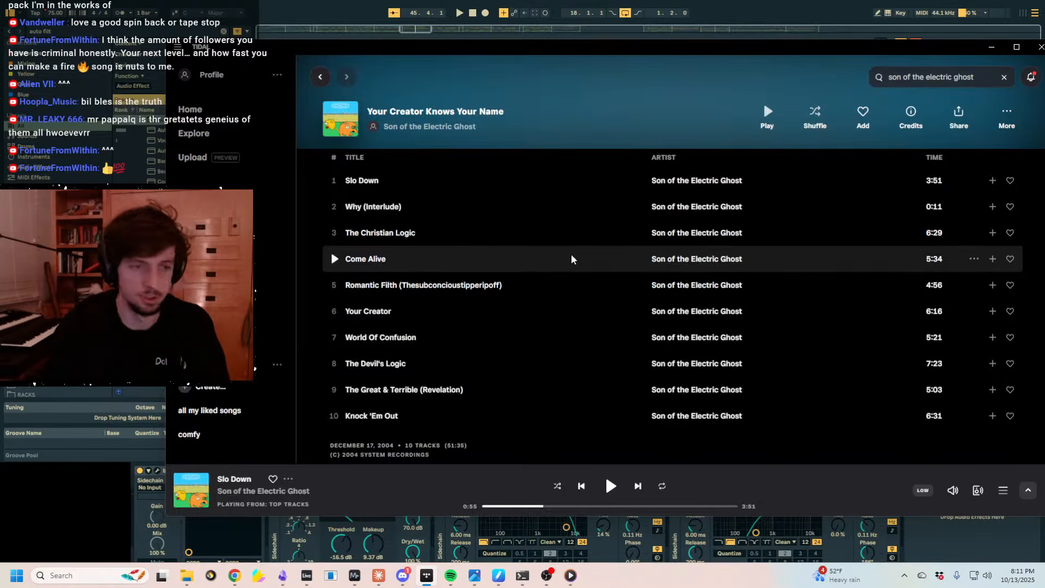
{"action": "scroll", "coordinate": [573, 266], "scroll_direction": "up", "scroll_amount": 3}
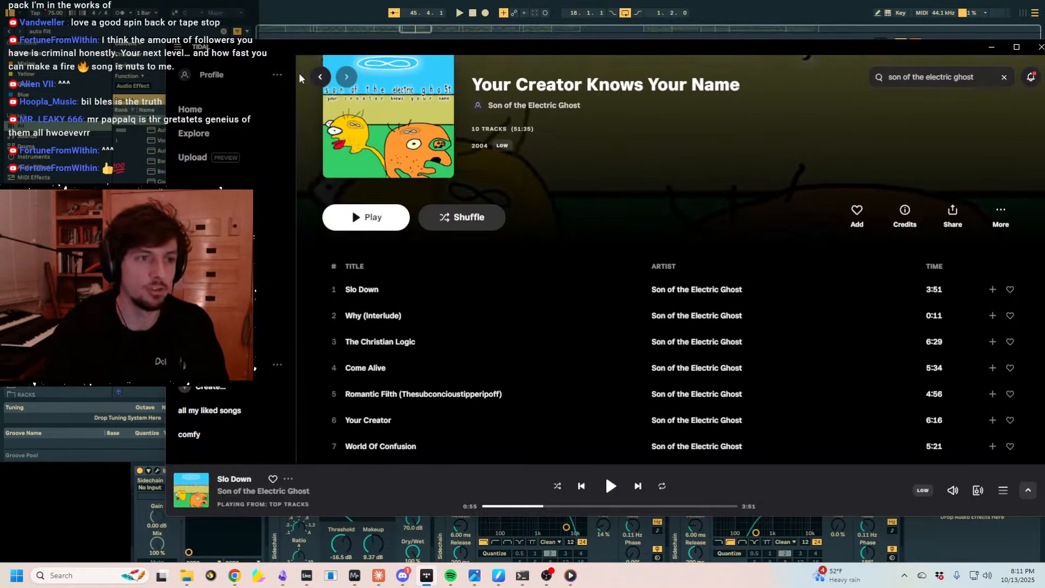
Return to the Son of the Electric Ghost artist page and look through its top tracks, albums and singles.
{"action": "left_click", "coordinate": [320, 79]}
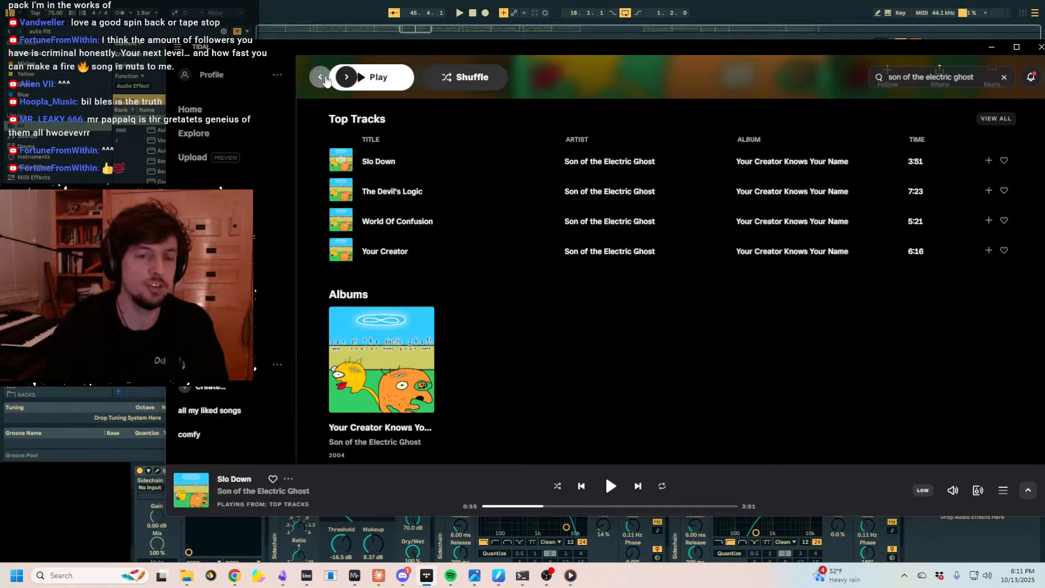
{"action": "left_click", "coordinate": [321, 78]}
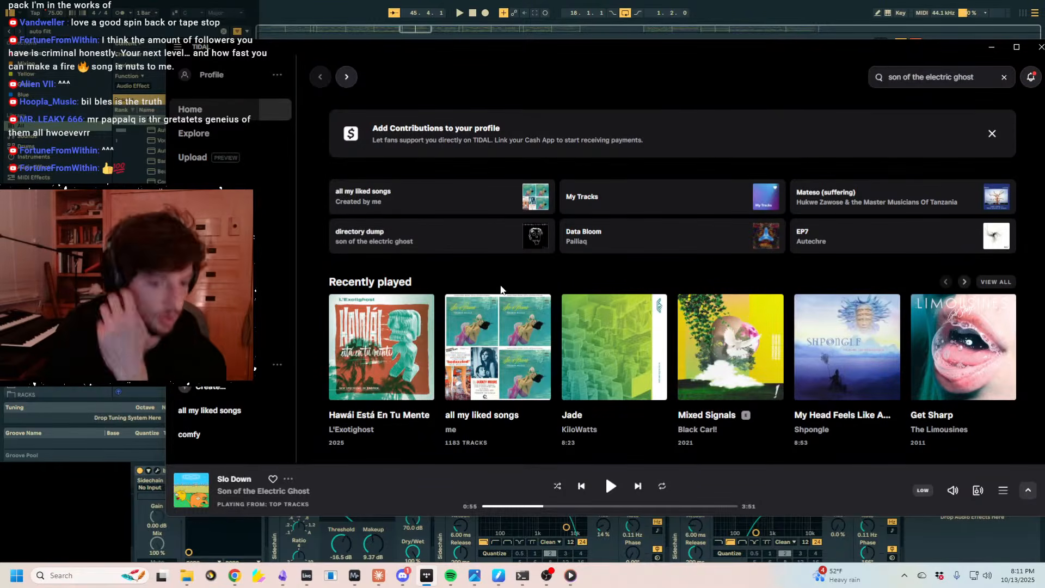
{"action": "left_click", "coordinate": [346, 77]}
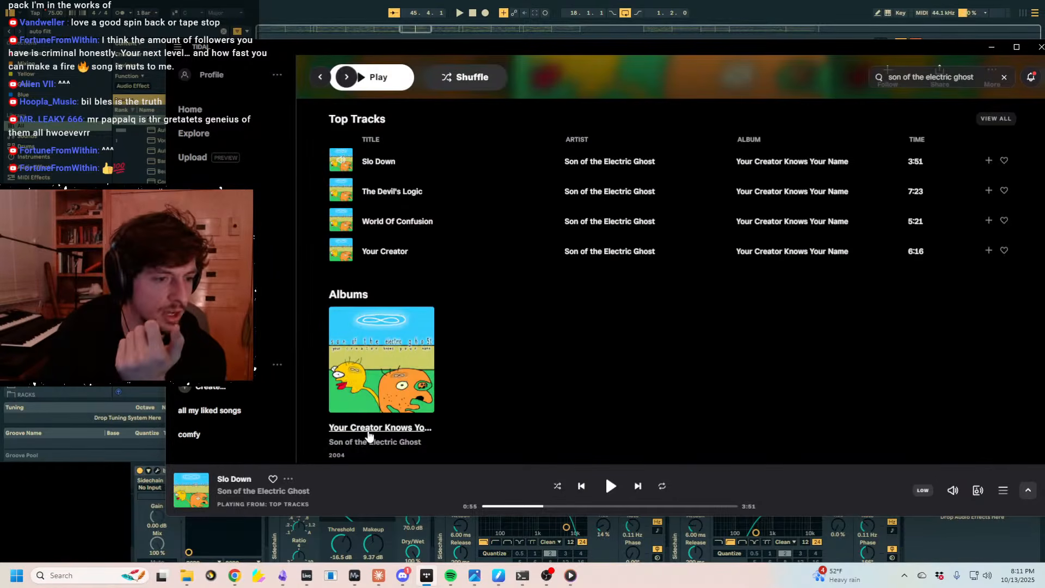
{"action": "scroll", "coordinate": [474, 423], "scroll_direction": "down", "scroll_amount": 5}
{"action": "scroll", "coordinate": [452, 390], "scroll_direction": "down", "scroll_amount": 2}
{"action": "scroll", "coordinate": [448, 391], "scroll_direction": "up", "scroll_amount": 6}
{"action": "scroll", "coordinate": [539, 415], "scroll_direction": "up", "scroll_amount": 5}
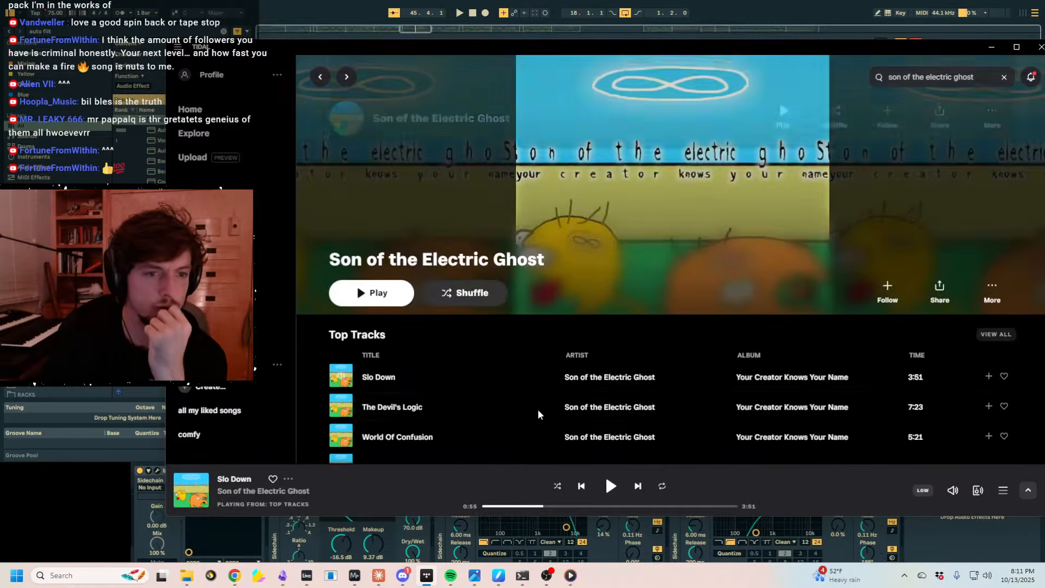
{"action": "scroll", "coordinate": [518, 401], "scroll_direction": "down", "scroll_amount": 5}
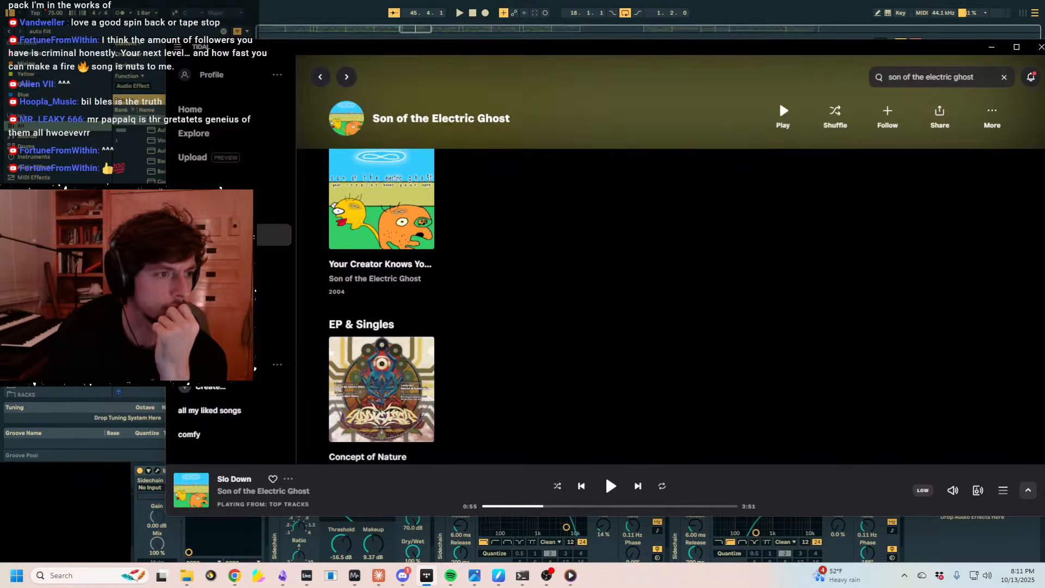
Open the liked tracks collection, go to the artist behind Ebeneezer Communion, and look through that artist's top tracks and albums.
{"action": "left_click", "coordinate": [223, 283]}
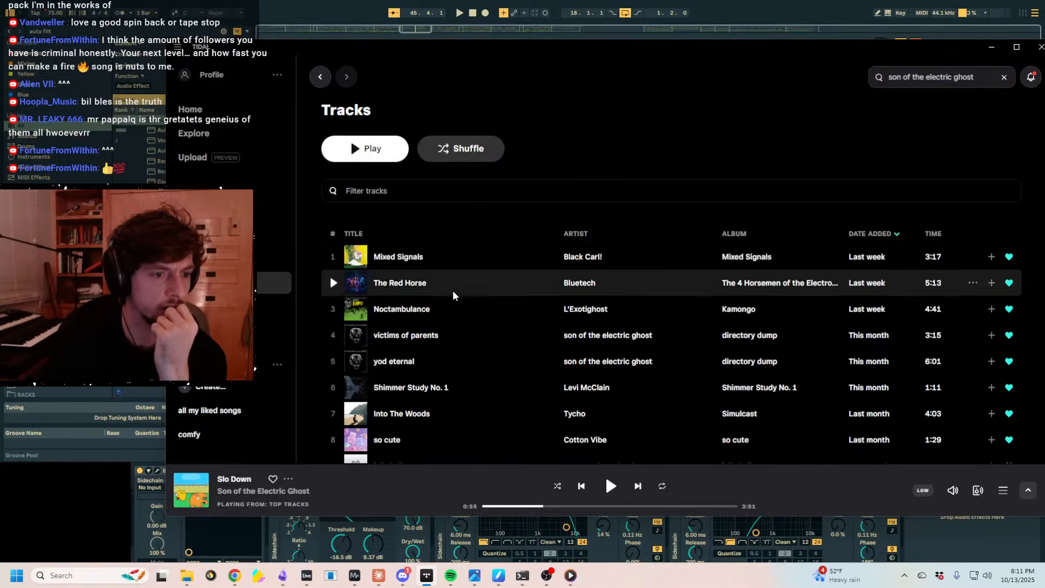
{"action": "scroll", "coordinate": [452, 295], "scroll_direction": "down", "scroll_amount": 3}
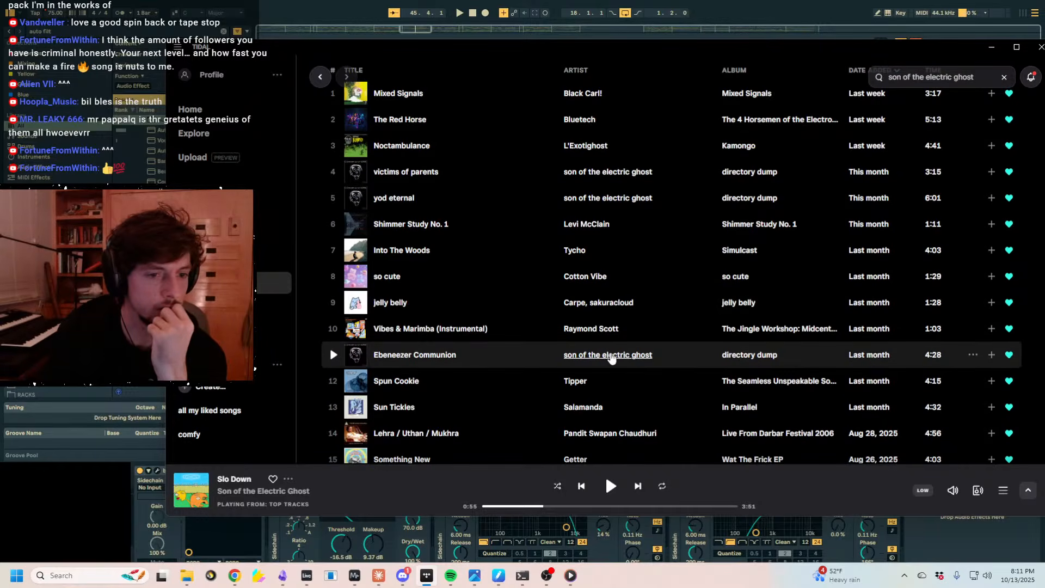
{"action": "left_click", "coordinate": [620, 357]}
{"action": "scroll", "coordinate": [547, 337], "scroll_direction": "down", "scroll_amount": 3}
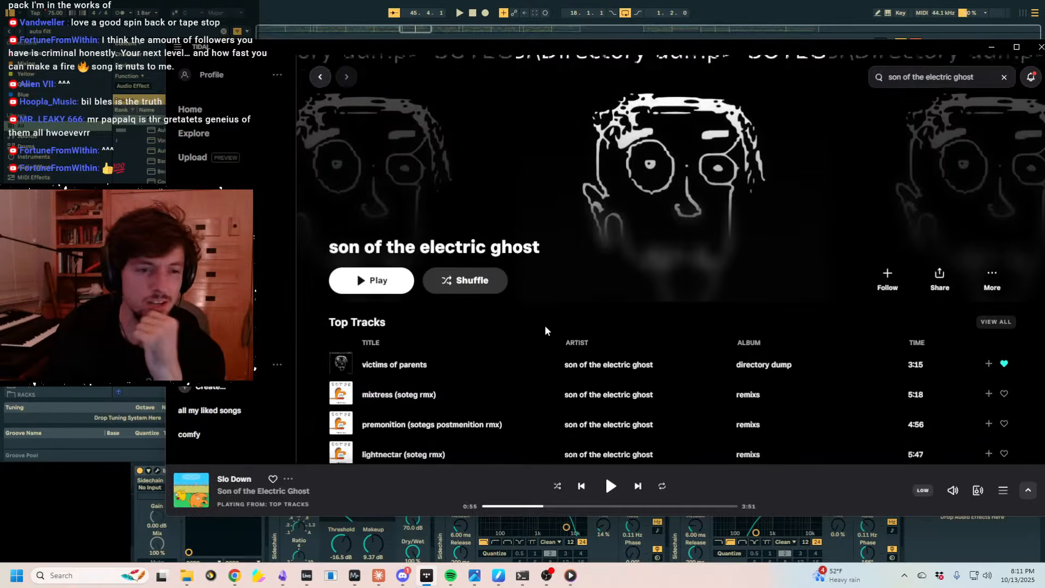
{"action": "scroll", "coordinate": [545, 329], "scroll_direction": "up", "scroll_amount": 2}
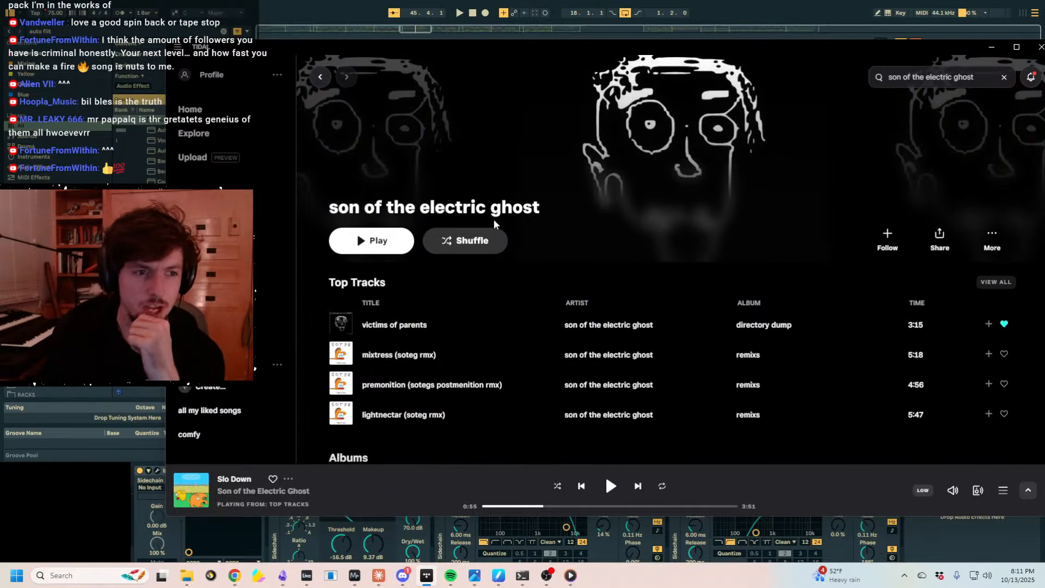
{"action": "scroll", "coordinate": [599, 240], "scroll_direction": "down", "scroll_amount": 3}
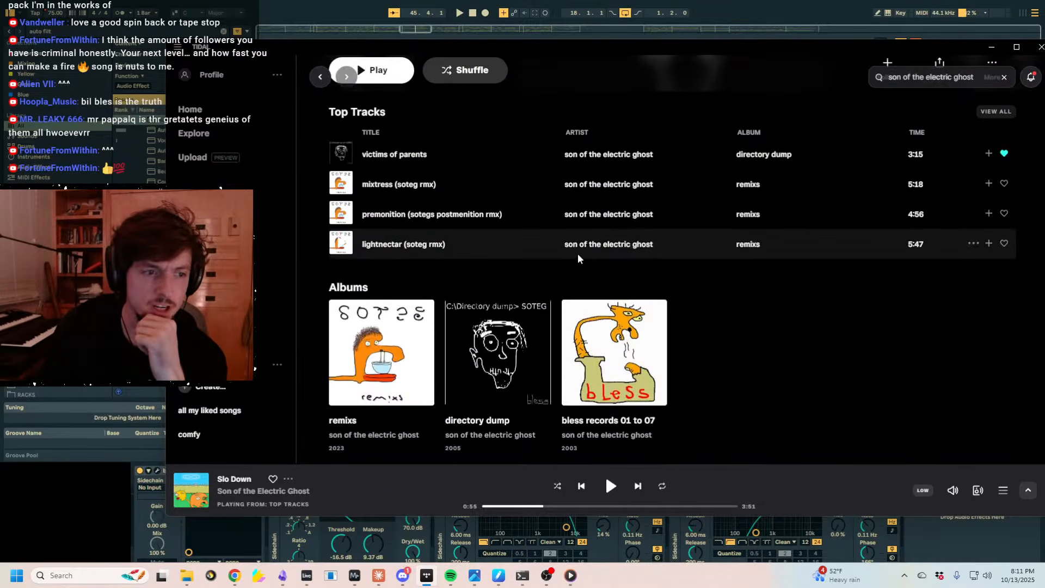
Open the album directory dump, look through its track list, and play Ebeneezer Communion.
{"action": "left_click", "coordinate": [506, 330]}
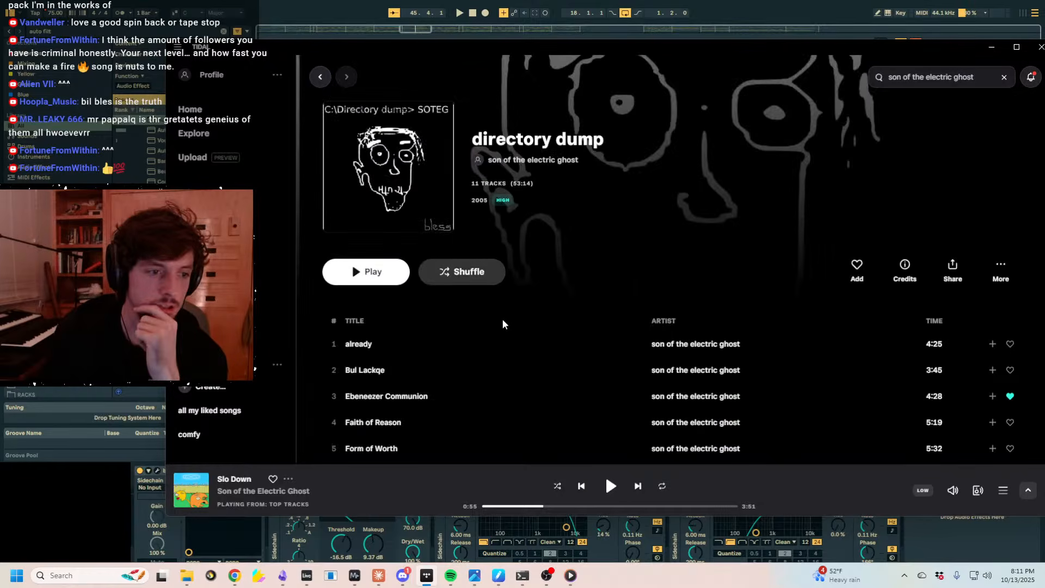
{"action": "scroll", "coordinate": [465, 169], "scroll_direction": "down", "scroll_amount": 5}
{"action": "scroll", "coordinate": [476, 245], "scroll_direction": "up", "scroll_amount": 2}
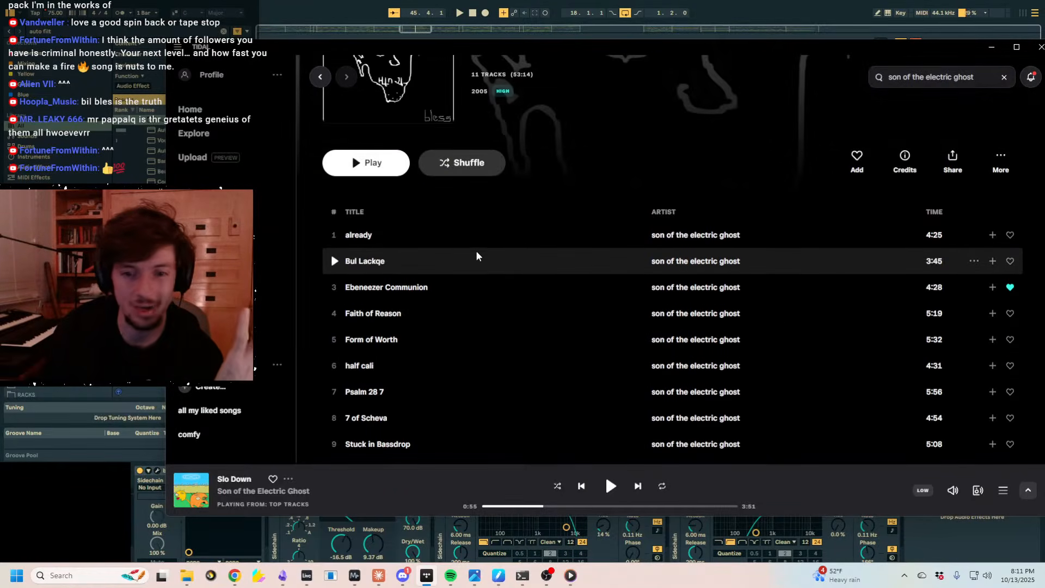
{"action": "scroll", "coordinate": [477, 262], "scroll_direction": "down", "scroll_amount": 2}
{"action": "scroll", "coordinate": [476, 266], "scroll_direction": "down", "scroll_amount": 1}
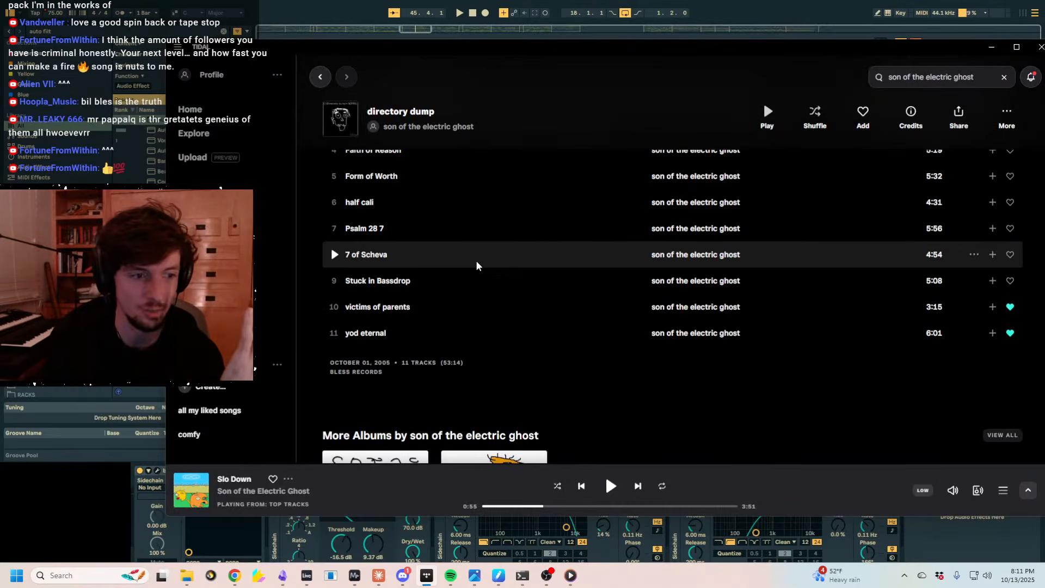
{"action": "scroll", "coordinate": [476, 265], "scroll_direction": "up", "scroll_amount": 4}
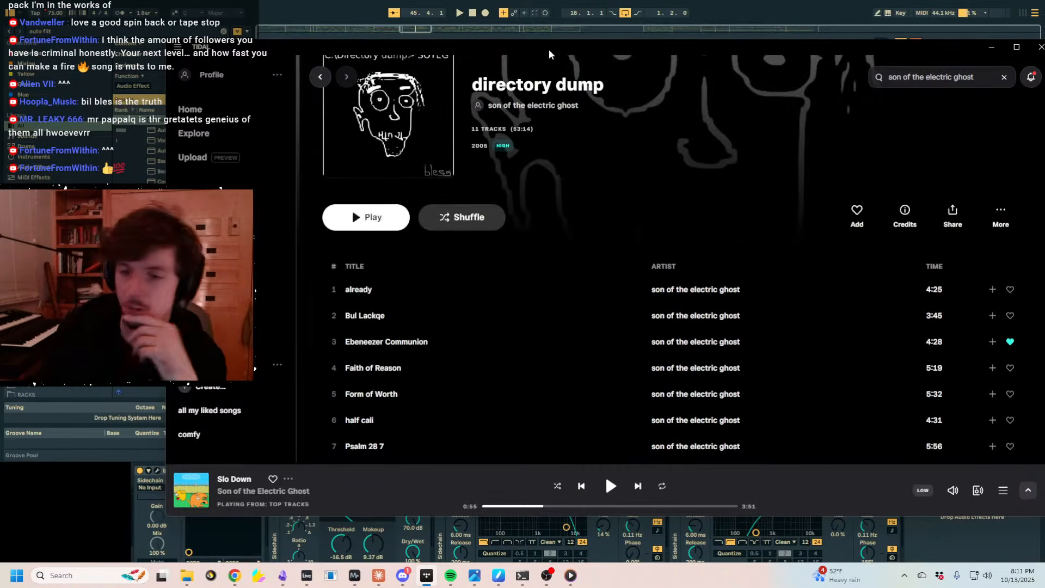
{"action": "scroll", "coordinate": [467, 254], "scroll_direction": "down", "scroll_amount": 1}
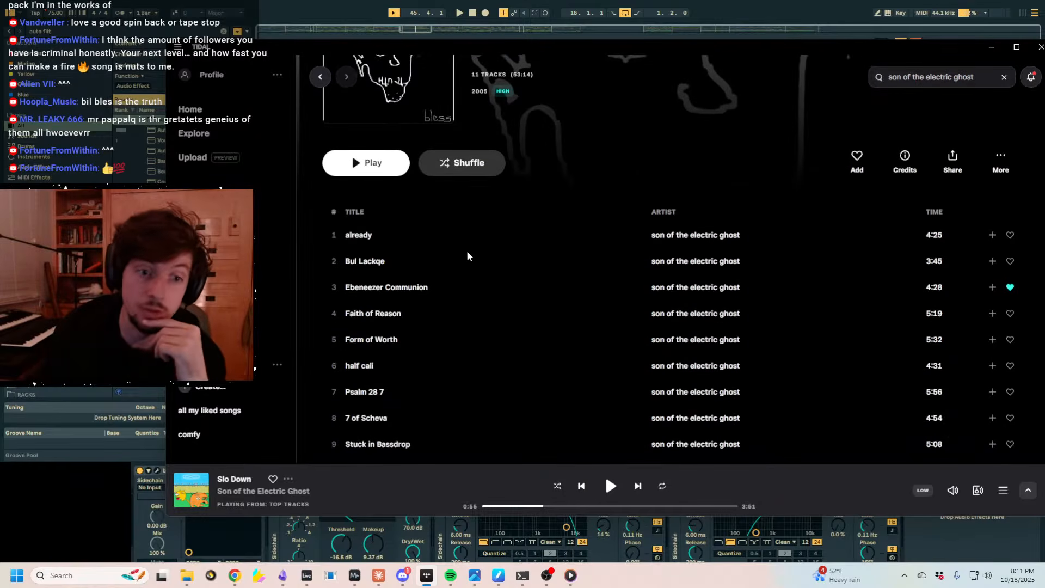
{"action": "double_click", "coordinate": [370, 287]}
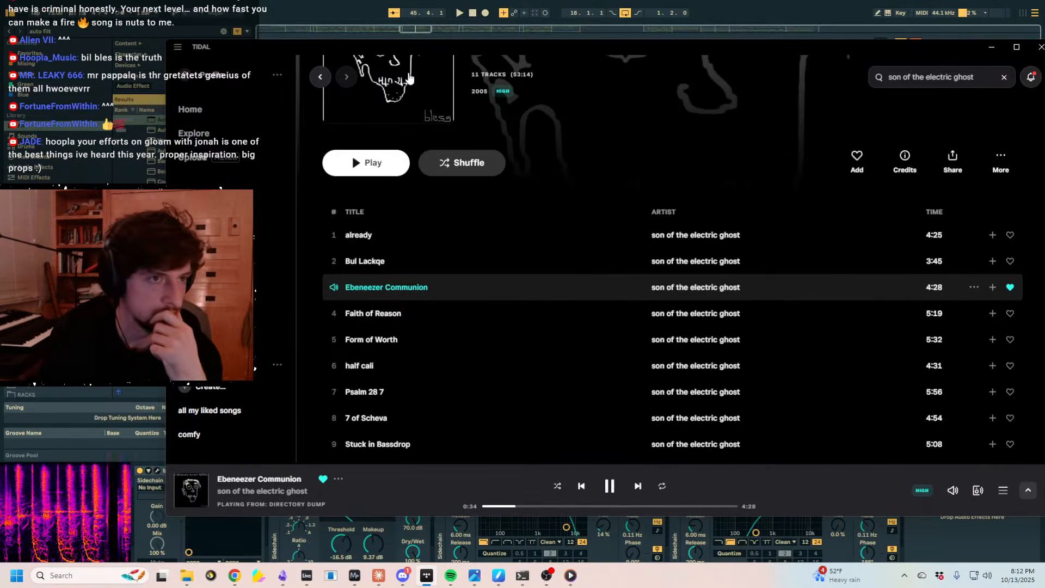
Switch back to Ableton Live, hide the automation lanes, and fold the DRUMS group into a single row.
{"action": "left_click_drag", "start_coordinate": [427, 41], "coordinate": [1044, 63]}
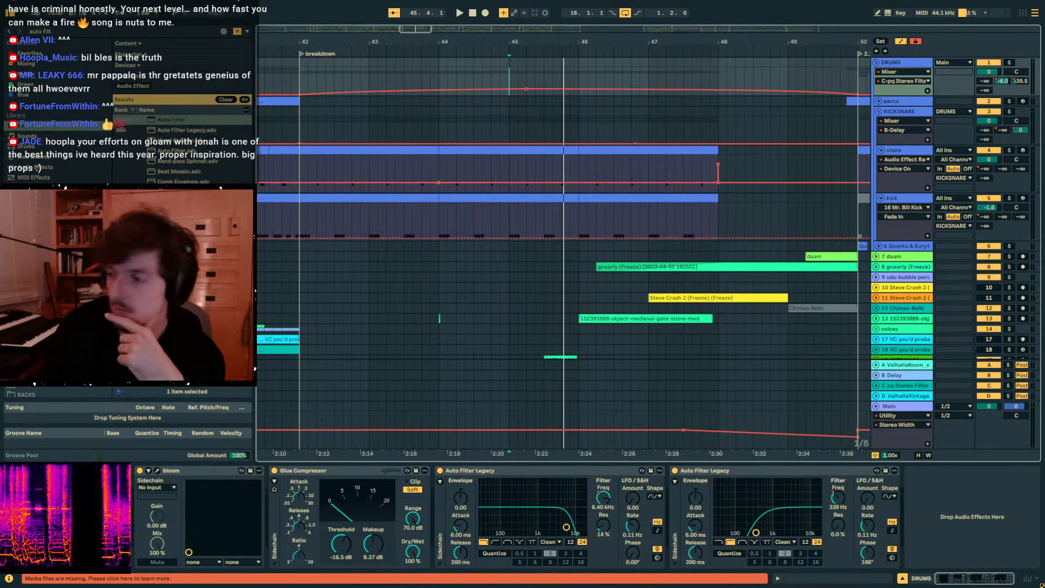
{"action": "left_click", "coordinate": [308, 158]}
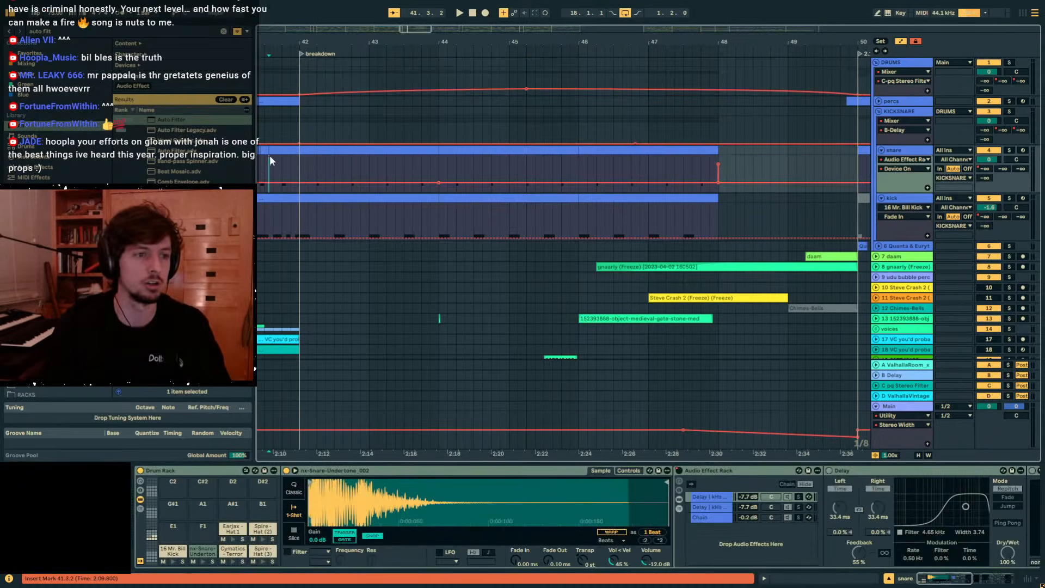
{"action": "left_click", "coordinate": [292, 171]}
{"action": "scroll", "coordinate": [598, 100], "scroll_direction": "left", "scroll_amount": 5}
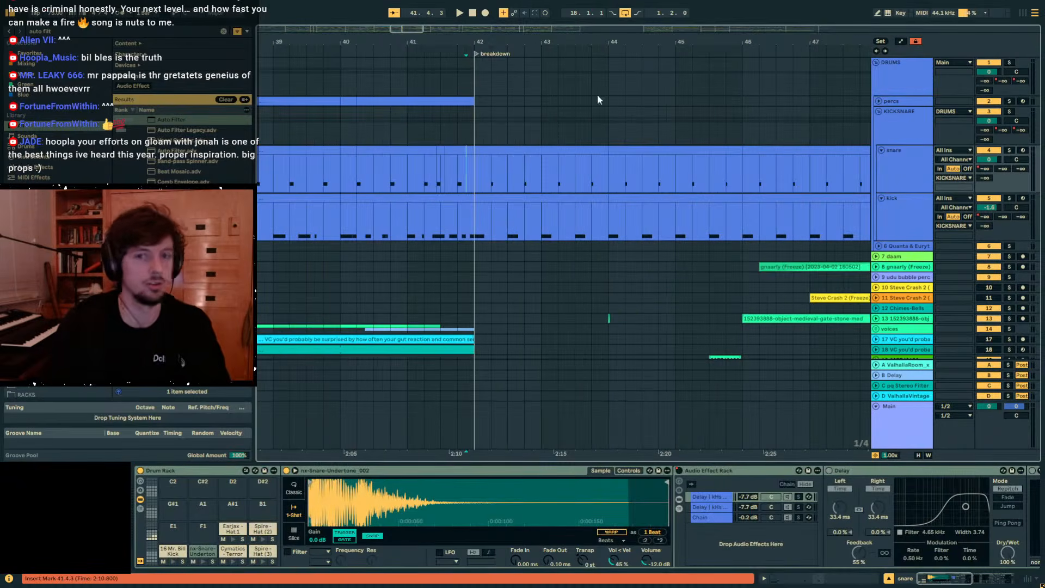
{"action": "left_click", "coordinate": [880, 95]}
{"action": "left_click", "coordinate": [876, 63]}
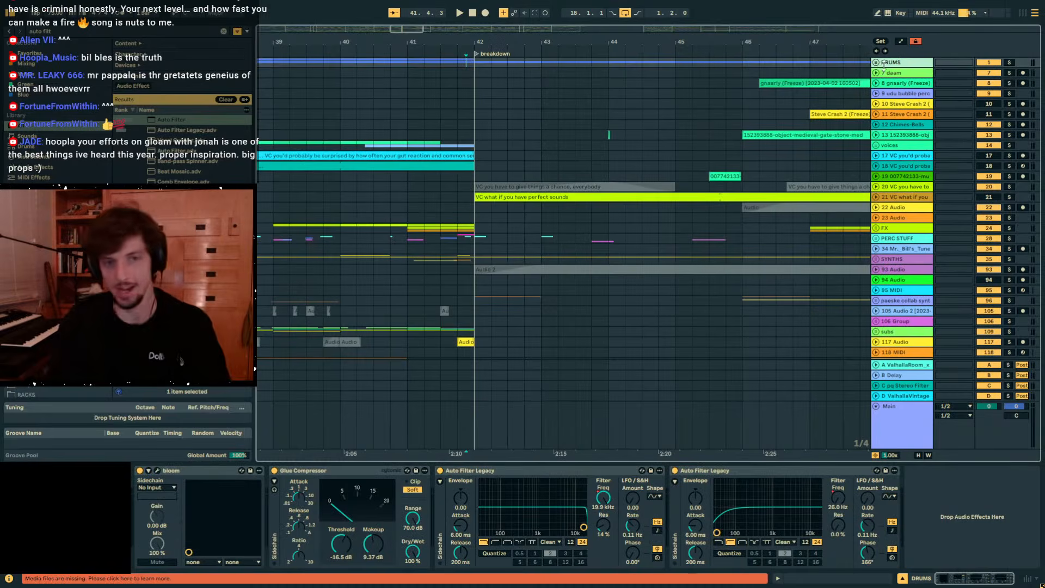
{"action": "left_click", "coordinate": [877, 63]}
{"action": "left_click", "coordinate": [877, 63]}
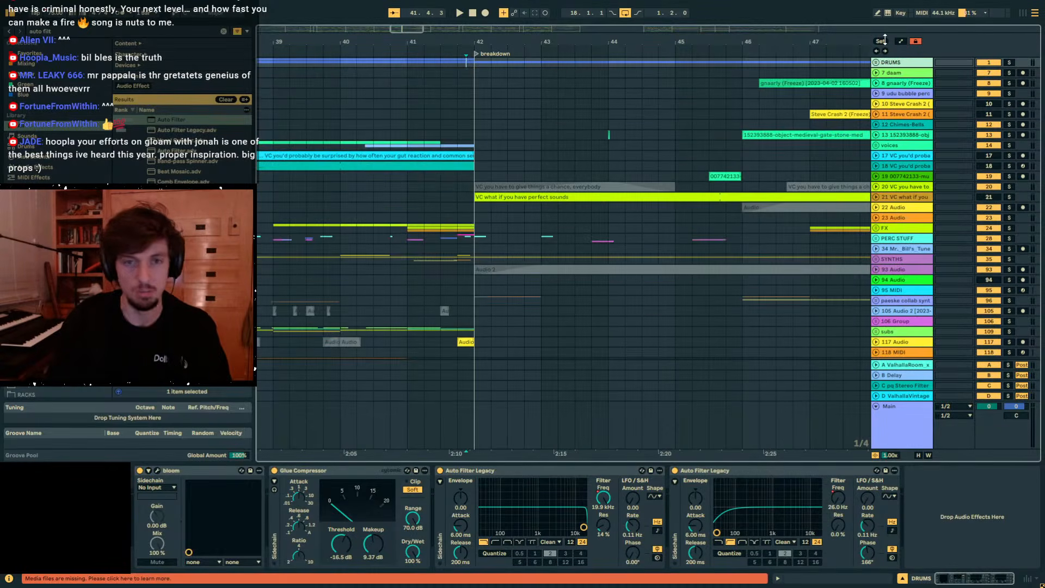
{"action": "left_click_drag", "start_coordinate": [847, 45], "coordinate": [687, 23]}
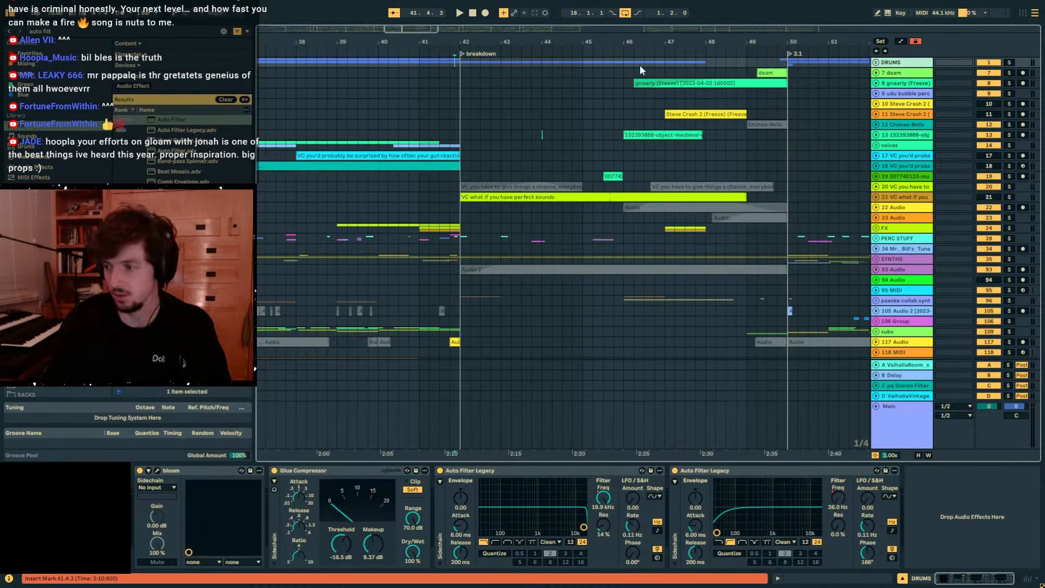
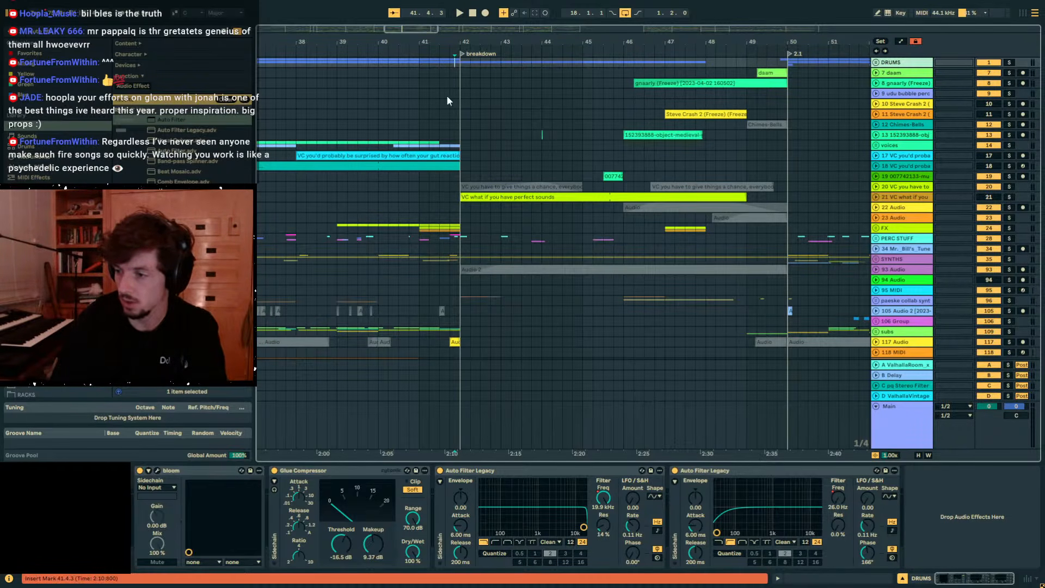
Examine the arrangement around the start of the breakdown, from about bar 40.4 into bar 42.
{"action": "left_click", "coordinate": [539, 73]}
{"action": "key", "text": "minus"}
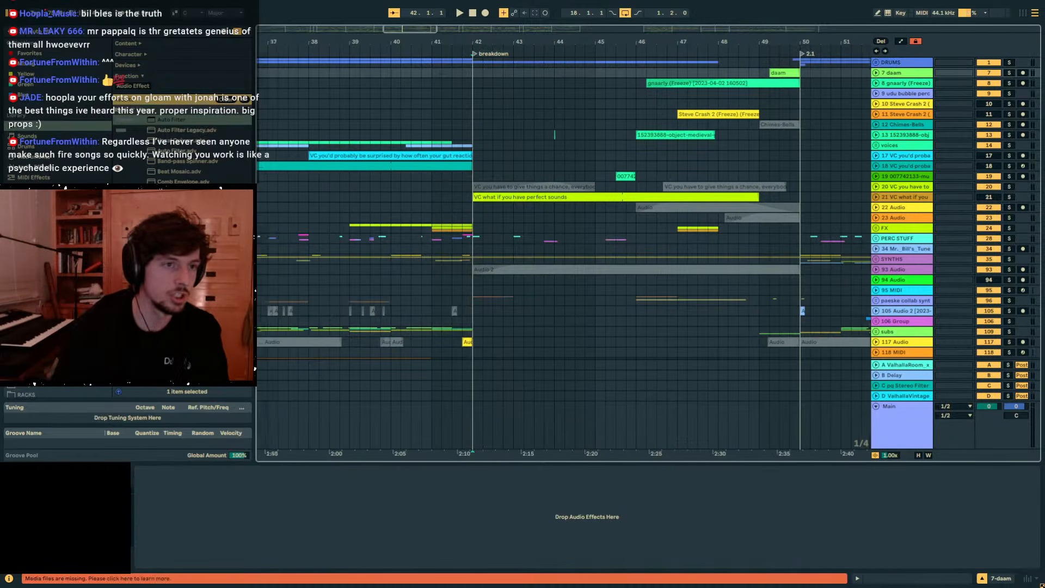
{"action": "left_click", "coordinate": [554, 84]}
{"action": "key", "text": "plus"}
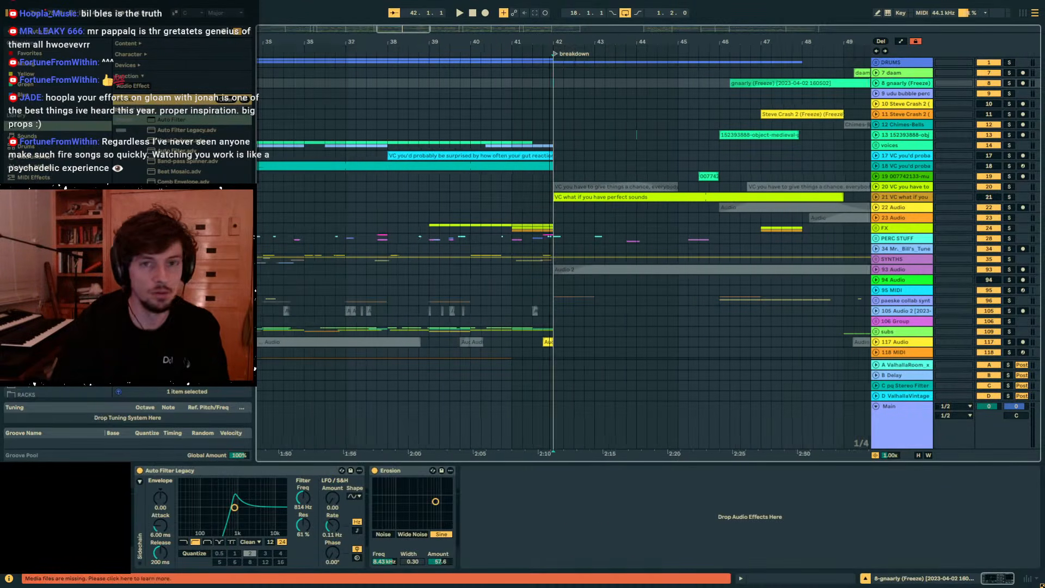
{"action": "left_click", "coordinate": [877, 62]}
{"action": "left_click", "coordinate": [878, 62]}
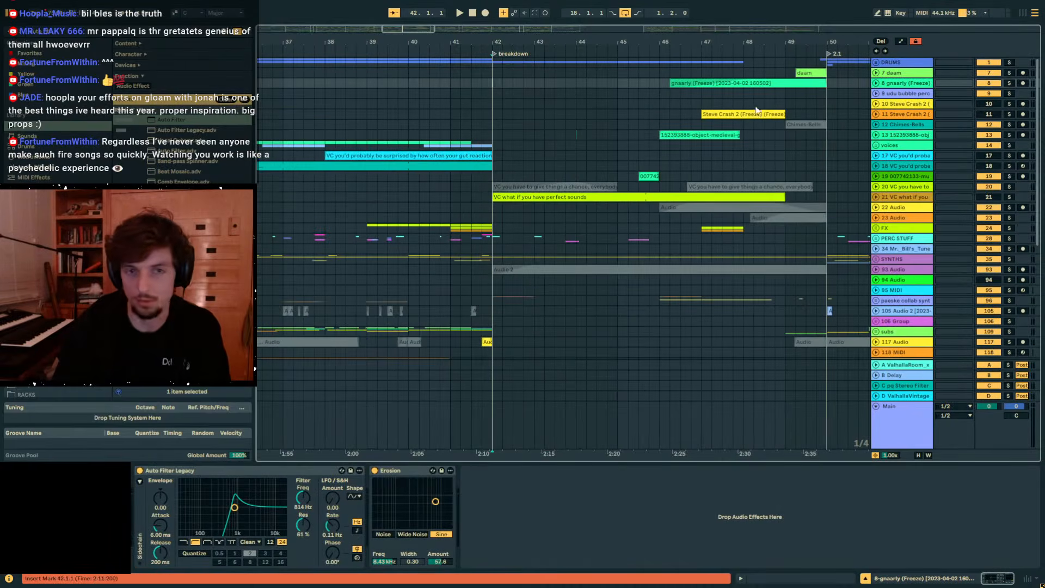
{"action": "left_click", "coordinate": [481, 72]}
{"action": "left_click_drag", "start_coordinate": [484, 44], "coordinate": [497, 101]}
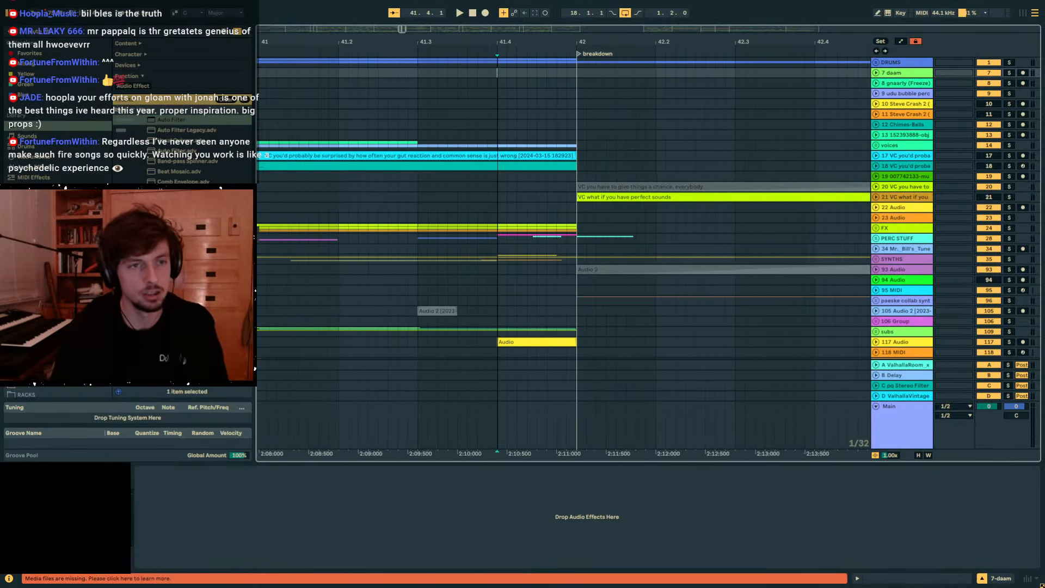
{"action": "left_click_drag", "start_coordinate": [505, 45], "coordinate": [493, 77]}
{"action": "left_click", "coordinate": [428, 83]}
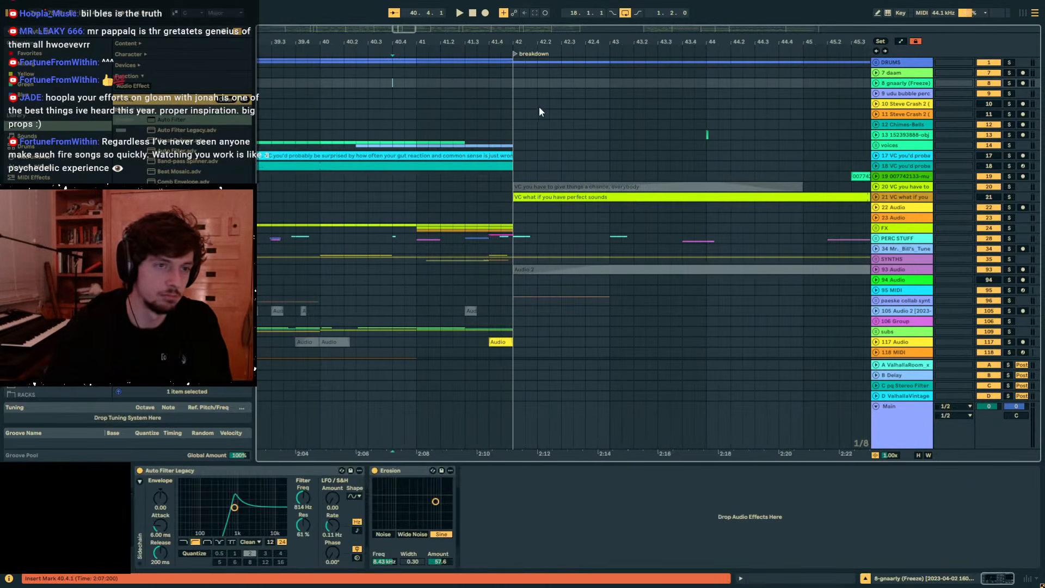
Select the beat from 45.4.1 to 46.1.1 on track 10 Steve Crash 2 and set the loop around it.
{"action": "left_click_drag", "start_coordinate": [497, 40], "coordinate": [389, 41]}
{"action": "left_click", "coordinate": [381, 94]}
{"action": "left_click_drag", "start_coordinate": [721, 44], "coordinate": [489, 22]}
{"action": "left_click", "coordinate": [532, 76]}
{"action": "left_click", "coordinate": [530, 83]}
{"action": "left_click", "coordinate": [514, 100]}
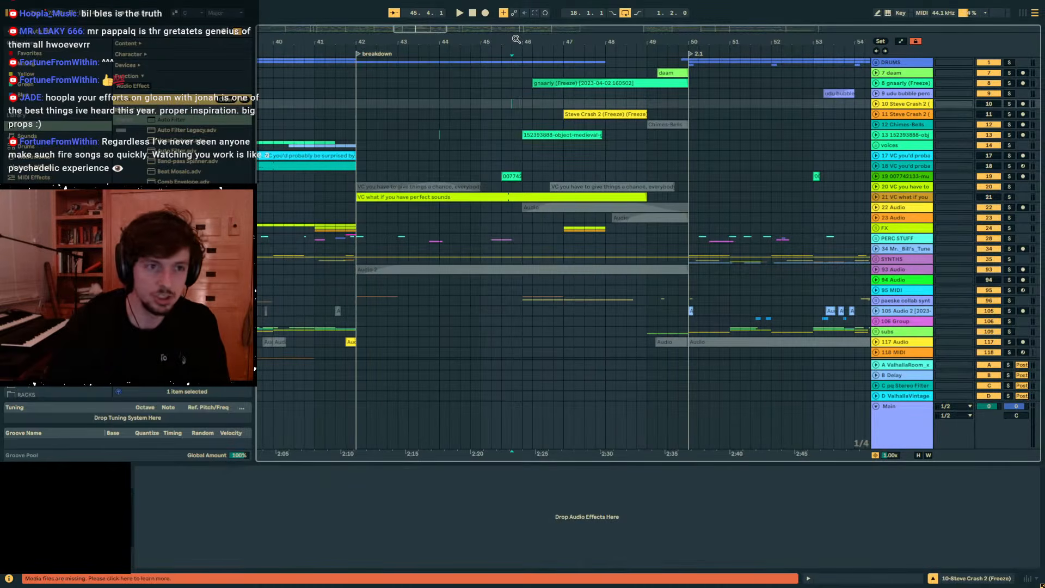
{"action": "left_click_drag", "start_coordinate": [516, 38], "coordinate": [516, 53]}
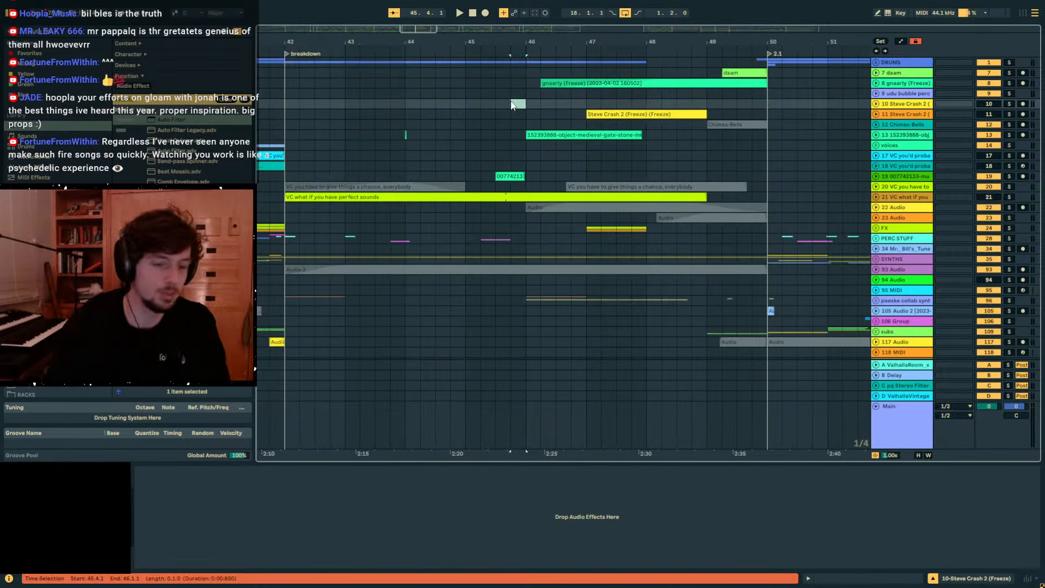
{"action": "left_click_drag", "start_coordinate": [516, 40], "coordinate": [514, 50]}
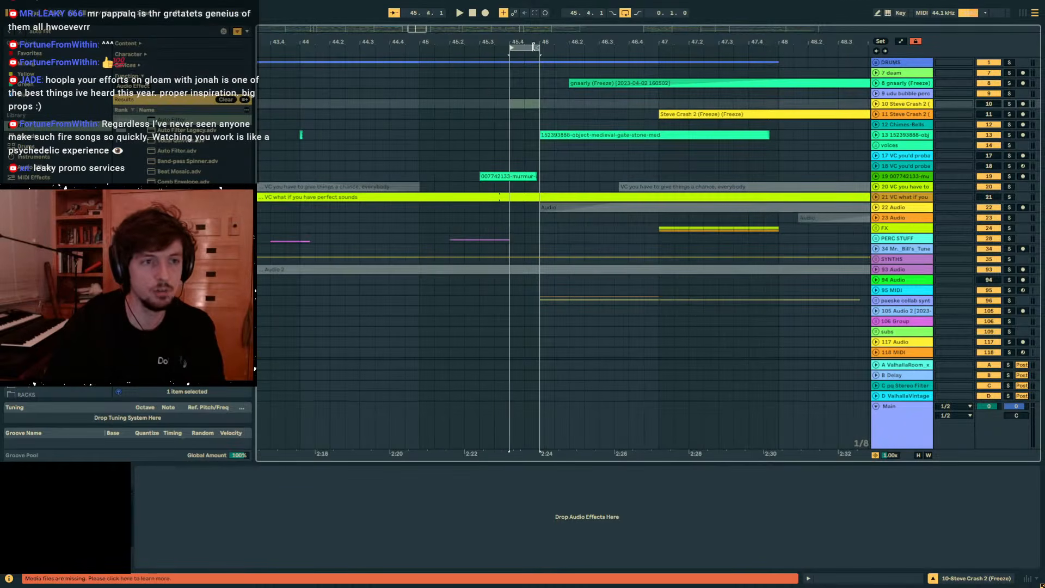
{"action": "left_click_drag", "start_coordinate": [363, 50], "coordinate": [406, 56]}
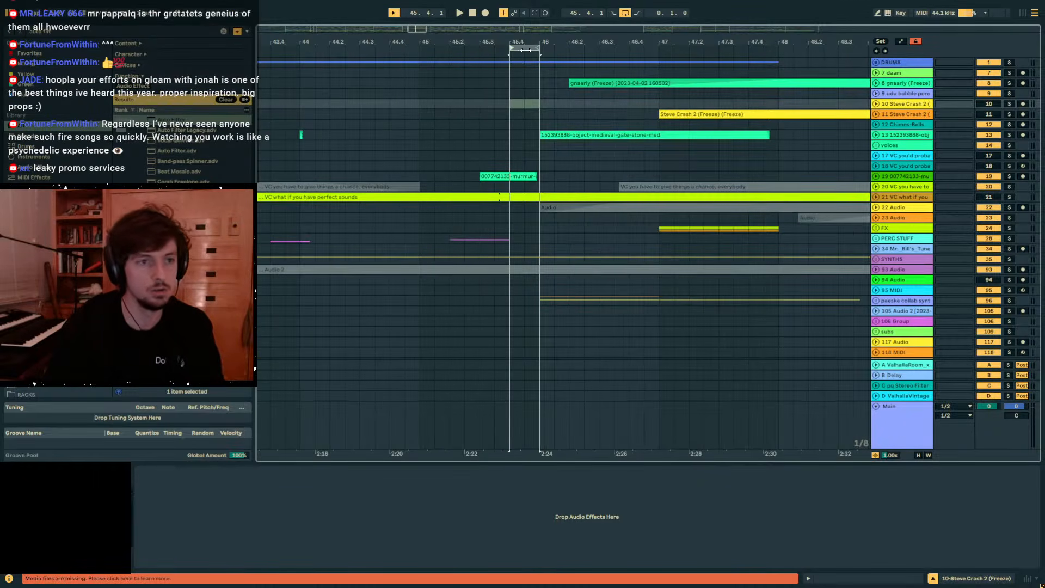
Move the one-beat loop along the timeline so that it starts at 46.1.1.
{"action": "left_click_drag", "start_coordinate": [564, 49], "coordinate": [533, 44]}
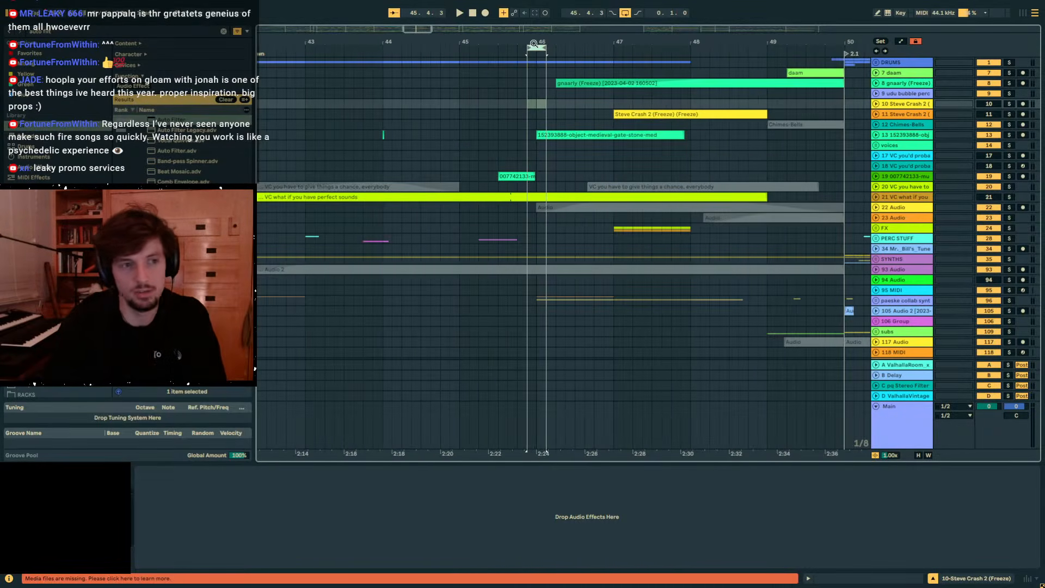
{"action": "left_click_drag", "start_coordinate": [472, 53], "coordinate": [537, 53]}
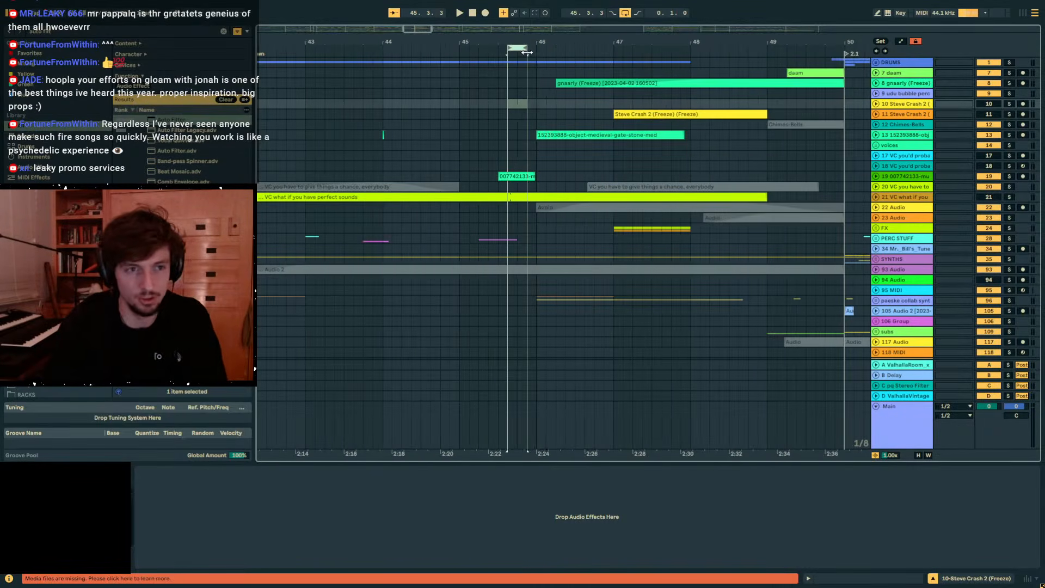
{"action": "left_click_drag", "start_coordinate": [542, 40], "coordinate": [544, 49]}
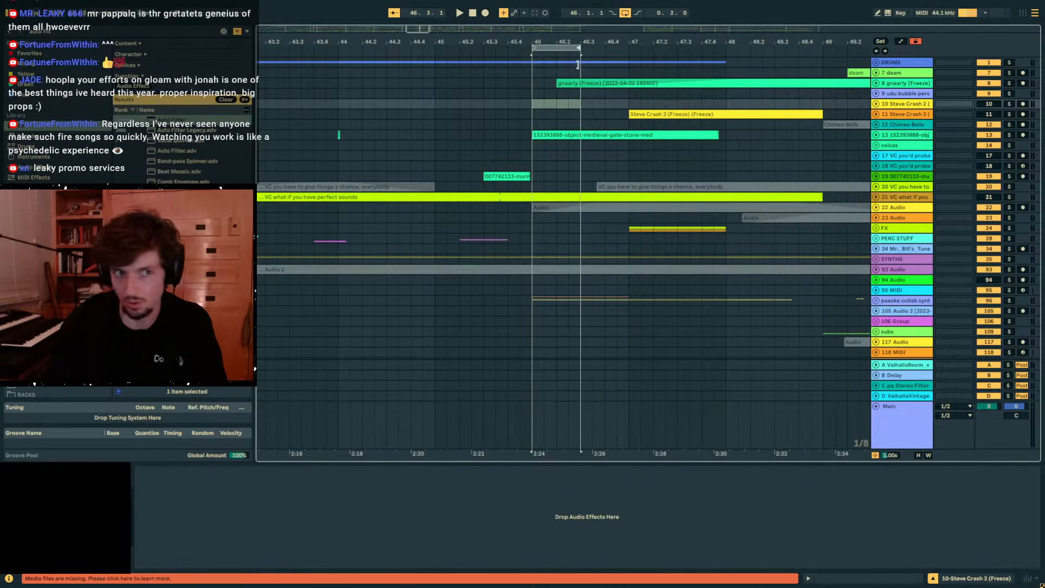
{"action": "left_click_drag", "start_coordinate": [530, 66], "coordinate": [488, 41]}
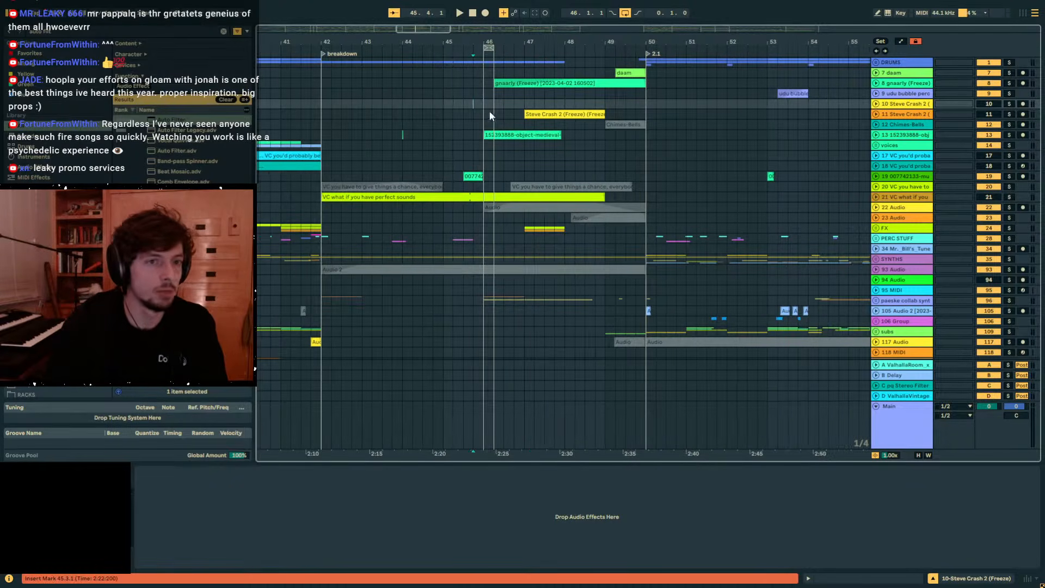
Play the arrangement from the start of the breakdown at 42.1.1.
{"action": "left_click", "coordinate": [464, 115]}
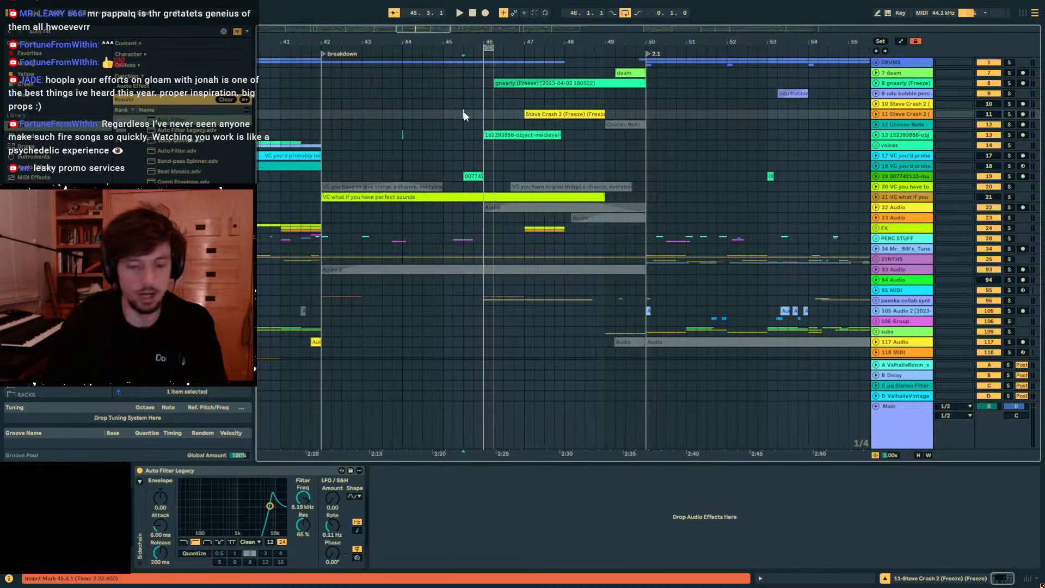
{"action": "left_click", "coordinate": [320, 112]}
{"action": "key", "text": "space"}
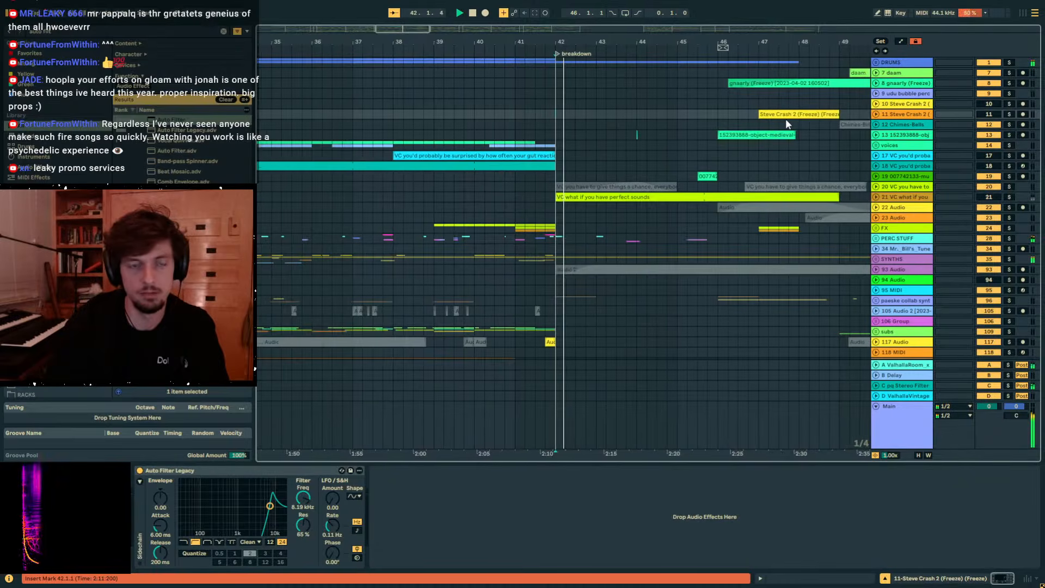
Unfold track 134 Dream Shaper and examine its waveform across the breakdown from bar 42 to bar 50.
{"action": "scroll", "coordinate": [817, 276], "scroll_direction": "down", "scroll_amount": 5}
{"action": "scroll", "coordinate": [817, 276], "scroll_direction": "down", "scroll_amount": 3}
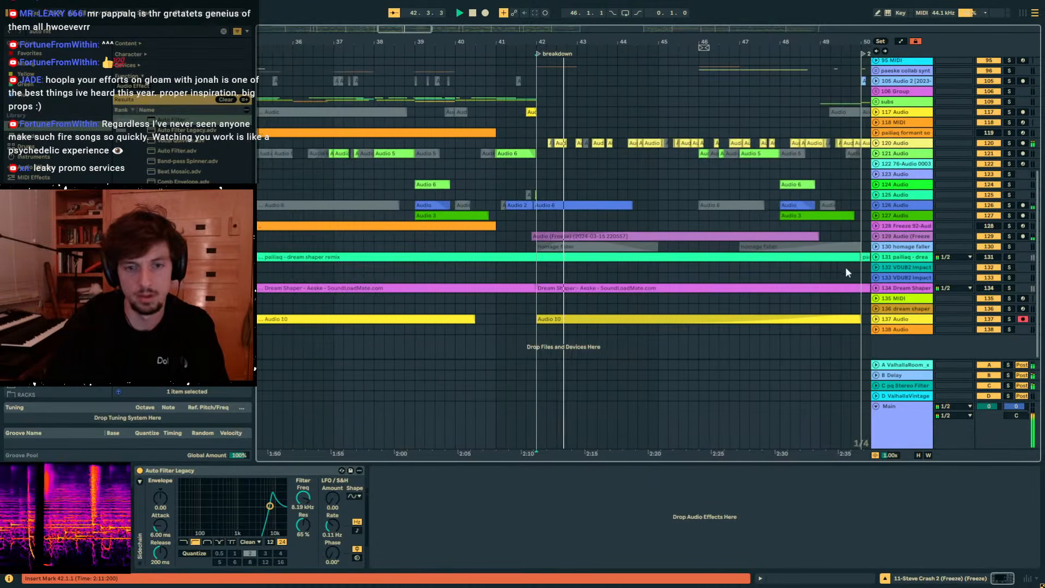
{"action": "left_click", "coordinate": [876, 288]}
{"action": "left_click", "coordinate": [558, 306]}
{"action": "left_click", "coordinate": [527, 315]}
{"action": "scroll", "coordinate": [604, 294], "scroll_direction": "down", "scroll_amount": 2}
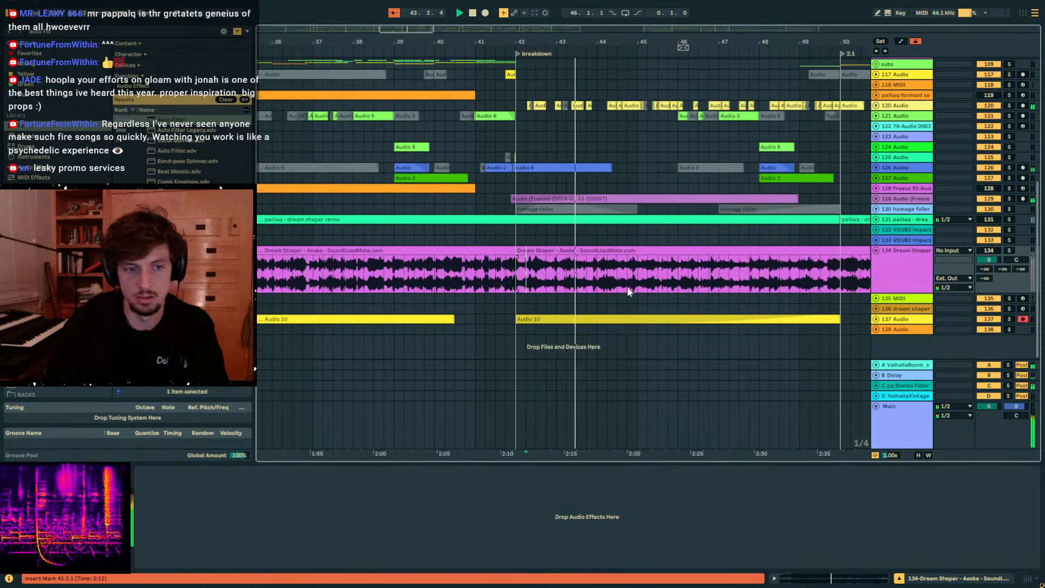
{"action": "left_click", "coordinate": [907, 273]}
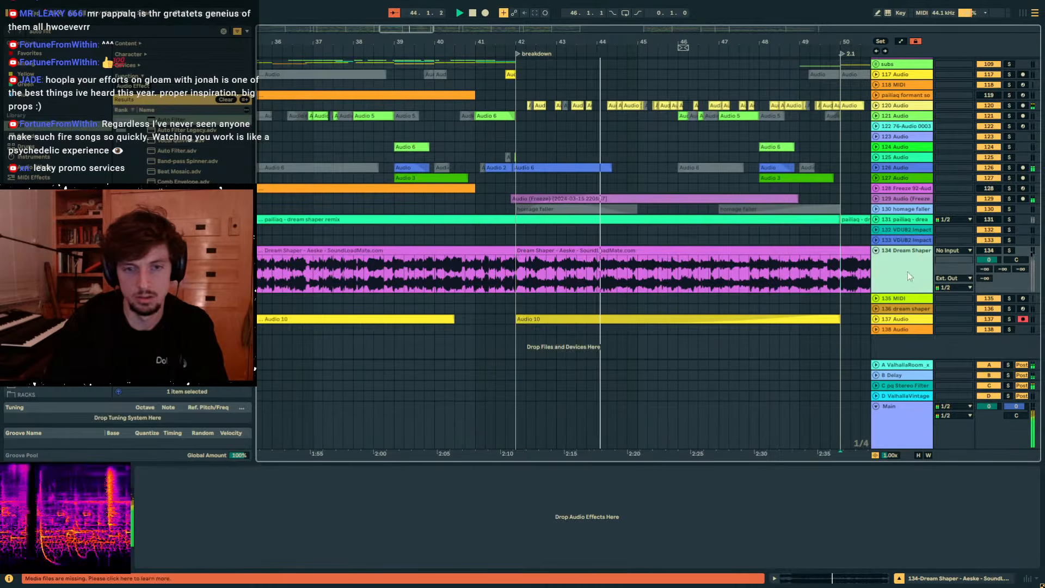
{"action": "left_click", "coordinate": [608, 273]}
{"action": "left_click", "coordinate": [523, 273]}
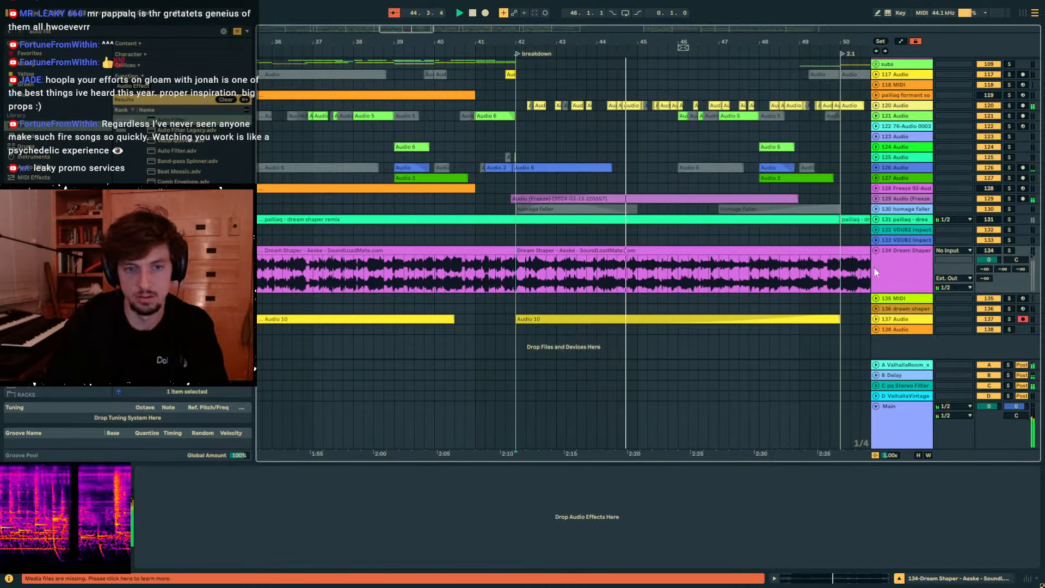
{"action": "left_click", "coordinate": [841, 275]}
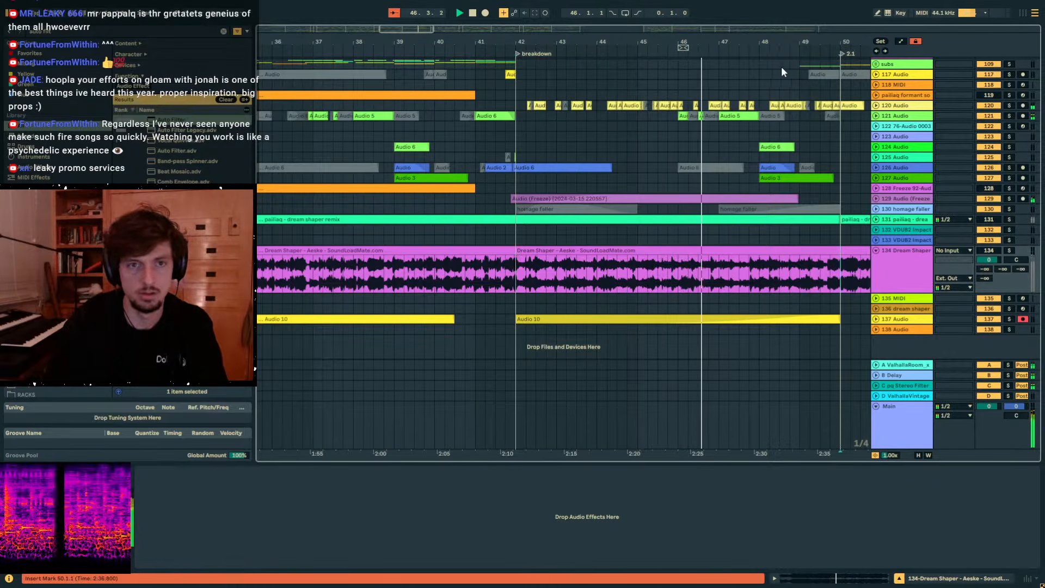
{"action": "scroll", "coordinate": [776, 198], "scroll_direction": "up", "scroll_amount": 3}
{"action": "scroll", "coordinate": [817, 256], "scroll_direction": "down", "scroll_amount": 3}
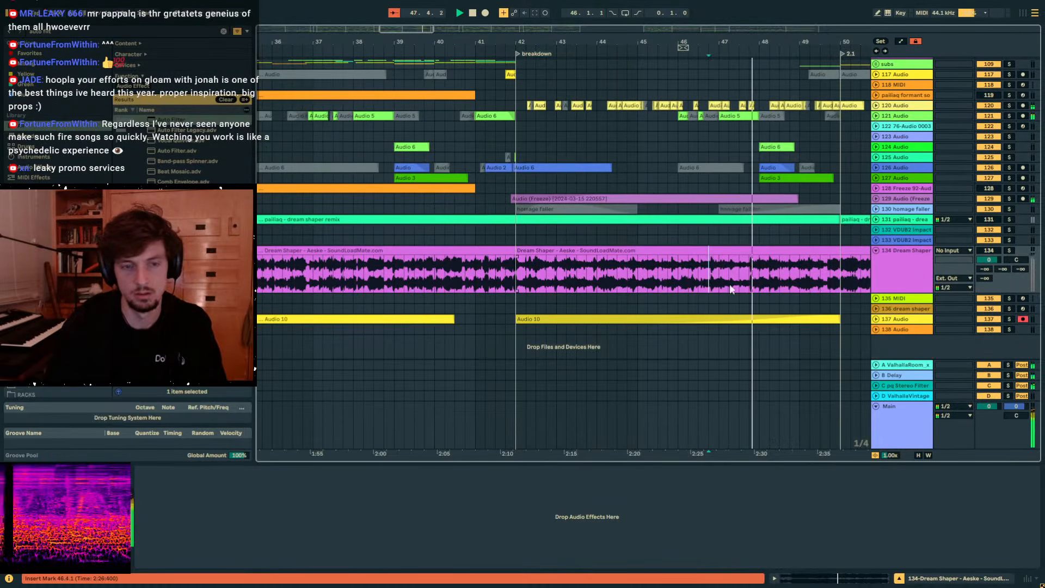
{"action": "left_click", "coordinate": [923, 279]}
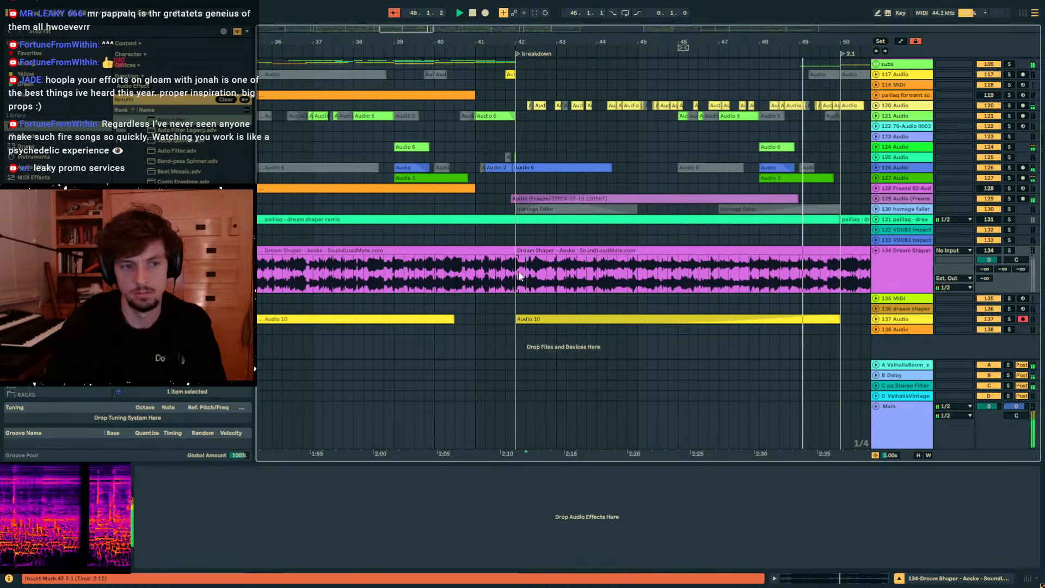
Deactivate the Dream Shaper audio before the breakdown and in the section following 50.1.1.
{"action": "left_click", "coordinate": [506, 251]}
{"action": "key", "text": "0"}
{"action": "left_click_drag", "start_coordinate": [840, 274], "coordinate": [998, 289]}
{"action": "key", "text": "0"}
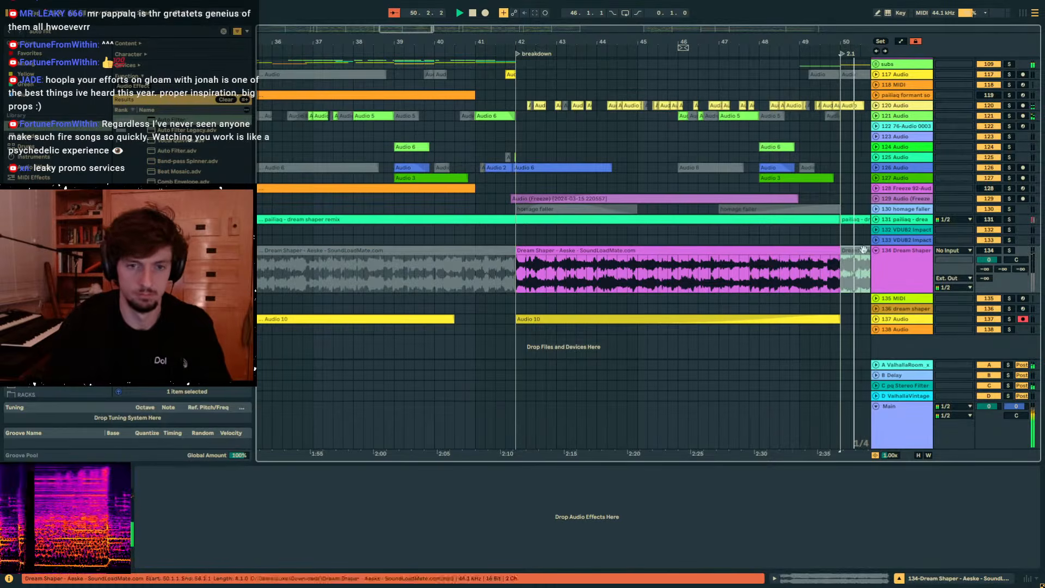
Unfold the DRUMS group, turn off its two Auto Filter Legacy devices and group them into an Audio Effect Rack.
{"action": "scroll", "coordinate": [842, 239], "scroll_direction": "up", "scroll_amount": 6}
{"action": "scroll", "coordinate": [843, 240], "scroll_direction": "up", "scroll_amount": 3}
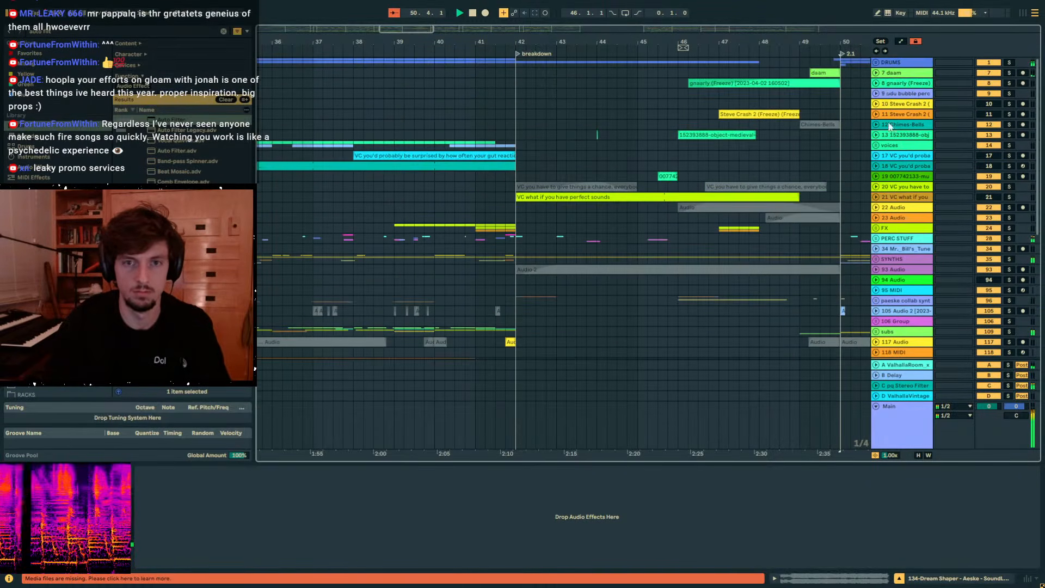
{"action": "left_click", "coordinate": [877, 62]}
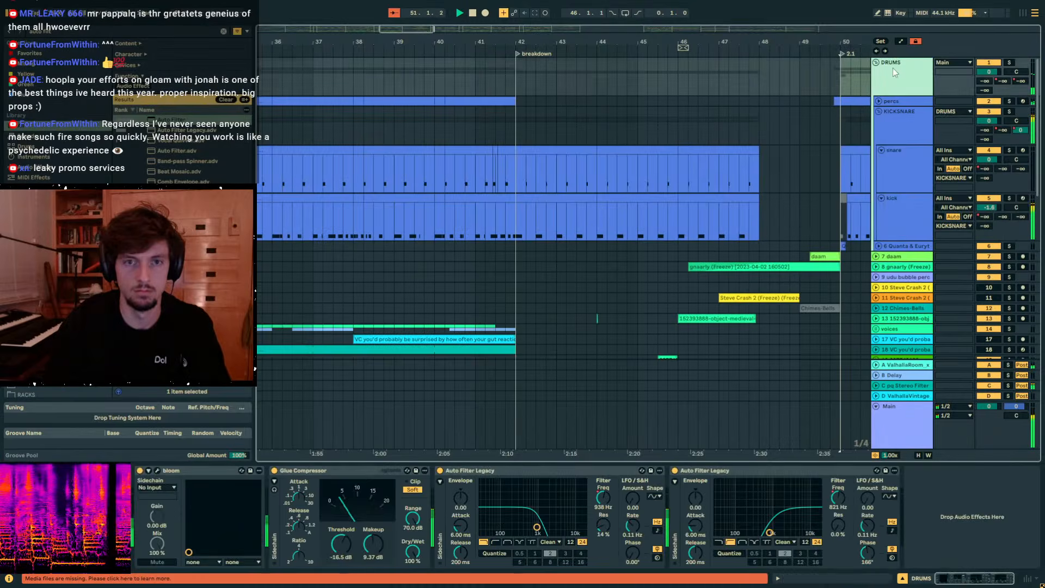
{"action": "left_click", "coordinate": [440, 471]}
{"action": "left_click", "coordinate": [675, 470]}
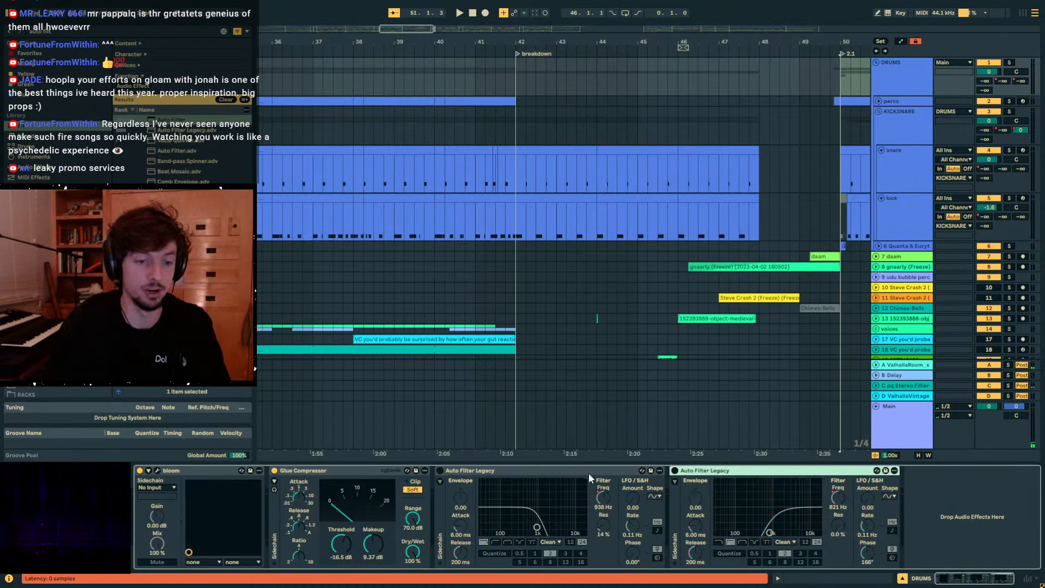
{"action": "left_click", "coordinate": [440, 471]}
{"action": "key", "text": "a"}
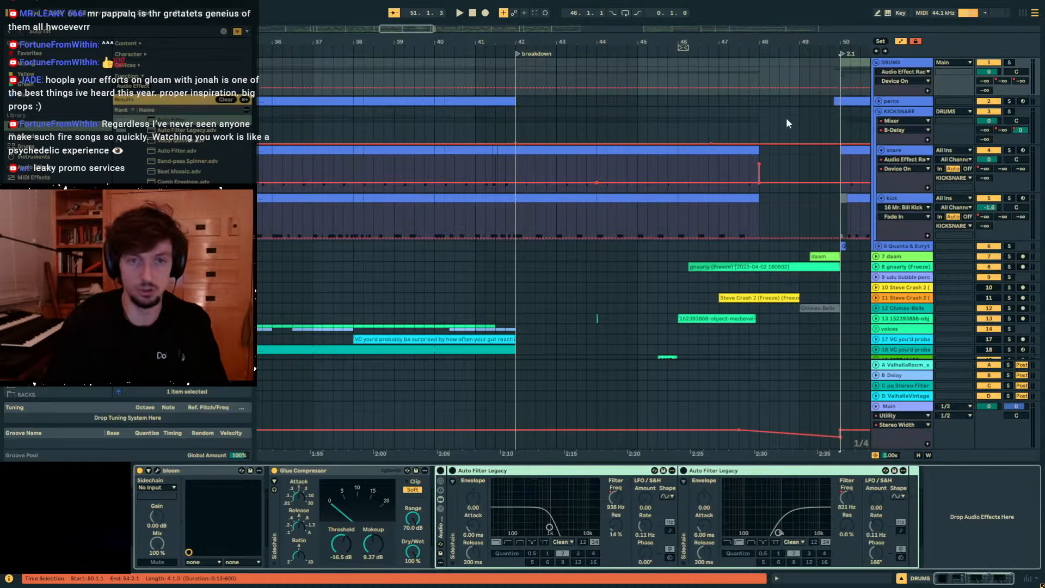
Automate the DRUMS filter rack's Device On so that it is on only from 42.1.1 to 50.1.1.
{"action": "left_click_drag", "start_coordinate": [827, 86], "coordinate": [829, 74]}
{"action": "left_click", "coordinate": [515, 74]}
{"action": "left_click_drag", "start_coordinate": [513, 74], "coordinate": [514, 87]}
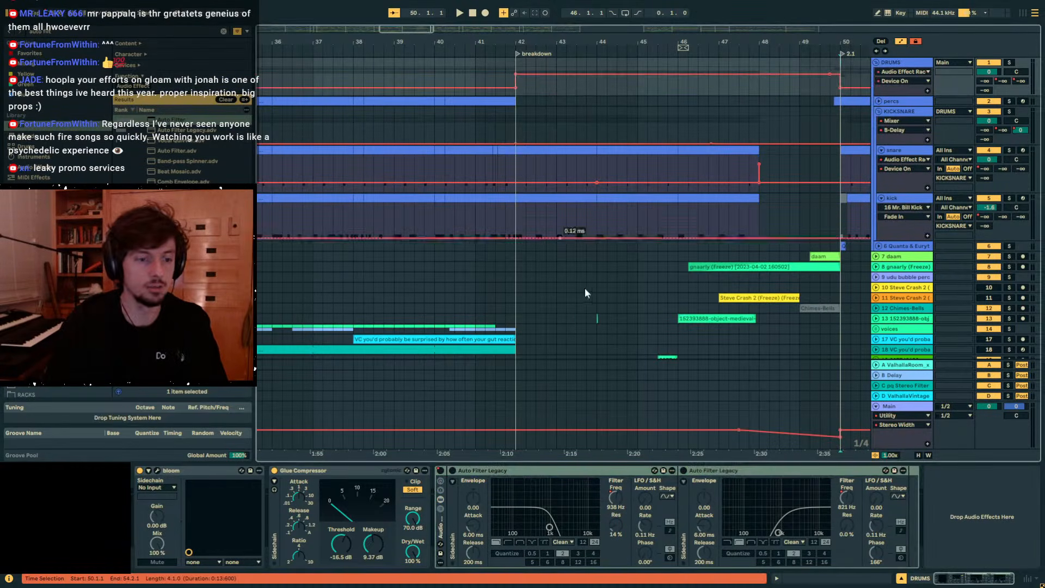
Move the low-pass Auto Filter out of the DRUMS rack and raise its Frequency automation back up at the end of the breakdown.
{"action": "left_click", "coordinate": [614, 495]}
{"action": "mouse_move", "coordinate": [506, 42]}
{"action": "left_mouse_down"}
{"action": "mouse_move", "coordinate": [509, 8]}
{"action": "mouse_move", "coordinate": [523, 42]}
{"action": "left_mouse_up"}
{"action": "left_click", "coordinate": [494, 470]}
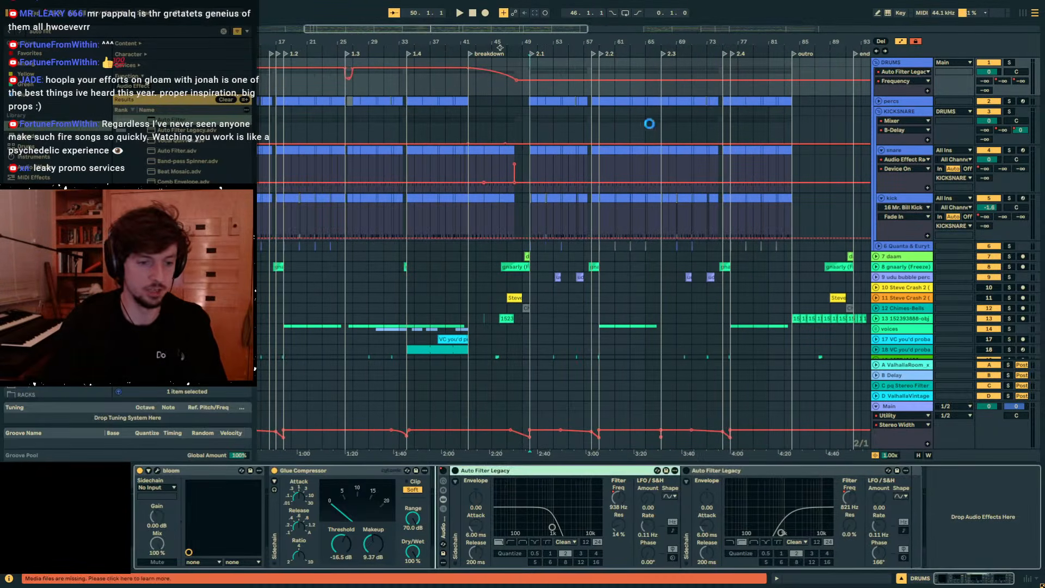
{"action": "left_click_drag", "start_coordinate": [527, 80], "coordinate": [527, 68]}
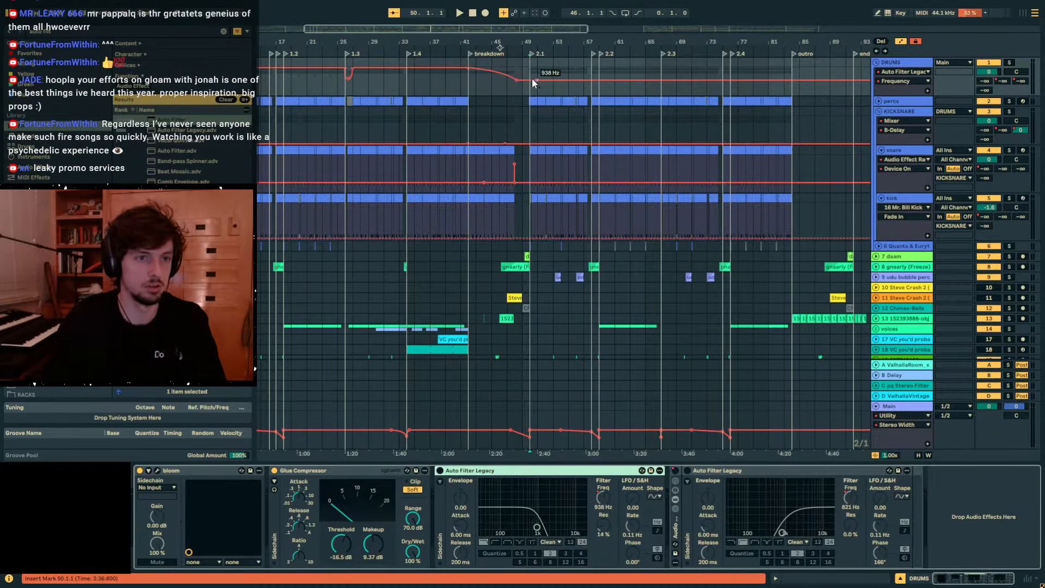
Play the breakdown from 42.1.1 and turn the two Auto Filter Legacy devices on DRUMS back on.
{"action": "key", "text": "space"}
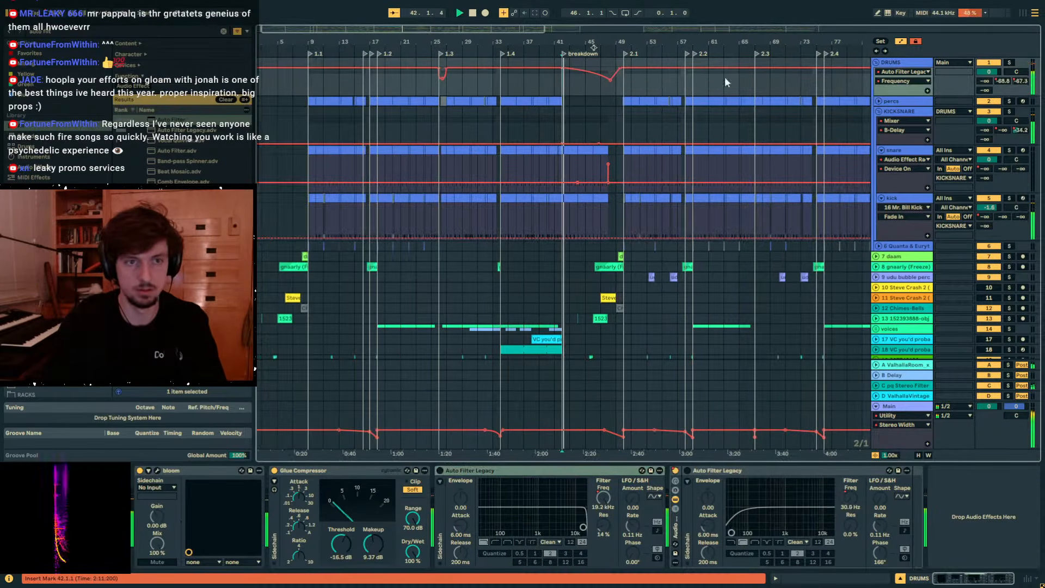
{"action": "scroll", "coordinate": [662, 160], "scroll_direction": "down", "scroll_amount": 10}
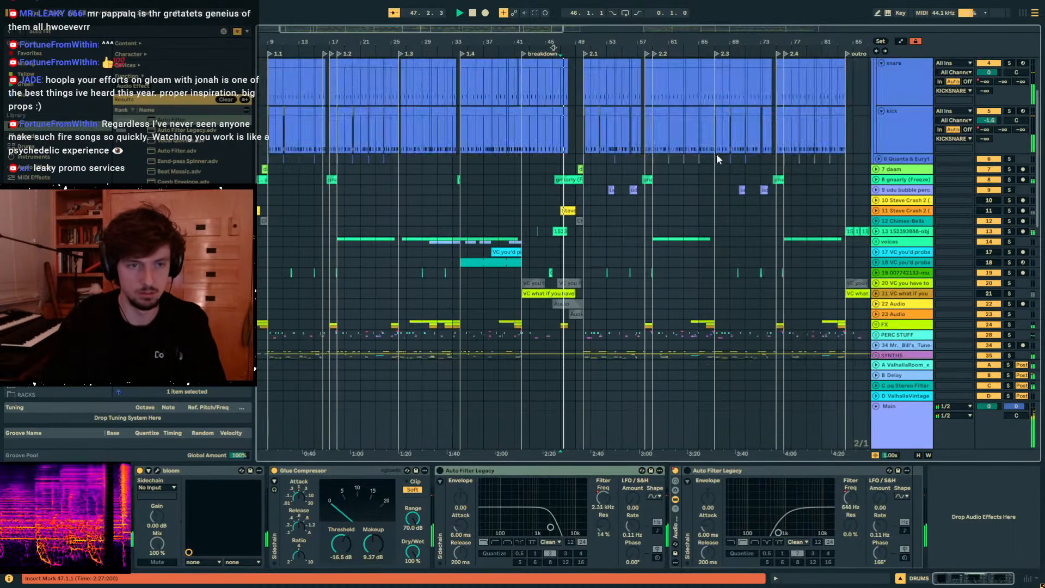
{"action": "scroll", "coordinate": [491, 291], "scroll_direction": "up", "scroll_amount": 10}
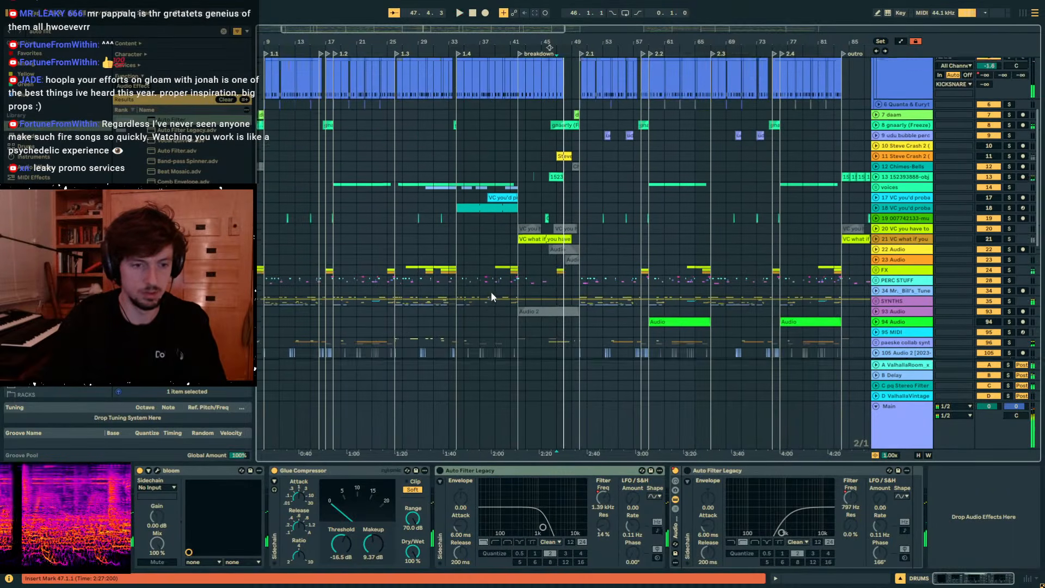
{"action": "left_click", "coordinate": [450, 471]}
{"action": "left_click", "coordinate": [688, 470]}
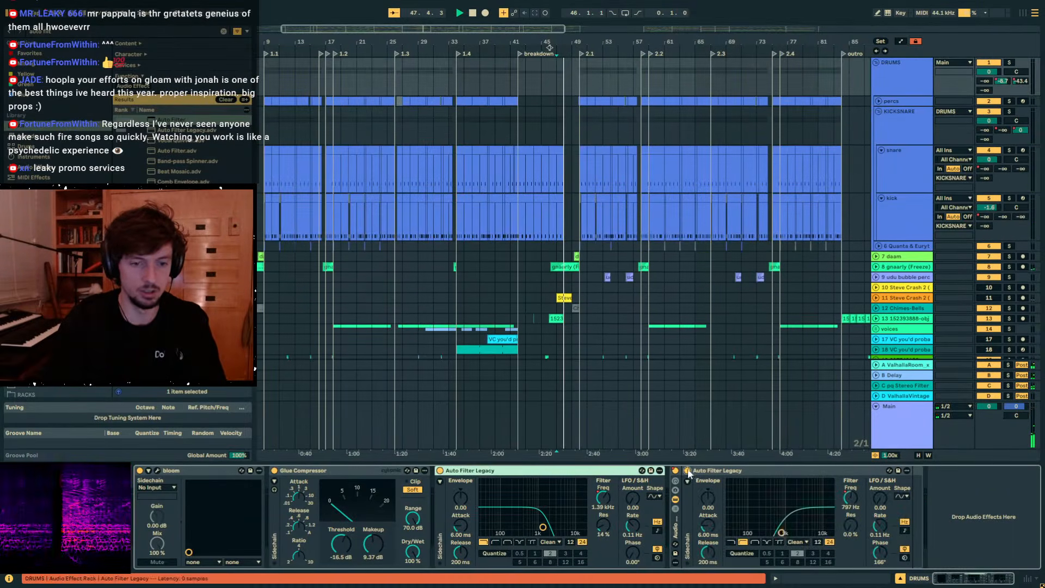
Solo track 134 Dream Shaper and listen to its clip from the start of the breakdown at 42.1.1.
{"action": "scroll", "coordinate": [642, 328], "scroll_direction": "down", "scroll_amount": 10}
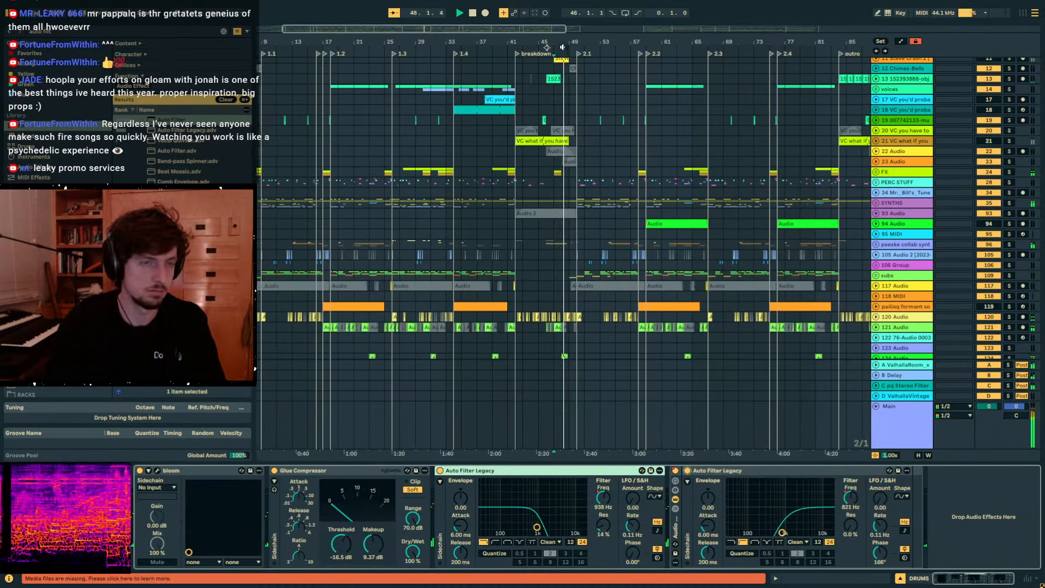
{"action": "left_click_drag", "start_coordinate": [574, 42], "coordinate": [592, 237]}
{"action": "scroll", "coordinate": [602, 201], "scroll_direction": "down", "scroll_amount": 8}
{"action": "left_click", "coordinate": [459, 266]}
{"action": "key", "text": "space"}
{"action": "left_click", "coordinate": [462, 250]}
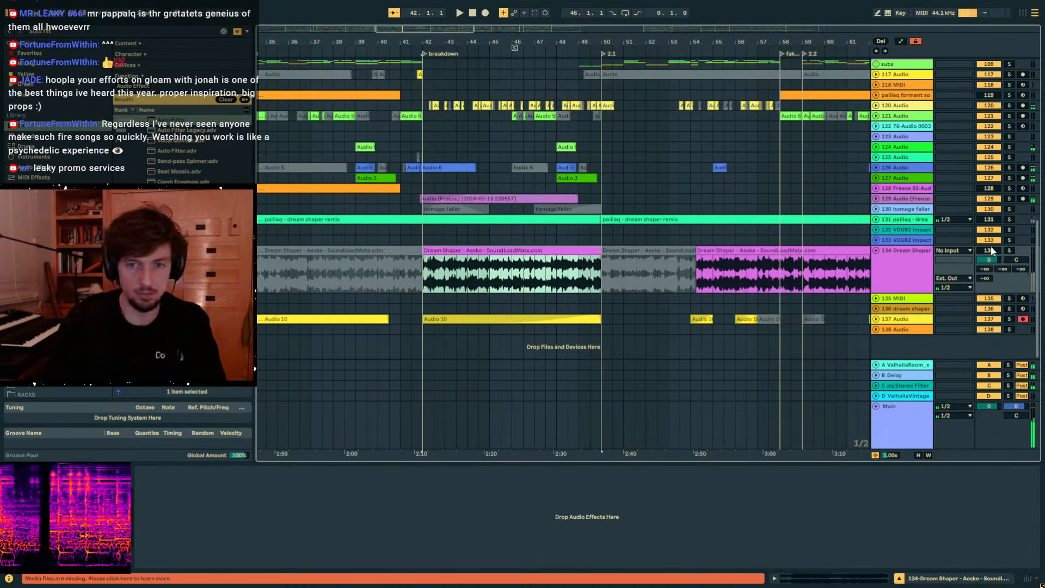
{"action": "key", "text": "space"}
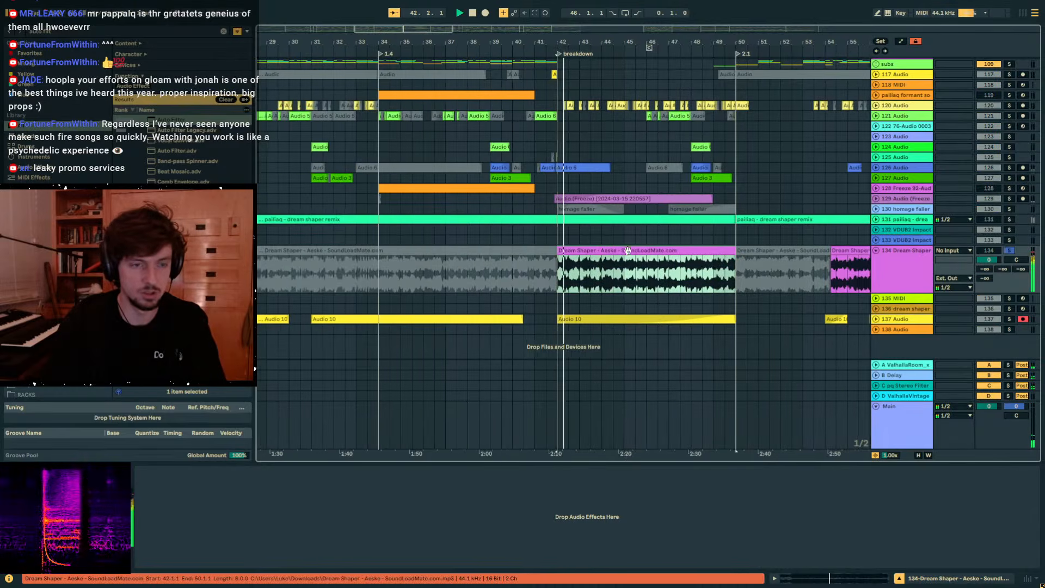
{"action": "left_click", "coordinate": [612, 242]}
{"action": "left_click", "coordinate": [605, 250]}
{"action": "left_click_drag", "start_coordinate": [555, 42], "coordinate": [529, 231]}
{"action": "left_click_drag", "start_coordinate": [597, 251], "coordinate": [608, 251]}
{"action": "key", "text": "space"}
Search the browser for "stereo swap", add pq Stereo Filter + Swap Delay to track 134 Dream Shaper, and save the set.
{"action": "left_click", "coordinate": [890, 262]}
{"action": "left_click_drag", "start_coordinate": [683, 42], "coordinate": [278, 5]}
{"action": "key", "text": "ctrl+f"}
{"action": "type", "text": "stereo swap"}
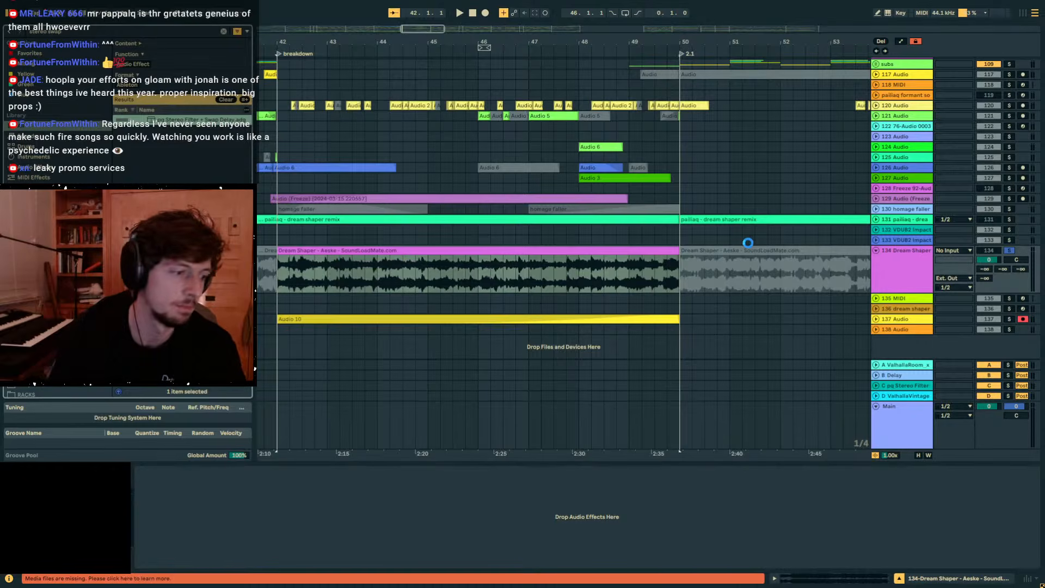
{"action": "left_click", "coordinate": [479, 270]}
{"action": "key", "text": "ctrl+s"}
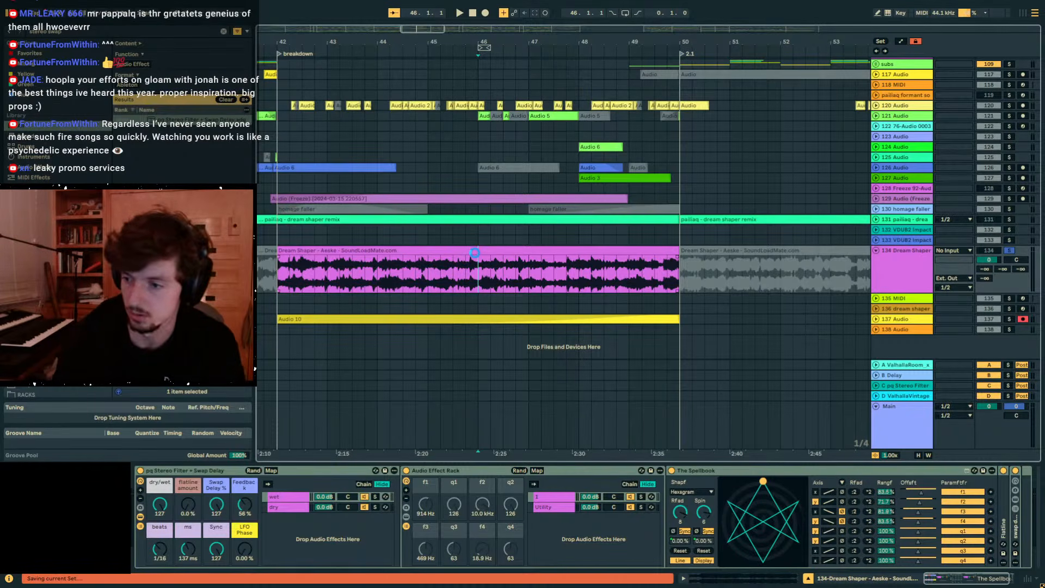
Audition the Dream Shaper clip through the new rack, set its Swap Delay % to 42, and unsolo the track.
{"action": "key", "text": "space"}
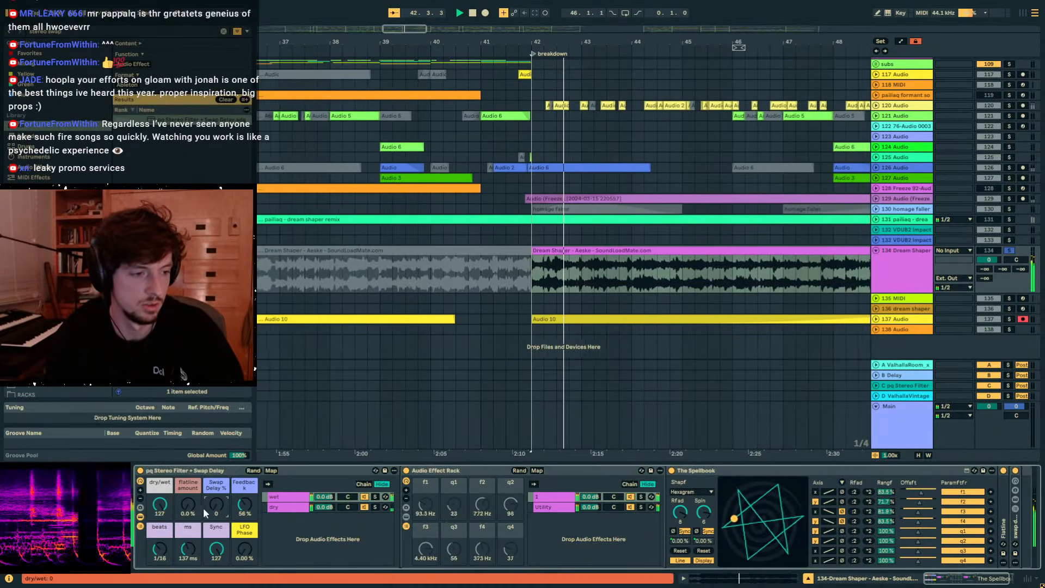
{"action": "left_click", "coordinate": [766, 578]}
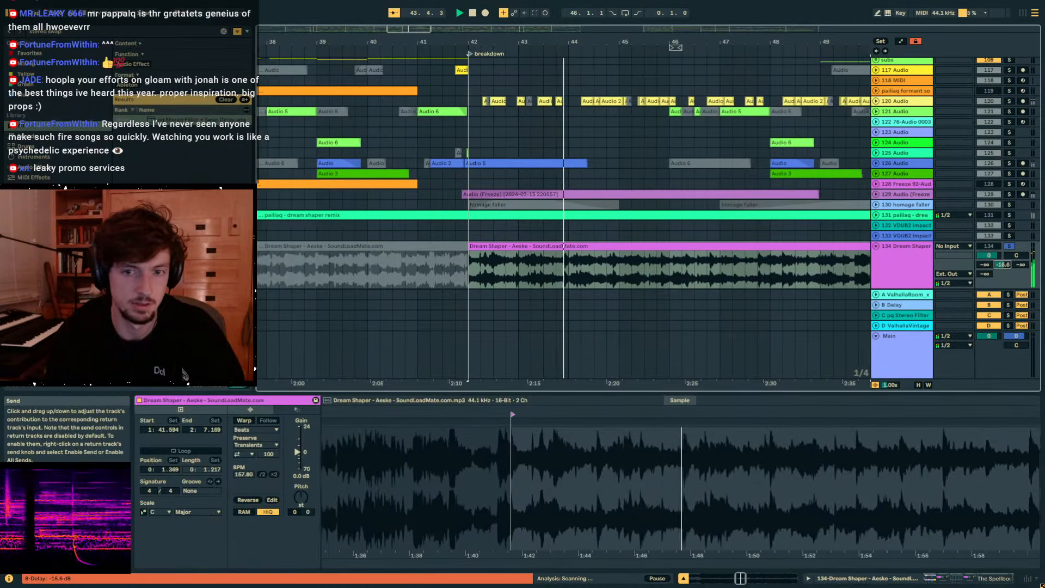
{"action": "left_click", "coordinate": [909, 582]}
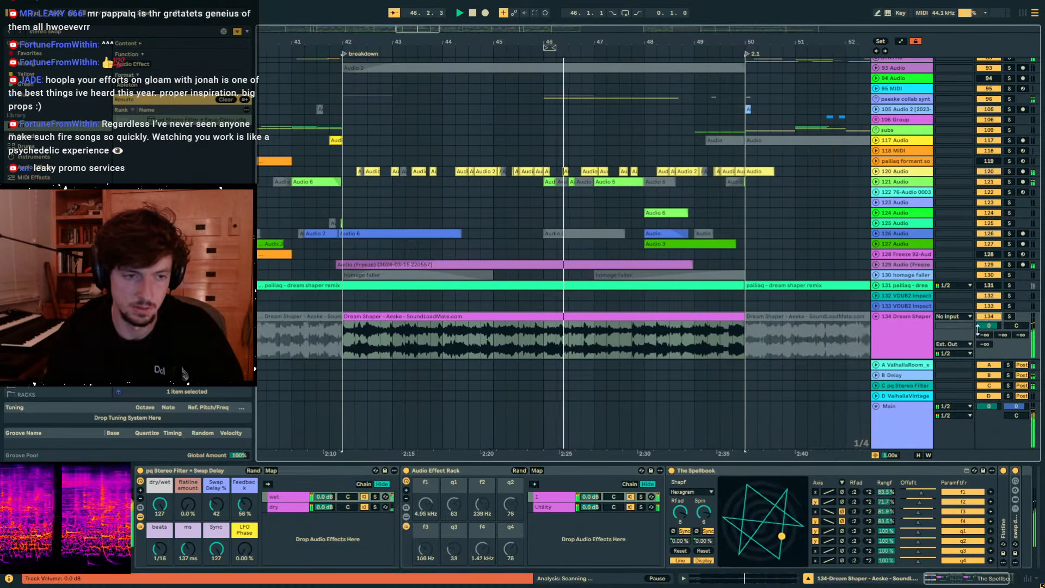
Stop playback and turn on Warp for the breakdown's Dream Shaper clip on track 134.
{"action": "left_click", "coordinate": [544, 315]}
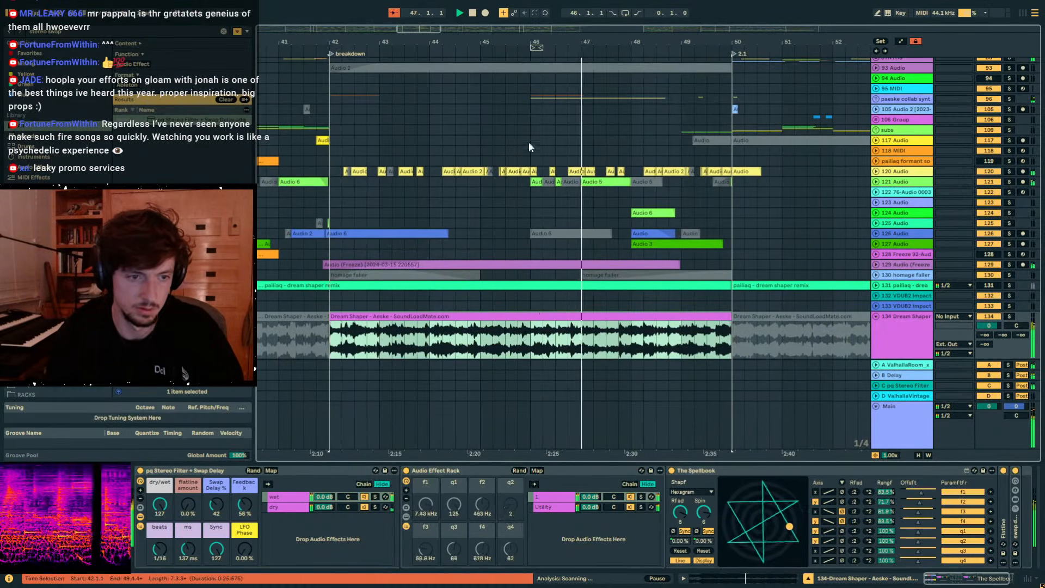
{"action": "left_click", "coordinate": [767, 580]}
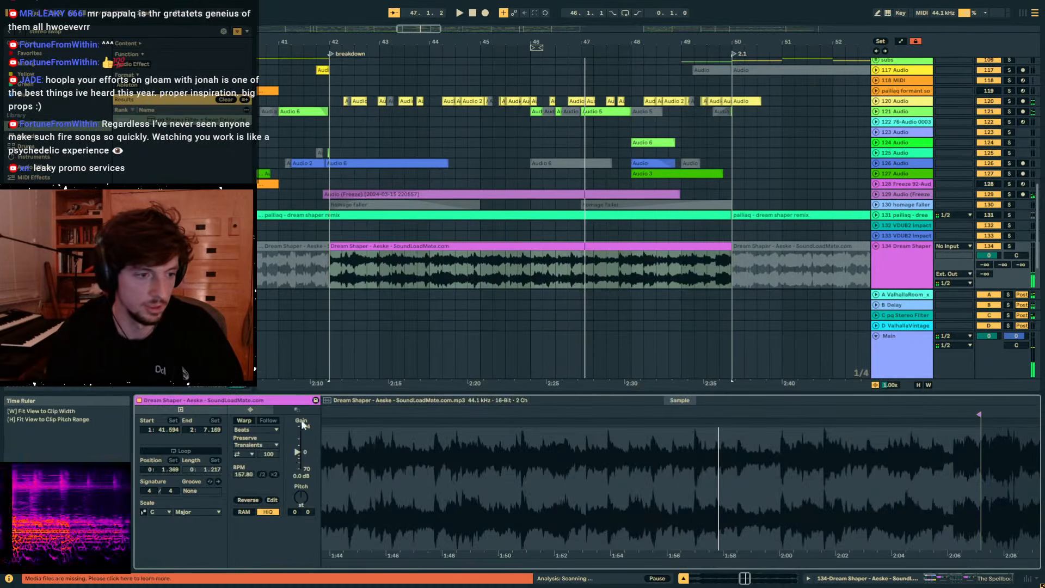
{"action": "key", "text": "space"}
{"action": "left_click", "coordinate": [245, 421]}
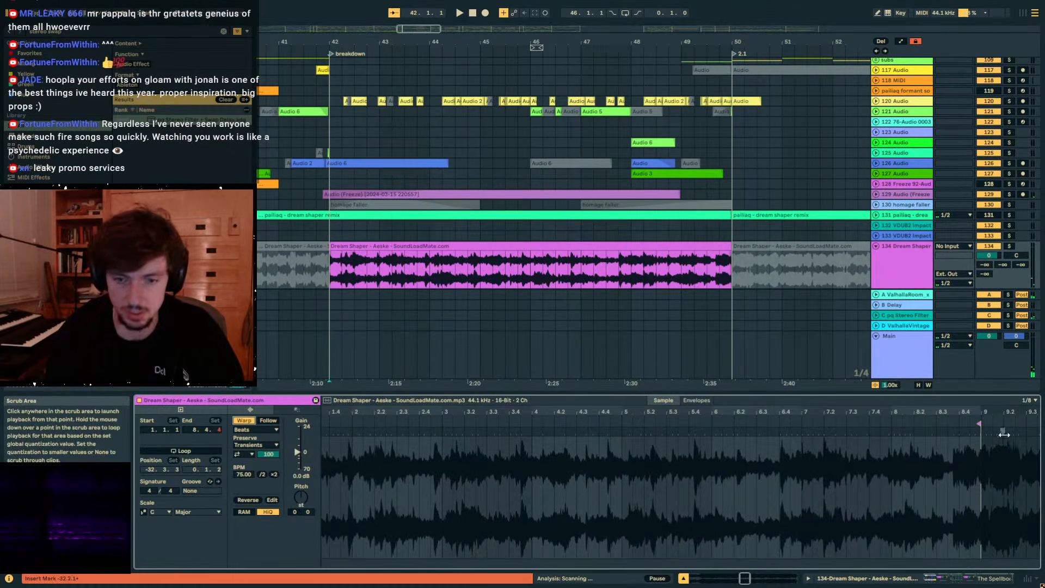
Place a warp marker near the Dream Shaper clip's end, move it just past 9.1.1, and audition the clip's start.
{"action": "left_click_drag", "start_coordinate": [983, 421], "coordinate": [972, 435]}
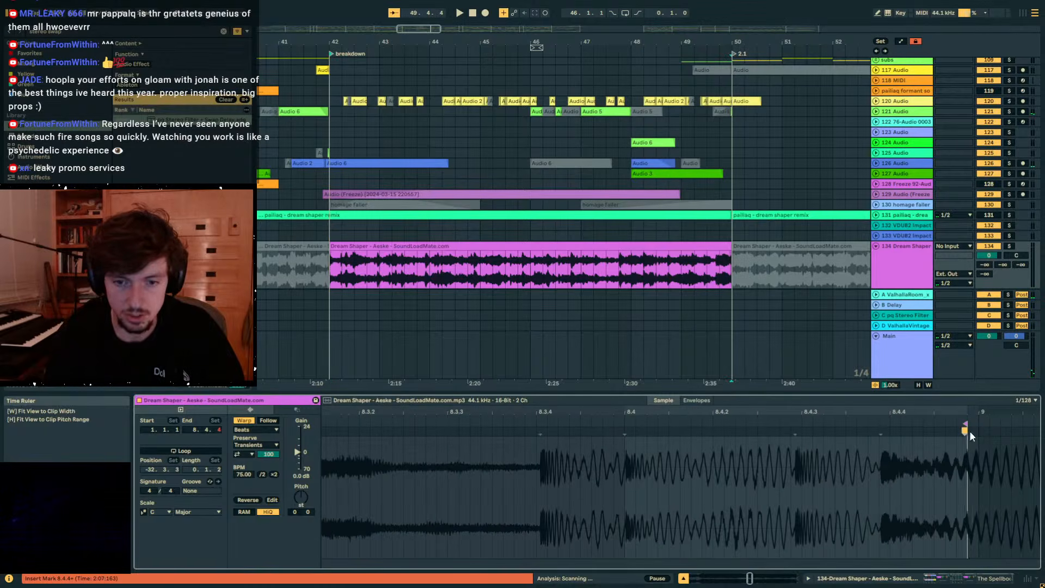
{"action": "left_click_drag", "start_coordinate": [710, 47], "coordinate": [687, 97]}
{"action": "left_click_drag", "start_coordinate": [964, 432], "coordinate": [1030, 429]}
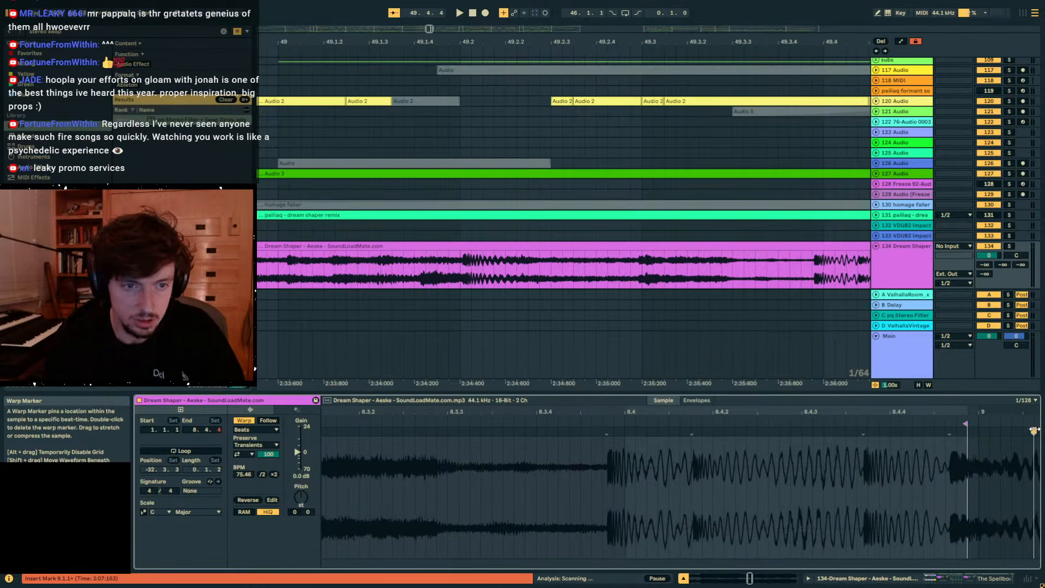
{"action": "key", "text": "space"}
{"action": "key", "text": "space"}
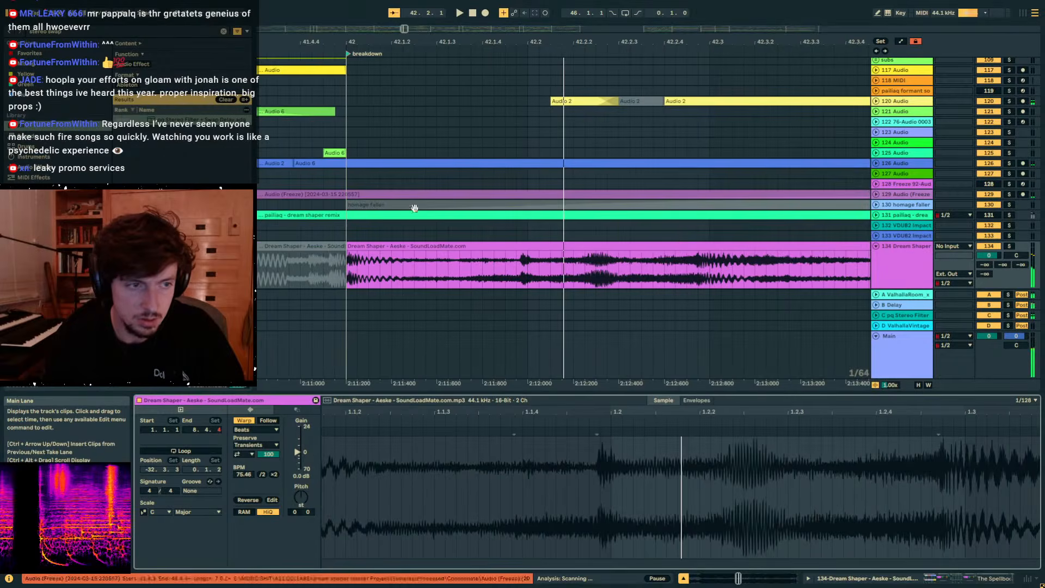
Fine-tune the Dream Shaper clip's start edge and position so its first transient falls on the breakdown marker at 42.1.1.
{"action": "mouse_move", "coordinate": [346, 248]}
{"action": "left_mouse_down"}
{"action": "mouse_move", "coordinate": [332, 247]}
{"action": "mouse_move", "coordinate": [347, 246]}
{"action": "left_mouse_up"}
{"action": "left_click_drag", "start_coordinate": [344, 42], "coordinate": [354, 98]}
{"action": "mouse_move", "coordinate": [369, 246]}
{"action": "left_mouse_down"}
{"action": "mouse_move", "coordinate": [400, 246]}
{"action": "mouse_move", "coordinate": [363, 246]}
{"action": "left_mouse_up"}
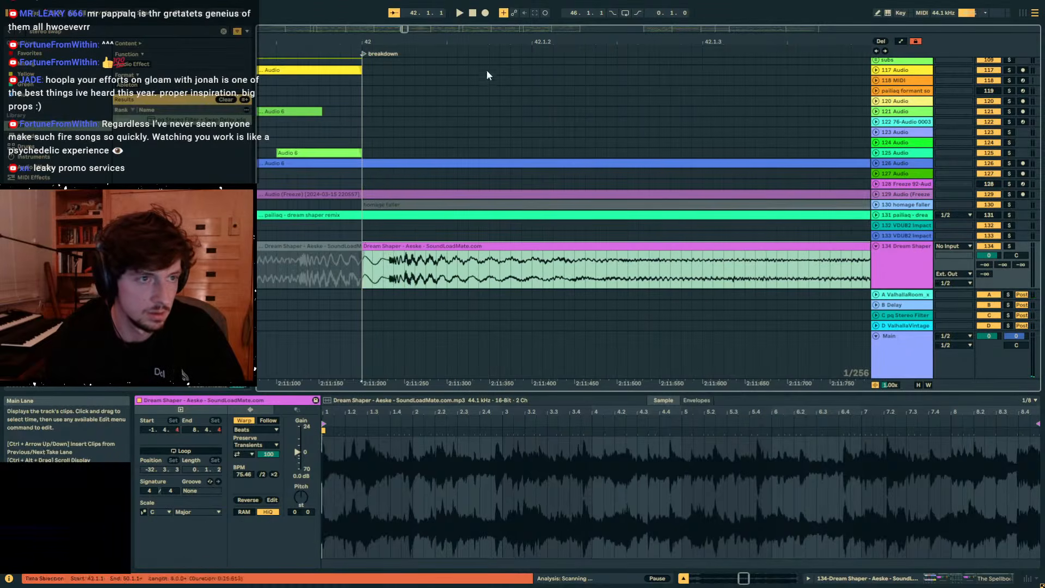
{"action": "key", "text": "space"}
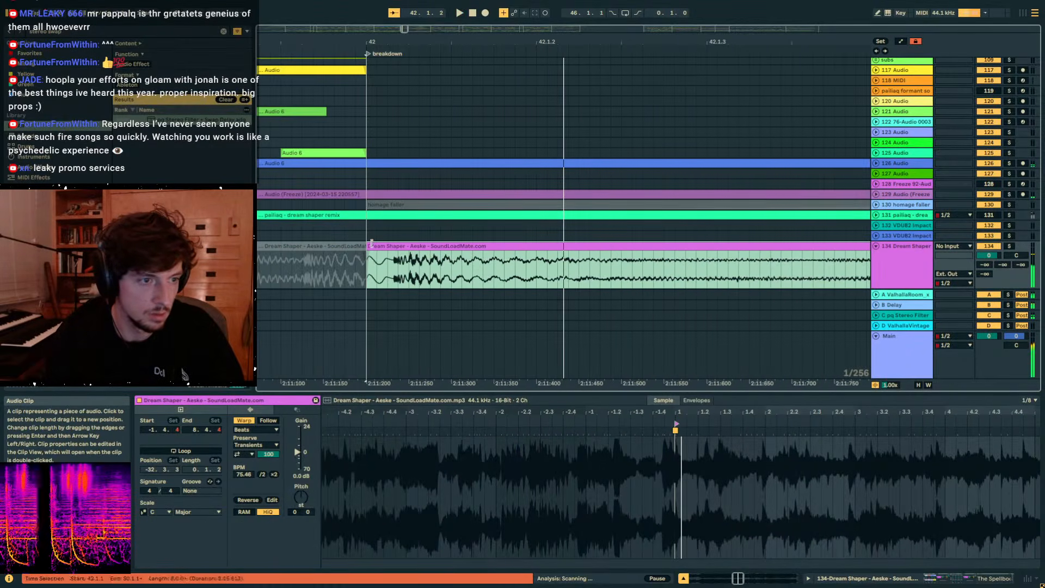
{"action": "left_click_drag", "start_coordinate": [366, 248], "coordinate": [389, 248]}
{"action": "scroll", "coordinate": [399, 249], "scroll_direction": "up", "scroll_amount": 8}
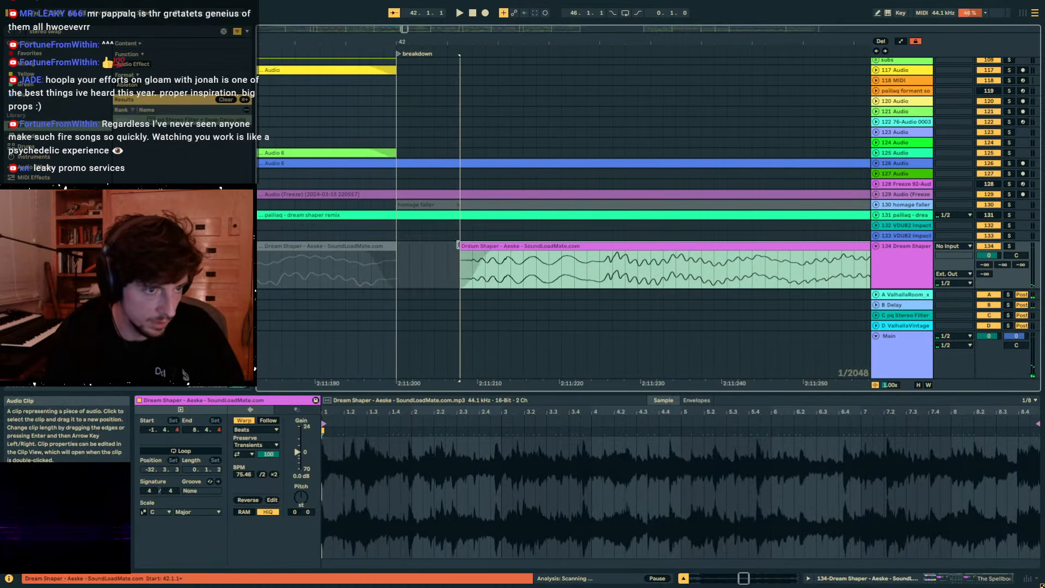
{"action": "left_click_drag", "start_coordinate": [495, 249], "coordinate": [430, 252]}
Stretch the Dream Shaper clip's warp marker until the clip tempo is 77.44 BPM, and play the breakdown.
{"action": "left_click_drag", "start_coordinate": [492, 40], "coordinate": [314, 7]}
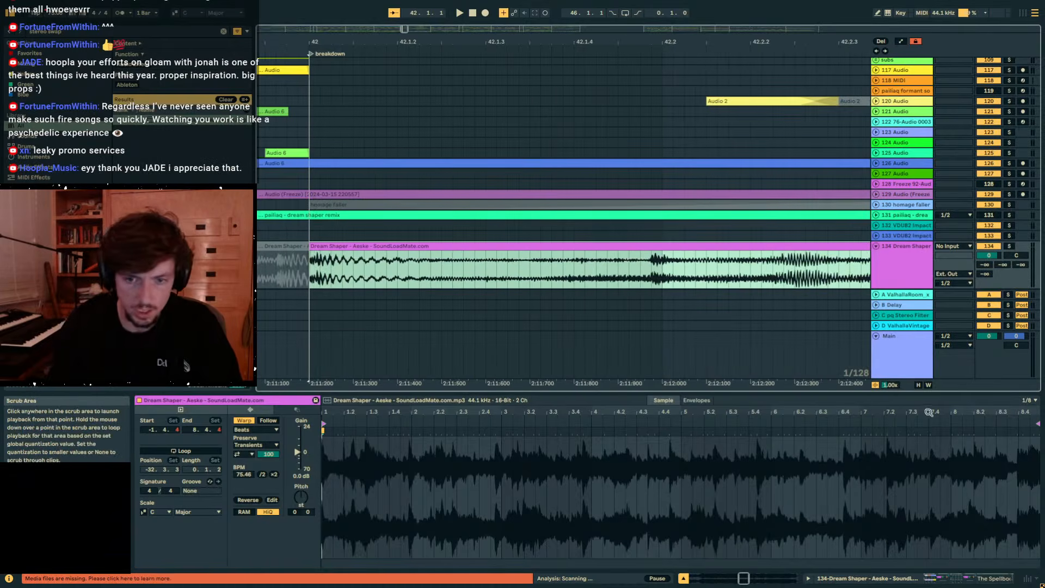
{"action": "scroll", "coordinate": [712, 427], "scroll_direction": "up", "scroll_amount": 8}
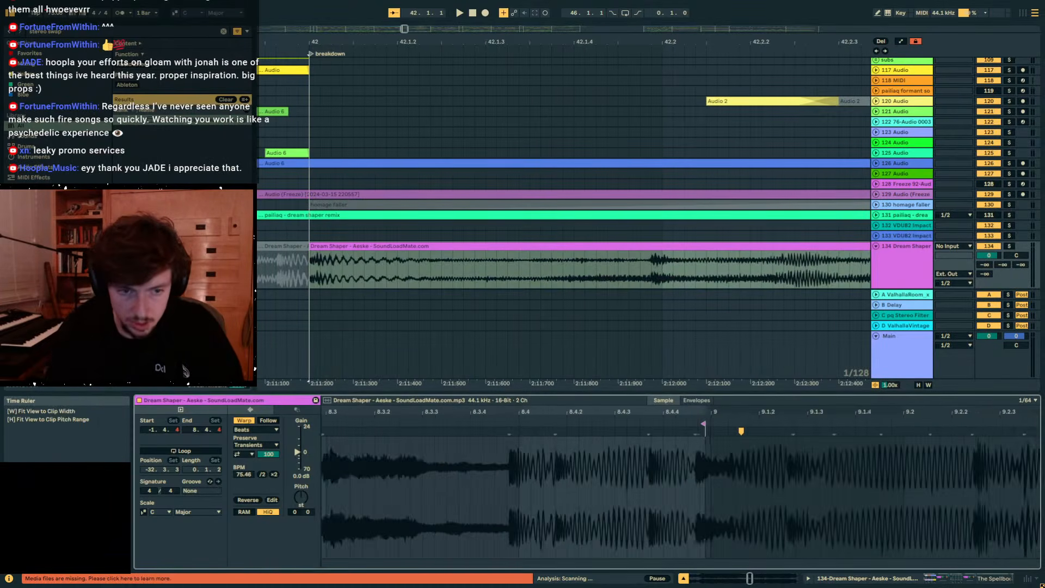
{"action": "left_click_drag", "start_coordinate": [743, 431], "coordinate": [915, 427]}
{"action": "key", "text": "space"}
{"action": "left_click_drag", "start_coordinate": [430, 41], "coordinate": [501, 6]}
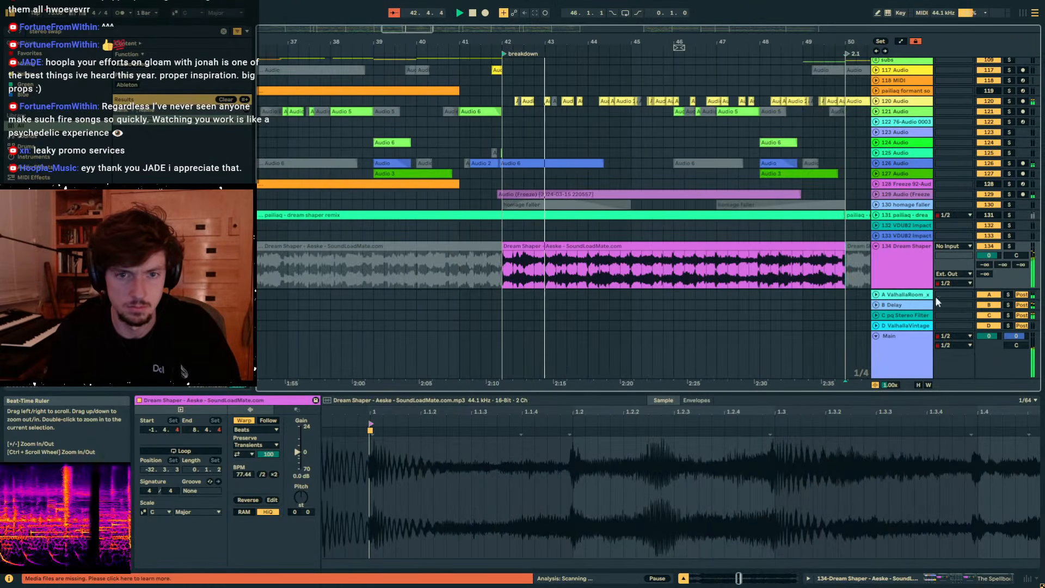
Give the Dream Shaper clip a fade-in of about five bars and set track 134's sends A and B to -6.0.
{"action": "left_click", "coordinate": [906, 265]}
{"action": "left_click", "coordinate": [962, 579]}
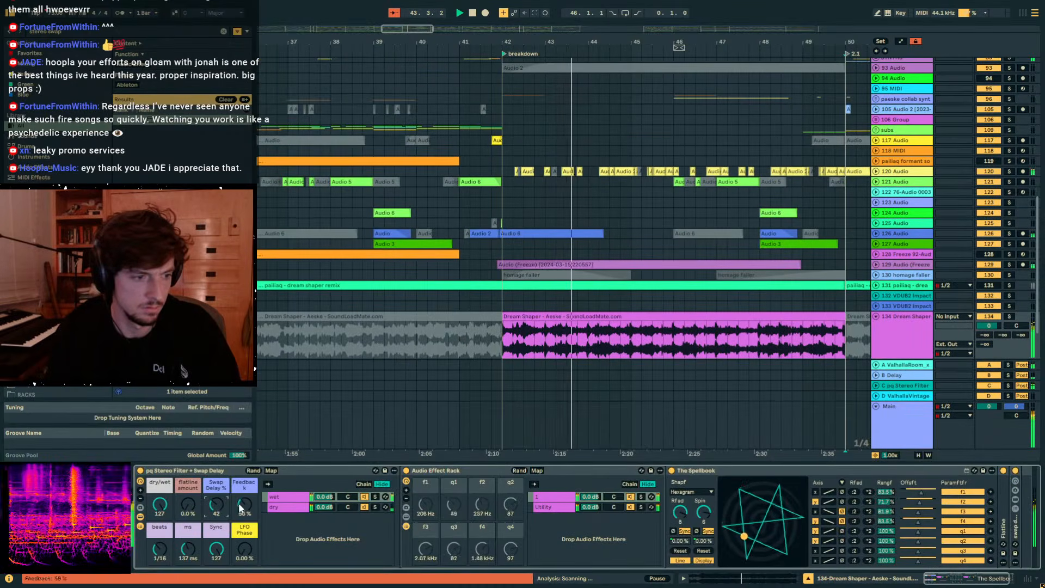
{"action": "left_click_drag", "start_coordinate": [504, 323], "coordinate": [717, 325]}
{"action": "left_click_drag", "start_coordinate": [983, 335], "coordinate": [1004, 321]}
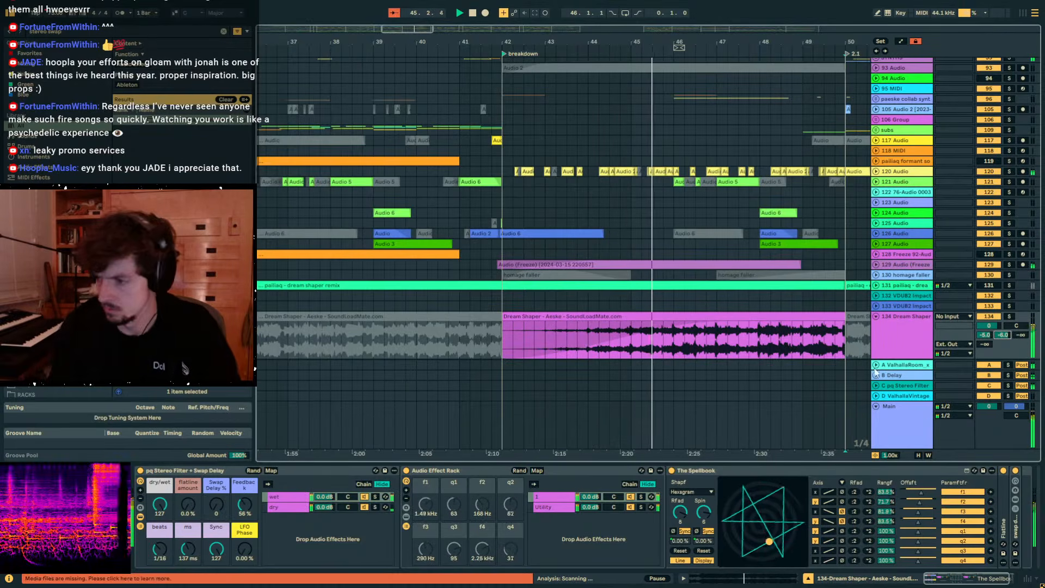
{"action": "left_click", "coordinate": [924, 345]}
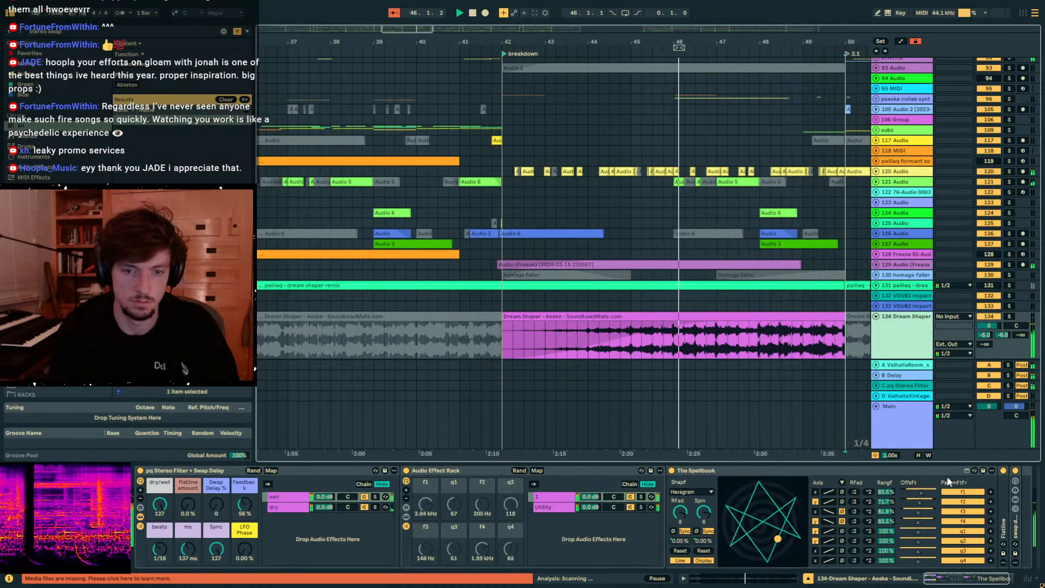
{"action": "double_click", "coordinate": [934, 471]}
{"action": "left_click", "coordinate": [46, 33]}
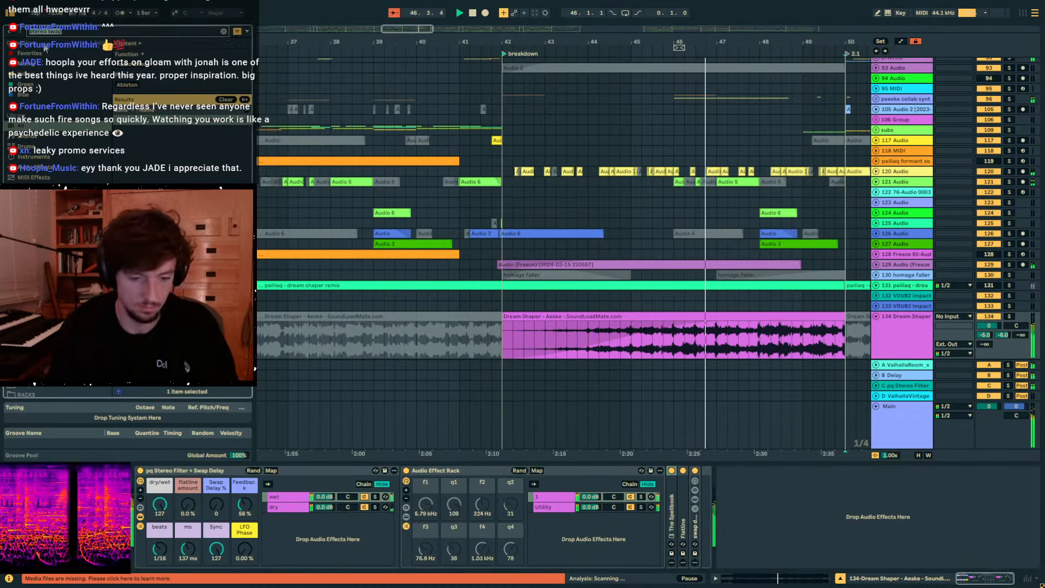
{"action": "type", "text": "erosion"}
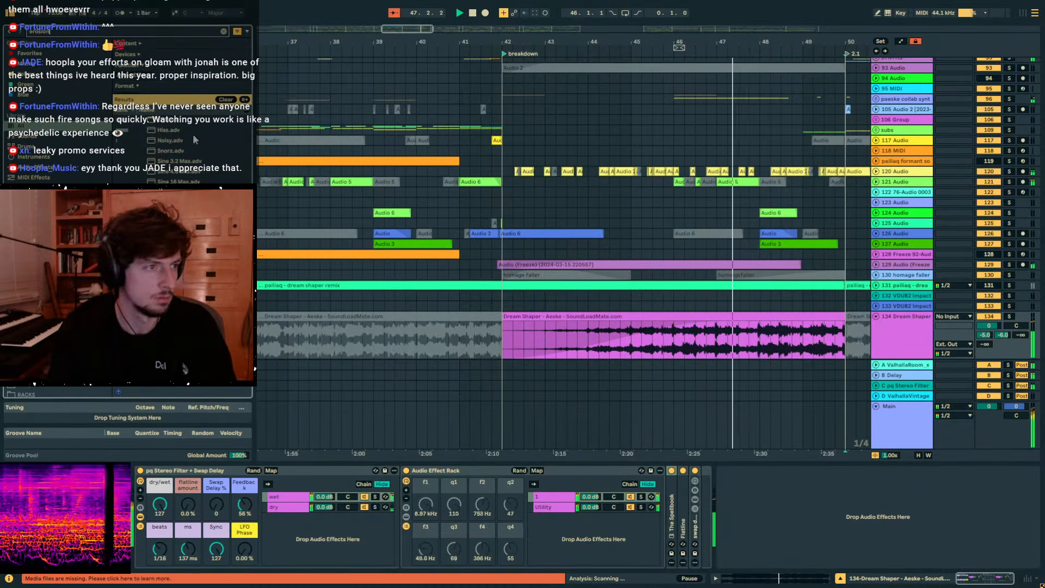
{"action": "left_click", "coordinate": [170, 141]}
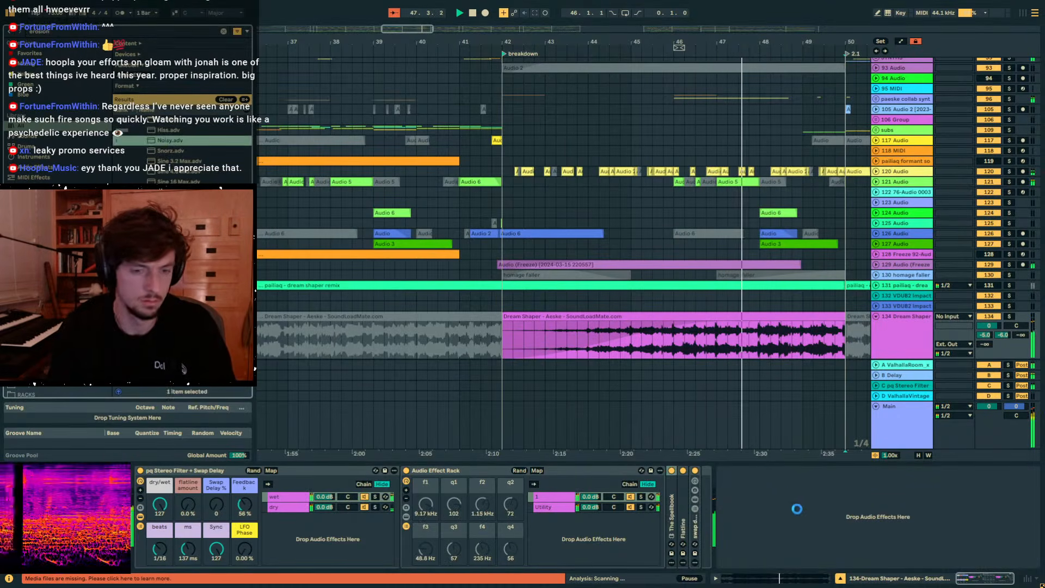
{"action": "mouse_move", "coordinate": [844, 318]}
{"action": "left_mouse_down"}
{"action": "mouse_move", "coordinate": [769, 323]}
{"action": "mouse_move", "coordinate": [844, 323]}
{"action": "left_mouse_up"}
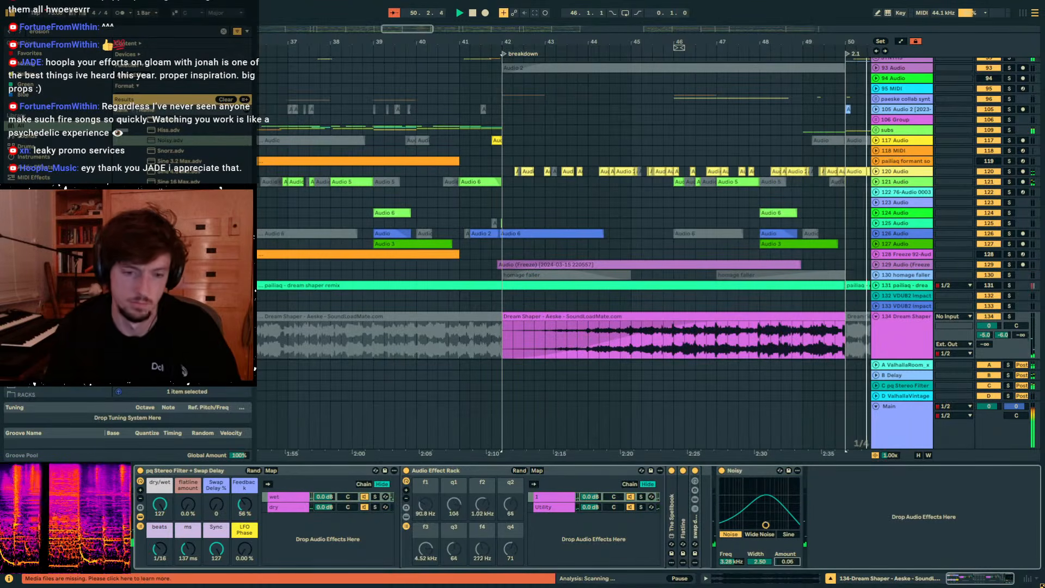
Show automation and drop KICKSNARE's C-pq Stereo Filter send to its minimum at 50.1.1, playing from there.
{"action": "left_click", "coordinate": [838, 201]}
{"action": "scroll", "coordinate": [837, 198], "scroll_direction": "up", "scroll_amount": 15}
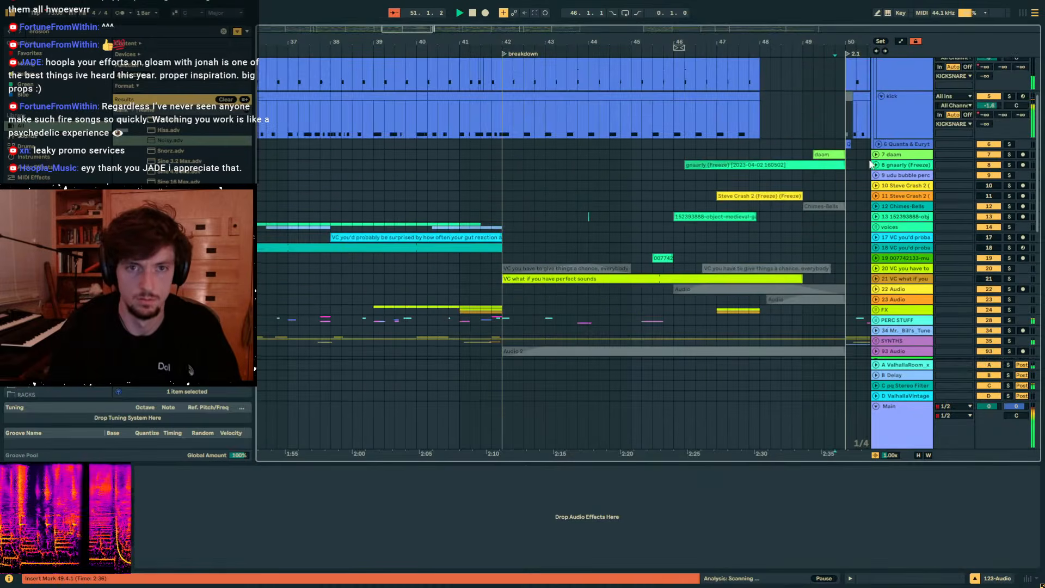
{"action": "left_click", "coordinate": [883, 120]}
{"action": "key", "text": "a"}
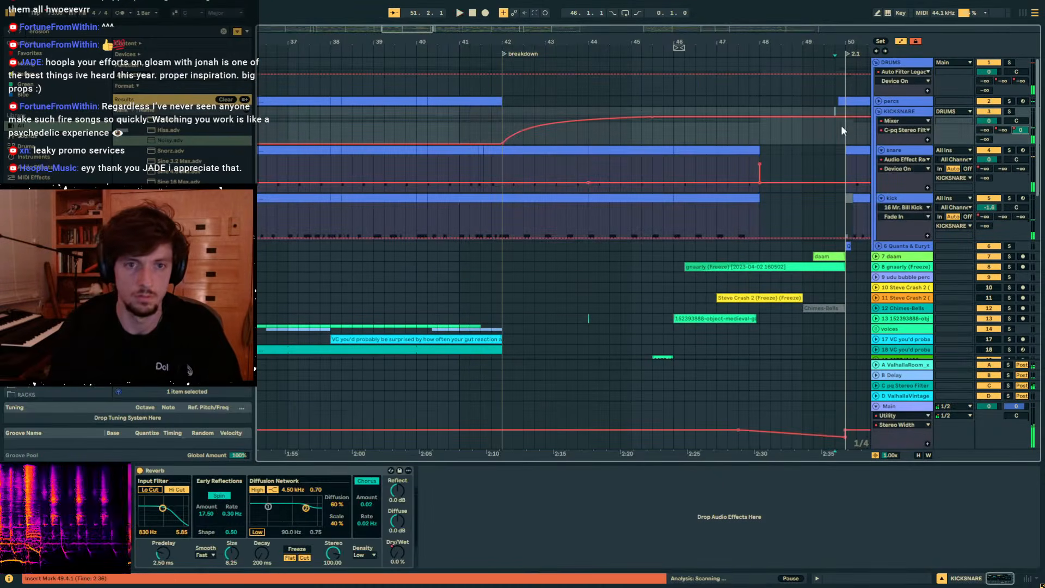
{"action": "left_click_drag", "start_coordinate": [842, 34], "coordinate": [646, 34]}
{"action": "left_click_drag", "start_coordinate": [648, 116], "coordinate": [656, 147]}
{"action": "key", "text": "space"}
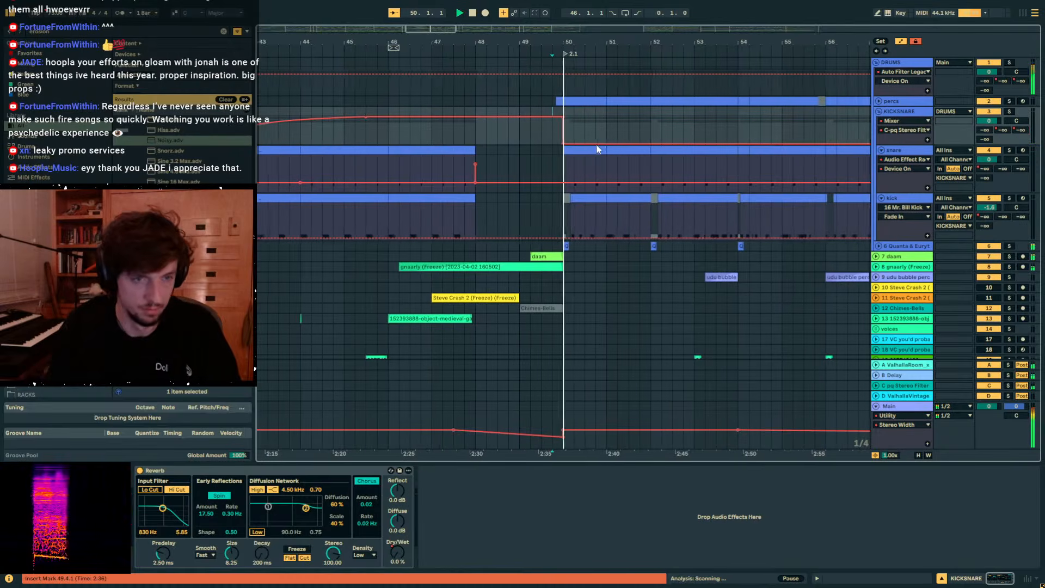
Draw a send spike on beat 4 of bar 50 on KICKSNARE and duplicate the two-bar pattern twice, through 56.1.1.
{"action": "mouse_move", "coordinate": [592, 143]}
{"action": "left_mouse_down"}
{"action": "mouse_move", "coordinate": [589, 116]}
{"action": "mouse_move", "coordinate": [599, 144]}
{"action": "mouse_move", "coordinate": [556, 132]}
{"action": "left_mouse_up"}
{"action": "key", "text": "ctrl+d"}
{"action": "key", "text": "ctrl+d"}
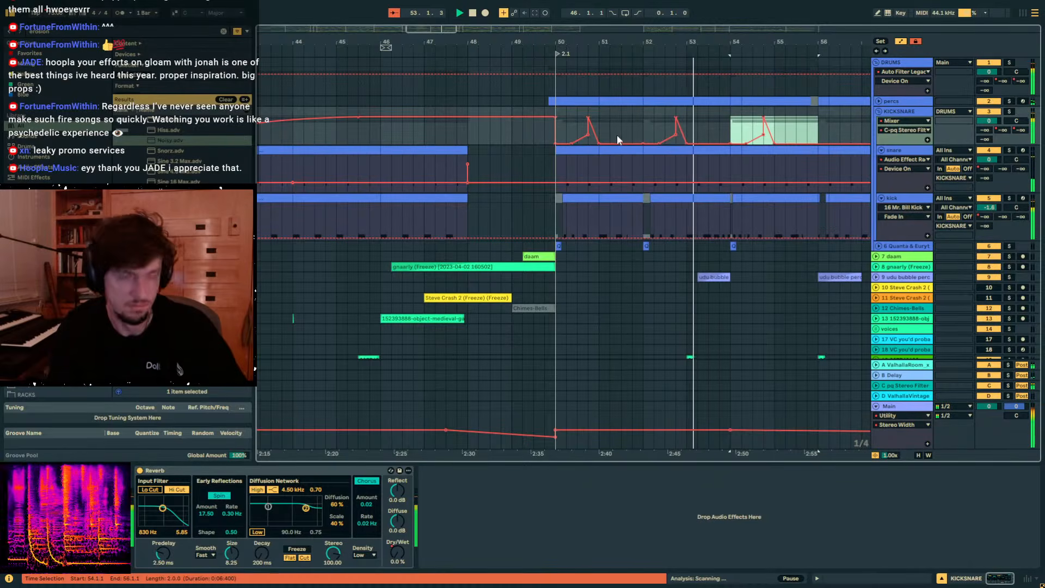
Lower the KICKSNARE send spike in bar 52 and duplicate a half-bar spike to 53.1.1–53.3.1.
{"action": "mouse_move", "coordinate": [675, 118]}
{"action": "left_mouse_down"}
{"action": "mouse_move", "coordinate": [682, 136]}
{"action": "mouse_move", "coordinate": [684, 128]}
{"action": "left_mouse_up"}
{"action": "key", "text": "ctrl+z"}
{"action": "left_click", "coordinate": [673, 127]}
{"action": "key", "text": "ctrl+d"}
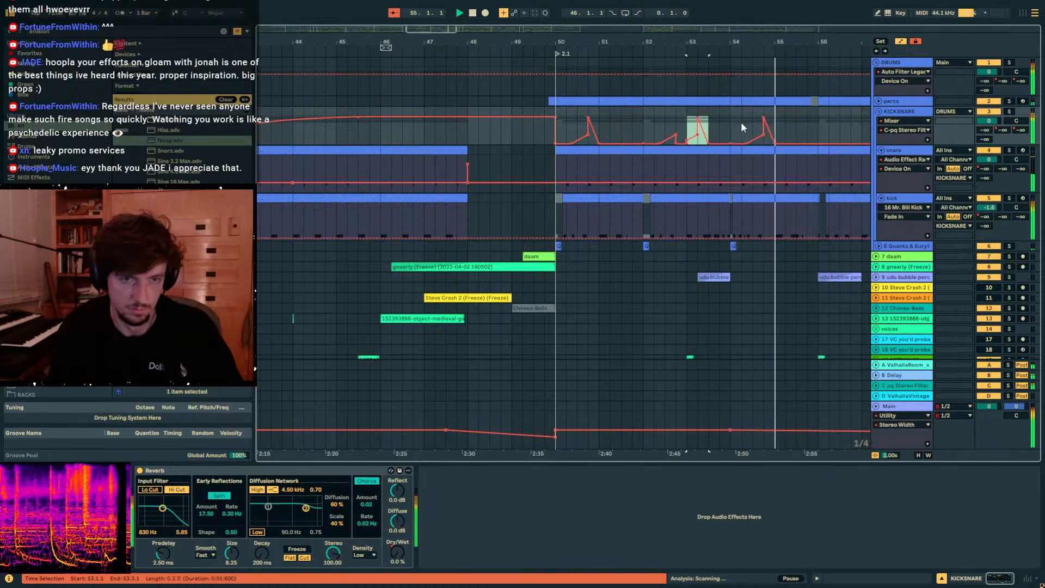
Copy one bar of KICKSNARE send automation containing the bar 53 spike and paste it at 55.1.1.
{"action": "left_click", "coordinate": [764, 148]}
{"action": "left_click_drag", "start_coordinate": [764, 118], "coordinate": [689, 128]}
{"action": "key", "text": "ctrl+c"}
{"action": "left_click", "coordinate": [770, 126]}
{"action": "key", "text": "ctrl+v"}
Deactivate the Dream Shaper clip in the 2.1 section after bar 54, hide automation, and play from 48.3.1.
{"action": "scroll", "coordinate": [632, 150], "scroll_direction": "down", "scroll_amount": 3}
{"action": "scroll", "coordinate": [632, 150], "scroll_direction": "down", "scroll_amount": 5}
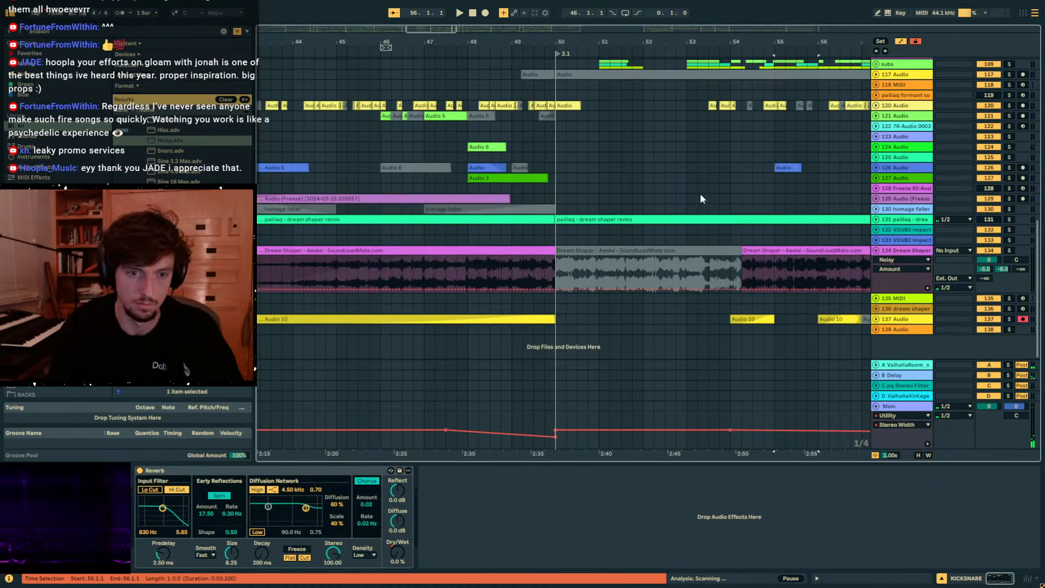
{"action": "left_click", "coordinate": [846, 251]}
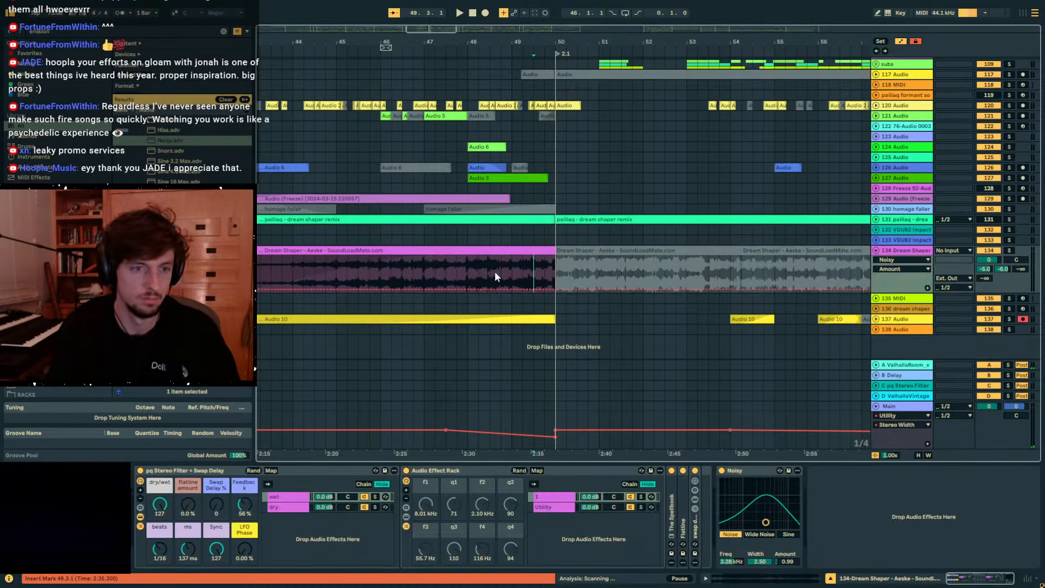
{"action": "key", "text": "a"}
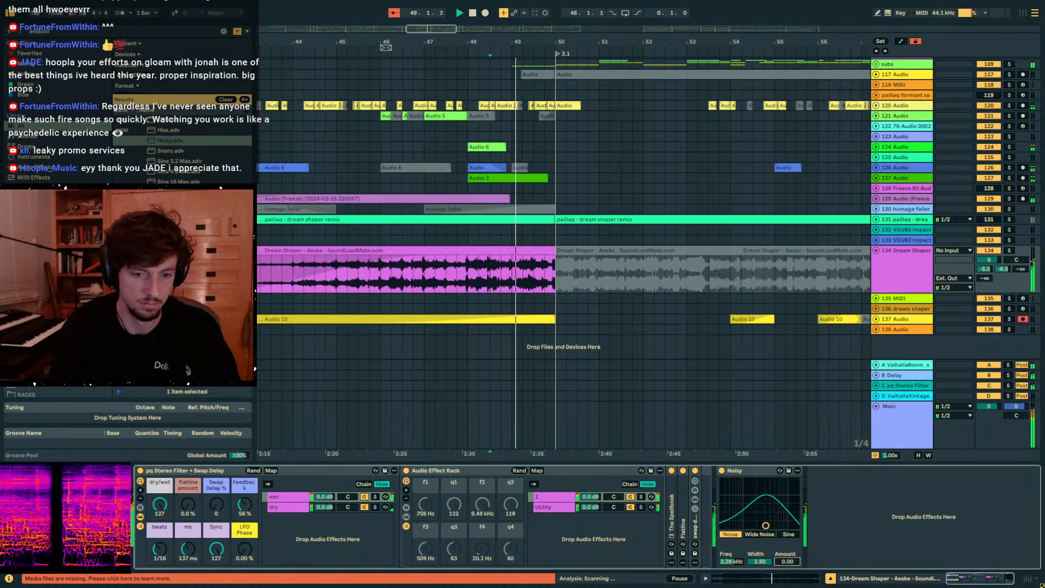
{"action": "left_click", "coordinate": [919, 275]}
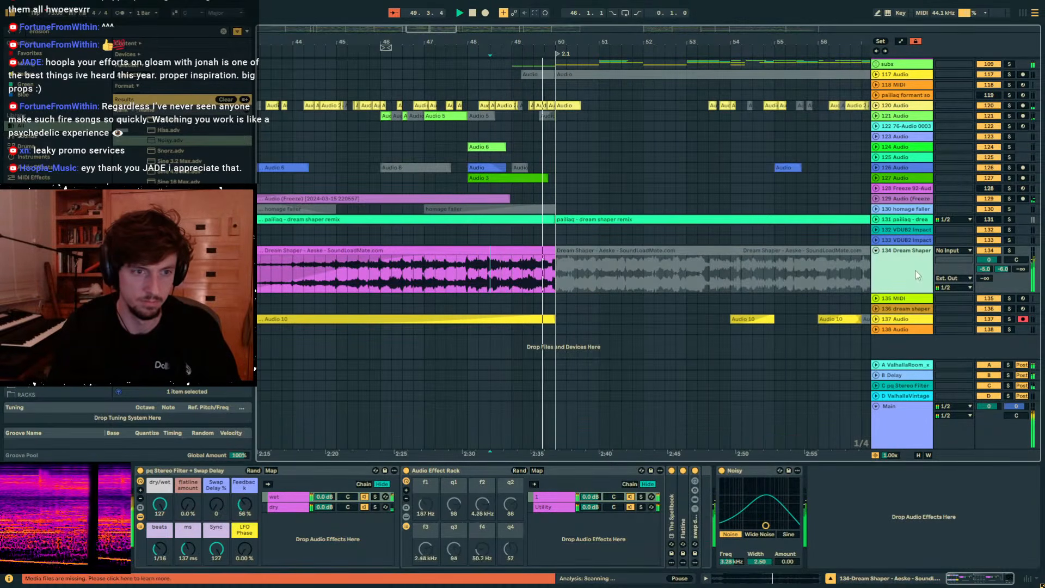
Duplicate the Dream Shaper clip's sixteenth-note slice at 49.4.3 over 49.4.4 to 50.1.1.
{"action": "left_click_drag", "start_coordinate": [559, 41], "coordinate": [586, 87]}
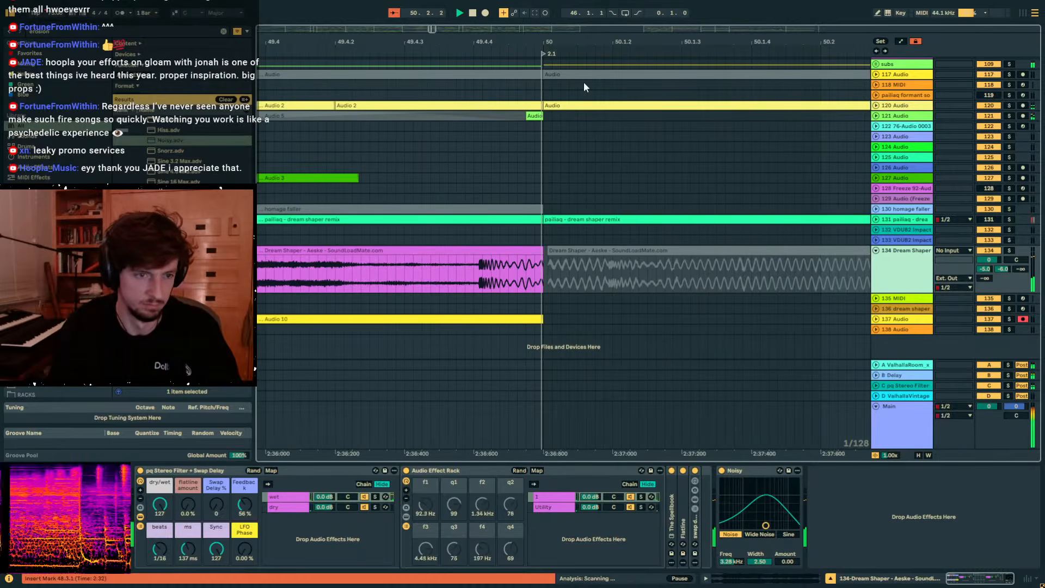
{"action": "left_click_drag", "start_coordinate": [559, 41], "coordinate": [555, 25]}
{"action": "left_click", "coordinate": [544, 130]}
{"action": "left_click_drag", "start_coordinate": [528, 269], "coordinate": [505, 271]}
{"action": "key", "text": "ctrl+d"}
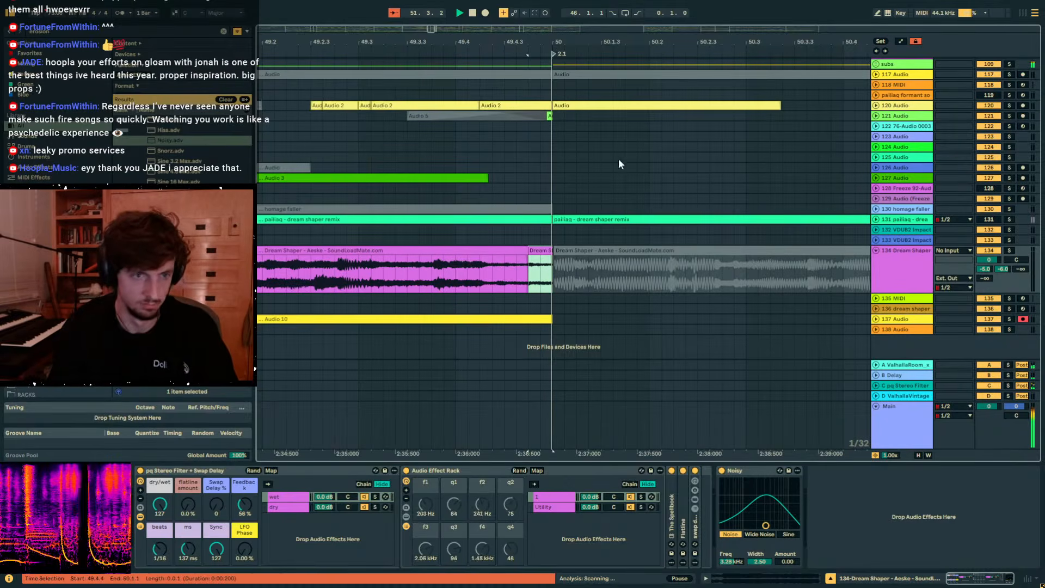
{"action": "left_click_drag", "start_coordinate": [555, 41], "coordinate": [594, 38]}
Listen through section 2.1 towards the fakeout while checking the drum tracks, and unfold track 137 Audio with its devices.
{"action": "scroll", "coordinate": [743, 213], "scroll_direction": "up", "scroll_amount": 6}
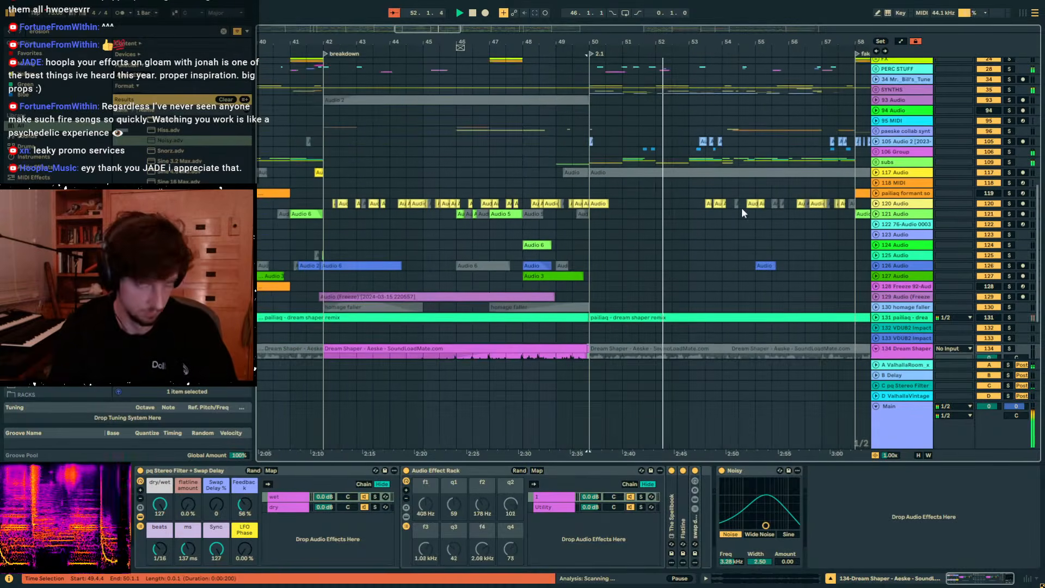
{"action": "scroll", "coordinate": [743, 211], "scroll_direction": "up", "scroll_amount": 5}
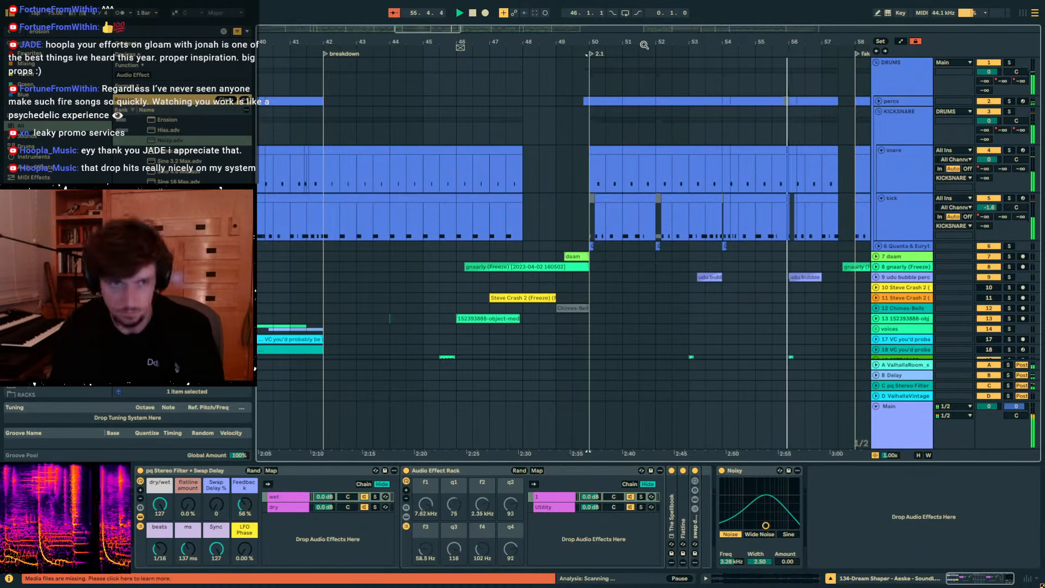
{"action": "left_click", "coordinate": [778, 179]}
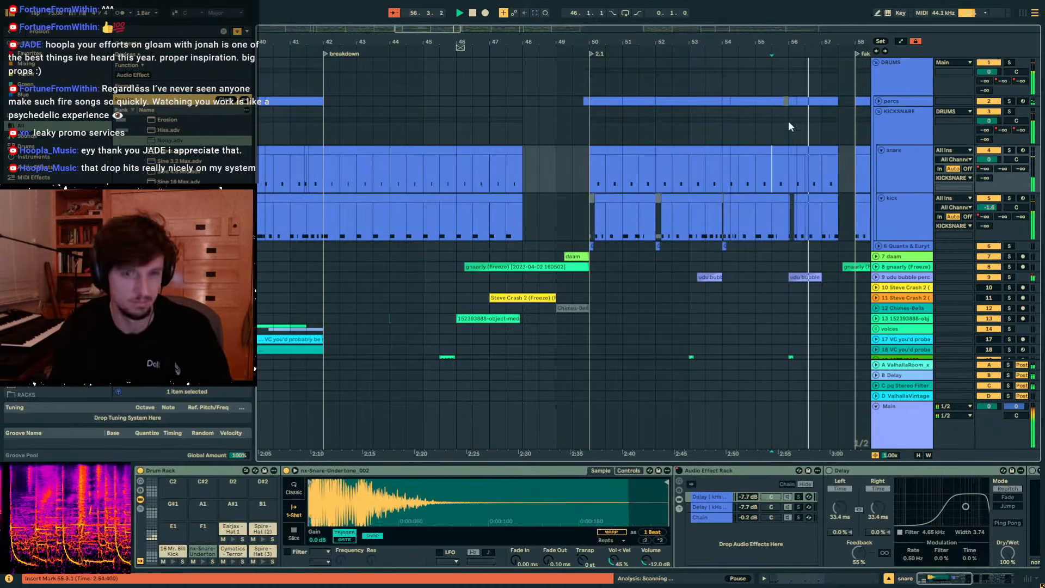
{"action": "key", "text": "plus"}
{"action": "scroll", "coordinate": [653, 218], "scroll_direction": "down", "scroll_amount": 4}
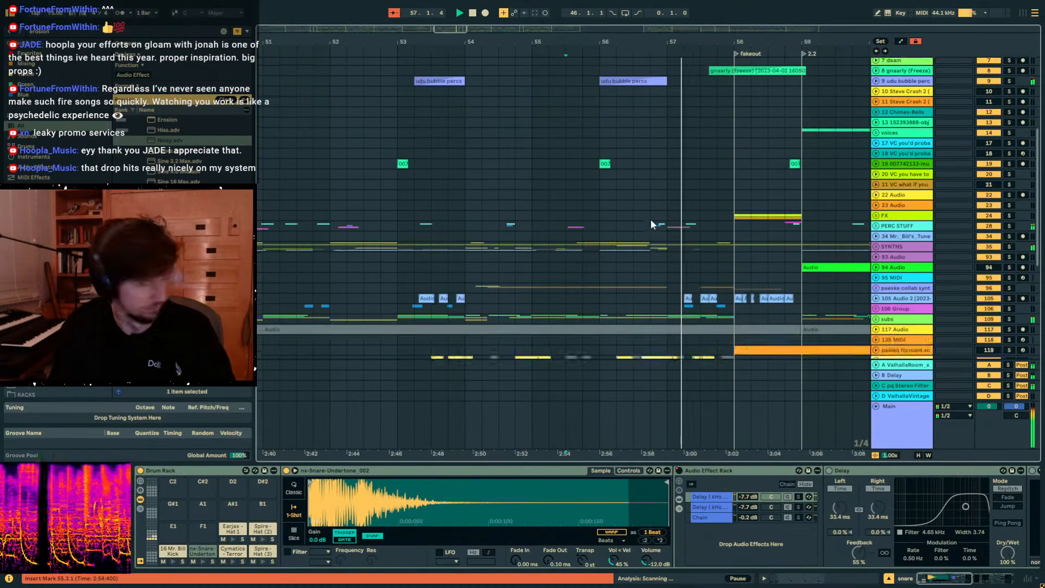
{"action": "scroll", "coordinate": [651, 223], "scroll_direction": "down", "scroll_amount": 5}
{"action": "left_click", "coordinate": [893, 333]}
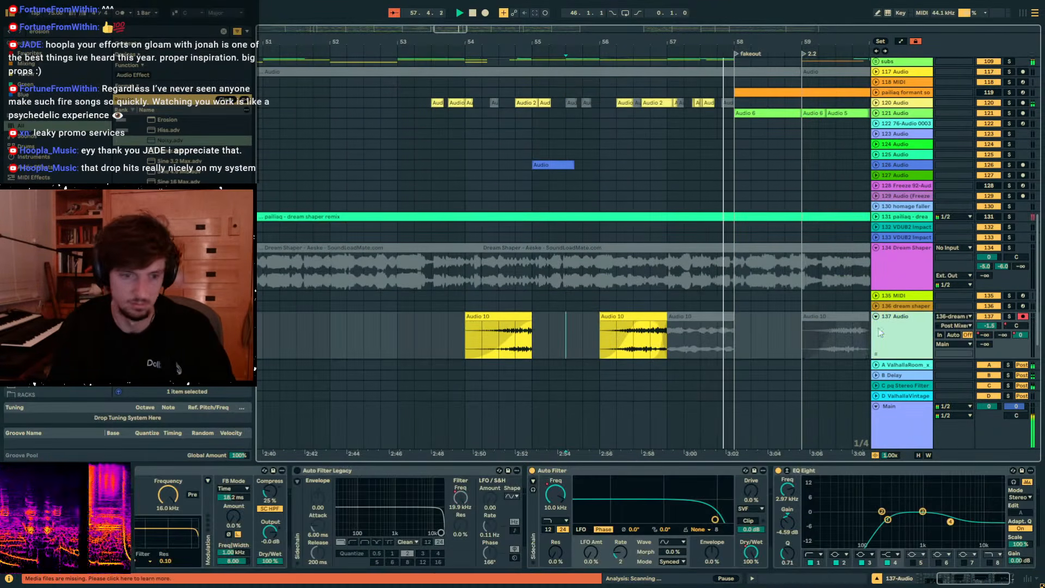
Copy the Auto Filter frequency ramp over track 137's Audio 10 clip at bar 54 and paste it at 56.1.1.
{"action": "key", "text": "a"}
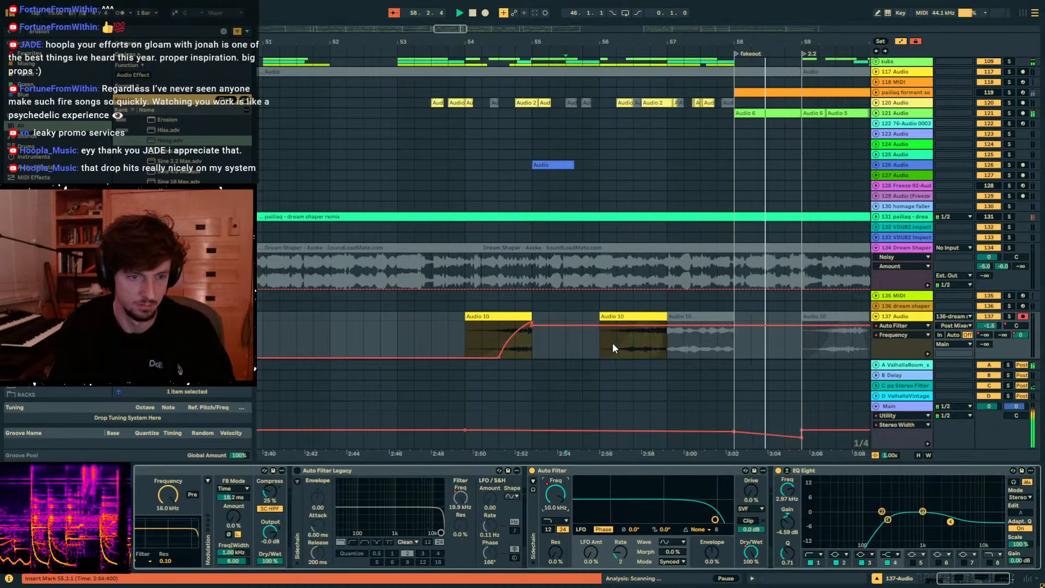
{"action": "left_click_drag", "start_coordinate": [536, 346], "coordinate": [470, 345]}
{"action": "key", "text": "ctrl+c"}
{"action": "left_click_drag", "start_coordinate": [598, 343], "coordinate": [630, 350]}
{"action": "key", "text": "ctrl+v"}
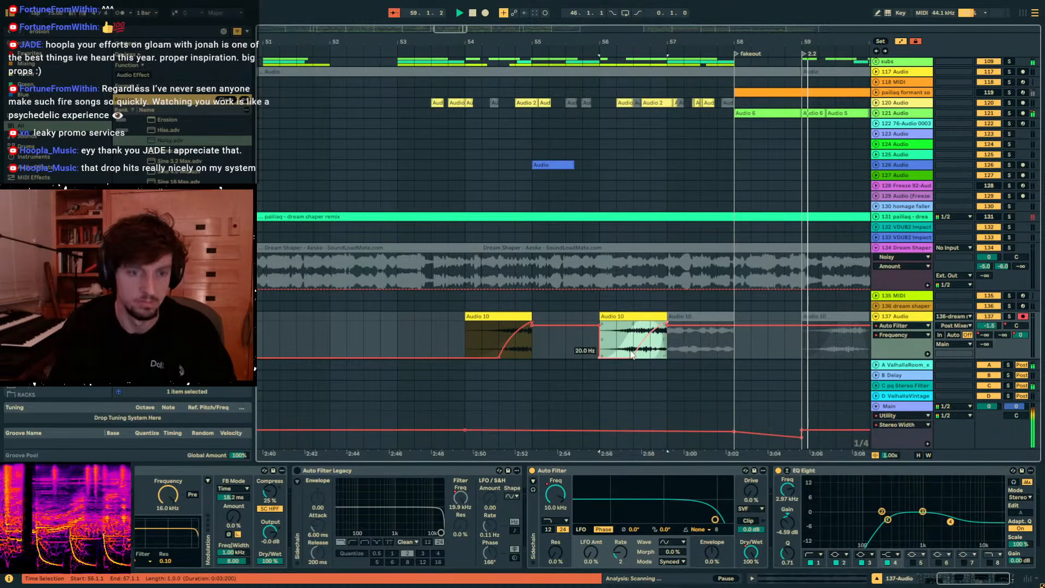
Play bar 56 and shift the start of the pasted Auto Filter frequency ramp earlier to 56.2.1.
{"action": "key", "text": "space"}
{"action": "key", "text": "space"}
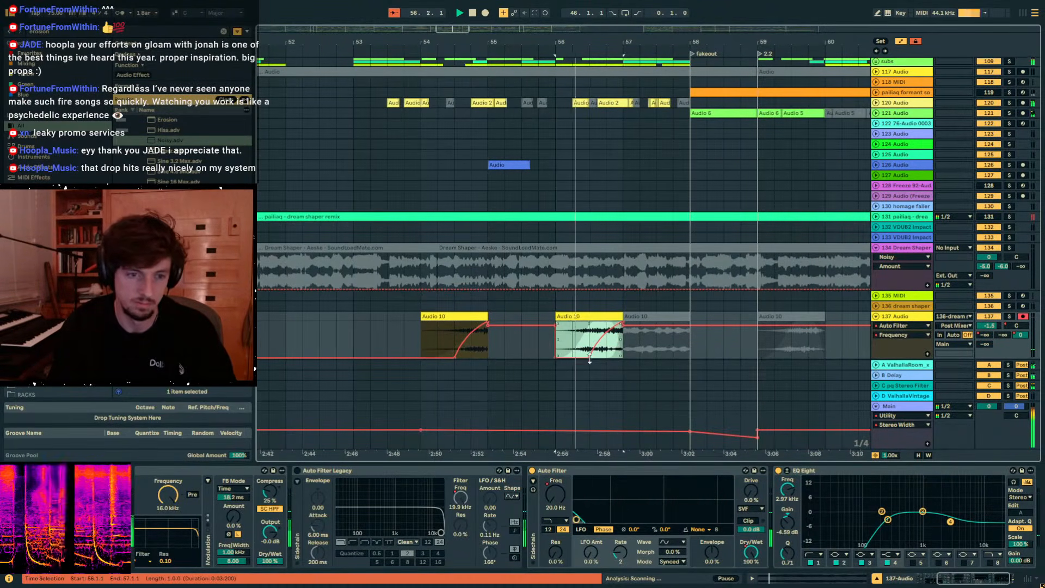
{"action": "left_click", "coordinate": [604, 357]}
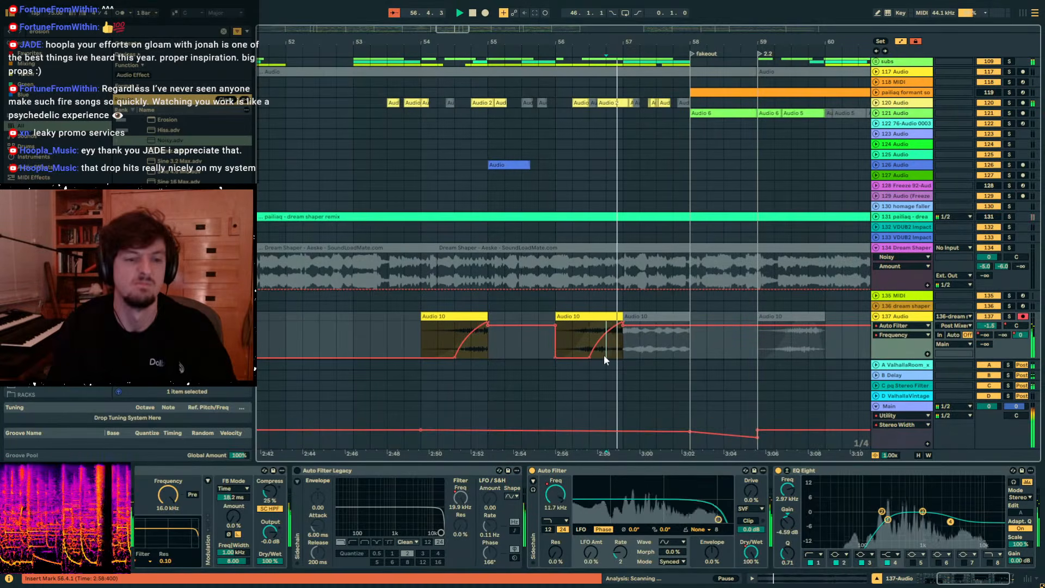
{"action": "left_click_drag", "start_coordinate": [589, 357], "coordinate": [572, 357]}
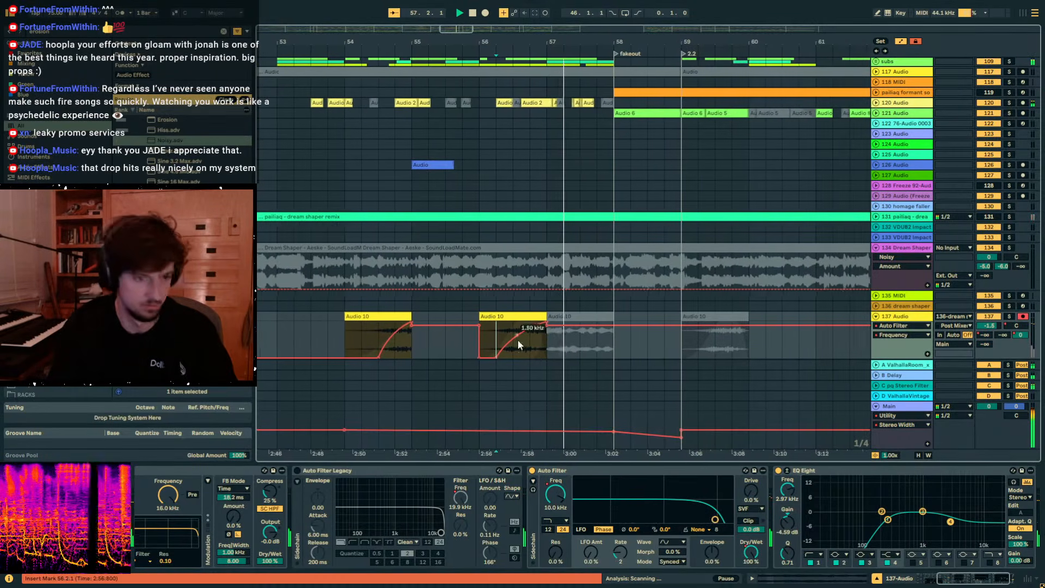
Hide automation, shorten the fade-out of the Audio 10 clip at bar 56, and play it back.
{"action": "key", "text": "a"}
{"action": "left_click_drag", "start_coordinate": [518, 42], "coordinate": [517, 95]}
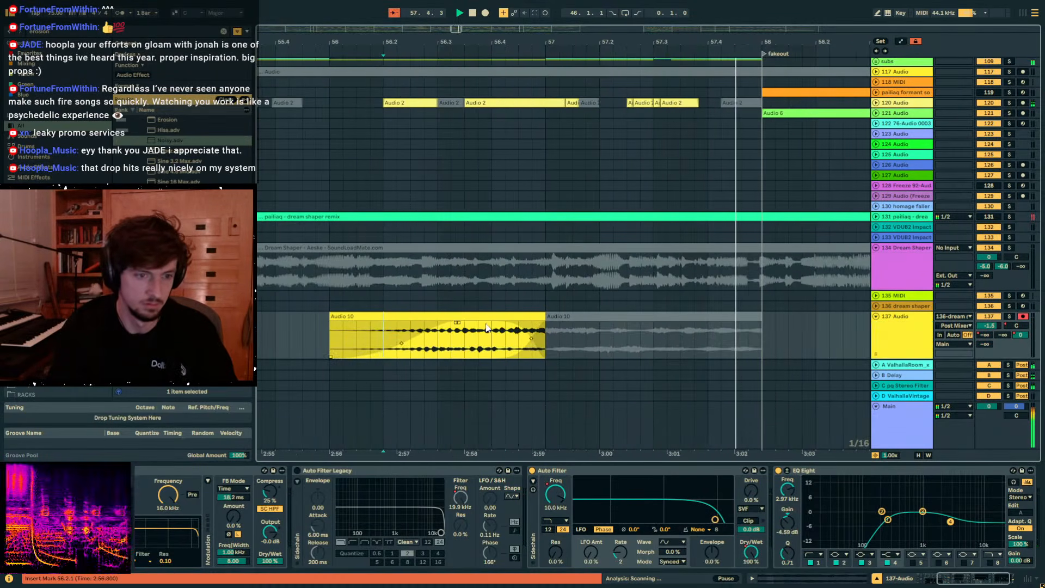
{"action": "left_click_drag", "start_coordinate": [460, 323], "coordinate": [521, 325]}
{"action": "left_click", "coordinate": [412, 350]}
{"action": "key", "text": "space"}
{"action": "key", "text": "space"}
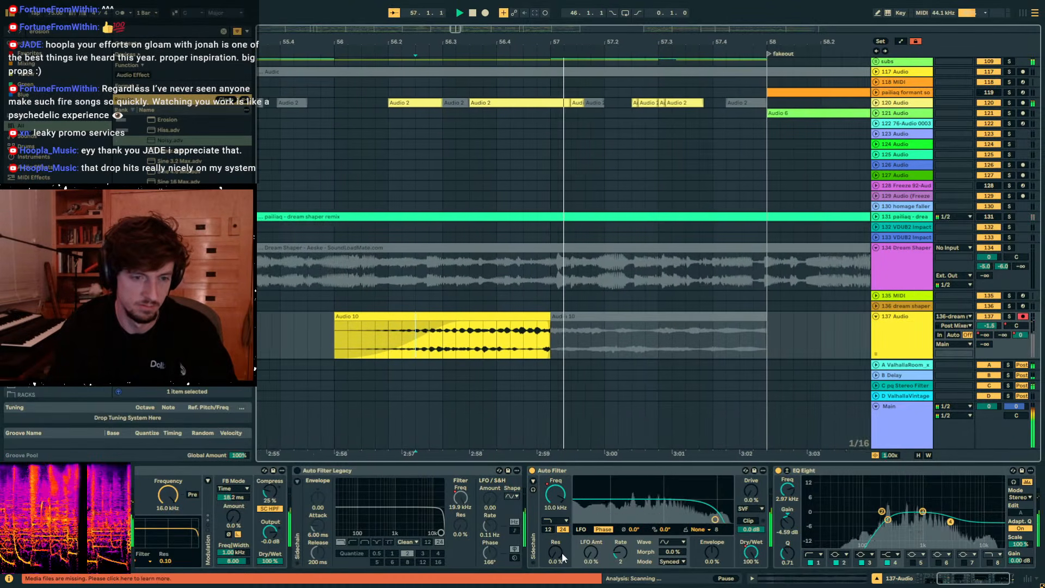
Collapse EQ Eight on track 137 Audio and add a Utility device after it.
{"action": "left_click", "coordinate": [381, 349]}
{"action": "key", "text": "space"}
{"action": "double_click", "coordinate": [810, 471]}
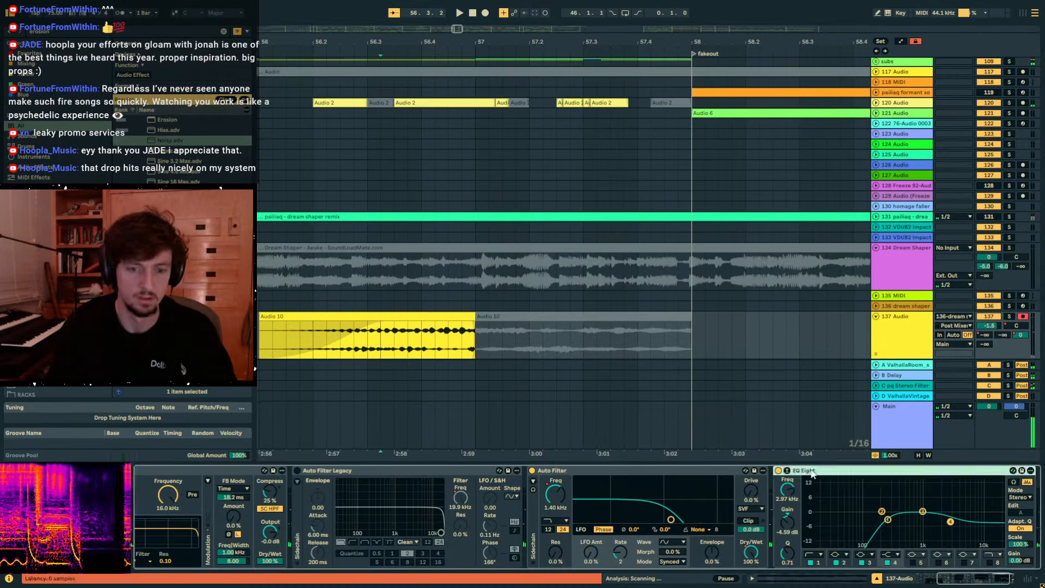
{"action": "left_click", "coordinate": [76, 32]}
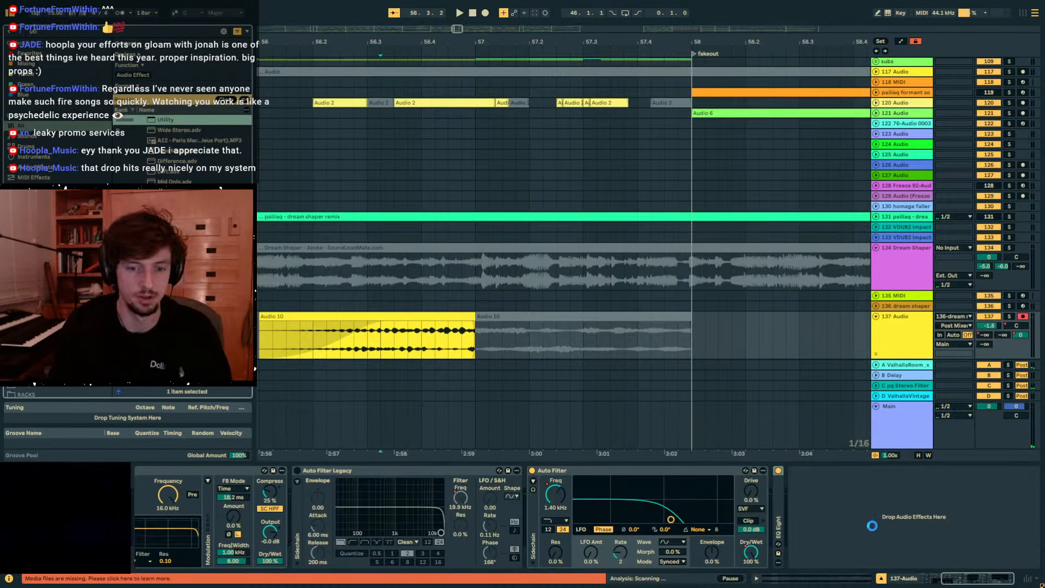
Show automation and draw a curved drop in the Utility's Stereo Width over the second half of bar 56 down to 57.1.1.
{"action": "key", "text": "a"}
{"action": "left_click", "coordinate": [361, 340]}
{"action": "left_click_drag", "start_coordinate": [475, 340], "coordinate": [475, 357]}
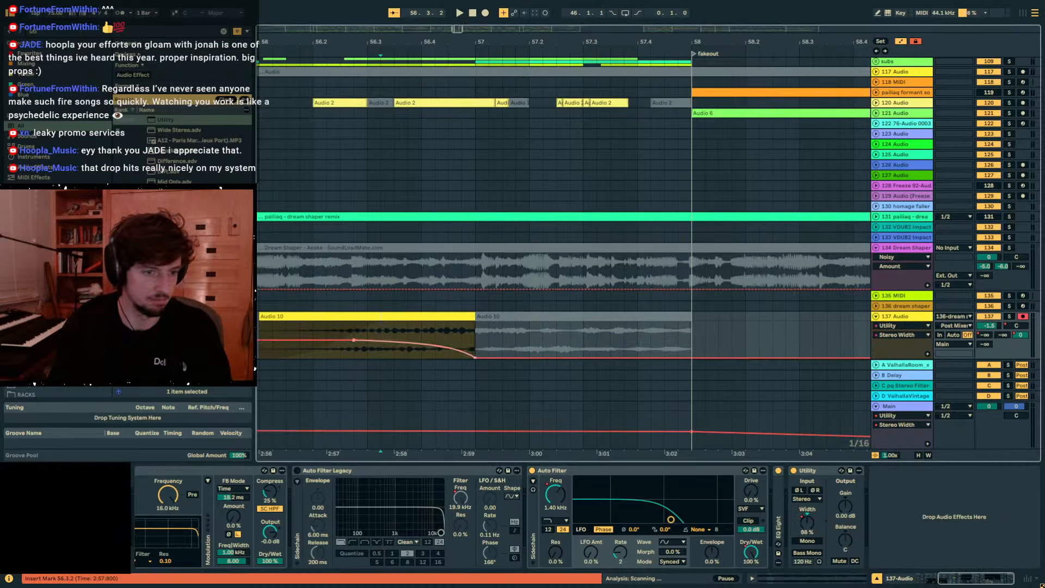
Bring the Utility's Stereo Width back up to 100% just after 57.1.1 and play from 56.2.1.
{"action": "right_click", "coordinate": [515, 357]}
{"action": "left_click", "coordinate": [538, 100]}
{"action": "type", "text": "100"}
{"action": "key", "text": "Return"}
{"action": "left_click_drag", "start_coordinate": [526, 134], "coordinate": [518, 144]}
{"action": "left_click", "coordinate": [315, 322]}
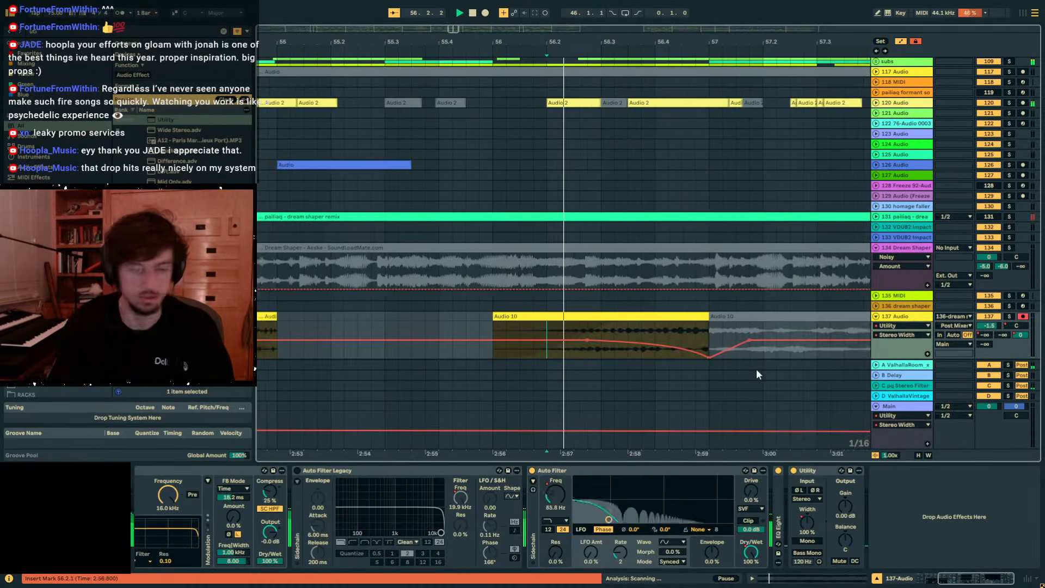
{"action": "key", "text": "space"}
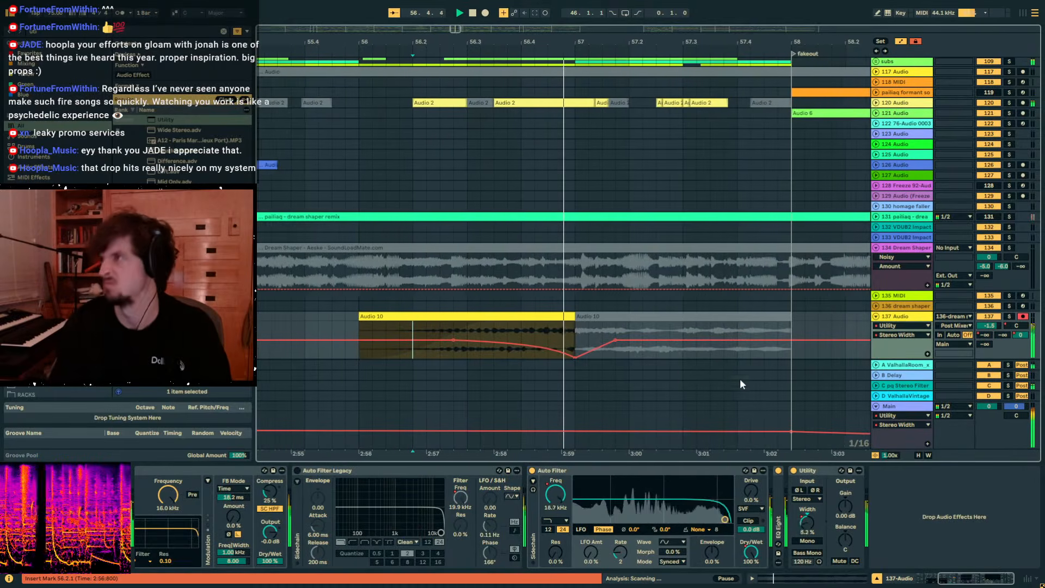
Listen through the fakeout into section 2.2 while checking the drum tracks, hide automation, and look over the tracks below.
{"action": "left_click_drag", "start_coordinate": [518, 42], "coordinate": [491, 19]}
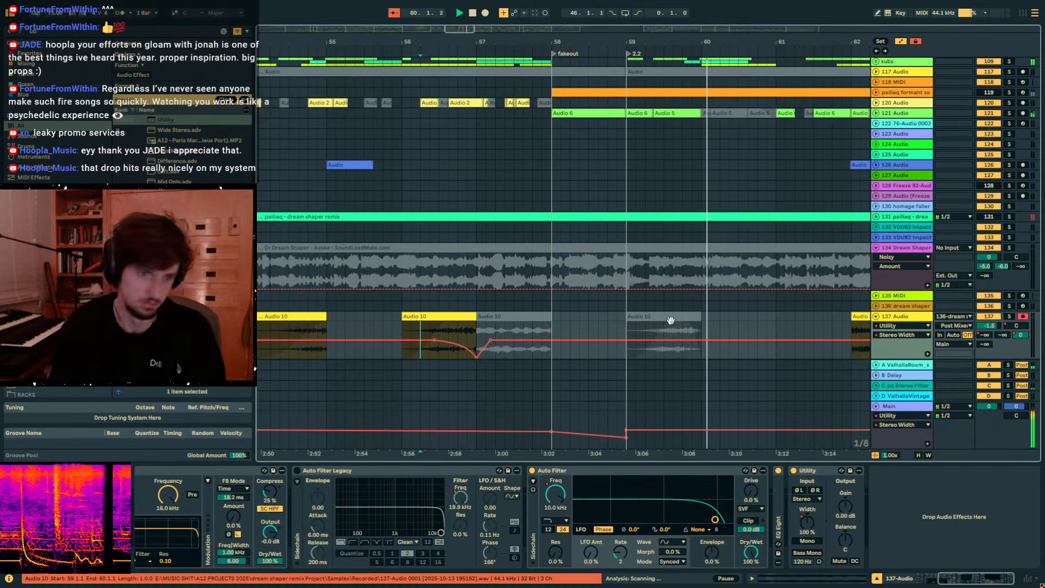
{"action": "scroll", "coordinate": [698, 312], "scroll_direction": "up", "scroll_amount": 15}
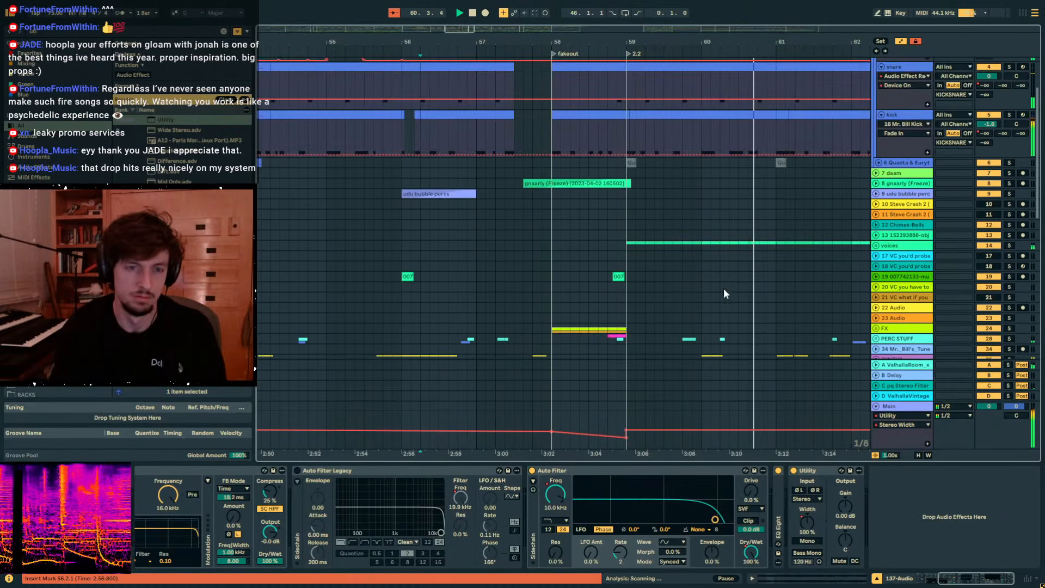
{"action": "scroll", "coordinate": [699, 278], "scroll_direction": "up", "scroll_amount": 3}
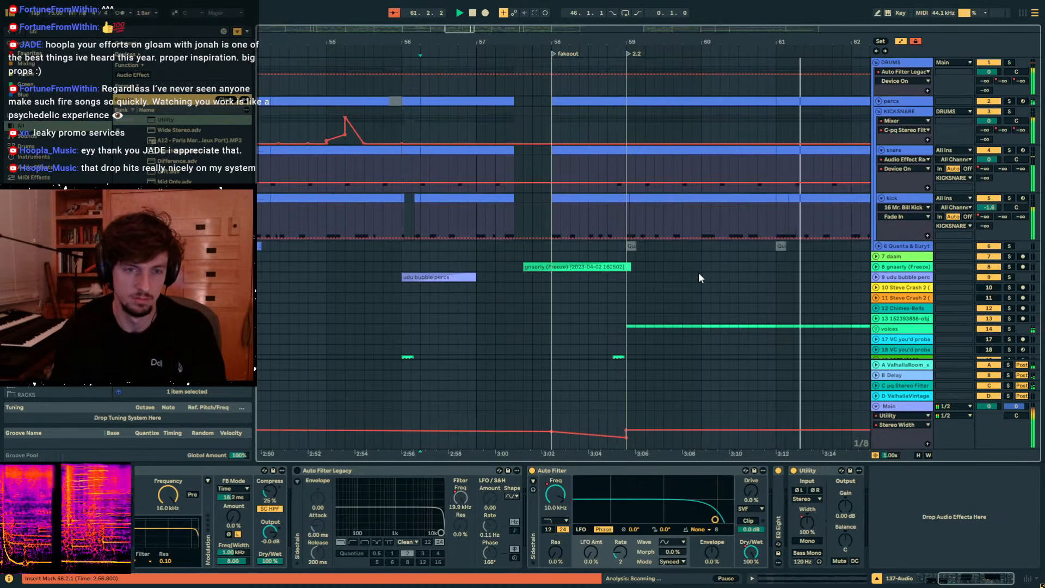
{"action": "key", "text": "a"}
{"action": "key", "text": "space"}
{"action": "left_click", "coordinate": [767, 273]}
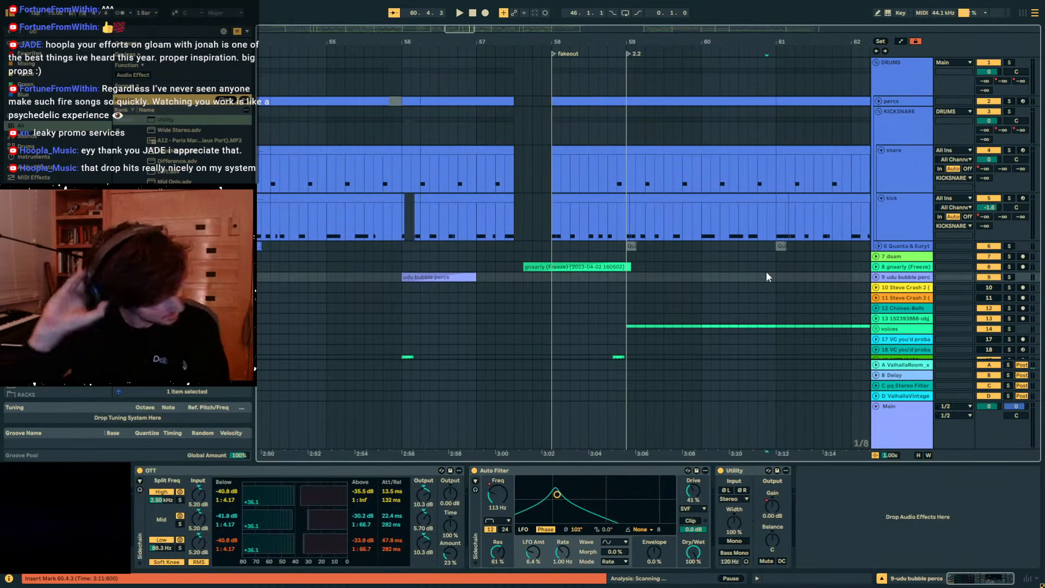
{"action": "scroll", "coordinate": [766, 271], "scroll_direction": "down", "scroll_amount": 1}
{"action": "scroll", "coordinate": [778, 275], "scroll_direction": "down", "scroll_amount": 10}
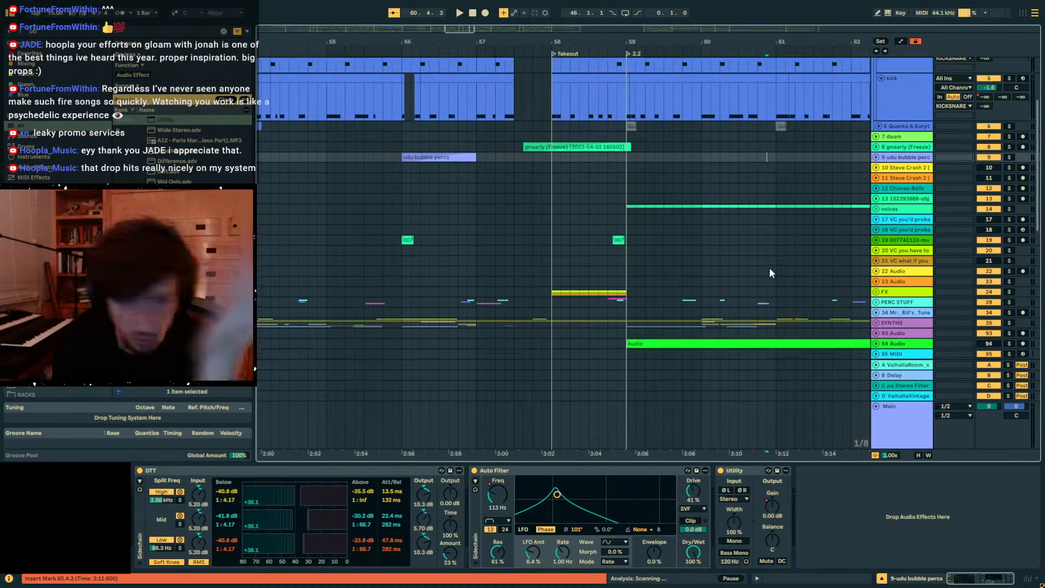
{"action": "scroll", "coordinate": [846, 247], "scroll_direction": "up", "scroll_amount": 2}
Unfold the SYNTHS and MIDI groups, solo the MIDI group, and play section 2.2 from 59.1.1.
{"action": "left_click", "coordinate": [876, 280]}
{"action": "scroll", "coordinate": [756, 259], "scroll_direction": "down", "scroll_amount": 6}
{"action": "scroll", "coordinate": [679, 245], "scroll_direction": "up", "scroll_amount": 2}
{"action": "left_click", "coordinate": [629, 238]}
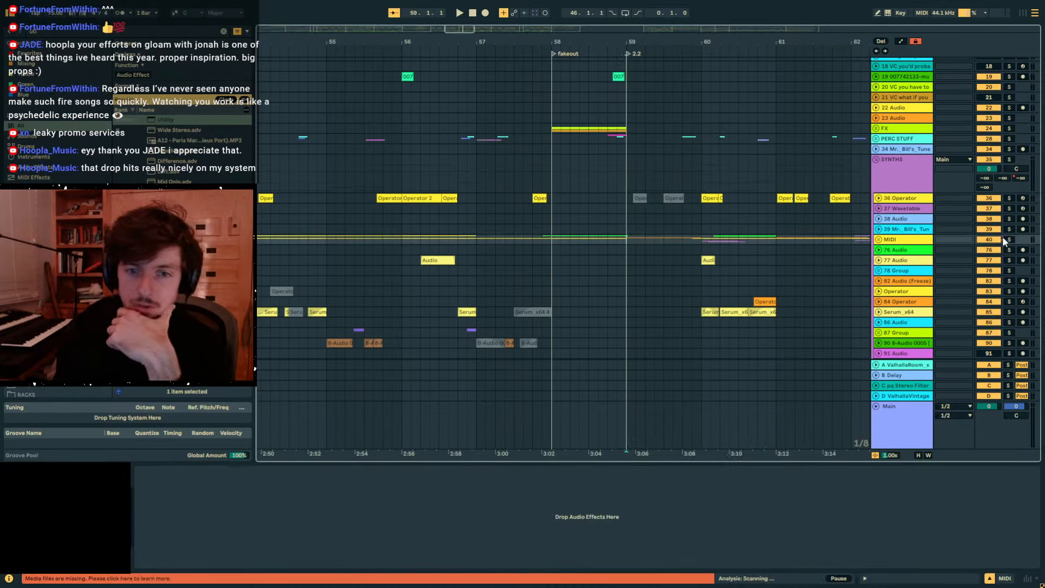
{"action": "key", "text": "space"}
{"action": "left_click", "coordinate": [879, 240]}
{"action": "scroll", "coordinate": [753, 244], "scroll_direction": "down", "scroll_amount": 3}
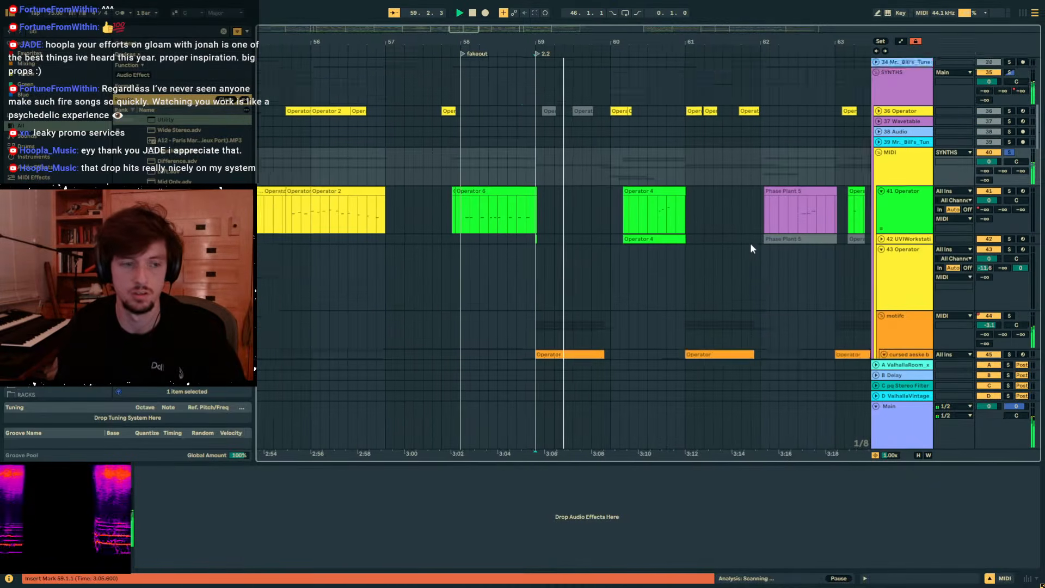
{"action": "scroll", "coordinate": [771, 241], "scroll_direction": "down", "scroll_amount": 2}
{"action": "key", "text": "space"}
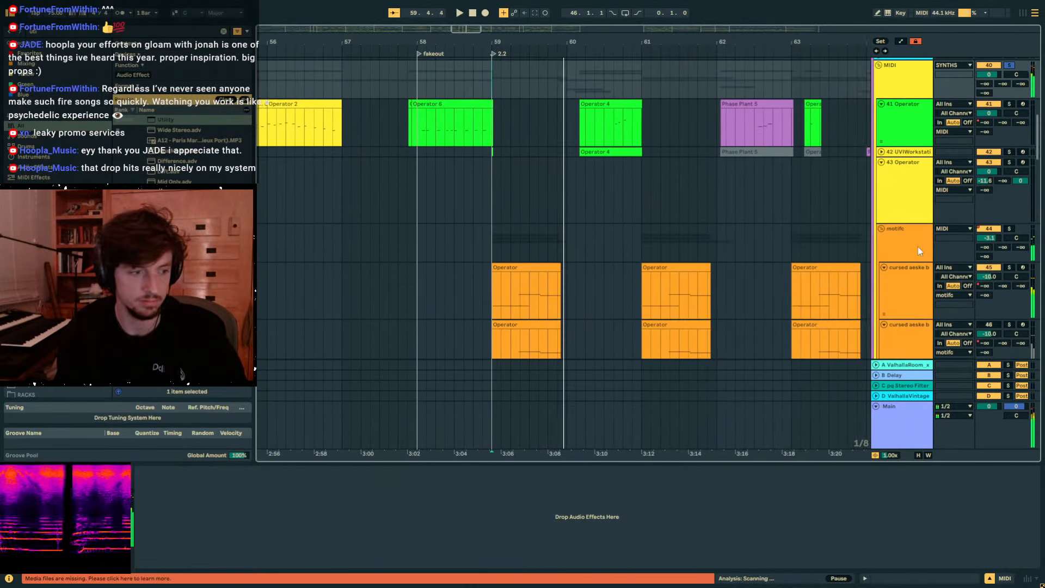
Check the devices of the motifs group and its first bass track, and add Grain Delay to the motifs group.
{"action": "left_click", "coordinate": [918, 247]}
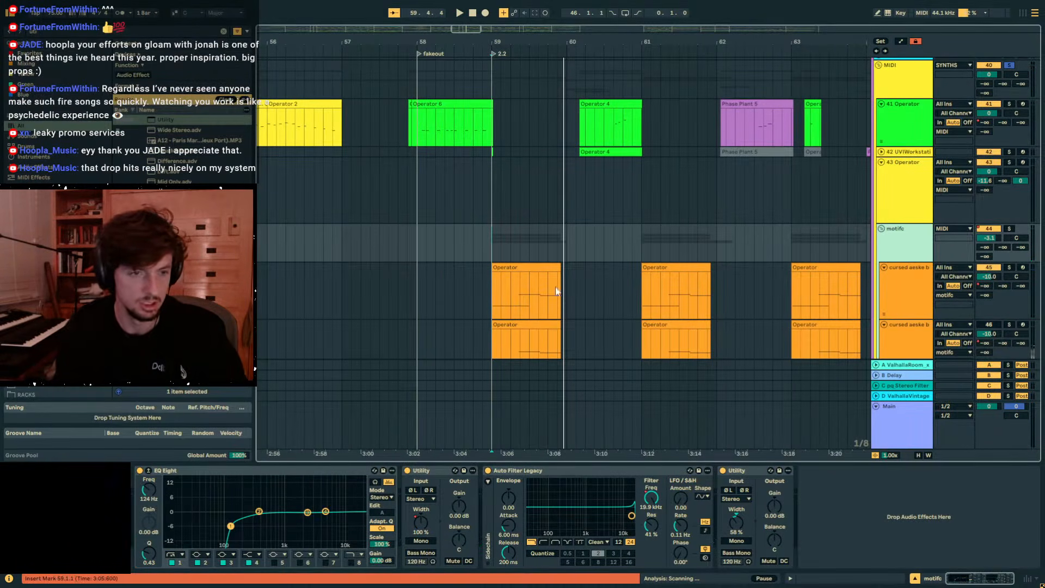
{"action": "left_click", "coordinate": [531, 266]}
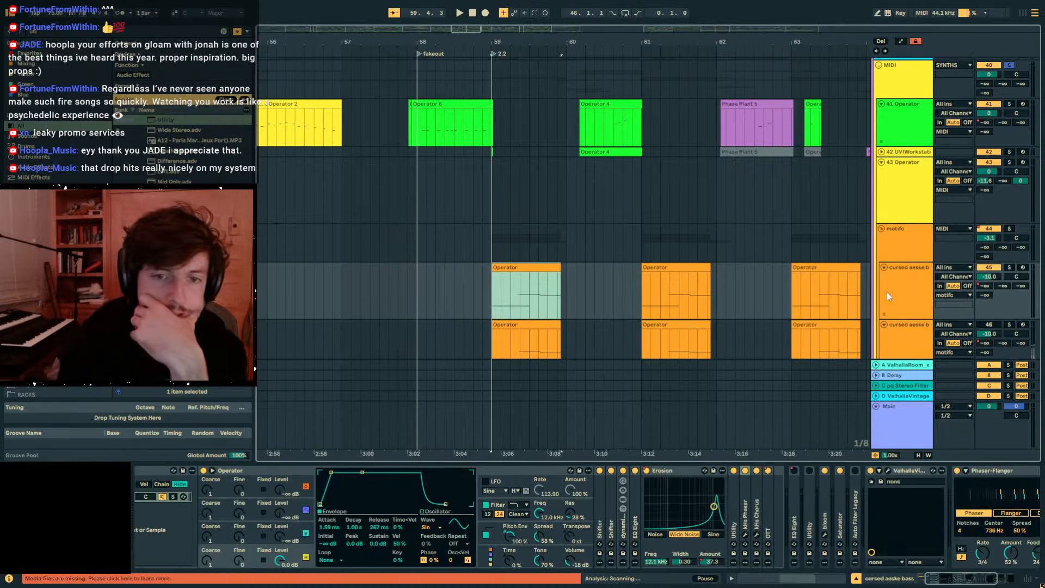
{"action": "left_click", "coordinate": [900, 241]}
{"action": "type", "text": "grain delay"}
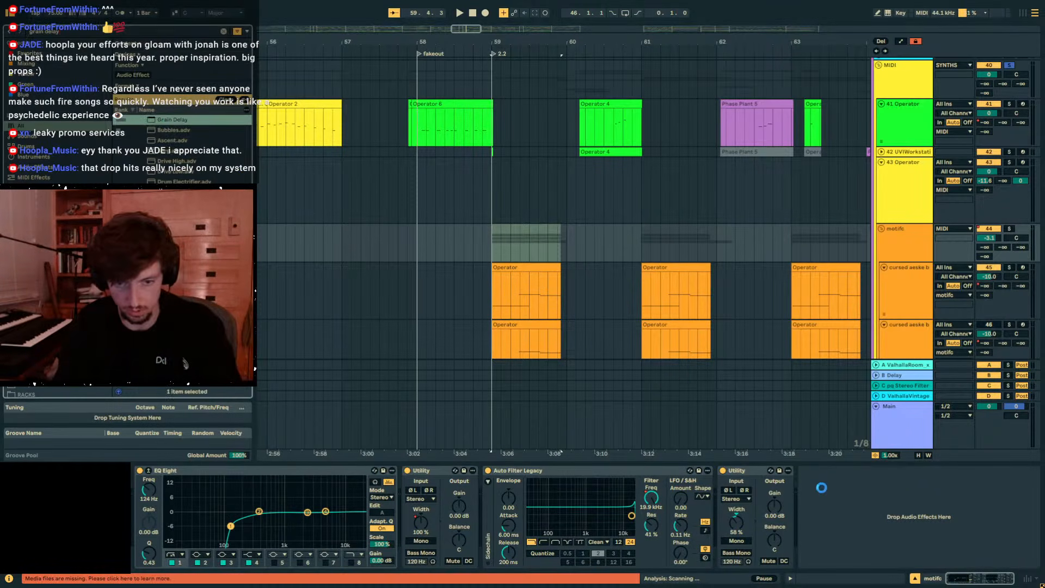
Set the Grain Delay to an unsynced 1.00 ms delay, 99.2 ms spray, 6.18 Hz frequency, pitch 12.0, and 52% dry/wet.
{"action": "key", "text": "space"}
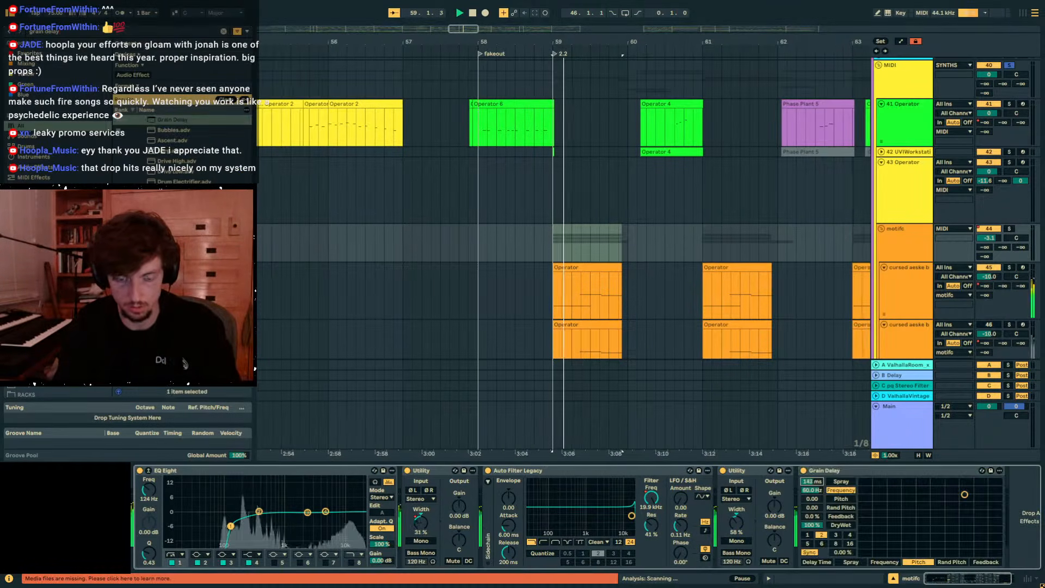
{"action": "left_click", "coordinate": [810, 553]}
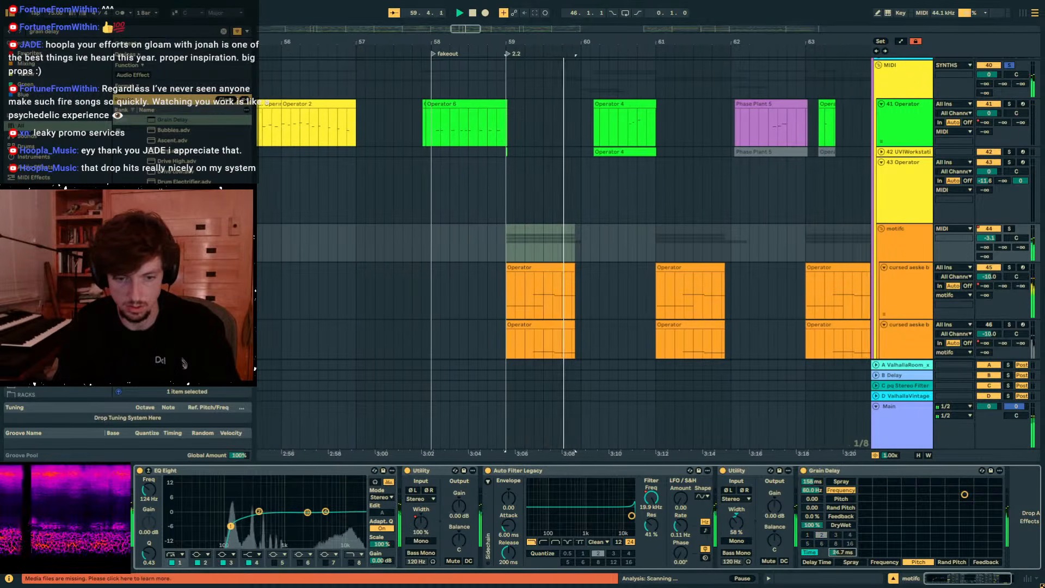
{"action": "left_click", "coordinate": [839, 554]}
{"action": "key", "text": "space"}
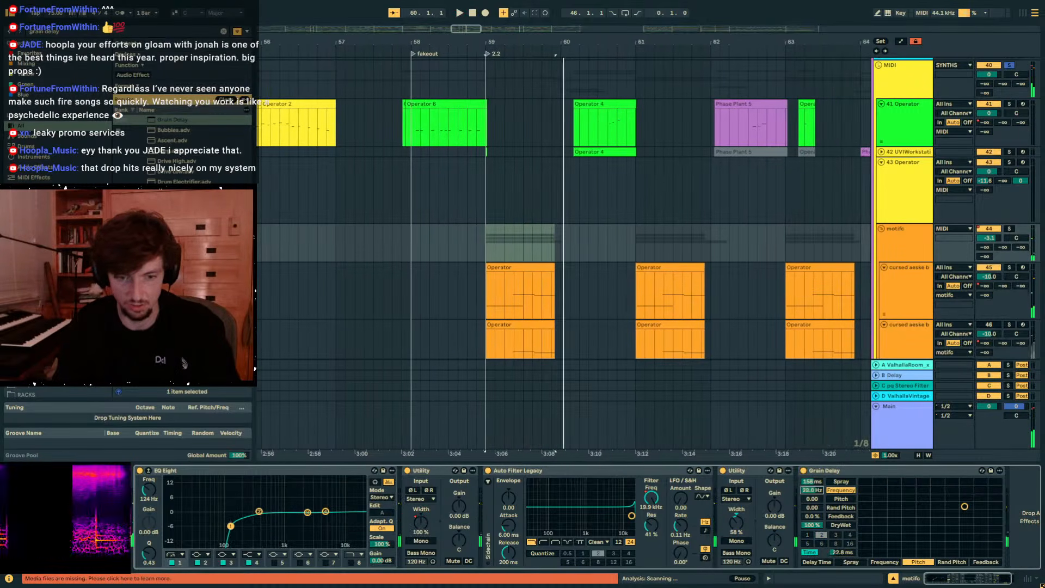
{"action": "key", "text": "space"}
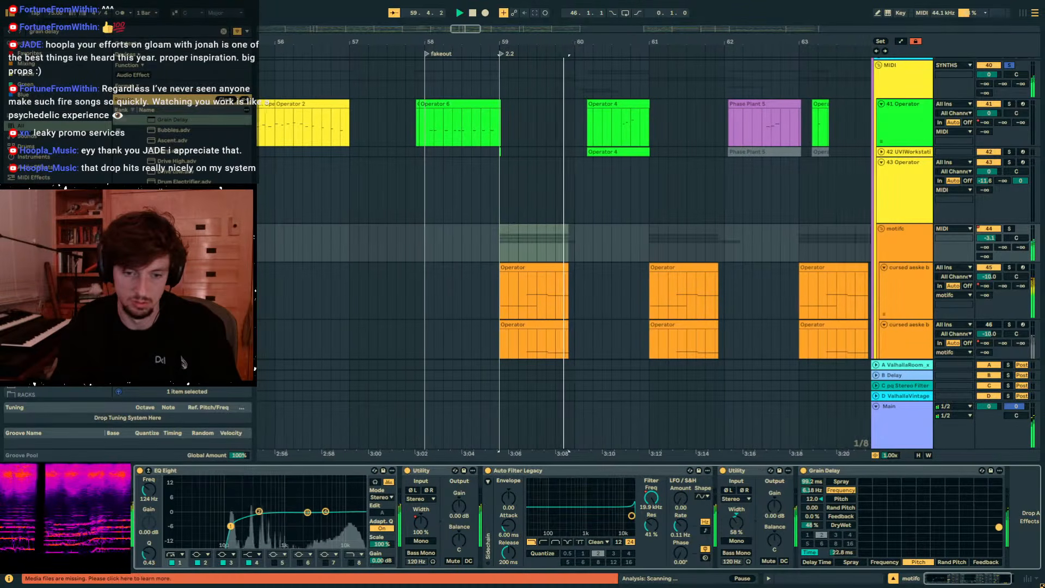
{"action": "key", "text": "space"}
{"action": "key", "text": "space"}
{"action": "left_click_drag", "start_coordinate": [835, 552], "coordinate": [836, 577]}
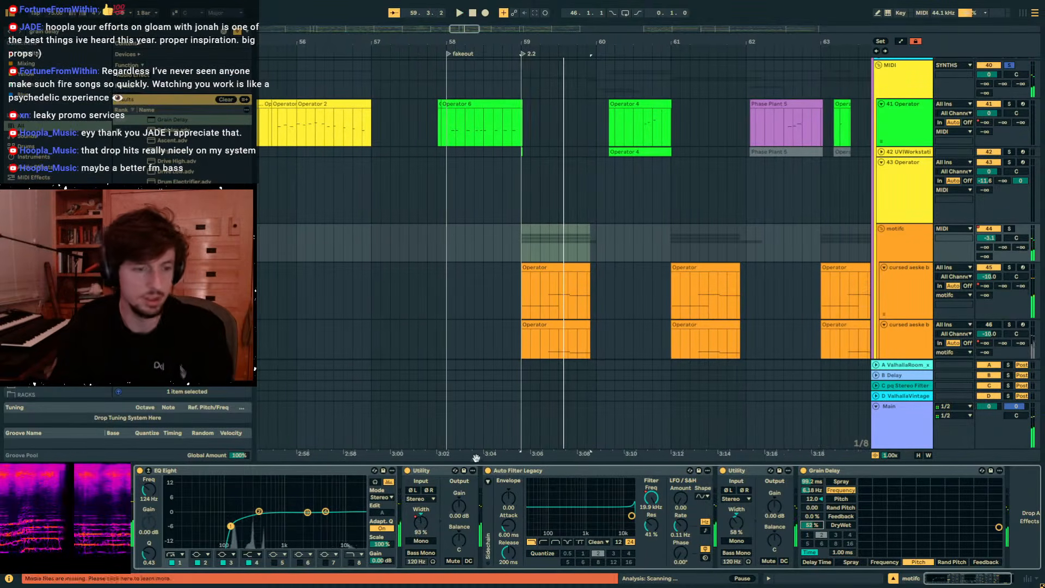
Inspect the Operator and both Shifter devices in the ghost overlay rack of the first bass track under motifs.
{"action": "left_click", "coordinate": [555, 294]}
{"action": "left_click", "coordinate": [509, 468]}
{"action": "left_click", "coordinate": [296, 492]}
{"action": "left_click", "coordinate": [678, 510]}
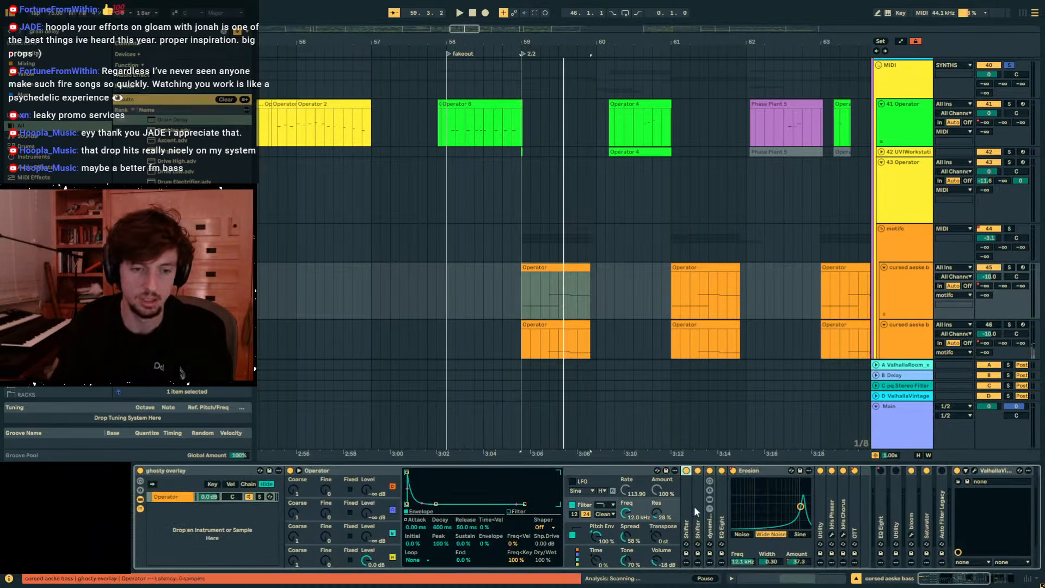
{"action": "double_click", "coordinate": [703, 513]}
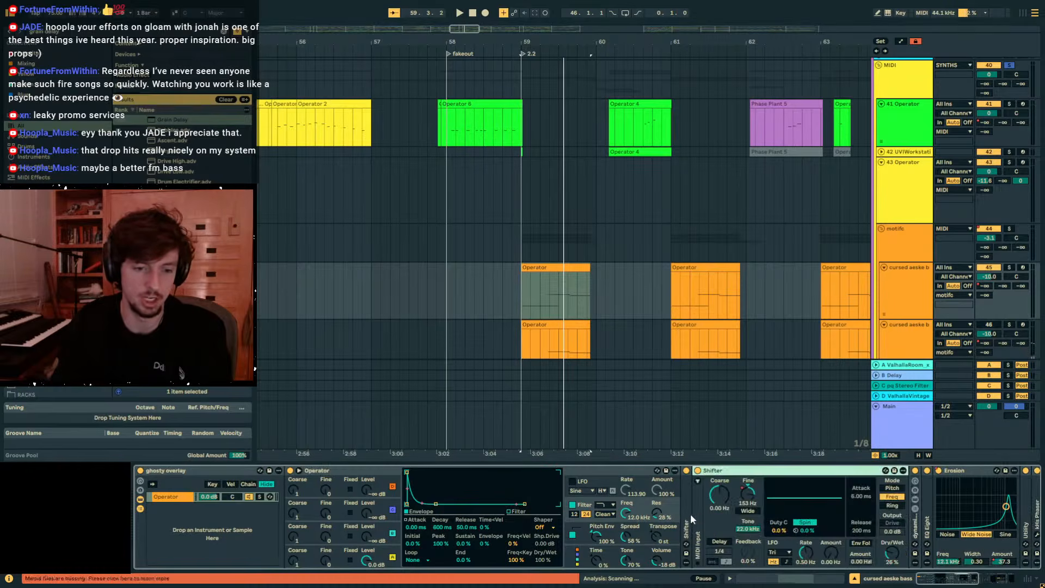
{"action": "double_click", "coordinate": [688, 514]}
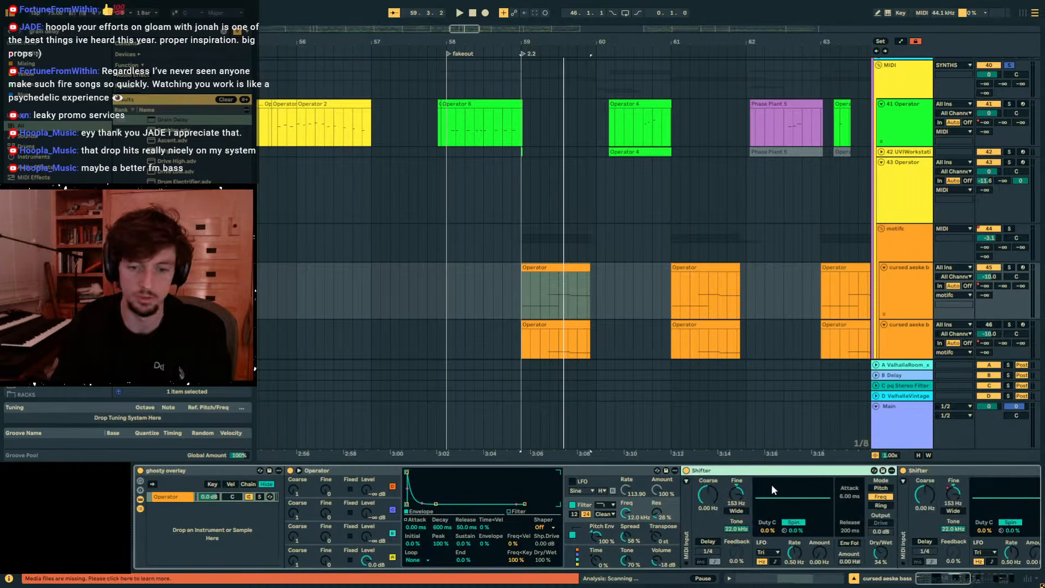
{"action": "scroll", "coordinate": [759, 481], "scroll_direction": "down", "scroll_amount": 5}
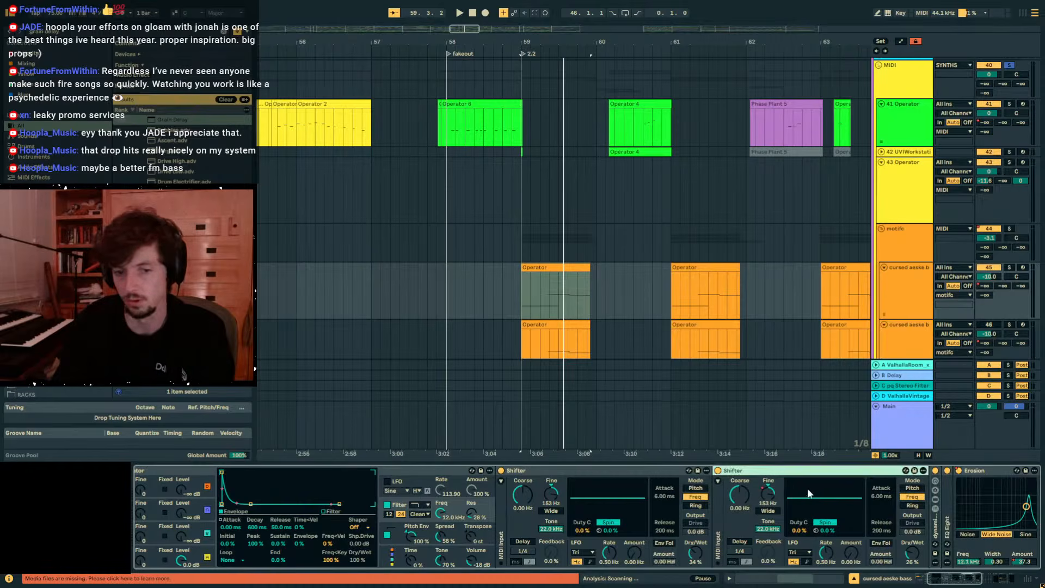
{"action": "double_click", "coordinate": [748, 471]}
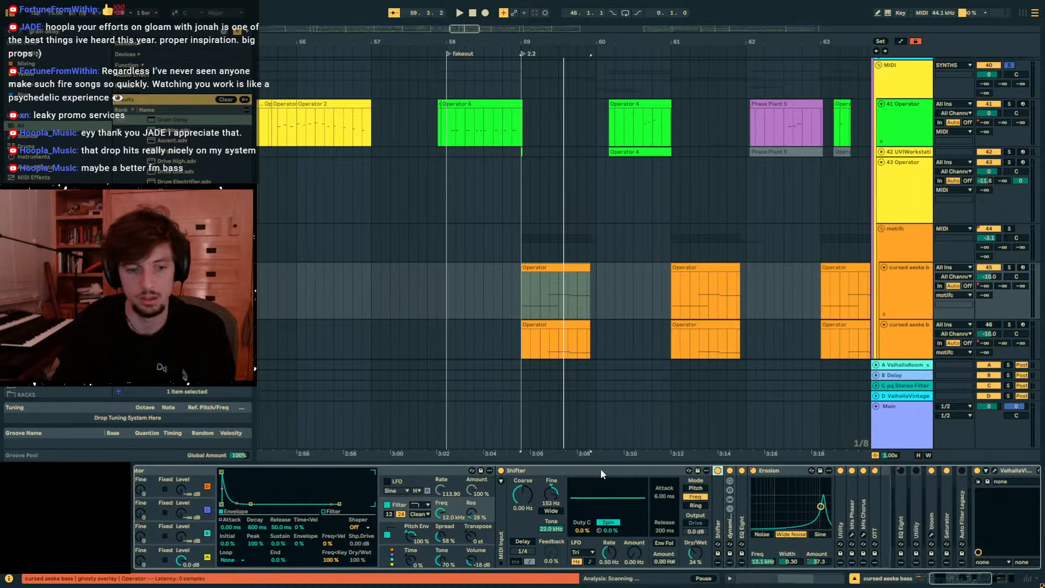
{"action": "double_click", "coordinate": [600, 471]}
Toggle solo on the motifs group and play the first drop from 18.1.1.
{"action": "left_click_drag", "start_coordinate": [458, 47], "coordinate": [657, 48]}
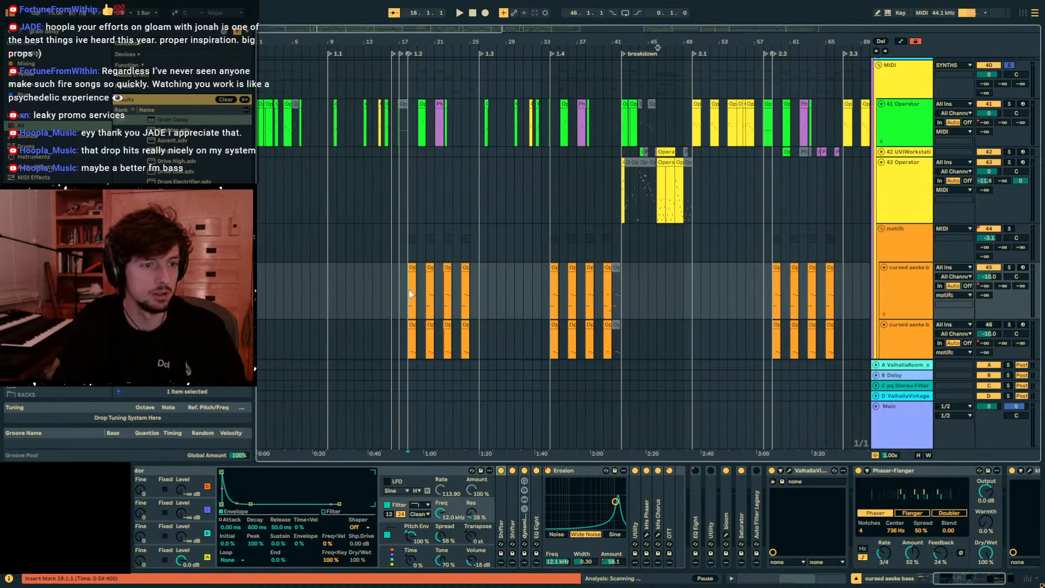
{"action": "left_click", "coordinate": [1007, 233]}
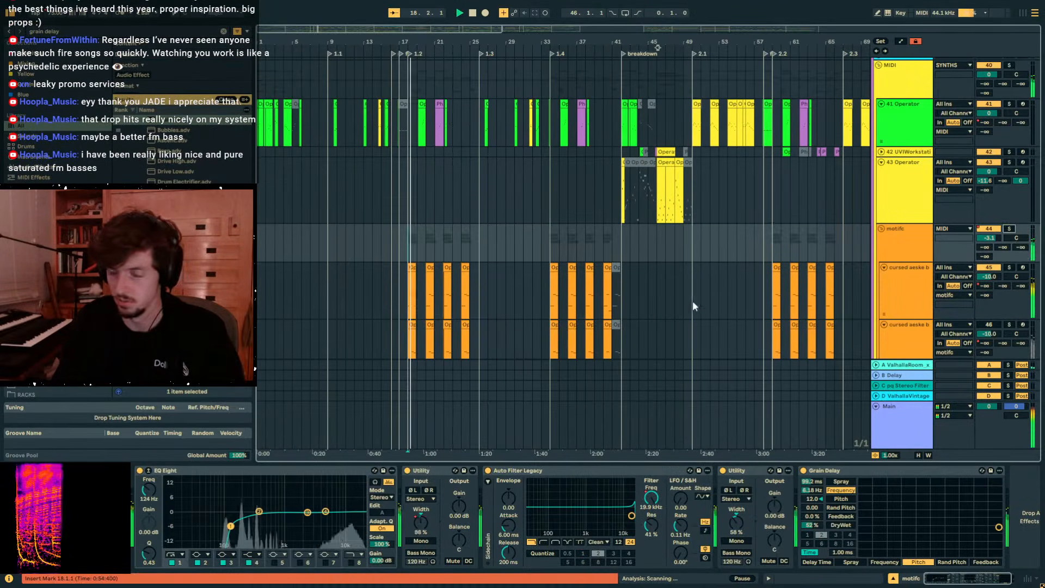
Inspect the first bass track under motifs and the dream shaper bass v4 rack, playing the first drop from 17.1.1.
{"action": "left_click", "coordinate": [503, 274]}
{"action": "scroll", "coordinate": [503, 274], "scroll_direction": "down", "scroll_amount": 10}
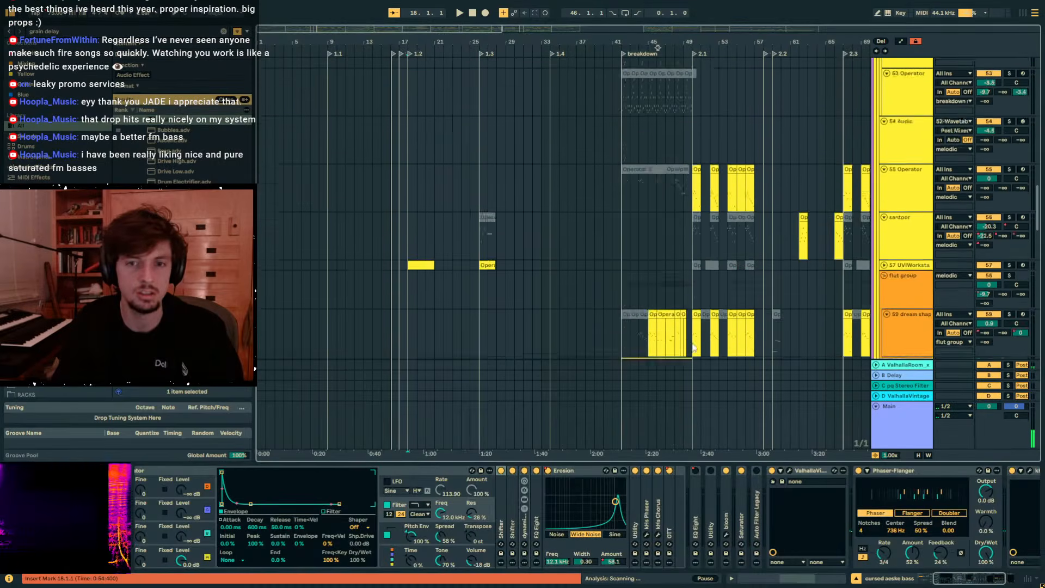
{"action": "left_click_drag", "start_coordinate": [1035, 224], "coordinate": [1033, 369]}
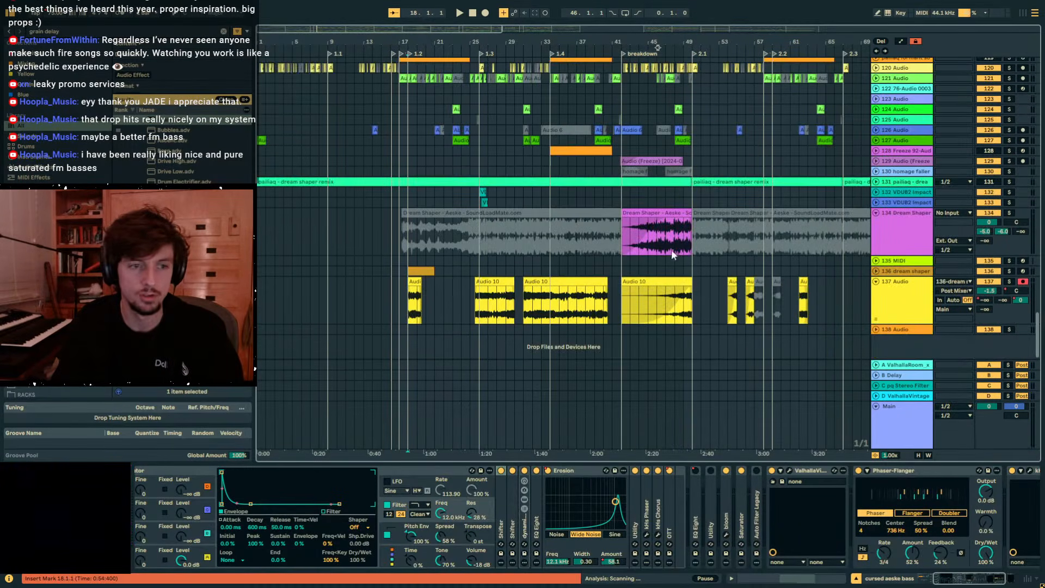
{"action": "left_click", "coordinate": [396, 271]}
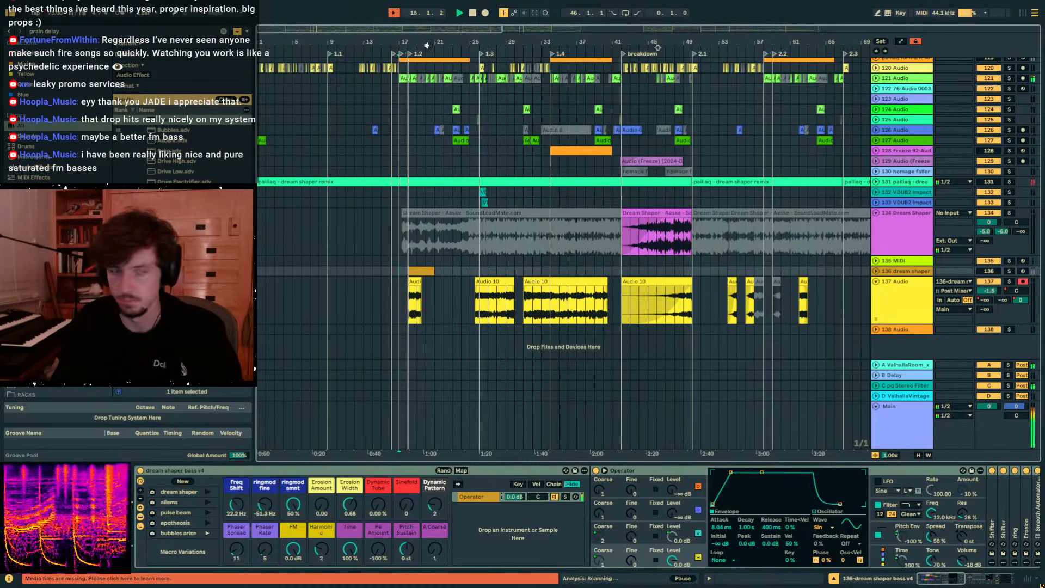
{"action": "scroll", "coordinate": [783, 280], "scroll_direction": "up", "scroll_amount": 4}
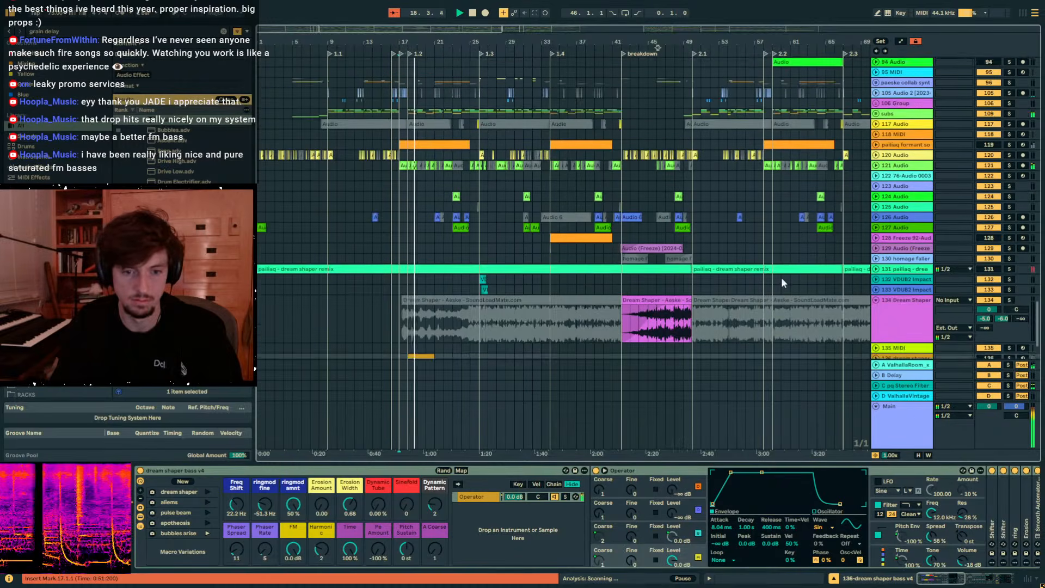
{"action": "scroll", "coordinate": [782, 276], "scroll_direction": "up", "scroll_amount": 15}
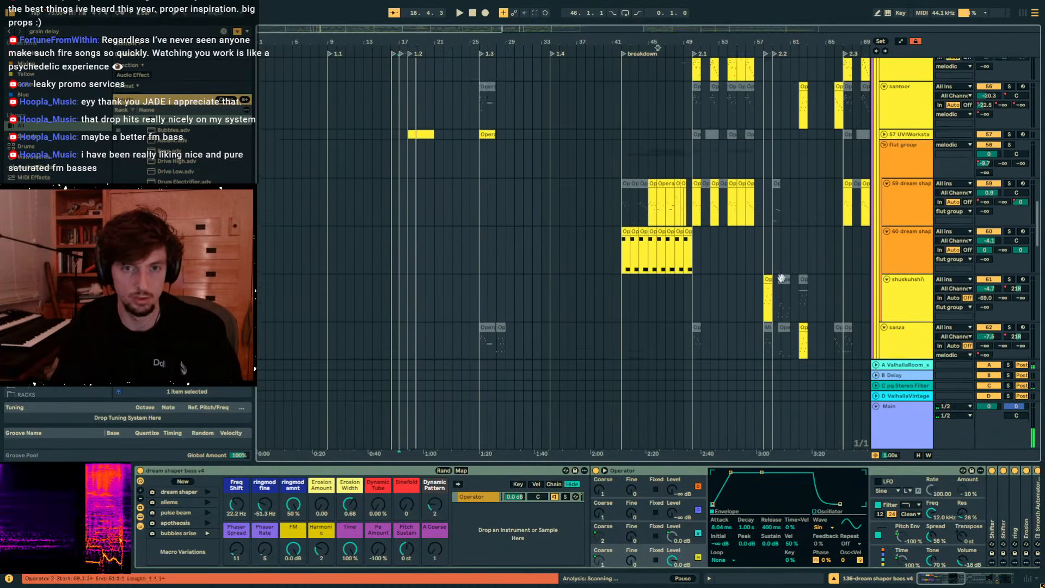
Turn off the Grain Delay on the motifs group and play the second drop from 59.1.1.
{"action": "scroll", "coordinate": [781, 277], "scroll_direction": "up", "scroll_amount": 8}
{"action": "left_click", "coordinate": [909, 234]}
{"action": "left_click", "coordinate": [908, 197]}
{"action": "left_click", "coordinate": [911, 234]}
{"action": "scroll", "coordinate": [915, 273], "scroll_direction": "up", "scroll_amount": 7}
{"action": "left_click", "coordinate": [911, 202]}
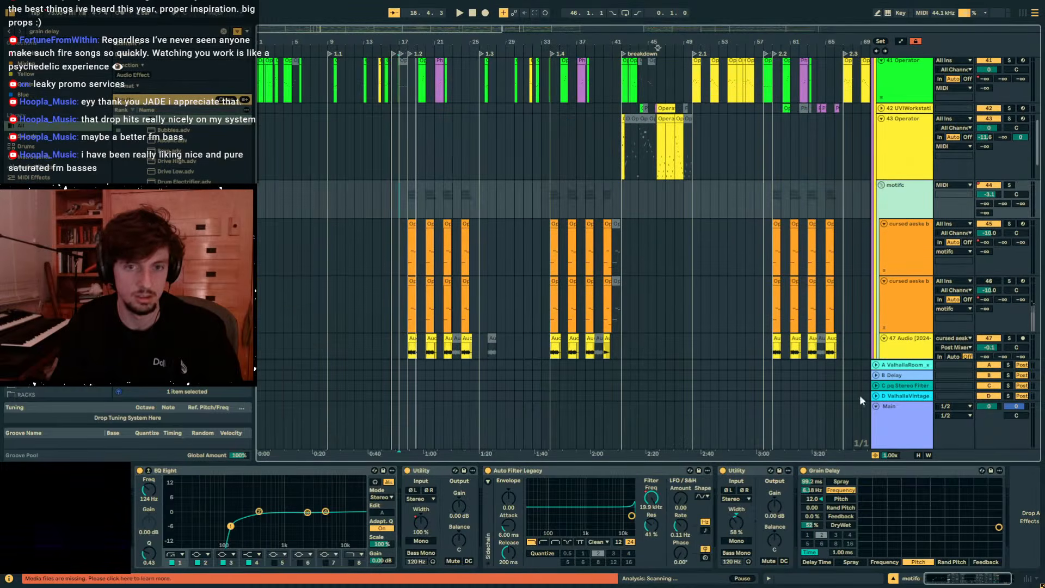
{"action": "left_click", "coordinate": [803, 470]}
{"action": "left_click", "coordinate": [663, 197]}
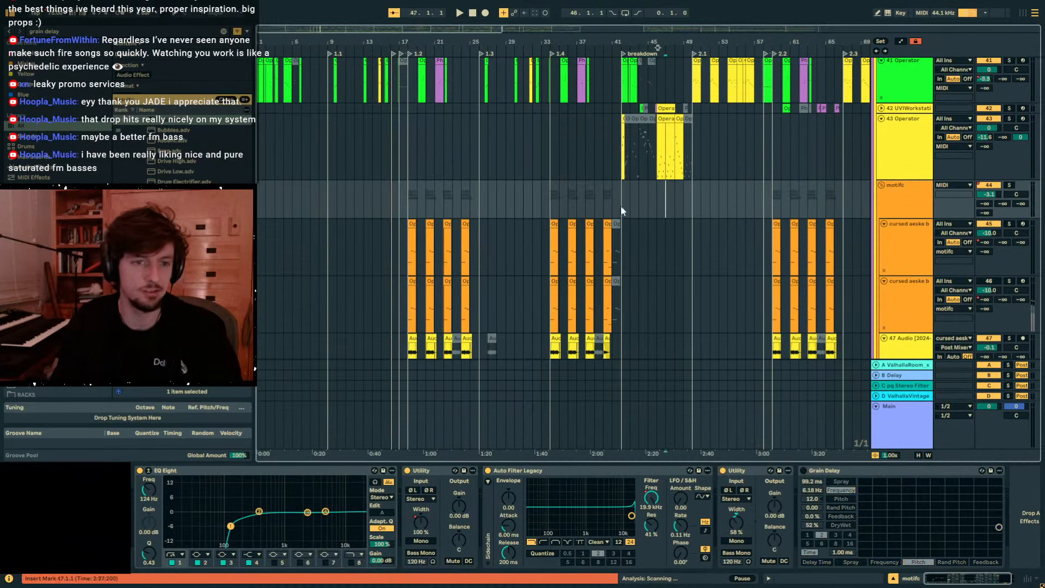
{"action": "key", "text": "space"}
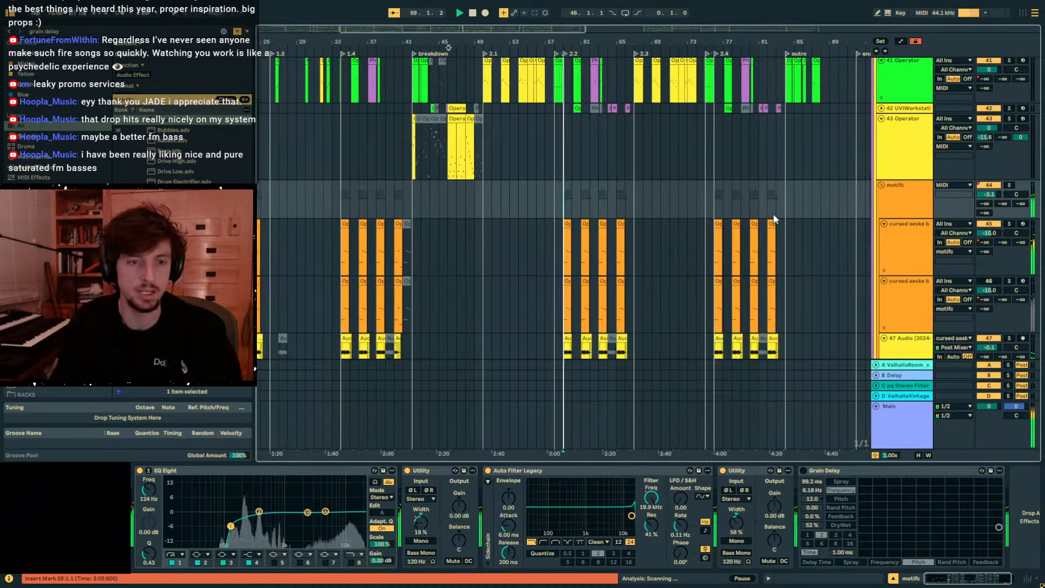
{"action": "left_click_drag", "start_coordinate": [570, 42], "coordinate": [590, 74]}
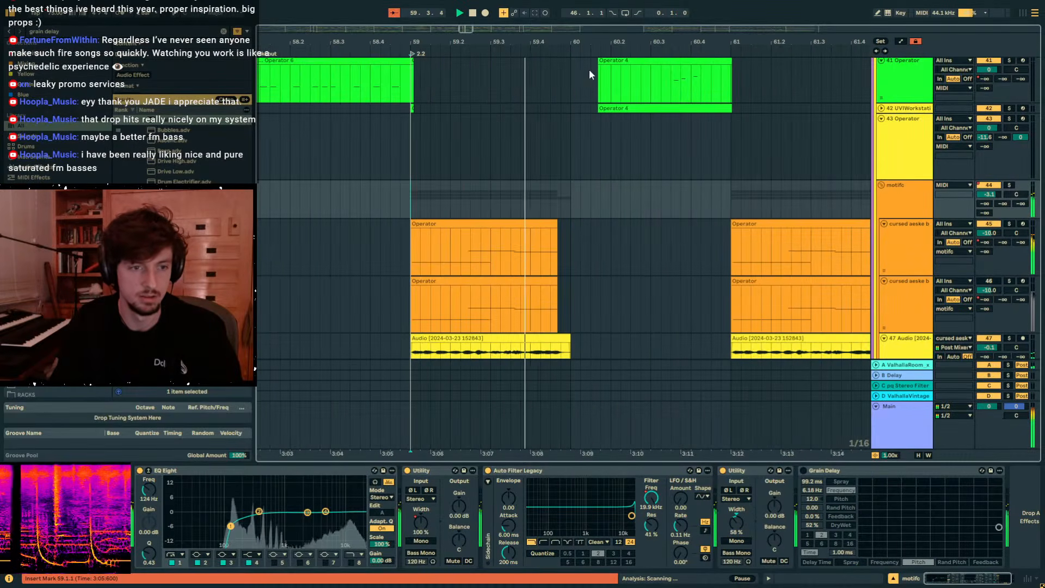
Open the first motifs bass clip at 59.1.1 for note editing and lower its middle note by an octave.
{"action": "left_click", "coordinate": [463, 240]}
{"action": "key", "text": "space"}
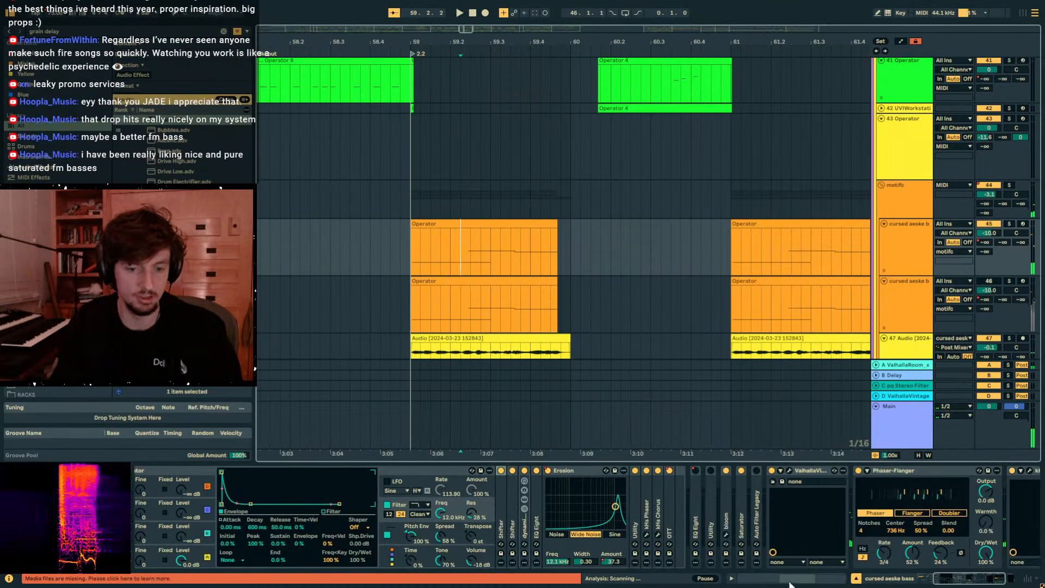
{"action": "key", "text": "shift+Tab"}
{"action": "left_click_drag", "start_coordinate": [706, 391], "coordinate": [680, 178]}
{"action": "left_click", "coordinate": [681, 359]}
{"action": "key", "text": "shift+Down"}
{"action": "key", "text": "space"}
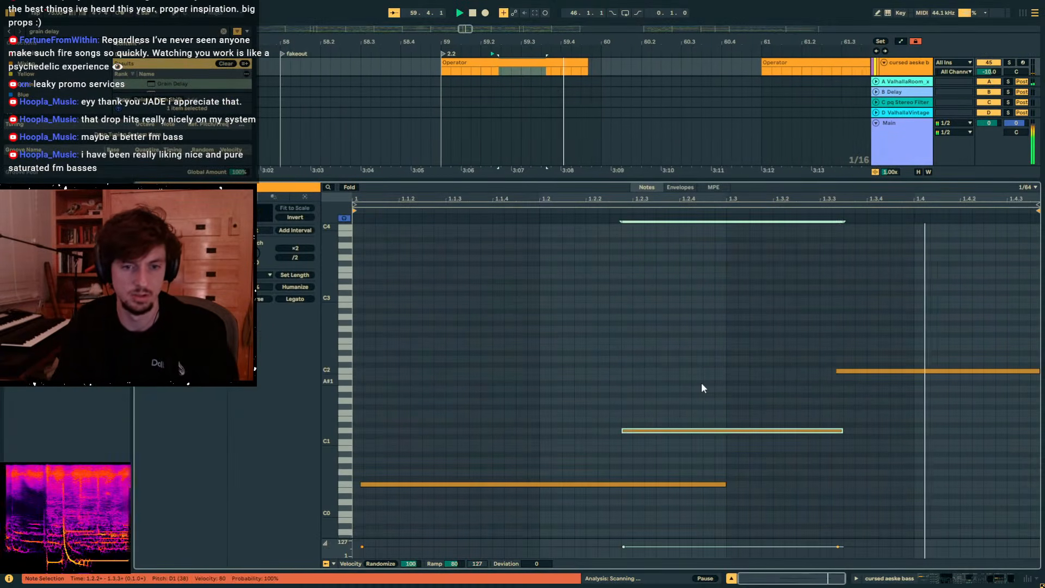
Raise the clip's middle note from 1.2.2 to pitch G1 and play the clip from 59.1.1.
{"action": "key", "text": "space"}
{"action": "key", "text": "space"}
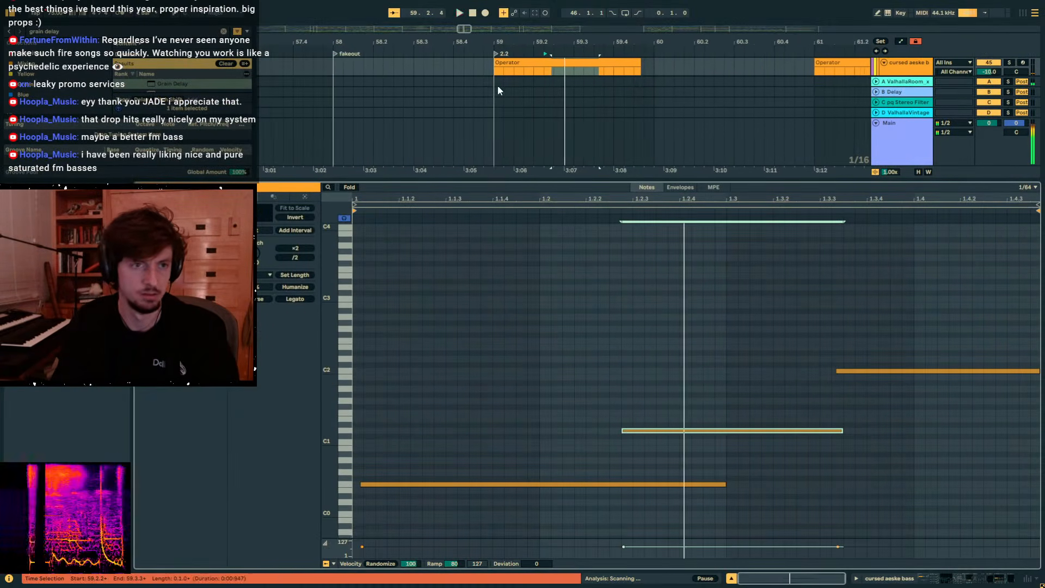
{"action": "left_click", "coordinate": [506, 63]}
{"action": "key", "text": "space"}
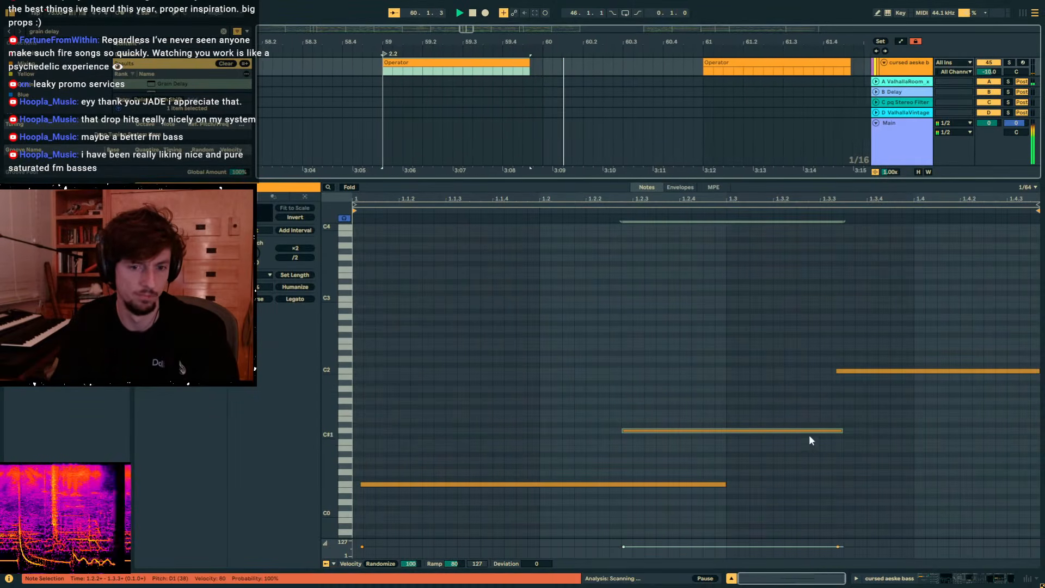
{"action": "left_click_drag", "start_coordinate": [841, 429], "coordinate": [839, 401]}
{"action": "key", "text": "space"}
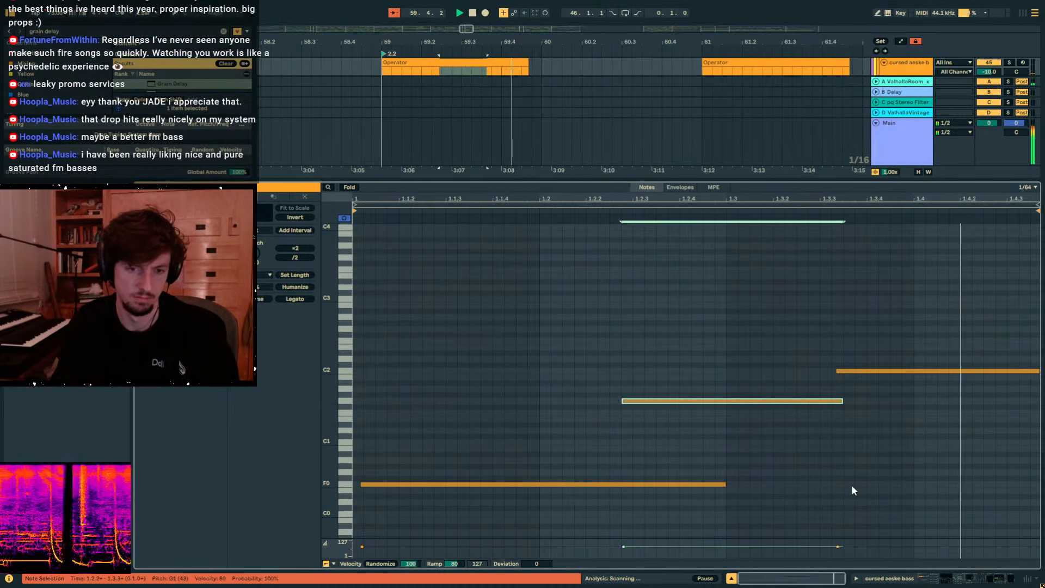
Return to the device chain, solo the motifs group and play it from 59.1.1.
{"action": "left_click", "coordinate": [953, 582]}
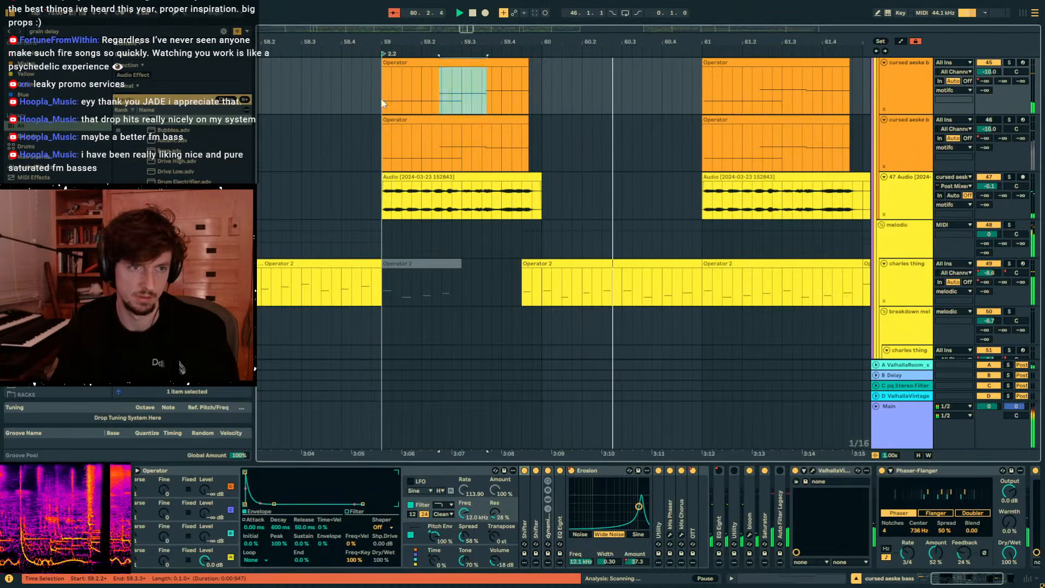
{"action": "scroll", "coordinate": [954, 95], "scroll_direction": "up", "scroll_amount": 2}
{"action": "left_click", "coordinate": [953, 95]}
{"action": "key", "text": "space"}
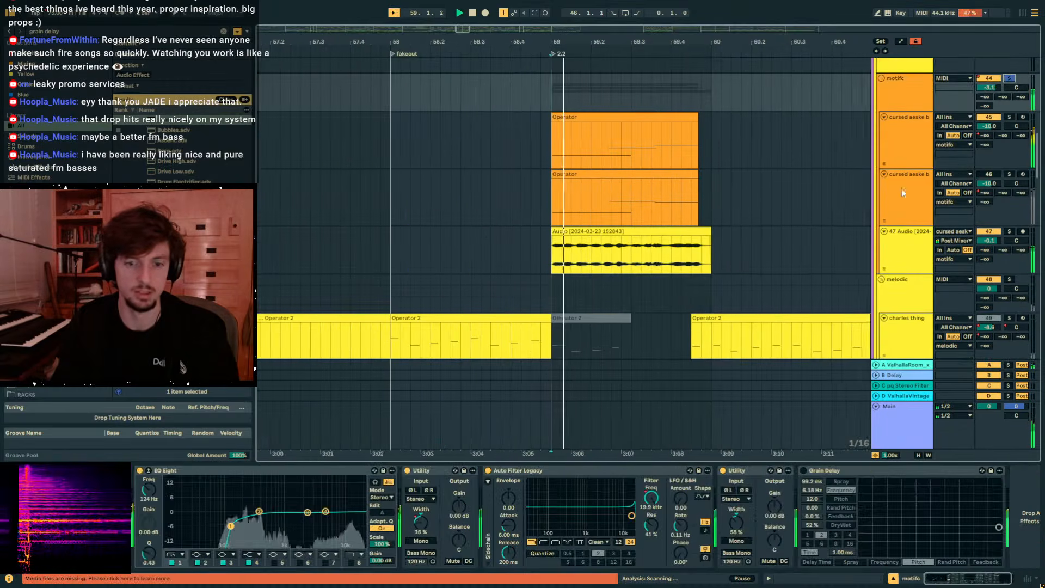
Search the browser for "phat rack" and add the PHAT RACK to the motifs group.
{"action": "key", "text": "ctrl+f"}
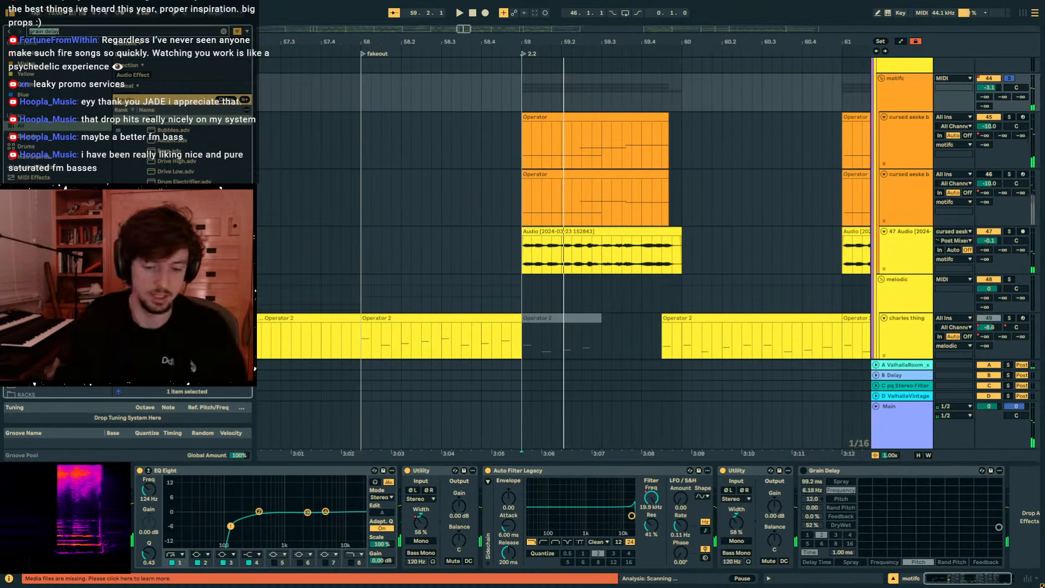
{"action": "type", "text": "phat rack"}
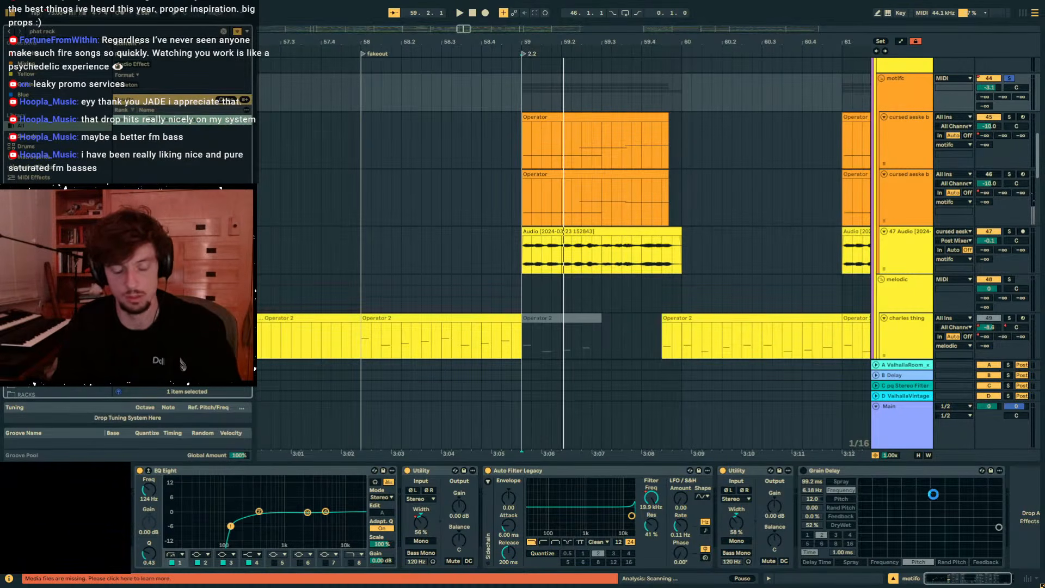
{"action": "key", "text": "Return"}
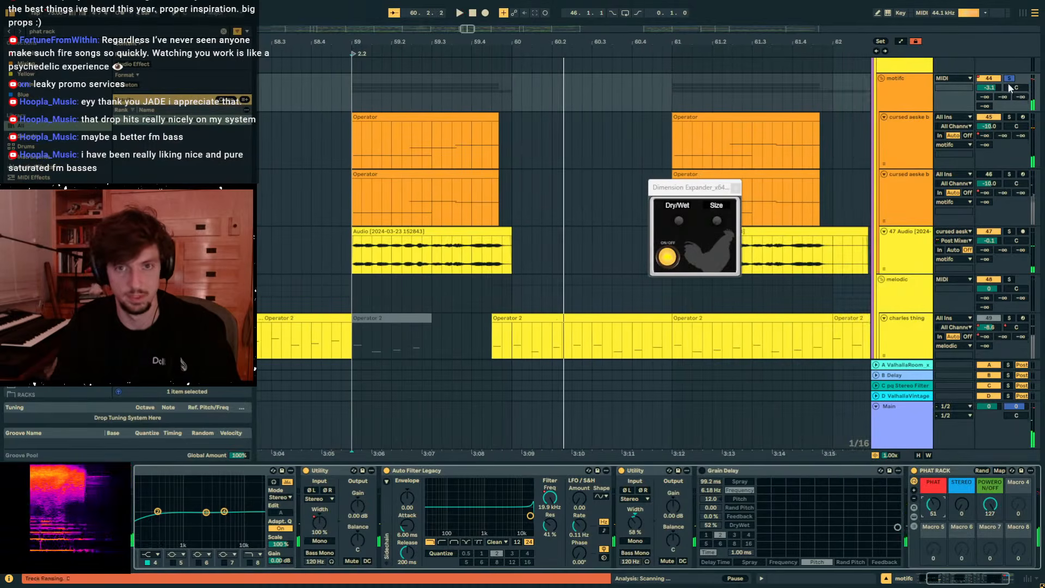
Insert a Shifter before the PHAT RACK in Ring mode at 50% dry/wet, with its coarse frequency at 35.9 Hz.
{"action": "key", "text": "ctrl+f"}
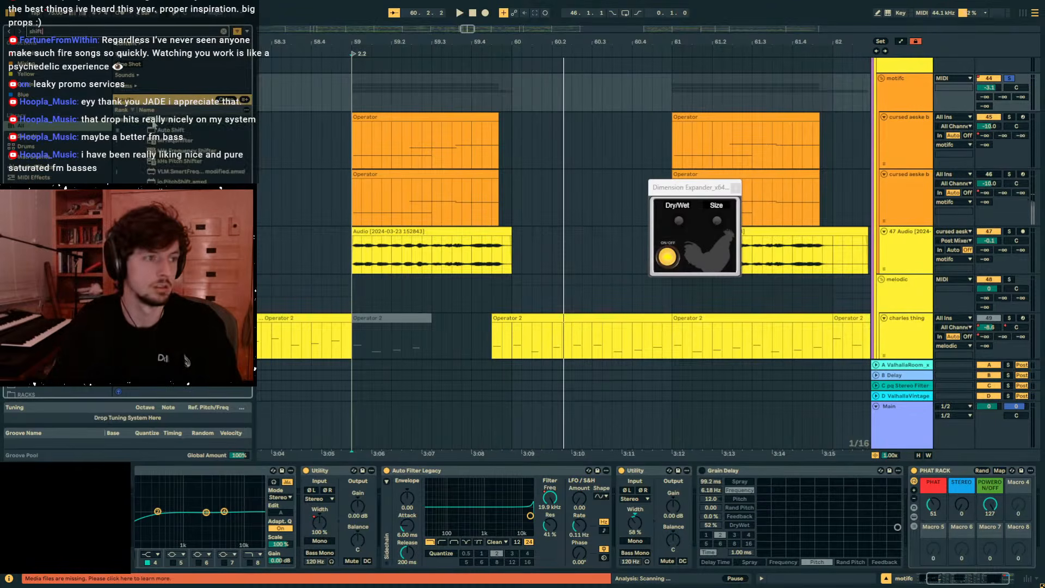
{"action": "left_click_drag", "start_coordinate": [154, 125], "coordinate": [841, 474]}
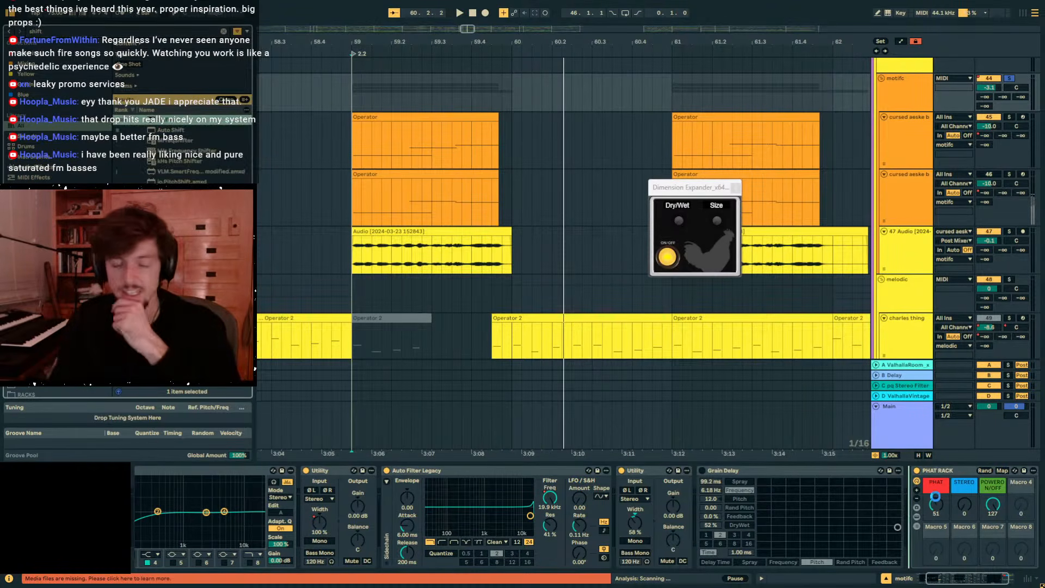
{"action": "left_click_drag", "start_coordinate": [938, 479], "coordinate": [928, 474]}
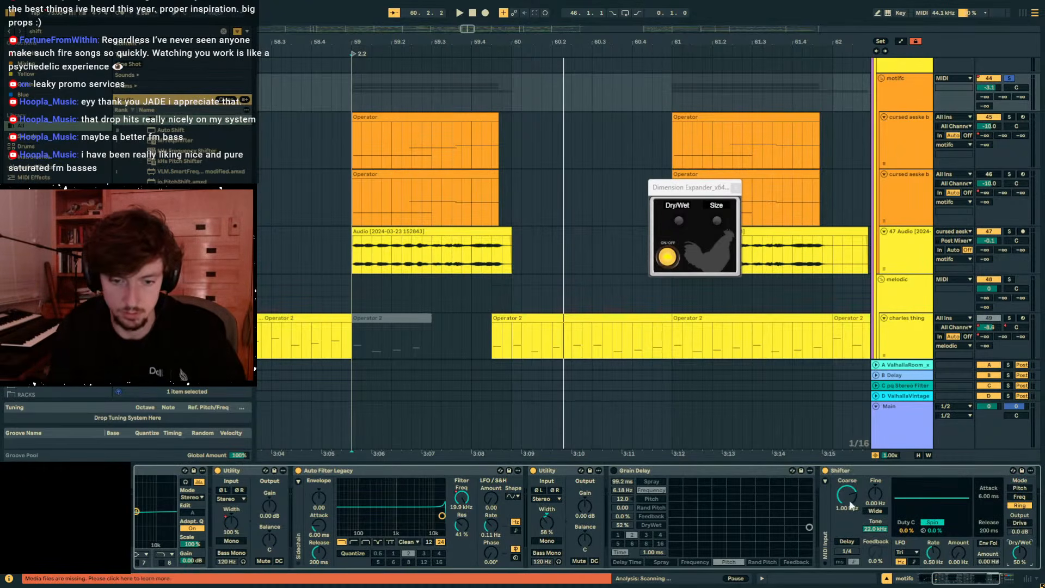
{"action": "key", "text": "space"}
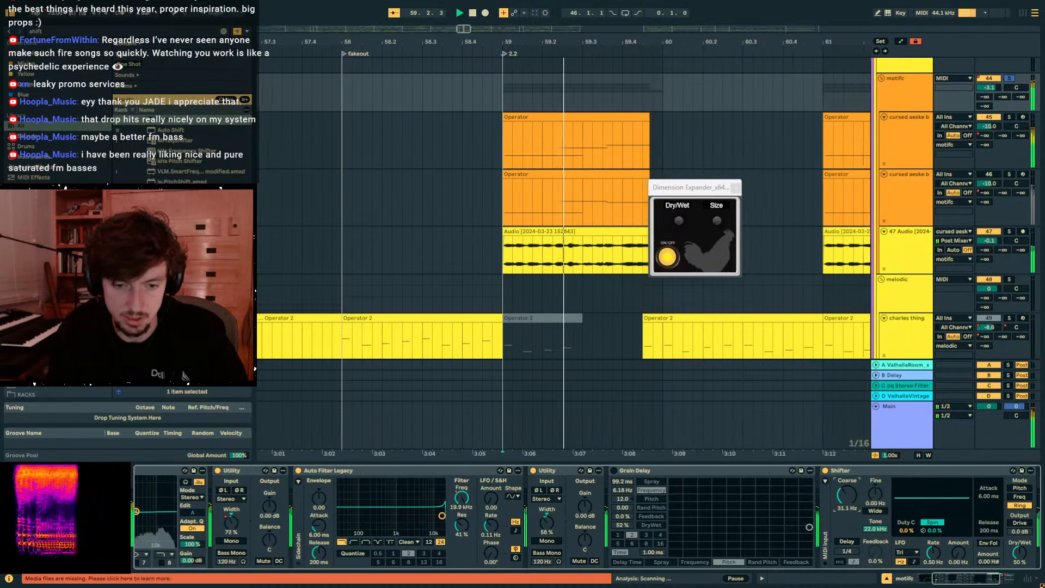
{"action": "left_click_drag", "start_coordinate": [851, 503], "coordinate": [850, 514]}
{"action": "key", "text": "space"}
{"action": "key", "text": "space"}
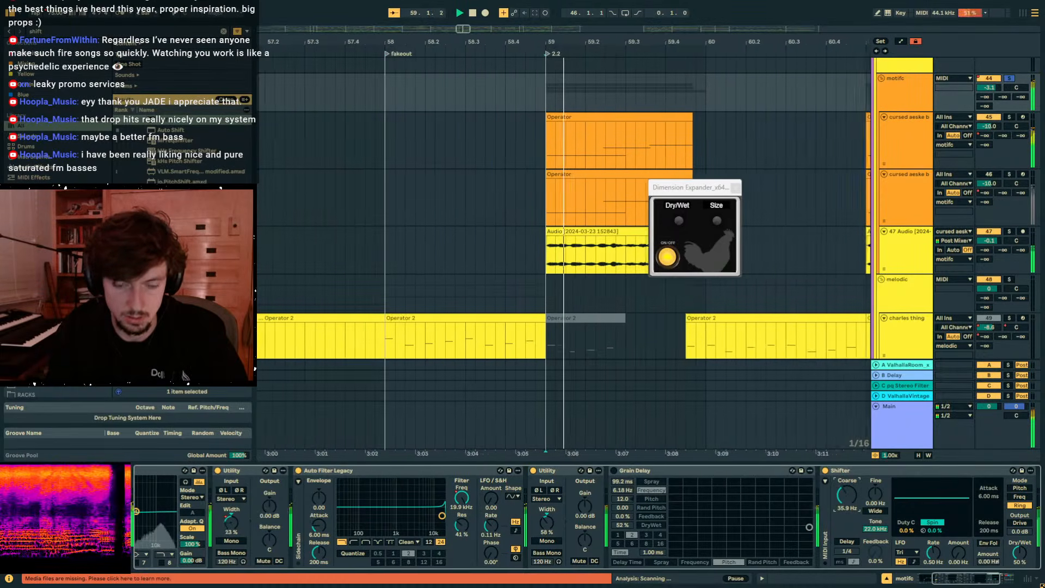
Collapse the Shifter, compare the motifs with the PHAT RACK toggled, and set its PHAT macro to 30.
{"action": "double_click", "coordinate": [841, 472]}
{"action": "key", "text": "space"}
{"action": "key", "text": "space"}
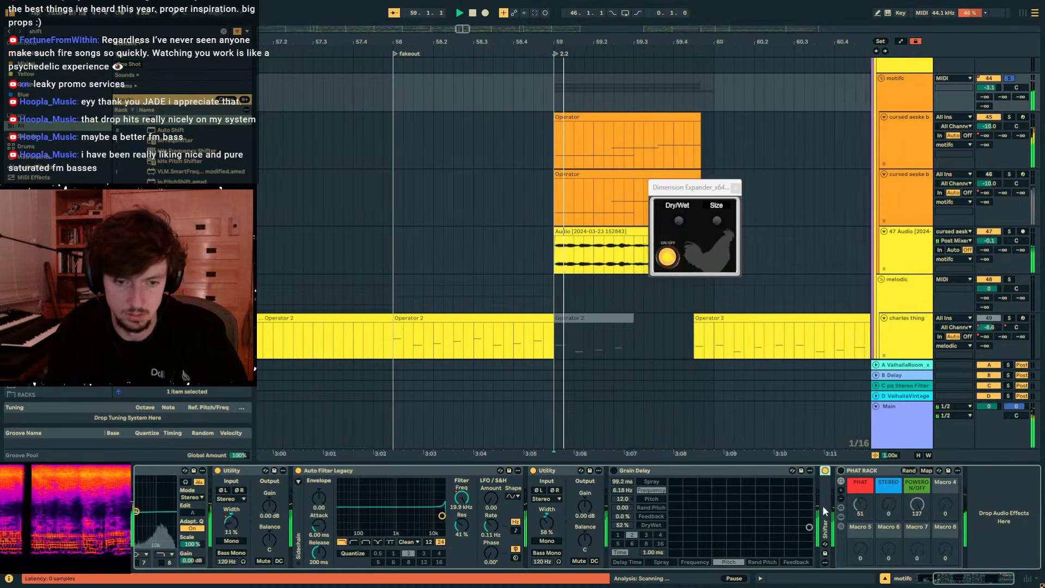
{"action": "double_click", "coordinate": [824, 510]}
{"action": "double_click", "coordinate": [849, 472]}
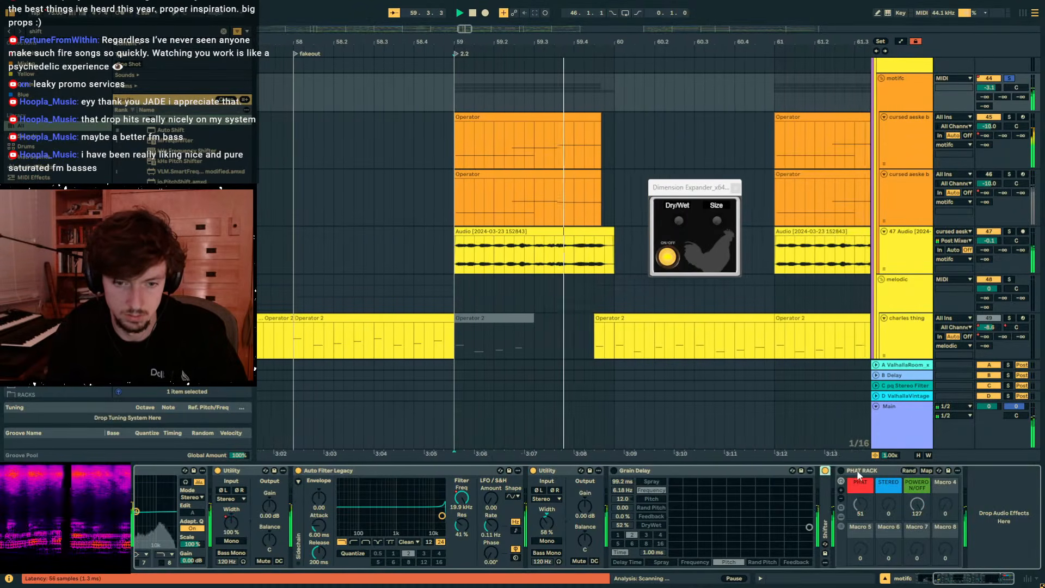
{"action": "left_click", "coordinate": [841, 471]}
{"action": "key", "text": "space"}
{"action": "key", "text": "space"}
{"action": "left_click_drag", "start_coordinate": [860, 505], "coordinate": [861, 518]}
{"action": "key", "text": "space"}
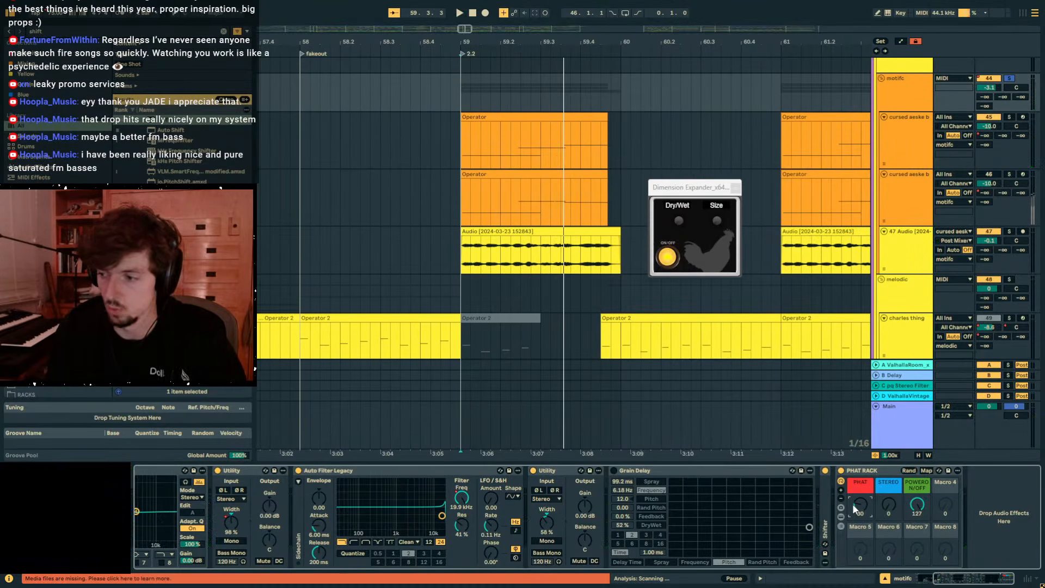
Search the browser for "sat" and place a Saturator between the EQ Eight and first Utility of the motifs group.
{"action": "left_click", "coordinate": [69, 33]}
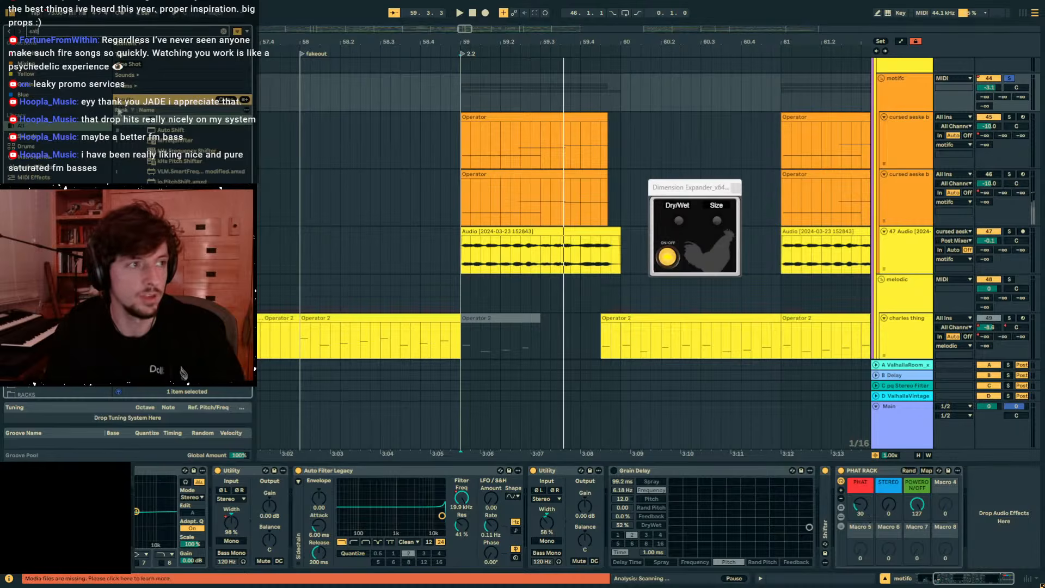
{"action": "type", "text": "sat"}
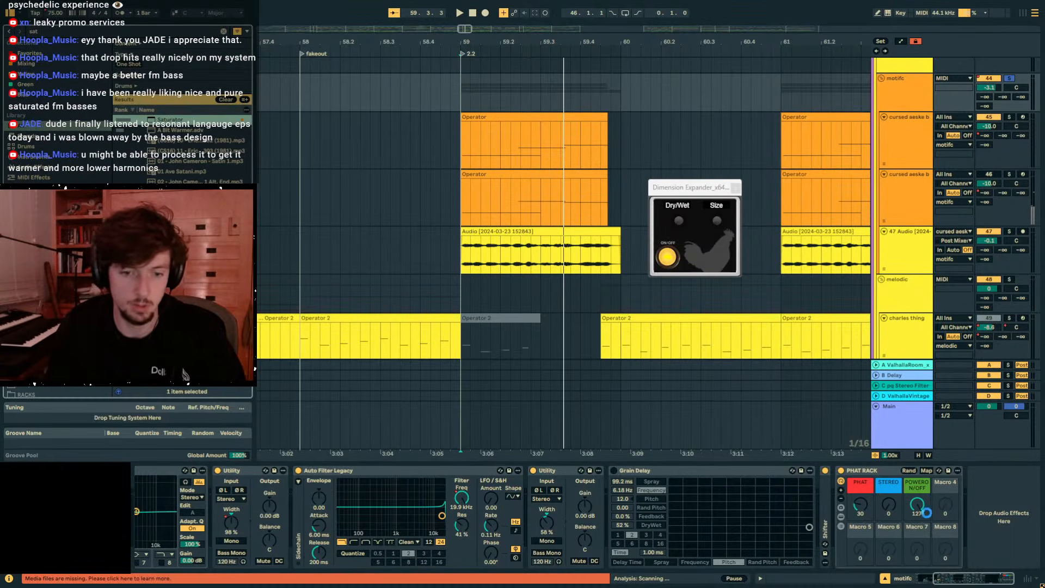
{"action": "left_click_drag", "start_coordinate": [964, 490], "coordinate": [946, 474]}
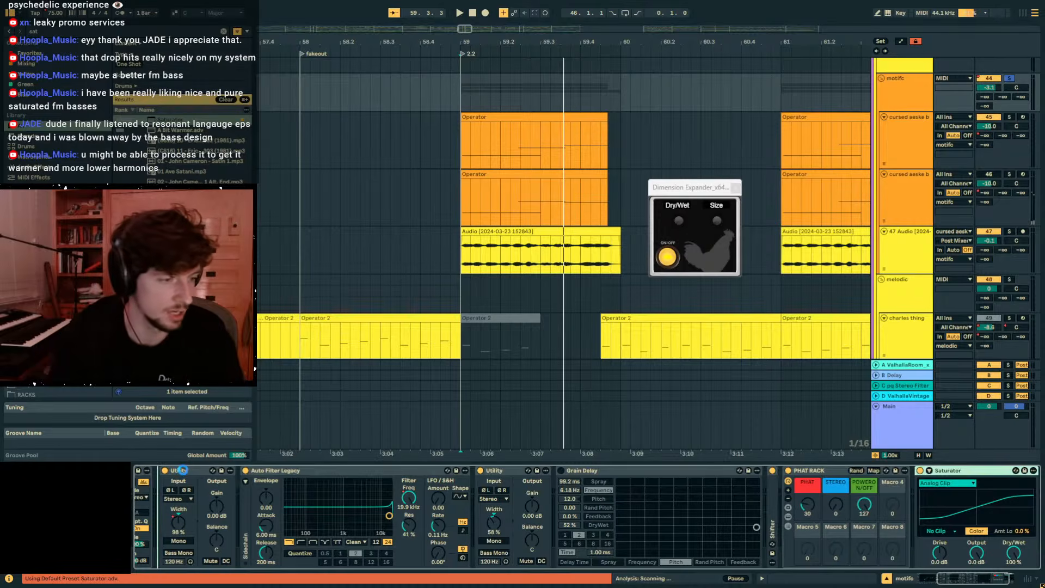
{"action": "left_click_drag", "start_coordinate": [183, 470], "coordinate": [185, 474]}
{"action": "key", "text": "Left"}
Set the Saturator to 13 dB drive and -9.4 dB output, and choose the Sinoid Fold curve.
{"action": "left_click_drag", "start_coordinate": [427, 553], "coordinate": [427, 531]}
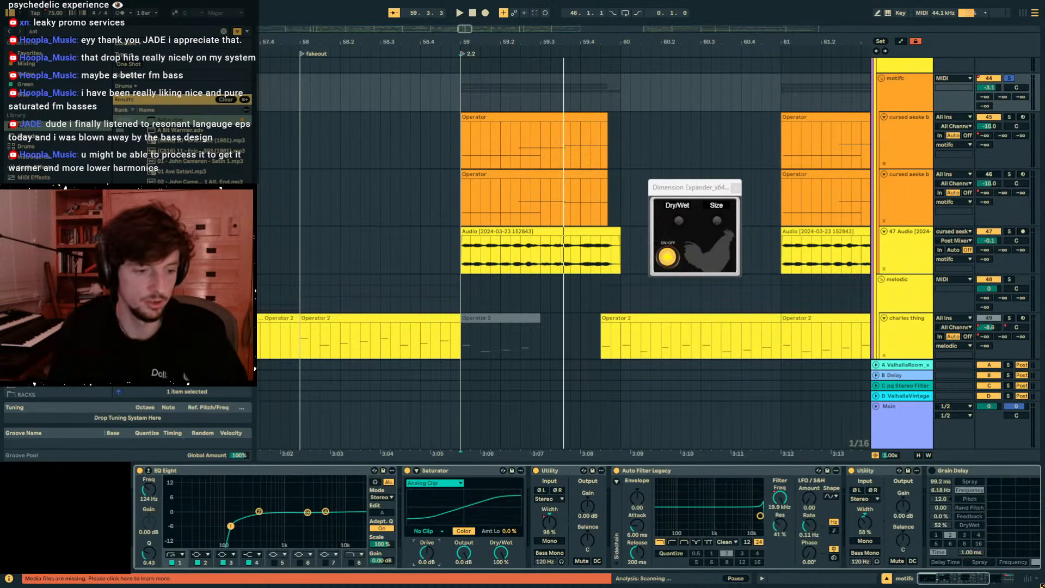
{"action": "key", "text": "space"}
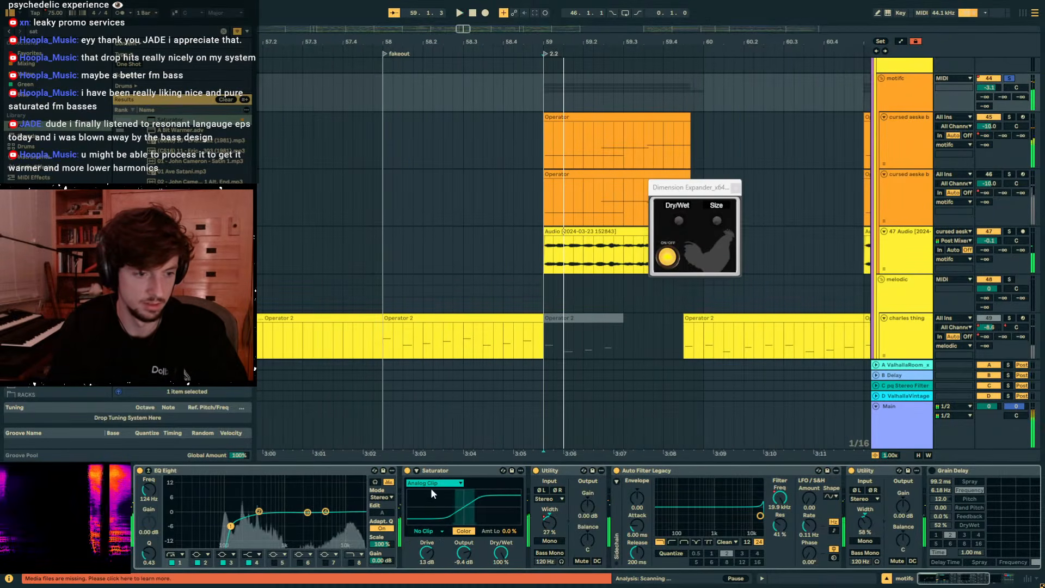
{"action": "left_click", "coordinate": [429, 484]}
{"action": "left_click", "coordinate": [422, 499]}
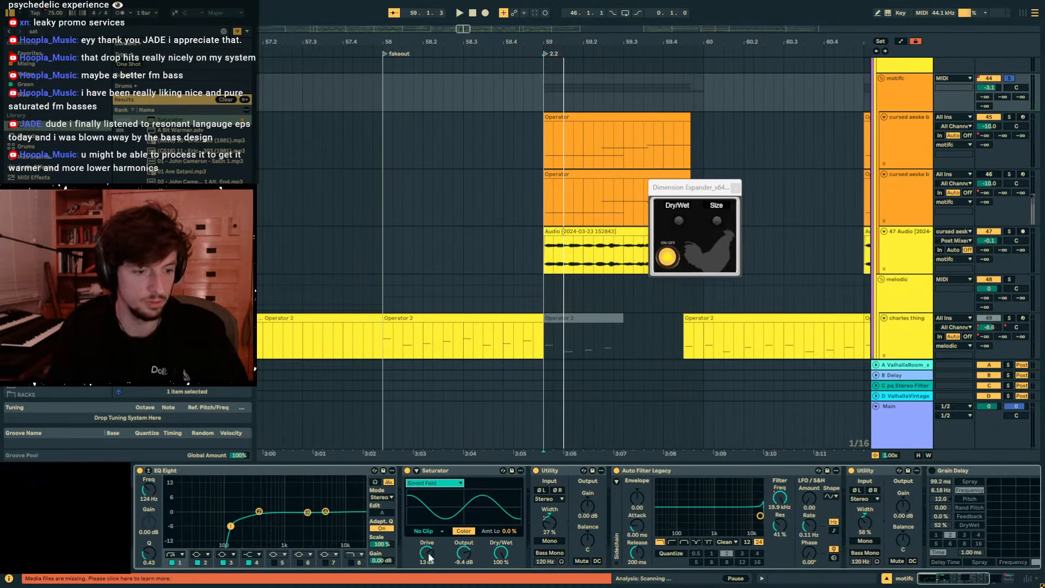
Collapse the Auto Filter Legacy and adjust the Saturator to 13 dB drive and -14 dB output while playing the motifs.
{"action": "double_click", "coordinate": [708, 471]}
{"action": "key", "text": "space"}
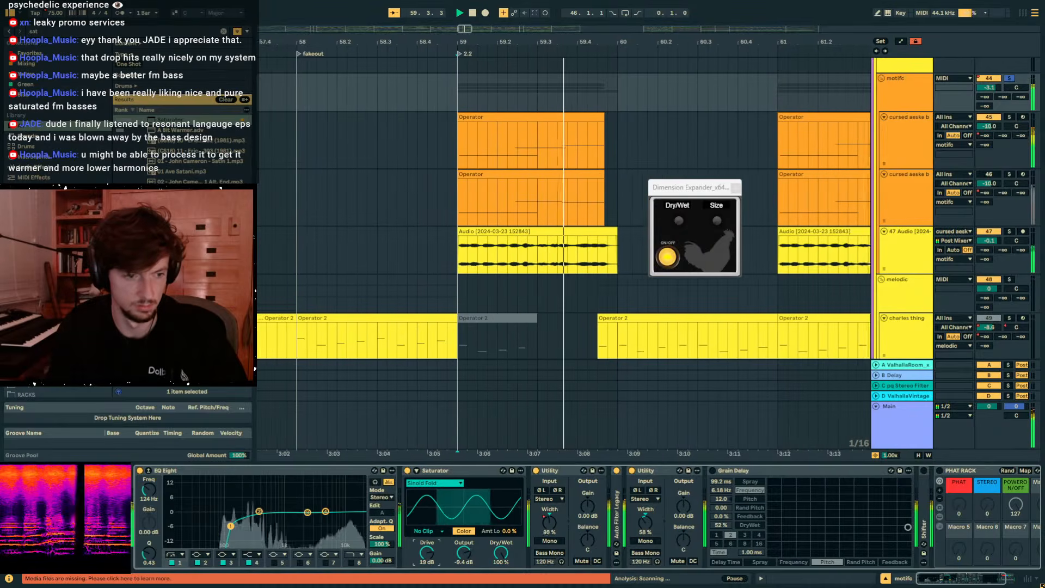
{"action": "left_click_drag", "start_coordinate": [426, 553], "coordinate": [464, 561]}
Search the browser for "auto f" and add an Auto Filter after the PHAT RACK, set to band-pass at 193 Hz, 47% resonance and 100% drive.
{"action": "left_click", "coordinate": [88, 34]}
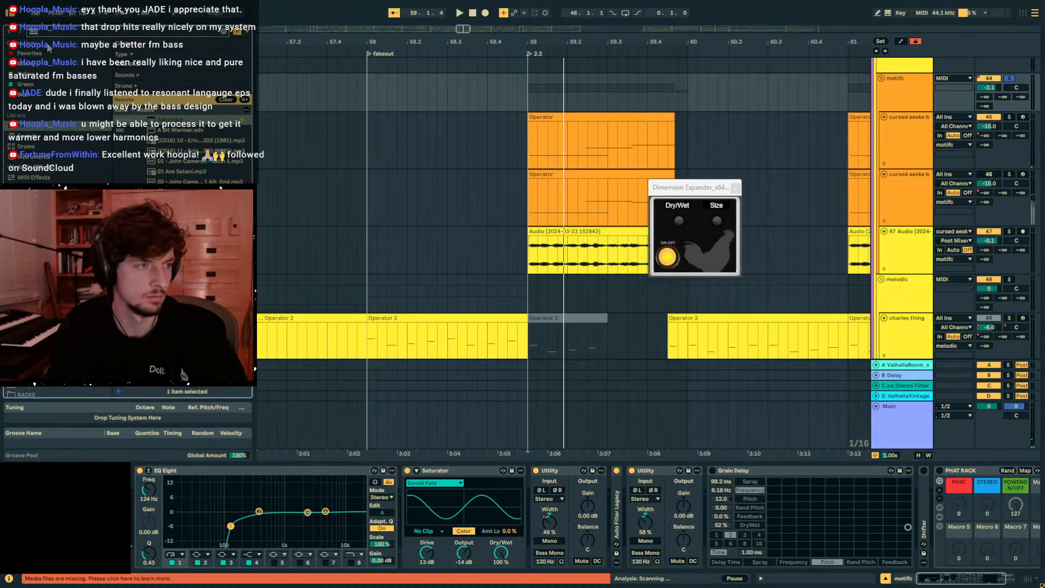
{"action": "type", "text": "auto f"}
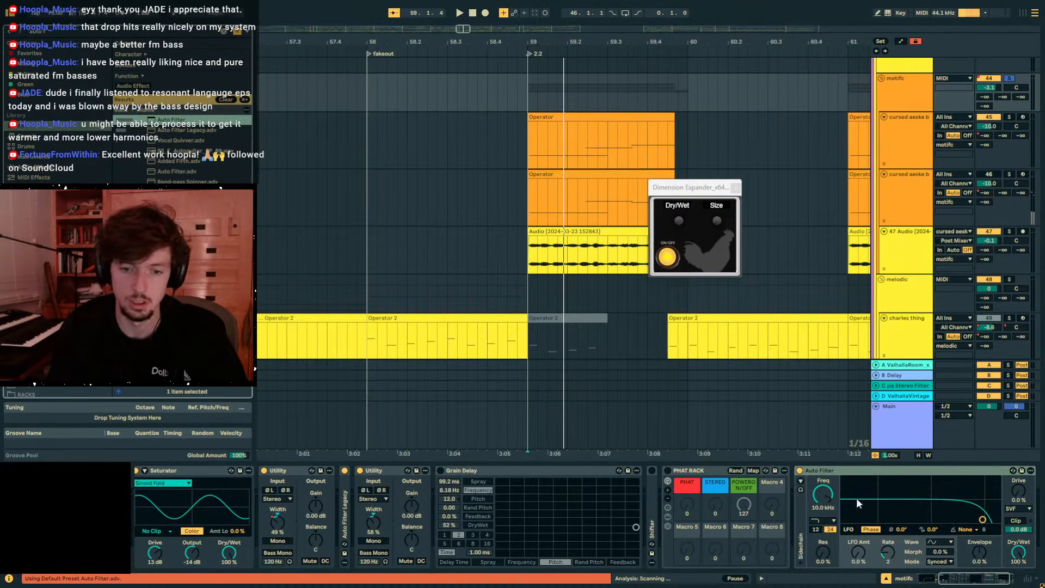
{"action": "left_click_drag", "start_coordinate": [829, 498], "coordinate": [828, 539]}
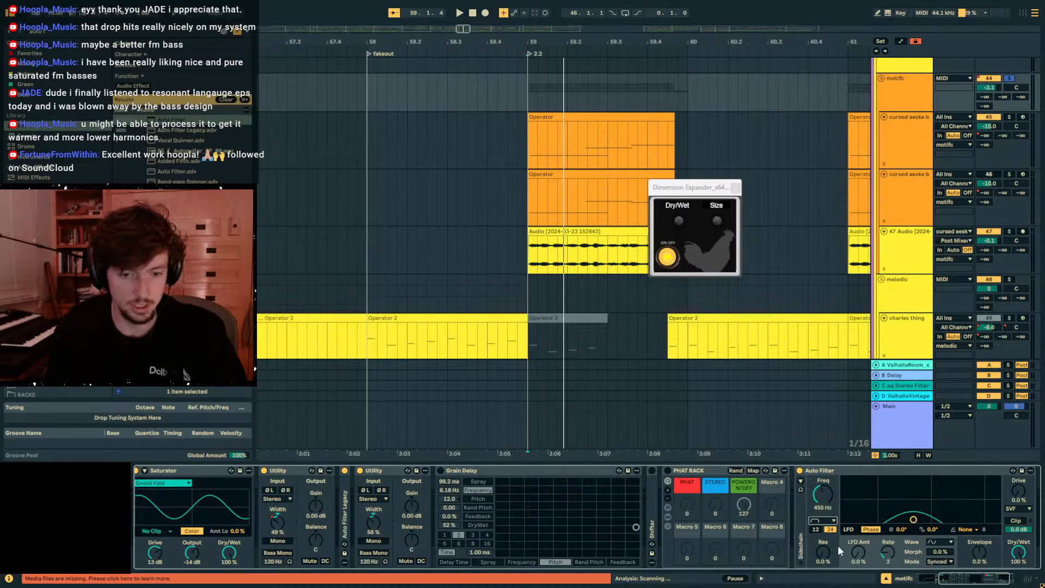
{"action": "key", "text": "space"}
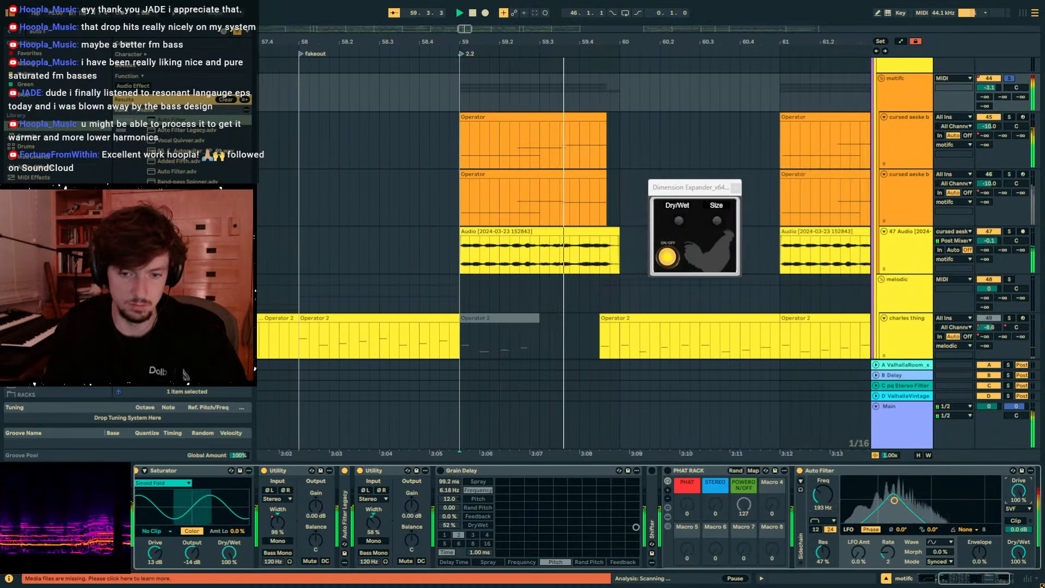
Audition the DFM and MS2 circuits in the Auto Filter, choose PRD and set the frequency to 278 Hz.
{"action": "left_click", "coordinate": [1016, 509]}
{"action": "left_click", "coordinate": [1023, 525]}
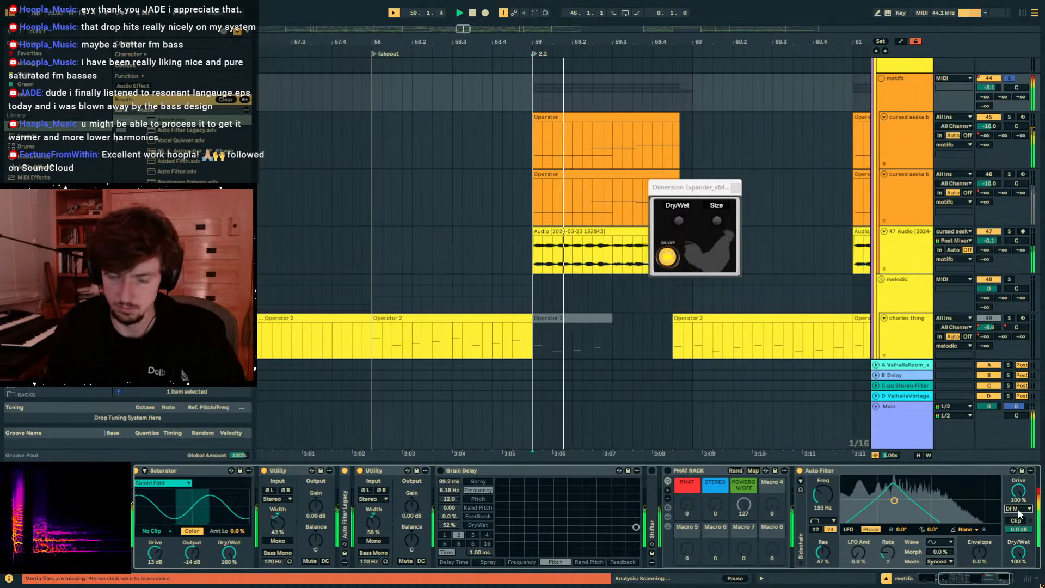
{"action": "left_click", "coordinate": [1018, 509]}
{"action": "left_click", "coordinate": [1020, 533]}
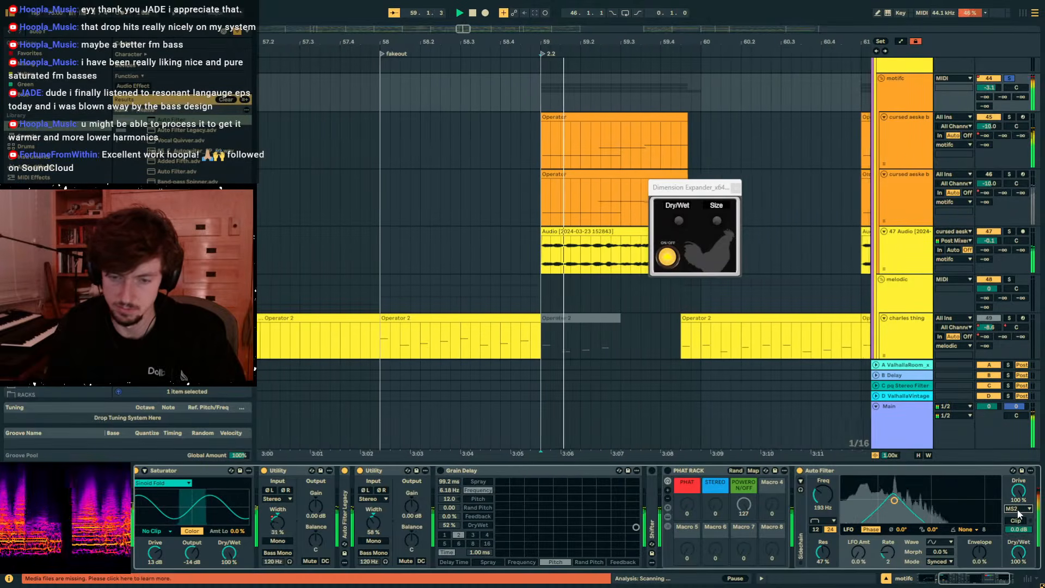
{"action": "left_click", "coordinate": [1018, 511]}
{"action": "left_click", "coordinate": [1019, 520]}
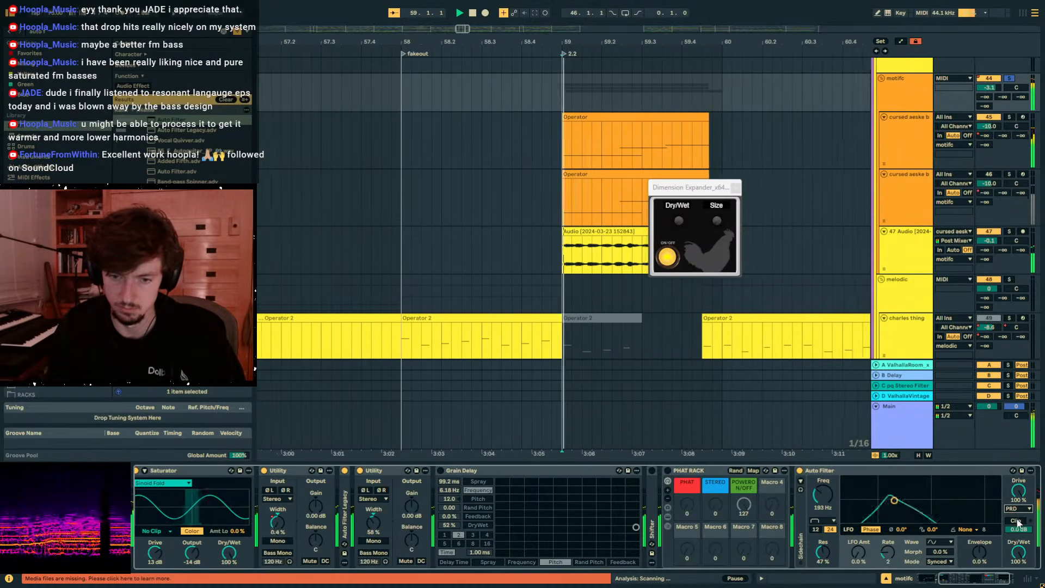
{"action": "mouse_move", "coordinate": [823, 494]}
{"action": "left_mouse_down"}
{"action": "mouse_move", "coordinate": [823, 482]}
{"action": "mouse_move", "coordinate": [823, 511]}
{"action": "mouse_move", "coordinate": [822, 487]}
{"action": "left_mouse_up"}
{"action": "key", "text": "space"}
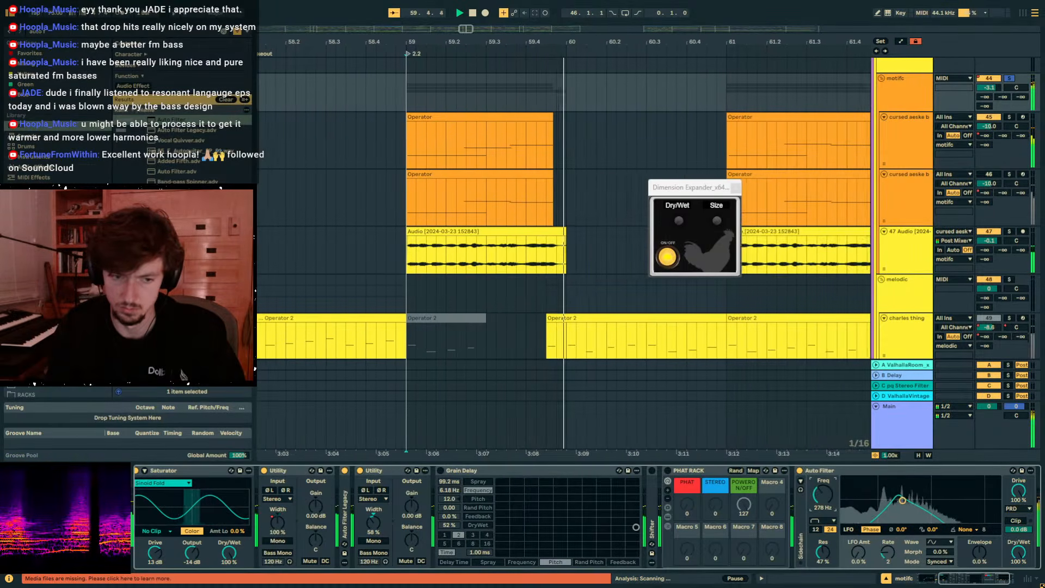
Audition the Auto Filter's dry/wet on the motifs, switch the filter off and unsolo the motifs group.
{"action": "key", "text": "space"}
{"action": "key", "text": "space"}
{"action": "left_click_drag", "start_coordinate": [1019, 553], "coordinate": [1018, 587]}
{"action": "left_click", "coordinate": [800, 470]}
{"action": "key", "text": "space"}
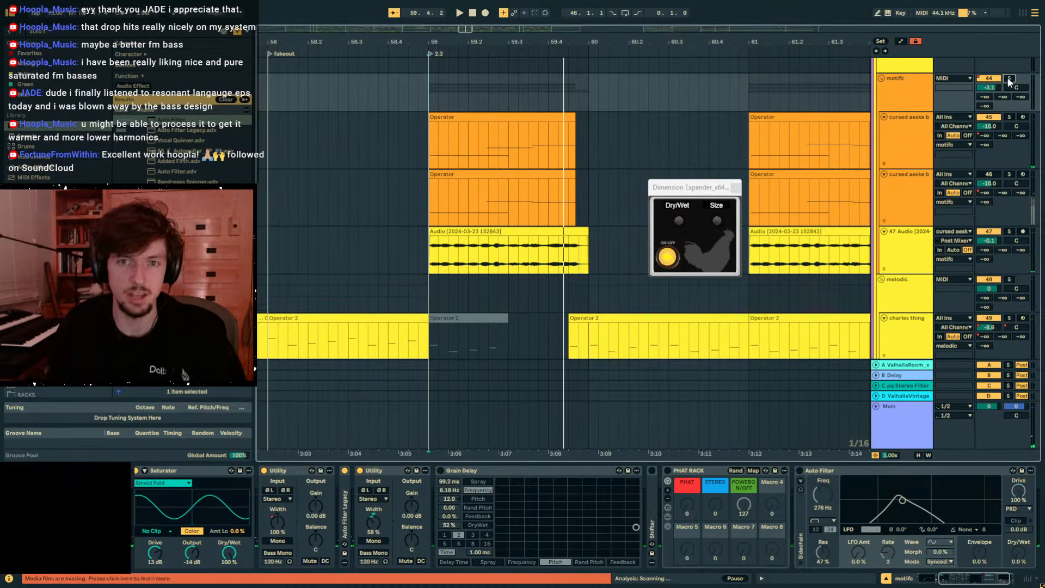
Close the Dimension Expander window and collapse the PHAT RACK and Auto Filter.
{"action": "left_click", "coordinate": [735, 187]}
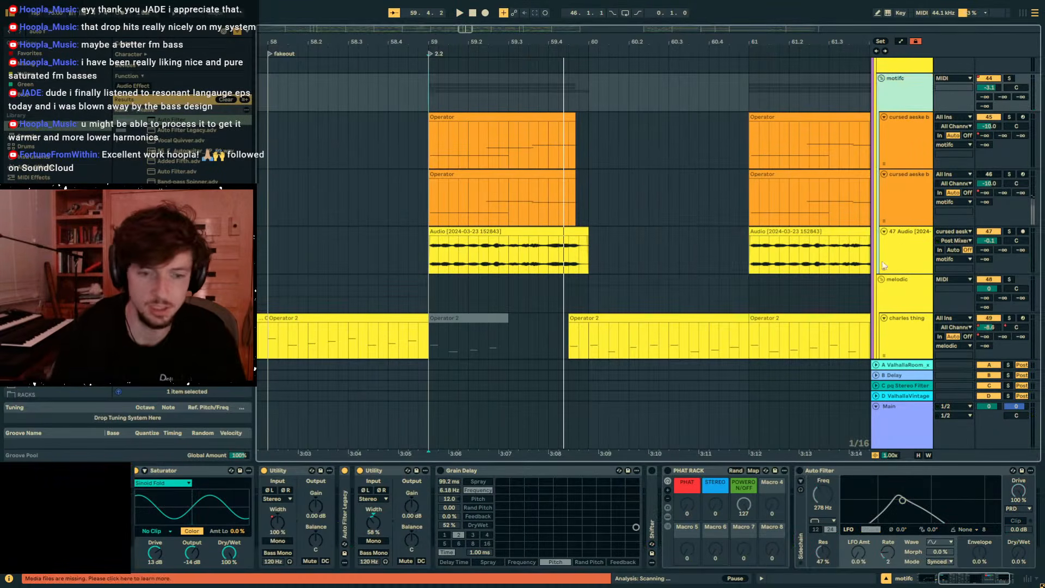
{"action": "double_click", "coordinate": [687, 472]}
{"action": "double_click", "coordinate": [753, 472]}
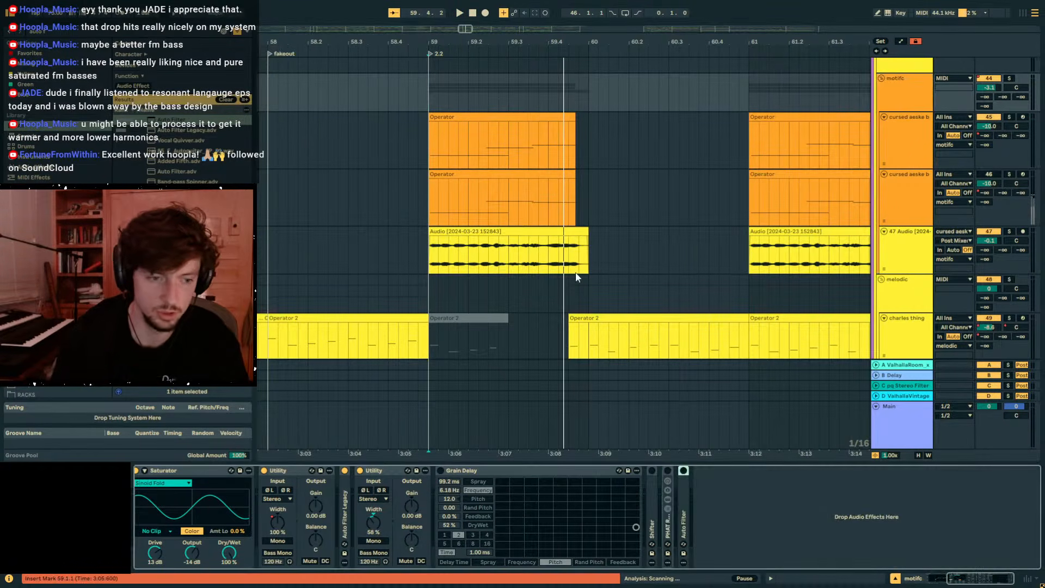
Play the fakeout from bar 58 into section 2.2 while looking through the lower tracks down to track 137.
{"action": "left_click_drag", "start_coordinate": [488, 36], "coordinate": [749, 70]}
{"action": "left_click", "coordinate": [732, 53]}
{"action": "key", "text": "space"}
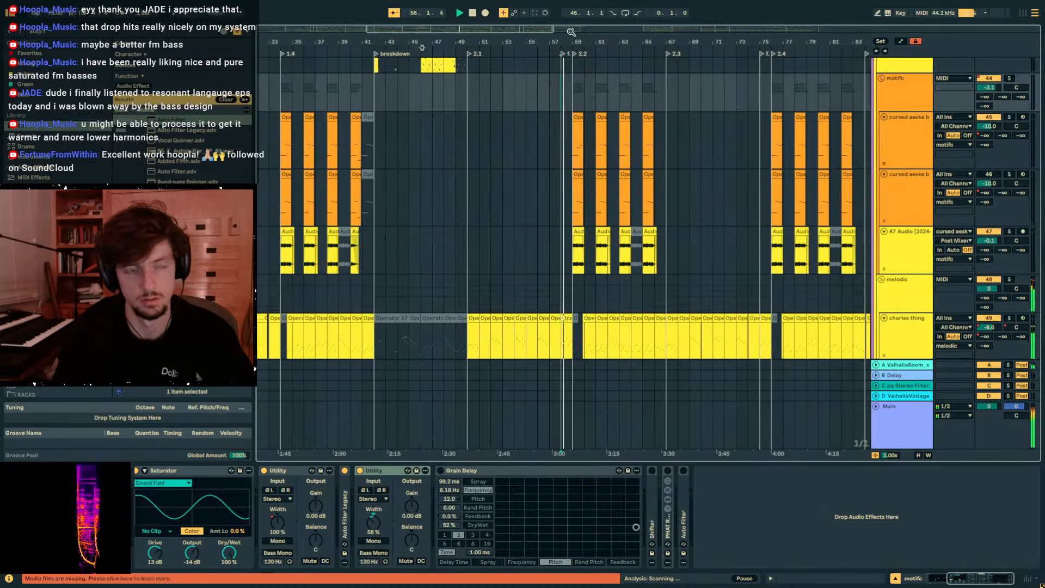
{"action": "left_click_drag", "start_coordinate": [575, 42], "coordinate": [569, 128]}
{"action": "scroll", "coordinate": [648, 139], "scroll_direction": "down", "scroll_amount": 20}
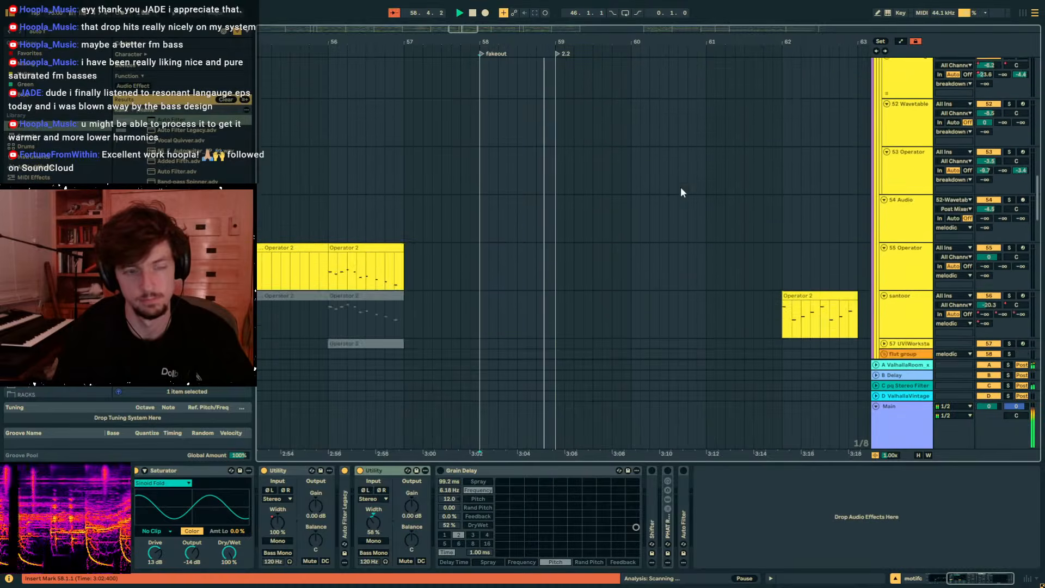
{"action": "scroll", "coordinate": [563, 215], "scroll_direction": "down", "scroll_amount": 9}
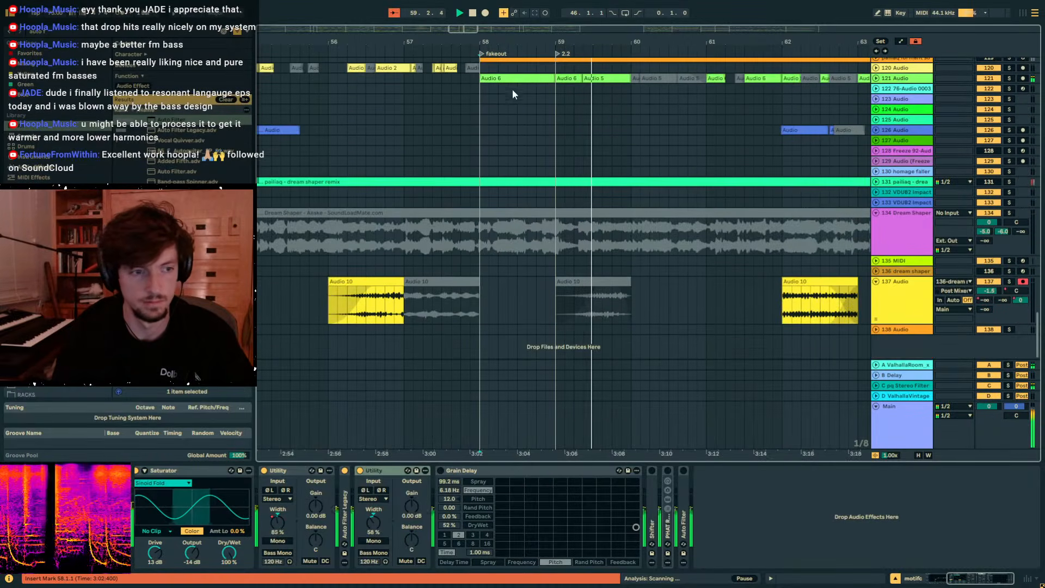
{"action": "key", "text": "space"}
Solo track 137 and play its Audio 10 clip at bar 54.
{"action": "left_click_drag", "start_coordinate": [495, 43], "coordinate": [690, 28]}
{"action": "left_click", "coordinate": [624, 282]}
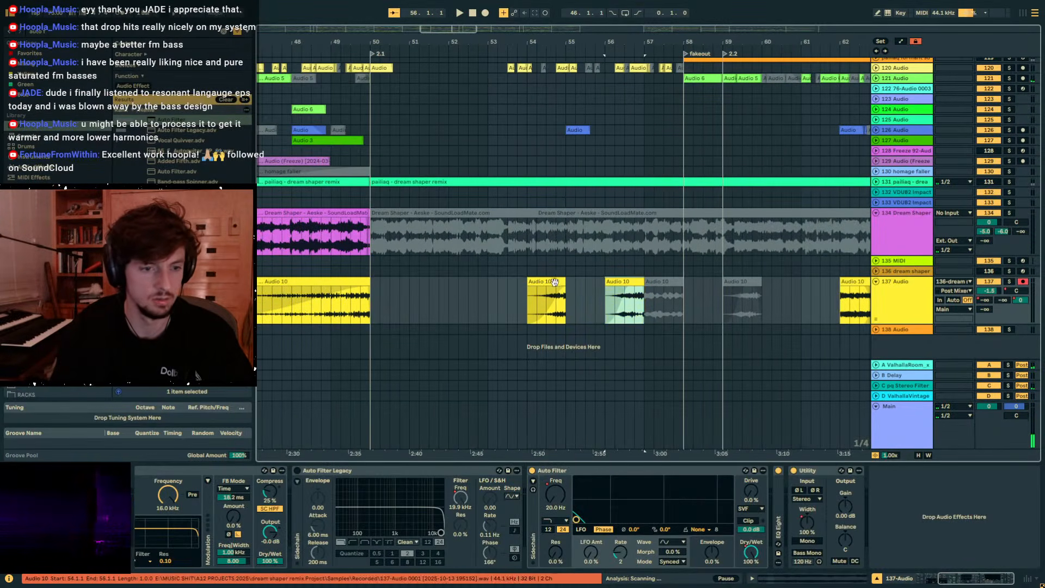
{"action": "left_click", "coordinate": [546, 282]}
{"action": "key", "text": "space"}
{"action": "left_click", "coordinate": [1008, 281]}
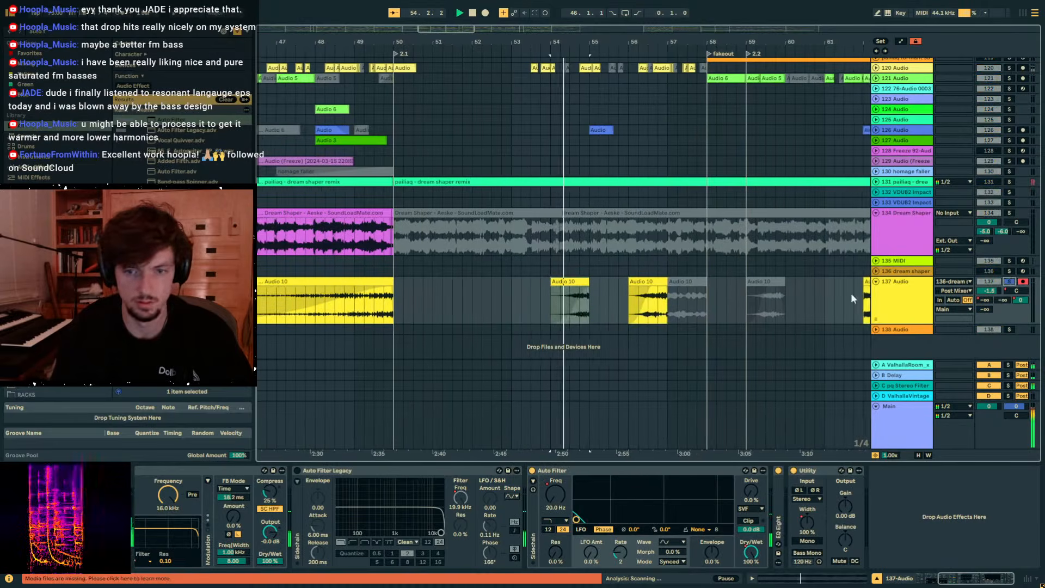
Copy track 137's bar 54 clip to the fakeout at bar 58, play it in context and inspect the track's send automation.
{"action": "left_click", "coordinate": [579, 283]}
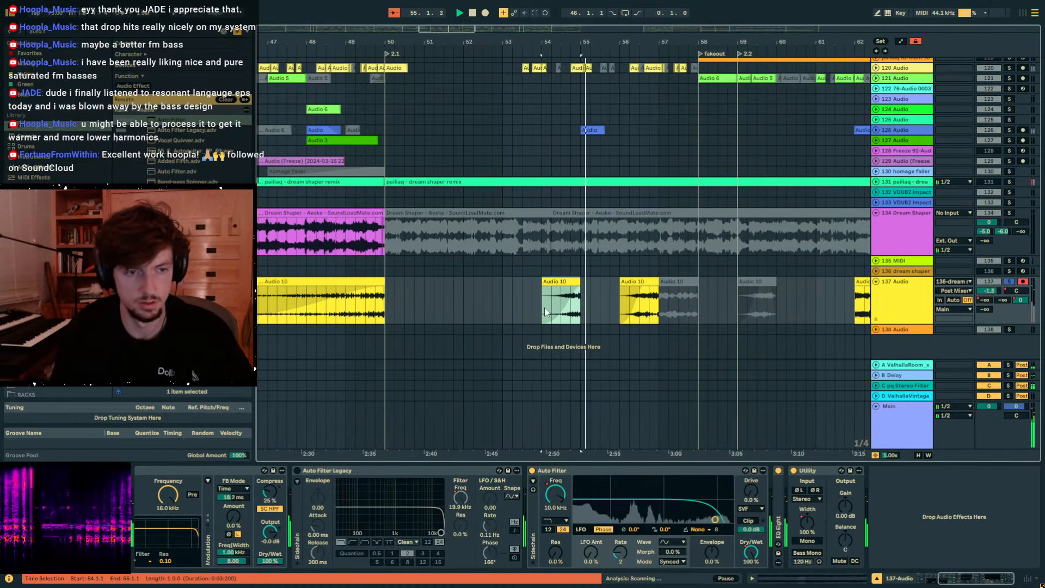
{"action": "left_click", "coordinate": [704, 314]}
{"action": "key", "text": "ctrl+v"}
{"action": "left_click", "coordinate": [705, 313]}
{"action": "key", "text": "space"}
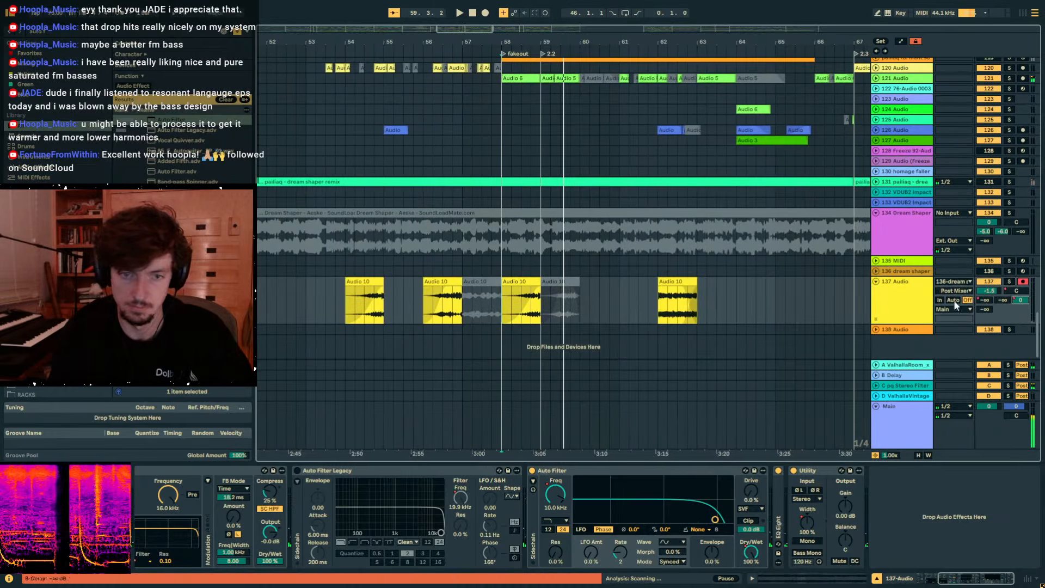
{"action": "key", "text": "a"}
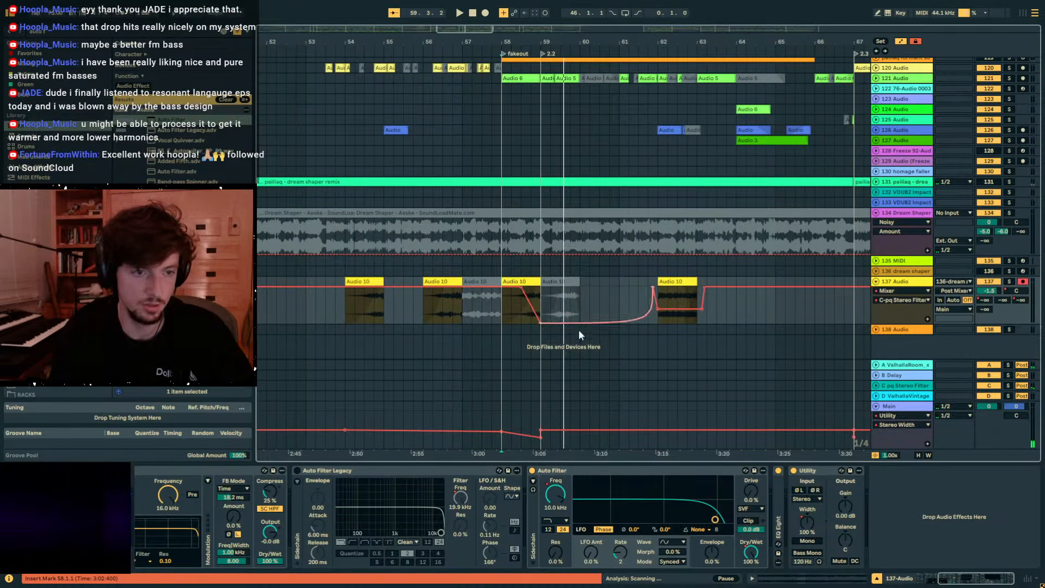
{"action": "key", "text": "a"}
Play section 2.2 from bar 59 and expand the Auto Filter Legacy on the first cursed aeske bass track.
{"action": "scroll", "coordinate": [907, 278], "scroll_direction": "up", "scroll_amount": 6}
{"action": "left_click_drag", "start_coordinate": [1036, 308], "coordinate": [1036, 142]}
{"action": "left_click", "coordinate": [641, 205]}
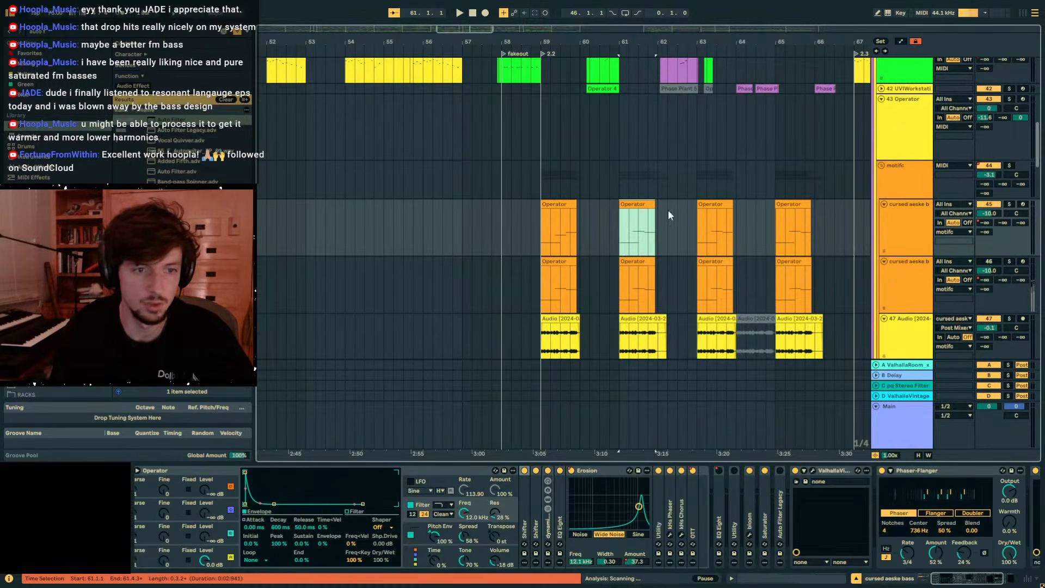
{"action": "left_click", "coordinate": [550, 210]}
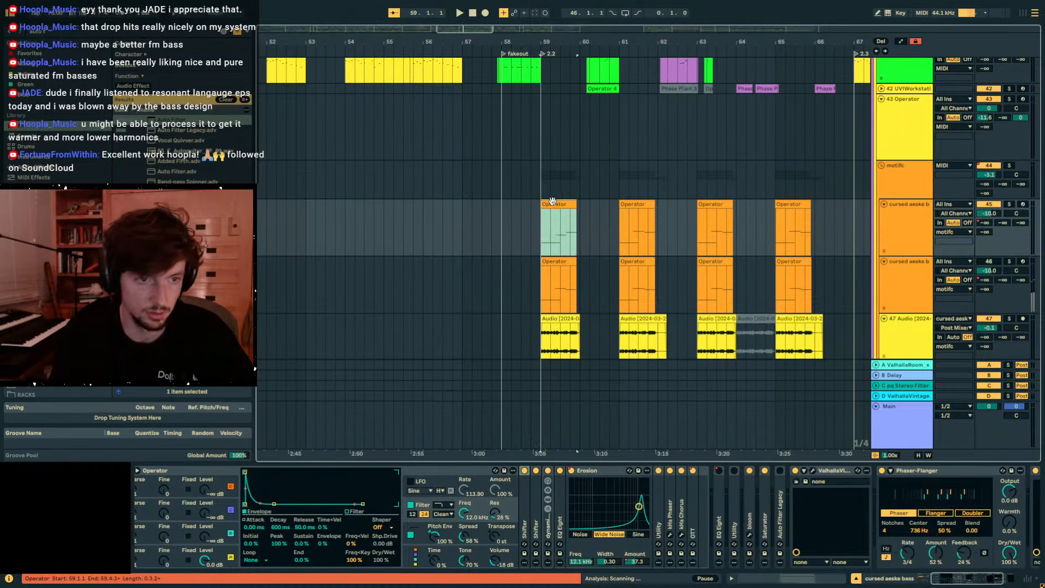
{"action": "key", "text": "space"}
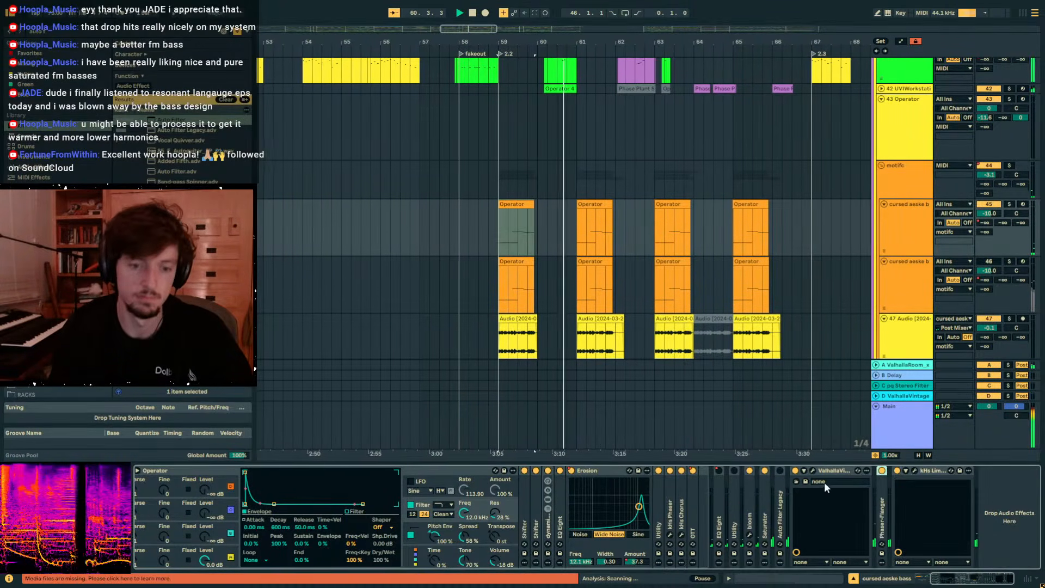
{"action": "double_click", "coordinate": [781, 481]}
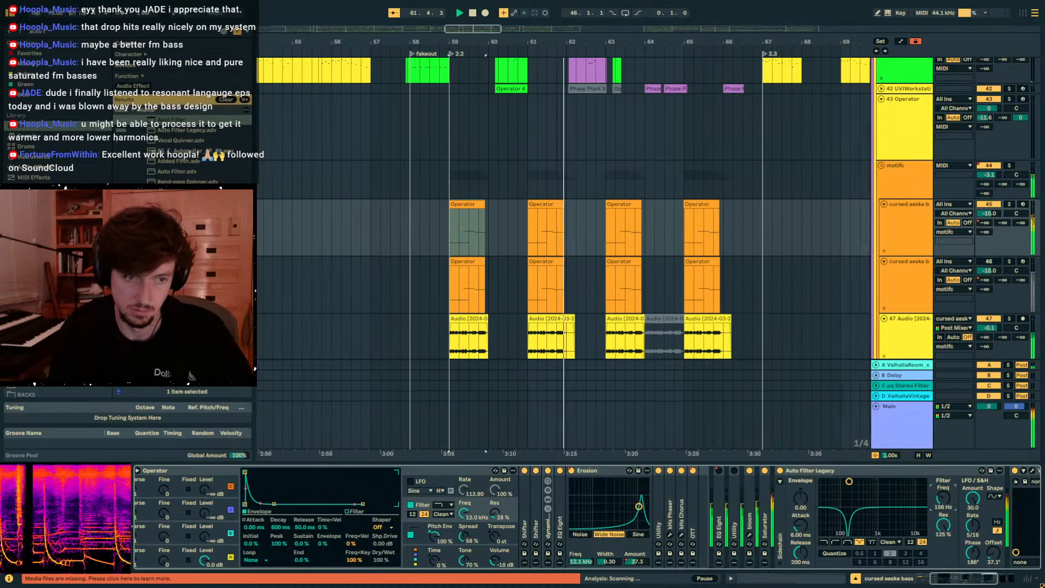
Return to track 137 and copy its bar 58 Audio 10 clip to bar 61, directly before the bar 62 clip.
{"action": "scroll", "coordinate": [602, 292], "scroll_direction": "down", "scroll_amount": 10}
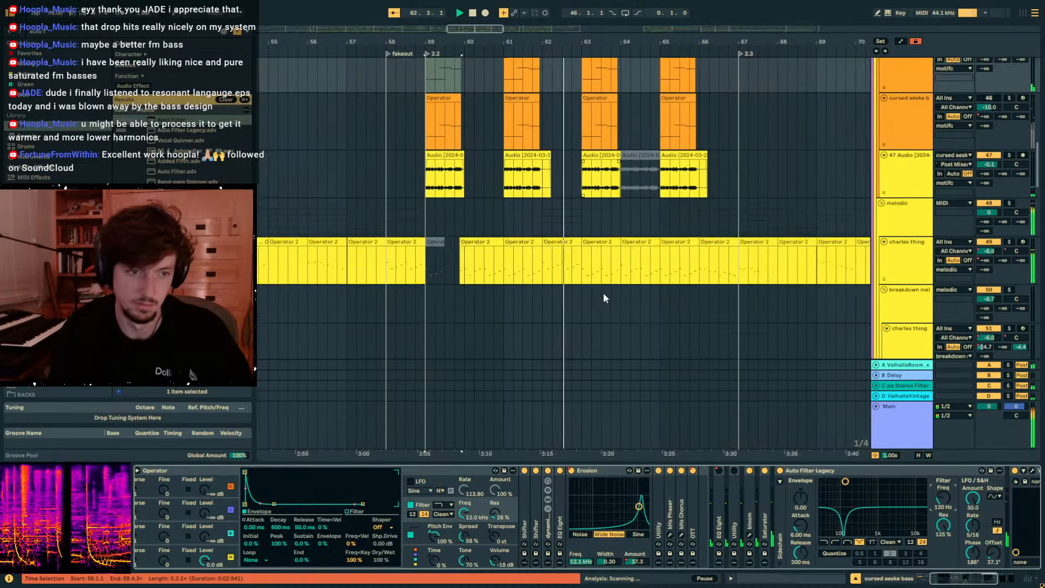
{"action": "scroll", "coordinate": [594, 301], "scroll_direction": "down", "scroll_amount": 12}
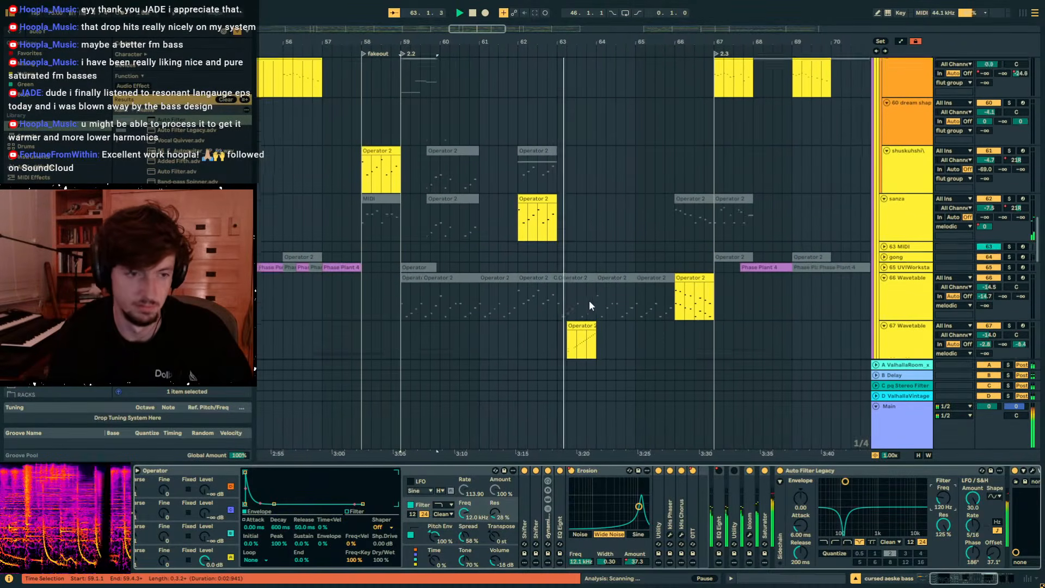
{"action": "left_click", "coordinate": [526, 293]}
{"action": "scroll", "coordinate": [526, 291], "scroll_direction": "down", "scroll_amount": 12}
{"action": "key", "text": "space"}
{"action": "scroll", "coordinate": [521, 283], "scroll_direction": "down", "scroll_amount": 4}
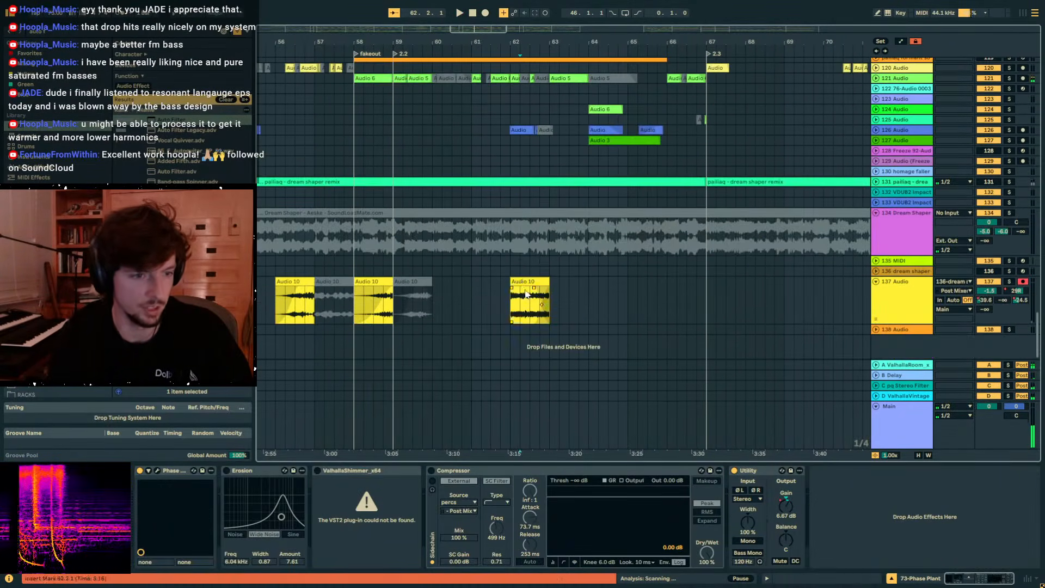
{"action": "left_click", "coordinate": [518, 282]}
{"action": "left_click", "coordinate": [388, 285]}
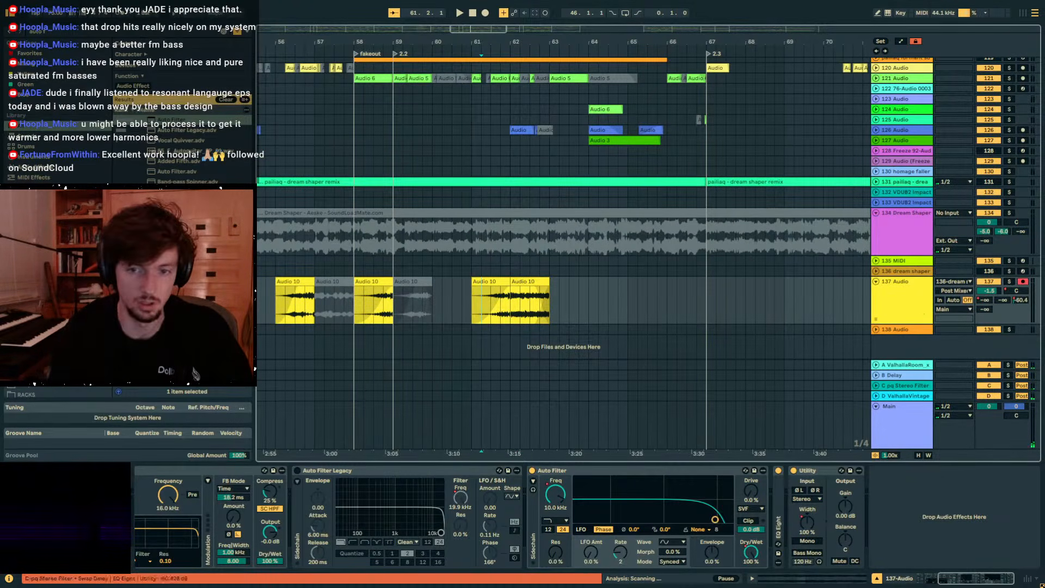
Play from bar 61.3 while examining track 137's C-pq Stereo Filter send and Auto Filter frequency automation.
{"action": "key", "text": "a"}
{"action": "left_click_drag", "start_coordinate": [511, 302], "coordinate": [511, 287]}
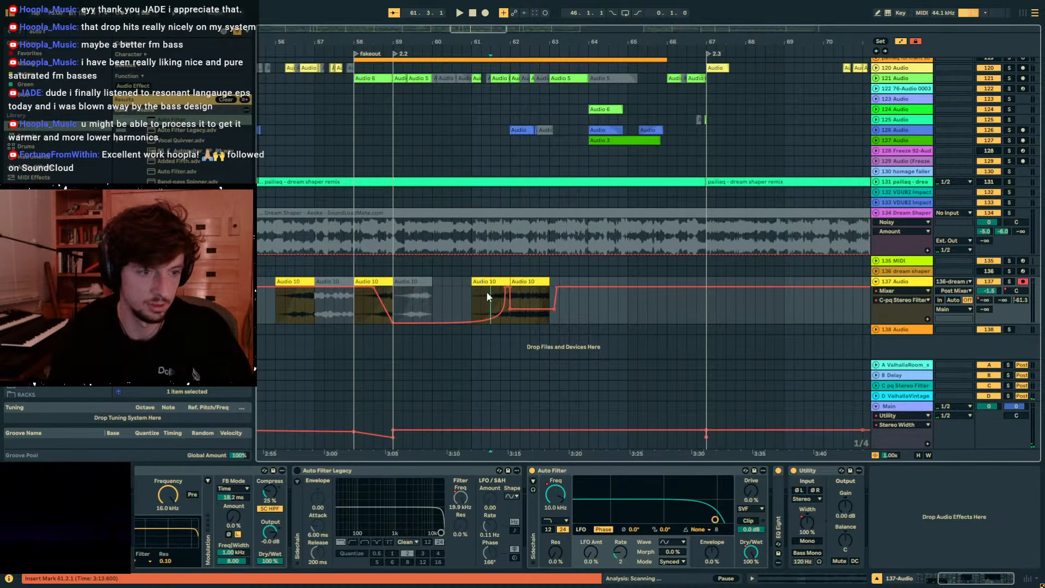
{"action": "left_click", "coordinate": [487, 292]}
{"action": "key", "text": "space"}
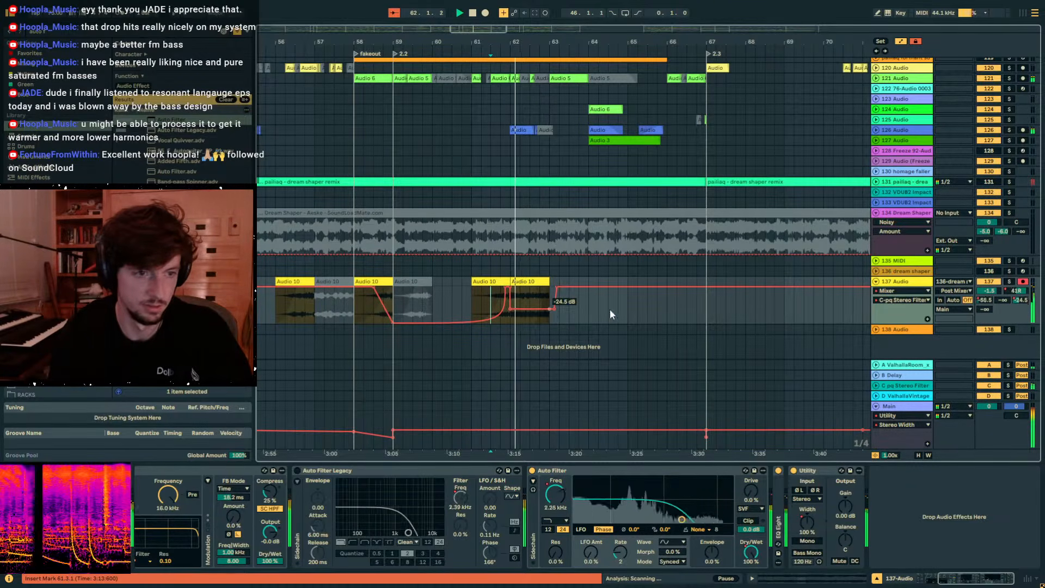
{"action": "left_click", "coordinate": [556, 494]}
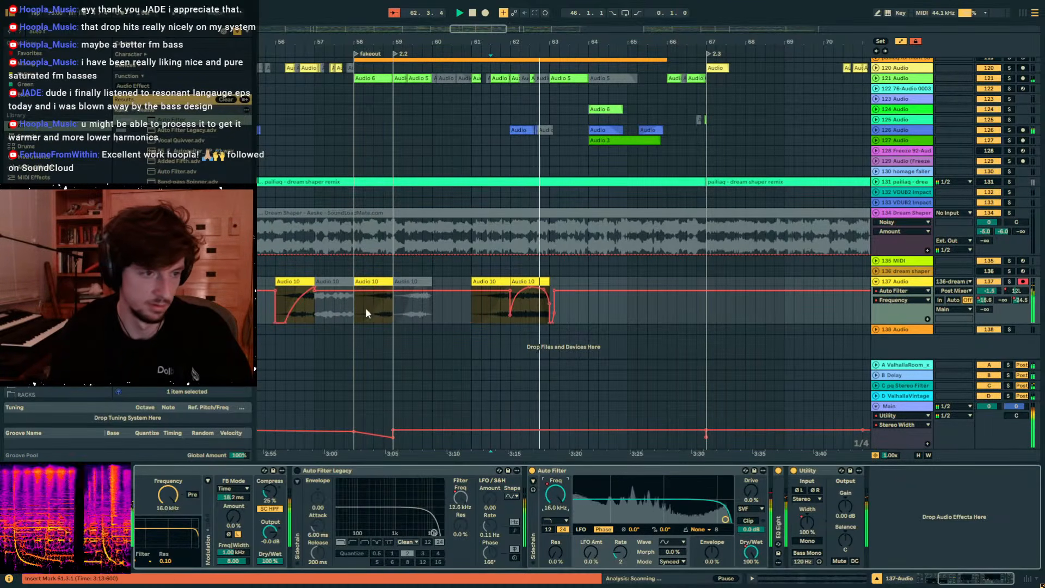
{"action": "left_click", "coordinate": [314, 312]}
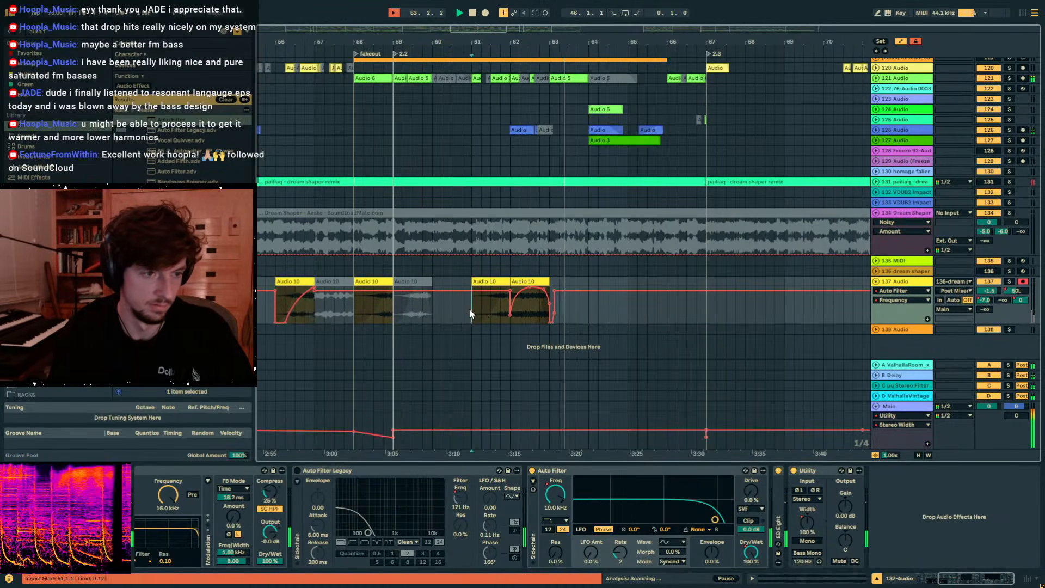
Try a copy of track 137's bar 61 clip at bar 64 and remove it again.
{"action": "left_click_drag", "start_coordinate": [471, 309], "coordinate": [510, 308]}
{"action": "key", "text": "a"}
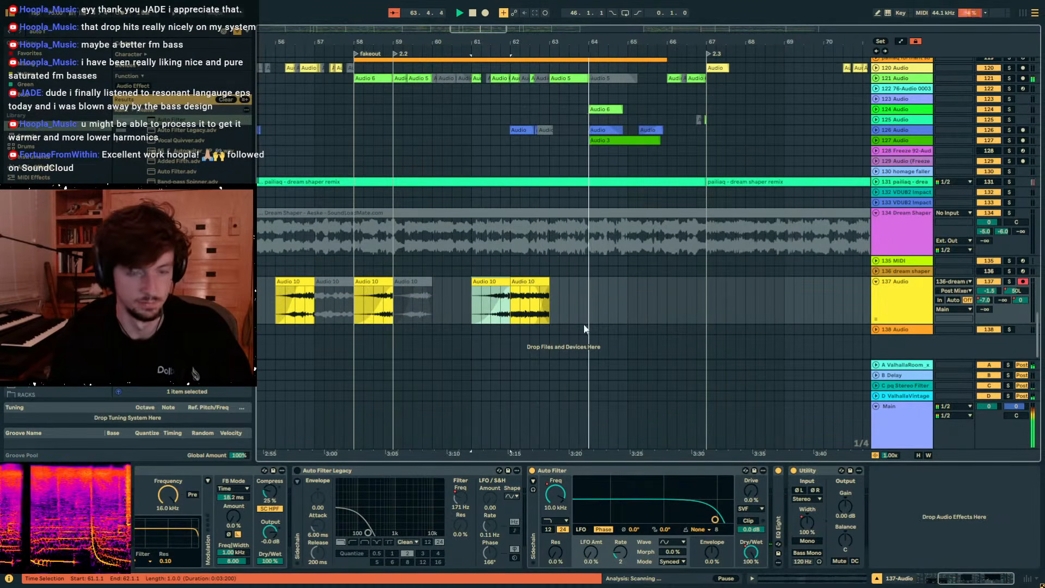
{"action": "key", "text": "ctrl+c"}
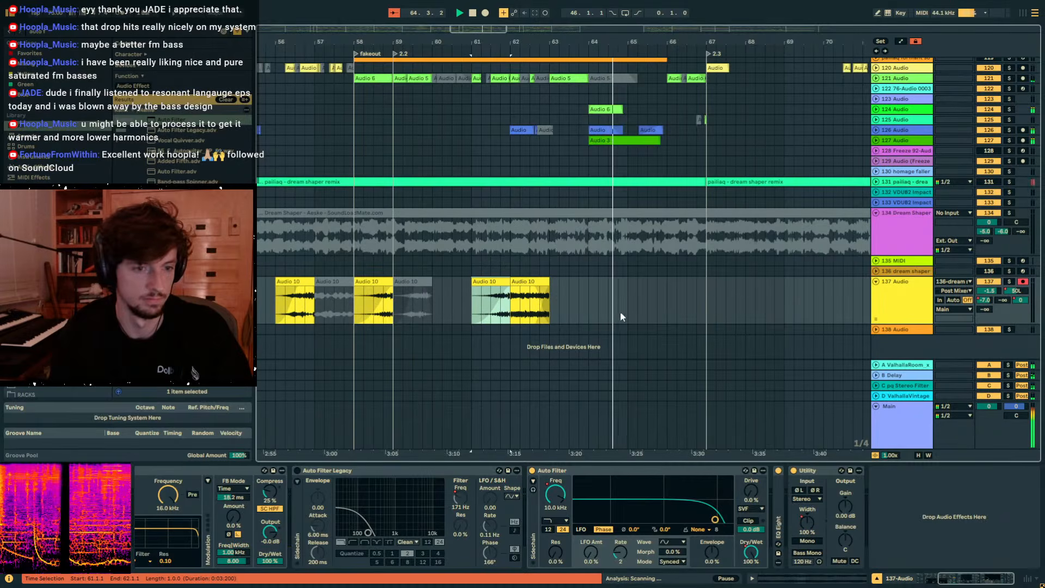
{"action": "left_click", "coordinate": [591, 310]}
{"action": "key", "text": "ctrl+v"}
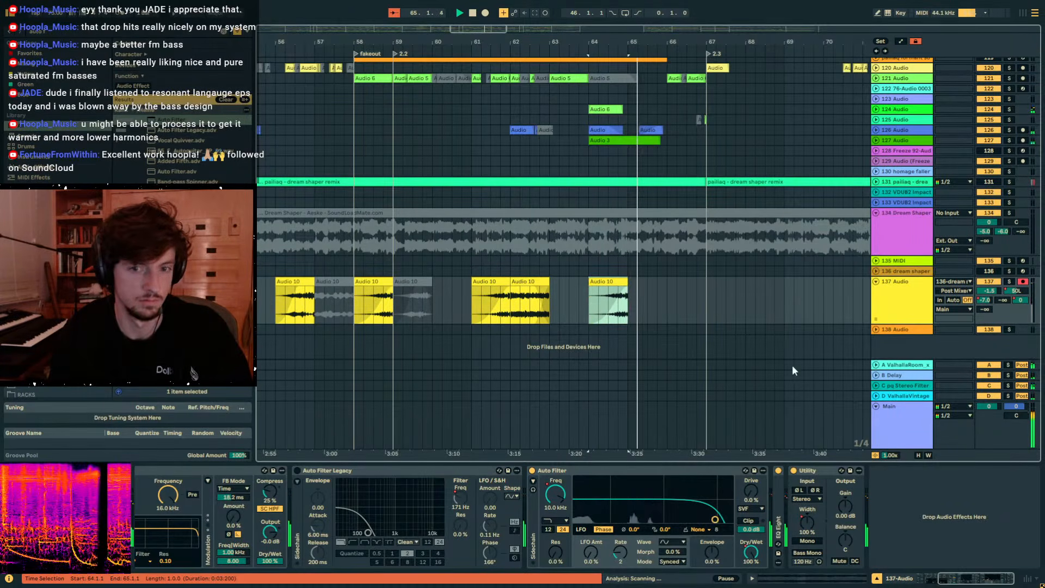
{"action": "key", "text": "Delete"}
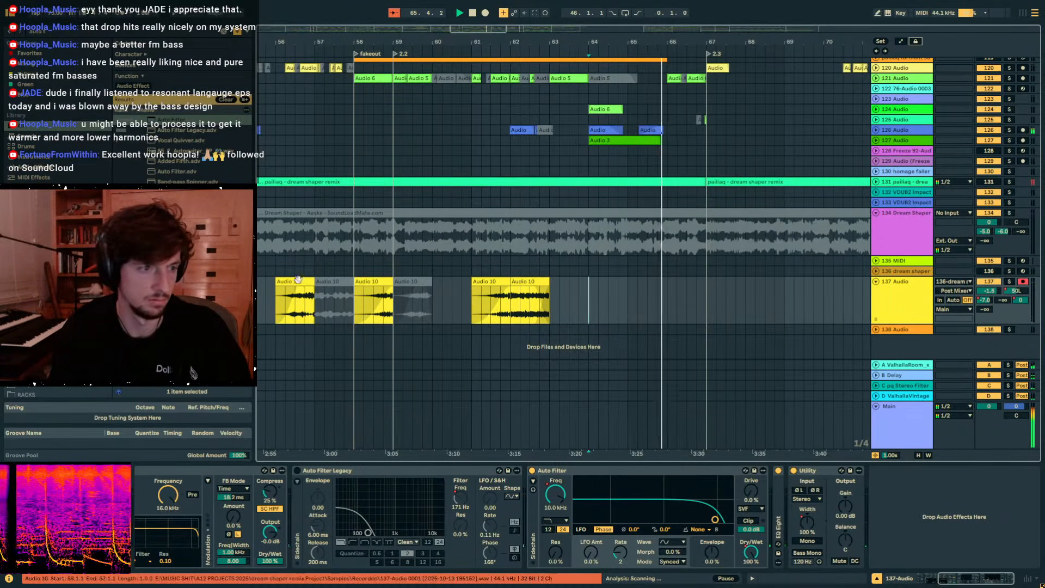
Restore track 137's bar 64 clip copy, and unfold the voices group to play its murmur-adult-crowd-gathering clip from bar 59.
{"action": "key", "text": "ctrl+z"}
{"action": "scroll", "coordinate": [691, 314], "scroll_direction": "up", "scroll_amount": 8}
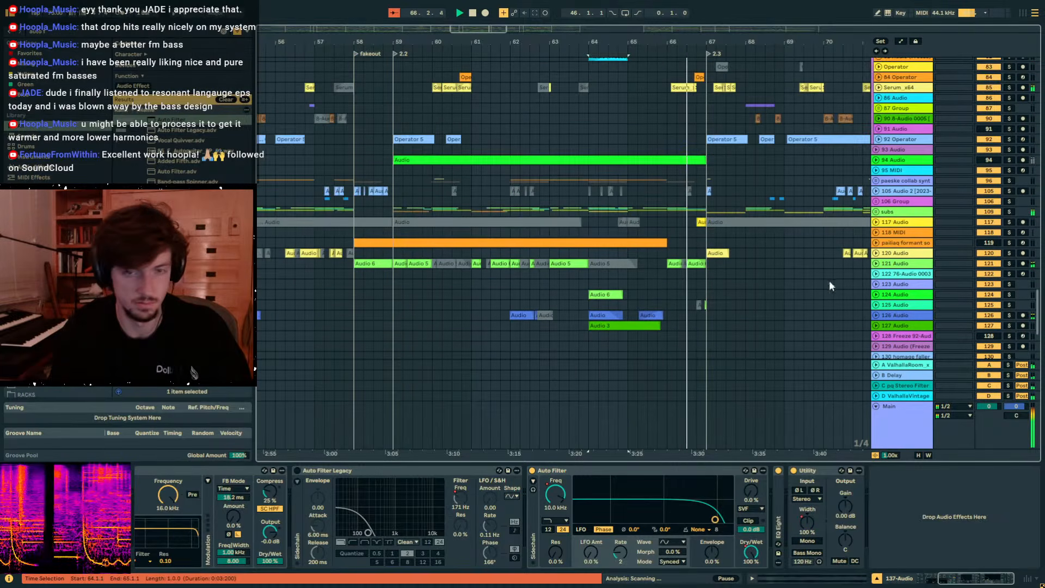
{"action": "scroll", "coordinate": [901, 208], "scroll_direction": "up", "scroll_amount": 15}
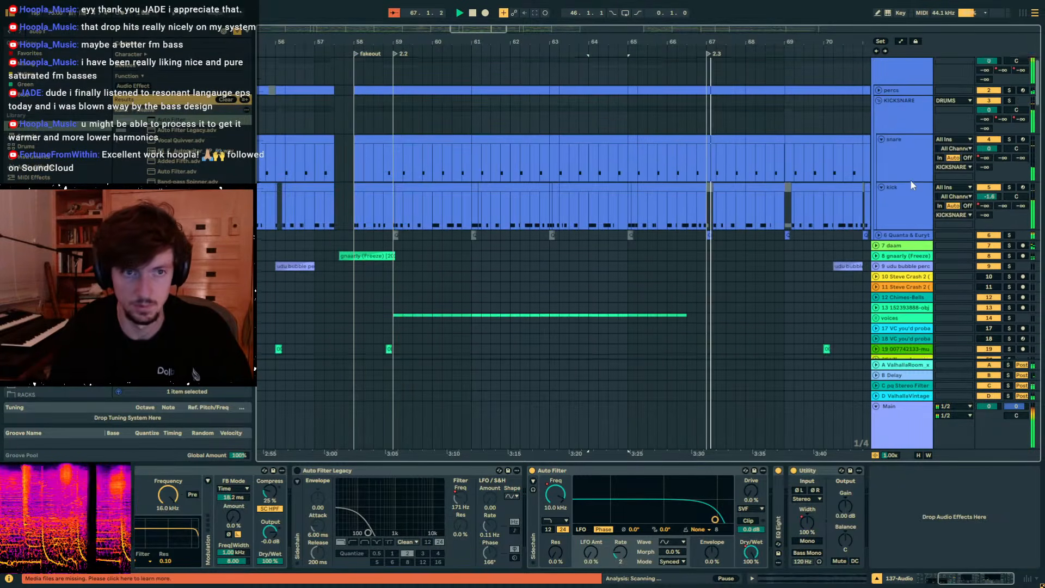
{"action": "left_click", "coordinate": [876, 165]}
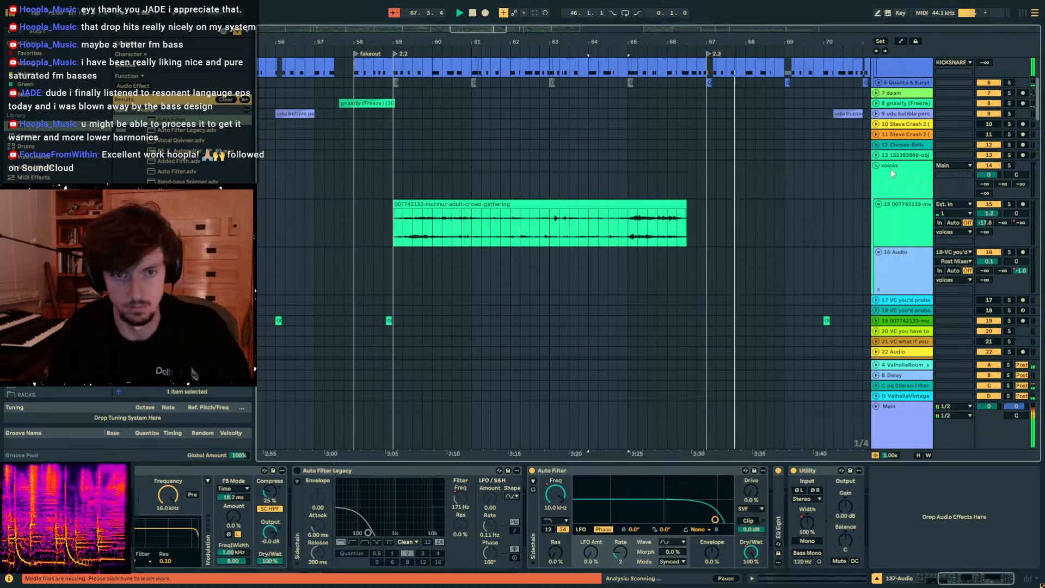
{"action": "left_click", "coordinate": [550, 204]}
{"action": "key", "text": "space"}
{"action": "key", "text": "space"}
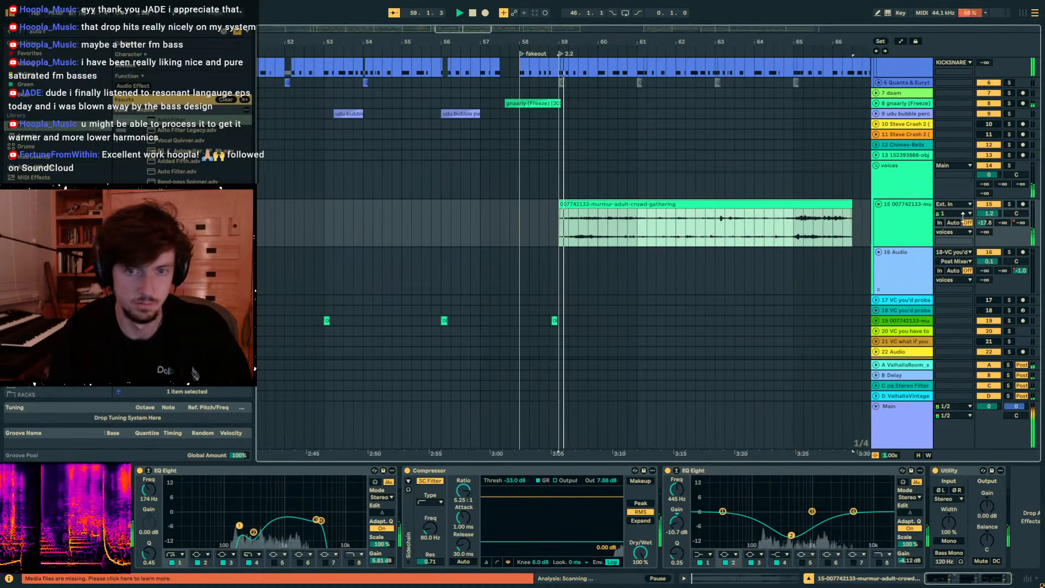
Solo the voices group while boosting band 3 of track 15's second EQ Eight to 12.8 dB at 1.38 kHz, and end the solo.
{"action": "left_click", "coordinate": [901, 181]}
{"action": "left_click", "coordinate": [901, 230]}
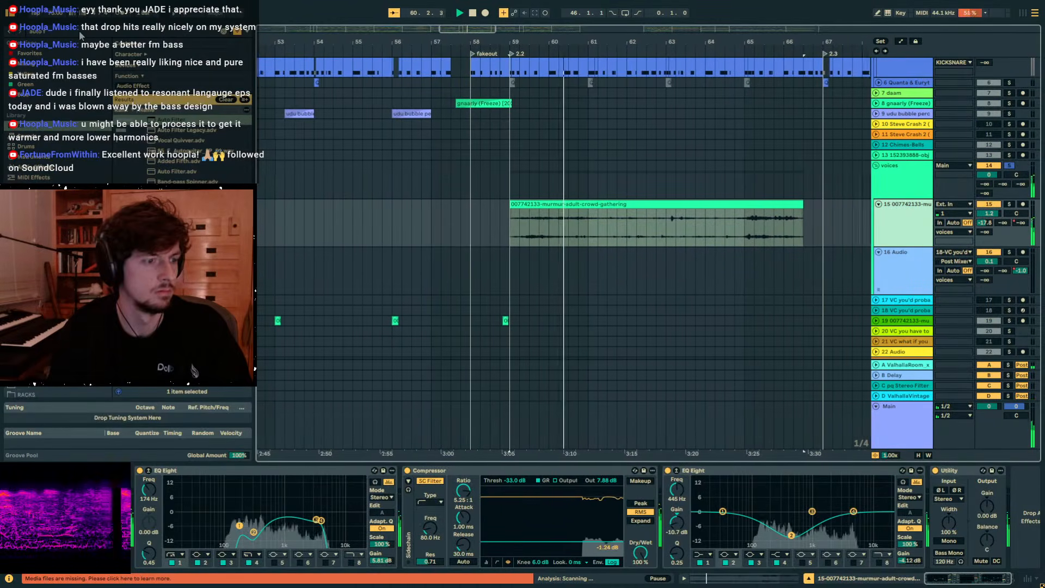
{"action": "left_click_drag", "start_coordinate": [812, 513], "coordinate": [820, 484]}
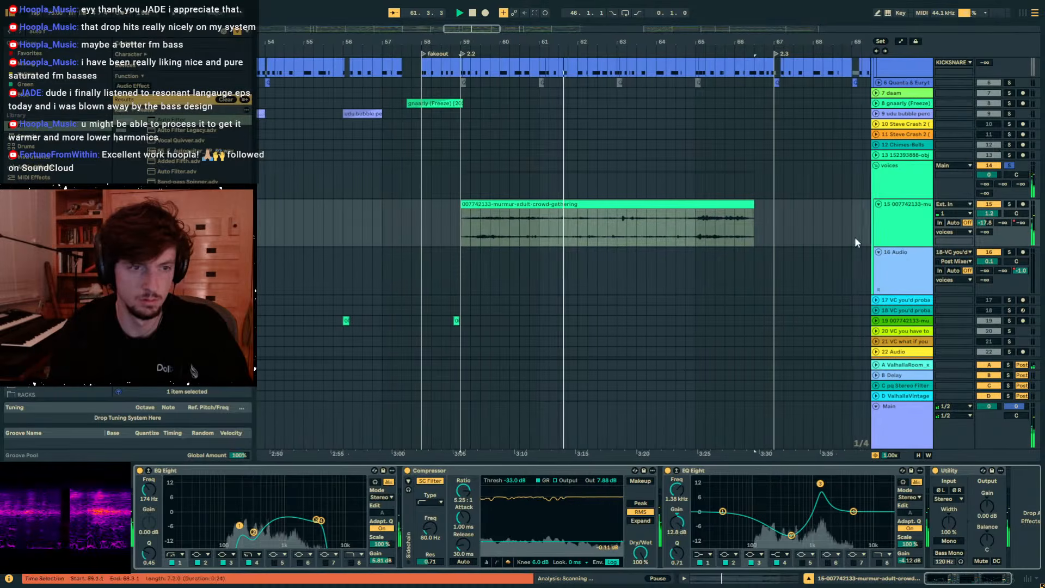
{"action": "left_click", "coordinate": [1009, 165]}
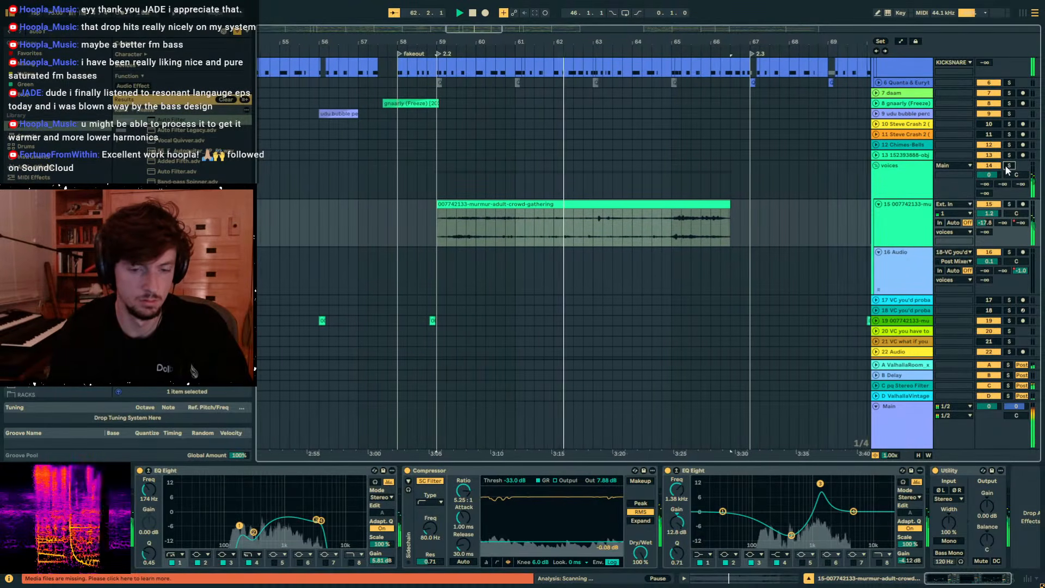
{"action": "left_click", "coordinate": [413, 234]}
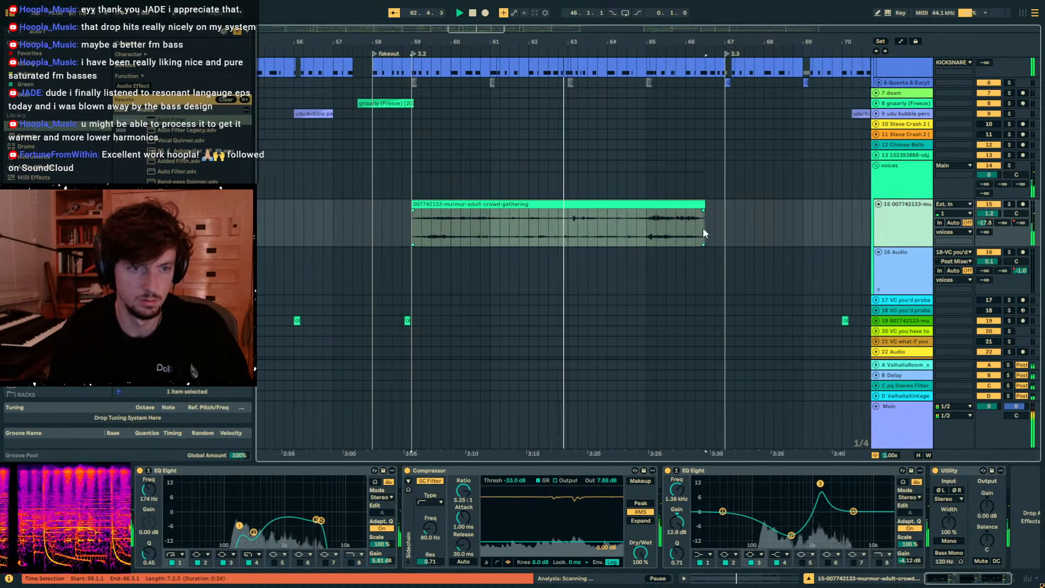
{"action": "key", "text": "space"}
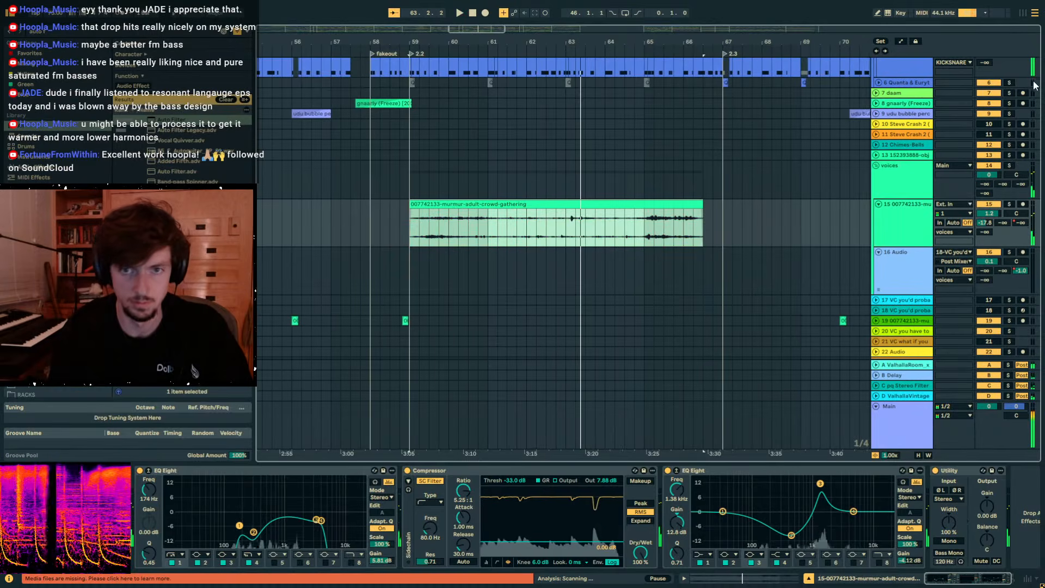
Play track 137 from its bar 62 Audio 10 clip while examining the Utility, Roar and Auto Filter devices in its chain.
{"action": "scroll", "coordinate": [1032, 327], "scroll_direction": "down", "scroll_amount": 20}
{"action": "scroll", "coordinate": [1032, 329], "scroll_direction": "down", "scroll_amount": 15}
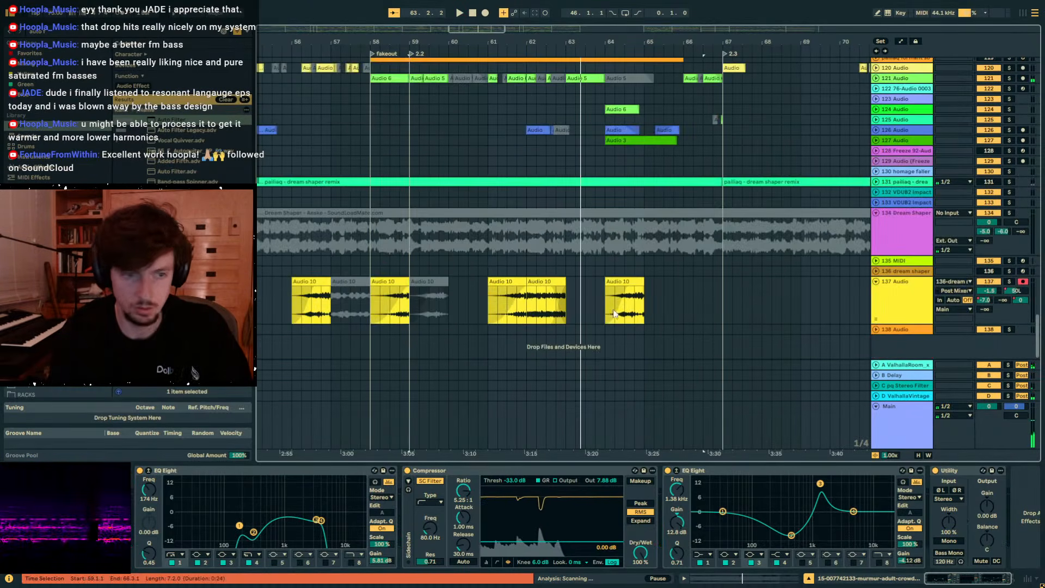
{"action": "left_click", "coordinate": [550, 283]}
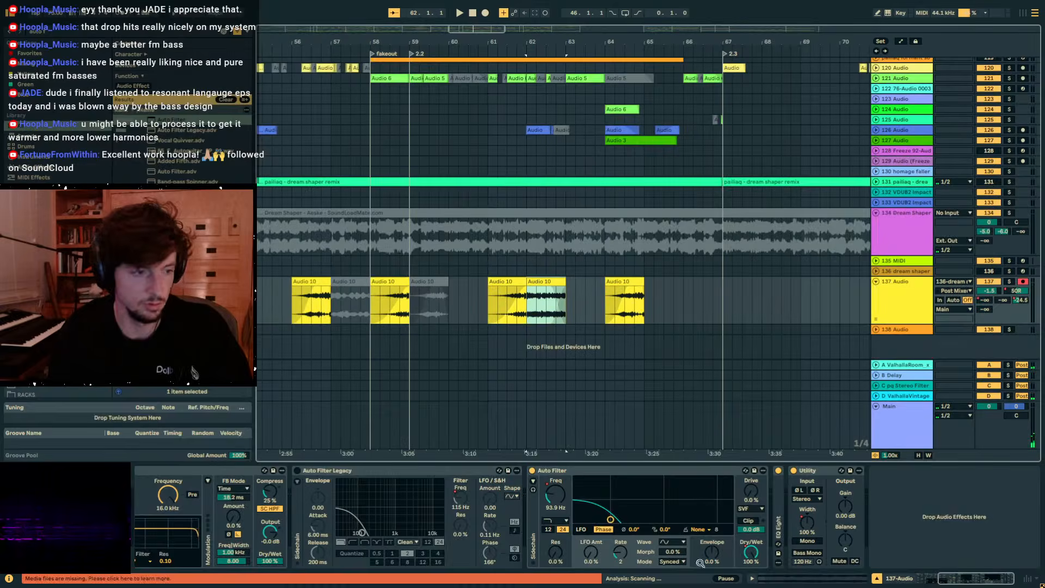
{"action": "left_click", "coordinate": [761, 578]}
{"action": "key", "text": "space"}
{"action": "left_click_drag", "start_coordinate": [297, 239], "coordinate": [298, 240]}
{"action": "key", "text": "space"}
{"action": "key", "text": "space"}
{"action": "left_click", "coordinate": [959, 578]}
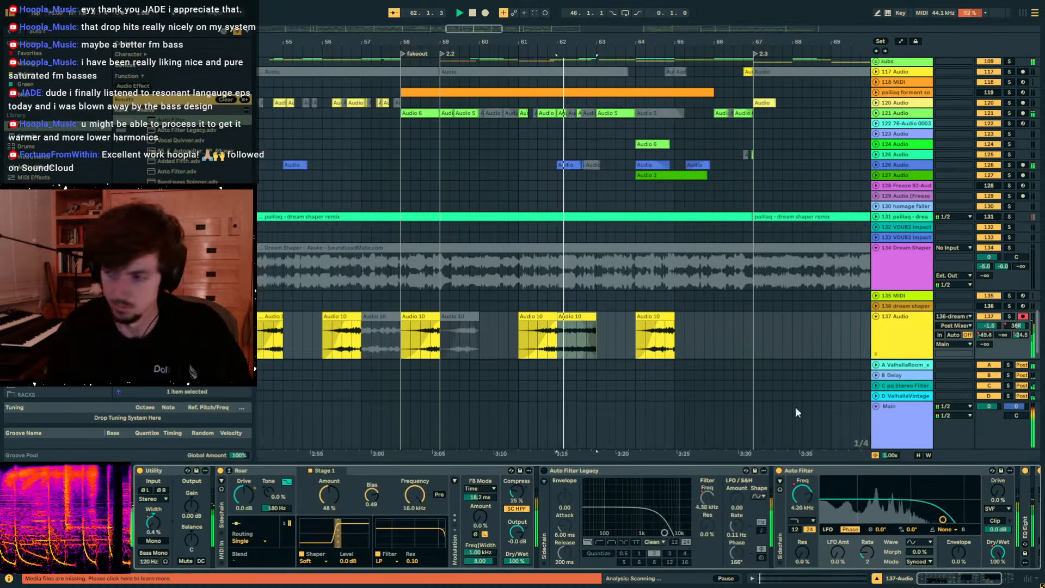
Return to the voices group, solo crowd-gathering track 15 and play it from bar 61.3.
{"action": "scroll", "coordinate": [652, 243], "scroll_direction": "up", "scroll_amount": 2}
{"action": "scroll", "coordinate": [652, 243], "scroll_direction": "up", "scroll_amount": 15}
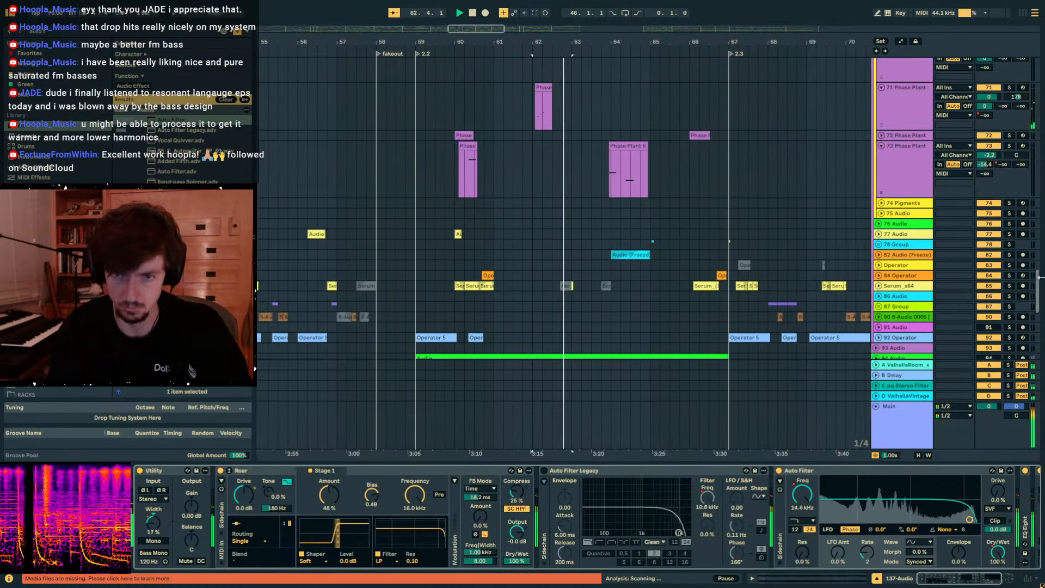
{"action": "key", "text": "space"}
{"action": "scroll", "coordinate": [652, 243], "scroll_direction": "down", "scroll_amount": 5}
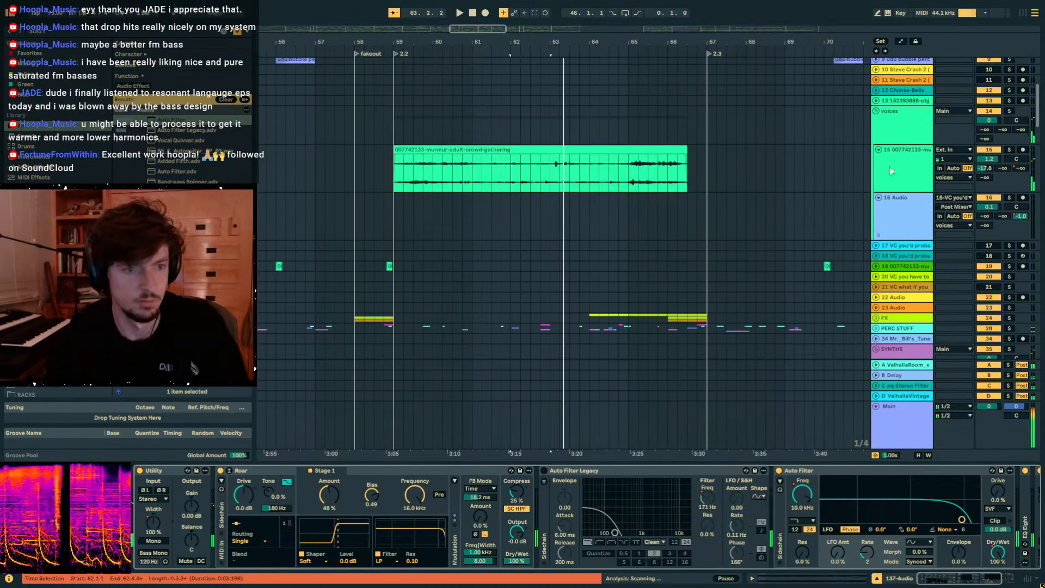
{"action": "left_click", "coordinate": [491, 169]}
{"action": "key", "text": "space"}
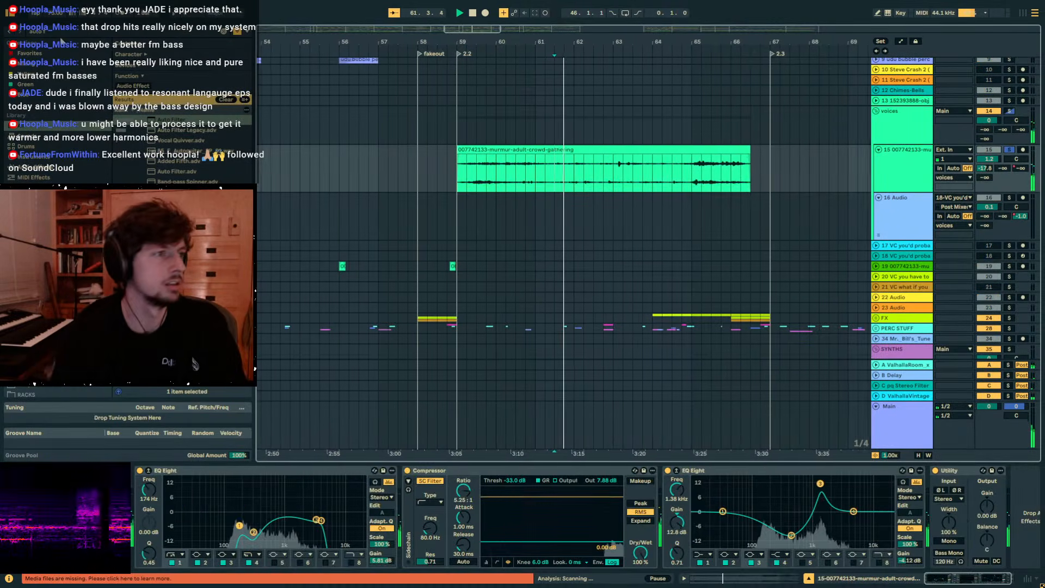
Add Shifter to the crowd-gathering track in Ring mode with Coarse at 31.1 Hz and Dry/Wet at 44%.
{"action": "type", "text": "shift"}
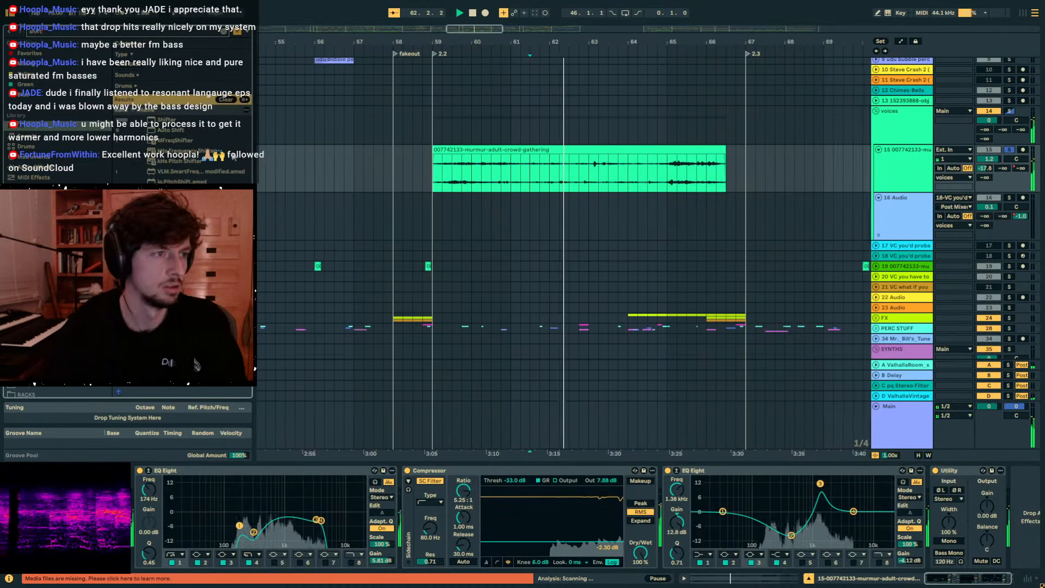
{"action": "key", "text": "Down"}
{"action": "key", "text": "Return"}
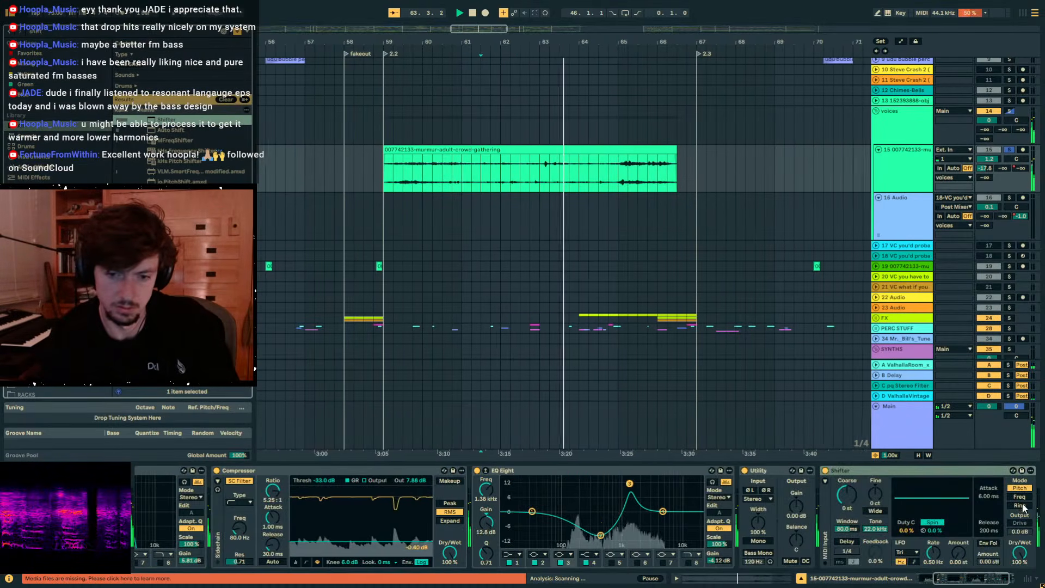
{"action": "left_click", "coordinate": [1021, 505]}
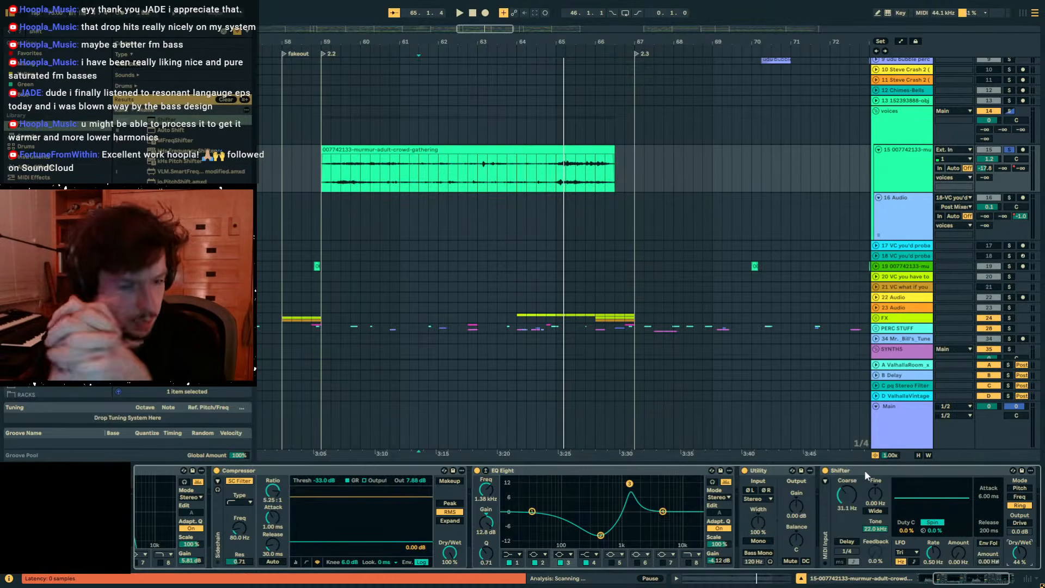
Try the MFreeformPhase effect on the crowd-gathering track and remove it again.
{"action": "left_click", "coordinate": [61, 31]}
{"action": "type", "text": "mfreef"}
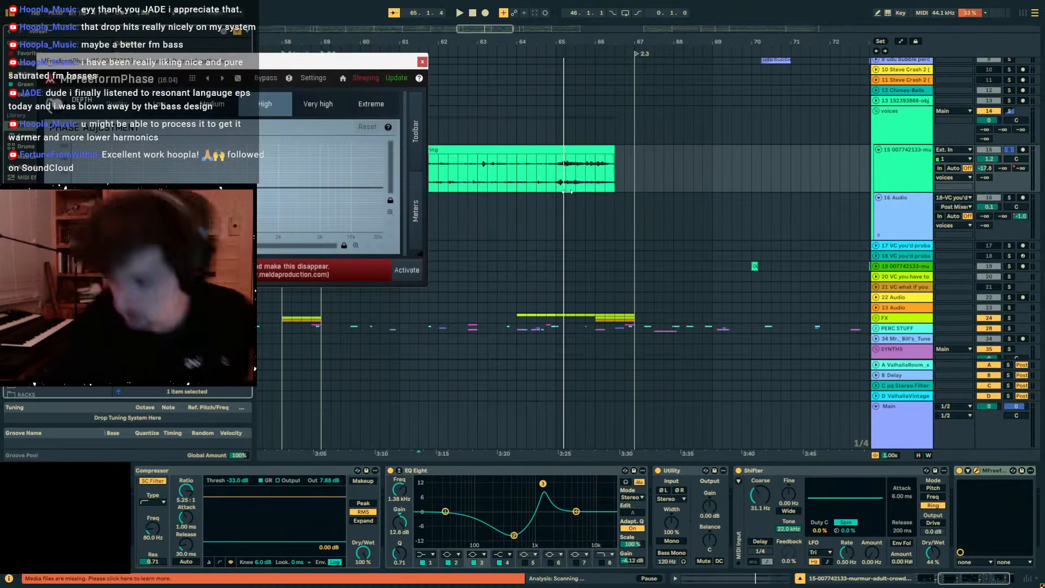
{"action": "left_click", "coordinate": [422, 62]}
{"action": "left_click", "coordinate": [999, 477]}
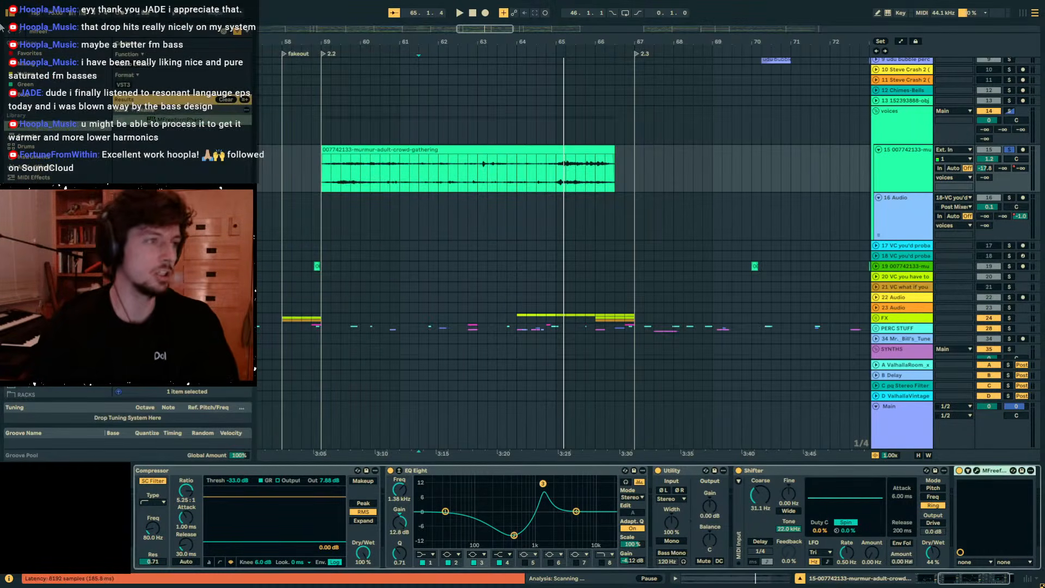
{"action": "key", "text": "Delete"}
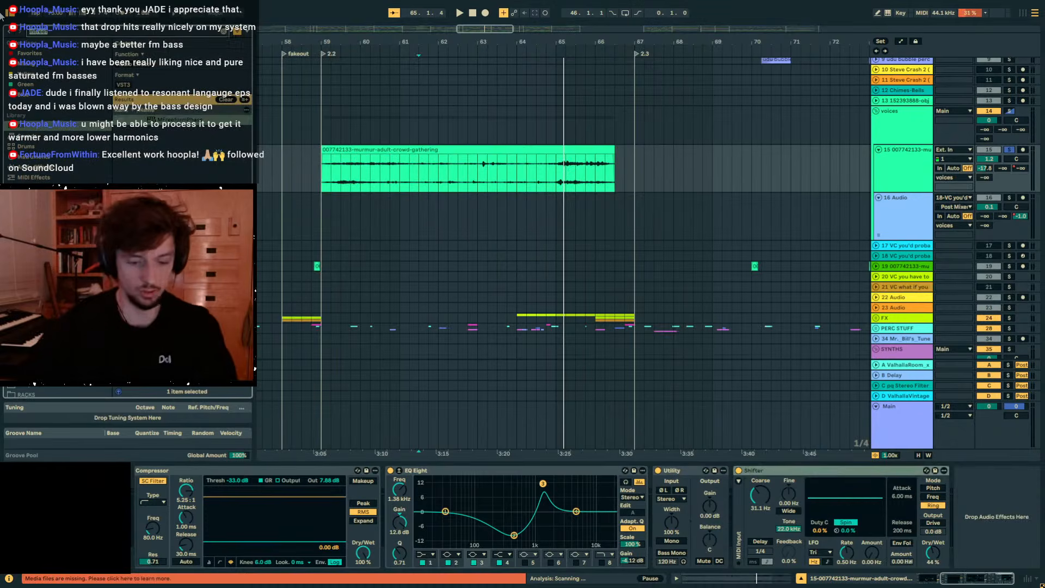
Add MRingModulator after Shifter on the crowd-gathering track and shape oscillator 1's sine into a nearly square wave.
{"action": "type", "text": "mringmo"}
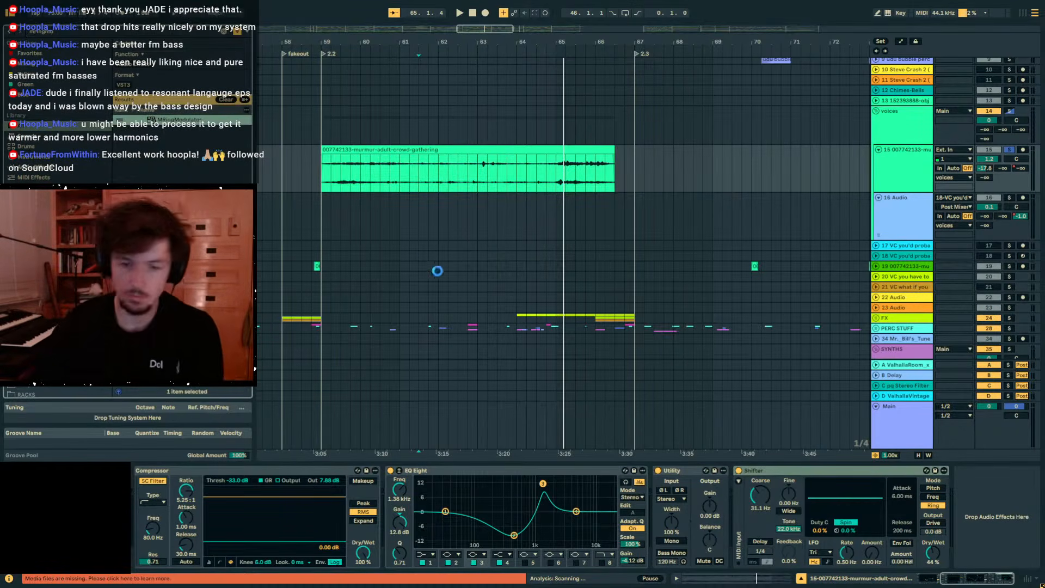
{"action": "left_click_drag", "start_coordinate": [226, 69], "coordinate": [465, 85]}
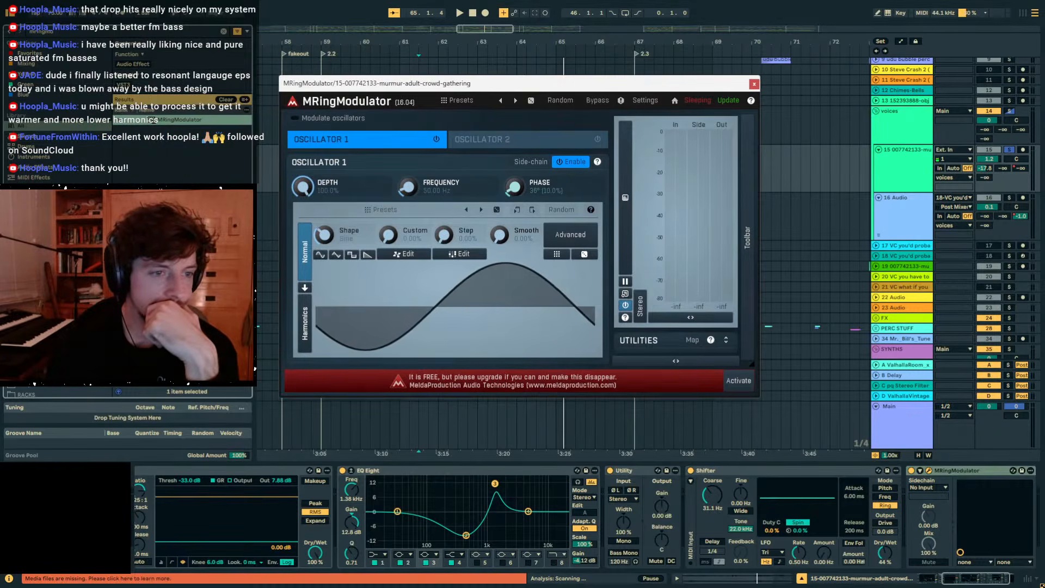
{"action": "left_click", "coordinate": [394, 144]}
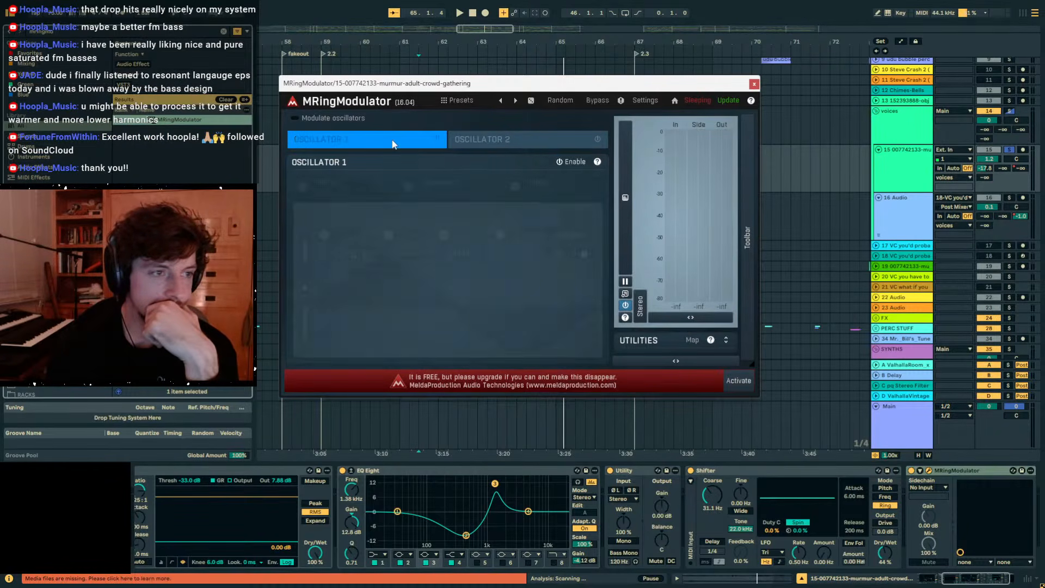
{"action": "left_click", "coordinate": [436, 140]}
{"action": "left_click_drag", "start_coordinate": [325, 235], "coordinate": [324, 172]}
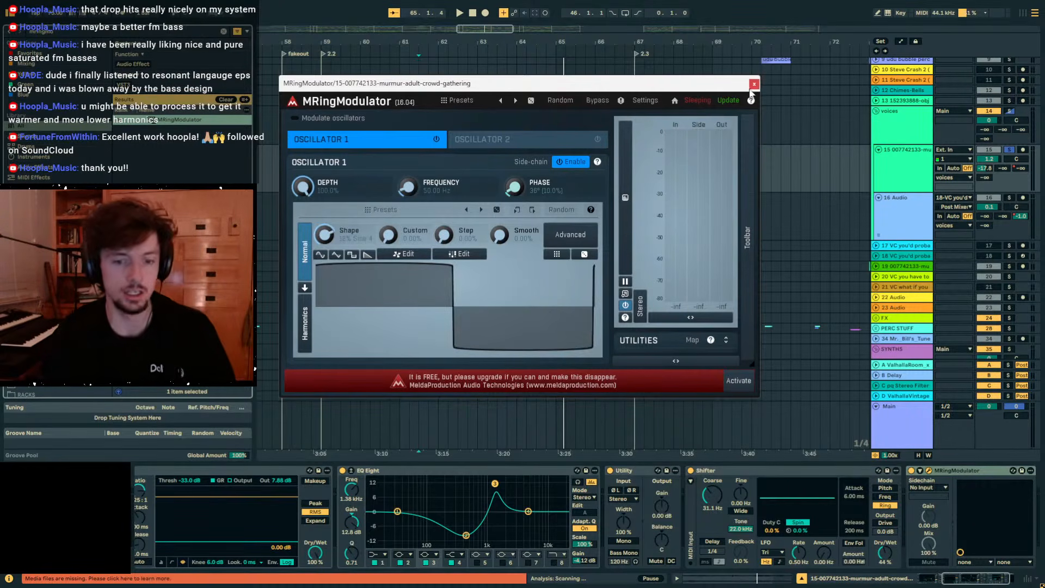
While playing from bar 61.3, set MRingModulator's oscillator 1 to 50% depth and 121.4 Hz frequency, with a rounder wave shape.
{"action": "key", "text": "space"}
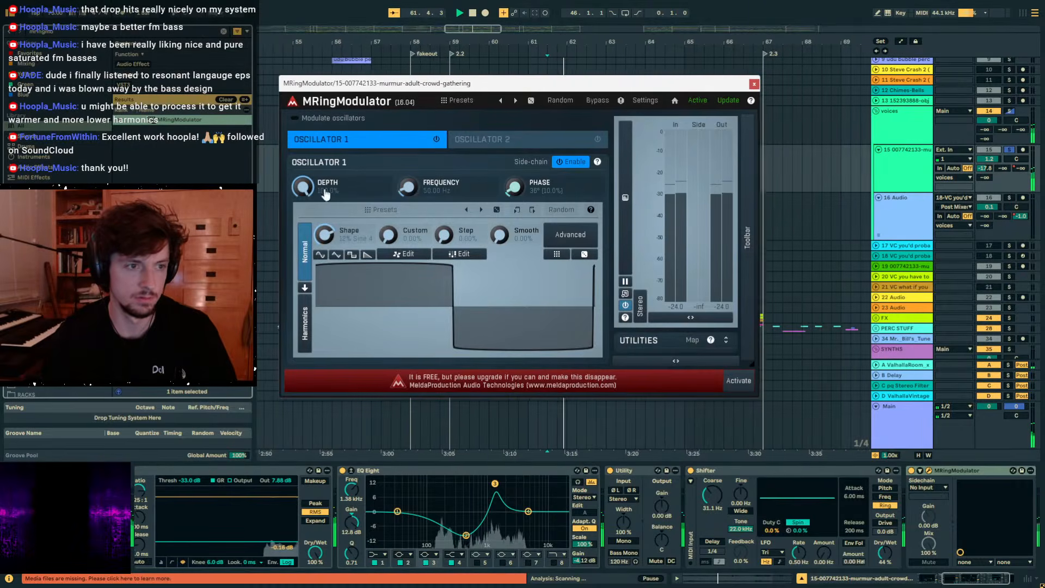
{"action": "key", "text": "space"}
{"action": "key", "text": "space"}
{"action": "left_click_drag", "start_coordinate": [408, 182], "coordinate": [408, 189]}
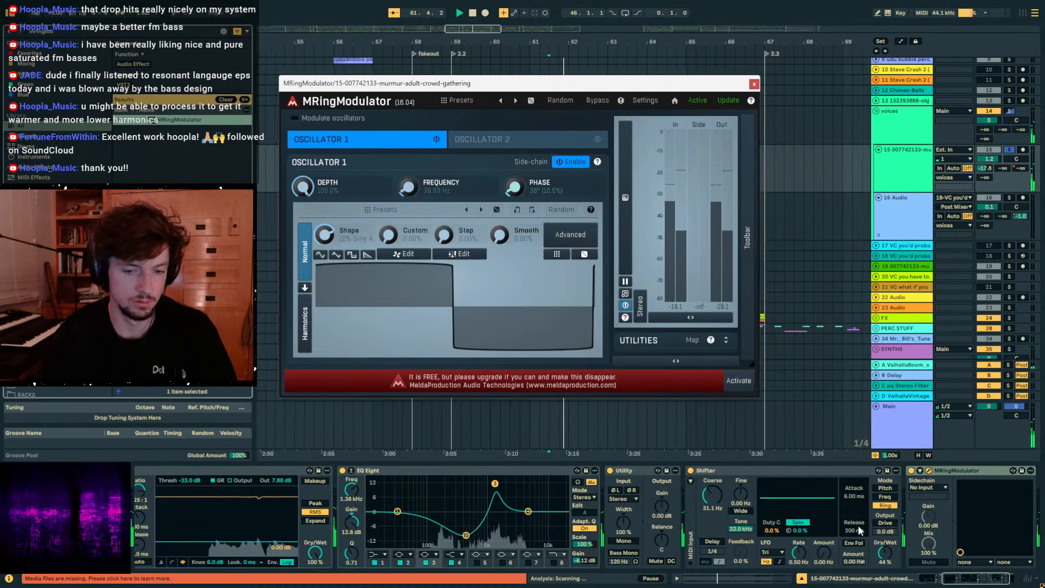
{"action": "left_click_drag", "start_coordinate": [885, 553], "coordinate": [885, 582]}
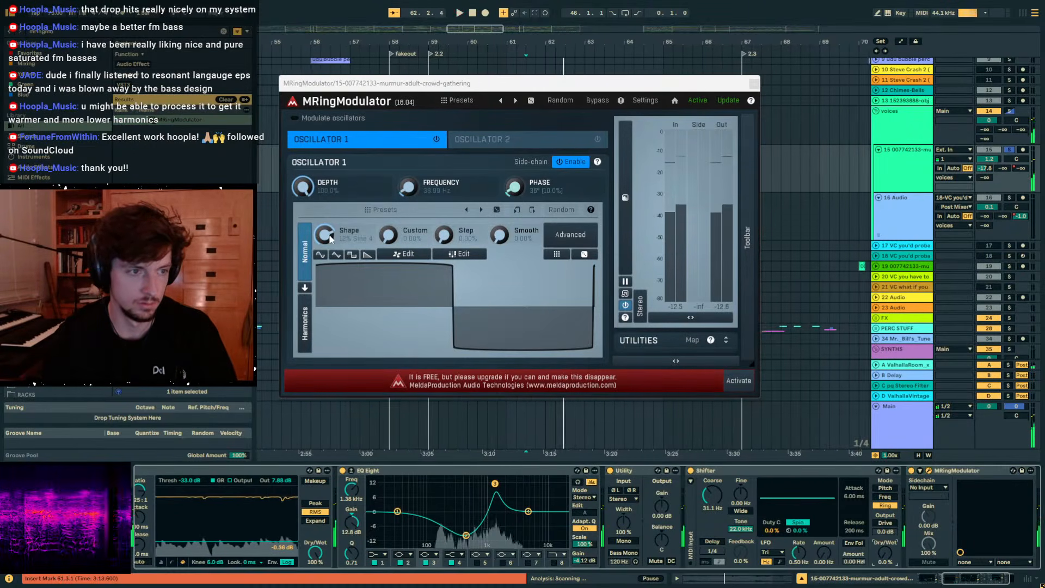
{"action": "key", "text": "space"}
{"action": "left_click_drag", "start_coordinate": [331, 238], "coordinate": [333, 240]}
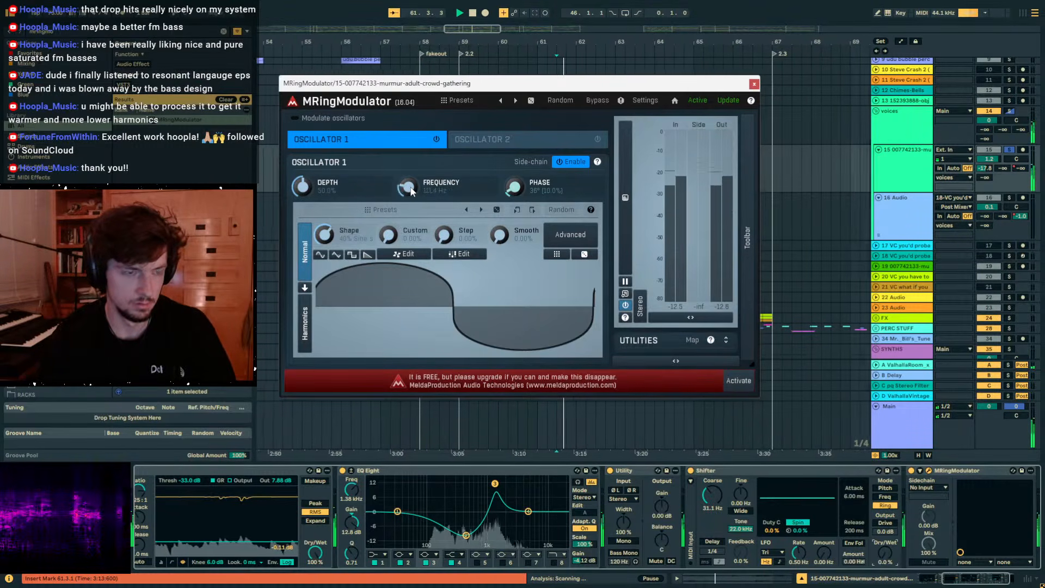
Lower MRingModulator's oscillator 1 frequency to about 31 Hz and stop playback.
{"action": "left_click_drag", "start_coordinate": [411, 190], "coordinate": [411, 202]}
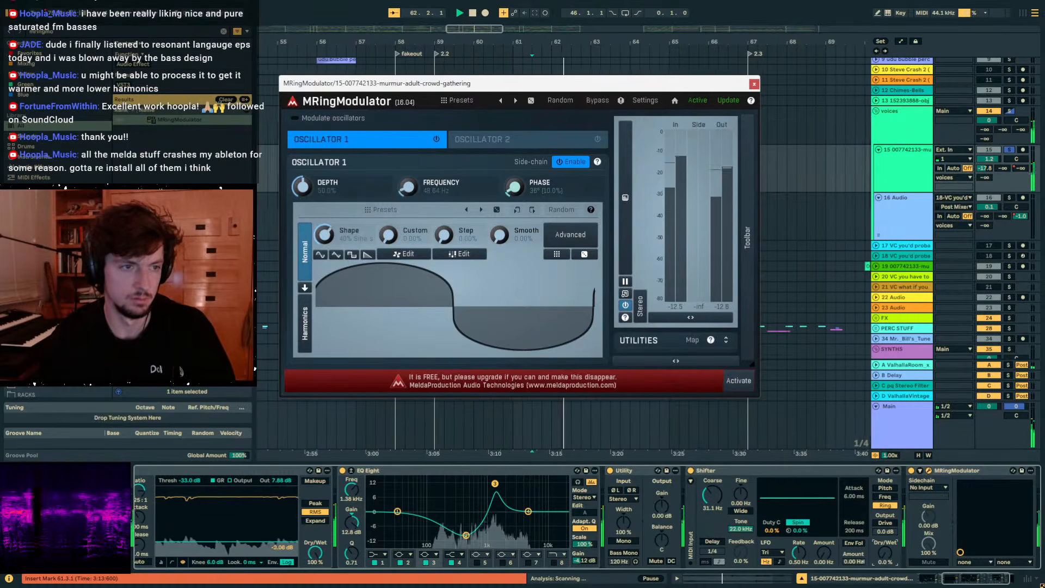
{"action": "key", "text": "space"}
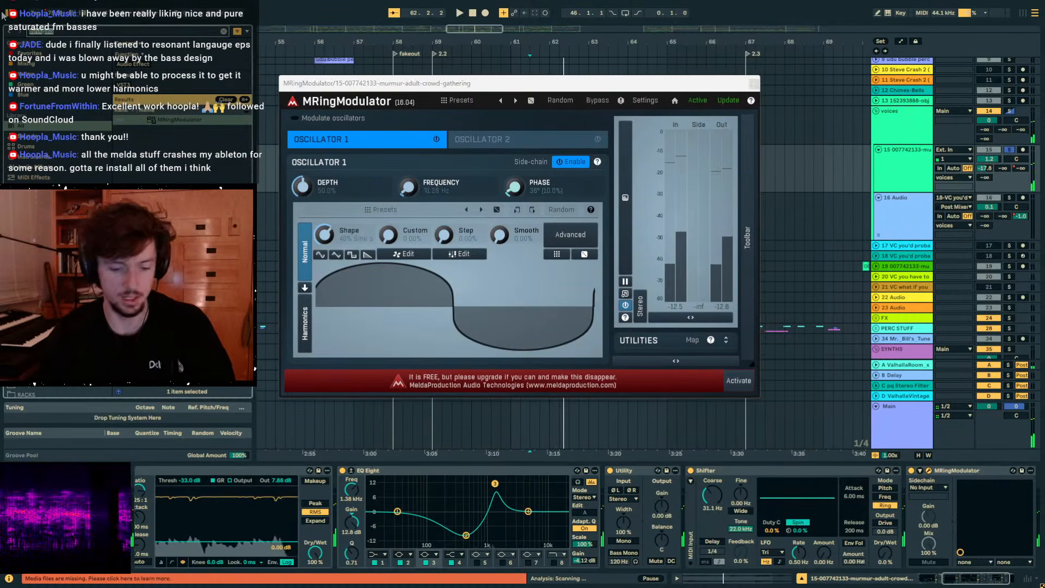
Add Roar after MRingModulator on the crowd murmur track, set its routing to Single and start playback.
{"action": "type", "text": "roar"}
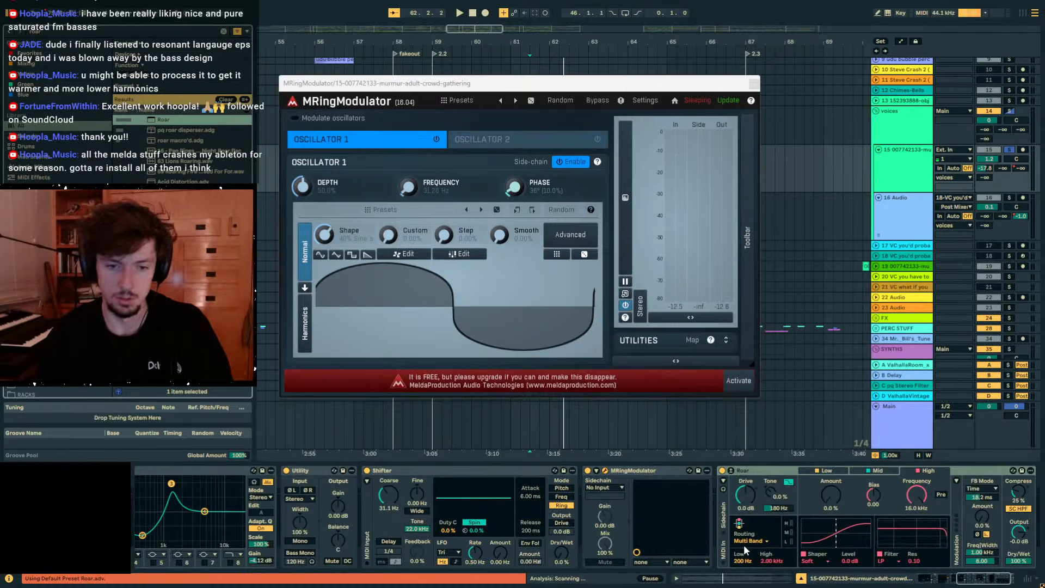
{"action": "left_click", "coordinate": [747, 541]}
{"action": "left_click", "coordinate": [746, 484]}
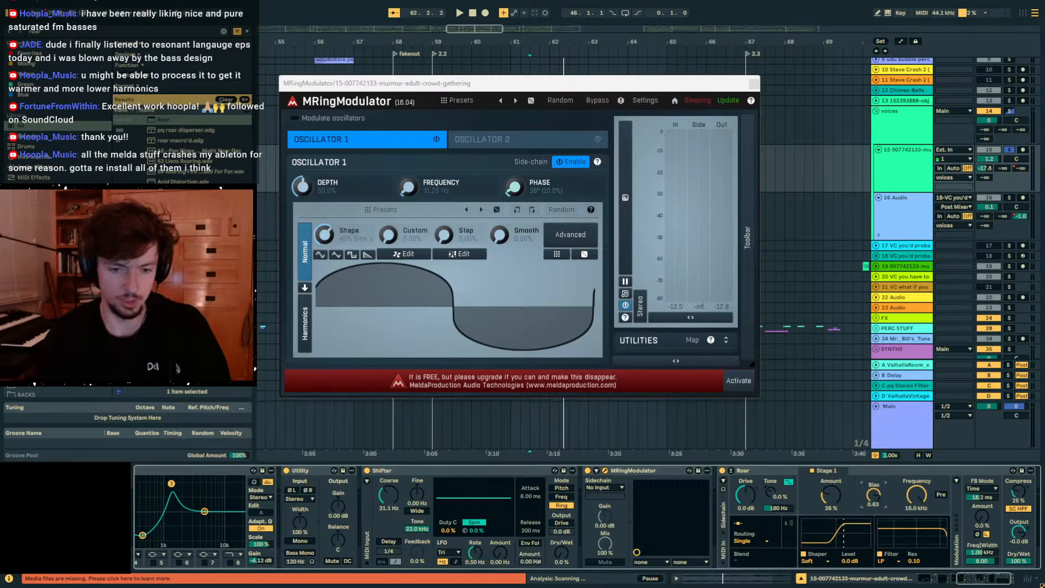
{"action": "key", "text": "space"}
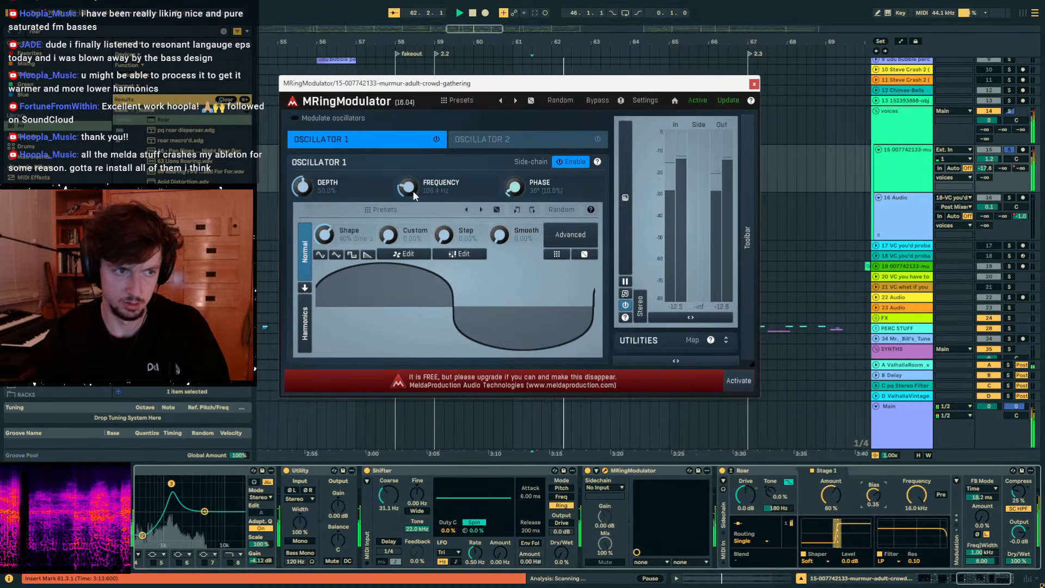
Sweep MRingModulator's oscillator 1 frequency during playback and settle at about 47 Hz.
{"action": "left_click_drag", "start_coordinate": [412, 190], "coordinate": [413, 157]}
{"action": "key", "text": "space"}
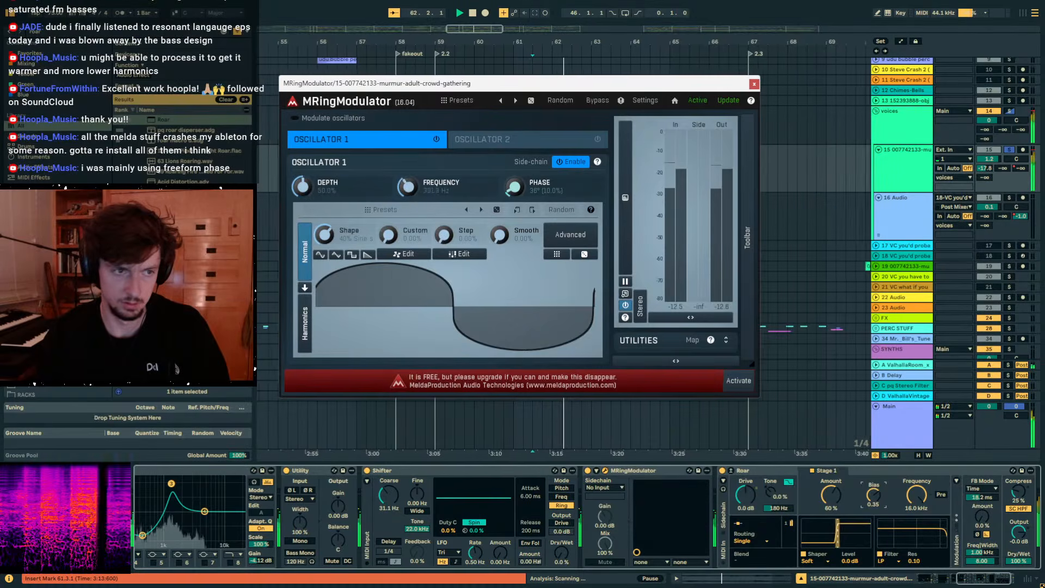
{"action": "left_click_drag", "start_coordinate": [412, 192], "coordinate": [413, 209]}
{"action": "key", "text": "space"}
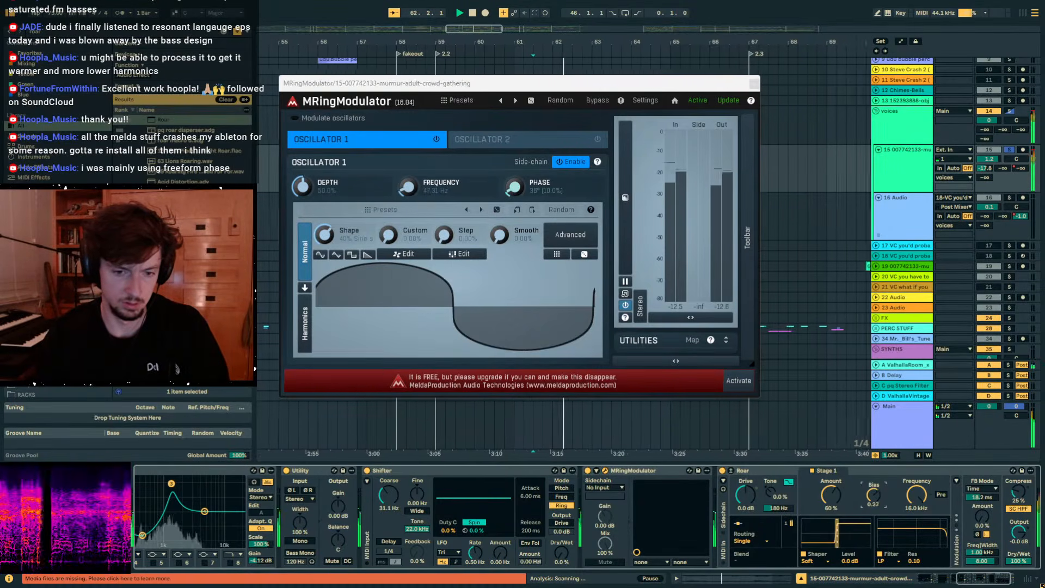
Set Roar's Stage 1 bias to 0.00 and amount to 30%, restarting playback to audition them.
{"action": "left_click_drag", "start_coordinate": [874, 495], "coordinate": [874, 511]}
{"action": "key", "text": "space"}
{"action": "key", "text": "space"}
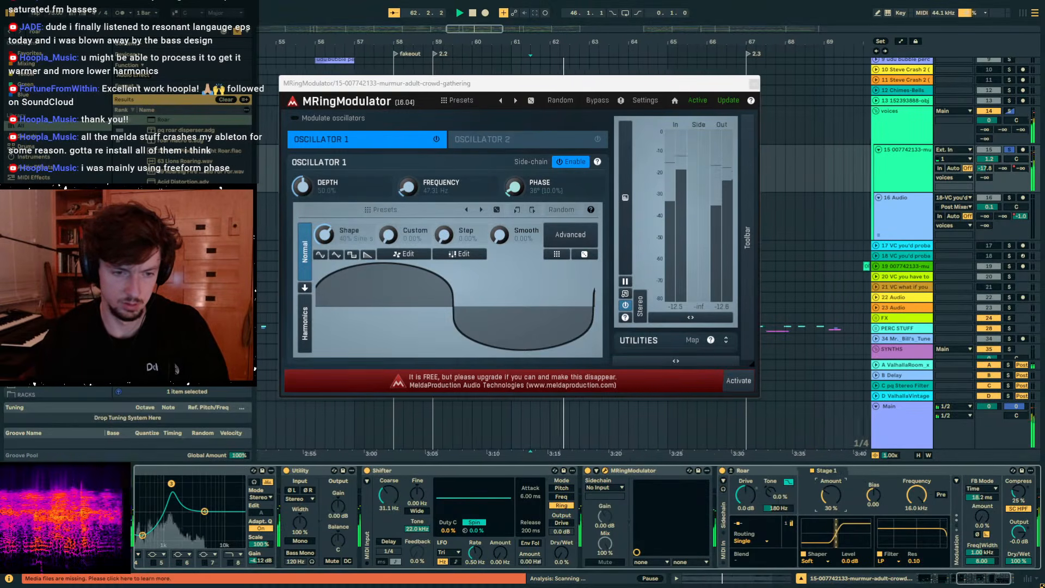
{"action": "key", "text": "space"}
{"action": "key", "text": "space"}
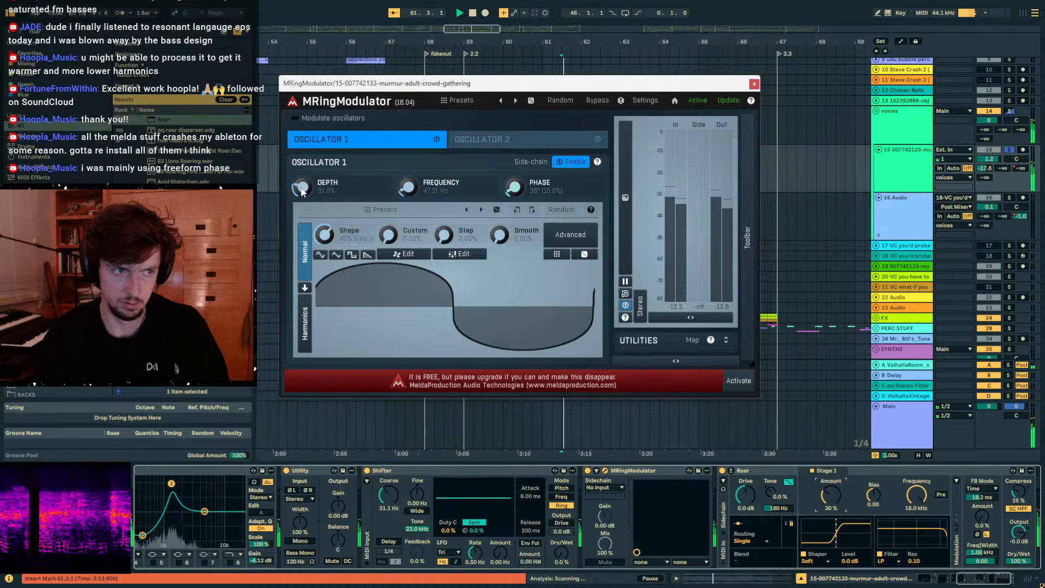
Set MRingModulator's oscillator 1 frequency to 23.71 Hz and its depth to about 45%.
{"action": "left_click_drag", "start_coordinate": [302, 188], "coordinate": [303, 192]}
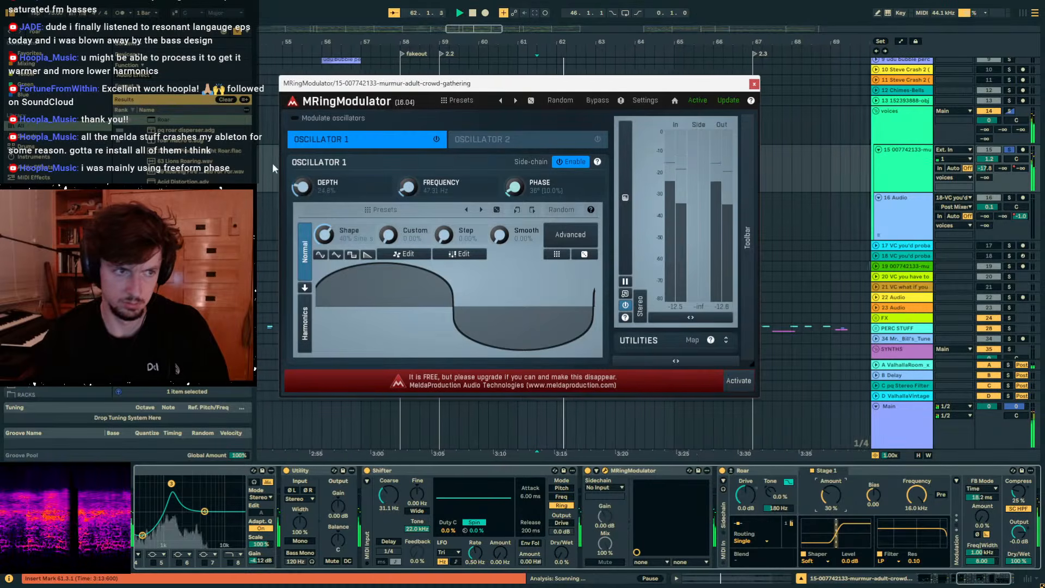
{"action": "left_click_drag", "start_coordinate": [404, 189], "coordinate": [404, 192]}
{"action": "key", "text": "space"}
{"action": "key", "text": "space"}
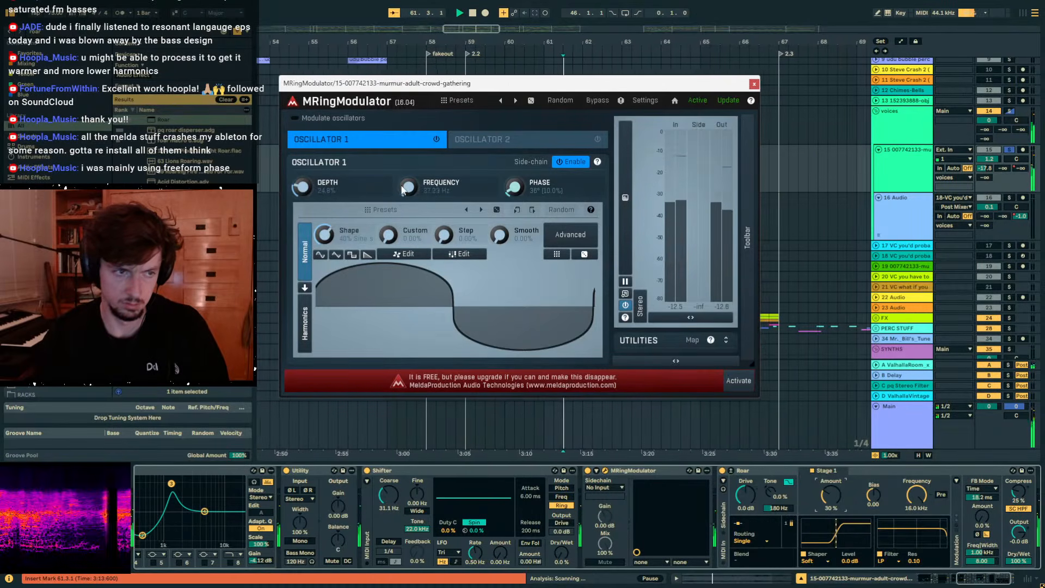
{"action": "left_click_drag", "start_coordinate": [302, 187], "coordinate": [303, 185]}
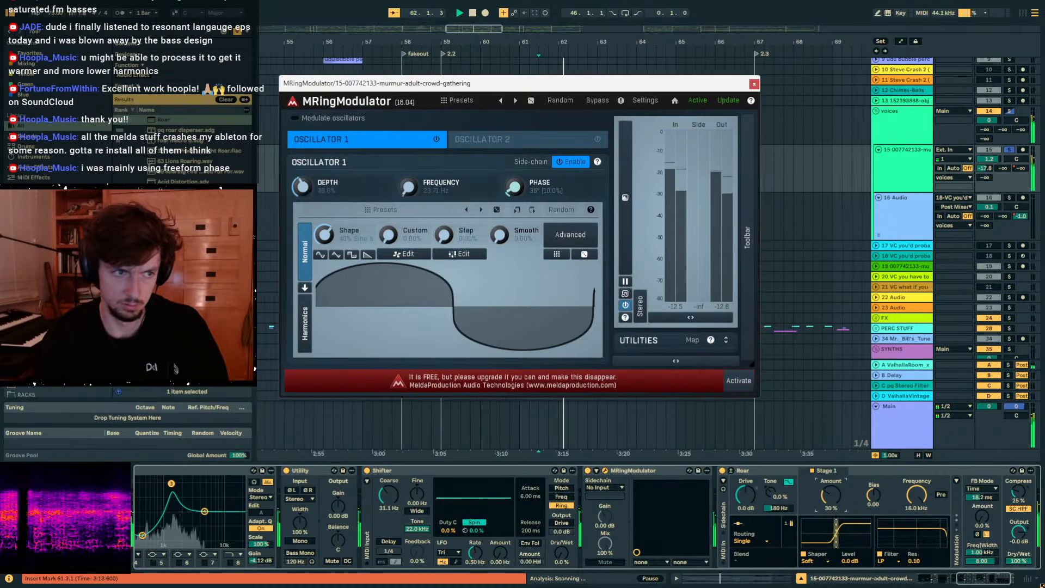
Take the crowd murmur track out of solo and close the MRingModulator window.
{"action": "left_click", "coordinate": [1010, 149]}
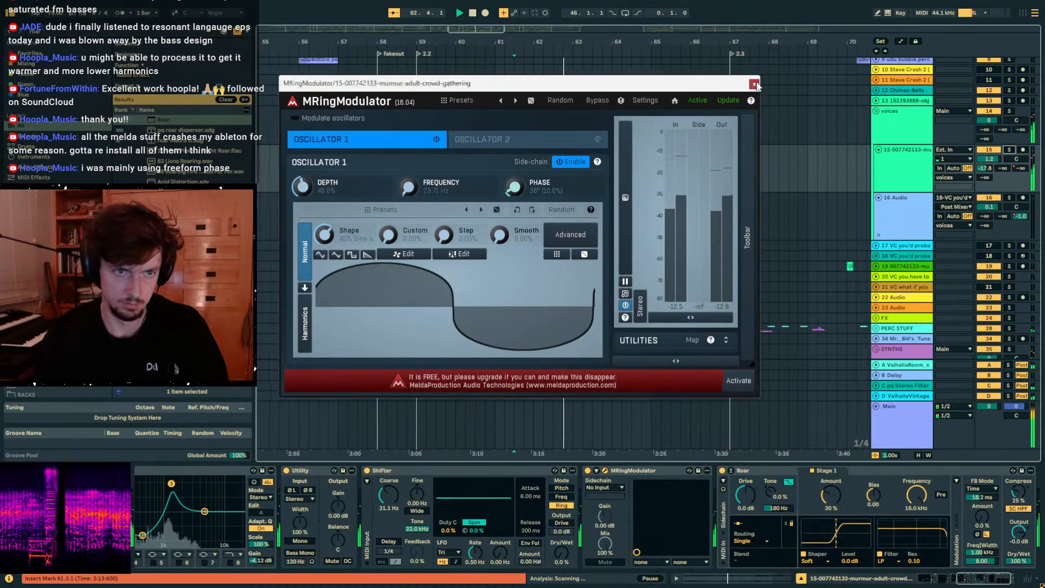
{"action": "left_click", "coordinate": [754, 83]}
{"action": "left_click", "coordinate": [549, 173]}
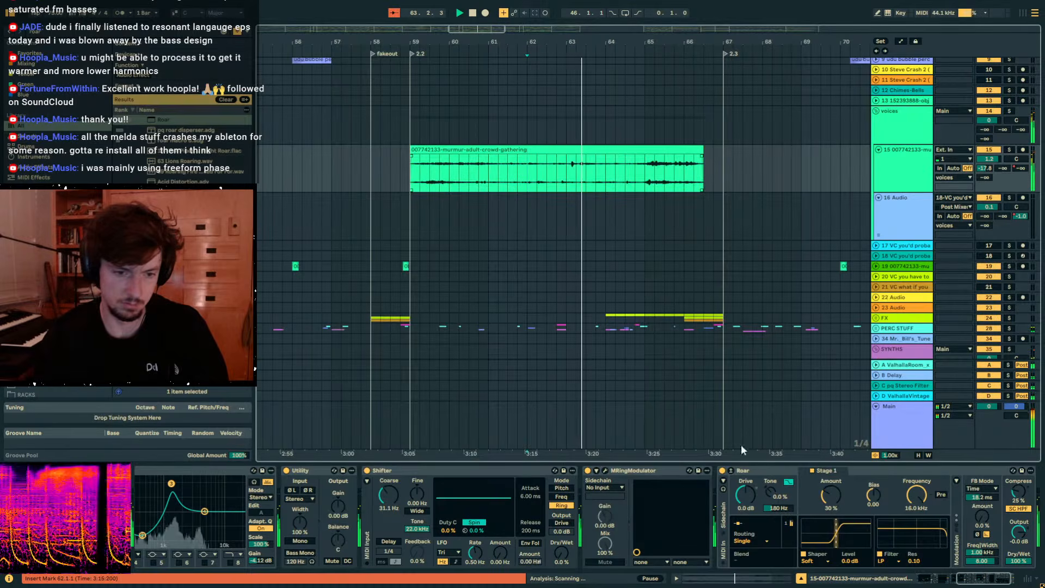
Try automating MRingModulator's Device On state on the crowd clip, drawing it off for bar 63.
{"action": "left_click", "coordinate": [587, 471]}
{"action": "left_click", "coordinate": [587, 470]}
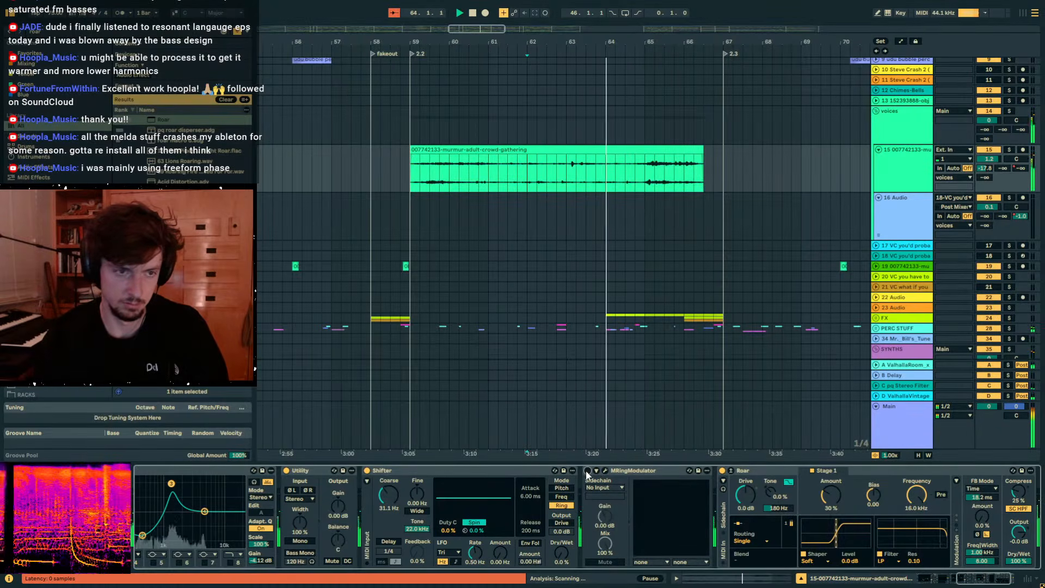
{"action": "key", "text": "a"}
{"action": "key", "text": "b"}
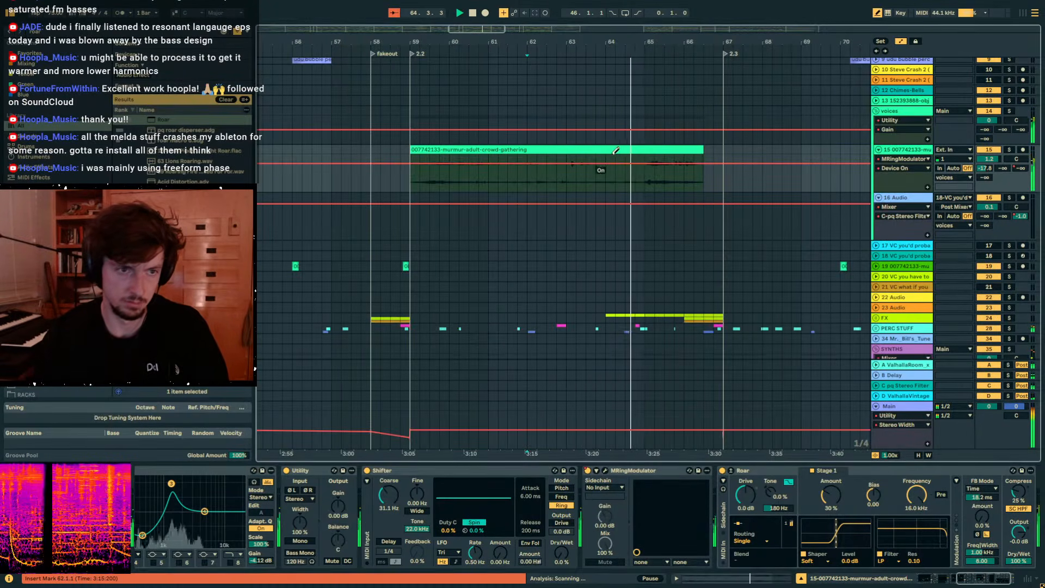
{"action": "left_click", "coordinate": [594, 183]}
{"action": "mouse_move", "coordinate": [597, 183]}
{"action": "left_mouse_down"}
{"action": "mouse_move", "coordinate": [572, 183]}
{"action": "mouse_move", "coordinate": [645, 163]}
{"action": "left_mouse_up"}
{"action": "key", "text": "b"}
{"action": "key", "text": "space"}
Repeat the two-bar Device On automation pattern across the crowd clip from bar 59 and play it back.
{"action": "key", "text": "ctrl+d"}
{"action": "key", "text": "ctrl+c"}
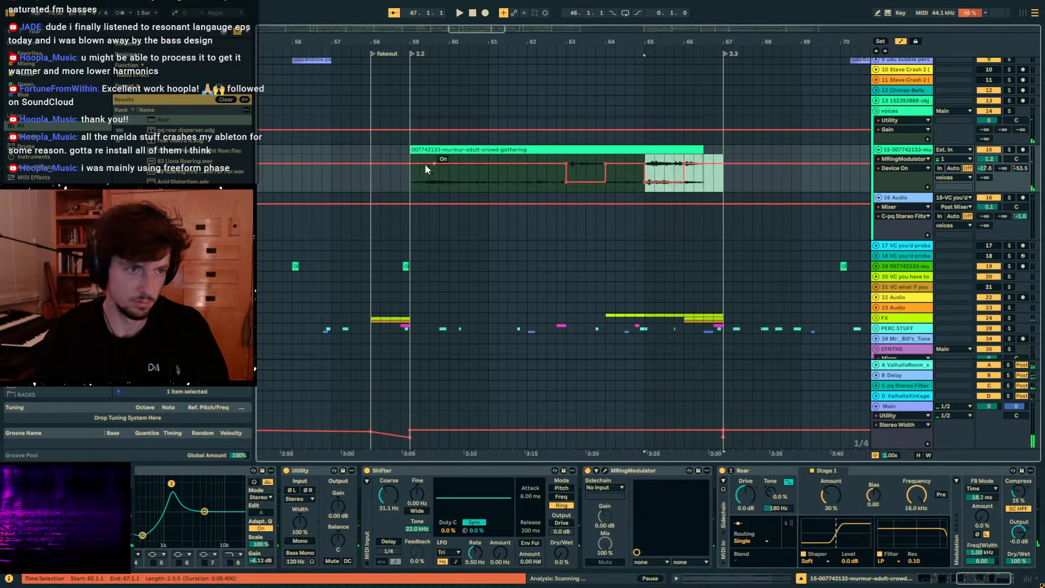
{"action": "left_click", "coordinate": [409, 178]}
{"action": "key", "text": "ctrl+v"}
{"action": "key", "text": "ctrl+d"}
{"action": "key", "text": "ctrl+d"}
{"action": "left_click", "coordinate": [406, 179]}
{"action": "key", "text": "space"}
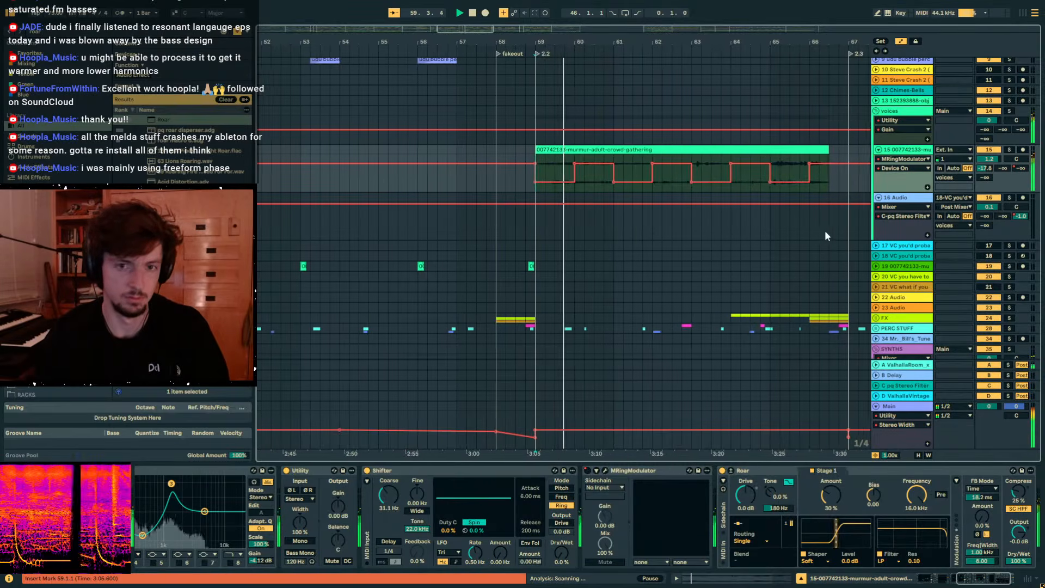
Switch Roar off and clear MRingModulator's Device On automation across the crowd clip.
{"action": "left_click", "coordinate": [722, 471]}
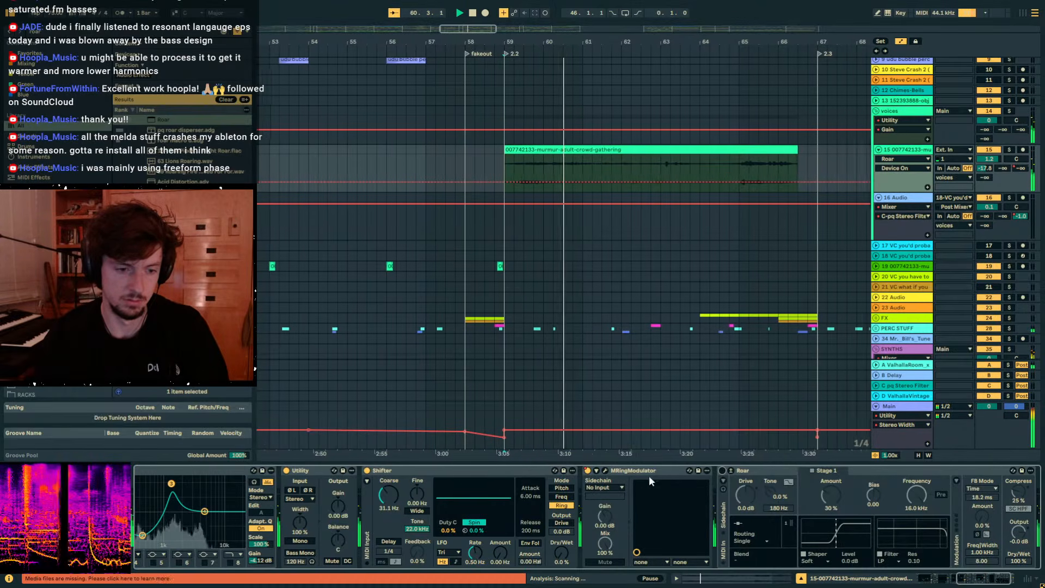
{"action": "key", "text": "space"}
{"action": "left_click", "coordinate": [587, 471]}
{"action": "key", "text": "b"}
{"action": "left_click_drag", "start_coordinate": [507, 161], "coordinate": [778, 132]}
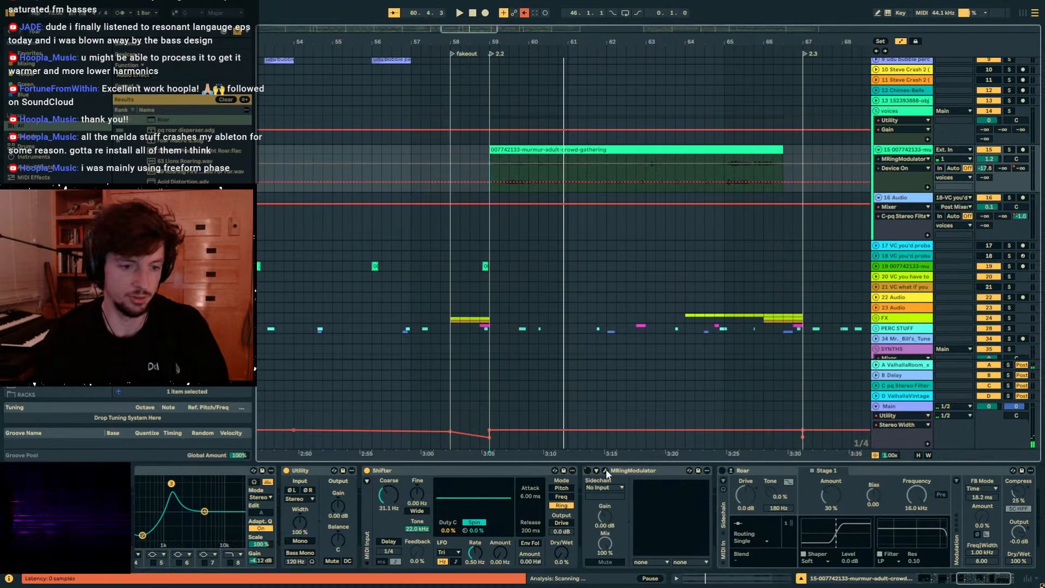
Open MRingModulator and draw a rising oscillator 1 depth automation ramp from bar 59 to bar 60 on the crowd clip.
{"action": "left_click", "coordinate": [606, 471]}
{"action": "left_click_drag", "start_coordinate": [450, 90], "coordinate": [640, 227]}
{"action": "left_click_drag", "start_coordinate": [486, 323], "coordinate": [486, 325]}
{"action": "left_click", "coordinate": [531, 174]}
{"action": "left_click_drag", "start_coordinate": [490, 175], "coordinate": [487, 191]}
{"action": "key", "text": "space"}
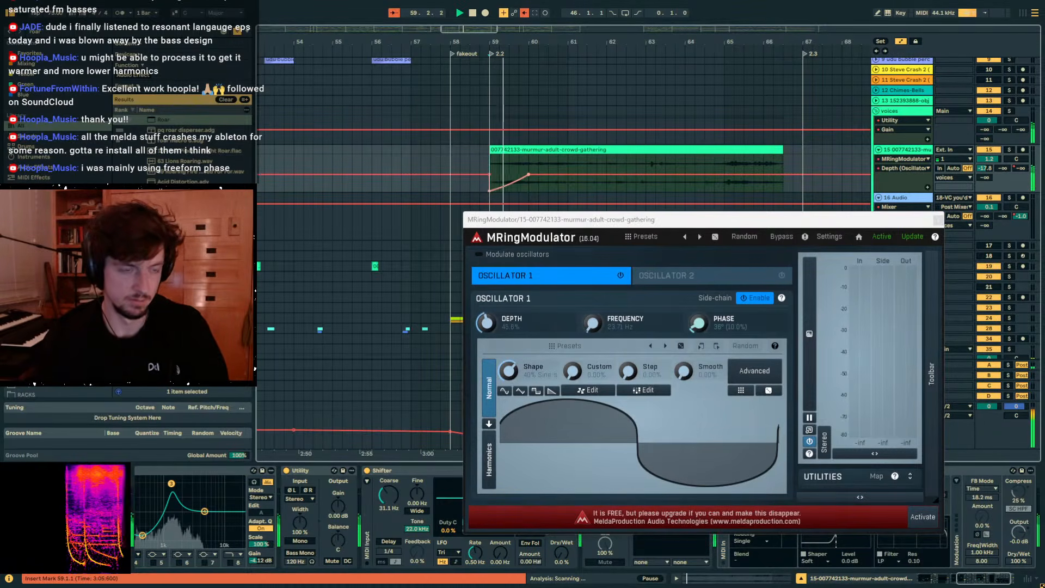
Shape the MRingModulator depth automation with alternating rises and dips between bars 60 and 65, reaching 100% at bar 65.
{"action": "left_click", "coordinate": [568, 168]}
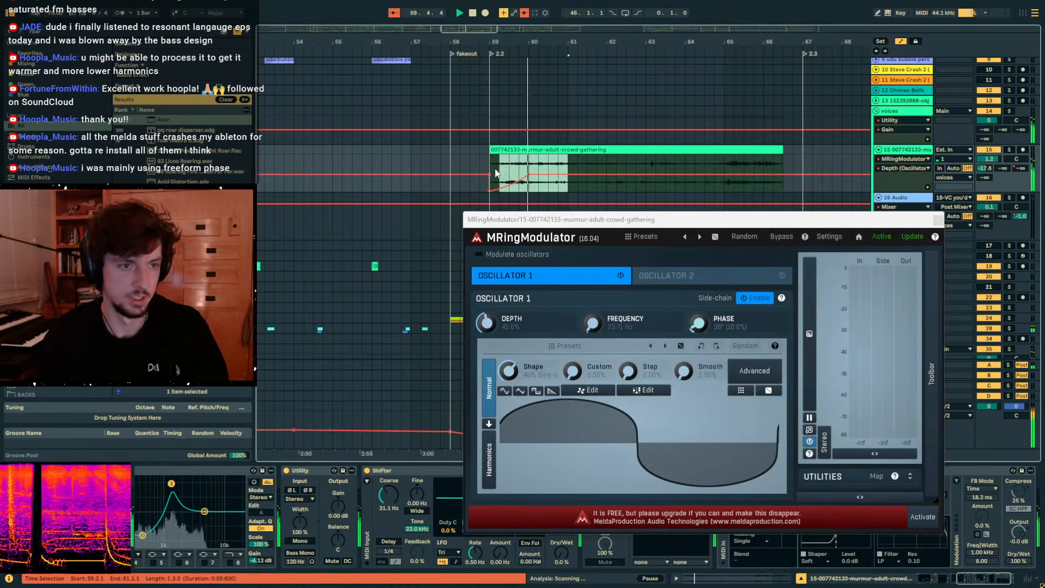
{"action": "key", "text": "ctrl+v"}
{"action": "left_click_drag", "start_coordinate": [568, 174], "coordinate": [567, 165]}
{"action": "mouse_move", "coordinate": [491, 165]}
{"action": "left_mouse_down"}
{"action": "mouse_move", "coordinate": [606, 173]}
{"action": "mouse_move", "coordinate": [500, 173]}
{"action": "left_mouse_up"}
{"action": "left_click", "coordinate": [588, 185]}
{"action": "left_click", "coordinate": [567, 192]}
{"action": "left_click", "coordinate": [609, 179]}
{"action": "left_click_drag", "start_coordinate": [620, 174], "coordinate": [724, 156]}
{"action": "left_click", "coordinate": [648, 163]}
{"action": "left_click", "coordinate": [675, 171]}
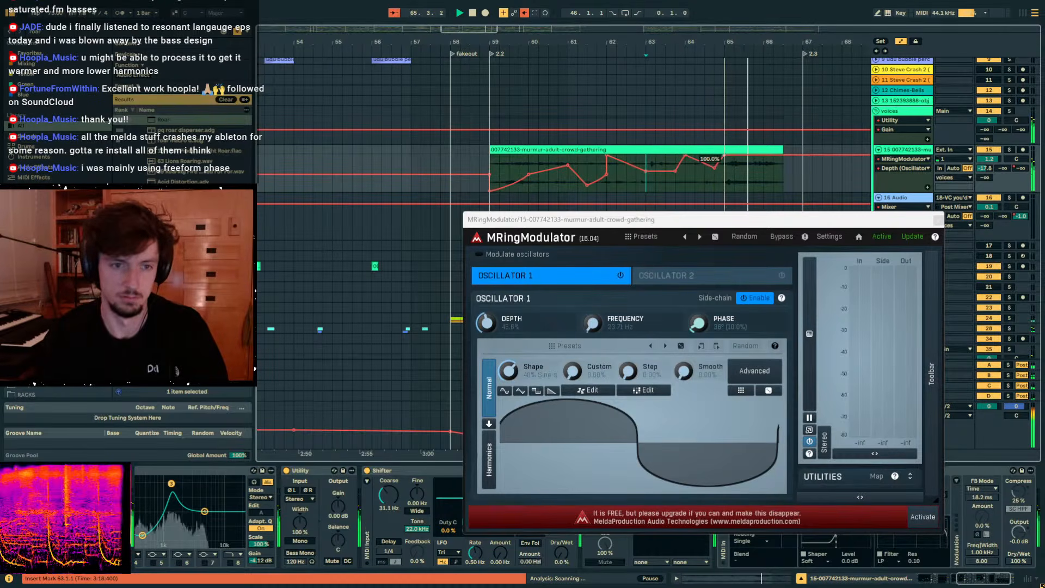
Solo the crowd murmur track and re-enable the overridden automation while playing from 65.1.1.
{"action": "left_click", "coordinate": [728, 176]}
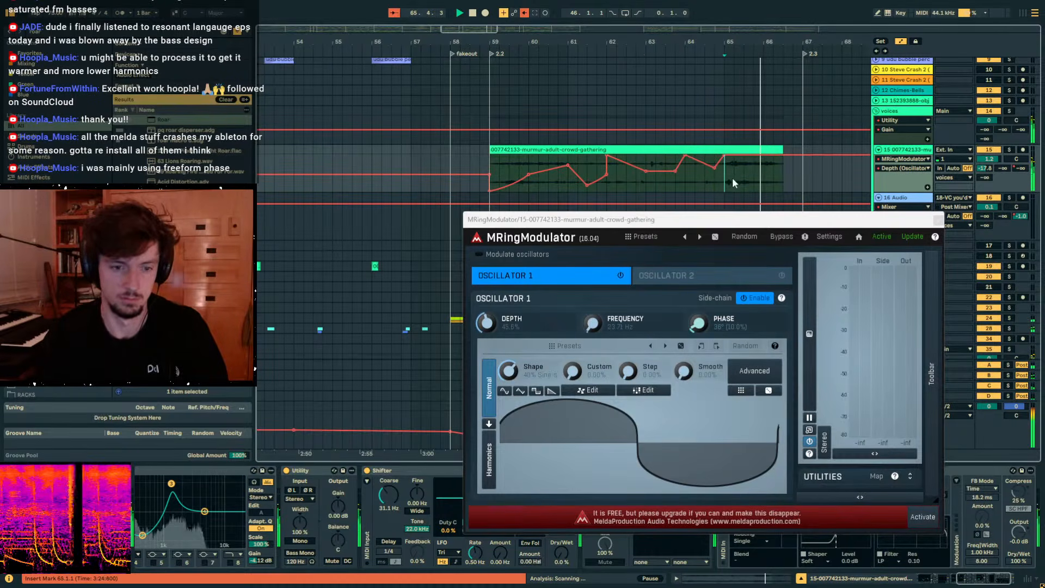
{"action": "left_click", "coordinate": [1010, 150]}
{"action": "key", "text": "space"}
{"action": "key", "text": "space"}
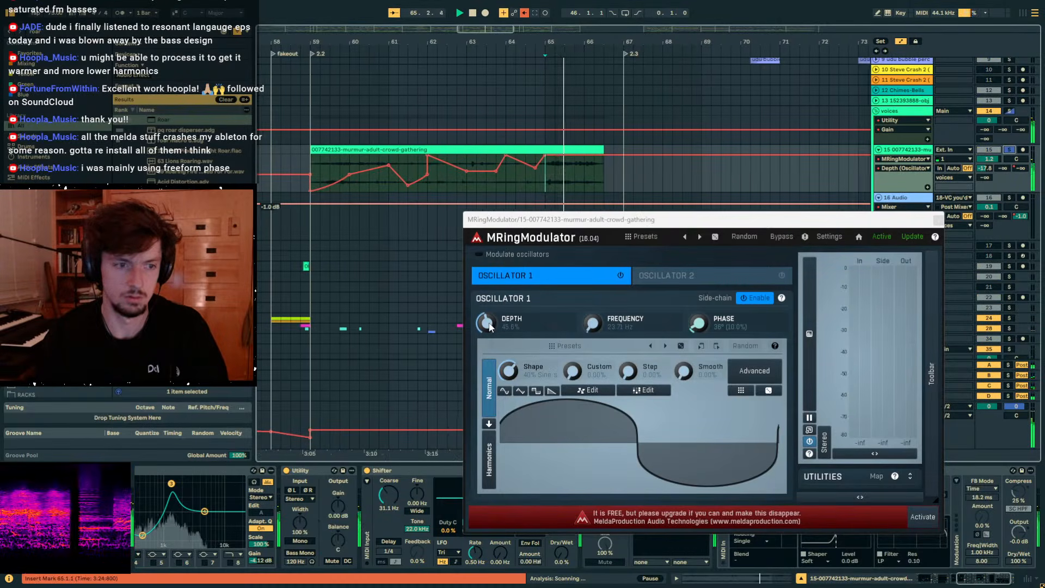
{"action": "left_click", "coordinate": [526, 15]}
{"action": "key", "text": "space"}
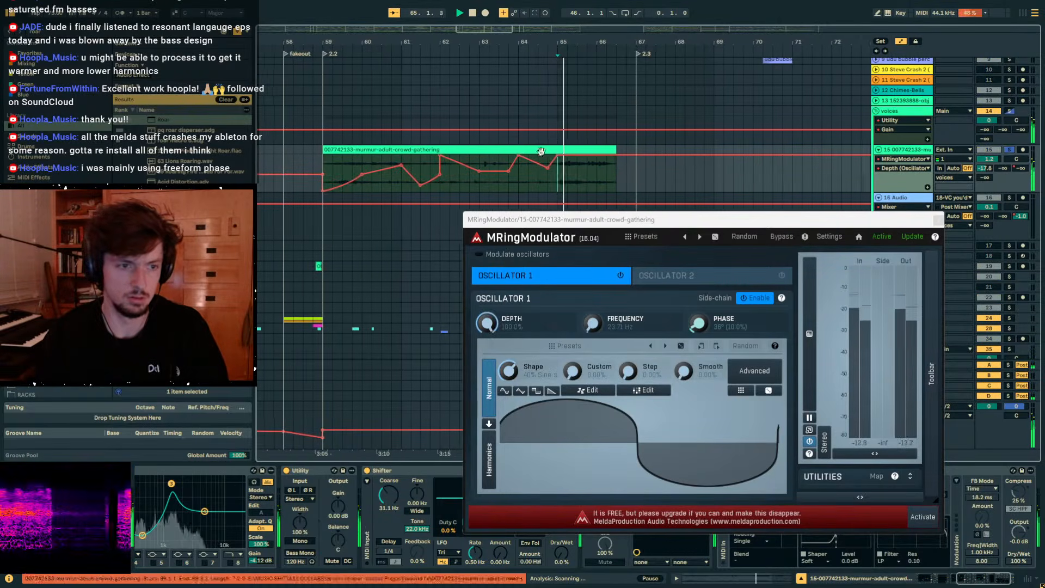
Audition the crowd clip from 63.4.1 and take its track out of solo.
{"action": "left_click", "coordinate": [510, 185]}
{"action": "key", "text": "space"}
{"action": "key", "text": "space"}
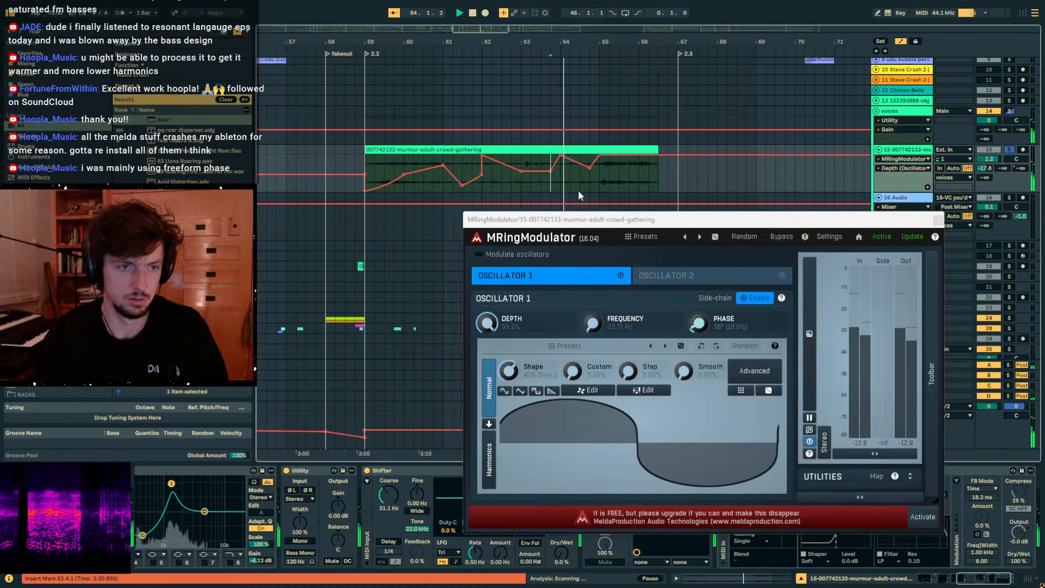
{"action": "left_click", "coordinate": [1009, 149]}
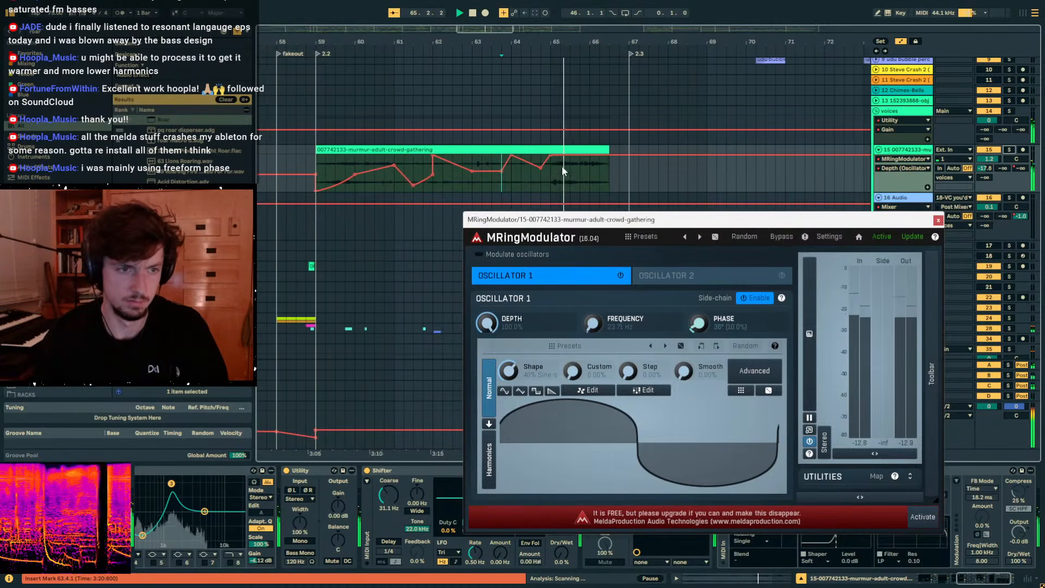
Drop the MRingModulator depth automation to 6.0% at the crowd clip's end, hide the automation and close the plug-in.
{"action": "left_click_drag", "start_coordinate": [600, 176], "coordinate": [601, 186]}
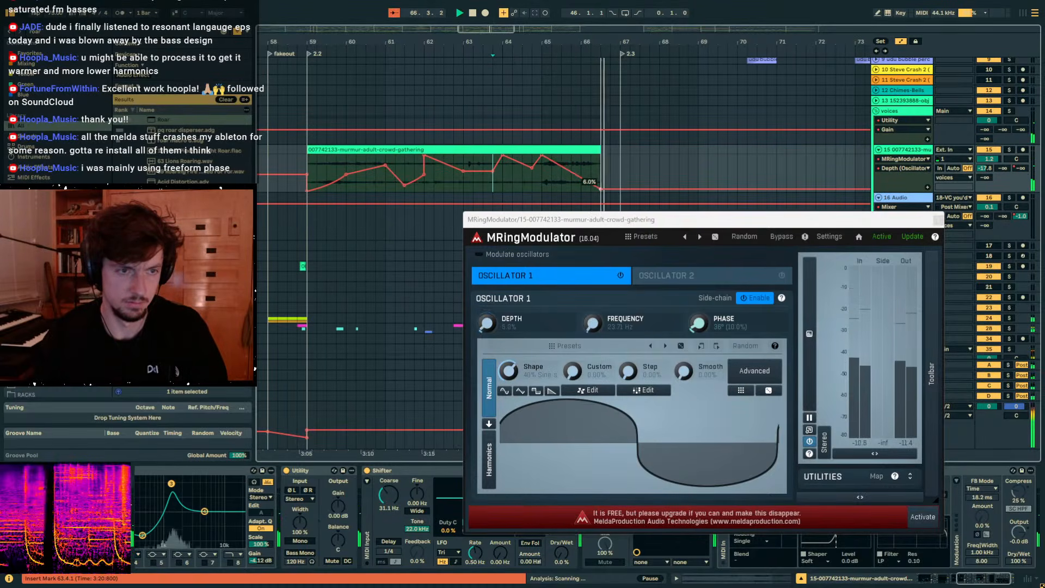
{"action": "key", "text": "a"}
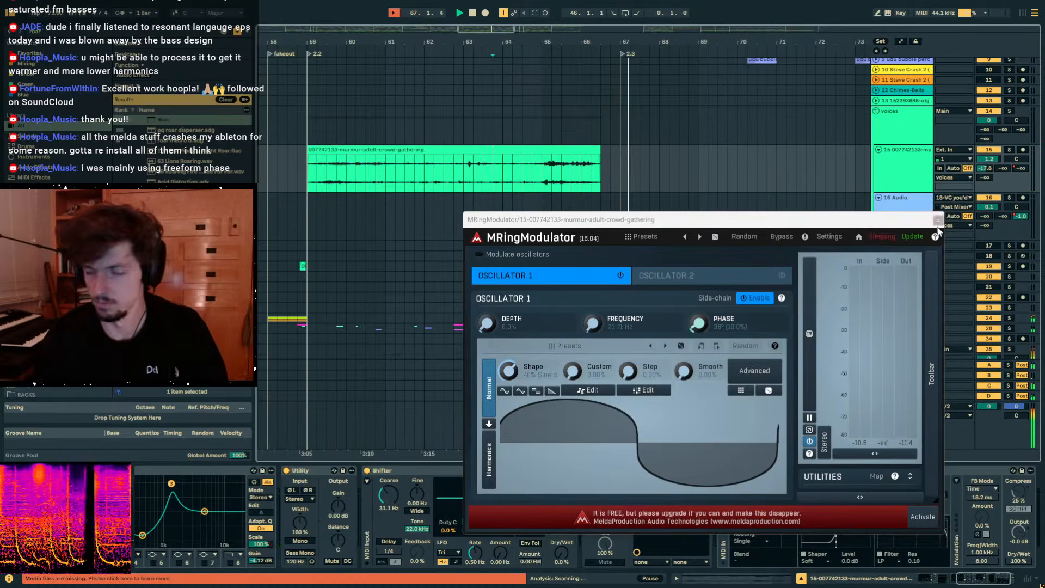
{"action": "left_click", "coordinate": [937, 219]}
Place the insert marker at 67.1.1 on the SYNTHS group, stop playback and save the set.
{"action": "scroll", "coordinate": [621, 201], "scroll_direction": "down", "scroll_amount": 5}
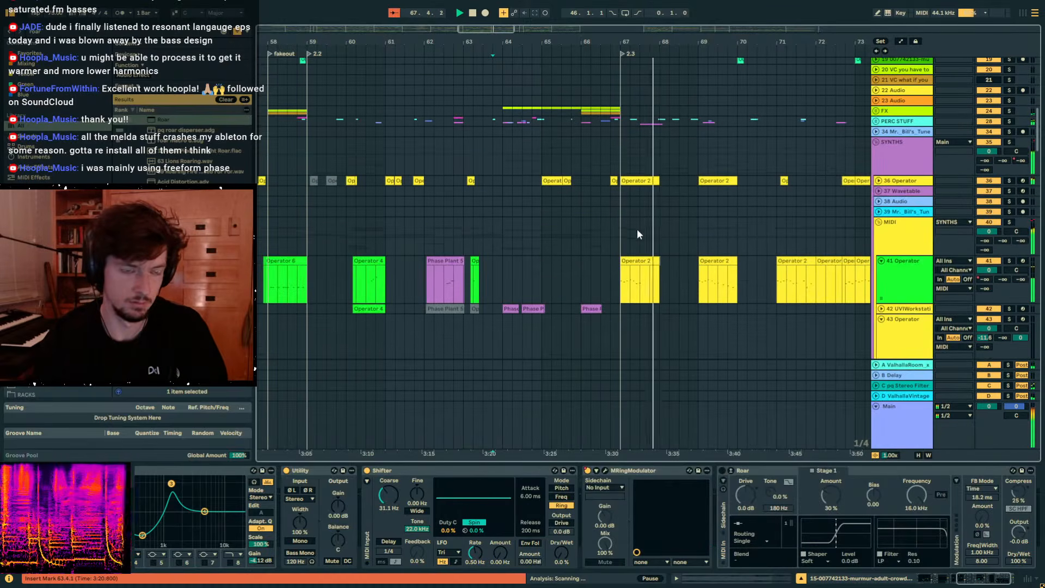
{"action": "left_click_drag", "start_coordinate": [633, 45], "coordinate": [588, 44]}
{"action": "left_click", "coordinate": [587, 148]}
{"action": "key", "text": "space"}
{"action": "key", "text": "ctrl+s"}
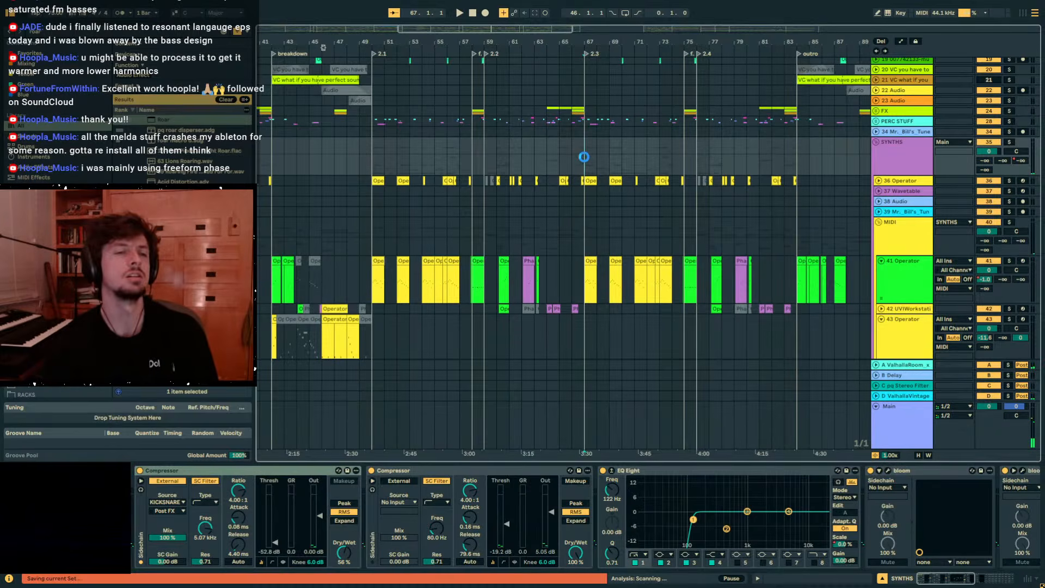
Compare the SYNTHS group's sections by highlighting bars 59 to 67, 15 to 39 and 67 to 84.
{"action": "mouse_move", "coordinate": [586, 161]}
{"action": "left_mouse_down"}
{"action": "mouse_move", "coordinate": [484, 170]}
{"action": "mouse_move", "coordinate": [587, 163]}
{"action": "left_mouse_up"}
{"action": "left_click", "coordinate": [486, 179]}
{"action": "left_click", "coordinate": [487, 151]}
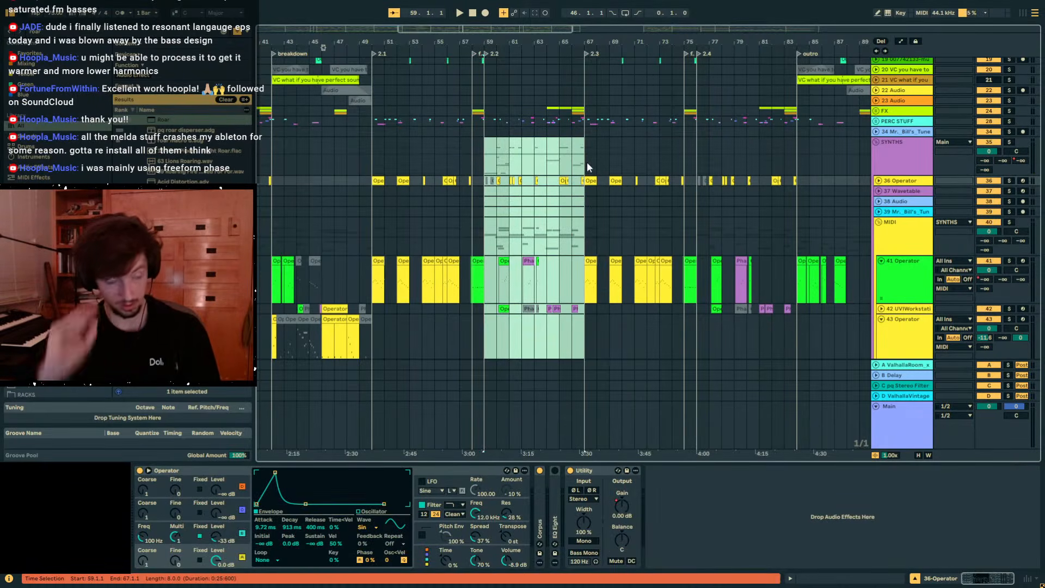
{"action": "mouse_move", "coordinate": [587, 162]}
{"action": "left_mouse_down"}
{"action": "mouse_move", "coordinate": [487, 157]}
{"action": "mouse_move", "coordinate": [577, 151]}
{"action": "left_mouse_up"}
{"action": "left_click_drag", "start_coordinate": [516, 42], "coordinate": [668, 19]}
{"action": "left_click_drag", "start_coordinate": [453, 158], "coordinate": [330, 163]}
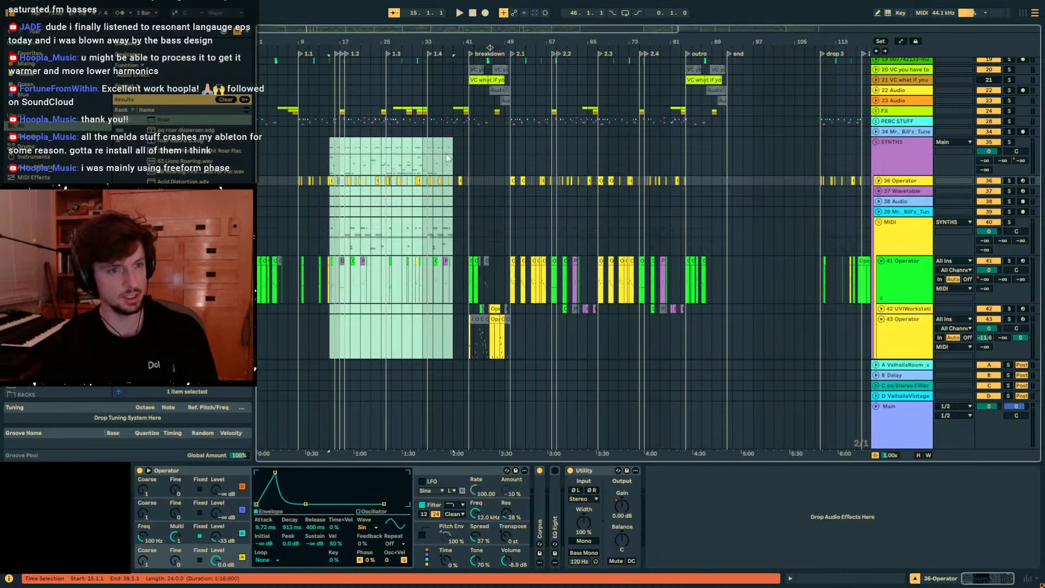
{"action": "left_click", "coordinate": [474, 155]}
{"action": "left_click_drag", "start_coordinate": [597, 171], "coordinate": [689, 154]}
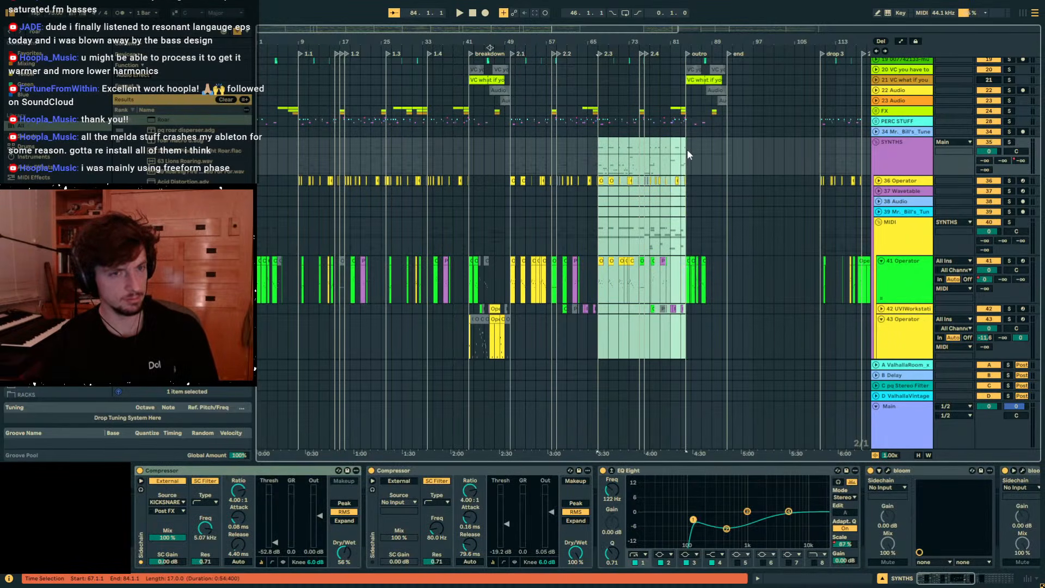
Highlight bars 9 to 84 of the SYNTHS group for comparison and place the insert marker at 49.1.1.
{"action": "left_click_drag", "start_coordinate": [687, 149], "coordinate": [298, 158]}
{"action": "left_click", "coordinate": [525, 155]}
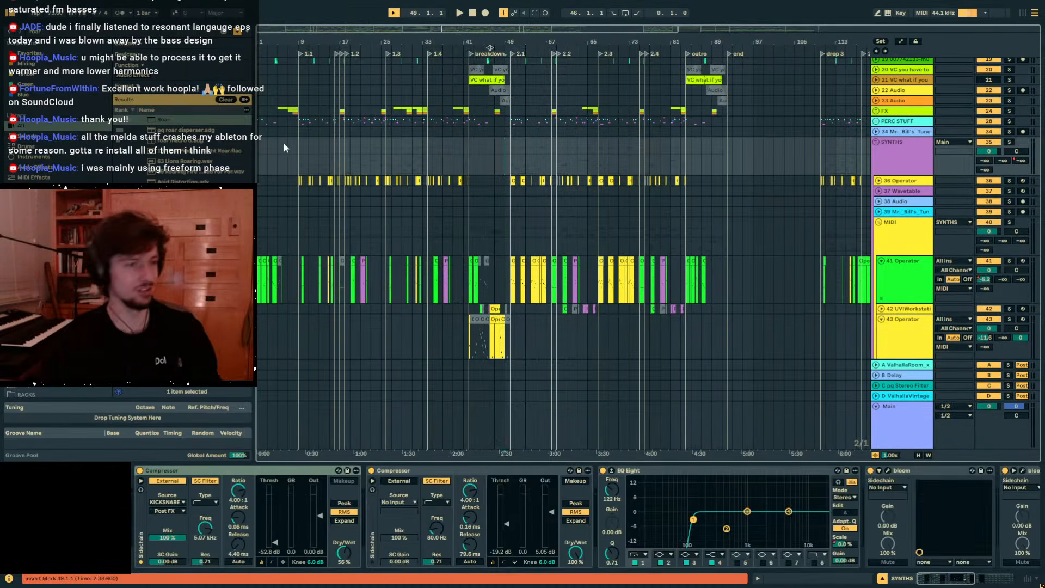
Leave full-screen mode, switch to Obsidian and highlight the wook flu entry in the merge idea list of the EP ideas note.
{"action": "key", "text": "F11"}
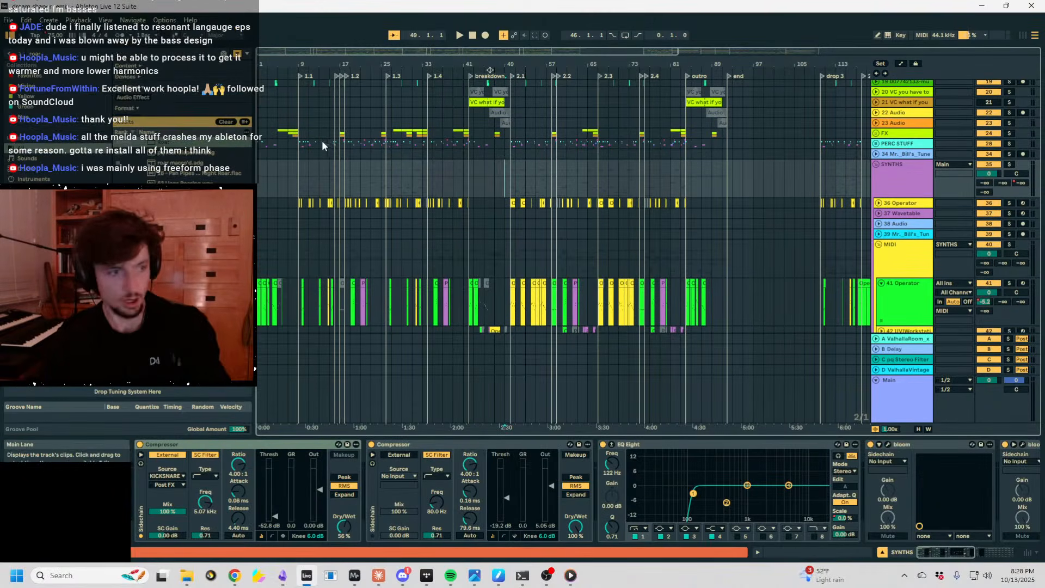
{"action": "left_click", "coordinate": [7, 20]}
{"action": "left_click", "coordinate": [282, 575]}
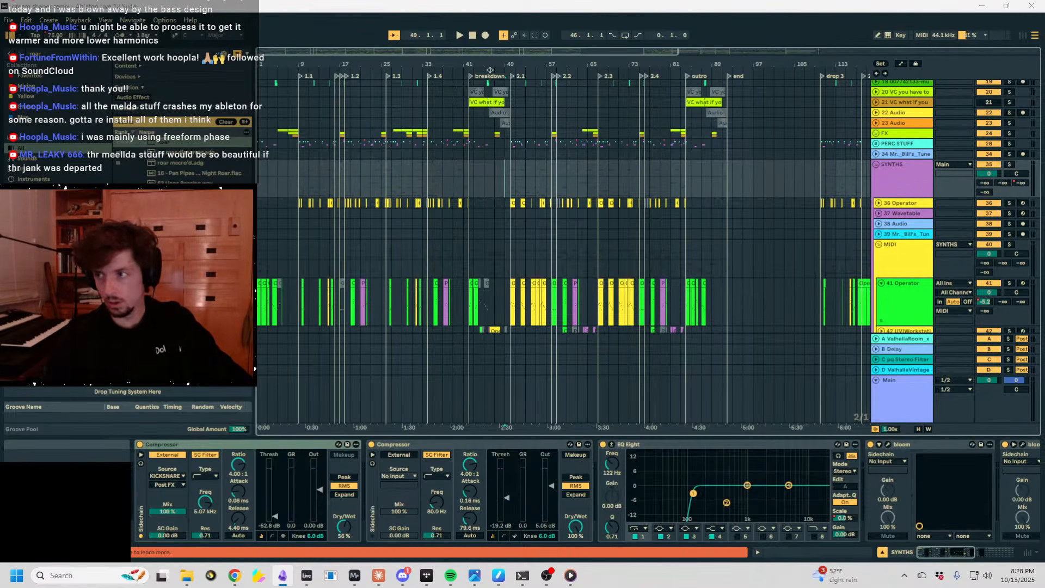
{"action": "scroll", "coordinate": [600, 245], "scroll_direction": "down", "scroll_amount": 3}
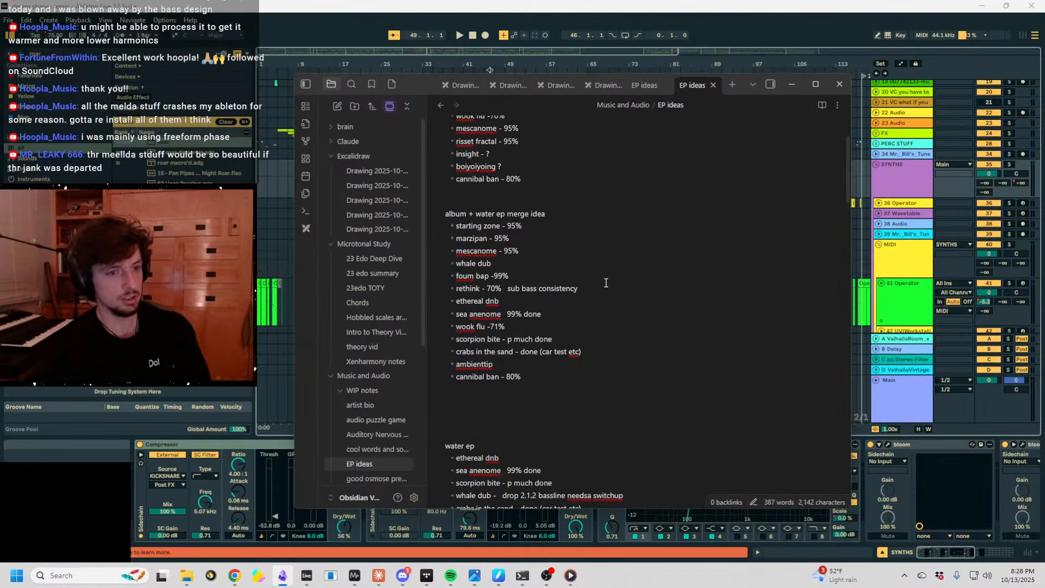
{"action": "left_click_drag", "start_coordinate": [524, 326], "coordinate": [380, 332]}
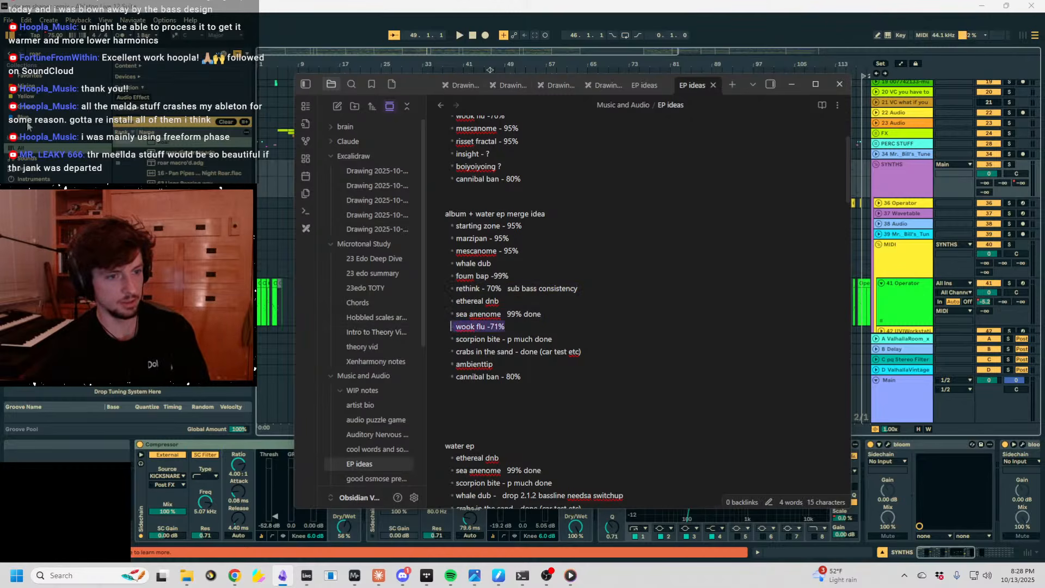
Try to open the recent set "24-05-17wook flu, again A12.3.als" in Ableton Live and dismiss the error dialog.
{"action": "left_click", "coordinate": [7, 20]}
{"action": "mouse_move", "coordinate": [81, 57]}
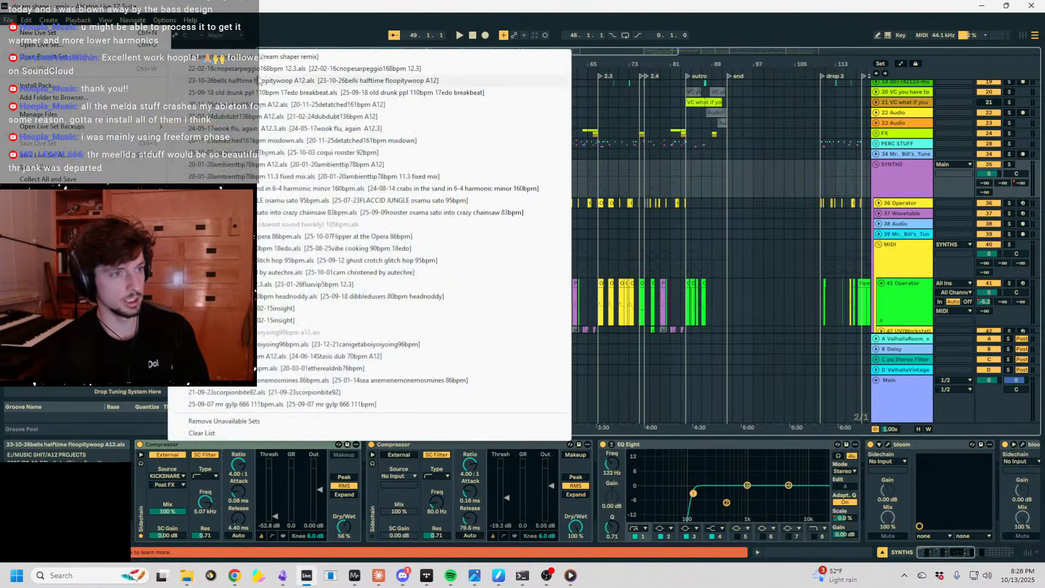
{"action": "left_click", "coordinate": [250, 129]}
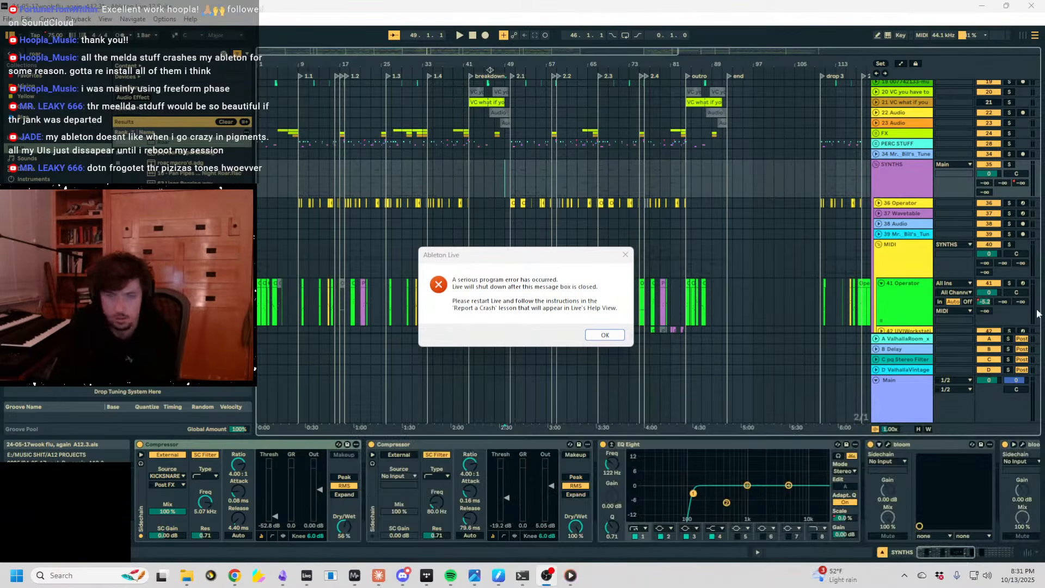
{"action": "left_click", "coordinate": [609, 333]}
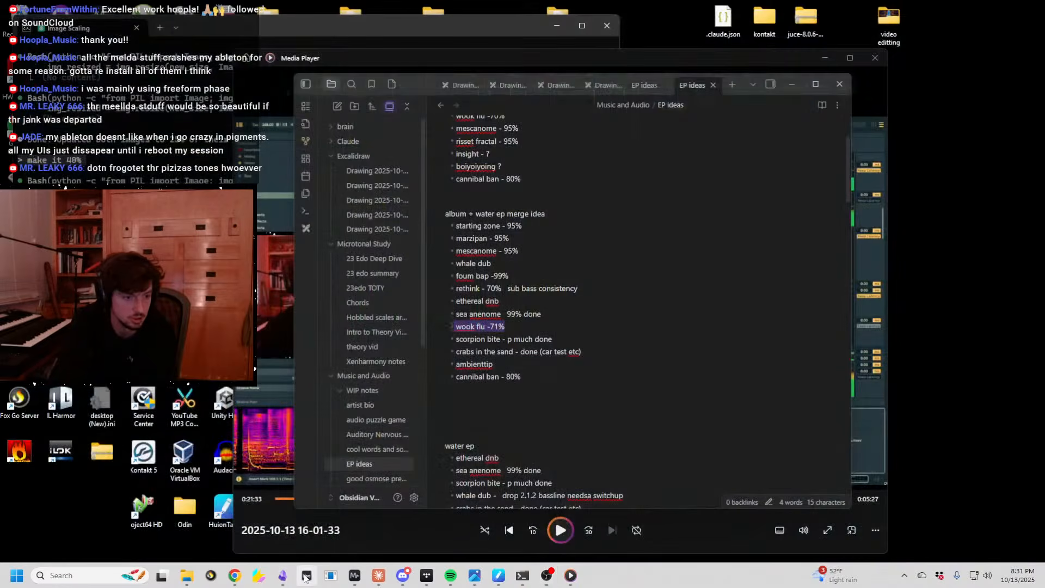
Relaunch Ableton Live with the recent set "24-05-17wook flu, again A12.3.als" and dismiss the startup warning.
{"action": "right_click", "coordinate": [282, 576]}
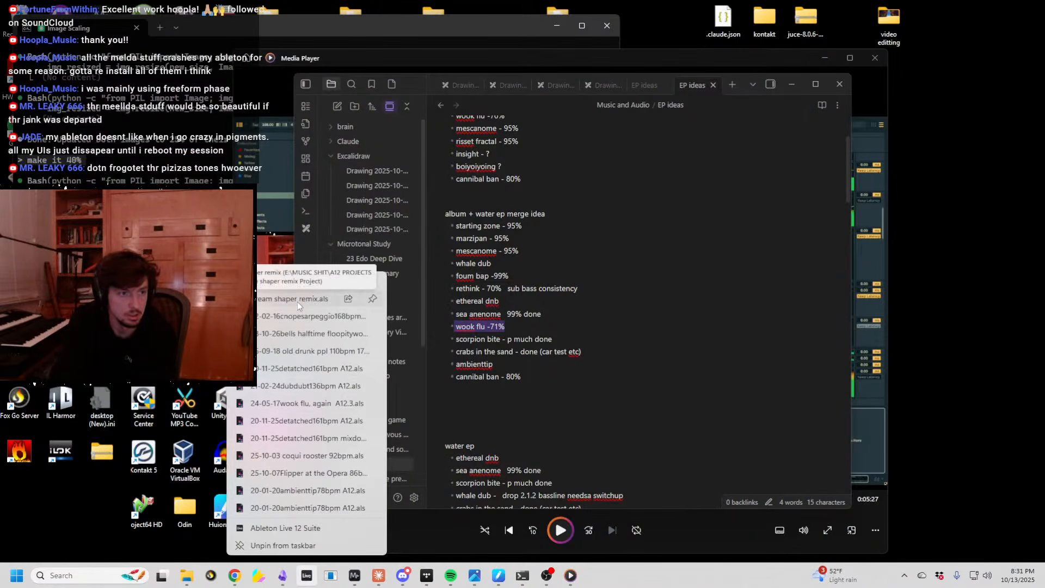
{"action": "left_click", "coordinate": [308, 400]}
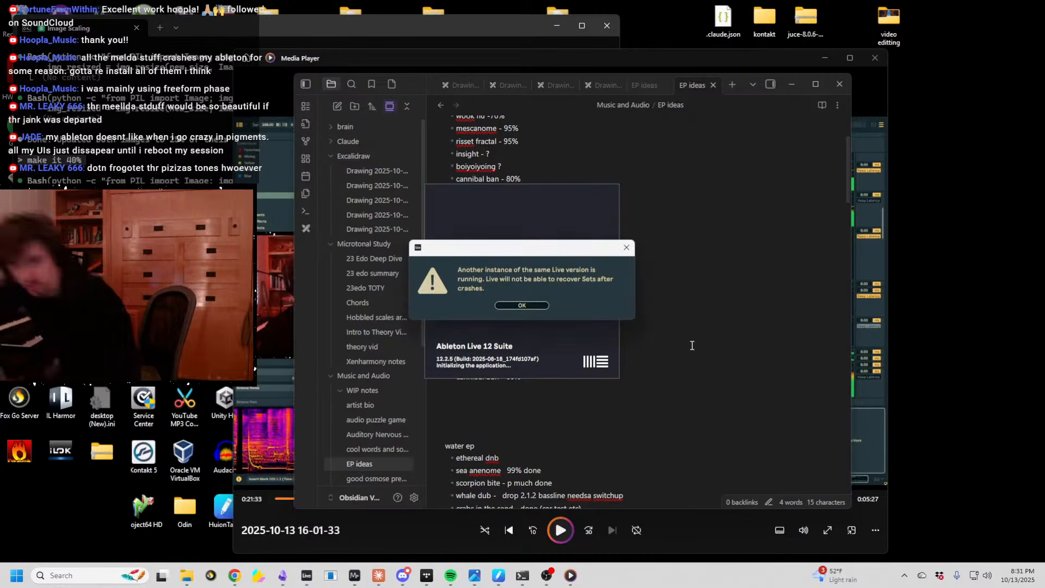
{"action": "left_click", "coordinate": [528, 303]}
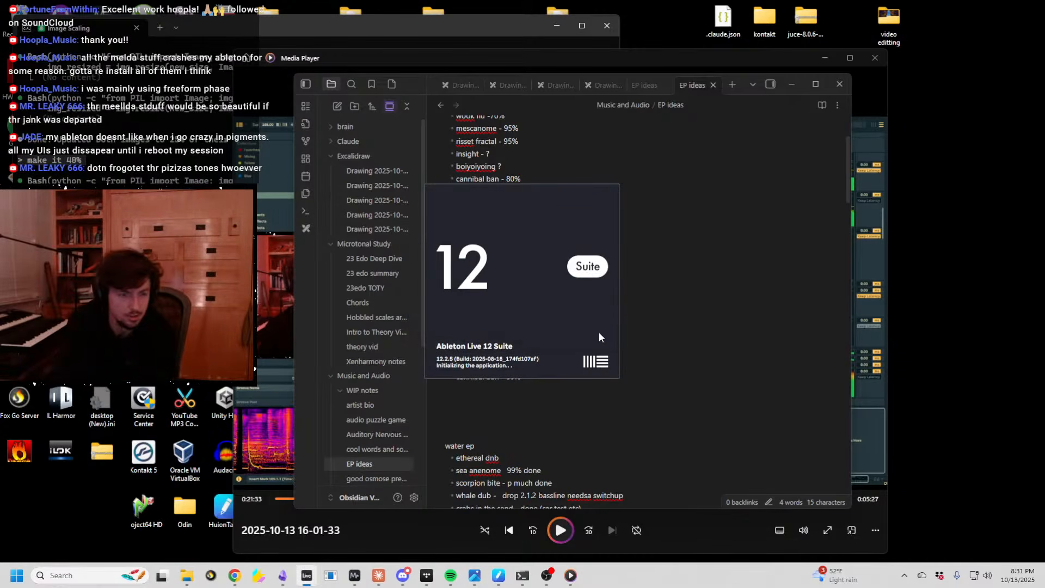
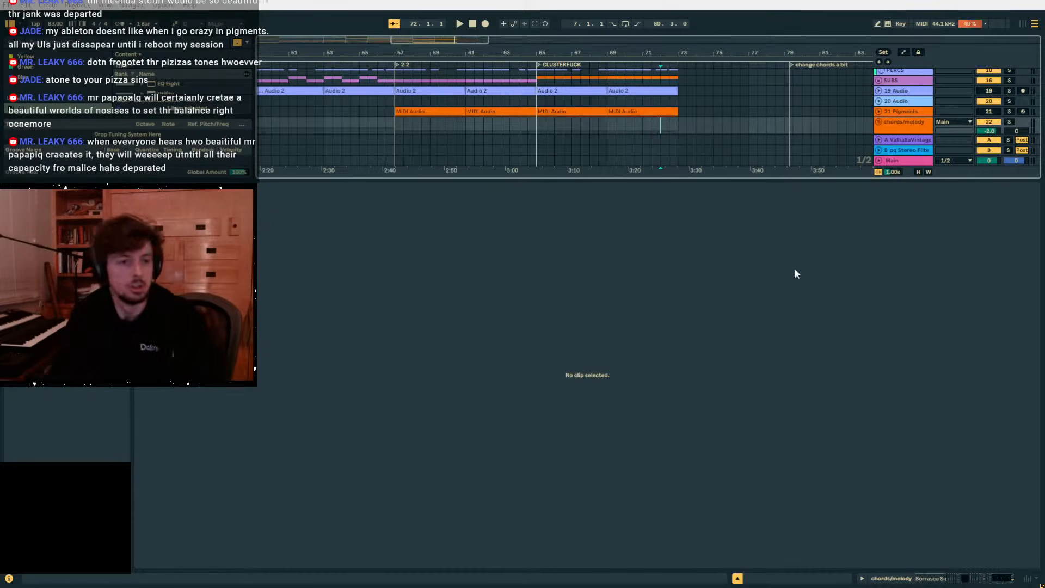
Enlarge the arrangement area, fold all tracks and play the song from 1.1.1.
{"action": "left_click_drag", "start_coordinate": [622, 181], "coordinate": [653, 374]}
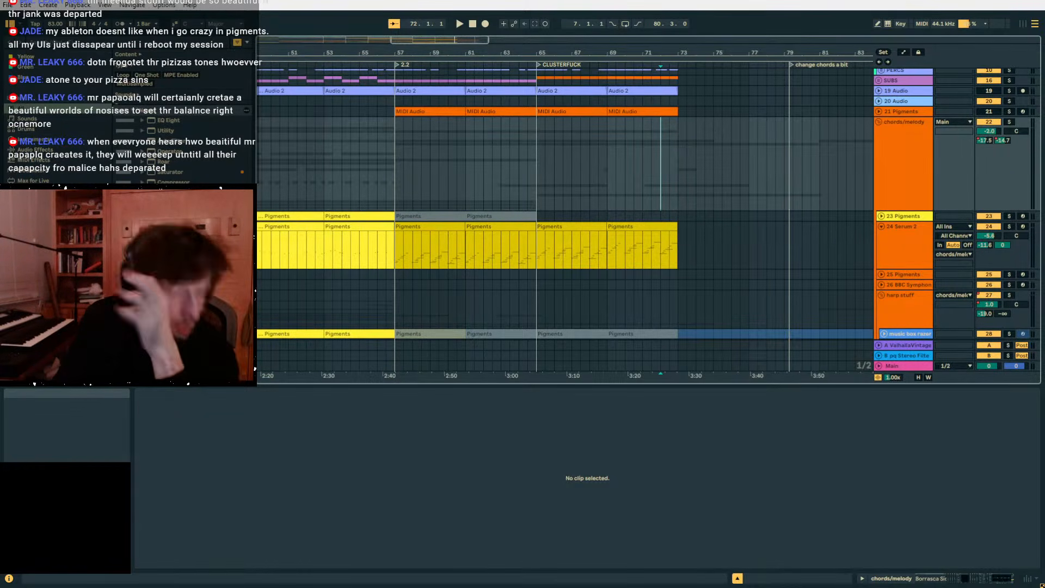
{"action": "left_click_drag", "start_coordinate": [490, 53], "coordinate": [839, 6]}
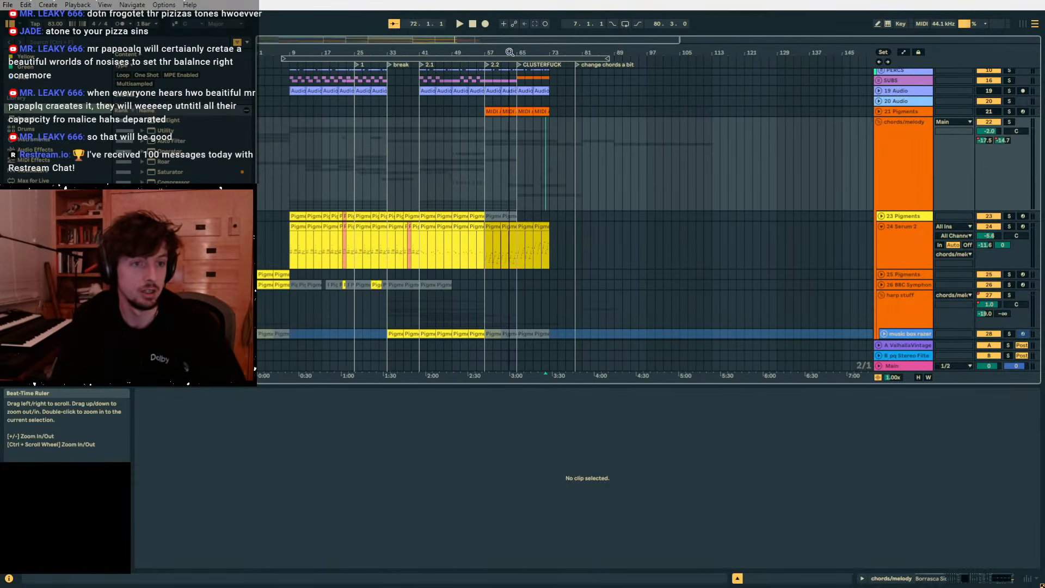
{"action": "left_click", "coordinate": [270, 162]}
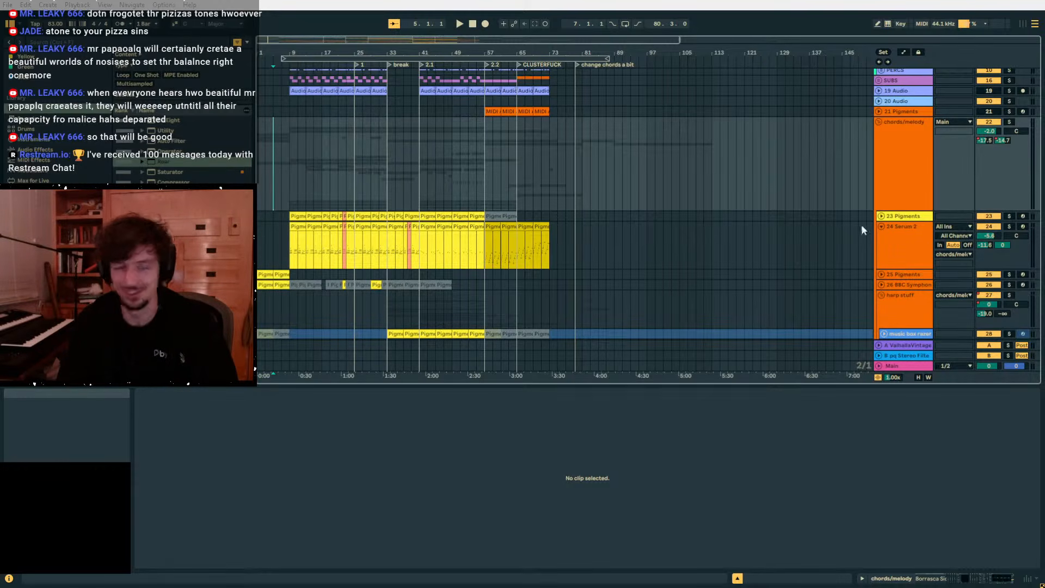
{"action": "key", "text": "alt+u"}
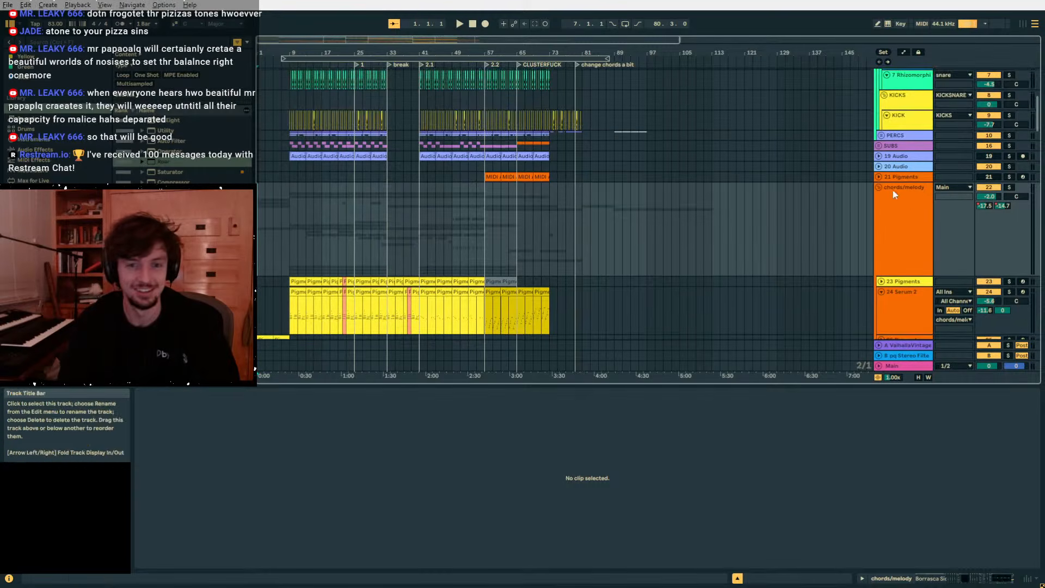
{"action": "key", "text": "space"}
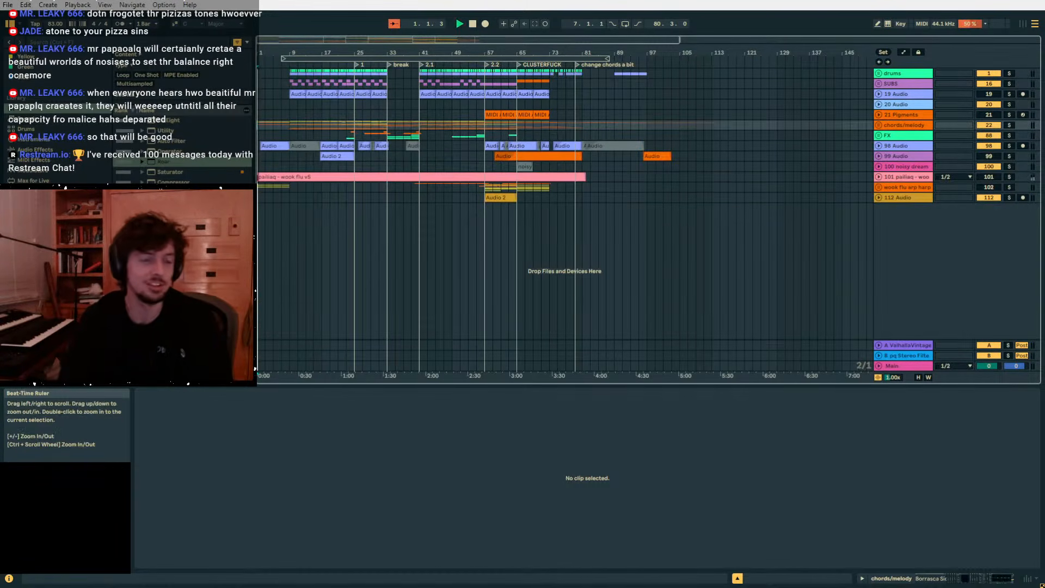
{"action": "left_click_drag", "start_coordinate": [260, 52], "coordinate": [261, 82]}
{"action": "left_click_drag", "start_coordinate": [391, 54], "coordinate": [391, 62]}
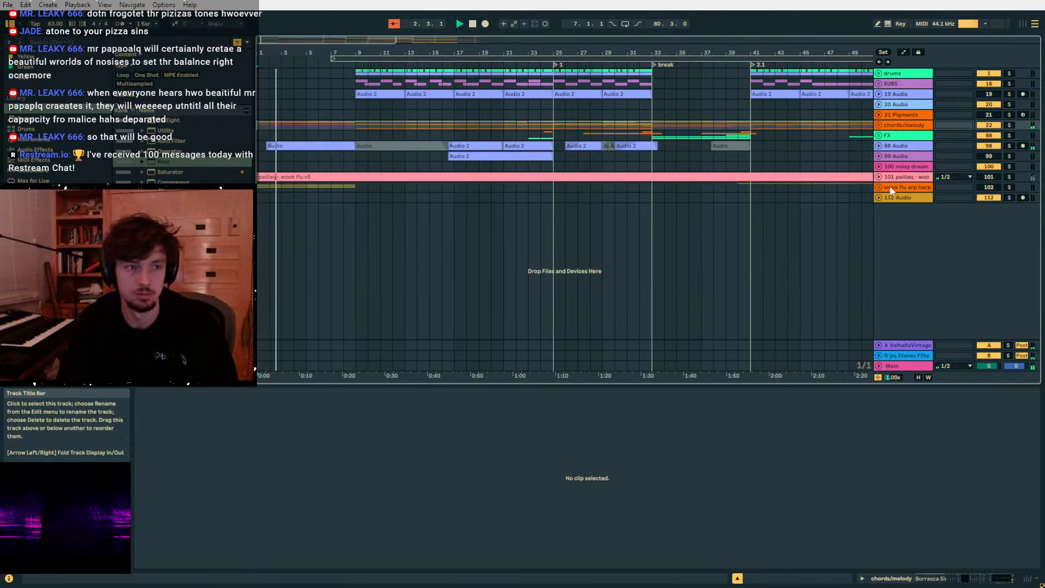
Unfold the chords/melody group and copy track 25's two Pigments clips from bars 1 to 9 onto a new MIDI track below it.
{"action": "left_click", "coordinate": [879, 125]}
{"action": "scroll", "coordinate": [846, 160], "scroll_direction": "down", "scroll_amount": 5}
{"action": "left_click", "coordinate": [292, 147]}
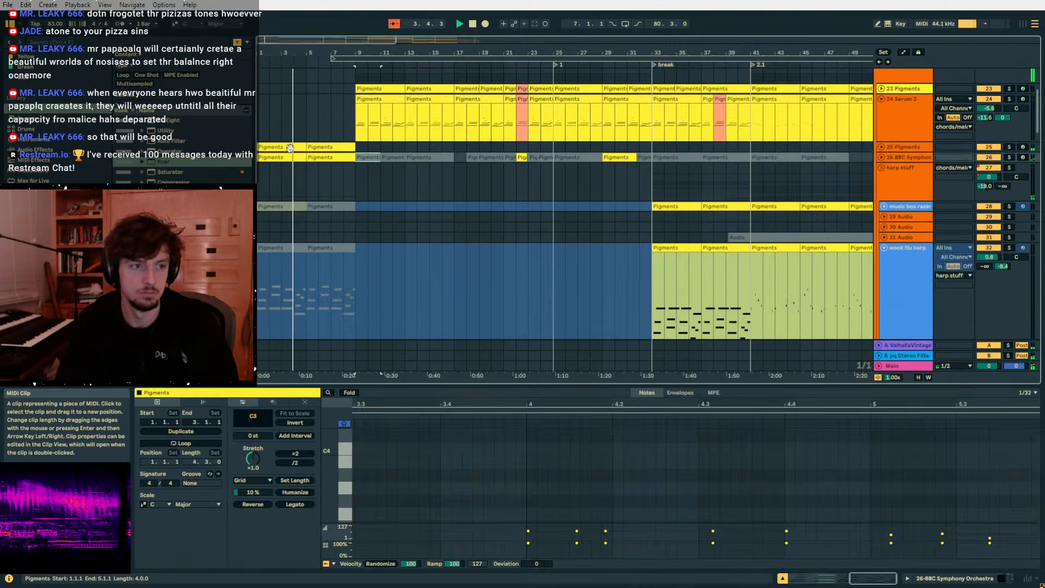
{"action": "left_click", "coordinate": [312, 149]}
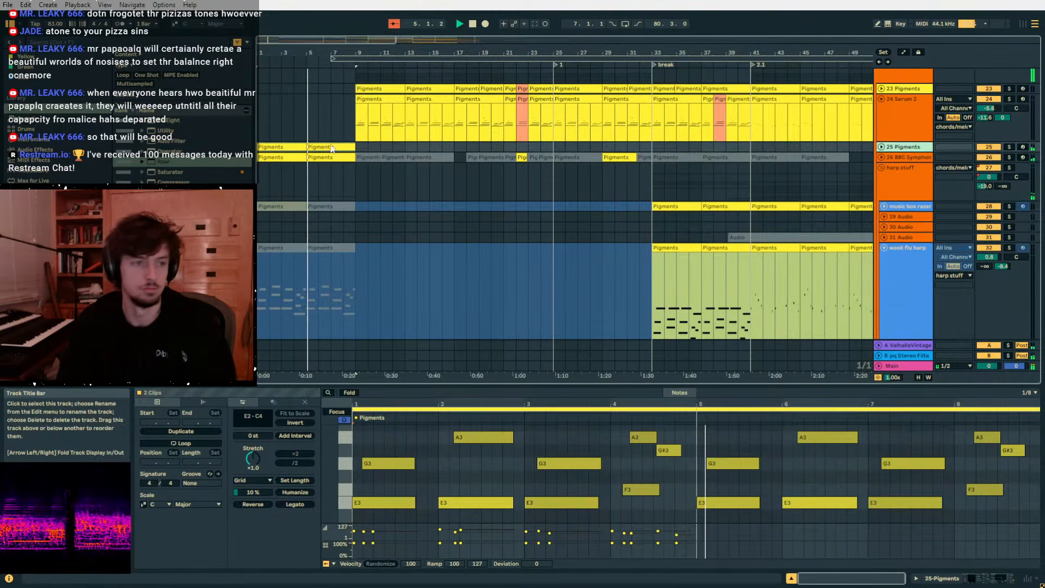
{"action": "key", "text": "ctrl+shift+t"}
{"action": "left_click", "coordinate": [260, 162]}
{"action": "key", "text": "ctrl+v"}
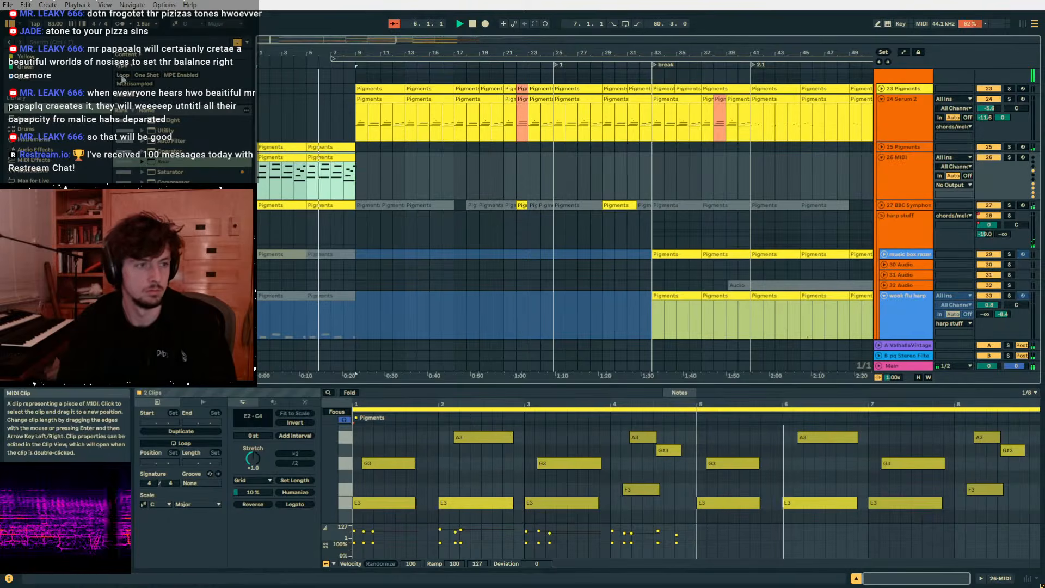
Search the browser for Wavetable and load it with its default preset on the new MIDI track.
{"action": "left_click", "coordinate": [64, 44]}
{"action": "type", "text": "warp"}
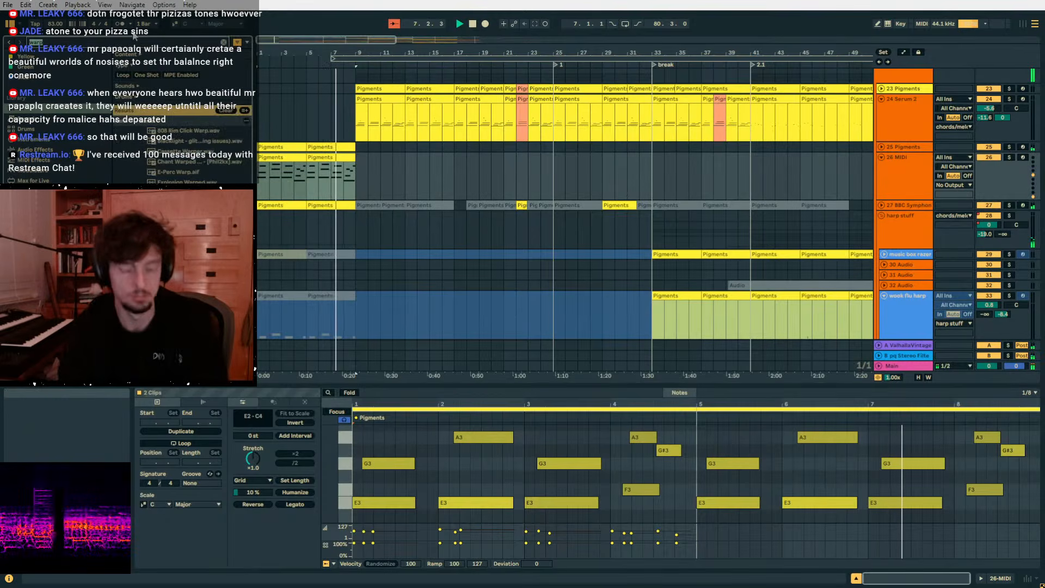
{"action": "type", "text": "abl"}
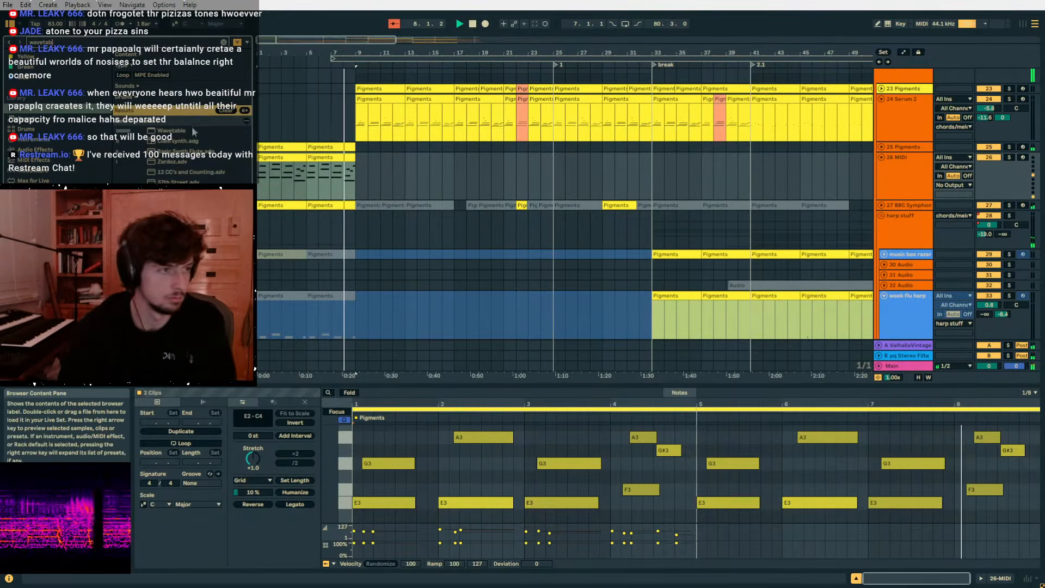
{"action": "double_click", "coordinate": [176, 131]}
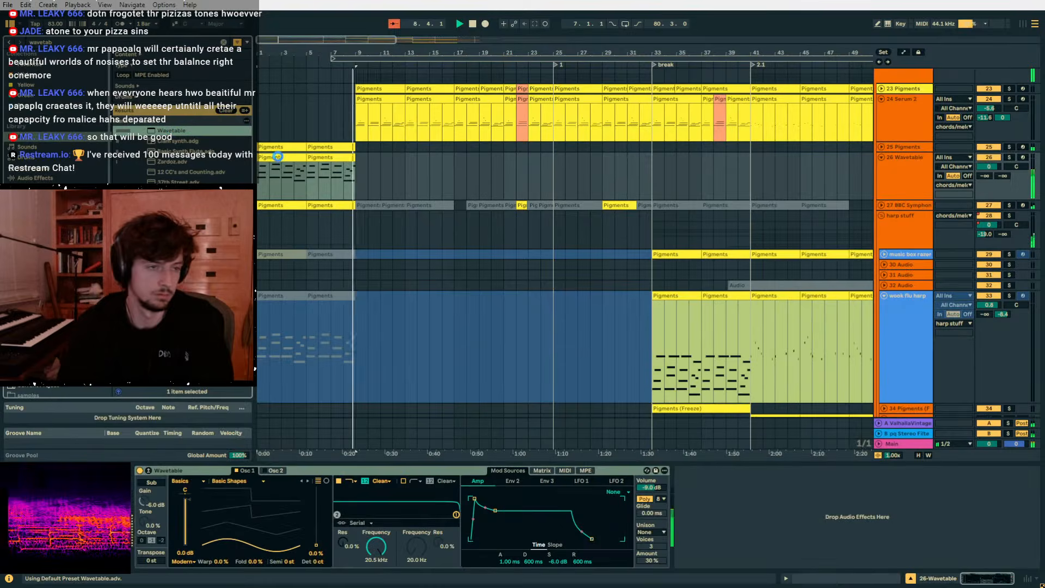
{"action": "left_click", "coordinate": [322, 174]}
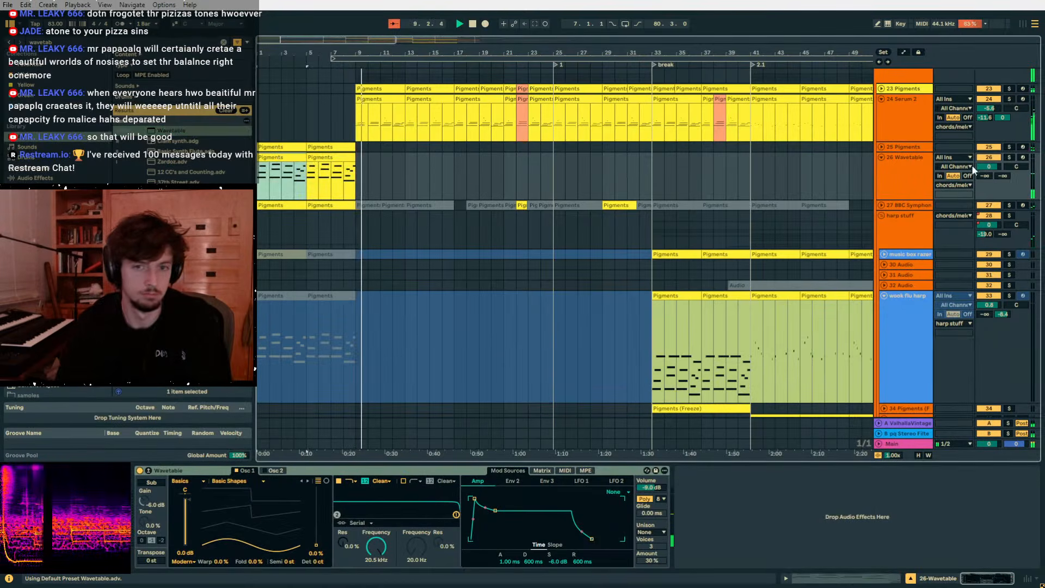
Transpose all notes of the Serum 2 clips in bars 9 to 41 down one octave and audition the change.
{"action": "left_click", "coordinate": [355, 166]}
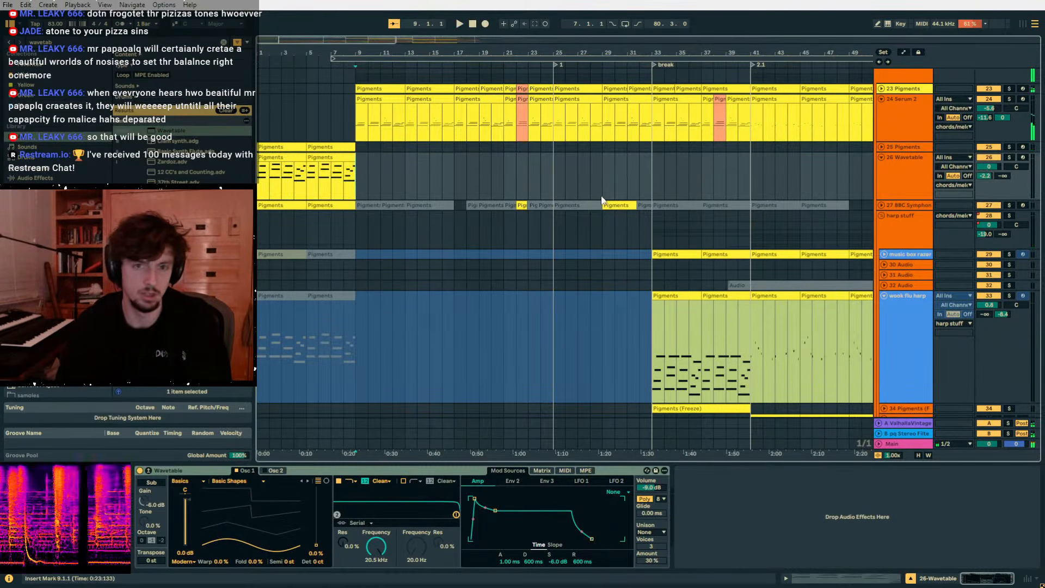
{"action": "scroll", "coordinate": [603, 201], "scroll_direction": "up", "scroll_amount": 2}
{"action": "left_click", "coordinate": [756, 179]}
{"action": "key", "text": "space"}
{"action": "left_click_drag", "start_coordinate": [755, 178], "coordinate": [355, 175]}
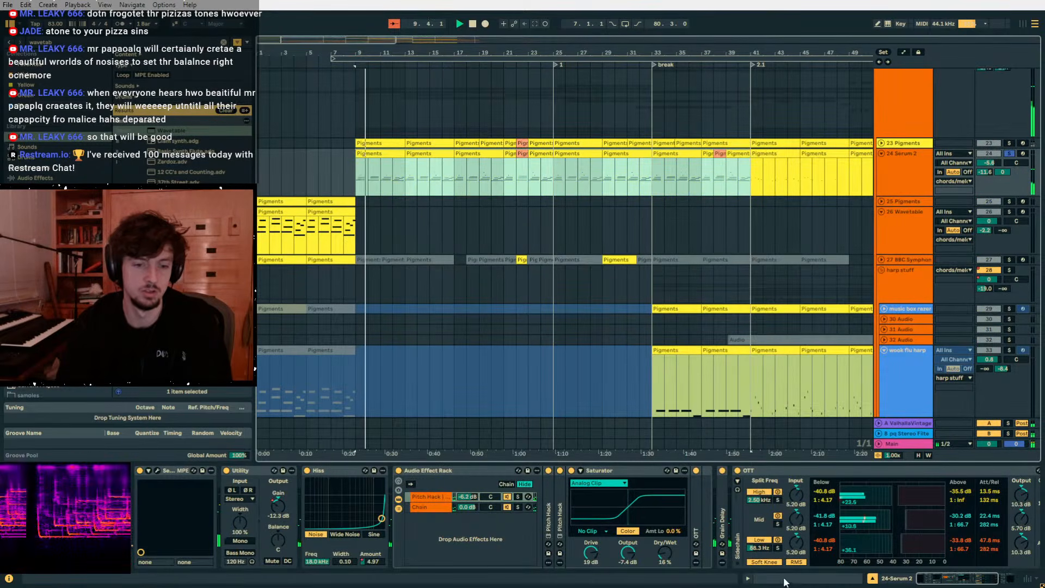
{"action": "left_click", "coordinate": [784, 581]}
{"action": "key", "text": "ctrl+a"}
{"action": "key", "text": "shift+Down"}
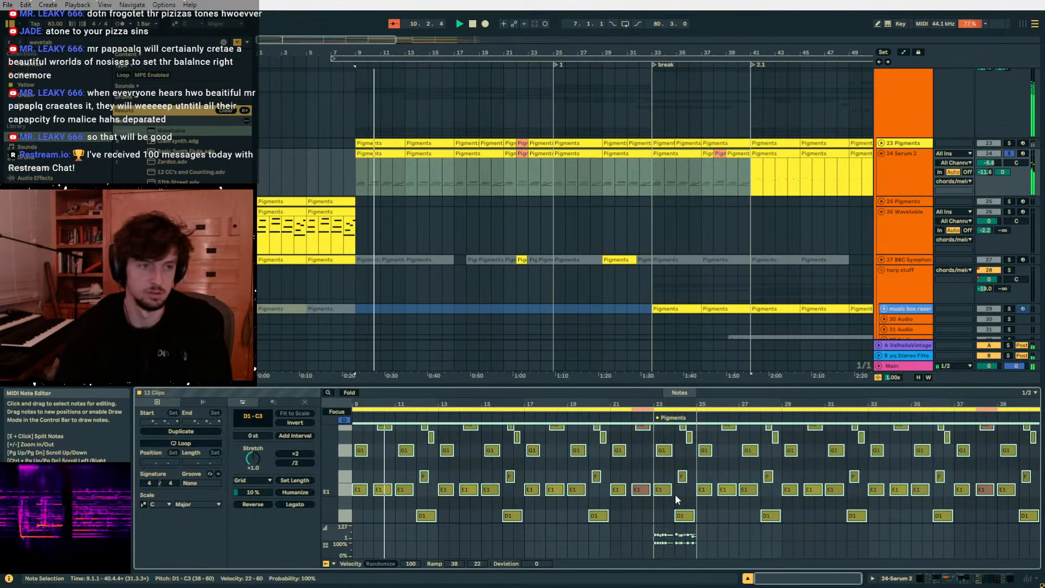
{"action": "key", "text": "space"}
{"action": "key", "text": "space"}
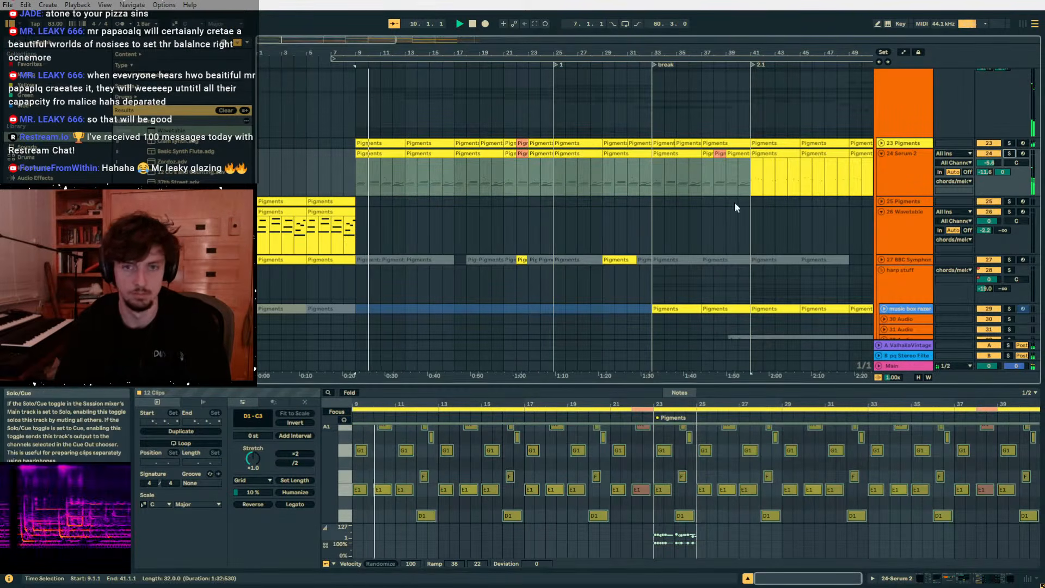
Duplicate the Wavetable track's clips from bars 1 to 9 into bars 9 to 17.
{"action": "left_click", "coordinate": [330, 236]}
{"action": "left_click", "coordinate": [283, 229], "text": "shift"}
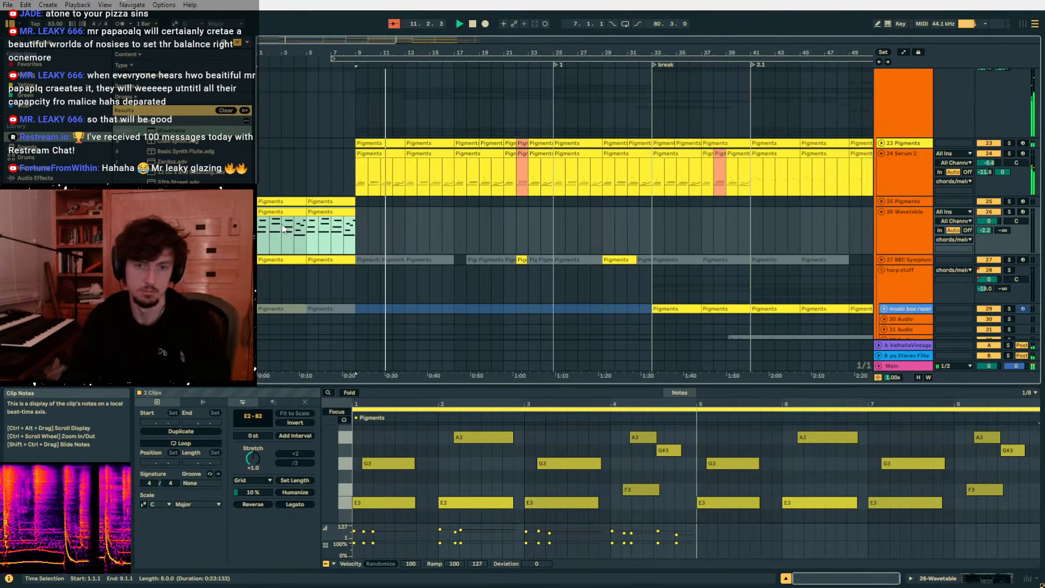
{"action": "key", "text": "ctrl+d"}
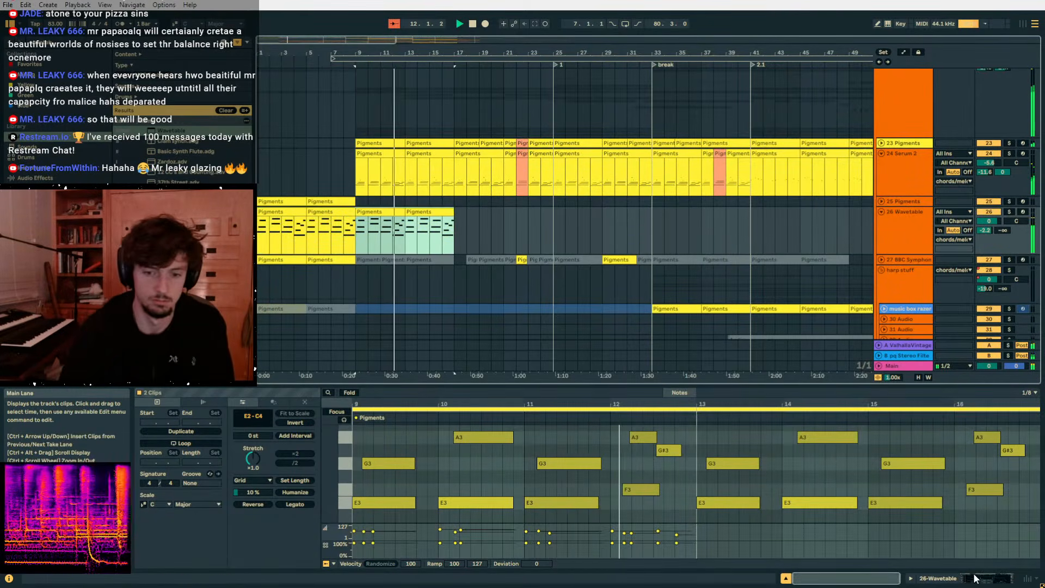
Set Wavetable's amp envelope to a 956 ms decay with sustain at -inf dB, and lower the track volume to -9.8 dB.
{"action": "key", "text": "shift+Tab"}
{"action": "left_click_drag", "start_coordinate": [495, 511], "coordinate": [494, 539]}
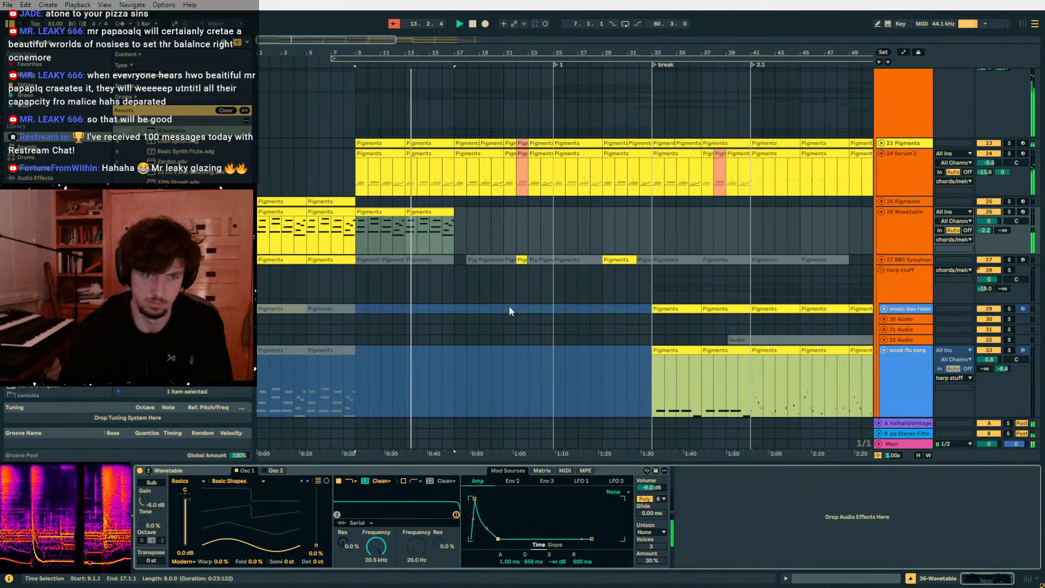
{"action": "left_click_drag", "start_coordinate": [989, 221], "coordinate": [990, 245]}
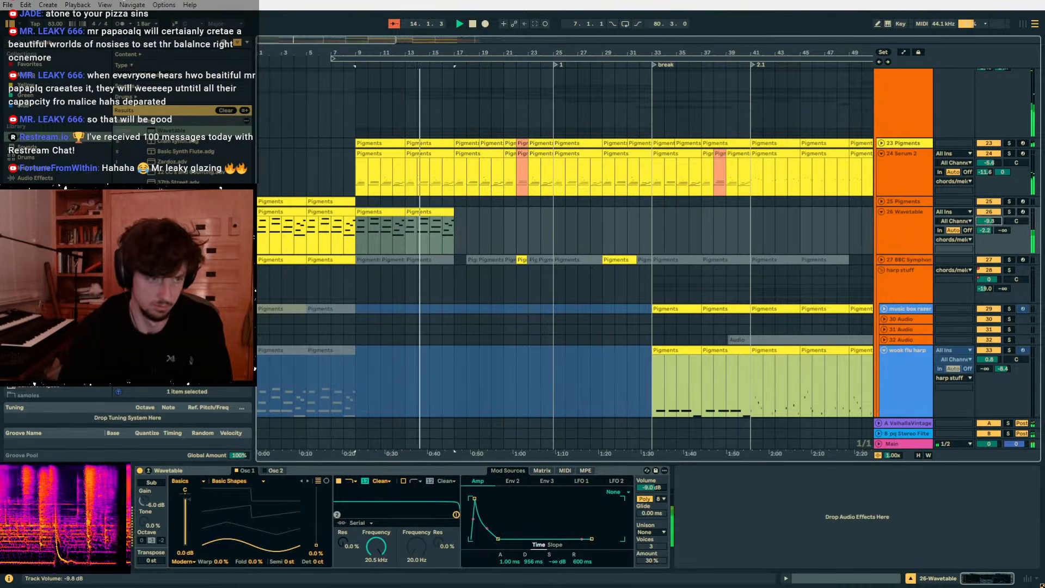
Copy the Serum 2 clips of bars 9 to 21 onto the Wavetable track at 9.1.1 and transpose their notes up two octaves.
{"action": "left_click", "coordinate": [381, 174]}
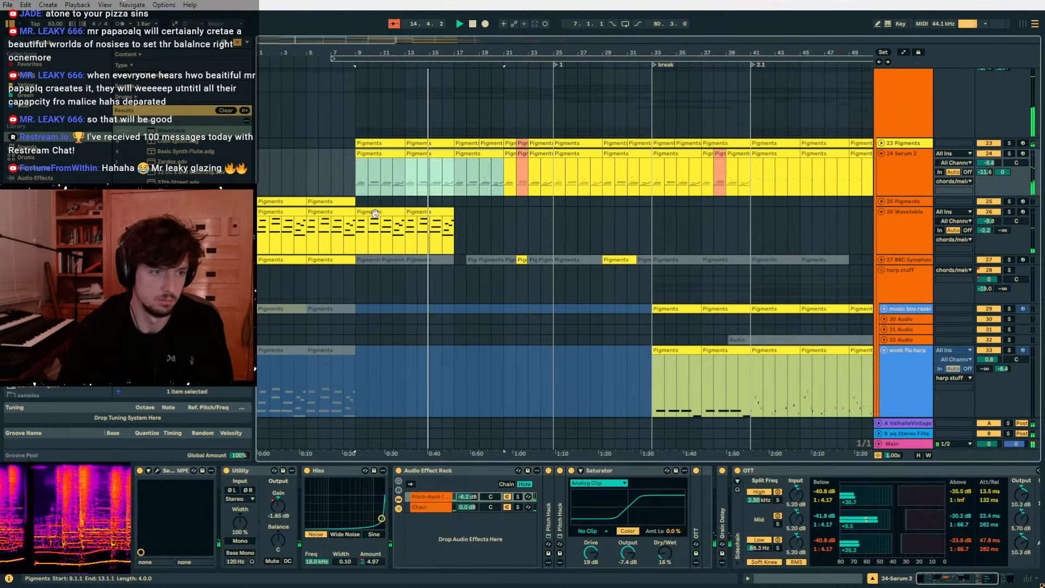
{"action": "left_click", "coordinate": [375, 213]}
{"action": "key", "text": "ctrl+v"}
{"action": "left_click", "coordinate": [842, 577]}
{"action": "left_click", "coordinate": [787, 506]}
{"action": "key", "text": "ctrl+a"}
{"action": "key", "text": "shift+Up"}
{"action": "key", "text": "shift+Up"}
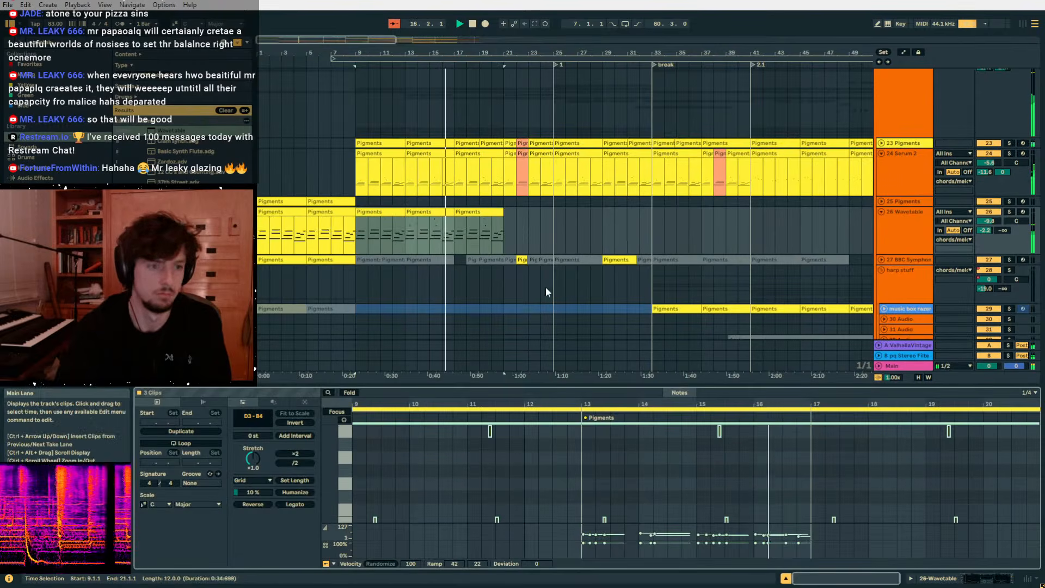
Duplicate Wavetable's clips of bars 9 to 21 up to bar 33, and add Serum 2's red bar 22 clip transposed up two octaves.
{"action": "left_click_drag", "start_coordinate": [506, 232], "coordinate": [359, 234]}
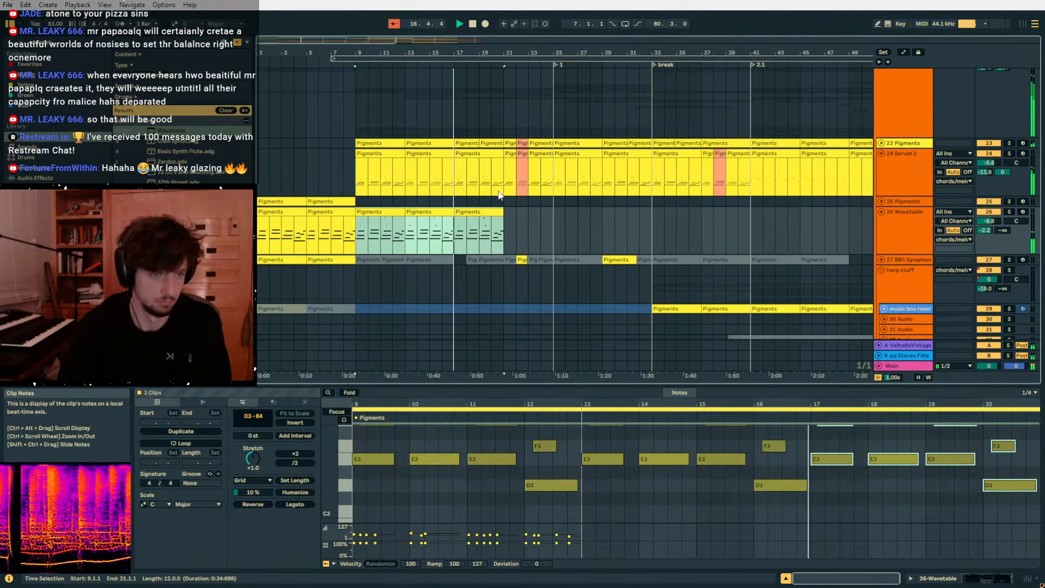
{"action": "key", "text": "ctrl+d"}
{"action": "left_click", "coordinate": [522, 232]}
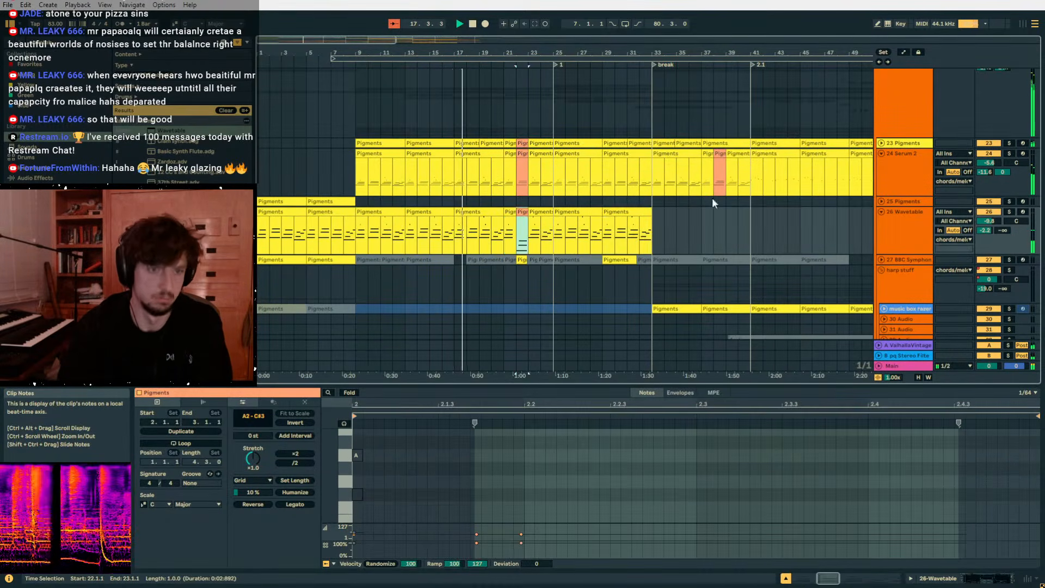
{"action": "left_click", "coordinate": [713, 472]}
{"action": "key", "text": "ctrl+a"}
{"action": "key", "text": "shift+Up"}
{"action": "key", "text": "shift+Up"}
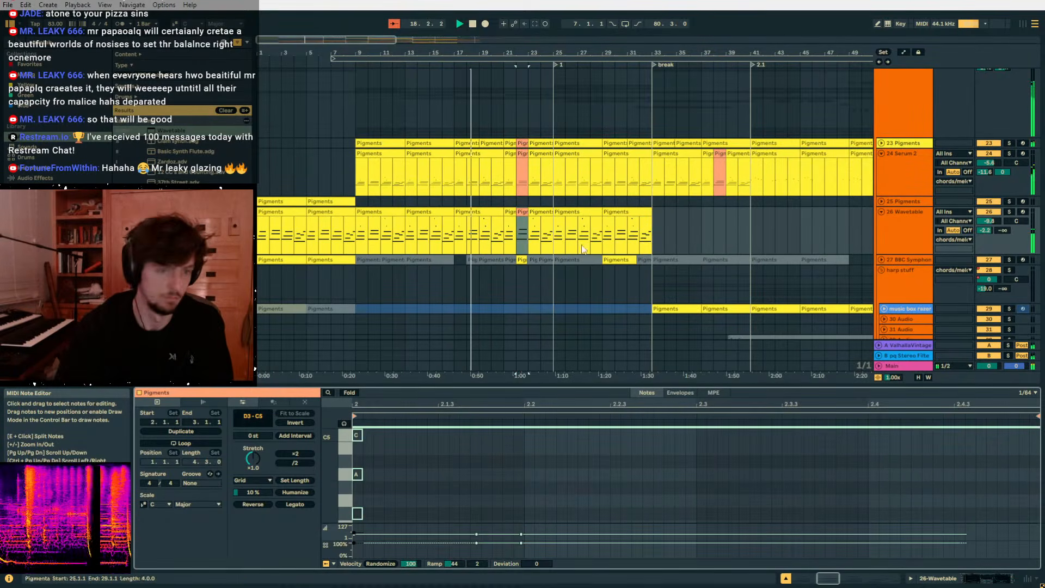
Fold the OTT in Serum 2's device chain and add a Utility at the end of the chain.
{"action": "left_click_drag", "start_coordinate": [656, 243], "coordinate": [464, 241]}
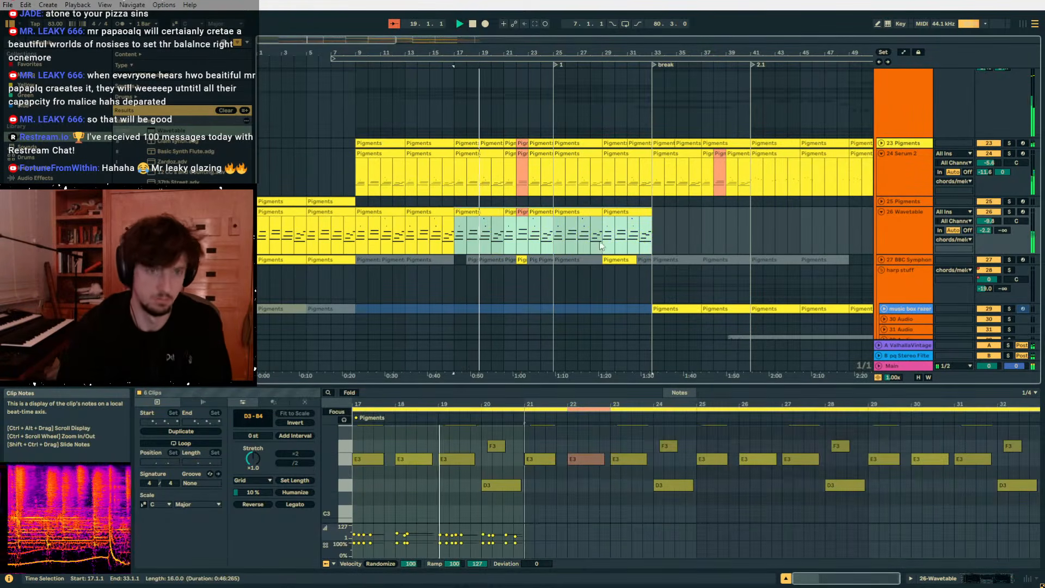
{"action": "left_click", "coordinate": [921, 190]}
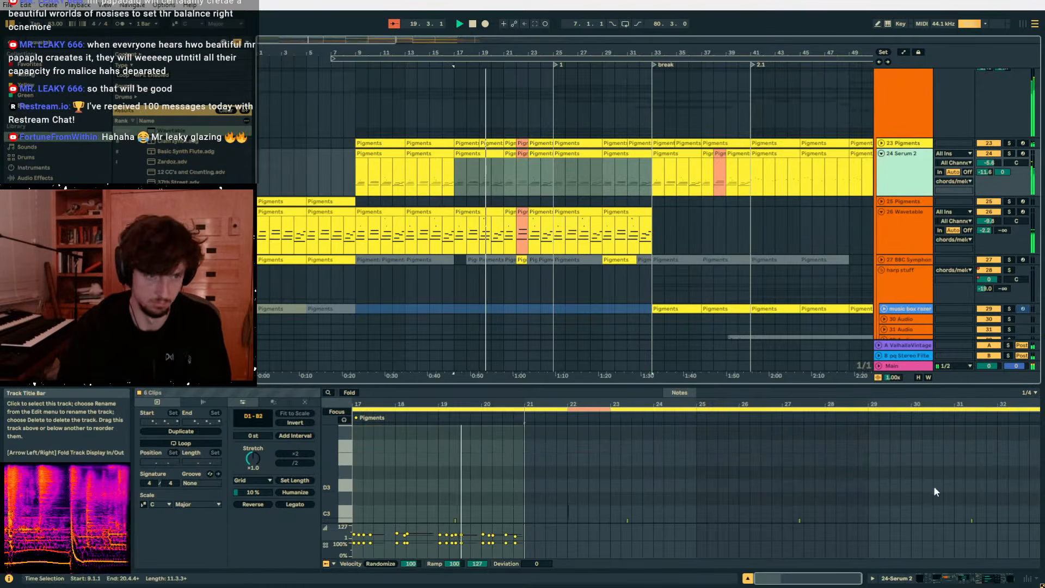
{"action": "left_click", "coordinate": [954, 579]}
{"action": "left_click", "coordinate": [469, 189]}
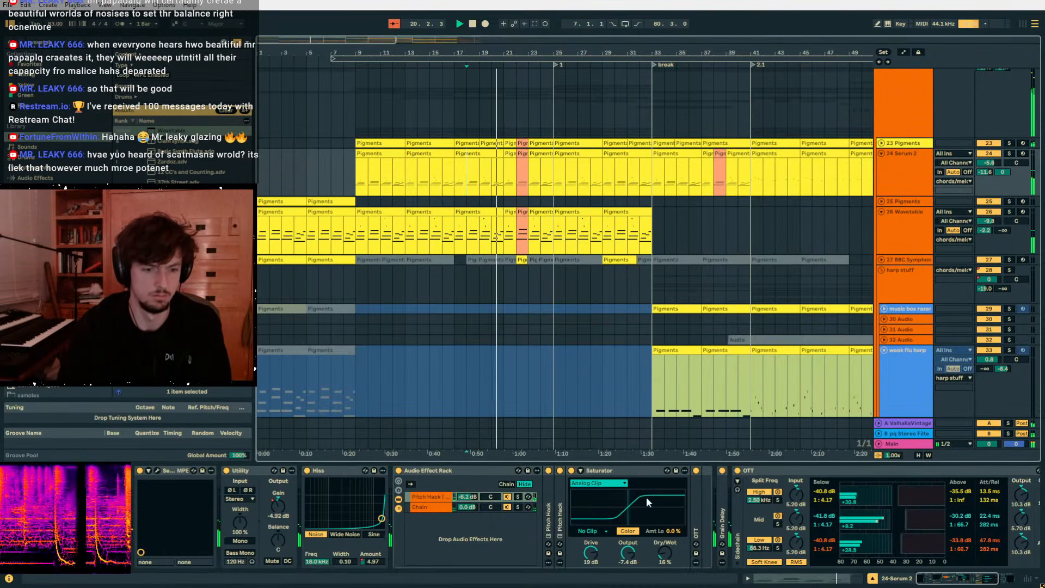
{"action": "double_click", "coordinate": [762, 471]}
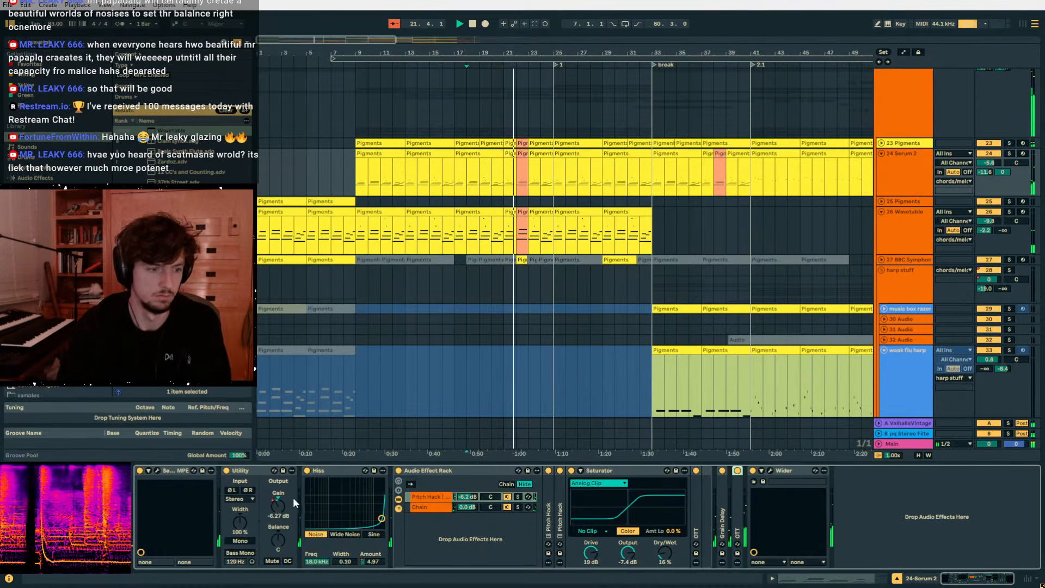
{"action": "type", "text": "uti"}
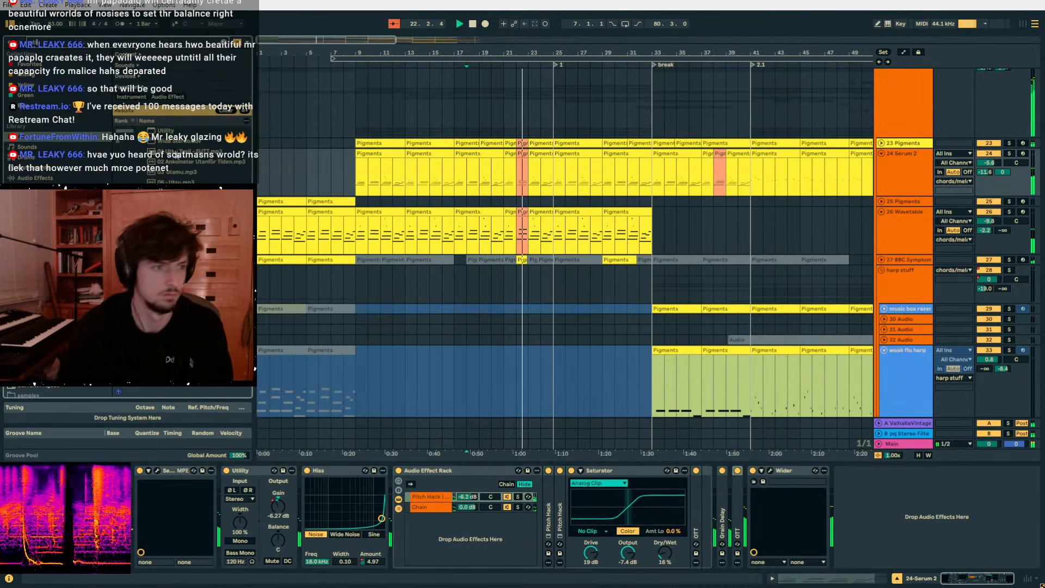
{"action": "left_click", "coordinate": [162, 129]}
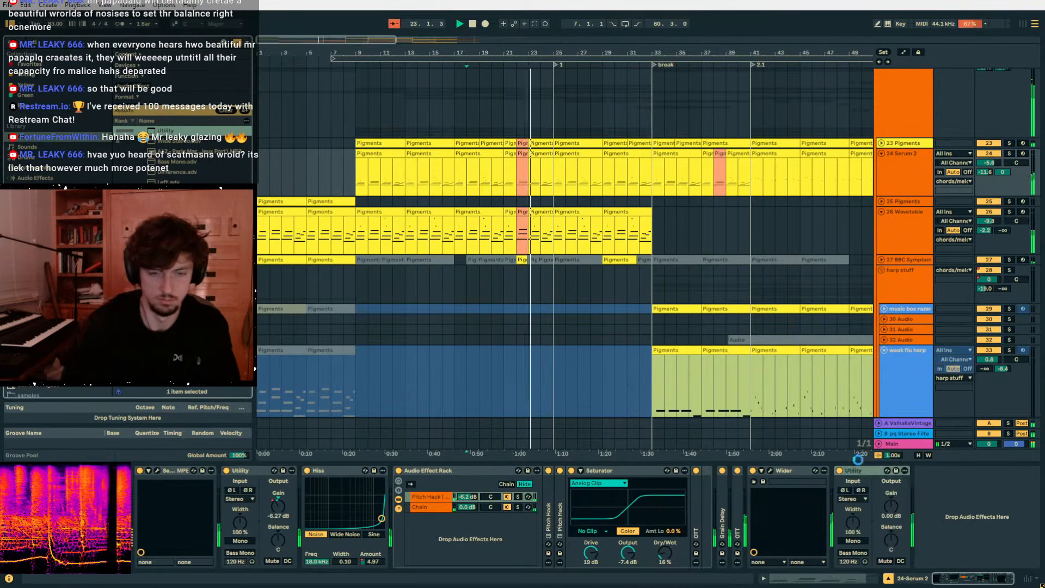
Automate the Gain of Serum 2's end-of-chain Utility at -9.40 dB until just before bar 33, rising to 0 dB at the break.
{"action": "key", "text": "a"}
{"action": "left_click", "coordinate": [651, 178]}
{"action": "left_click_drag", "start_coordinate": [644, 178], "coordinate": [644, 182]}
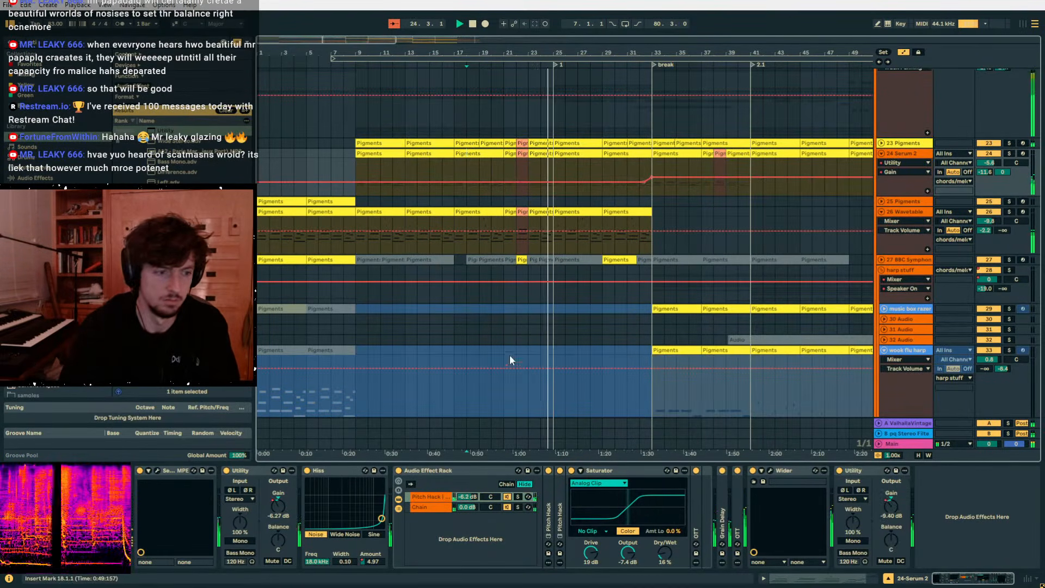
{"action": "left_click", "coordinate": [531, 166]}
Set the Dry/Wet of Serum 2's Saturator to 0% and unfold the Grain Delay.
{"action": "left_click", "coordinate": [444, 498]}
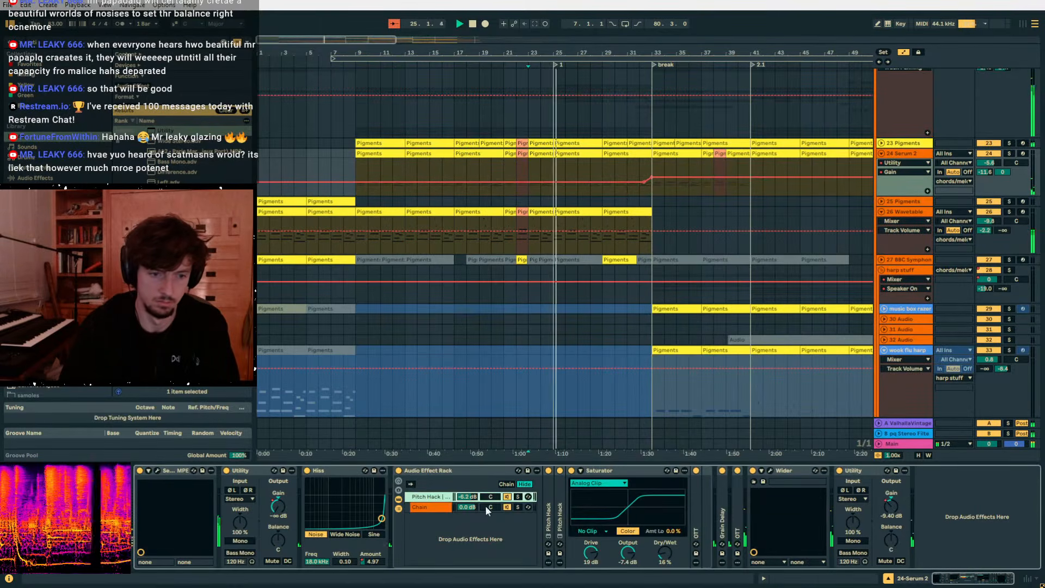
{"action": "left_click_drag", "start_coordinate": [670, 553], "coordinate": [671, 566]}
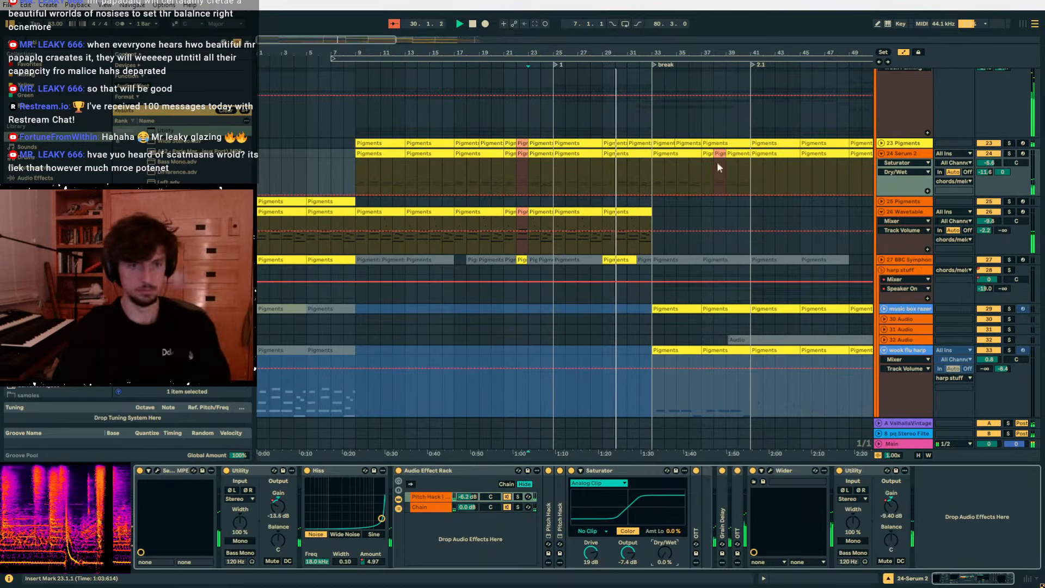
{"action": "left_click", "coordinate": [605, 187]}
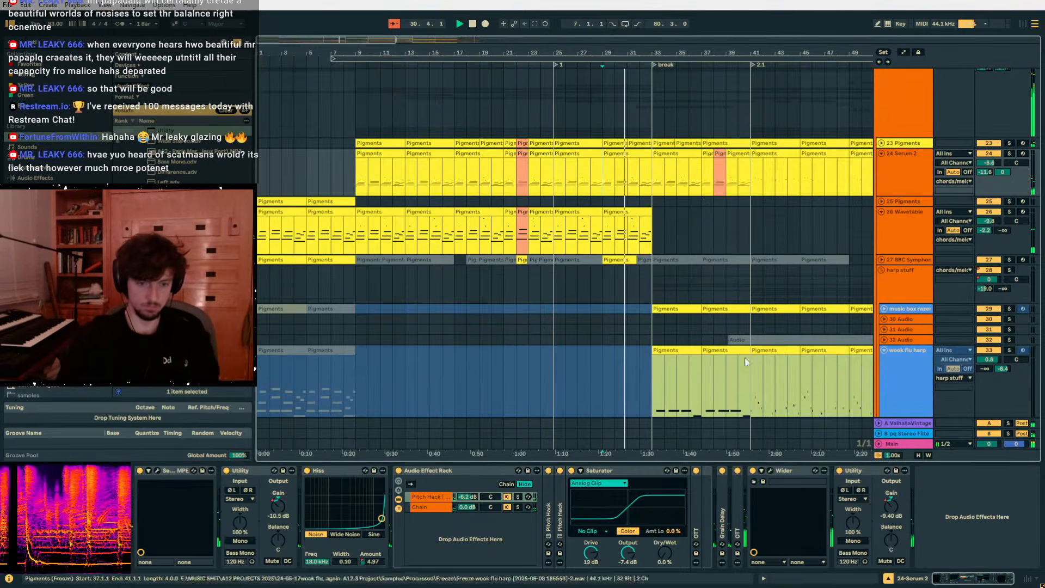
{"action": "double_click", "coordinate": [723, 524]}
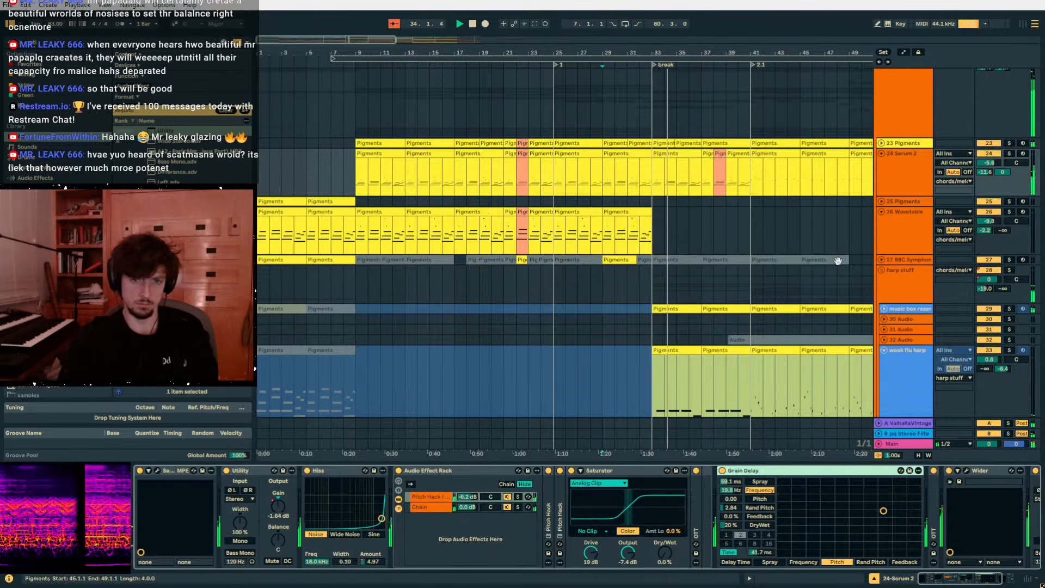
Move the harp stuff group's 100% Stereo Width breakpoint onto bar 33 for an abrupt drop at the break, and audition it.
{"action": "left_click", "coordinate": [897, 278]}
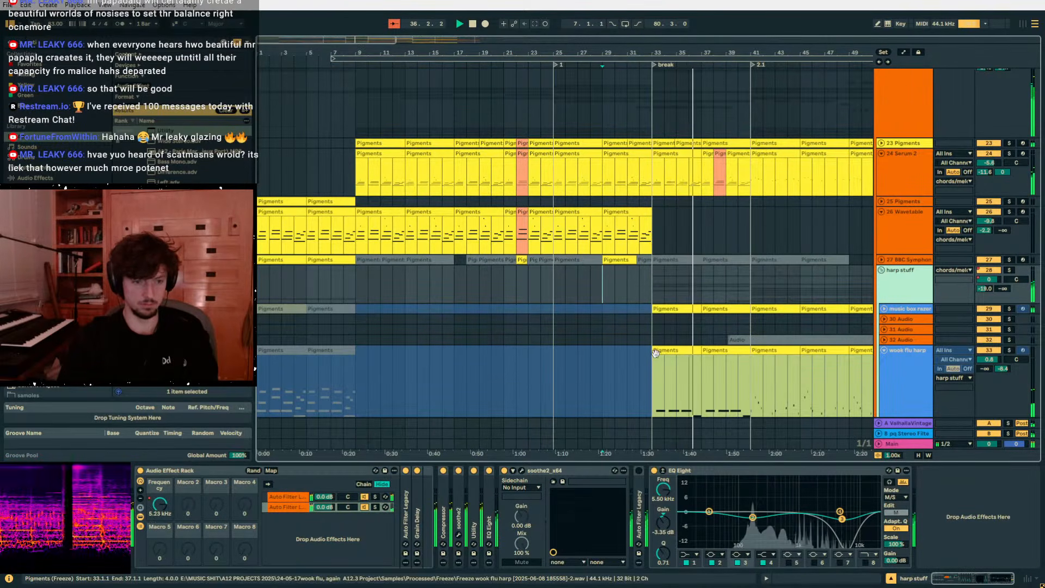
{"action": "scroll", "coordinate": [847, 331], "scroll_direction": "down", "scroll_amount": 2}
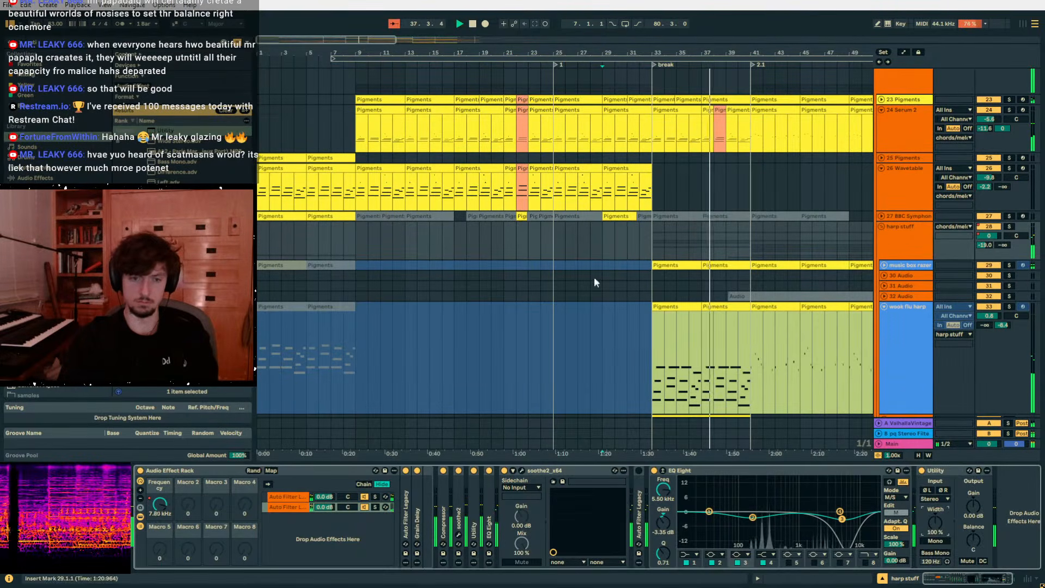
{"action": "key", "text": "a"}
{"action": "scroll", "coordinate": [665, 251], "scroll_direction": "up", "scroll_amount": 3}
{"action": "scroll", "coordinate": [650, 250], "scroll_direction": "up", "scroll_amount": 2}
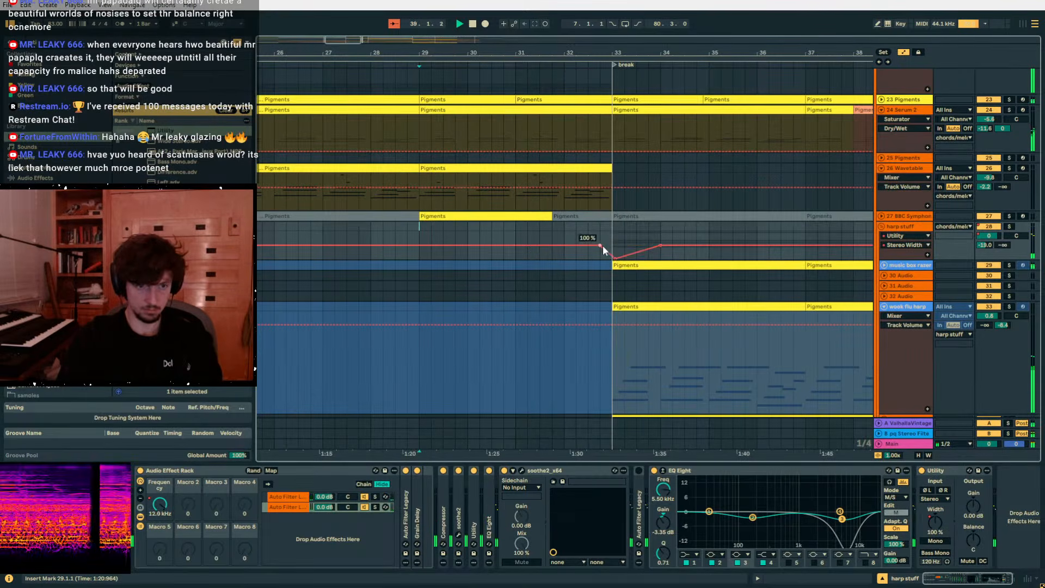
{"action": "left_click_drag", "start_coordinate": [599, 245], "coordinate": [611, 259]}
{"action": "left_click", "coordinate": [611, 230]}
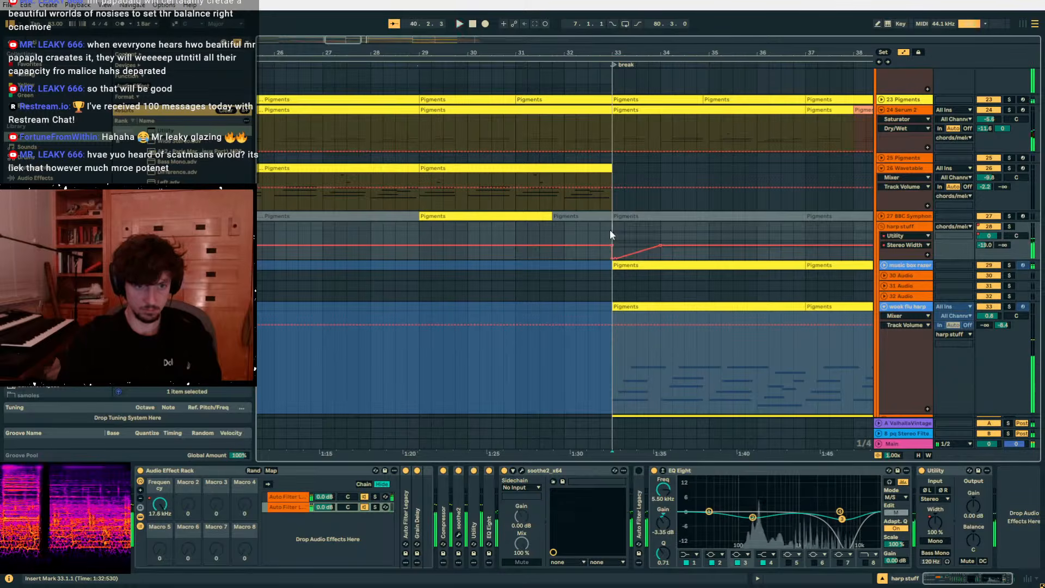
{"action": "key", "text": "space"}
{"action": "key", "text": "space"}
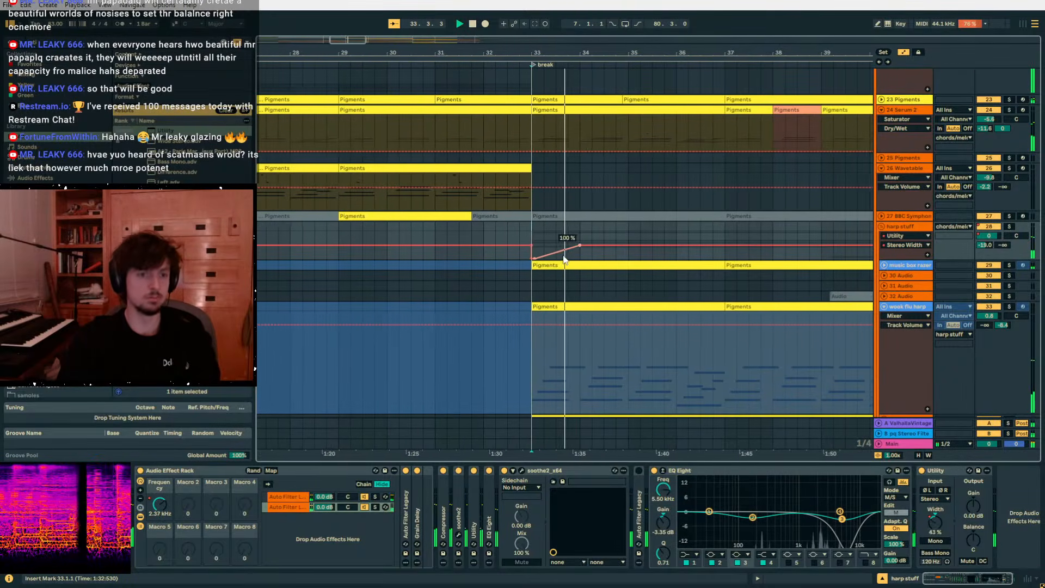
{"action": "scroll", "coordinate": [708, 234], "scroll_direction": "up", "scroll_amount": 1}
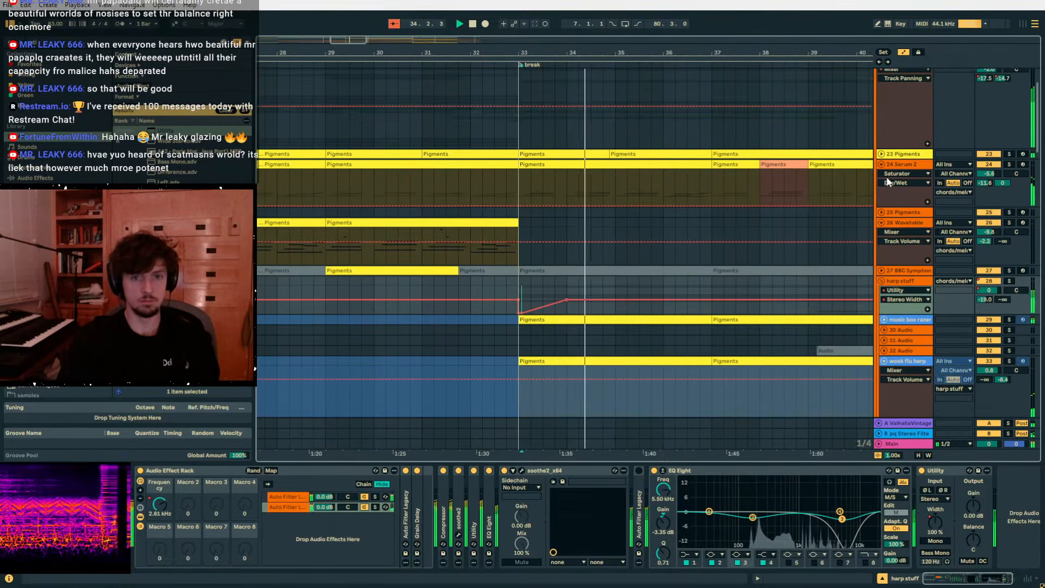
Solo Serum 2 and audition it from the break at bar 33.
{"action": "key", "text": "a"}
{"action": "left_click", "coordinate": [900, 179]}
{"action": "key", "text": "space"}
{"action": "left_click", "coordinate": [1009, 165]}
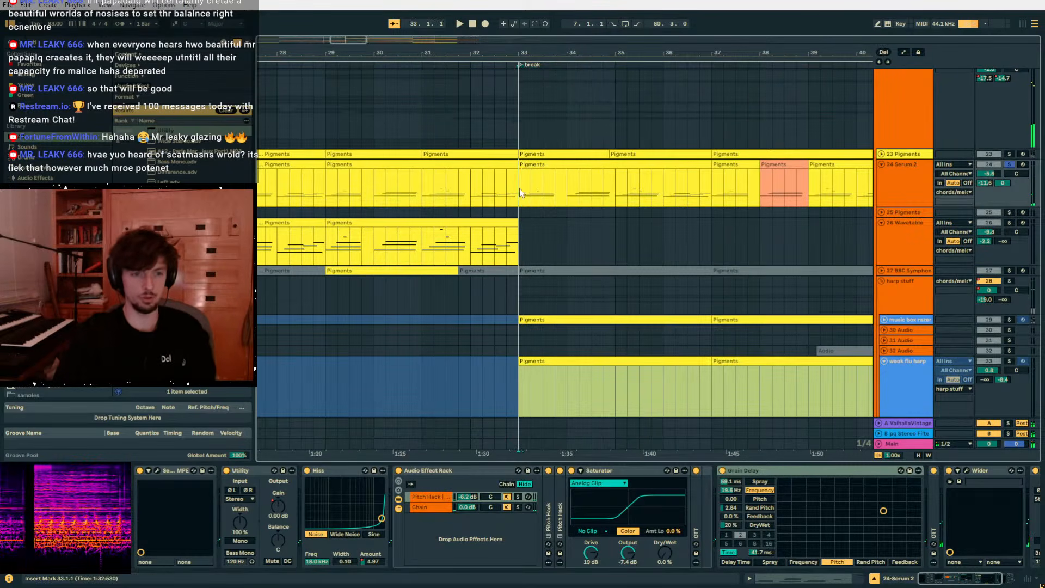
{"action": "key", "text": "space"}
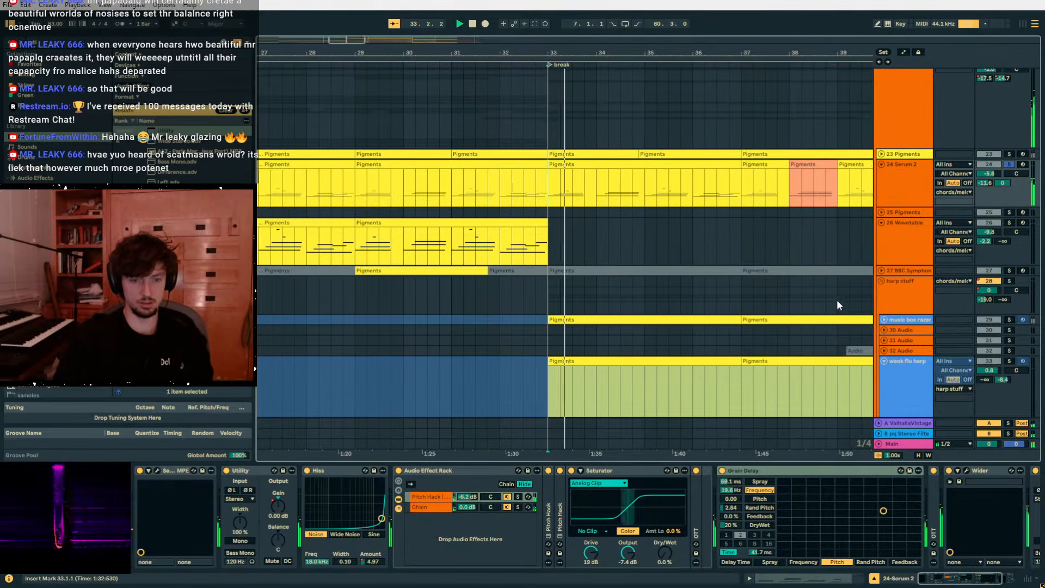
{"action": "key", "text": "space"}
Automate Serum 2's Hiss Amount to drop to 0.00 at bar 33, audition it, and unsolo the track.
{"action": "left_click", "coordinate": [370, 562]}
{"action": "key", "text": "a"}
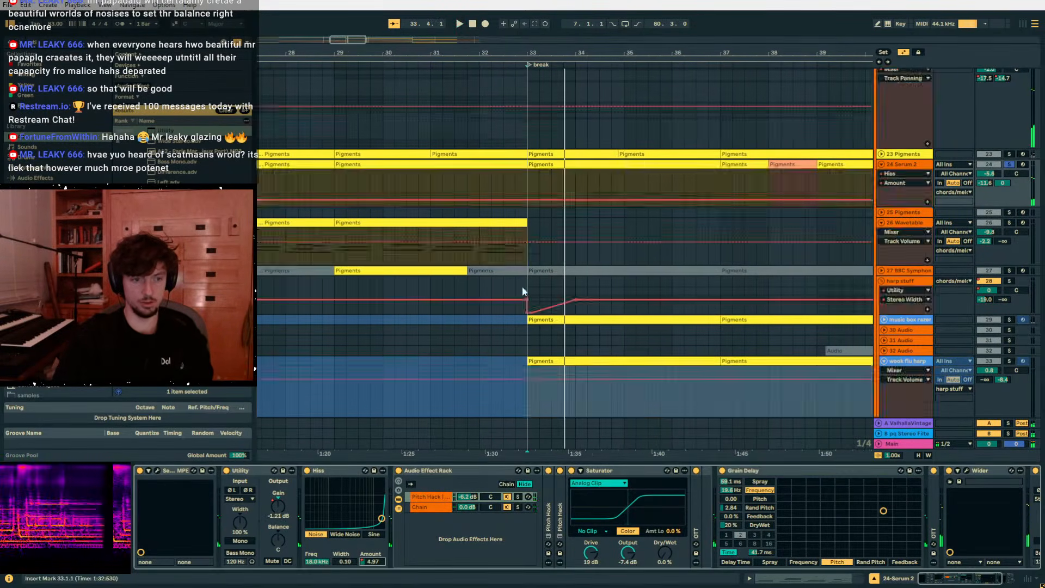
{"action": "left_click", "coordinate": [526, 200]}
{"action": "left_click_drag", "start_coordinate": [527, 200], "coordinate": [528, 208]}
{"action": "key", "text": "space"}
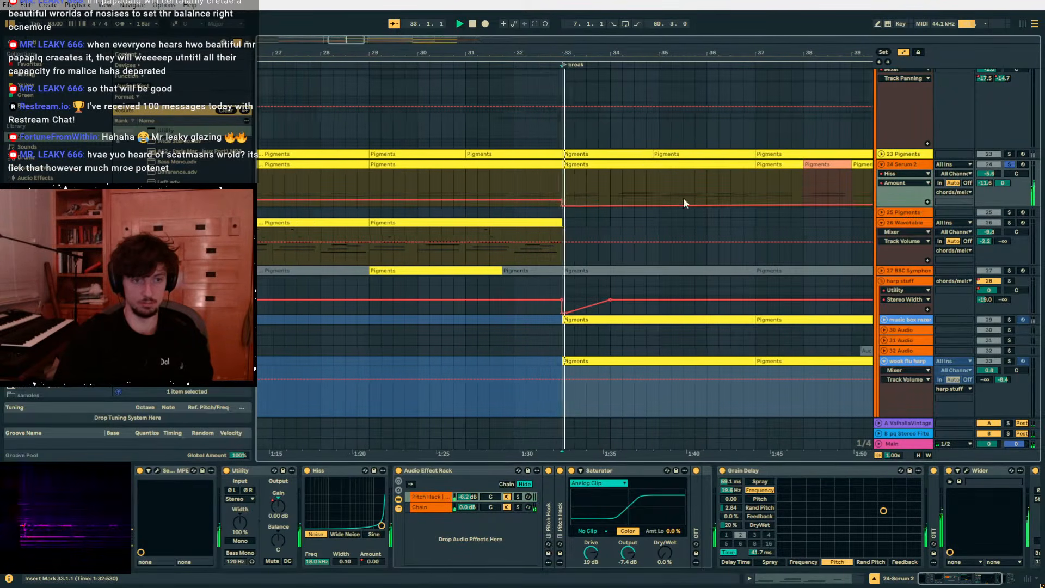
{"action": "left_click", "coordinate": [1011, 164]}
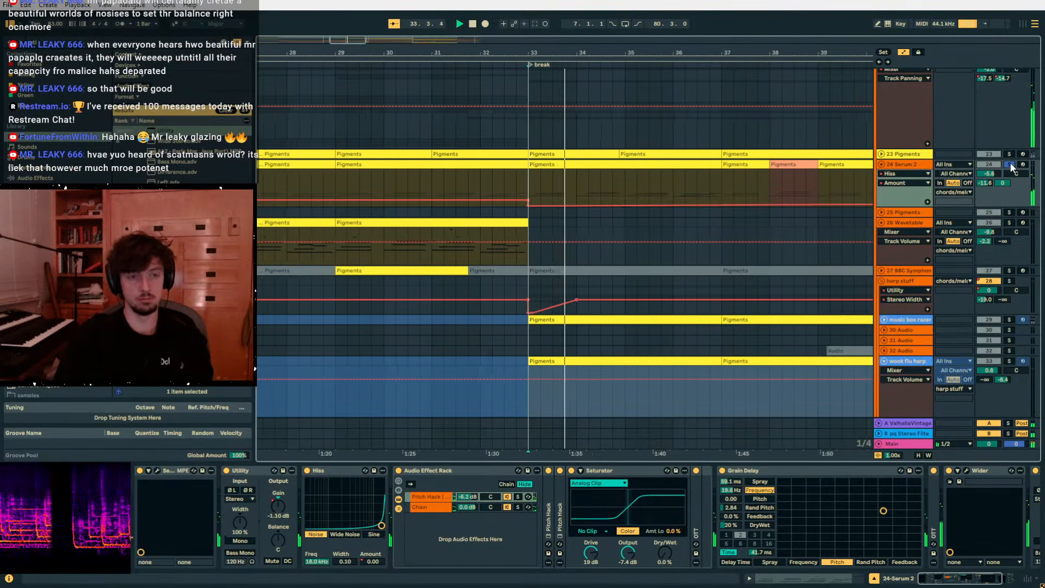
{"action": "key", "text": "space"}
{"action": "key", "text": "space"}
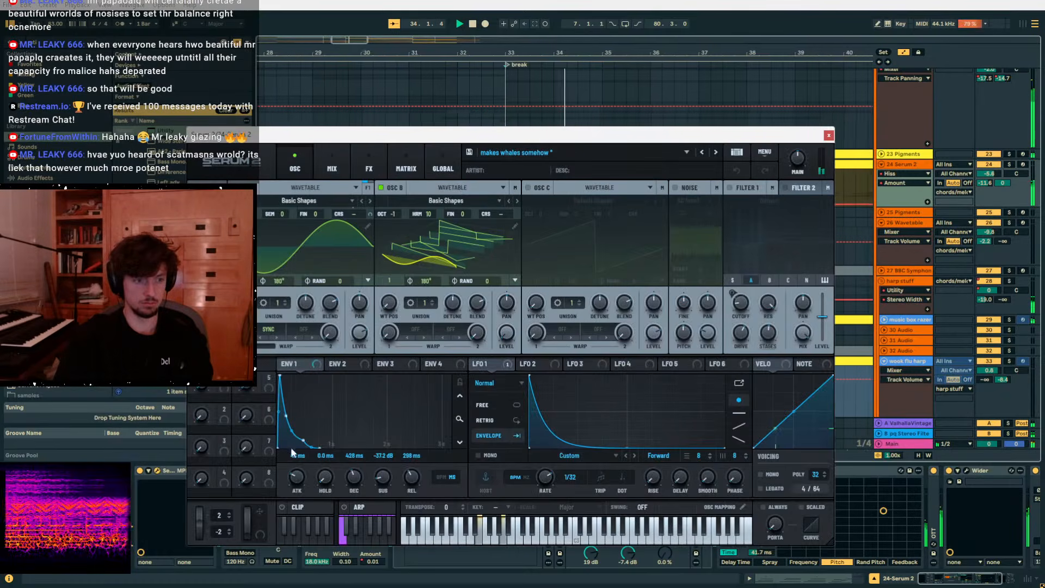
Try adjusting the Env 1 attack in Serum 2, undo the change and close the plugin window.
{"action": "left_click", "coordinate": [297, 477]}
{"action": "key", "text": "ctrl+z"}
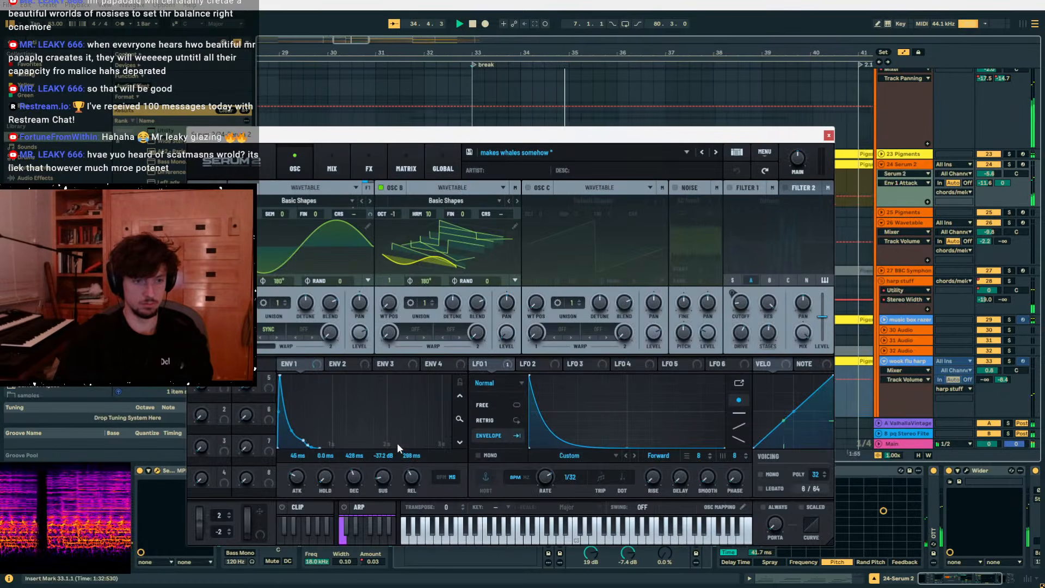
{"action": "left_click", "coordinate": [828, 135]}
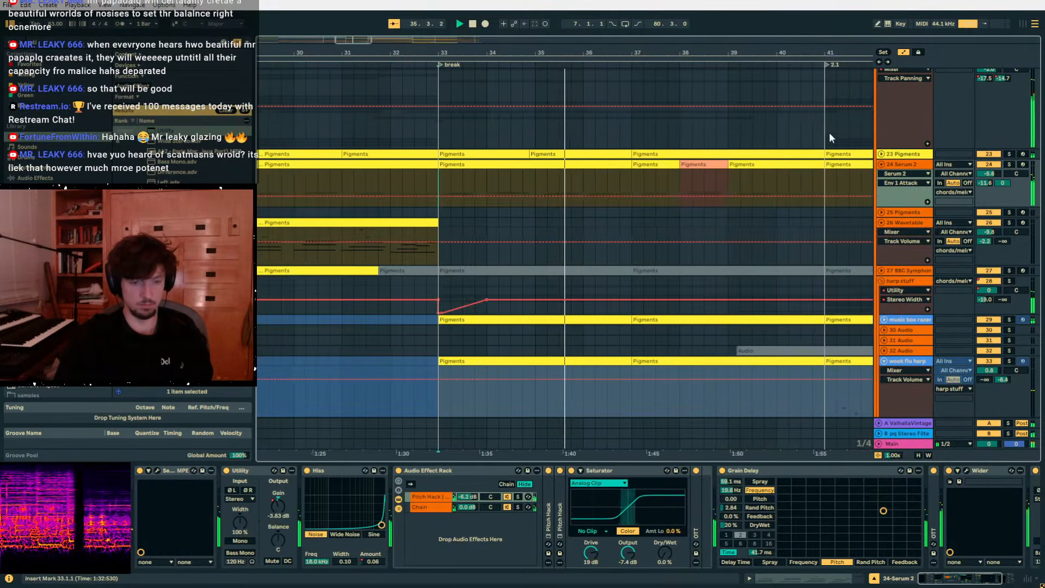
Solo Serum 2 again, play it from the break, fold the Grain Delay and unfold the OTT in its chain.
{"action": "left_click", "coordinate": [1008, 165]}
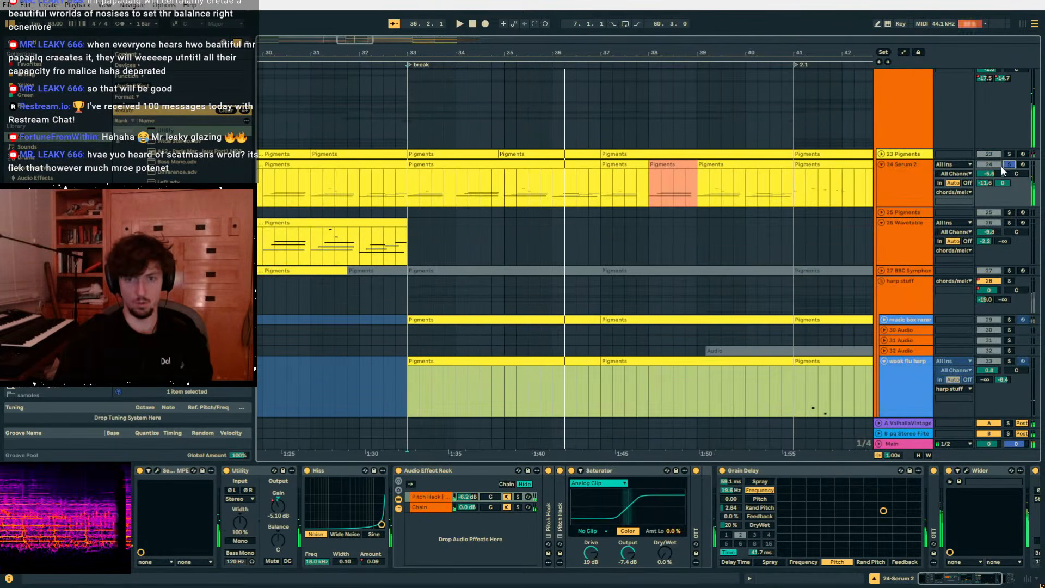
{"action": "key", "text": "space"}
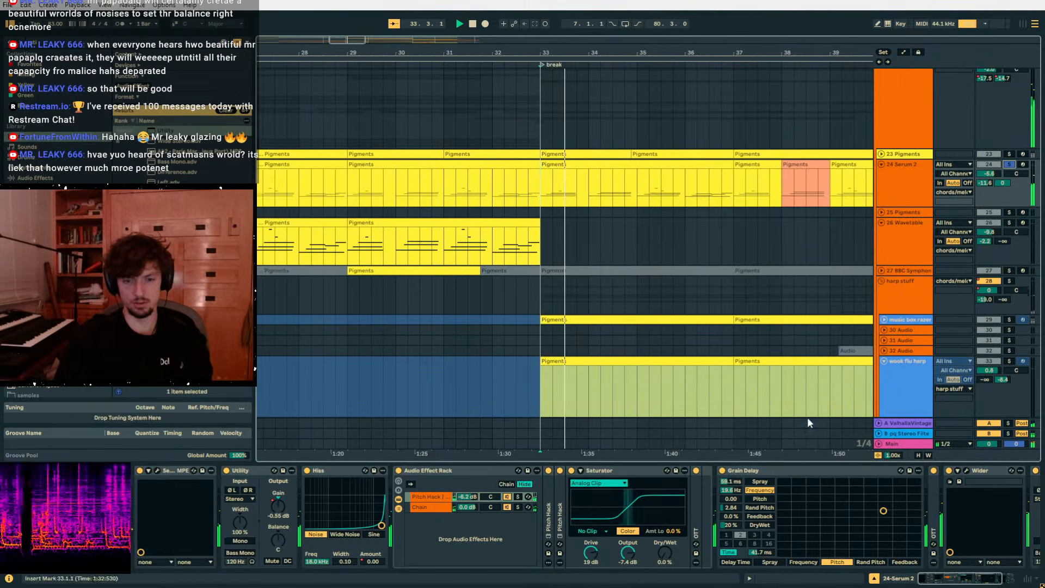
{"action": "double_click", "coordinate": [751, 472]}
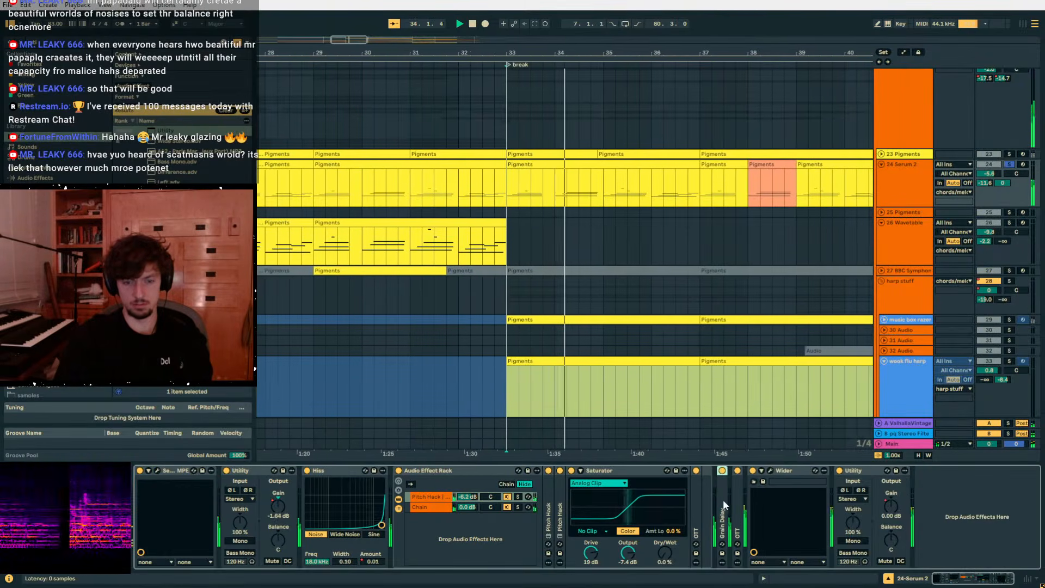
{"action": "double_click", "coordinate": [737, 522]}
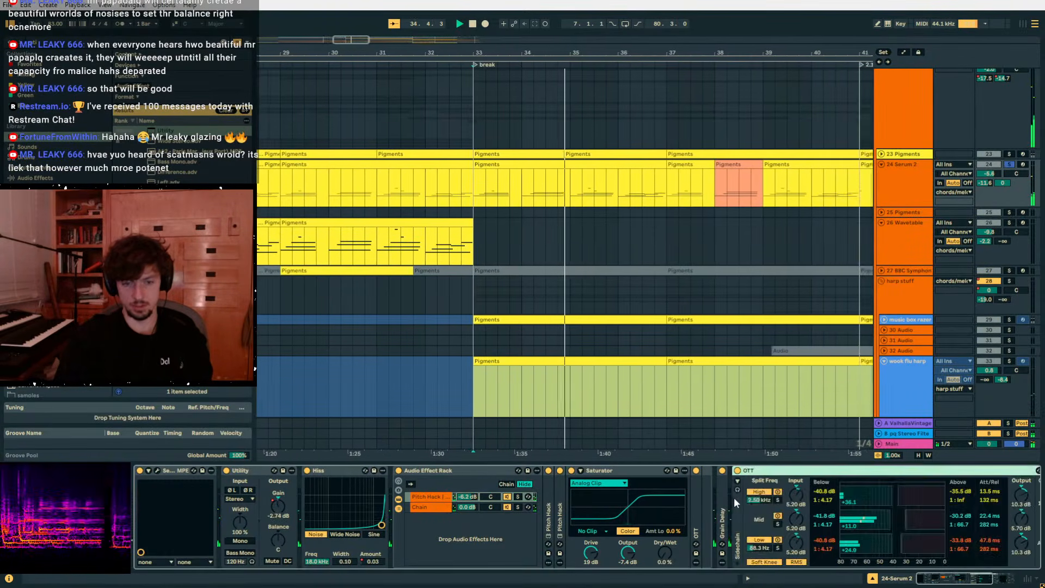
Place the gain-modulated Utility after the other Utility at the end of Serum 2's chain and audition from bar 33.
{"action": "key", "text": "Right"}
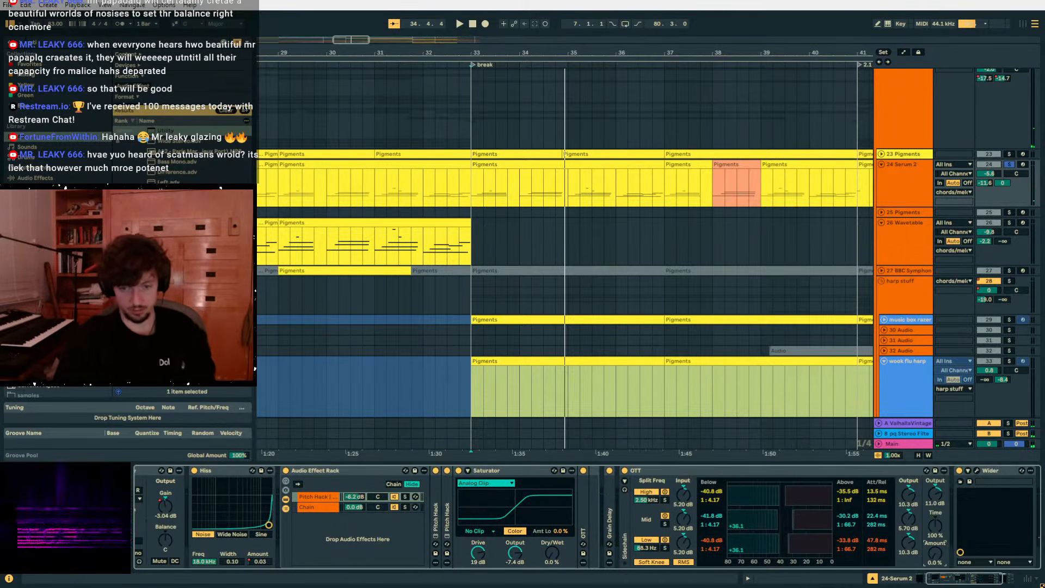
{"action": "key", "text": "space"}
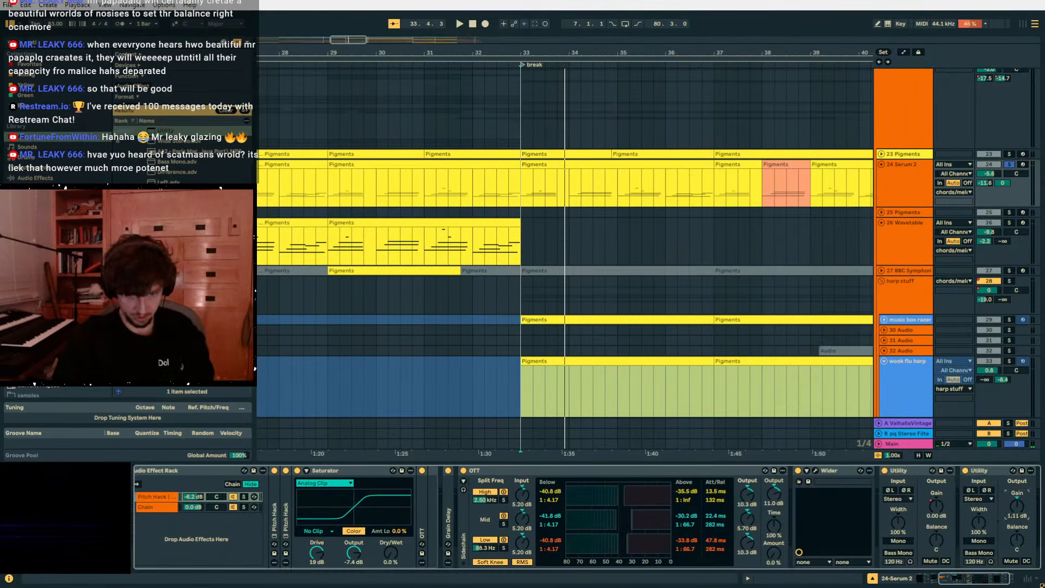
{"action": "key", "text": "space"}
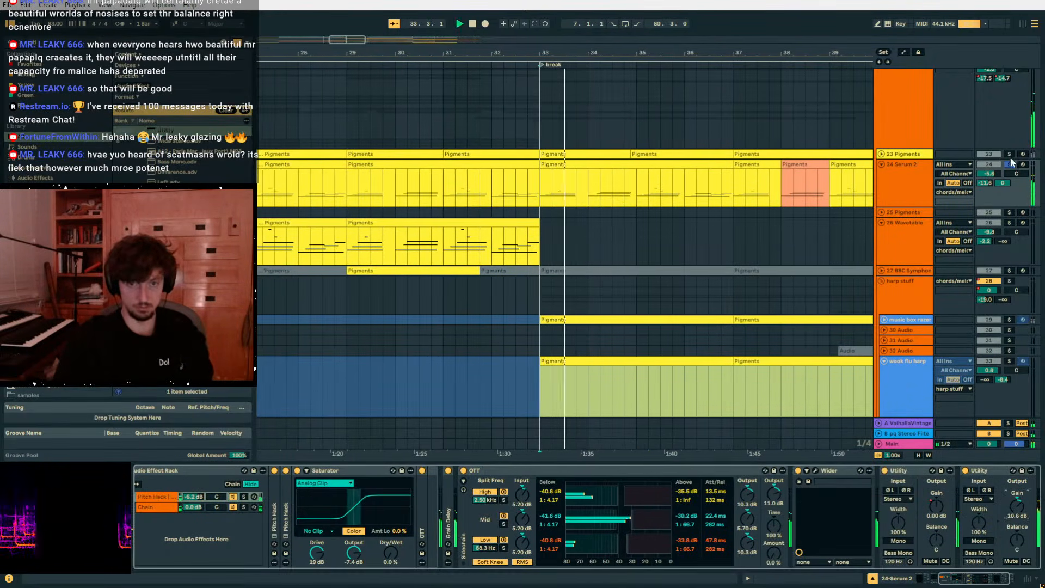
Unsolo Serum 2, unfold the frozen Pigments track (34) in the harp stuff group and place the insert marker in its clip at bar 35.
{"action": "left_click", "coordinate": [1010, 164]}
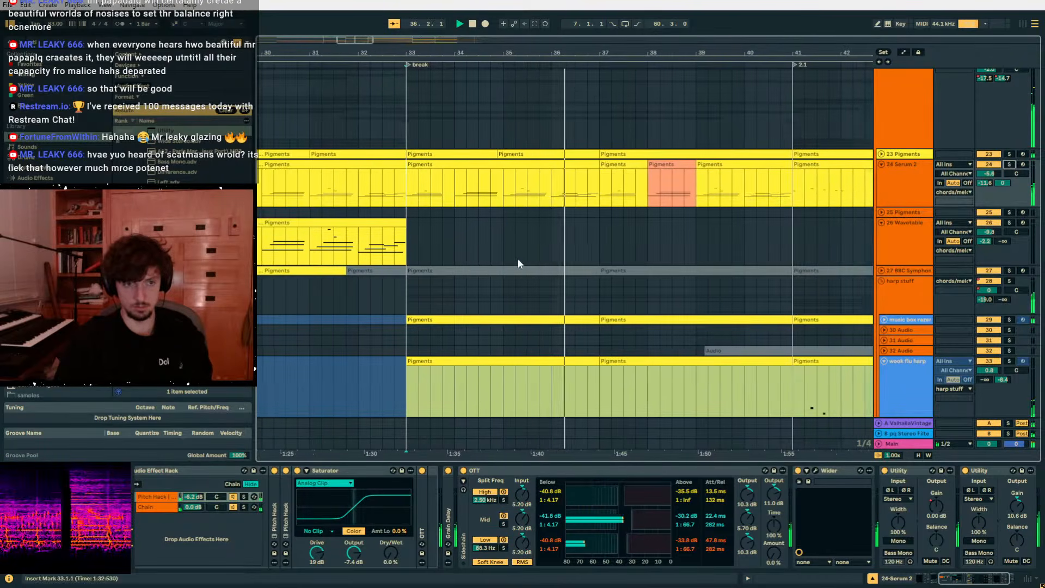
{"action": "scroll", "coordinate": [546, 294], "scroll_direction": "down", "scroll_amount": 5}
{"action": "scroll", "coordinate": [547, 288], "scroll_direction": "up", "scroll_amount": 5}
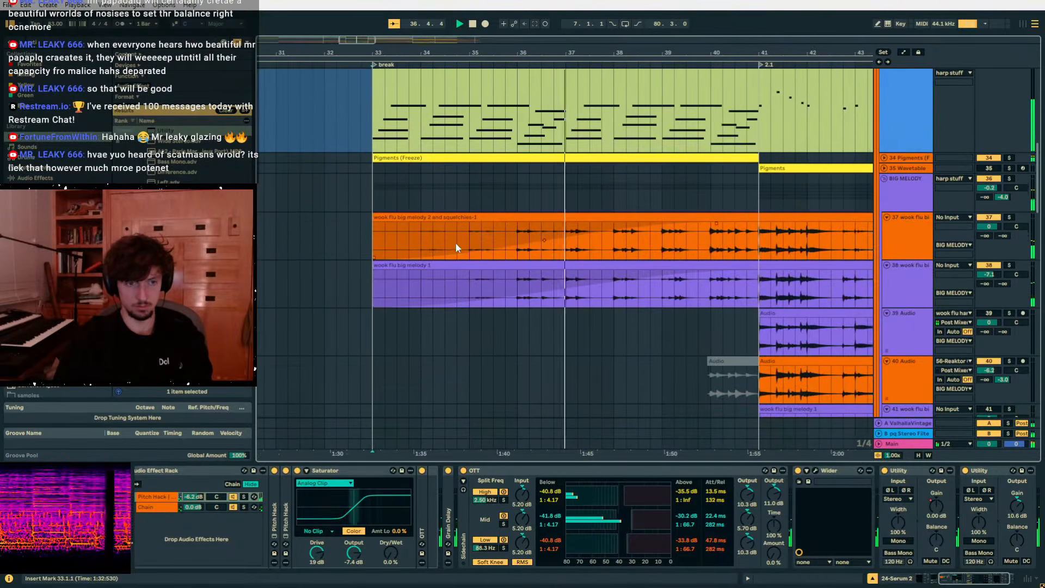
{"action": "left_click", "coordinate": [883, 157]}
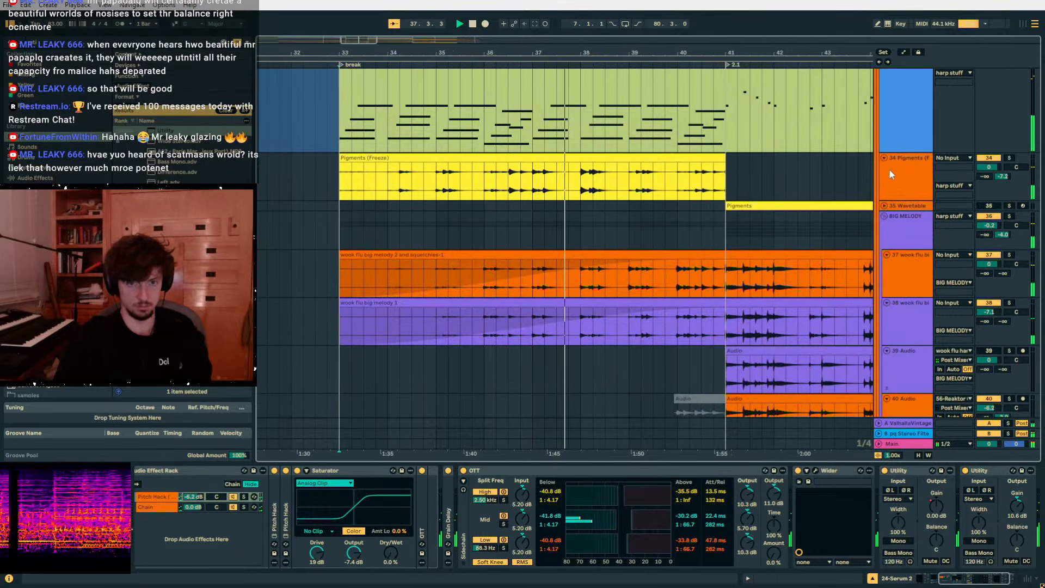
{"action": "left_click", "coordinate": [619, 191]}
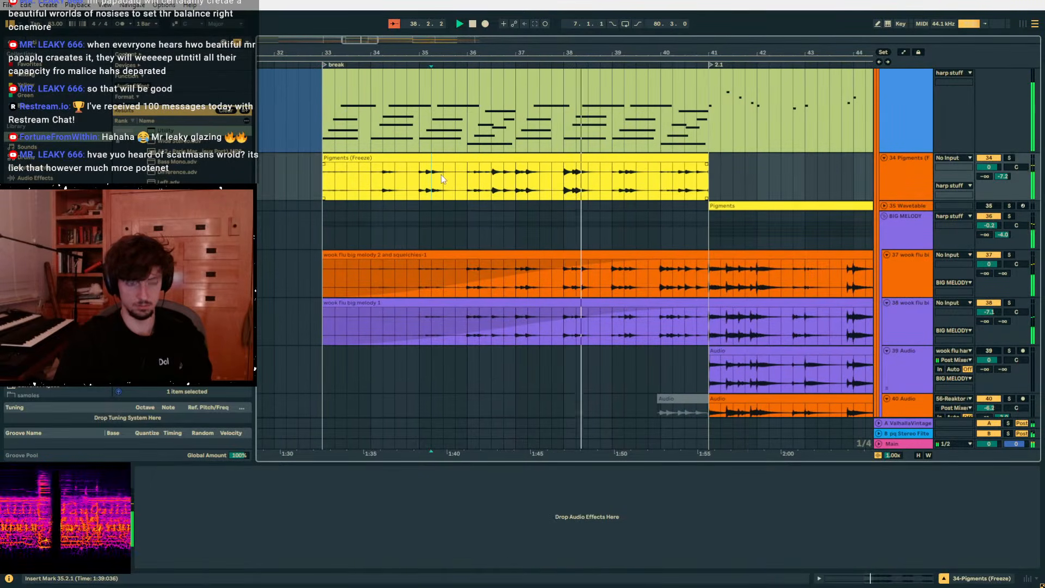
{"action": "scroll", "coordinate": [446, 243], "scroll_direction": "down", "scroll_amount": 3}
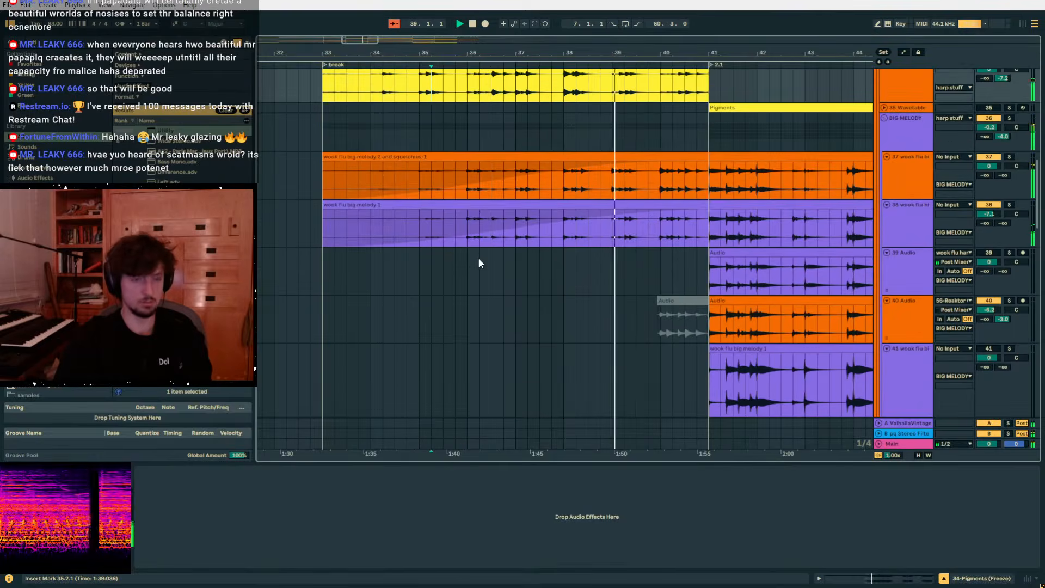
Examine the device chains of the Wavetable, chords/melody, harp stuff and wook flu harp tracks during playback.
{"action": "scroll", "coordinate": [479, 260], "scroll_direction": "up", "scroll_amount": 10}
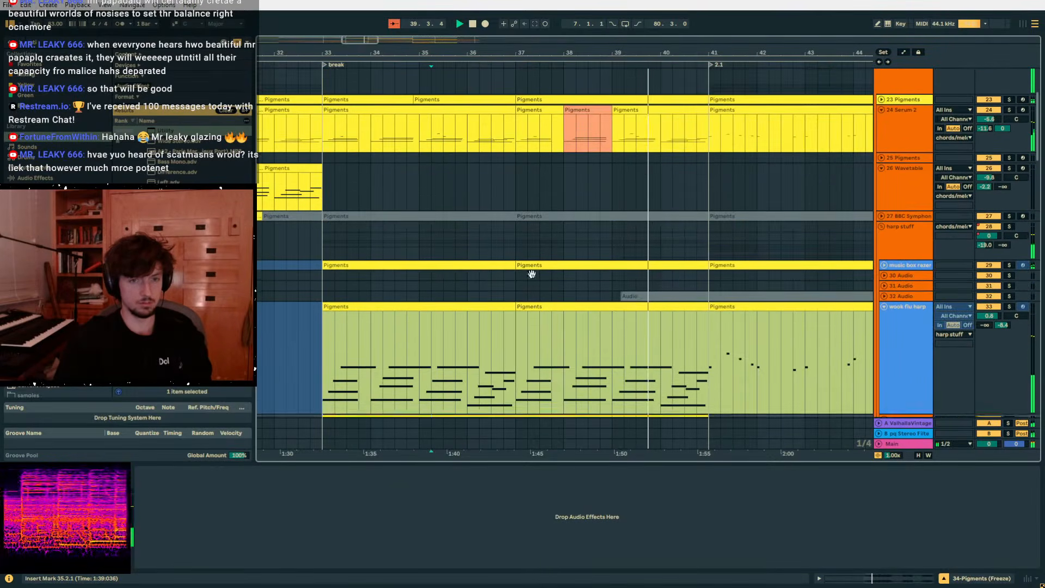
{"action": "scroll", "coordinate": [531, 273], "scroll_direction": "up", "scroll_amount": 2}
{"action": "left_click", "coordinate": [567, 245]}
{"action": "scroll", "coordinate": [801, 279], "scroll_direction": "up", "scroll_amount": 2}
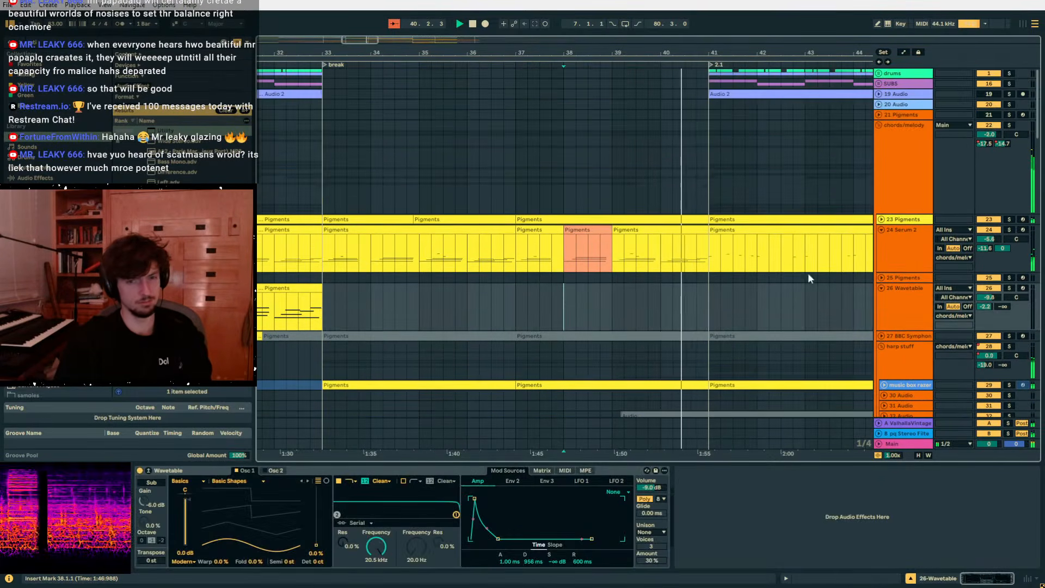
{"action": "left_click", "coordinate": [898, 213]}
{"action": "scroll", "coordinate": [900, 250], "scroll_direction": "down", "scroll_amount": 2}
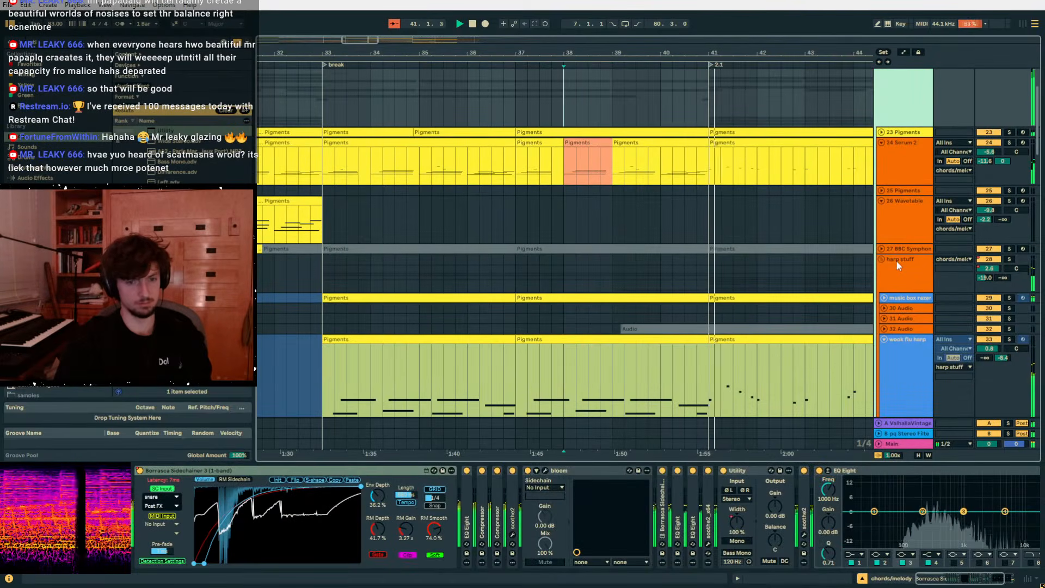
{"action": "left_click", "coordinate": [897, 266]}
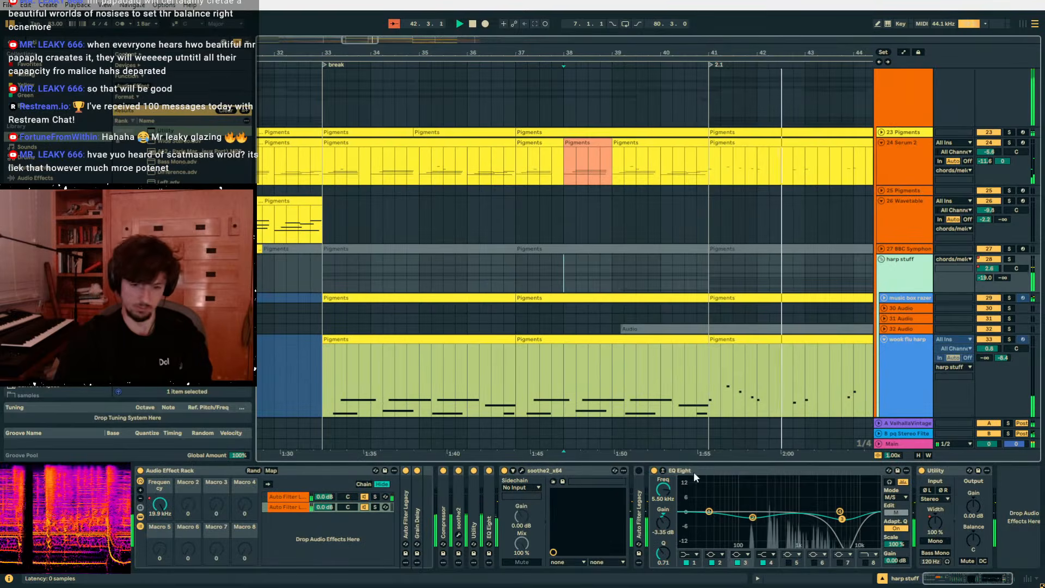
{"action": "left_click", "coordinate": [811, 327]}
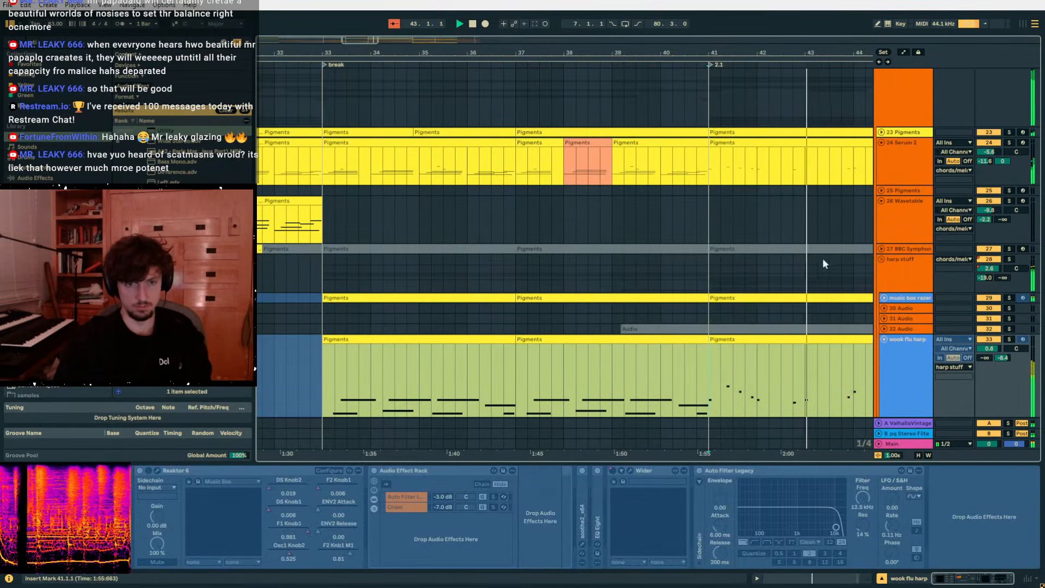
Inspect Serum 2's Hiss Amount automation from bar 41 to section 2.2, with the insert marker at bar 41.
{"action": "left_click", "coordinate": [898, 158]}
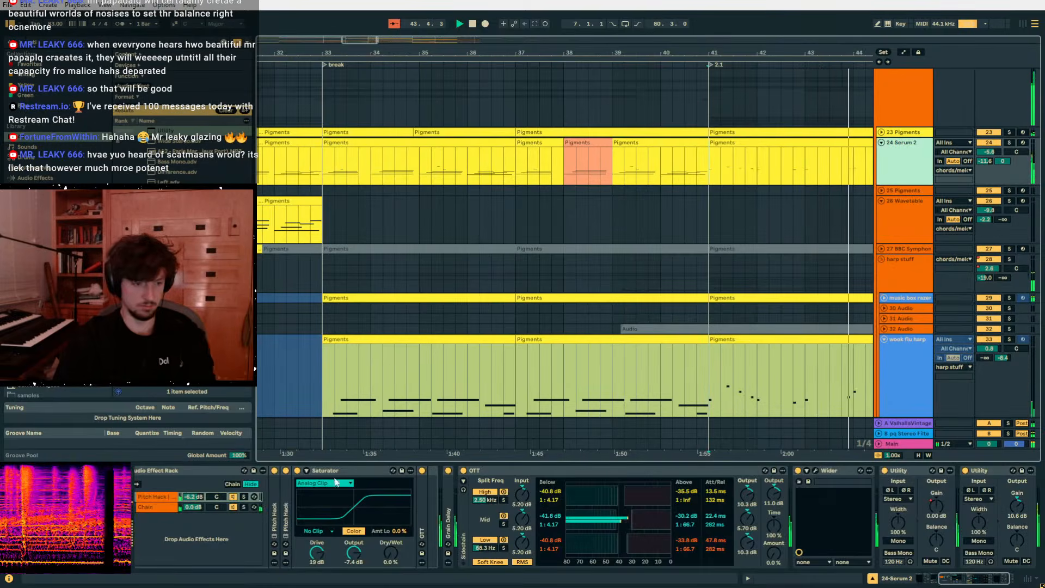
{"action": "scroll", "coordinate": [316, 521], "scroll_direction": "left", "scroll_amount": 4}
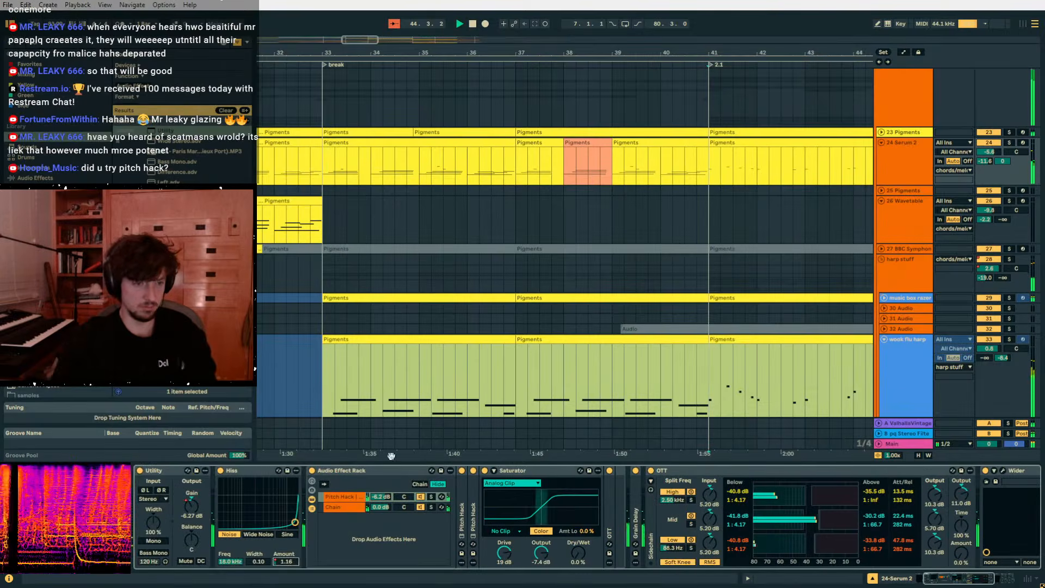
{"action": "key", "text": "a"}
{"action": "left_click", "coordinate": [704, 184]}
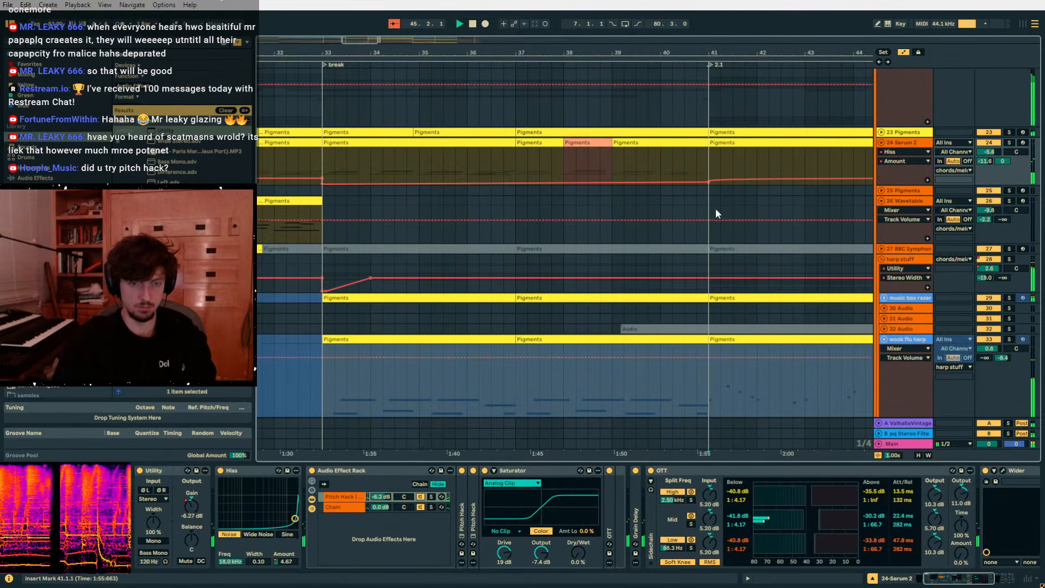
{"action": "left_click_drag", "start_coordinate": [721, 37], "coordinate": [395, 24]}
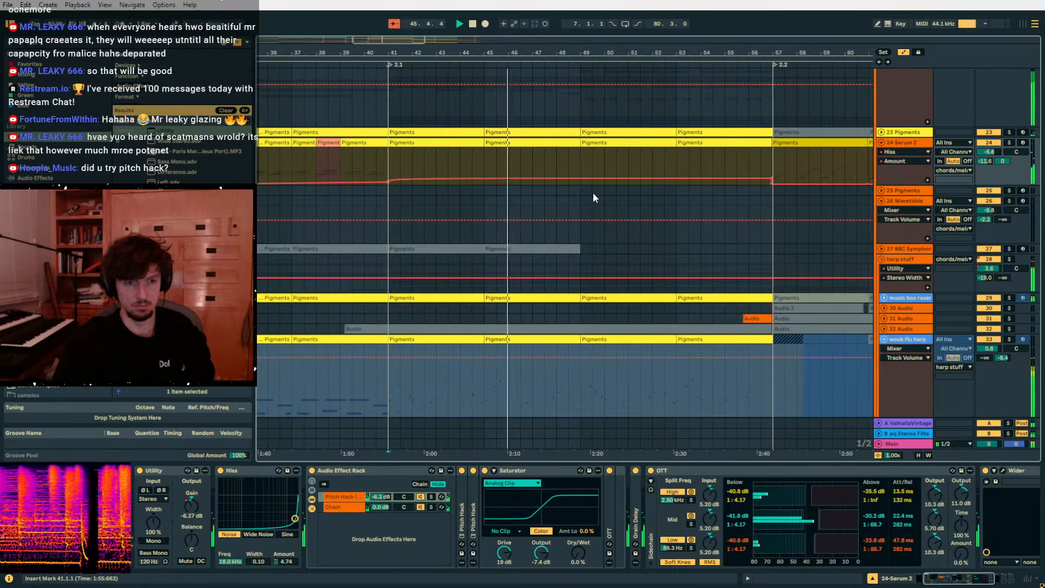
{"action": "key", "text": "a"}
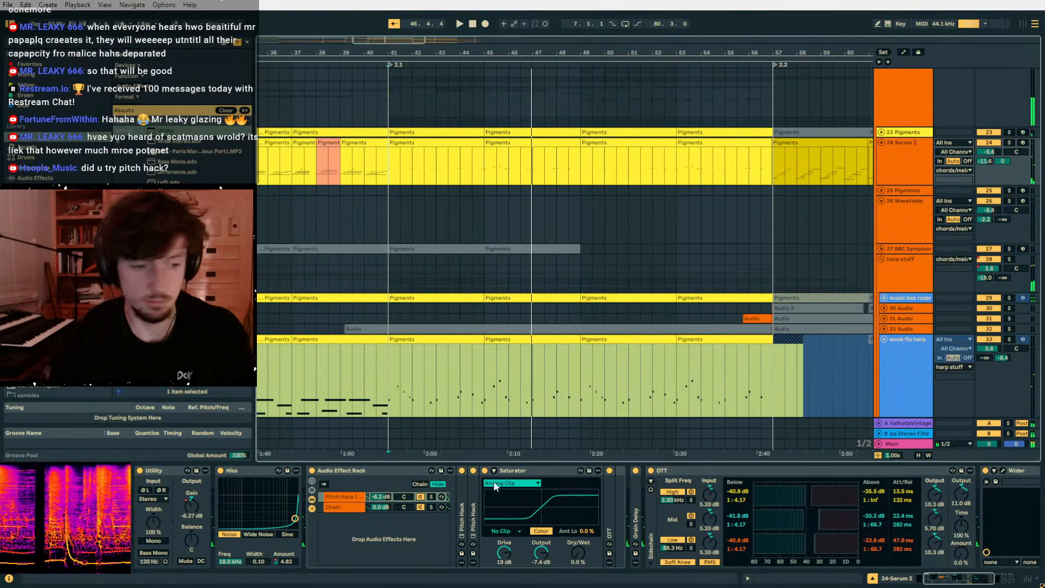
Solo Serum 2, play it from bar 41 and unfold both Pitch Hack devices in its chain.
{"action": "left_click", "coordinate": [1009, 143]}
{"action": "key", "text": "space"}
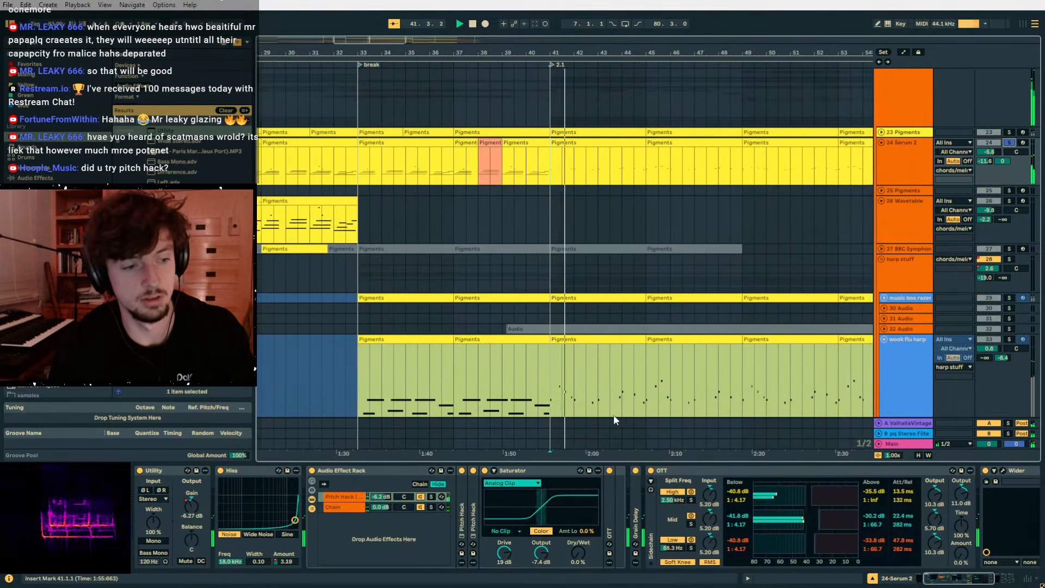
{"action": "double_click", "coordinate": [473, 511]}
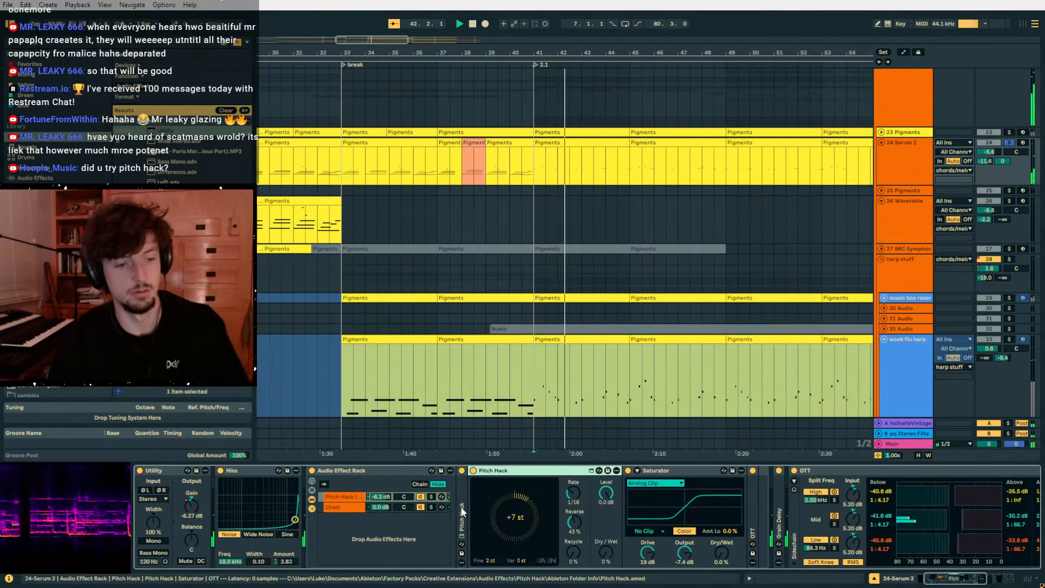
{"action": "double_click", "coordinate": [462, 512]}
{"action": "key", "text": "space"}
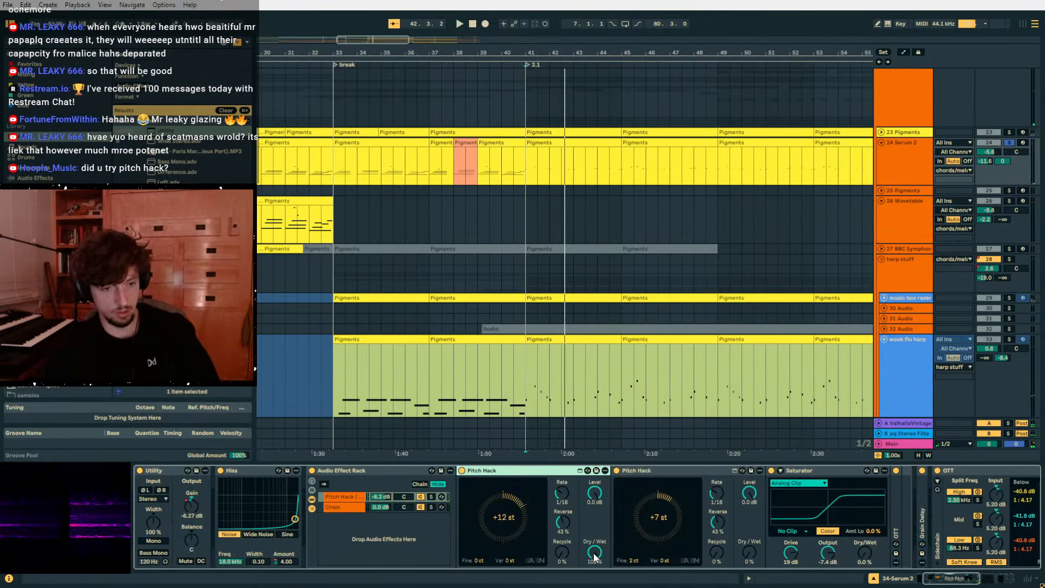
Set Dry/Wet to 49% on the +12 st Pitch Hack and 16% on the +7 st one, audition, and unsolo Serum 2.
{"action": "left_click_drag", "start_coordinate": [595, 554], "coordinate": [595, 577]}
{"action": "key", "text": "space"}
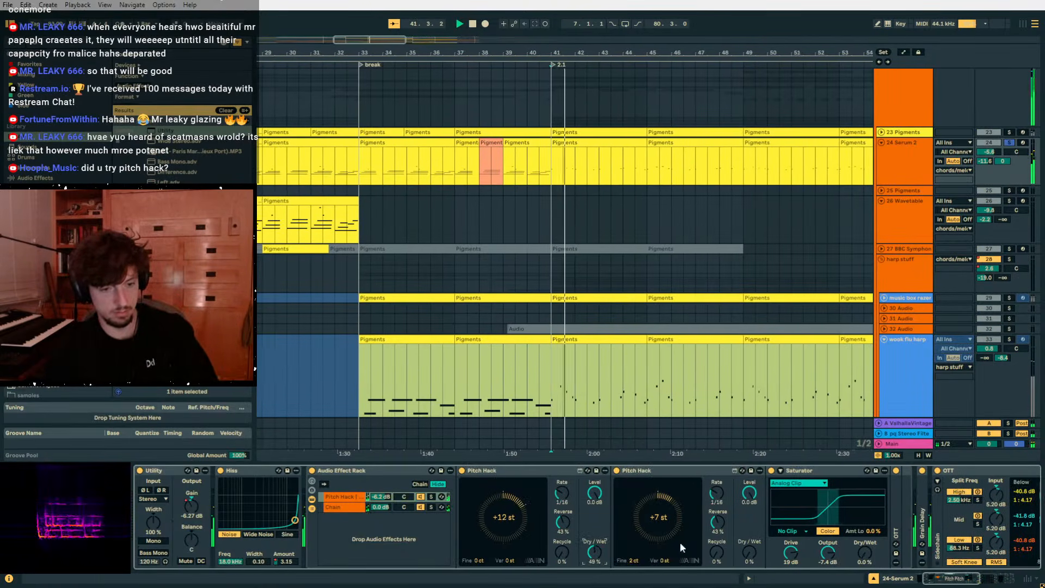
{"action": "mouse_move", "coordinate": [749, 554]}
{"action": "left_mouse_down"}
{"action": "mouse_move", "coordinate": [749, 531]}
{"action": "mouse_move", "coordinate": [749, 546]}
{"action": "left_mouse_up"}
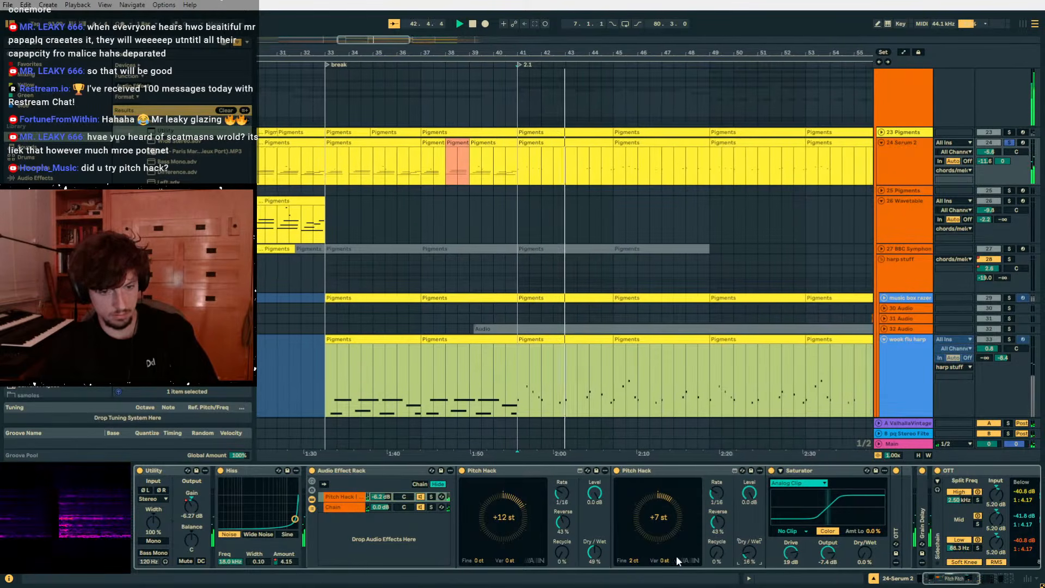
{"action": "left_click", "coordinate": [1008, 143]}
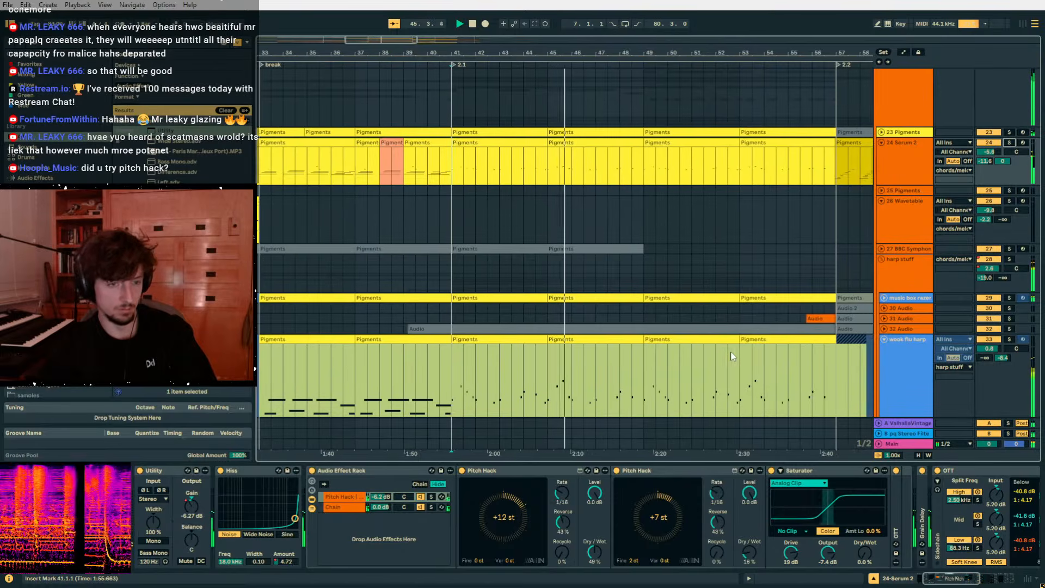
Select the short clip at bar 45 on the 75 Audio track and unfold that track.
{"action": "scroll", "coordinate": [527, 240], "scroll_direction": "down", "scroll_amount": 3}
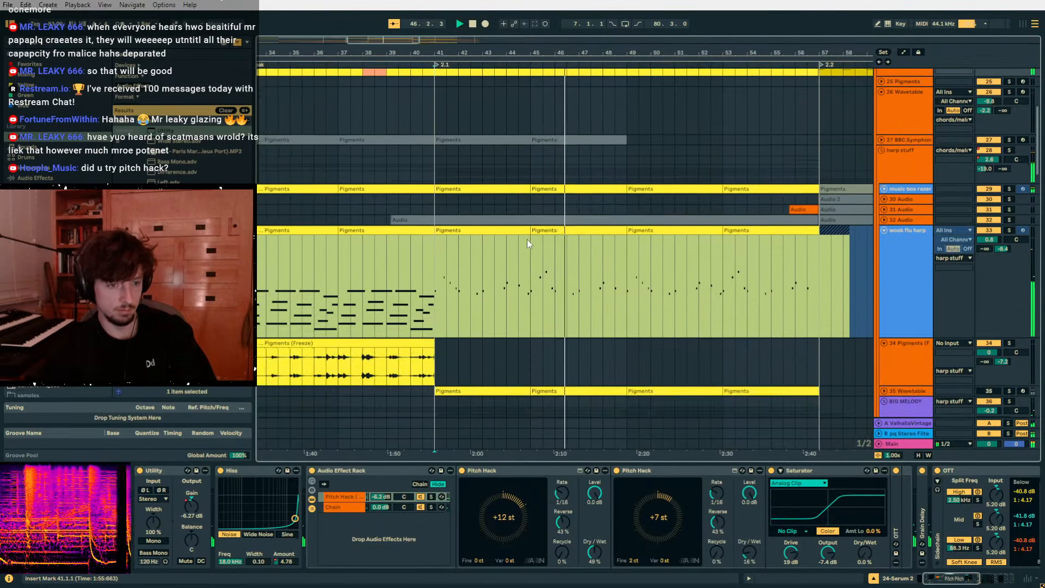
{"action": "scroll", "coordinate": [527, 240], "scroll_direction": "down", "scroll_amount": 10}
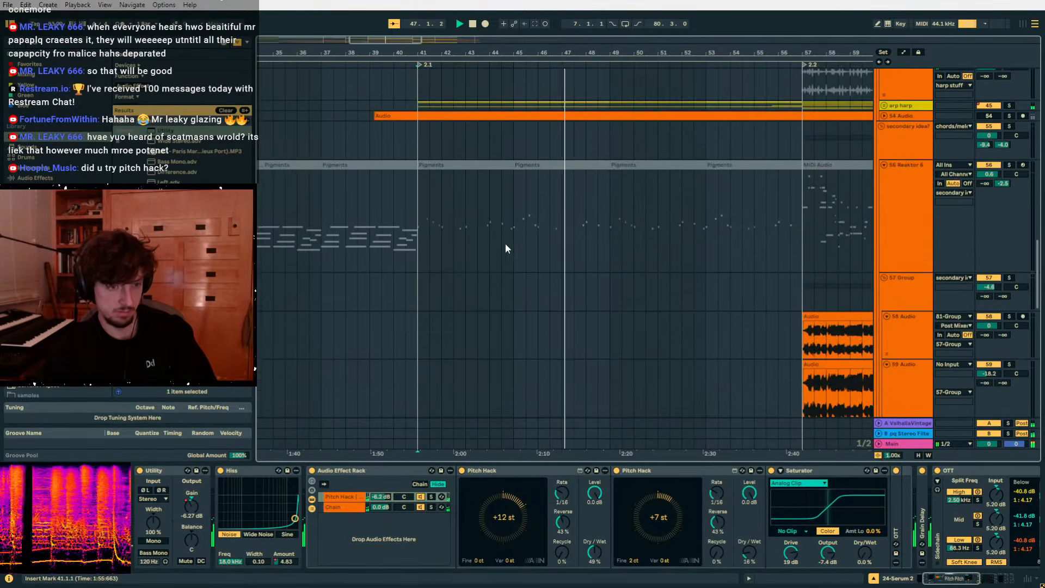
{"action": "scroll", "coordinate": [512, 242], "scroll_direction": "down", "scroll_amount": 10}
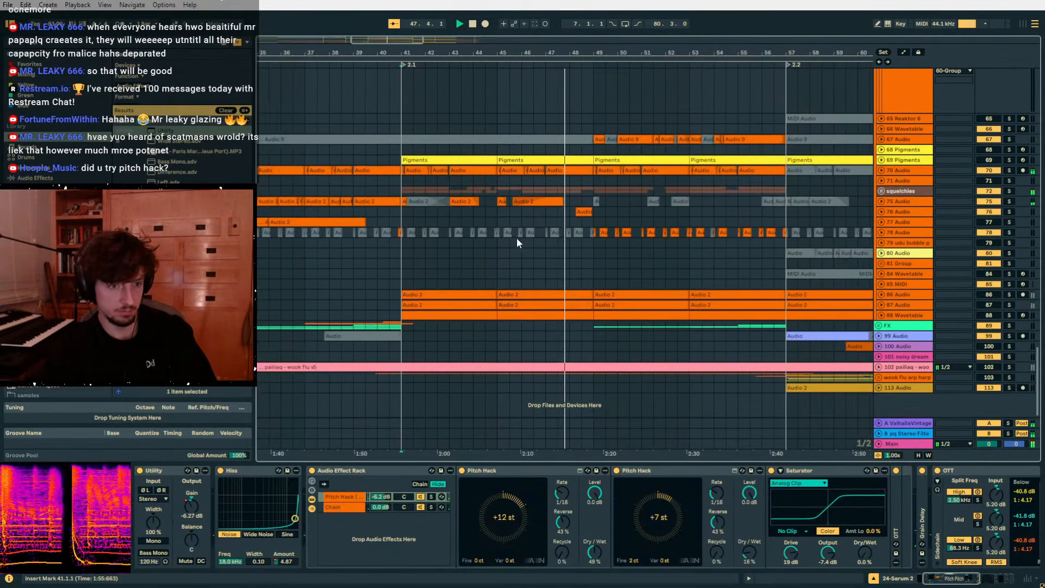
{"action": "left_click", "coordinate": [497, 202]}
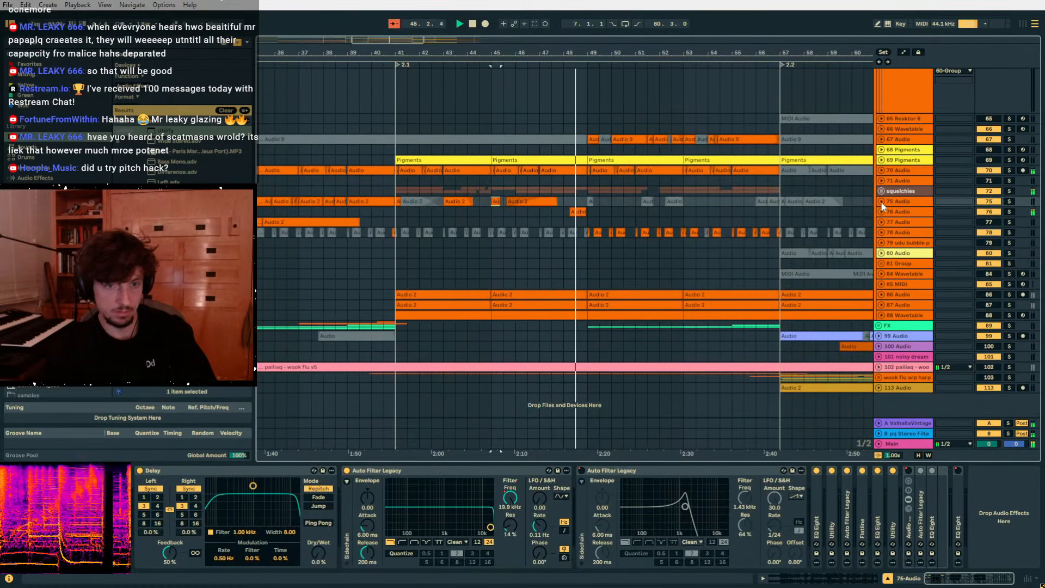
{"action": "left_click", "coordinate": [882, 202]}
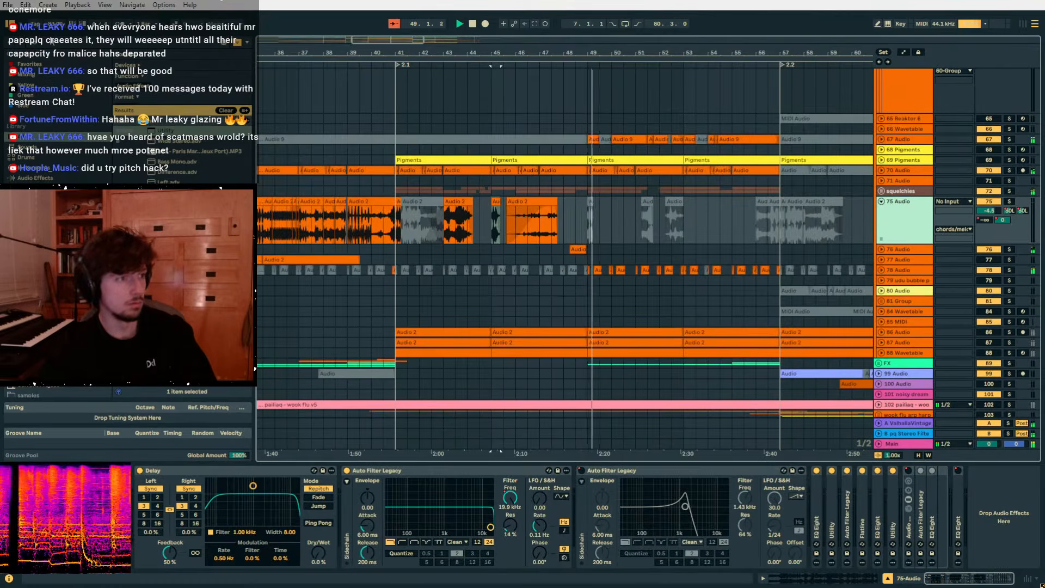
Search the browser for "roar" and add the Roar effect to the end of the 75 Audio track's chain.
{"action": "left_click_drag", "start_coordinate": [56, 44], "coordinate": [1, 39]}
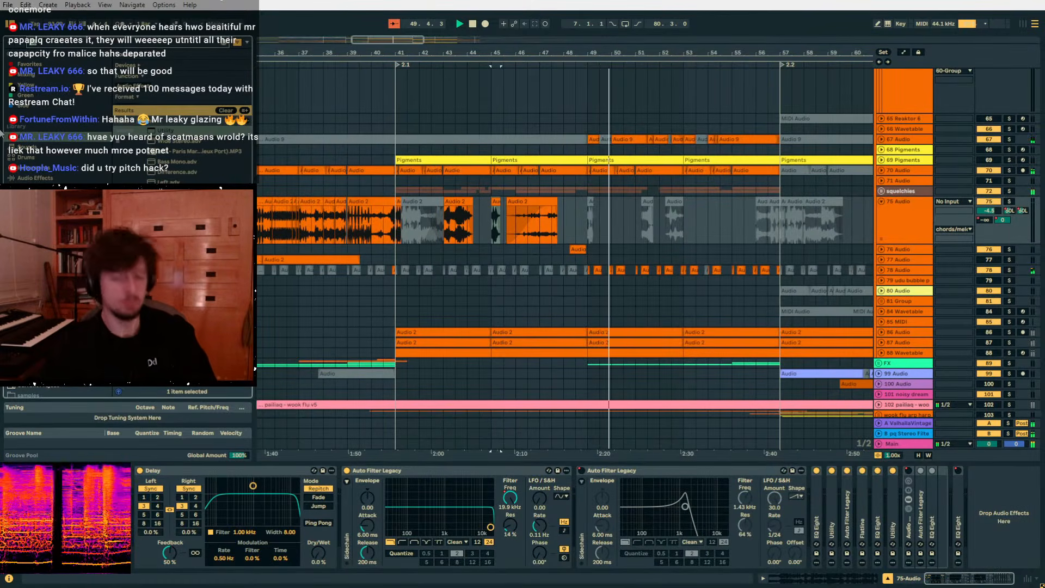
{"action": "type", "text": "roar"}
{"action": "left_click", "coordinate": [212, 131]}
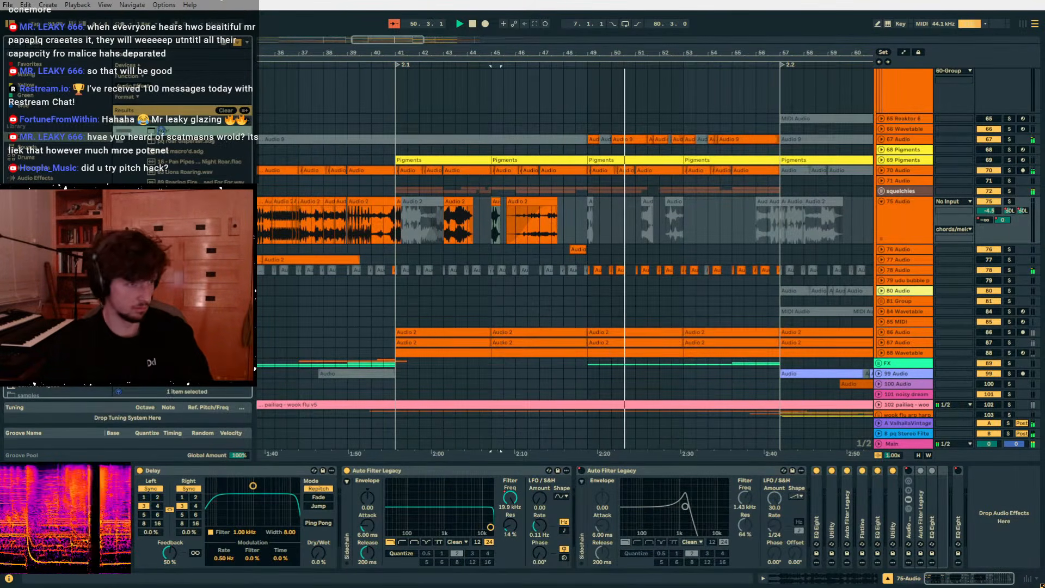
{"action": "left_click_drag", "start_coordinate": [590, 209], "coordinate": [789, 204]}
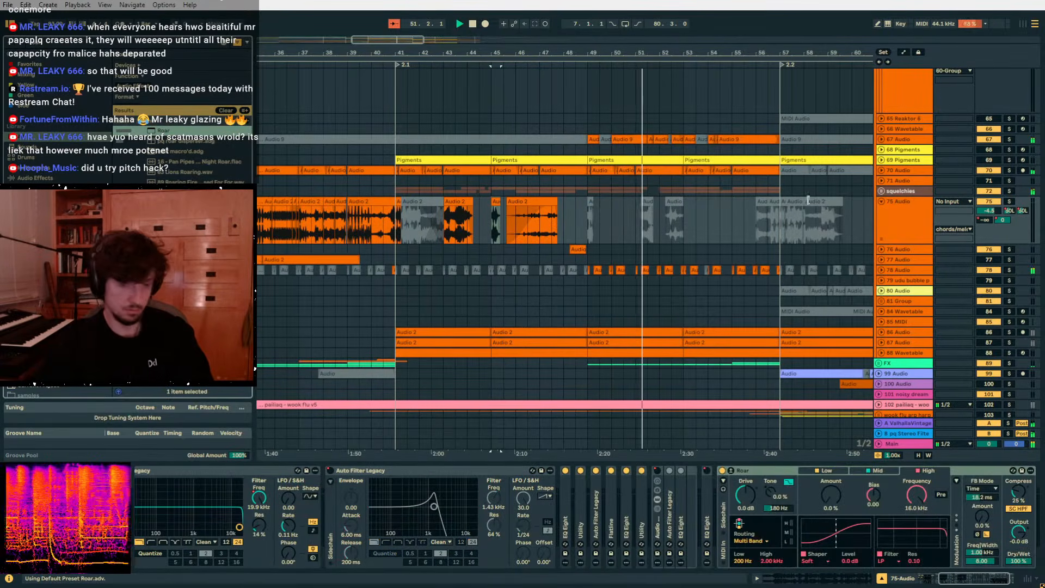
Solo the 75 Audio track, play it from bar 45 and switch Roar's routing to Single.
{"action": "left_click", "coordinate": [1009, 202]}
{"action": "key", "text": "space"}
{"action": "key", "text": "space"}
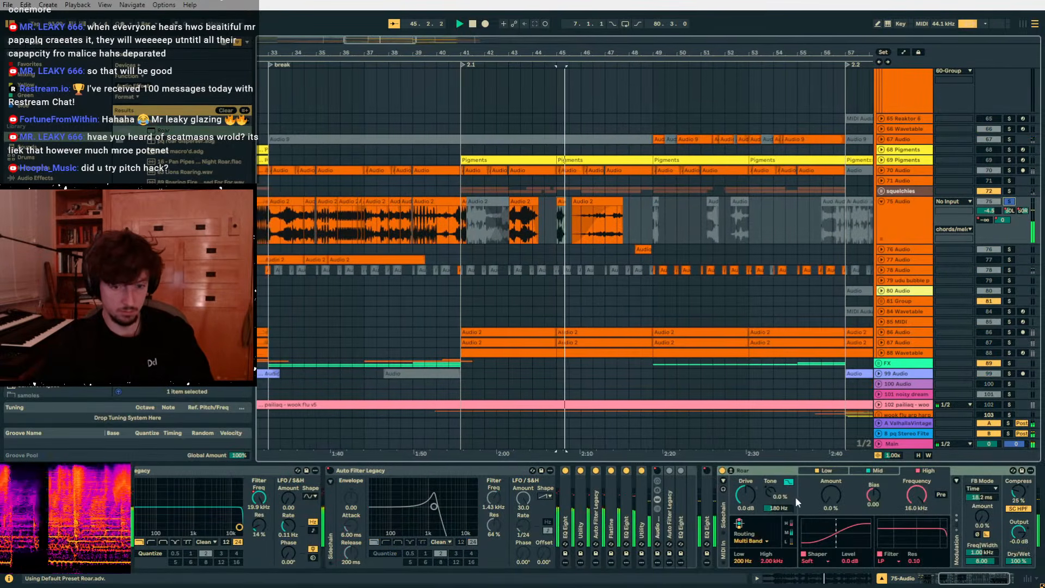
{"action": "left_click", "coordinate": [756, 540]}
{"action": "left_click", "coordinate": [750, 485]}
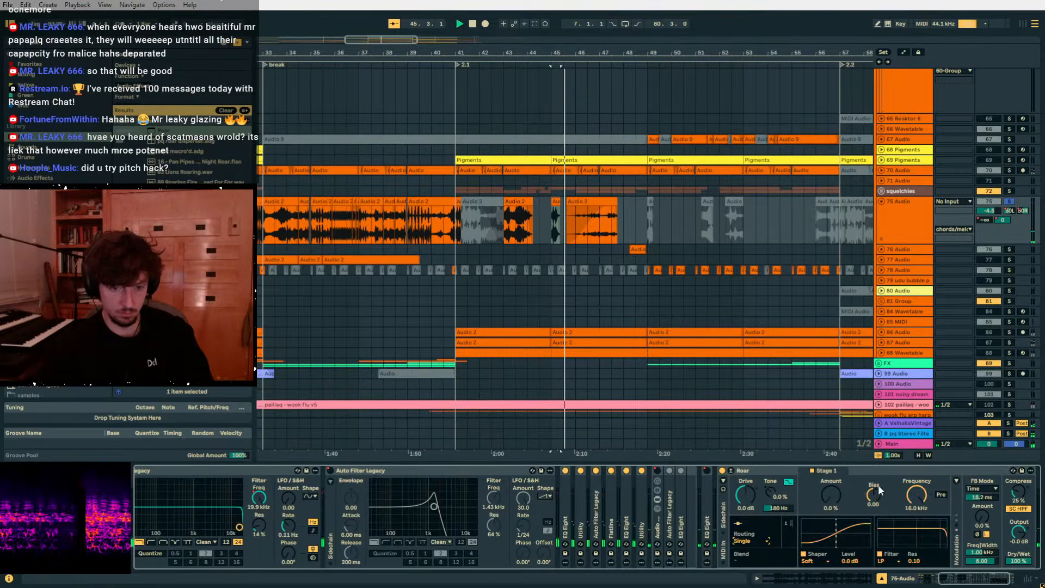
Set Roar's shaper Amount to 33% and Bias to 0.41 while auditioning the clip at bar 45.
{"action": "left_click_drag", "start_coordinate": [836, 501], "coordinate": [836, 463]}
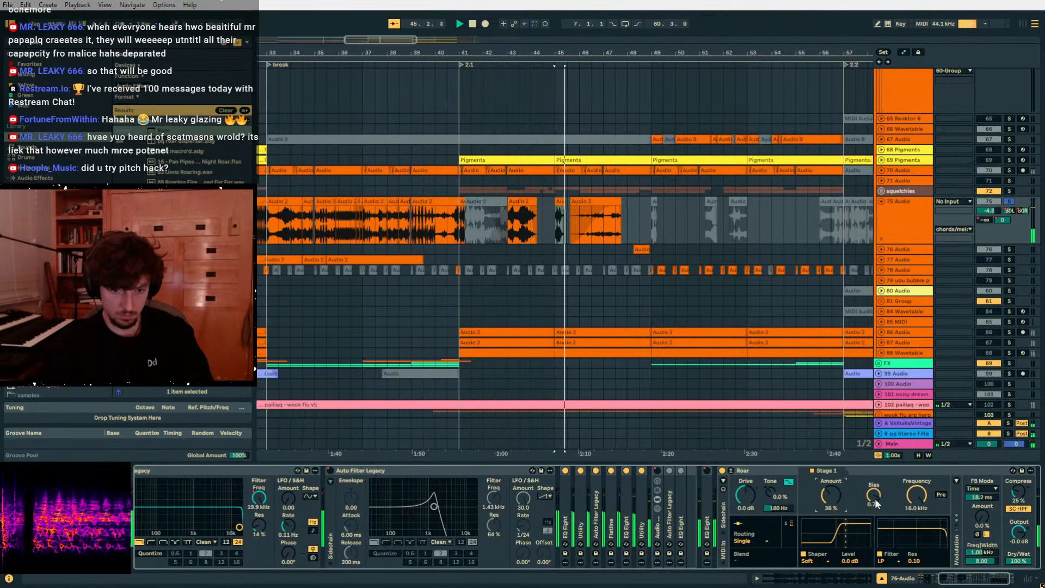
{"action": "left_click_drag", "start_coordinate": [874, 498], "coordinate": [875, 509]}
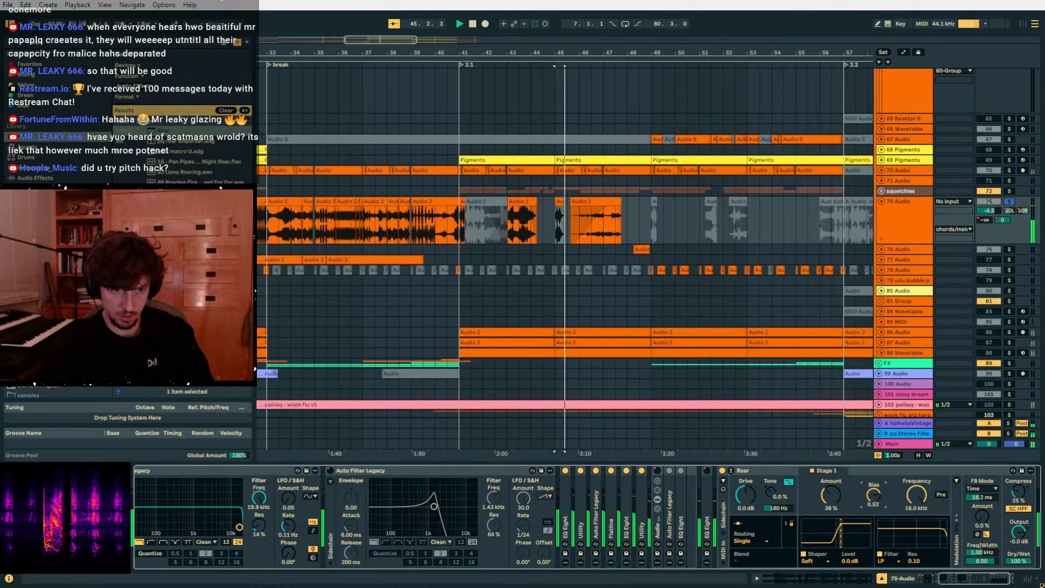
{"action": "key", "text": "space"}
{"action": "left_click_drag", "start_coordinate": [842, 495], "coordinate": [878, 503]}
{"action": "key", "text": "space"}
{"action": "key", "text": "space"}
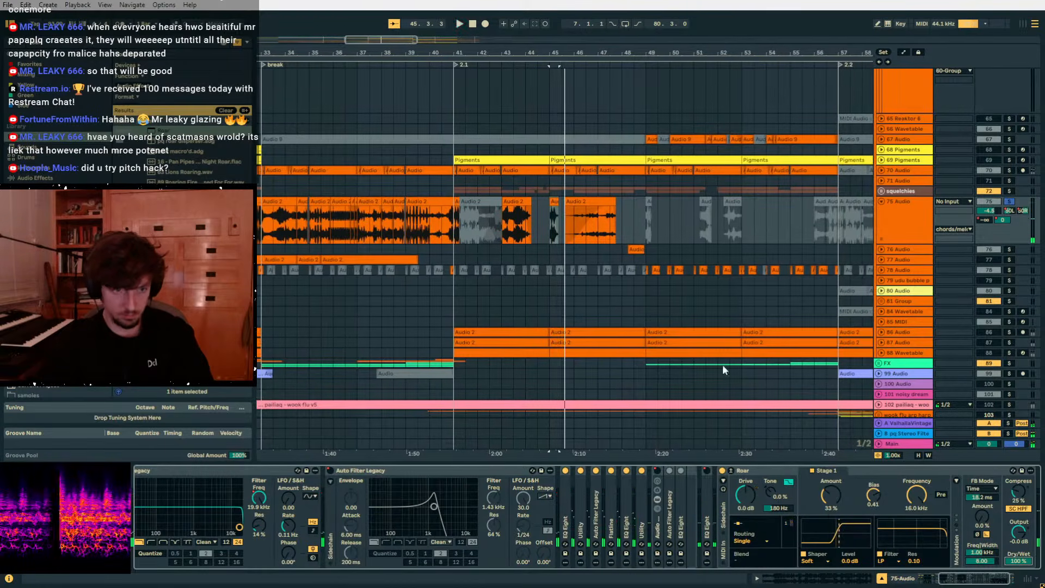
Automate Roar's Dry/Wet on 75 Audio to peak at the short clip at bar 45 and drop back to 0% past its end.
{"action": "key", "text": "a"}
{"action": "left_click", "coordinate": [554, 202]}
{"action": "key", "text": "b"}
{"action": "key", "text": "a"}
{"action": "key", "text": "a"}
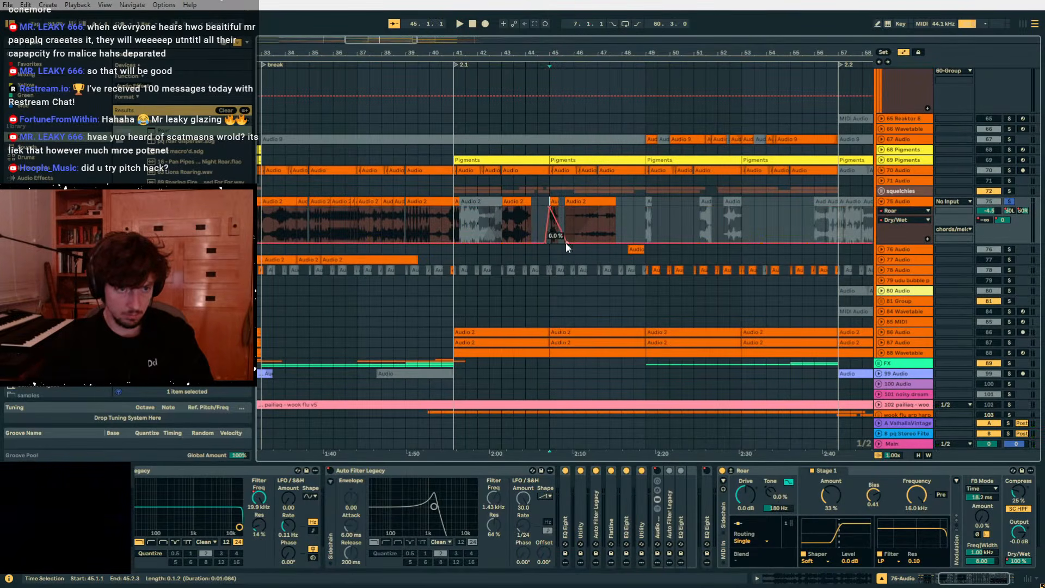
Play from bar 44.3 and unsolo the 75 Audio track to hear the Roar automation in the full mix.
{"action": "left_click", "coordinate": [538, 223]}
{"action": "key", "text": "space"}
{"action": "left_click", "coordinate": [1009, 202]}
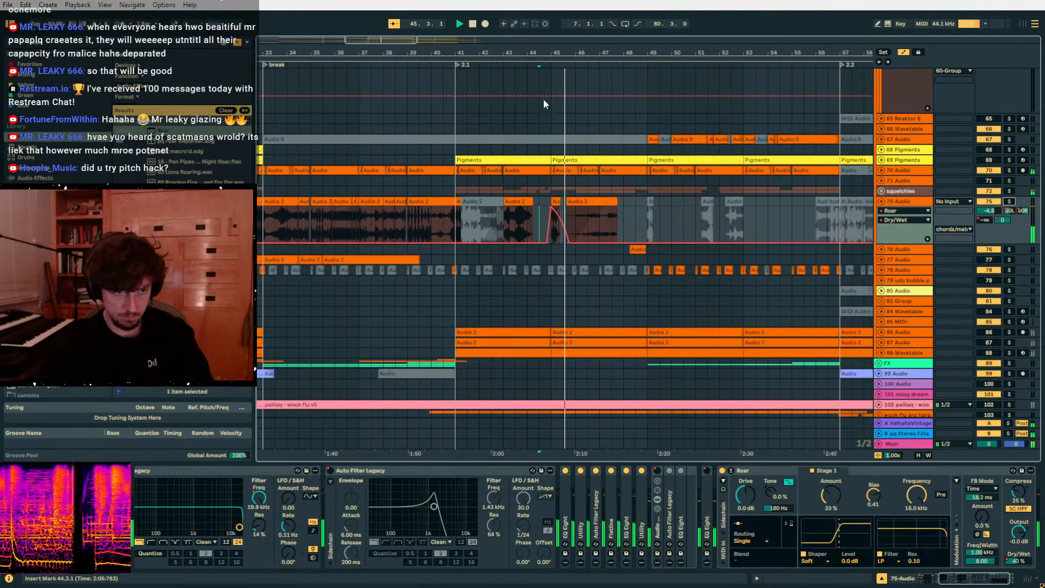
{"action": "scroll", "coordinate": [815, 197], "scroll_direction": "up", "scroll_amount": 3}
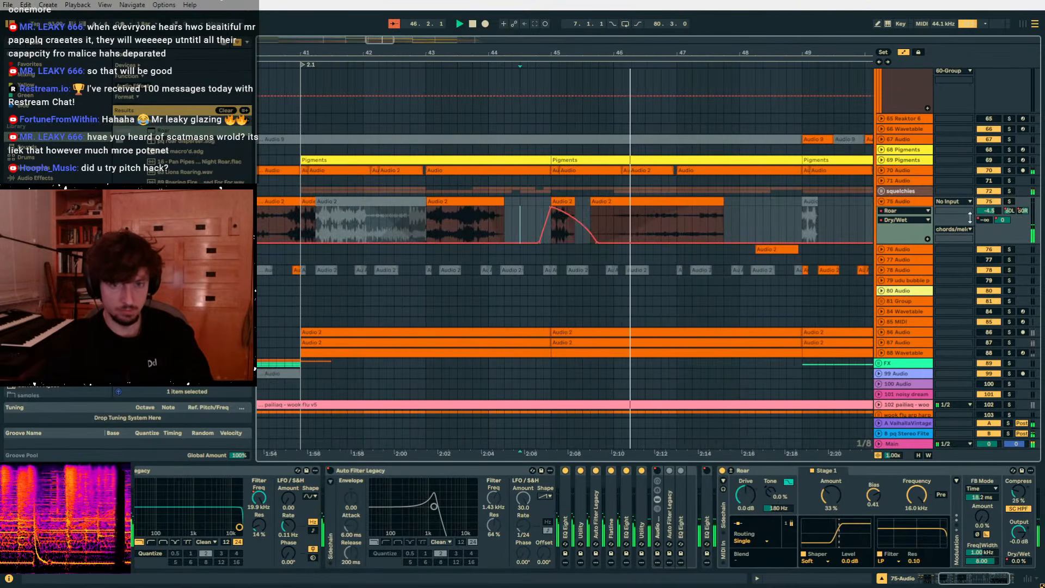
Open soothe2 on the BIG MELODY group, set its release to 1.2 and close the plugin window.
{"action": "scroll", "coordinate": [561, 202], "scroll_direction": "up", "scroll_amount": 5}
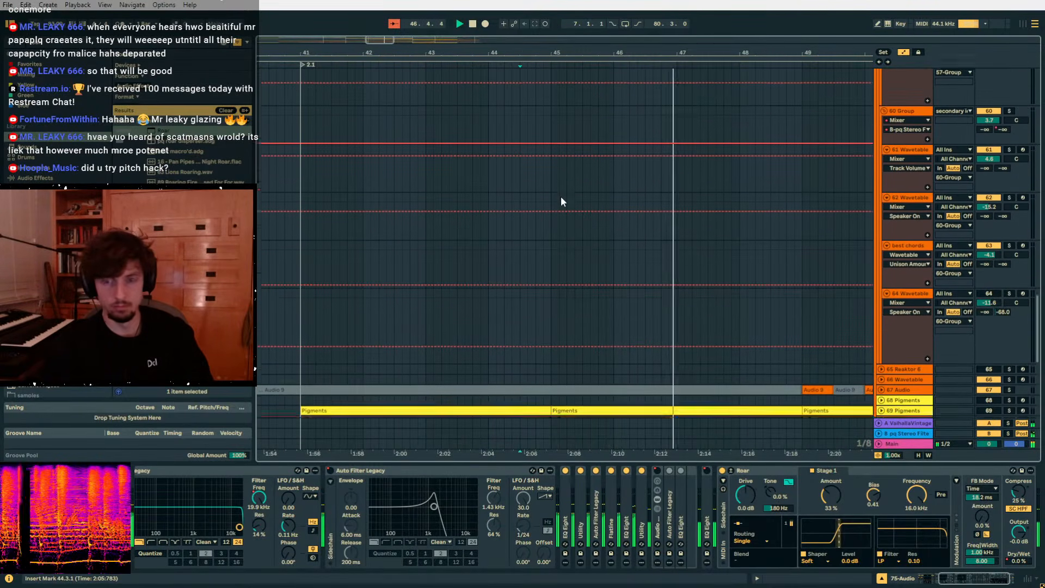
{"action": "scroll", "coordinate": [562, 198], "scroll_direction": "up", "scroll_amount": 10}
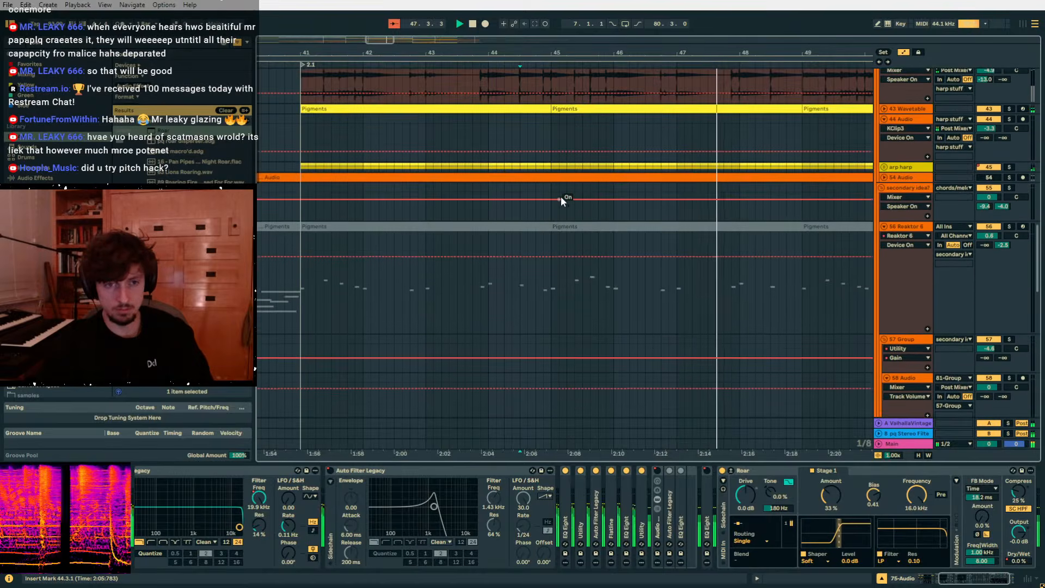
{"action": "scroll", "coordinate": [560, 196], "scroll_direction": "up", "scroll_amount": 8}
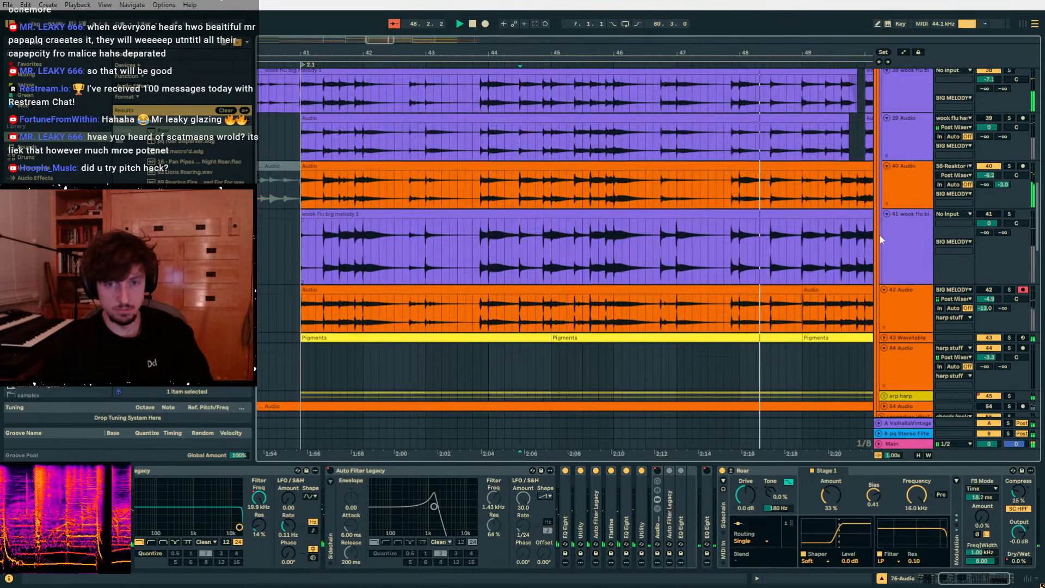
{"action": "scroll", "coordinate": [898, 231], "scroll_direction": "up", "scroll_amount": 5}
{"action": "left_click", "coordinate": [908, 213]}
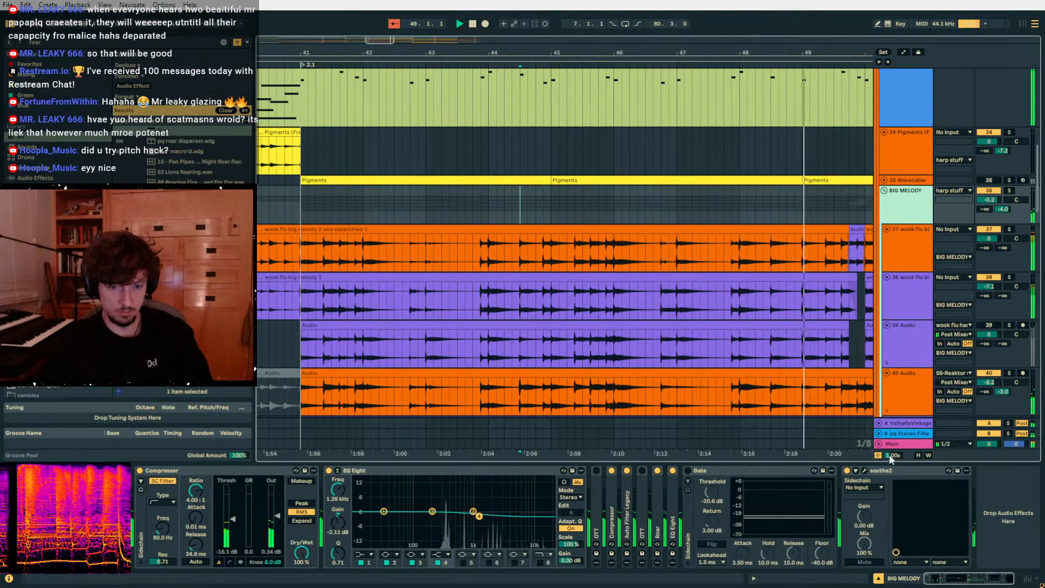
{"action": "left_click", "coordinate": [864, 472]}
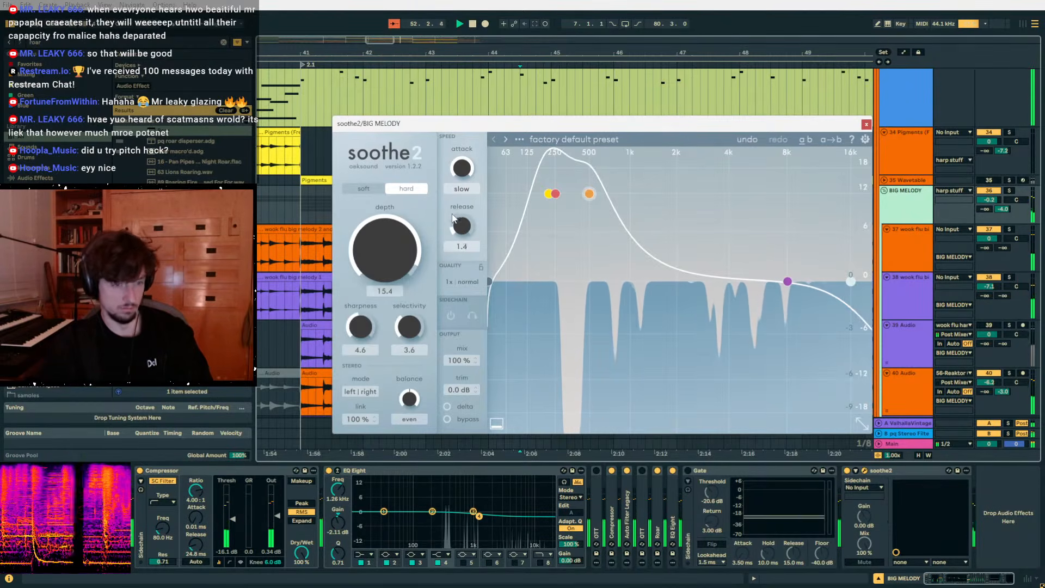
{"action": "left_click_drag", "start_coordinate": [454, 218], "coordinate": [450, 220]}
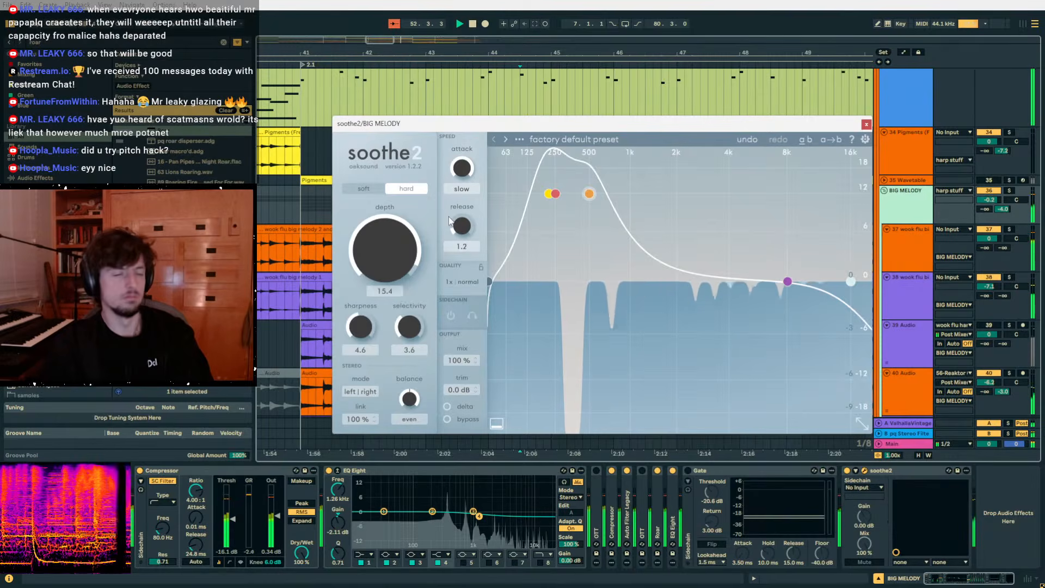
{"action": "left_click", "coordinate": [866, 125]}
Play the arrangement from the start of section 2.2 at bar 57.
{"action": "scroll", "coordinate": [624, 171], "scroll_direction": "down", "scroll_amount": 5}
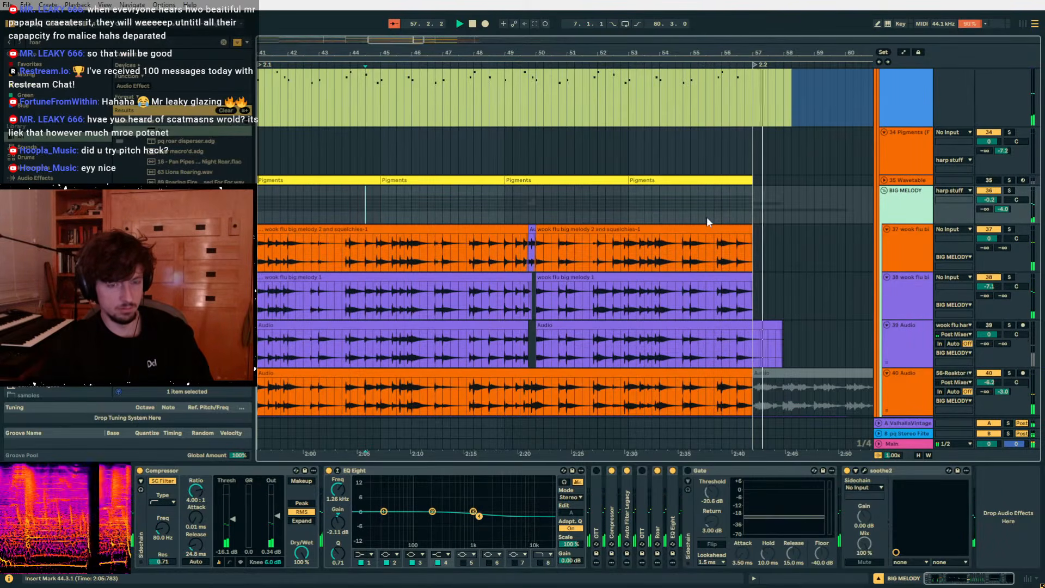
{"action": "left_click", "coordinate": [752, 215]}
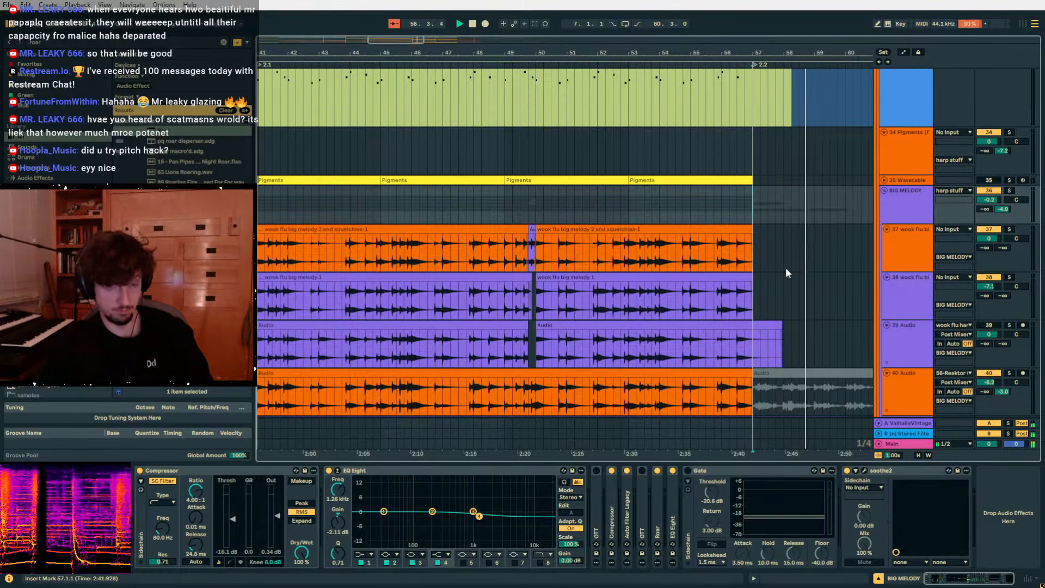
{"action": "scroll", "coordinate": [785, 266], "scroll_direction": "up", "scroll_amount": 5}
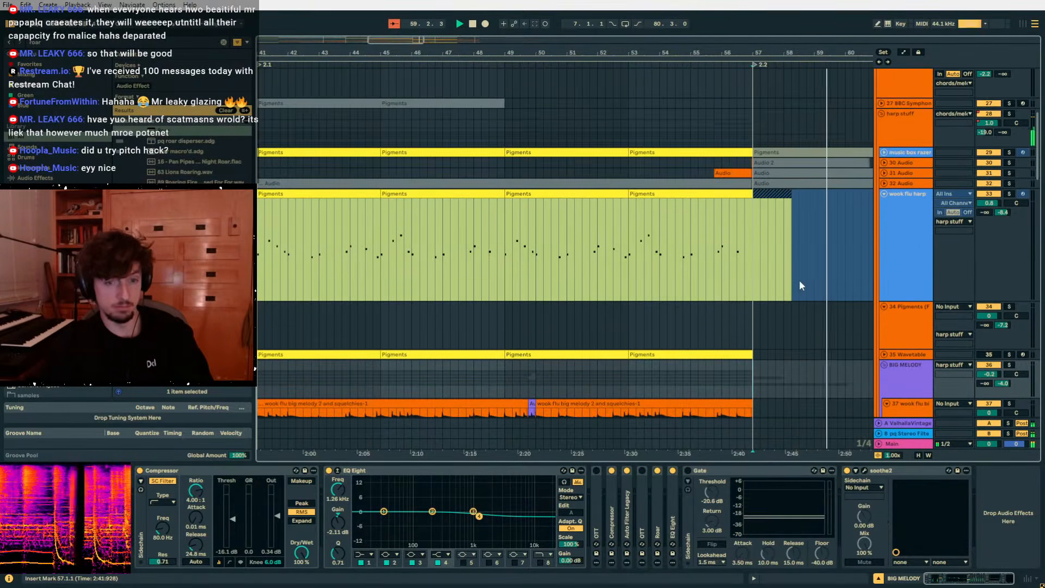
{"action": "scroll", "coordinate": [828, 255], "scroll_direction": "up", "scroll_amount": 7}
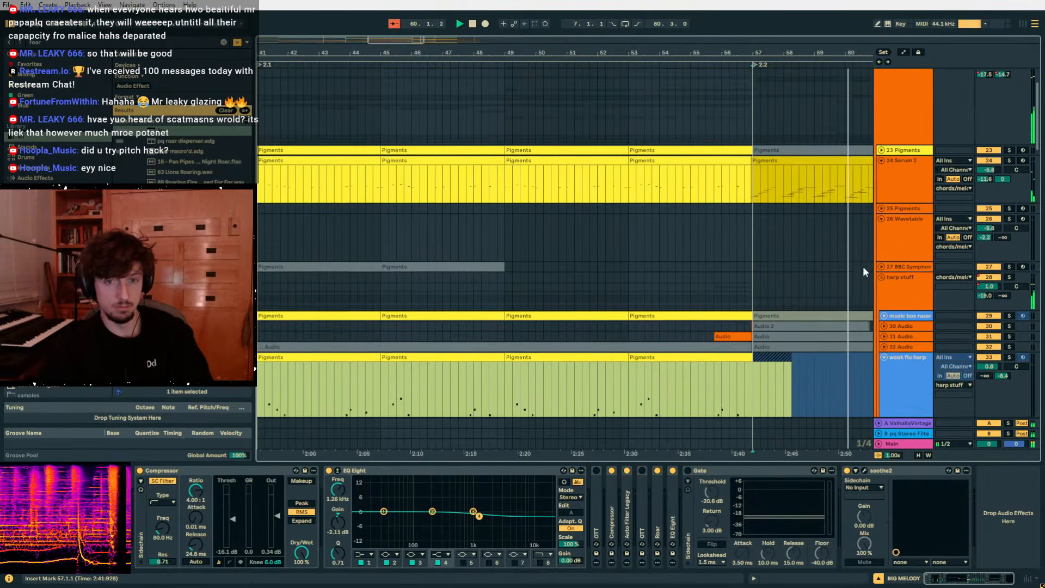
Raise the gain automation of the last Utility on the Serum 2 track to 12.6 dB from the CLUSTERFUCK section at bar 65.
{"action": "left_click", "coordinate": [892, 266]}
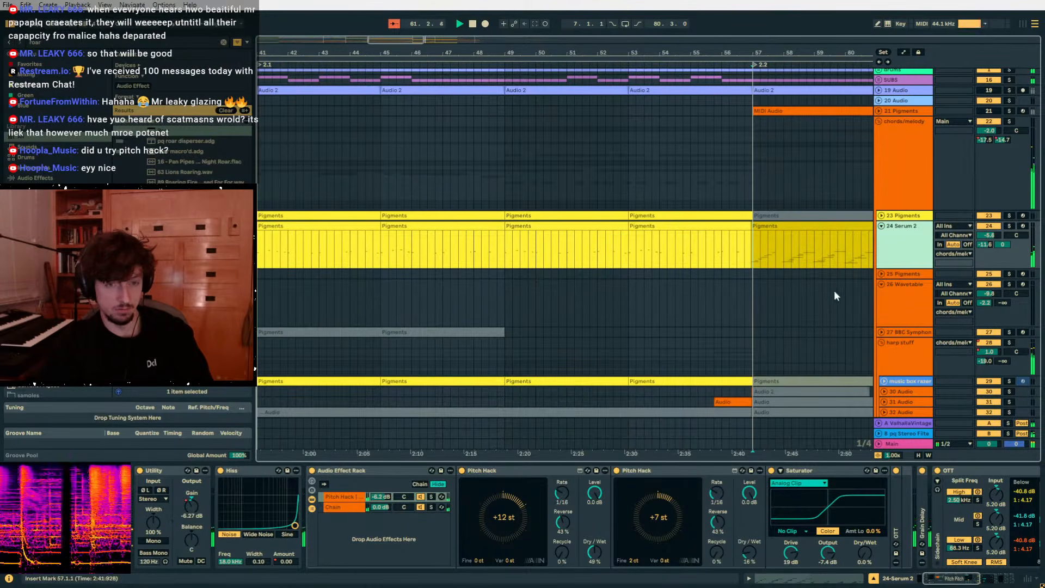
{"action": "left_click_drag", "start_coordinate": [772, 51], "coordinate": [431, 53]}
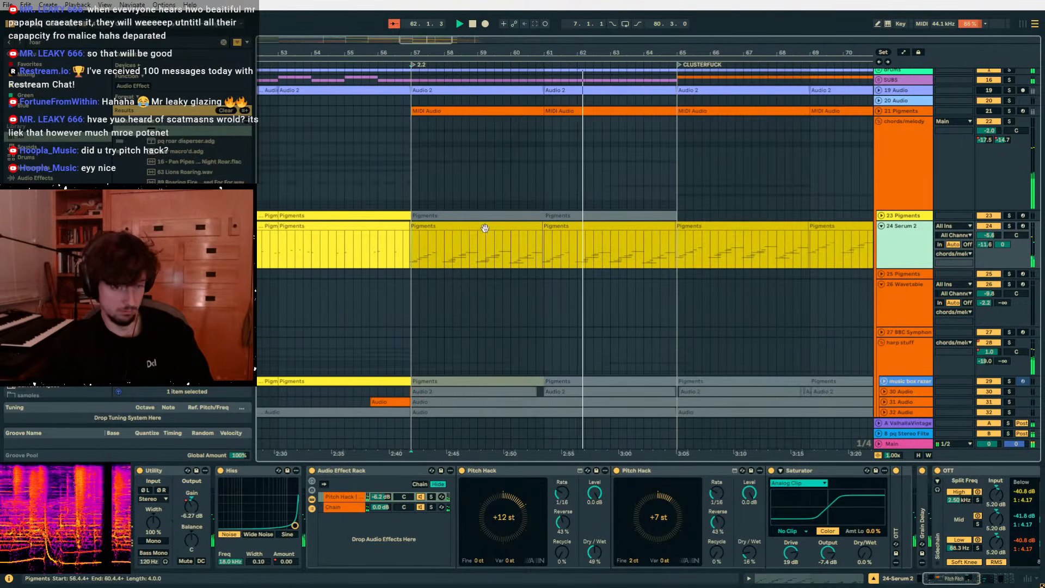
{"action": "double_click", "coordinate": [667, 474]}
{"action": "double_click", "coordinate": [671, 473]}
{"action": "double_click", "coordinate": [745, 473]}
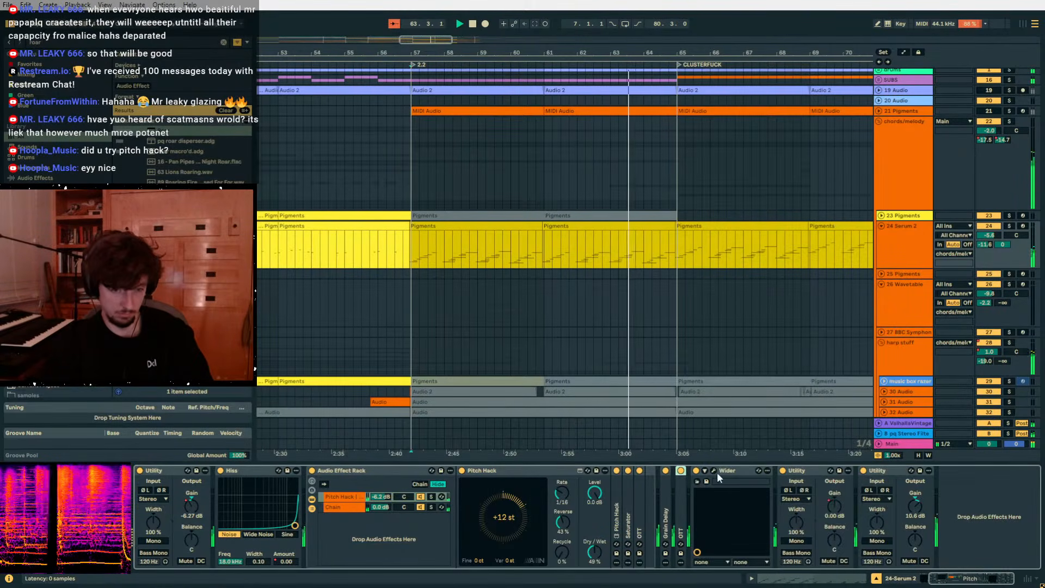
{"action": "key", "text": "a"}
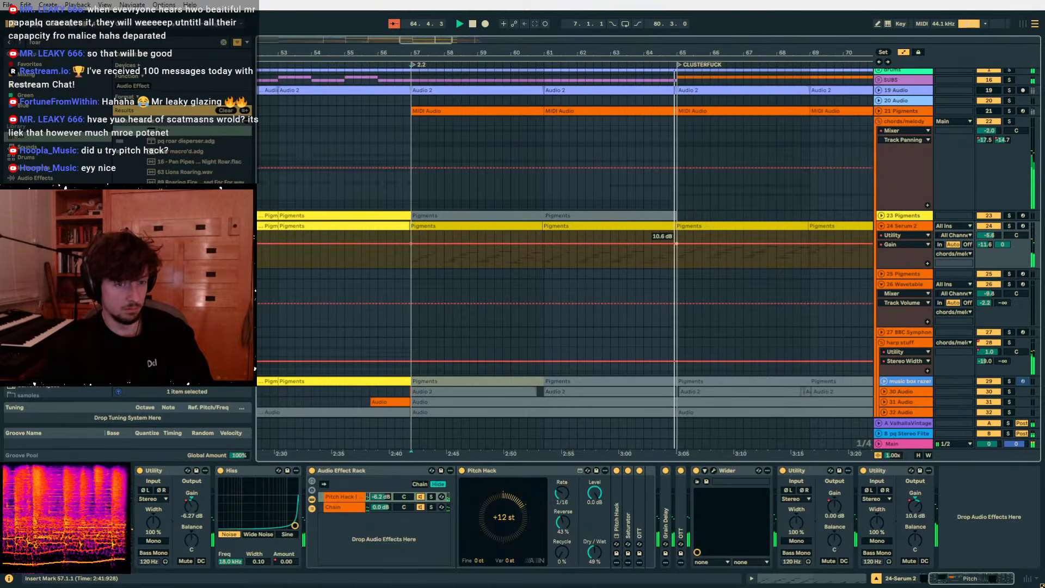
{"action": "key", "text": "a"}
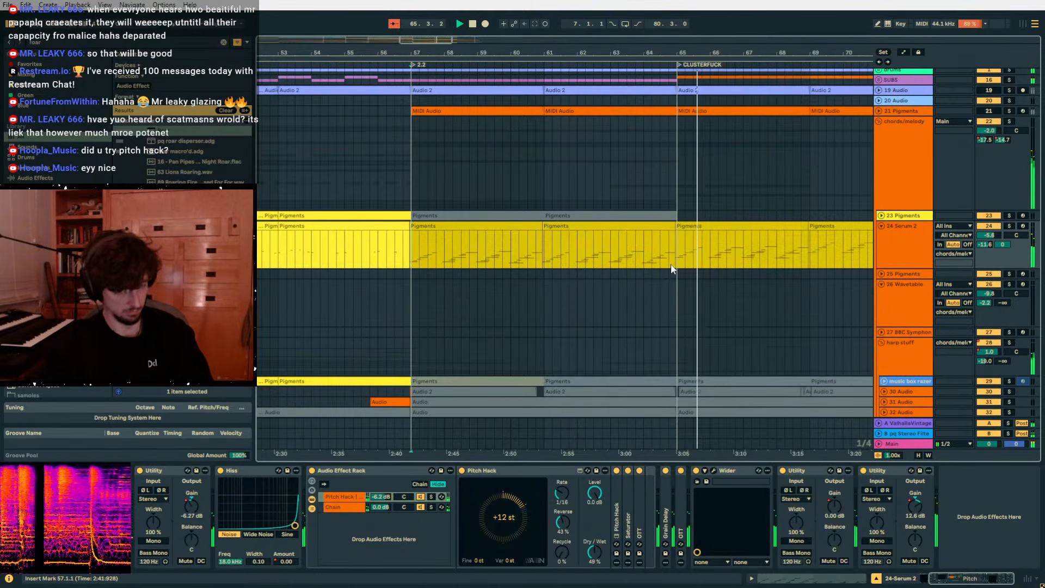
Examine the tracks playing in the CLUSTERFUCK section, including the 60 Group and 57 Group devices.
{"action": "left_click", "coordinate": [680, 256]}
{"action": "scroll", "coordinate": [666, 234], "scroll_direction": "down", "scroll_amount": 3}
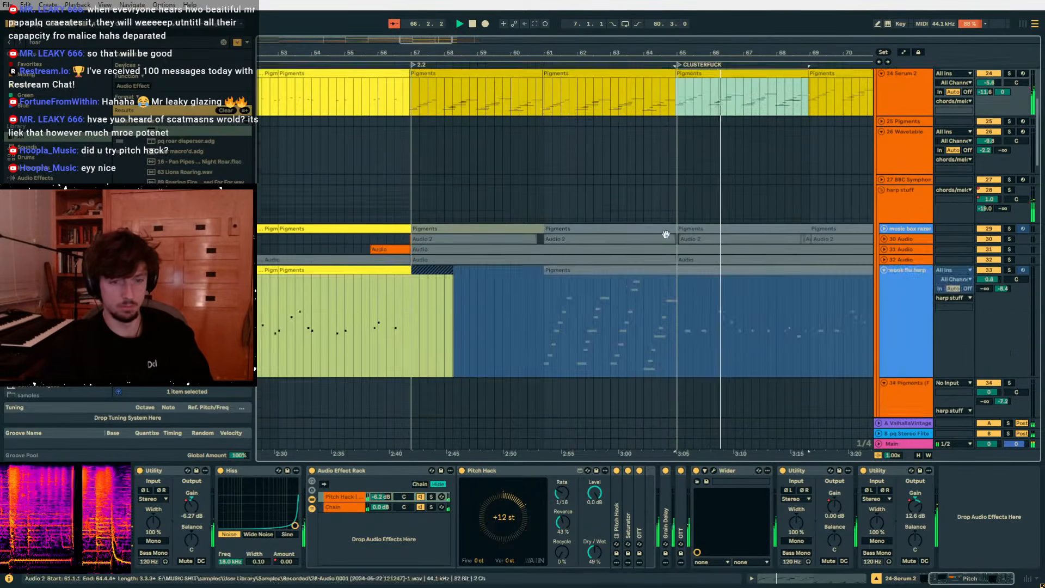
{"action": "scroll", "coordinate": [666, 234], "scroll_direction": "down", "scroll_amount": 15}
{"action": "scroll", "coordinate": [718, 232], "scroll_direction": "up", "scroll_amount": 4}
{"action": "left_click", "coordinate": [678, 265]}
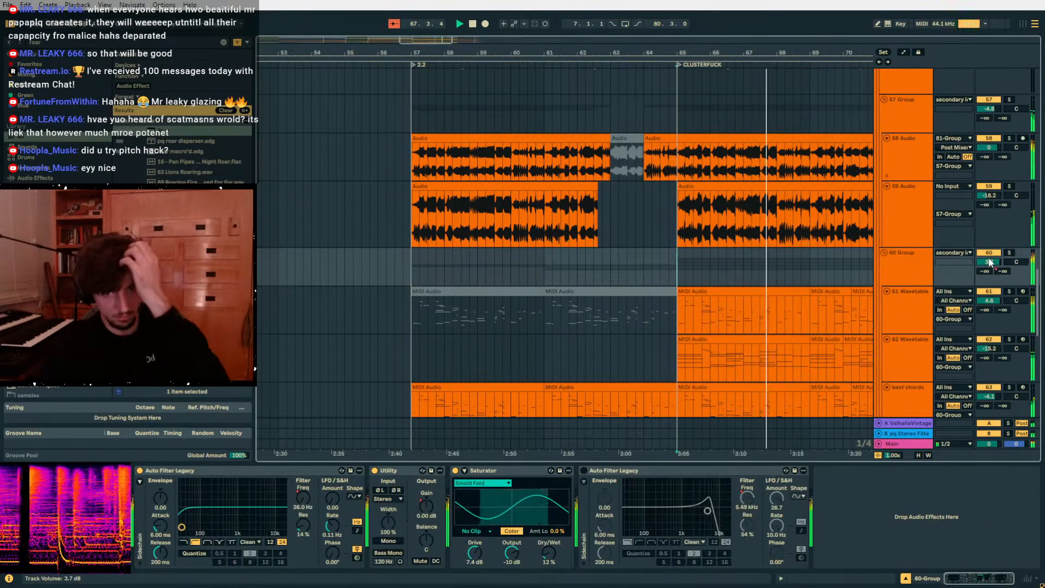
{"action": "scroll", "coordinate": [897, 244], "scroll_direction": "down", "scroll_amount": 4}
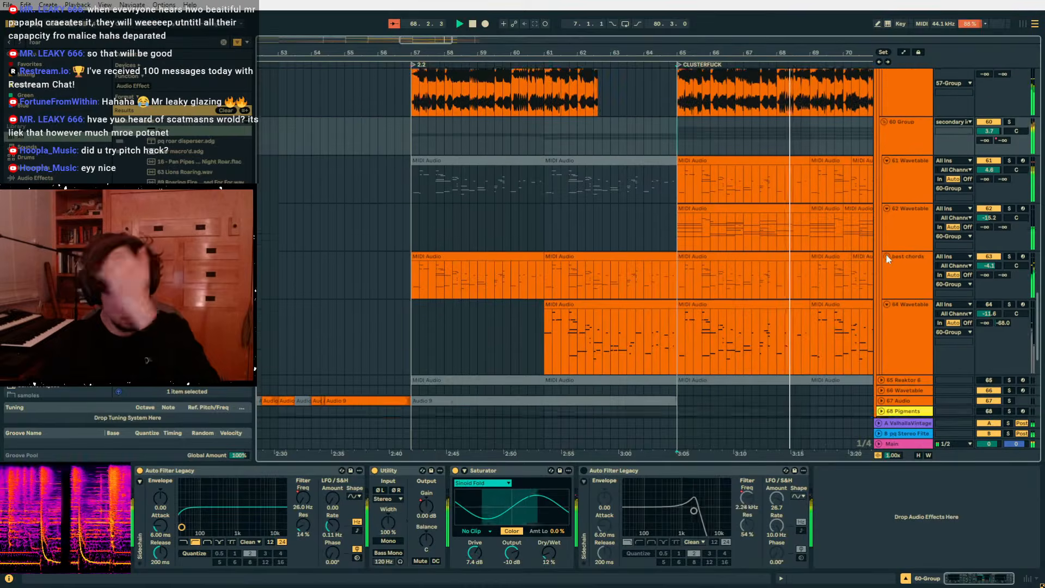
{"action": "scroll", "coordinate": [889, 258], "scroll_direction": "up", "scroll_amount": 4}
{"action": "left_click", "coordinate": [898, 162]}
{"action": "scroll", "coordinate": [897, 190], "scroll_direction": "up", "scroll_amount": 4}
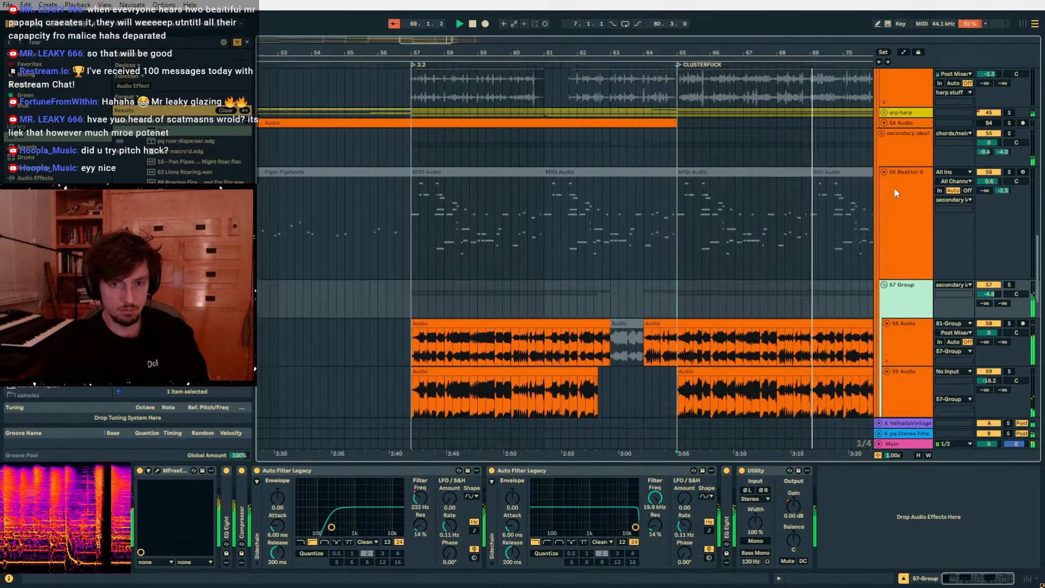
Change the secondary idea group's Utility Gain automation from a ramp to an immediate jump to -1.40 dB at bar 65.
{"action": "scroll", "coordinate": [898, 180], "scroll_direction": "up", "scroll_amount": 1}
{"action": "left_click", "coordinate": [903, 166]}
{"action": "key", "text": "a"}
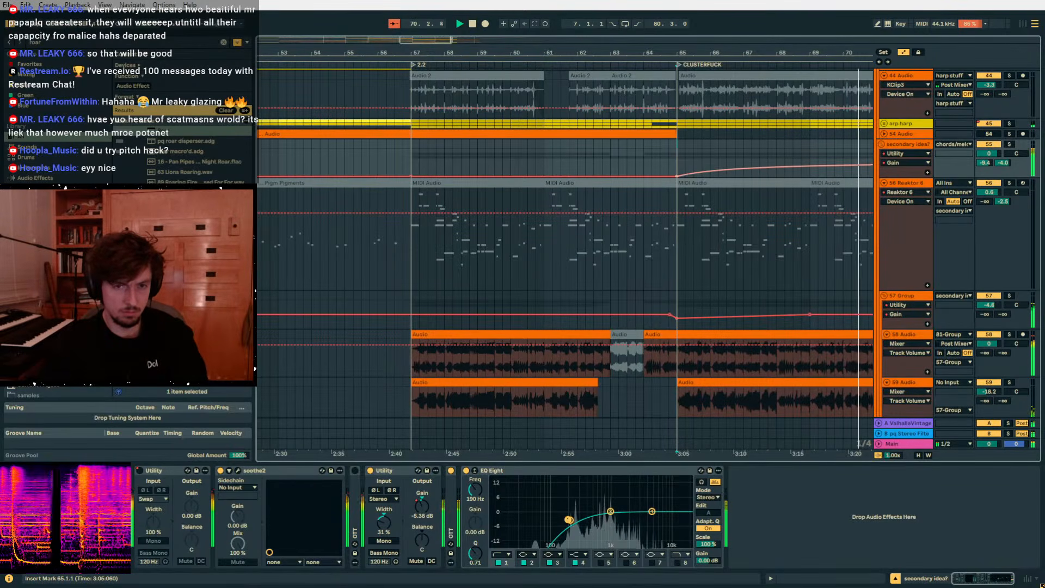
{"action": "left_click_drag", "start_coordinate": [704, 47], "coordinate": [510, 37]}
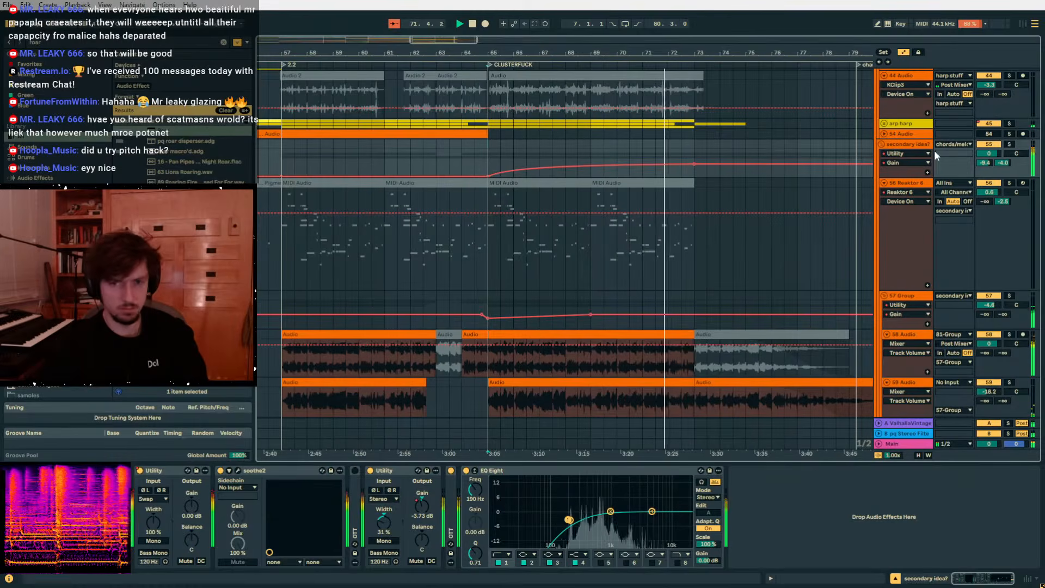
{"action": "left_click", "coordinate": [694, 140]}
{"action": "left_click", "coordinate": [528, 150]}
{"action": "key", "text": "space"}
{"action": "mouse_move", "coordinate": [486, 153]}
{"action": "left_mouse_down"}
{"action": "mouse_move", "coordinate": [694, 146]}
{"action": "mouse_move", "coordinate": [478, 155]}
{"action": "left_mouse_up"}
{"action": "left_click", "coordinate": [477, 159]}
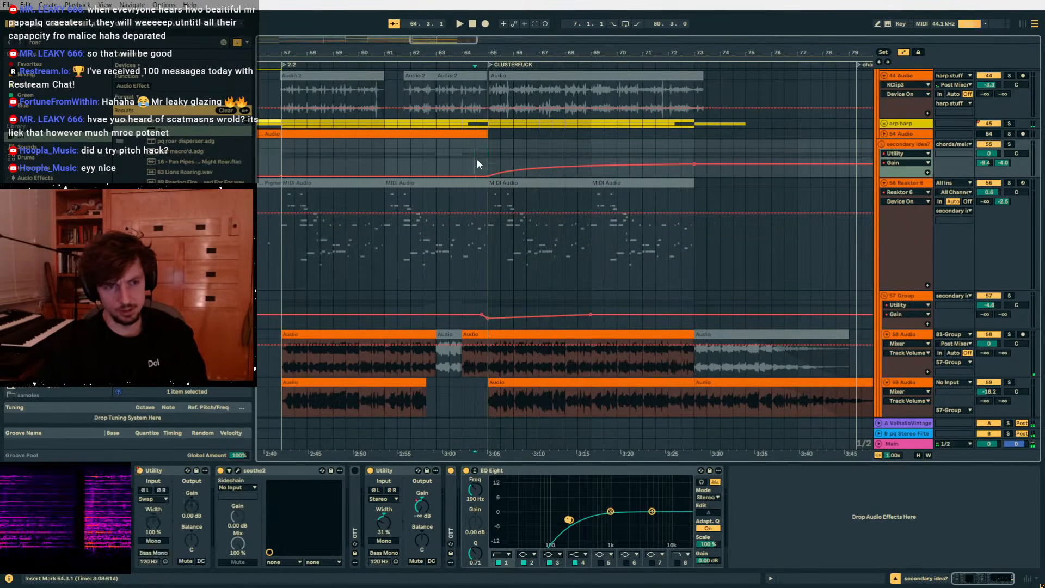
{"action": "left_click", "coordinate": [697, 146]}
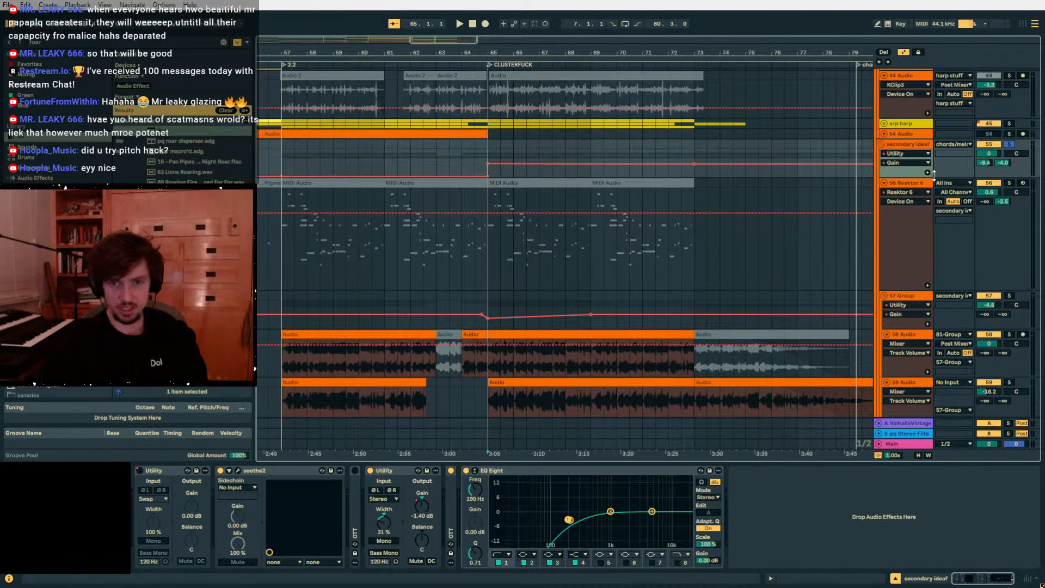
Solo the drums and SUBS groups alongside the secondary idea group and play from bar 65.
{"action": "scroll", "coordinate": [926, 173], "scroll_direction": "up", "scroll_amount": 2}
{"action": "left_click_drag", "start_coordinate": [1034, 238], "coordinate": [1020, 51]}
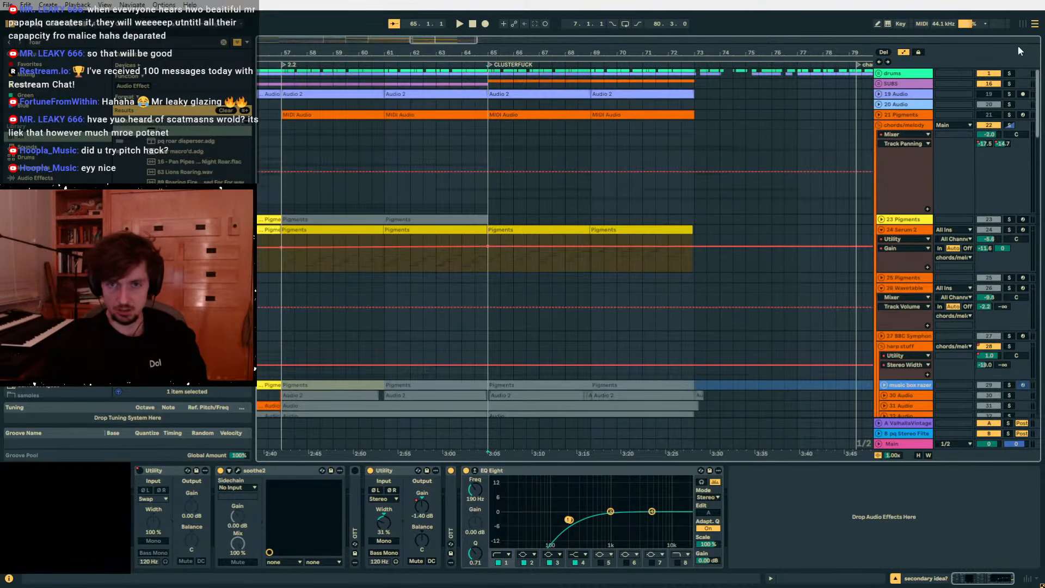
{"action": "left_click", "coordinate": [1010, 84]}
{"action": "key", "text": "space"}
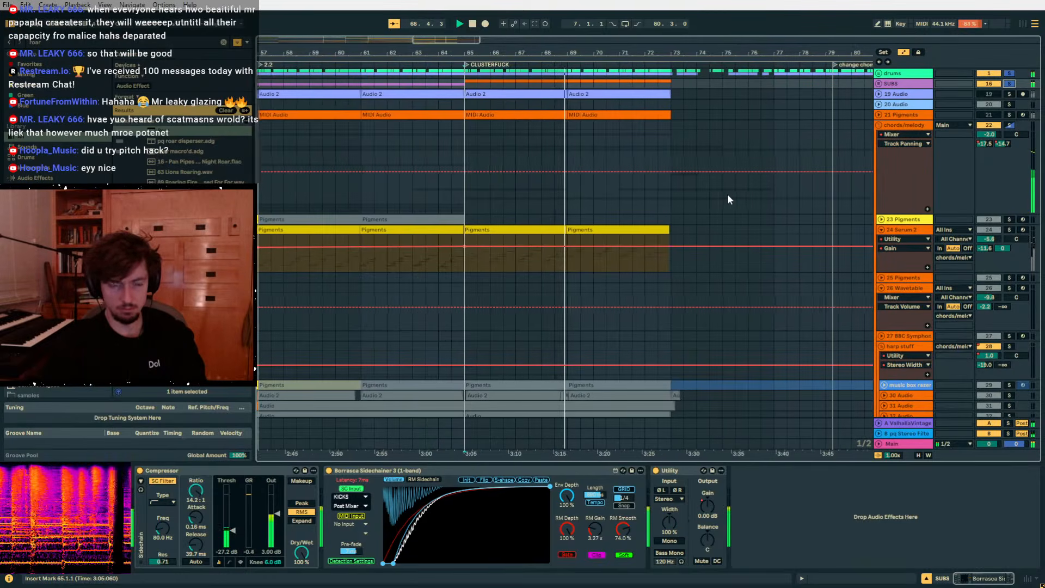
Clear the secondary idea group's solo and play from bar 63 with the arp harp group selected.
{"action": "scroll", "coordinate": [642, 210], "scroll_direction": "down", "scroll_amount": 5}
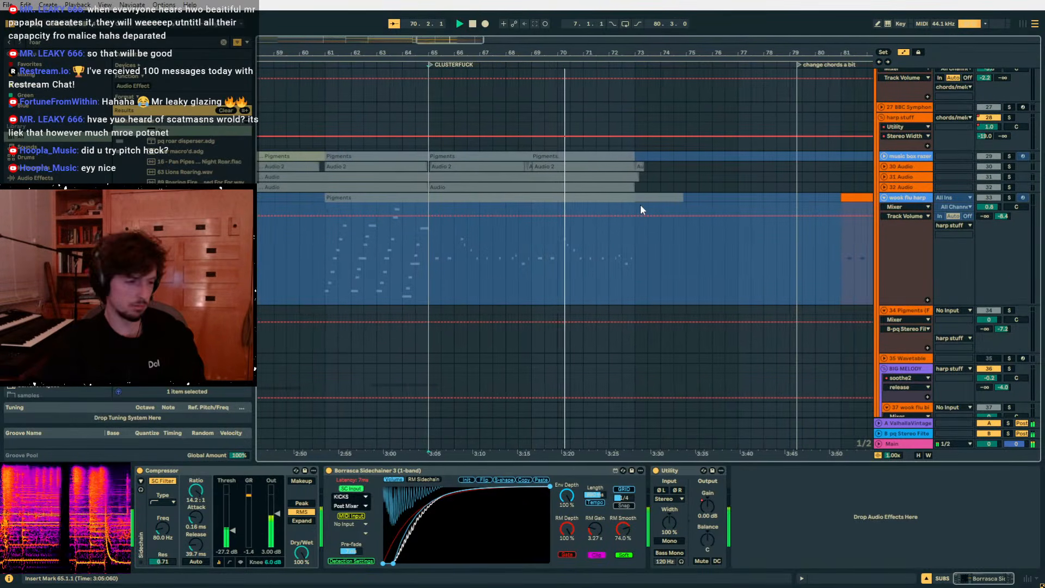
{"action": "scroll", "coordinate": [641, 210], "scroll_direction": "down", "scroll_amount": 2}
{"action": "scroll", "coordinate": [640, 207], "scroll_direction": "down", "scroll_amount": 7}
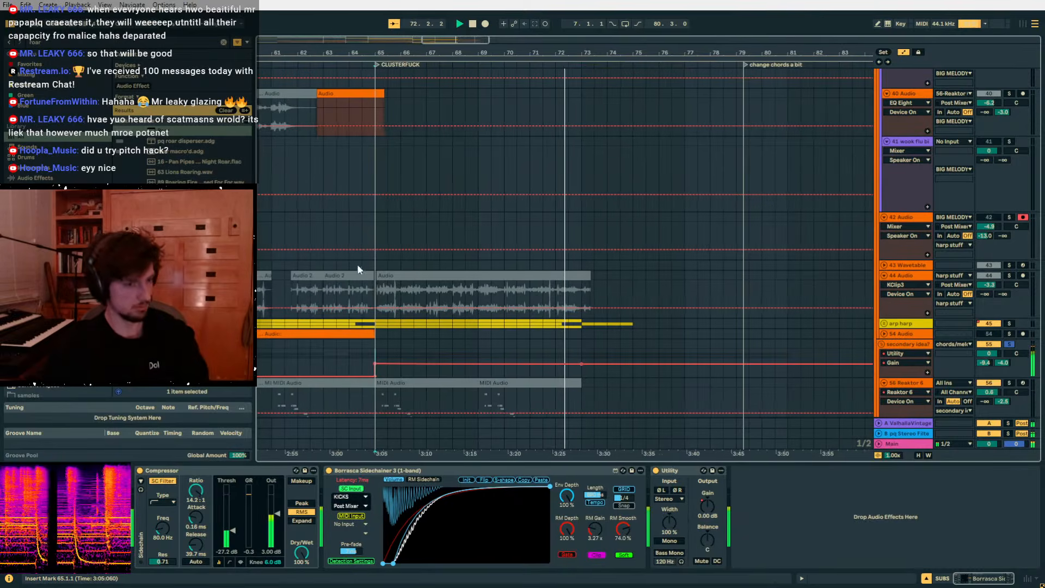
{"action": "left_click", "coordinate": [354, 289]}
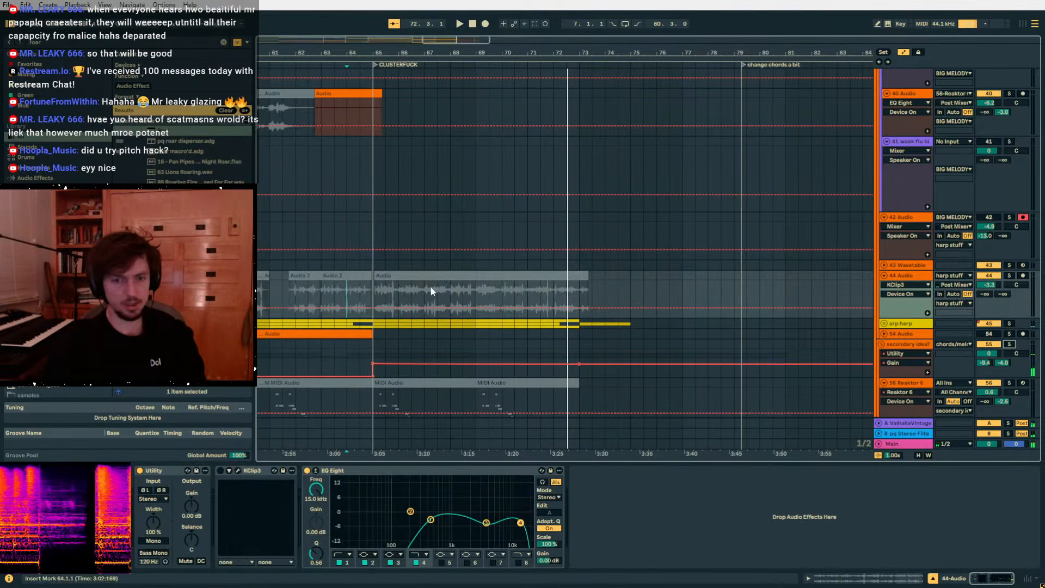
{"action": "left_click", "coordinate": [335, 326]}
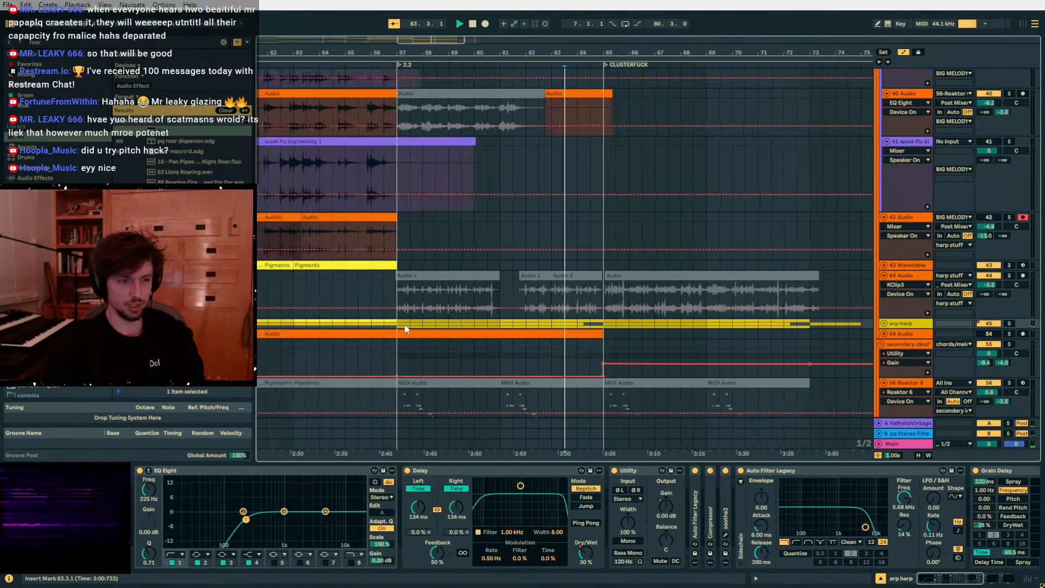
Try removing the arp harp clips from bar 65 to bar 75 during playback.
{"action": "left_click_drag", "start_coordinate": [598, 326], "coordinate": [854, 323]}
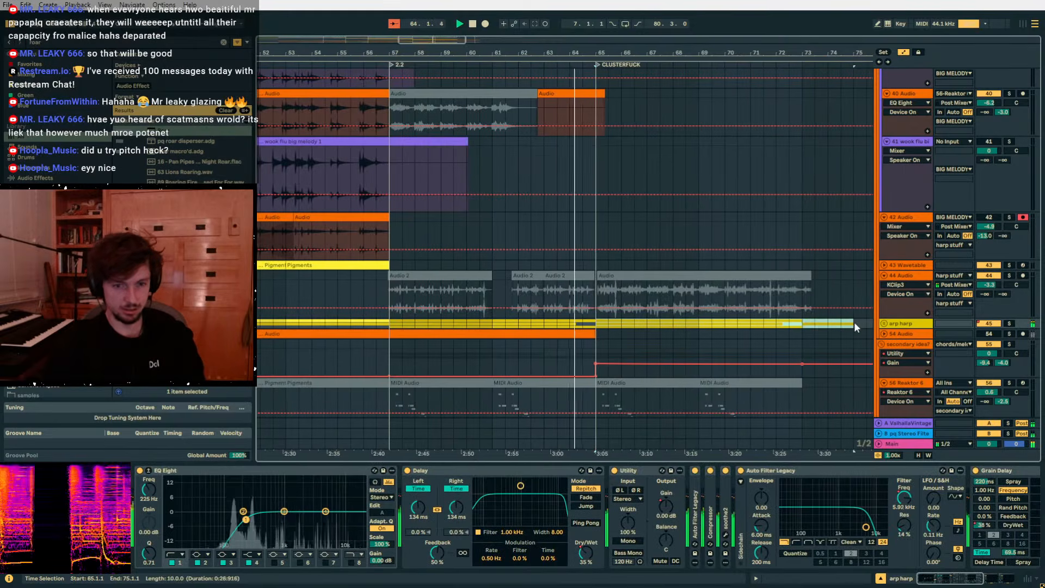
{"action": "key", "text": "Delete"}
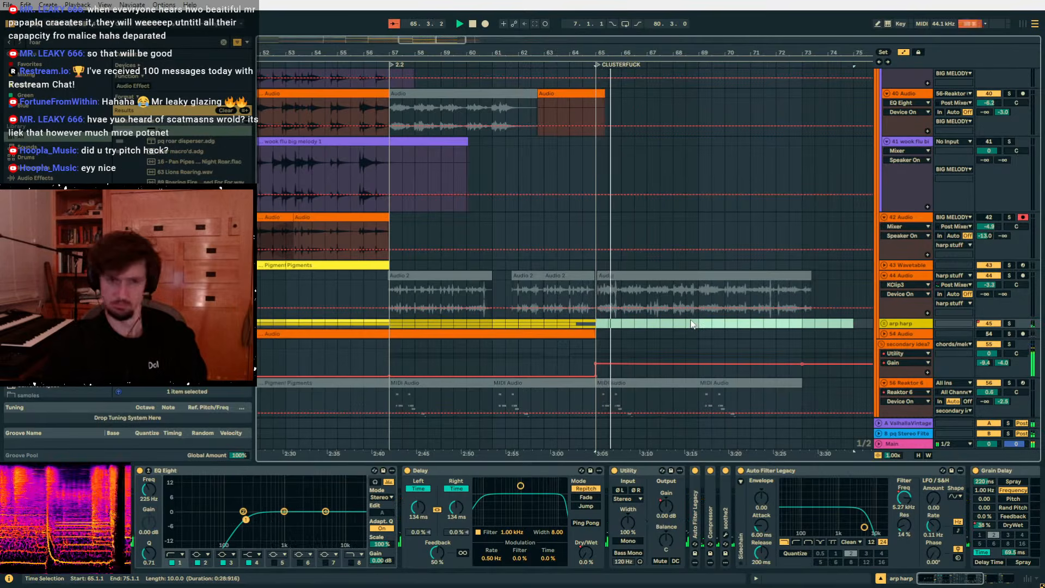
{"action": "key", "text": "ctrl+z"}
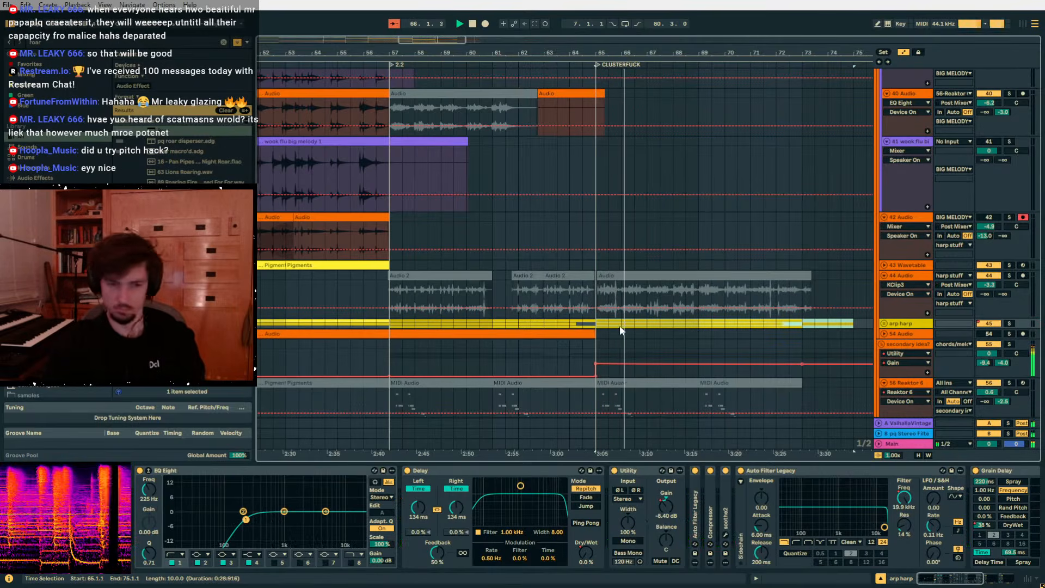
Drop the arp harp group's Auto Filter frequency automation at bar 65 and curve it back up by bar 73.
{"action": "key", "text": "space"}
{"action": "left_click", "coordinate": [582, 292]}
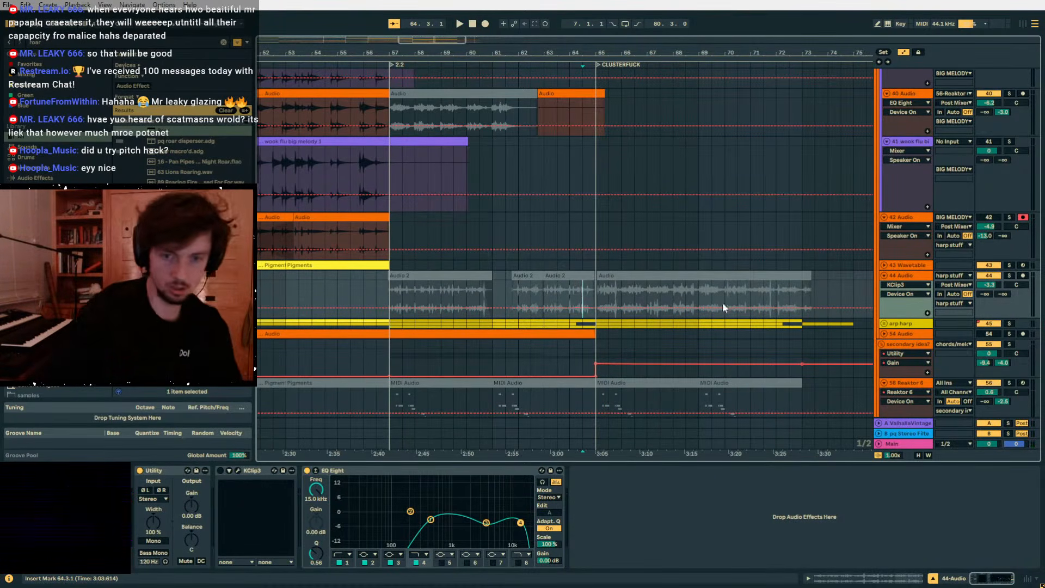
{"action": "left_click", "coordinate": [884, 323]}
{"action": "left_click", "coordinate": [902, 325]}
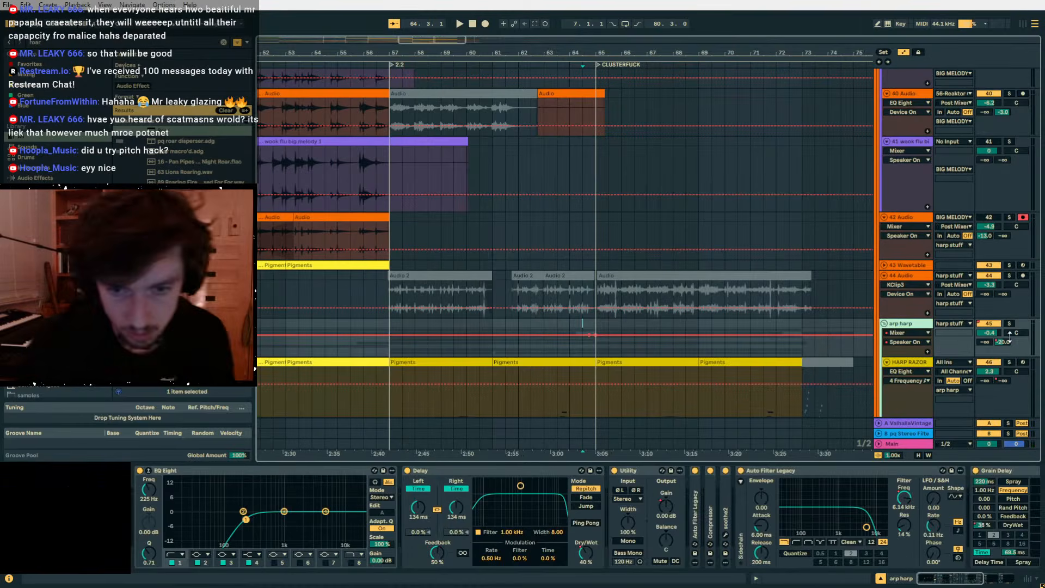
{"action": "left_click", "coordinate": [906, 502]}
{"action": "key", "text": "a"}
{"action": "key", "text": "a"}
{"action": "left_click_drag", "start_coordinate": [596, 330], "coordinate": [595, 354]}
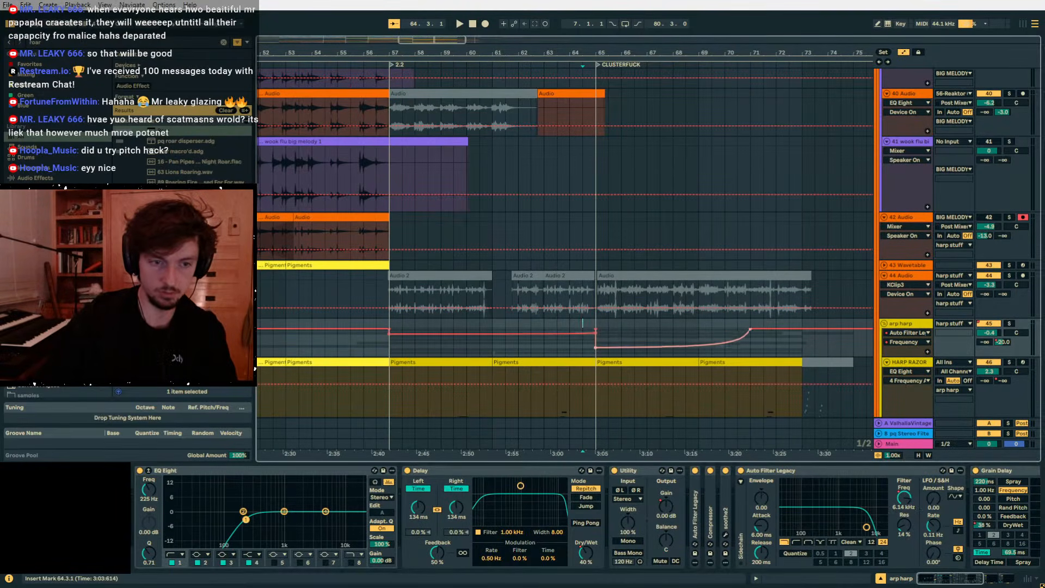
{"action": "left_click_drag", "start_coordinate": [749, 330], "coordinate": [801, 329]}
{"action": "key", "text": "a"}
Insert an audio track after the secondary idea group and set its input to that group.
{"action": "left_click", "coordinate": [902, 328]}
{"action": "scroll", "coordinate": [839, 322], "scroll_direction": "down", "scroll_amount": 3}
{"action": "left_click", "coordinate": [884, 226]}
{"action": "scroll", "coordinate": [893, 228], "scroll_direction": "down", "scroll_amount": 3}
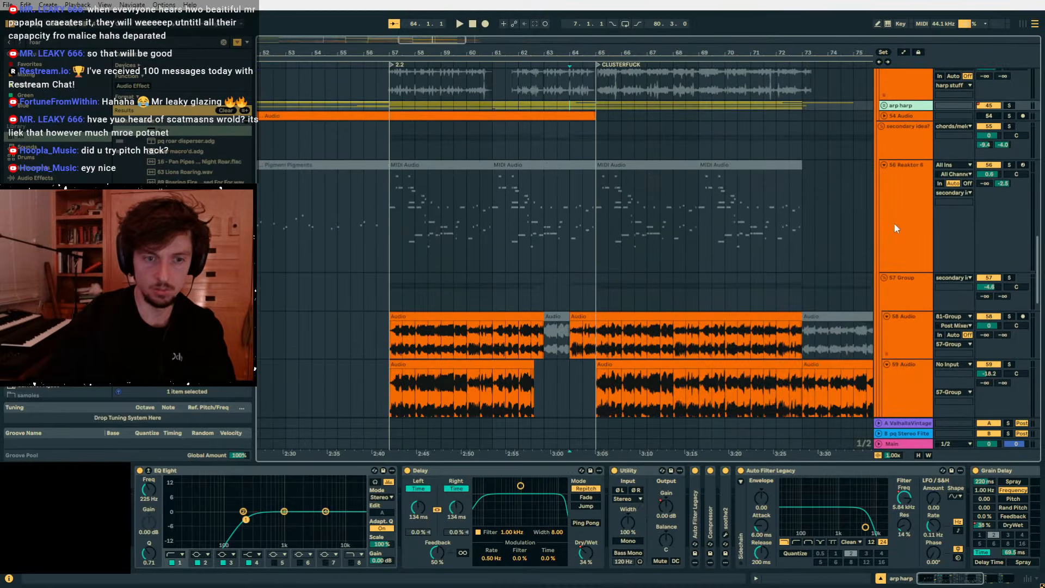
{"action": "left_click", "coordinate": [894, 223]}
{"action": "left_click", "coordinate": [884, 165]}
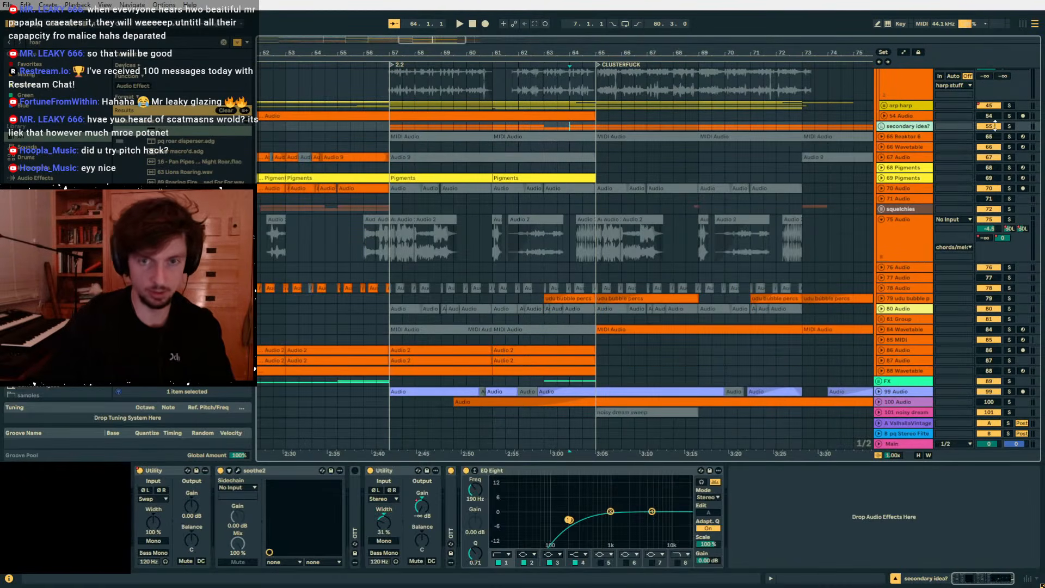
{"action": "key", "text": "ctrl+t"}
{"action": "left_click", "coordinate": [952, 137]}
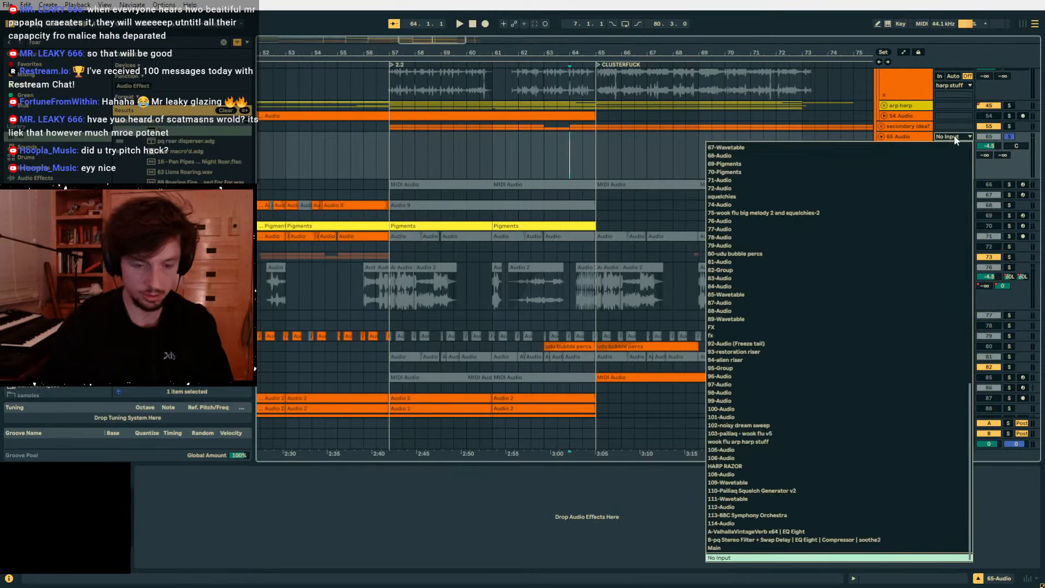
{"action": "left_click", "coordinate": [952, 136]}
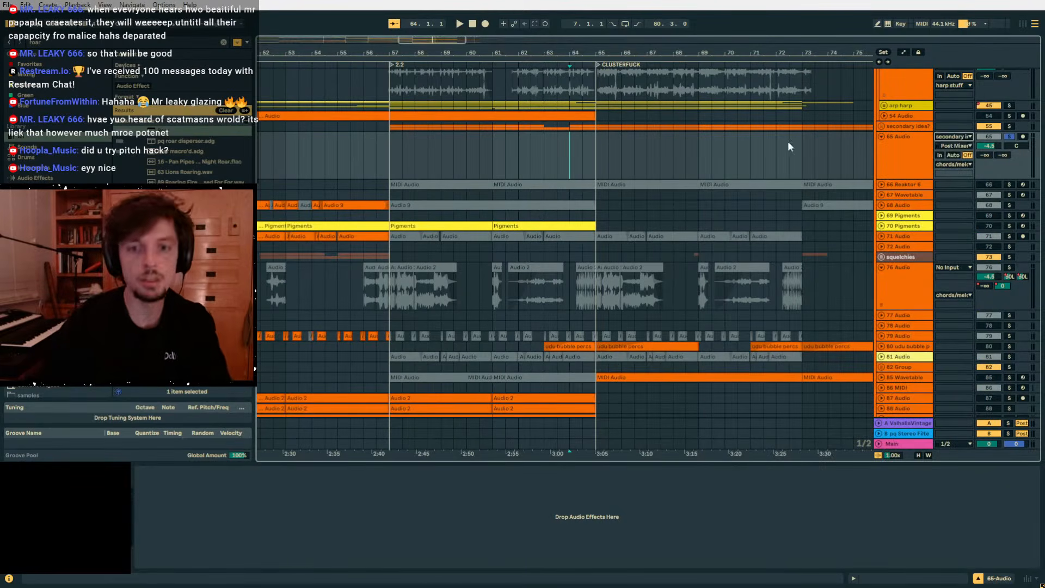
Record the soloed secondary idea group from bar 65 onto the new audio track and reverse the recorded clip.
{"action": "left_click", "coordinate": [485, 24]}
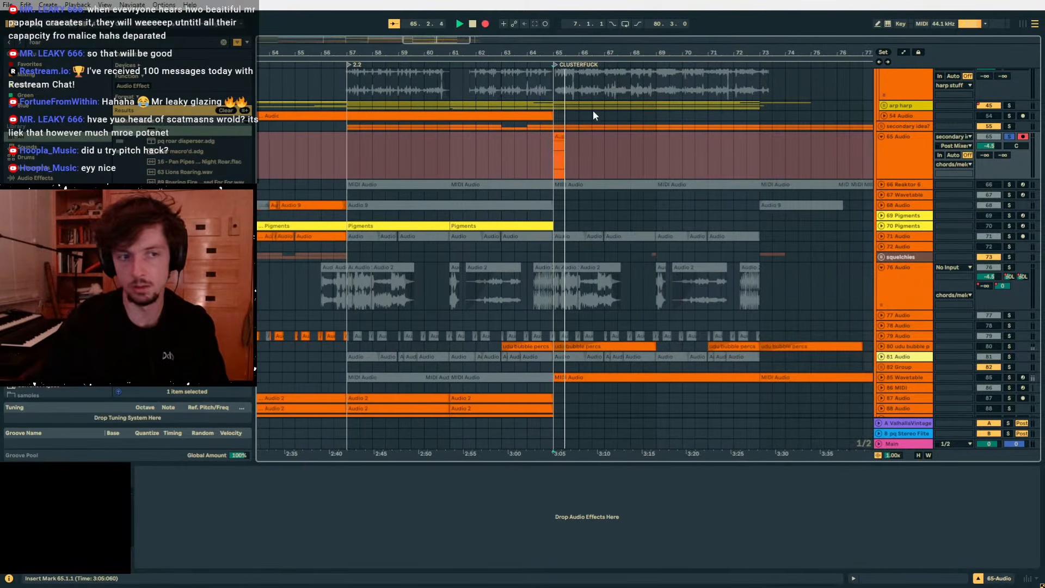
{"action": "key", "text": "space"}
{"action": "left_click", "coordinate": [990, 127]}
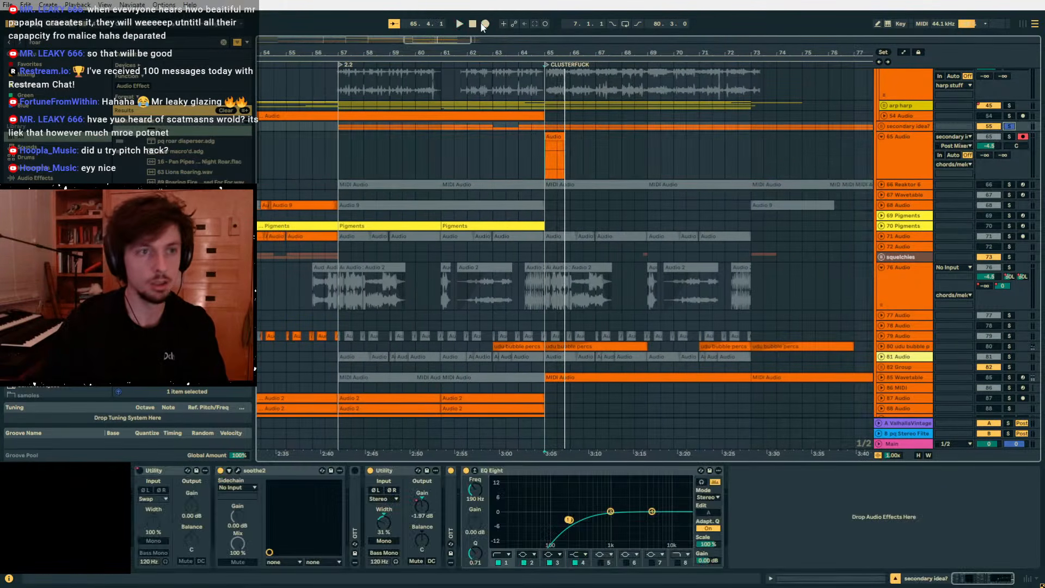
{"action": "left_click", "coordinate": [485, 24]}
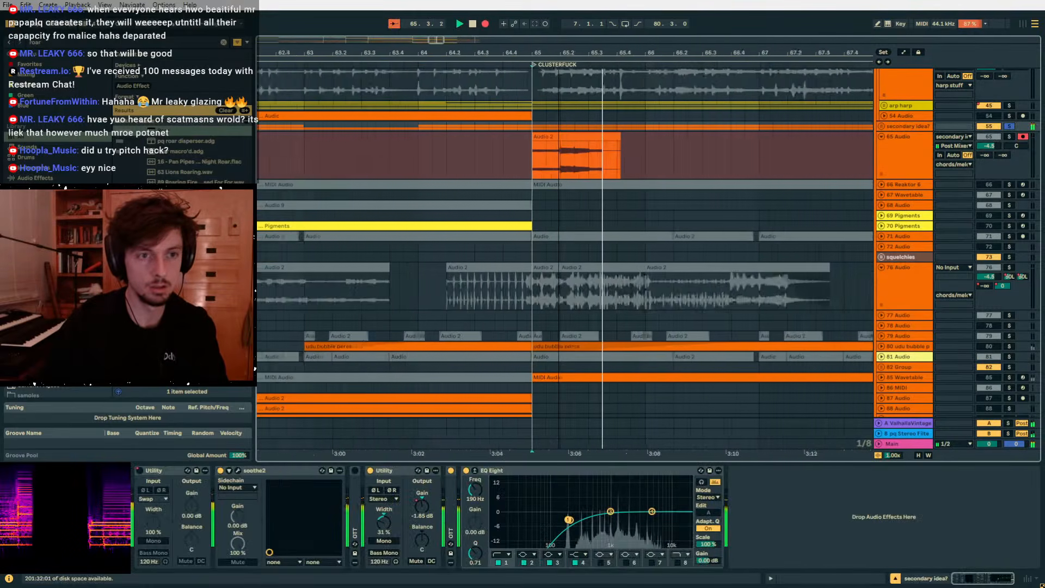
{"action": "key", "text": "space"}
{"action": "left_click", "coordinate": [667, 138]}
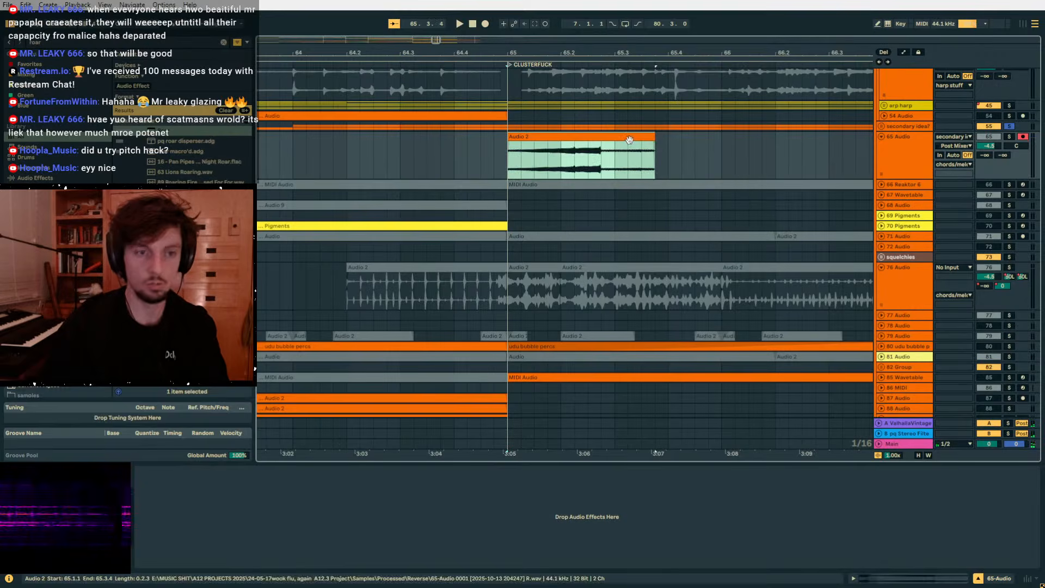
Add ValhallaVintageVerb to the reversed clip's track and bounce the track in place.
{"action": "left_click", "coordinate": [136, 42]}
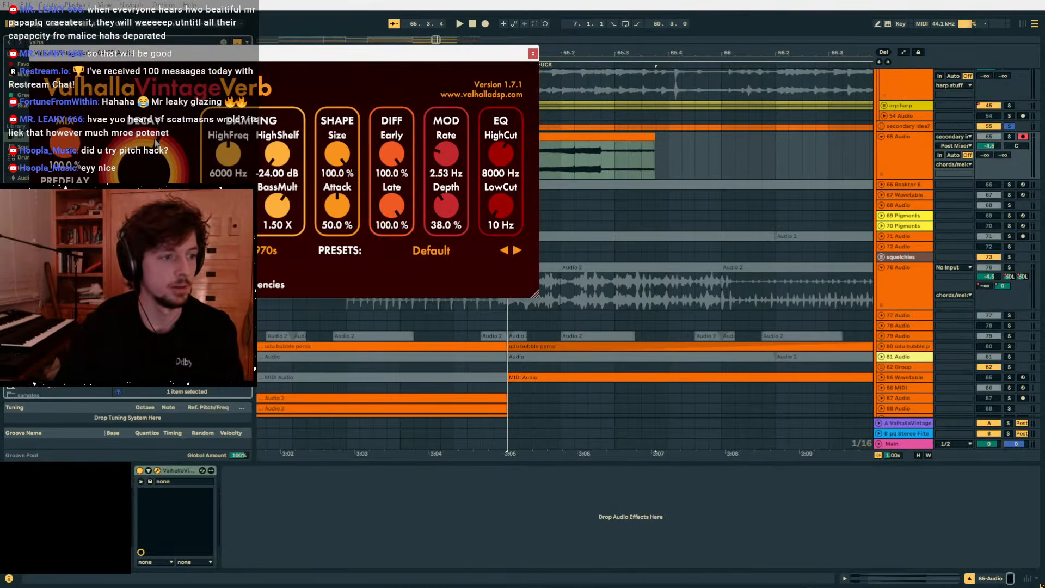
{"action": "left_click", "coordinate": [575, 153]}
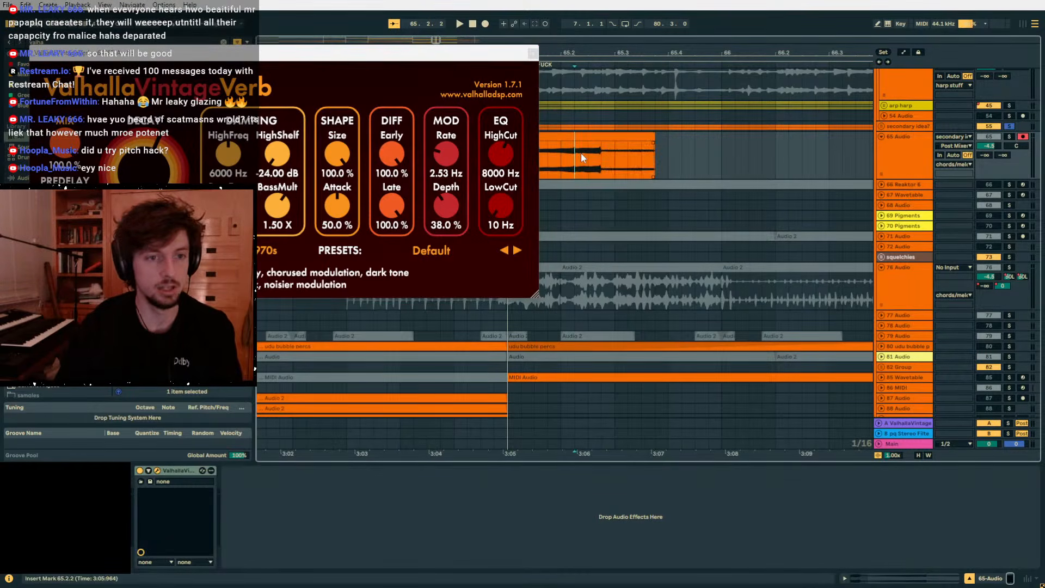
{"action": "right_click", "coordinate": [580, 152]}
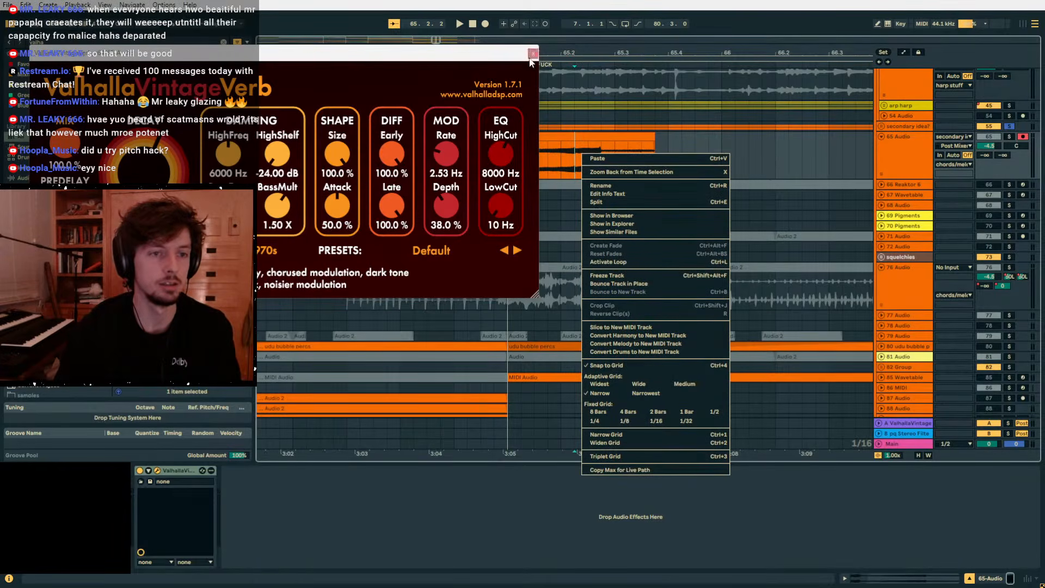
{"action": "left_click", "coordinate": [623, 284]}
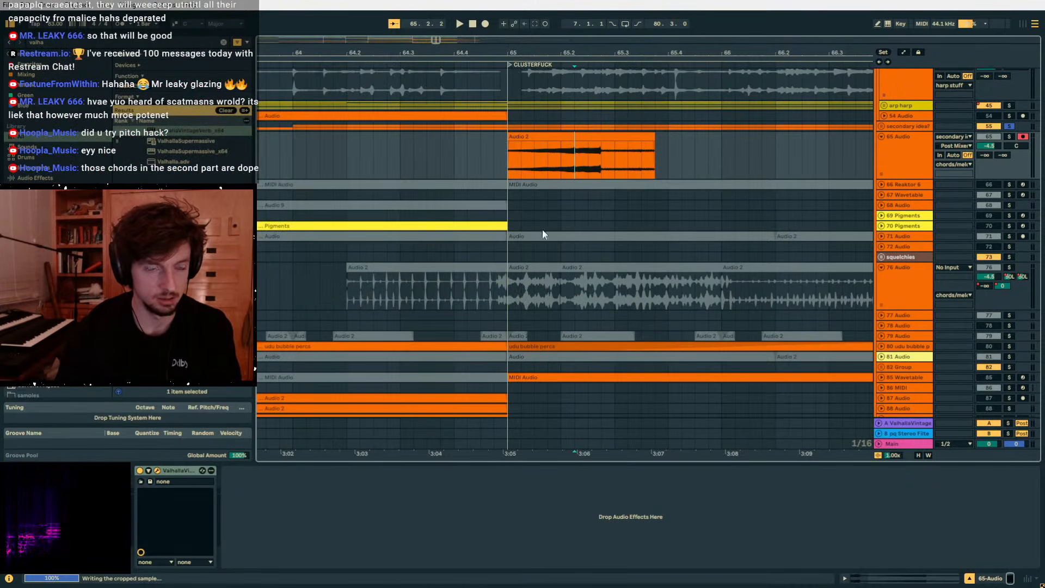
Reverse the bounced reverb clip and move it so that it ends at bar 65.
{"action": "left_click_drag", "start_coordinate": [561, 47], "coordinate": [561, 51]}
{"action": "left_click_drag", "start_coordinate": [562, 56], "coordinate": [556, 11]}
{"action": "left_click", "coordinate": [574, 140]}
{"action": "left_click_drag", "start_coordinate": [569, 140], "coordinate": [892, 150]}
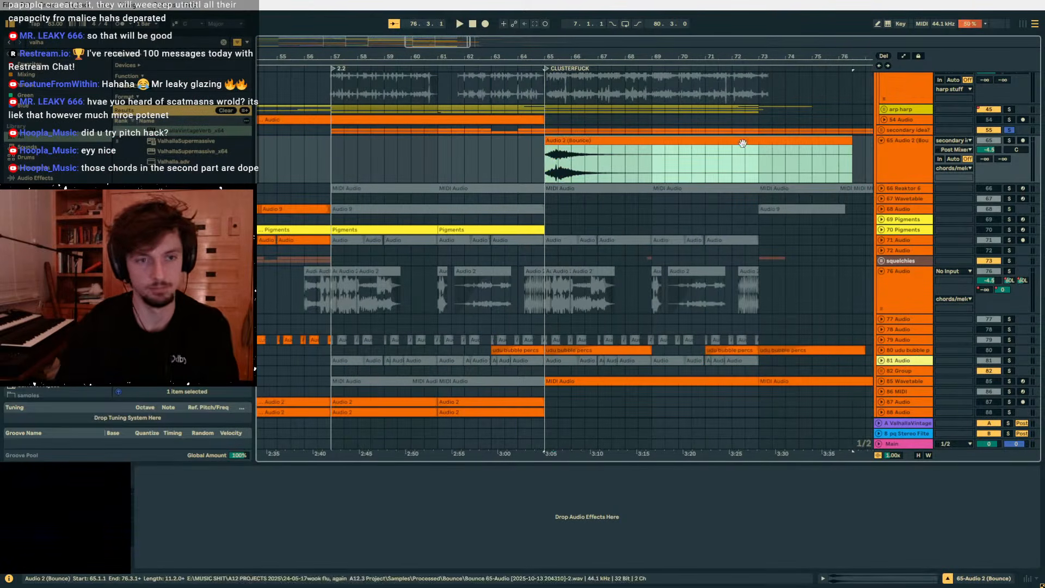
{"action": "left_click_drag", "start_coordinate": [820, 139], "coordinate": [519, 144]}
Play from bar 62 without the solo and shift the reversed reverb clip to end at about 65.2.3.
{"action": "left_click", "coordinate": [483, 168]}
{"action": "key", "text": "space"}
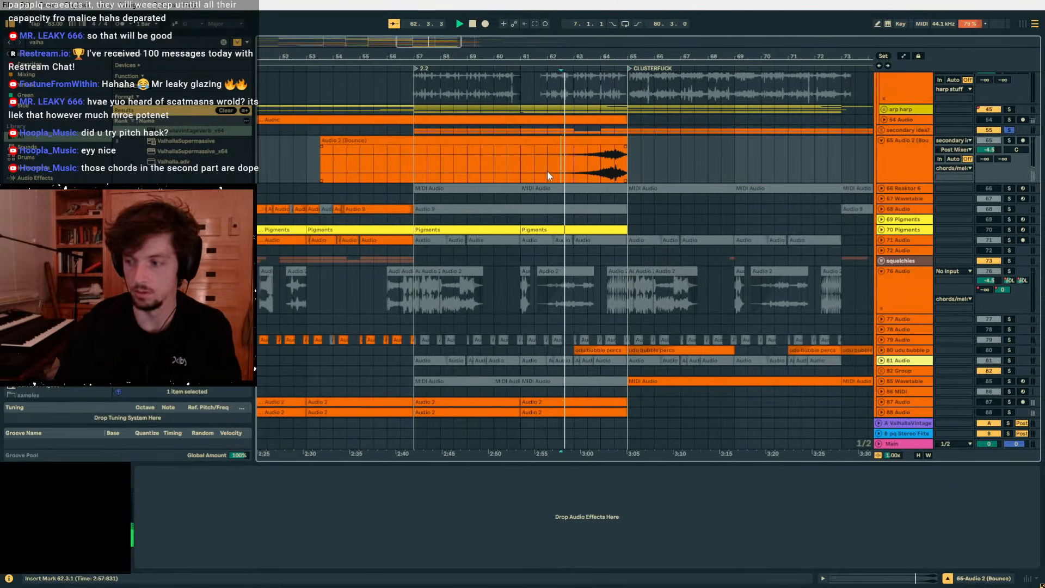
{"action": "left_click", "coordinate": [1010, 142]}
{"action": "key", "text": "space"}
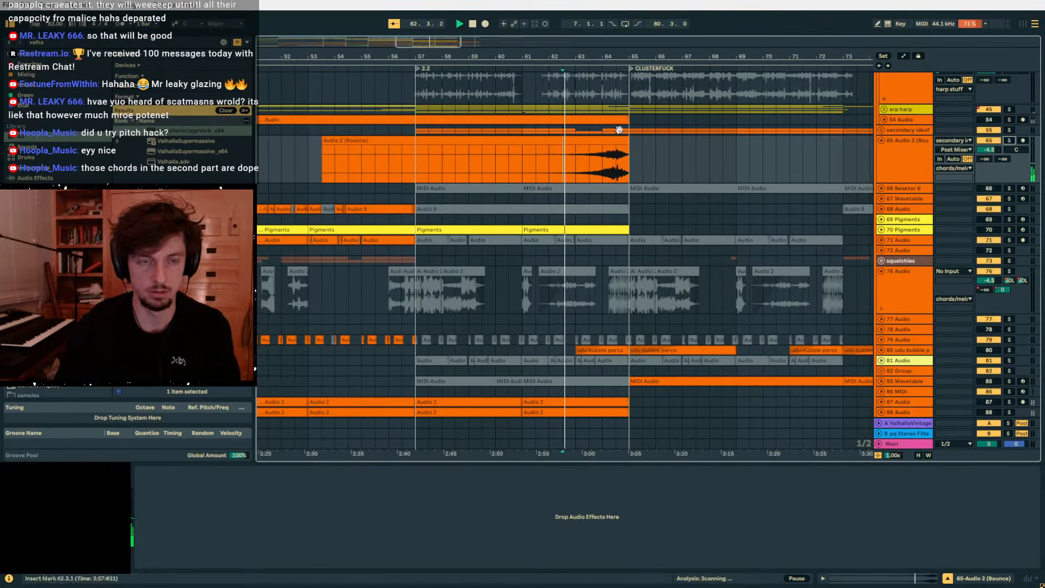
{"action": "scroll", "coordinate": [609, 169], "scroll_direction": "up", "scroll_amount": 4}
{"action": "left_click_drag", "start_coordinate": [609, 141], "coordinate": [650, 140]}
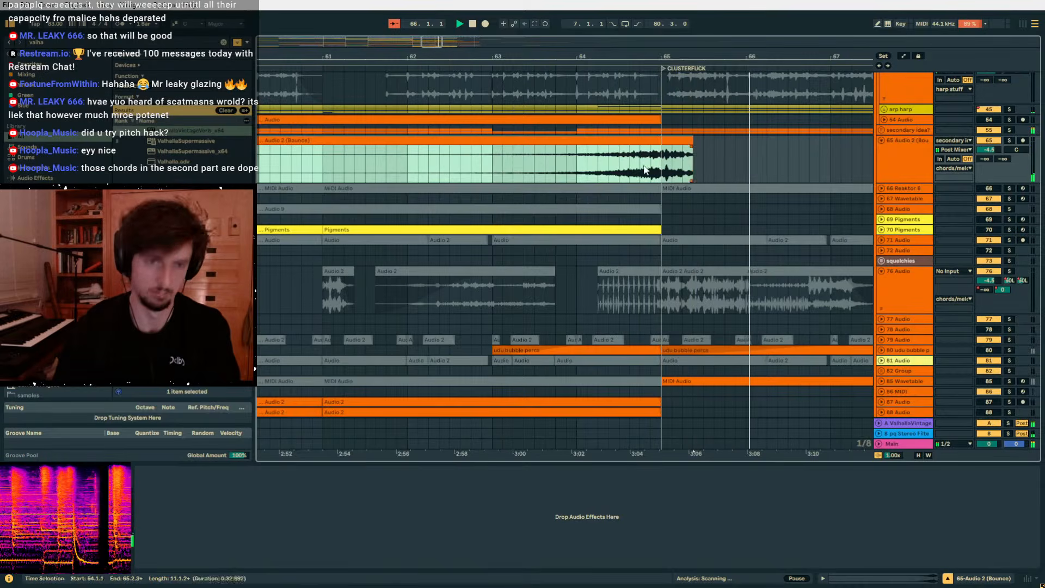
{"action": "left_click", "coordinate": [880, 130]}
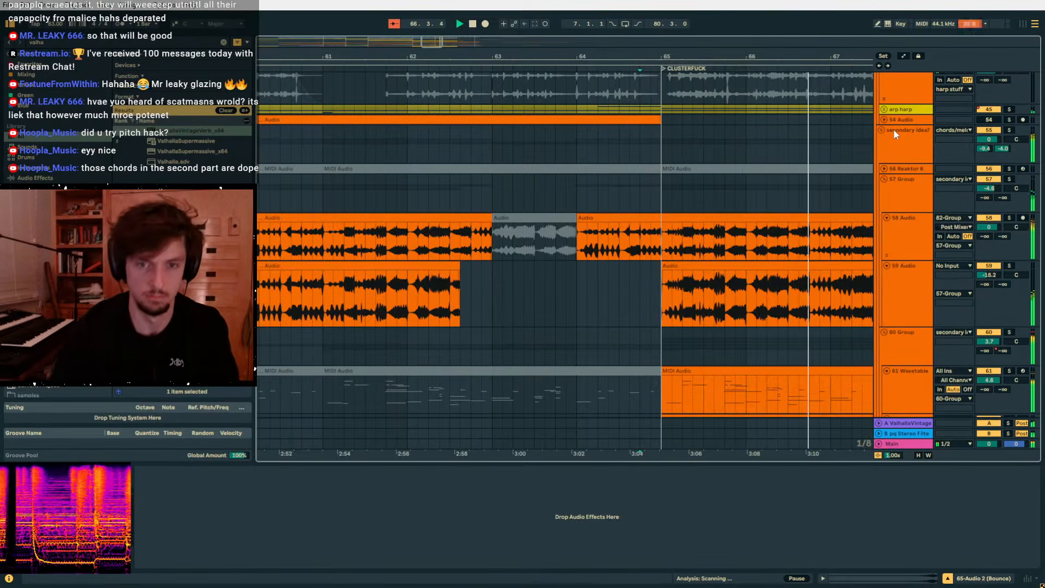
{"action": "left_click", "coordinate": [881, 130]}
{"action": "left_click", "coordinate": [881, 129]}
{"action": "left_click", "coordinate": [880, 129]}
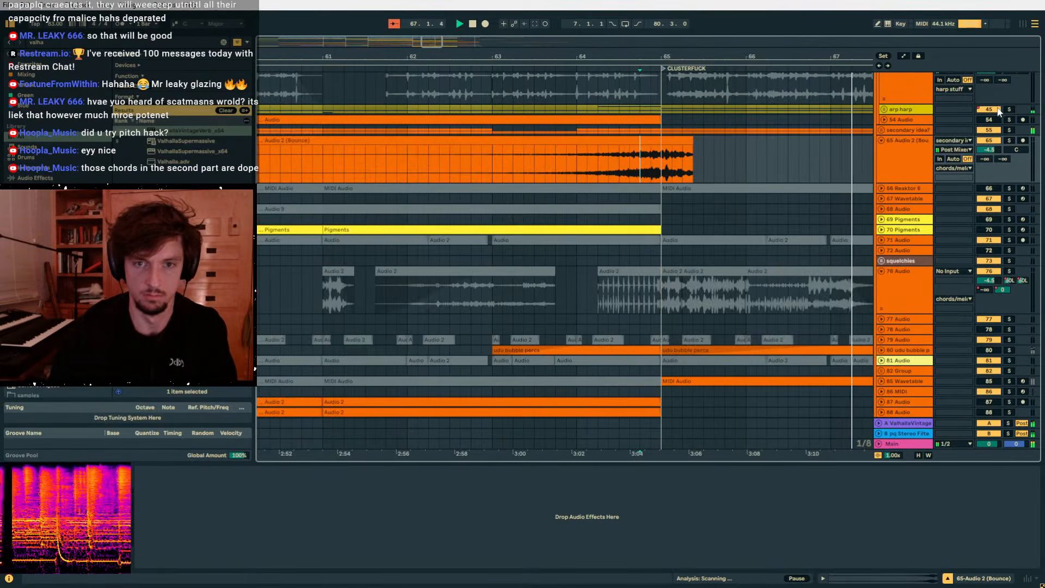
Adjust the arp harp group's Speaker On automation at bar 65 and turn off automation arming.
{"action": "left_click", "coordinate": [883, 109]}
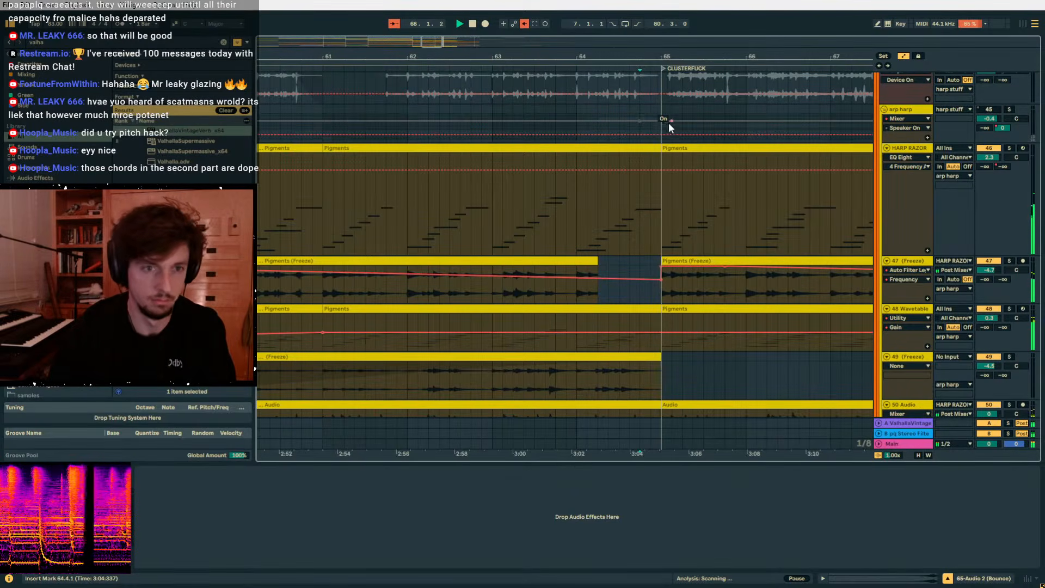
{"action": "left_click", "coordinate": [669, 122]}
{"action": "left_click", "coordinate": [524, 24]}
{"action": "key", "text": "a"}
Stop playback and delete the inactive Pigments clips on 51 Wavetable from bar 65 to bar 73.
{"action": "left_click_drag", "start_coordinate": [705, 57], "coordinate": [520, 22]}
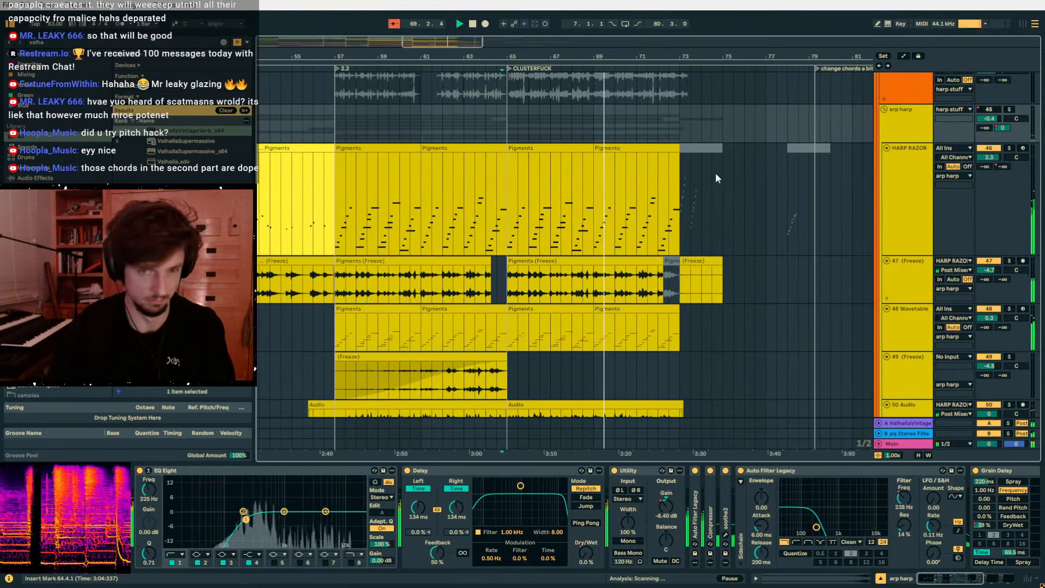
{"action": "scroll", "coordinate": [851, 165], "scroll_direction": "down", "scroll_amount": 10}
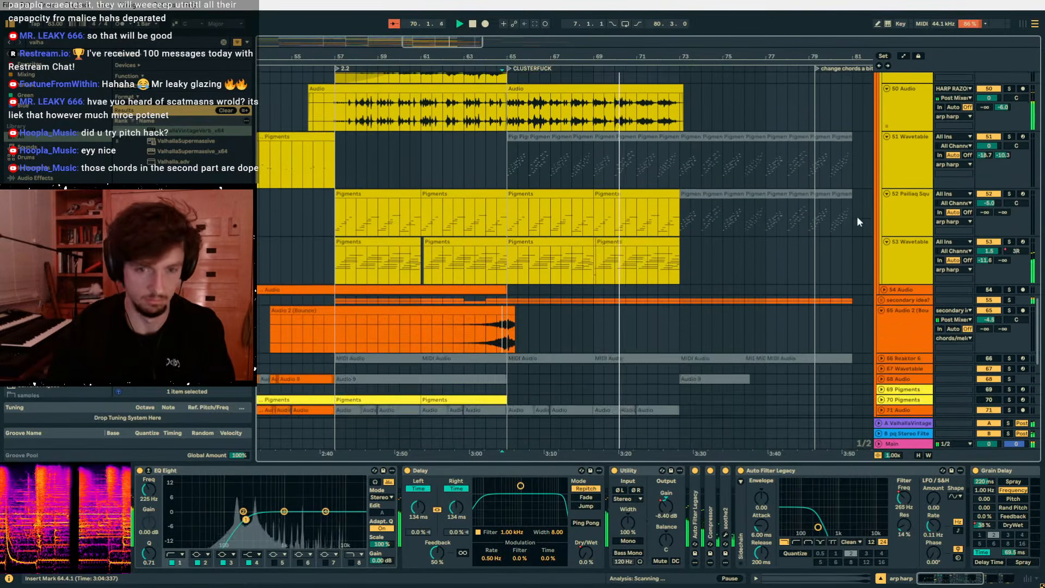
{"action": "scroll", "coordinate": [848, 214], "scroll_direction": "down", "scroll_amount": 2}
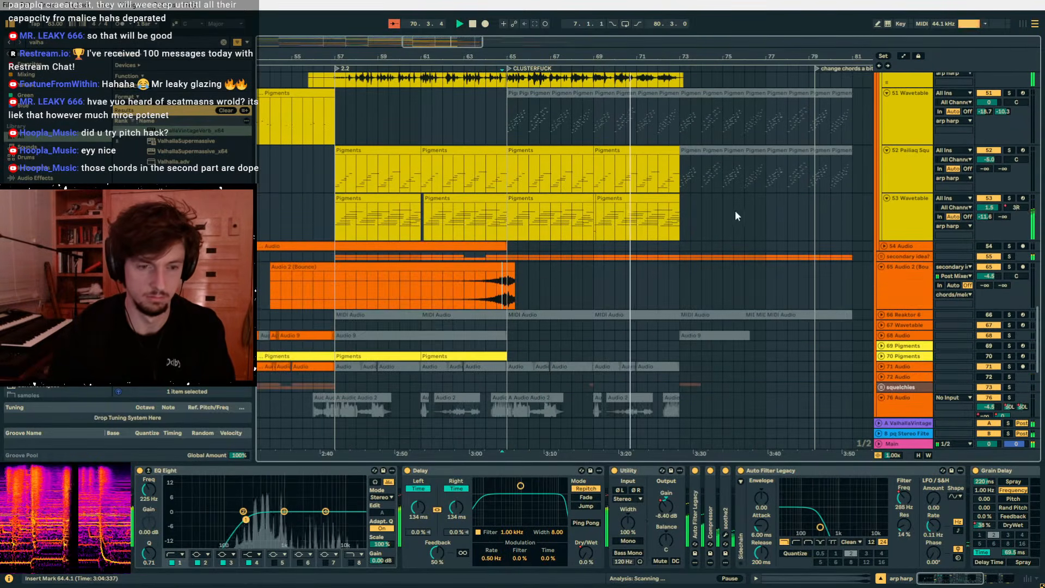
{"action": "left_click", "coordinate": [511, 256]}
{"action": "scroll", "coordinate": [769, 205], "scroll_direction": "up", "scroll_amount": 5}
{"action": "scroll", "coordinate": [769, 204], "scroll_direction": "up", "scroll_amount": 6}
{"action": "left_click", "coordinate": [900, 206]}
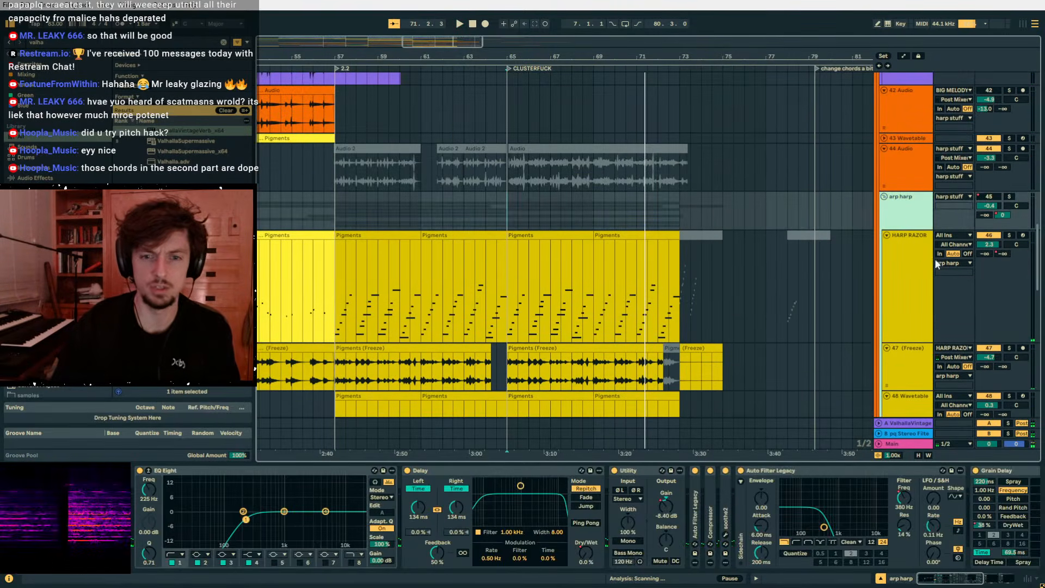
{"action": "scroll", "coordinate": [925, 261], "scroll_direction": "down", "scroll_amount": 6}
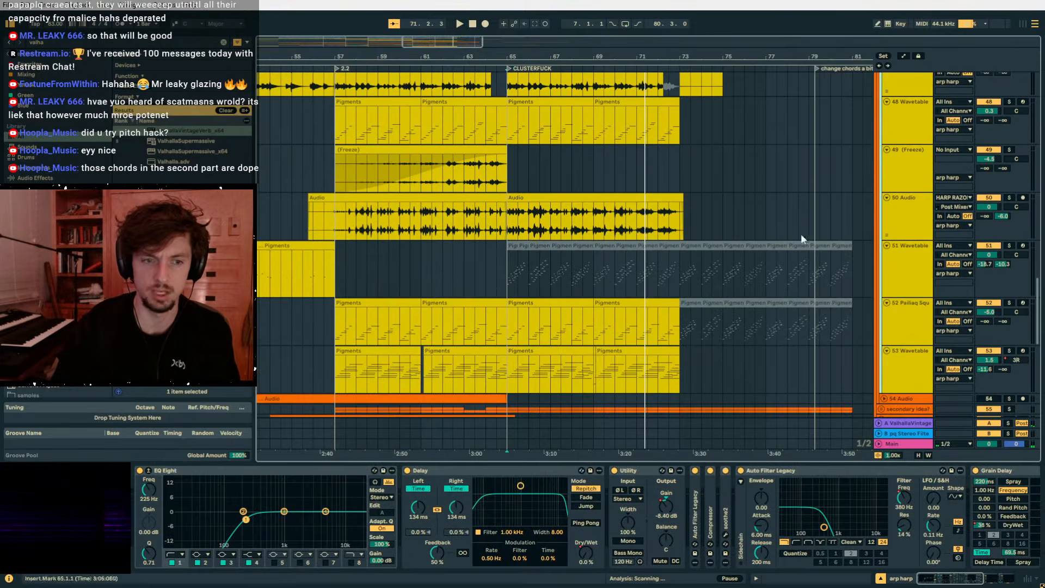
{"action": "left_click", "coordinate": [513, 245]}
{"action": "left_click", "coordinate": [669, 245], "text": "shift"}
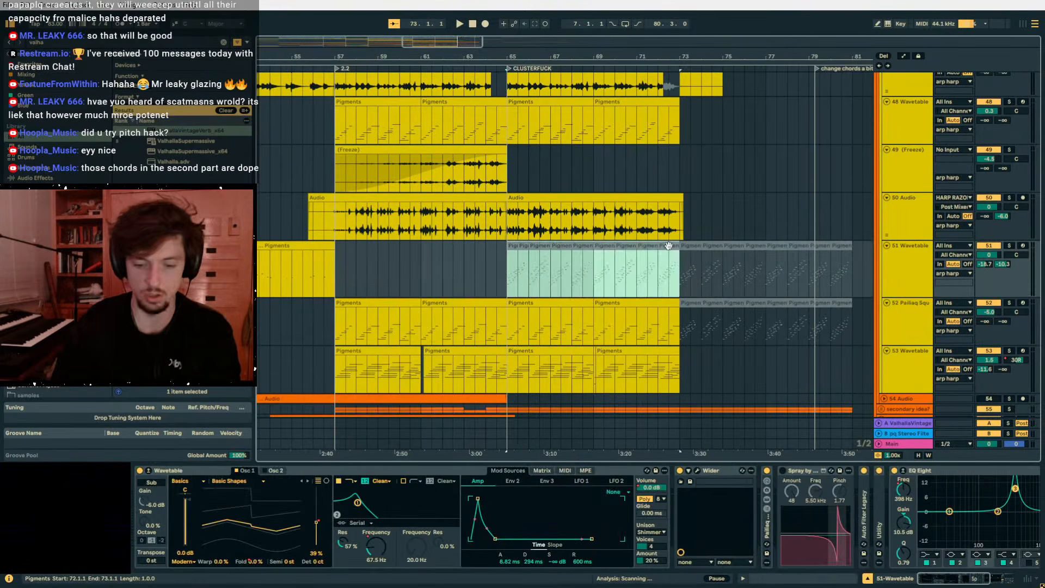
{"action": "scroll", "coordinate": [671, 250], "scroll_direction": "up", "scroll_amount": 5}
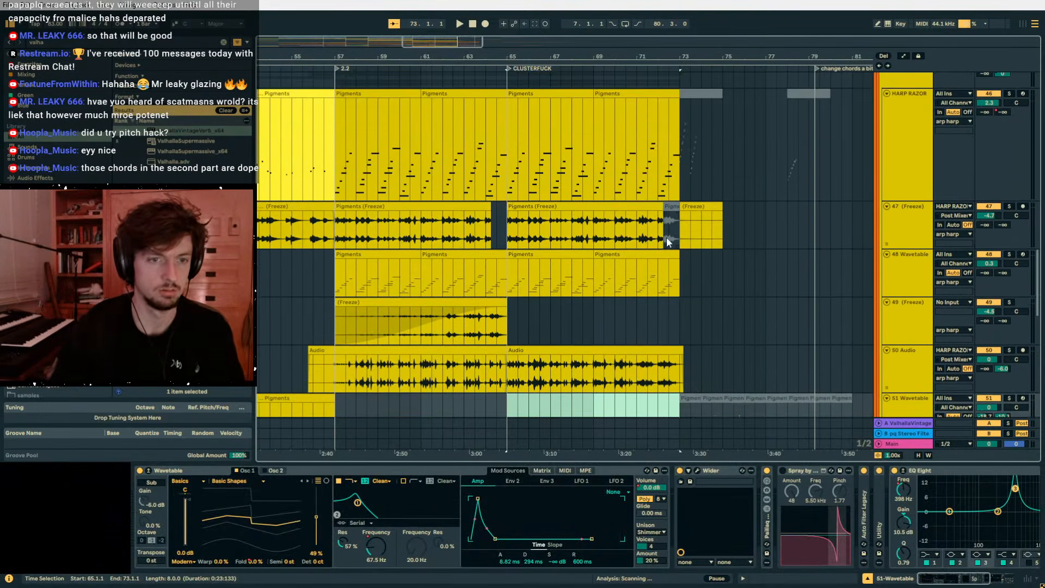
Collapse the arp harp tracks, try deactivating their clips from bar 65 to bar 73, and play from 64.3.
{"action": "left_click", "coordinate": [670, 207]}
{"action": "scroll", "coordinate": [747, 210], "scroll_direction": "up", "scroll_amount": 2}
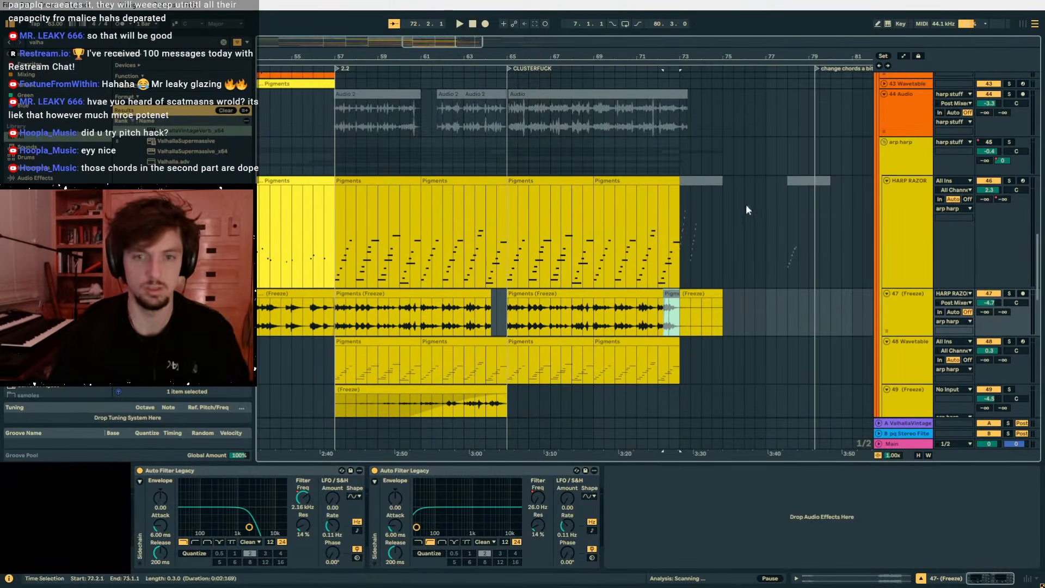
{"action": "left_click", "coordinate": [886, 180], "text": "alt"}
{"action": "left_click_drag", "start_coordinate": [679, 174], "coordinate": [539, 256]}
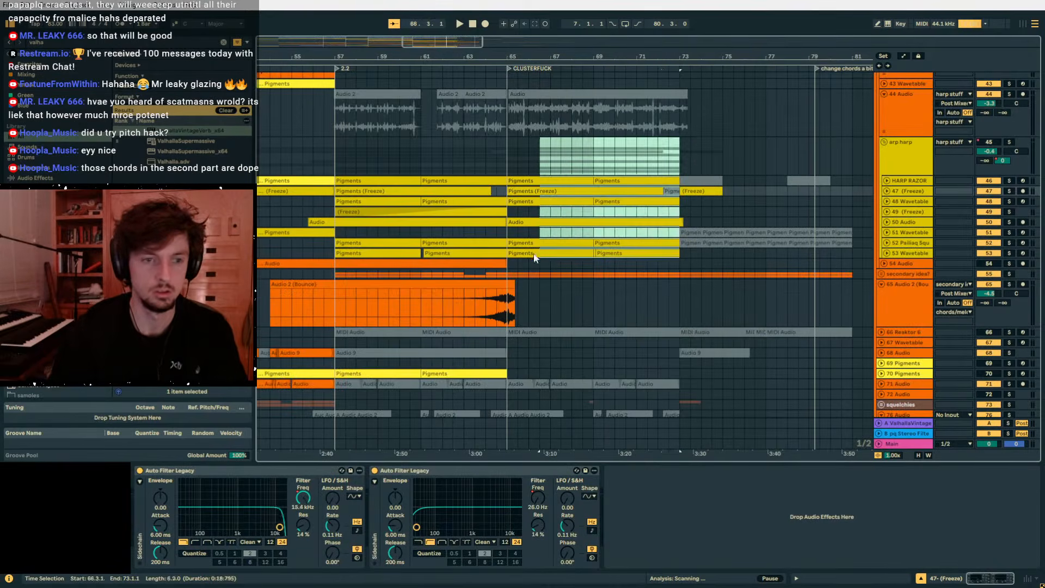
{"action": "left_click", "coordinate": [500, 156]}
{"action": "key", "text": "space"}
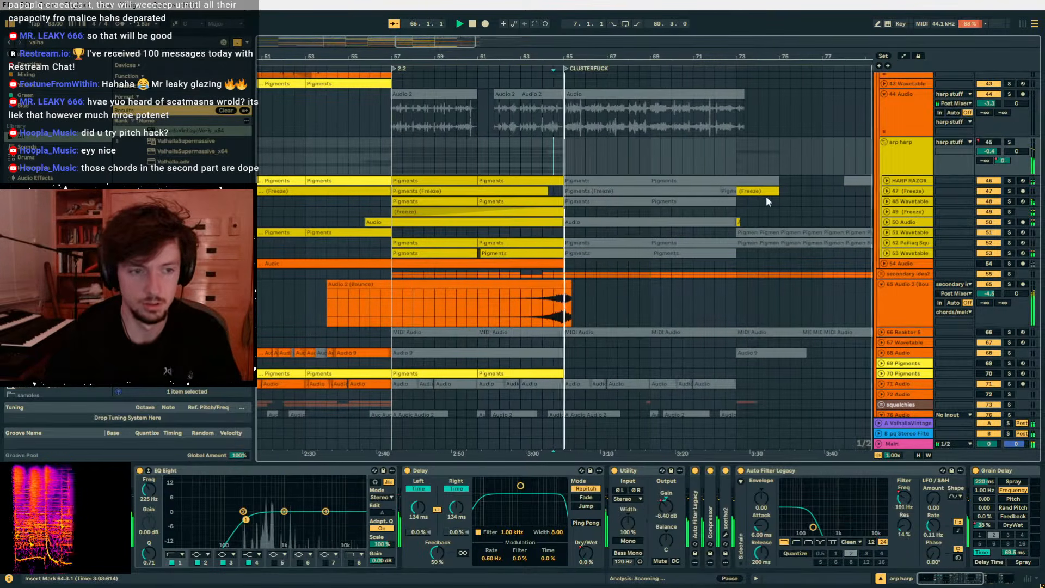
Try fading out the end of the bounced reverb clip starting at bar 65.
{"action": "left_click_drag", "start_coordinate": [546, 59], "coordinate": [546, 131]}
{"action": "left_click_drag", "start_coordinate": [614, 289], "coordinate": [558, 289]}
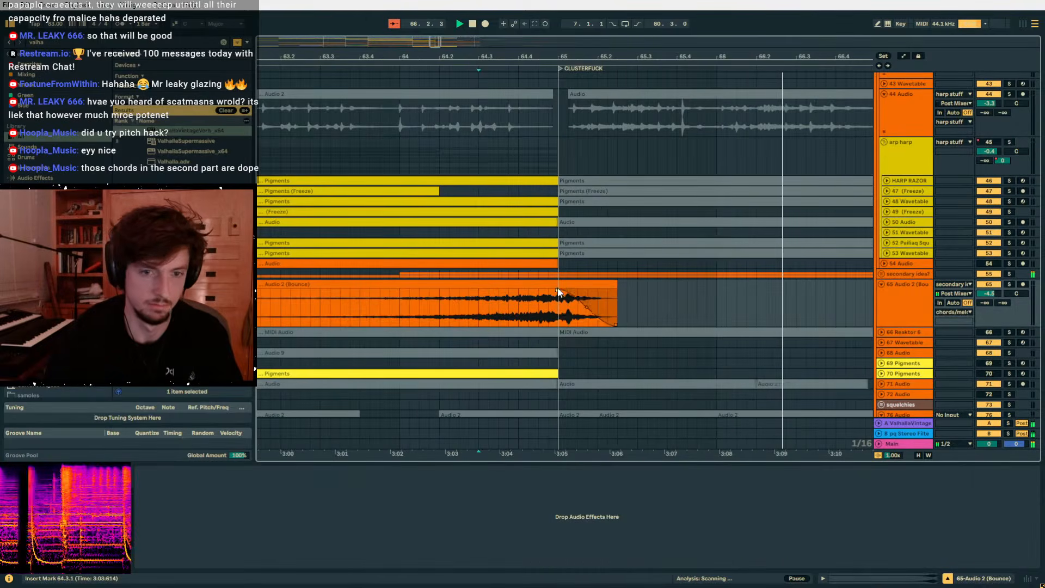
{"action": "left_click_drag", "start_coordinate": [685, 56], "coordinate": [486, 7]}
{"action": "left_click", "coordinate": [465, 135]}
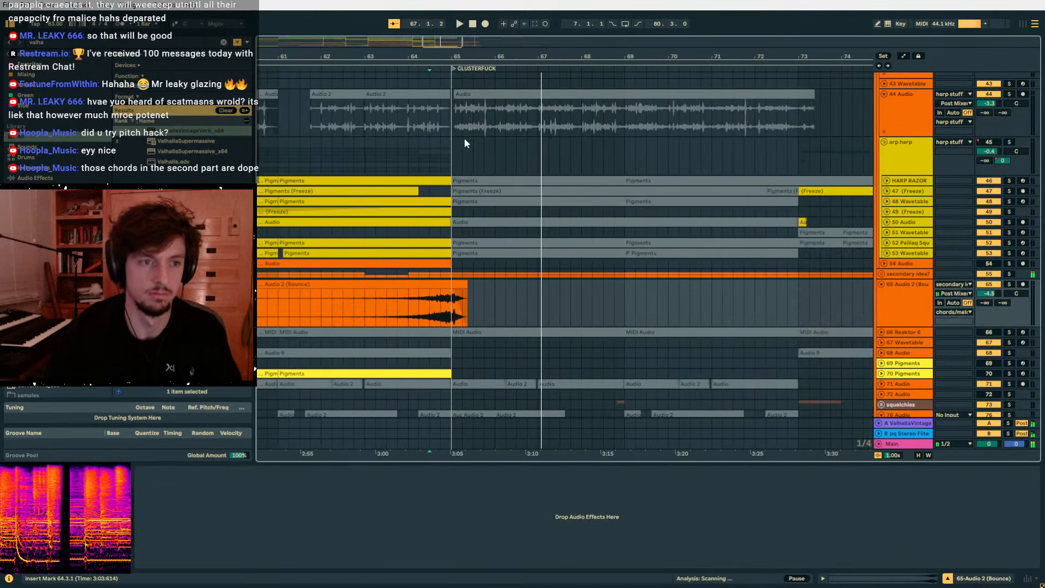
Stop playback and undo the reverb clip's fade-out and the deactivation of the arp harp clips.
{"action": "key", "text": "space"}
{"action": "key", "text": "ctrl+z"}
{"action": "key", "text": "ctrl+z"}
{"action": "left_click", "coordinate": [877, 169]}
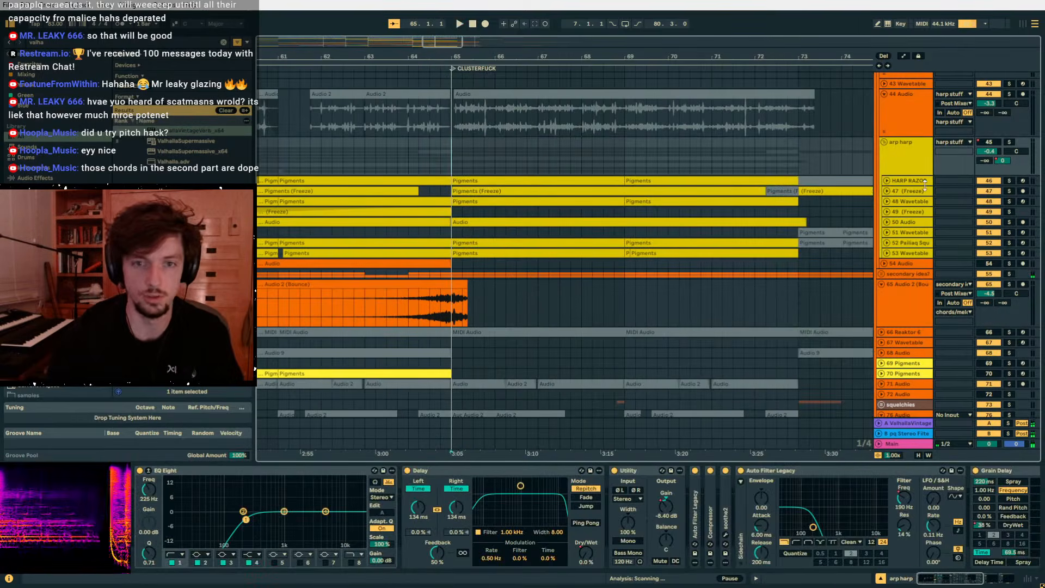
Solo 24 Serum 2, play it from bar 65 and deactivate its Pigments clips from bar 65 to bar 73.
{"action": "scroll", "coordinate": [885, 275], "scroll_direction": "down", "scroll_amount": 3}
{"action": "scroll", "coordinate": [885, 275], "scroll_direction": "up", "scroll_amount": 5}
{"action": "scroll", "coordinate": [883, 272], "scroll_direction": "up", "scroll_amount": 10}
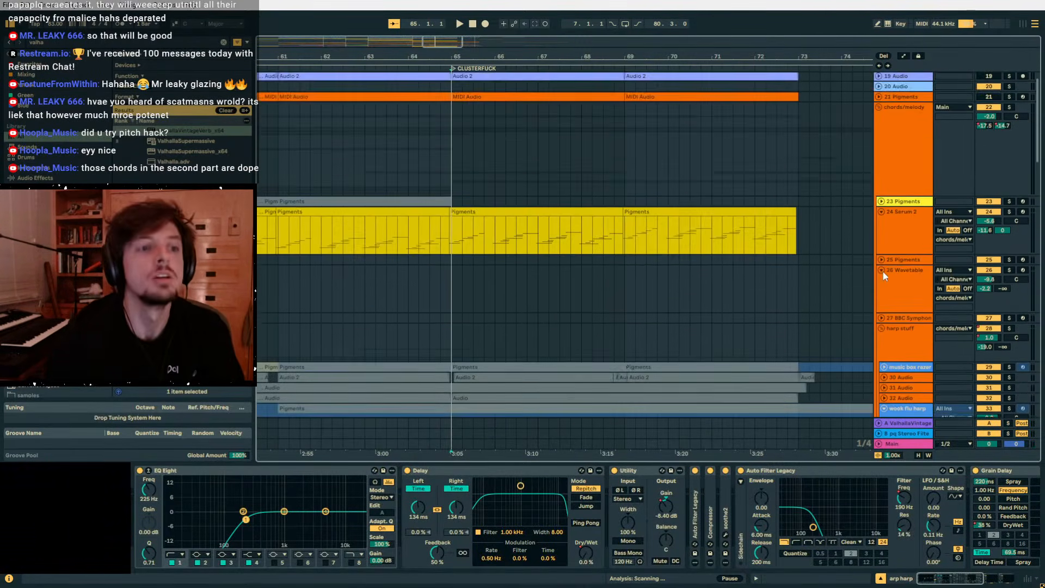
{"action": "scroll", "coordinate": [883, 270], "scroll_direction": "up", "scroll_amount": 1}
{"action": "left_click", "coordinate": [898, 259]}
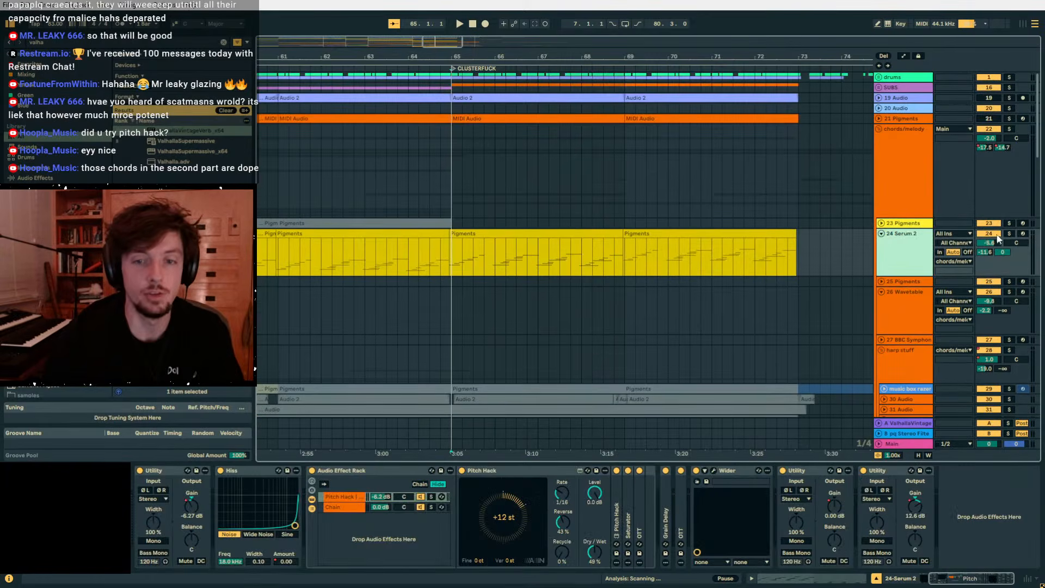
{"action": "scroll", "coordinate": [528, 231], "scroll_direction": "left", "scroll_amount": 1}
{"action": "left_click", "coordinate": [566, 232]}
{"action": "key", "text": "space"}
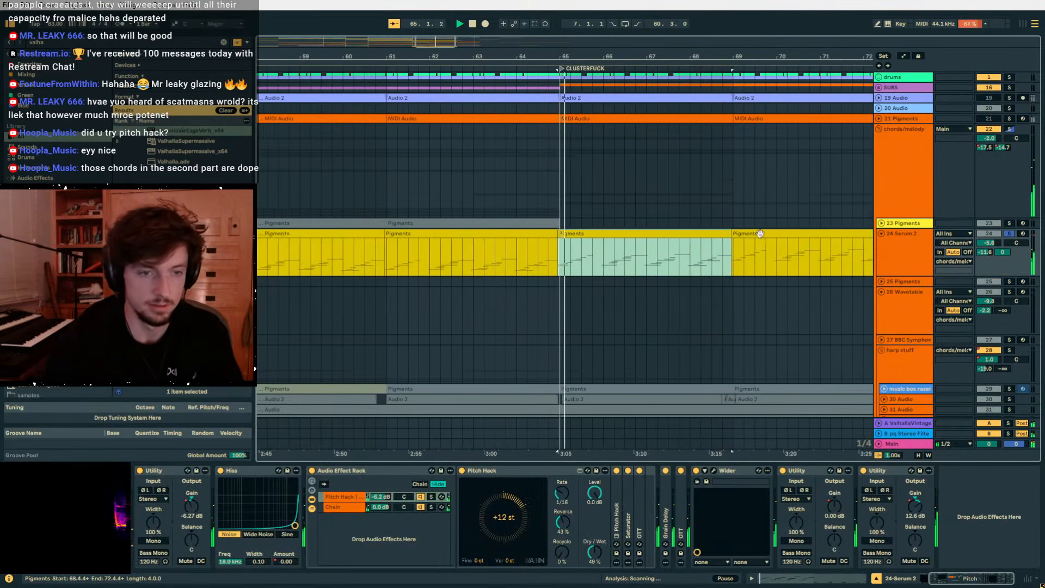
{"action": "left_click", "coordinate": [755, 234], "text": "shift"}
{"action": "scroll", "coordinate": [680, 226], "scroll_direction": "down", "scroll_amount": 10}
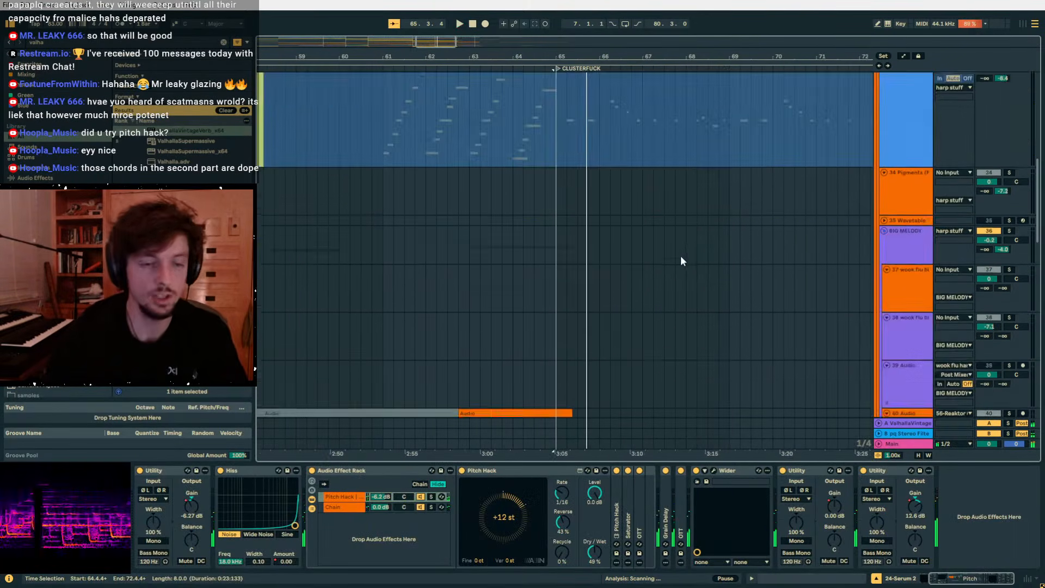
Solo the 60 Group and play it from bar 65.
{"action": "scroll", "coordinate": [694, 268], "scroll_direction": "up", "scroll_amount": 7}
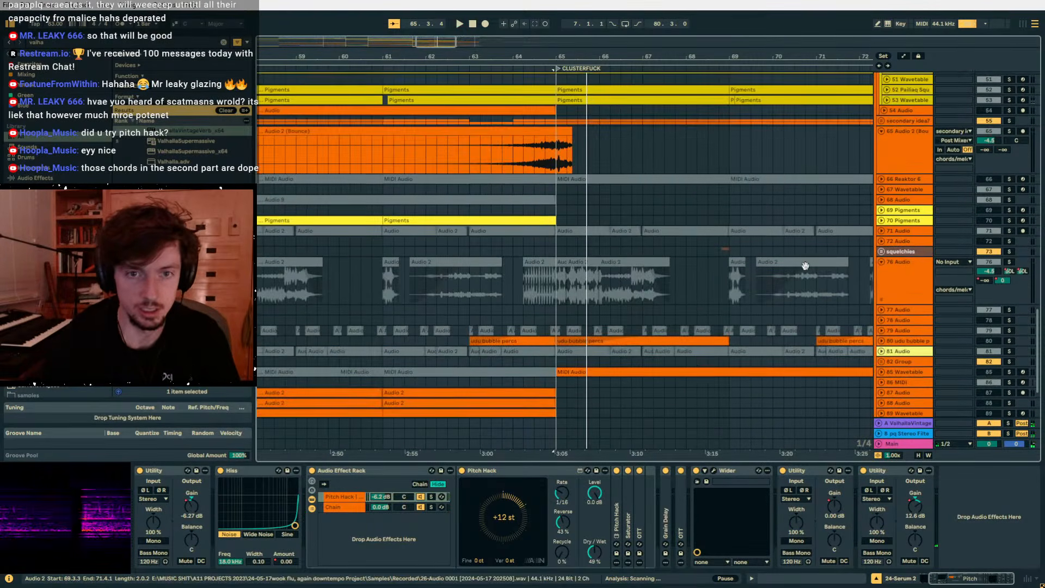
{"action": "scroll", "coordinate": [680, 272], "scroll_direction": "down", "scroll_amount": 5}
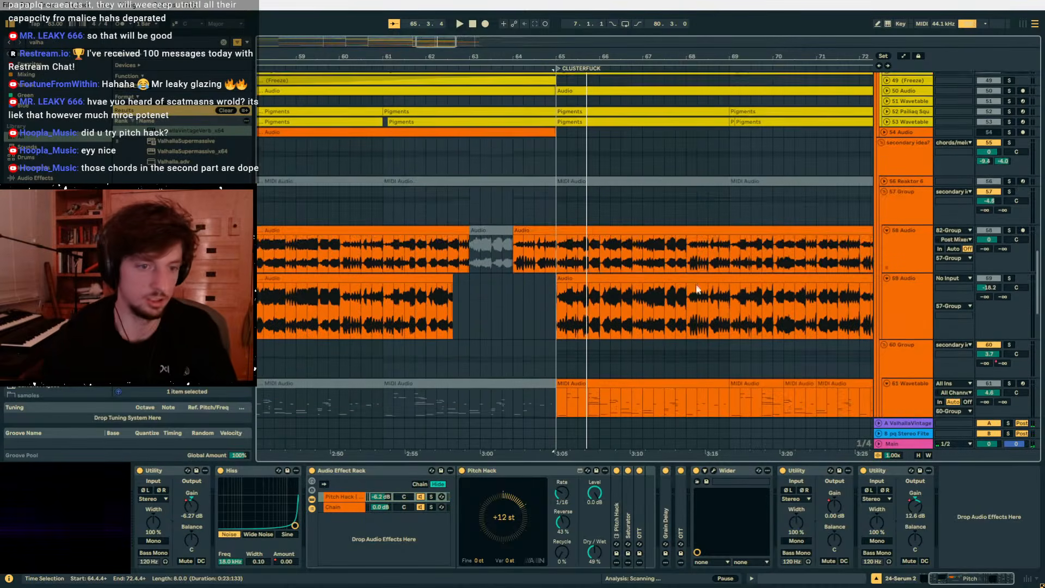
{"action": "left_click", "coordinate": [660, 269]}
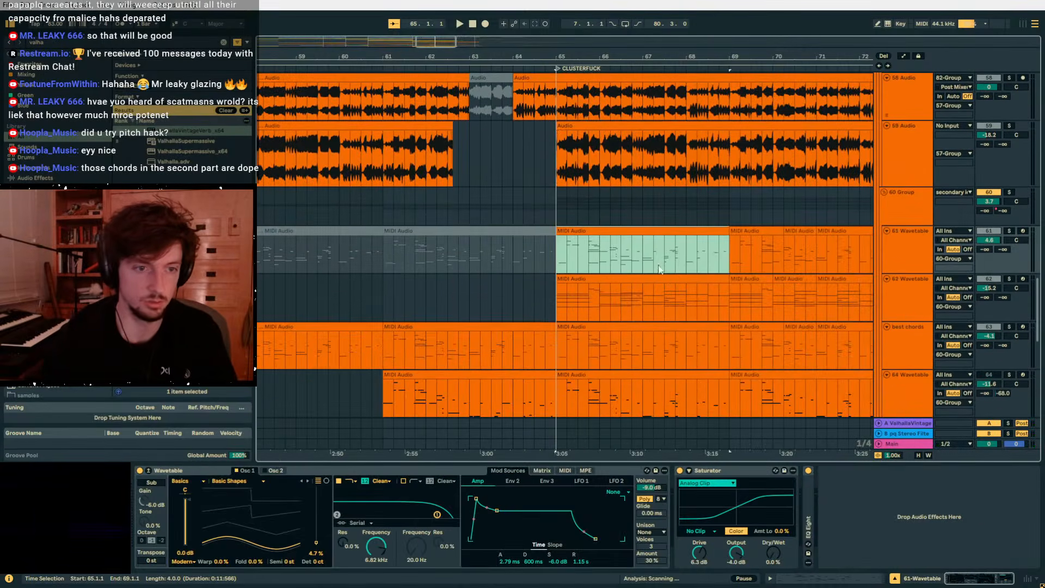
{"action": "left_click", "coordinate": [1008, 192]}
{"action": "key", "text": "space"}
{"action": "scroll", "coordinate": [668, 314], "scroll_direction": "down", "scroll_amount": 1}
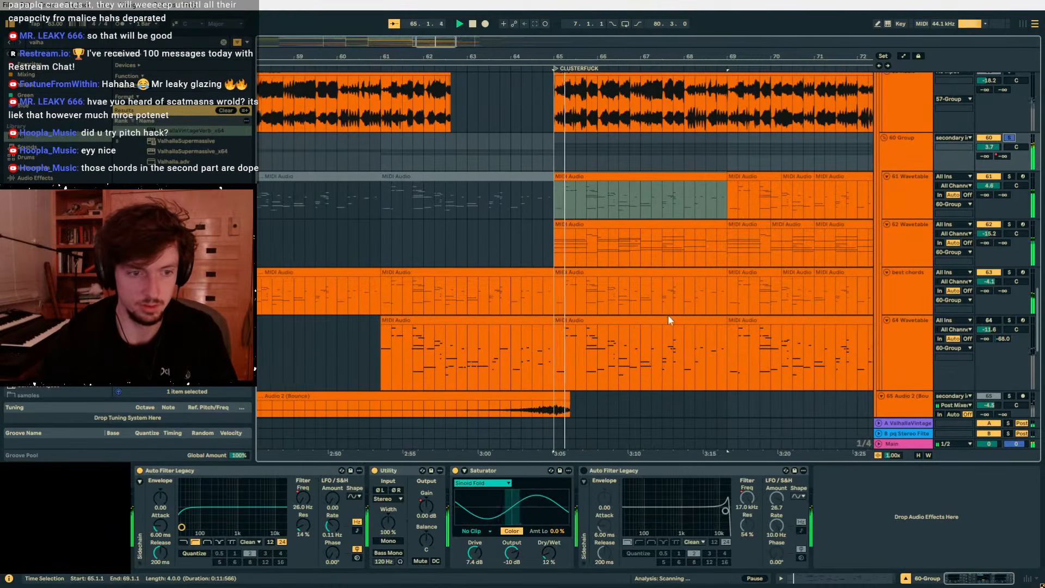
Audition the tracks of the 60 Group, soloing 62 Wavetable and 61 Wavetable in turn, and stop playback.
{"action": "left_click", "coordinate": [598, 318]}
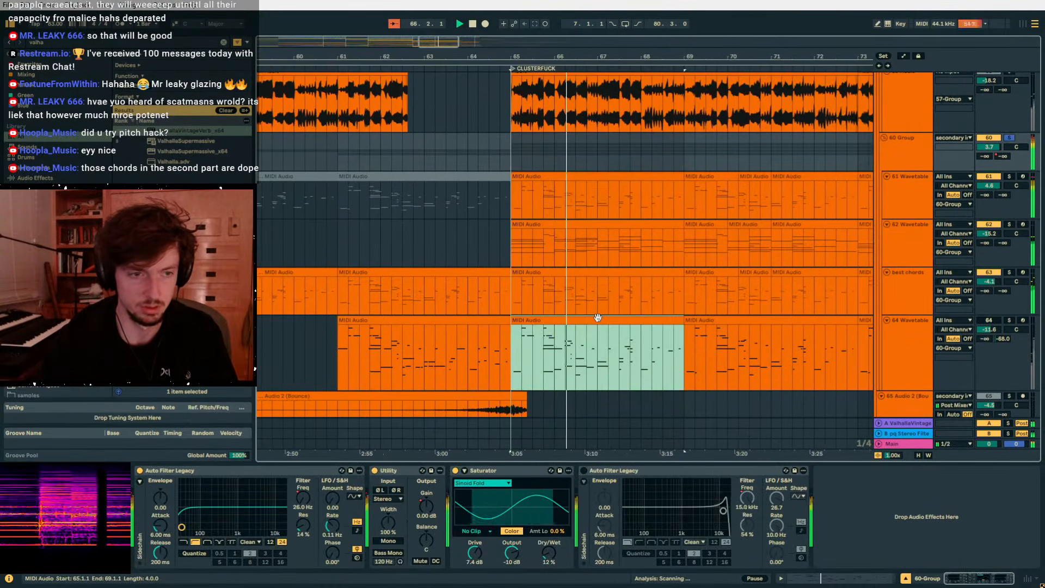
{"action": "left_click", "coordinate": [561, 240]}
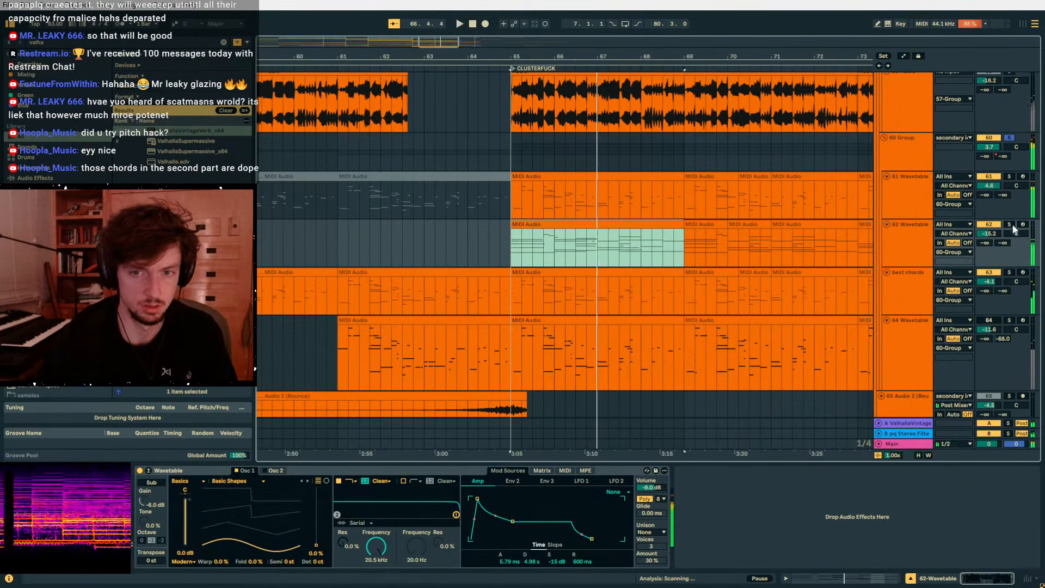
{"action": "left_click", "coordinate": [1009, 225]}
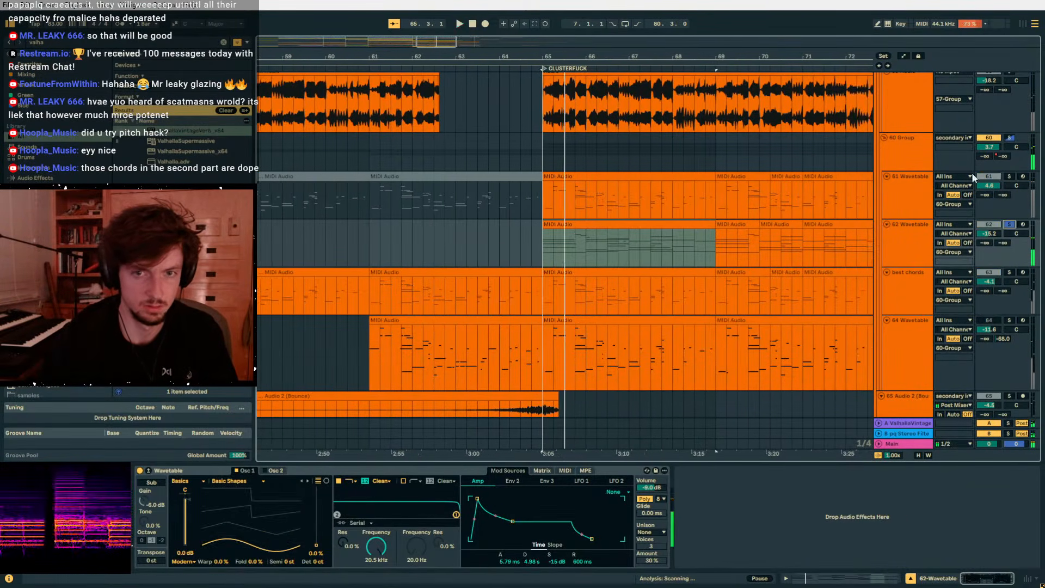
{"action": "left_click", "coordinate": [1009, 177]}
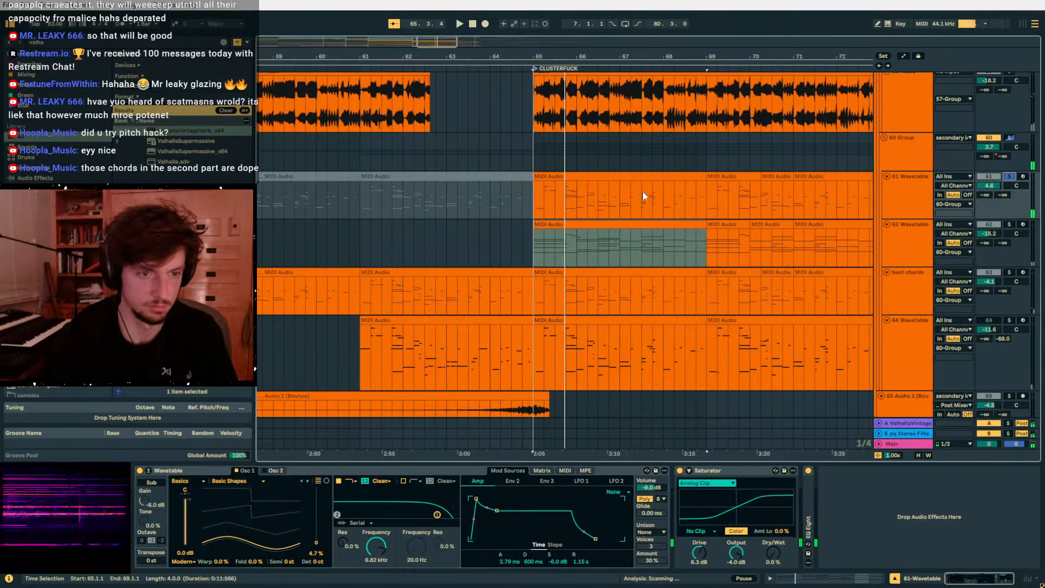
{"action": "key", "text": "space"}
Delete the low first note of the 61 Wavetable MIDI clip at bar 65 after trying it an octave lower.
{"action": "left_click", "coordinate": [577, 175]}
{"action": "left_click", "coordinate": [825, 577]}
{"action": "scroll", "coordinate": [436, 479], "scroll_direction": "down", "scroll_amount": 5}
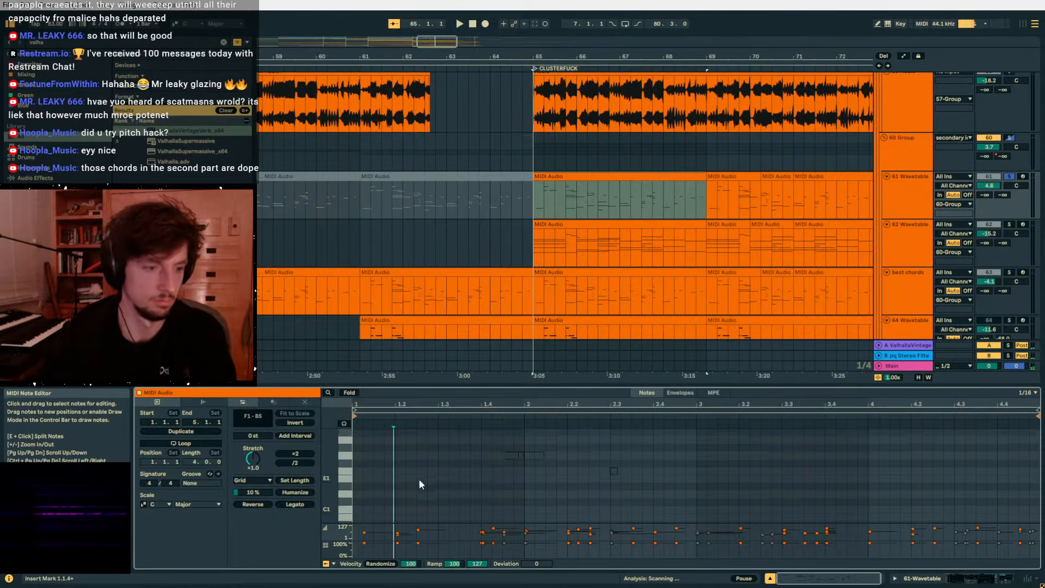
{"action": "key", "text": "space"}
{"action": "scroll", "coordinate": [408, 479], "scroll_direction": "up", "scroll_amount": 5}
{"action": "key", "text": "space"}
{"action": "left_click_drag", "start_coordinate": [400, 504], "coordinate": [356, 472]}
{"action": "key", "text": "shift+Down"}
{"action": "key", "text": "space"}
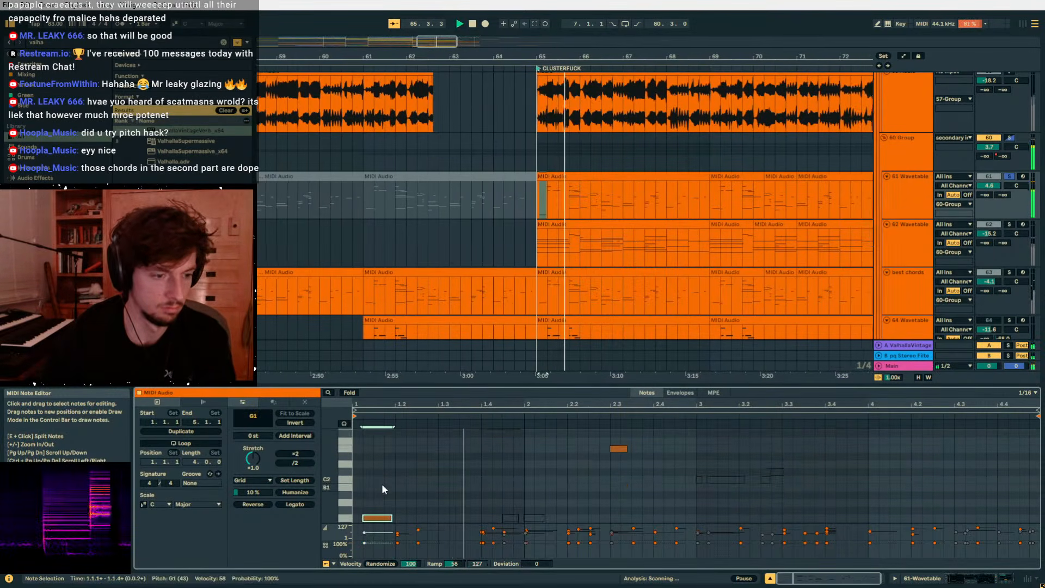
{"action": "key", "text": "Delete"}
Unsolo 61 Wavetable and play the full mix from bar 65.
{"action": "left_click", "coordinate": [1009, 177]}
{"action": "key", "text": "space"}
{"action": "key", "text": "space"}
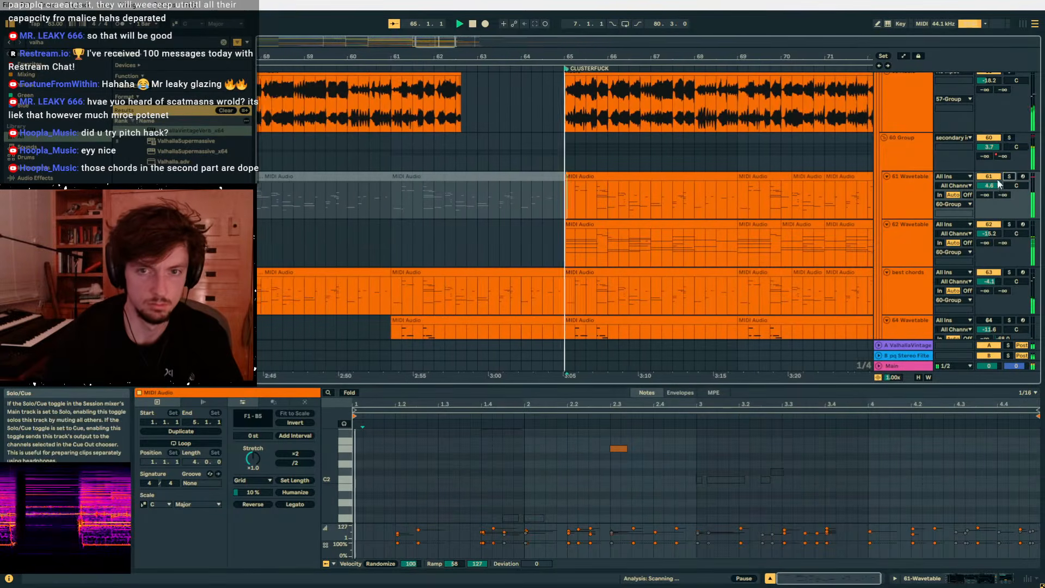
{"action": "left_click", "coordinate": [524, 196]}
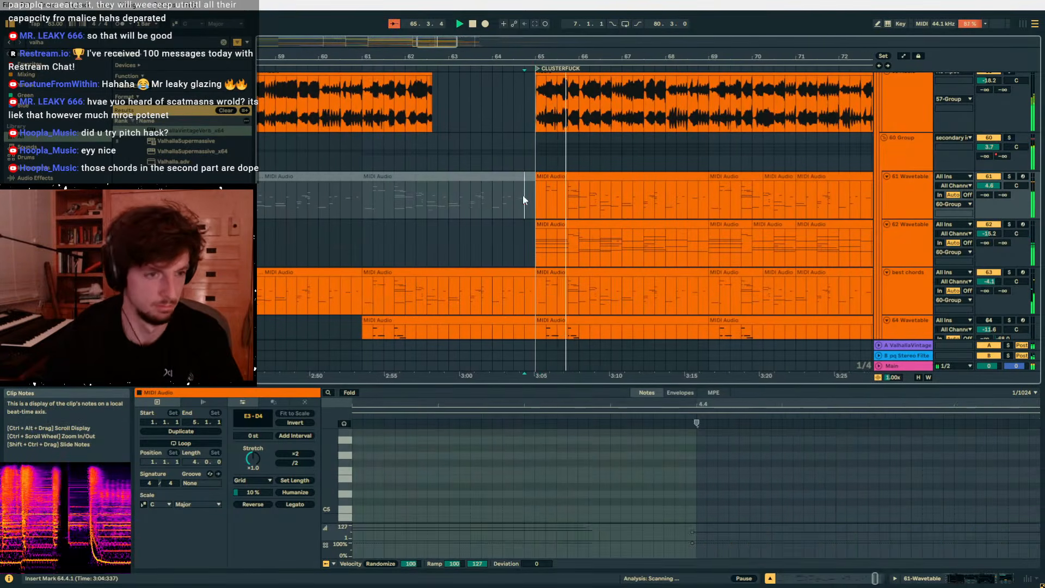
{"action": "scroll", "coordinate": [587, 218], "scroll_direction": "up", "scroll_amount": 1}
Solo 62 Wavetable from bar 65 and try an amp envelope attack of 523 ms.
{"action": "left_click", "coordinate": [561, 247]}
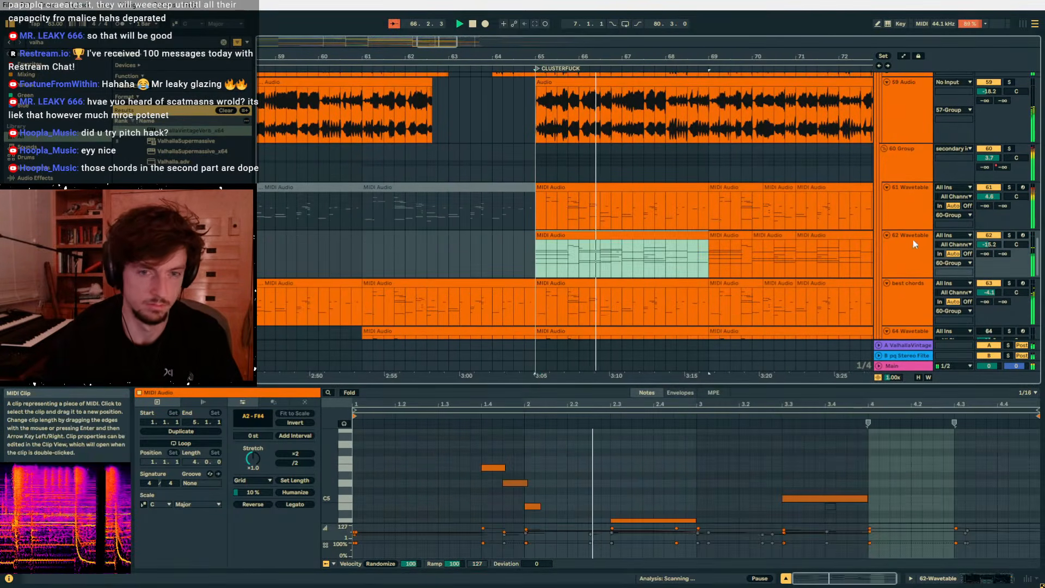
{"action": "left_click", "coordinate": [1009, 236]}
{"action": "key", "text": "space"}
{"action": "key", "text": "space"}
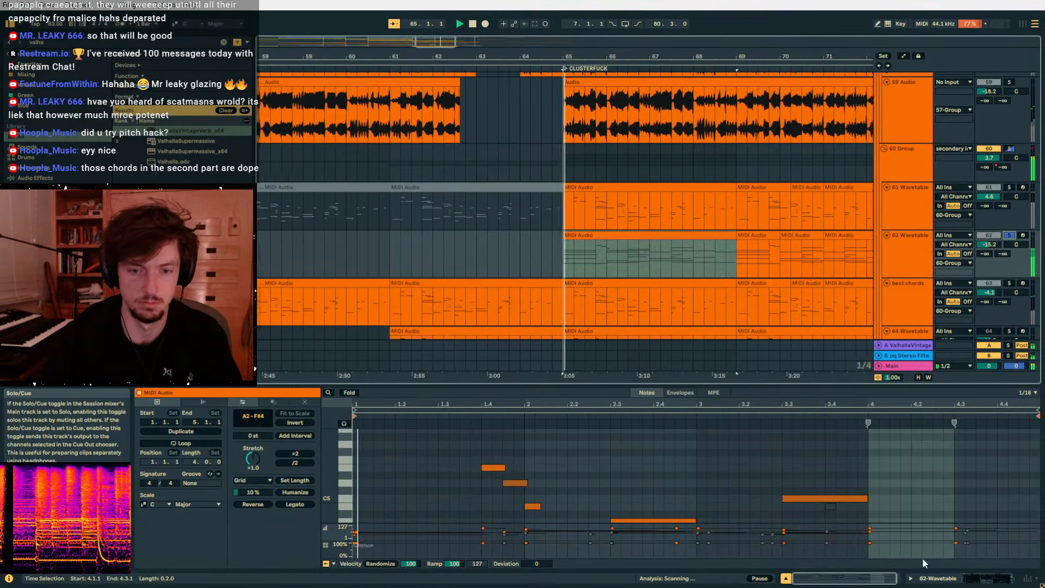
{"action": "key", "text": "shift+Tab"}
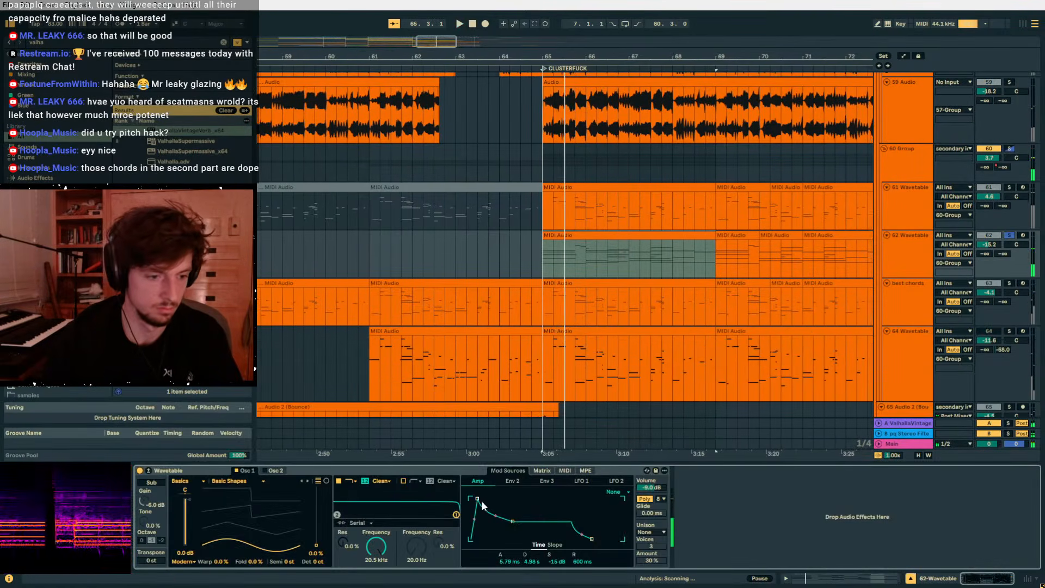
{"action": "left_click_drag", "start_coordinate": [477, 499], "coordinate": [491, 499]}
{"action": "key", "text": "space"}
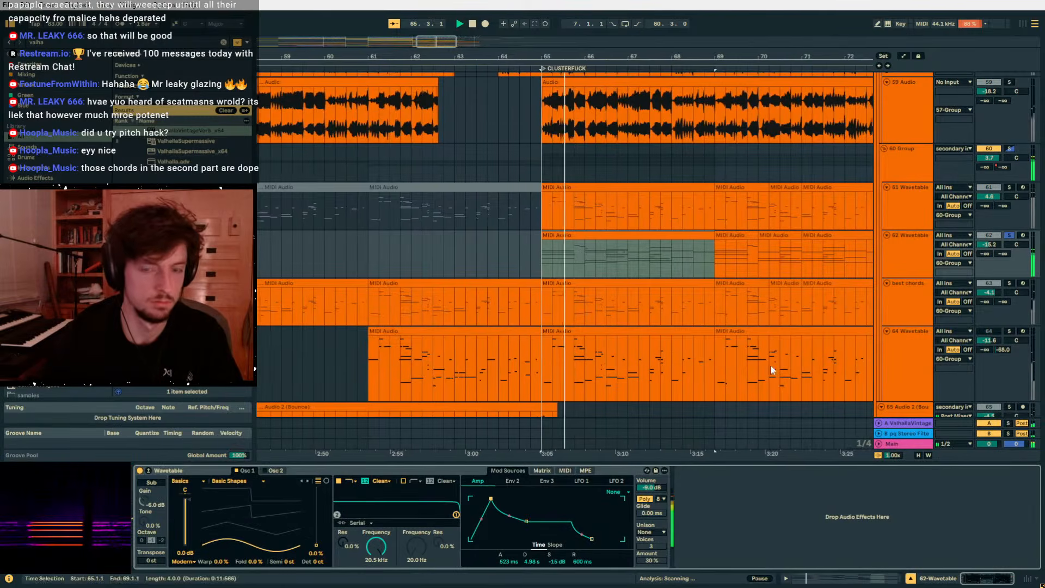
Unsolo 62 Wavetable, try its volume at -15.8 dB, and undo the volume and attack changes.
{"action": "left_click", "coordinate": [1009, 235]}
{"action": "key", "text": "space"}
{"action": "key", "text": "space"}
{"action": "left_click_drag", "start_coordinate": [993, 245], "coordinate": [992, 249]}
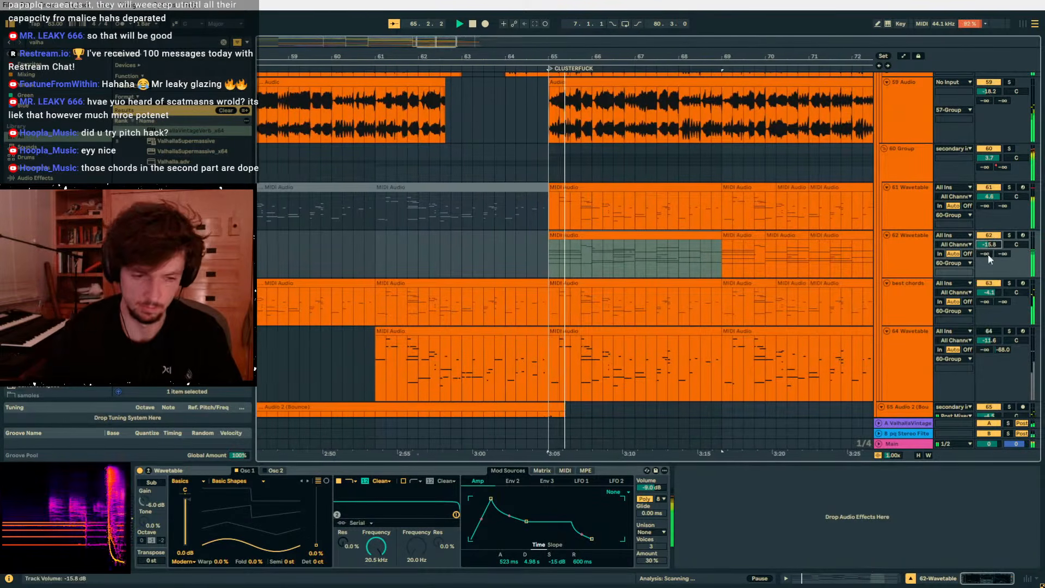
{"action": "key", "text": "ctrl+z"}
{"action": "key", "text": "ctrl+z"}
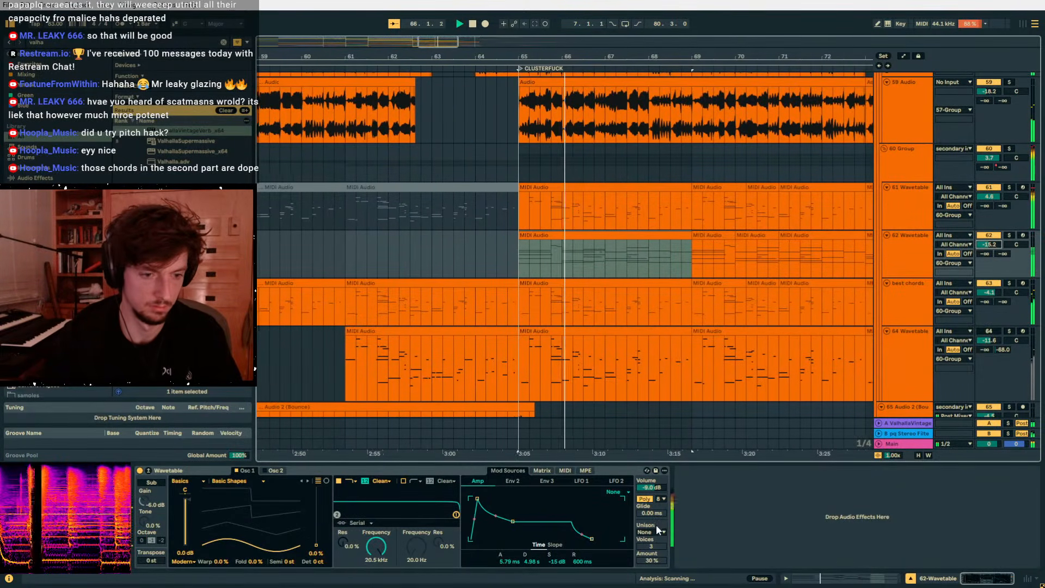
Set the 62 Wavetable unison mode to Noise with an amount of 17%.
{"action": "left_click", "coordinate": [659, 531]}
{"action": "left_click", "coordinate": [659, 542]}
{"action": "left_click_drag", "start_coordinate": [655, 560], "coordinate": [654, 567]}
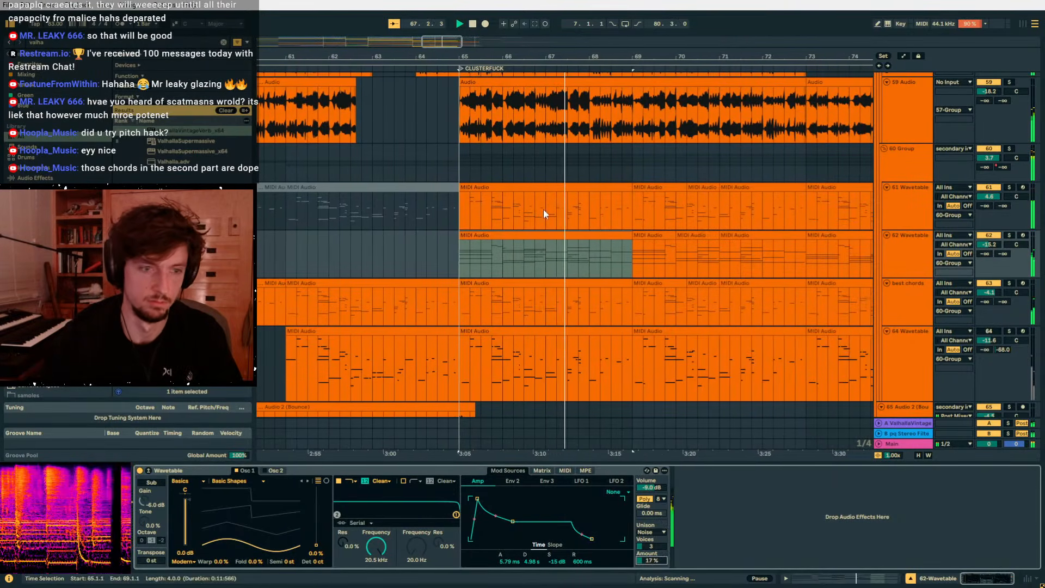
Select the best chords clip at bar 65 and solo the track during playback.
{"action": "left_click", "coordinate": [535, 293]}
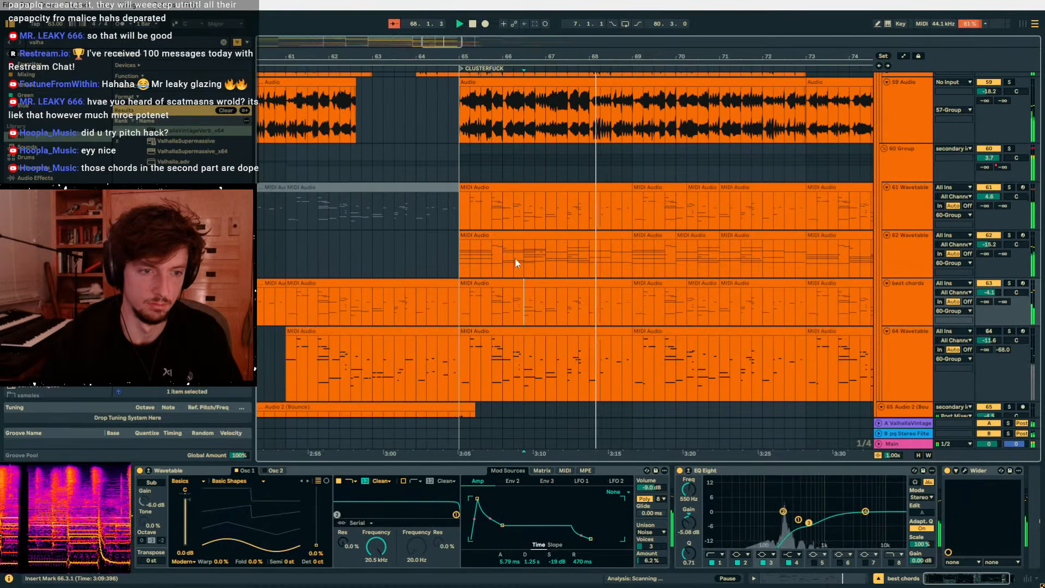
{"action": "scroll", "coordinate": [515, 262], "scroll_direction": "up", "scroll_amount": 3}
{"action": "scroll", "coordinate": [514, 265], "scroll_direction": "down", "scroll_amount": 3}
{"action": "left_click", "coordinate": [492, 294]}
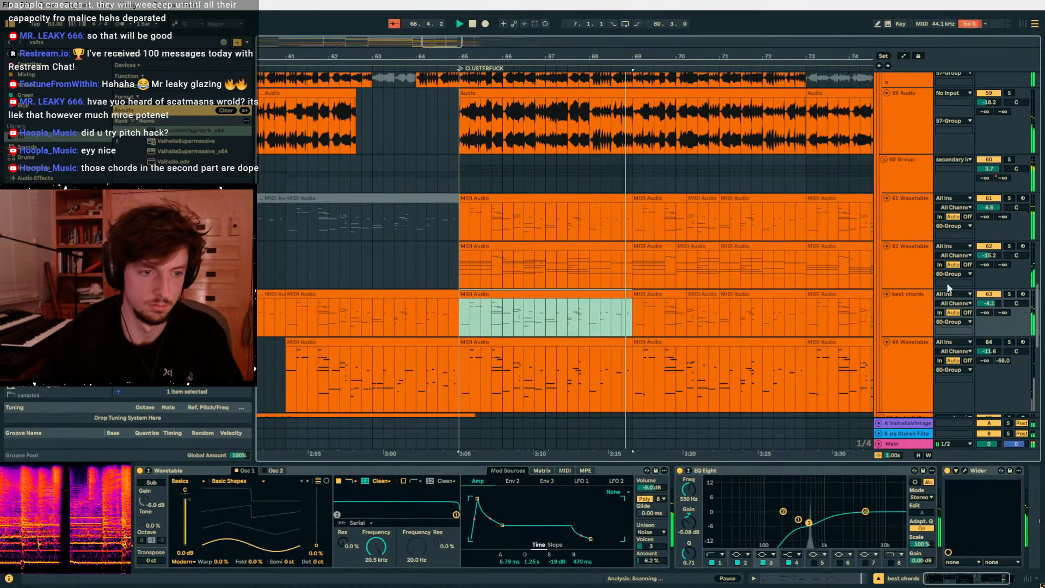
{"action": "left_click", "coordinate": [1010, 294]}
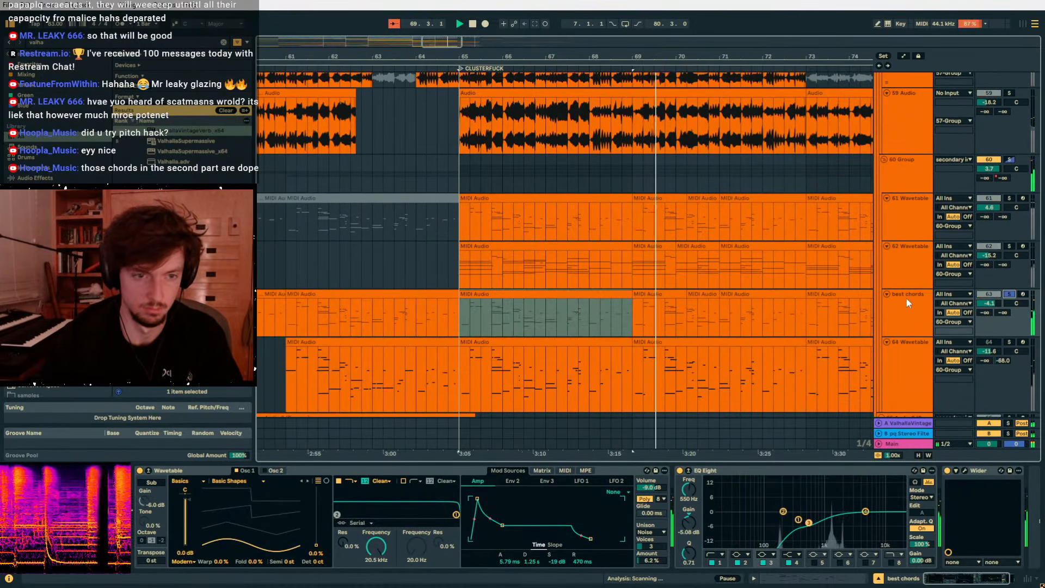
Copy the best chords MIDI clips from bar 65 to bar 81 onto the 24 Serum 2 track at bar 65.
{"action": "left_click", "coordinate": [688, 294]}
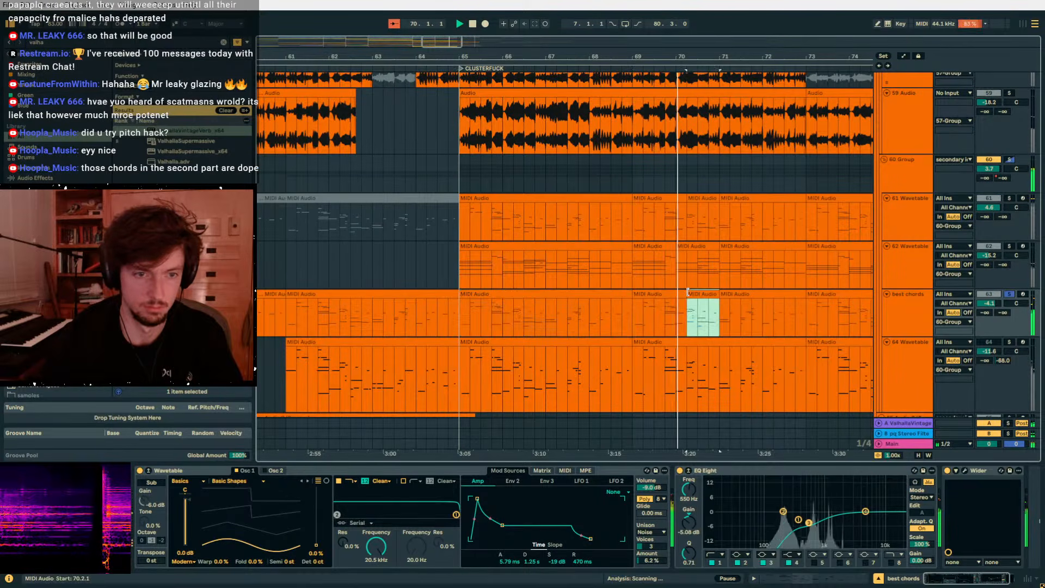
{"action": "left_click", "coordinate": [579, 294]}
{"action": "left_click_drag", "start_coordinate": [689, 57], "coordinate": [546, 38]}
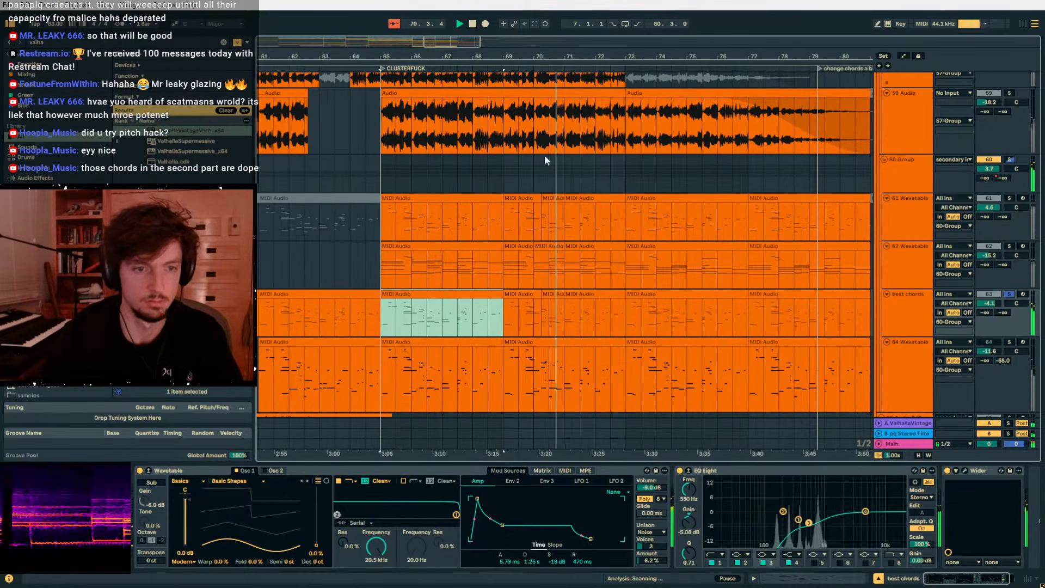
{"action": "left_click", "coordinate": [592, 292], "text": "shift"}
{"action": "left_click", "coordinate": [835, 297], "text": "shift"}
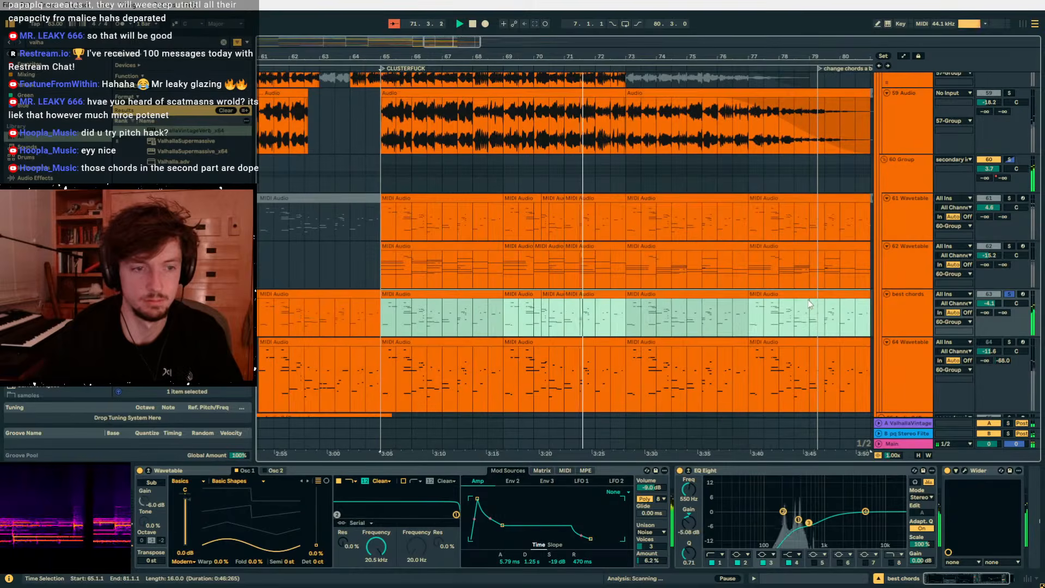
{"action": "scroll", "coordinate": [809, 300], "scroll_direction": "up", "scroll_amount": 15}
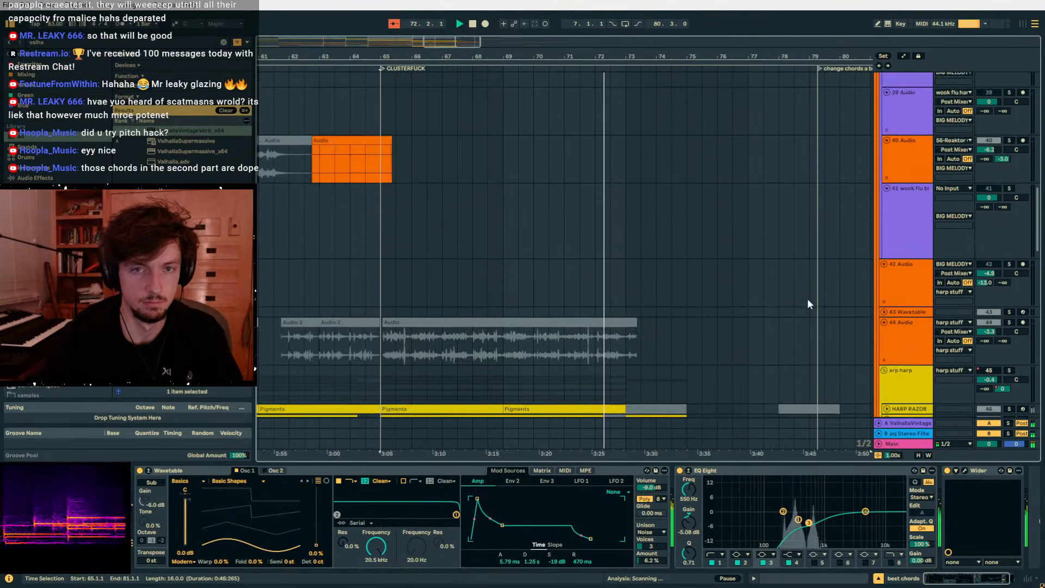
{"action": "scroll", "coordinate": [808, 299], "scroll_direction": "up", "scroll_amount": 12}
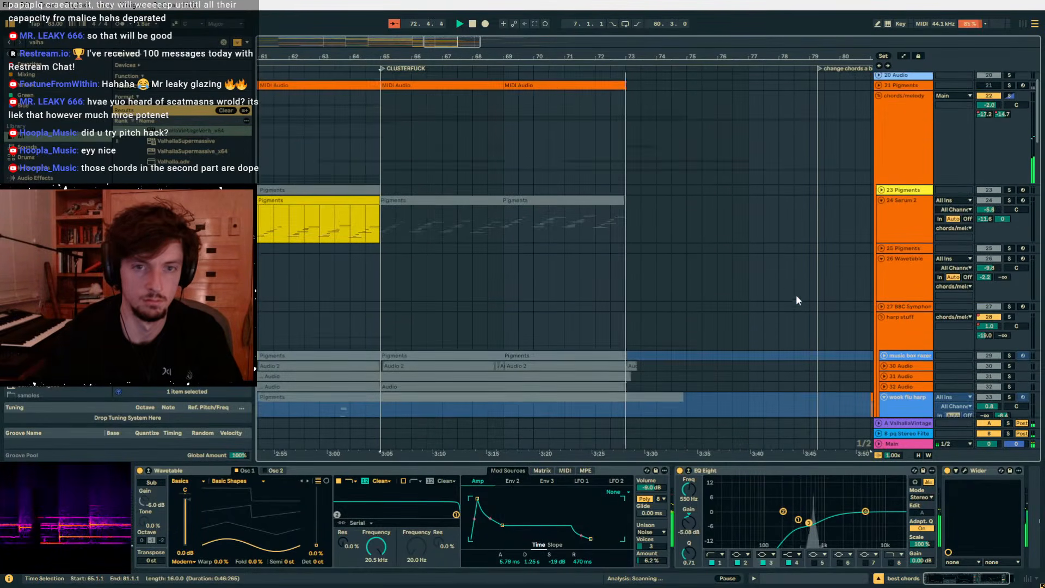
{"action": "scroll", "coordinate": [799, 297], "scroll_direction": "up", "scroll_amount": 1}
{"action": "scroll", "coordinate": [544, 232], "scroll_direction": "down", "scroll_amount": 2}
{"action": "left_click", "coordinate": [381, 192]}
{"action": "key", "text": "ctrl+v"}
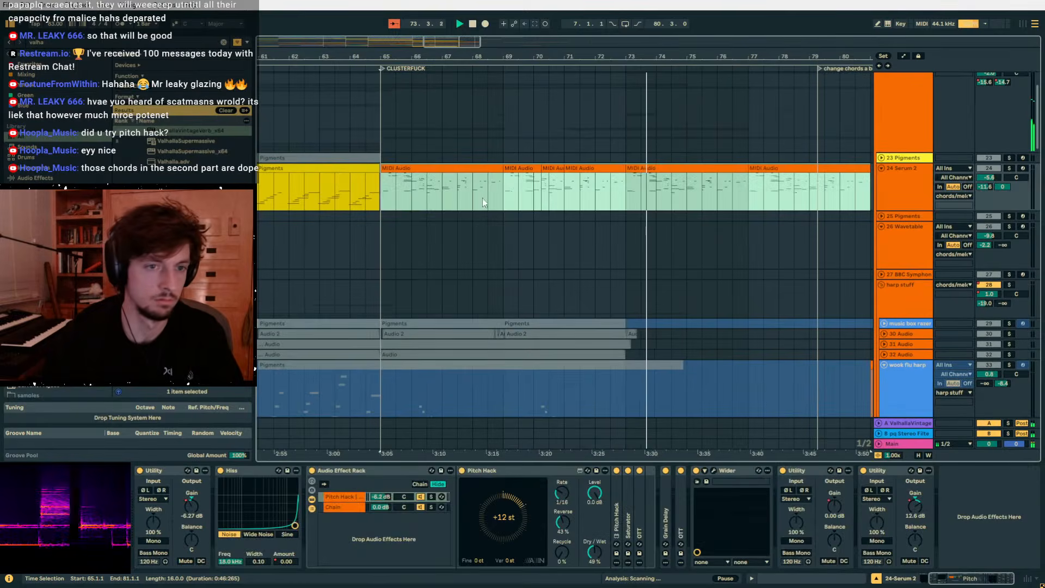
Solo 24 Serum 2, play it from bar 65 and open the notes of its pasted chord clips.
{"action": "left_click", "coordinate": [1009, 169]}
{"action": "key", "text": "space"}
{"action": "key", "text": "space"}
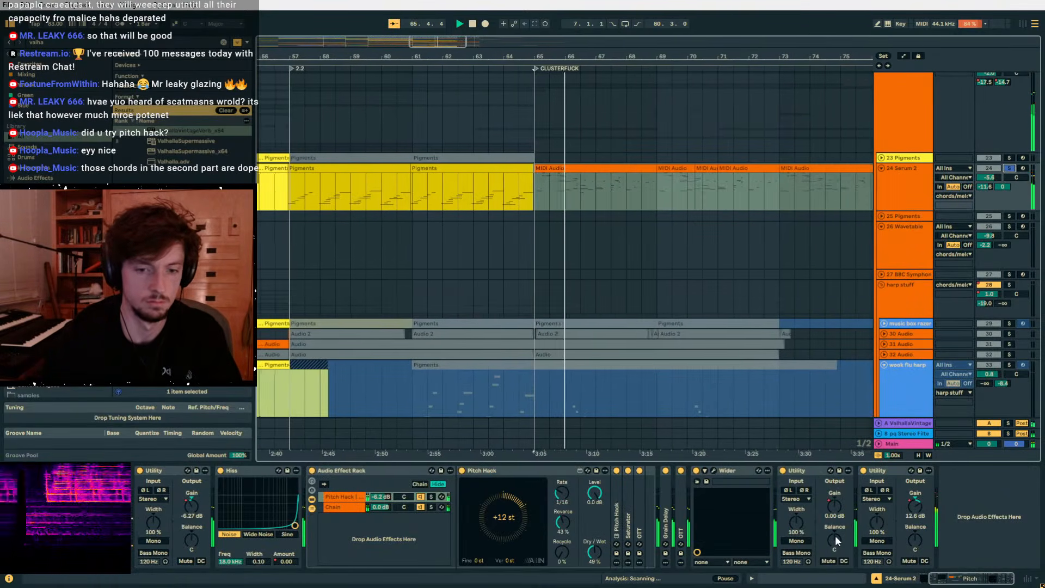
{"action": "left_click", "coordinate": [823, 579]}
{"action": "left_click", "coordinate": [675, 500]}
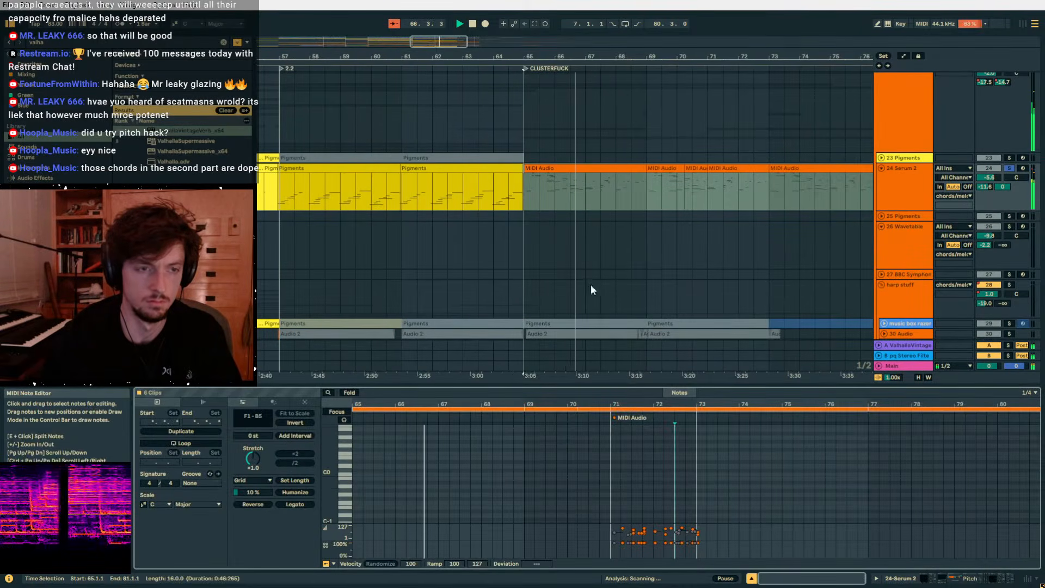
{"action": "left_click_drag", "start_coordinate": [543, 57], "coordinate": [462, 57]}
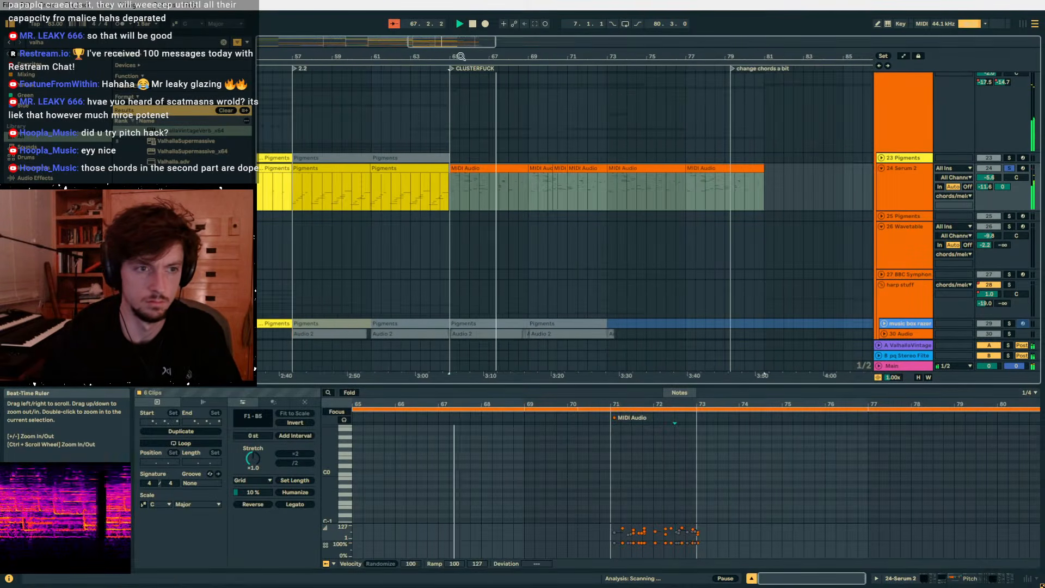
Transpose all notes of the 24 Serum 2 chord clips from bar 65 down one octave.
{"action": "left_click", "coordinate": [971, 578]}
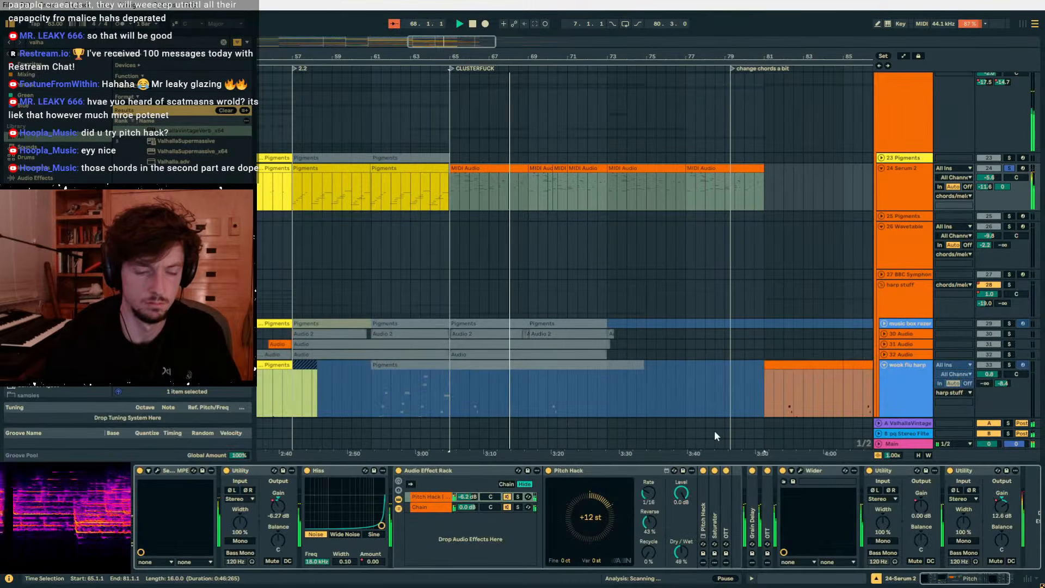
{"action": "left_click", "coordinate": [795, 580]}
{"action": "key", "text": "ctrl+a"}
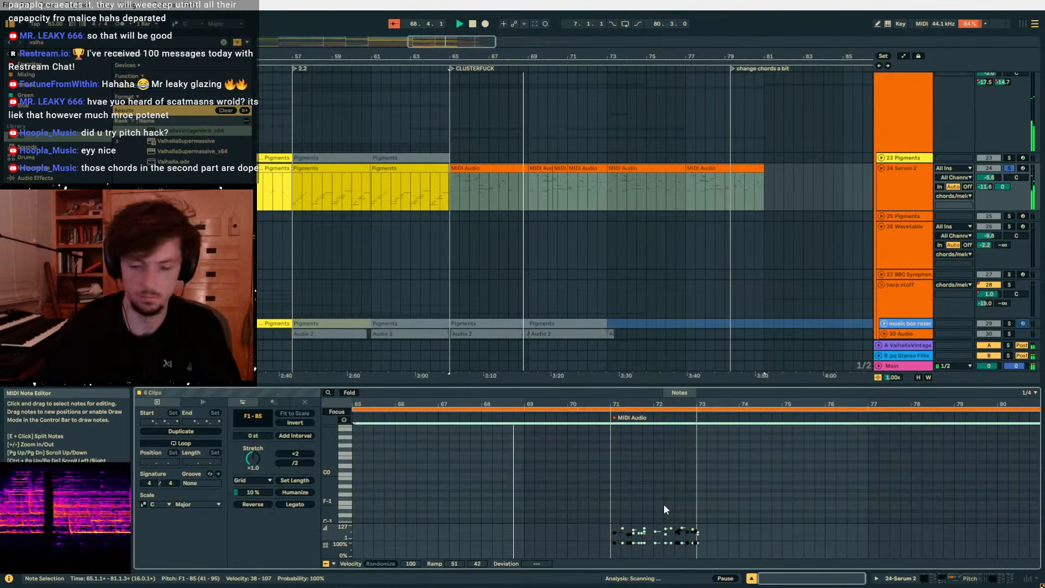
{"action": "key", "text": "shift+Down"}
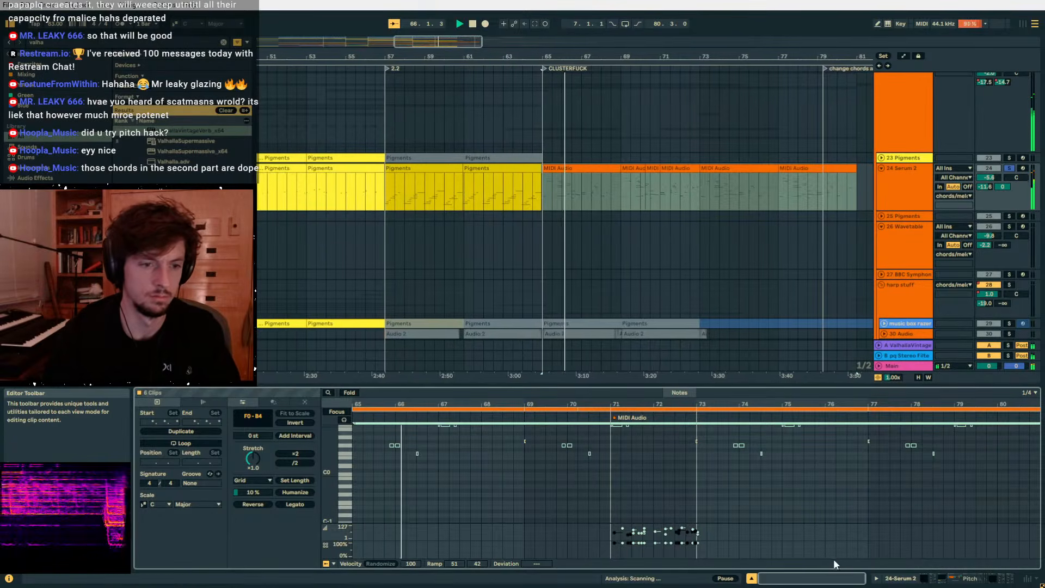
{"action": "left_click", "coordinate": [939, 576]}
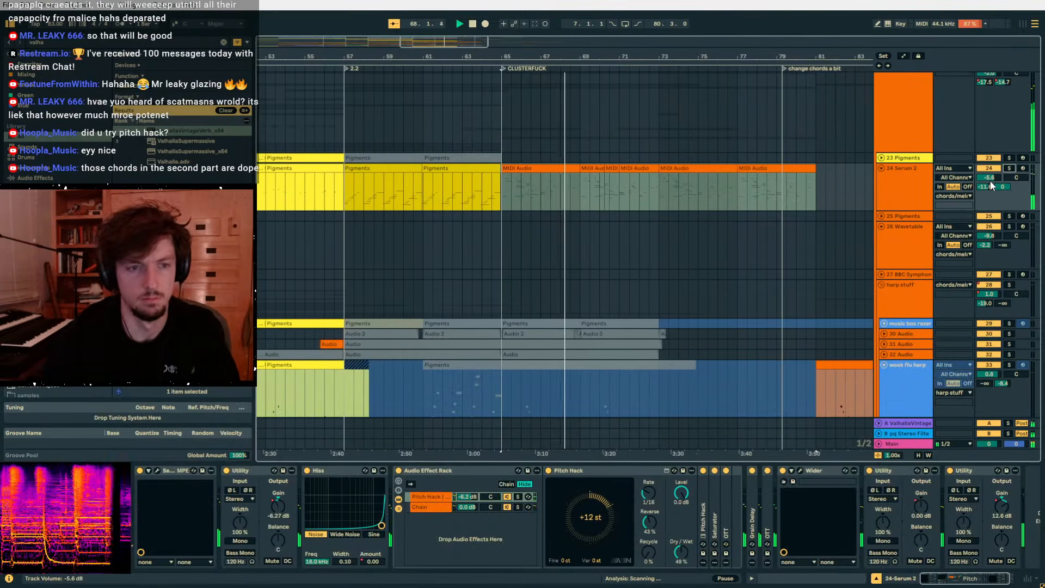
Insert a new audio track below 24 Serum 2 and set its input to 24-Serum 2.
{"action": "left_click", "coordinate": [921, 193]}
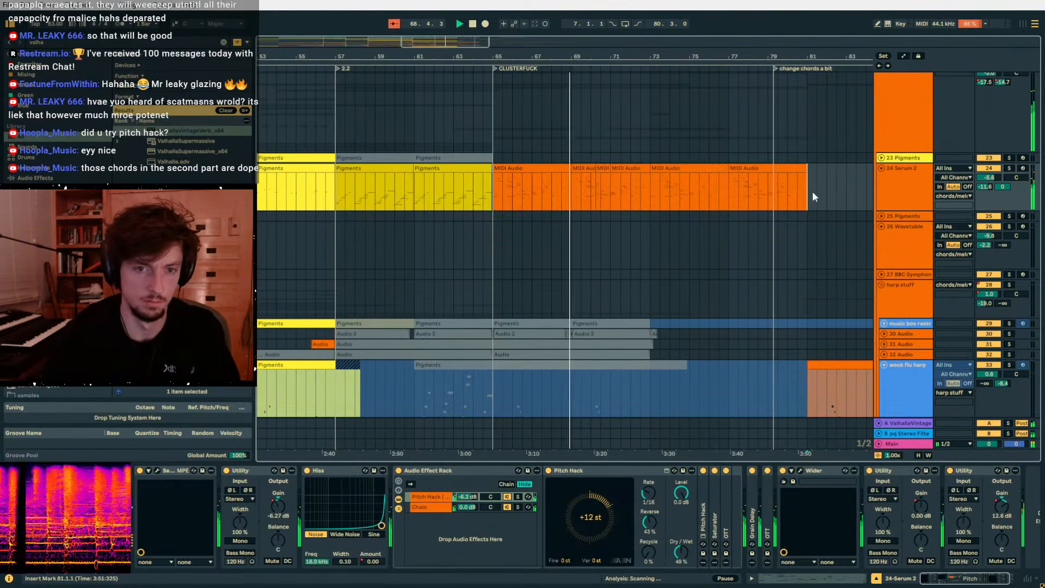
{"action": "left_click", "coordinate": [887, 194]}
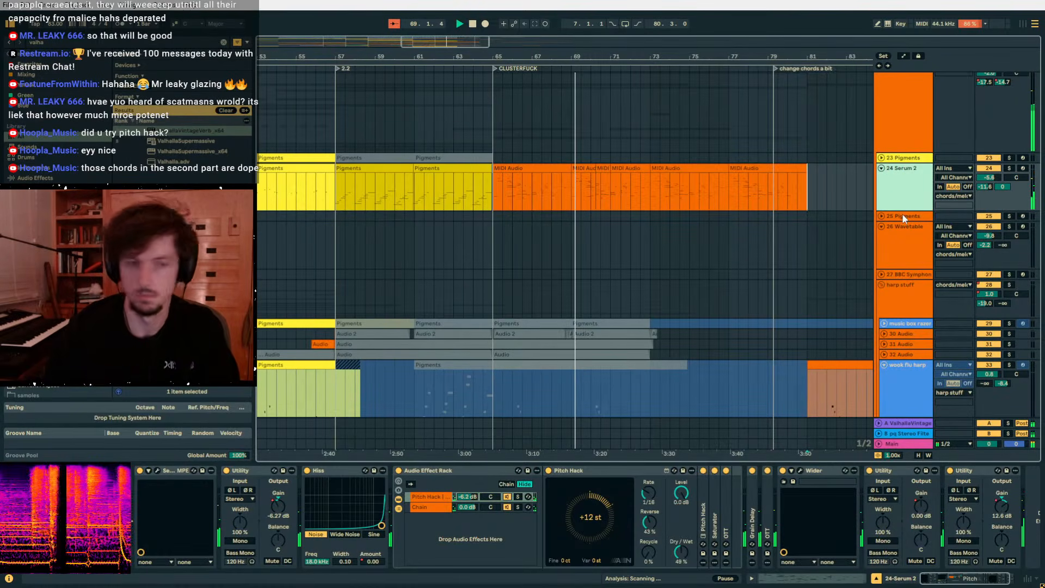
{"action": "key", "text": "ctrl+t"}
{"action": "left_click", "coordinate": [950, 218]}
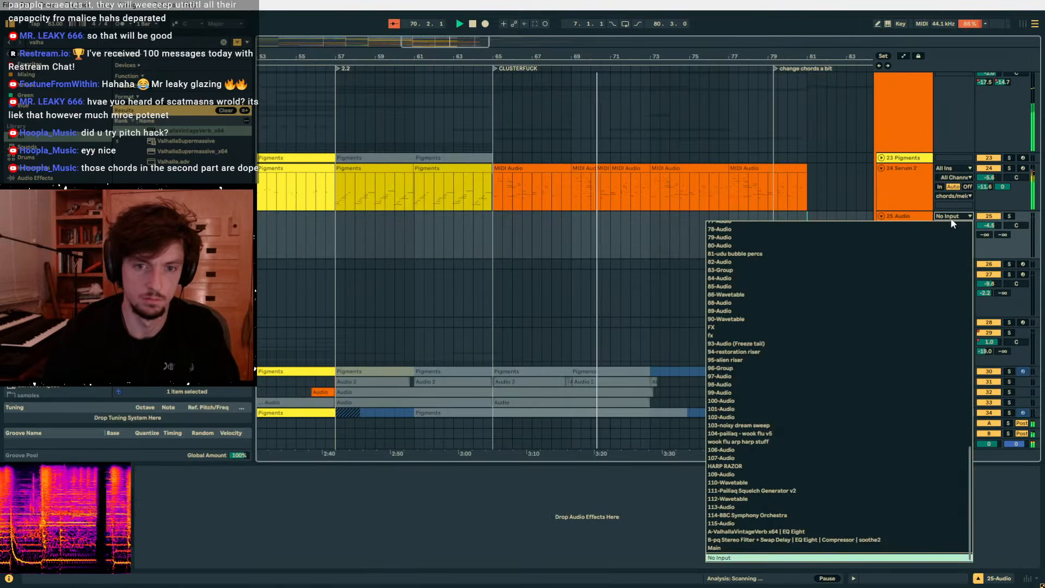
{"action": "left_click", "coordinate": [951, 218]}
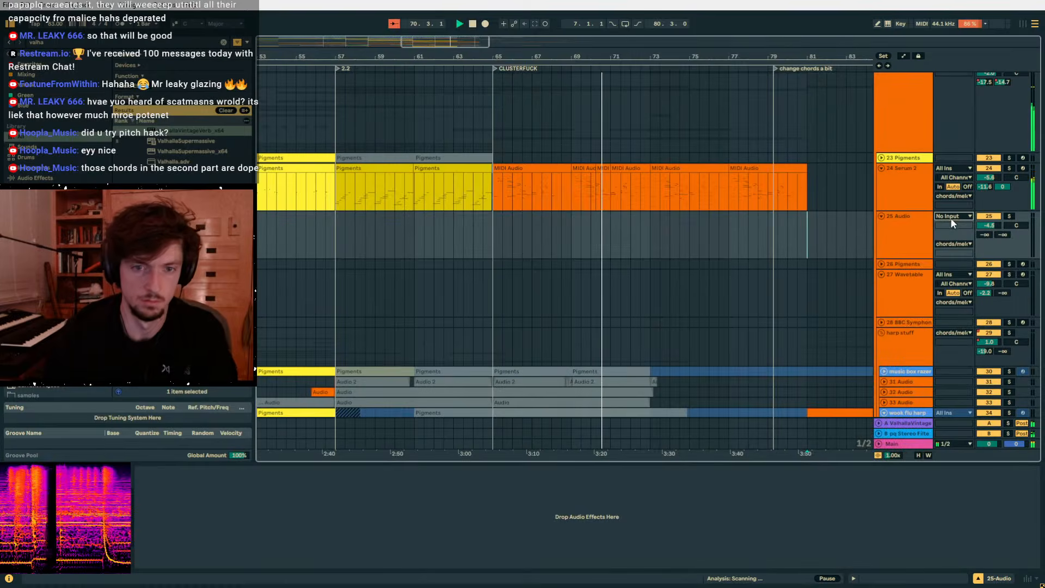
Stop playback, set the start position to bar 65 and arm the 25 Audio track for recording.
{"action": "left_click", "coordinate": [494, 231]}
{"action": "key", "text": "space"}
{"action": "left_click", "coordinate": [885, 196]}
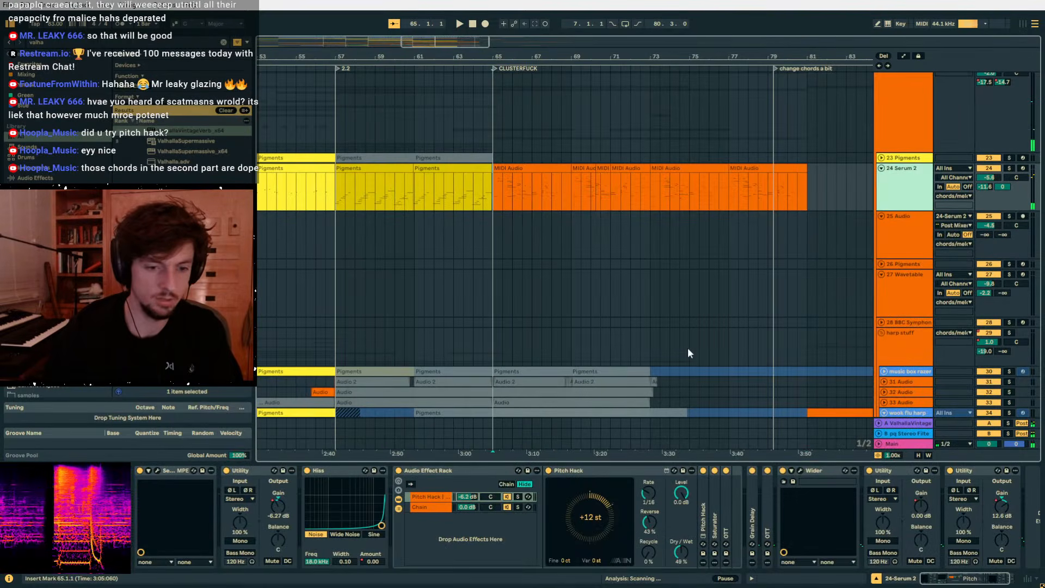
{"action": "left_click", "coordinate": [1024, 216]}
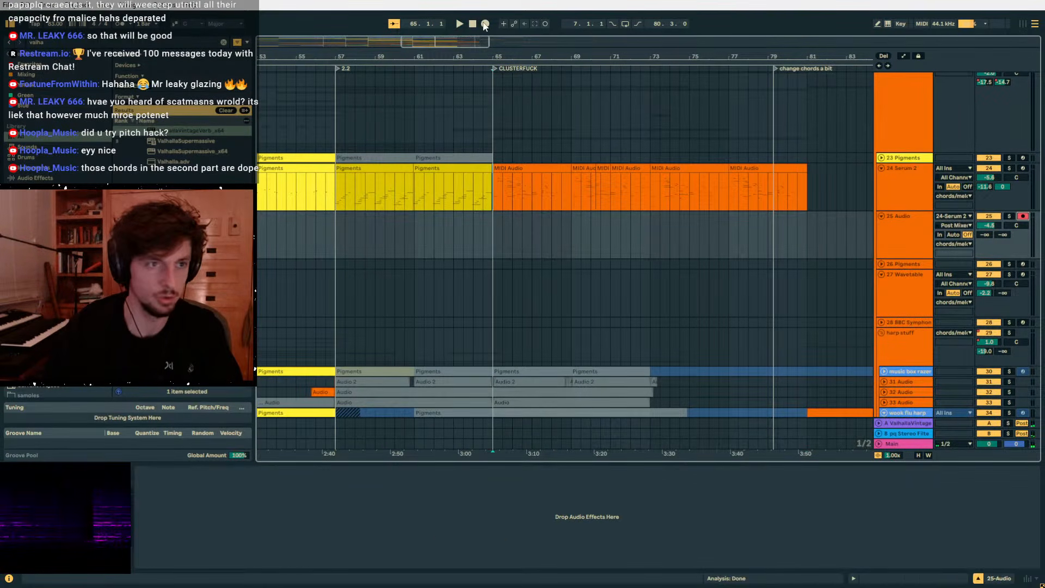
Examine the global settings and modulation matrix of the Serum 2 patch on track 24.
{"action": "left_click", "coordinate": [884, 206]}
{"action": "left_click", "coordinate": [158, 470]}
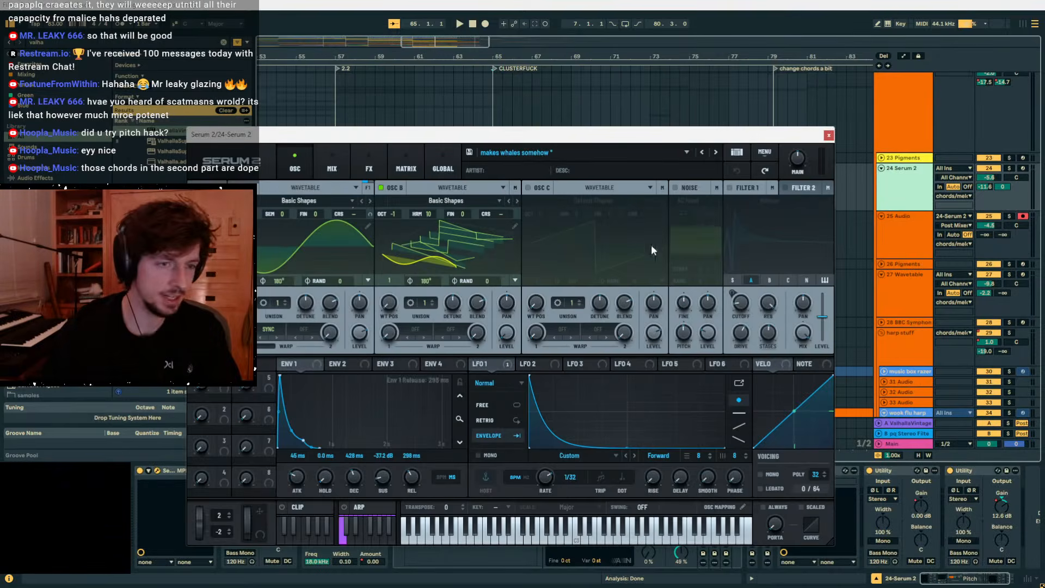
{"action": "left_click", "coordinate": [443, 165]}
{"action": "left_click", "coordinate": [400, 162]}
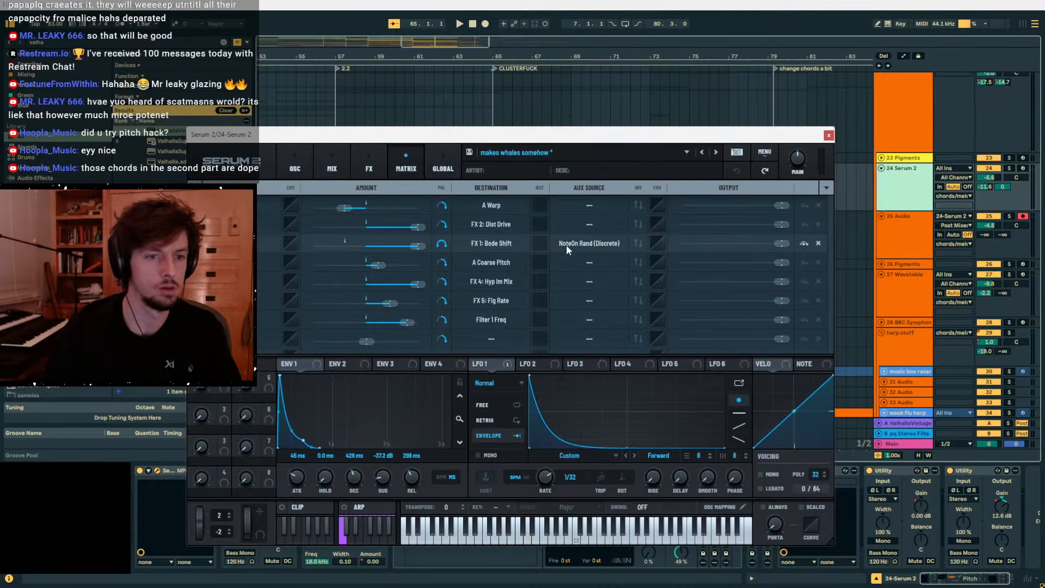
{"action": "left_click", "coordinate": [829, 135]}
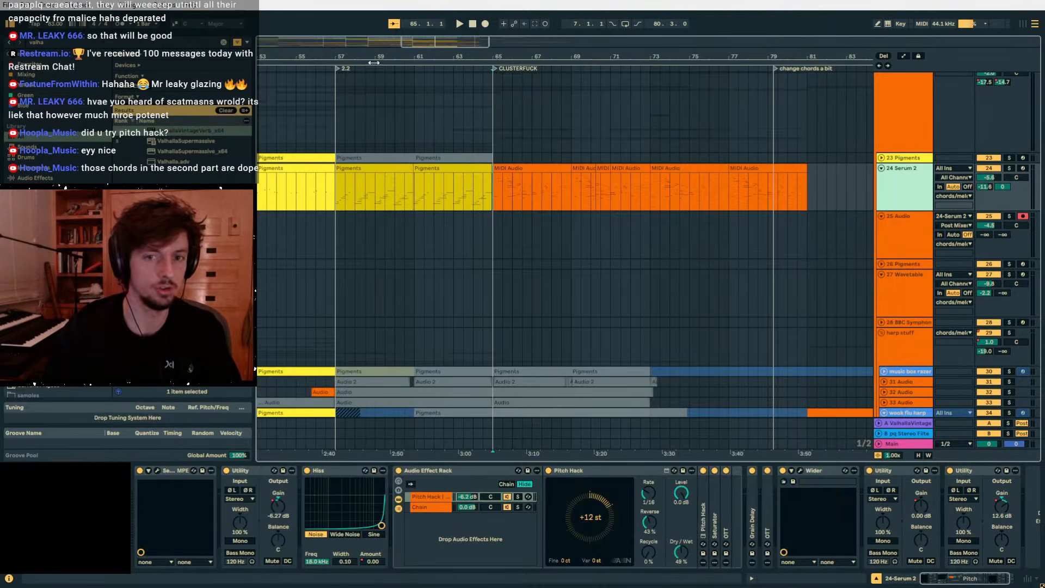
Record the Serum 2 output onto 25 Audio from bar 65 and open the notes of the MIDI clip at bar 77 enlarged.
{"action": "left_click", "coordinate": [485, 24]}
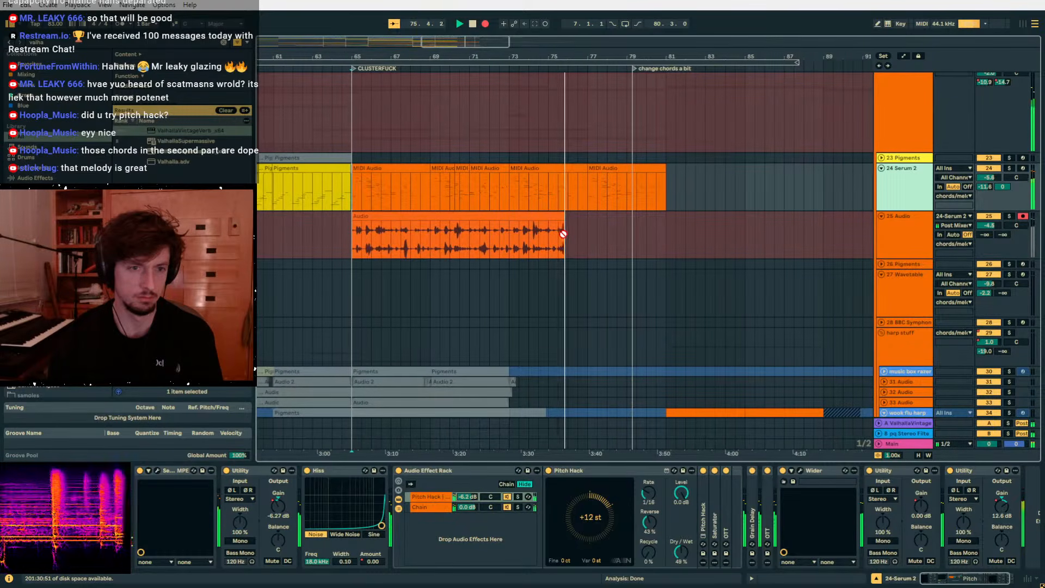
{"action": "left_click", "coordinate": [625, 171]}
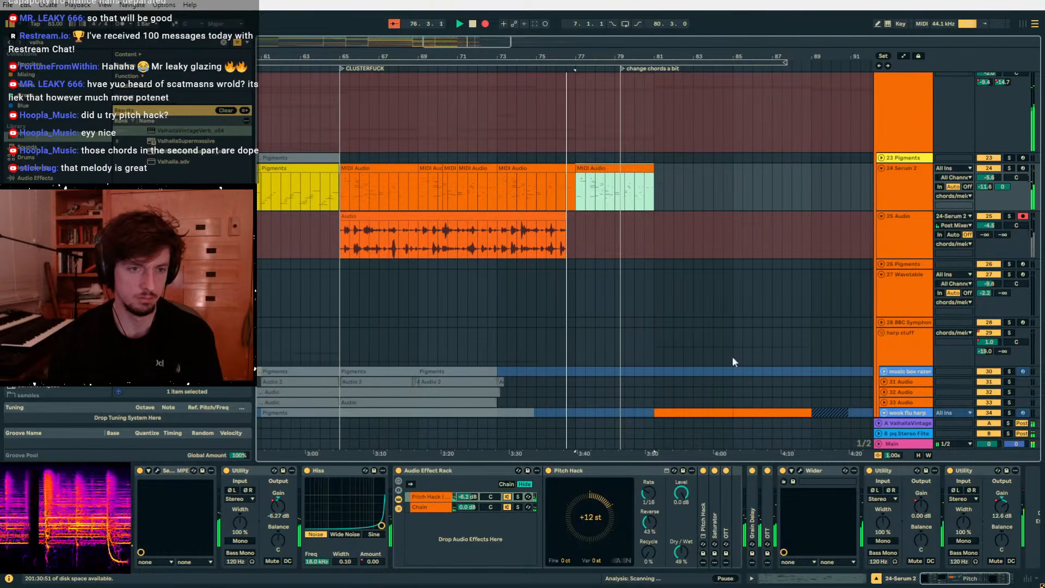
{"action": "left_click", "coordinate": [774, 581]}
{"action": "left_click_drag", "start_coordinate": [750, 385], "coordinate": [720, 59]}
{"action": "scroll", "coordinate": [773, 345], "scroll_direction": "down", "scroll_amount": 2}
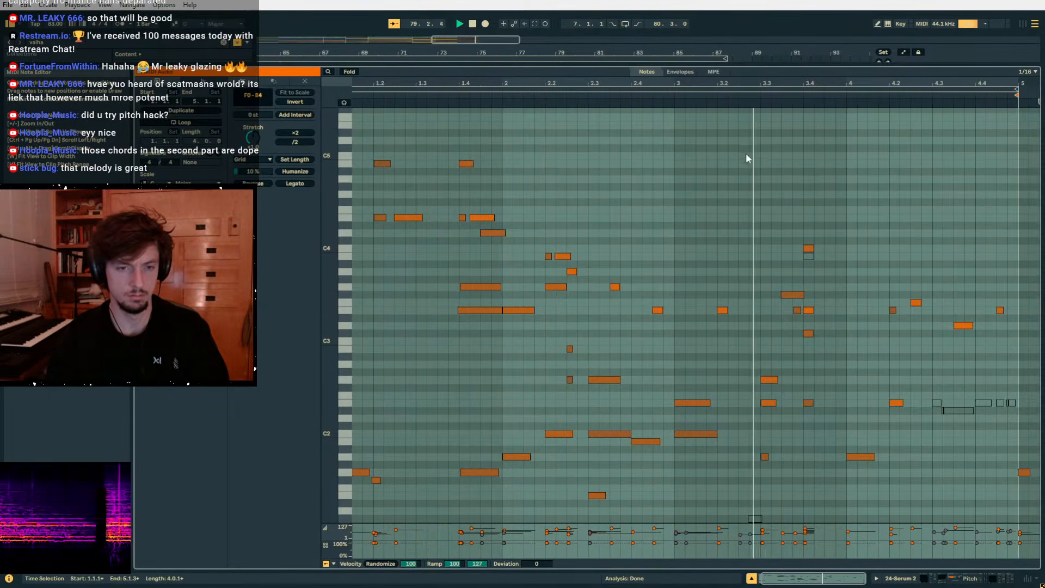
Raise the E3 note just before beat 3.2 in the bar 77 Serum 2 clip to G3, auditioning the passage.
{"action": "left_click", "coordinate": [723, 312]}
{"action": "left_click_drag", "start_coordinate": [735, 323], "coordinate": [697, 273]}
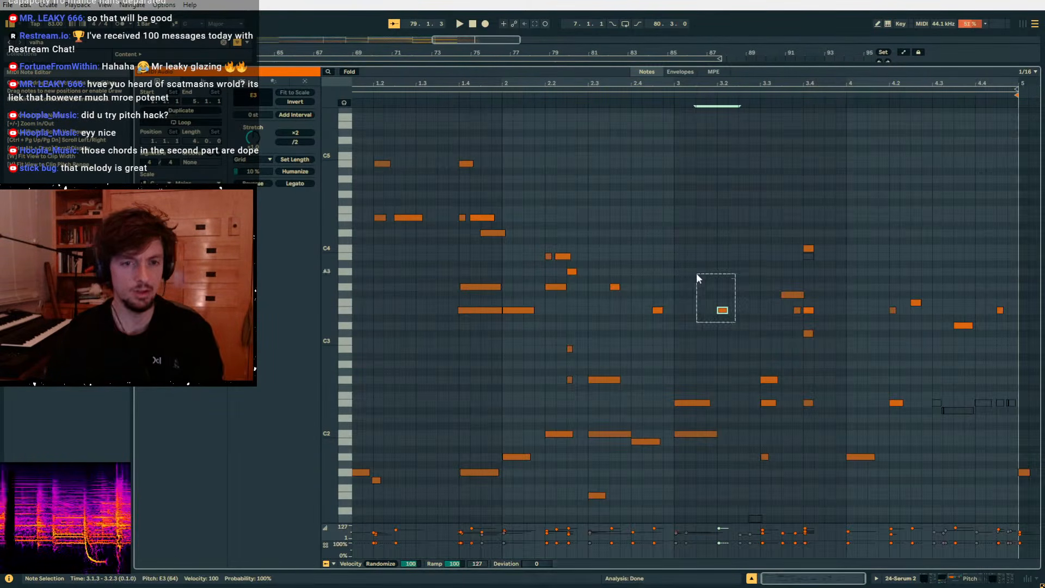
{"action": "key", "text": "space"}
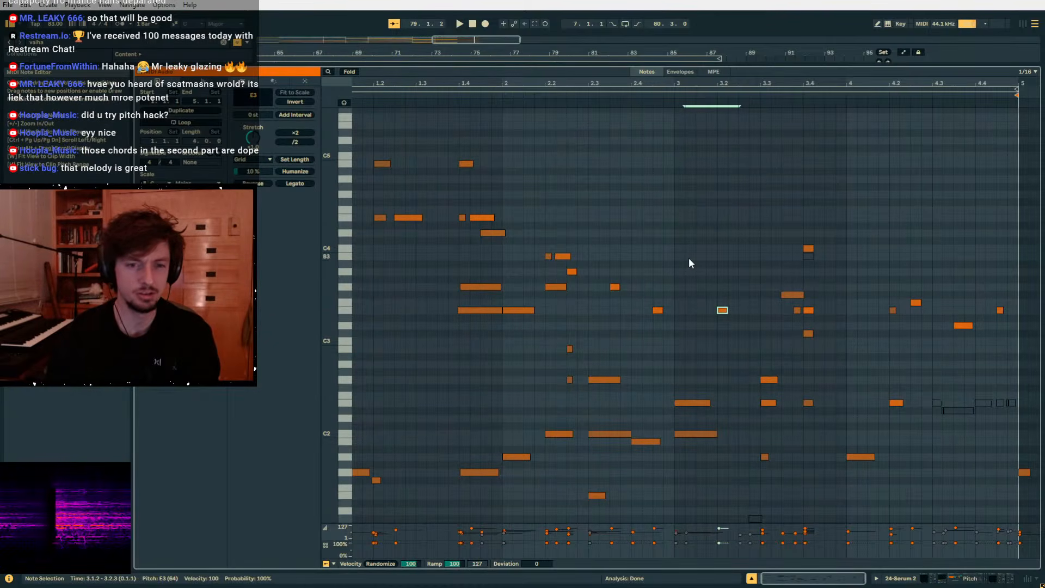
{"action": "key", "text": "Up"}
{"action": "key", "text": "Up"}
{"action": "left_click", "coordinate": [649, 96]}
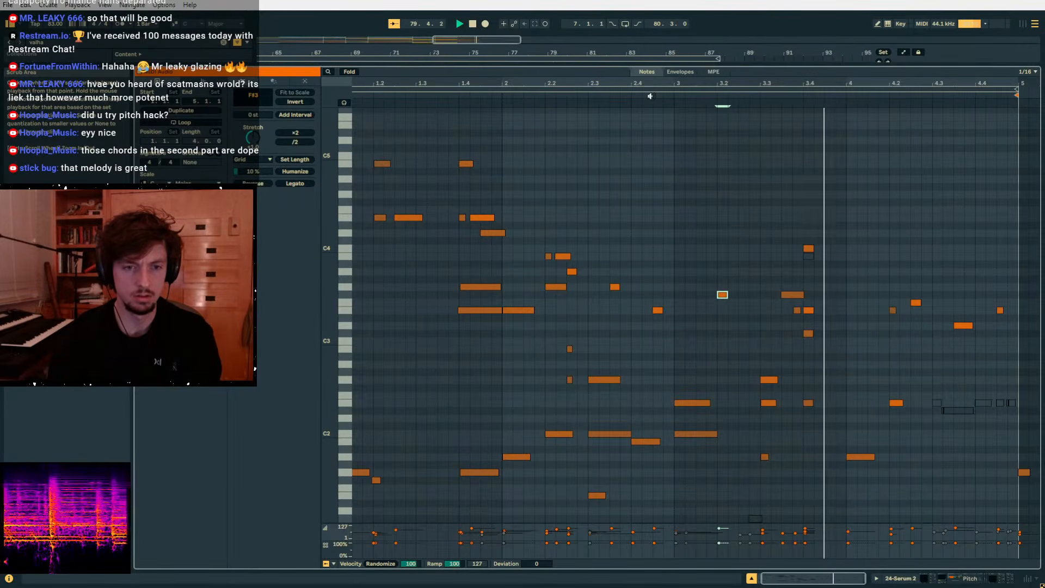
{"action": "key", "text": "Up"}
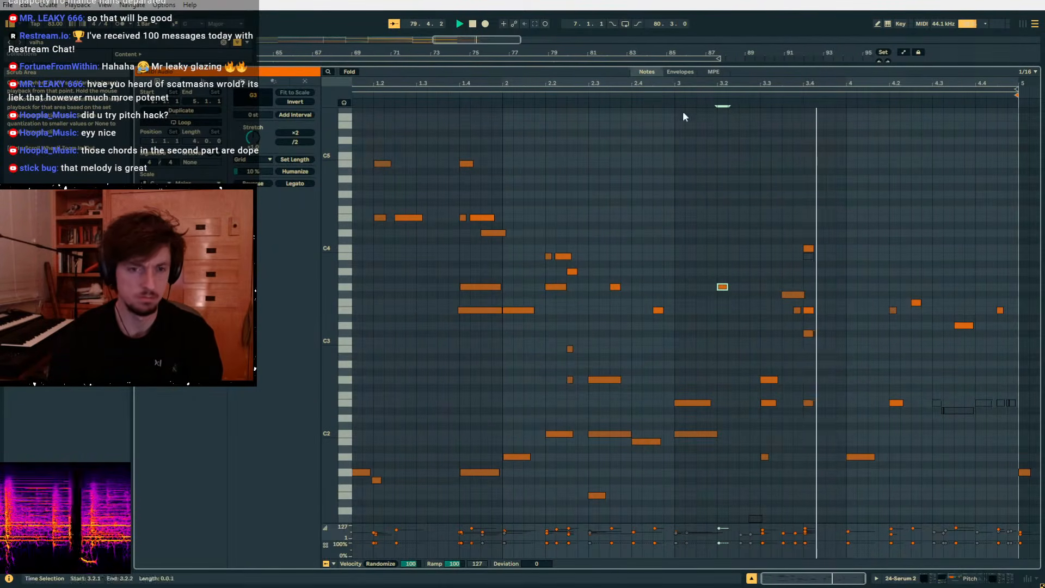
Raise the F#3 note before beat 3.4 to G3 and delete the C#3 note at beat 3.4.
{"action": "left_click", "coordinate": [796, 295]}
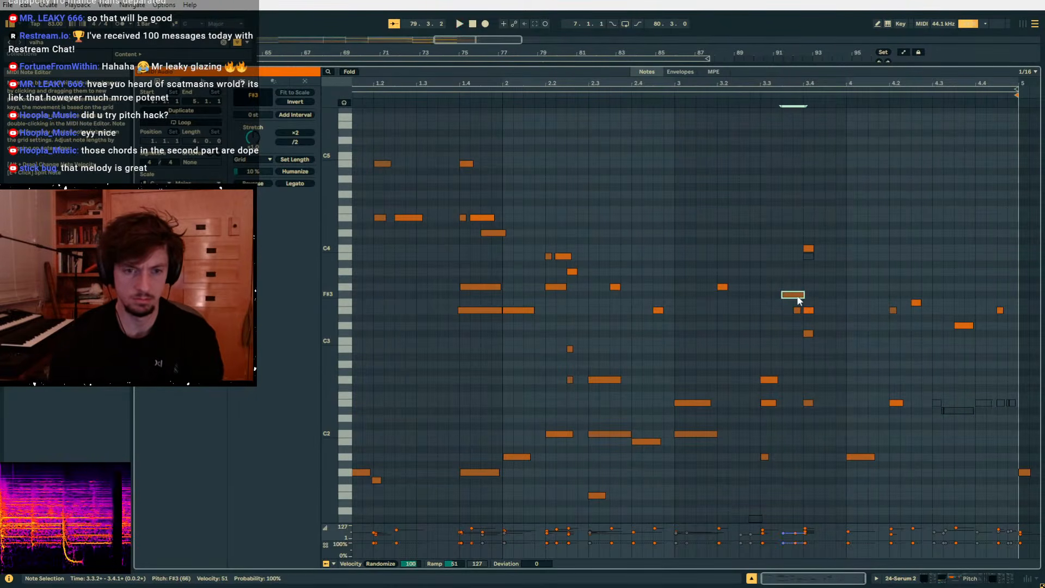
{"action": "key", "text": "Up"}
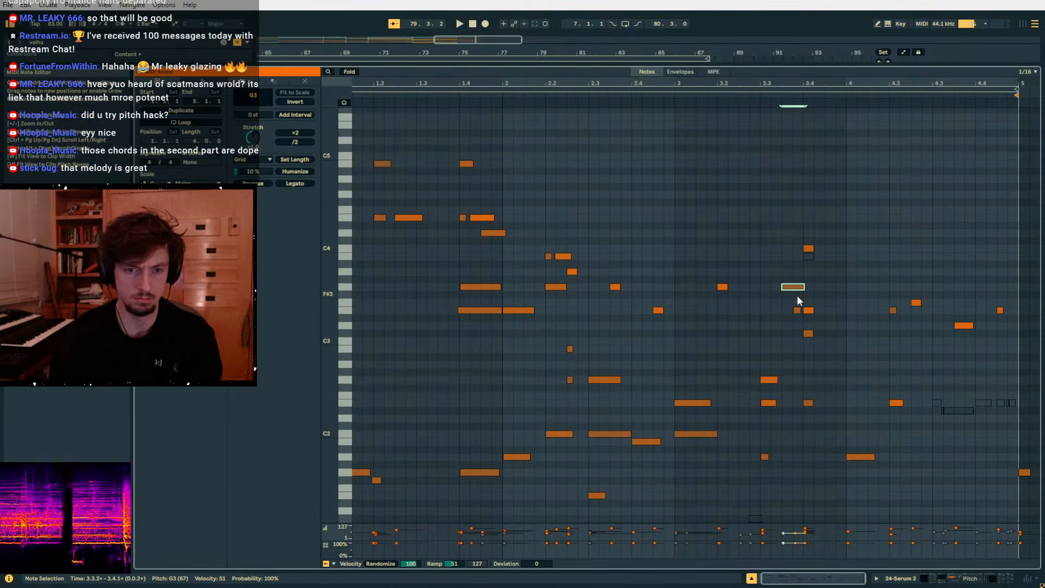
{"action": "double_click", "coordinate": [810, 333]}
{"action": "key", "text": "space"}
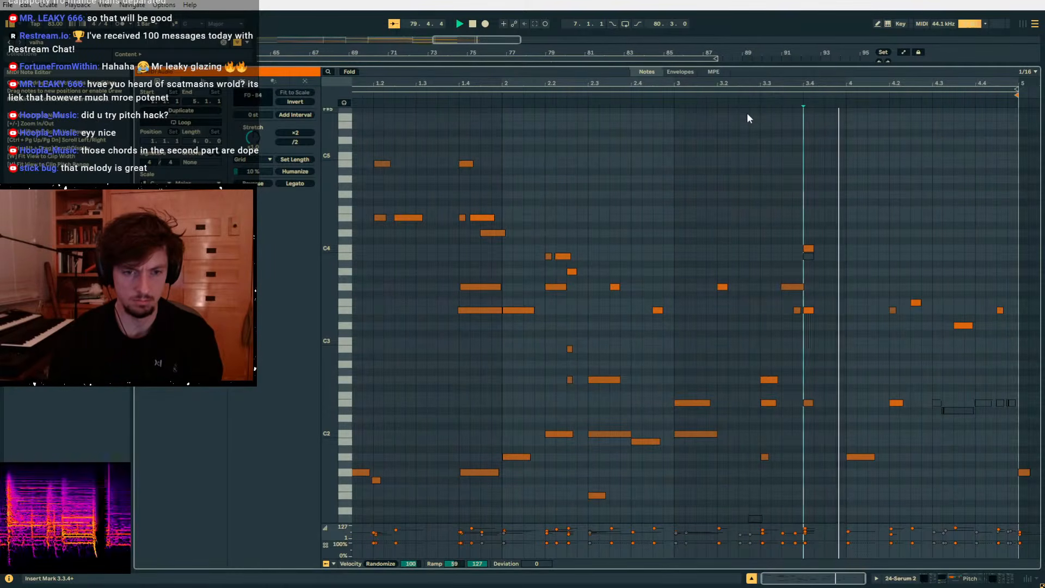
Raise the C4 note at beat 3.4 to D4 and play the passage from around beat 3.3.
{"action": "left_click", "coordinate": [809, 248]}
{"action": "key", "text": "Up"}
{"action": "key", "text": "Up"}
{"action": "key", "text": "space"}
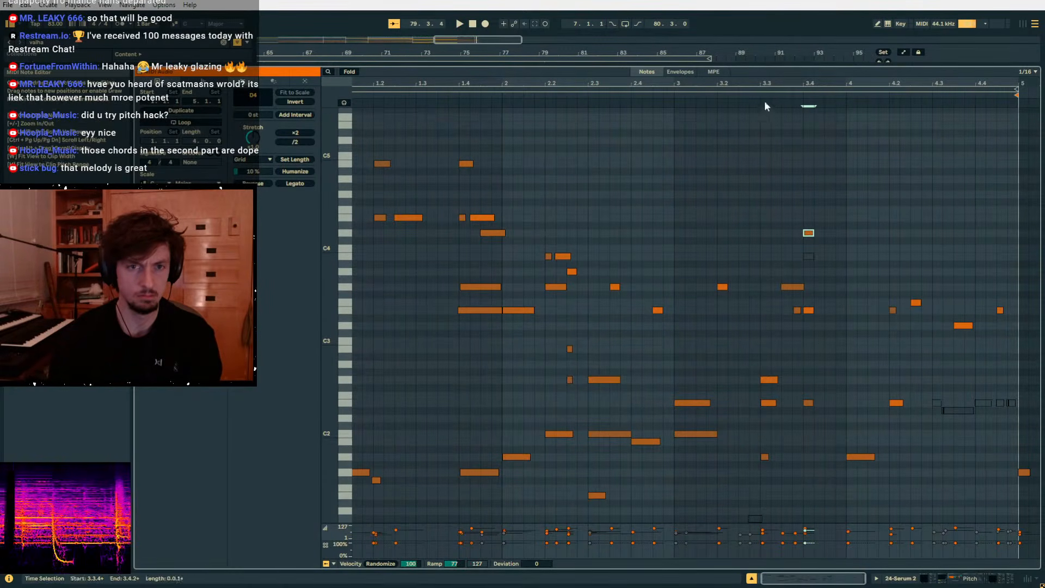
{"action": "left_click", "coordinate": [760, 99]}
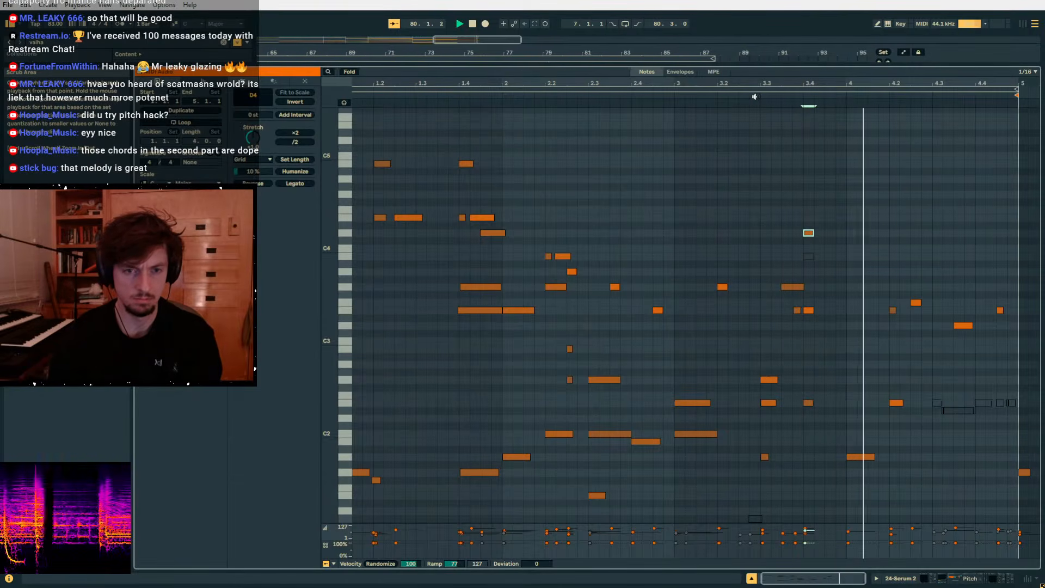
Return to the arrangement, solo 25 Audio and play its recorded Serum 2 clip from bar 65.
{"action": "left_click", "coordinate": [955, 580]}
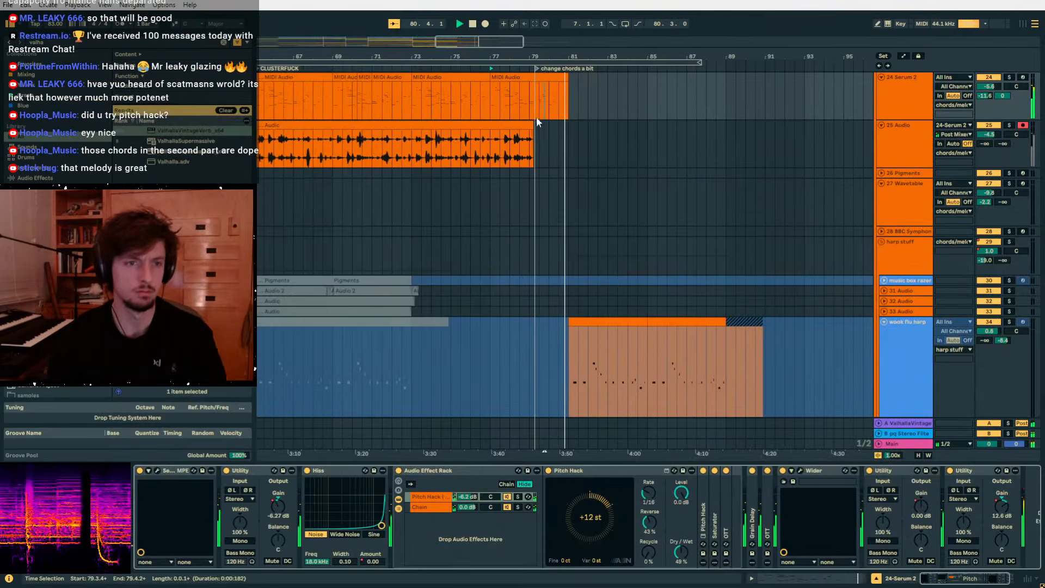
{"action": "left_click_drag", "start_coordinate": [541, 56], "coordinate": [699, 42]}
{"action": "left_click", "coordinate": [673, 125]}
{"action": "key", "text": "space"}
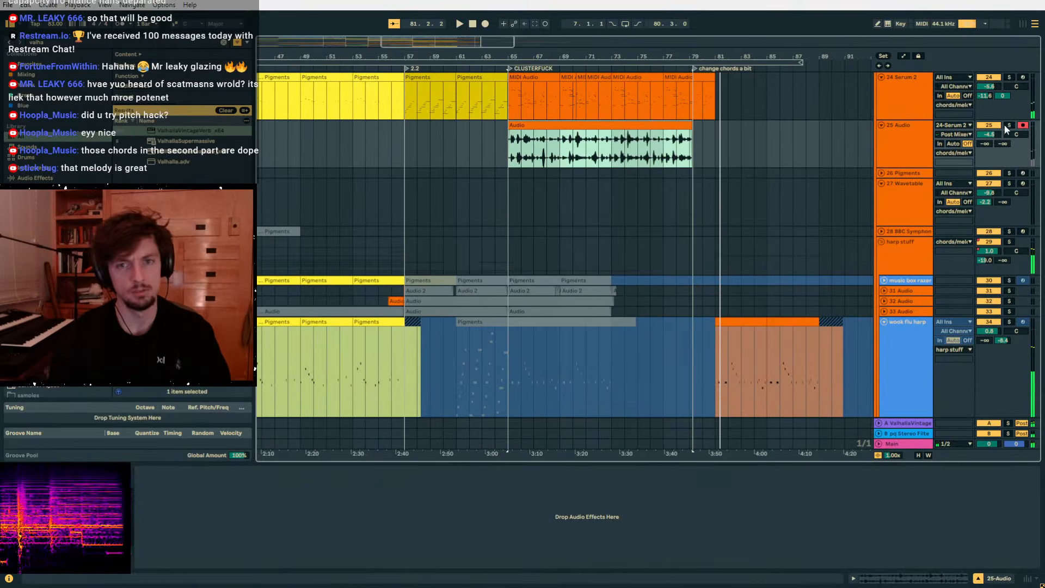
{"action": "left_click", "coordinate": [1009, 126]}
{"action": "left_click", "coordinate": [572, 126]}
{"action": "key", "text": "space"}
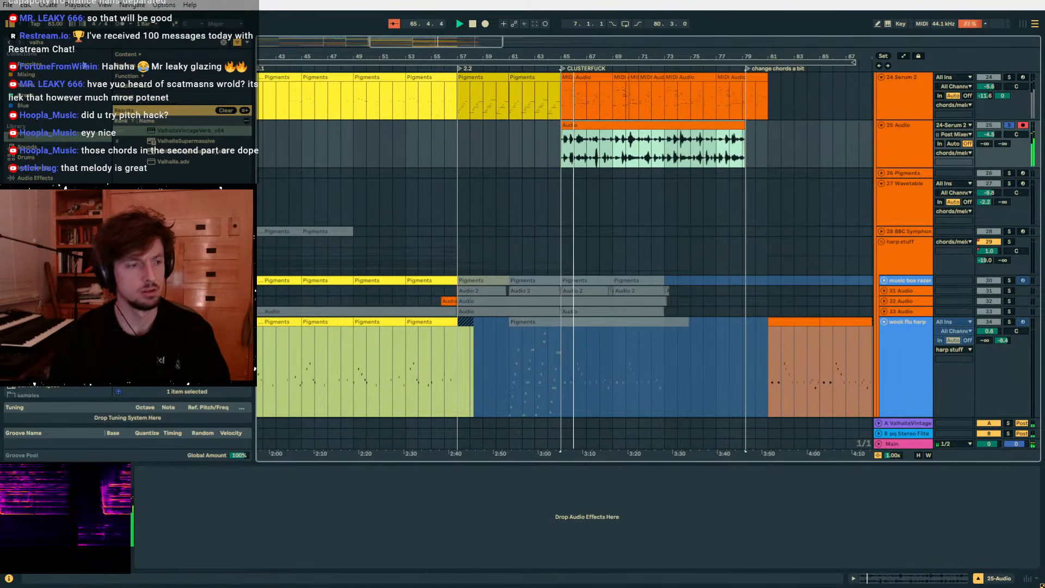
Add an EQ Eight to 25 Audio and set its high-cut band's frequency to 1.91 kHz.
{"action": "left_click", "coordinate": [133, 43]}
{"action": "type", "text": "eq 8"}
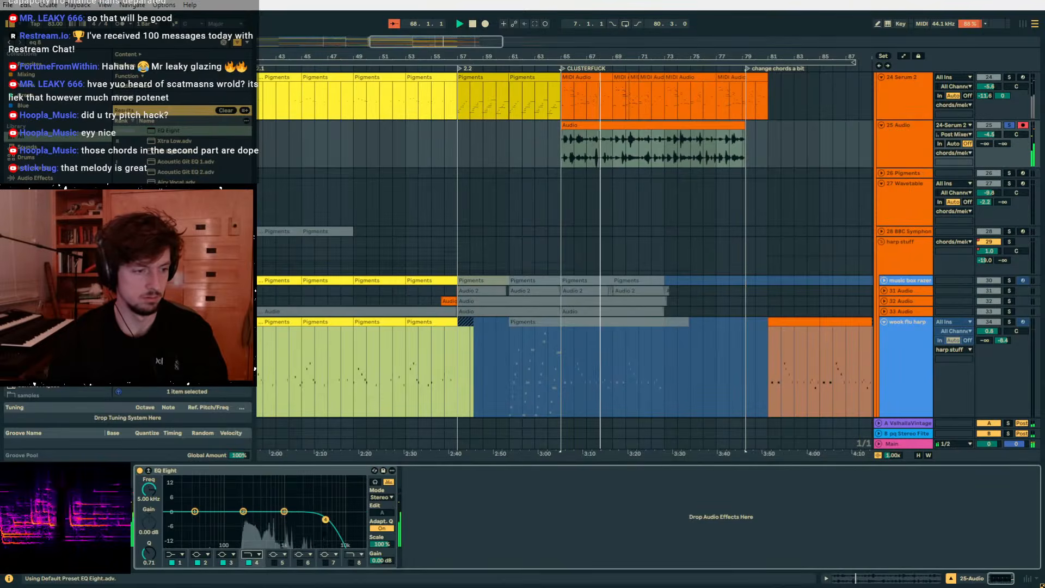
{"action": "left_click_drag", "start_coordinate": [149, 492], "coordinate": [148, 506]}
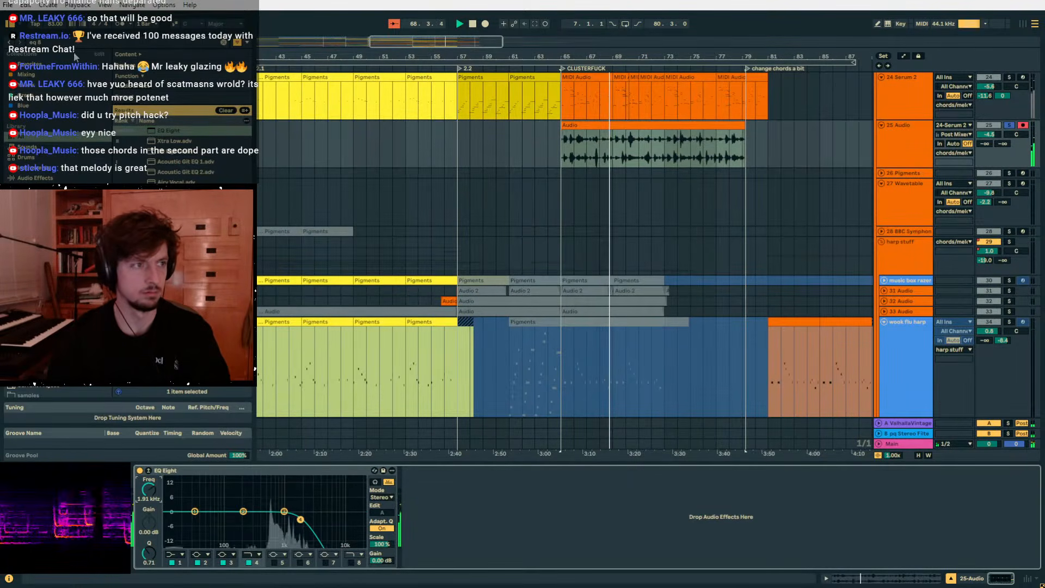
{"action": "key", "text": "space"}
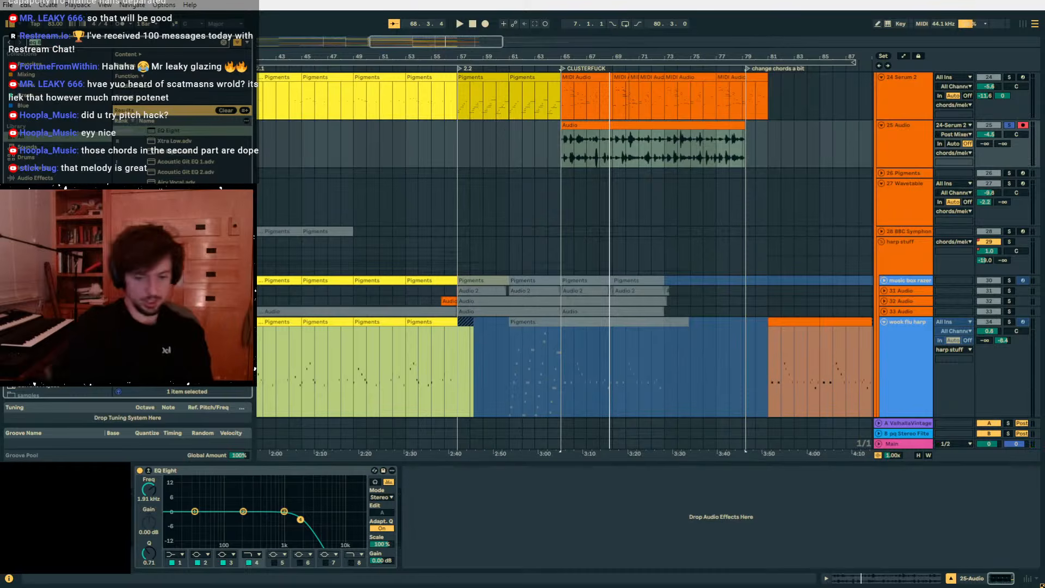
Add pq disperser to 25 Audio with filter resonance 0.73 and frequency 1.73 kHz, and set the track's send B to -6.0 dB.
{"action": "type", "text": "pq disper"}
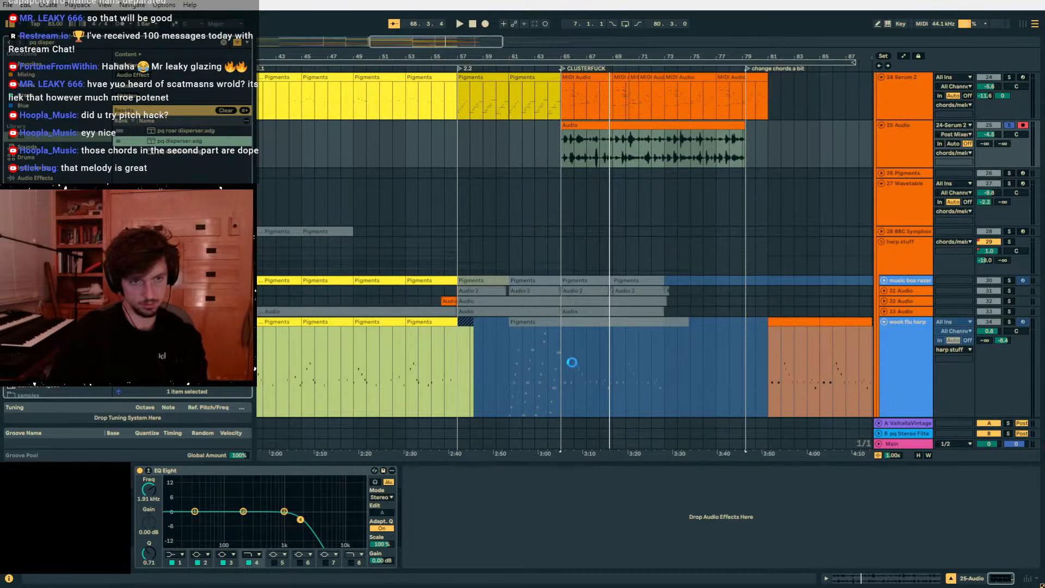
{"action": "key", "text": "space"}
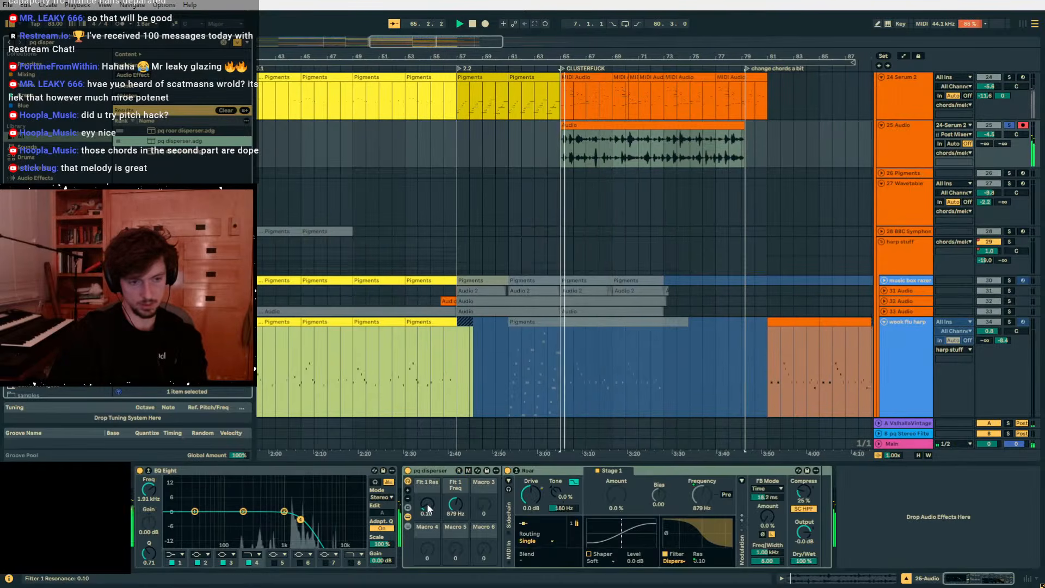
{"action": "left_click_drag", "start_coordinate": [428, 505], "coordinate": [456, 495]}
{"action": "left_click_drag", "start_coordinate": [1001, 144], "coordinate": [1001, 106]}
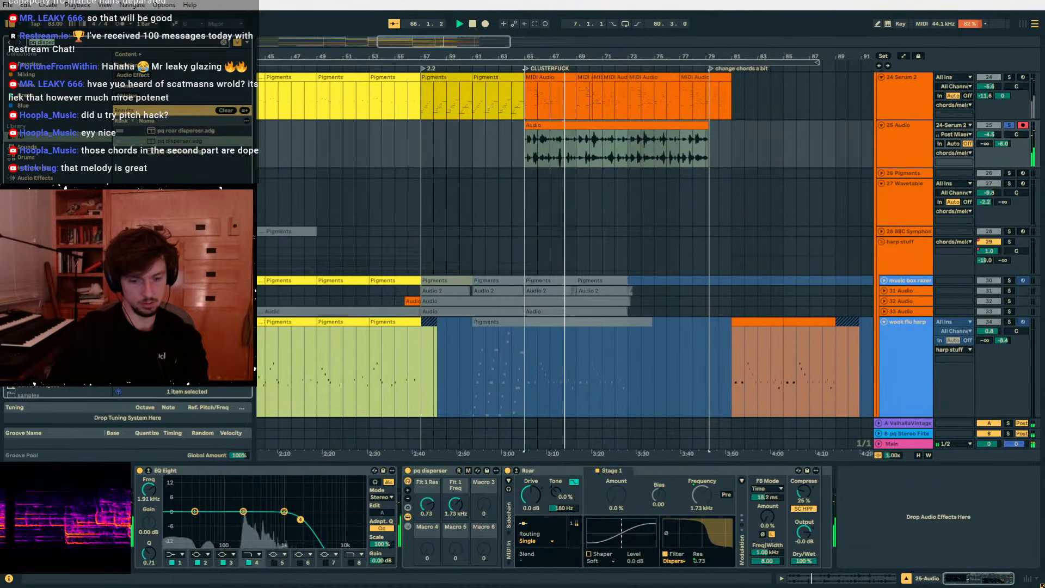
Try to add an LFO device to 25 Audio.
{"action": "type", "text": "lfo"}
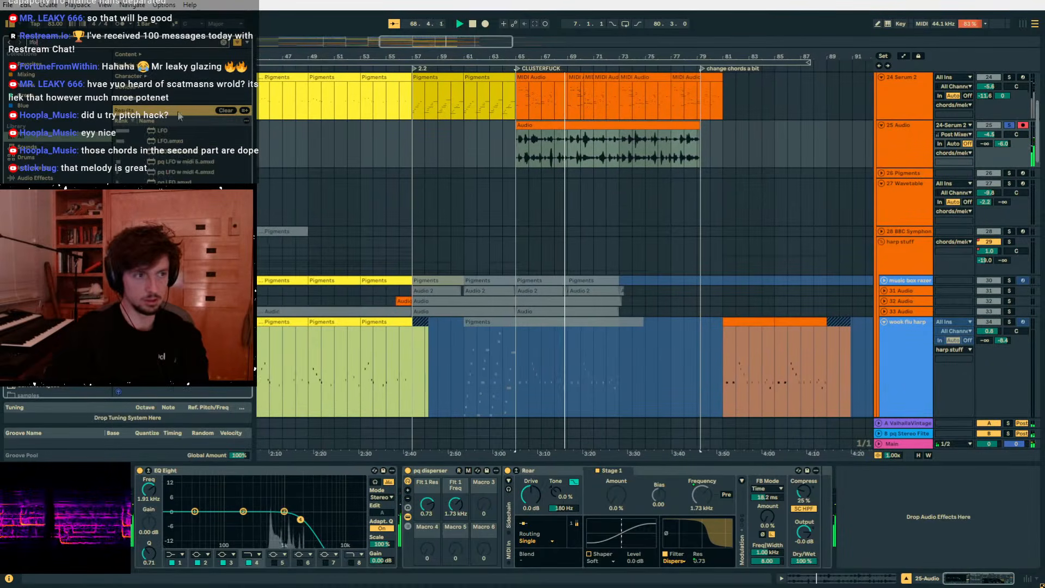
{"action": "left_click", "coordinate": [163, 131]}
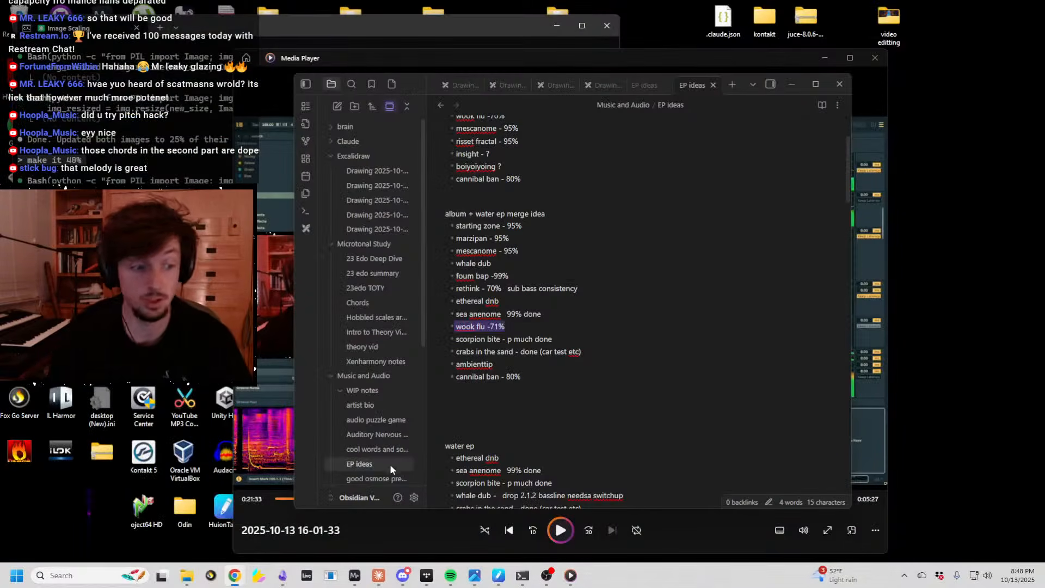
Relaunch Ableton Live with the wook flu set, accepting the warning about another running instance.
{"action": "right_click", "coordinate": [307, 575]}
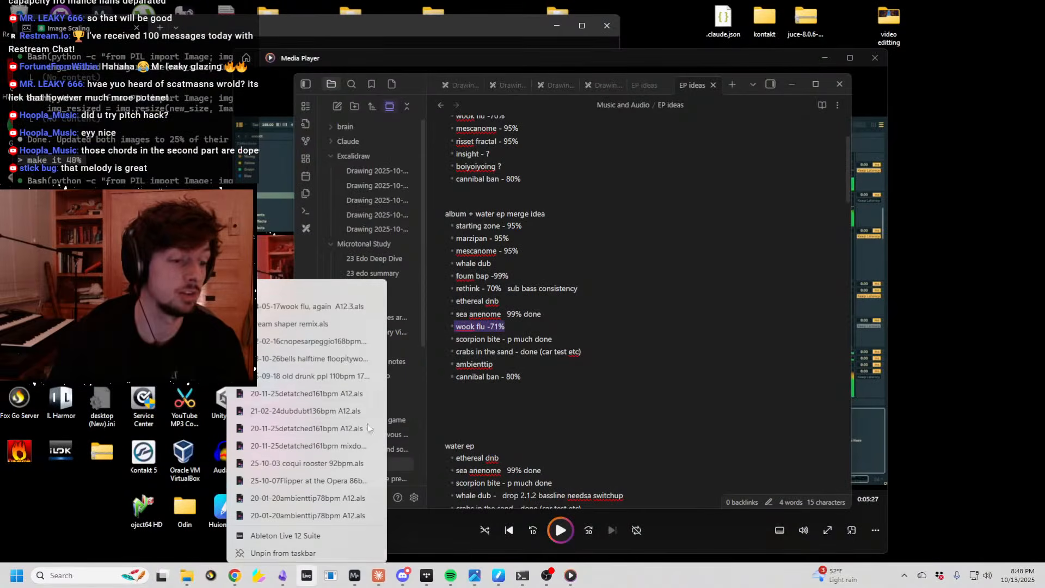
{"action": "left_click", "coordinate": [760, 344]}
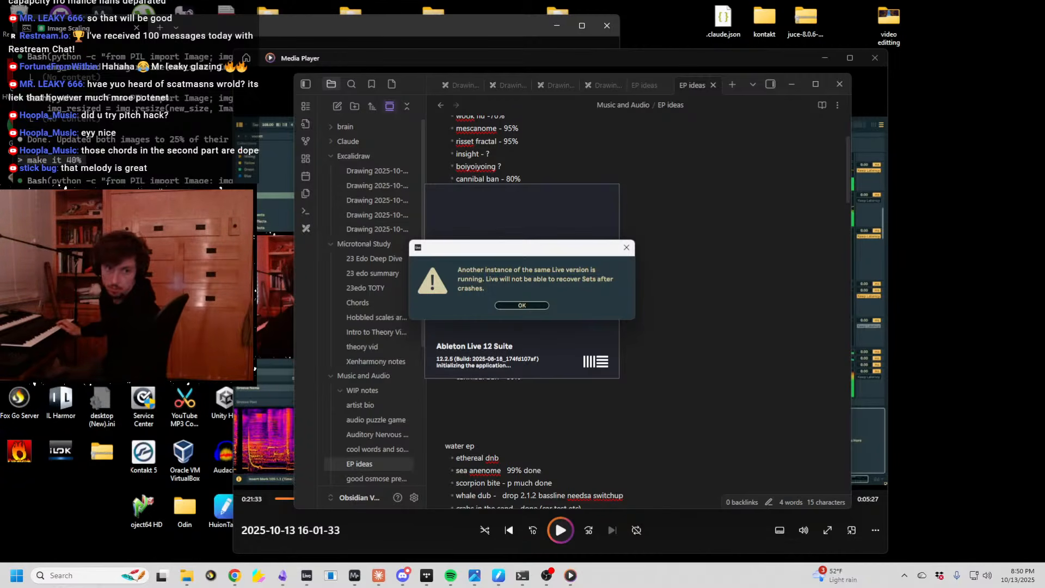
{"action": "left_click", "coordinate": [511, 307]}
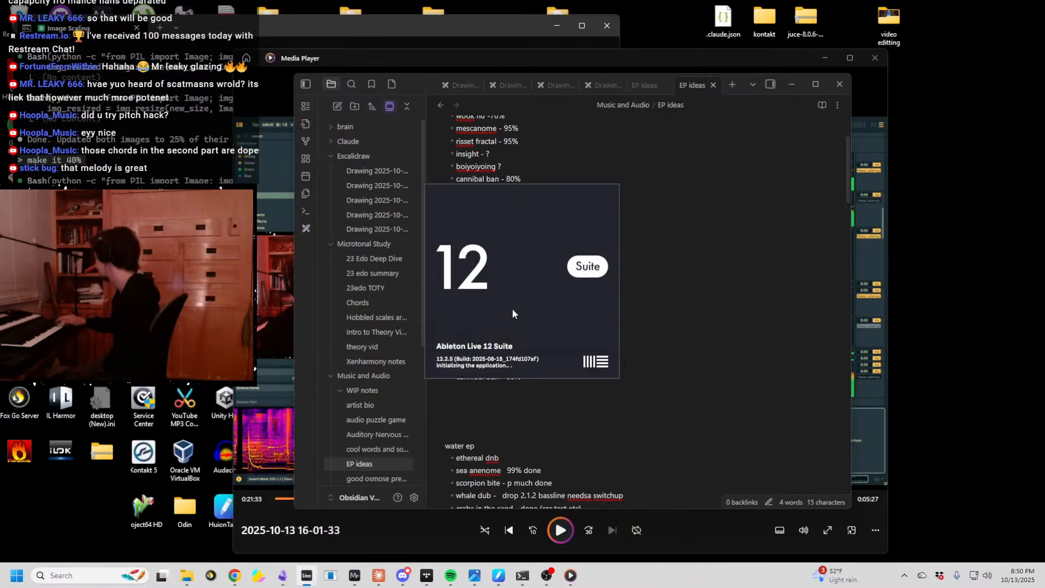
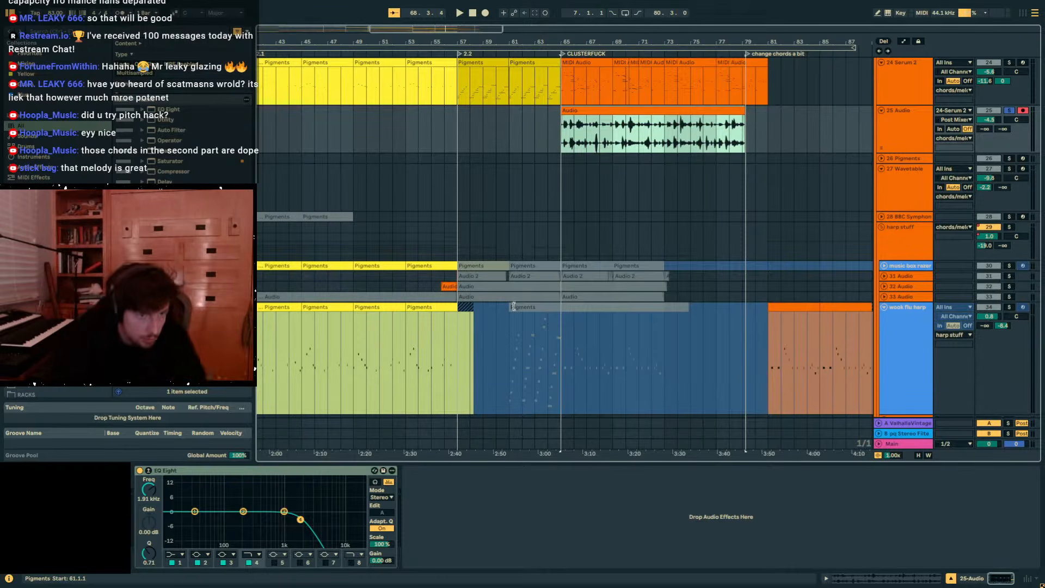
Play the CLUSTERFUCK section from bar 65 and select the recorded clip on 25 Audio.
{"action": "left_click", "coordinate": [560, 247]}
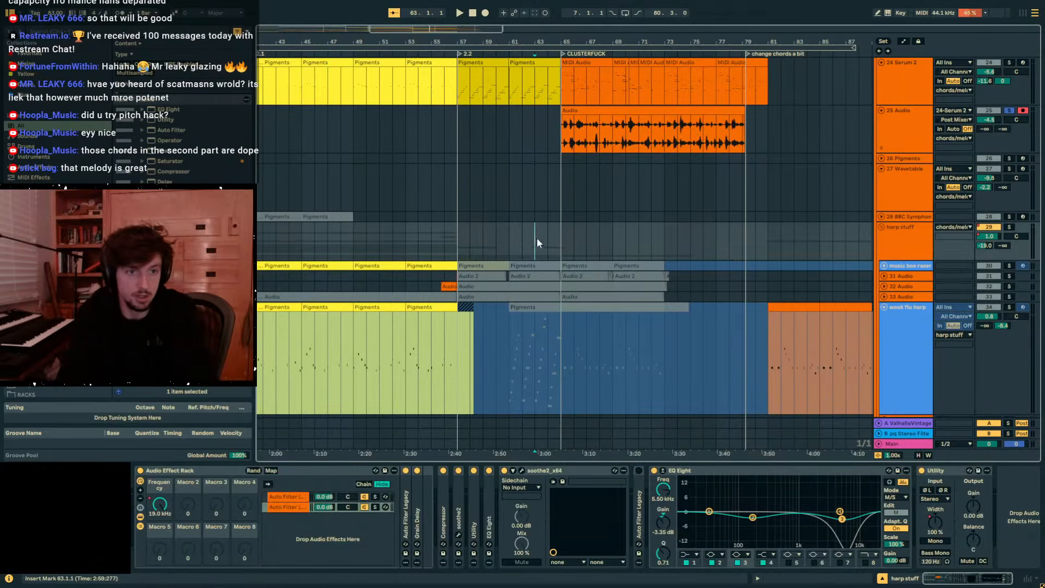
{"action": "left_click", "coordinate": [561, 174]}
{"action": "key", "text": "space"}
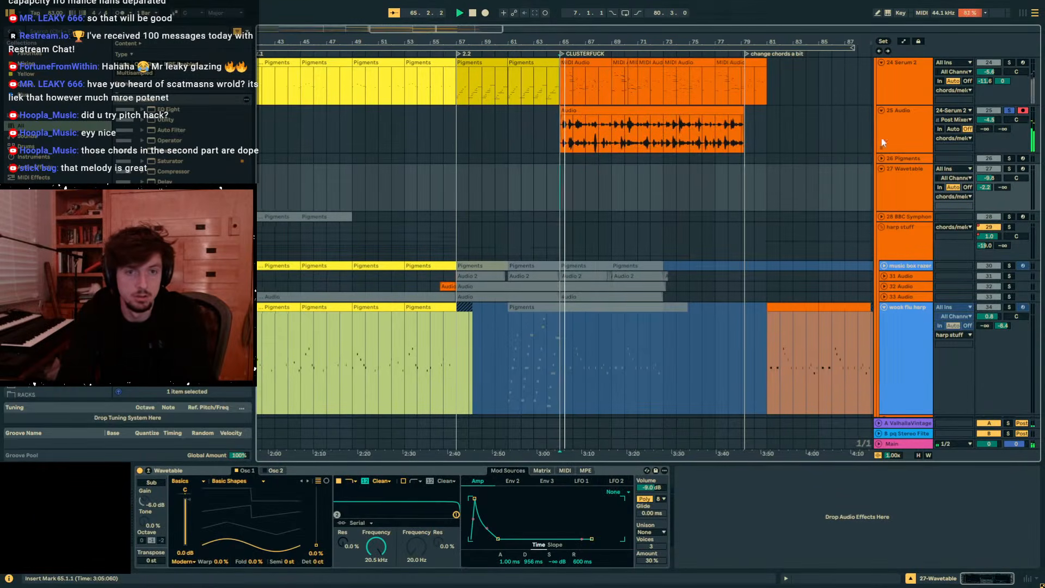
{"action": "left_click", "coordinate": [584, 110]}
{"action": "key", "text": "space"}
Add an LFO to 25 Audio with a tempo-synced rate of 1, a Triangle waveform and 16 steps.
{"action": "key", "text": "ctrl+f"}
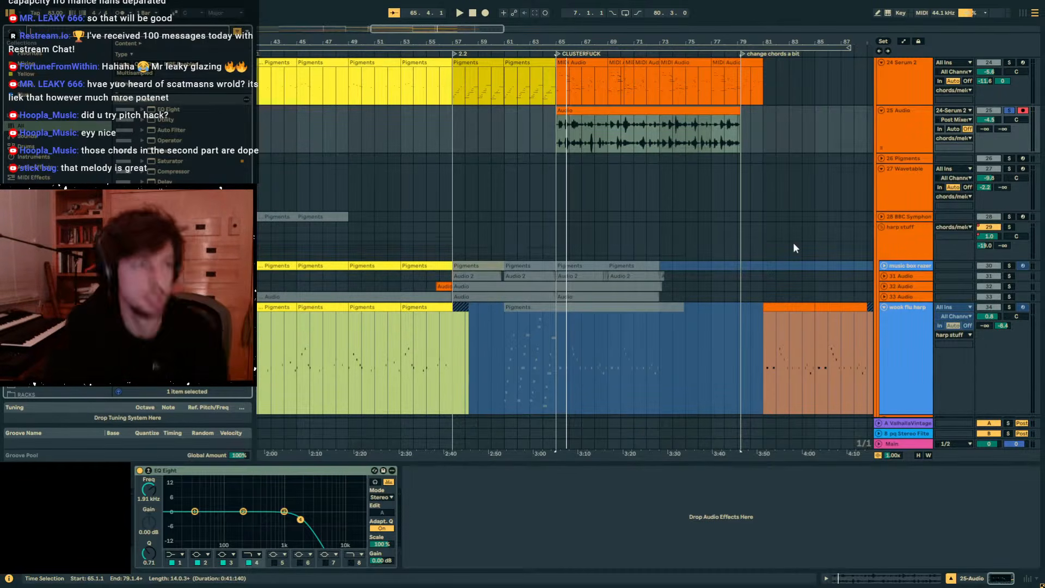
{"action": "type", "text": "fo"}
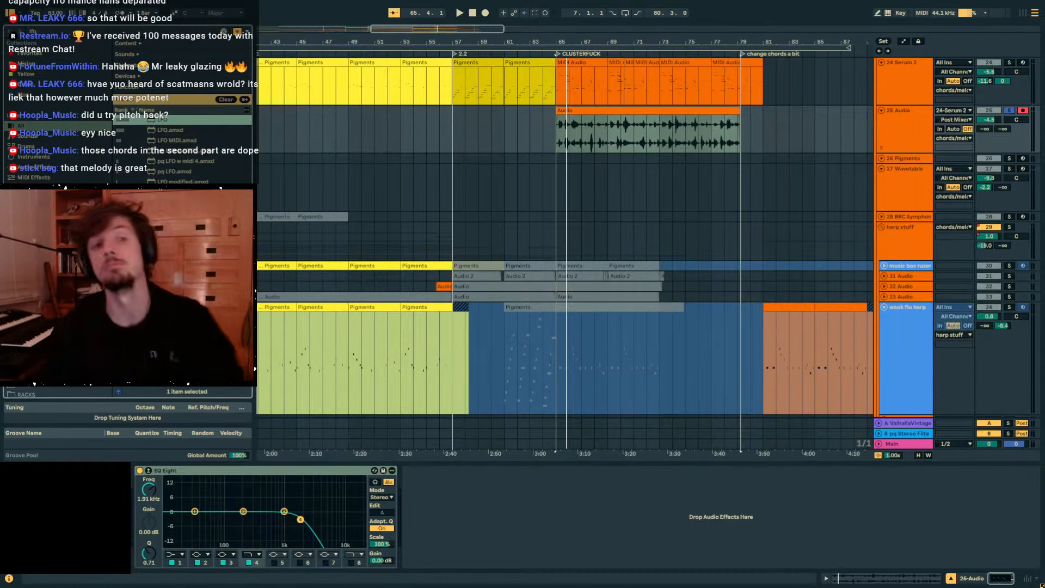
{"action": "double_click", "coordinate": [169, 131]}
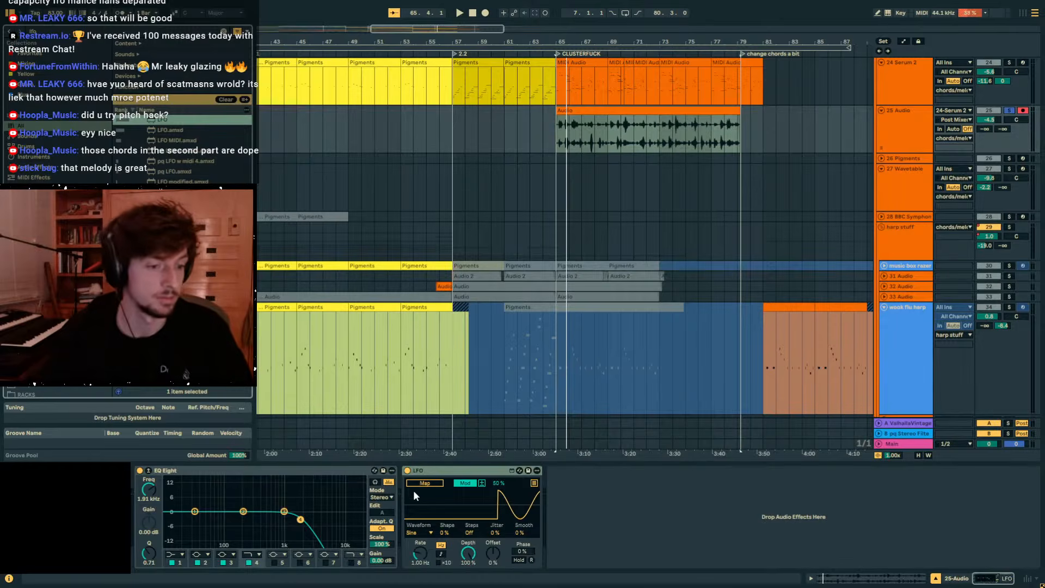
{"action": "left_click", "coordinate": [423, 534]}
{"action": "left_click_drag", "start_coordinate": [420, 553], "coordinate": [420, 530]}
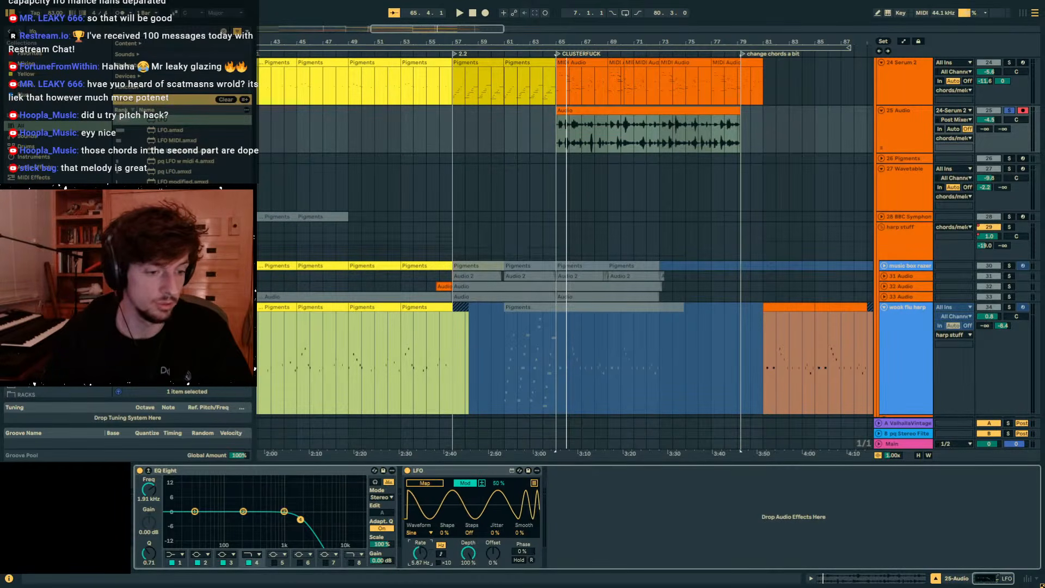
{"action": "left_click", "coordinate": [442, 554]}
{"action": "left_click", "coordinate": [419, 532]}
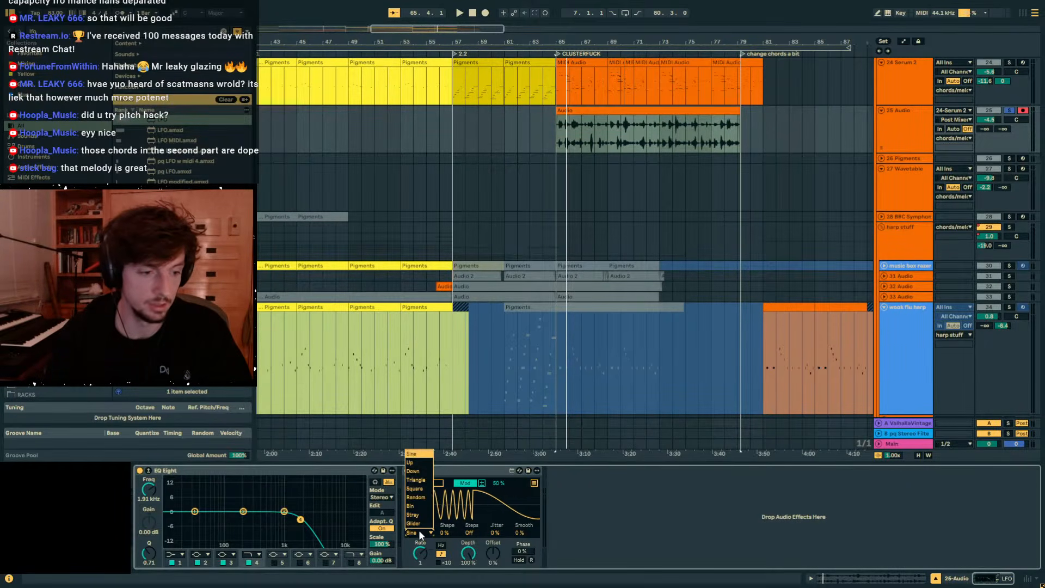
{"action": "left_click", "coordinate": [419, 483]}
{"action": "left_click_drag", "start_coordinate": [470, 533], "coordinate": [470, 515]}
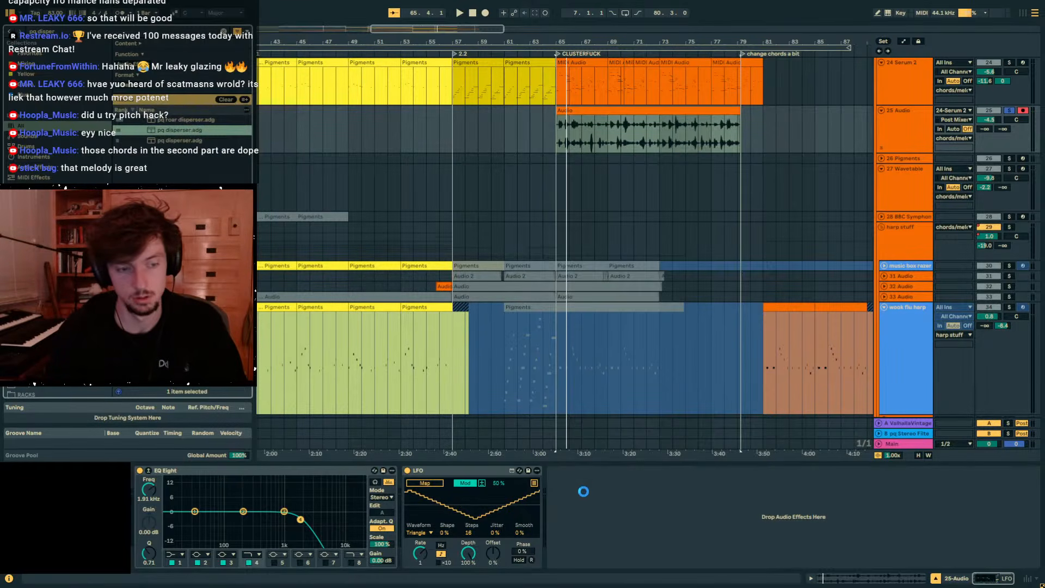
Add pq disperser after the LFO, map the LFO to Flt 1 Freq, and raise Flt 1 Res to 1.00 during playback.
{"action": "left_click", "coordinate": [437, 483]}
{"action": "left_click", "coordinate": [600, 503]}
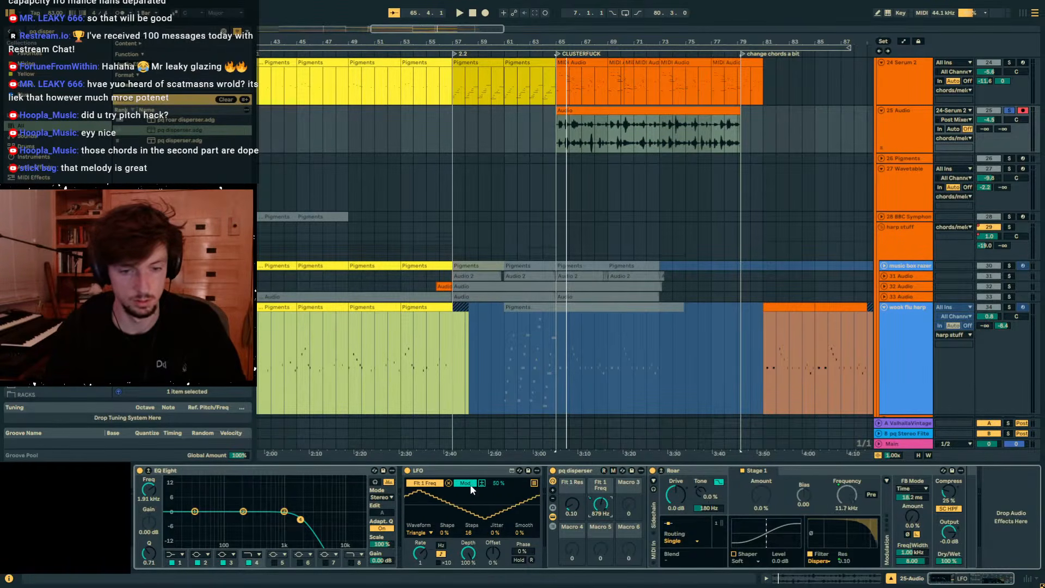
{"action": "key", "text": "space"}
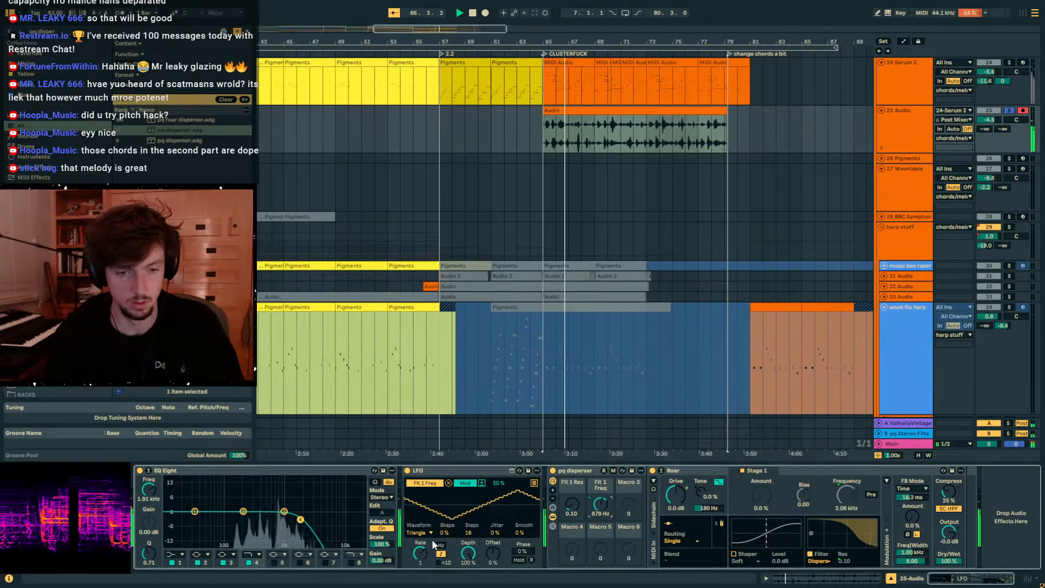
{"action": "left_click_drag", "start_coordinate": [572, 505], "coordinate": [571, 436]}
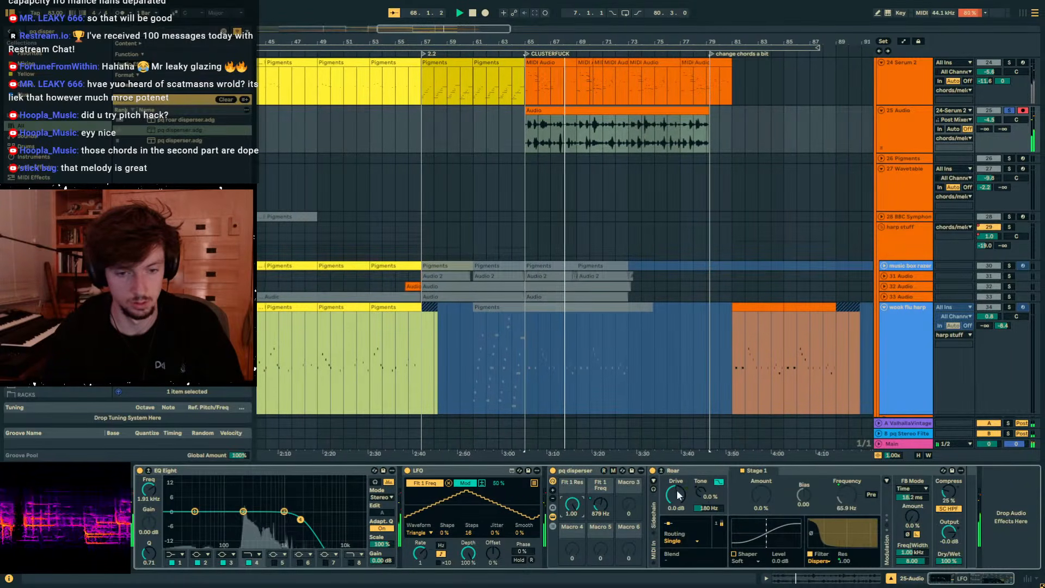
Set the LFO's rate to 1/4 and steps to 4, and lower the disperser's Flt 1 Freq to 444 Hz.
{"action": "left_click", "coordinate": [707, 478]}
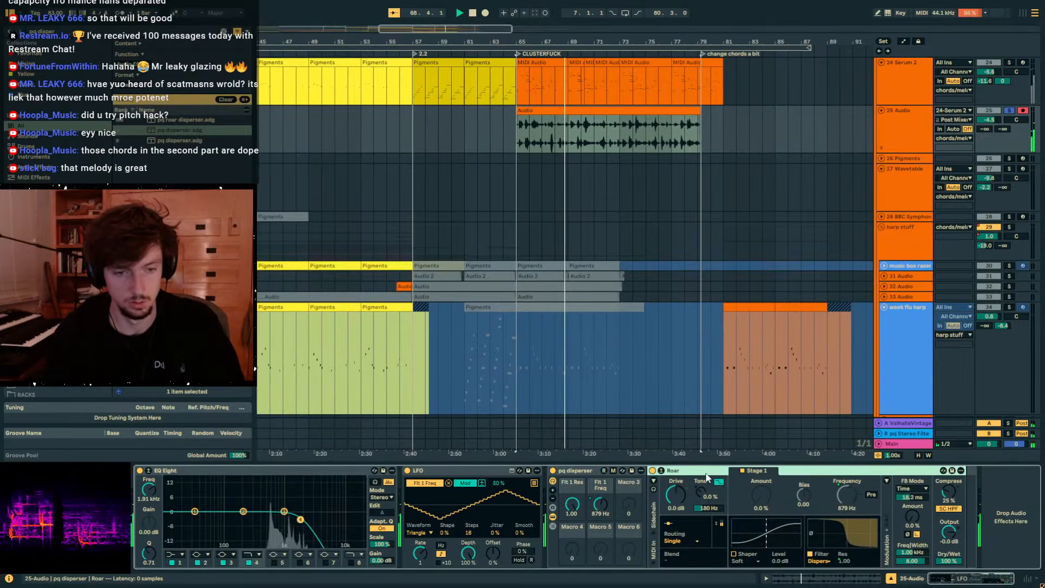
{"action": "left_click_drag", "start_coordinate": [420, 554], "coordinate": [420, 569]}
{"action": "key", "text": "space"}
{"action": "key", "text": "space"}
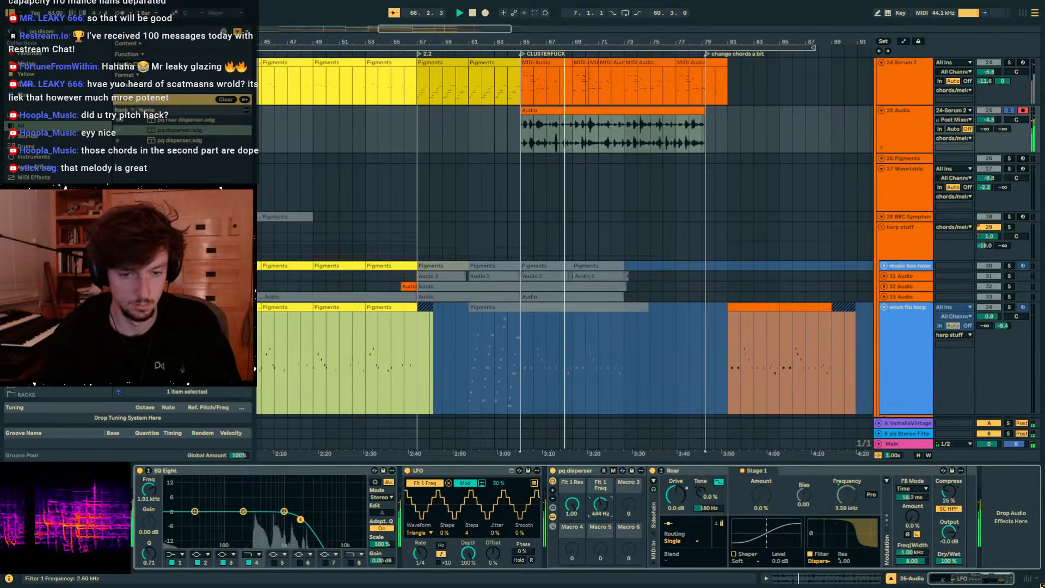
{"action": "left_click_drag", "start_coordinate": [601, 505], "coordinate": [600, 503]}
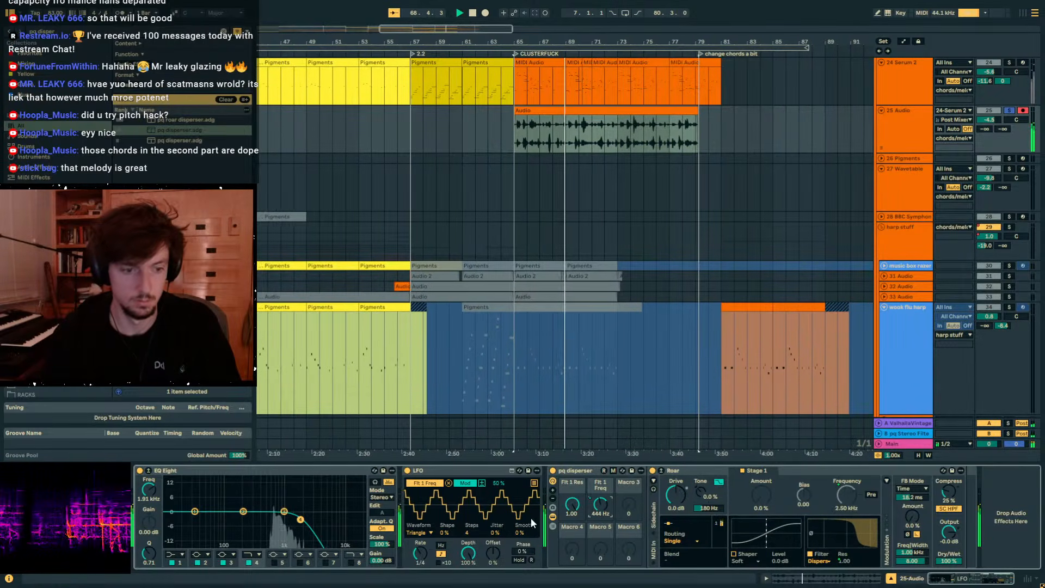
Collapse the Roar device inside pq disperser and duplicate it twice.
{"action": "double_click", "coordinate": [675, 472]}
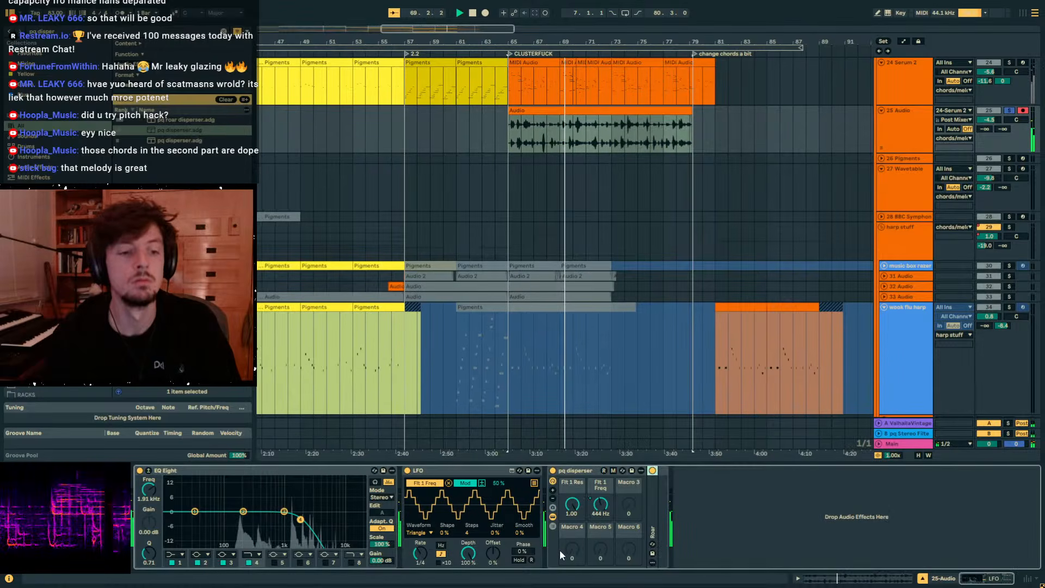
{"action": "key", "text": "ctrl+d"}
{"action": "key", "text": "ctrl+d"}
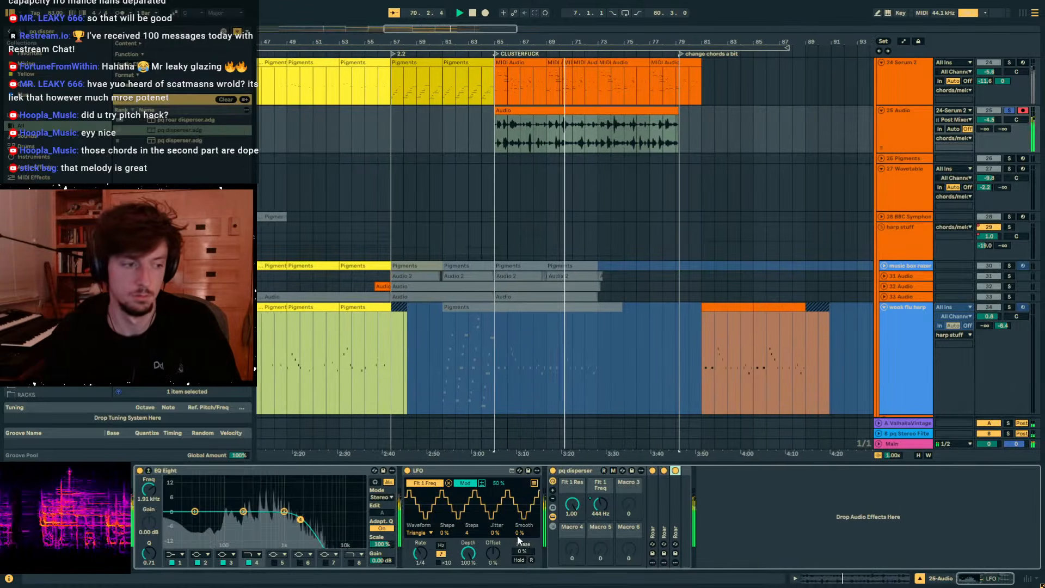
Set the LFO's smoothing to 2% and play the 25 Audio clip from bar 65.
{"action": "left_click_drag", "start_coordinate": [517, 536], "coordinate": [490, 533]}
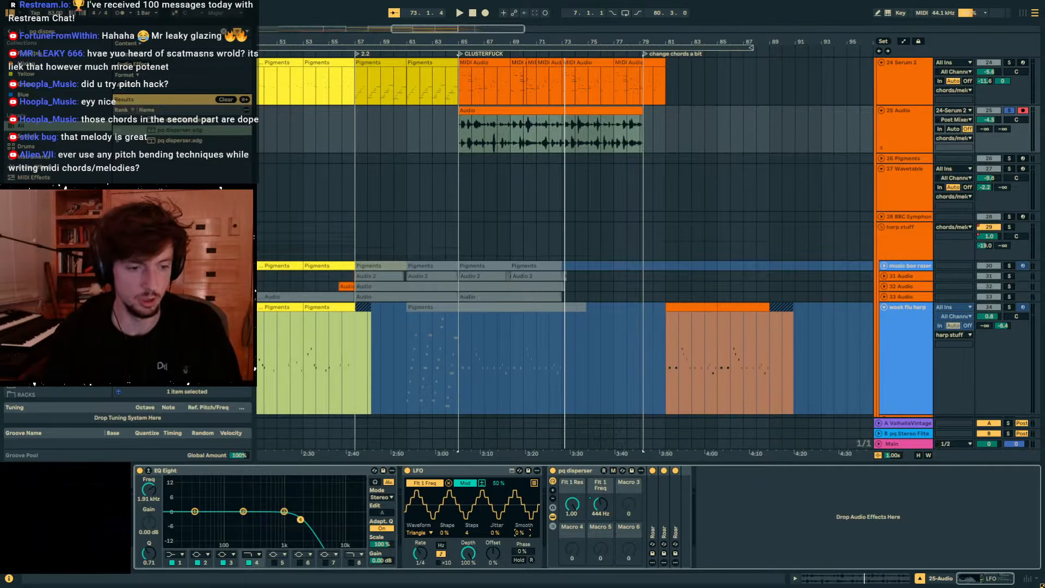
{"action": "left_click", "coordinate": [528, 113]}
{"action": "key", "text": "z"}
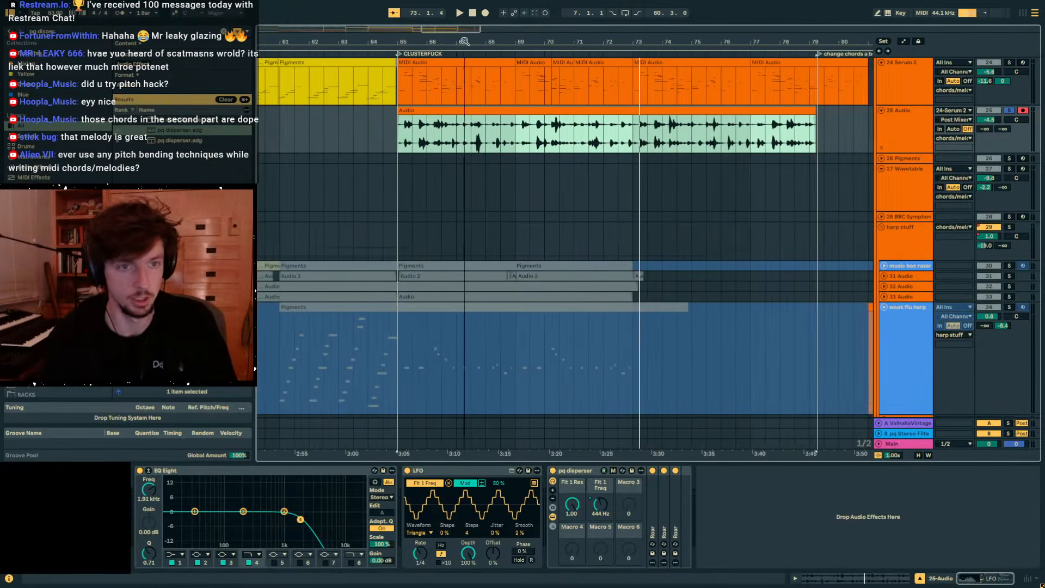
{"action": "key", "text": "space"}
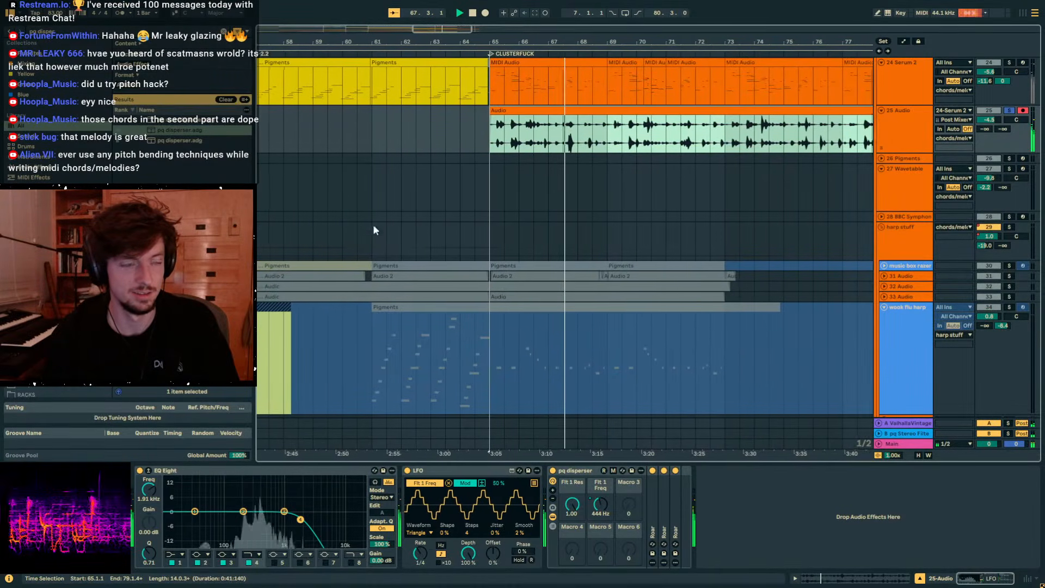
{"action": "key", "text": "space"}
Add a band-pass Auto Filter Legacy with 57% resonance after the disperser and map the LFO's second target to its frequency.
{"action": "type", "text": "auto filt"}
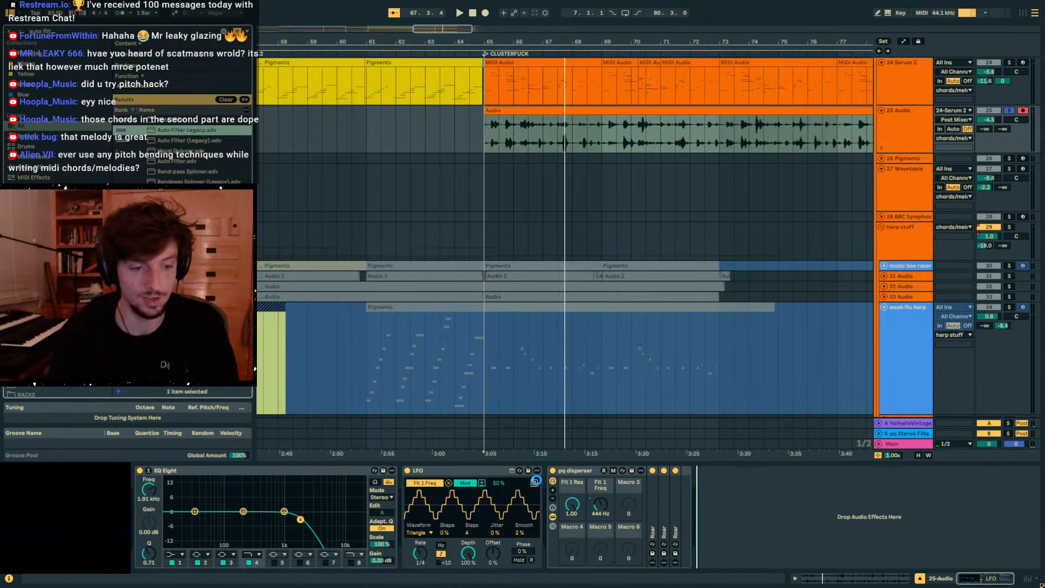
{"action": "left_click", "coordinate": [535, 482]}
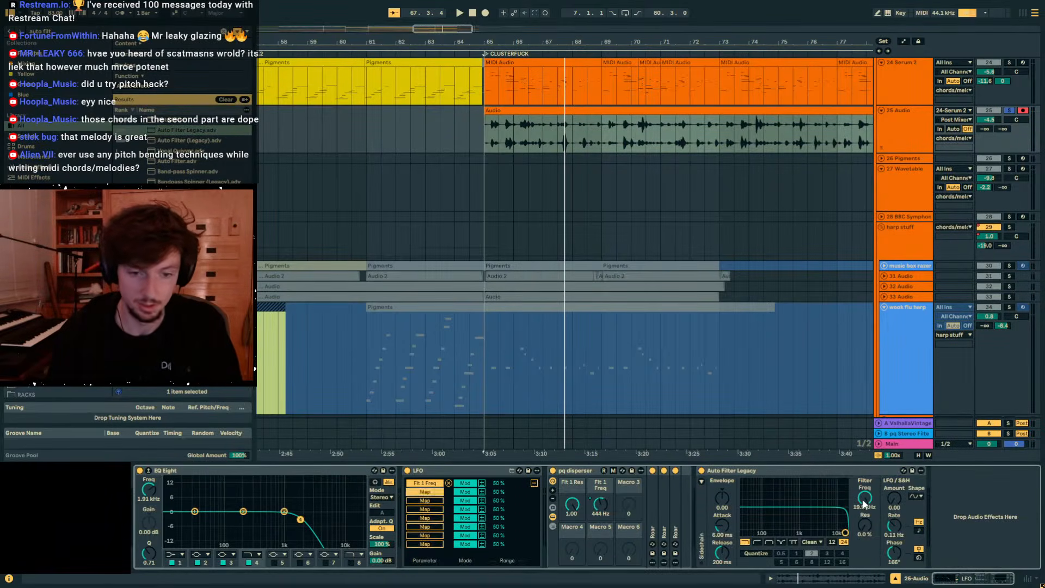
{"action": "left_click", "coordinate": [769, 542]}
{"action": "mouse_move", "coordinate": [865, 499]}
{"action": "left_mouse_down"}
{"action": "mouse_move", "coordinate": [865, 547]}
{"action": "mouse_move", "coordinate": [865, 488]}
{"action": "left_mouse_up"}
{"action": "key", "text": "space"}
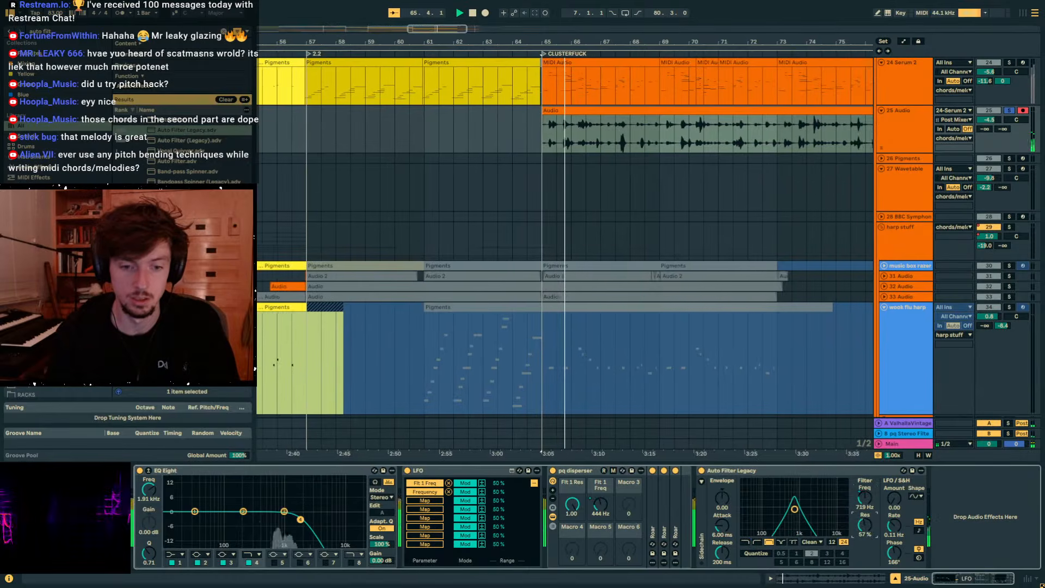
{"action": "left_click", "coordinate": [465, 492]}
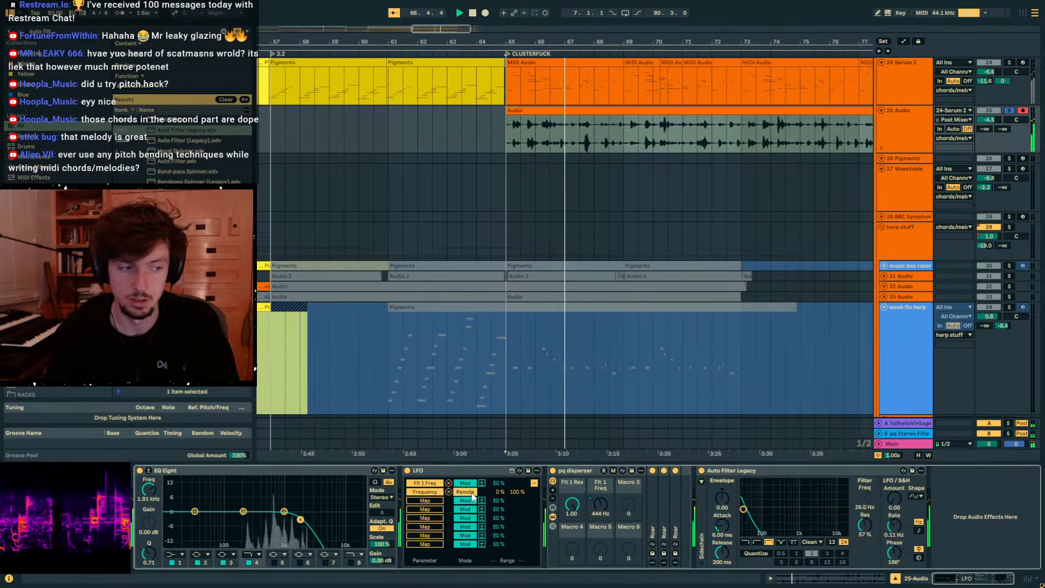
Change the LFO's waveform to Random and its rate to 1/16.
{"action": "left_click", "coordinate": [534, 482]}
{"action": "left_click", "coordinate": [429, 531]}
{"action": "left_click", "coordinate": [417, 497]}
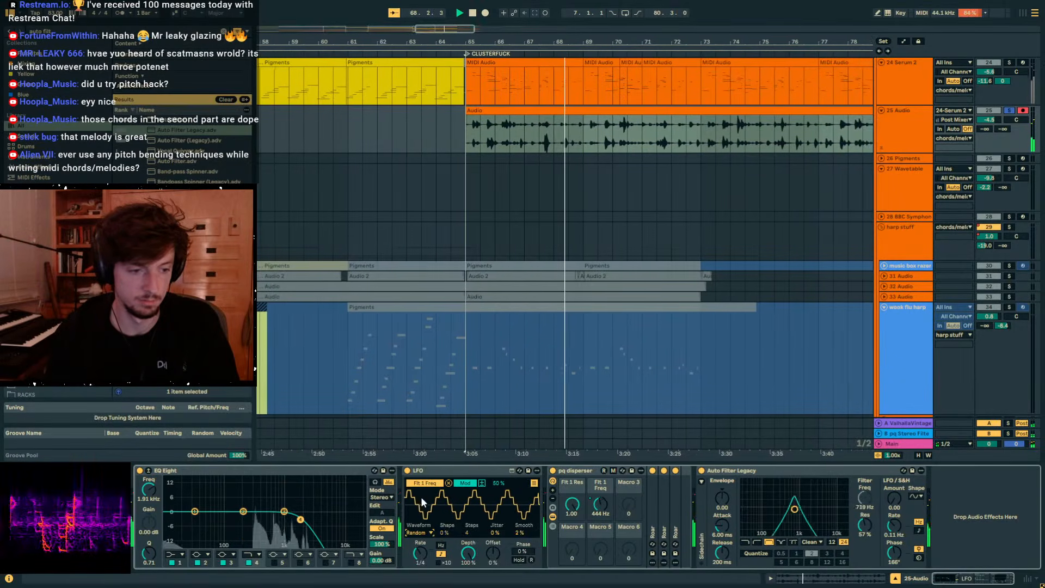
{"action": "left_click_drag", "start_coordinate": [420, 557], "coordinate": [420, 572]}
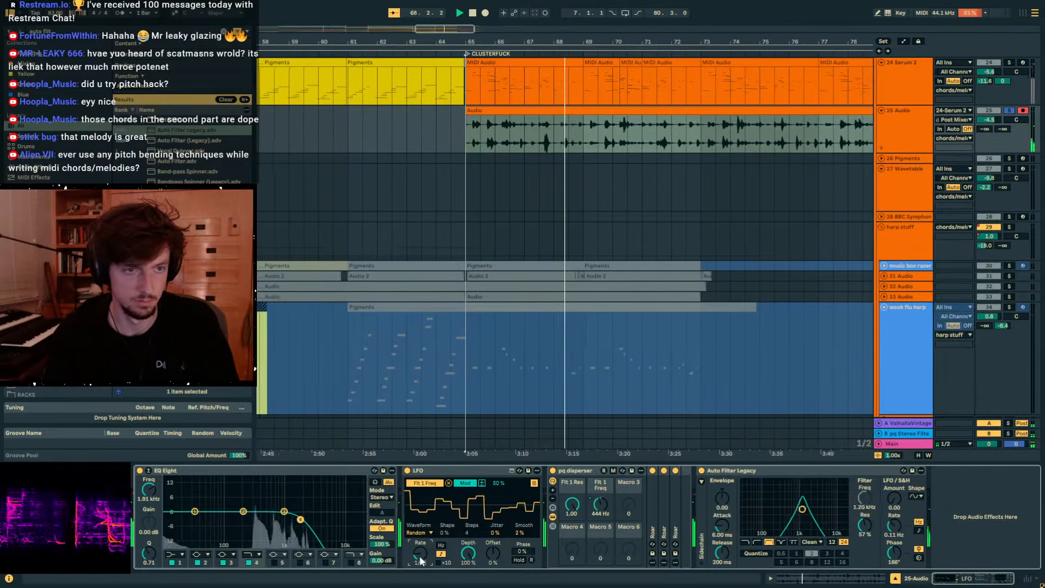
Insert an audio track below 25 Audio, set its input to 25-Audio, arm it, and start recording from bar 65.
{"action": "left_click", "coordinate": [920, 137]}
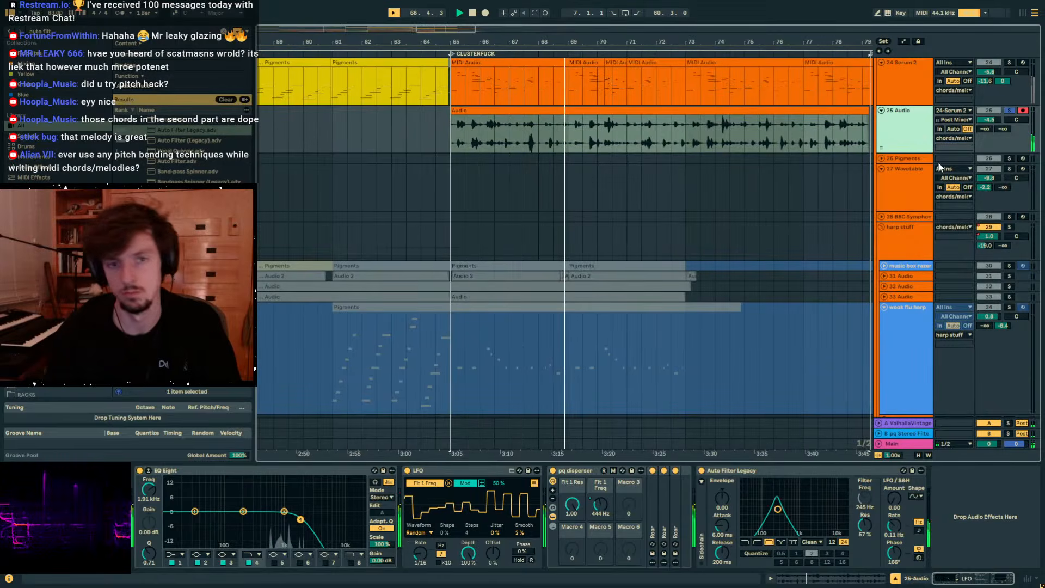
{"action": "key", "text": "ctrl+t"}
{"action": "left_click", "coordinate": [952, 159]}
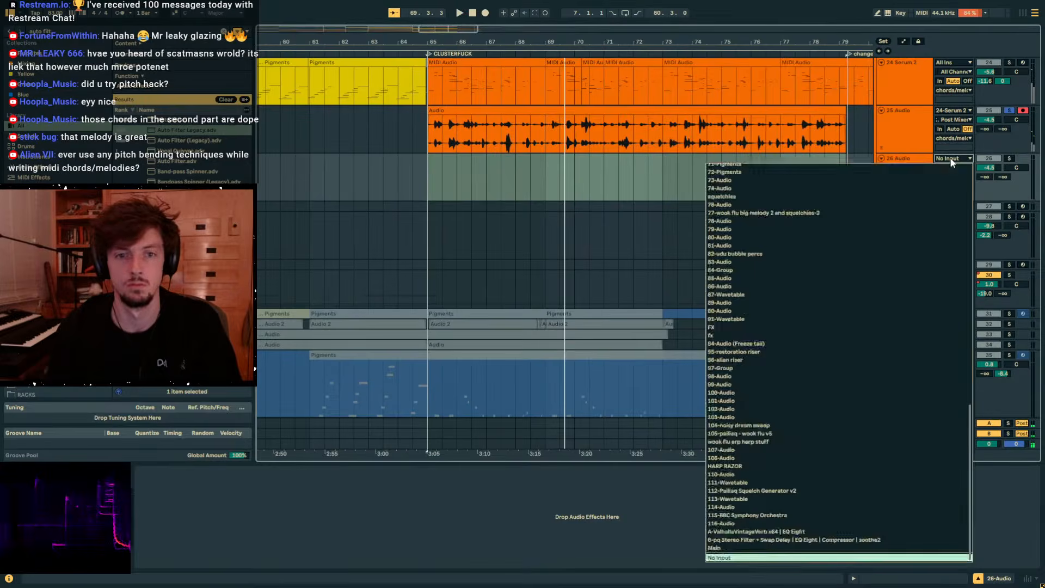
{"action": "type", "text": "25"}
{"action": "key", "text": "Return"}
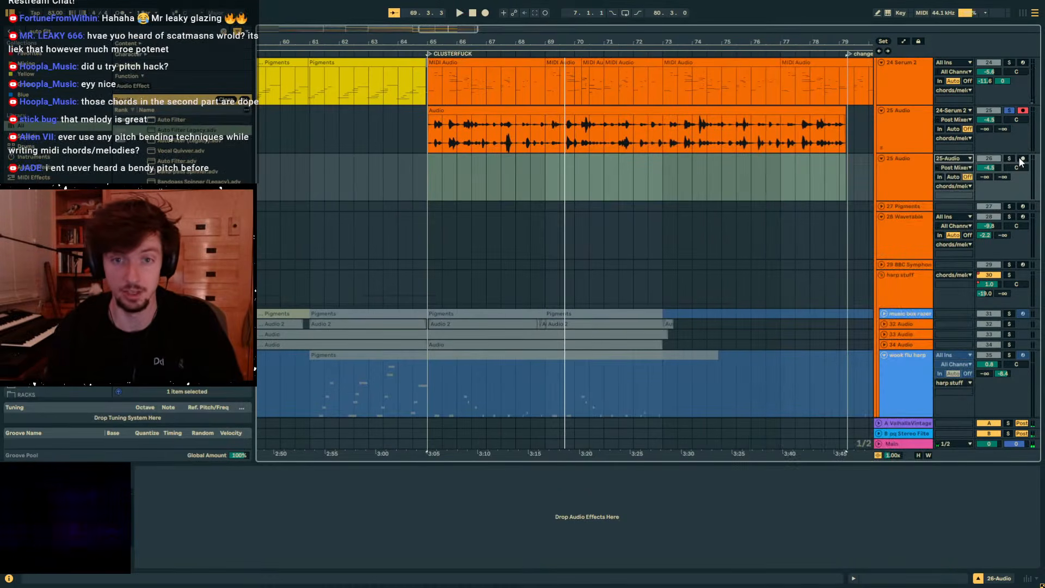
{"action": "left_click", "coordinate": [485, 13]}
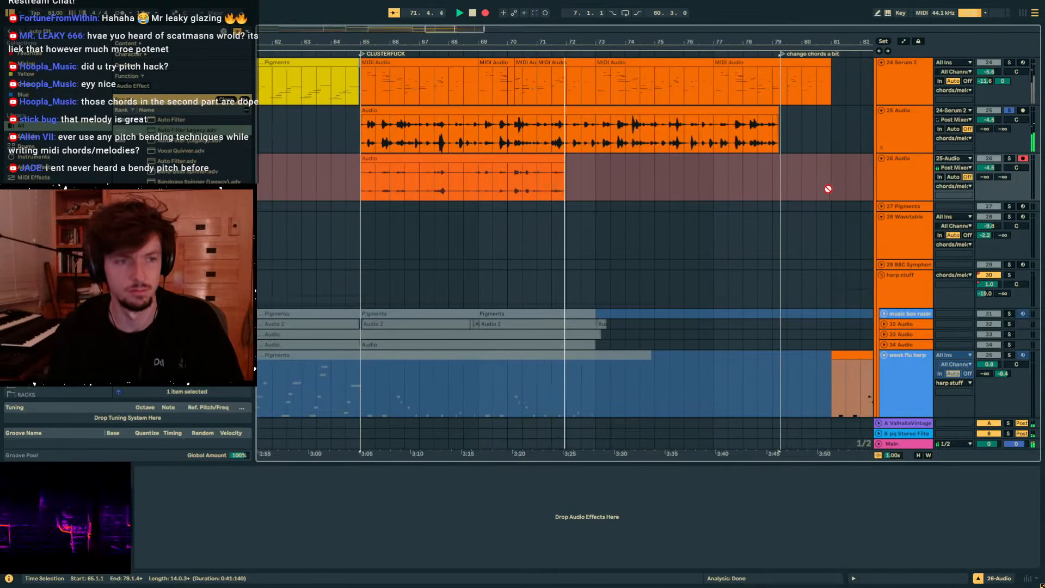
Let the 26 Audio recording run past the end of the 25 Audio clip, stop it, and solo 26 Audio.
{"action": "left_click", "coordinate": [885, 144]}
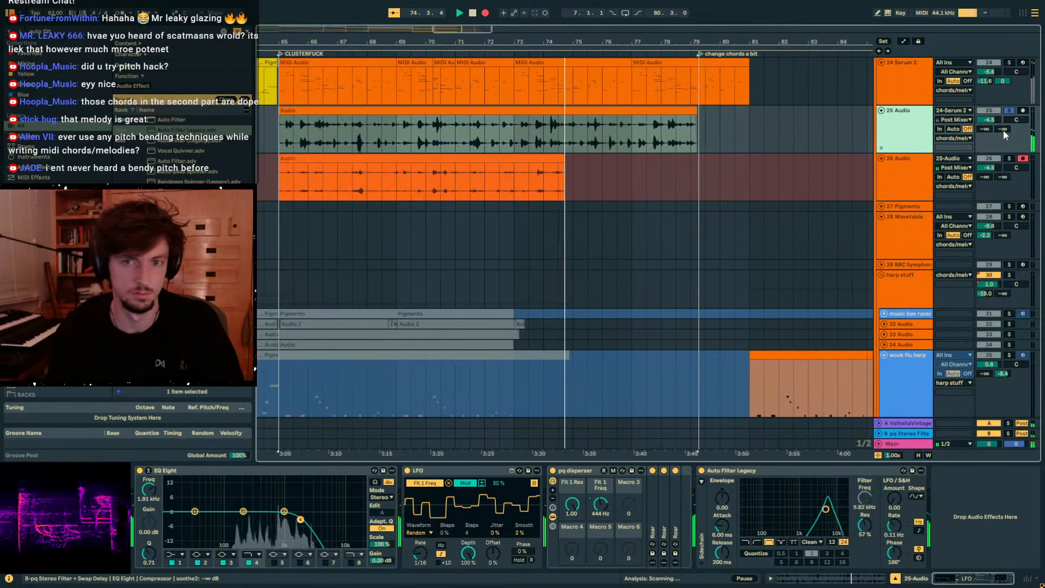
{"action": "left_click_drag", "start_coordinate": [1004, 130], "coordinate": [1004, 98]}
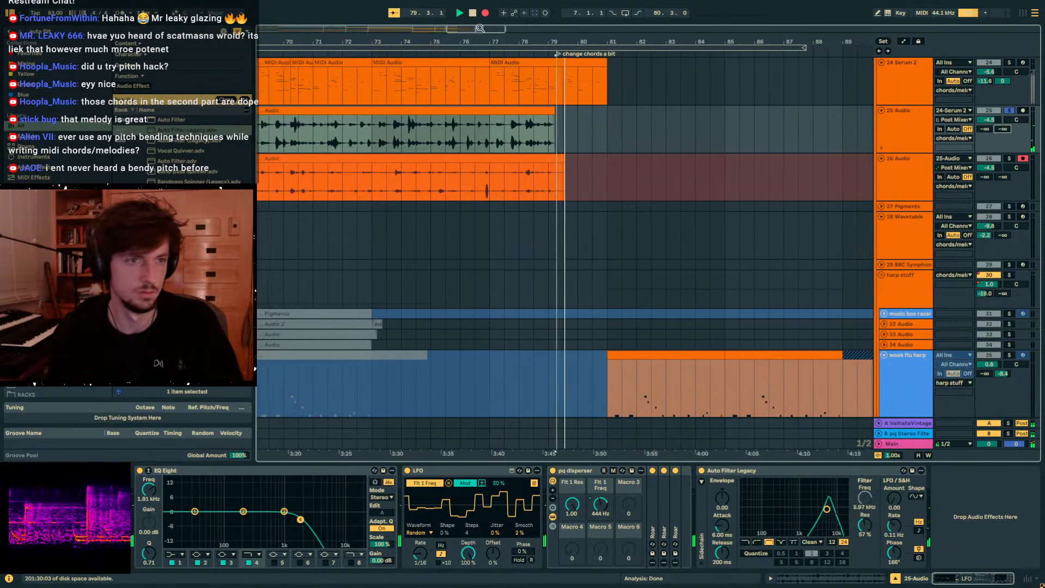
{"action": "left_click_drag", "start_coordinate": [466, 42], "coordinate": [621, 39]}
{"action": "key", "text": "space"}
{"action": "left_click", "coordinate": [623, 159]}
{"action": "left_click", "coordinate": [1010, 159]}
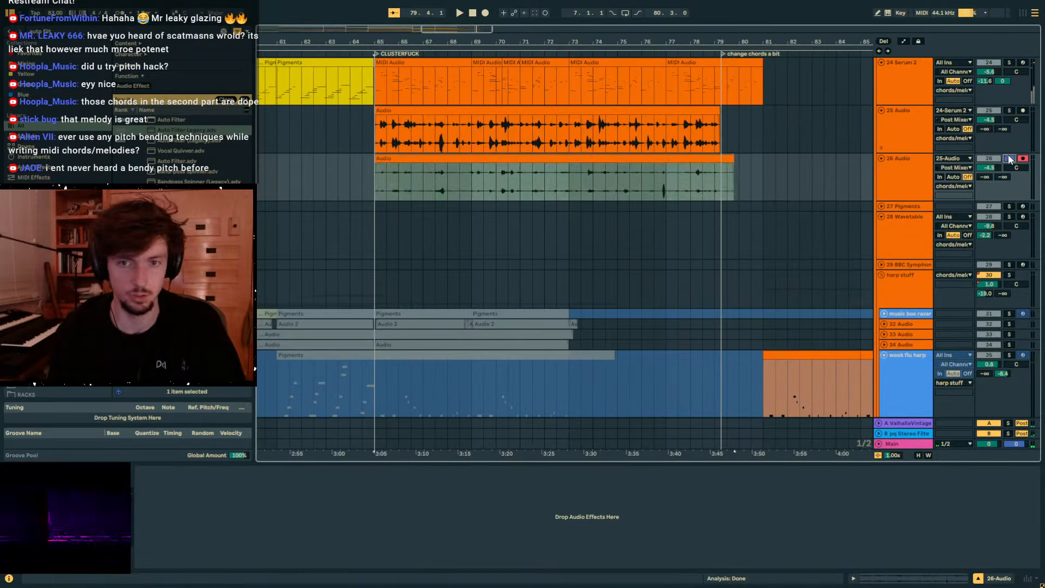
Add Flatline, EQ Eight and ST4b to the 26 Audio track and play the recorded clip from bar 65.
{"action": "key", "text": "ctrl+f"}
{"action": "type", "text": "flatlin"}
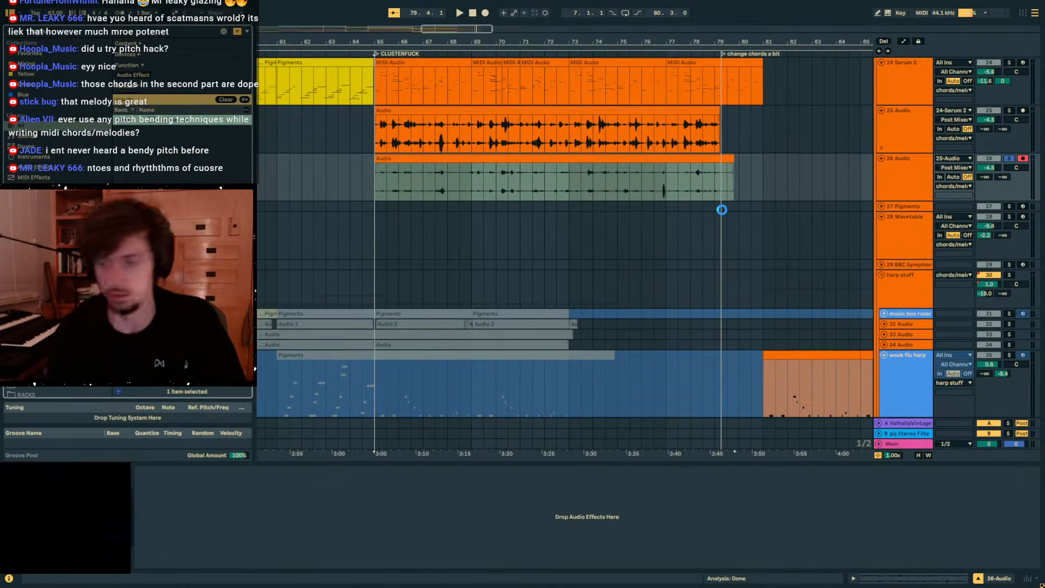
{"action": "key", "text": "space"}
{"action": "left_click", "coordinate": [612, 159]}
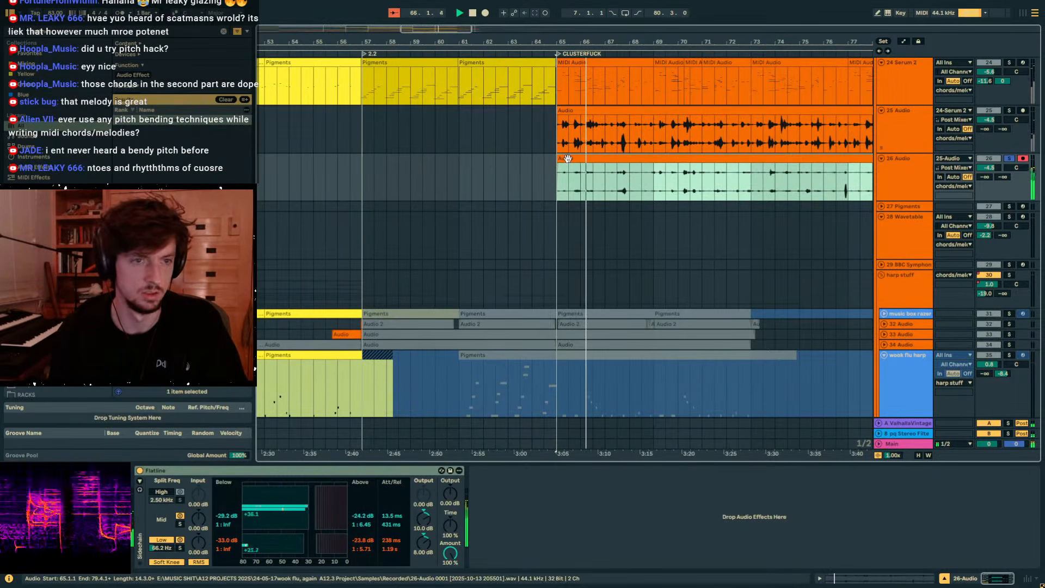
{"action": "left_click", "coordinate": [54, 32]}
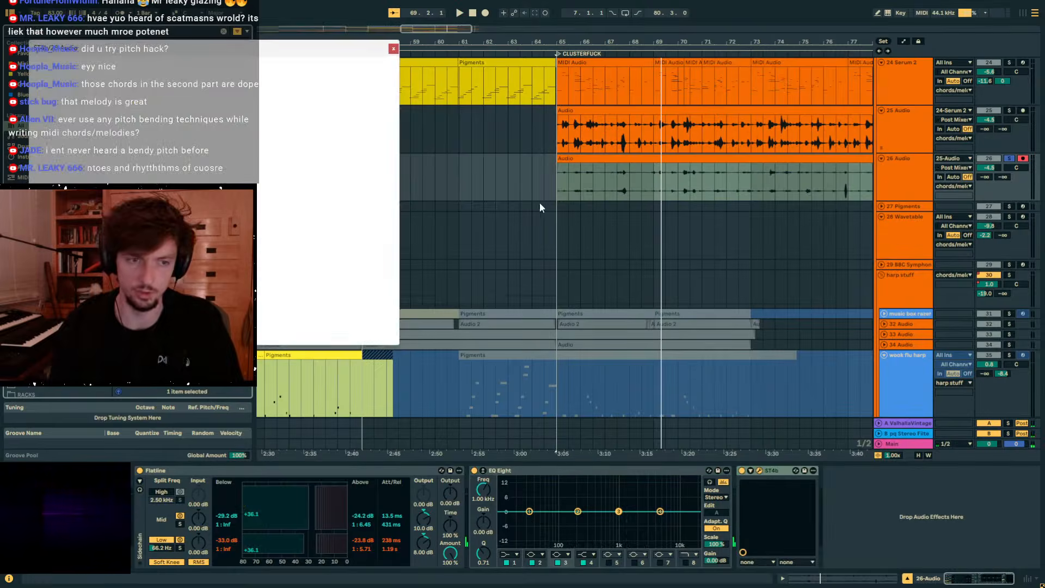
{"action": "key", "text": "space"}
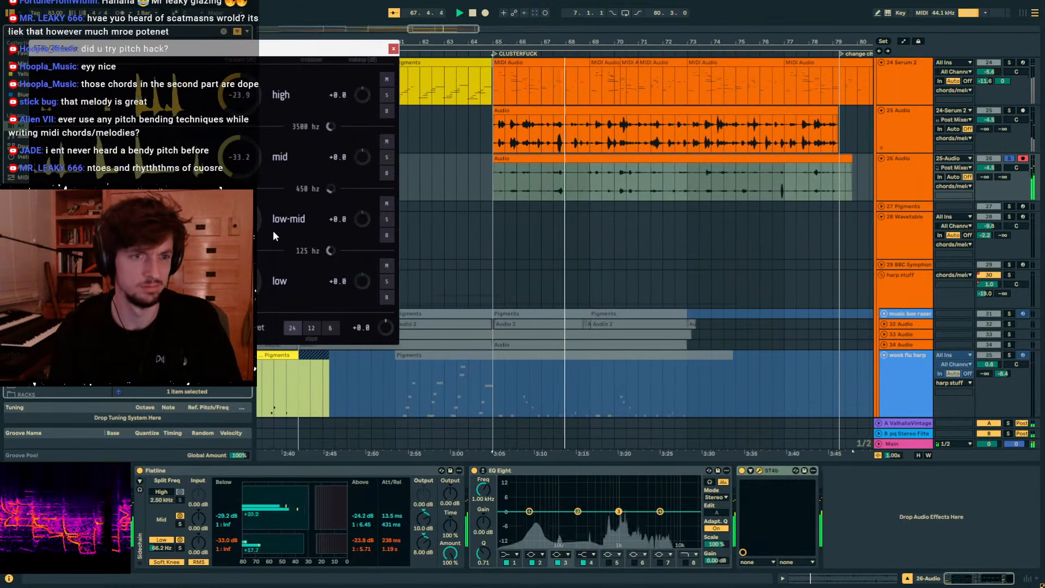
Raise 26 Audio's ValhallaVintage send to -8.4 dB, mute 25 Audio, and compare 26 Audio in the full mix and soloed.
{"action": "left_click_drag", "start_coordinate": [985, 177], "coordinate": [985, 144]}
{"action": "left_click", "coordinate": [1008, 158]}
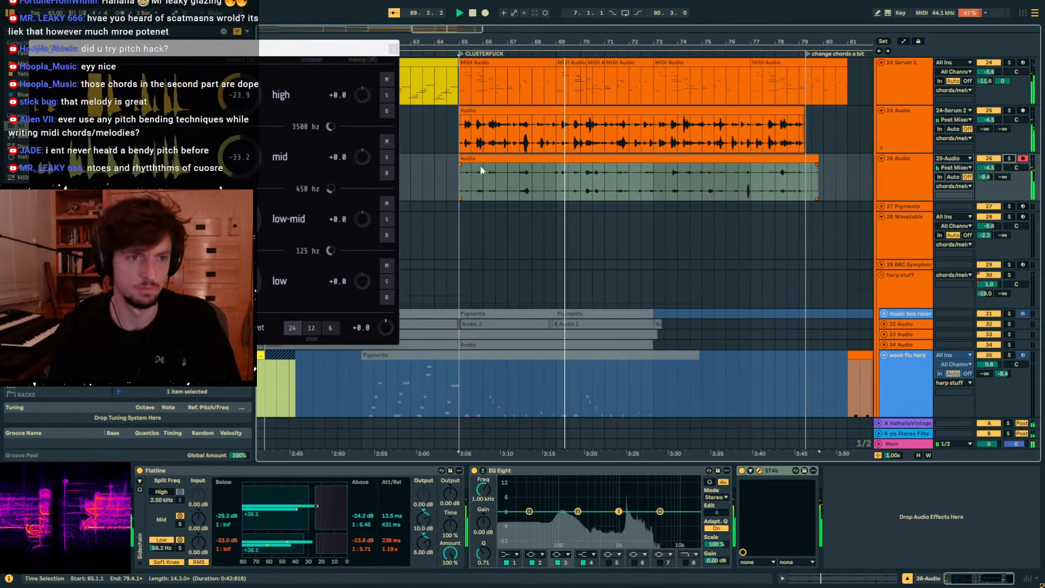
{"action": "left_click", "coordinate": [994, 113]}
{"action": "left_click", "coordinate": [900, 90]}
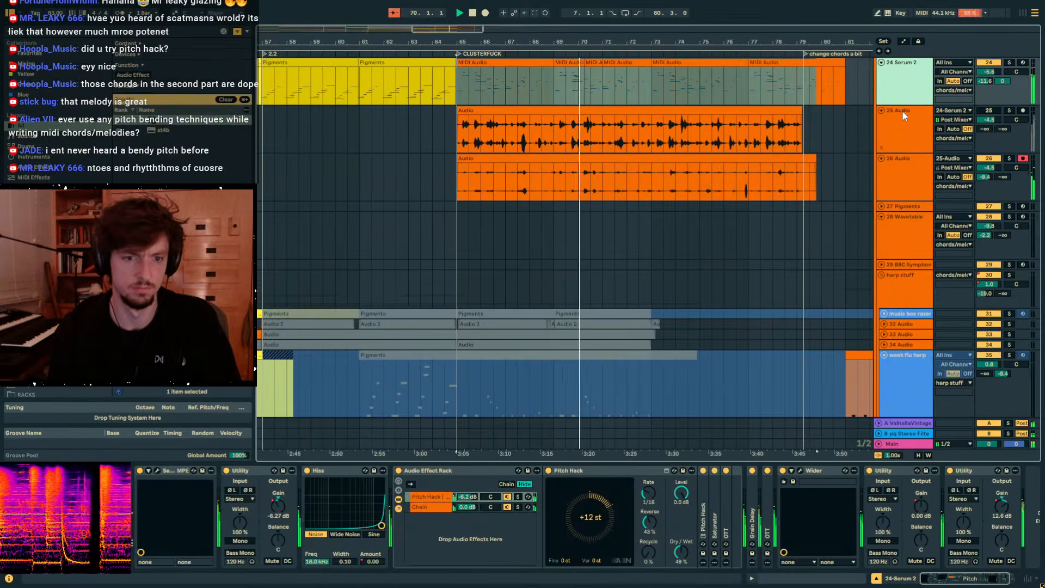
{"action": "left_click", "coordinate": [900, 129]}
{"action": "left_click", "coordinate": [1008, 159]}
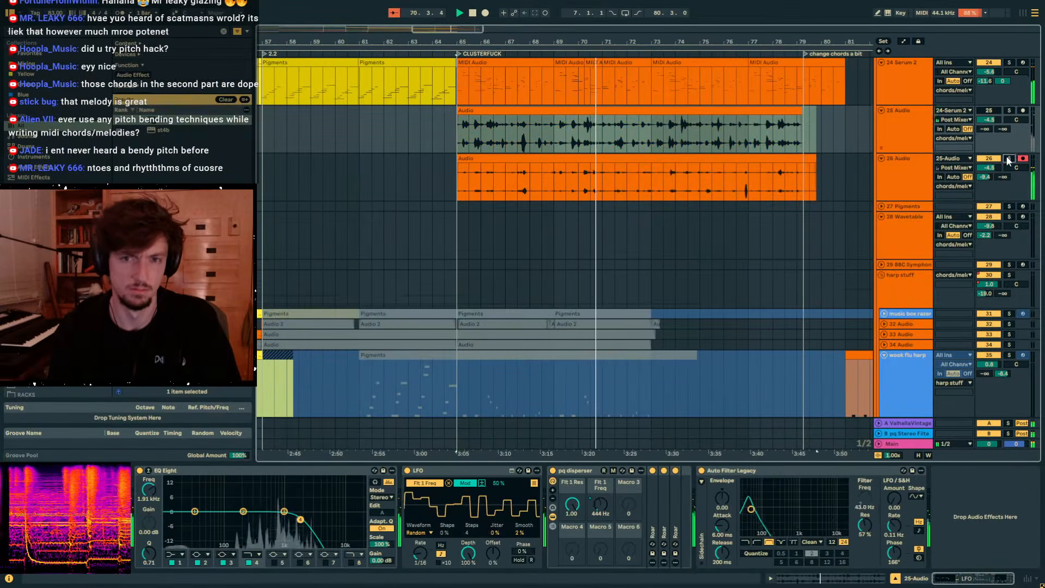
Transpose the 26 Audio clip up 12 semitones and set its warp mode to Texture.
{"action": "left_click", "coordinate": [674, 169]}
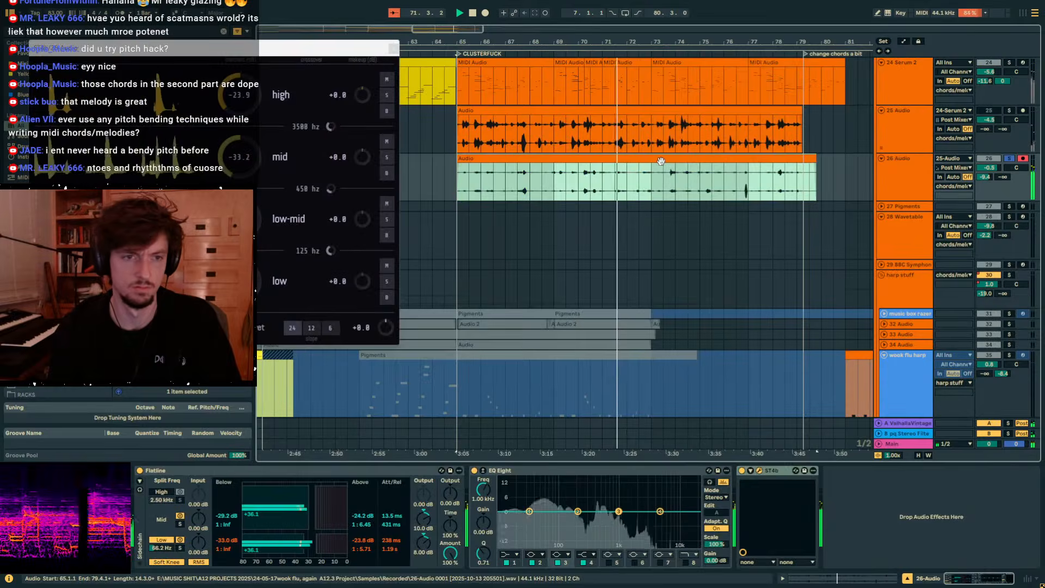
{"action": "left_click", "coordinate": [844, 581]}
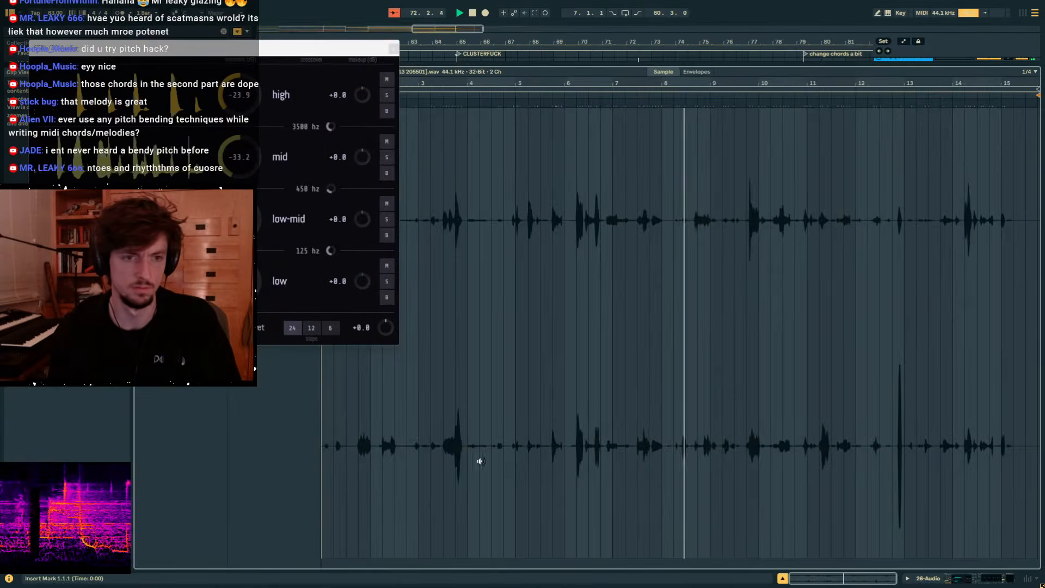
{"action": "left_click", "coordinate": [394, 52]}
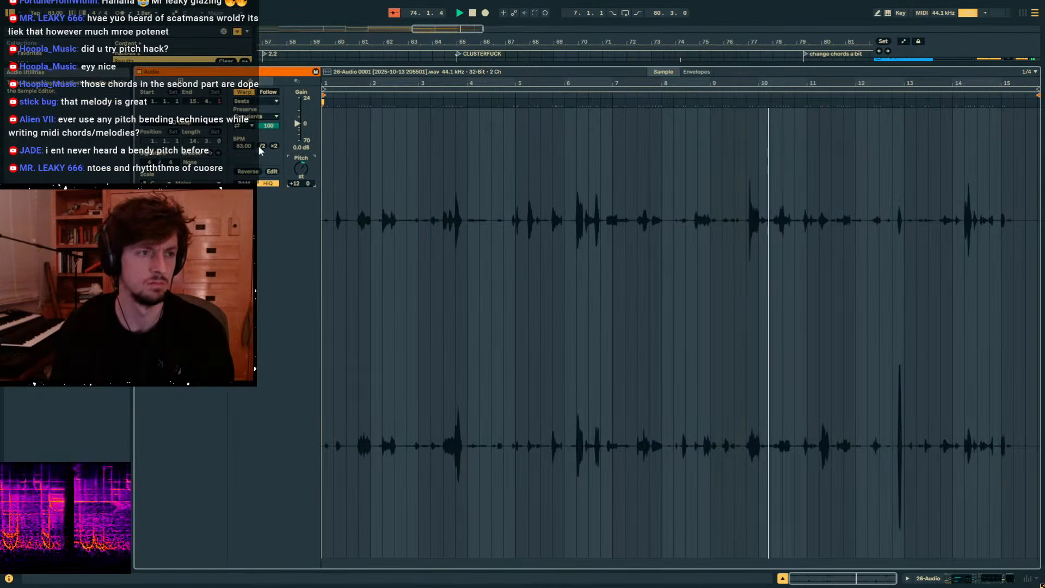
{"action": "left_click", "coordinate": [253, 101]}
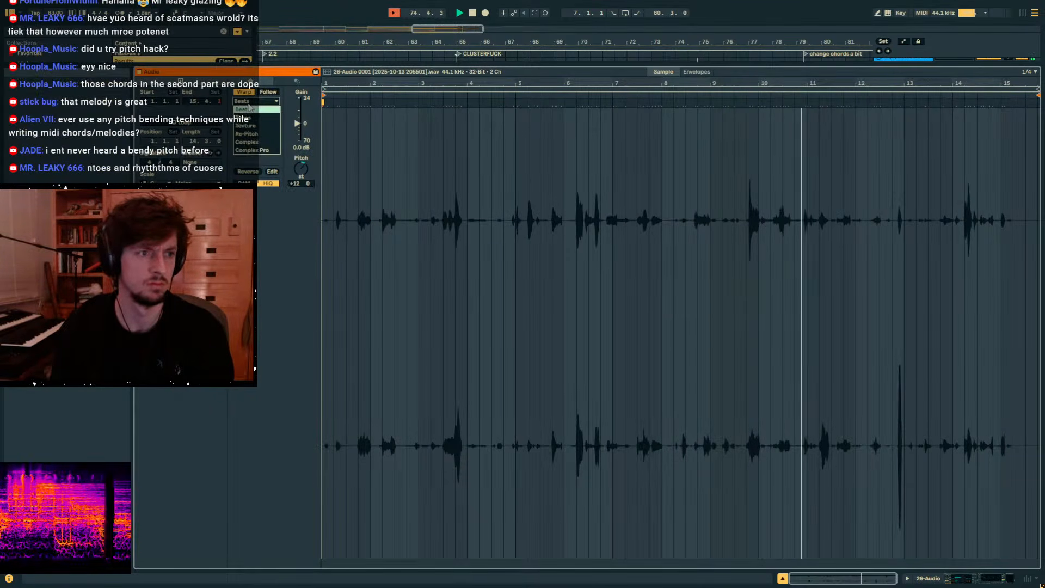
{"action": "left_click", "coordinate": [245, 126]}
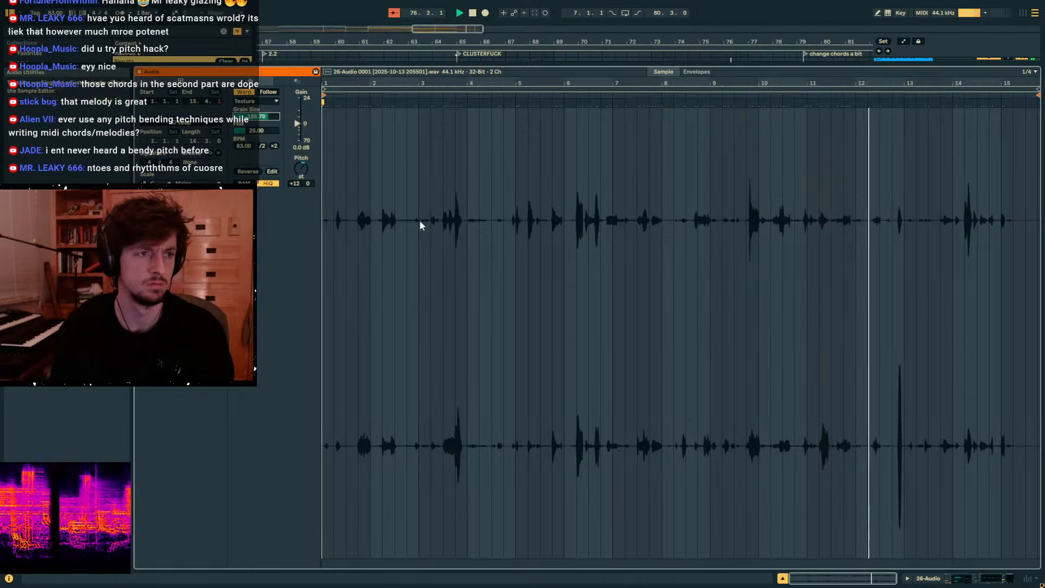
Change band 4 of 26 Audio's EQ Eight to a low-pass filter at 1.17 kHz.
{"action": "left_click", "coordinate": [952, 578]}
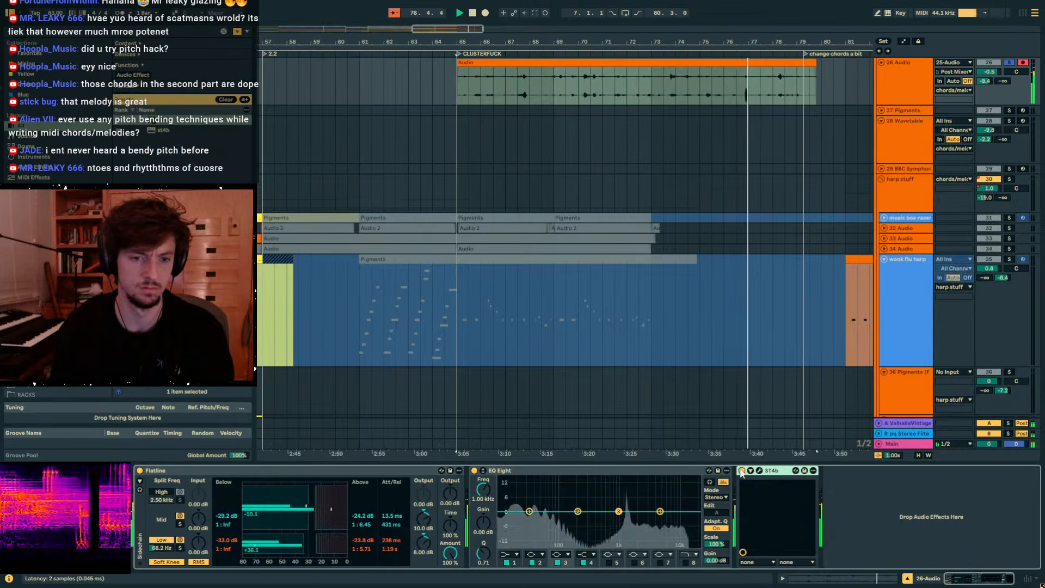
{"action": "left_click", "coordinate": [593, 555]}
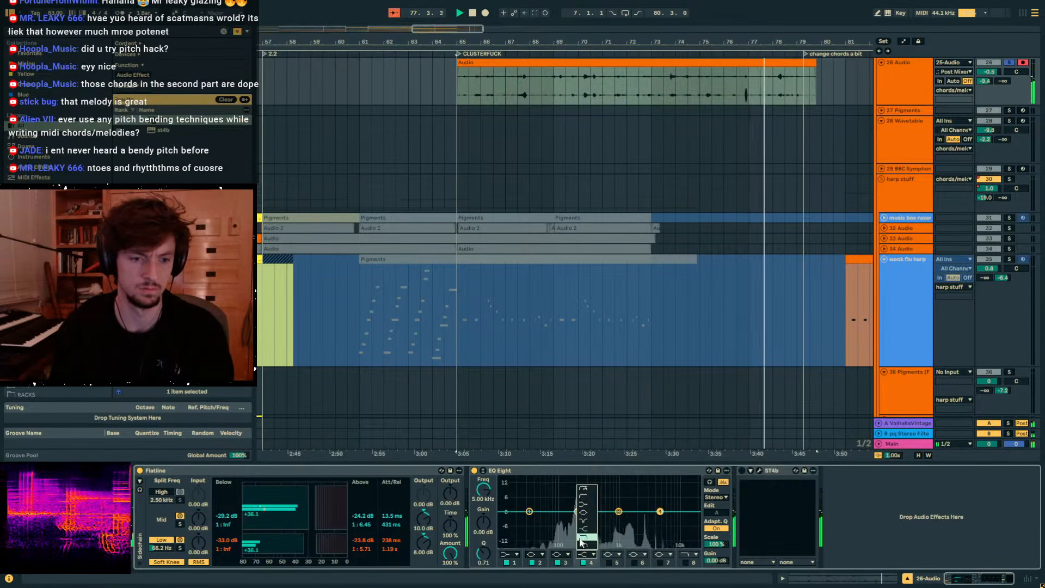
{"action": "left_click", "coordinate": [586, 538]}
{"action": "left_click_drag", "start_coordinate": [486, 494], "coordinate": [486, 517]}
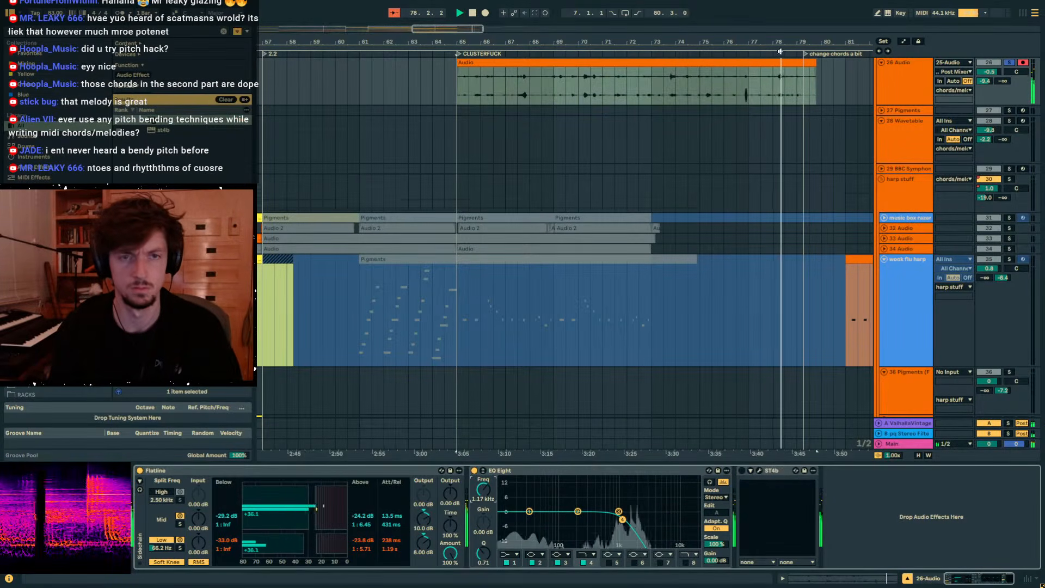
Loop the arrangement over the 26 Audio clip and restart playback from bar 65.
{"action": "left_click", "coordinate": [783, 62]}
{"action": "key", "text": "ctrl+l"}
{"action": "key", "text": "space"}
{"action": "key", "text": "space"}
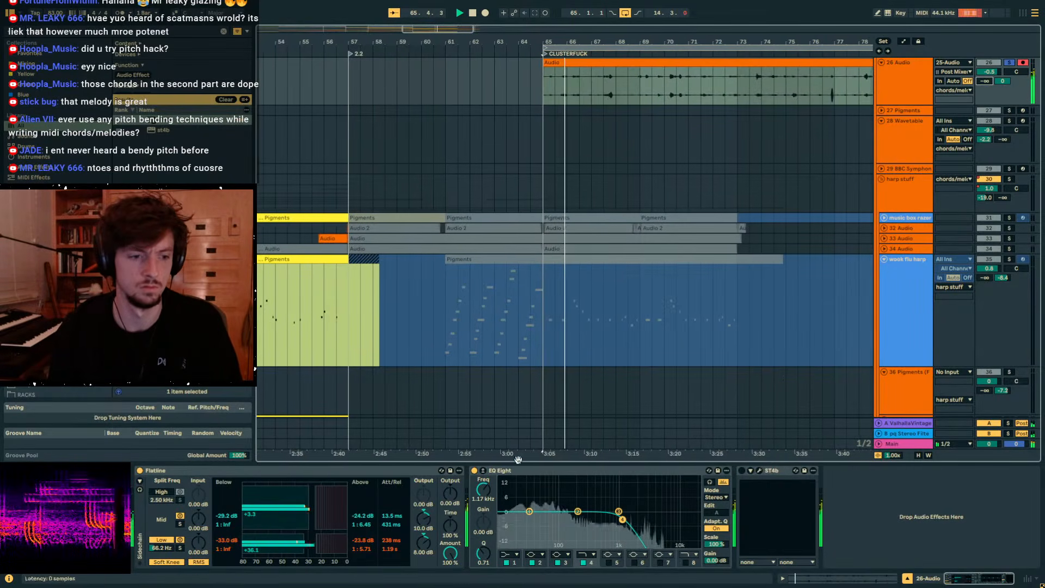
Copy the pq disperser rack from 25 Audio to the end of 26 Audio's effect chain.
{"action": "key", "text": "Up"}
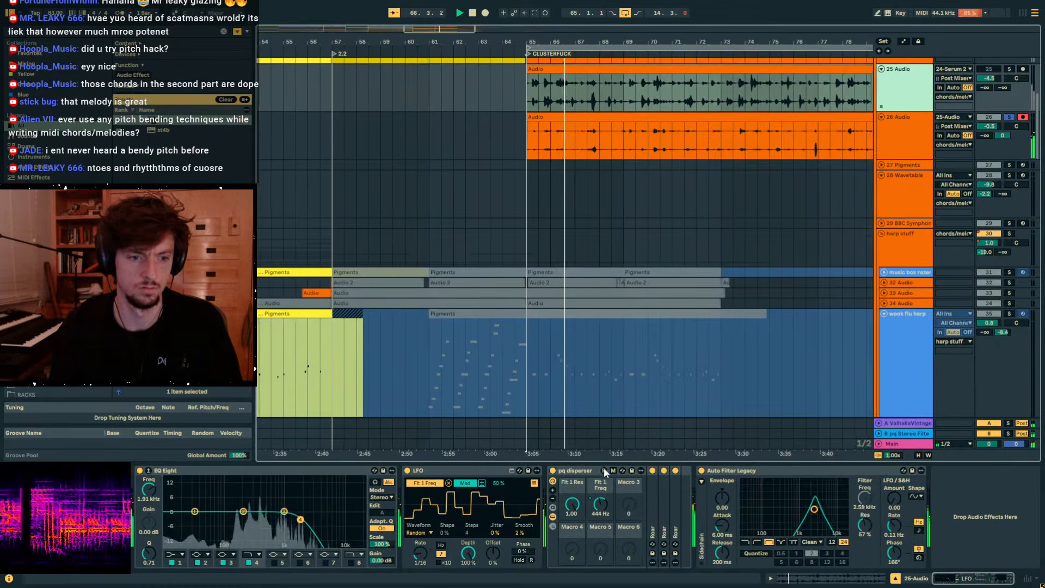
{"action": "left_click", "coordinate": [606, 470]}
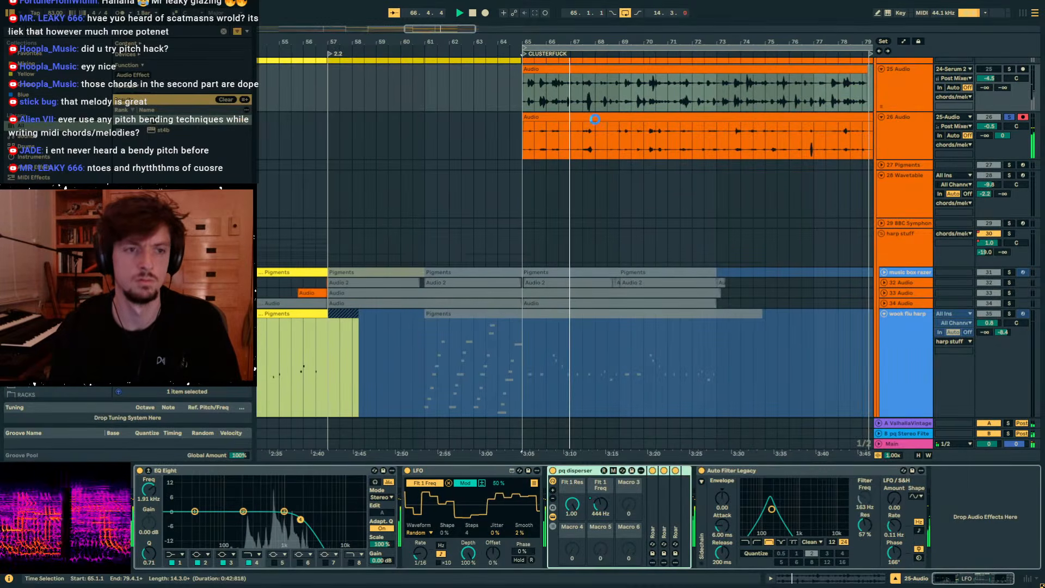
{"action": "left_click", "coordinate": [595, 119]}
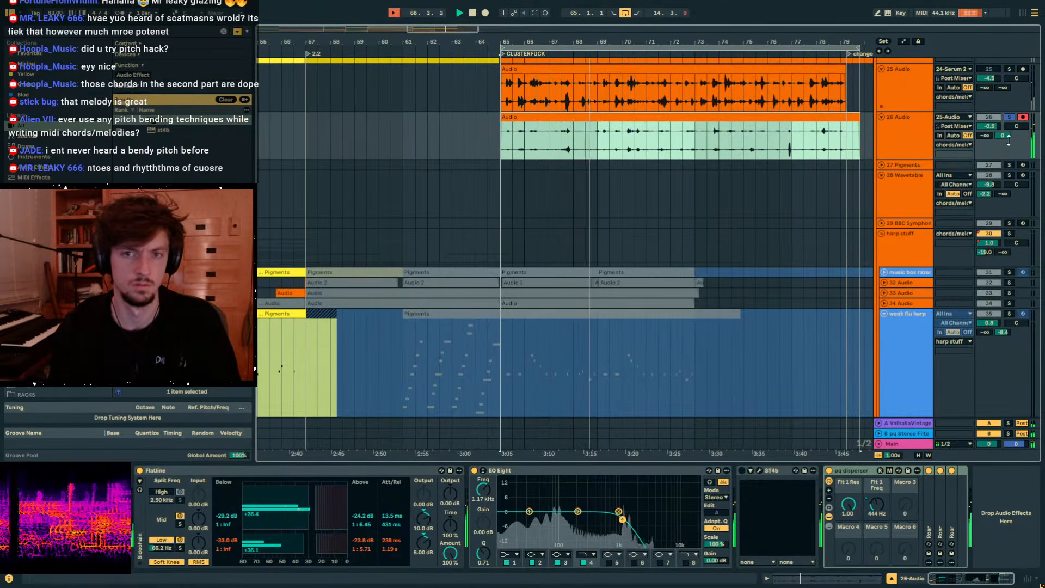
Turn the second send of 26 Audio down to minus infinity and check its clip settings.
{"action": "left_click_drag", "start_coordinate": [1008, 138], "coordinate": [998, 141]}
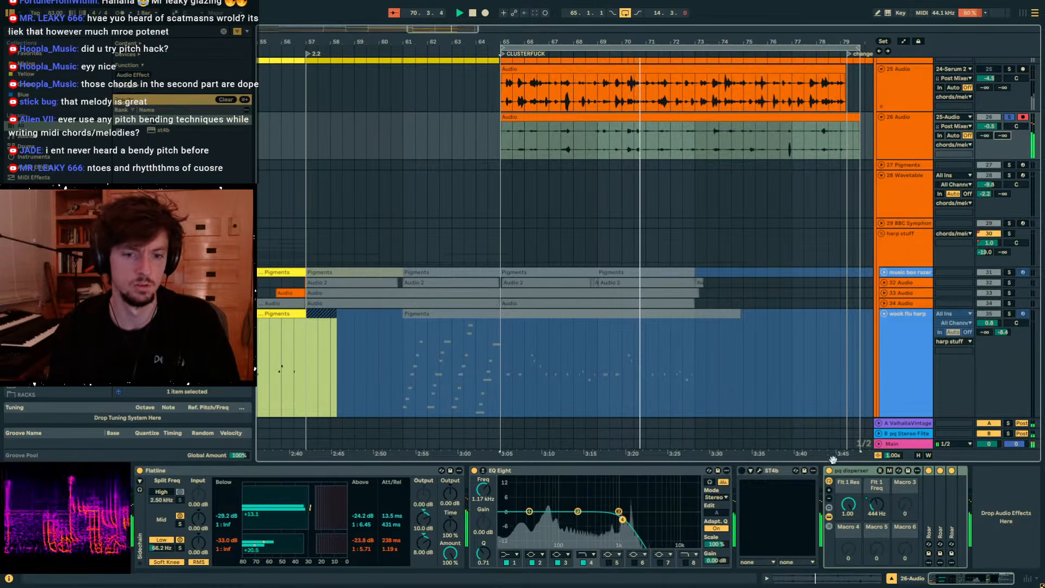
{"action": "left_click", "coordinate": [826, 578]}
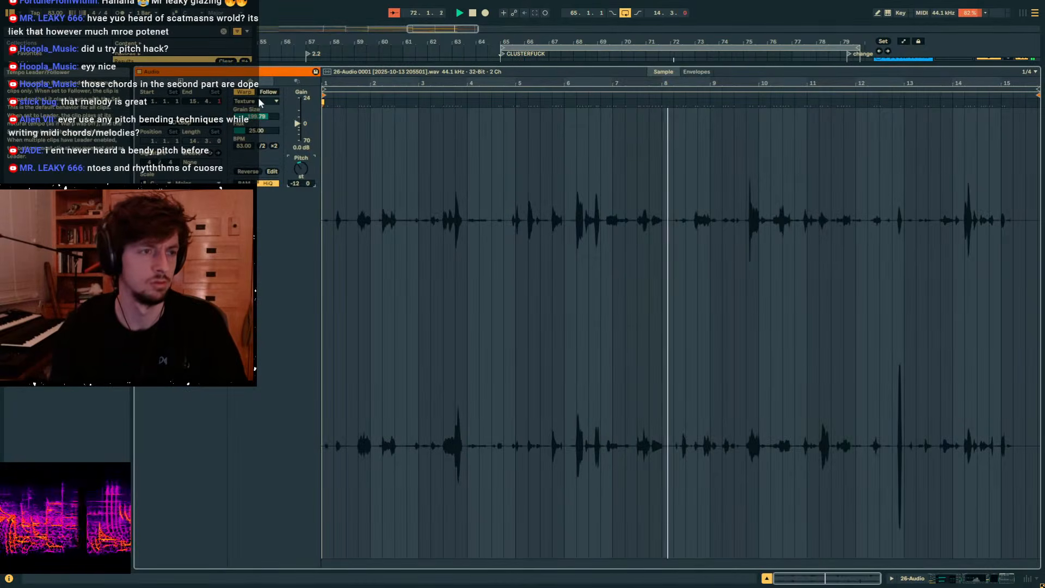
{"action": "left_click", "coordinate": [953, 582]}
Add an audio track below 26 Audio and set its input to 26-Audio.
{"action": "left_click", "coordinate": [895, 149]}
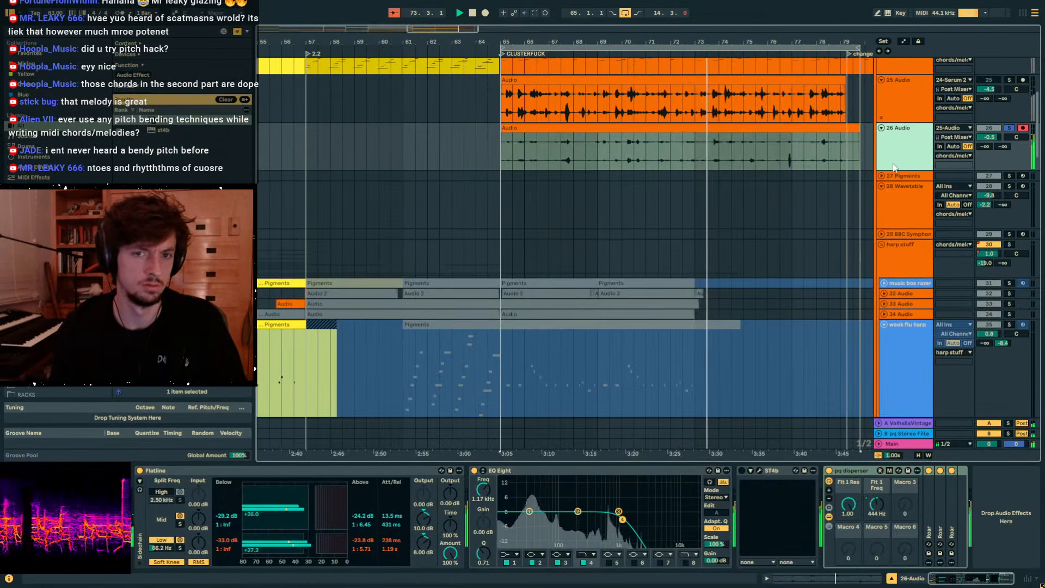
{"action": "key", "text": "ctrl+t"}
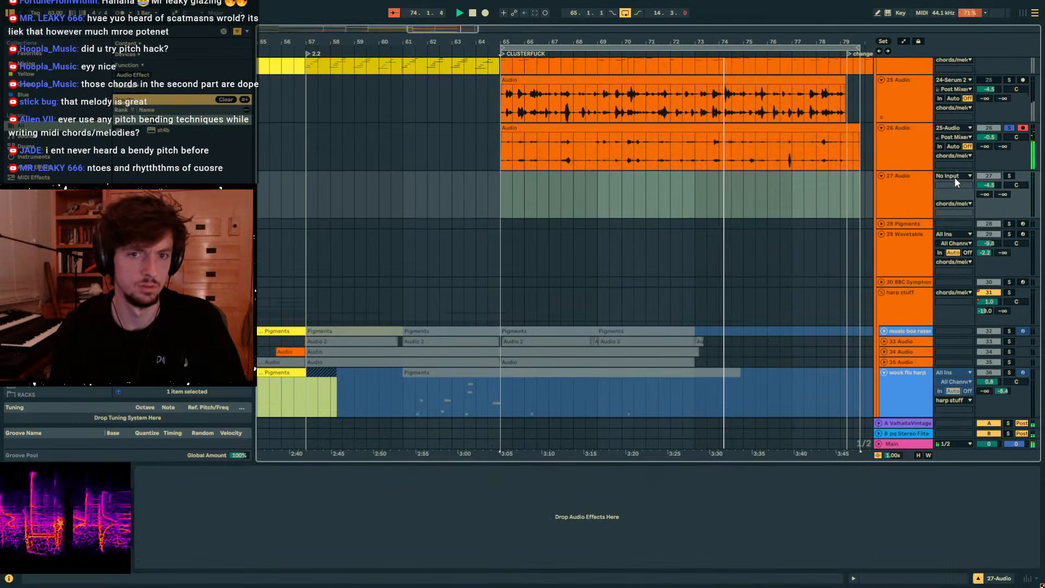
{"action": "left_click", "coordinate": [955, 176]}
{"action": "left_click", "coordinate": [957, 180]}
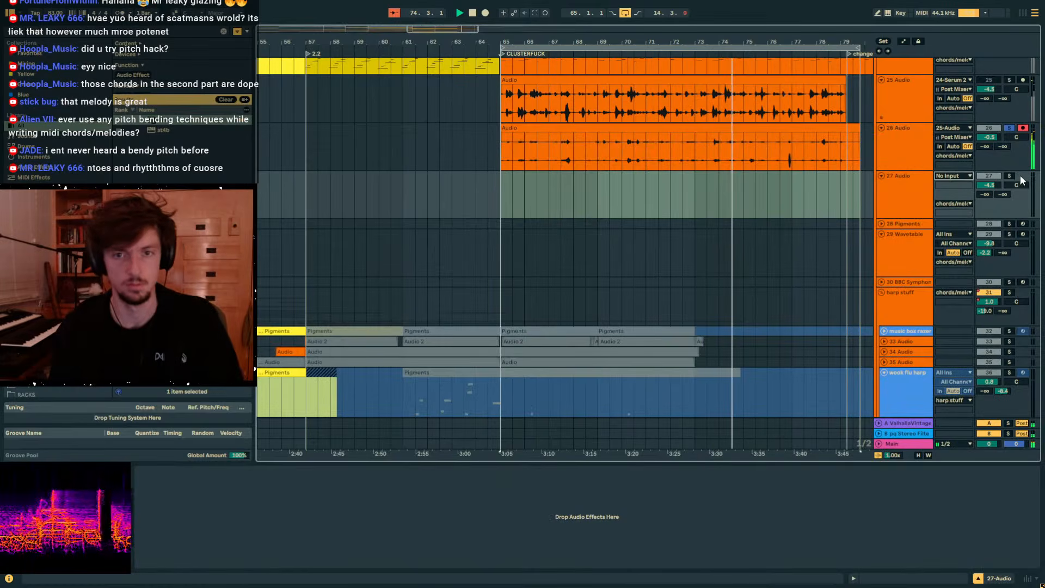
Record the output of 26 Audio onto the new track from bar 65 for nearly five bars.
{"action": "left_click", "coordinate": [485, 13]}
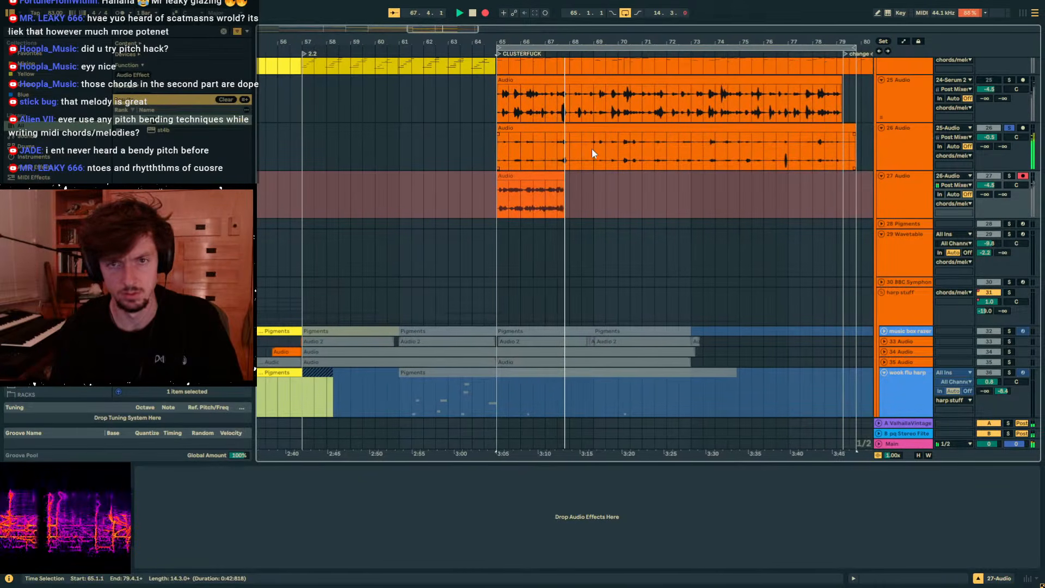
{"action": "left_click", "coordinate": [903, 151]}
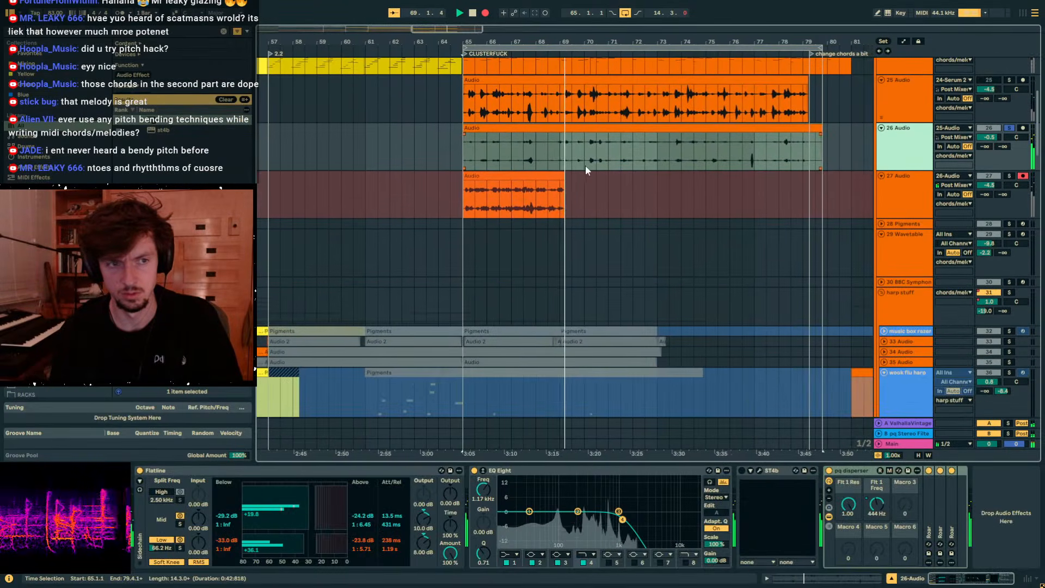
{"action": "key", "text": "space"}
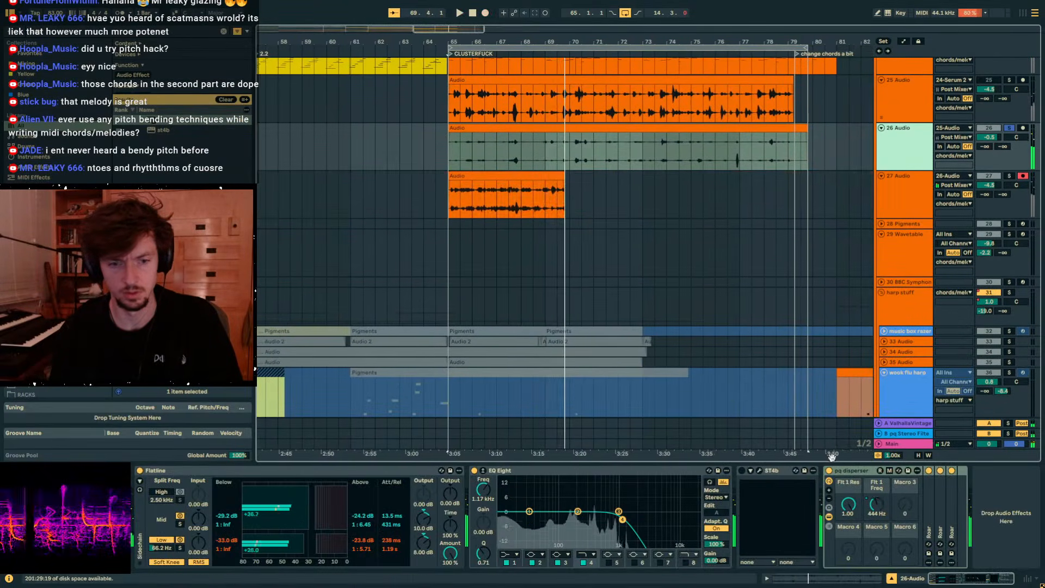
Examine the warp and pitch settings of the clip on 26 Audio.
{"action": "left_click", "coordinate": [586, 141]}
{"action": "left_click", "coordinate": [840, 581]}
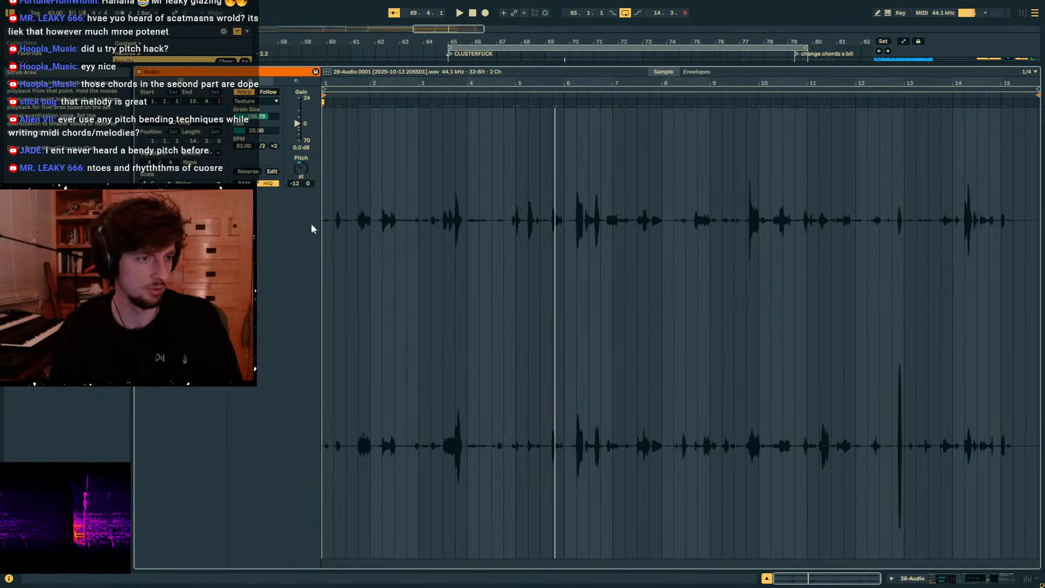
{"action": "left_click", "coordinate": [972, 580]}
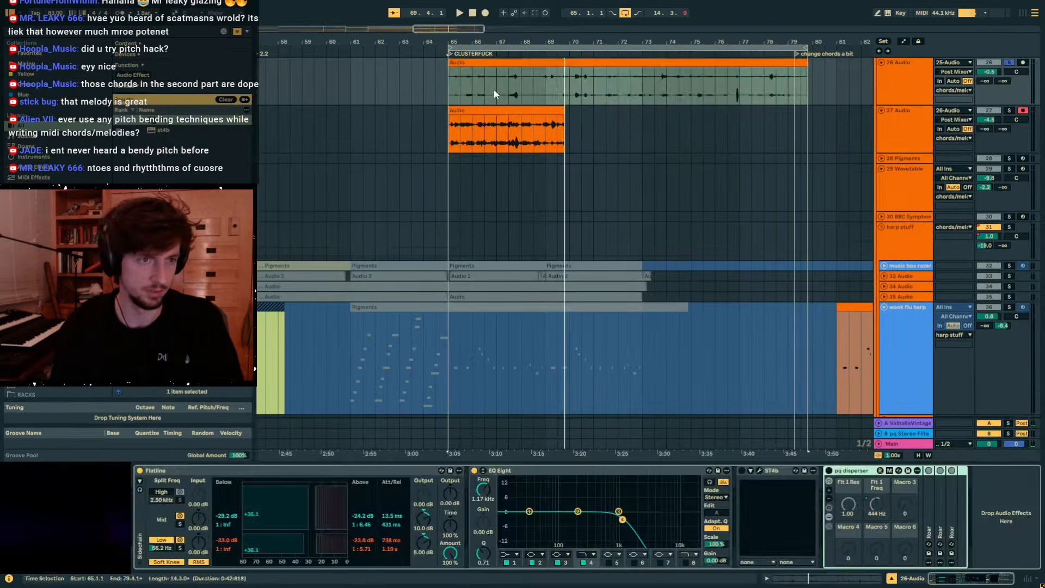
Play the newly recorded clip on 27 Audio and transpose it up 24 semitones, keeping the Beats warp mode.
{"action": "left_click", "coordinate": [981, 138]}
{"action": "key", "text": "space"}
{"action": "left_click", "coordinate": [878, 578]}
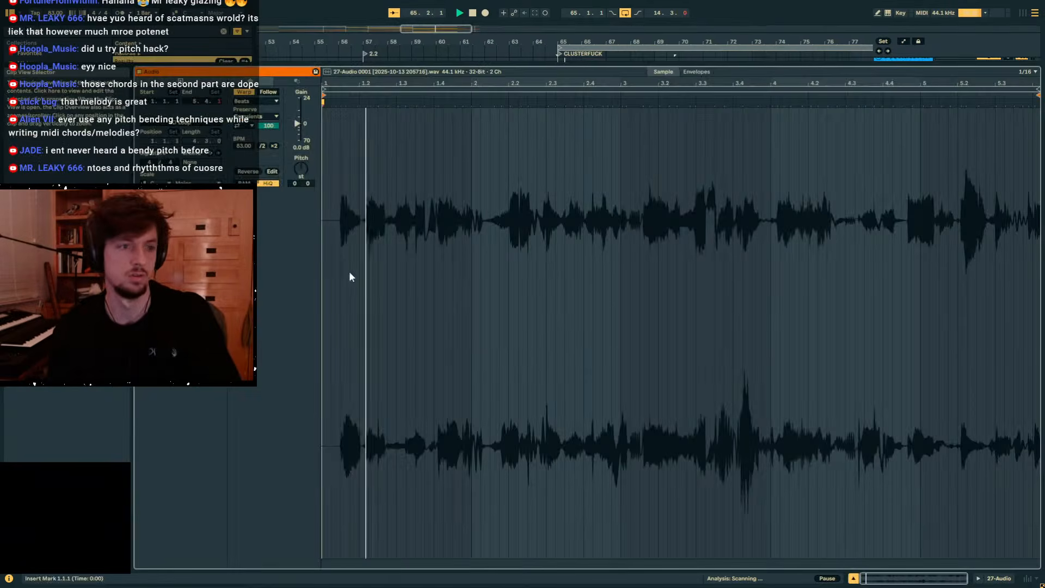
{"action": "left_click_drag", "start_coordinate": [298, 165], "coordinate": [297, 131]}
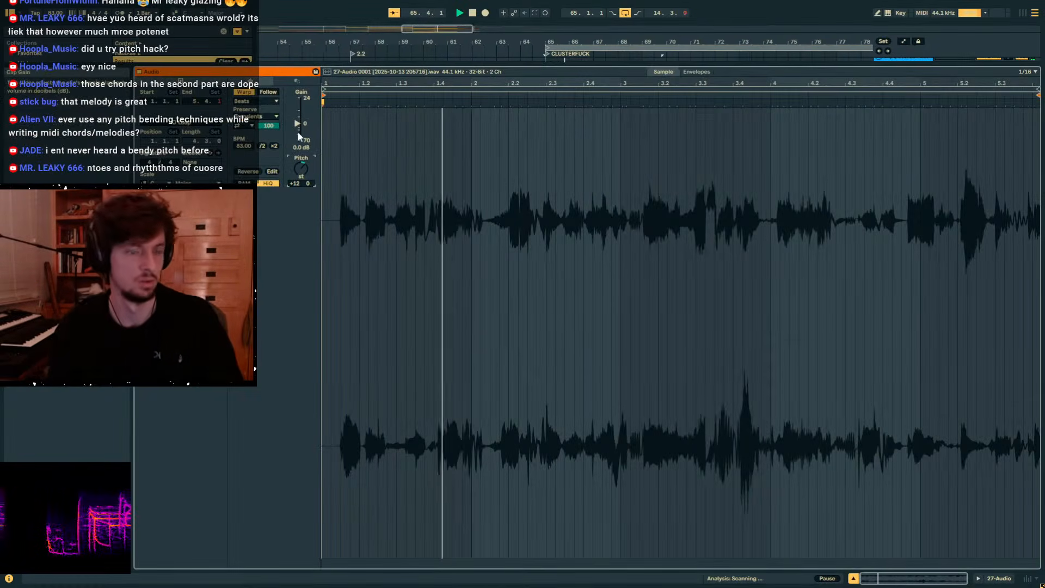
{"action": "left_click", "coordinate": [253, 102]}
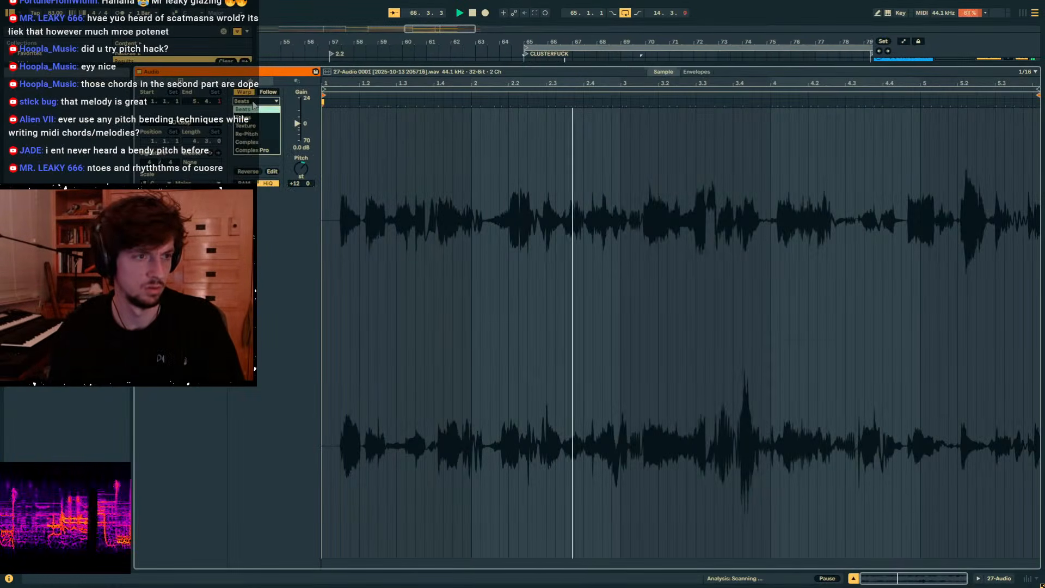
{"action": "left_click", "coordinate": [300, 165]}
{"action": "left_click", "coordinate": [250, 146]}
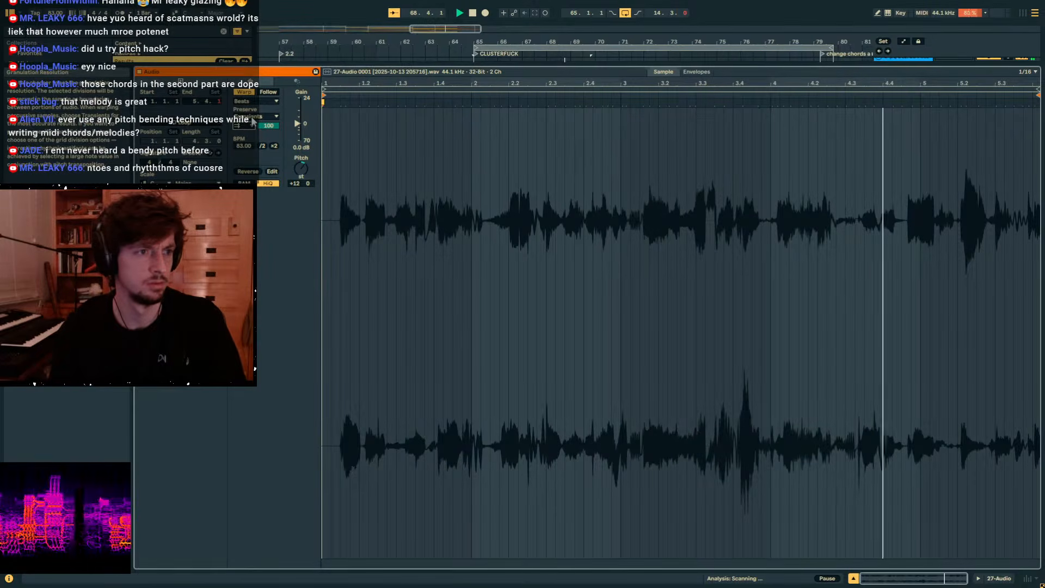
{"action": "left_click_drag", "start_coordinate": [296, 163], "coordinate": [296, 147]}
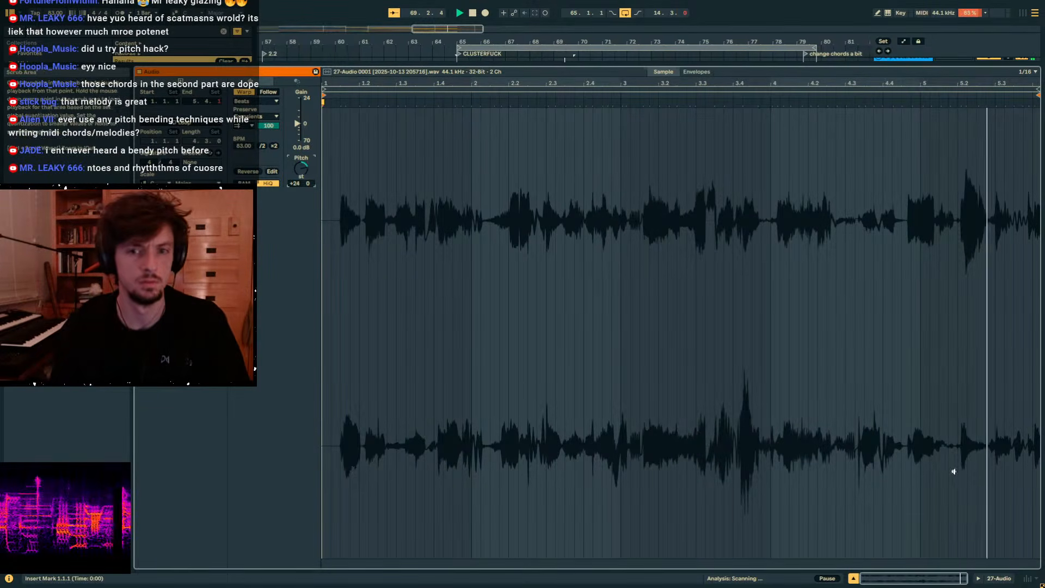
Take 27 Audio out of solo, then stop playback and mute the track.
{"action": "left_click", "coordinate": [999, 579]}
{"action": "scroll", "coordinate": [510, 116], "scroll_direction": "up", "scroll_amount": 3}
{"action": "left_click", "coordinate": [517, 99]}
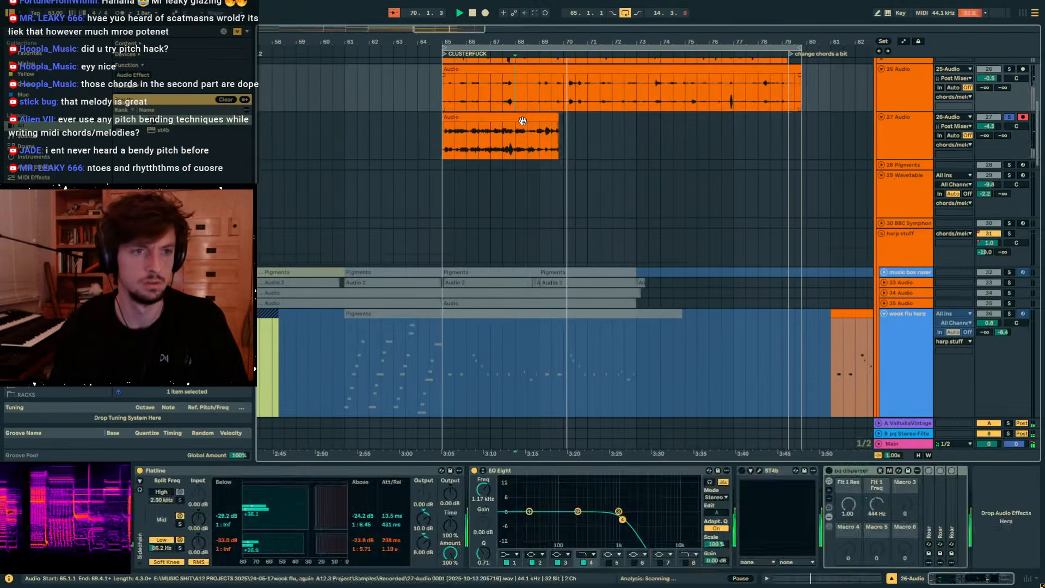
{"action": "left_click", "coordinate": [522, 120]}
{"action": "left_click_drag", "start_coordinate": [985, 136], "coordinate": [984, 186]}
{"action": "left_click", "coordinate": [1010, 117]}
{"action": "key", "text": "space"}
{"action": "left_click", "coordinate": [991, 118]}
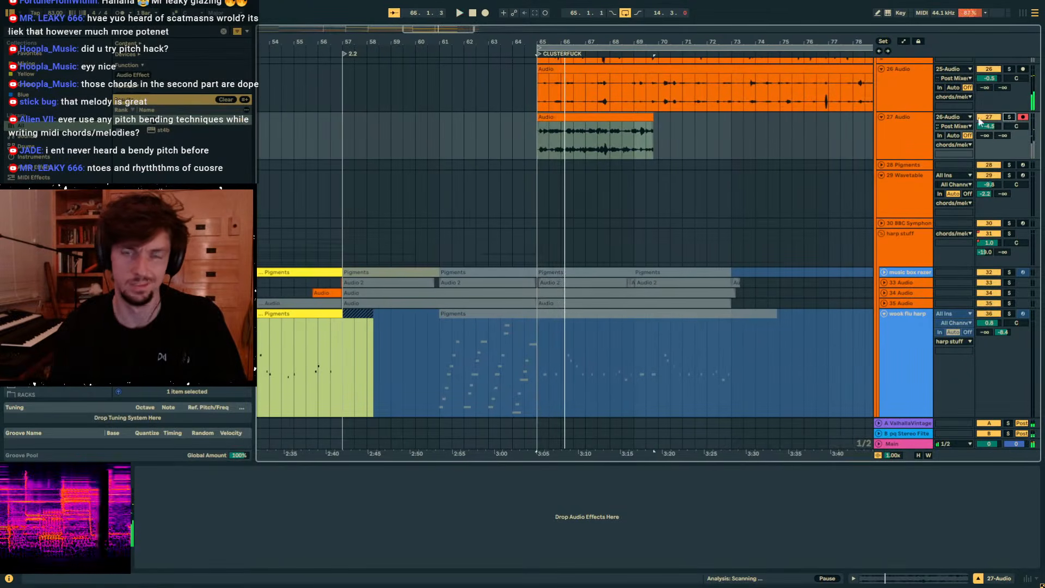
Solo 26 Audio and play it briefly from bar 65.
{"action": "scroll", "coordinate": [994, 138], "scroll_direction": "up", "scroll_amount": 2}
{"action": "left_click", "coordinate": [1009, 124]}
{"action": "key", "text": "space"}
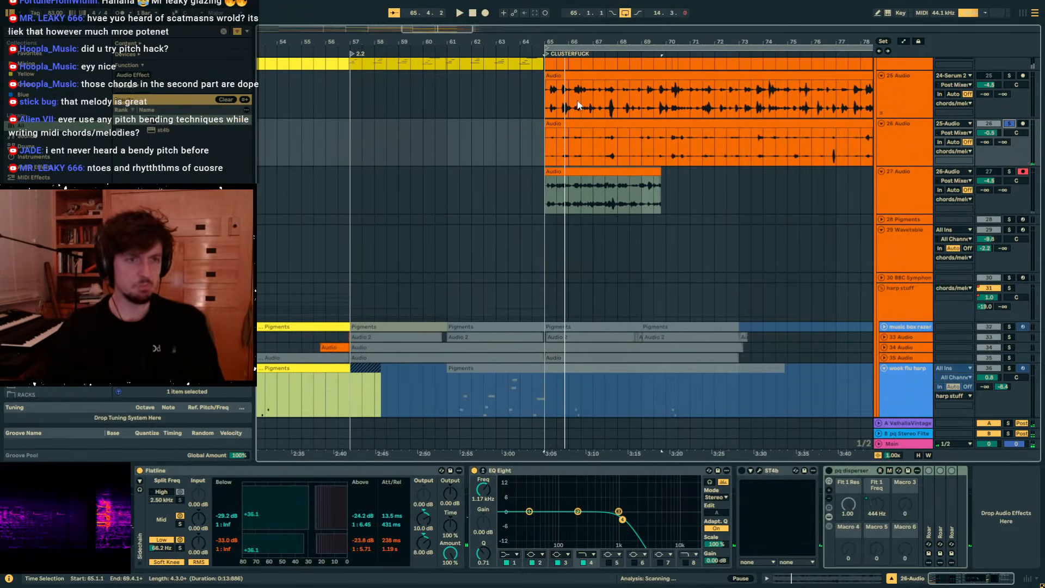
Turn on the ST4b device for the 26 Audio clip and open its plug-in window.
{"action": "left_click", "coordinate": [562, 124]}
{"action": "left_click_drag", "start_coordinate": [550, 38], "coordinate": [481, 82]}
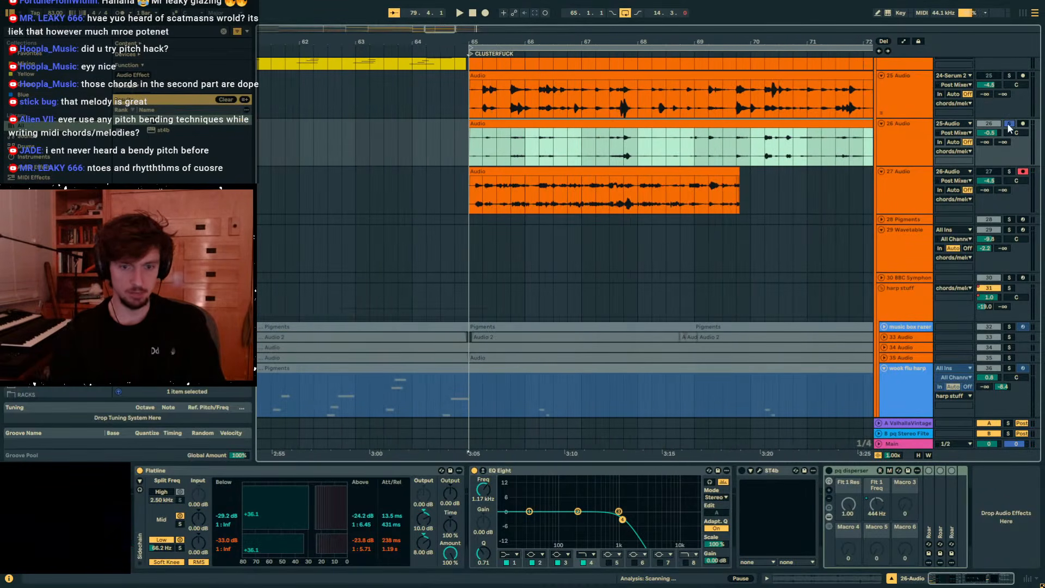
{"action": "left_click", "coordinate": [744, 474]}
{"action": "left_click", "coordinate": [759, 471]}
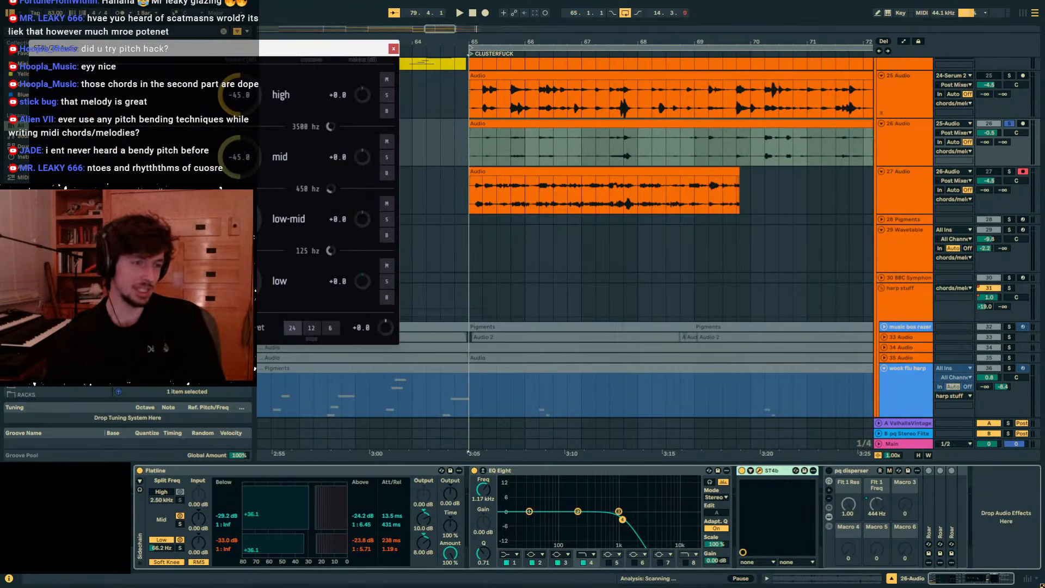
Play the section from bar 65 with 26 Audio unsoloed and set that track's volume to 0.8 dB.
{"action": "left_click_drag", "start_coordinate": [539, 147], "coordinate": [553, 195]}
{"action": "left_click", "coordinate": [474, 145]}
{"action": "key", "text": "space"}
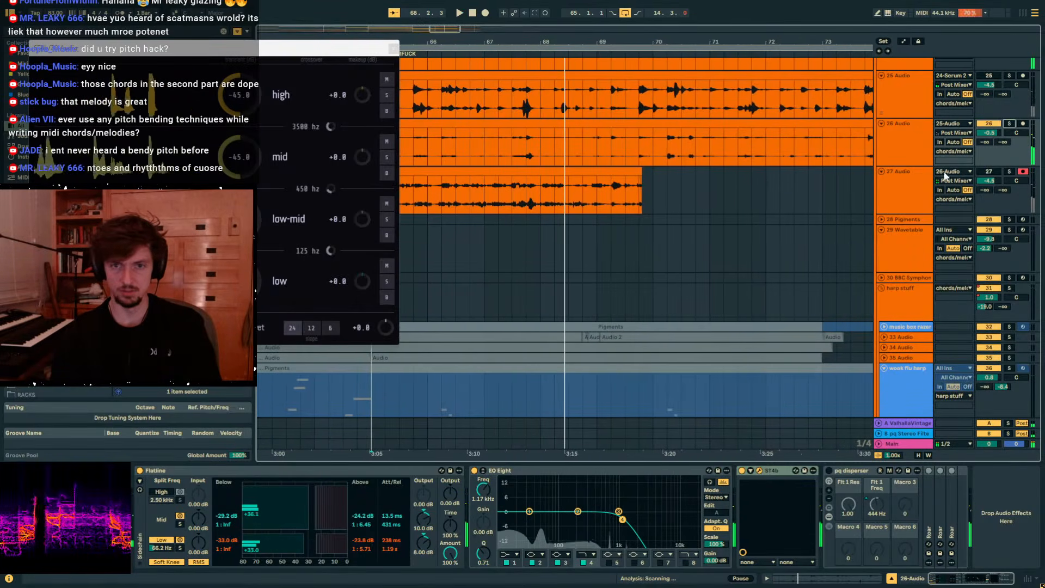
{"action": "scroll", "coordinate": [936, 211], "scroll_direction": "up", "scroll_amount": 4}
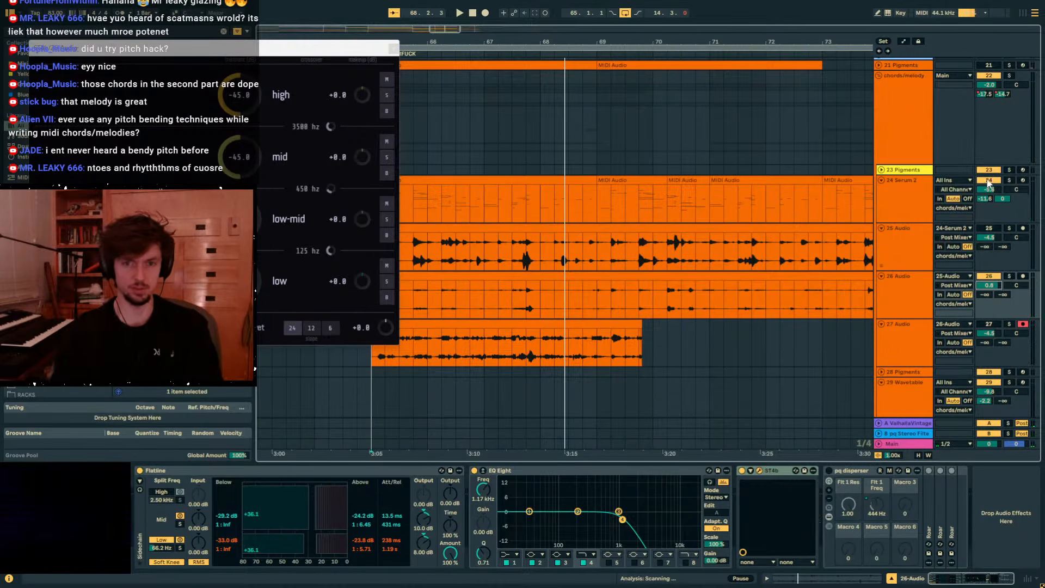
{"action": "key", "text": "space"}
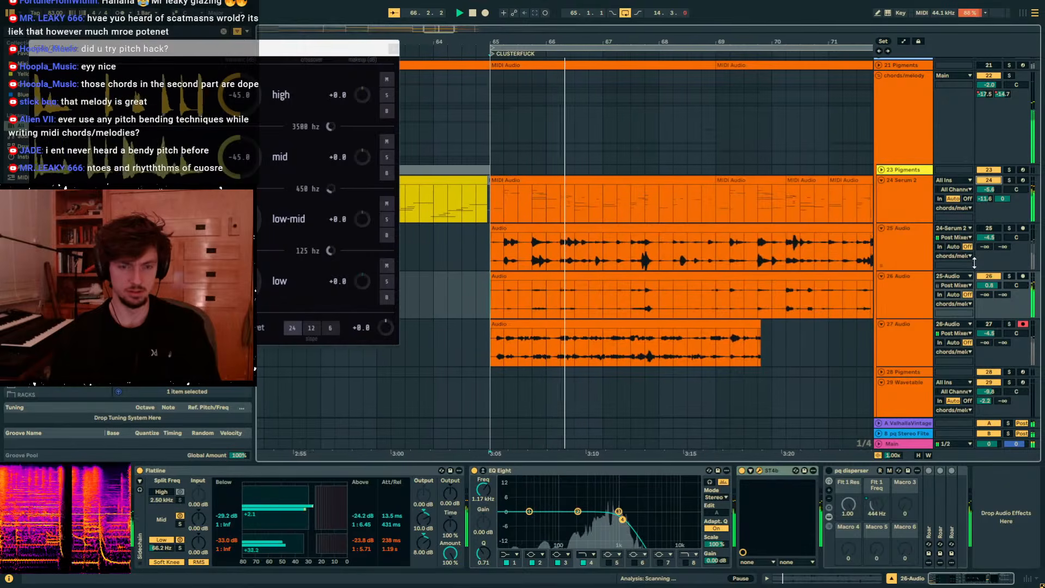
Add an automation value of 8 dB to the last Utility's gain on 24 Serum 2, just after bar 65.
{"action": "left_click", "coordinate": [903, 198]}
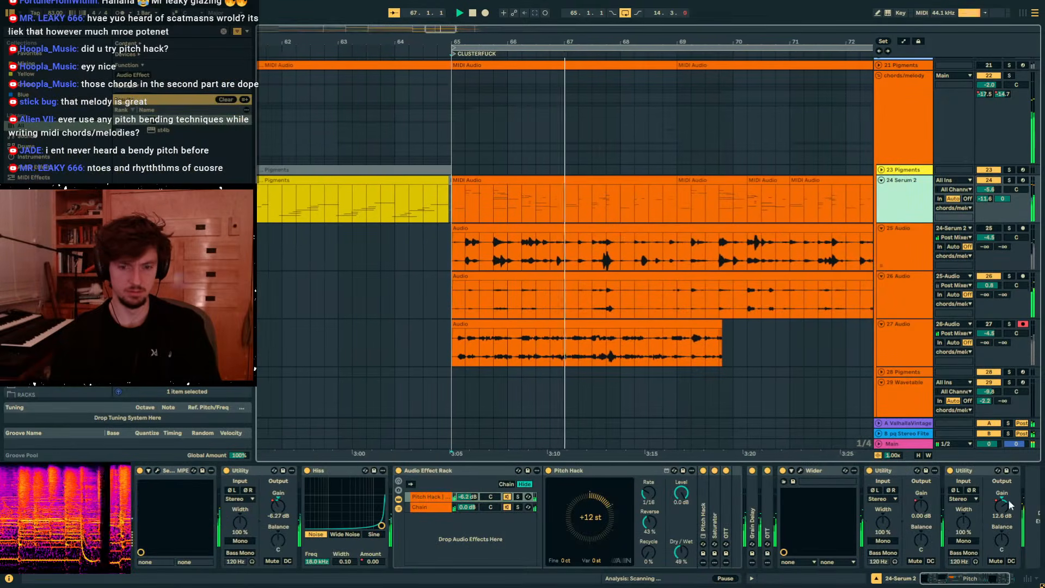
{"action": "key", "text": "a"}
{"action": "right_click", "coordinate": [446, 197]}
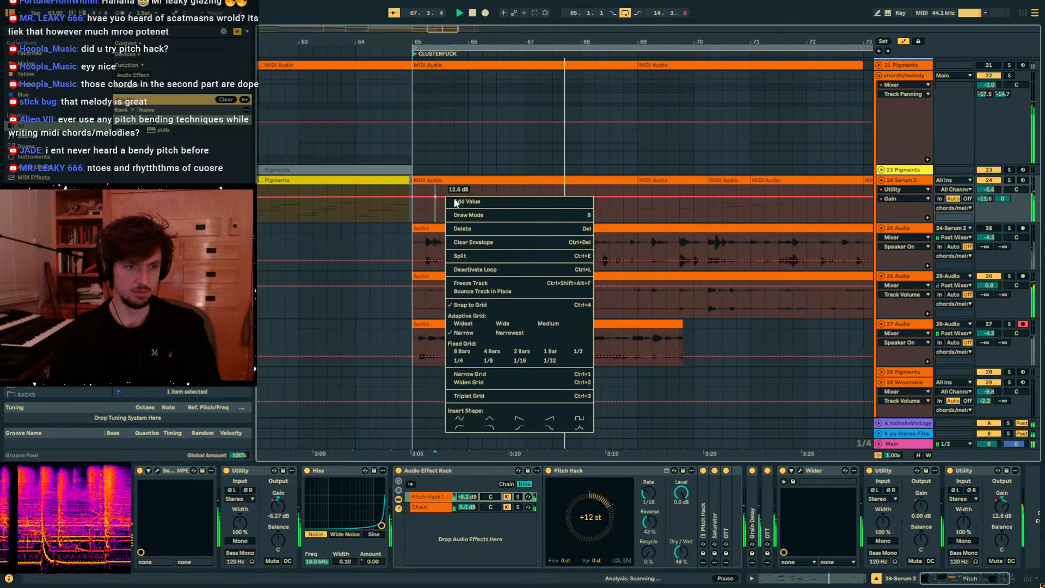
{"action": "left_click", "coordinate": [456, 201]}
{"action": "type", "text": "8"}
{"action": "key", "text": "Return"}
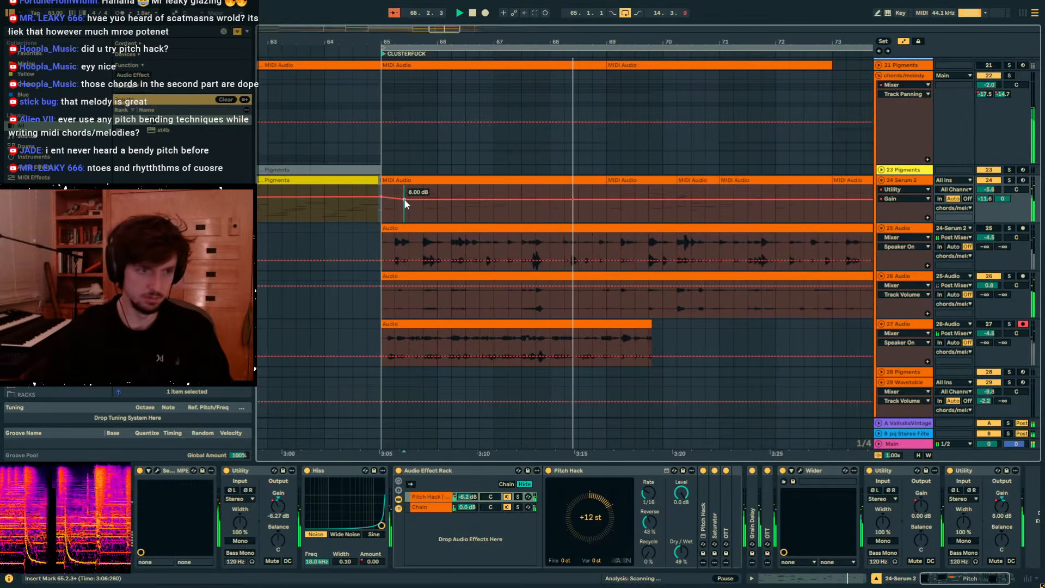
{"action": "key", "text": "a"}
Raise the high-cut band of the EQ Eight on 26 Audio to 6.89 kHz and close the ST4b window.
{"action": "left_click", "coordinate": [608, 276]}
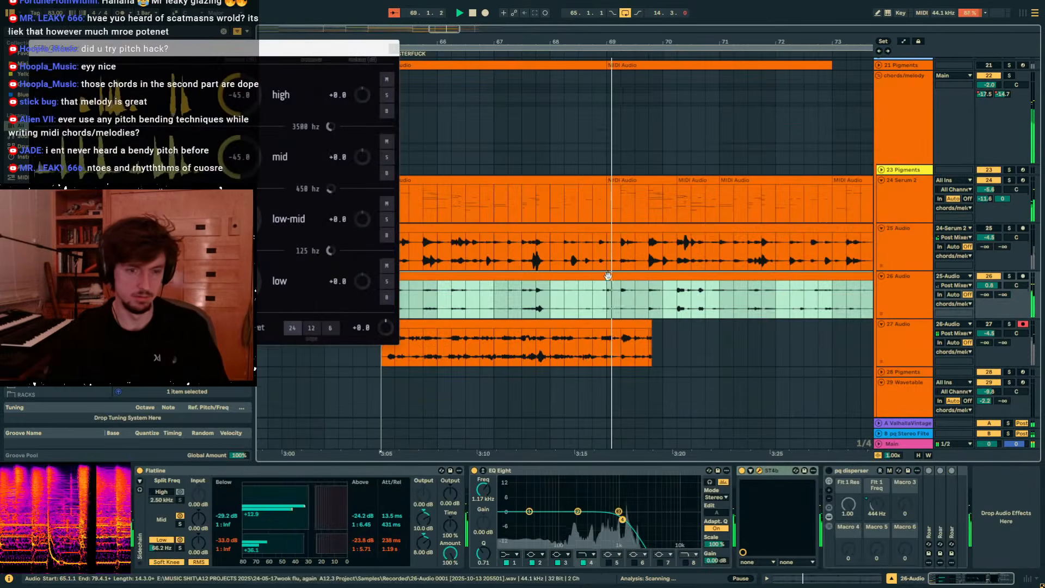
{"action": "left_click_drag", "start_coordinate": [623, 520], "coordinate": [667, 518]}
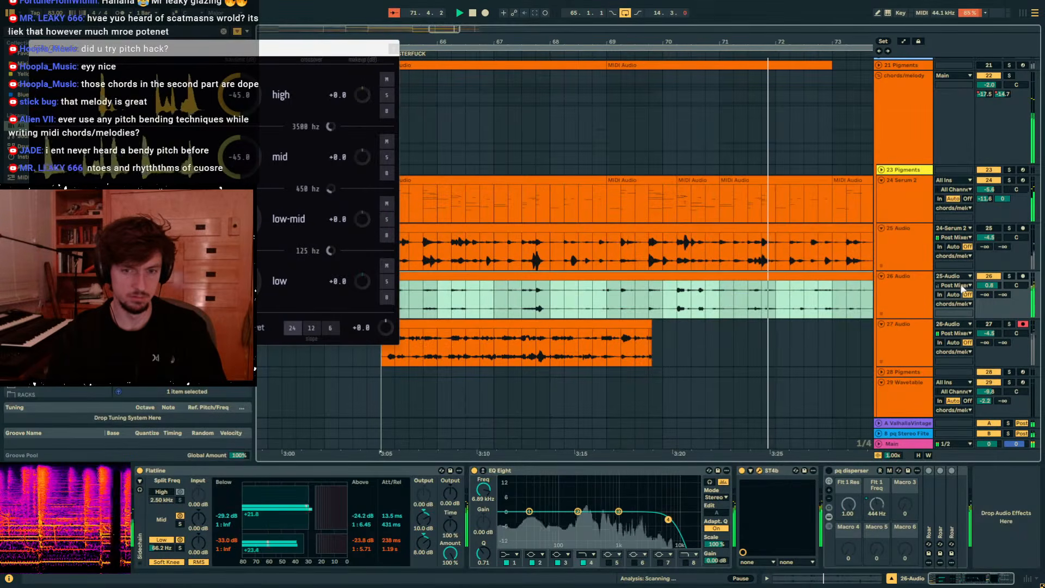
{"action": "left_click", "coordinate": [930, 295]}
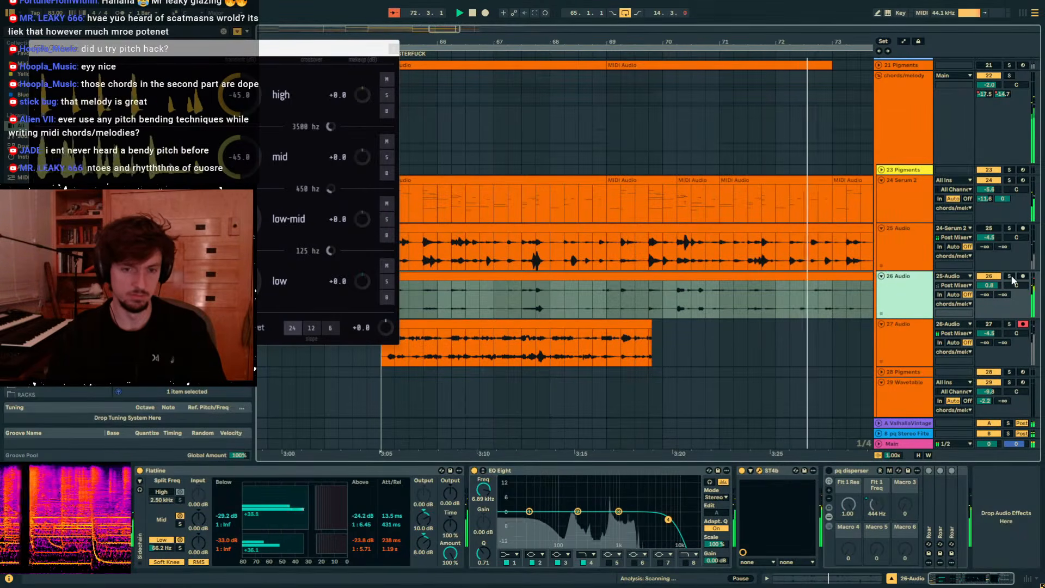
{"action": "left_click", "coordinate": [393, 49]}
Add a Delay at the end of the 26 Audio device chain and switch both sides from Sync to Time.
{"action": "key", "text": "ctrl+f"}
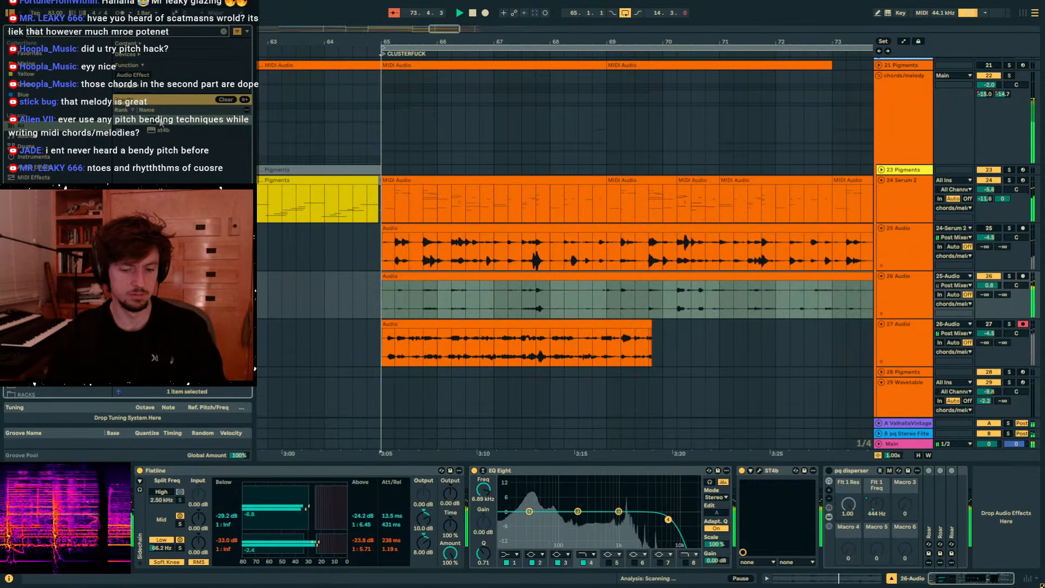
{"action": "type", "text": "delay"}
{"action": "left_click", "coordinate": [179, 119]}
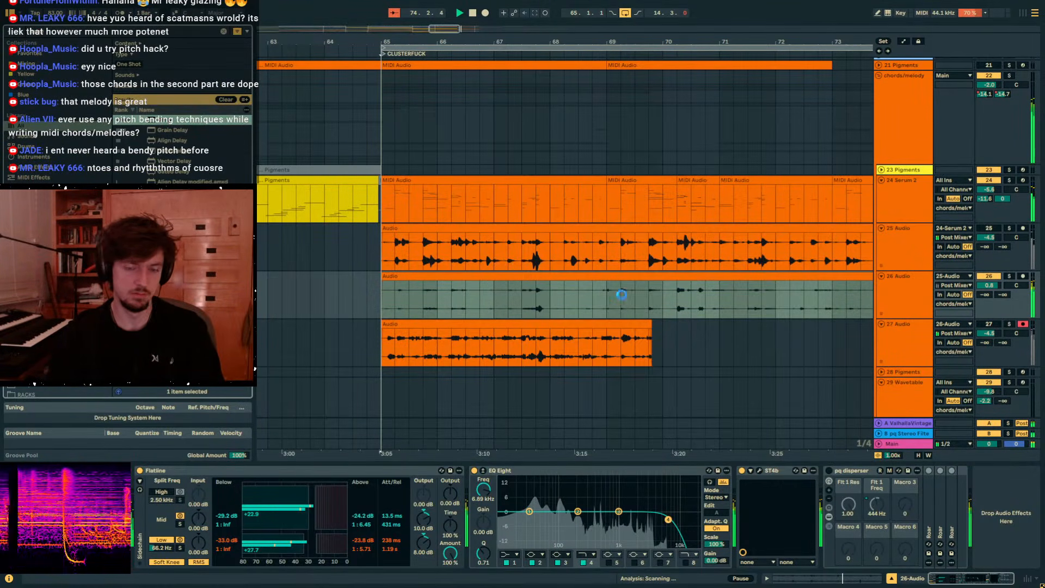
{"action": "key", "text": "Return"}
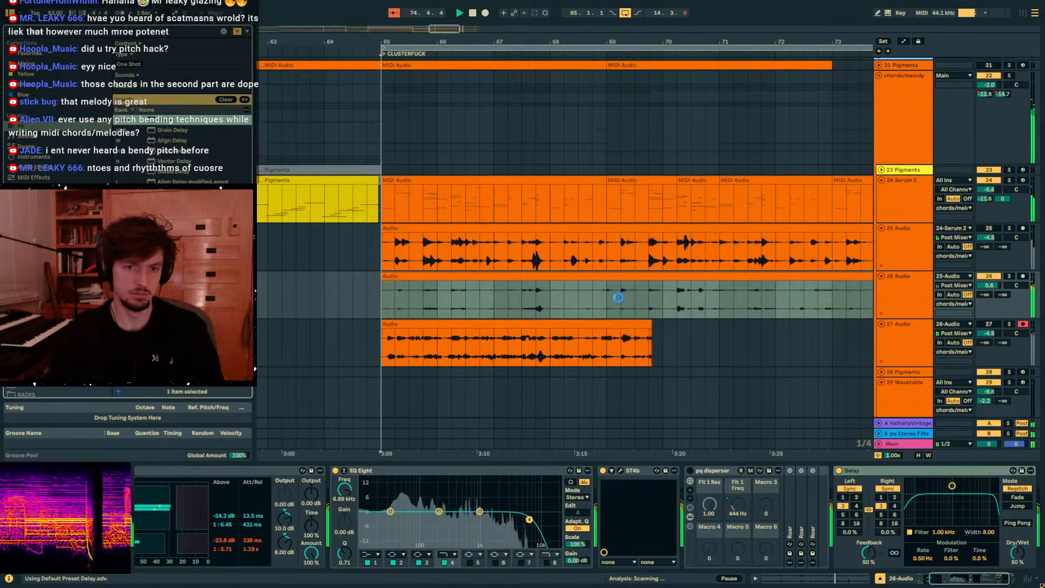
{"action": "left_click", "coordinate": [887, 488]}
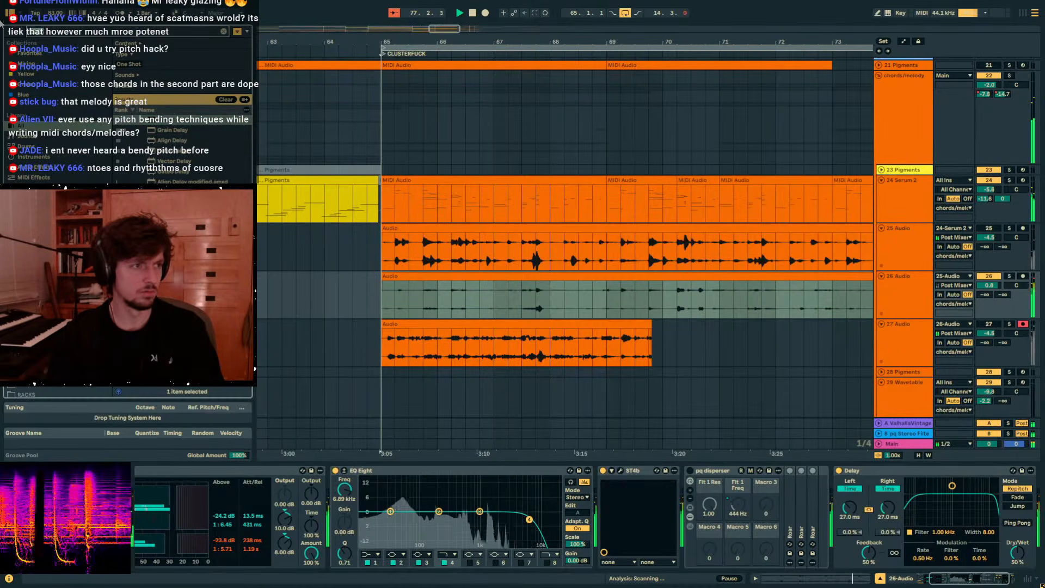
Insert a Utility between ST4b and the pq disperser rack on 26 Audio.
{"action": "left_click_drag", "start_coordinate": [162, 122], "coordinate": [774, 528]}
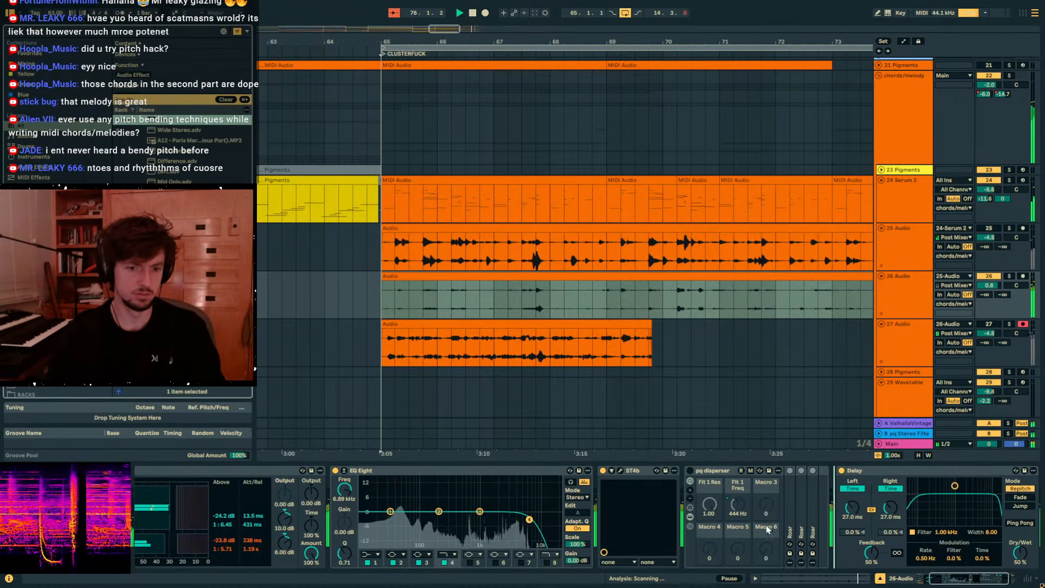
{"action": "left_click_drag", "start_coordinate": [693, 507], "coordinate": [699, 514]}
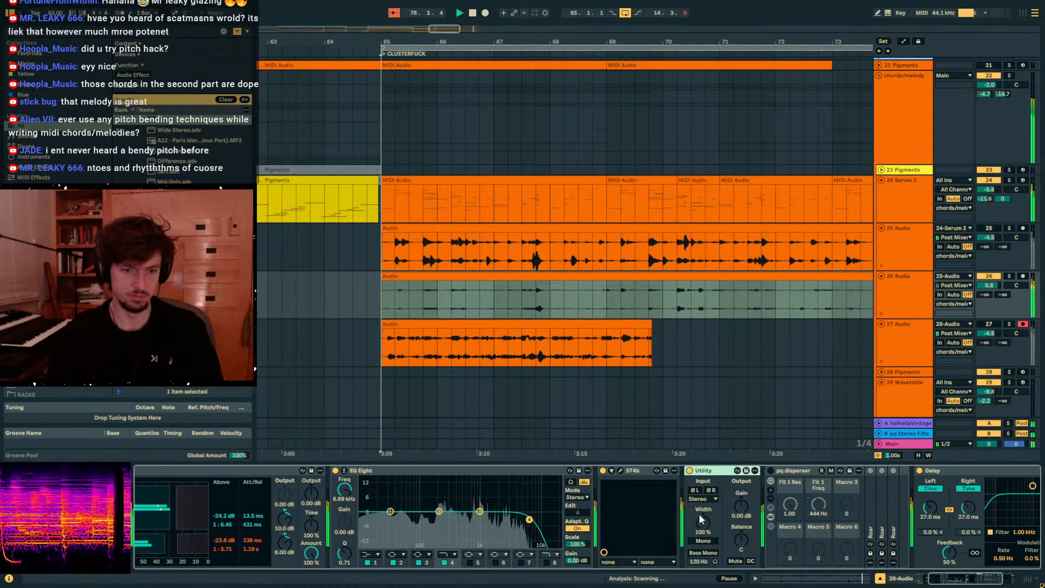
Narrow the Utility's width to 42% and solo the 26 Audio track.
{"action": "left_click", "coordinate": [443, 275]}
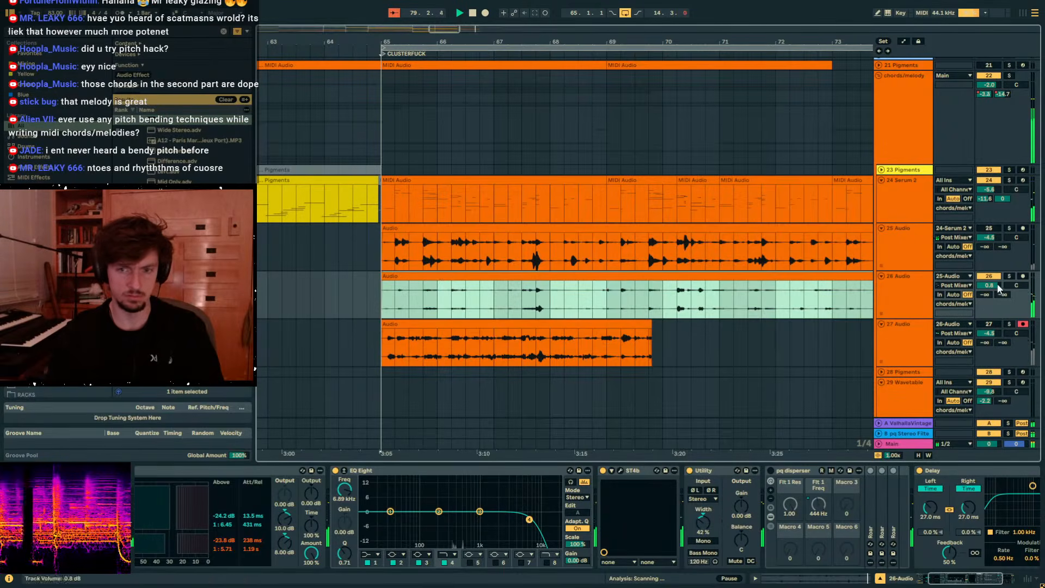
{"action": "left_click", "coordinate": [1009, 276]}
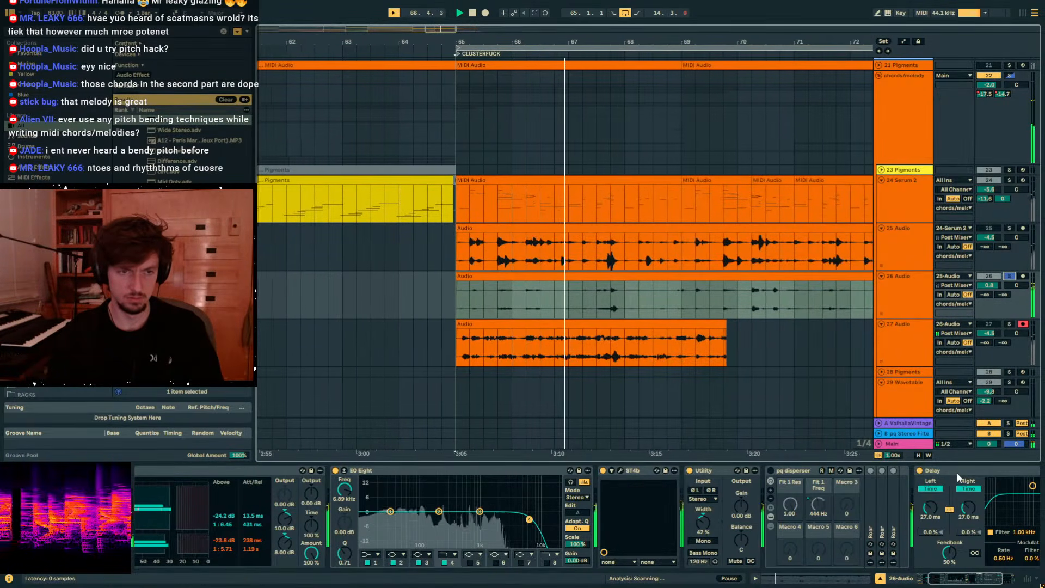
Set the Delay's feedback to 72% and sync both sides to division 1 with a -33% offset.
{"action": "left_click_drag", "start_coordinate": [950, 554], "coordinate": [952, 543]}
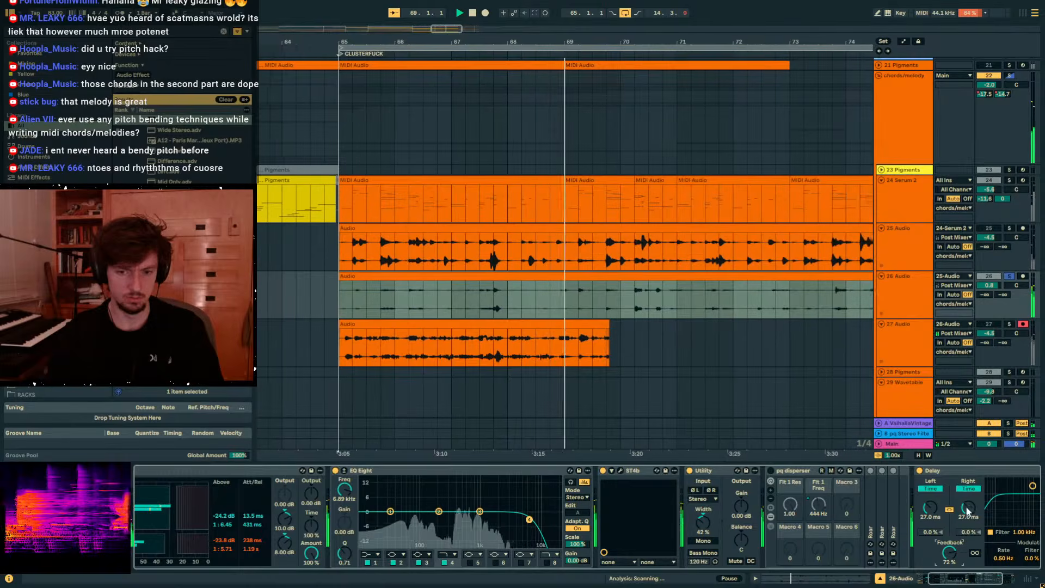
{"action": "left_click", "coordinate": [969, 488]}
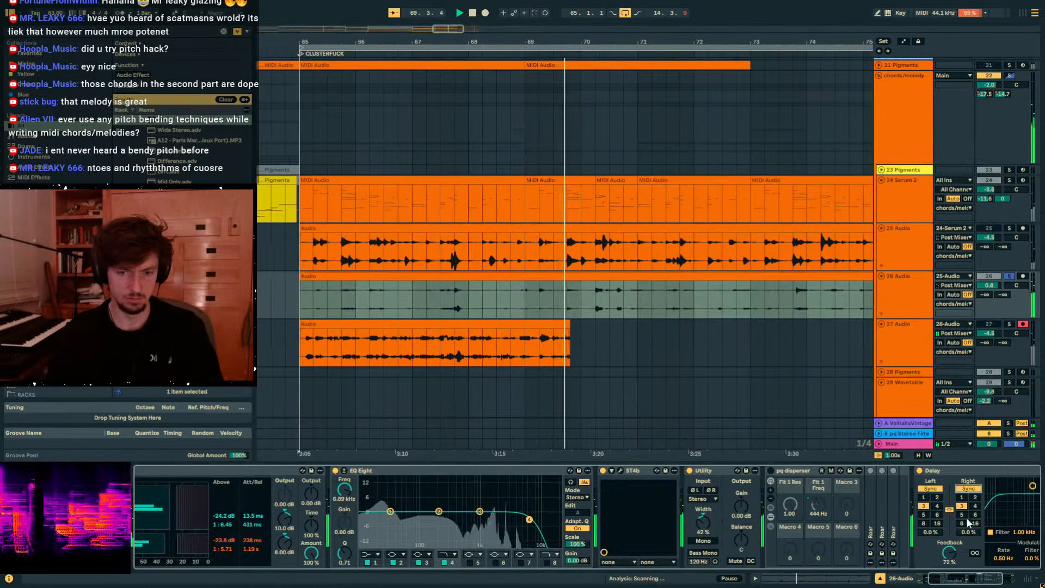
{"action": "left_click", "coordinate": [962, 498]}
{"action": "left_click_drag", "start_coordinate": [931, 532], "coordinate": [975, 565]}
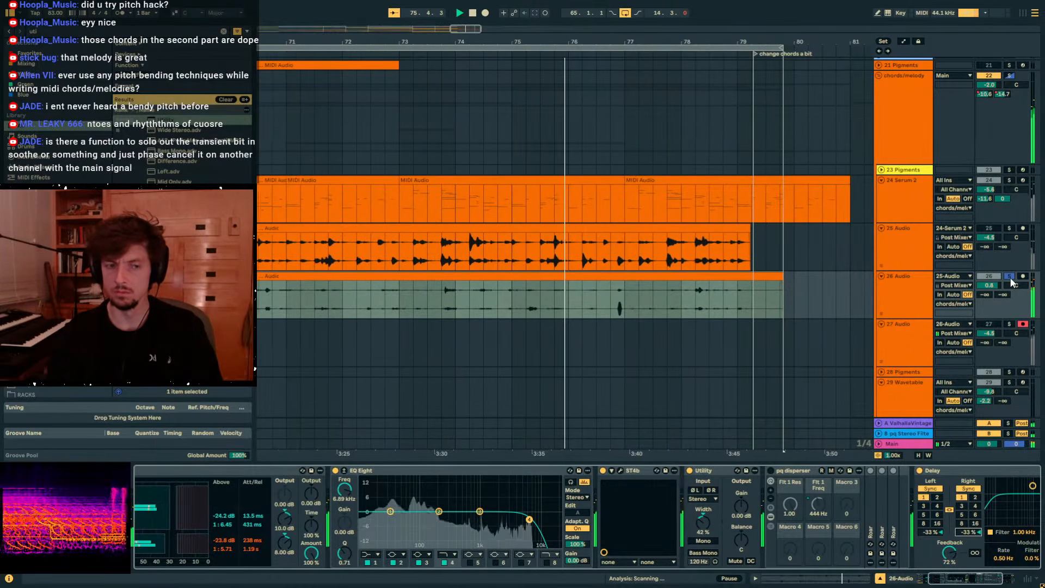
{"action": "key", "text": "space"}
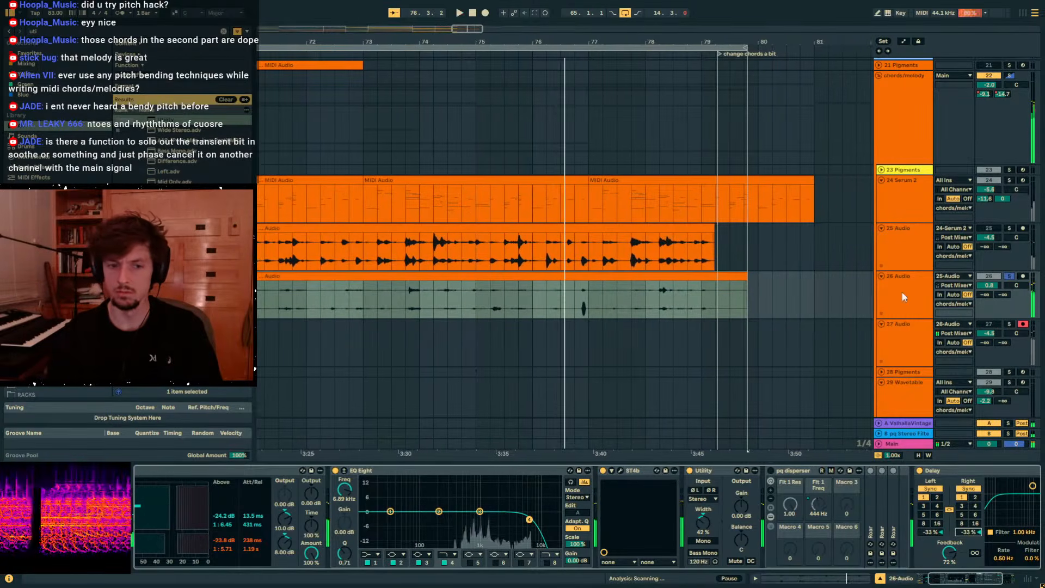
Search the browser for soothe and add soothe2 at the end of the 26 Audio device chain.
{"action": "left_click", "coordinate": [902, 294]}
{"action": "left_click", "coordinate": [48, 33]}
{"action": "type", "text": "sooth"}
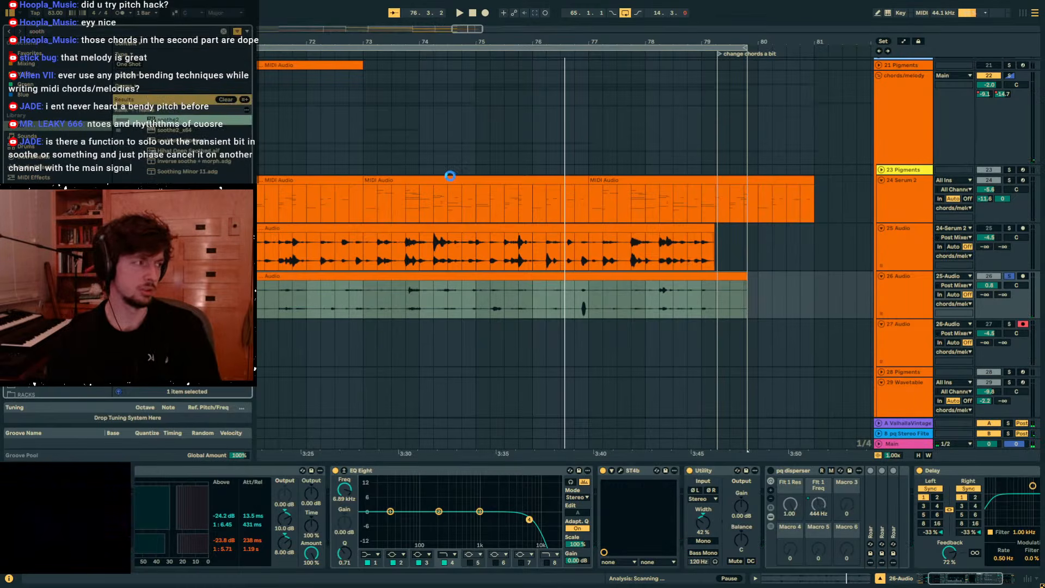
{"action": "key", "text": "Return"}
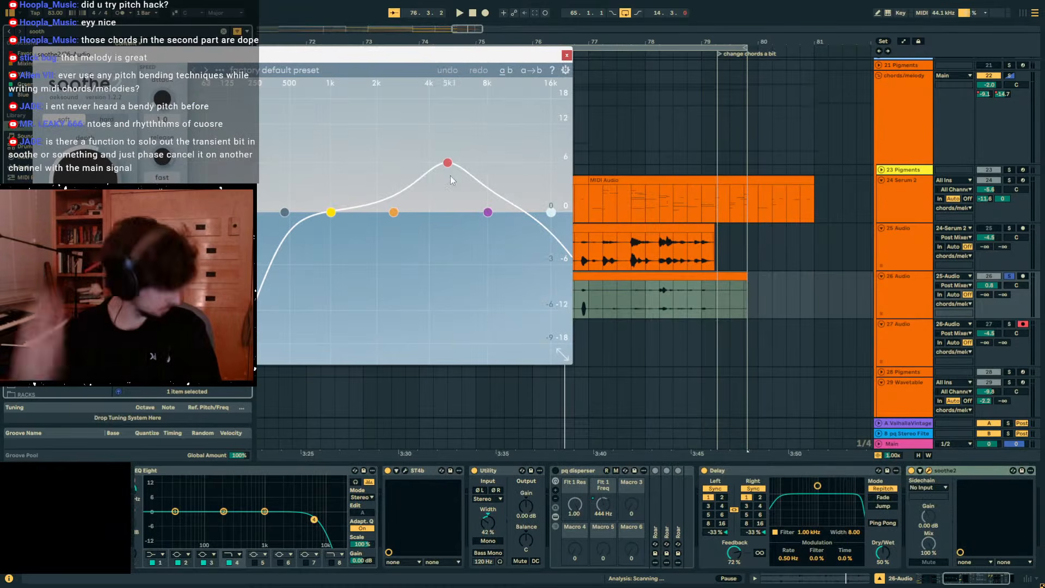
In soothe2, move the low cut to 64 Hz and raise bands at 528 Hz, 2.9 kHz and 10.2 kHz to 12 dB.
{"action": "left_click_drag", "start_coordinate": [448, 163], "coordinate": [400, 60]}
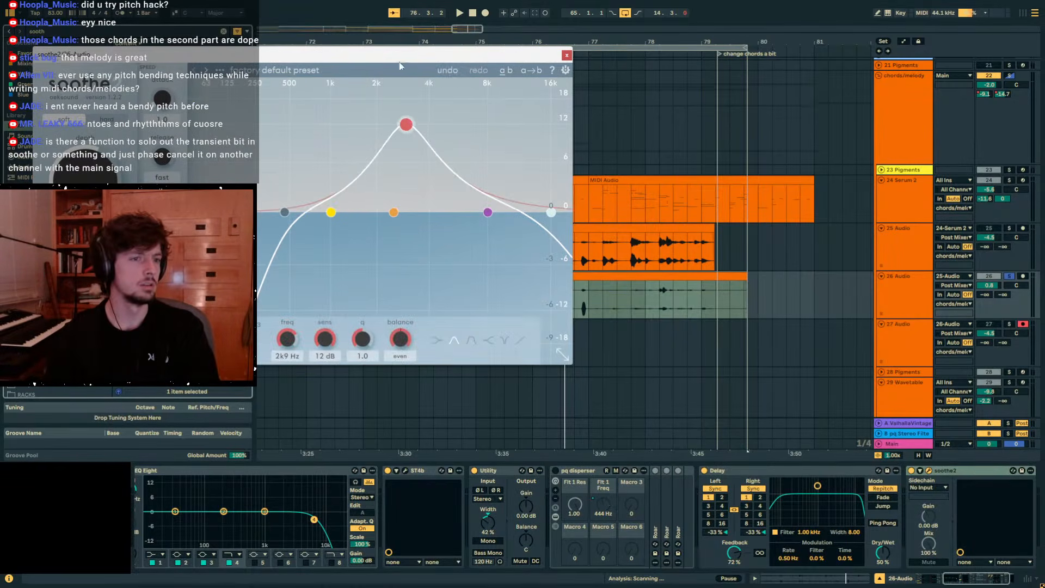
{"action": "left_click_drag", "start_coordinate": [296, 213], "coordinate": [201, 165]}
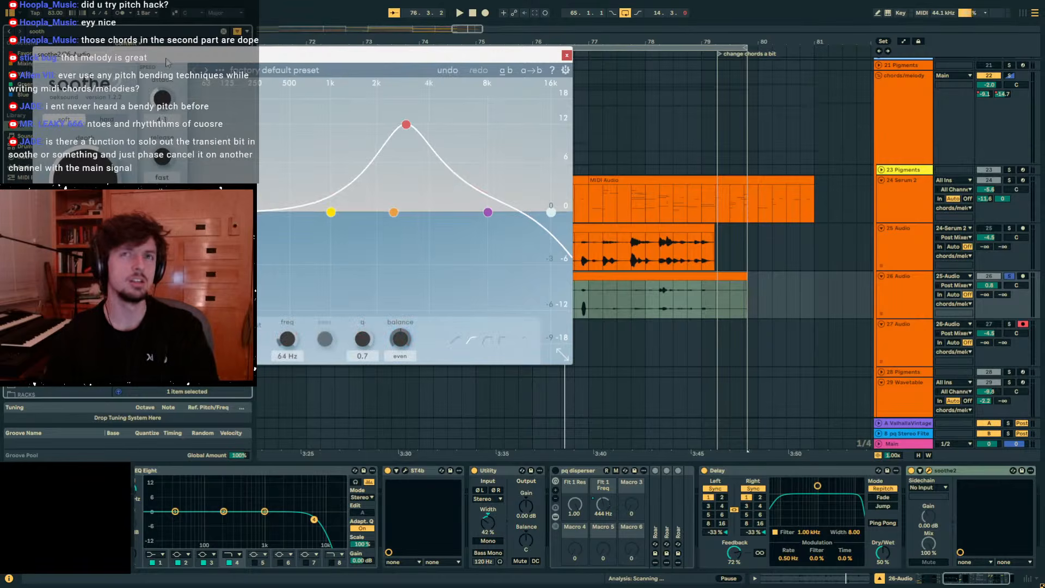
{"action": "left_click_drag", "start_coordinate": [331, 212], "coordinate": [294, 76]}
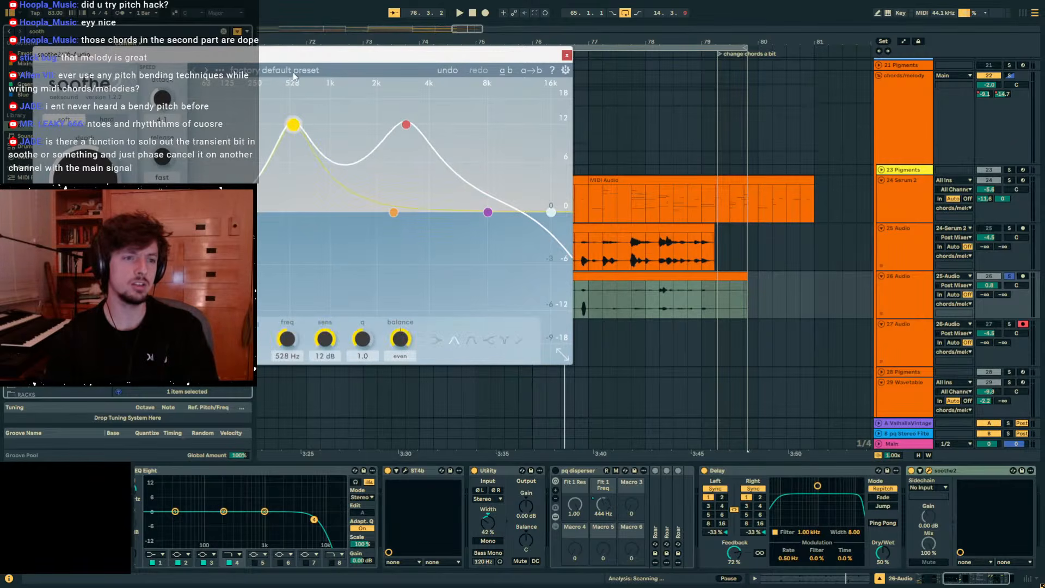
{"action": "left_click_drag", "start_coordinate": [485, 215], "coordinate": [508, 117]}
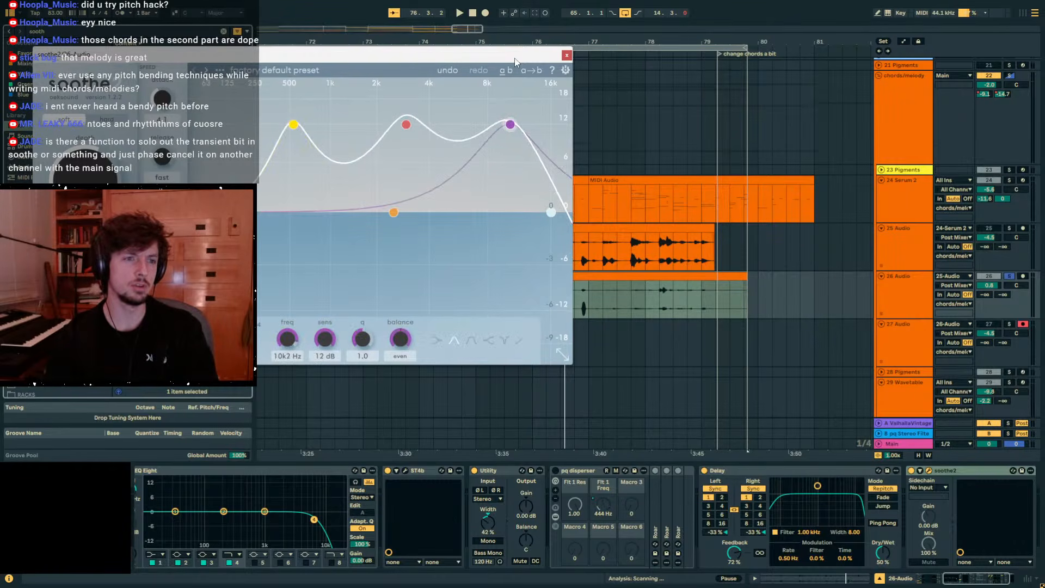
Move soothe2's band 1 to 5.5 kHz at 12 dB and turn on delta monitoring.
{"action": "left_click_drag", "start_coordinate": [511, 58], "coordinate": [788, 182]}
{"action": "left_click_drag", "start_coordinate": [572, 247], "coordinate": [735, 249]}
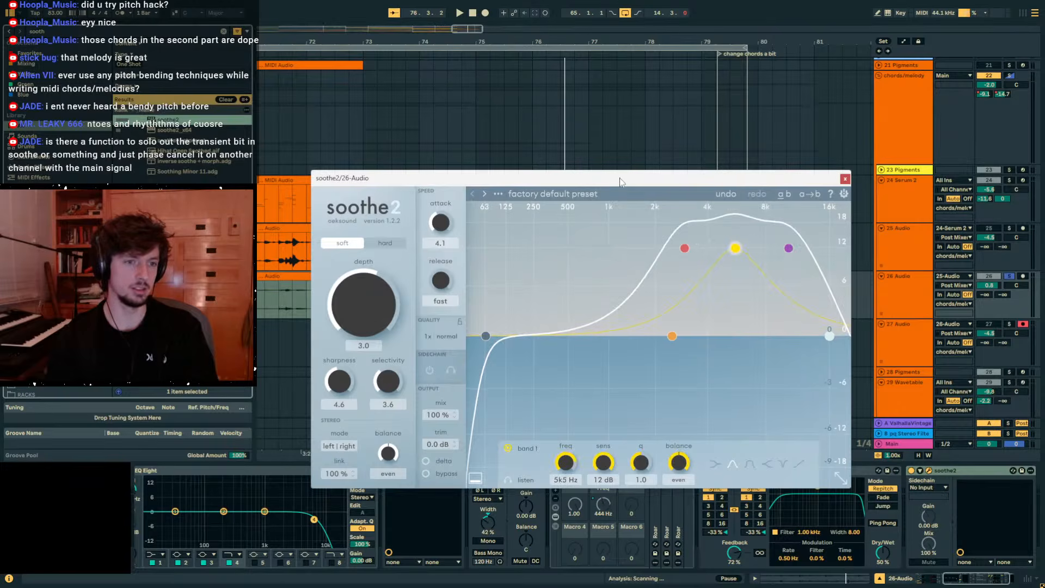
{"action": "left_click", "coordinate": [441, 462]}
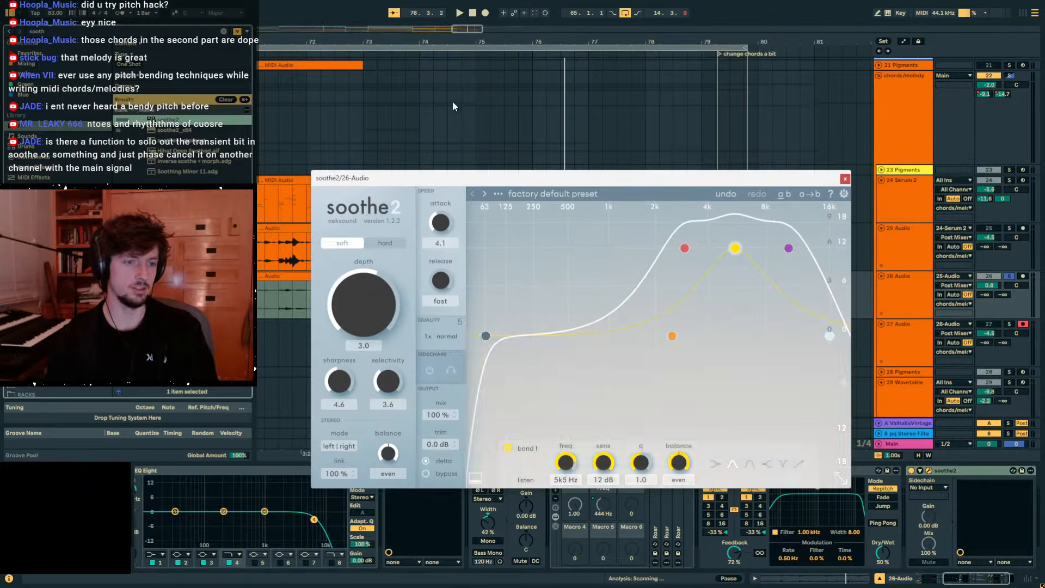
Group soothe2 into an Audio Effect Rack on 26 Audio and clear the browser search.
{"action": "left_click_drag", "start_coordinate": [566, 42], "coordinate": [599, 22]}
{"action": "left_click_drag", "start_coordinate": [544, 178], "coordinate": [531, 138]}
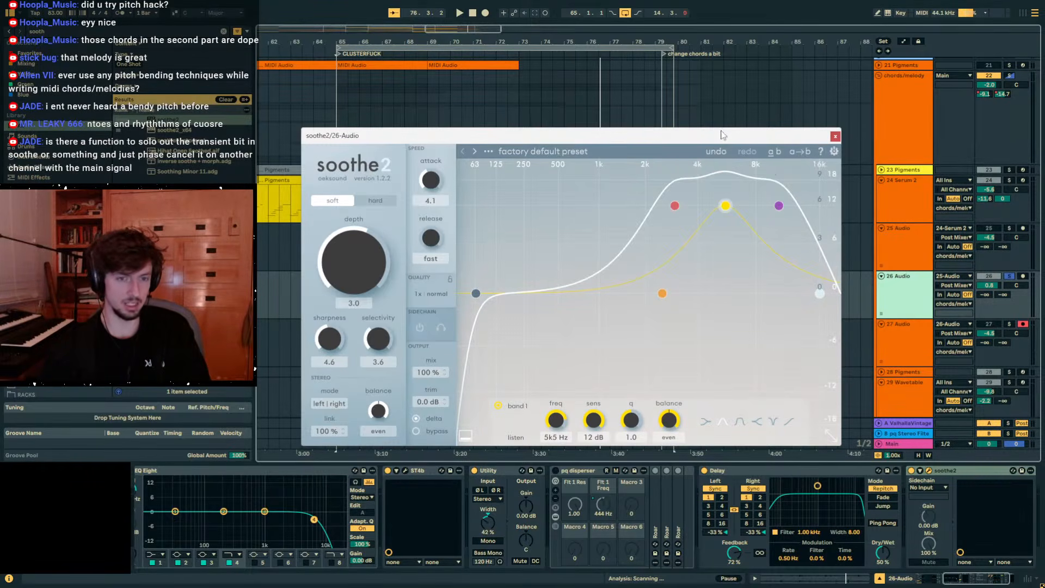
{"action": "left_click", "coordinate": [957, 472]}
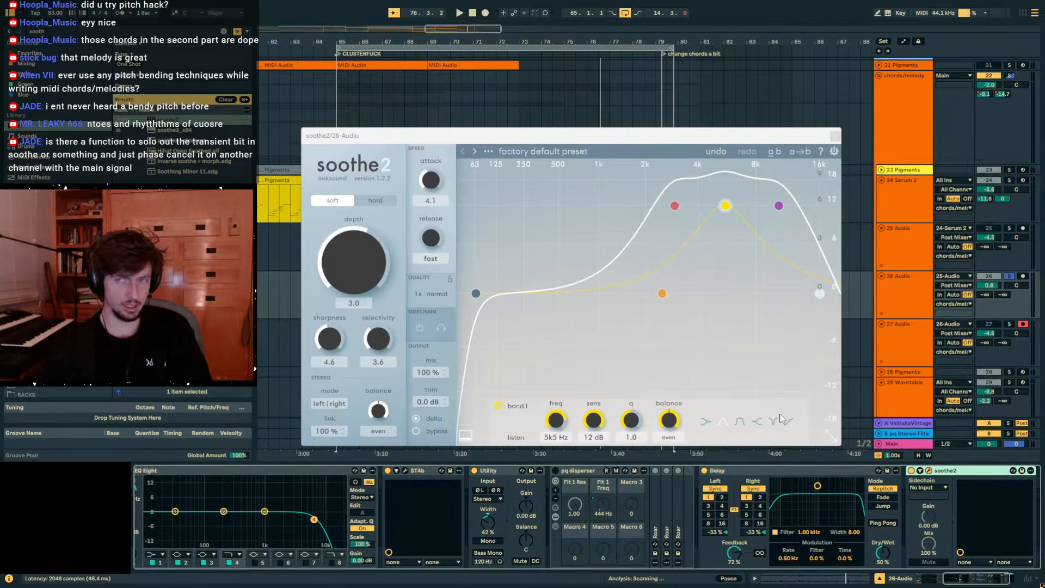
{"action": "key", "text": "ctrl+g"}
{"action": "key", "text": "ctrl+f"}
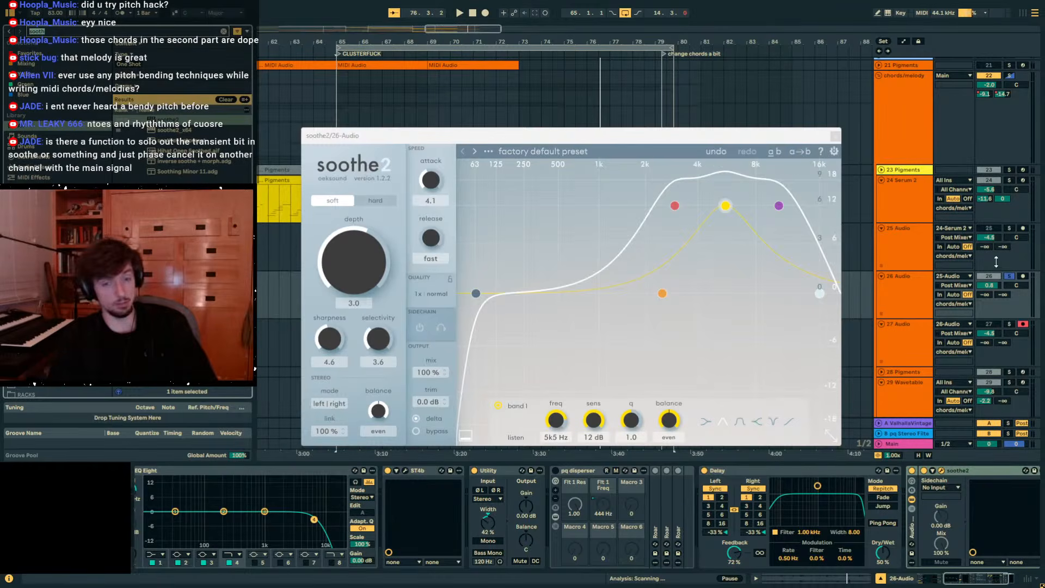
{"action": "key", "text": "BackSpace"}
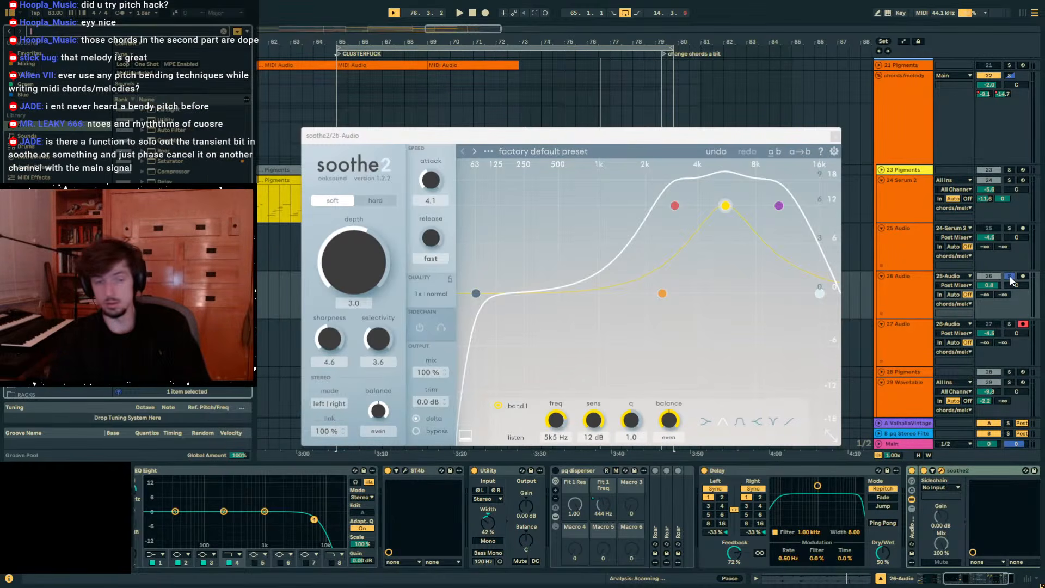
Play the 26 Audio clip from bar 65 while watching soothe2's response.
{"action": "left_click_drag", "start_coordinate": [675, 138], "coordinate": [500, 383]}
{"action": "left_click", "coordinate": [509, 278]}
{"action": "key", "text": "space"}
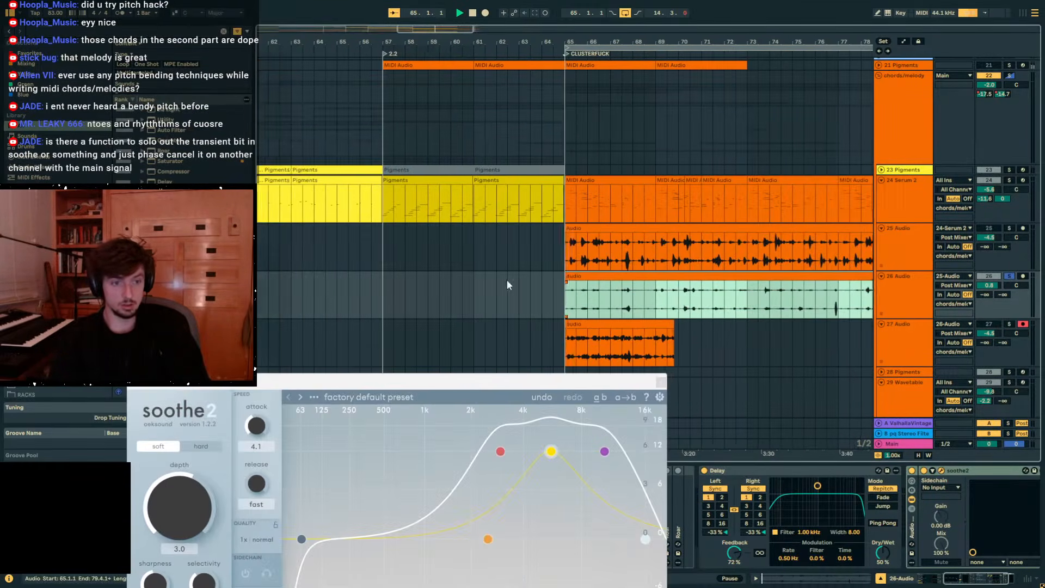
{"action": "left_click_drag", "start_coordinate": [544, 388], "coordinate": [665, 222]}
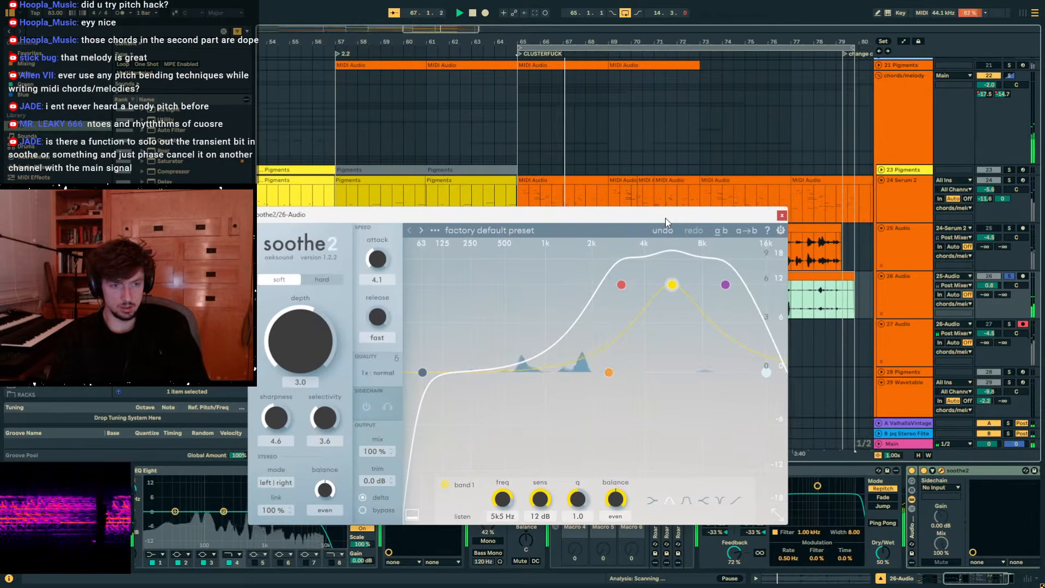
{"action": "key", "text": "space"}
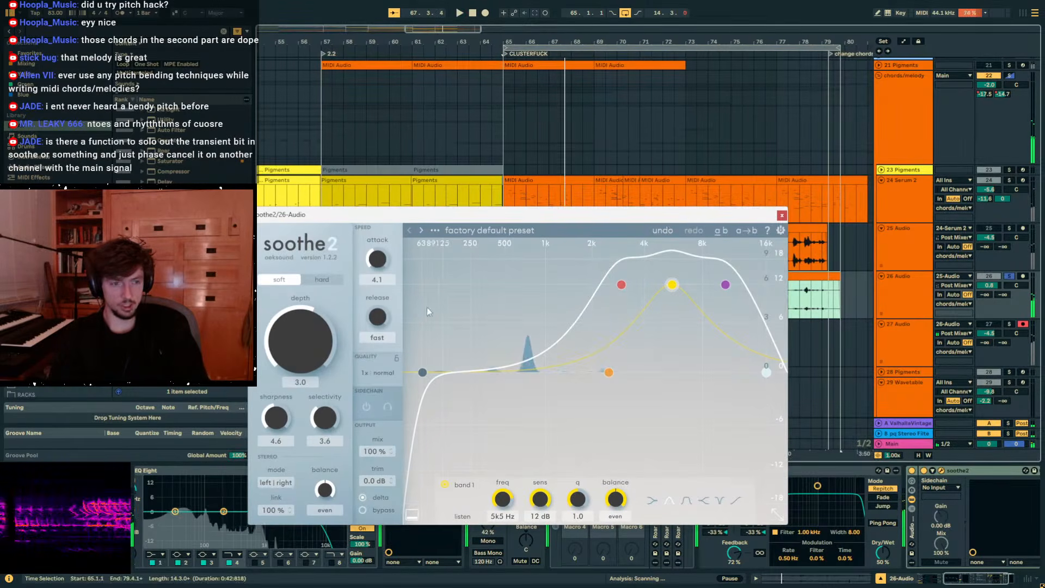
Lower soothe2's attack to 2.9 and, with the Delay switched off, move its band 2 to 493 Hz at 12 dB.
{"action": "left_click_drag", "start_coordinate": [379, 260], "coordinate": [378, 269]}
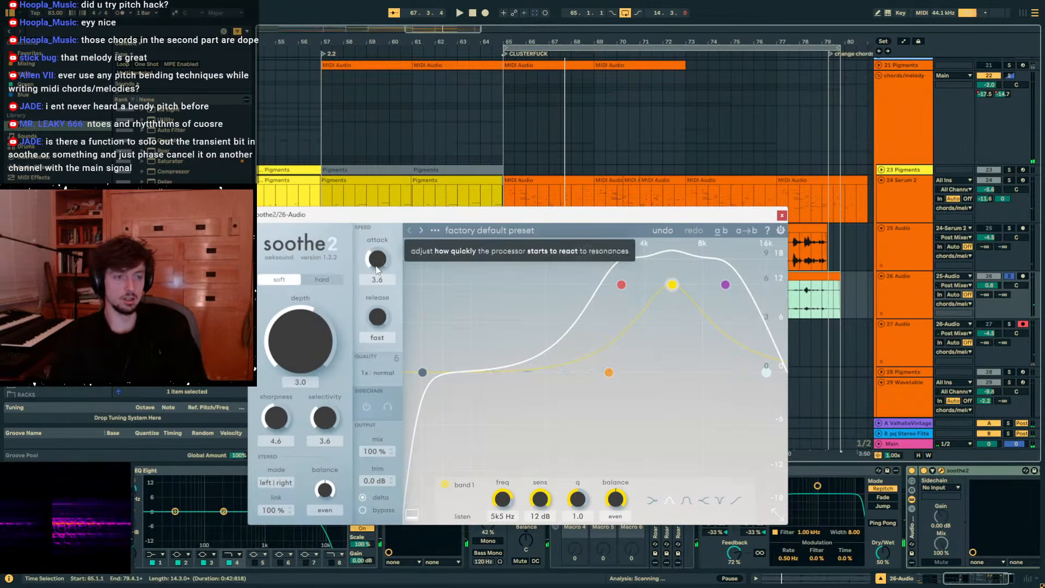
{"action": "left_click_drag", "start_coordinate": [573, 215], "coordinate": [467, 102]}
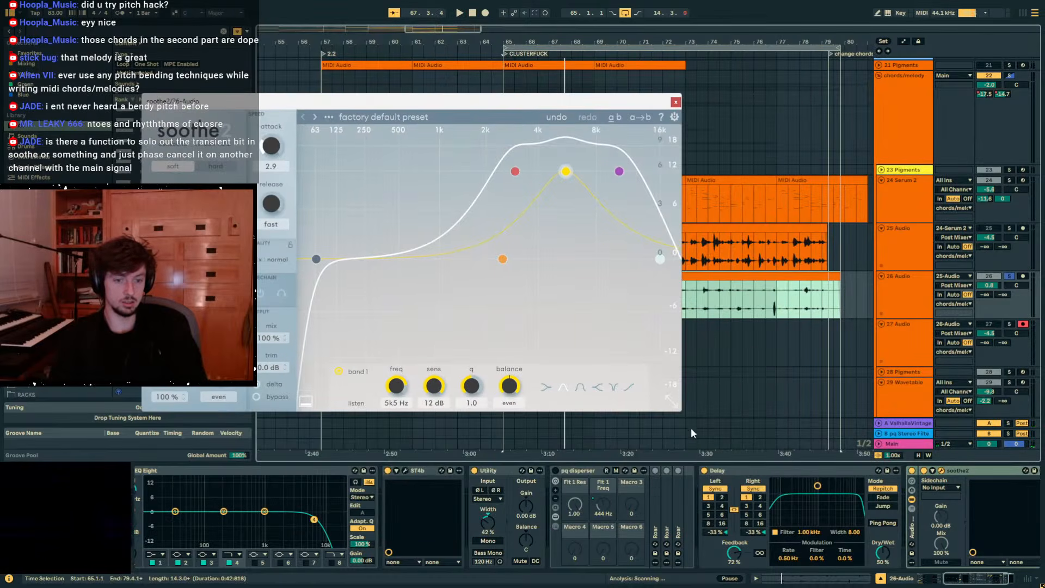
{"action": "left_click", "coordinate": [705, 471]}
{"action": "key", "text": "space"}
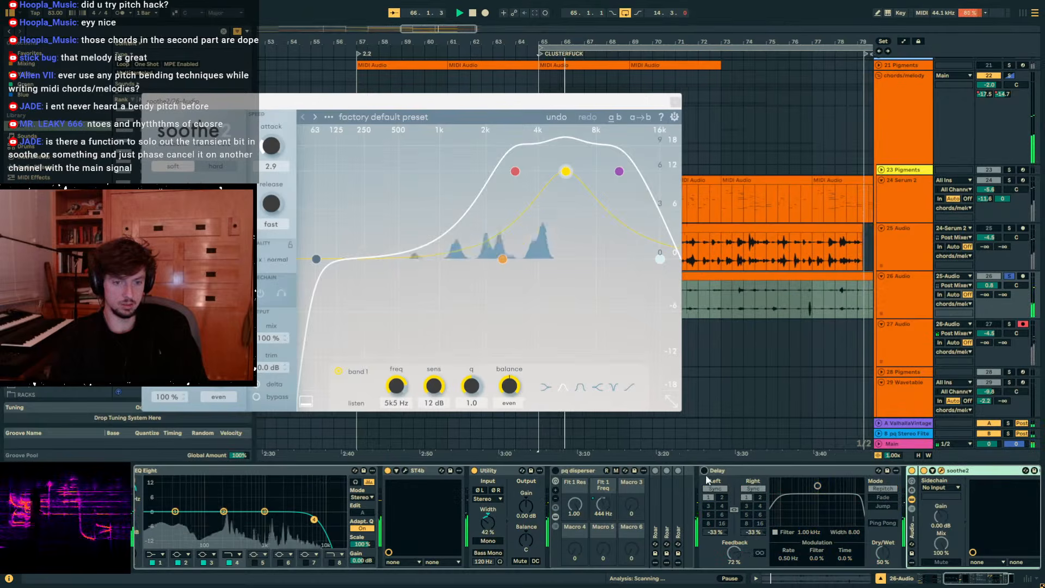
{"action": "left_click_drag", "start_coordinate": [502, 259], "coordinate": [395, 177]}
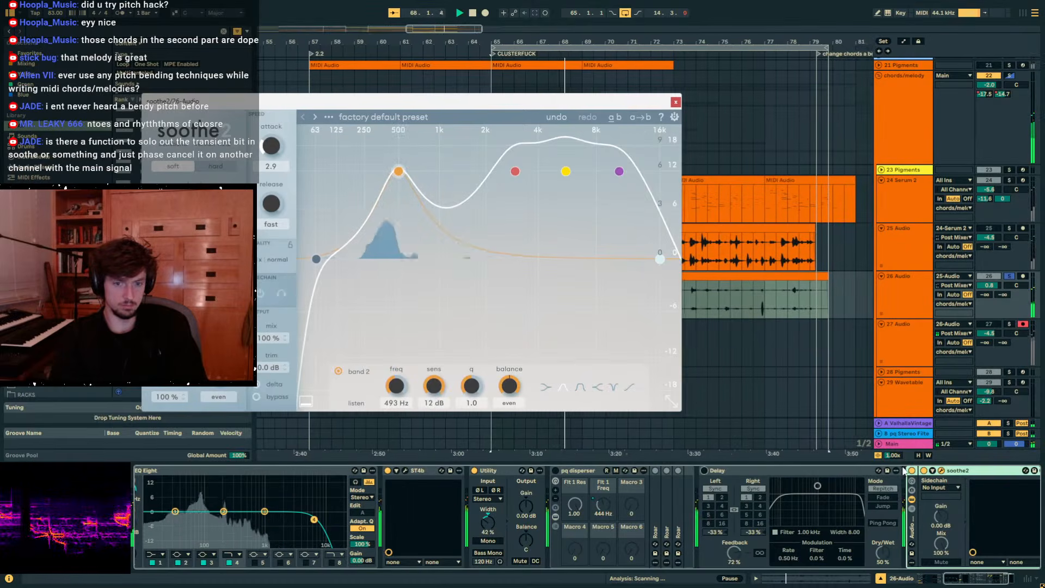
Set 26 Audio's send B to -1.0 dB and reactivate the Delay with 56% feedback.
{"action": "double_click", "coordinate": [789, 472]}
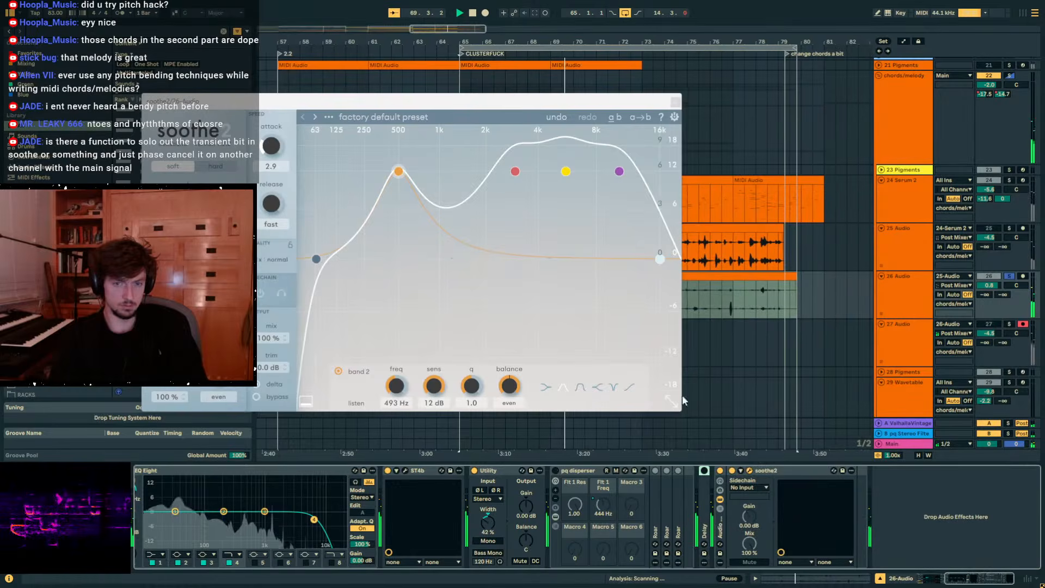
{"action": "left_click_drag", "start_coordinate": [998, 297], "coordinate": [998, 288]}
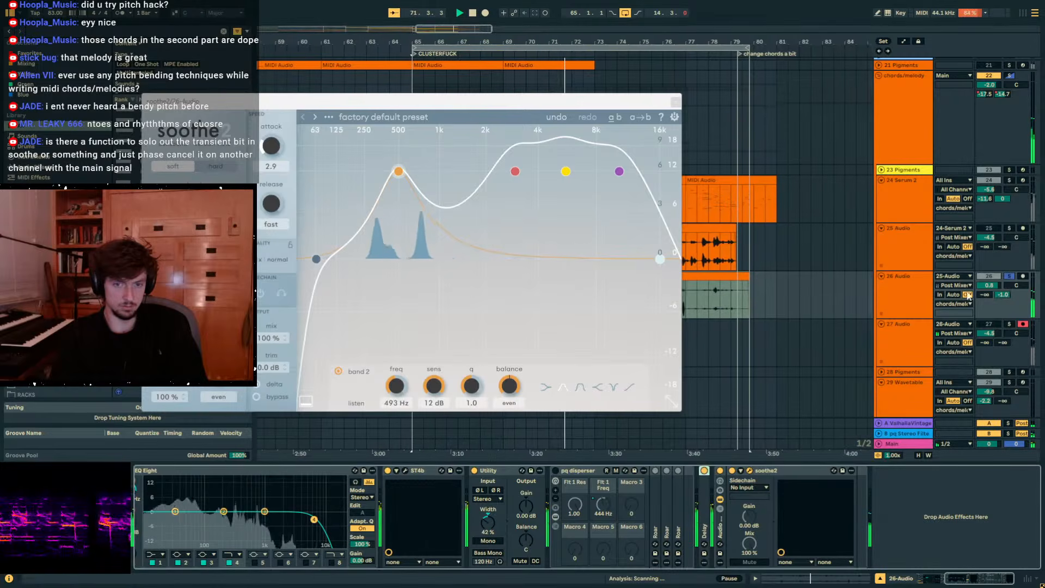
{"action": "left_click", "coordinate": [705, 471]}
{"action": "left_click_drag", "start_coordinate": [734, 554], "coordinate": [734, 564]}
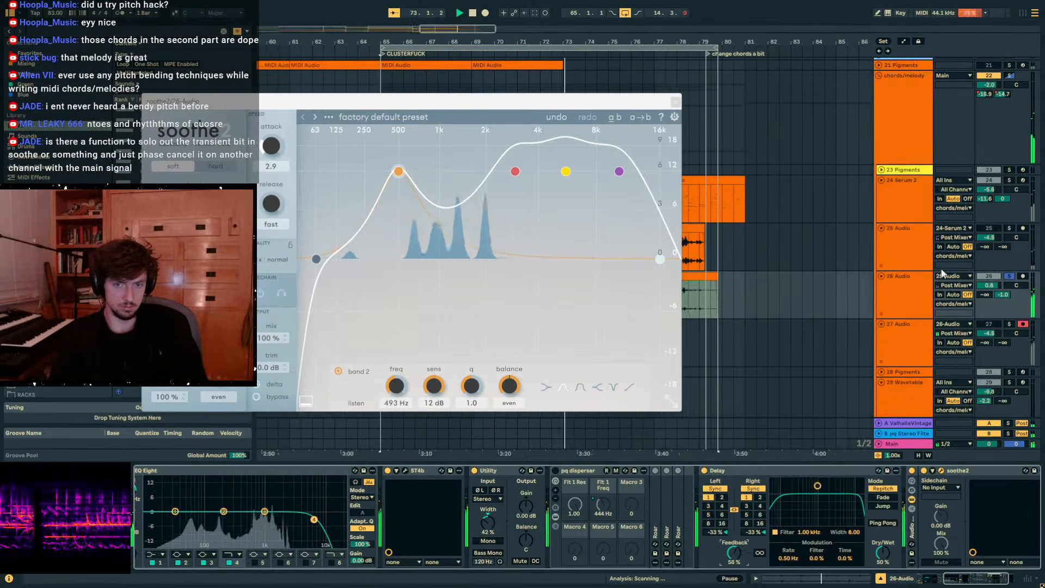
Lower 26 Audio's send B to -5.8 dB and unsolo the track.
{"action": "left_click_drag", "start_coordinate": [1004, 295], "coordinate": [1004, 301]}
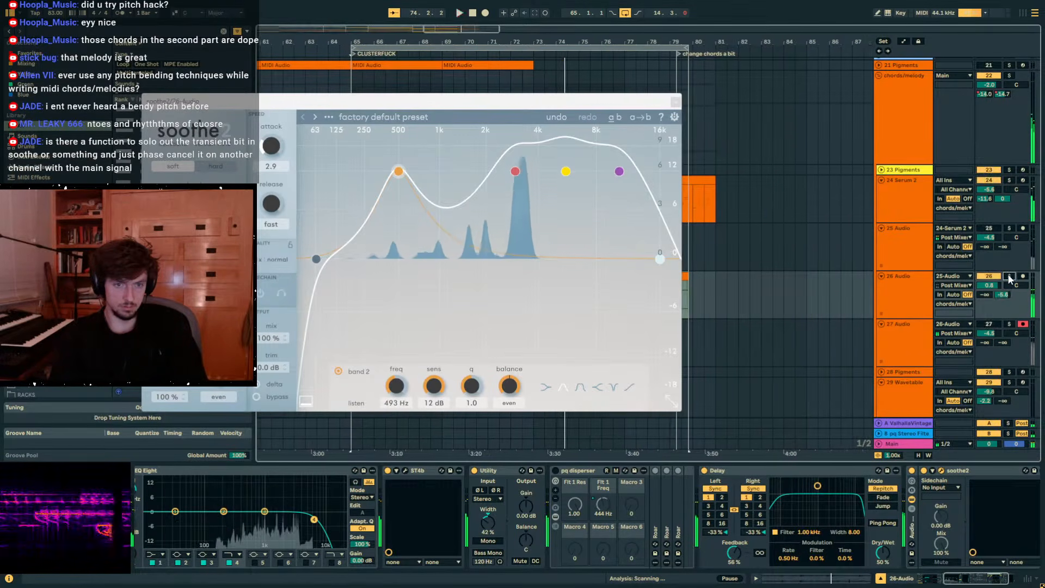
{"action": "left_click", "coordinate": [1009, 276]}
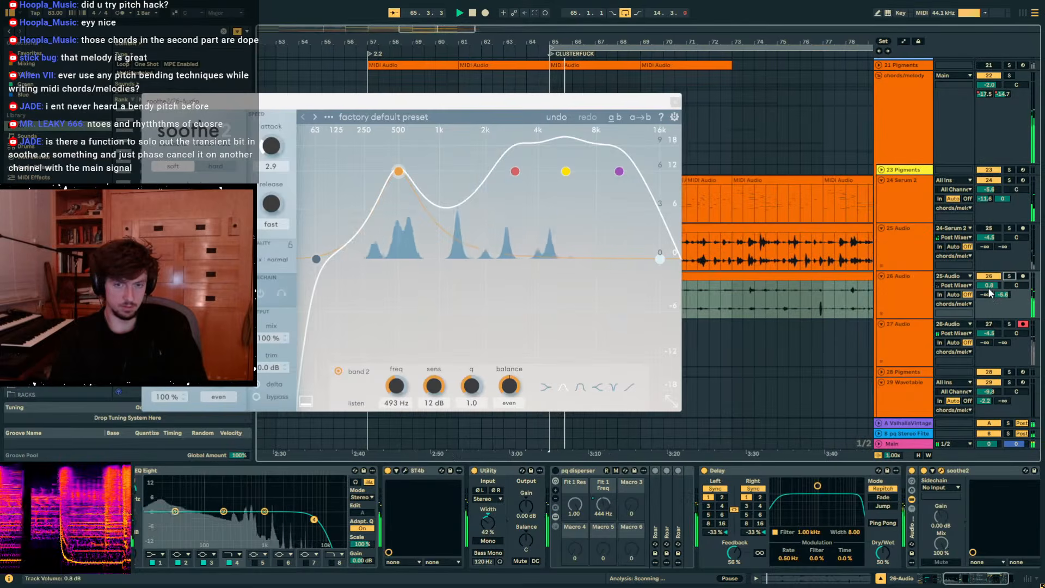
Find the 64 Wavetable track inside 63 Group and solo it to hear its part.
{"action": "scroll", "coordinate": [925, 261], "scroll_direction": "down", "scroll_amount": 5}
{"action": "left_click", "coordinate": [901, 246]}
{"action": "scroll", "coordinate": [925, 254], "scroll_direction": "down", "scroll_amount": 15}
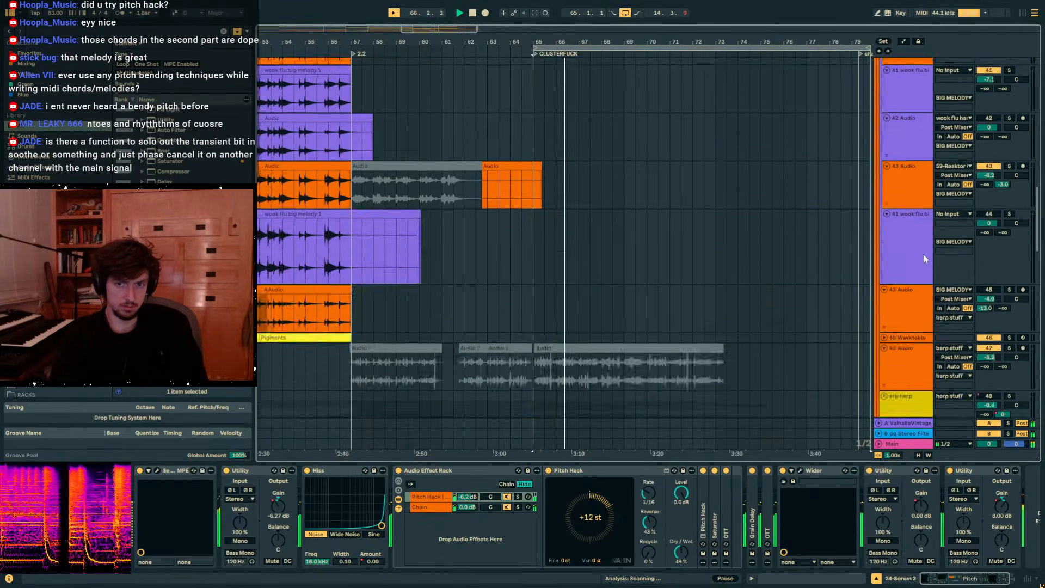
{"action": "left_click", "coordinate": [908, 207]}
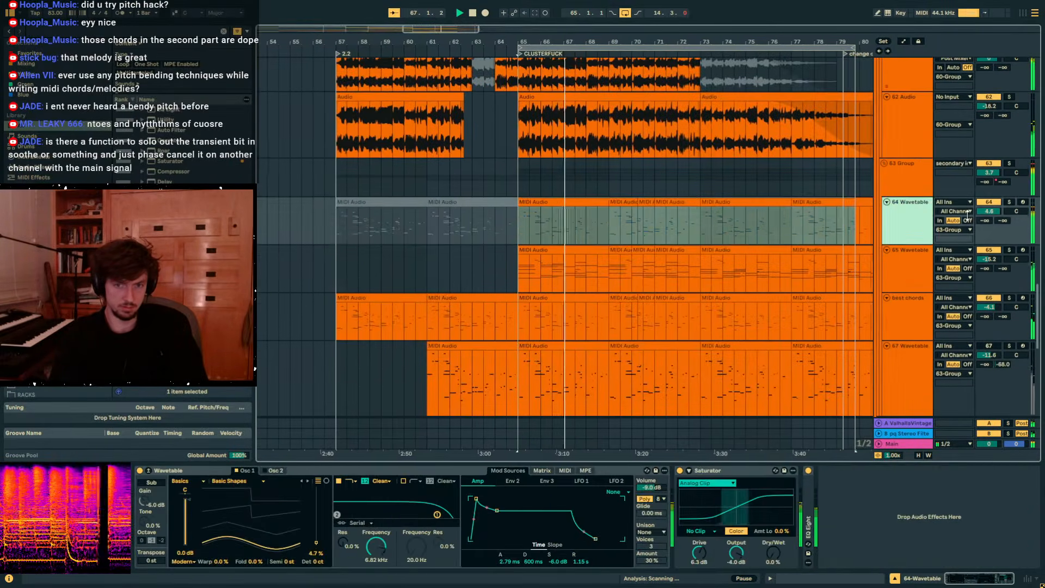
{"action": "left_click", "coordinate": [1009, 202]}
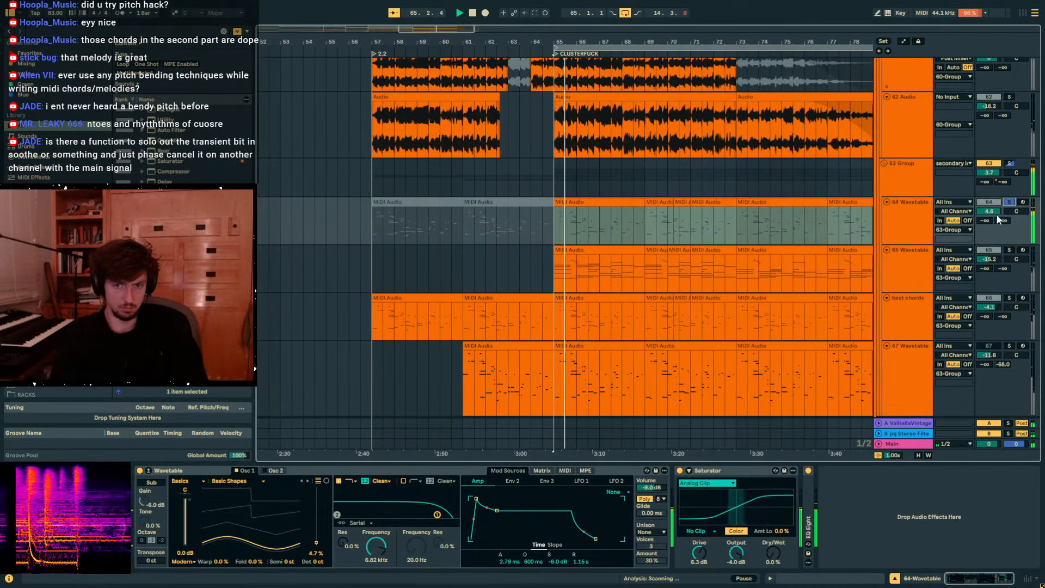
Solo the 65 Wavetable track instead, select its MIDI clip at bar 65 and show the track's devices.
{"action": "left_click", "coordinate": [1010, 250]}
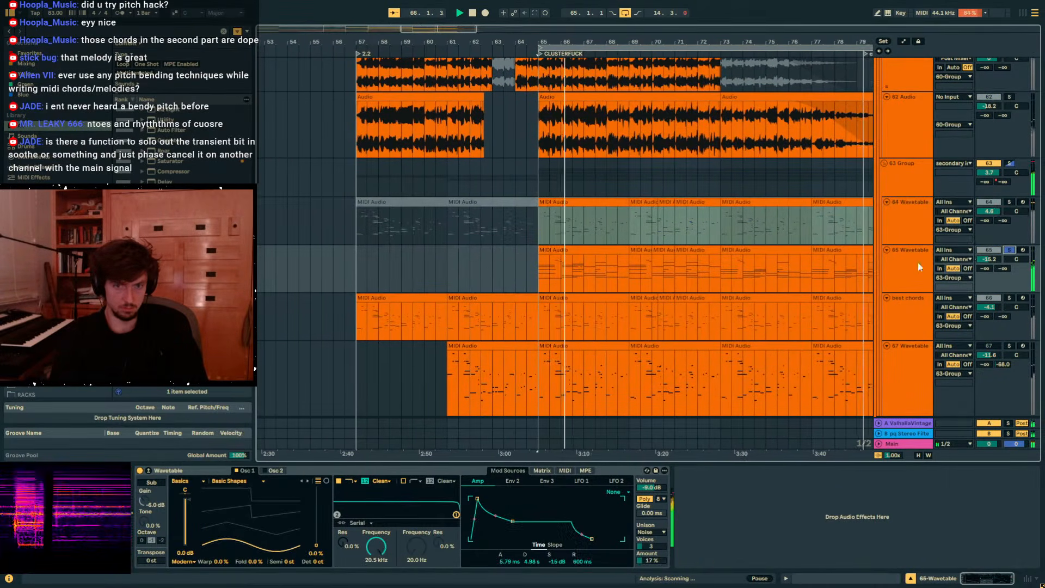
{"action": "left_click", "coordinate": [919, 264]}
{"action": "left_click", "coordinate": [595, 250]}
{"action": "left_click", "coordinate": [910, 272]}
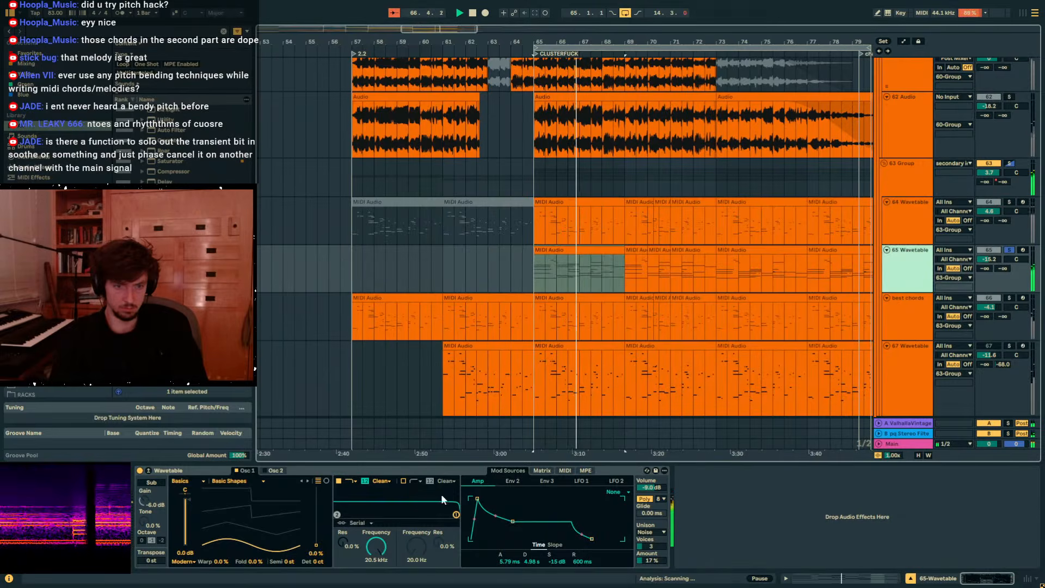
Set 65 Wavetable's amp attack to 789 ms and filter frequency to 1.82 kHz, and briefly audition the best chords track in solo.
{"action": "left_click_drag", "start_coordinate": [478, 499], "coordinate": [493, 499]}
{"action": "left_click_drag", "start_coordinate": [380, 543], "coordinate": [380, 569]}
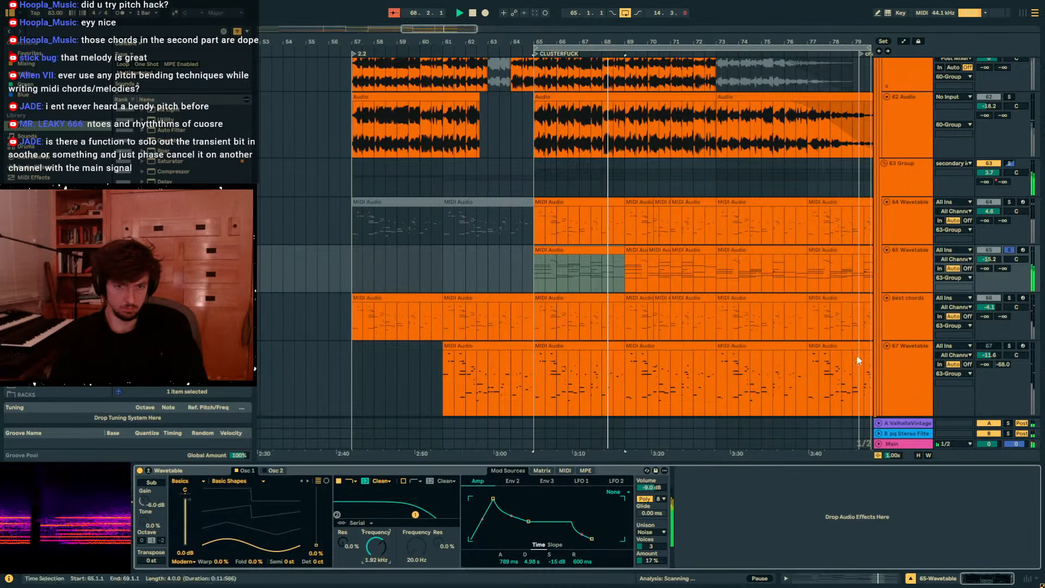
{"action": "left_click", "coordinate": [1009, 299]}
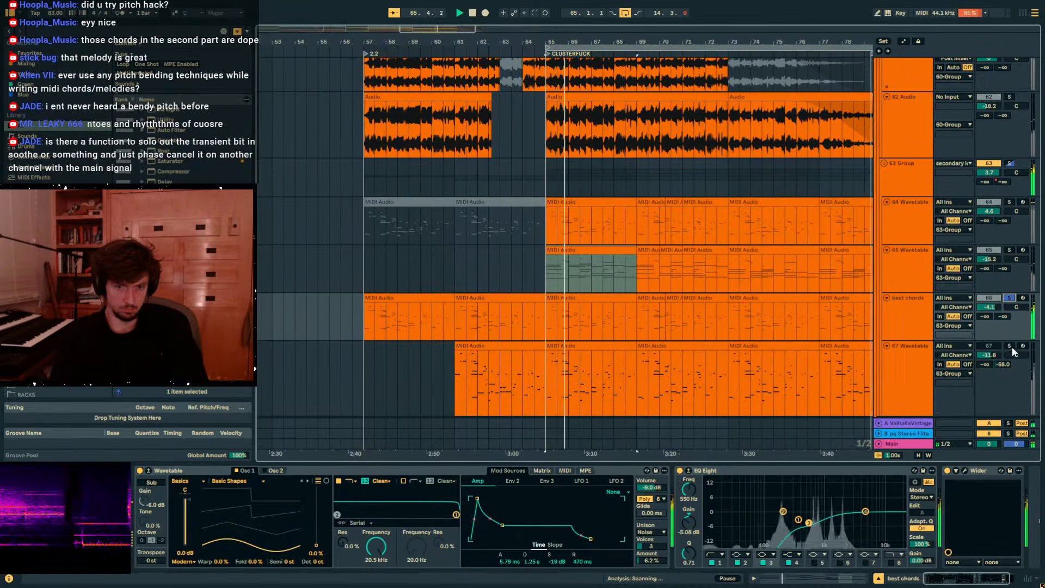
{"action": "left_click", "coordinate": [1010, 297]}
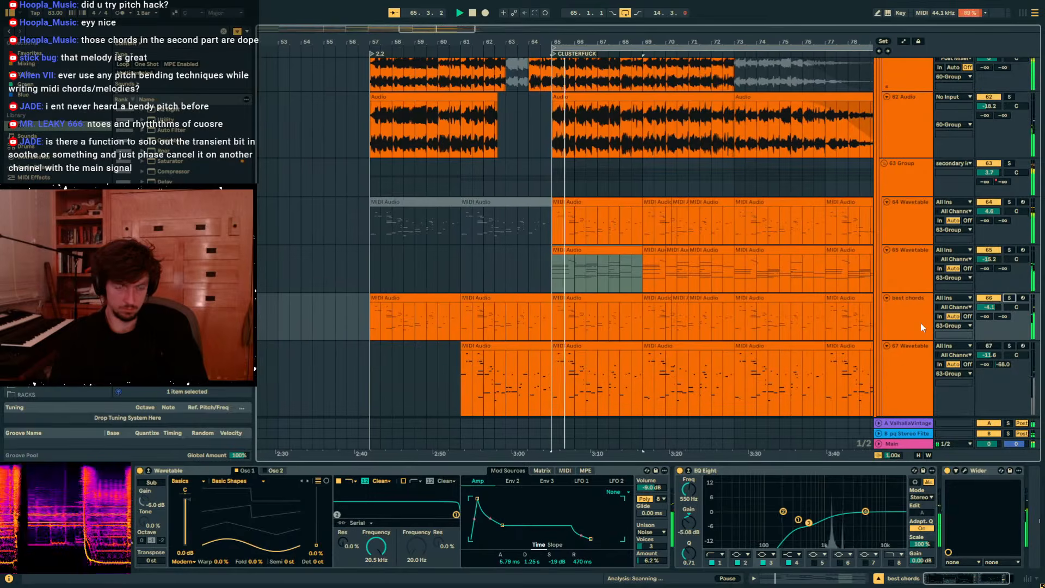
Go back to the 26 Audio track and close its soothe2 window.
{"action": "scroll", "coordinate": [579, 278], "scroll_direction": "up", "scroll_amount": 3}
{"action": "scroll", "coordinate": [579, 278], "scroll_direction": "up", "scroll_amount": 15}
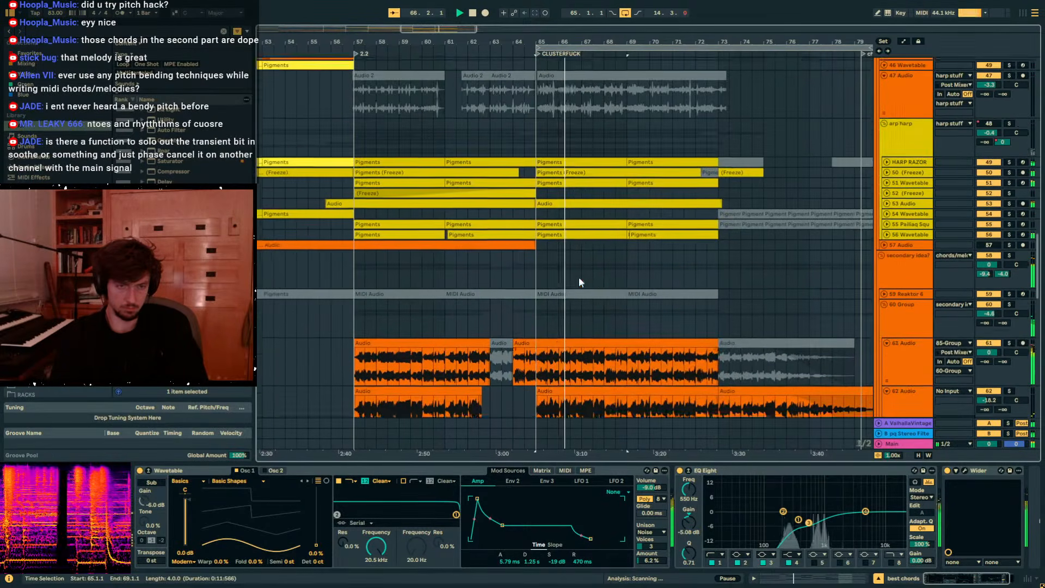
{"action": "scroll", "coordinate": [579, 276], "scroll_direction": "up", "scroll_amount": 10}
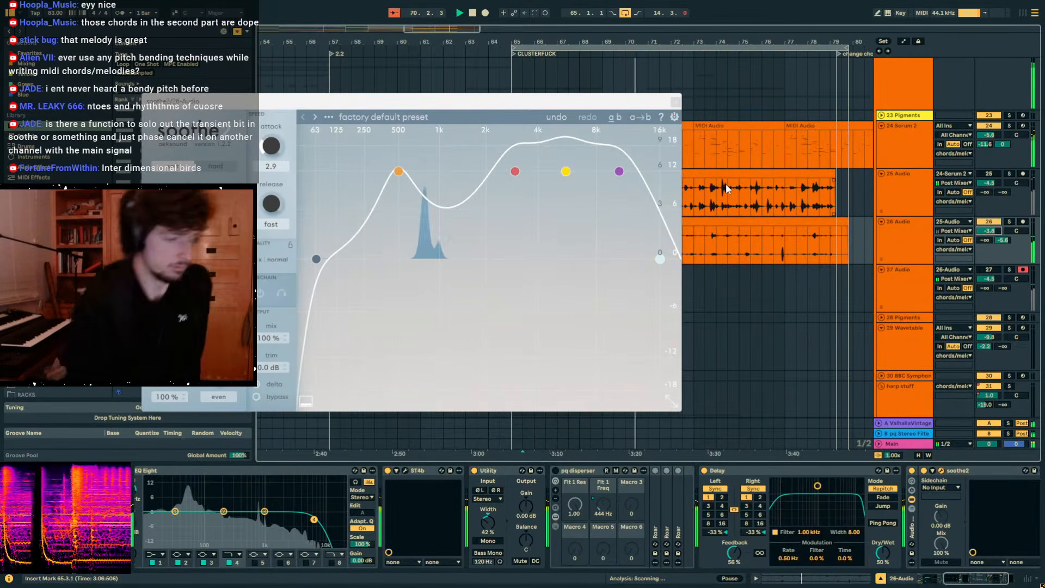
{"action": "left_click", "coordinate": [675, 102]}
{"action": "scroll", "coordinate": [678, 178], "scroll_direction": "down", "scroll_amount": 3}
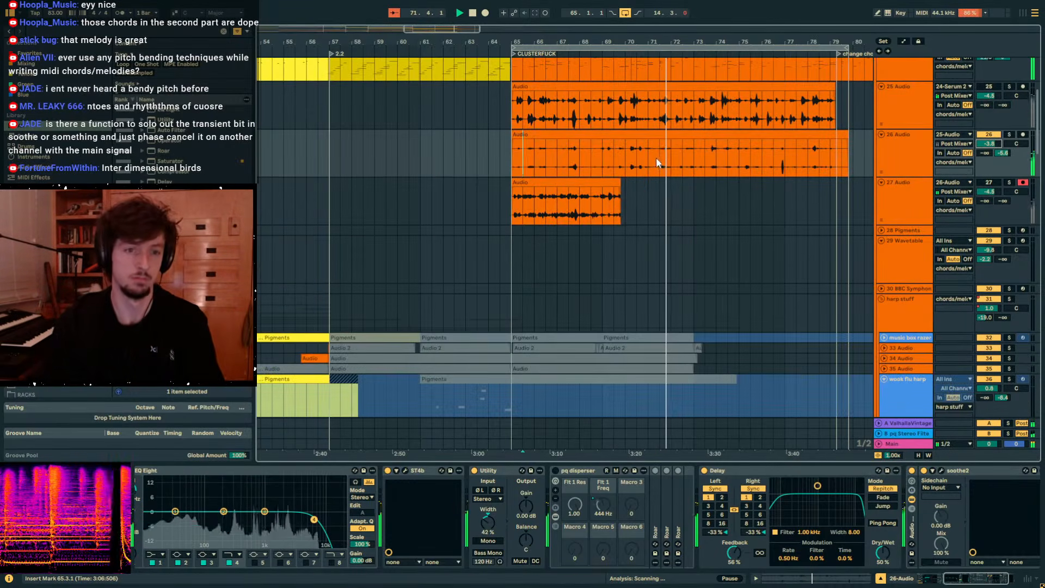
Return to the best chords track in 63 Group and play it from 71.1.1.
{"action": "scroll", "coordinate": [657, 158], "scroll_direction": "down", "scroll_amount": 15}
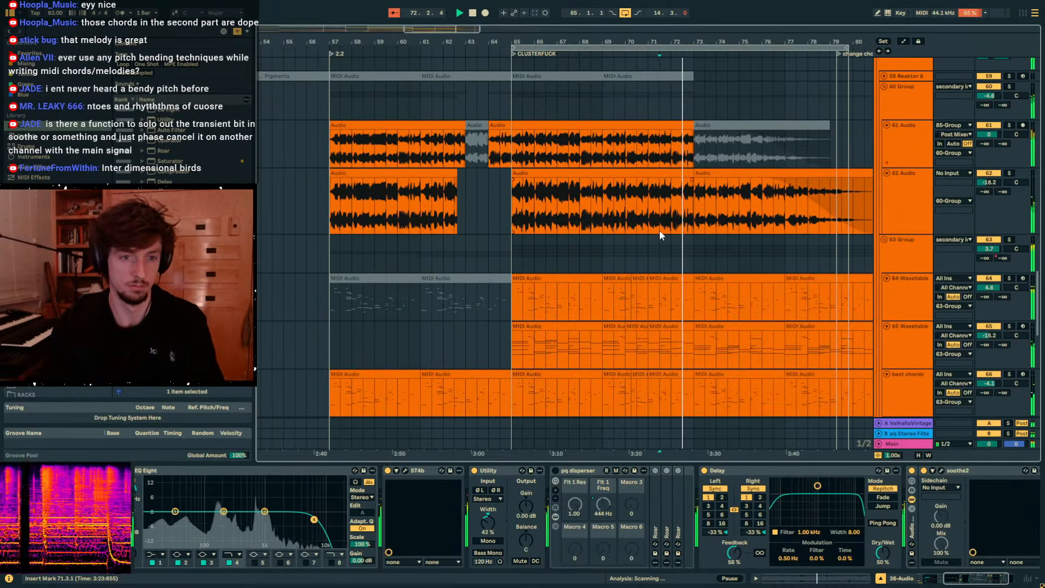
{"action": "scroll", "coordinate": [660, 231], "scroll_direction": "down", "scroll_amount": 1}
{"action": "left_click", "coordinate": [656, 280]}
{"action": "scroll", "coordinate": [656, 291], "scroll_direction": "down", "scroll_amount": 2}
{"action": "left_click", "coordinate": [659, 306]}
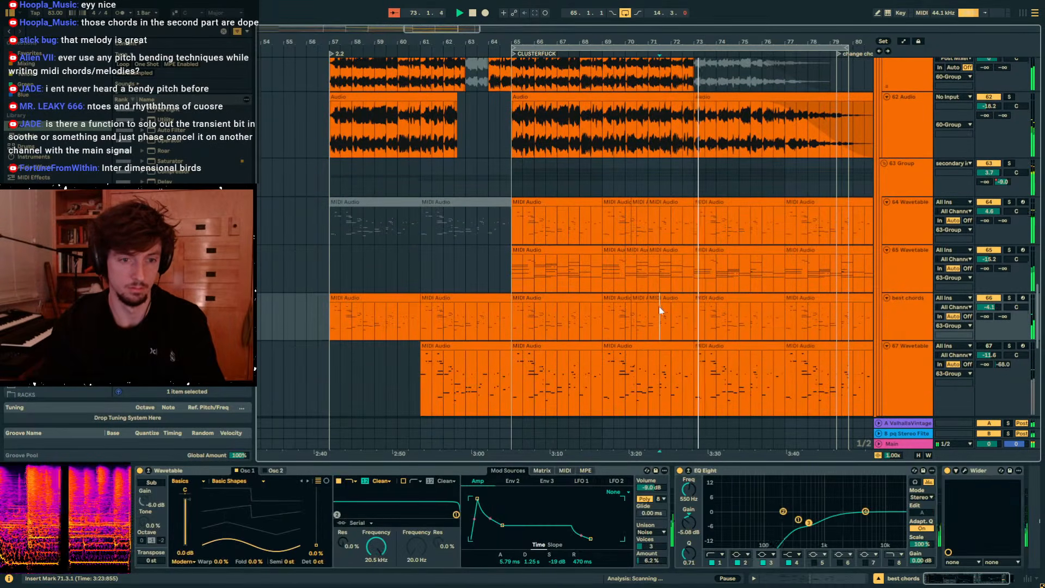
{"action": "scroll", "coordinate": [706, 264], "scroll_direction": "down", "scroll_amount": 3}
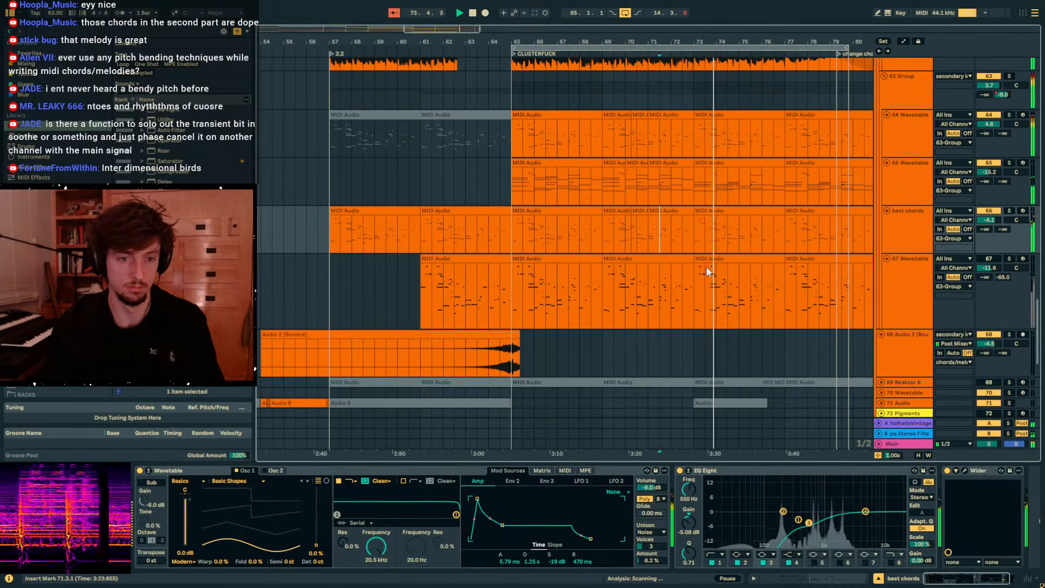
{"action": "left_click", "coordinate": [652, 236]}
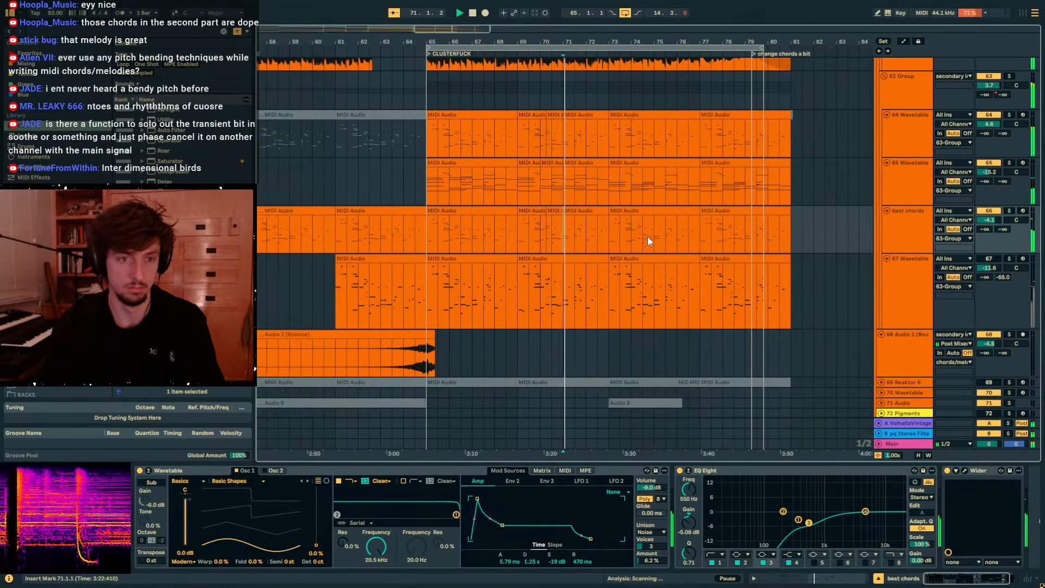
Inspect the best chords clip's notes around bar 71, select the C5 note and return to the track's devices.
{"action": "left_click", "coordinate": [810, 579]}
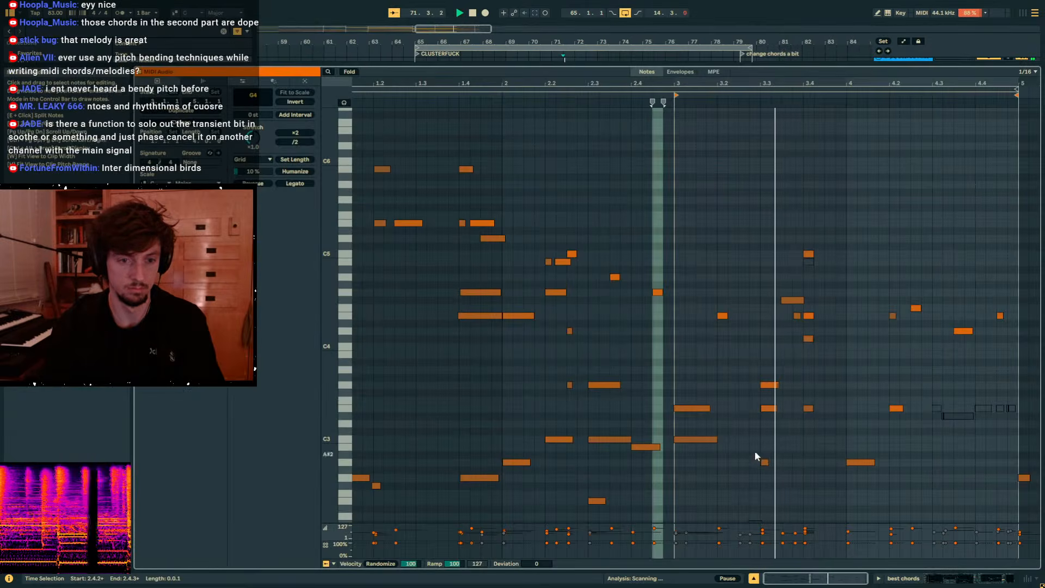
{"action": "left_click", "coordinate": [795, 301]}
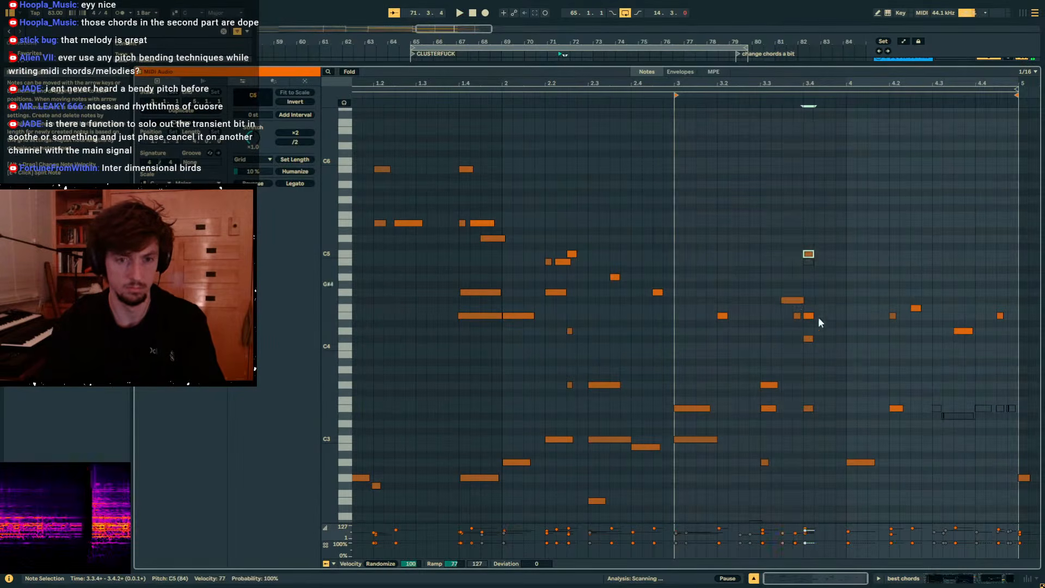
{"action": "left_click", "coordinate": [948, 578]}
Audition 62 Audio in solo, then solo 61 Audio instead and play from 70.3.1.
{"action": "scroll", "coordinate": [708, 332], "scroll_direction": "up", "scroll_amount": 6}
{"action": "key", "text": "space"}
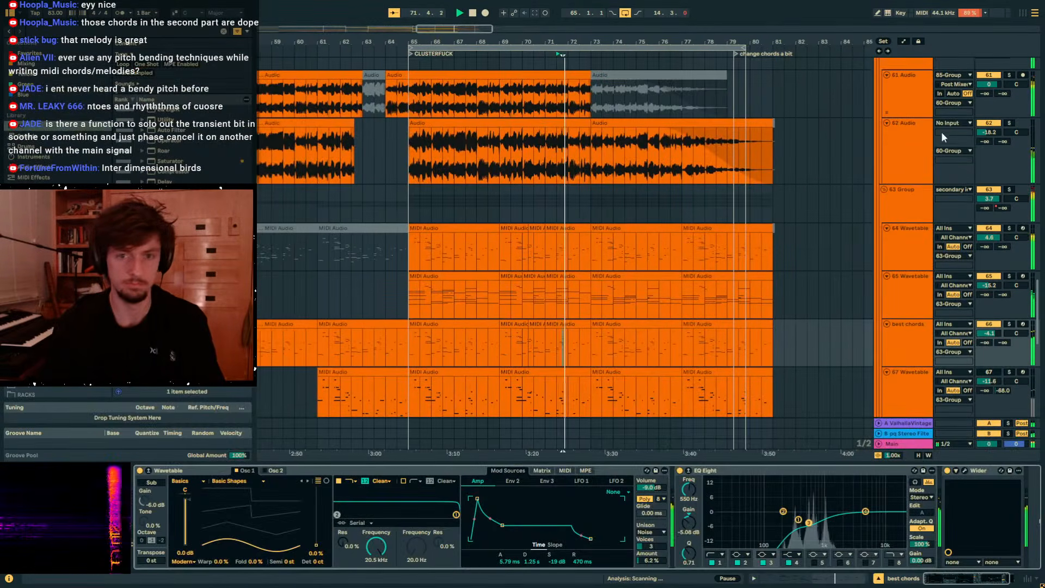
{"action": "left_click", "coordinate": [1009, 123]}
{"action": "left_click", "coordinate": [546, 175]}
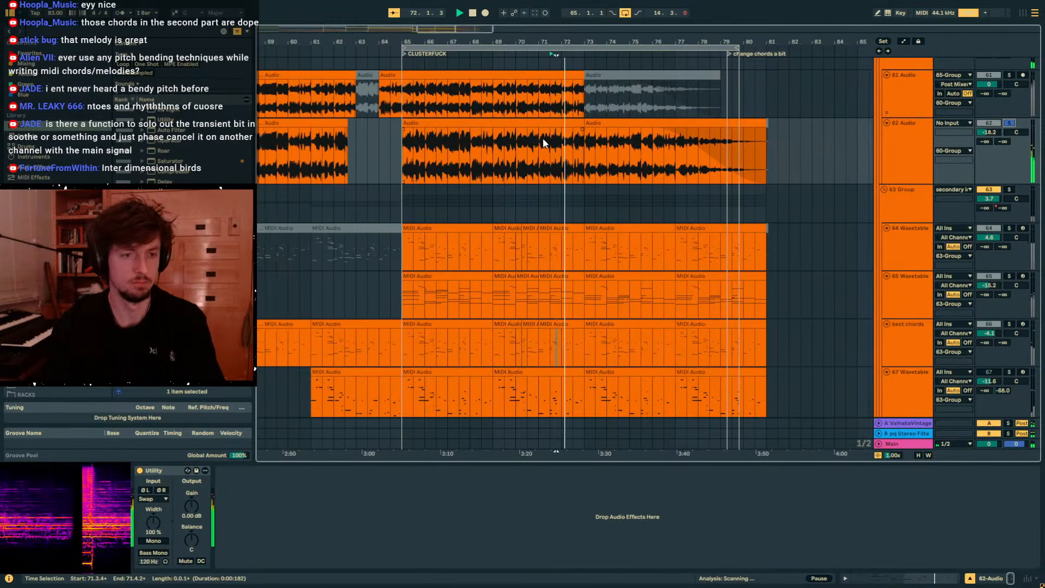
{"action": "left_click", "coordinate": [528, 150]}
{"action": "scroll", "coordinate": [928, 154], "scroll_direction": "up", "scroll_amount": 2}
{"action": "left_click", "coordinate": [1008, 162]}
{"action": "key", "text": "space"}
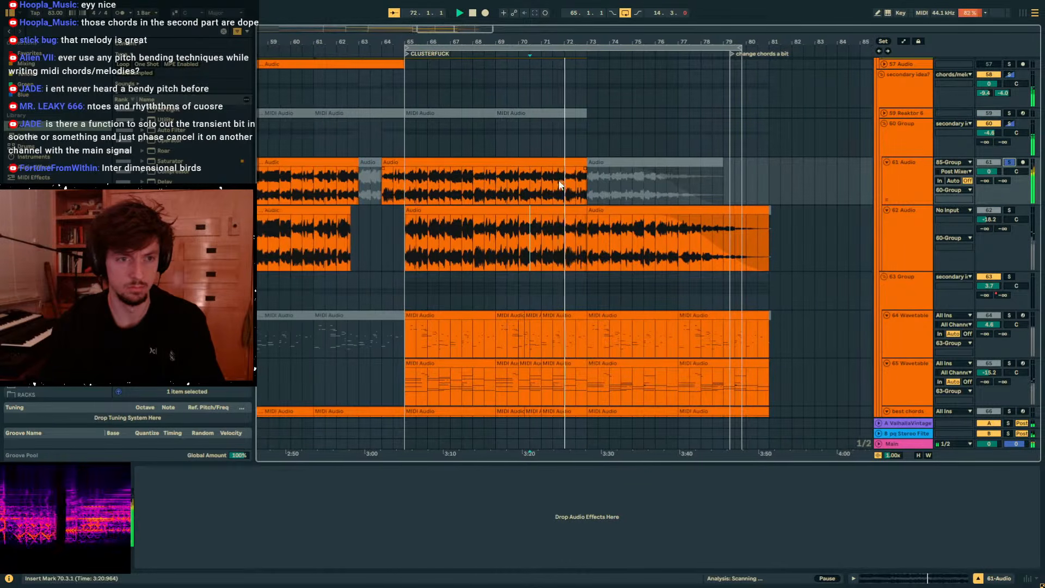
Duplicate the 61 Audio section from bar 65 to 73 directly after itself and select the 61 Audio track.
{"action": "left_click_drag", "start_coordinate": [560, 185], "coordinate": [404, 184]}
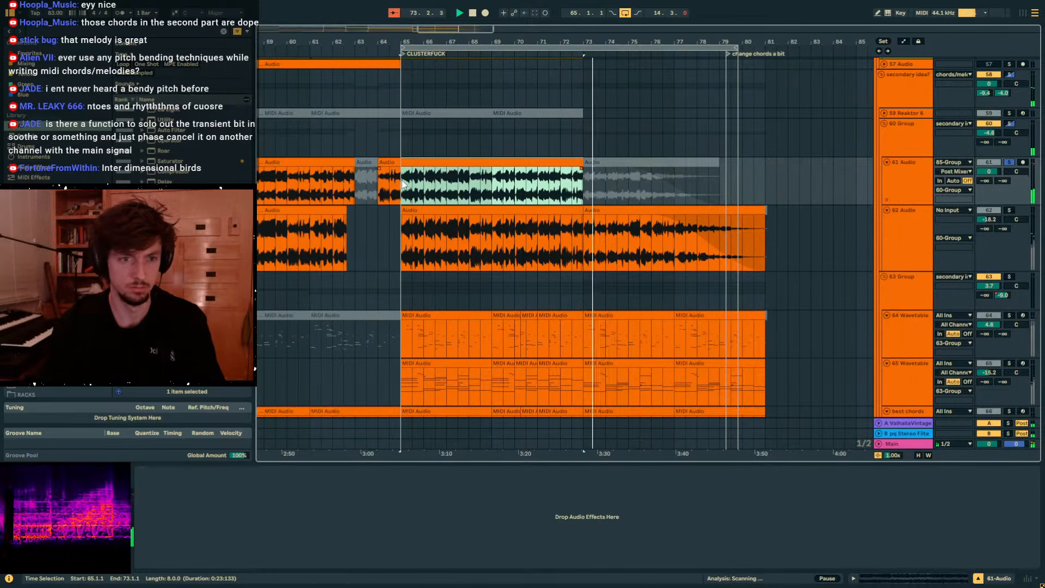
{"action": "key", "text": "ctrl+d"}
{"action": "left_click", "coordinate": [914, 177]}
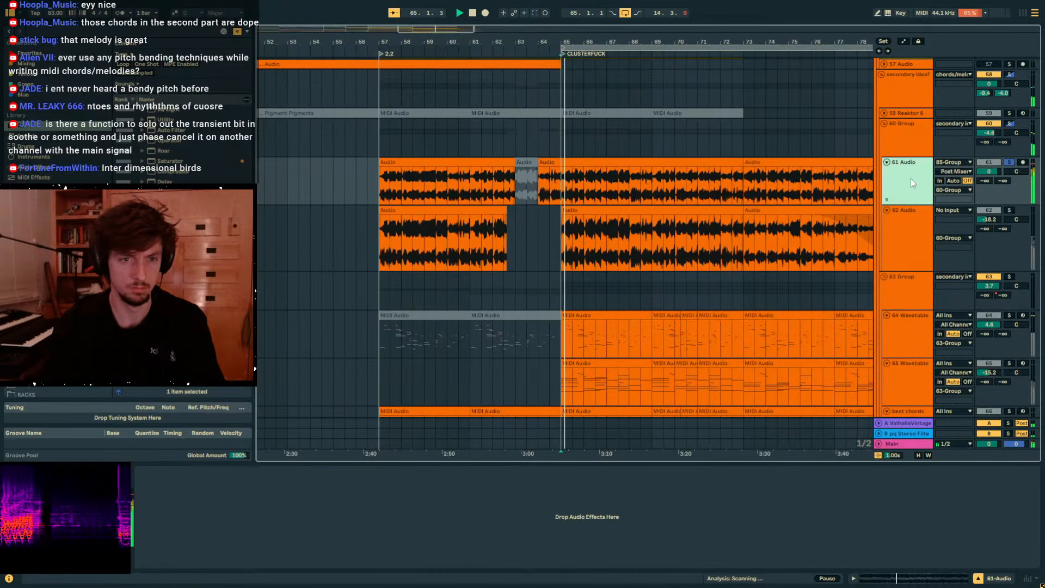
Set the 60 Group's volume to 0.7 dB and turn off solo.
{"action": "left_click", "coordinate": [922, 149]}
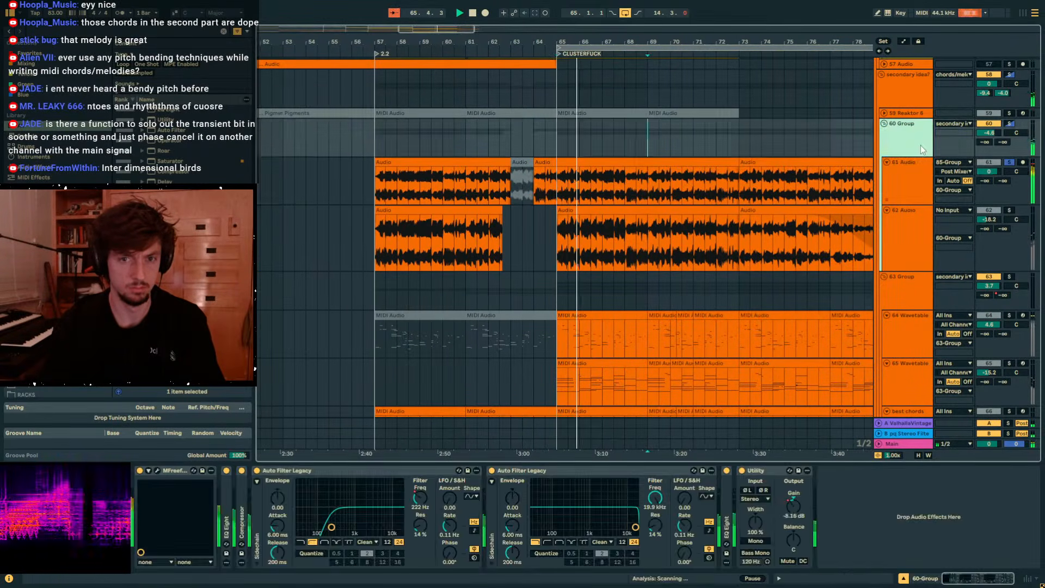
{"action": "left_click_drag", "start_coordinate": [990, 132], "coordinate": [990, 132]}
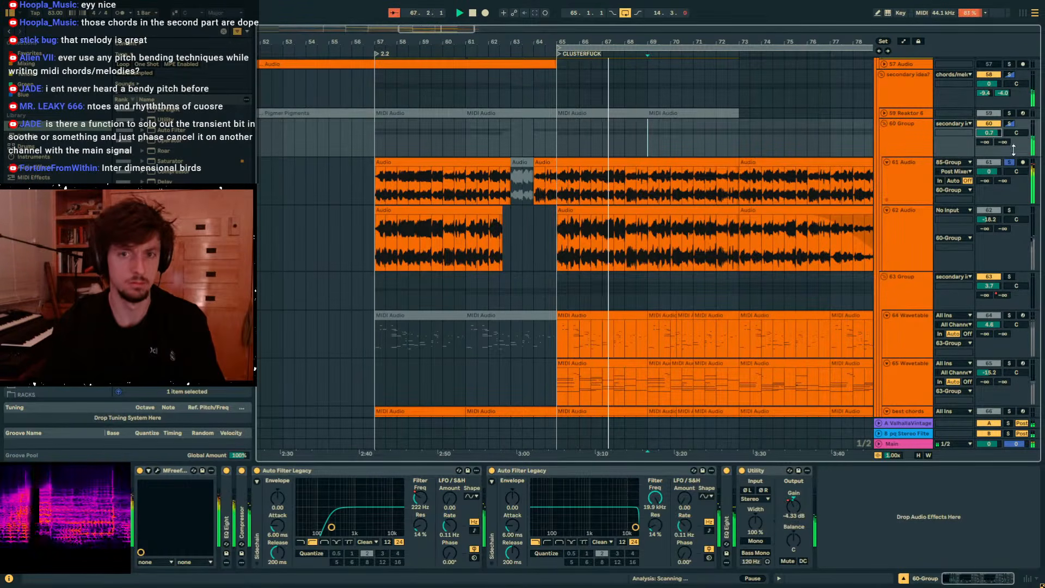
{"action": "left_click", "coordinate": [1009, 125]}
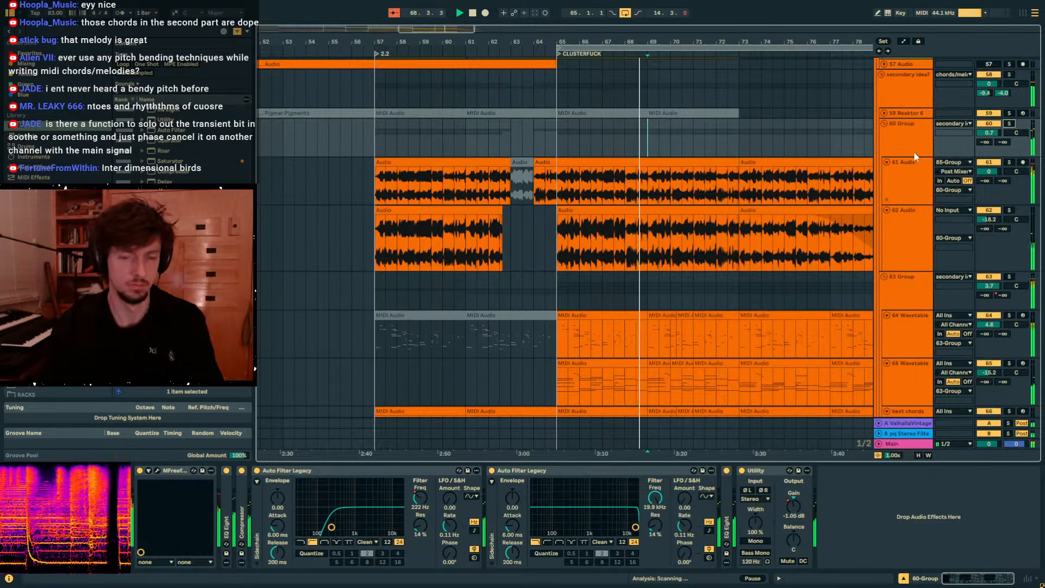
Split bar 71 of 61 Audio into its own clip and set that clip's gain to 4.5 dB.
{"action": "left_click_drag", "start_coordinate": [693, 188], "coordinate": [717, 181]}
{"action": "key", "text": "ctrl+e"}
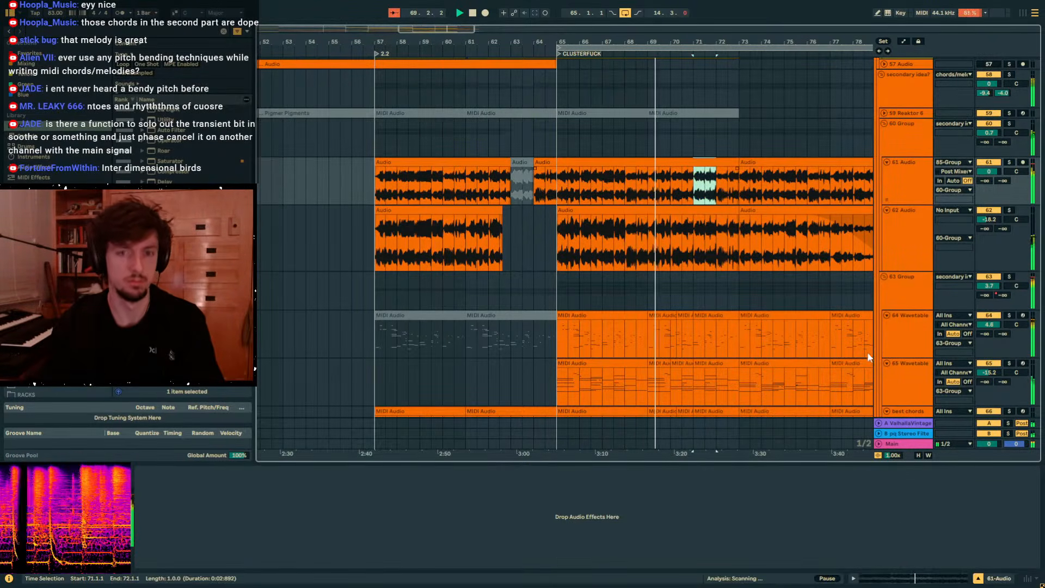
{"action": "left_click", "coordinate": [880, 578]}
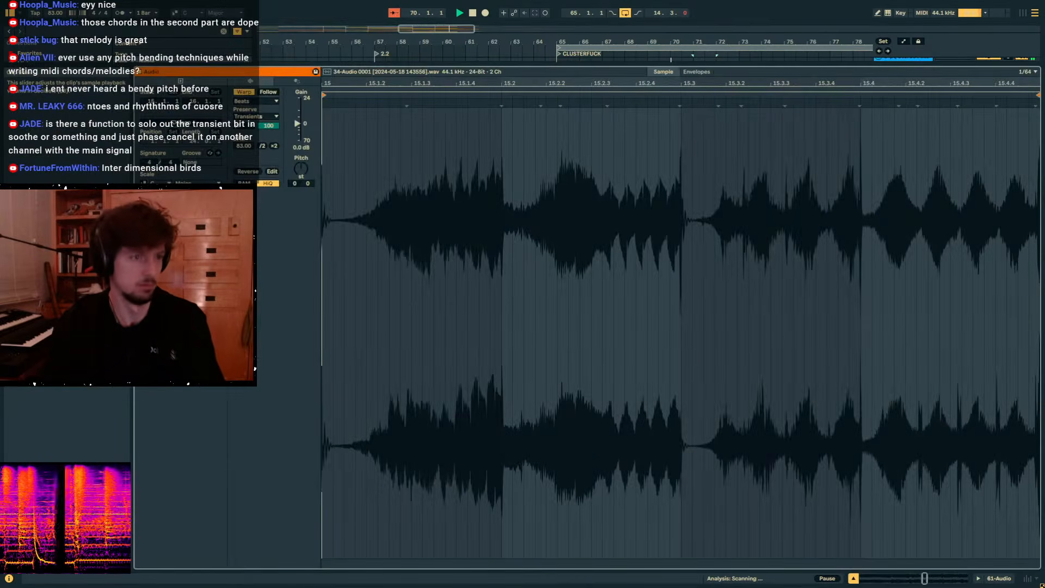
{"action": "left_click_drag", "start_coordinate": [299, 125], "coordinate": [299, 117]}
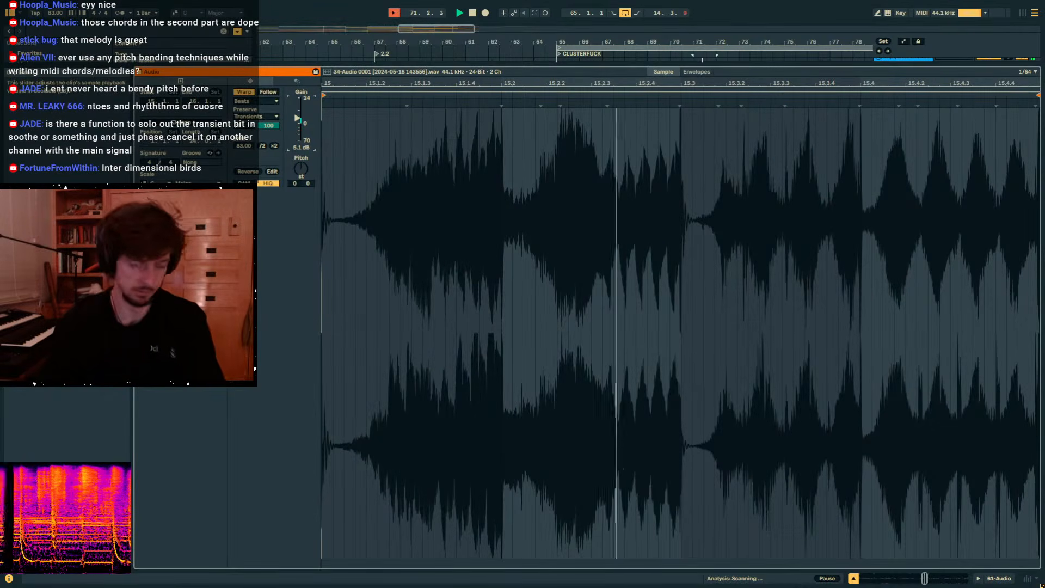
{"action": "left_click_drag", "start_coordinate": [298, 117], "coordinate": [298, 119]}
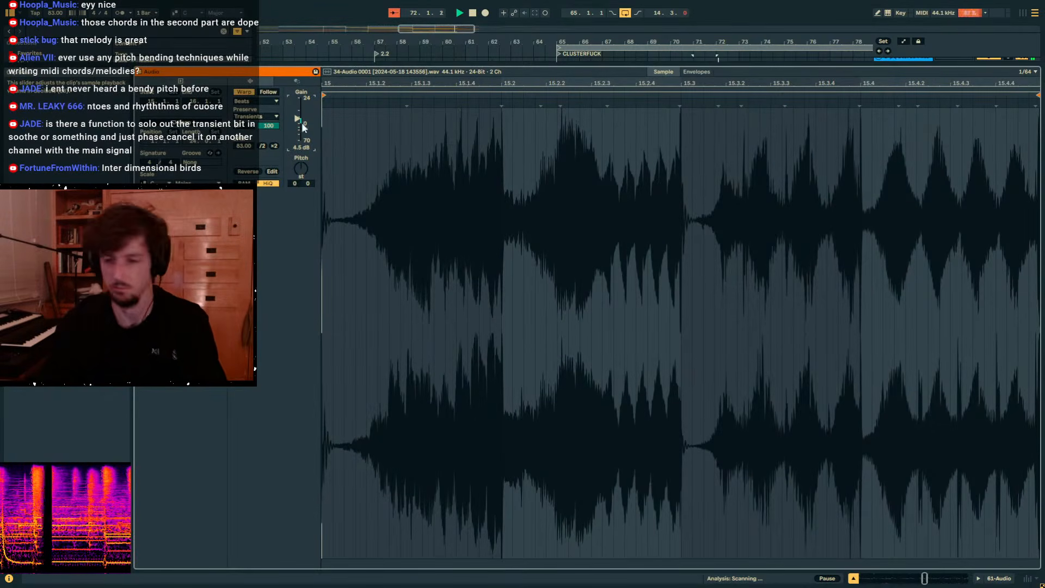
{"action": "left_click", "coordinate": [994, 579]}
{"action": "scroll", "coordinate": [689, 188], "scroll_direction": "up", "scroll_amount": 1}
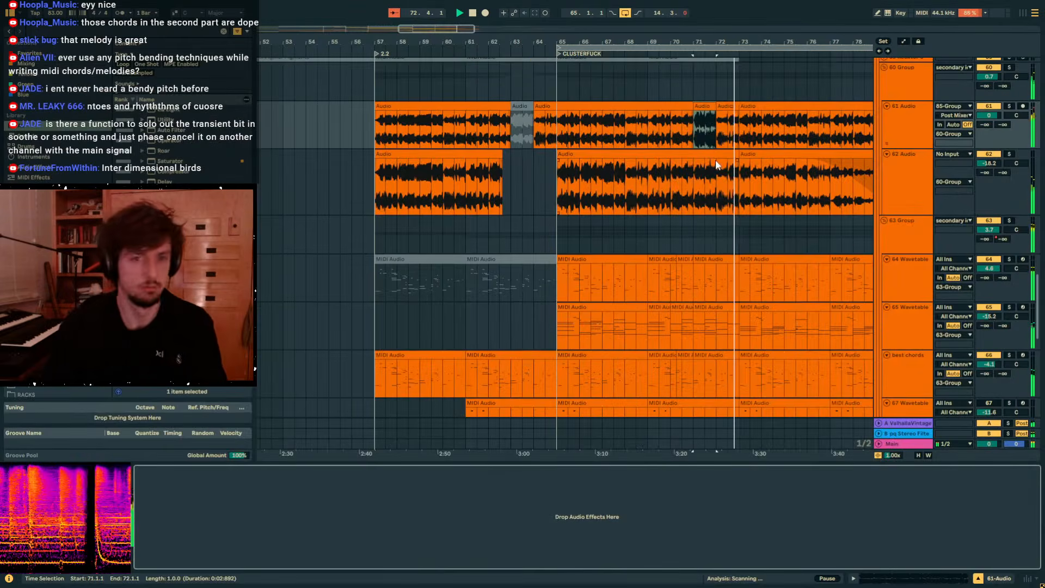
Select the 61 Audio clip starting at bar 73, search for "auto filt" and add Auto Filter Legacy to the track.
{"action": "left_click_drag", "start_coordinate": [736, 131], "coordinate": [559, 130]}
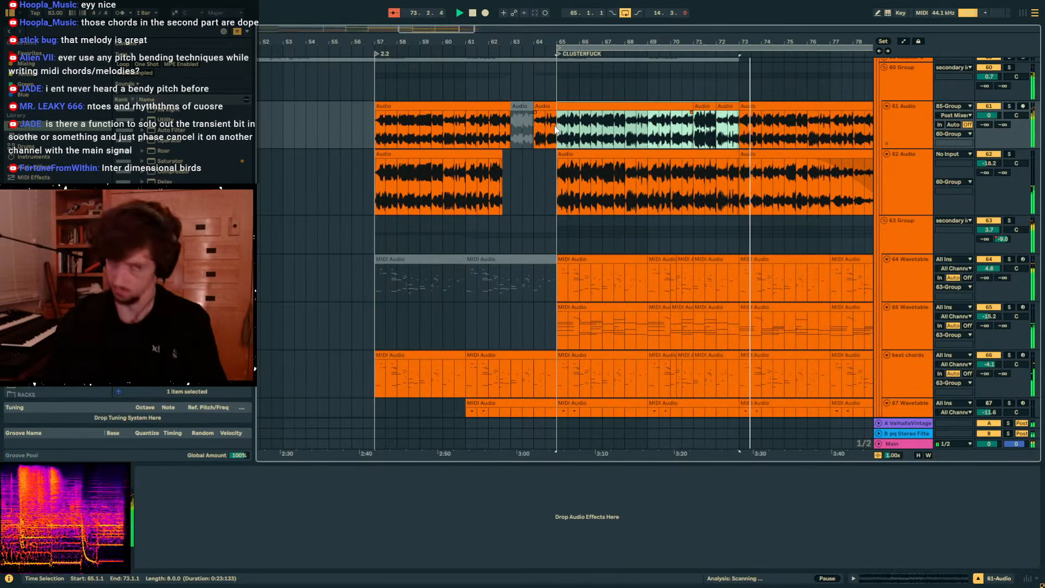
{"action": "left_click", "coordinate": [752, 106]}
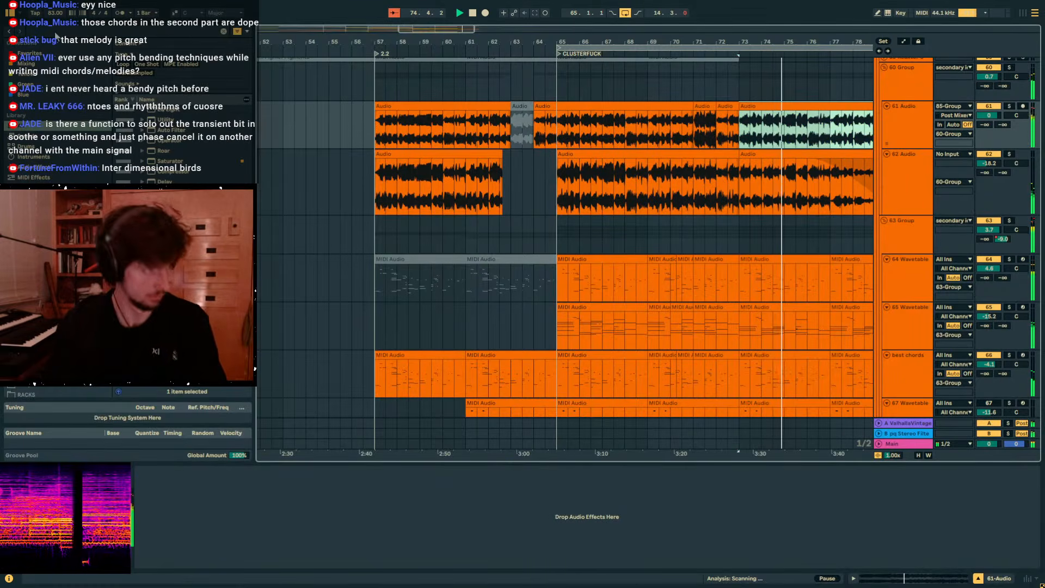
{"action": "left_click", "coordinate": [55, 32]}
{"action": "type", "text": "auto filt"}
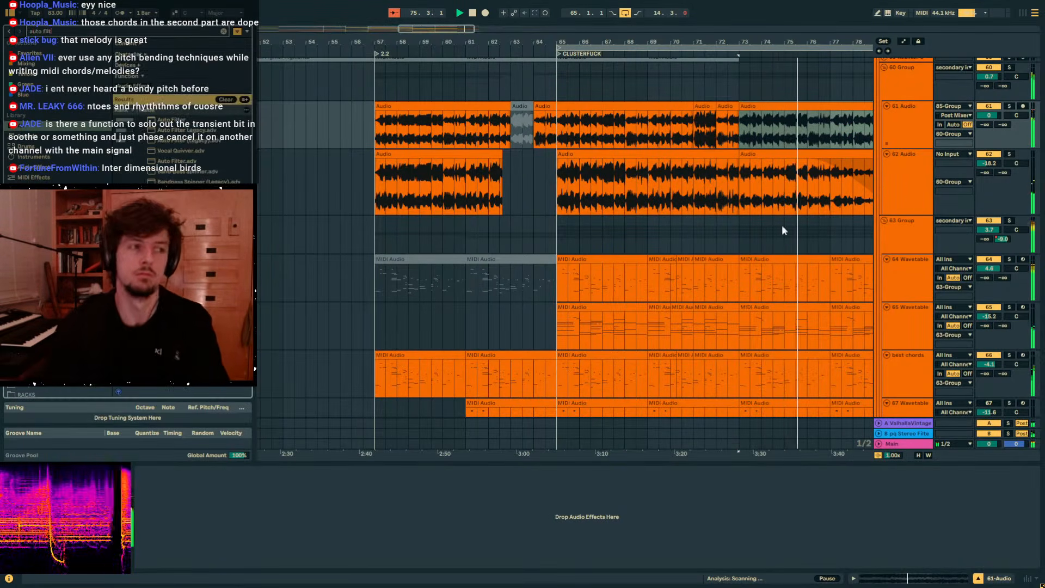
{"action": "double_click", "coordinate": [186, 133]}
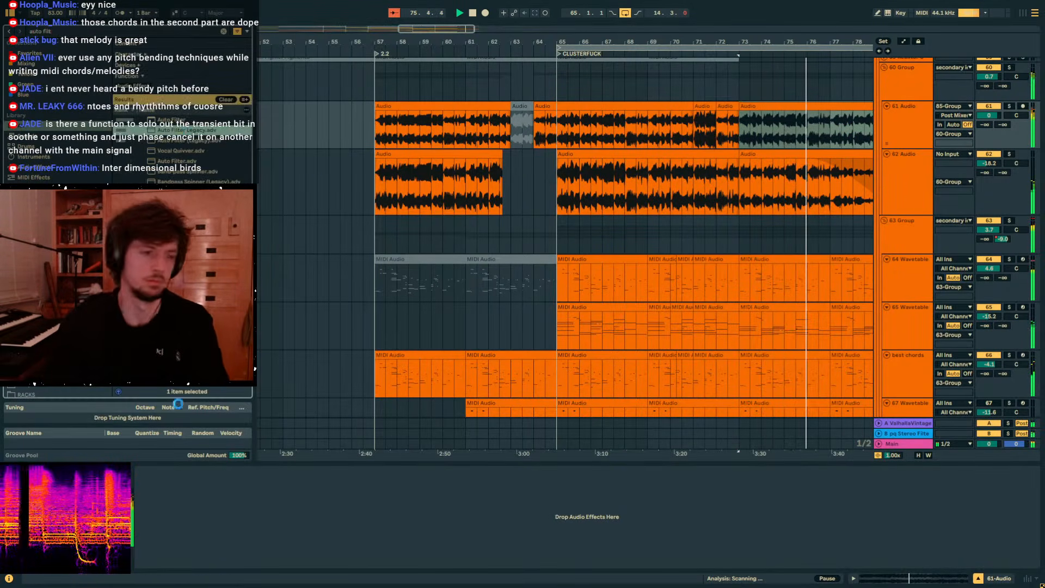
Automate the 61 Audio filter frequency to drop at bar 73, rise gently until bar 77 and open up more steeply after it.
{"action": "key", "text": "a"}
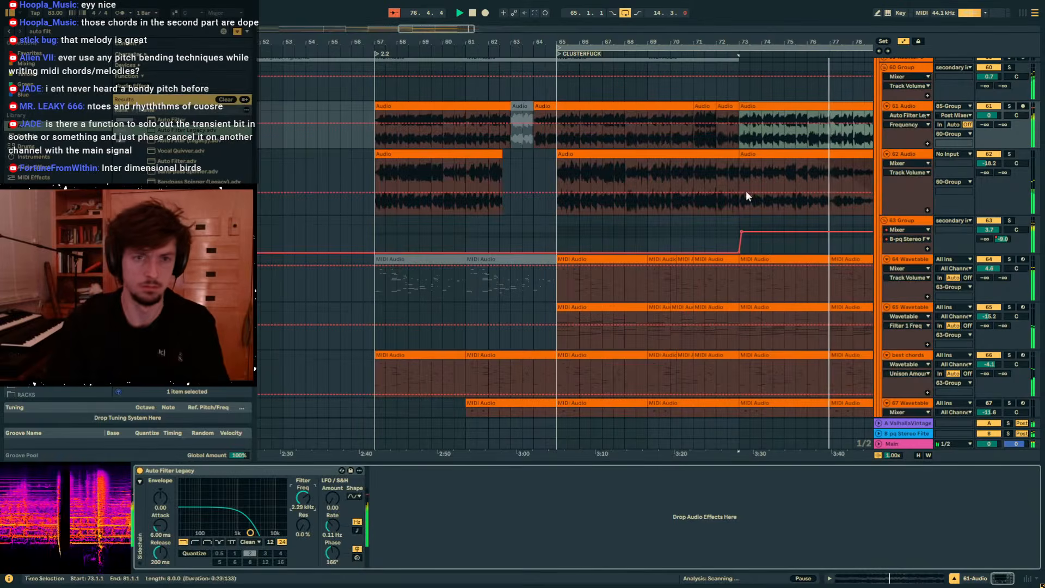
{"action": "left_click", "coordinate": [739, 124]}
{"action": "left_click_drag", "start_coordinate": [732, 123], "coordinate": [739, 111]}
{"action": "left_click", "coordinate": [835, 123]}
{"action": "left_click_drag", "start_coordinate": [857, 123], "coordinate": [830, 128]}
{"action": "left_click_drag", "start_coordinate": [766, 125], "coordinate": [761, 136]}
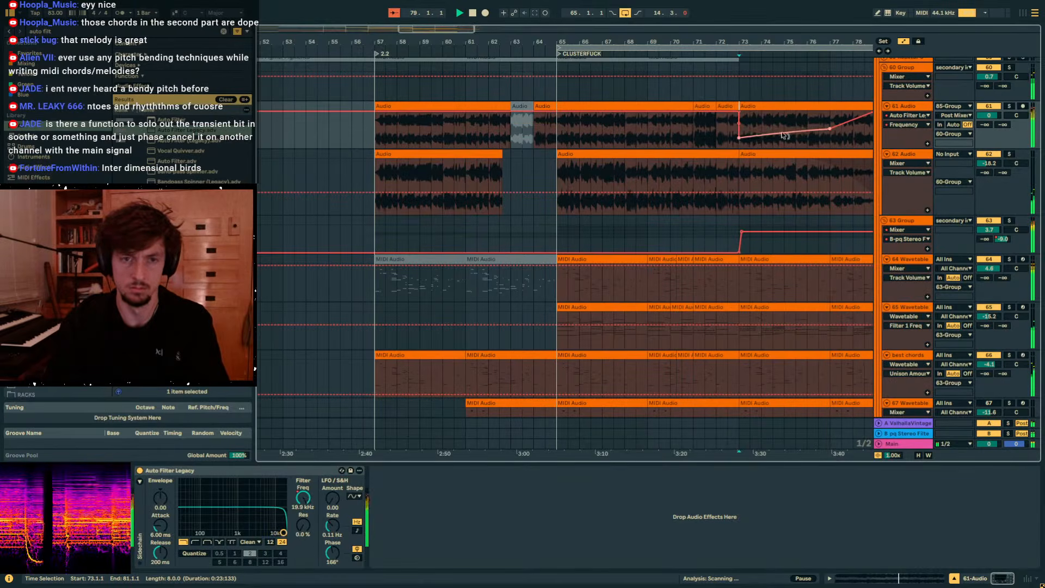
{"action": "key", "text": "a"}
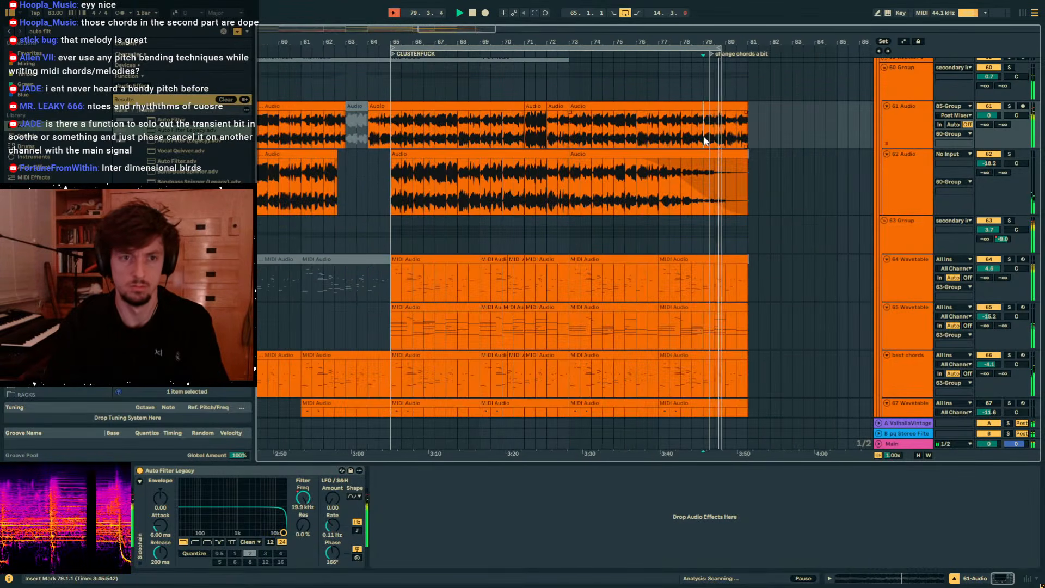
Turn off the arrangement loop and play on from 79.2.1 past the change chords a bit marker, reviewing the tracks above.
{"action": "key", "text": "space"}
{"action": "key", "text": "space"}
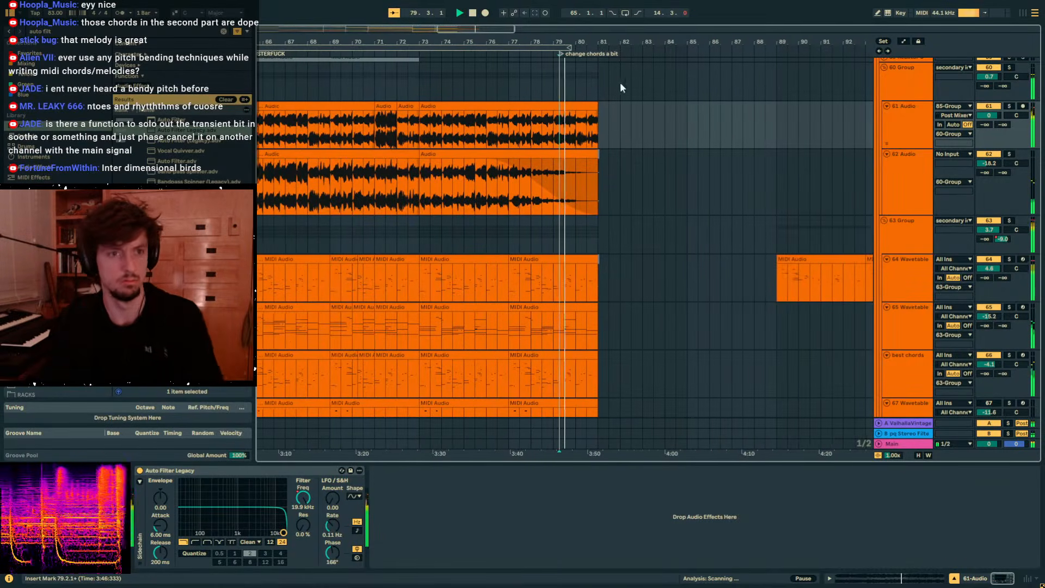
{"action": "left_click", "coordinate": [625, 12]}
{"action": "left_click_drag", "start_coordinate": [626, 42], "coordinate": [716, 32]}
{"action": "scroll", "coordinate": [680, 145], "scroll_direction": "up", "scroll_amount": 15}
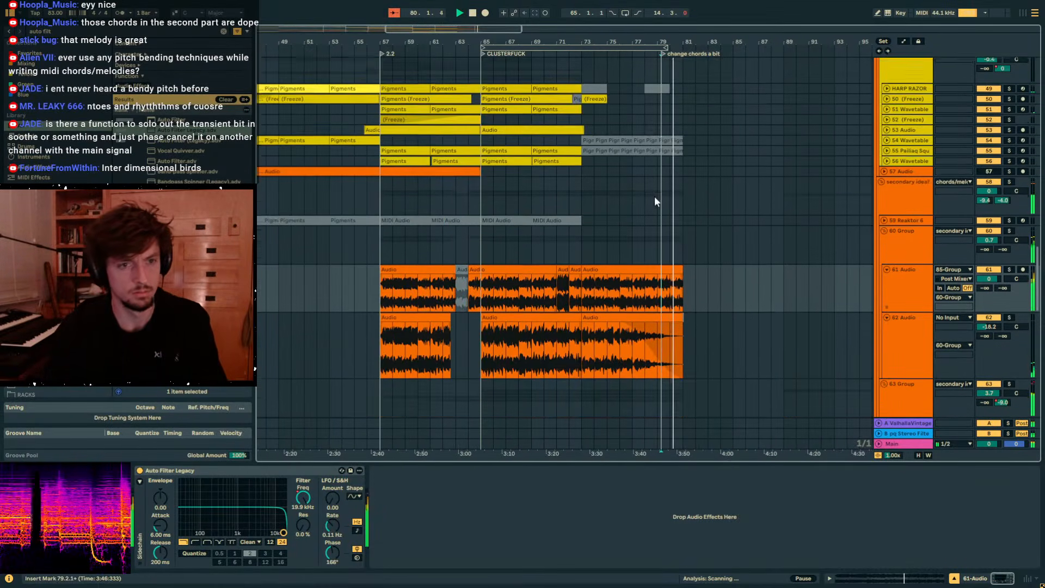
{"action": "left_click_drag", "start_coordinate": [663, 40], "coordinate": [663, 54]}
{"action": "scroll", "coordinate": [697, 273], "scroll_direction": "down", "scroll_amount": 10}
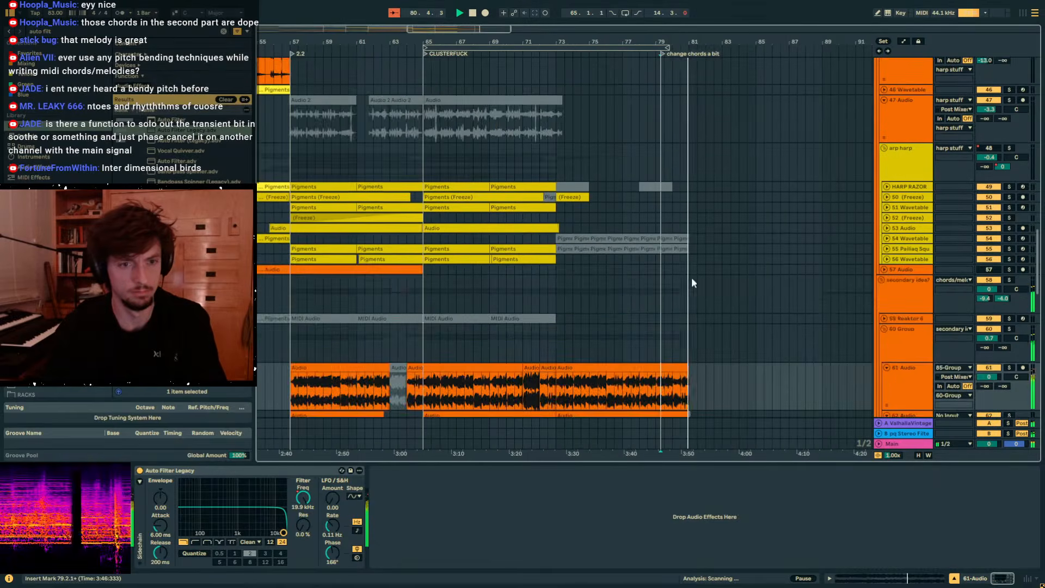
Automate the 61 Audio filter frequency to fall from the bar 79 peak to 26 Hz at the clip's end near bar 81.
{"action": "key", "text": "a"}
{"action": "left_click_drag", "start_coordinate": [677, 190], "coordinate": [688, 223]}
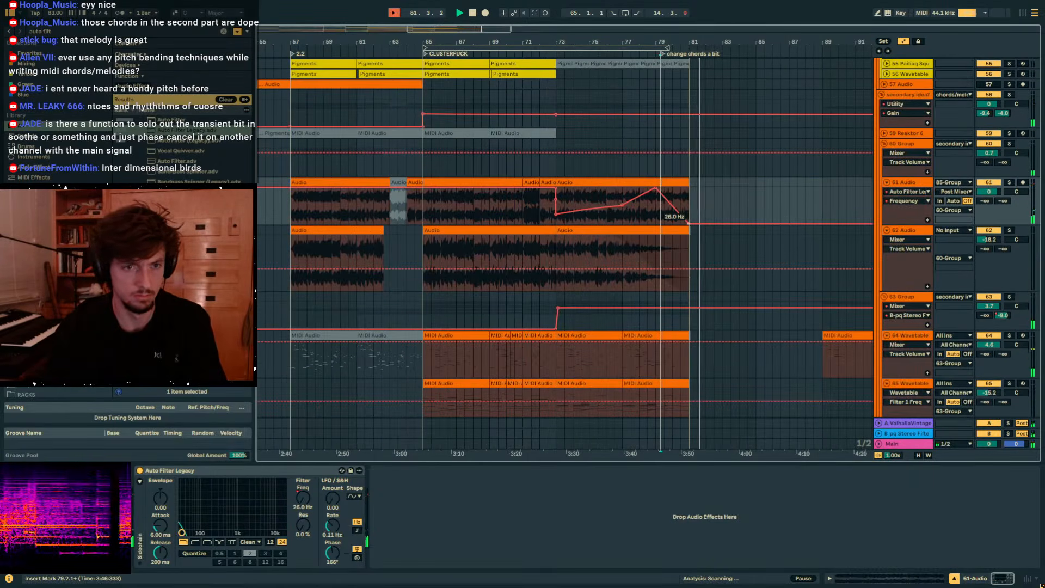
{"action": "key", "text": "a"}
Play the arrangement from several spots in 63 Group's lane, ending at 56.3.1 just before the 2.2 marker.
{"action": "scroll", "coordinate": [703, 201], "scroll_direction": "down", "scroll_amount": 5}
{"action": "left_click", "coordinate": [548, 180]}
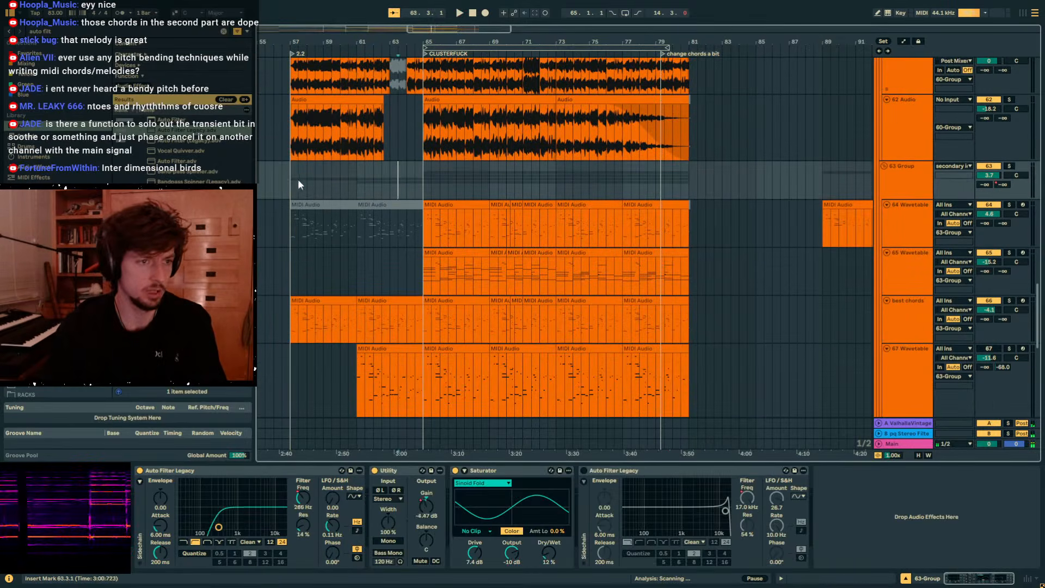
{"action": "left_click_drag", "start_coordinate": [352, 182], "coordinate": [434, 376]}
{"action": "left_click", "coordinate": [364, 186]}
{"action": "key", "text": "space"}
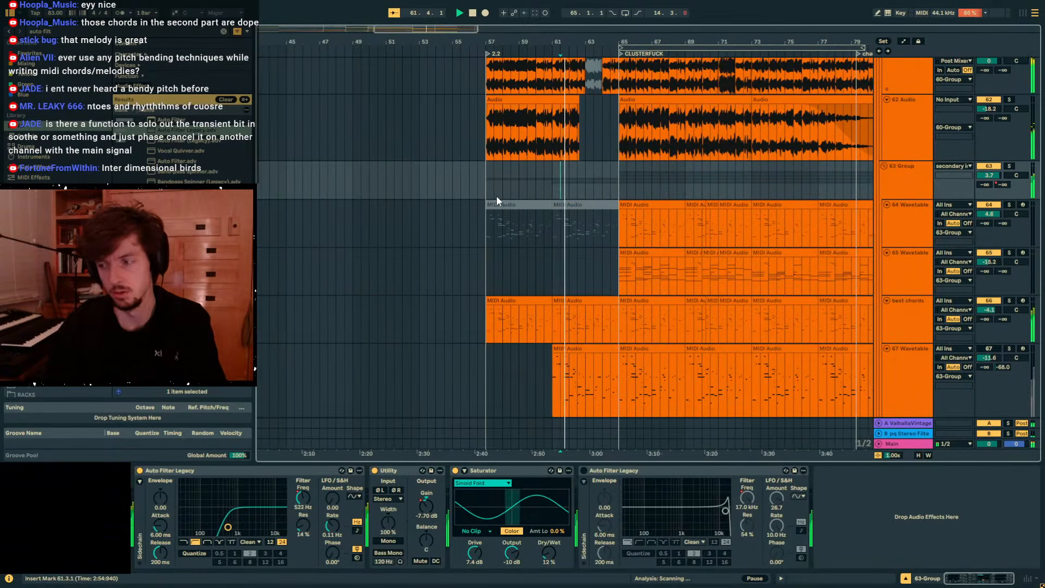
{"action": "left_click", "coordinate": [459, 183]}
{"action": "key", "text": "space"}
{"action": "key", "text": "space"}
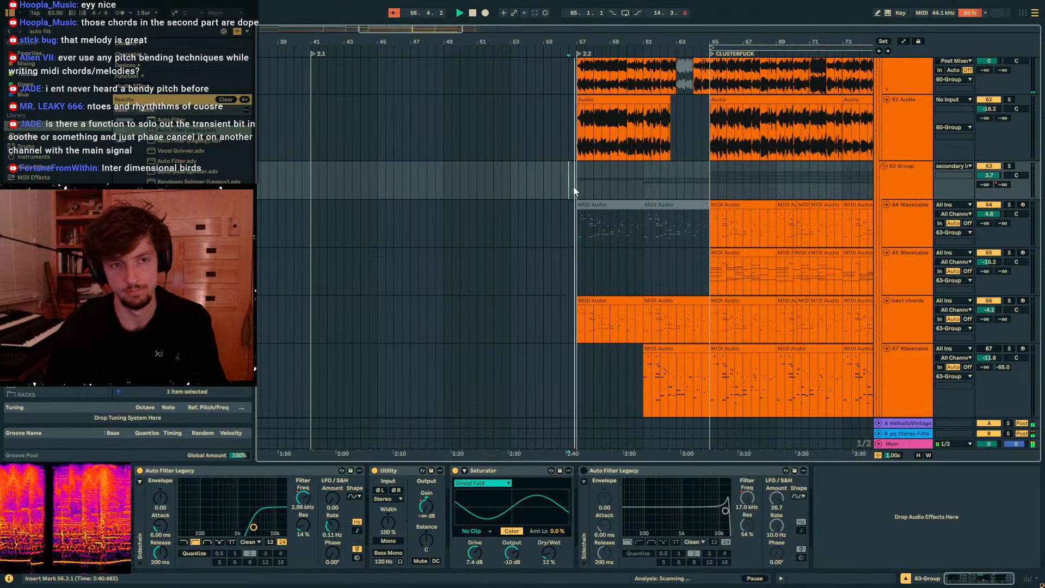
Check the two return tracks during playback and open return B's device chain with the stereo filter and swap delay.
{"action": "scroll", "coordinate": [638, 198], "scroll_direction": "up", "scroll_amount": 4}
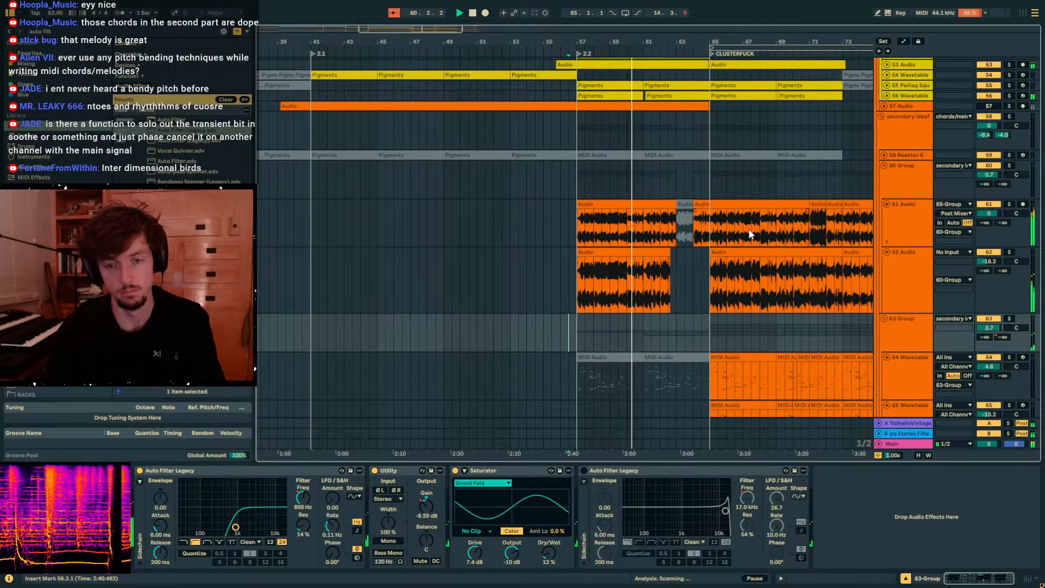
{"action": "left_click", "coordinate": [989, 424]}
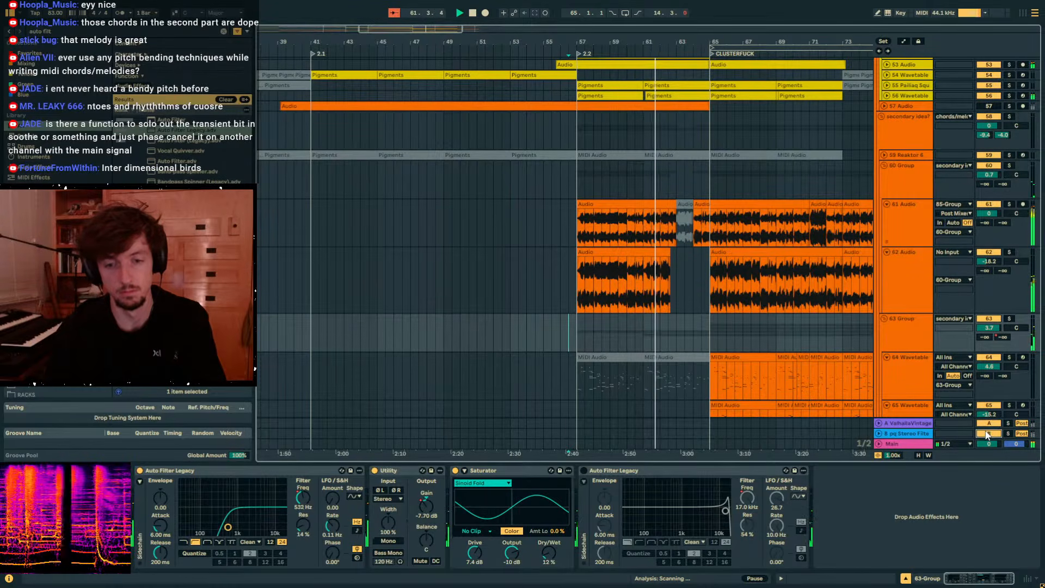
{"action": "left_click", "coordinate": [906, 424]}
{"action": "left_click", "coordinate": [908, 433]}
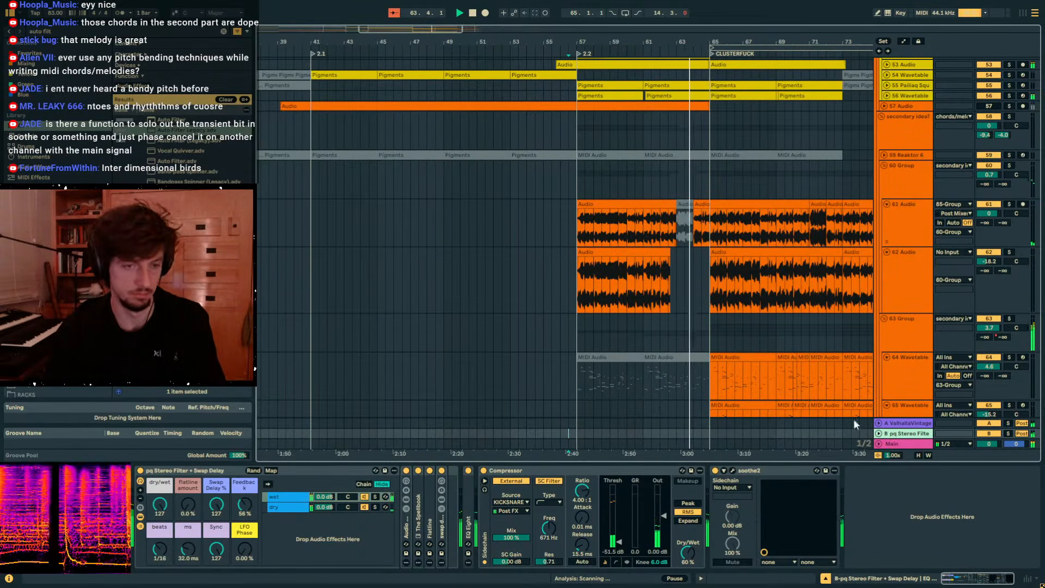
Review the melody, harp and chord tracks above around the transition into CLUSTERFUCK, ending on 24 Serum 2 at 64.1.1.
{"action": "scroll", "coordinate": [722, 322], "scroll_direction": "up", "scroll_amount": 5}
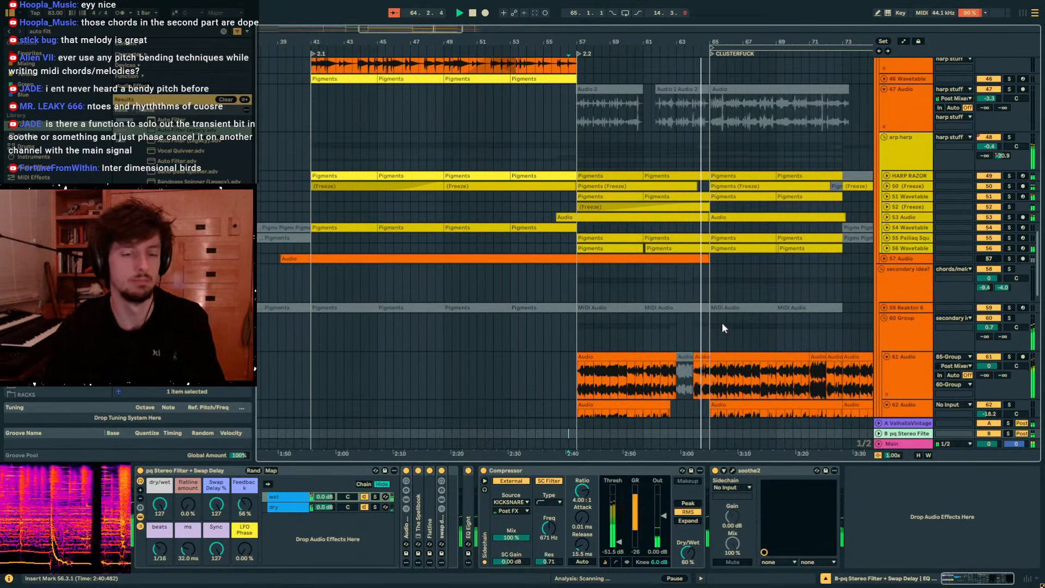
{"action": "scroll", "coordinate": [723, 324], "scroll_direction": "up", "scroll_amount": 3}
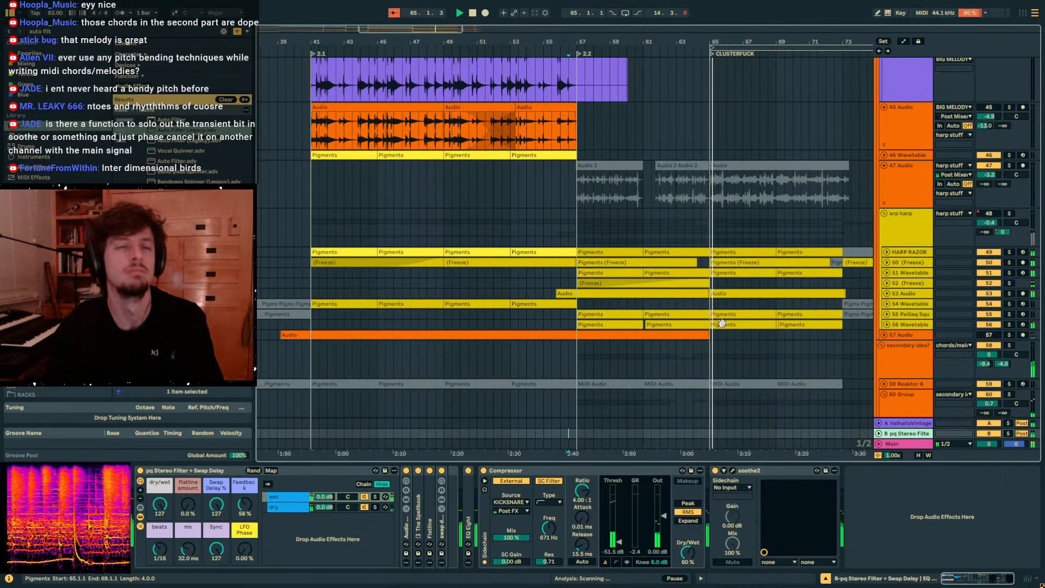
{"action": "scroll", "coordinate": [722, 322], "scroll_direction": "up", "scroll_amount": 6}
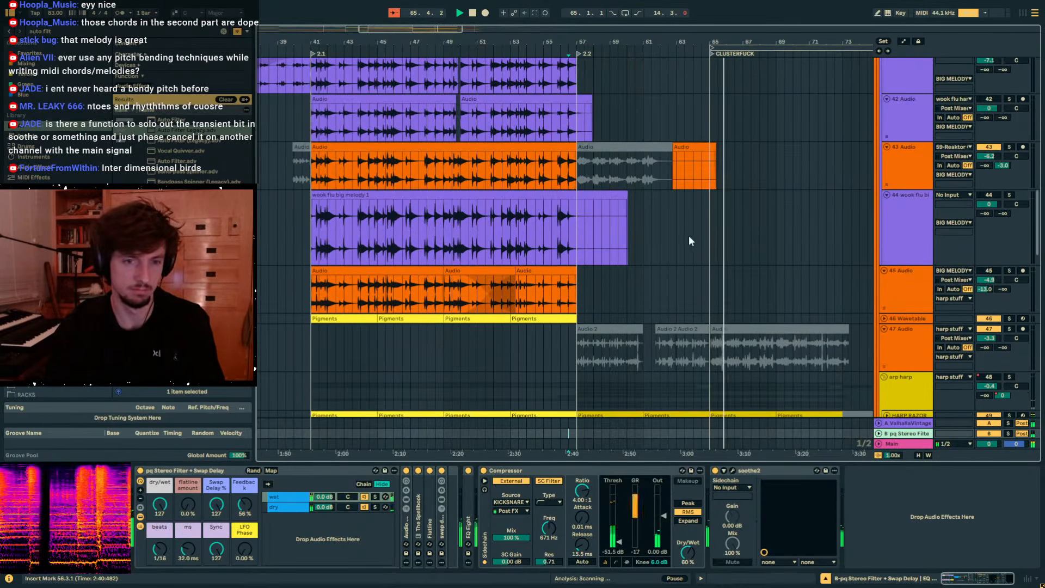
{"action": "left_click", "coordinate": [690, 238]}
{"action": "scroll", "coordinate": [692, 239], "scroll_direction": "down", "scroll_amount": 3}
{"action": "left_click", "coordinate": [705, 175]}
{"action": "scroll", "coordinate": [722, 165], "scroll_direction": "up", "scroll_amount": 5}
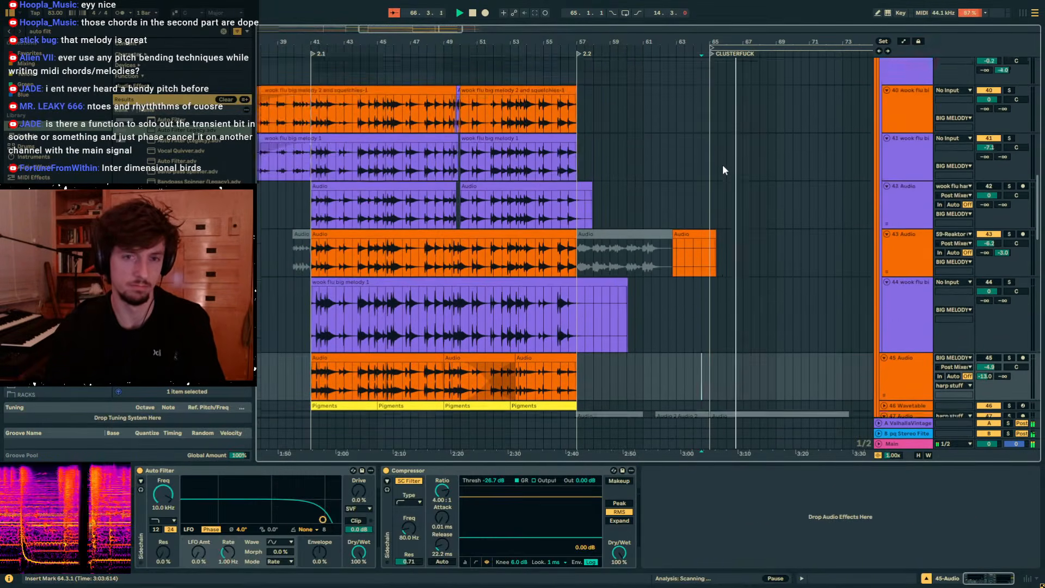
{"action": "scroll", "coordinate": [723, 164], "scroll_direction": "up", "scroll_amount": 11}
{"action": "left_click", "coordinate": [700, 132]}
{"action": "left_click", "coordinate": [685, 126]}
{"action": "key", "text": "space"}
{"action": "scroll", "coordinate": [684, 125], "scroll_direction": "up", "scroll_amount": 6}
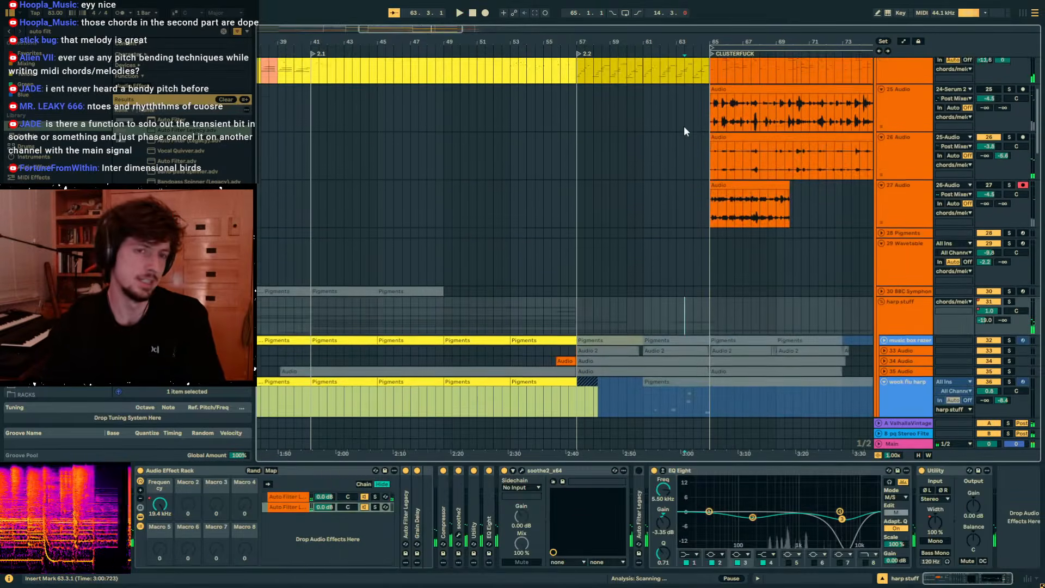
{"action": "scroll", "coordinate": [684, 125], "scroll_direction": "up", "scroll_amount": 6}
{"action": "left_click", "coordinate": [695, 247]}
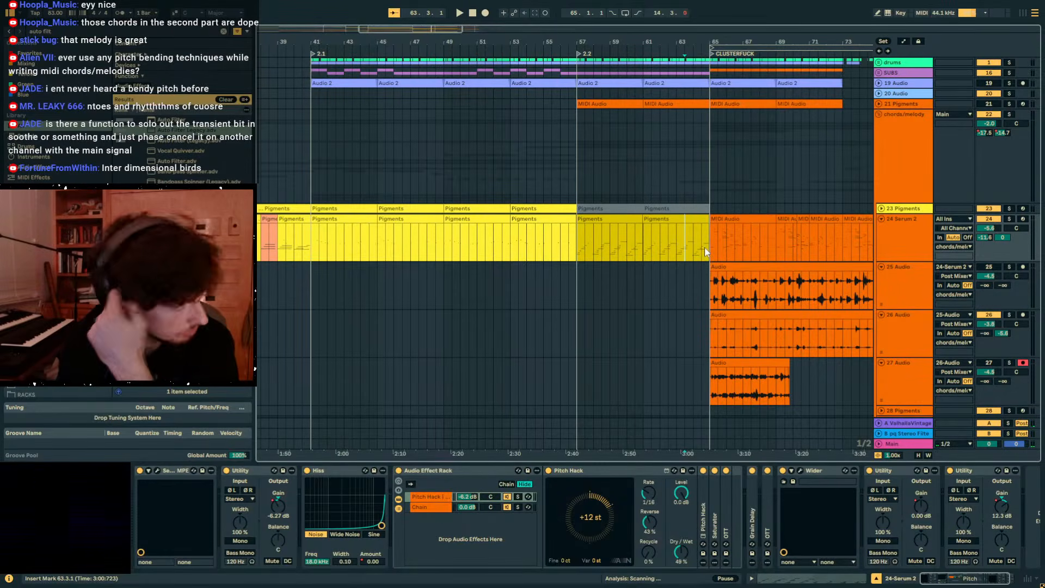
{"action": "left_click_drag", "start_coordinate": [707, 247], "coordinate": [699, 252]}
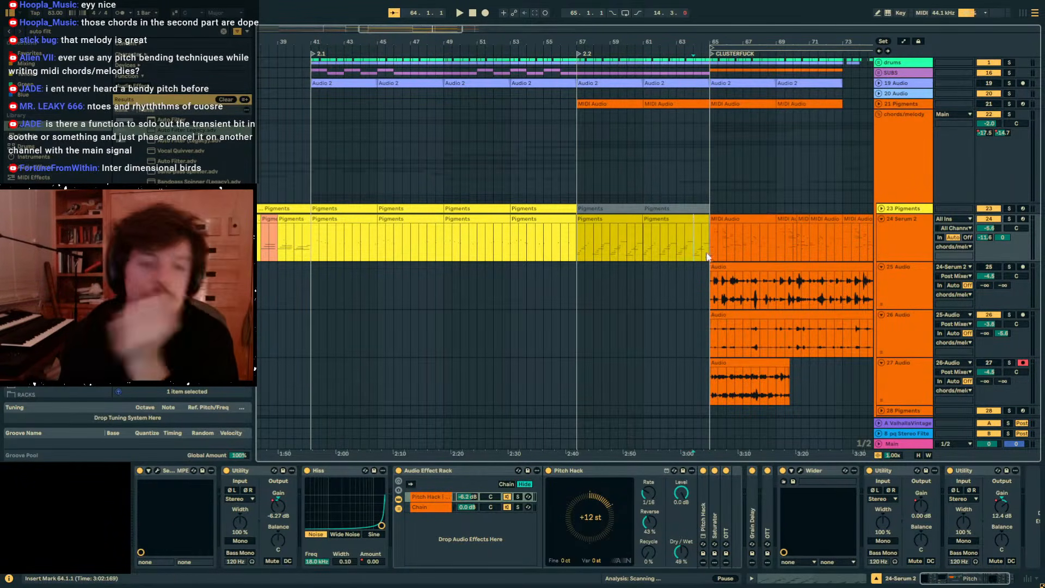
Unfold the drums group and automate its Auto Filter Legacy frequency to dip from 63.3.1 to about 13 kHz at bar 65.
{"action": "left_click", "coordinate": [900, 125]}
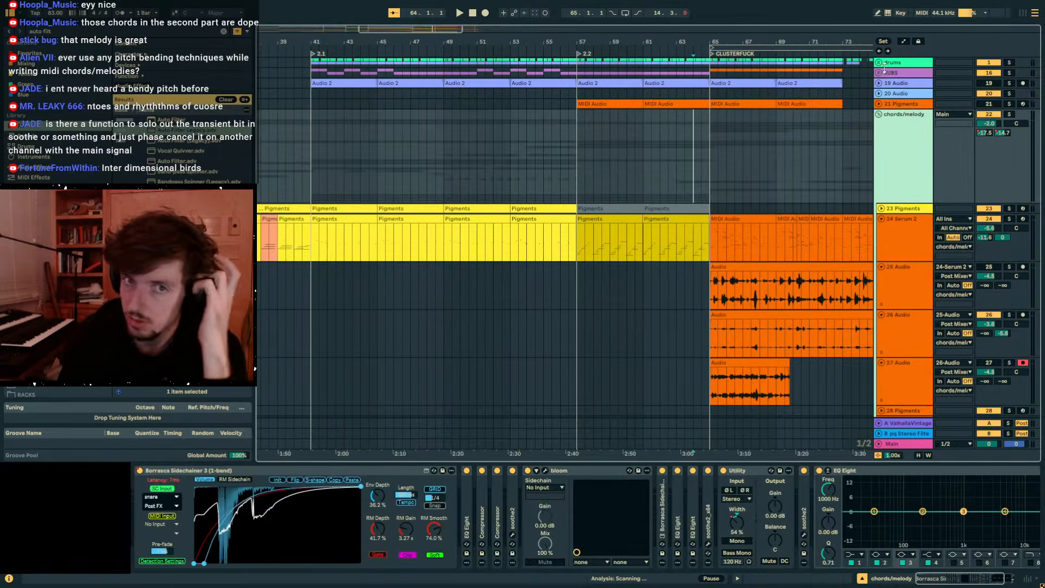
{"action": "left_click", "coordinate": [878, 63]}
{"action": "left_click", "coordinate": [894, 67]}
{"action": "left_click", "coordinate": [839, 497]}
{"action": "key", "text": "a"}
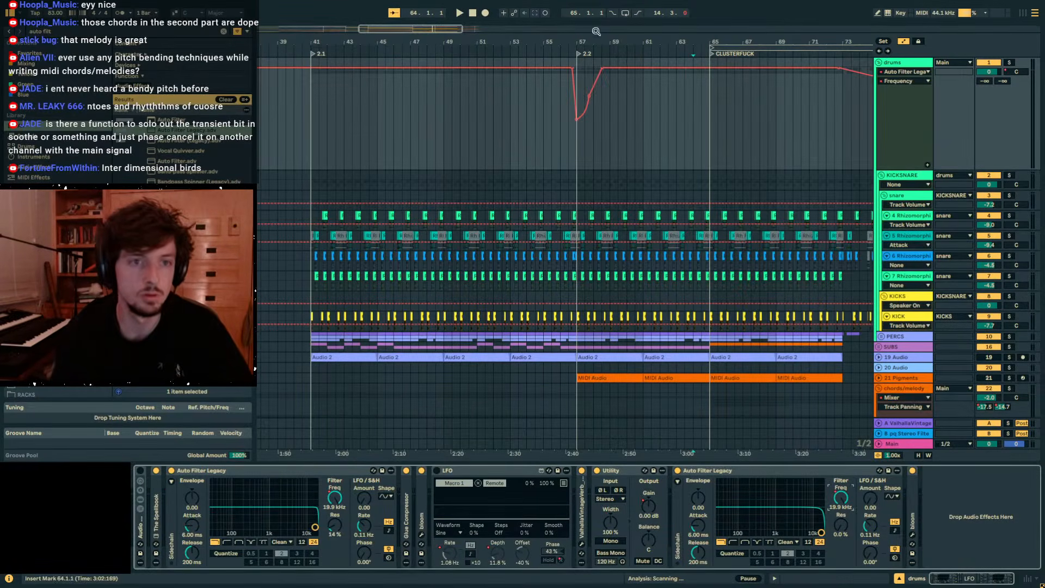
{"action": "left_click", "coordinate": [685, 68]}
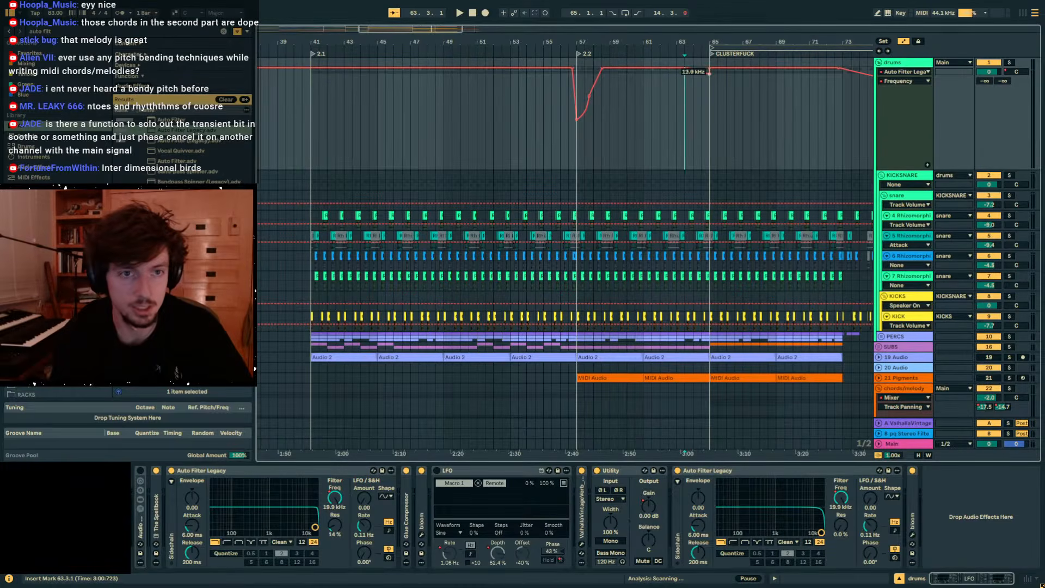
{"action": "key", "text": "space"}
Copy the two-bar drums filter sweep from the 2.2 marker and paste it at 65.1.1, the start of CLUSTERFUCK.
{"action": "left_click", "coordinate": [465, 123]}
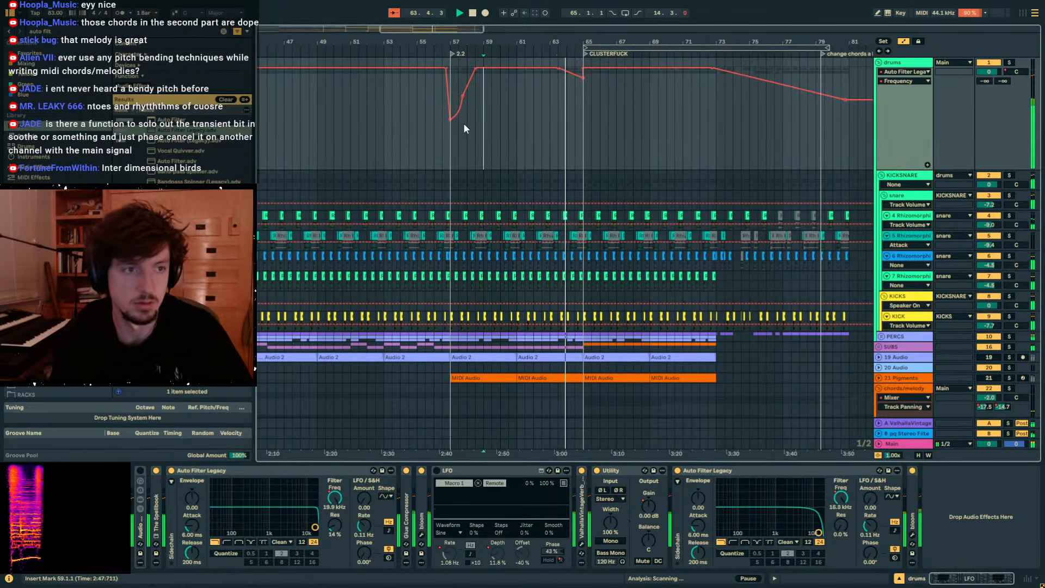
{"action": "left_click", "coordinate": [592, 126]}
{"action": "key", "text": "ctrl+v"}
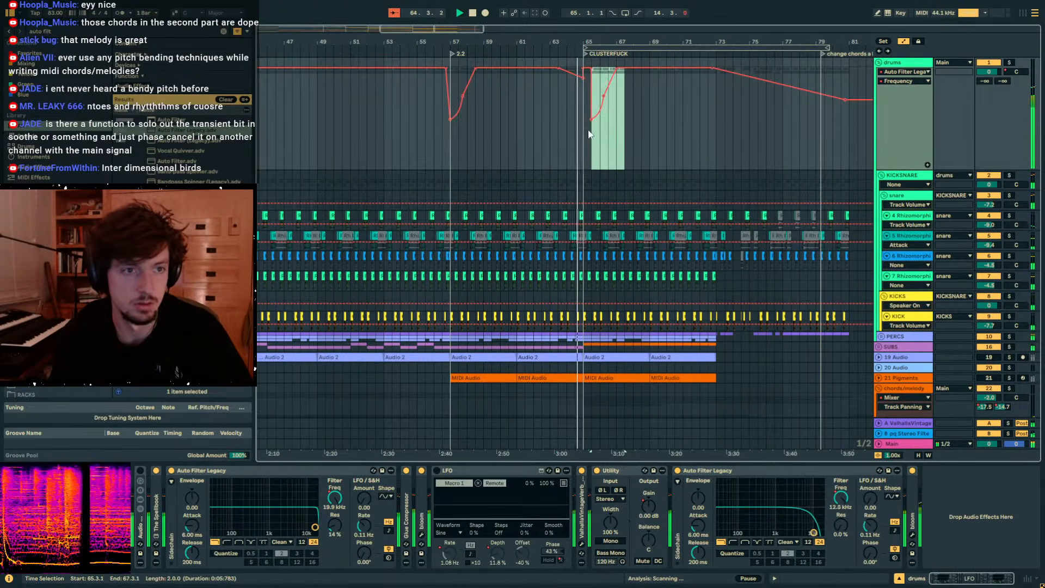
{"action": "key", "text": "ctrl+z"}
{"action": "left_click", "coordinate": [583, 131]}
{"action": "key", "text": "ctrl+v"}
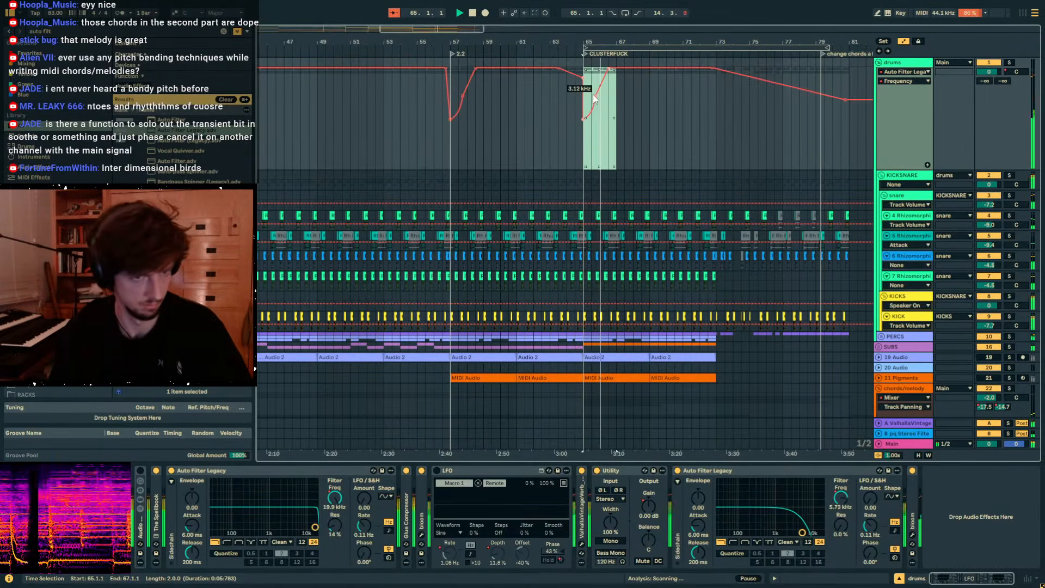
Shorten the pasted drums filter sweep so it reaches 19.9 kHz about one bar after bar 65, curve its rise and audition it.
{"action": "left_click_drag", "start_coordinate": [609, 87], "coordinate": [608, 70]}
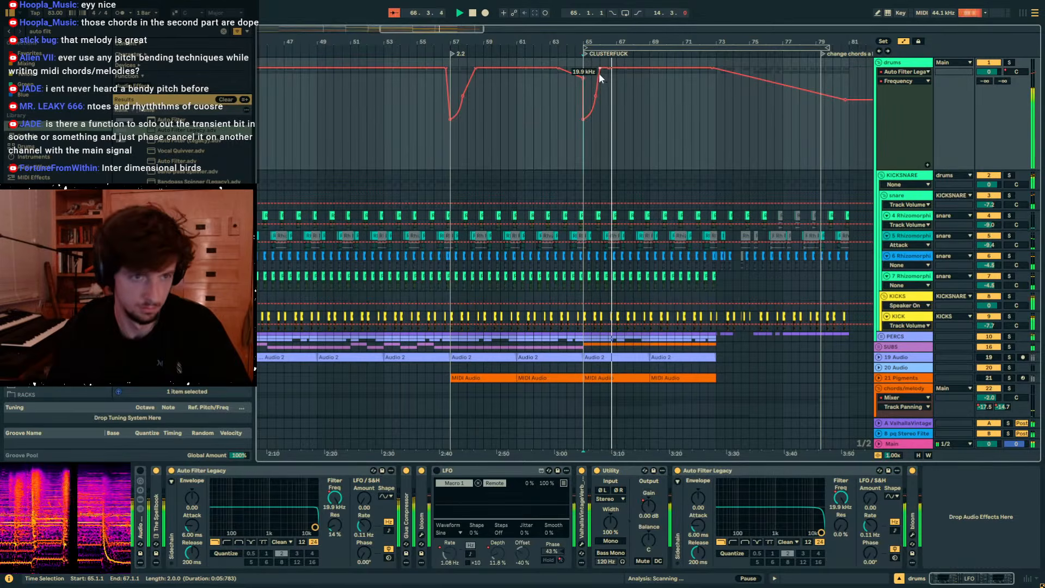
{"action": "left_click", "coordinate": [581, 67]}
{"action": "key", "text": "space"}
{"action": "key", "text": "space"}
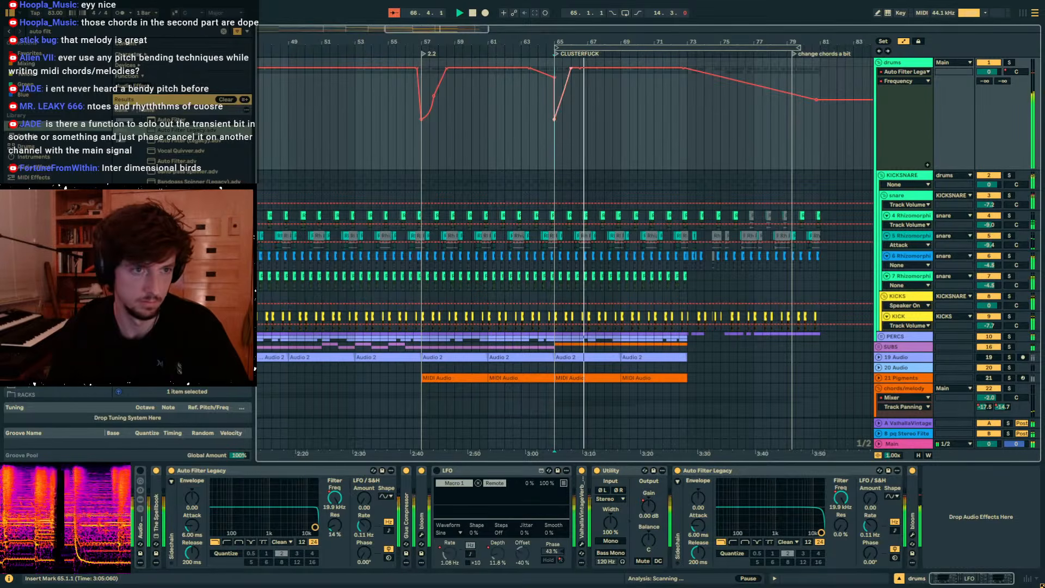
{"action": "key", "text": "space"}
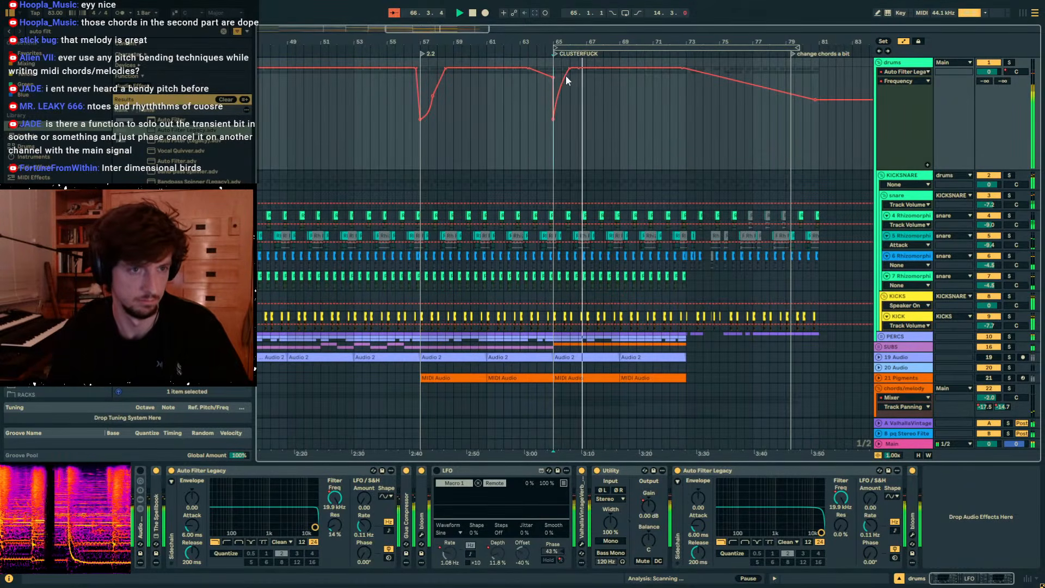
Play the transition from bar 61 with automation hidden and review the chord and melody tracks, including bar 72 of 61 Audio.
{"action": "key", "text": "a"}
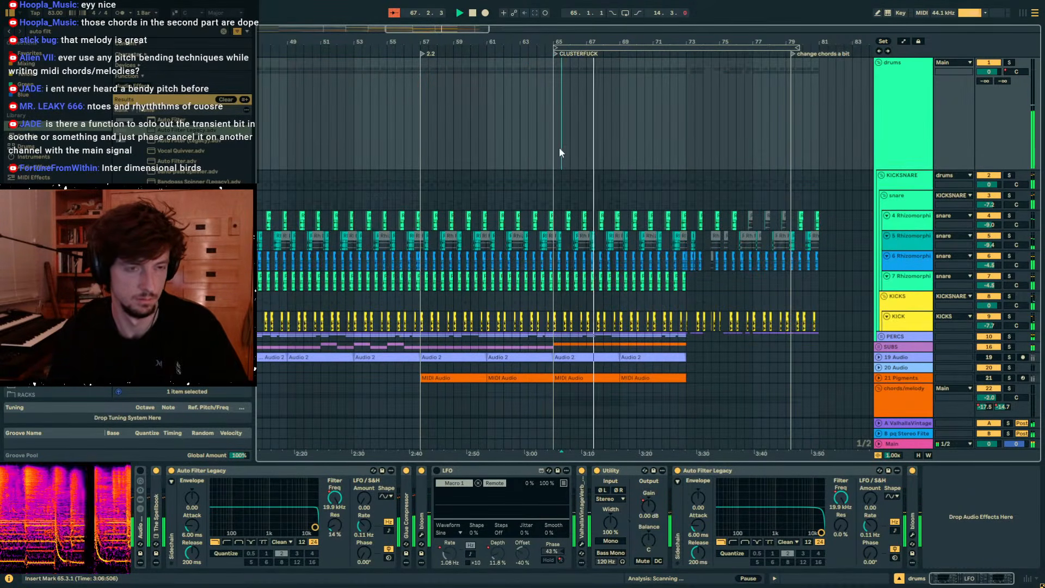
{"action": "left_click", "coordinate": [496, 132]}
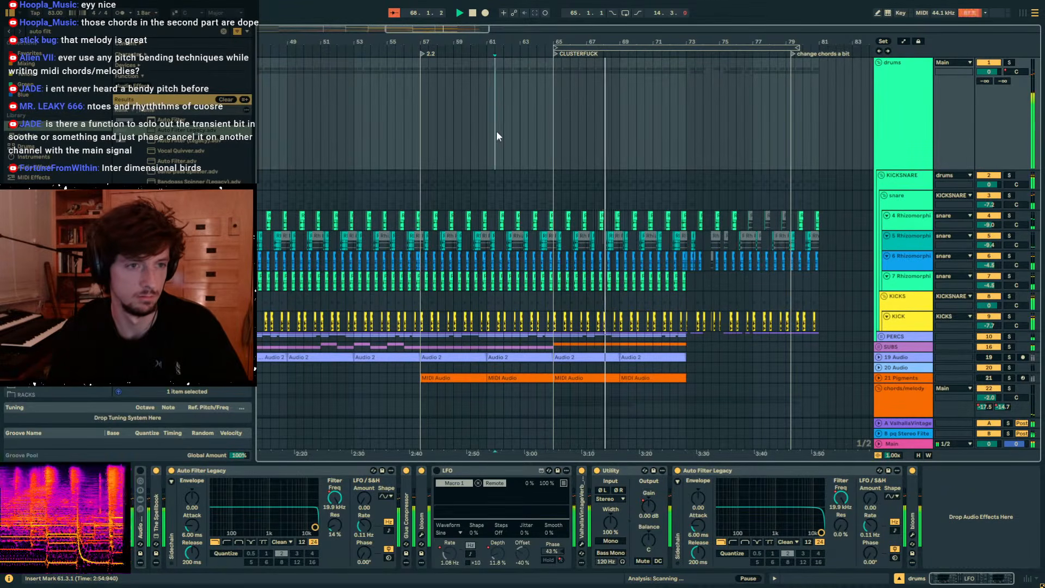
{"action": "left_click", "coordinate": [489, 133]}
{"action": "key", "text": "space"}
{"action": "key", "text": "space"}
{"action": "scroll", "coordinate": [757, 168], "scroll_direction": "down", "scroll_amount": 6}
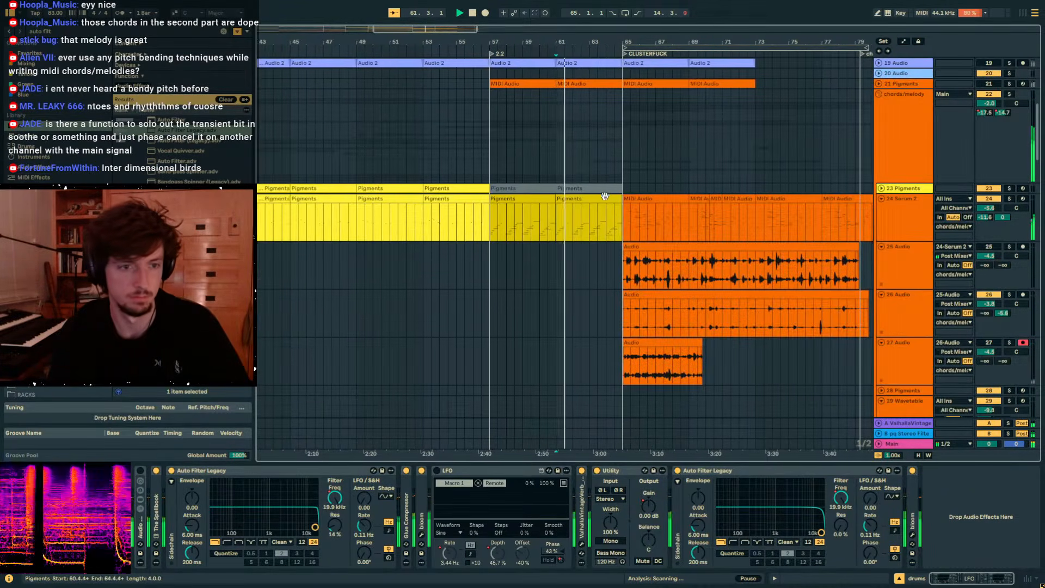
{"action": "left_click", "coordinate": [603, 223]}
{"action": "scroll", "coordinate": [644, 218], "scroll_direction": "down", "scroll_amount": 10}
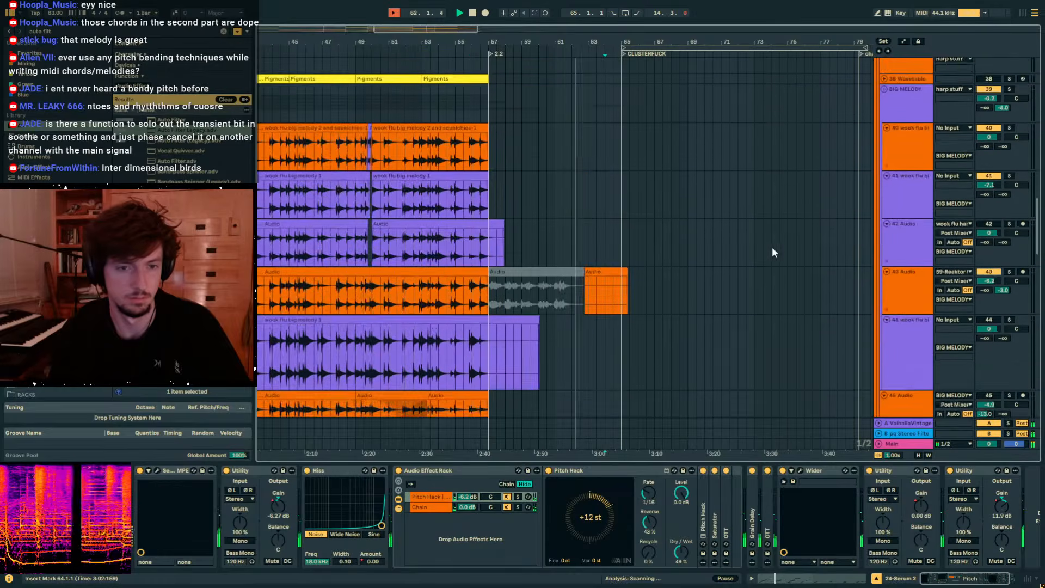
{"action": "scroll", "coordinate": [784, 250], "scroll_direction": "down", "scroll_amount": 12}
{"action": "left_click_drag", "start_coordinate": [753, 275], "coordinate": [739, 274]}
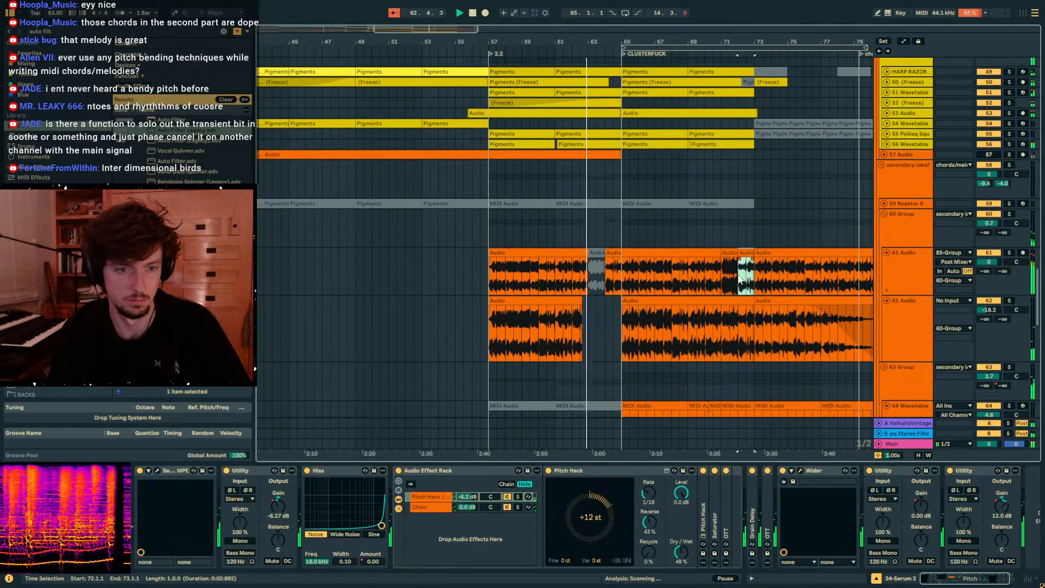
{"action": "scroll", "coordinate": [743, 272], "scroll_direction": "down", "scroll_amount": 8}
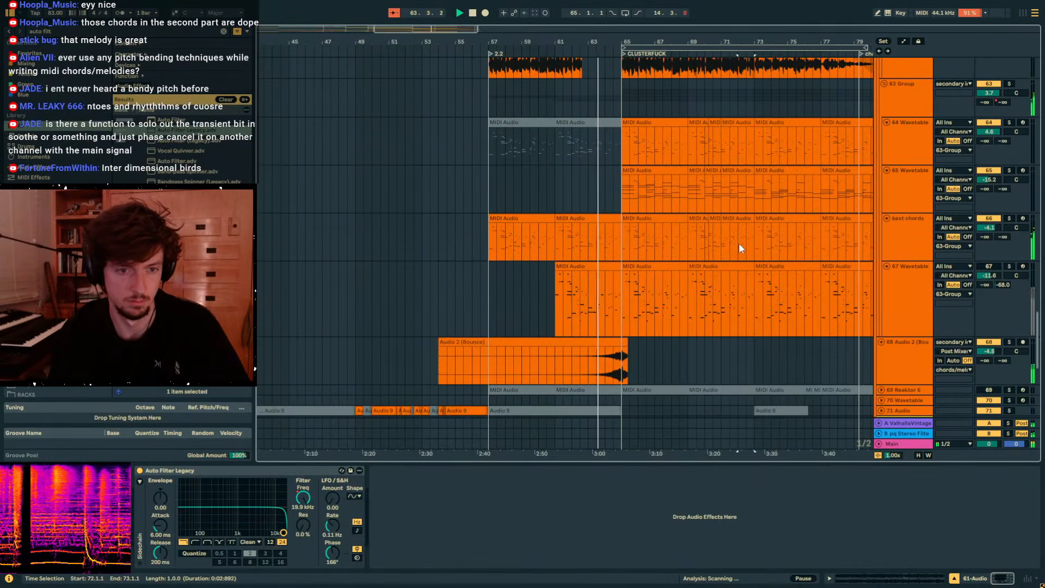
{"action": "scroll", "coordinate": [740, 243], "scroll_direction": "up", "scroll_amount": 20}
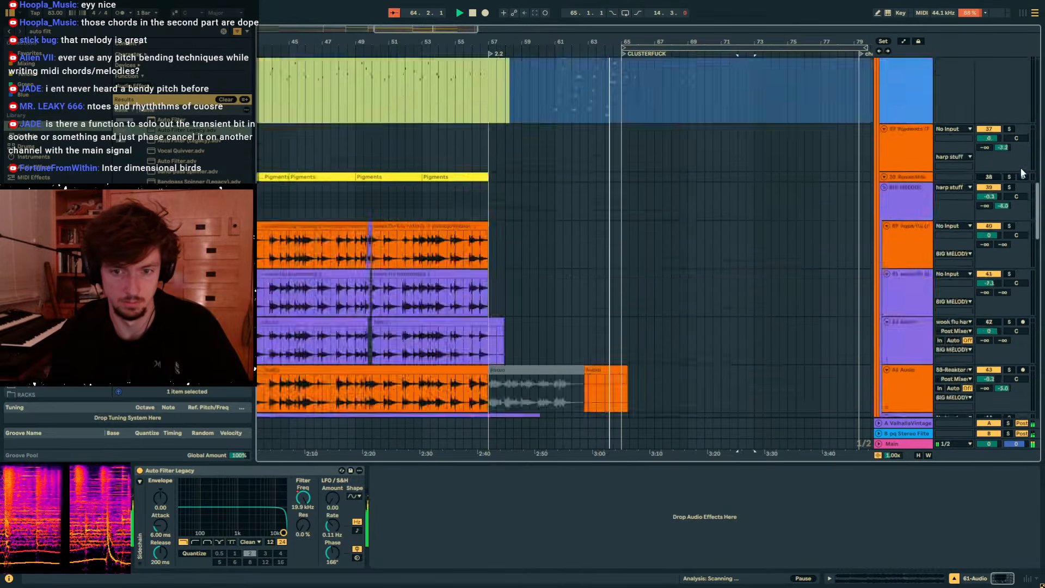
Solo and audition bar 72 of 26 Audio, paste a copy of it at 64.1.1 before the track's first clip, and play it.
{"action": "scroll", "coordinate": [806, 248], "scroll_direction": "down", "scroll_amount": 4}
{"action": "key", "text": "space"}
{"action": "left_click_drag", "start_coordinate": [740, 216], "coordinate": [753, 272]}
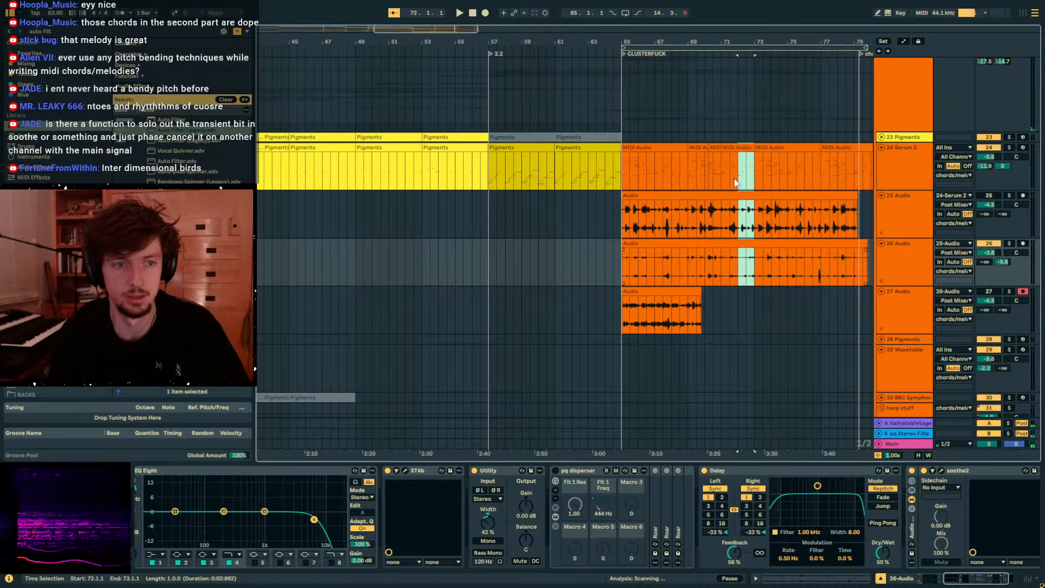
{"action": "left_click", "coordinate": [736, 182]}
{"action": "left_click", "coordinate": [740, 263]}
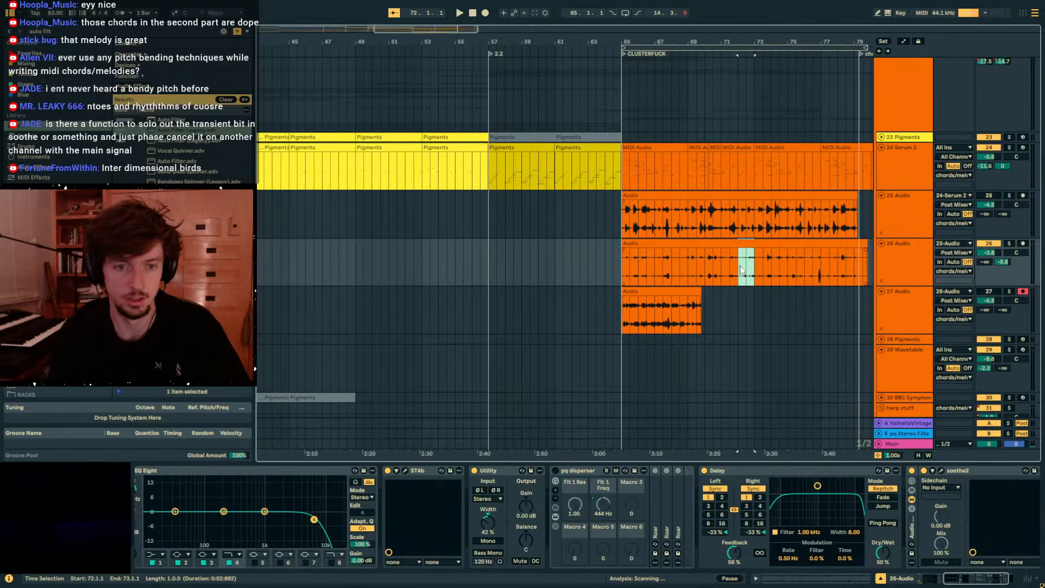
{"action": "left_click", "coordinate": [1009, 243]}
{"action": "key", "text": "space"}
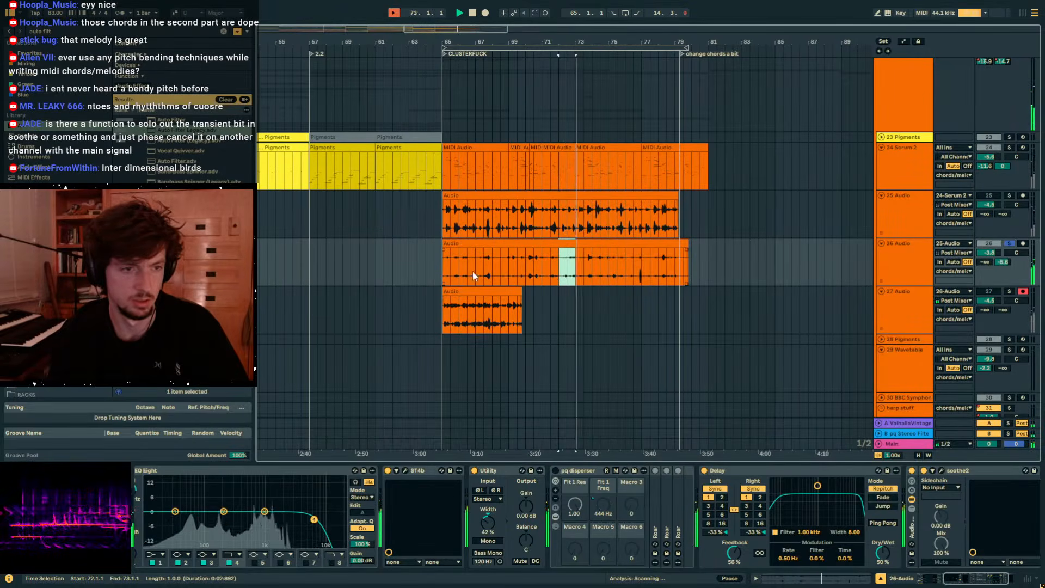
{"action": "left_click", "coordinate": [427, 267]}
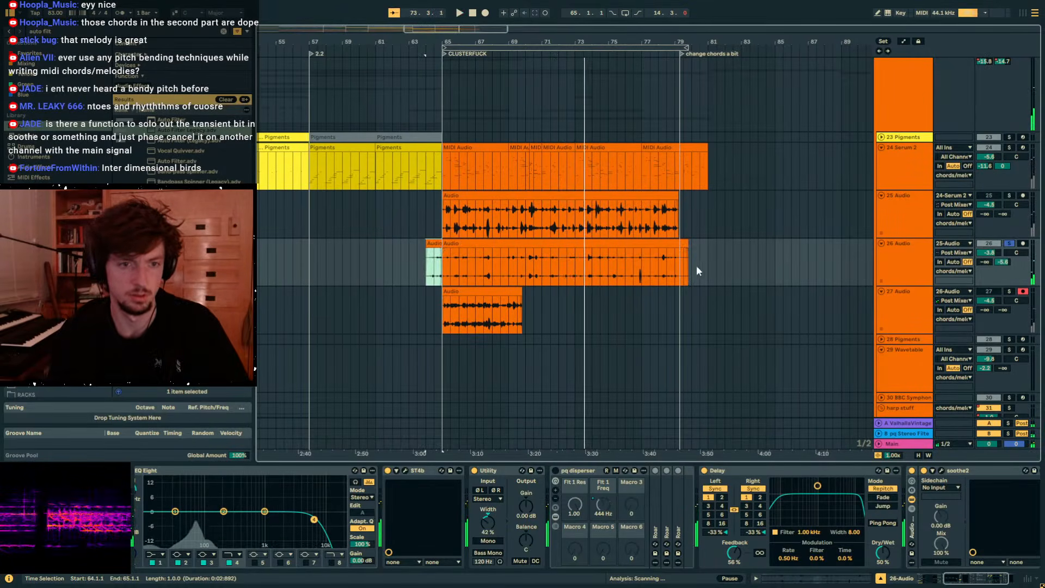
{"action": "key", "text": "space"}
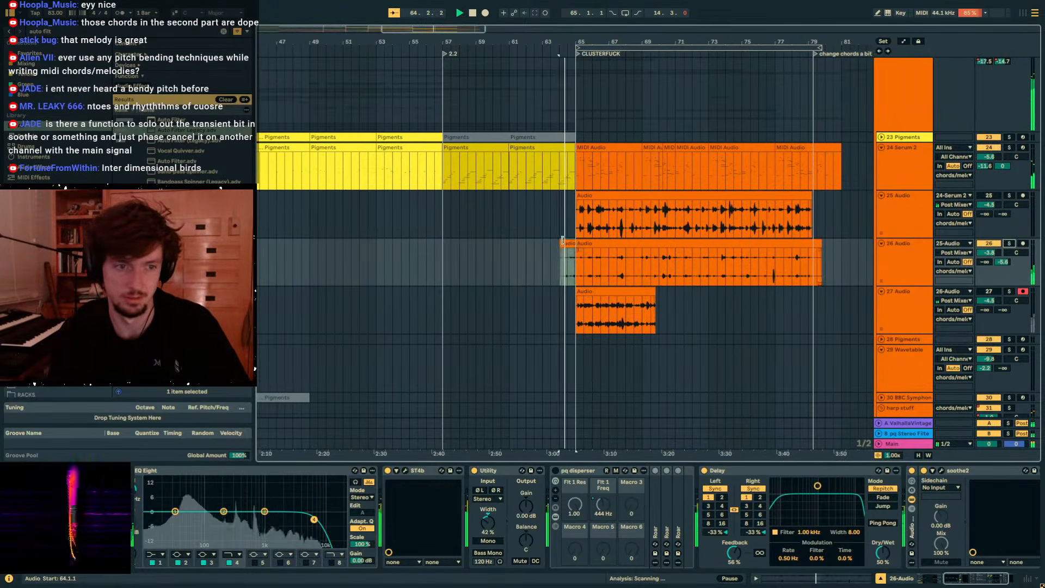
Raise 26 Audio's Utility gain automation before bar 65 to about 7.3 dB and audition the lead-in into CLUSTERFUCK.
{"action": "double_click", "coordinate": [759, 470]}
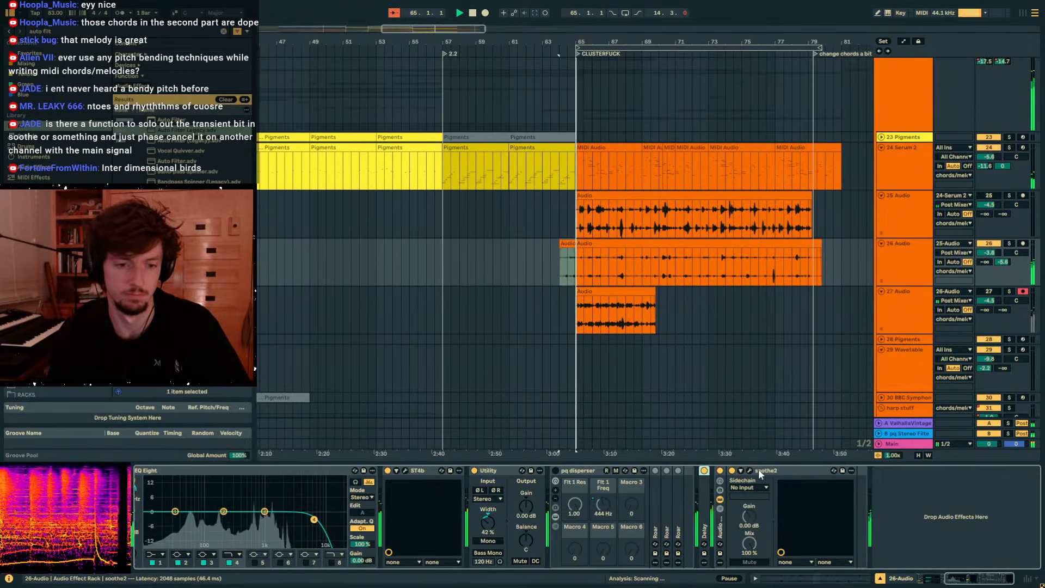
{"action": "key", "text": "a"}
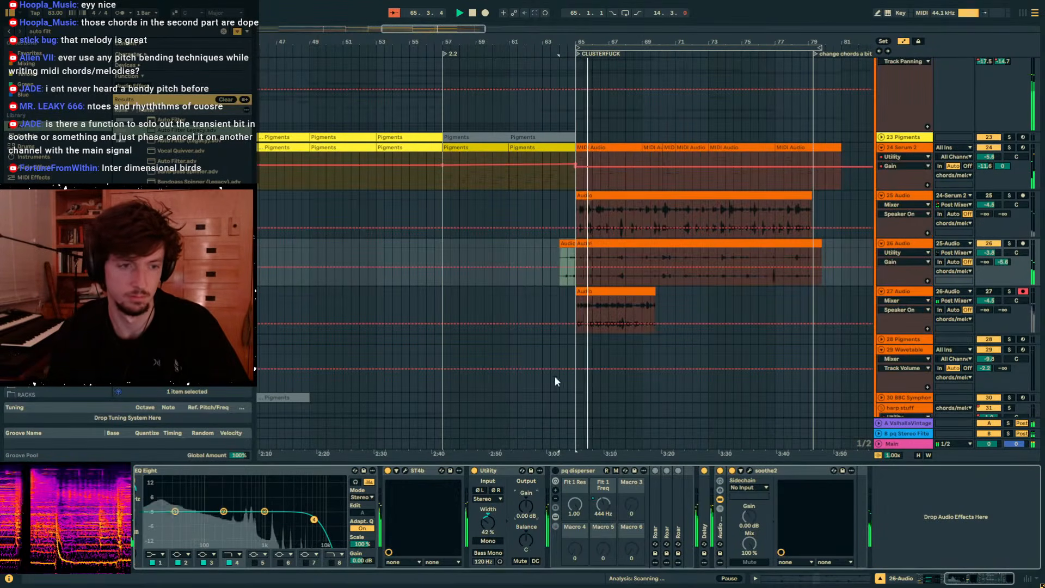
{"action": "left_click", "coordinate": [576, 267]}
{"action": "left_click_drag", "start_coordinate": [576, 264], "coordinate": [576, 262]}
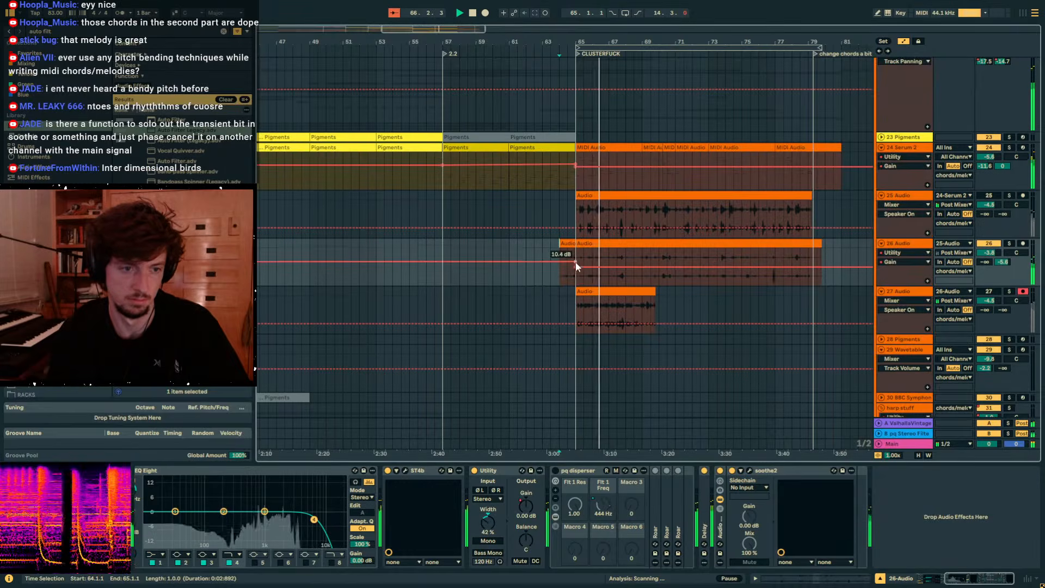
{"action": "key", "text": "space"}
{"action": "key", "text": "space"}
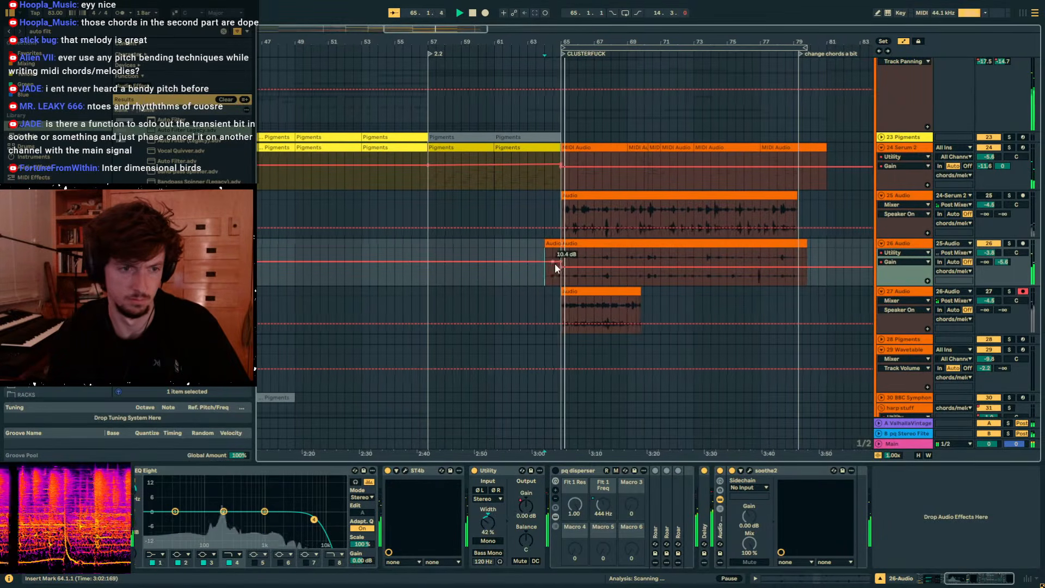
{"action": "left_click_drag", "start_coordinate": [558, 262], "coordinate": [558, 264]}
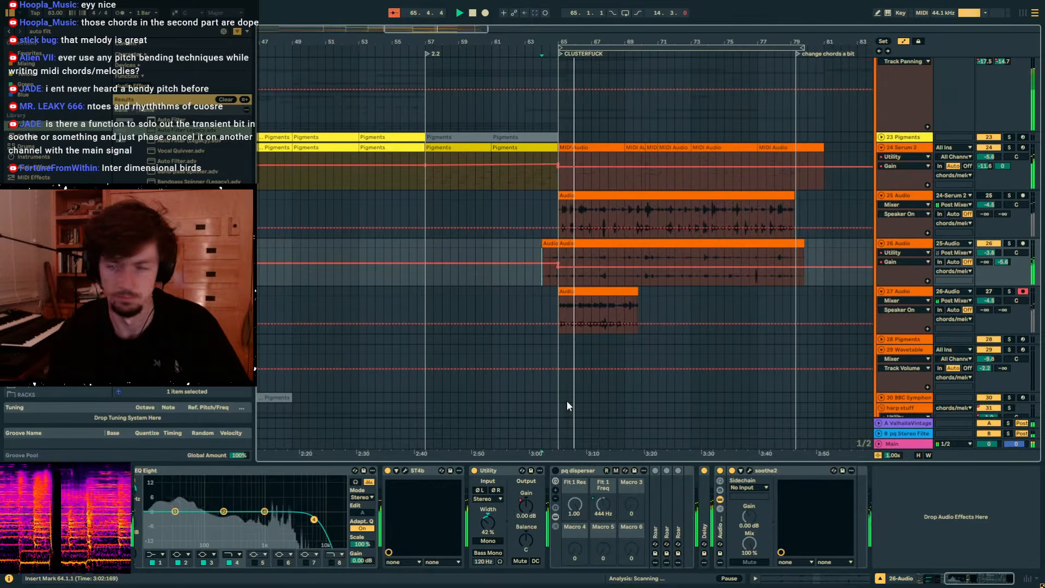
{"action": "key", "text": "a"}
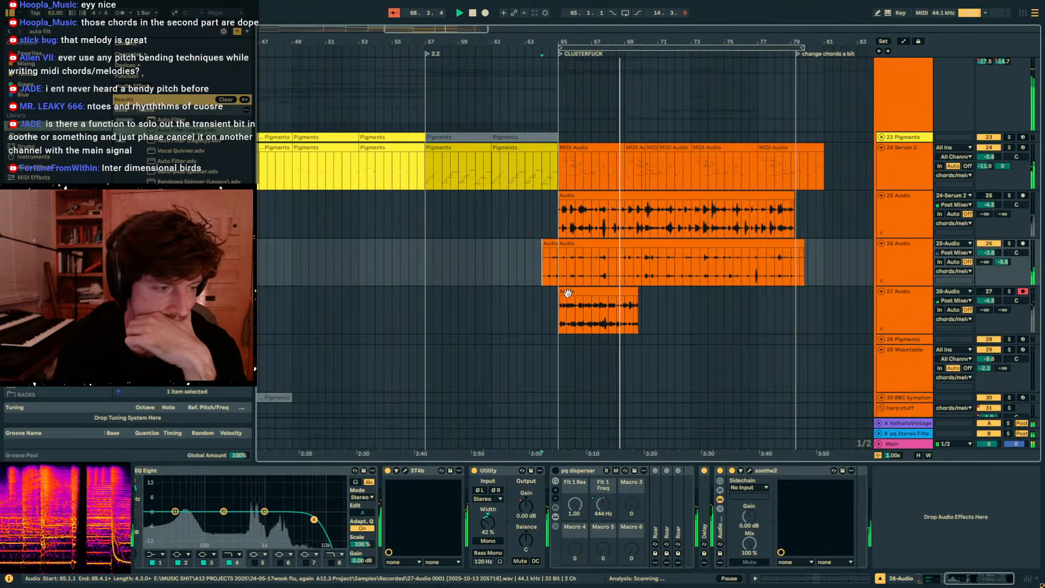
Review the drums, 17 Hip-Hop Sub and Main tracks while CLUSTERFUCK plays.
{"action": "scroll", "coordinate": [629, 282], "scroll_direction": "up", "scroll_amount": 10}
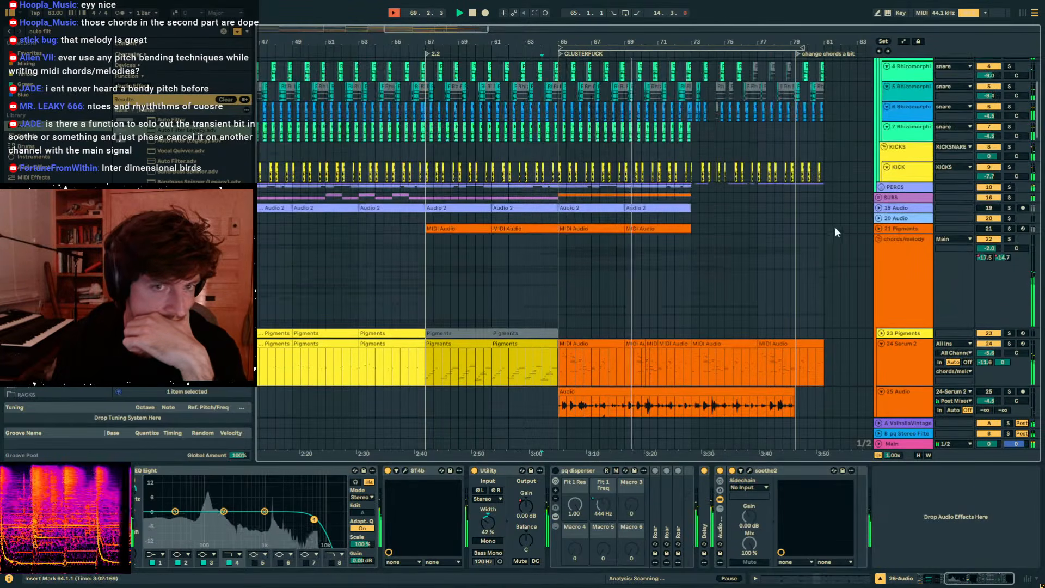
{"action": "scroll", "coordinate": [736, 240], "scroll_direction": "down", "scroll_amount": 3}
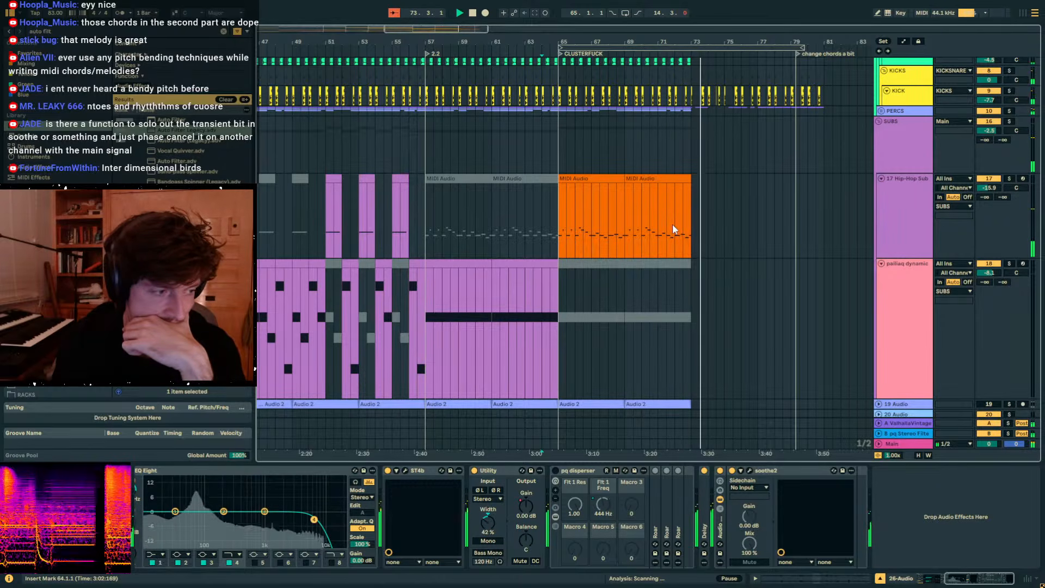
{"action": "left_click", "coordinate": [689, 223]}
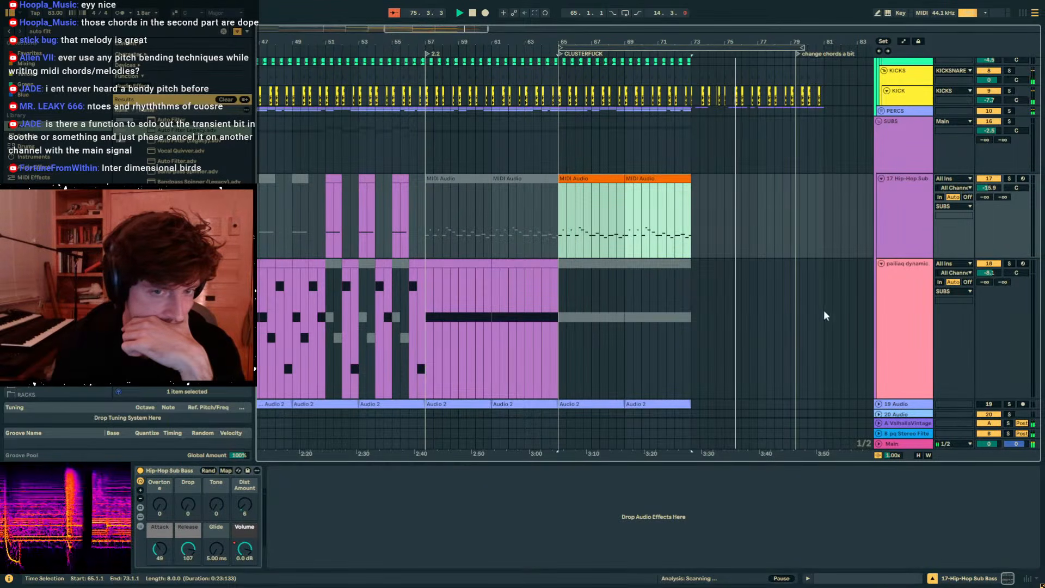
{"action": "left_click", "coordinate": [898, 444]}
{"action": "scroll", "coordinate": [833, 227], "scroll_direction": "up", "scroll_amount": 3}
{"action": "scroll", "coordinate": [833, 227], "scroll_direction": "up", "scroll_amount": 4}
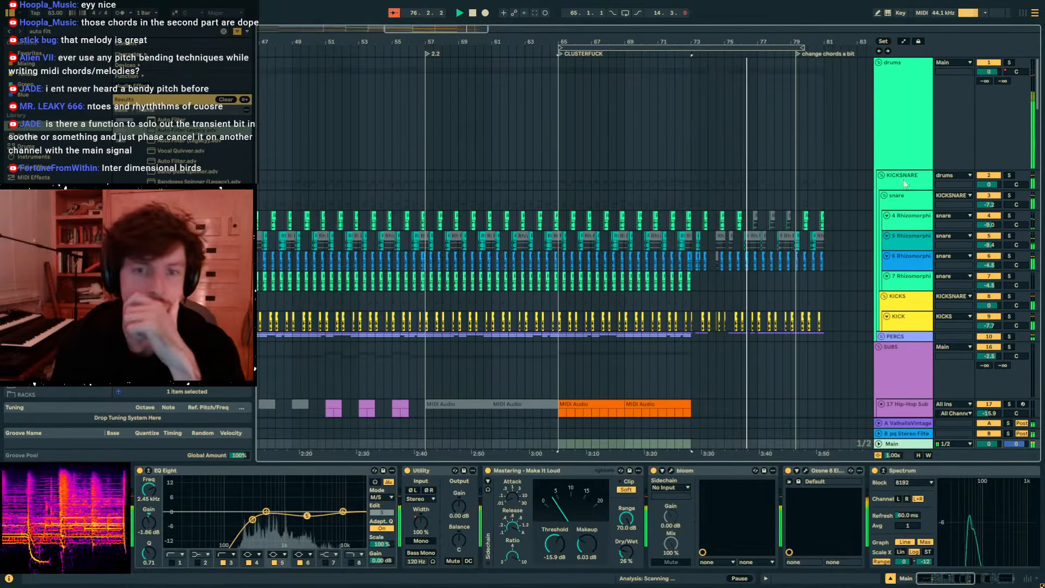
Automate the snare group's EQ Eight Scale to drop to about 3.1 % after bar 73.
{"action": "left_click", "coordinate": [900, 191]}
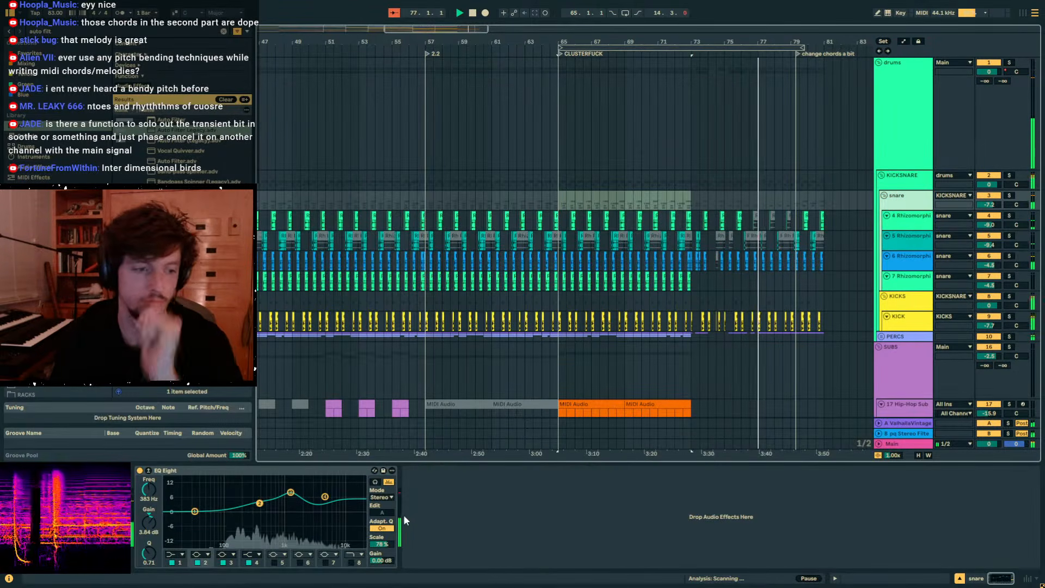
{"action": "key", "text": "a"}
{"action": "left_click", "coordinate": [700, 202]}
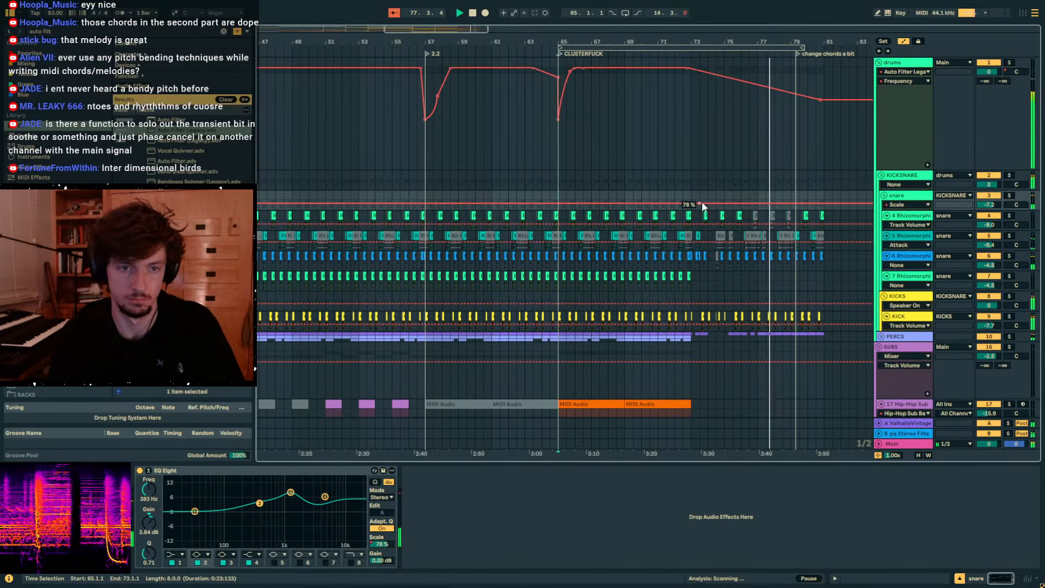
{"action": "left_click_drag", "start_coordinate": [716, 206], "coordinate": [716, 204]}
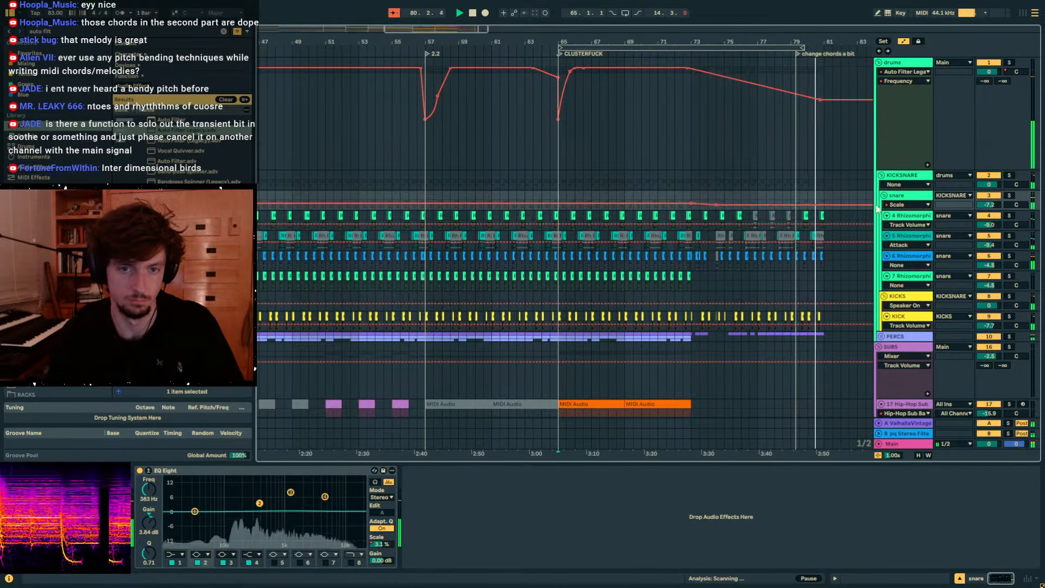
{"action": "key", "text": "a"}
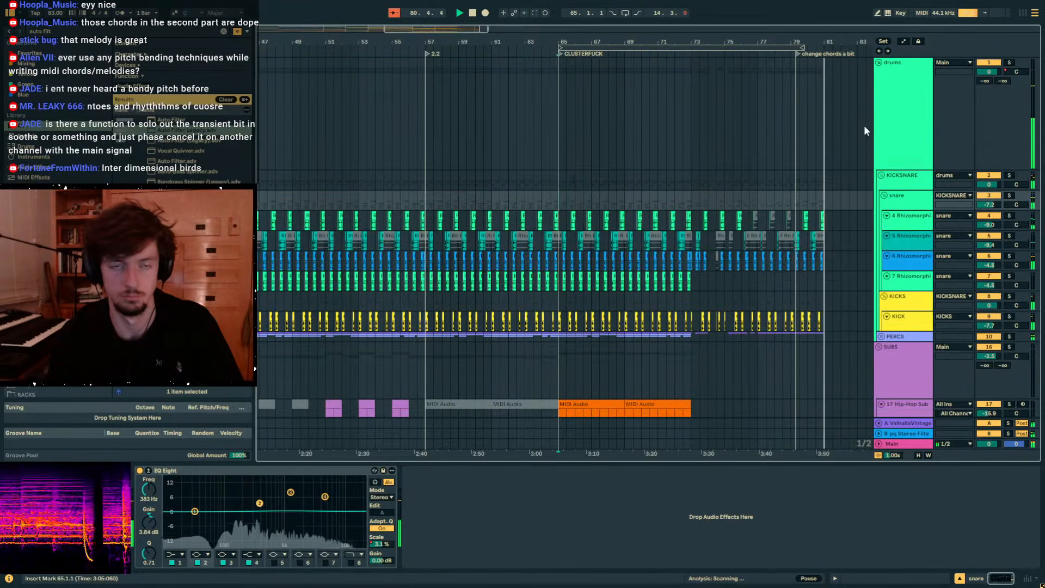
Collapse the drums group and save the set with playback stopped.
{"action": "left_click", "coordinate": [879, 63]}
{"action": "left_click", "coordinate": [546, 92]}
{"action": "key", "text": "space"}
{"action": "left_click_drag", "start_coordinate": [541, 42], "coordinate": [579, 22]}
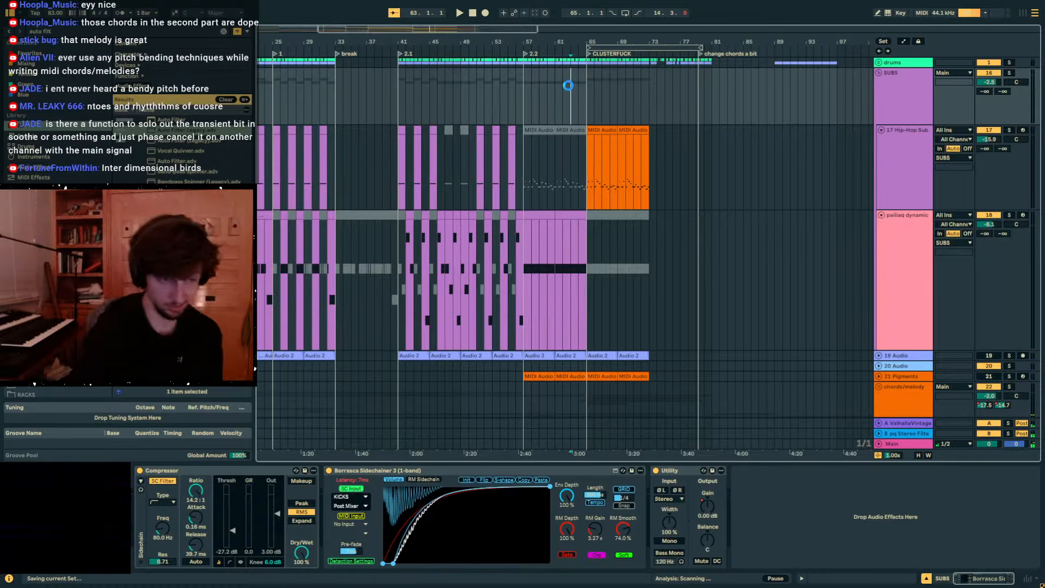
Mark out the empty bars 65 to 79 on 29 Wavetable and check the neighbouring tracks.
{"action": "scroll", "coordinate": [566, 109], "scroll_direction": "down", "scroll_amount": 12}
{"action": "left_click_drag", "start_coordinate": [563, 147], "coordinate": [704, 161]}
{"action": "left_click_drag", "start_coordinate": [696, 161], "coordinate": [625, 160]}
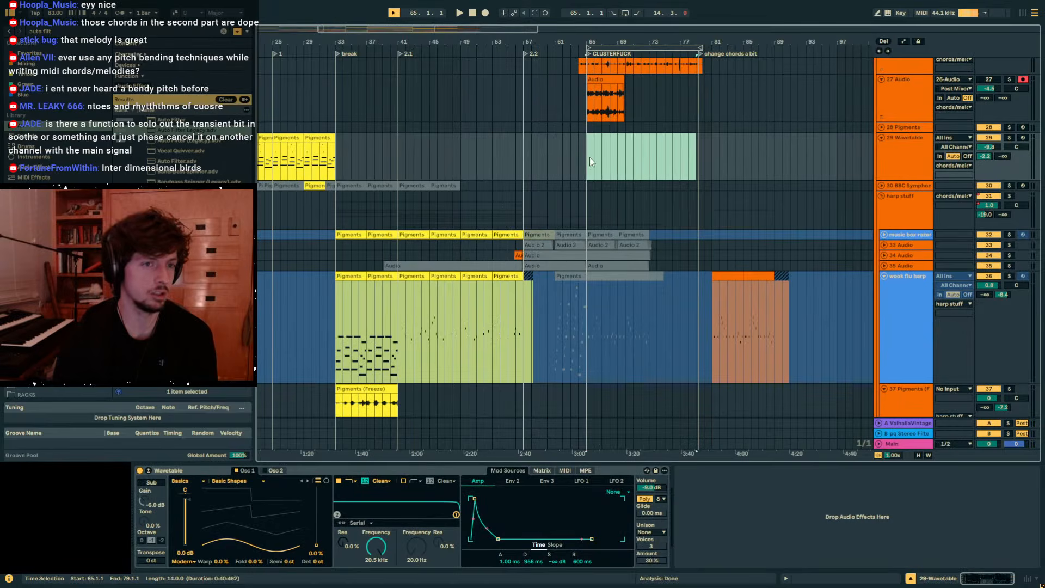
{"action": "left_click", "coordinate": [538, 158]}
{"action": "scroll", "coordinate": [589, 160], "scroll_direction": "up", "scroll_amount": 2}
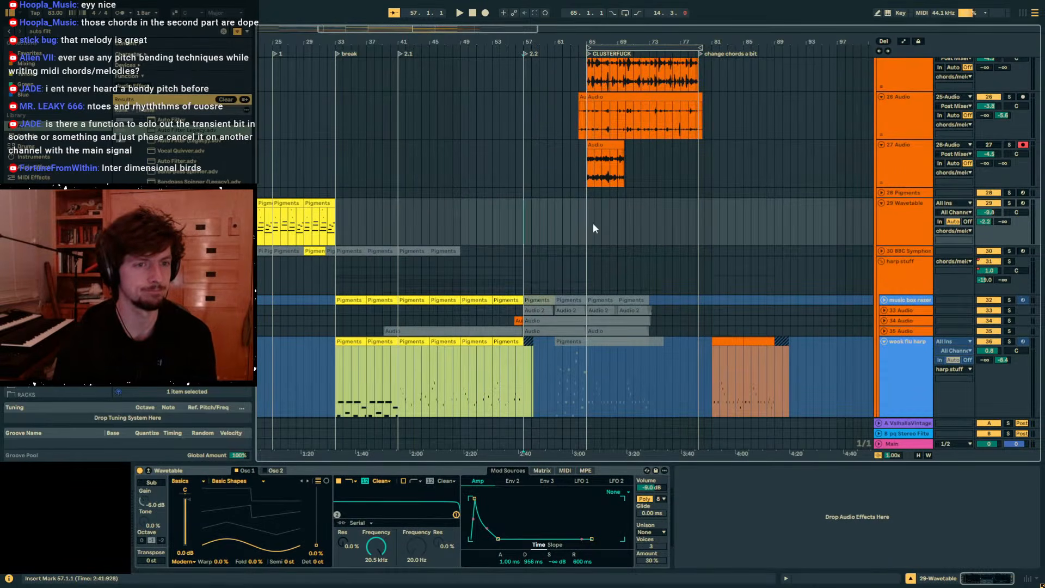
Play the arrangement from 55.1.1 and review the subs through the 2.2 section.
{"action": "left_click_drag", "start_coordinate": [593, 225], "coordinate": [510, 238]}
{"action": "left_click", "coordinate": [509, 239]}
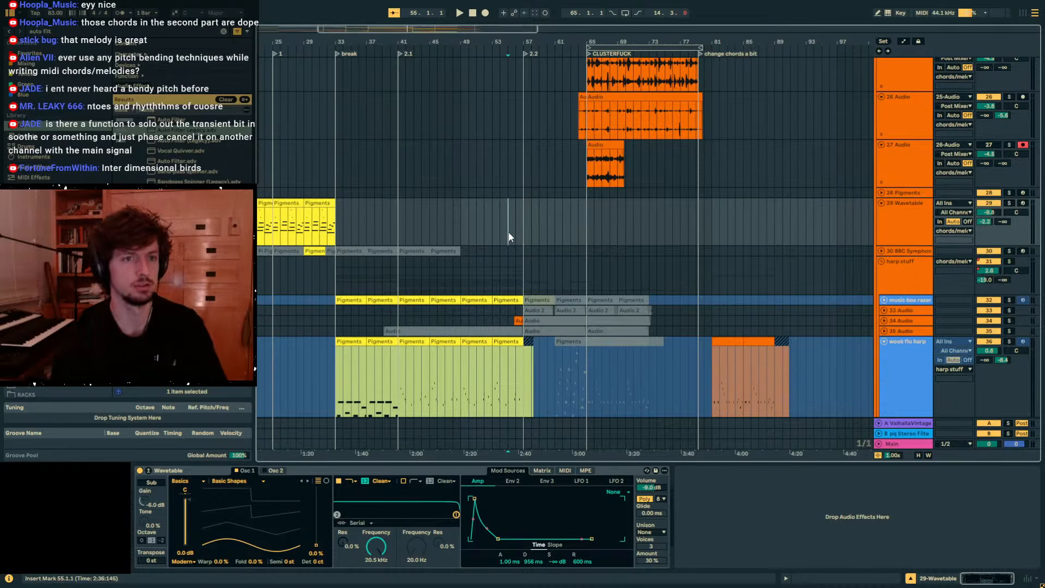
{"action": "key", "text": "space"}
{"action": "scroll", "coordinate": [625, 226], "scroll_direction": "up", "scroll_amount": 6}
{"action": "scroll", "coordinate": [642, 234], "scroll_direction": "up", "scroll_amount": 5}
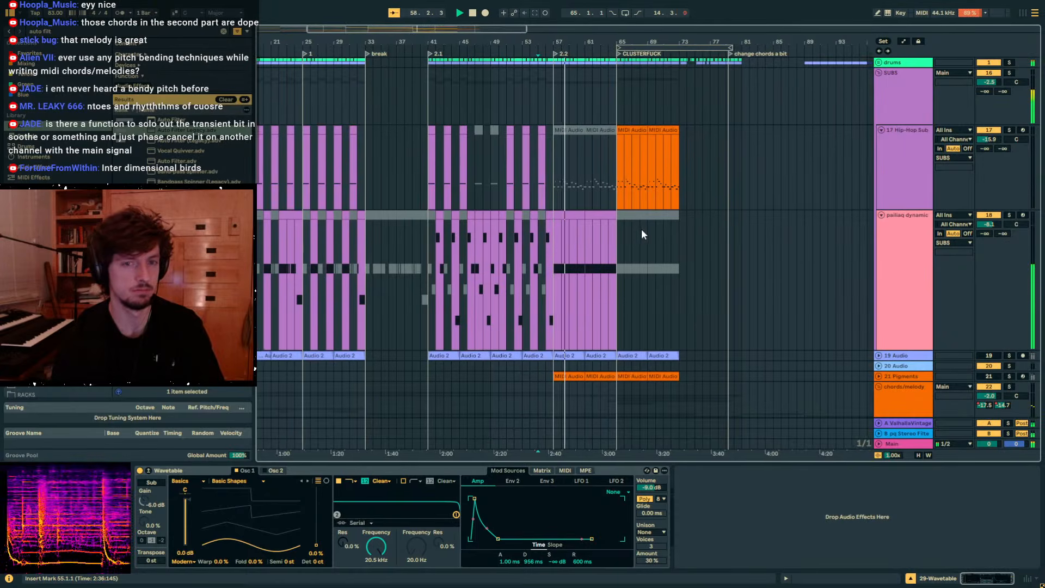
Extend 26 Audio's lead-in clip back to 60.1.1 with a long fade-in reaching bar 65, and audition it.
{"action": "scroll", "coordinate": [870, 181], "scroll_direction": "down", "scroll_amount": 6}
{"action": "scroll", "coordinate": [836, 198], "scroll_direction": "down", "scroll_amount": 3}
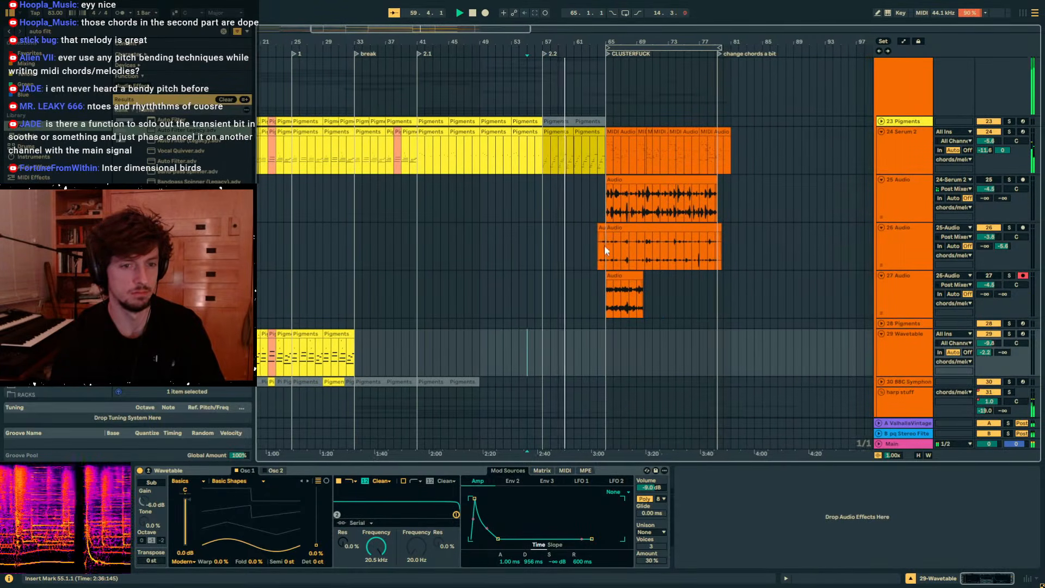
{"action": "mouse_move", "coordinate": [600, 239]}
{"action": "left_mouse_down"}
{"action": "mouse_move", "coordinate": [569, 234]}
{"action": "mouse_move", "coordinate": [615, 229]}
{"action": "left_mouse_up"}
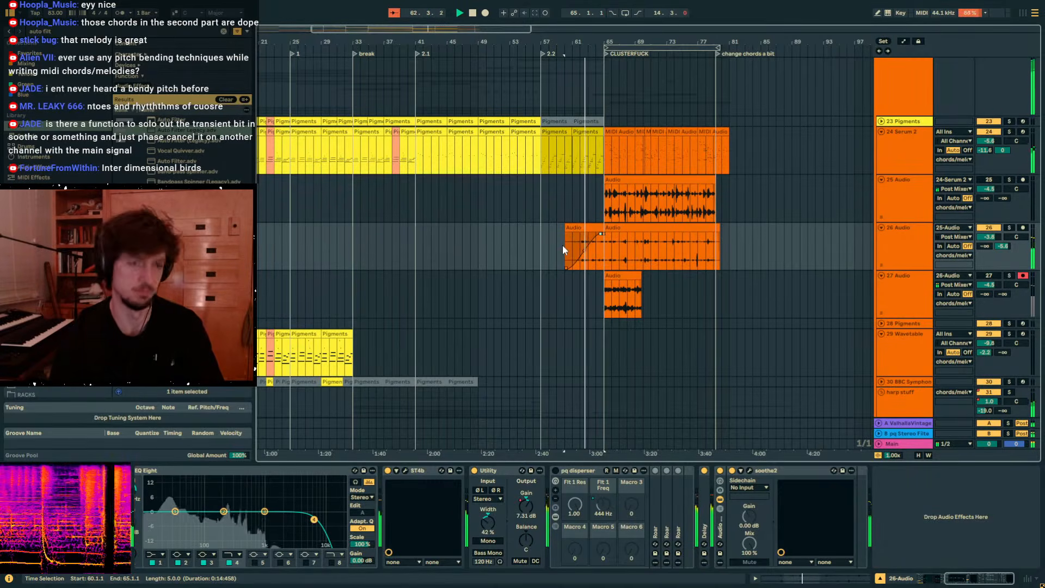
{"action": "scroll", "coordinate": [574, 231], "scroll_direction": "down", "scroll_amount": 3}
{"action": "scroll", "coordinate": [576, 230], "scroll_direction": "down", "scroll_amount": 4}
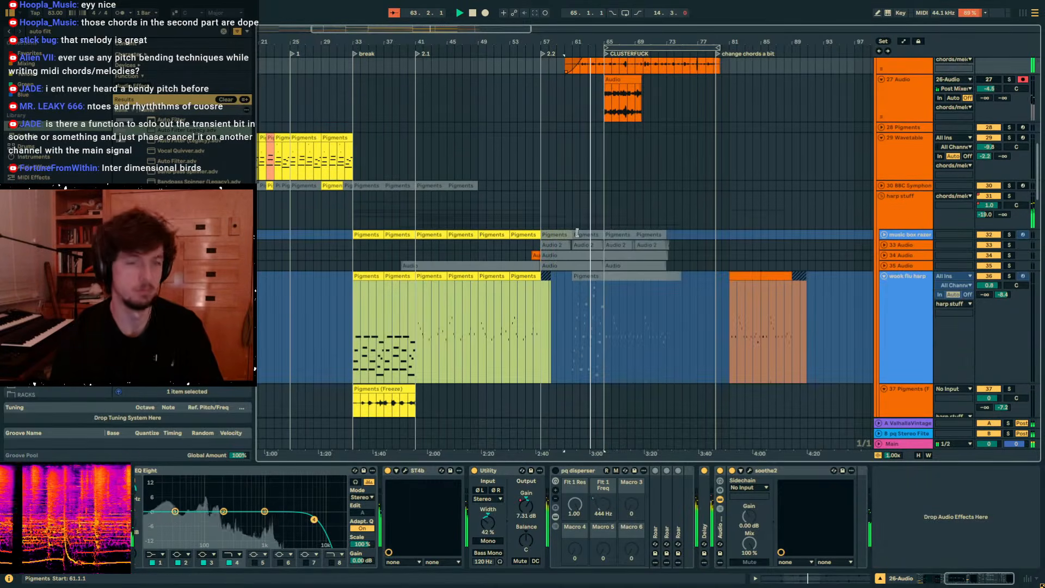
{"action": "scroll", "coordinate": [575, 214], "scroll_direction": "down", "scroll_amount": 3}
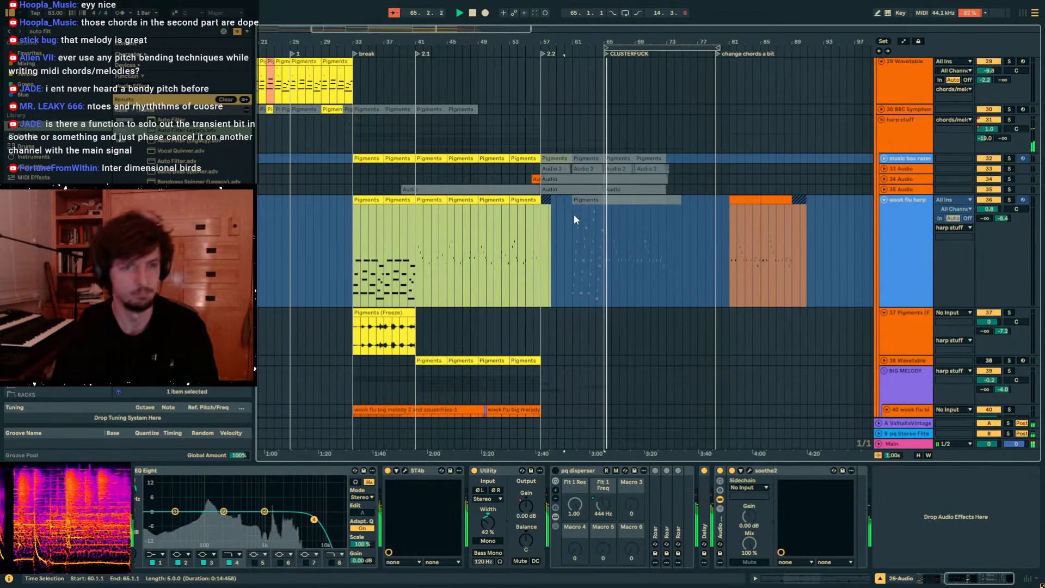
Review the SUBS tracks in CLUSTERFUCK during playback and expand the drums group.
{"action": "scroll", "coordinate": [646, 201], "scroll_direction": "up", "scroll_amount": 10}
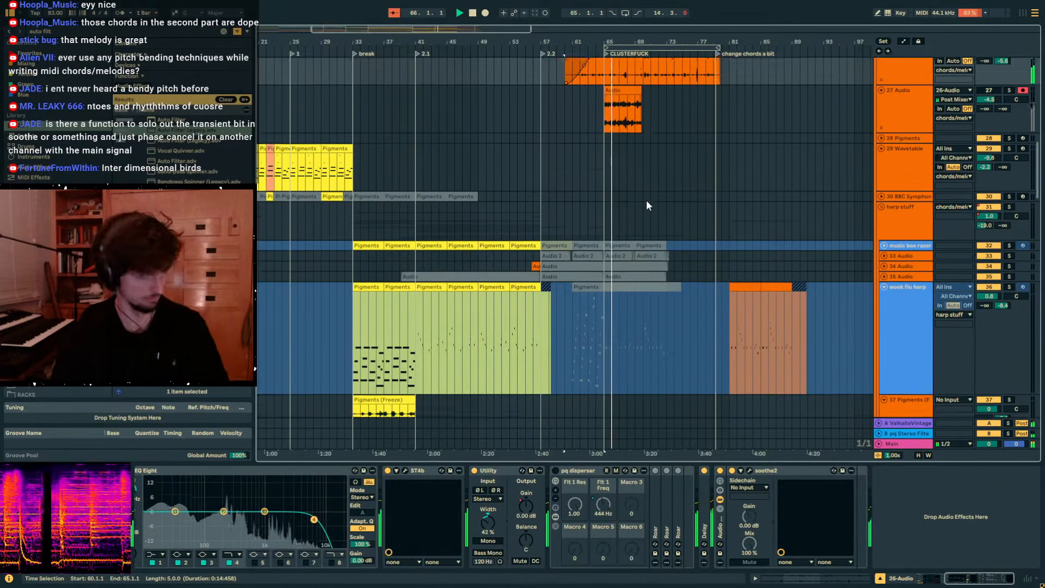
{"action": "scroll", "coordinate": [646, 201], "scroll_direction": "up", "scroll_amount": 8}
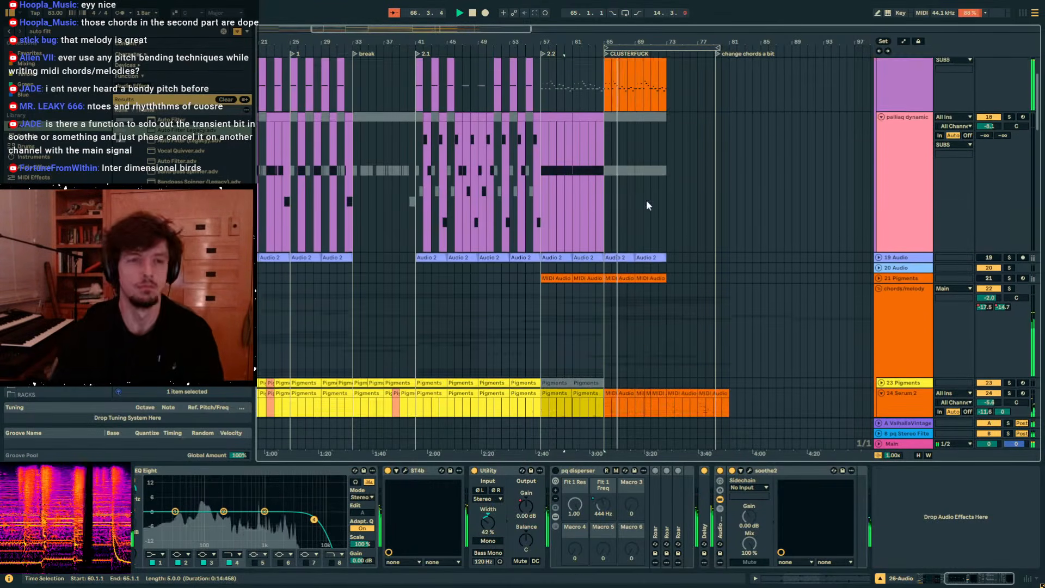
{"action": "left_click", "coordinate": [603, 110]}
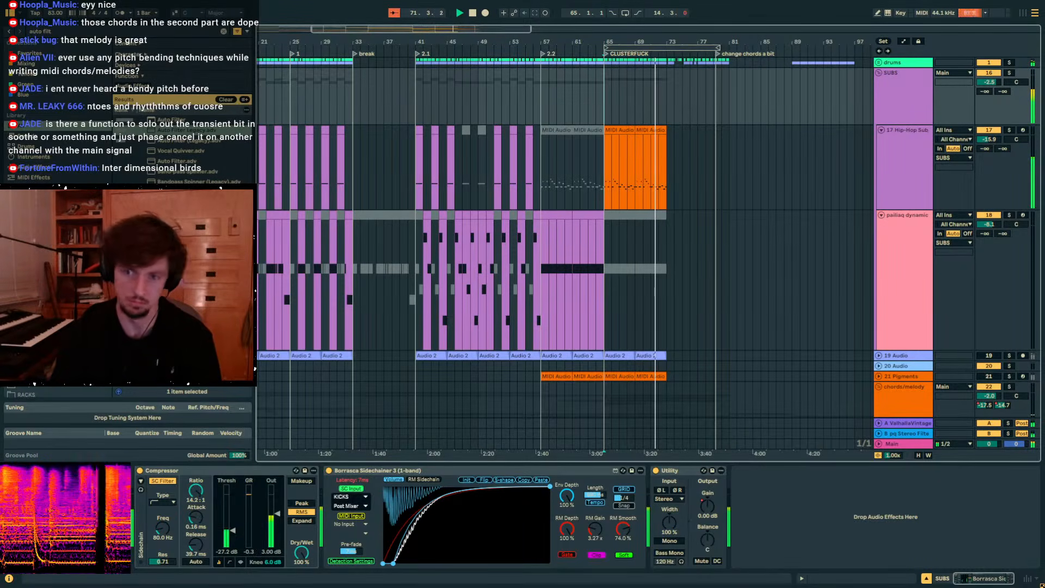
{"action": "left_click", "coordinate": [649, 182]}
{"action": "double_click", "coordinate": [888, 63]}
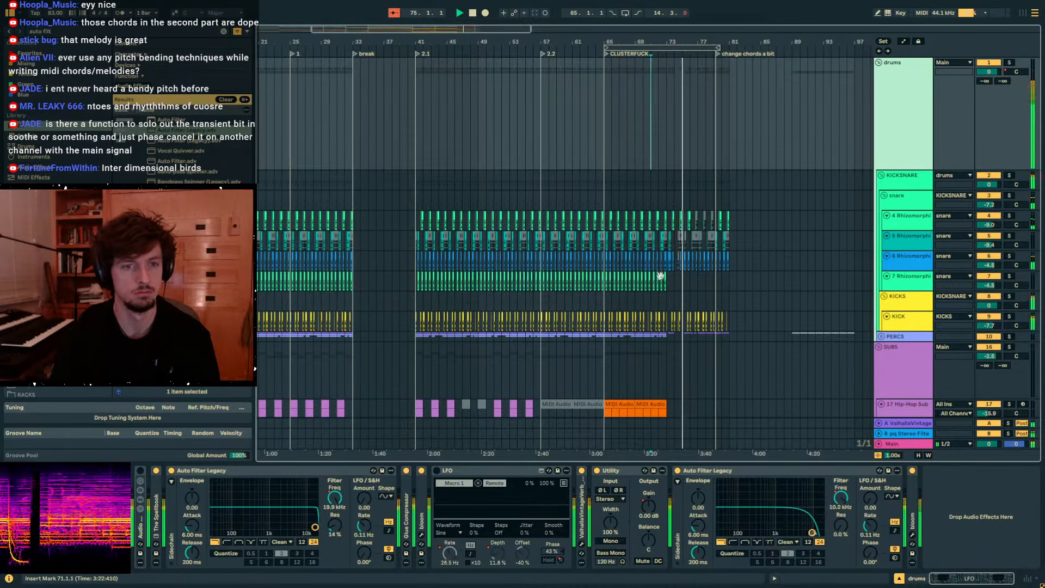
Add a long fade-out to 26 Audio's CLUSTERFUCK clip from about bar 72 to its end.
{"action": "scroll", "coordinate": [675, 283], "scroll_direction": "down", "scroll_amount": 15}
{"action": "scroll", "coordinate": [682, 280], "scroll_direction": "down", "scroll_amount": 3}
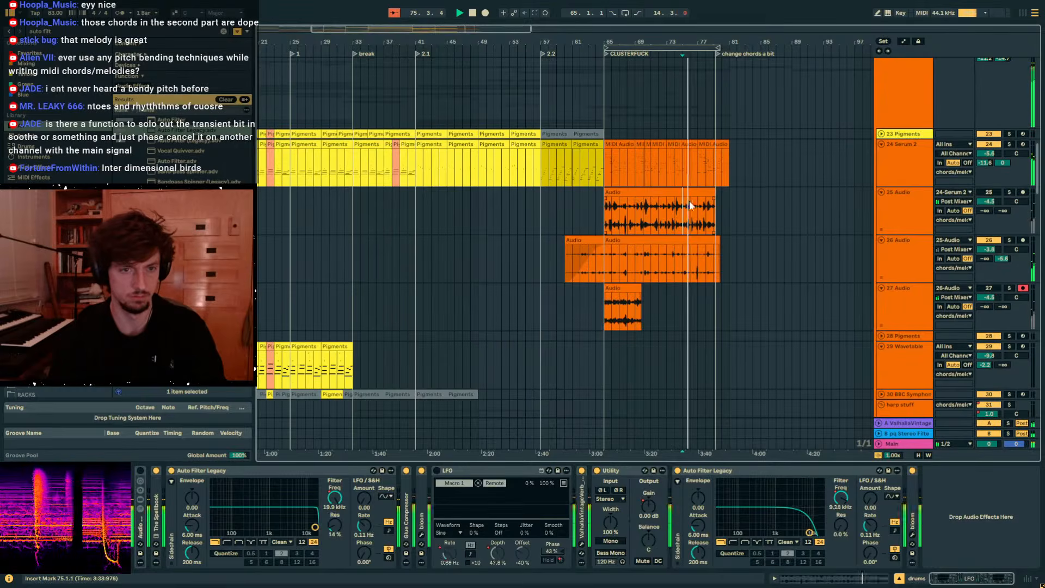
{"action": "left_click", "coordinate": [687, 206]}
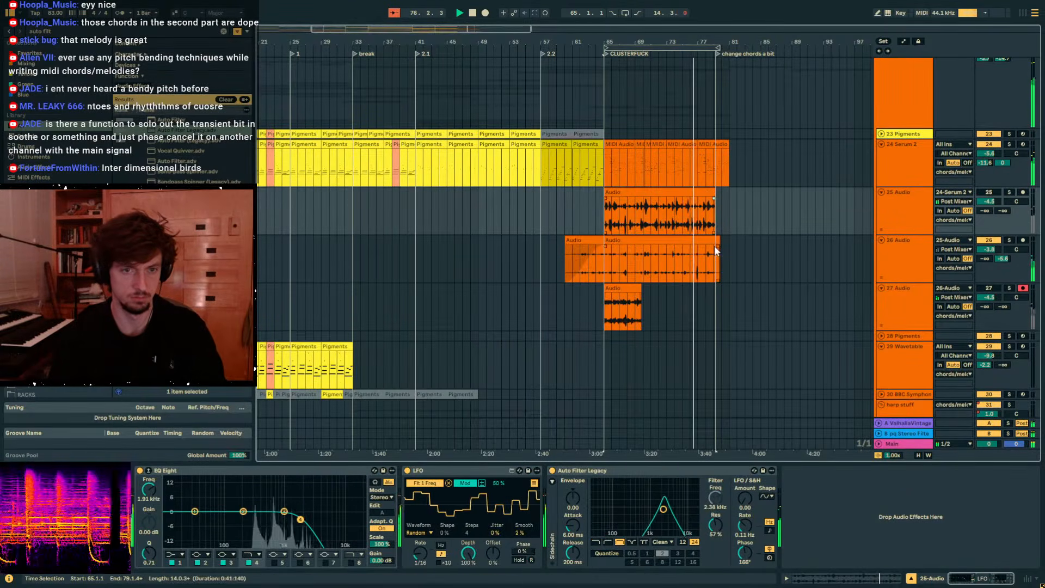
{"action": "left_click", "coordinate": [658, 249]}
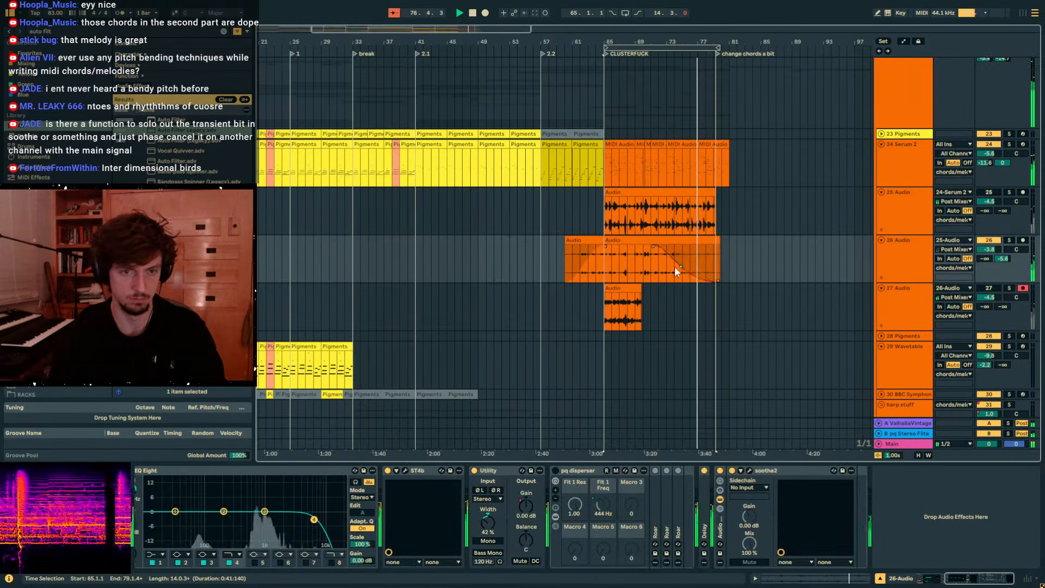
Turn off the LFO and Auto Filter Legacy devices on 25 Audio.
{"action": "left_click", "coordinate": [682, 215]}
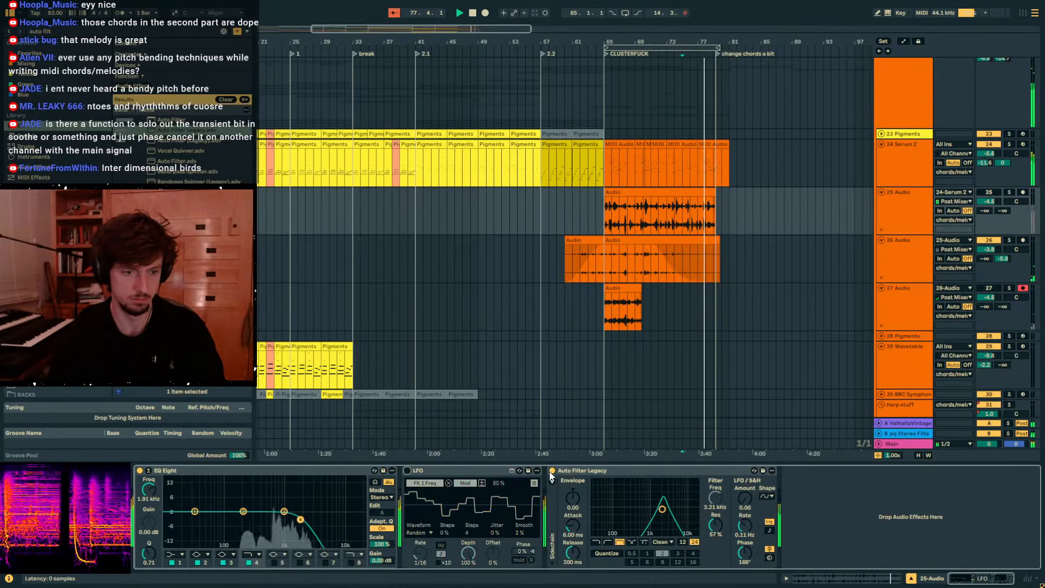
{"action": "left_click", "coordinate": [908, 230]}
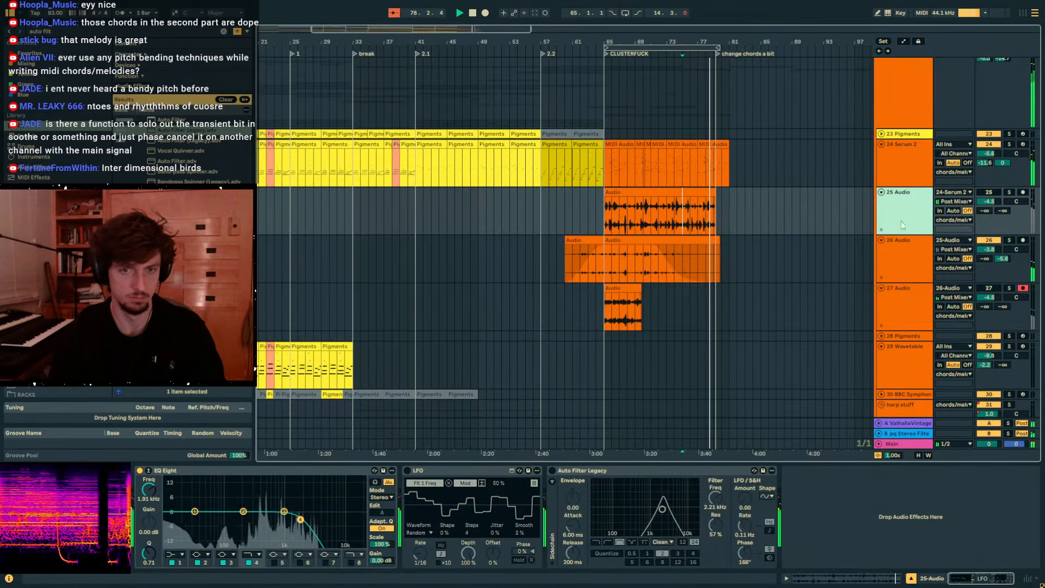
{"action": "left_click", "coordinate": [714, 229]}
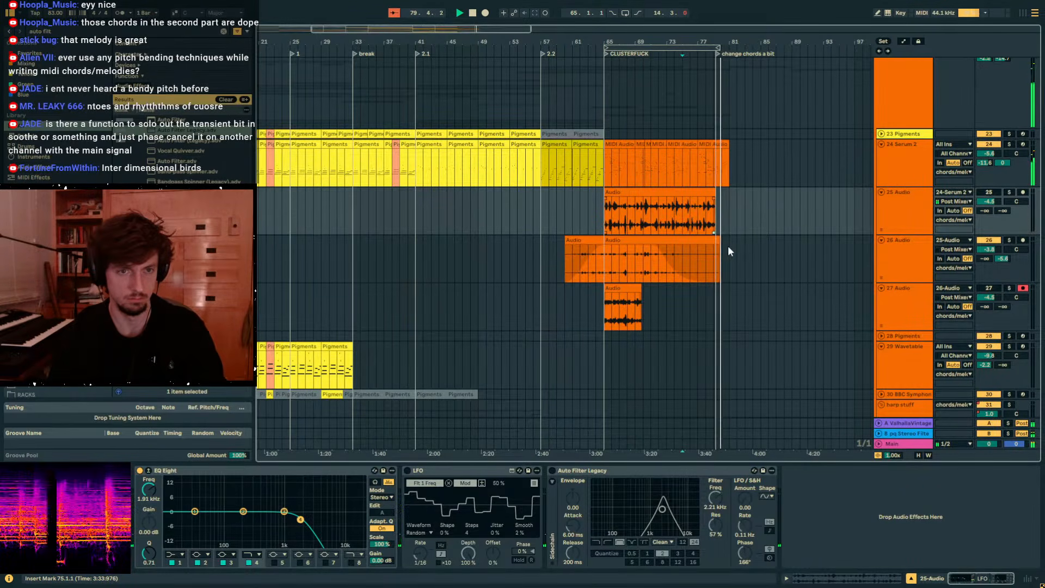
Stop playback after CLUSTERFUCK, place the insert mark at bar 82 on 25 Audio and save the set.
{"action": "left_click", "coordinate": [718, 220]}
{"action": "key", "text": "space"}
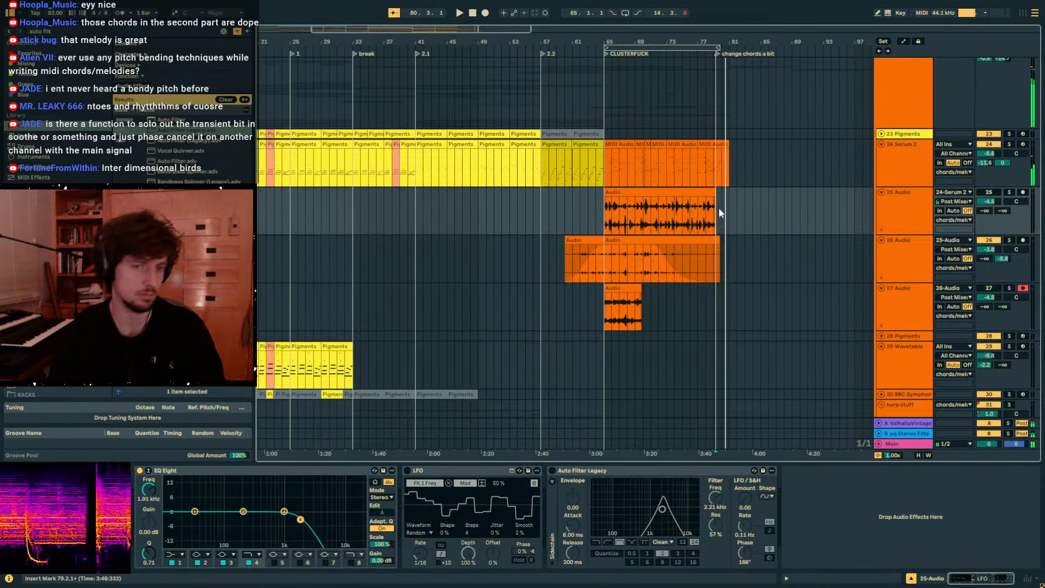
{"action": "left_click", "coordinate": [736, 210]}
{"action": "key", "text": "ctrl+s"}
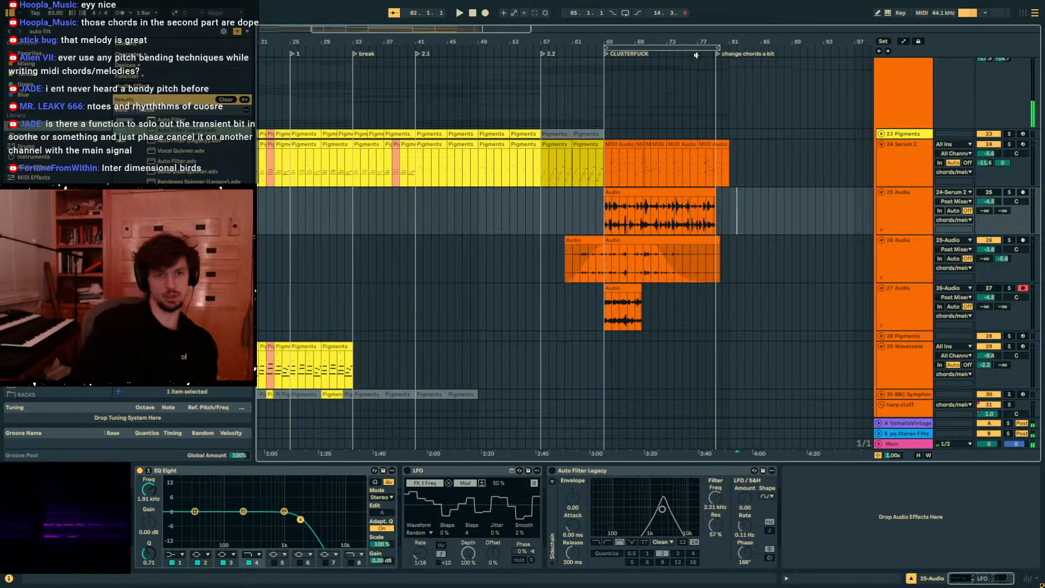
Add a locator at about bar 78 noting to change the MIDI notes towards the end of the phrase, and save the set.
{"action": "left_click", "coordinate": [727, 82]}
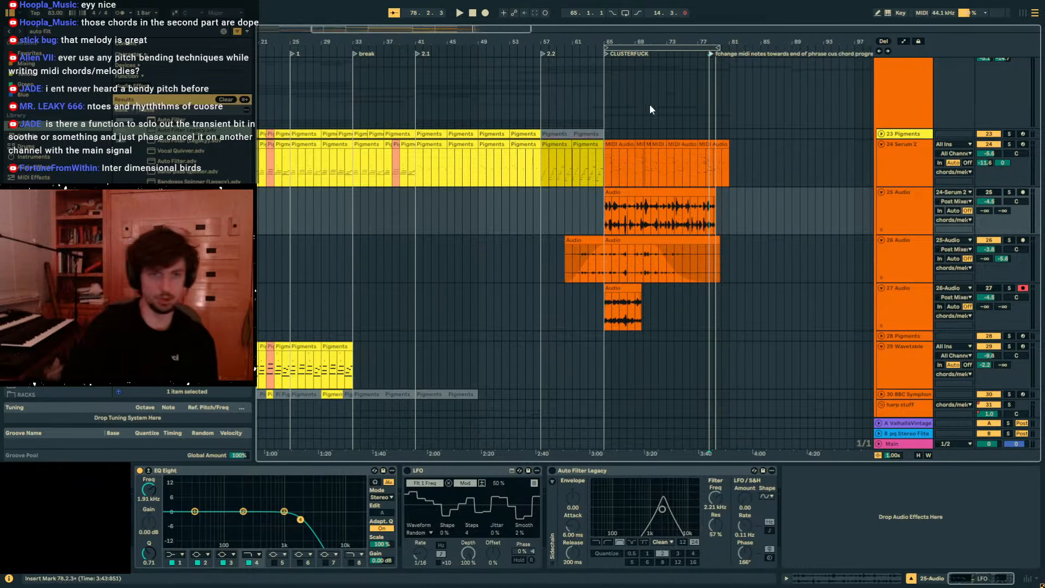
{"action": "scroll", "coordinate": [501, 67], "scroll_direction": "right", "scroll_amount": 5}
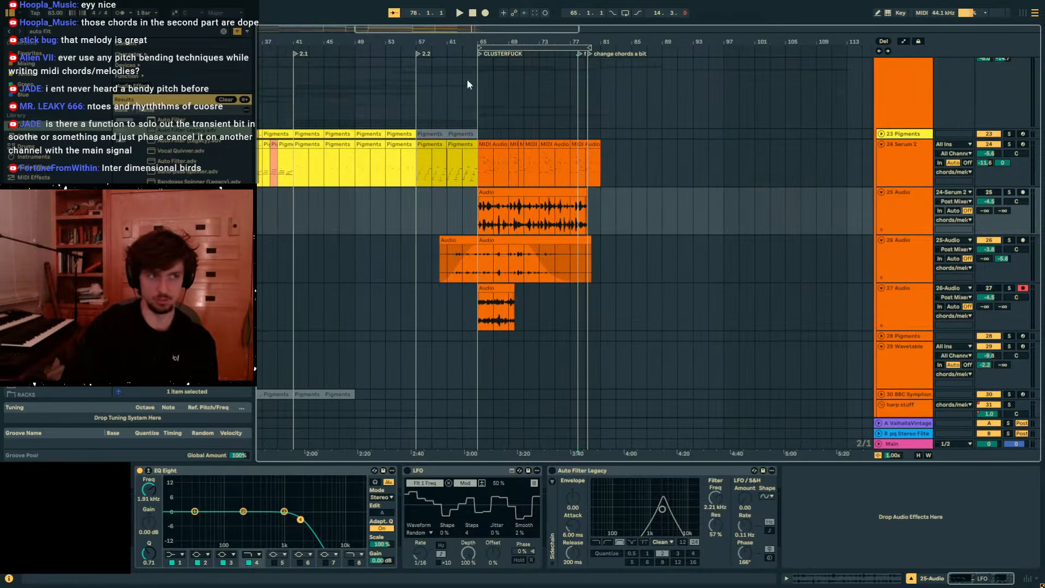
{"action": "left_click", "coordinate": [613, 115]}
{"action": "left_click", "coordinate": [617, 168]}
{"action": "key", "text": "ctrl+s"}
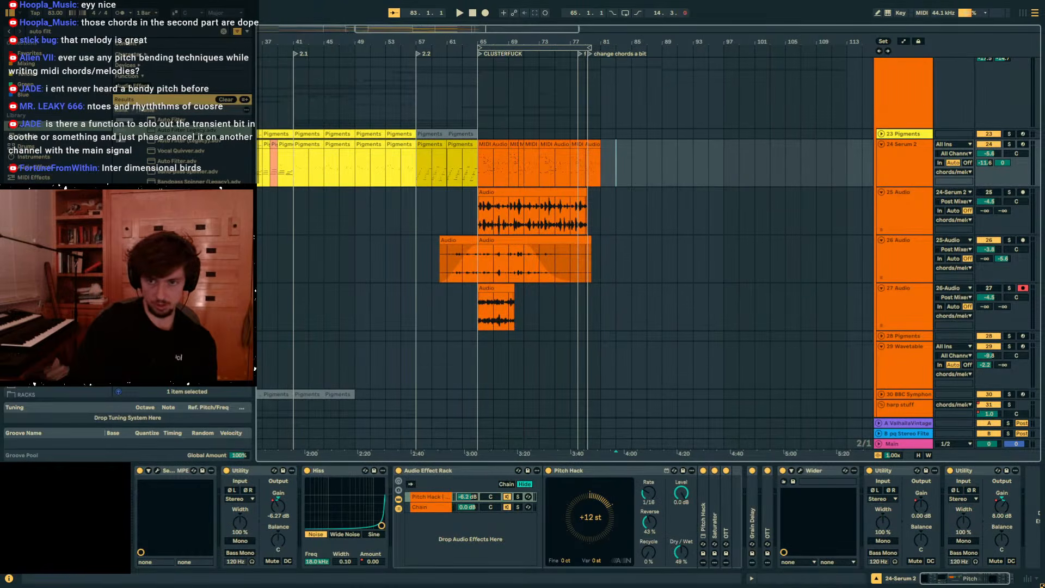
Check the recent sets, switch to Obsidian and highlight the wook flu entry in the EP ideas note.
{"action": "left_click", "coordinate": [455, 213]}
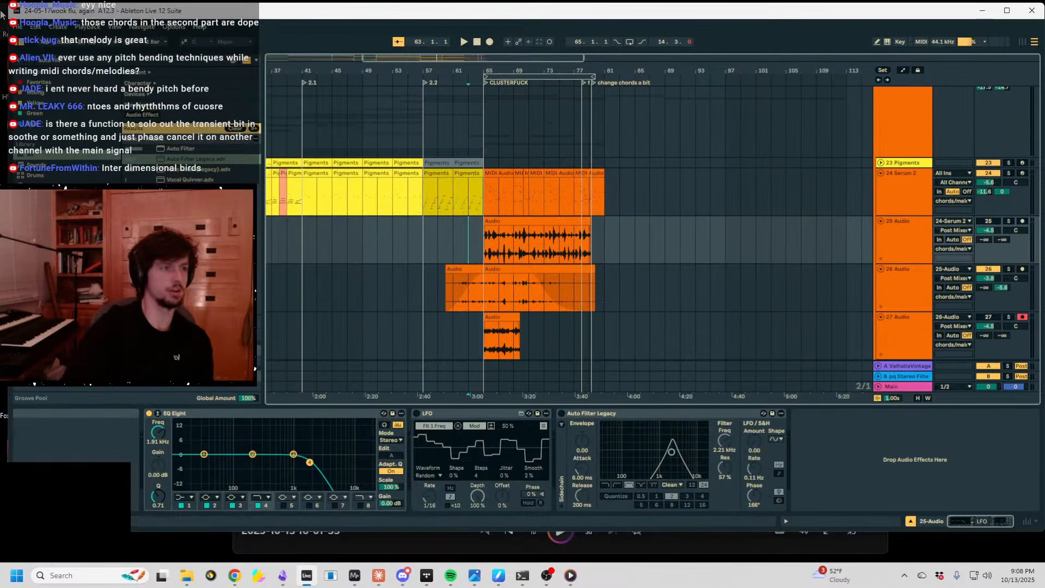
{"action": "left_click", "coordinate": [21, 27]}
{"action": "mouse_move", "coordinate": [53, 64]}
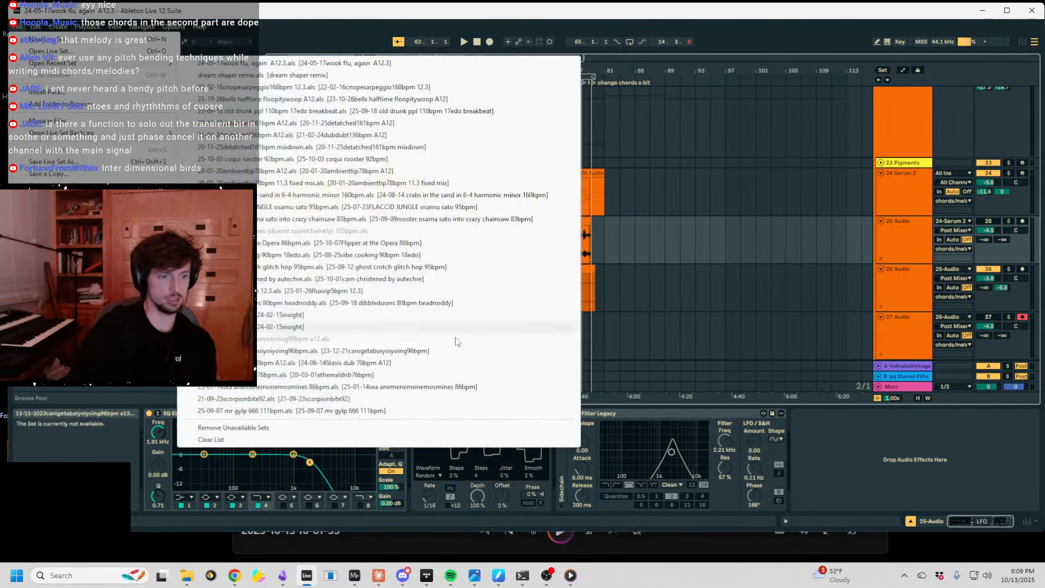
{"action": "left_click", "coordinate": [283, 576]}
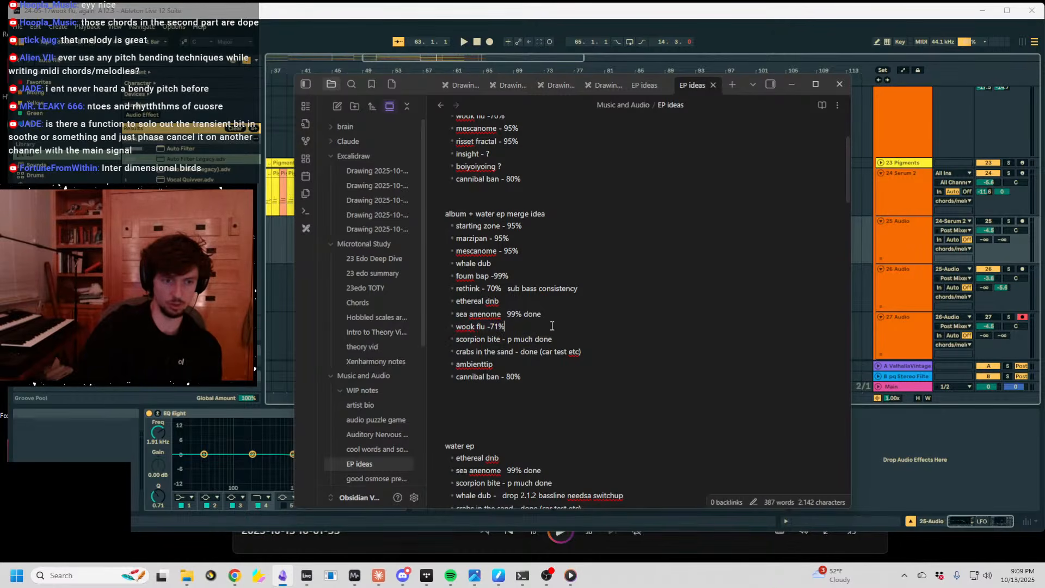
{"action": "left_click_drag", "start_coordinate": [419, 328], "coordinate": [418, 327]}
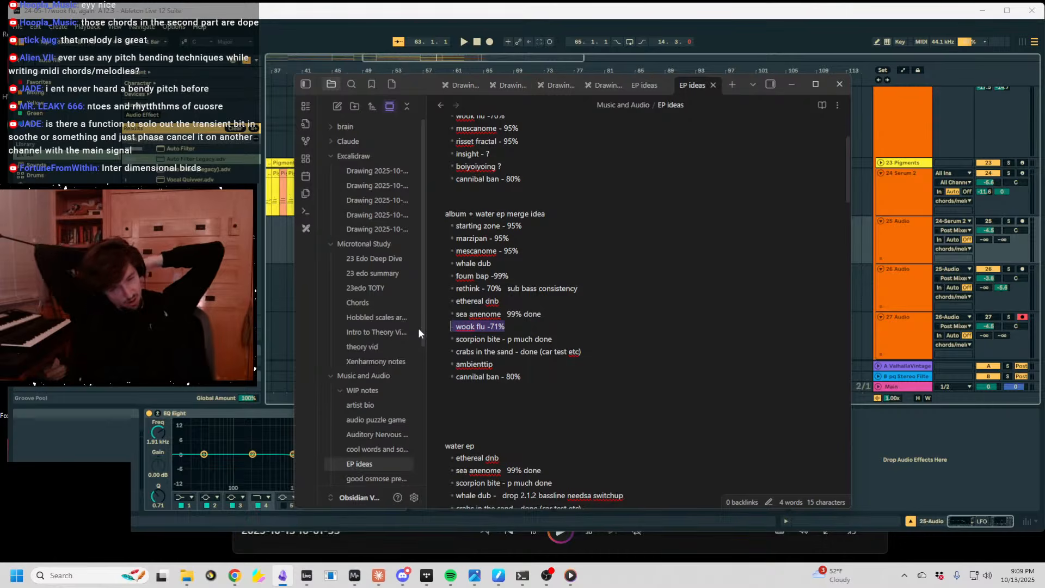
{"action": "left_click", "coordinate": [431, 387]}
{"action": "left_click_drag", "start_coordinate": [431, 384], "coordinate": [431, 367]}
{"action": "left_click_drag", "start_coordinate": [526, 381], "coordinate": [447, 379]}
{"action": "left_click", "coordinate": [480, 385]}
{"action": "left_click", "coordinate": [505, 401]}
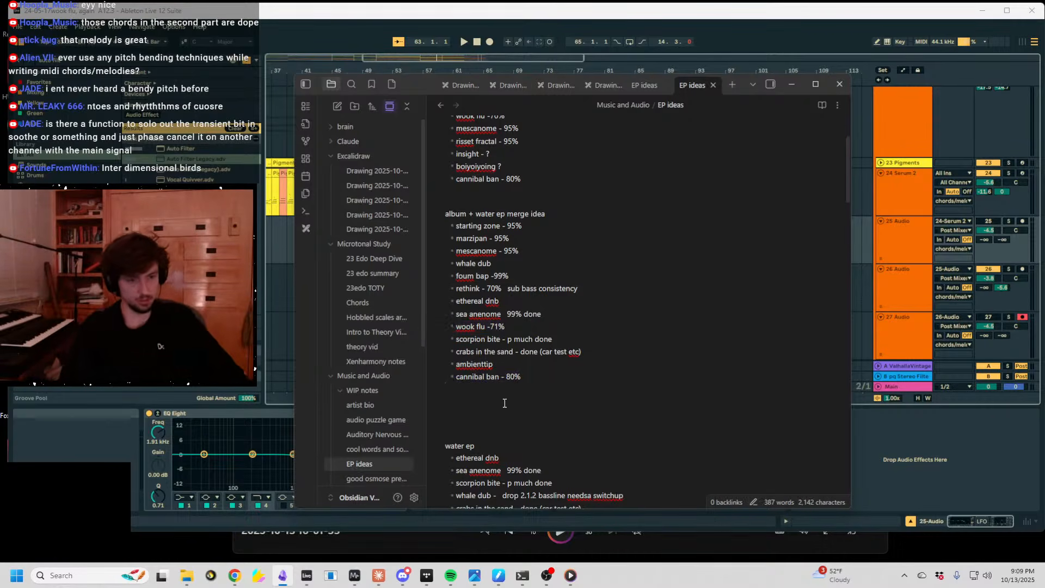
{"action": "left_click", "coordinate": [522, 389]}
{"action": "left_click", "coordinate": [514, 407]}
{"action": "left_click", "coordinate": [512, 398]}
{"action": "left_click", "coordinate": [509, 391]}
{"action": "left_click", "coordinate": [512, 399]}
{"action": "left_click", "coordinate": [512, 418]}
{"action": "left_click", "coordinate": [510, 430]}
{"action": "left_click", "coordinate": [506, 413]}
{"action": "left_click", "coordinate": [500, 401]}
{"action": "left_click", "coordinate": [499, 391]}
{"action": "left_click", "coordinate": [499, 413]}
{"action": "left_click", "coordinate": [499, 424]}
{"action": "left_click", "coordinate": [497, 402]}
{"action": "left_click", "coordinate": [501, 433]}
{"action": "left_click", "coordinate": [503, 410]}
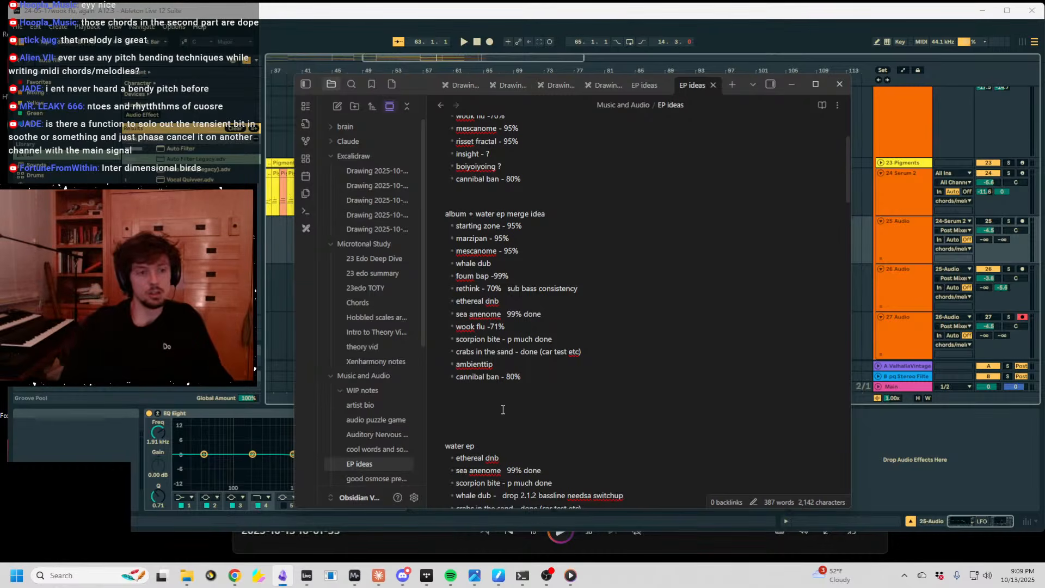
Review the scorpion bite, foum bap and rethink entries in the album + water ep merge idea list.
{"action": "left_click_drag", "start_coordinate": [551, 338], "coordinate": [422, 338]}
{"action": "left_click_drag", "start_coordinate": [680, 365], "coordinate": [537, 339]}
{"action": "left_click", "coordinate": [537, 339]}
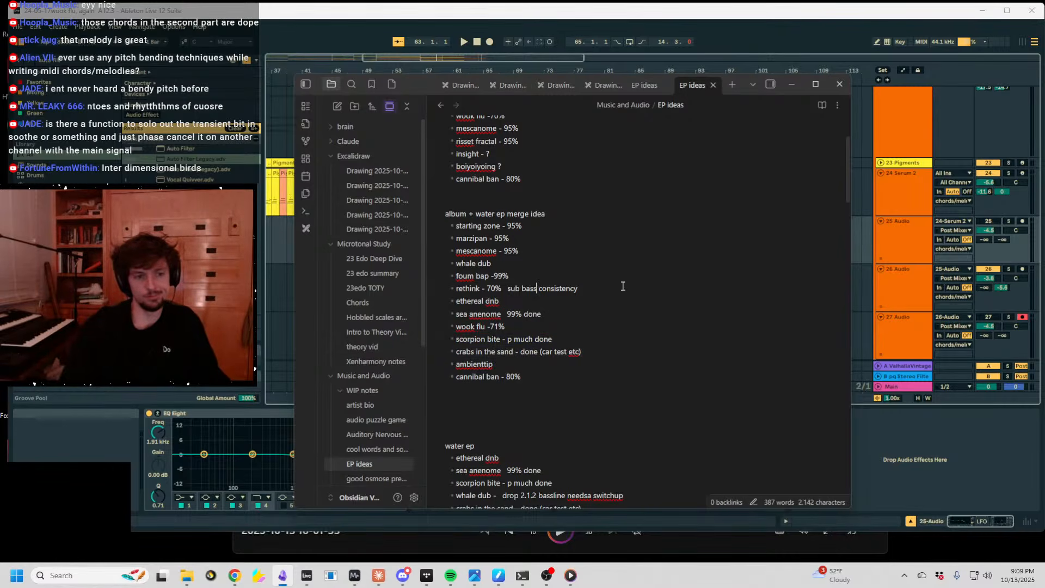
{"action": "left_click_drag", "start_coordinate": [581, 288], "coordinate": [450, 275]}
{"action": "left_click", "coordinate": [506, 276]}
{"action": "left_click", "coordinate": [601, 299]}
{"action": "left_click_drag", "start_coordinate": [605, 290], "coordinate": [452, 286]}
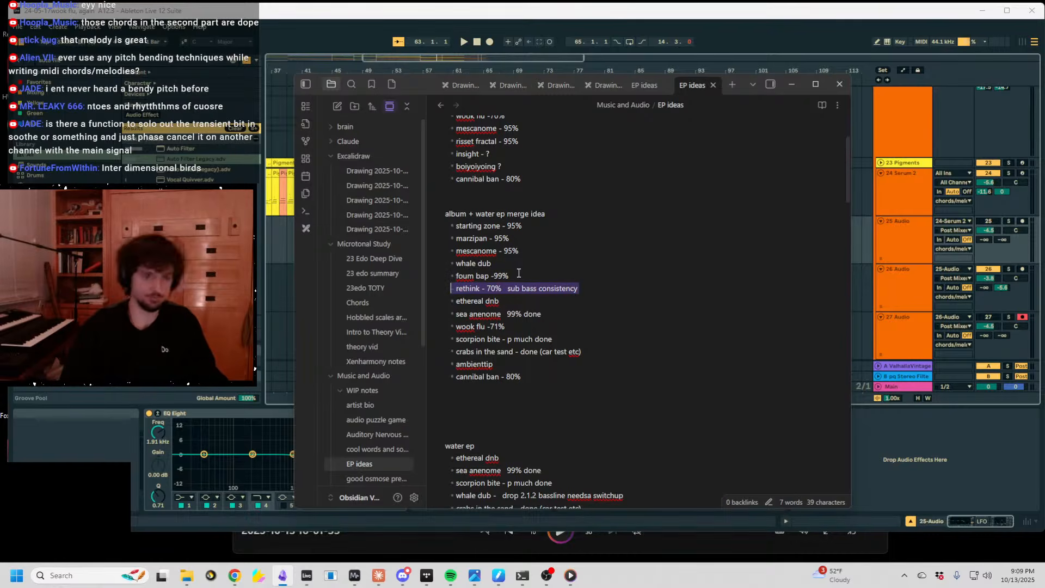
Switch back to Ableton Live and open the recent set 21-02-24dubdubt136bpm A12.
{"action": "left_click", "coordinate": [18, 27]}
{"action": "mouse_move", "coordinate": [90, 78]}
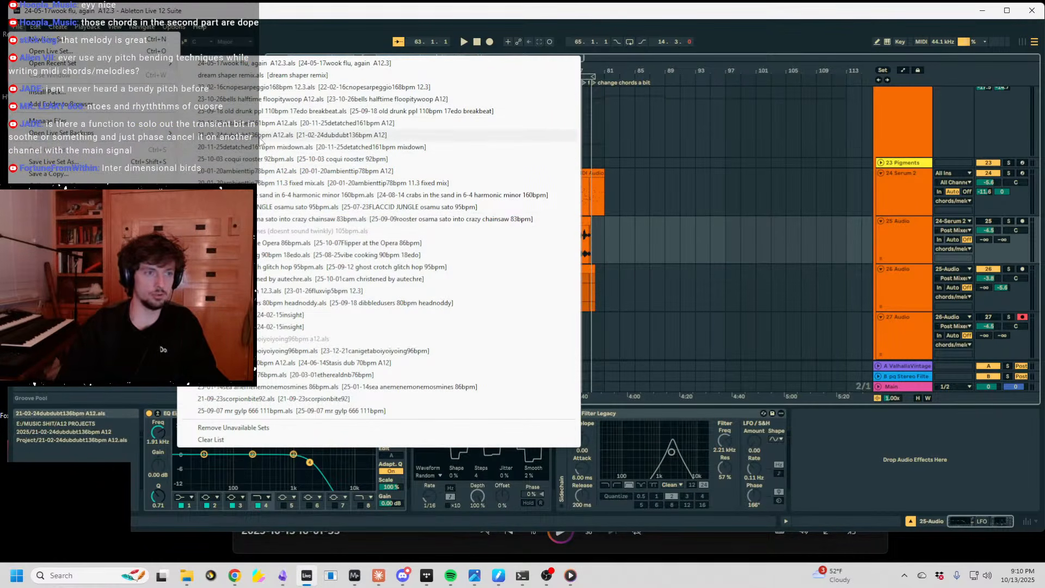
{"action": "left_click", "coordinate": [265, 136]}
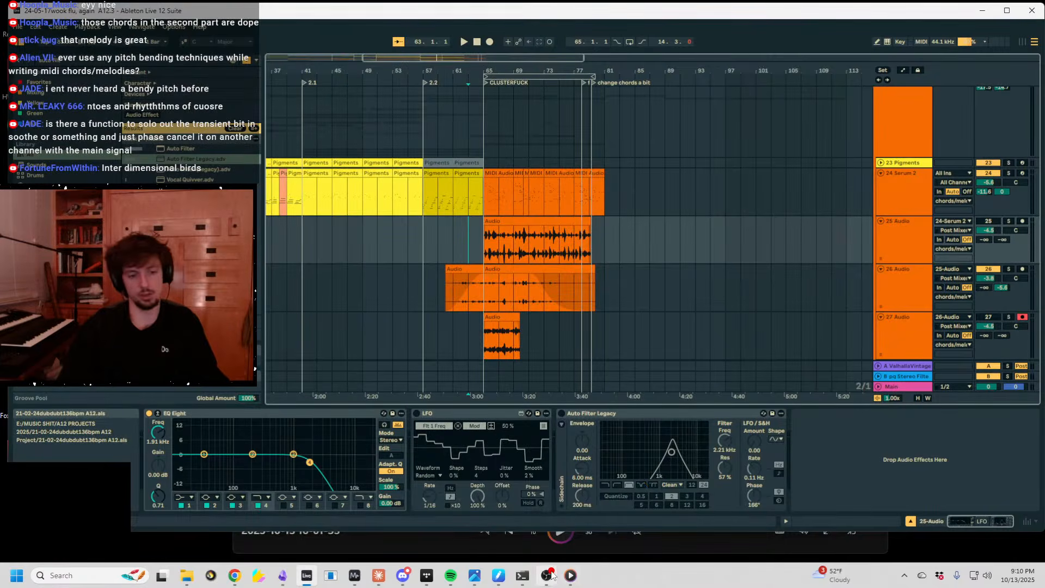
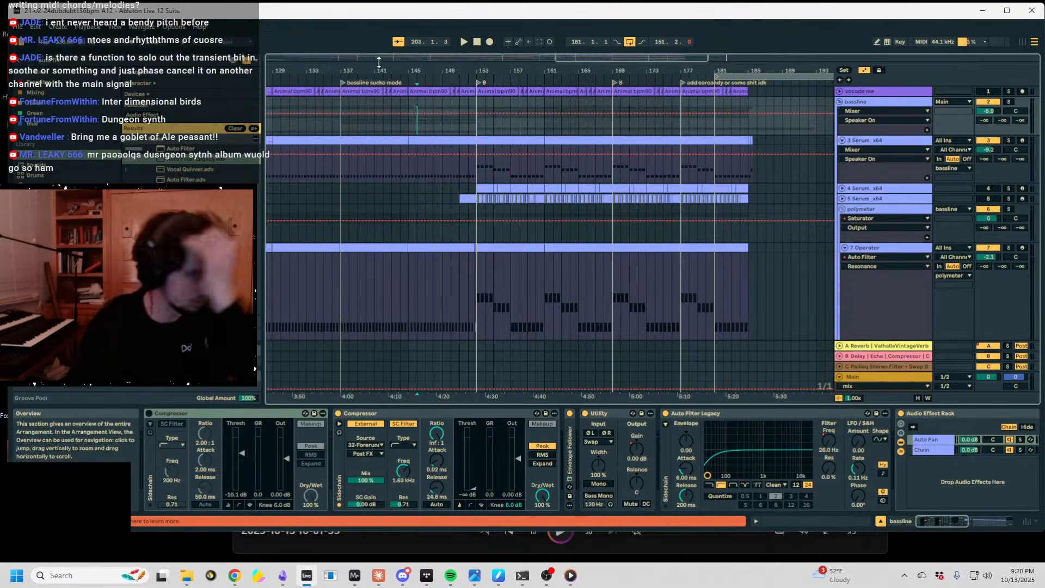
Move the insert mark ahead of section 7 on the bassline group and show the set full screen.
{"action": "left_click_drag", "start_coordinate": [369, 69], "coordinate": [498, 57]}
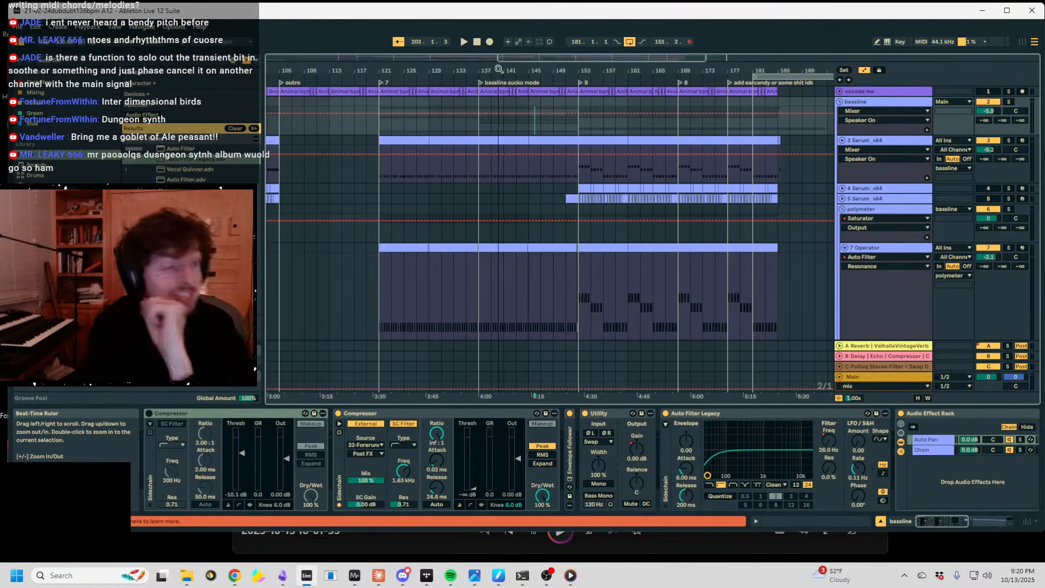
{"action": "left_click", "coordinate": [370, 127]}
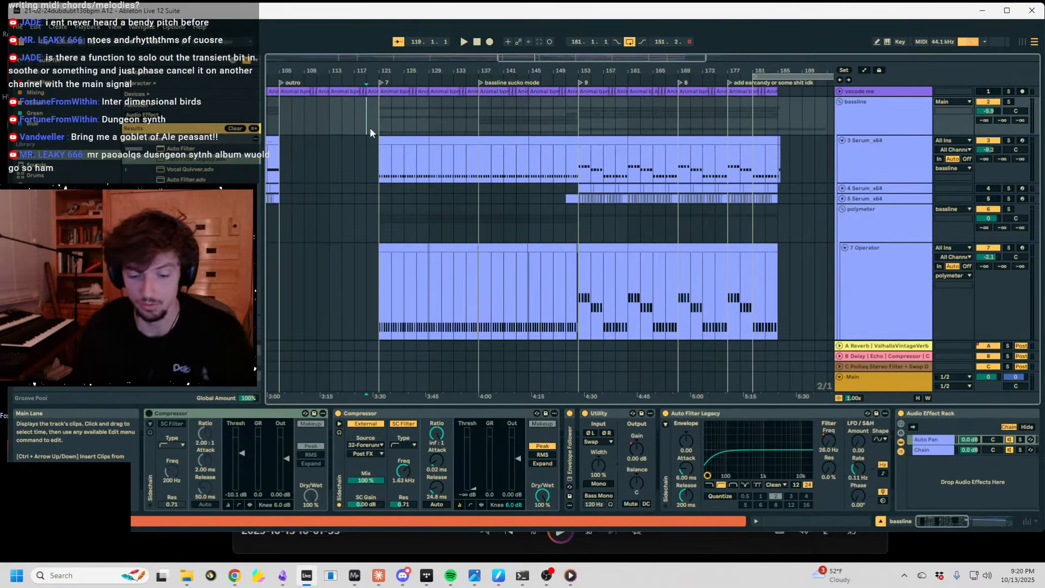
{"action": "key", "text": "F11"}
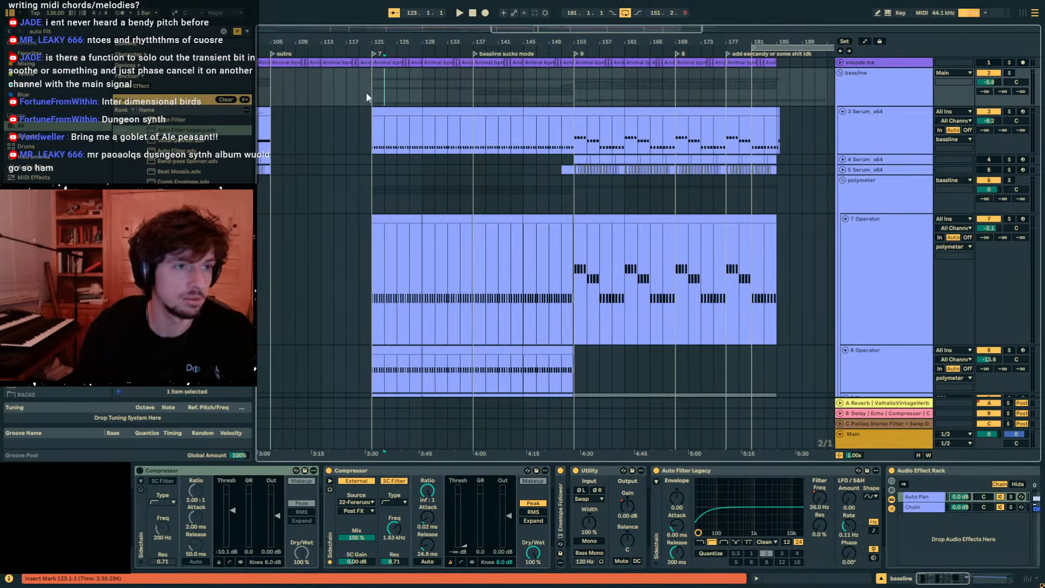
{"action": "left_click_drag", "start_coordinate": [325, 33], "coordinate": [430, 87]}
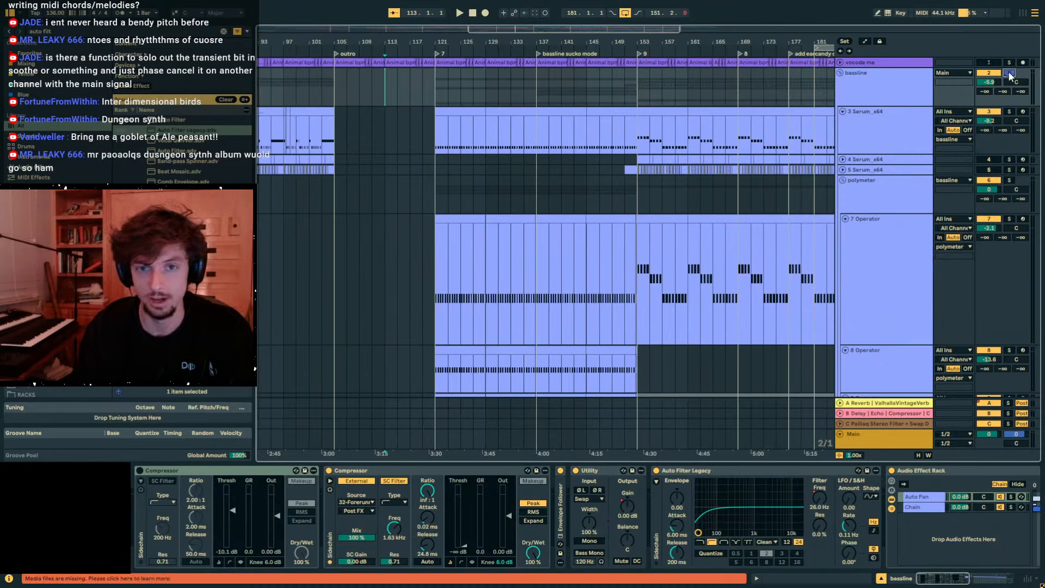
Play the outro from bar 105 and stop after listening.
{"action": "scroll", "coordinate": [408, 89], "scroll_direction": "left", "scroll_amount": 5}
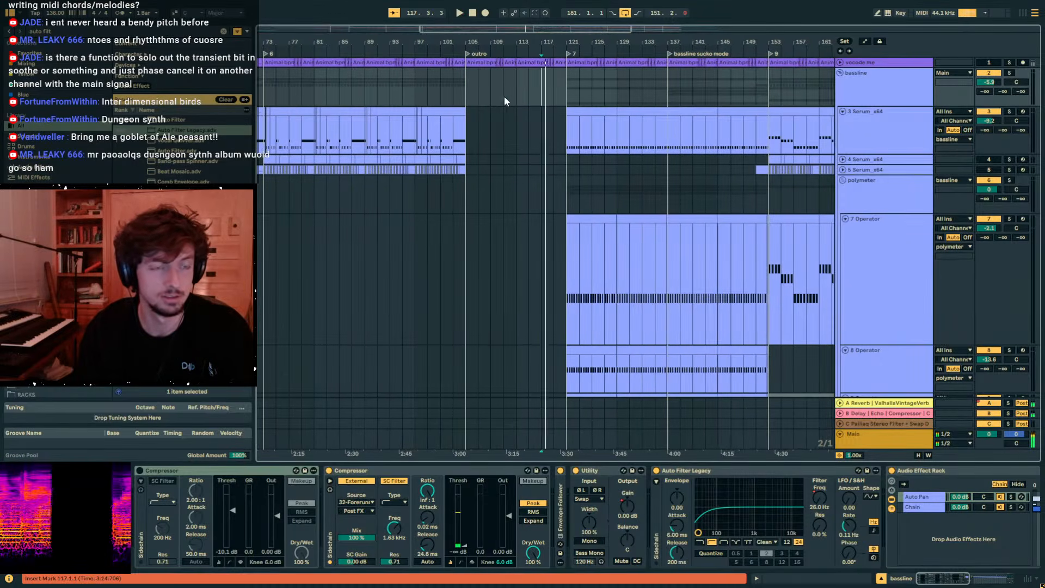
{"action": "left_click", "coordinate": [466, 102]}
{"action": "key", "text": "space"}
{"action": "scroll", "coordinate": [586, 123], "scroll_direction": "left", "scroll_amount": 3}
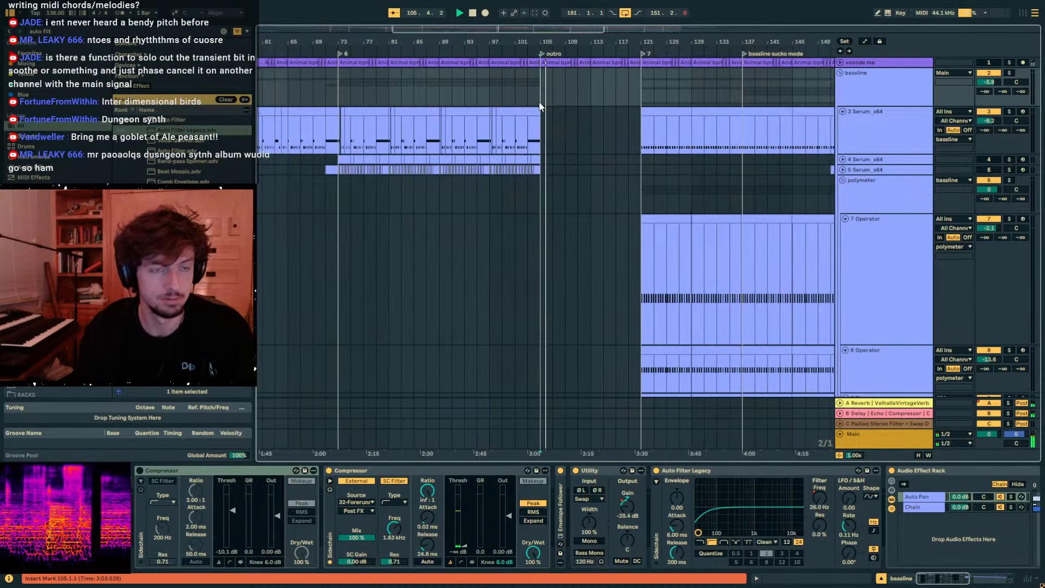
{"action": "scroll", "coordinate": [554, 102], "scroll_direction": "right", "scroll_amount": 4}
{"action": "left_click", "coordinate": [454, 84]}
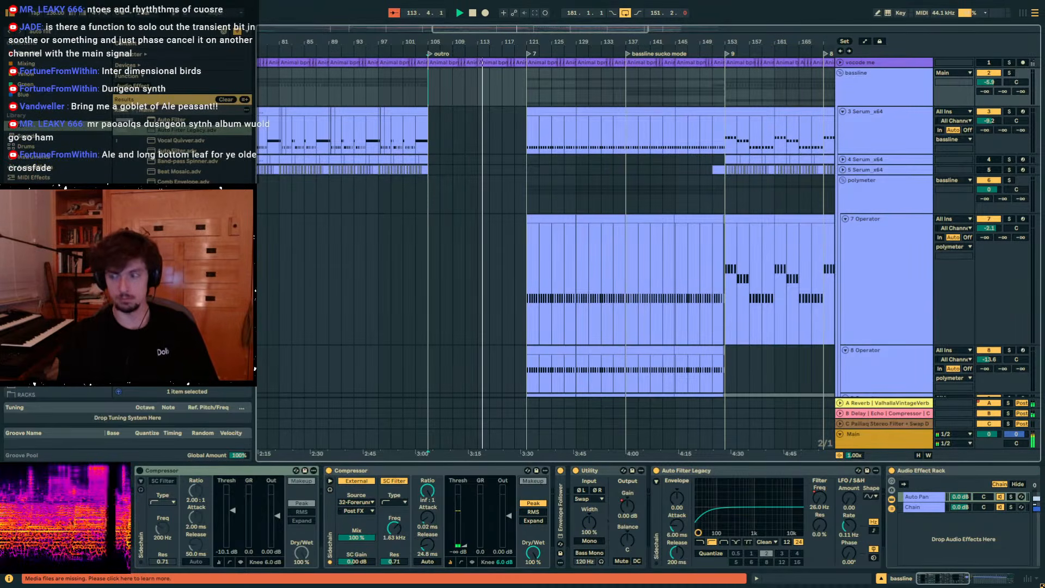
{"action": "scroll", "coordinate": [618, 273], "scroll_direction": "down", "scroll_amount": 15}
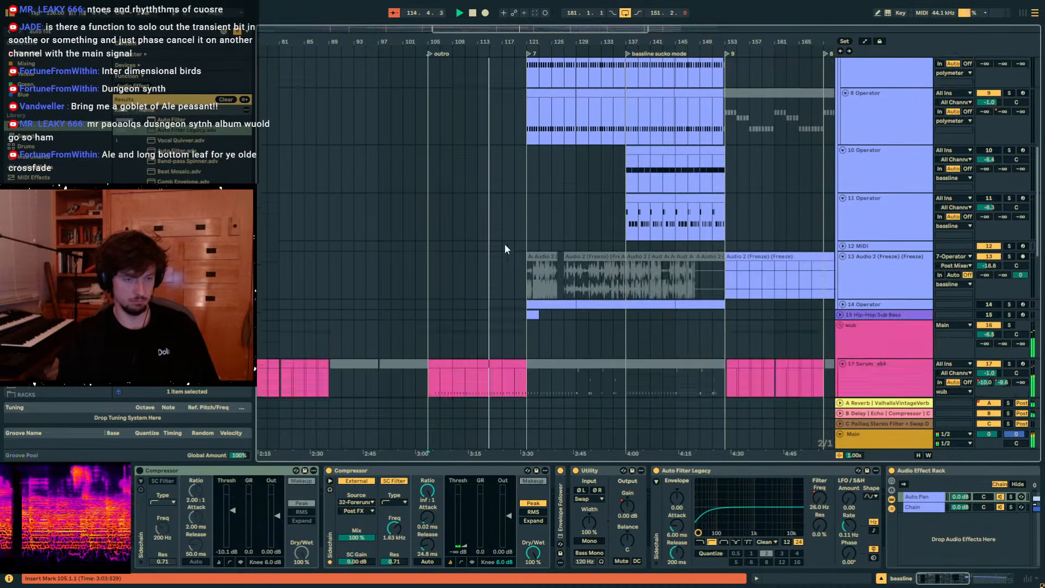
{"action": "key", "text": "space"}
Examine the outro's clips from the wub group down through the lower tracks.
{"action": "left_click", "coordinate": [457, 264]}
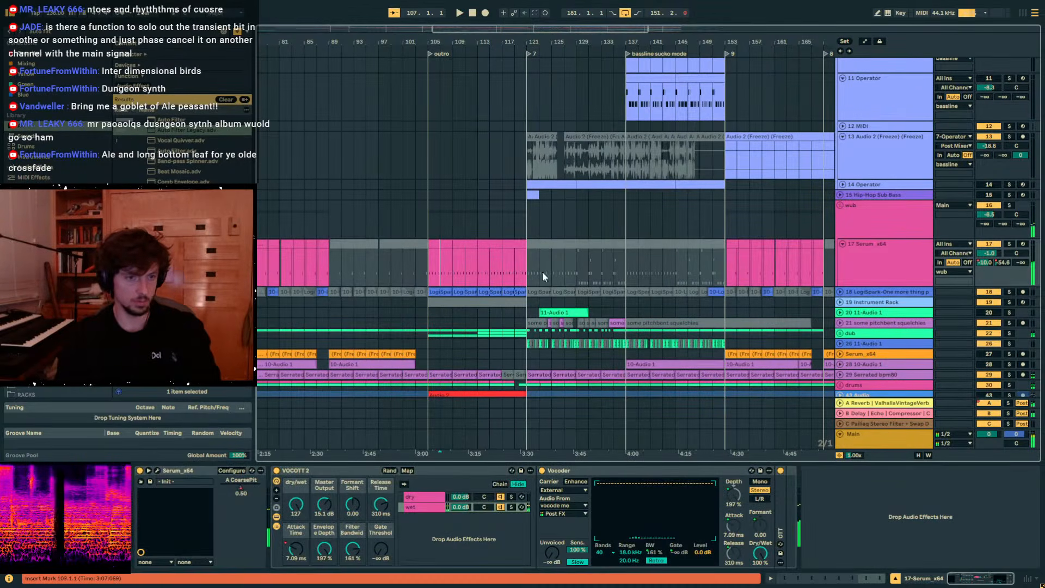
{"action": "scroll", "coordinate": [545, 267], "scroll_direction": "down", "scroll_amount": 4}
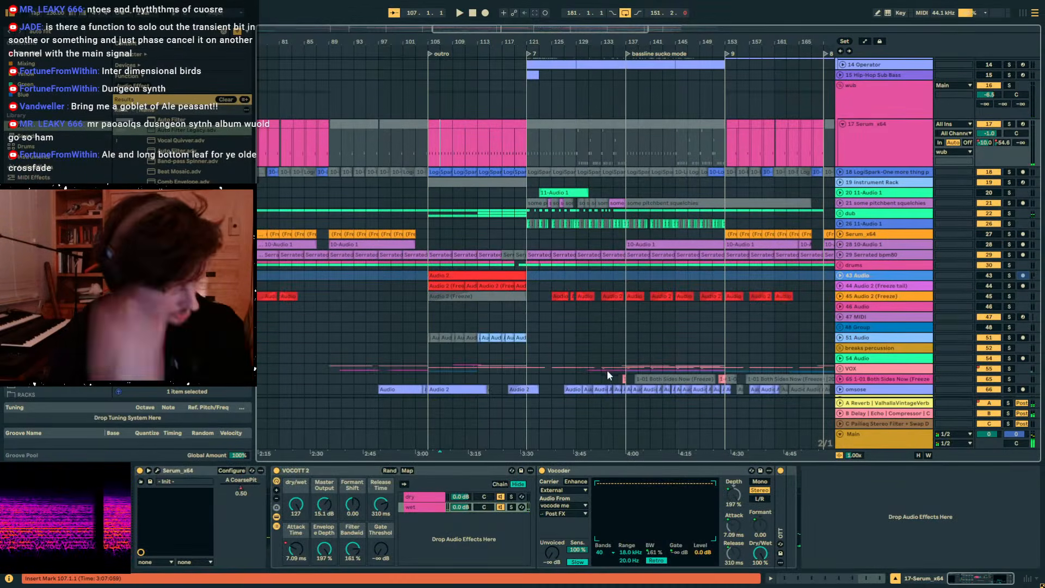
{"action": "left_click", "coordinate": [840, 286]}
{"action": "left_click", "coordinate": [841, 287]}
{"action": "left_click", "coordinate": [842, 294]}
{"action": "left_click", "coordinate": [842, 294]}
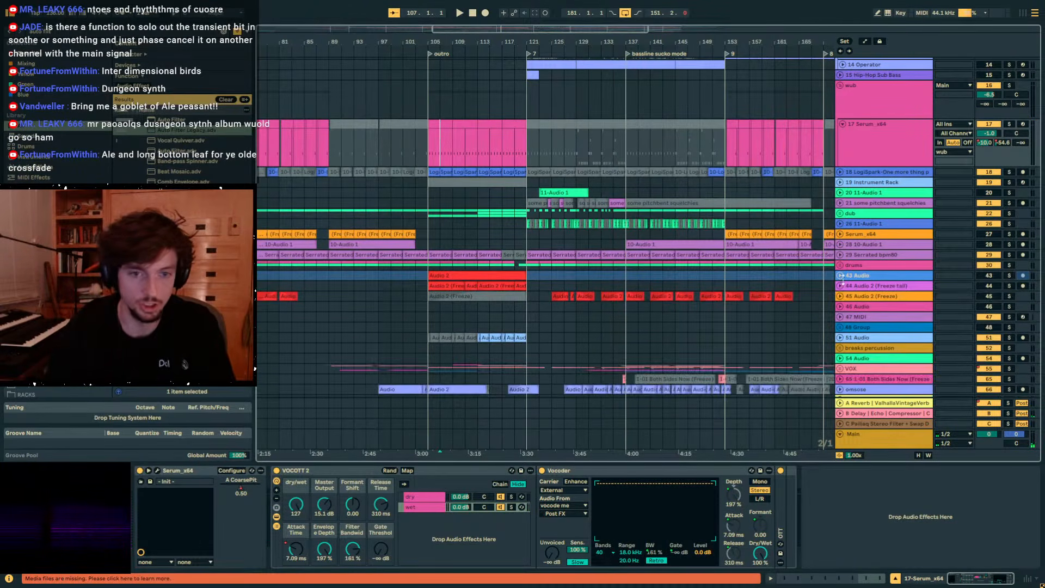
{"action": "scroll", "coordinate": [834, 280], "scroll_direction": "up", "scroll_amount": 1}
{"action": "scroll", "coordinate": [834, 281], "scroll_direction": "up", "scroll_amount": 4}
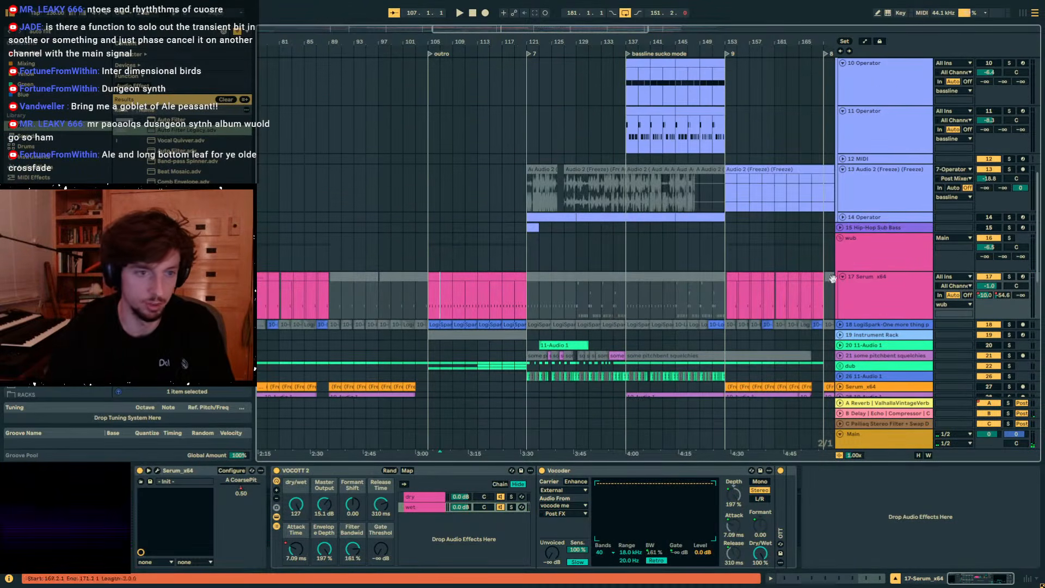
Unfold the 18 LogiSpark track, fold the bassline group and select the wub group.
{"action": "left_click", "coordinate": [852, 327]}
{"action": "scroll", "coordinate": [740, 292], "scroll_direction": "up", "scroll_amount": 5}
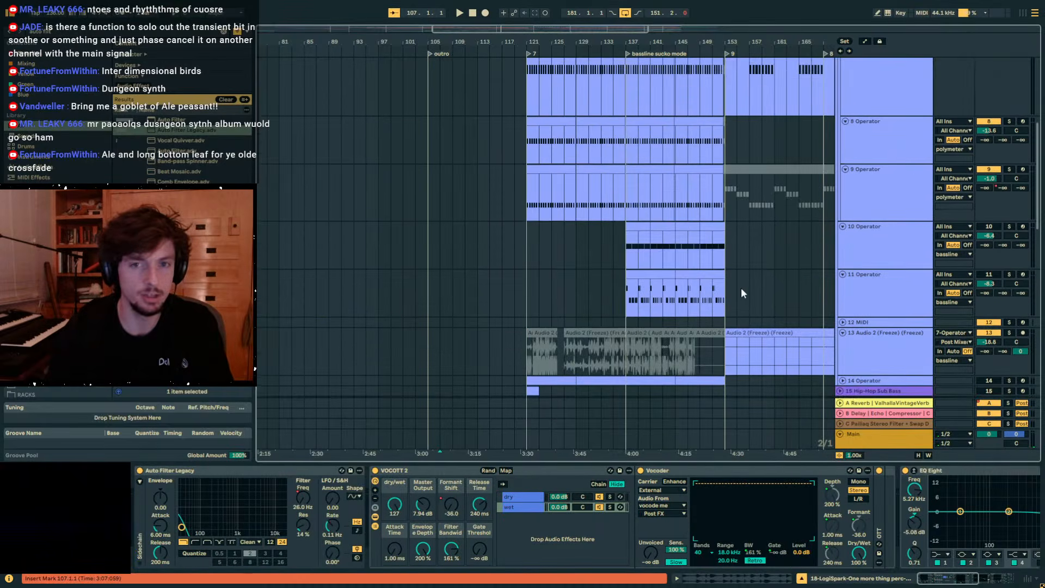
{"action": "scroll", "coordinate": [741, 292], "scroll_direction": "up", "scroll_amount": 7}
{"action": "left_click", "coordinate": [847, 64]}
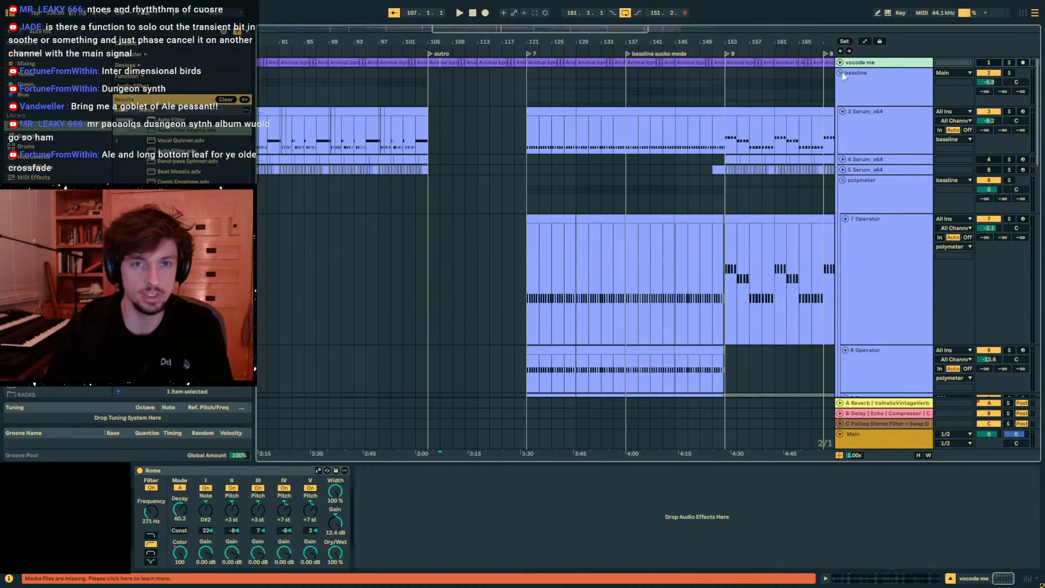
{"action": "left_click", "coordinate": [840, 73]}
{"action": "left_click", "coordinate": [847, 84]}
{"action": "left_click", "coordinate": [840, 96]}
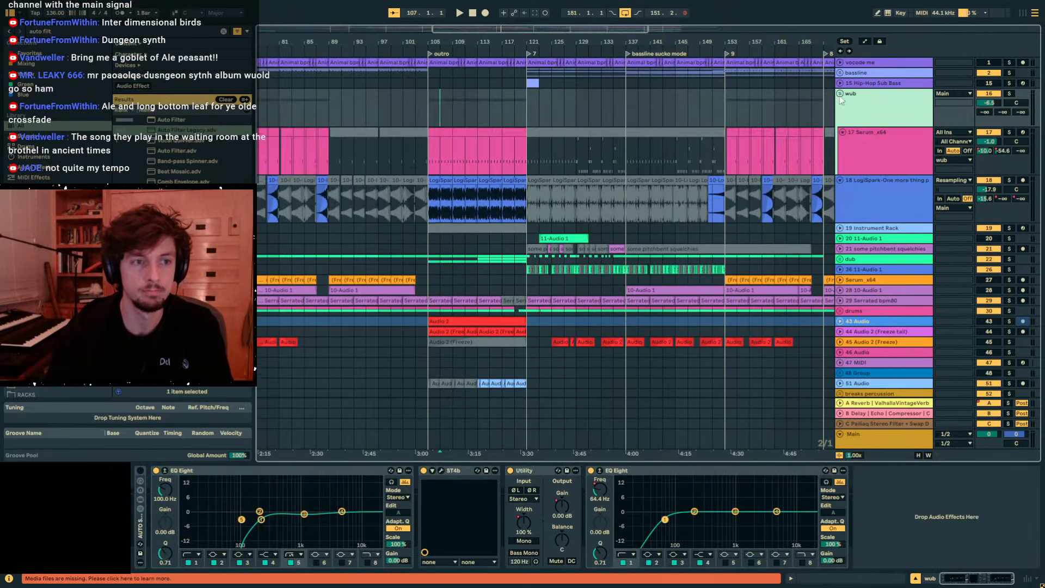
Unfold 29 Serrated bpm80 and show the automation lanes with its Utility gain.
{"action": "left_click", "coordinate": [477, 158]}
{"action": "left_click", "coordinate": [887, 194]}
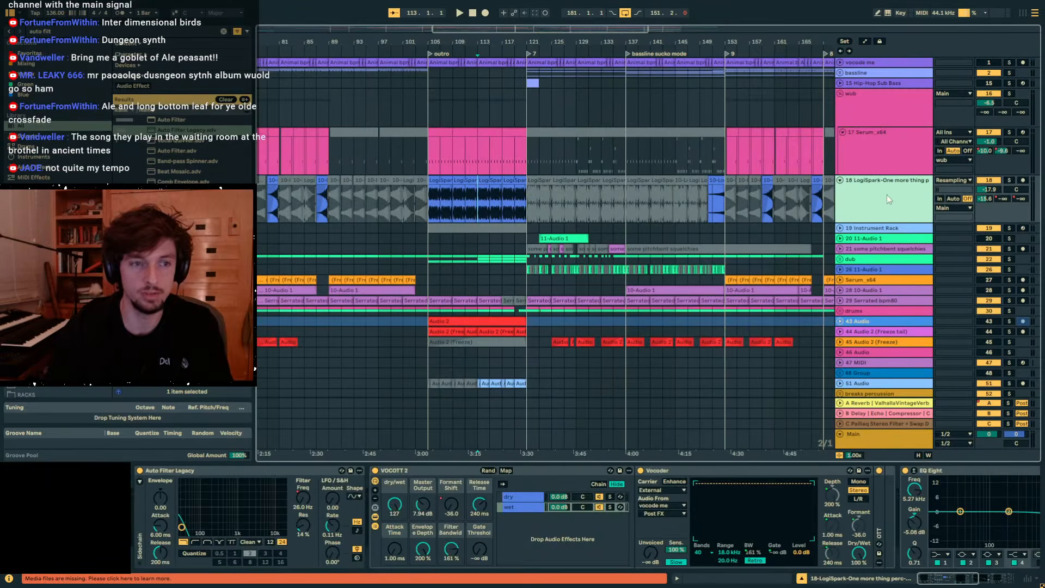
{"action": "scroll", "coordinate": [864, 232], "scroll_direction": "down", "scroll_amount": 4}
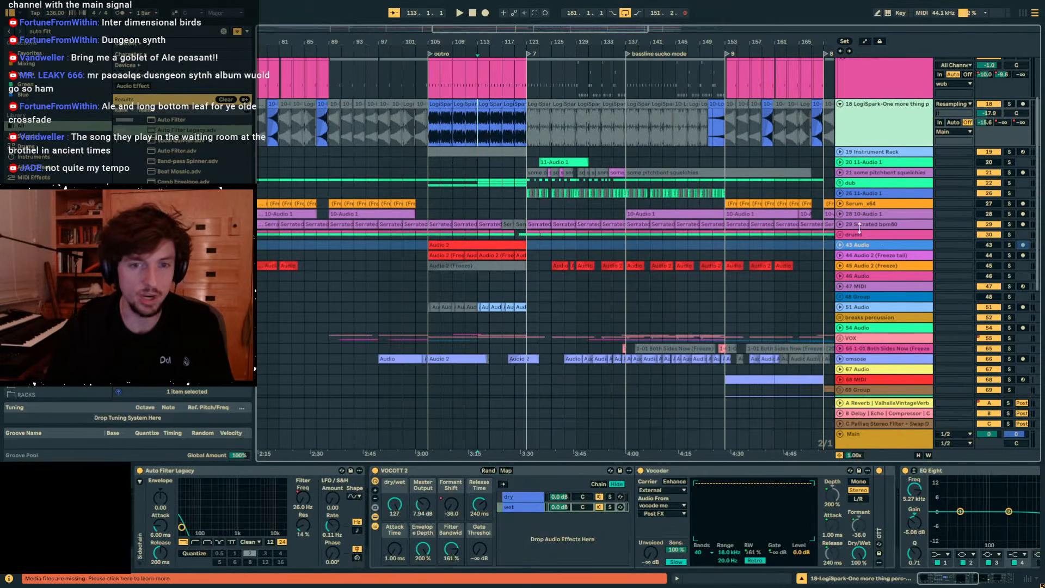
{"action": "left_click", "coordinate": [857, 226]}
{"action": "left_click", "coordinate": [840, 224]}
{"action": "key", "text": "a"}
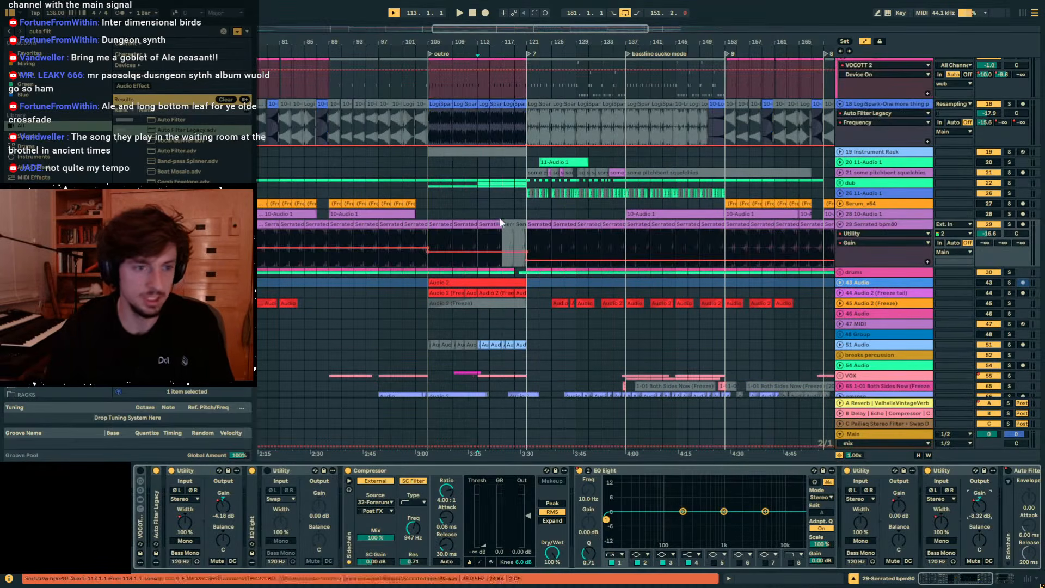
Lower 29 Serrated bpm80's Utility gain automation slightly in the outro and play from bar 105.
{"action": "left_click_drag", "start_coordinate": [471, 250], "coordinate": [477, 254]}
{"action": "left_click", "coordinate": [433, 234]}
{"action": "key", "text": "space"}
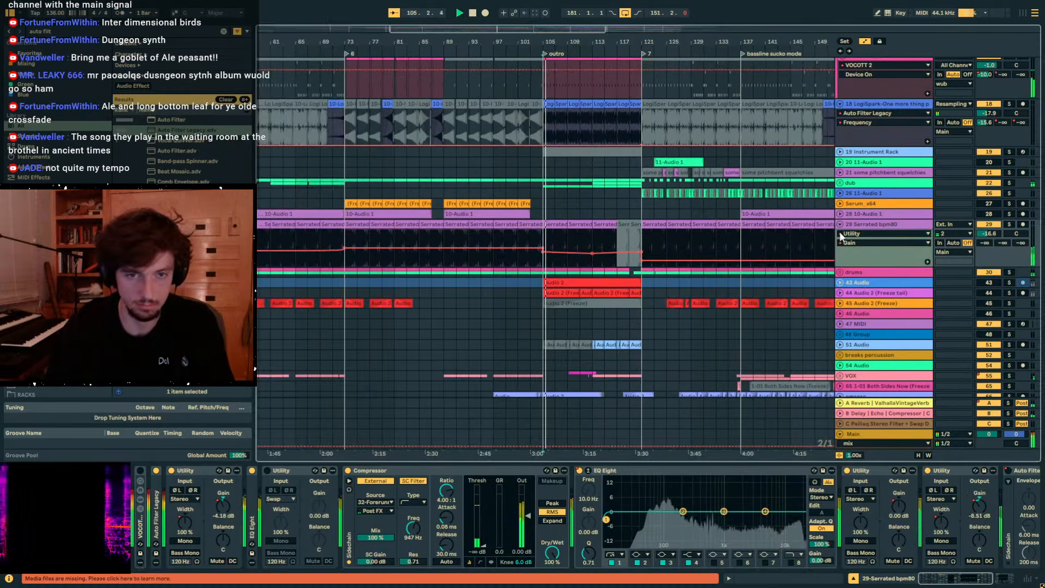
Hide the automation lanes and solo the wub group during outro playback.
{"action": "scroll", "coordinate": [841, 235], "scroll_direction": "up", "scroll_amount": 3}
{"action": "key", "text": "a"}
{"action": "left_click", "coordinate": [858, 101]}
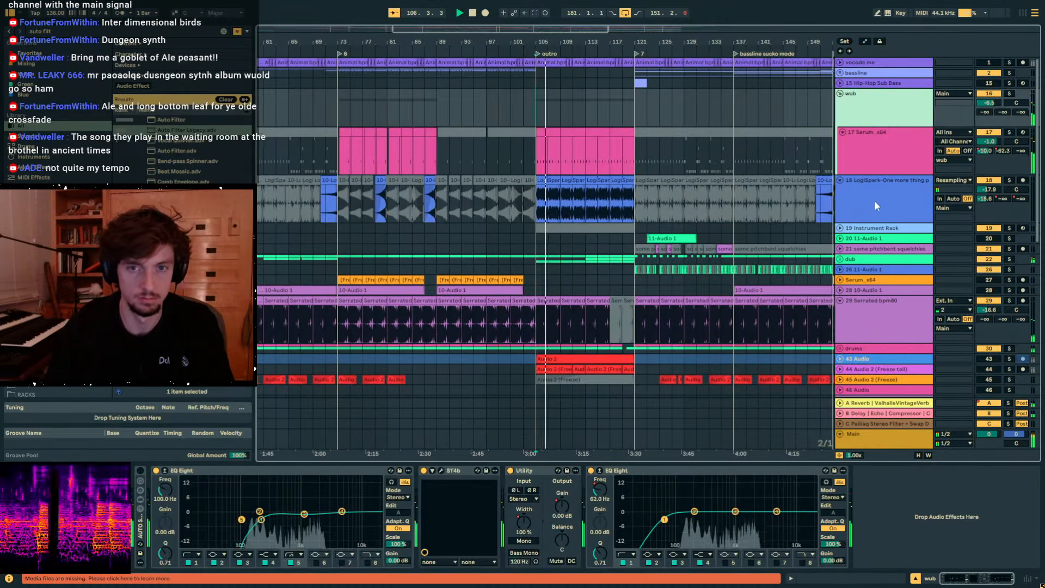
{"action": "left_click", "coordinate": [1008, 94]}
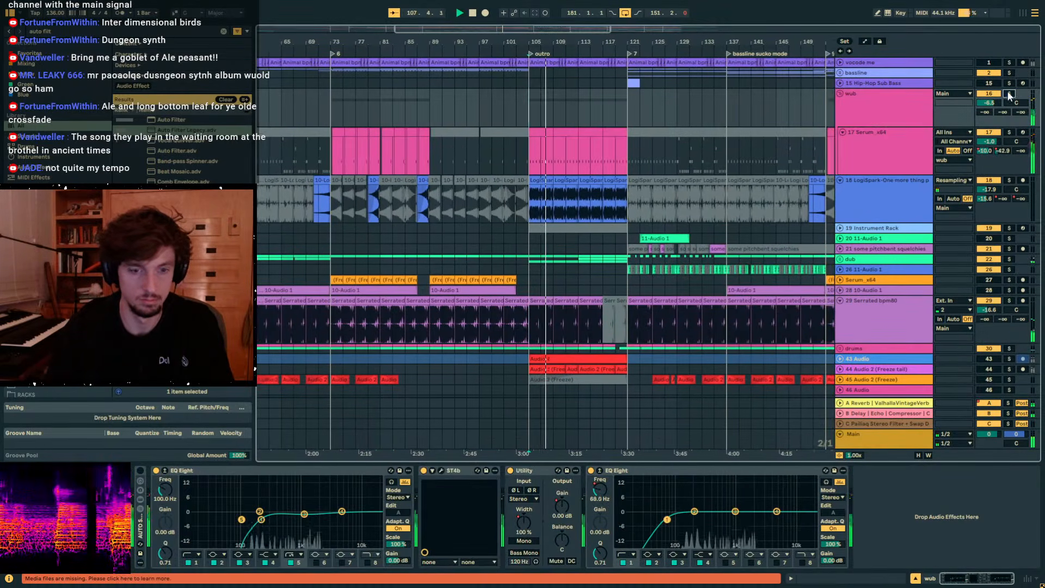
Cut band 2 of the wub group's second EQ Eight to about -5.08 dB at 383 Hz and show its gain automation.
{"action": "left_click", "coordinate": [898, 105]}
{"action": "mouse_move", "coordinate": [694, 512]}
{"action": "left_mouse_down"}
{"action": "mouse_move", "coordinate": [710, 521]}
{"action": "mouse_move", "coordinate": [675, 520]}
{"action": "mouse_move", "coordinate": [711, 523]}
{"action": "left_mouse_up"}
{"action": "key", "text": "a"}
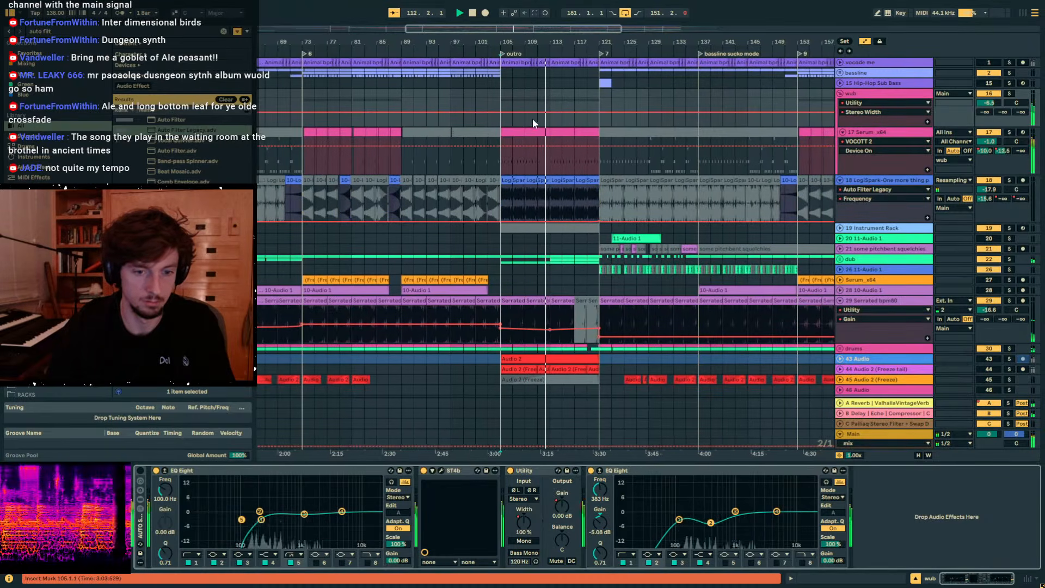
{"action": "left_click", "coordinate": [601, 522]}
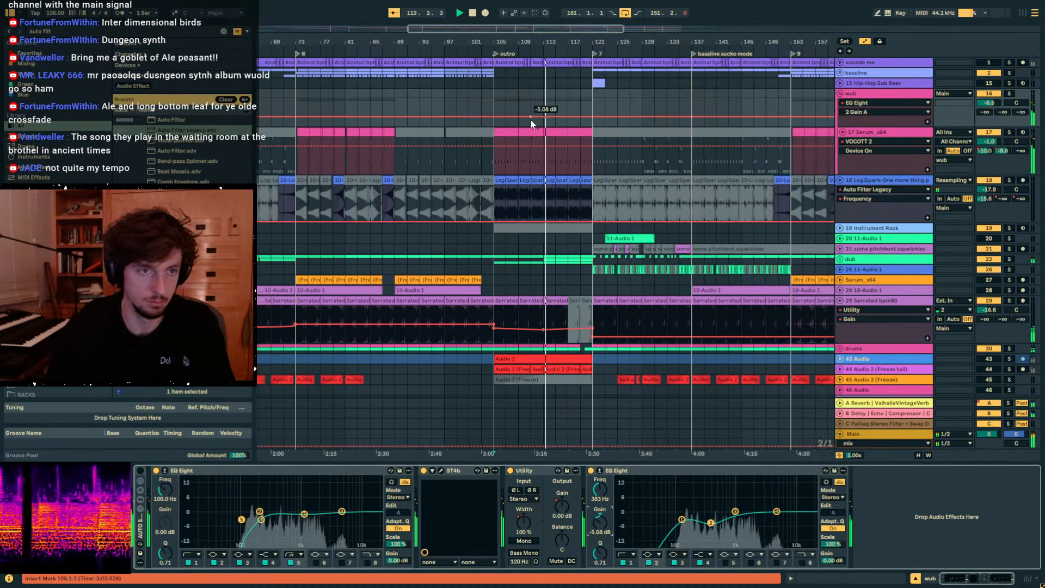
Shape the wub group's 2 Gain A automation into a dip across the outro, with points at the outro's start and section 7.
{"action": "right_click", "coordinate": [499, 115]}
{"action": "left_click", "coordinate": [506, 121]}
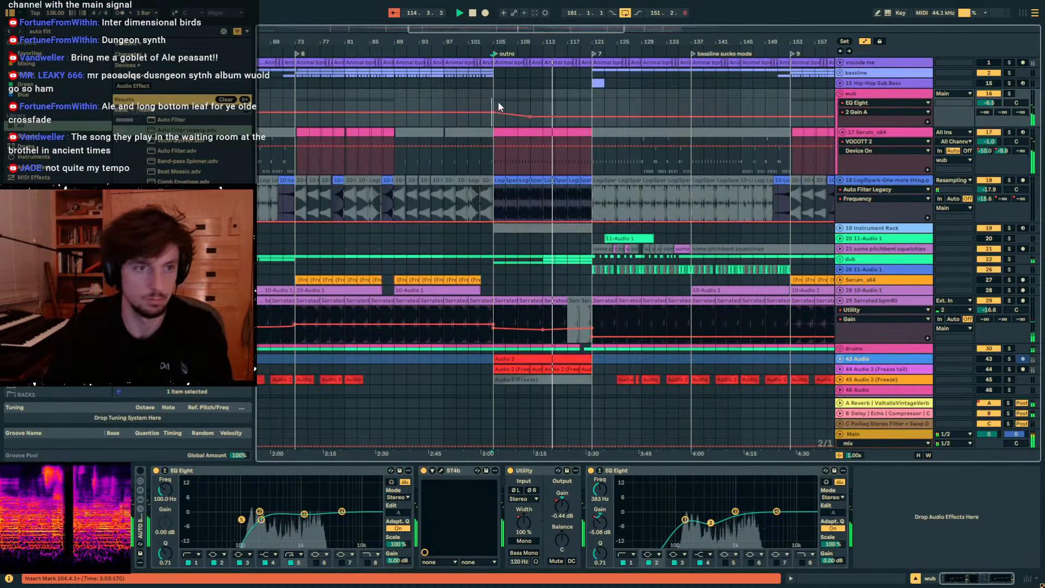
{"action": "right_click", "coordinate": [592, 115]}
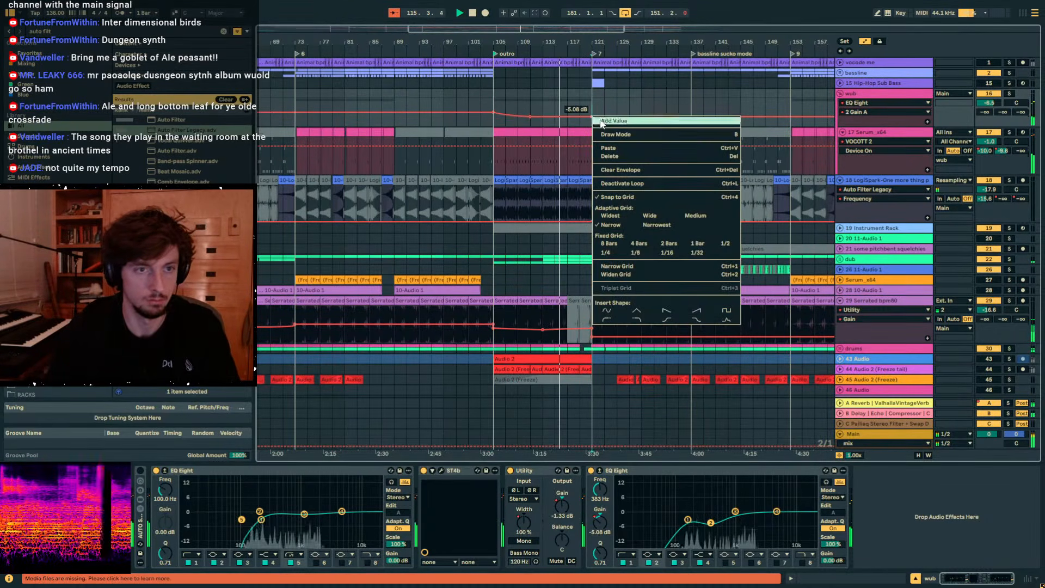
{"action": "left_click", "coordinate": [599, 118]}
Unfold the VOX group and select the icecream vocals track to bring up its devices.
{"action": "scroll", "coordinate": [564, 155], "scroll_direction": "down", "scroll_amount": 10}
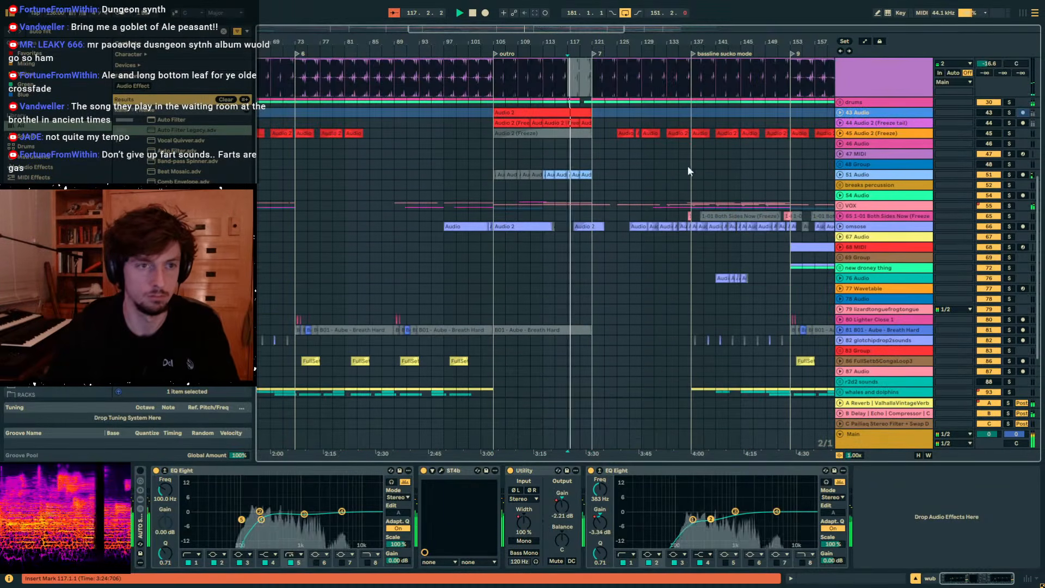
{"action": "left_click", "coordinate": [840, 206]}
{"action": "scroll", "coordinate": [847, 205], "scroll_direction": "down", "scroll_amount": 4}
{"action": "left_click", "coordinate": [860, 134]}
{"action": "left_click", "coordinate": [871, 172]}
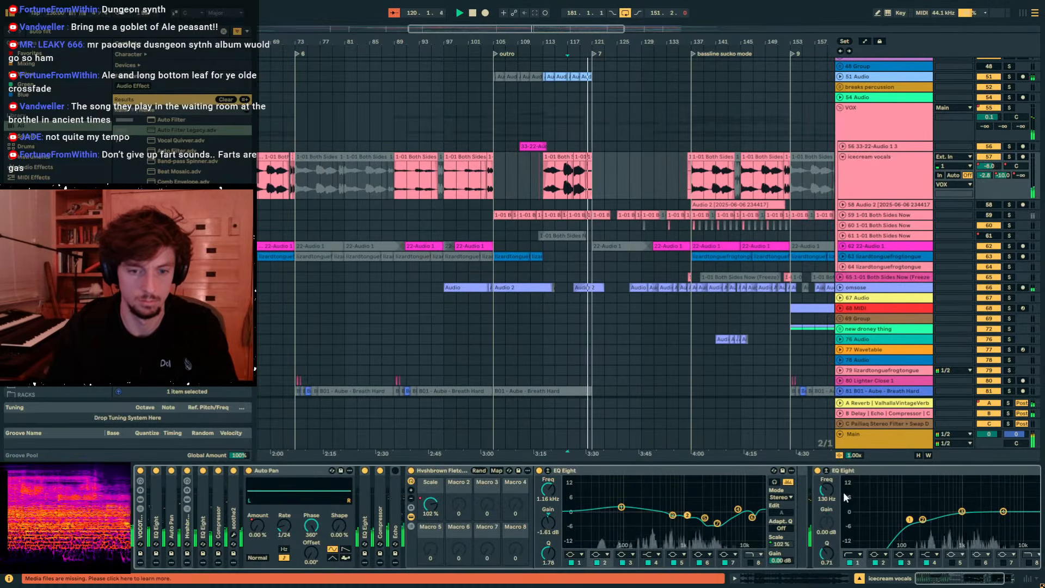
Raise icecream vocals' EQ Eight 1 Frequency A automation slightly around bar 113 in the outro and replay the passage.
{"action": "key", "text": "a"}
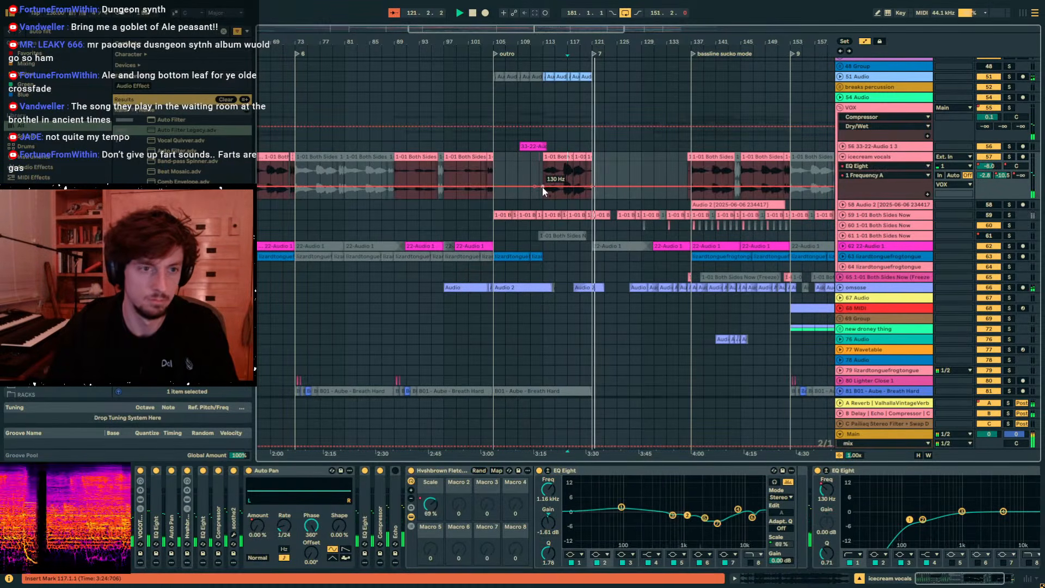
{"action": "left_click_drag", "start_coordinate": [542, 188], "coordinate": [543, 178]}
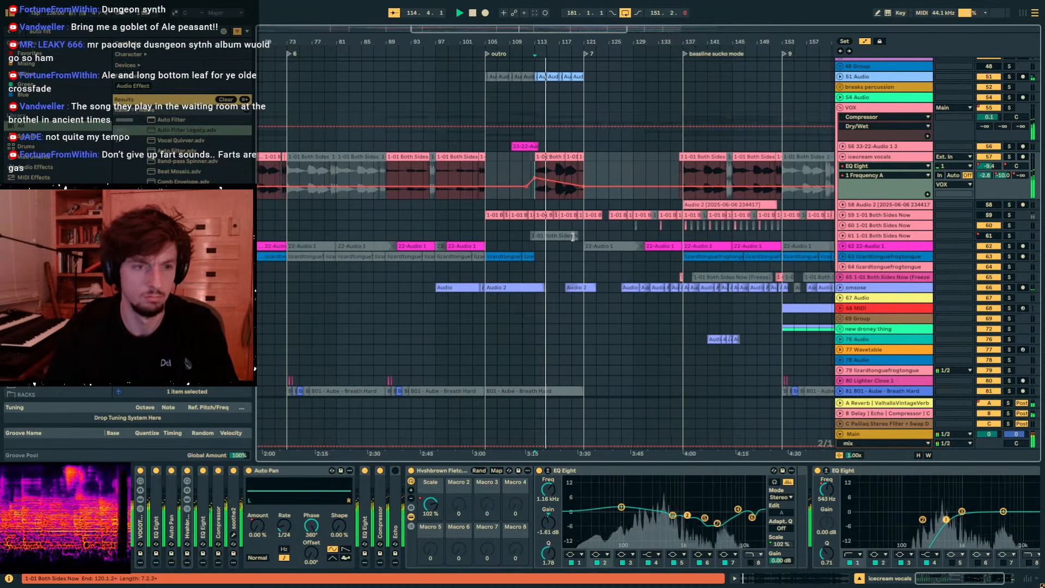
{"action": "left_click_drag", "start_coordinate": [532, 181], "coordinate": [532, 184]}
{"action": "key", "text": "space"}
{"action": "key", "text": "space"}
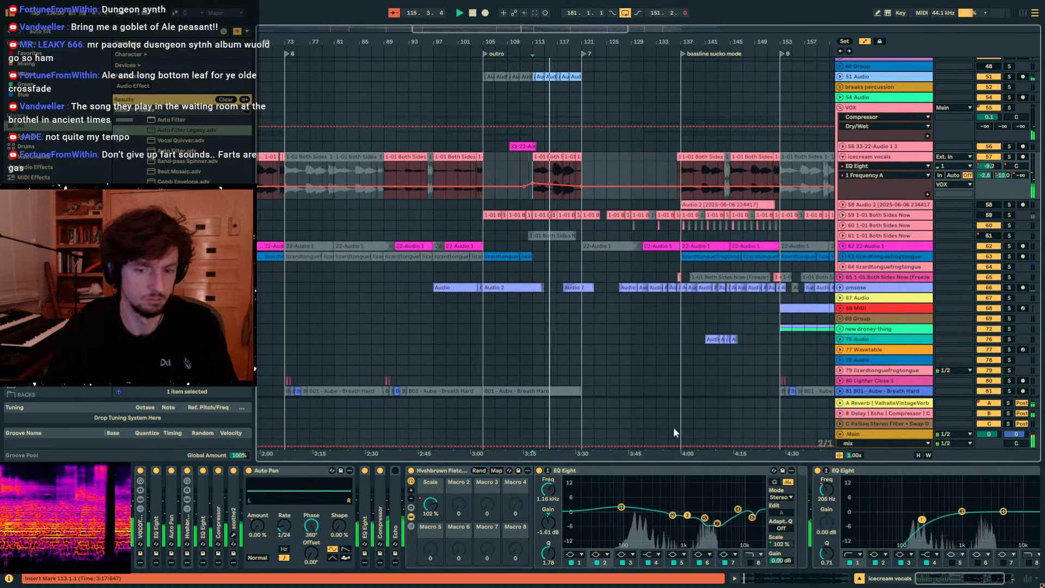
Hide the automation lanes and inspect the soothe2 settings on the VOX group during playback.
{"action": "key", "text": "a"}
{"action": "left_click", "coordinate": [859, 139]}
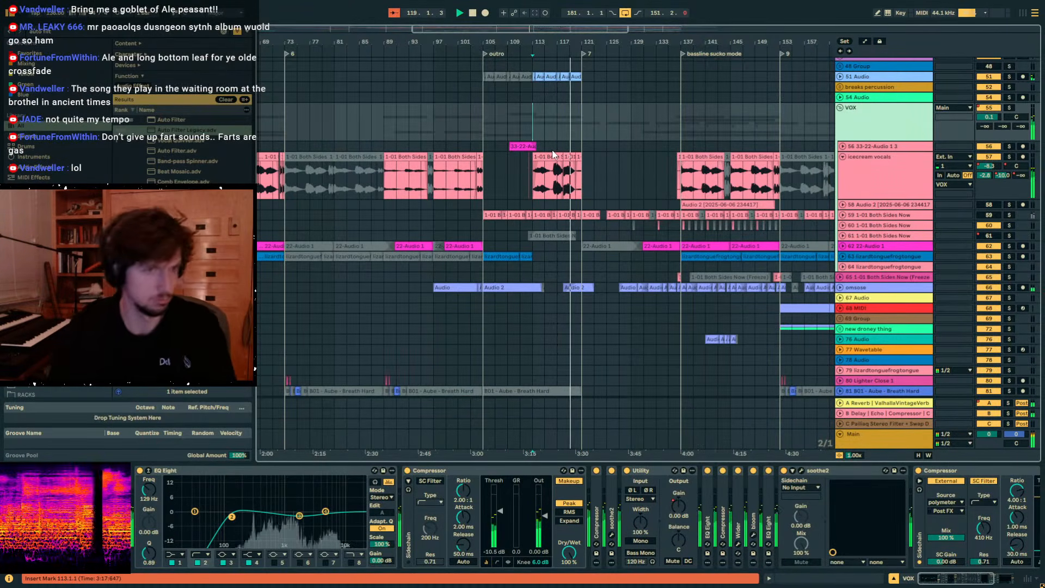
{"action": "double_click", "coordinate": [810, 471]}
{"action": "double_click", "coordinate": [785, 506]}
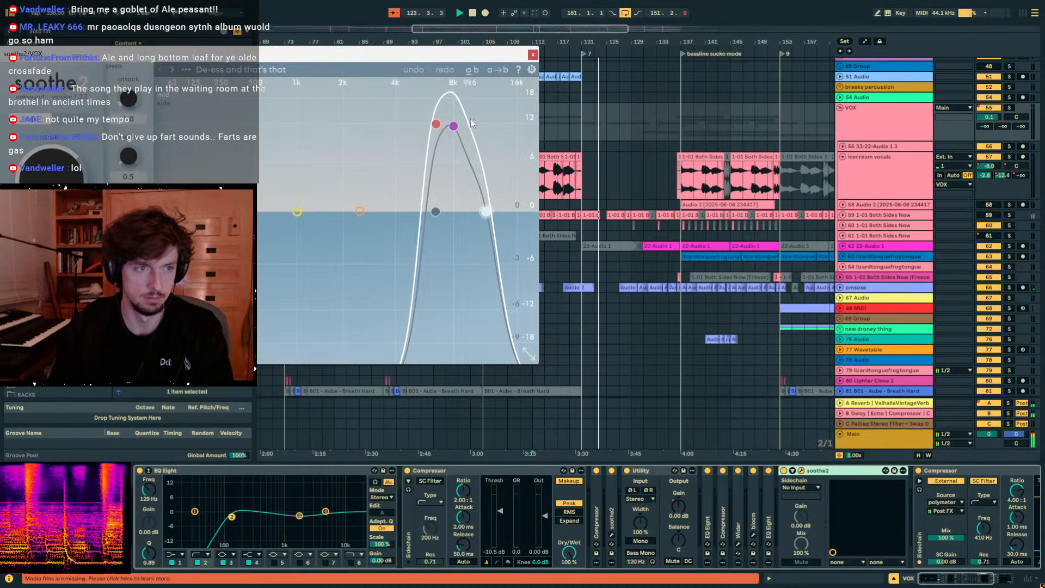
{"action": "left_click", "coordinate": [801, 471]}
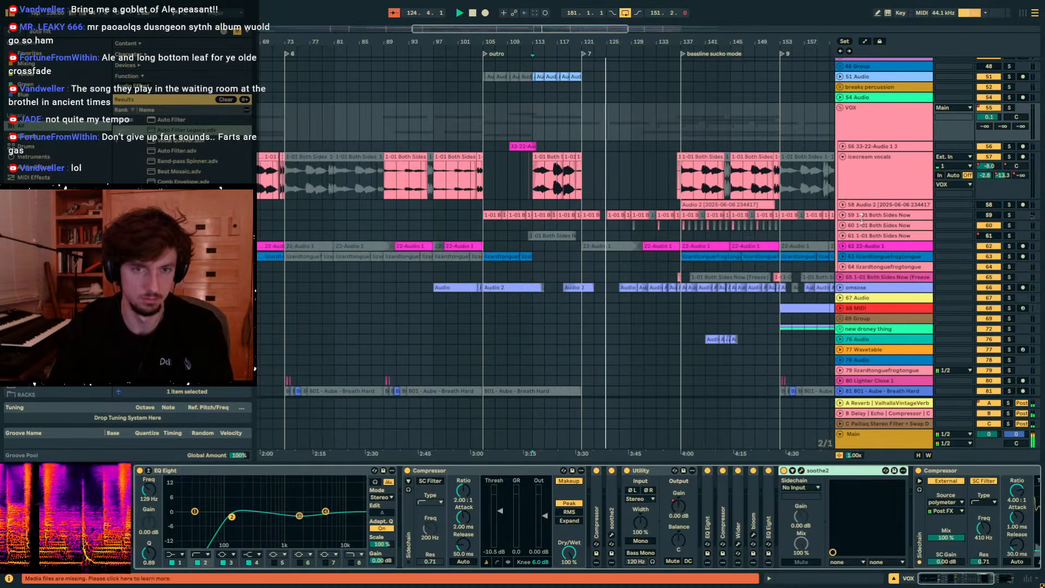
Check the Main track's loudness in Youlean Loudness Meter 2 while section 7 plays.
{"action": "left_click", "coordinate": [874, 175]}
{"action": "scroll", "coordinate": [718, 184], "scroll_direction": "up", "scroll_amount": 10}
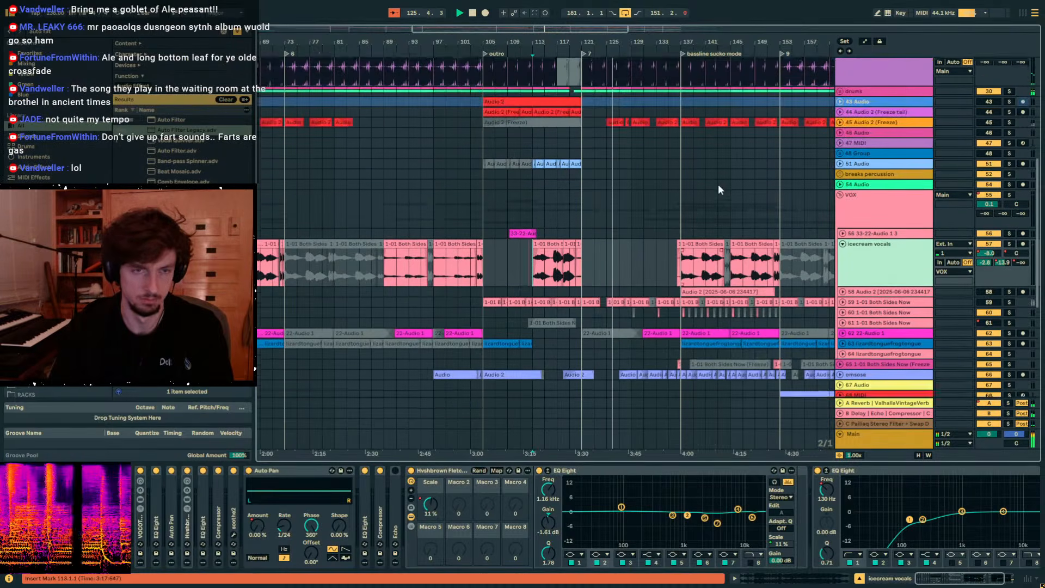
{"action": "scroll", "coordinate": [717, 185], "scroll_direction": "up", "scroll_amount": 3}
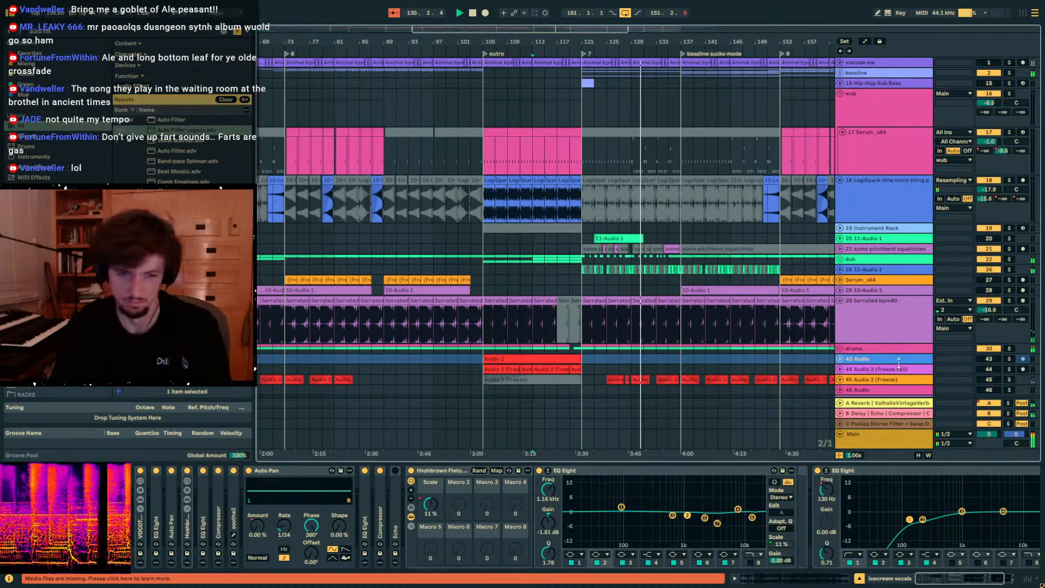
{"action": "left_click", "coordinate": [688, 435]}
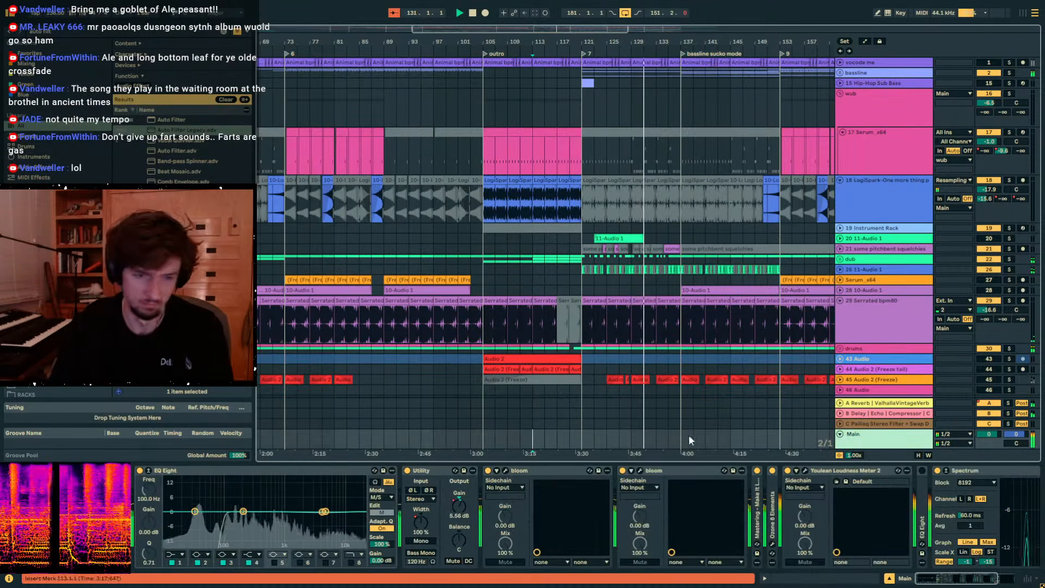
{"action": "left_click", "coordinate": [805, 470]}
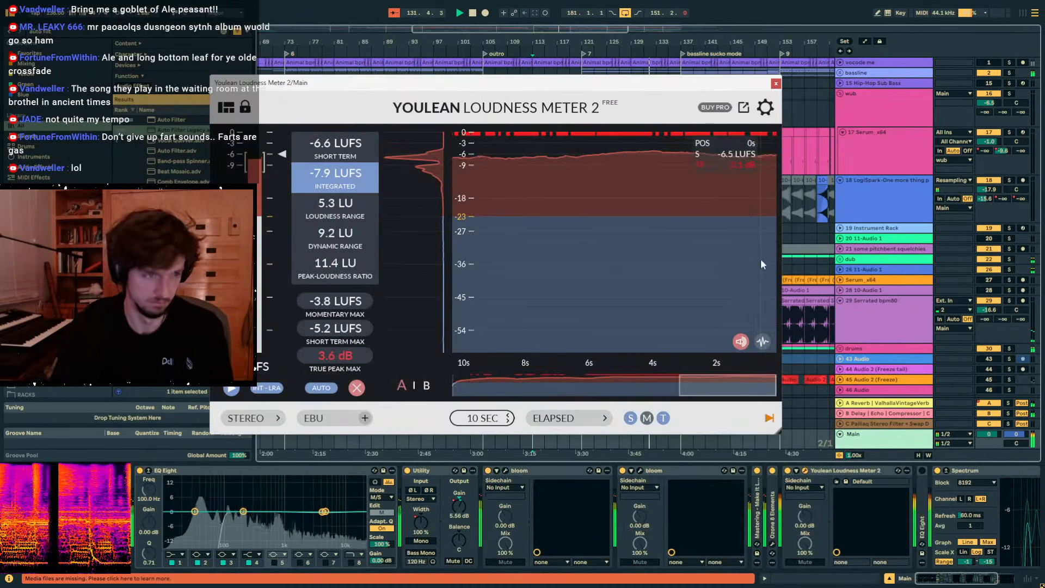
{"action": "left_click", "coordinate": [776, 84]}
Unfold the bassline group, look through its Operator tracks and select the polymeter group.
{"action": "left_click", "coordinate": [840, 74]}
{"action": "scroll", "coordinate": [835, 135], "scroll_direction": "down", "scroll_amount": 1}
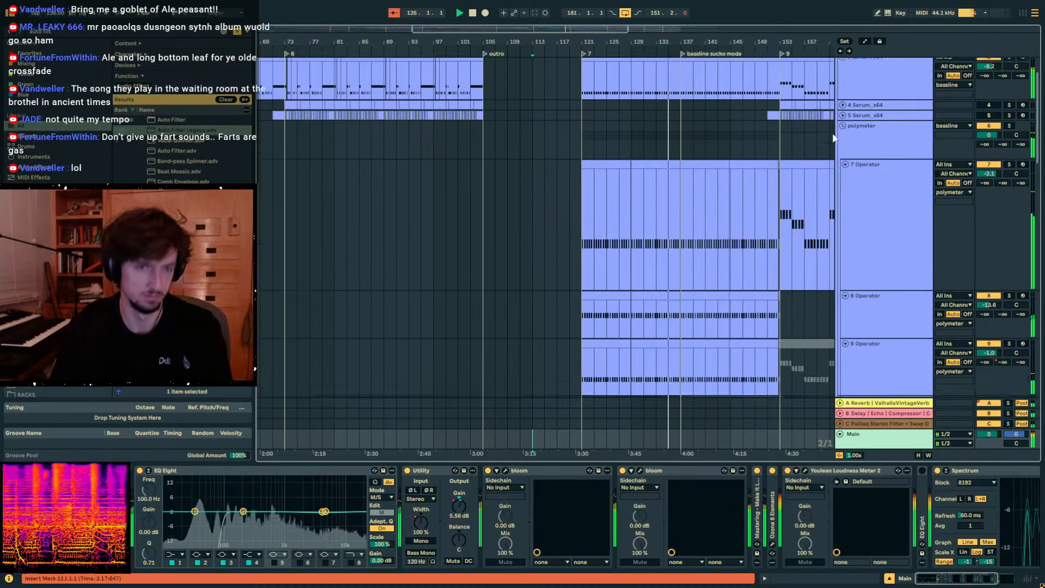
{"action": "scroll", "coordinate": [850, 143], "scroll_direction": "up", "scroll_amount": 1}
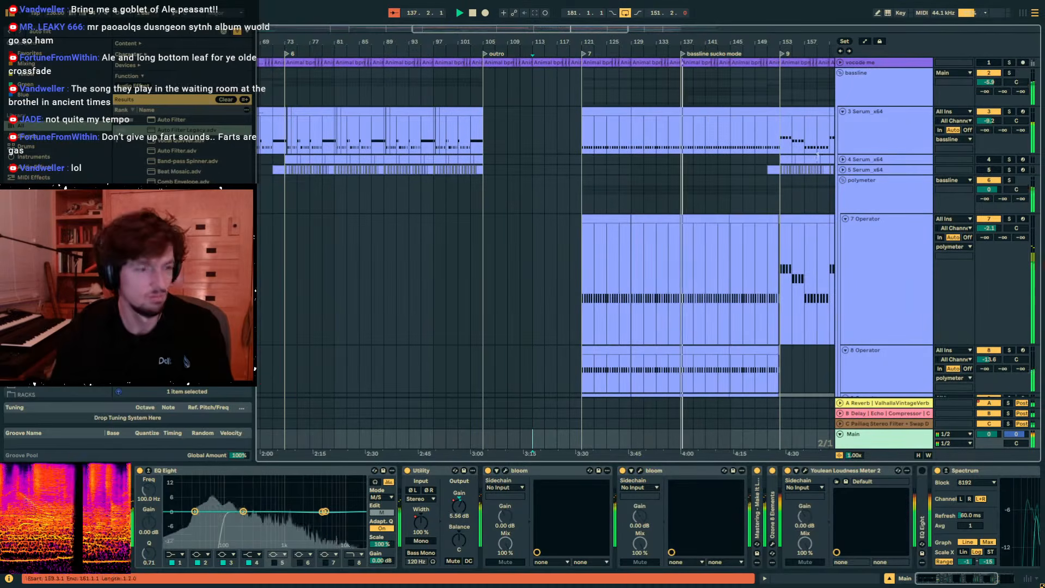
{"action": "scroll", "coordinate": [700, 180], "scroll_direction": "down", "scroll_amount": 4}
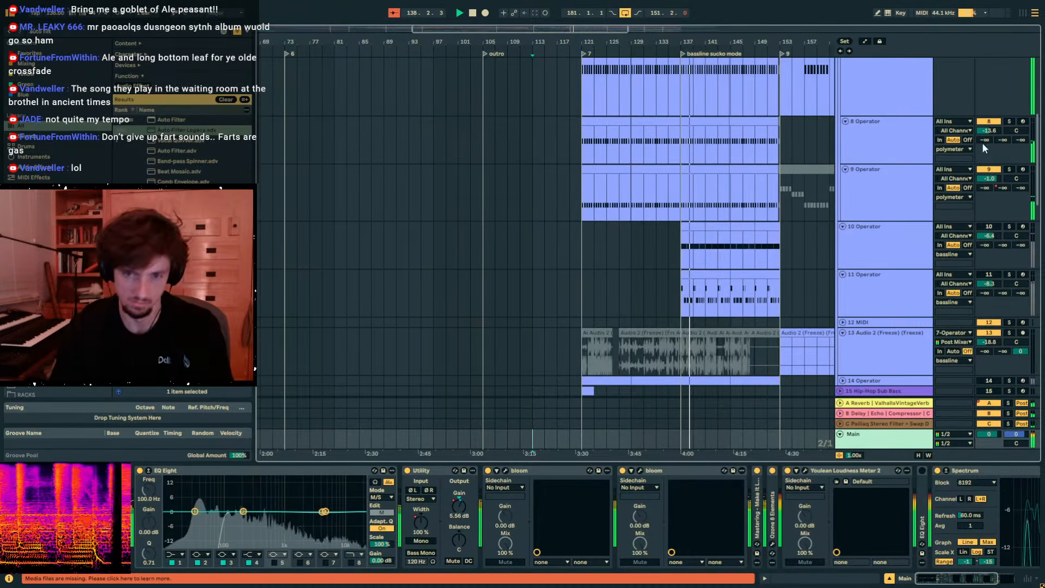
{"action": "left_click_drag", "start_coordinate": [1038, 153], "coordinate": [913, 119]}
{"action": "left_click", "coordinate": [913, 119]}
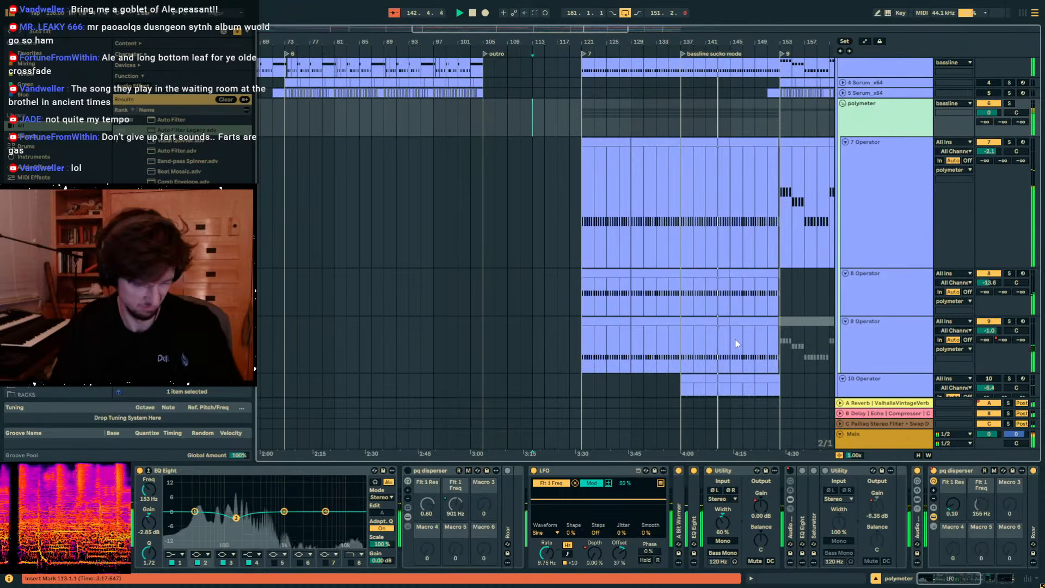
Solo the polymeter group and play it from bar 141.
{"action": "scroll", "coordinate": [809, 282], "scroll_direction": "up", "scroll_amount": 3}
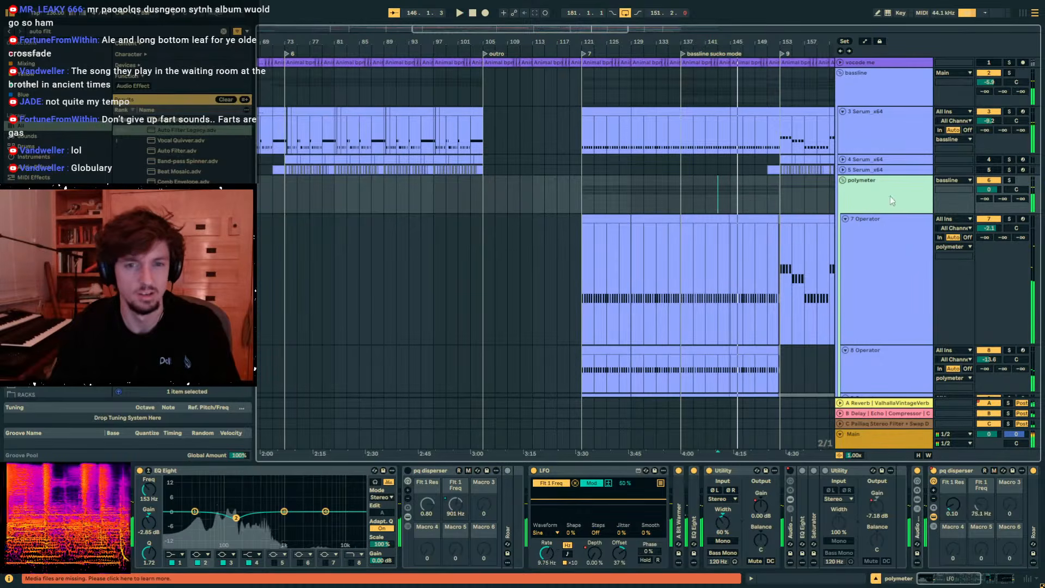
{"action": "key", "text": "space"}
{"action": "left_click", "coordinate": [710, 198]}
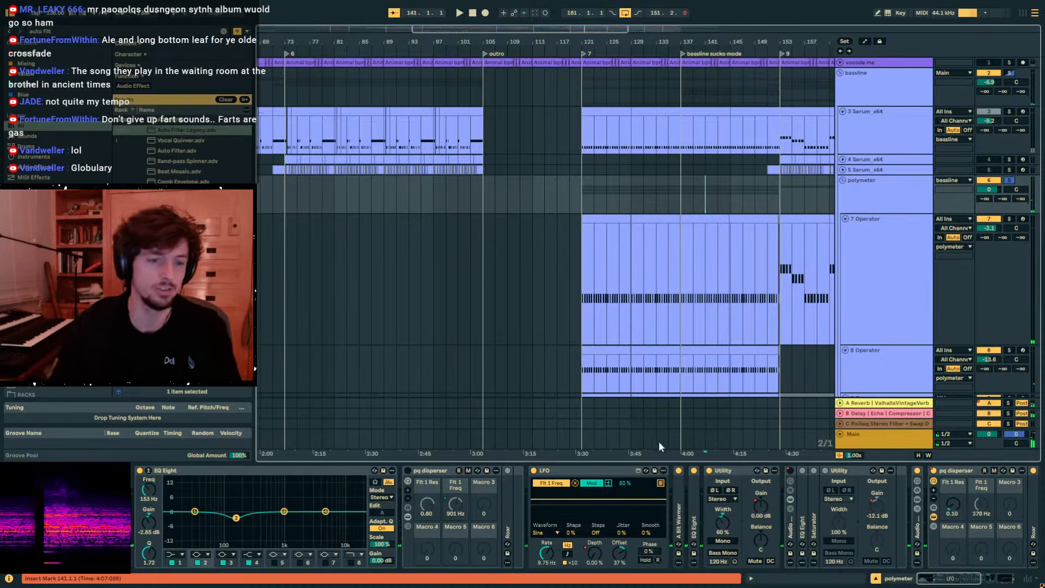
{"action": "key", "text": "space"}
Collapse the polymeter group's LFO, expand Roar inside the second pq disperser rack and stop playback.
{"action": "double_click", "coordinate": [588, 471]}
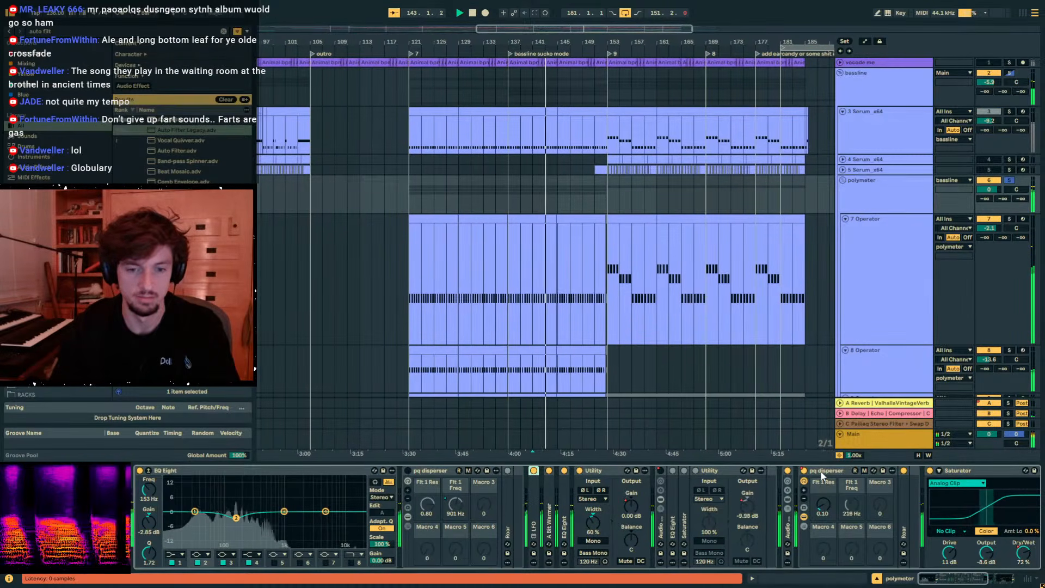
{"action": "double_click", "coordinate": [903, 518]}
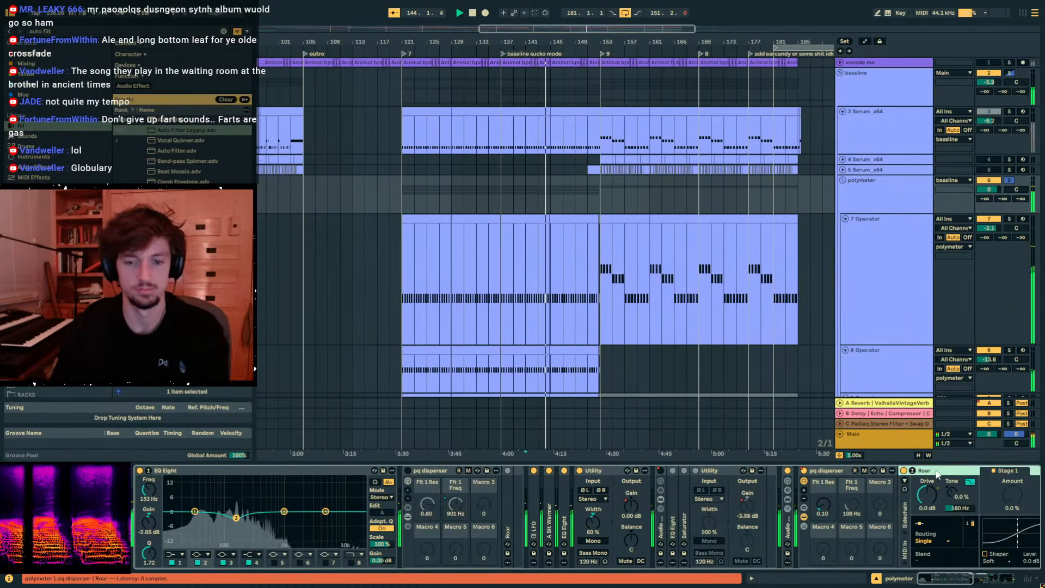
{"action": "scroll", "coordinate": [935, 469], "scroll_direction": "right", "scroll_amount": 6}
{"action": "key", "text": "space"}
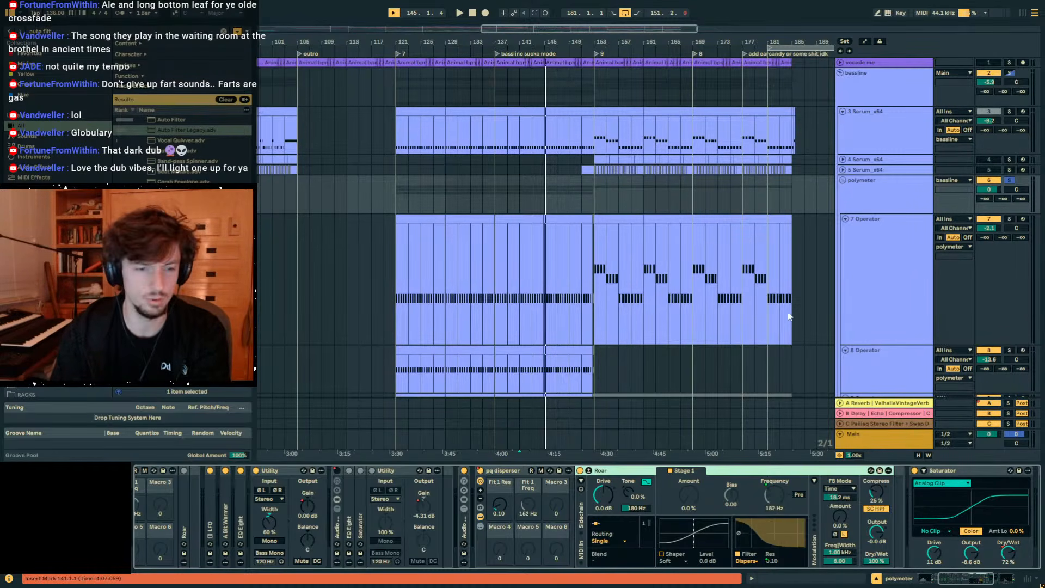
Examine the notes of 7 Operator's clip at bar 153 and the Auto Filter in its device chain.
{"action": "left_click", "coordinate": [636, 219]}
{"action": "key", "text": "shift+Tab"}
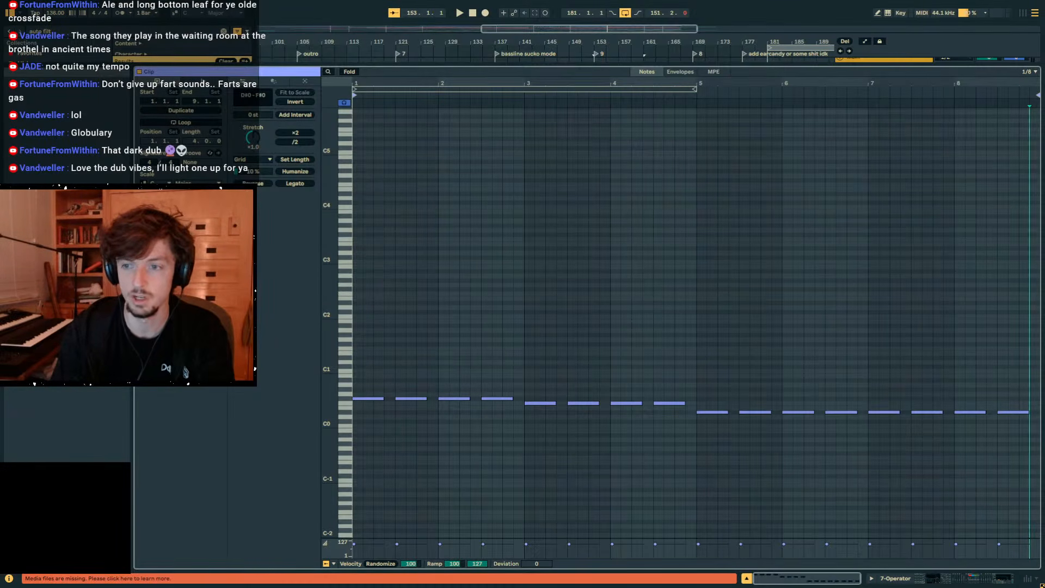
{"action": "left_click", "coordinate": [941, 579]}
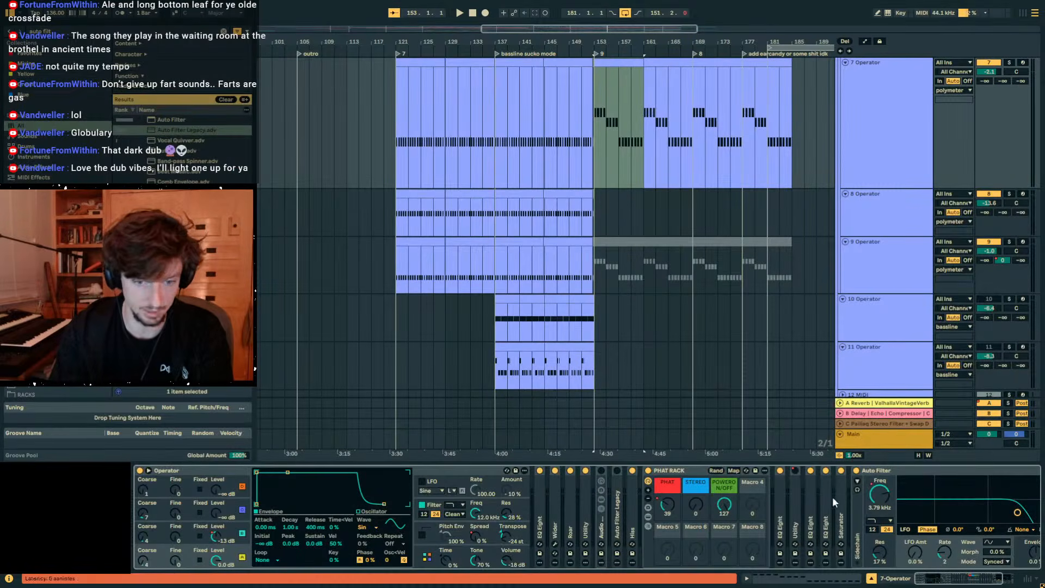
{"action": "left_click", "coordinate": [876, 473]}
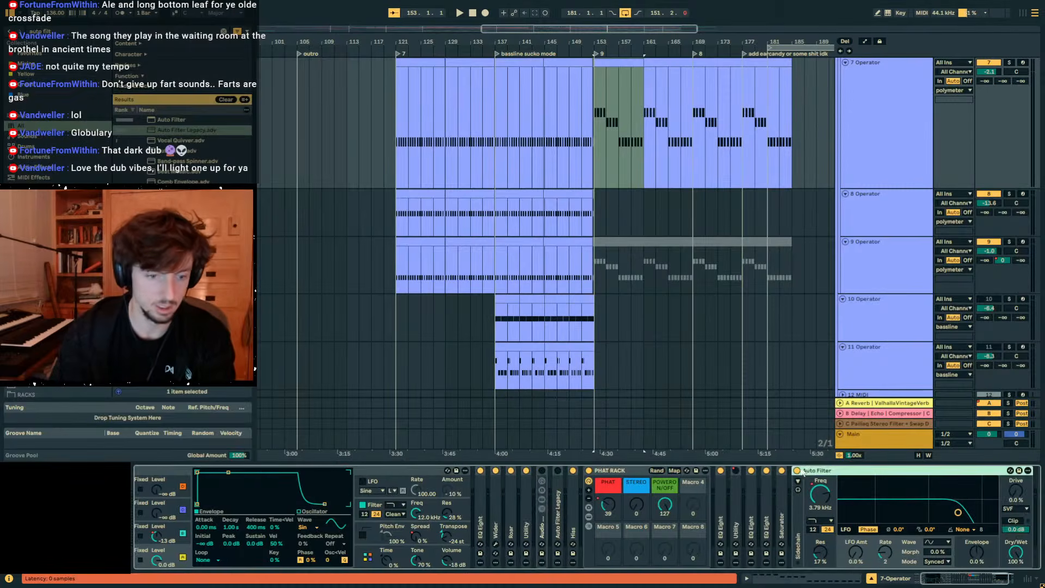
Return to the polymeter group's devices and expand the Audio Effect Rack before the second pq disperser.
{"action": "scroll", "coordinate": [902, 168], "scroll_direction": "up", "scroll_amount": 2}
{"action": "left_click", "coordinate": [871, 90]}
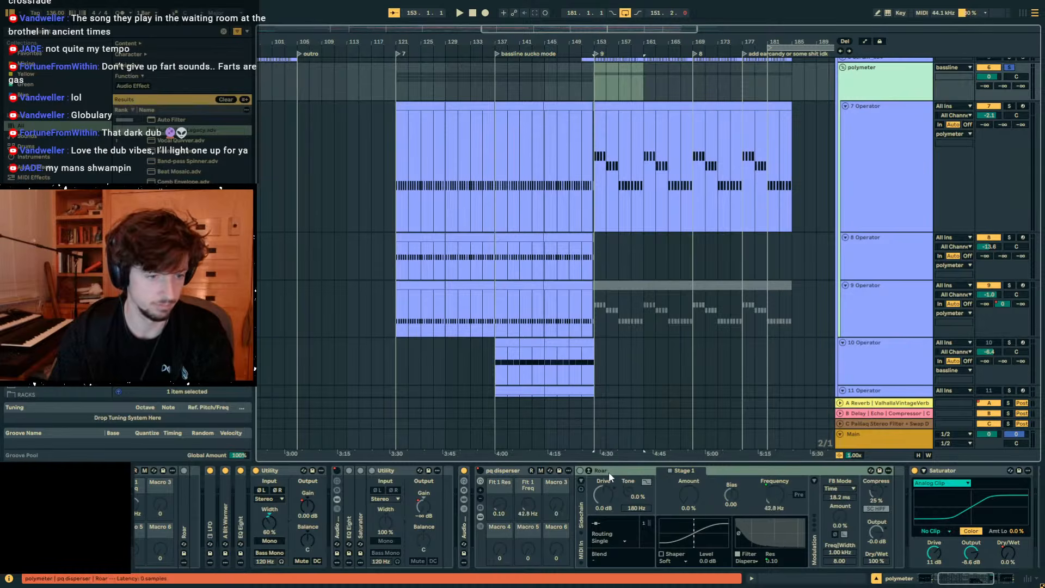
{"action": "double_click", "coordinate": [467, 527]}
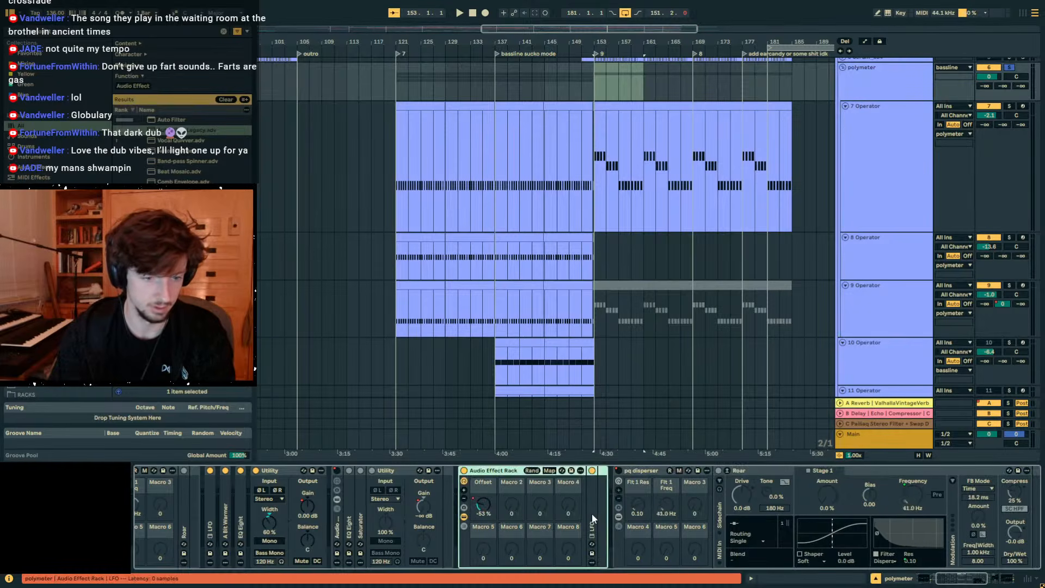
Expand the polymeter group's LFO, show automation and set the LFO Rate breakpoint at bar 139 to 3.89 Hz.
{"action": "left_click", "coordinate": [605, 556]}
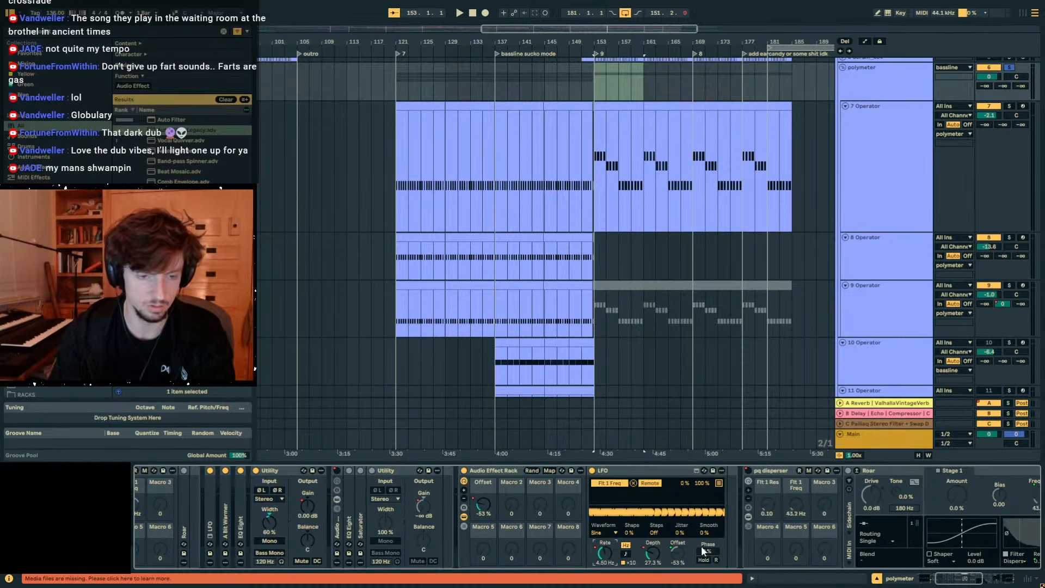
{"action": "key", "text": "a"}
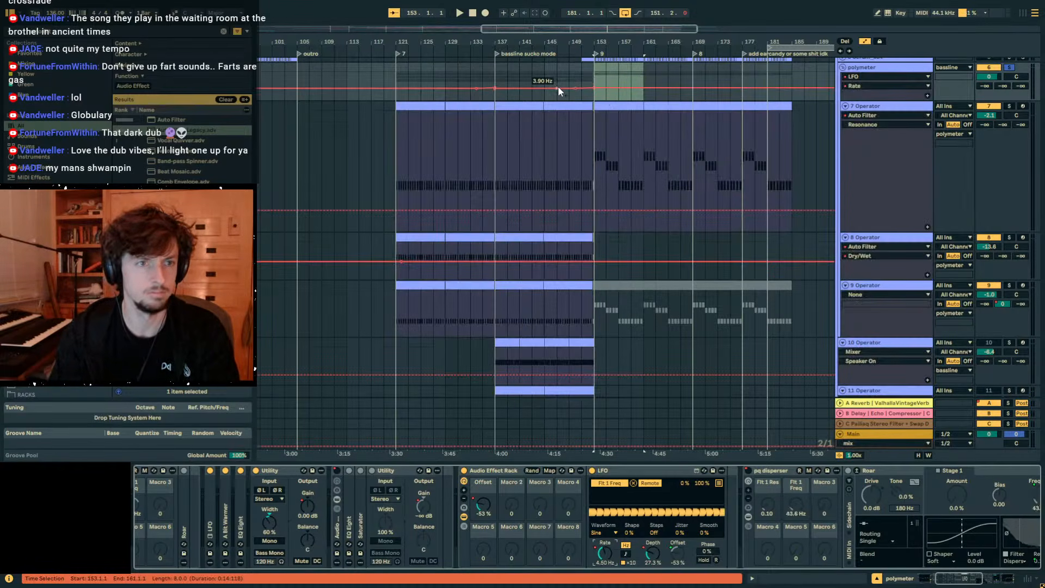
{"action": "right_click", "coordinate": [506, 89]}
{"action": "left_click", "coordinate": [518, 95]}
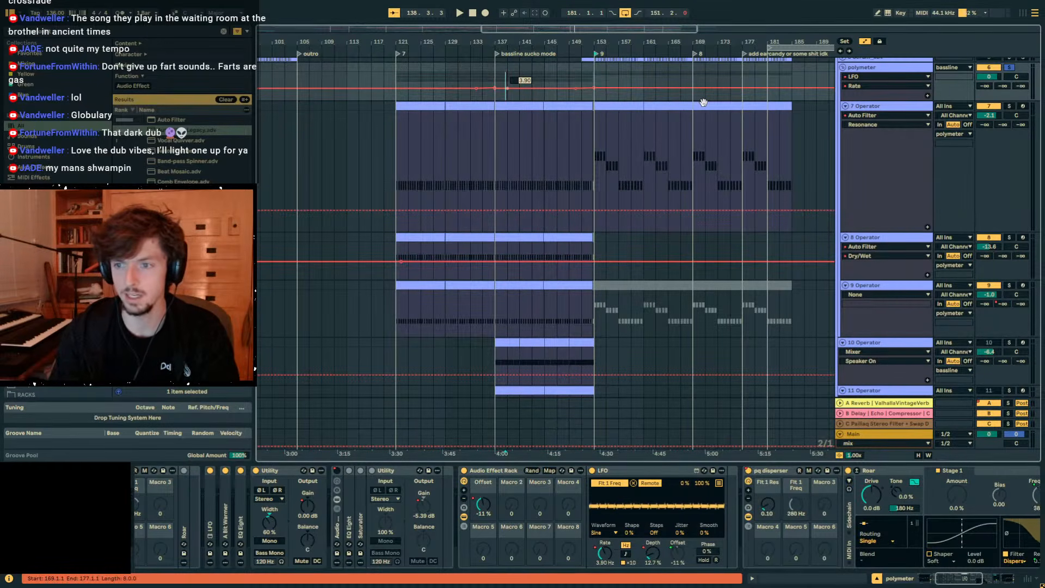
{"action": "type", "text": "3"}
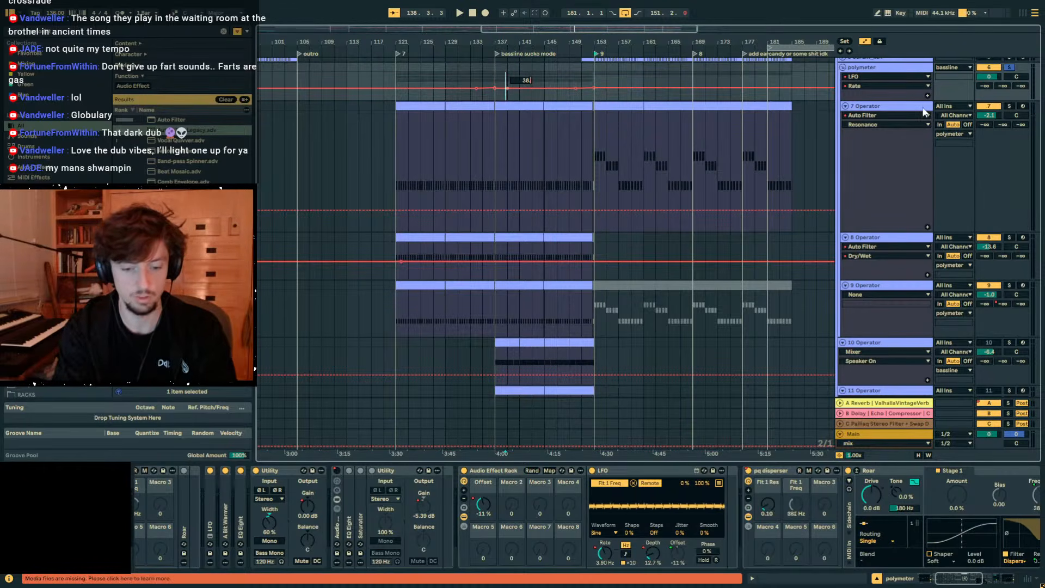
{"action": "key", "text": "Return"}
{"action": "right_click", "coordinate": [508, 78]}
{"action": "left_click", "coordinate": [524, 83]}
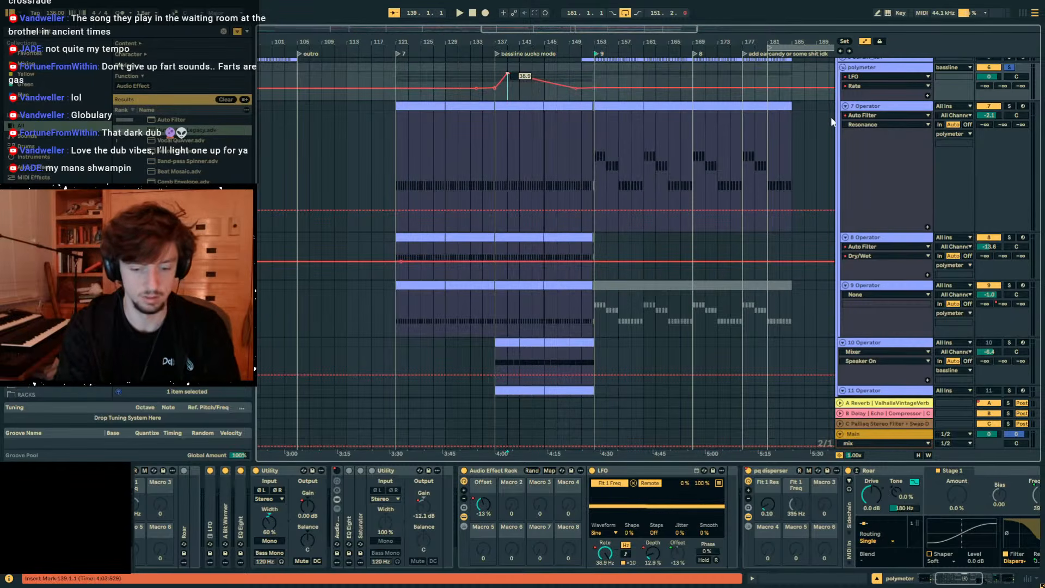
{"action": "right_click", "coordinate": [507, 73]}
{"action": "left_click", "coordinate": [524, 79]}
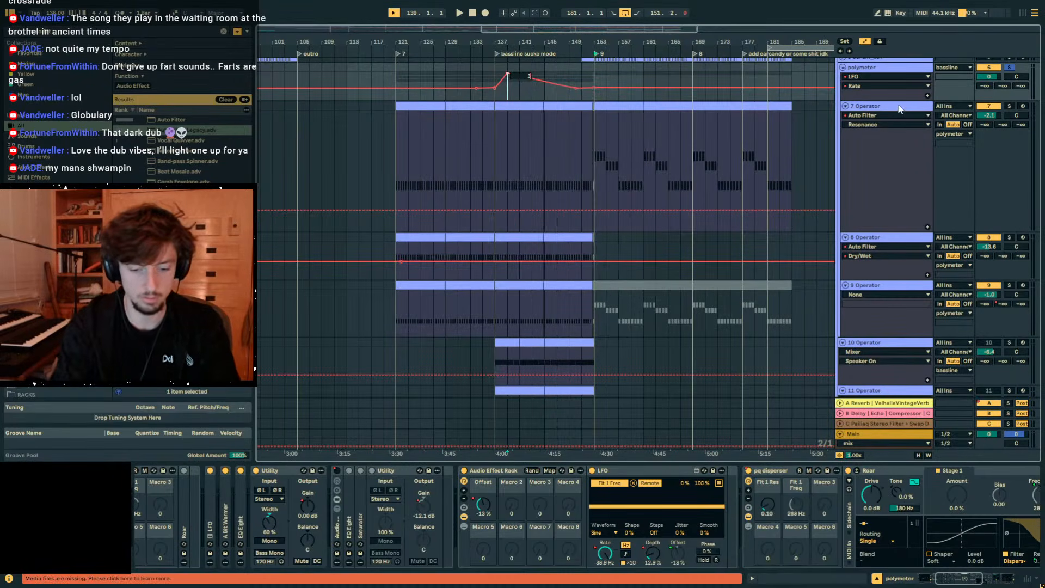
{"action": "key", "text": "Return"}
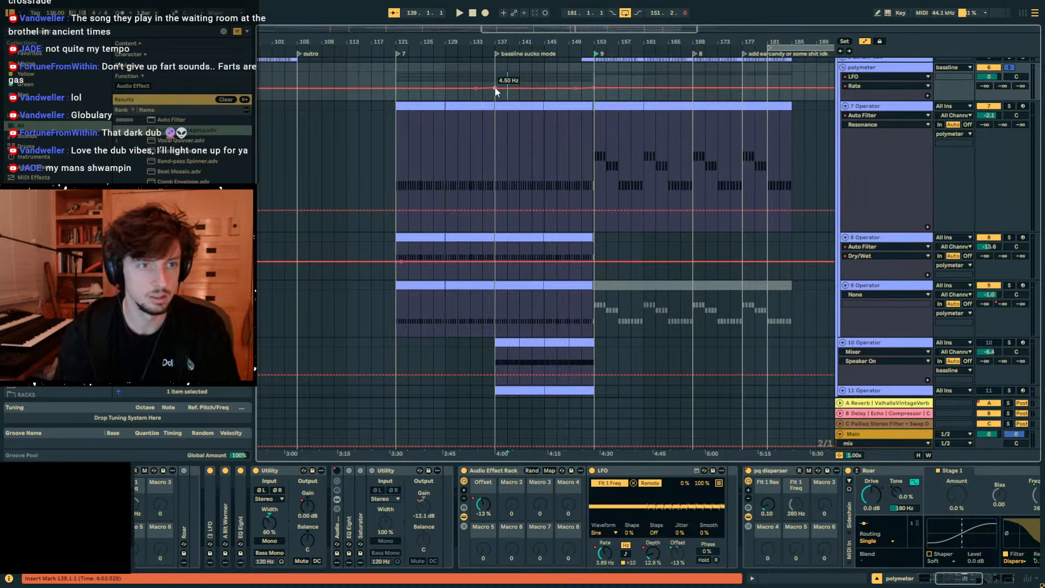
Set the polymeter LFO's Rate automation breakpoint near bar 150 to 3.889 Hz.
{"action": "right_click", "coordinate": [575, 88]}
{"action": "left_click", "coordinate": [585, 94]}
{"action": "type", "text": "3.889"}
{"action": "key", "text": "Return"}
{"action": "left_click", "coordinate": [491, 77]}
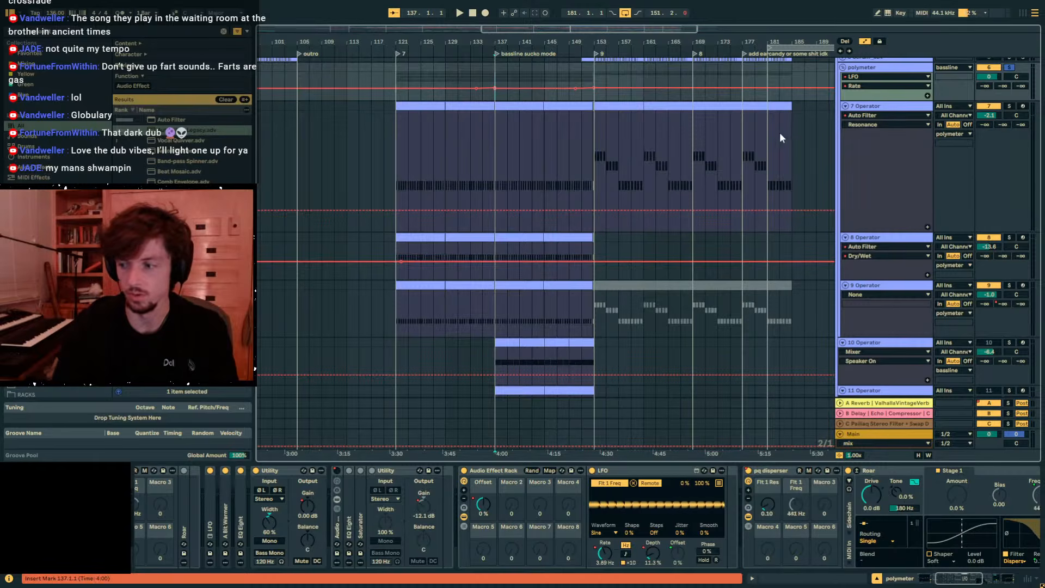
{"action": "left_click_drag", "start_coordinate": [502, 43], "coordinate": [503, 79]}
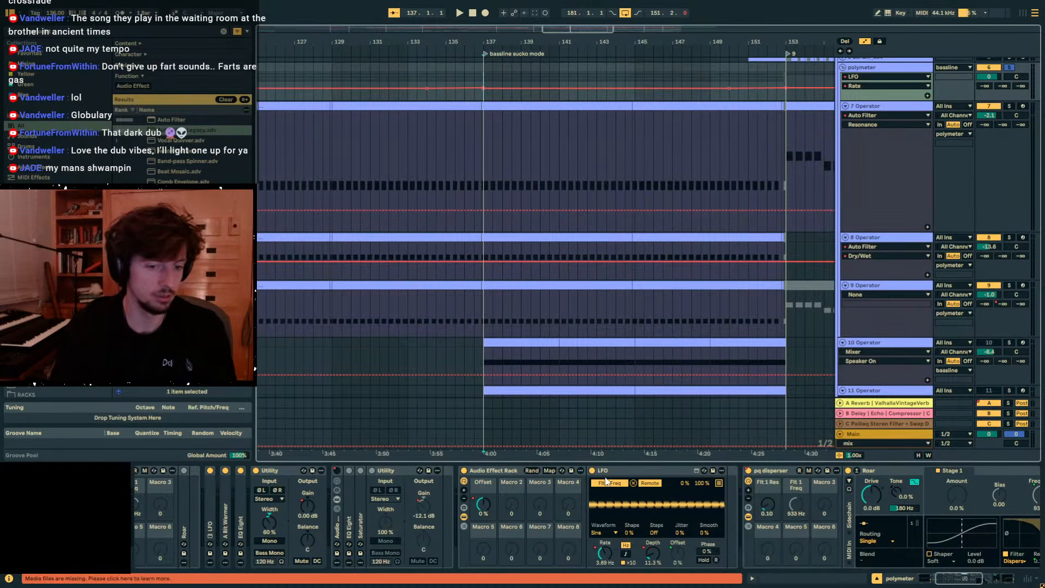
{"action": "left_click_drag", "start_coordinate": [490, 173], "coordinate": [653, 187]}
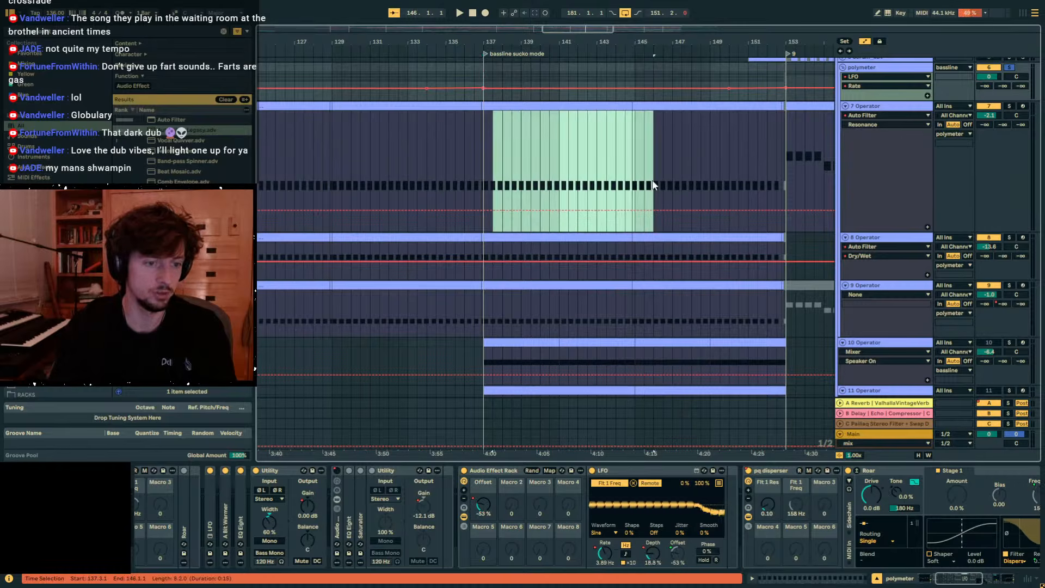
{"action": "left_click", "coordinate": [543, 98]}
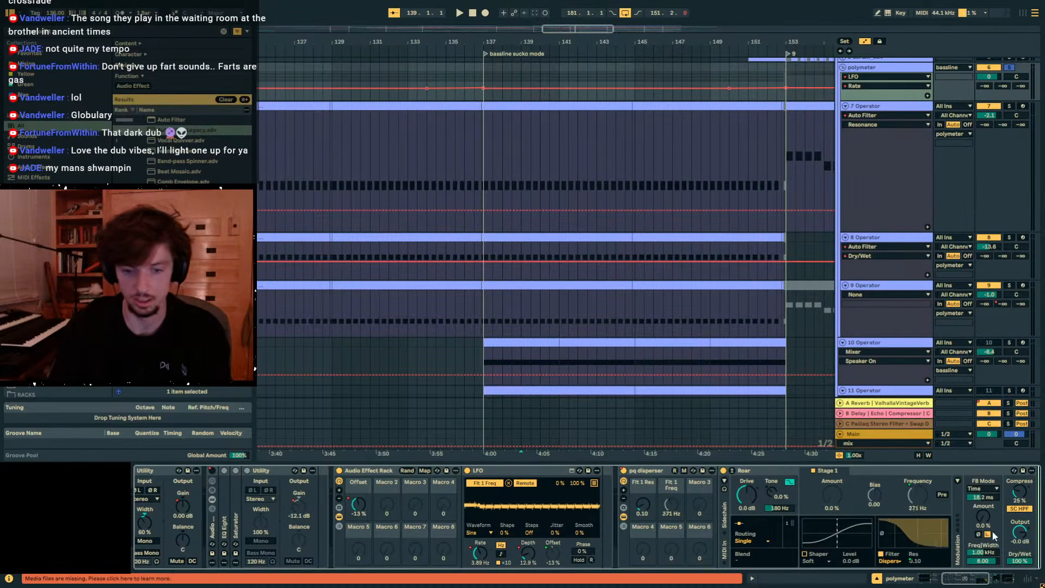
{"action": "left_click", "coordinate": [484, 94]}
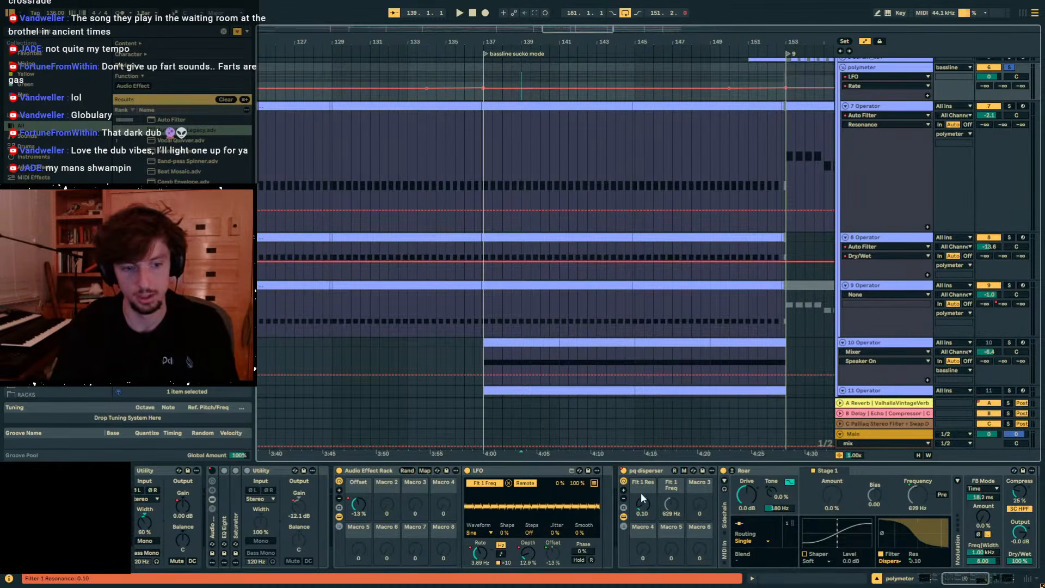
{"action": "left_click", "coordinate": [491, 136]}
{"action": "left_click_drag", "start_coordinate": [490, 133], "coordinate": [703, 134]}
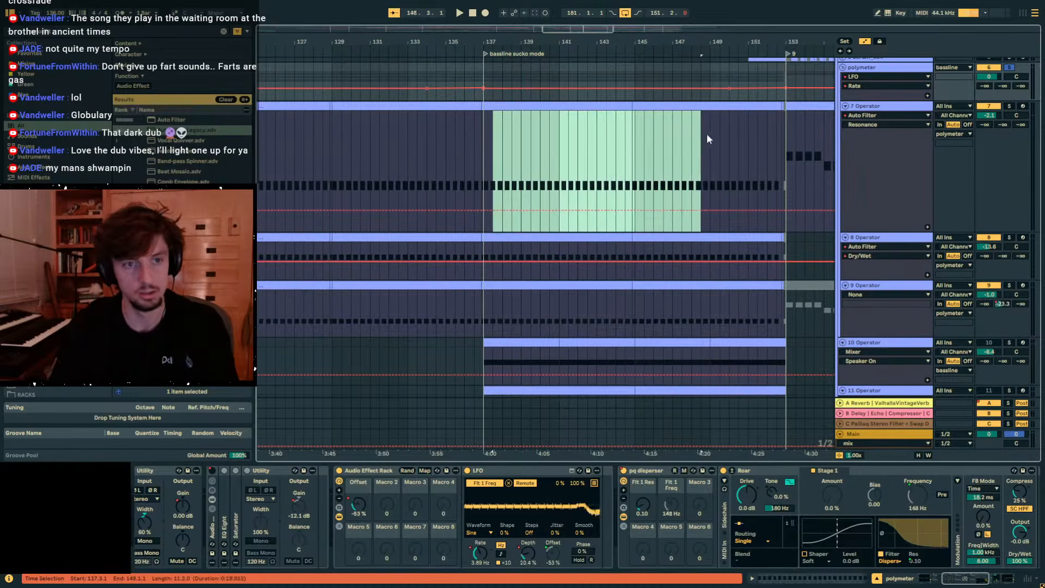
Audition the polymeter group from bar 137 while trying its LFO Depth, and leave automation recording off.
{"action": "left_click", "coordinate": [501, 133]}
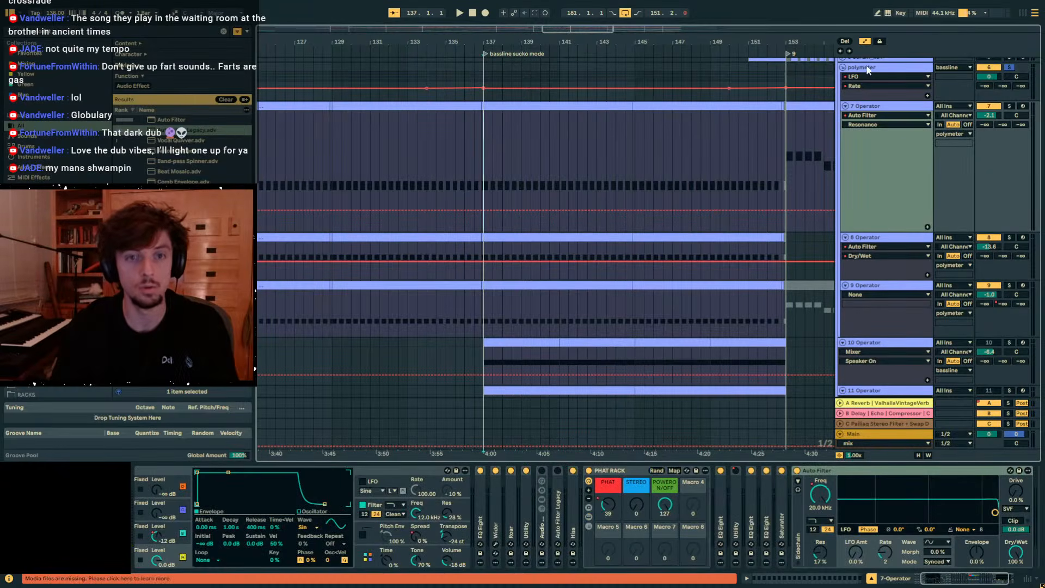
{"action": "left_click", "coordinate": [868, 69]}
{"action": "key", "text": "space"}
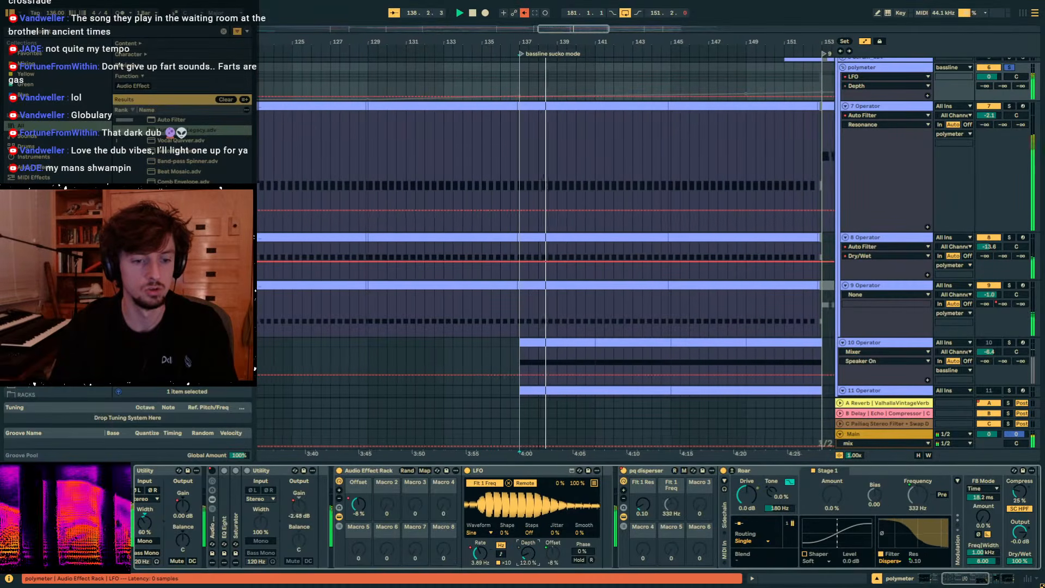
{"action": "key", "text": "space"}
{"action": "left_click", "coordinate": [526, 16]}
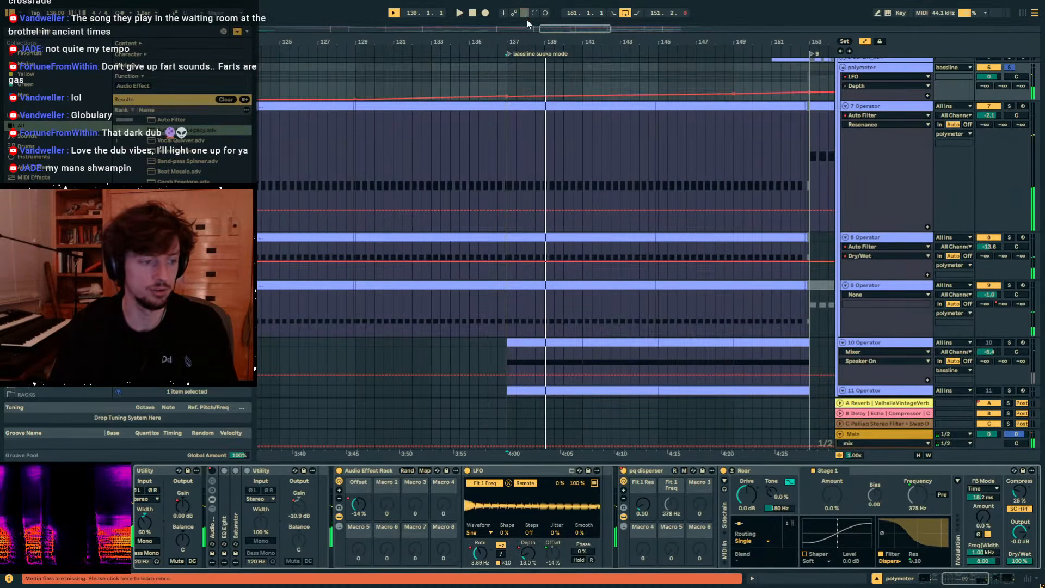
Unsolo the polymeter group, play from bar 137 and lower its LFO Depth automation at that bar.
{"action": "left_click", "coordinate": [505, 83]}
{"action": "left_click", "coordinate": [1010, 68]}
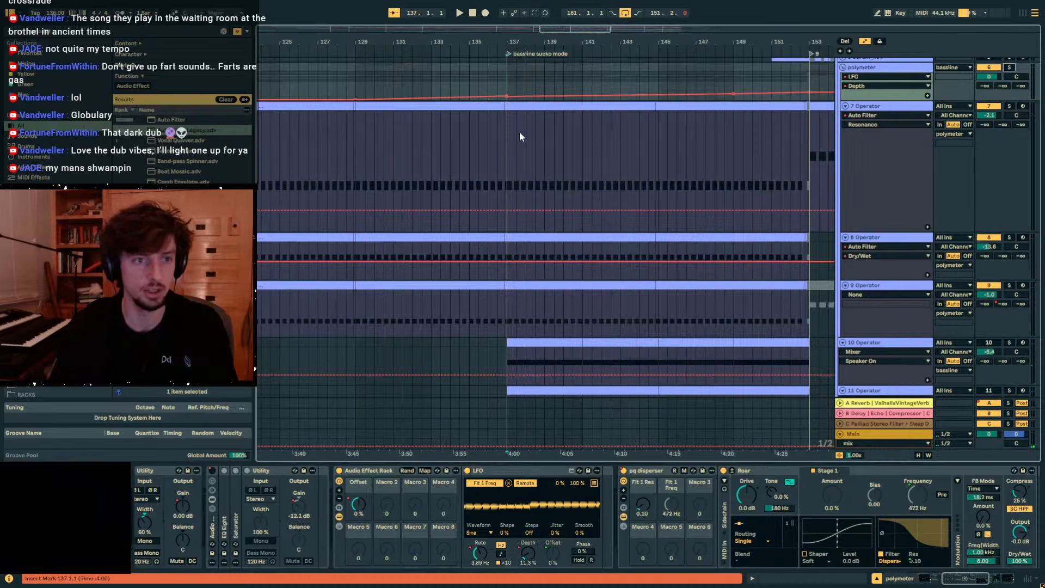
{"action": "left_click", "coordinate": [507, 159]}
{"action": "key", "text": "space"}
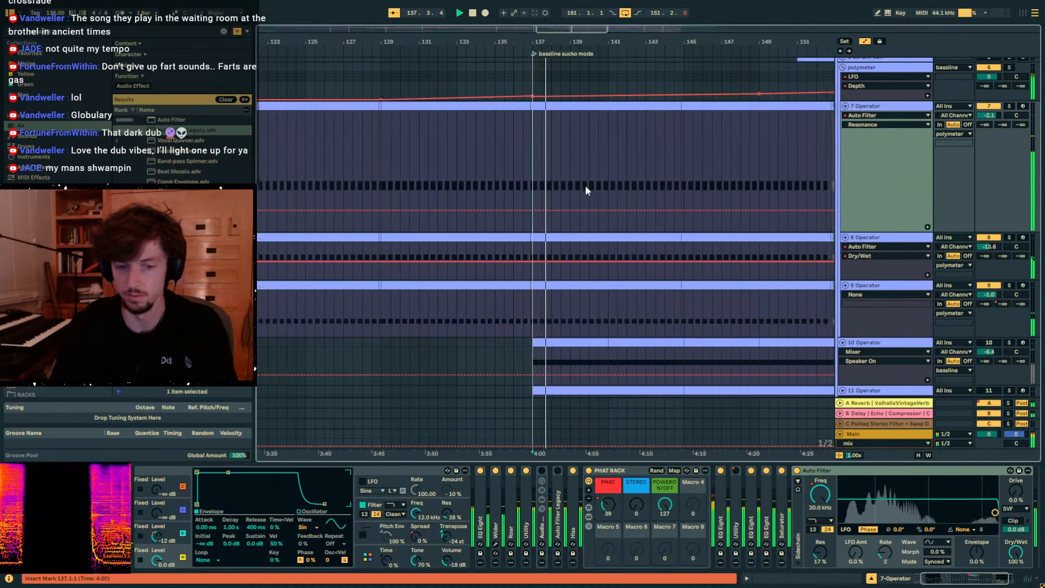
{"action": "left_click", "coordinate": [866, 70]}
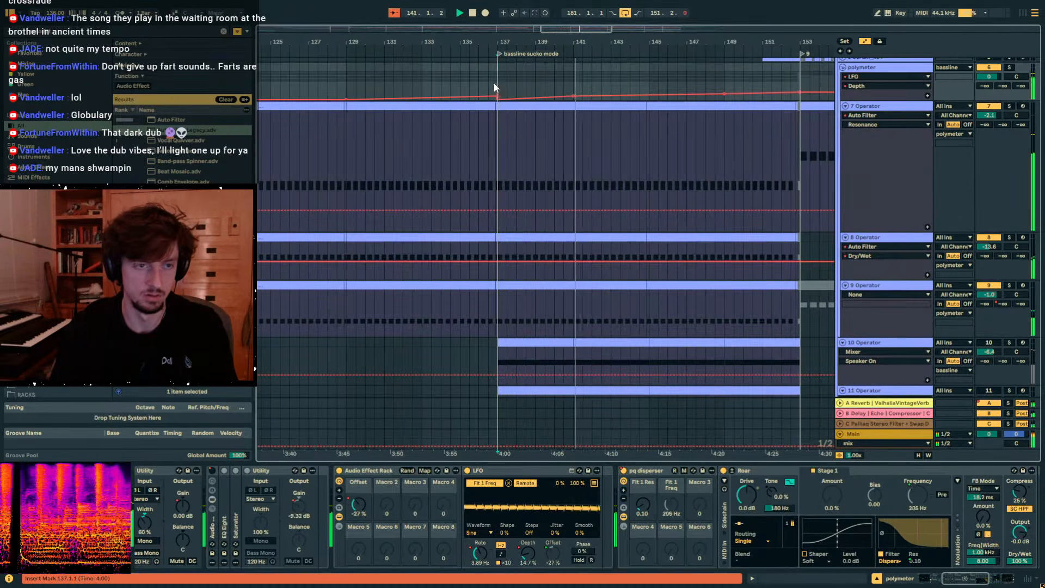
Stop playback and remove the LFO Depth breakpoint at bar 141, leaving a straight rise from bar 137 to bar 149.
{"action": "left_click", "coordinate": [499, 82]}
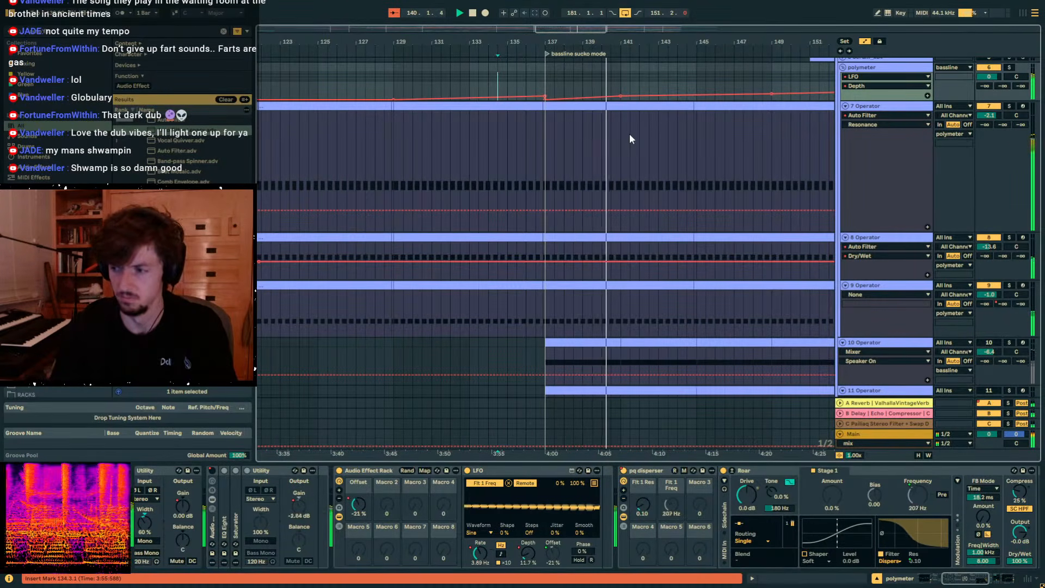
{"action": "left_click", "coordinate": [620, 84]}
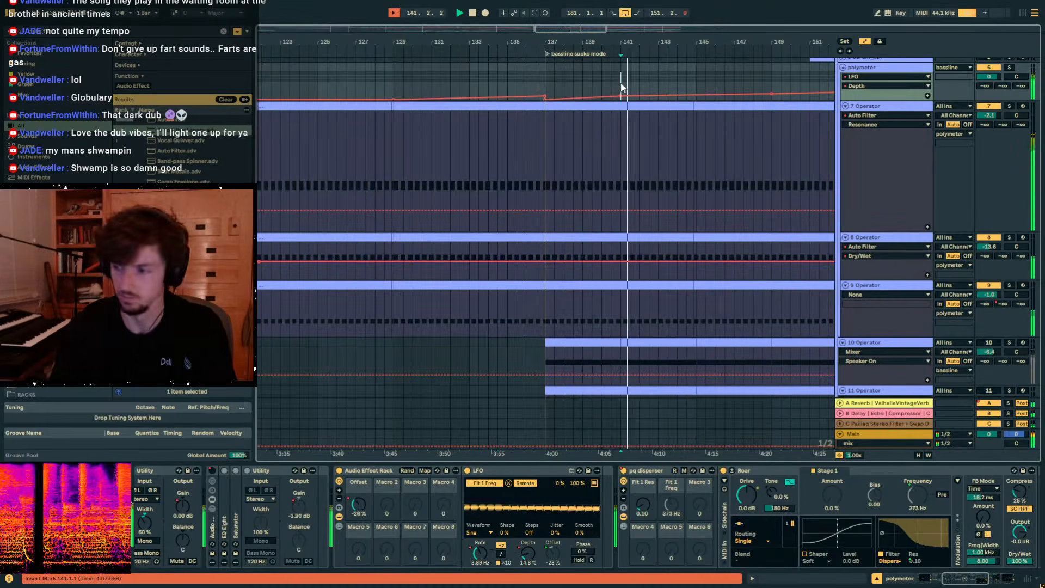
{"action": "key", "text": "space"}
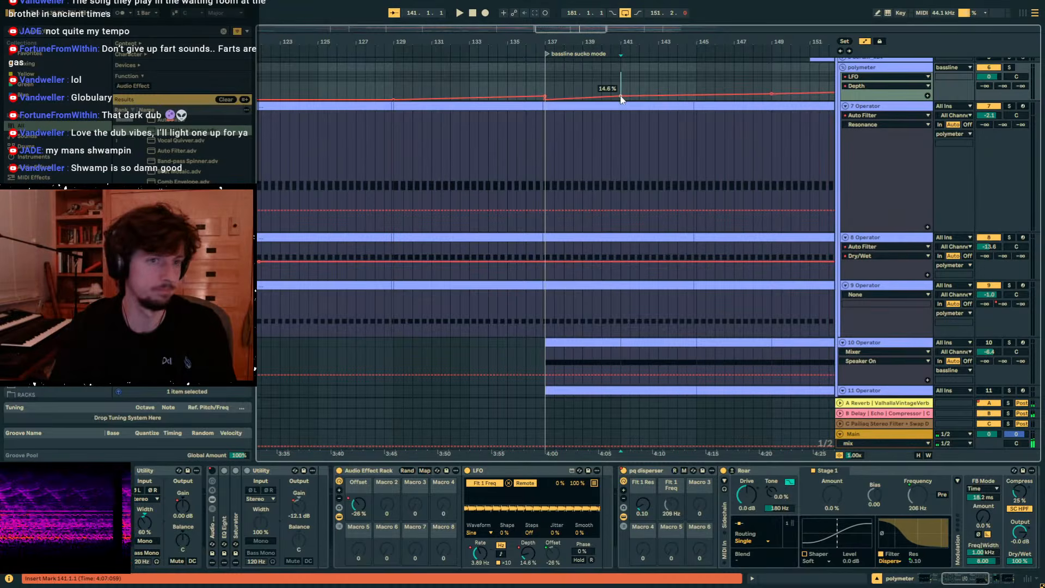
{"action": "left_click", "coordinate": [639, 81]}
{"action": "left_click", "coordinate": [595, 84]}
{"action": "mouse_move", "coordinate": [607, 43]}
{"action": "left_mouse_down"}
{"action": "mouse_move", "coordinate": [607, 61]}
{"action": "mouse_move", "coordinate": [501, 70]}
{"action": "left_mouse_up"}
{"action": "scroll", "coordinate": [512, 131], "scroll_direction": "up", "scroll_amount": 2}
{"action": "left_click", "coordinate": [485, 139]}
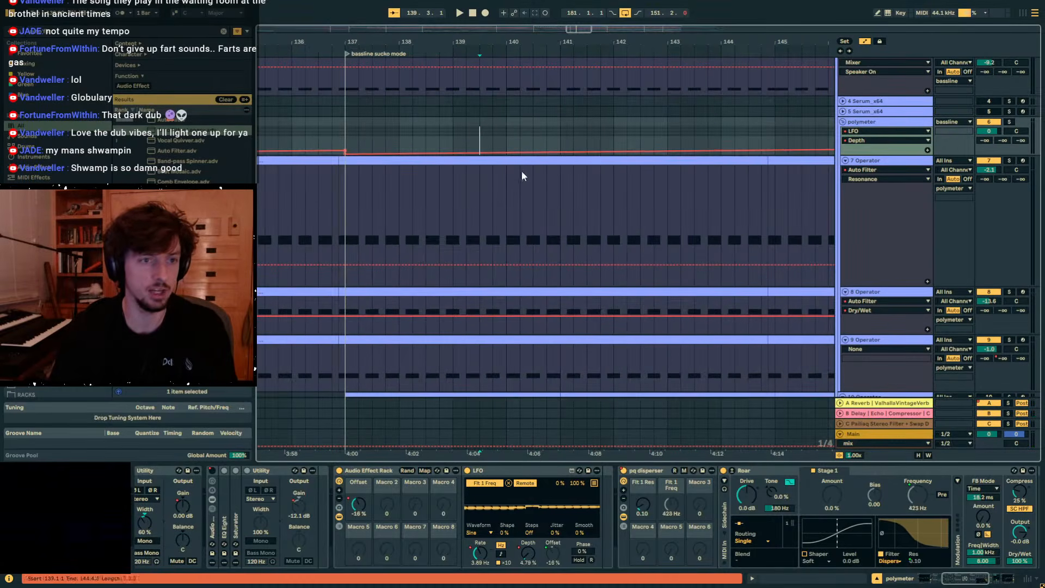
Listen to the LFO Depth rise in the mix from bar 140.
{"action": "left_click", "coordinate": [508, 136]}
{"action": "key", "text": "space"}
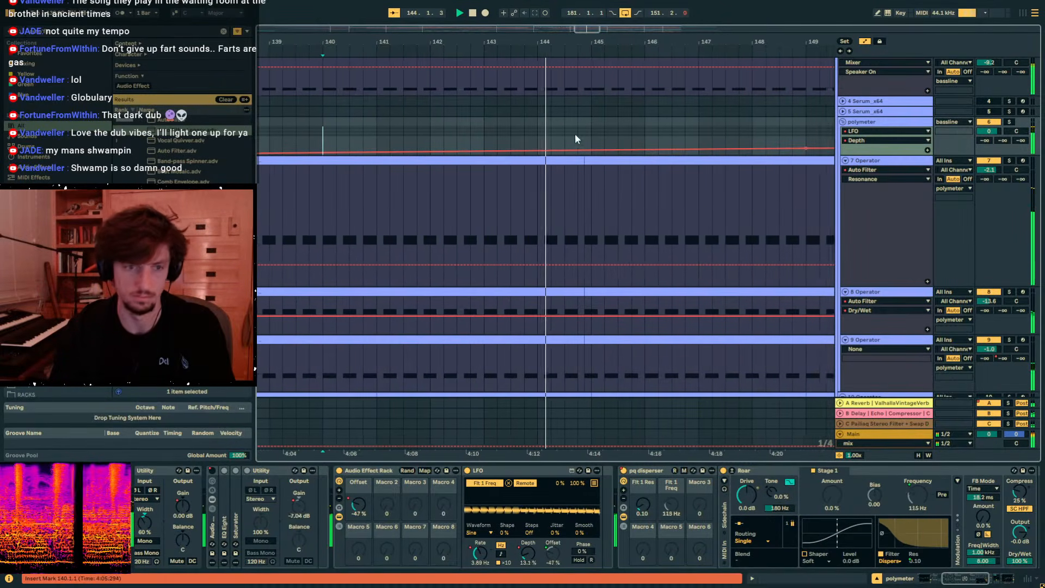
{"action": "left_click", "coordinate": [461, 138]}
{"action": "key", "text": "space"}
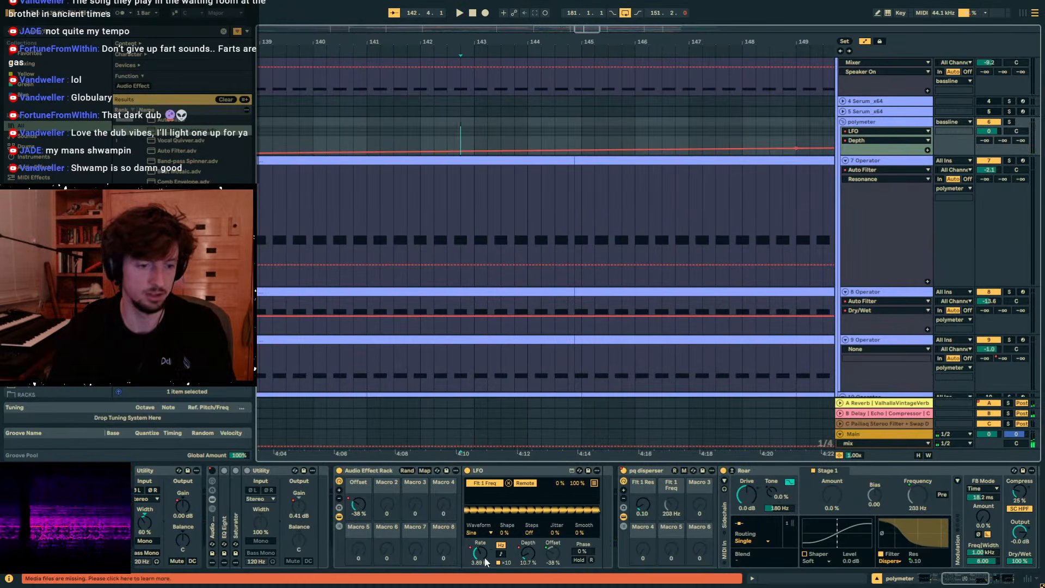
Display the polymeter Audio Effect Rack's Offset automation and place the edit cursor at bar 145.
{"action": "left_click", "coordinate": [359, 505]}
{"action": "key", "text": "a"}
{"action": "key", "text": "a"}
{"action": "left_click_drag", "start_coordinate": [552, 42], "coordinate": [549, 10]}
{"action": "left_click", "coordinate": [559, 148]}
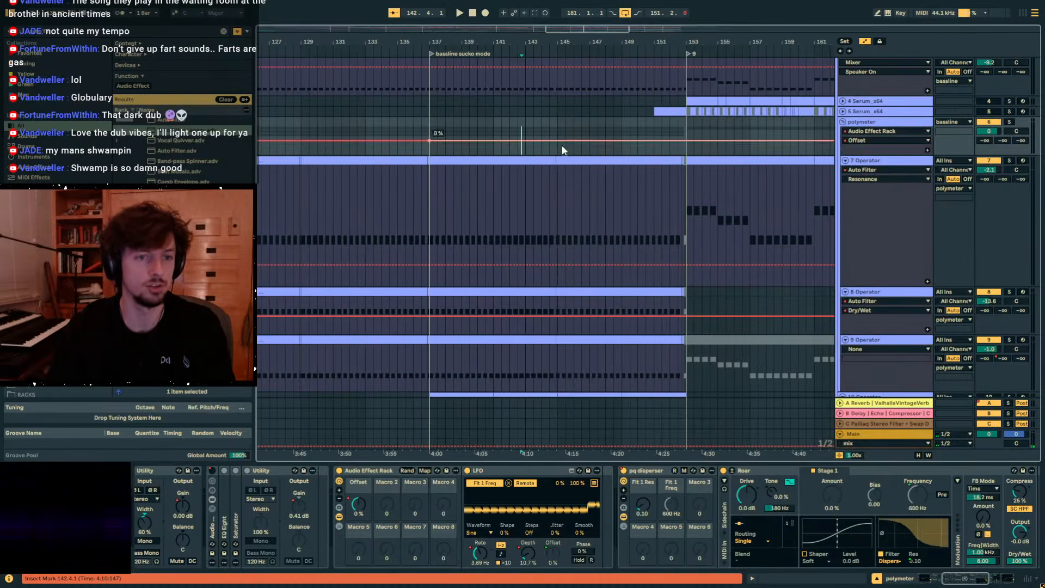
{"action": "left_click", "coordinate": [556, 149]}
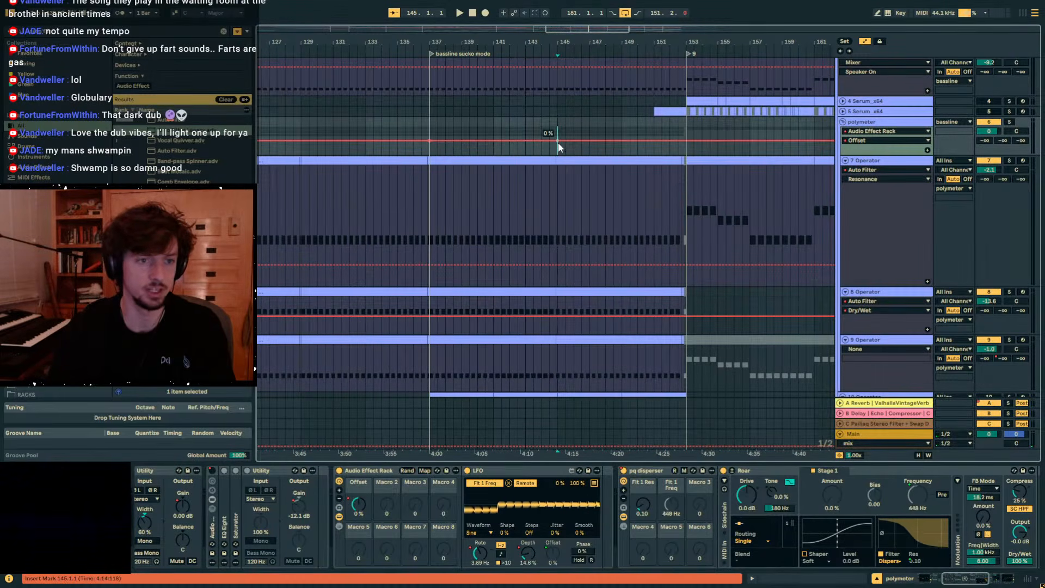
Play from bar 137 and set the rack's Offset automation to -4% at bar 145.
{"action": "left_click", "coordinate": [430, 137]}
{"action": "key", "text": "space"}
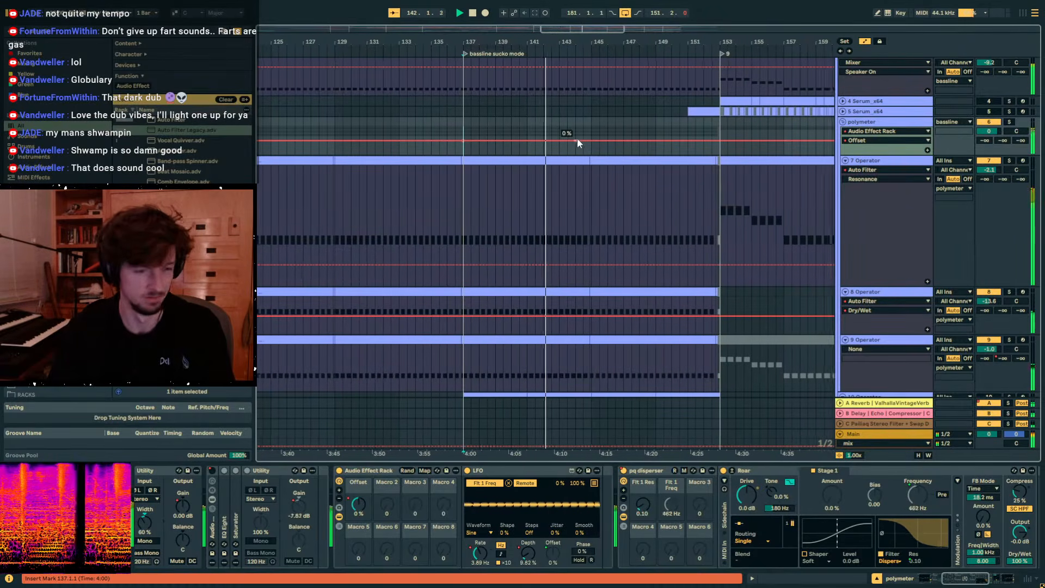
{"action": "left_click_drag", "start_coordinate": [579, 140], "coordinate": [586, 142]}
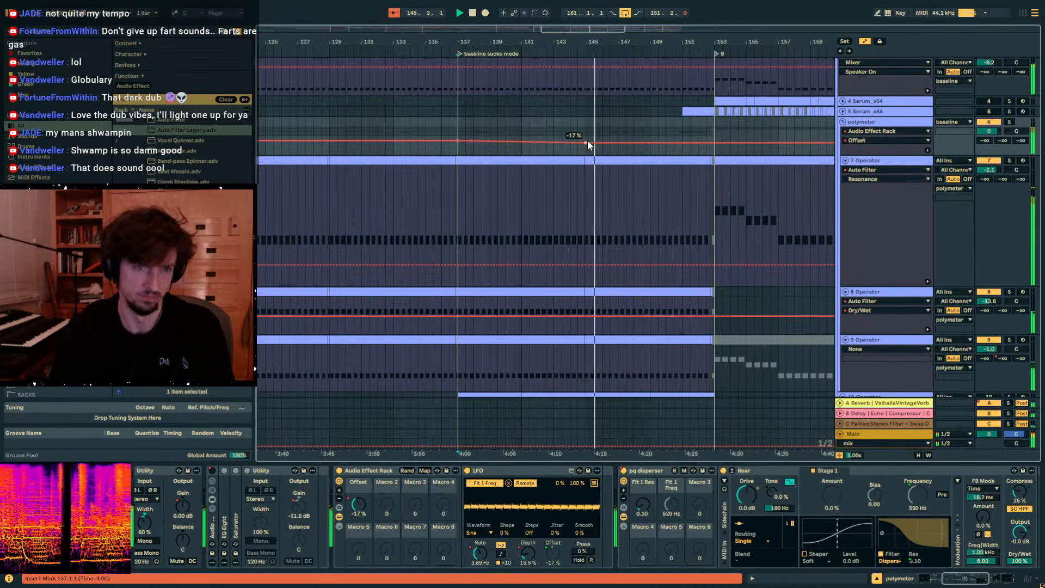
{"action": "left_click_drag", "start_coordinate": [584, 142], "coordinate": [586, 141]}
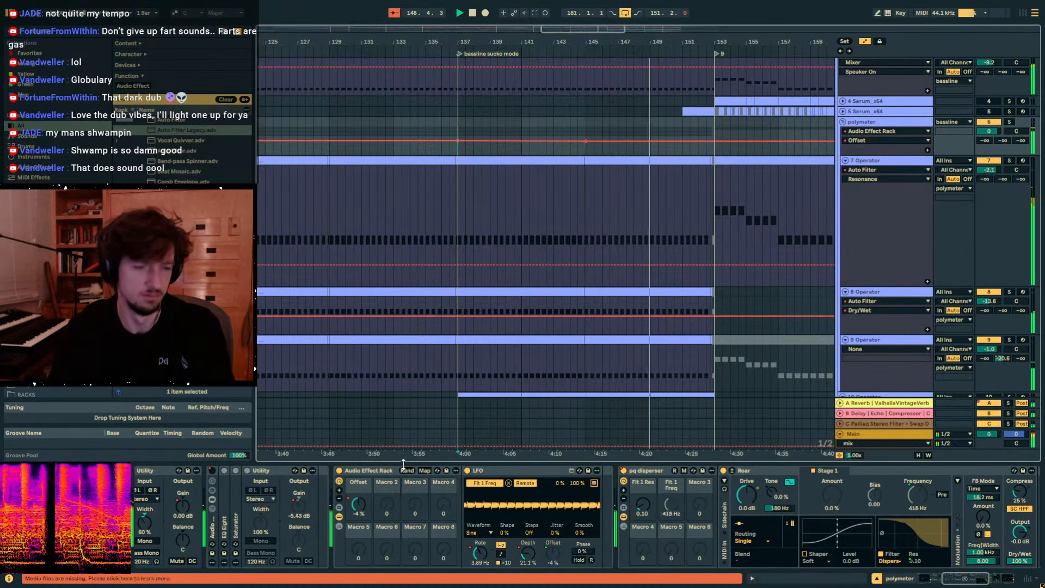
Make the LFO Depth automation rise straight from bar 137 to 153, dropping to 9.26% from bar 153.
{"action": "left_click", "coordinate": [528, 554]}
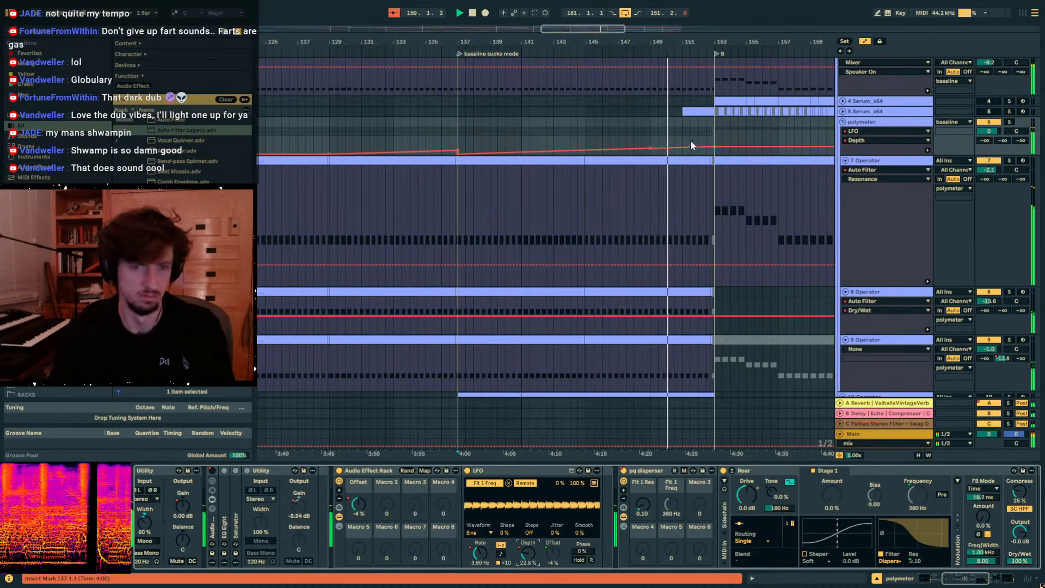
{"action": "left_click", "coordinate": [679, 128]}
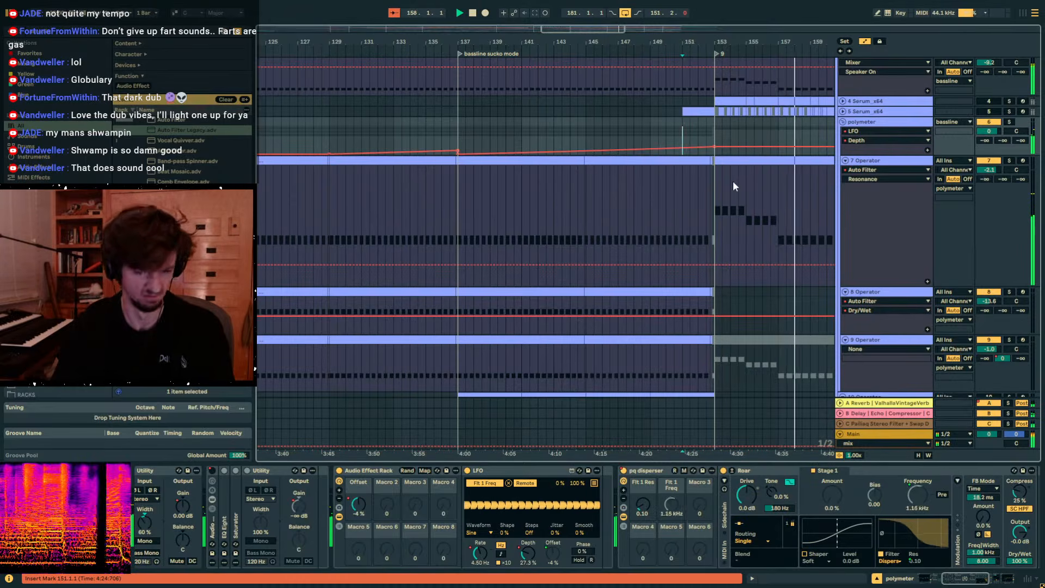
{"action": "key", "text": "ctrl+a"}
{"action": "key", "text": "a"}
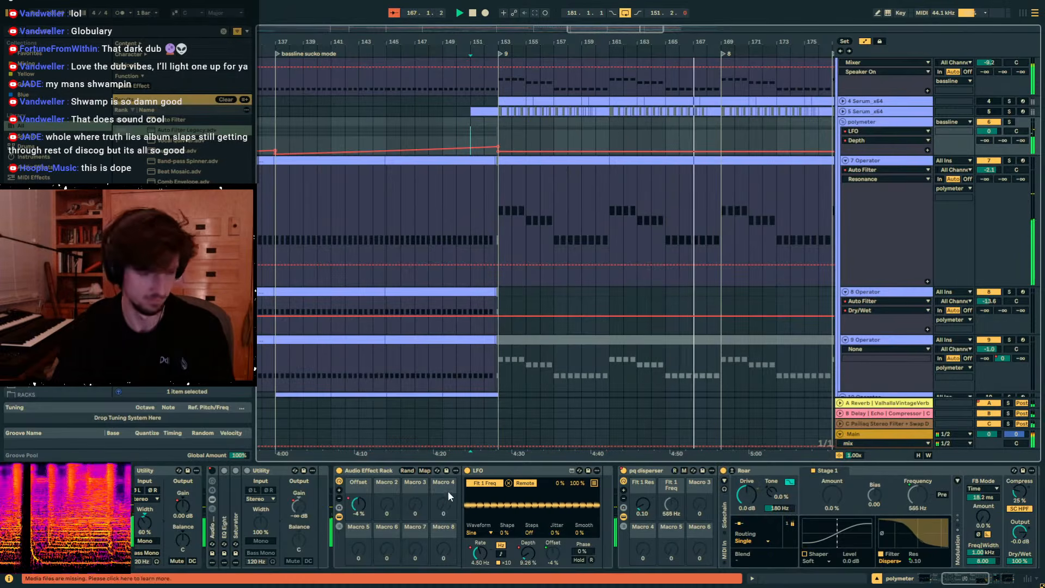
Turn automation recording off and raise the LFO Depth automation from bar 165 to 25.3% at bar 169.
{"action": "mouse_move", "coordinate": [526, 554]}
{"action": "left_mouse_down"}
{"action": "mouse_move", "coordinate": [526, 506]}
{"action": "mouse_move", "coordinate": [526, 553]}
{"action": "left_mouse_up"}
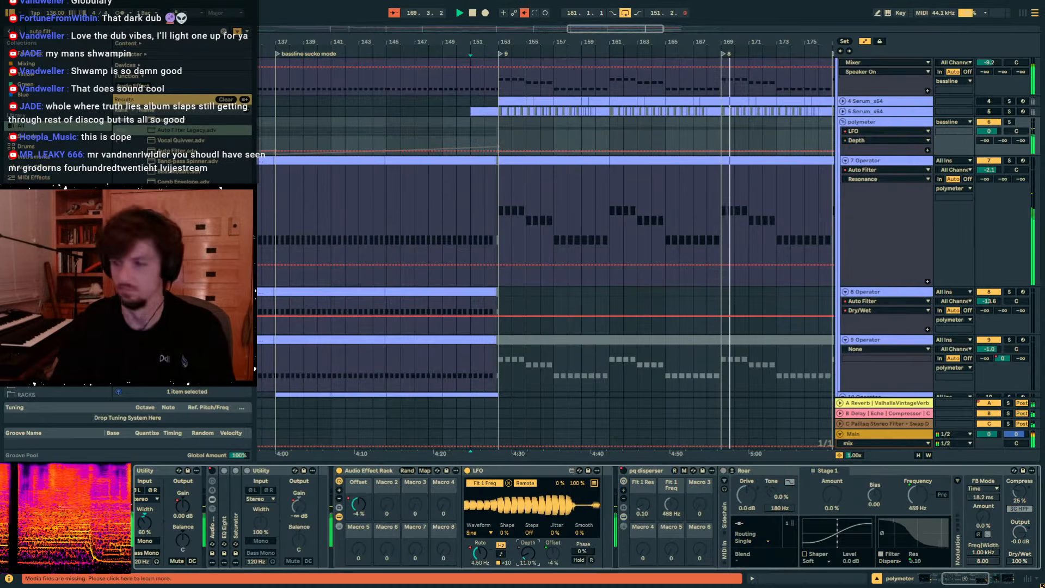
{"action": "left_click", "coordinate": [525, 12]}
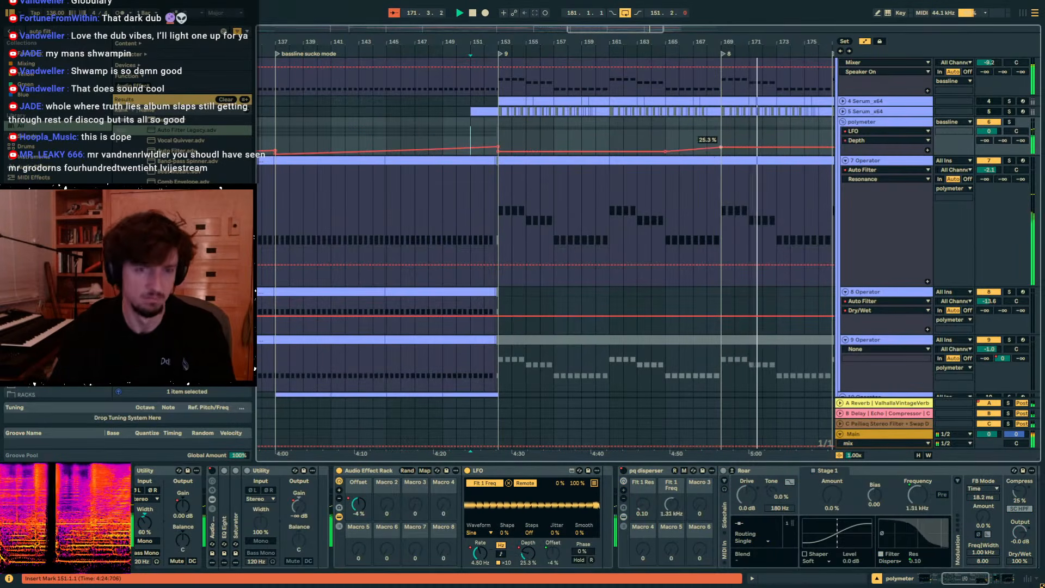
Duplicate the LFO Depth automation of bars 153–169 onto bars 169–185 and place the edit cursor at bar 170.
{"action": "left_click_drag", "start_coordinate": [723, 136], "coordinate": [522, 137]}
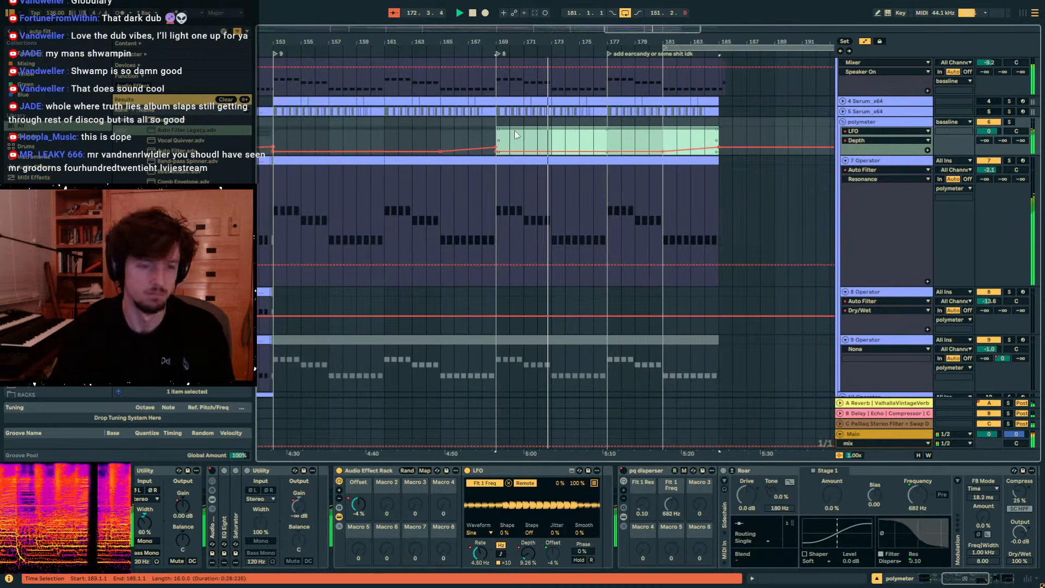
{"action": "left_click", "coordinate": [512, 137]}
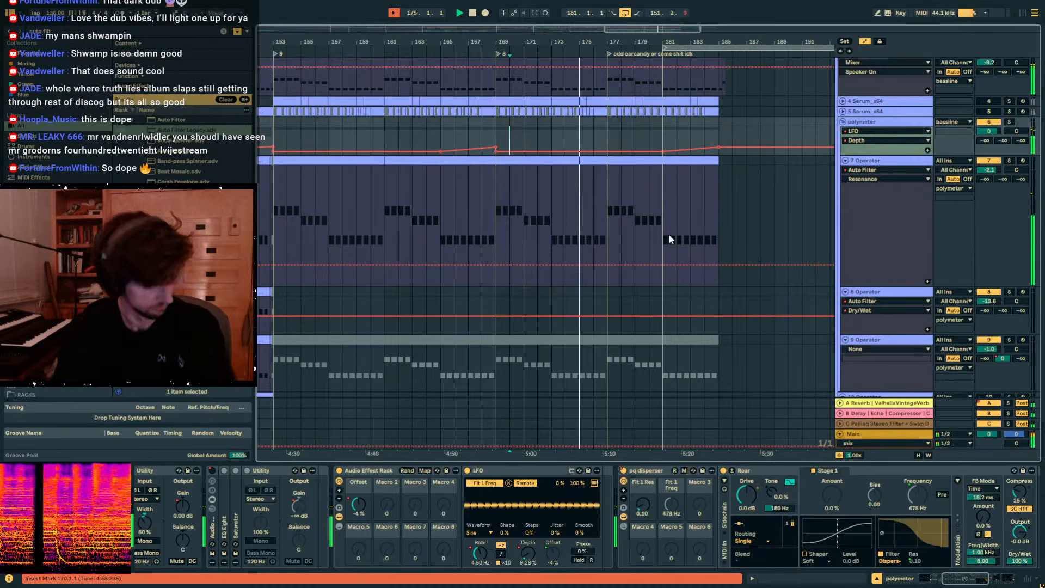
Switch the polymeter EQ Eight to mid-channel editing, adjust its lowest band to 25 Hz, and stop playback.
{"action": "left_click", "coordinate": [894, 121]}
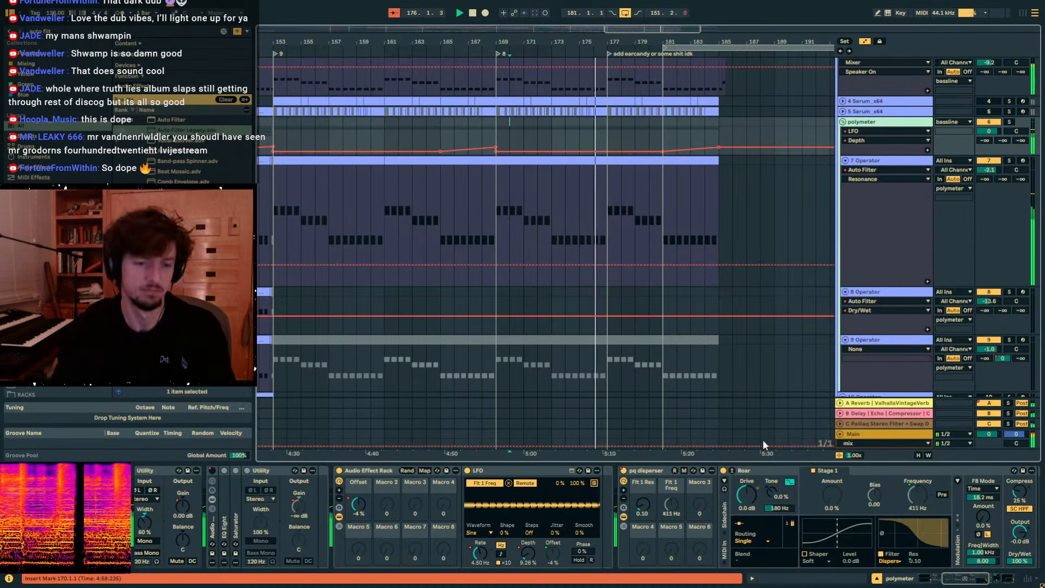
{"action": "double_click", "coordinate": [658, 469]}
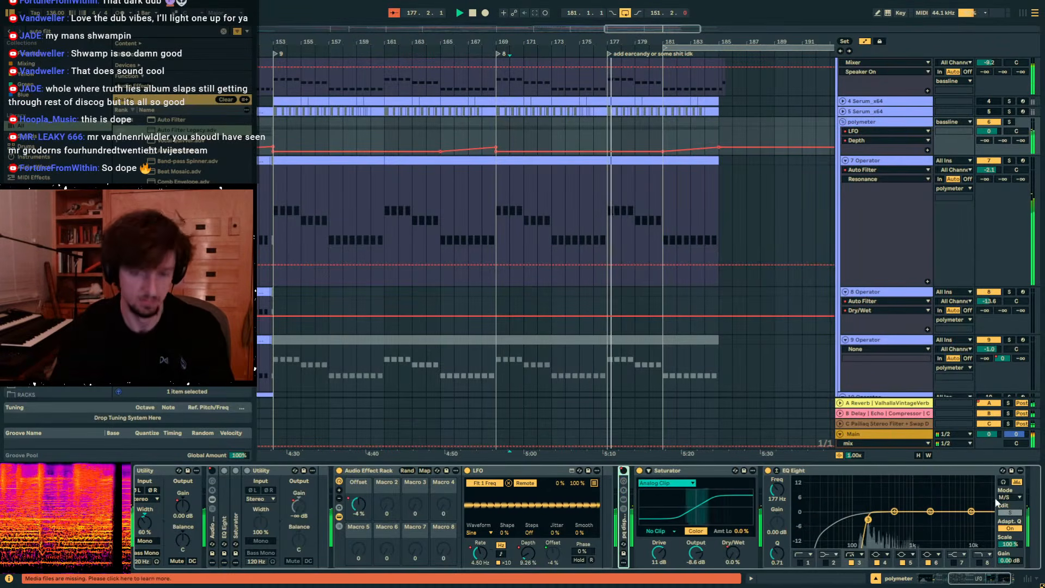
{"action": "left_click", "coordinate": [1009, 513]}
{"action": "left_click_drag", "start_coordinate": [819, 535], "coordinate": [830, 532]}
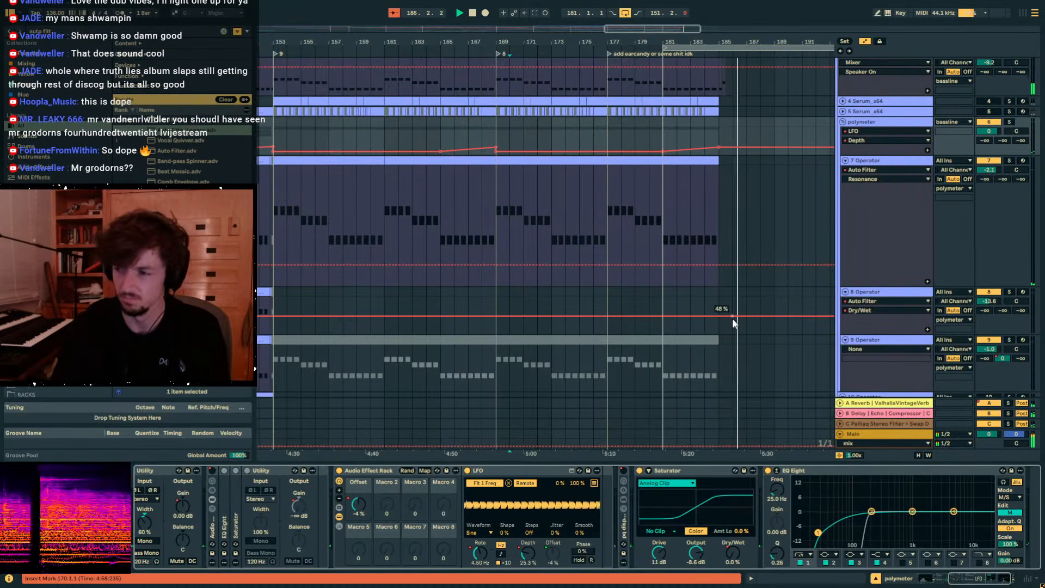
{"action": "left_click", "coordinate": [707, 224]}
{"action": "key", "text": "space"}
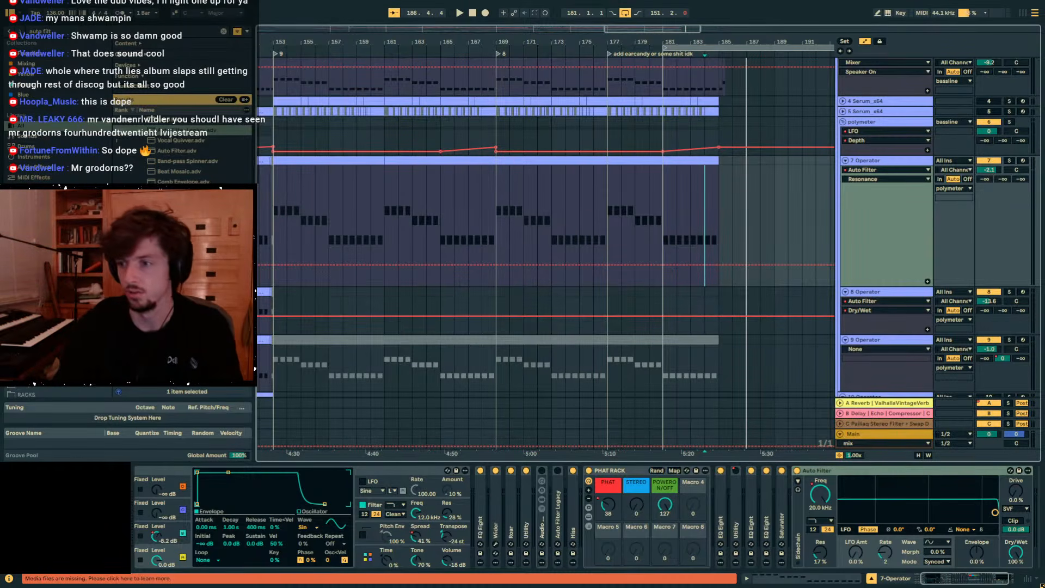
Switch to the browser's YouTube results for xenpilled and move that window off the arrangement.
{"action": "key", "text": "alt+Tab"}
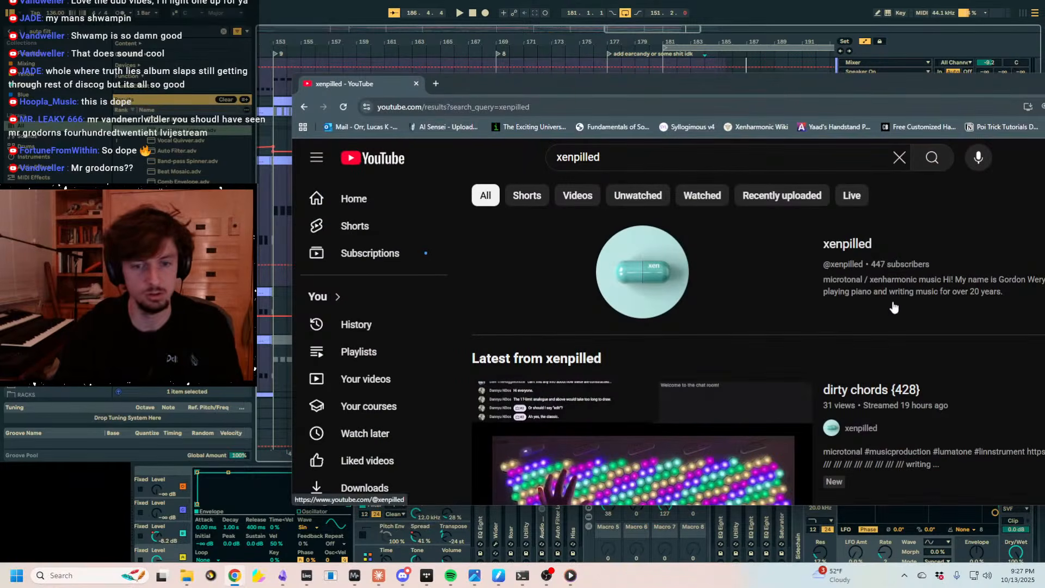
{"action": "left_click", "coordinate": [492, 86]}
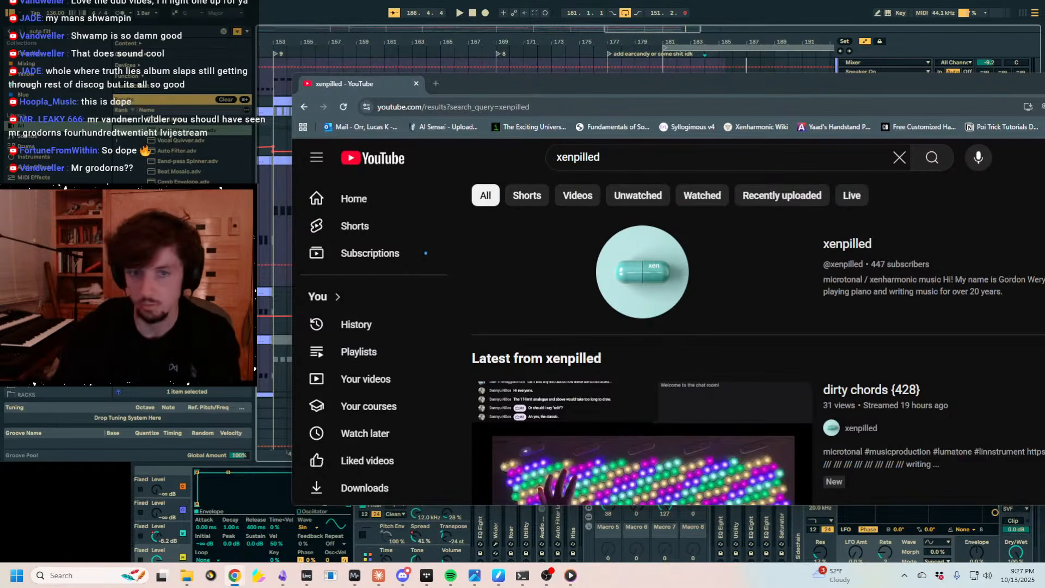
{"action": "left_click_drag", "start_coordinate": [644, 87], "coordinate": [1044, 109]}
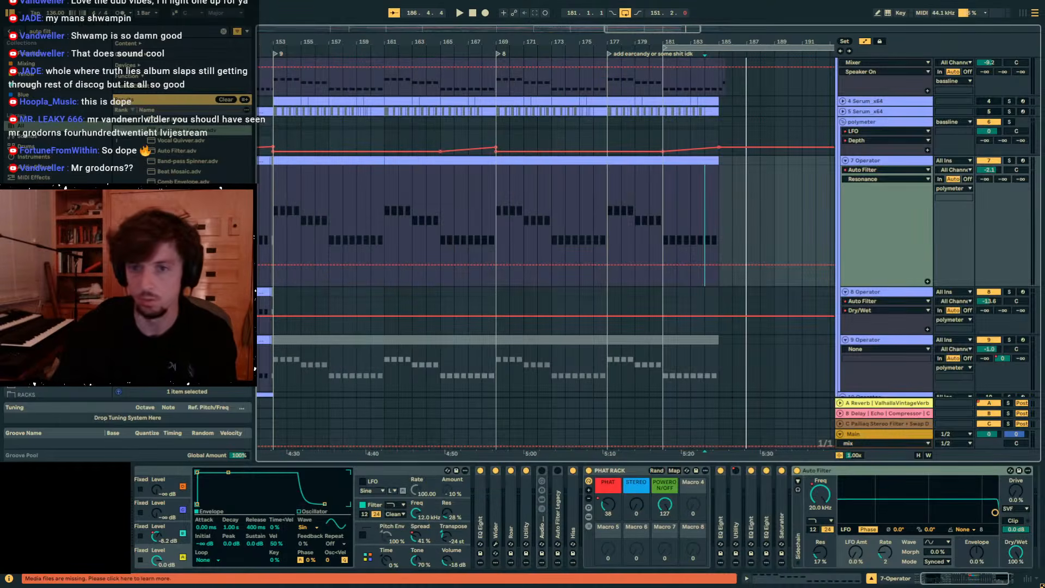
Hide the automation lanes and place the edit cursor at bar 152 in the 7 Operator clip.
{"action": "left_click", "coordinate": [269, 210]}
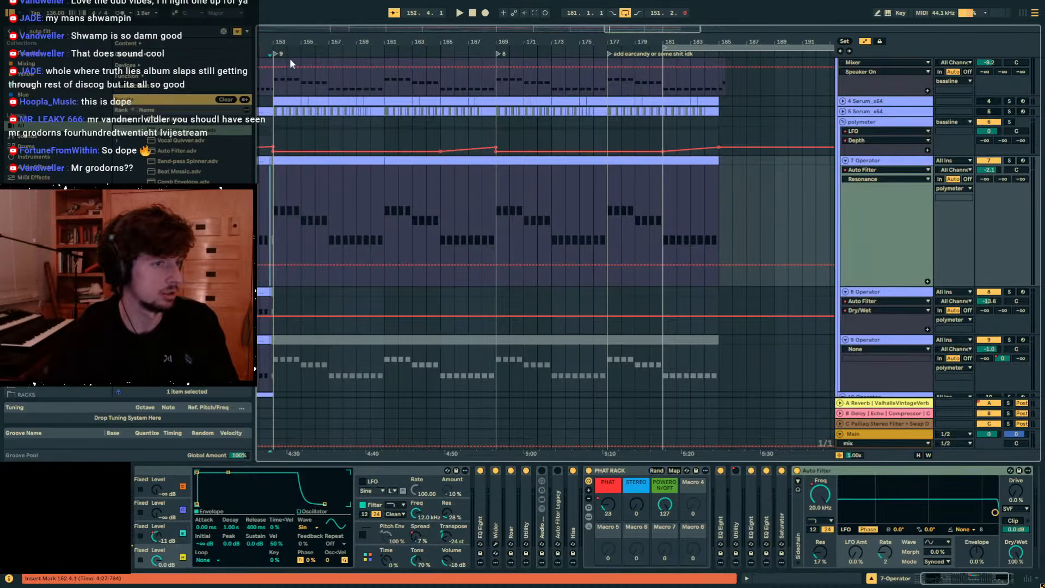
{"action": "key", "text": "a"}
{"action": "left_click_drag", "start_coordinate": [271, 40], "coordinate": [574, 40]}
{"action": "mouse_move", "coordinate": [559, 239]}
{"action": "left_mouse_down"}
{"action": "mouse_move", "coordinate": [486, 240]}
{"action": "mouse_move", "coordinate": [563, 242]}
{"action": "left_mouse_up"}
{"action": "left_click", "coordinate": [532, 240]}
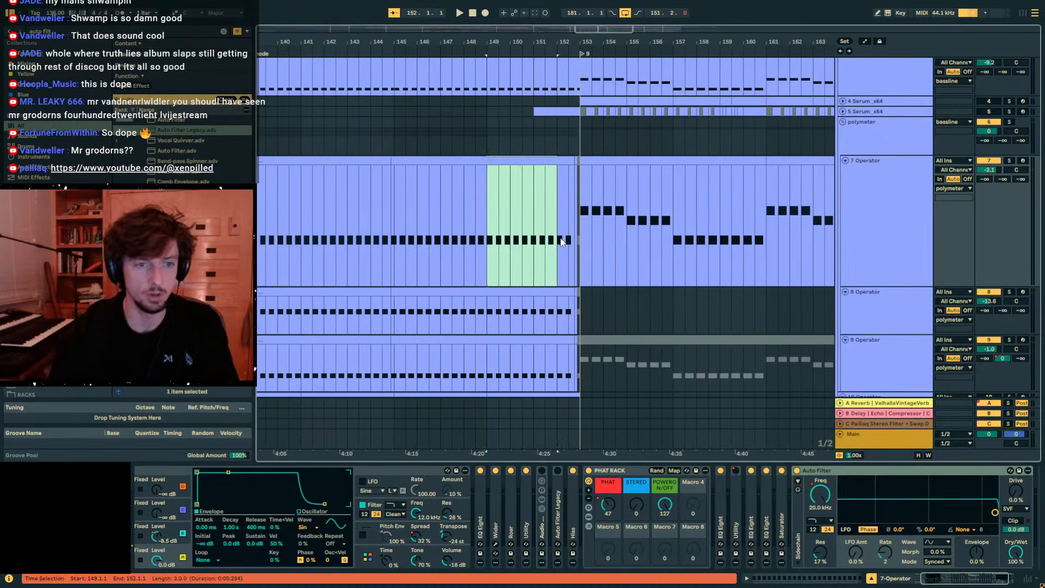
{"action": "left_click", "coordinate": [537, 240]}
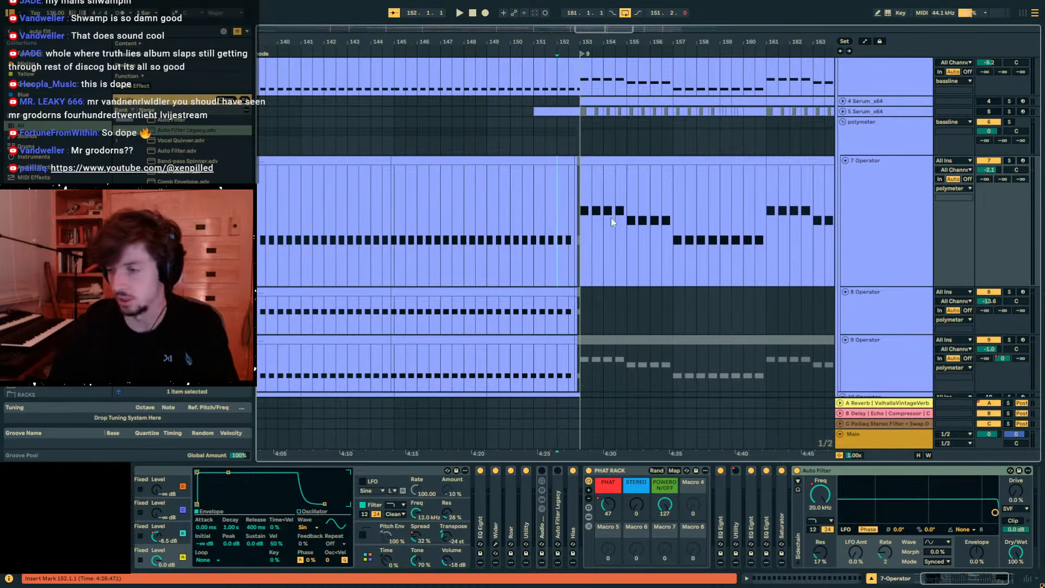
Fold the polymeter group in the arrangement and place the edit cursor at bar 149.
{"action": "scroll", "coordinate": [612, 221], "scroll_direction": "up", "scroll_amount": 2}
{"action": "left_click", "coordinate": [850, 238]}
{"action": "left_click", "coordinate": [847, 188]}
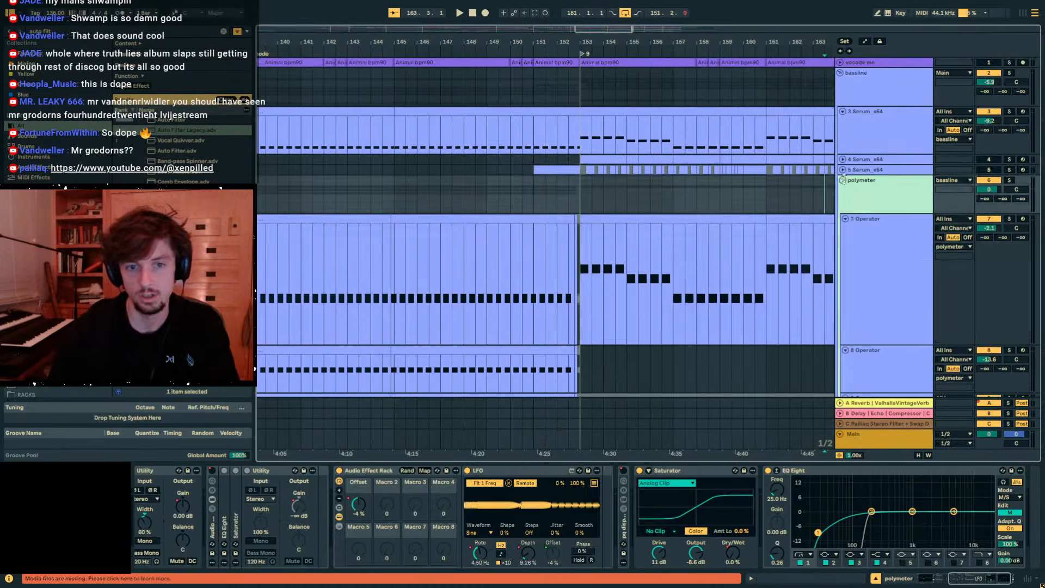
{"action": "left_click", "coordinate": [841, 180], "text": "alt"}
{"action": "left_click", "coordinate": [581, 173]}
{"action": "left_click", "coordinate": [491, 142]}
{"action": "mouse_move", "coordinate": [476, 38]}
{"action": "left_mouse_down"}
{"action": "mouse_move", "coordinate": [650, 42]}
{"action": "mouse_move", "coordinate": [661, 17]}
{"action": "mouse_move", "coordinate": [562, 16]}
{"action": "mouse_move", "coordinate": [650, 19]}
{"action": "left_mouse_up"}
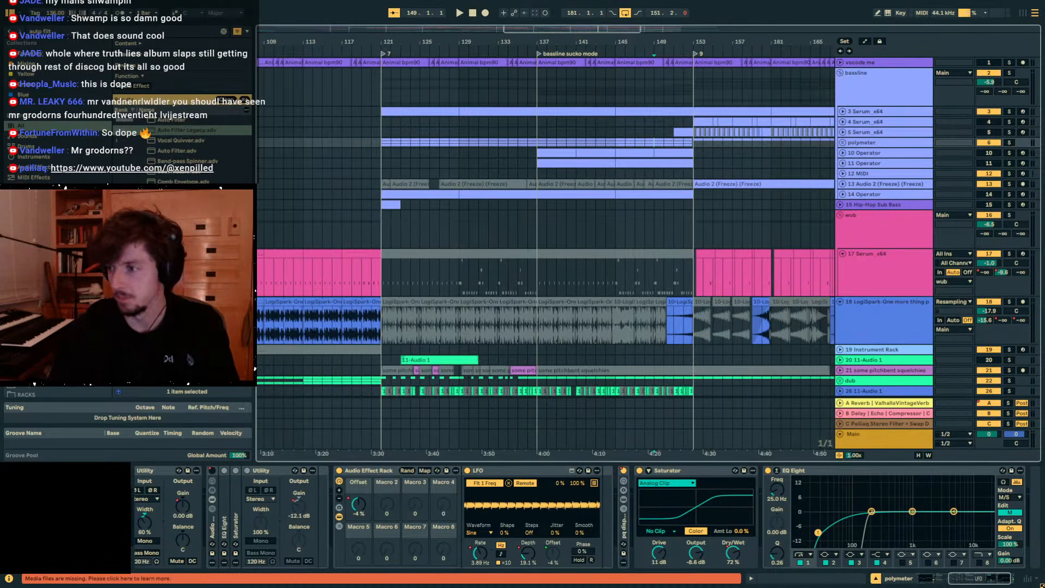
Play from just before bar 121 and move the polymeter EQ Eight's low side band to 194 Hz at -5.08 dB.
{"action": "left_click", "coordinate": [376, 152]}
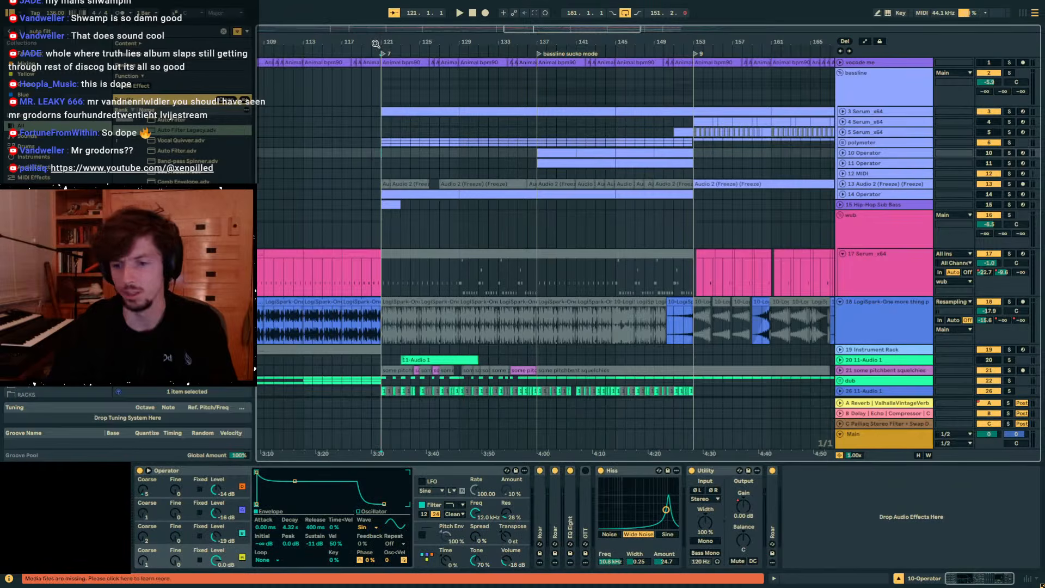
{"action": "left_click_drag", "start_coordinate": [376, 44], "coordinate": [482, 76]}
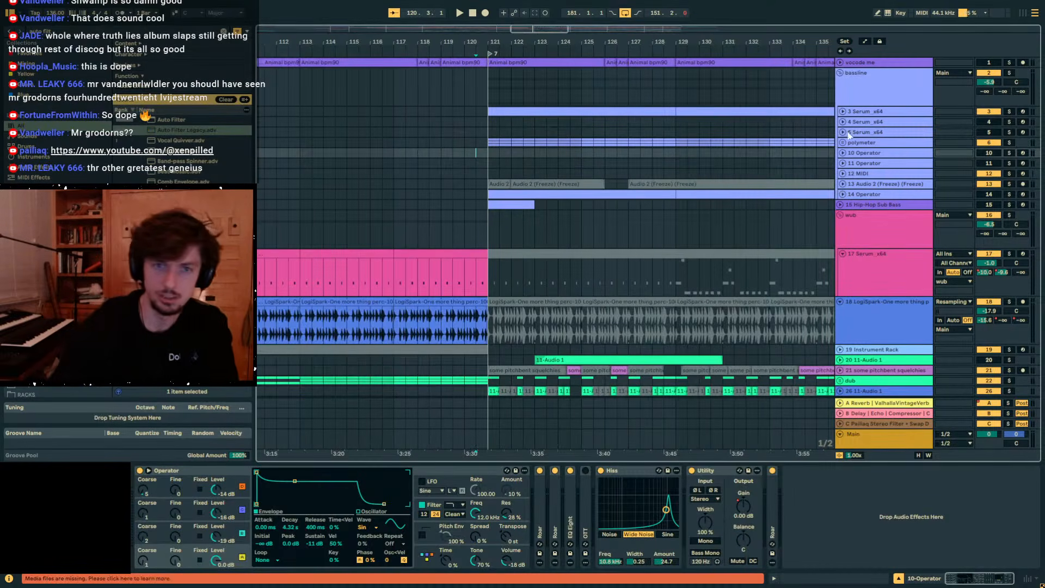
{"action": "left_click", "coordinate": [479, 97]}
{"action": "key", "text": "space"}
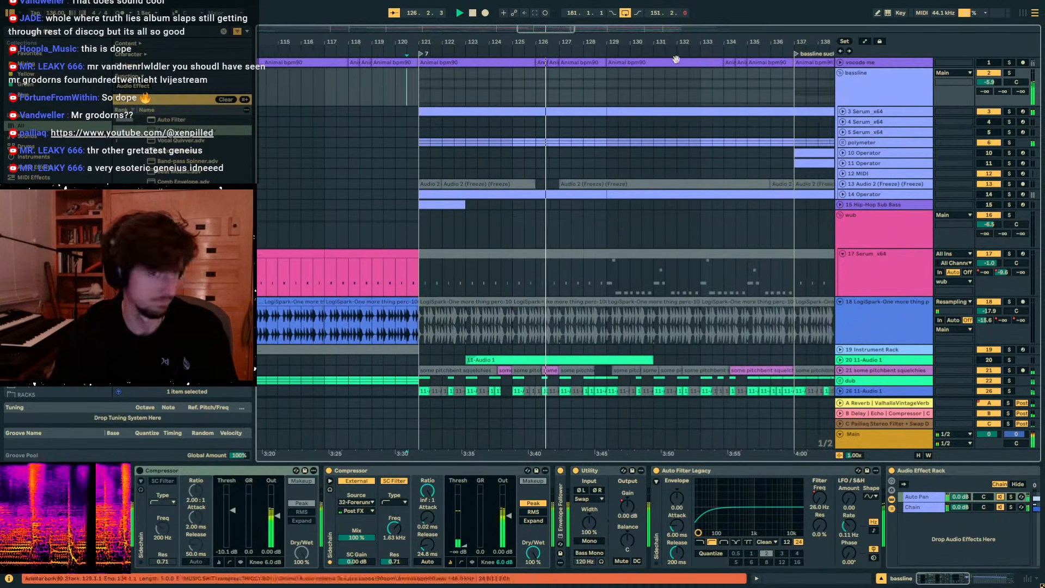
{"action": "left_click_drag", "start_coordinate": [688, 41], "coordinate": [641, 27]}
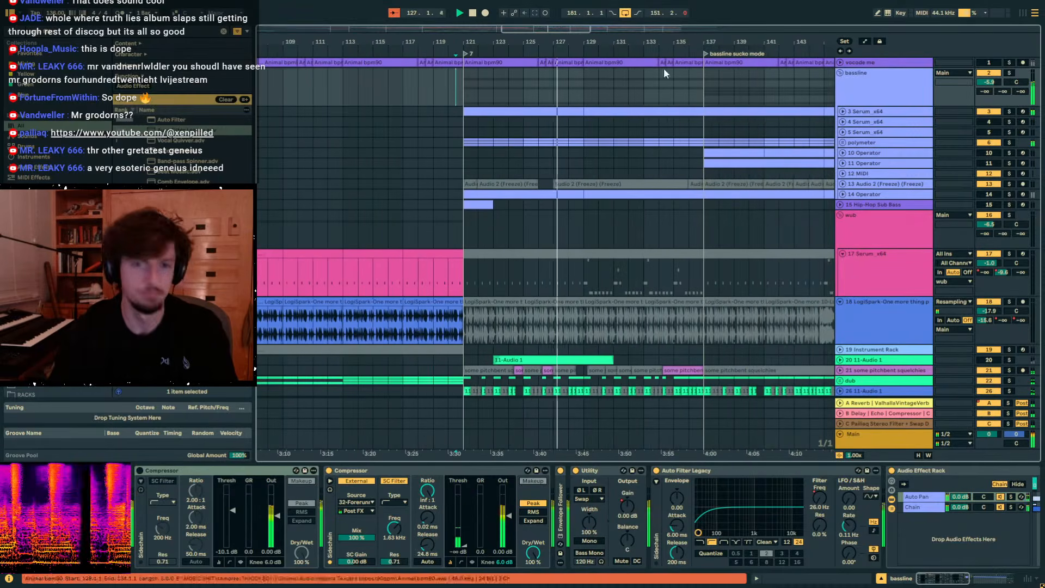
{"action": "left_click", "coordinate": [871, 142]}
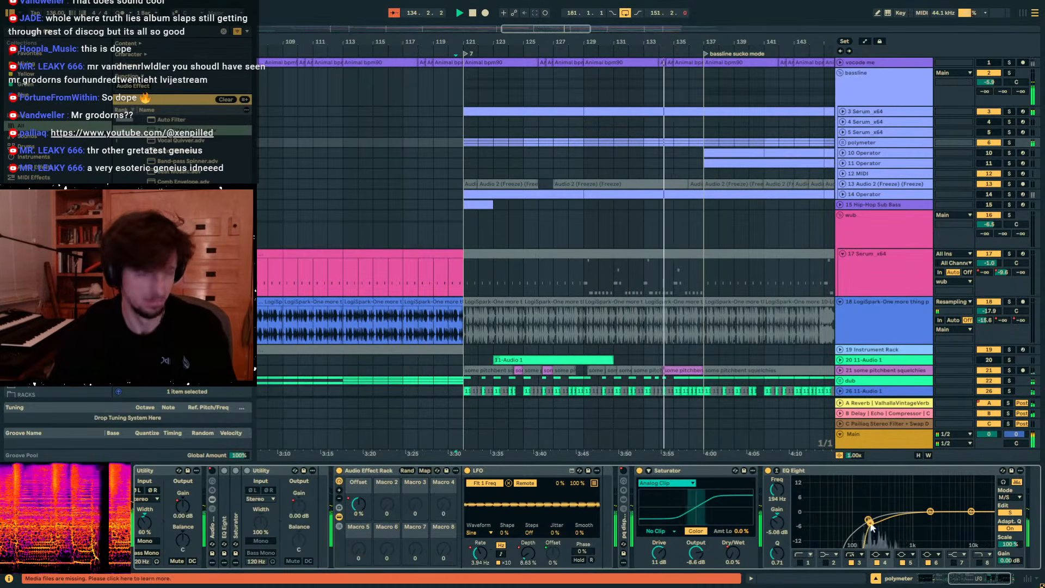
Unfold the some pitchbent squelchies track, select its clip near bar 135 and bring up the Flatline Amount control.
{"action": "scroll", "coordinate": [737, 297], "scroll_direction": "down", "scroll_amount": 8}
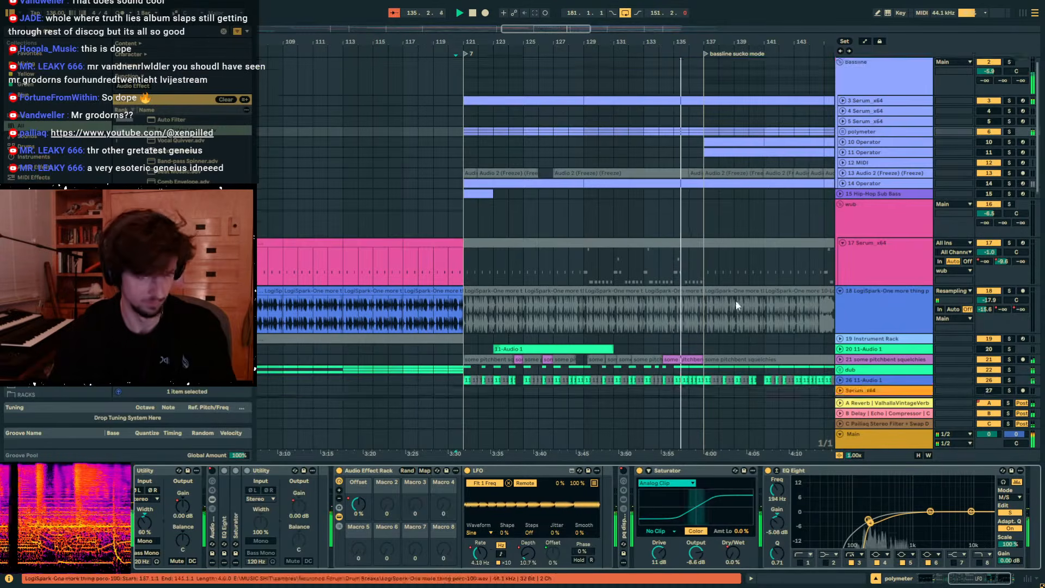
{"action": "left_click", "coordinate": [843, 154]}
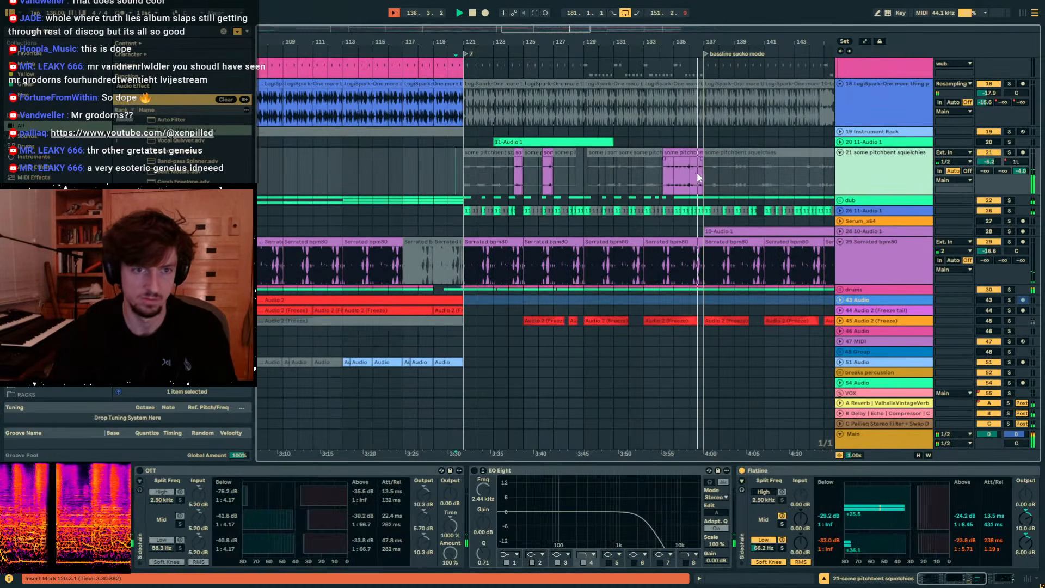
{"action": "left_click", "coordinate": [681, 174]}
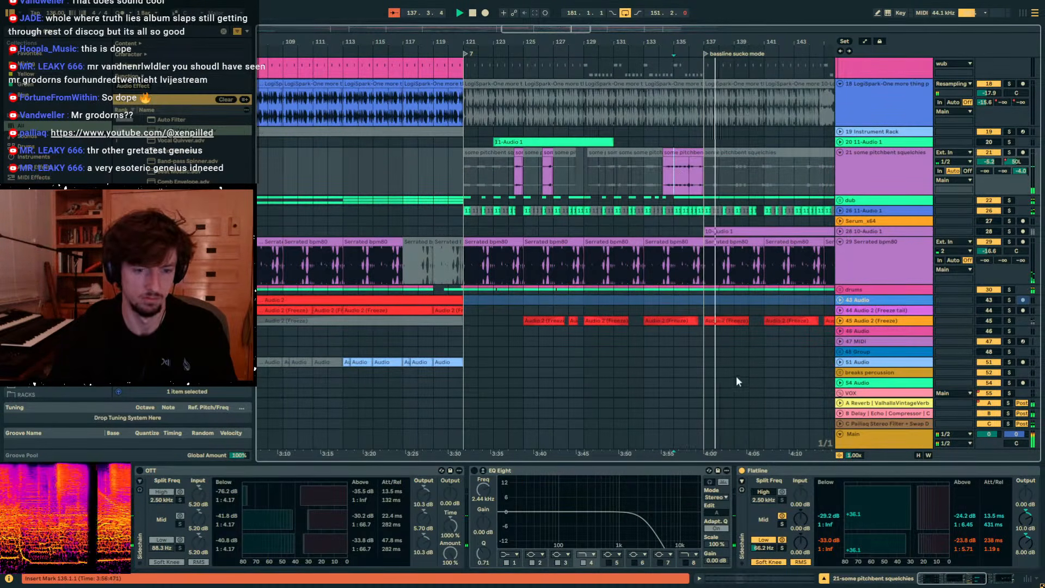
{"action": "left_click", "coordinate": [811, 470]}
{"action": "key", "text": "Right"}
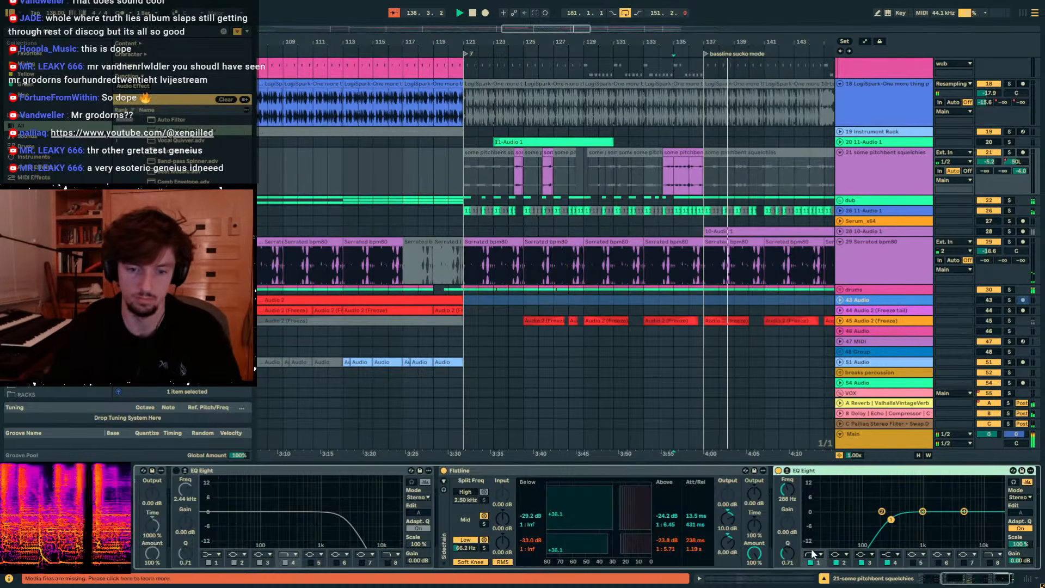
{"action": "left_click", "coordinate": [754, 554]}
Curve the Flatline Amount automation down from bar 135 to bar 137 and play it back from bar 135.
{"action": "key", "text": "a"}
{"action": "left_click", "coordinate": [677, 158]}
{"action": "left_click", "coordinate": [703, 157]}
{"action": "left_click_drag", "start_coordinate": [696, 158], "coordinate": [703, 173]}
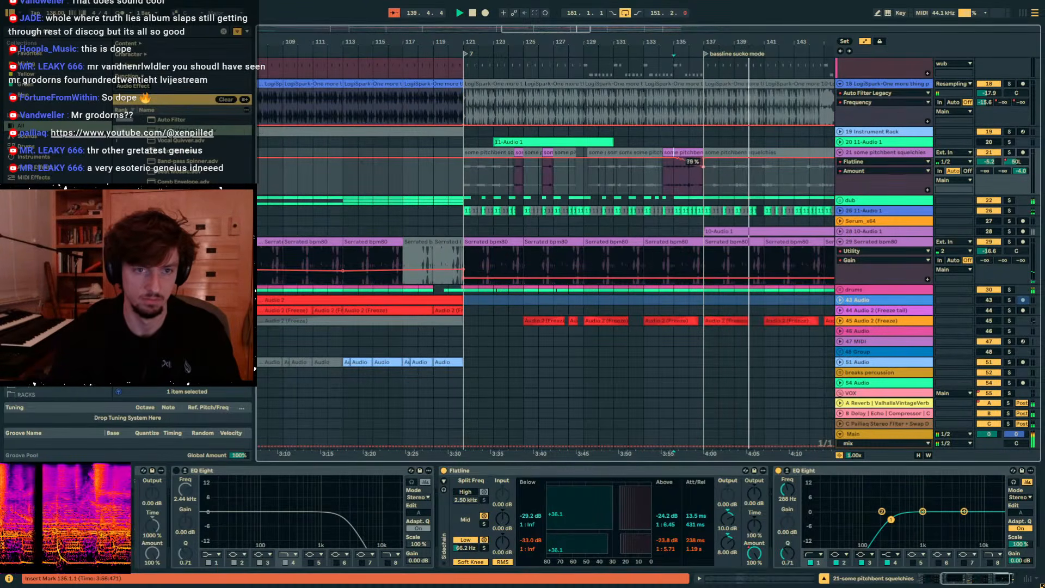
{"action": "left_click", "coordinate": [678, 186]}
{"action": "key", "text": "space"}
{"action": "key", "text": "space"}
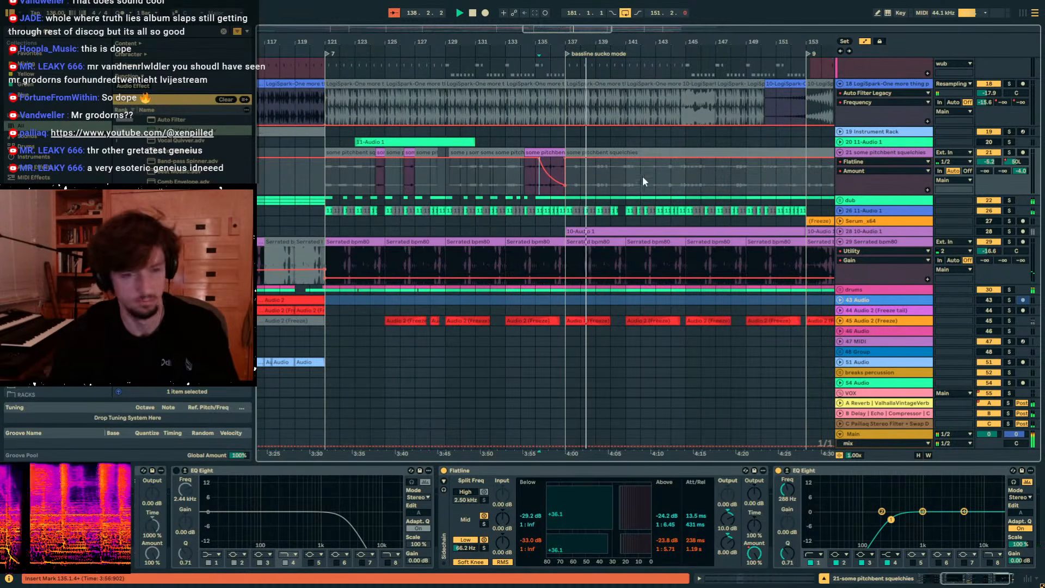
Unfold the polymeter group, display its LFO Depth automation and place the edit cursor near bar 148.
{"action": "key", "text": "a"}
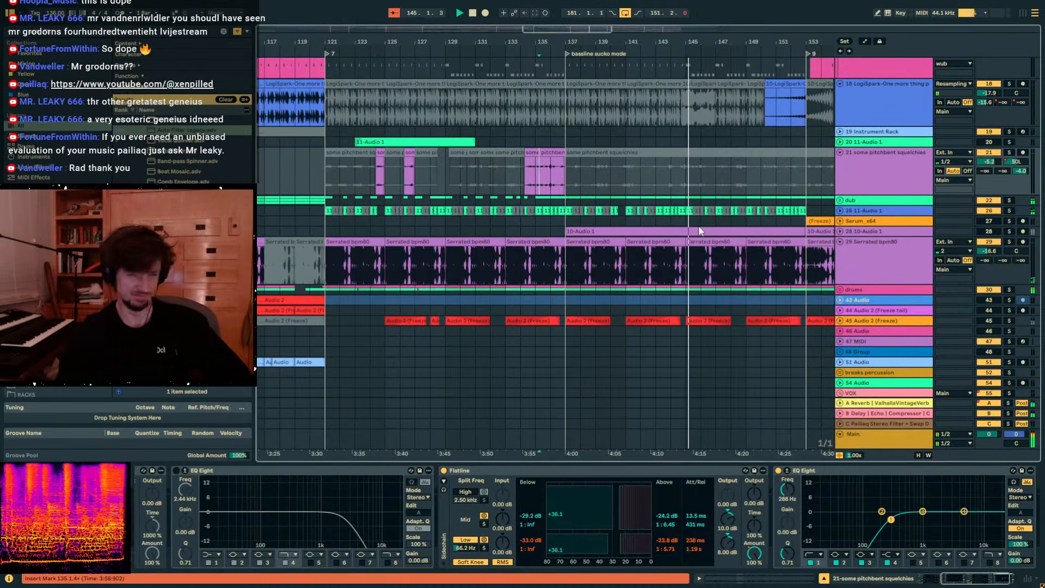
{"action": "scroll", "coordinate": [672, 194], "scroll_direction": "up", "scroll_amount": 10}
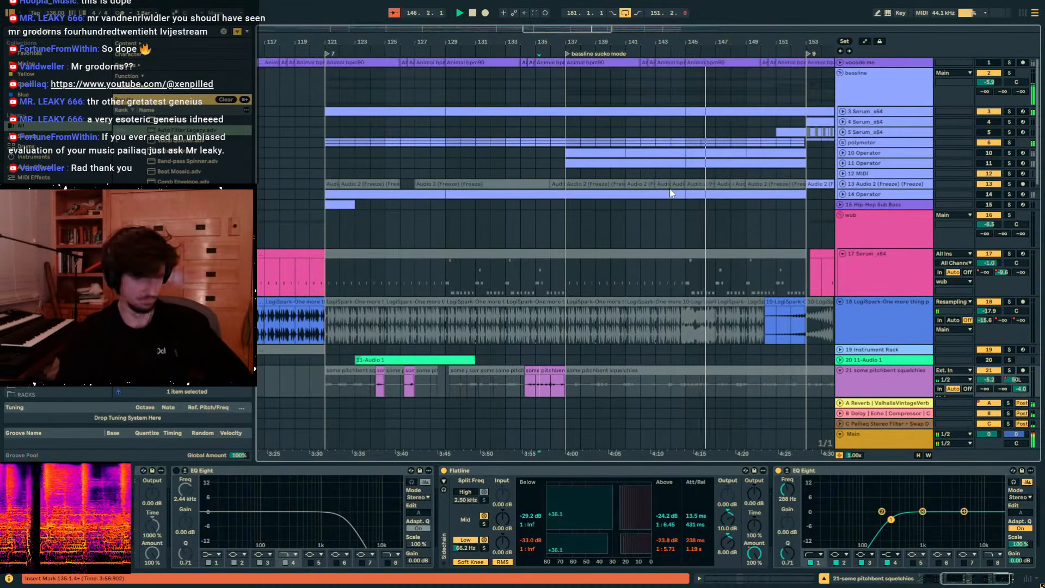
{"action": "left_click", "coordinate": [843, 143]}
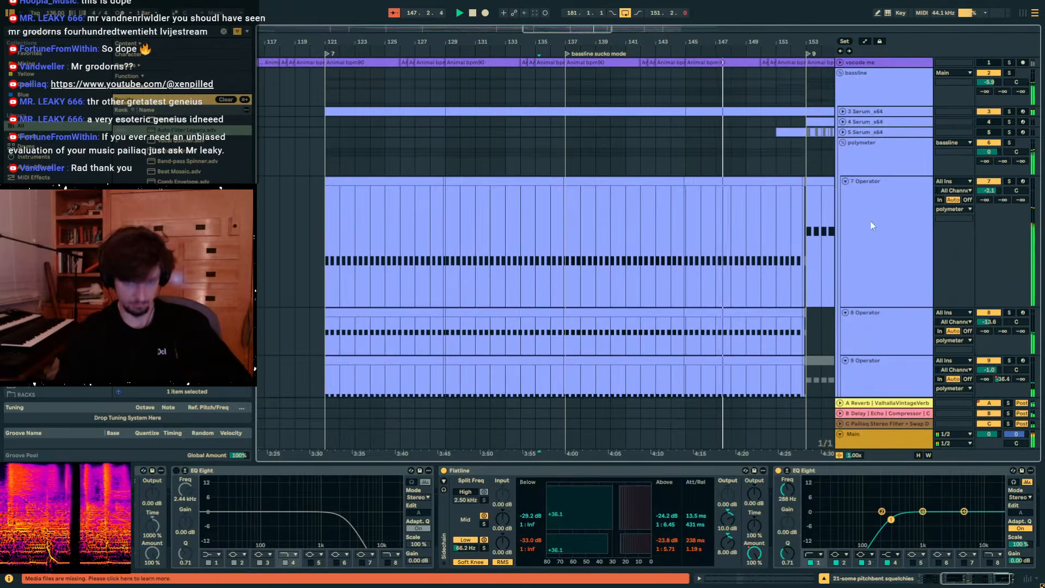
{"action": "left_click", "coordinate": [874, 162]}
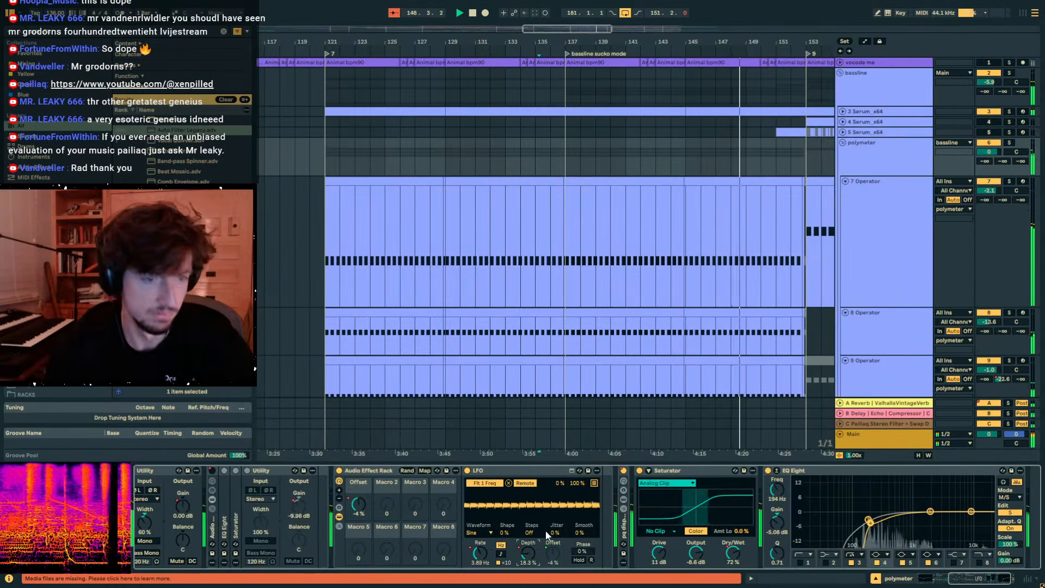
{"action": "key", "text": "a"}
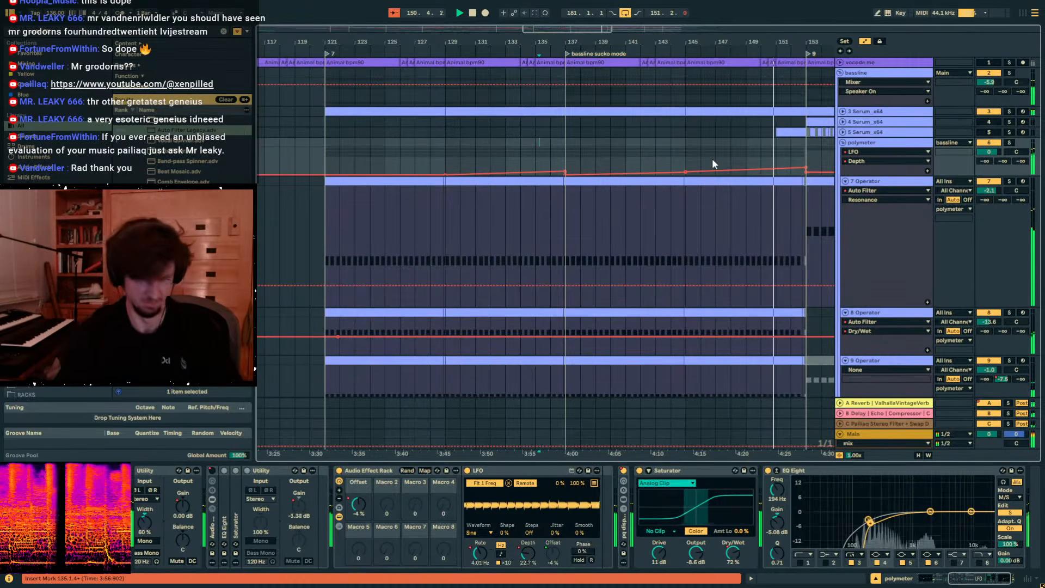
{"action": "left_click", "coordinate": [731, 158]}
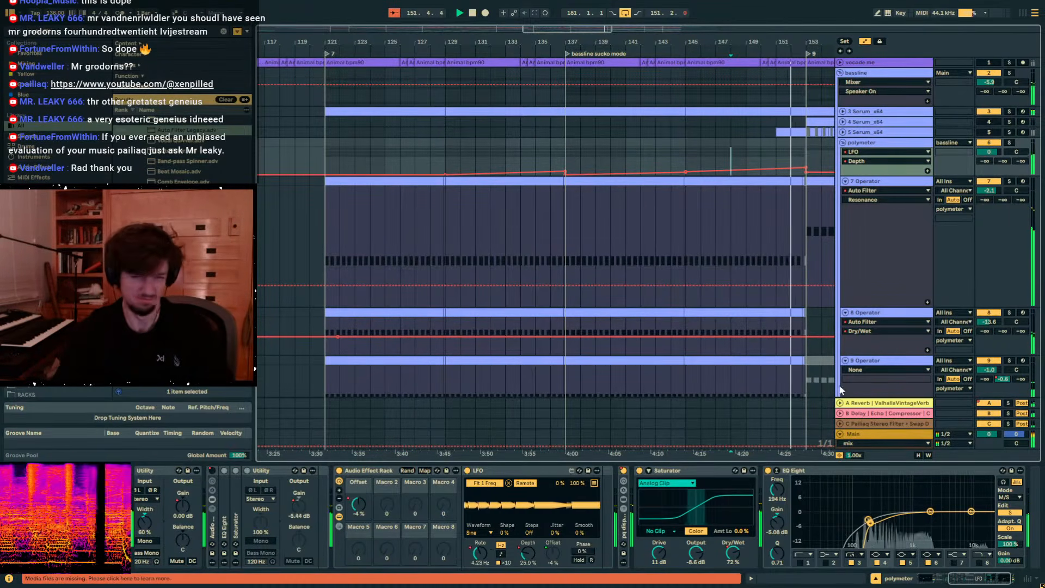
Search the browser for "fletch" and add the Hvshbrown Fletcher Mastering EQ rack after the polymeter's EQ Eight.
{"action": "double_click", "coordinate": [816, 471]}
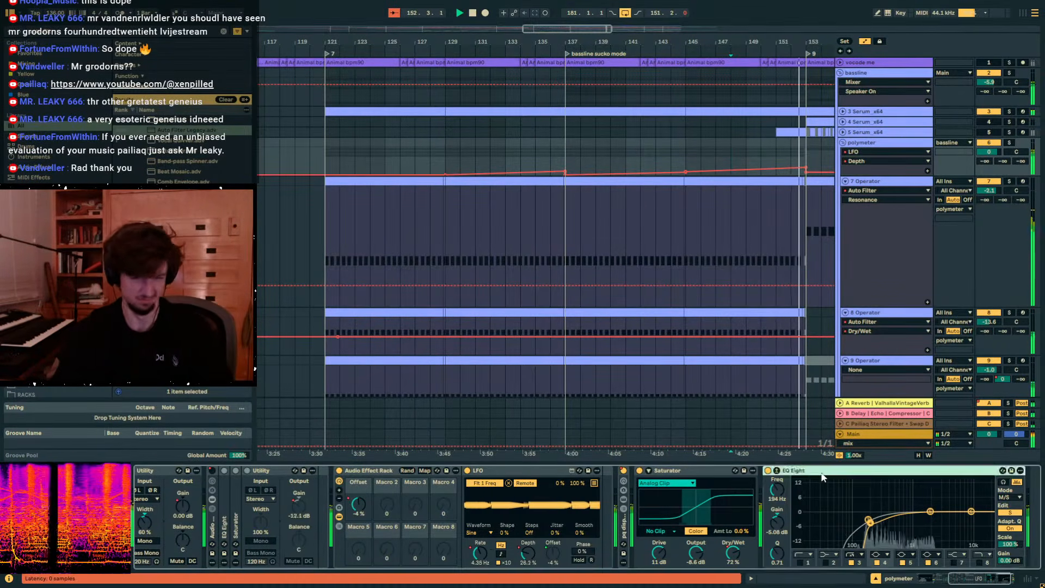
{"action": "left_click", "coordinate": [110, 35]}
{"action": "type", "text": "fletch"}
{"action": "left_click", "coordinate": [178, 122]}
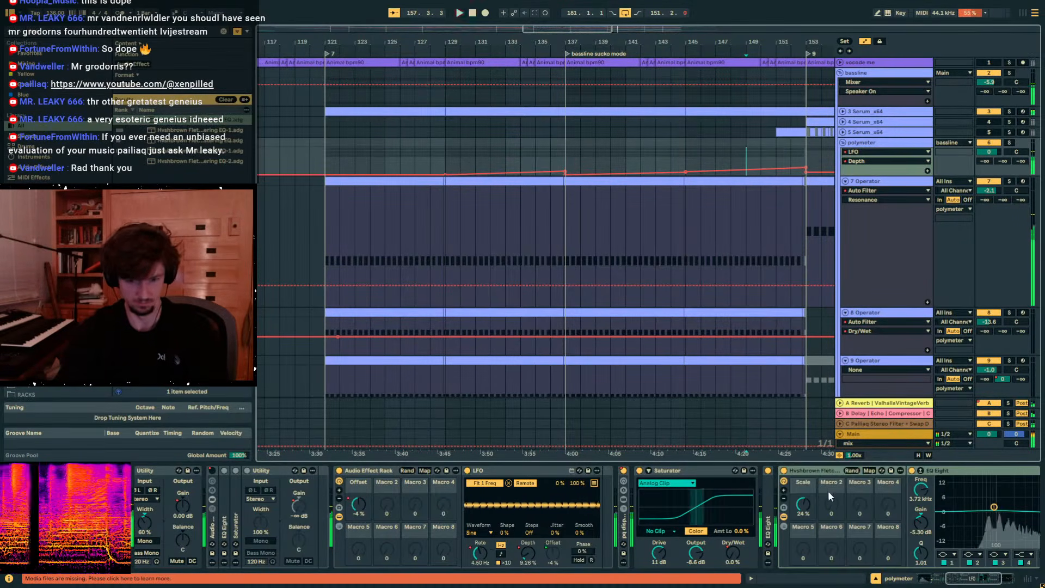
Restart playback and raise the Fletcher mastering EQ rack's Scale to 96%.
{"action": "key", "text": "space"}
{"action": "key", "text": "space"}
{"action": "left_click", "coordinate": [801, 507]}
In the rack's EQ Eight, set band 1 to 83.8 Hz at 0.37 dB and move band 2 to 346 Hz.
{"action": "left_click", "coordinate": [948, 470]}
{"action": "left_click_drag", "start_coordinate": [865, 506], "coordinate": [866, 510]}
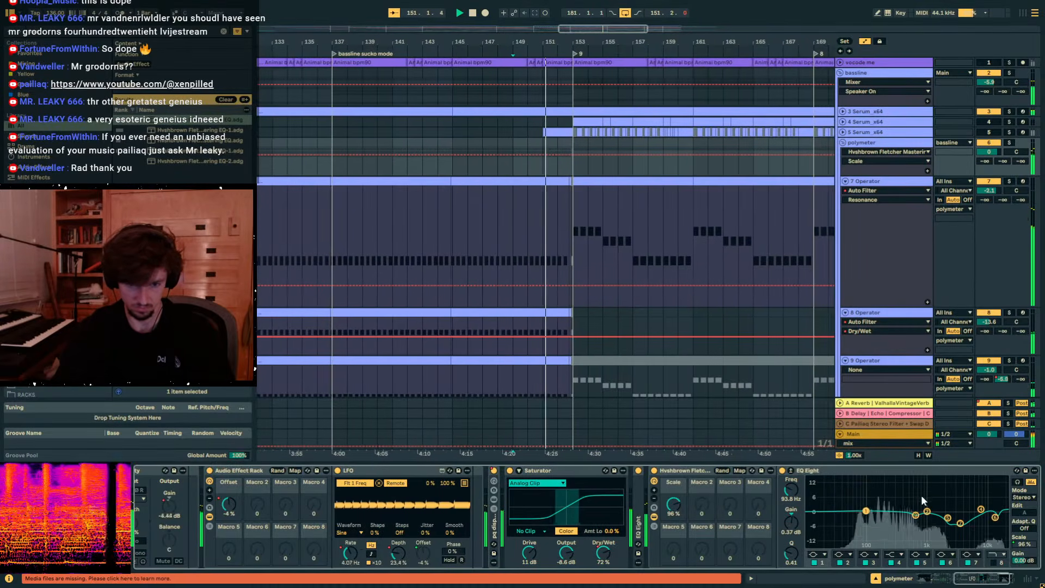
{"action": "left_click", "coordinate": [927, 511]}
{"action": "left_click_drag", "start_coordinate": [798, 497], "coordinate": [745, 491]}
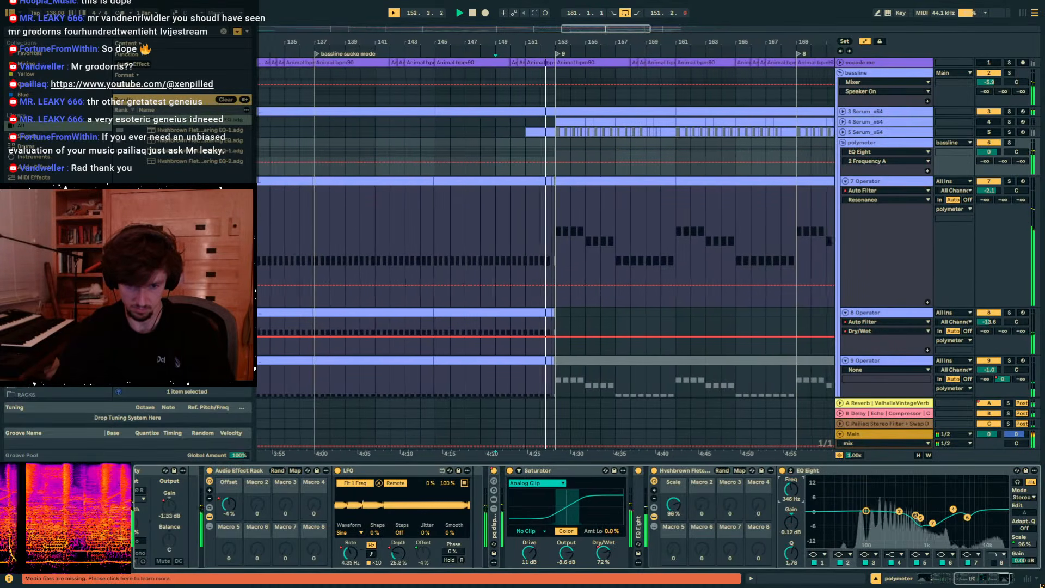
Display the Fletcher rack's Scale automation on the polymeter group, adding a breakpoint at bar 153 and one near bar 145 set to 0%.
{"action": "left_click", "coordinate": [675, 505]}
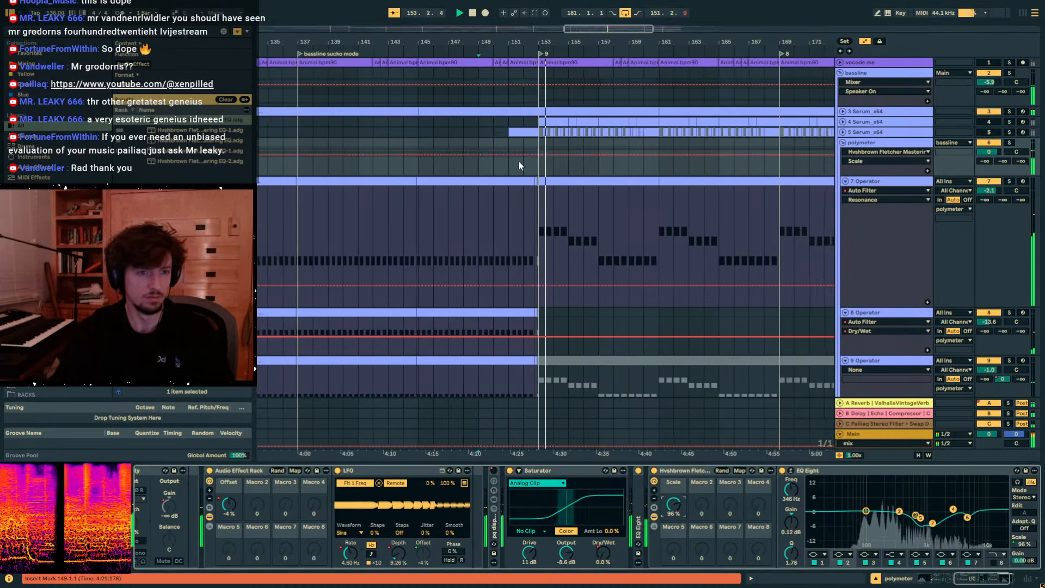
{"action": "left_click", "coordinate": [535, 156]}
{"action": "right_click", "coordinate": [424, 155]}
{"action": "left_click", "coordinate": [434, 160]}
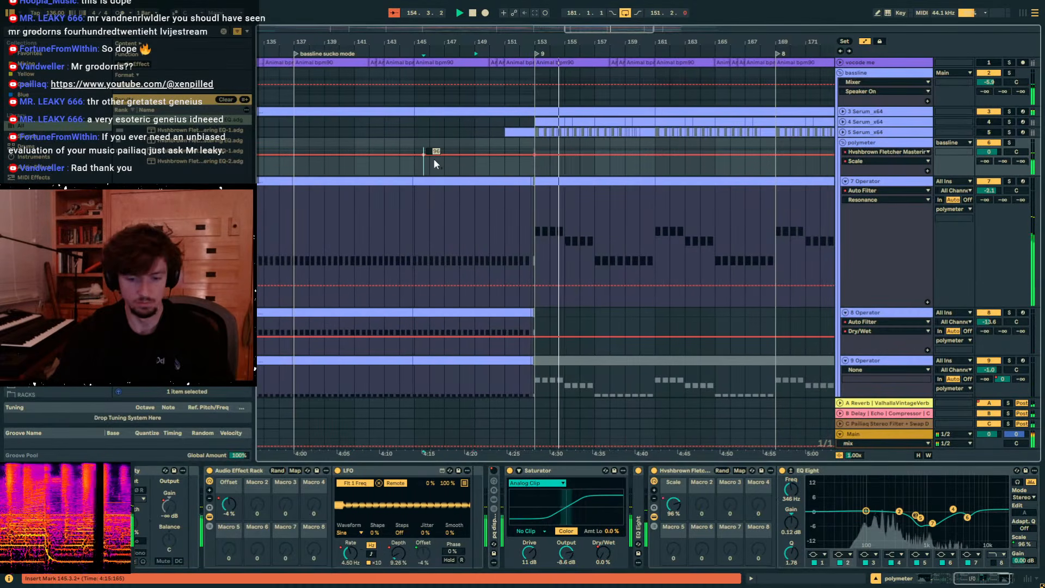
{"action": "type", "text": "0"}
{"action": "key", "text": "Return"}
Set the Scale automation to 0% near bar 154, pull that breakpoint closer to bar 153 and curve the drop between them.
{"action": "right_click", "coordinate": [555, 157]}
{"action": "left_click", "coordinate": [559, 162]}
{"action": "type", "text": "0"}
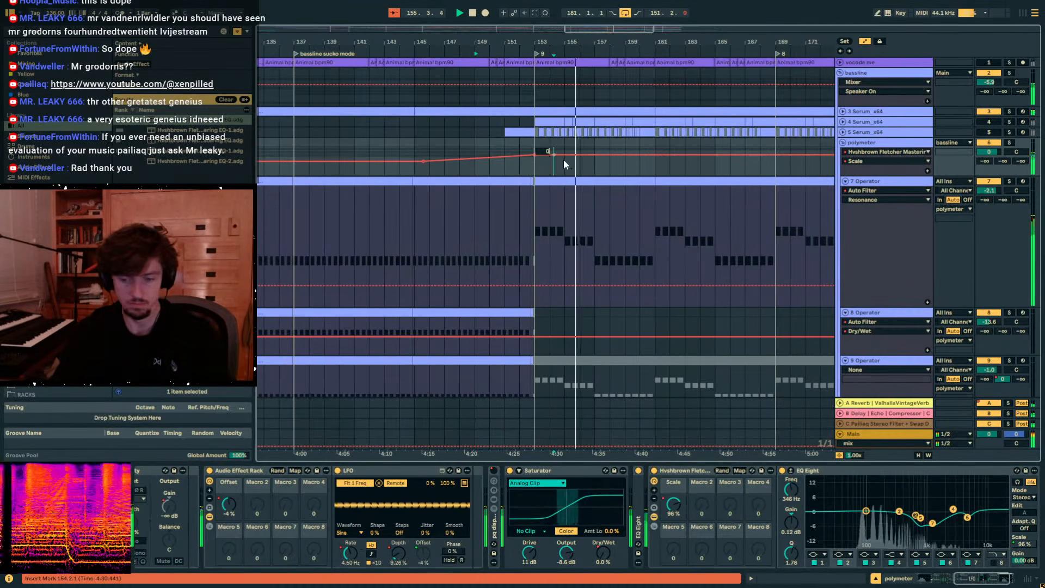
{"action": "key", "text": "Return"}
{"action": "left_click_drag", "start_coordinate": [554, 162], "coordinate": [549, 162]}
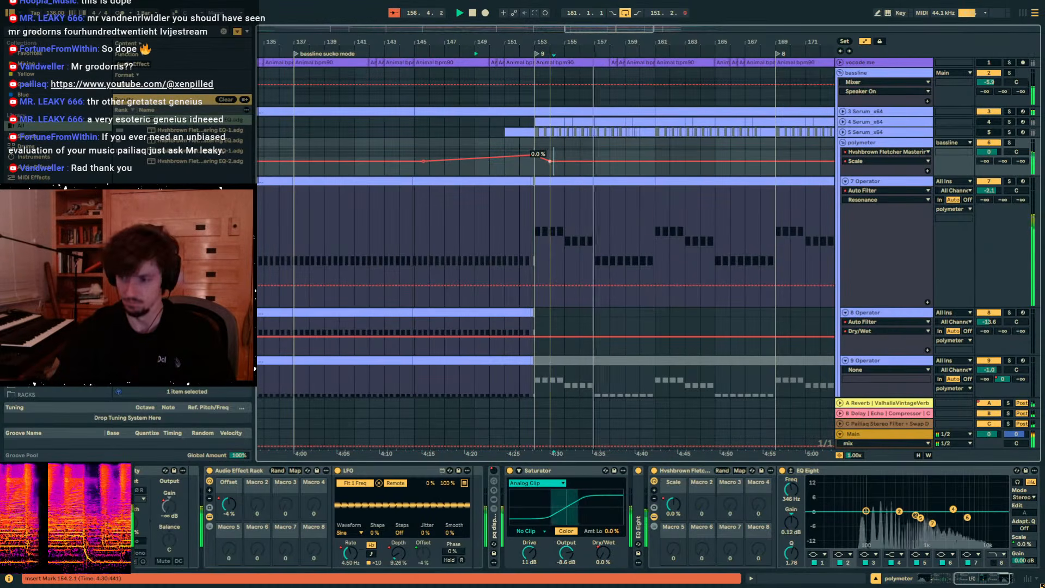
{"action": "left_click", "coordinate": [565, 164]}
Examine the Scale automation against the 7 Operator clips around bar 153 and play back the transition.
{"action": "left_click", "coordinate": [594, 169]}
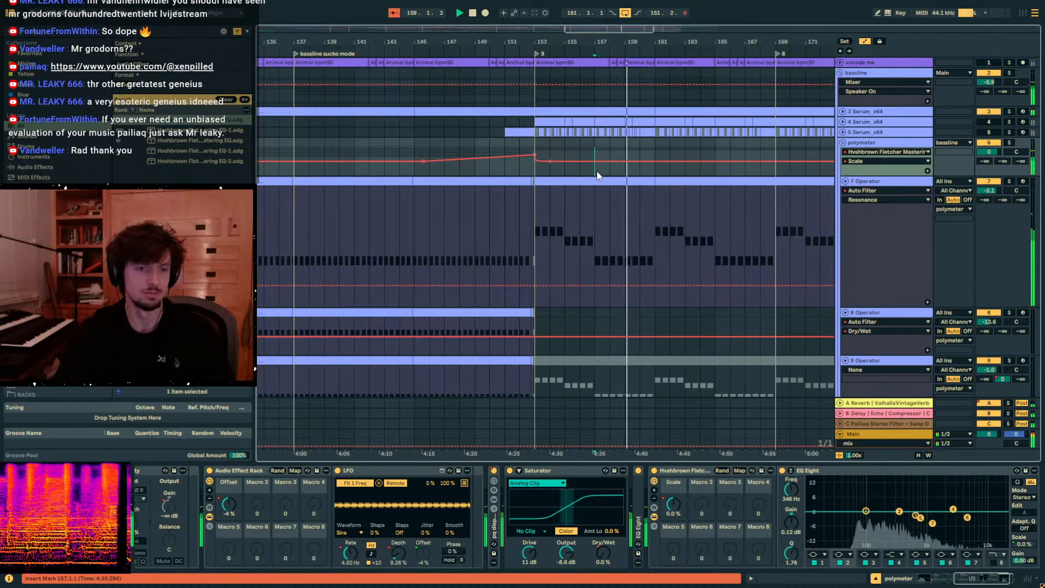
{"action": "left_click", "coordinate": [536, 200]}
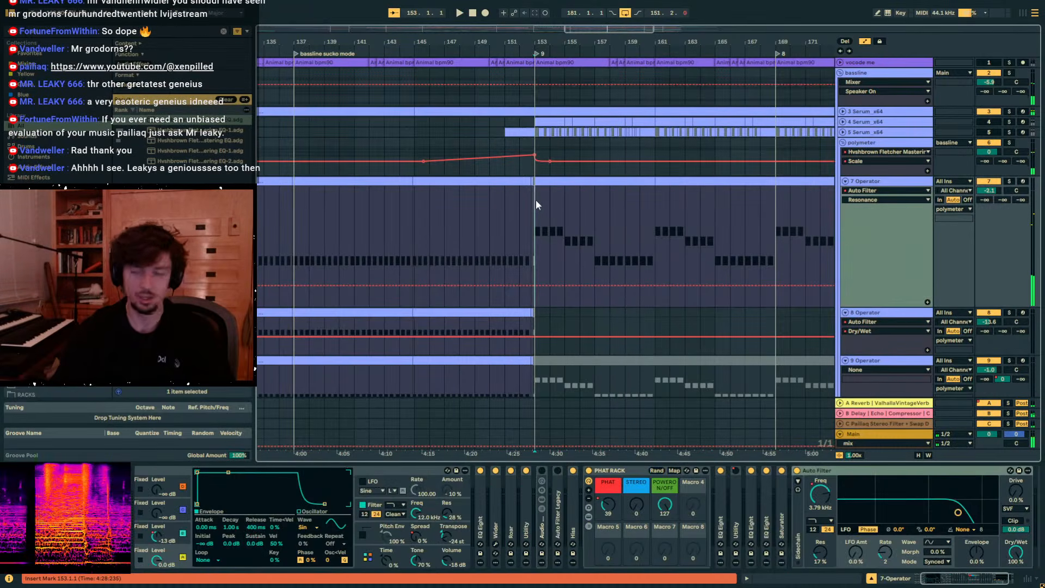
{"action": "key", "text": "plus"}
{"action": "left_click", "coordinate": [526, 181]}
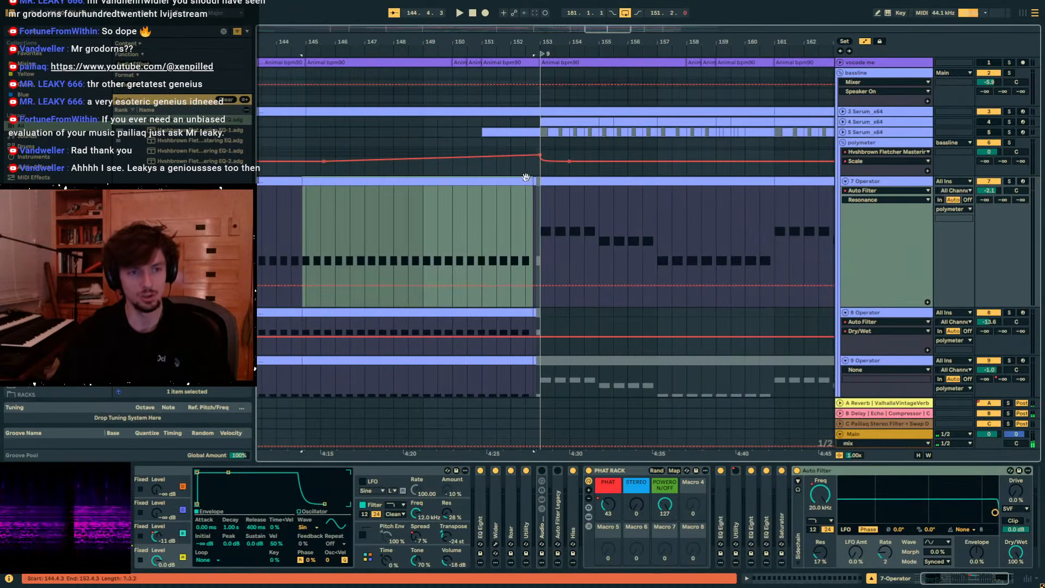
{"action": "left_click", "coordinate": [518, 170]}
{"action": "key", "text": "a"}
{"action": "left_click", "coordinate": [499, 171]}
{"action": "key", "text": "a"}
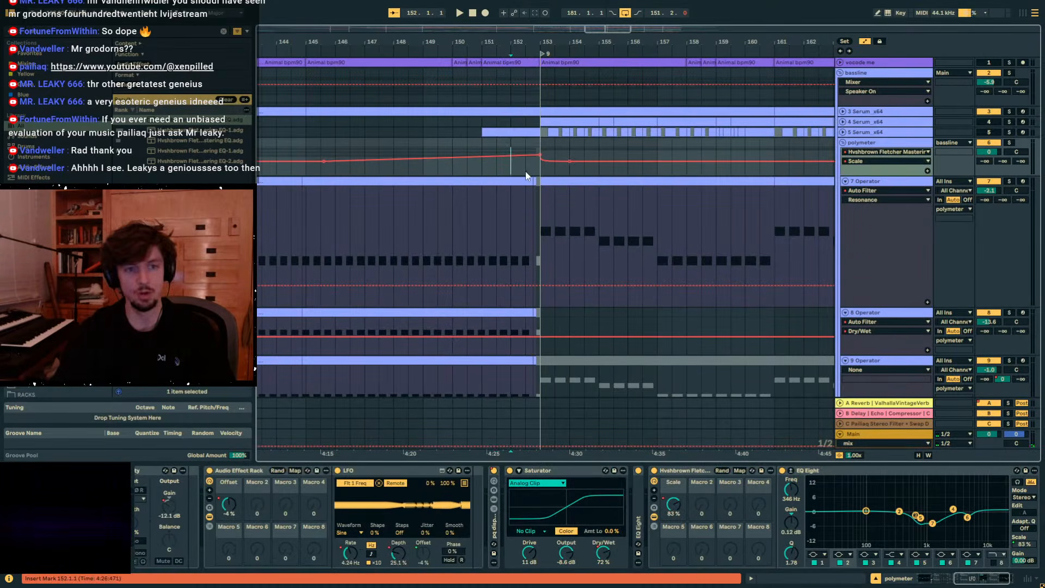
{"action": "left_click_drag", "start_coordinate": [497, 52], "coordinate": [500, 76]}
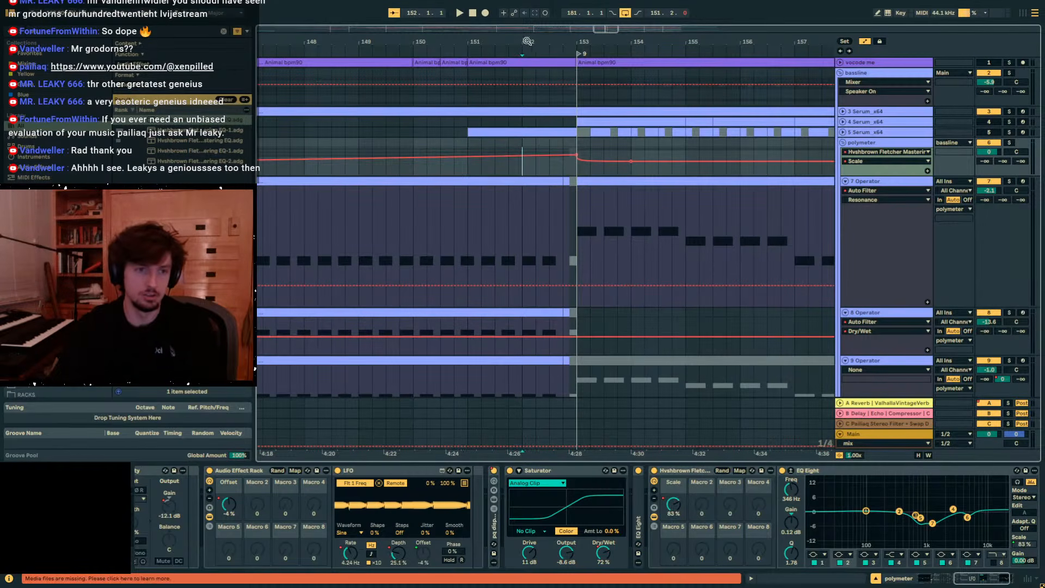
{"action": "left_click_drag", "start_coordinate": [520, 43], "coordinate": [521, 82]}
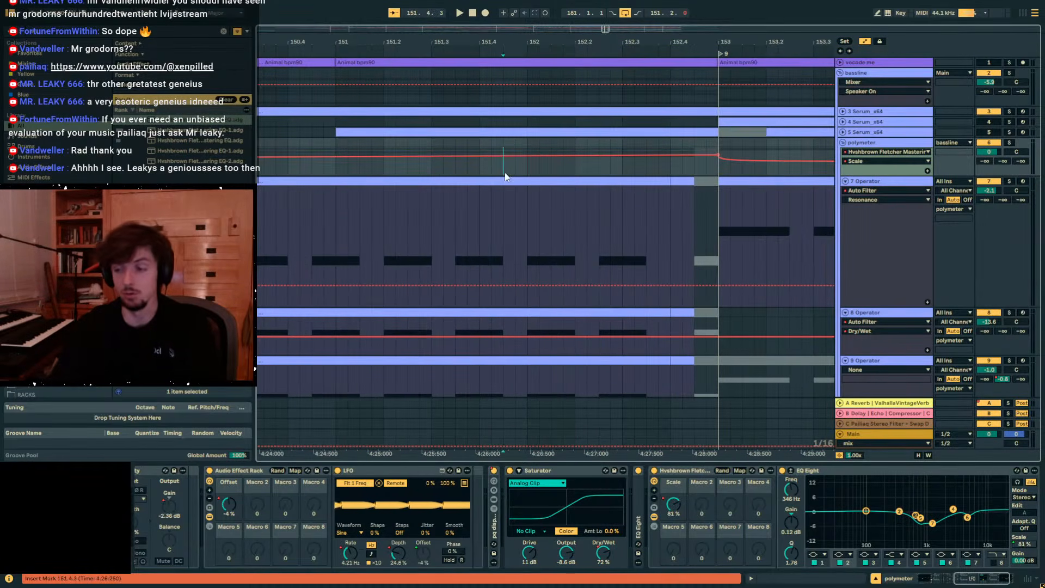
{"action": "key", "text": "space"}
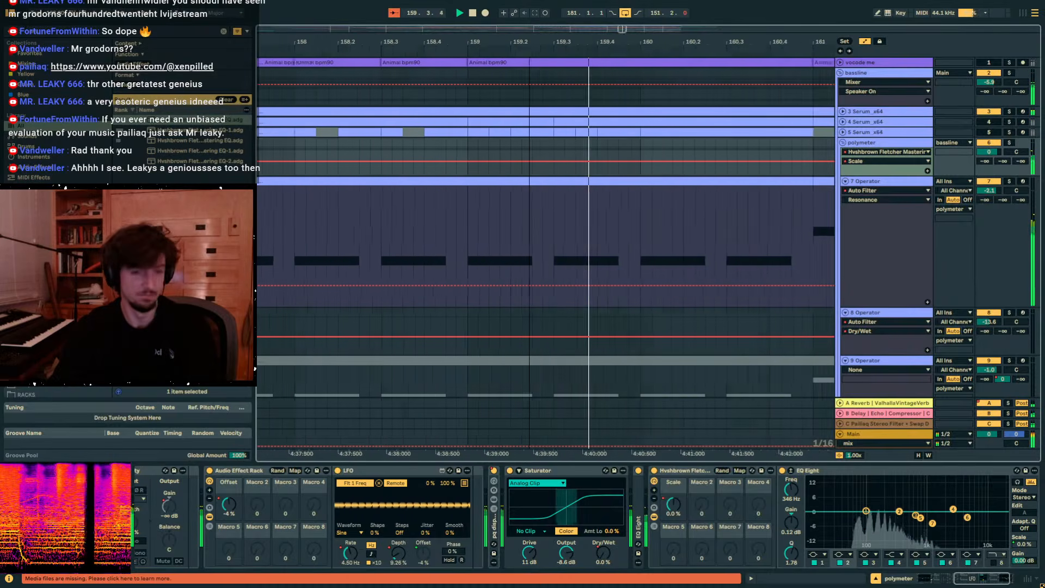
{"action": "left_click_drag", "start_coordinate": [531, 41], "coordinate": [531, 17]}
{"action": "key", "text": "space"}
Compare the 7 Operator notes with the polymeter's Scale automation over bars 153 to 157 and play back that section.
{"action": "left_click", "coordinate": [406, 183]}
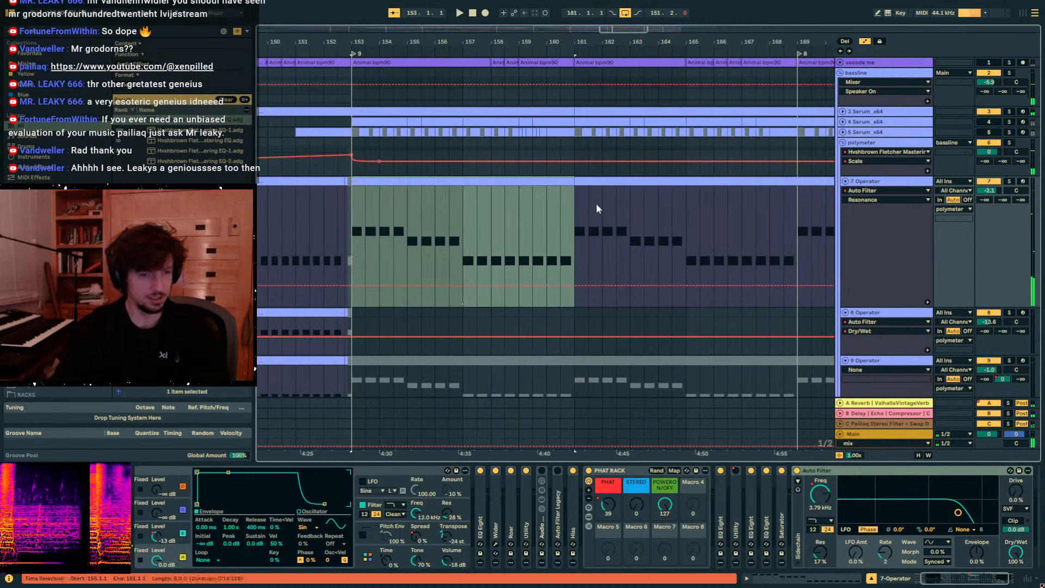
{"action": "left_click", "coordinate": [872, 144]}
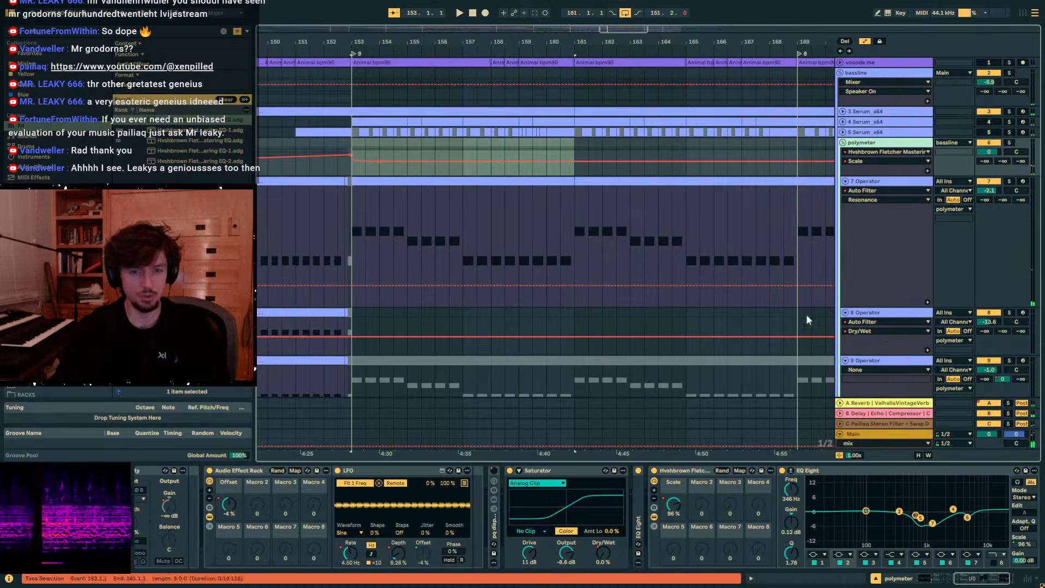
{"action": "left_click_drag", "start_coordinate": [356, 220], "coordinate": [482, 229]}
{"action": "left_click", "coordinate": [450, 243]}
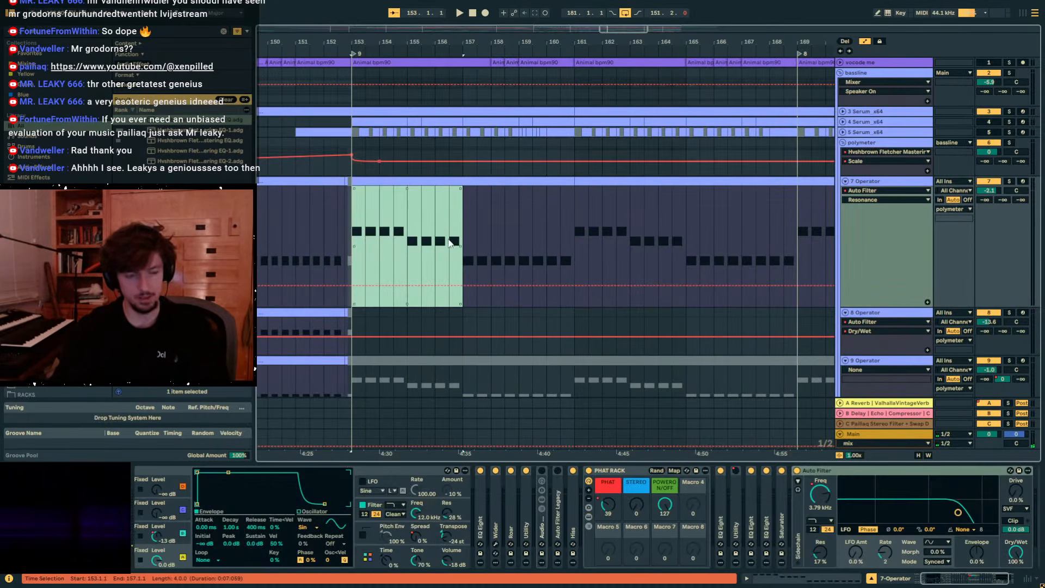
{"action": "left_click", "coordinate": [355, 174]}
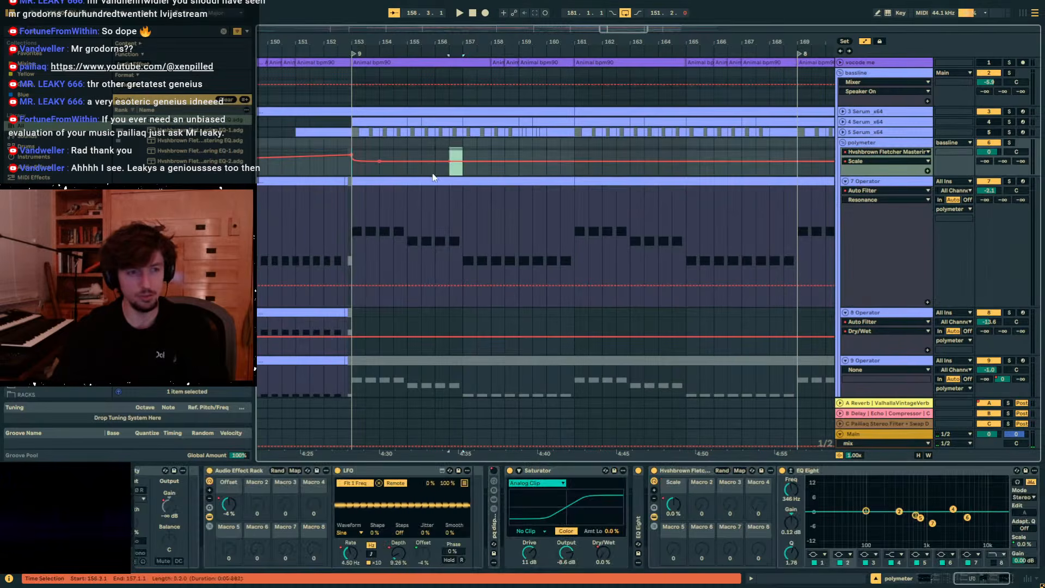
{"action": "left_click_drag", "start_coordinate": [450, 177], "coordinate": [355, 177]}
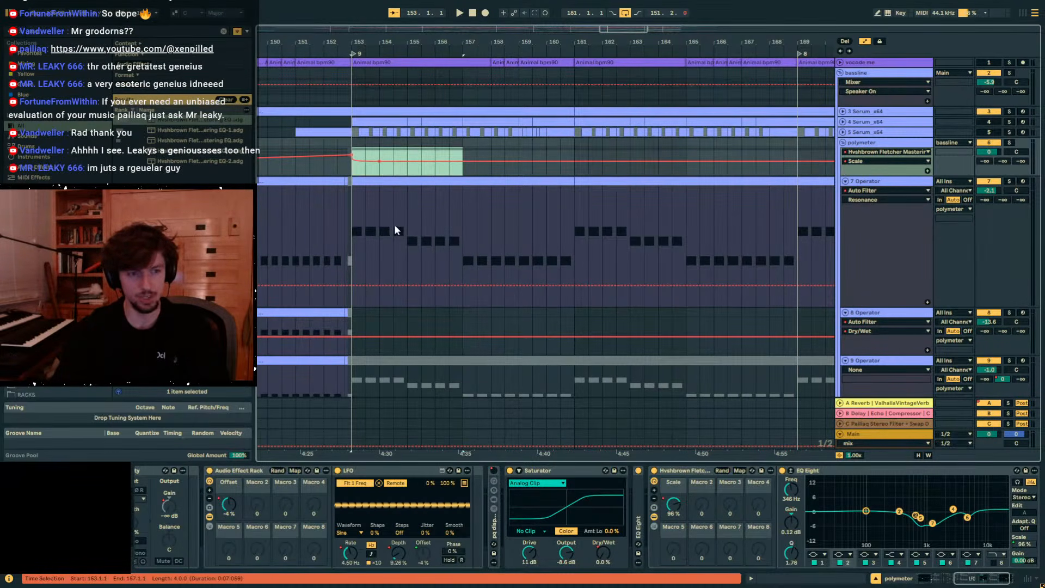
{"action": "left_click_drag", "start_coordinate": [460, 231], "coordinate": [349, 233]}
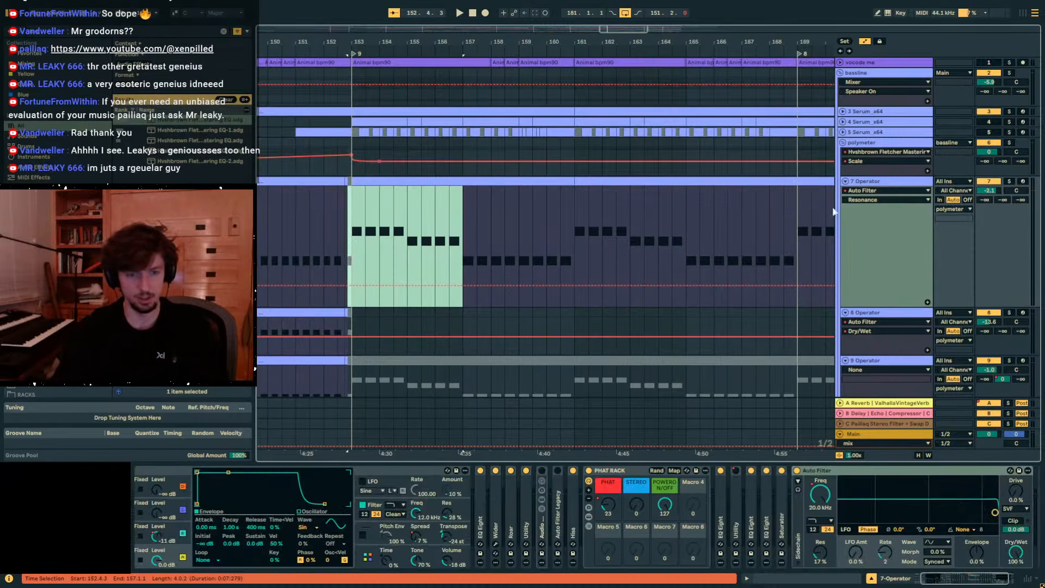
{"action": "left_click", "coordinate": [858, 150]}
{"action": "key", "text": "space"}
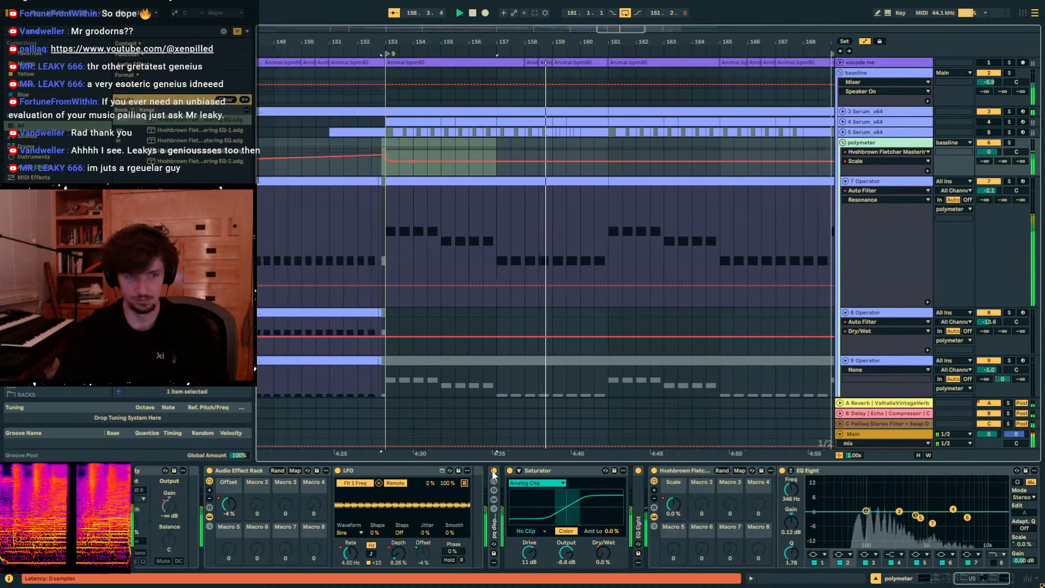
Search the browser for "util", add a Utility at the end of the polymeter chain and move it to the 7 Operator track.
{"action": "left_click", "coordinate": [992, 183]}
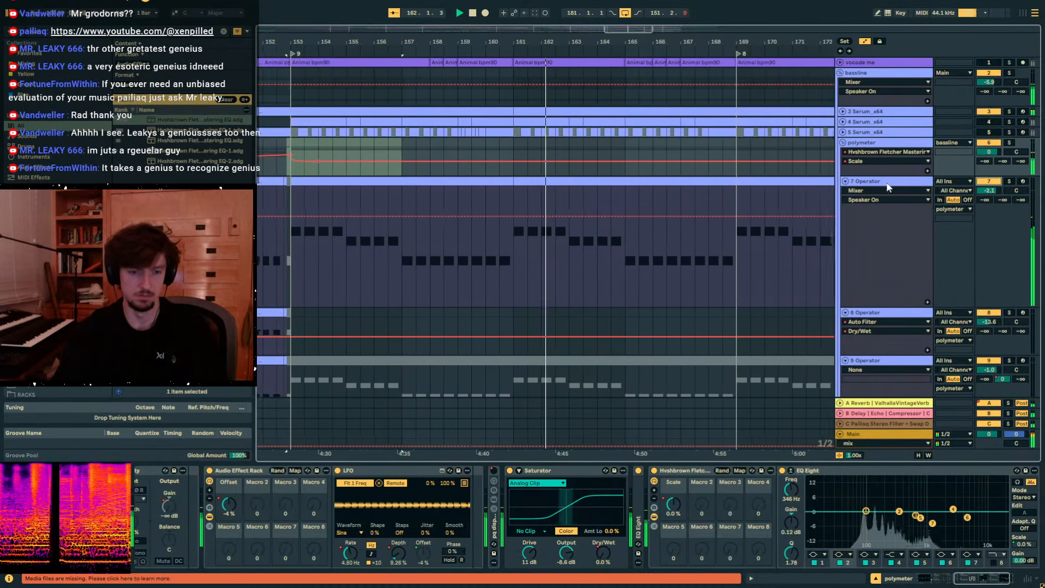
{"action": "double_click", "coordinate": [553, 471]}
{"action": "key", "text": "ctrl+f"}
{"action": "type", "text": "util"}
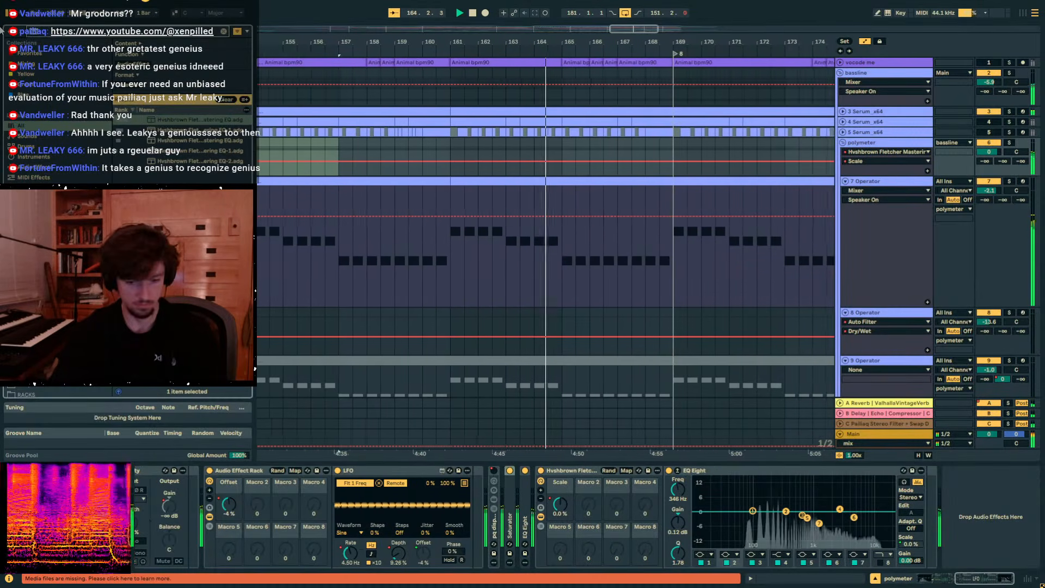
{"action": "left_click", "coordinate": [162, 119]}
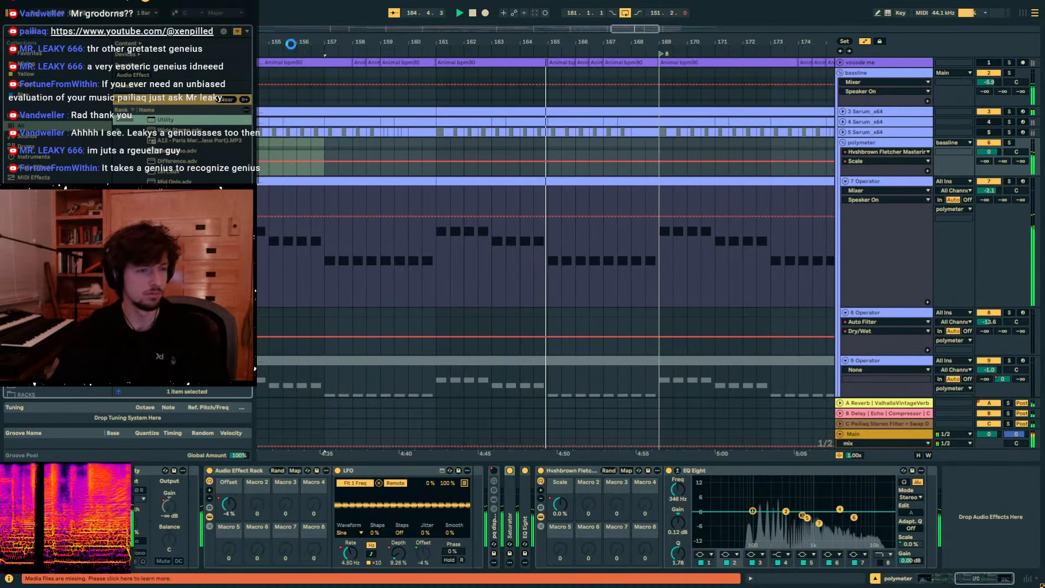
{"action": "key", "text": "space"}
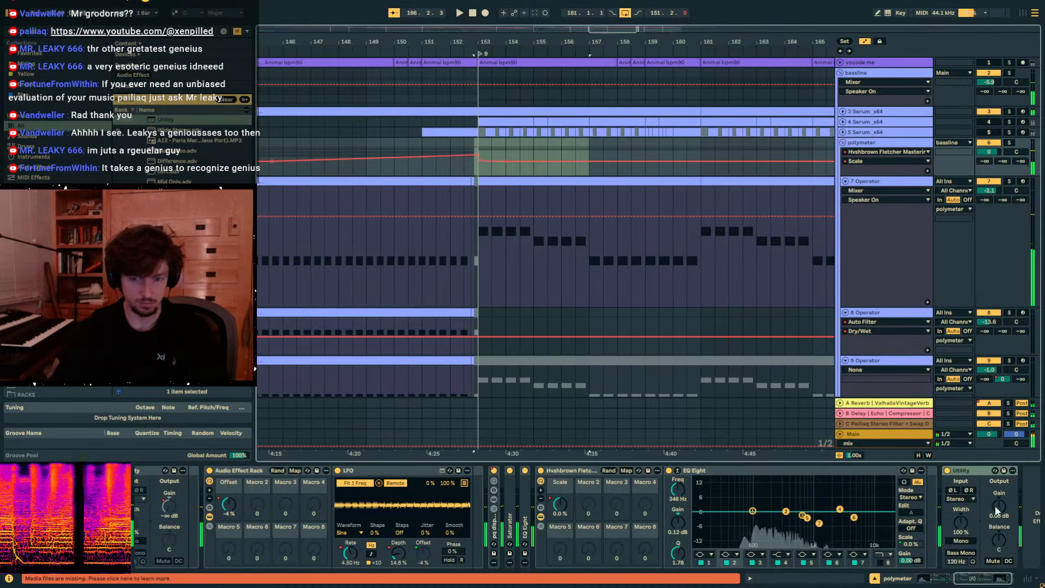
{"action": "left_click", "coordinate": [996, 510]}
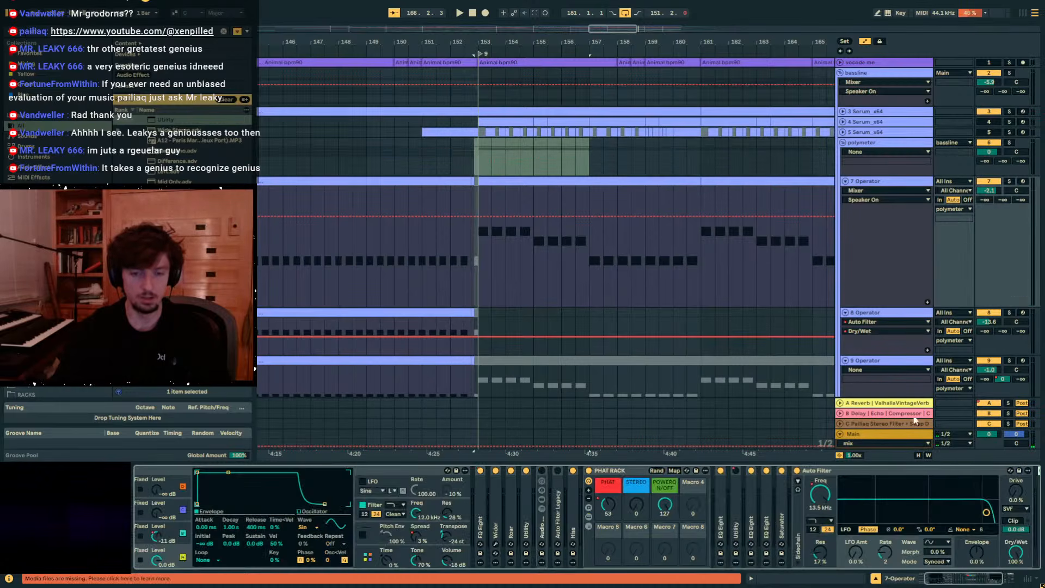
Select 152.4.3 to bar 157 on 7 Operator, display its PHAT automation and collapse the Auto Filter.
{"action": "left_click_drag", "start_coordinate": [475, 255], "coordinate": [585, 255]}
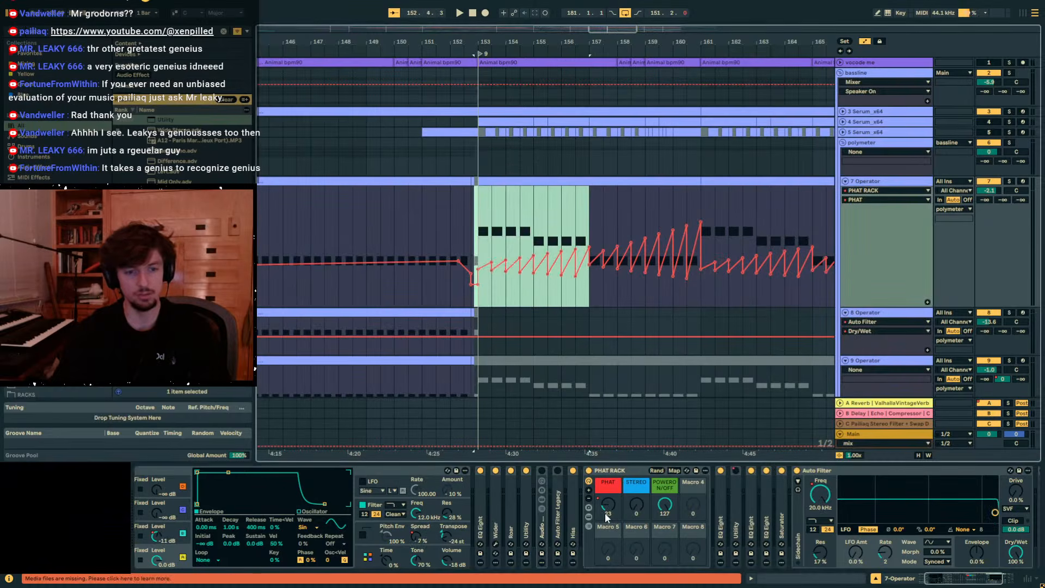
{"action": "double_click", "coordinate": [836, 471]}
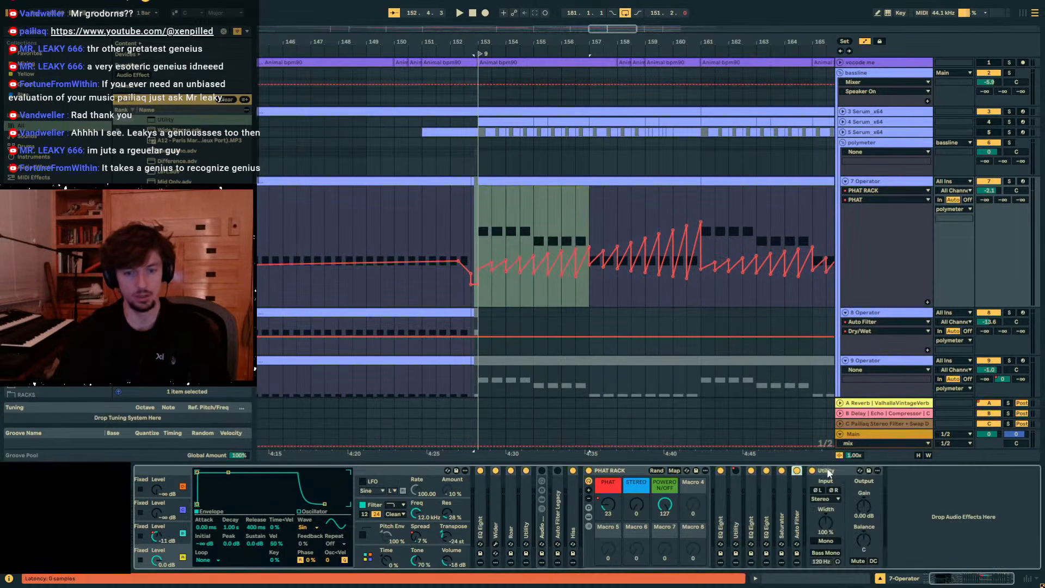
Shape a curved Utility Gain ramp on 7 Operator from about -24 dB at bar 153 to 0 dB two beats on, and audition it.
{"action": "left_click", "coordinate": [489, 247]}
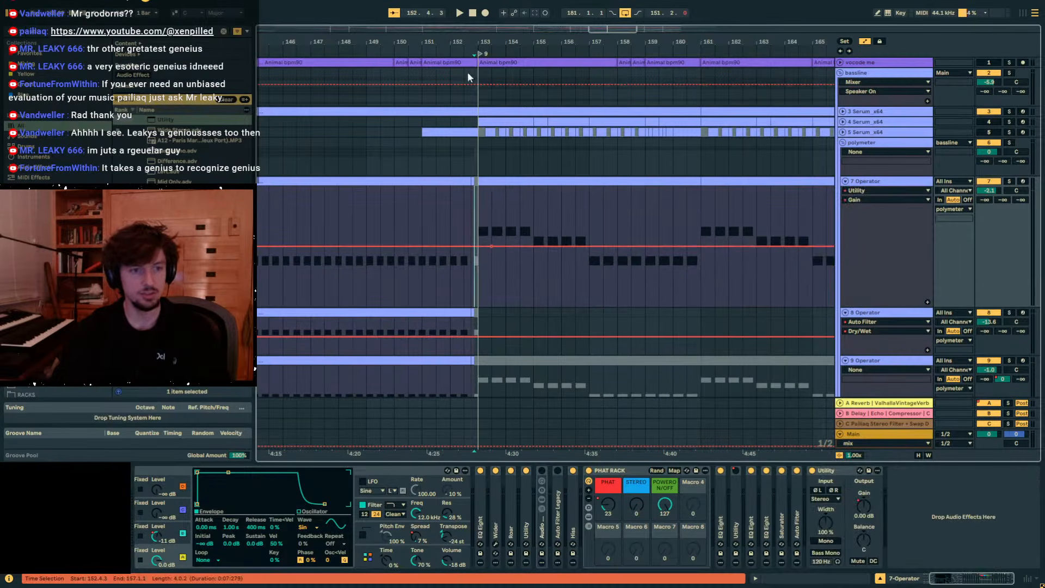
{"action": "left_click_drag", "start_coordinate": [473, 47], "coordinate": [477, 142]}
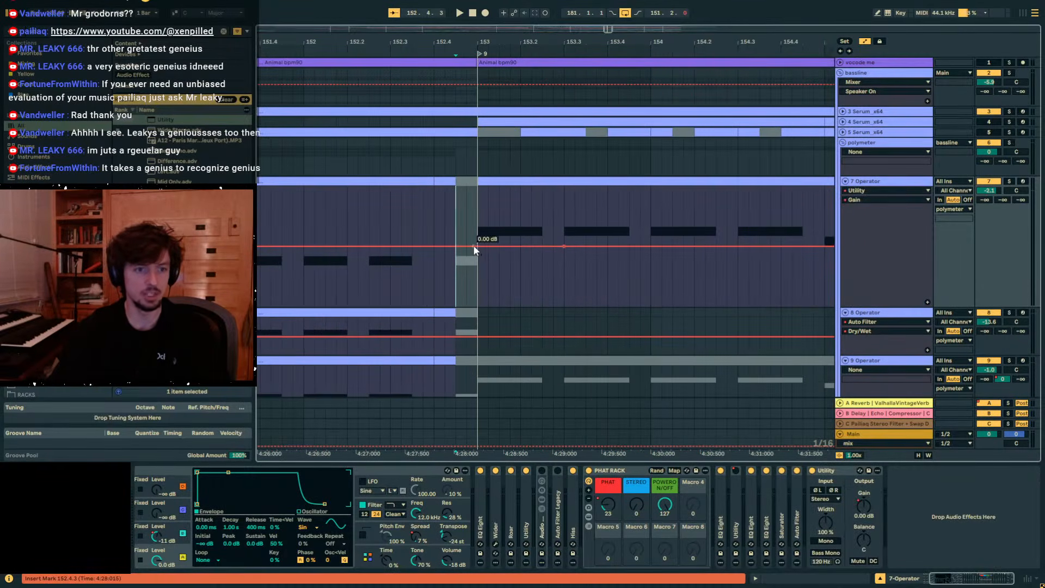
{"action": "left_click_drag", "start_coordinate": [478, 246], "coordinate": [478, 269]}
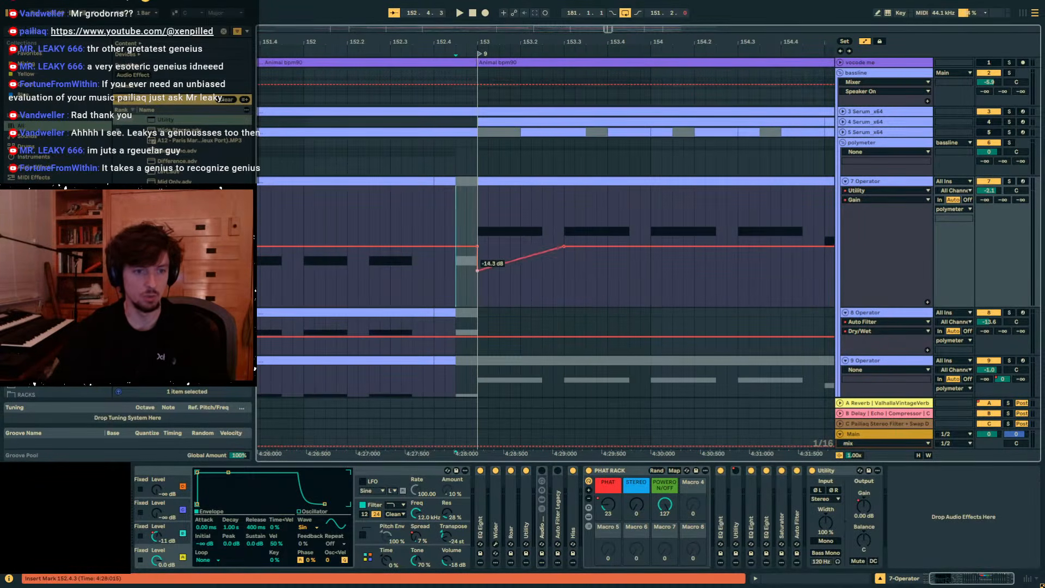
{"action": "key", "text": "space"}
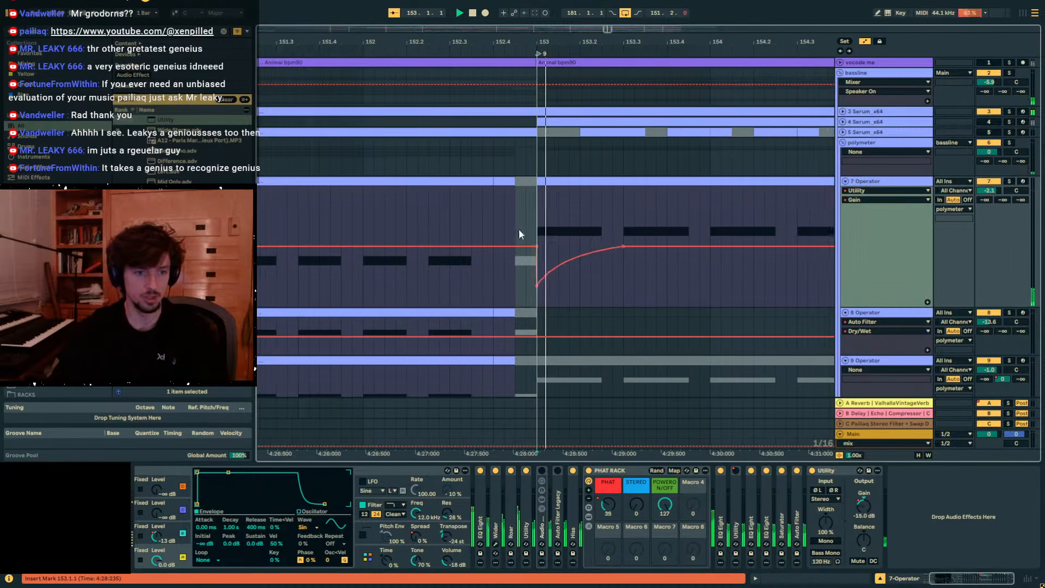
{"action": "key", "text": "space"}
Duplicate the two-beat gain ramp repeatedly along the 7 Operator track up to bar 169, and play it back.
{"action": "left_click", "coordinate": [509, 224]}
{"action": "left_click_drag", "start_coordinate": [509, 223], "coordinate": [423, 219]}
{"action": "key", "text": "ctrl+d"}
{"action": "key", "text": "ctrl+d"}
{"action": "key", "text": "ctrl+d"}
{"action": "key", "text": "ctrl+d"}
{"action": "key", "text": "ctrl+d"}
{"action": "key", "text": "ctrl+d"}
{"action": "key", "text": "ctrl+d"}
{"action": "key", "text": "ctrl+d"}
{"action": "key", "text": "ctrl+d"}
{"action": "key", "text": "ctrl+d"}
{"action": "key", "text": "ctrl+d"}
{"action": "key", "text": "ctrl+d"}
{"action": "key", "text": "ctrl+d"}
{"action": "key", "text": "ctrl+d"}
{"action": "key", "text": "ctrl+d"}
{"action": "key", "text": "ctrl+d"}
{"action": "key", "text": "ctrl+d"}
{"action": "key", "text": "ctrl+d"}
{"action": "key", "text": "ctrl+d"}
{"action": "key", "text": "ctrl+d"}
{"action": "left_click_drag", "start_coordinate": [497, 43], "coordinate": [462, 44]}
{"action": "key", "text": "ctrl+d"}
{"action": "key", "text": "ctrl+d"}
{"action": "key", "text": "ctrl+d"}
{"action": "key", "text": "ctrl+d"}
{"action": "key", "text": "ctrl+d"}
{"action": "key", "text": "ctrl+d"}
{"action": "key", "text": "ctrl+d"}
{"action": "key", "text": "ctrl+d"}
{"action": "key", "text": "ctrl+d"}
{"action": "key", "text": "ctrl+d"}
{"action": "left_click", "coordinate": [377, 221]}
{"action": "key", "text": "space"}
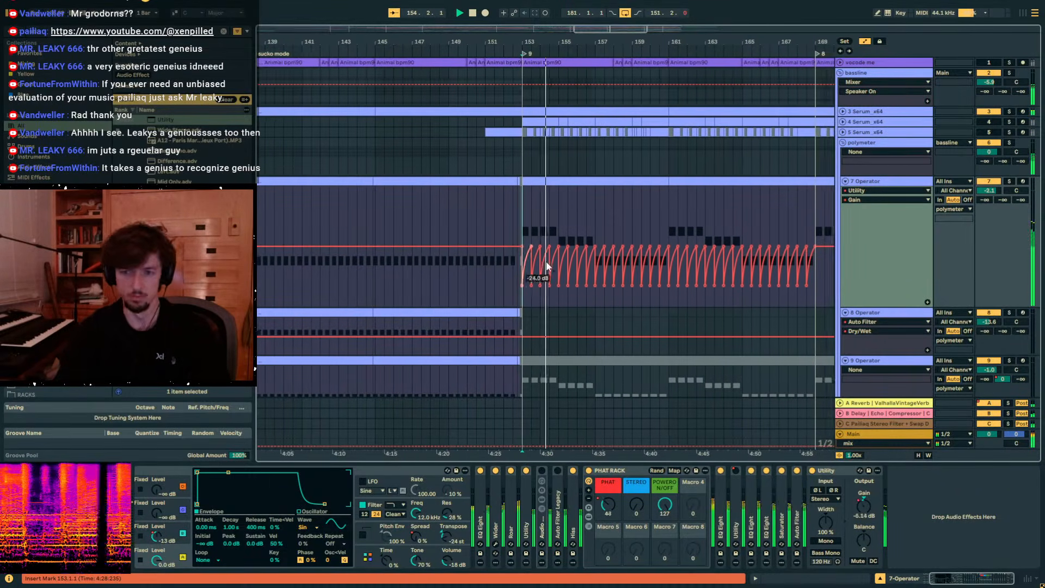
Duplicate bars 153 to 169 of 7 Operator, with their gain automation, over bars 169 to 185.
{"action": "left_click", "coordinate": [781, 299]}
{"action": "left_click_drag", "start_coordinate": [782, 296], "coordinate": [492, 296]}
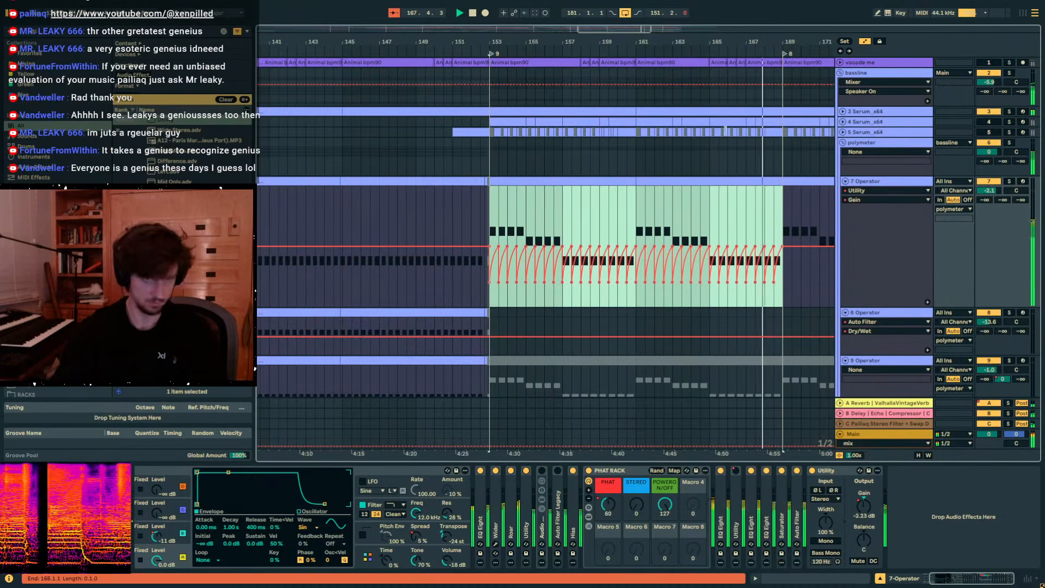
{"action": "left_click_drag", "start_coordinate": [693, 46], "coordinate": [617, 23]}
{"action": "left_click_drag", "start_coordinate": [671, 195], "coordinate": [496, 218]}
{"action": "key", "text": "ctrl+d"}
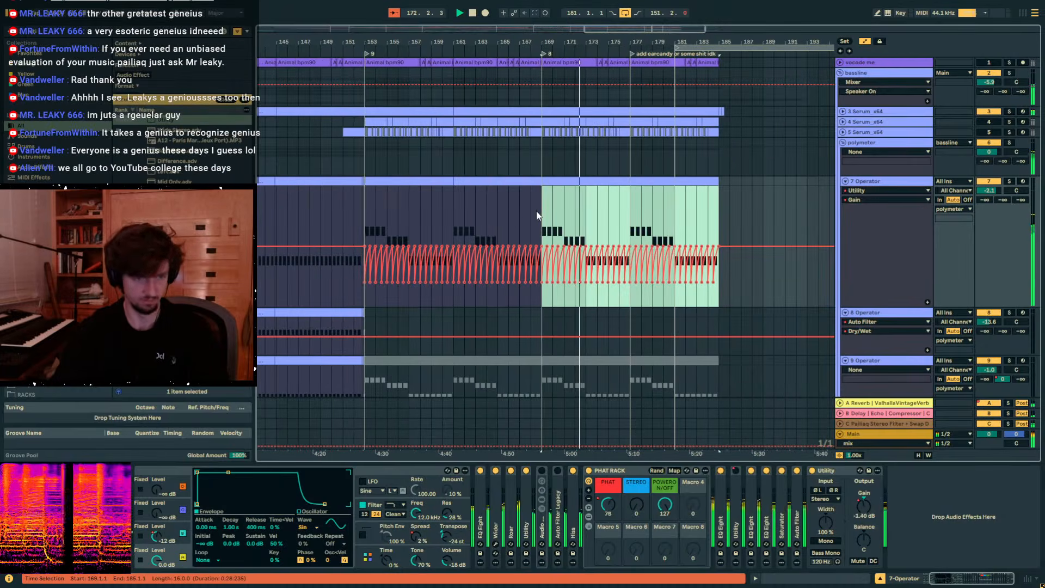
Check the loudness of the main output in Youlean Loudness Meter 2 and close the meter.
{"action": "mouse_move", "coordinate": [545, 41]}
{"action": "left_mouse_down"}
{"action": "mouse_move", "coordinate": [544, 92]}
{"action": "mouse_move", "coordinate": [544, 42]}
{"action": "left_mouse_up"}
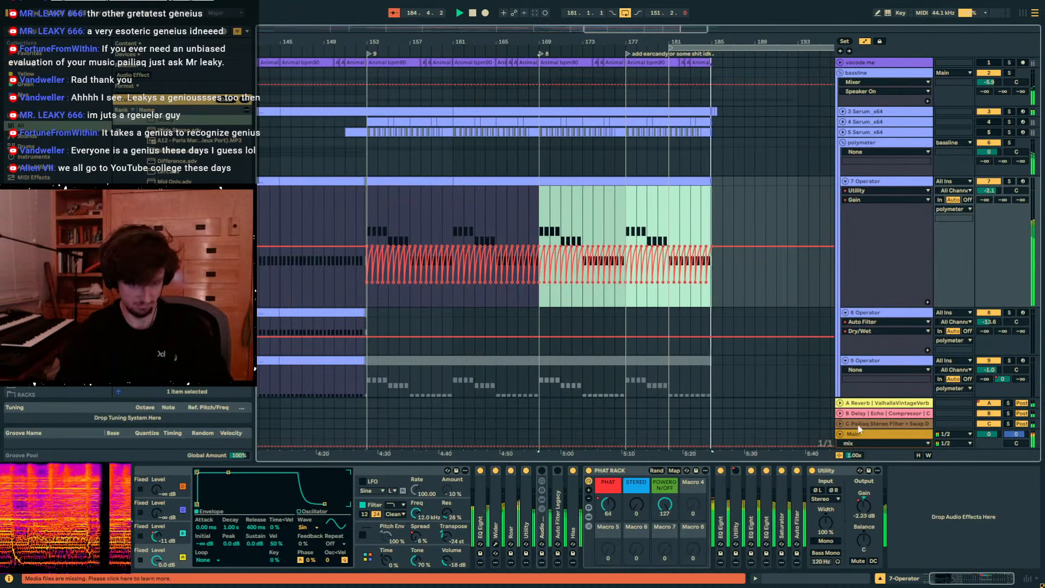
{"action": "left_click", "coordinate": [877, 434]}
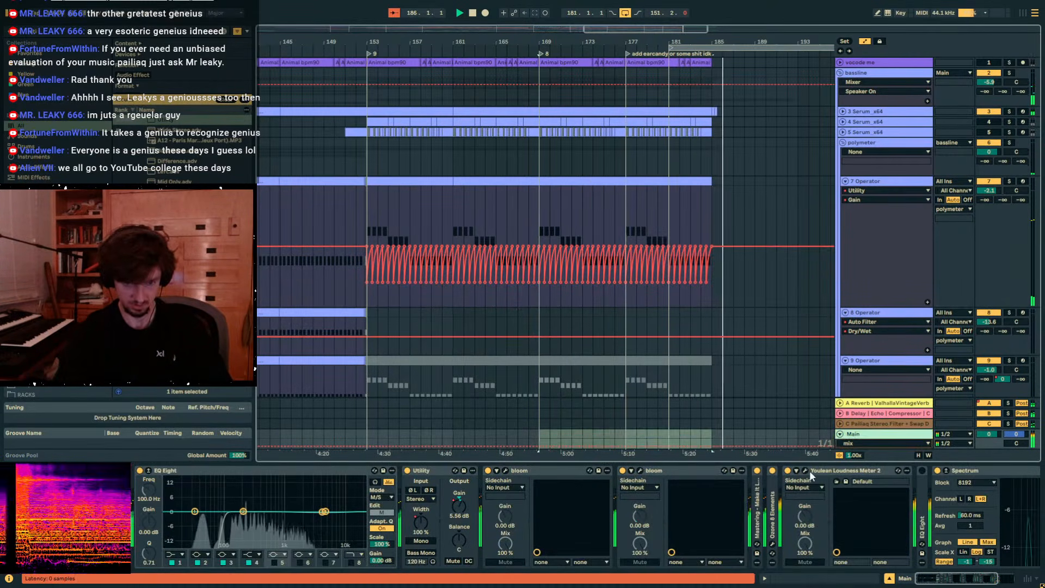
{"action": "left_click", "coordinate": [806, 471]}
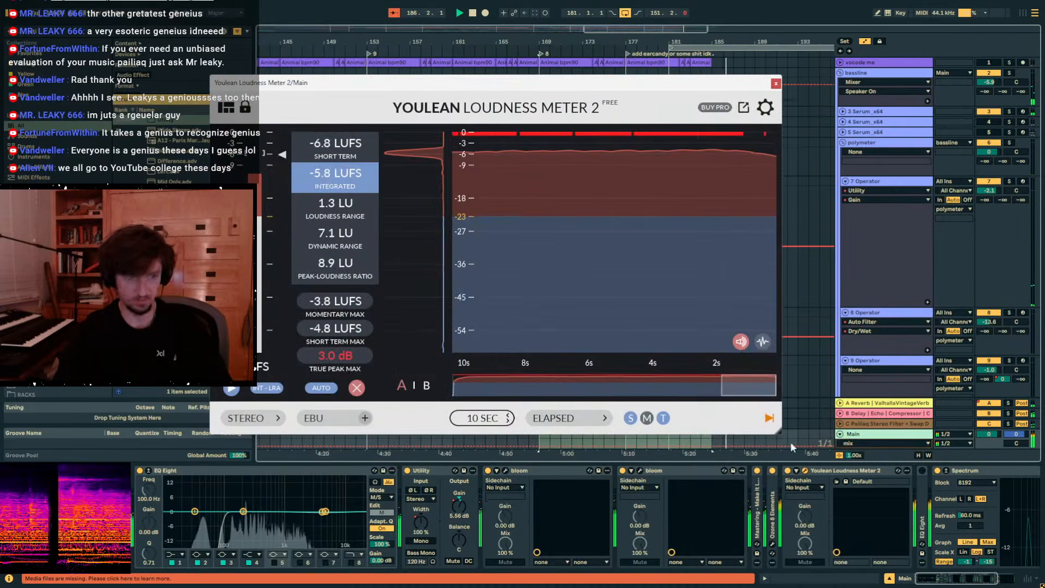
{"action": "left_click", "coordinate": [776, 83]}
Hide the automation lanes and select bars 169 to 185 on the 7 Operator track.
{"action": "left_click", "coordinate": [710, 224]}
{"action": "left_click_drag", "start_coordinate": [608, 42], "coordinate": [607, 23]}
{"action": "left_click", "coordinate": [570, 215], "text": "shift"}
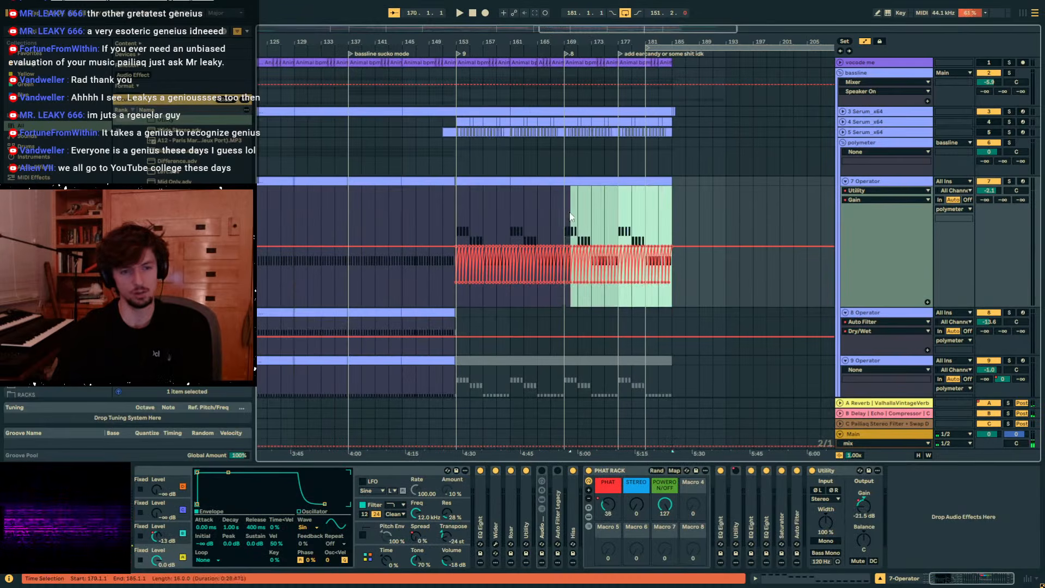
{"action": "left_click", "coordinate": [681, 215], "text": "shift"}
{"action": "key", "text": "a"}
{"action": "left_click_drag", "start_coordinate": [671, 213], "coordinate": [566, 223]}
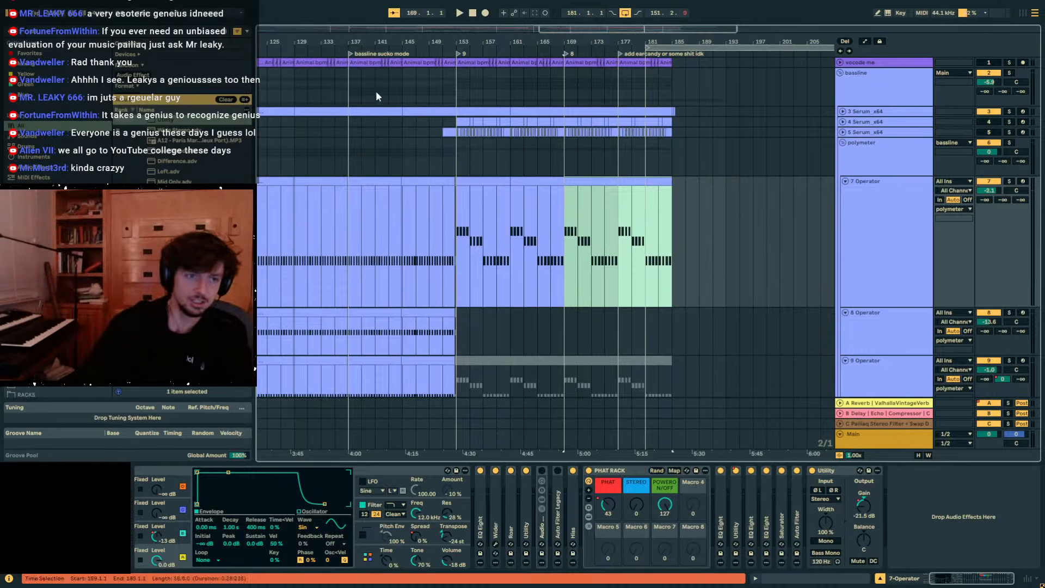
Review the 7 Operator part from bar 121 and play the arrangement from just before the bassline sucko mode marker.
{"action": "left_click_drag", "start_coordinate": [350, 42], "coordinate": [609, 38]}
{"action": "right_click", "coordinate": [511, 242]}
{"action": "left_click", "coordinate": [509, 228]}
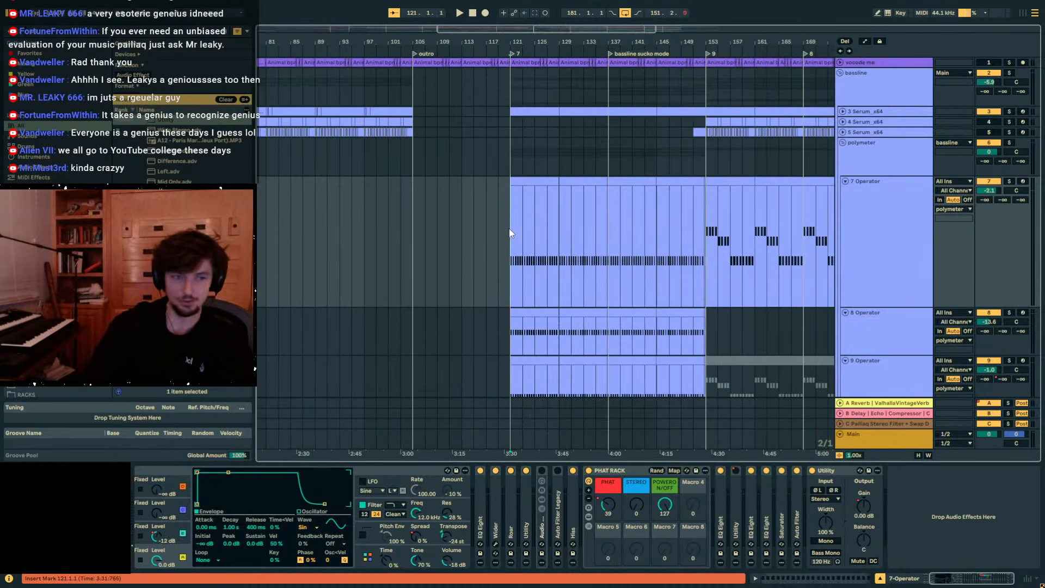
{"action": "left_click_drag", "start_coordinate": [495, 44], "coordinate": [712, 228]}
{"action": "left_click", "coordinate": [638, 227]}
{"action": "left_click_drag", "start_coordinate": [637, 226], "coordinate": [817, 229]}
{"action": "left_click", "coordinate": [633, 214]}
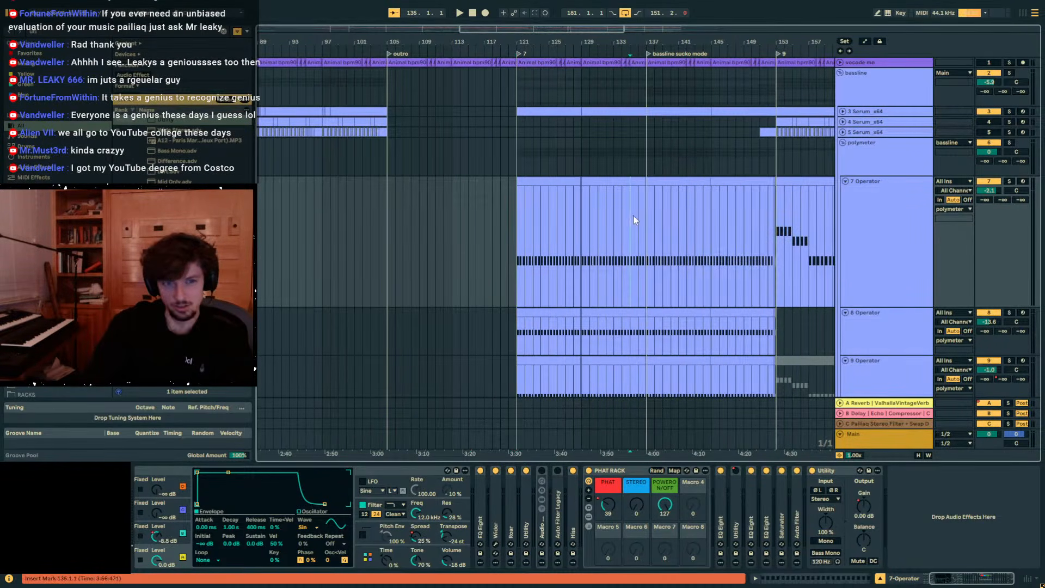
{"action": "left_click_drag", "start_coordinate": [652, 54], "coordinate": [493, 62]}
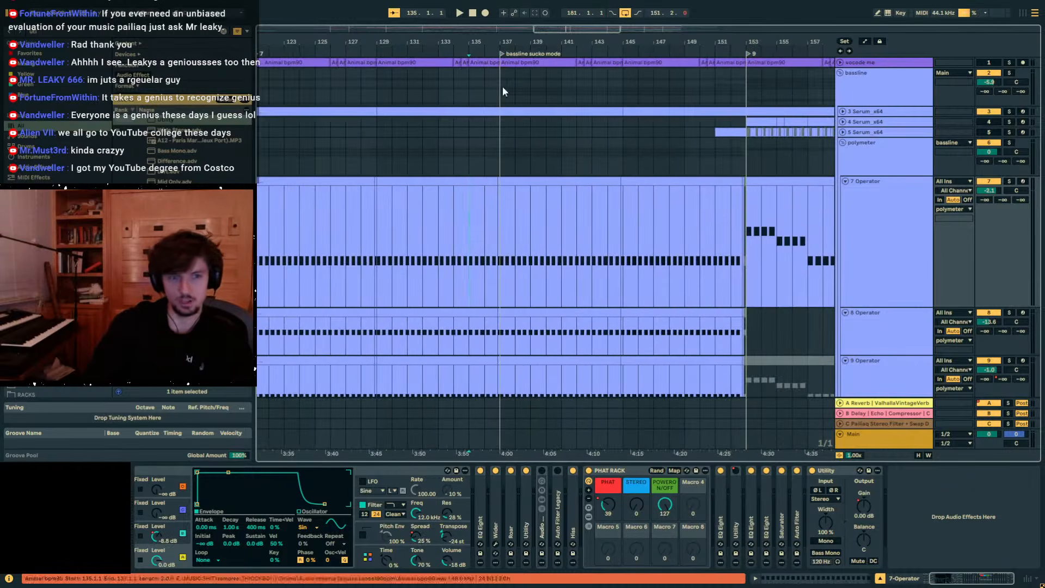
{"action": "key", "text": "space"}
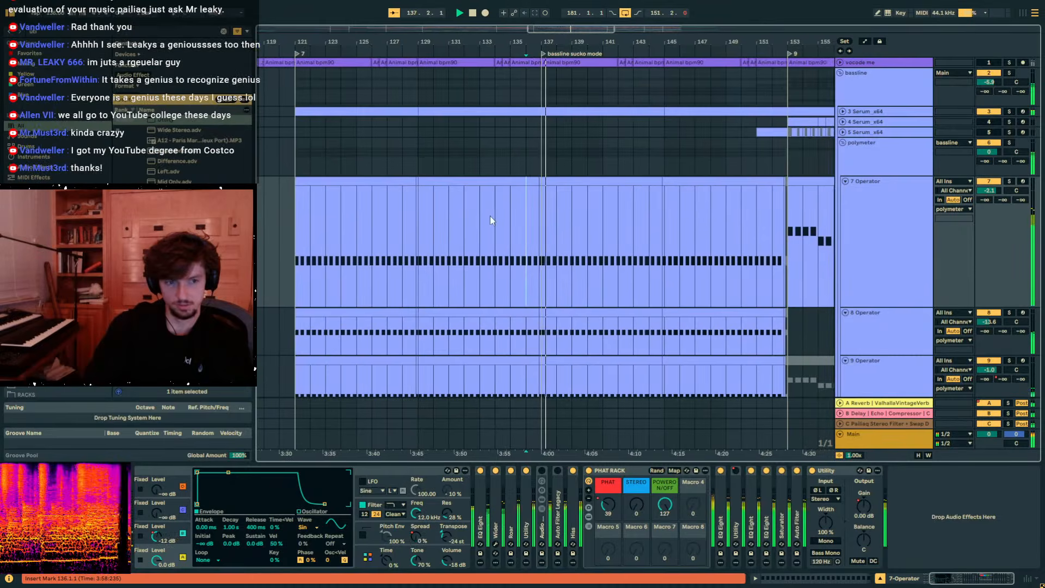
Audition the section starting at bar 121, stop playback, and listen to the earlier section around bar 33 for comparison.
{"action": "left_click", "coordinate": [306, 240]}
{"action": "scroll", "coordinate": [563, 245], "scroll_direction": "down", "scroll_amount": 2}
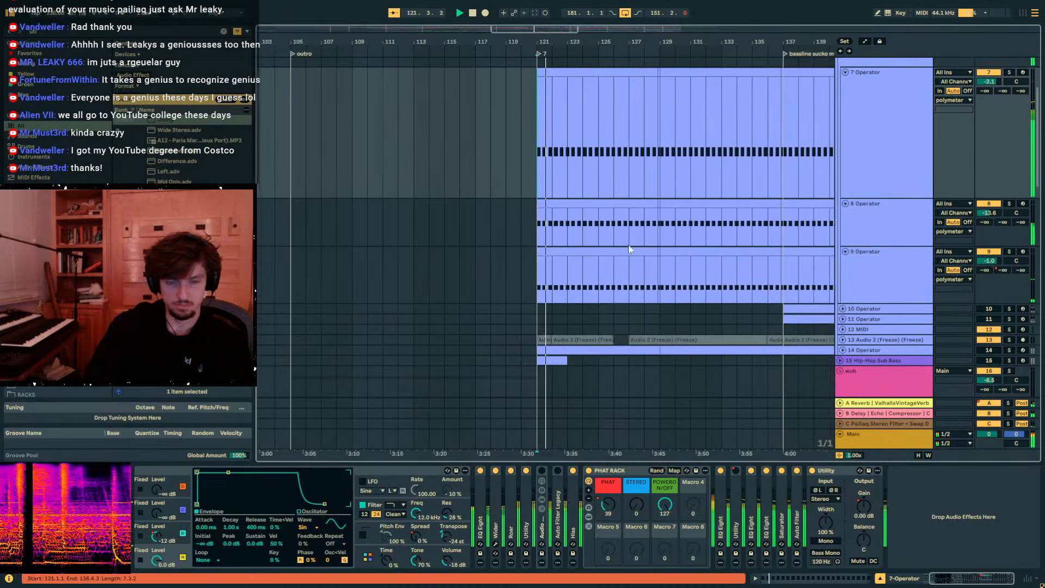
{"action": "key", "text": "space"}
{"action": "left_click_drag", "start_coordinate": [483, 53], "coordinate": [724, 21]}
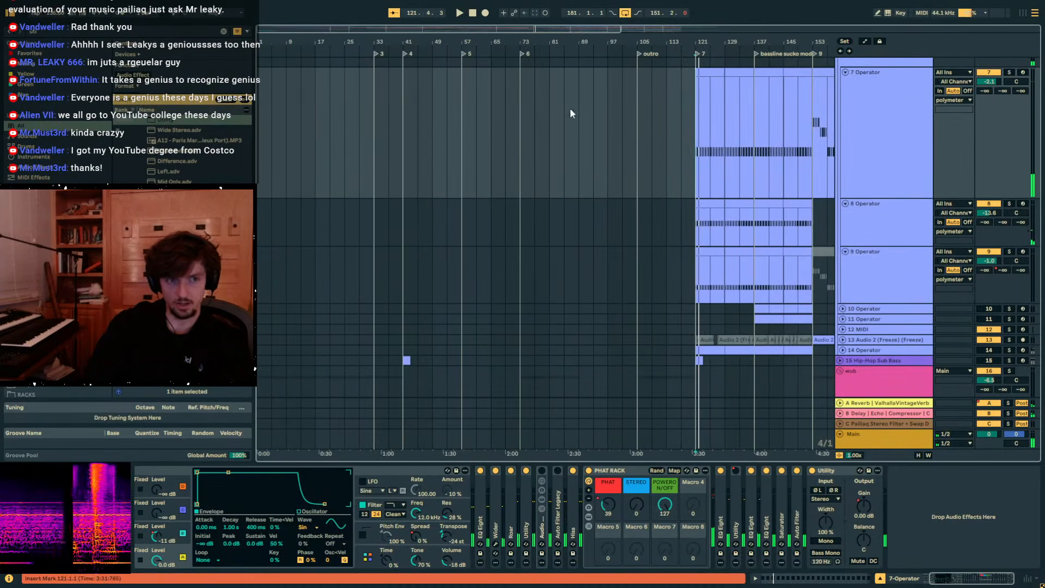
{"action": "left_click", "coordinate": [375, 130]}
{"action": "left_click", "coordinate": [370, 131]}
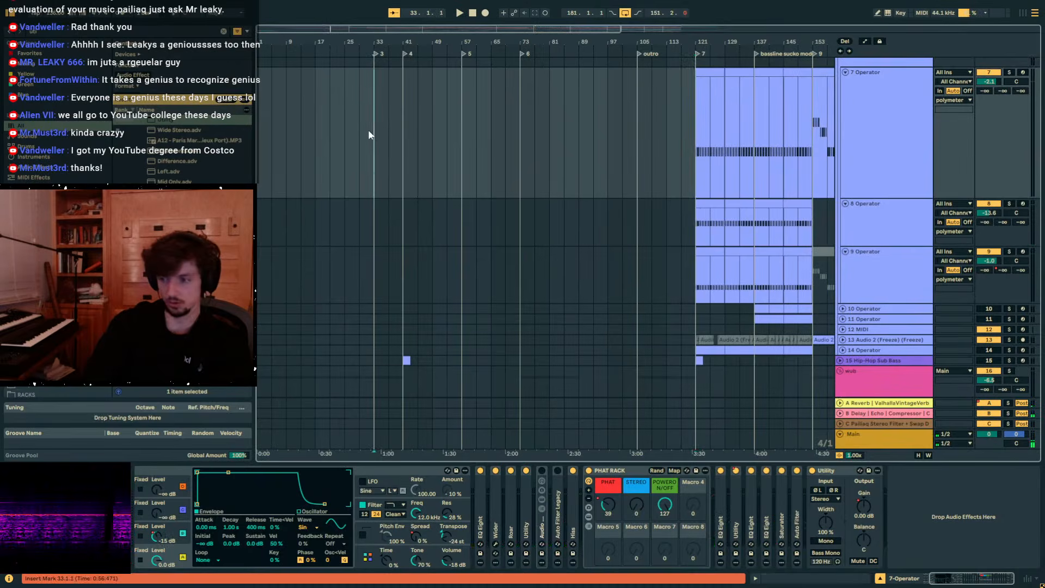
{"action": "left_click_drag", "start_coordinate": [364, 39], "coordinate": [369, 46]}
{"action": "left_click", "coordinate": [401, 129]}
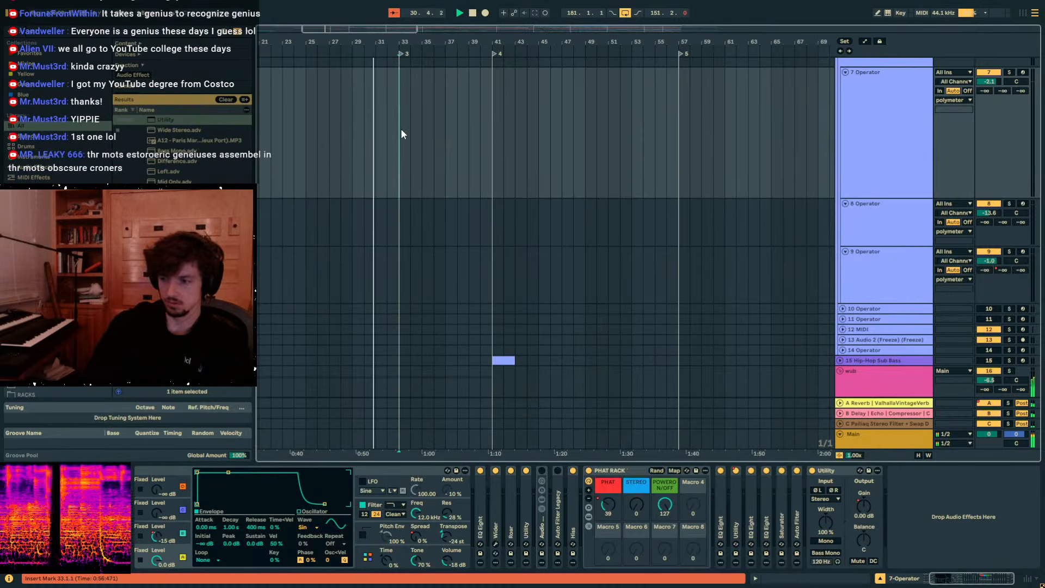
{"action": "key", "text": "minus"}
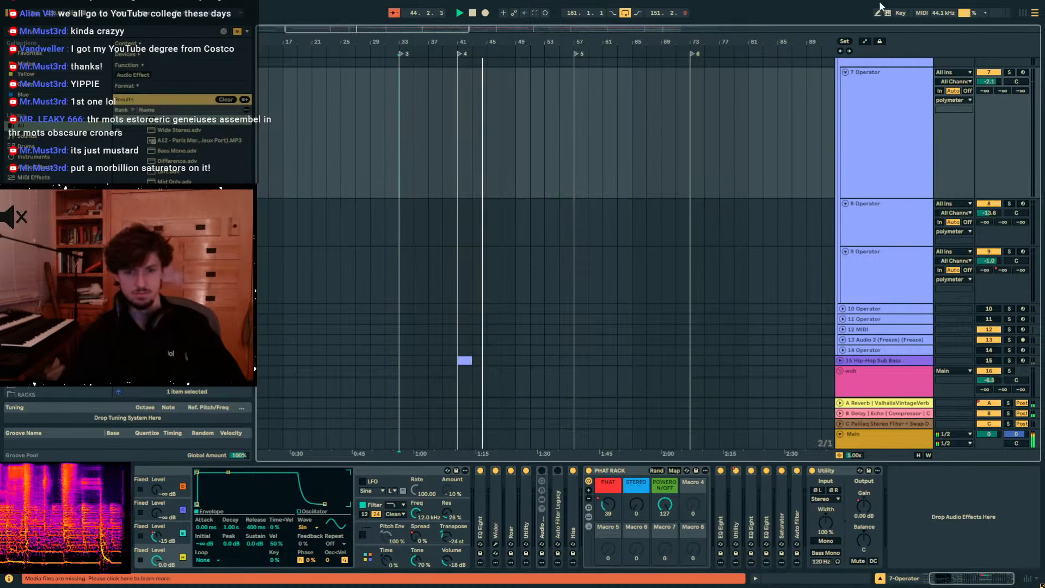
Examine the effect chain of the Serrated bpm80 track, including Auto Filter Legacy and both EQ Eight devices.
{"action": "scroll", "coordinate": [689, 148], "scroll_direction": "up", "scroll_amount": 5}
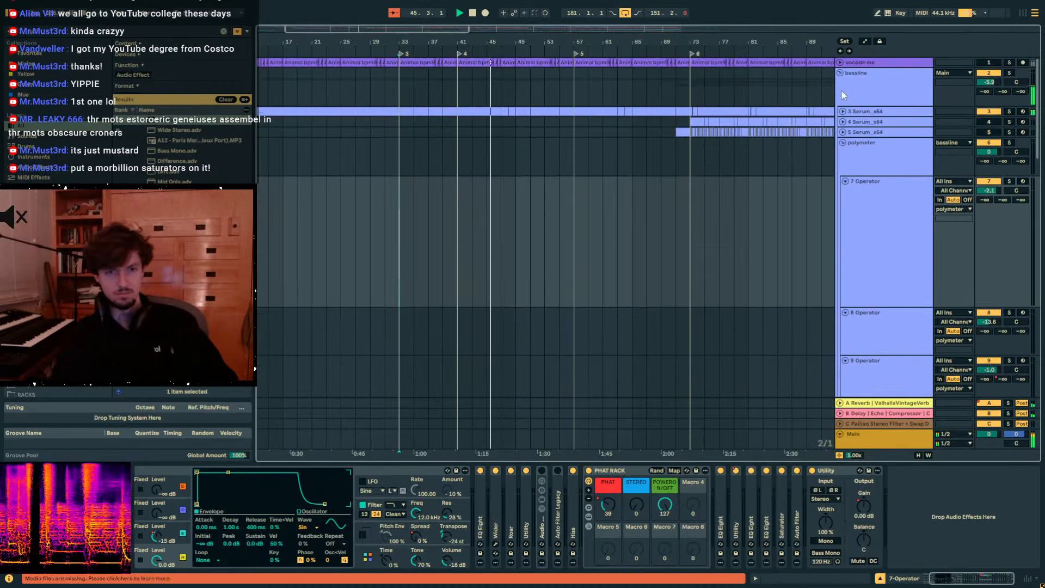
{"action": "scroll", "coordinate": [821, 155], "scroll_direction": "down", "scroll_amount": 15}
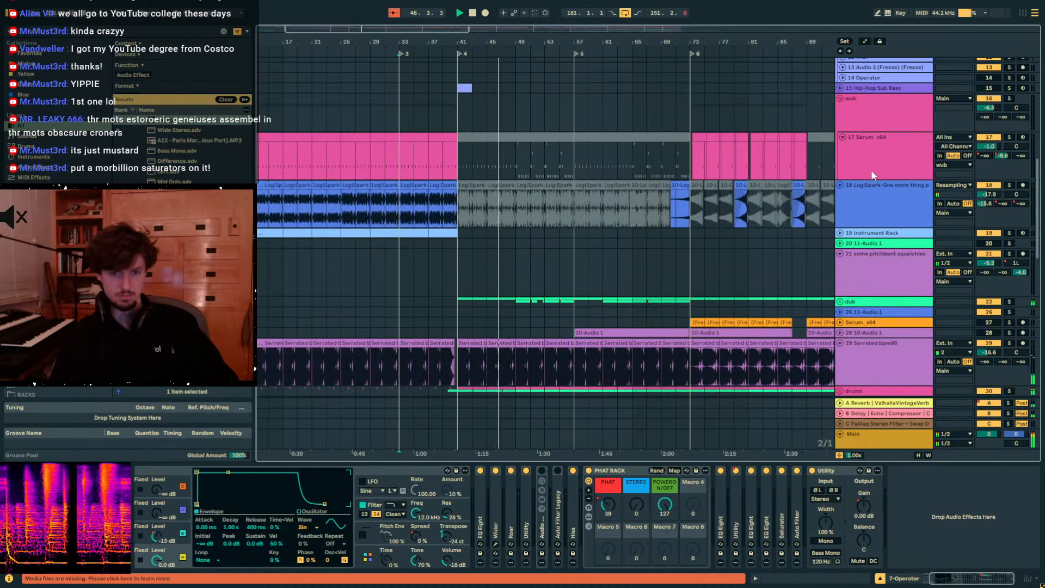
{"action": "scroll", "coordinate": [871, 171], "scroll_direction": "down", "scroll_amount": 3}
{"action": "left_click", "coordinate": [874, 279]}
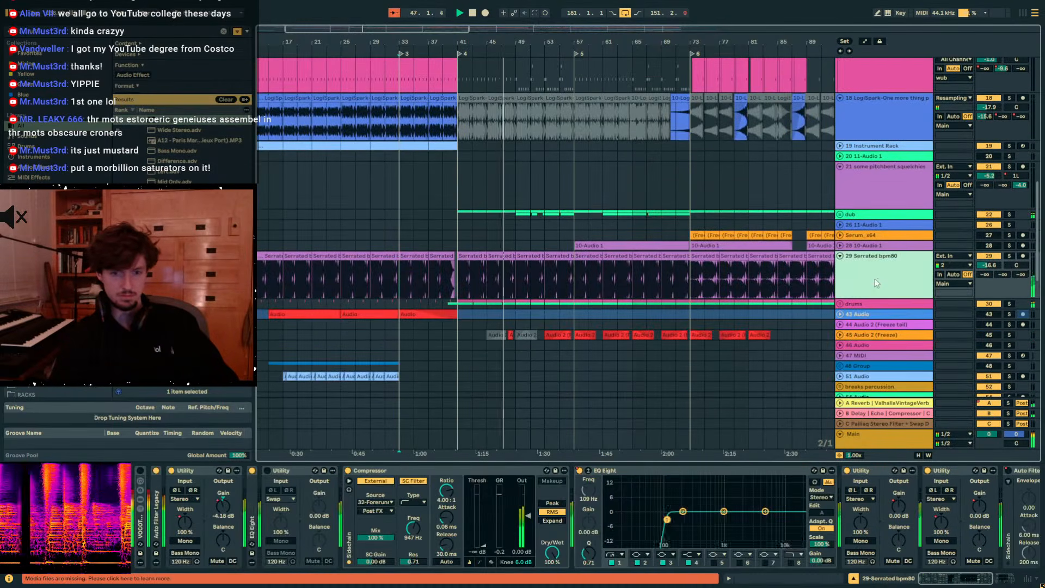
{"action": "double_click", "coordinate": [662, 469]}
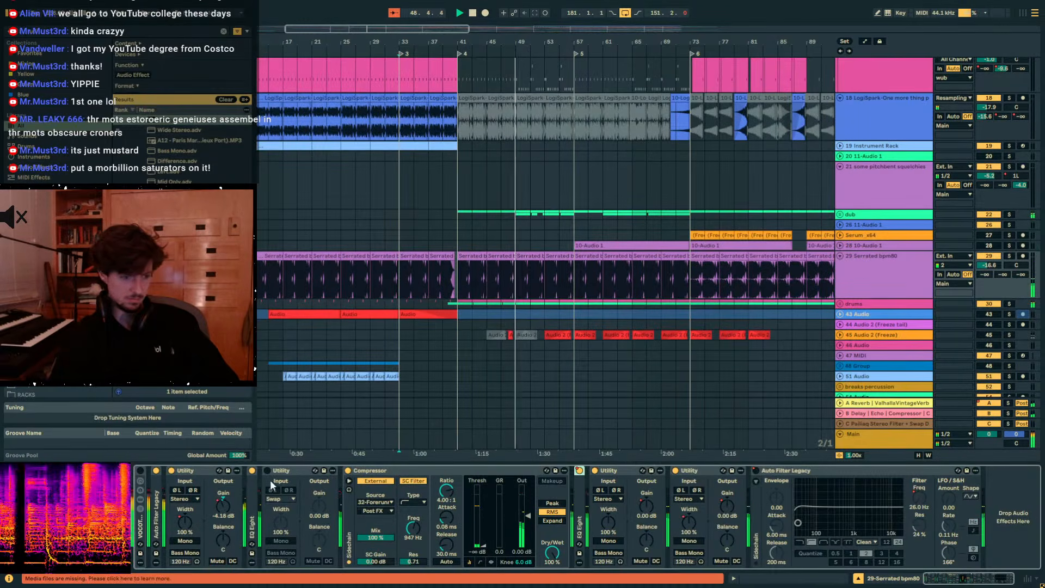
{"action": "double_click", "coordinate": [156, 514]}
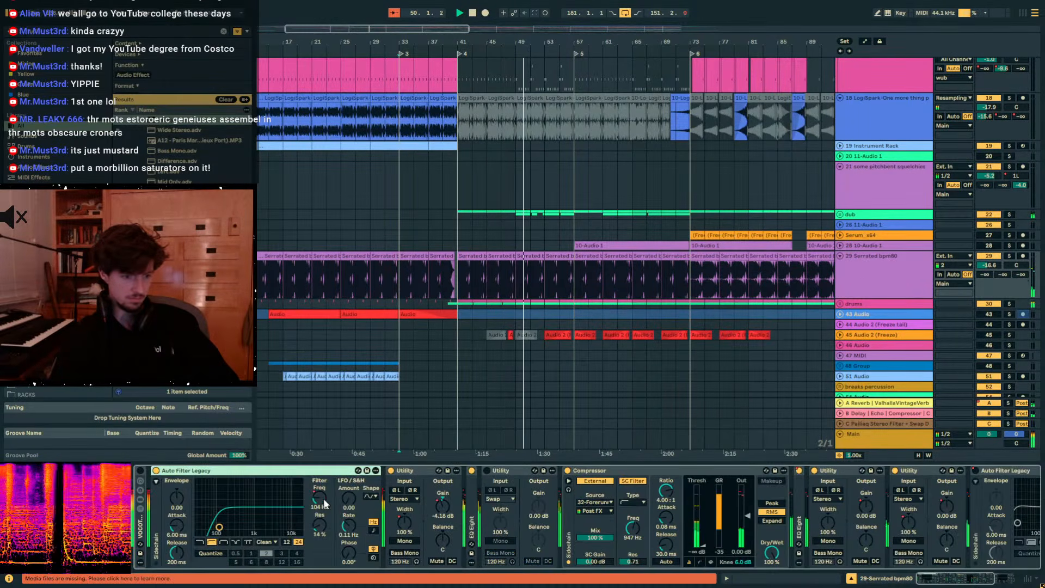
{"action": "double_click", "coordinate": [471, 518]}
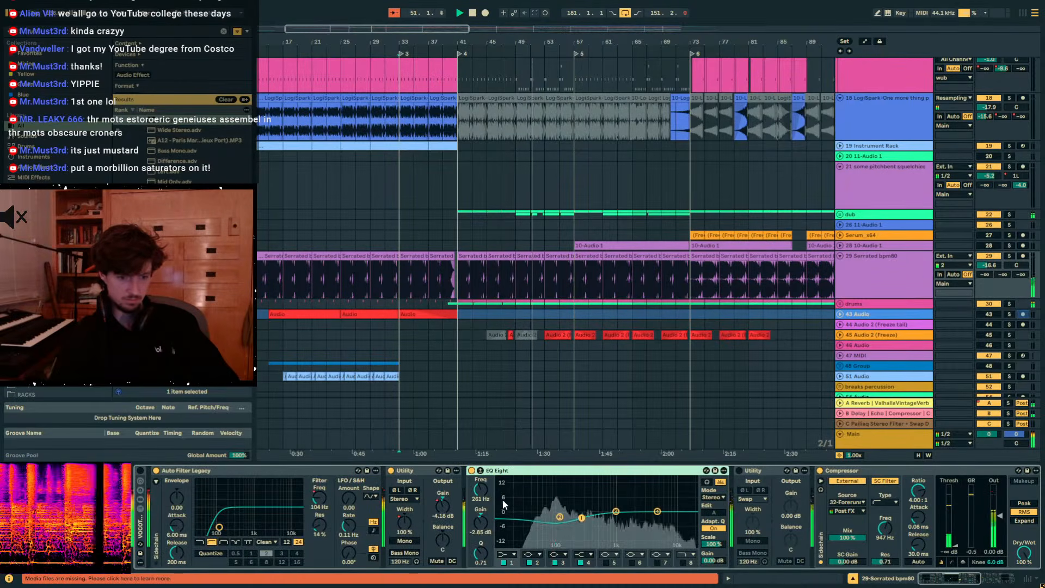
{"action": "double_click", "coordinate": [524, 471]}
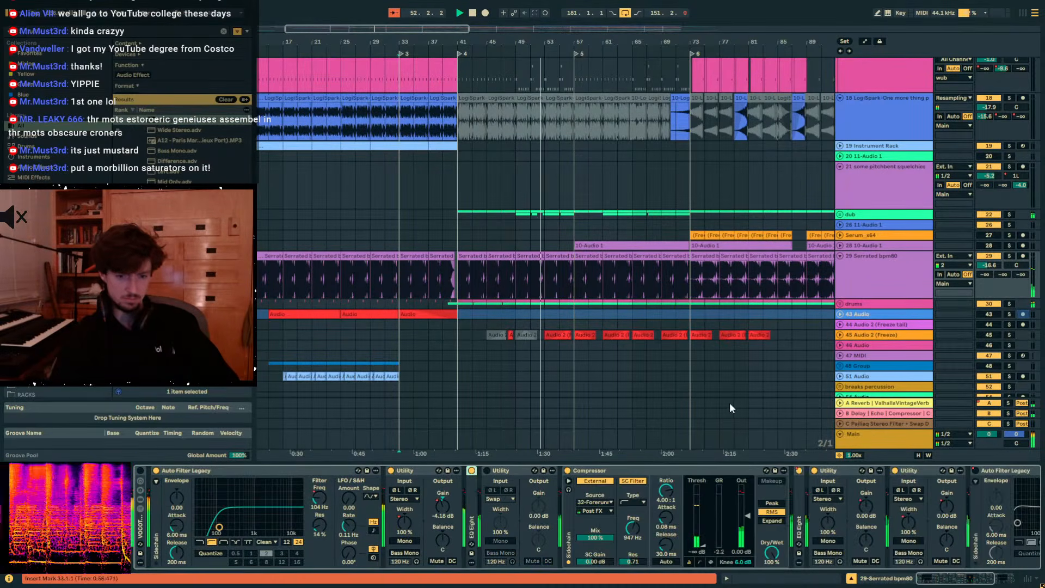
{"action": "double_click", "coordinate": [798, 522]}
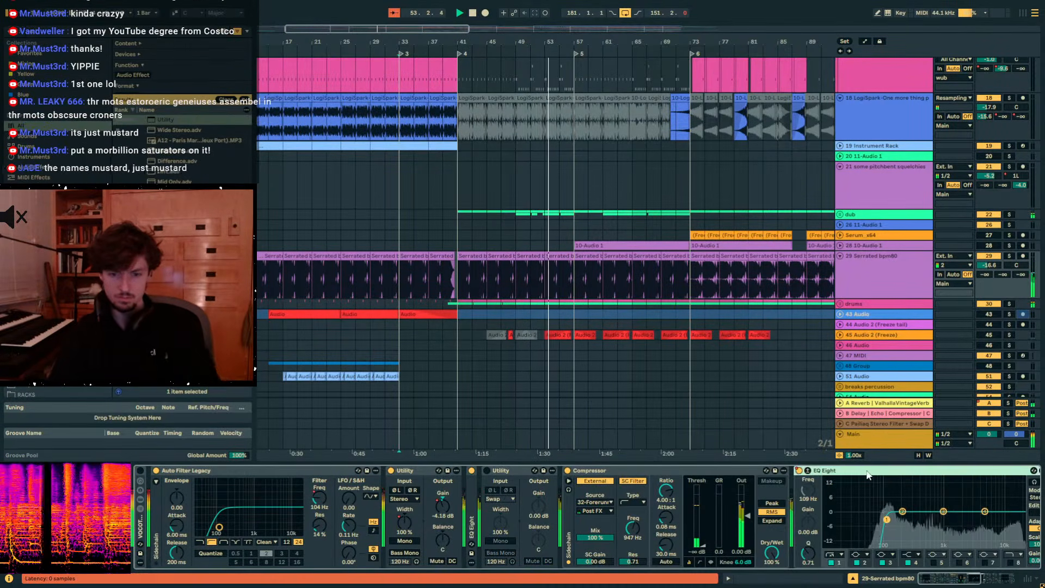
{"action": "key", "text": "Right"}
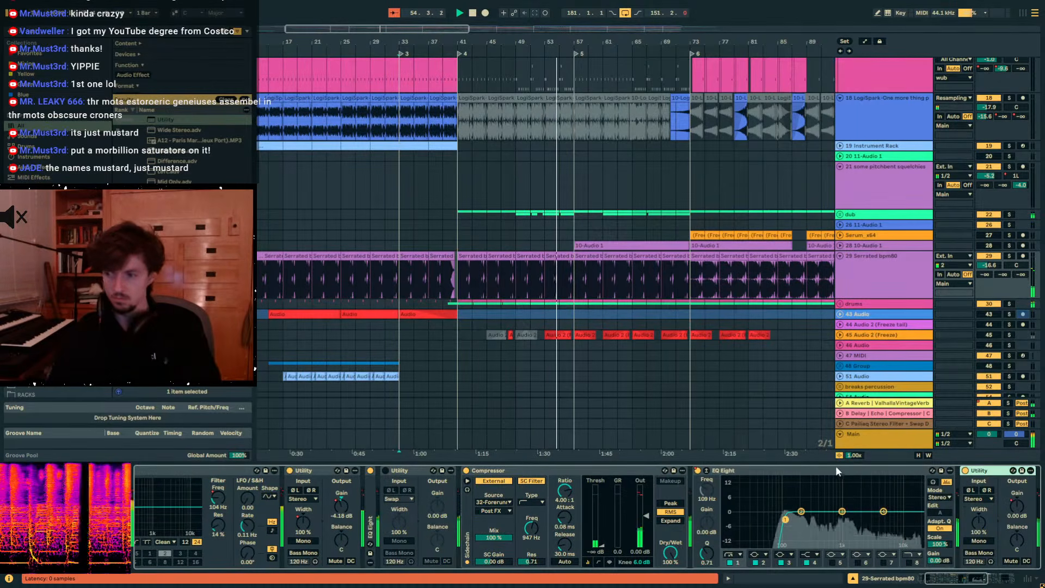
Lower band 4 of the second EQ Eight on the Serrated bpm80 track to about -4.8 dB at 2.67 kHz.
{"action": "left_click", "coordinate": [880, 275]}
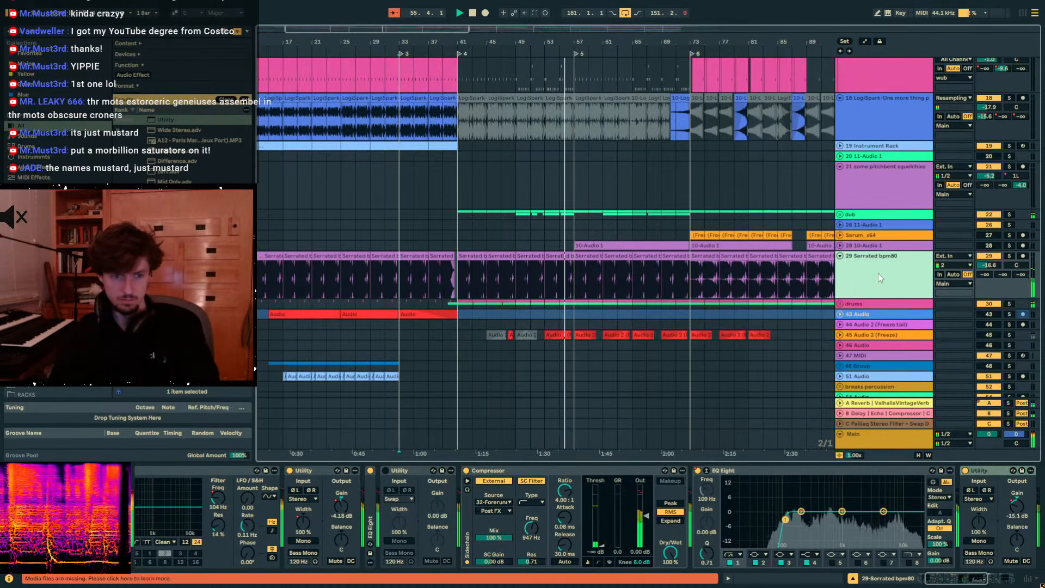
{"action": "left_click_drag", "start_coordinate": [882, 513], "coordinate": [876, 520]}
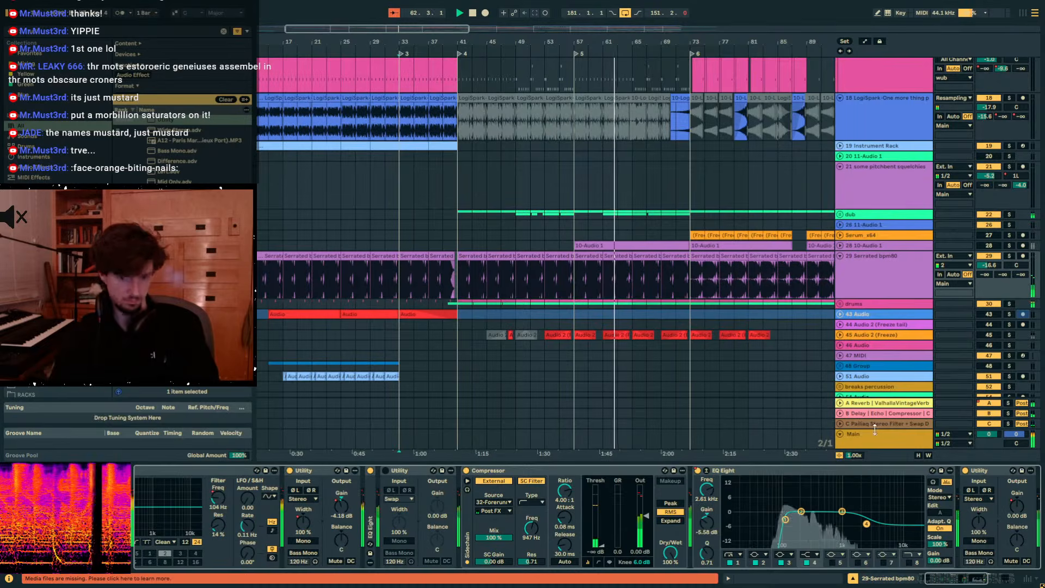
{"action": "double_click", "coordinate": [781, 472]}
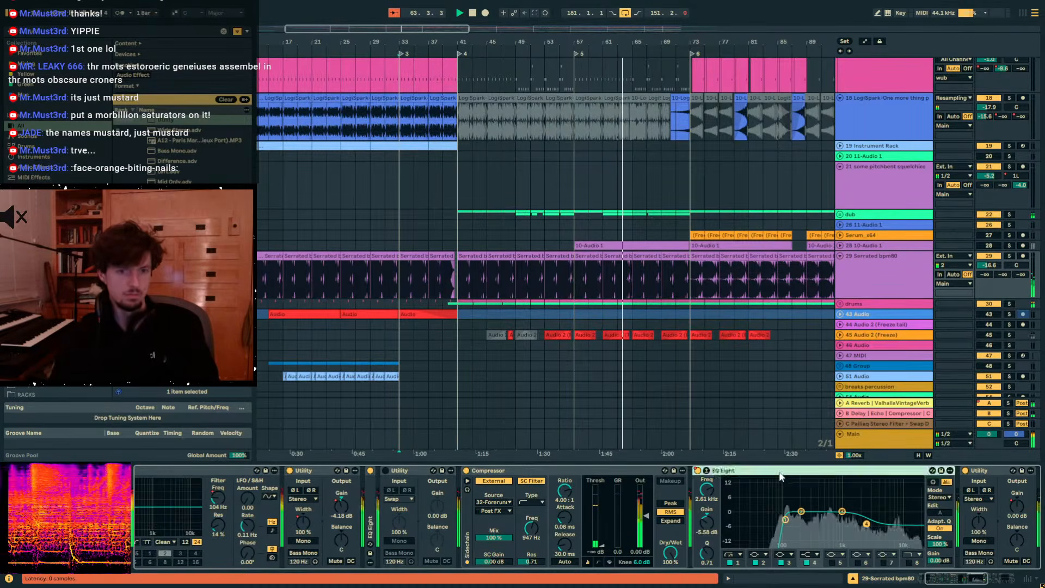
{"action": "double_click", "coordinate": [702, 496]}
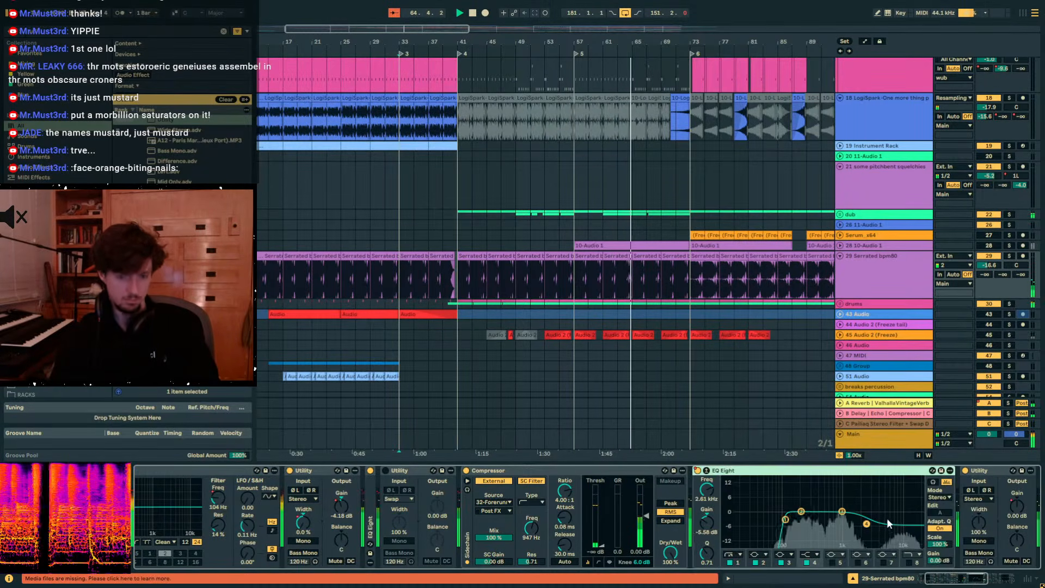
{"action": "left_click", "coordinate": [866, 525]}
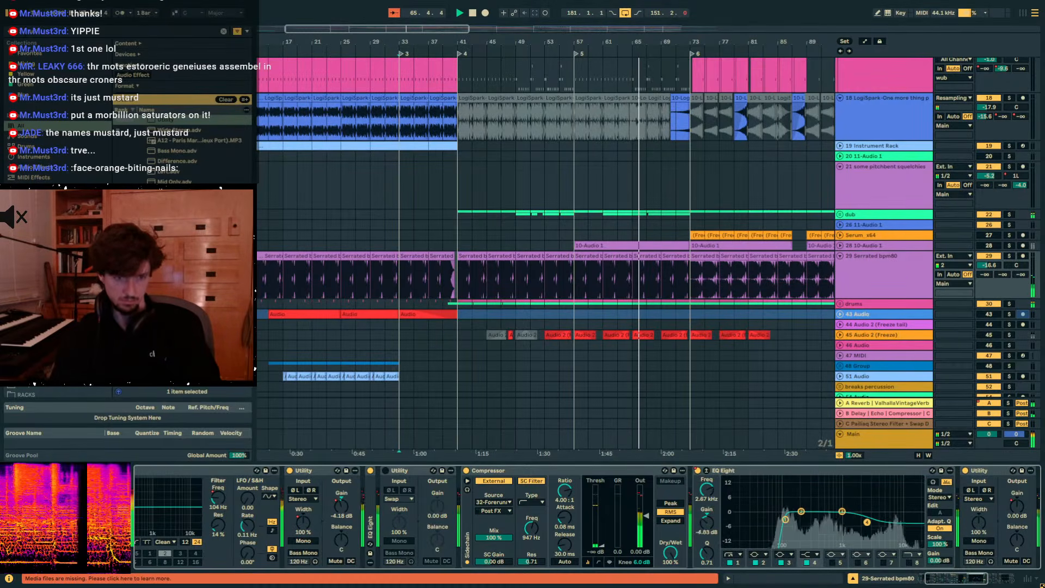
Automate the second EQ Eight's band 4 gain on the Serrated bpm80 track, dropping it to about -4.2 dB just before marker 5.
{"action": "key", "text": "a"}
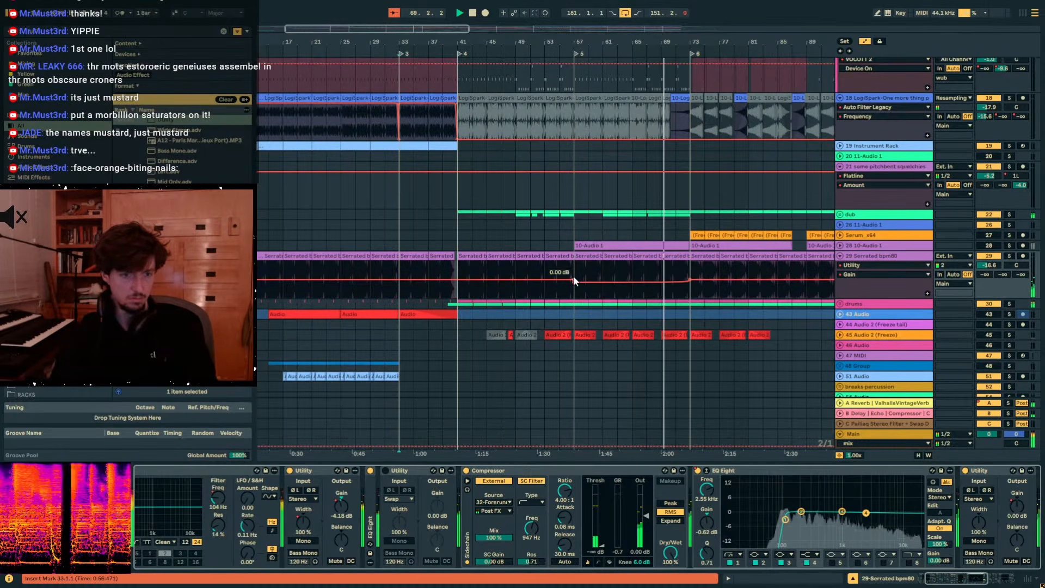
{"action": "left_click", "coordinate": [706, 523]}
{"action": "left_click", "coordinate": [574, 280]}
{"action": "left_click_drag", "start_coordinate": [569, 280], "coordinate": [569, 284]}
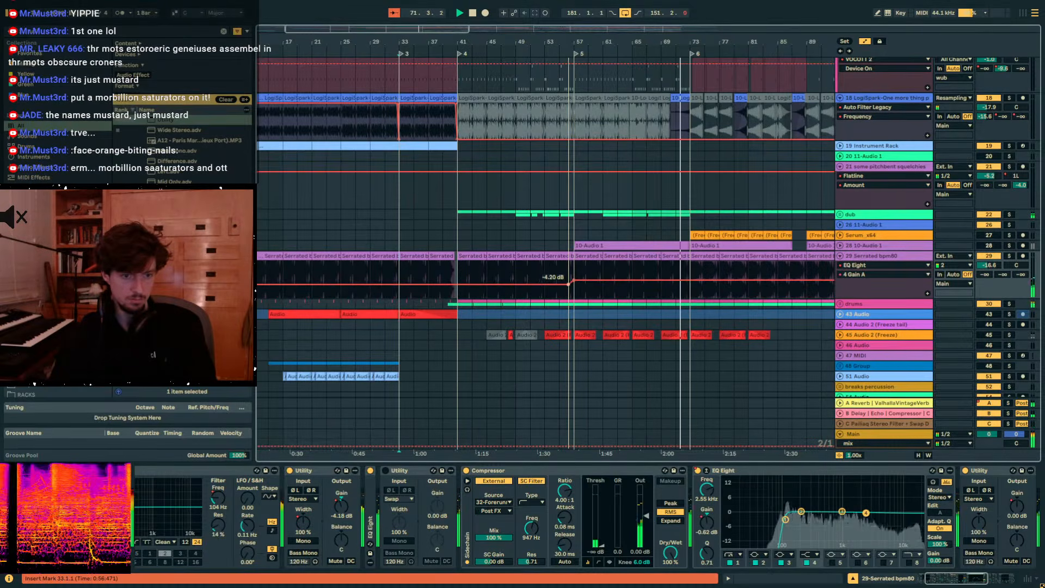
Add band 4 gain breakpoints around marker 4, set the one just before the marker to 0, and leave automation view.
{"action": "left_click", "coordinate": [458, 284]}
{"action": "right_click", "coordinate": [449, 285]}
{"action": "left_click", "coordinate": [462, 290]}
{"action": "type", "text": "0"}
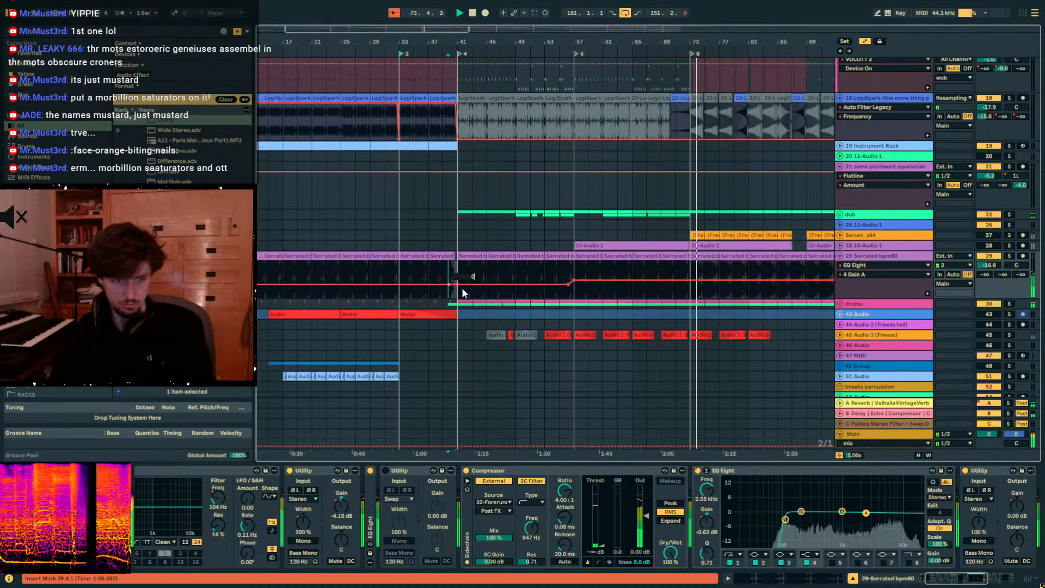
{"action": "key", "text": "Return"}
{"action": "key", "text": "a"}
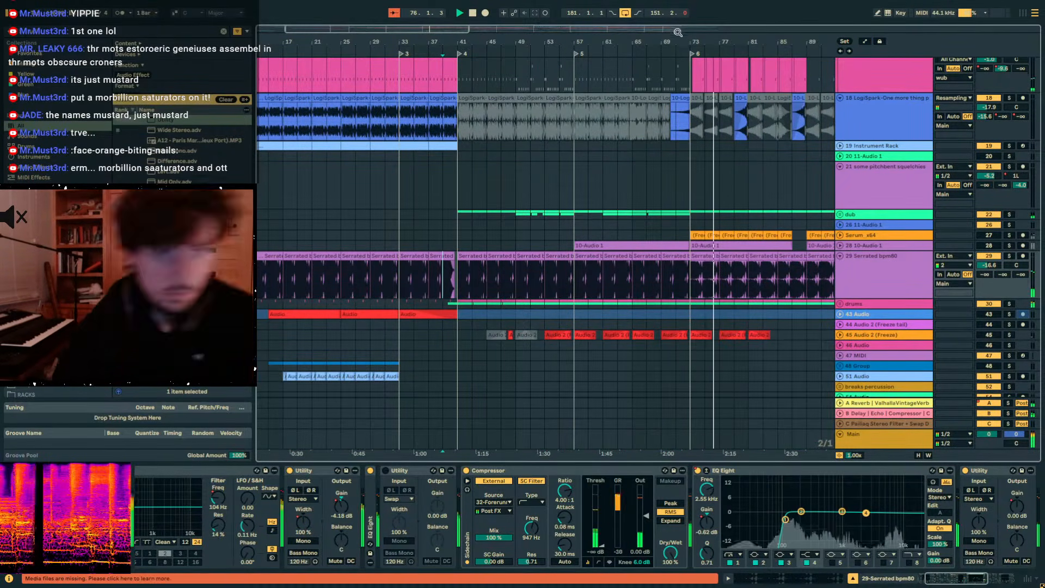
Follow playback from around marker 6 and check the mix's loudness in Youlean Loudness Meter 2 on the Main track.
{"action": "left_click_drag", "start_coordinate": [684, 42], "coordinate": [481, 92]}
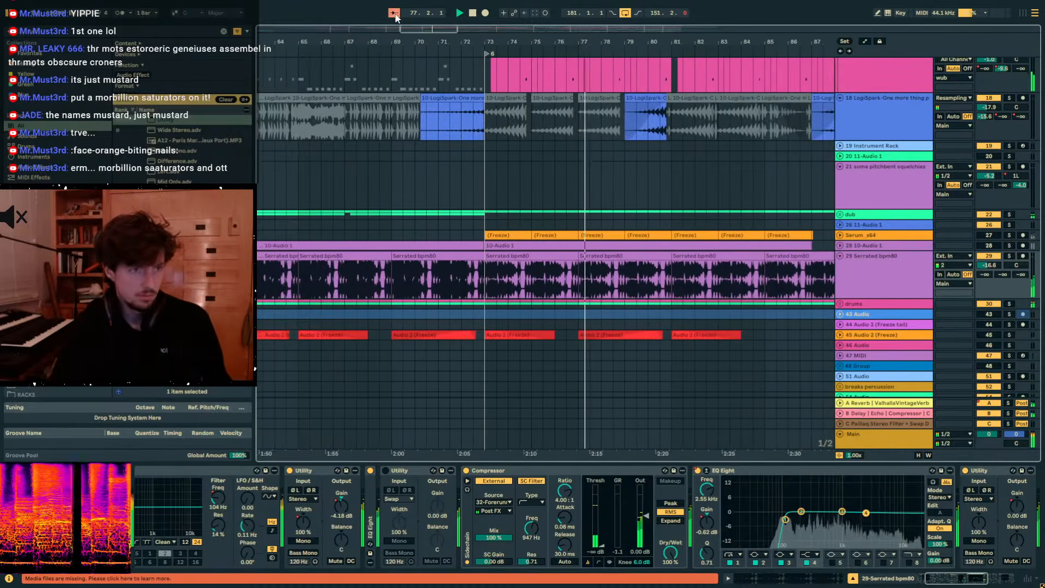
{"action": "left_click", "coordinate": [394, 13]}
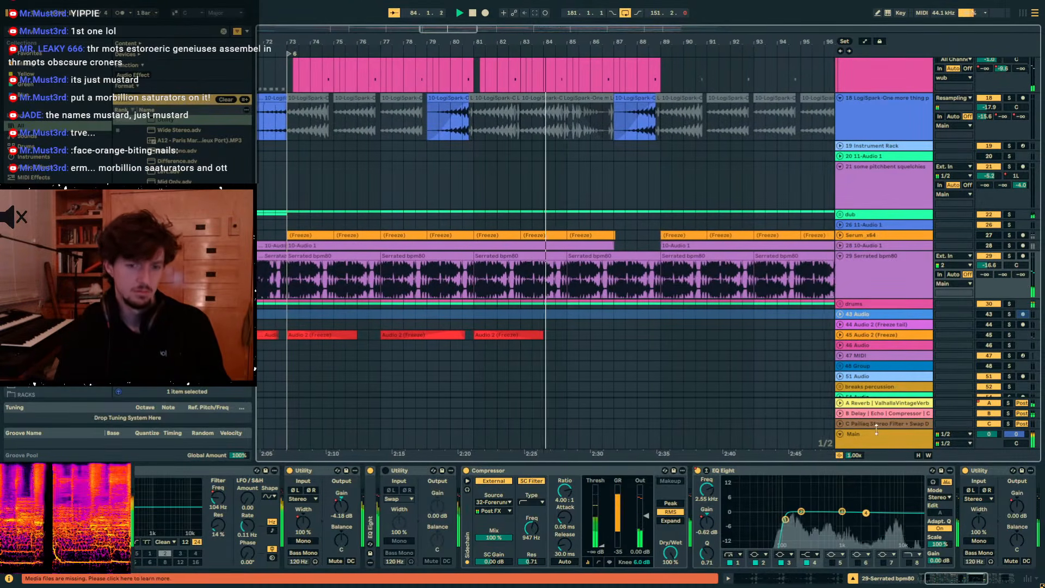
{"action": "left_click", "coordinate": [882, 436]}
{"action": "left_click", "coordinate": [806, 470]}
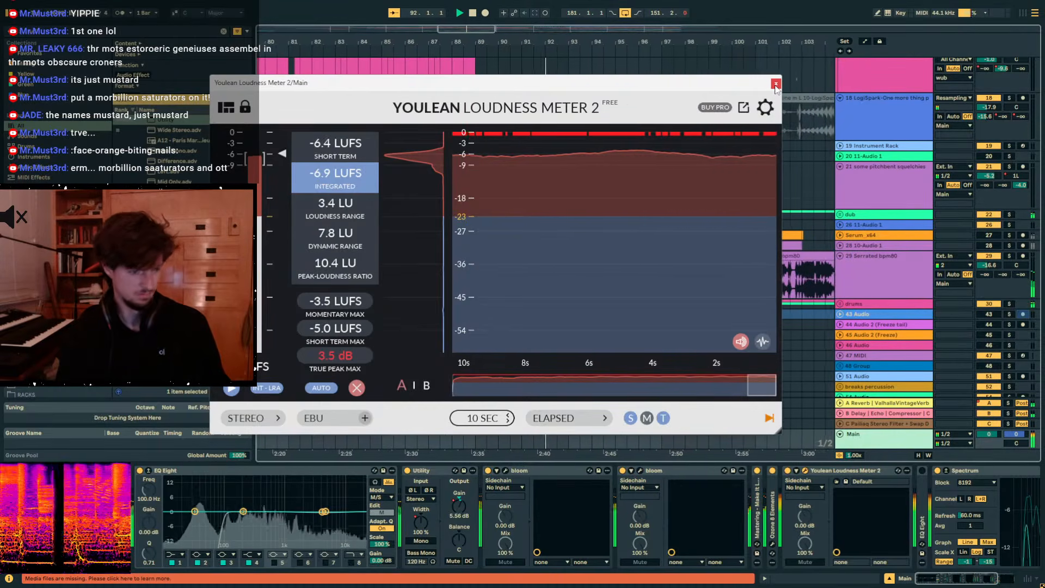
{"action": "left_click", "coordinate": [775, 85]}
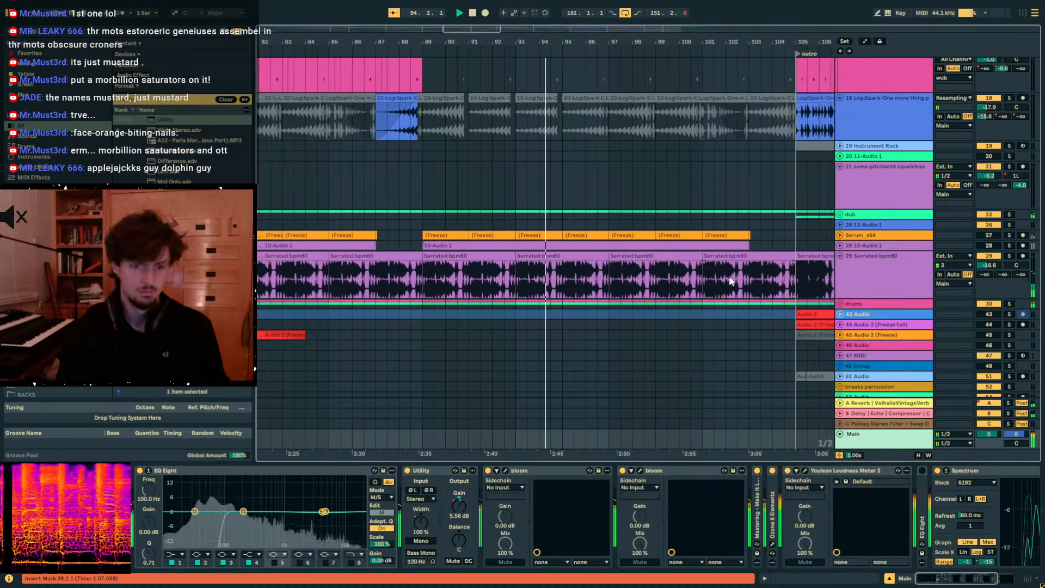
Fold the bassline and wub groups and unfold the drums group in the arrangement.
{"action": "scroll", "coordinate": [805, 302], "scroll_direction": "down", "scroll_amount": 5}
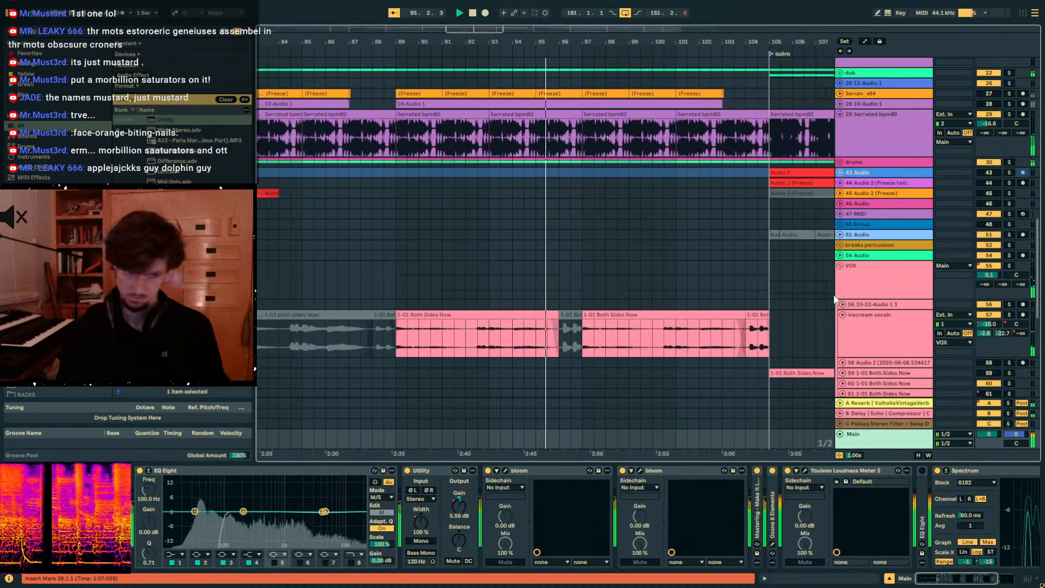
{"action": "scroll", "coordinate": [707, 276], "scroll_direction": "up", "scroll_amount": 10}
{"action": "scroll", "coordinate": [682, 275], "scroll_direction": "up", "scroll_amount": 10}
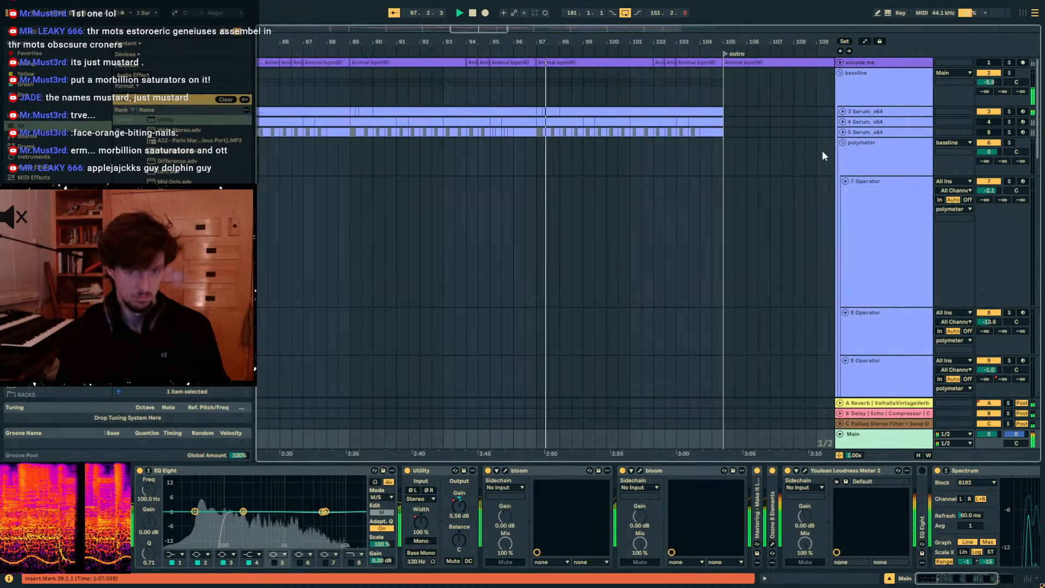
{"action": "left_click", "coordinate": [840, 73]}
{"action": "left_click", "coordinate": [840, 93]}
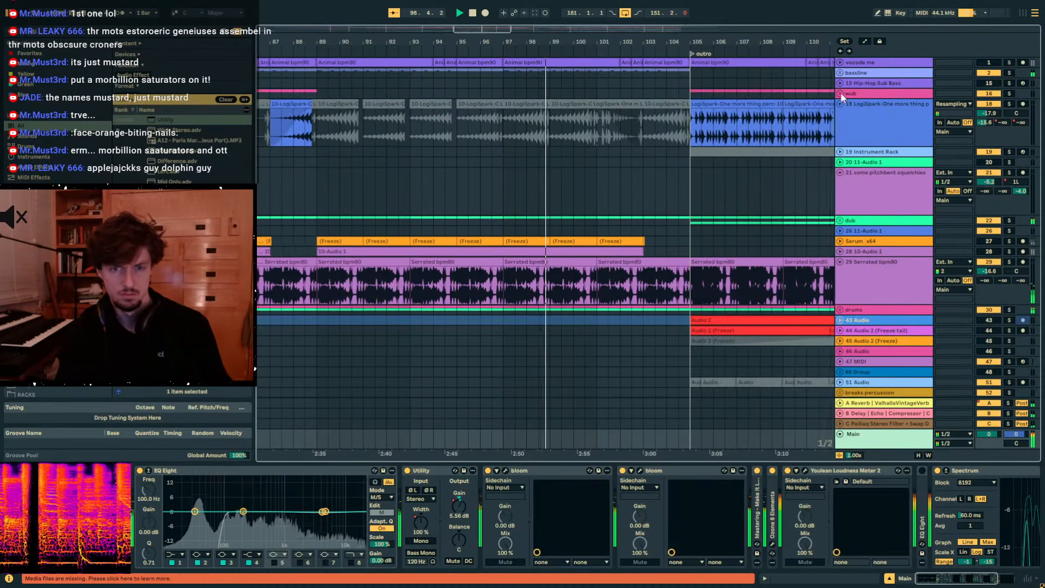
{"action": "left_click", "coordinate": [841, 310]}
Raise the EQ Eight scale on the smoke 140 percussion track to 147%.
{"action": "scroll", "coordinate": [713, 269], "scroll_direction": "down", "scroll_amount": 10}
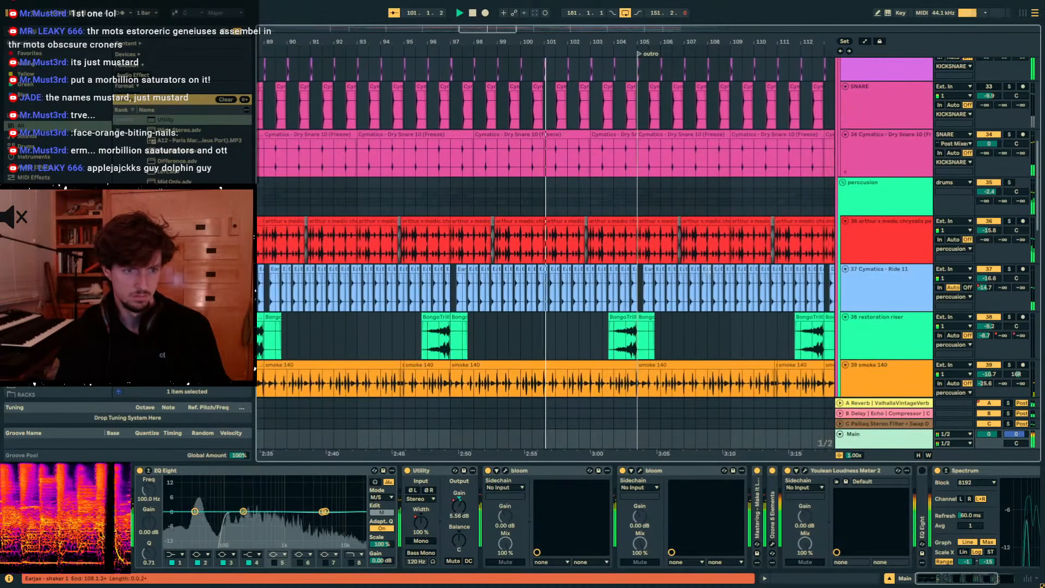
{"action": "scroll", "coordinate": [560, 254], "scroll_direction": "down", "scroll_amount": 5}
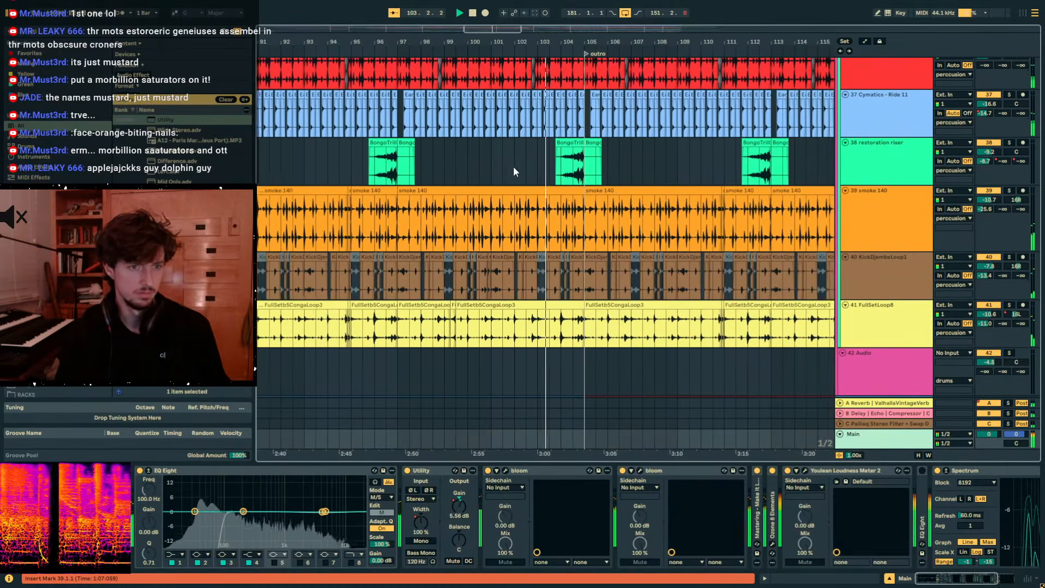
{"action": "scroll", "coordinate": [514, 167], "scroll_direction": "down", "scroll_amount": 2}
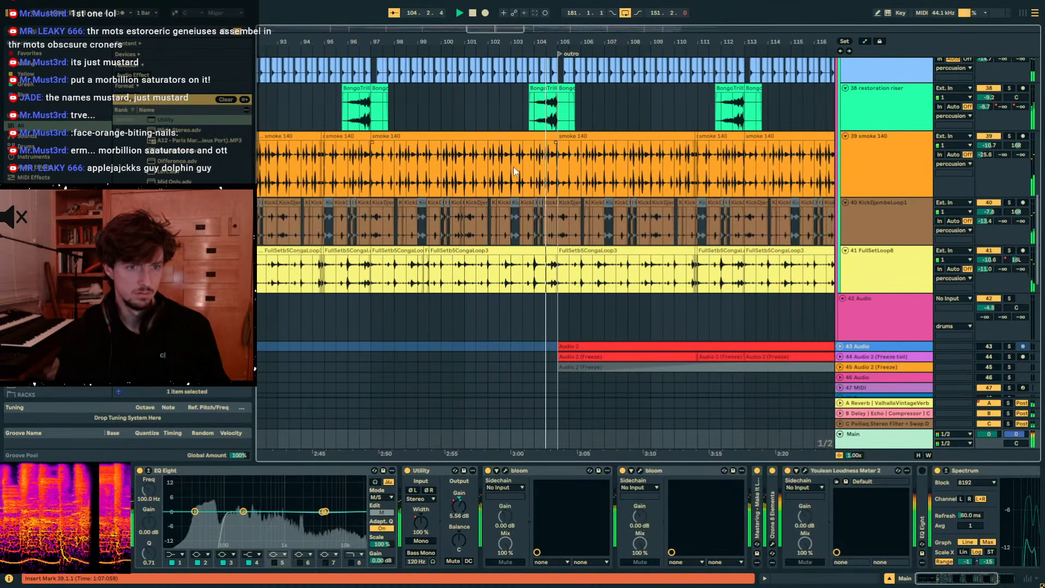
{"action": "left_click", "coordinate": [848, 158]}
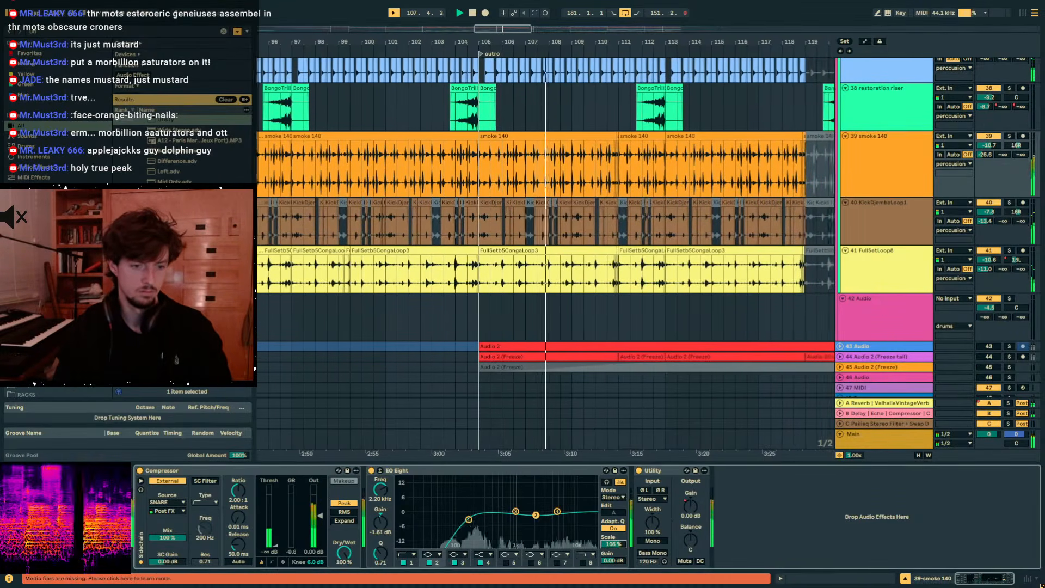
{"action": "left_click_drag", "start_coordinate": [612, 541], "coordinate": [612, 515]}
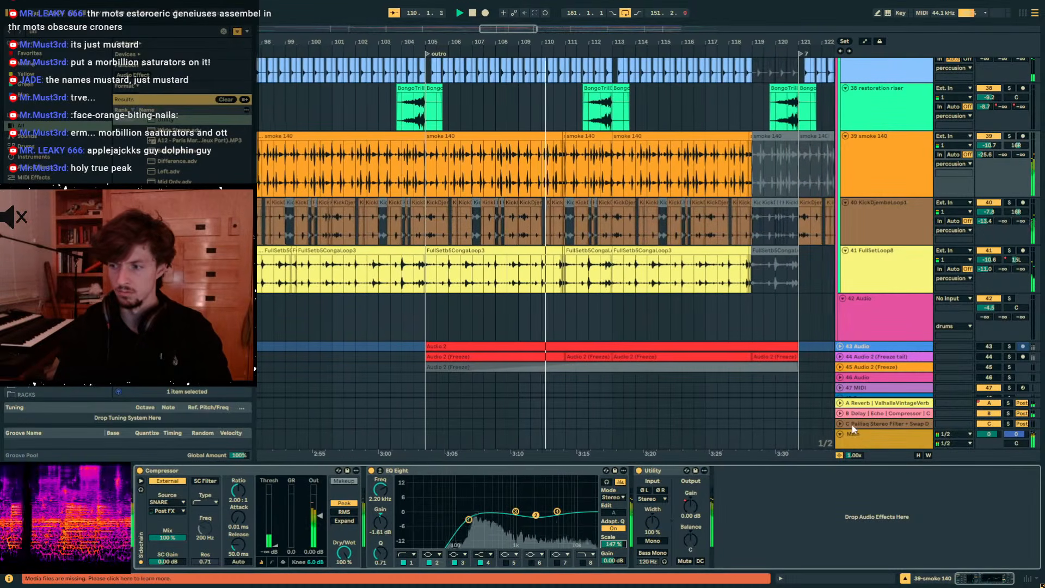
Audition the percussion section around bars 112 and 113 and stop playback.
{"action": "left_click", "coordinate": [570, 175]}
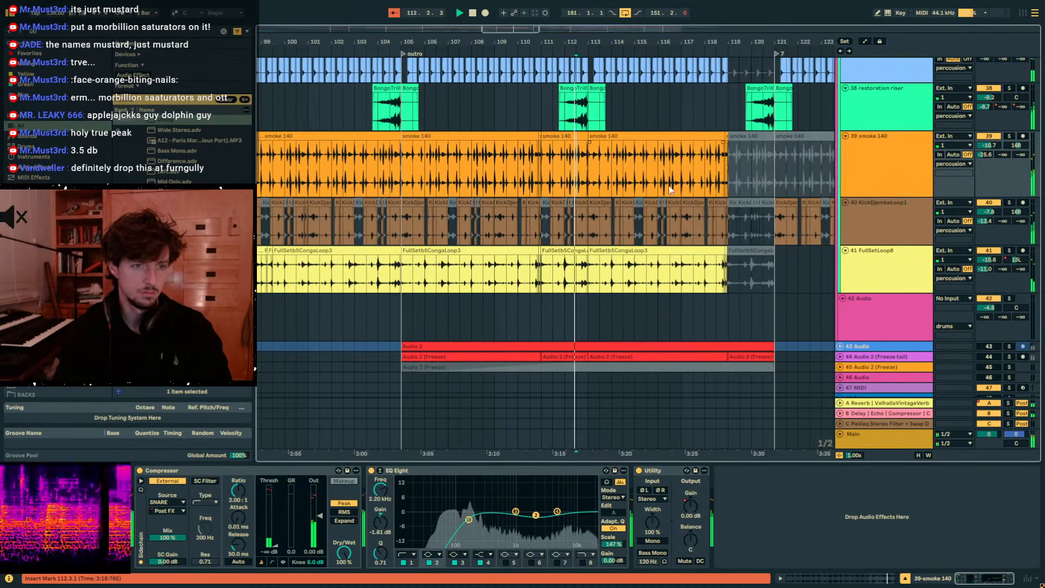
{"action": "mouse_move", "coordinate": [595, 41]}
{"action": "left_mouse_down"}
{"action": "mouse_move", "coordinate": [595, 63]}
{"action": "mouse_move", "coordinate": [559, 66]}
{"action": "left_mouse_up"}
{"action": "left_click", "coordinate": [559, 188]}
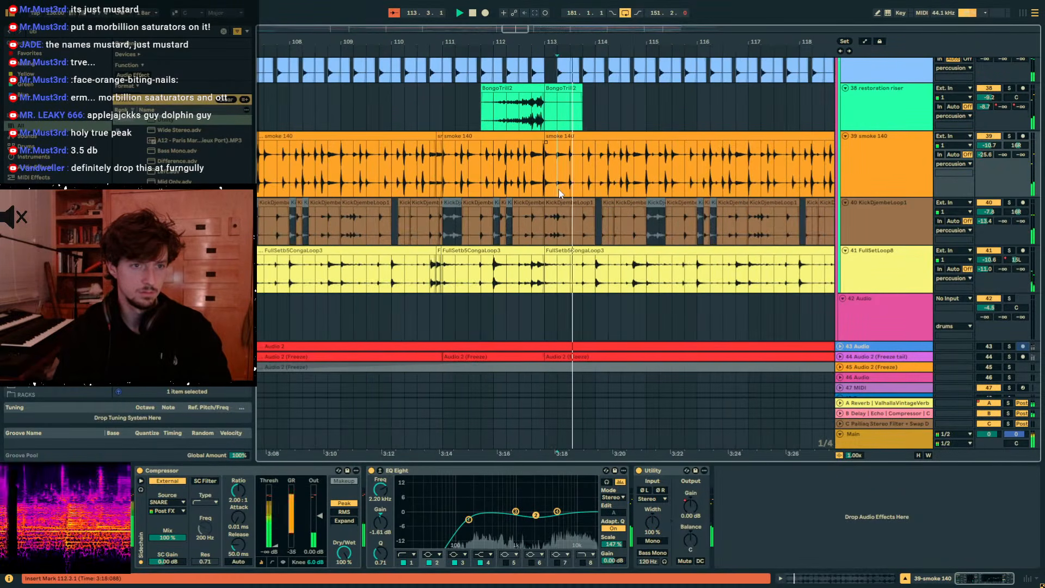
{"action": "key", "text": "space"}
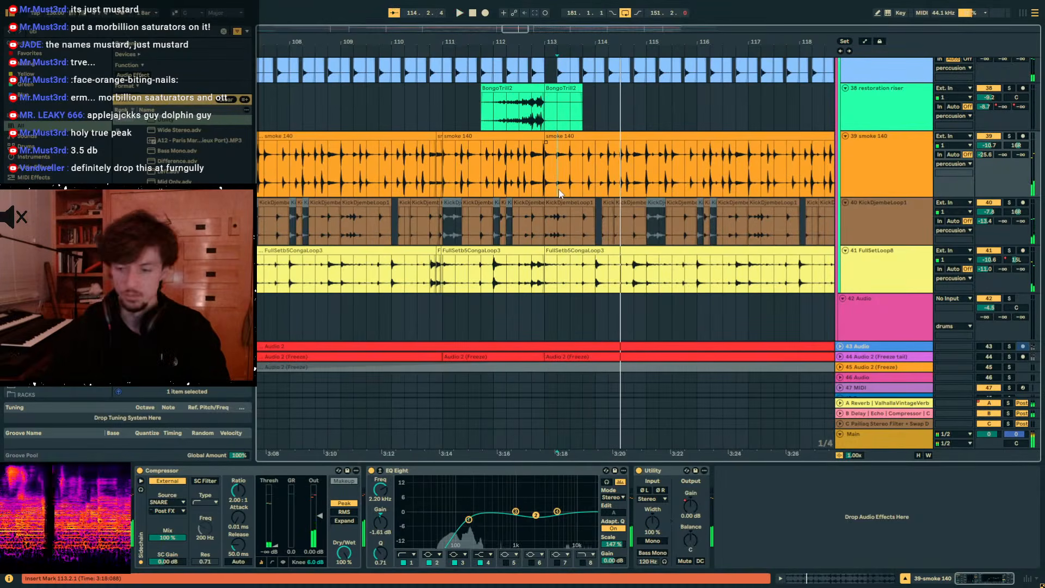
Reset the true peak max reading in Youlean Loudness Meter 2 on the Main track and close the meter window.
{"action": "scroll", "coordinate": [559, 189], "scroll_direction": "up", "scroll_amount": 2}
{"action": "left_click", "coordinate": [550, 192]}
{"action": "left_click", "coordinate": [873, 433]}
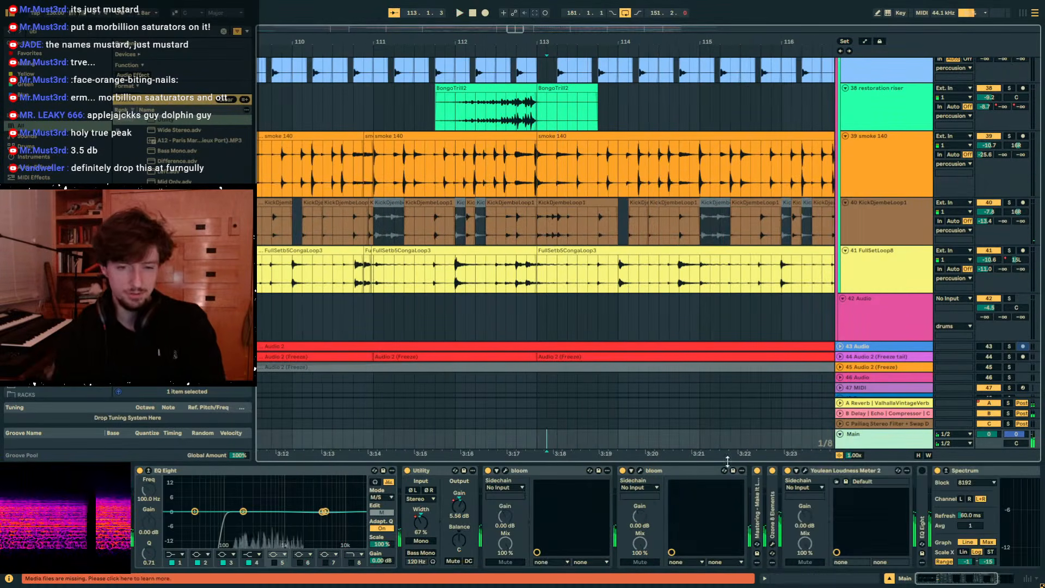
{"action": "left_click", "coordinate": [806, 471]}
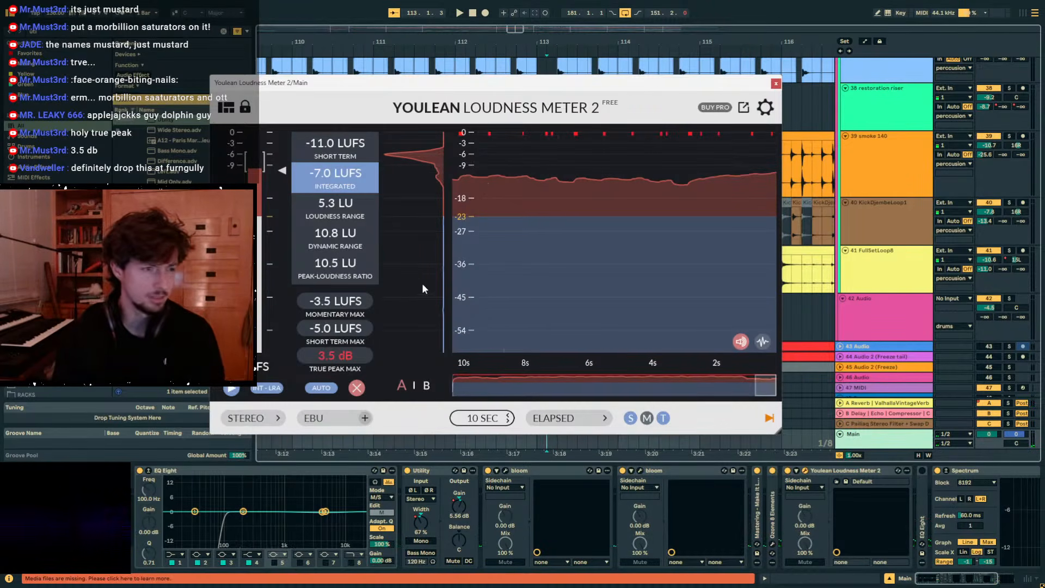
{"action": "left_click", "coordinate": [380, 355]}
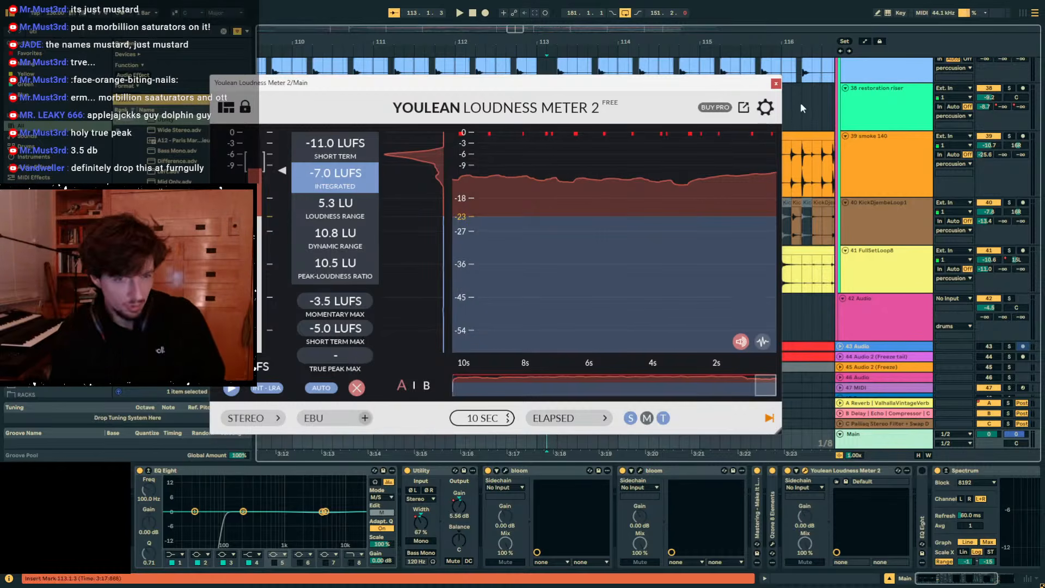
{"action": "left_click", "coordinate": [776, 84]}
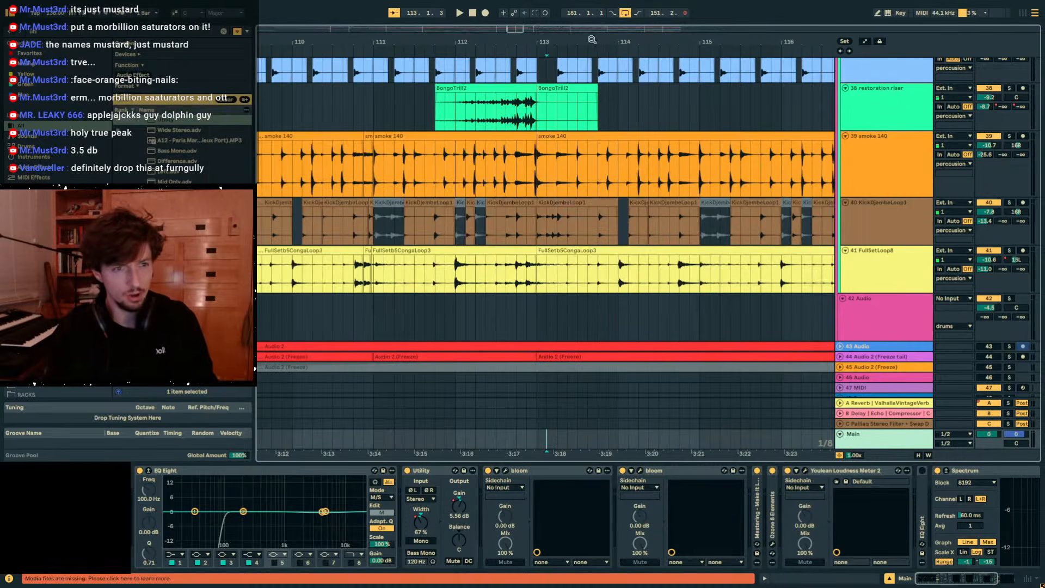
{"action": "scroll", "coordinate": [699, 245], "scroll_direction": "down", "scroll_amount": 5}
{"action": "scroll", "coordinate": [510, 238], "scroll_direction": "down", "scroll_amount": 2}
{"action": "left_click_drag", "start_coordinate": [447, 319], "coordinate": [754, 319]}
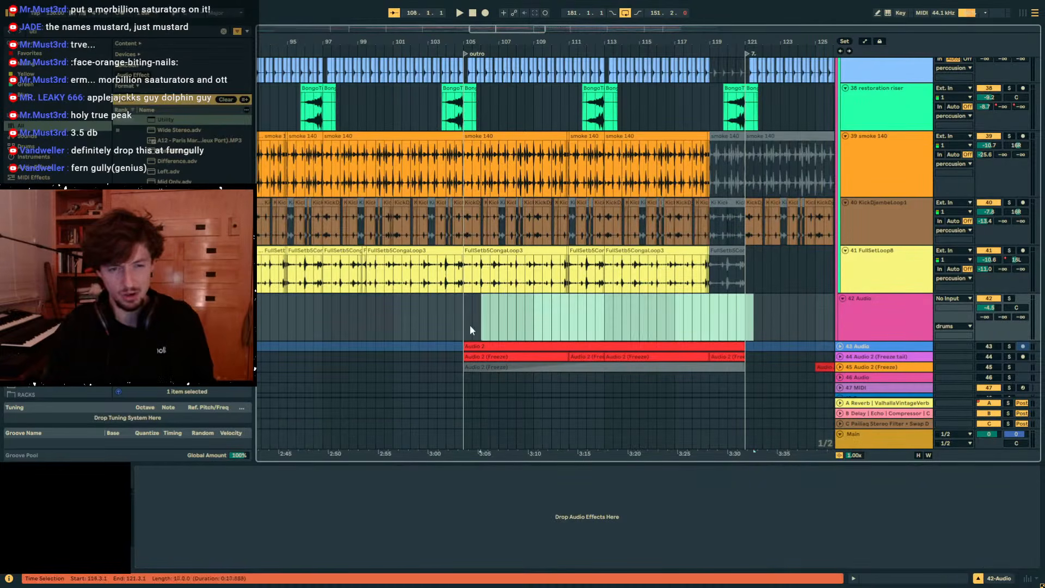
{"action": "mouse_move", "coordinate": [461, 331]}
{"action": "left_mouse_down"}
{"action": "mouse_move", "coordinate": [879, 353]}
{"action": "mouse_move", "coordinate": [800, 327]}
{"action": "mouse_move", "coordinate": [467, 323]}
{"action": "left_mouse_up"}
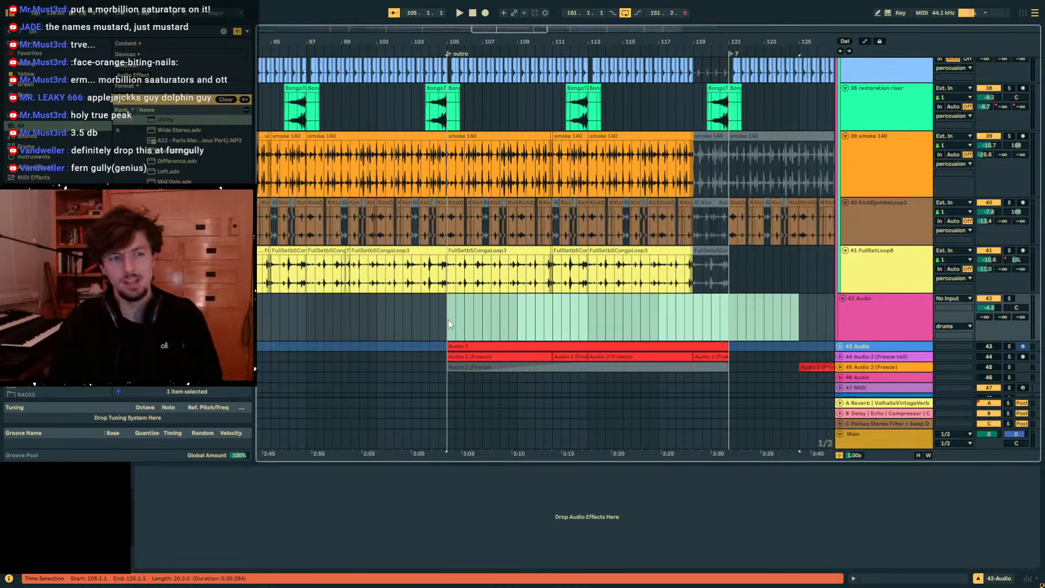
{"action": "left_click", "coordinate": [442, 329]}
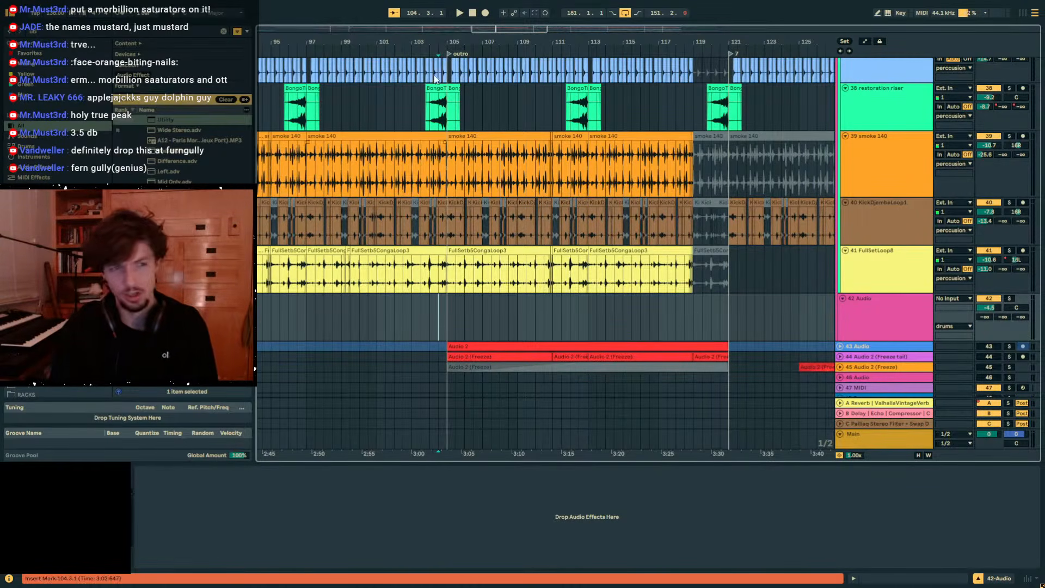
{"action": "scroll", "coordinate": [454, 107], "scroll_direction": "up", "scroll_amount": 3}
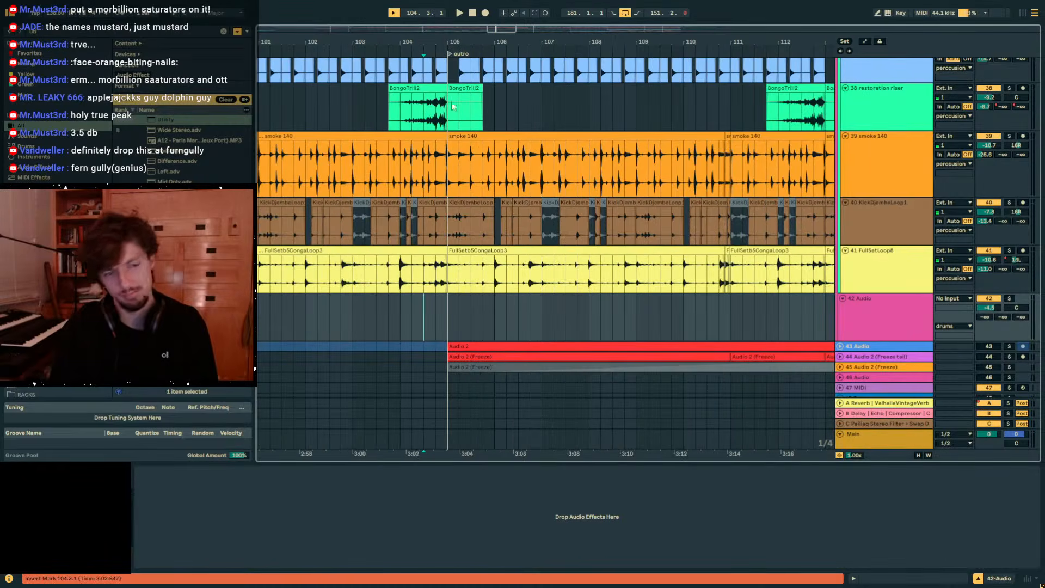
{"action": "left_click", "coordinate": [433, 331]}
{"action": "left_click_drag", "start_coordinate": [402, 331], "coordinate": [635, 332]}
{"action": "left_click", "coordinate": [352, 324]}
{"action": "left_click", "coordinate": [331, 322]}
{"action": "left_click_drag", "start_coordinate": [417, 36], "coordinate": [622, 3]}
Play the transition into the outro from bar 104 and stop playback around bar 108.
{"action": "left_click", "coordinate": [604, 328]}
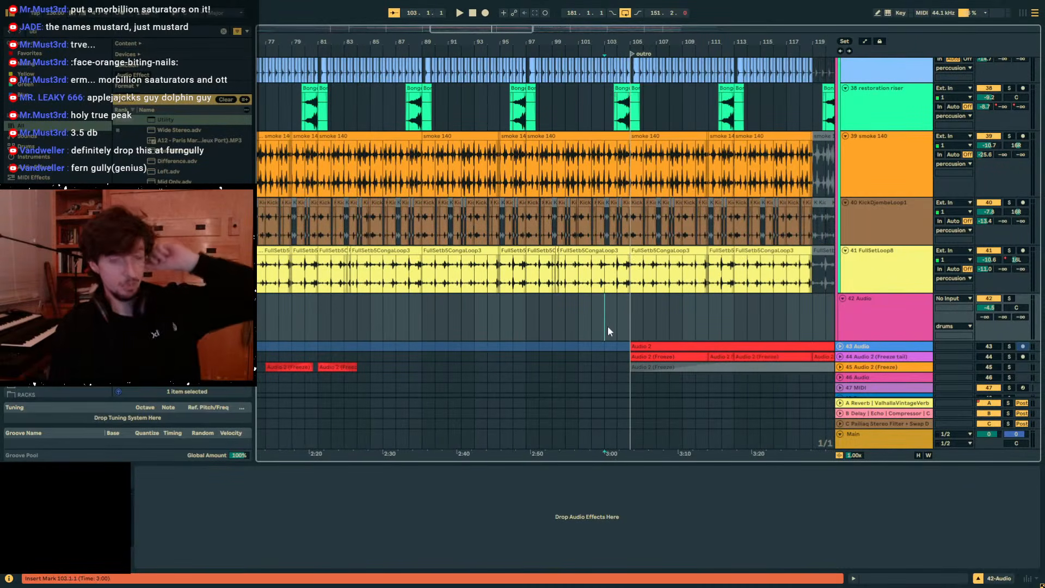
{"action": "left_click_drag", "start_coordinate": [608, 325], "coordinate": [662, 326]}
{"action": "left_click", "coordinate": [615, 326]}
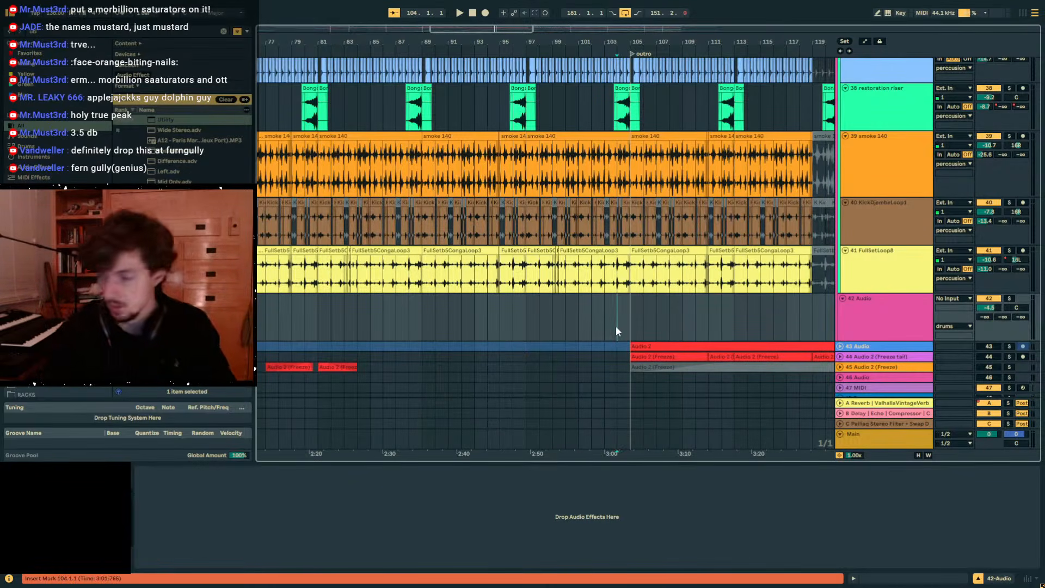
{"action": "key", "text": "space"}
{"action": "key", "text": "minus"}
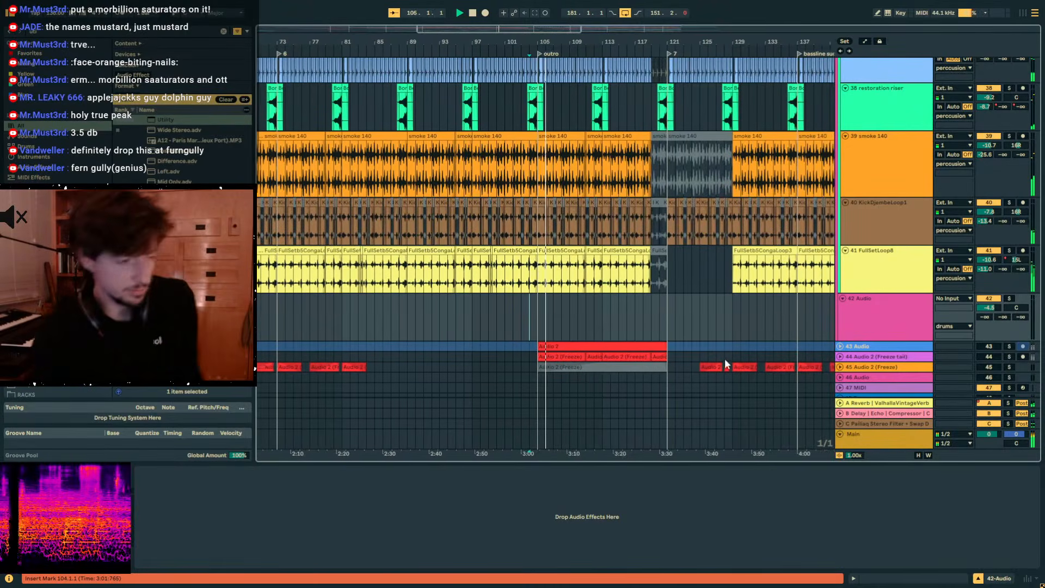
{"action": "left_click", "coordinate": [553, 327]}
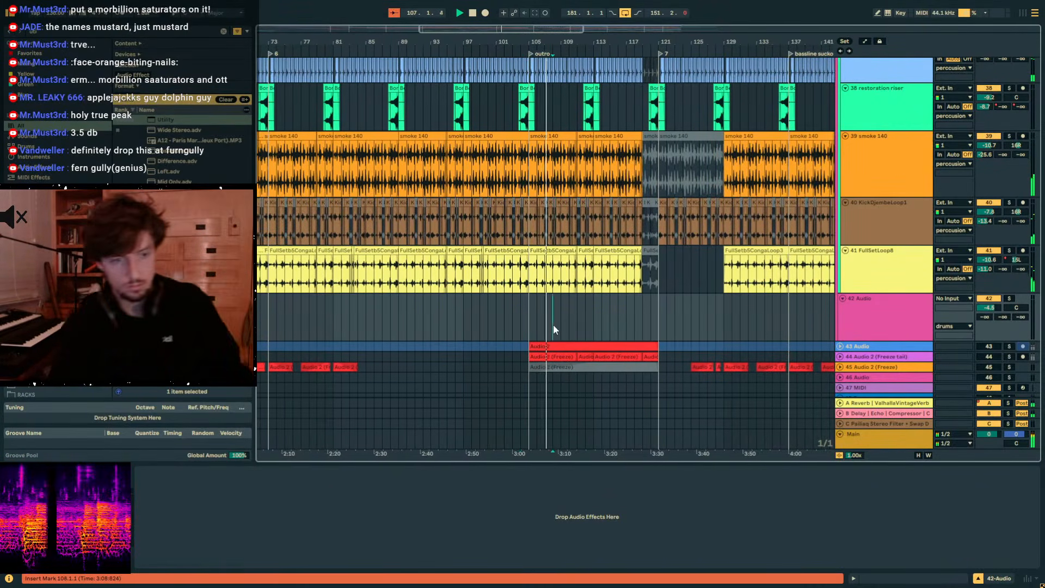
{"action": "key", "text": "plus"}
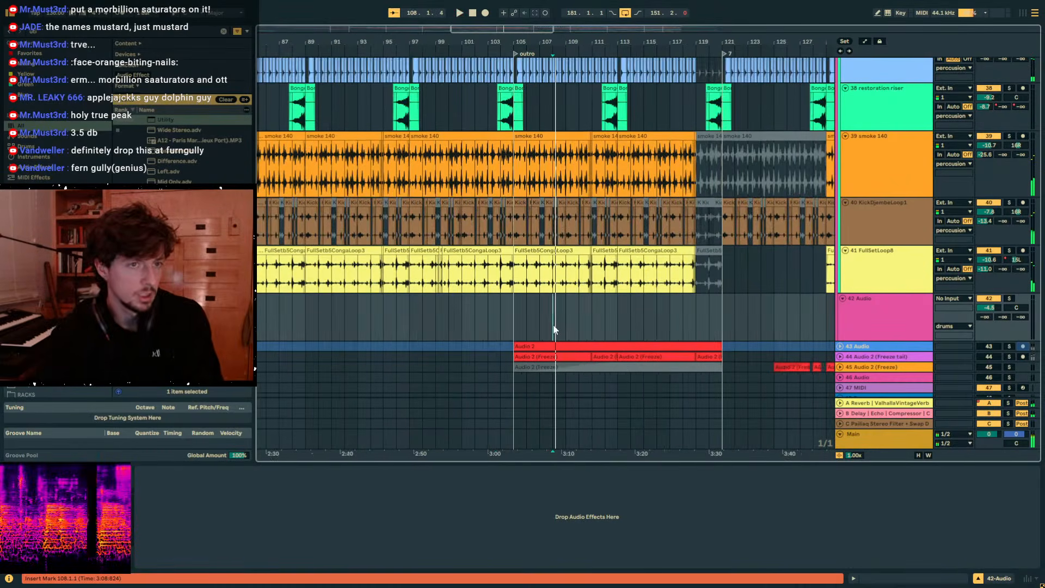
Unfold the bassline group and select its polymeter subgroup to show the effect chain.
{"action": "scroll", "coordinate": [553, 327], "scroll_direction": "up", "scroll_amount": 10}
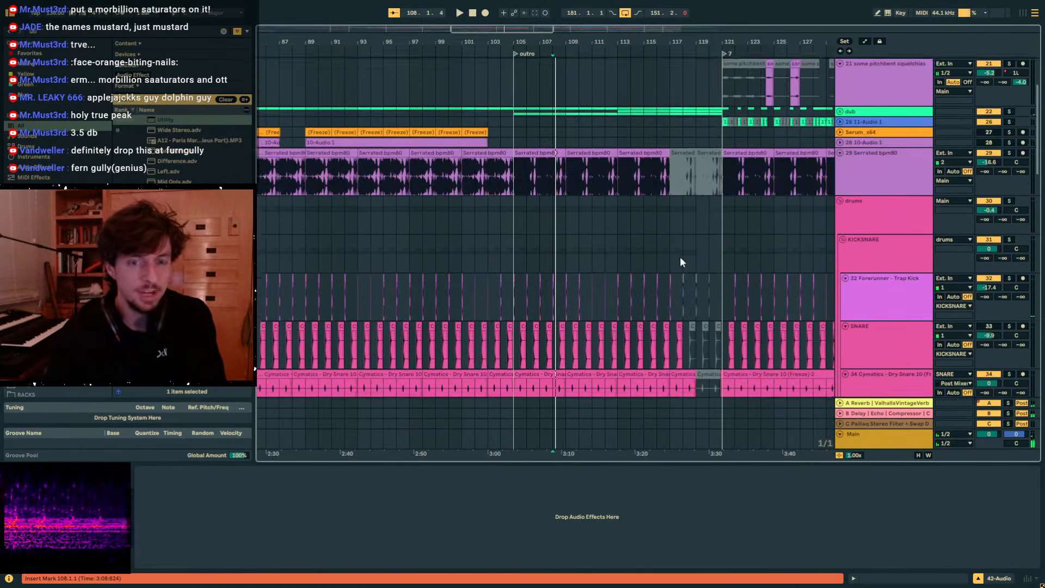
{"action": "scroll", "coordinate": [680, 257], "scroll_direction": "up", "scroll_amount": 10}
{"action": "left_click", "coordinate": [855, 85]}
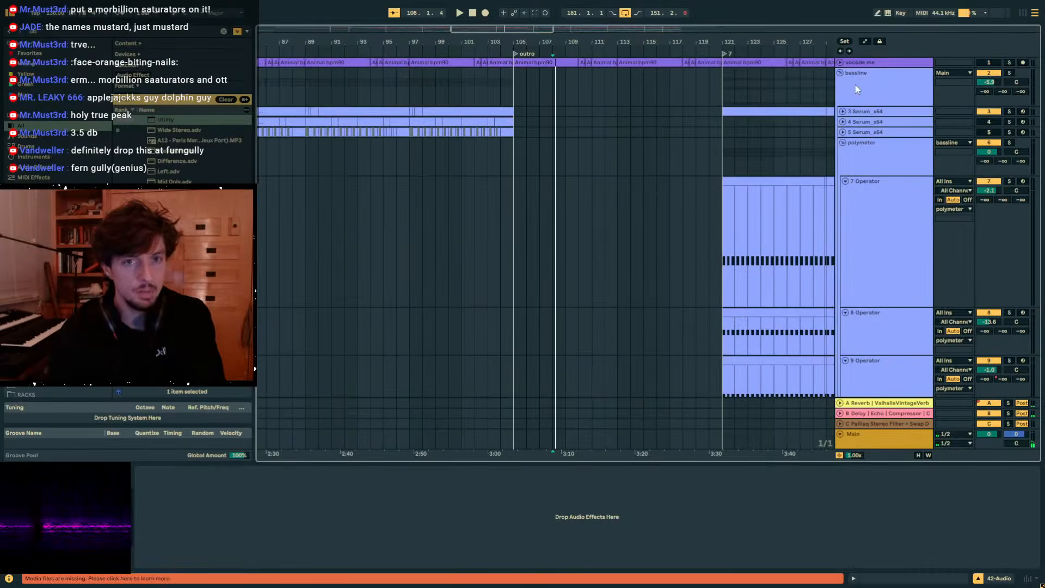
{"action": "left_click", "coordinate": [887, 173]}
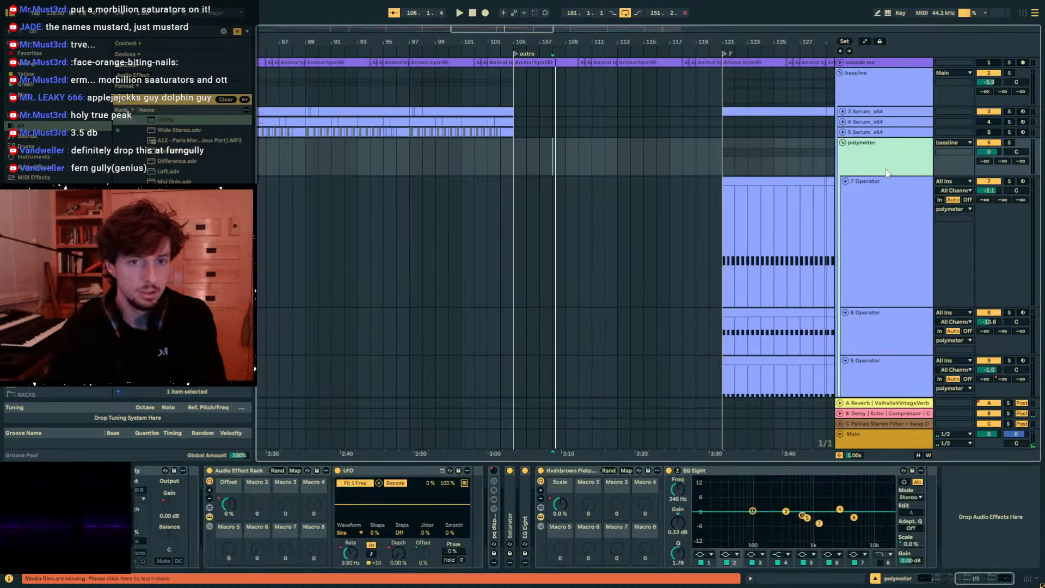
Unfold the 3 Serum_x64 track, inspect the notes of its clip before the outro, and return to the track's device chain.
{"action": "key", "text": "Down"}
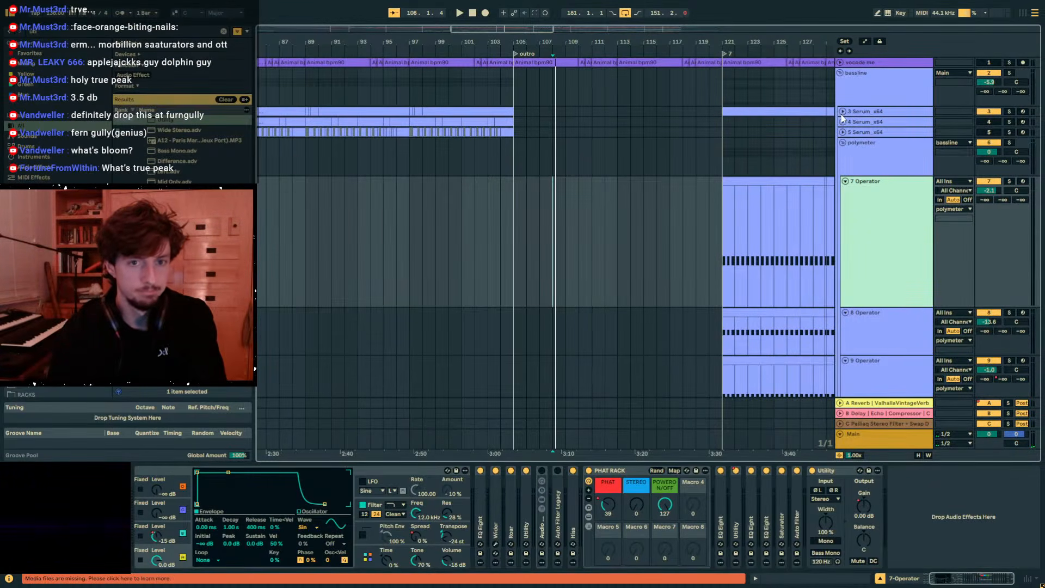
{"action": "left_click", "coordinate": [843, 111]}
{"action": "left_click", "coordinate": [459, 113]}
{"action": "left_click", "coordinate": [808, 577]}
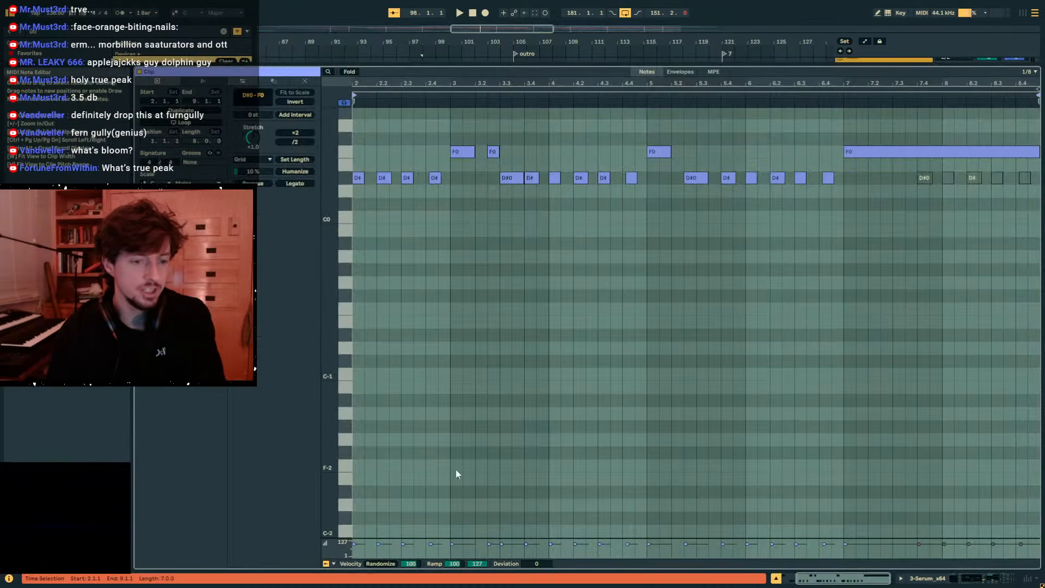
{"action": "left_click_drag", "start_coordinate": [375, 181], "coordinate": [996, 198]}
{"action": "left_click", "coordinate": [978, 463]}
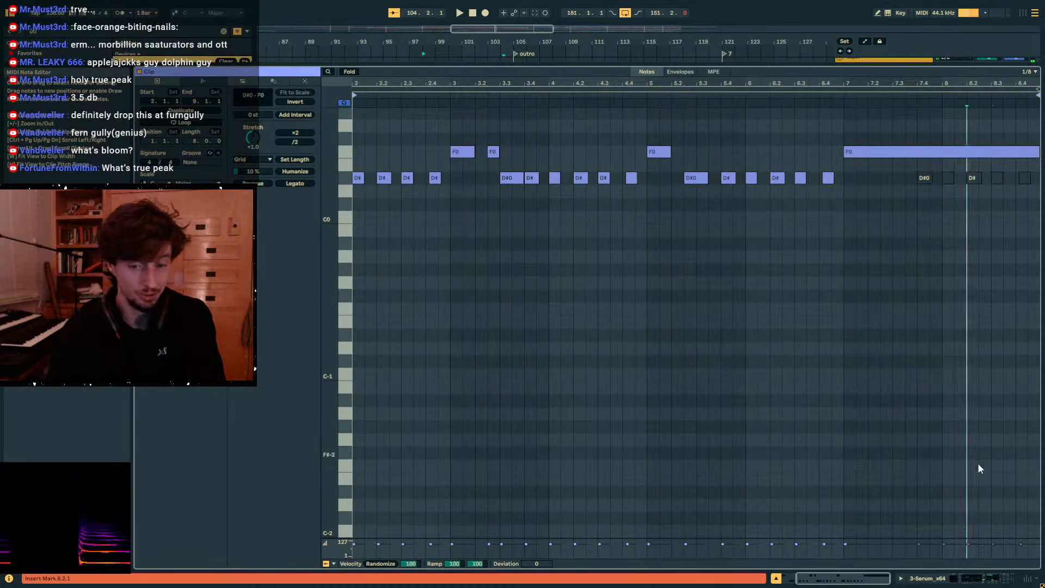
{"action": "left_click", "coordinate": [958, 584]}
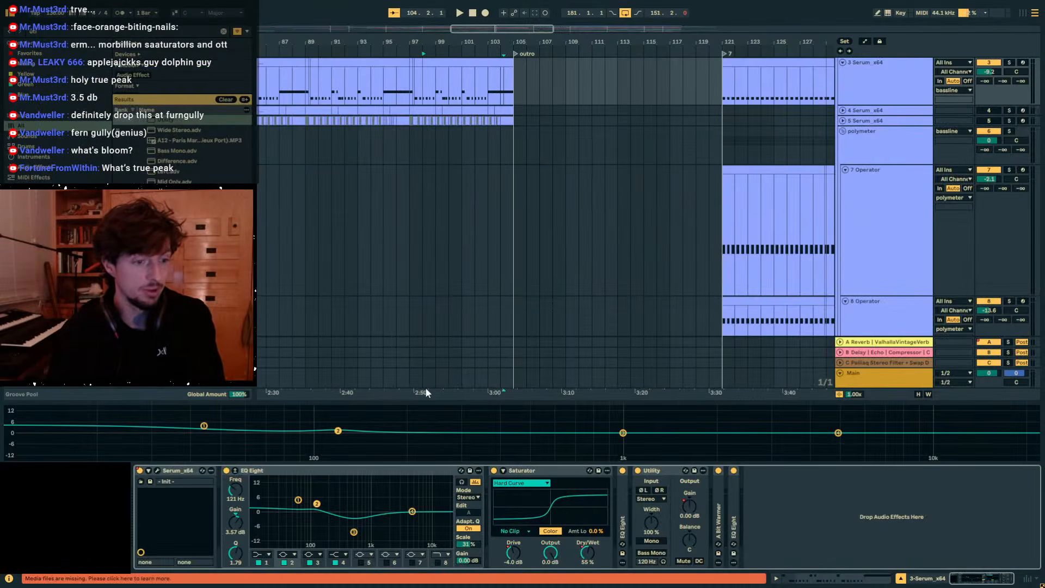
Select the stretch from bar 121 to bar 137 on the 3 Serum_x64 track.
{"action": "left_click_drag", "start_coordinate": [723, 101], "coordinate": [886, 100]}
{"action": "left_click_drag", "start_coordinate": [725, 38], "coordinate": [555, 33]}
{"action": "left_click_drag", "start_coordinate": [538, 90], "coordinate": [719, 101]}
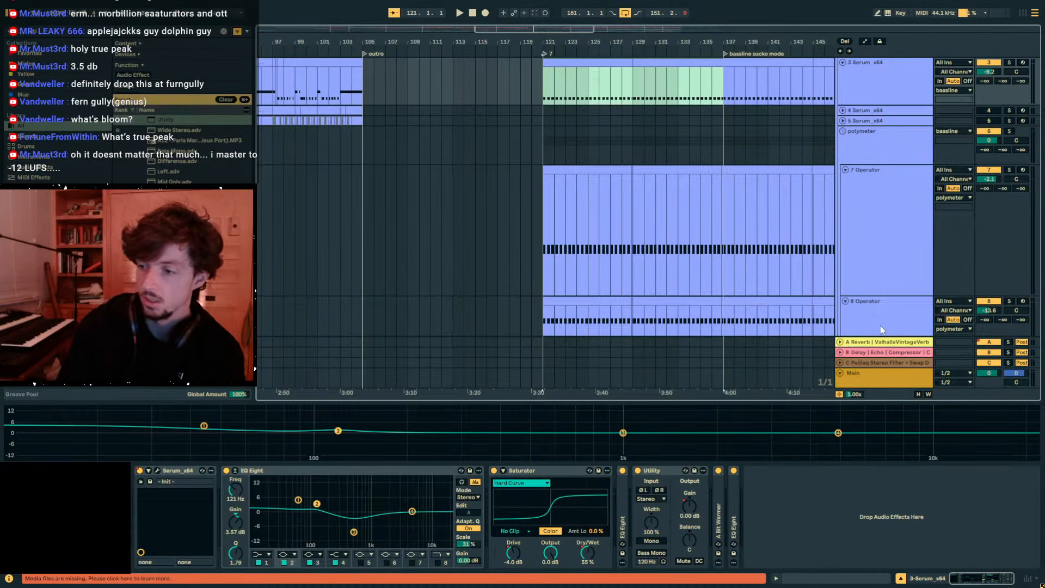
Review the Smiley curve bloom settings on the Main track and close the plugin window.
{"action": "left_click", "coordinate": [865, 381]}
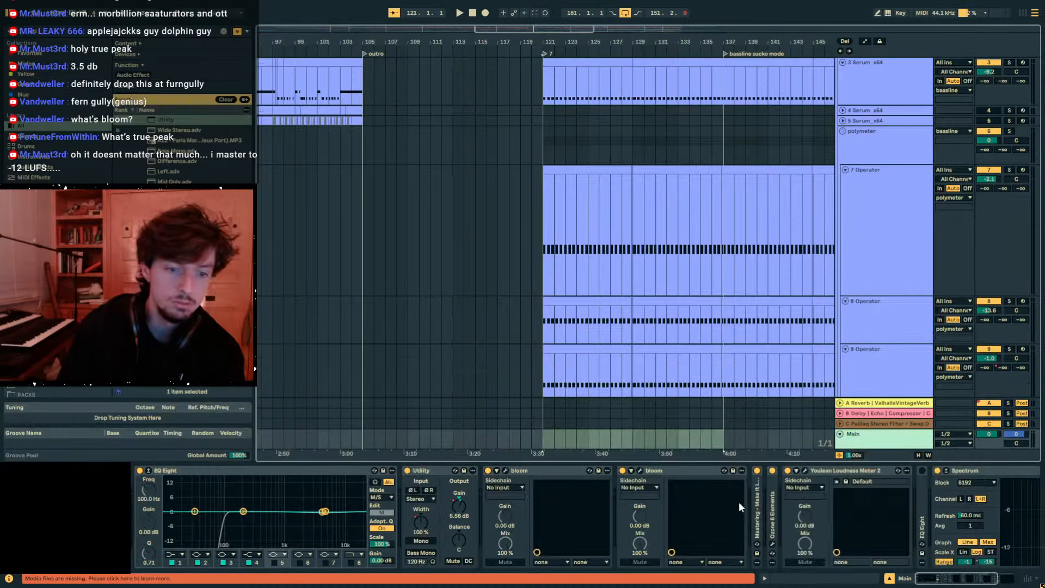
{"action": "left_click_drag", "start_coordinate": [447, 84], "coordinate": [632, 93]}
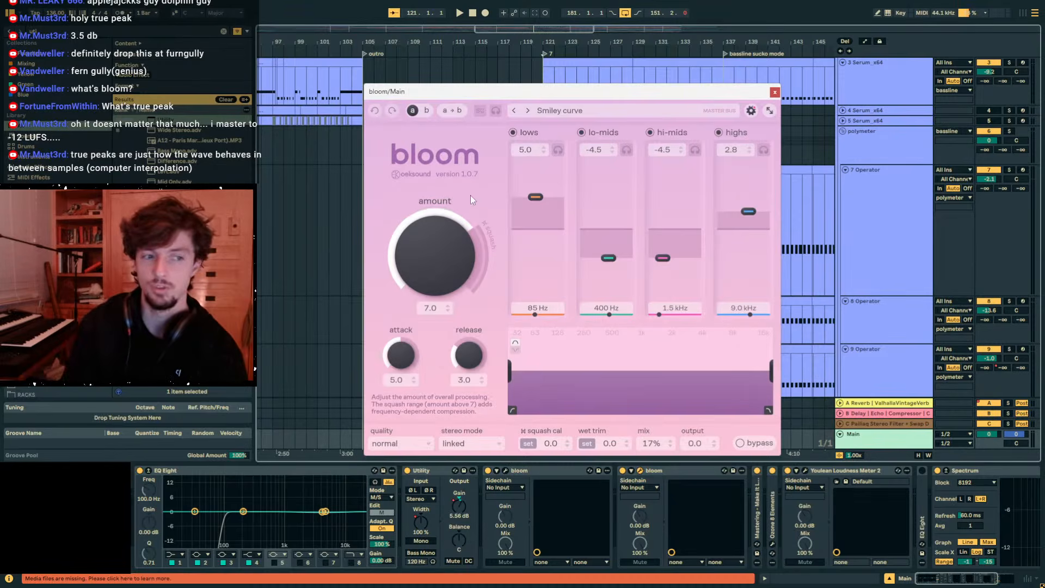
{"action": "left_click", "coordinate": [774, 93]}
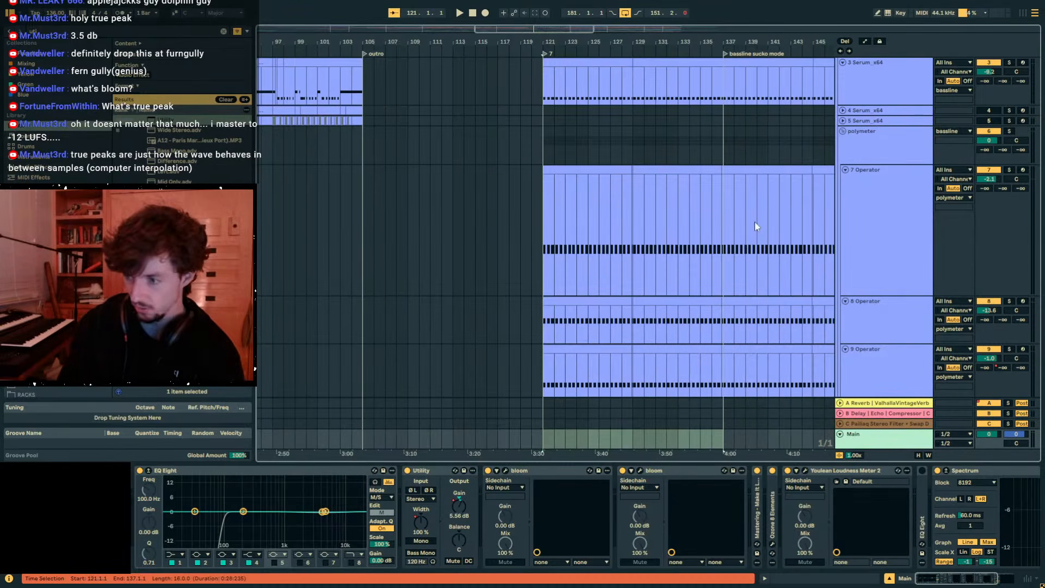
Set the insert mark at bar 121 and reopen the Smiley curve bloom on the Main track.
{"action": "left_click", "coordinate": [880, 270]}
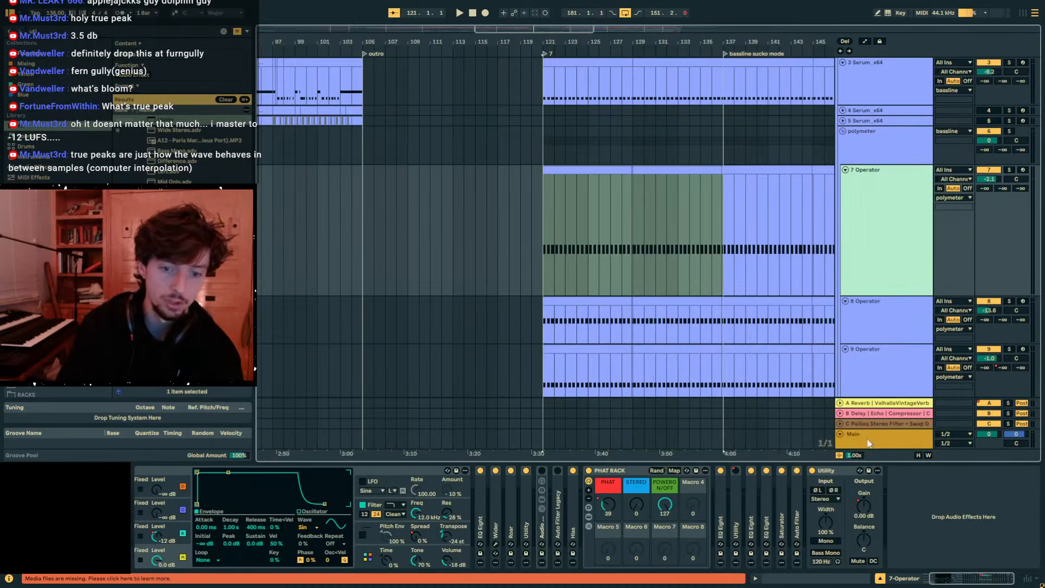
{"action": "left_click", "coordinate": [870, 442]}
{"action": "left_click", "coordinate": [550, 325]}
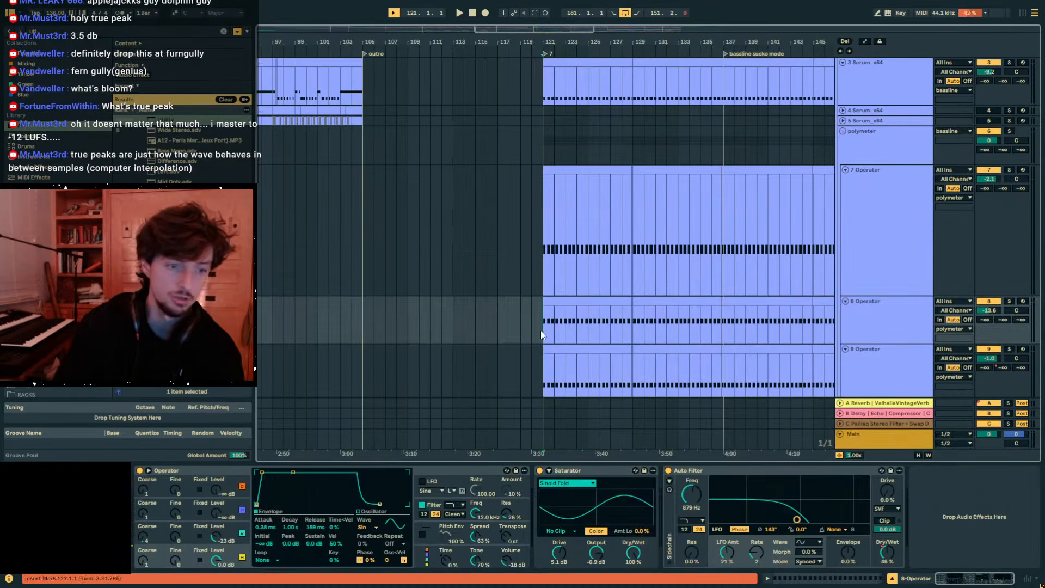
{"action": "left_click", "coordinate": [543, 440]}
{"action": "left_click", "coordinate": [640, 471]}
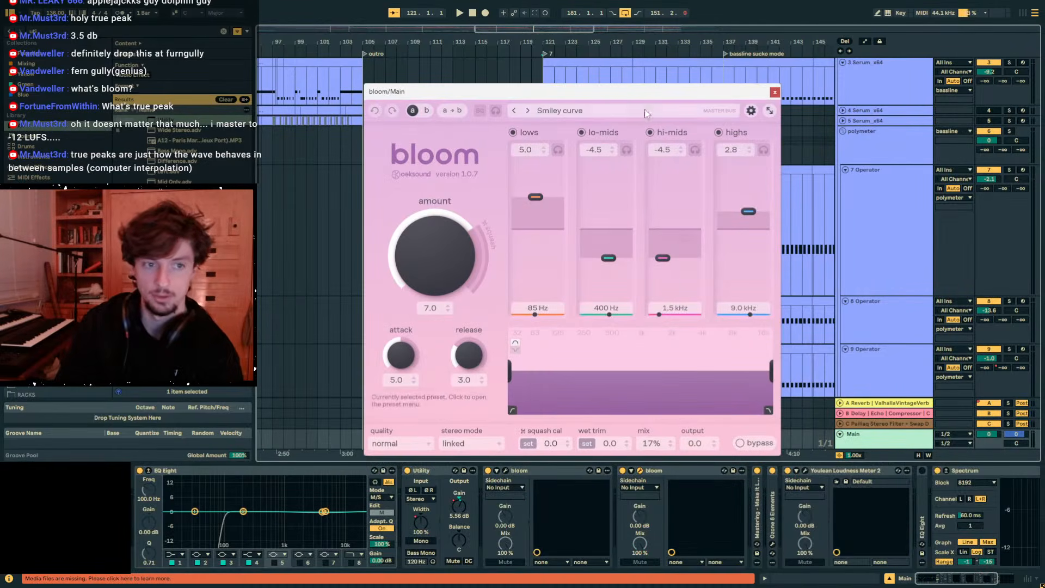
Move the bloom window clear of the timeline, play from bar 121, and bypass the plugin to hear the difference.
{"action": "left_click_drag", "start_coordinate": [636, 93], "coordinate": [571, 191]}
{"action": "left_click_drag", "start_coordinate": [537, 39], "coordinate": [538, 32]}
{"action": "left_click_drag", "start_coordinate": [612, 190], "coordinate": [552, 77]}
{"action": "key", "text": "space"}
{"action": "left_click", "coordinate": [616, 427]}
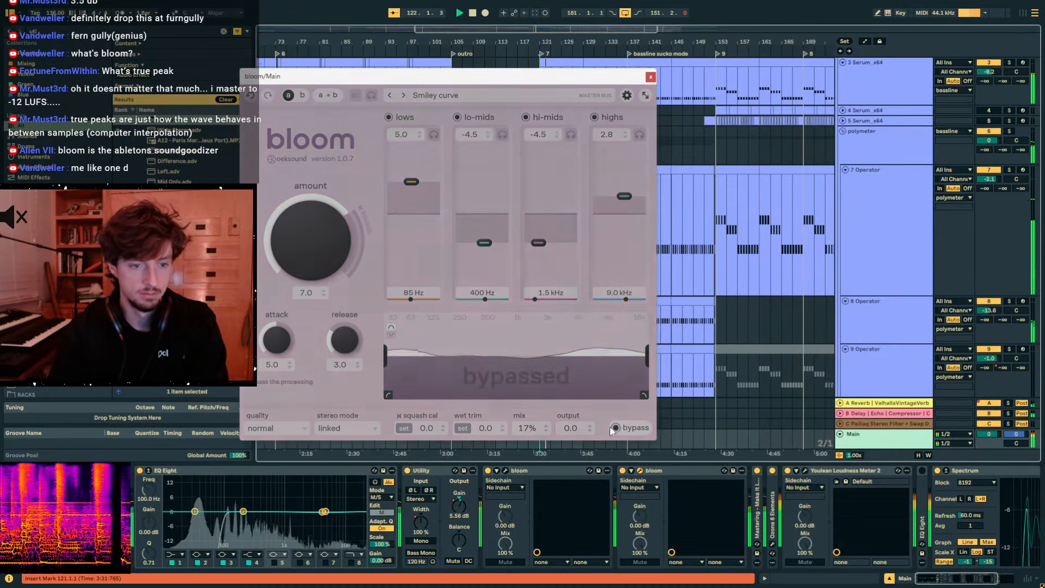
Audition bloom unbypassed at 100% mix, restore the mix to 17%, and close the plugin window.
{"action": "left_click_drag", "start_coordinate": [527, 428], "coordinate": [539, 351]}
{"action": "left_click", "coordinate": [617, 428]}
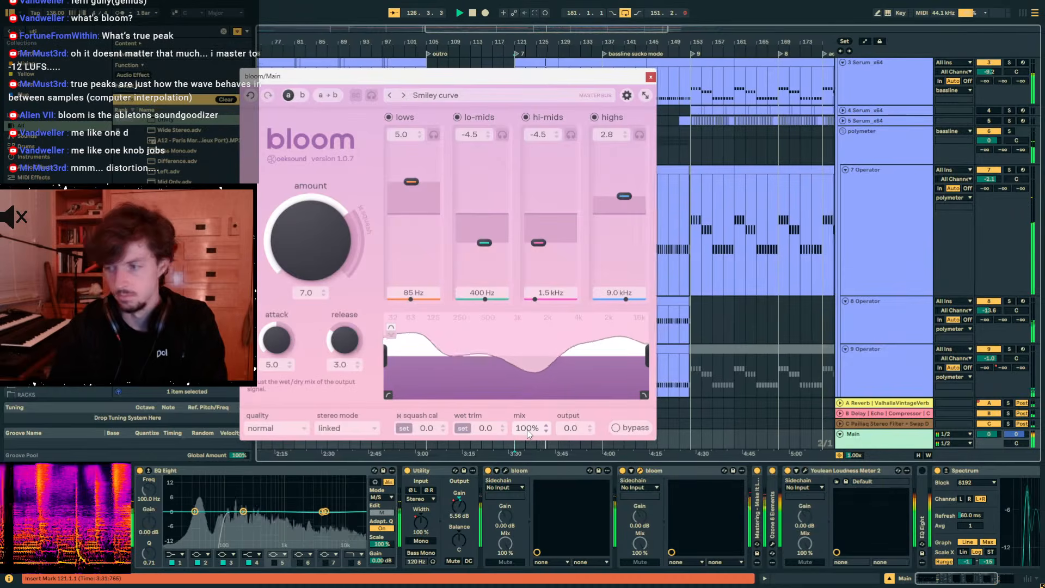
{"action": "left_click_drag", "start_coordinate": [527, 428], "coordinate": [526, 478]}
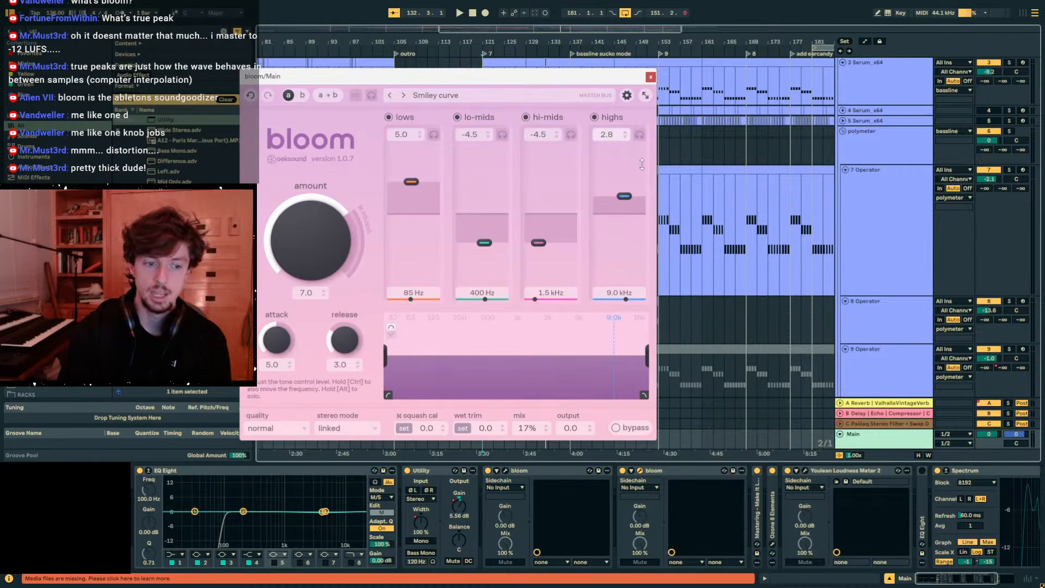
{"action": "left_click", "coordinate": [650, 77]}
View the Smiley curve and Vocal group bloom instances on the Main track, close the Vocal group one, and collapse Youlean Loudness Meter 2.
{"action": "left_click", "coordinate": [862, 437]}
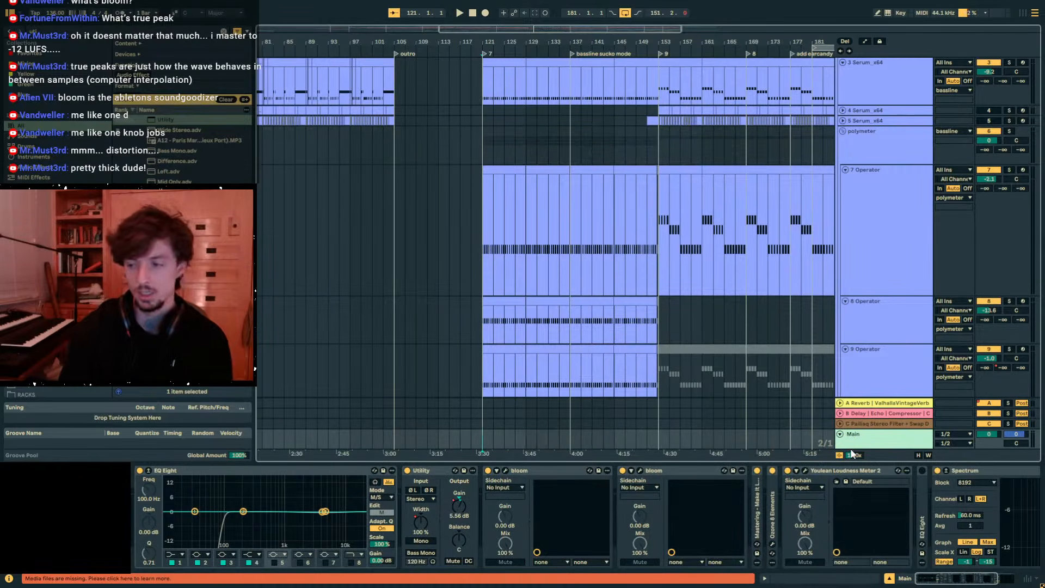
{"action": "mouse_move", "coordinate": [565, 38]}
{"action": "left_mouse_down"}
{"action": "mouse_move", "coordinate": [536, 37]}
{"action": "mouse_move", "coordinate": [653, 40]}
{"action": "mouse_move", "coordinate": [582, 40]}
{"action": "left_mouse_up"}
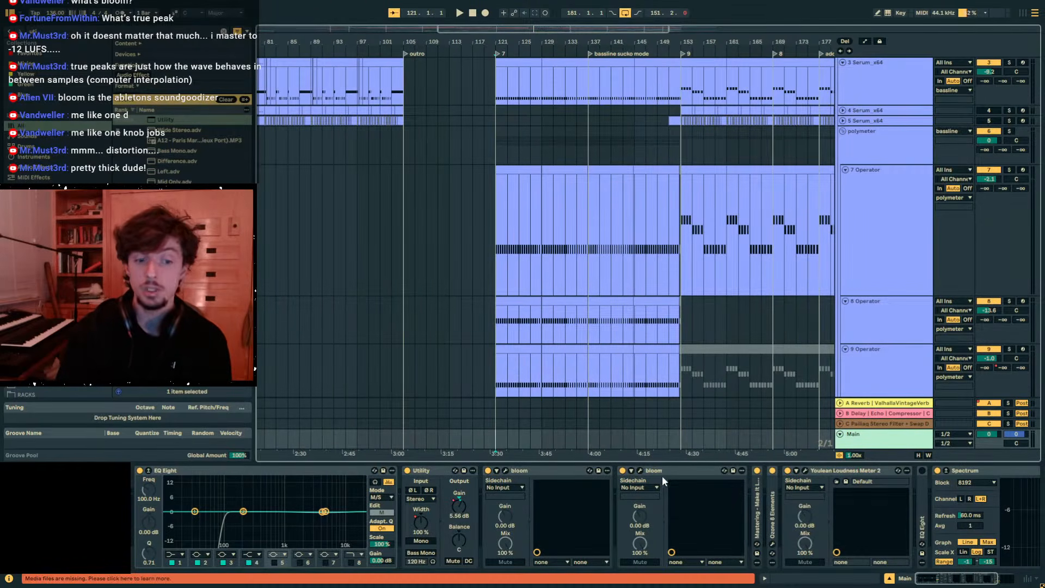
{"action": "left_click", "coordinate": [641, 470]}
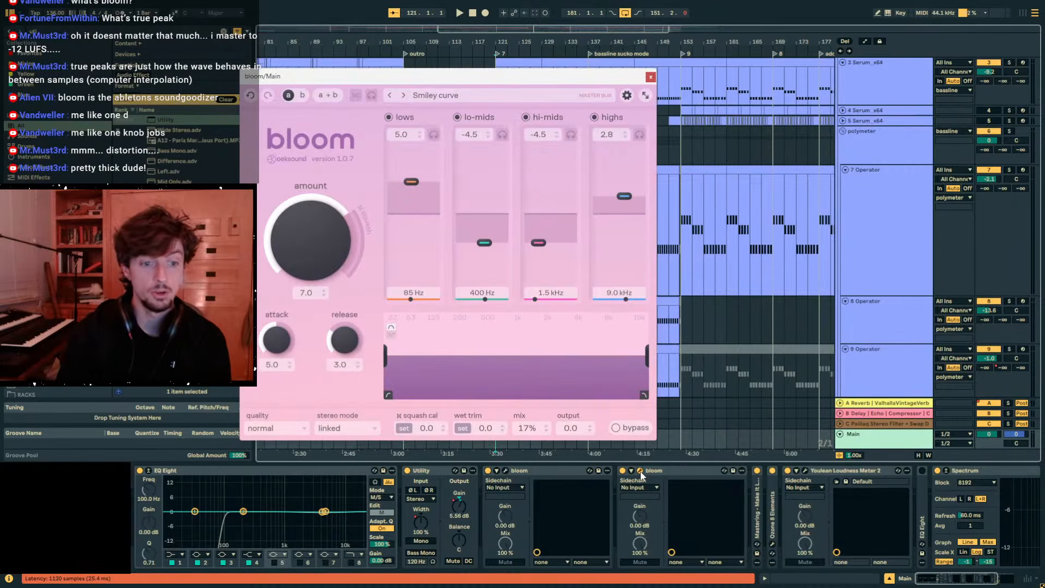
{"action": "left_click", "coordinate": [506, 472]}
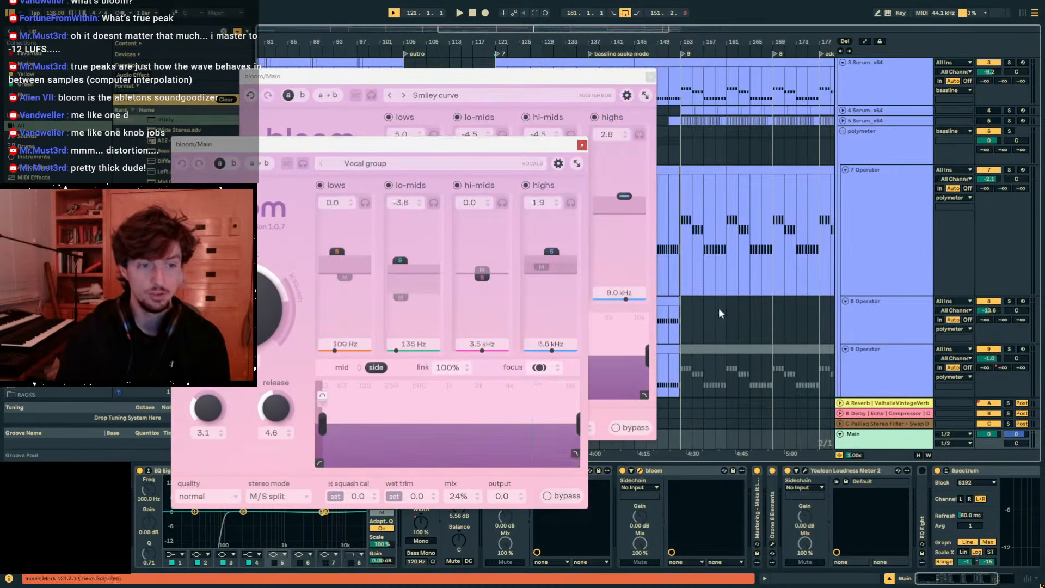
{"action": "left_click_drag", "start_coordinate": [472, 148], "coordinate": [596, 129]}
{"action": "left_click", "coordinate": [703, 127]}
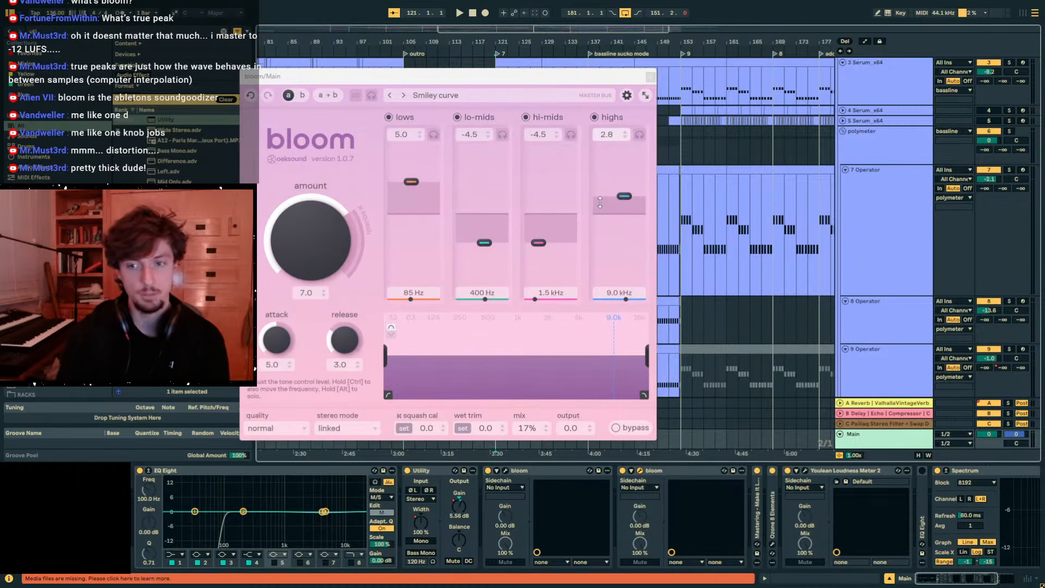
{"action": "double_click", "coordinate": [863, 471]}
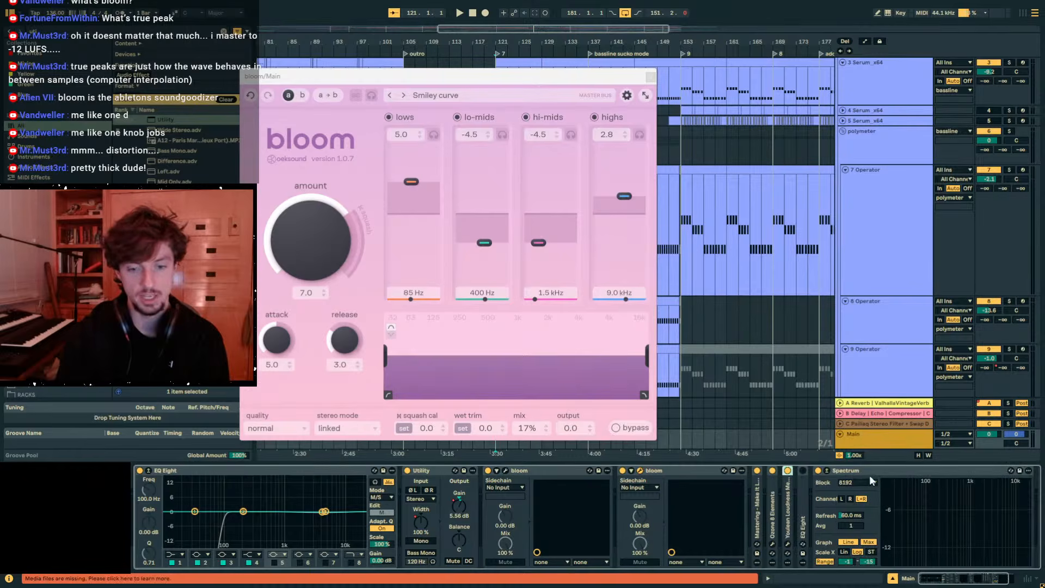
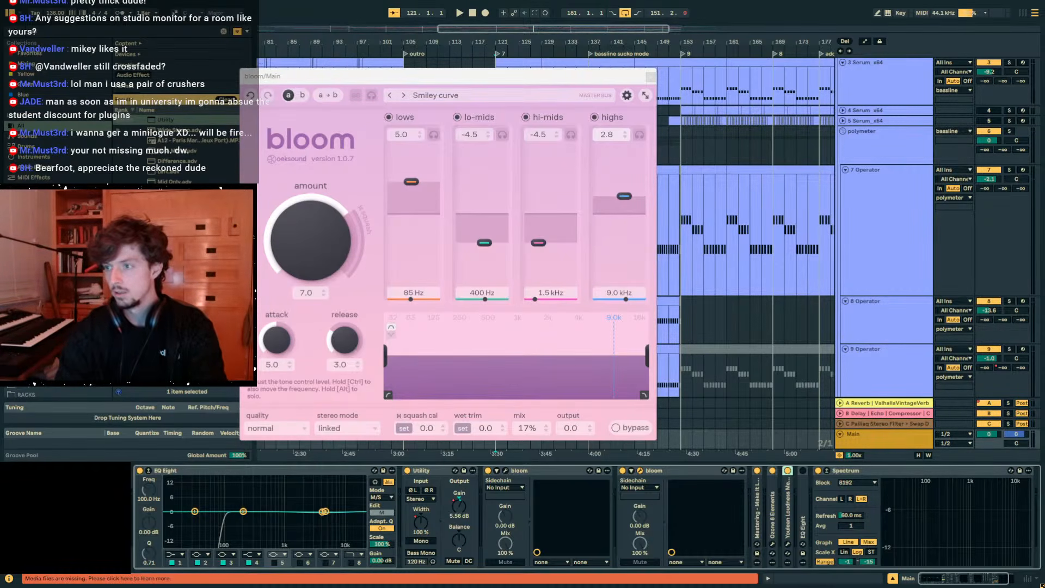
Bring the Chrome window with the "genelec 8631a" search on screen and browse down to the Genelec 8361A product panel.
{"action": "left_click_drag", "start_coordinate": [1044, 57], "coordinate": [682, 65]}
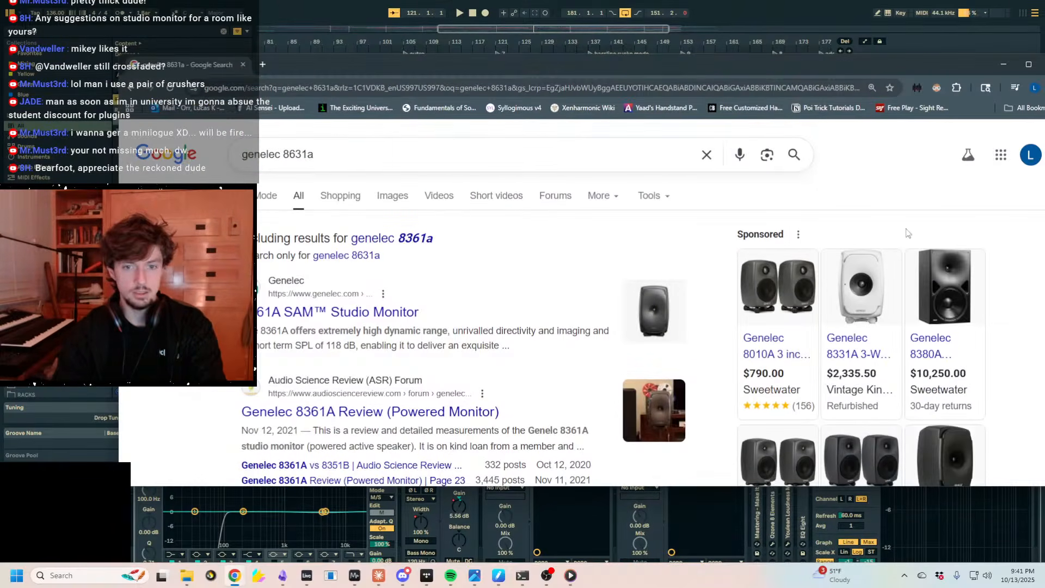
{"action": "scroll", "coordinate": [988, 229], "scroll_direction": "down", "scroll_amount": 2}
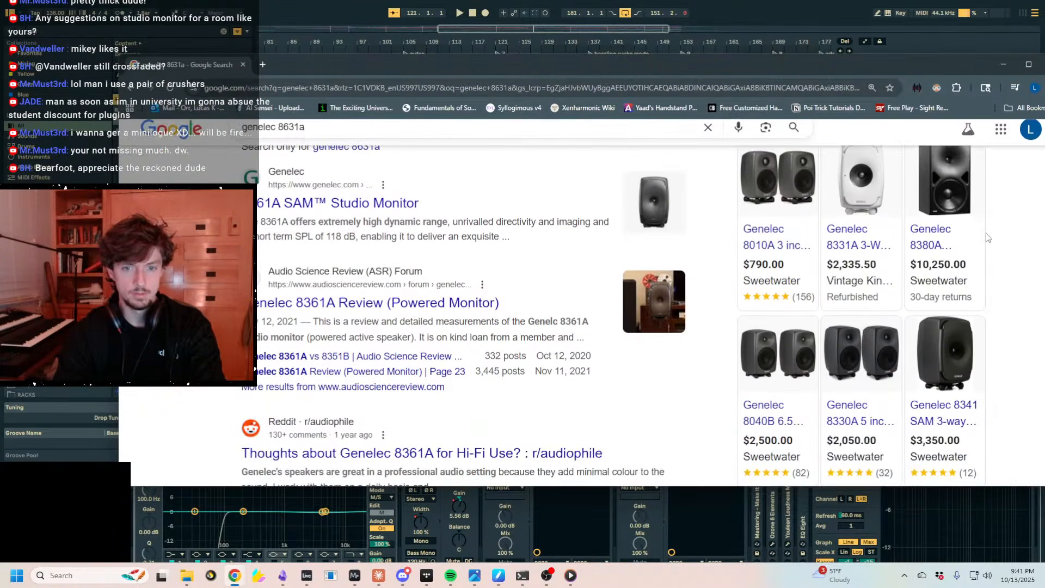
{"action": "mouse_move", "coordinate": [960, 409]}
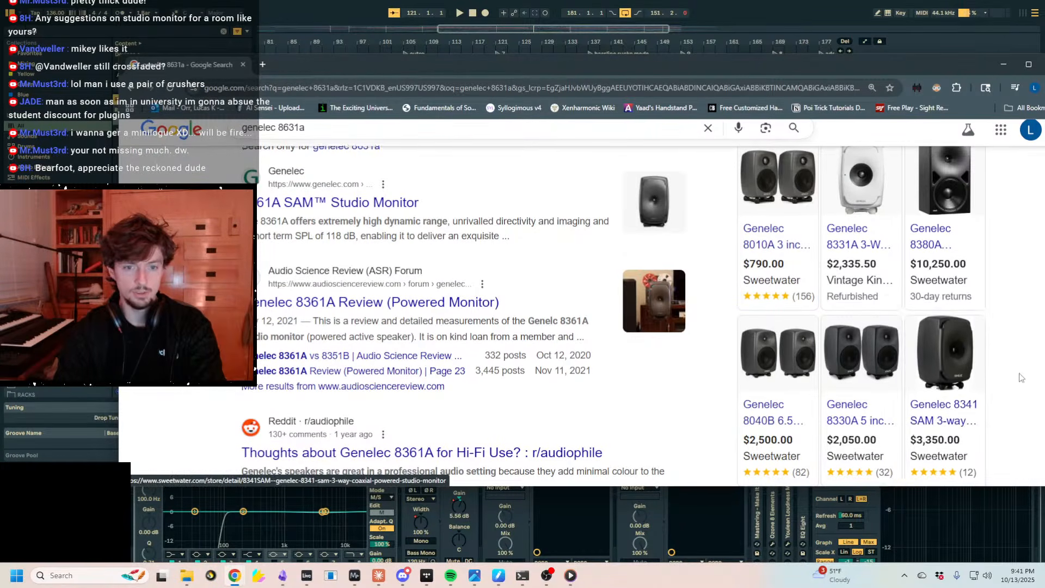
{"action": "scroll", "coordinate": [978, 343], "scroll_direction": "down", "scroll_amount": 2}
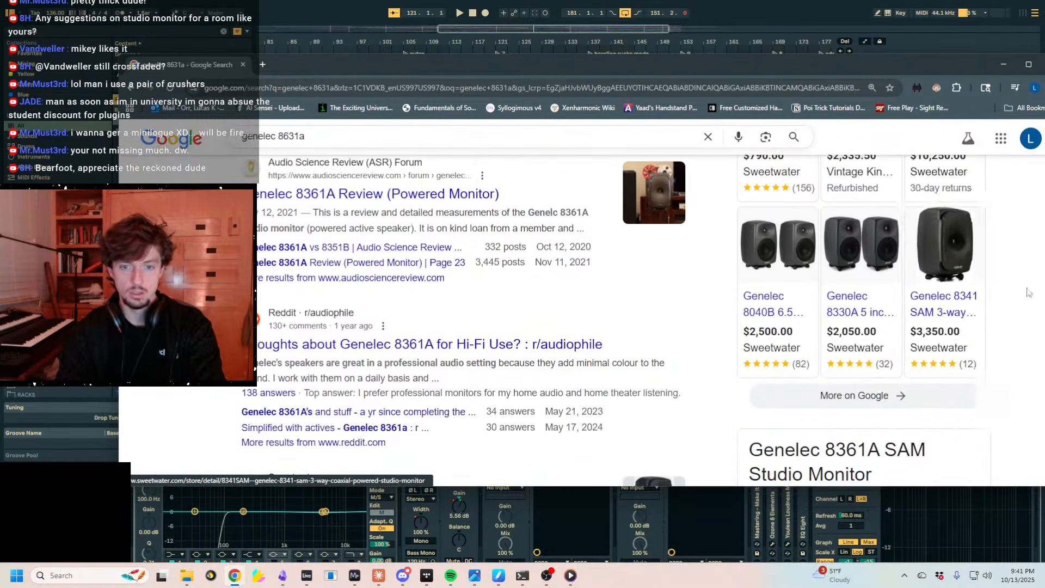
{"action": "scroll", "coordinate": [1018, 297], "scroll_direction": "down", "scroll_amount": 4}
{"action": "scroll", "coordinate": [785, 381], "scroll_direction": "down", "scroll_amount": 1}
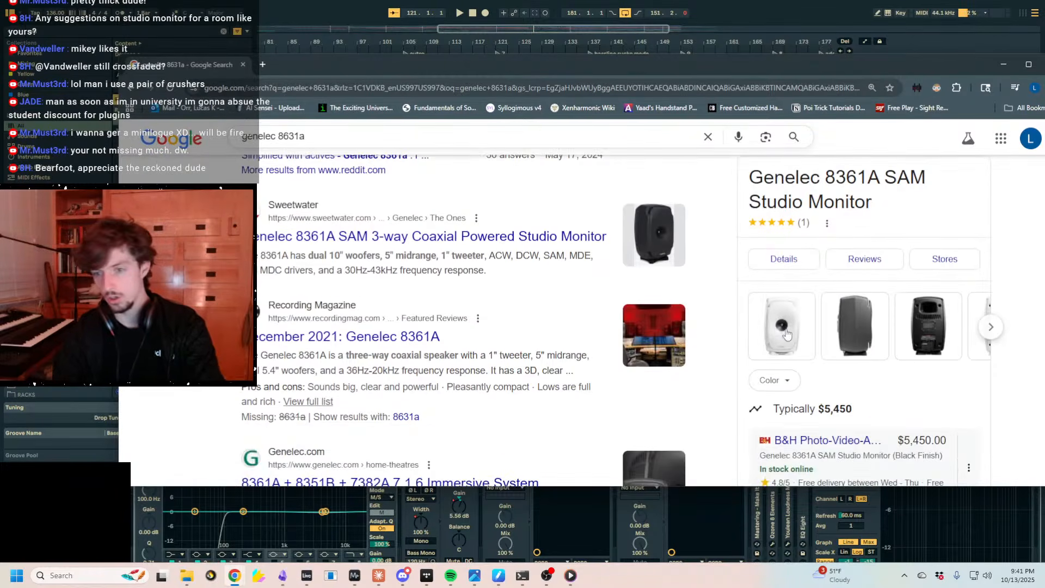
Examine the enlarged white Genelec 8361A SAM Studio Monitor image, close the product view, and move the browser off screen to return to Ableton Live.
{"action": "left_click", "coordinate": [786, 333]}
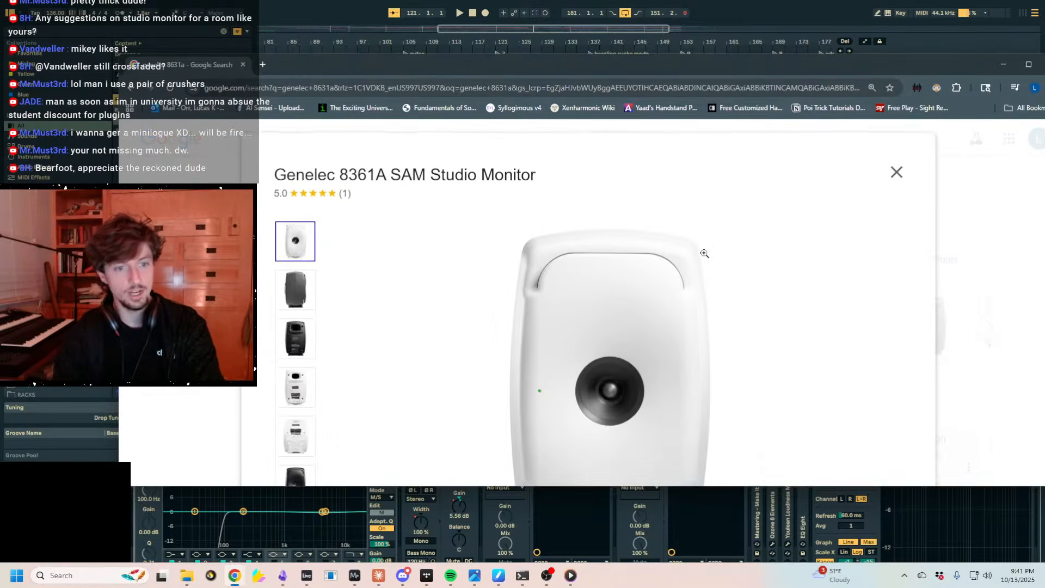
{"action": "scroll", "coordinate": [668, 313], "scroll_direction": "down", "scroll_amount": 2}
{"action": "scroll", "coordinate": [681, 336], "scroll_direction": "up", "scroll_amount": 2}
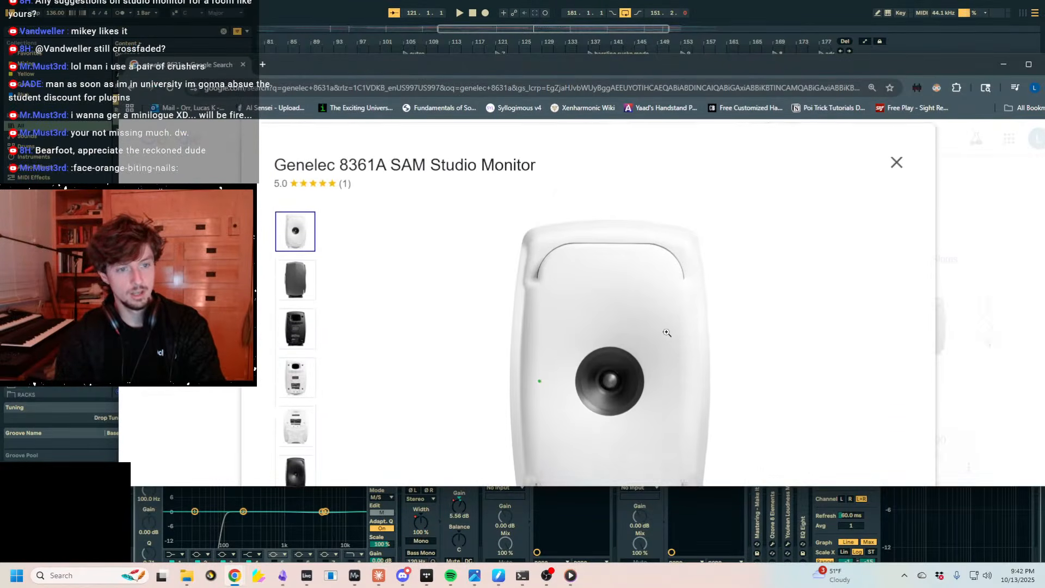
{"action": "scroll", "coordinate": [672, 331], "scroll_direction": "down", "scroll_amount": 1}
{"action": "scroll", "coordinate": [699, 313], "scroll_direction": "down", "scroll_amount": 1}
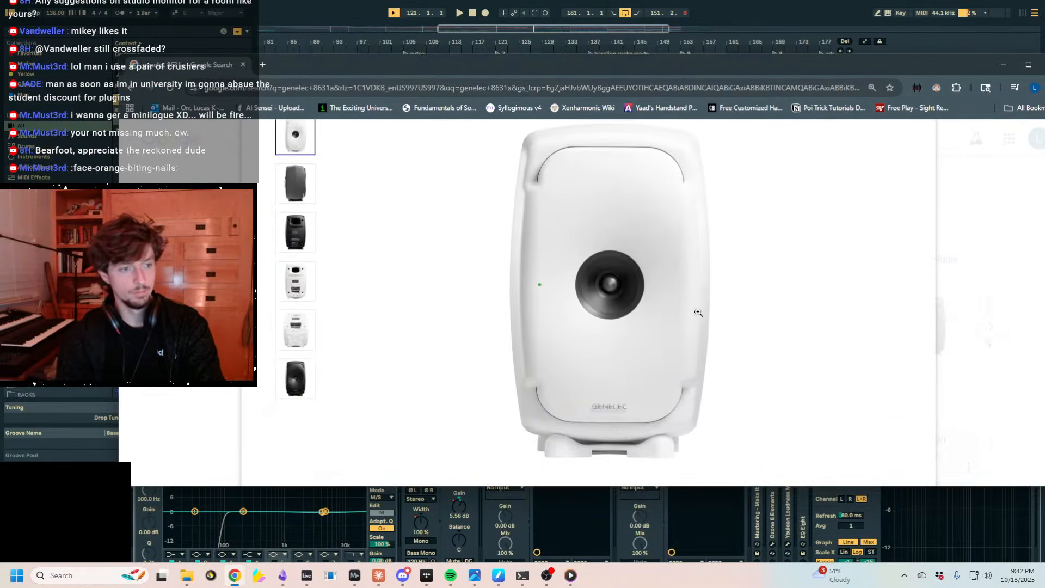
{"action": "scroll", "coordinate": [699, 312], "scroll_direction": "up", "scroll_amount": 2}
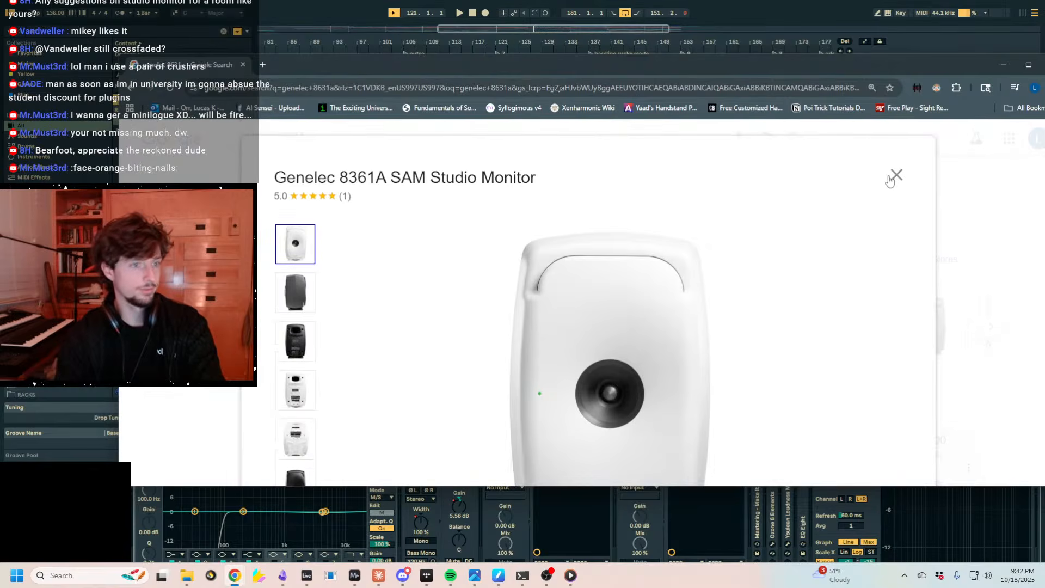
{"action": "scroll", "coordinate": [713, 299], "scroll_direction": "down", "scroll_amount": 1}
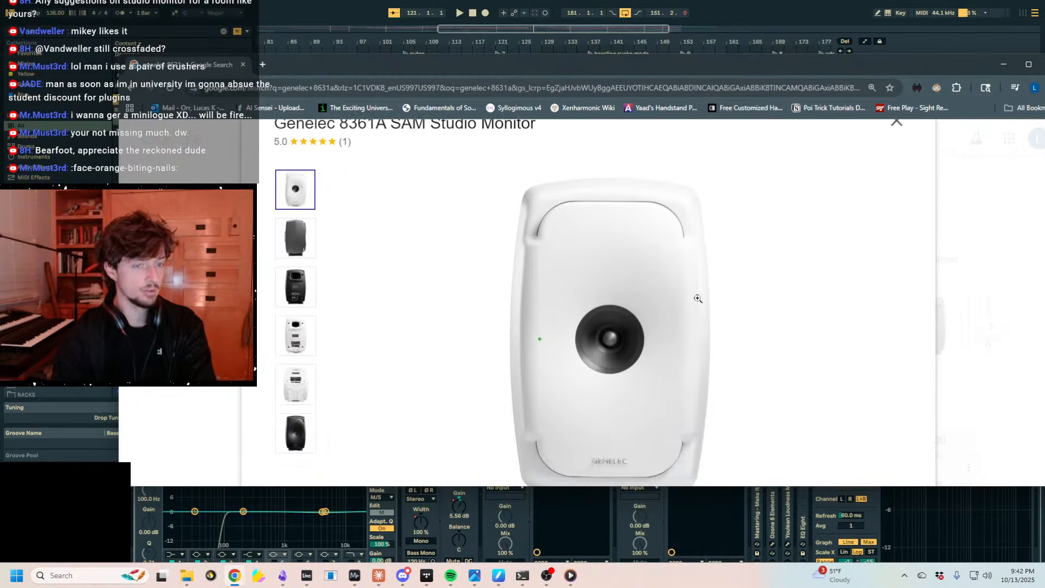
{"action": "scroll", "coordinate": [698, 302], "scroll_direction": "down", "scroll_amount": 1}
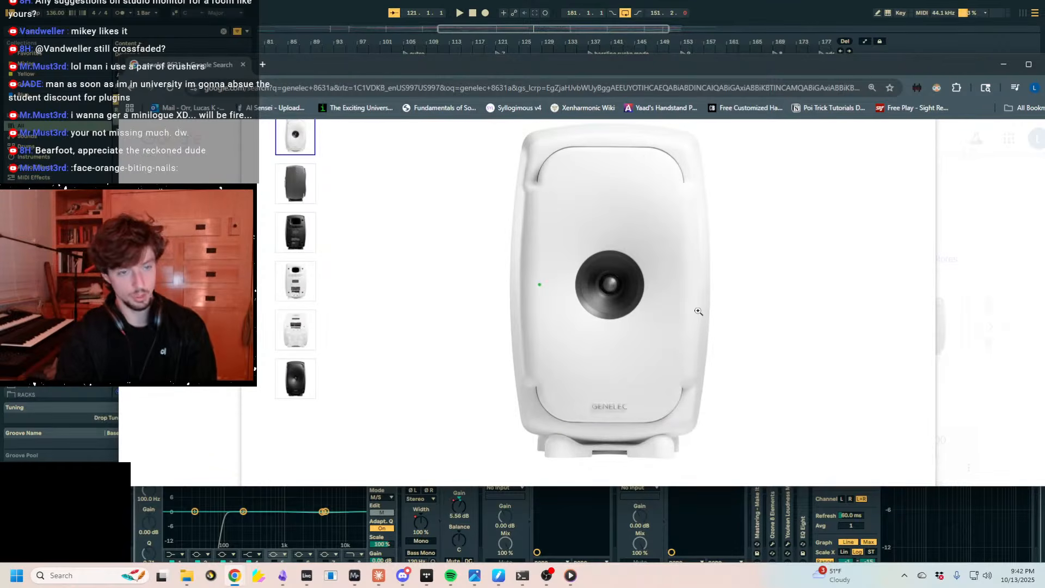
{"action": "scroll", "coordinate": [699, 311], "scroll_direction": "up", "scroll_amount": 2}
{"action": "scroll", "coordinate": [698, 312], "scroll_direction": "up", "scroll_amount": 1}
{"action": "scroll", "coordinate": [705, 299], "scroll_direction": "down", "scroll_amount": 3}
{"action": "scroll", "coordinate": [710, 292], "scroll_direction": "up", "scroll_amount": 3}
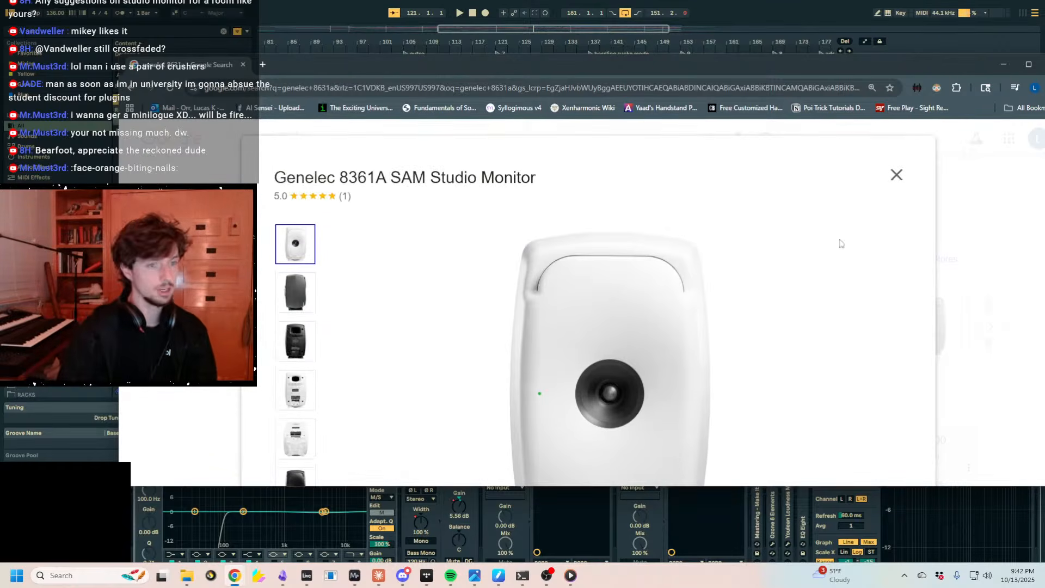
{"action": "left_click", "coordinate": [902, 177]}
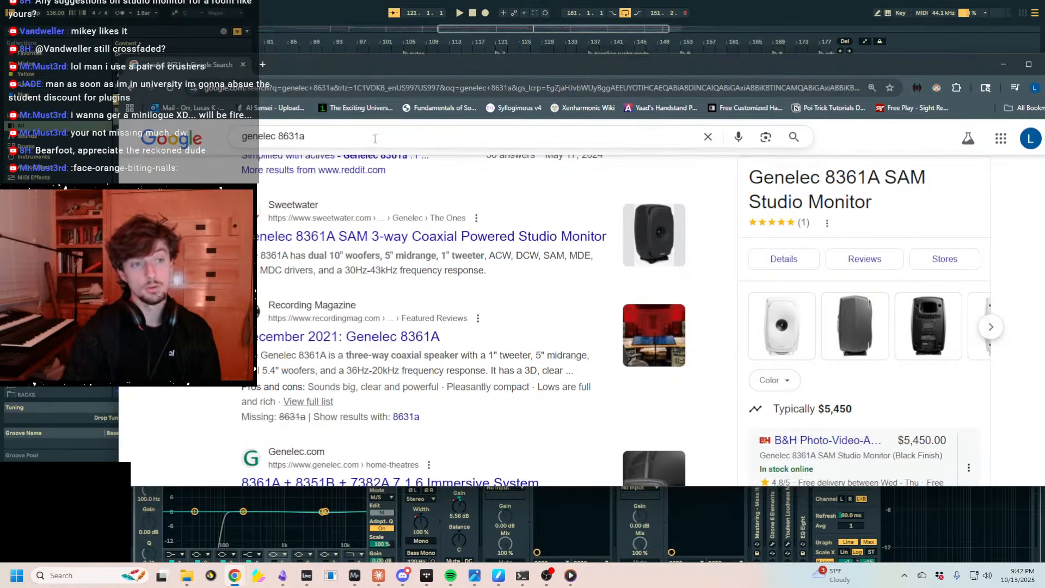
{"action": "left_click_drag", "start_coordinate": [404, 64], "coordinate": [1044, 114]}
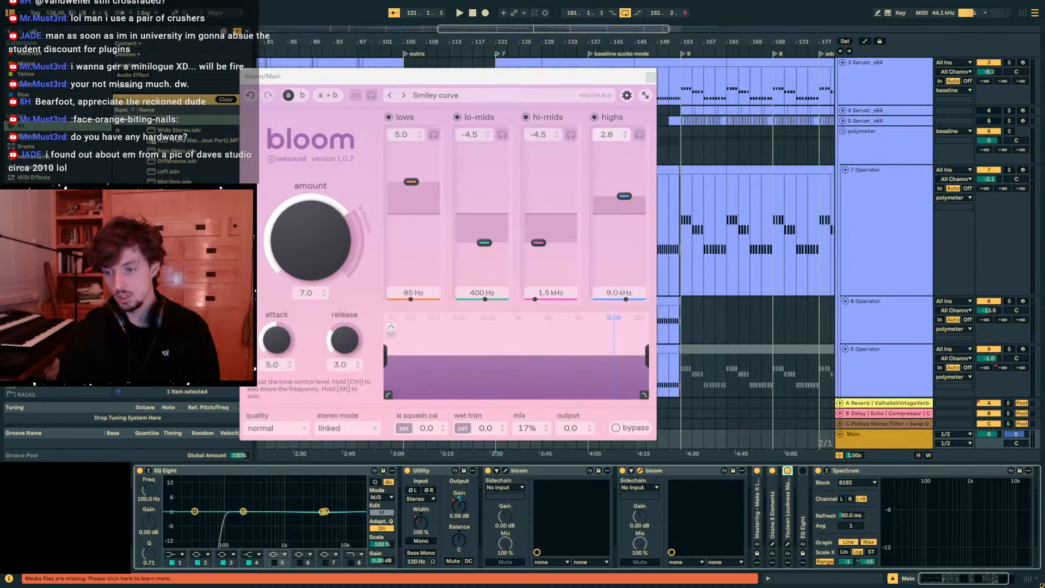
Switch to the Chrome window with the "genelec 8631a" search and look over the sponsored Genelec monitor listings.
{"action": "left_click_drag", "start_coordinate": [1044, 146], "coordinate": [335, 101]}
{"action": "left_click_drag", "start_coordinate": [860, 105], "coordinate": [792, 86]}
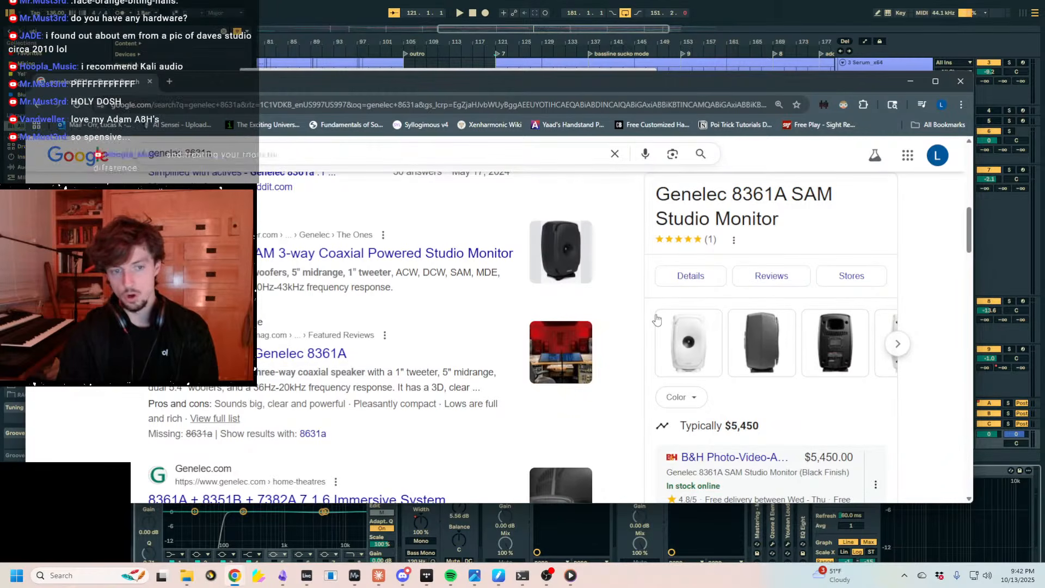
{"action": "scroll", "coordinate": [628, 266], "scroll_direction": "up", "scroll_amount": 8}
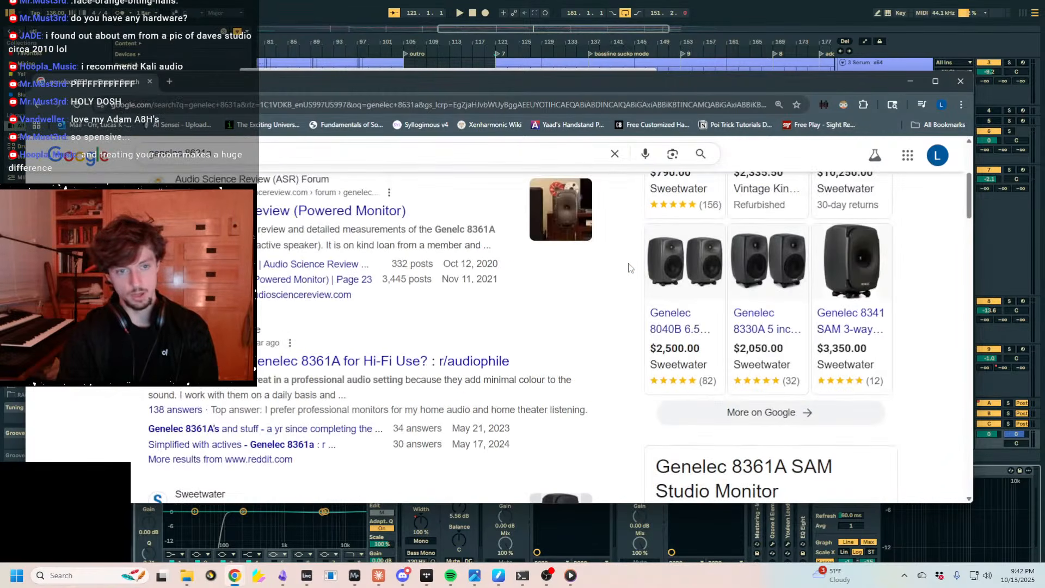
{"action": "scroll", "coordinate": [629, 266], "scroll_direction": "up", "scroll_amount": 2}
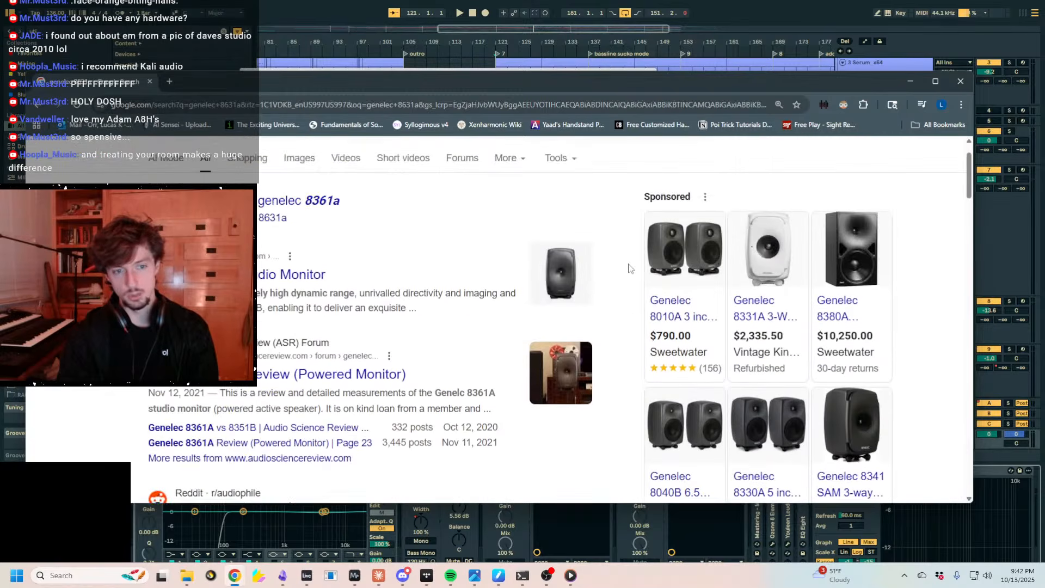
{"action": "mouse_move", "coordinate": [665, 296]}
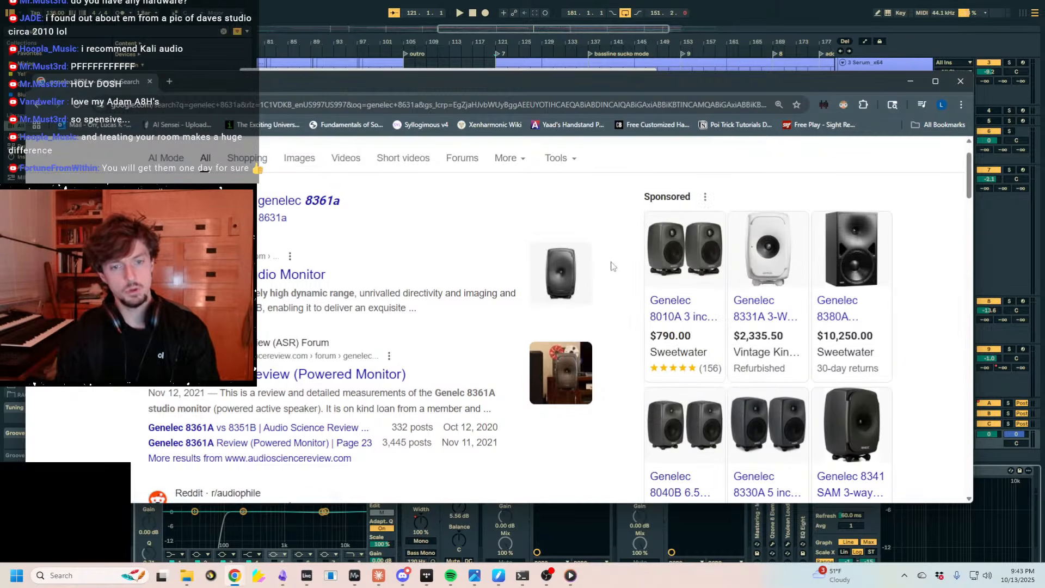
{"action": "scroll", "coordinate": [861, 366], "scroll_direction": "down", "scroll_amount": 1}
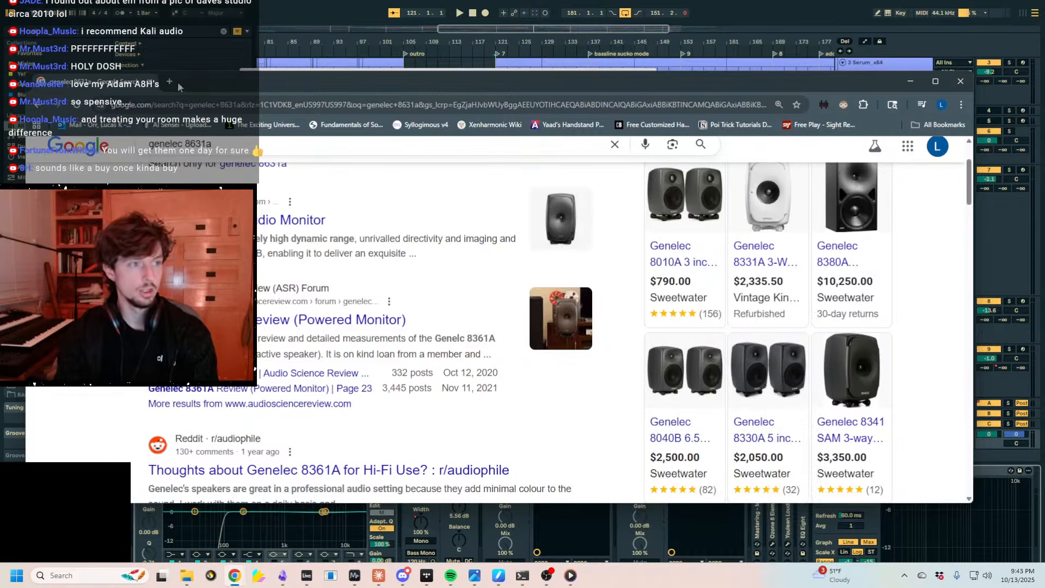
Search Google for "kali audio" in a new tab and browse the product listings and company results.
{"action": "key", "text": "ctrl+t"}
{"action": "type", "text": "kal"}
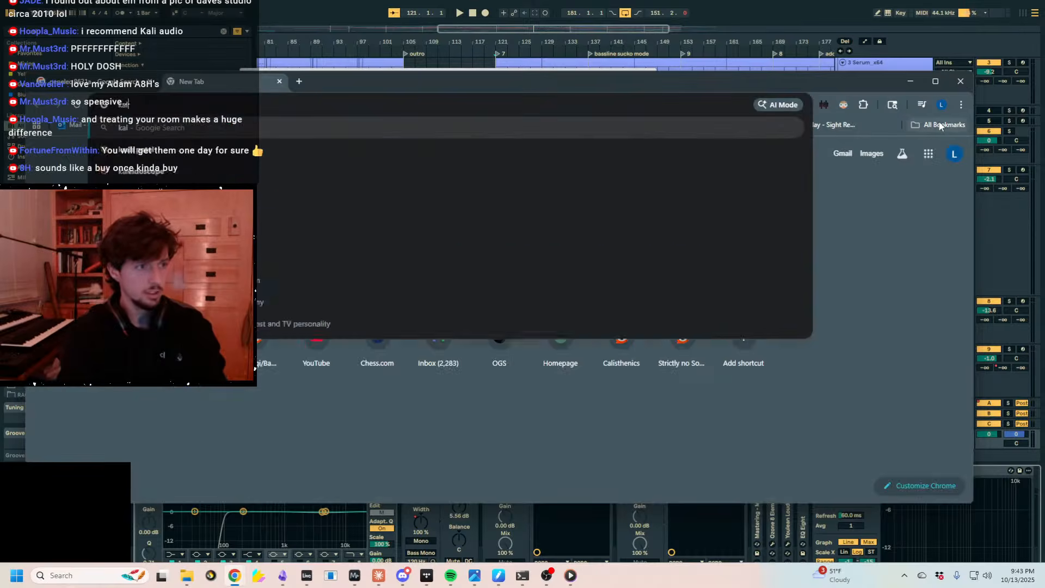
{"action": "type", "text": "i audio"}
{"action": "key", "text": "Return"}
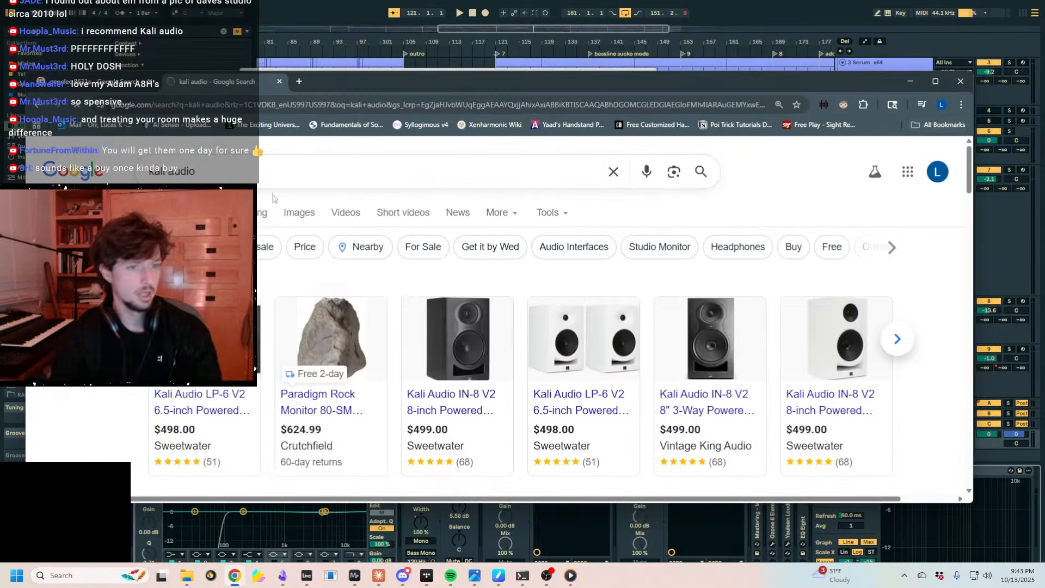
{"action": "scroll", "coordinate": [599, 327], "scroll_direction": "down", "scroll_amount": 2}
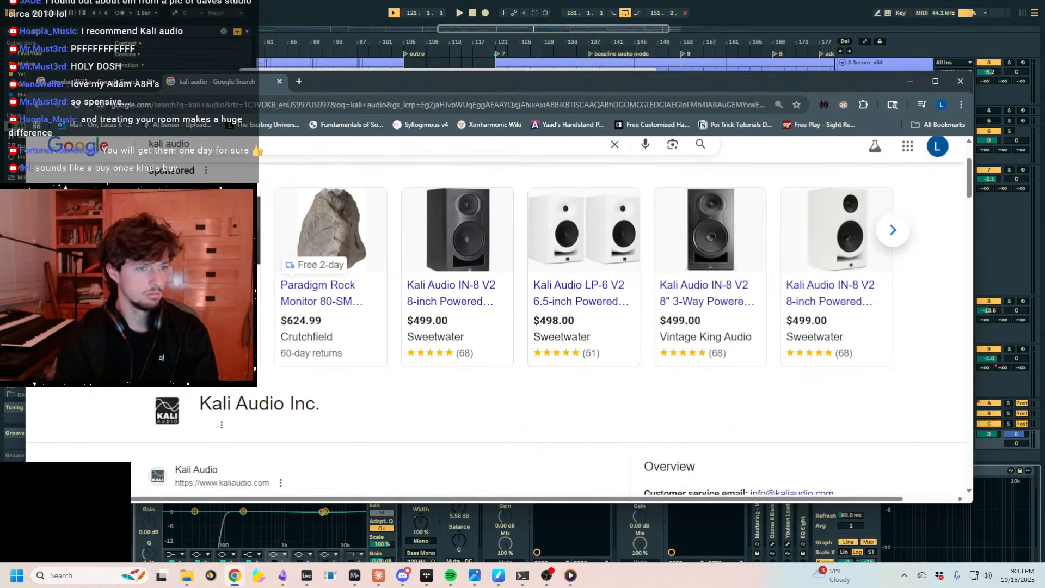
{"action": "scroll", "coordinate": [599, 326], "scroll_direction": "down", "scroll_amount": 5}
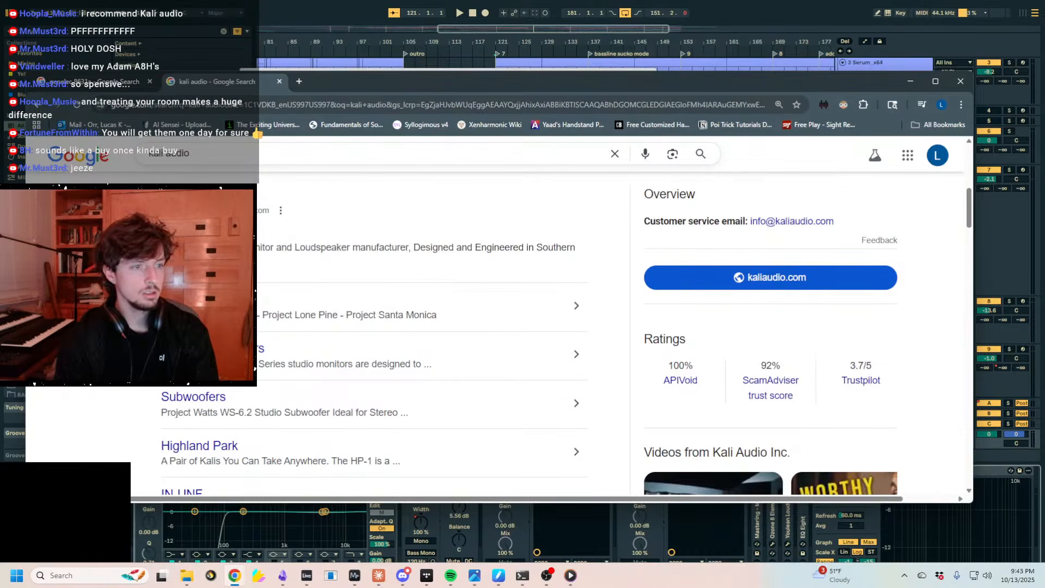
{"action": "scroll", "coordinate": [599, 327], "scroll_direction": "down", "scroll_amount": 6}
{"action": "scroll", "coordinate": [599, 327], "scroll_direction": "up", "scroll_amount": 5}
{"action": "scroll", "coordinate": [523, 327], "scroll_direction": "up", "scroll_amount": 3}
Return to the Genelec search results and open Audio Science Review's "Genelec 8361A Review (Powered Monitor)", repositioning the browser window for reading.
{"action": "left_click", "coordinate": [86, 87]}
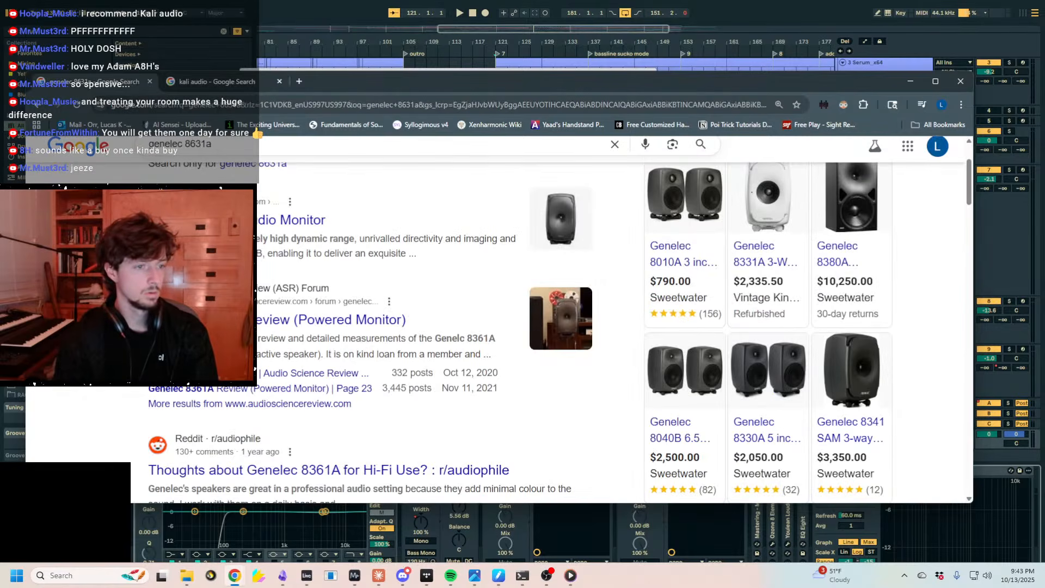
{"action": "left_click_drag", "start_coordinate": [360, 80], "coordinate": [625, 78]}
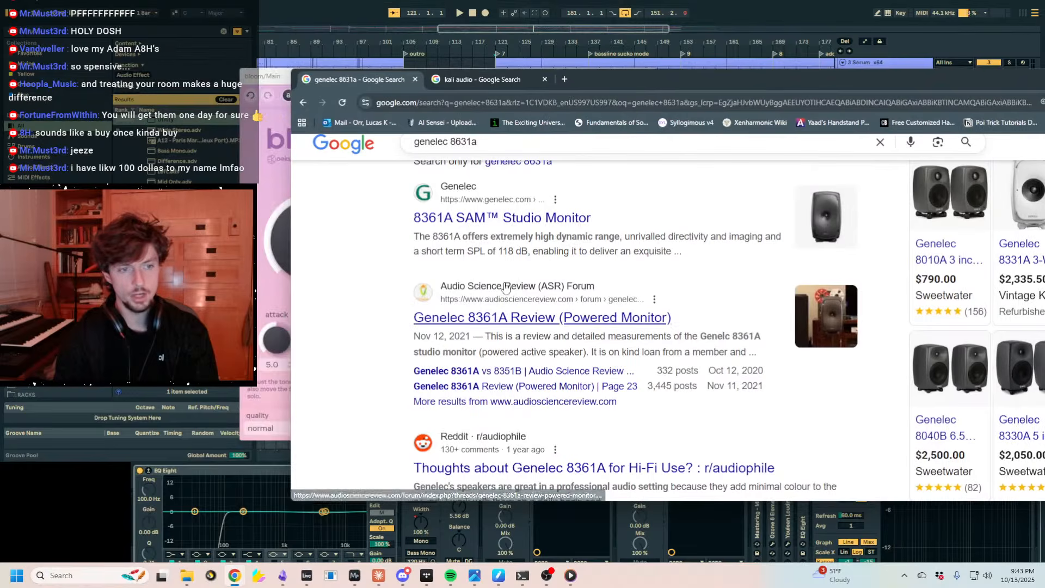
{"action": "left_click", "coordinate": [539, 319]}
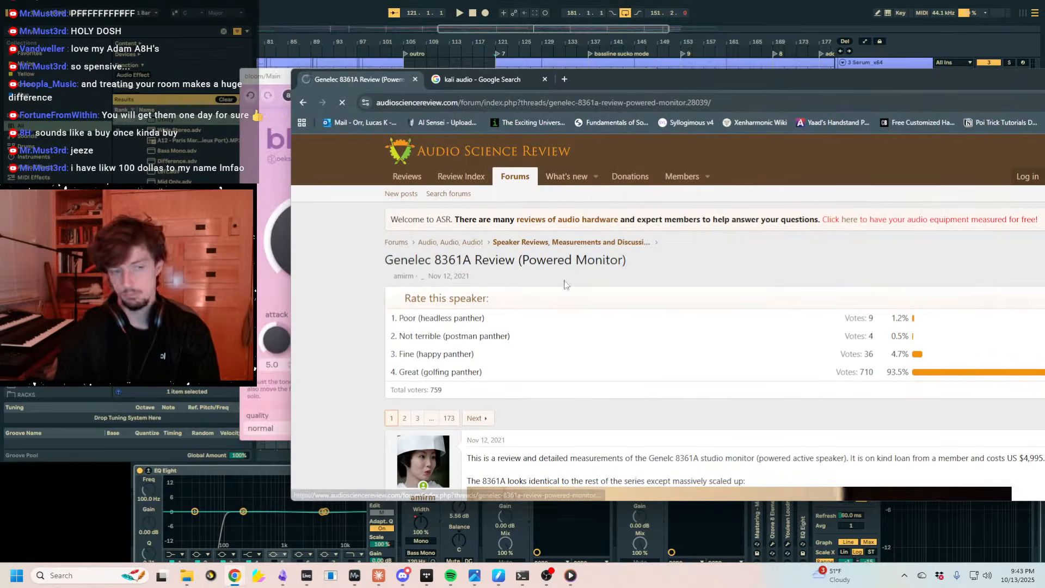
{"action": "left_click_drag", "start_coordinate": [605, 77], "coordinate": [544, 58]}
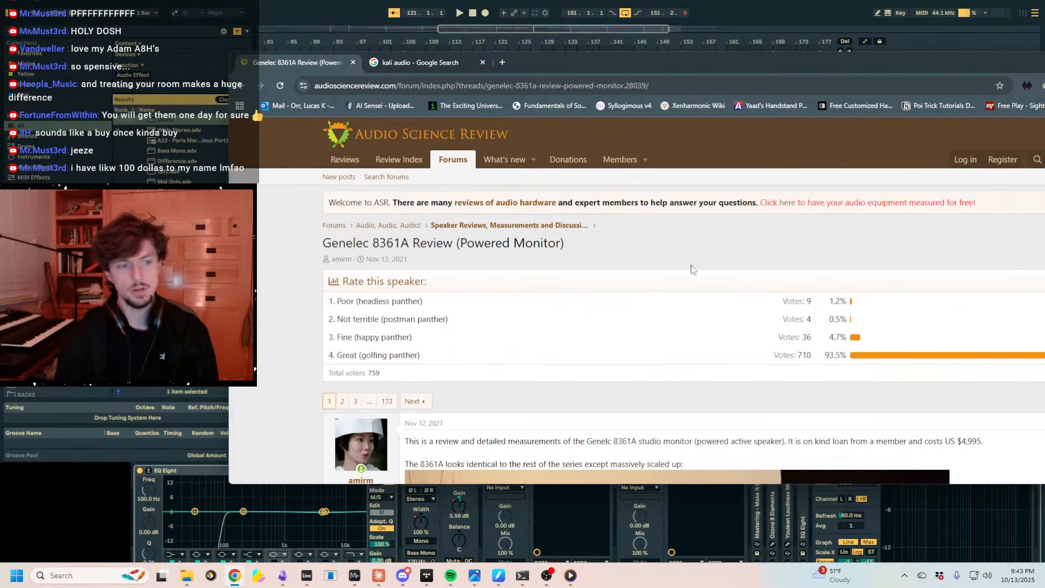
Look over the review's speaker rating poll and the reviewer's profile details beside the opening post, leaving no text selected.
{"action": "scroll", "coordinate": [381, 267], "scroll_direction": "down", "scroll_amount": 5}
{"action": "scroll", "coordinate": [304, 262], "scroll_direction": "up", "scroll_amount": 3}
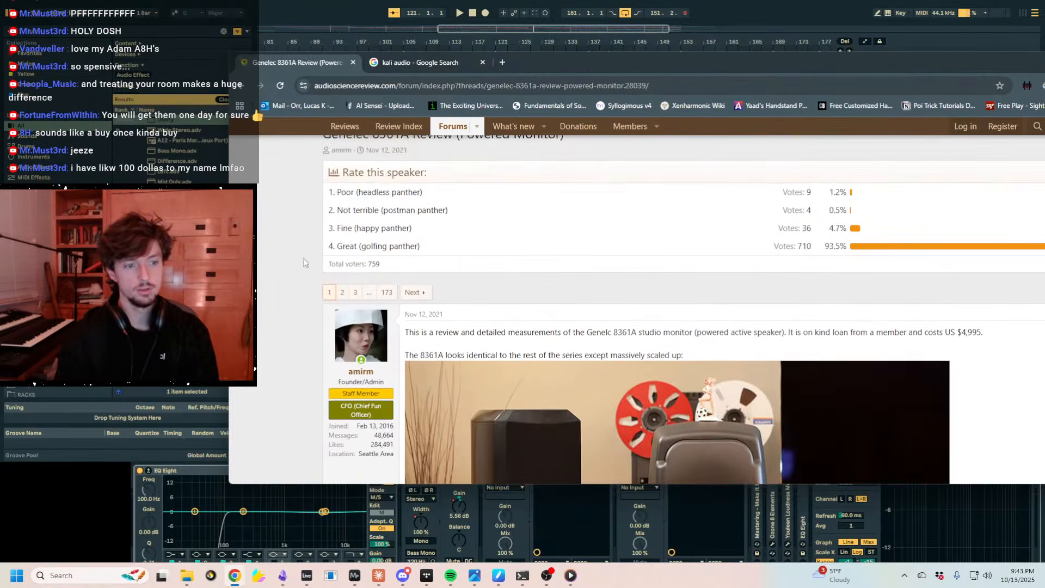
{"action": "scroll", "coordinate": [305, 263], "scroll_direction": "down", "scroll_amount": 1}
{"action": "left_click_drag", "start_coordinate": [323, 315], "coordinate": [374, 318]}
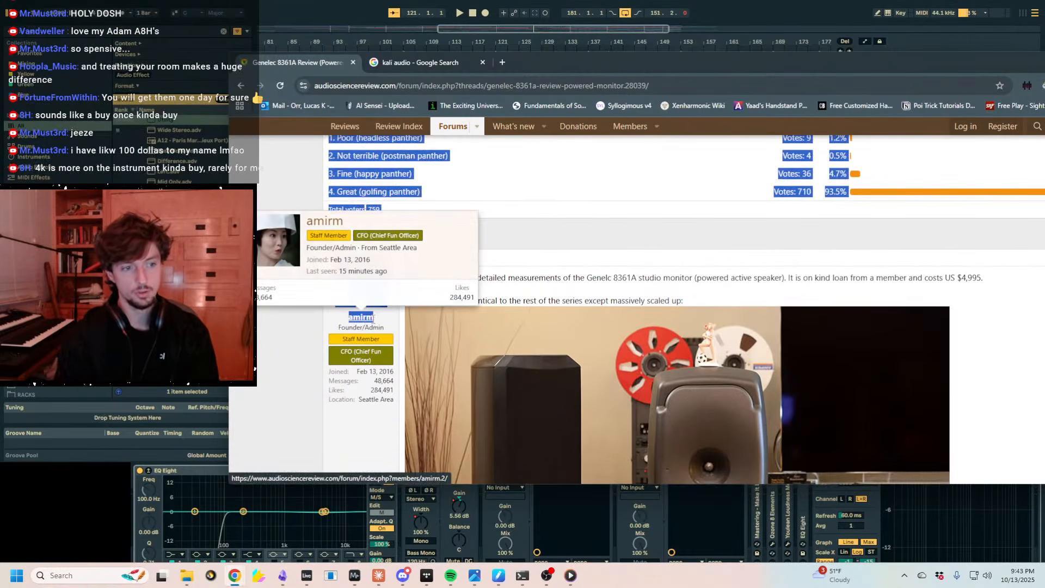
{"action": "left_click", "coordinate": [290, 332]}
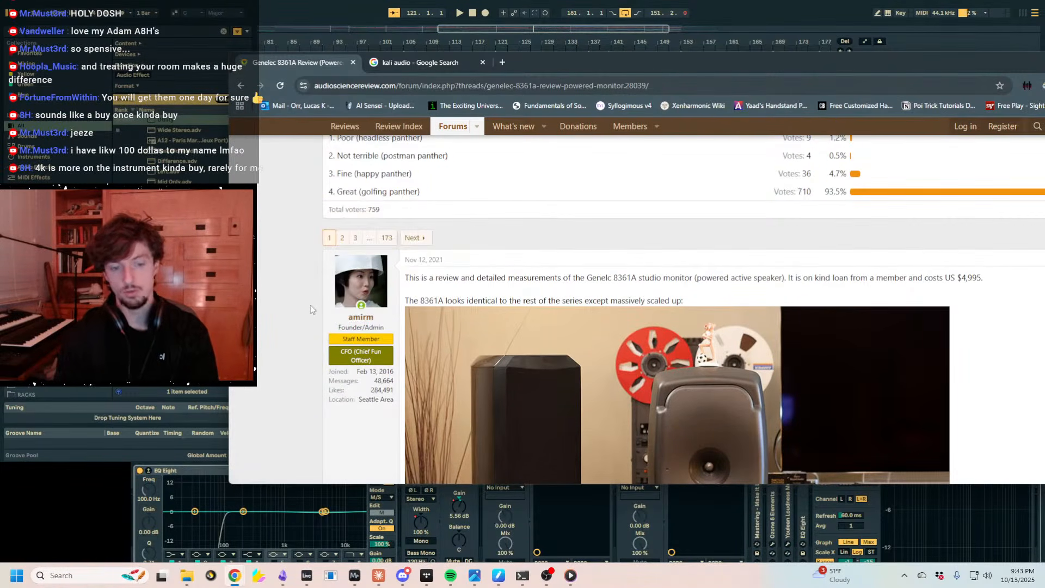
Examine the CEA2034 frequency response graph, and go back to the photo of the Genelec 8361A in the opening post.
{"action": "scroll", "coordinate": [310, 305], "scroll_direction": "down", "scroll_amount": 15}
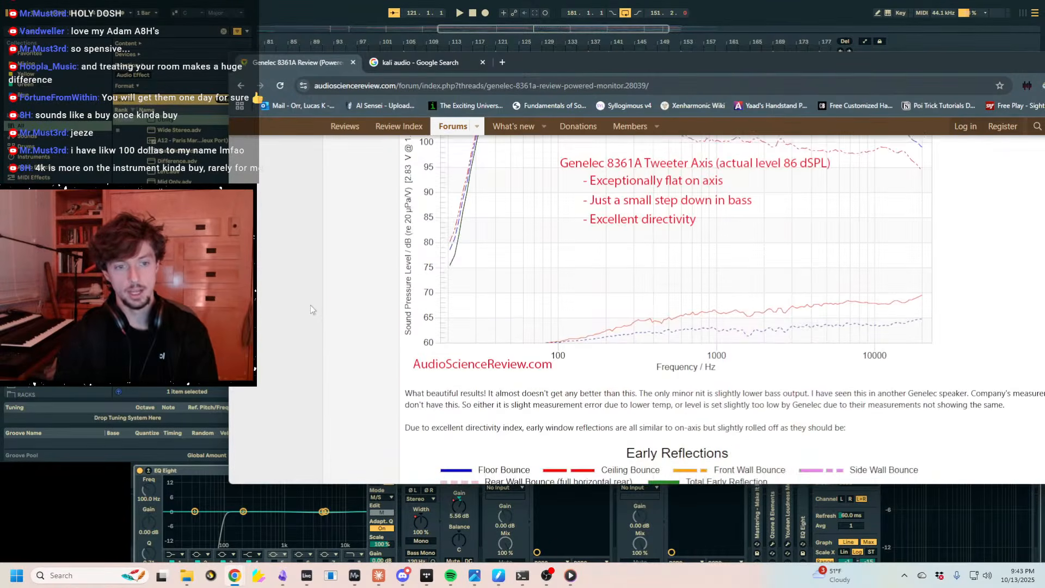
{"action": "scroll", "coordinate": [354, 289], "scroll_direction": "up", "scroll_amount": 5}
{"action": "scroll", "coordinate": [381, 288], "scroll_direction": "down", "scroll_amount": 4}
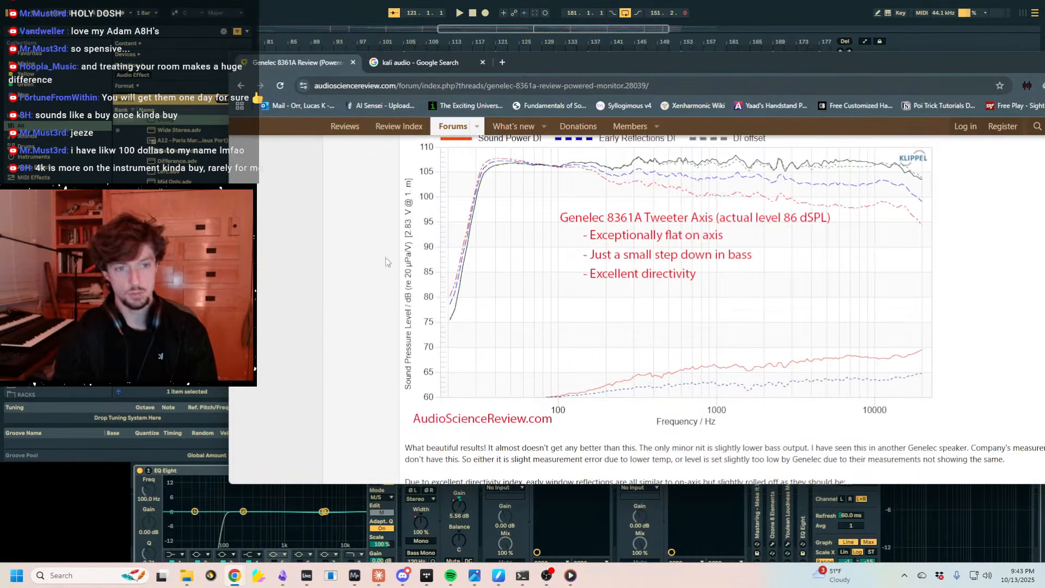
{"action": "scroll", "coordinate": [400, 274], "scroll_direction": "up", "scroll_amount": 10}
{"action": "scroll", "coordinate": [400, 274], "scroll_direction": "up", "scroll_amount": 5}
{"action": "scroll", "coordinate": [360, 291], "scroll_direction": "down", "scroll_amount": 4}
{"action": "scroll", "coordinate": [361, 291], "scroll_direction": "up", "scroll_amount": 2}
{"action": "scroll", "coordinate": [360, 290], "scroll_direction": "down", "scroll_amount": 1}
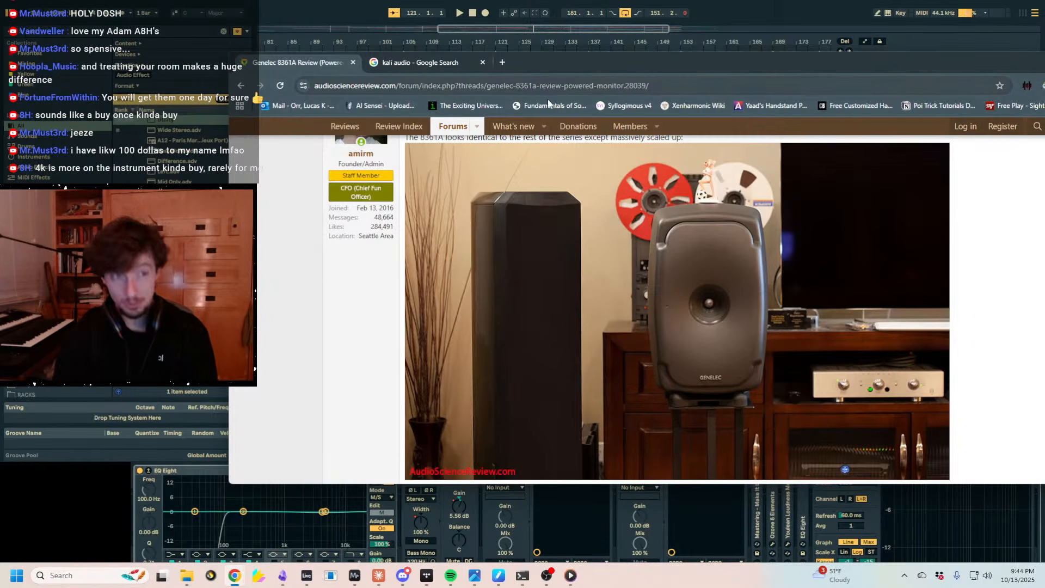
Reread the review's introduction and follow the measurements from the CEA2034 graph to the Estimated In-Room Response graph.
{"action": "scroll", "coordinate": [384, 280], "scroll_direction": "up", "scroll_amount": 5}
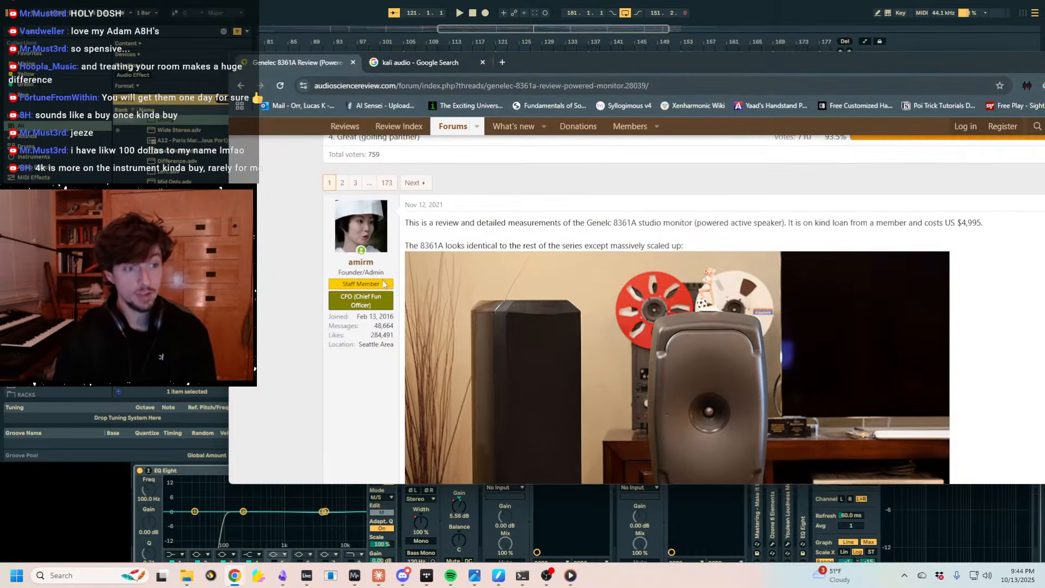
{"action": "scroll", "coordinate": [398, 262], "scroll_direction": "down", "scroll_amount": 4}
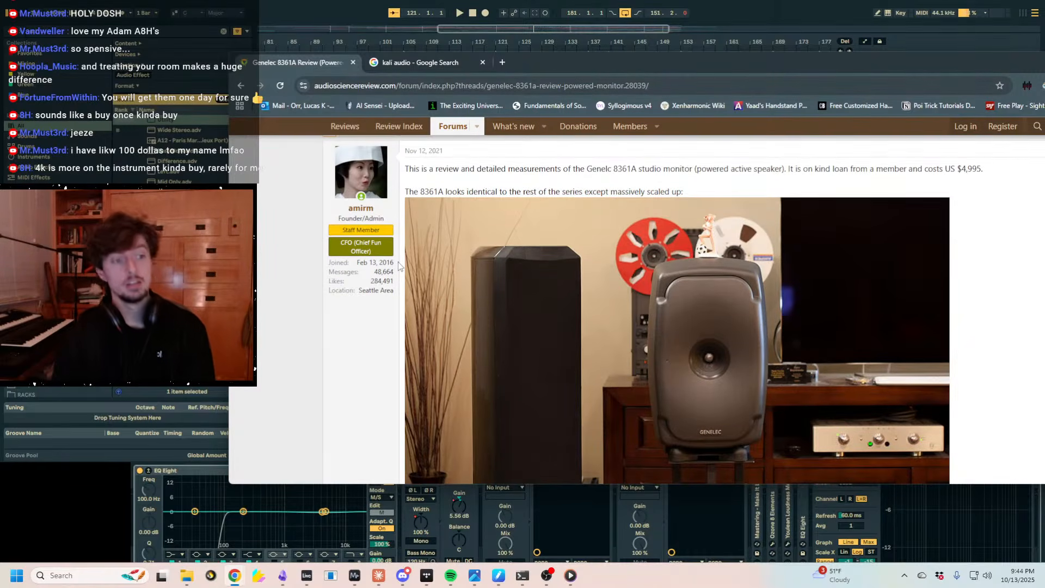
{"action": "scroll", "coordinate": [402, 267], "scroll_direction": "down", "scroll_amount": 10}
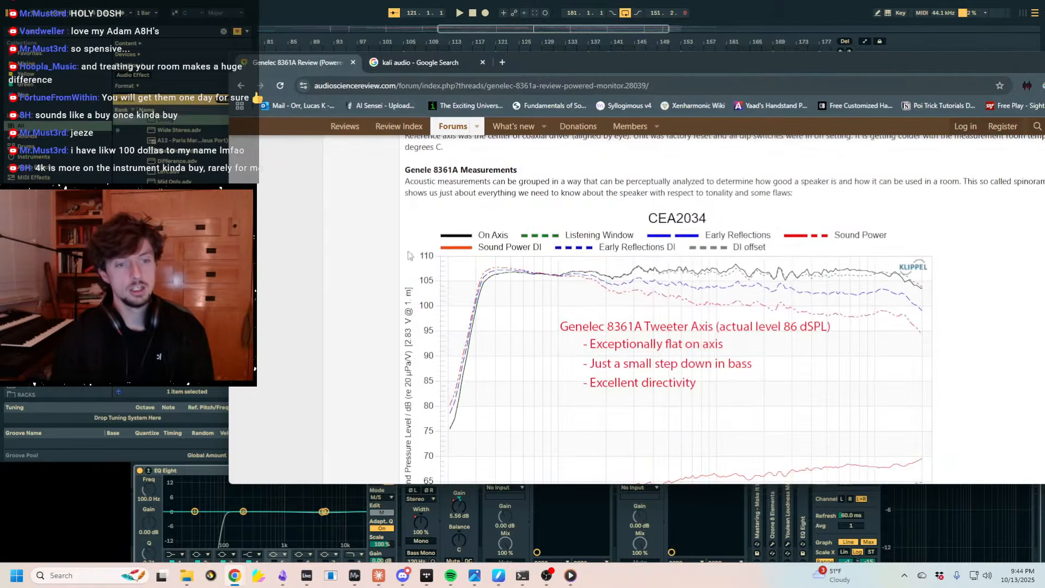
{"action": "scroll", "coordinate": [410, 269], "scroll_direction": "down", "scroll_amount": 12}
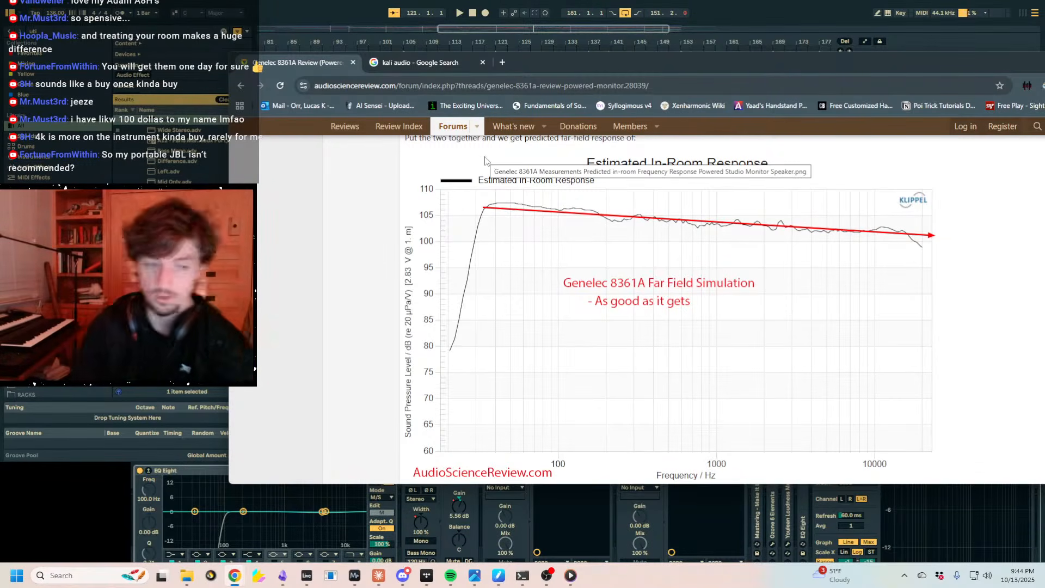
Examine the port resonance, beamwidth and horizontal directivity graphs, ending at the 1, 2 and 3 kHz directivity balloons.
{"action": "scroll", "coordinate": [371, 296], "scroll_direction": "down", "scroll_amount": 2}
{"action": "scroll", "coordinate": [370, 292], "scroll_direction": "down", "scroll_amount": 6}
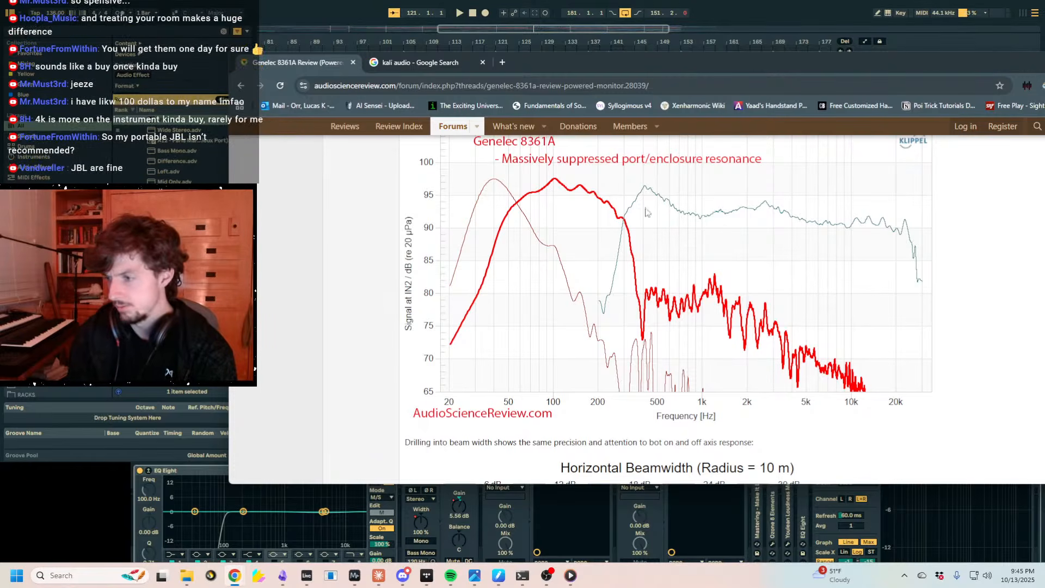
{"action": "scroll", "coordinate": [349, 218], "scroll_direction": "down", "scroll_amount": 6}
{"action": "scroll", "coordinate": [375, 250], "scroll_direction": "down", "scroll_amount": 15}
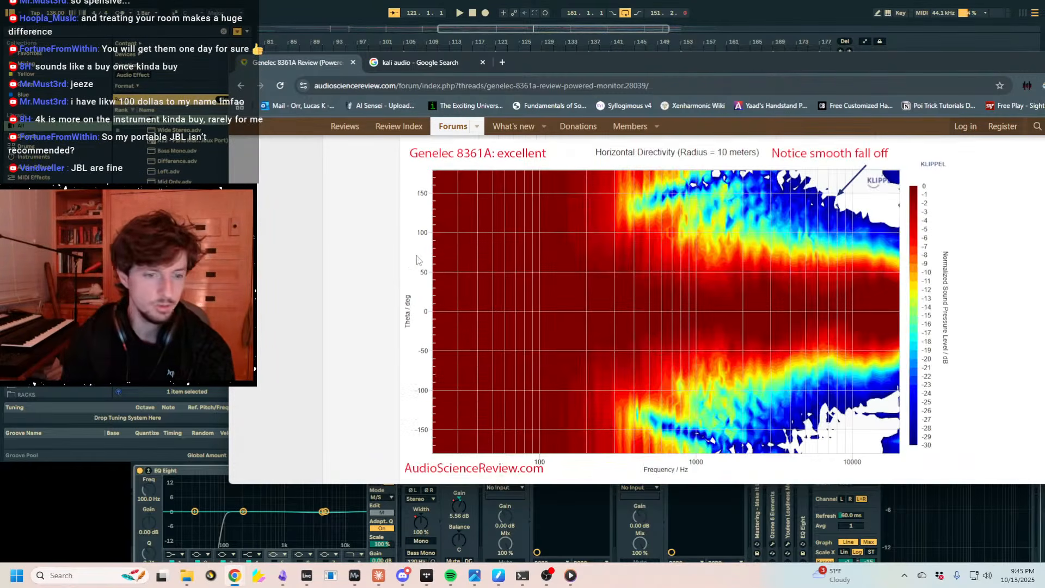
{"action": "scroll", "coordinate": [394, 254], "scroll_direction": "down", "scroll_amount": 5}
{"action": "scroll", "coordinate": [394, 253], "scroll_direction": "up", "scroll_amount": 3}
{"action": "scroll", "coordinate": [392, 265], "scroll_direction": "down", "scroll_amount": 3}
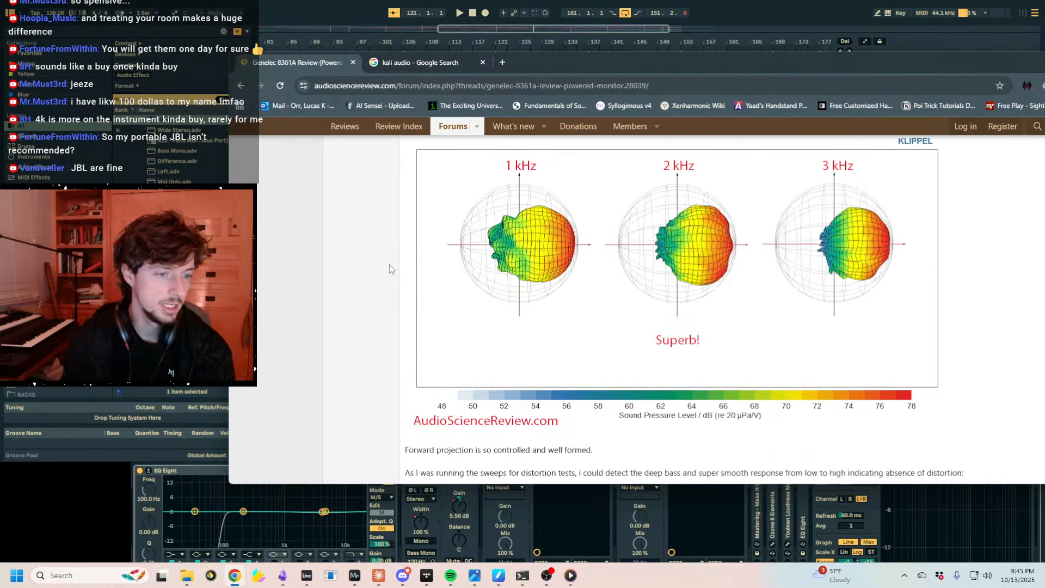
{"action": "scroll", "coordinate": [390, 268], "scroll_direction": "up", "scroll_amount": 1}
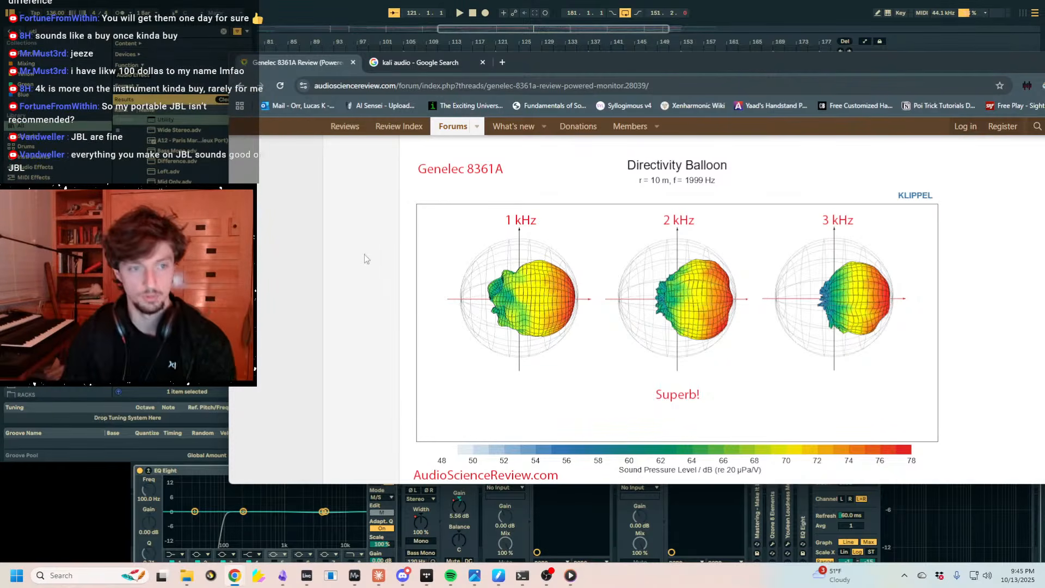
Read through the distortion, waterfall and impulse response graphs, the listening tests and the conclusions, and go back to the impulse response.
{"action": "scroll", "coordinate": [364, 253], "scroll_direction": "down", "scroll_amount": 4}
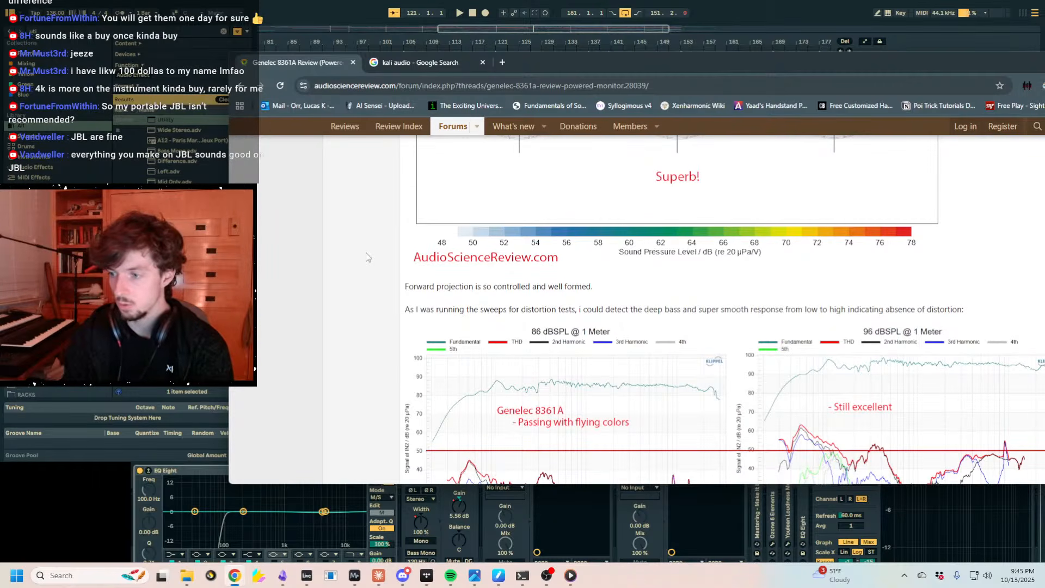
{"action": "scroll", "coordinate": [366, 253], "scroll_direction": "down", "scroll_amount": 3}
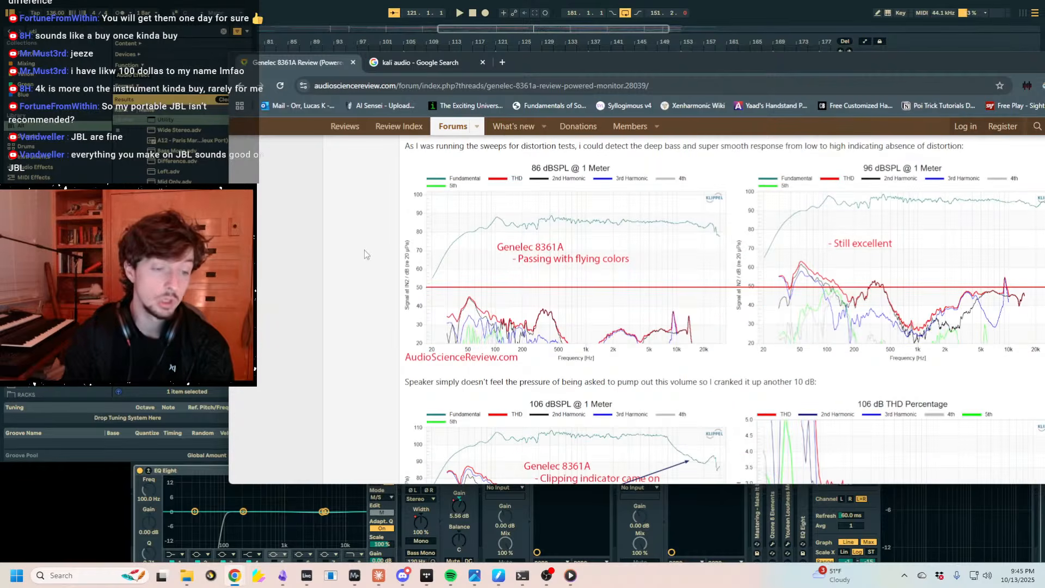
{"action": "scroll", "coordinate": [372, 248], "scroll_direction": "down", "scroll_amount": 10}
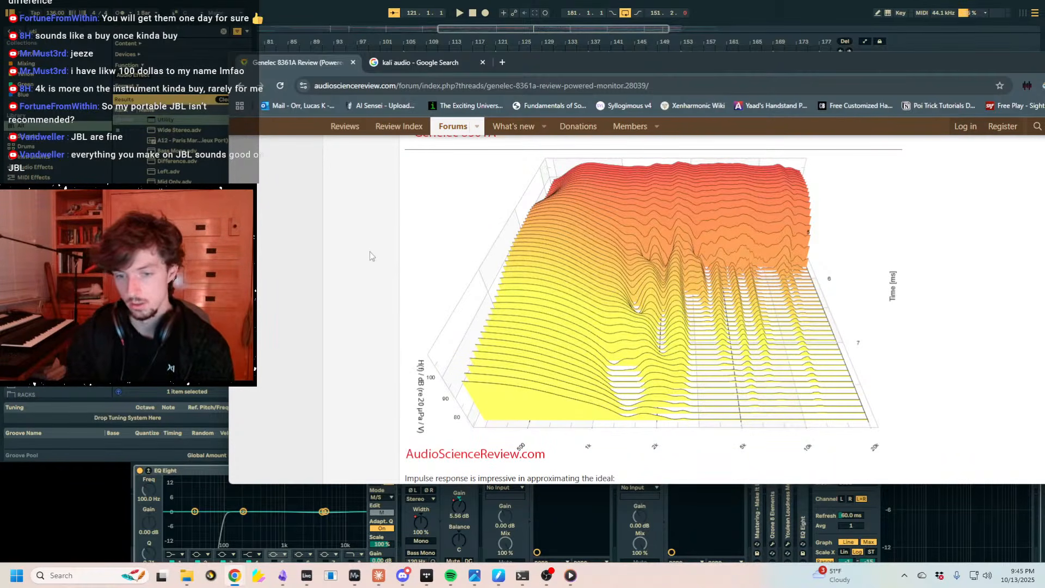
{"action": "scroll", "coordinate": [370, 252], "scroll_direction": "down", "scroll_amount": 6}
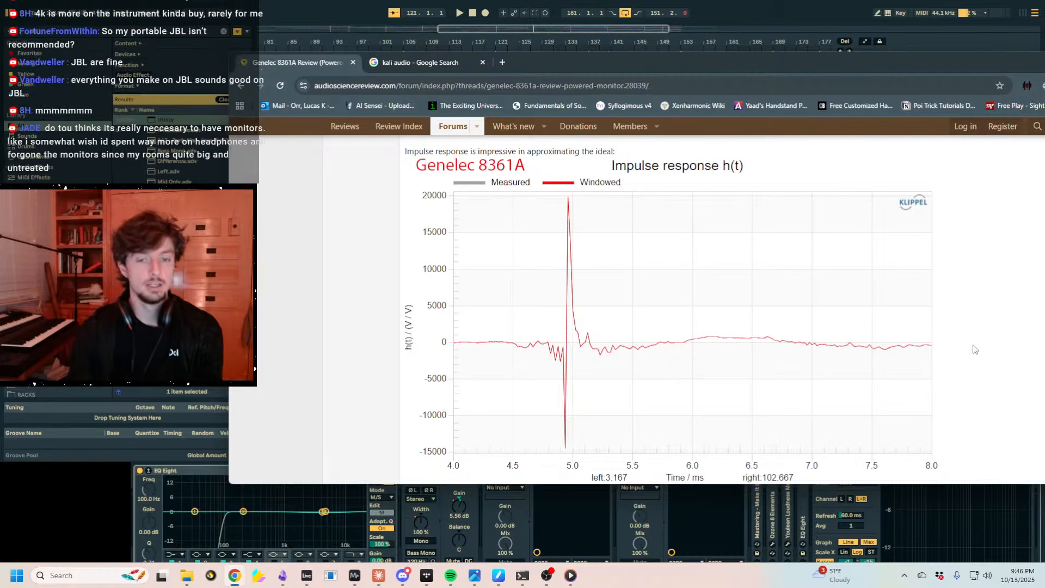
{"action": "scroll", "coordinate": [975, 349], "scroll_direction": "down", "scroll_amount": 4}
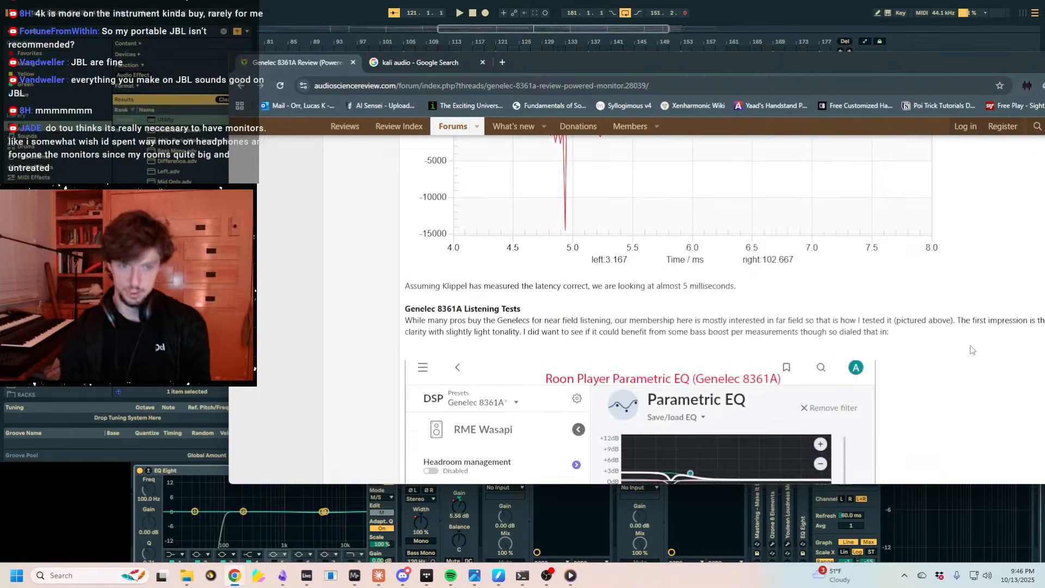
{"action": "scroll", "coordinate": [973, 350], "scroll_direction": "down", "scroll_amount": 3}
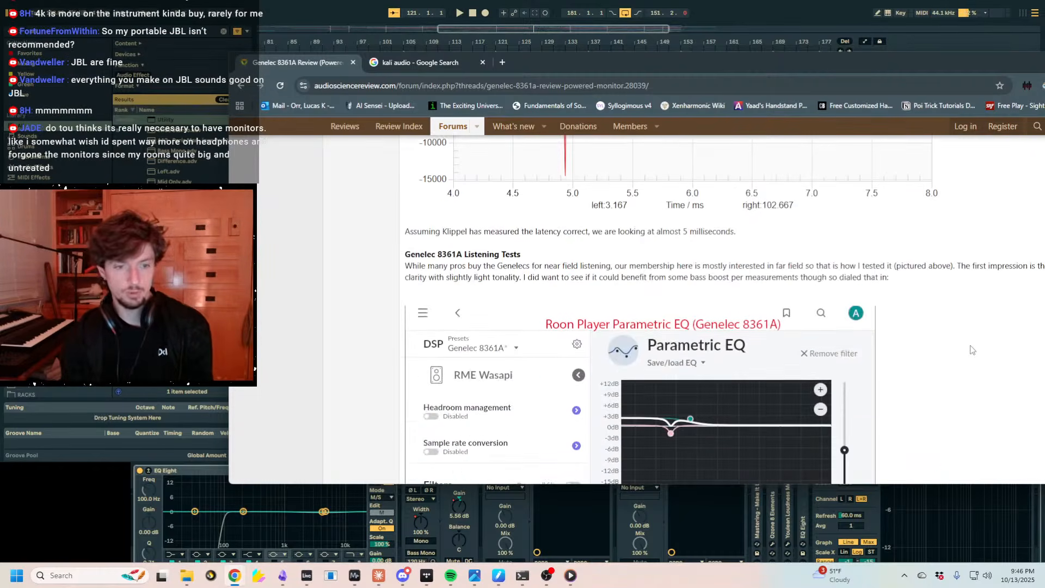
{"action": "scroll", "coordinate": [973, 349], "scroll_direction": "down", "scroll_amount": 10}
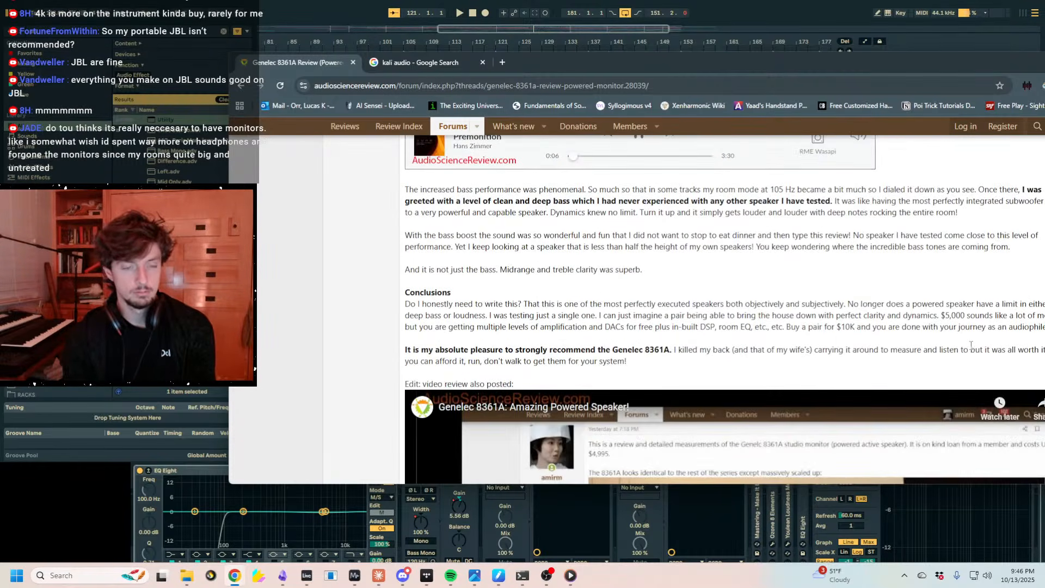
{"action": "scroll", "coordinate": [971, 344], "scroll_direction": "up", "scroll_amount": 20}
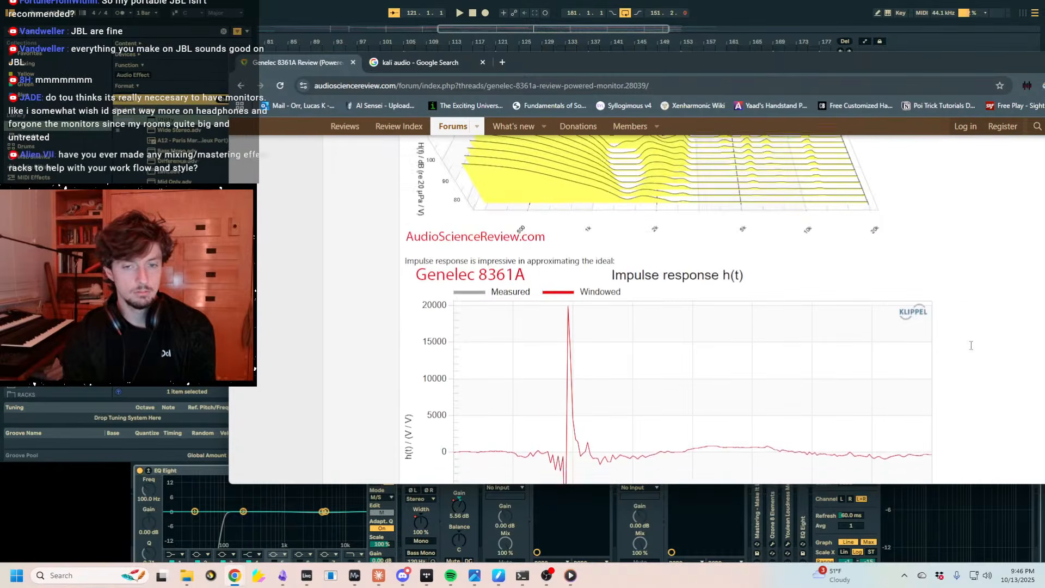
Go back through the directivity, beamwidth and port resonance graphs and examine the Genelec 8361A's Estimated In-Room Response graph.
{"action": "scroll", "coordinate": [971, 344], "scroll_direction": "up", "scroll_amount": 15}
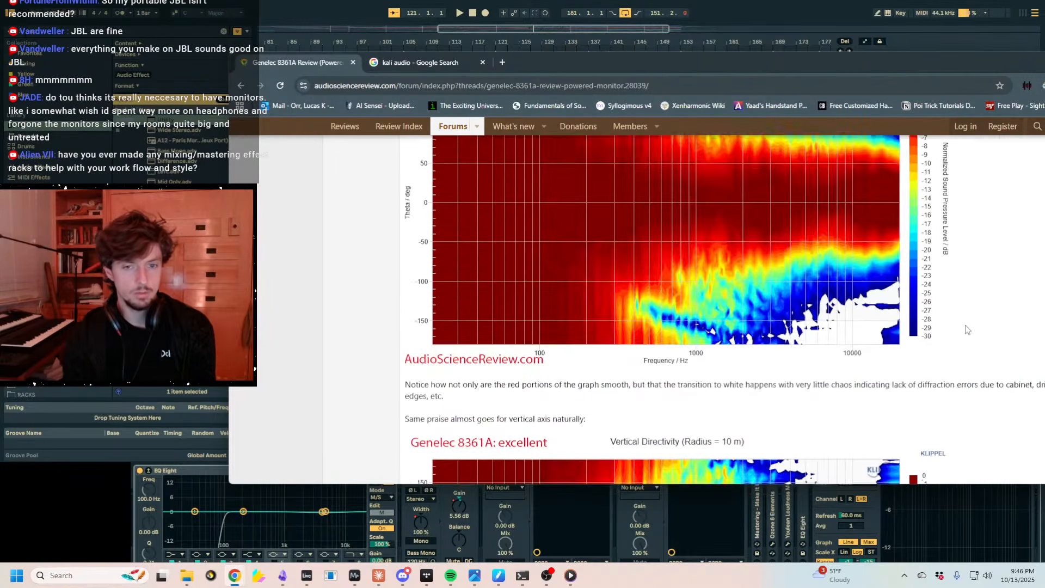
{"action": "scroll", "coordinate": [968, 343], "scroll_direction": "up", "scroll_amount": 10}
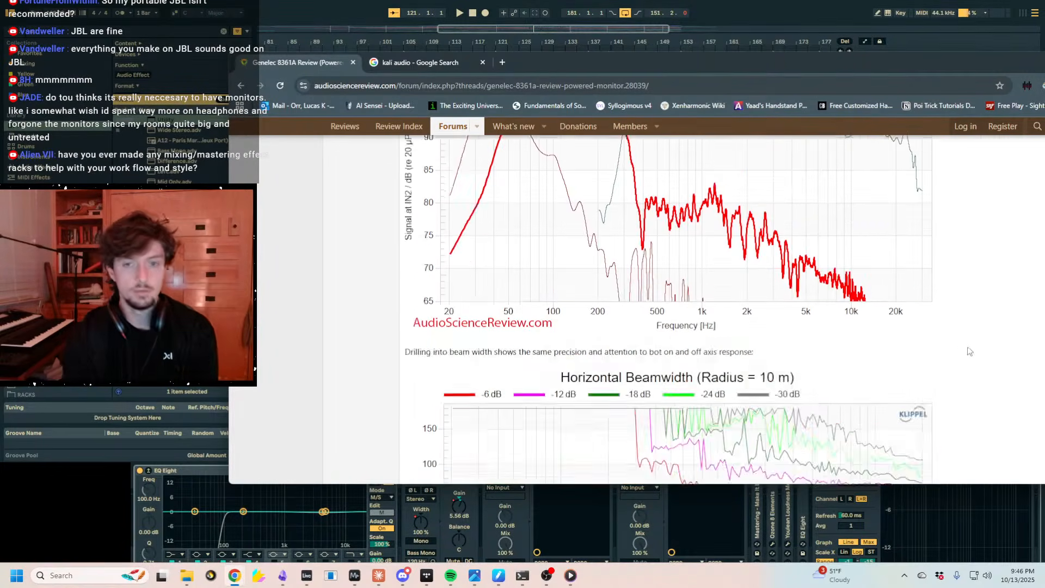
{"action": "scroll", "coordinate": [971, 351], "scroll_direction": "up", "scroll_amount": 10}
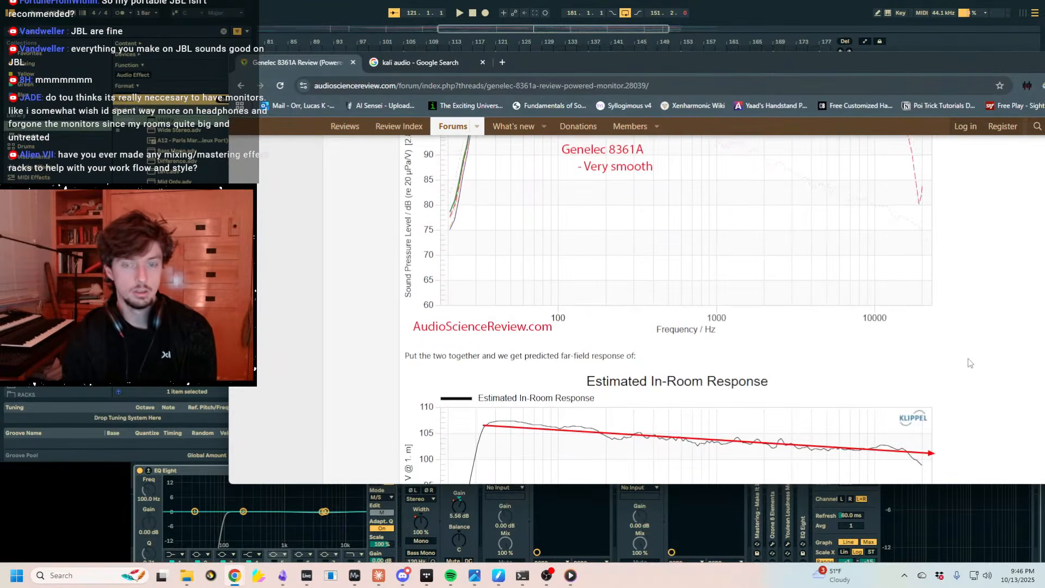
{"action": "scroll", "coordinate": [969, 362], "scroll_direction": "up", "scroll_amount": 5}
{"action": "scroll", "coordinate": [969, 363], "scroll_direction": "down", "scroll_amount": 4}
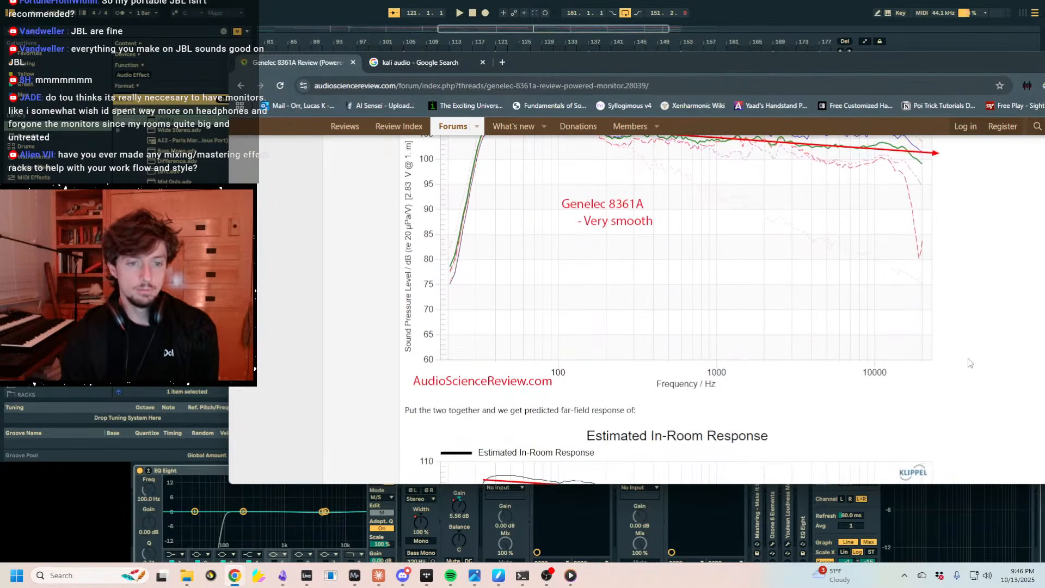
{"action": "scroll", "coordinate": [968, 362], "scroll_direction": "down", "scroll_amount": 6}
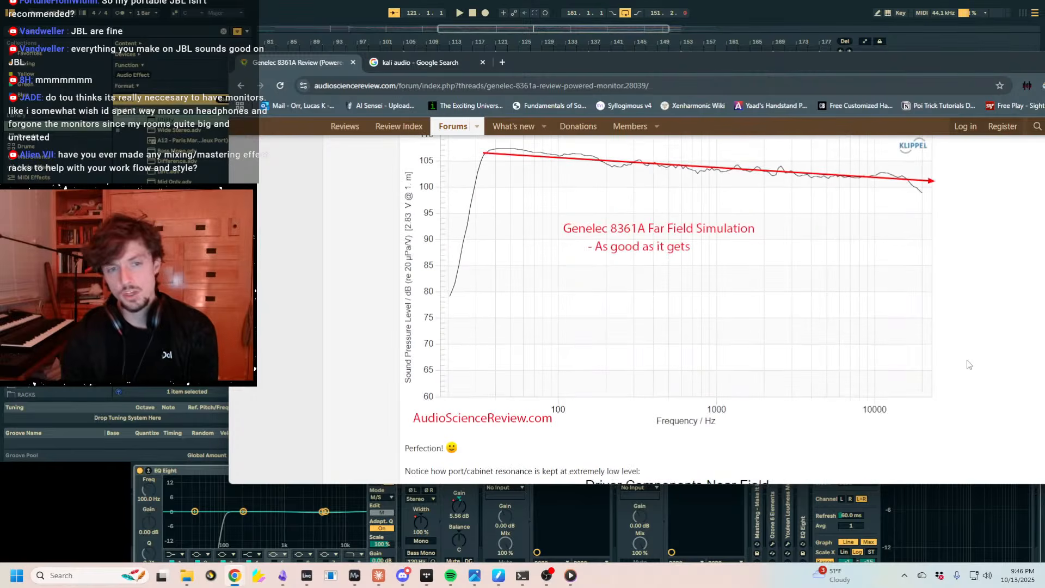
{"action": "scroll", "coordinate": [969, 364], "scroll_direction": "up", "scroll_amount": 1}
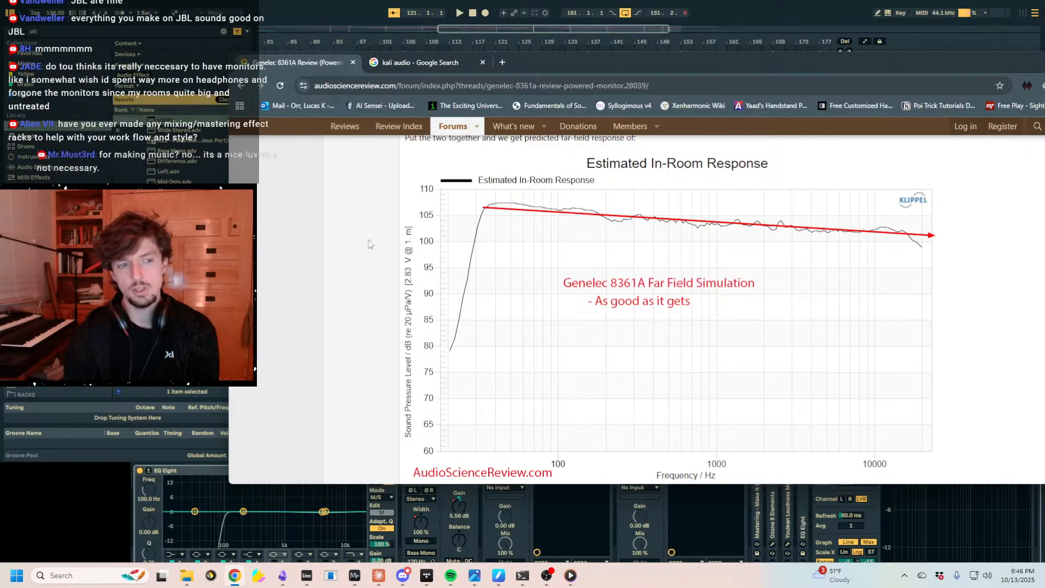
Switch back to Ableton Live and set the lower range limit of the Main track's Spectrum to -11.
{"action": "left_click", "coordinate": [896, 514]}
{"action": "left_click", "coordinate": [874, 470]}
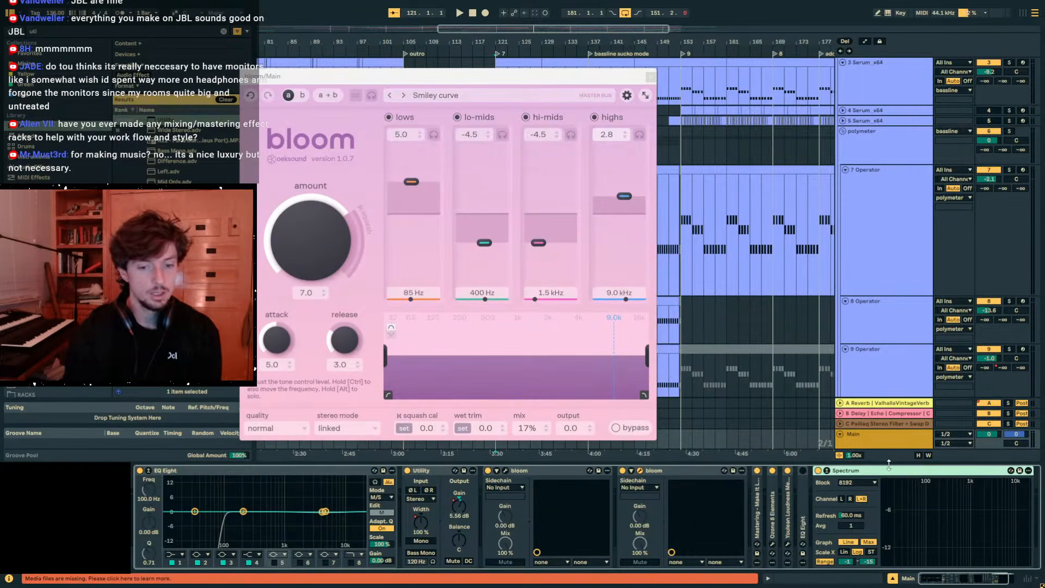
{"action": "left_click_drag", "start_coordinate": [866, 561], "coordinate": [865, 553]}
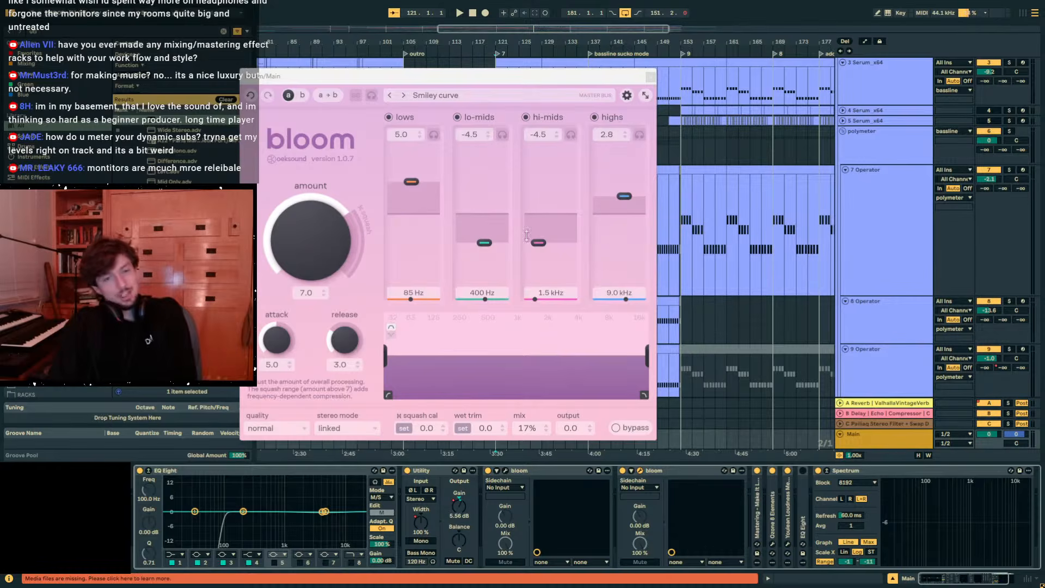
Return to the Main track's device chain, close the bloom window, and collapse both bloom devices and Spectrum.
{"action": "left_click", "coordinate": [876, 270]}
{"action": "left_click", "coordinate": [867, 147]}
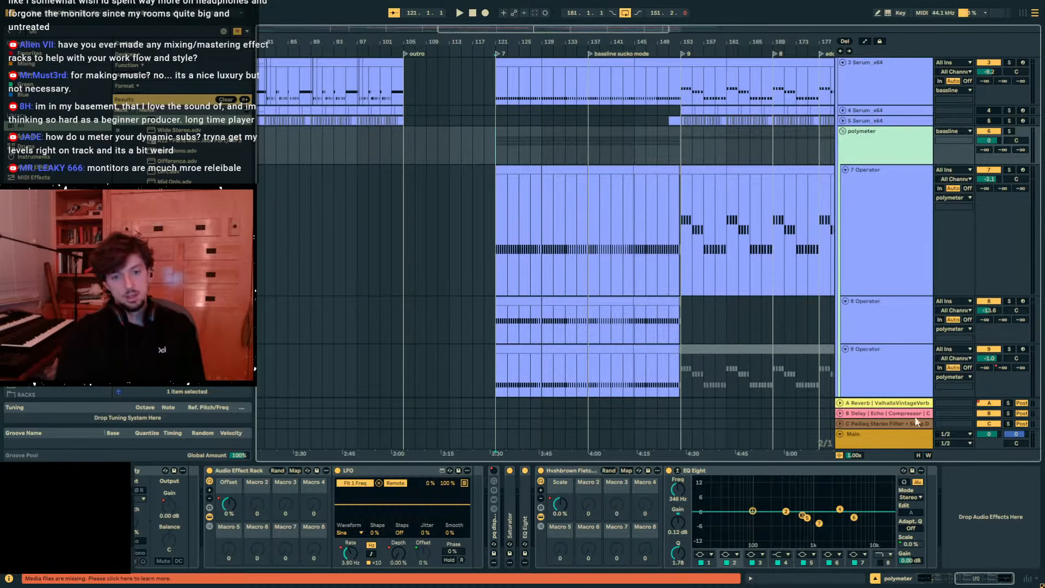
{"action": "left_click", "coordinate": [906, 441]}
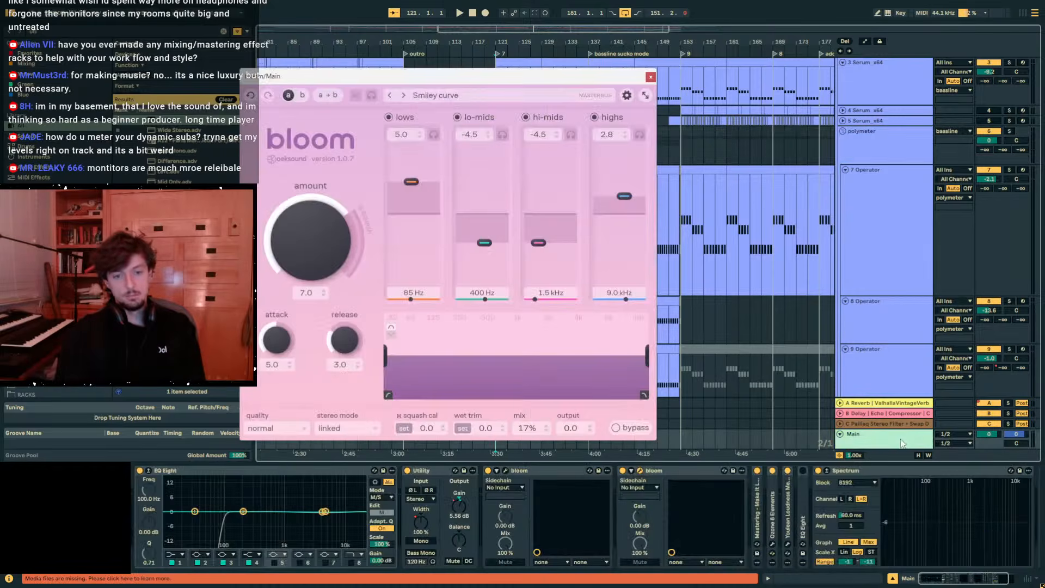
{"action": "left_click", "coordinate": [650, 77]}
{"action": "double_click", "coordinate": [544, 471]}
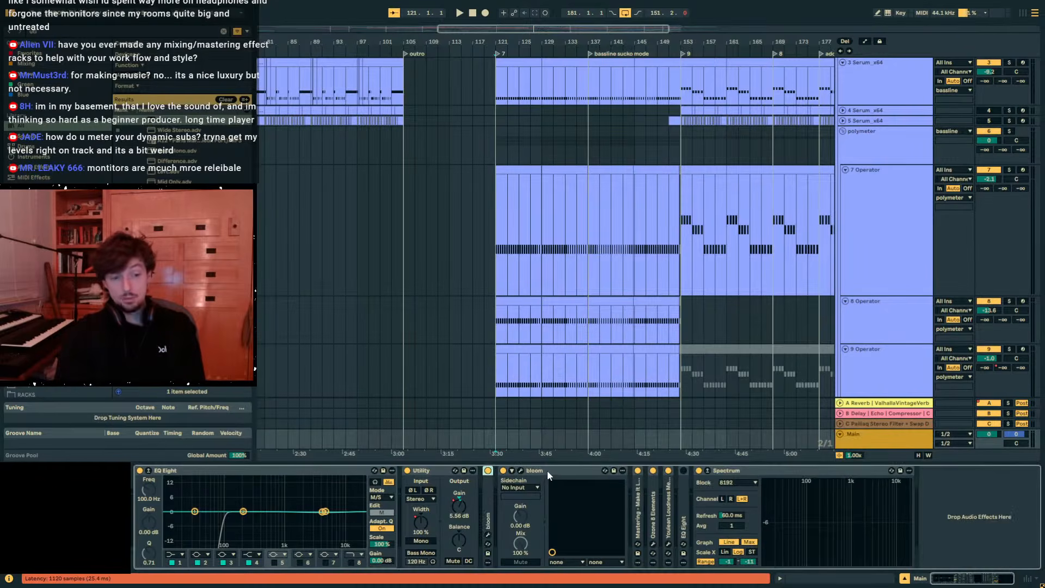
{"action": "double_click", "coordinate": [545, 470]}
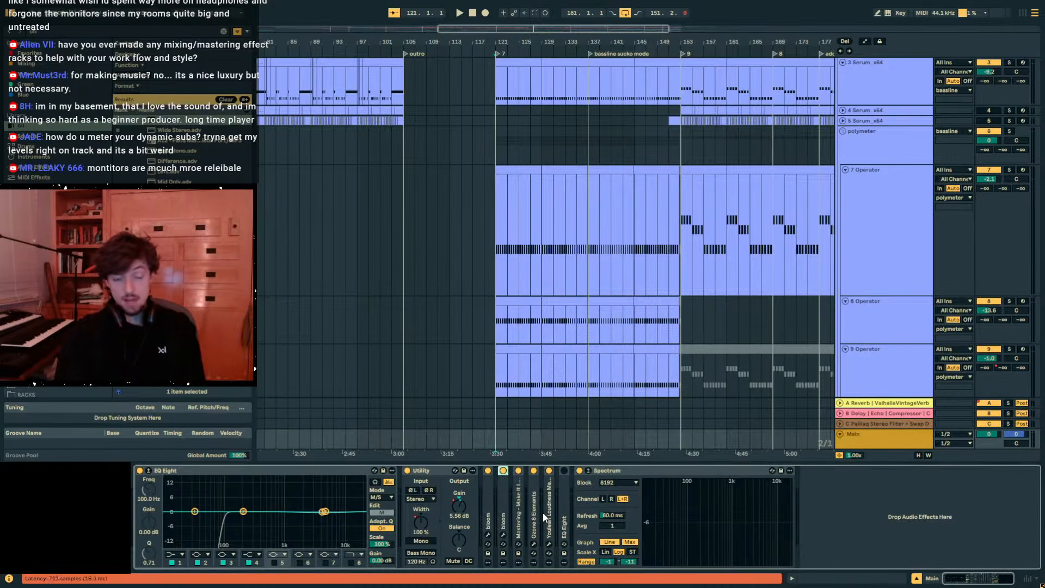
{"action": "double_click", "coordinate": [621, 471]}
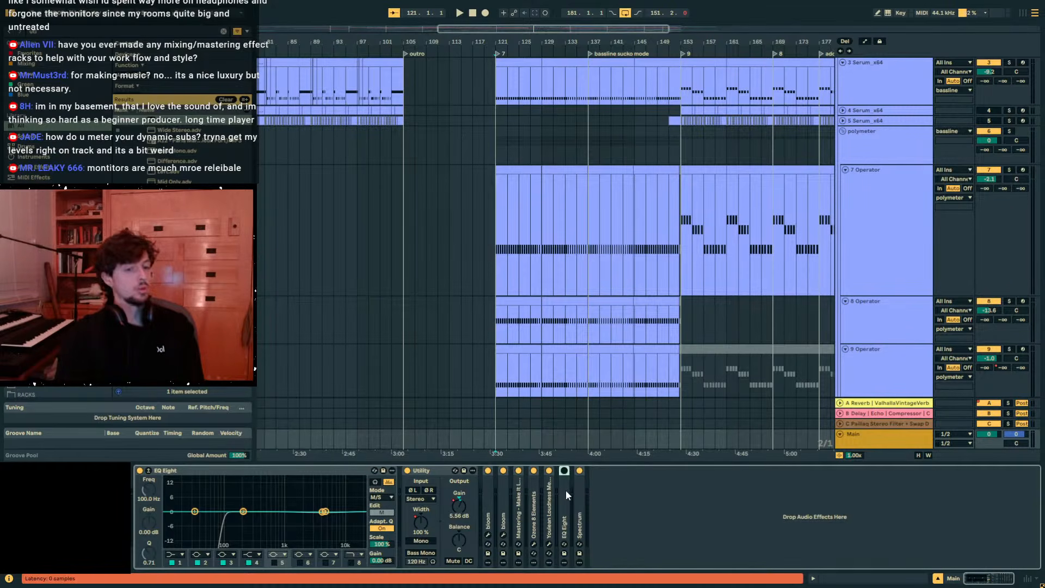
{"action": "double_click", "coordinate": [566, 490]}
{"action": "double_click", "coordinate": [608, 472]}
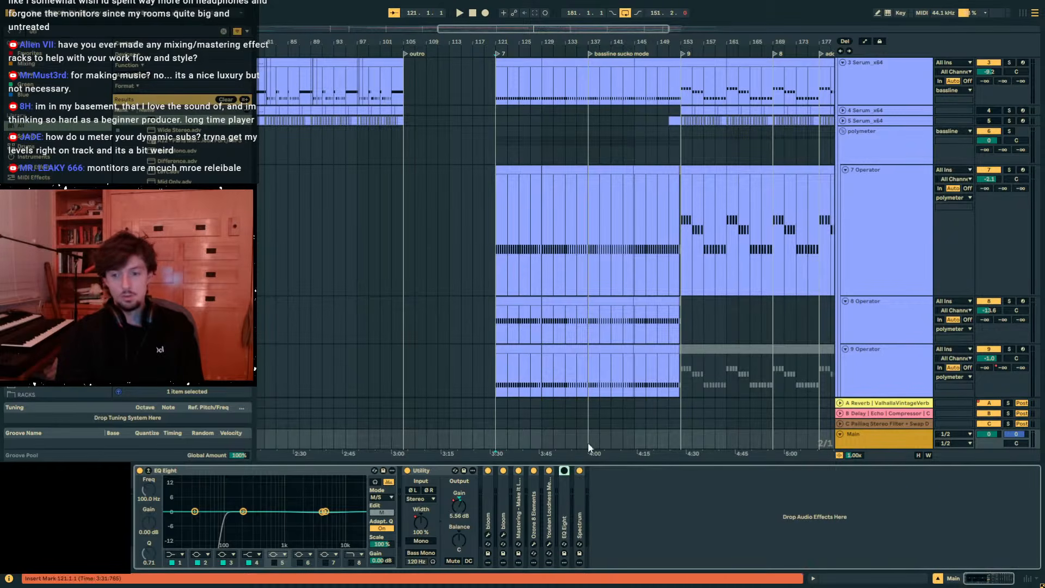
{"action": "left_click", "coordinate": [653, 496]}
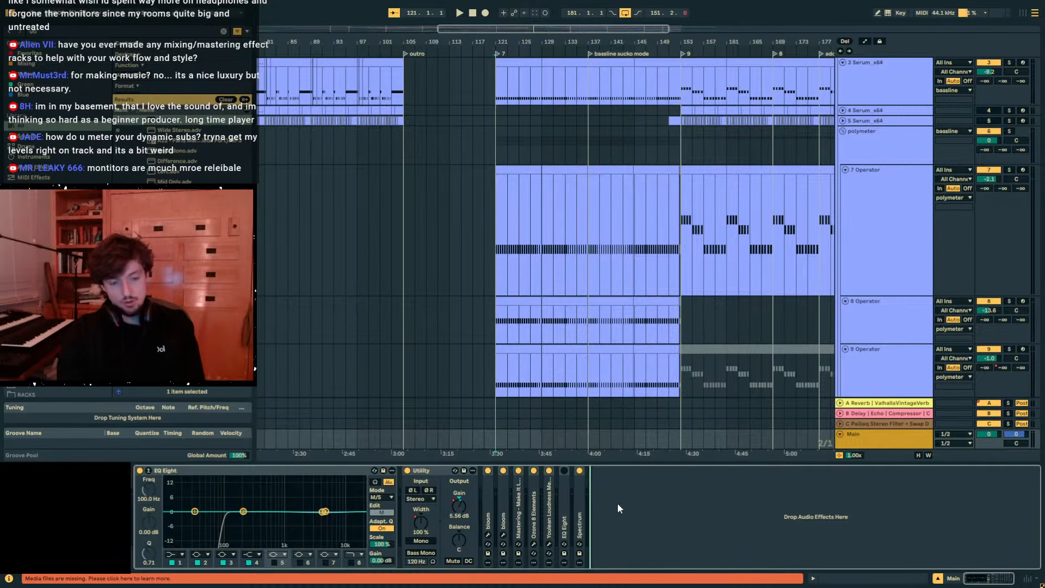
Expand the Main track's second bloom device and review its Smiley curve settings in the plug-in window.
{"action": "double_click", "coordinate": [505, 511]}
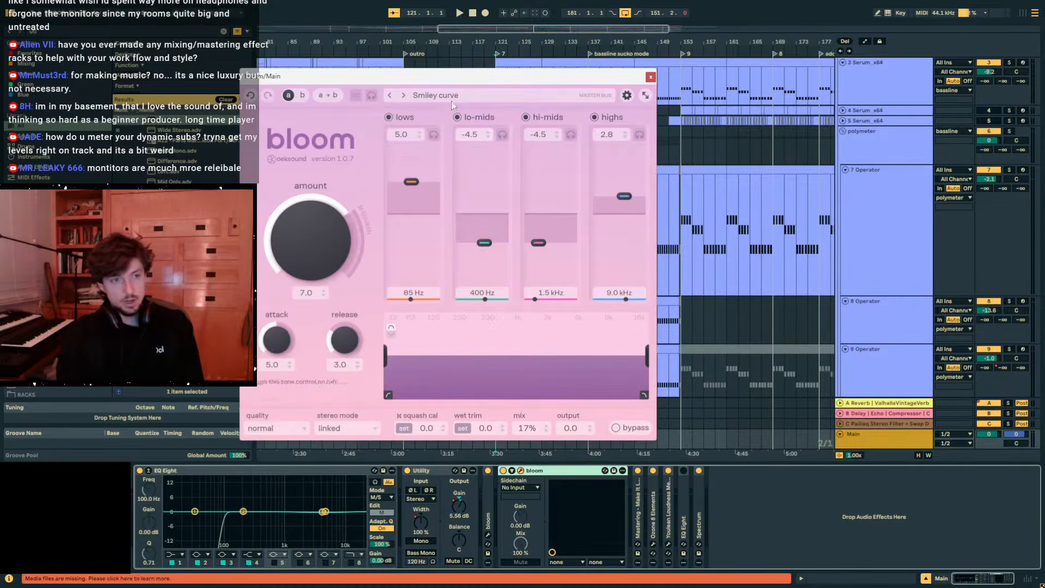
{"action": "left_click_drag", "start_coordinate": [484, 76], "coordinate": [611, 88]}
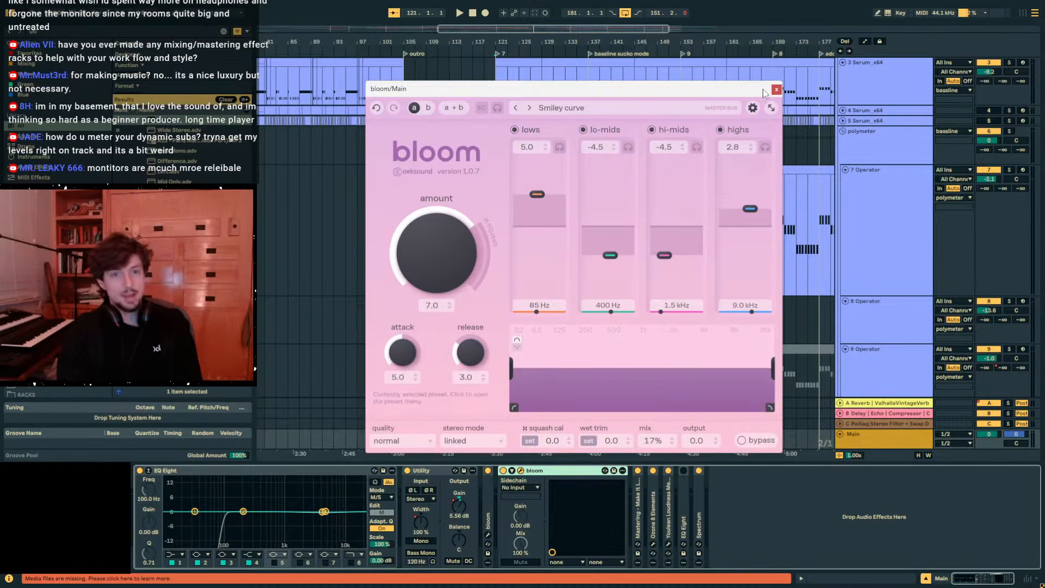
{"action": "left_click", "coordinate": [776, 89]}
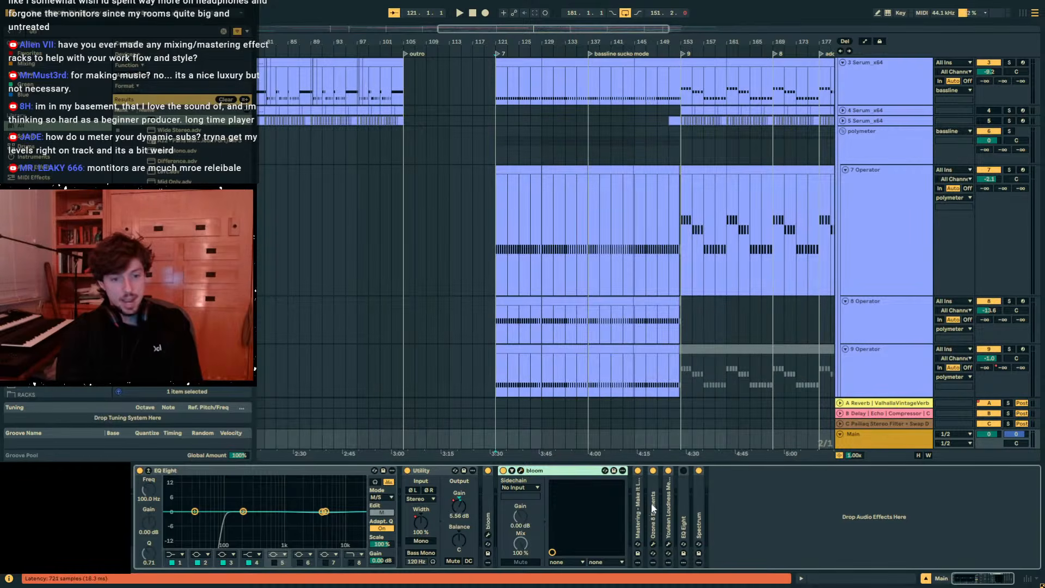
Open Ozone 8 Elements on the Main track and review its Maximizer threshold, ceiling and character settings.
{"action": "double_click", "coordinate": [652, 502]}
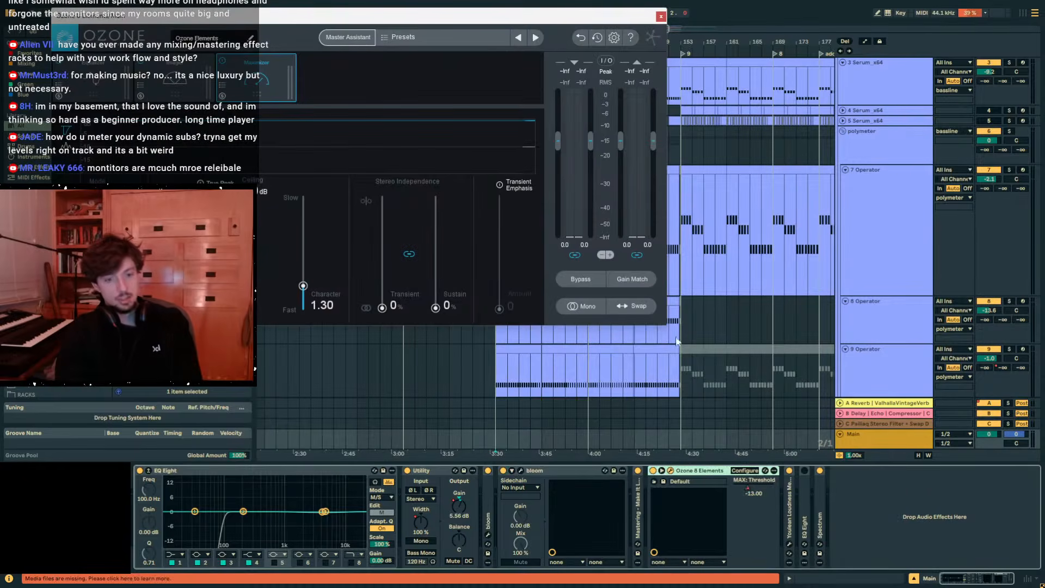
{"action": "left_click_drag", "start_coordinate": [427, 19], "coordinate": [668, 87]}
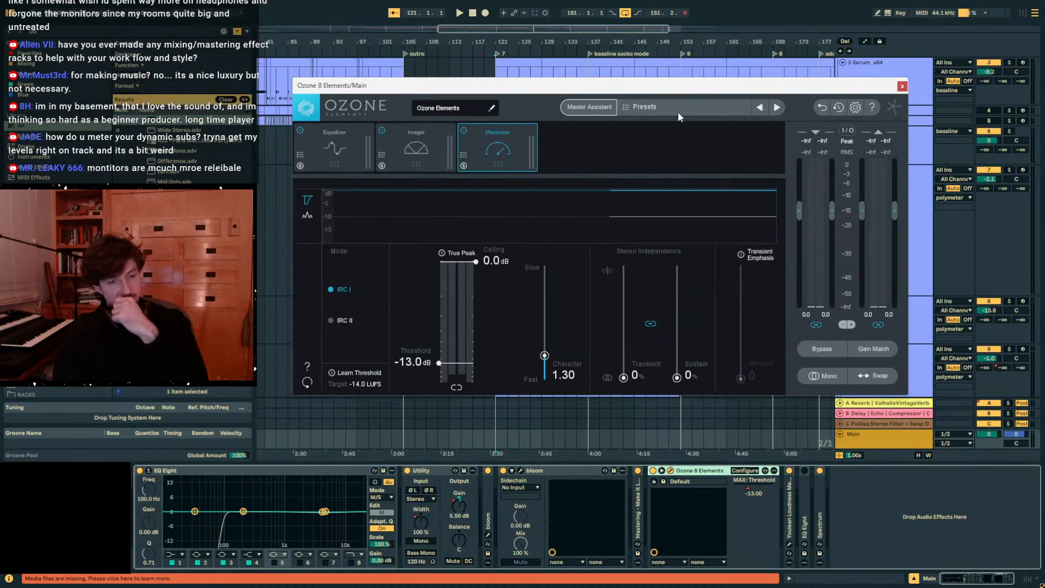
{"action": "left_click", "coordinate": [902, 86]}
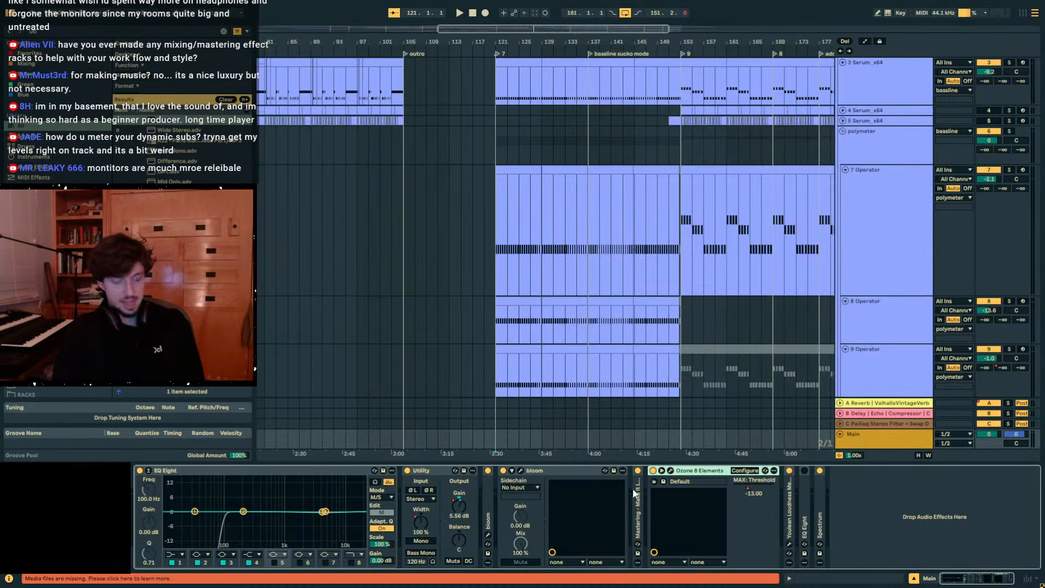
{"action": "left_click", "coordinate": [671, 471]}
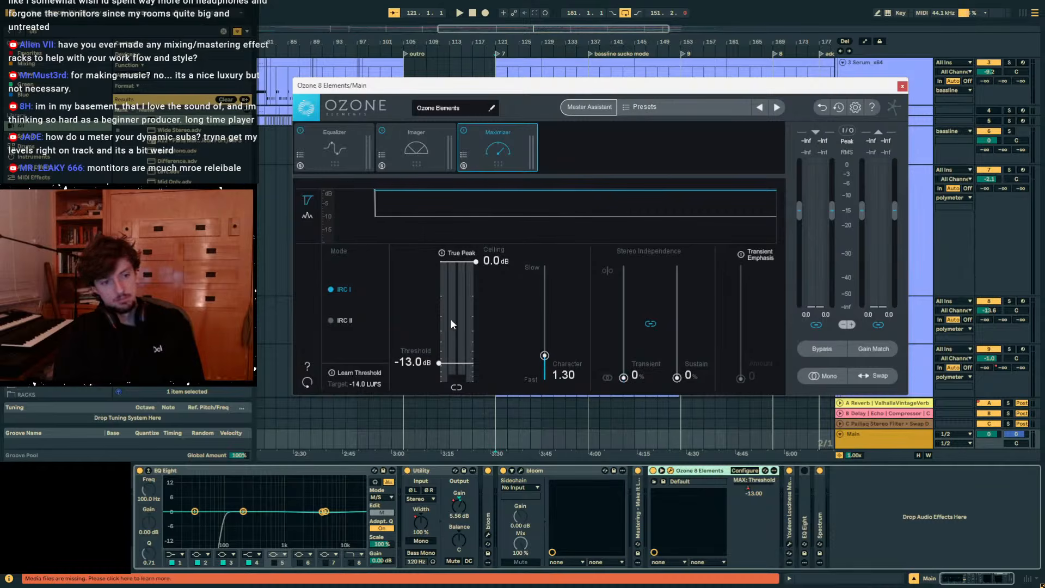
{"action": "left_click", "coordinate": [902, 86]}
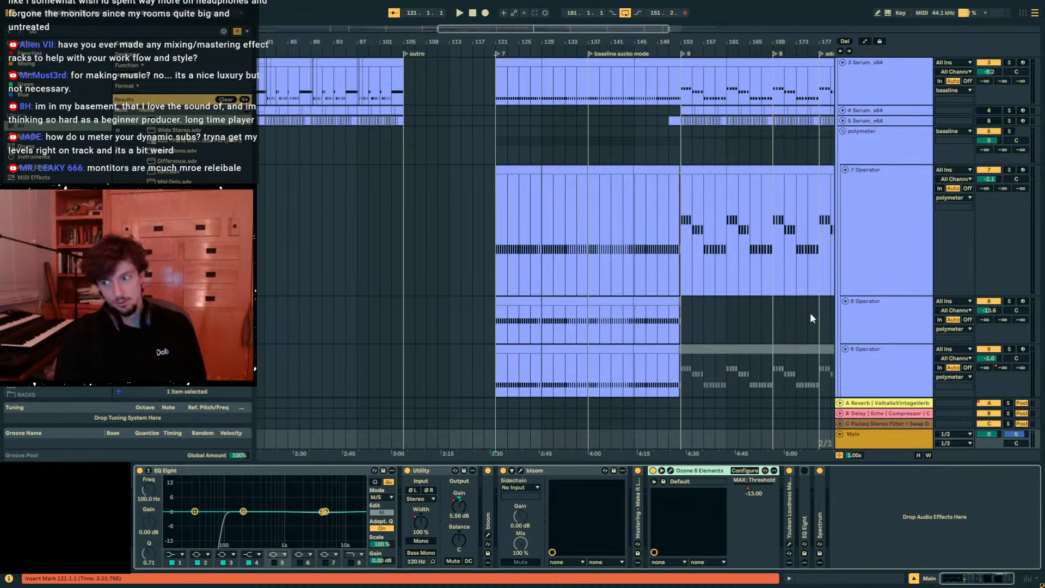
{"action": "left_click", "coordinate": [876, 435]}
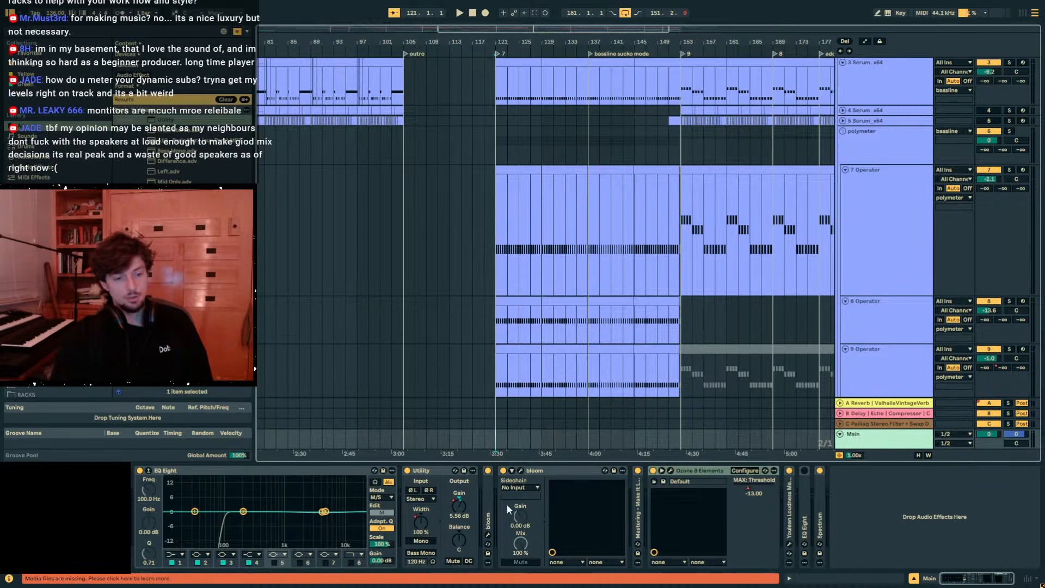
{"action": "left_click", "coordinate": [678, 469]}
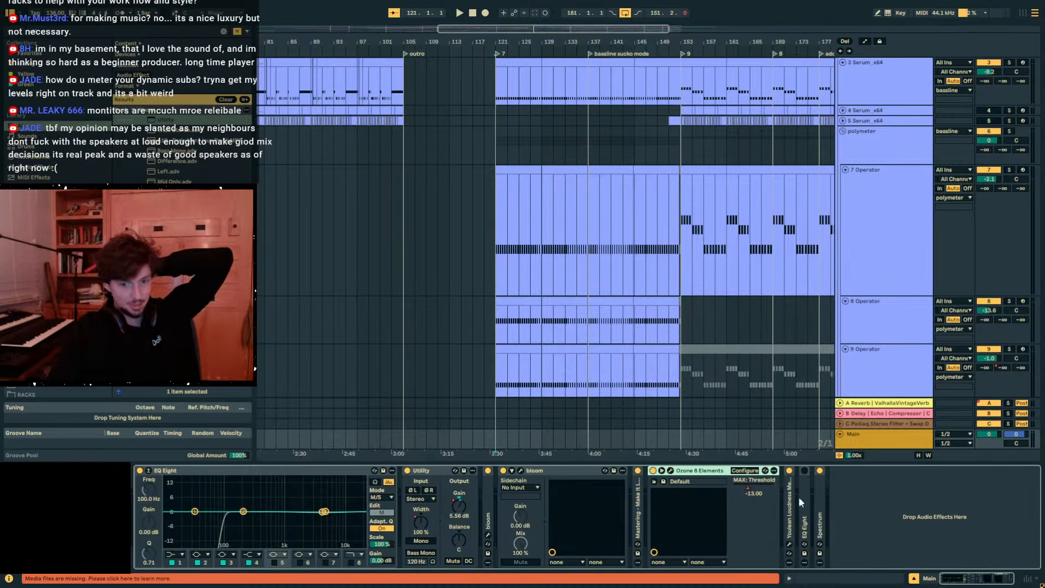
{"action": "left_click", "coordinate": [885, 448]}
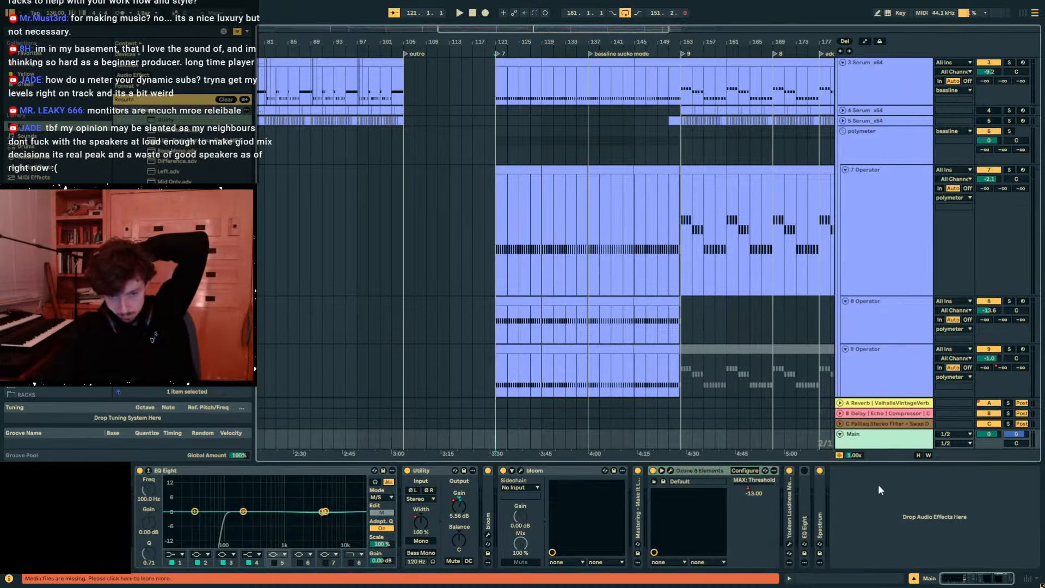
{"action": "left_click", "coordinate": [877, 516]}
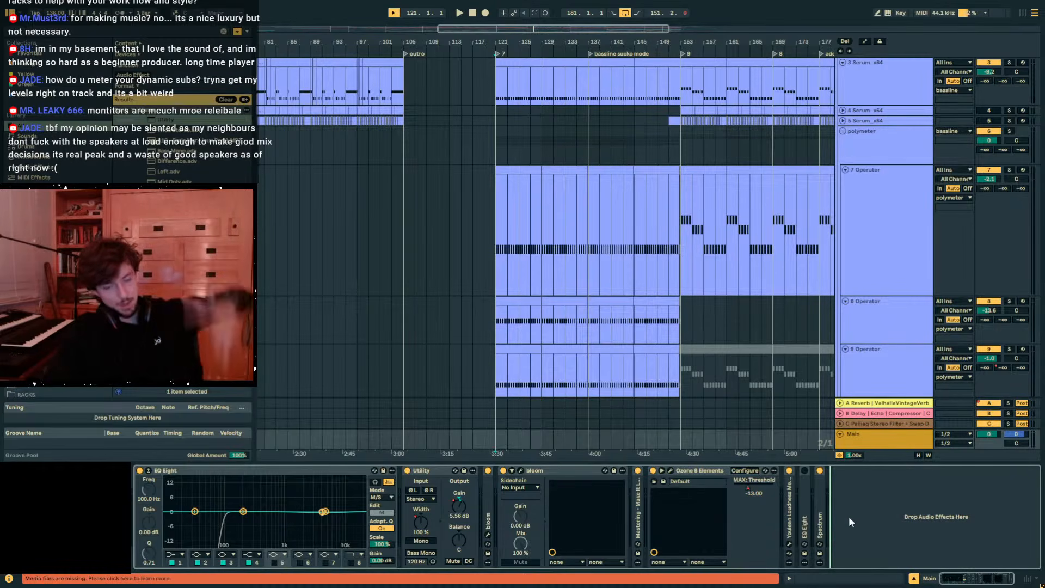
Collapse the remaining open devices in the Main track's chain, leaving only Ozone 8 Elements expanded.
{"action": "double_click", "coordinate": [706, 472]}
{"action": "double_click", "coordinate": [539, 470]}
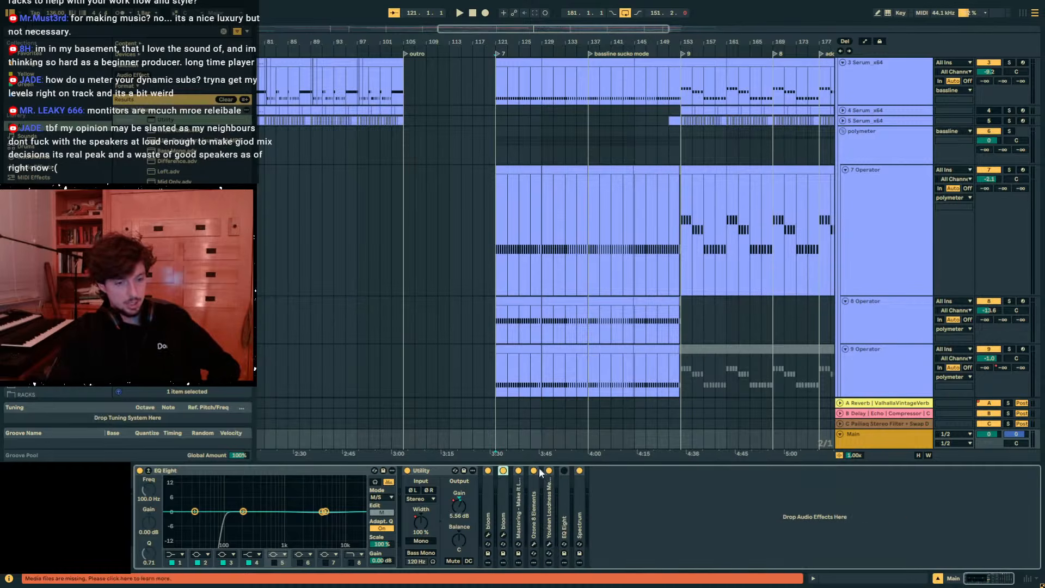
{"action": "double_click", "coordinate": [423, 471]}
{"action": "double_click", "coordinate": [324, 471]}
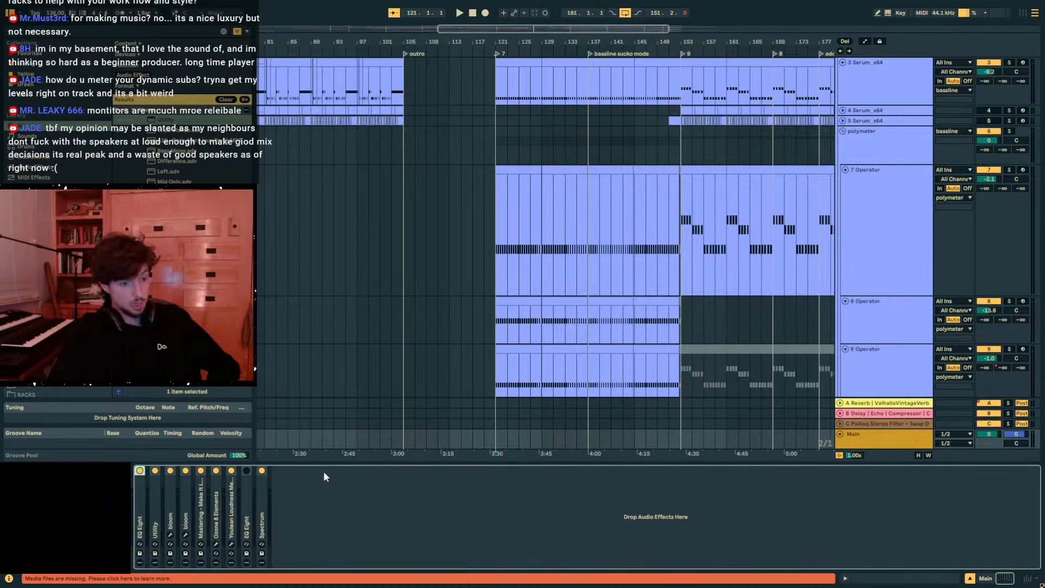
{"action": "double_click", "coordinate": [216, 499]}
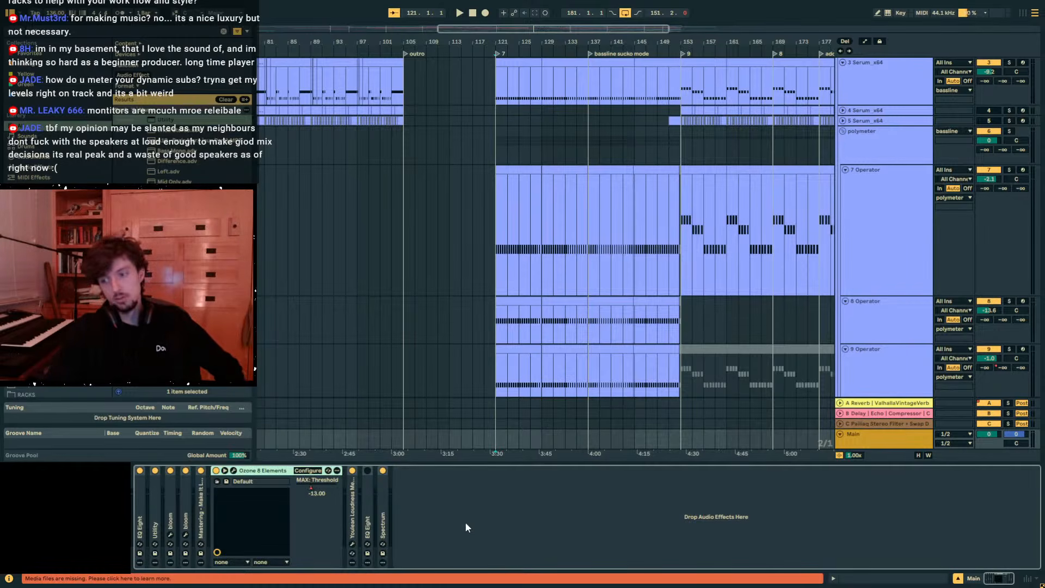
Look at the polymeter group's device chain, return to the Main track's chain and expand its Spectrum.
{"action": "left_click", "coordinate": [868, 223]}
{"action": "left_click", "coordinate": [865, 135]}
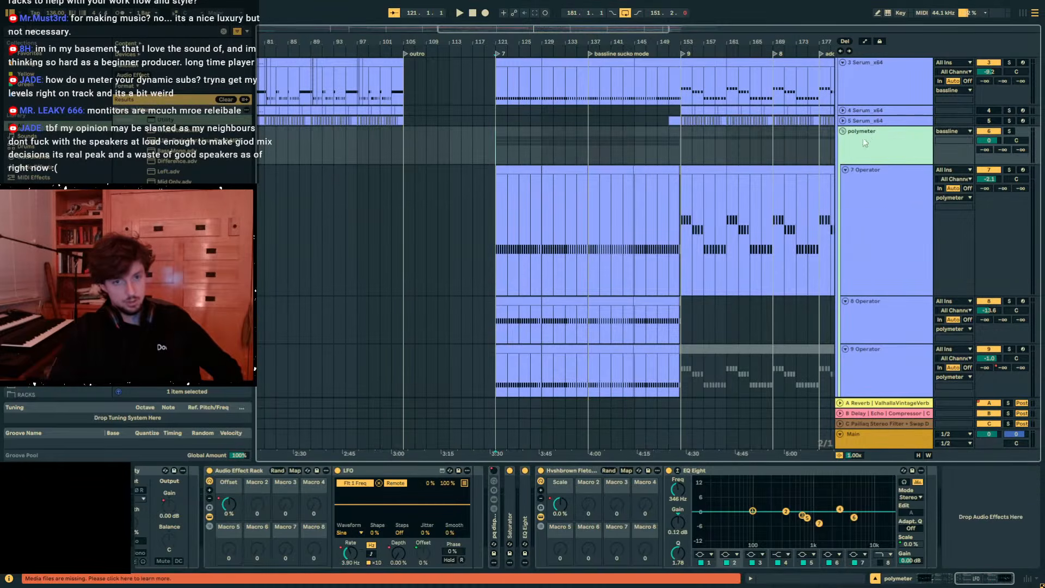
{"action": "left_click", "coordinate": [878, 434]}
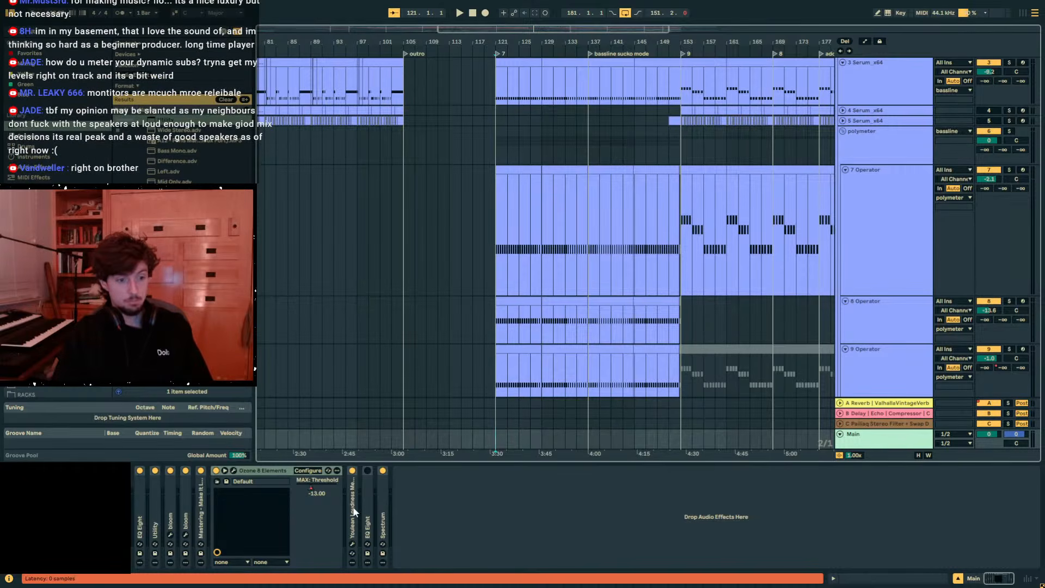
{"action": "left_click", "coordinate": [381, 507]}
{"action": "double_click", "coordinate": [381, 507]}
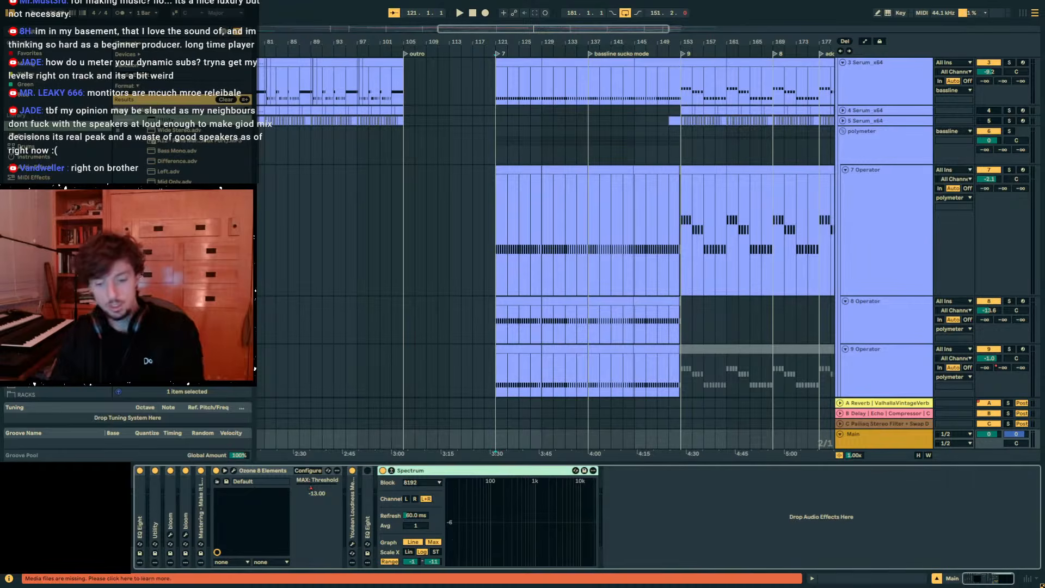
Switch to the browser and search SoundCloud for "fever dream pailiaq".
{"action": "left_click_drag", "start_coordinate": [1044, 125], "coordinate": [819, 99]}
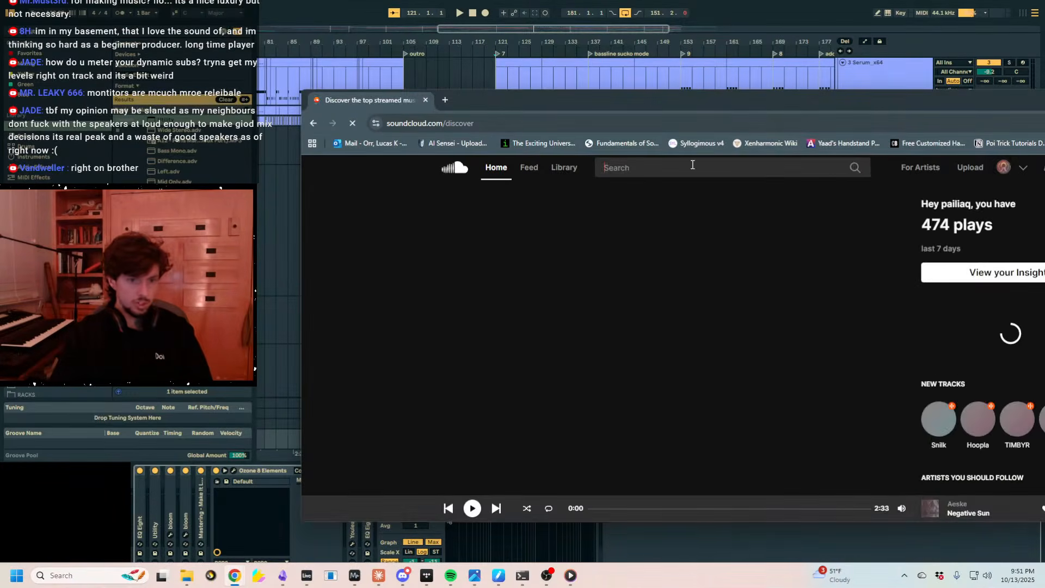
{"action": "left_click", "coordinate": [693, 166]}
{"action": "type", "text": "fever dr"}
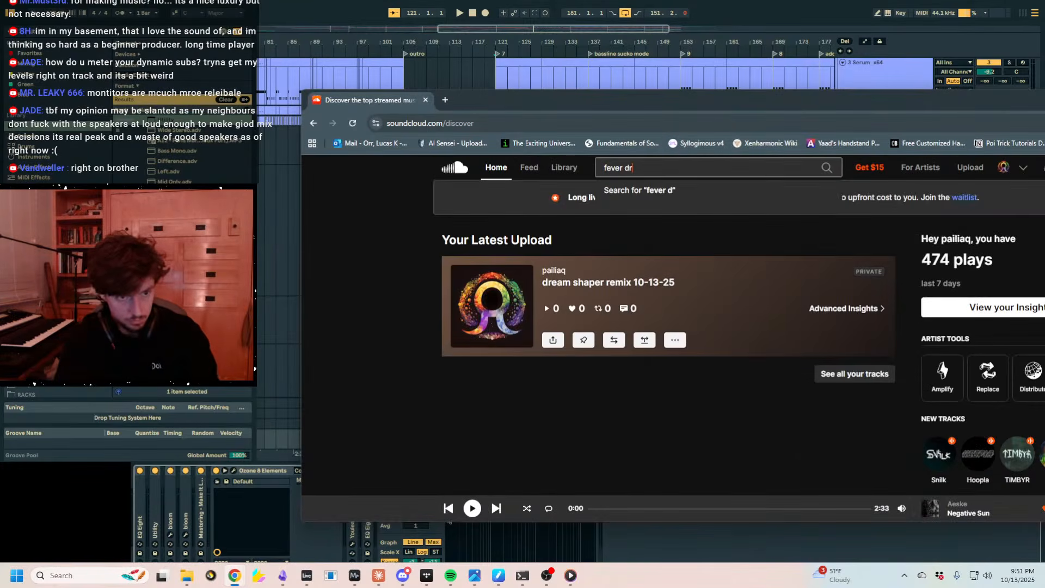
{"action": "type", "text": "eam pailiaq"}
{"action": "key", "text": "Return"}
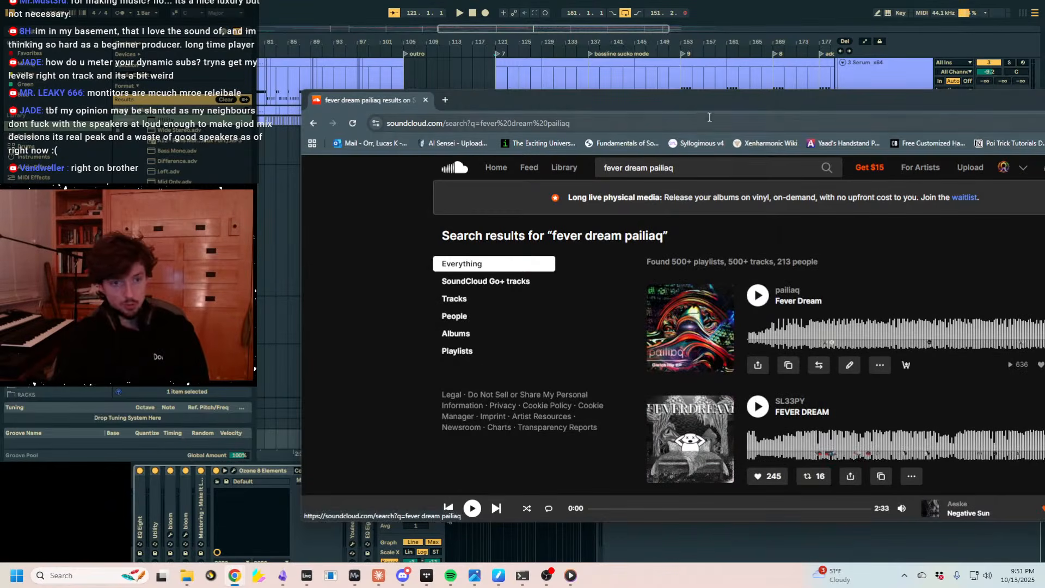
Play Fever Dream from the search results, starting partway through the track.
{"action": "left_click_drag", "start_coordinate": [696, 104], "coordinate": [613, 71]}
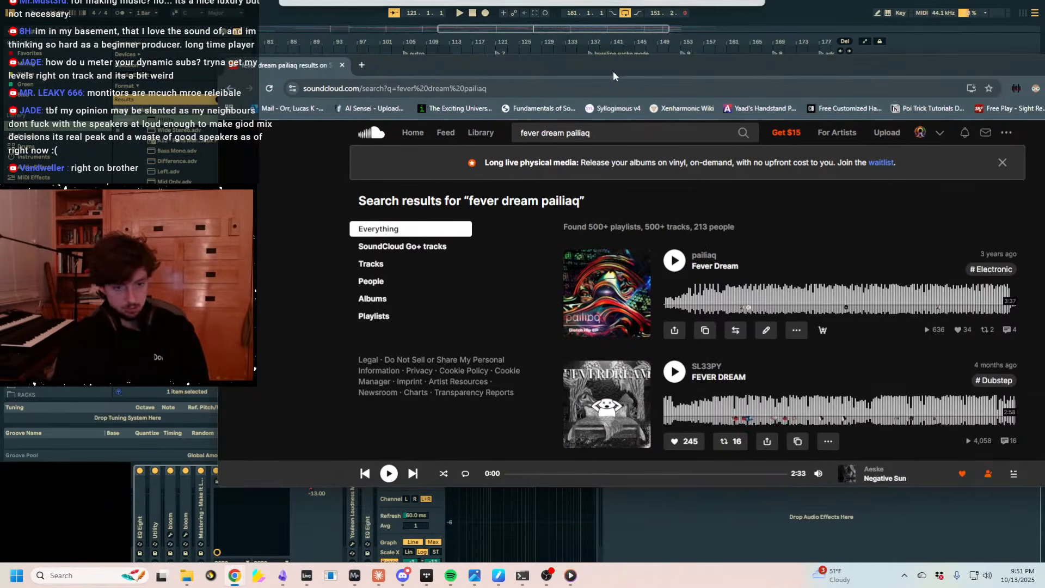
{"action": "left_click", "coordinate": [674, 261]}
{"action": "left_click", "coordinate": [741, 299]}
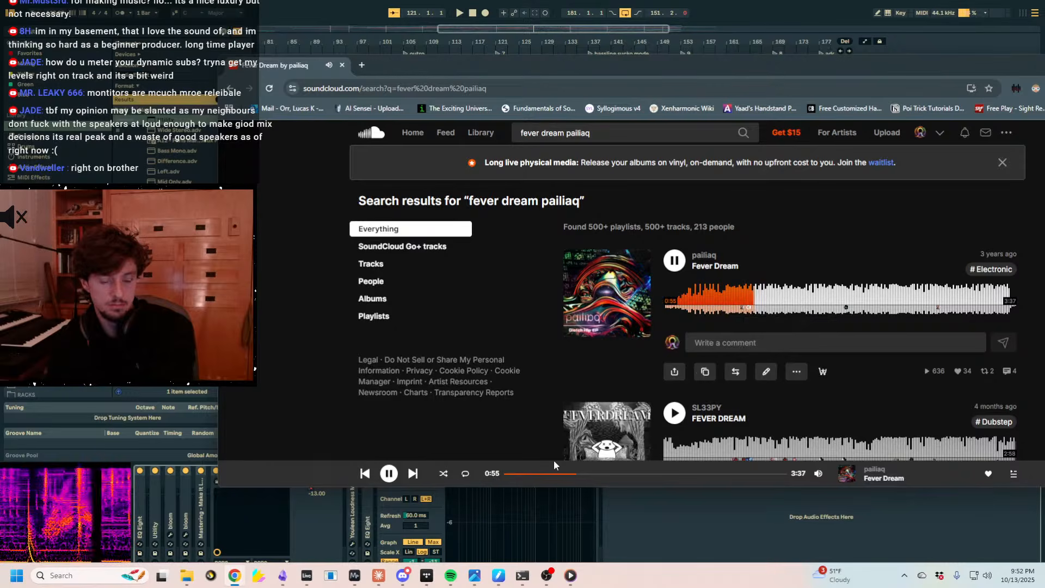
Enlarge the spectrogram window to examine Fever Dream as it plays, and shrink it again once playback is paused.
{"action": "mouse_move", "coordinate": [355, 575]}
{"action": "left_click", "coordinate": [408, 517]}
{"action": "left_click_drag", "start_coordinate": [127, 463], "coordinate": [671, 227]}
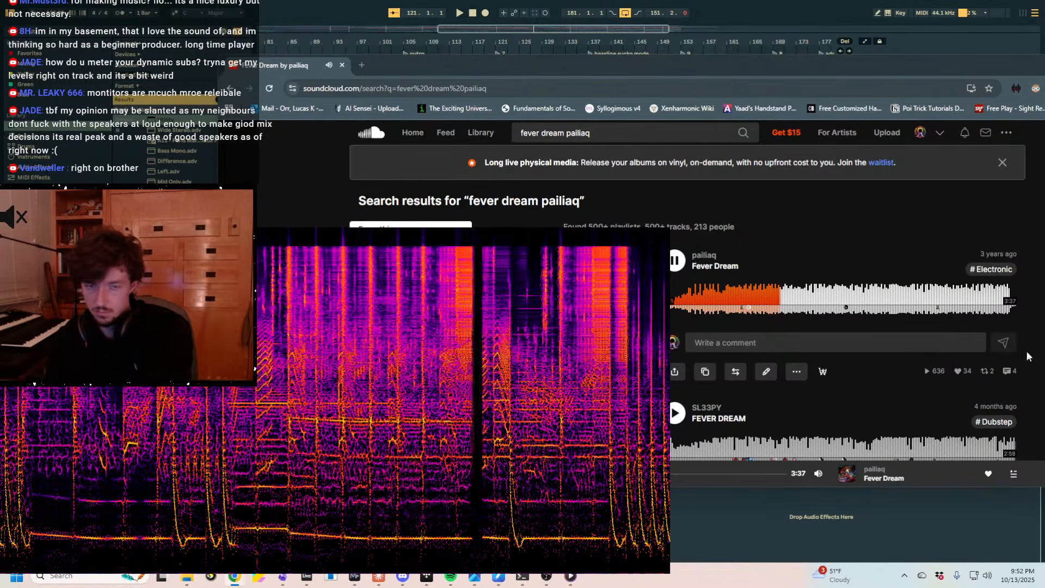
{"action": "left_click", "coordinate": [676, 260]}
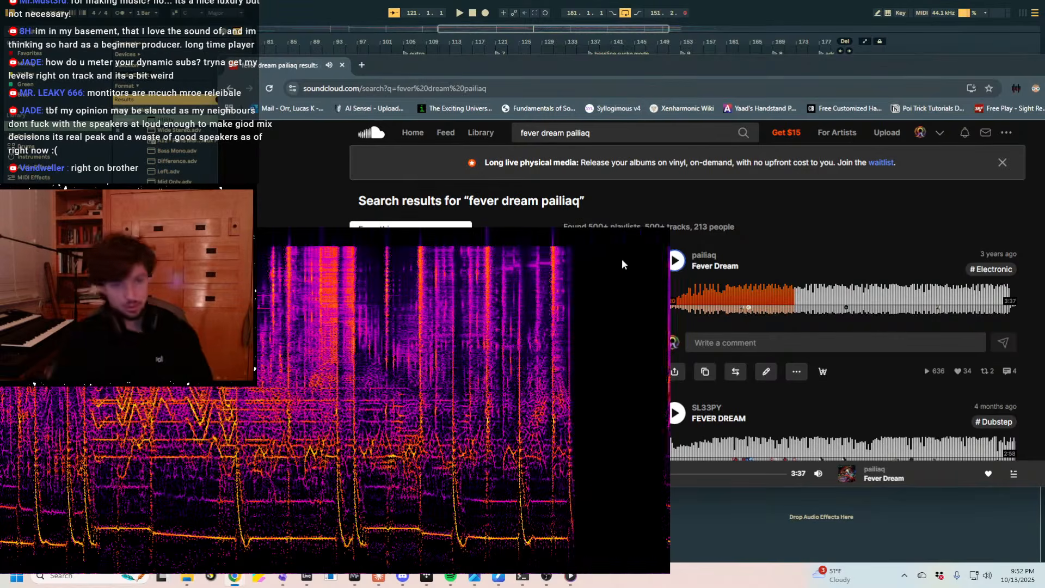
{"action": "left_click_drag", "start_coordinate": [668, 229], "coordinate": [132, 466]}
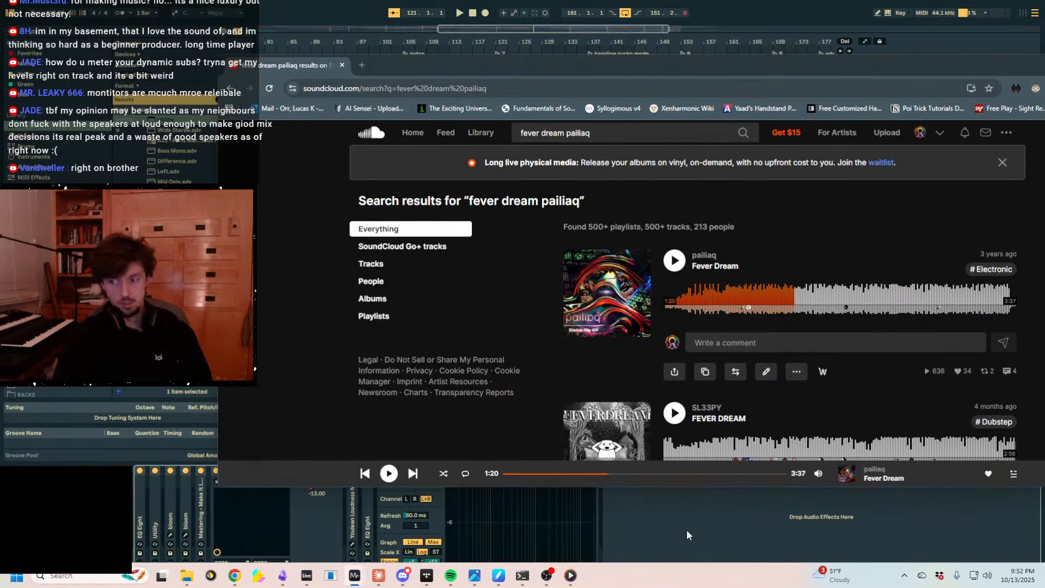
Return to the Ableton Live arrangement and fold the Main track.
{"action": "left_click", "coordinate": [687, 529]}
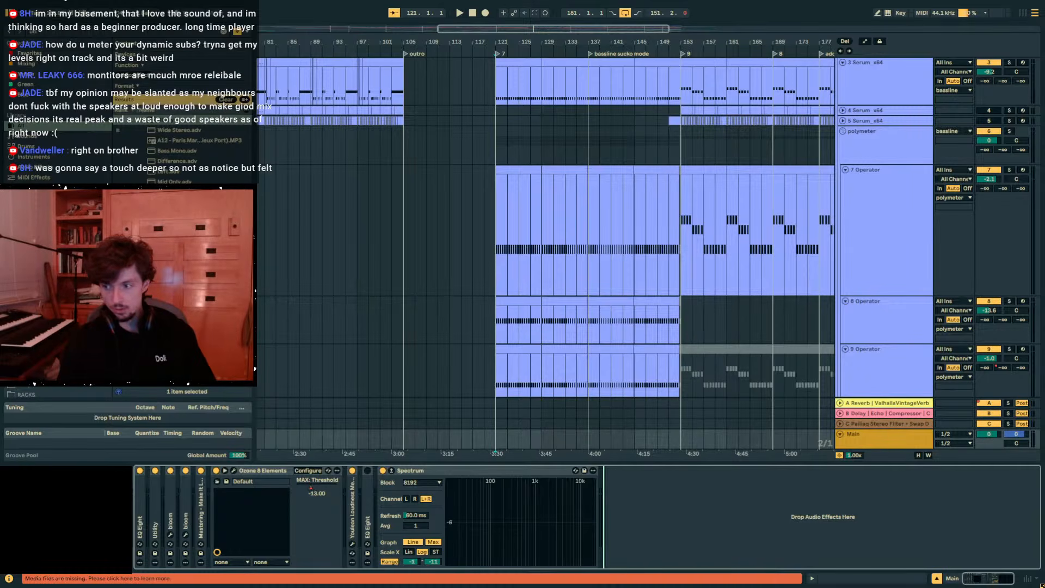
{"action": "left_click", "coordinate": [878, 437]}
{"action": "left_click", "coordinate": [840, 433]}
{"action": "left_click", "coordinate": [840, 445]}
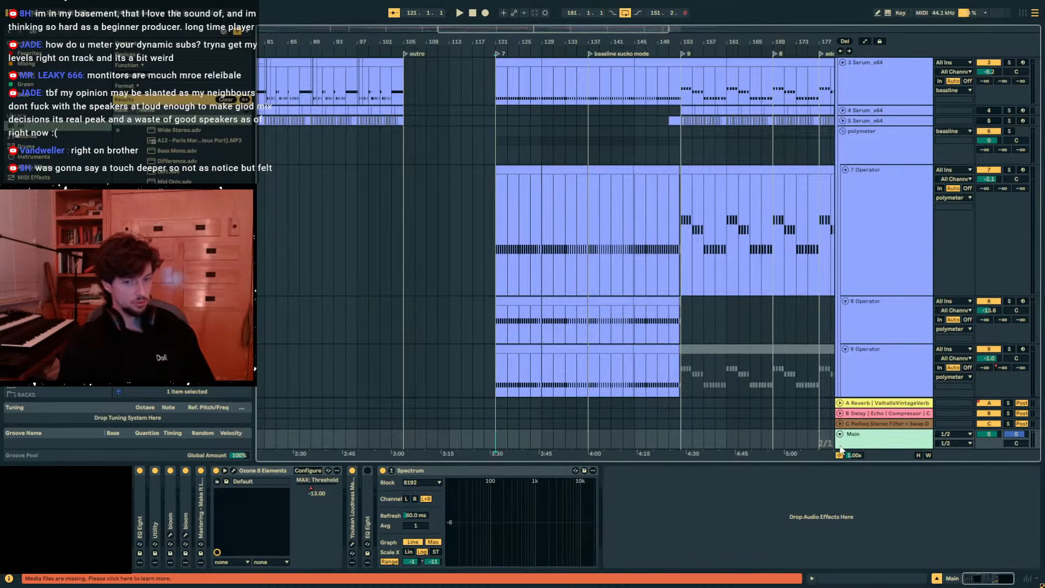
{"action": "left_click", "coordinate": [840, 435]}
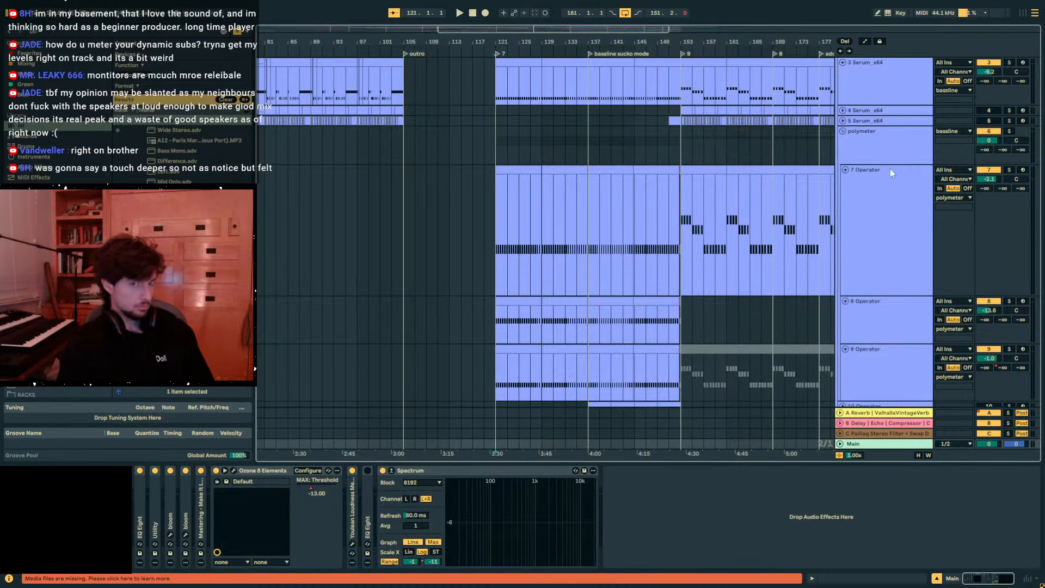
Look at the polymeter group's device chain.
{"action": "left_click", "coordinate": [860, 151]}
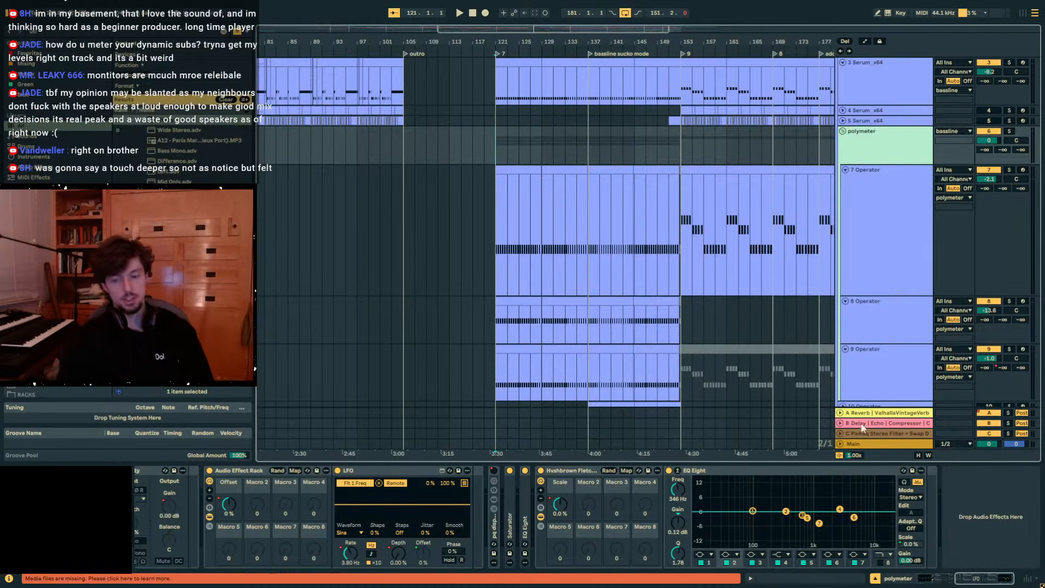
{"action": "left_click_drag", "start_coordinate": [560, 505], "coordinate": [561, 414]}
{"action": "left_click", "coordinate": [524, 12]}
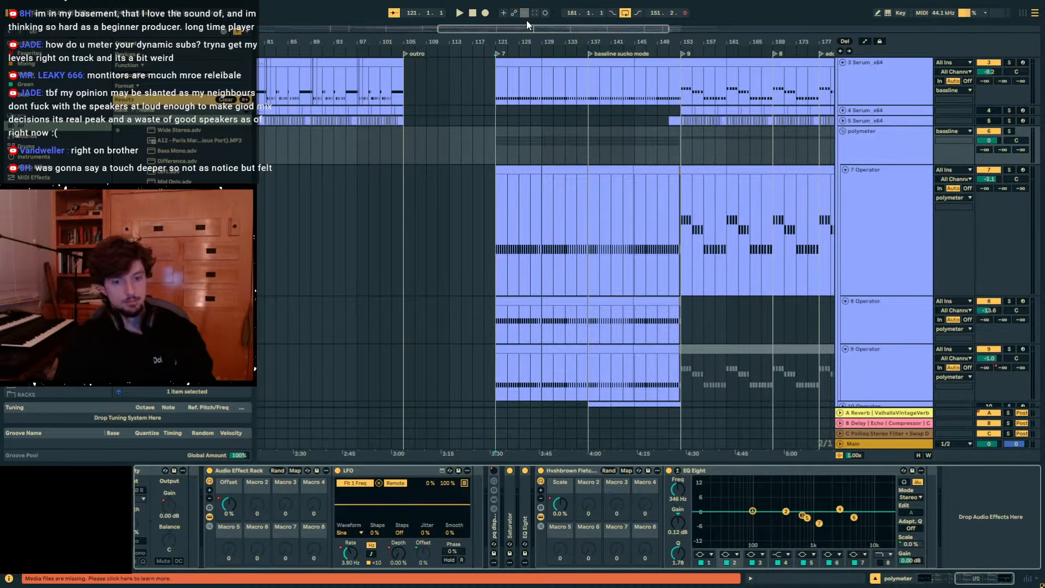
{"action": "left_click", "coordinate": [873, 204]}
{"action": "left_click", "coordinate": [878, 149]}
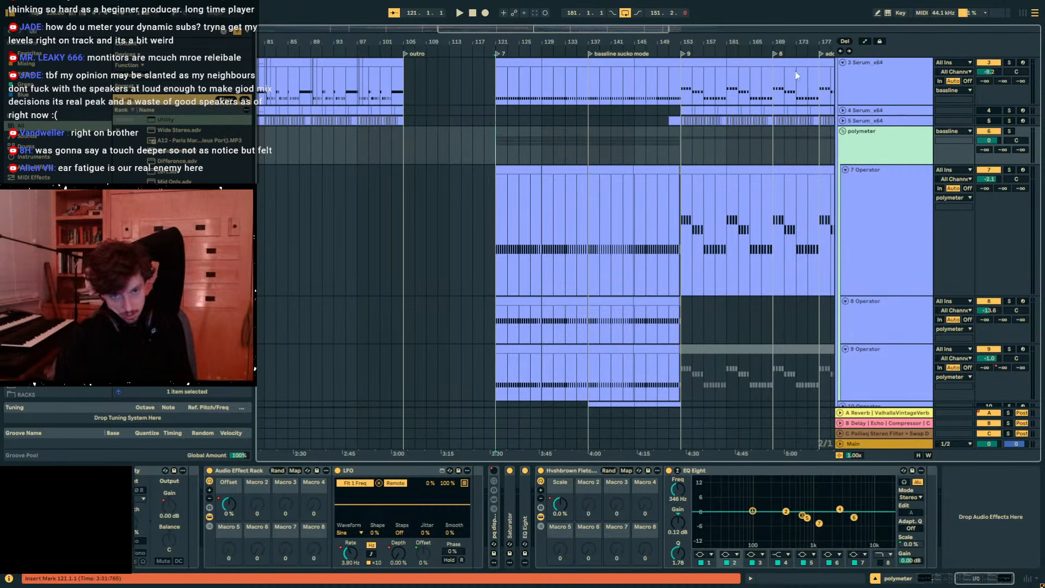
Fold the bassline and drums groups in the arrangement.
{"action": "scroll", "coordinate": [544, 245], "scroll_direction": "right", "scroll_amount": 5}
{"action": "scroll", "coordinate": [700, 145], "scroll_direction": "down", "scroll_amount": 3}
{"action": "scroll", "coordinate": [726, 188], "scroll_direction": "up", "scroll_amount": 3}
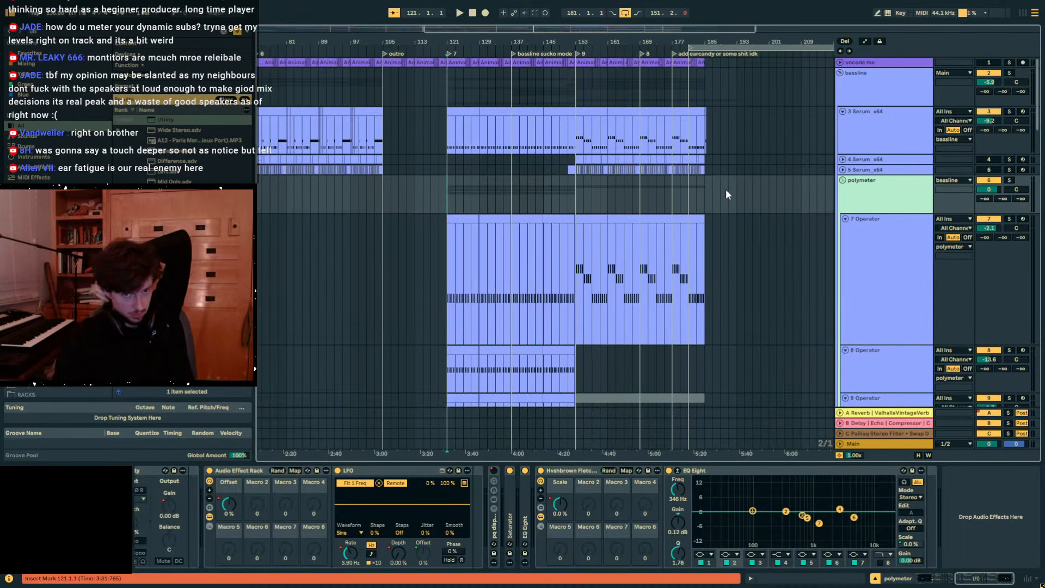
{"action": "left_click", "coordinate": [862, 87]}
{"action": "left_click", "coordinate": [840, 73]}
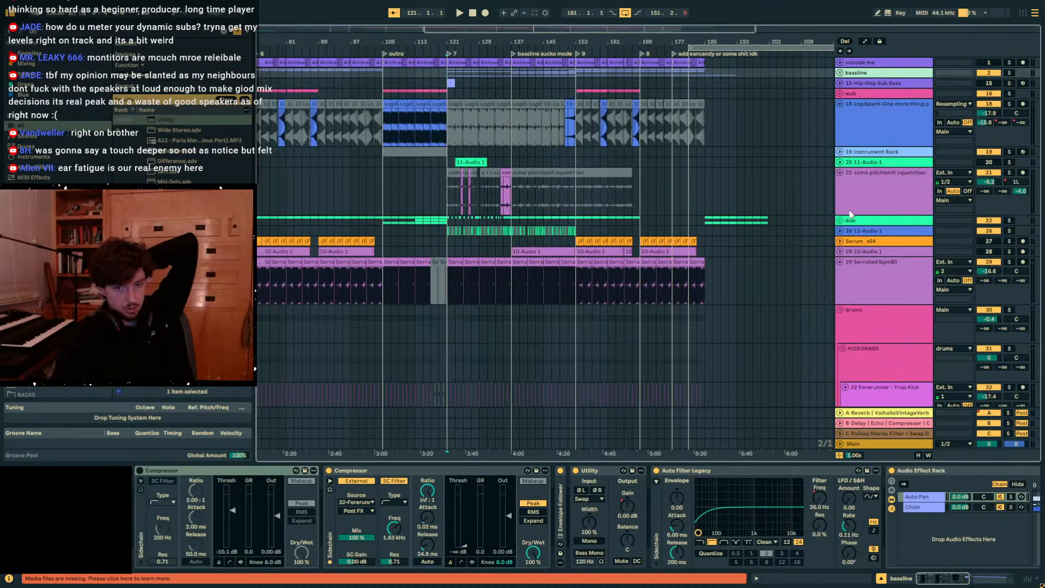
{"action": "left_click", "coordinate": [851, 210]}
{"action": "left_click", "coordinate": [873, 286]}
{"action": "left_click", "coordinate": [883, 314]}
{"action": "left_click", "coordinate": [840, 311]}
{"action": "scroll", "coordinate": [847, 294], "scroll_direction": "down", "scroll_amount": 5}
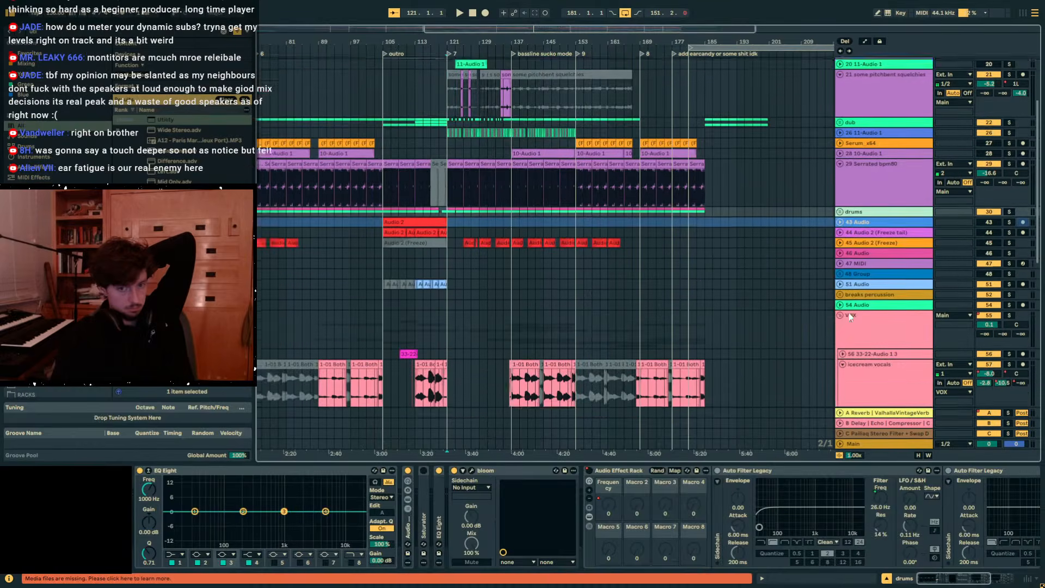
Fold the VOX group and look over the remaining tracks at the end of the arrangement.
{"action": "left_click", "coordinate": [857, 202]}
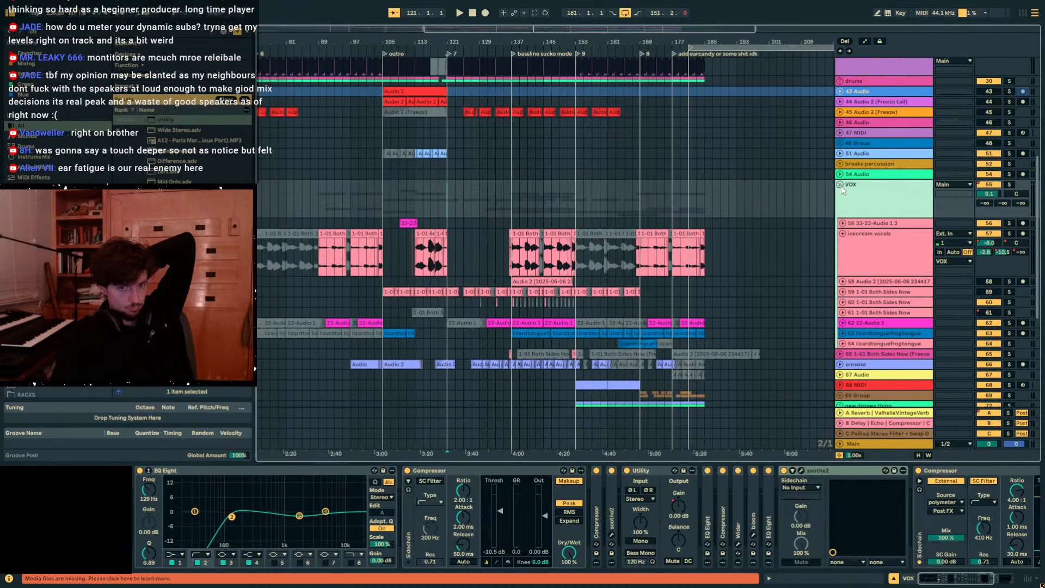
{"action": "left_click", "coordinate": [840, 184]}
{"action": "left_click", "coordinate": [857, 238]}
{"action": "left_click", "coordinate": [875, 331]}
{"action": "scroll", "coordinate": [830, 319], "scroll_direction": "down", "scroll_amount": 4}
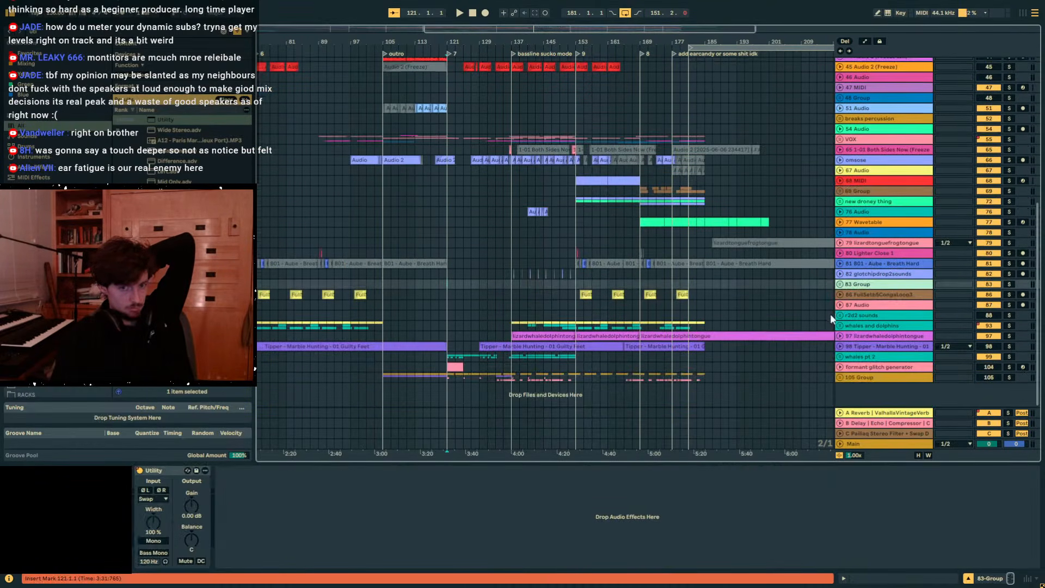
{"action": "left_click", "coordinate": [716, 370]}
{"action": "left_click", "coordinate": [603, 376]}
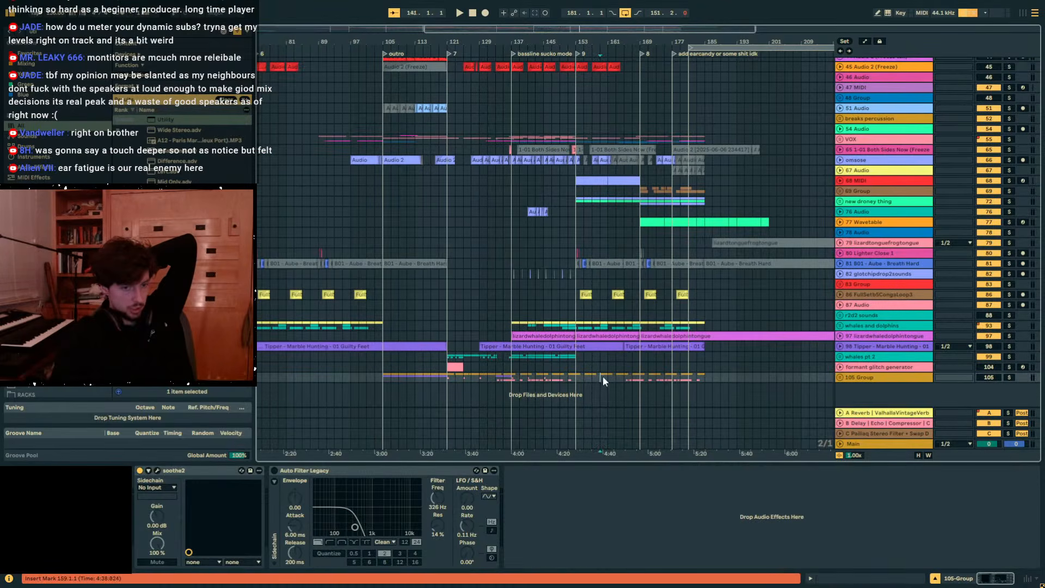
Add a locator around bar 117, shortly before locator 7, and name it "vox sucks here".
{"action": "left_click_drag", "start_coordinate": [472, 42], "coordinate": [658, 82]}
{"action": "right_click", "coordinate": [538, 51]}
{"action": "left_click", "coordinate": [588, 77]}
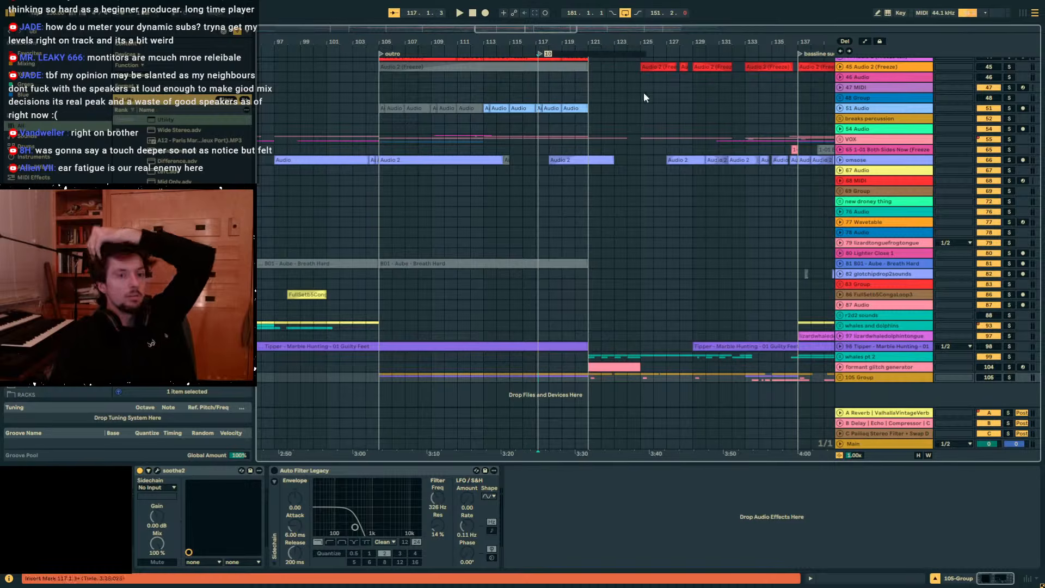
{"action": "type", "text": "voxc"}
{"action": "key", "text": "BackSpace"}
{"action": "key", "text": "Return"}
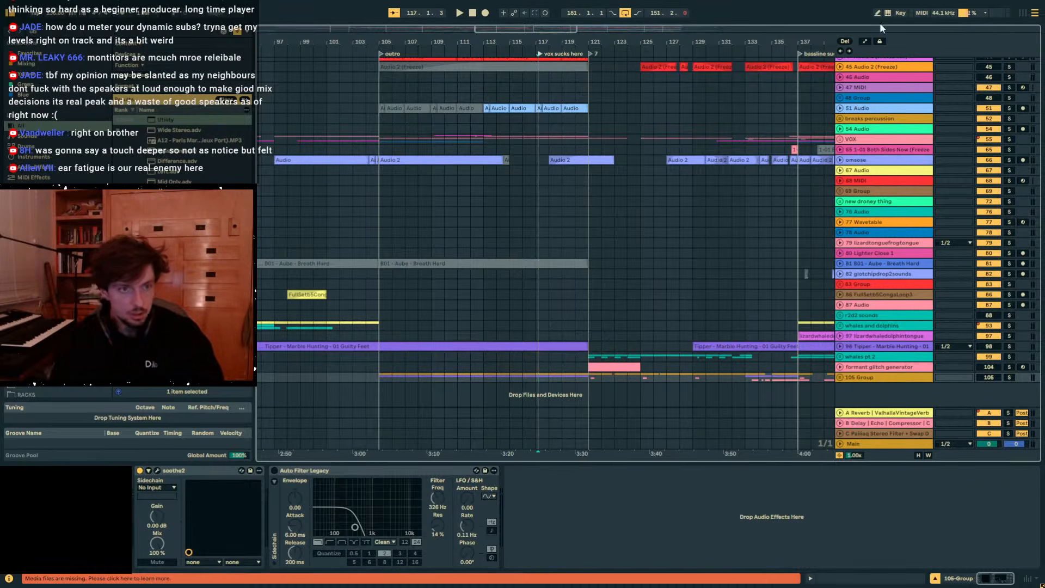
Clear the name of the locator at bar 137.
{"action": "left_click_drag", "start_coordinate": [658, 41], "coordinate": [521, 12]}
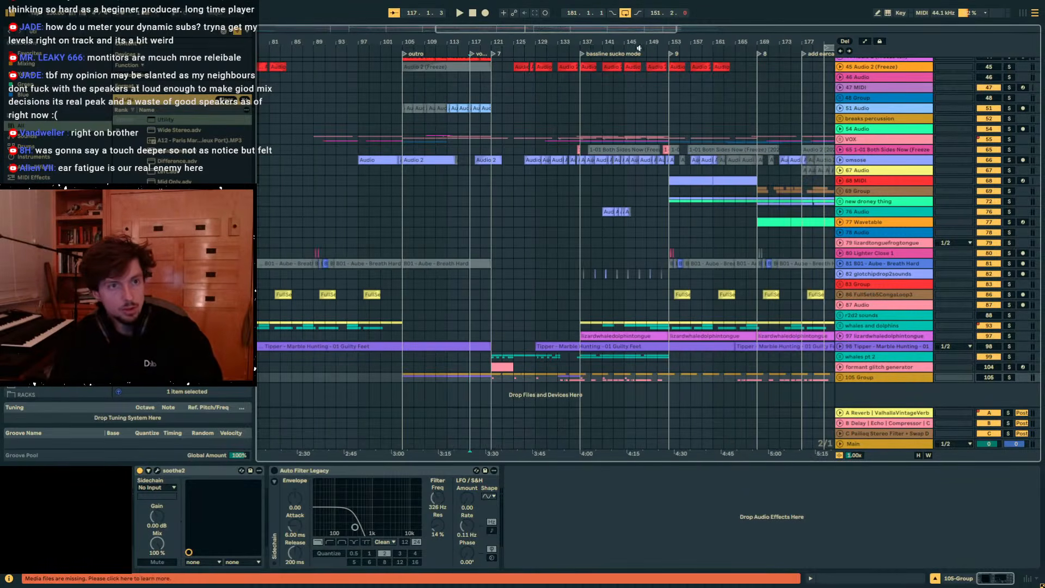
{"action": "right_click", "coordinate": [583, 51]}
{"action": "left_click", "coordinate": [595, 59]}
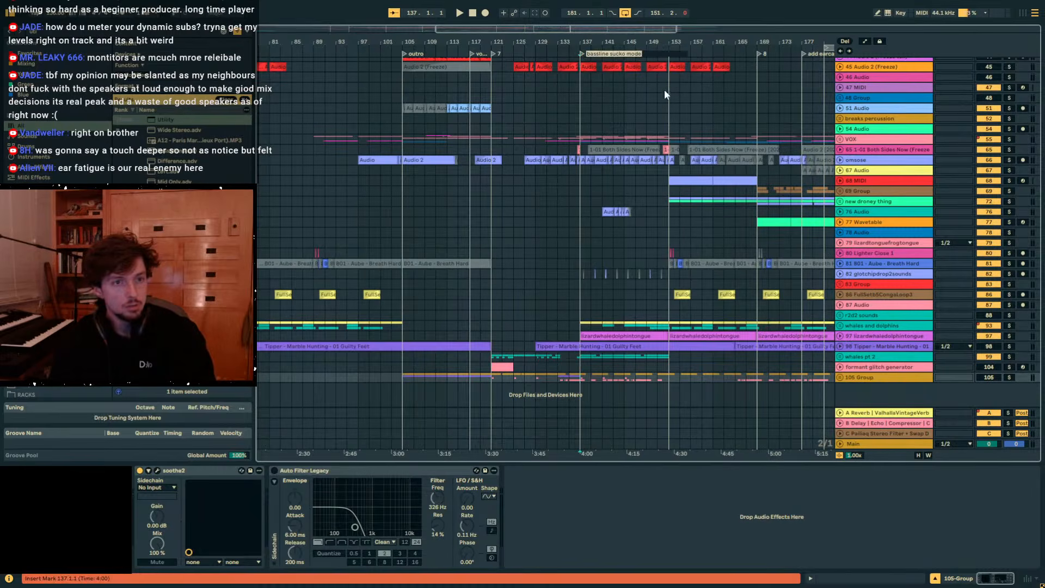
{"action": "left_click_drag", "start_coordinate": [589, 37], "coordinate": [702, 60]}
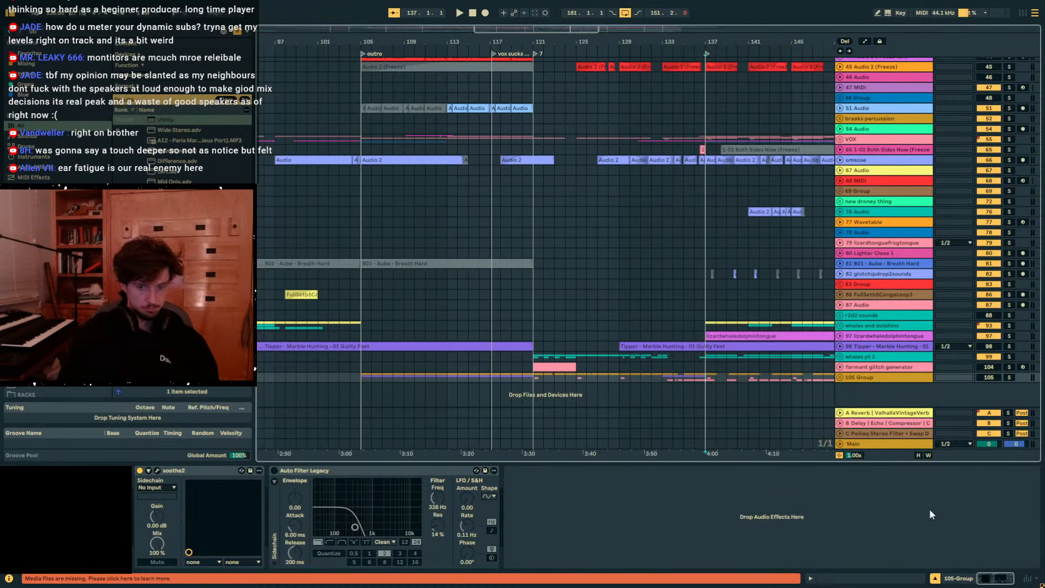
Switch to the EP ideas note in Obsidian and append "- vox in second drop sucks mix wise" to the merge list's whale dub entry.
{"action": "key", "text": "alt+Tab"}
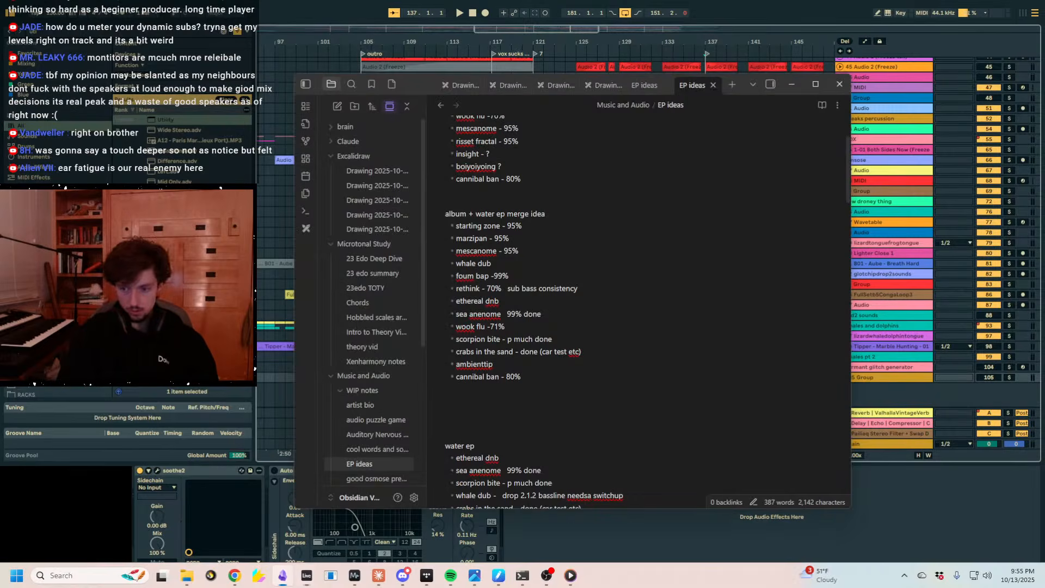
{"action": "left_click", "coordinate": [534, 240]}
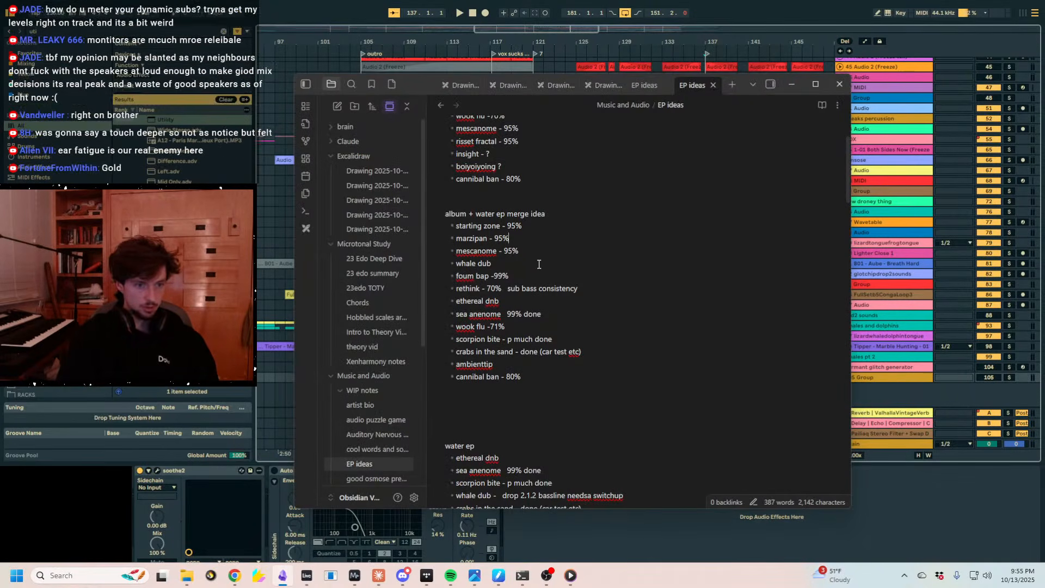
{"action": "type", "text": "- bo"}
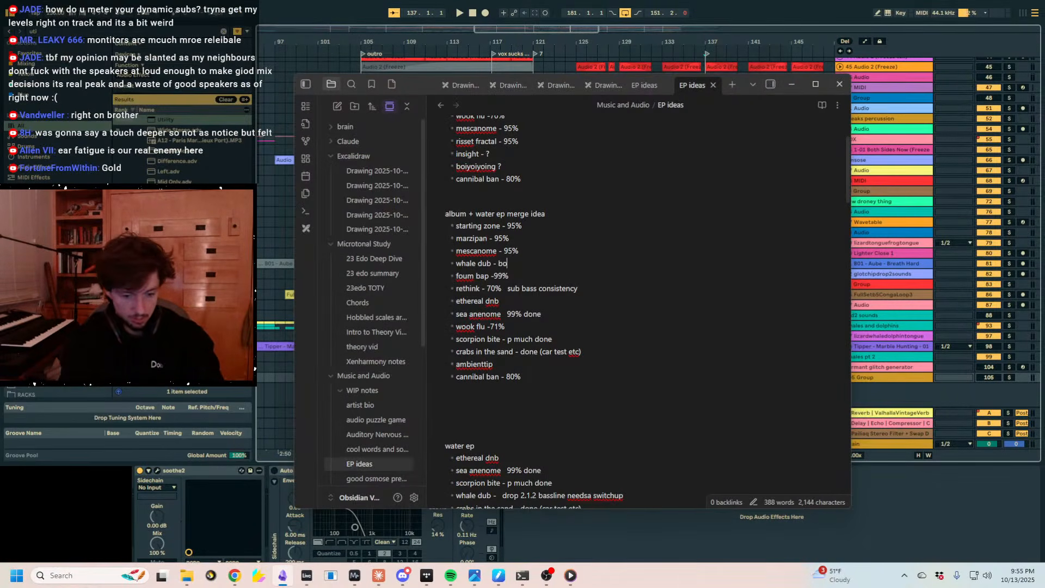
{"action": "type", "text": "x i"}
{"action": "key", "text": "BackSpace"}
{"action": "key", "text": "BackSpace"}
{"action": "key", "text": "BackSpace"}
{"action": "key", "text": "BackSpace"}
{"action": "key", "text": "BackSpace"}
{"action": "type", "text": "vox in second drop"}
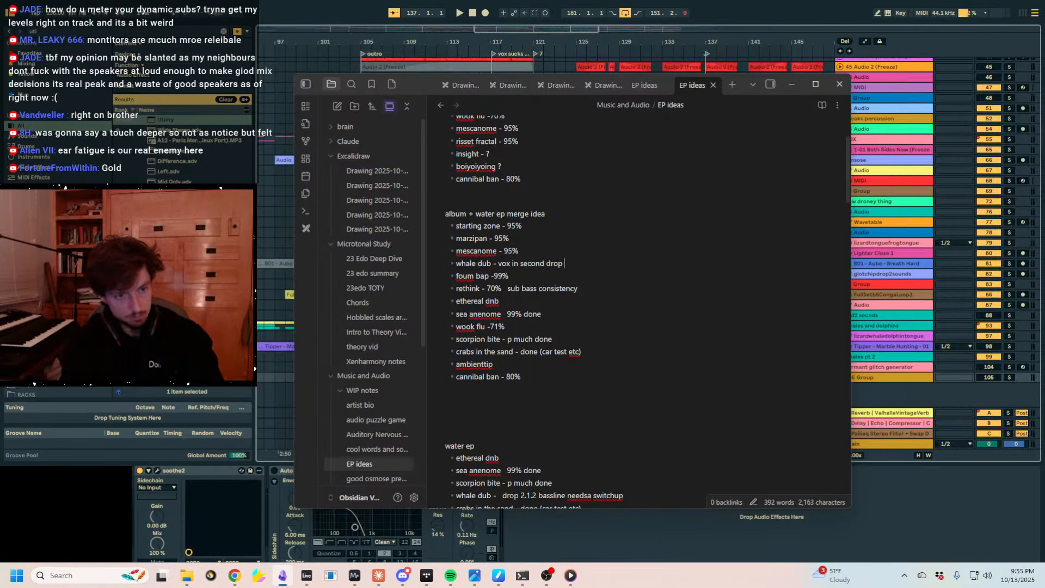
{"action": "type", "text": " sucks mix wise"}
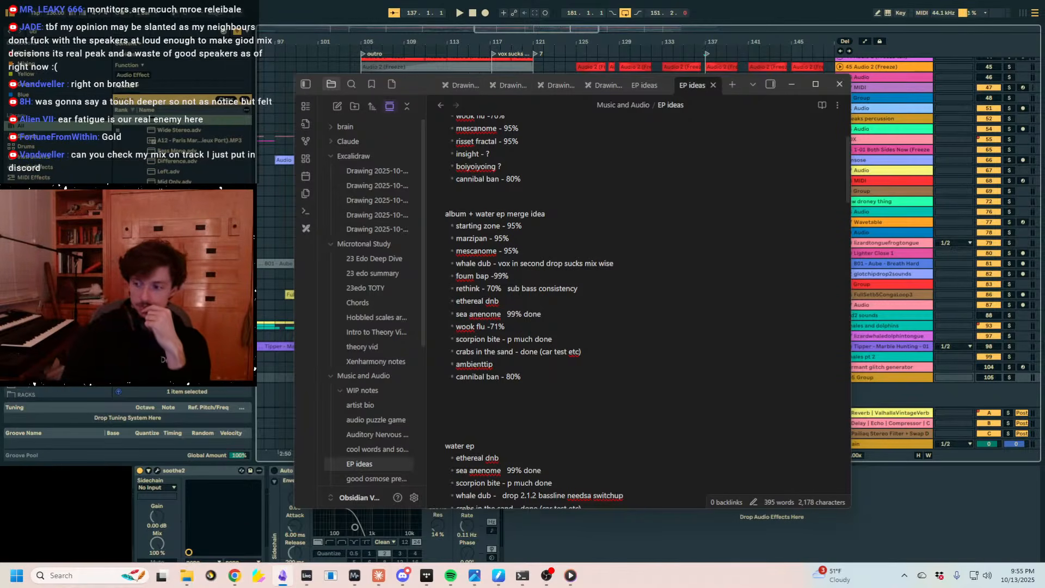
Switch to Discord to play the shared track and examine its mix on the enlarged spectrogram.
{"action": "key", "text": "alt+Tab"}
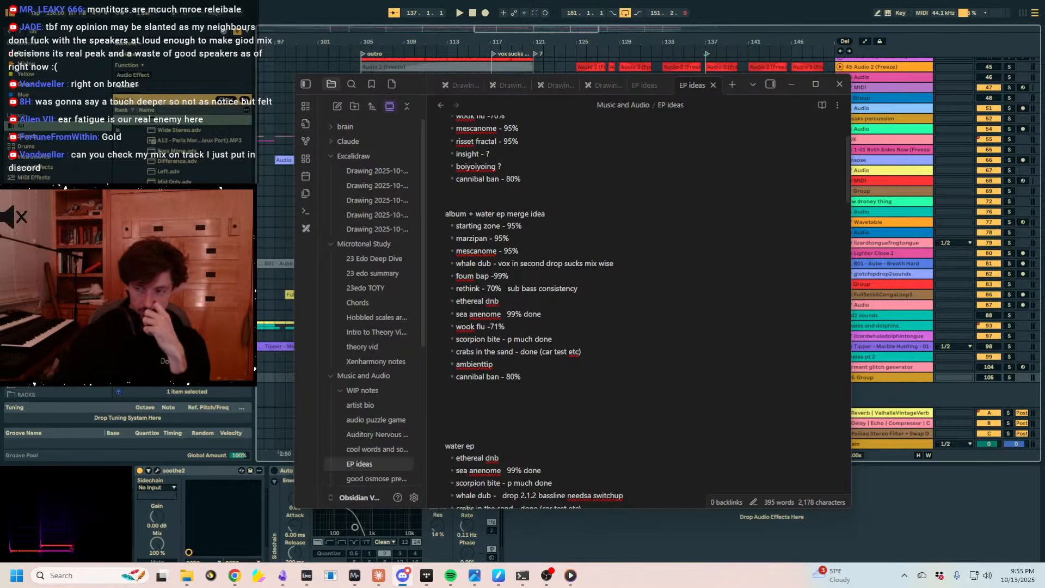
{"action": "left_click_drag", "start_coordinate": [132, 467], "coordinate": [1044, 30]}
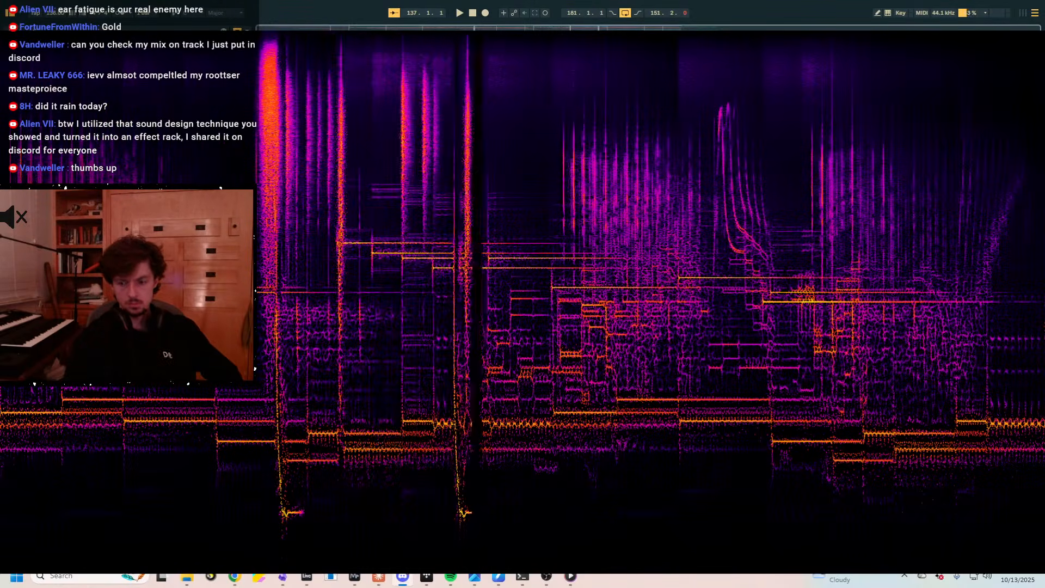
{"action": "left_click_drag", "start_coordinate": [338, 304], "coordinate": [348, 239]}
{"action": "left_click_drag", "start_coordinate": [288, 186], "coordinate": [342, 253]}
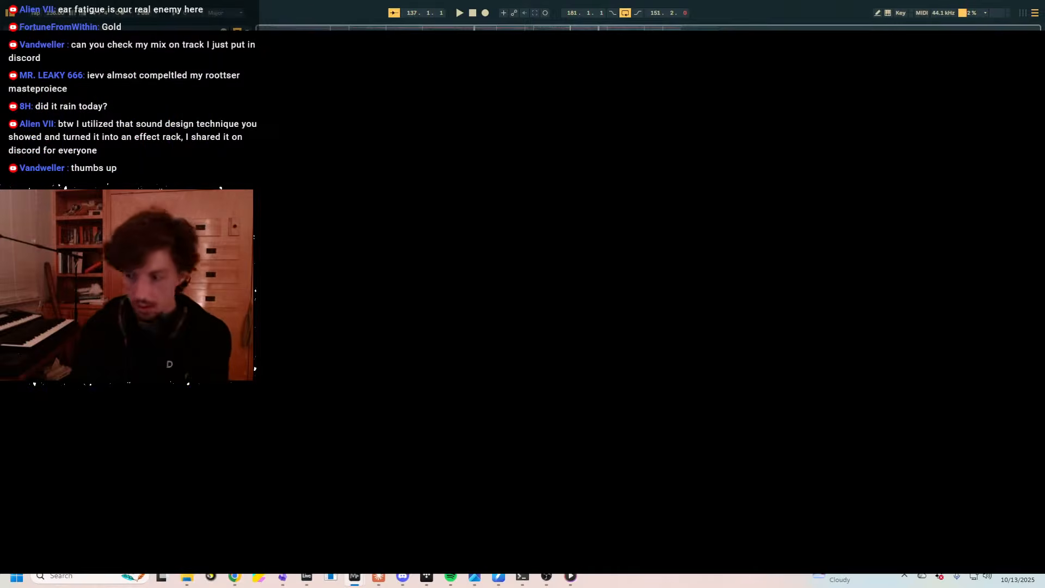
{"action": "key", "text": "XF86AudioLowerVolume"}
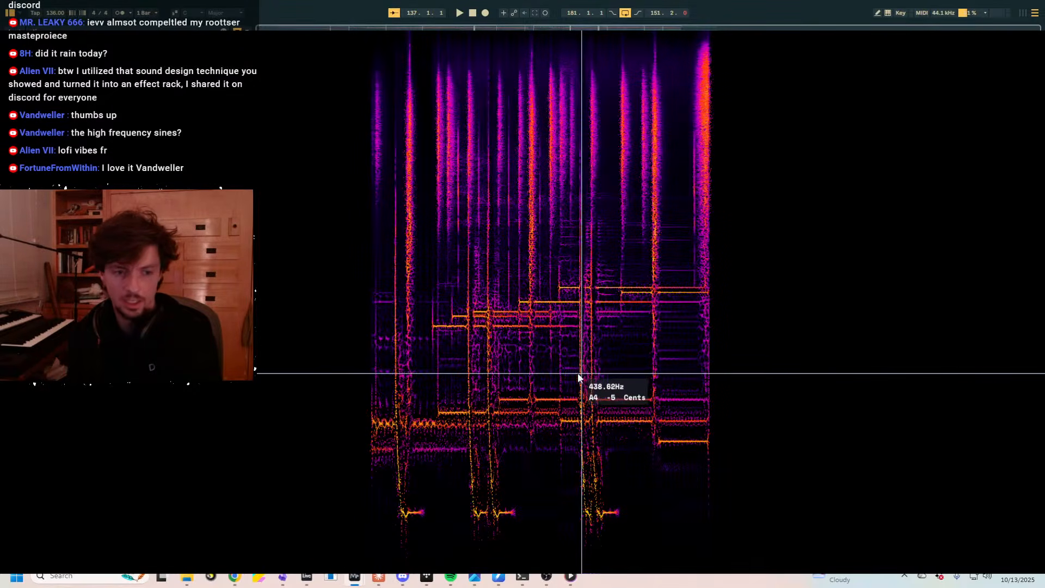
{"action": "left_click_drag", "start_coordinate": [581, 374], "coordinate": [567, 380]}
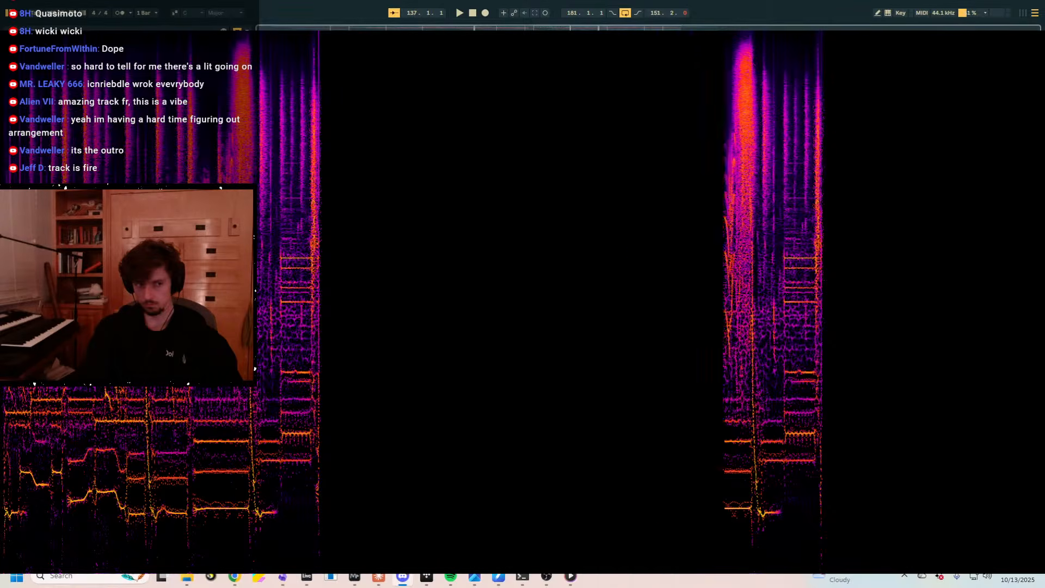
Shrink the enlarged spectrogram window to uncover the notes and the arrangement behind it.
{"action": "left_click", "coordinate": [366, 319]}
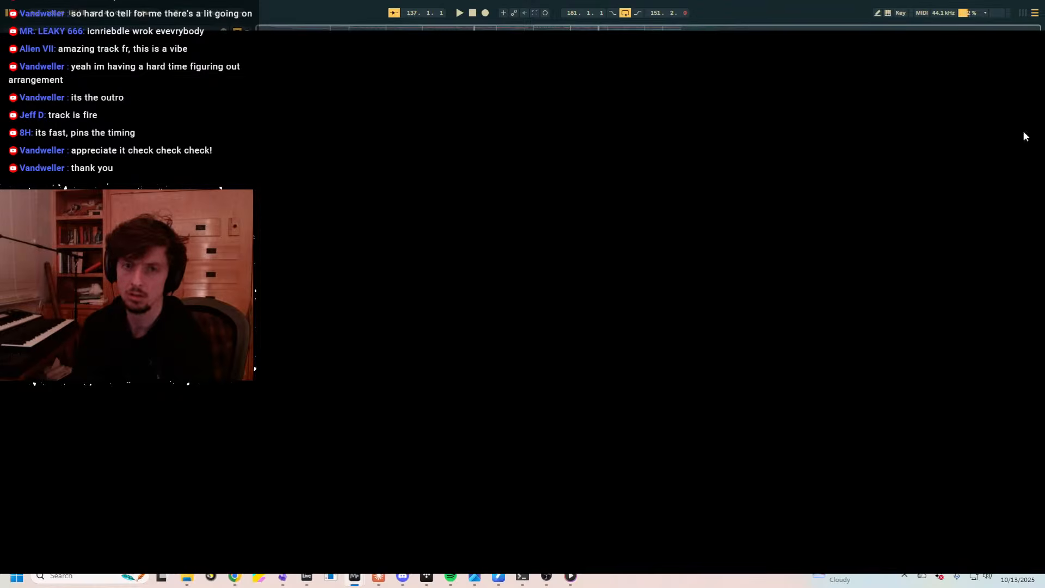
{"action": "left_click_drag", "start_coordinate": [1044, 31], "coordinate": [297, 384]}
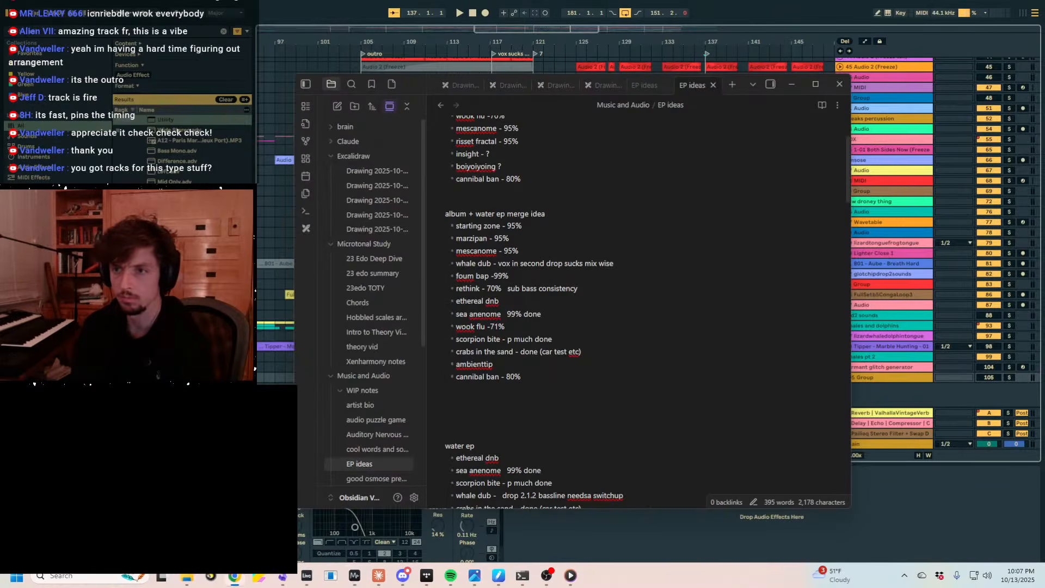
Switch to the YouTube channel page, sort its videos by Popular and look through the sound design tutorials.
{"action": "left_click_drag", "start_coordinate": [1044, 89], "coordinate": [737, 89]}
{"action": "left_click", "coordinate": [733, 348]}
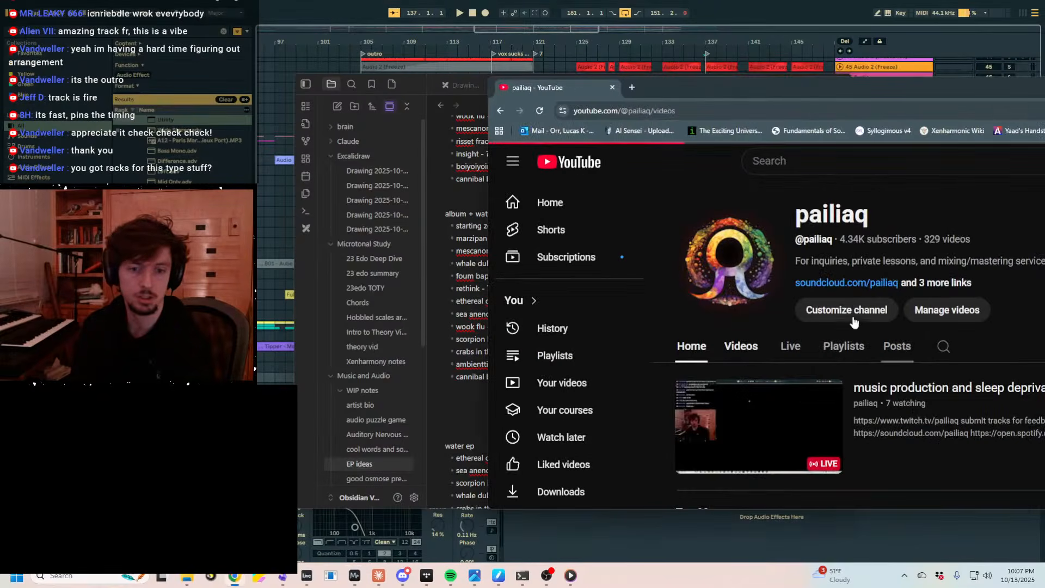
{"action": "left_click", "coordinate": [751, 384]}
{"action": "scroll", "coordinate": [751, 349], "scroll_direction": "down", "scroll_amount": 2}
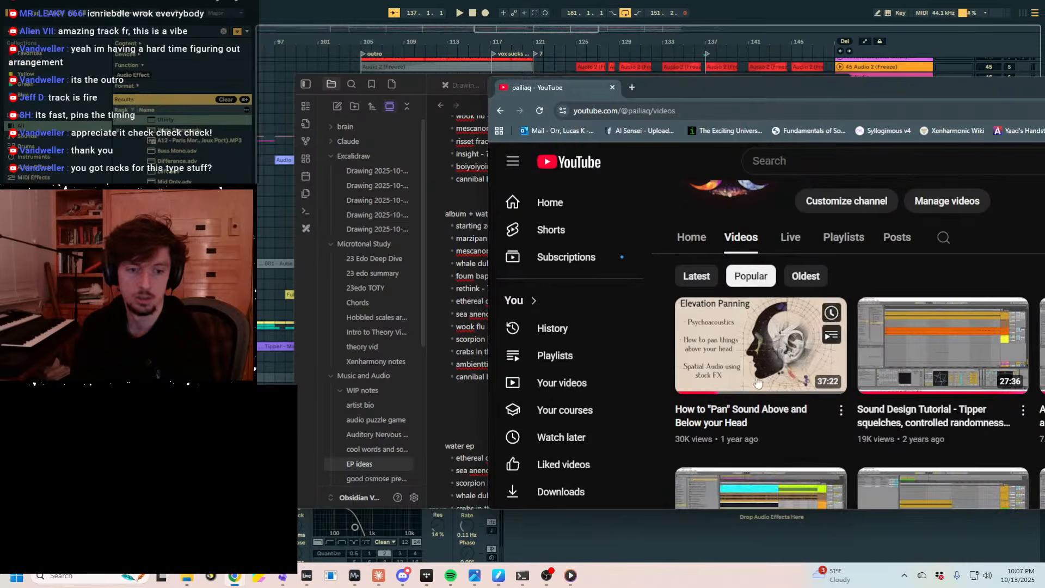
{"action": "scroll", "coordinate": [743, 337], "scroll_direction": "down", "scroll_amount": 1}
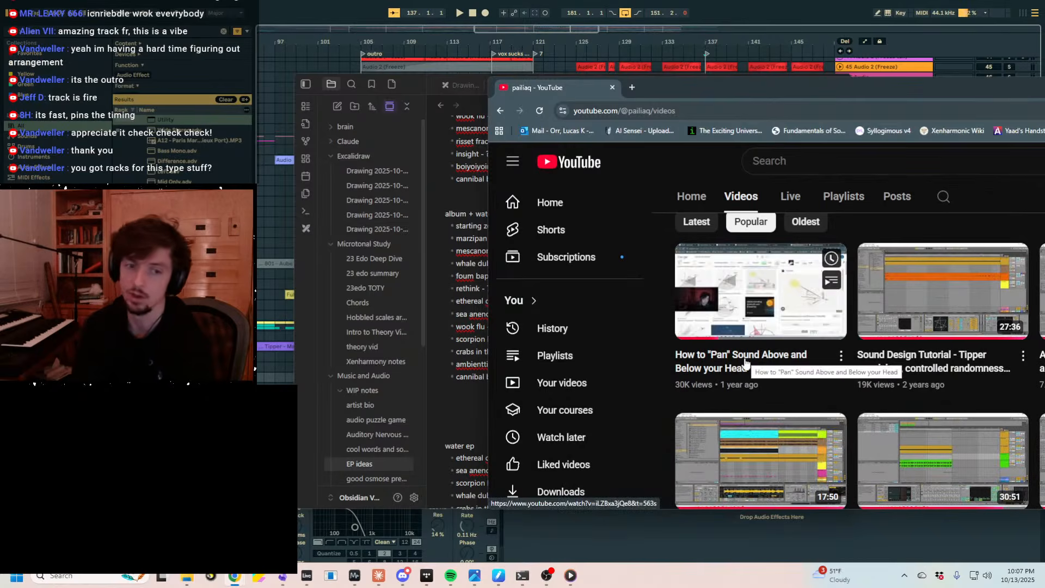
{"action": "scroll", "coordinate": [659, 332], "scroll_direction": "down", "scroll_amount": 2}
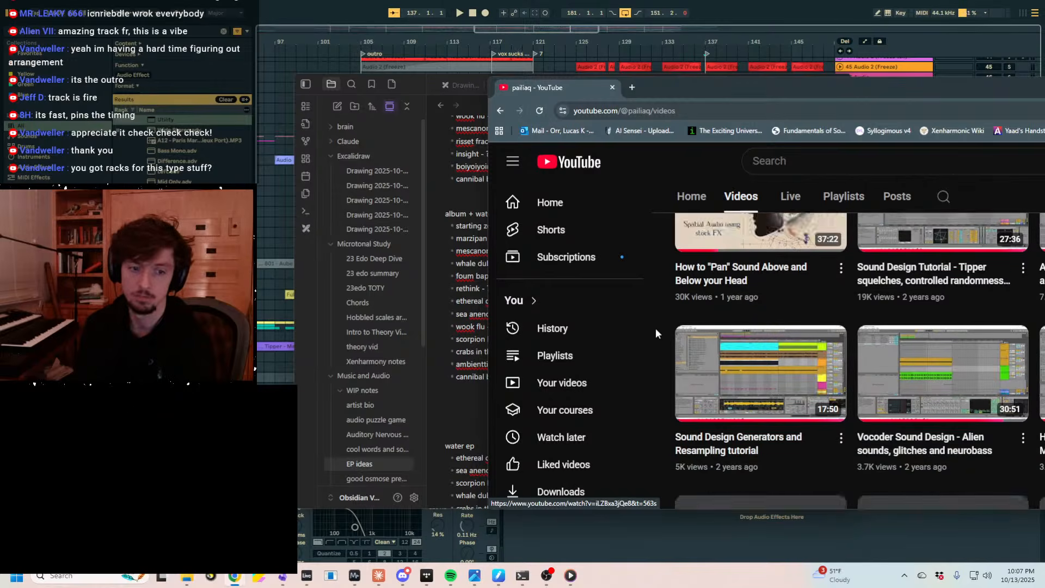
{"action": "scroll", "coordinate": [659, 279], "scroll_direction": "down", "scroll_amount": 1}
{"action": "left_click_drag", "start_coordinate": [816, 96], "coordinate": [491, 20]}
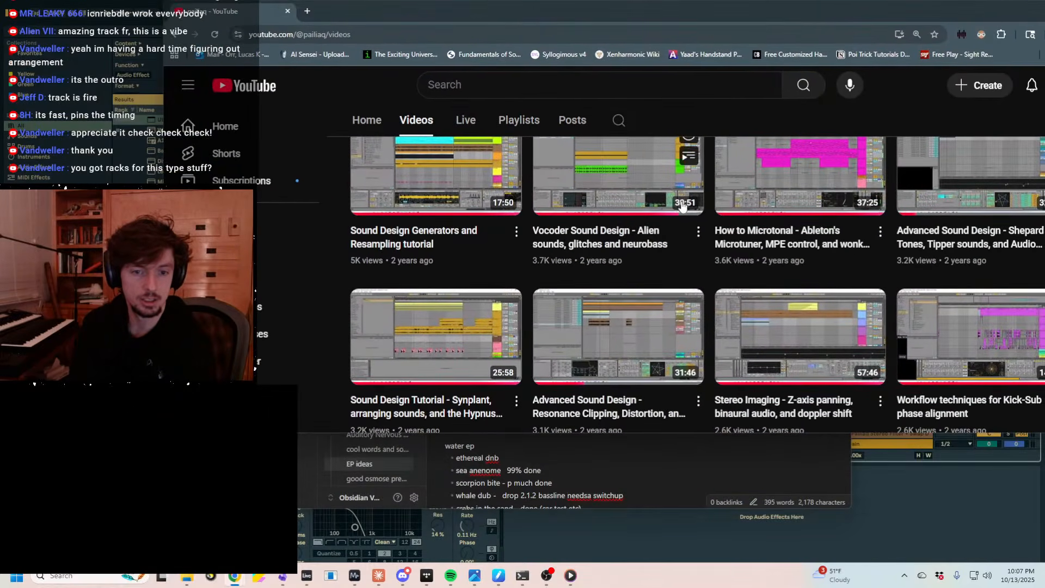
{"action": "scroll", "coordinate": [746, 250], "scroll_direction": "down", "scroll_amount": 1}
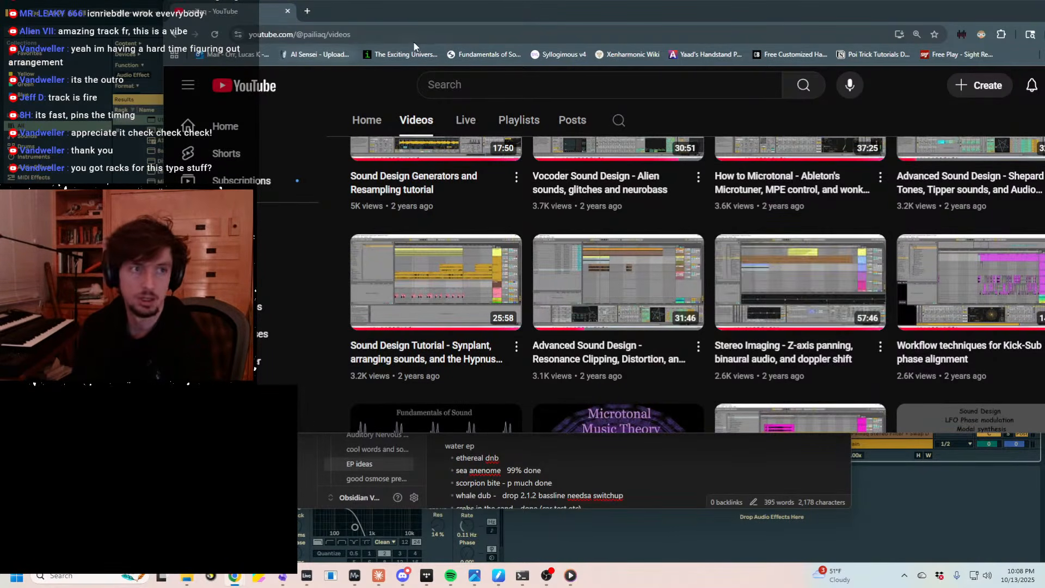
{"action": "scroll", "coordinate": [385, 229], "scroll_direction": "up", "scroll_amount": 4}
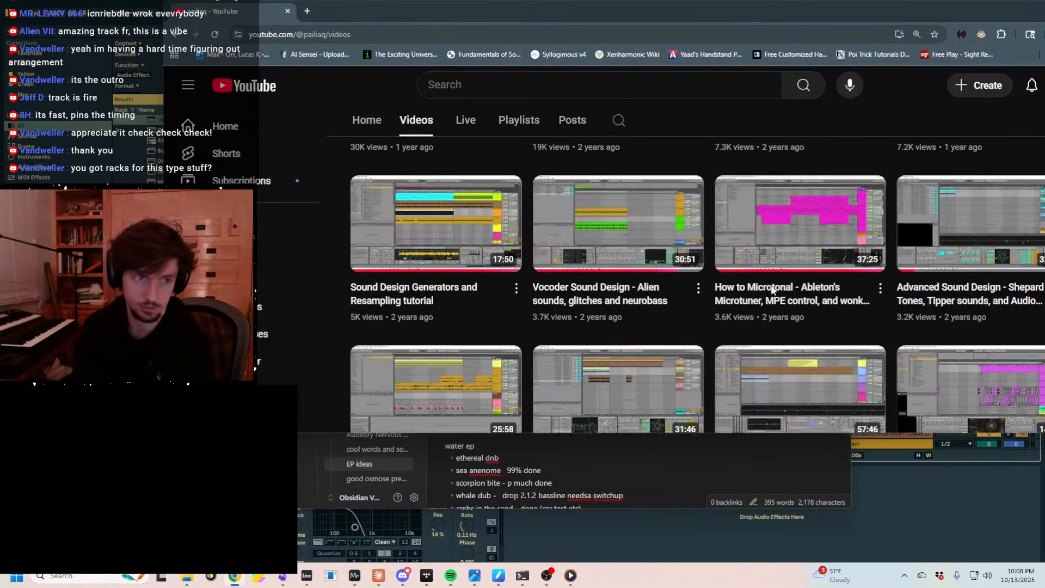
{"action": "scroll", "coordinate": [804, 327], "scroll_direction": "down", "scroll_amount": 3}
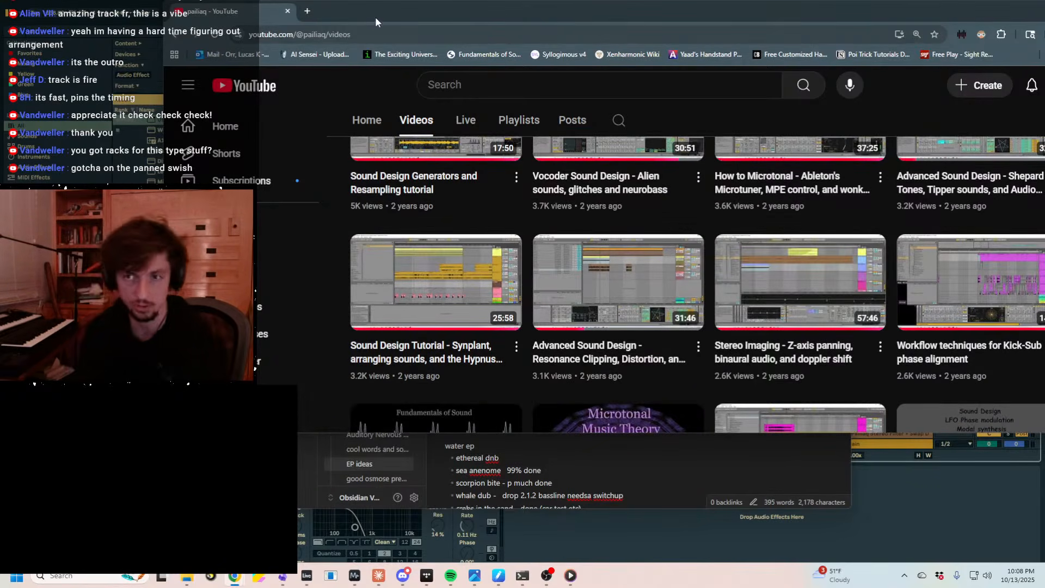
{"action": "left_click_drag", "start_coordinate": [374, 17], "coordinate": [375, 0]}
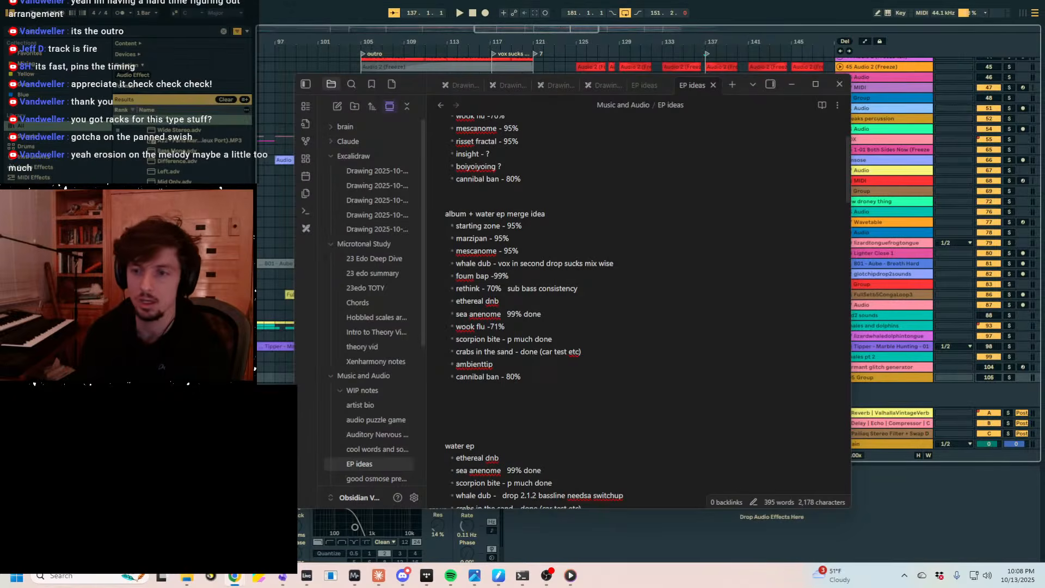
{"action": "left_click", "coordinate": [633, 324]}
{"action": "left_click", "coordinate": [403, 576]}
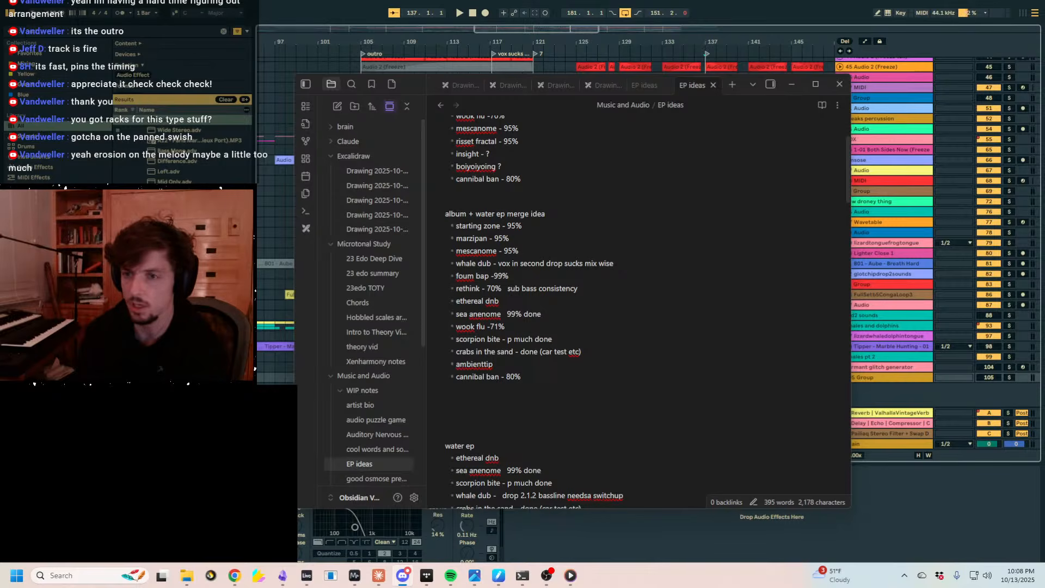
{"action": "key", "text": "alt+Tab"}
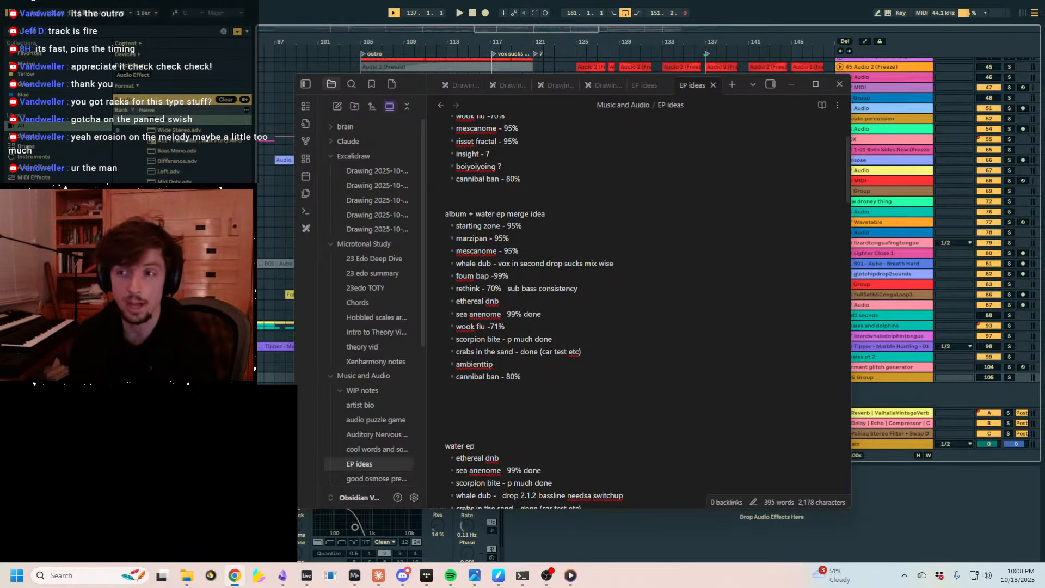
Switch back to Ableton Live, select the 105 Group track and shrink the spectrogram window to uncover the device area.
{"action": "left_click", "coordinate": [898, 245]}
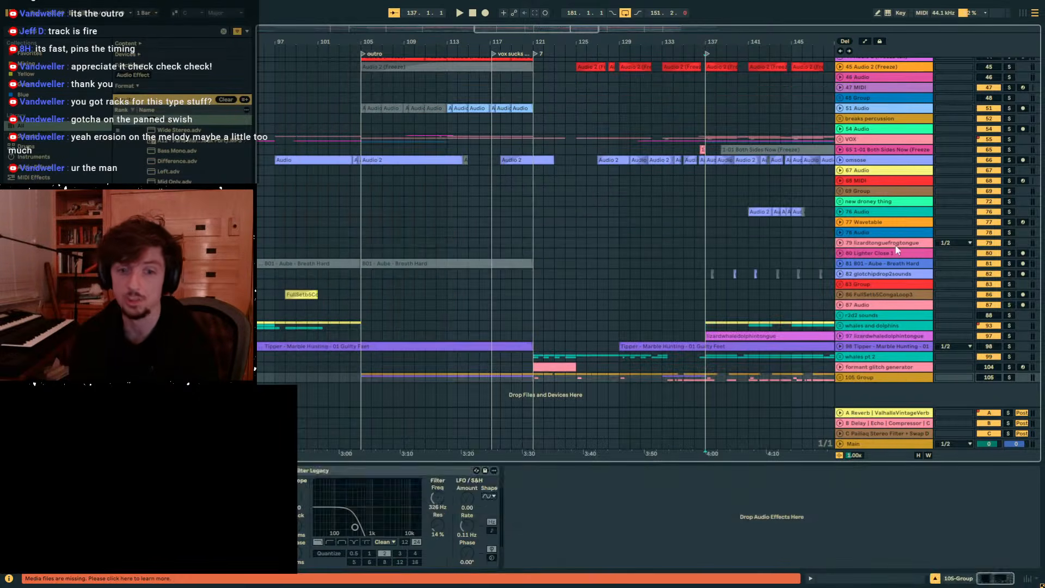
{"action": "left_click", "coordinate": [894, 326]}
{"action": "left_click", "coordinate": [890, 368]}
{"action": "left_click", "coordinate": [889, 378]}
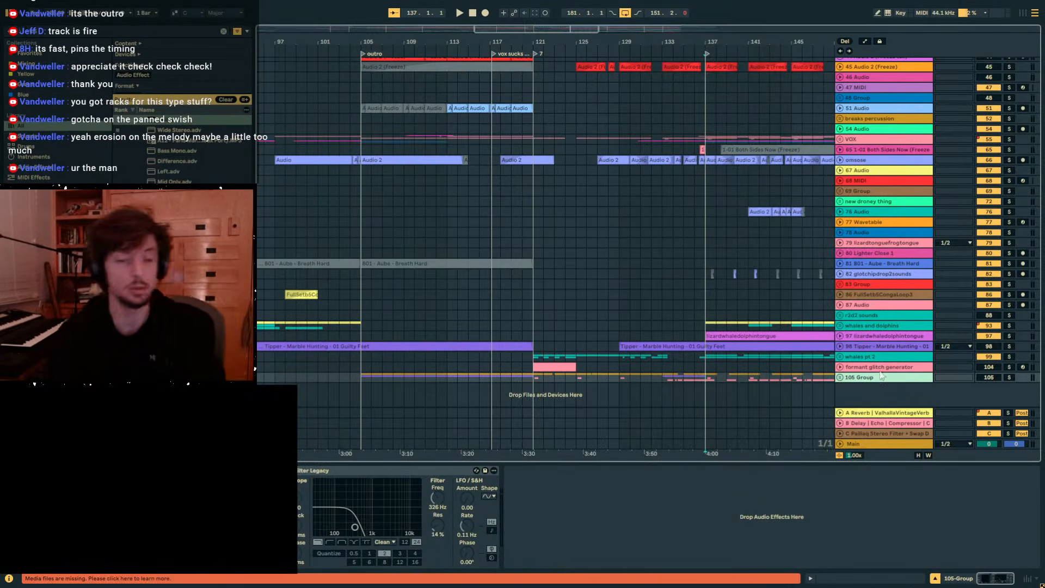
{"action": "left_click_drag", "start_coordinate": [296, 386], "coordinate": [119, 451]}
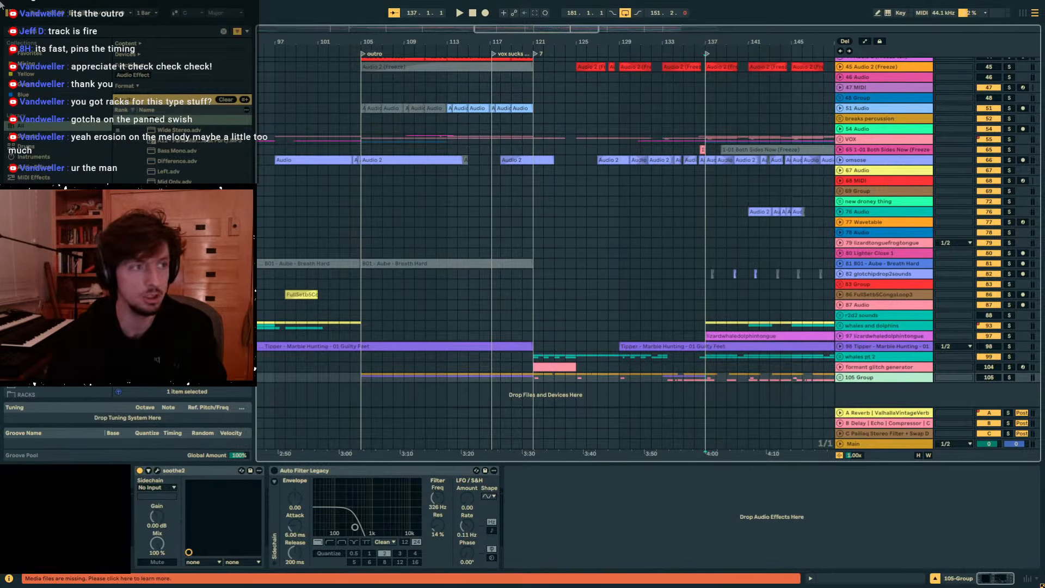
Insert a MIDI track below the 105 Group and load the Wavetable instrument on it.
{"action": "key", "text": "ctrl+shift+t"}
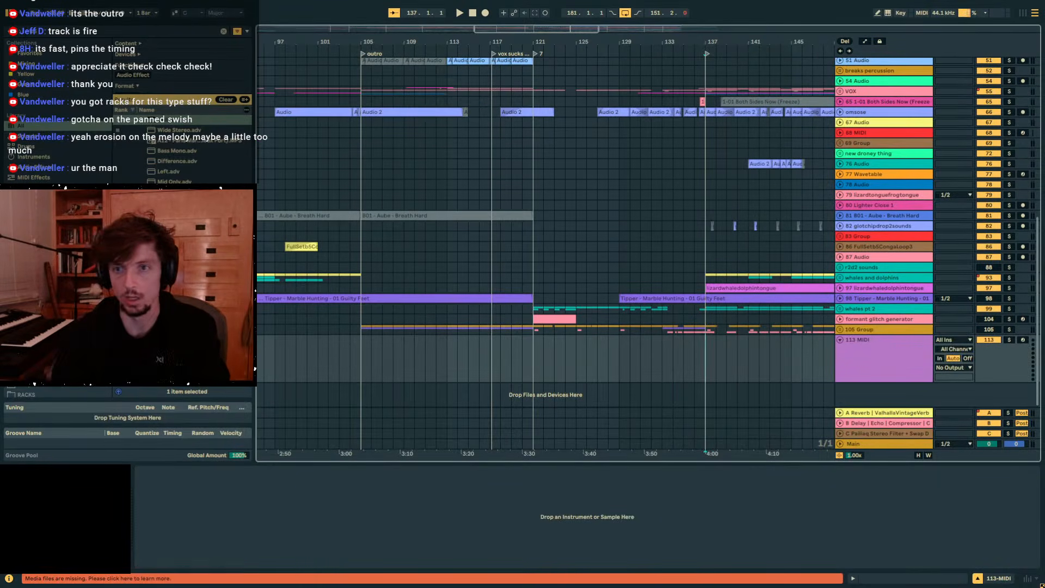
{"action": "left_click_drag", "start_coordinate": [50, 30], "coordinate": [0, 20]}
{"action": "type", "text": "waveta"}
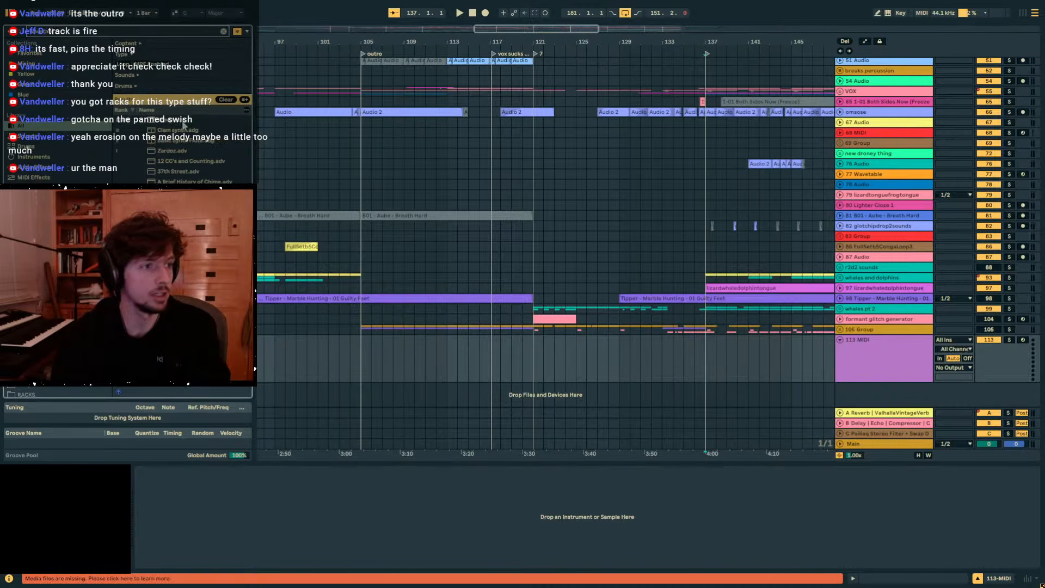
{"action": "left_click", "coordinate": [186, 123]}
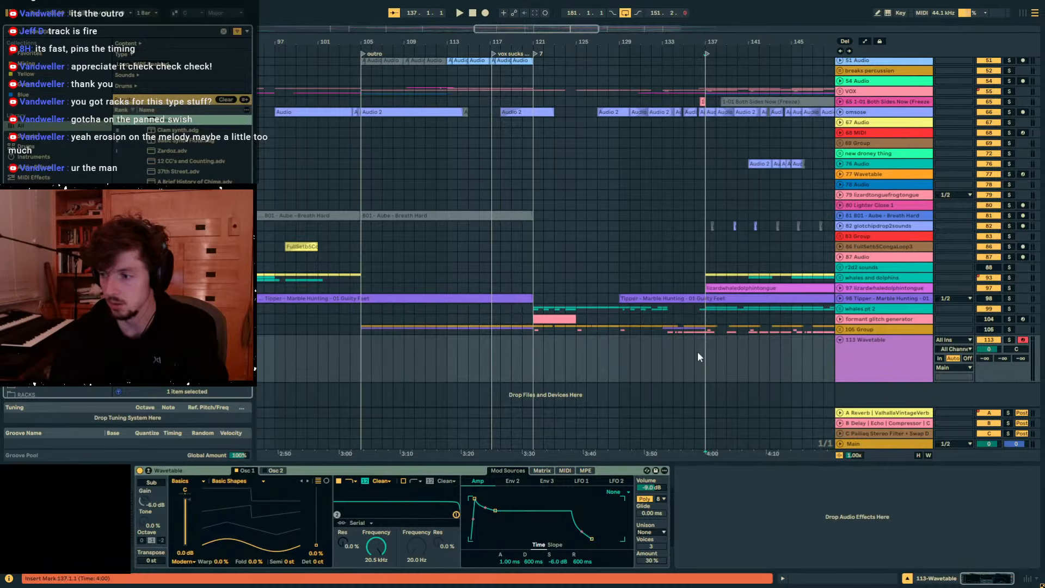
Create an empty four-bar MIDI clip at bar 121 on the Wavetable track.
{"action": "left_click_drag", "start_coordinate": [534, 359], "coordinate": [563, 365]}
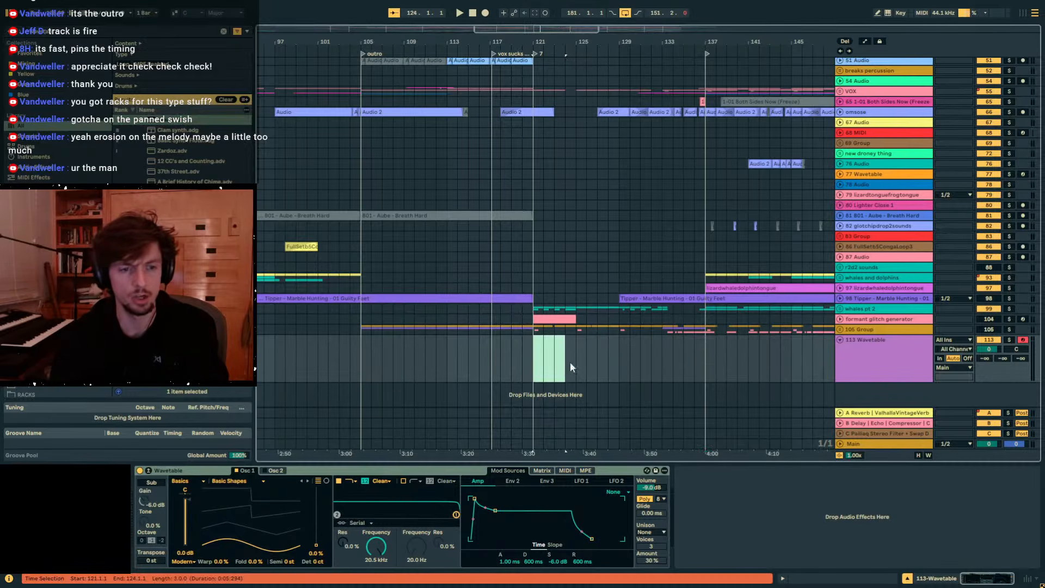
{"action": "key", "text": "ctrl+shift+m"}
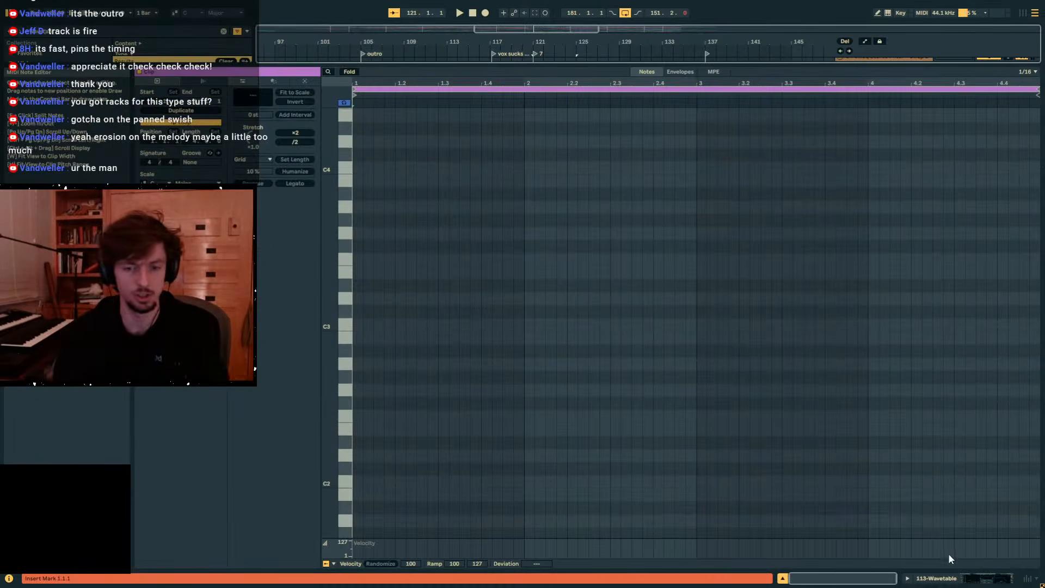
{"action": "left_click", "coordinate": [947, 578]}
{"action": "left_click", "coordinate": [569, 381]}
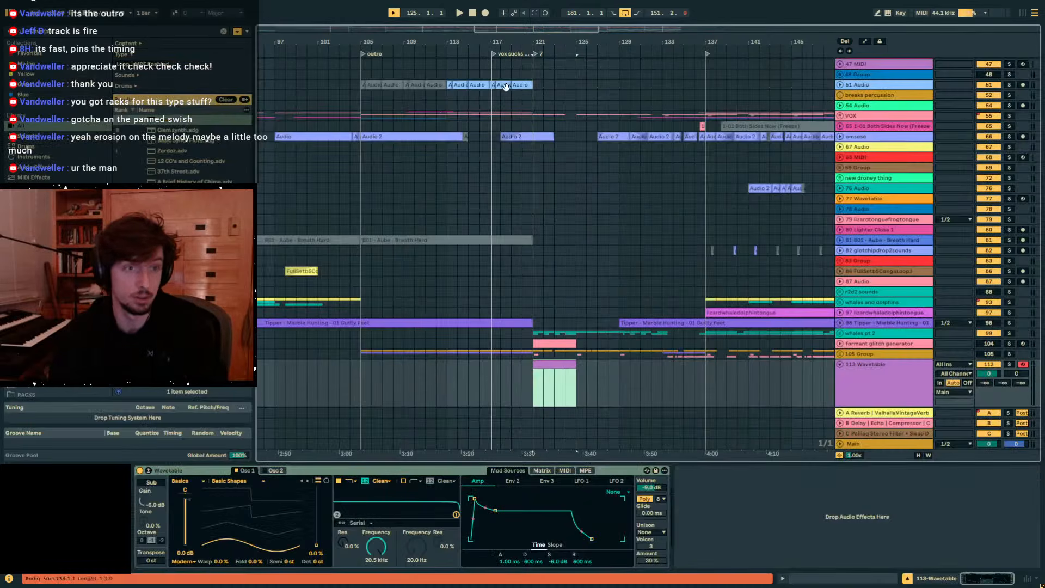
{"action": "left_click_drag", "start_coordinate": [538, 45], "coordinate": [560, 107]}
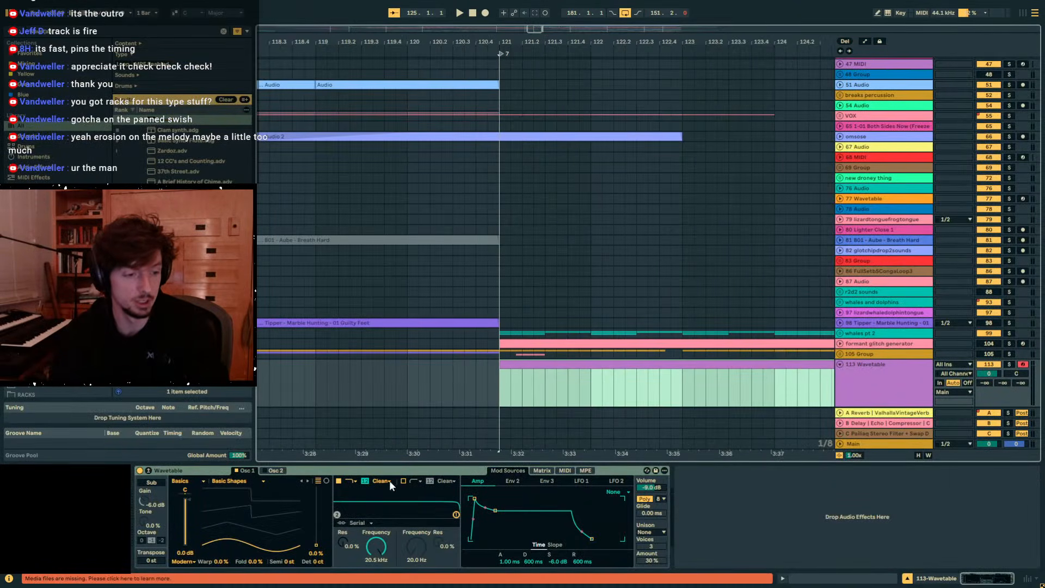
Set Wavetable's oscillator 1 to the Harmonics category with Sines 1, at a wavetable position of 1.9%.
{"action": "left_click", "coordinate": [237, 480]}
{"action": "left_click", "coordinate": [190, 483]}
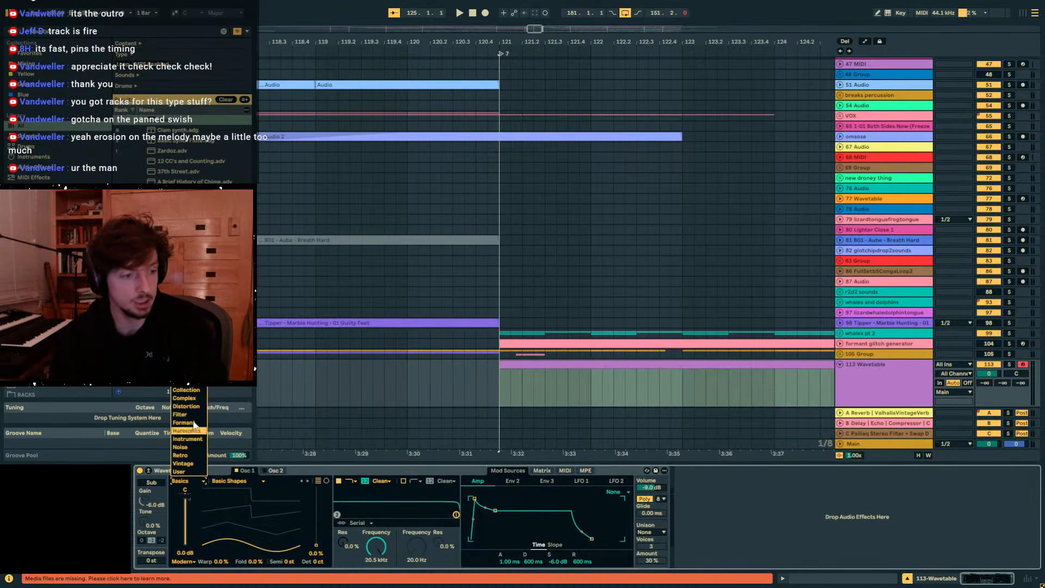
{"action": "left_click", "coordinate": [201, 431]}
{"action": "left_click_drag", "start_coordinate": [326, 547], "coordinate": [326, 542]}
{"action": "scroll", "coordinate": [902, 301], "scroll_direction": "down", "scroll_amount": 2}
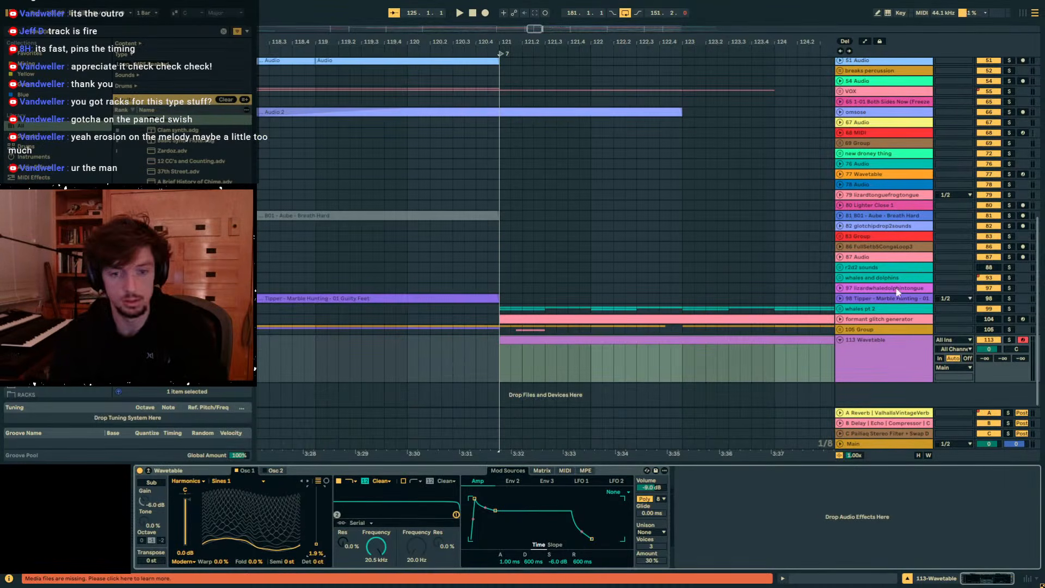
With computer keyboard playing enabled, lower the Wavetable track's volume to -13.3 dB and set its amp envelope attack to 419 ms.
{"action": "left_click", "coordinate": [887, 13]}
{"action": "key", "text": "a"}
{"action": "mouse_move", "coordinate": [992, 349]}
{"action": "left_mouse_down"}
{"action": "mouse_move", "coordinate": [992, 368]}
{"action": "mouse_move", "coordinate": [984, 331]}
{"action": "left_mouse_up"}
{"action": "left_click_drag", "start_coordinate": [475, 498], "coordinate": [551, 498]}
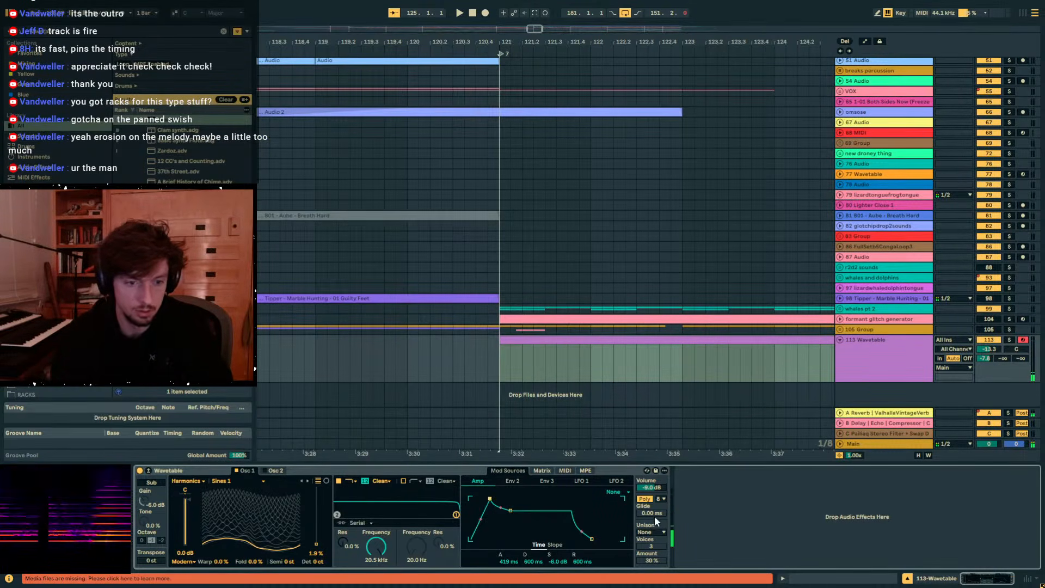
Set Wavetable's unison mode to Noise with a 48% amount and oscillator 1's wavetable position to 0%.
{"action": "left_click", "coordinate": [648, 533]}
{"action": "left_click", "coordinate": [656, 532]}
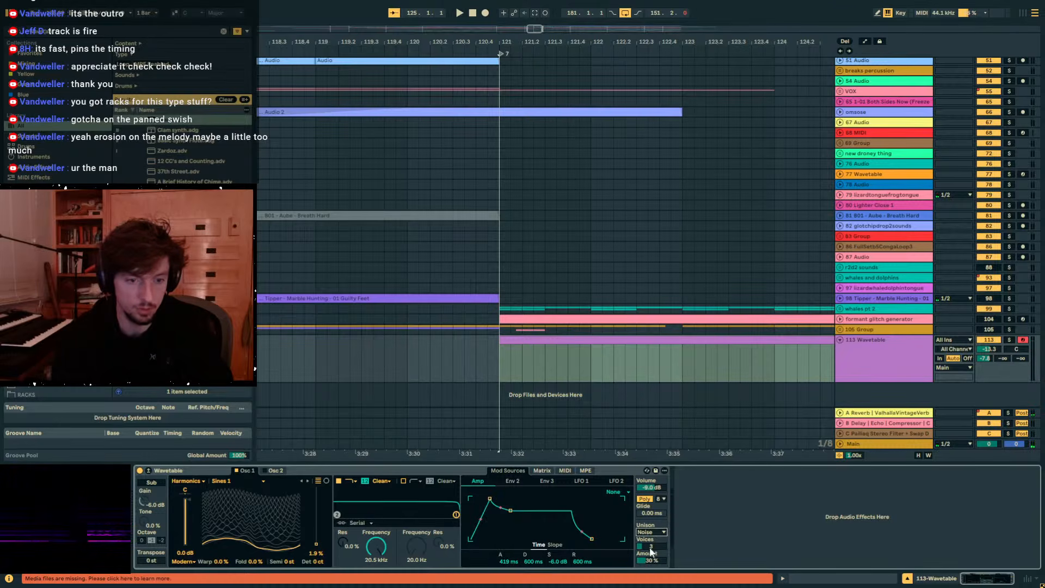
{"action": "left_click_drag", "start_coordinate": [316, 545], "coordinate": [316, 546]}
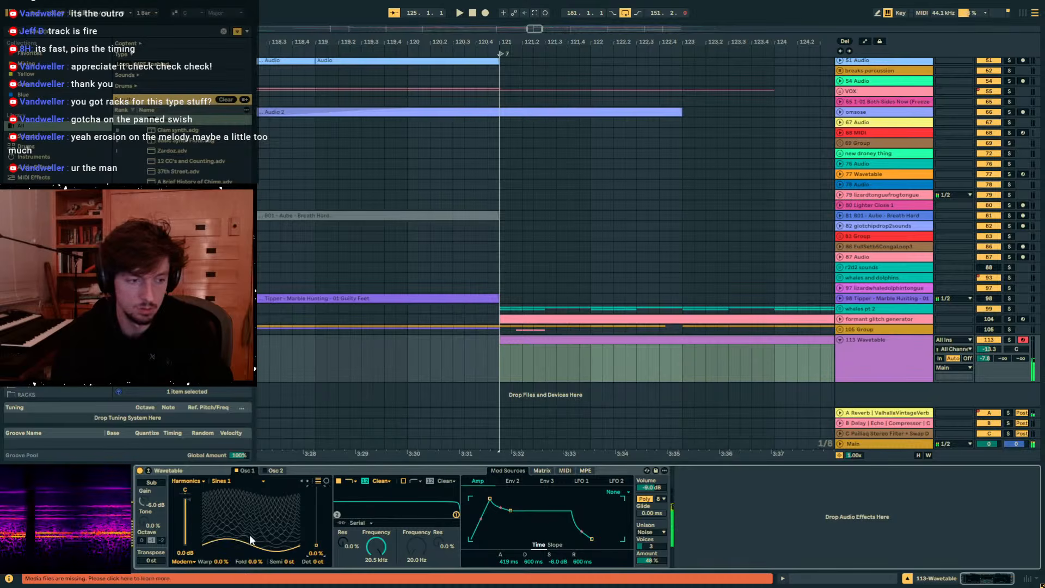
Reshape the amp envelope to a 1.83 ms attack, 647 ms decay and -20 dB sustain, auditioning it in a lower octave.
{"action": "key", "text": "z"}
{"action": "left_click_drag", "start_coordinate": [490, 499], "coordinate": [497, 527]}
{"action": "key", "text": "x"}
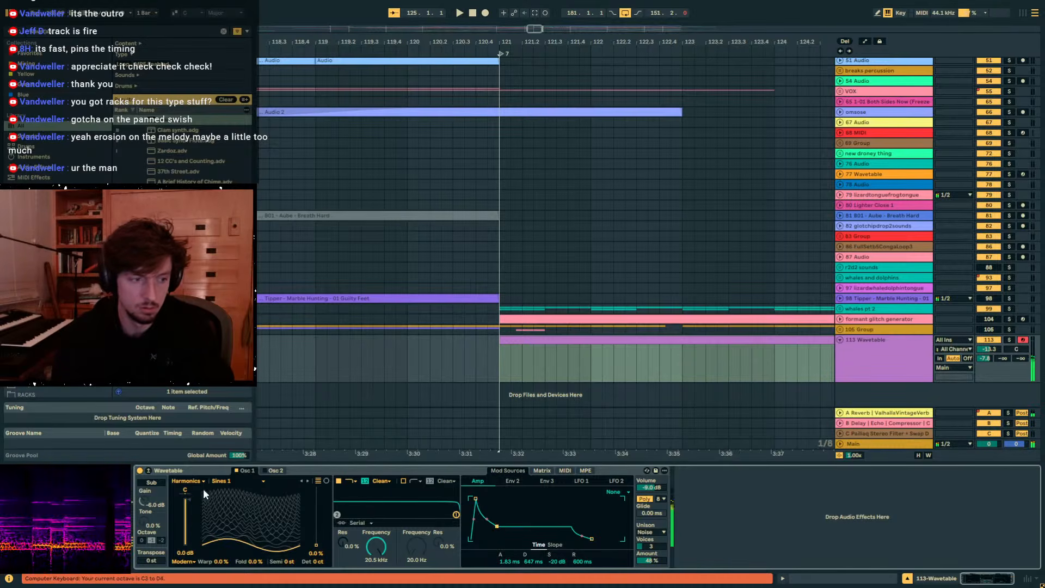
Try the Basics wavetable category in oscillator 1 and audition it in higher octaves.
{"action": "left_click", "coordinate": [187, 481]}
{"action": "left_click", "coordinate": [183, 381]}
{"action": "key", "text": "x"}
{"action": "key", "text": "x"}
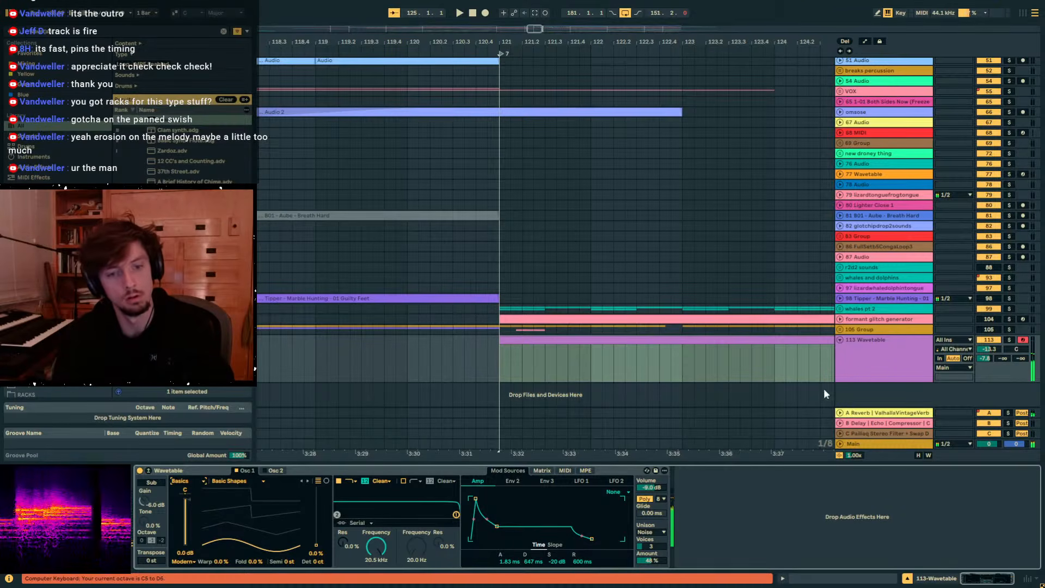
Set the unison amount to 16% and lower the computer keyboard's playing octave to start at C3.
{"action": "left_click_drag", "start_coordinate": [645, 561], "coordinate": [646, 573]}
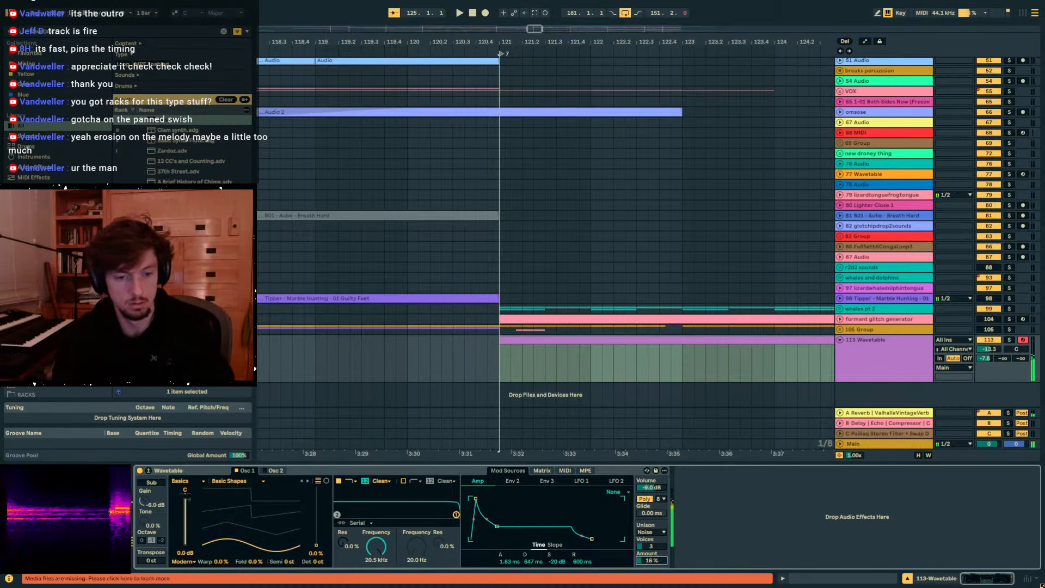
{"action": "key", "text": "z"}
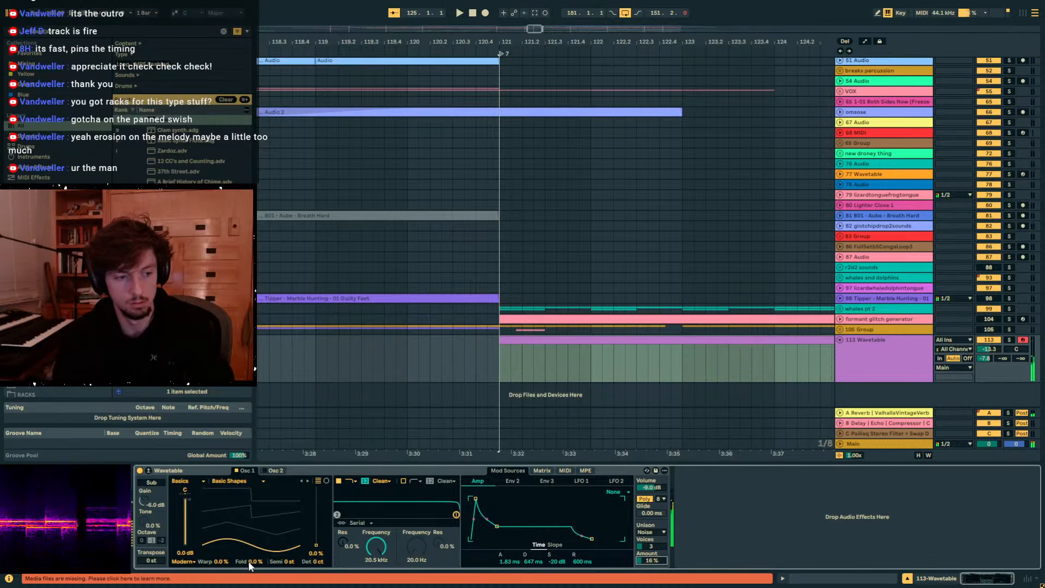
{"action": "key", "text": "z"}
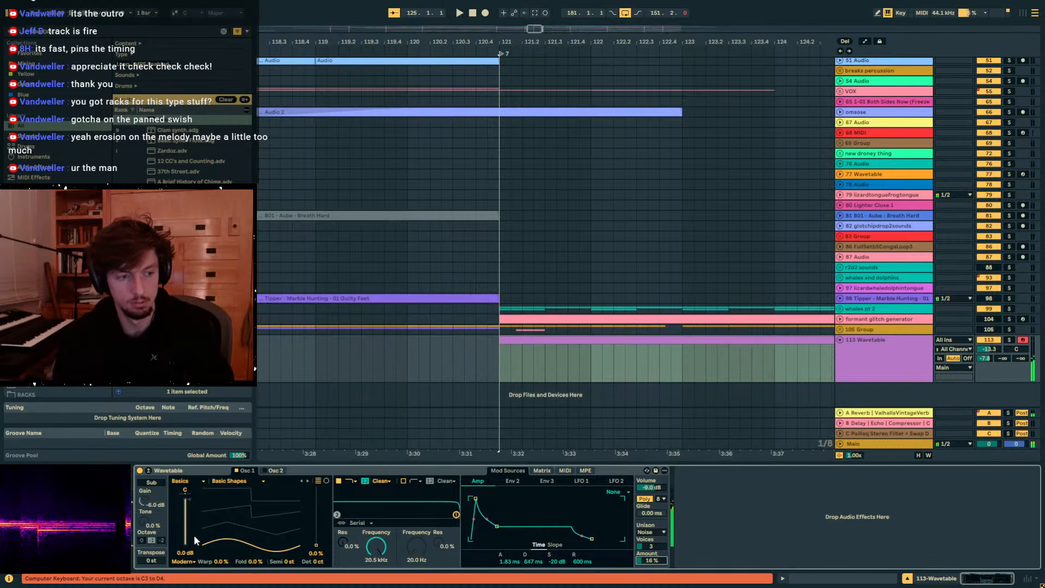
Switch oscillator 1's wavetable category to Harmonics.
{"action": "left_click", "coordinate": [195, 483]}
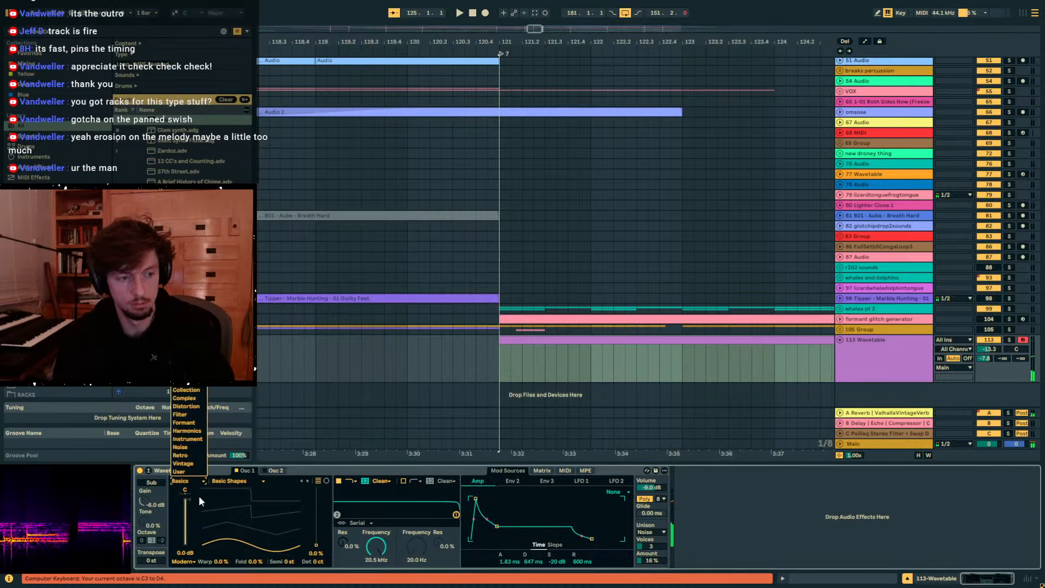
{"action": "left_click", "coordinate": [187, 430]}
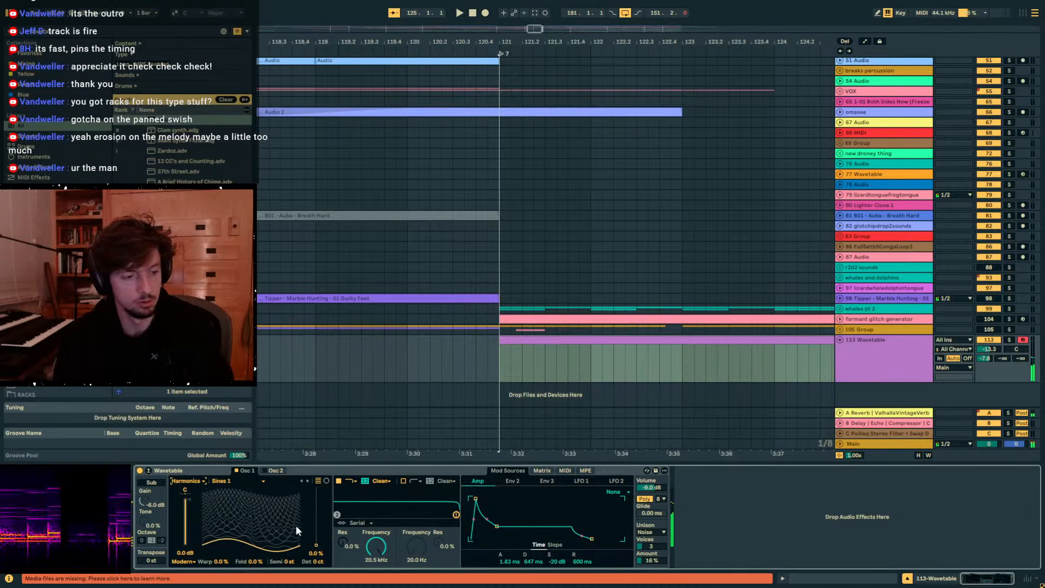
Lower filter 1's cutoff to 3.33 kHz, set oscillator 1's wavetable position to 1.9%, and audition the sound across octaves C1 to C3.
{"action": "left_click_drag", "start_coordinate": [363, 533], "coordinate": [363, 567]}
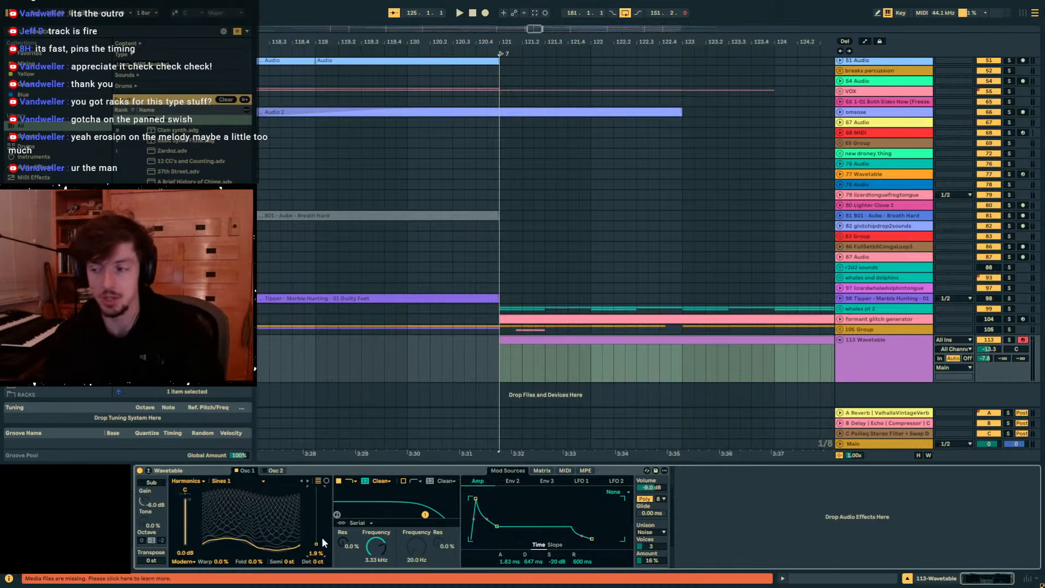
{"action": "left_click", "coordinate": [863, 381]}
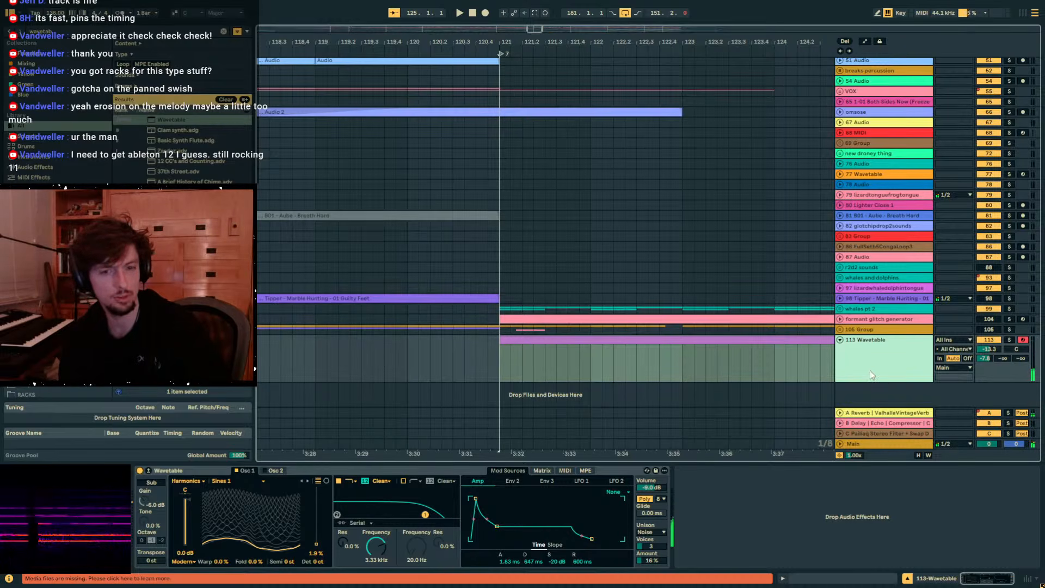
{"action": "key", "text": "z"}
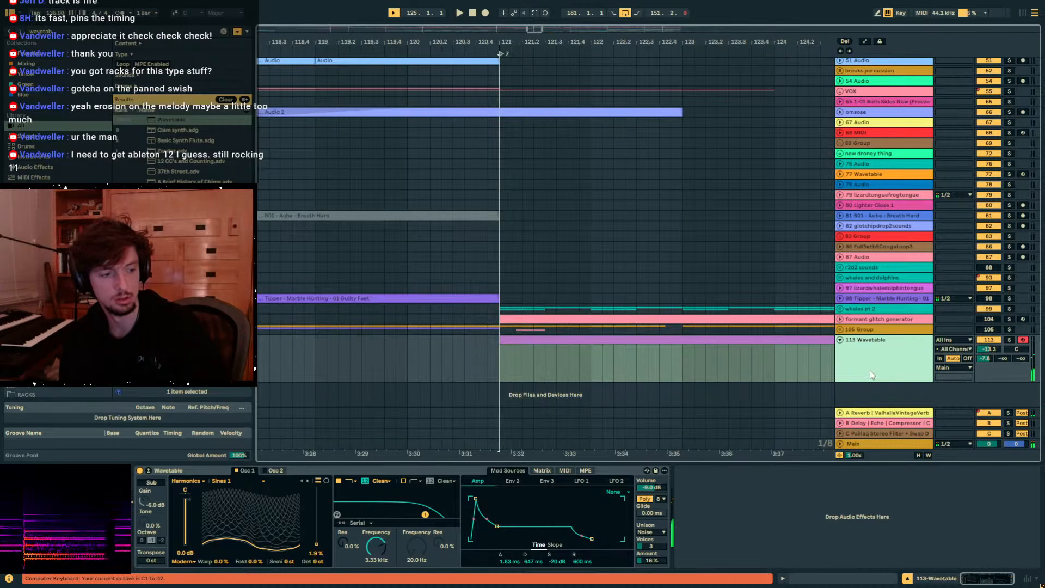
{"action": "key", "text": "x"}
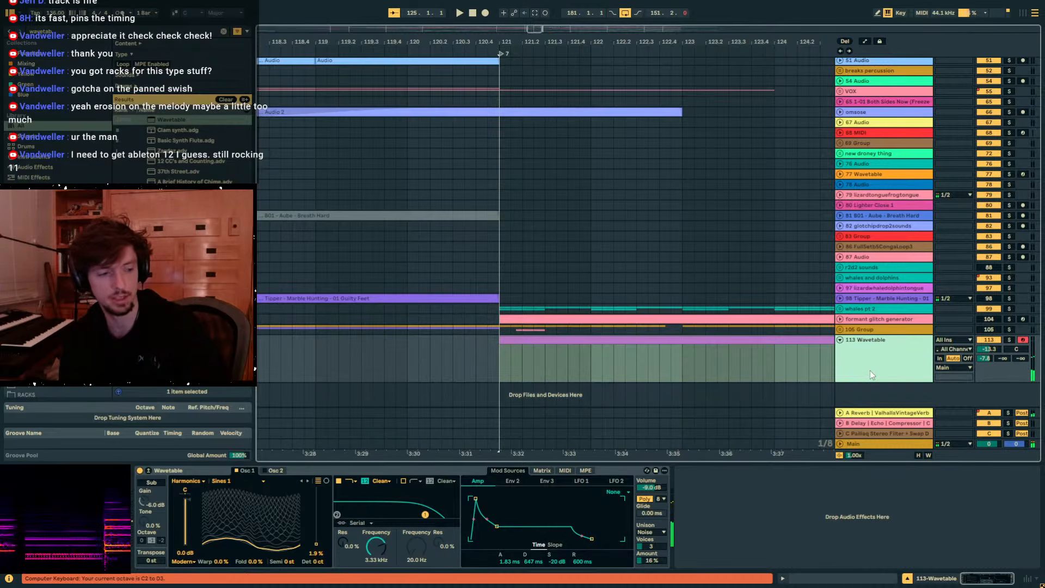
{"action": "key", "text": "x"}
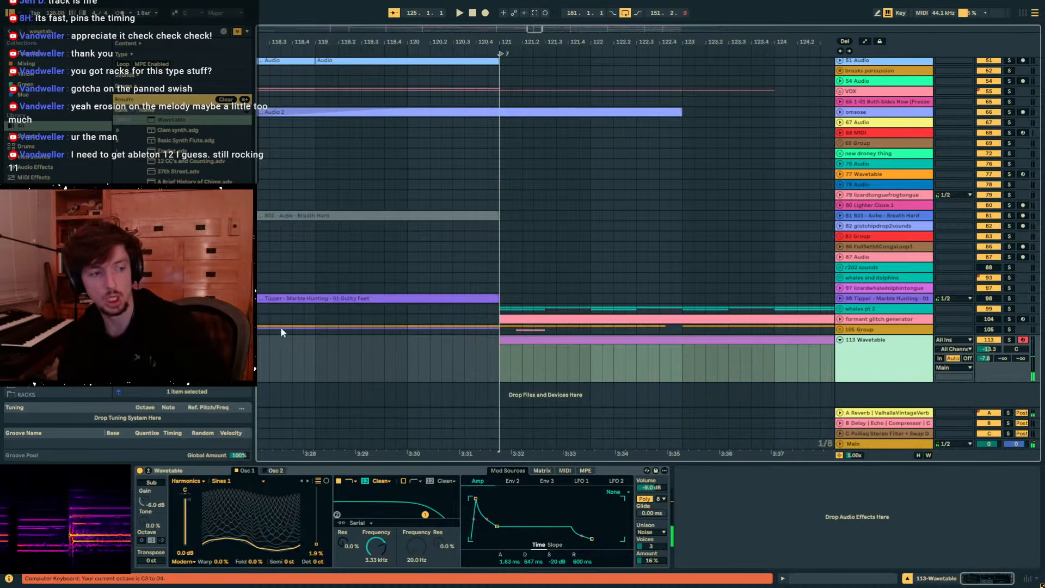
{"action": "left_click", "coordinate": [106, 409]}
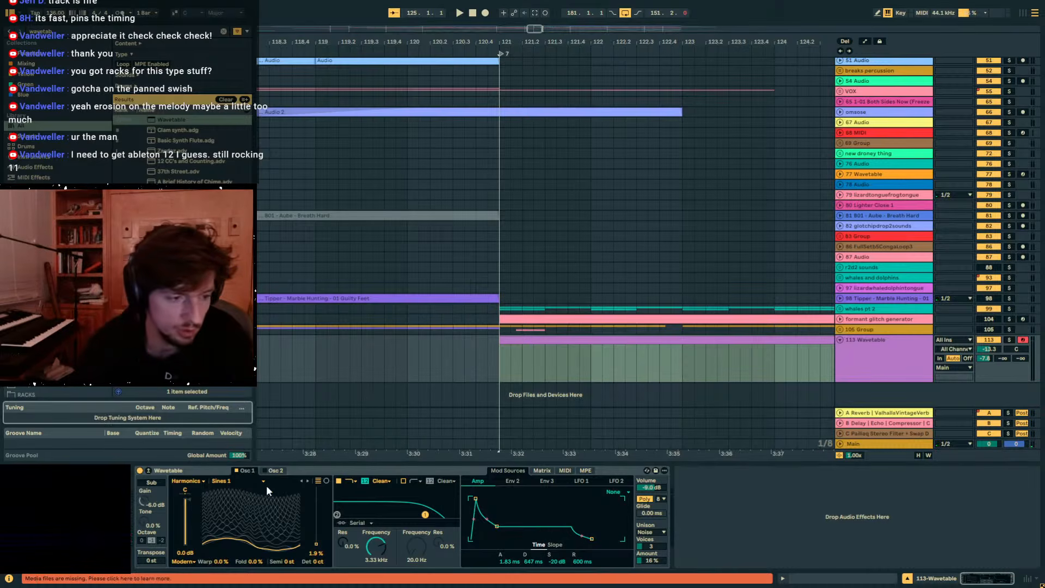
Load the Sines 5 wavetable in oscillator 1 and set its wavetable position to 4.7%.
{"action": "mouse_move", "coordinate": [316, 544]}
{"action": "left_mouse_down"}
{"action": "mouse_move", "coordinate": [316, 494]}
{"action": "mouse_move", "coordinate": [316, 542]}
{"action": "left_mouse_up"}
{"action": "left_click", "coordinate": [240, 481]}
{"action": "scroll", "coordinate": [239, 424], "scroll_direction": "down", "scroll_amount": 3}
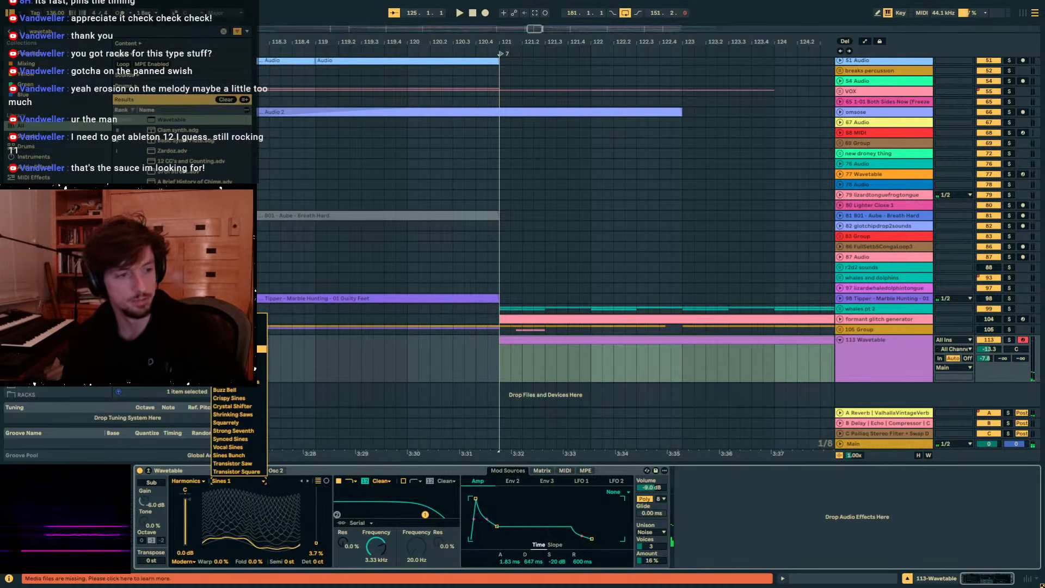
{"action": "left_click", "coordinate": [263, 419]}
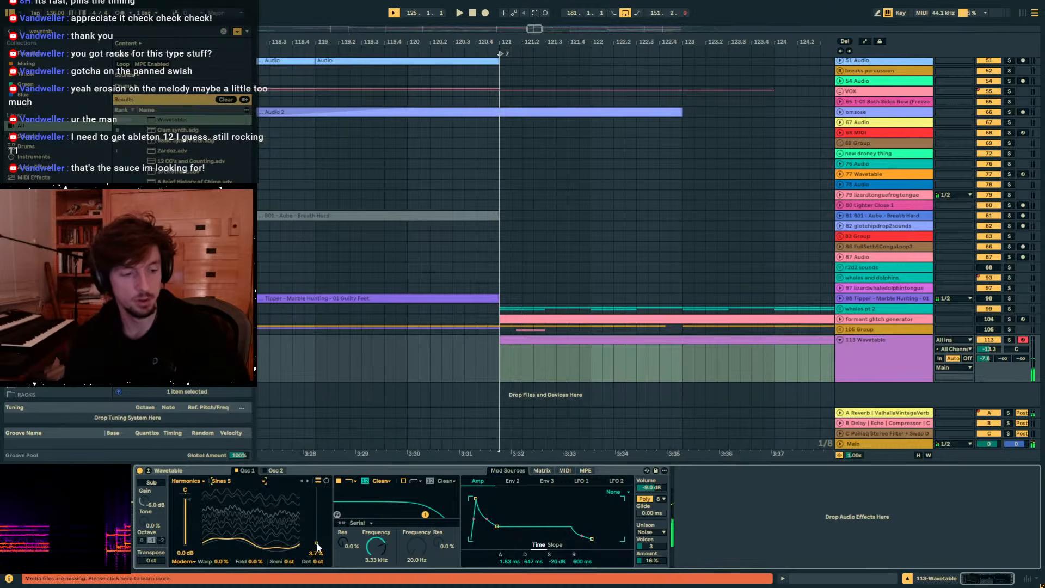
{"action": "left_click", "coordinate": [230, 481]}
{"action": "left_click_drag", "start_coordinate": [315, 543], "coordinate": [319, 524]}
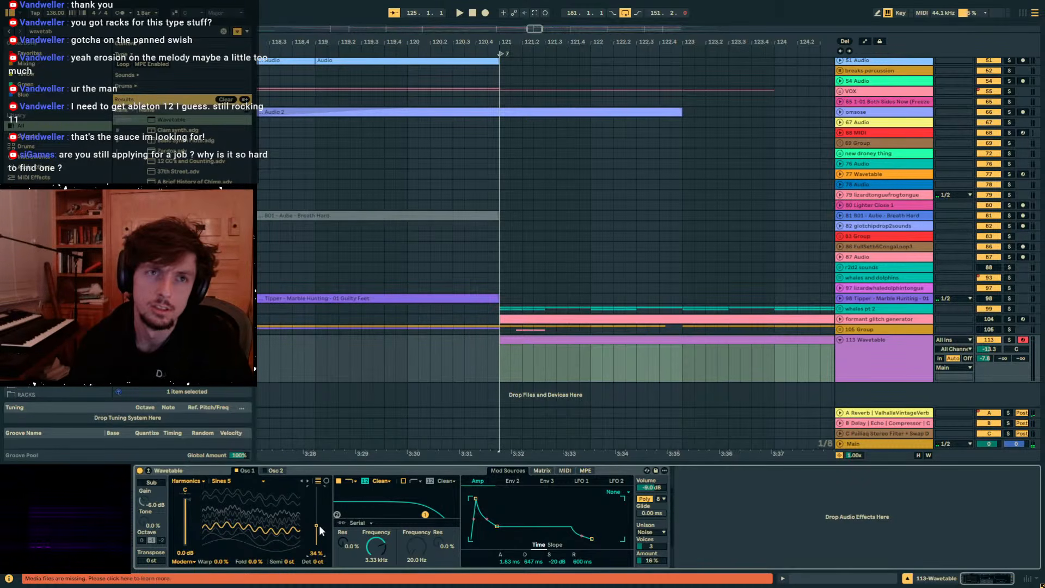
{"action": "left_click", "coordinate": [863, 361]}
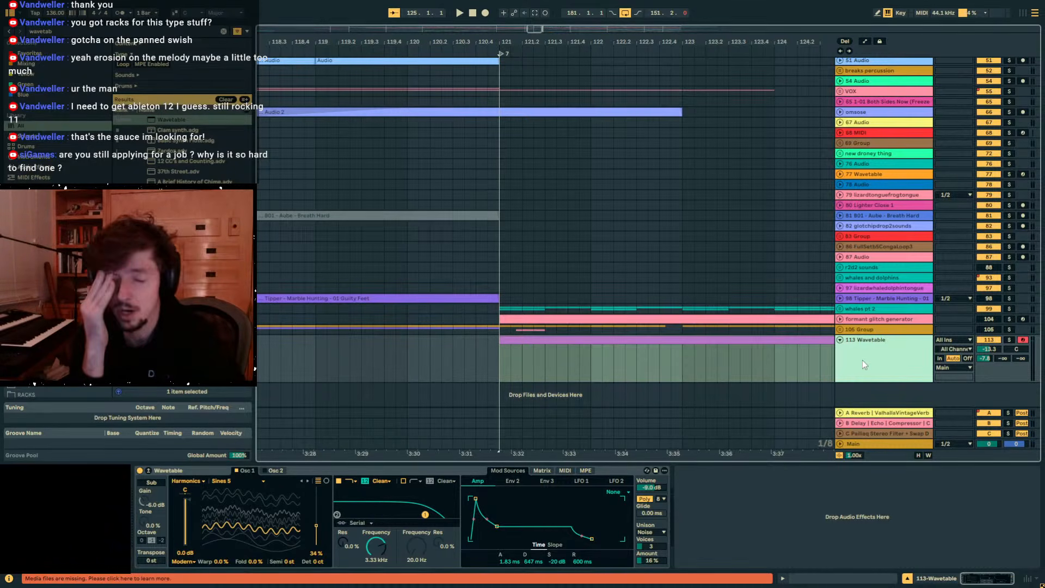
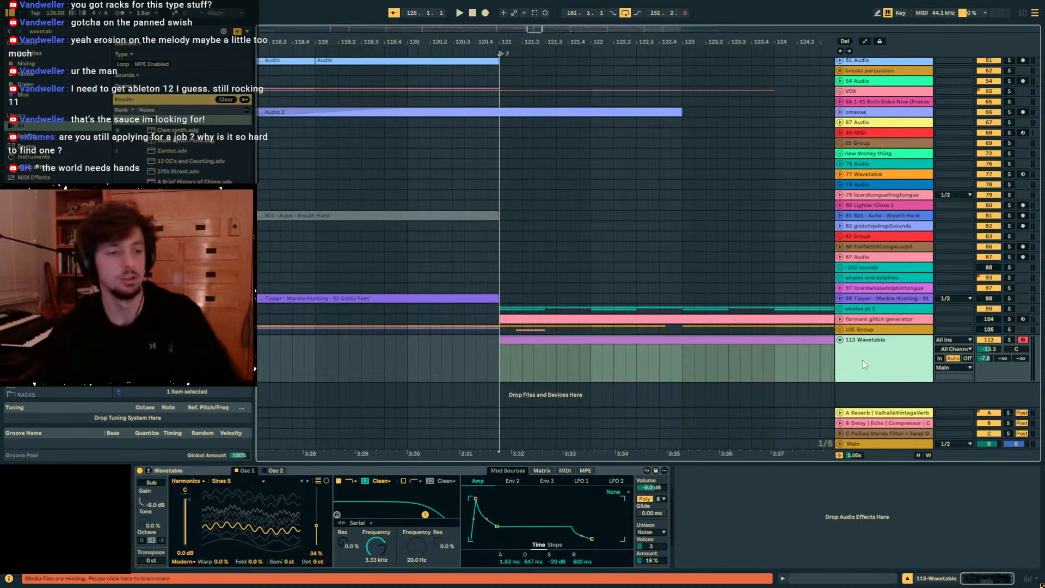
{"action": "left_click_drag", "start_coordinate": [316, 525], "coordinate": [315, 542]}
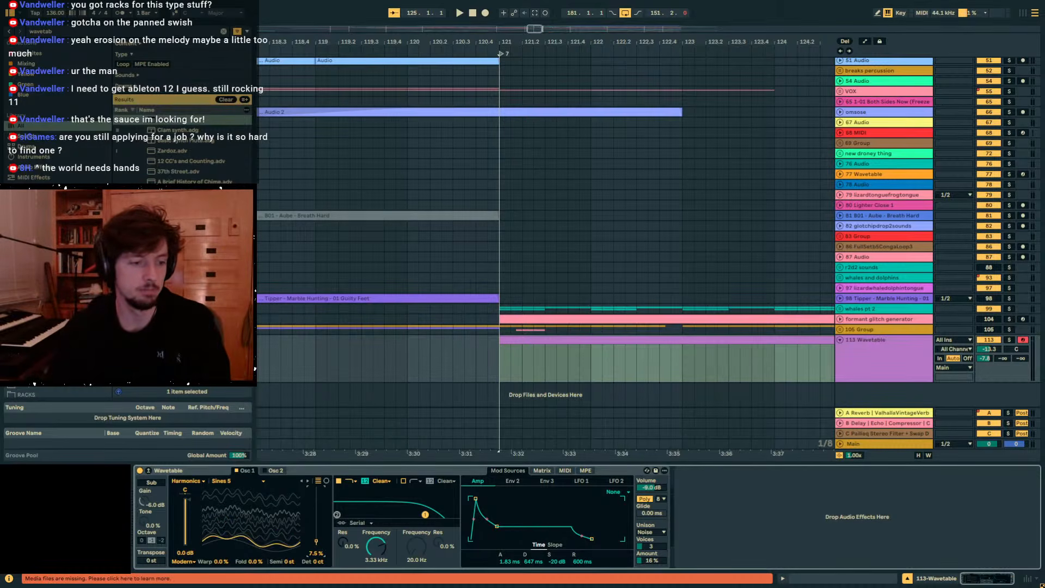
Try repeating the Wavetable track's clip in three-bar blocks from bar 121.
{"action": "left_click", "coordinate": [498, 364]}
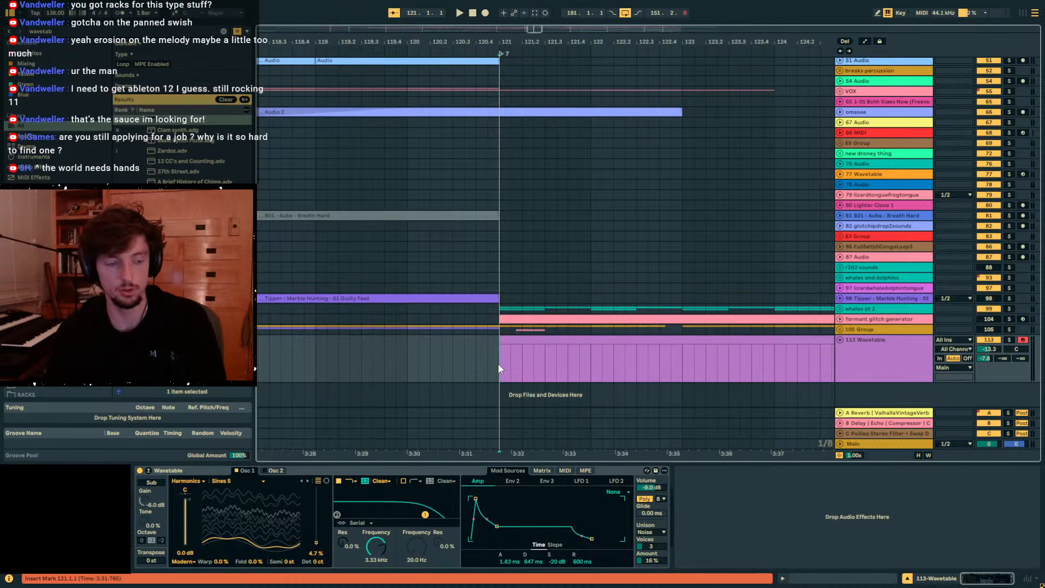
{"action": "left_click_drag", "start_coordinate": [498, 364], "coordinate": [672, 357]}
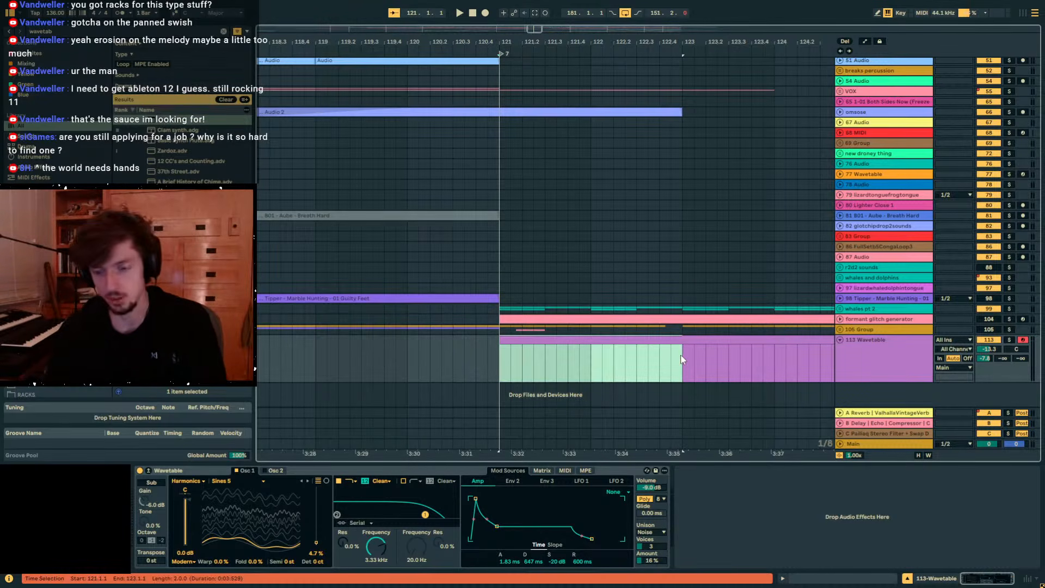
{"action": "left_click_drag", "start_coordinate": [712, 41], "coordinate": [608, 34]}
{"action": "left_click", "coordinate": [666, 350]}
{"action": "mouse_move", "coordinate": [667, 353]}
{"action": "left_mouse_down"}
{"action": "mouse_move", "coordinate": [483, 361]}
{"action": "mouse_move", "coordinate": [749, 359]}
{"action": "mouse_move", "coordinate": [569, 353]}
{"action": "mouse_move", "coordinate": [742, 357]}
{"action": "mouse_move", "coordinate": [712, 349]}
{"action": "mouse_move", "coordinate": [727, 340]}
{"action": "mouse_move", "coordinate": [602, 341]}
{"action": "mouse_move", "coordinate": [657, 340]}
{"action": "left_mouse_up"}
{"action": "key", "text": "ctrl+d"}
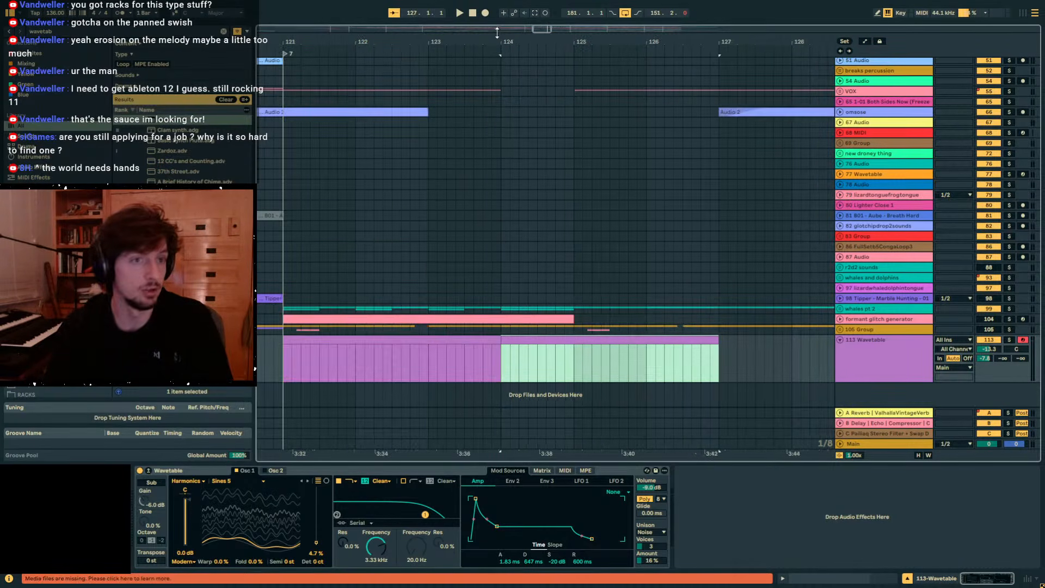
{"action": "left_click_drag", "start_coordinate": [490, 41], "coordinate": [494, 1]}
{"action": "key", "text": "ctrl+d"}
{"action": "key", "text": "ctrl+d"}
{"action": "key", "text": "ctrl+d"}
{"action": "key", "text": "ctrl+d"}
{"action": "key", "text": "ctrl+z"}
{"action": "key", "text": "ctrl+z"}
{"action": "key", "text": "ctrl+z"}
{"action": "key", "text": "ctrl+z"}
{"action": "key", "text": "ctrl+z"}
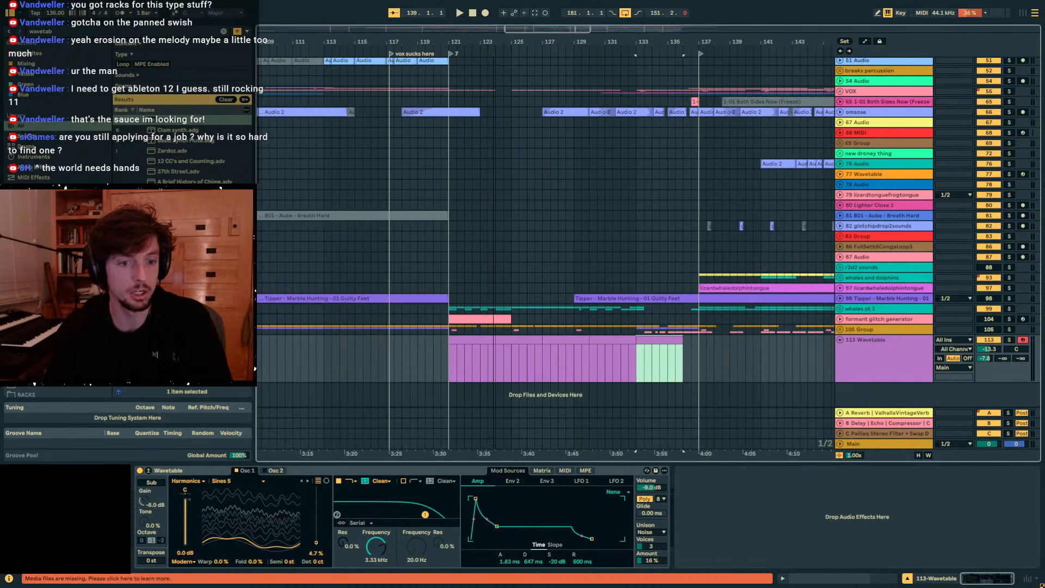
Shorten the Wavetable clip to one and a half bars and repeat it up to bar 133.
{"action": "left_click_drag", "start_coordinate": [494, 42], "coordinate": [496, 64]}
{"action": "left_click_drag", "start_coordinate": [498, 340], "coordinate": [463, 341]}
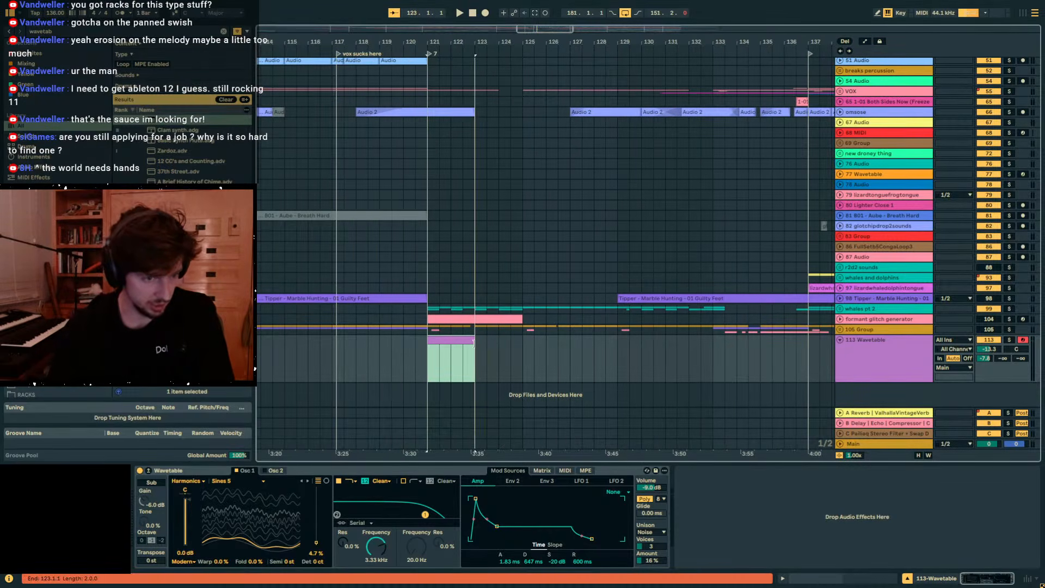
{"action": "key", "text": "ctrl+d"}
{"action": "key", "text": "ctrl+d"}
{"action": "key", "text": "ctrl+d"}
{"action": "key", "text": "ctrl+d"}
{"action": "key", "text": "ctrl+d"}
{"action": "key", "text": "ctrl+d"}
{"action": "key", "text": "ctrl+d"}
{"action": "key", "text": "ctrl+d"}
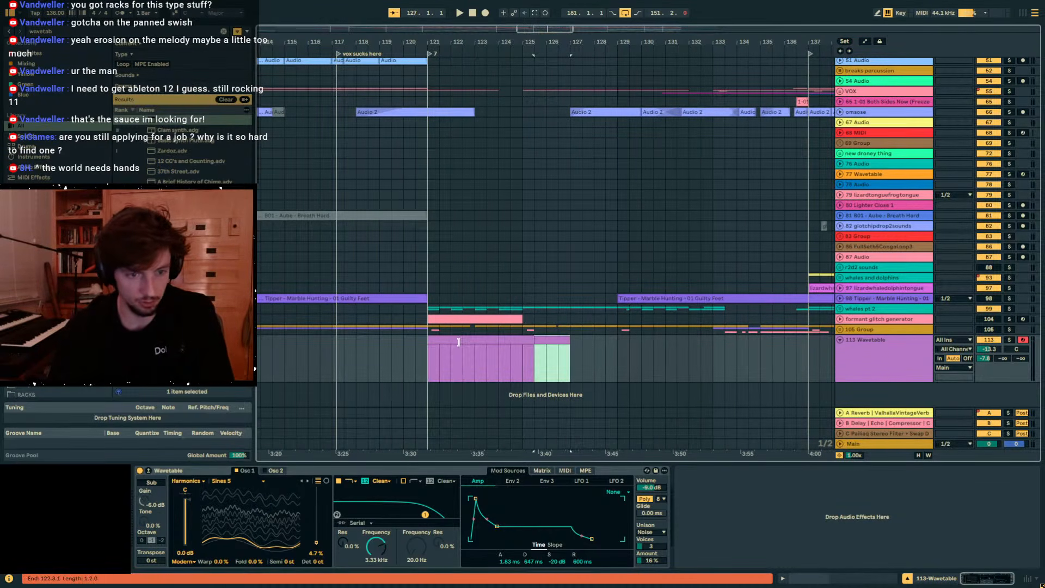
{"action": "key", "text": "ctrl+z"}
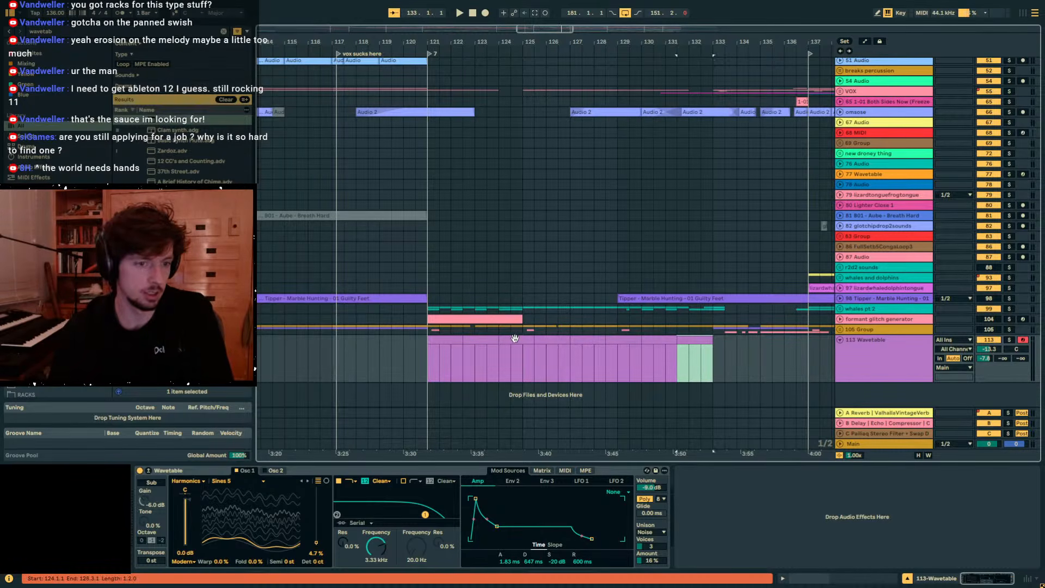
Clear the Wavetable clips after bar 124 and repeat the remaining three-bar block up to bar 148.
{"action": "left_click", "coordinate": [447, 341], "text": "shift"}
{"action": "left_click_drag", "start_coordinate": [724, 356], "coordinate": [492, 354]}
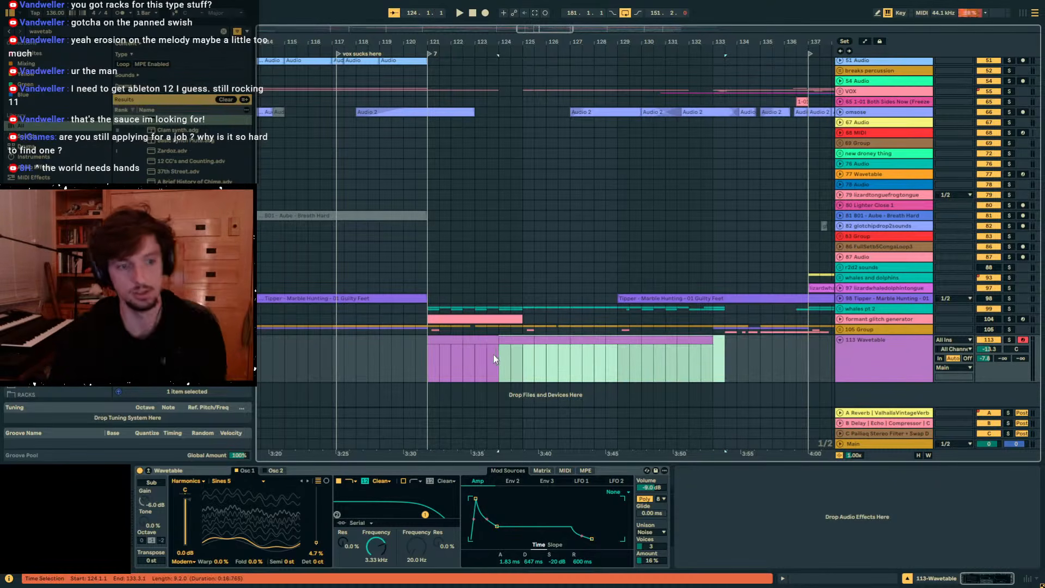
{"action": "left_click_drag", "start_coordinate": [501, 354], "coordinate": [423, 358]}
{"action": "left_click", "coordinate": [428, 358]}
{"action": "key", "text": "ctrl+d"}
{"action": "key", "text": "ctrl+d"}
{"action": "key", "text": "ctrl+d"}
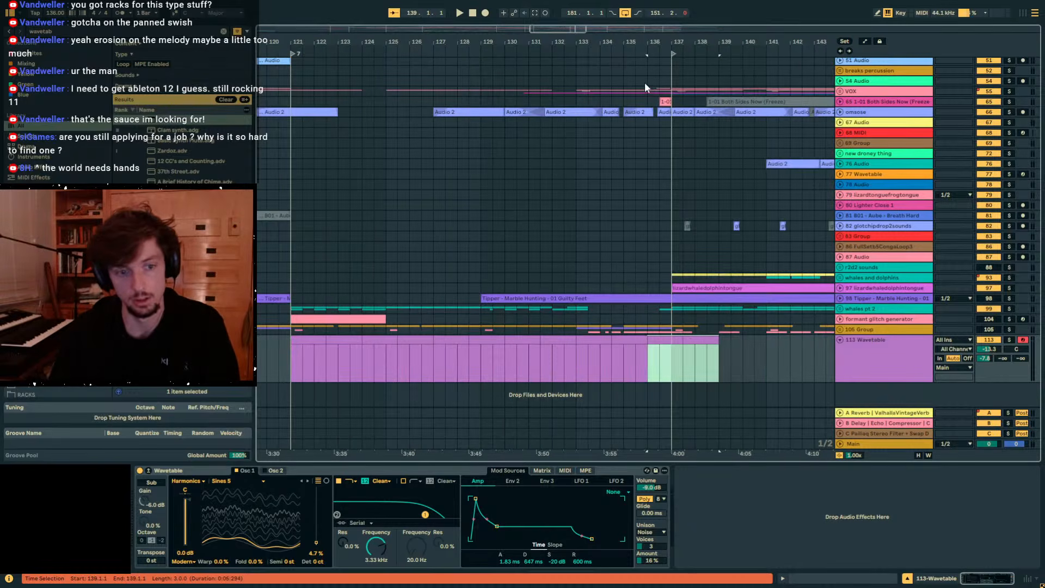
{"action": "key", "text": "ctrl+d"}
{"action": "key", "text": "ctrl+d"}
{"action": "key", "text": "ctrl+d"}
{"action": "key", "text": "ctrl+d"}
{"action": "key", "text": "ctrl+d"}
{"action": "key", "text": "ctrl+d"}
{"action": "key", "text": "ctrl+d"}
{"action": "key", "text": "ctrl+d"}
{"action": "key", "text": "ctrl+d"}
{"action": "key", "text": "ctrl+d"}
{"action": "key", "text": "ctrl+d"}
{"action": "key", "text": "ctrl+d"}
{"action": "key", "text": "ctrl+d"}
{"action": "key", "text": "ctrl+z"}
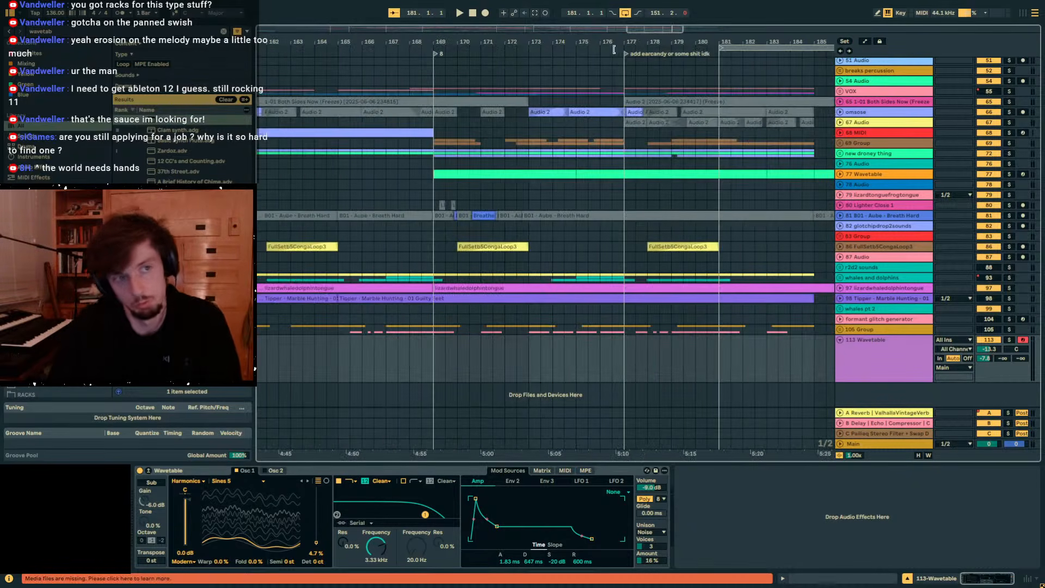
{"action": "key", "text": "ctrl+z"}
{"action": "key", "text": "ctrl+z"}
{"action": "key", "text": "ctrl+z"}
{"action": "key", "text": "ctrl+z"}
{"action": "key", "text": "ctrl+z"}
{"action": "key", "text": "ctrl+z"}
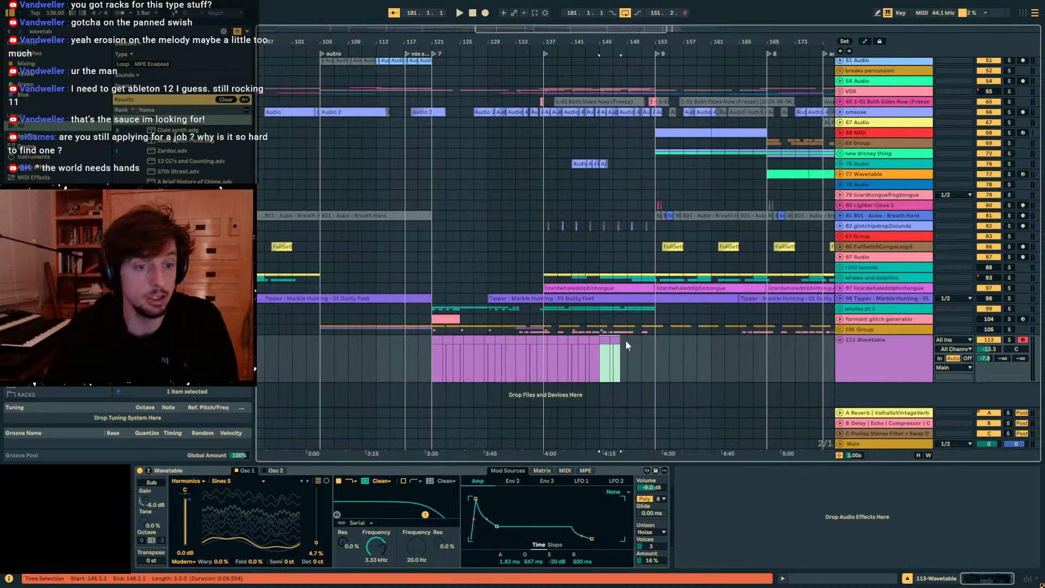
Replace all the repeated Wavetable clips with one empty four-bar MIDI clip from bar 121 and open it for editing.
{"action": "left_click", "coordinate": [437, 339], "text": "shift"}
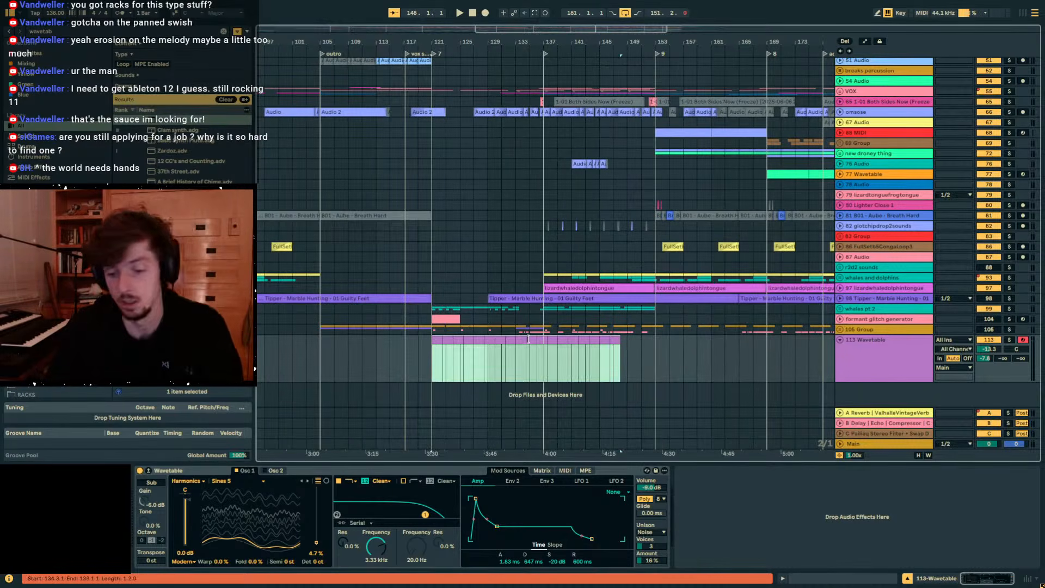
{"action": "key", "text": "plus"}
{"action": "key", "text": "plus"}
{"action": "key", "text": "plus"}
{"action": "key", "text": "minus"}
{"action": "key", "text": "minus"}
{"action": "key", "text": "plus"}
{"action": "left_click_drag", "start_coordinate": [759, 351], "coordinate": [702, 348]}
{"action": "left_click_drag", "start_coordinate": [622, 338], "coordinate": [429, 349]}
{"action": "left_click_drag", "start_coordinate": [751, 354], "coordinate": [513, 362]}
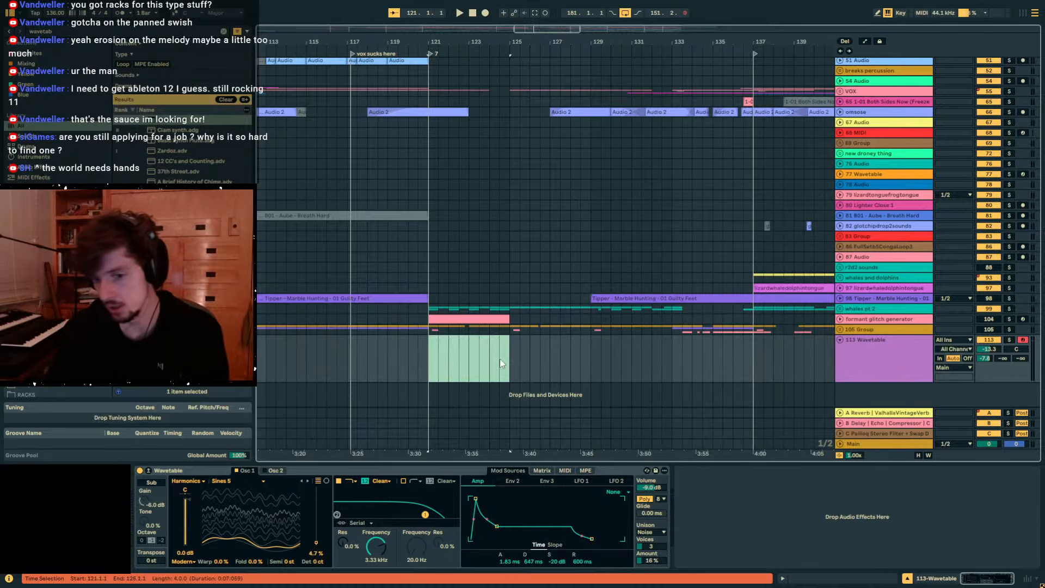
{"action": "double_click", "coordinate": [500, 358]}
{"action": "left_click_drag", "start_coordinate": [563, 65], "coordinate": [545, 417]}
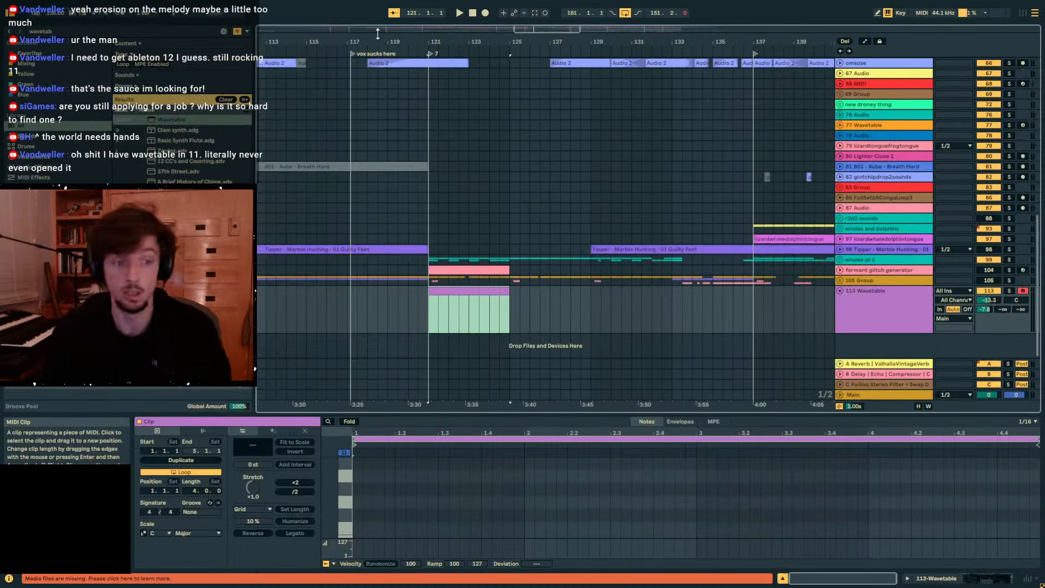
Shorten the new Wavetable clip to one bar so that it ends at bar 122.
{"action": "left_click_drag", "start_coordinate": [435, 43], "coordinate": [435, 106]}
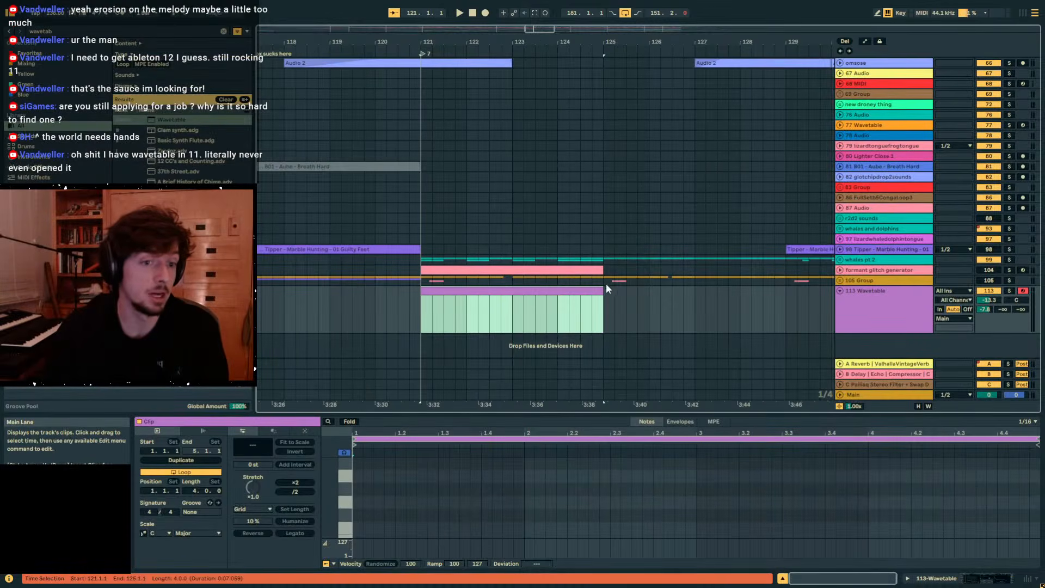
{"action": "left_click_drag", "start_coordinate": [606, 282], "coordinate": [455, 284]}
{"action": "left_click_drag", "start_coordinate": [513, 307], "coordinate": [478, 313]}
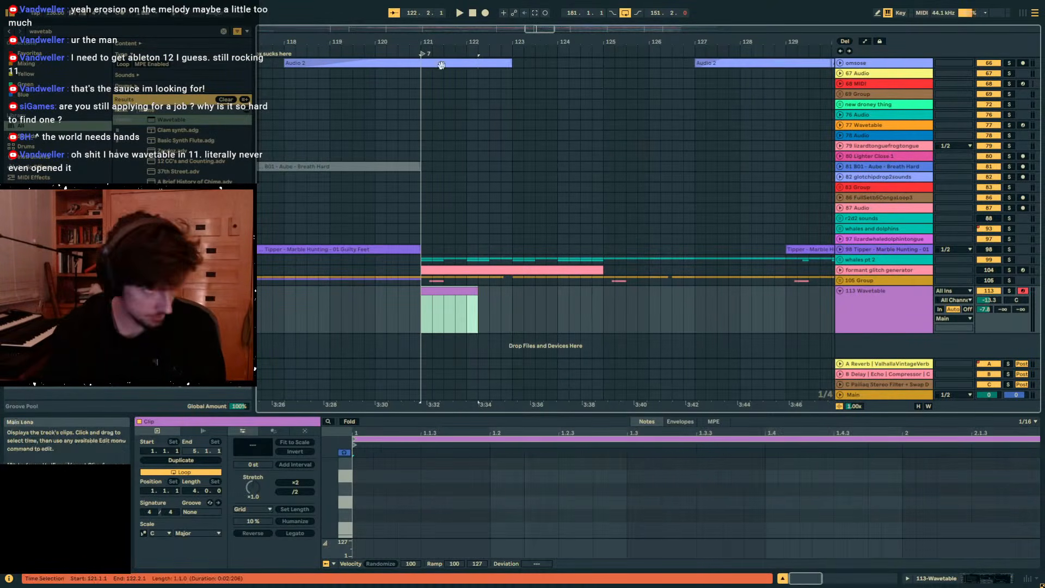
{"action": "left_click_drag", "start_coordinate": [432, 43], "coordinate": [432, 70]}
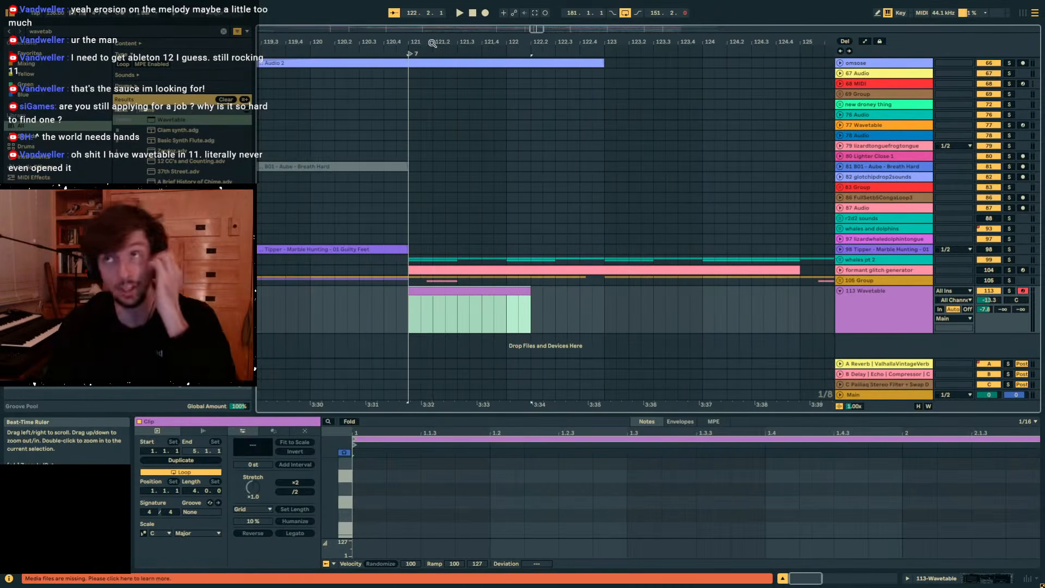
{"action": "left_click_drag", "start_coordinate": [525, 294], "coordinate": [570, 298]}
{"action": "left_click", "coordinate": [507, 296]}
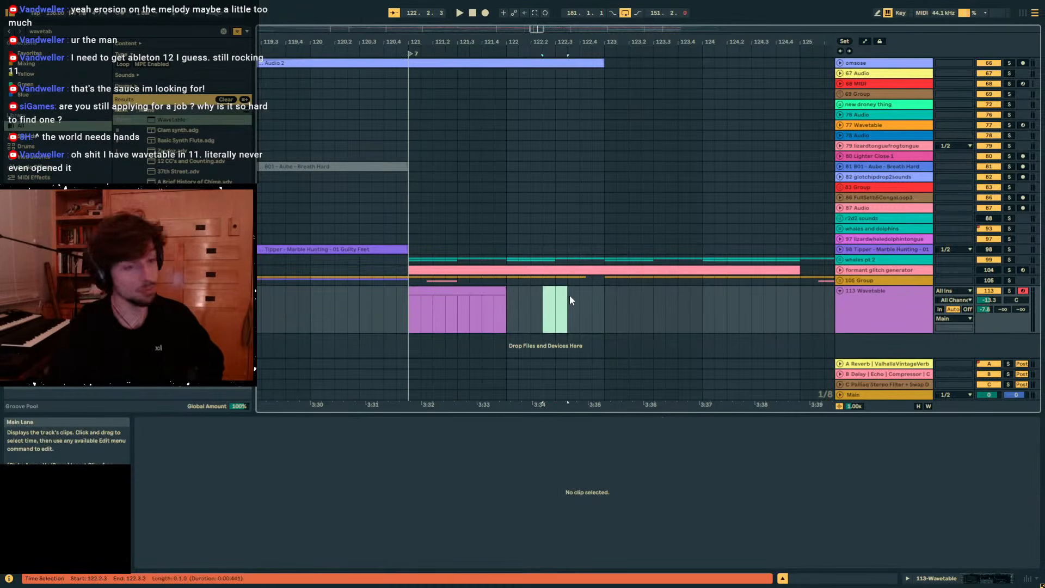
{"action": "left_click", "coordinate": [547, 302]}
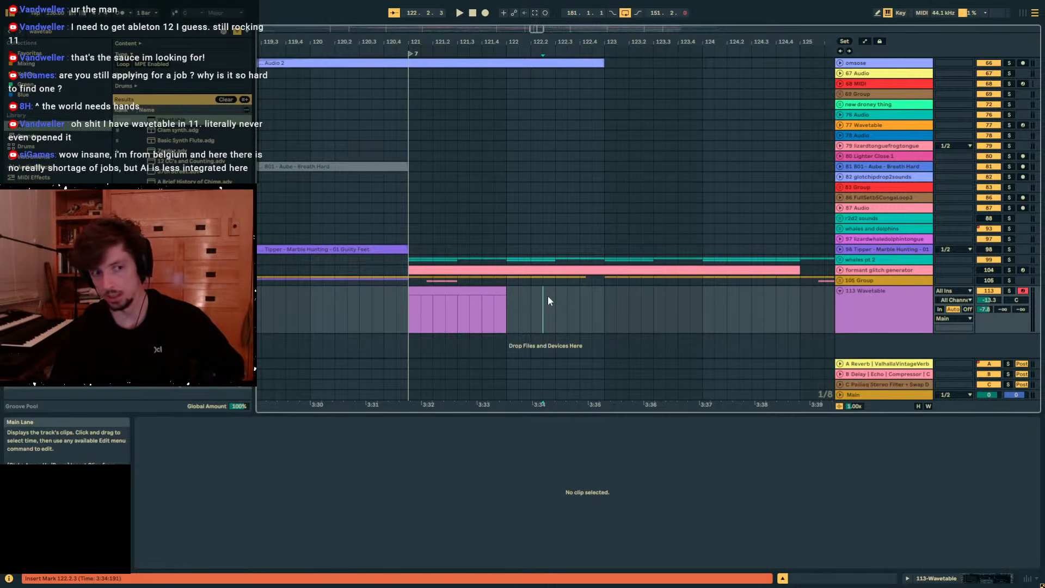
{"action": "left_click_drag", "start_coordinate": [548, 296], "coordinate": [456, 316]}
{"action": "left_click", "coordinate": [557, 294]}
{"action": "left_click", "coordinate": [553, 307]}
{"action": "left_click", "coordinate": [558, 321]}
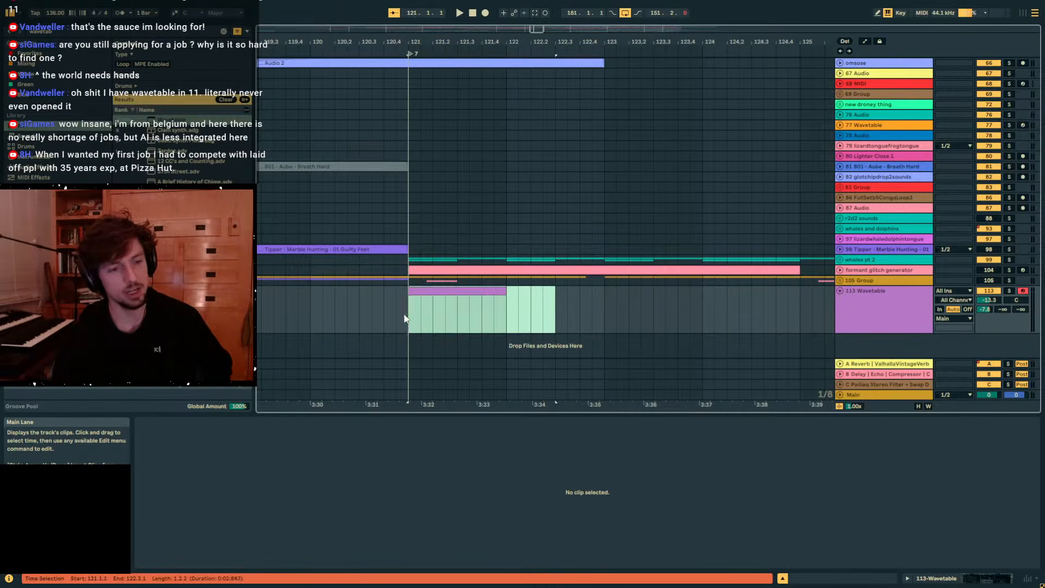
{"action": "double_click", "coordinate": [414, 313]}
{"action": "left_click_drag", "start_coordinate": [567, 323], "coordinate": [363, 325]}
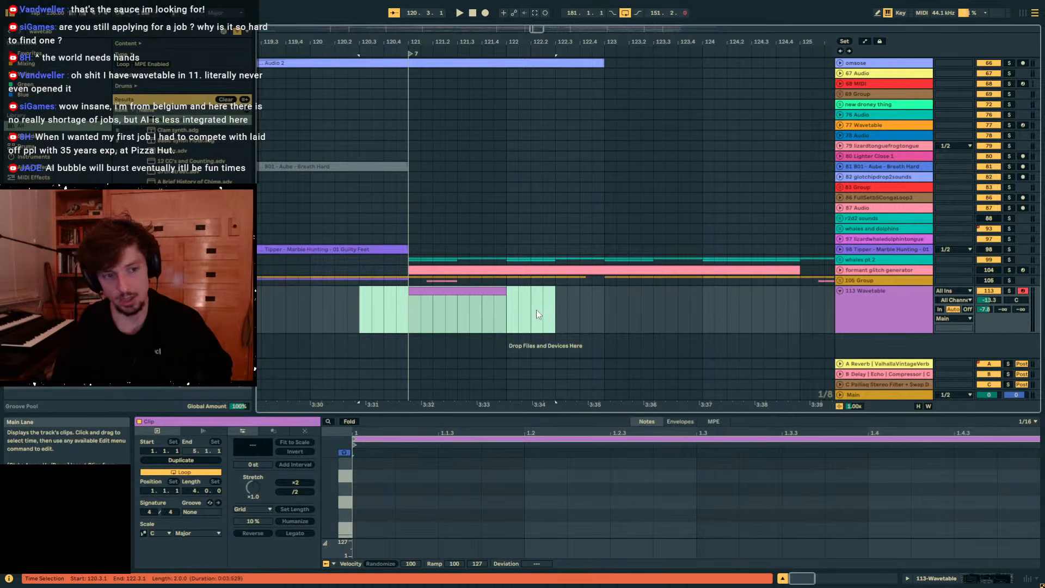
{"action": "mouse_move", "coordinate": [505, 311]}
{"action": "left_mouse_down"}
{"action": "mouse_move", "coordinate": [316, 312]}
{"action": "mouse_move", "coordinate": [512, 310]}
{"action": "left_mouse_up"}
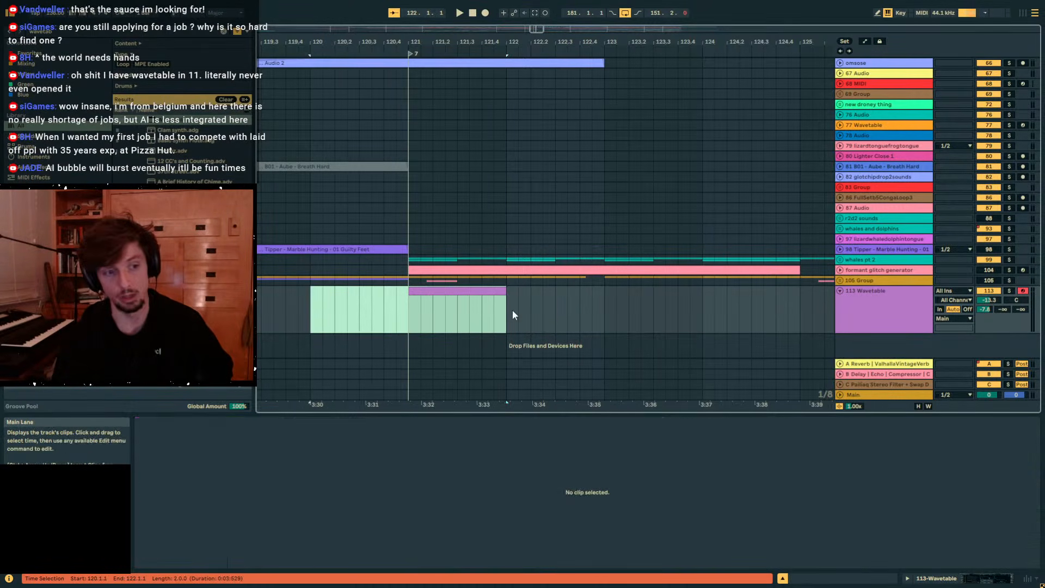
{"action": "left_click", "coordinate": [510, 311]}
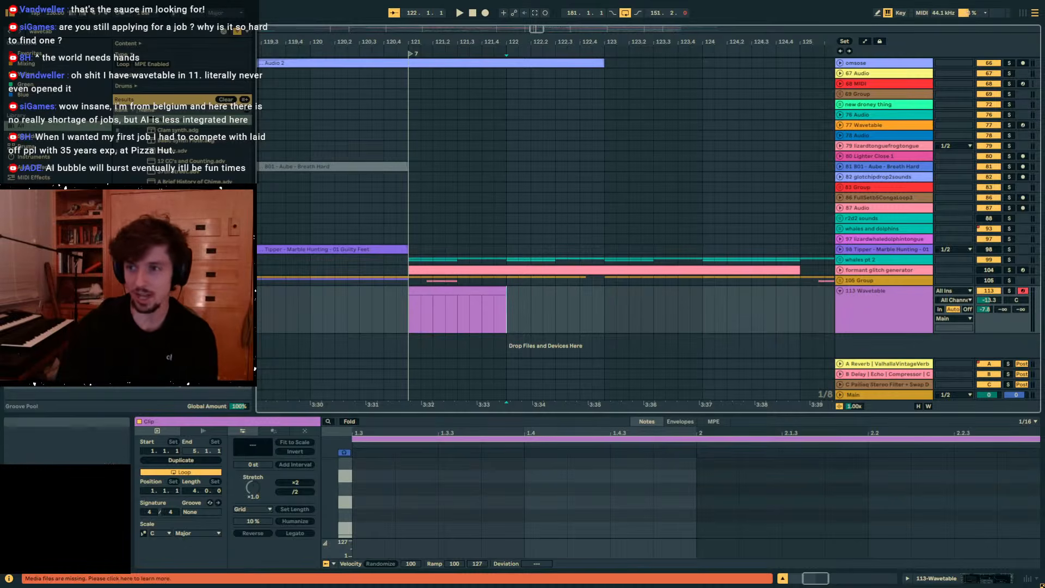
Bring the artist's SoundCloud profile into view, look over its spotlight and follower figures, and move the browser away again.
{"action": "left_click_drag", "start_coordinate": [1044, 131], "coordinate": [427, 31]}
{"action": "scroll", "coordinate": [946, 279], "scroll_direction": "down", "scroll_amount": 1}
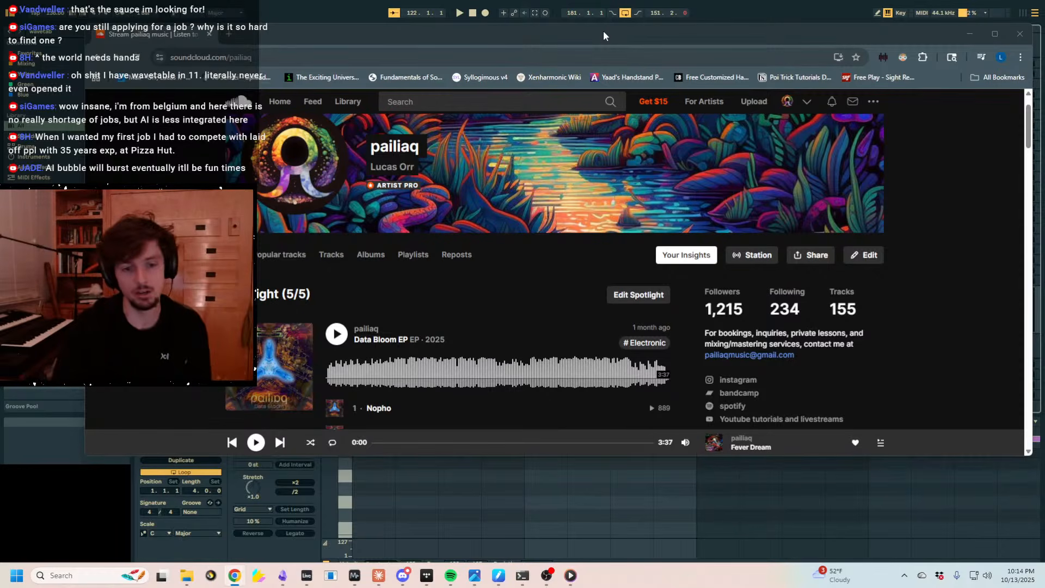
{"action": "left_click_drag", "start_coordinate": [541, 44], "coordinate": [499, 47]}
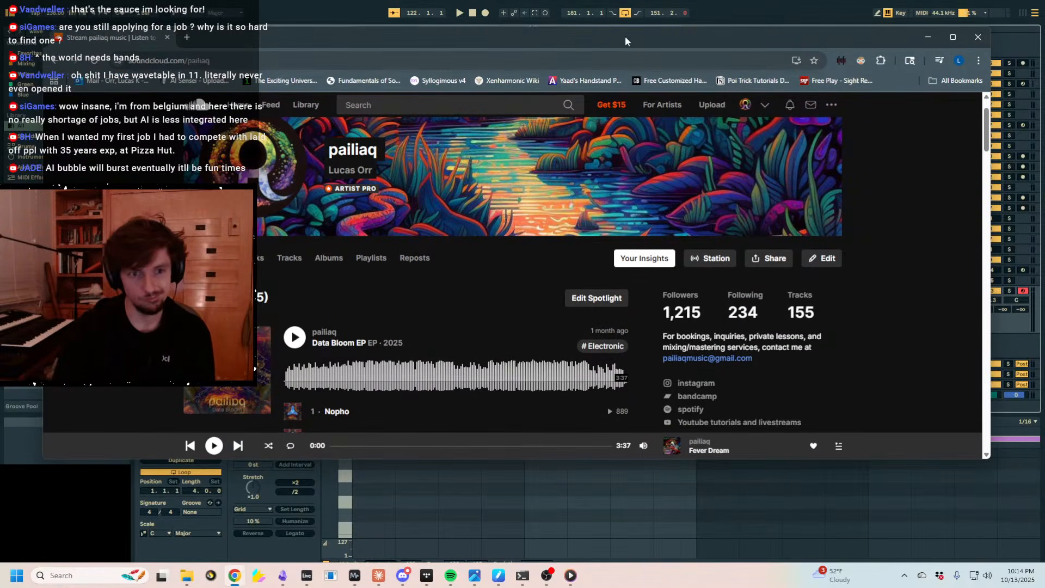
{"action": "left_click_drag", "start_coordinate": [625, 37], "coordinate": [1044, 113]}
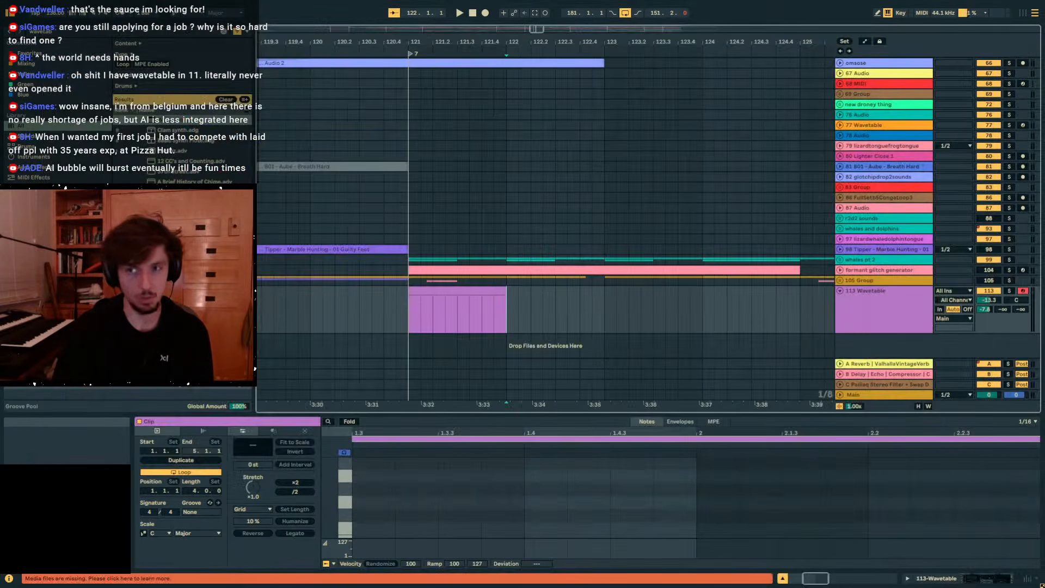
{"action": "left_click_drag", "start_coordinate": [1044, 96], "coordinate": [399, 92]}
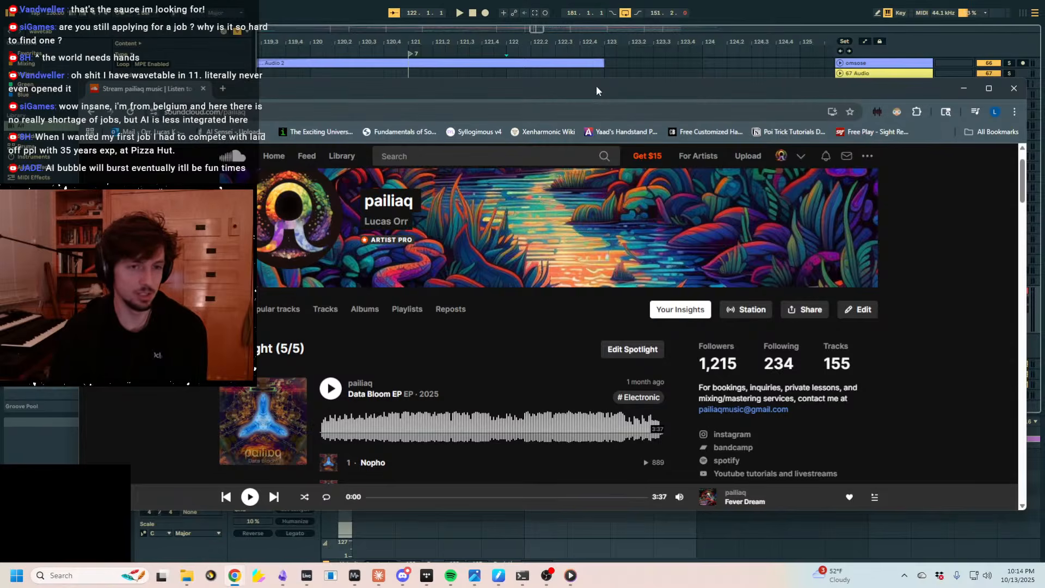
{"action": "left_click_drag", "start_coordinate": [596, 87], "coordinate": [1044, 131]}
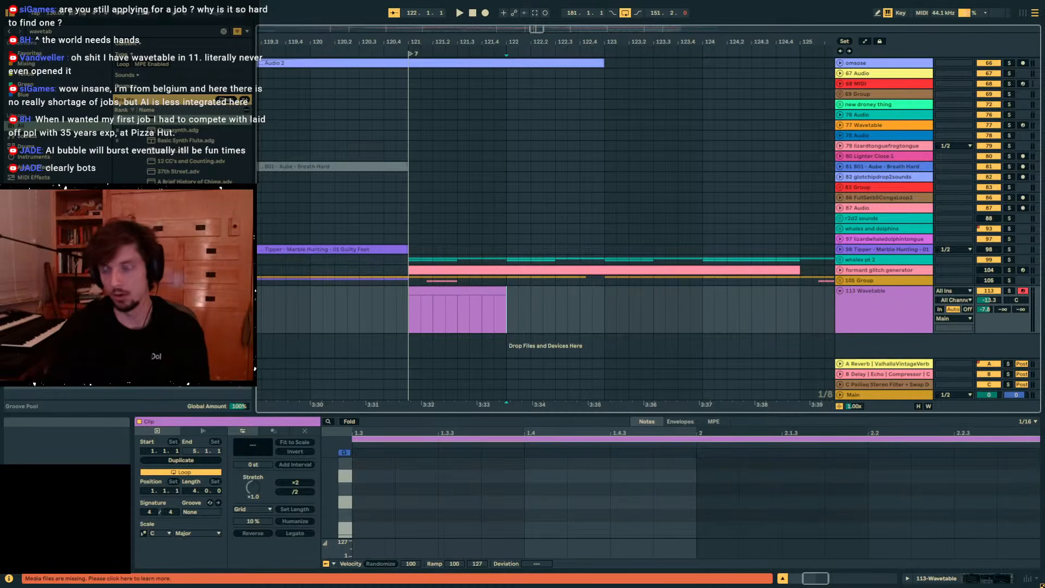
{"action": "left_click", "coordinate": [463, 292]}
{"action": "left_click_drag", "start_coordinate": [457, 42], "coordinate": [461, 16]}
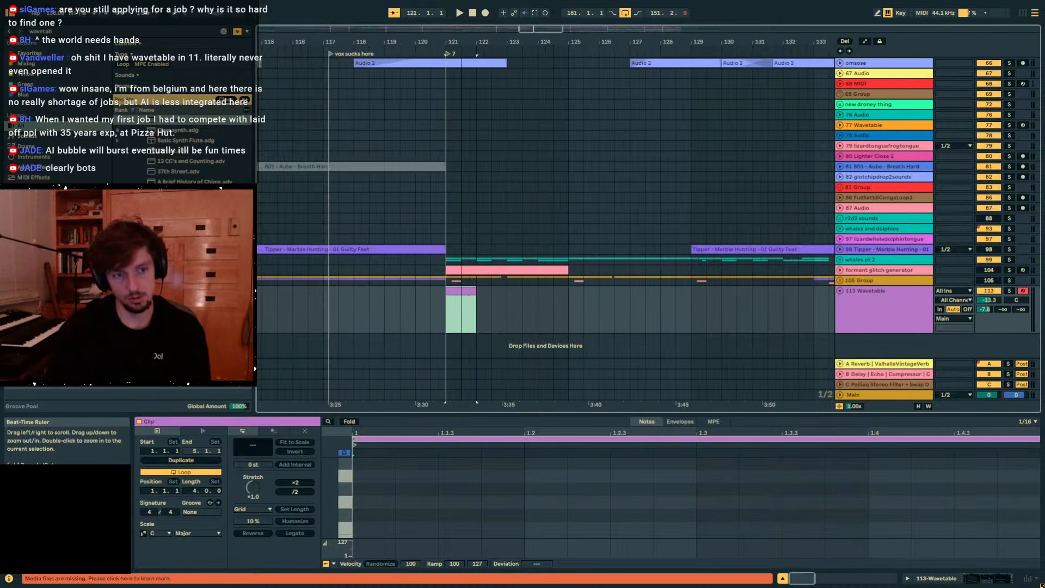
{"action": "left_click_drag", "start_coordinate": [446, 313], "coordinate": [319, 327]}
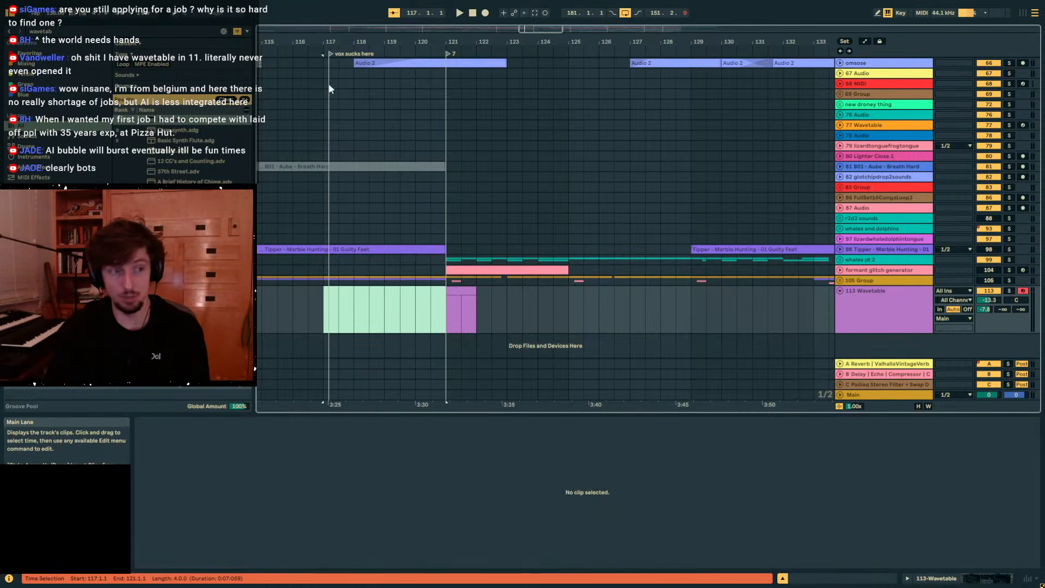
{"action": "left_click_drag", "start_coordinate": [330, 54], "coordinate": [331, 52]}
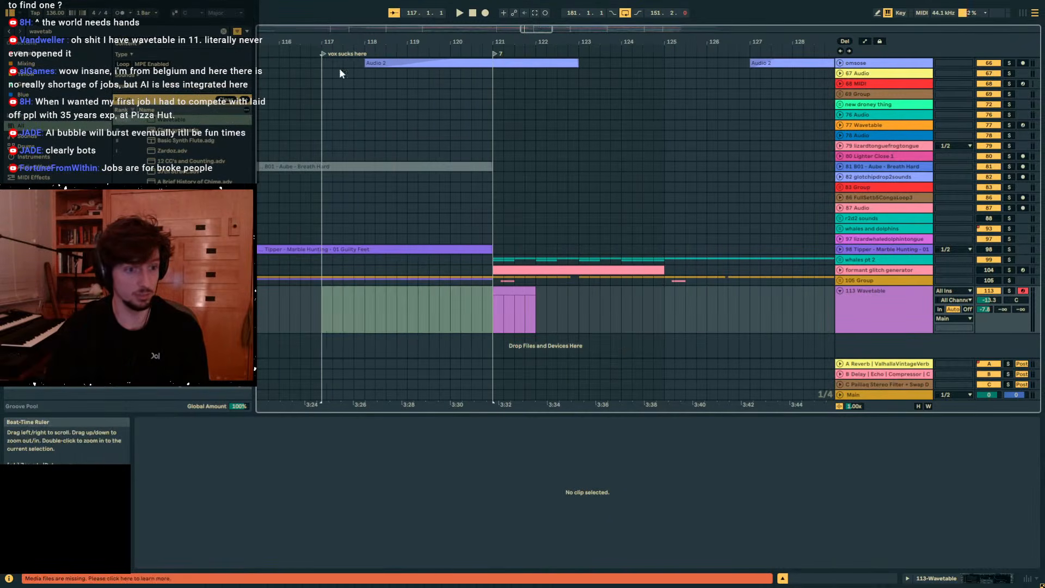
{"action": "left_click_drag", "start_coordinate": [403, 306], "coordinate": [557, 310]}
{"action": "left_click_drag", "start_coordinate": [485, 303], "coordinate": [417, 318]}
{"action": "left_click", "coordinate": [417, 318]}
{"action": "left_click", "coordinate": [472, 314]}
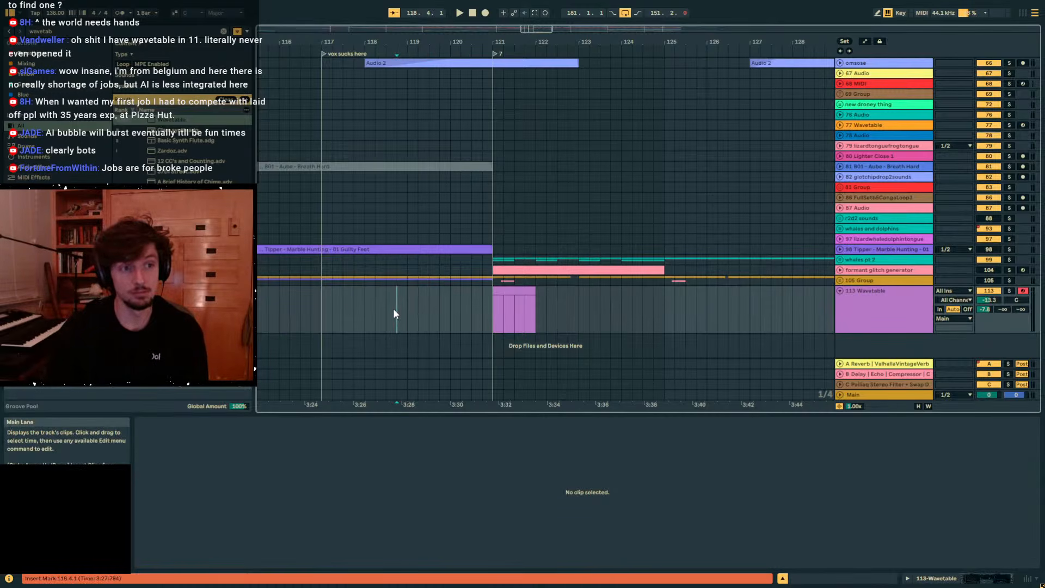
{"action": "left_click_drag", "start_coordinate": [403, 313], "coordinate": [528, 316]}
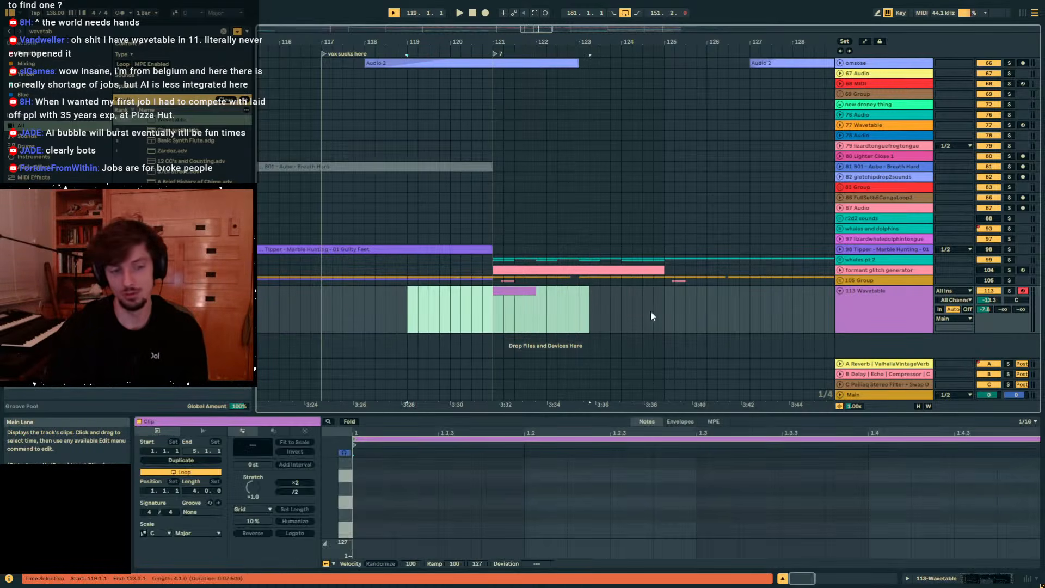
{"action": "left_click", "coordinate": [632, 309]}
{"action": "left_click", "coordinate": [581, 314]}
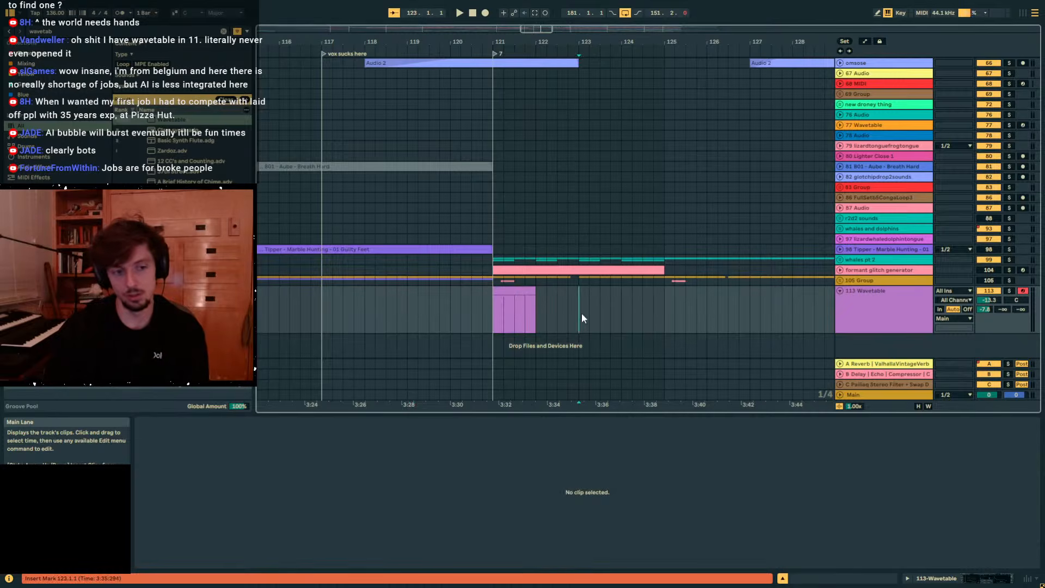
Select the four-bar range from bar 121 to bar 125 on the Wavetable track.
{"action": "left_click_drag", "start_coordinate": [566, 42], "coordinate": [536, 37]}
{"action": "left_click_drag", "start_coordinate": [543, 298], "coordinate": [597, 320]}
{"action": "left_click", "coordinate": [476, 314]}
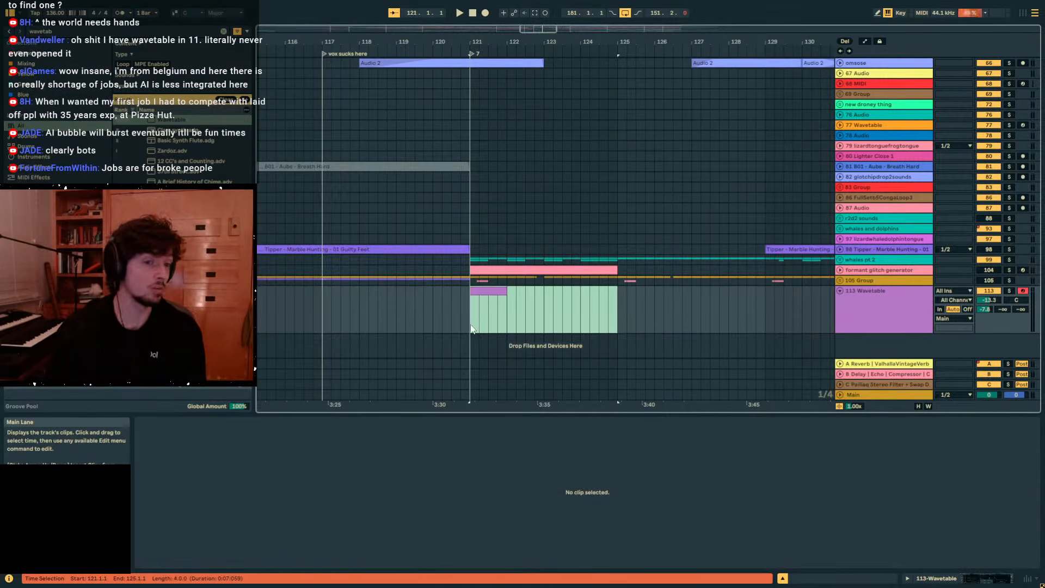
{"action": "left_click", "coordinate": [877, 310]}
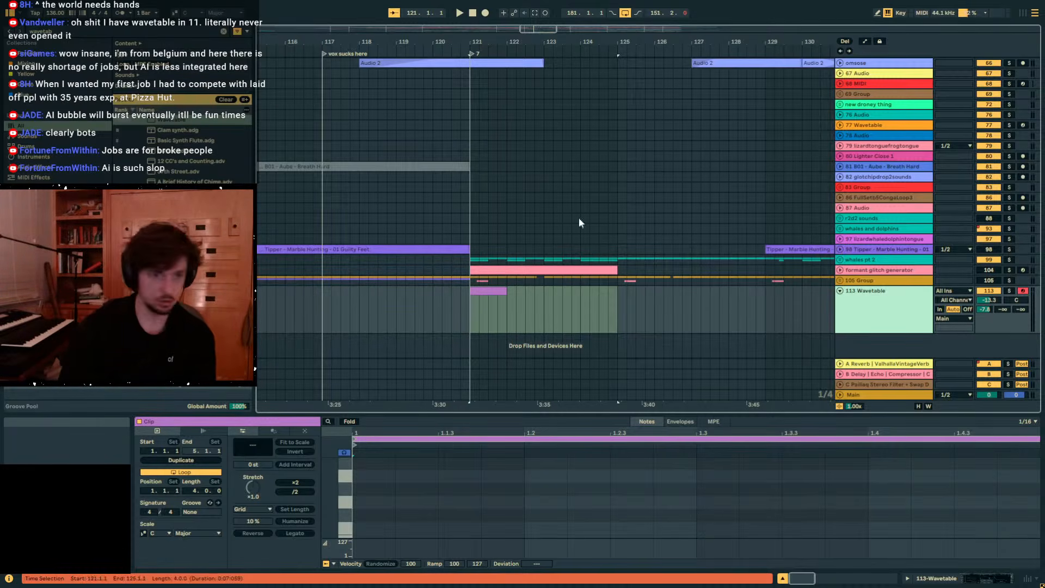
Place the insert marker on the Wavetable track at bar 117, in line with the "vox sucks here" locator.
{"action": "left_click", "coordinate": [424, 322]}
{"action": "left_click", "coordinate": [350, 324]}
{"action": "left_click", "coordinate": [313, 325]}
{"action": "mouse_move", "coordinate": [395, 42]}
{"action": "left_mouse_down"}
{"action": "mouse_move", "coordinate": [685, 12]}
{"action": "mouse_move", "coordinate": [659, 12]}
{"action": "mouse_move", "coordinate": [643, 101]}
{"action": "mouse_move", "coordinate": [669, 44]}
{"action": "mouse_move", "coordinate": [656, 99]}
{"action": "mouse_move", "coordinate": [570, 96]}
{"action": "left_mouse_up"}
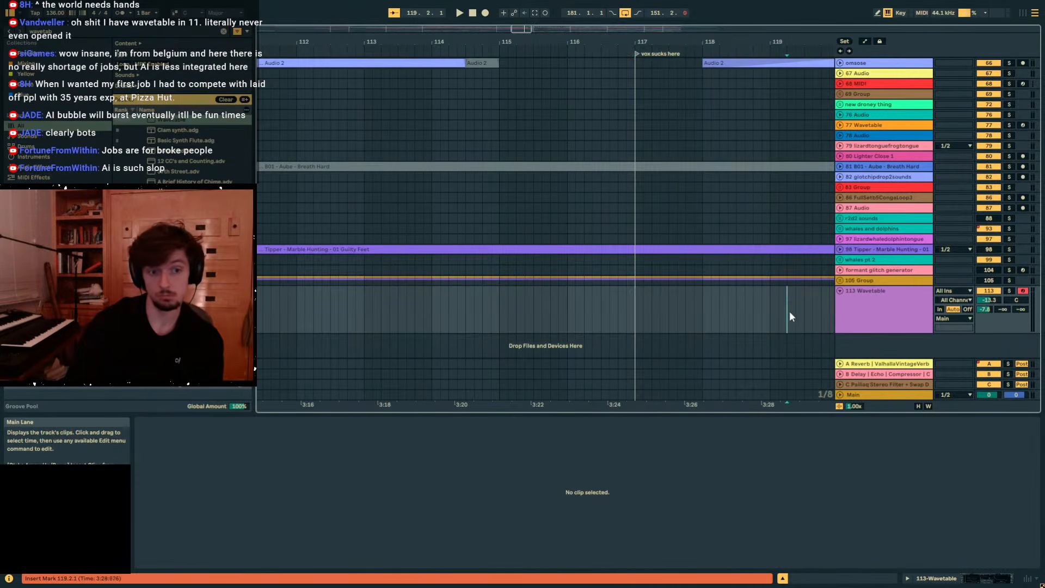
{"action": "left_click_drag", "start_coordinate": [788, 311], "coordinate": [567, 311]}
{"action": "left_click_drag", "start_coordinate": [595, 41], "coordinate": [389, 48]}
{"action": "left_click", "coordinate": [493, 276]}
{"action": "left_click", "coordinate": [431, 305]}
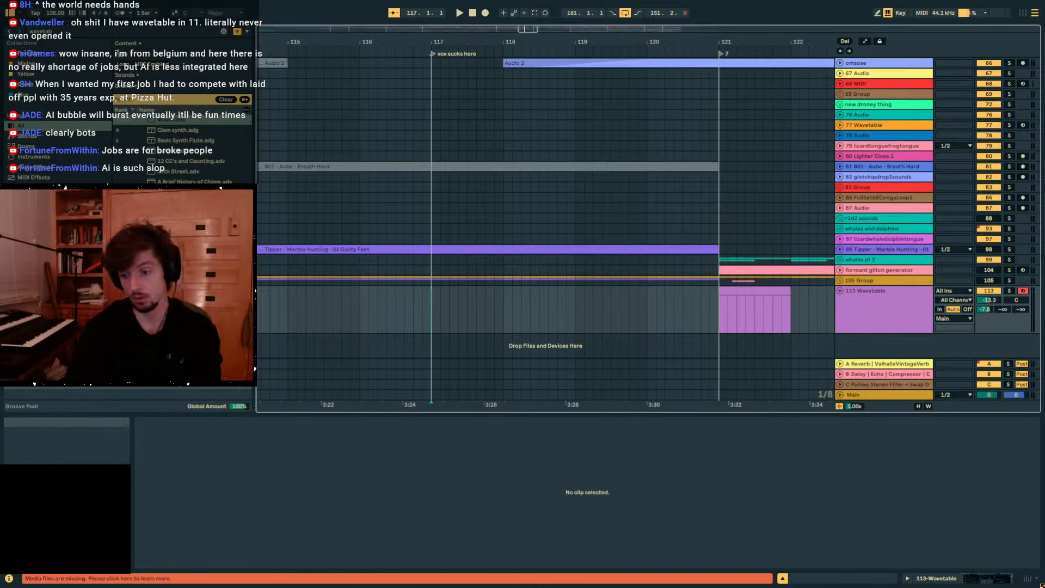
Switch to Obsidian and review the "album + water ep merge idea" track list in the EP ideas note.
{"action": "key", "text": "alt+Tab"}
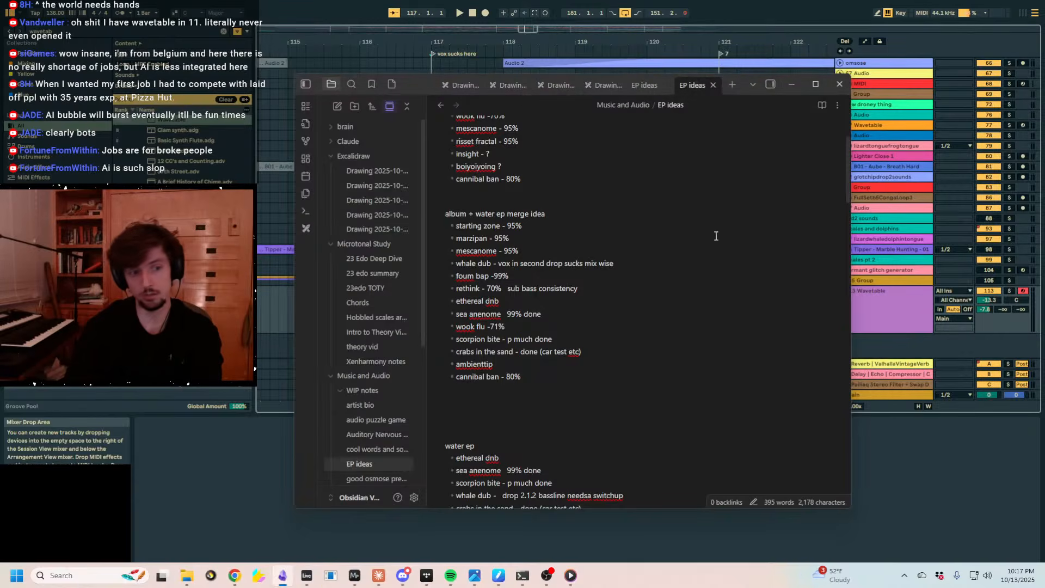
{"action": "scroll", "coordinate": [608, 343], "scroll_direction": "up", "scroll_amount": 1}
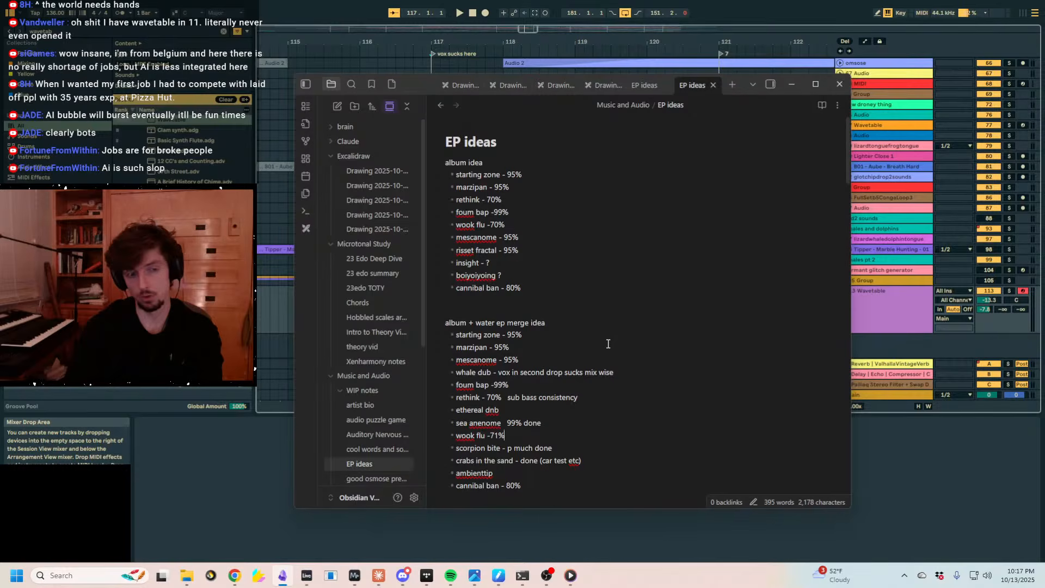
{"action": "scroll", "coordinate": [608, 343], "scroll_direction": "down", "scroll_amount": 1}
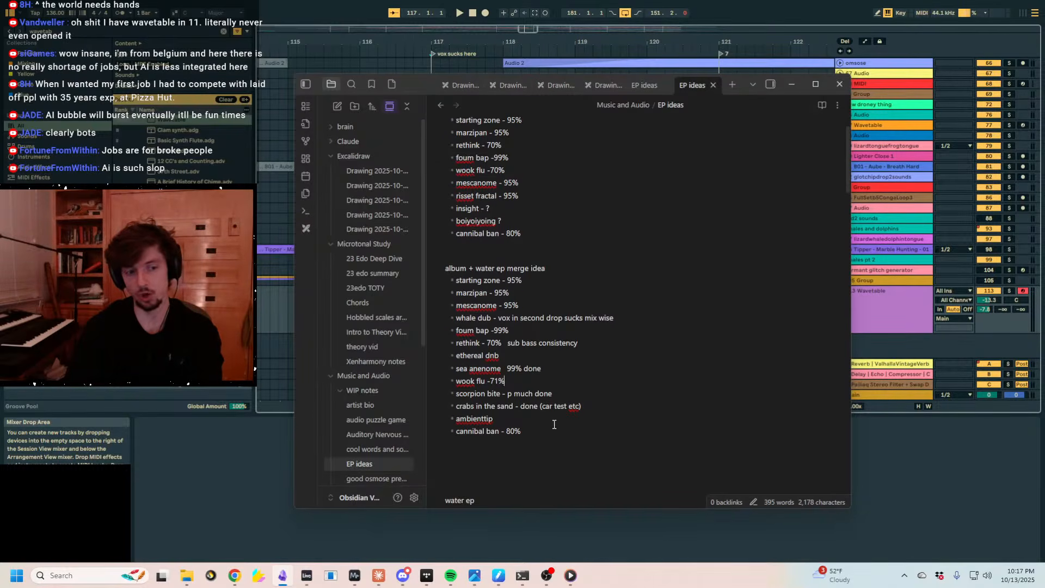
{"action": "left_click_drag", "start_coordinate": [563, 459], "coordinate": [439, 267]}
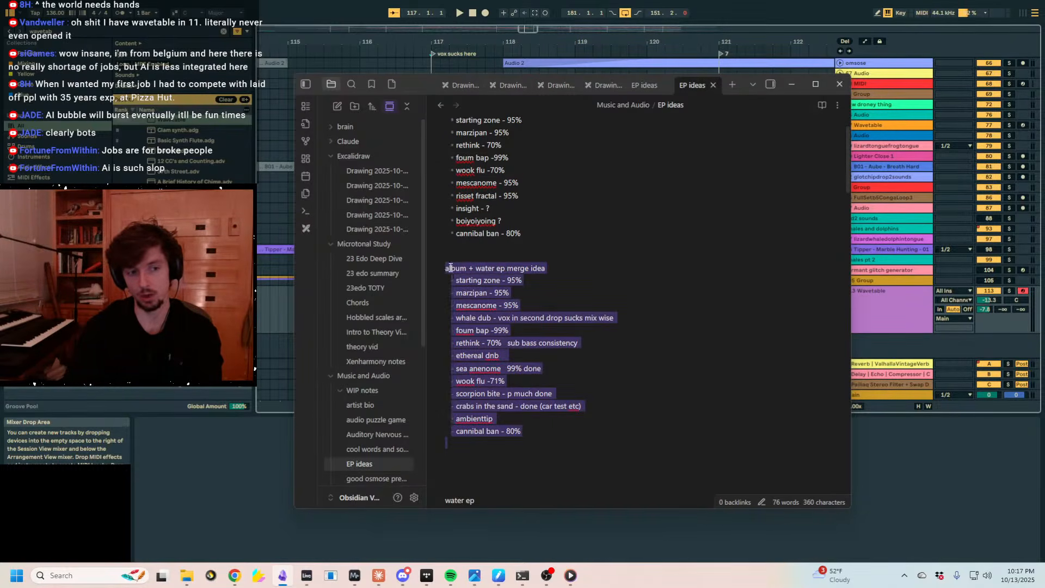
{"action": "scroll", "coordinate": [548, 325], "scroll_direction": "down", "scroll_amount": 2}
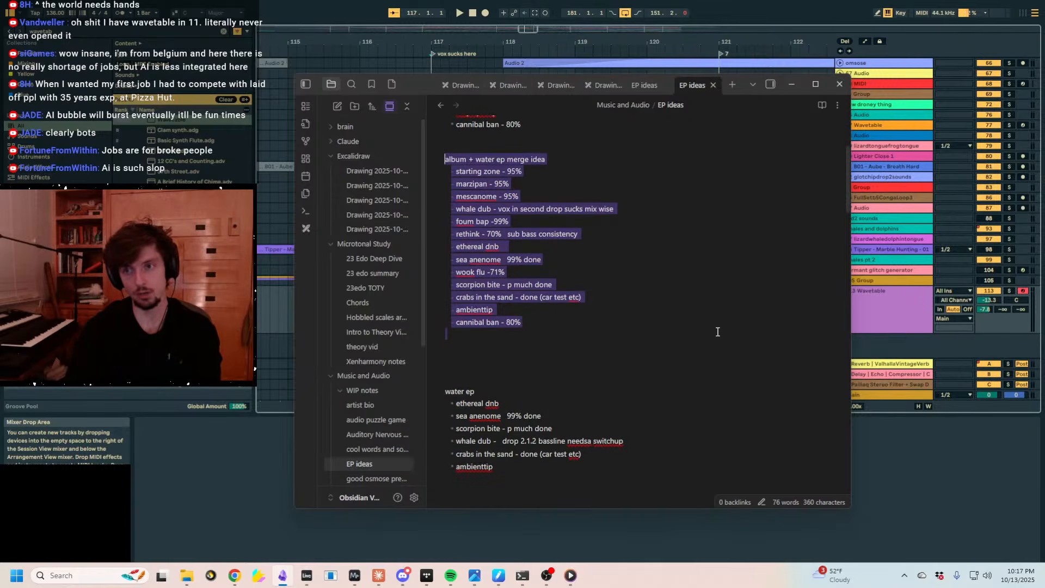
{"action": "left_click", "coordinate": [618, 373]}
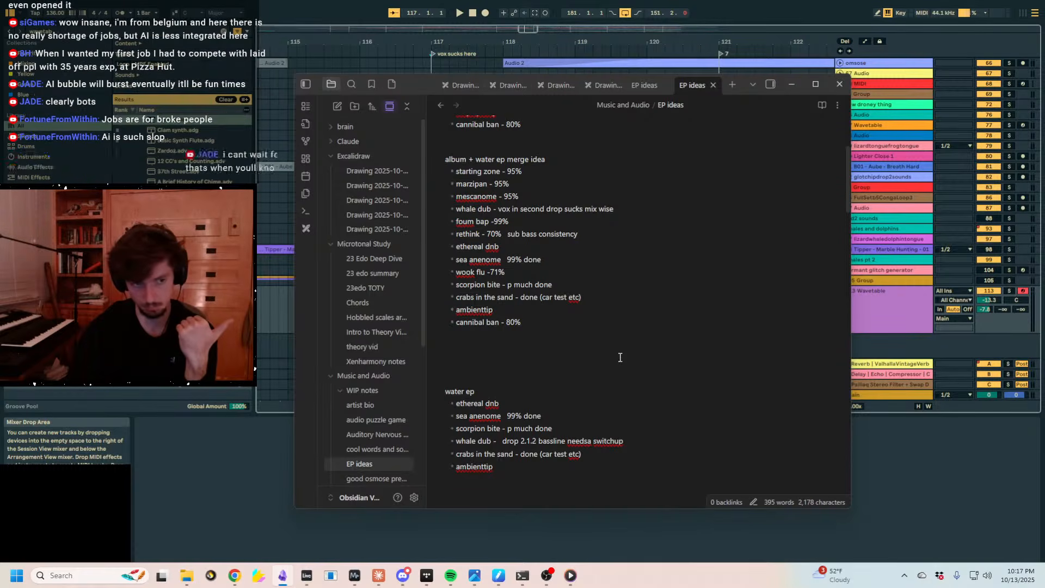
{"action": "left_click_drag", "start_coordinate": [620, 357], "coordinate": [434, 164]}
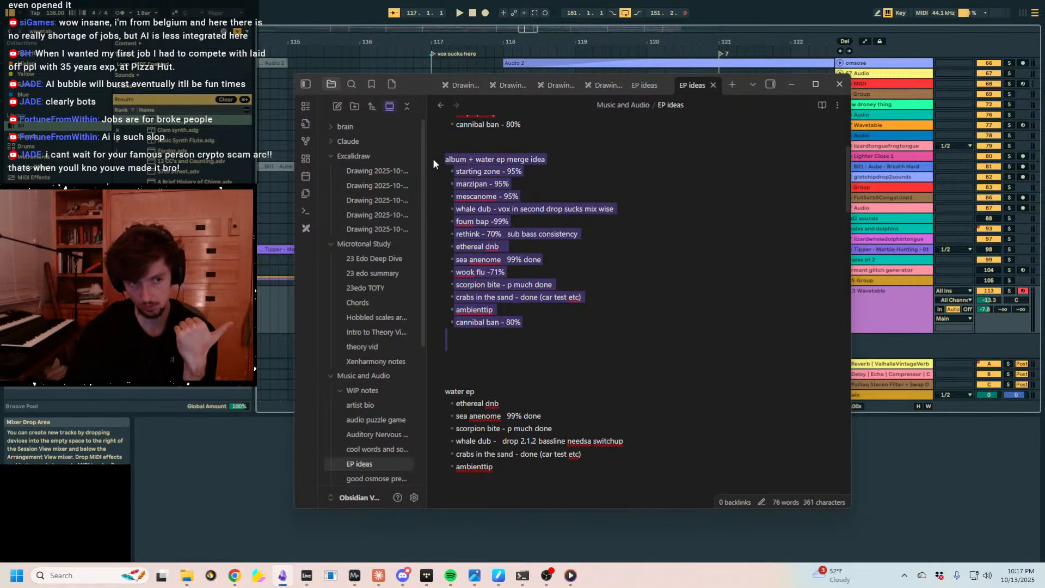
{"action": "left_click", "coordinate": [575, 338]}
{"action": "left_click_drag", "start_coordinate": [575, 338], "coordinate": [410, 147]}
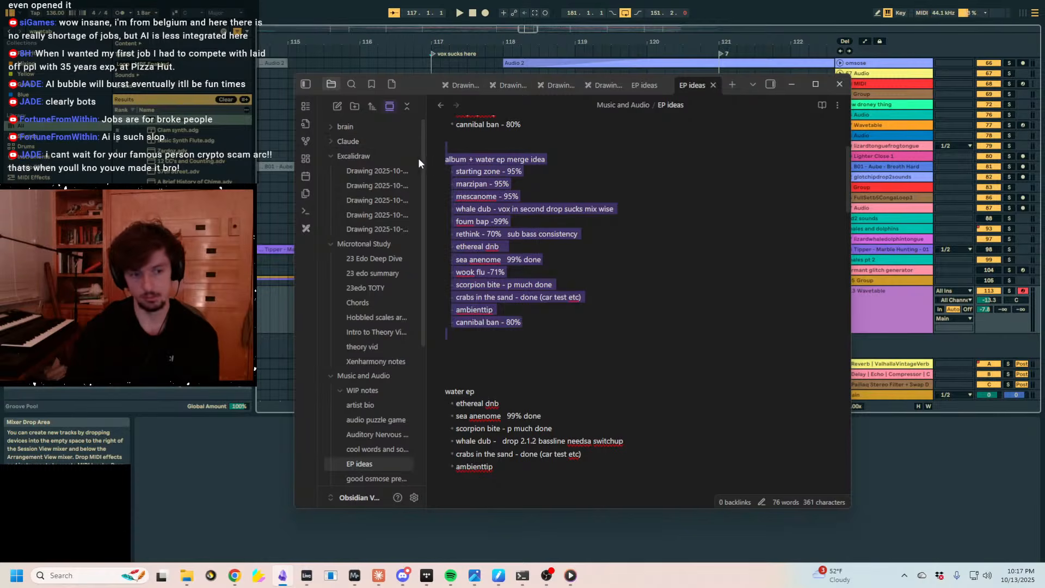
Compare the "album + water ep merge idea" tracks with the "water ep" list below them.
{"action": "scroll", "coordinate": [452, 305], "scroll_direction": "down", "scroll_amount": 1}
{"action": "left_click_drag", "start_coordinate": [549, 426], "coordinate": [443, 332]}
{"action": "scroll", "coordinate": [479, 342], "scroll_direction": "up", "scroll_amount": 2}
{"action": "left_click_drag", "start_coordinate": [552, 379], "coordinate": [415, 199]}
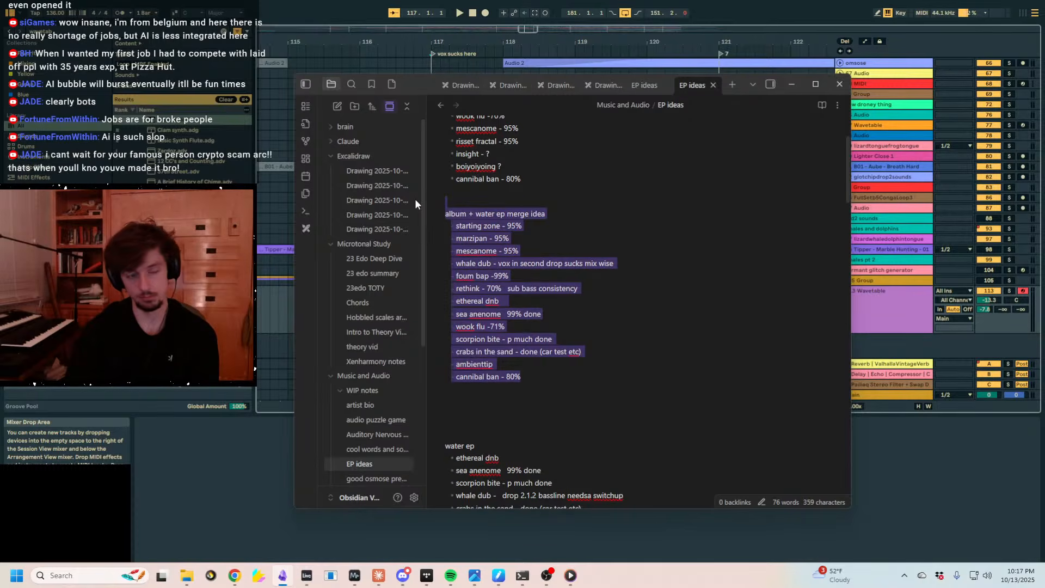
{"action": "scroll", "coordinate": [449, 245], "scroll_direction": "down", "scroll_amount": 2}
{"action": "left_click", "coordinate": [452, 317]}
{"action": "left_click_drag", "start_coordinate": [452, 316], "coordinate": [509, 314]}
{"action": "scroll", "coordinate": [510, 314], "scroll_direction": "up", "scroll_amount": 1}
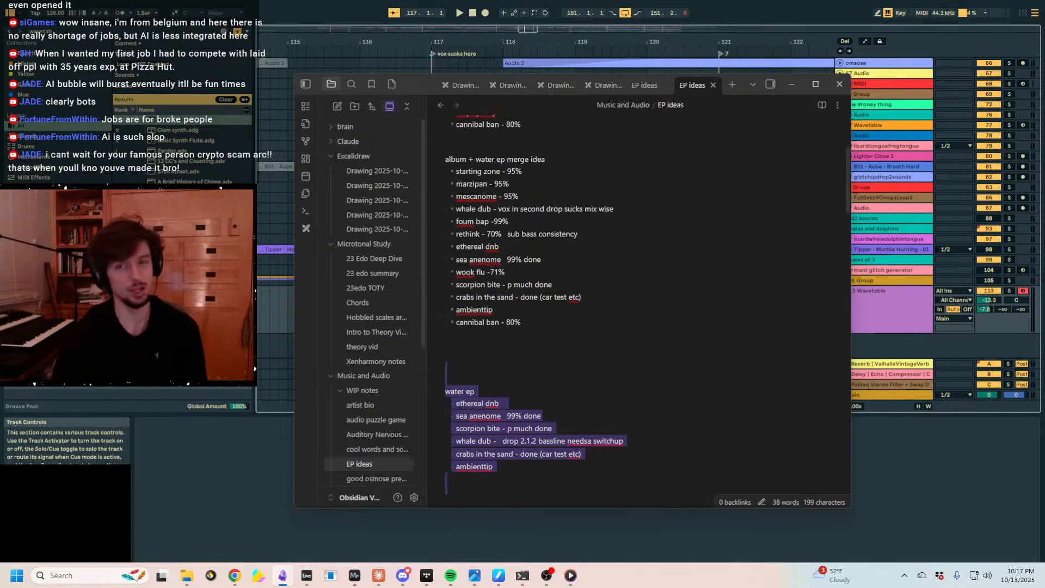
{"action": "left_click_drag", "start_coordinate": [523, 340], "coordinate": [544, 146]}
{"action": "left_click", "coordinate": [583, 172]}
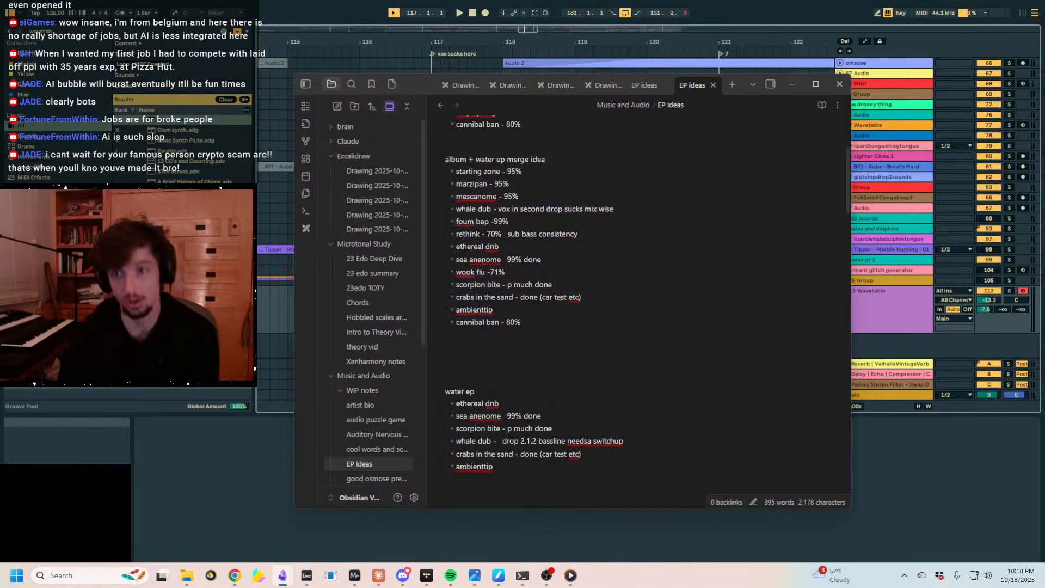
Review the merge idea list against the "album idea" list at the start of the EP ideas note.
{"action": "left_click", "coordinate": [873, 237]}
{"action": "left_click_drag", "start_coordinate": [506, 340], "coordinate": [443, 136]}
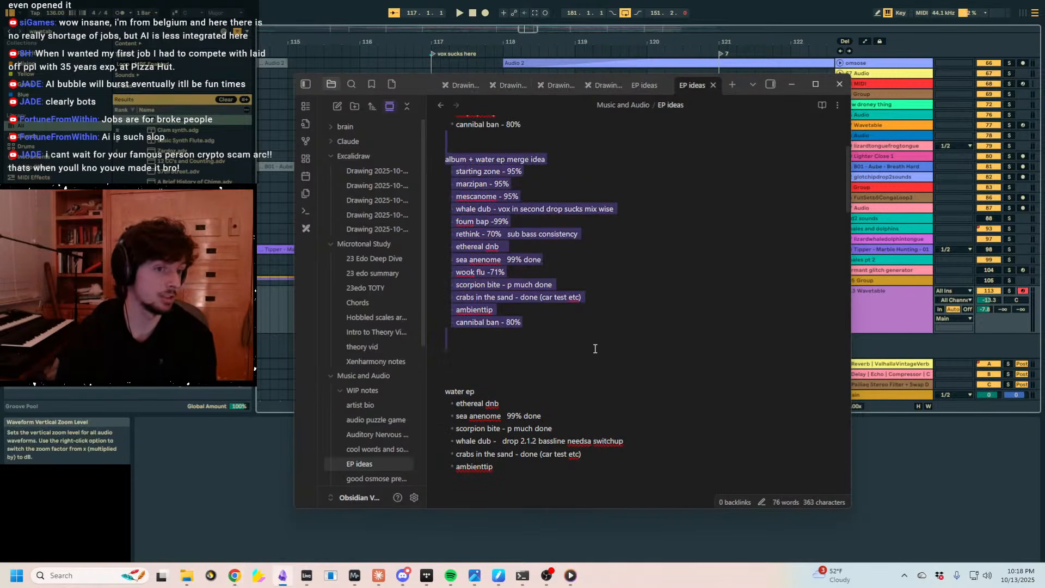
{"action": "scroll", "coordinate": [624, 364], "scroll_direction": "up", "scroll_amount": 3}
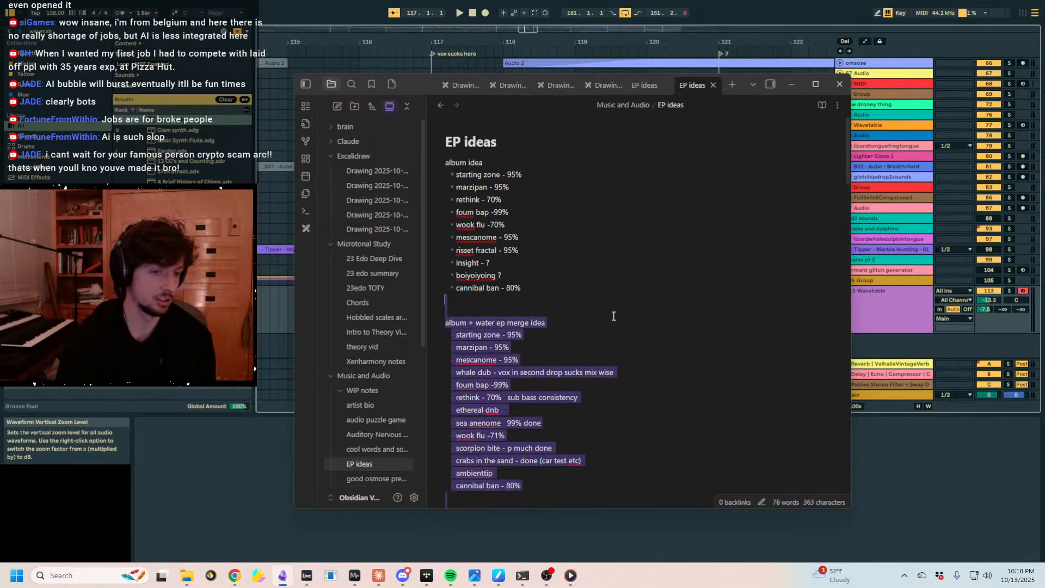
{"action": "left_click", "coordinate": [596, 292]}
{"action": "scroll", "coordinate": [594, 351], "scroll_direction": "down", "scroll_amount": 2}
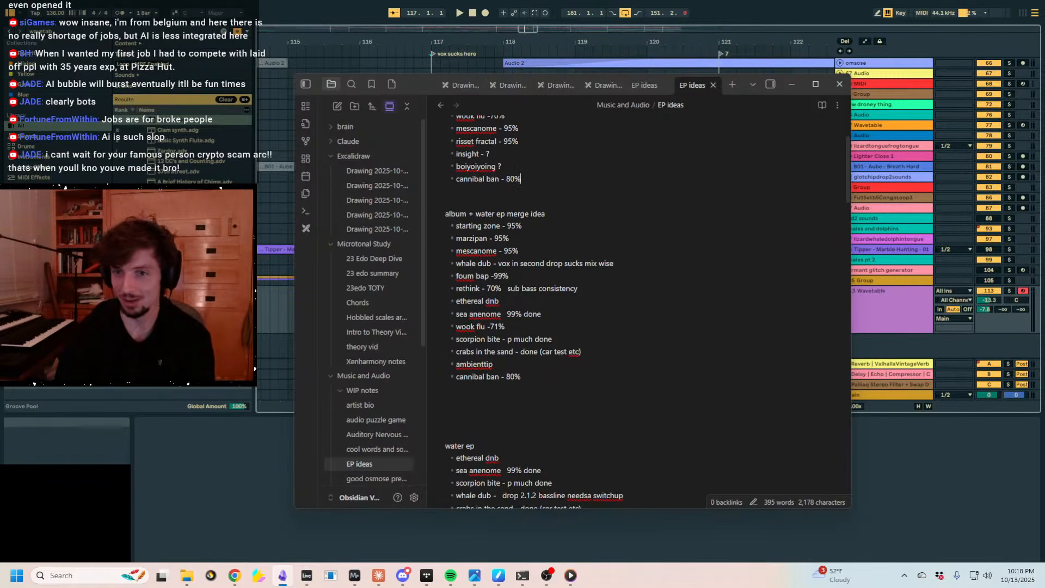
Add two blank lines above the "album + water ep merge idea" heading and highlight that whole list.
{"action": "key", "text": "alt+Tab"}
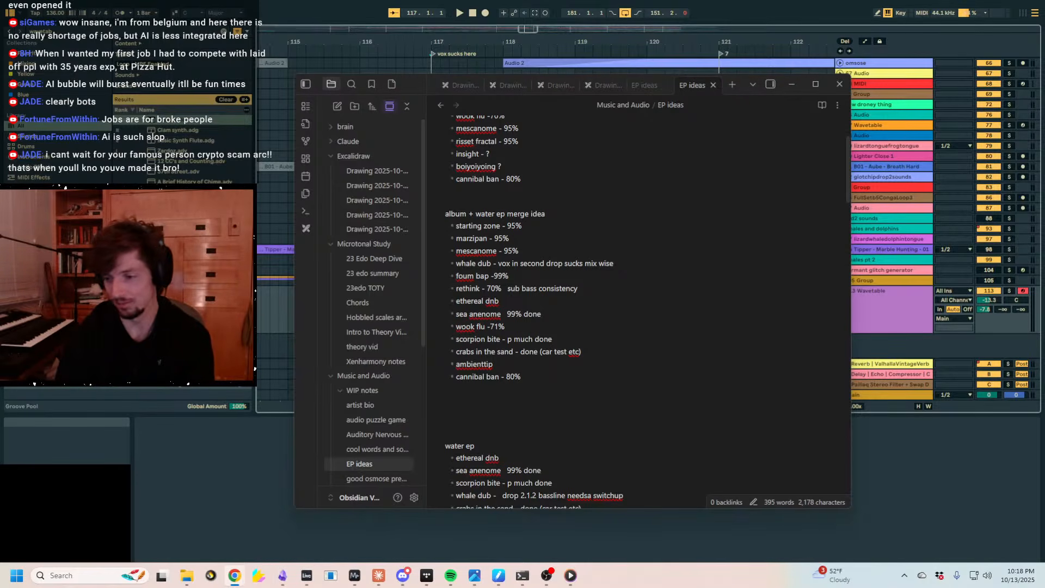
{"action": "key", "text": "alt+Tab"}
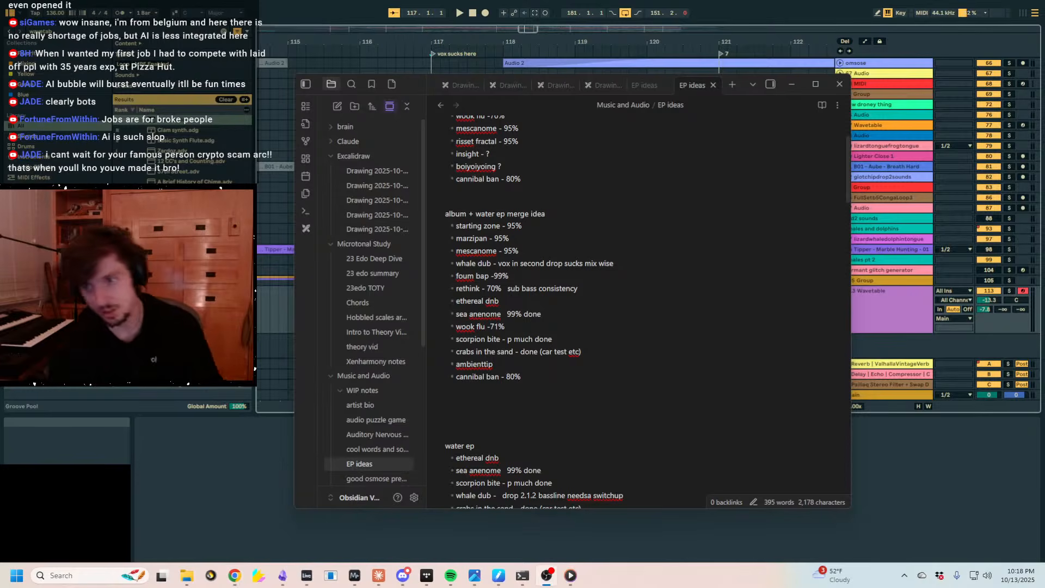
{"action": "left_click_drag", "start_coordinate": [633, 432], "coordinate": [525, 189]}
{"action": "left_click", "coordinate": [525, 189]}
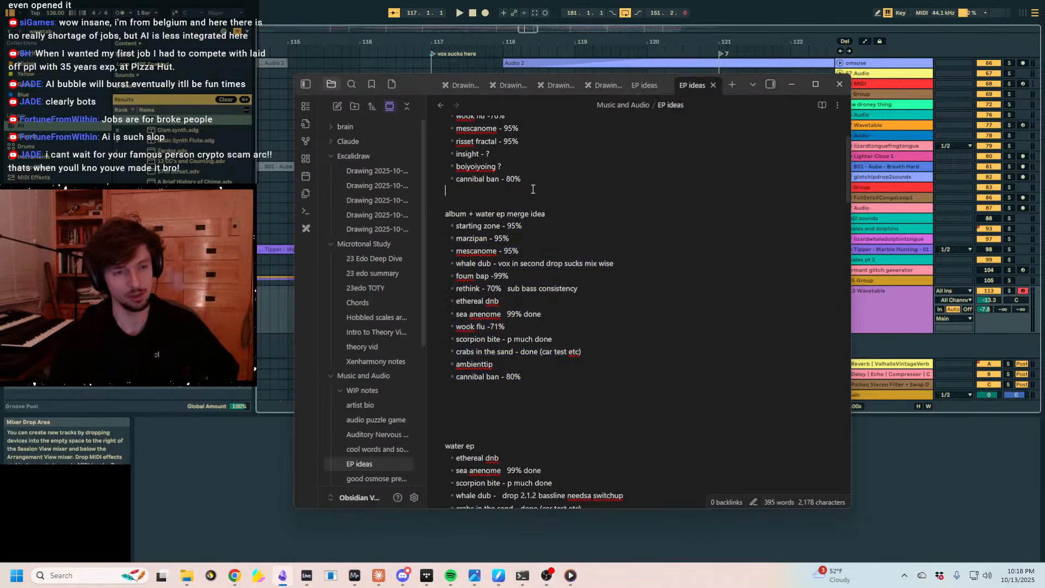
{"action": "key", "text": "Return"}
{"action": "key", "text": "Return"}
{"action": "left_click_drag", "start_coordinate": [549, 203], "coordinate": [604, 443]}
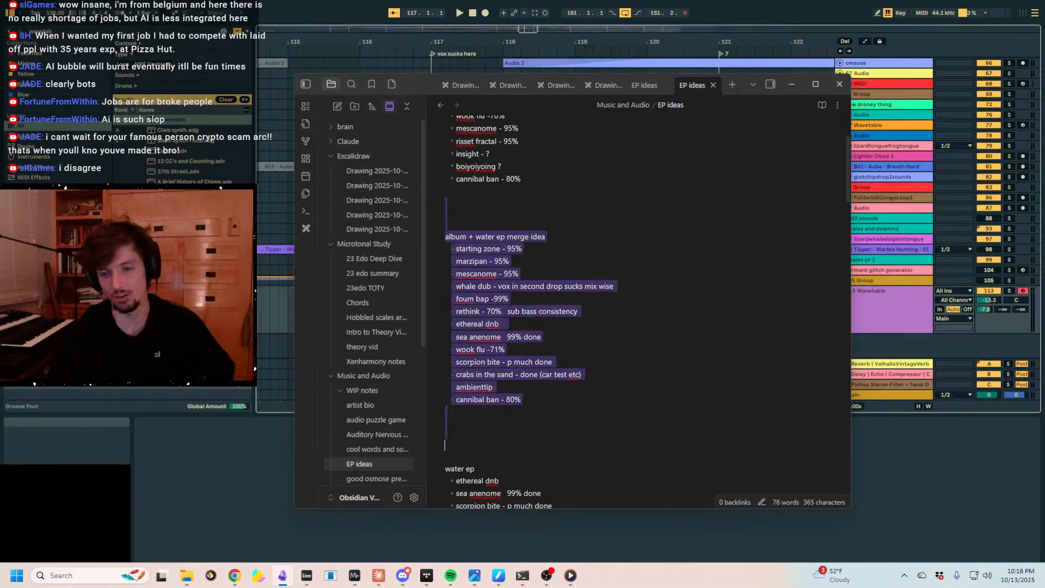
Look through the "water ep" and "big album?" lists further down the EP ideas note.
{"action": "key", "text": "alt+Tab"}
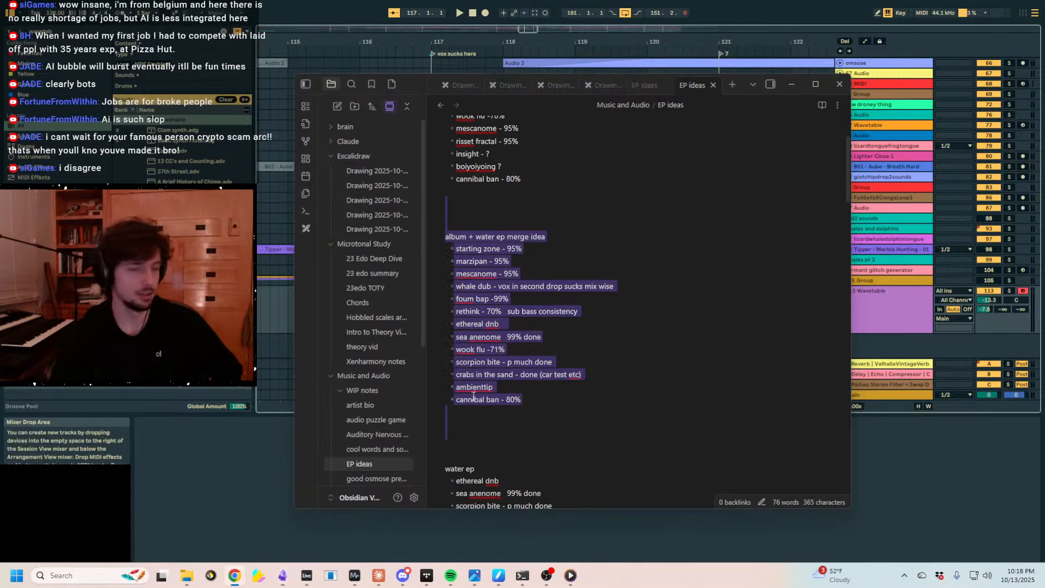
{"action": "left_click", "coordinate": [528, 251]}
{"action": "scroll", "coordinate": [530, 267], "scroll_direction": "down", "scroll_amount": 7}
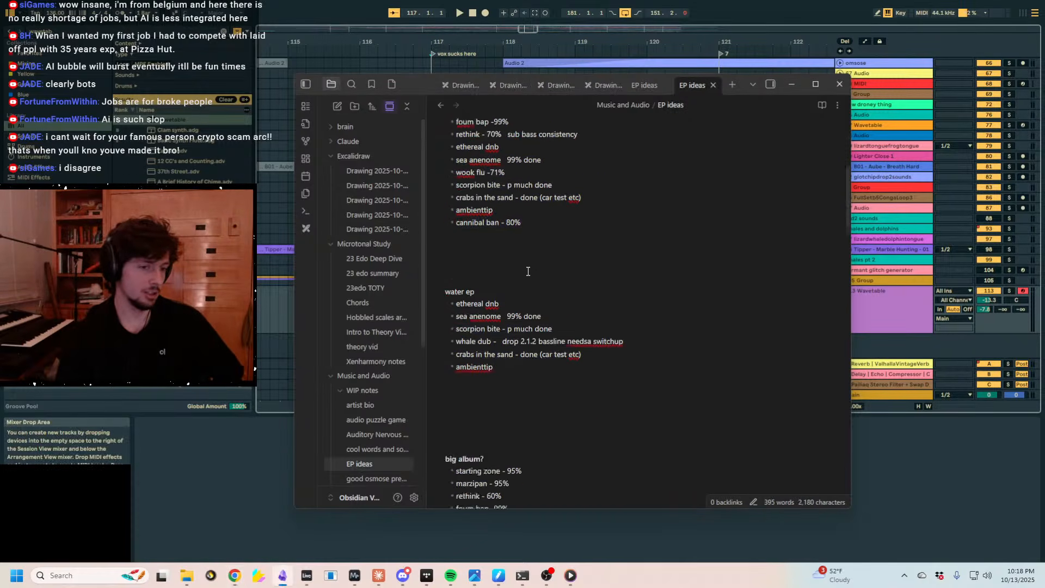
Review the "album idea" list at the start of the EP ideas note and the gap above the merge idea heading.
{"action": "scroll", "coordinate": [528, 271], "scroll_direction": "up", "scroll_amount": 9}
{"action": "scroll", "coordinate": [529, 272], "scroll_direction": "up", "scroll_amount": 1}
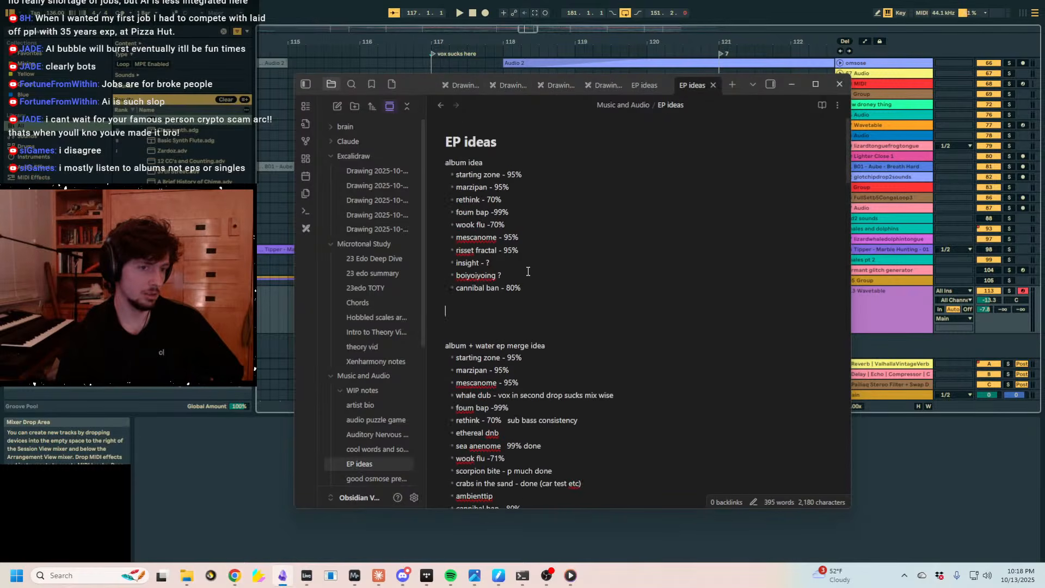
{"action": "left_click", "coordinate": [482, 313]}
{"action": "left_click", "coordinate": [481, 336]}
{"action": "left_click_drag", "start_coordinate": [473, 336], "coordinate": [457, 305]}
{"action": "left_click", "coordinate": [466, 304]}
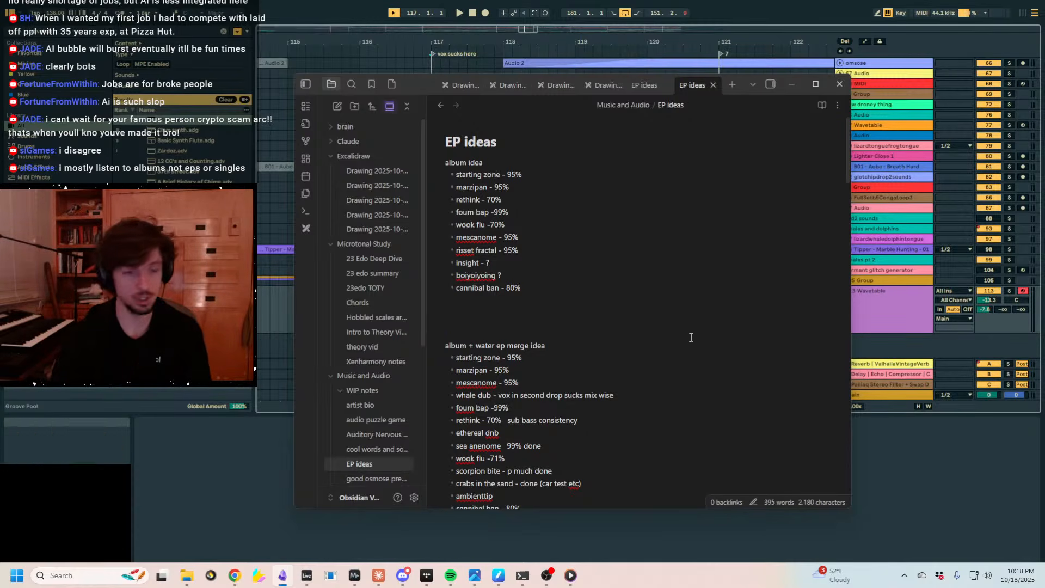
Look through the "album + water ep merge idea" list and the lists below it, finishing back at the start of the note.
{"action": "scroll", "coordinate": [658, 334], "scroll_direction": "down", "scroll_amount": 3}
{"action": "left_click", "coordinate": [559, 359]}
{"action": "left_click", "coordinate": [547, 394]}
{"action": "left_click", "coordinate": [549, 401]}
{"action": "left_click", "coordinate": [546, 393]}
{"action": "mouse_move", "coordinate": [546, 402]}
{"action": "left_mouse_down"}
{"action": "mouse_move", "coordinate": [541, 360]}
{"action": "mouse_move", "coordinate": [536, 398]}
{"action": "left_mouse_up"}
{"action": "left_click", "coordinate": [536, 369]}
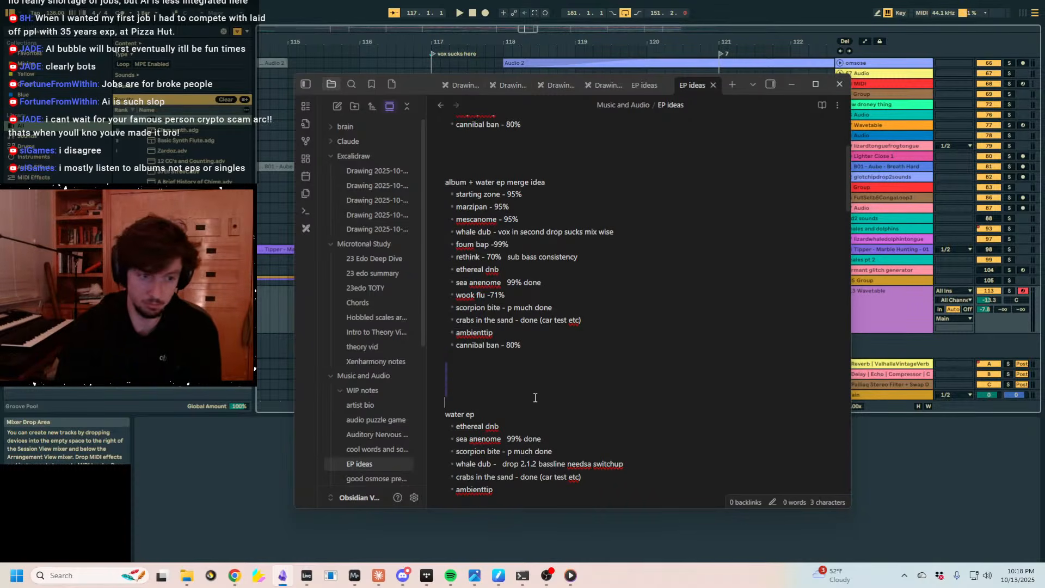
{"action": "left_click", "coordinate": [535, 398]}
{"action": "scroll", "coordinate": [544, 392], "scroll_direction": "down", "scroll_amount": 6}
{"action": "scroll", "coordinate": [549, 388], "scroll_direction": "up", "scroll_amount": 8}
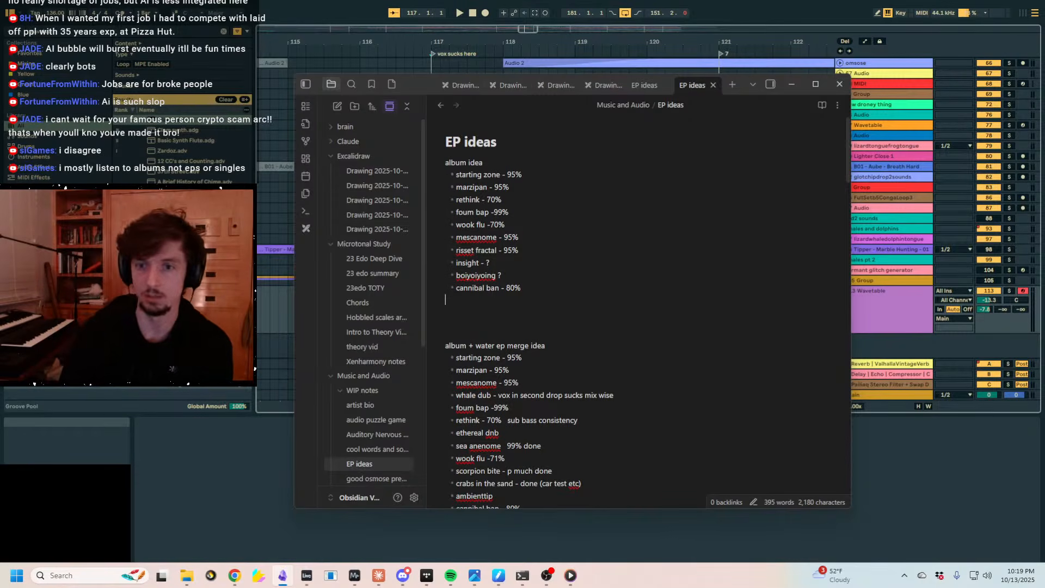
Switch to Ableton Live and delete the Wavetable track's content between bars 119 and 126.
{"action": "key", "text": "alt+Tab"}
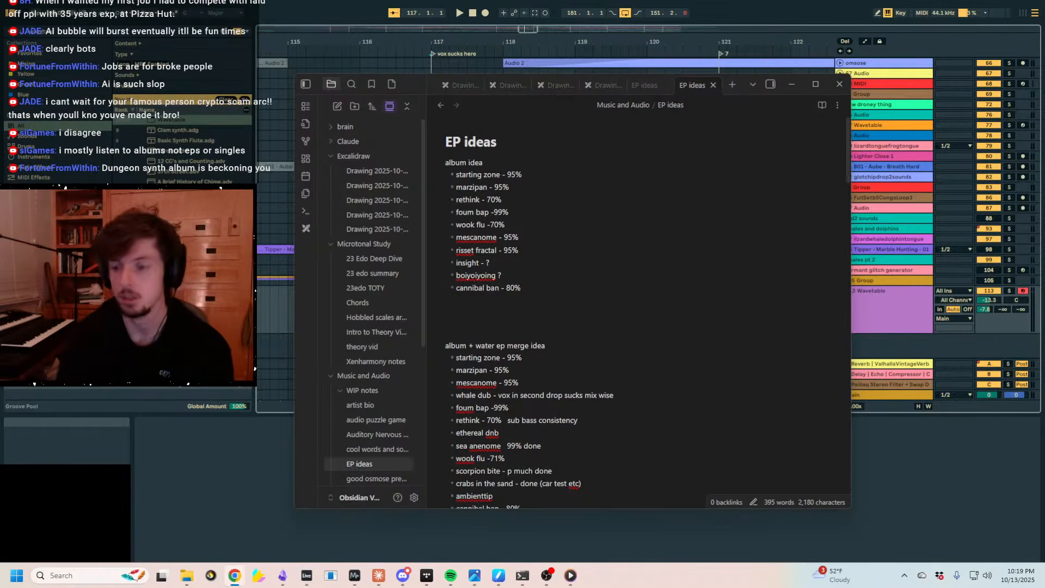
{"action": "key", "text": "alt+Tab"}
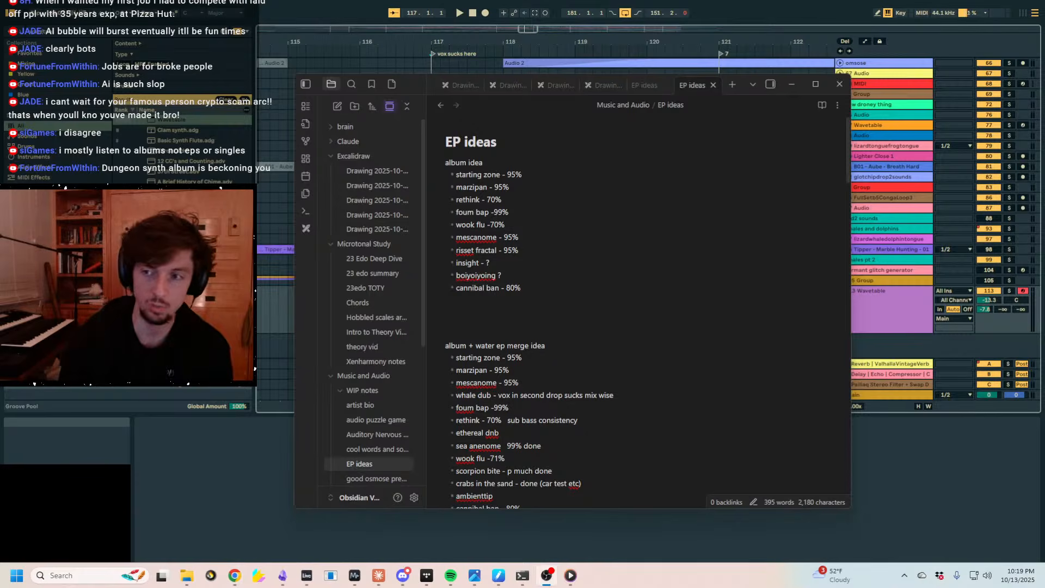
{"action": "left_click", "coordinate": [707, 310]}
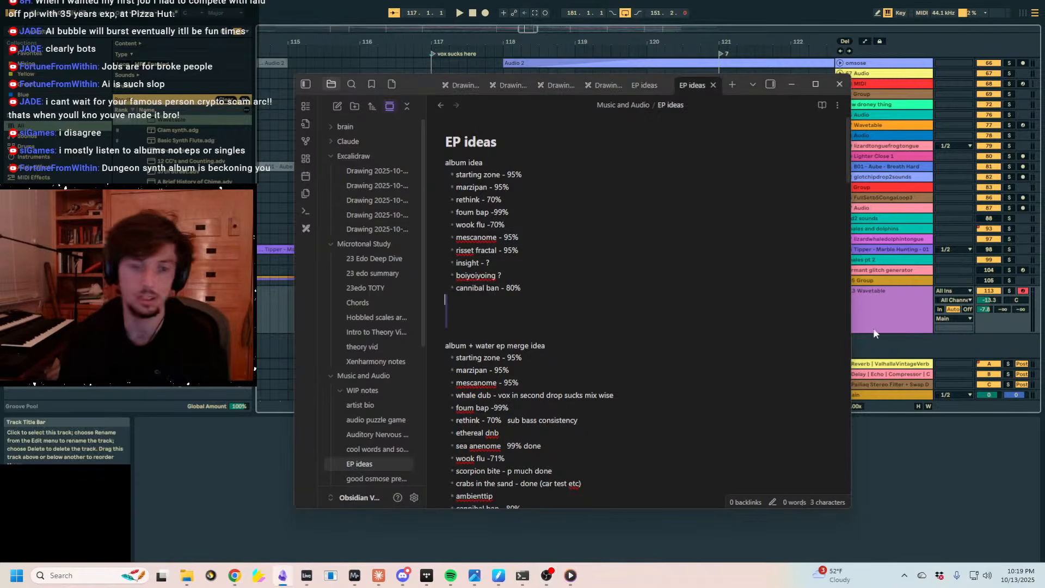
{"action": "left_click", "coordinate": [873, 328]}
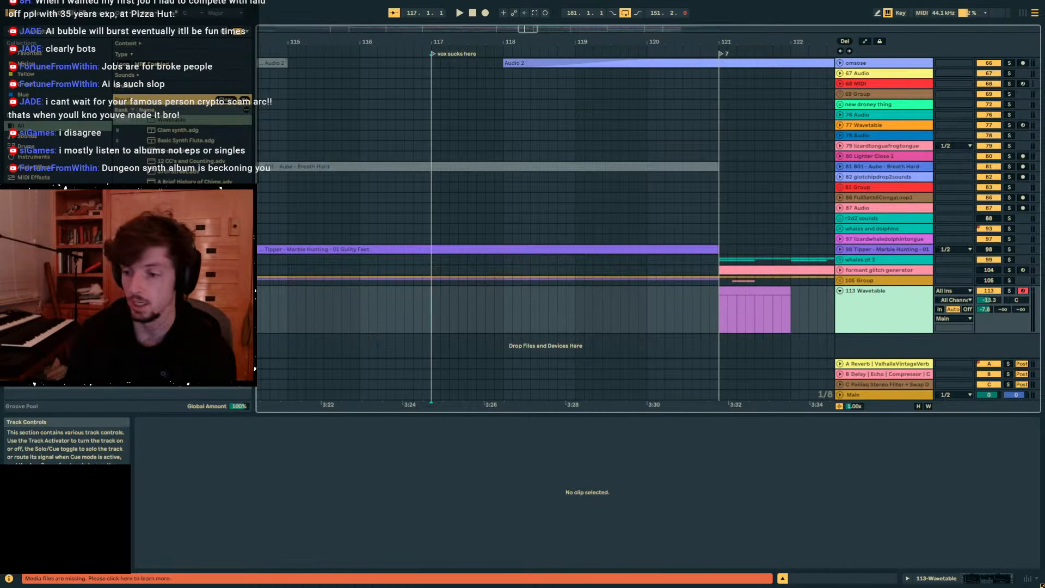
{"action": "left_click_drag", "start_coordinate": [653, 42], "coordinate": [702, 6]}
{"action": "mouse_move", "coordinate": [745, 306]}
{"action": "left_mouse_down"}
{"action": "mouse_move", "coordinate": [694, 307]}
{"action": "mouse_move", "coordinate": [763, 312]}
{"action": "left_mouse_up"}
{"action": "key", "text": "Delete"}
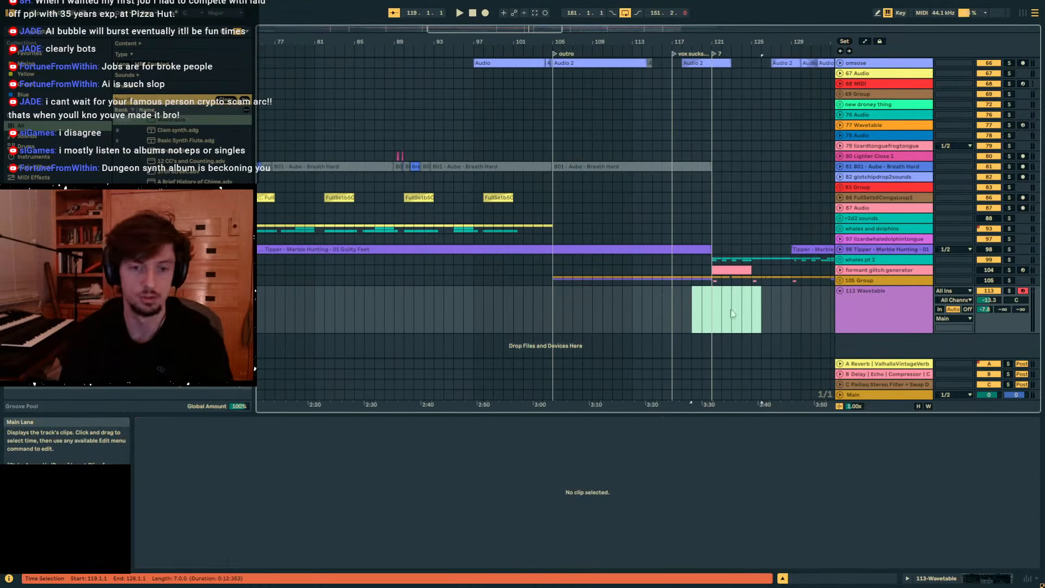
Inspect the tracks around the "vox sucks here" and "7" markers, placing the insert mark at bar 117 on the Wavetable track.
{"action": "left_click", "coordinate": [714, 312]}
{"action": "scroll", "coordinate": [447, 243], "scroll_direction": "up", "scroll_amount": 2}
{"action": "scroll", "coordinate": [448, 248], "scroll_direction": "up", "scroll_amount": 3}
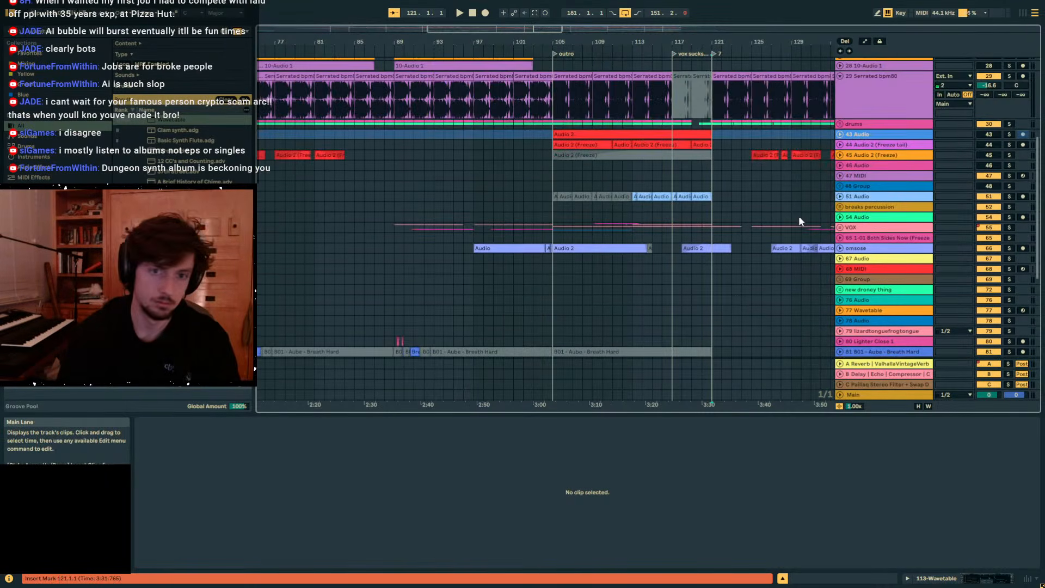
{"action": "left_click", "coordinate": [678, 268]}
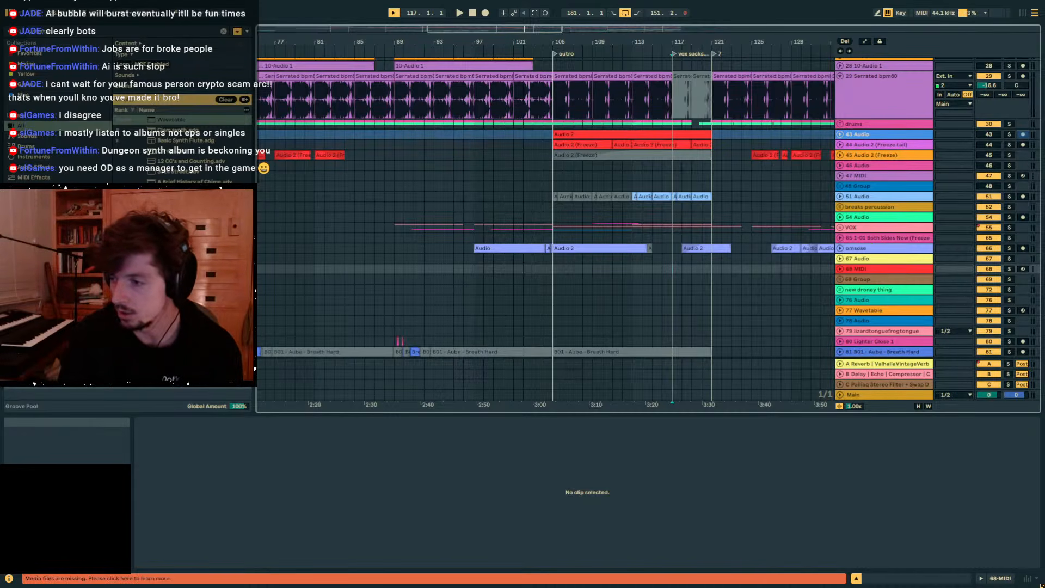
{"action": "left_click", "coordinate": [730, 212]}
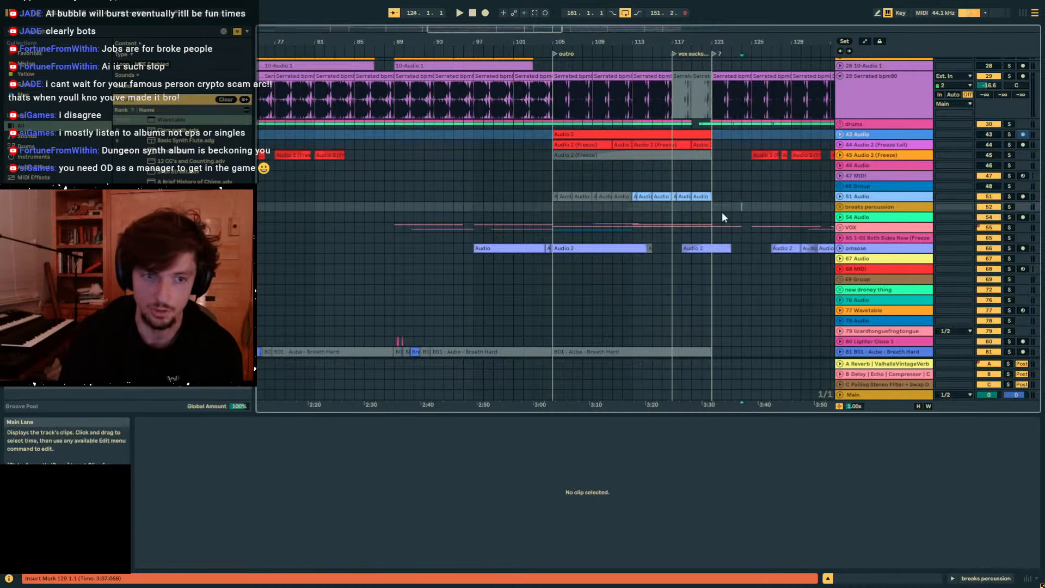
{"action": "left_click", "coordinate": [713, 217]}
{"action": "left_click_drag", "start_coordinate": [705, 45], "coordinate": [666, 81]}
{"action": "scroll", "coordinate": [722, 224], "scroll_direction": "down", "scroll_amount": 6}
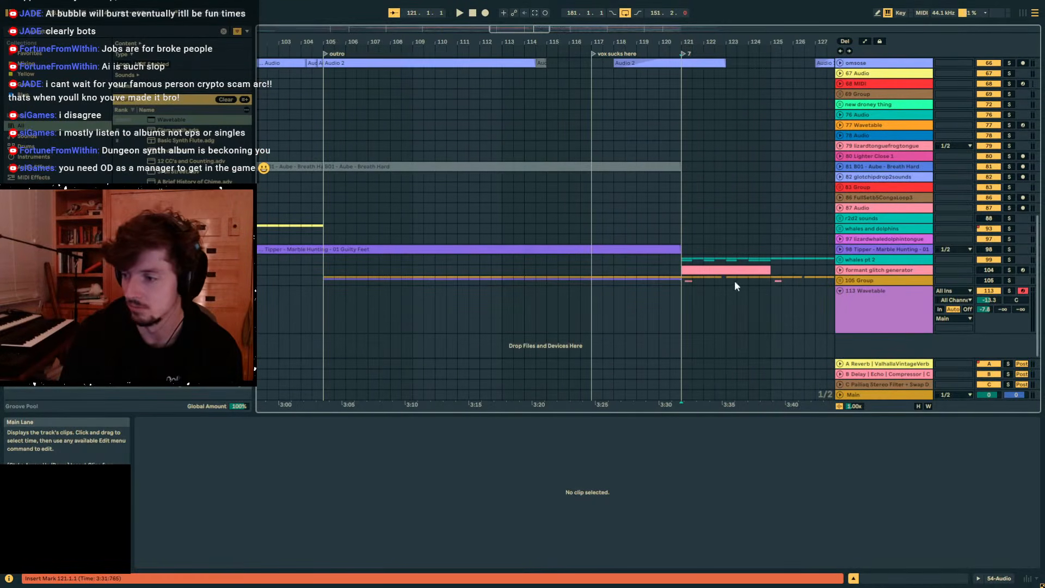
{"action": "left_click", "coordinate": [649, 315]}
{"action": "key", "text": "ctrl+Left"}
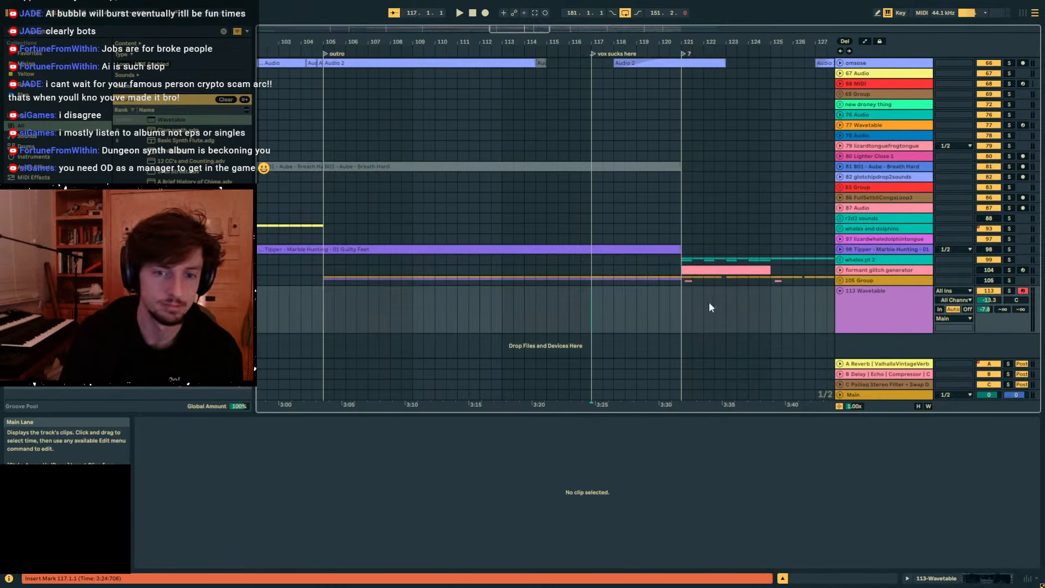
Fold all the unfolded tracks in the arrangement.
{"action": "scroll", "coordinate": [707, 277], "scroll_direction": "up", "scroll_amount": 3}
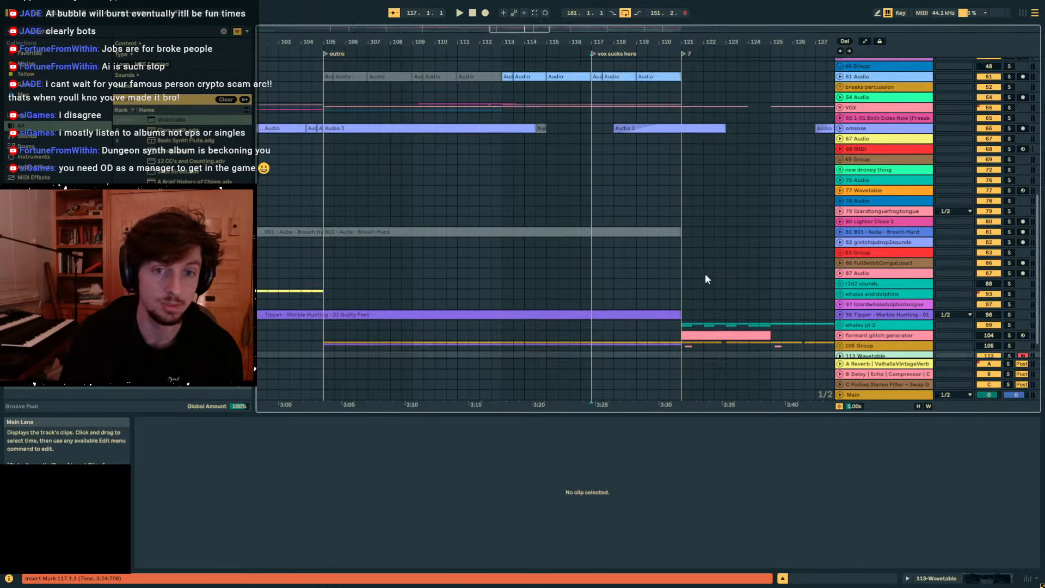
{"action": "scroll", "coordinate": [706, 276], "scroll_direction": "up", "scroll_amount": 8}
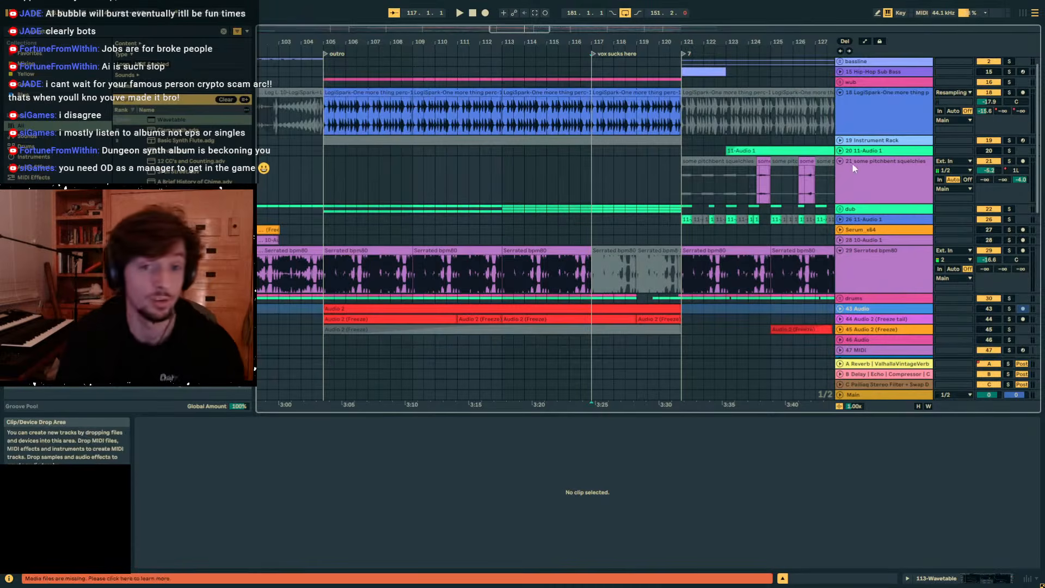
{"action": "left_click", "coordinate": [840, 162], "text": "alt"}
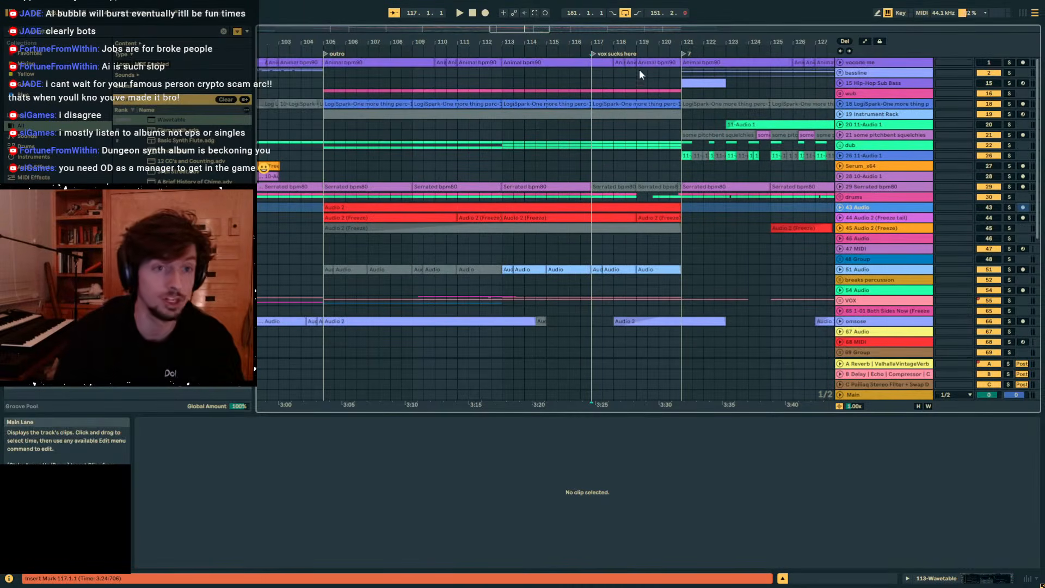
Examine the empty stretch between bars 118 and 121 across the middle tracks and compare it with the clips in the upper tracks.
{"action": "scroll", "coordinate": [640, 109], "scroll_direction": "down", "scroll_amount": 10}
{"action": "left_click_drag", "start_coordinate": [645, 267], "coordinate": [659, 231]}
{"action": "mouse_move", "coordinate": [620, 270]}
{"action": "left_mouse_down"}
{"action": "mouse_move", "coordinate": [660, 236]}
{"action": "mouse_move", "coordinate": [617, 269]}
{"action": "mouse_move", "coordinate": [614, 257]}
{"action": "left_mouse_up"}
{"action": "left_click", "coordinate": [660, 234]}
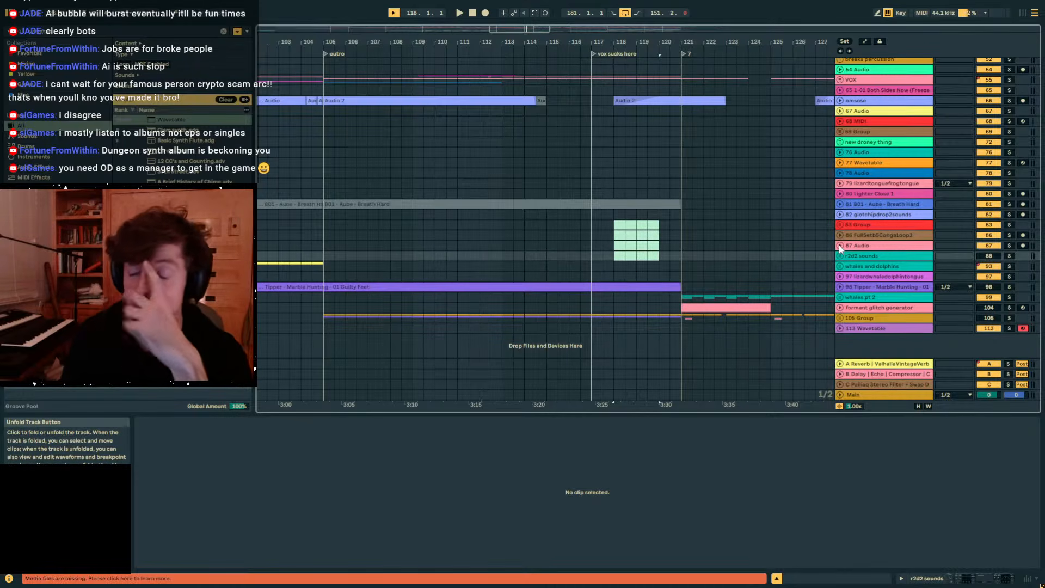
{"action": "left_click_drag", "start_coordinate": [613, 127], "coordinate": [680, 195]}
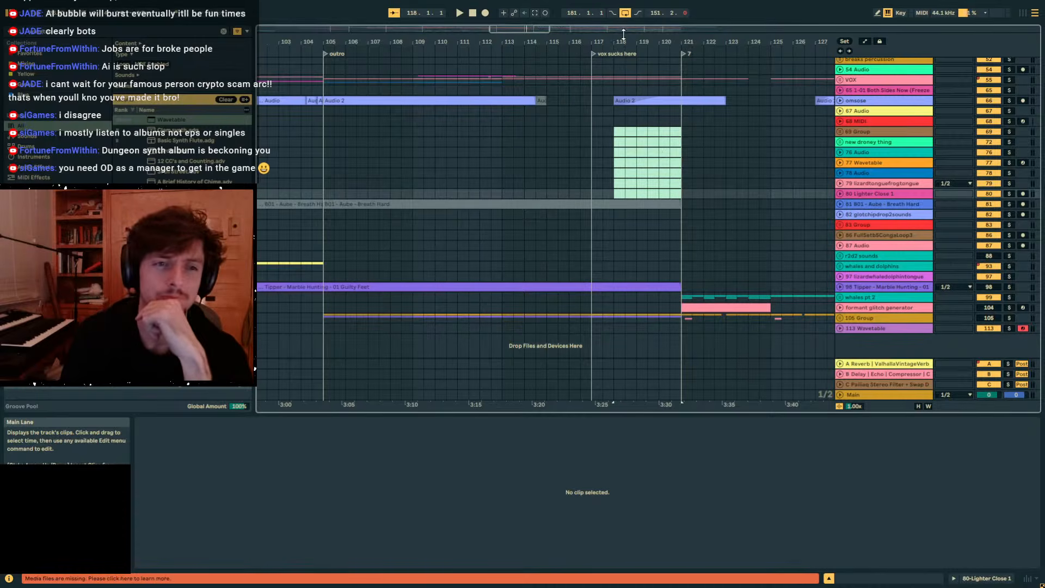
{"action": "mouse_move", "coordinate": [622, 41]}
{"action": "left_mouse_down"}
{"action": "mouse_move", "coordinate": [571, 123]}
{"action": "mouse_move", "coordinate": [698, 190]}
{"action": "mouse_move", "coordinate": [670, 184]}
{"action": "left_mouse_up"}
{"action": "left_click", "coordinate": [593, 124]}
{"action": "left_click_drag", "start_coordinate": [593, 125], "coordinate": [693, 185]}
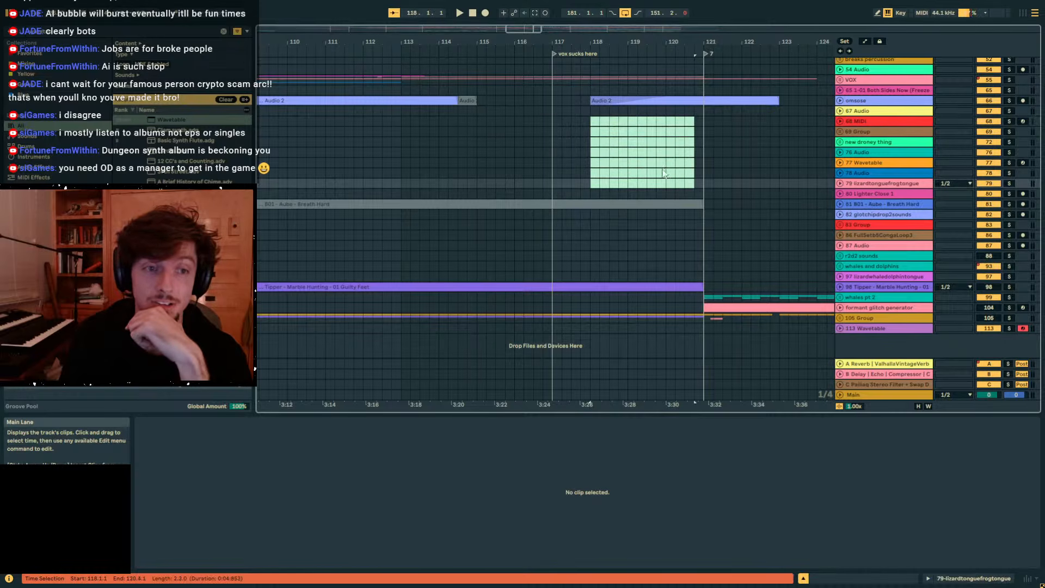
{"action": "left_click", "coordinate": [574, 119]}
{"action": "left_click", "coordinate": [631, 157]}
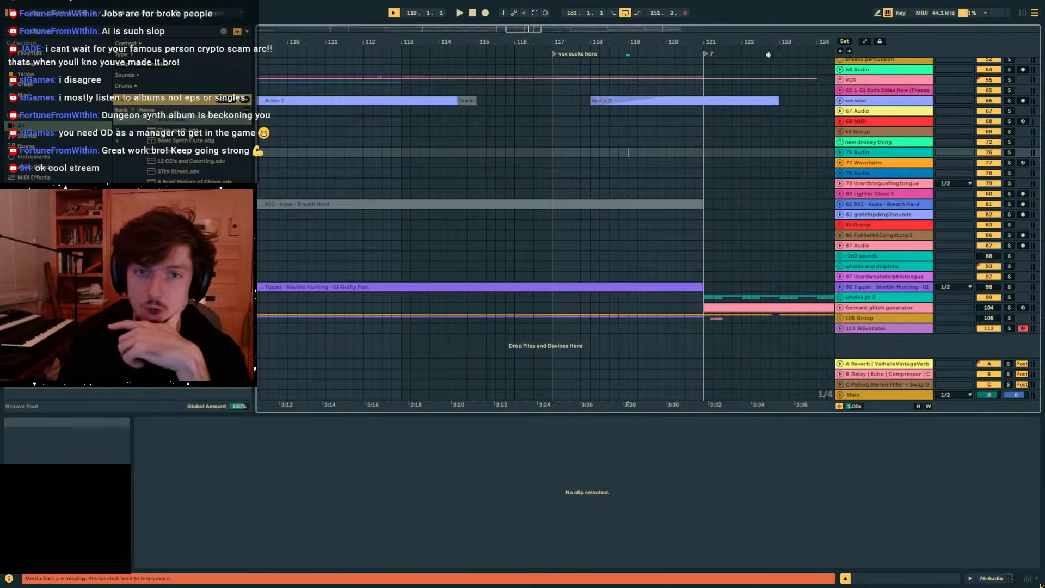
{"action": "scroll", "coordinate": [914, 137], "scroll_direction": "up", "scroll_amount": 10}
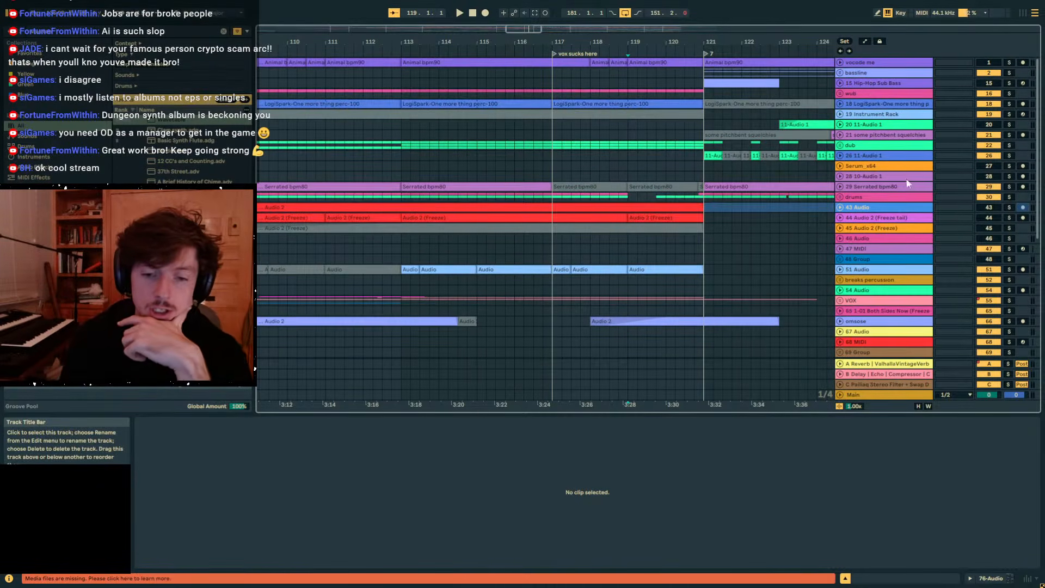